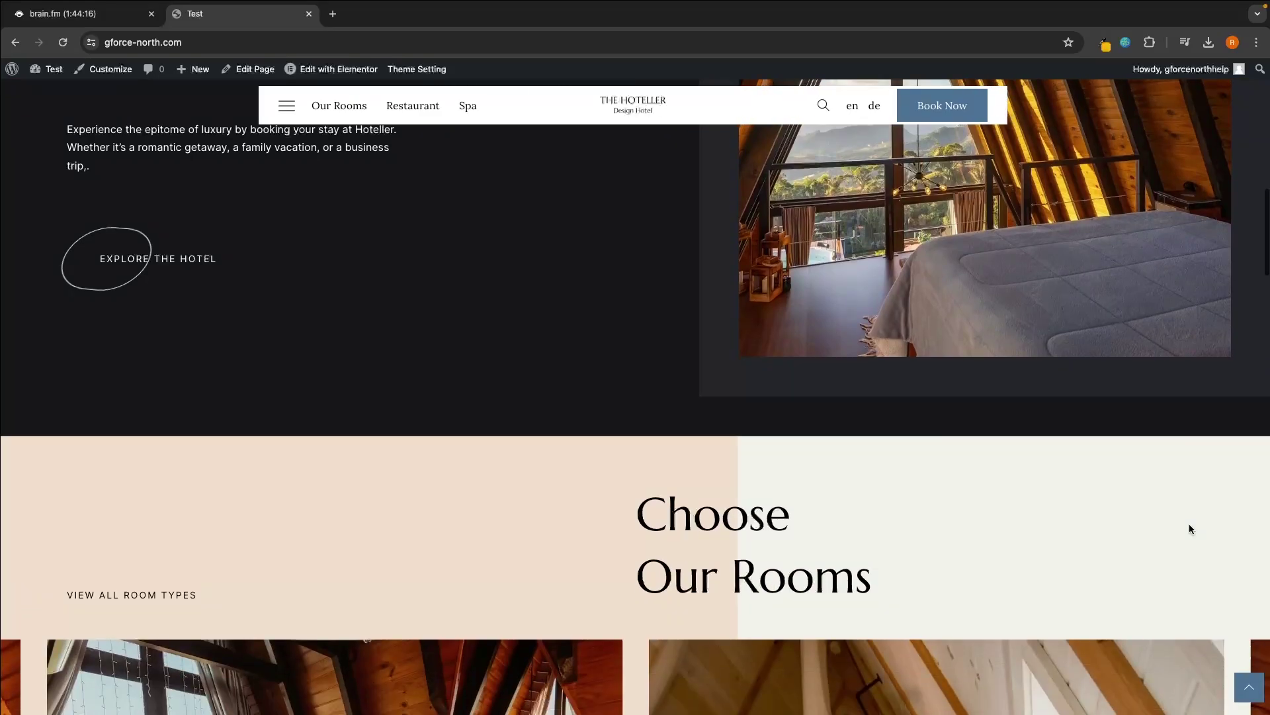
pyautogui.scroll(-3, 1191, 528)
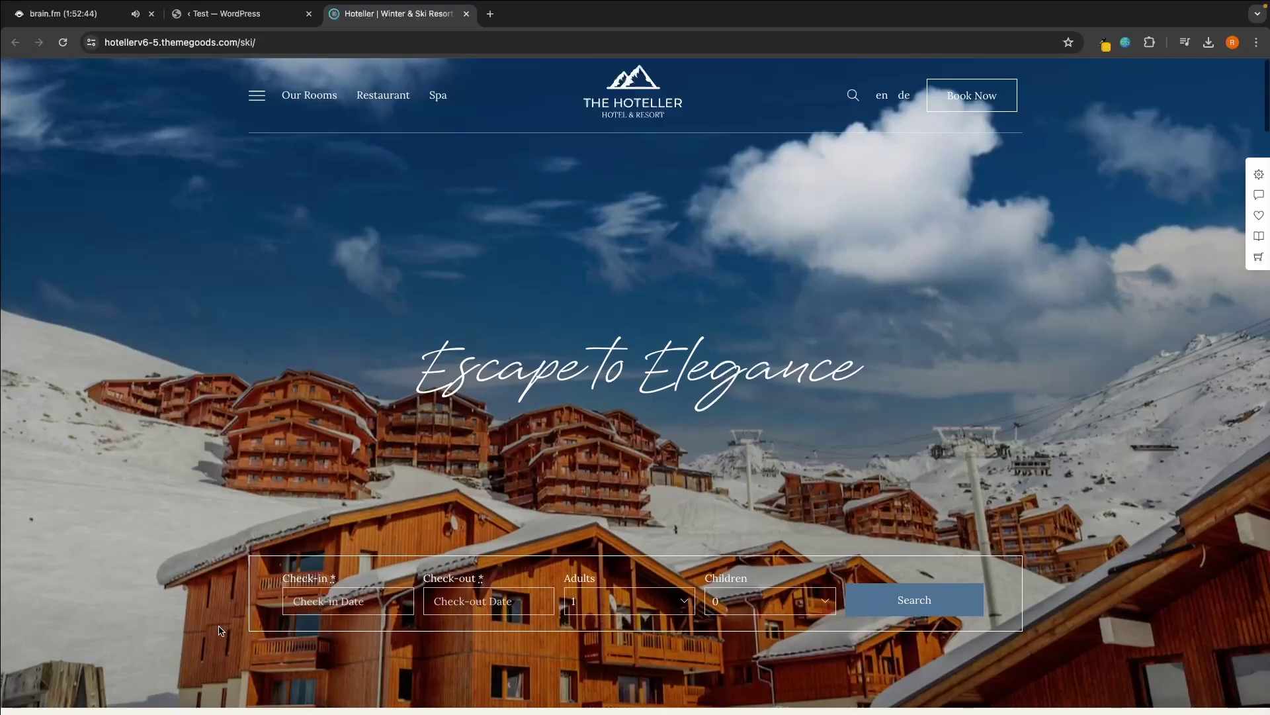
# Search the hotel demo site for rooms from 01/05/2024 to 14/05/2024 for 2 adults
pyautogui.click(297, 600)
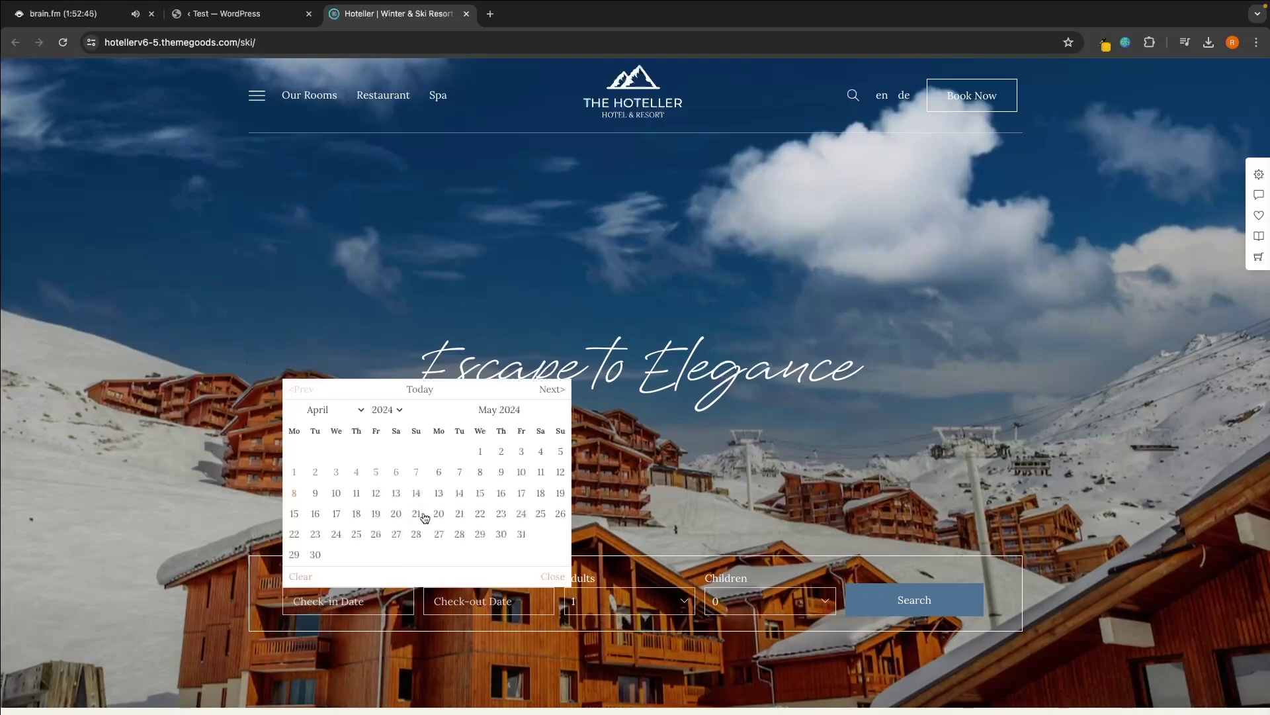
pyautogui.click(481, 451)
pyautogui.click(469, 600)
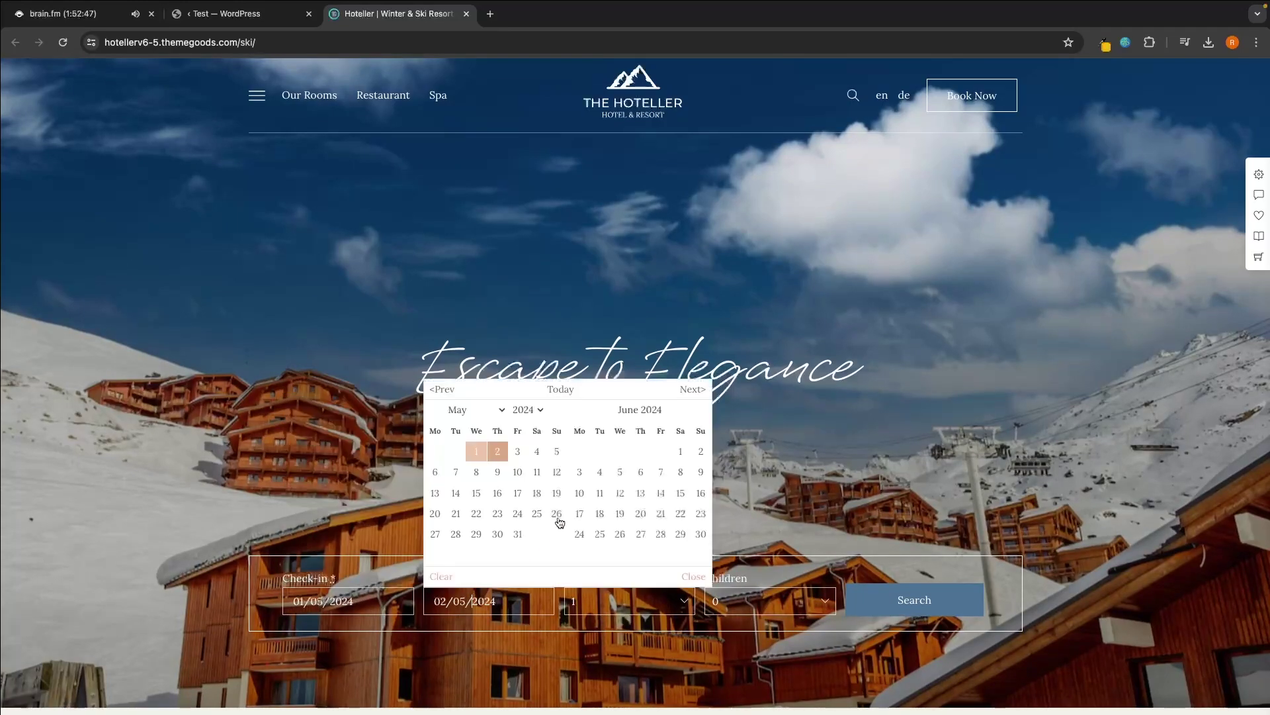
pyautogui.click(456, 493)
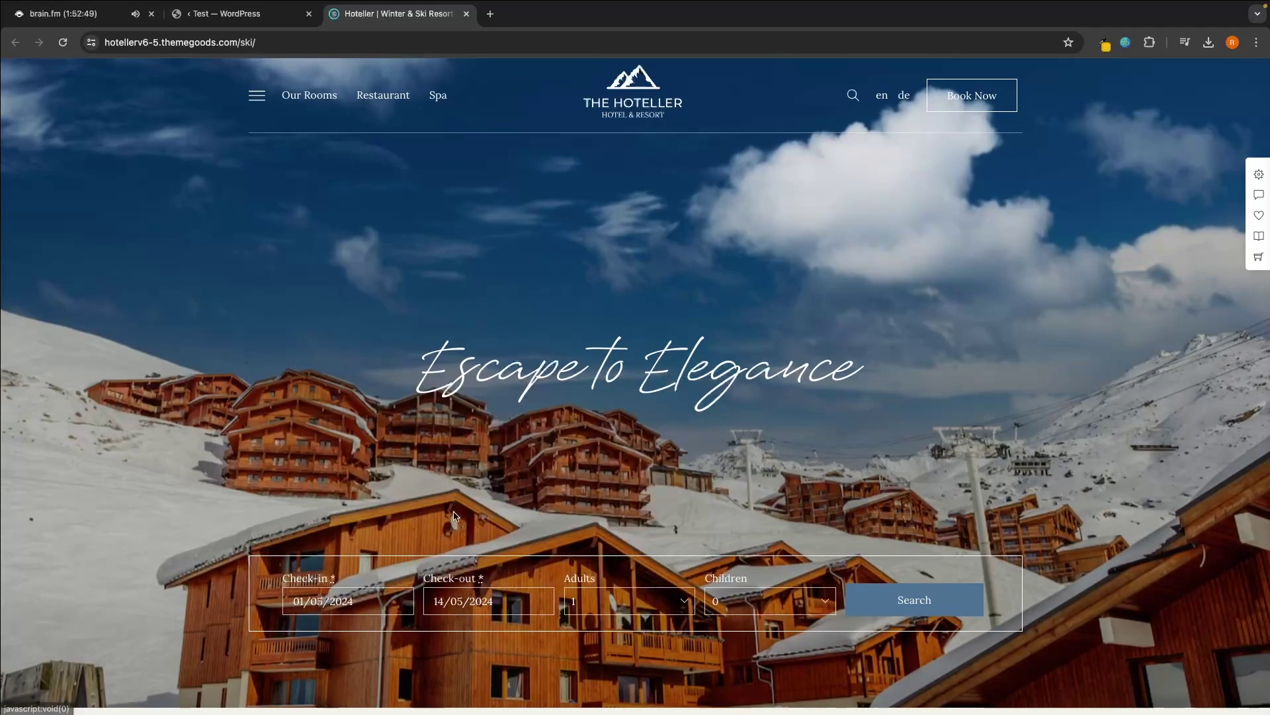
pyautogui.click(593, 610)
pyautogui.click(589, 614)
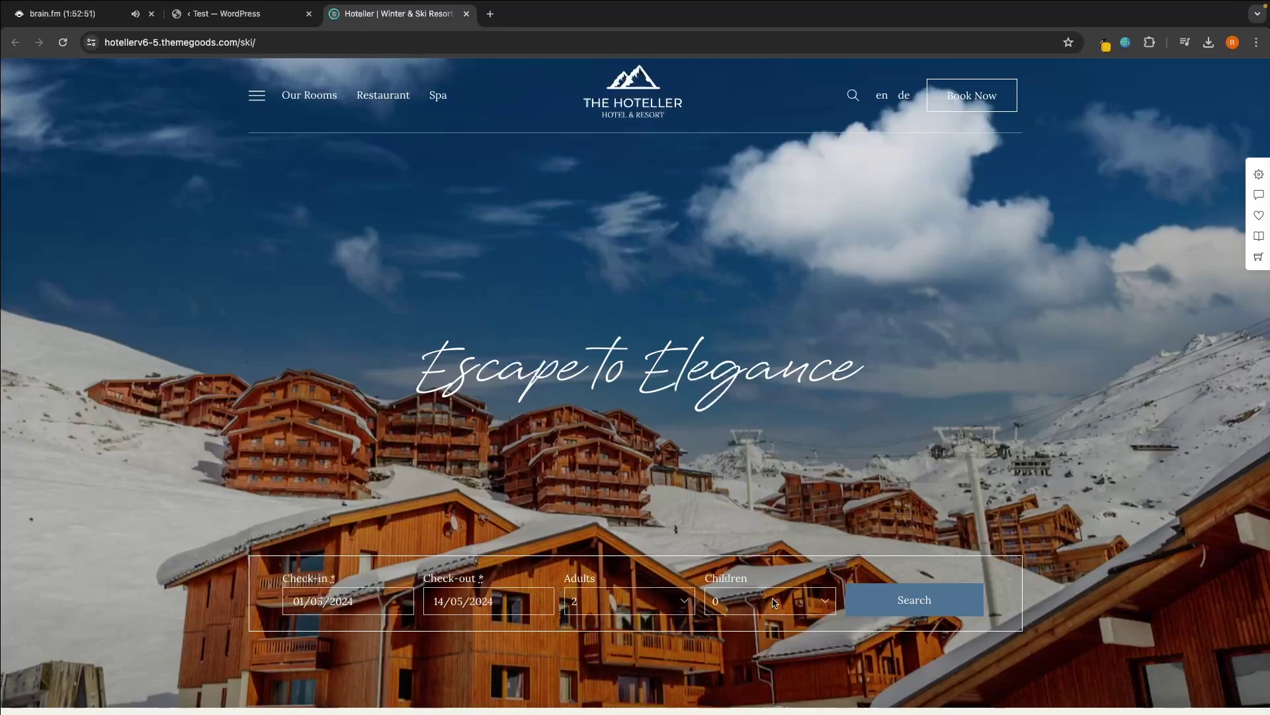
pyautogui.click(921, 595)
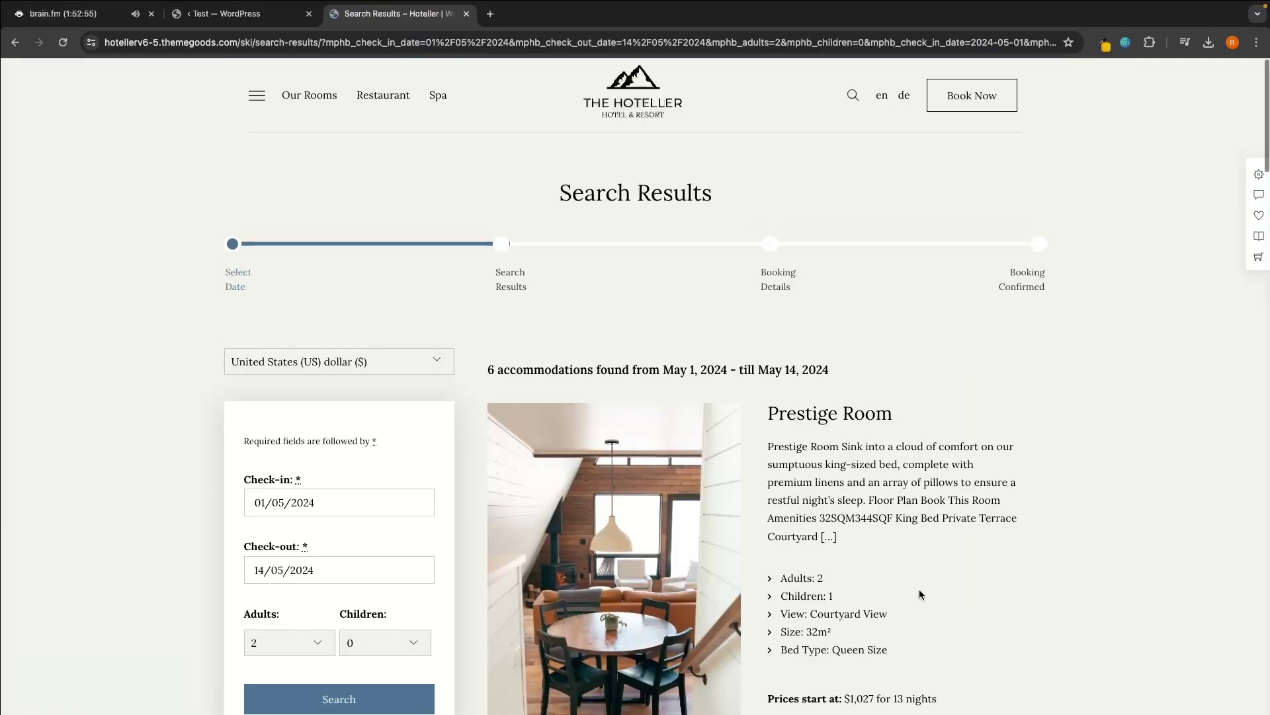
# Look through the accommodations offered in the room search results
pyautogui.moveTo(476, 371); pyautogui.dragTo(847, 363)
pyautogui.click(881, 363)
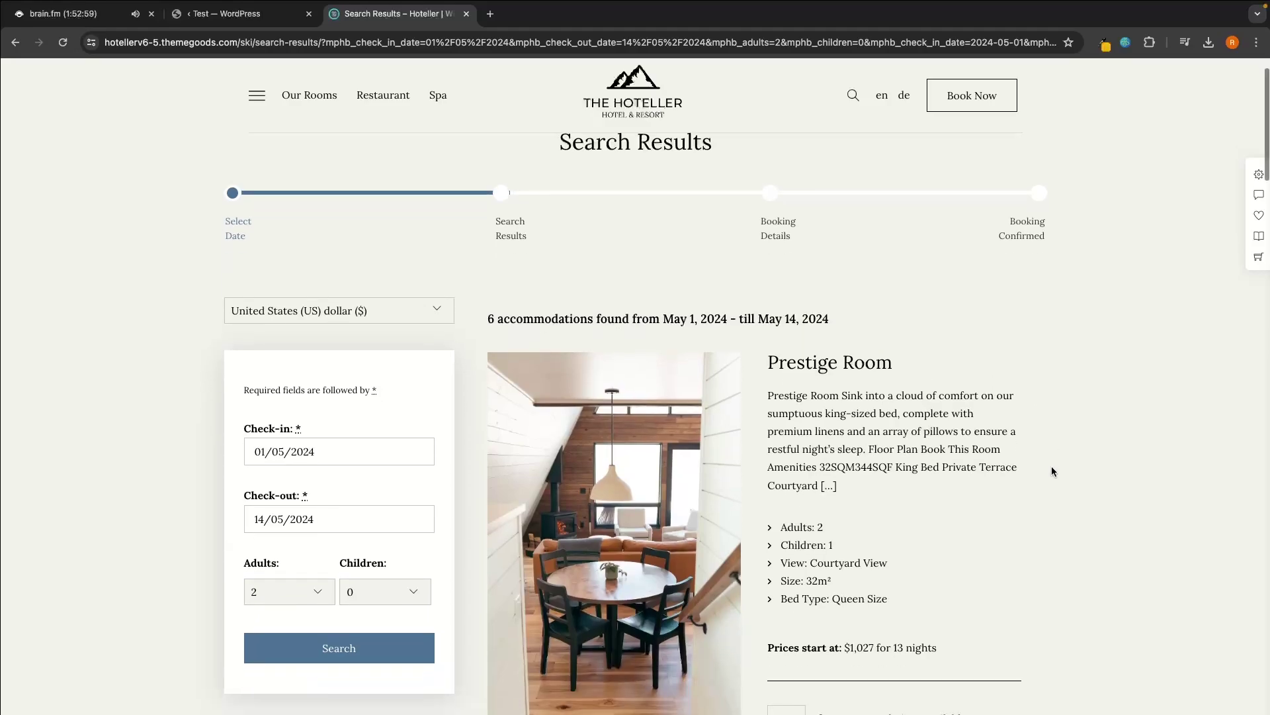
pyautogui.scroll(-5, 1052, 471)
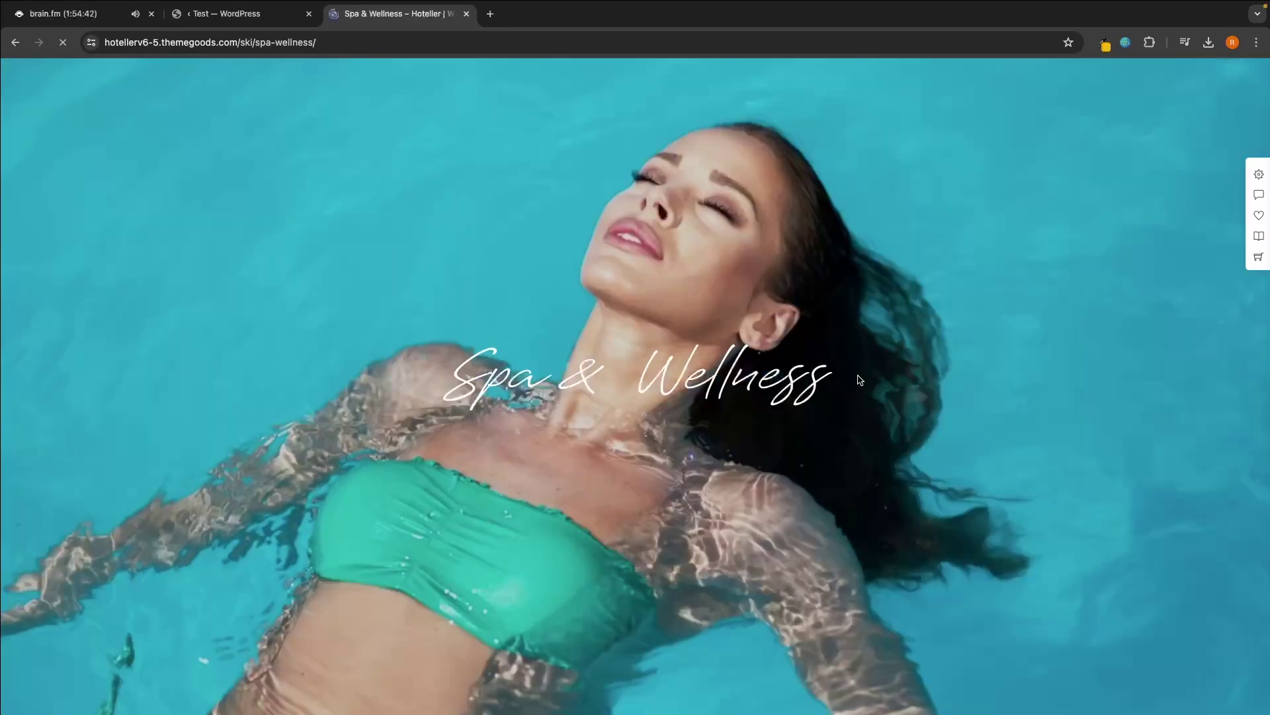
# Look through the Spa & Wellness and Restaurant pages of the hotel demo site
pyautogui.scroll(-6, 943, 421)
pyautogui.scroll(-9, 942, 420)
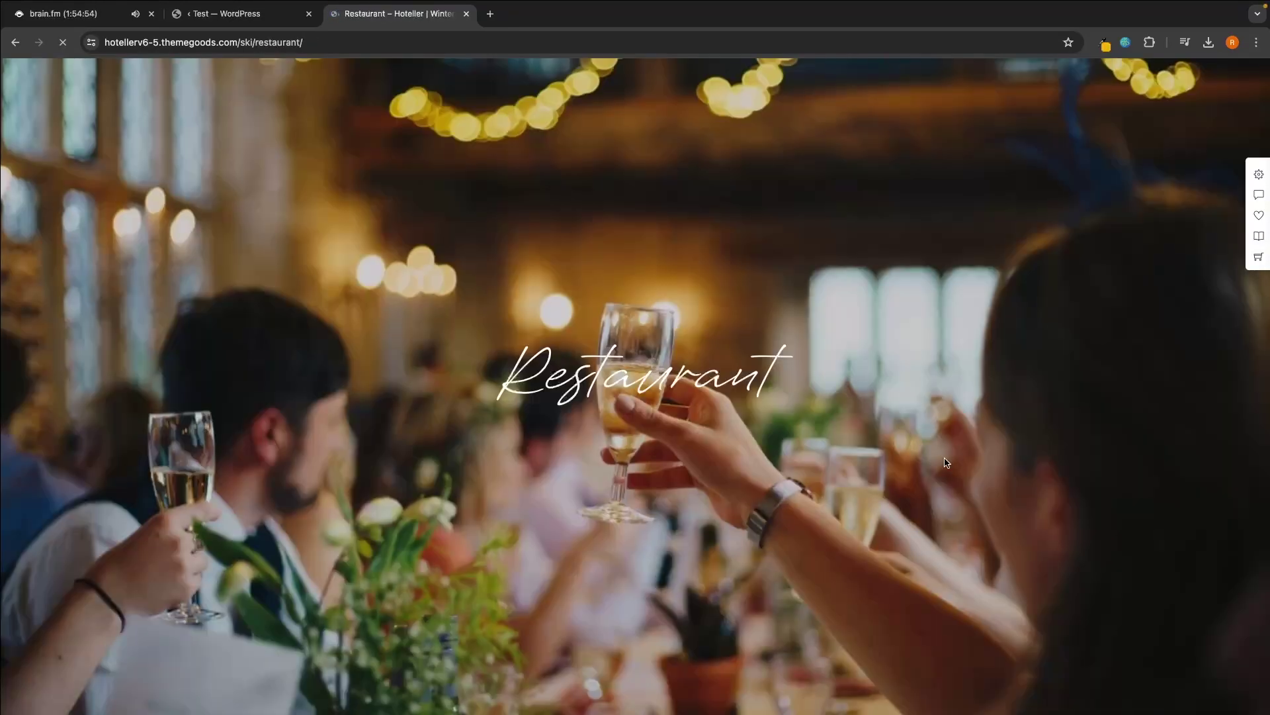
pyautogui.scroll(-10, 945, 462)
pyautogui.scroll(-8, 946, 461)
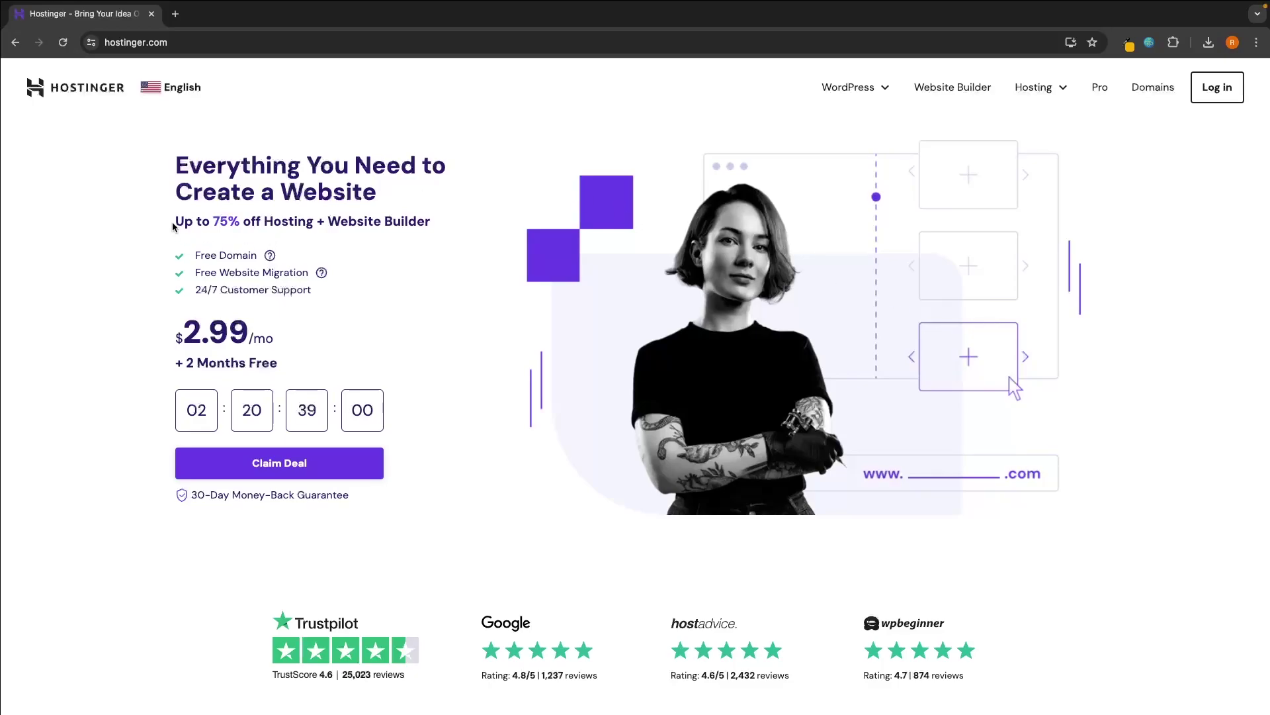
# Claim the discounted hosting deal on the Hostinger homepage to reach the plan selection
pyautogui.moveTo(174, 221); pyautogui.dragTo(431, 226)
pyautogui.click(397, 206)
pyautogui.click(290, 471)
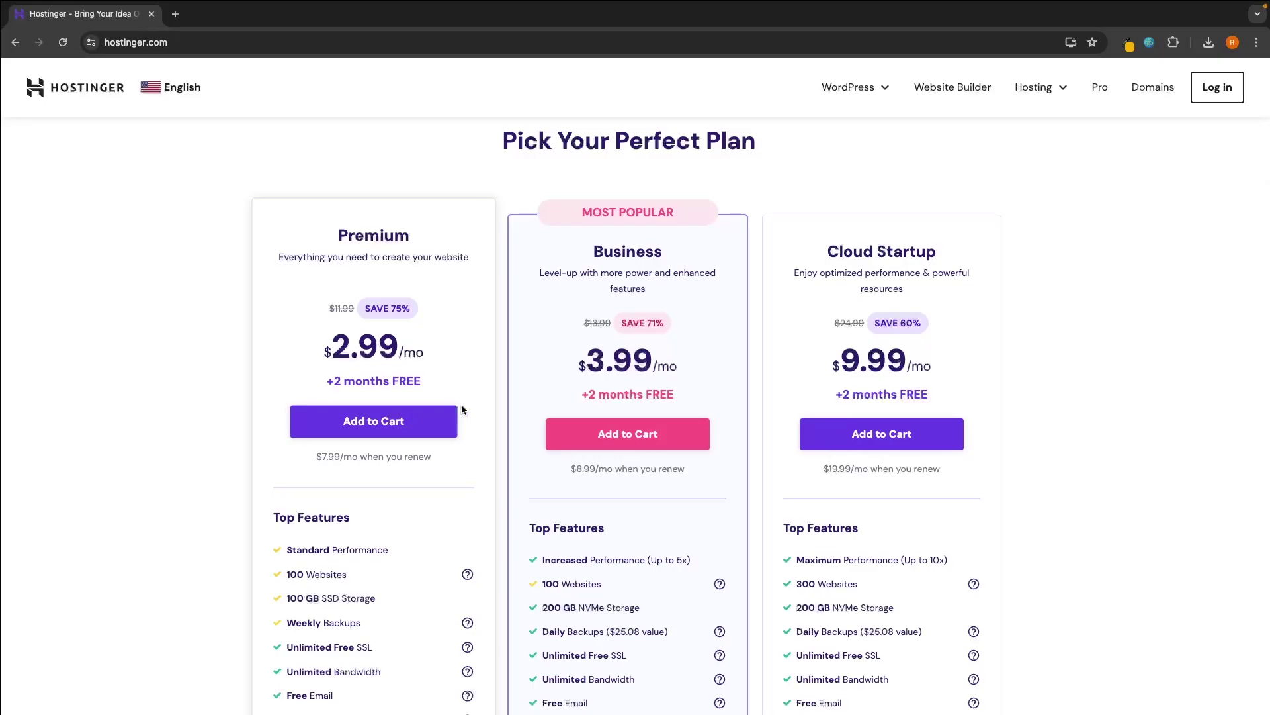
# Look over the Premium, Business and Cloud Startup hosting plans
pyautogui.scroll(-1, 462, 405)
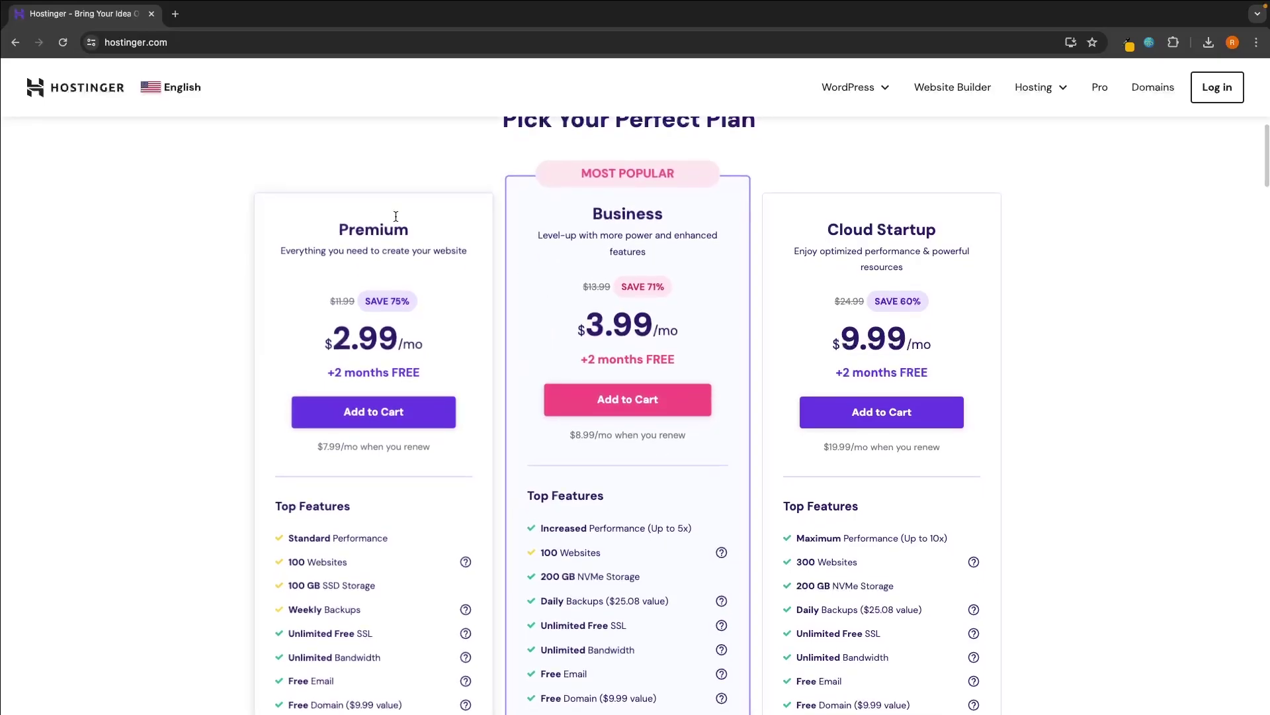
pyautogui.moveTo(335, 211); pyautogui.dragTo(451, 208)
pyautogui.moveTo(591, 213); pyautogui.dragTo(744, 227)
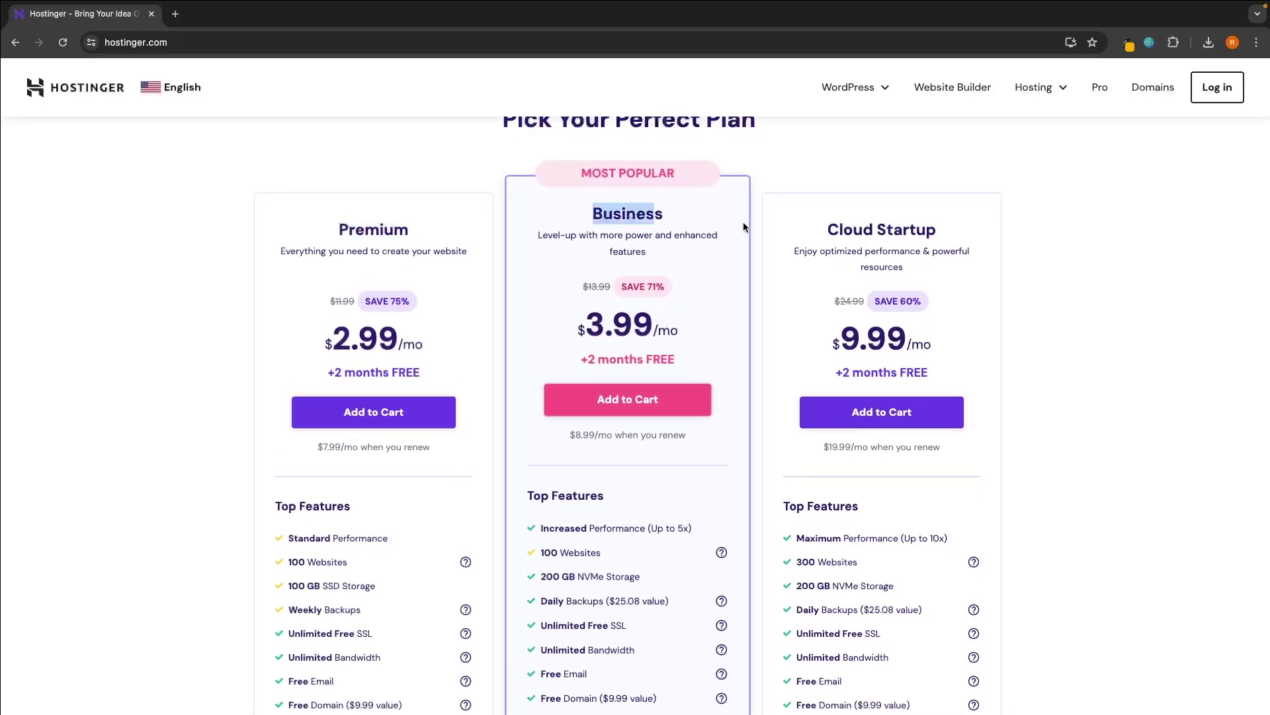
pyautogui.moveTo(823, 221); pyautogui.dragTo(939, 219)
pyautogui.click(1062, 259)
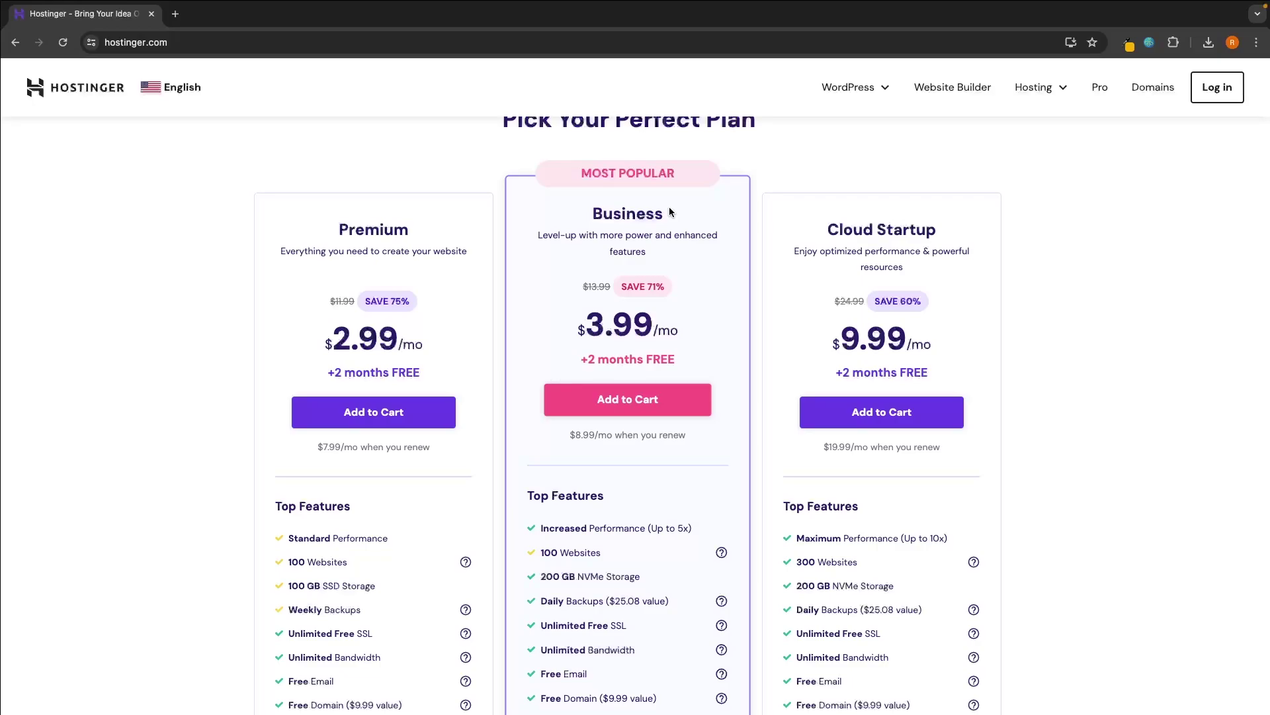
pyautogui.moveTo(333, 205); pyautogui.dragTo(411, 203)
pyautogui.click(434, 209)
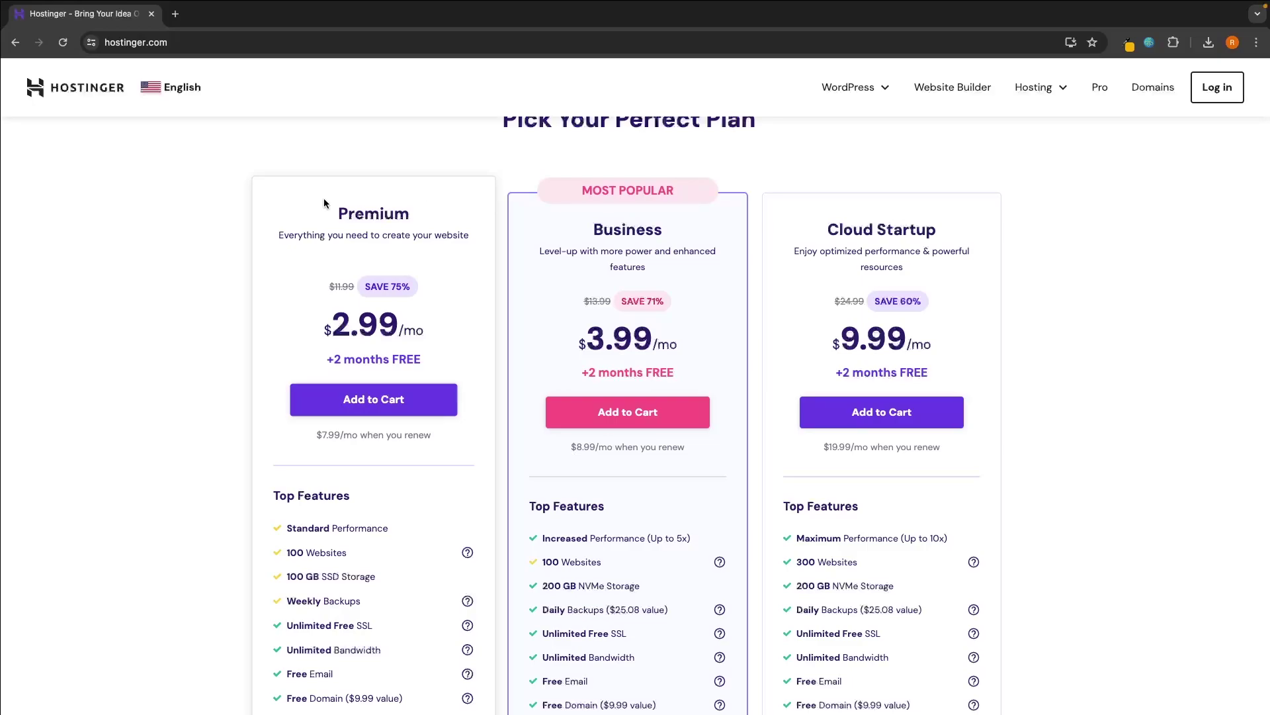
# Compare the performance levels in the top features of the Premium, Business and Cloud Startup plans
pyautogui.scroll(-2, 324, 197)
pyautogui.moveTo(285, 477); pyautogui.dragTo(395, 478)
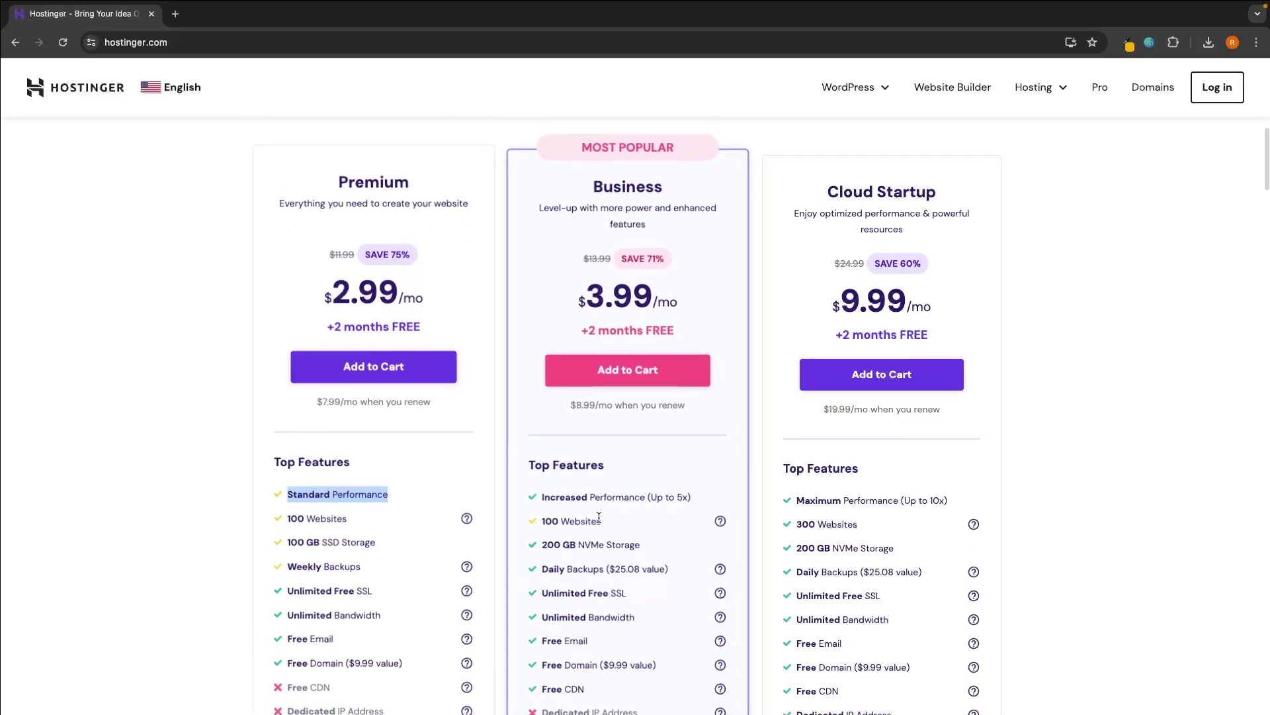
pyautogui.click(554, 495)
pyautogui.moveTo(540, 492); pyautogui.dragTo(704, 495)
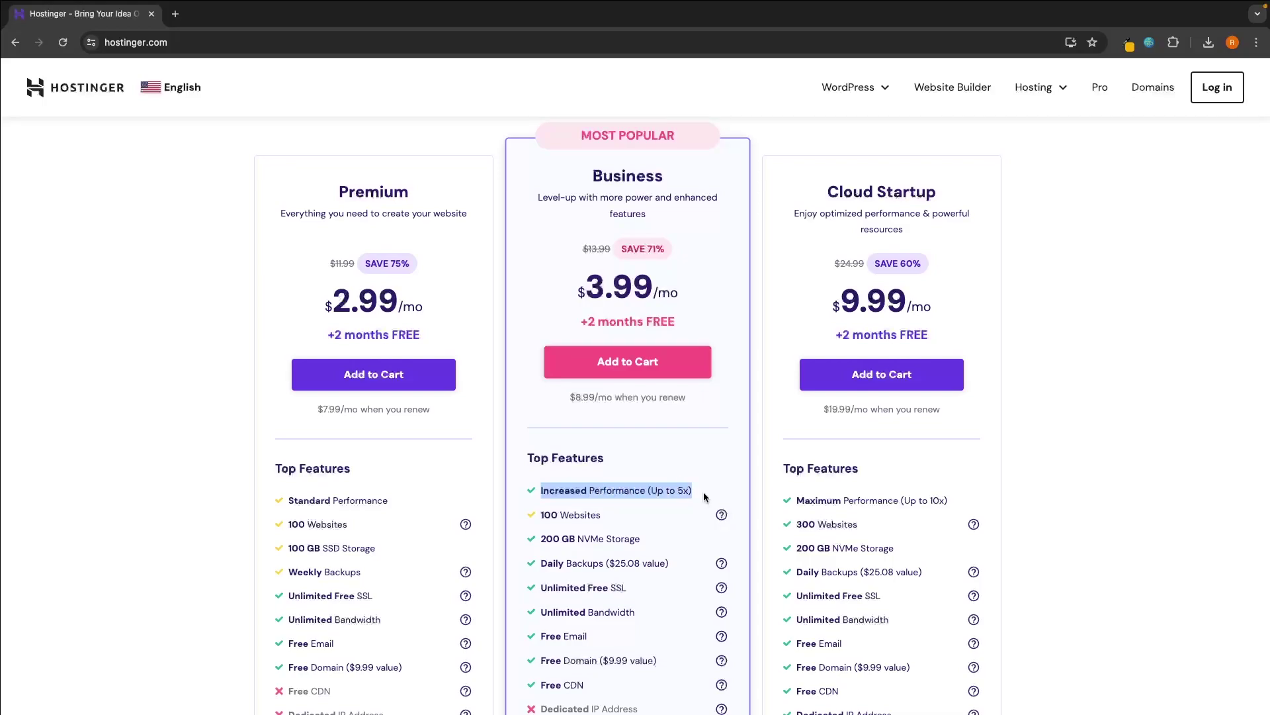
pyautogui.click(704, 492)
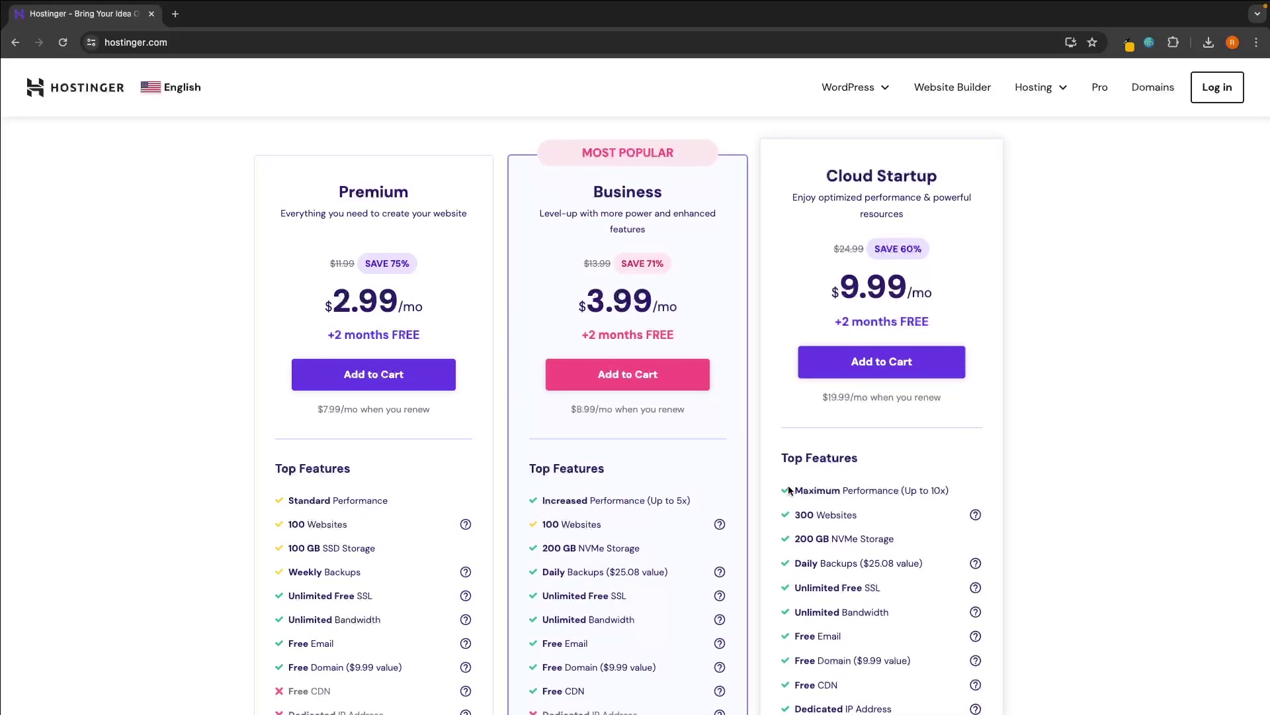
pyautogui.moveTo(794, 490); pyautogui.dragTo(946, 490)
pyautogui.click(991, 492)
# Compare the storage type and capacity of the Premium and Business plans
pyautogui.scroll(-2, 892, 193)
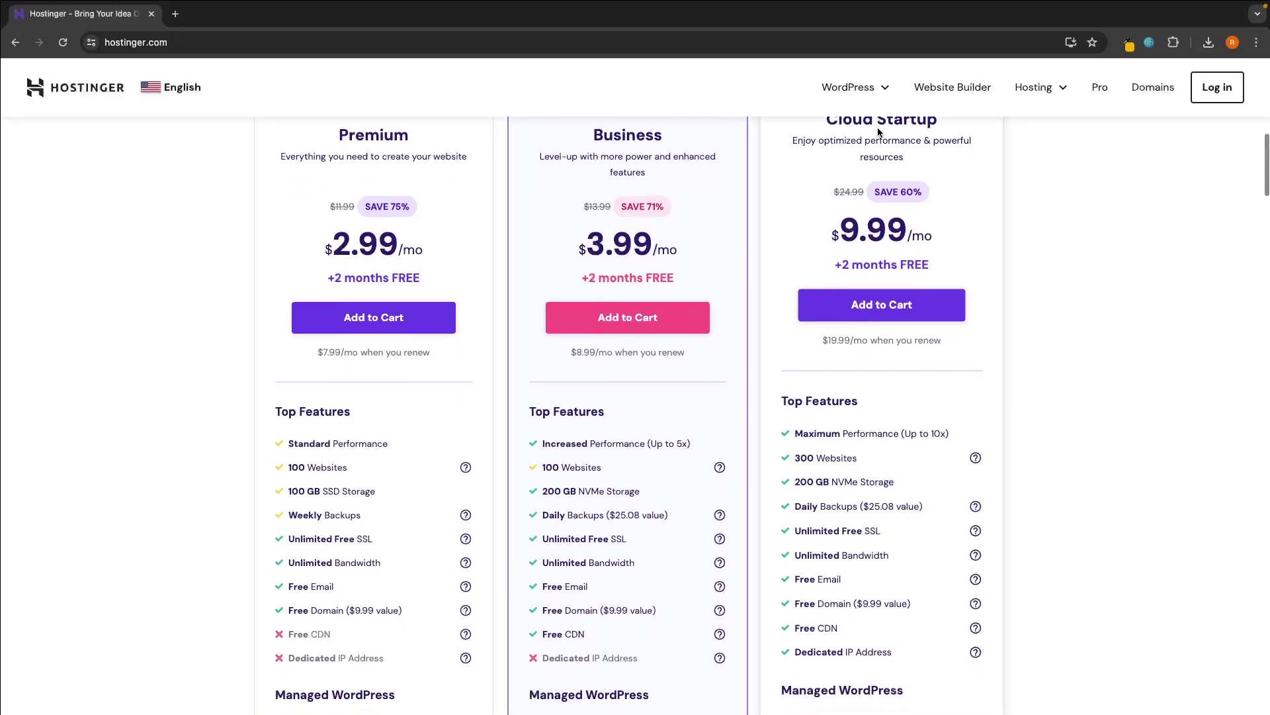
pyautogui.moveTo(286, 477); pyautogui.dragTo(382, 477)
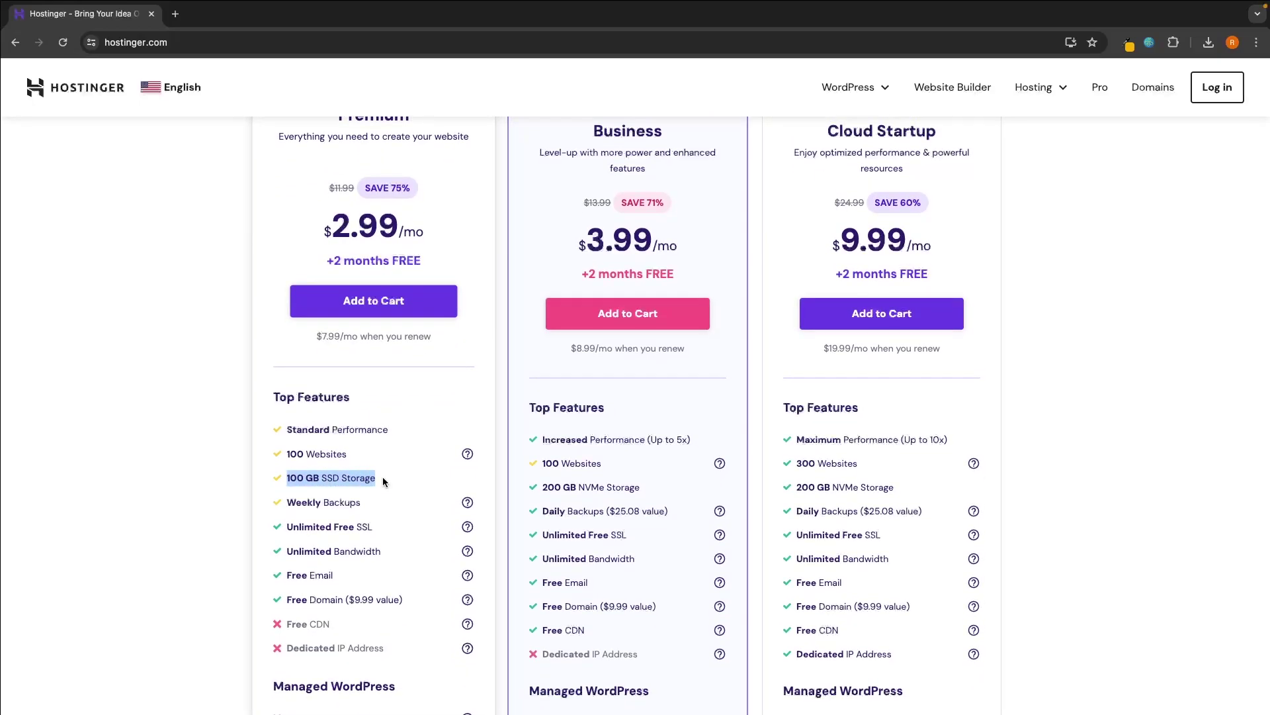
pyautogui.click(382, 477)
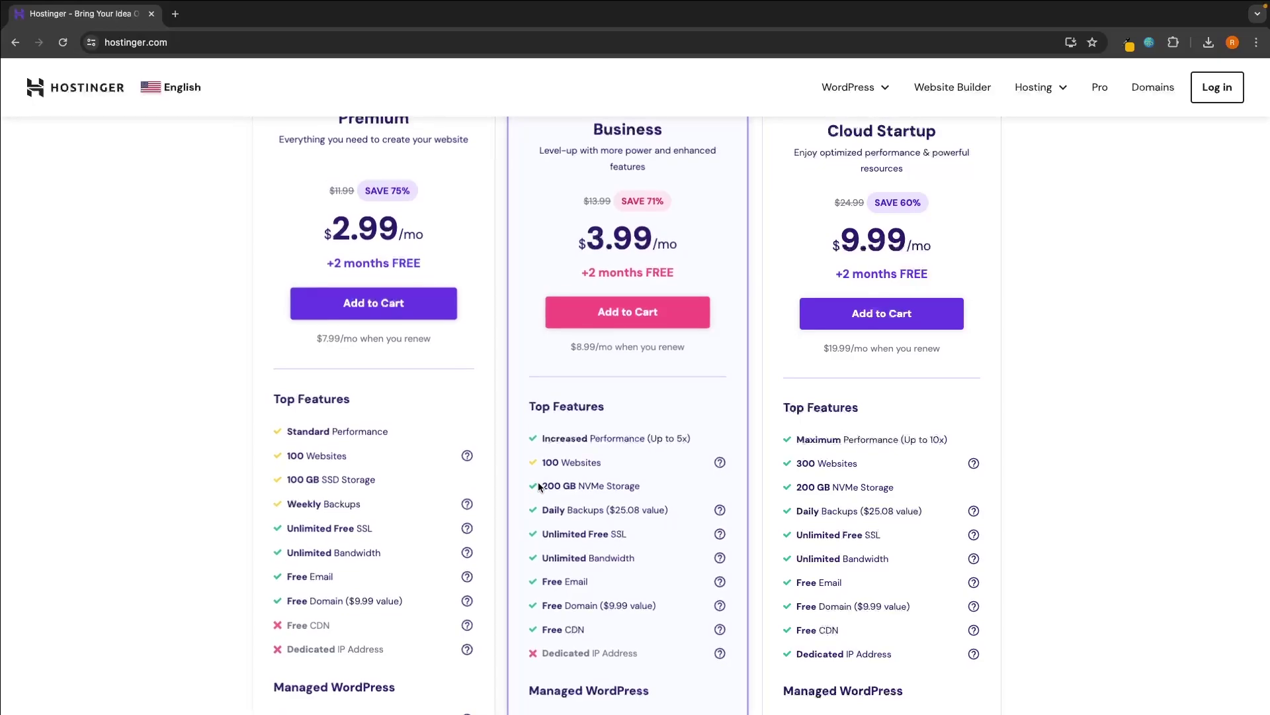
pyautogui.moveTo(578, 478); pyautogui.dragTo(618, 483)
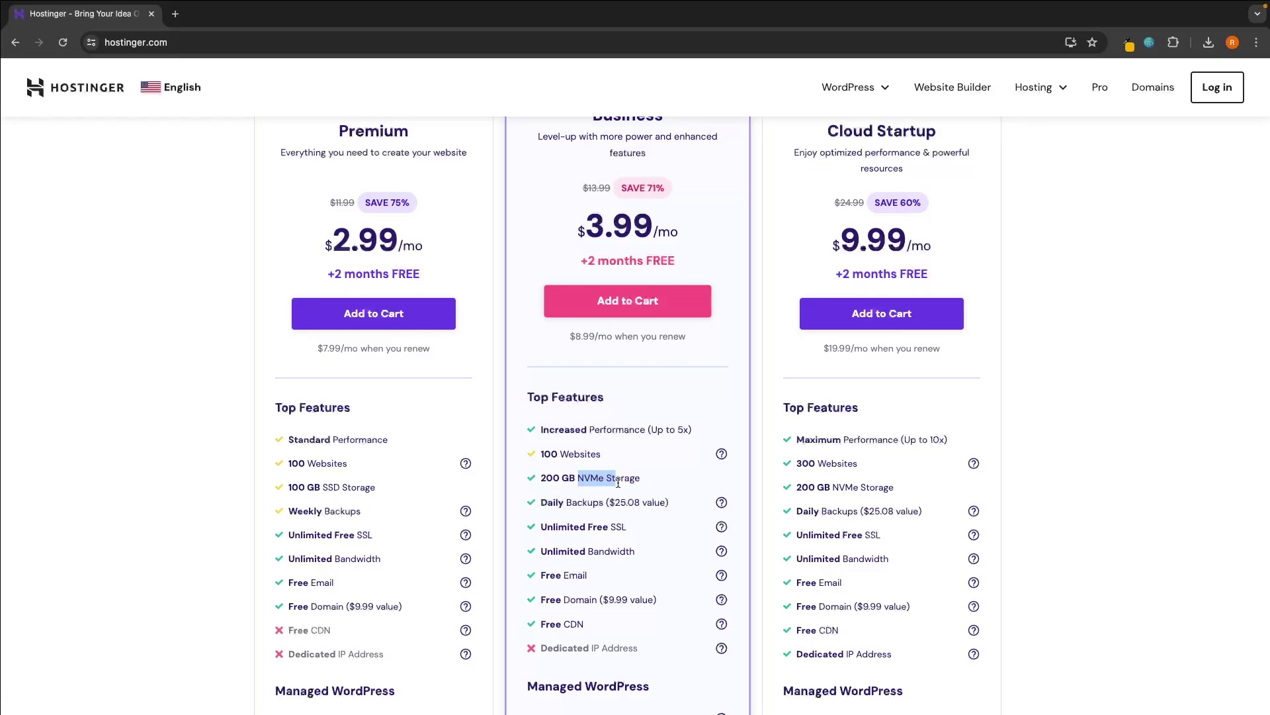
pyautogui.click(618, 483)
# Add the Business hosting plan to the cart and choose the 12-month billing period
pyautogui.scroll(2, 618, 483)
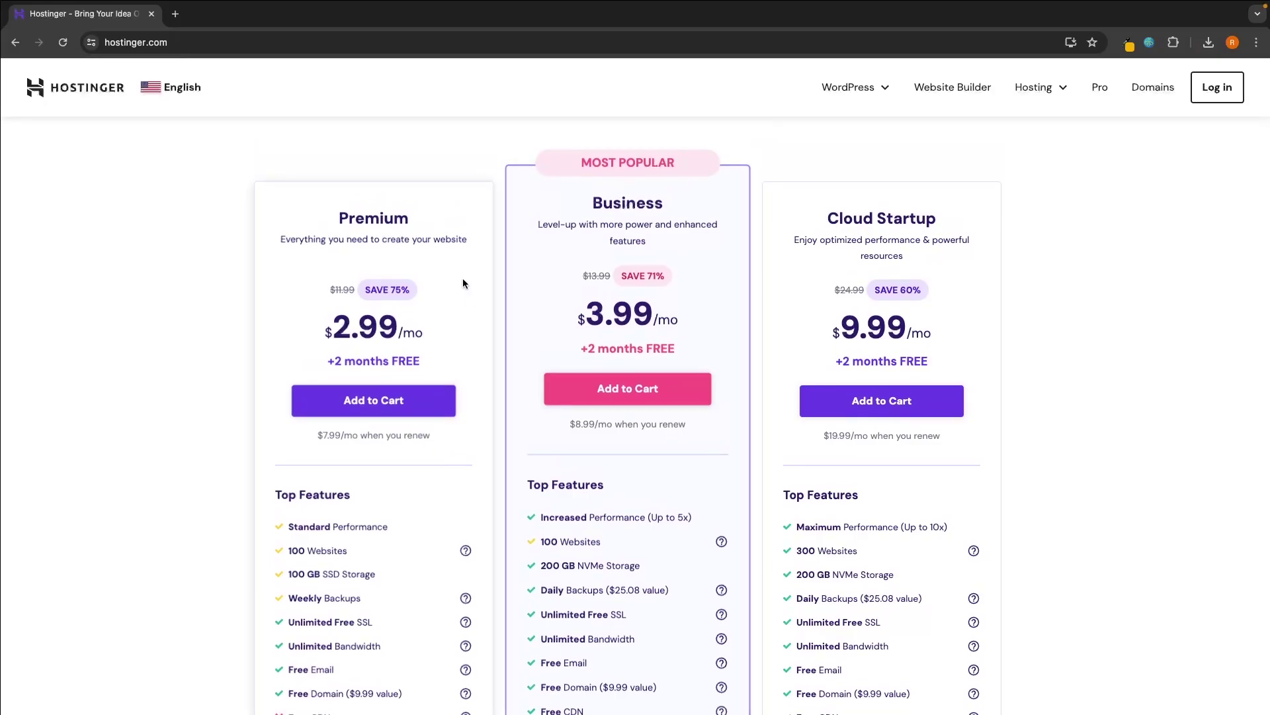
pyautogui.click(640, 397)
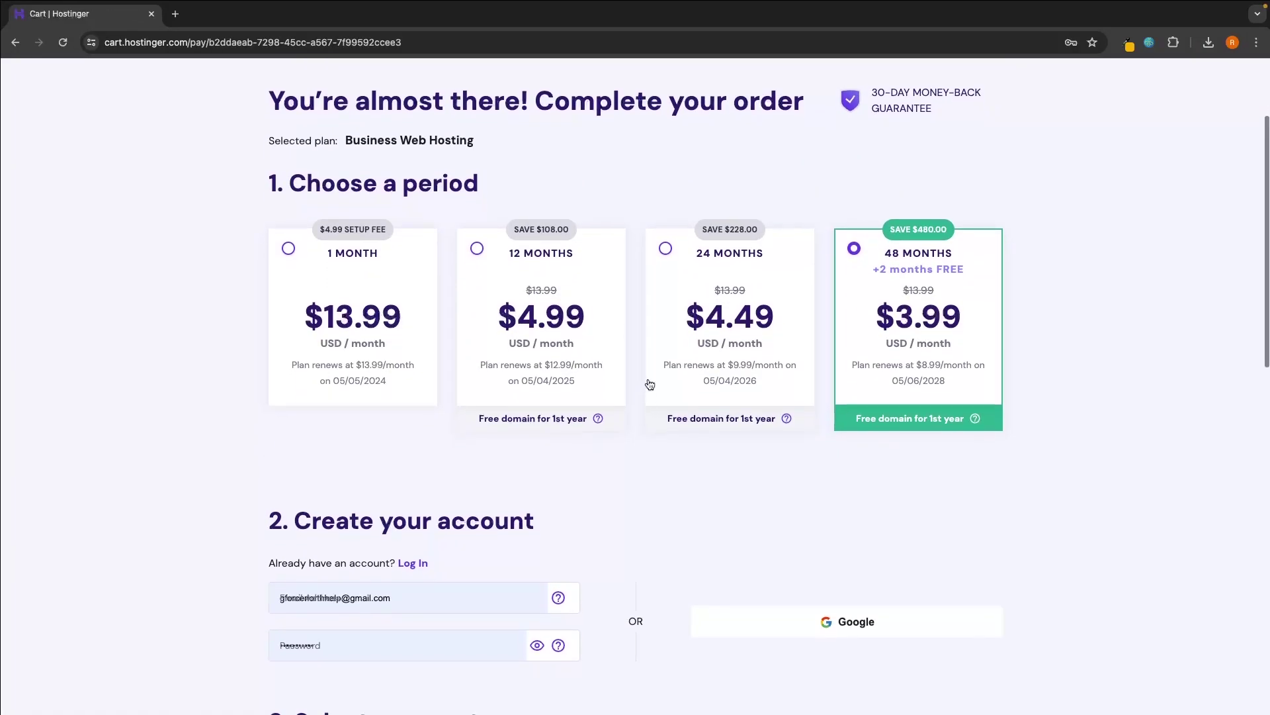
pyautogui.moveTo(289, 184); pyautogui.dragTo(469, 184)
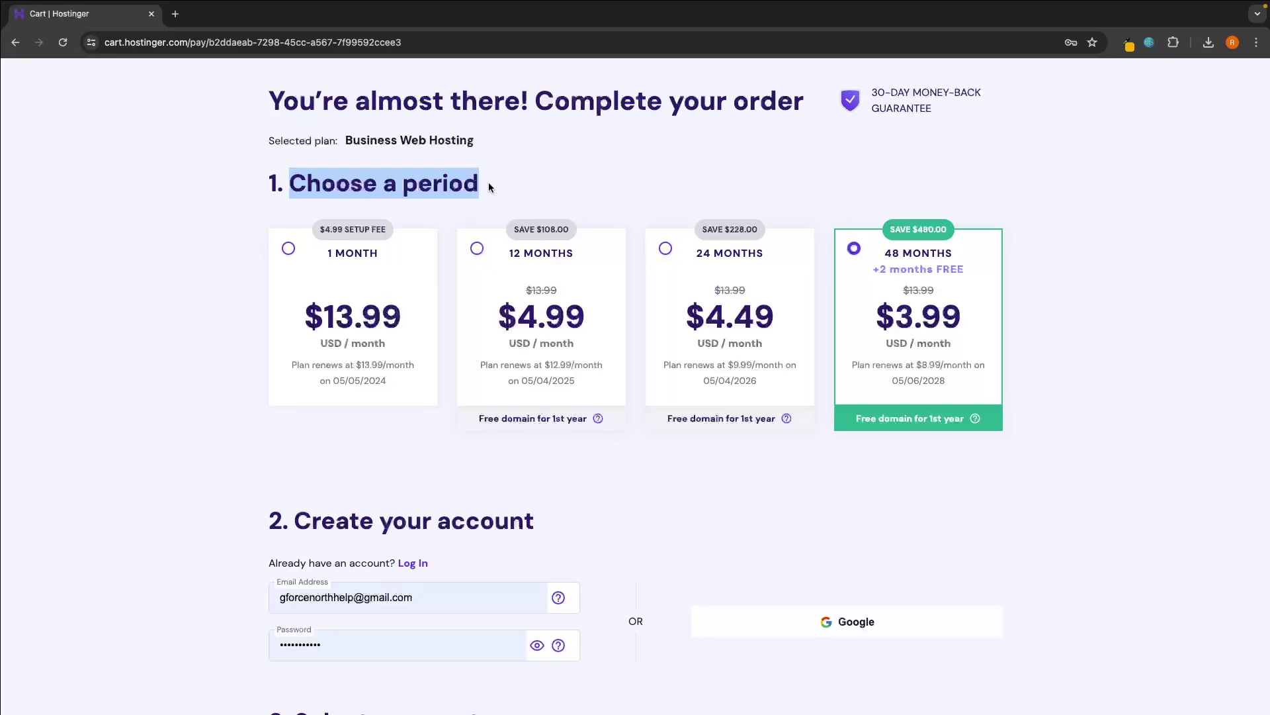
pyautogui.click(491, 185)
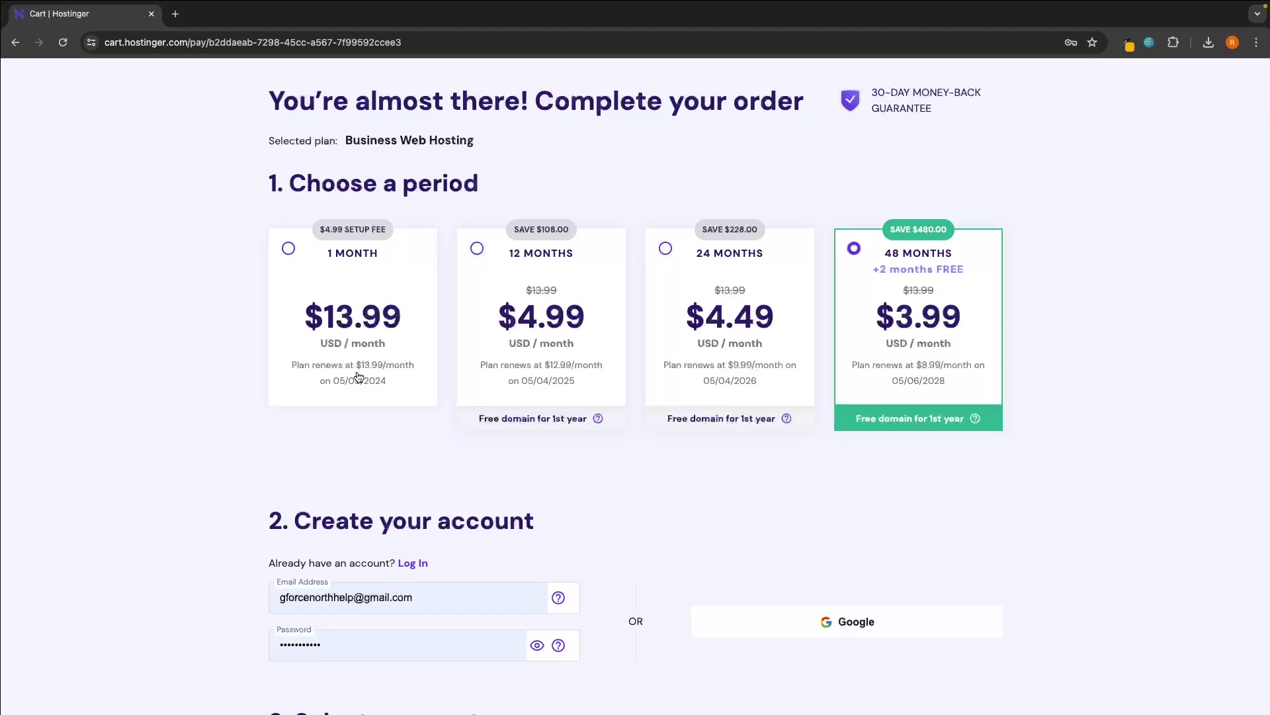
pyautogui.click(556, 347)
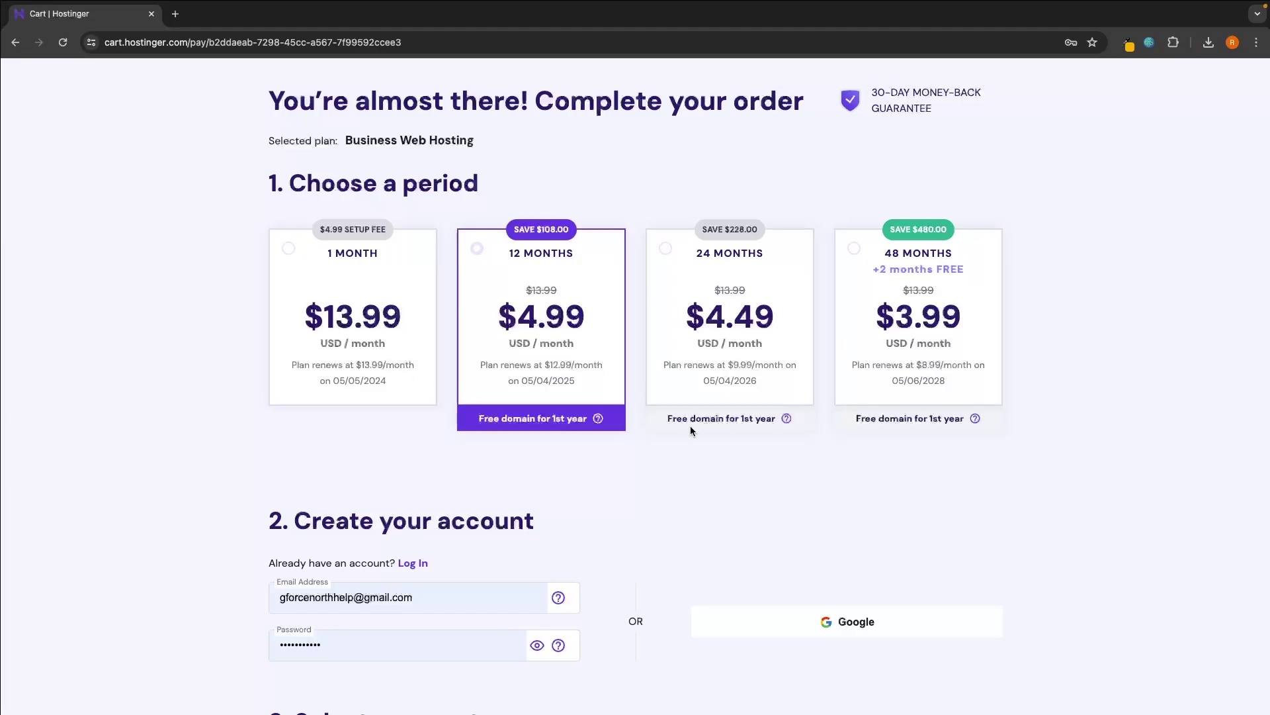
# Check the order total for the 12-month Business plan in the payment summary
pyautogui.scroll(-7, 743, 538)
pyautogui.scroll(-2, 745, 544)
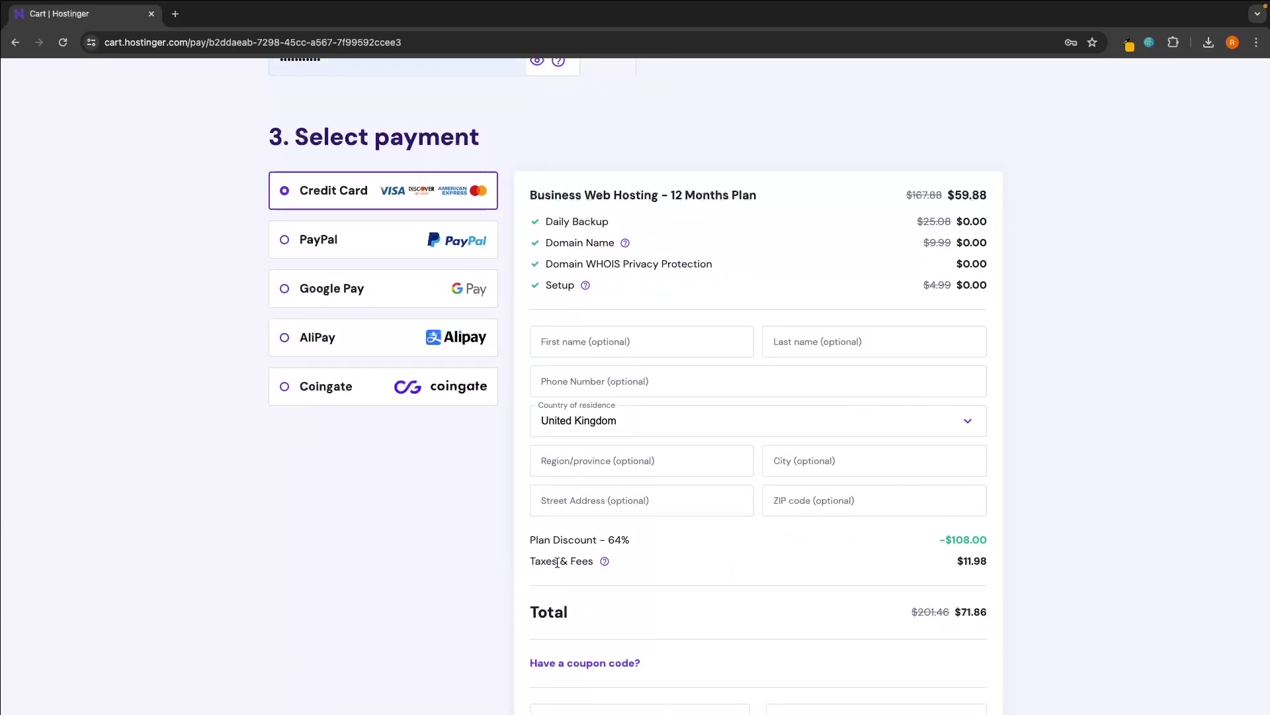
pyautogui.moveTo(967, 612); pyautogui.dragTo(997, 610)
pyautogui.click(1003, 608)
pyautogui.scroll(10, 1002, 608)
pyautogui.scroll(1, 1002, 608)
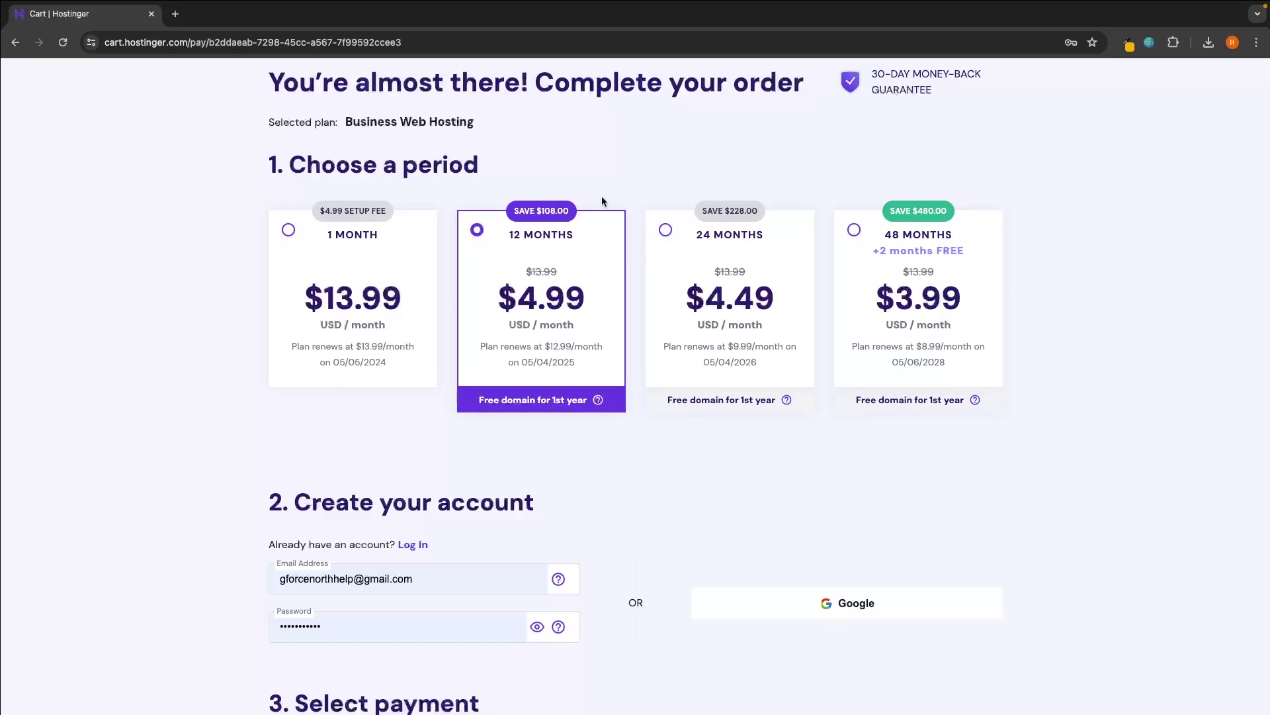
# Review the account creation fields, payment methods and billing details of the order form
pyautogui.scroll(-3, 564, 238)
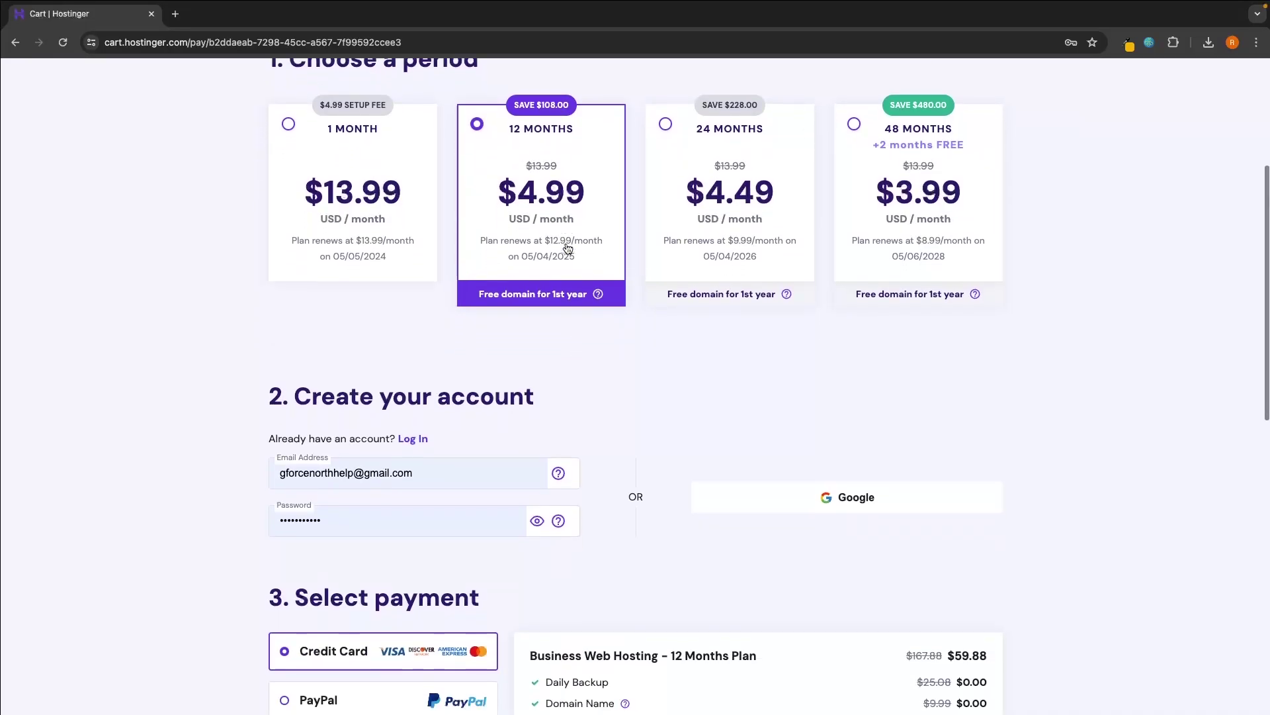
pyautogui.scroll(-1, 566, 247)
pyautogui.moveTo(295, 245); pyautogui.dragTo(547, 250)
pyautogui.click(547, 248)
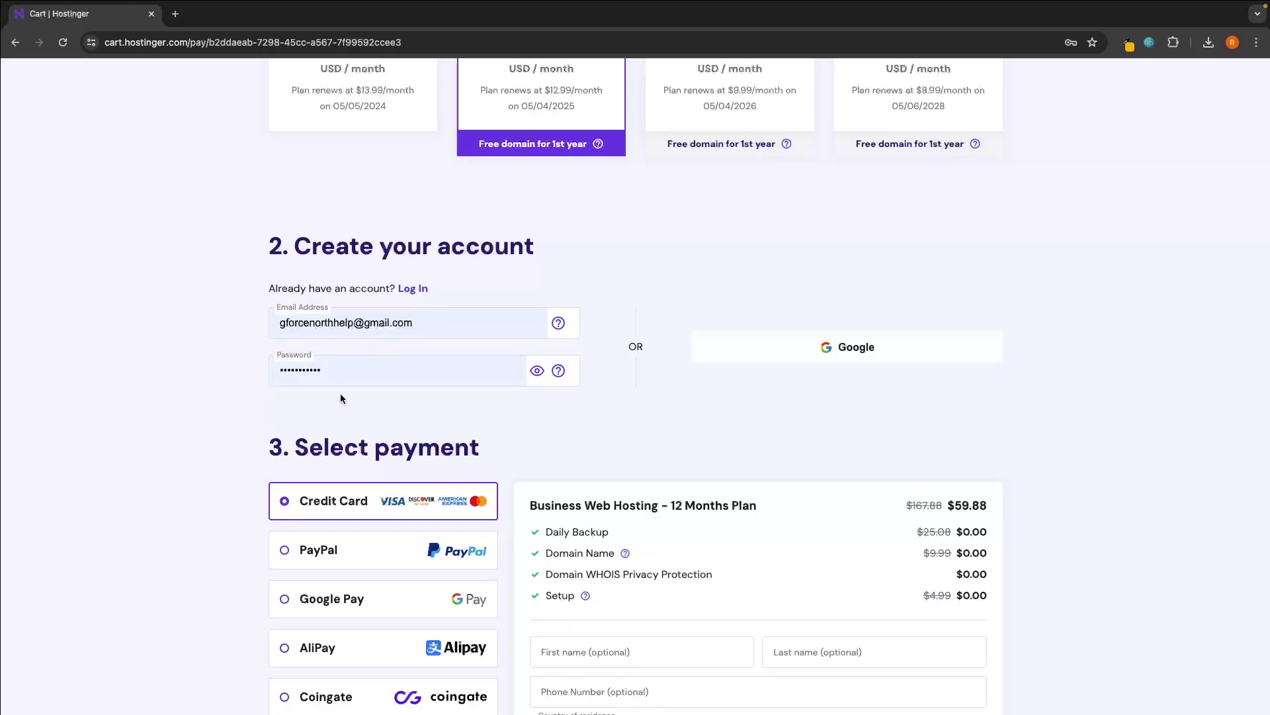
pyautogui.scroll(-5, 340, 397)
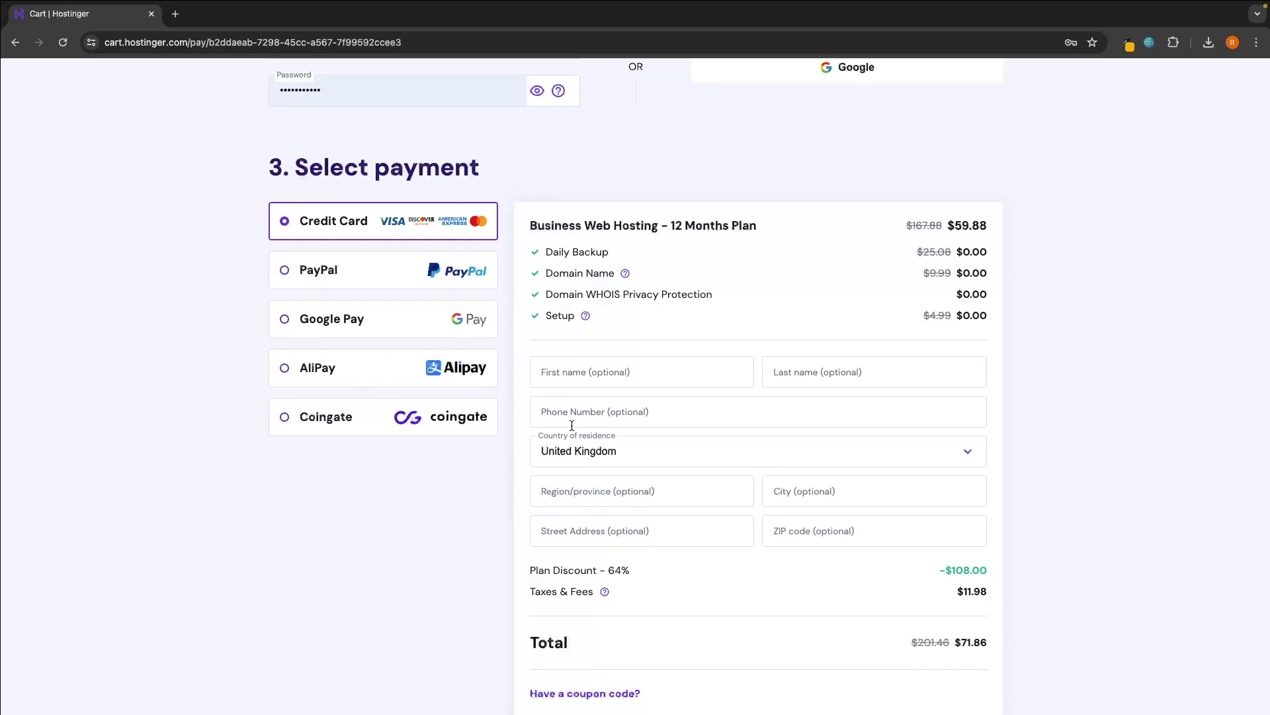
pyautogui.scroll(-2, 572, 425)
pyautogui.scroll(-2, 733, 407)
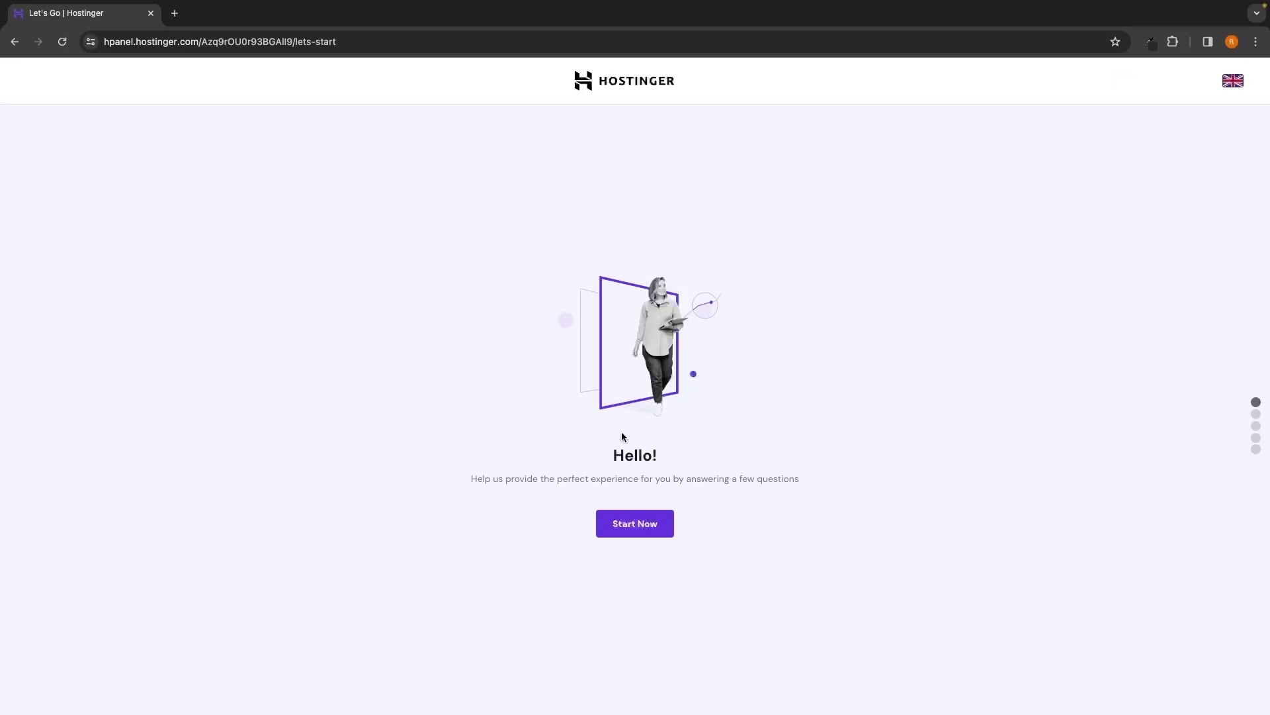
# Start the Hostinger onboarding questionnaire and read the question about who the website is for
pyautogui.click(646, 530)
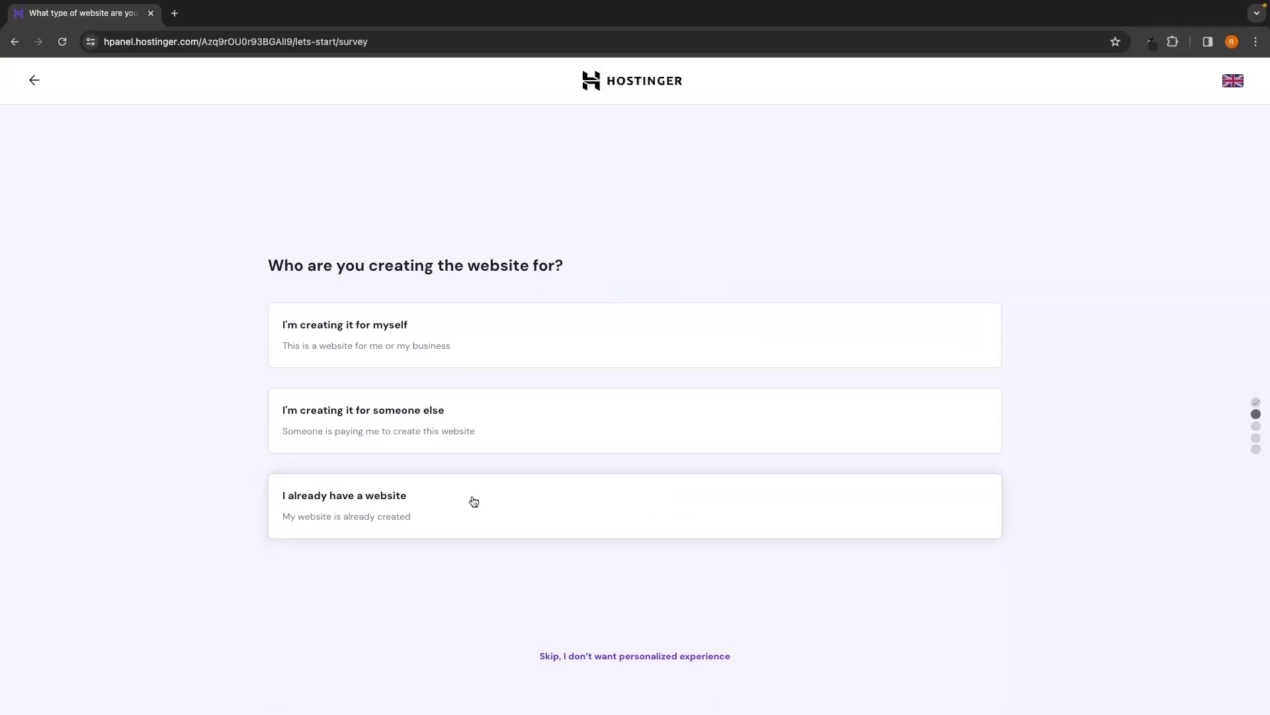
pyautogui.moveTo(263, 262); pyautogui.dragTo(576, 256)
pyautogui.click(574, 256)
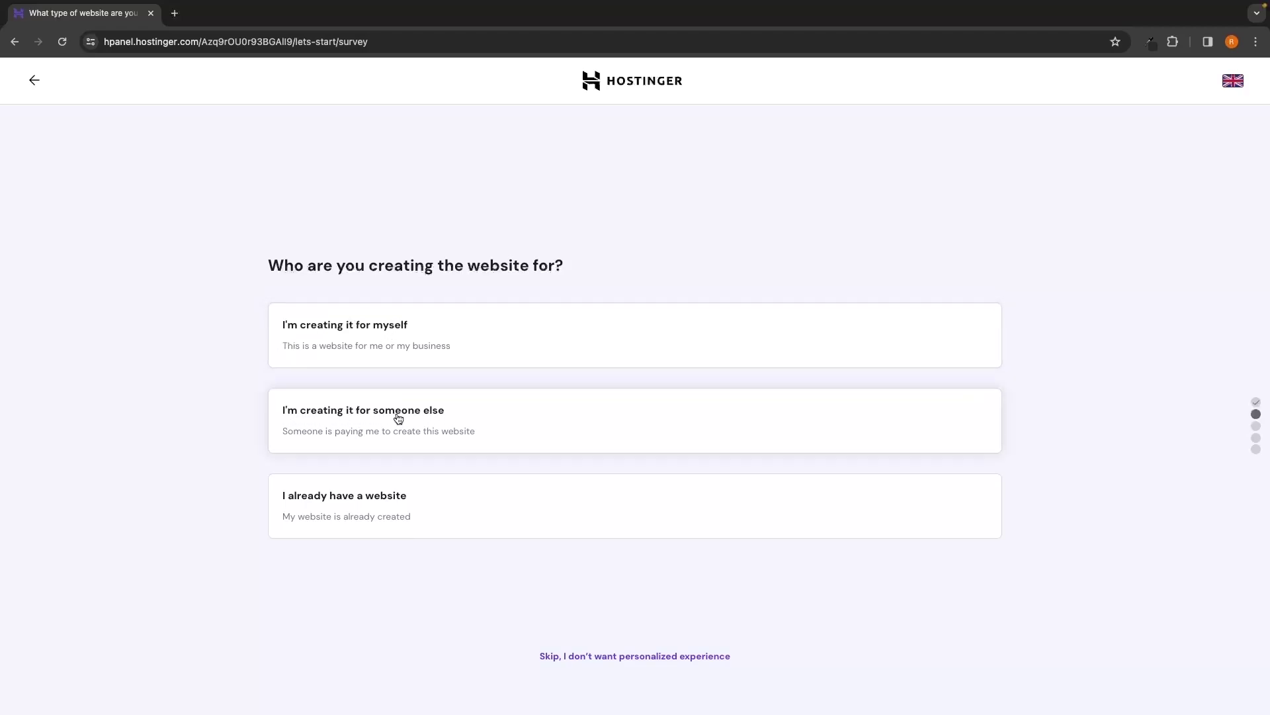
# Answer the onboarding survey: creating the website for myself, building it myself, Portfolio as website type, and no help needed
pyautogui.click(357, 334)
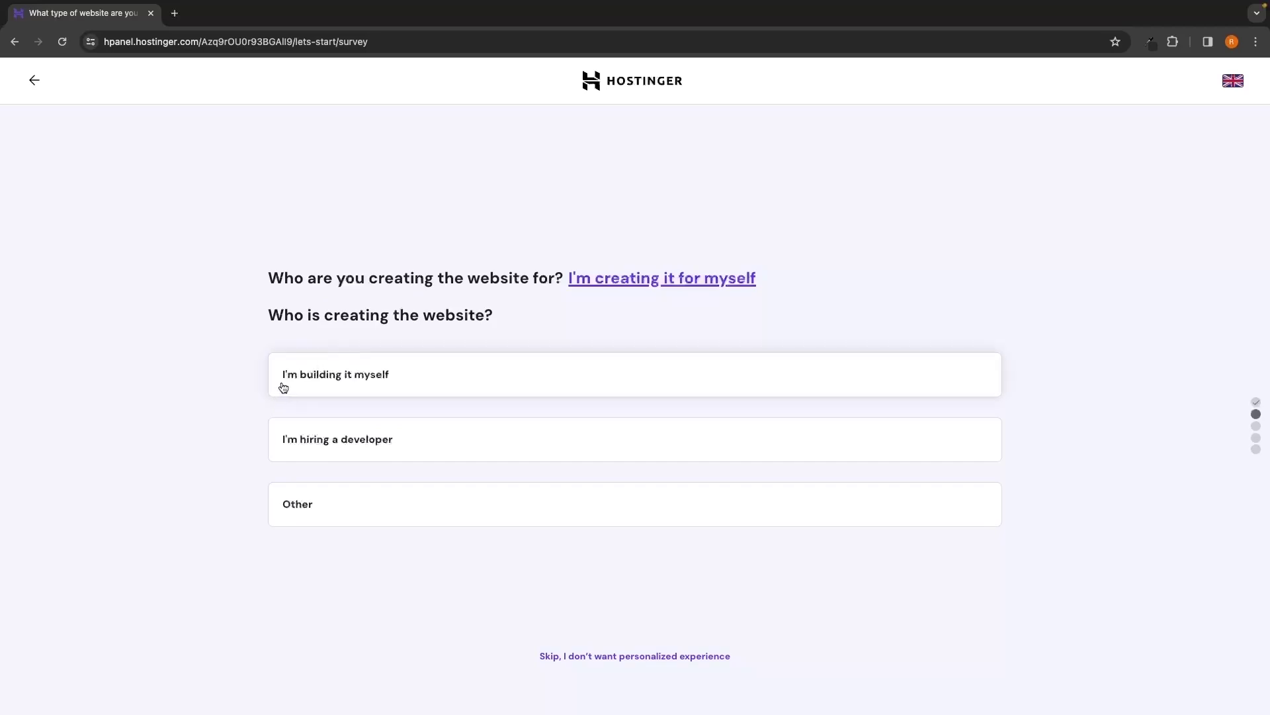
pyautogui.click(336, 382)
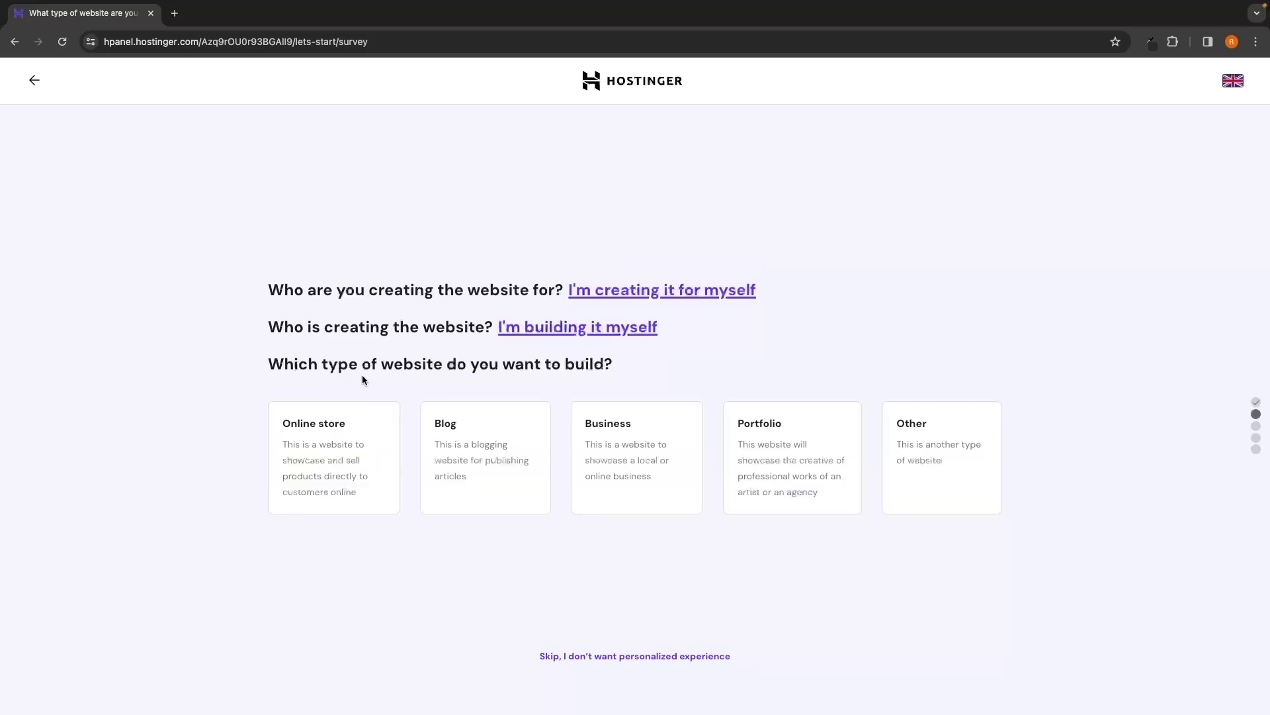
pyautogui.moveTo(264, 363); pyautogui.dragTo(617, 368)
pyautogui.click(626, 363)
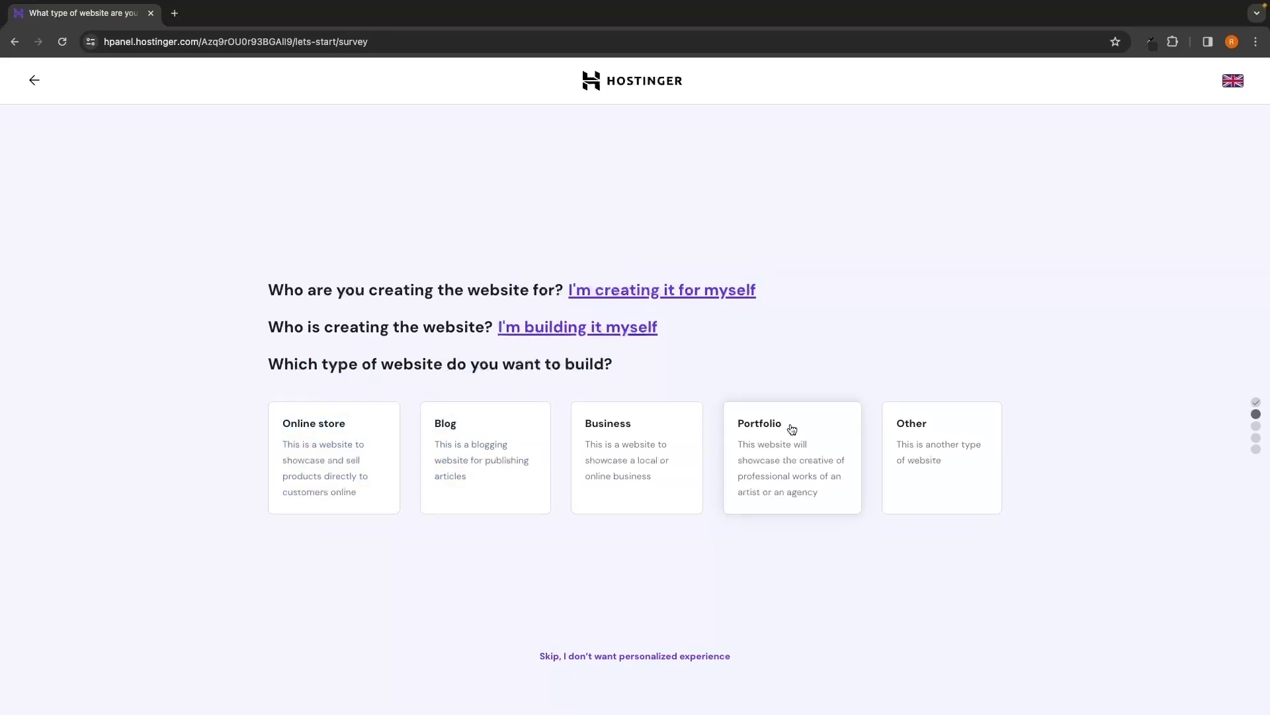
pyautogui.click(785, 453)
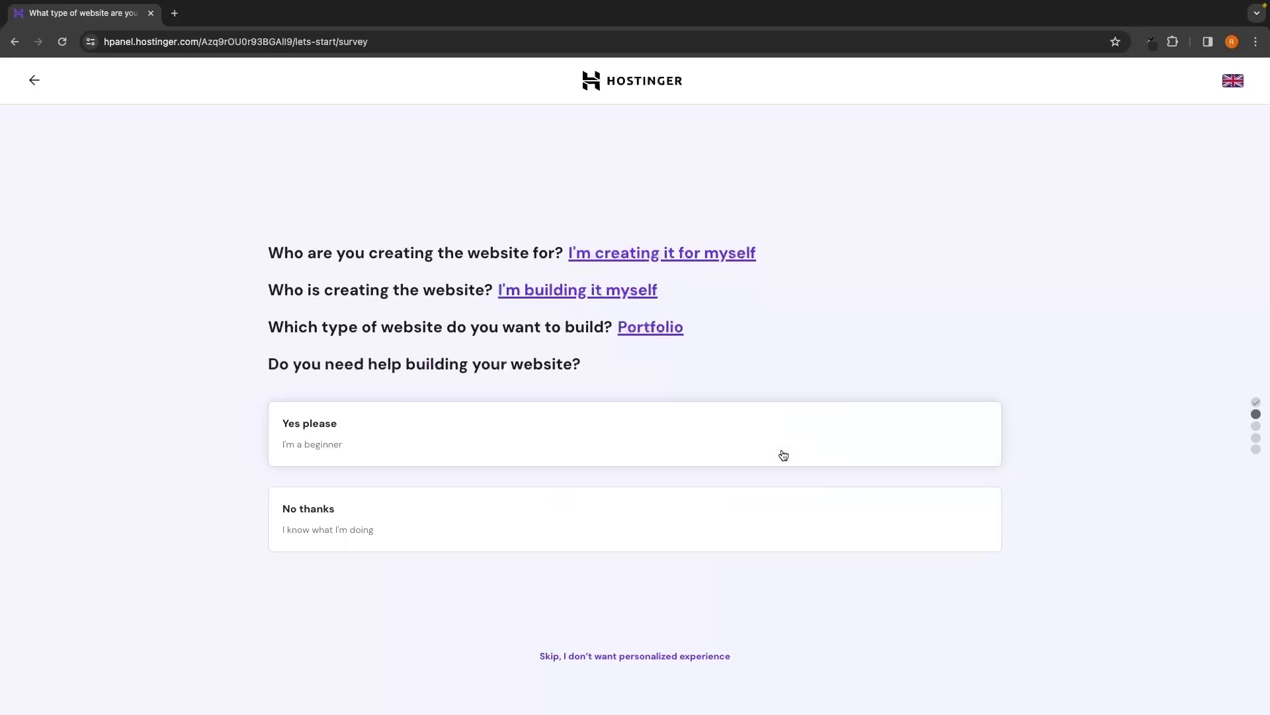
pyautogui.click(370, 534)
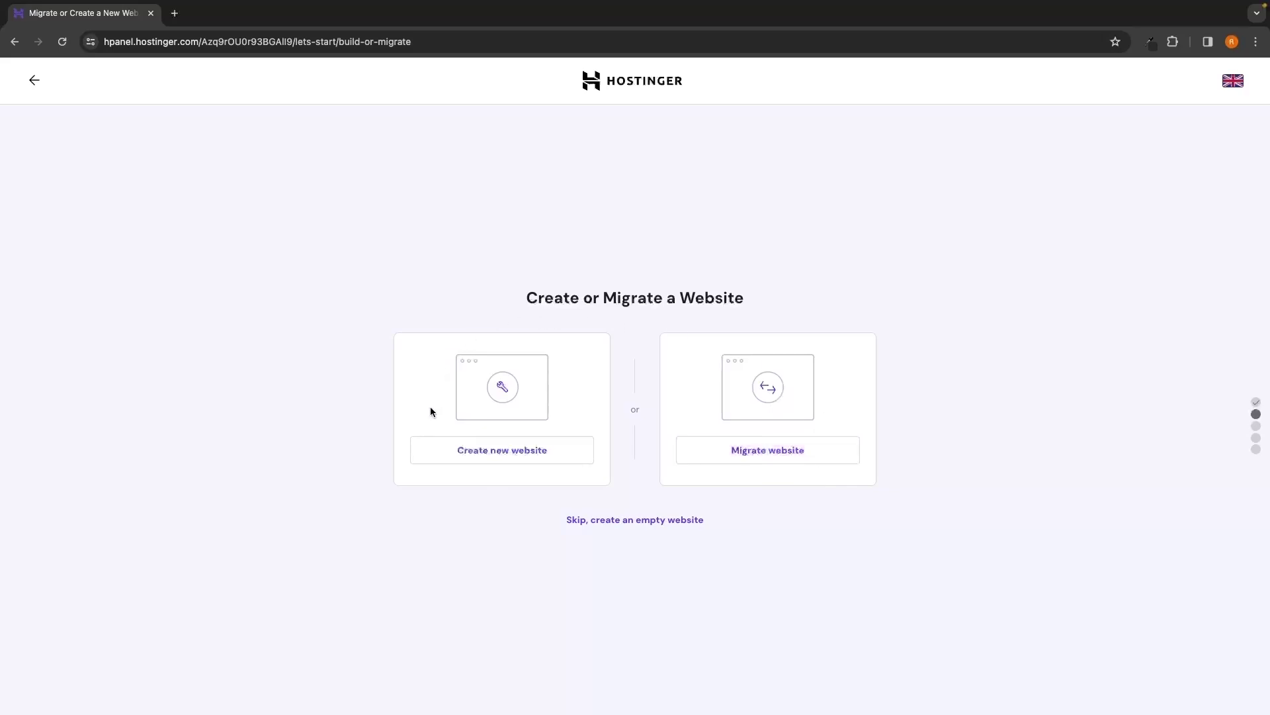
# Choose to create a new website and select WordPress with AI as its platform
pyautogui.click(474, 455)
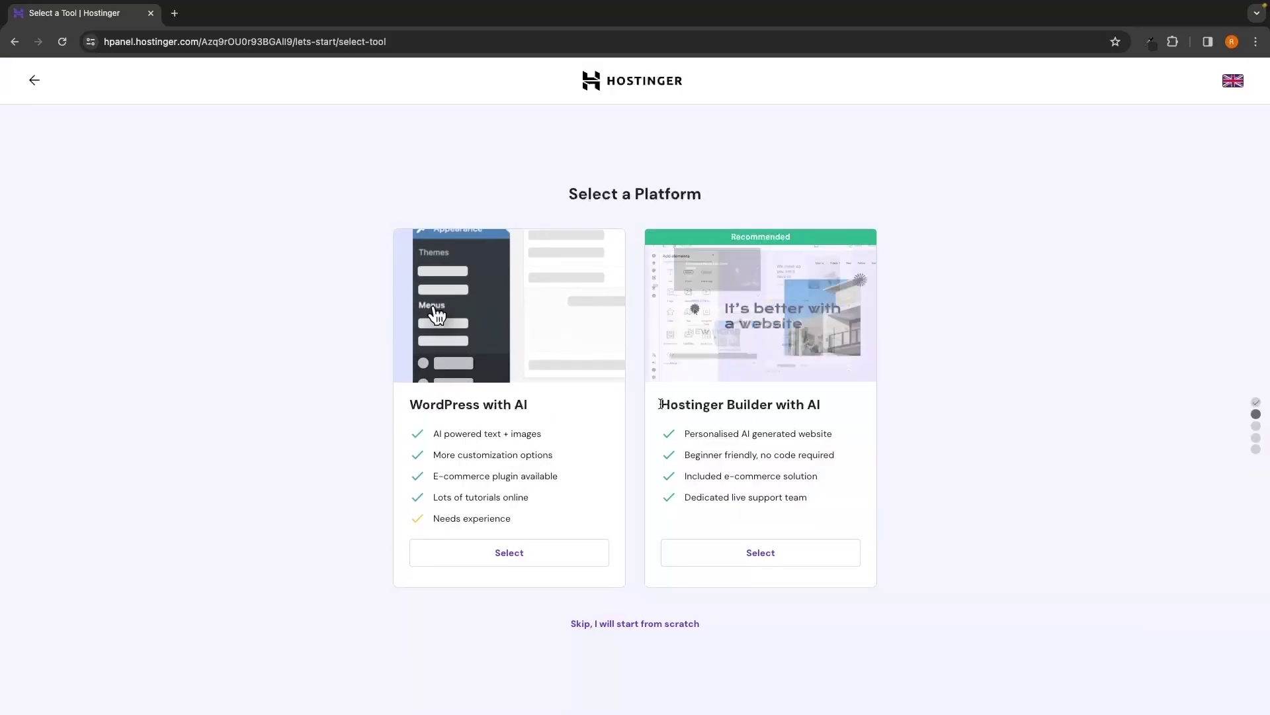
pyautogui.moveTo(660, 404); pyautogui.dragTo(817, 405)
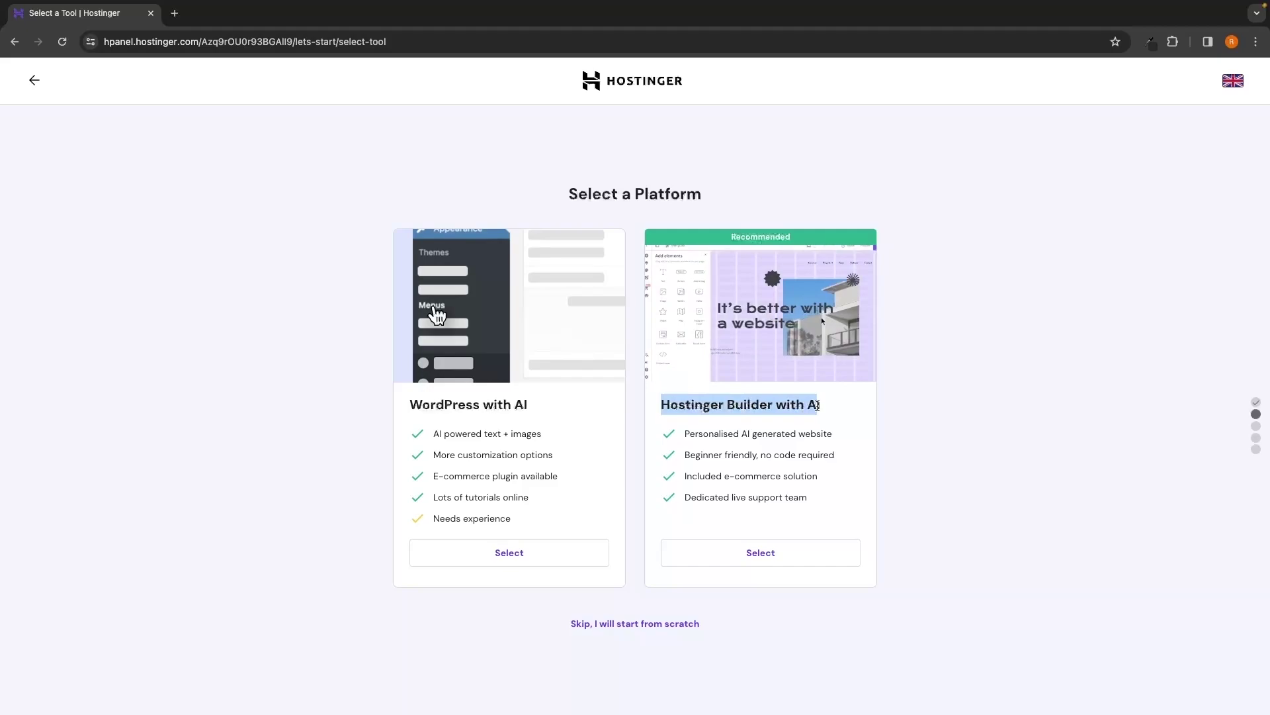
pyautogui.click(851, 404)
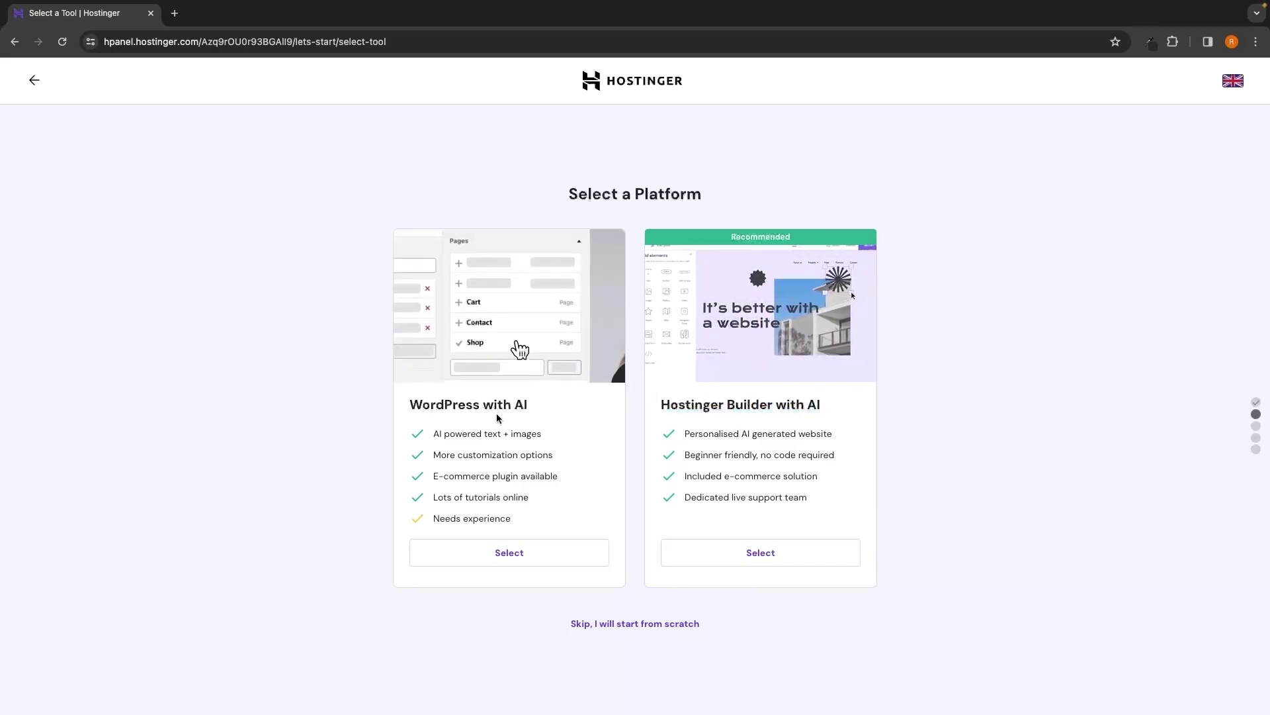
pyautogui.moveTo(661, 404); pyautogui.dragTo(822, 405)
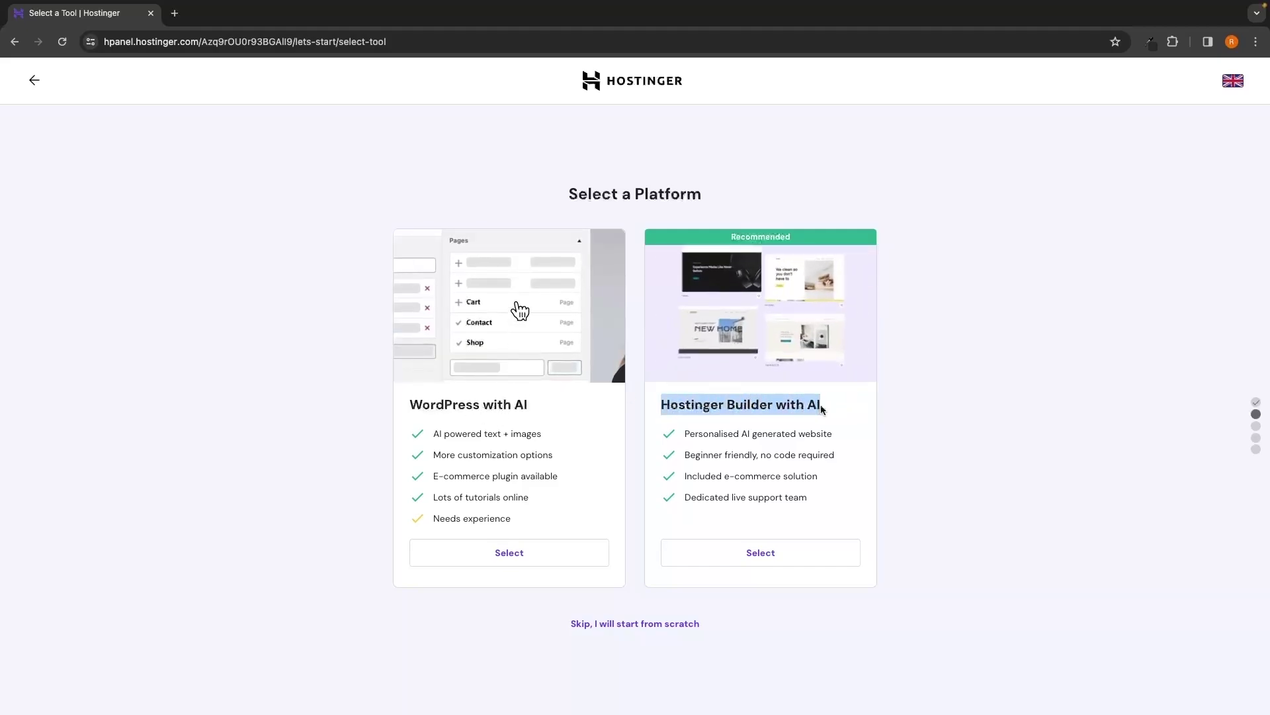
pyautogui.click(860, 416)
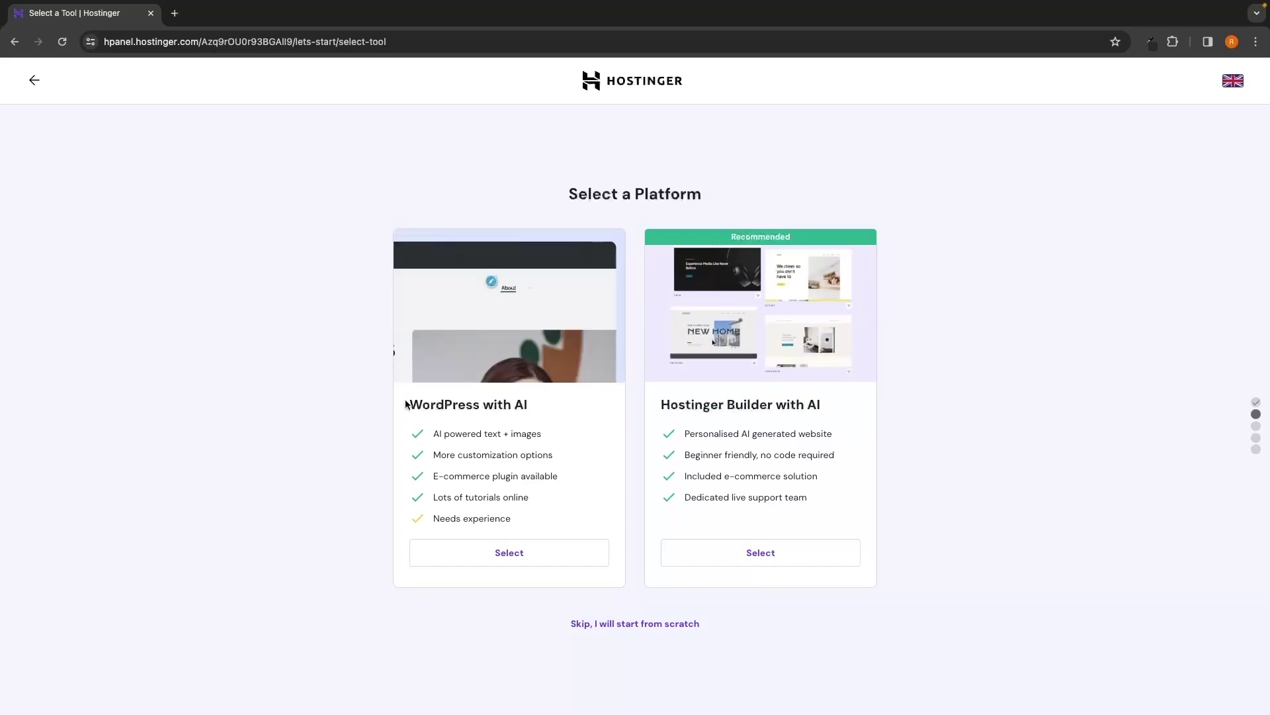
pyautogui.moveTo(401, 404); pyautogui.dragTo(535, 409)
pyautogui.click(535, 411)
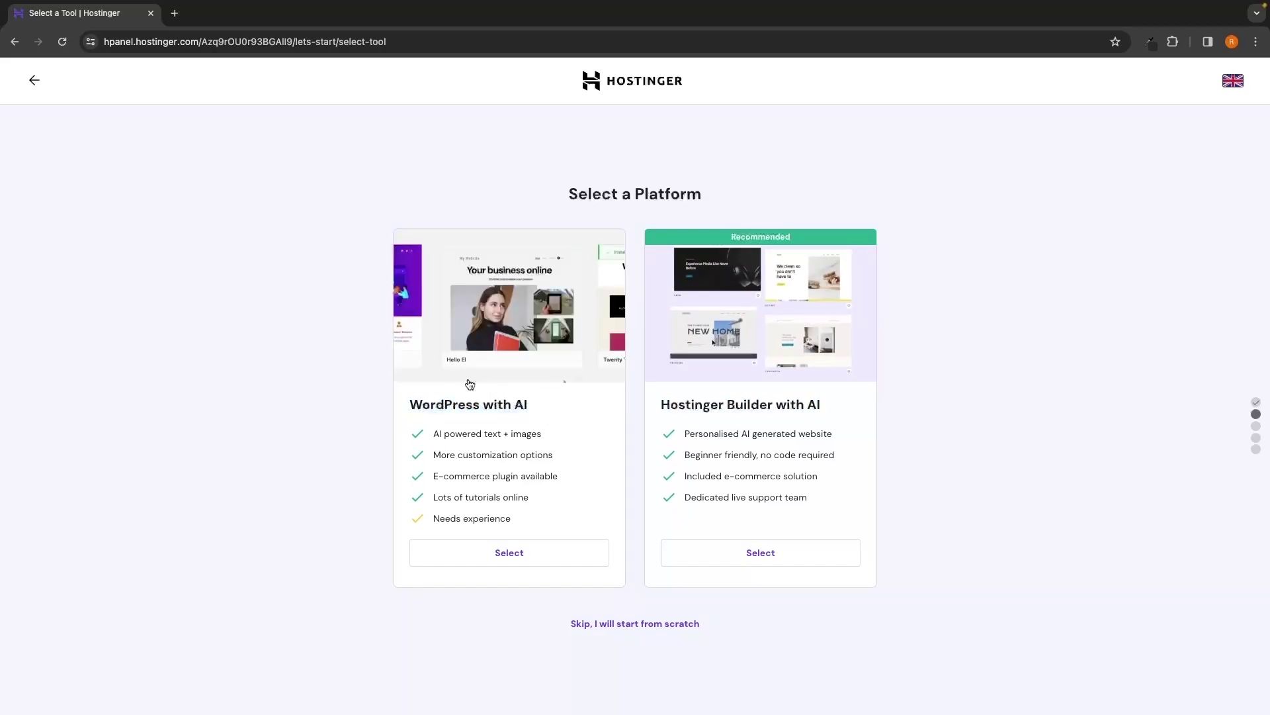
pyautogui.click(519, 554)
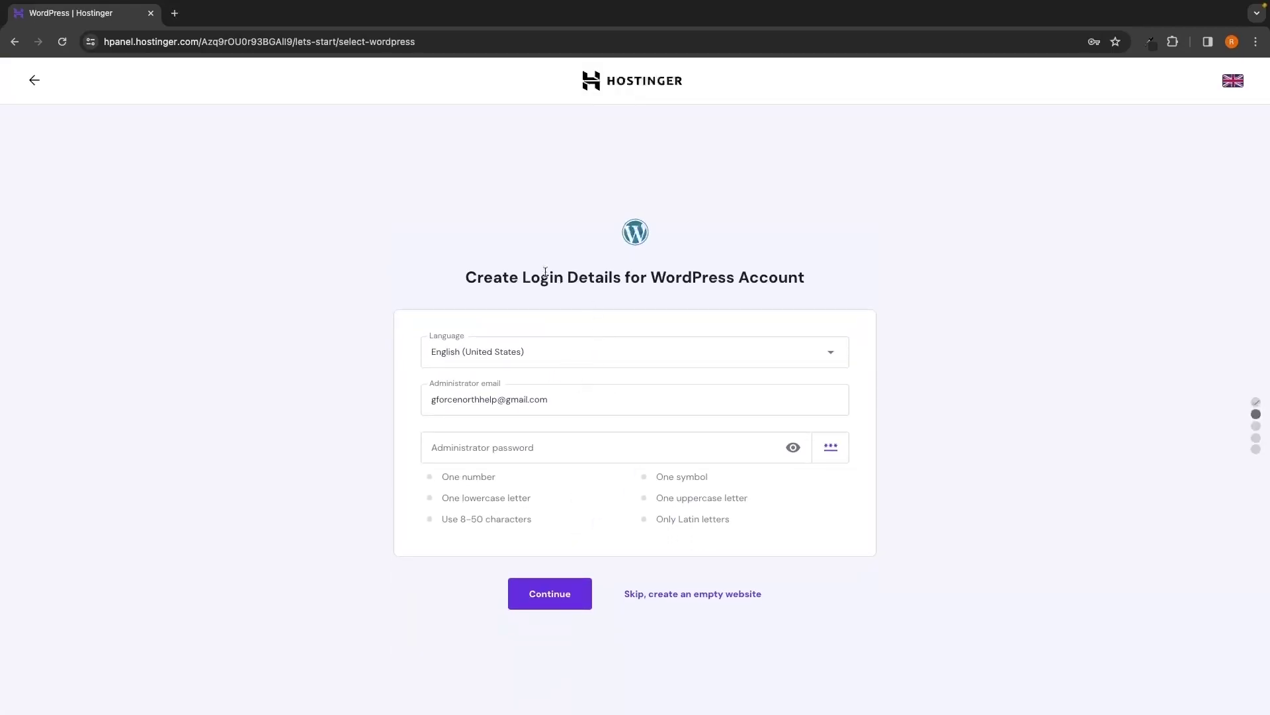
# Review the WordPress account form's heading and its prefilled administrator email
pyautogui.moveTo(455, 279)
pyautogui.mouseDown()
pyautogui.moveTo(615, 277)
pyautogui.moveTo(456, 272)
pyautogui.mouseUp()
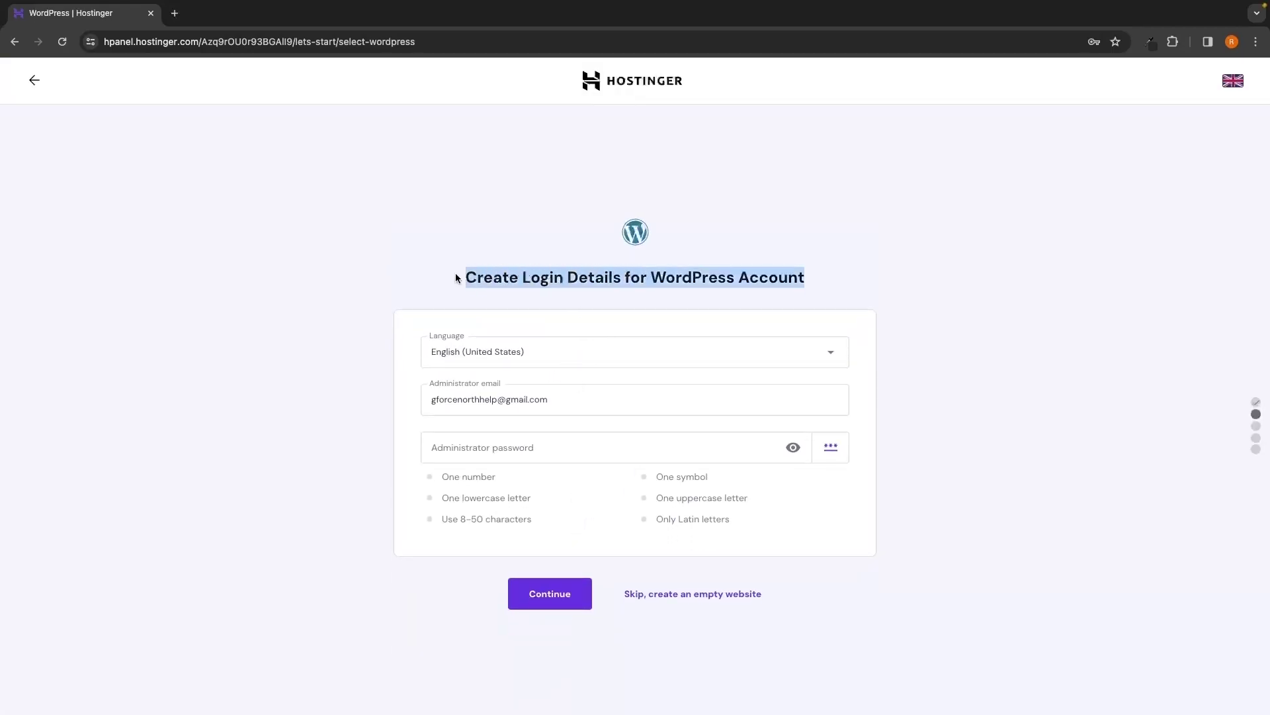
pyautogui.click(549, 298)
pyautogui.moveTo(652, 277); pyautogui.dragTo(737, 278)
pyautogui.click(721, 291)
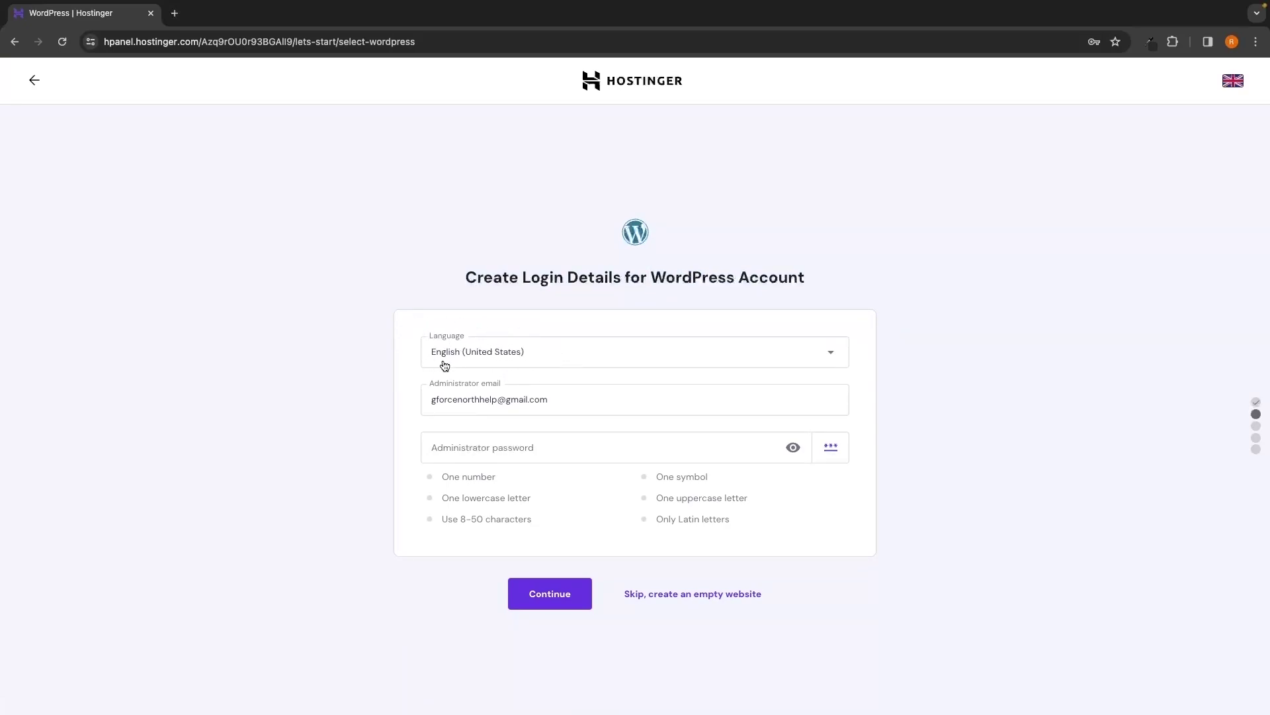
pyautogui.moveTo(431, 399); pyautogui.dragTo(559, 405)
pyautogui.click(944, 425)
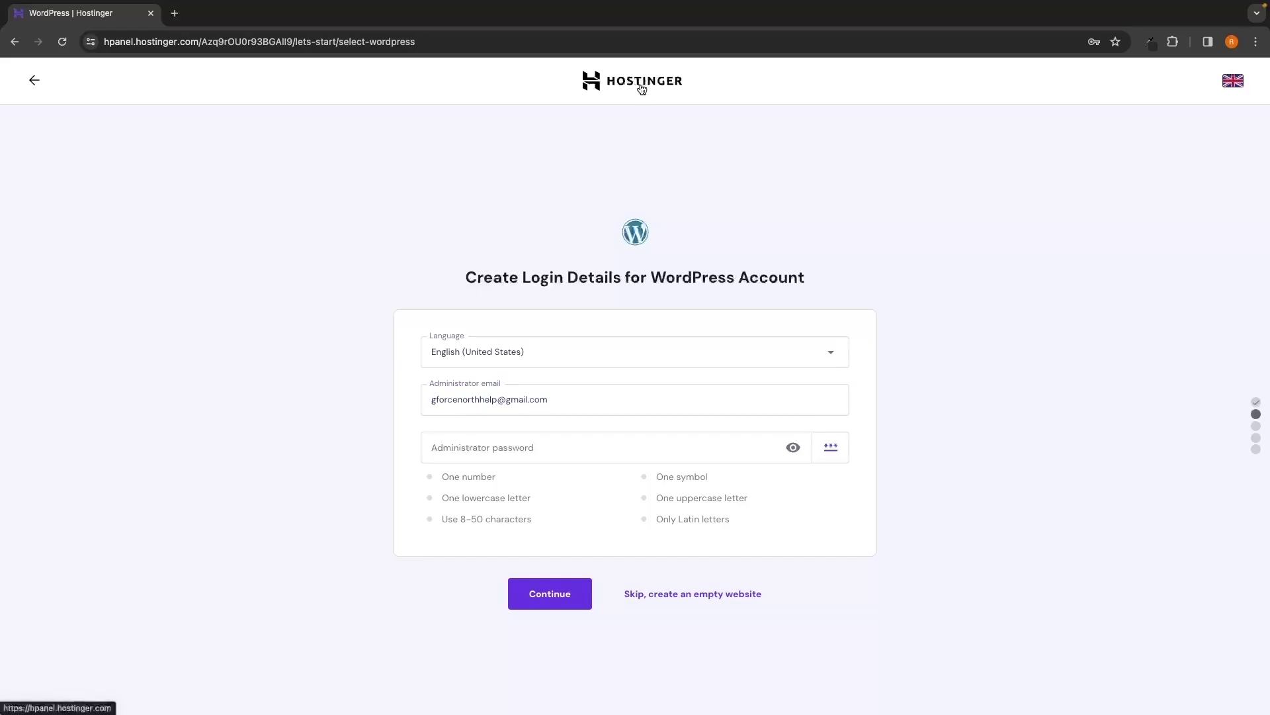
pyautogui.moveTo(430, 399); pyautogui.dragTo(554, 401)
pyautogui.click(380, 401)
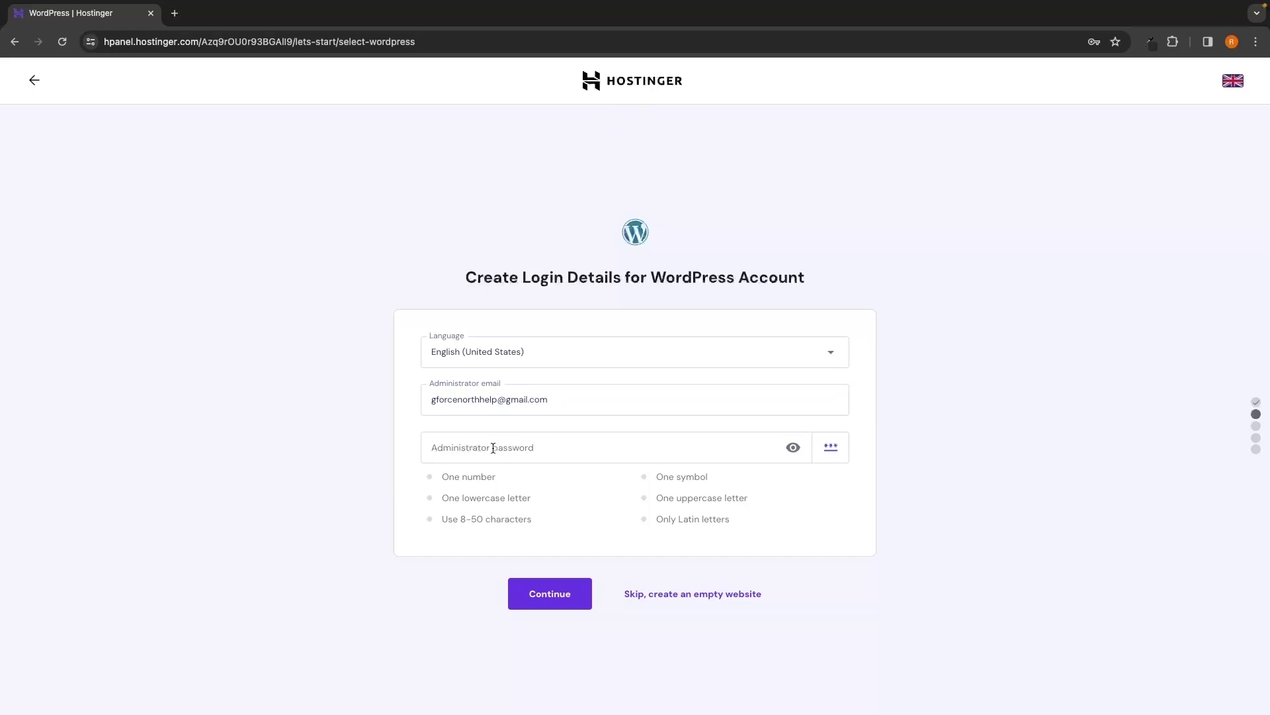
# Generate an administrator password for the WordPress account and submit the login details
pyautogui.moveTo(658, 279); pyautogui.dragTo(738, 279)
pyautogui.click(870, 318)
pyautogui.click(831, 448)
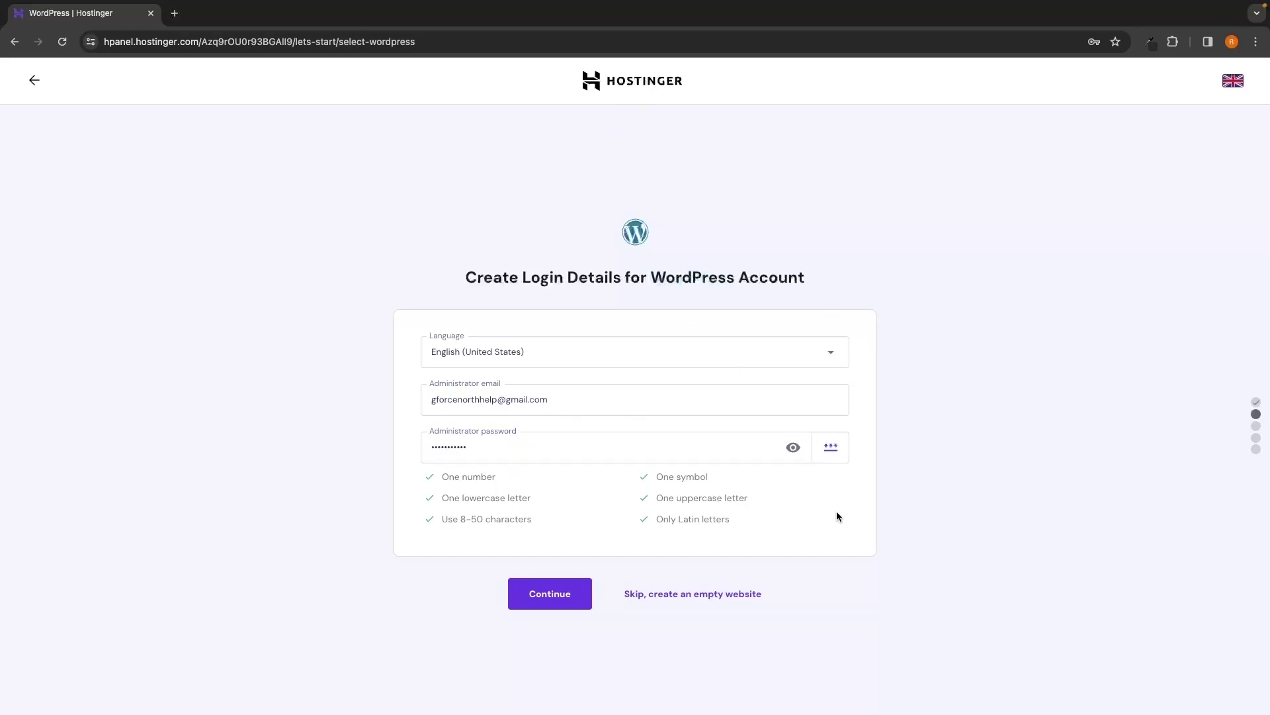
pyautogui.click(561, 598)
pyautogui.click(1044, 273)
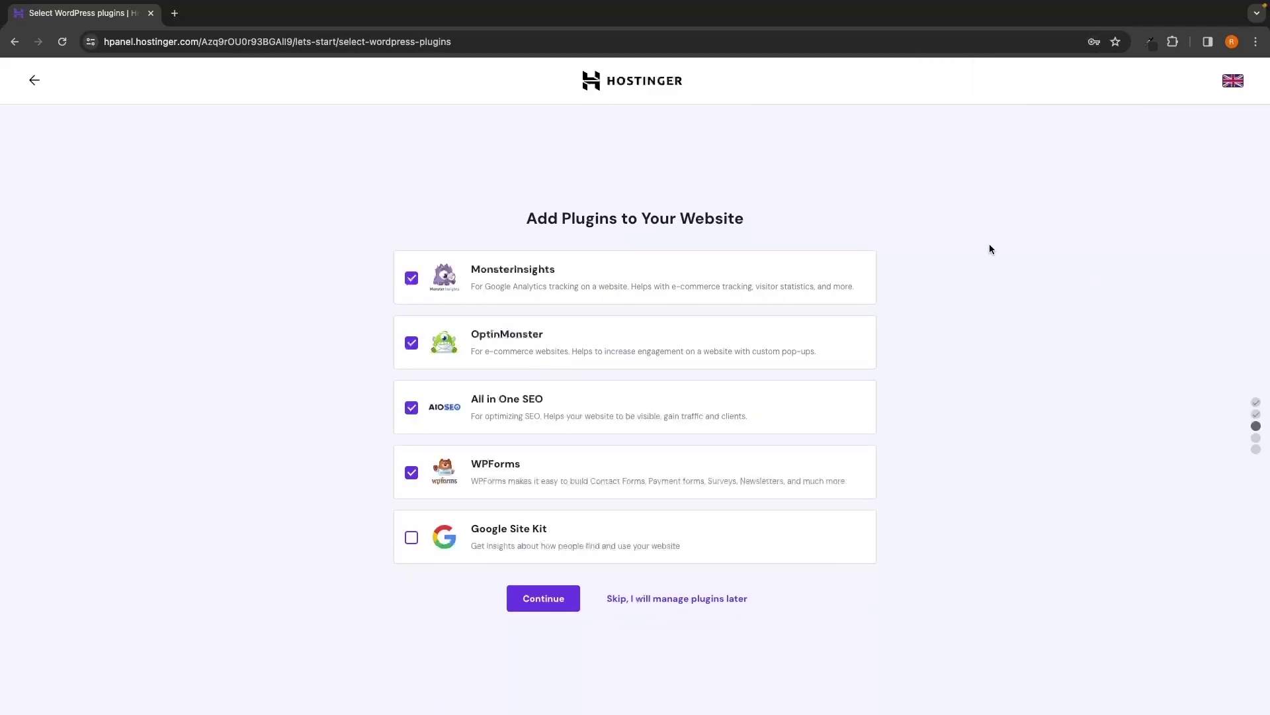
# Skip adding the suggested plugins and continue without a website template
pyautogui.moveTo(524, 222); pyautogui.dragTo(753, 220)
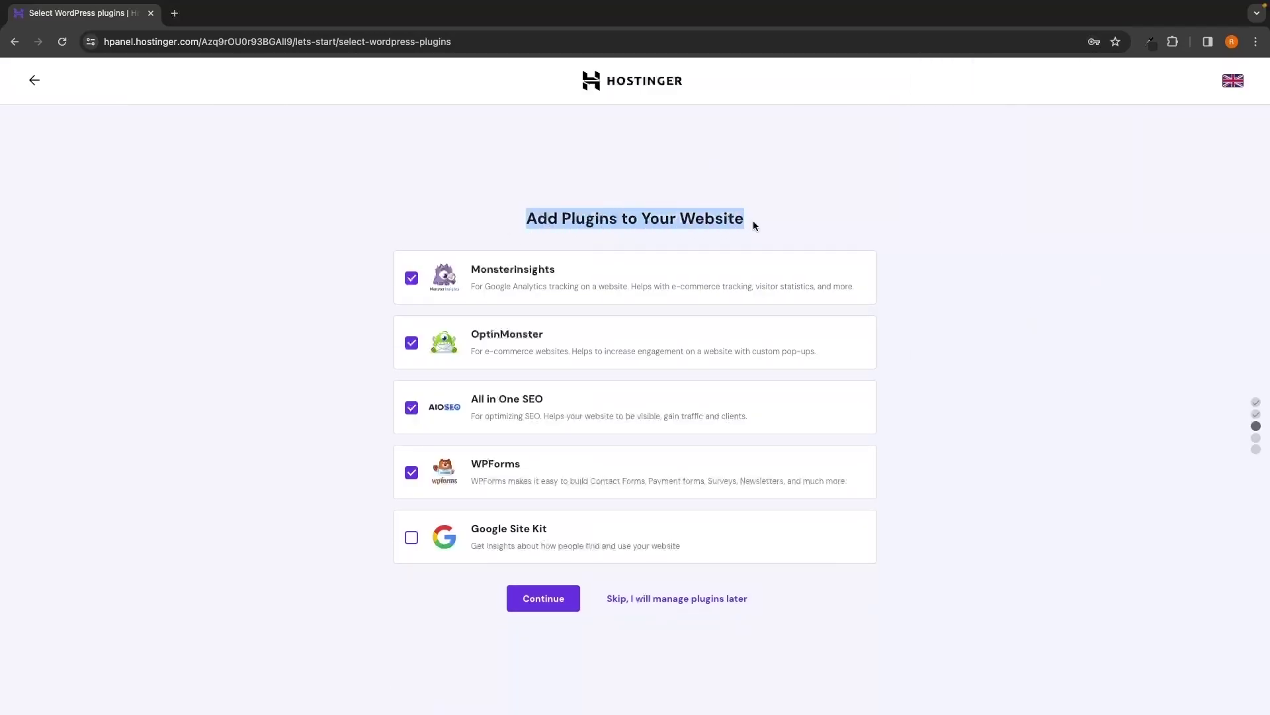
pyautogui.click(779, 226)
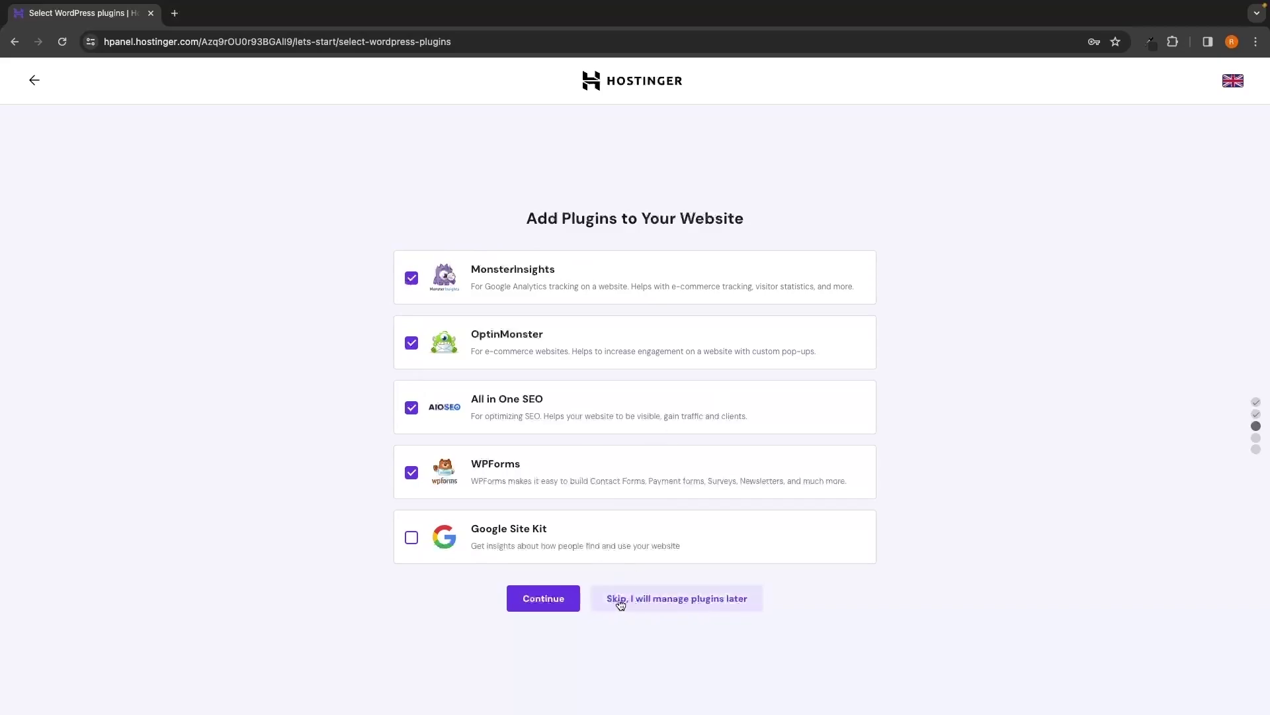
pyautogui.click(684, 598)
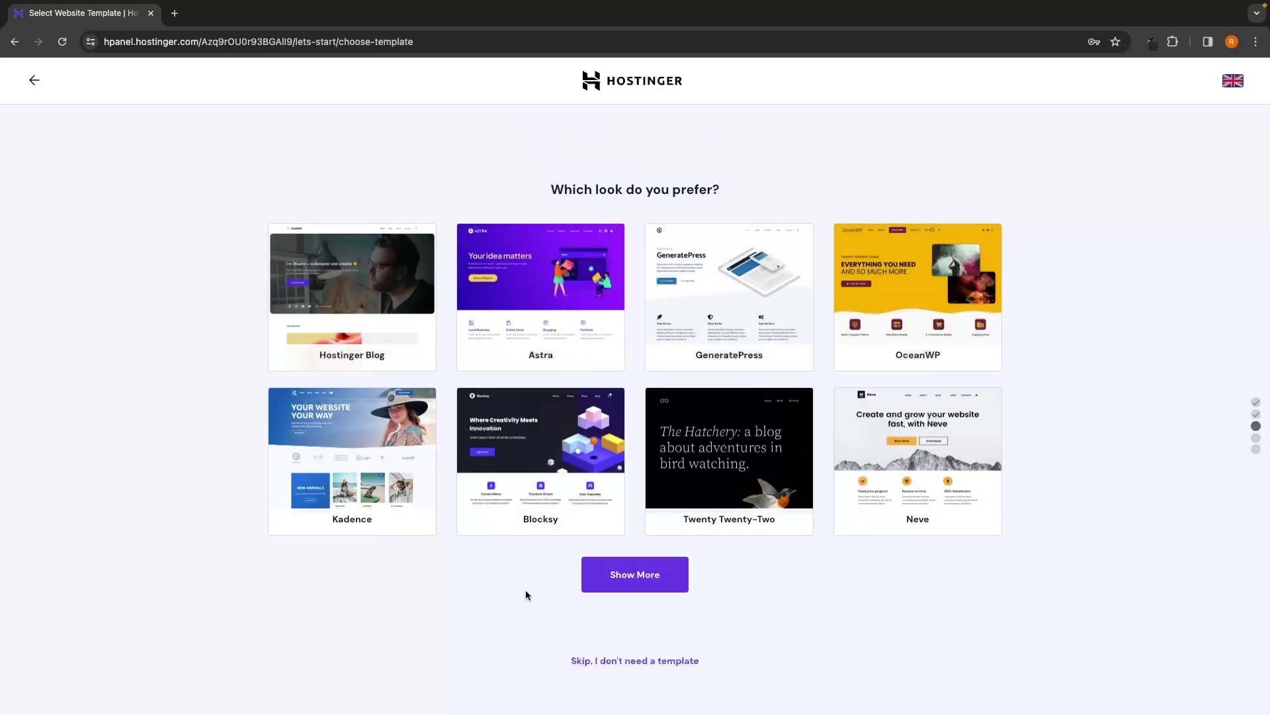
pyautogui.click(668, 663)
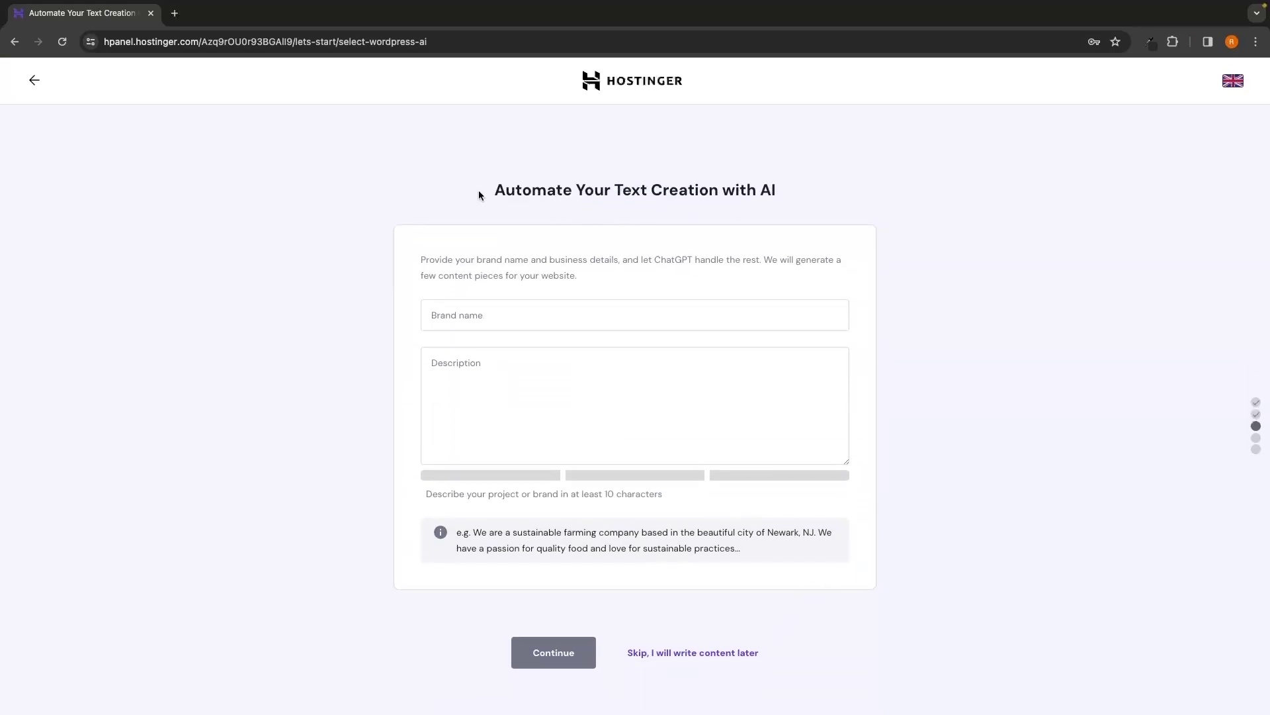
# Skip the AI text creation form, leaving the website content for self-writing
pyautogui.moveTo(491, 193); pyautogui.dragTo(764, 192)
pyautogui.click(807, 193)
pyautogui.click(691, 654)
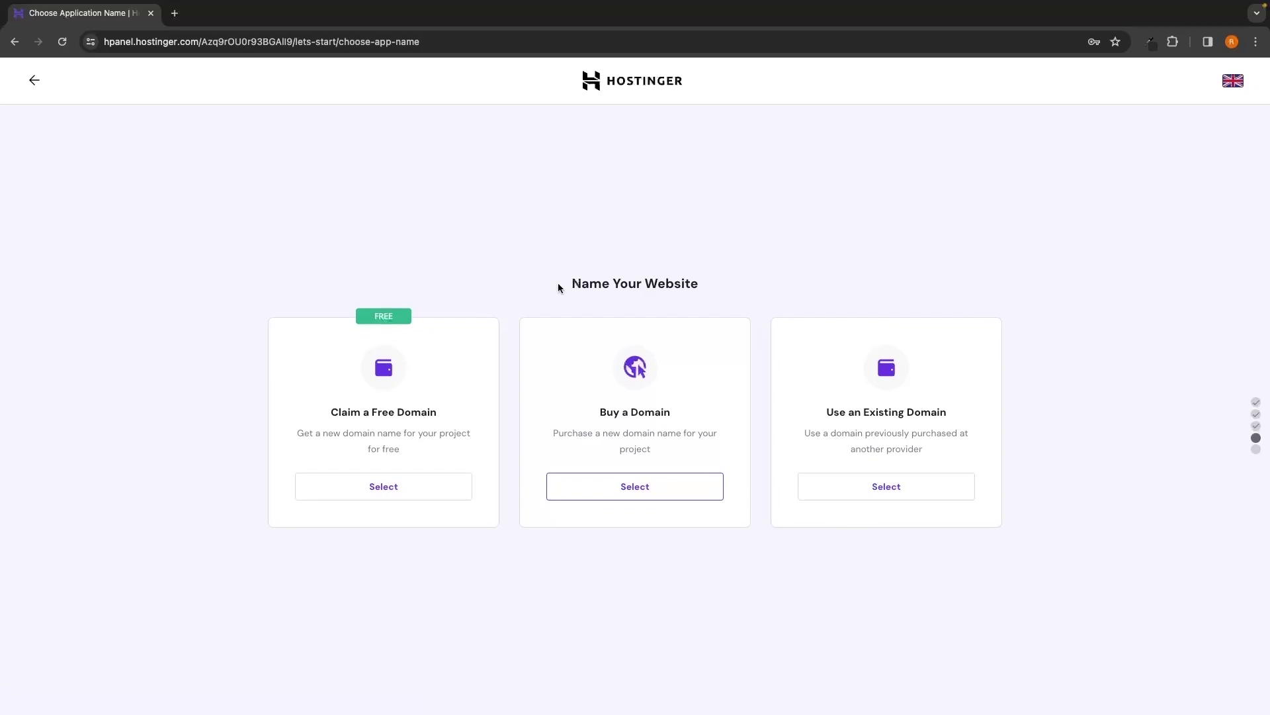
# Choose to claim a free domain for naming the website
pyautogui.moveTo(560, 283); pyautogui.dragTo(726, 283)
pyautogui.moveTo(336, 410); pyautogui.dragTo(450, 407)
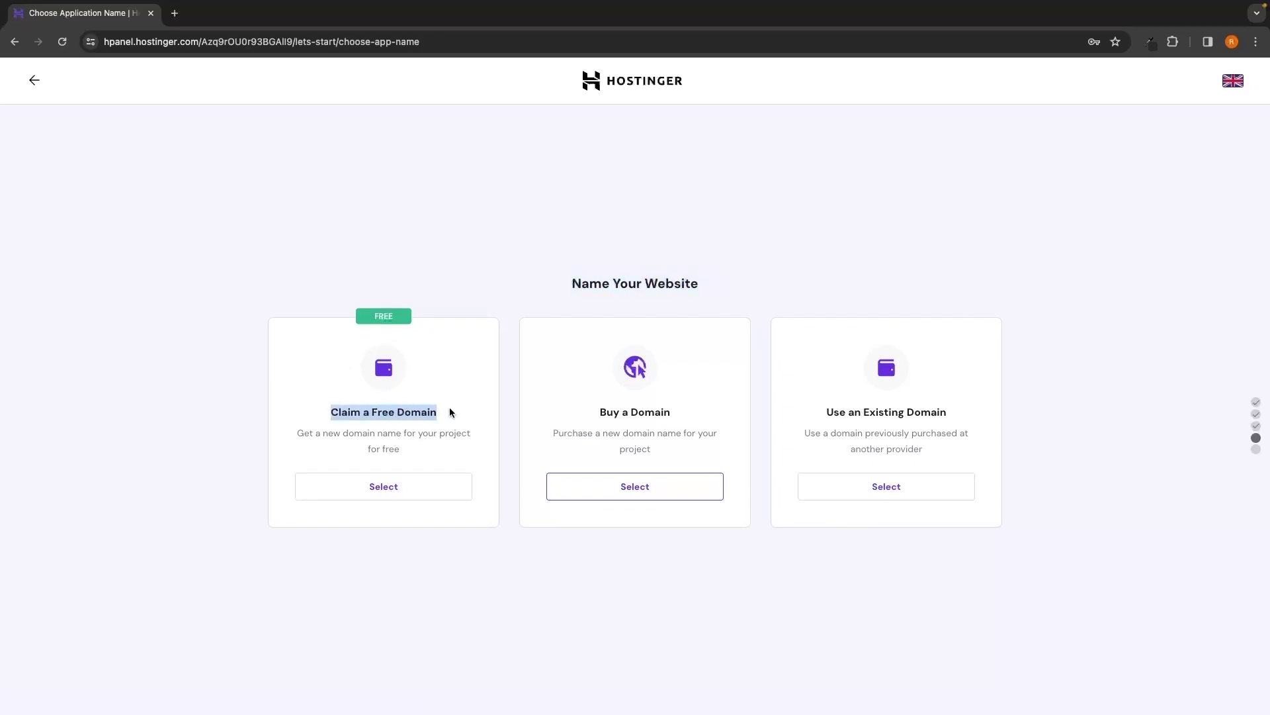
pyautogui.click(450, 407)
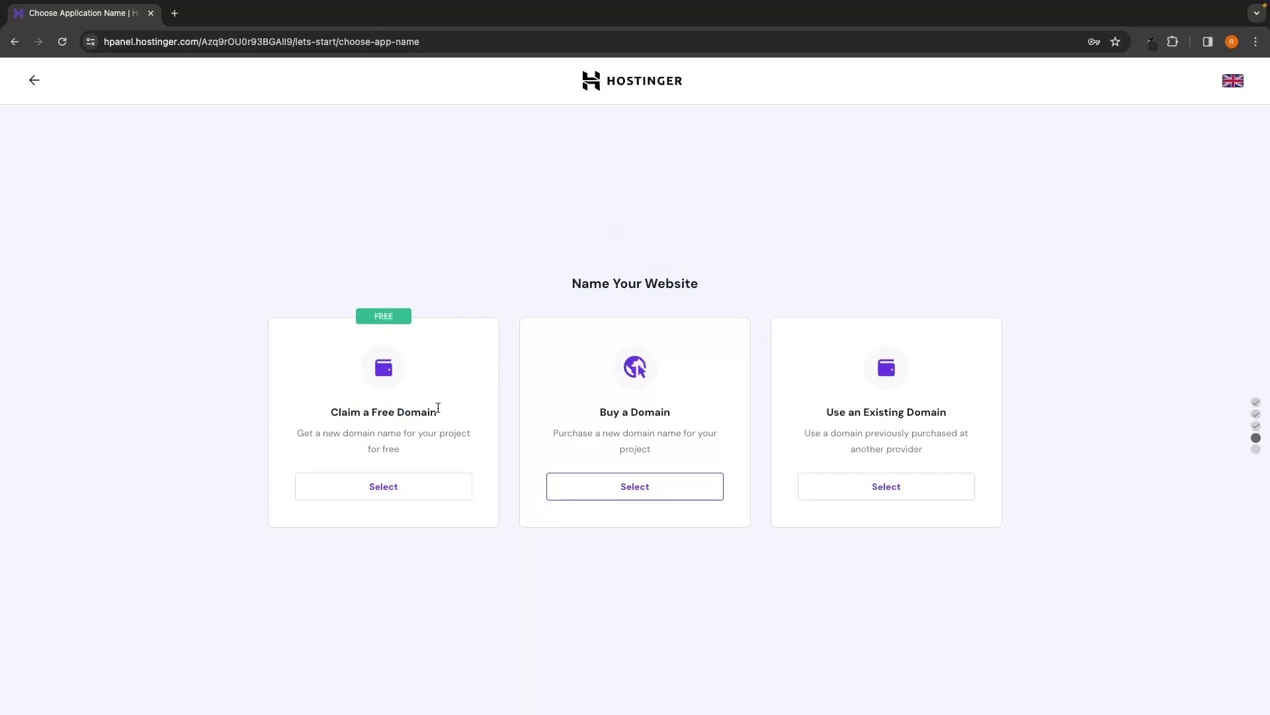
pyautogui.click(393, 495)
pyautogui.click(298, 533)
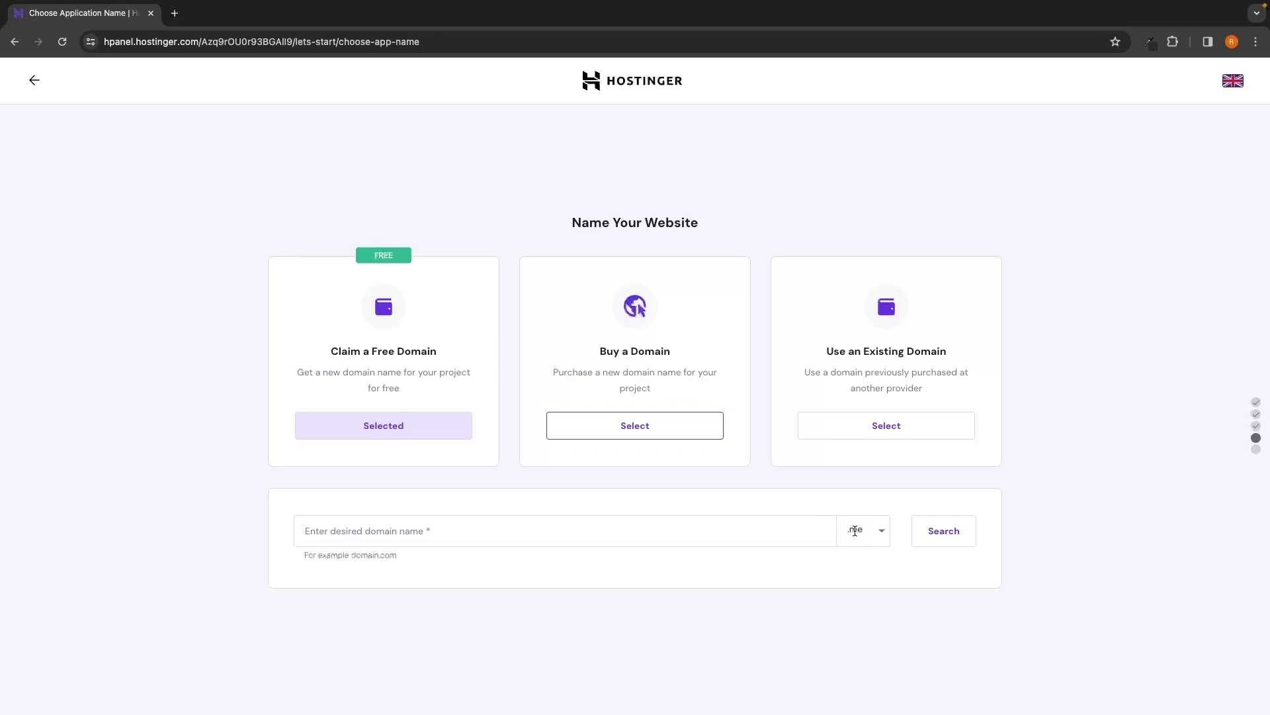
# Check the availability of the domain name gforce-north with the .com extension
pyautogui.click(875, 529)
pyautogui.click(876, 529)
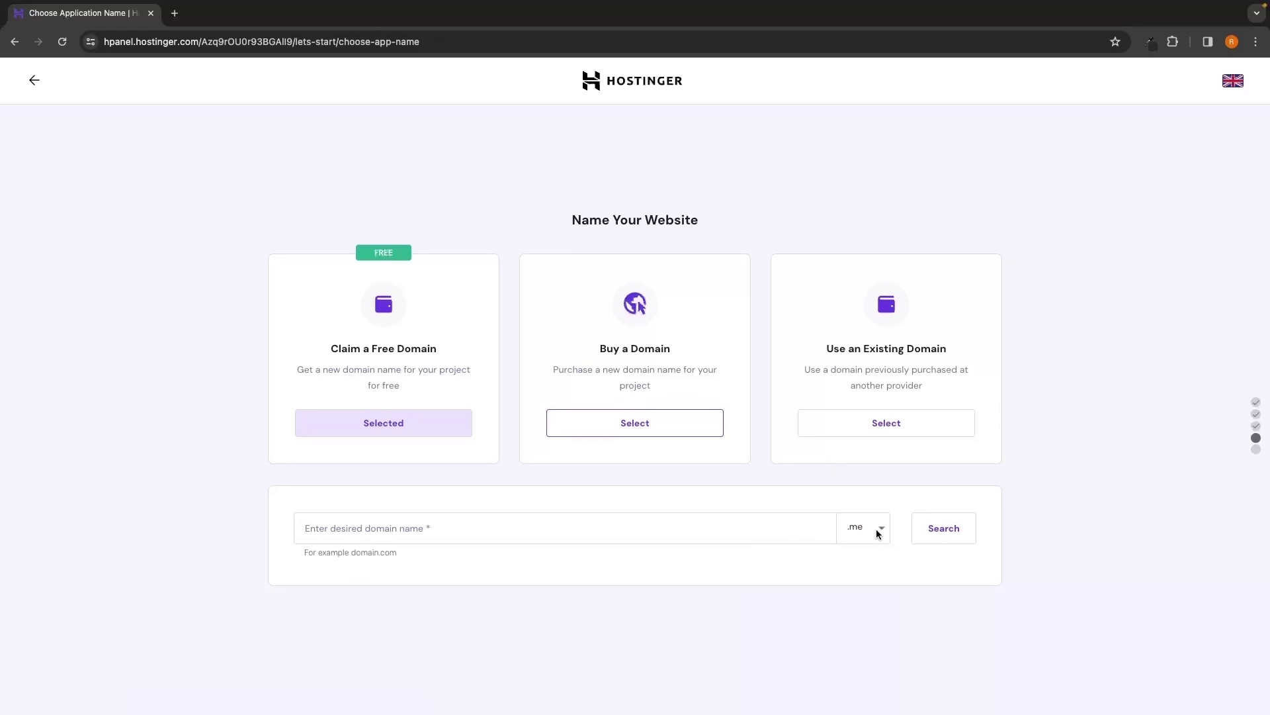
pyautogui.click(882, 531)
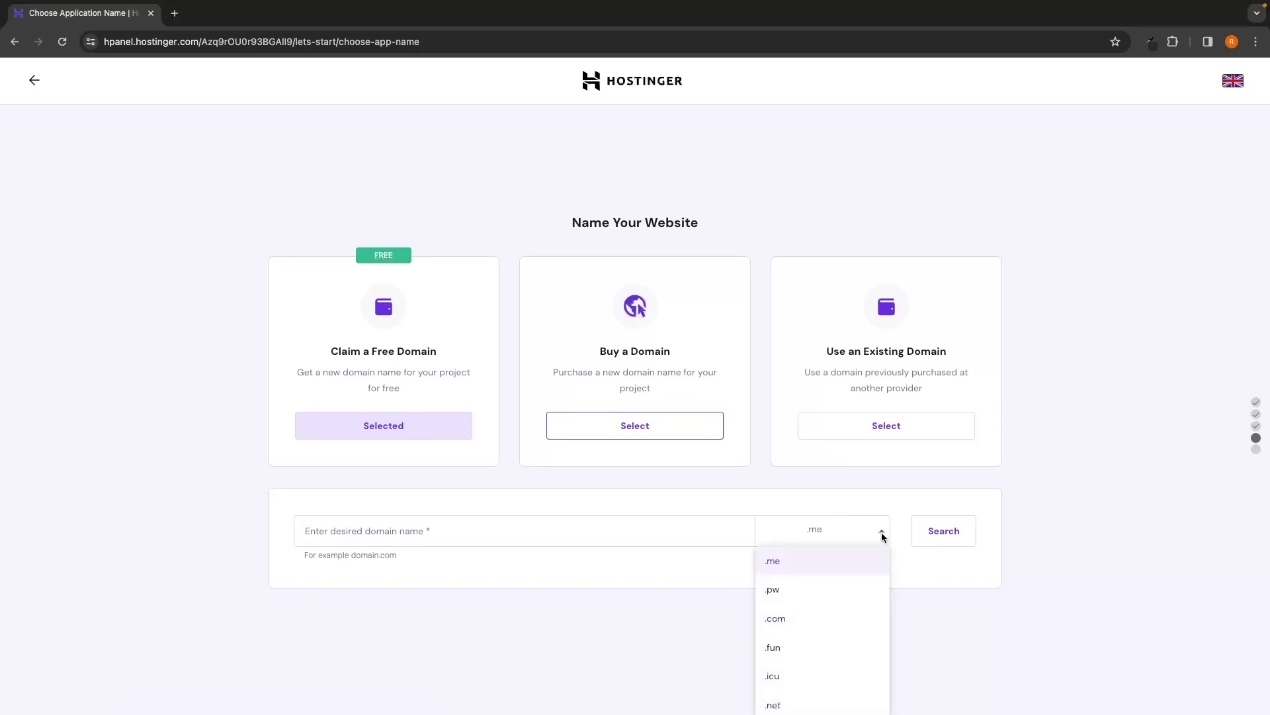
pyautogui.click(782, 625)
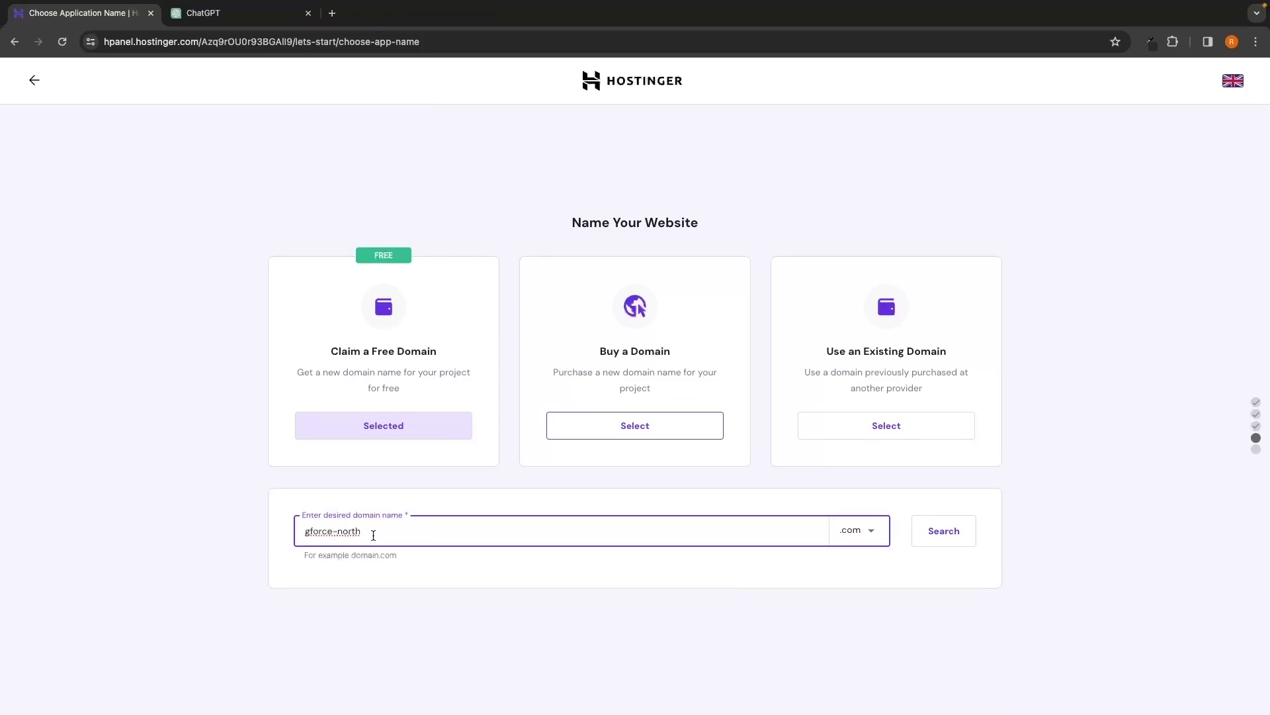
pyautogui.click(935, 533)
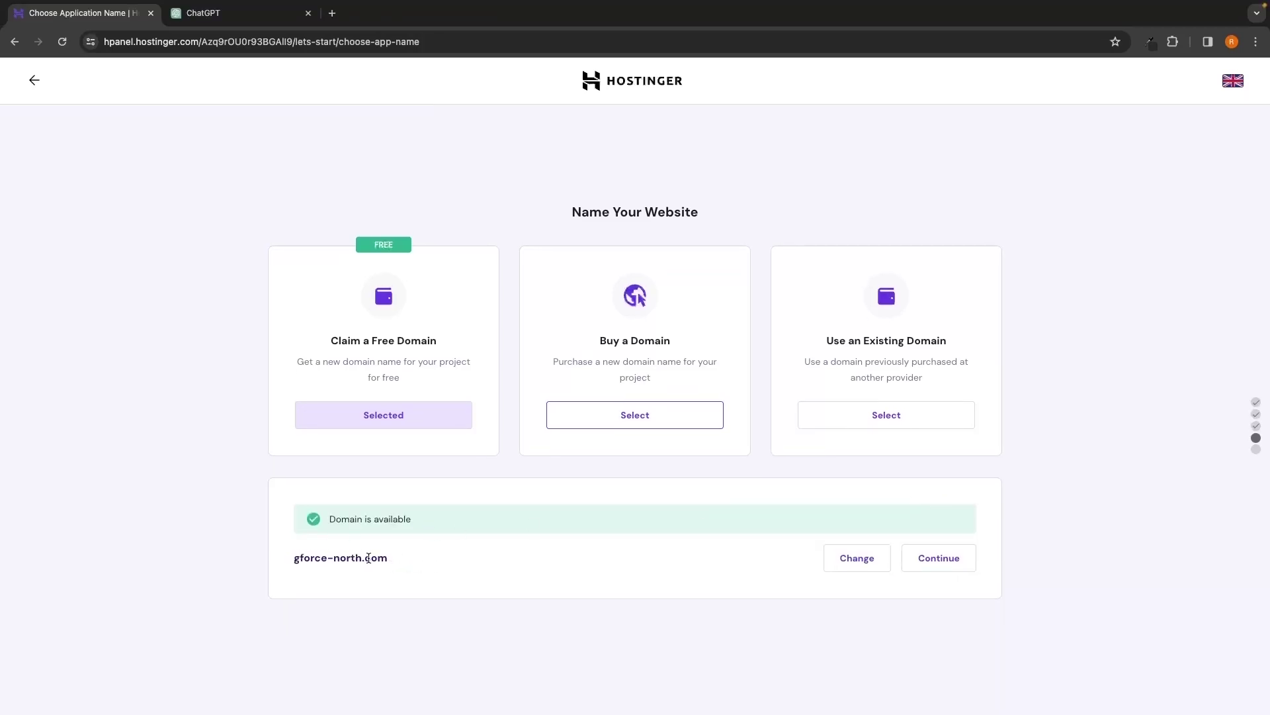
# Accept gforce-north.com as the website's free domain and continue to its registration
pyautogui.moveTo(283, 557); pyautogui.dragTo(384, 556)
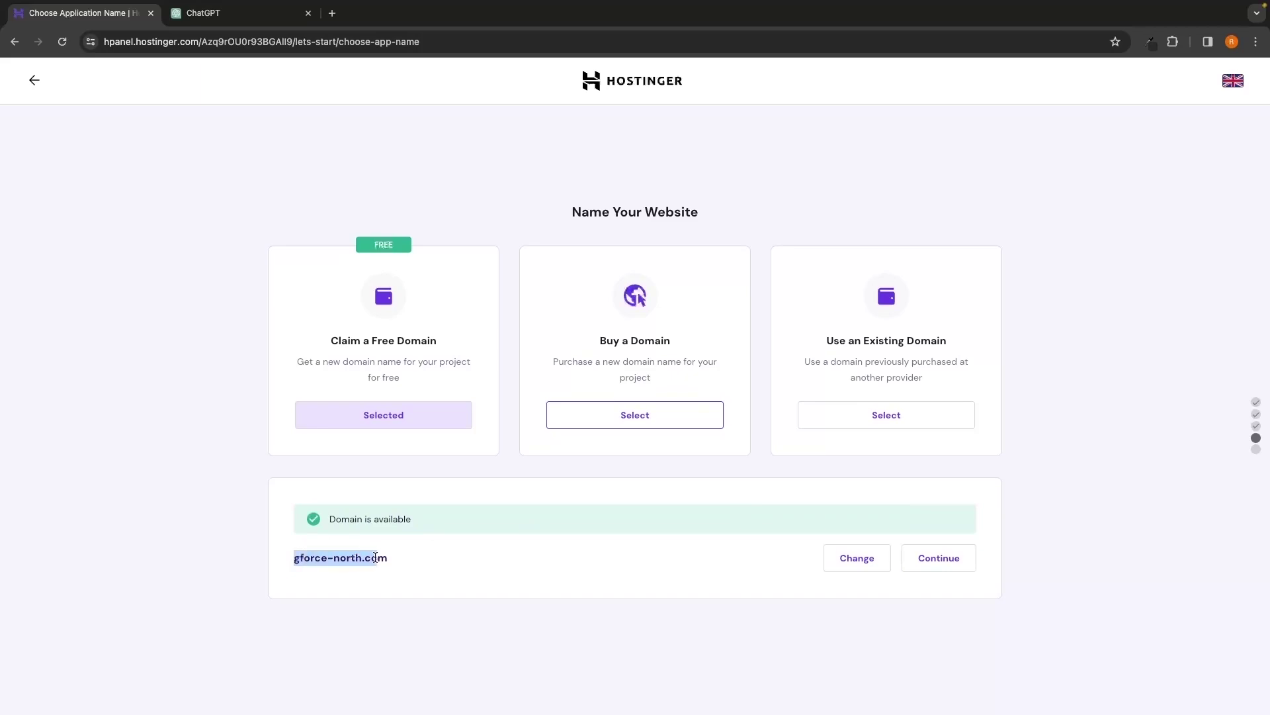
pyautogui.click(389, 556)
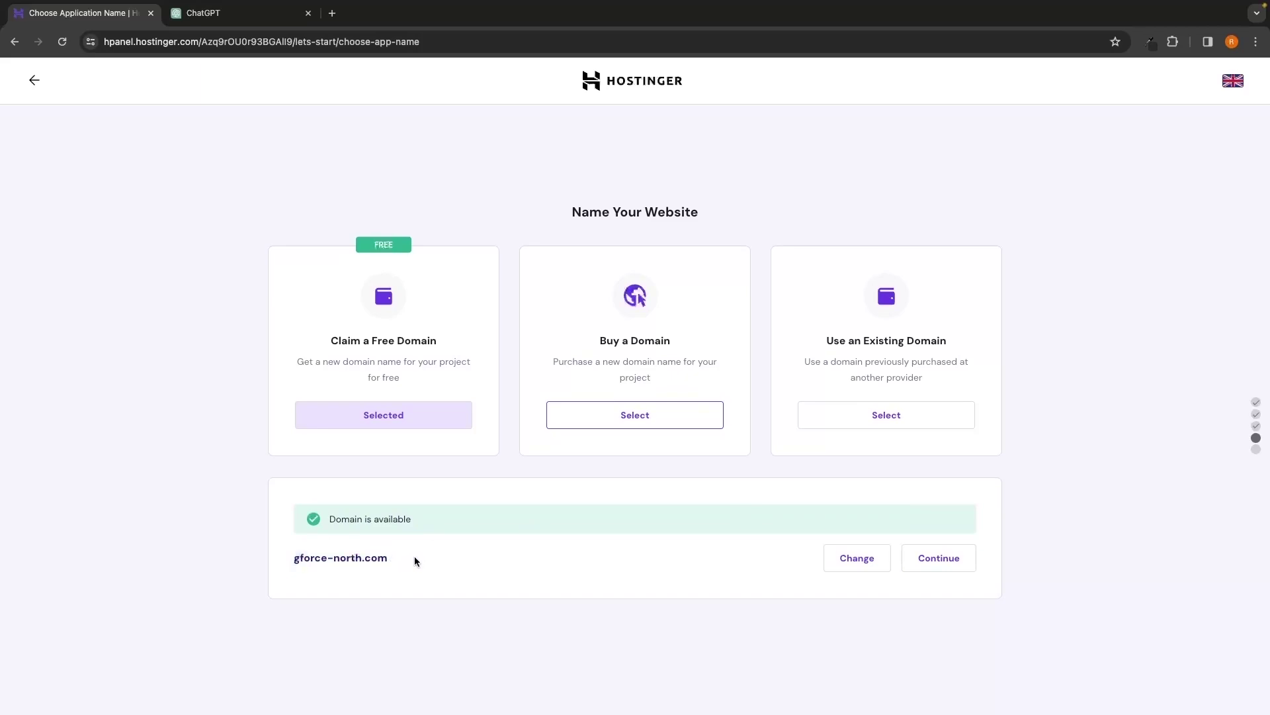
pyautogui.click(940, 561)
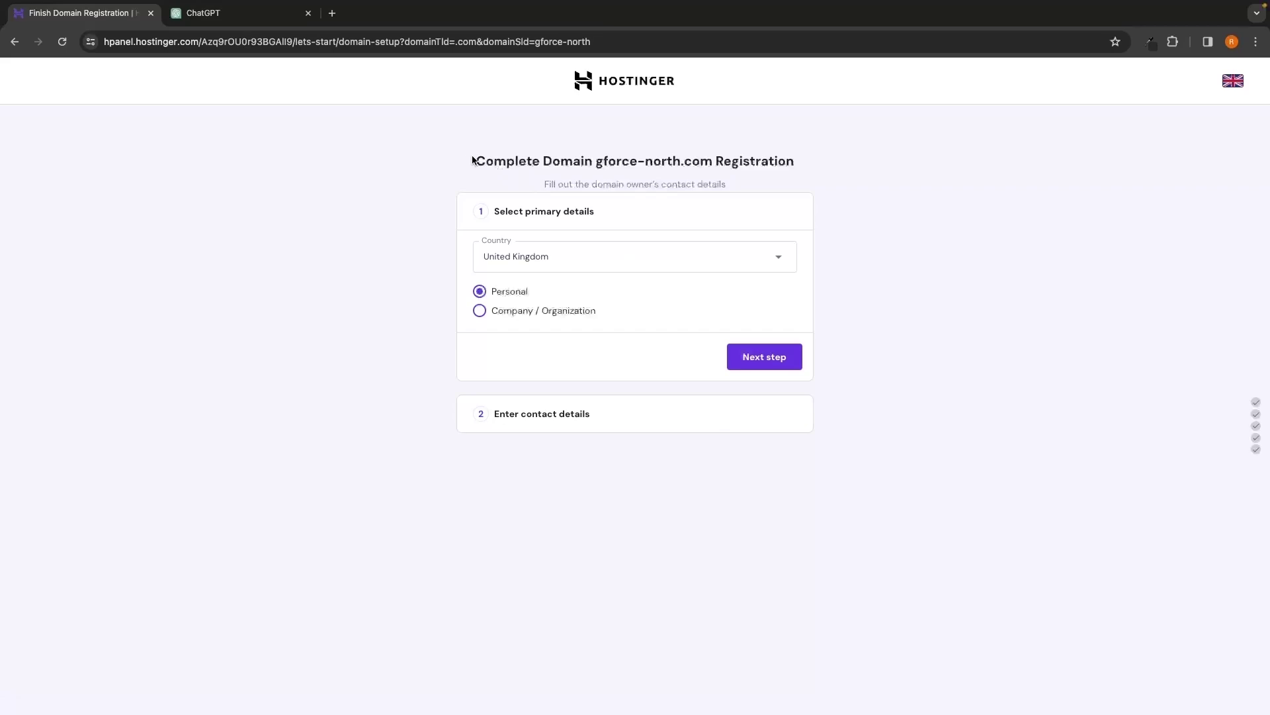
# Submit United Kingdom and Personal as the domain's primary registration details, and review the owner's contact details section
pyautogui.moveTo(471, 160); pyautogui.dragTo(798, 162)
pyautogui.click(835, 182)
pyautogui.click(760, 365)
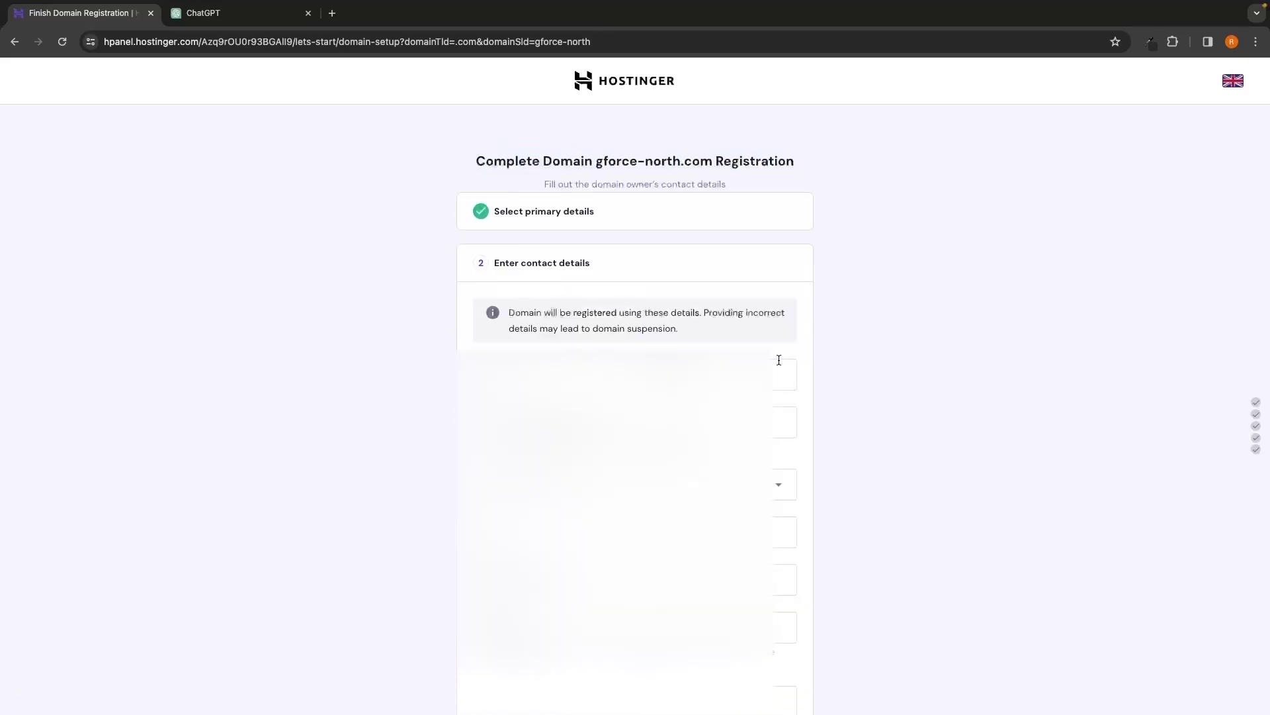
pyautogui.moveTo(490, 173); pyautogui.dragTo(602, 176)
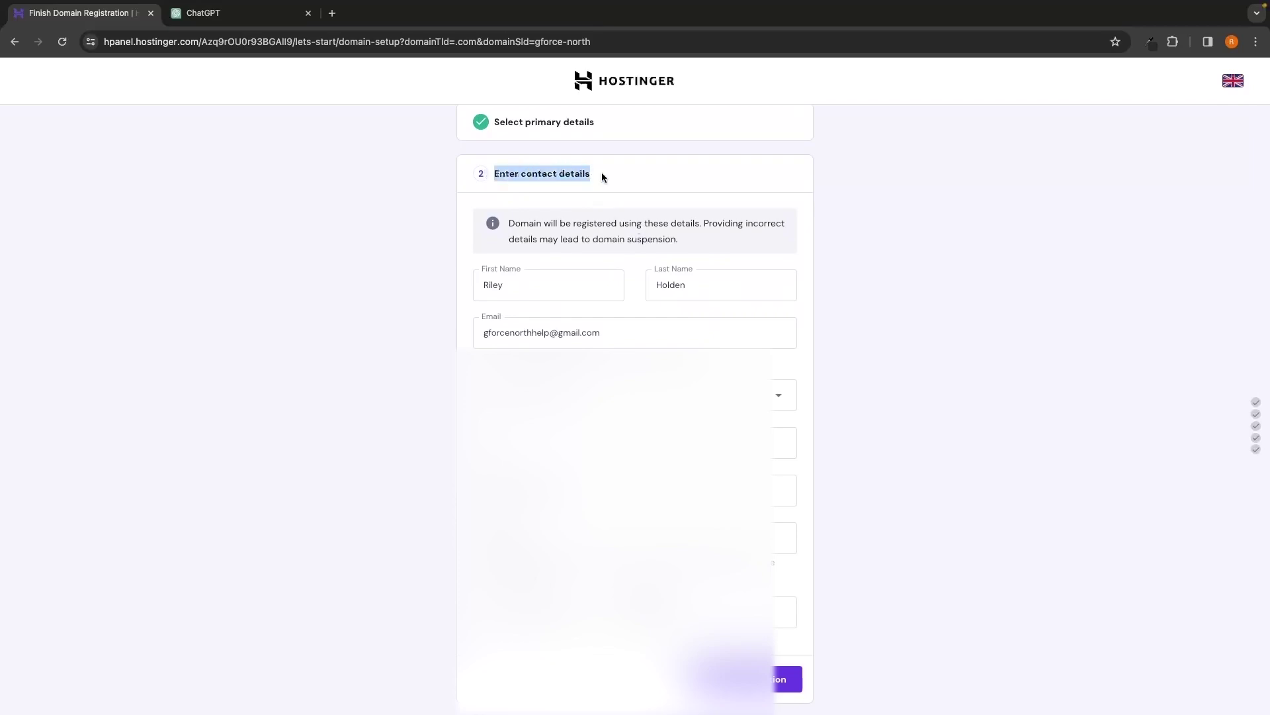
# Review the domain in the setup overview and finish setting up the WordPress website on gforce-north.com
pyautogui.click(606, 177)
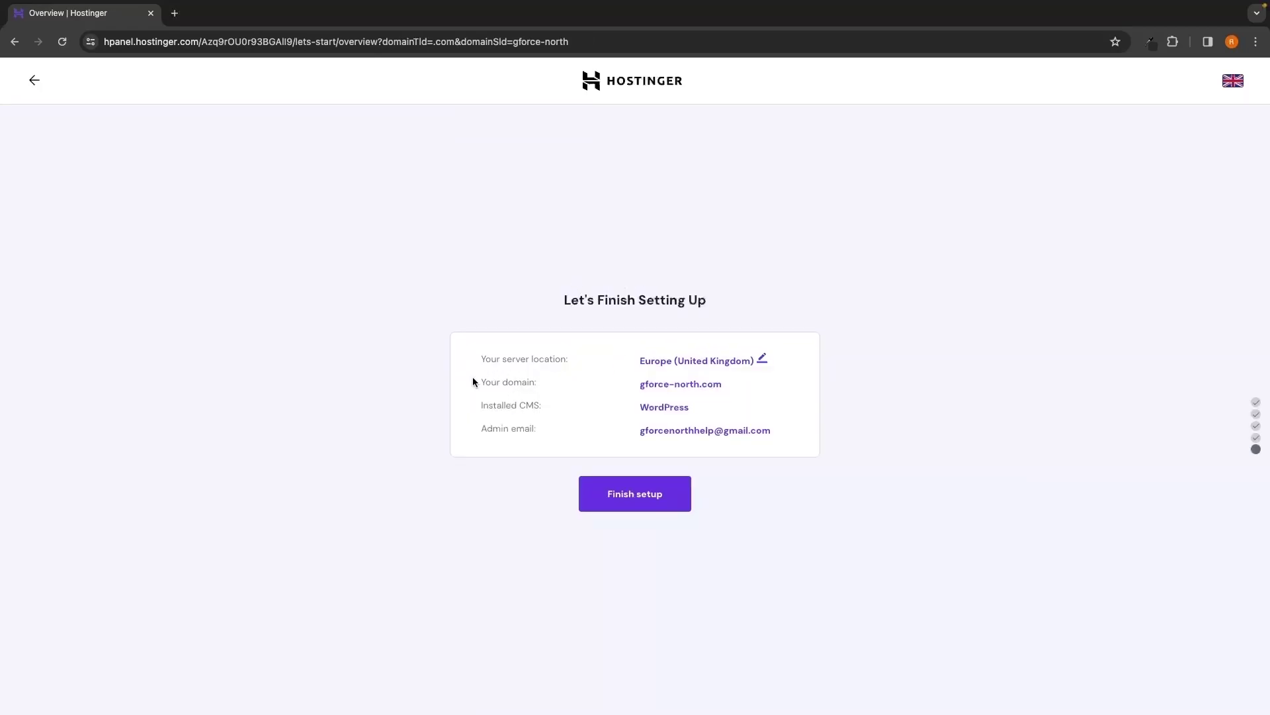
pyautogui.moveTo(474, 376); pyautogui.dragTo(727, 394)
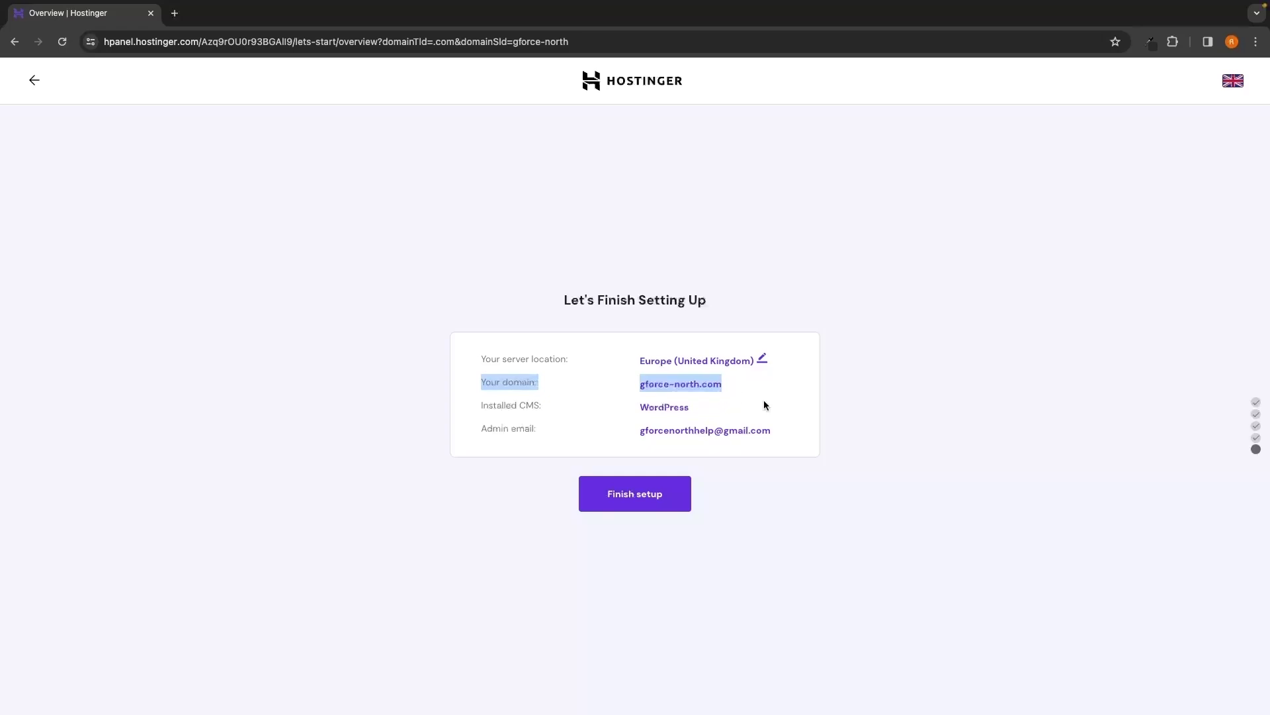
pyautogui.click(828, 414)
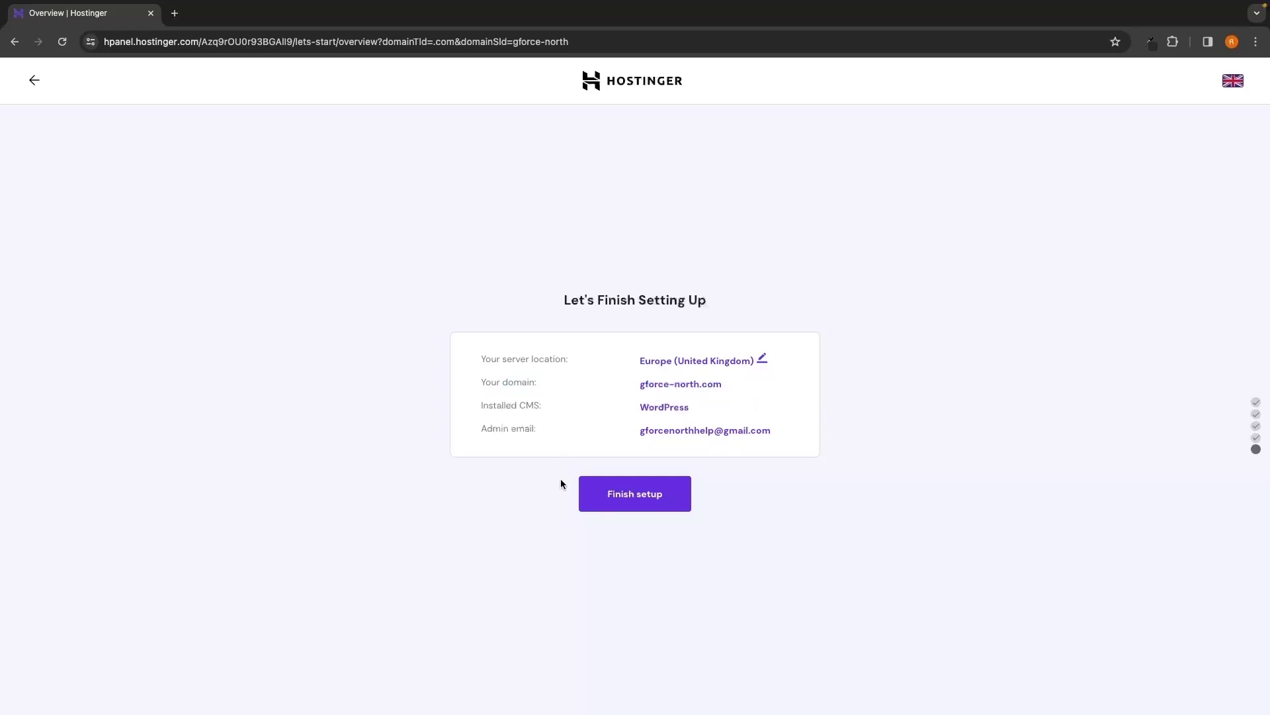
pyautogui.click(642, 500)
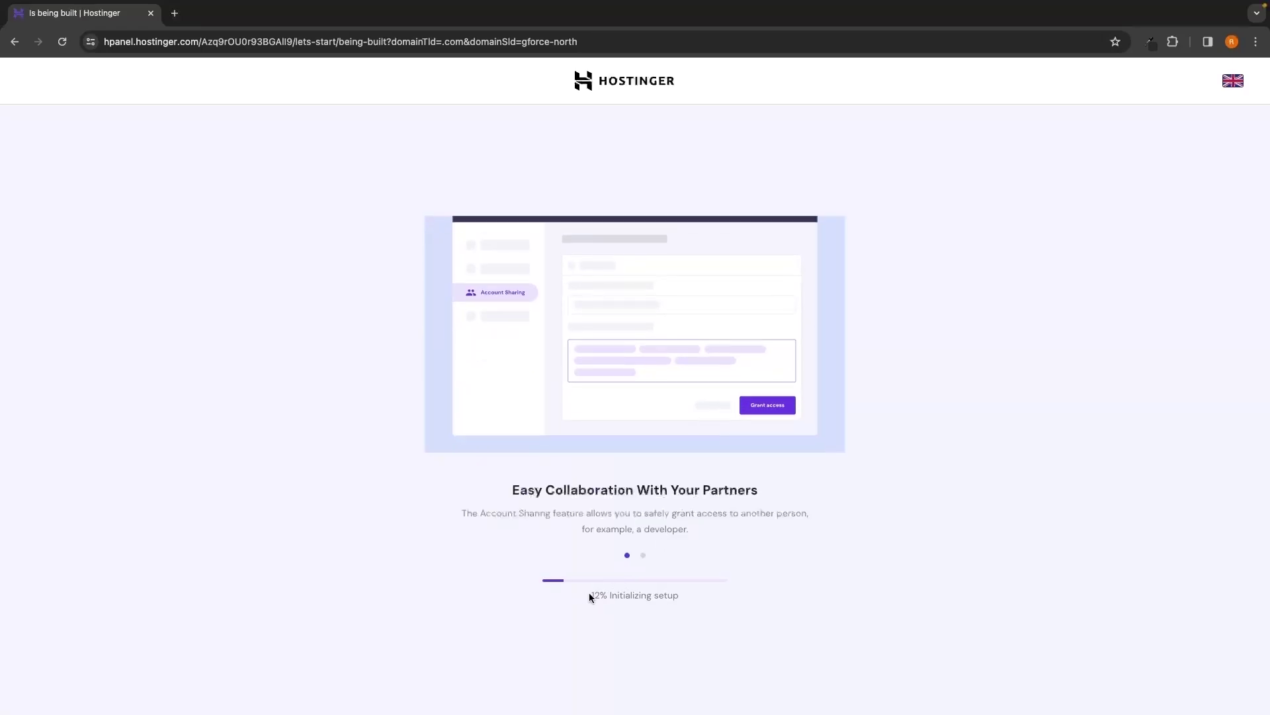
pyautogui.moveTo(589, 596); pyautogui.dragTo(680, 596)
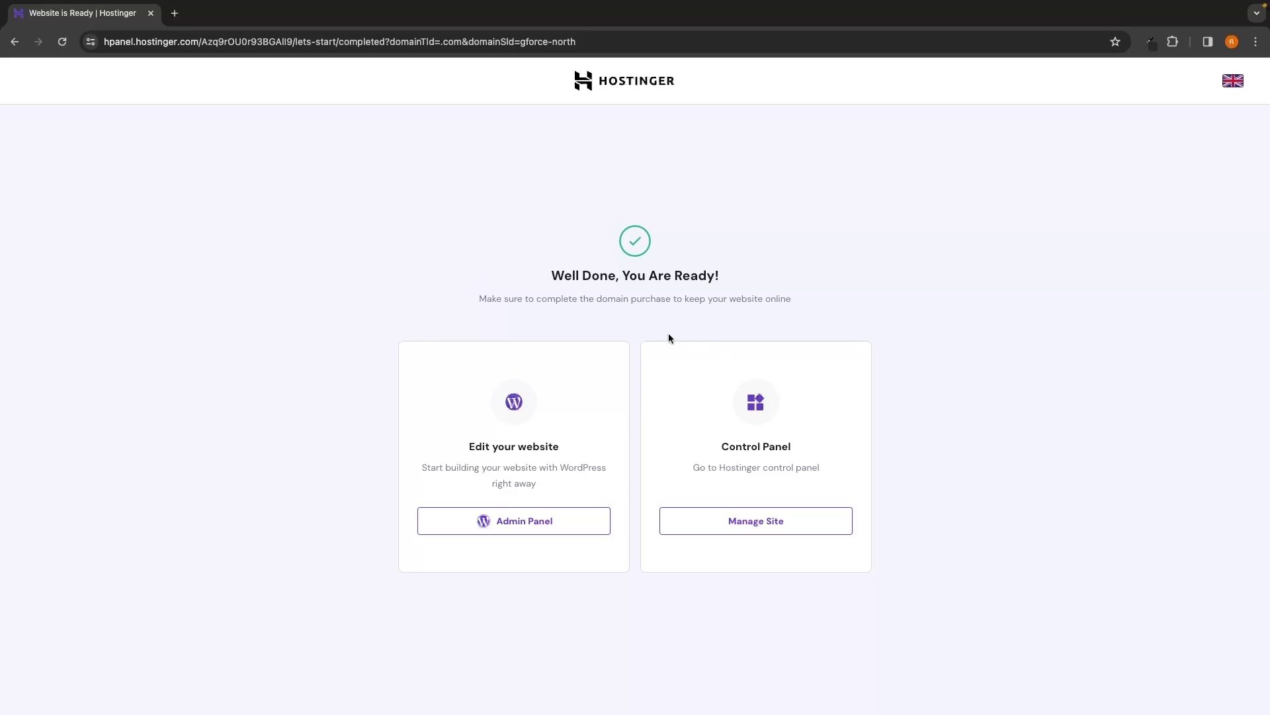
# Open the new website's Hostinger control panel to manage the site
pyautogui.moveTo(553, 277); pyautogui.dragTo(695, 276)
pyautogui.click(750, 277)
pyautogui.moveTo(466, 448); pyautogui.dragTo(561, 447)
pyautogui.click(577, 439)
pyautogui.click(748, 527)
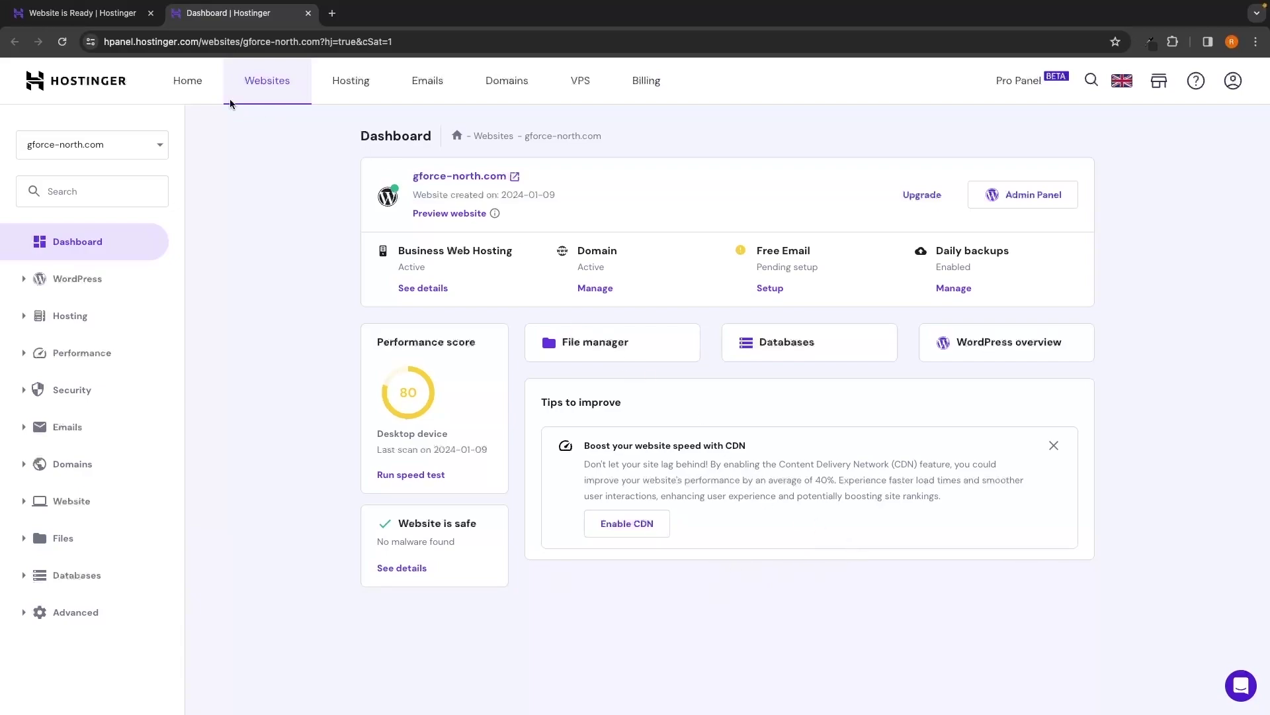
# Examine the browser's connection security details for the current page
pyautogui.click(91, 42)
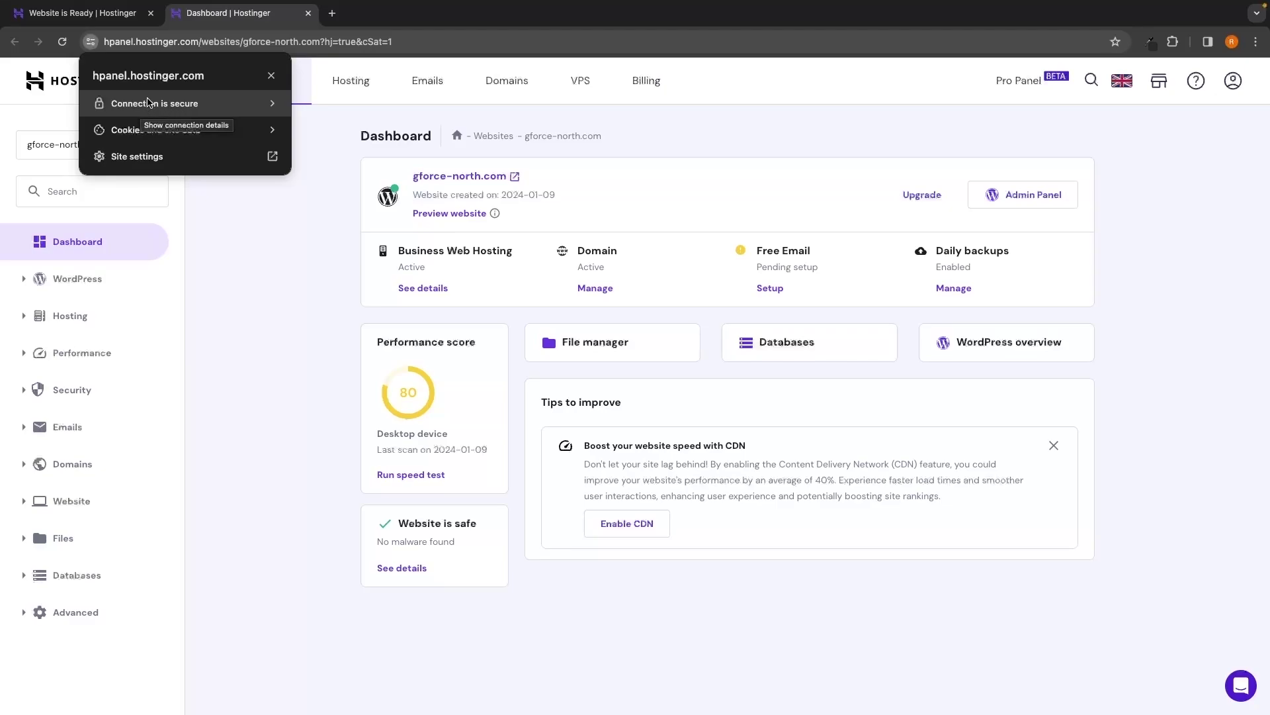
pyautogui.click(179, 109)
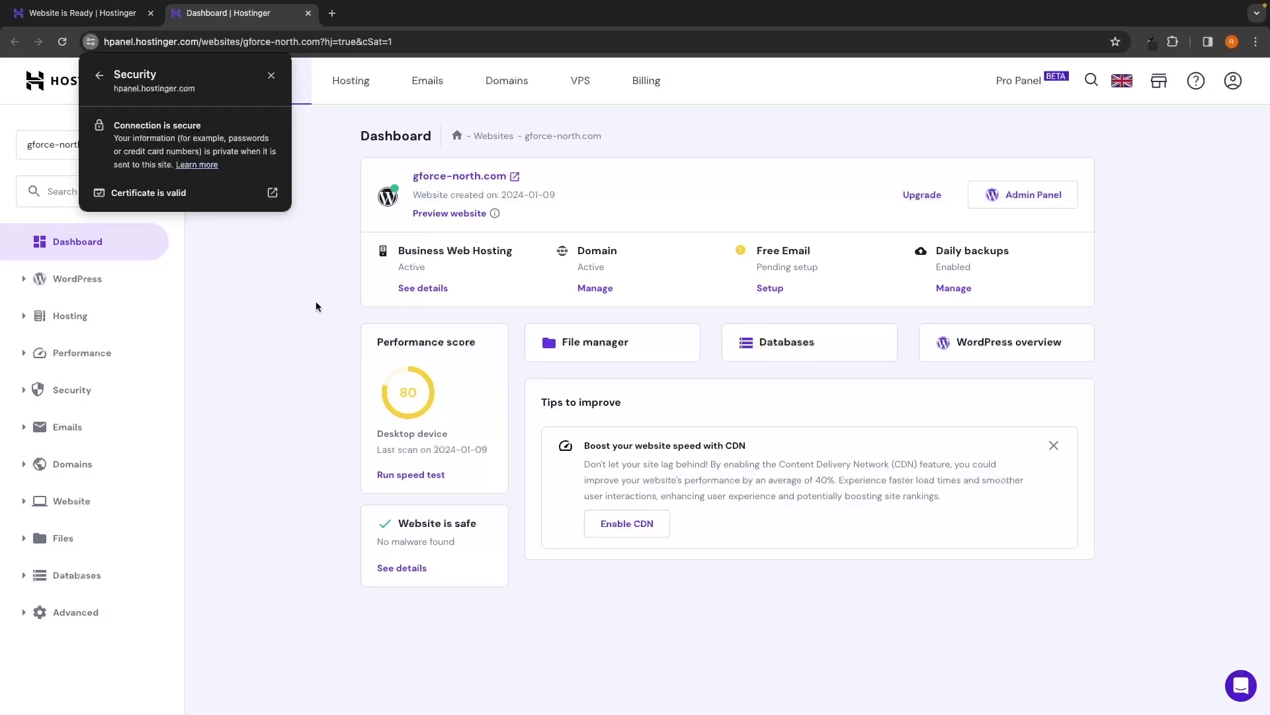
pyautogui.click(315, 300)
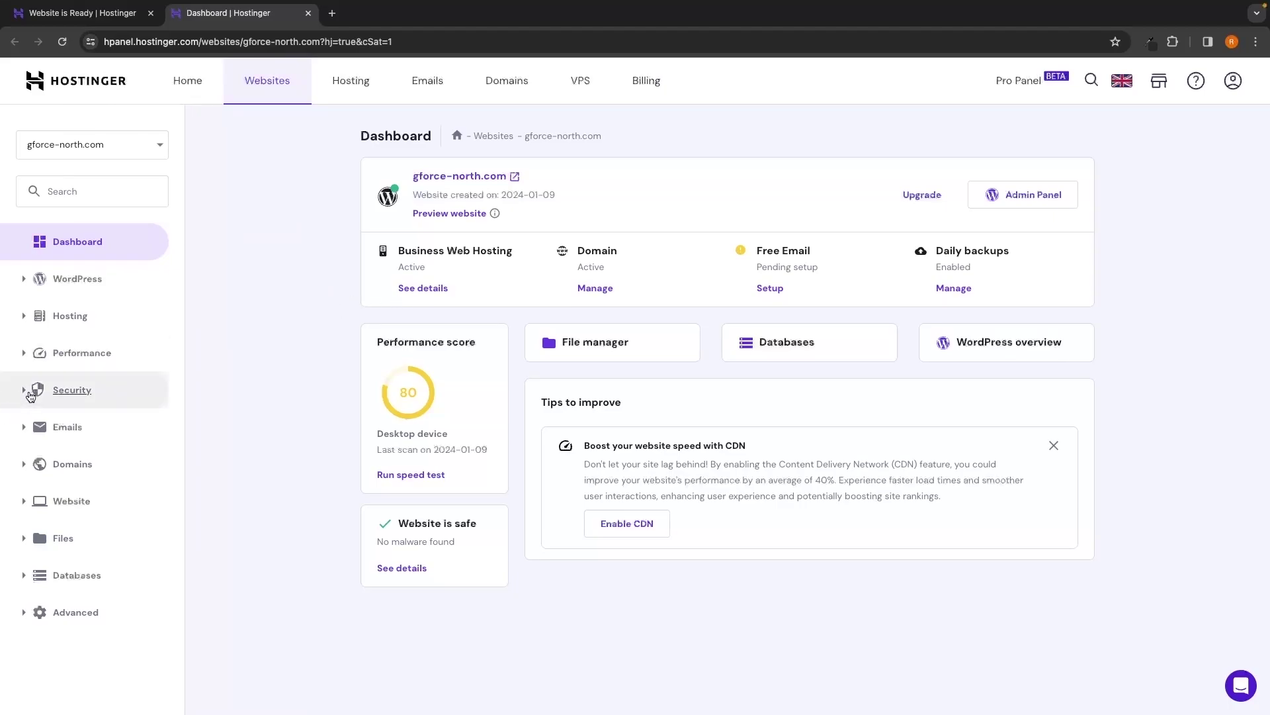
# Open the SSL certificate page of gforce-north.com and examine the certificate's type and available options
pyautogui.click(83, 394)
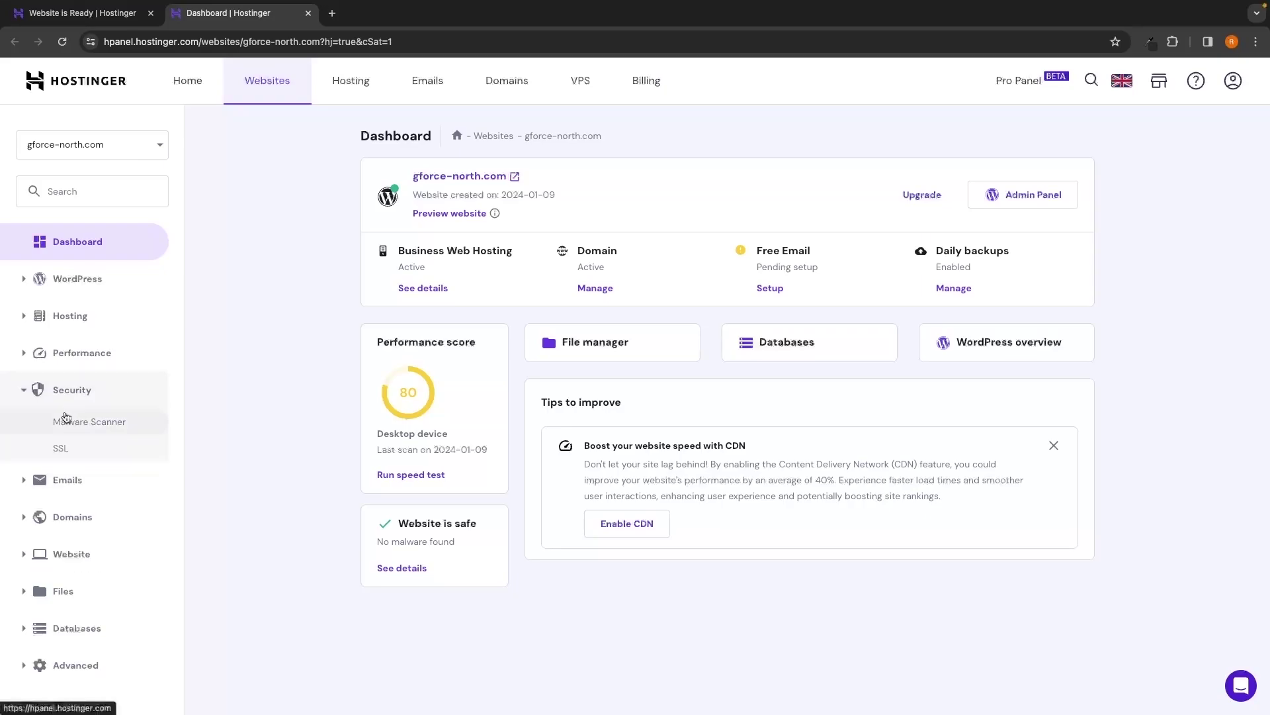
pyautogui.click(61, 450)
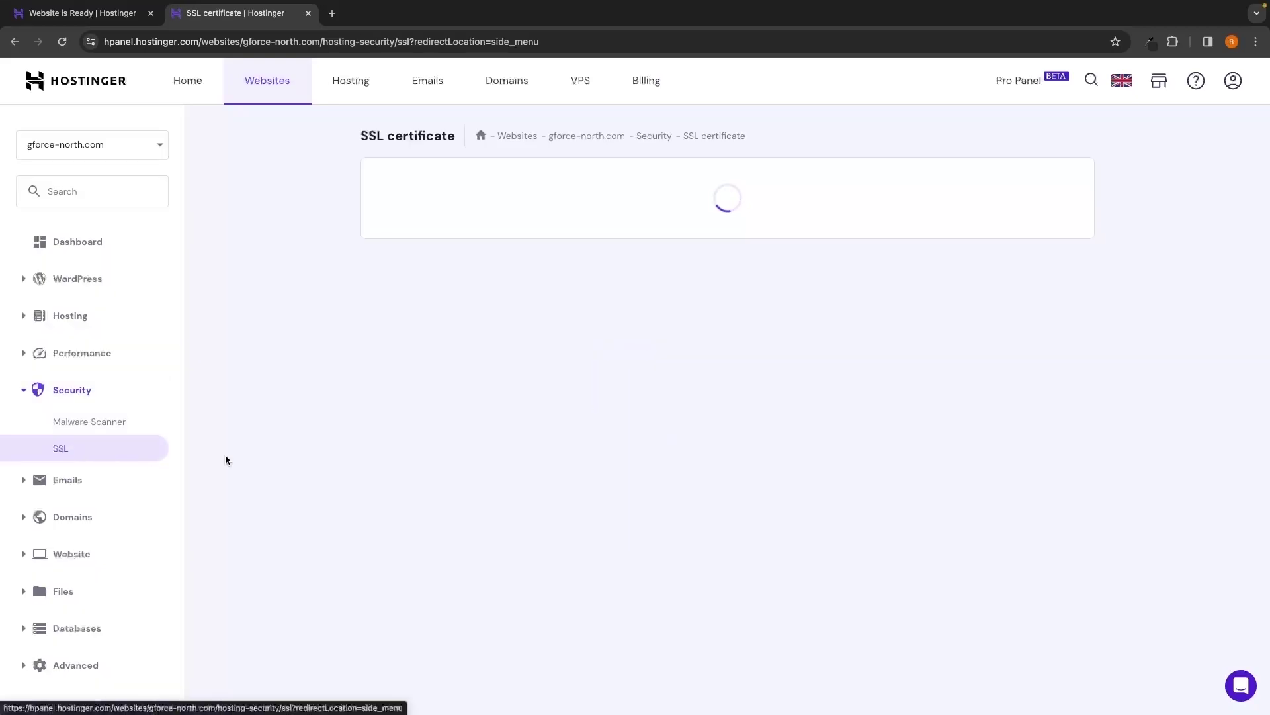
pyautogui.moveTo(525, 223); pyautogui.dragTo(593, 223)
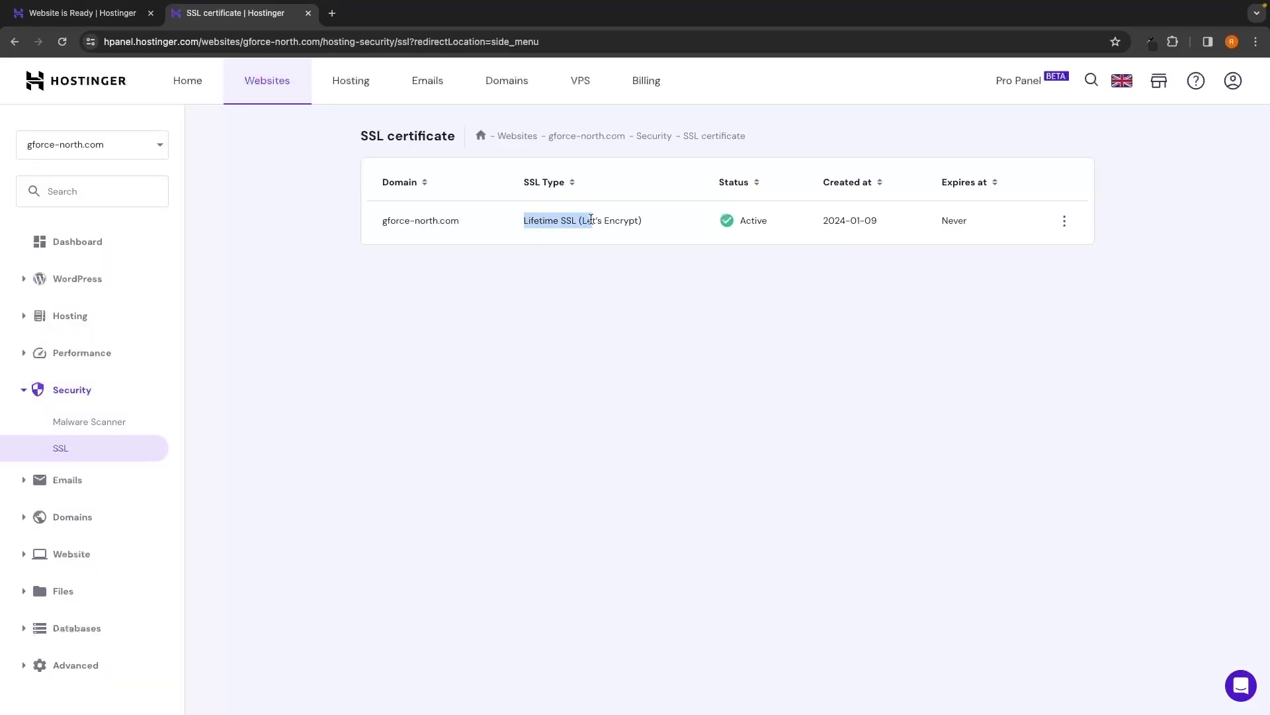
pyautogui.click(709, 285)
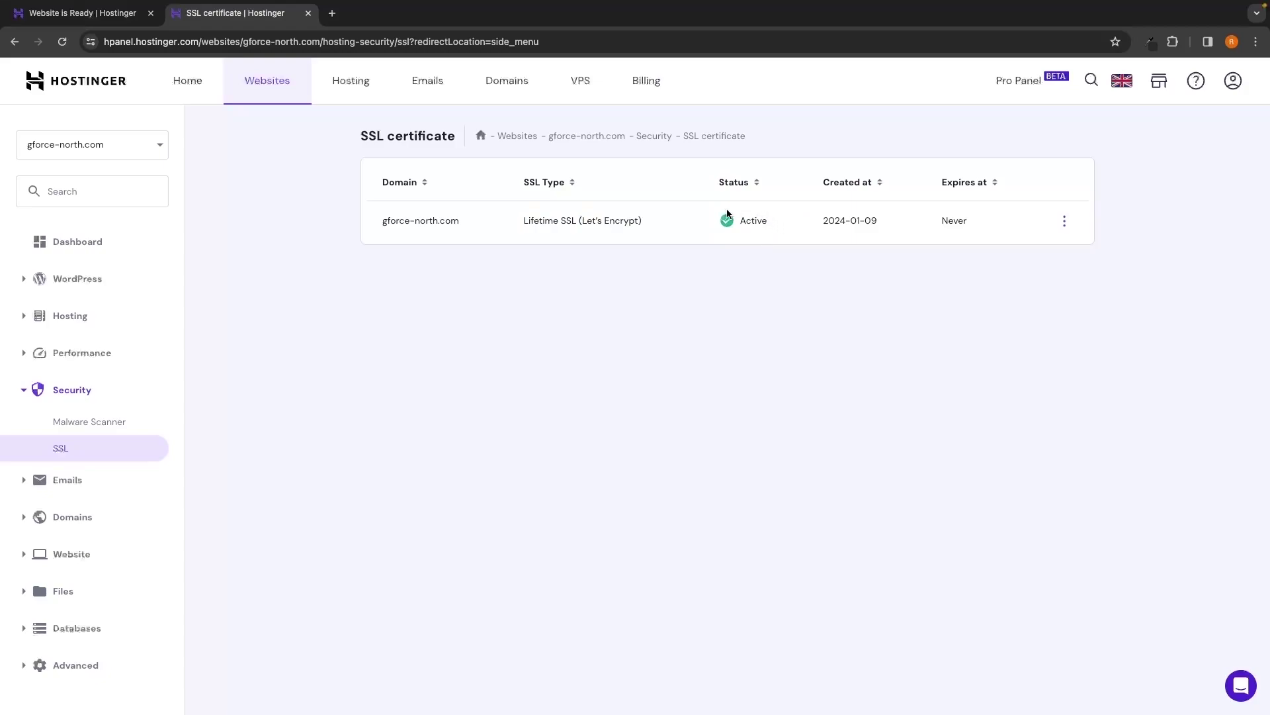
pyautogui.click(1064, 220)
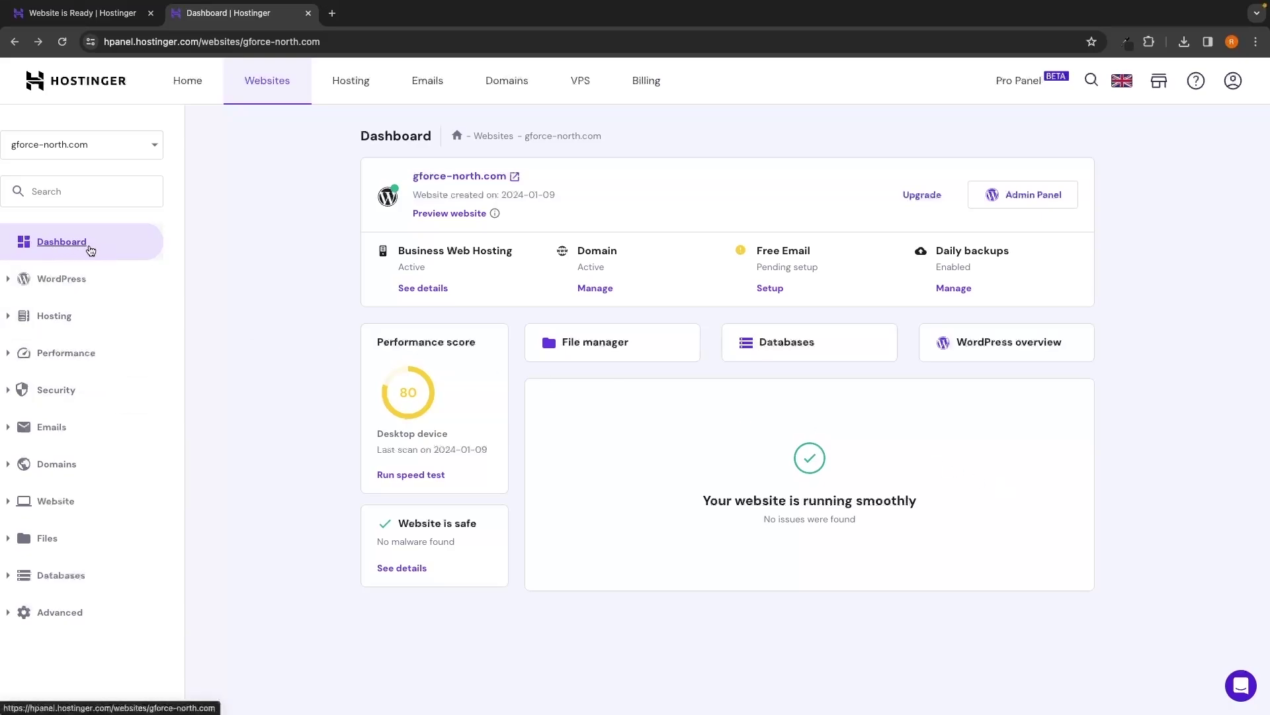
# Open the management overview of the gforce-north.com domain and examine its verification notice
pyautogui.moveTo(577, 250); pyautogui.dragTo(618, 251)
pyautogui.click(587, 268)
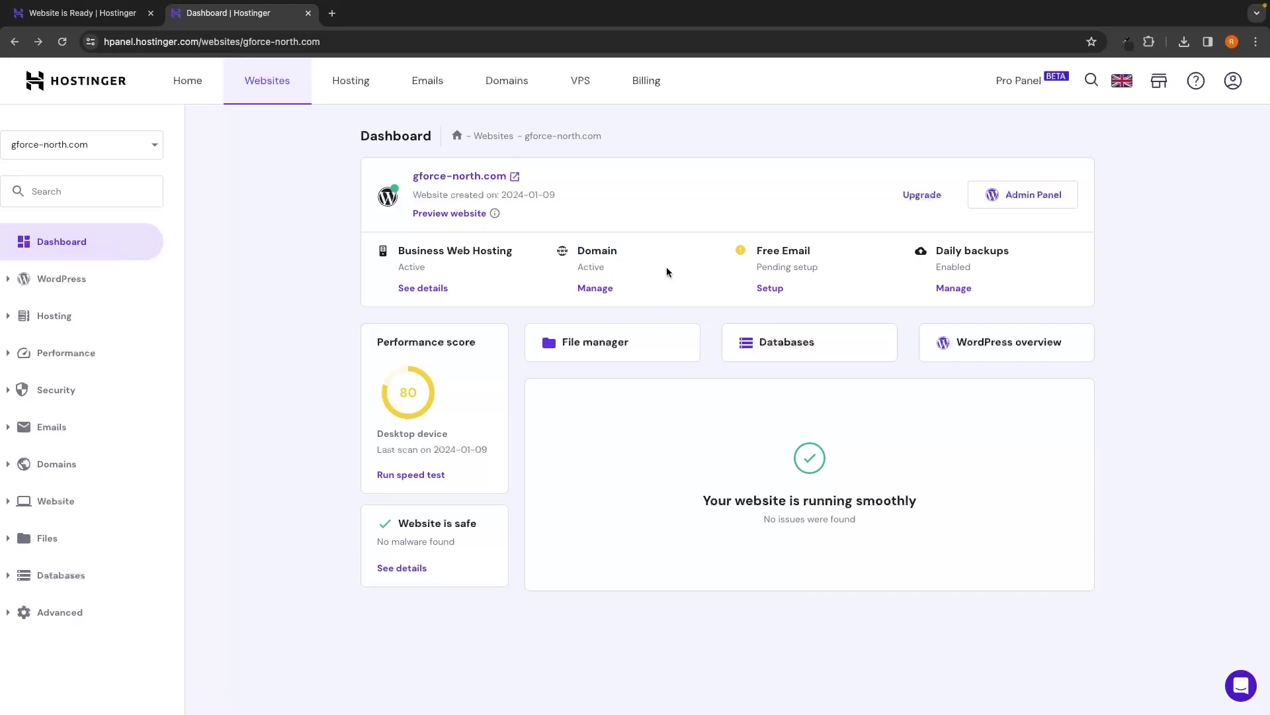
pyautogui.click(604, 288)
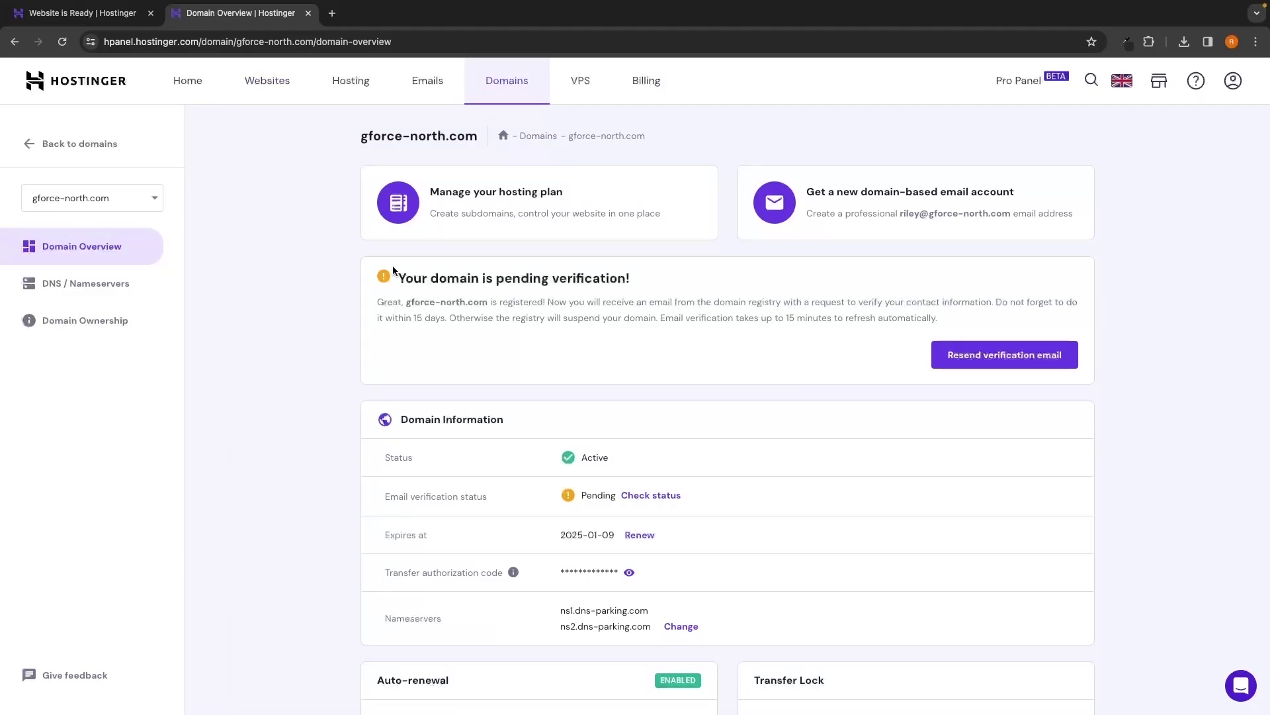
pyautogui.moveTo(397, 277); pyautogui.dragTo(644, 285)
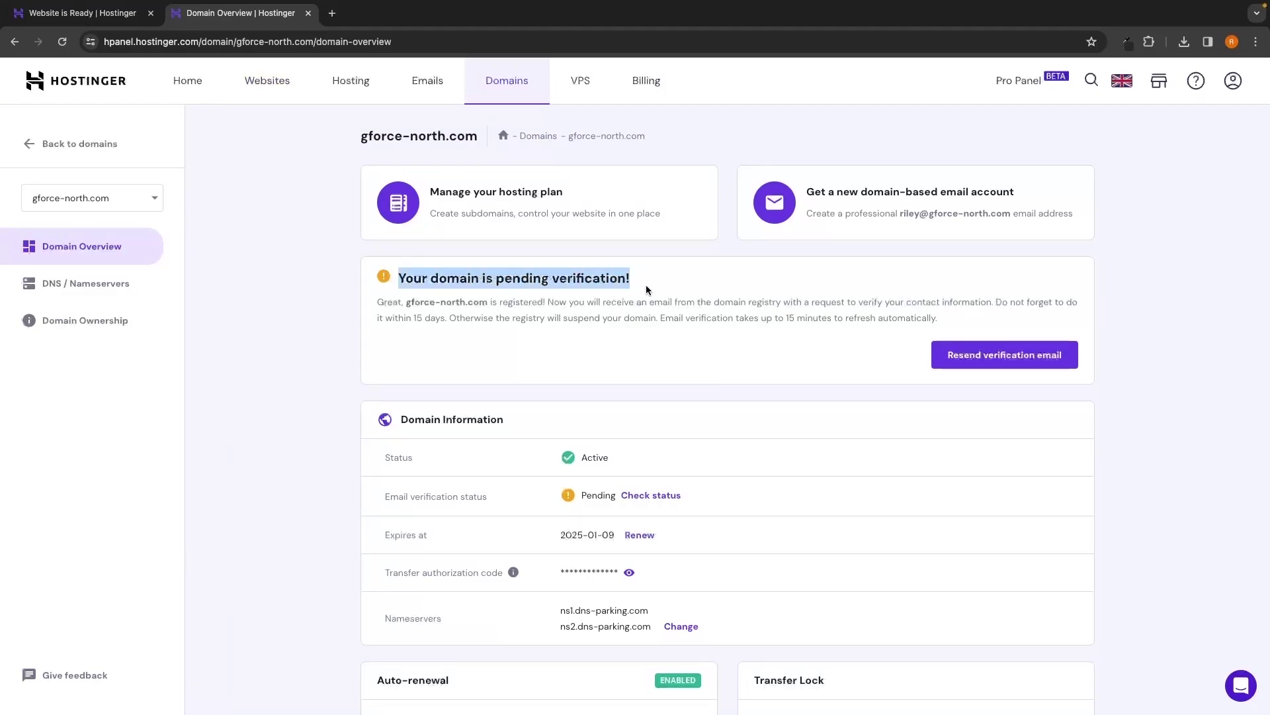
pyautogui.click(645, 285)
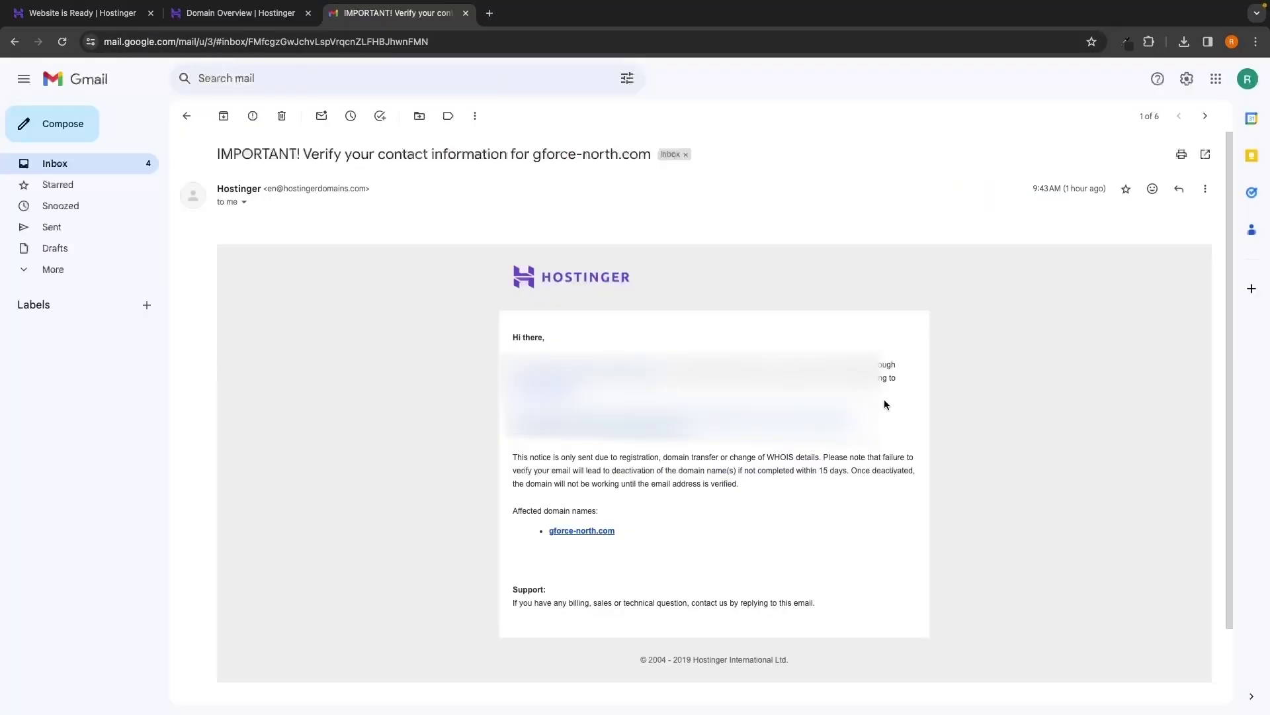
# Verify the domain's contact email through the link in Hostinger's verification message, and close the confirmation and mail pages
pyautogui.scroll(-1, 888, 403)
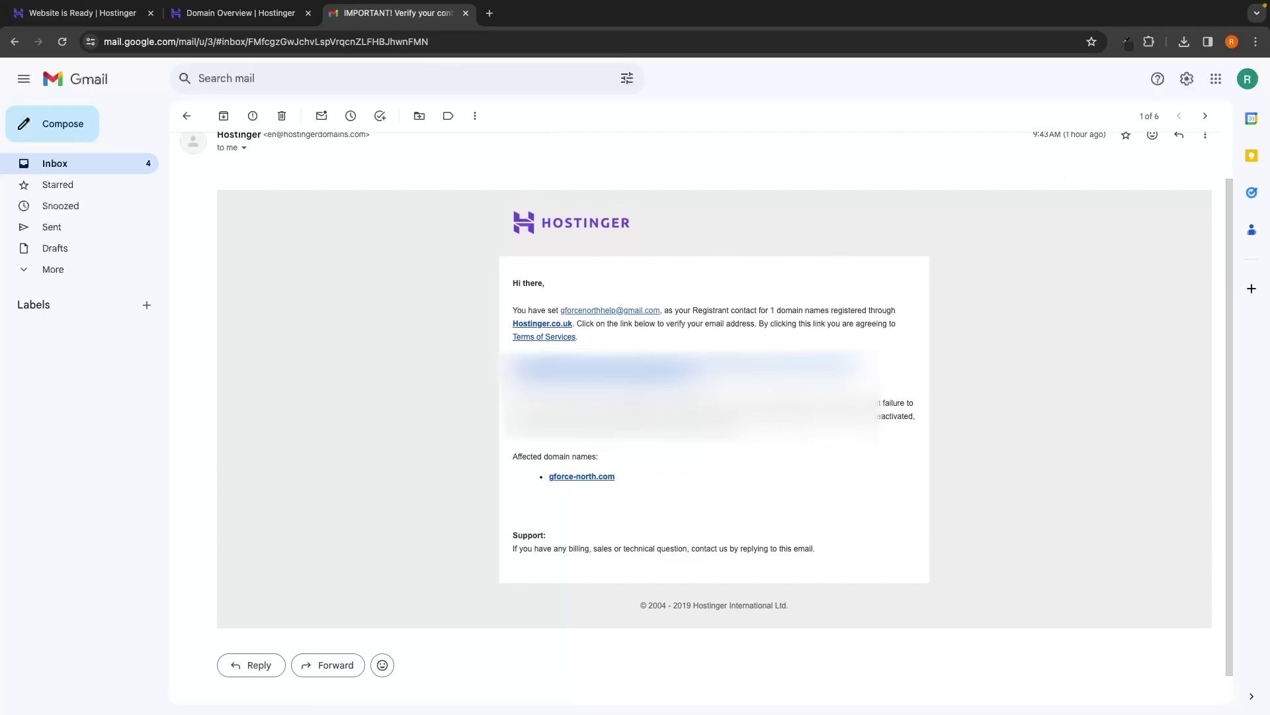
pyautogui.click(665, 372)
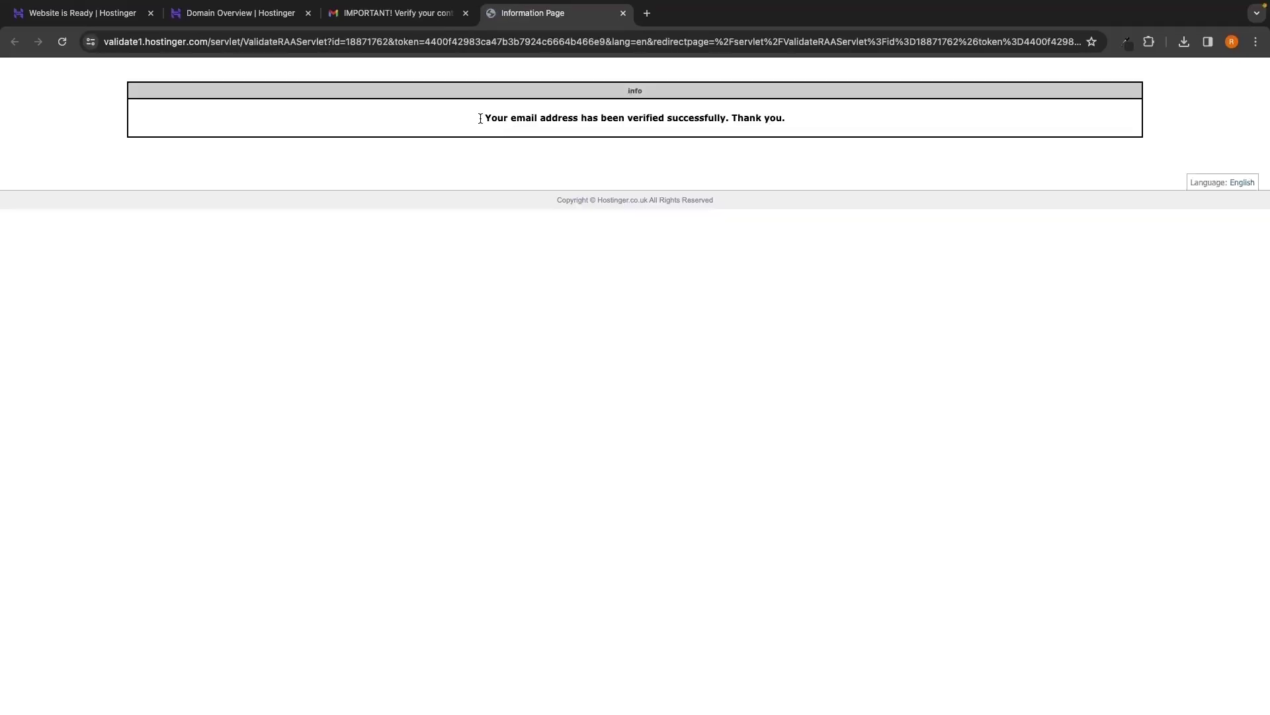
pyautogui.moveTo(479, 117); pyautogui.dragTo(788, 127)
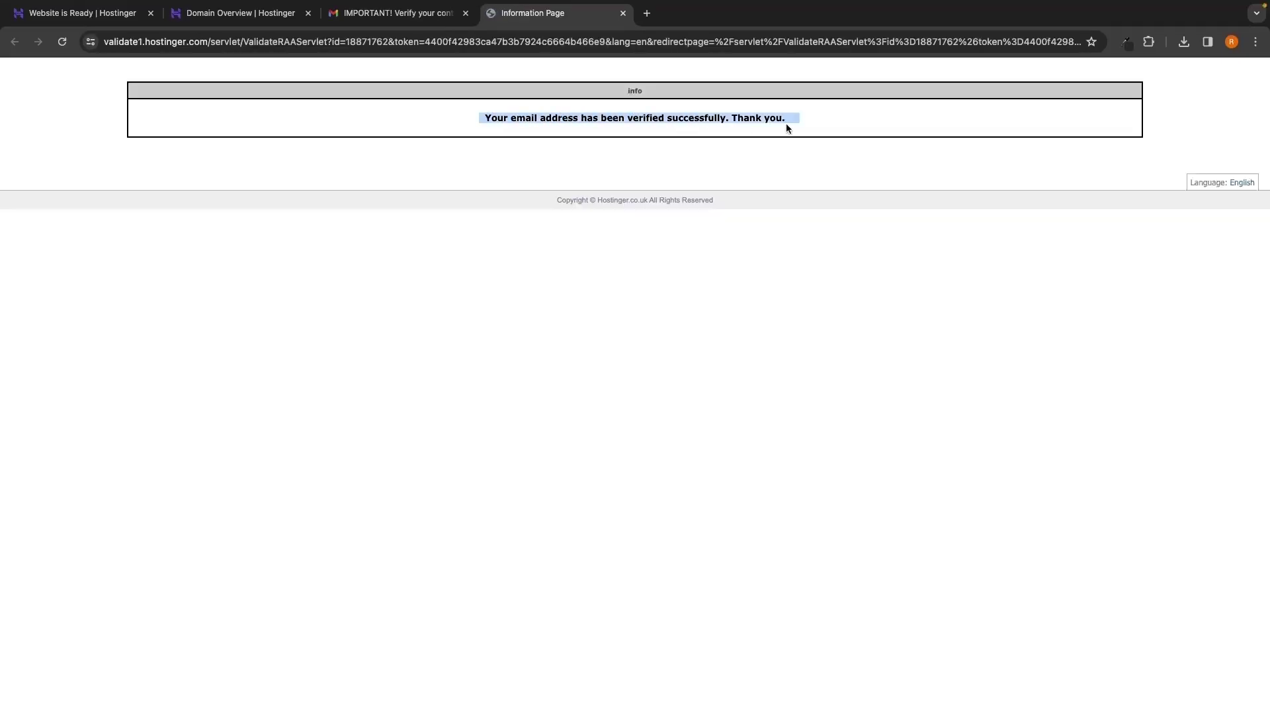
pyautogui.click(807, 147)
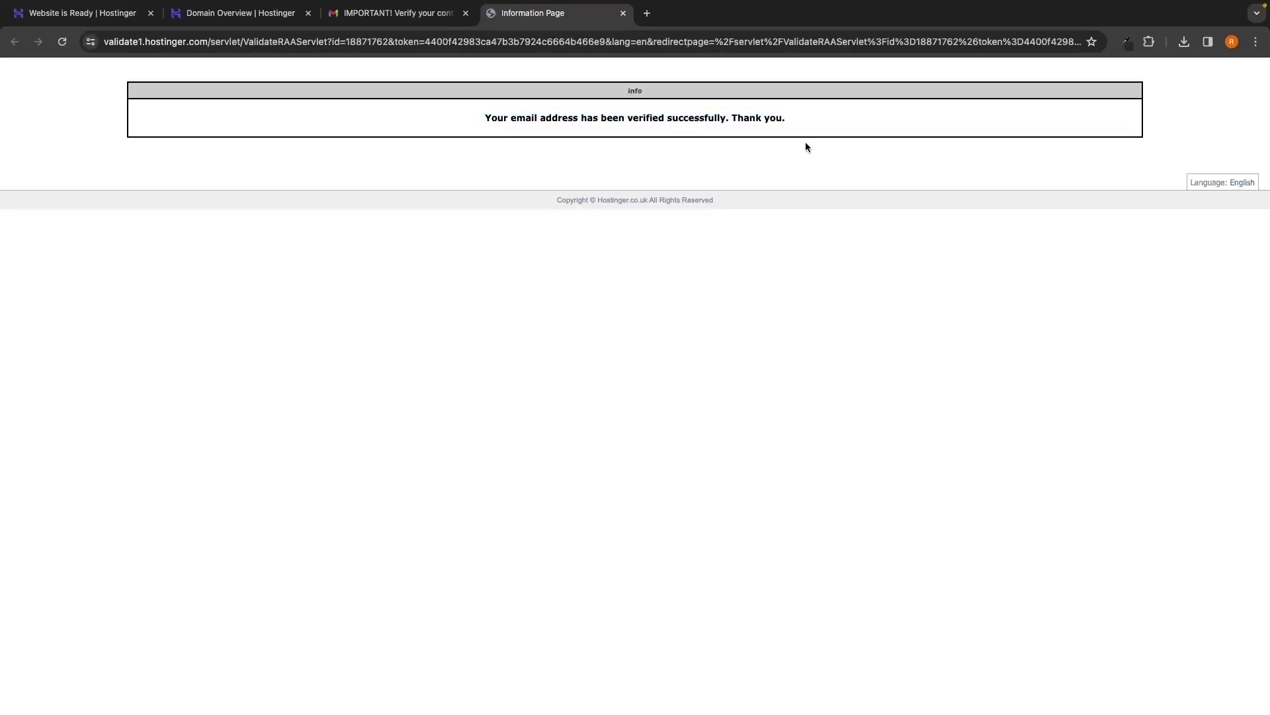
pyautogui.click(467, 13)
pyautogui.click(467, 13)
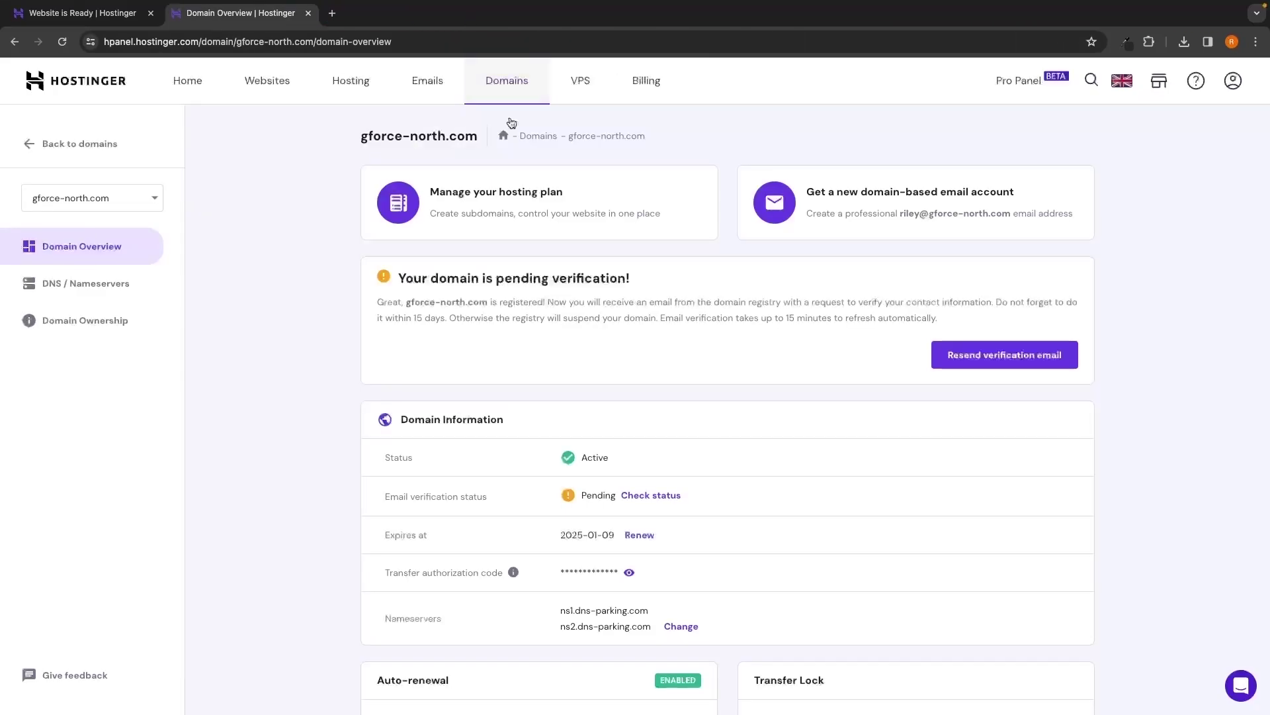
# Reload the domain overview and check the email verification status of gforce-north.com
pyautogui.click(63, 42)
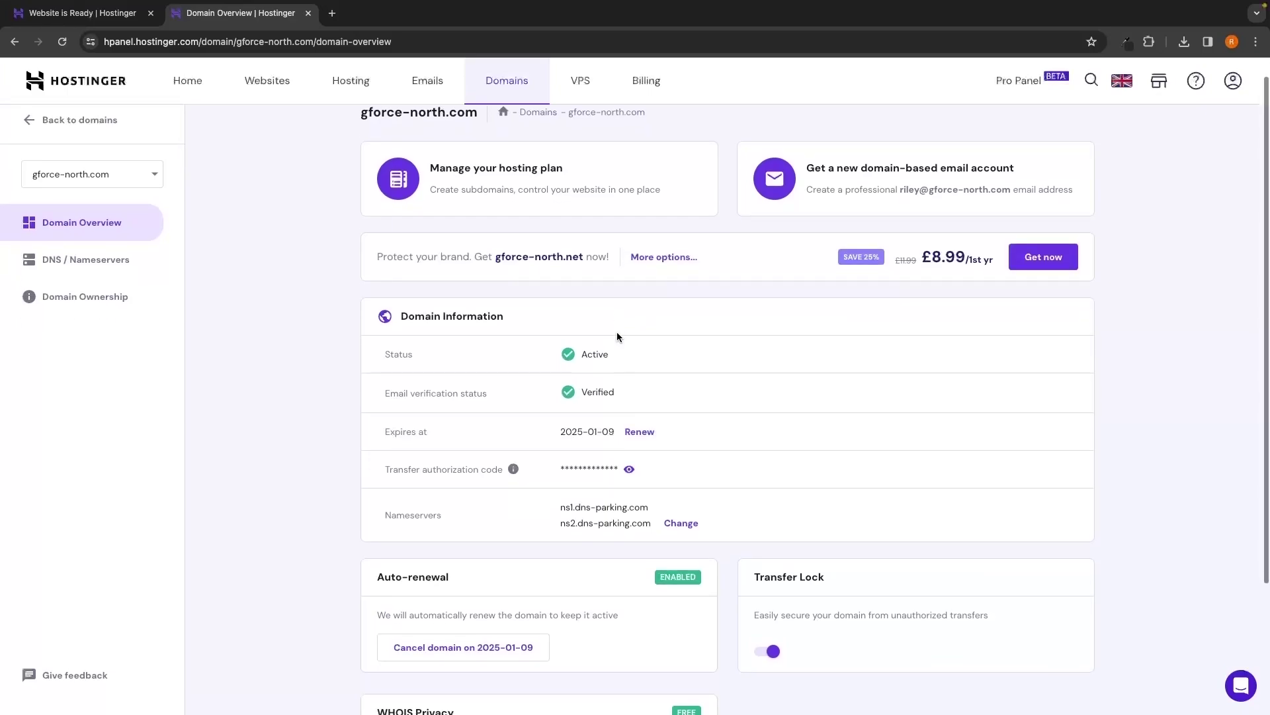
pyautogui.moveTo(374, 390); pyautogui.dragTo(628, 393)
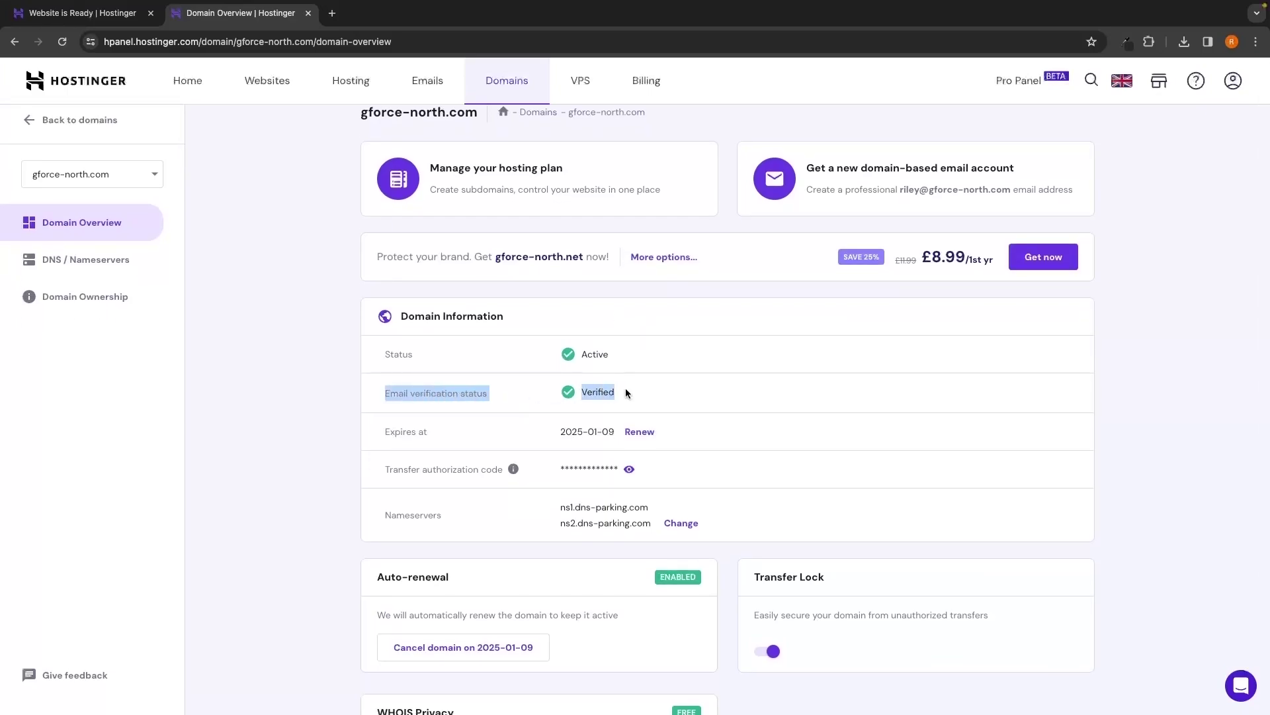
pyautogui.click(630, 387)
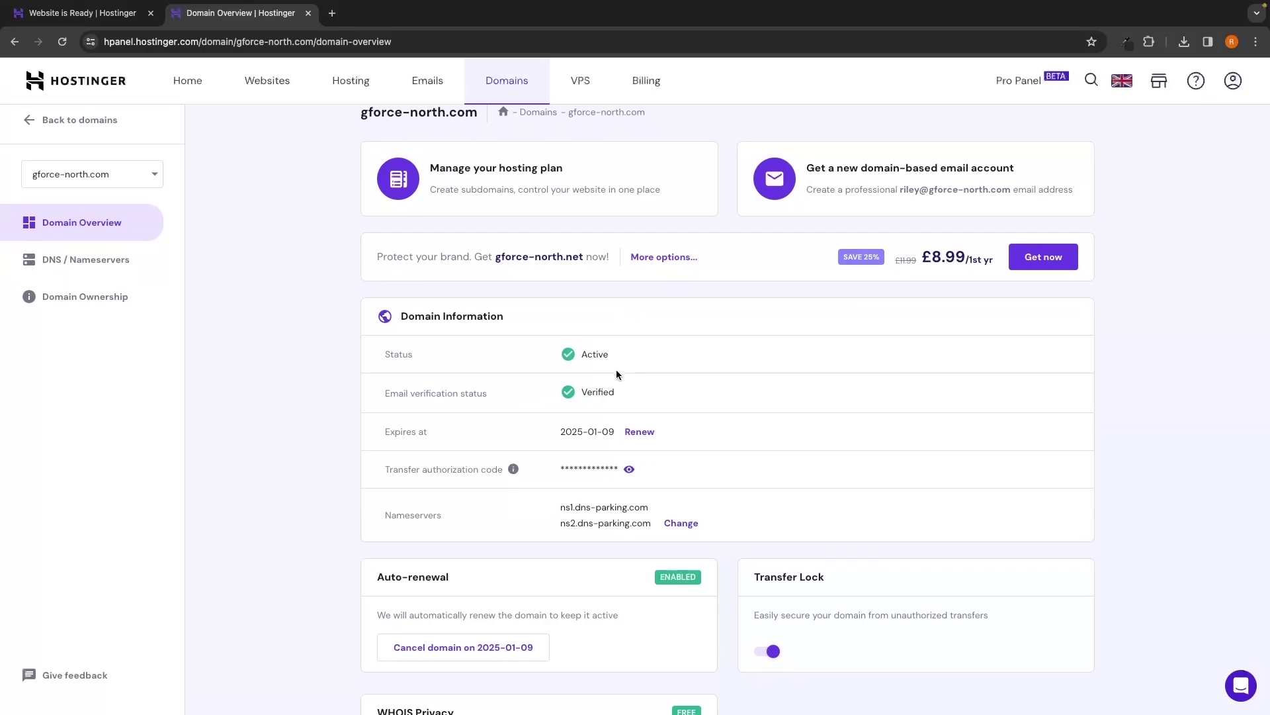
# Return to the gforce-north.com website management and open the WordPress admin dashboard
pyautogui.click(267, 80)
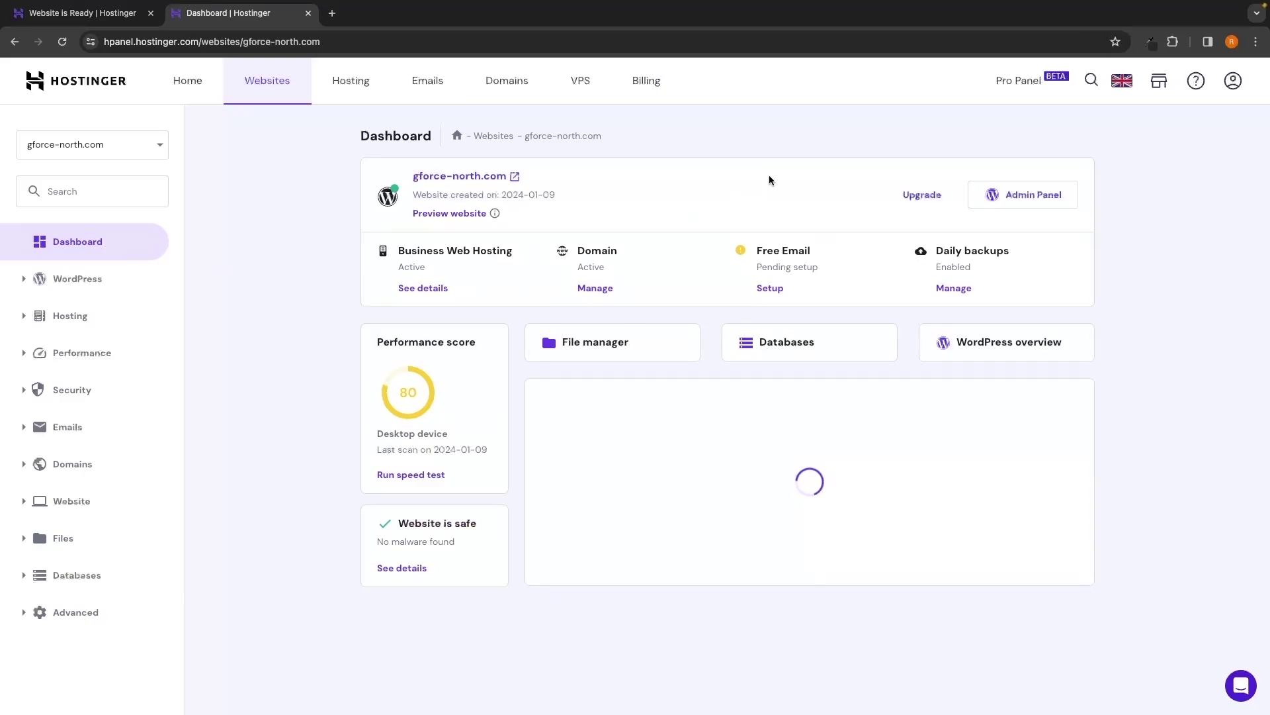
pyautogui.click(1018, 201)
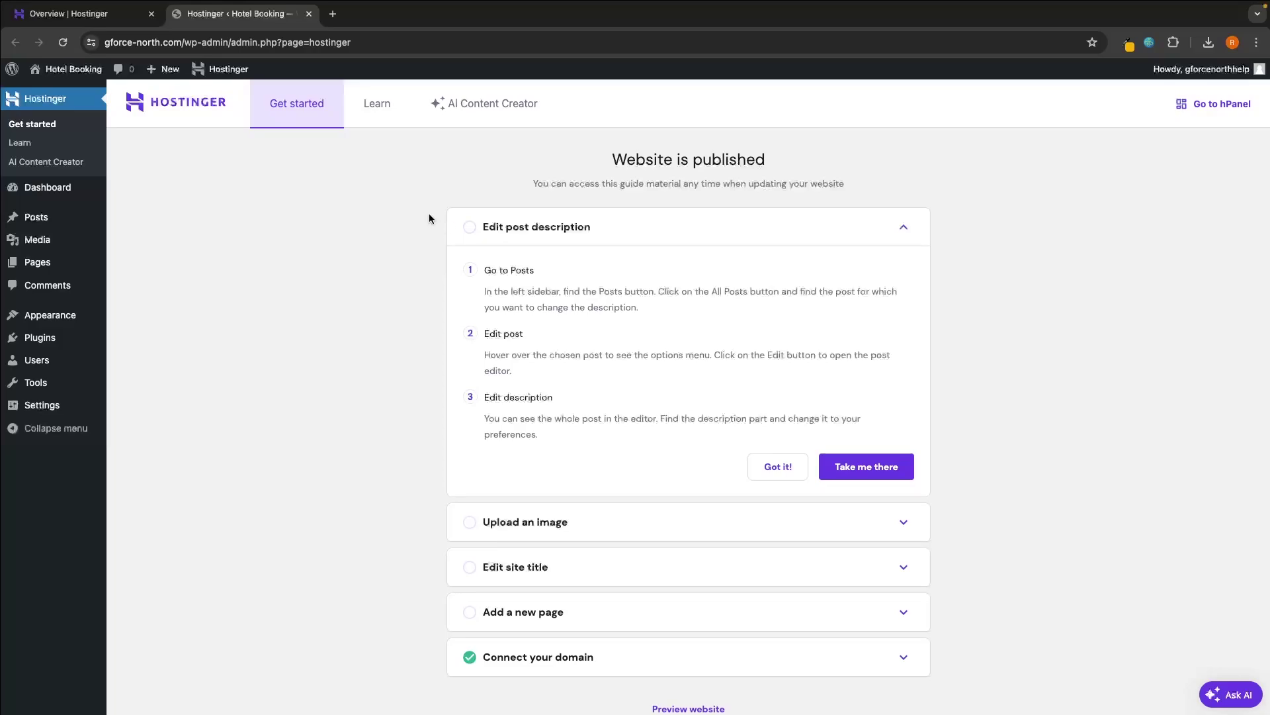
pyautogui.click(45, 190)
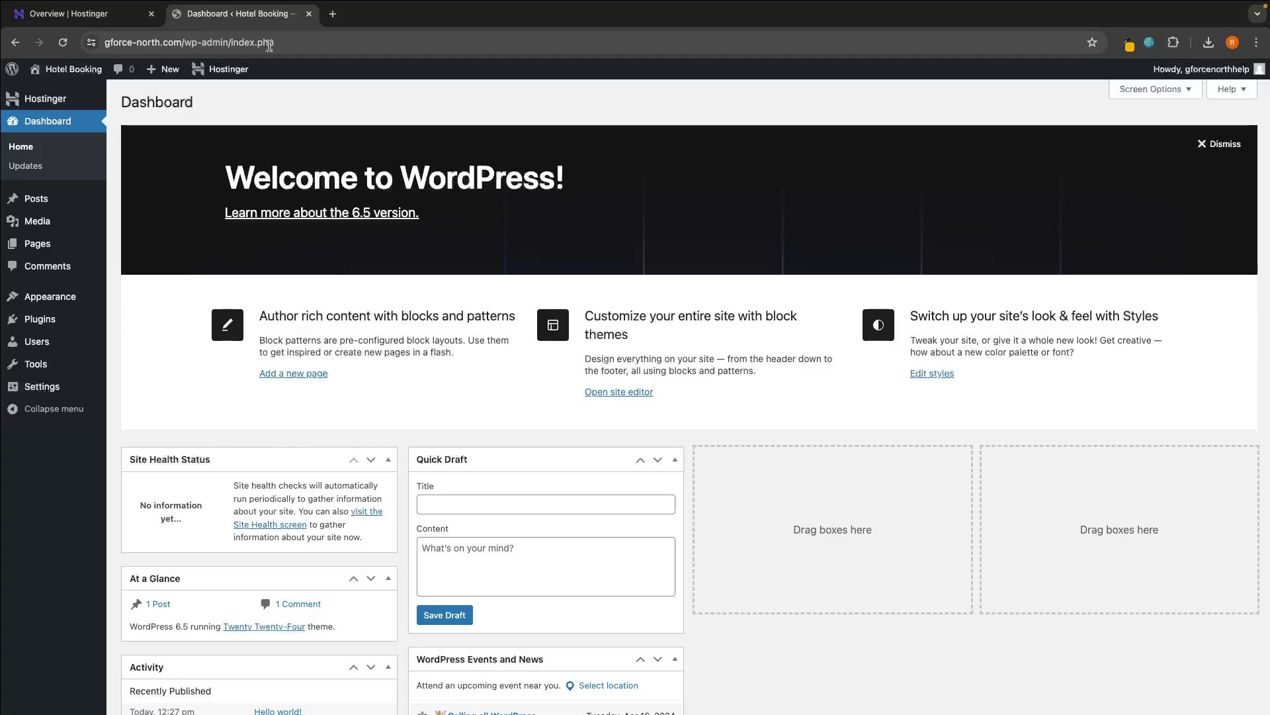
# Load the WordPress dashboard directly from its login address, gforce-north.com/wp-admin
pyautogui.moveTo(229, 42); pyautogui.dragTo(292, 42)
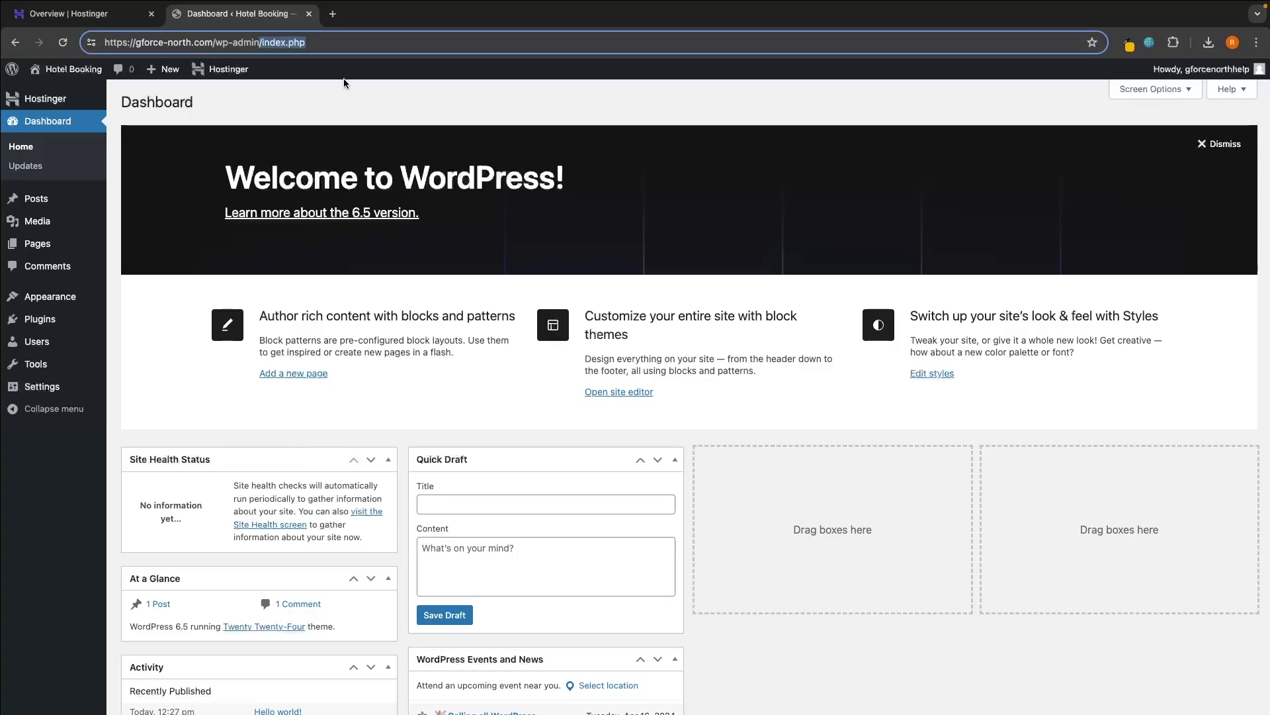
pyautogui.press('BackSpace')
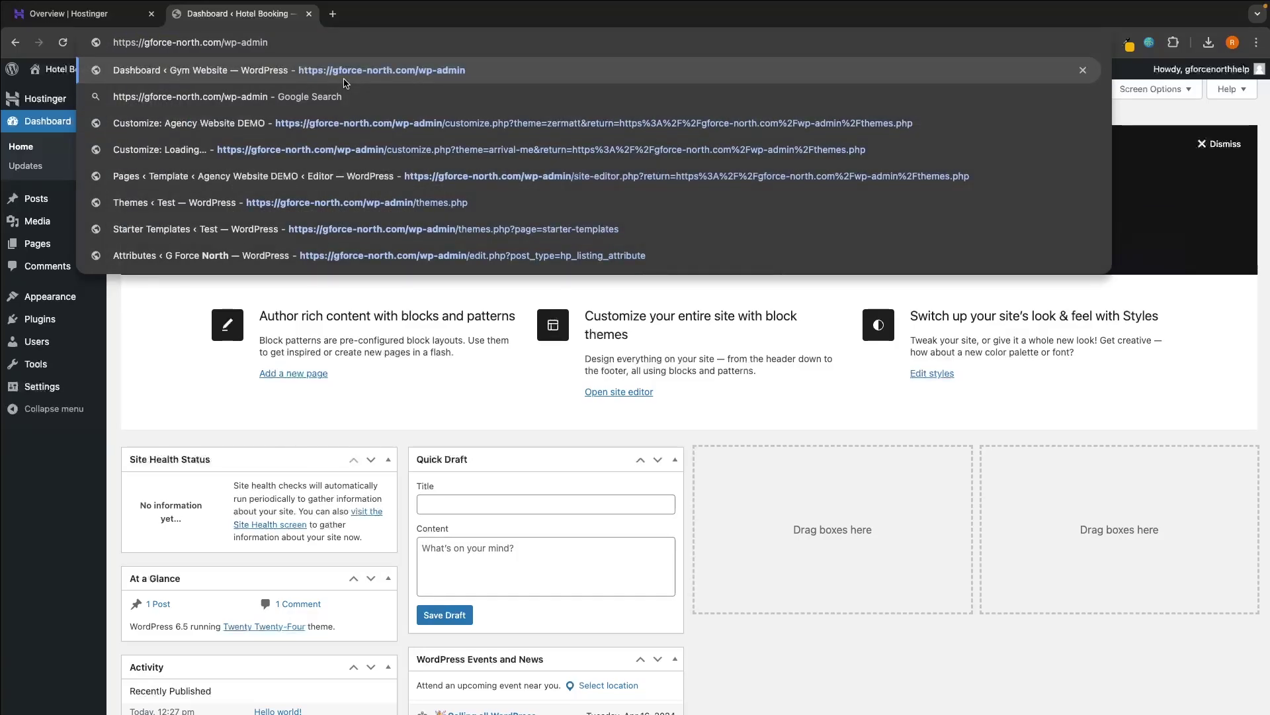
pyautogui.press('Return')
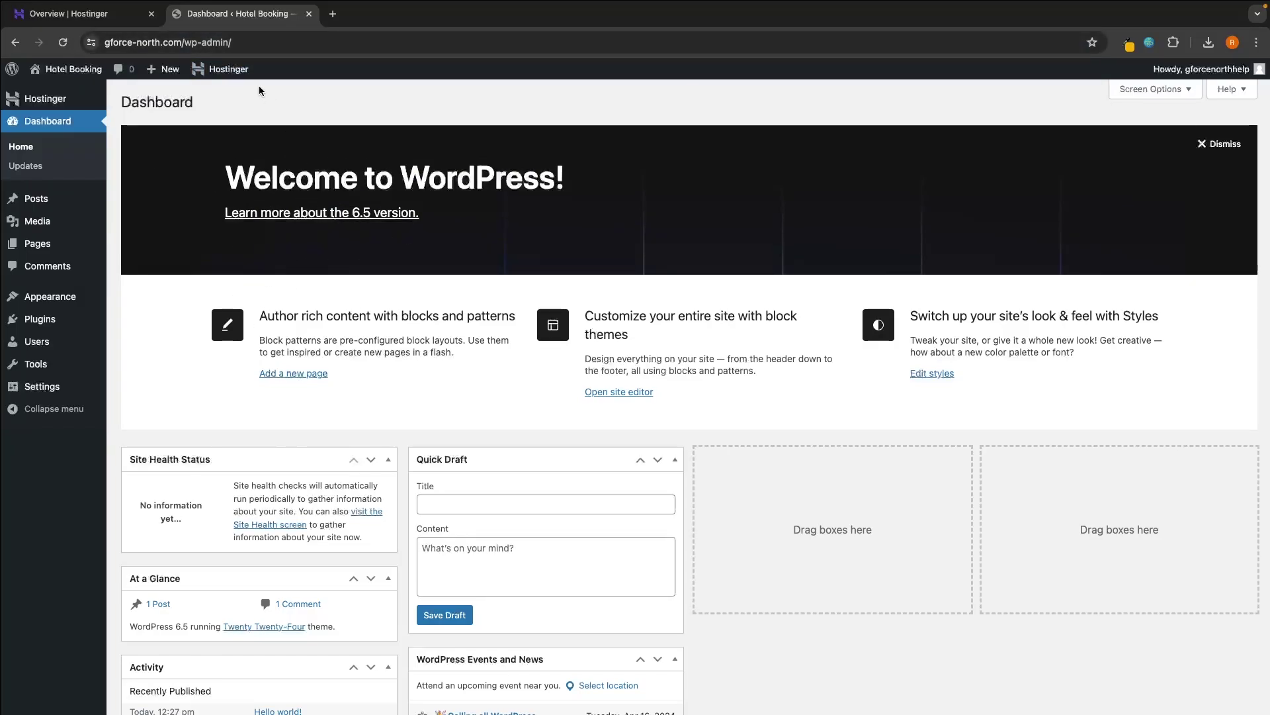
pyautogui.moveTo(252, 42); pyautogui.dragTo(95, 43)
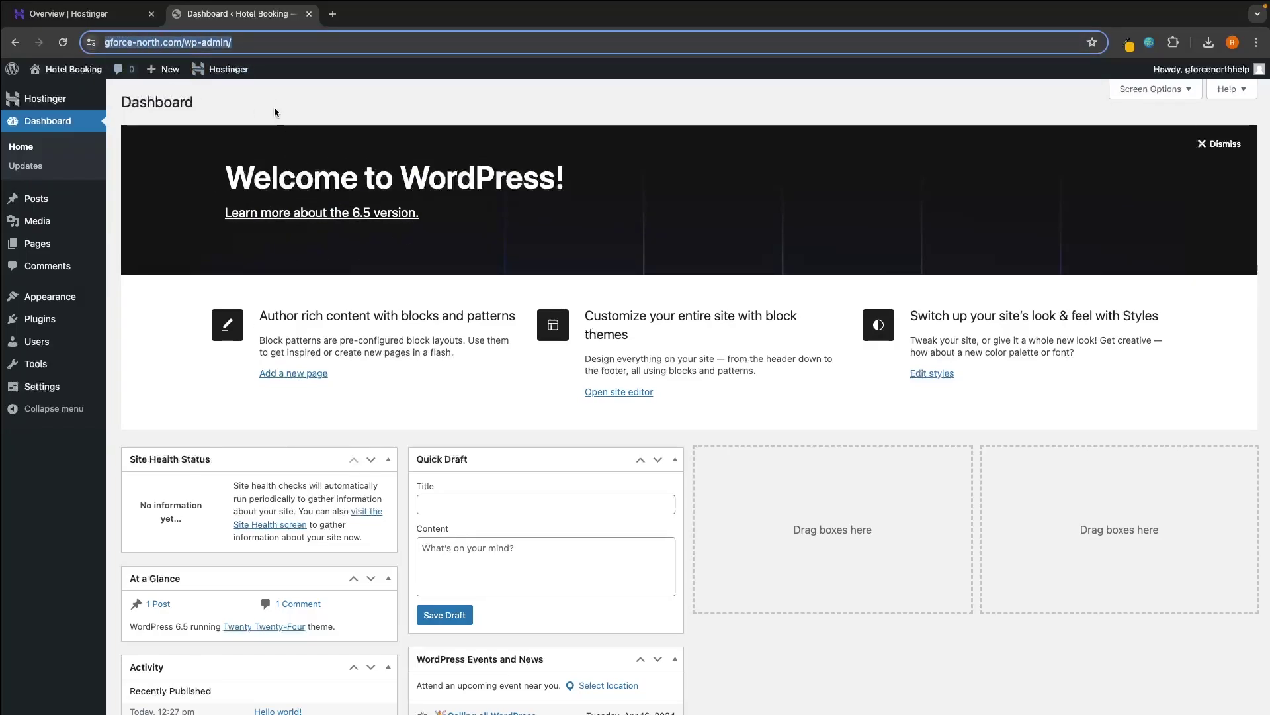
pyautogui.click(316, 110)
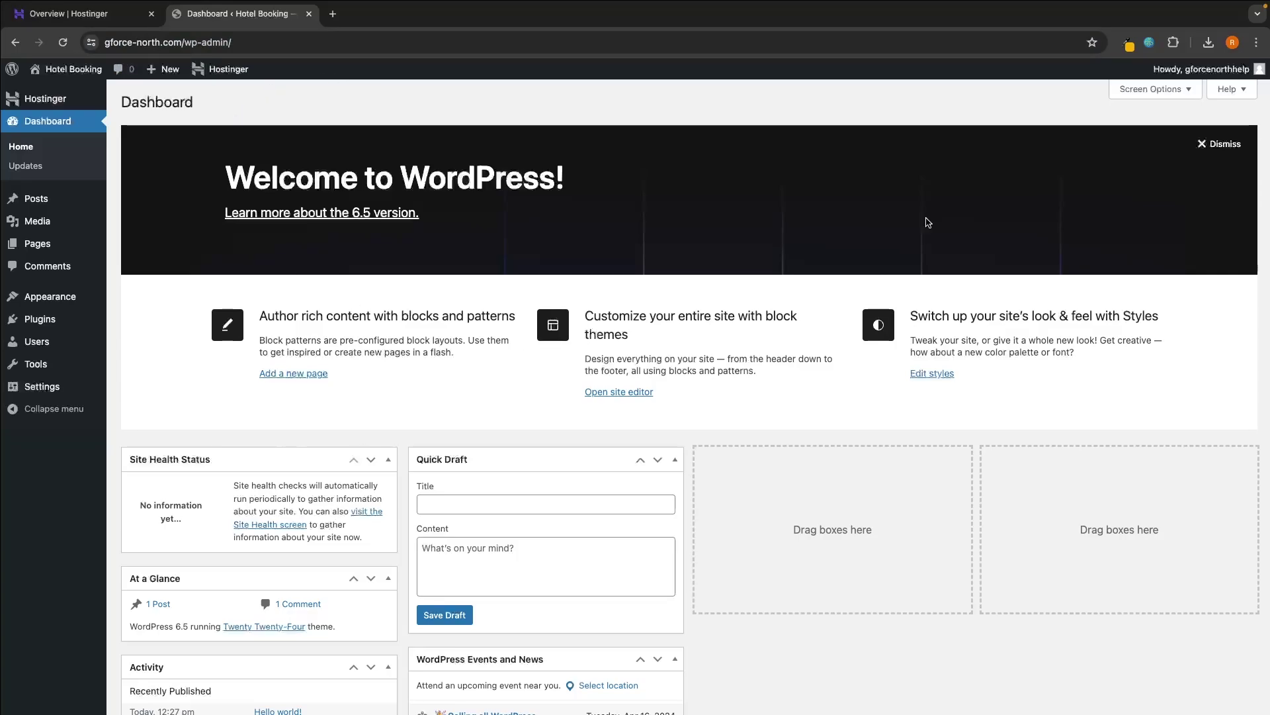
# Bookmark the WordPress dashboard page of gforce-north.com in the browser
pyautogui.click(1256, 42)
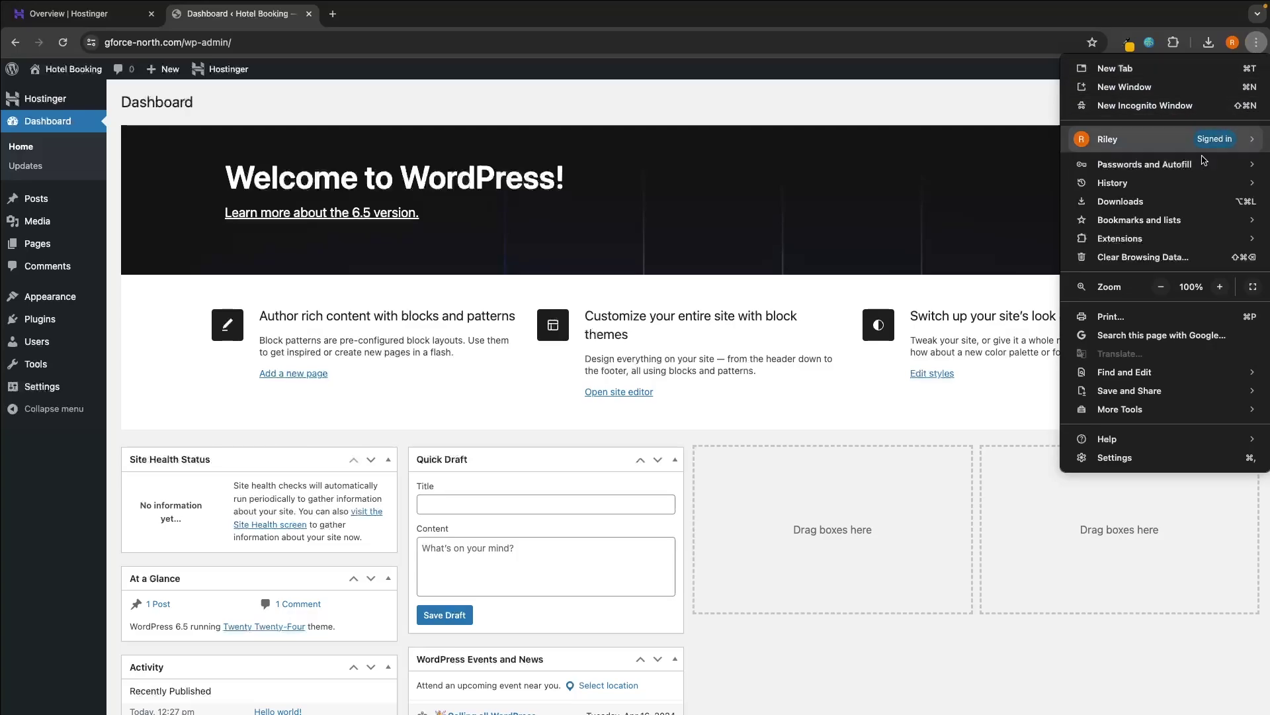
pyautogui.moveTo(1159, 221)
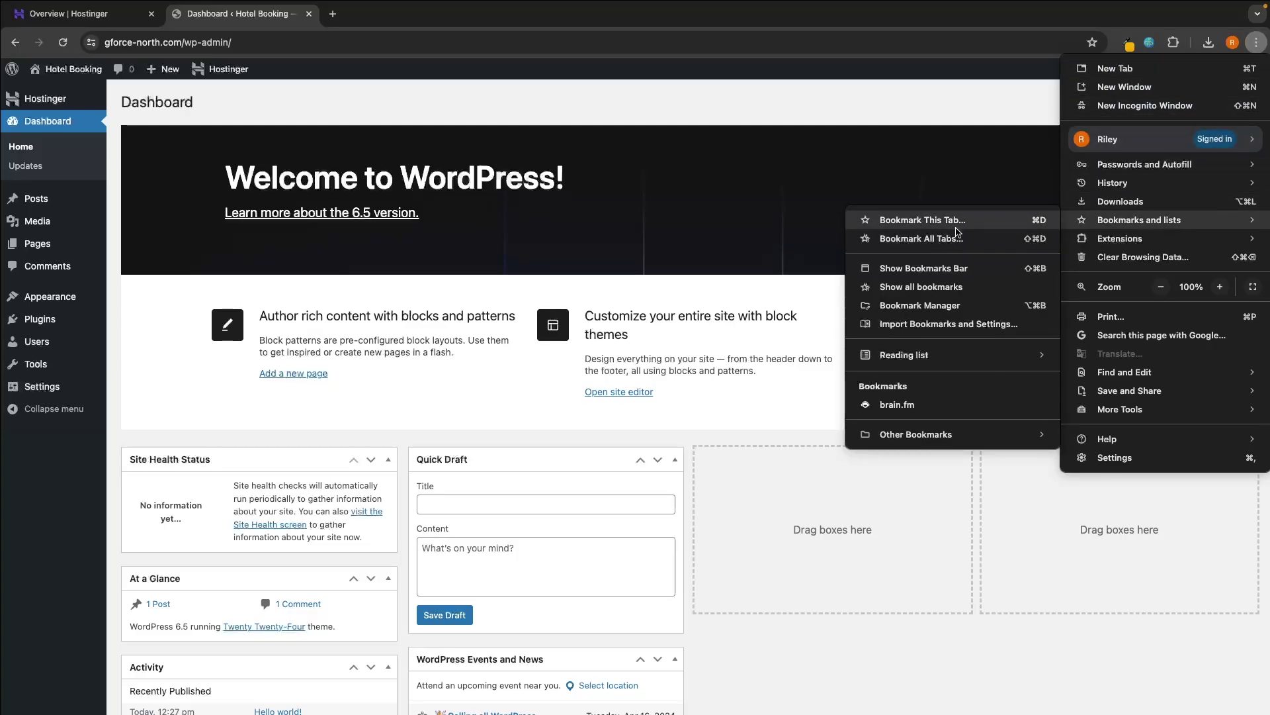
pyautogui.click(909, 223)
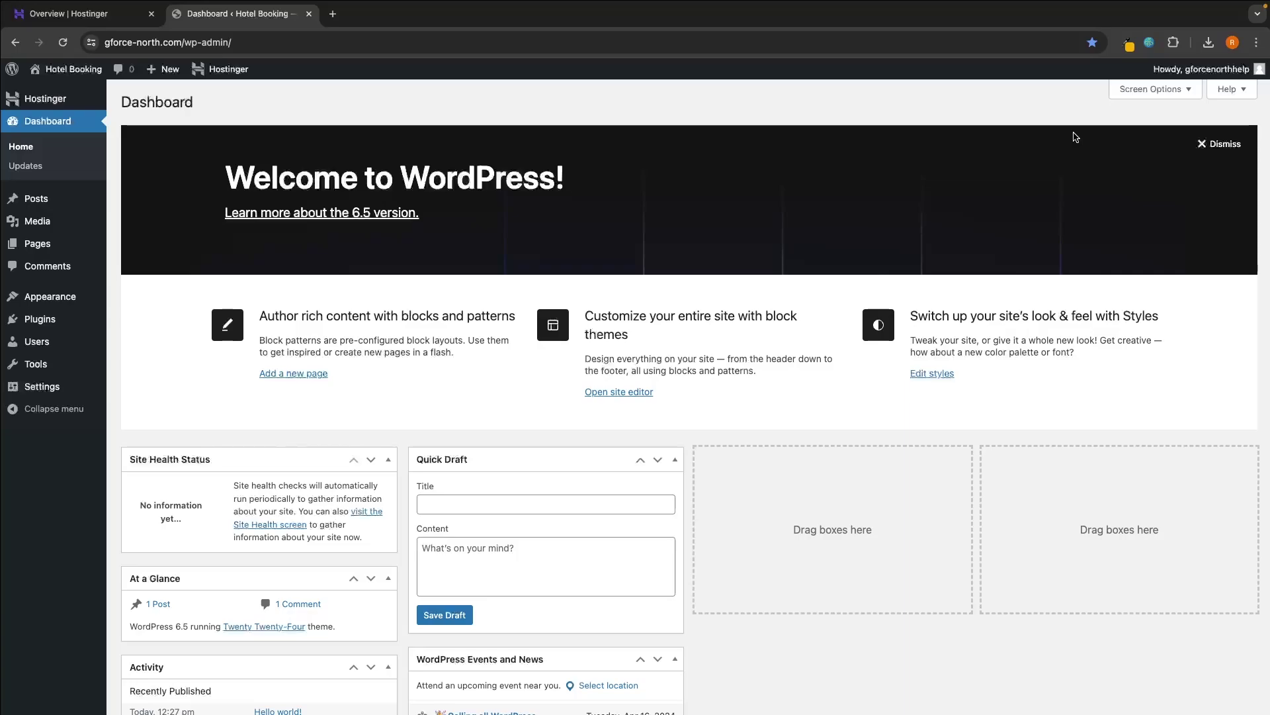
# Test the dashboard bookmark by loading it in two new browser tabs, and close the duplicate tabs
pyautogui.click(333, 14)
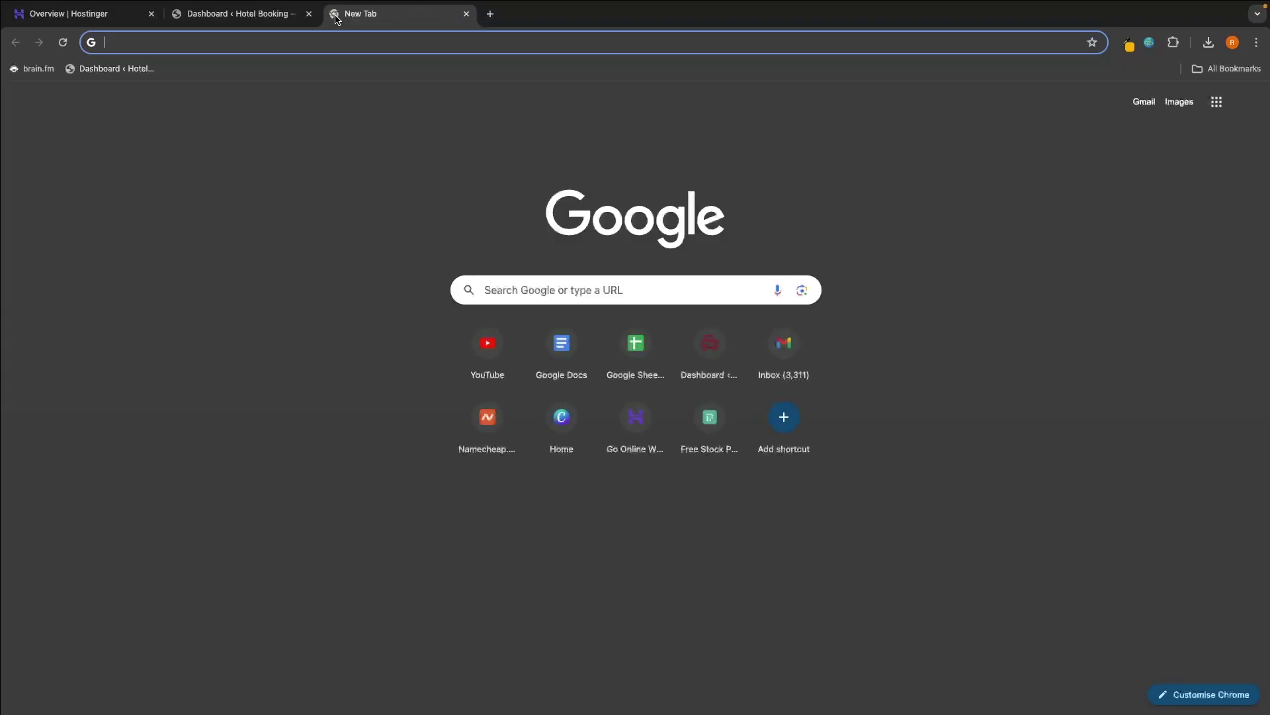
pyautogui.click(96, 68)
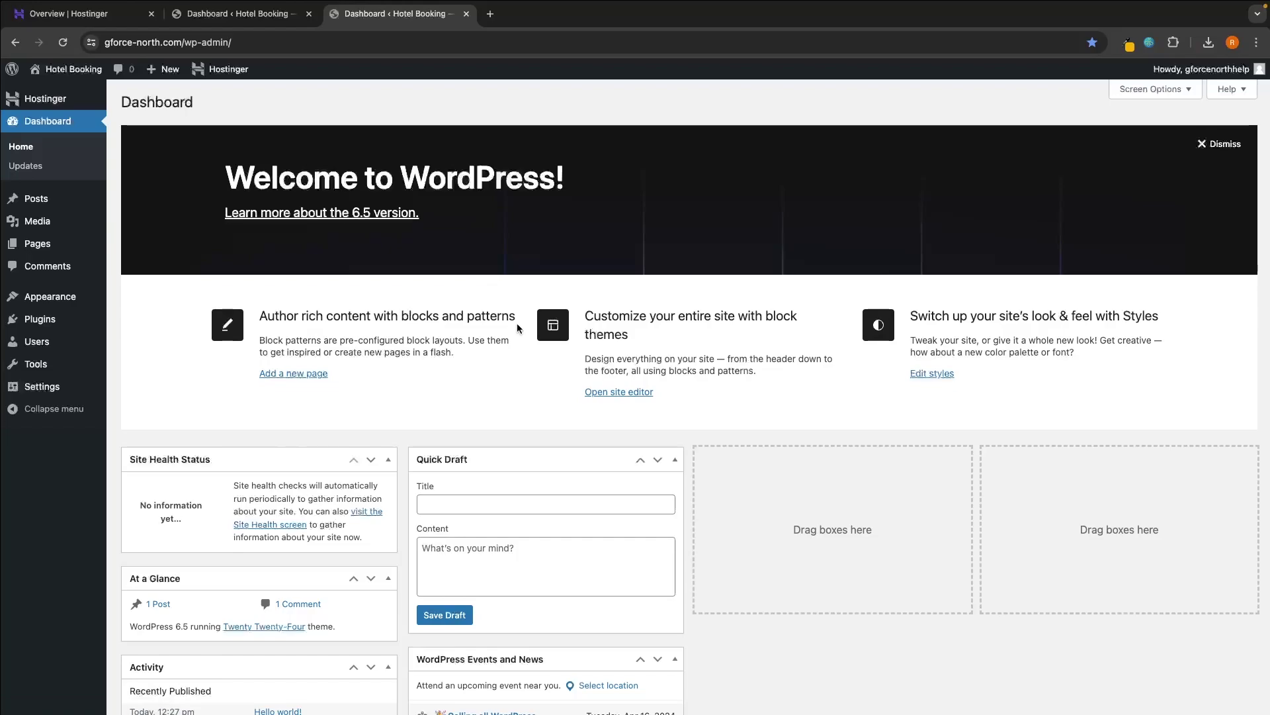
pyautogui.click(490, 14)
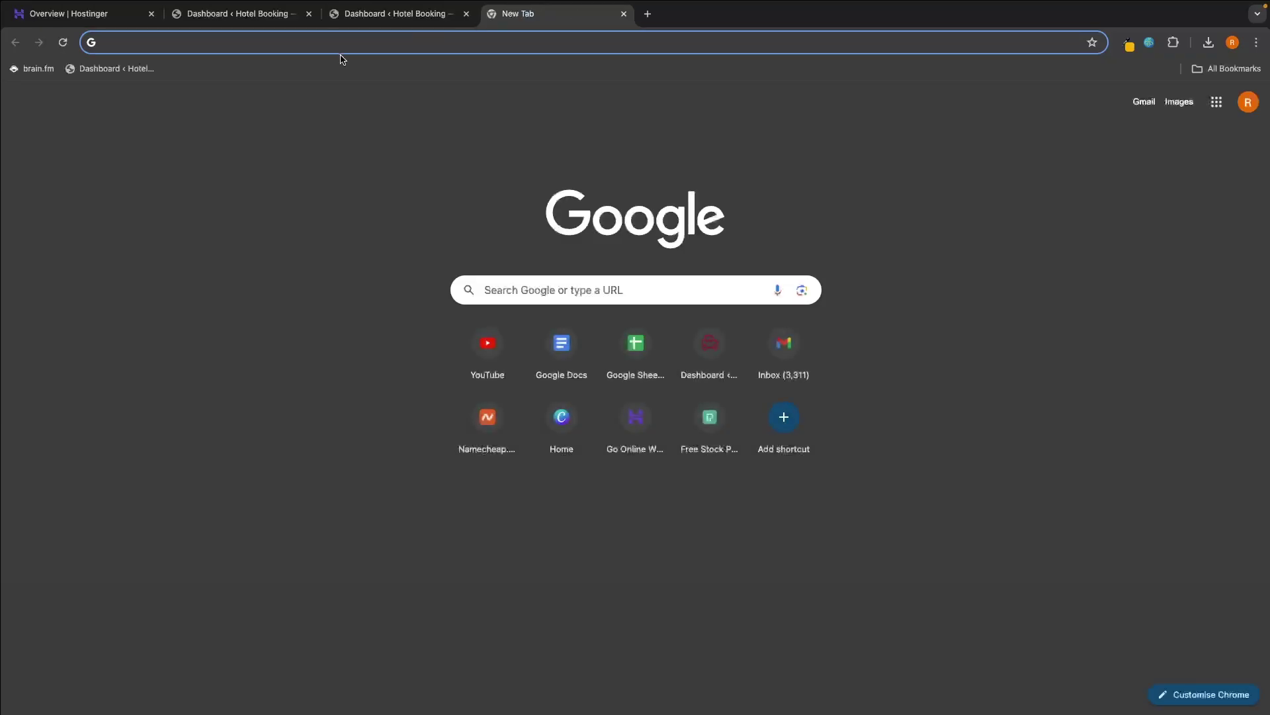
pyautogui.click(136, 69)
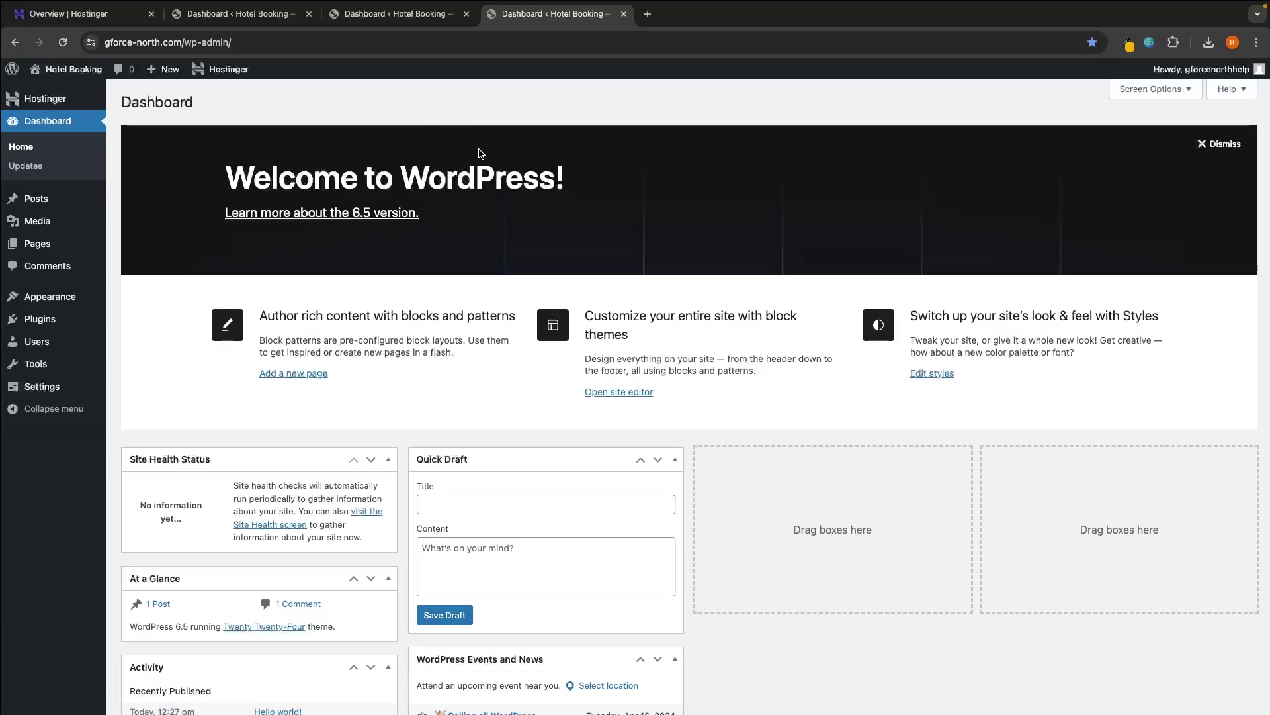
pyautogui.click(467, 14)
pyautogui.click(467, 14)
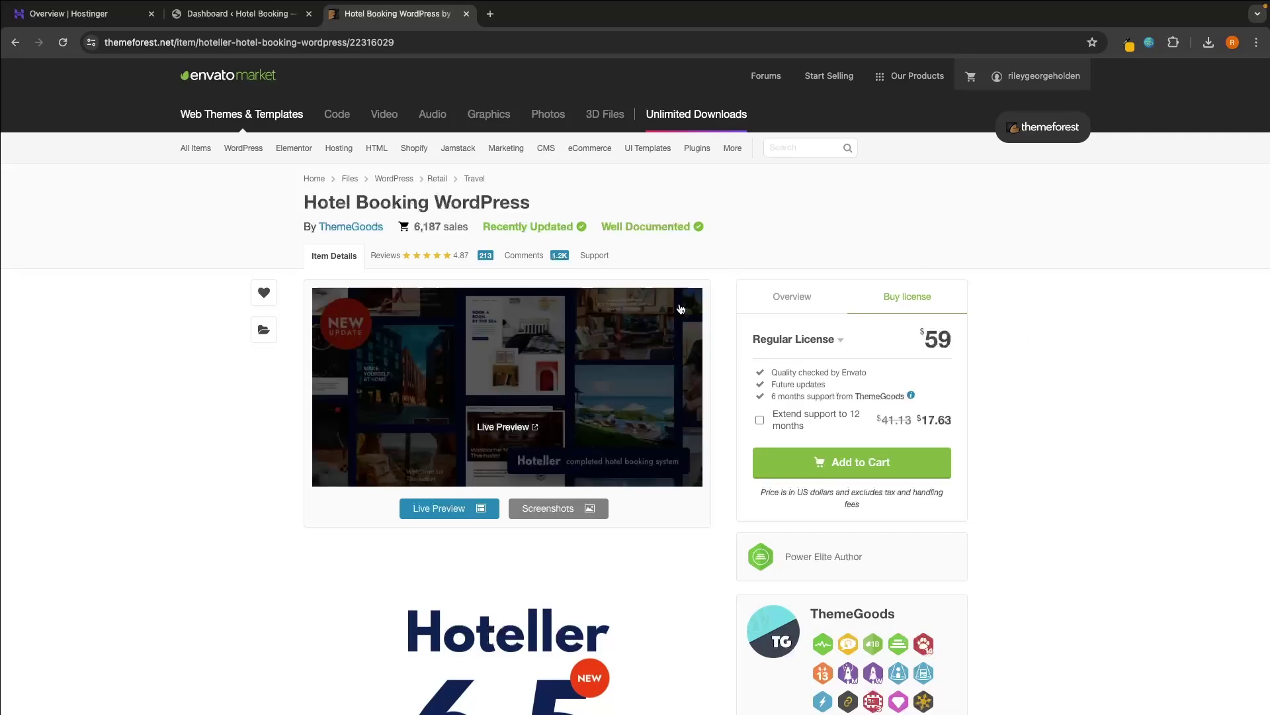
# Add the Hotel Booking WordPress theme to the ThemeForest cart with the Regular License and proceed to checkout
pyautogui.click(812, 345)
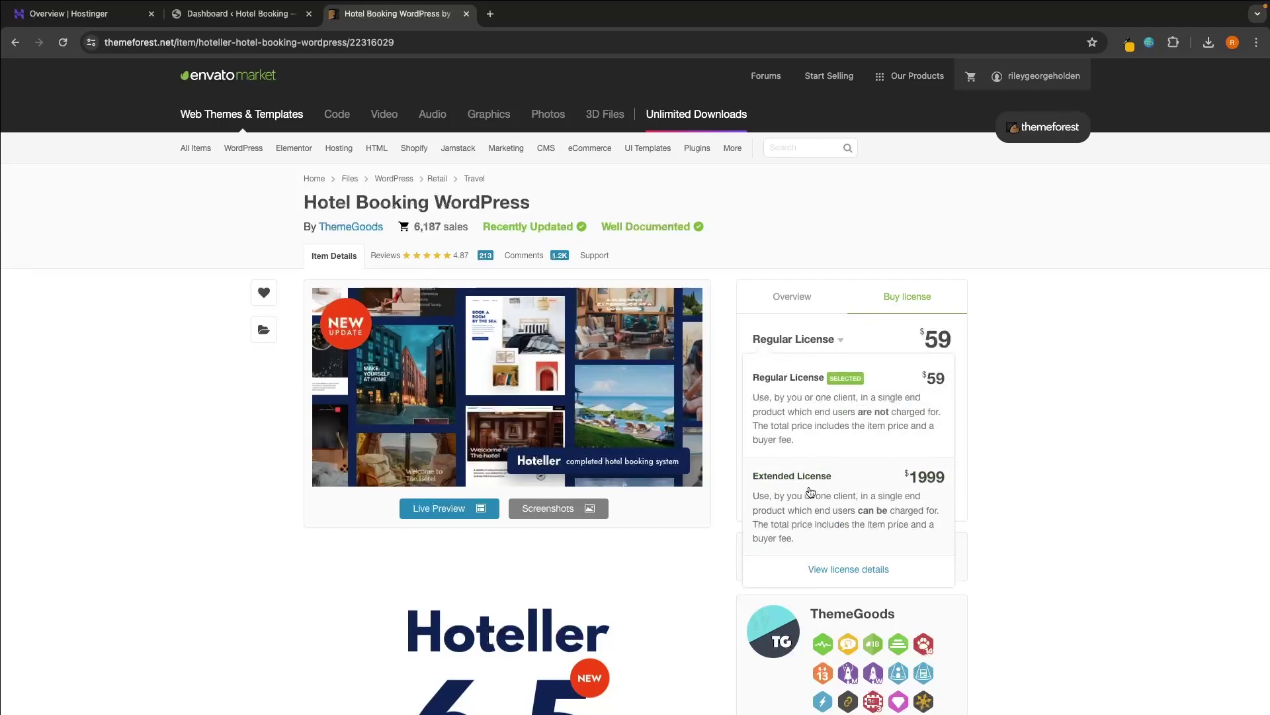
pyautogui.click(1050, 457)
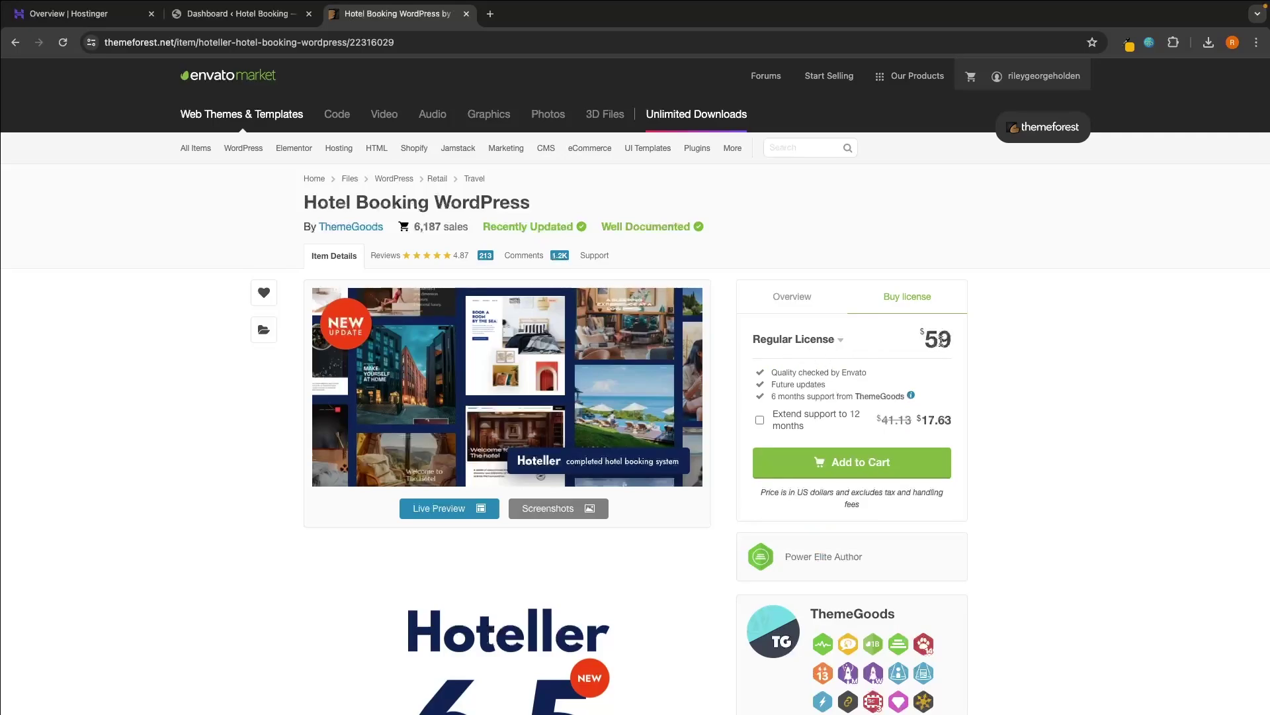
pyautogui.click(873, 472)
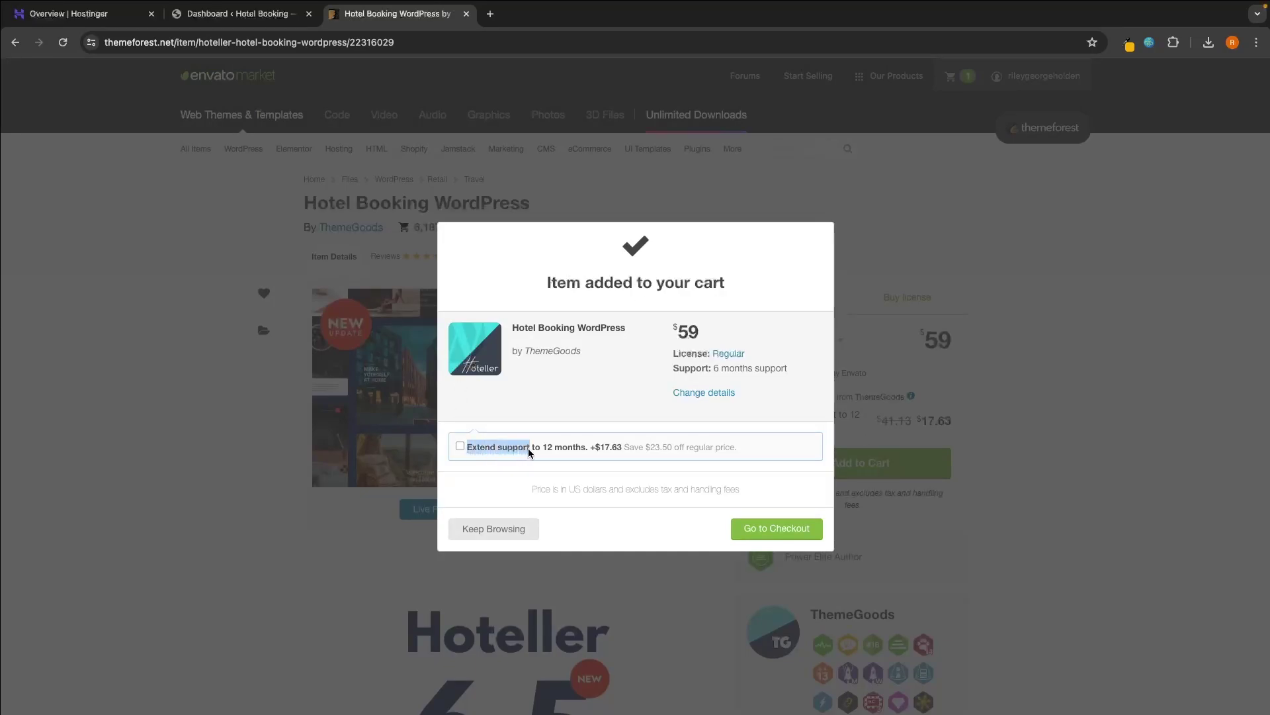
pyautogui.moveTo(586, 450); pyautogui.dragTo(643, 450)
pyautogui.click(583, 469)
pyautogui.click(781, 535)
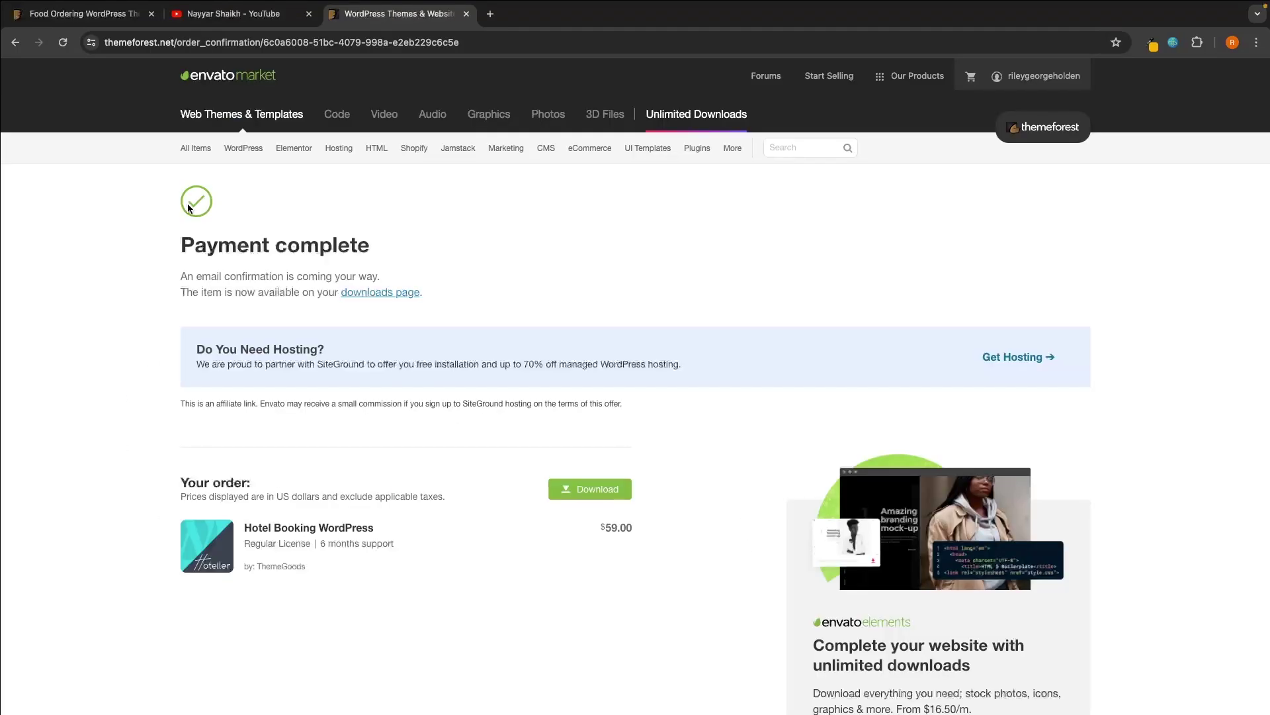
# Check the payment completion notice and the order summary on ThemeForest
pyautogui.moveTo(177, 245); pyautogui.dragTo(378, 250)
pyautogui.click(383, 246)
pyautogui.moveTo(178, 484); pyautogui.dragTo(270, 489)
pyautogui.click(270, 488)
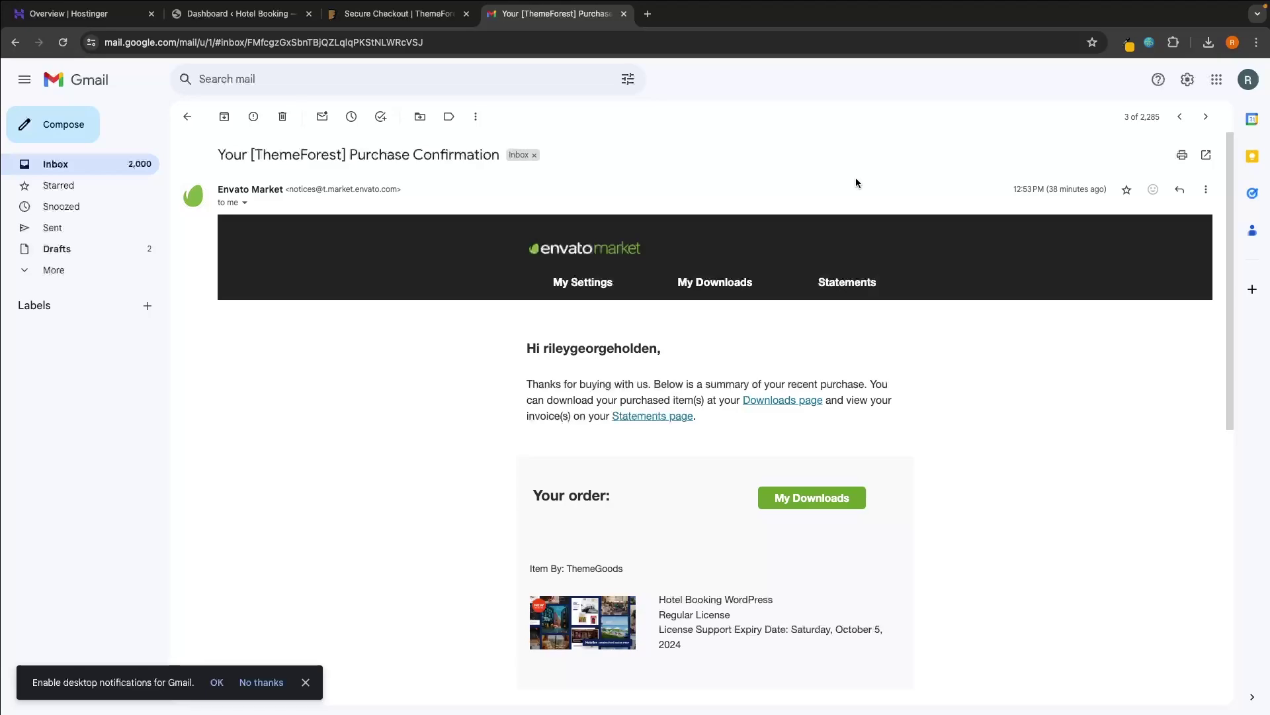
# Review the ThemeForest purchase confirmation email in Gmail and open the downloads page linked from the order
pyautogui.scroll(-1, 855, 183)
pyautogui.scroll(1, 855, 182)
pyautogui.scroll(-1, 856, 182)
pyautogui.scroll(1, 856, 182)
pyautogui.moveTo(217, 156); pyautogui.dragTo(503, 159)
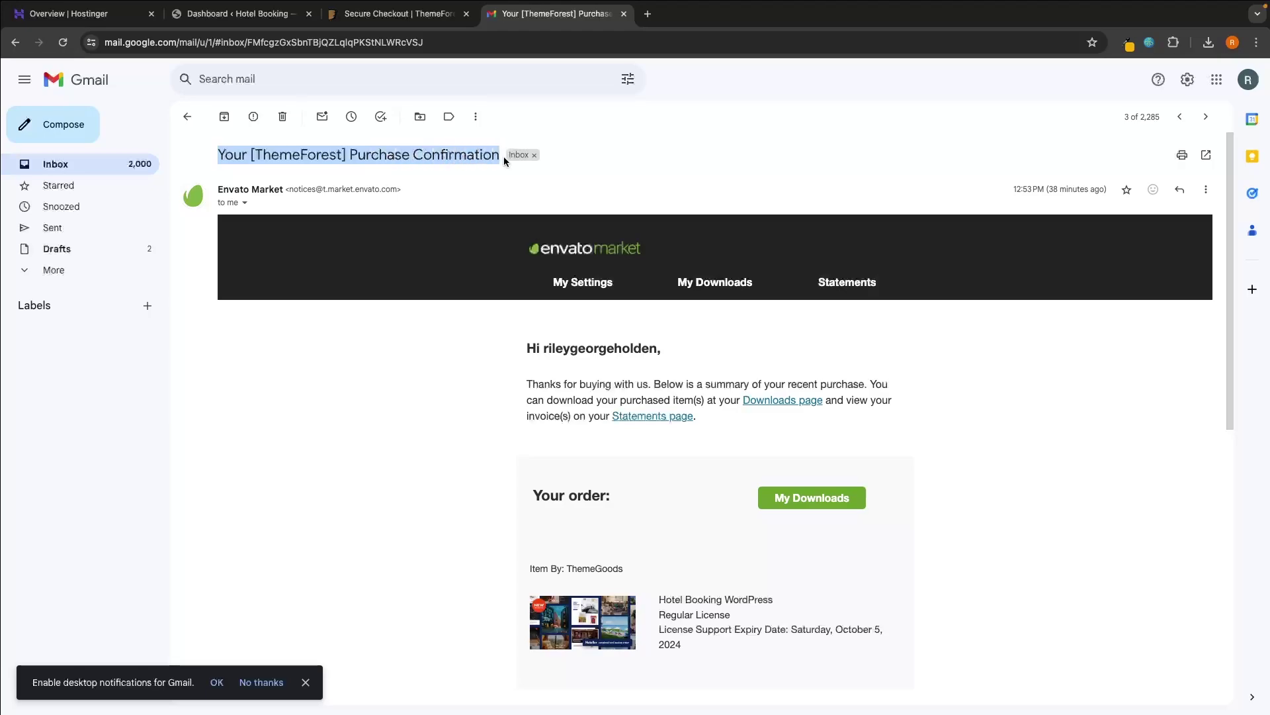
pyautogui.scroll(-3, 697, 507)
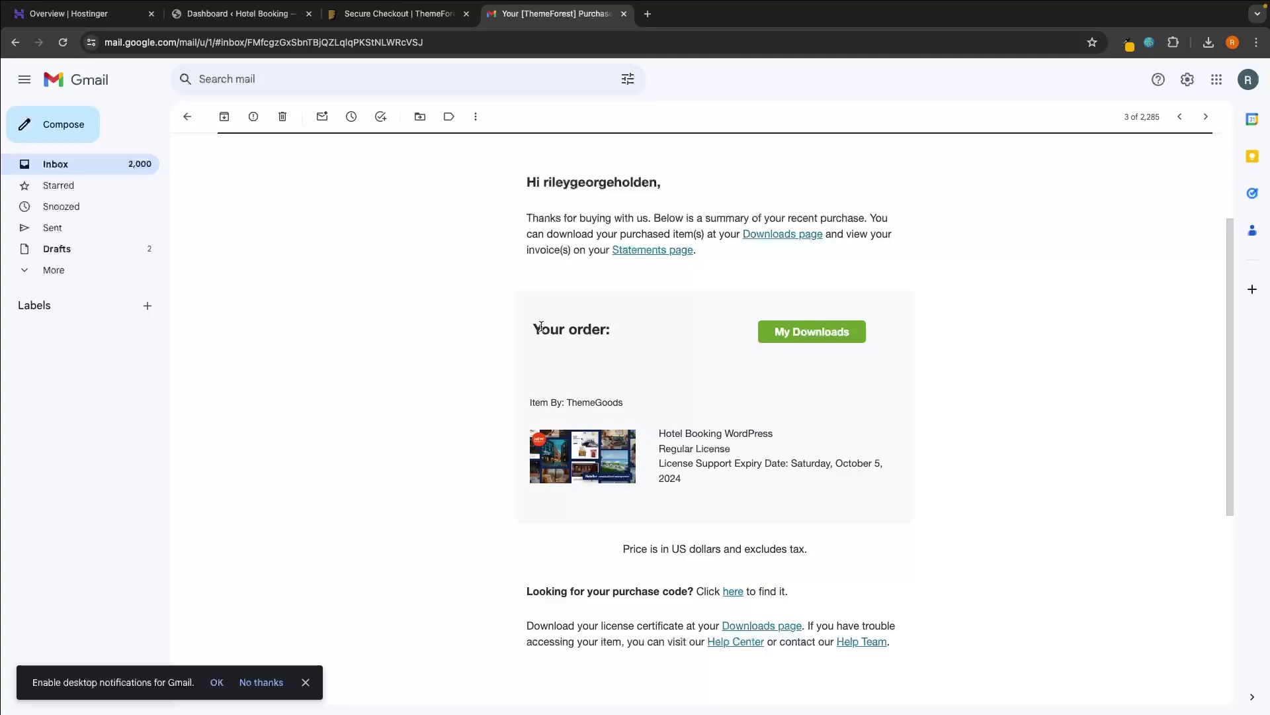
pyautogui.moveTo(541, 329); pyautogui.dragTo(608, 327)
pyautogui.click(608, 327)
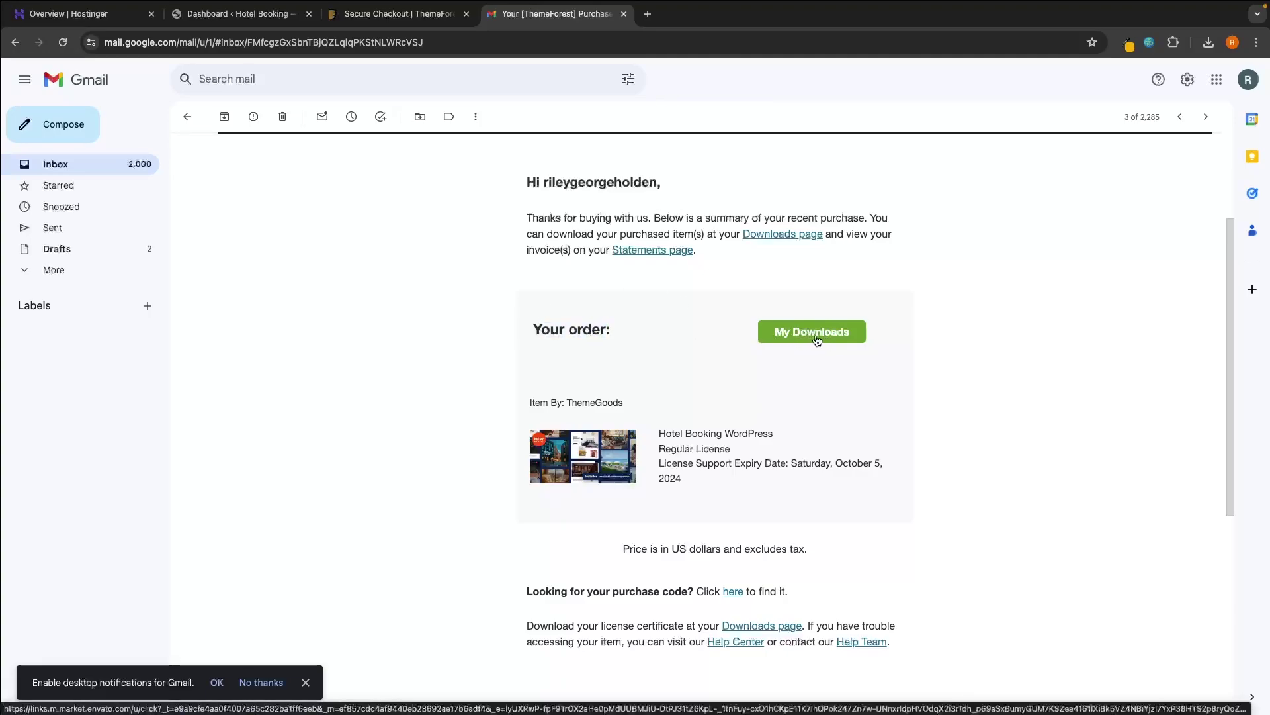
pyautogui.click(817, 340)
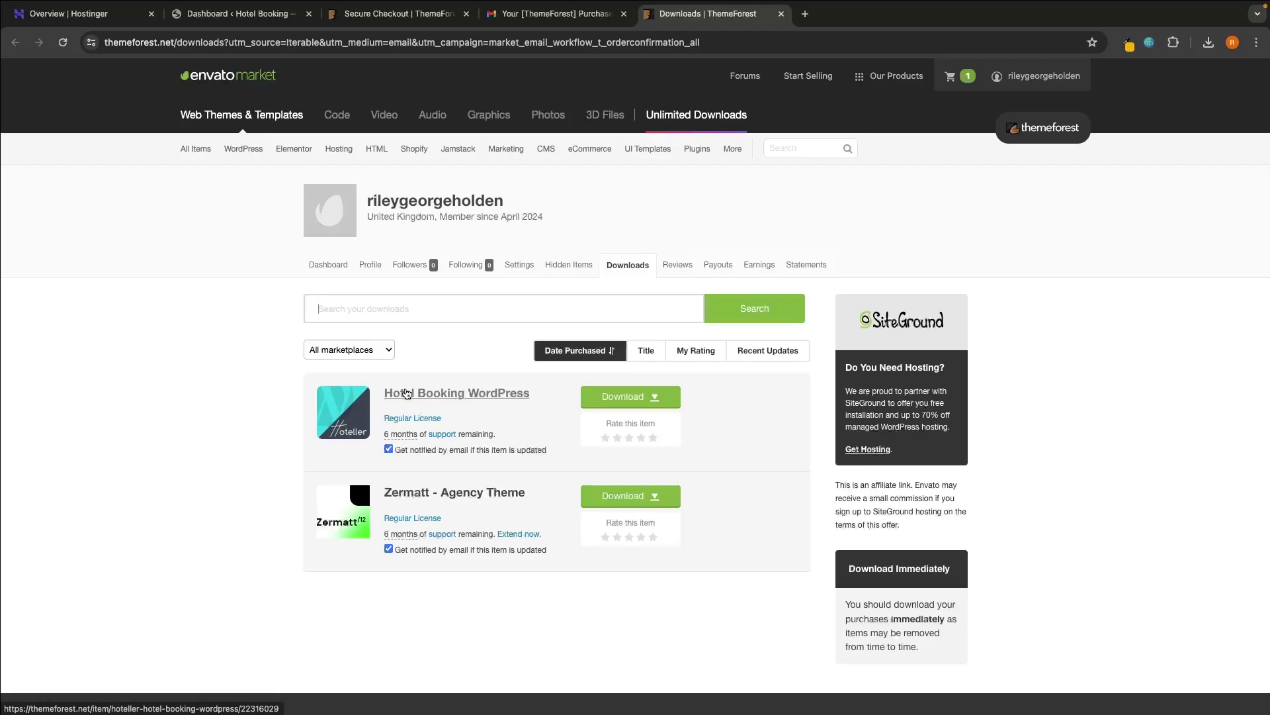
# Download only the installable WordPress file of the Hotel Booking WordPress theme, and close the ThemeForest and mail pages
pyautogui.click(645, 403)
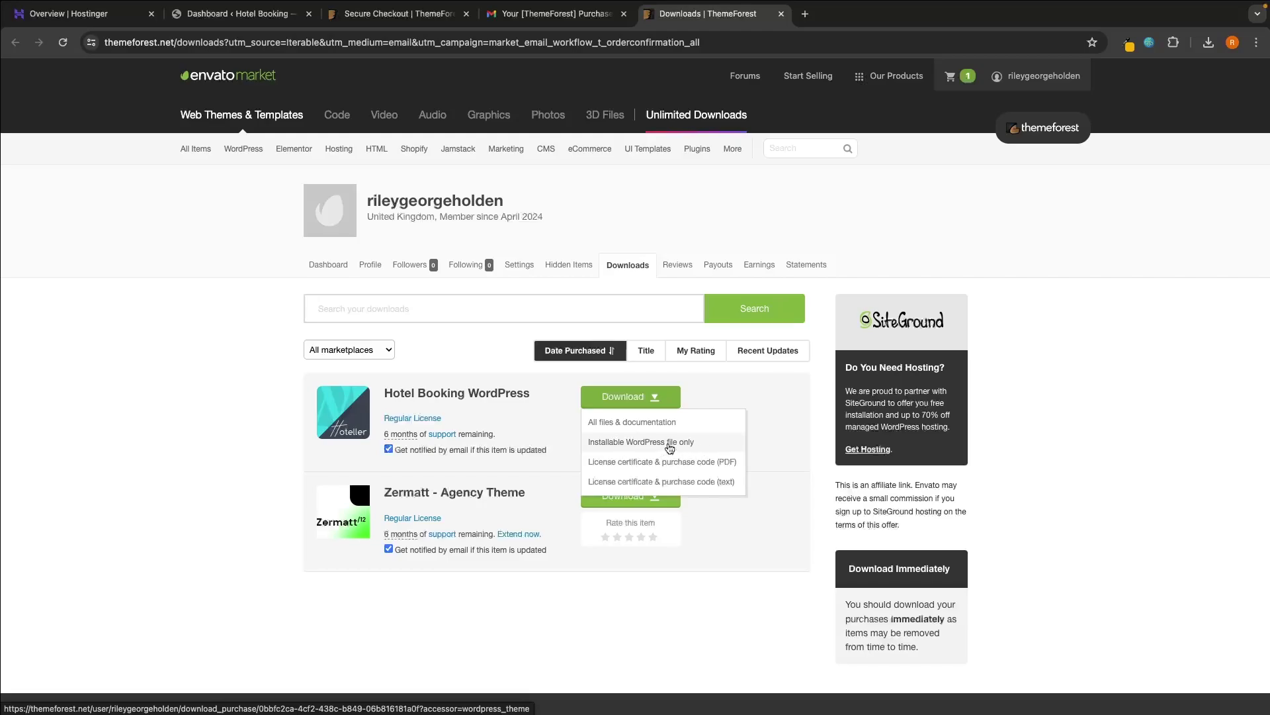
pyautogui.click(669, 448)
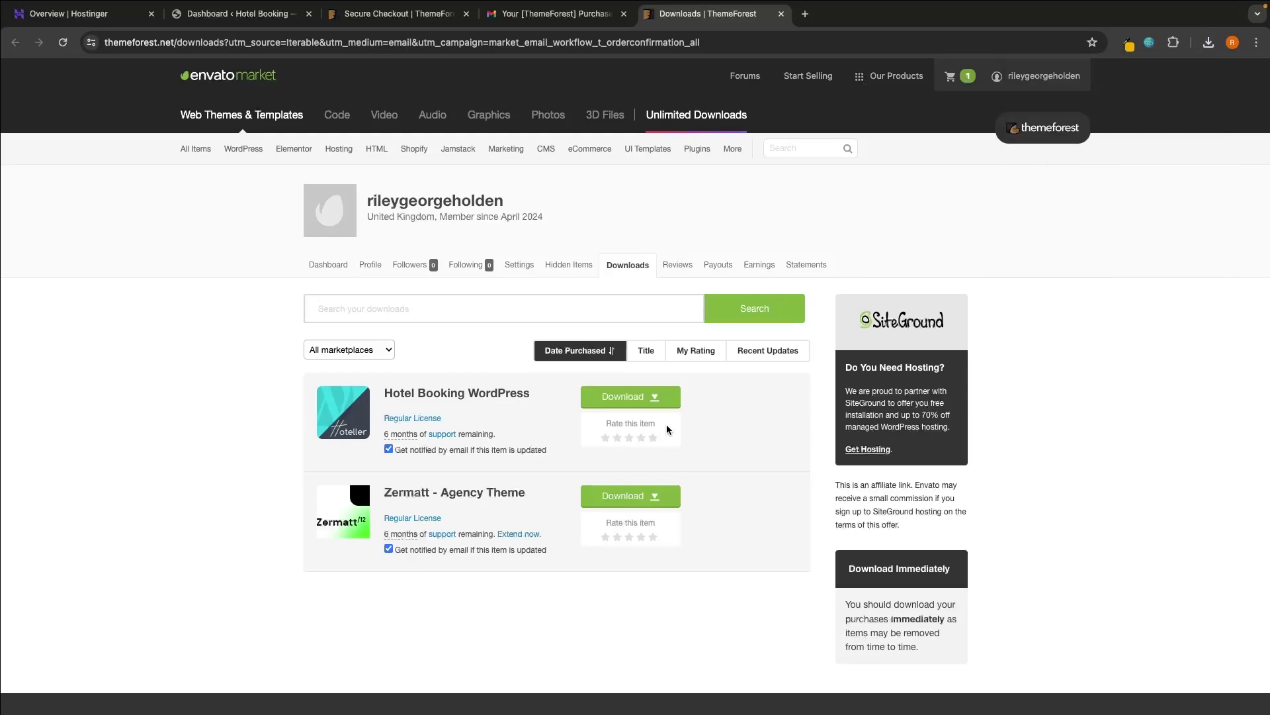
pyautogui.click(467, 15)
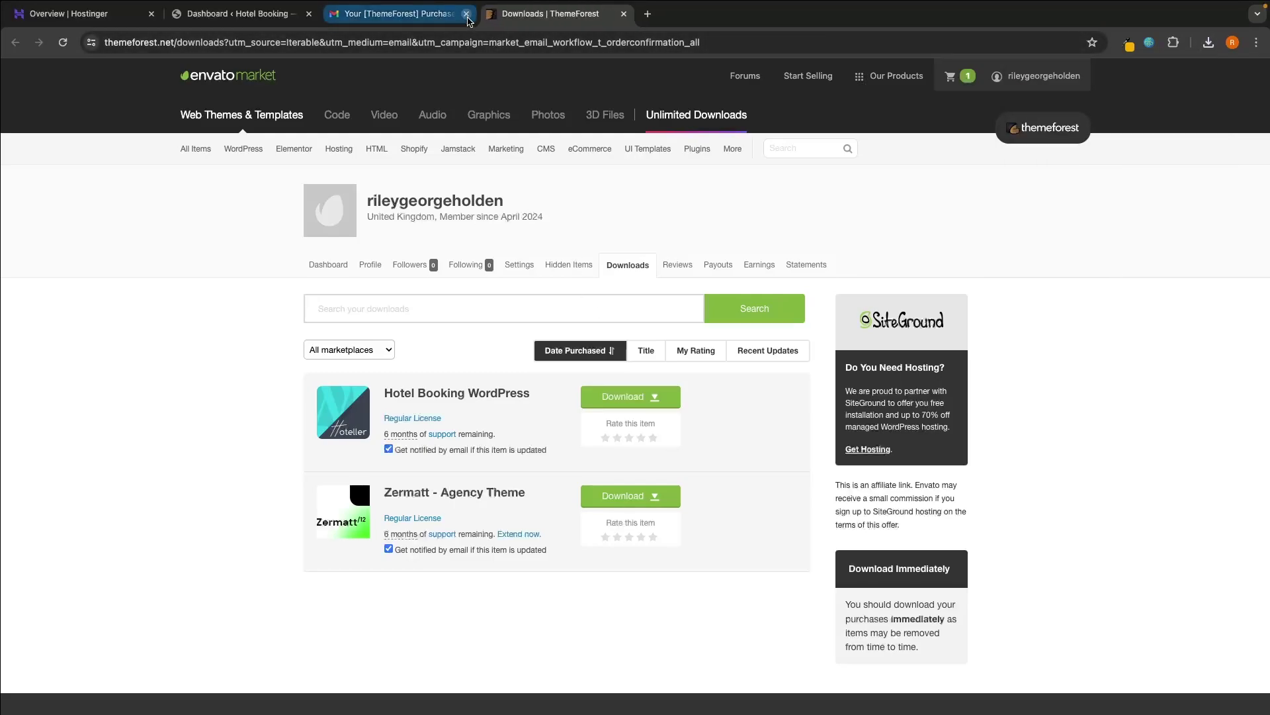
pyautogui.click(467, 14)
pyautogui.click(465, 15)
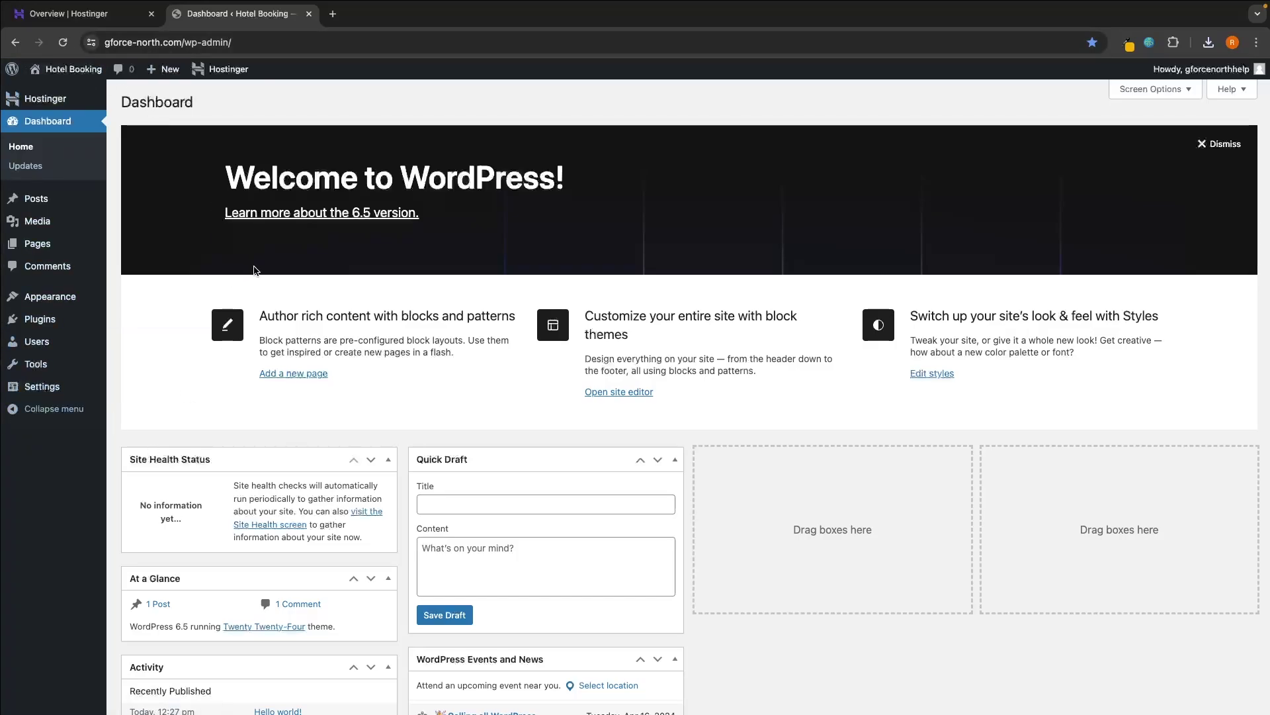
# Go to the WordPress themes page and open the zip upload form for adding a new theme
pyautogui.click(53, 299)
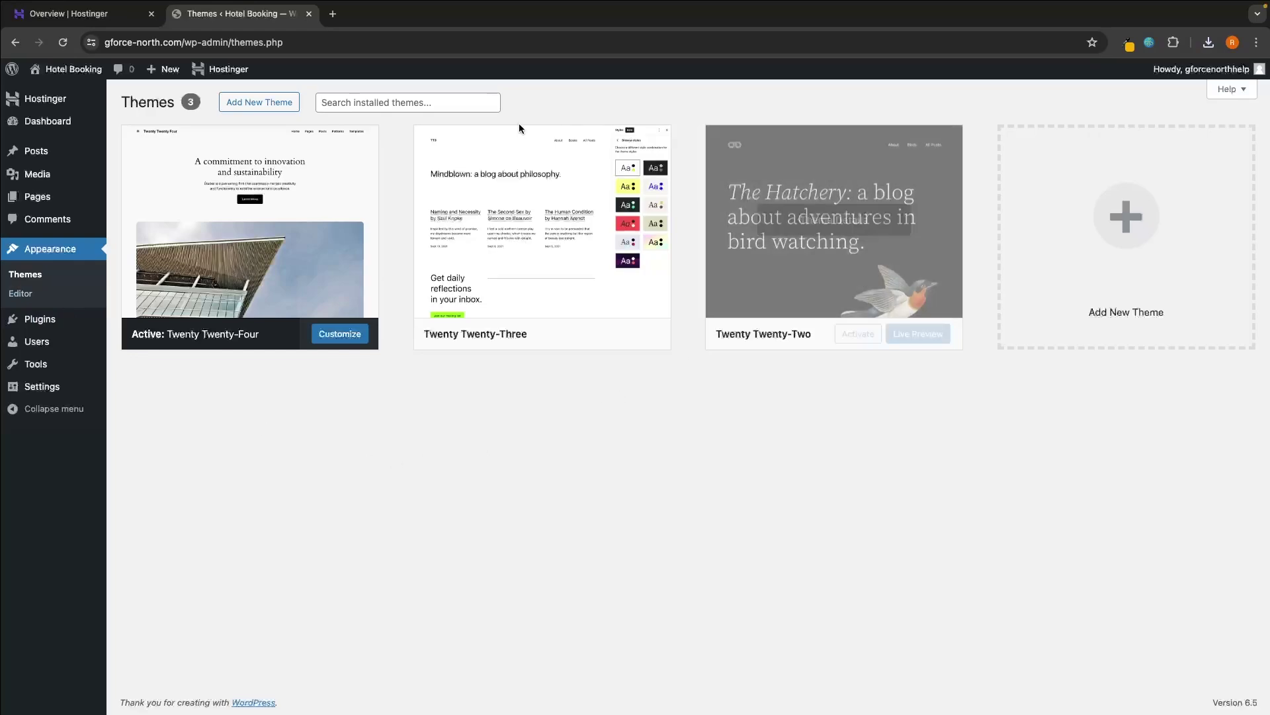
pyautogui.moveTo(429, 220)
pyautogui.moveTo(121, 103); pyautogui.dragTo(172, 103)
pyautogui.click(172, 104)
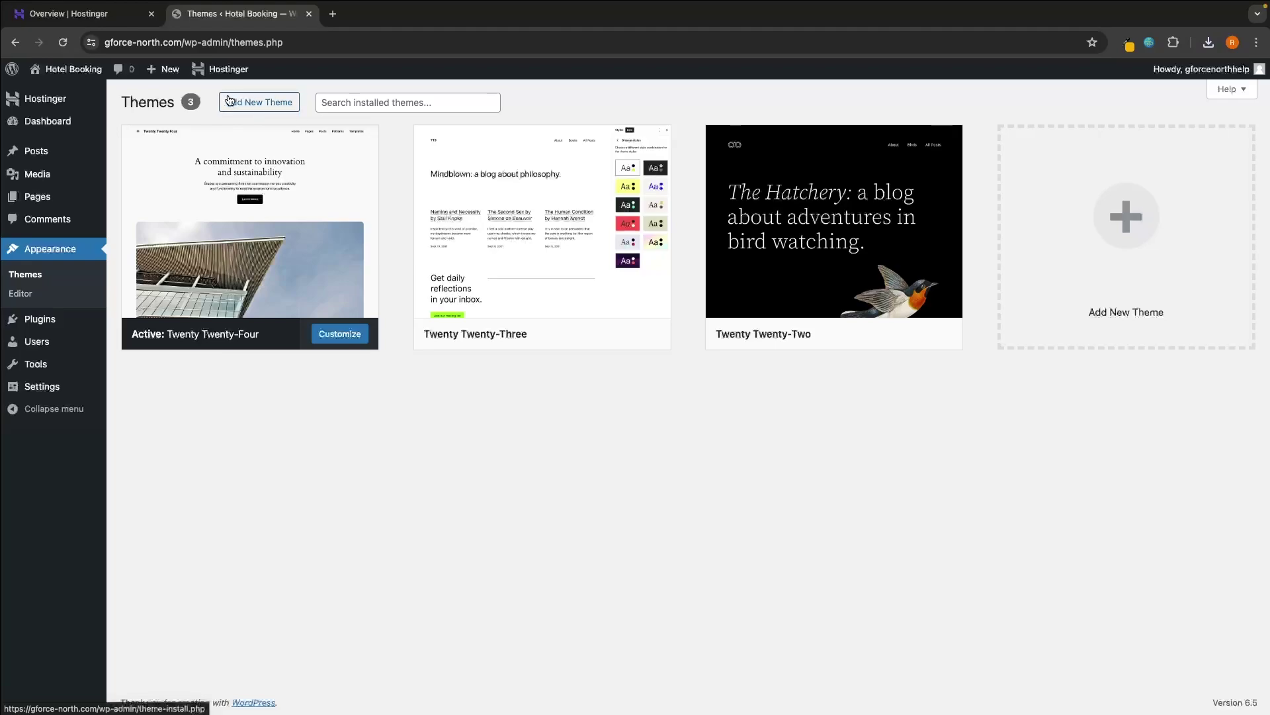
pyautogui.click(263, 105)
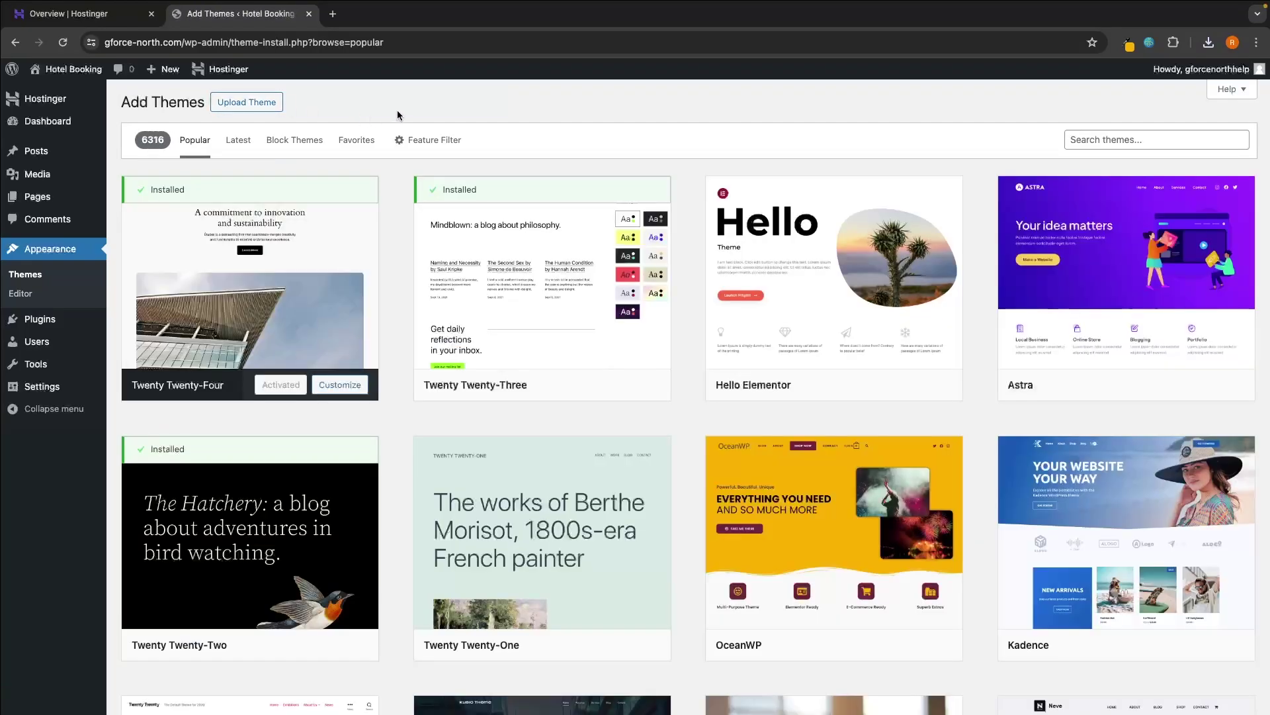
pyautogui.click(249, 106)
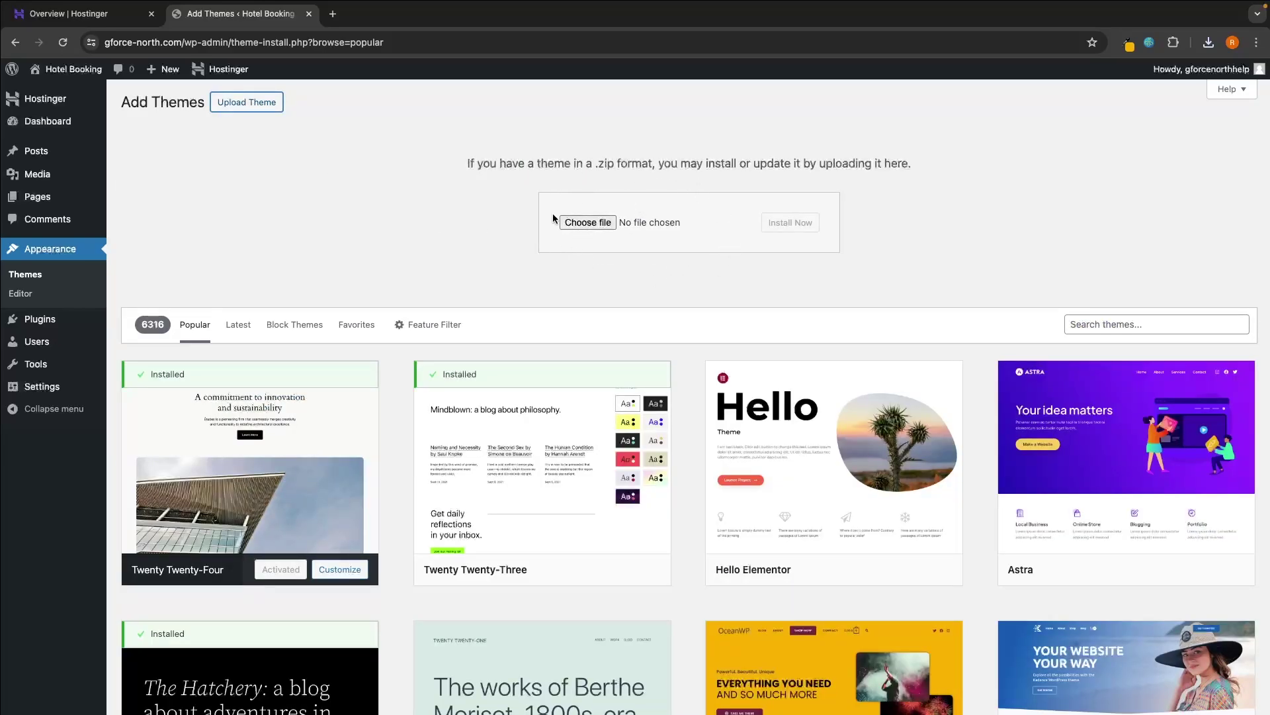
# Choose the Hoteller hotel booking theme zip from the Downloads folder and install it
pyautogui.click(602, 225)
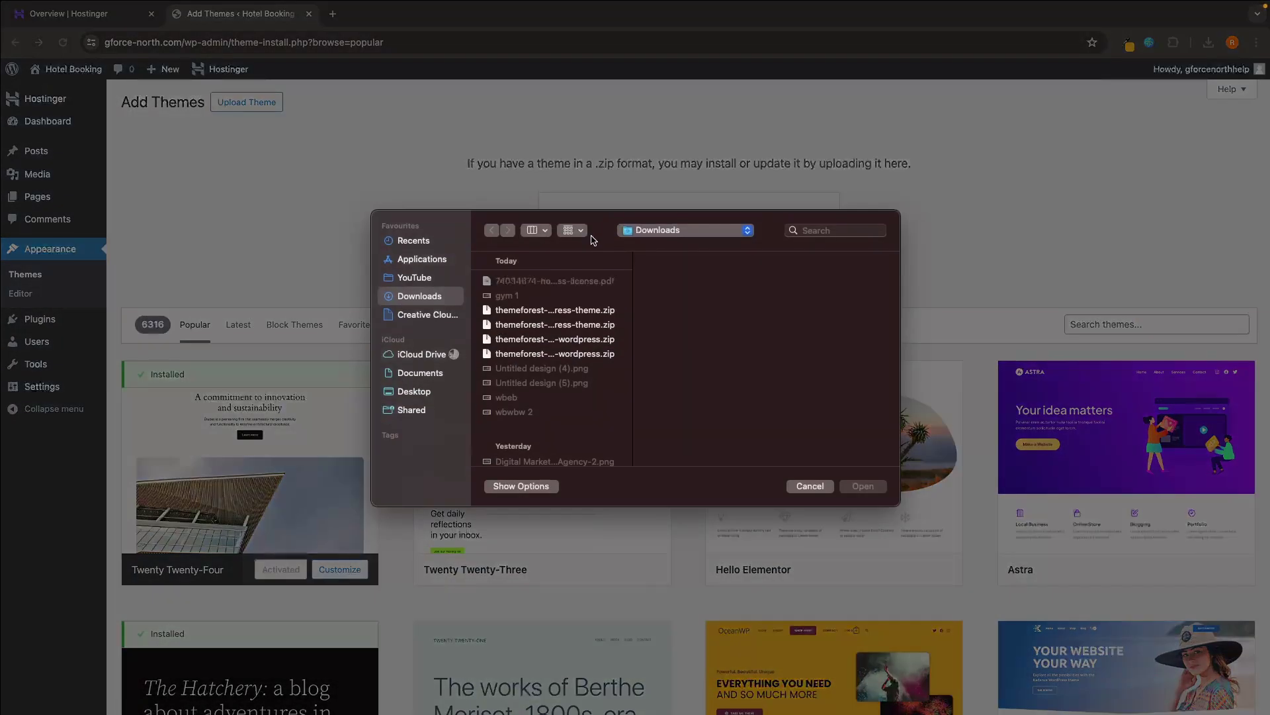
pyautogui.click(585, 311)
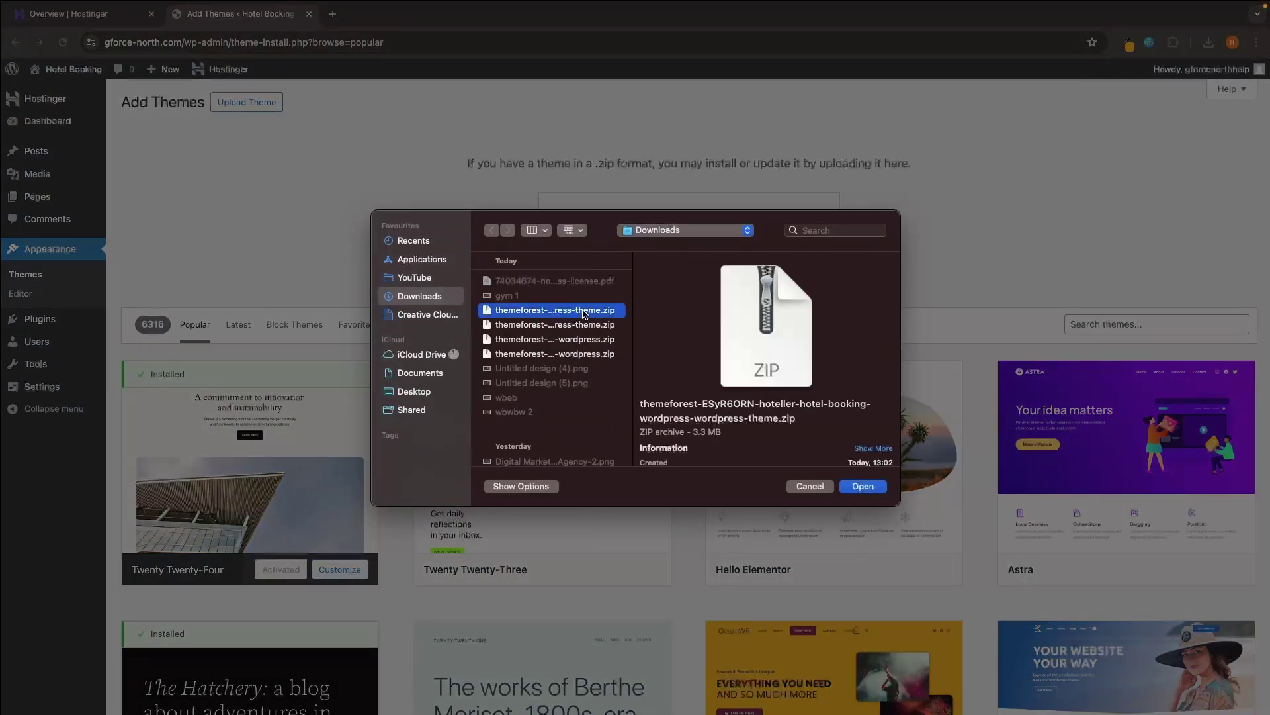
pyautogui.doubleClick(585, 316)
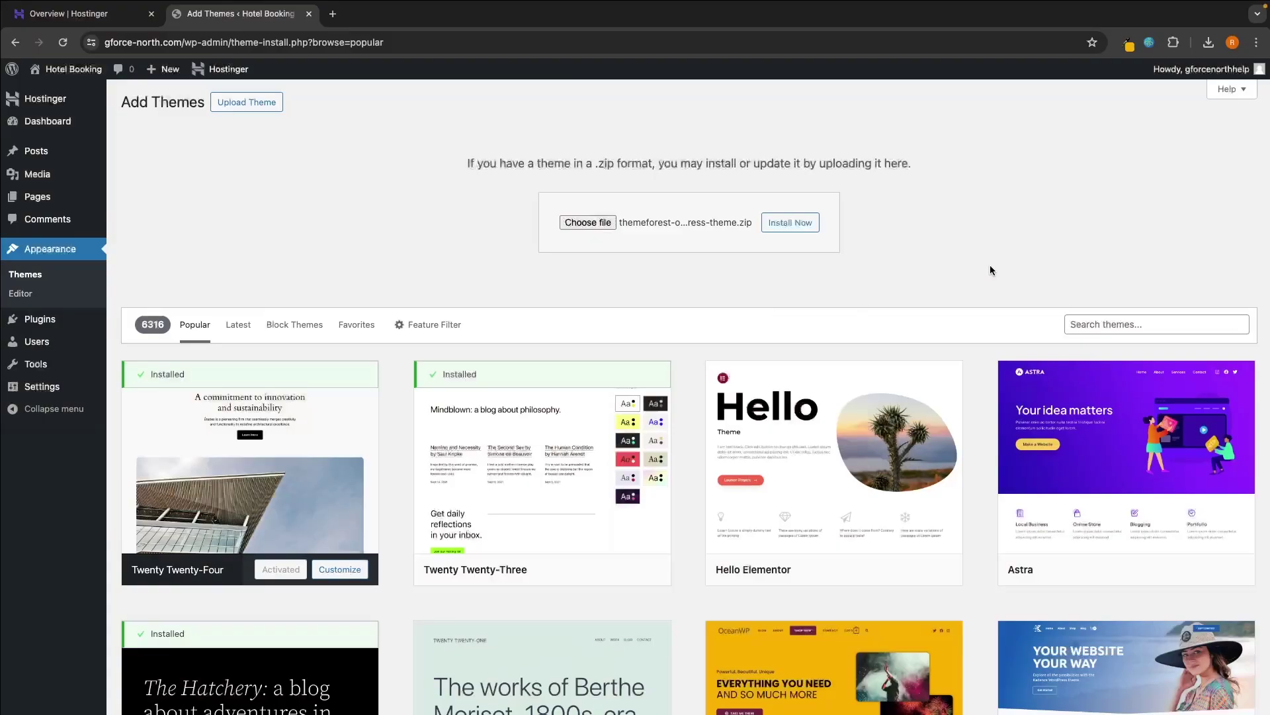
pyautogui.click(804, 230)
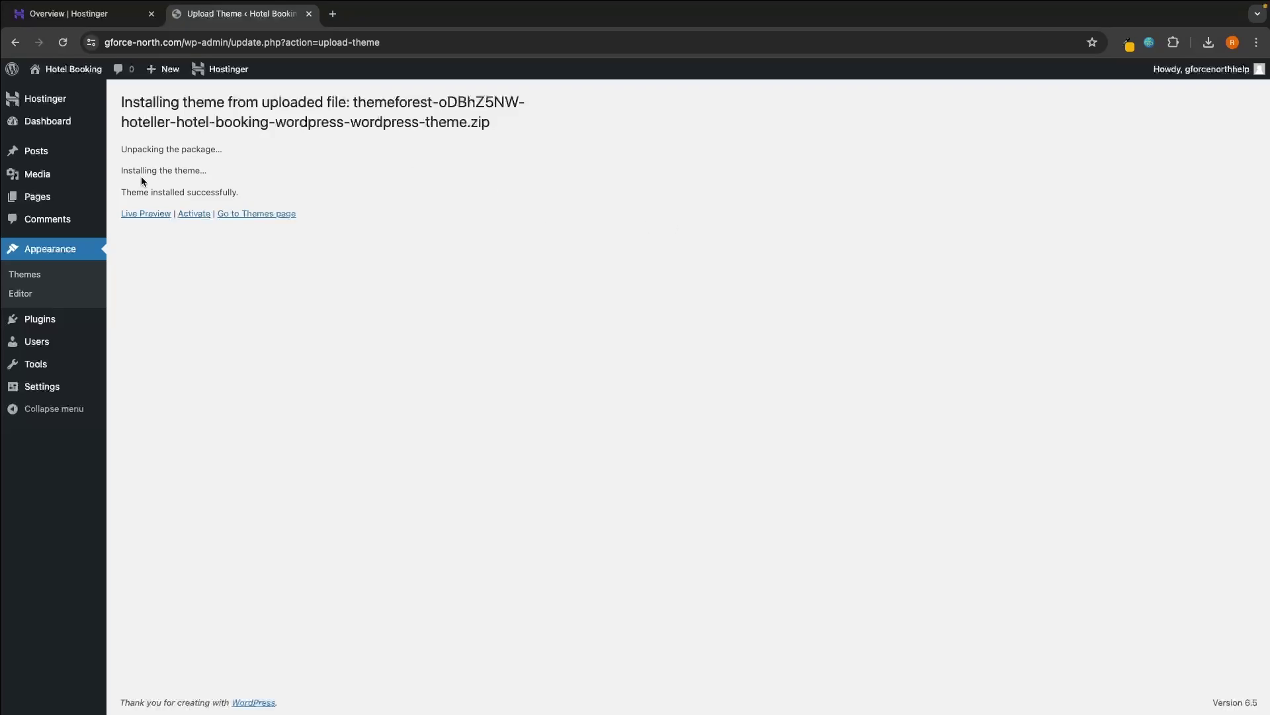
# Activate the installed Hoteller theme and dismiss the required-plugins and purchase-code registration pop-ups
pyautogui.moveTo(117, 193); pyautogui.dragTo(242, 190)
pyautogui.click(256, 191)
pyautogui.click(198, 216)
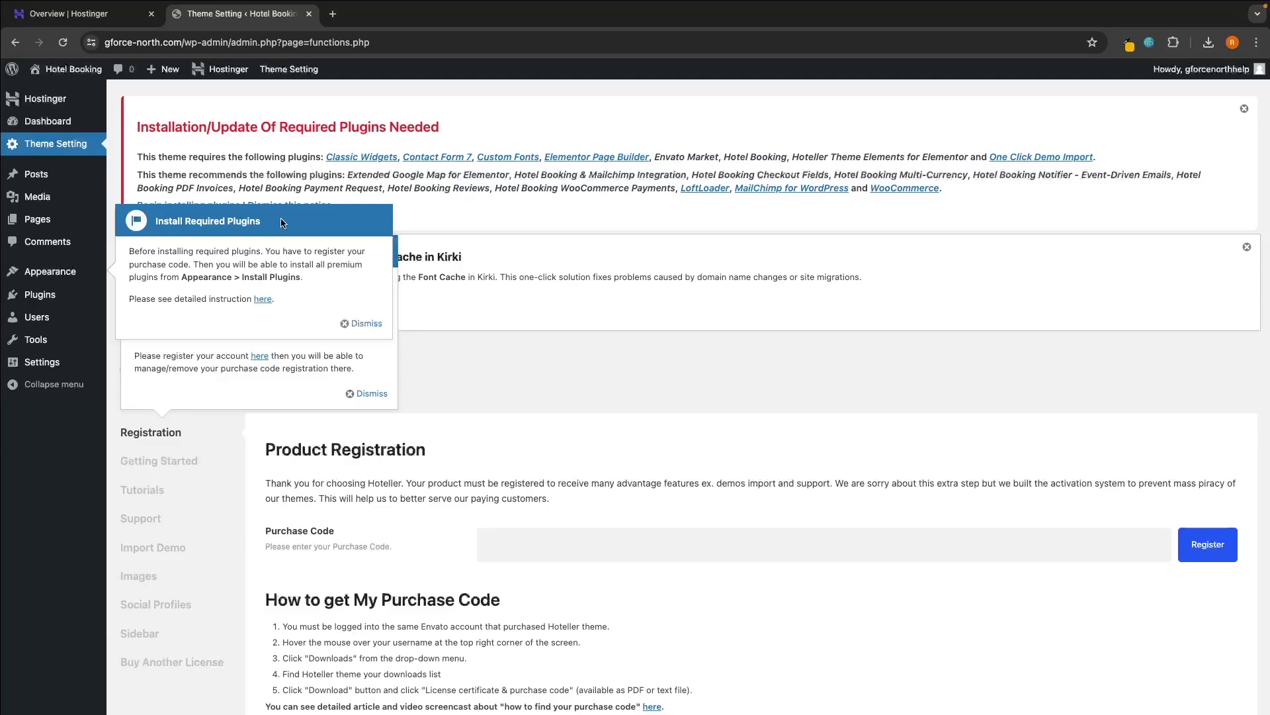
pyautogui.click(361, 322)
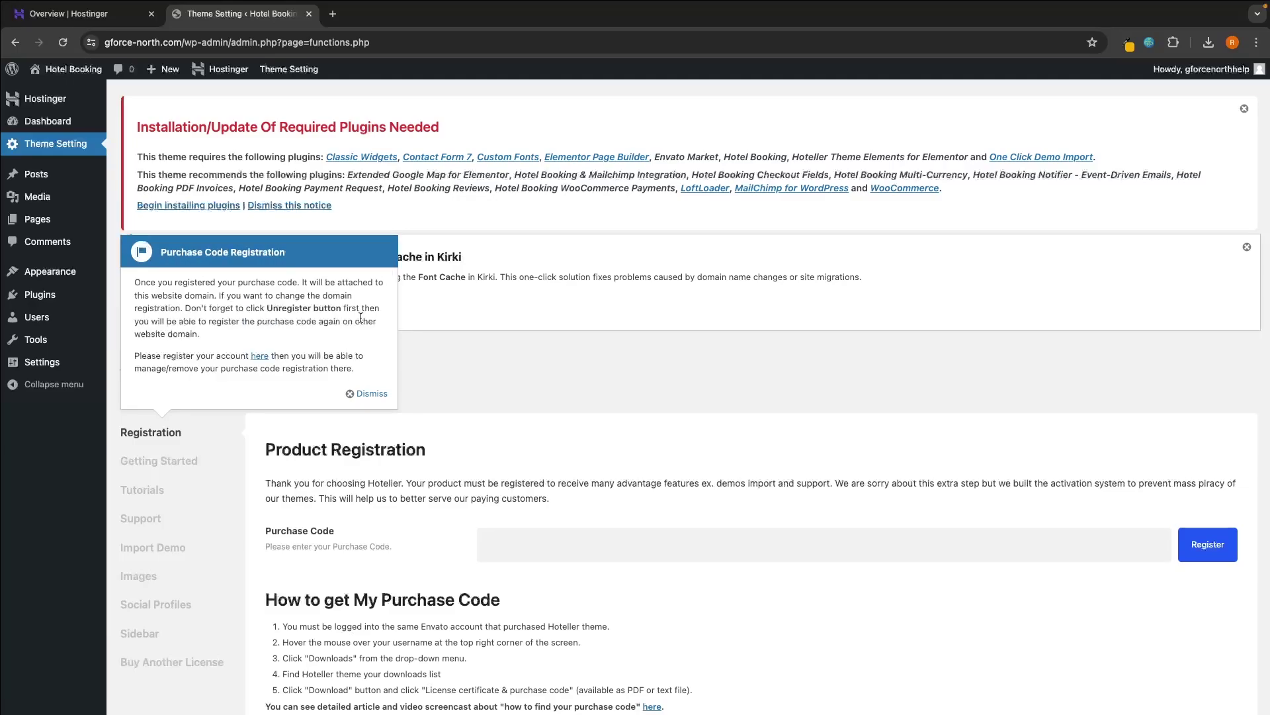
pyautogui.click(370, 395)
# Examine the theme's product registration section, its purchase code field and the required-plugins notice
pyautogui.scroll(-4, 451, 400)
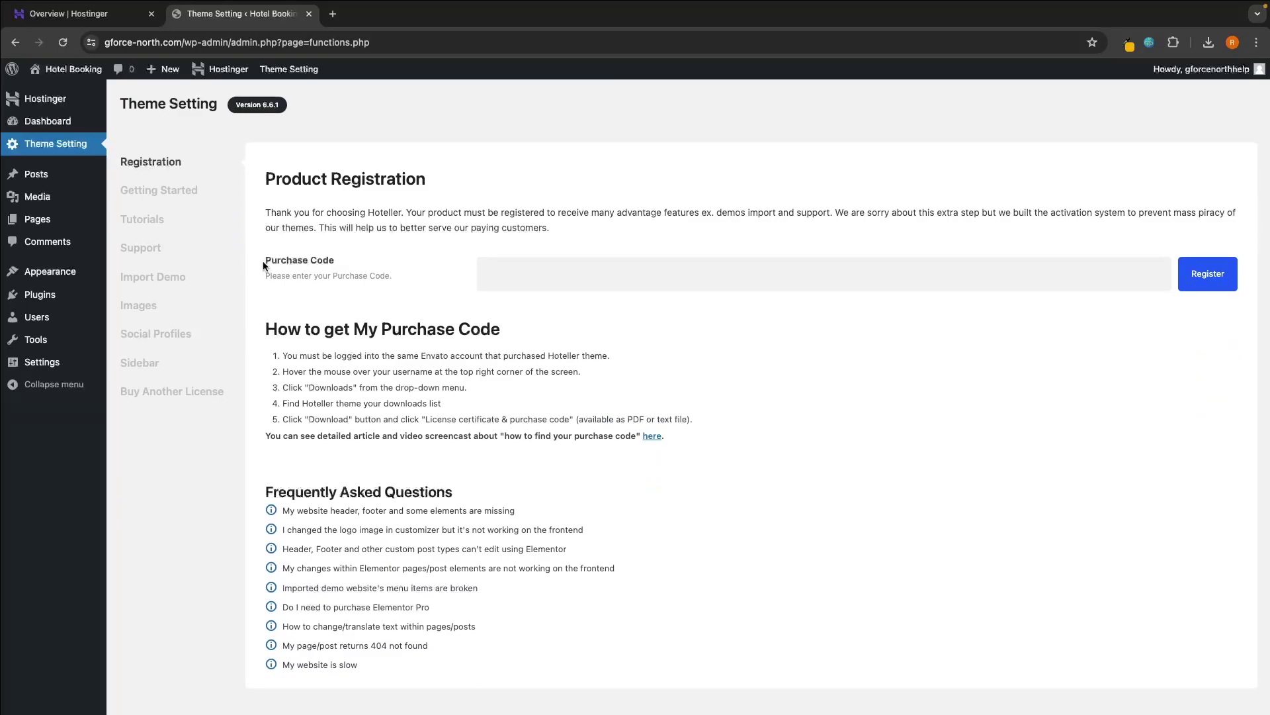
pyautogui.moveTo(263, 261); pyautogui.dragTo(340, 263)
pyautogui.click(348, 260)
pyautogui.scroll(4, 348, 260)
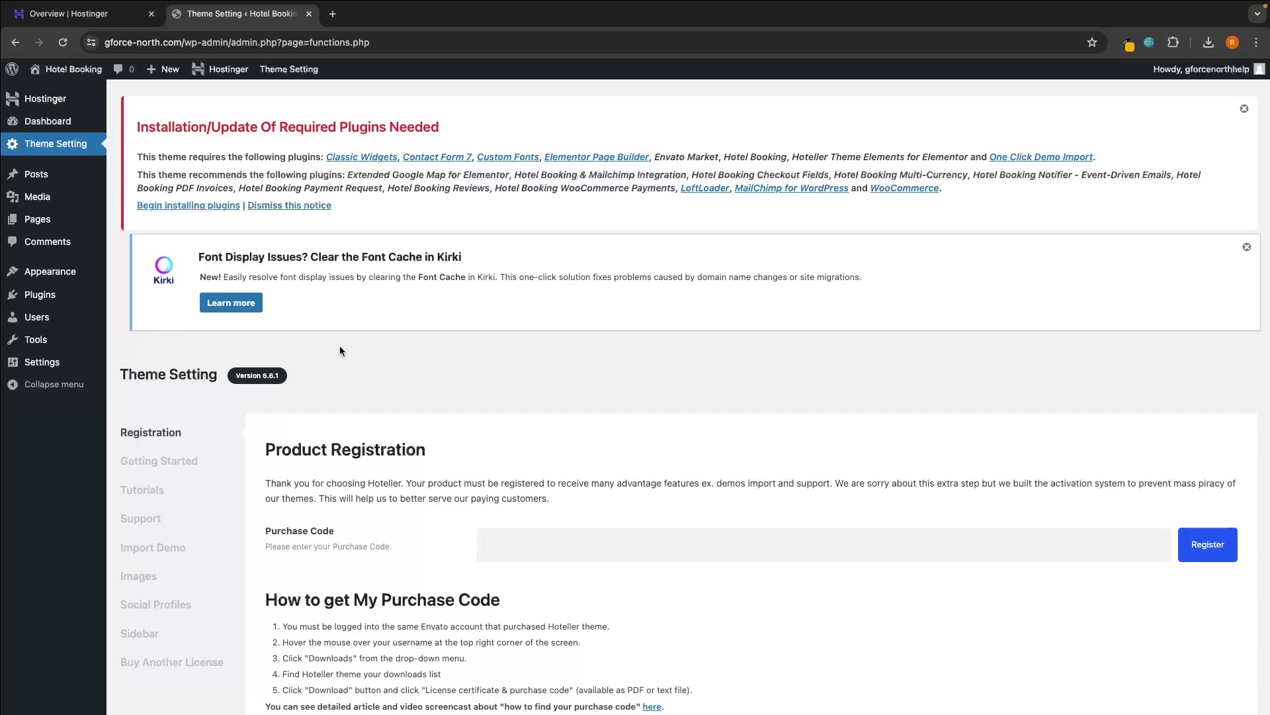
pyautogui.scroll(-3, 339, 351)
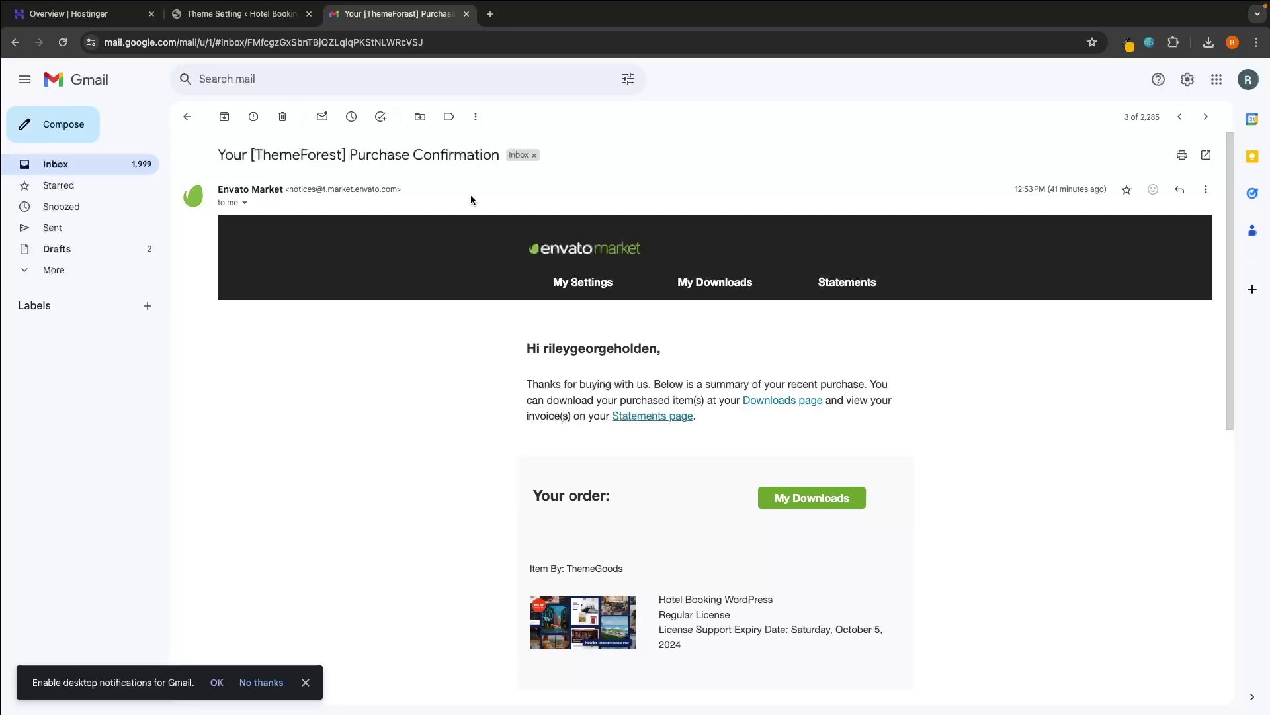
# From the purchase confirmation email, open the ThemeForest downloads, then download and open the Hotel Booking WordPress license certificate and purchase code PDF
pyautogui.scroll(-1, 661, 344)
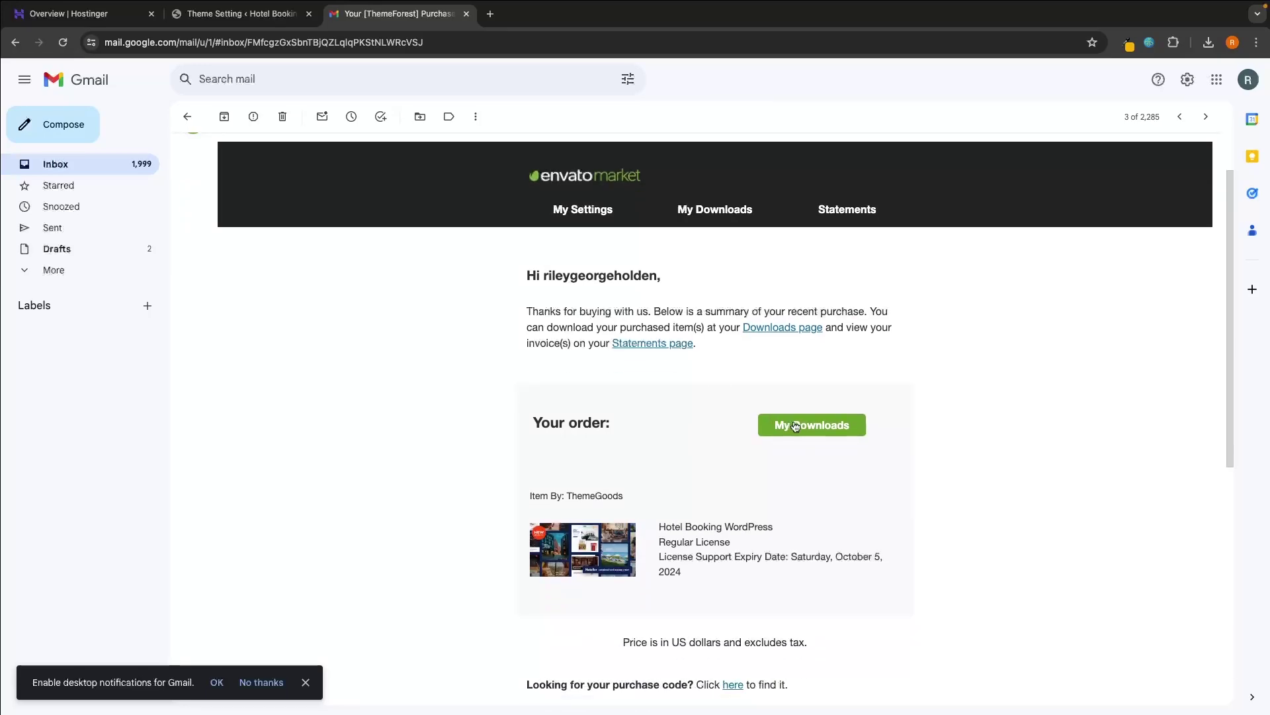
pyautogui.click(808, 431)
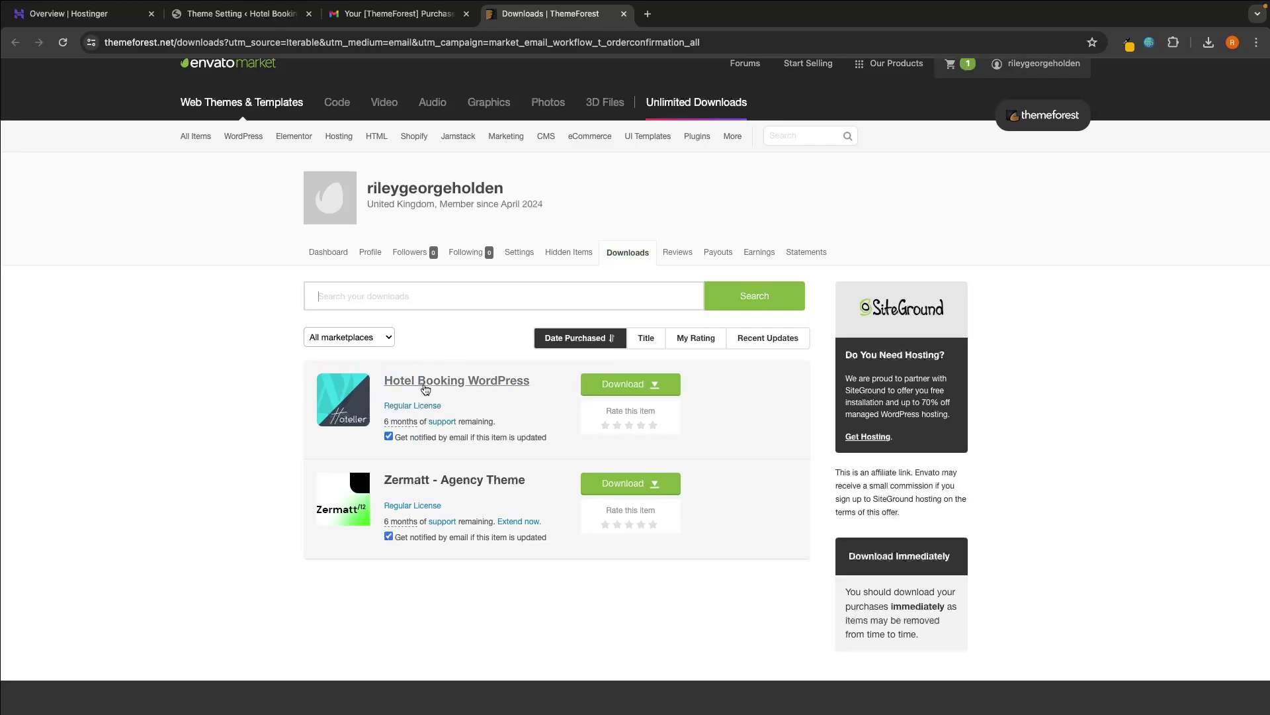
pyautogui.click(629, 385)
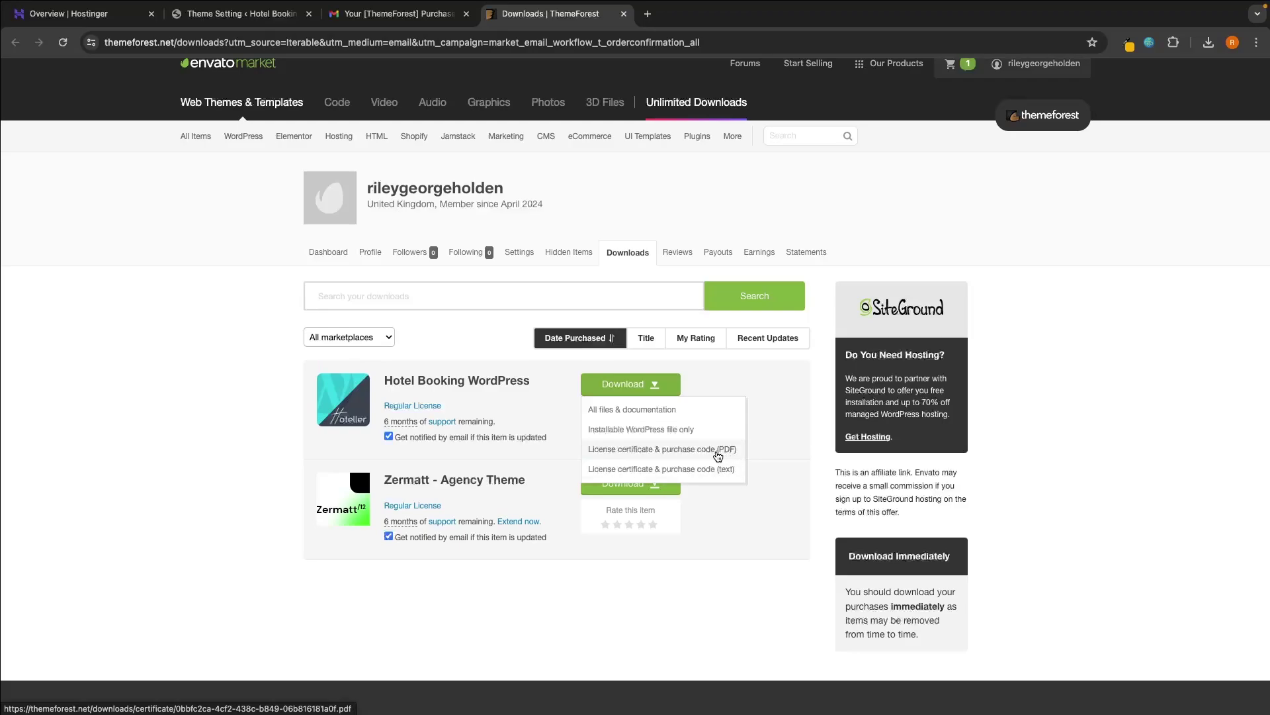
pyautogui.click(718, 456)
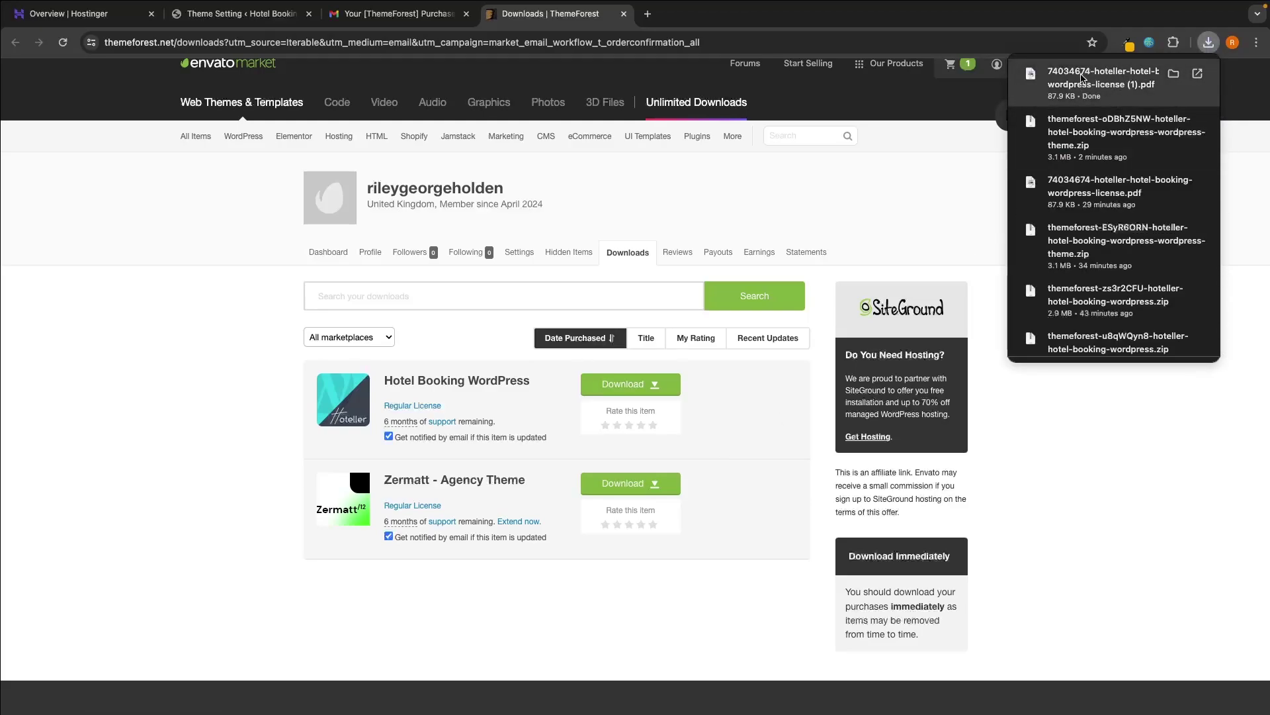
pyautogui.click(1108, 79)
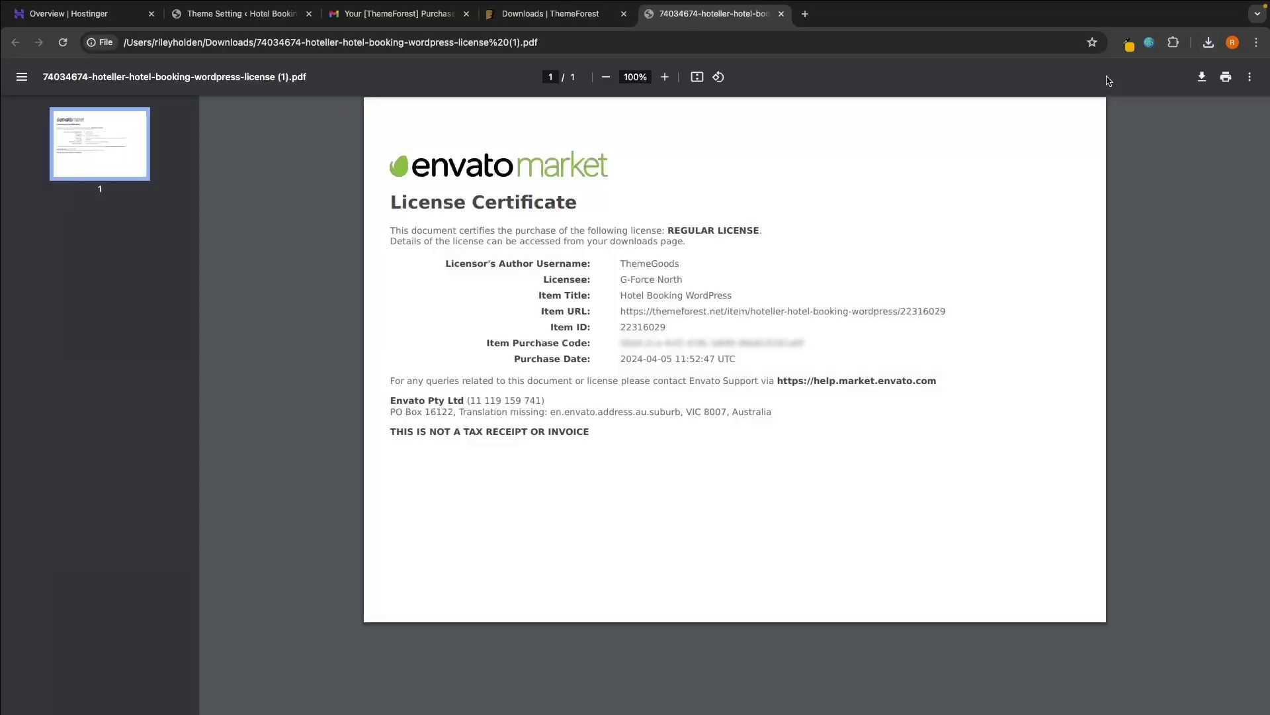
# Copy the item purchase code from the license certificate into the theme's Purchase Code field and register the product
pyautogui.moveTo(482, 343); pyautogui.dragTo(816, 346)
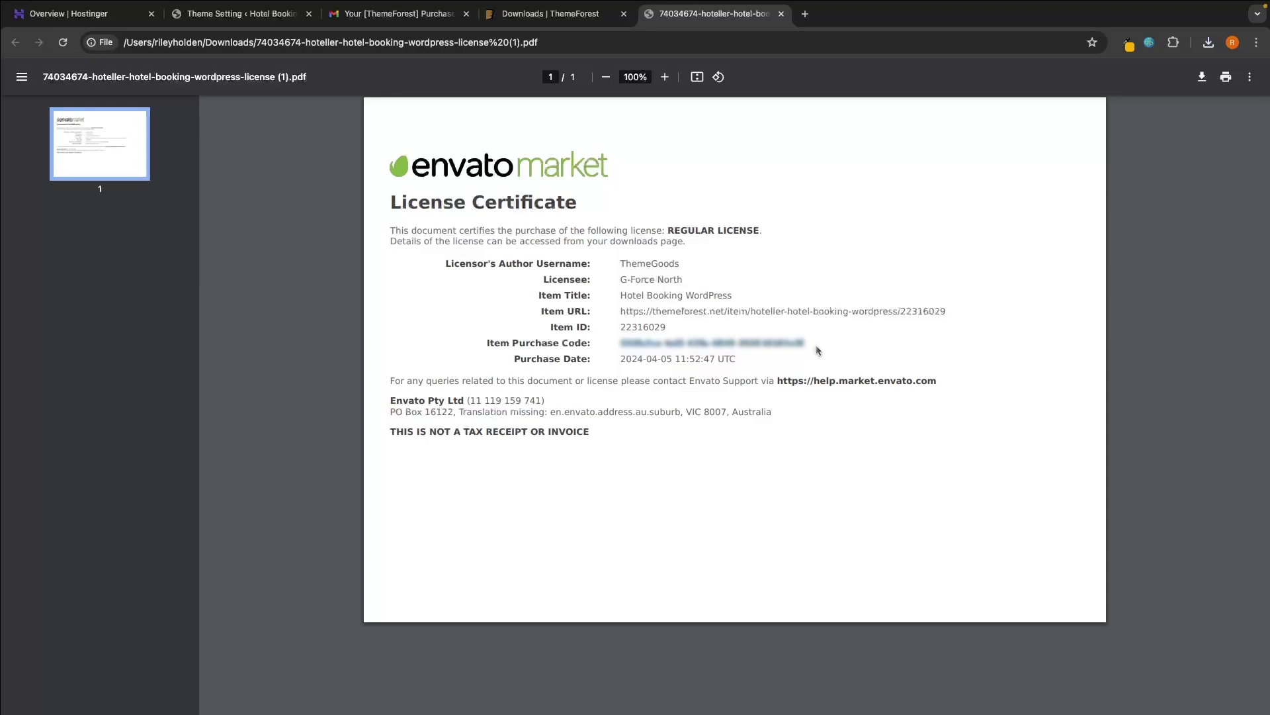
pyautogui.click(288, 19)
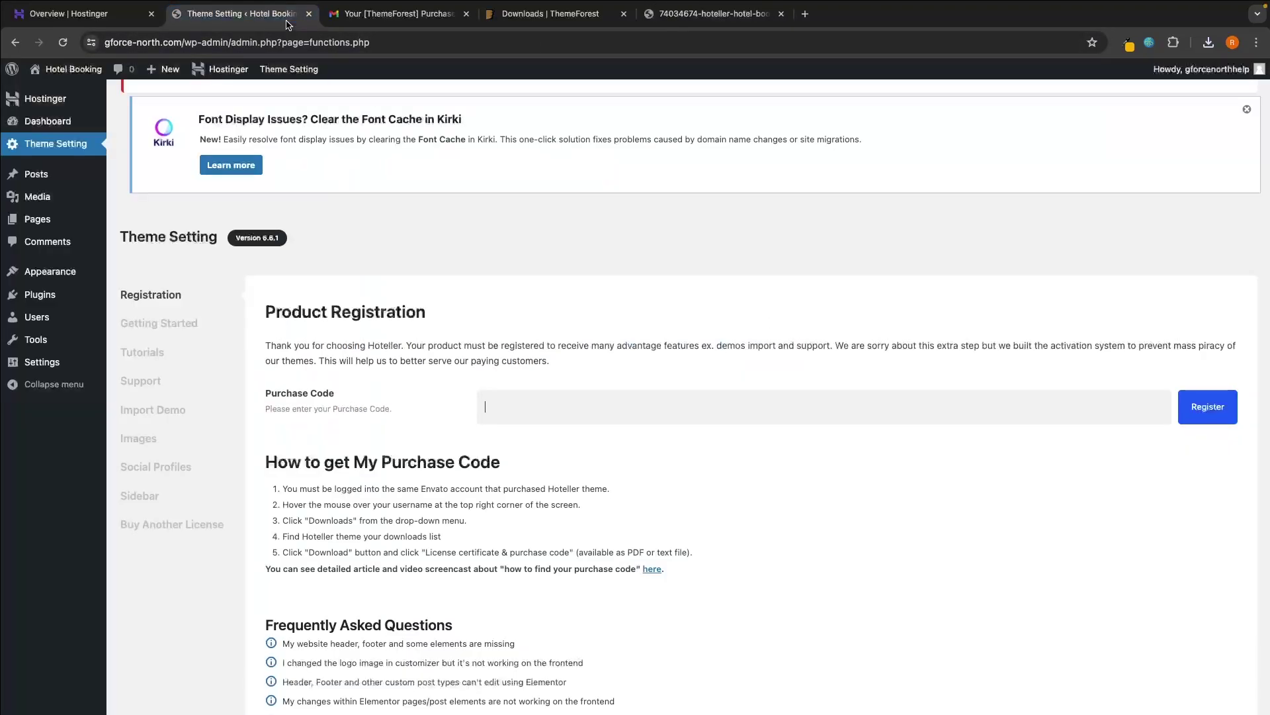
pyautogui.click(543, 422)
pyautogui.press('super+v')
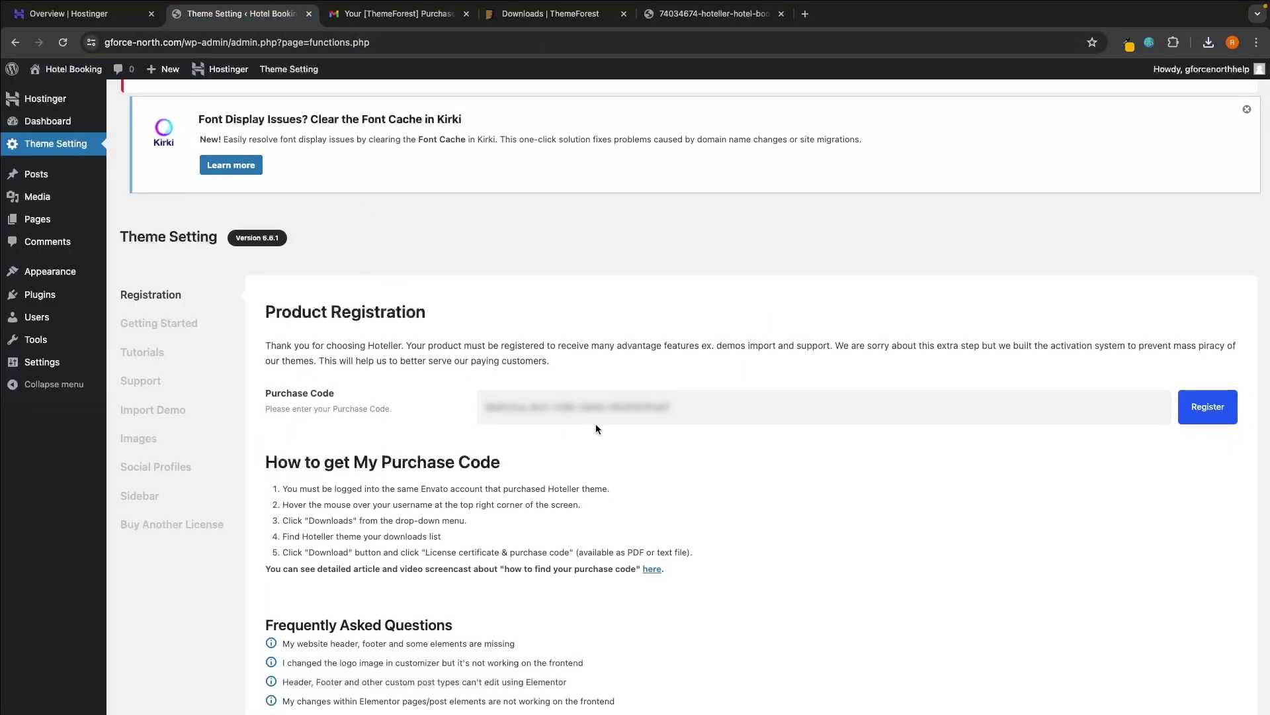
pyautogui.click(1206, 415)
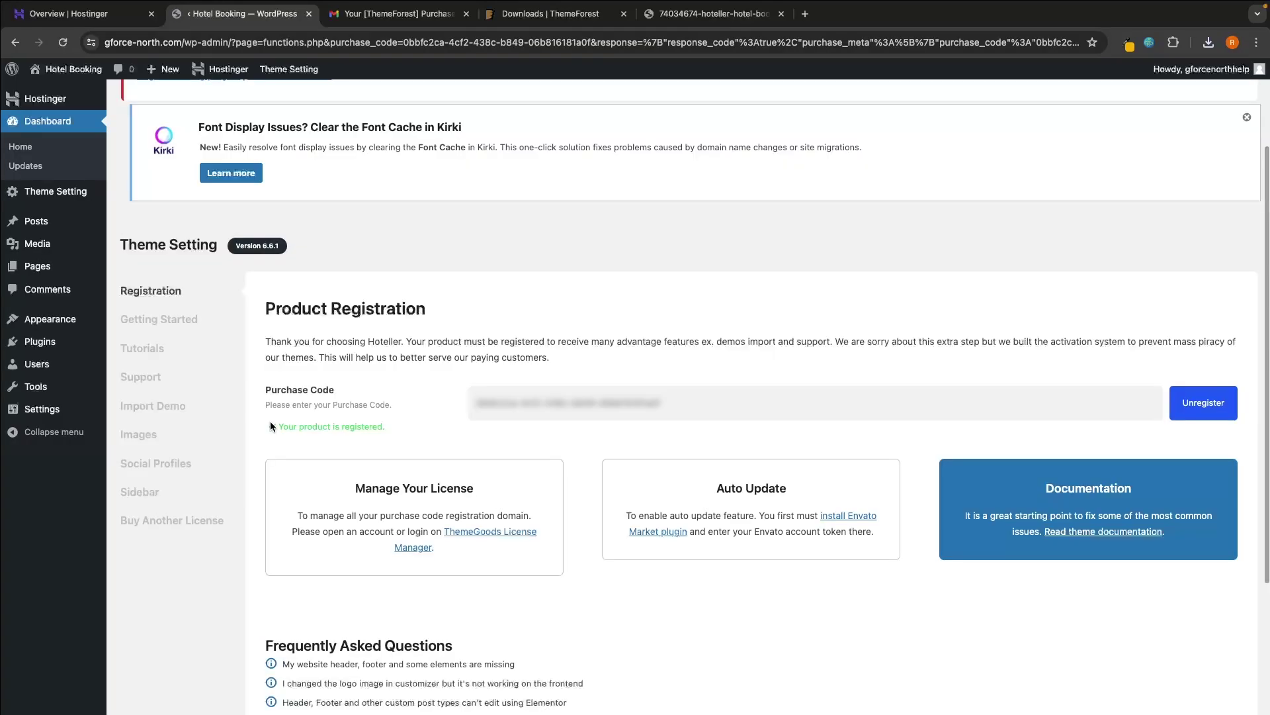
pyautogui.moveTo(274, 425); pyautogui.dragTo(403, 426)
pyautogui.click(402, 426)
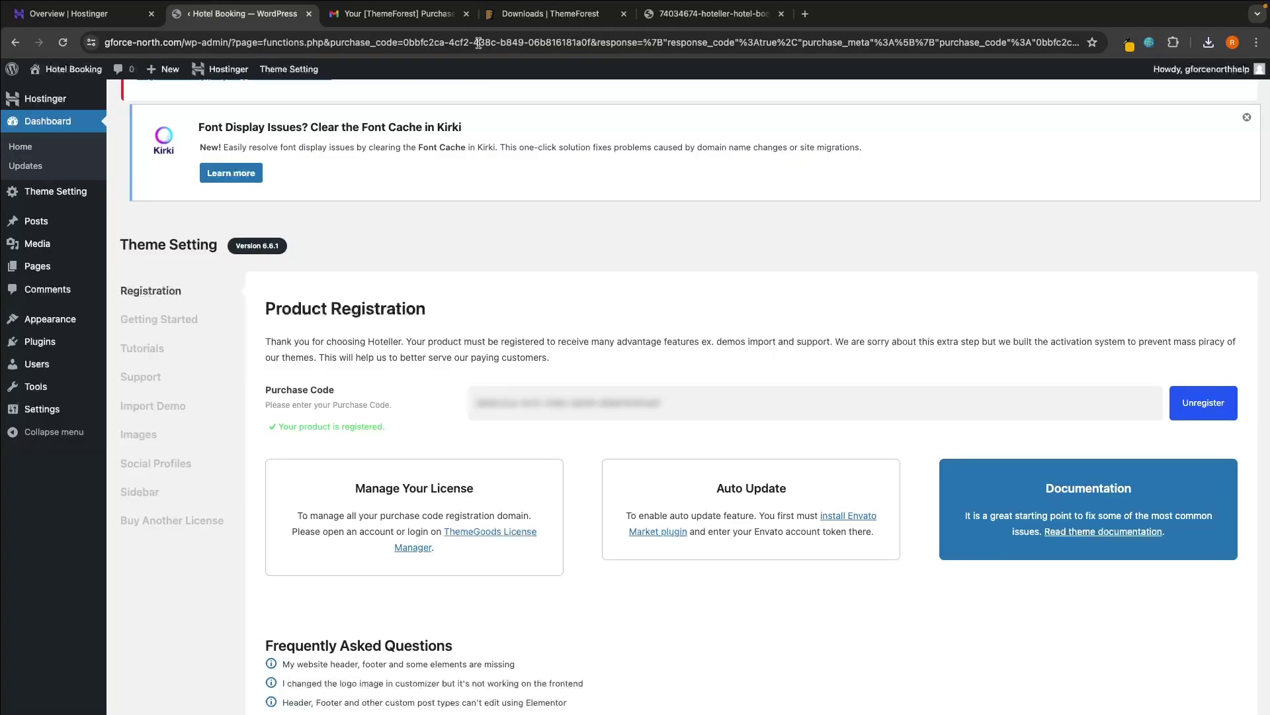
# Close the Gmail, ThemeForest downloads and license certificate tabs
pyautogui.click(467, 13)
pyautogui.click(467, 13)
pyautogui.click(467, 13)
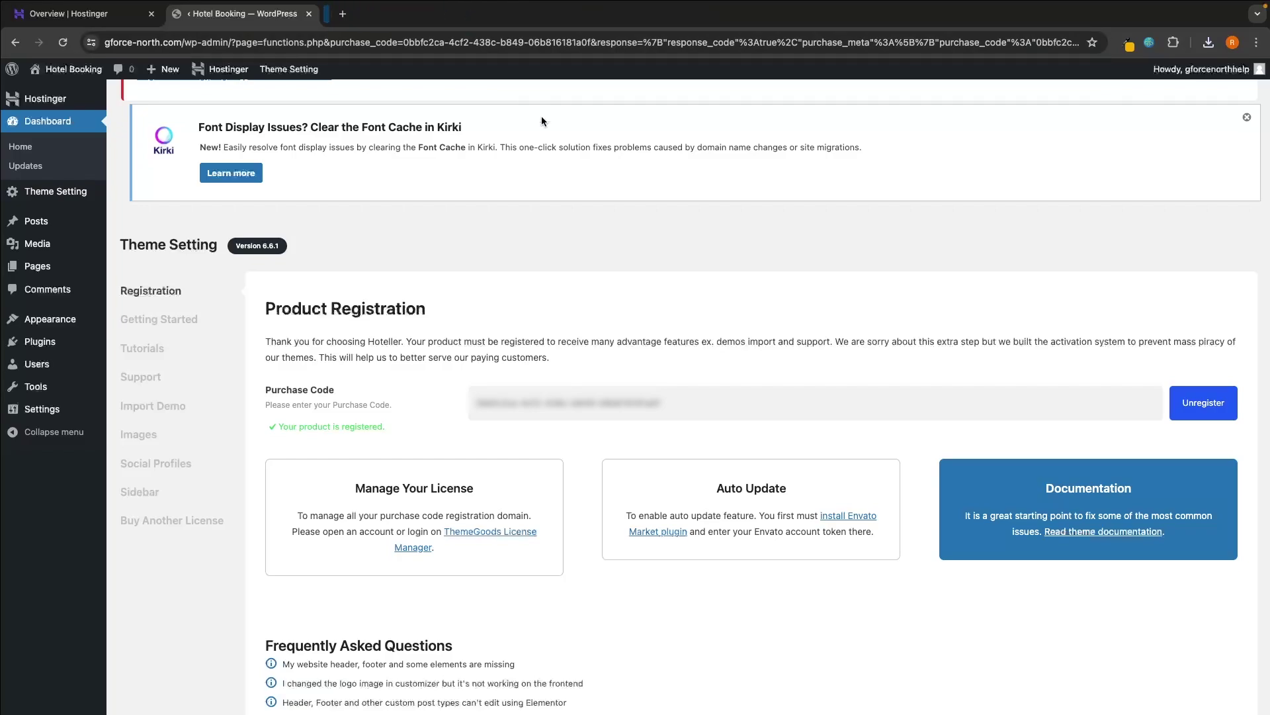
# Begin the plugin installation from the required-plugins notice and review the list of required and recommended plugins
pyautogui.scroll(-2, 586, 160)
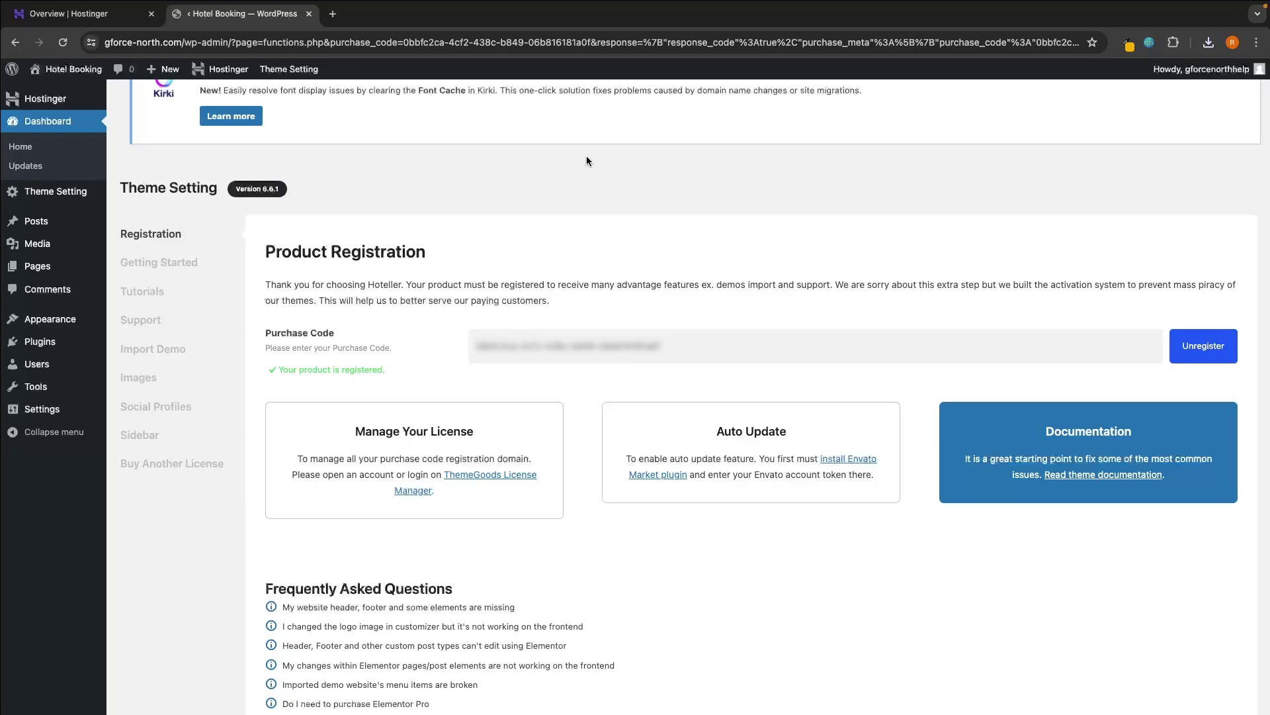
pyautogui.scroll(3, 446, 202)
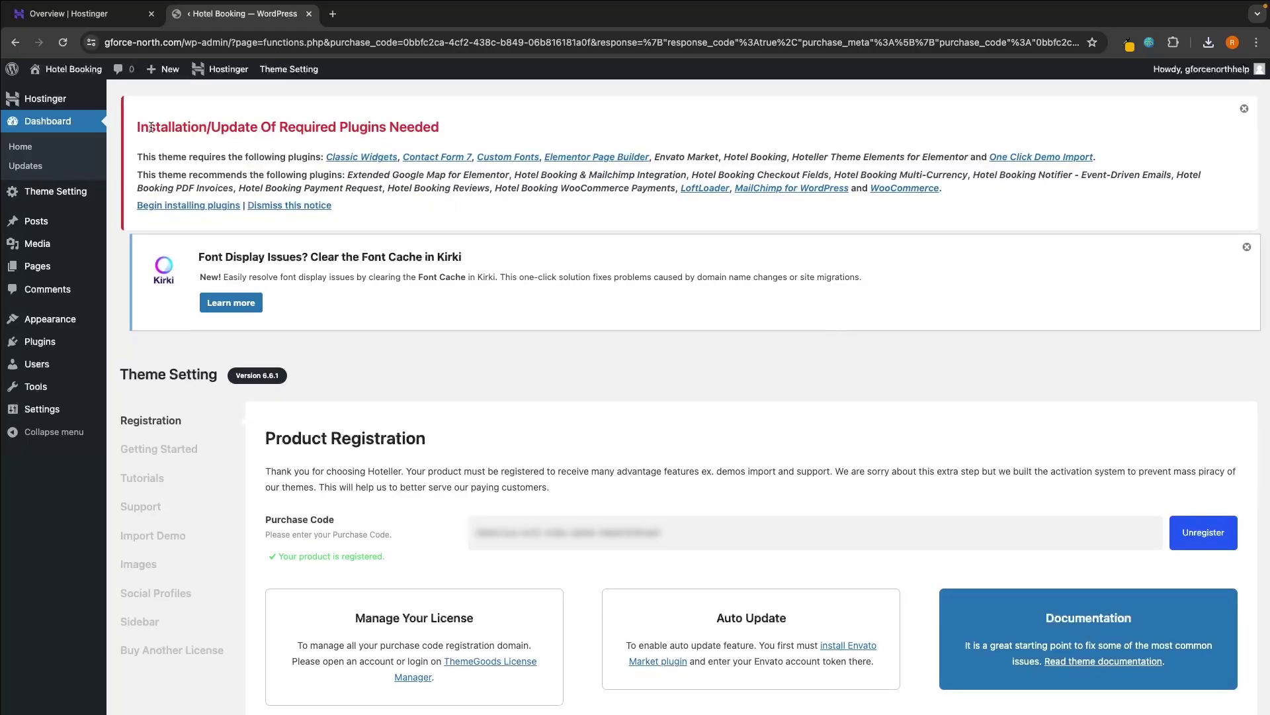
pyautogui.moveTo(127, 126); pyautogui.dragTo(463, 128)
pyautogui.click(467, 128)
pyautogui.click(185, 207)
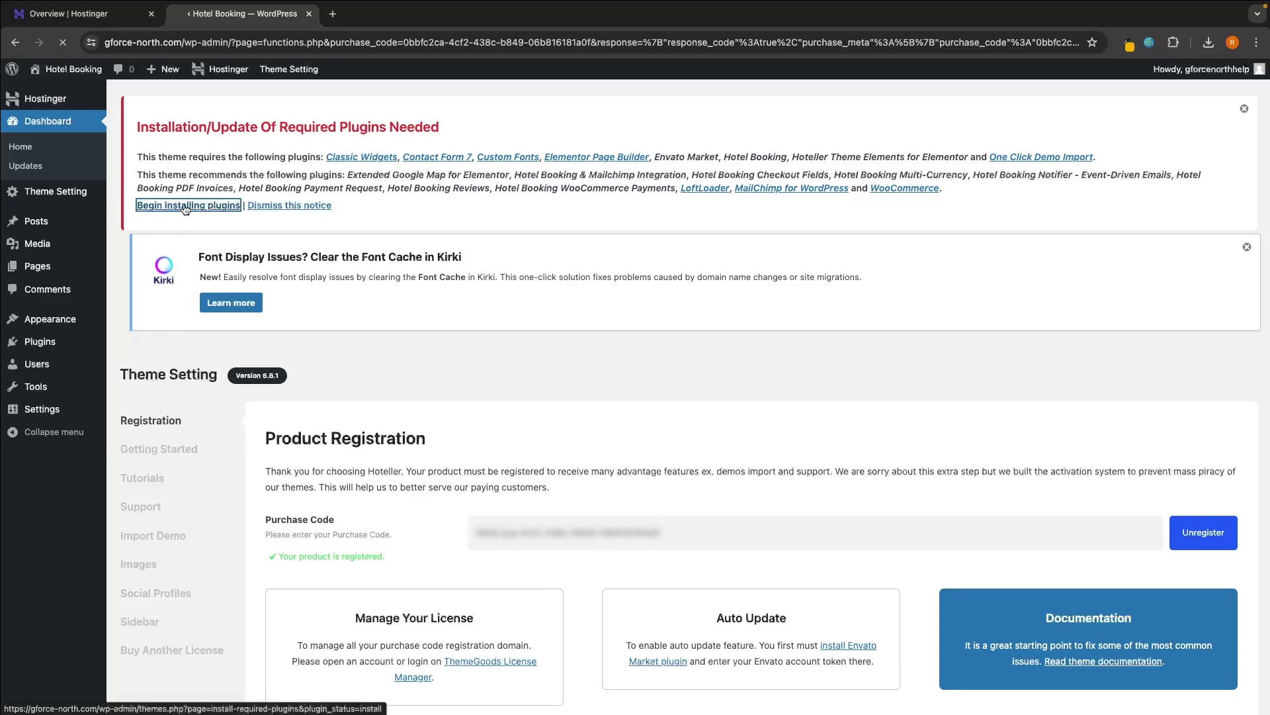
pyautogui.scroll(-2, 257, 238)
pyautogui.scroll(-3, 257, 238)
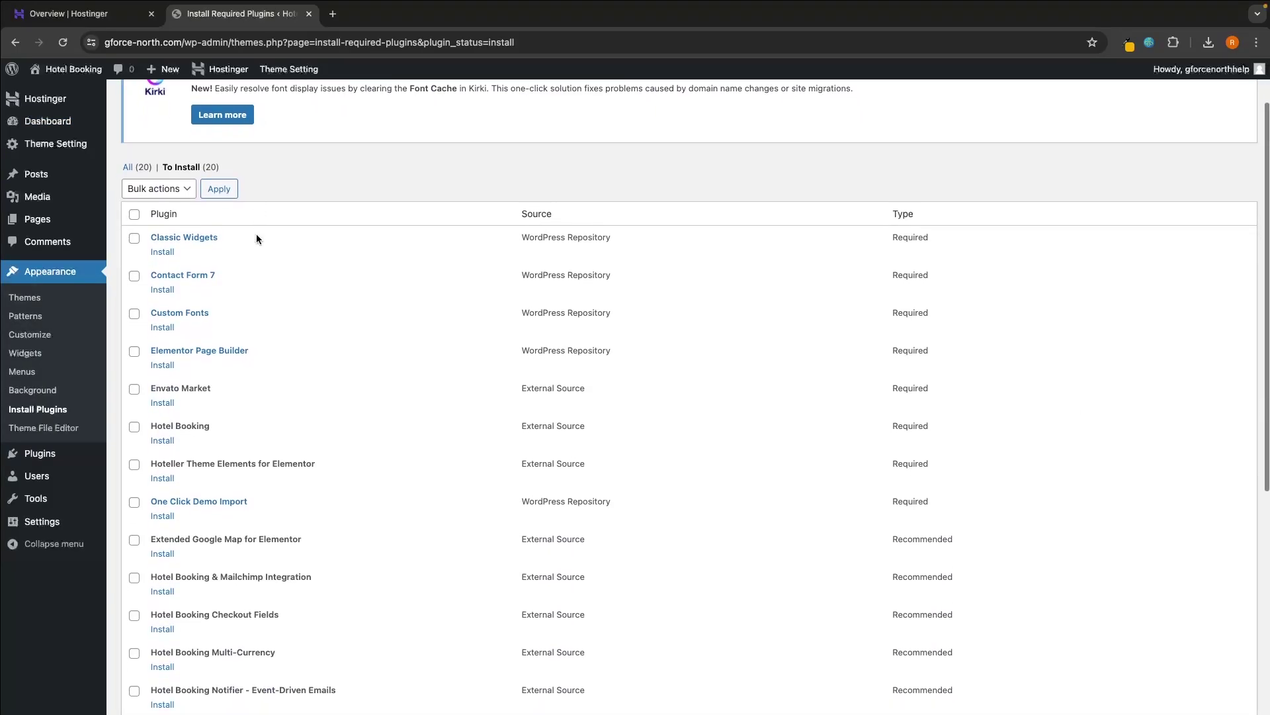
pyautogui.scroll(-1, 257, 239)
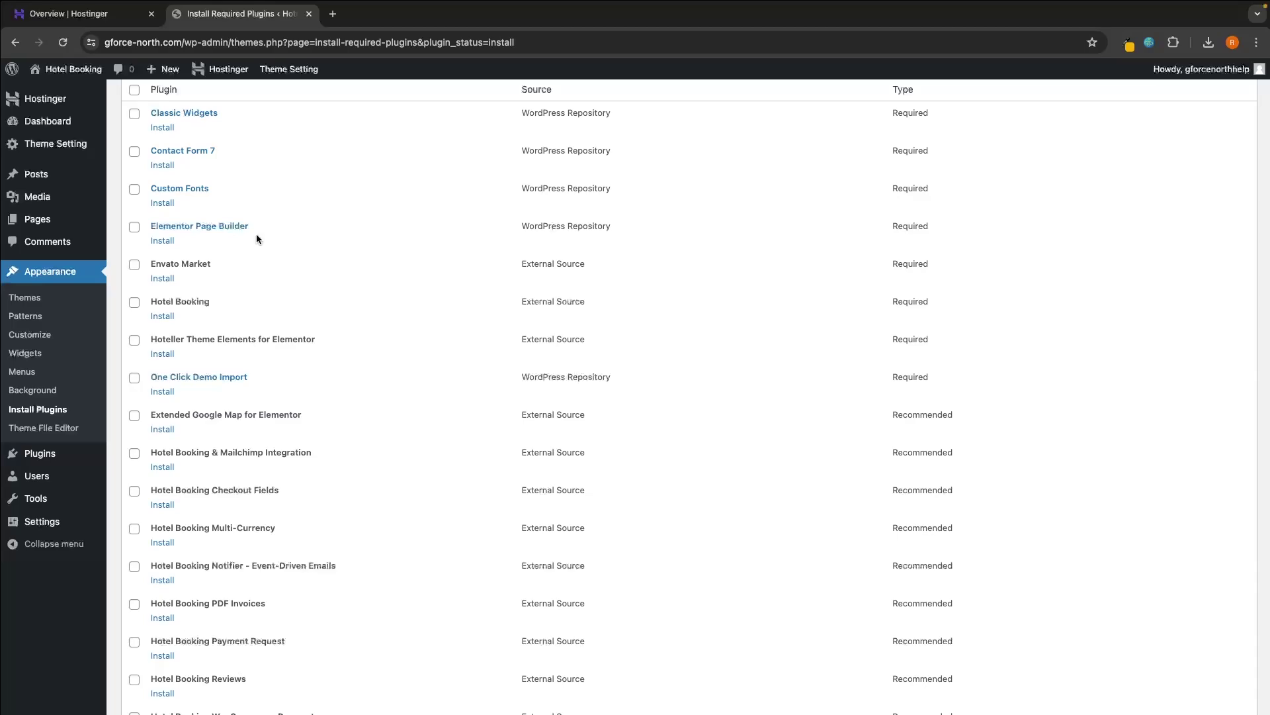
pyautogui.scroll(3, 257, 234)
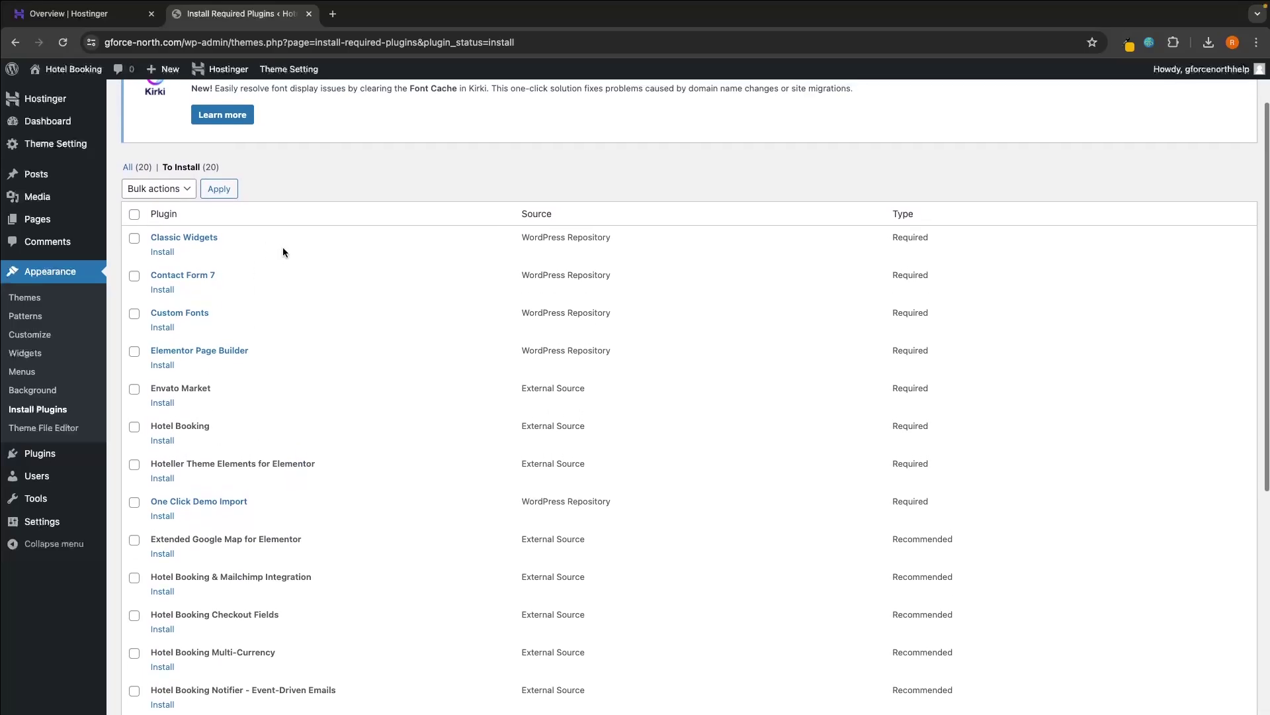
pyautogui.scroll(2, 283, 248)
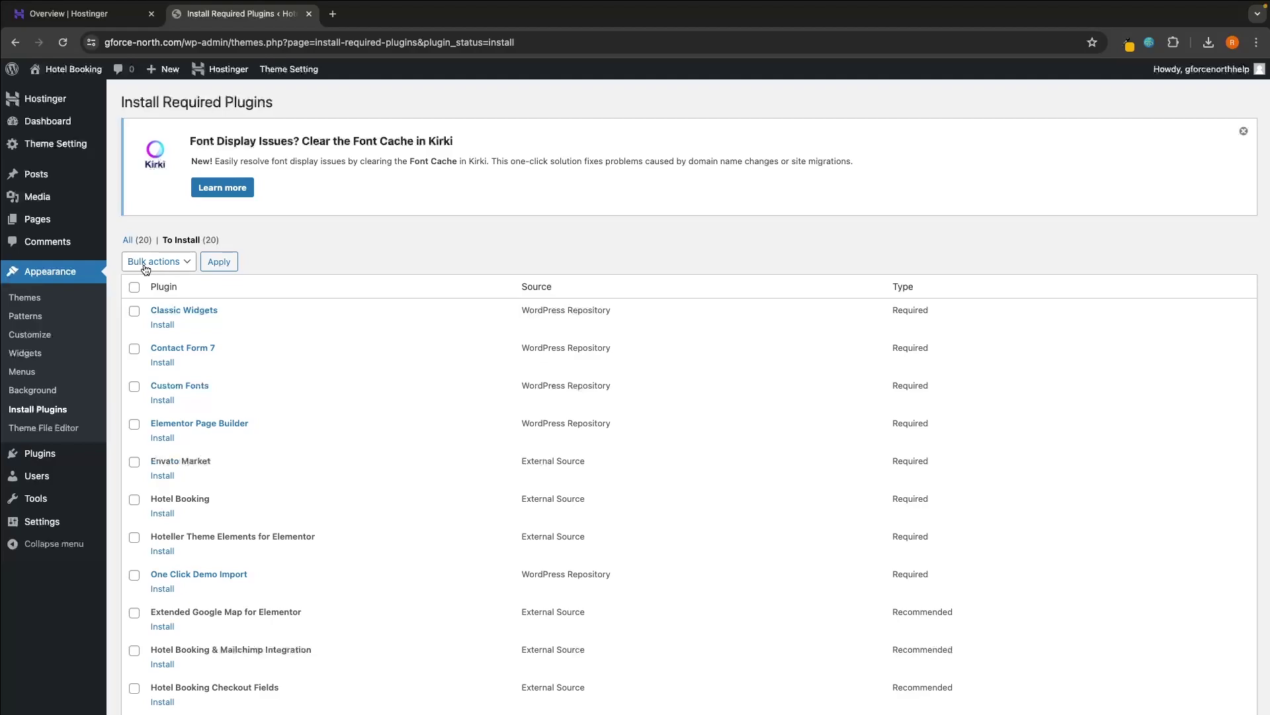
# Select all listed required and recommended plugins and apply the Install bulk action to them
pyautogui.click(150, 264)
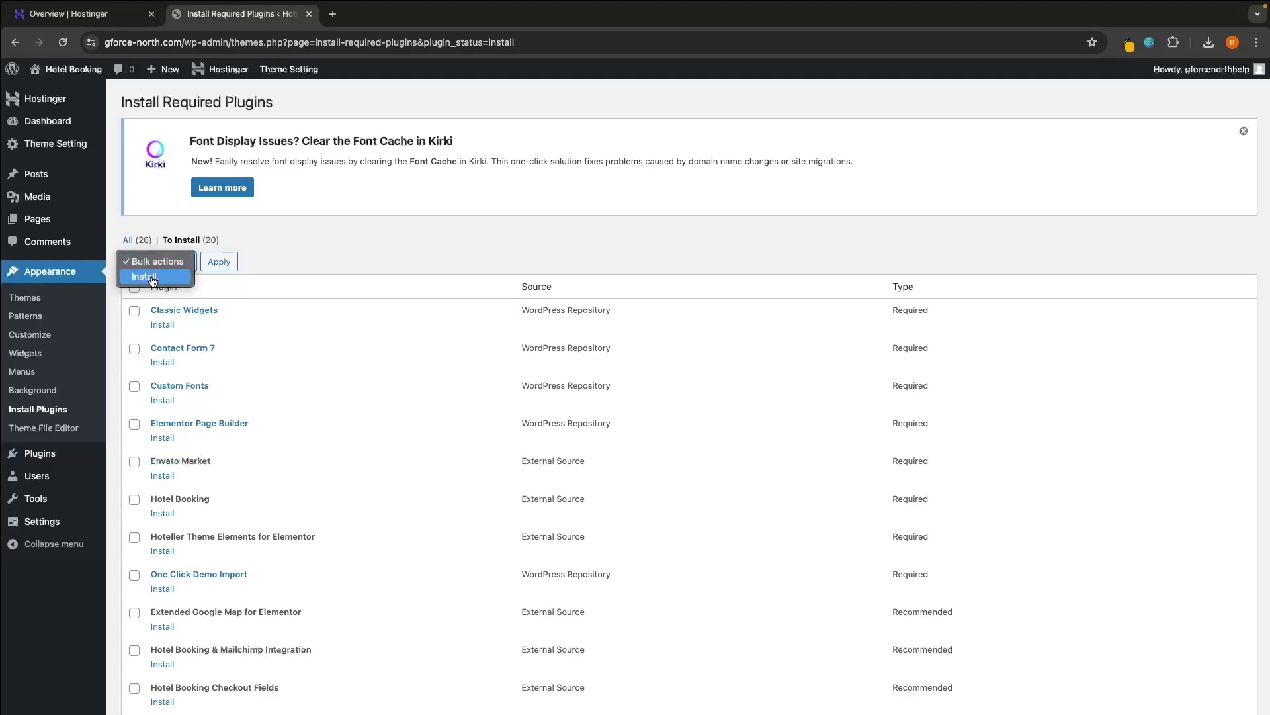
pyautogui.click(144, 276)
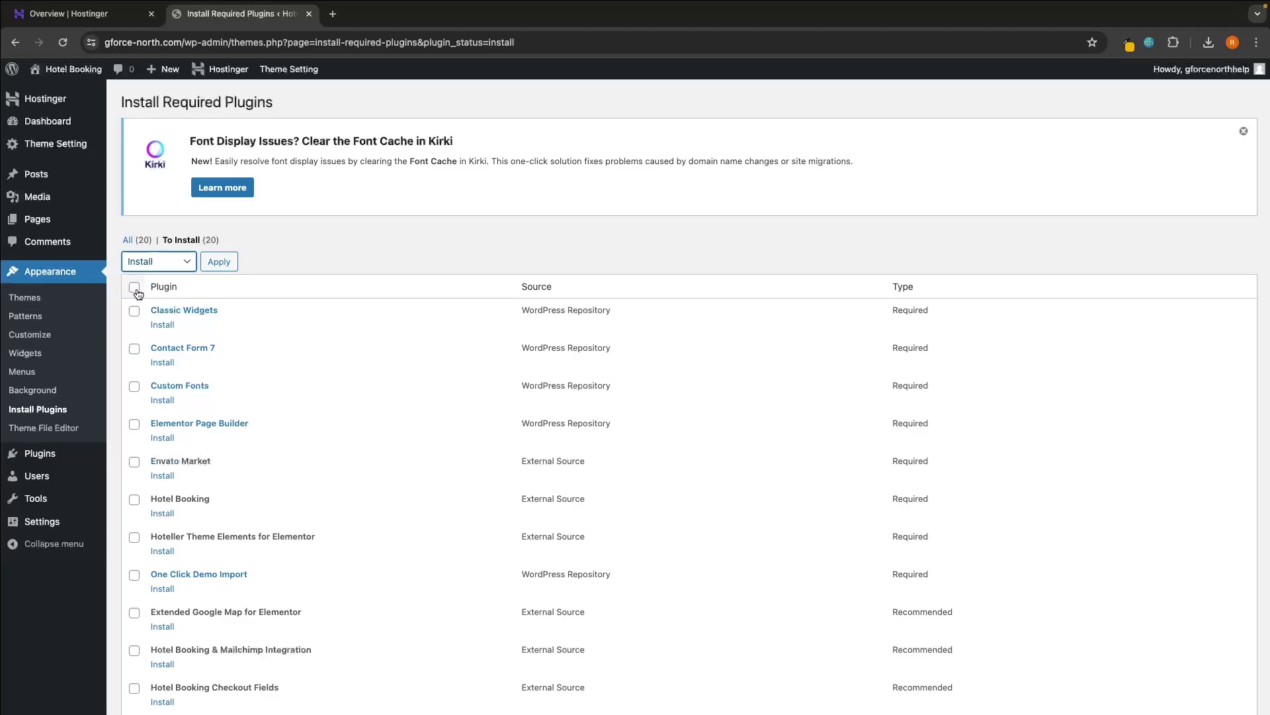
pyautogui.moveTo(151, 287); pyautogui.dragTo(175, 288)
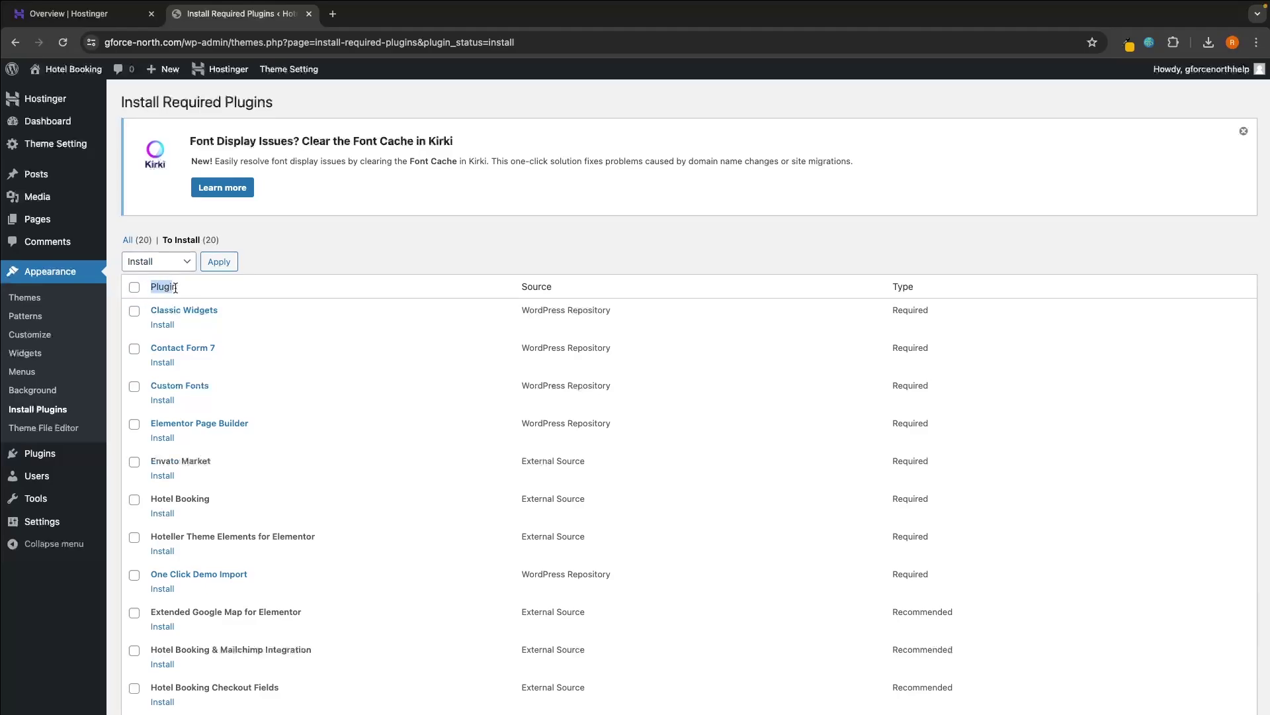
pyautogui.click(141, 289)
pyautogui.scroll(-3, 162, 329)
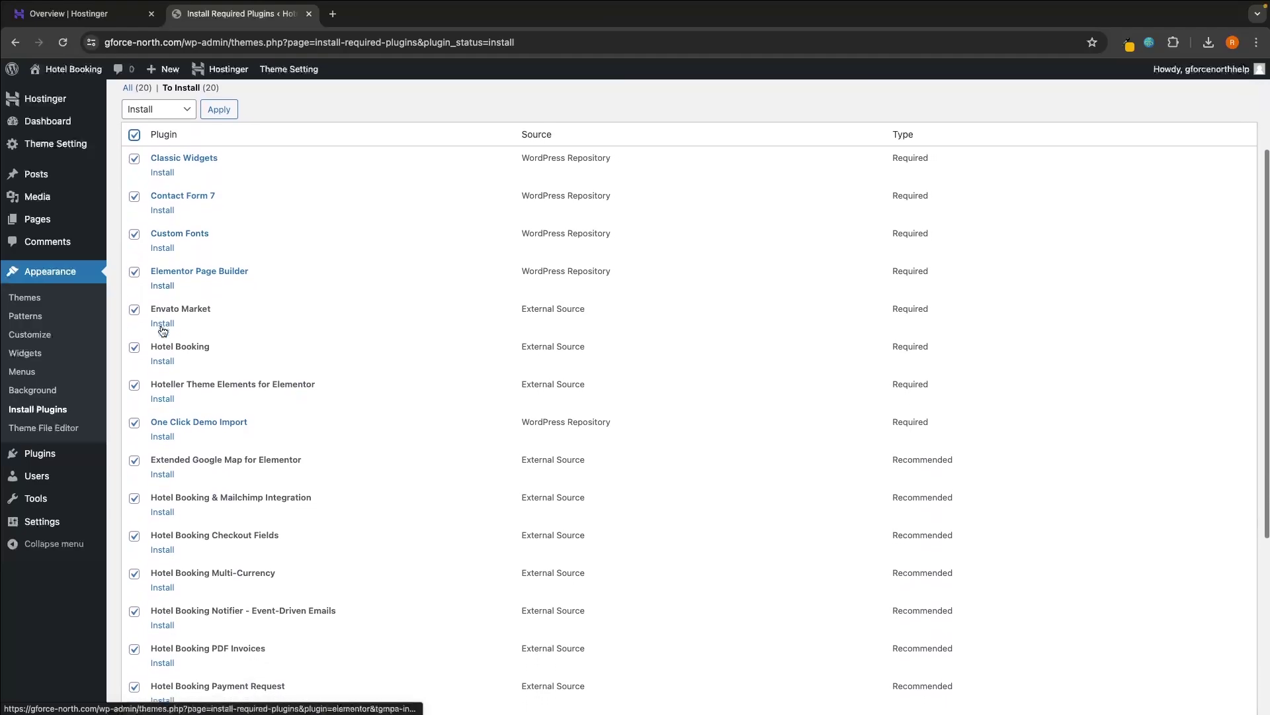
pyautogui.scroll(-3, 125, 394)
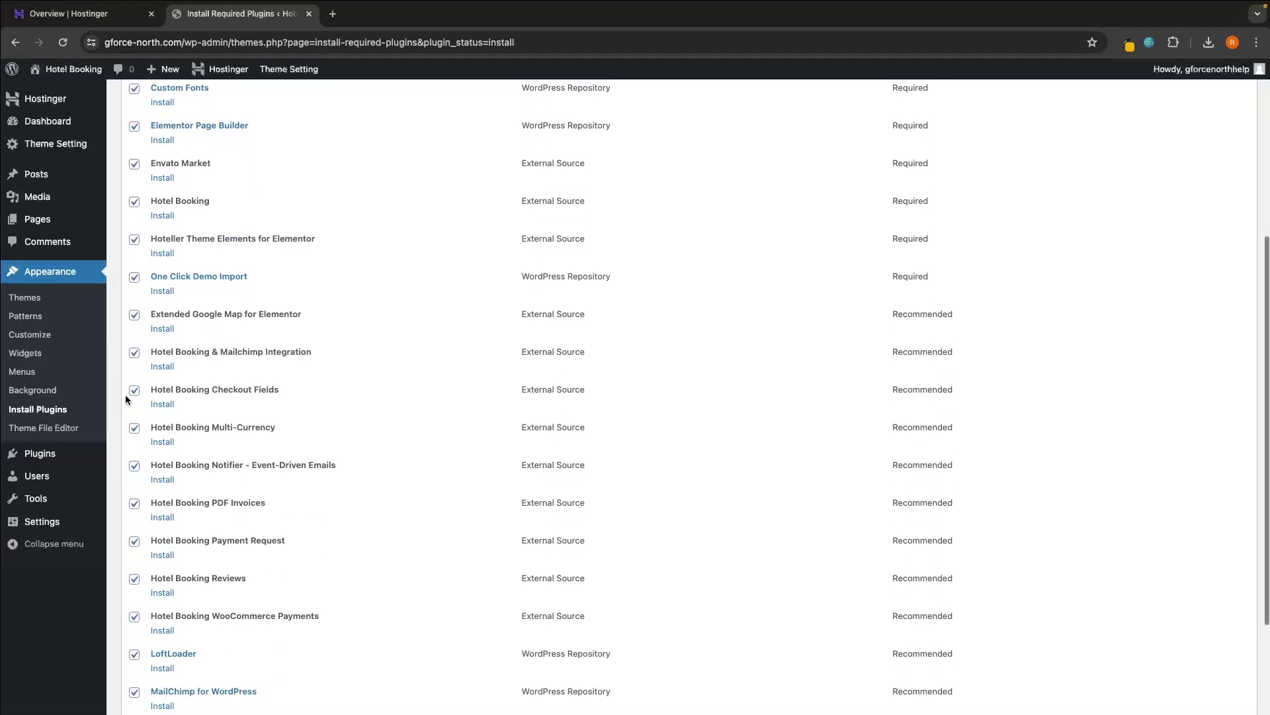
pyautogui.scroll(6, 125, 394)
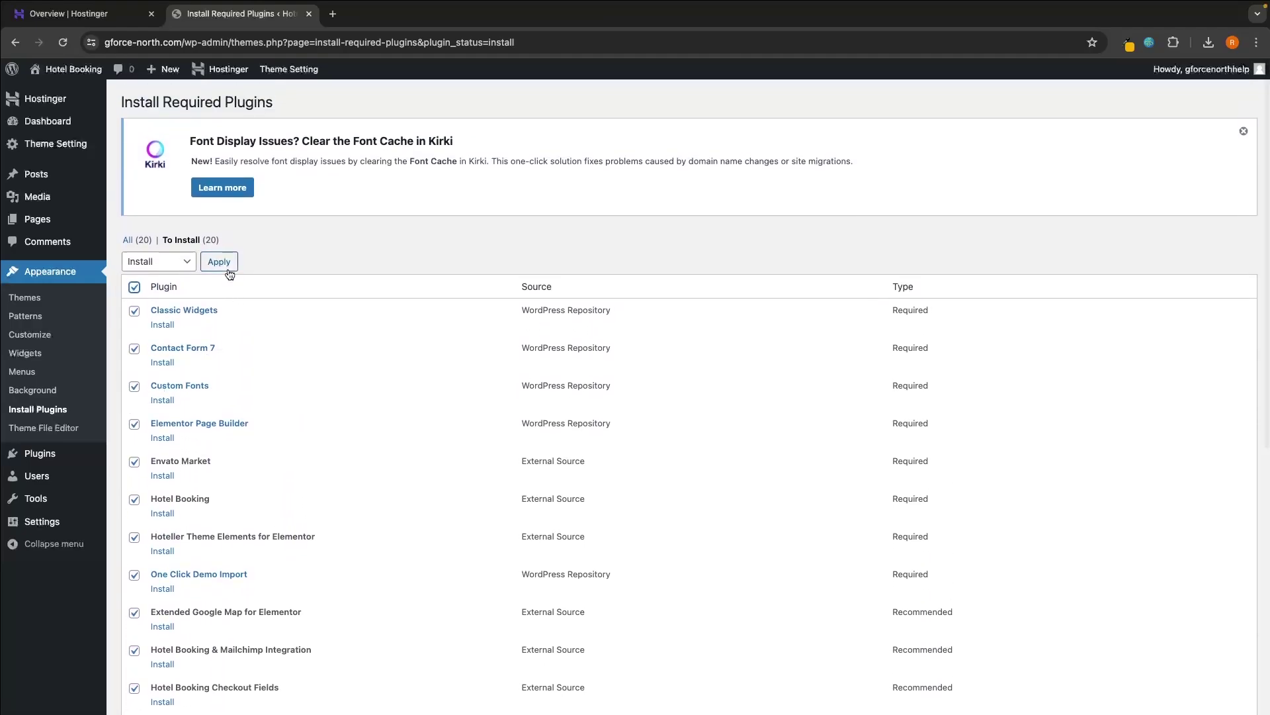
pyautogui.click(228, 270)
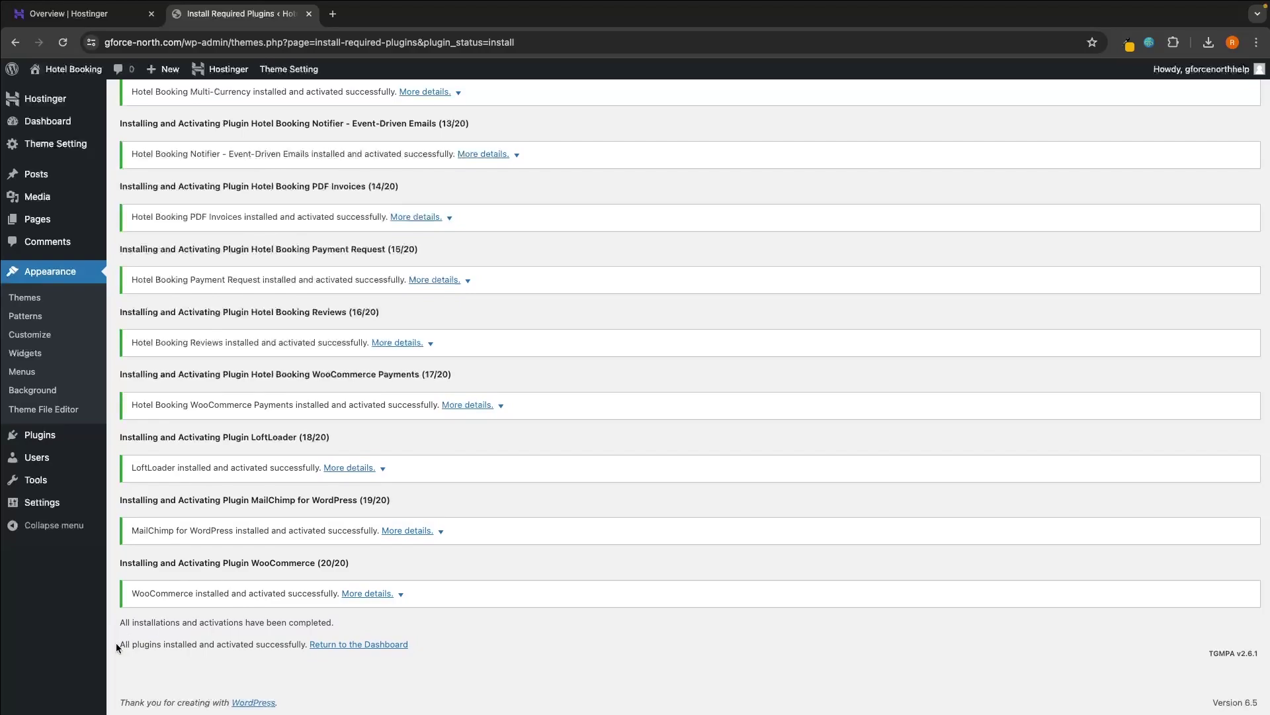
# Return to the dashboard and install the pages needed by the Hotel Booking and Hotel Booking Payment Request plugins
pyautogui.moveTo(118, 642); pyautogui.dragTo(421, 640)
pyautogui.click(421, 640)
pyautogui.moveTo(119, 644); pyautogui.dragTo(304, 644)
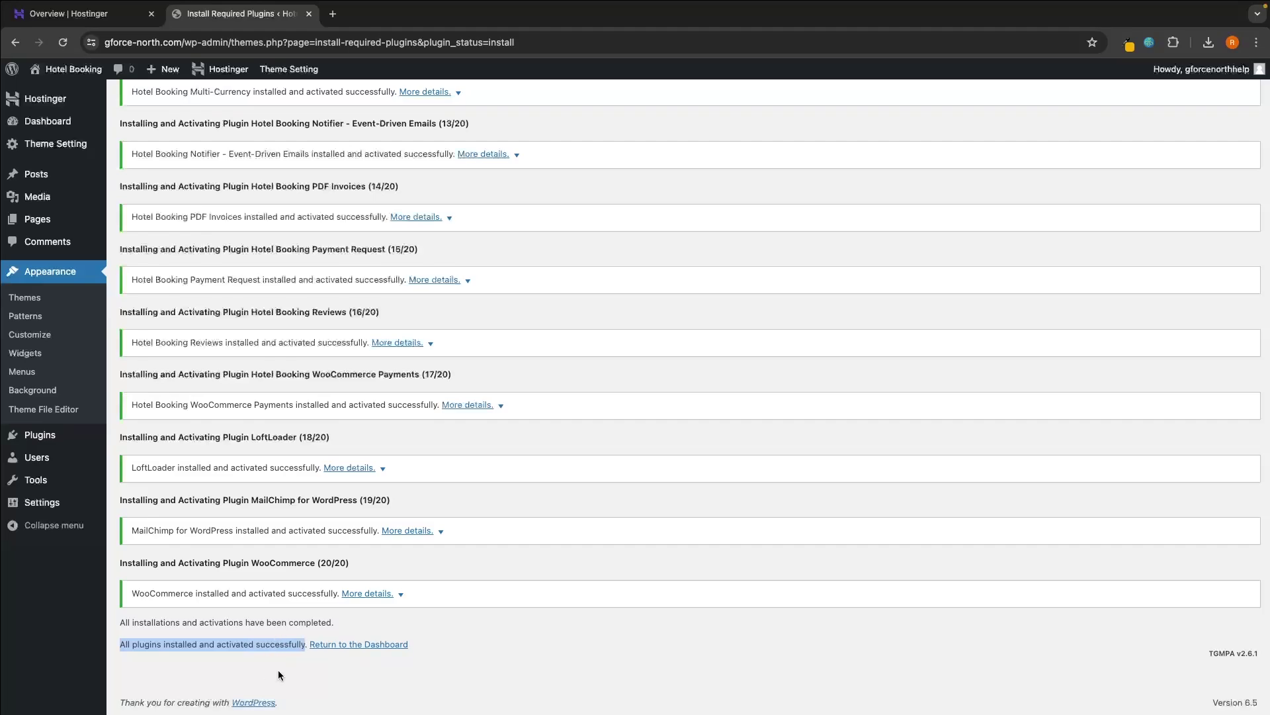
pyautogui.click(357, 665)
pyautogui.click(381, 645)
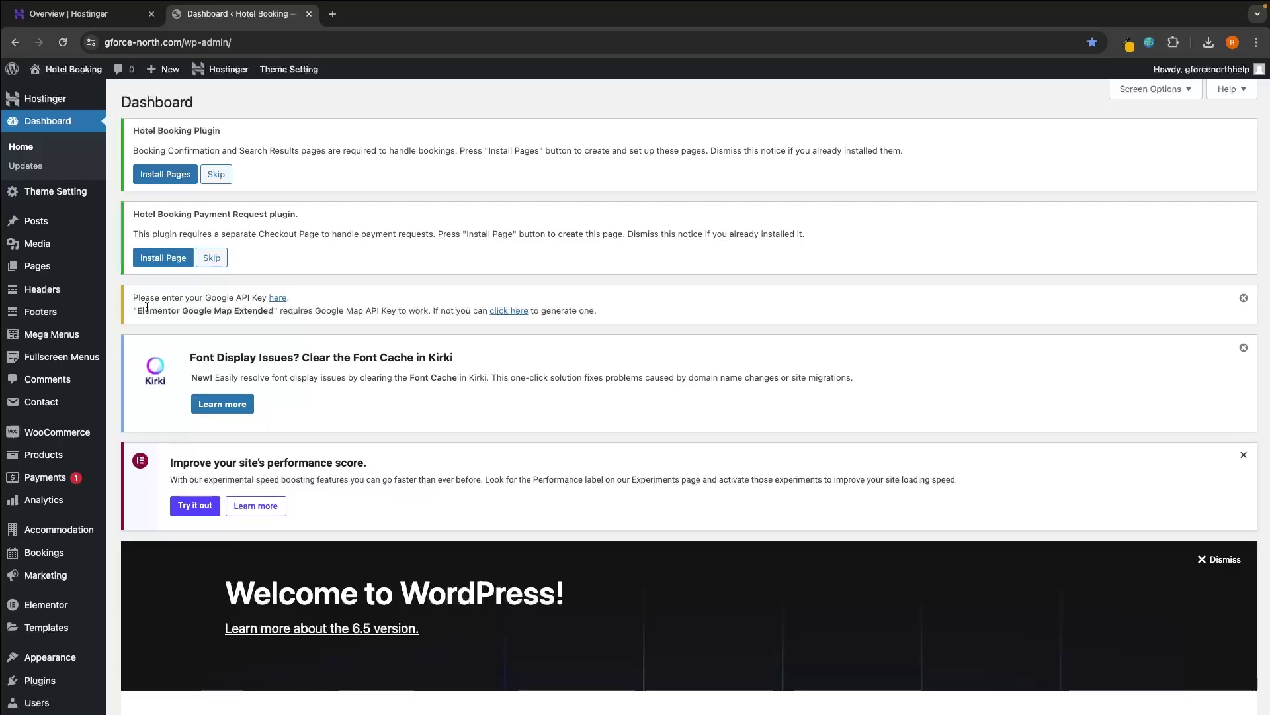
pyautogui.click(162, 257)
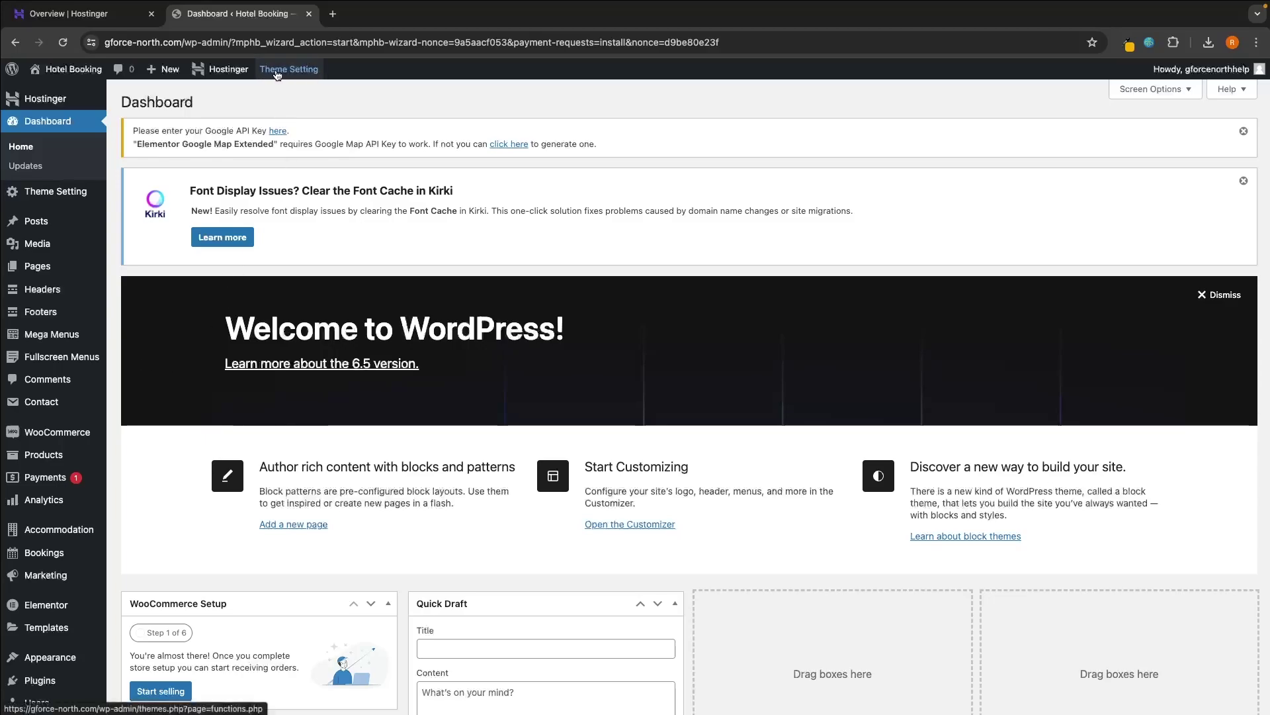
# Begin the demo import process from the theme settings' Import Demo section and browse the available hotel demos
pyautogui.click(278, 71)
pyautogui.scroll(-2, 121, 212)
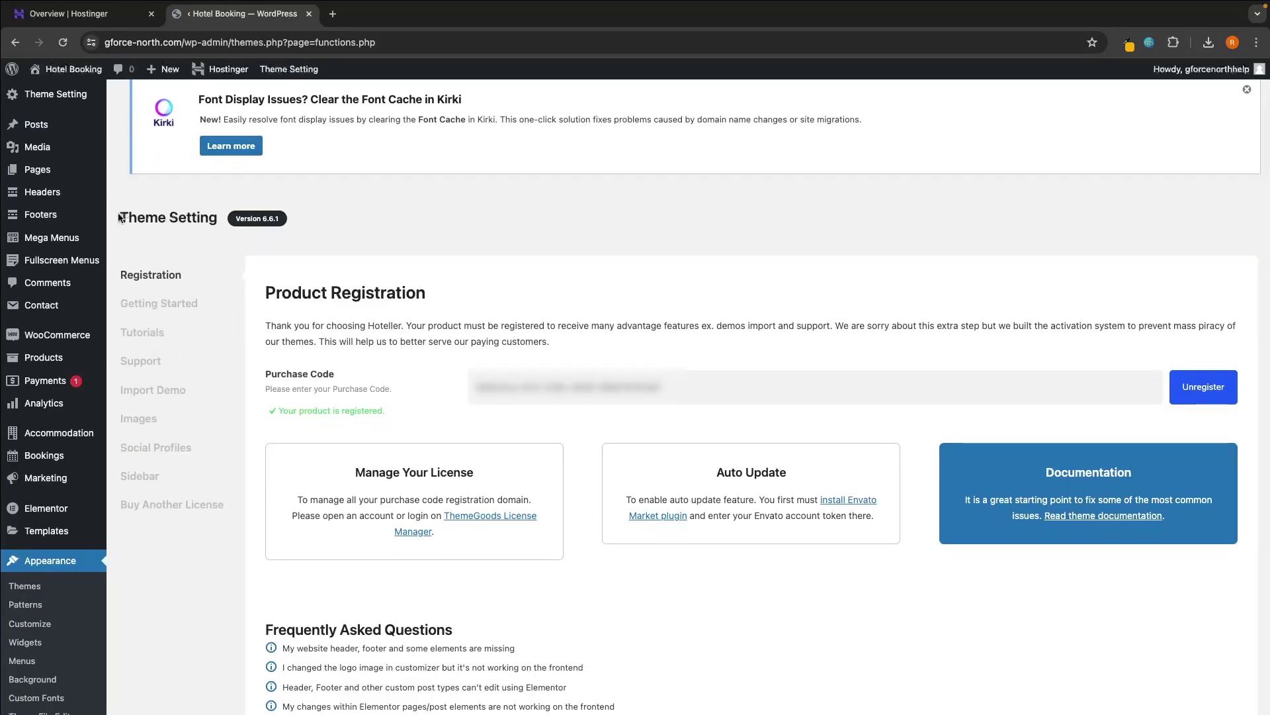
pyautogui.moveTo(122, 213); pyautogui.dragTo(218, 215)
pyautogui.click(218, 215)
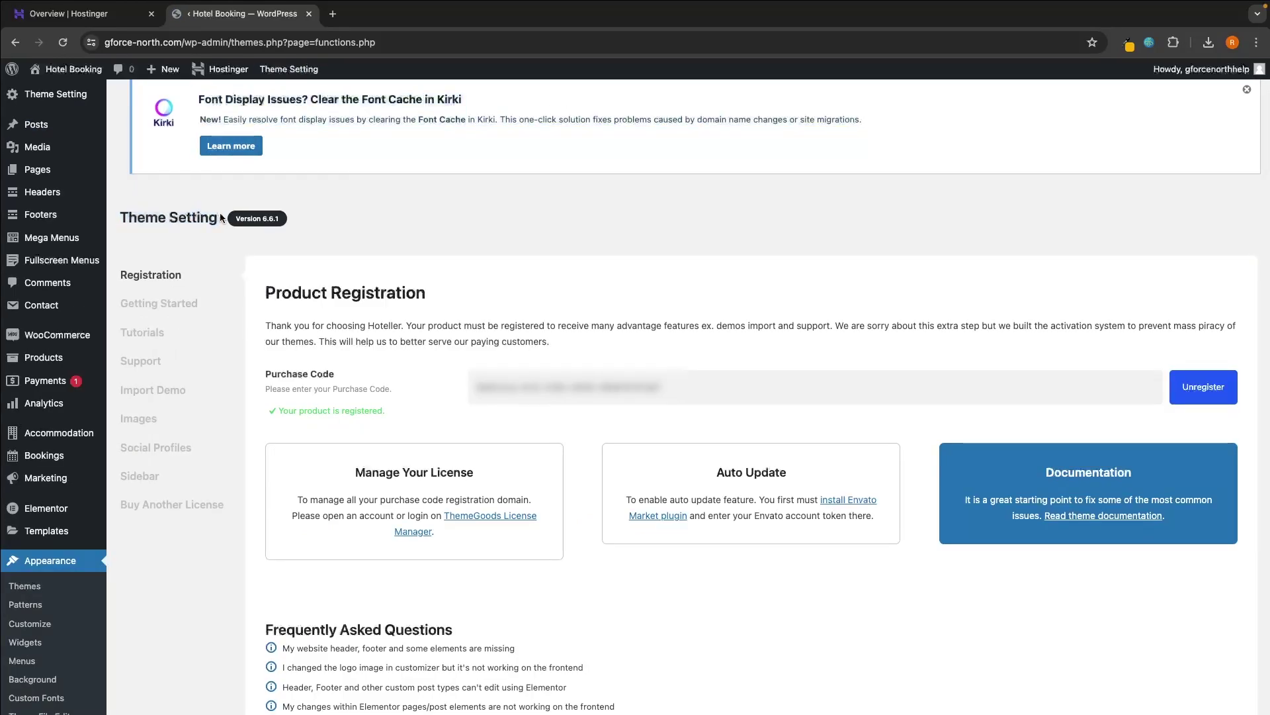
pyautogui.click(157, 397)
pyautogui.scroll(-1, 190, 401)
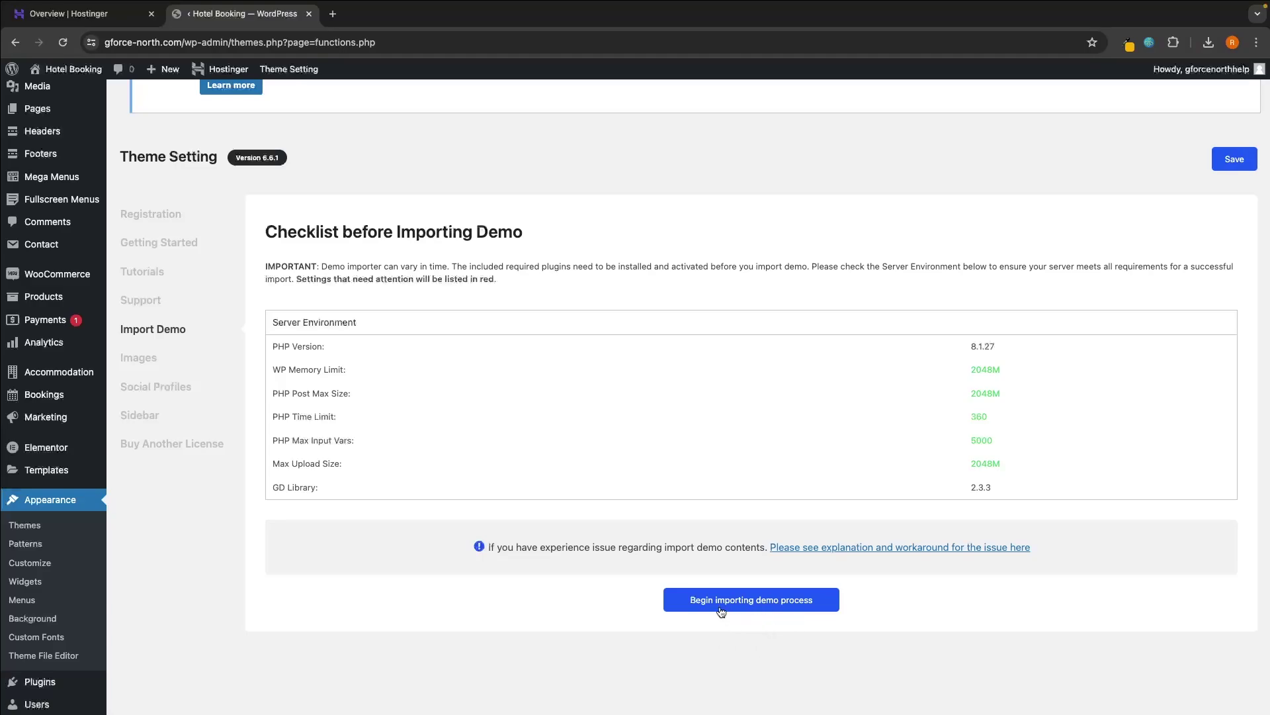
pyautogui.click(781, 606)
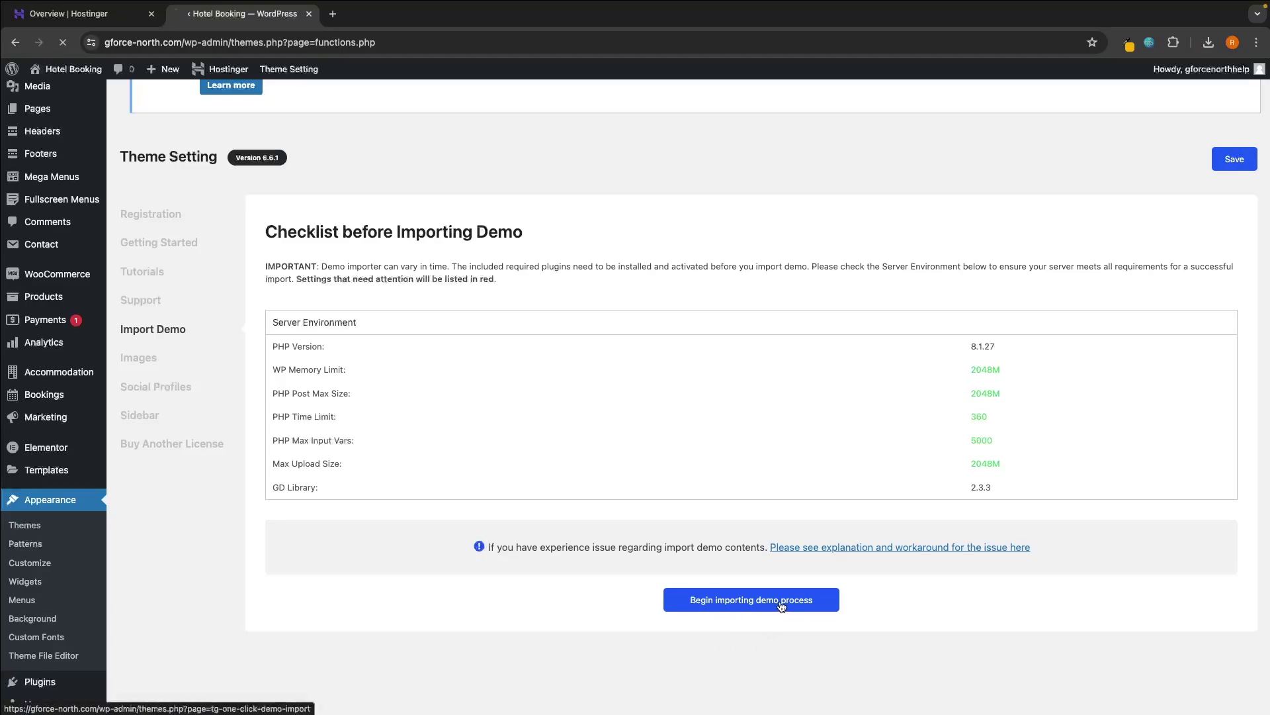
pyautogui.scroll(-2, 782, 606)
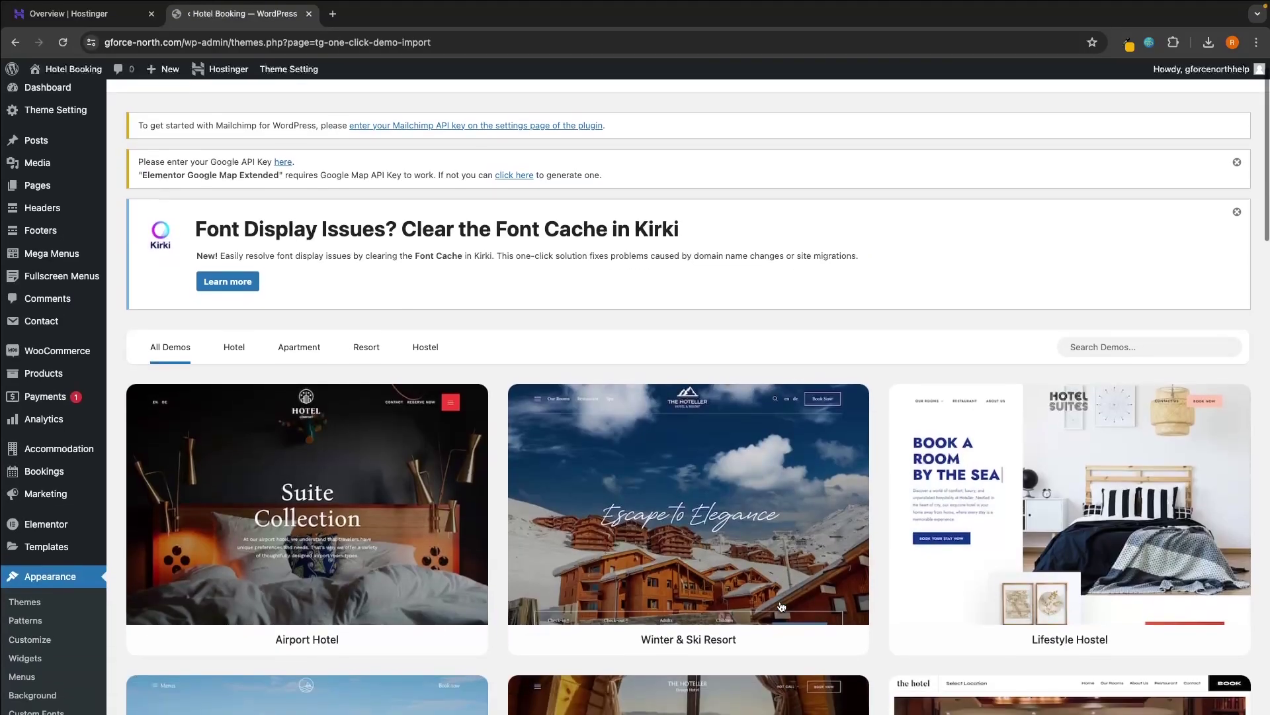
pyautogui.scroll(-3, 782, 606)
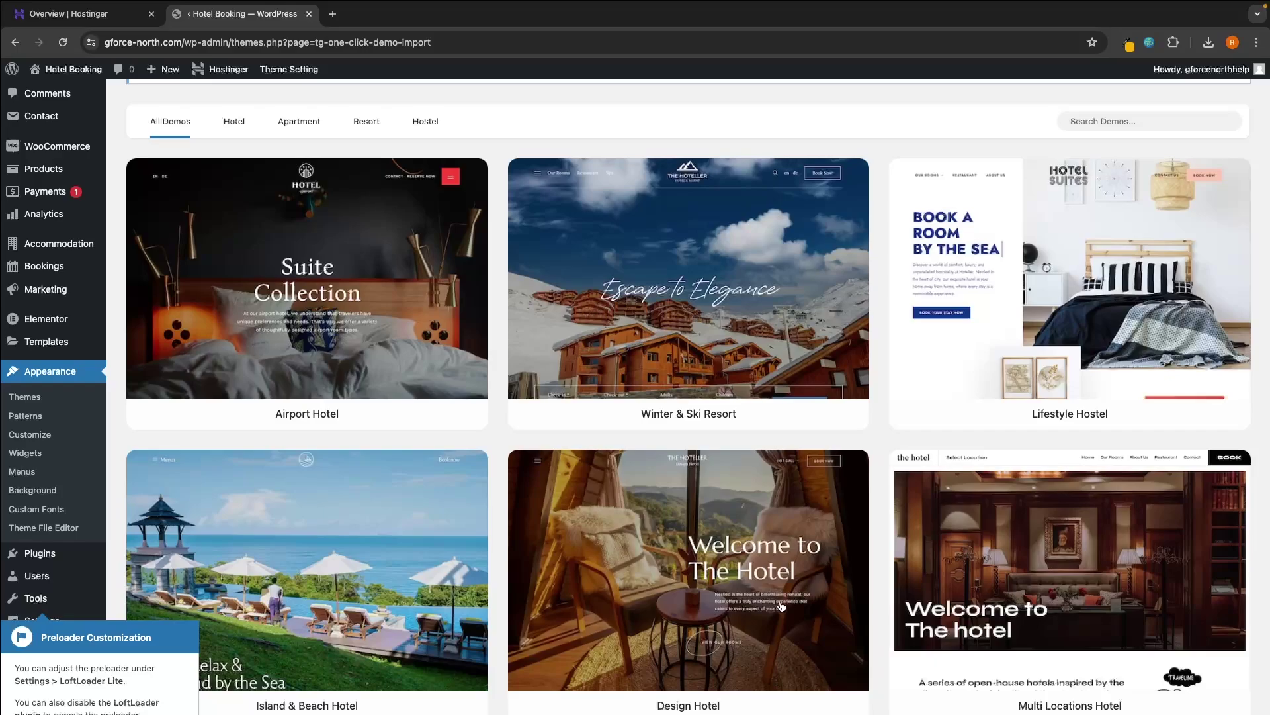
pyautogui.scroll(-1, 720, 437)
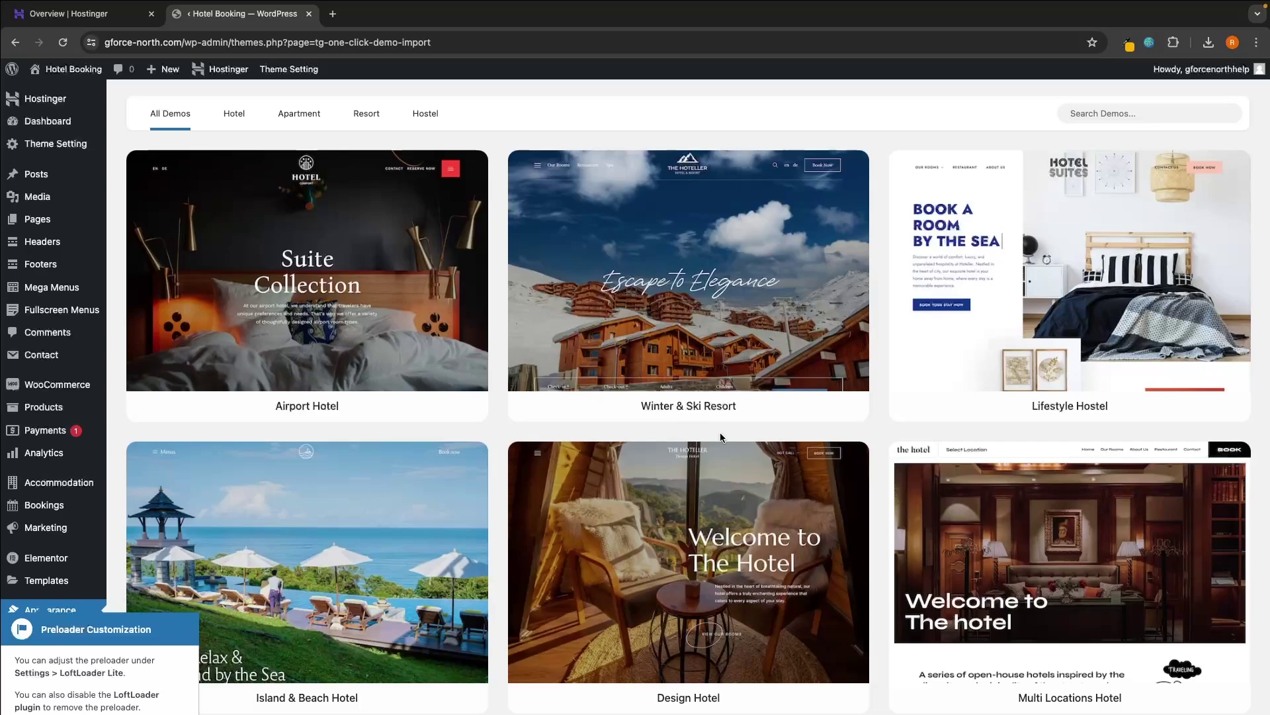
# Preview the Winter & Ski Resort demo, look through its homepage sections, and close the preview
pyautogui.moveTo(725, 289)
pyautogui.scroll(-2, 688, 422)
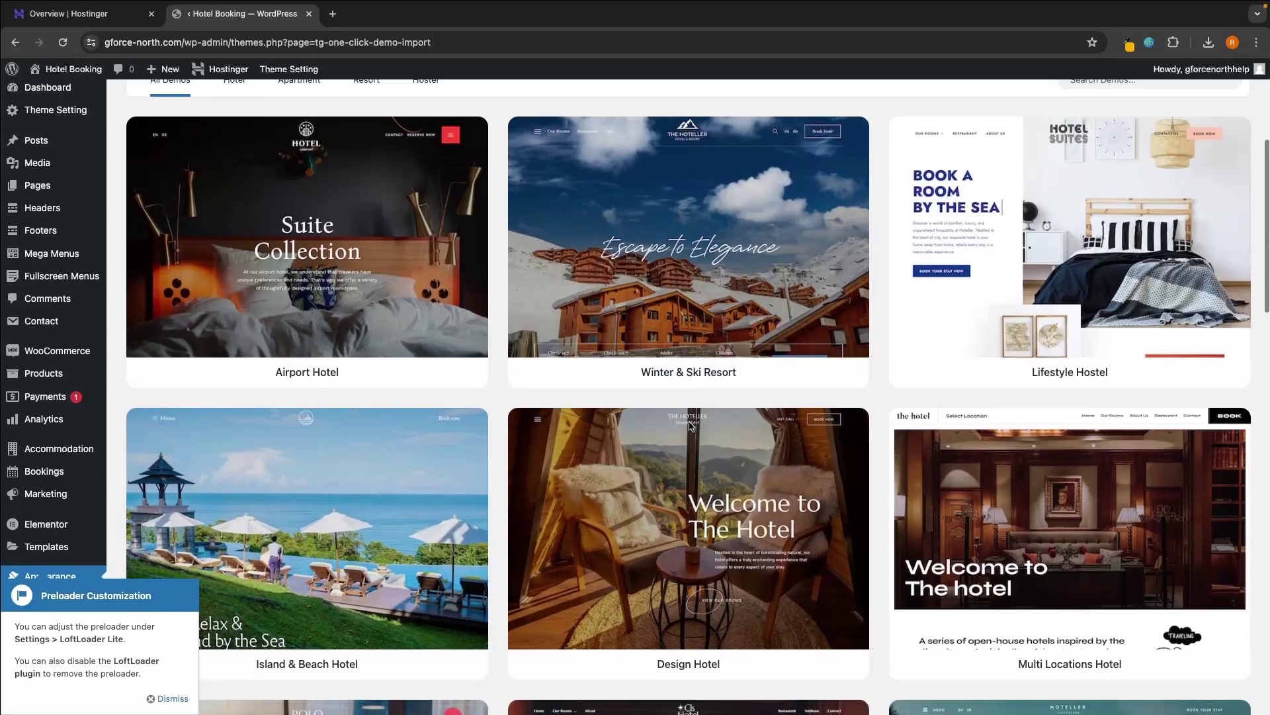
pyautogui.scroll(-4, 690, 424)
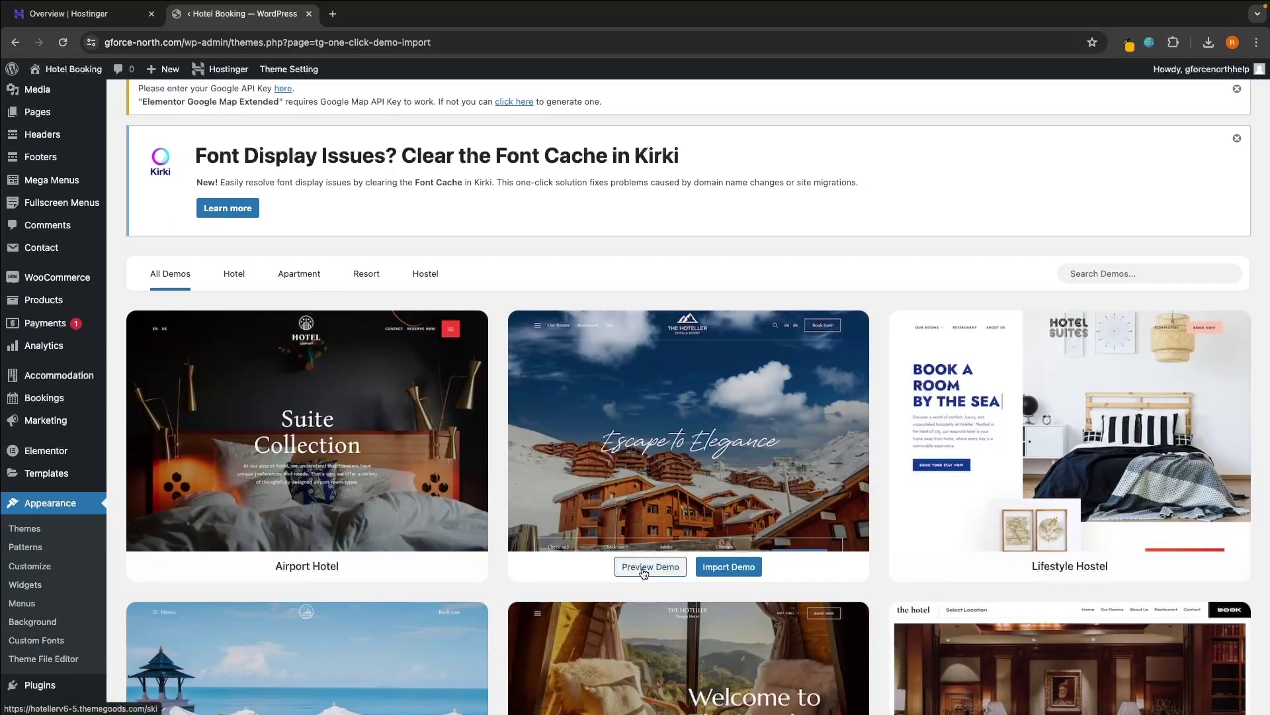
pyautogui.click(647, 568)
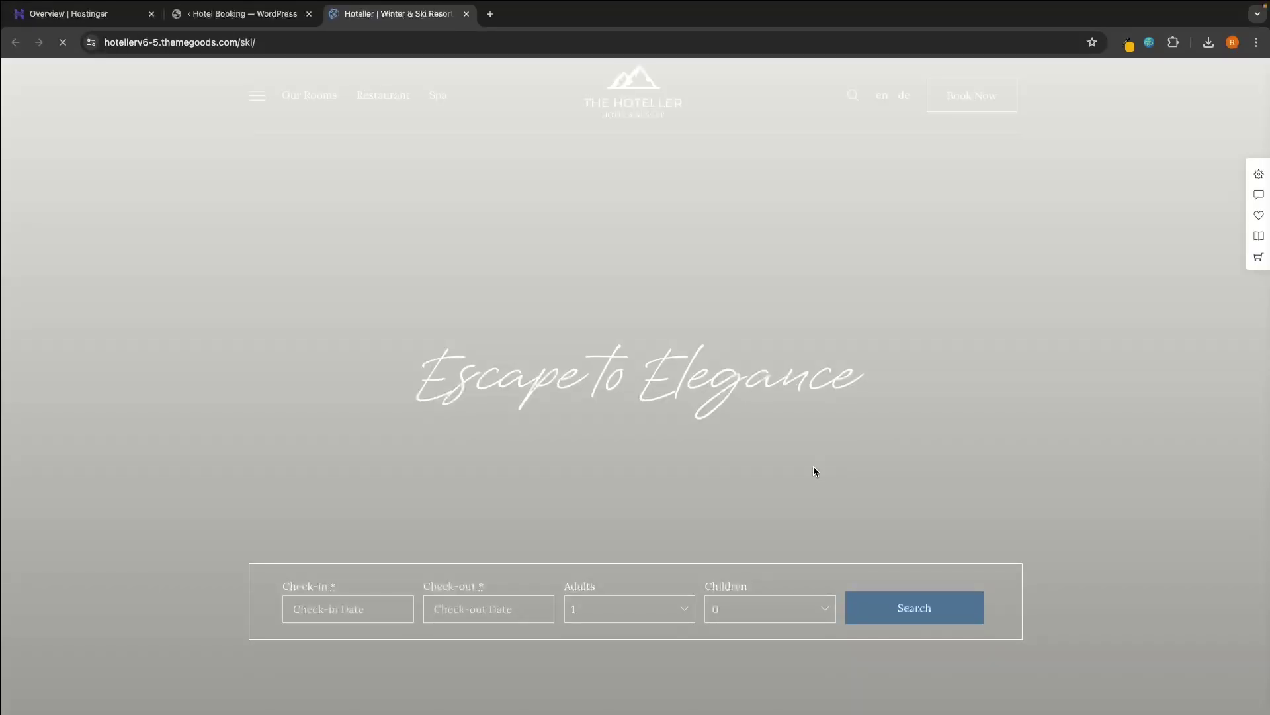
pyautogui.scroll(-2, 813, 466)
pyautogui.scroll(-12, 816, 470)
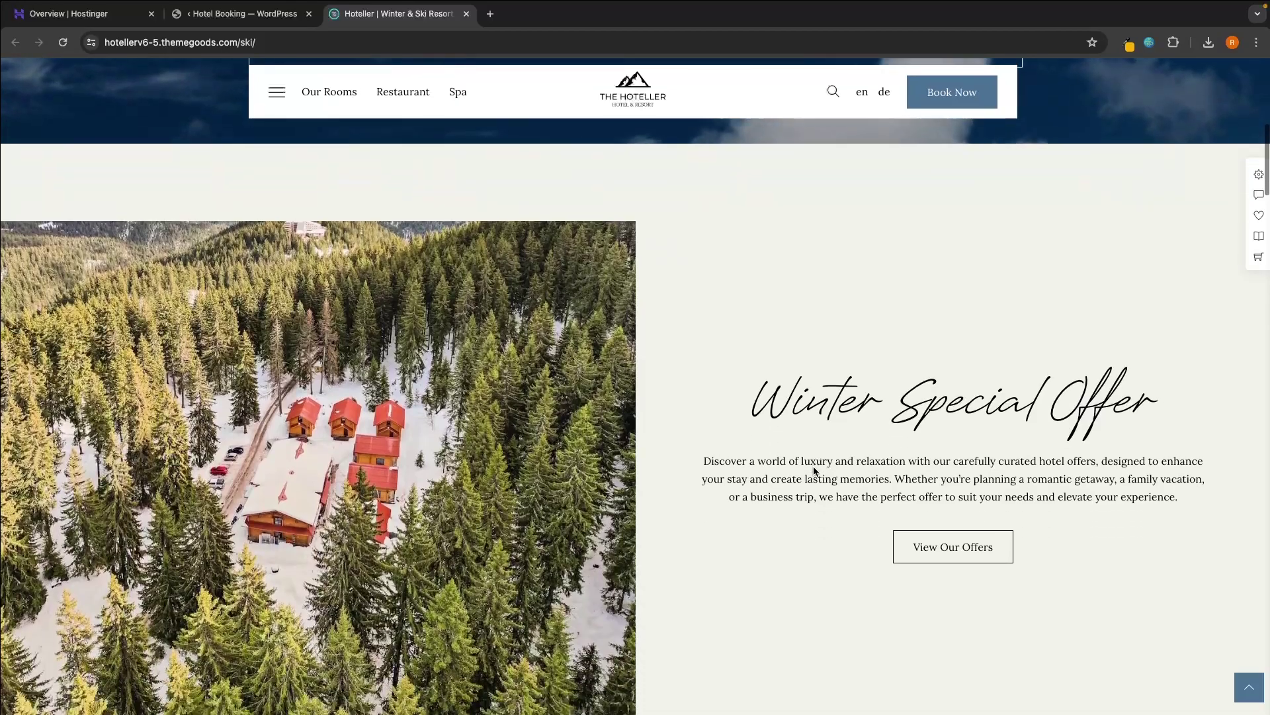
pyautogui.scroll(-8, 813, 466)
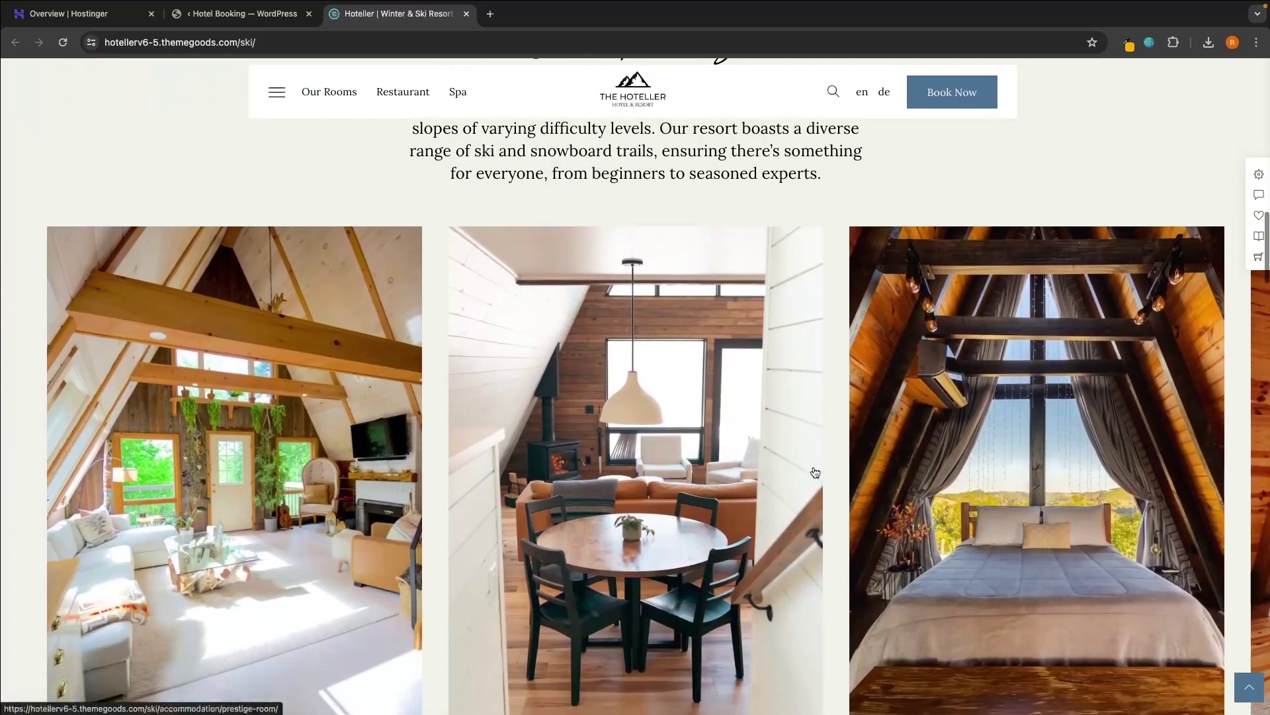
pyautogui.scroll(-7, 813, 466)
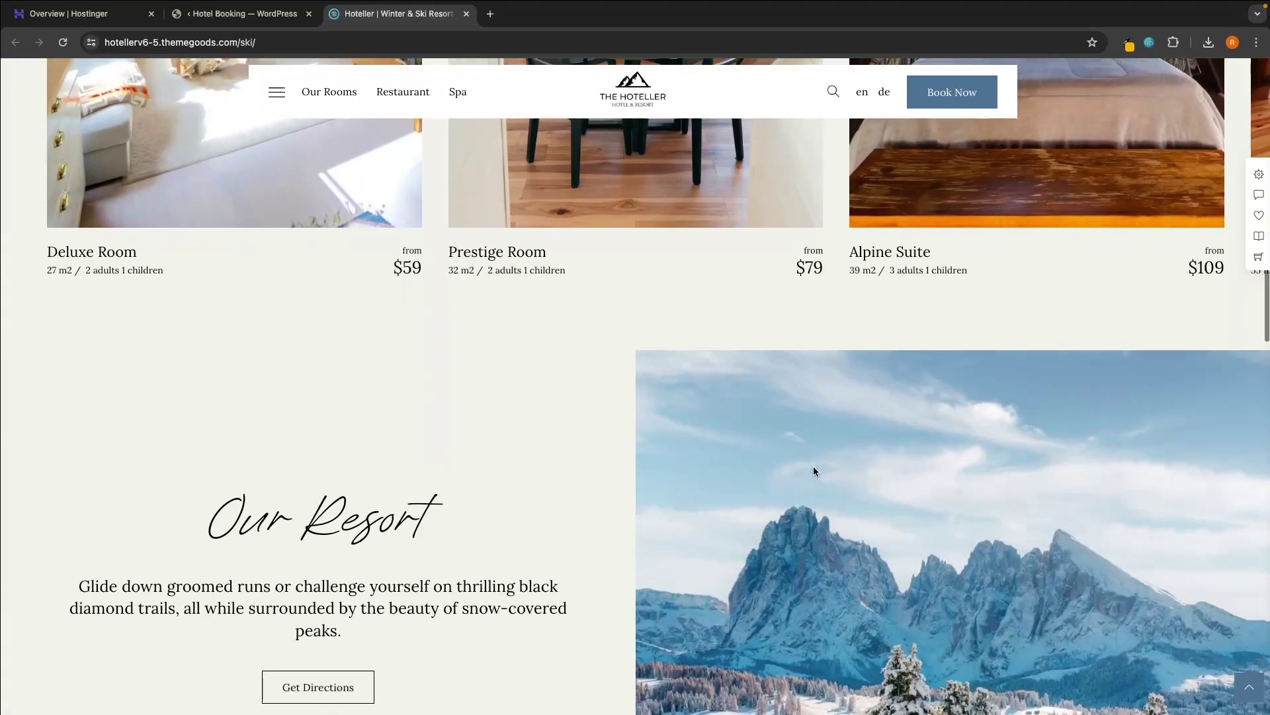
pyautogui.scroll(-8, 814, 469)
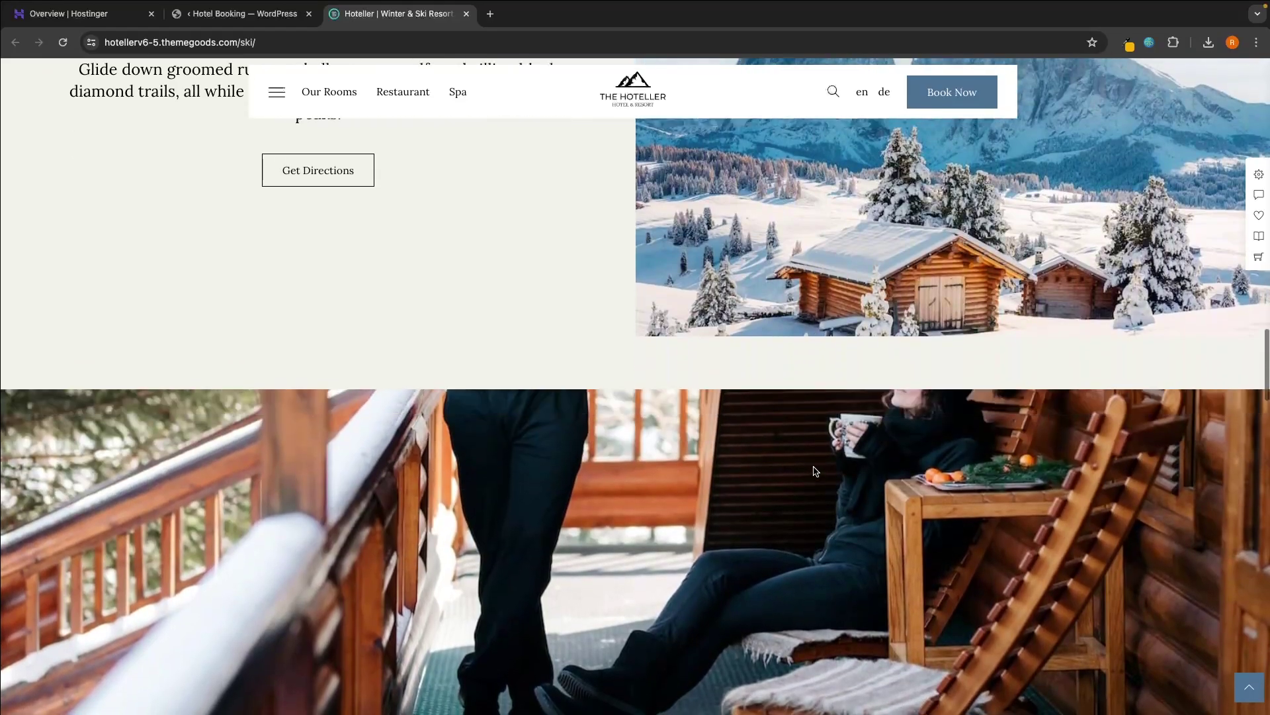
pyautogui.scroll(-8, 815, 471)
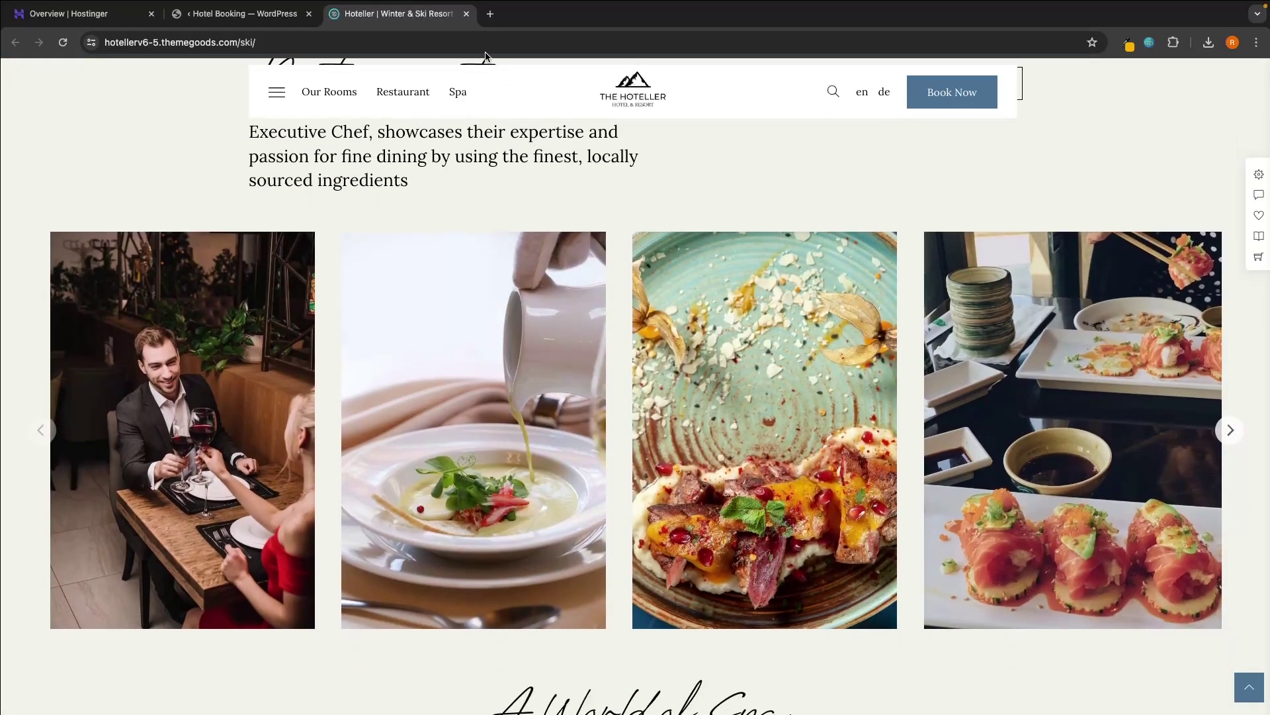
pyautogui.click(466, 14)
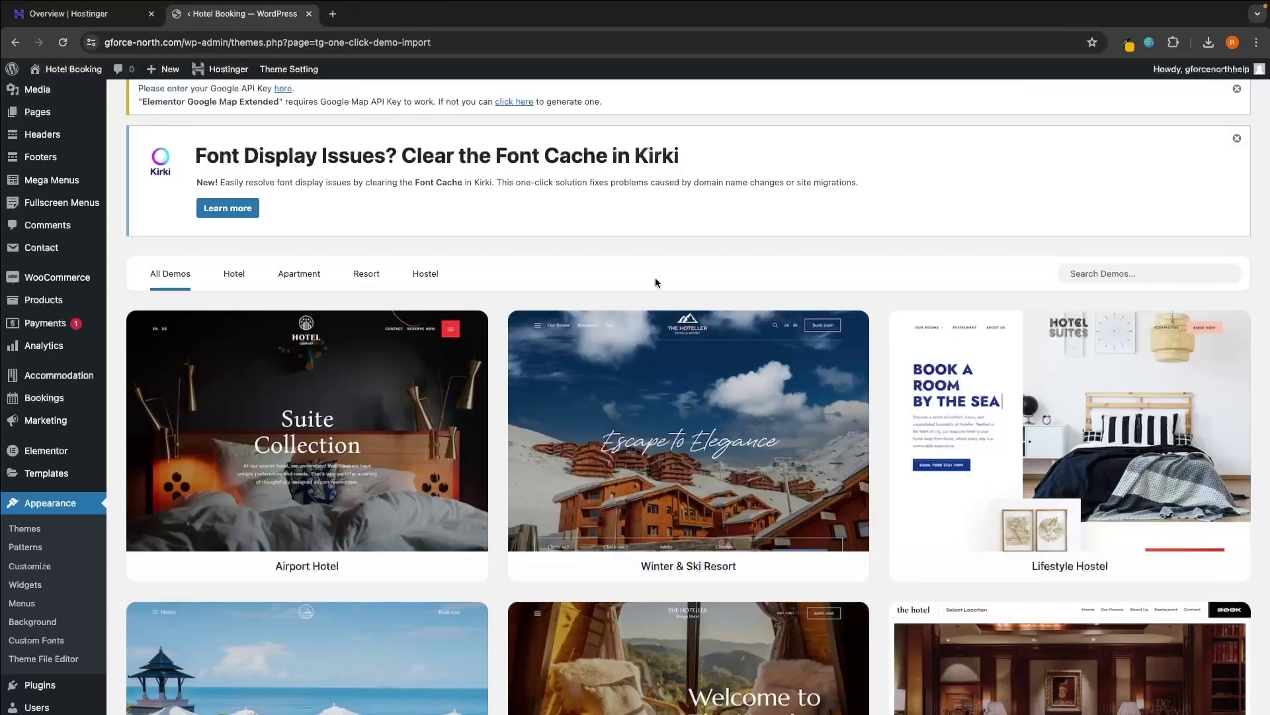
# Preview the Design Hotel demo, look through its homepage, and close the preview
pyautogui.scroll(-3, 755, 317)
pyautogui.scroll(-3, 805, 364)
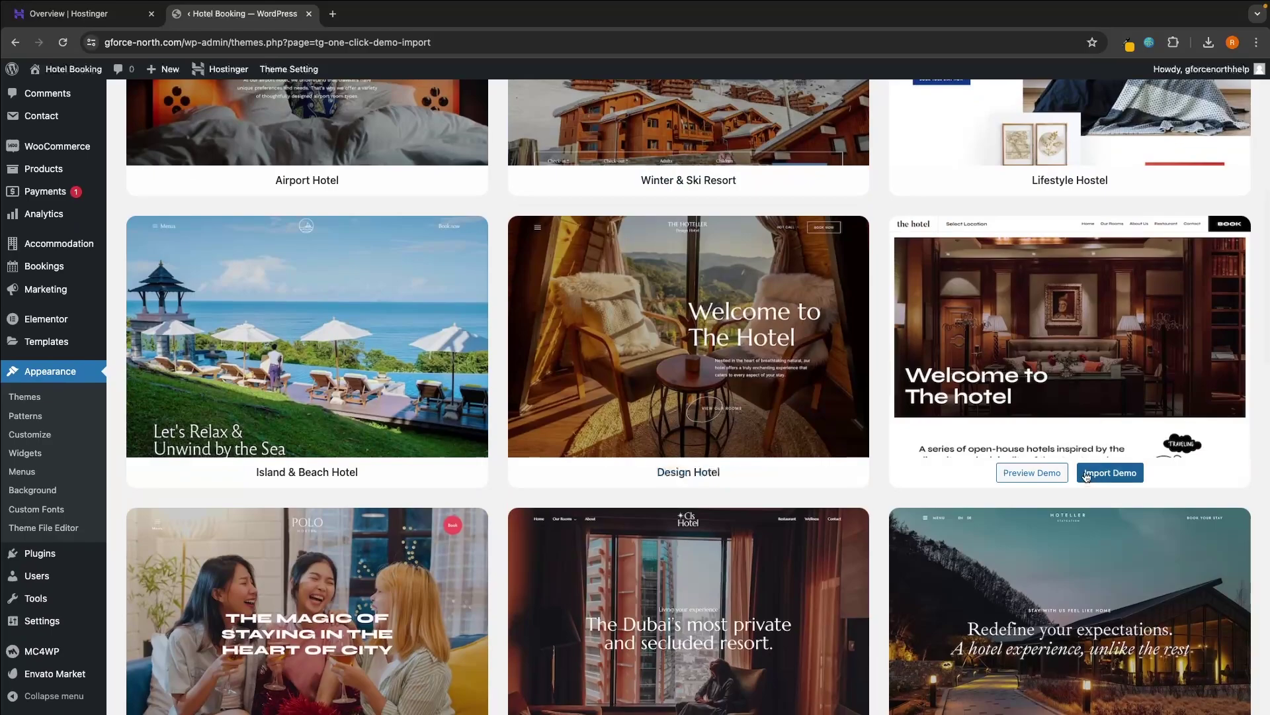
pyautogui.click(646, 474)
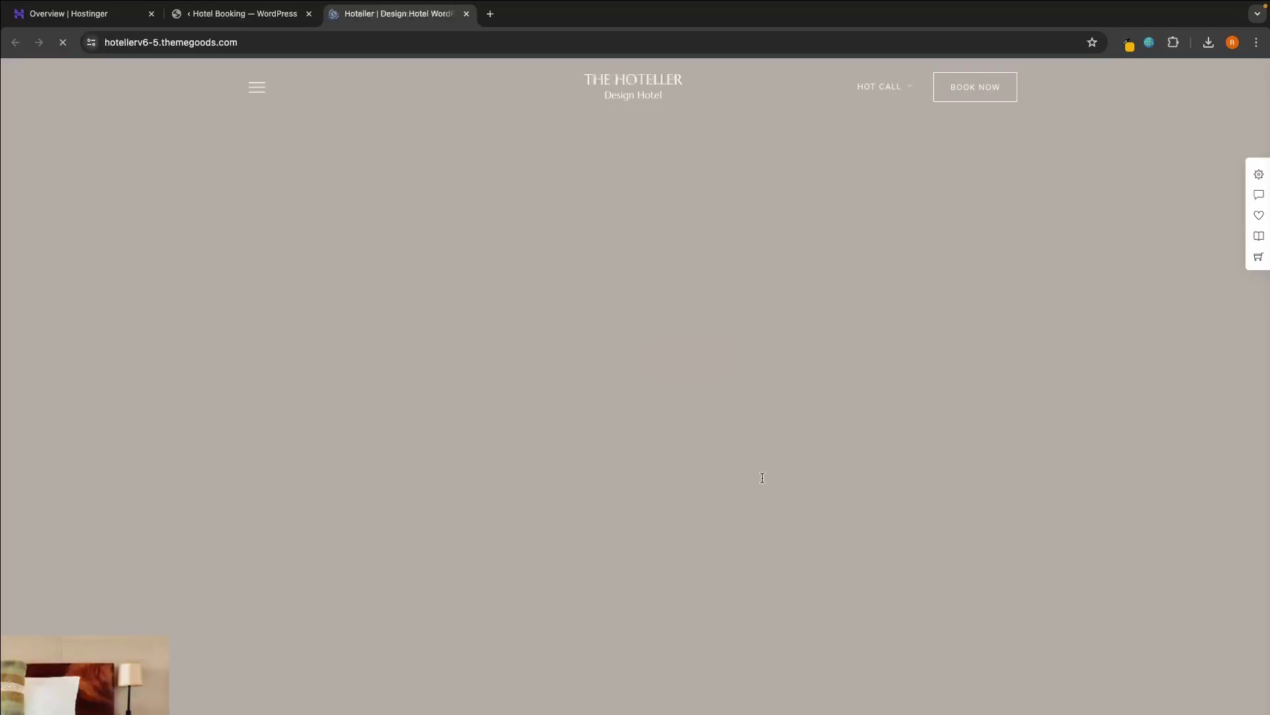
pyautogui.scroll(-15, 843, 429)
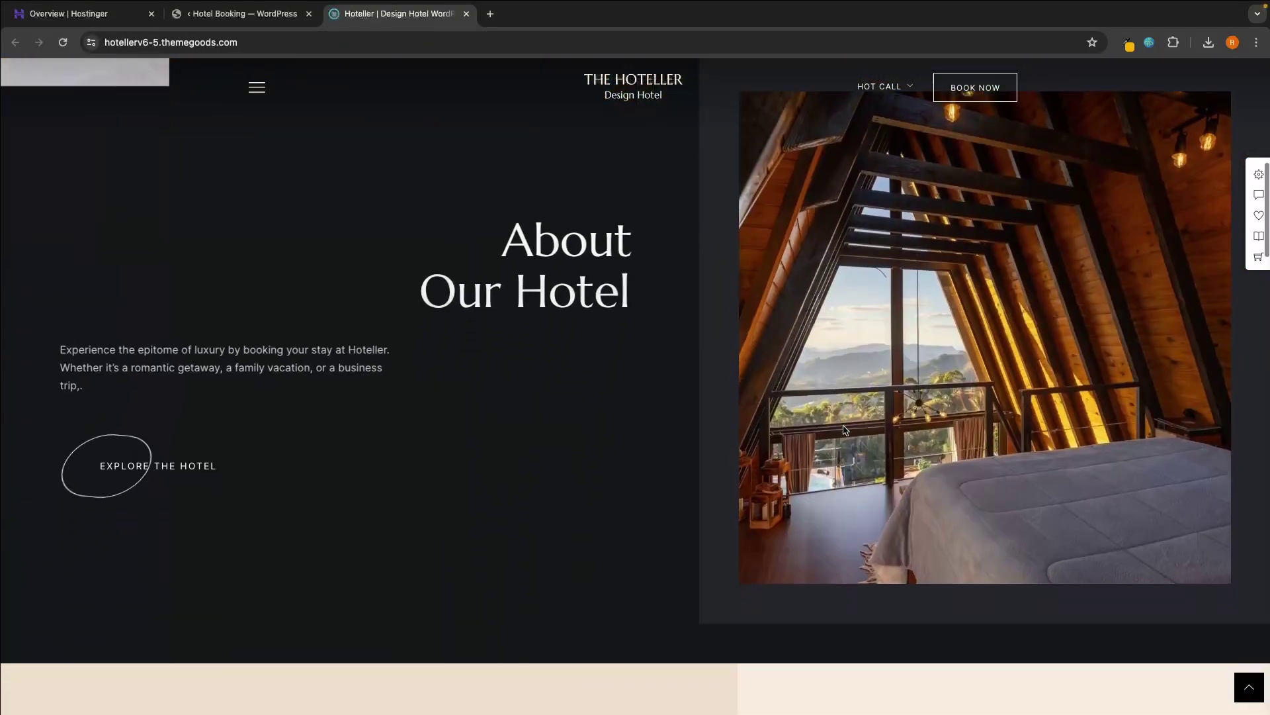
pyautogui.scroll(-15, 844, 430)
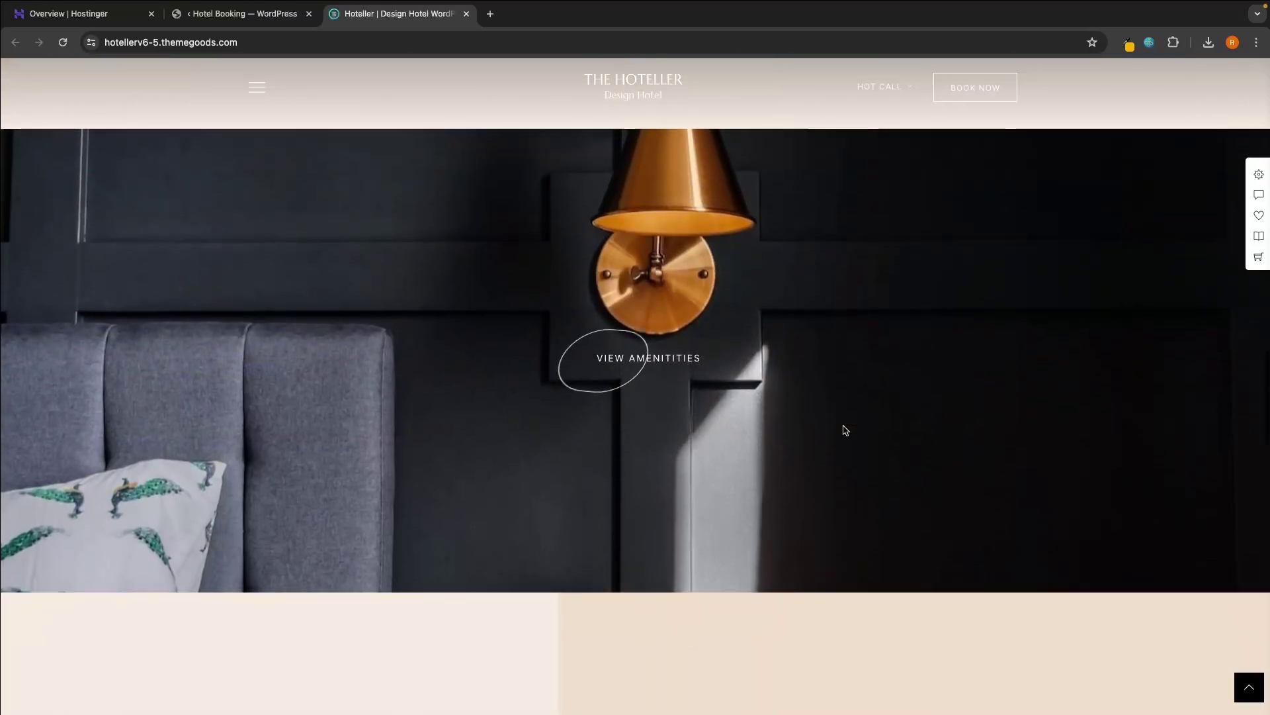
pyautogui.scroll(-10, 843, 429)
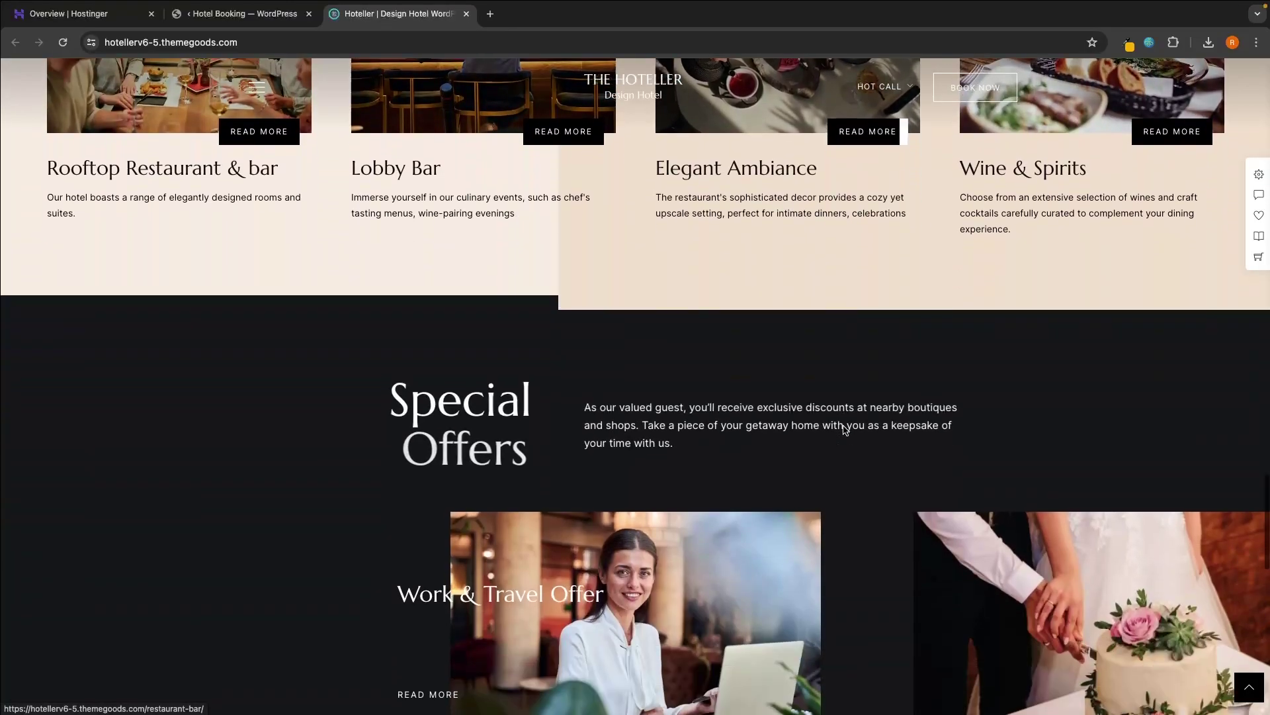
pyautogui.scroll(-2, 842, 446)
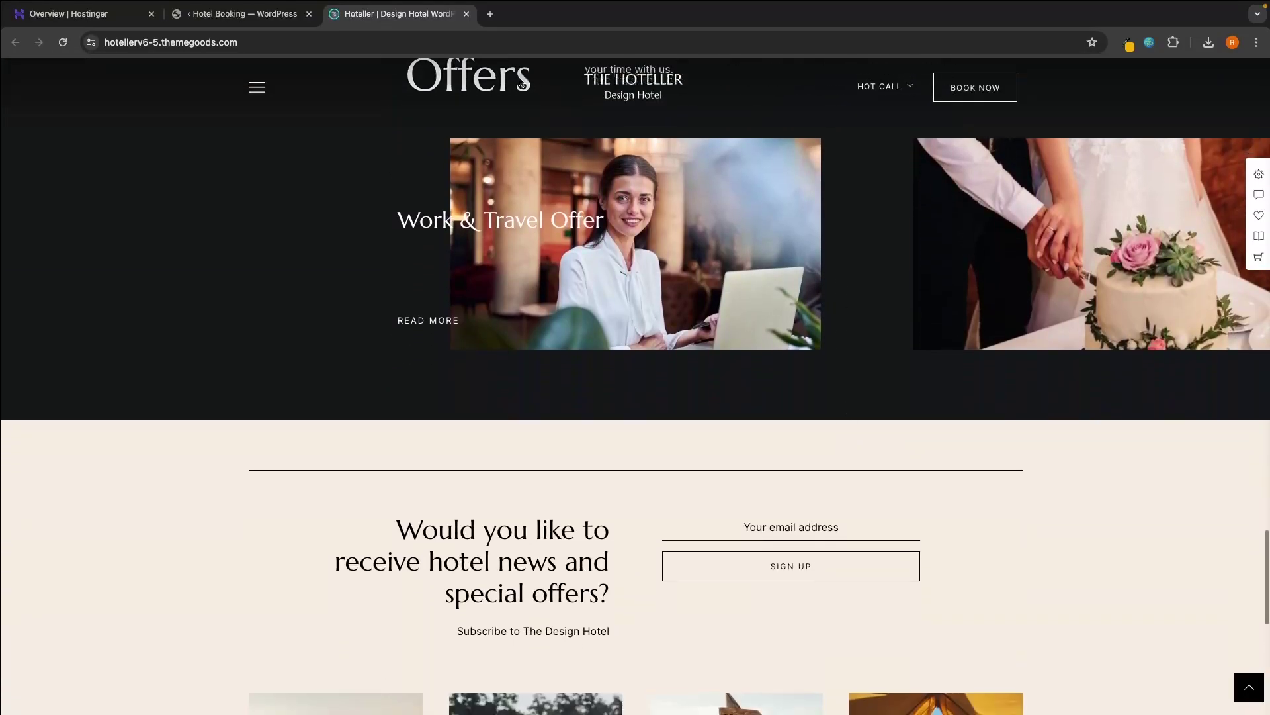
pyautogui.click(466, 13)
# Import the Winter & Ski Resort demo without adding the optional WPForms, All in One SEO and MonsterInsights plugins
pyautogui.scroll(-5, 626, 194)
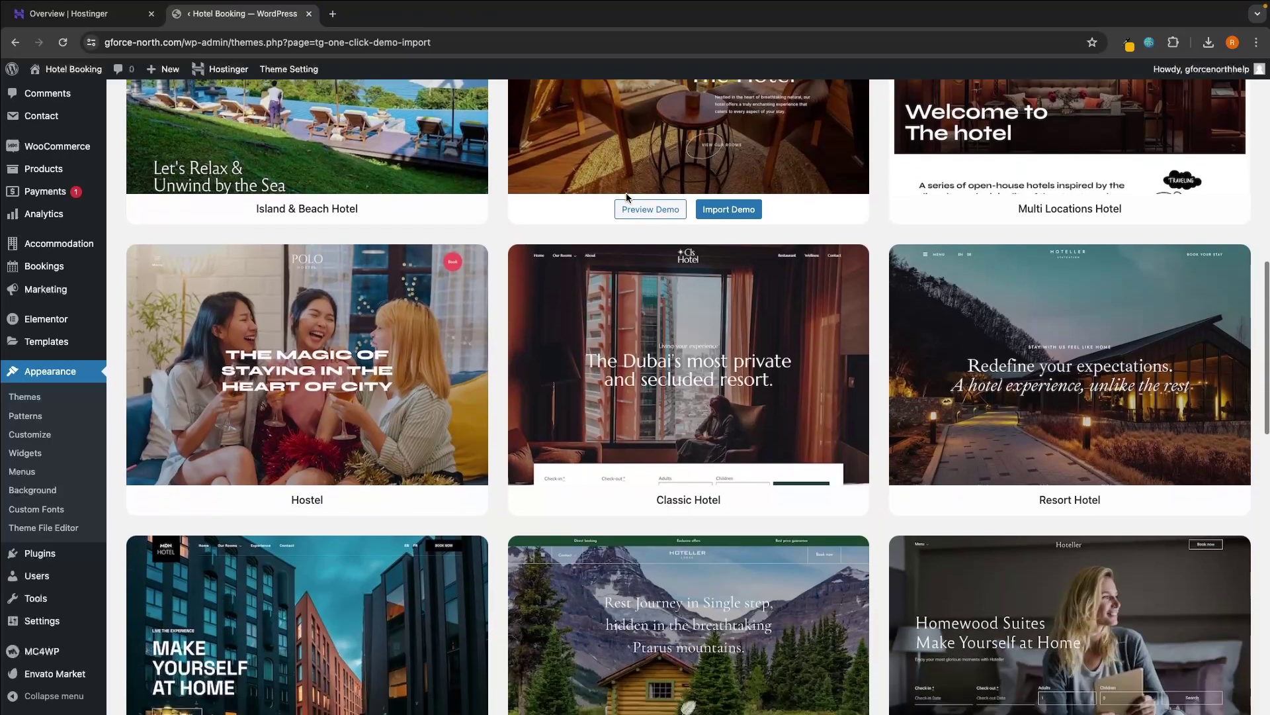
pyautogui.scroll(-5, 626, 194)
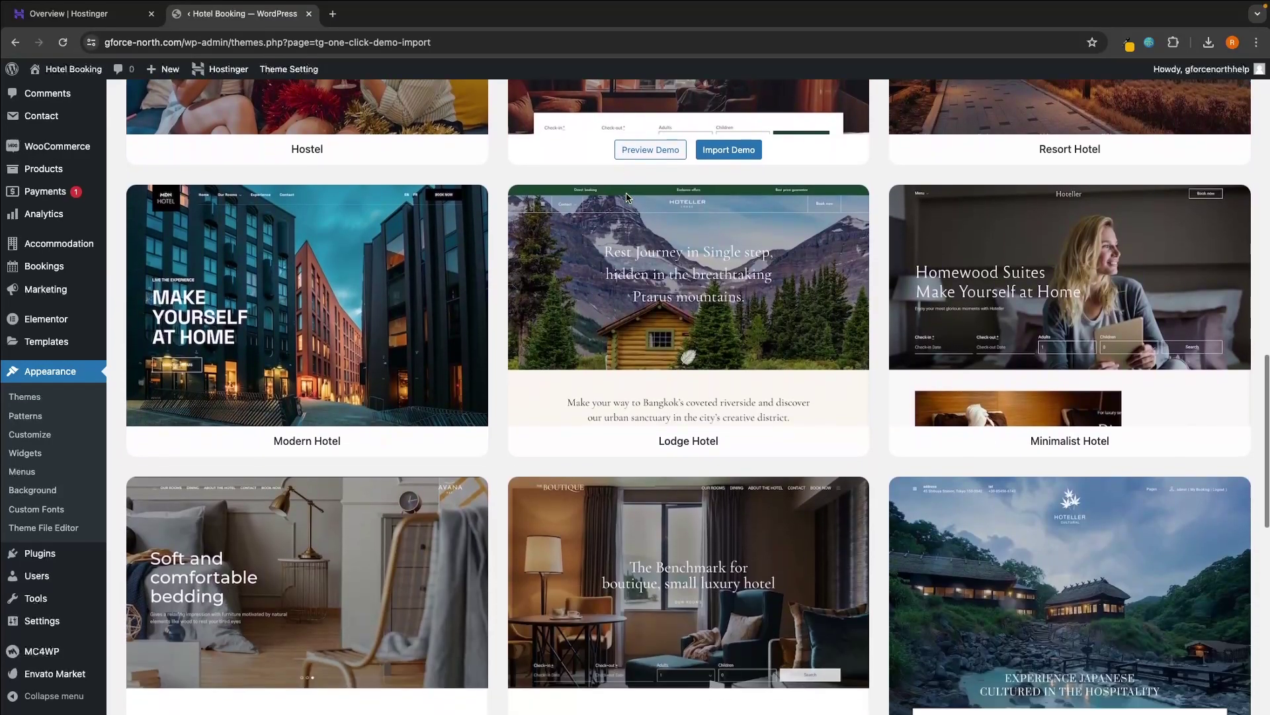
pyautogui.scroll(-1, 626, 194)
pyautogui.scroll(15, 625, 194)
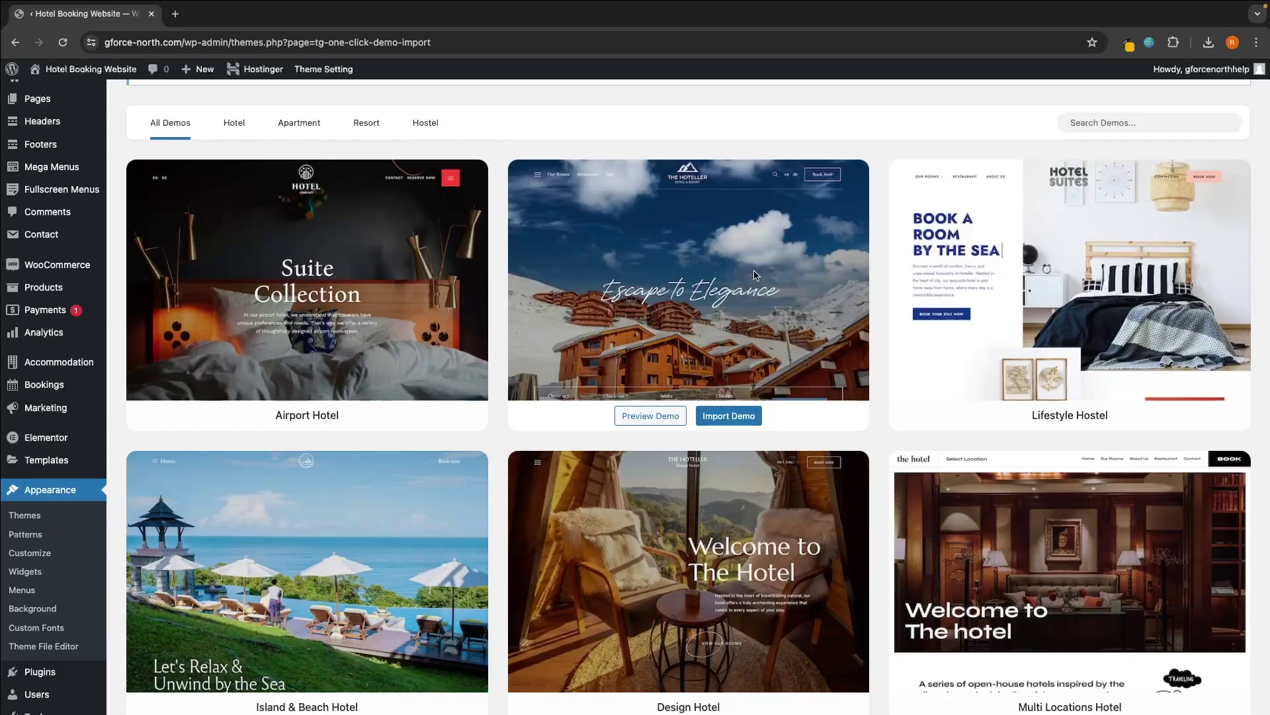
pyautogui.click(726, 416)
pyautogui.scroll(-3, 726, 422)
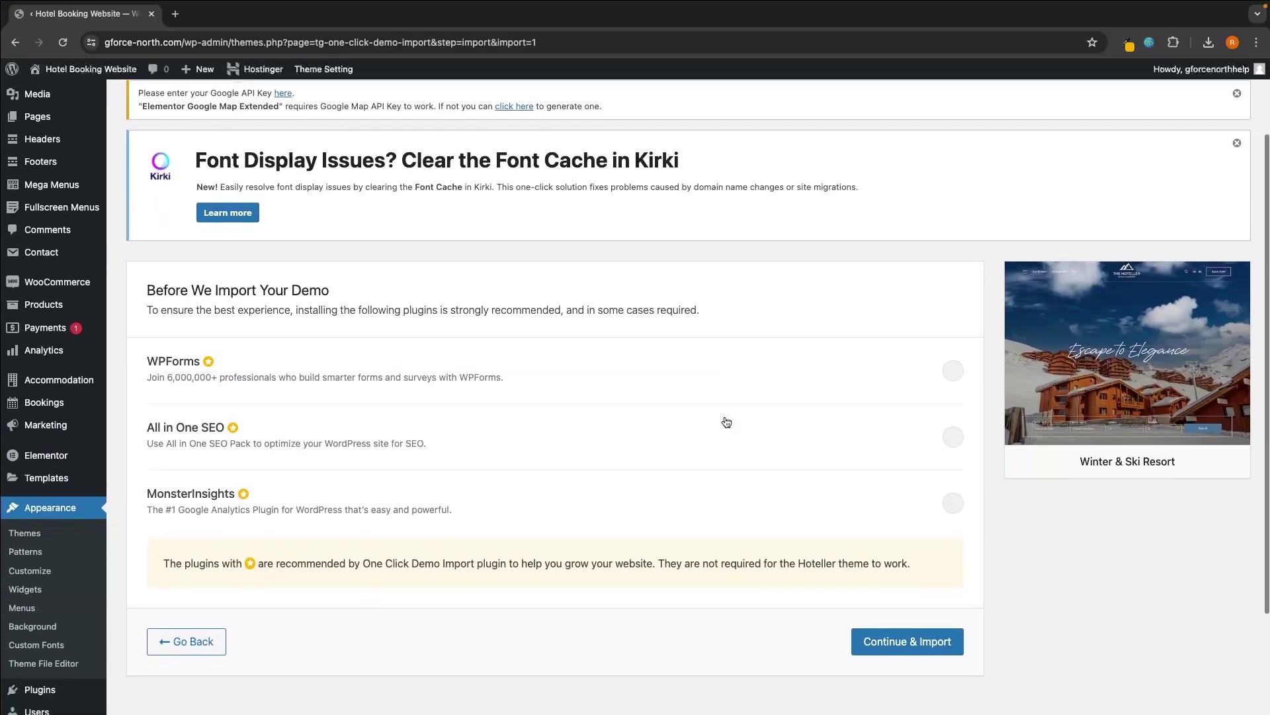
pyautogui.scroll(-1, 727, 421)
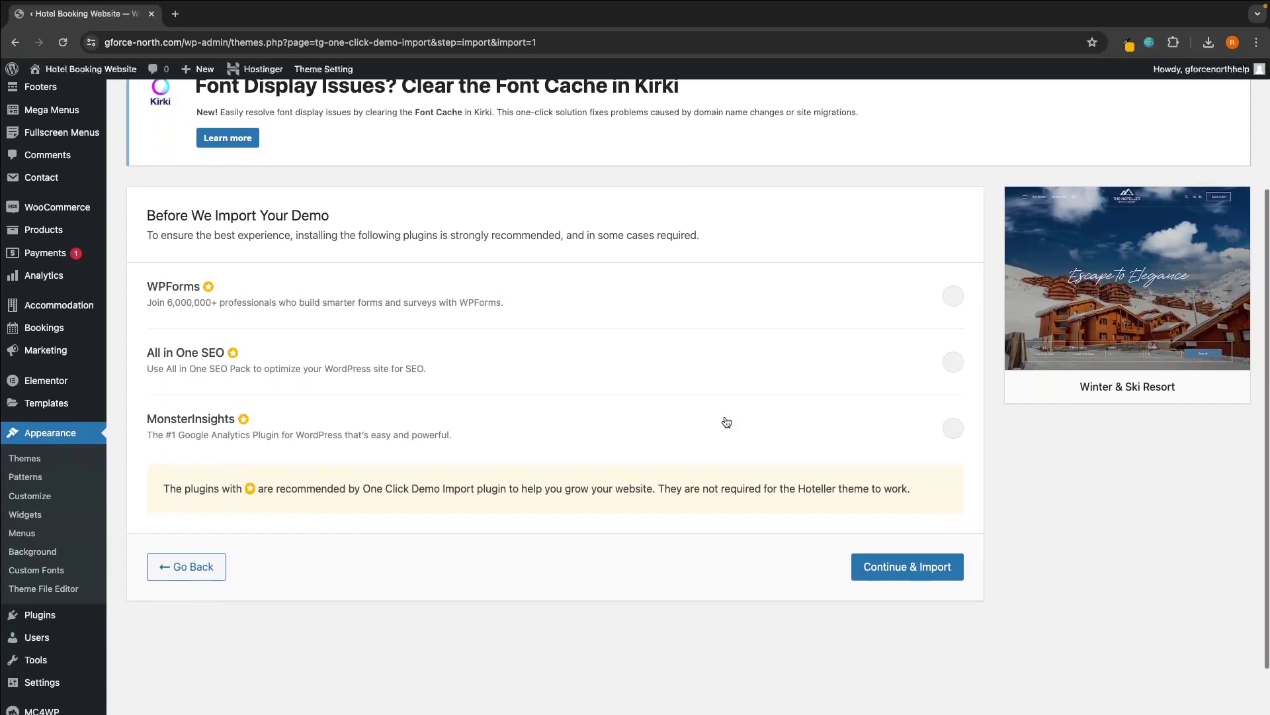
pyautogui.click(892, 573)
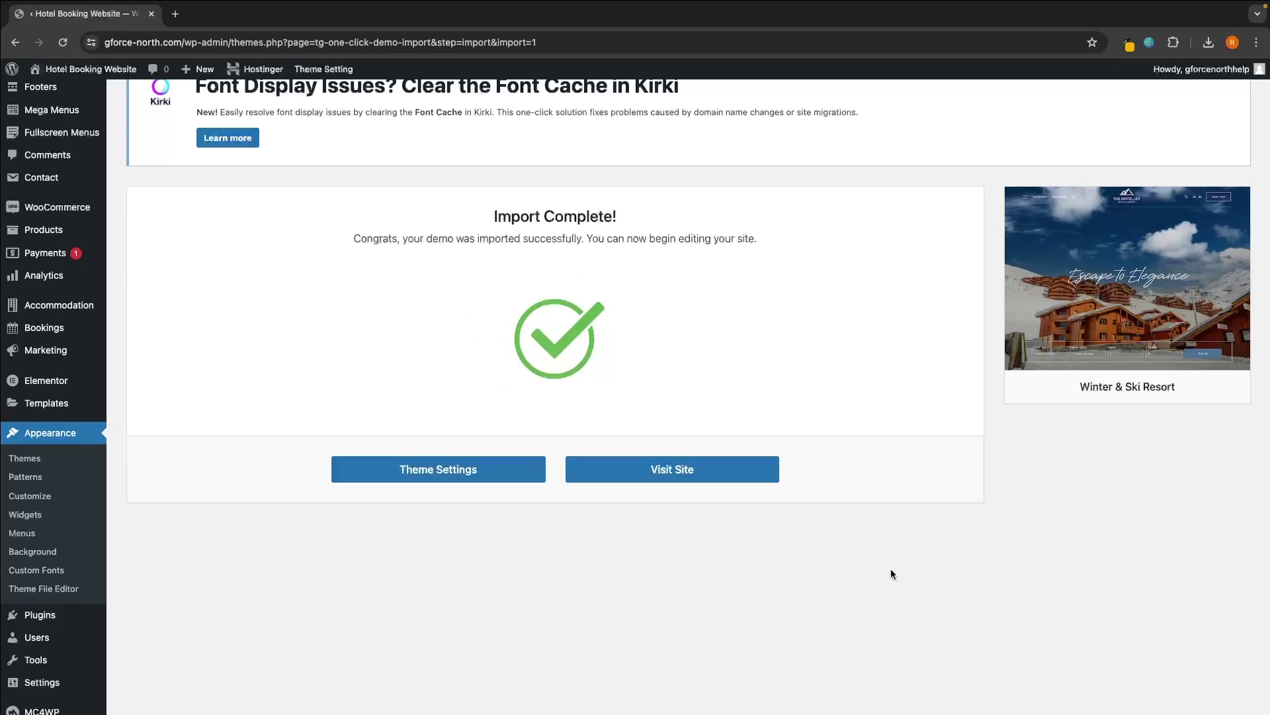
# Visit the live site and review the imported homepage, including its special offer and room listings
pyautogui.click(684, 471)
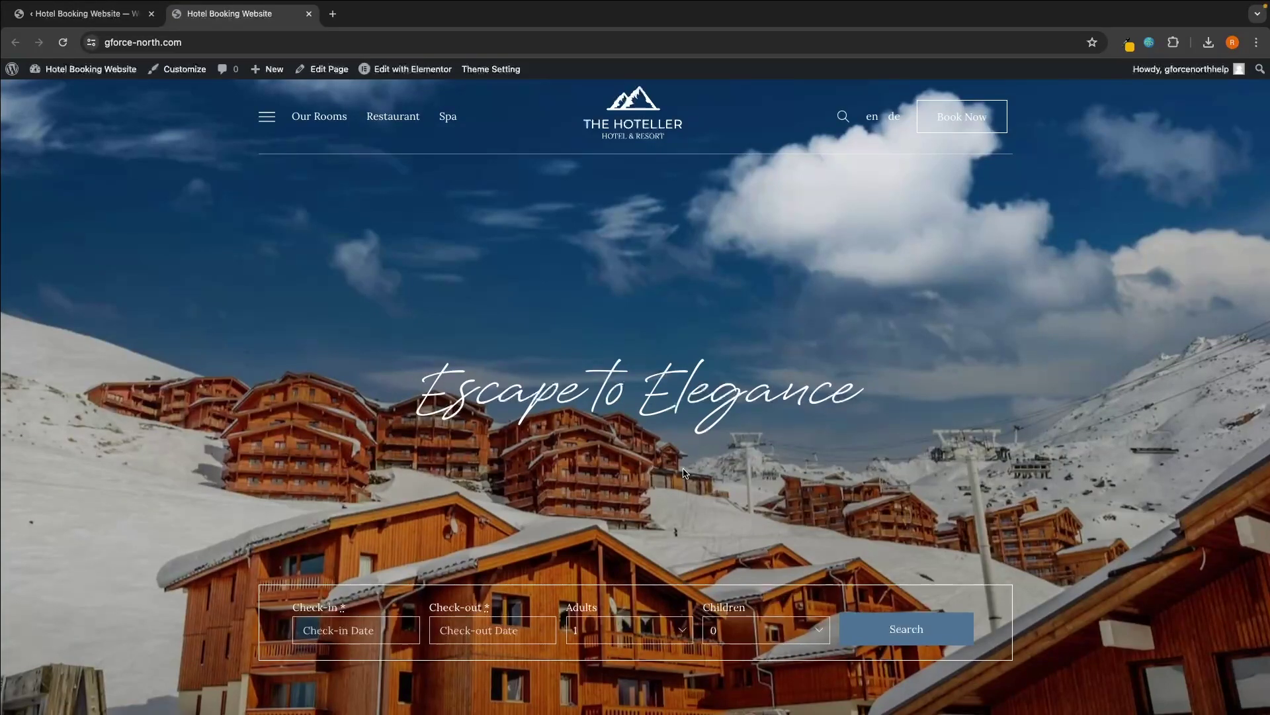
pyautogui.scroll(-10, 684, 471)
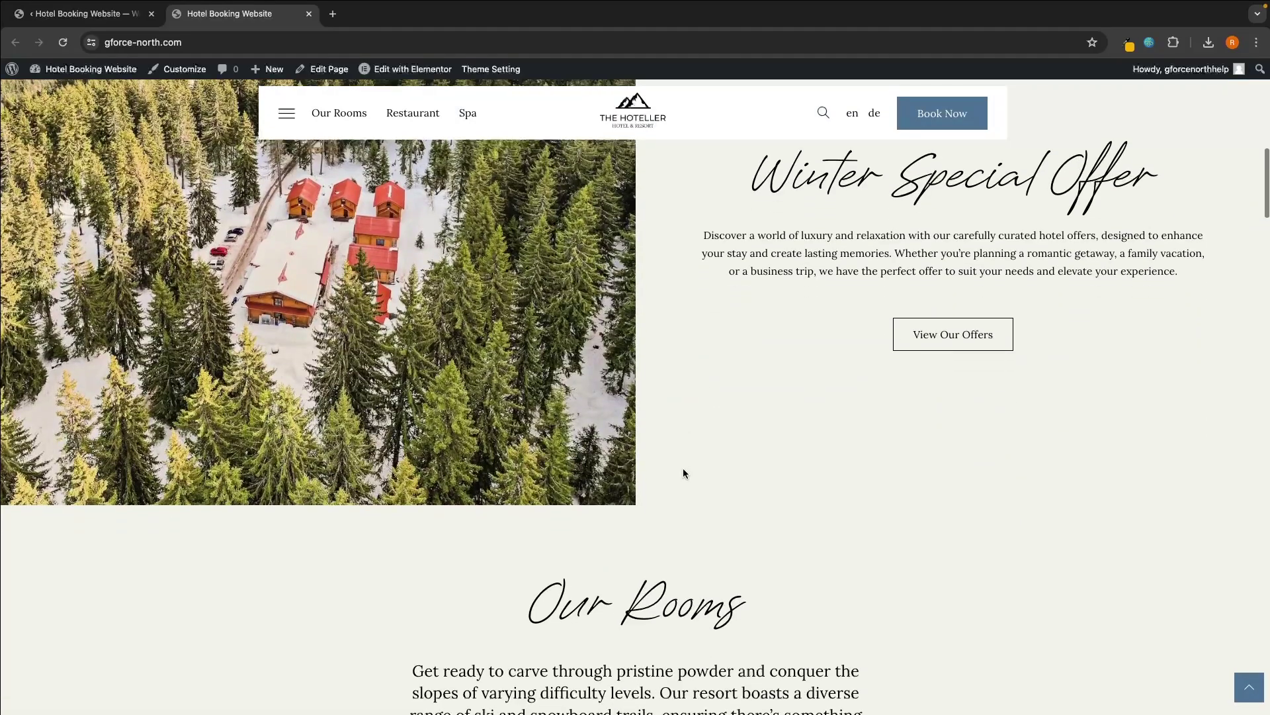
pyautogui.scroll(-8, 684, 471)
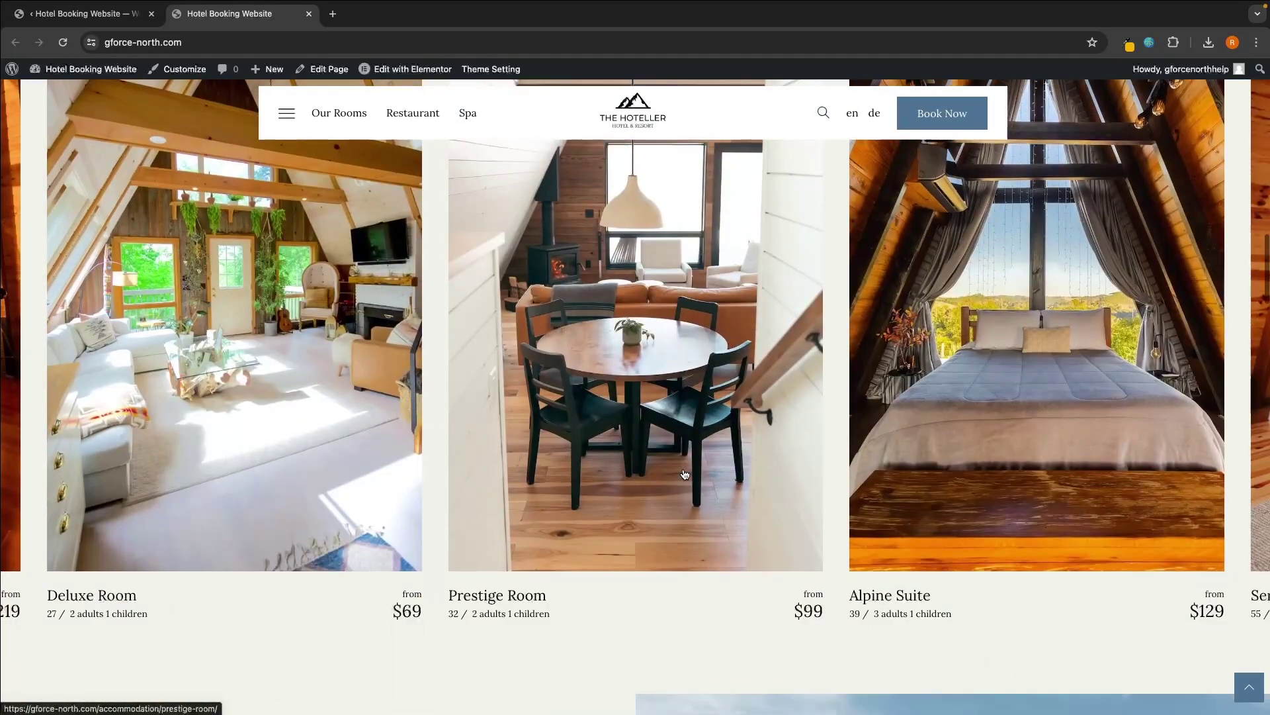
pyautogui.scroll(18, 684, 474)
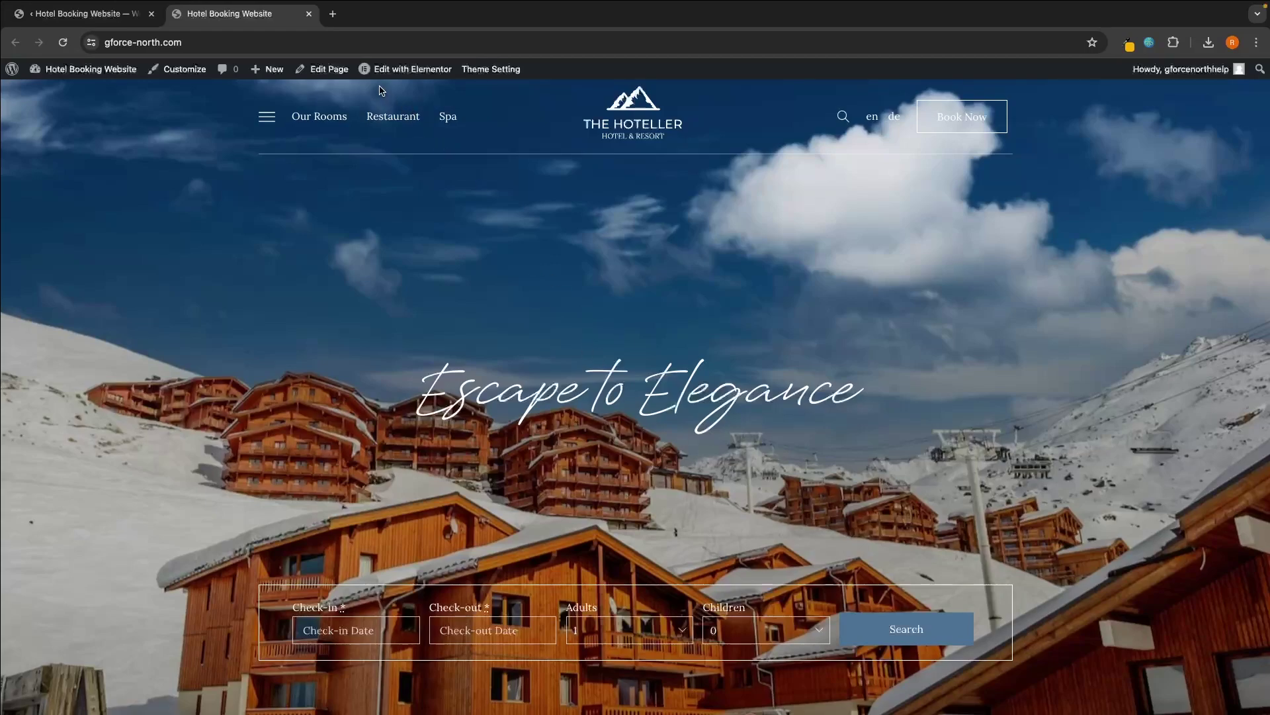
# Open the homepage for editing with Elementor and dismiss the Elementor AI notification
pyautogui.moveTo(383, 74)
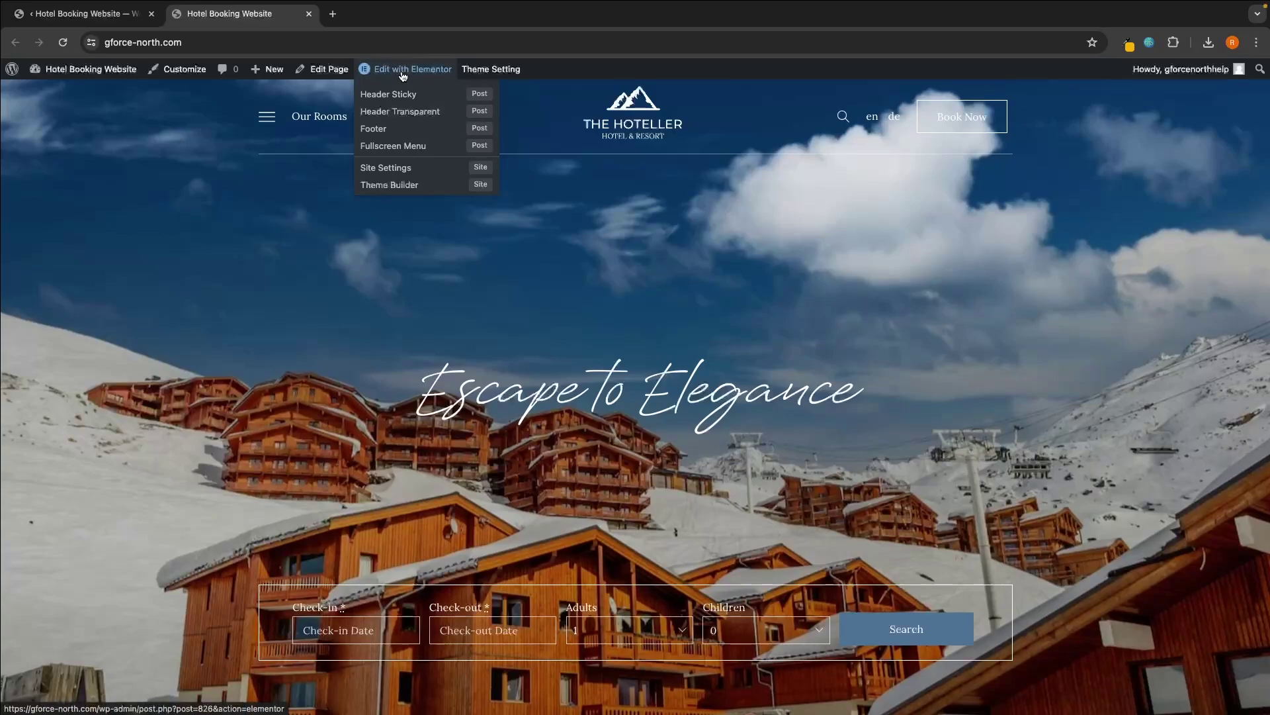
pyautogui.click(403, 72)
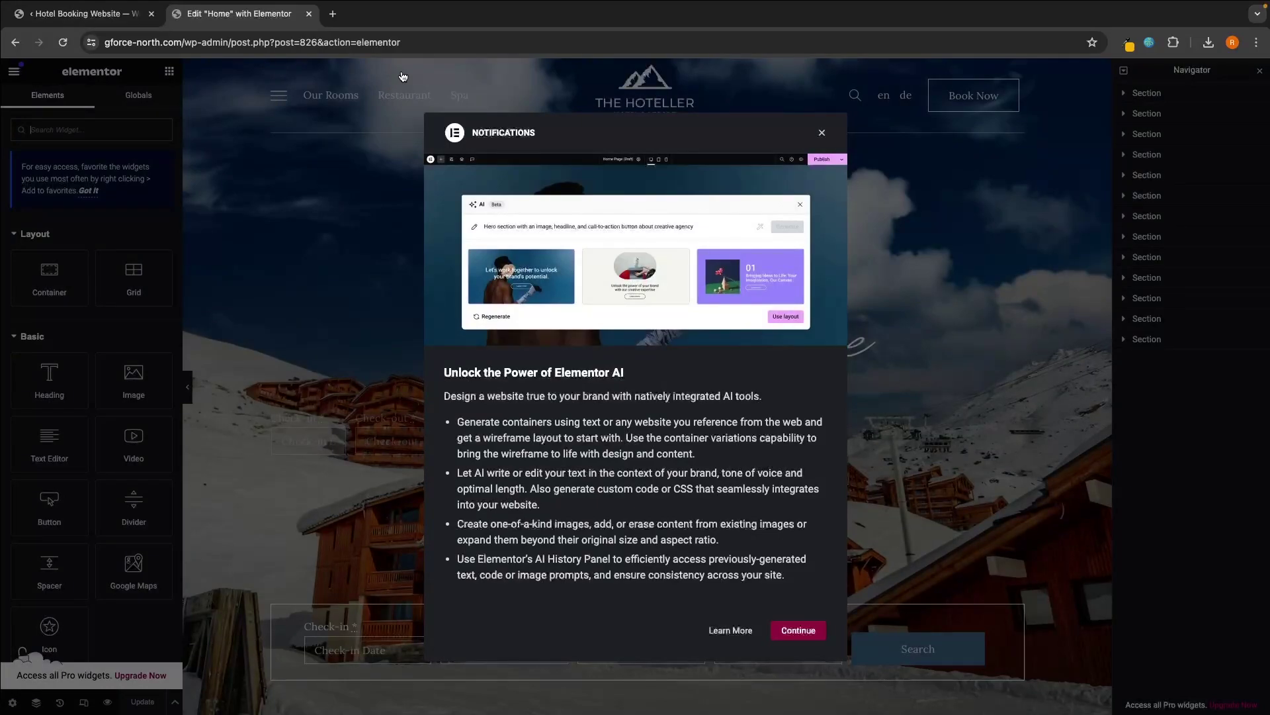
pyautogui.click(824, 133)
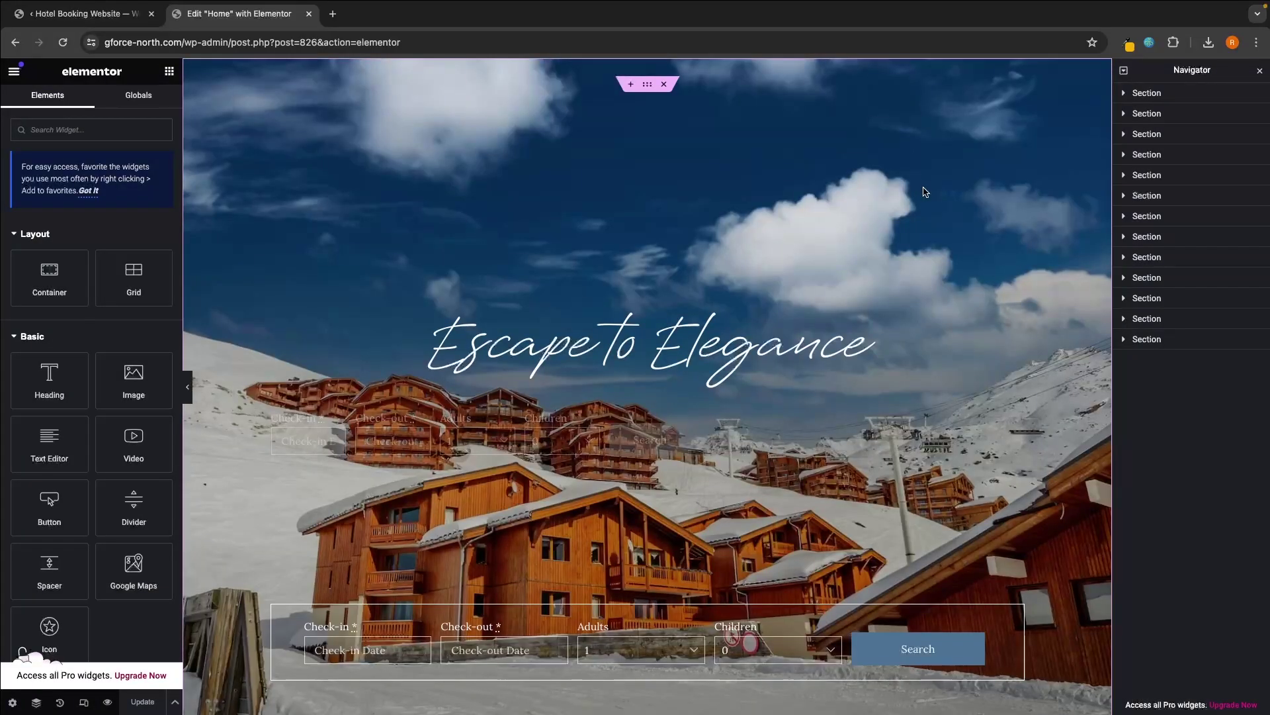
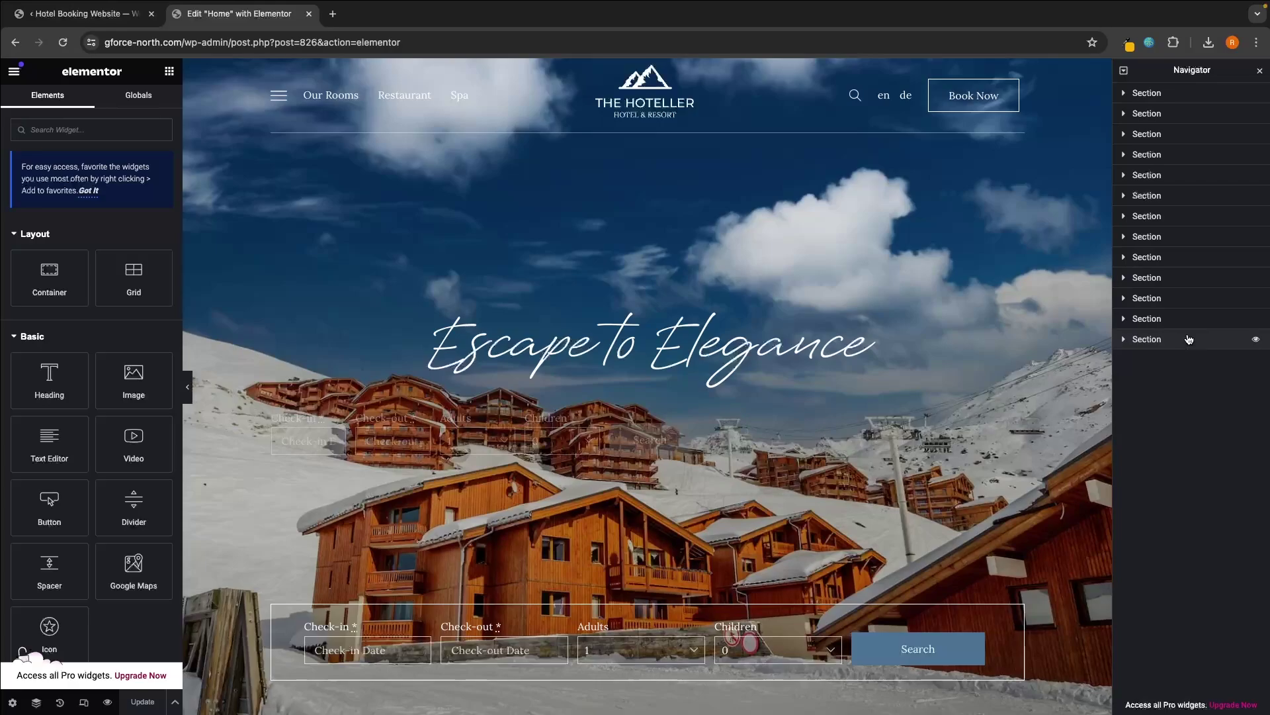
# Look over the homepage sections in the editor and open the settings of the first section, containing the "Escape to Elegance" heading
pyautogui.scroll(-15, 707, 357)
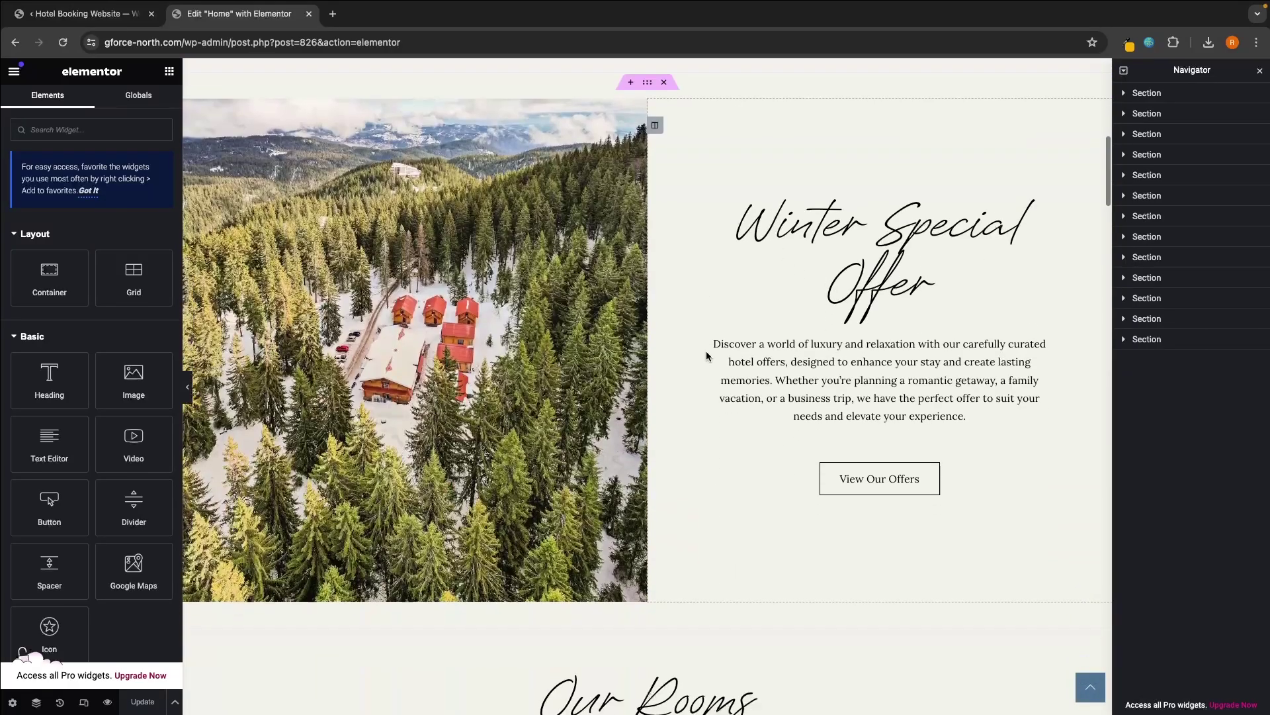
pyautogui.scroll(-3, 708, 357)
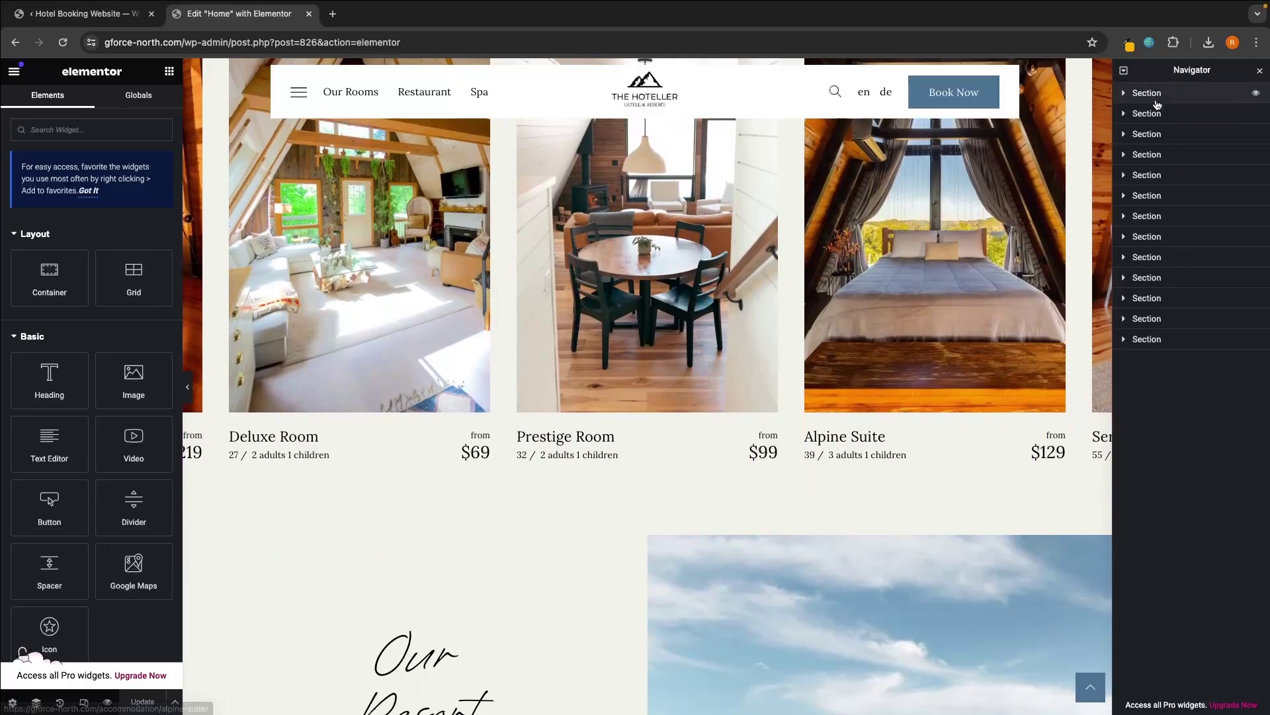
pyautogui.scroll(18, 949, 239)
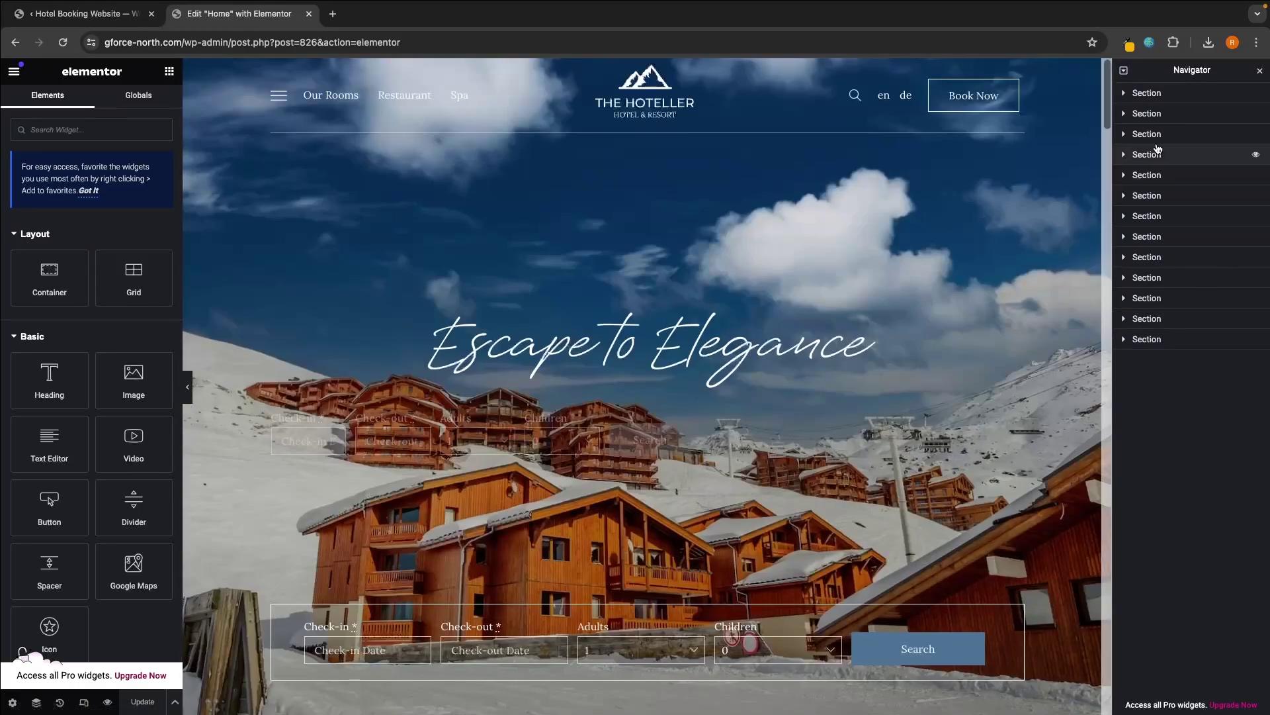
pyautogui.click(1160, 95)
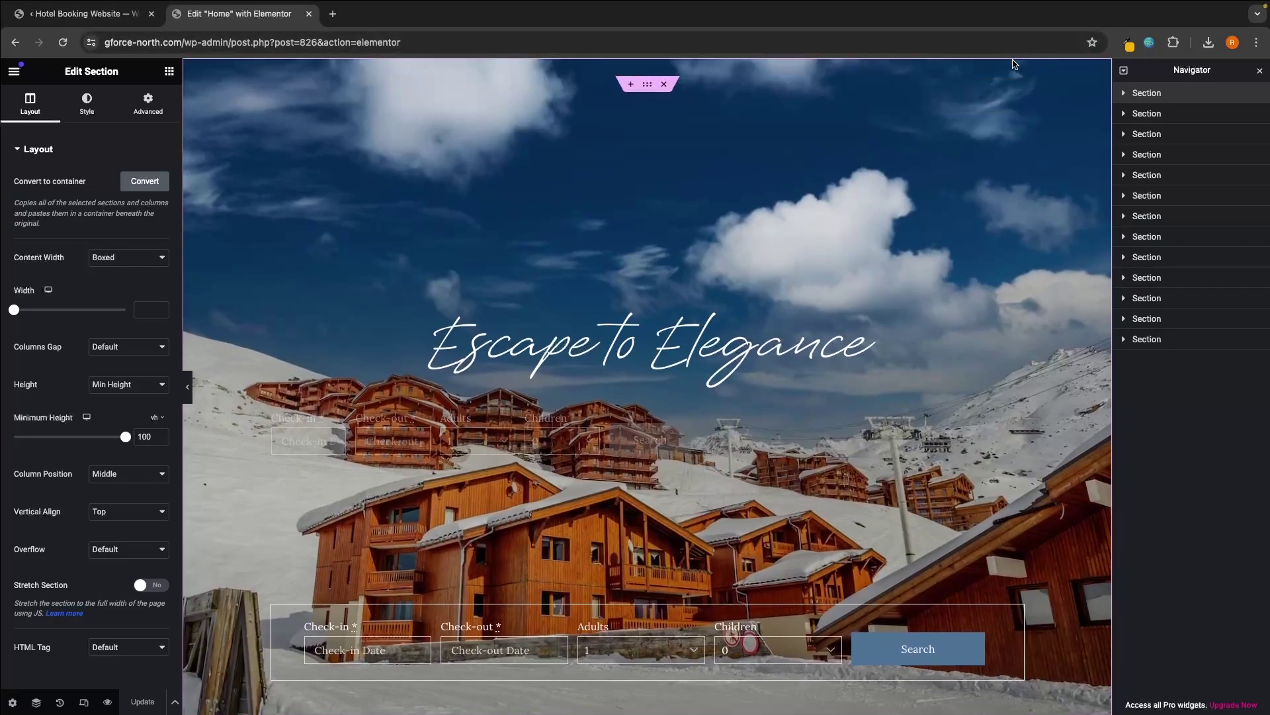
pyautogui.scroll(-3, 871, 551)
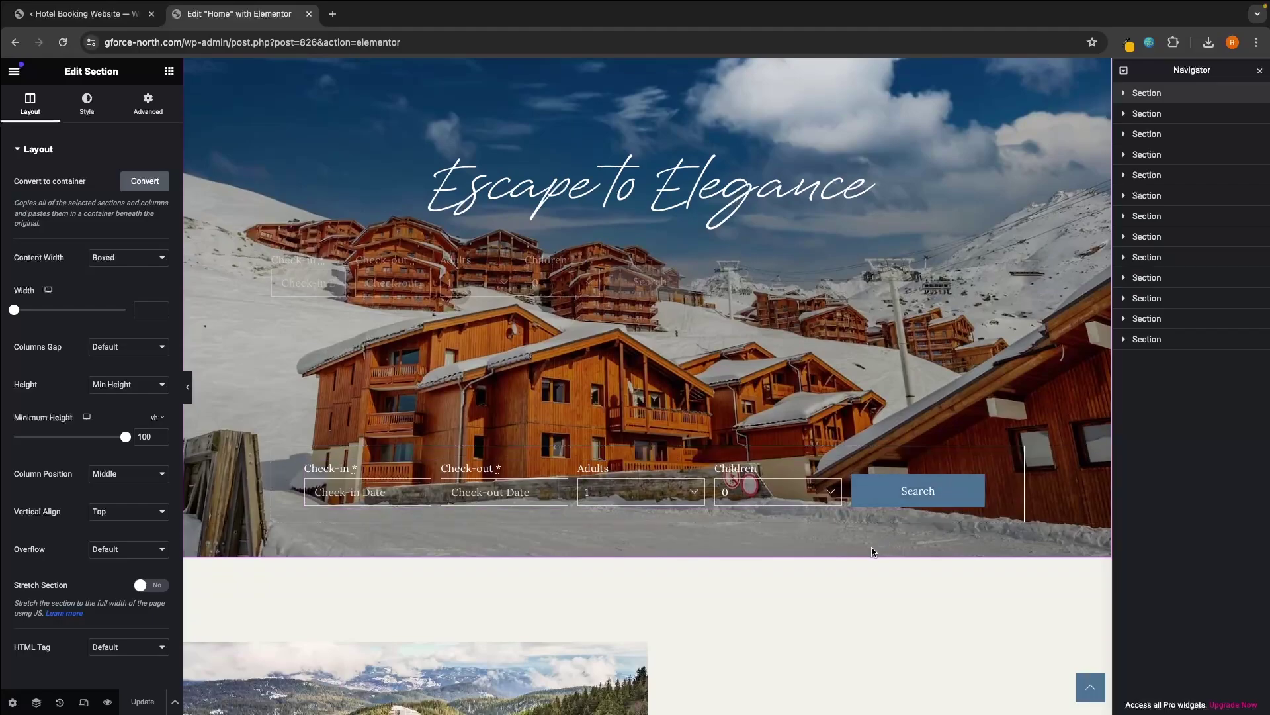
pyautogui.scroll(3, 868, 549)
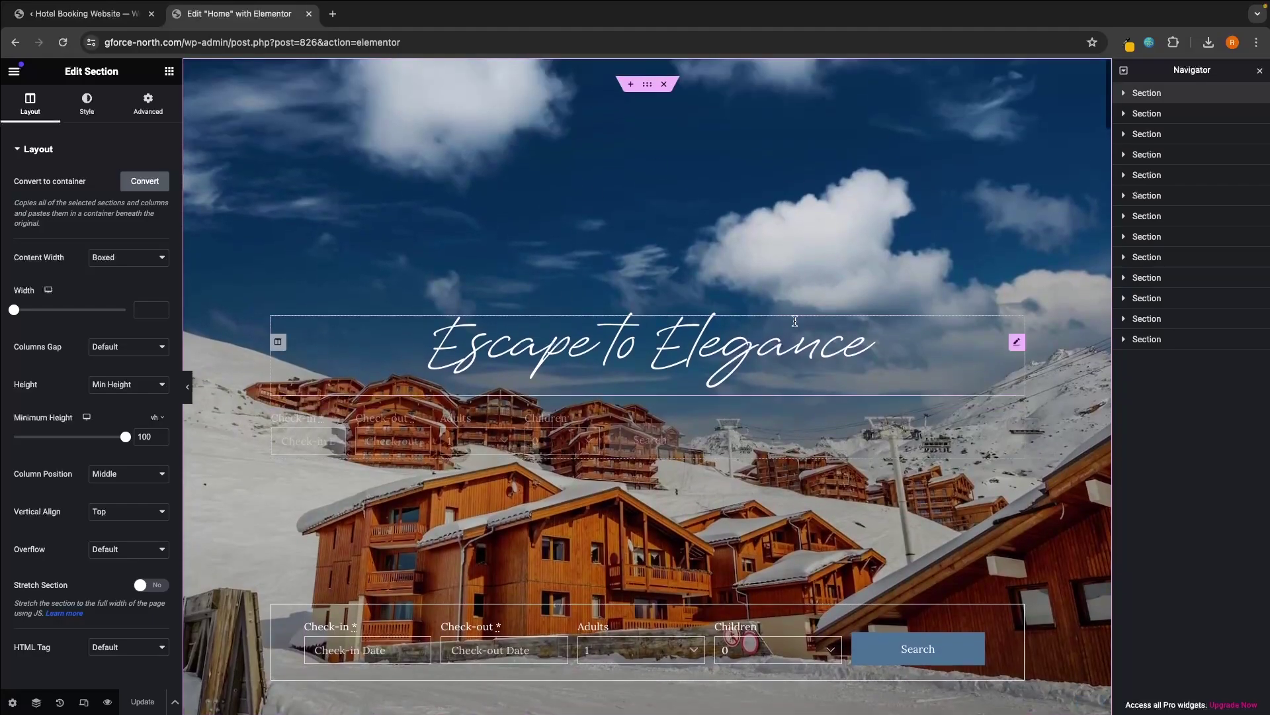
# Go through the availability search and "Winter Special Offer" sections using the page structure, and glance over the room listings below
pyautogui.click(1159, 118)
pyautogui.scroll(-4, 778, 335)
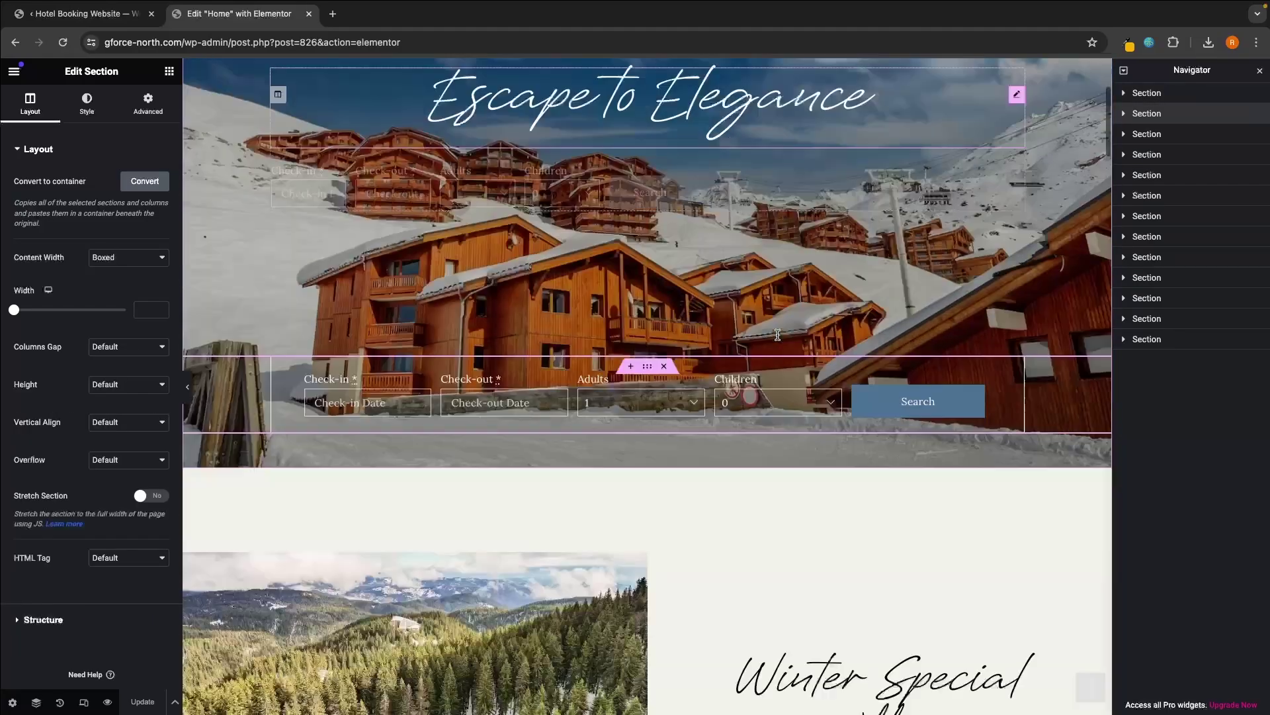
pyautogui.scroll(-2, 778, 335)
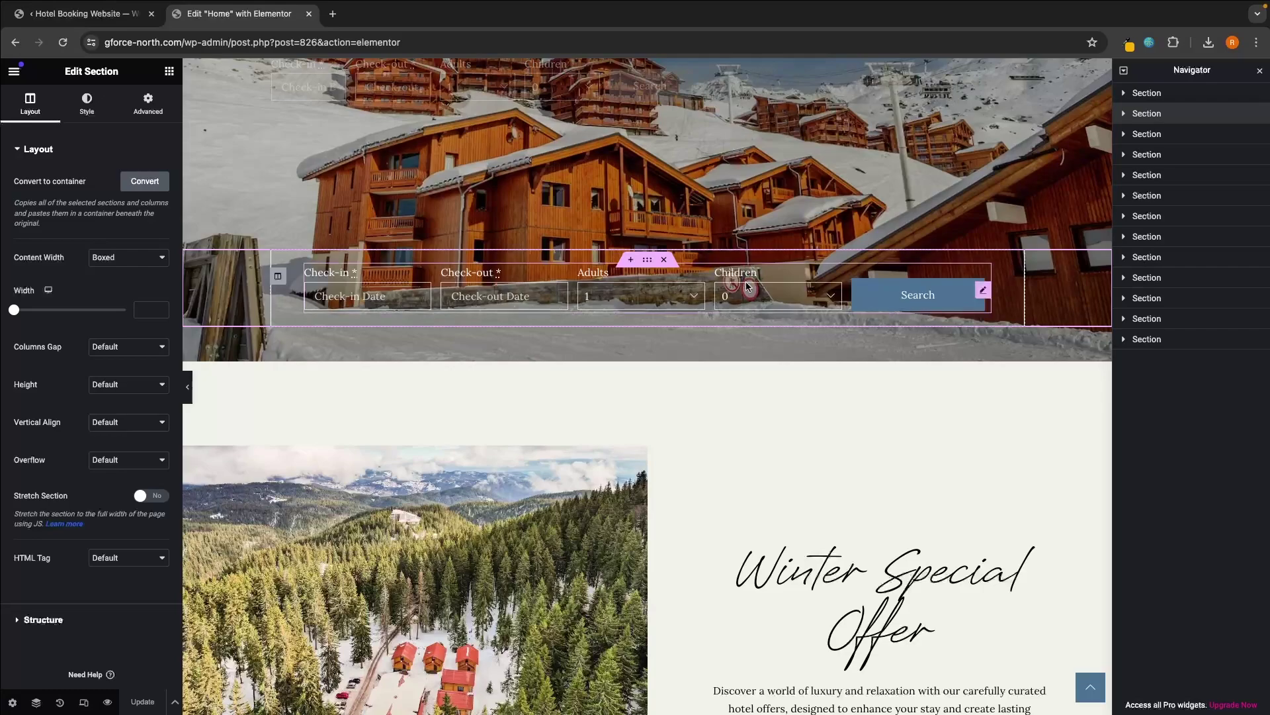
pyautogui.click(1158, 133)
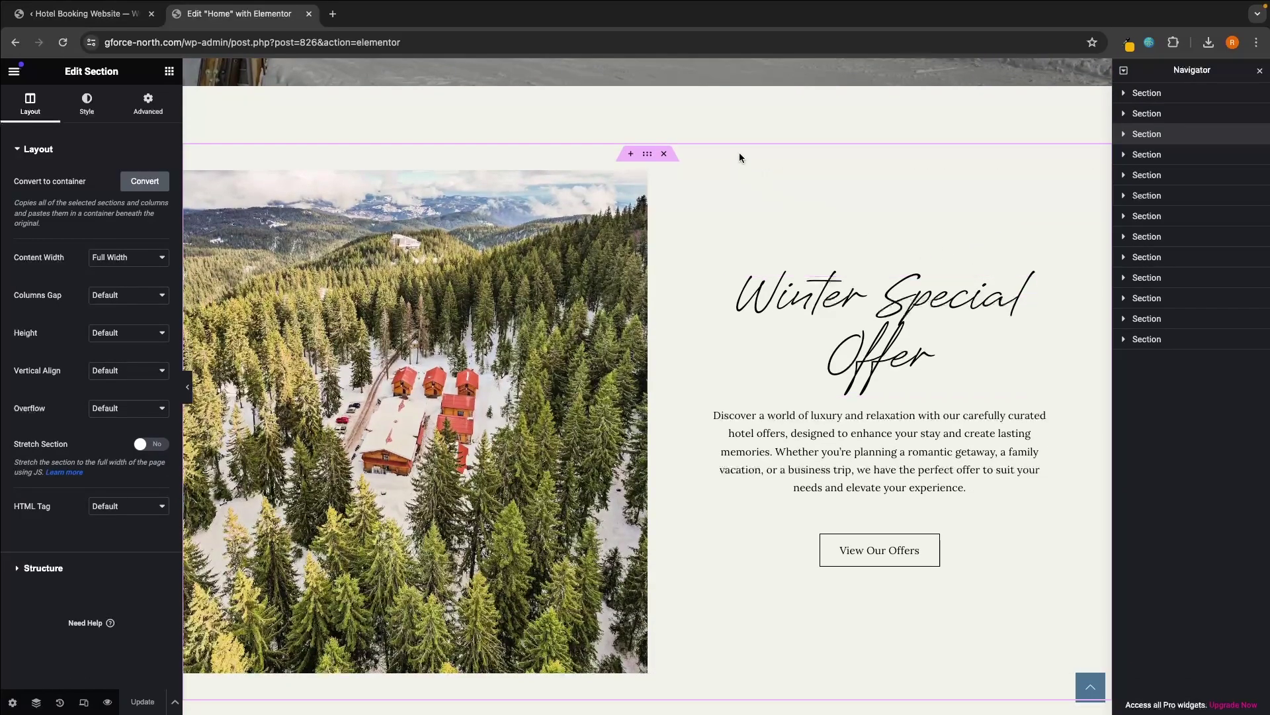
pyautogui.scroll(-1, 761, 265)
pyautogui.scroll(-15, 746, 535)
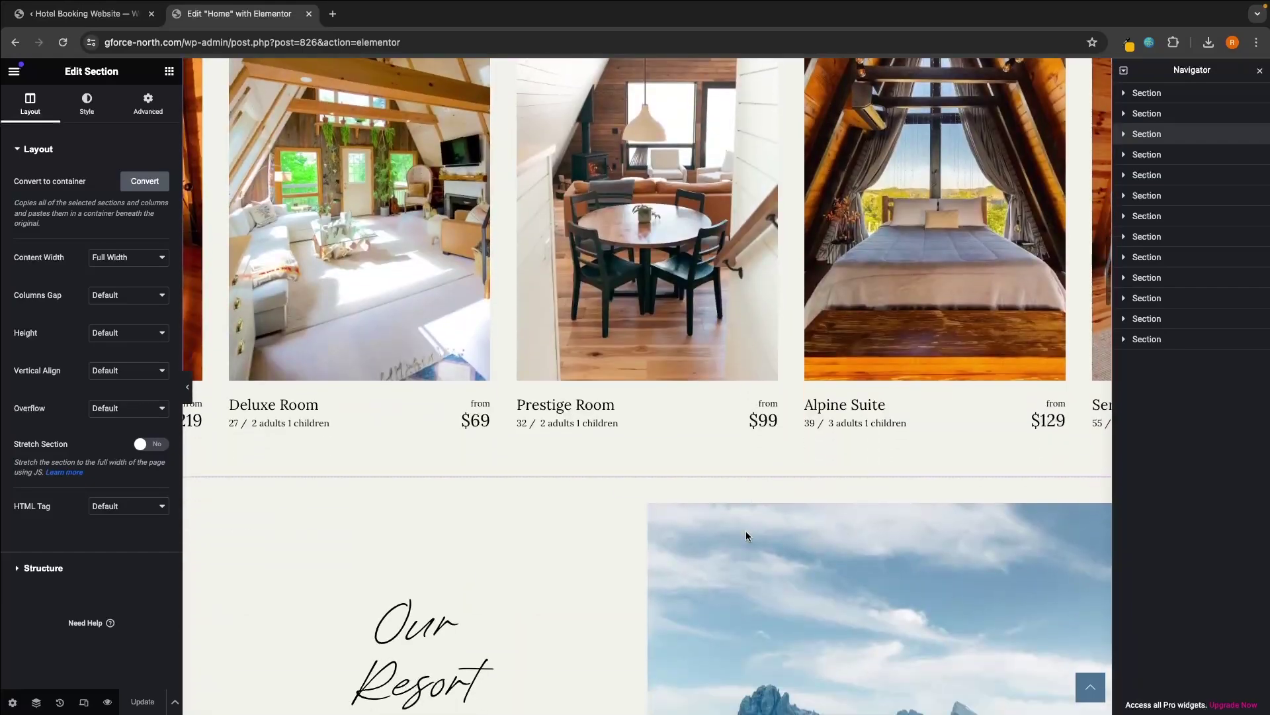
pyautogui.scroll(20, 745, 531)
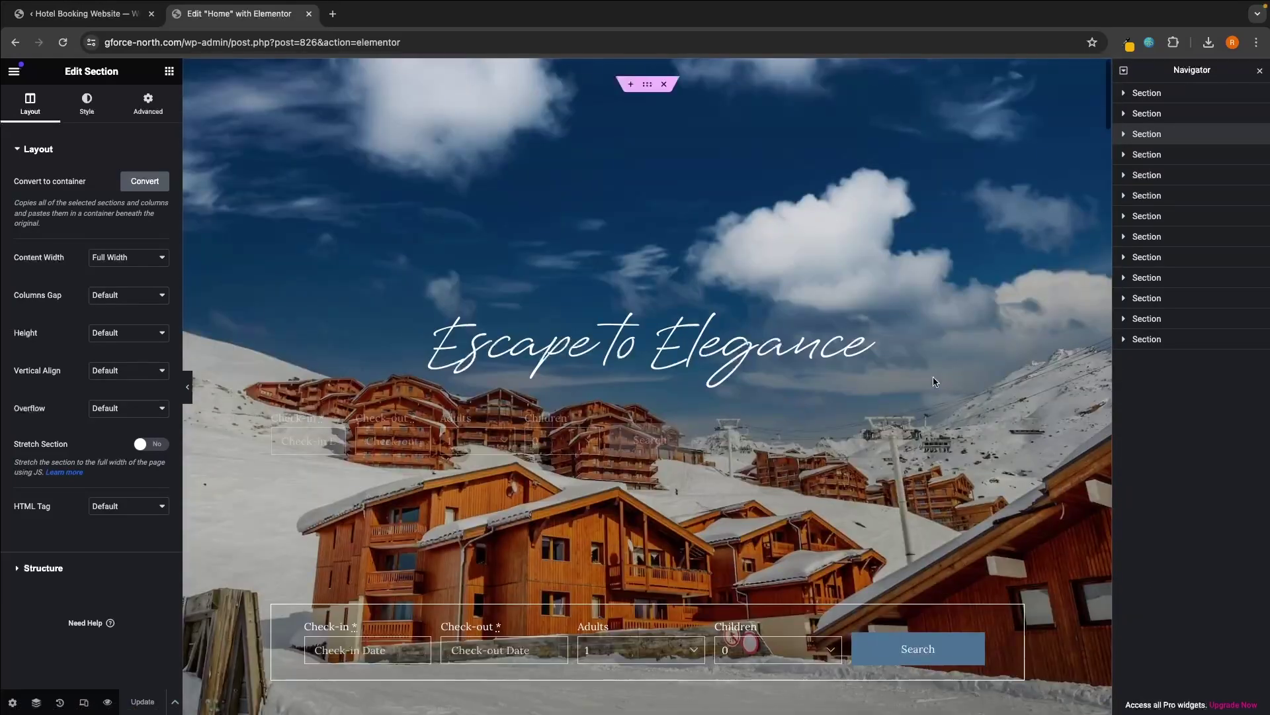
# Inspect the first section's structure, opening its column, heading and Availability Search Form settings, and collapse it again
pyautogui.click(1151, 93)
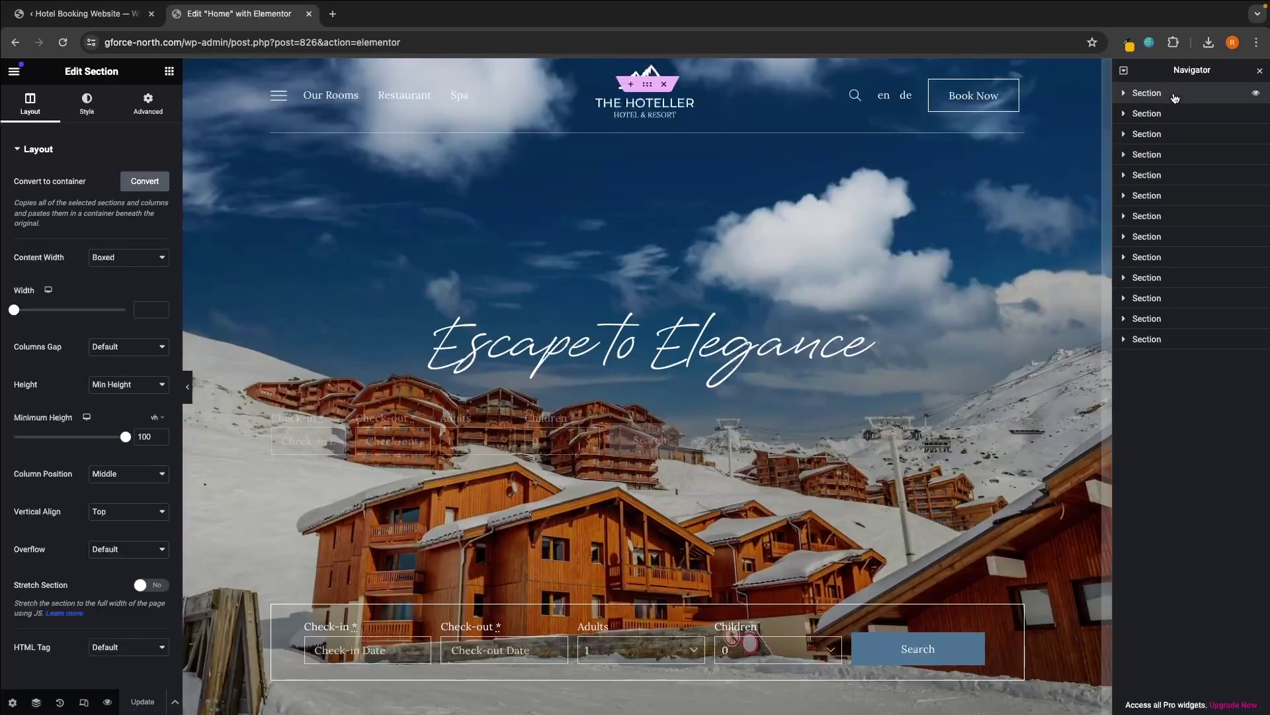
pyautogui.click(1124, 94)
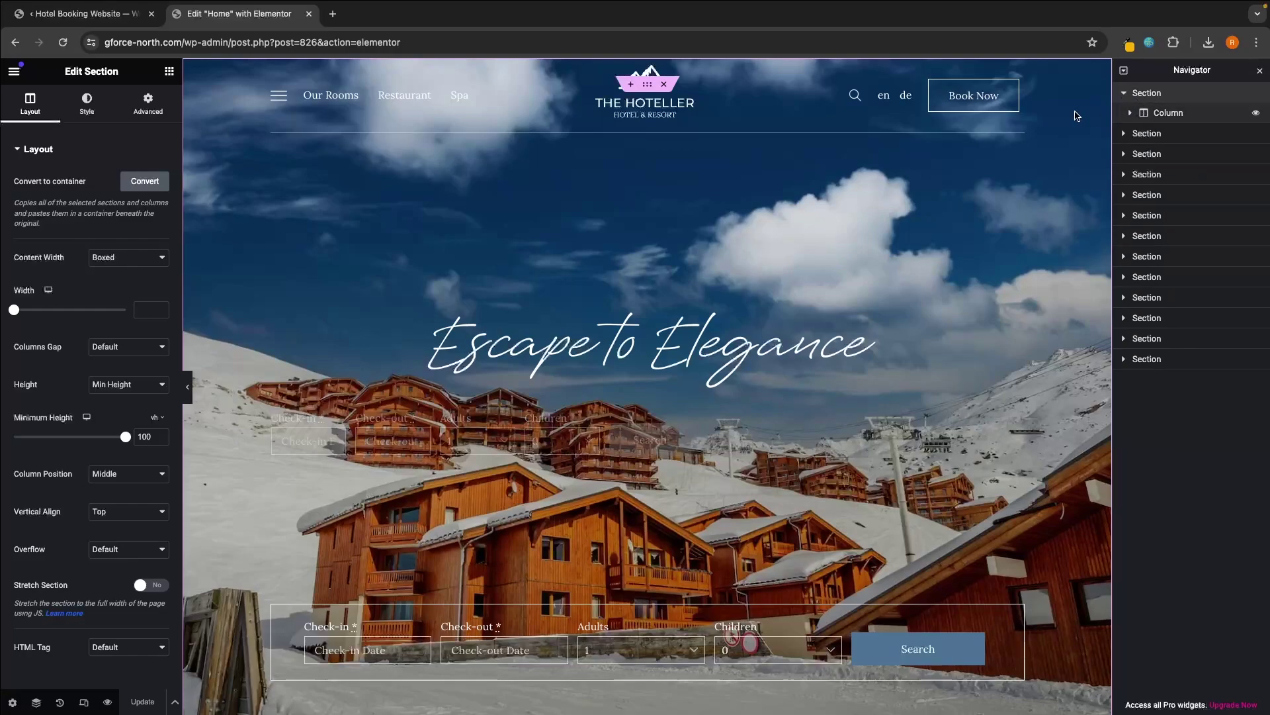
pyautogui.click(1211, 124)
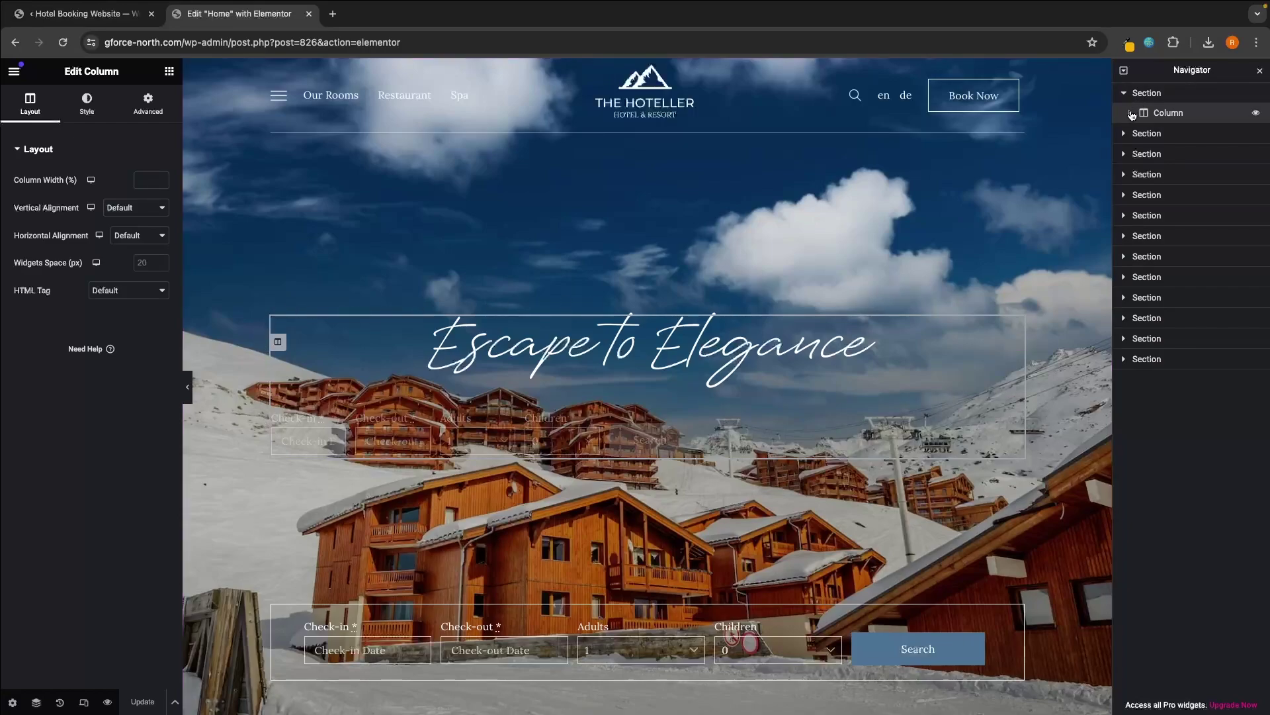
pyautogui.click(1131, 113)
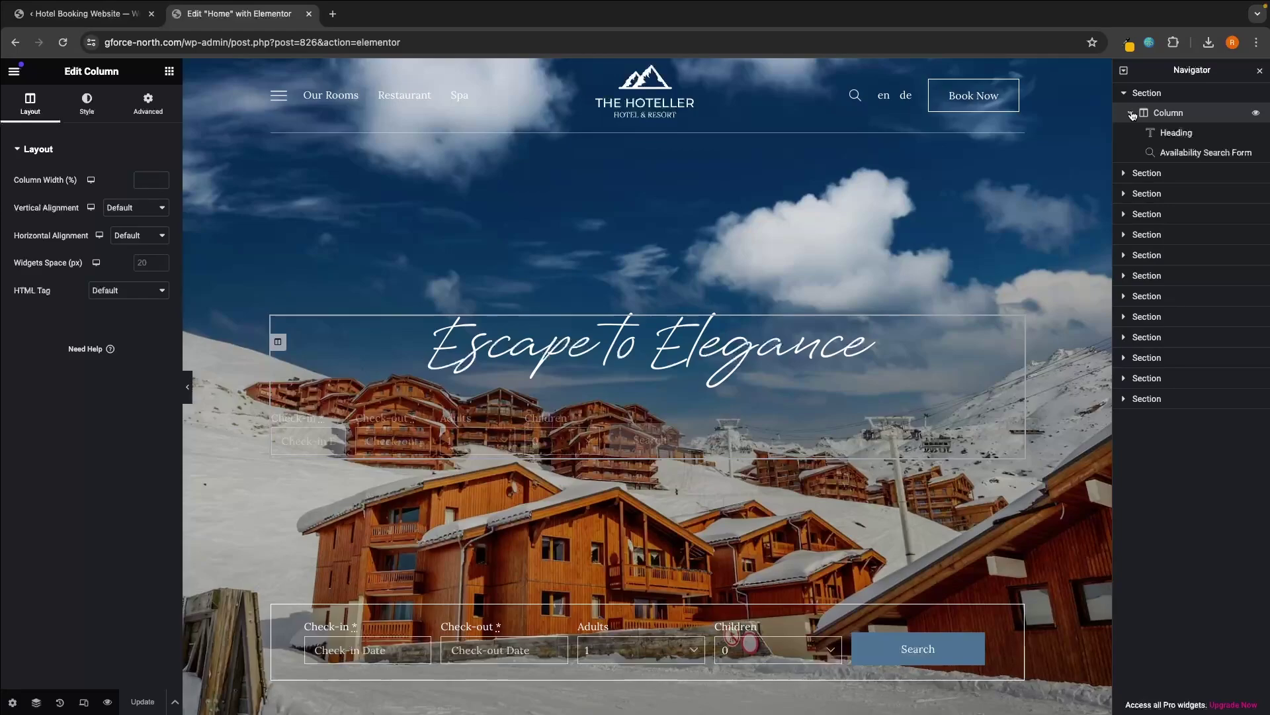
pyautogui.click(1171, 135)
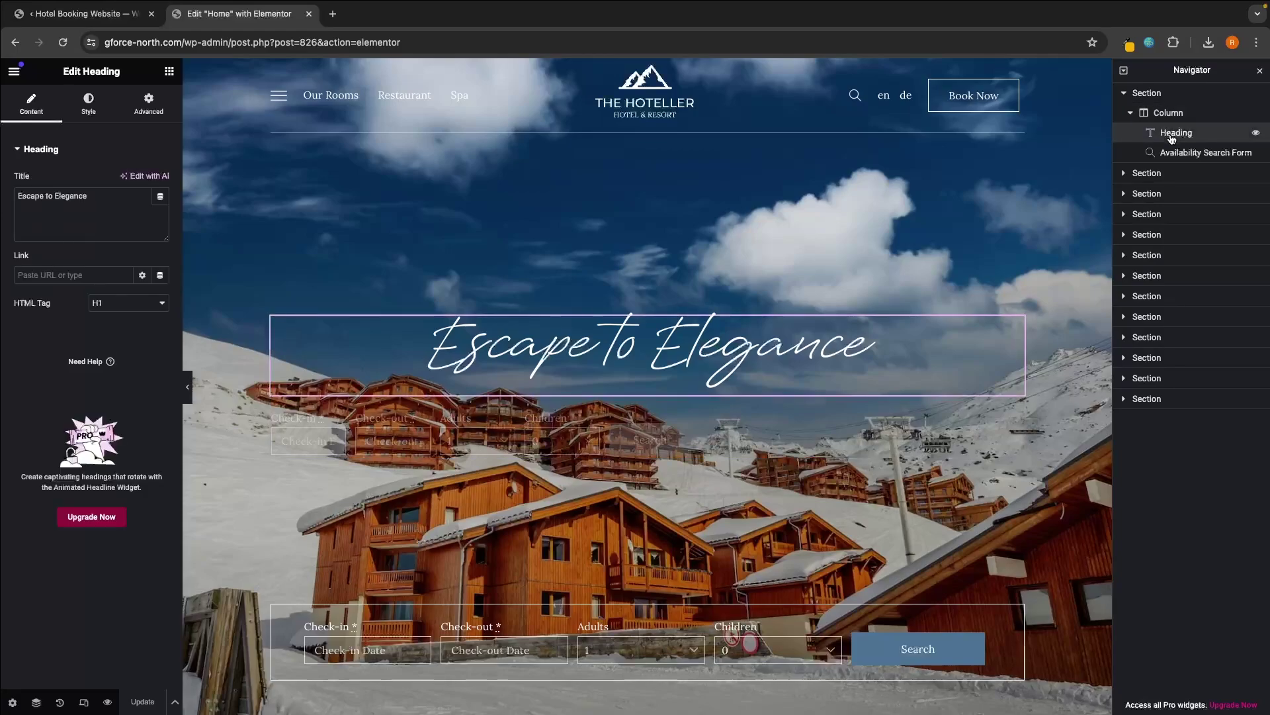
pyautogui.click(1177, 153)
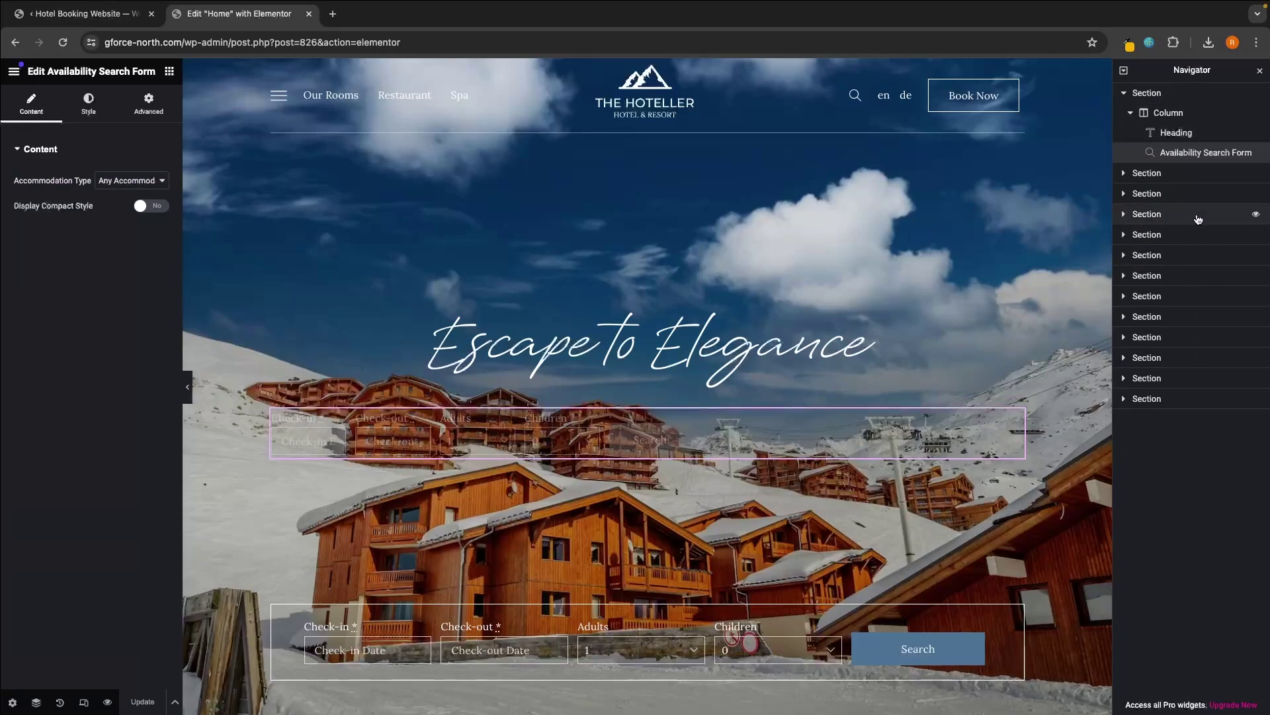
pyautogui.click(1123, 93)
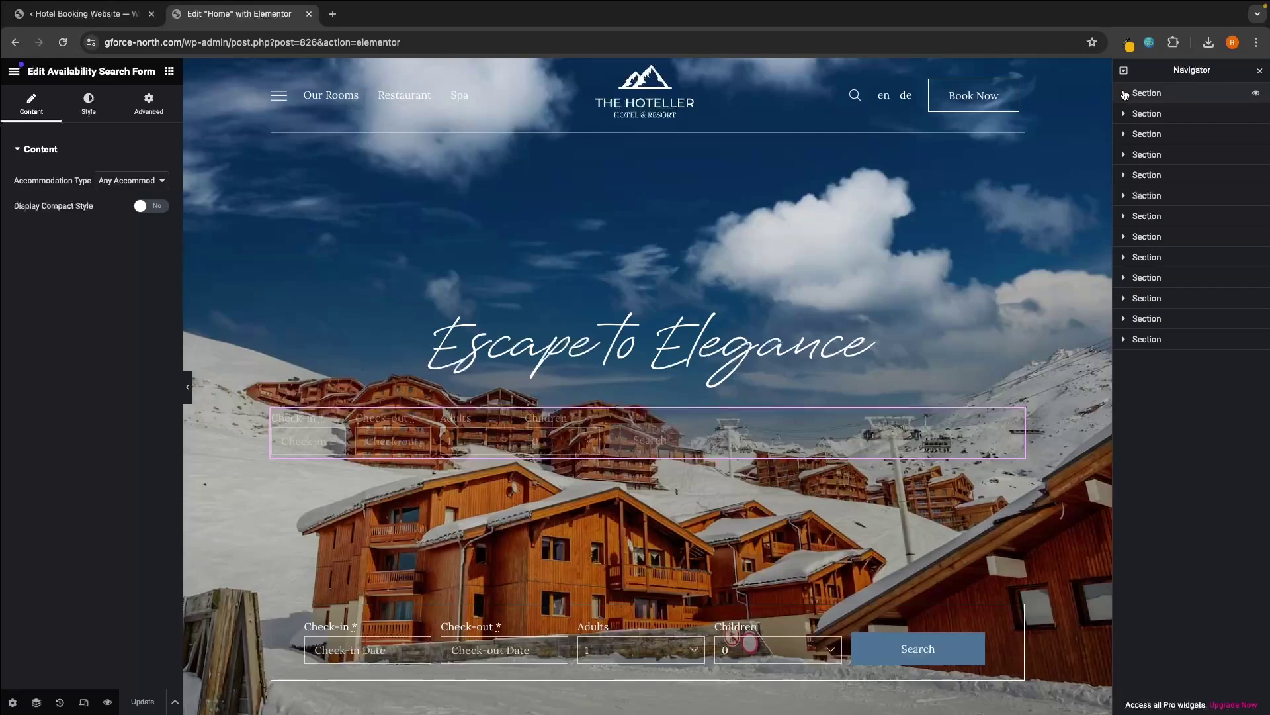
# Examine the style options of the "Escape to Elegance" heading and the content and style options of the second section's Availability Search Form
pyautogui.click(757, 340)
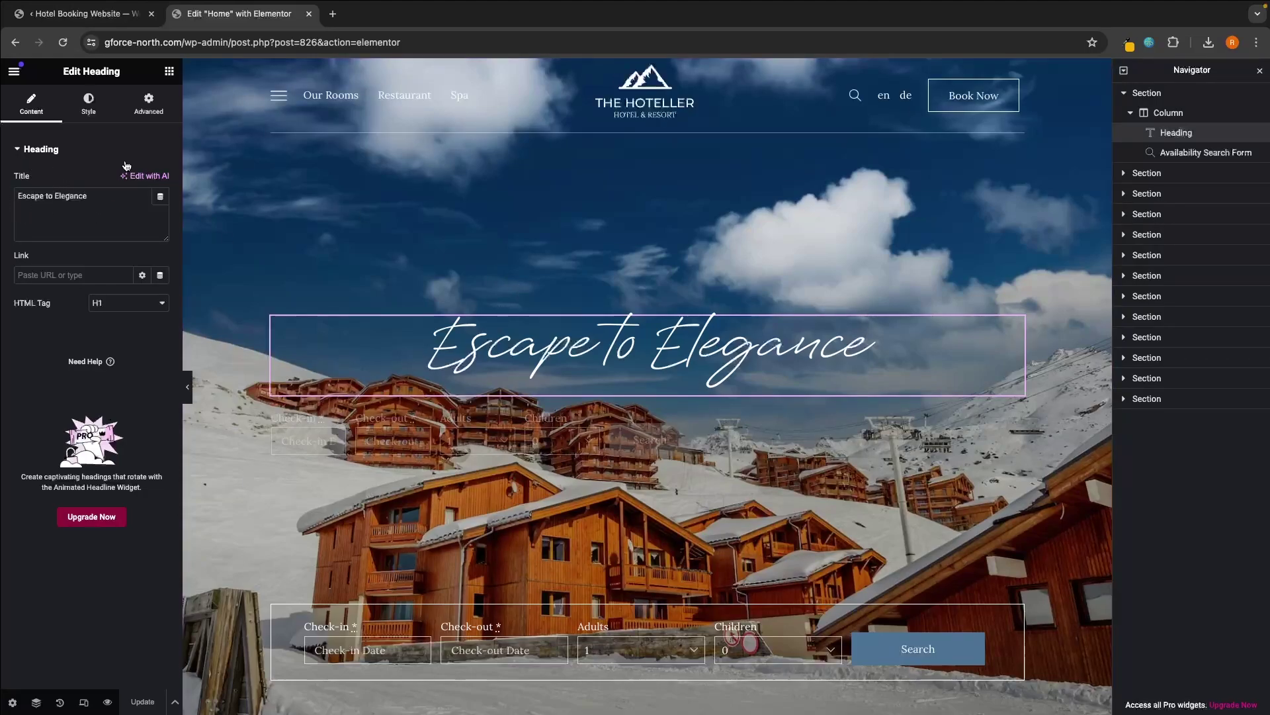
pyautogui.click(93, 109)
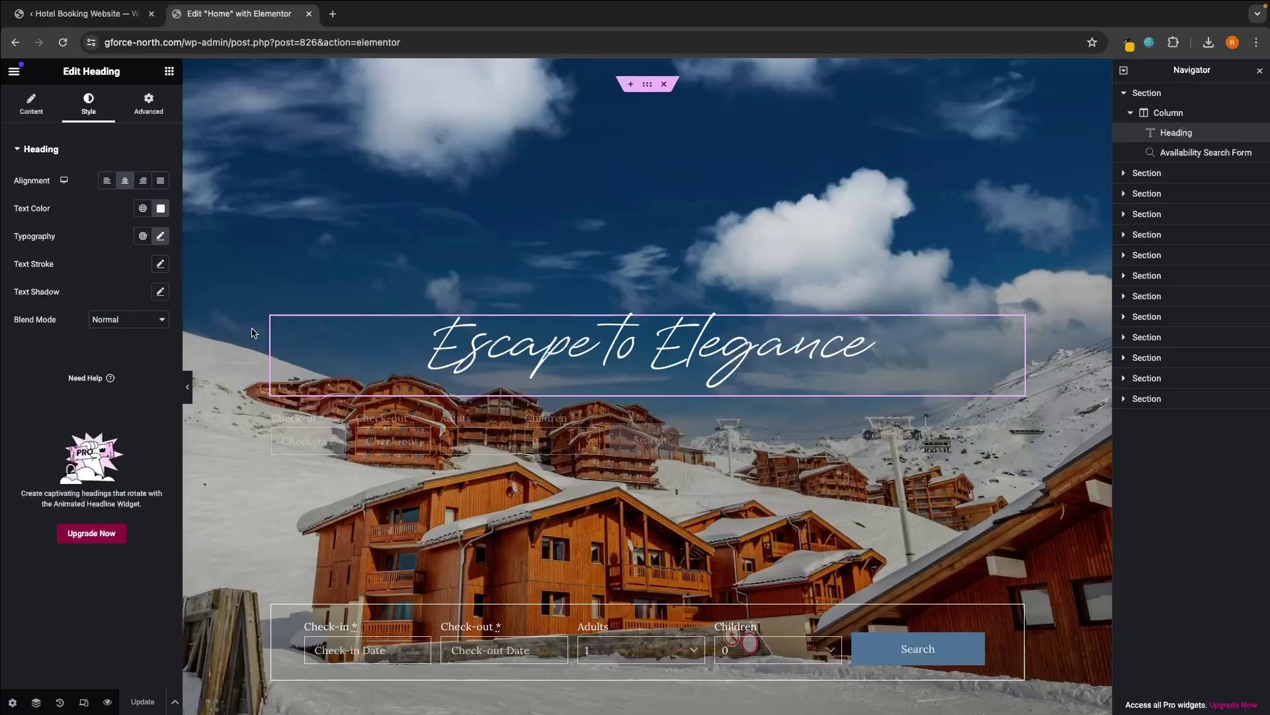
pyautogui.scroll(-1, 277, 344)
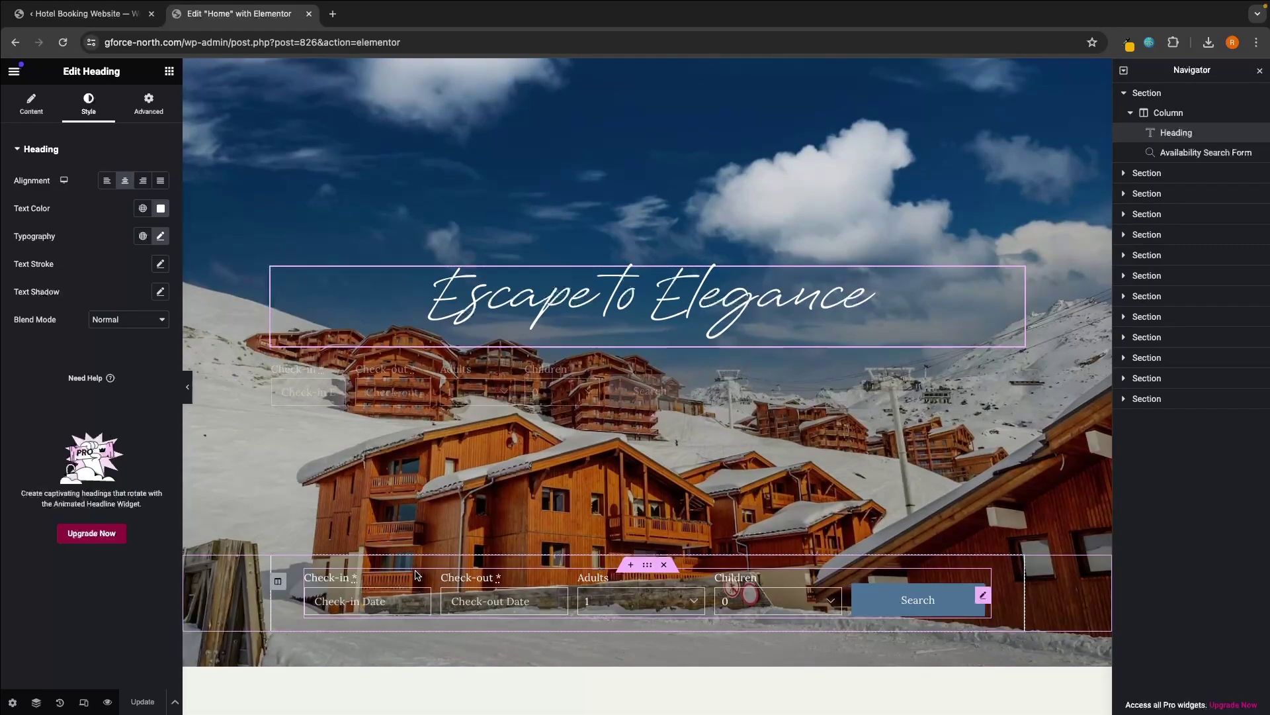
pyautogui.click(417, 574)
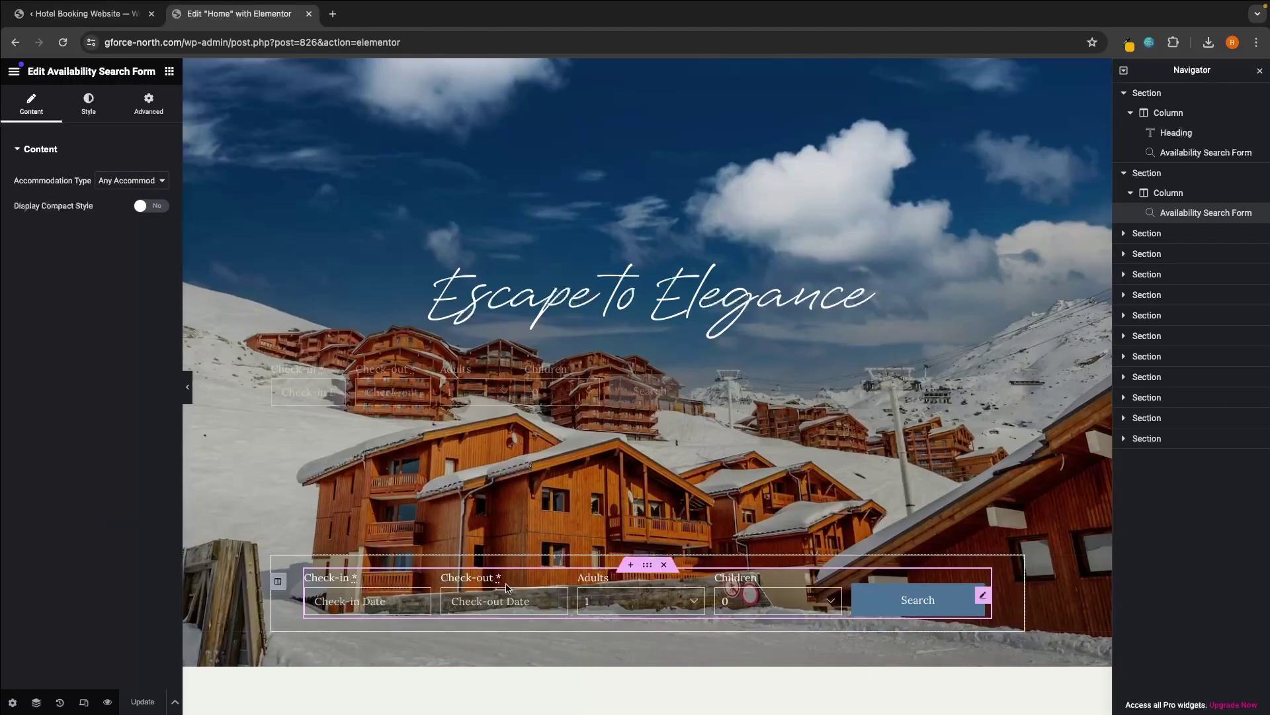
pyautogui.click(77, 107)
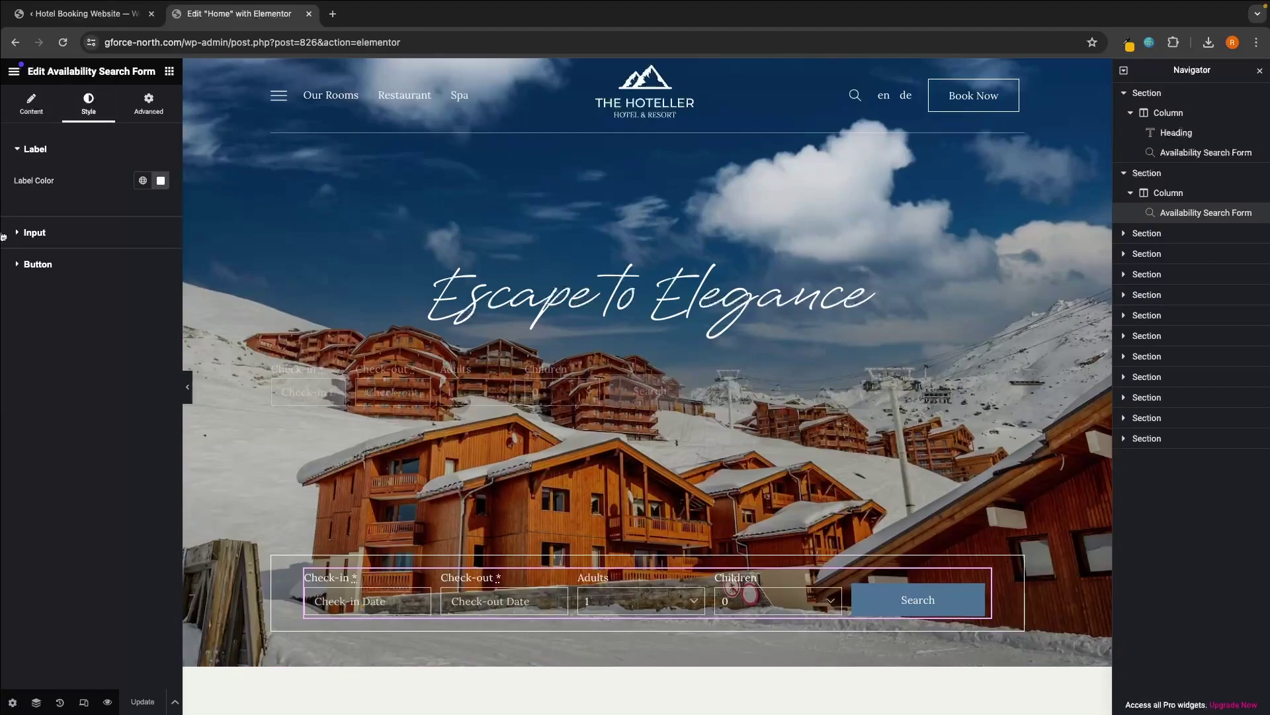
pyautogui.click(9, 117)
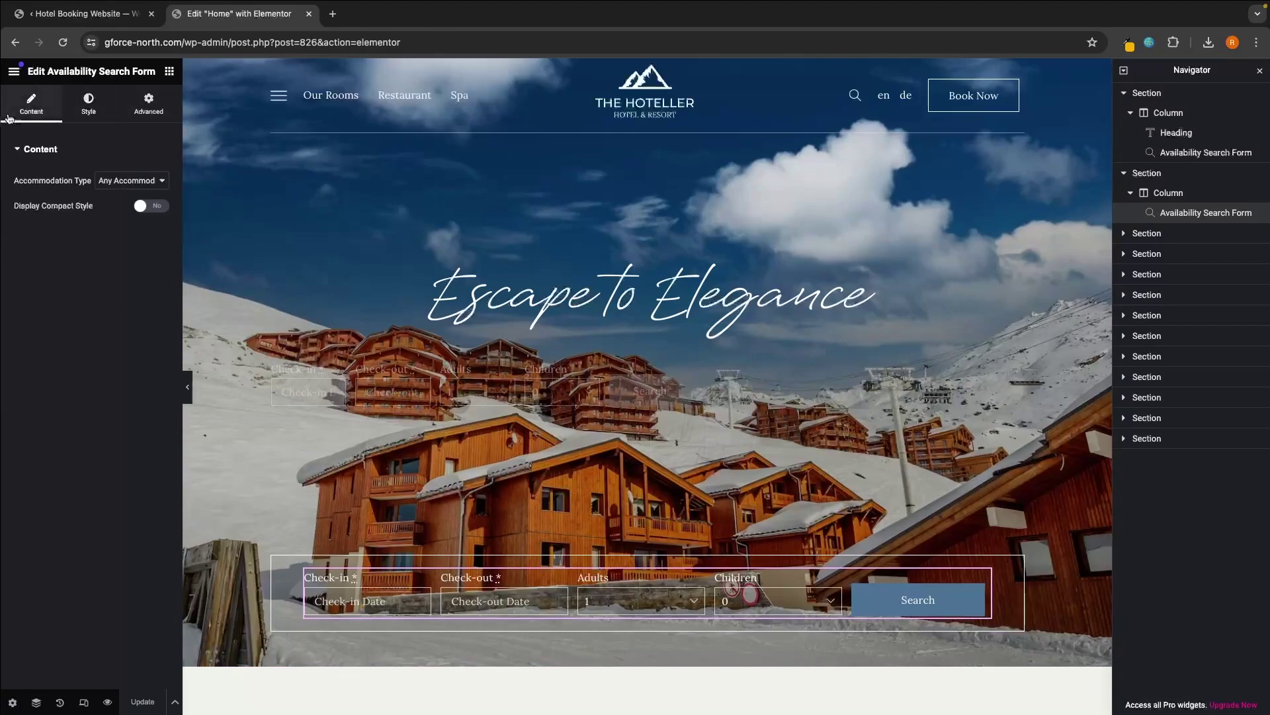
pyautogui.click(104, 98)
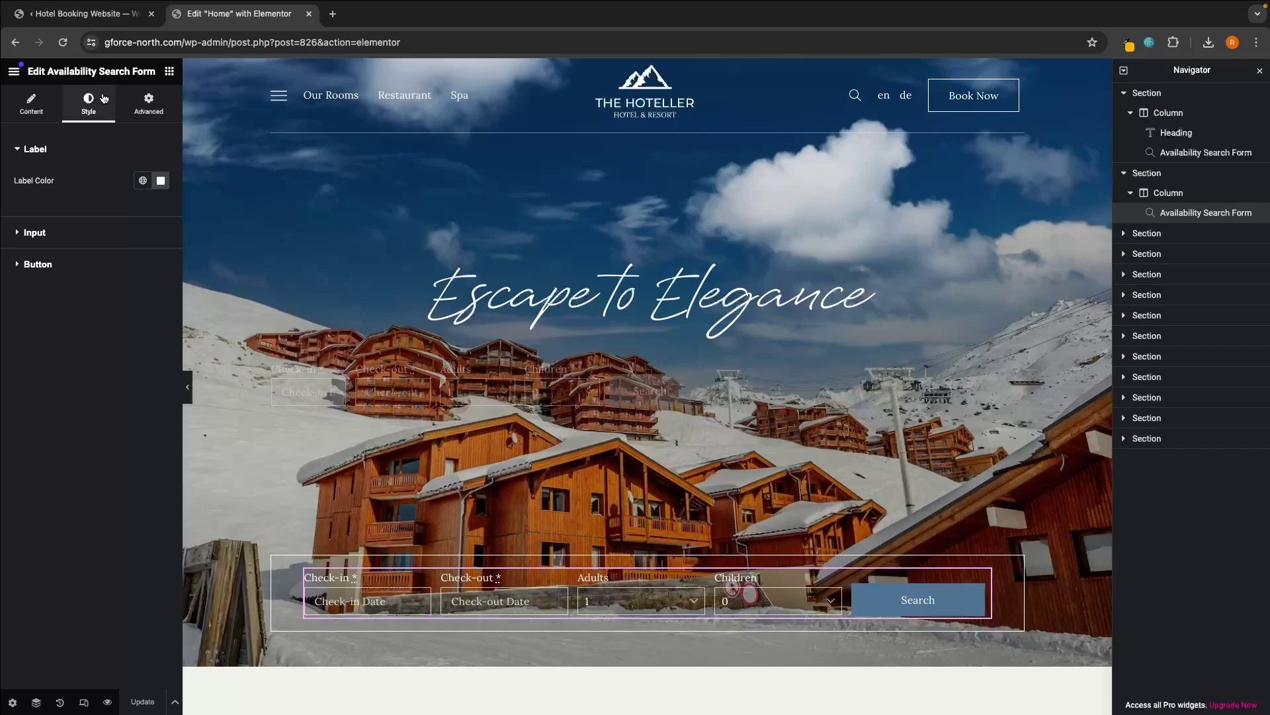
# Find the Progress Bar widget in the widget library and place it beneath the "Escape to Elegance" heading
pyautogui.click(170, 73)
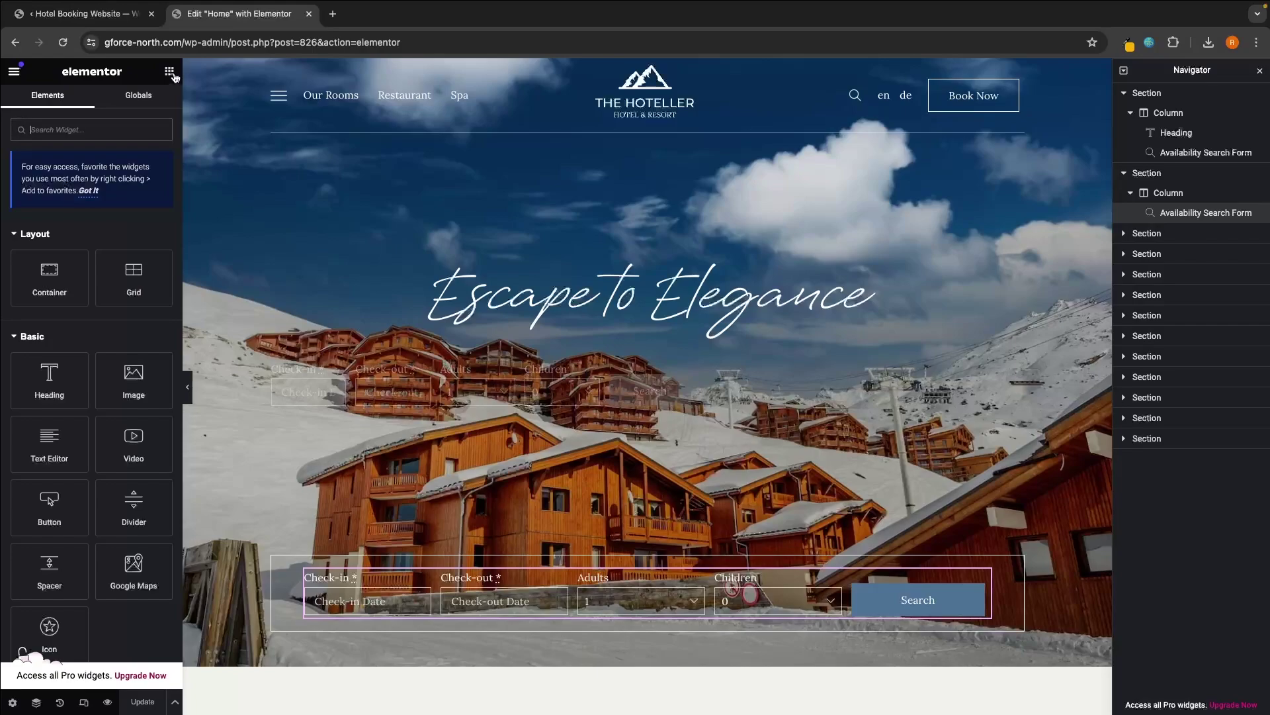
pyautogui.scroll(-3, 39, 342)
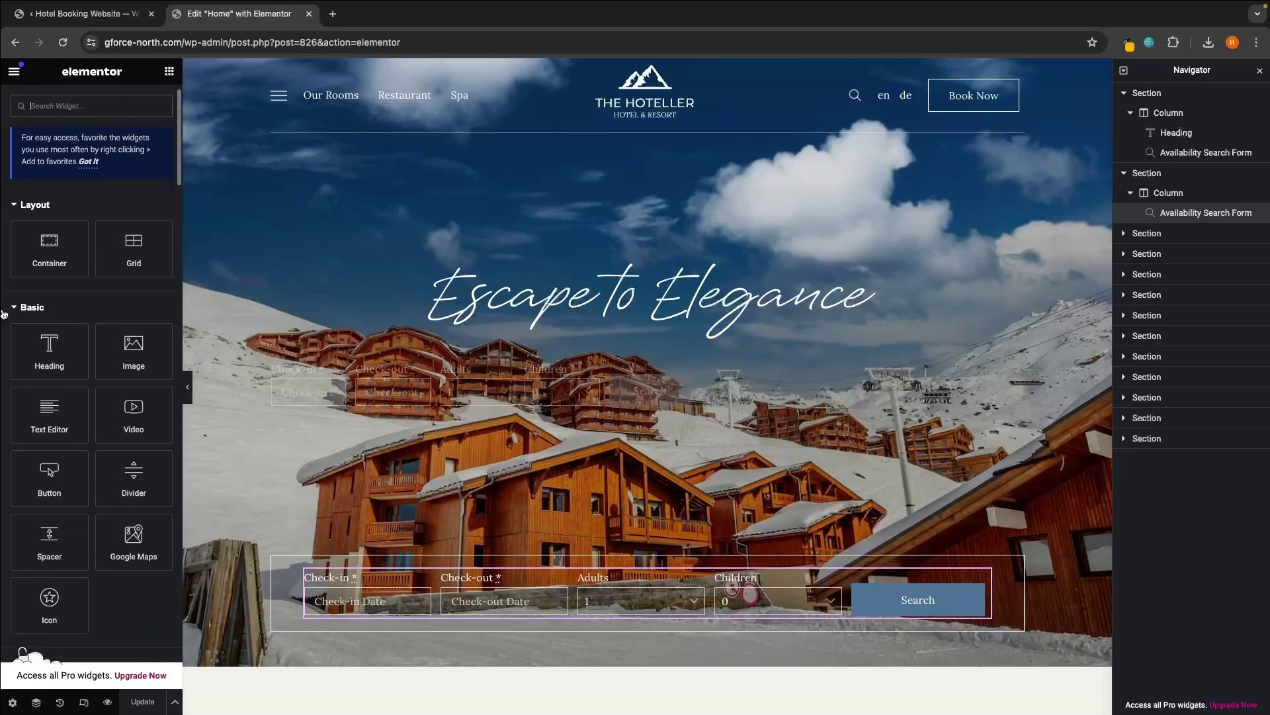
pyautogui.scroll(-10, 39, 342)
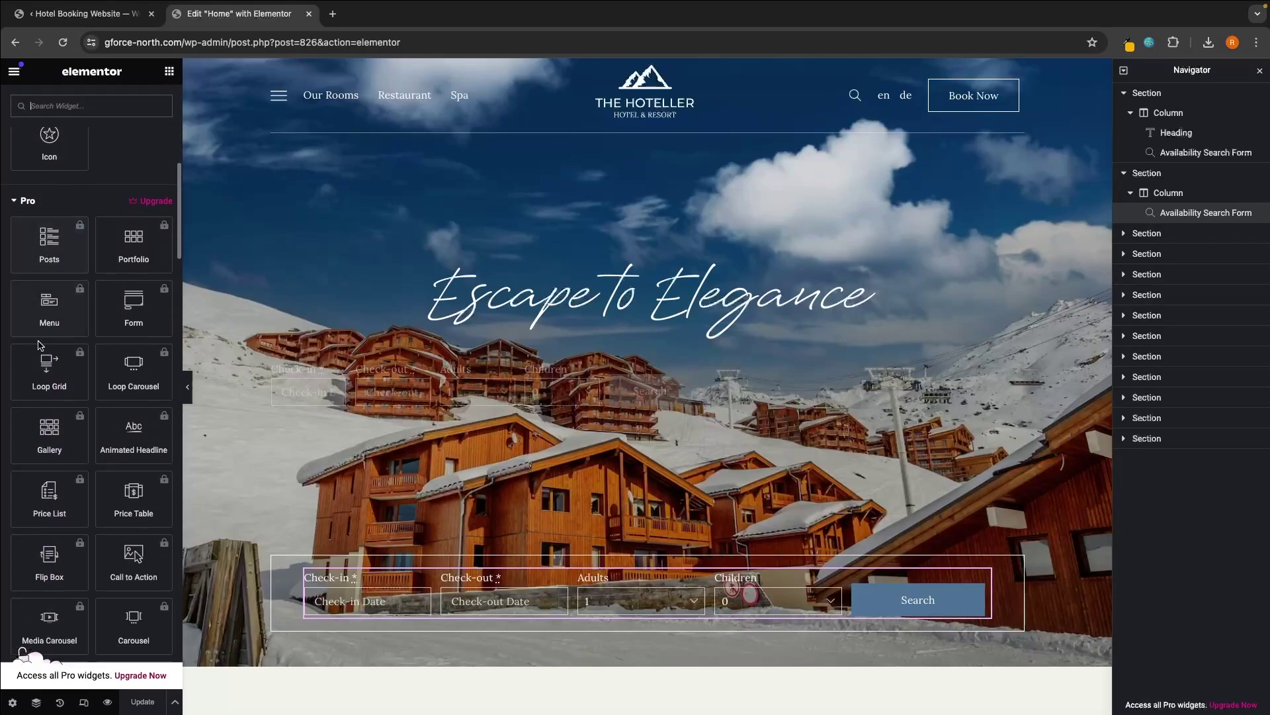
pyautogui.scroll(-12, 39, 343)
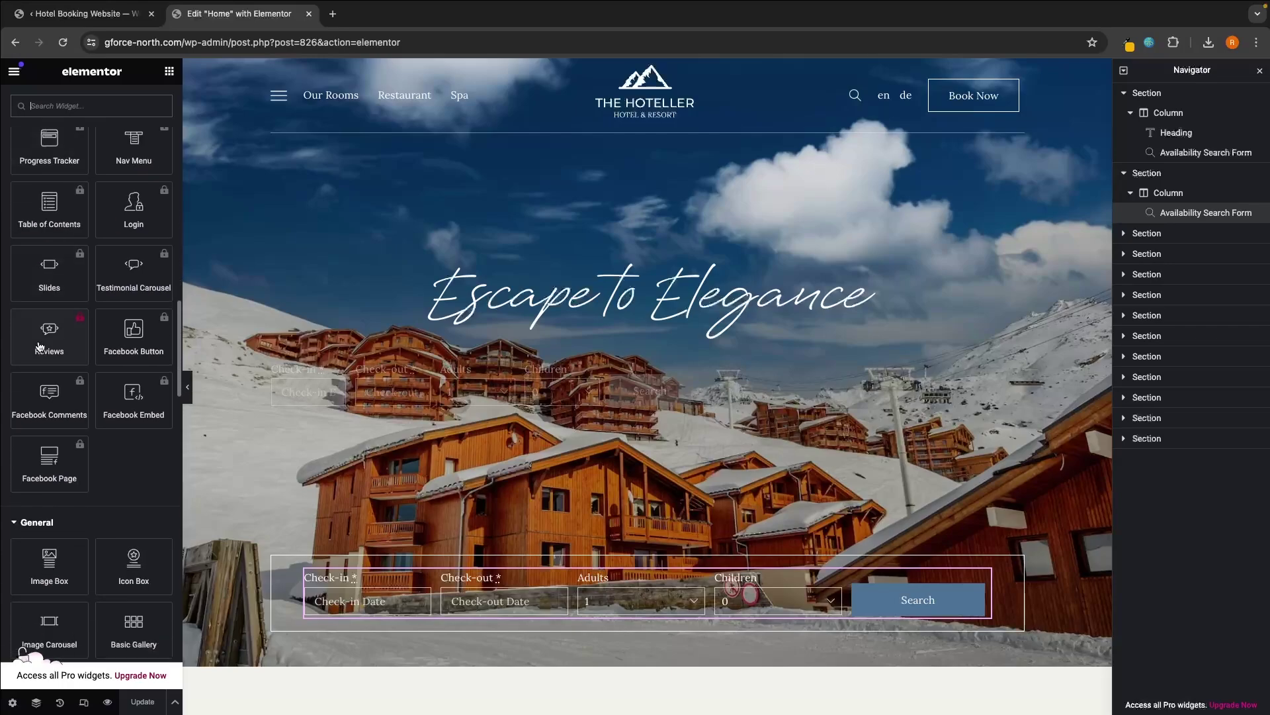
pyautogui.scroll(-2, 39, 343)
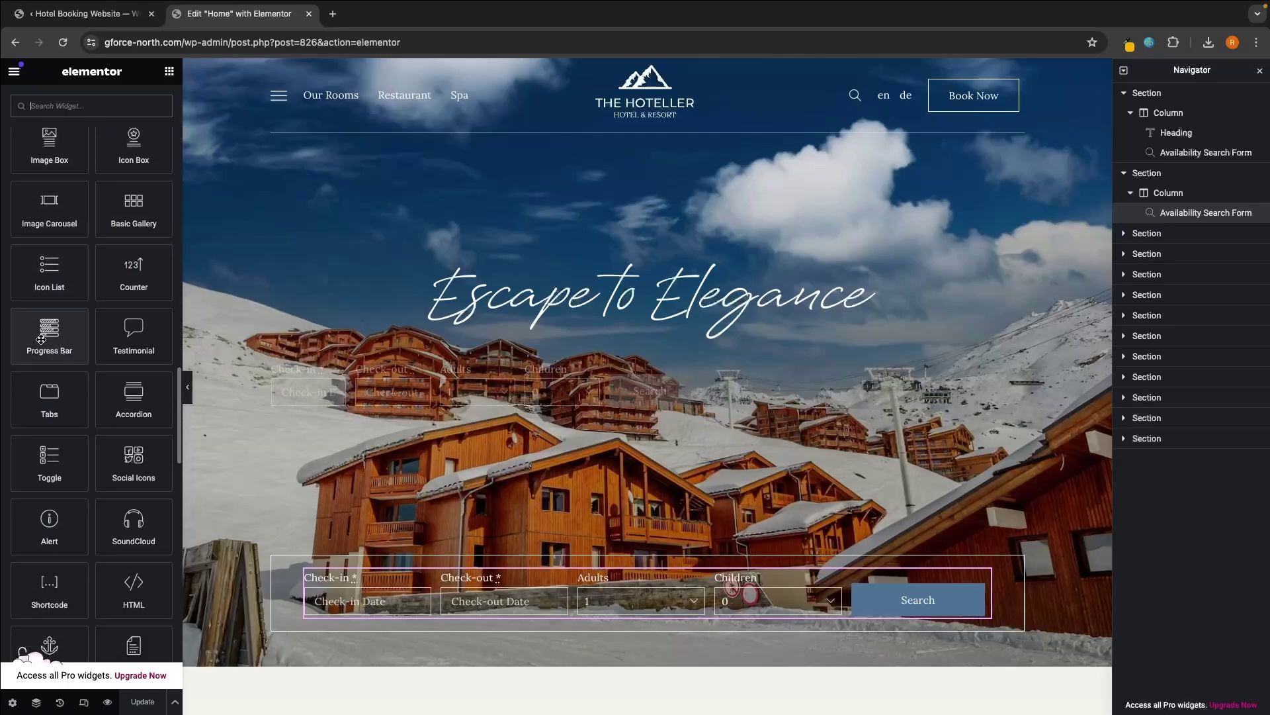
pyautogui.moveTo(41, 339); pyautogui.dragTo(1002, 187)
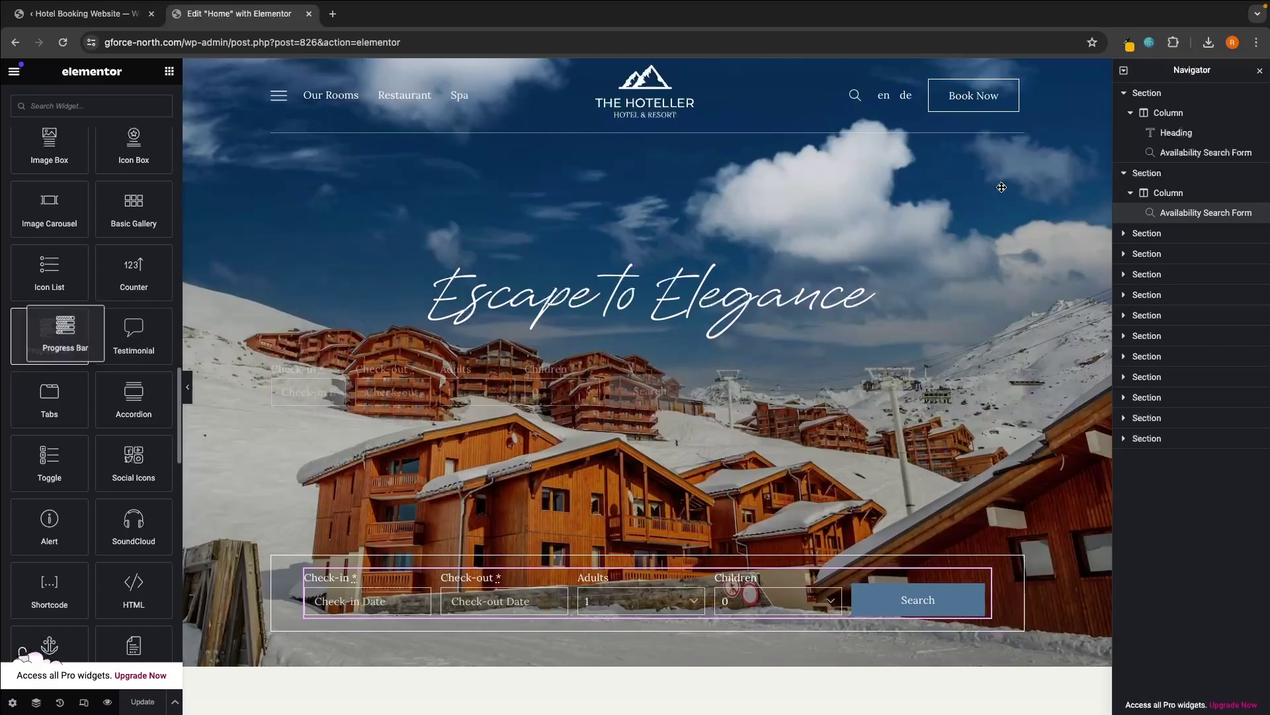
pyautogui.moveTo(65, 323); pyautogui.dragTo(555, 329)
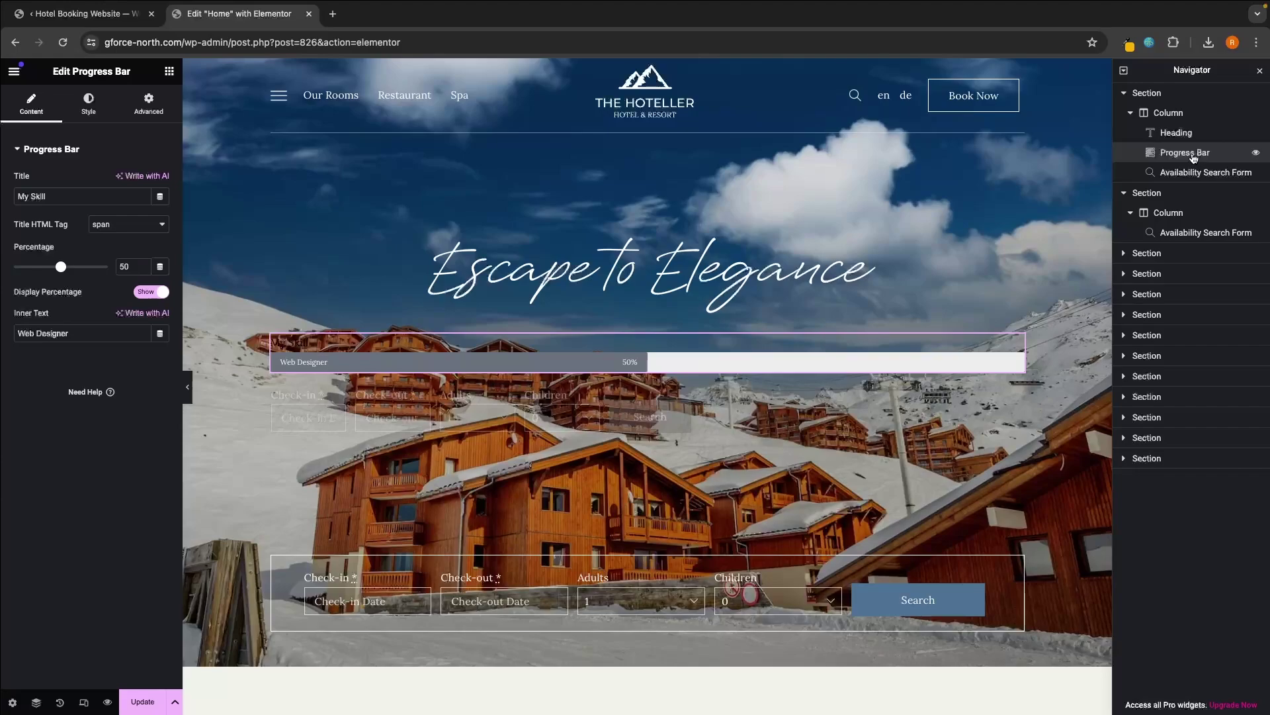
# Delete the Progress Bar widget from the first section and collapse the expanded sections in the page structure
pyautogui.rightClick(1195, 157)
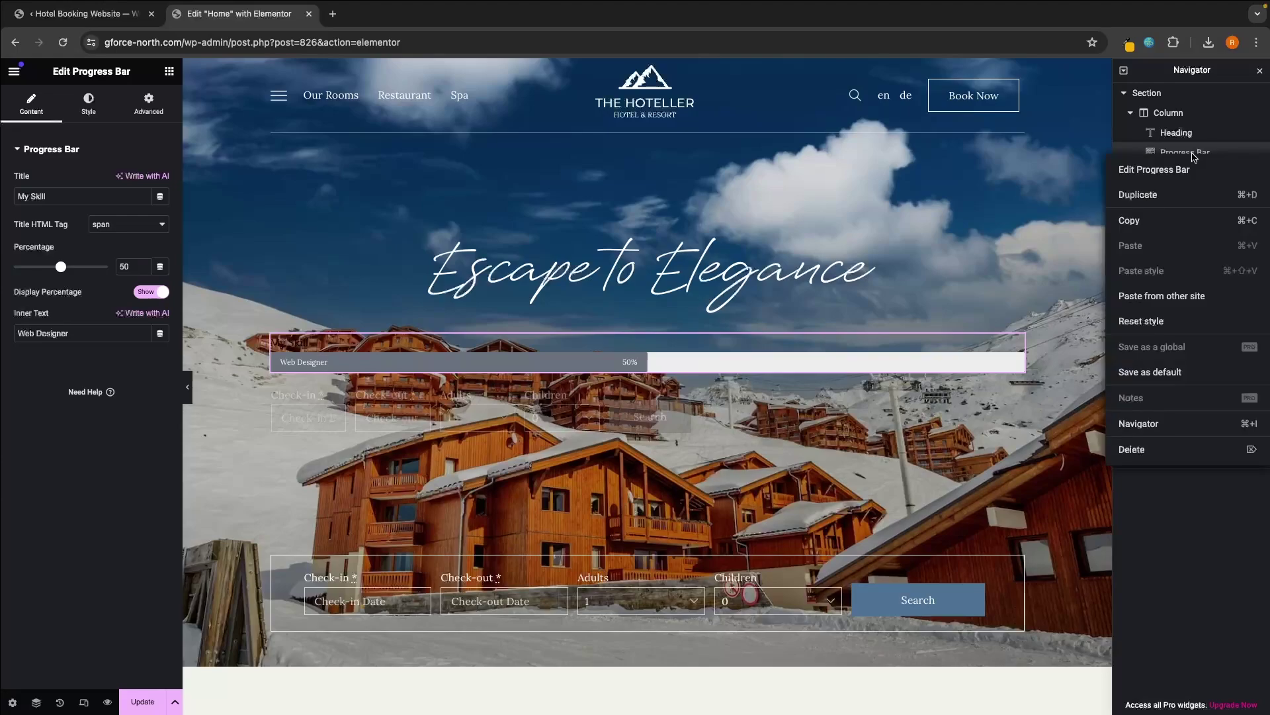
pyautogui.click(1144, 463)
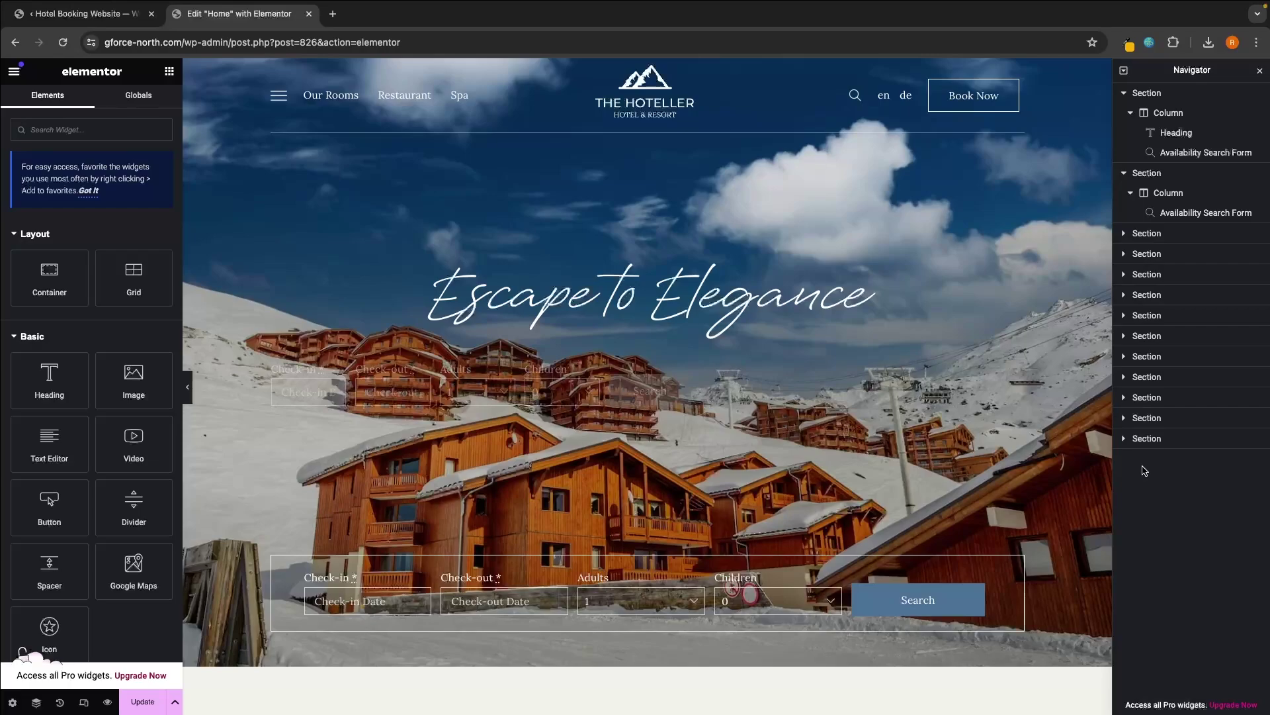
pyautogui.click(1125, 94)
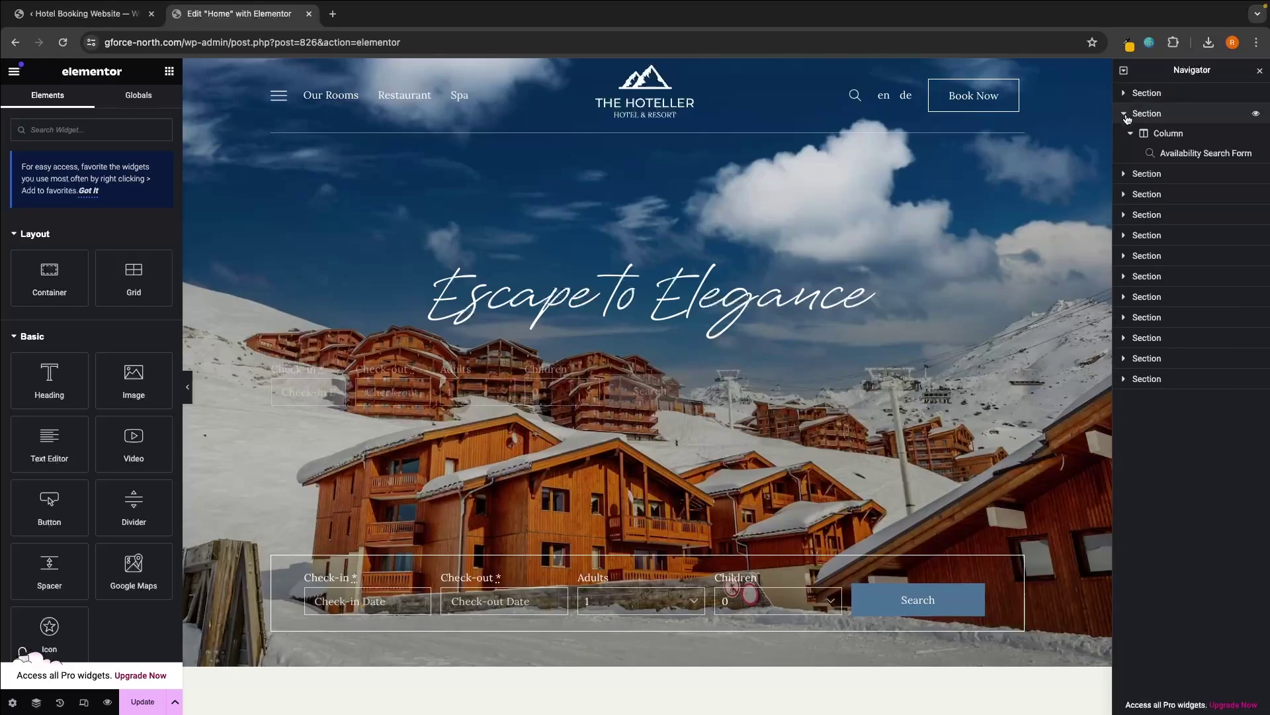
pyautogui.click(1124, 115)
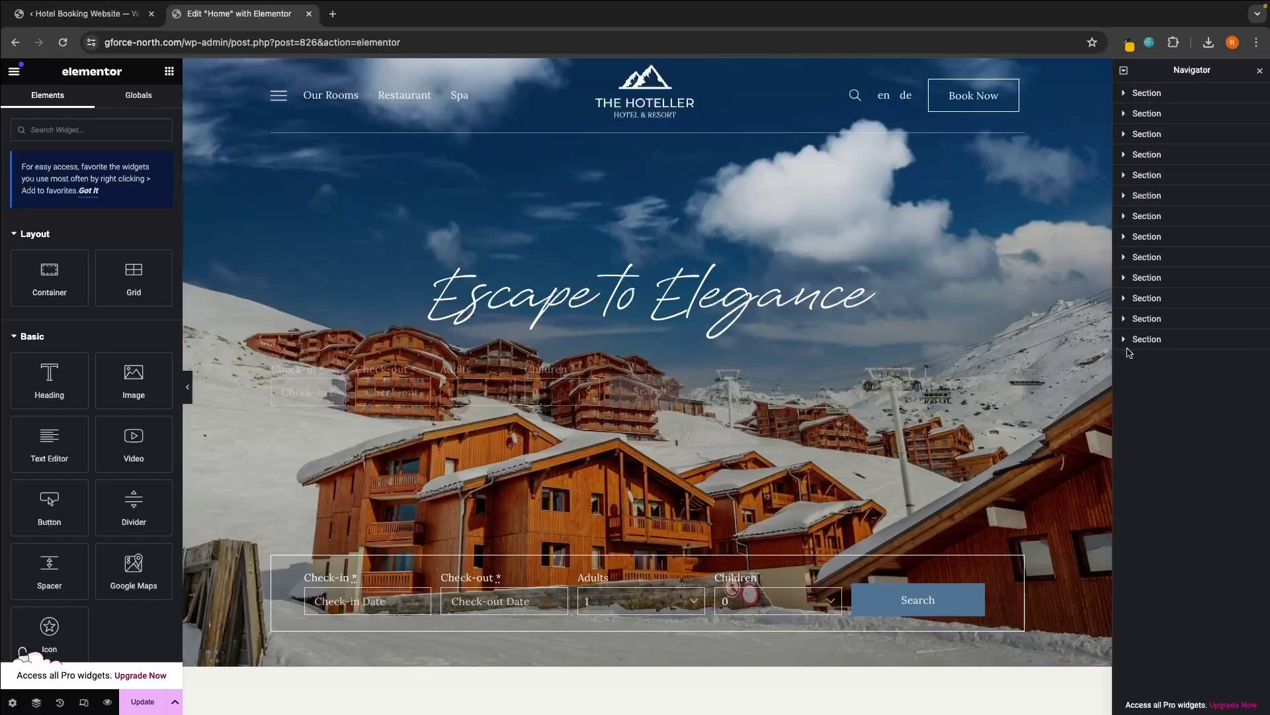
# Open the first section's background style settings and bring up the media library for its background image
pyautogui.click(1124, 94)
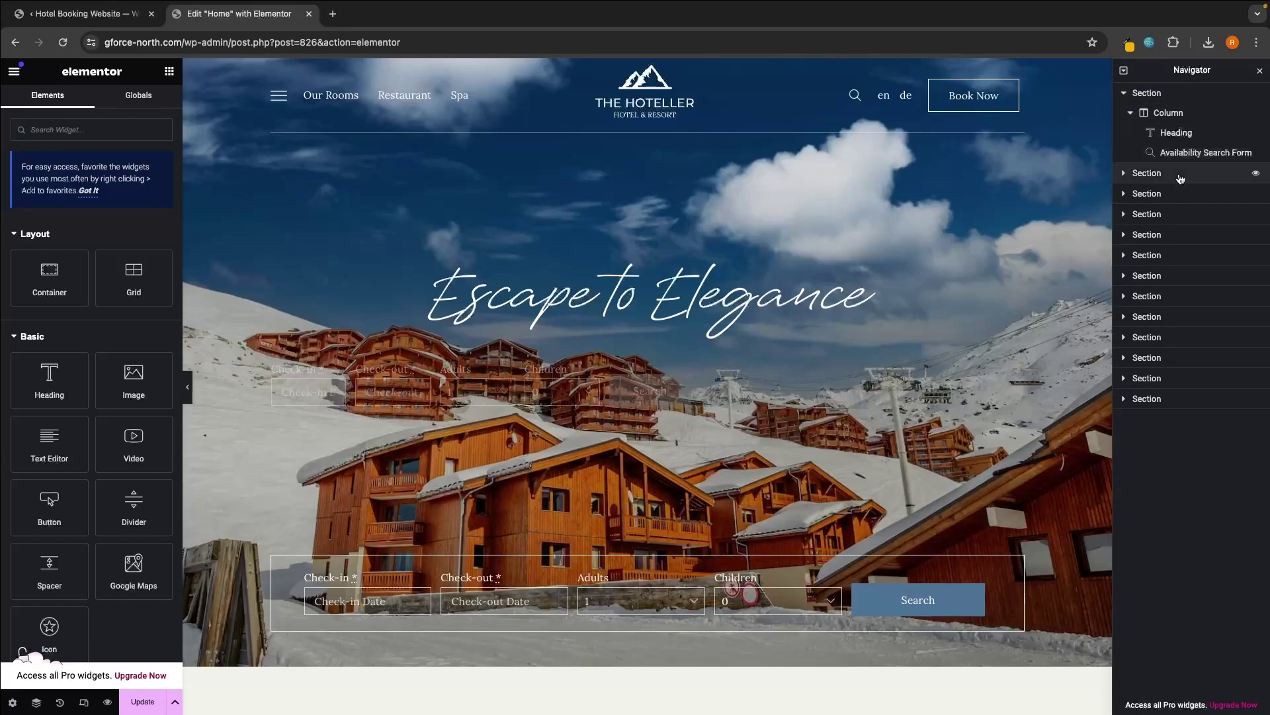
pyautogui.click(1124, 93)
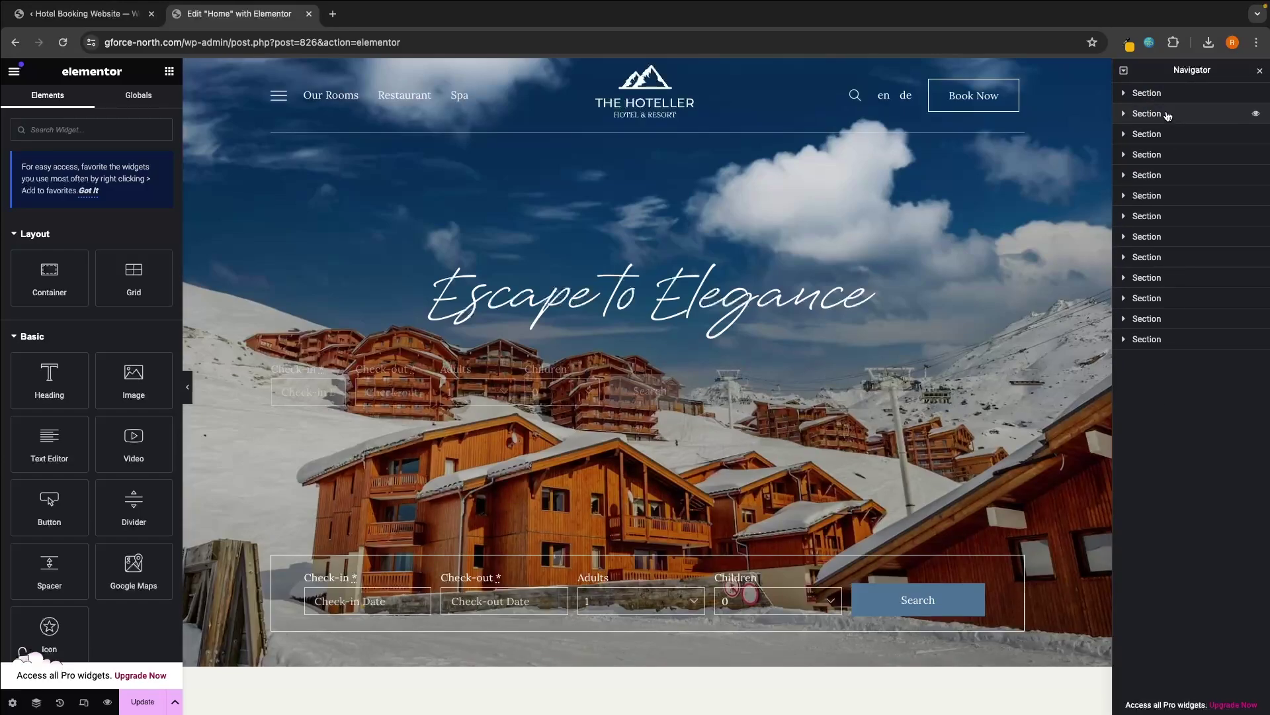
pyautogui.click(1159, 101)
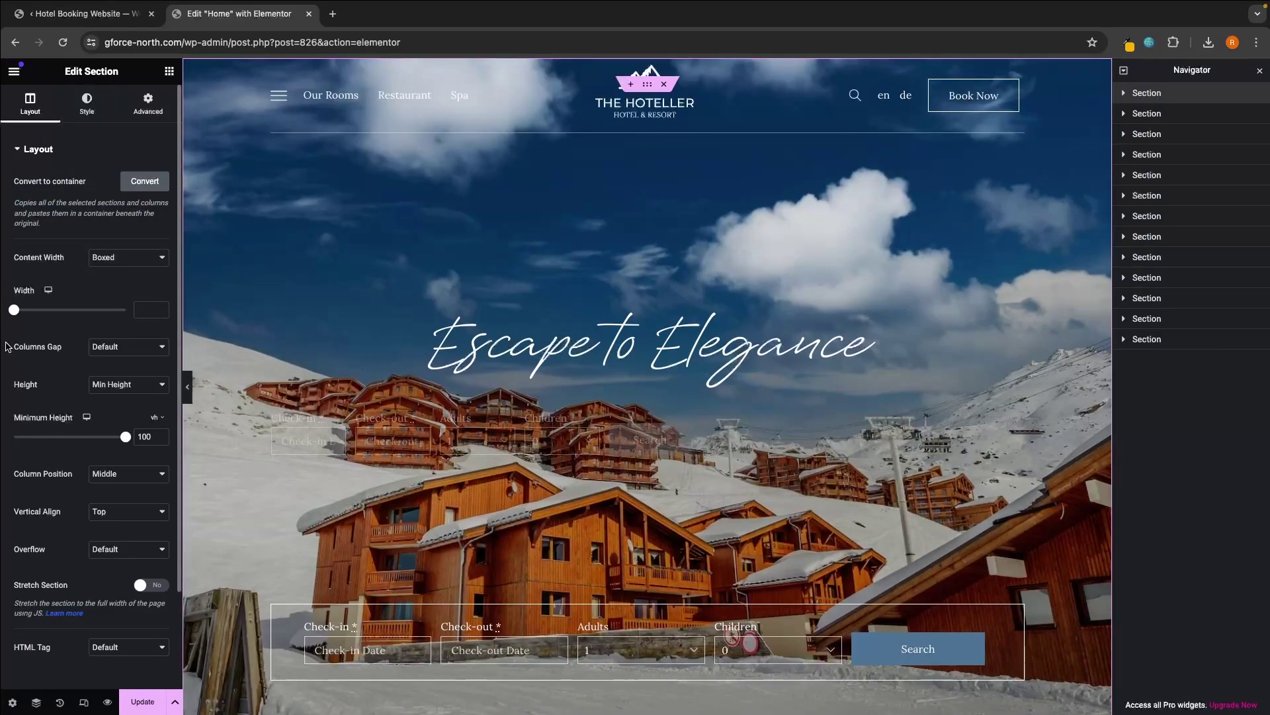
pyautogui.click(100, 115)
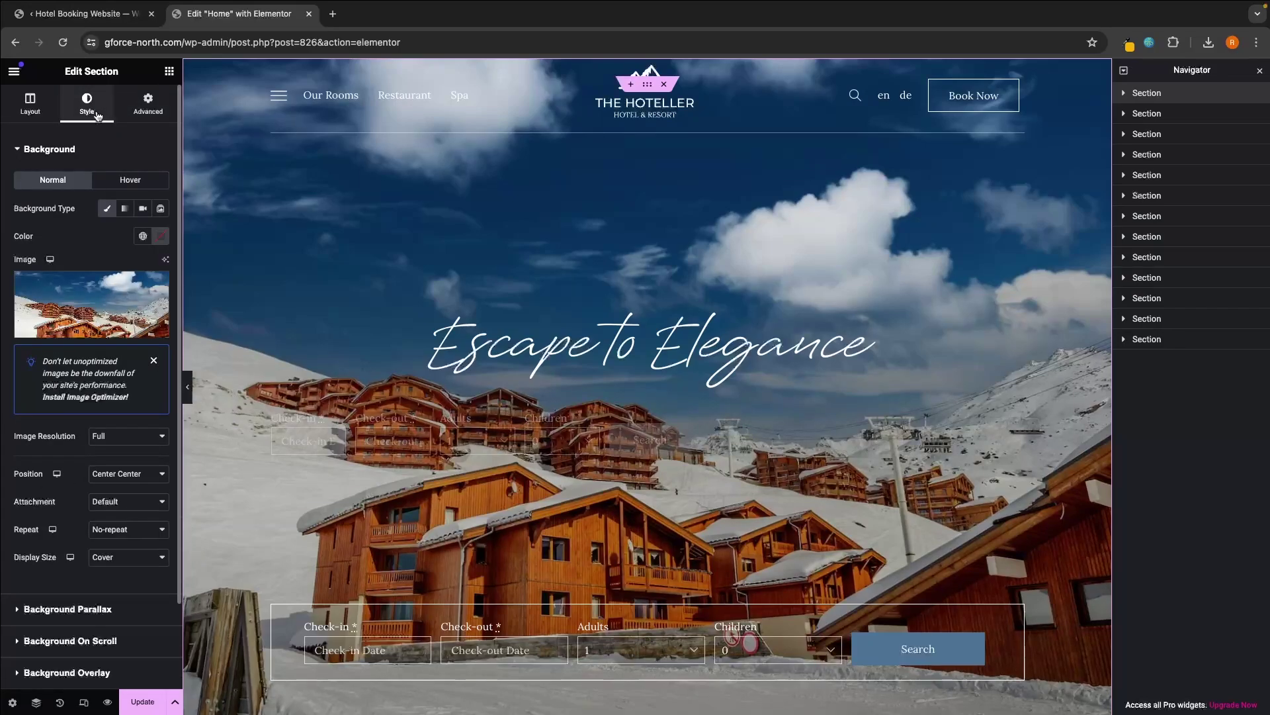
pyautogui.moveTo(130, 314)
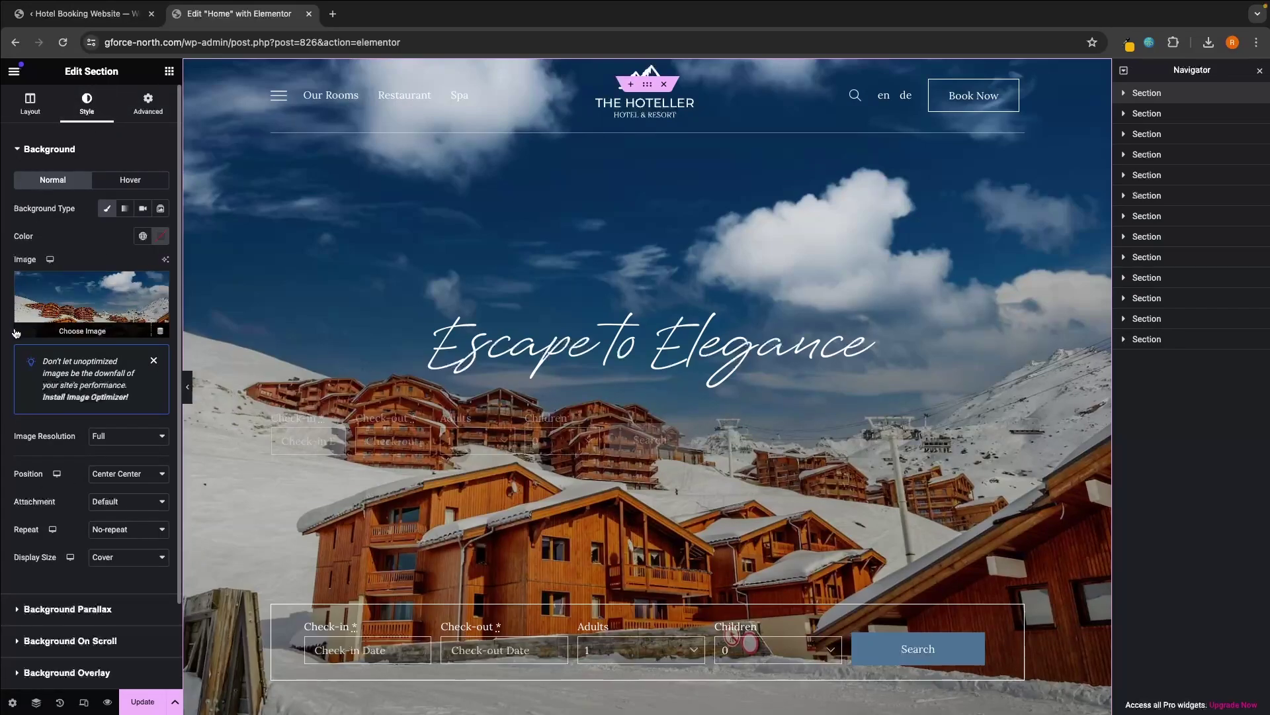
pyautogui.click(73, 335)
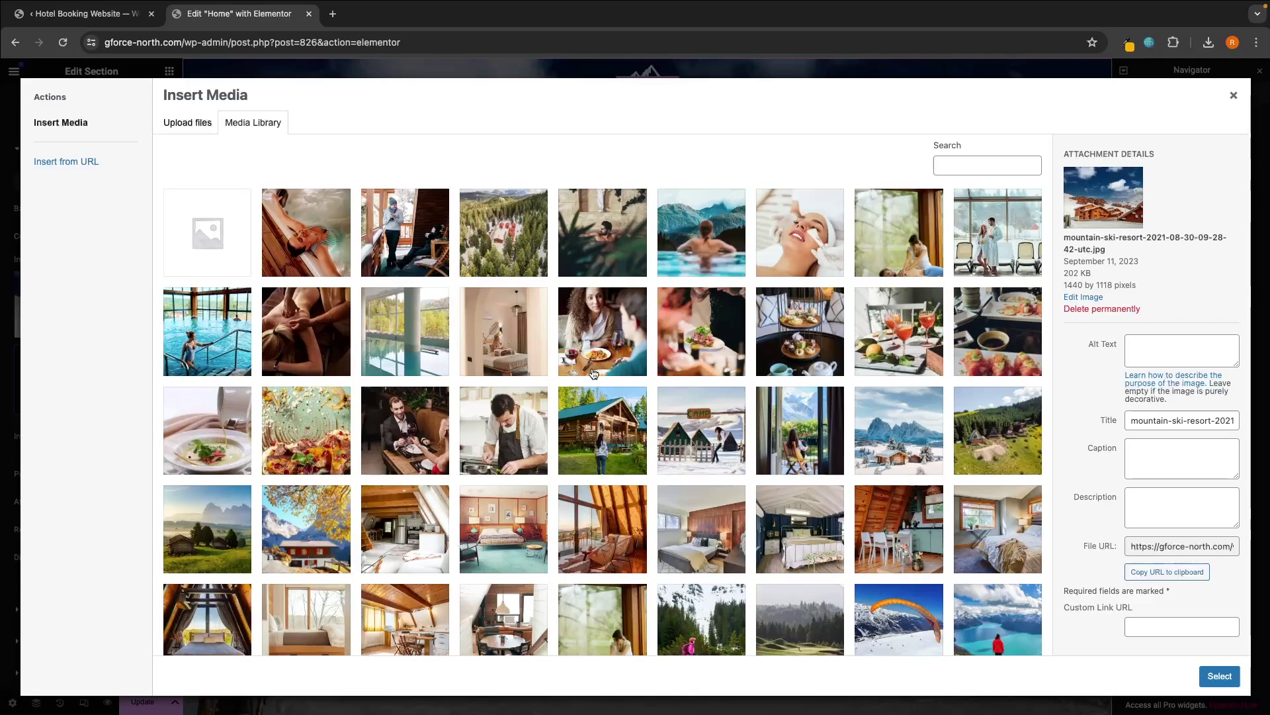
# Browse the media library's images, try the restaurant dining photo, look at the file upload area and close the library without inserting anything
pyautogui.scroll(-1, 618, 399)
pyautogui.click(543, 310)
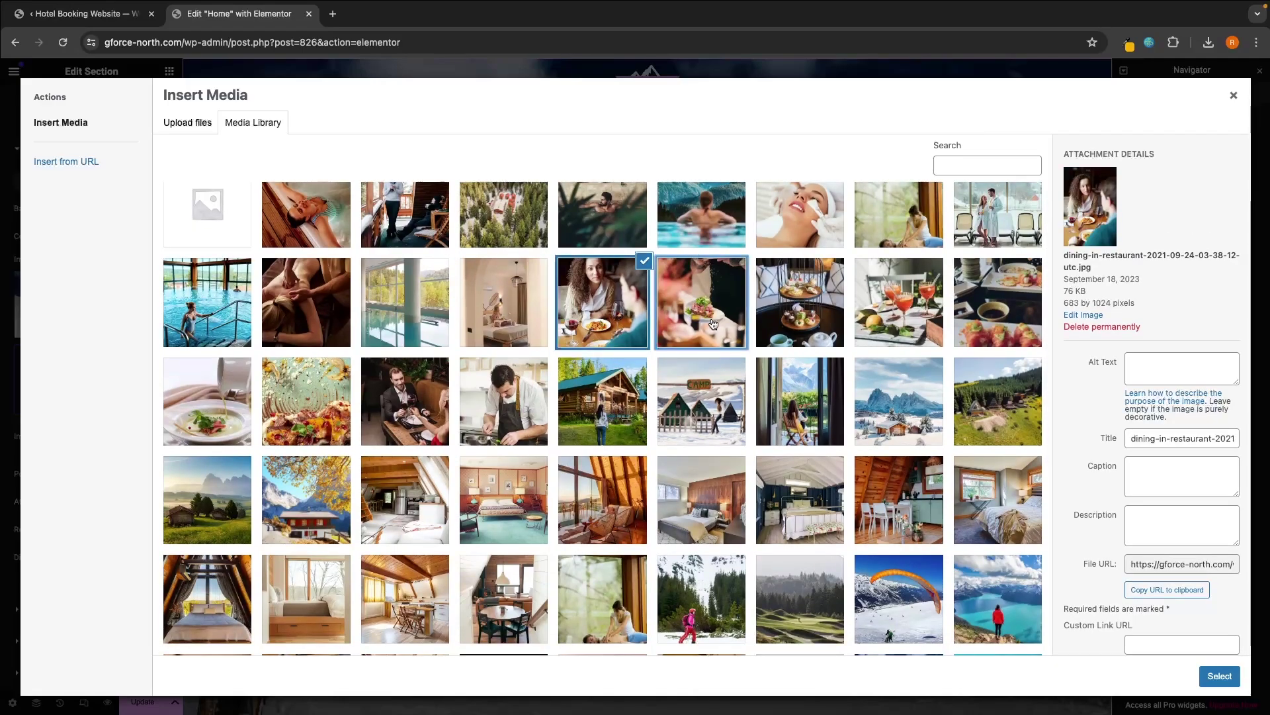
pyautogui.click(581, 315)
pyautogui.scroll(1, 581, 315)
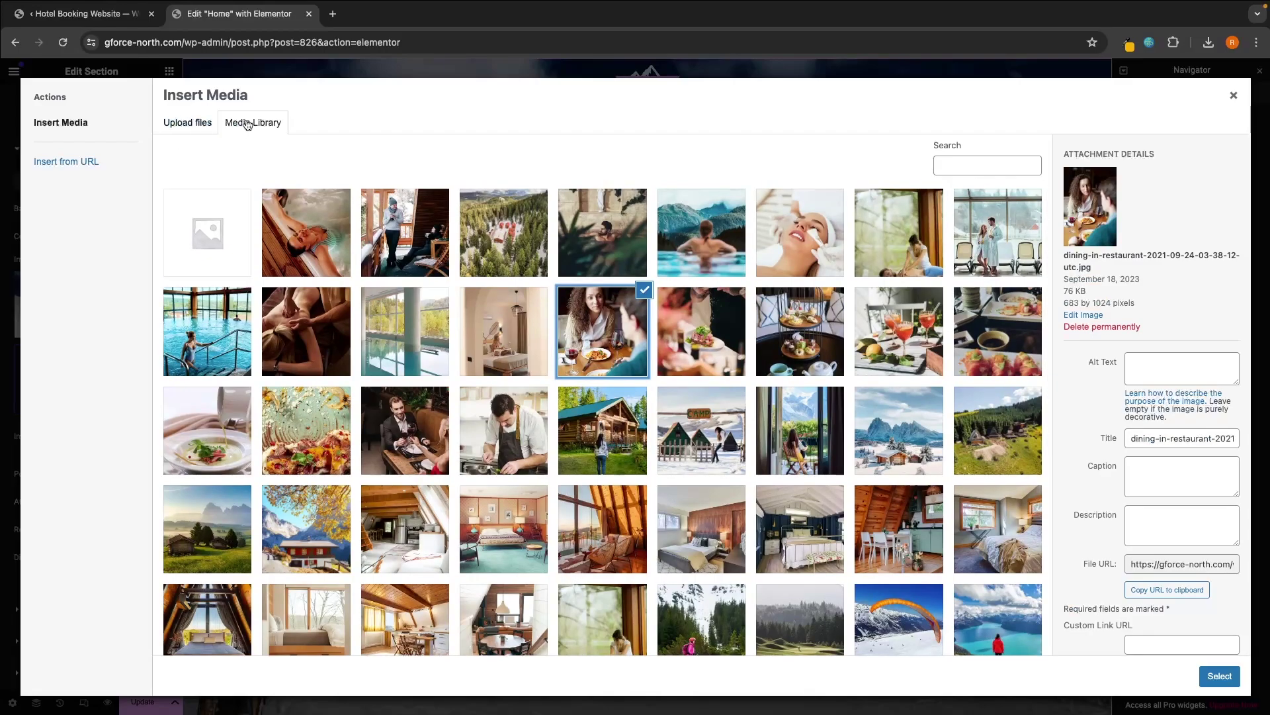
pyautogui.scroll(-5, 520, 334)
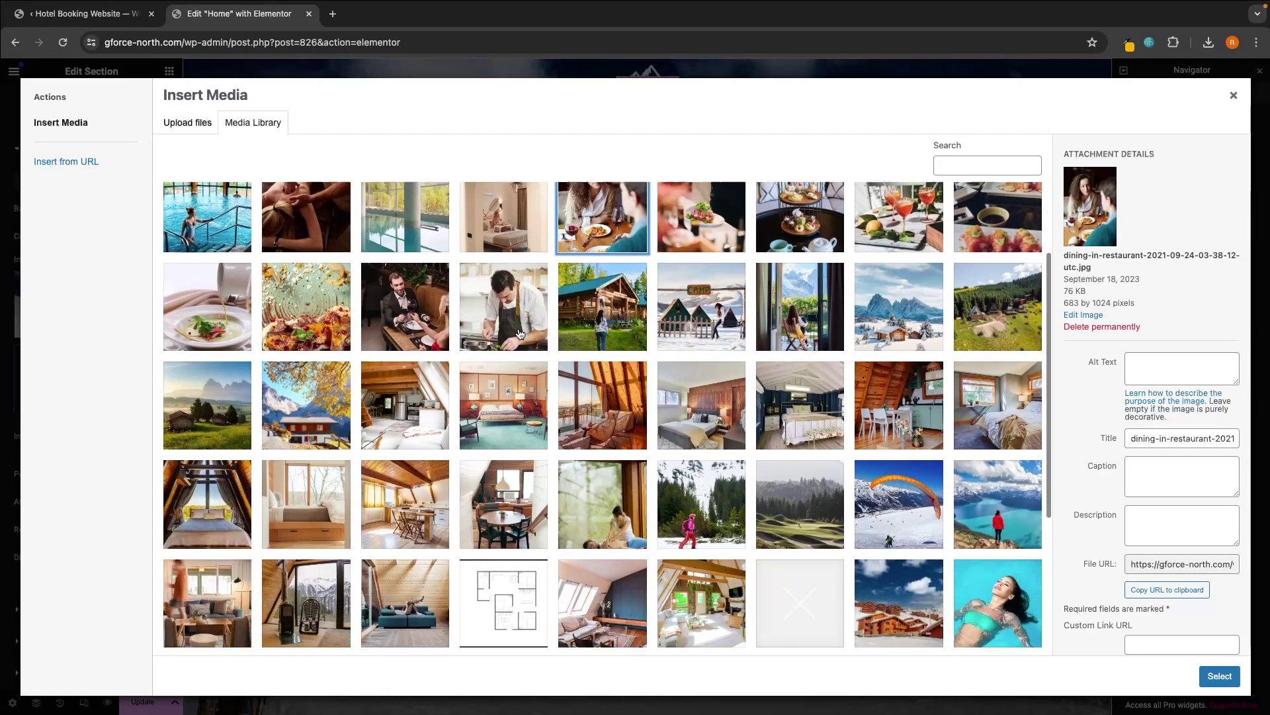
pyautogui.scroll(-5, 520, 334)
pyautogui.scroll(10, 520, 334)
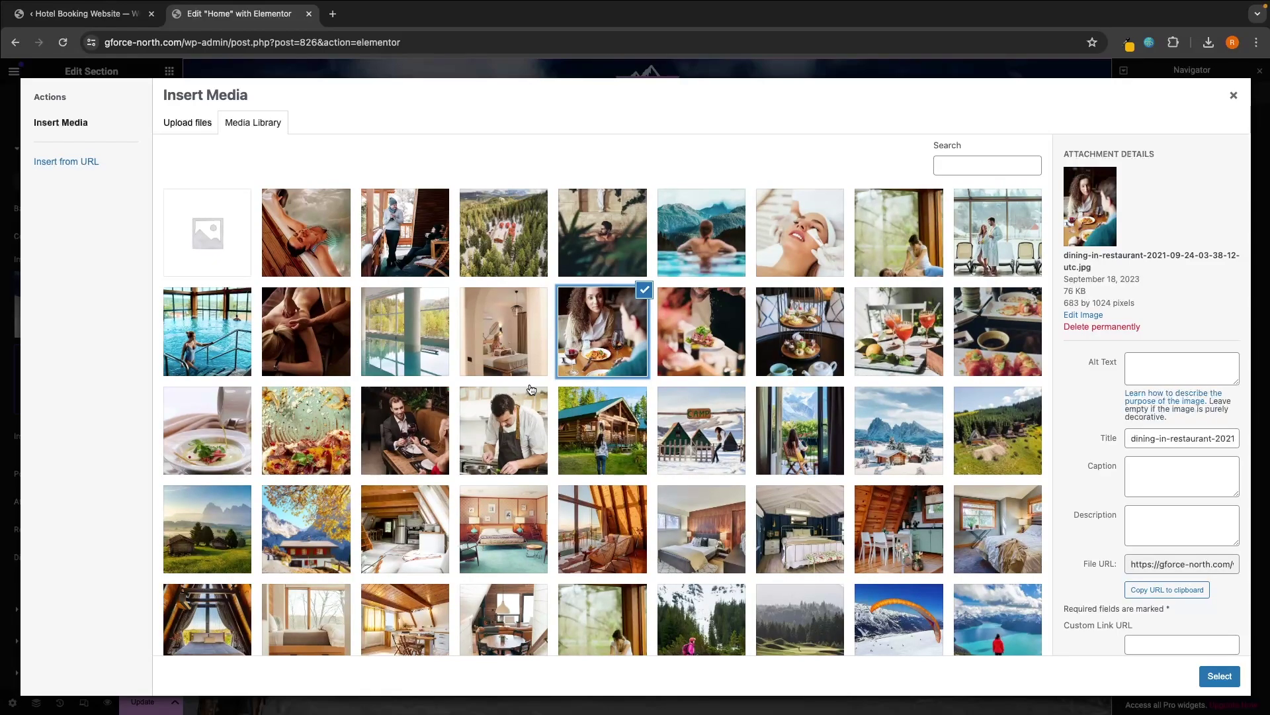
pyautogui.click(198, 125)
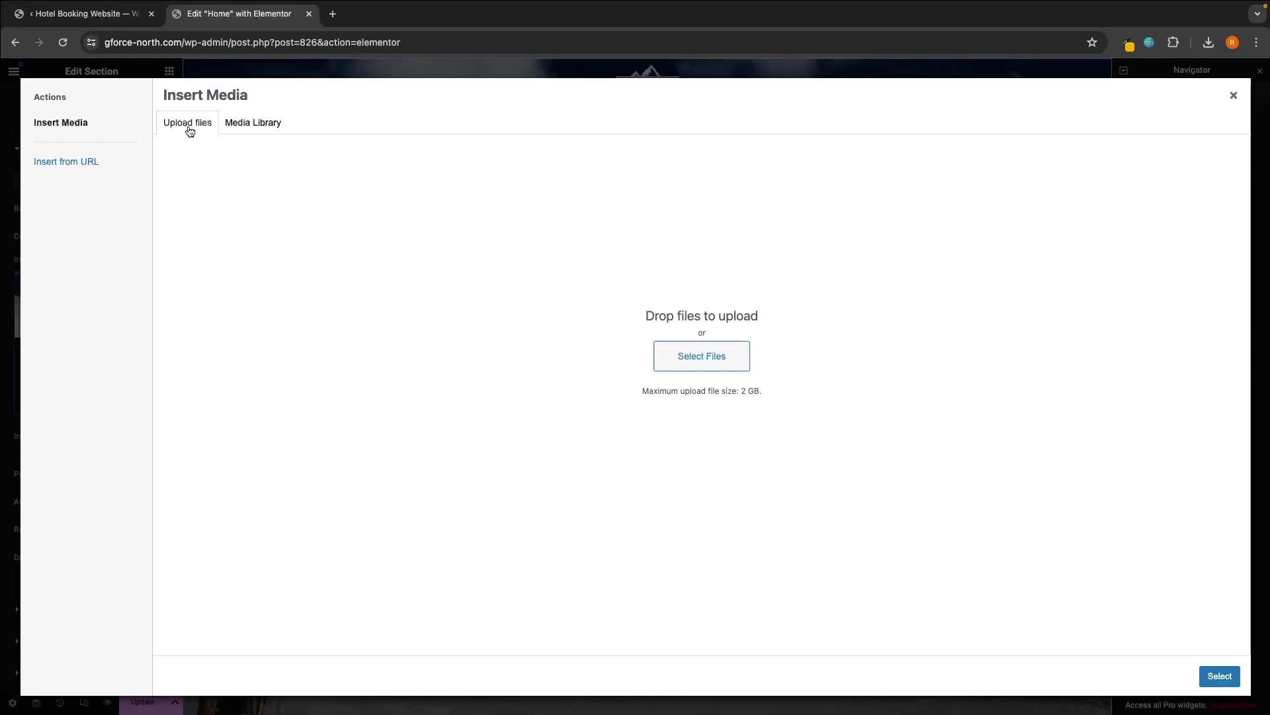
pyautogui.click(1234, 95)
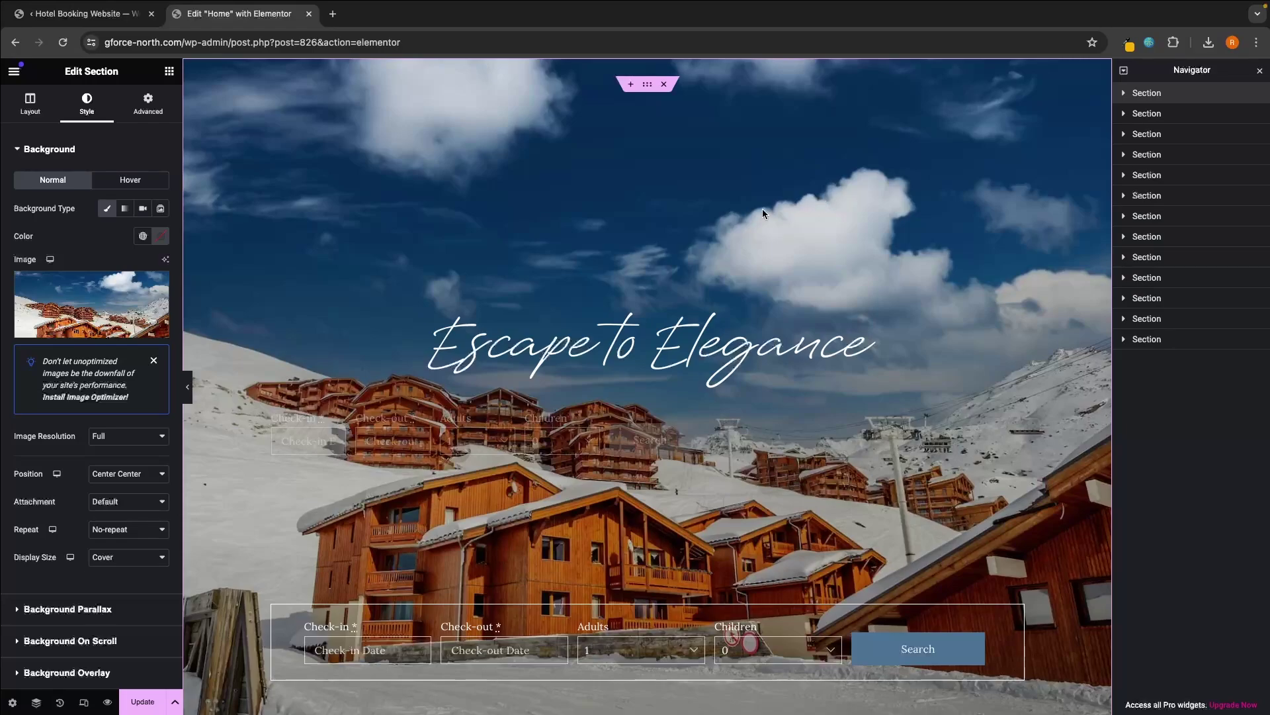
# Reopen the background image's media library and check the pixel dimensions in the current image's attachment details
pyautogui.click(92, 332)
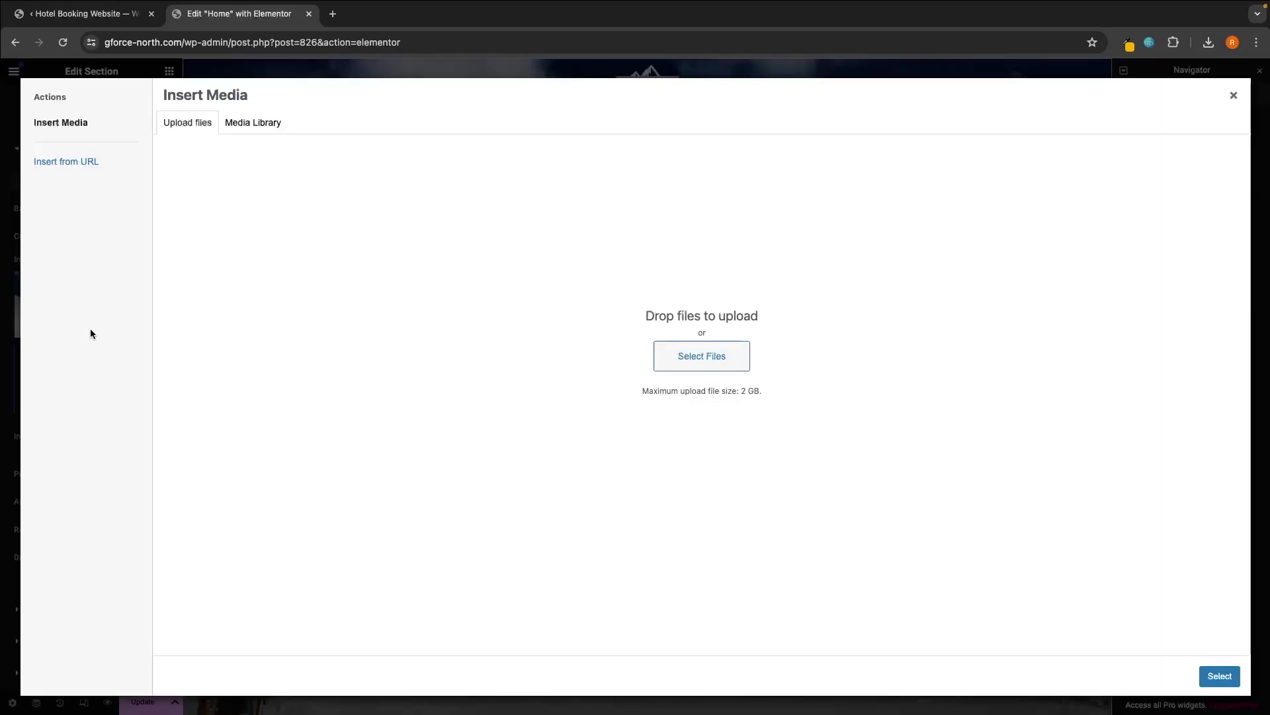
pyautogui.click(269, 131)
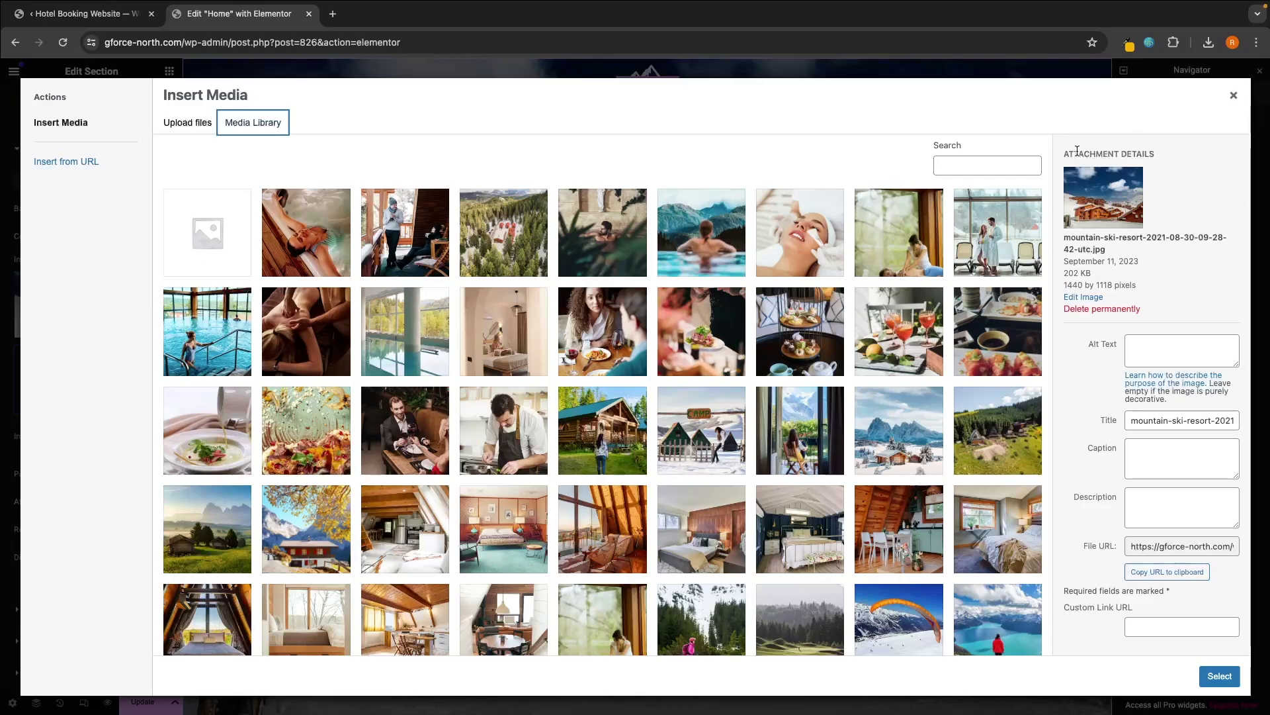
pyautogui.moveTo(1090, 154); pyautogui.dragTo(1148, 154)
pyautogui.click(1166, 150)
pyautogui.moveTo(1060, 281)
pyautogui.mouseDown()
pyautogui.moveTo(1121, 284)
pyautogui.moveTo(1063, 285)
pyautogui.mouseUp()
pyautogui.click(1121, 285)
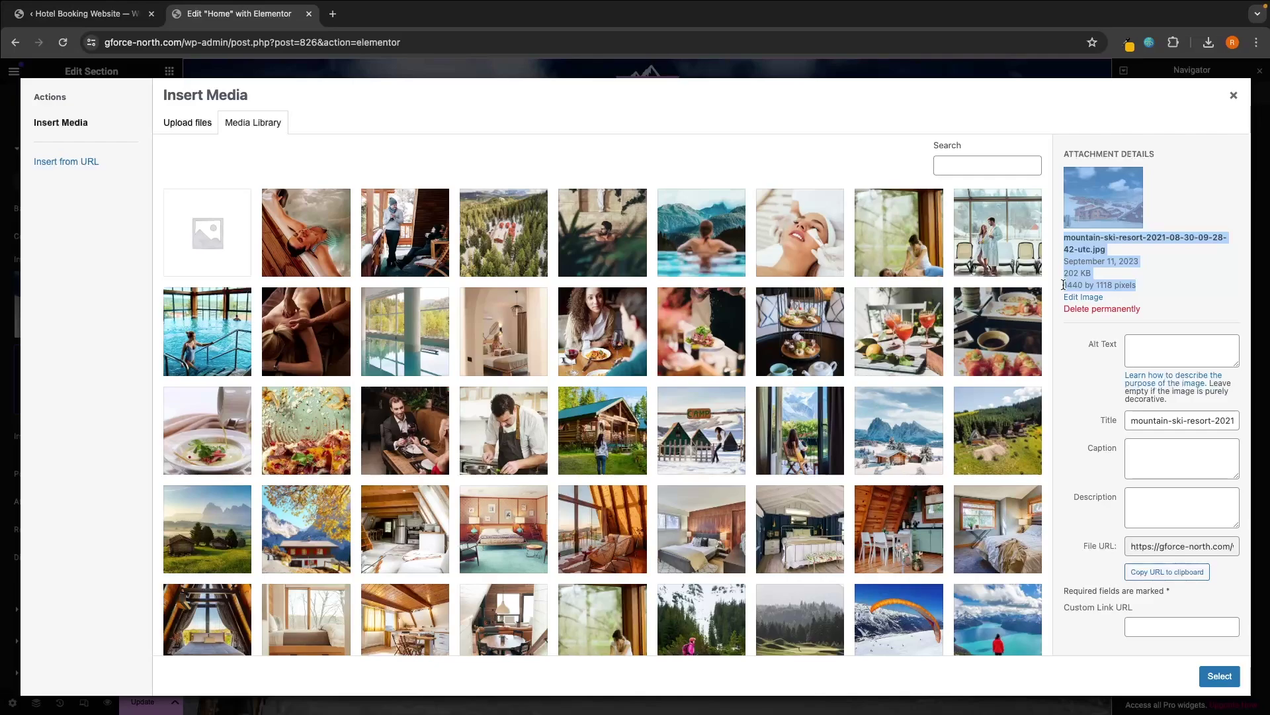
# Switch to Canva and create a new custom-size design 1140 px wide and 1118 px high
pyautogui.hotkey('ctrl', 'Left')
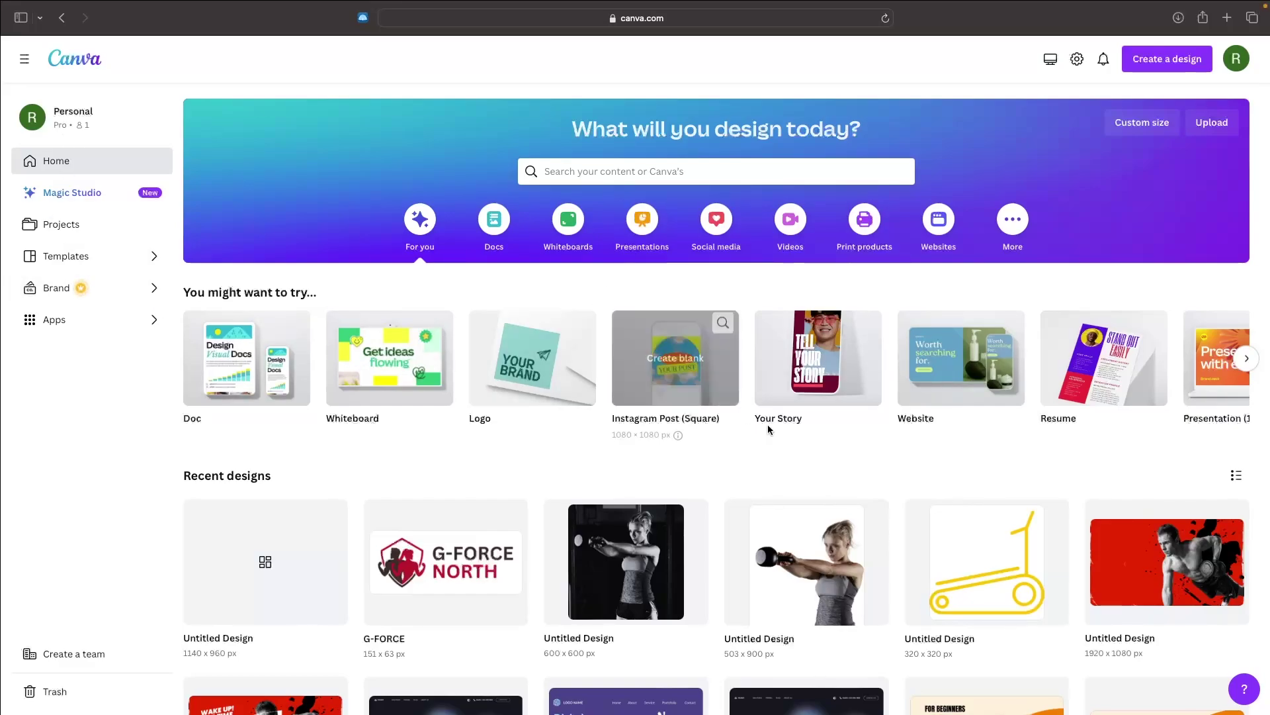
pyautogui.click(1168, 67)
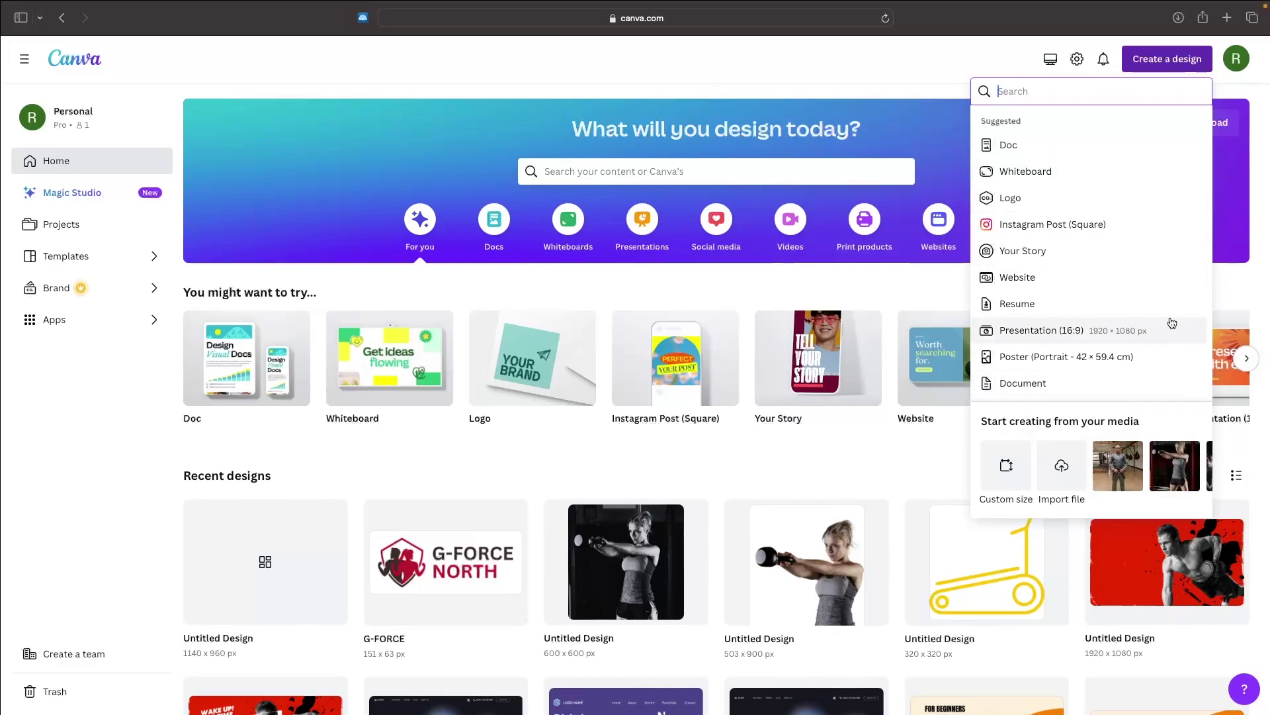
pyautogui.click(1007, 465)
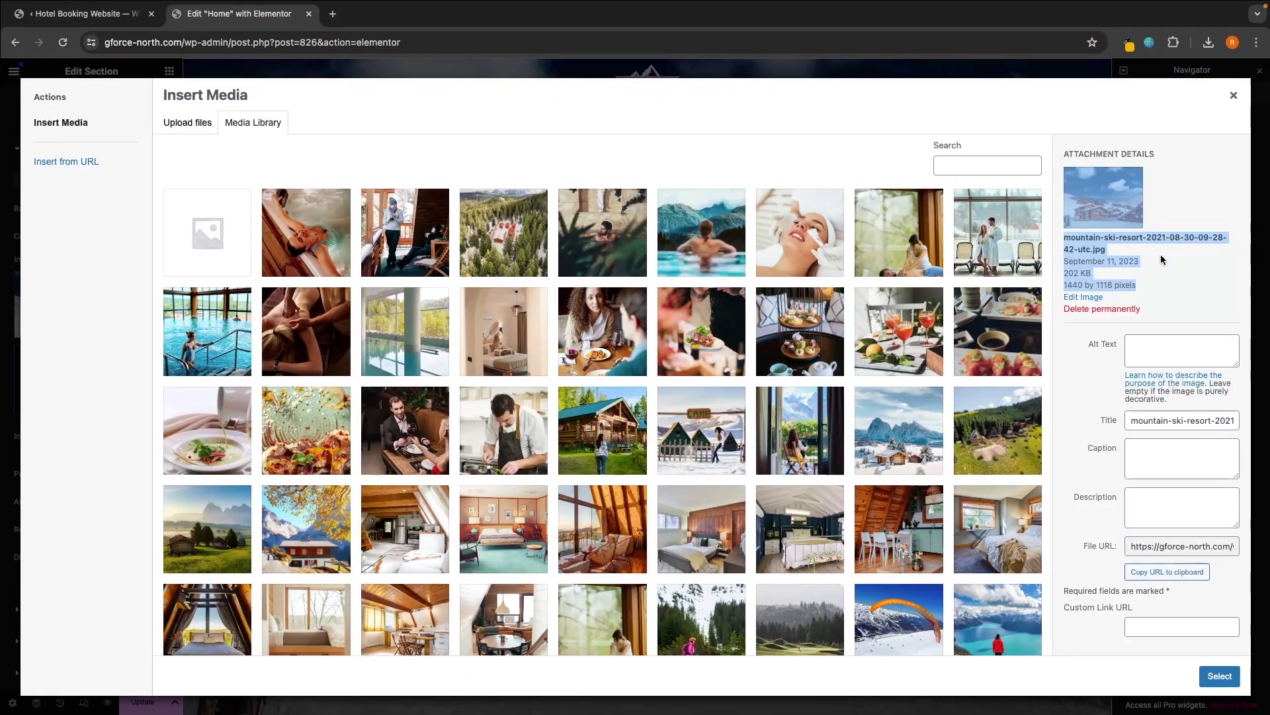
pyautogui.click(1085, 283)
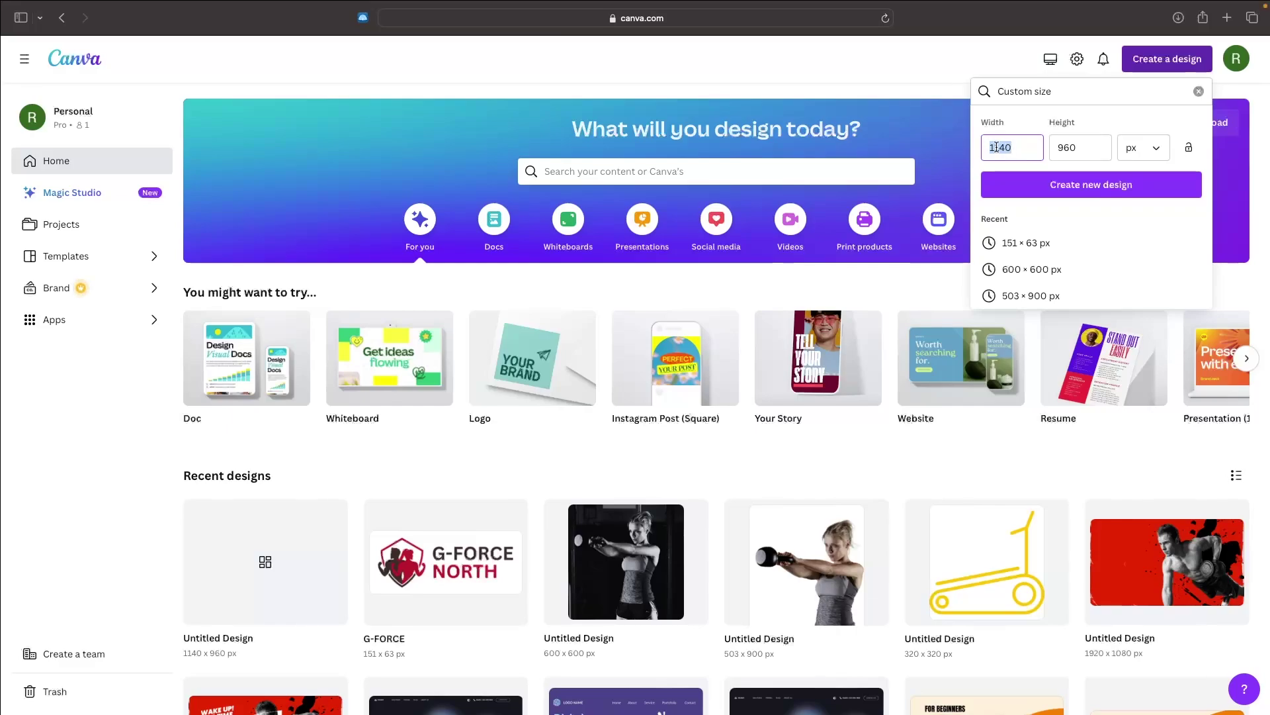
pyautogui.click(1077, 145)
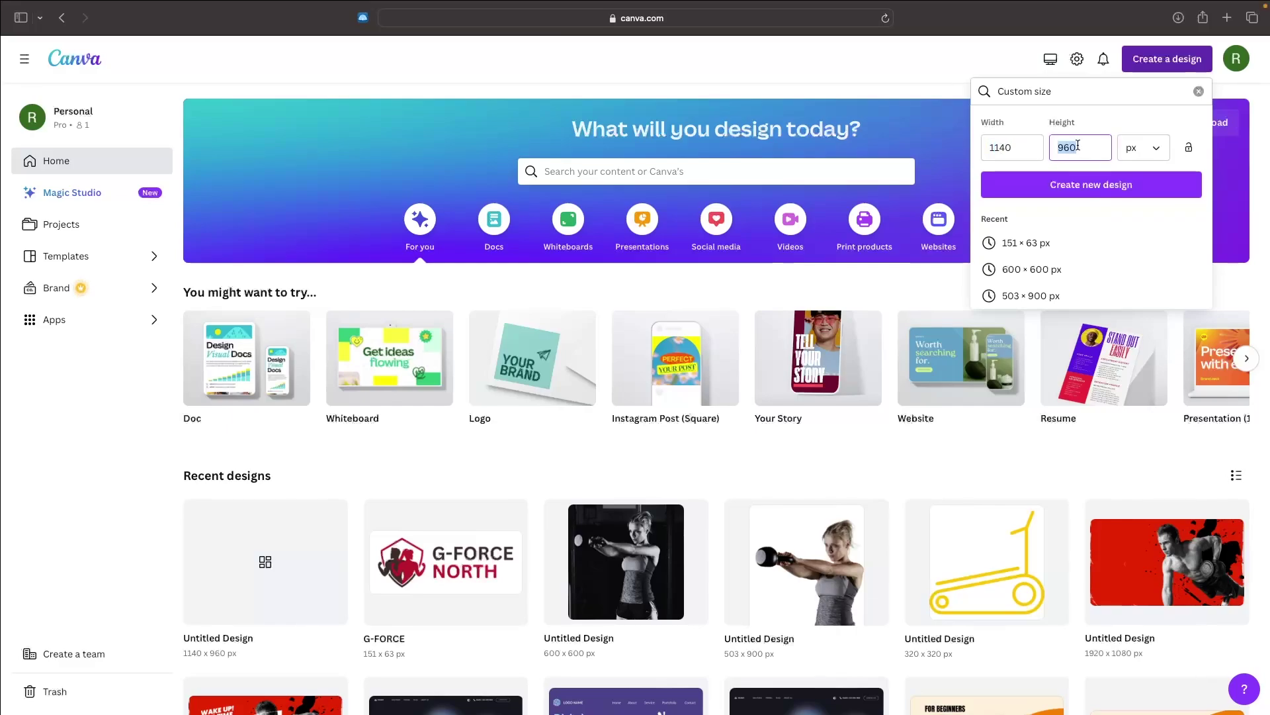
pyautogui.write('1118')
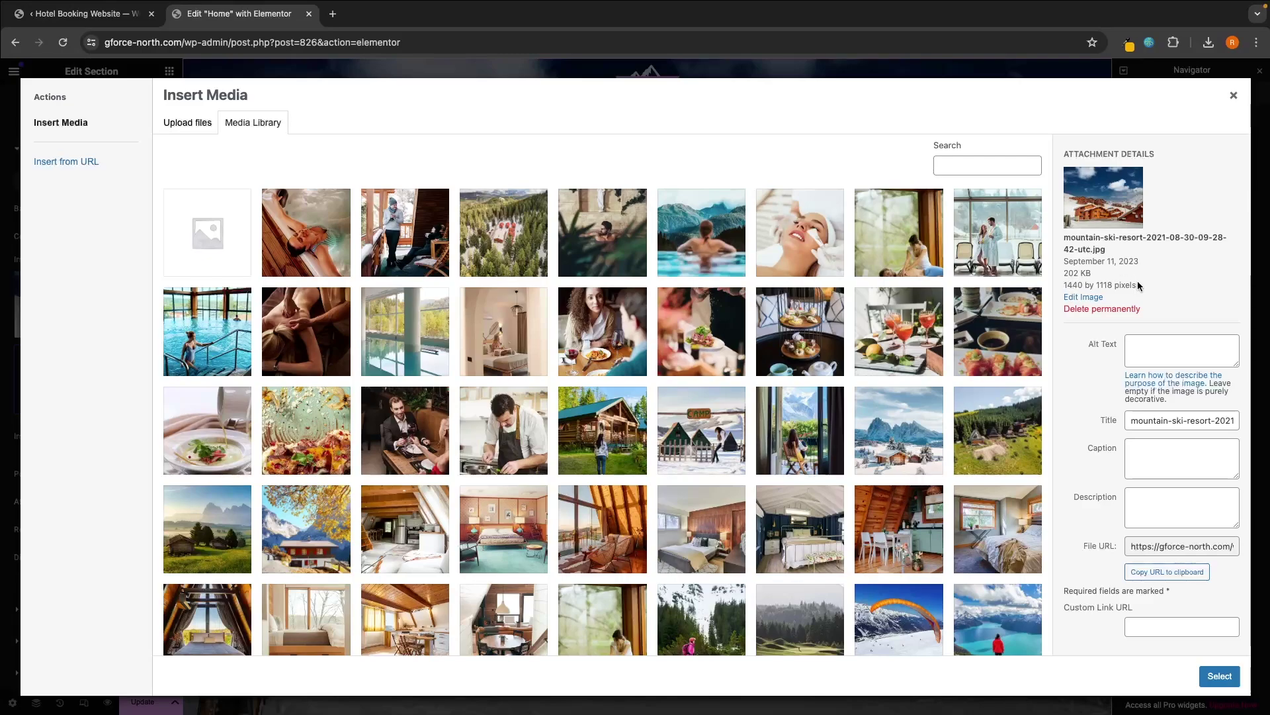
pyautogui.moveTo(1146, 288); pyautogui.dragTo(1062, 289)
pyautogui.click(1114, 282)
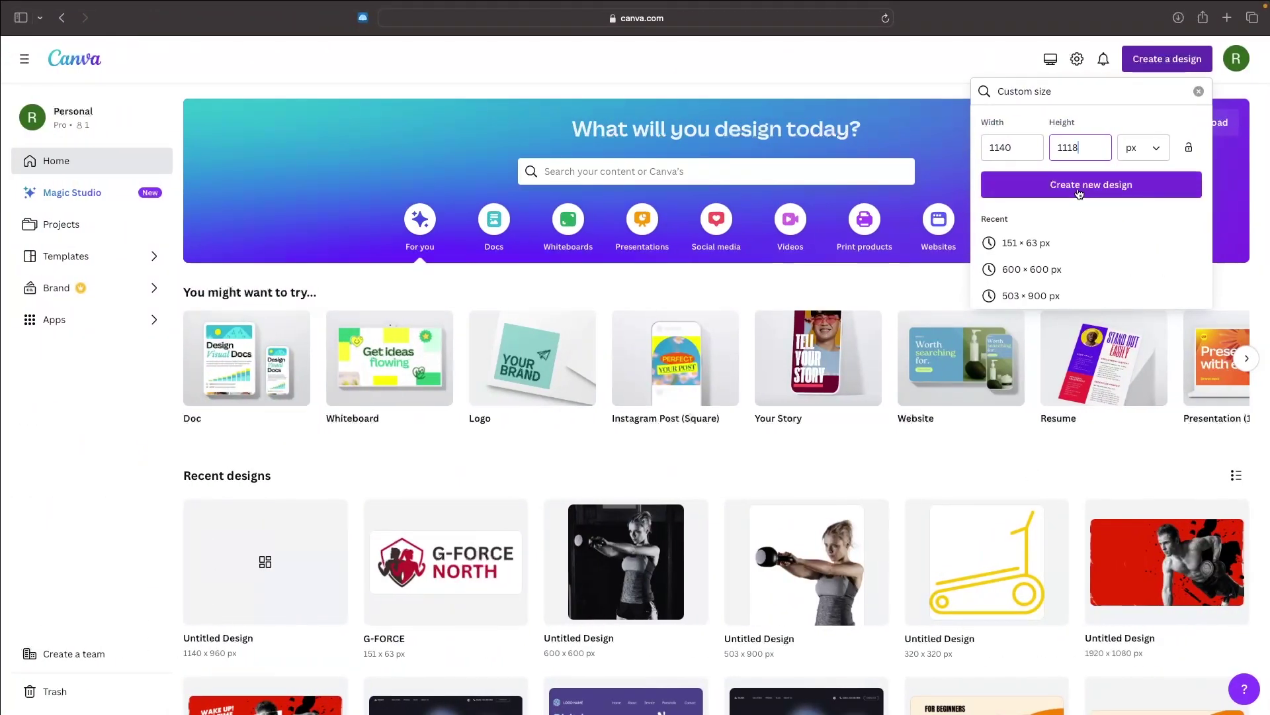
pyautogui.click(1080, 192)
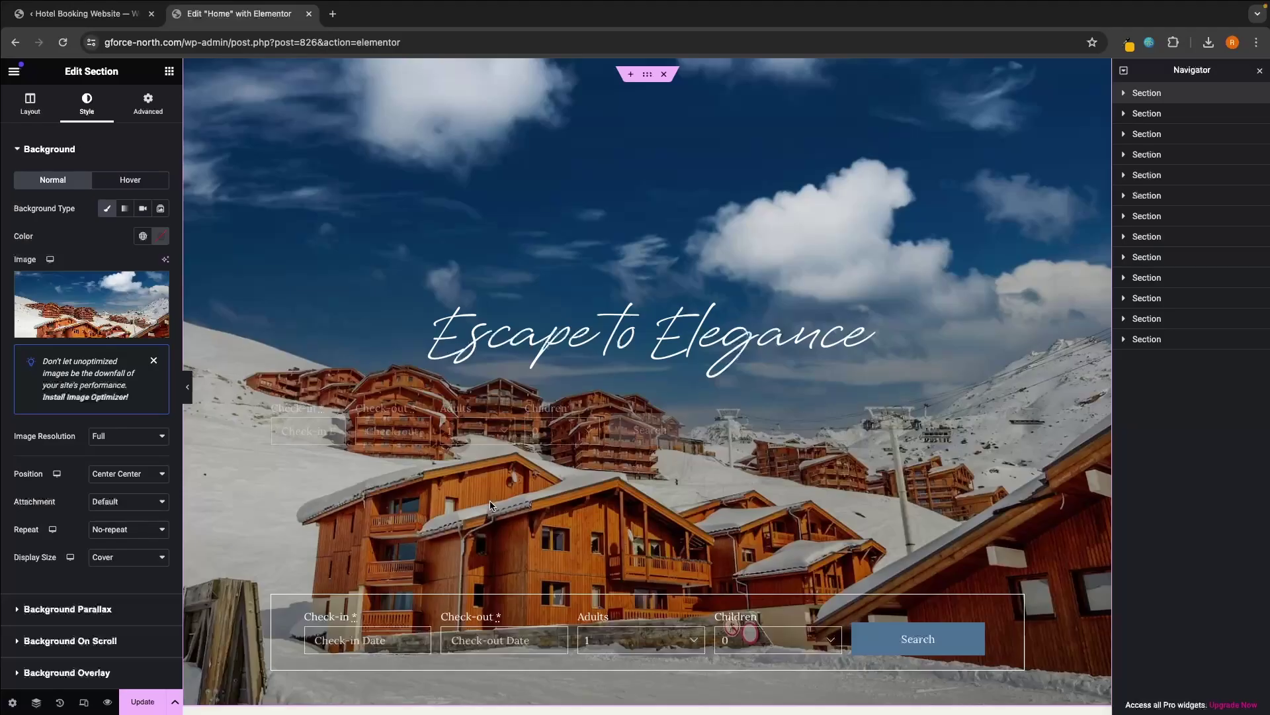
# Upload pexels-pixabay-261102.jpg from Downloads to Canva and place the photo in the upper corner of the blank page
pyautogui.scroll(-1, 489, 500)
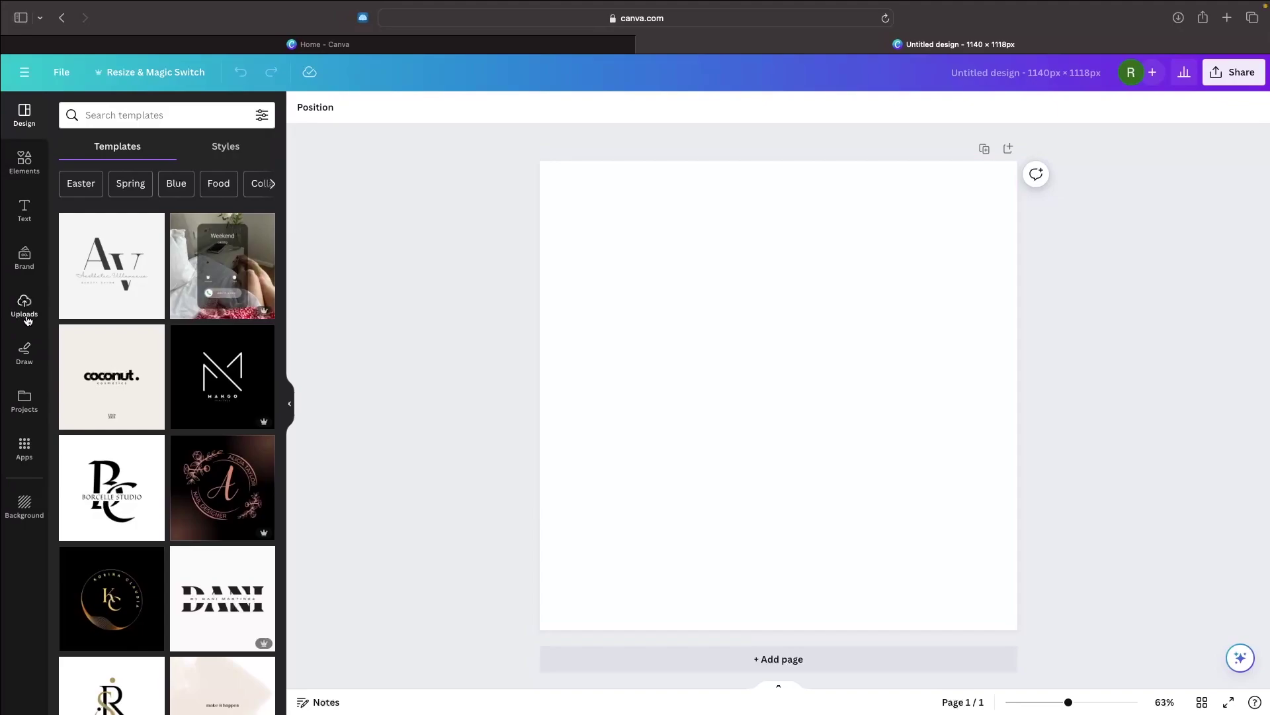
pyautogui.click(27, 319)
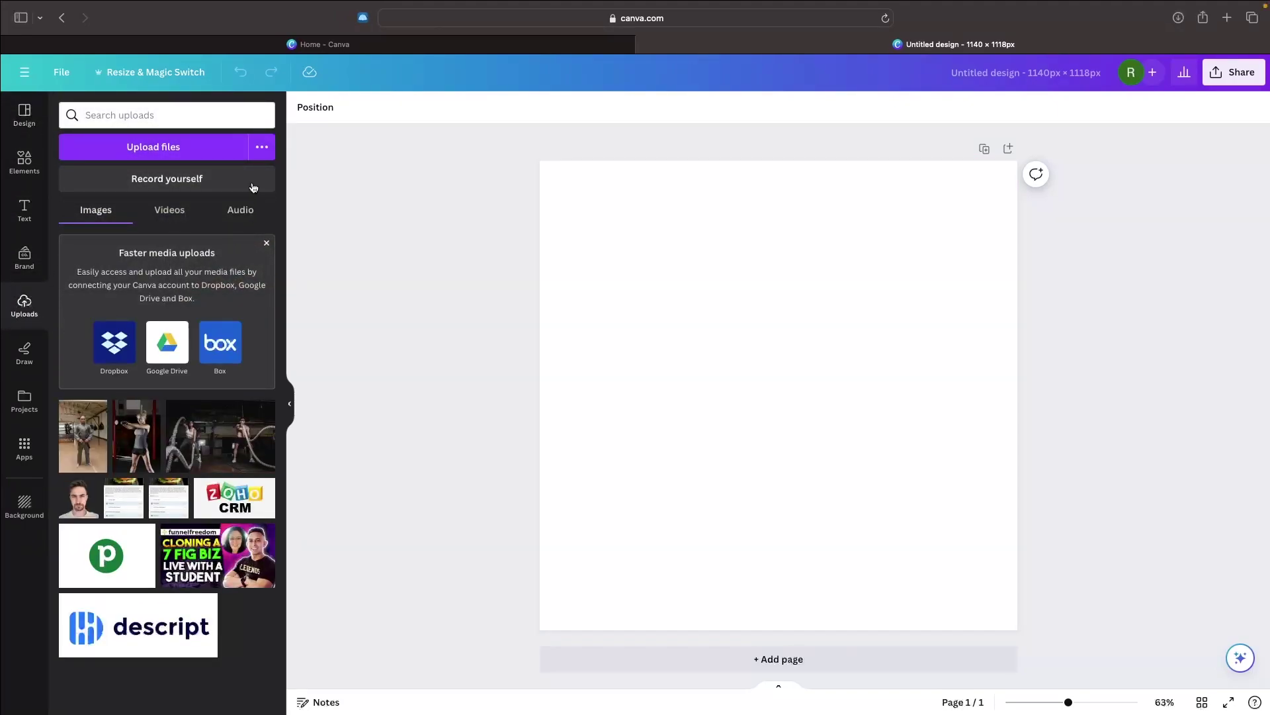
pyautogui.click(192, 154)
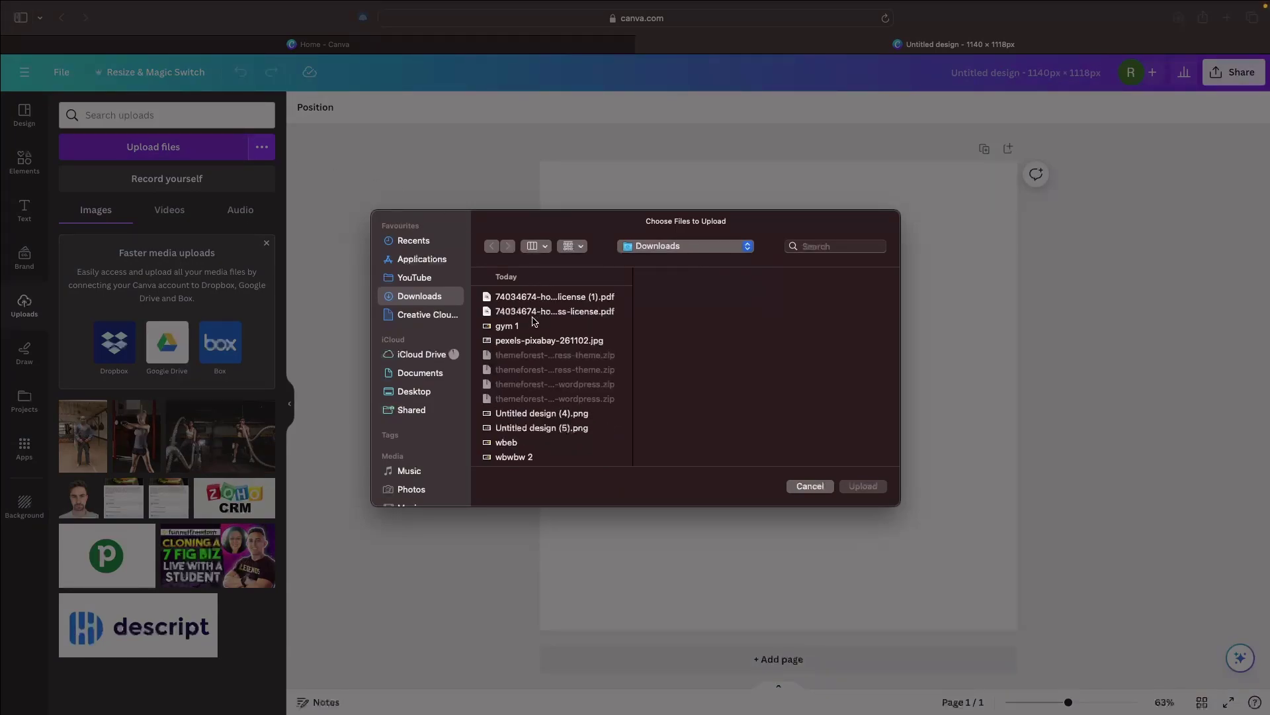
pyautogui.click(532, 342)
pyautogui.doubleClick(532, 341)
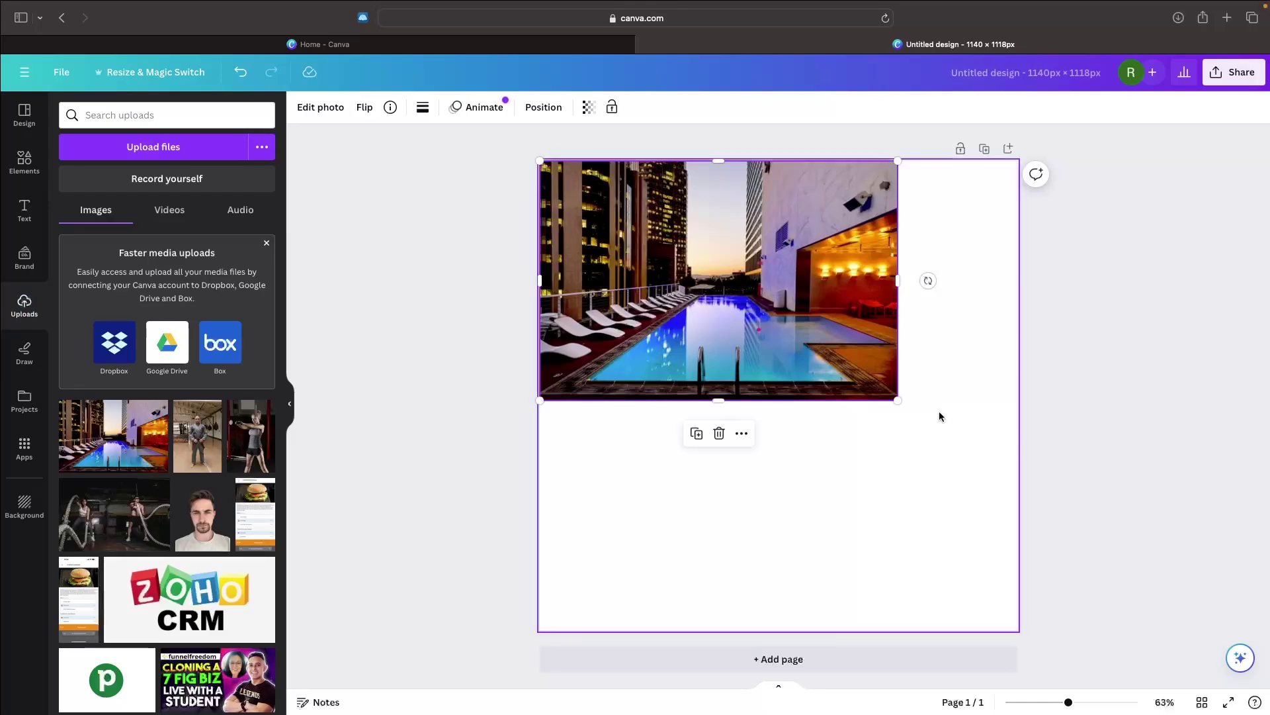
# Resize the pool photo to the page's full width and stretch its frame down until it covers the whole page
pyautogui.moveTo(898, 401)
pyautogui.mouseDown()
pyautogui.moveTo(913, 403)
pyautogui.moveTo(877, 391)
pyautogui.mouseUp()
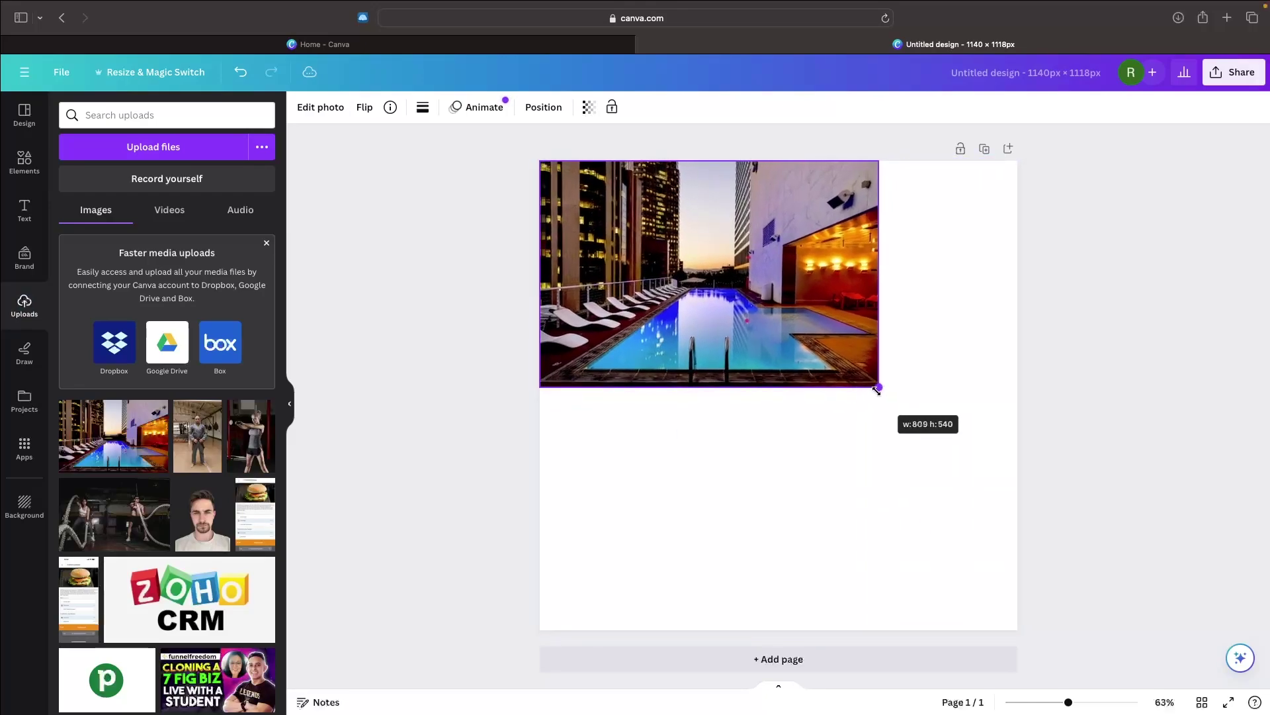
pyautogui.click(925, 403)
pyautogui.moveTo(728, 246)
pyautogui.mouseDown()
pyautogui.moveTo(849, 377)
pyautogui.moveTo(1193, 306)
pyautogui.moveTo(727, 246)
pyautogui.mouseUp()
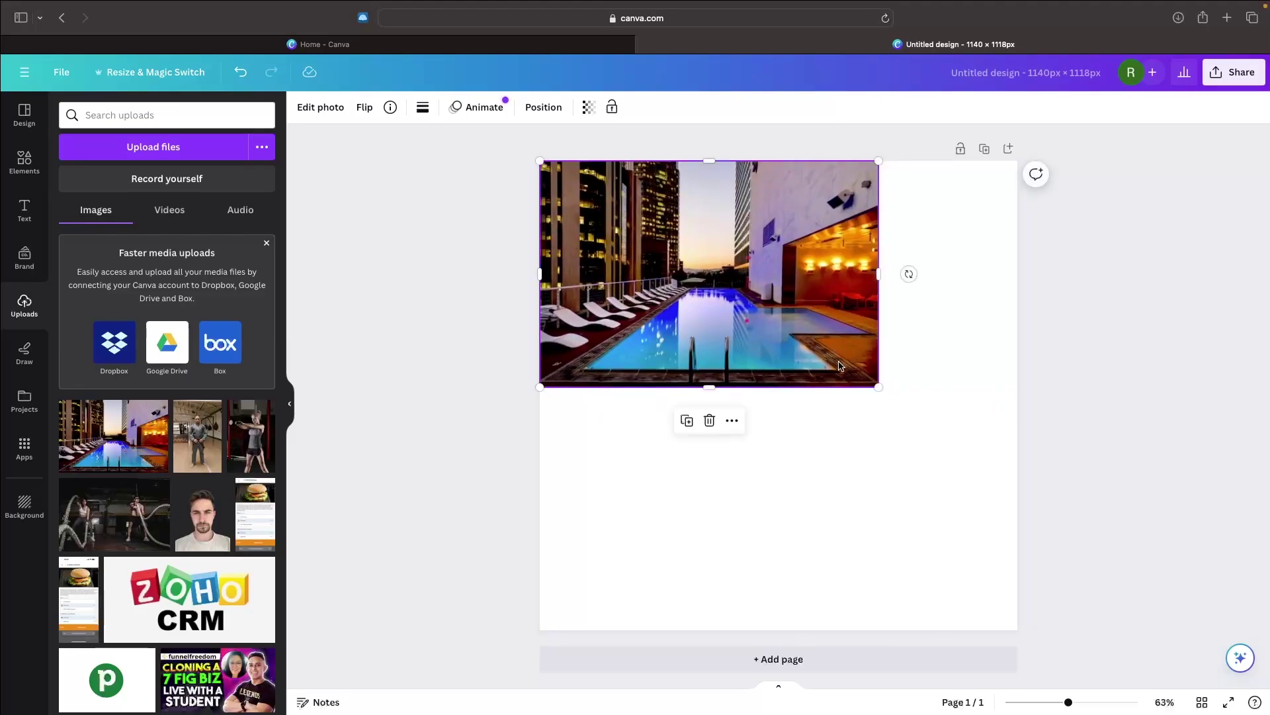
pyautogui.moveTo(878, 387); pyautogui.dragTo(1030, 463)
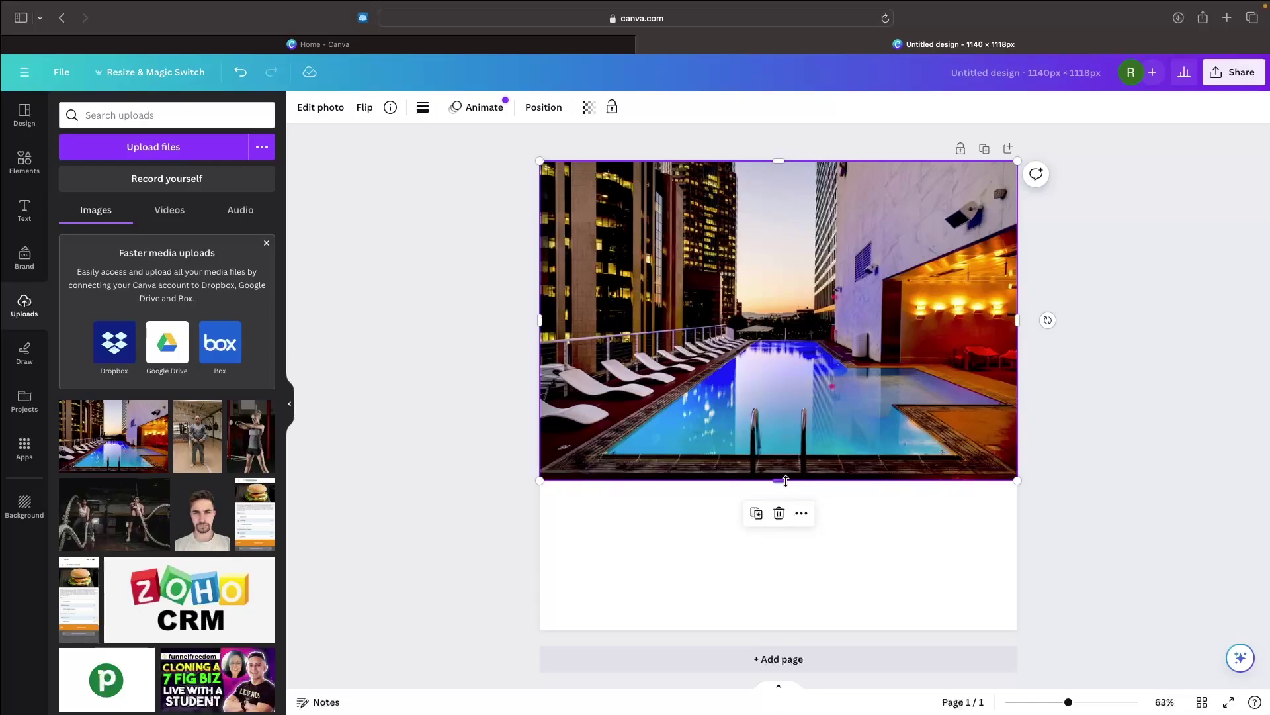
pyautogui.moveTo(786, 481); pyautogui.dragTo(790, 629)
pyautogui.click(1102, 460)
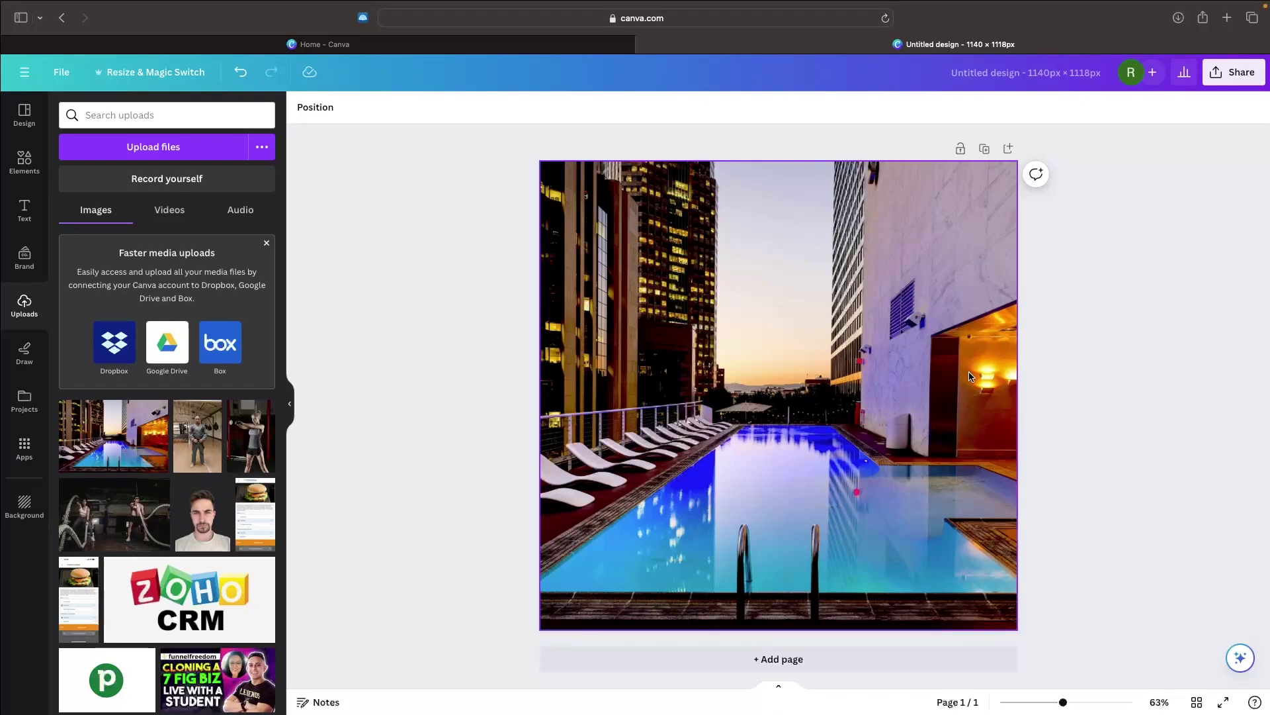
# Open the download options for the finished pool photo design from its sharing options
pyautogui.click(1227, 80)
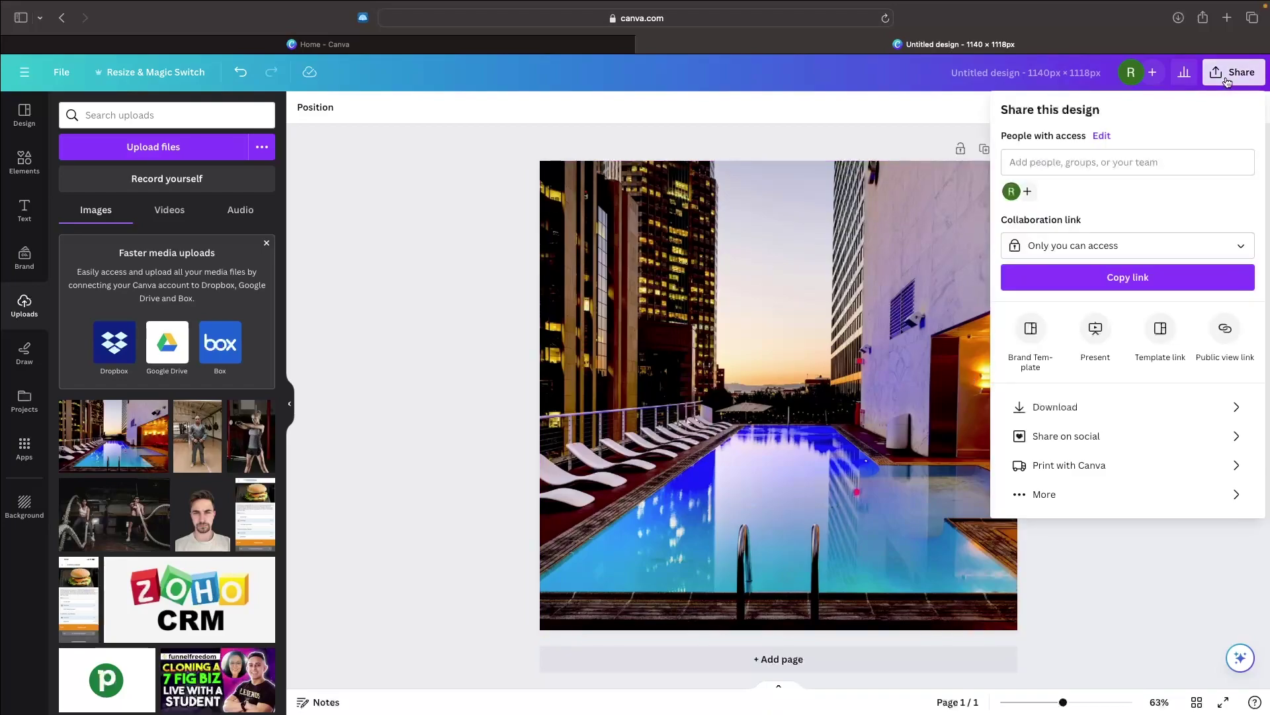
pyautogui.click(1049, 407)
pyautogui.click(1102, 331)
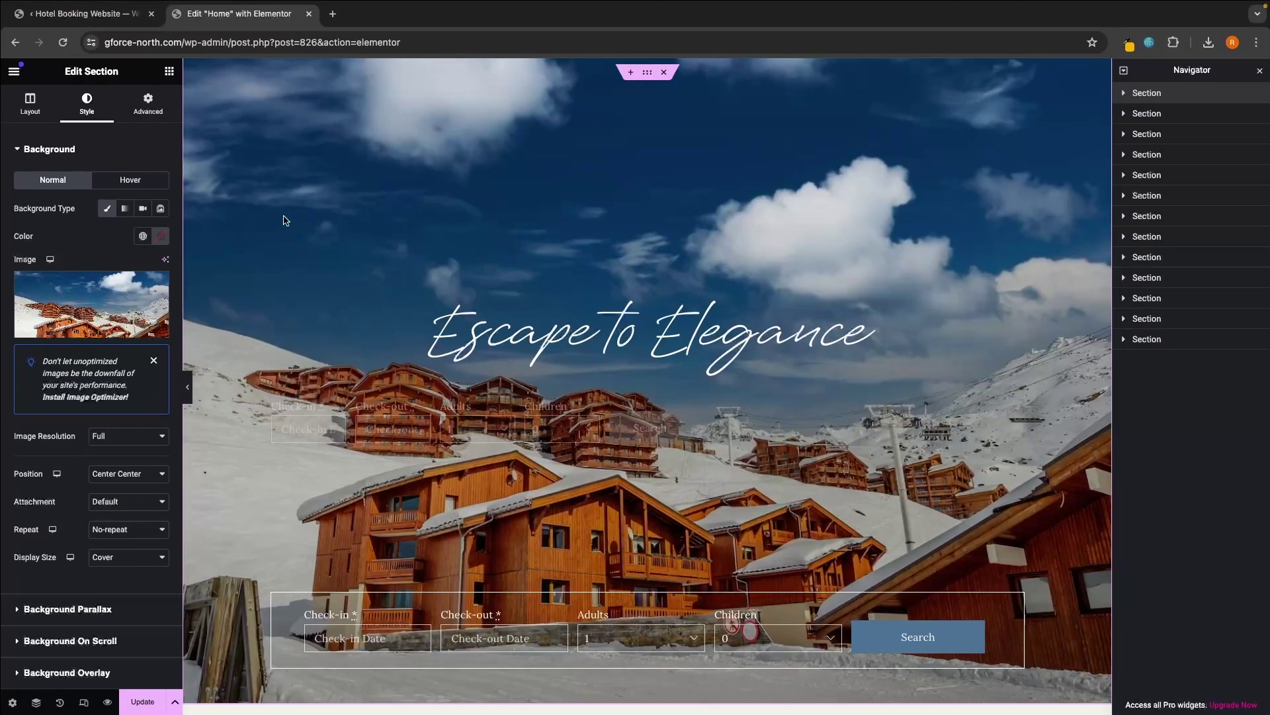
# Replace the hero section's background image by uploading Untitled design-9.png from Downloads and selecting it
pyautogui.moveTo(44, 284)
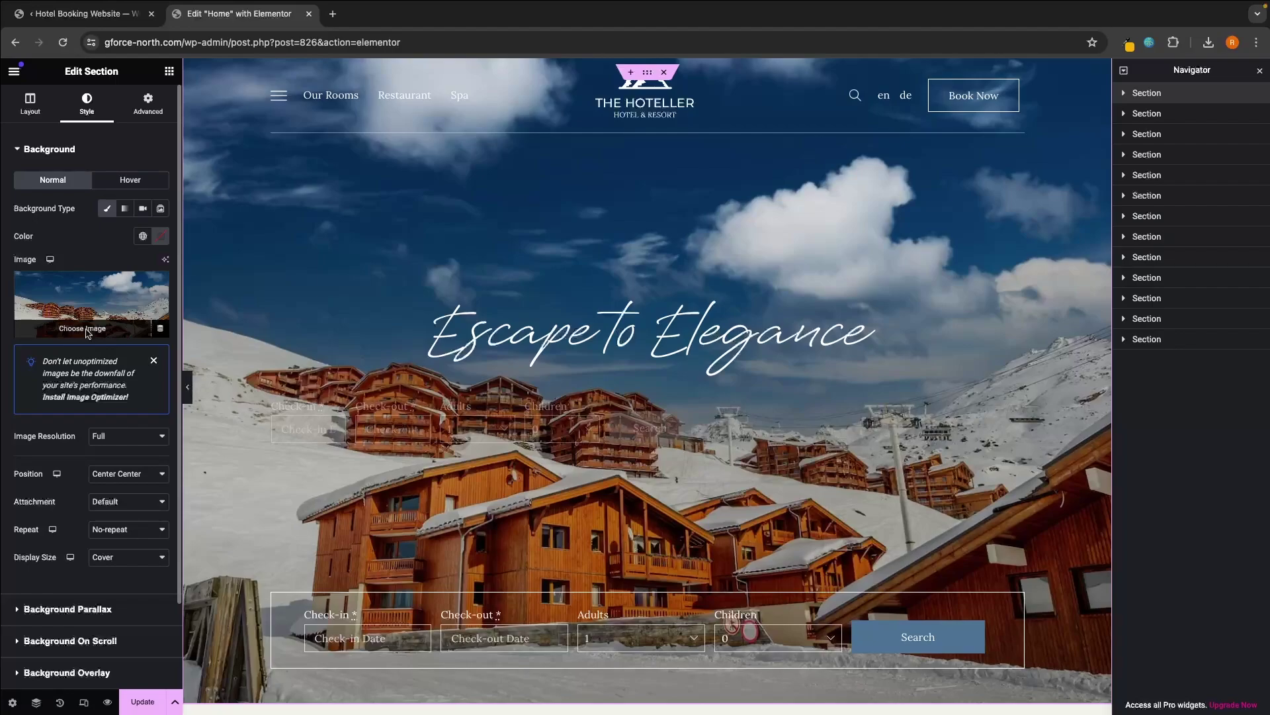
pyautogui.click(87, 329)
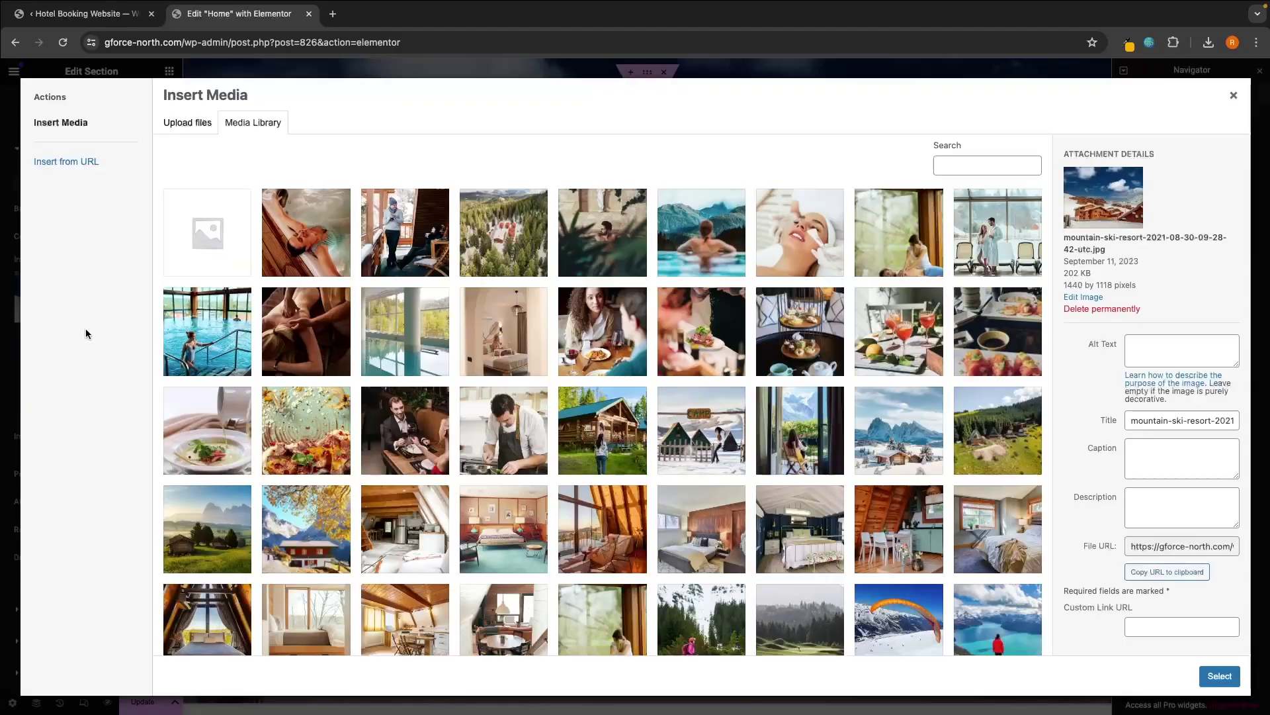
pyautogui.click(188, 122)
pyautogui.click(699, 354)
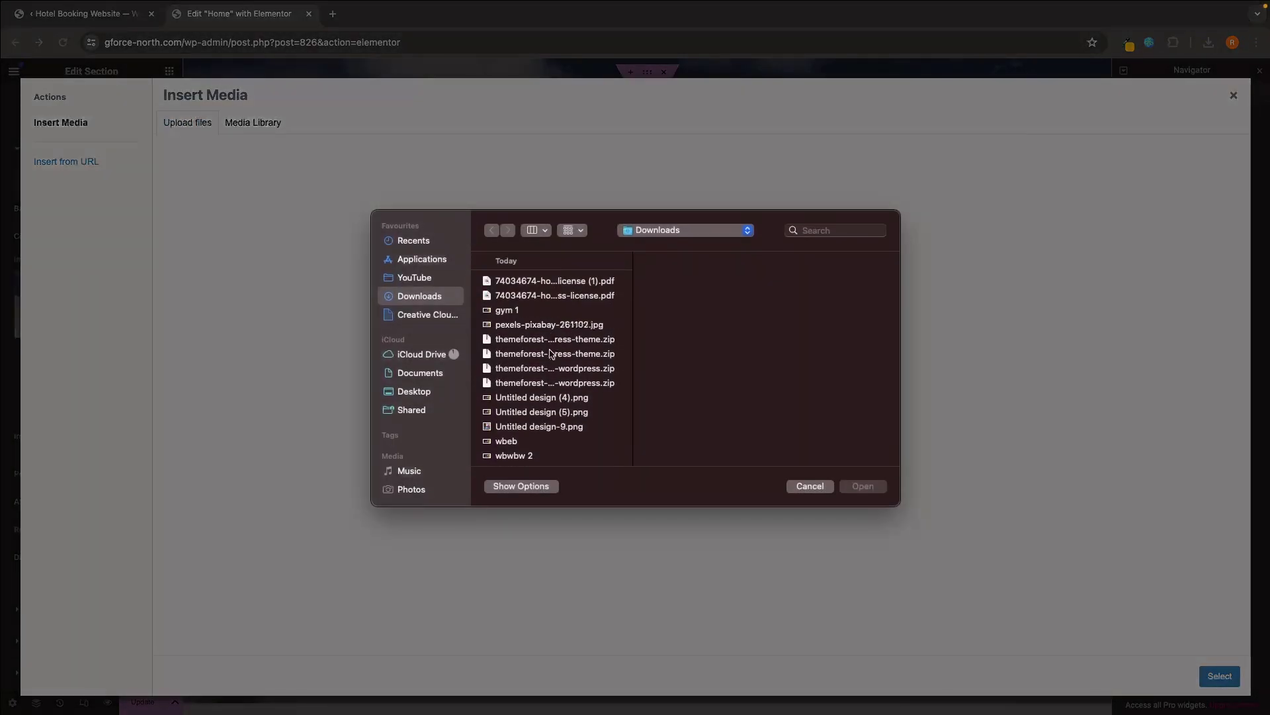
pyautogui.doubleClick(540, 426)
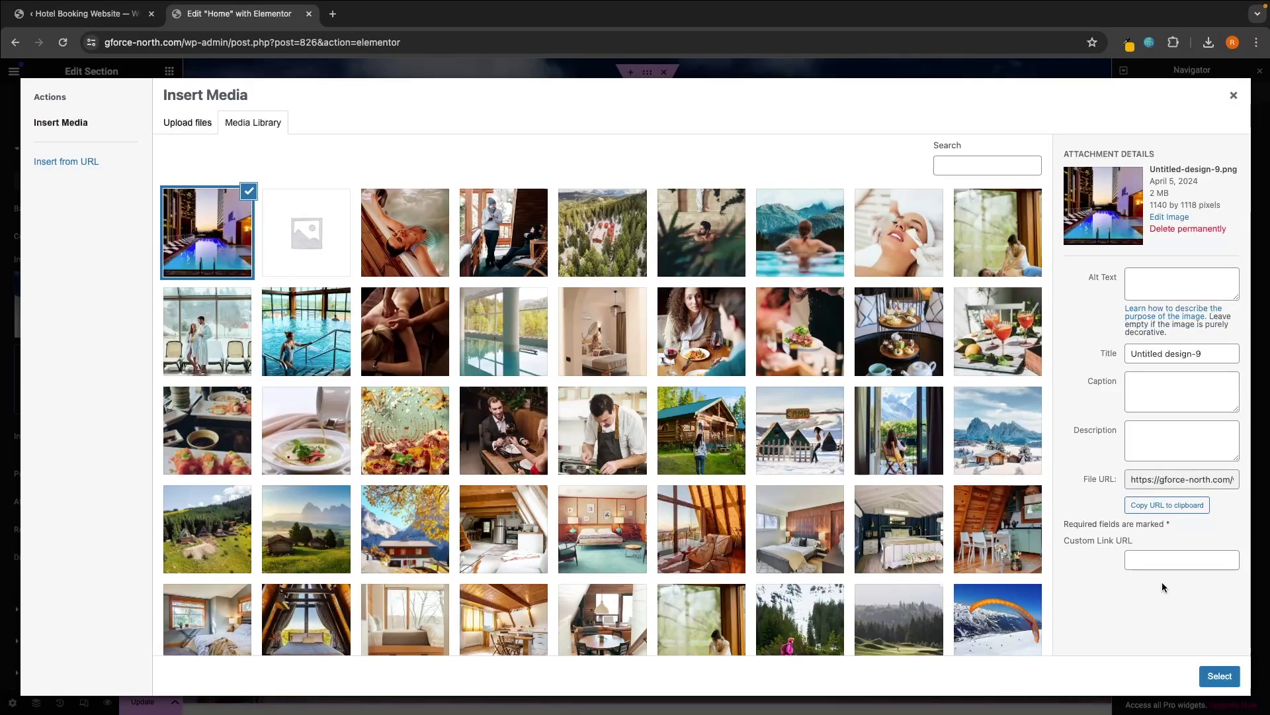
pyautogui.click(1219, 676)
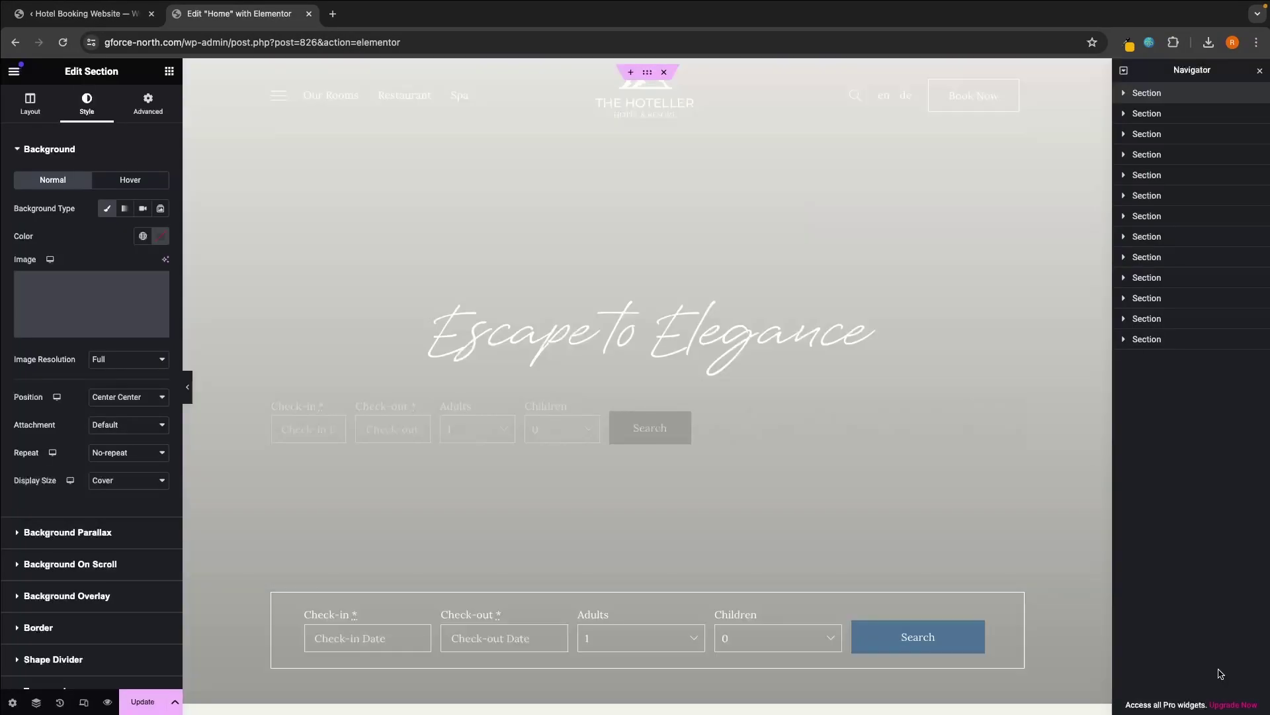
pyautogui.scroll(-1, 696, 239)
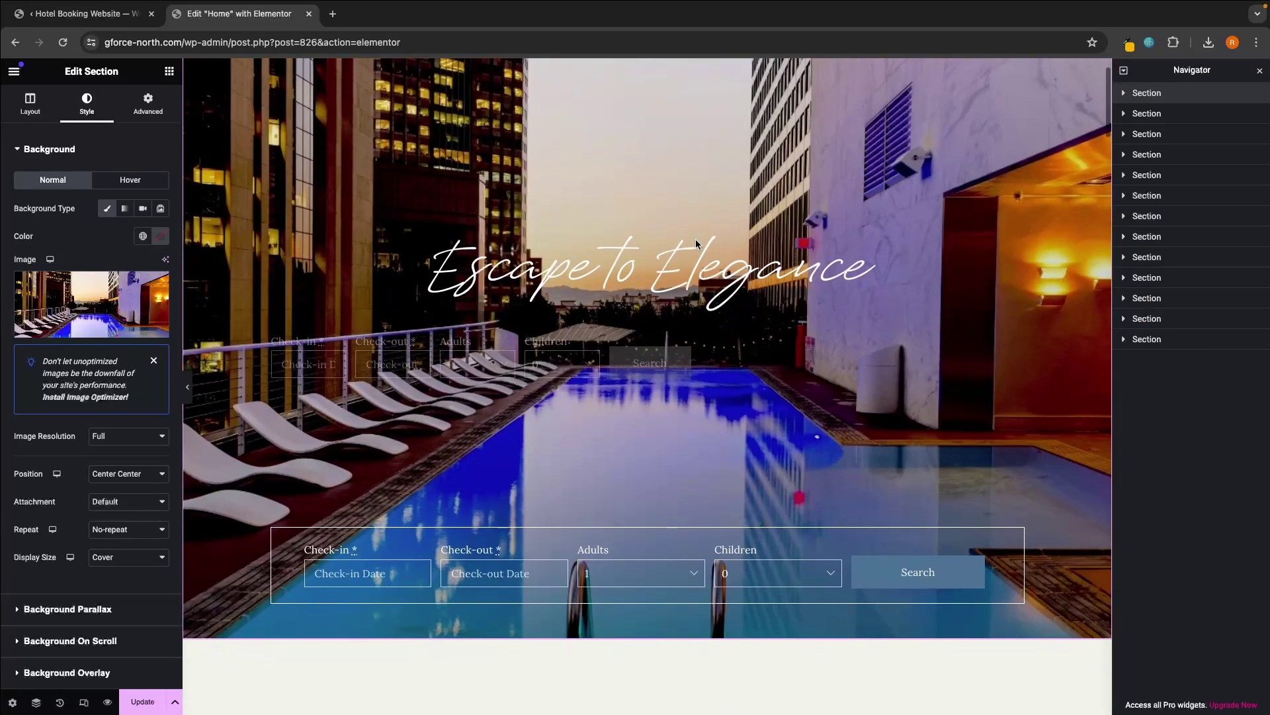
pyautogui.scroll(1, 696, 239)
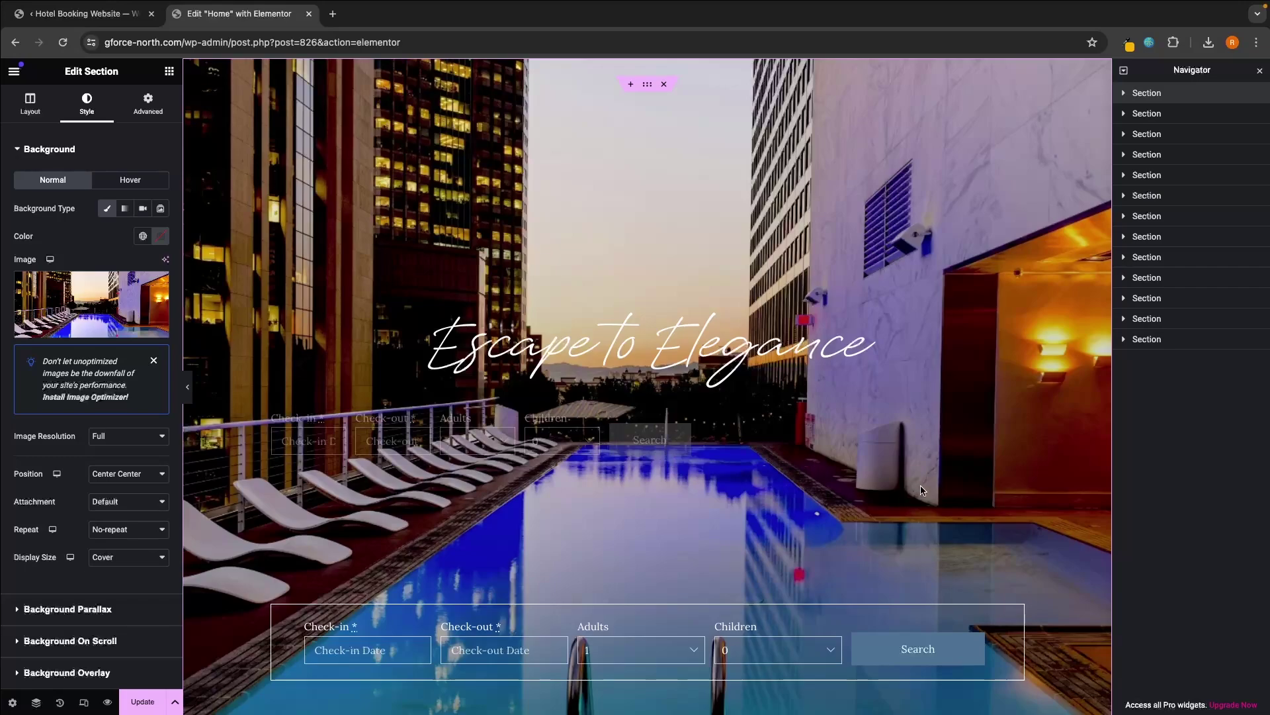
pyautogui.scroll(-1, 644, 269)
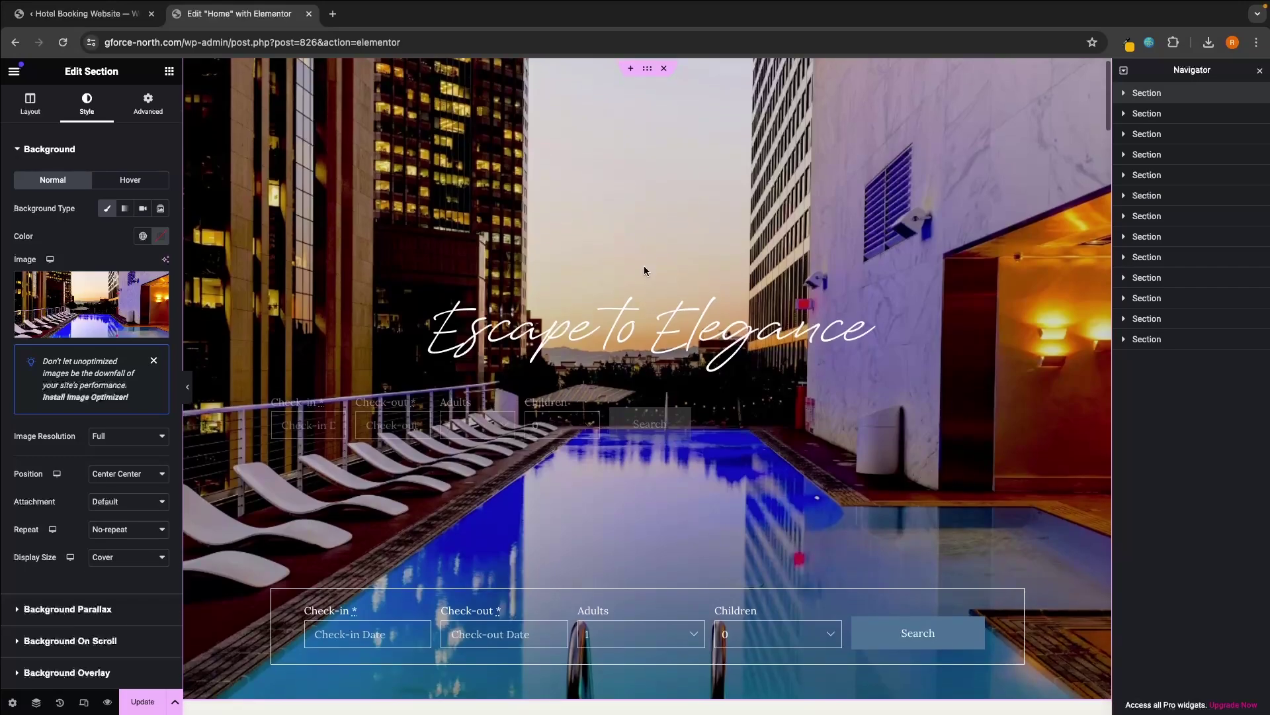
# Try replacing the hero heading's title with "girjg", clear it, and restore the original "Escape to Elegance" text
pyautogui.click(535, 312)
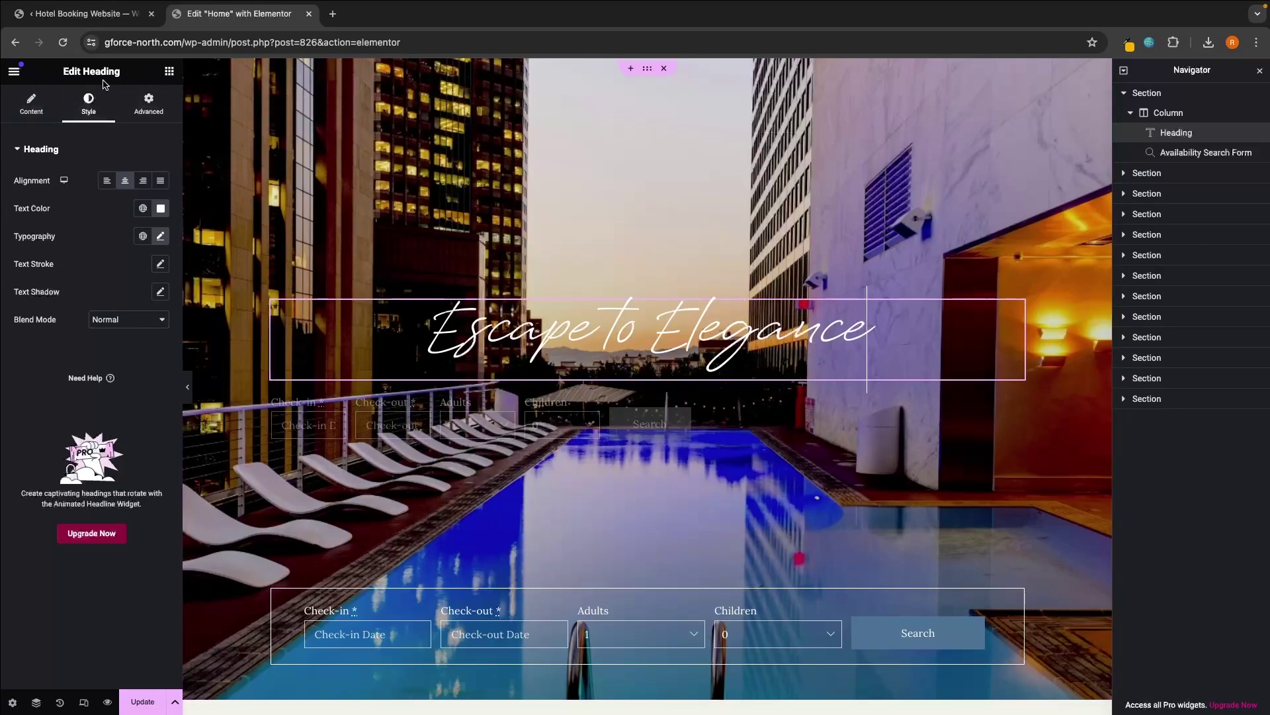
pyautogui.click(29, 99)
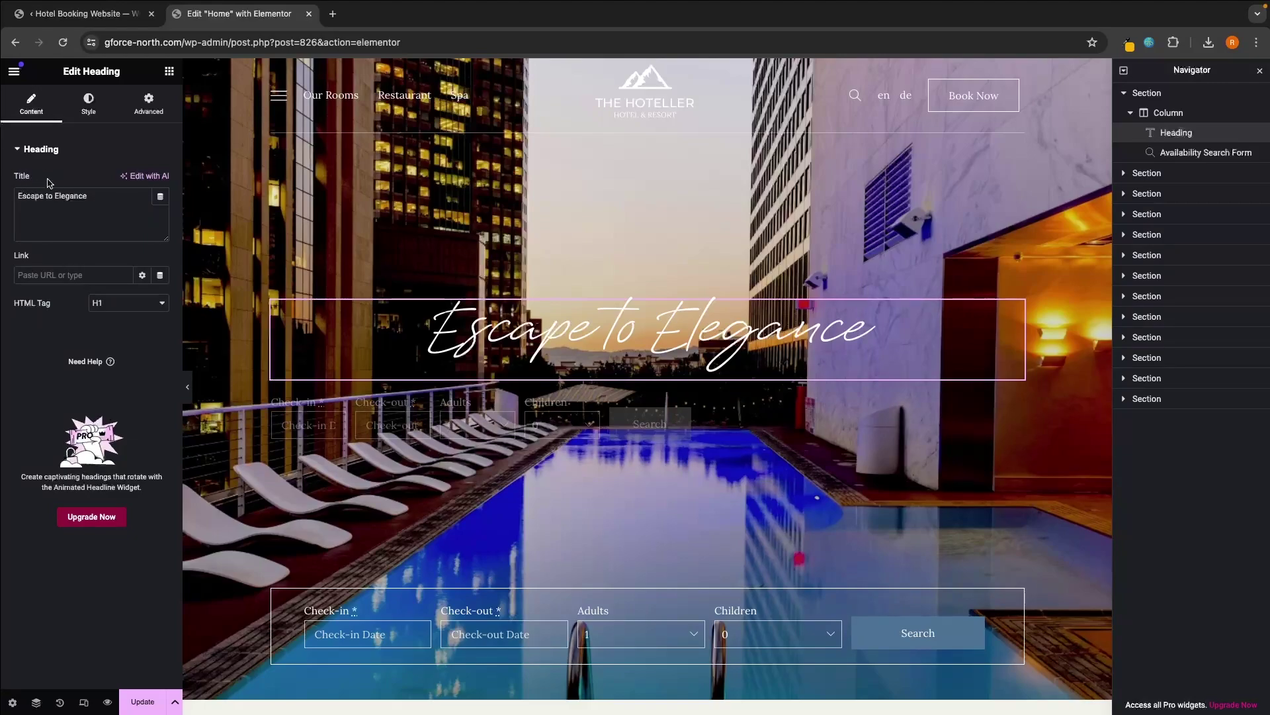
pyautogui.click(104, 207)
pyautogui.moveTo(110, 193); pyautogui.dragTo(12, 195)
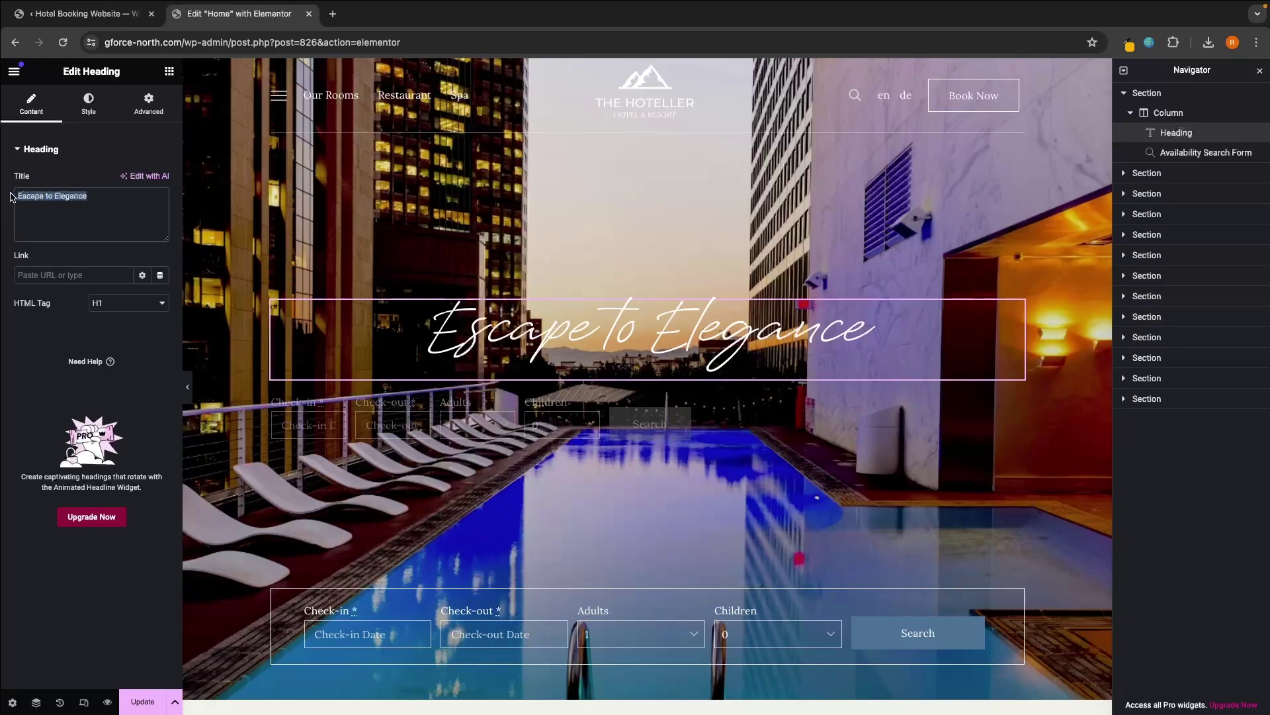
pyautogui.press('BackSpace')
pyautogui.write('girjg')
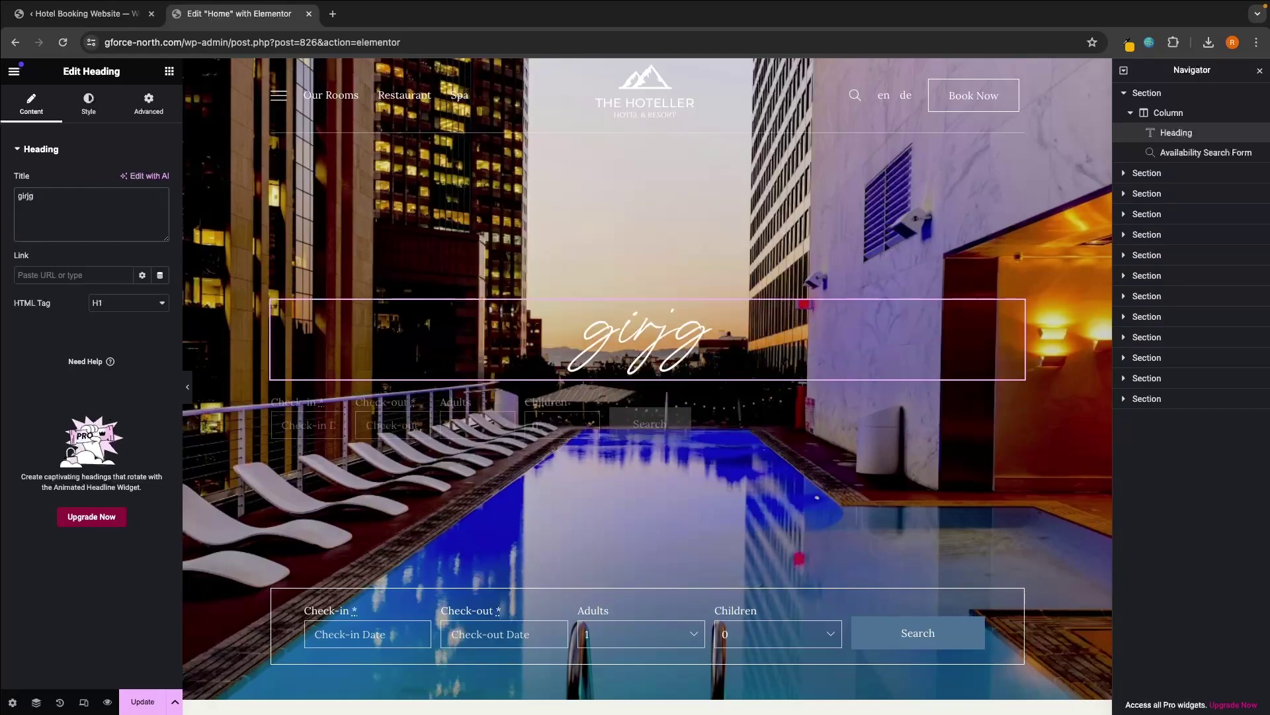
pyautogui.press('BackSpace')
pyautogui.press('BackSpace')
pyautogui.press('BackSpace')
pyautogui.press('BackSpace')
pyautogui.press('BackSpace')
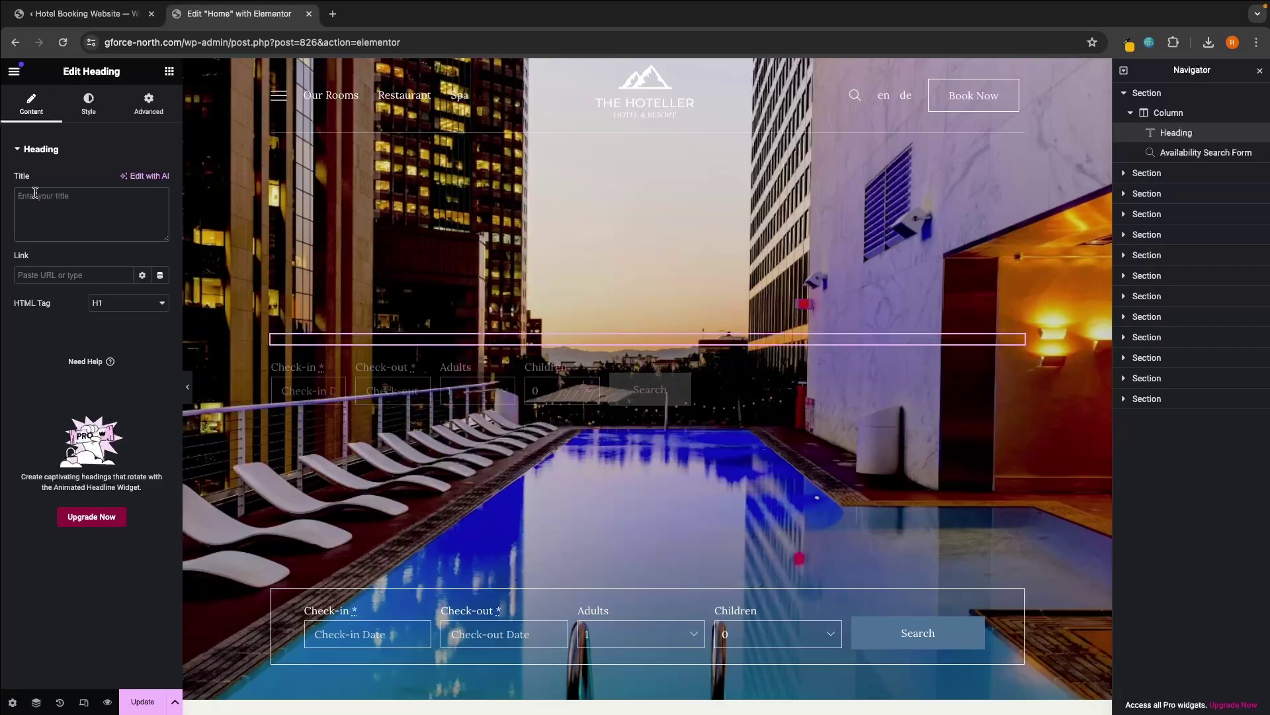
pyautogui.hotkey('ctrl', 'z')
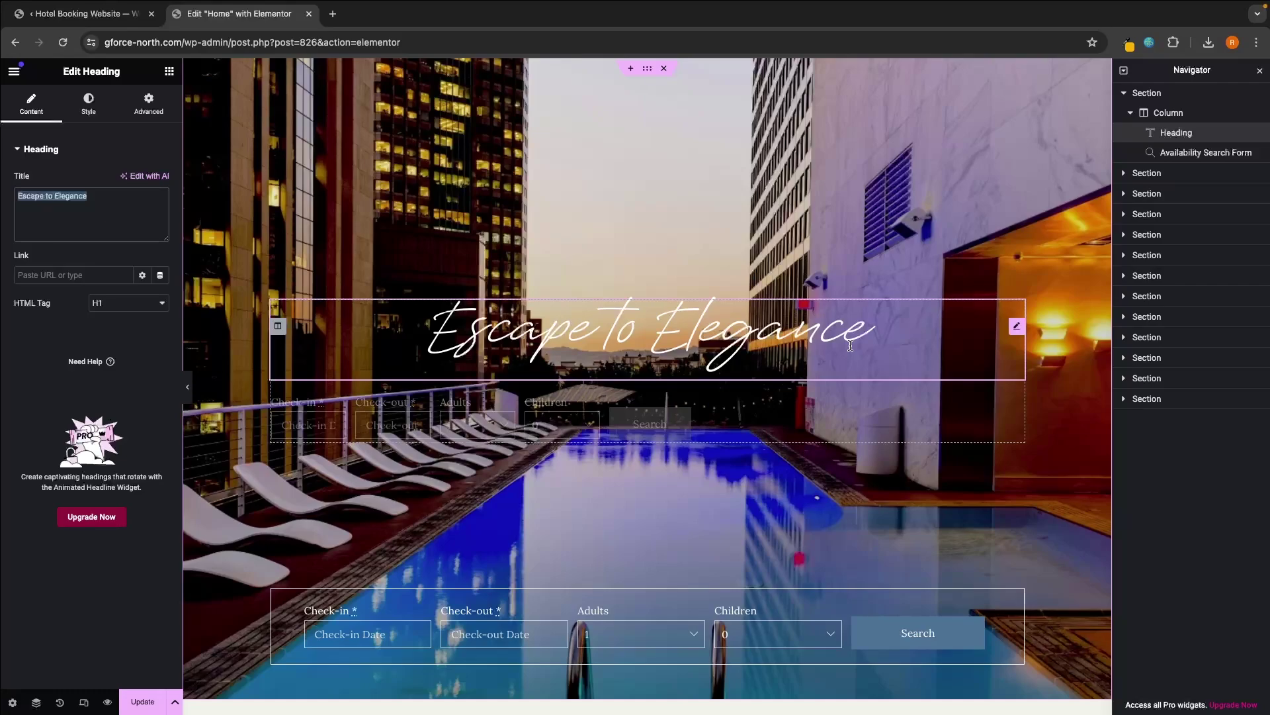
# Try the ABeeZee, Aboreto and Abyssinica SIL font families in the hero heading's typography settings
pyautogui.click(110, 100)
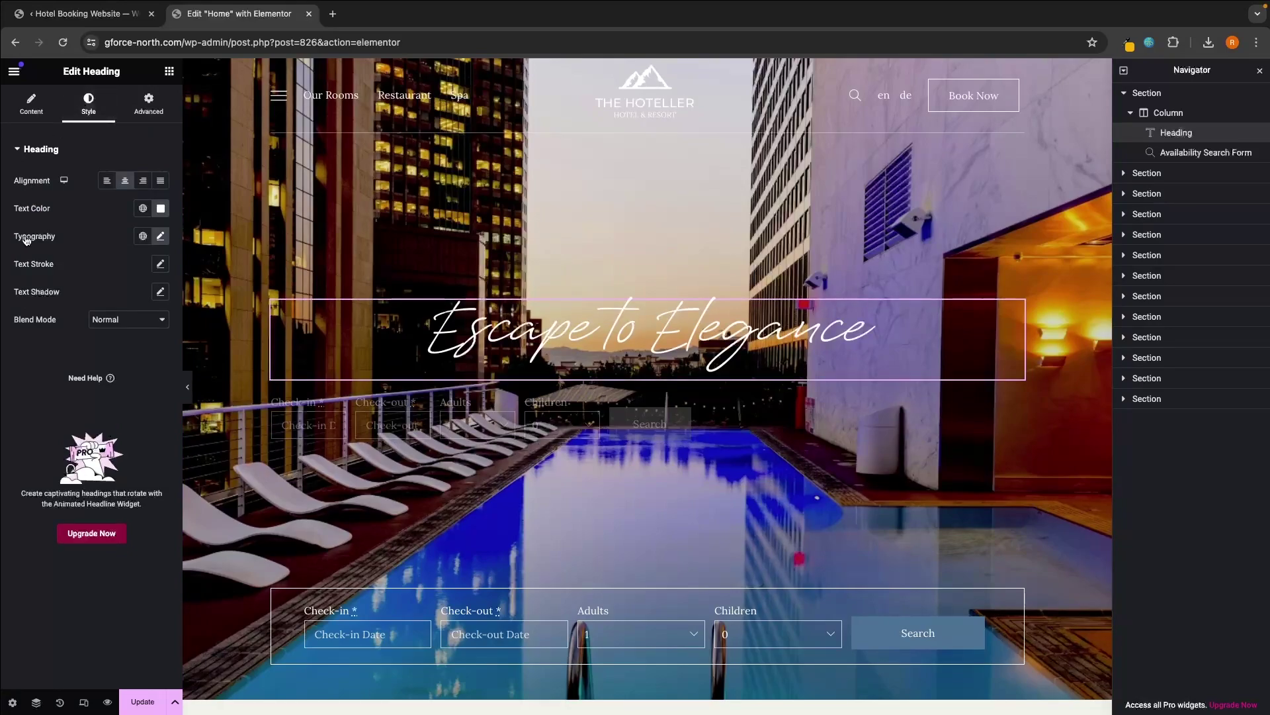
pyautogui.click(161, 238)
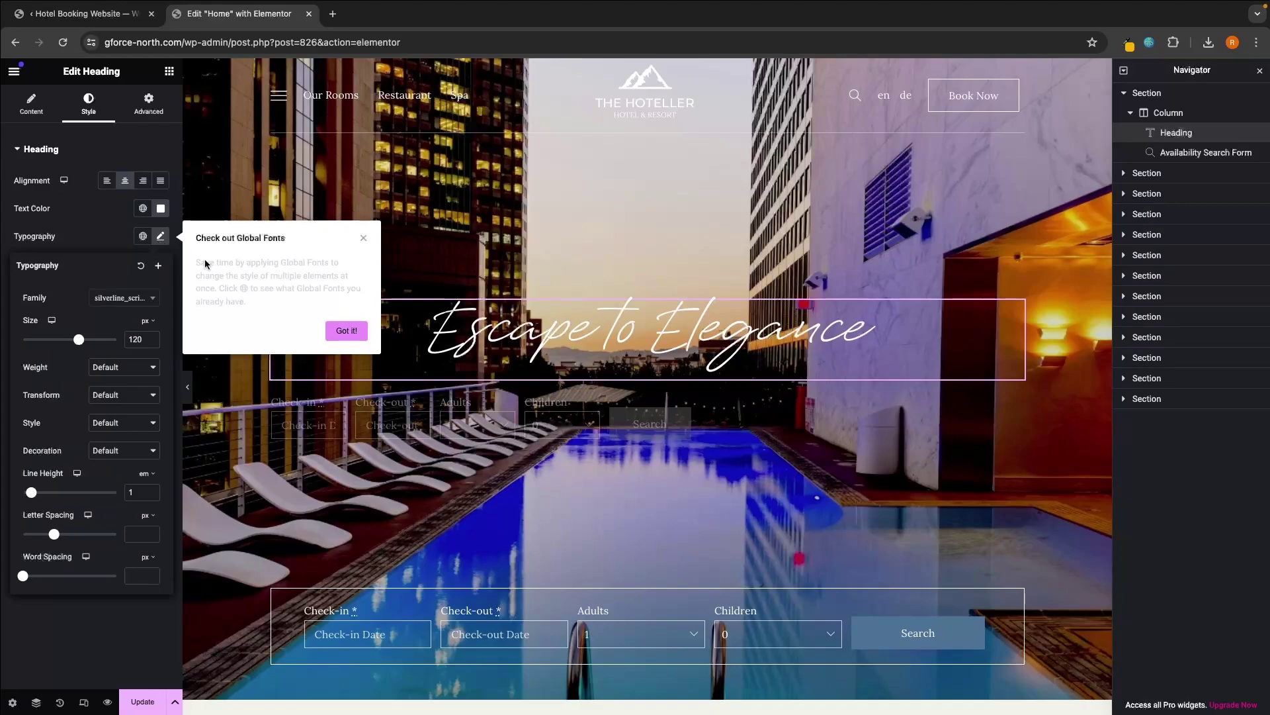
pyautogui.click(363, 239)
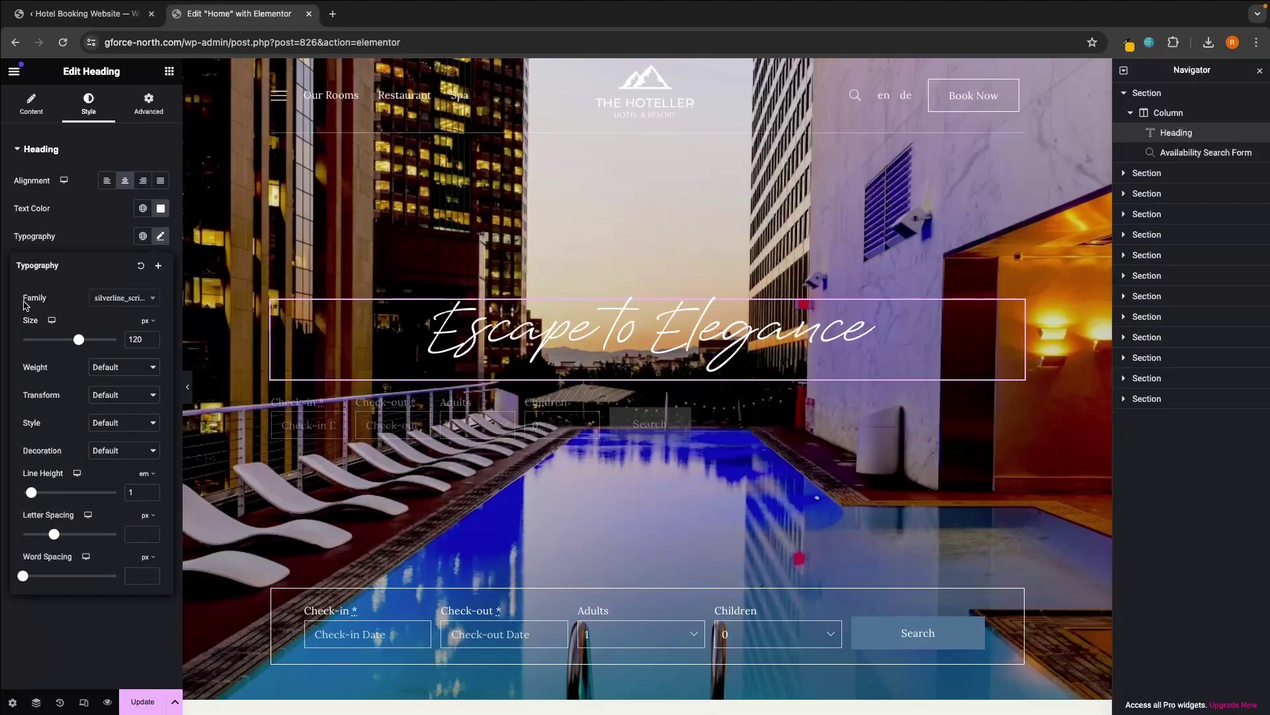
pyautogui.click(132, 307)
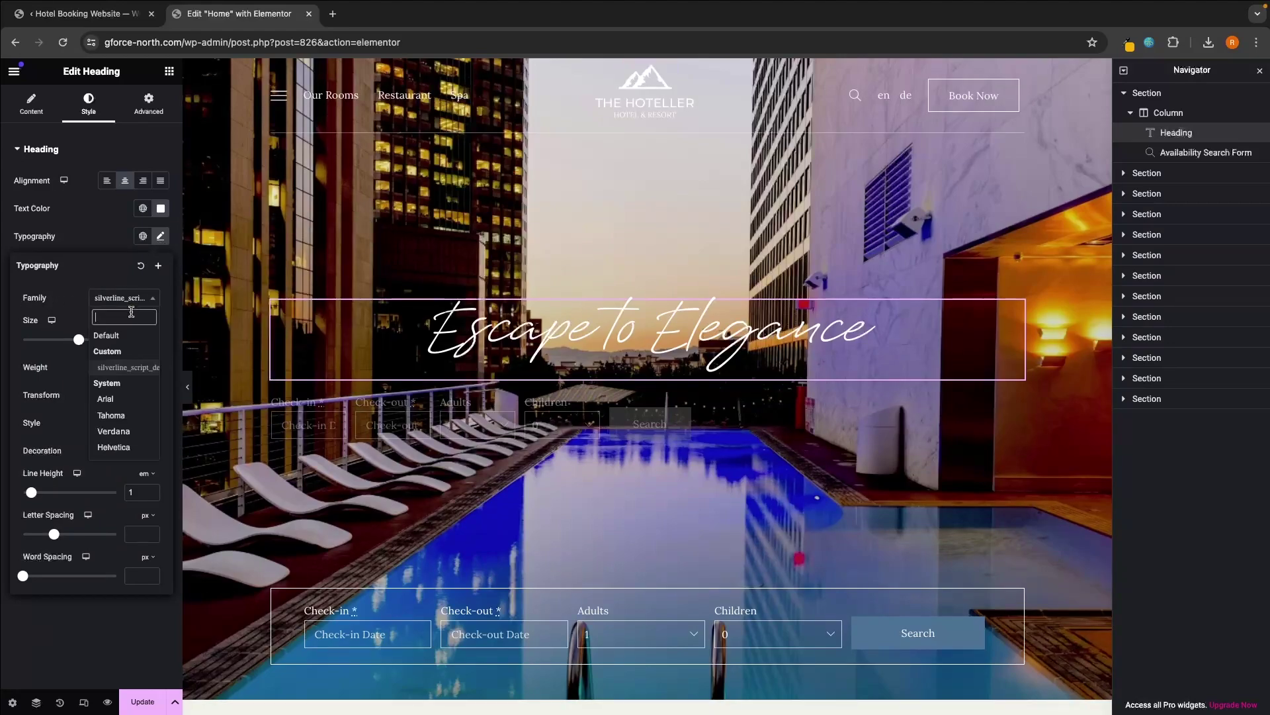
pyautogui.scroll(-3, 127, 358)
pyautogui.scroll(-2, 128, 355)
pyautogui.click(128, 356)
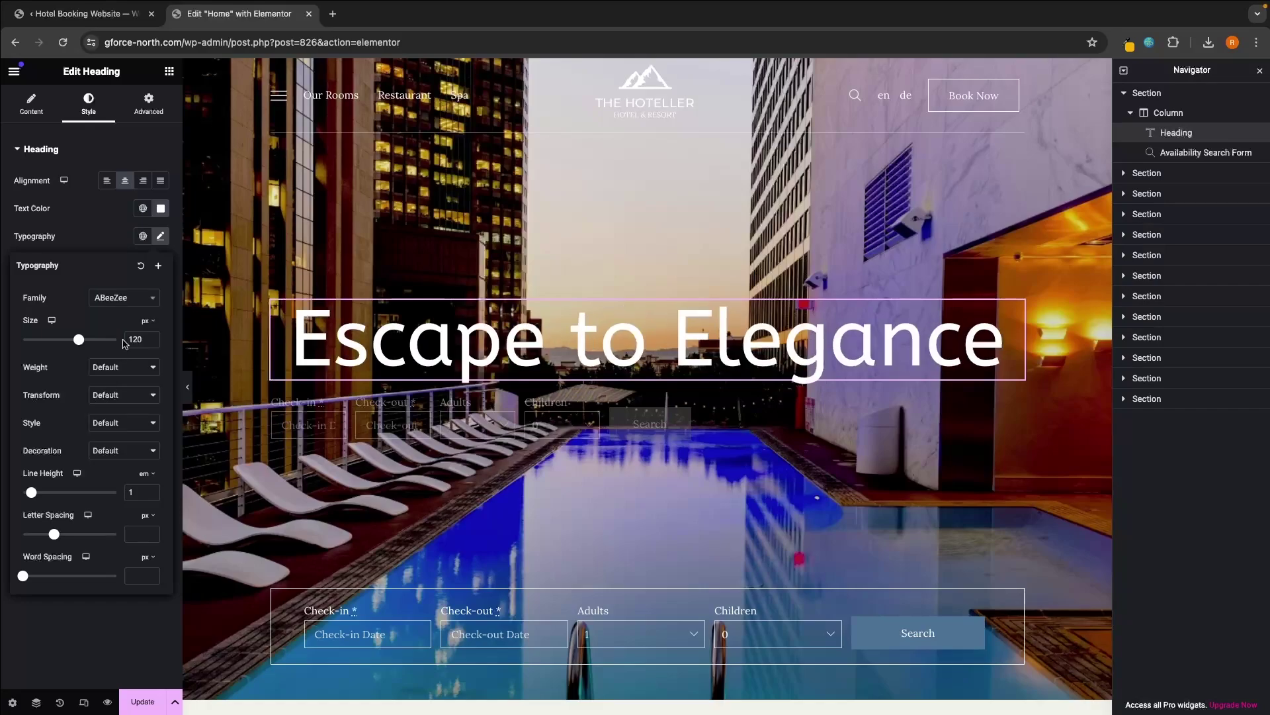
pyautogui.click(123, 298)
pyautogui.click(130, 369)
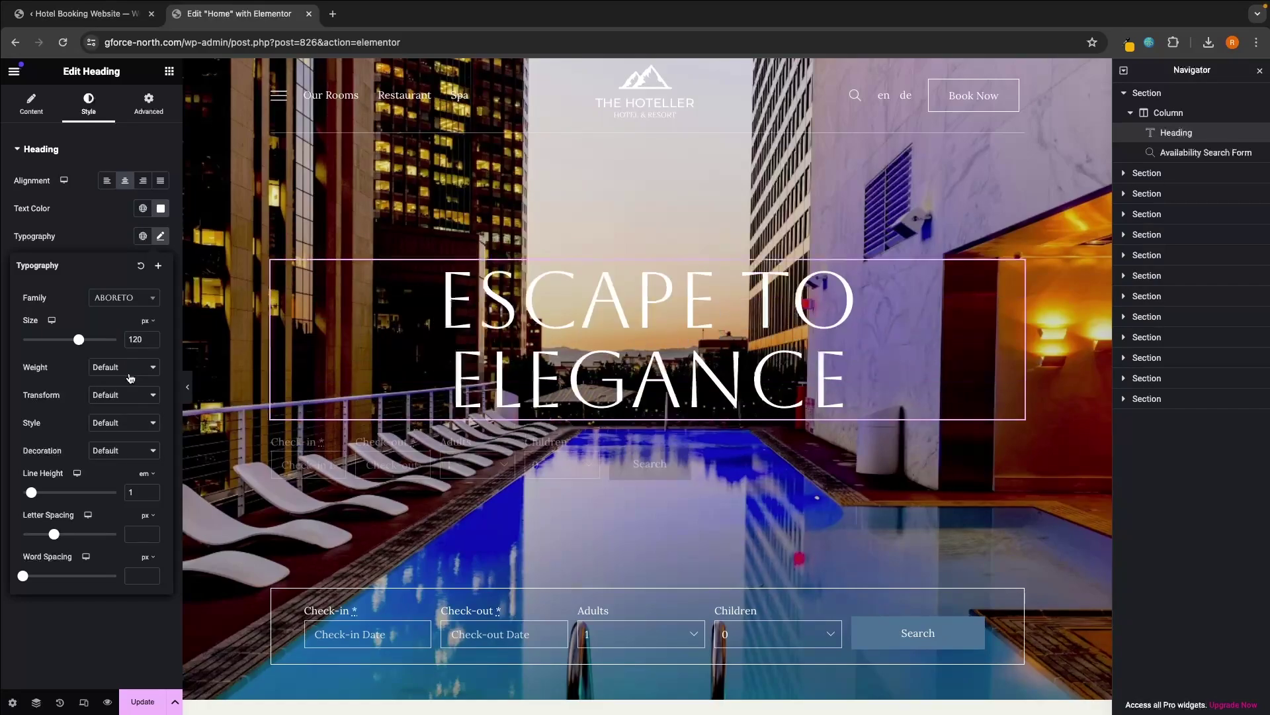
pyautogui.click(139, 301)
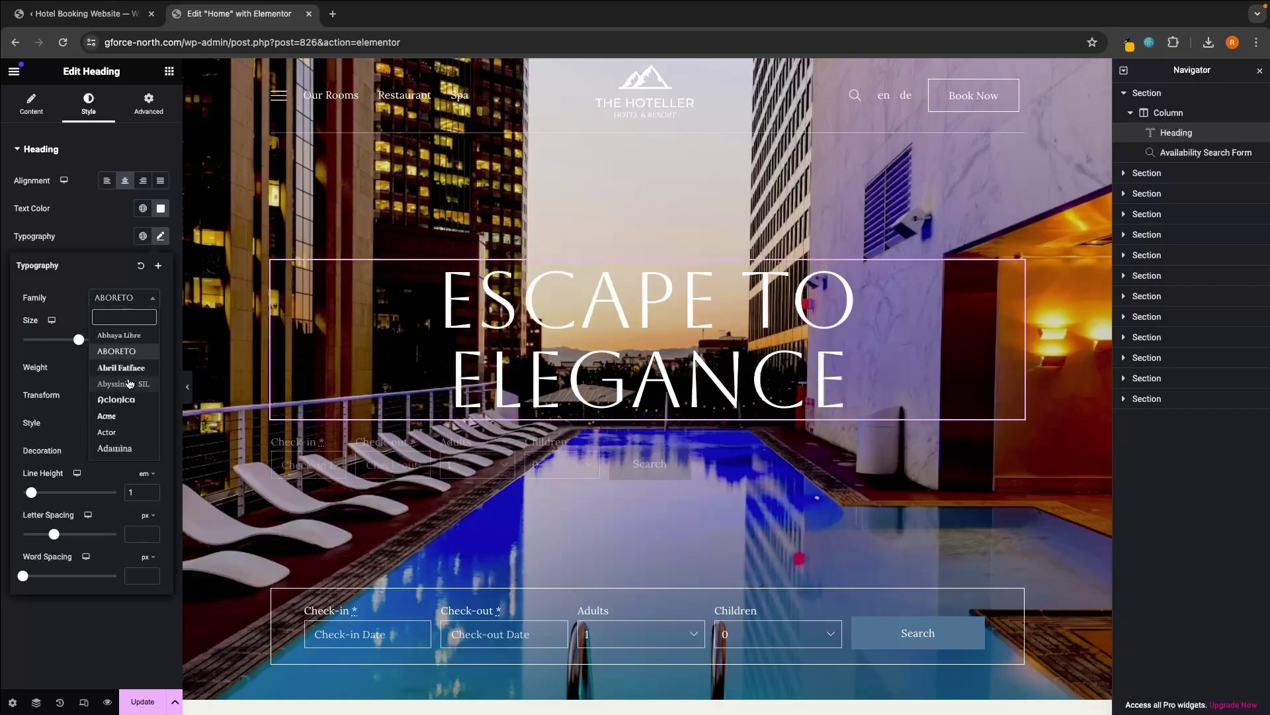
pyautogui.click(130, 383)
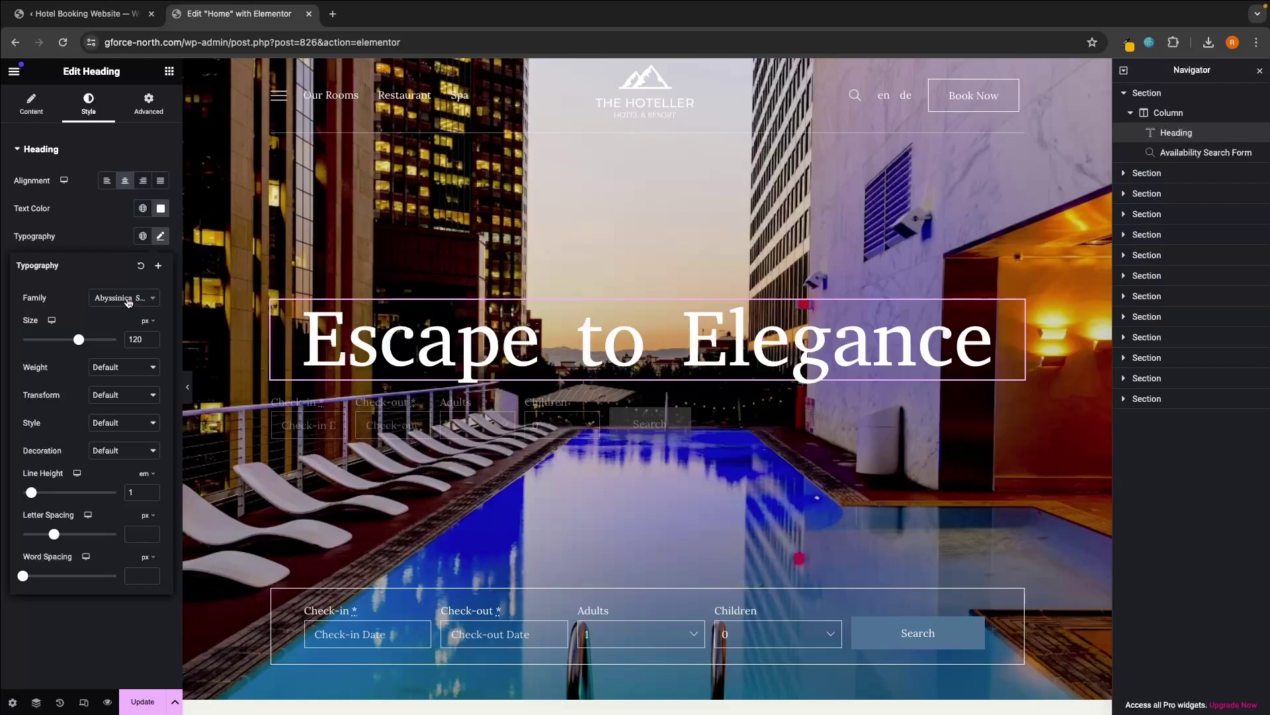
# Undo the hero heading's font family changes and close its typography settings
pyautogui.hotkey('ctrl', 'z')
pyautogui.hotkey('ctrl', 'z')
pyautogui.hotkey('ctrl', 'z')
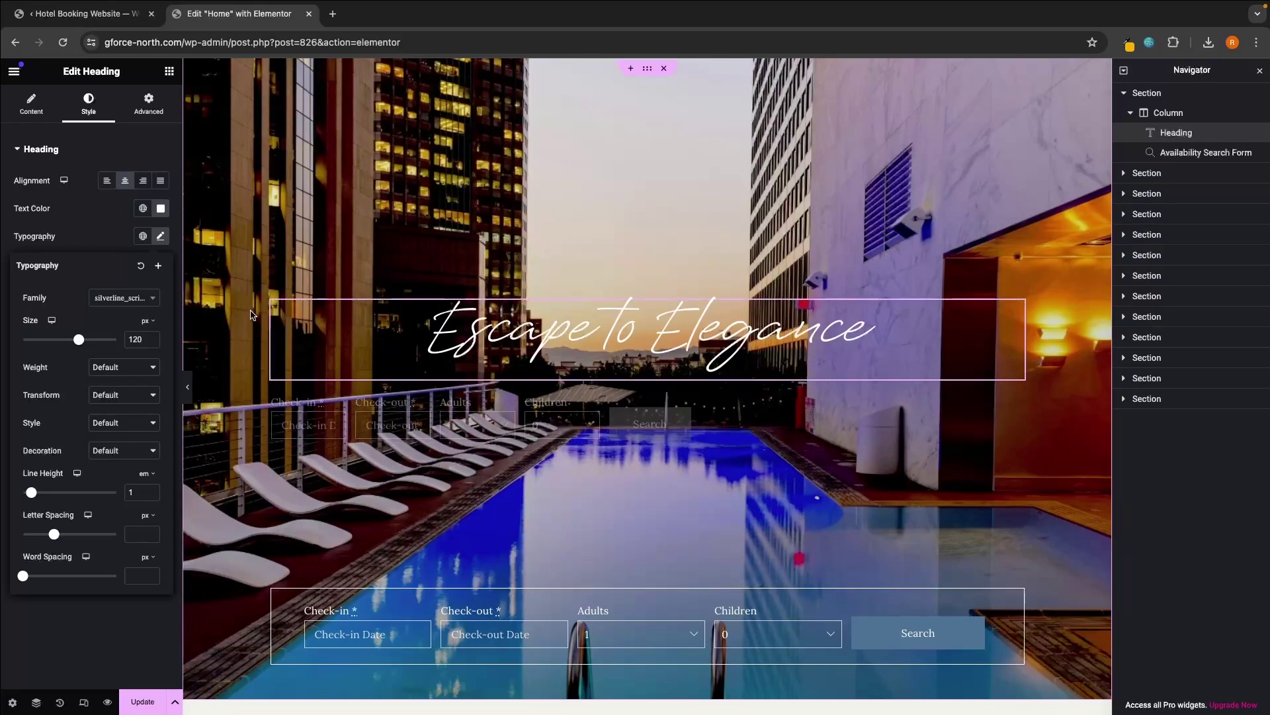
pyautogui.moveTo(82, 343); pyautogui.dragTo(80, 343)
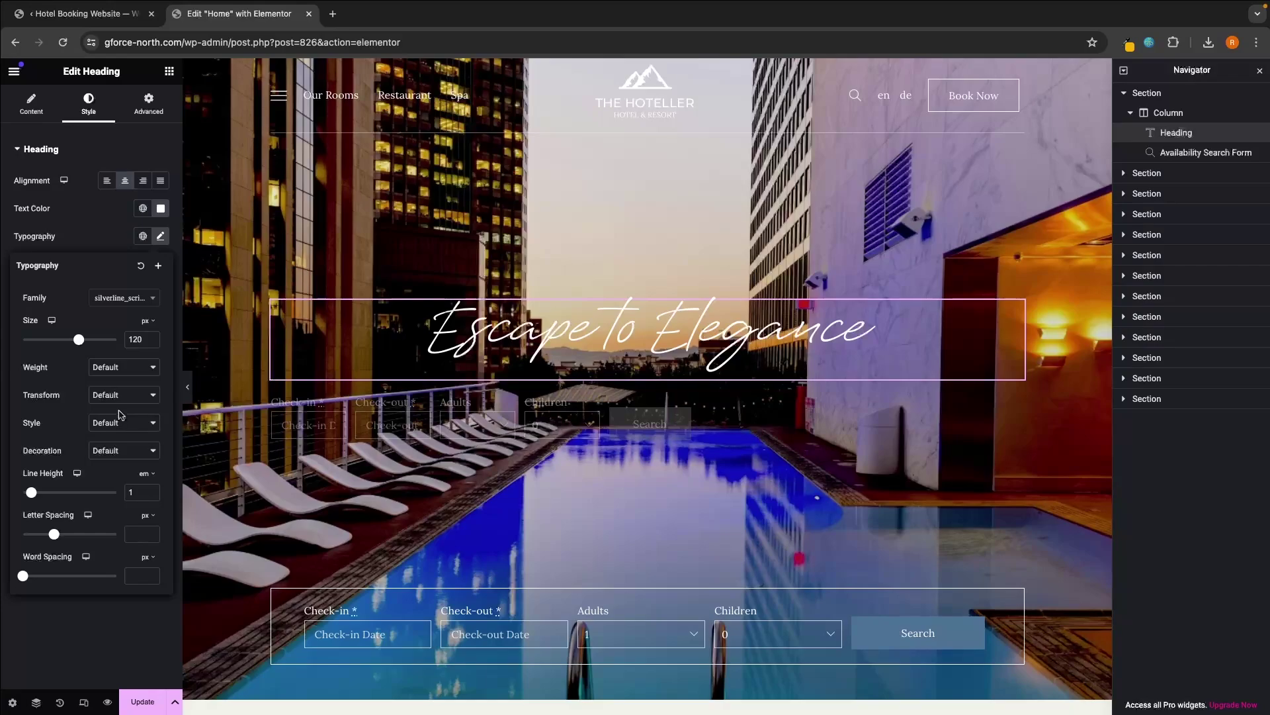
pyautogui.click(160, 236)
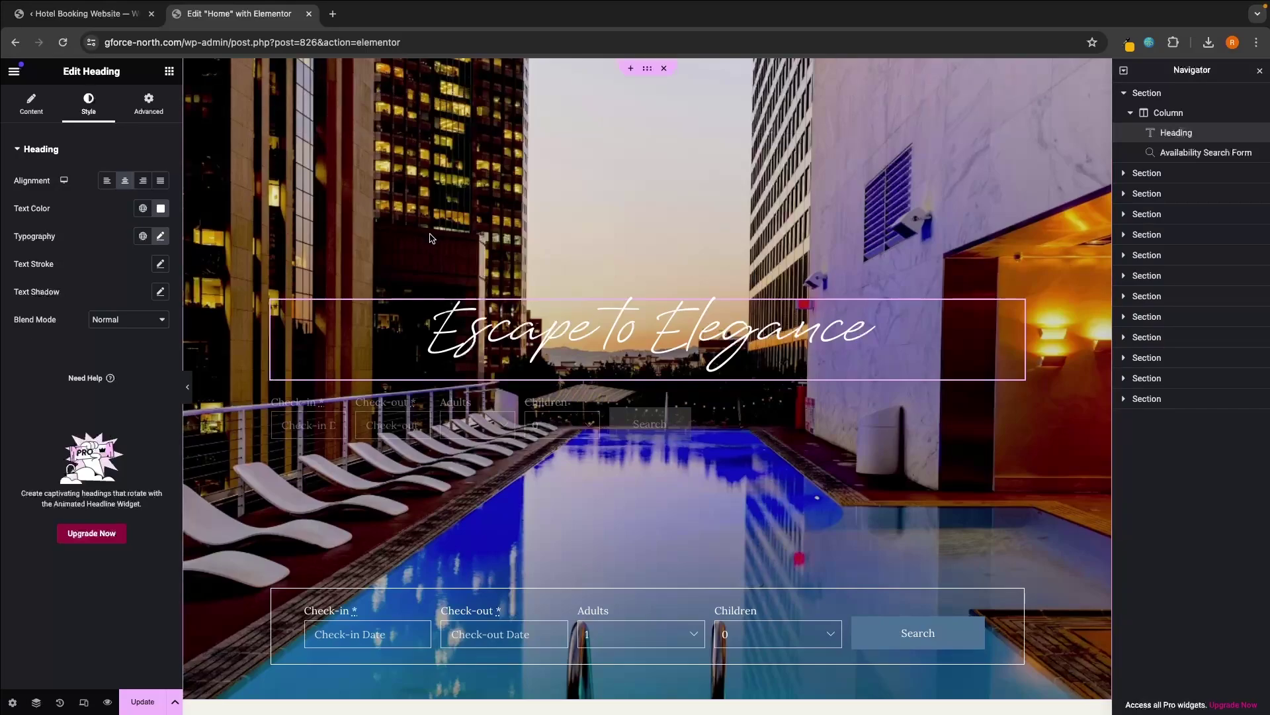
# Delete the availability search form in the second section, and undo the deletion
pyautogui.scroll(-2, 588, 338)
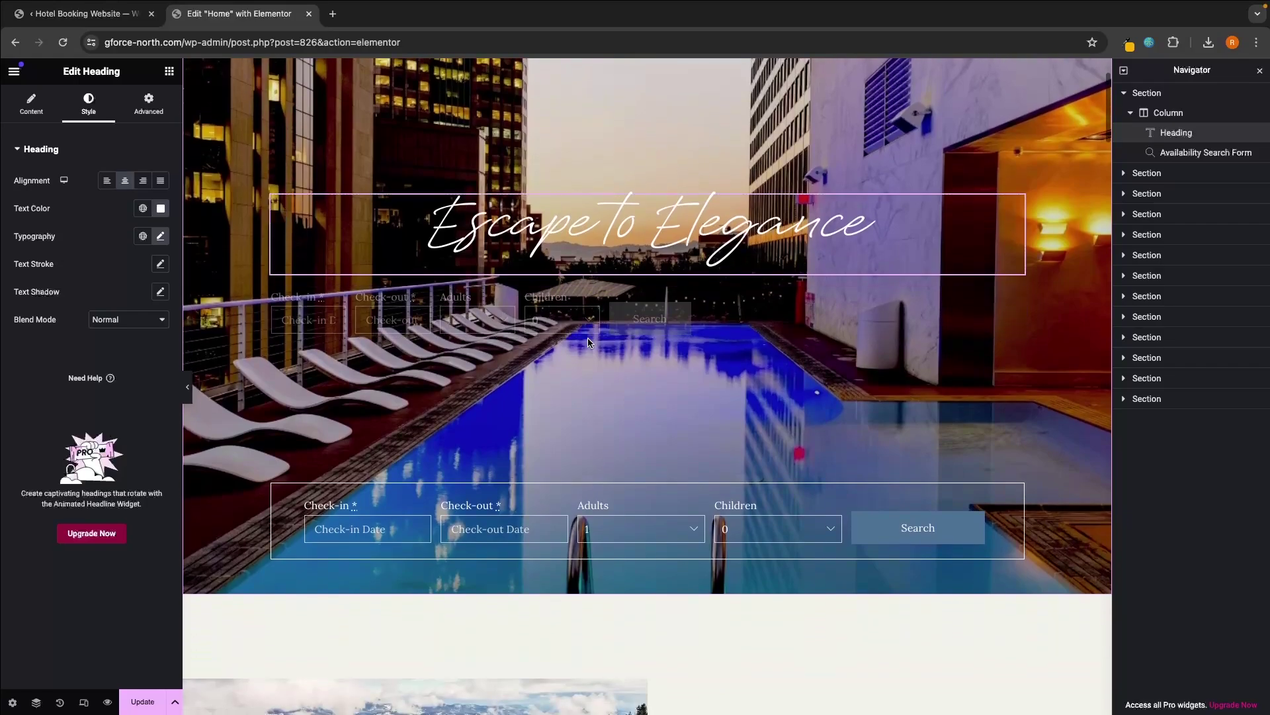
pyautogui.click(562, 503)
pyautogui.scroll(1, 564, 514)
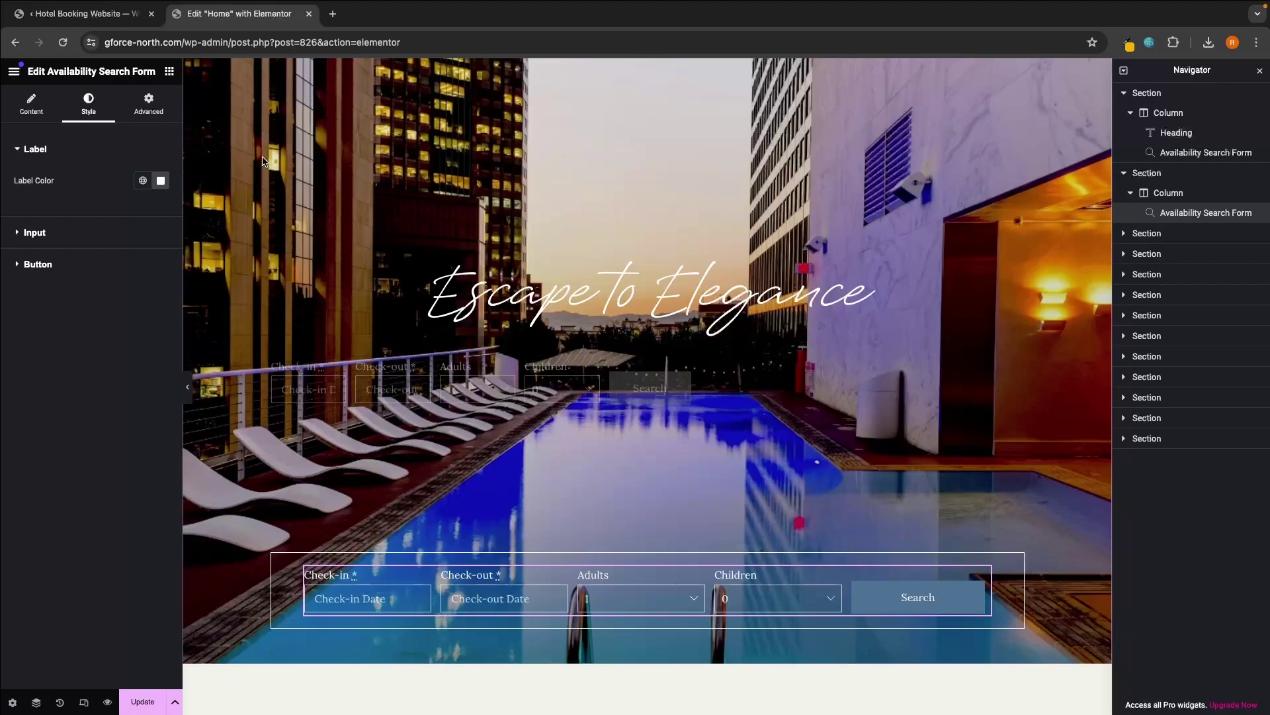
pyautogui.scroll(-2, 424, 505)
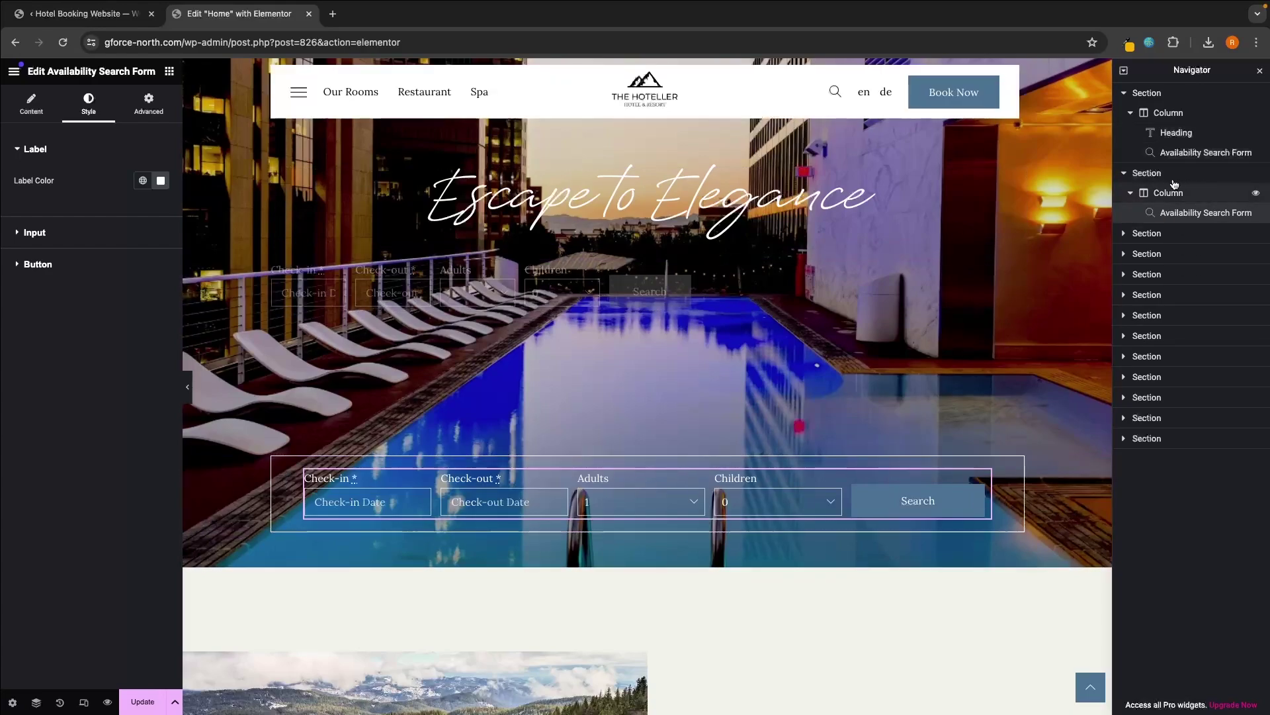
pyautogui.rightClick(1231, 221)
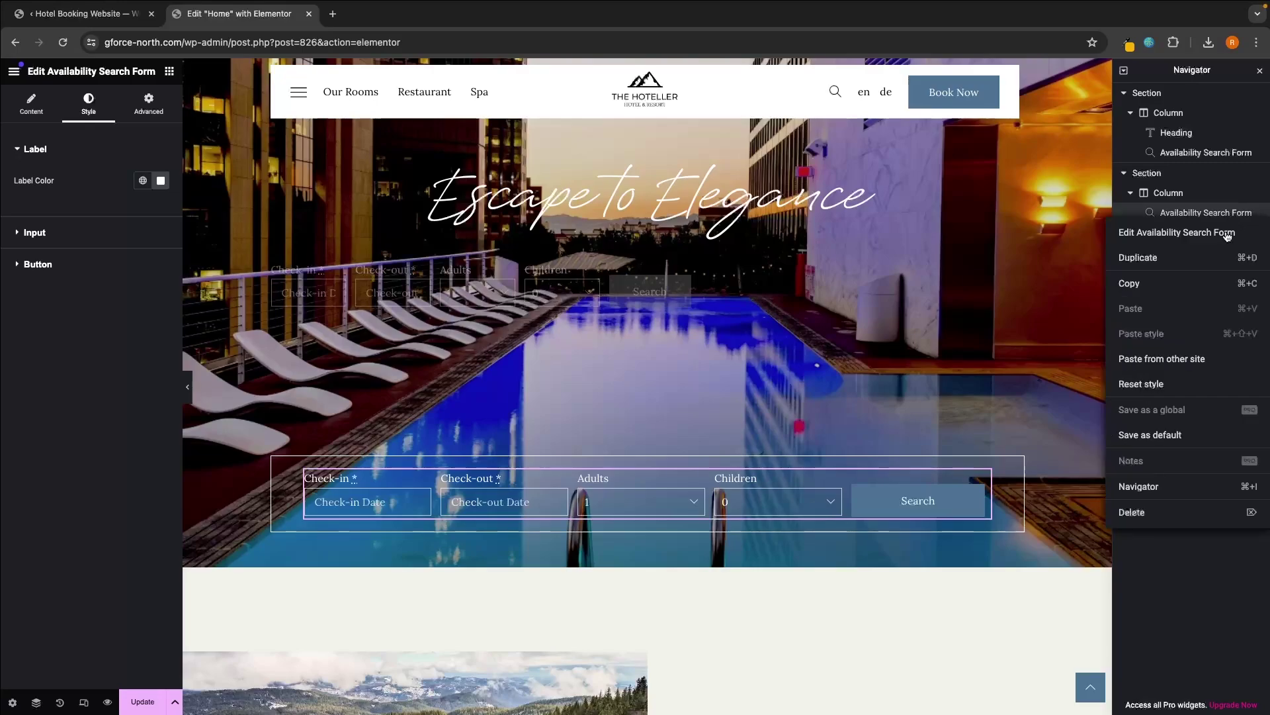
pyautogui.click(1176, 513)
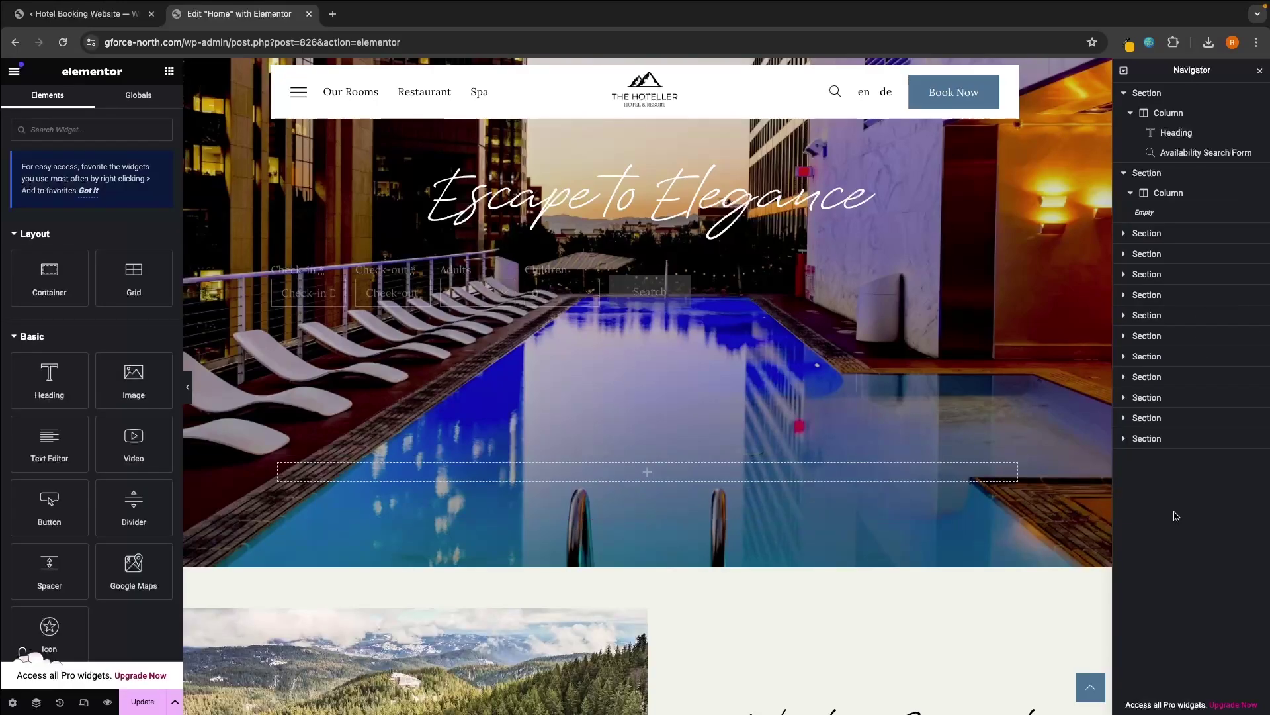
pyautogui.hotkey('ctrl', 'z')
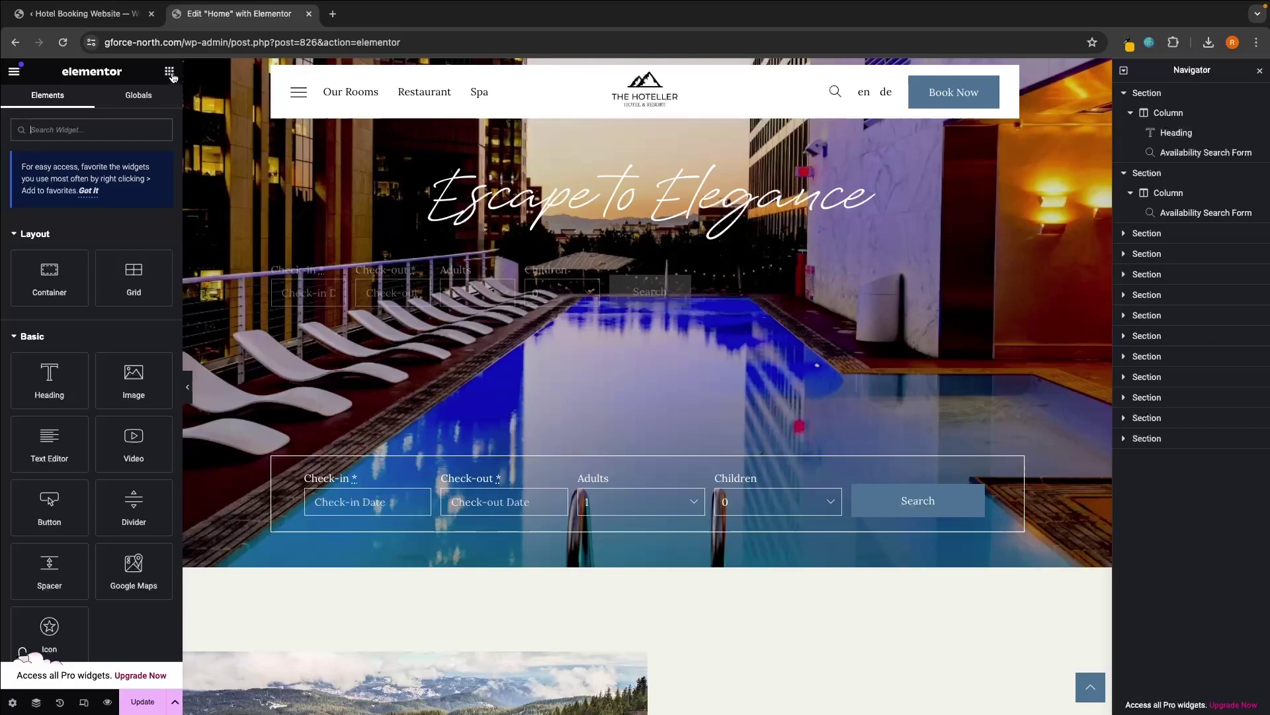
# Find the Availability Search Form widget by searching "ava" and add it directly below the hero heading
pyautogui.scroll(-5, 76, 373)
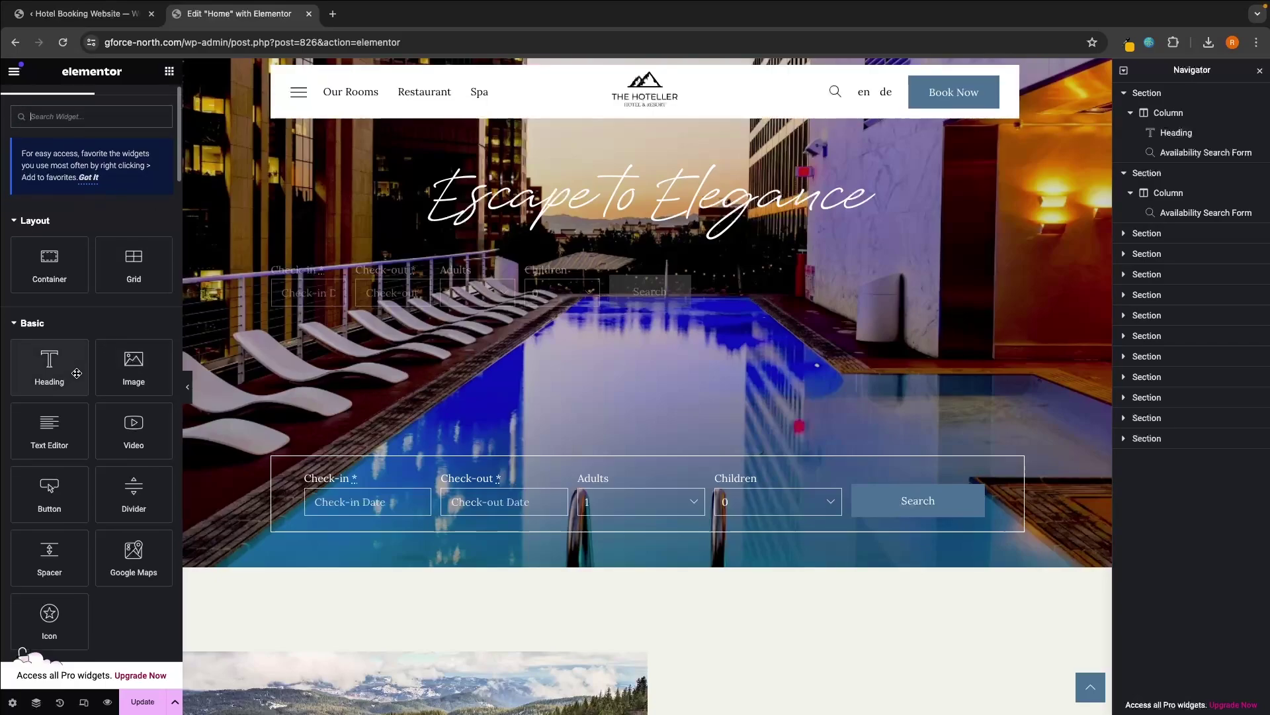
pyautogui.scroll(5, 77, 374)
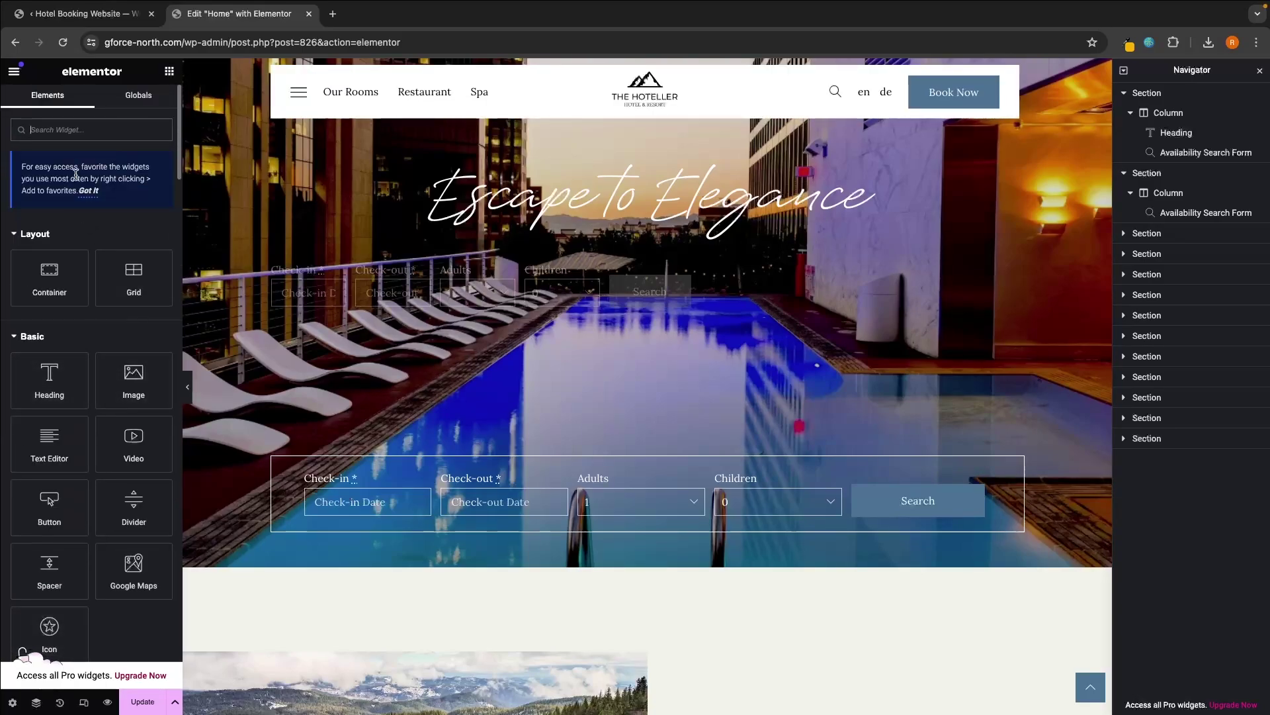
pyautogui.click(43, 136)
pyautogui.write('ava')
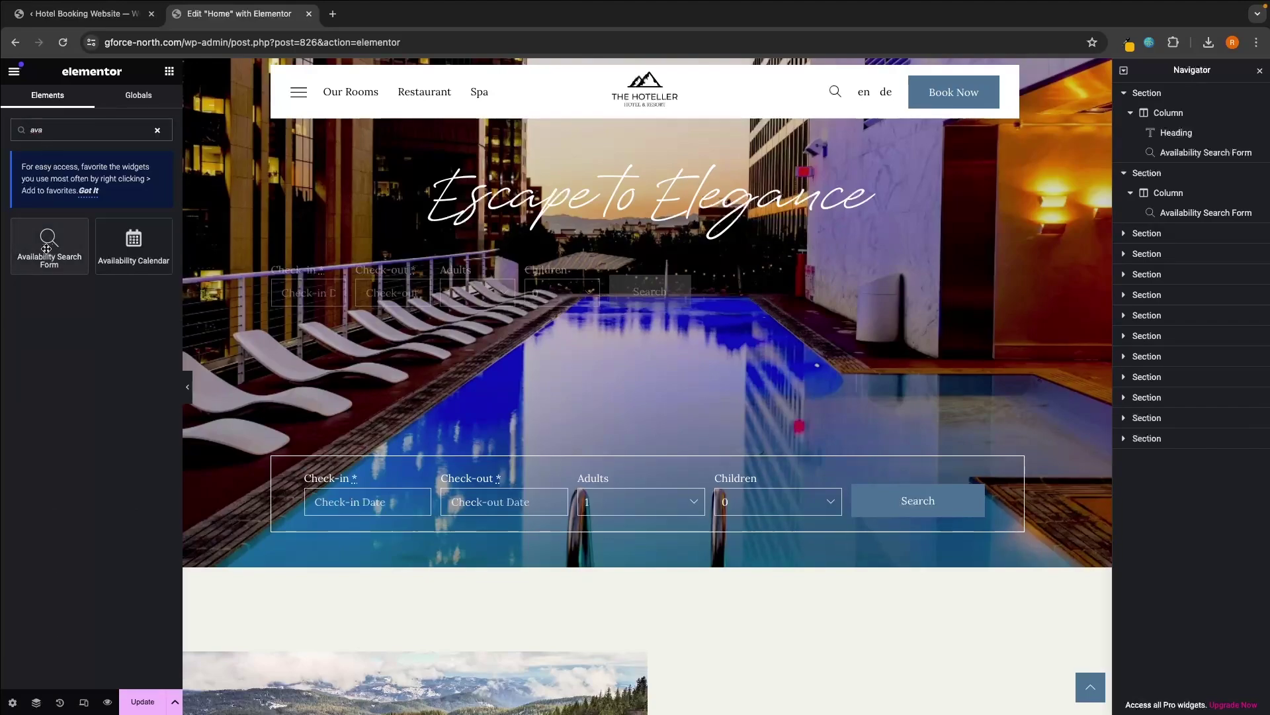
pyautogui.moveTo(58, 244); pyautogui.dragTo(641, 303)
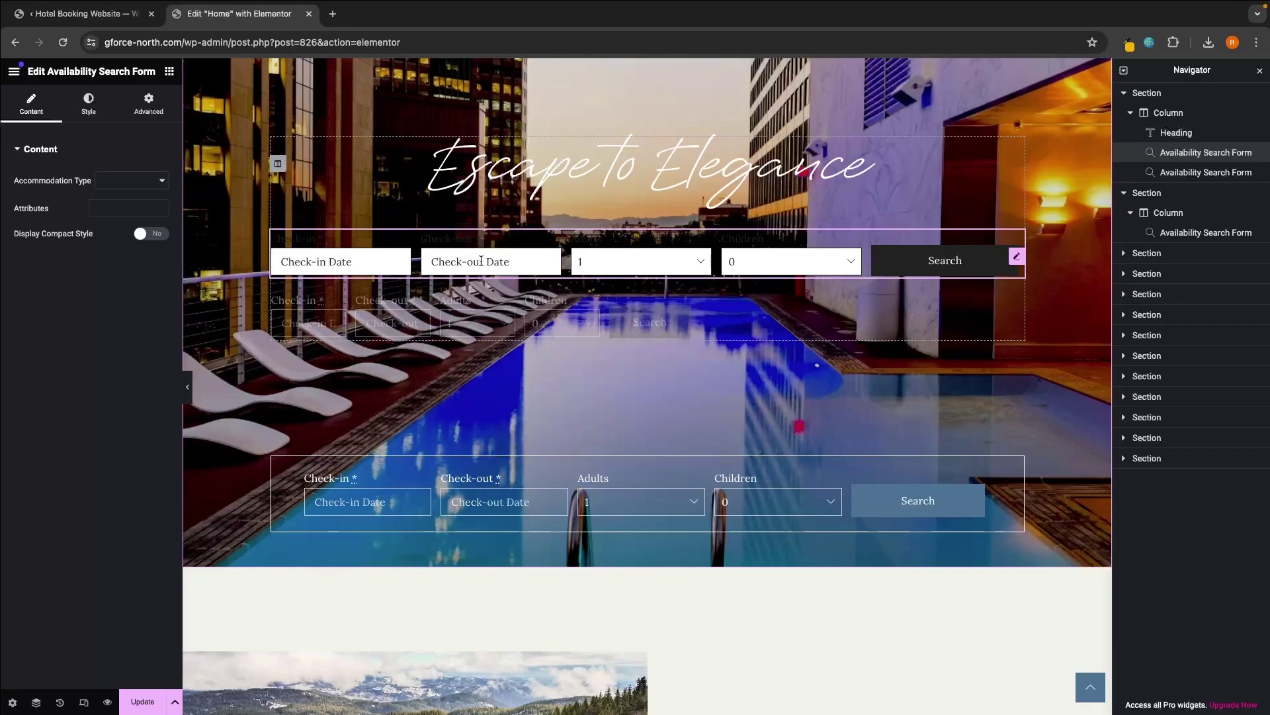
# Set the label color of the availability search form directly below the hero heading to white, #FFFFFF
pyautogui.click(100, 111)
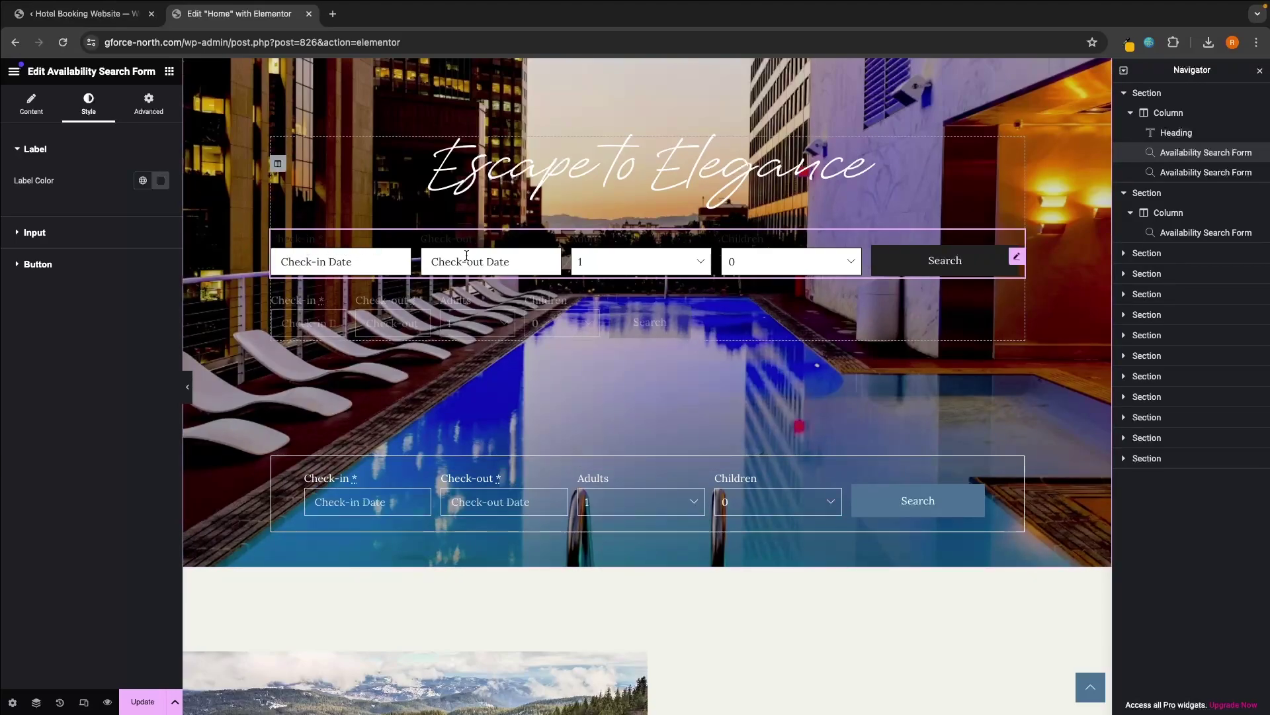
pyautogui.click(161, 180)
pyautogui.click(178, 250)
pyautogui.moveTo(178, 250)
pyautogui.mouseDown()
pyautogui.moveTo(238, 235)
pyautogui.moveTo(70, 210)
pyautogui.mouseUp()
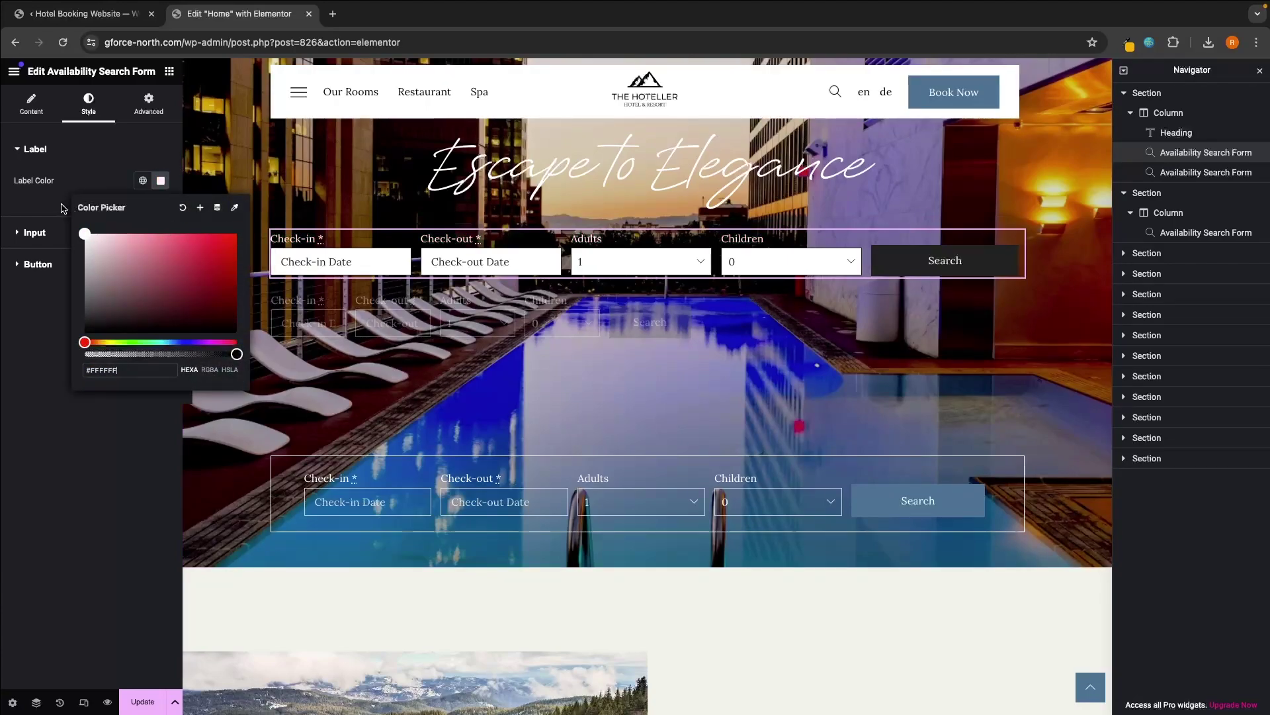
pyautogui.click(41, 205)
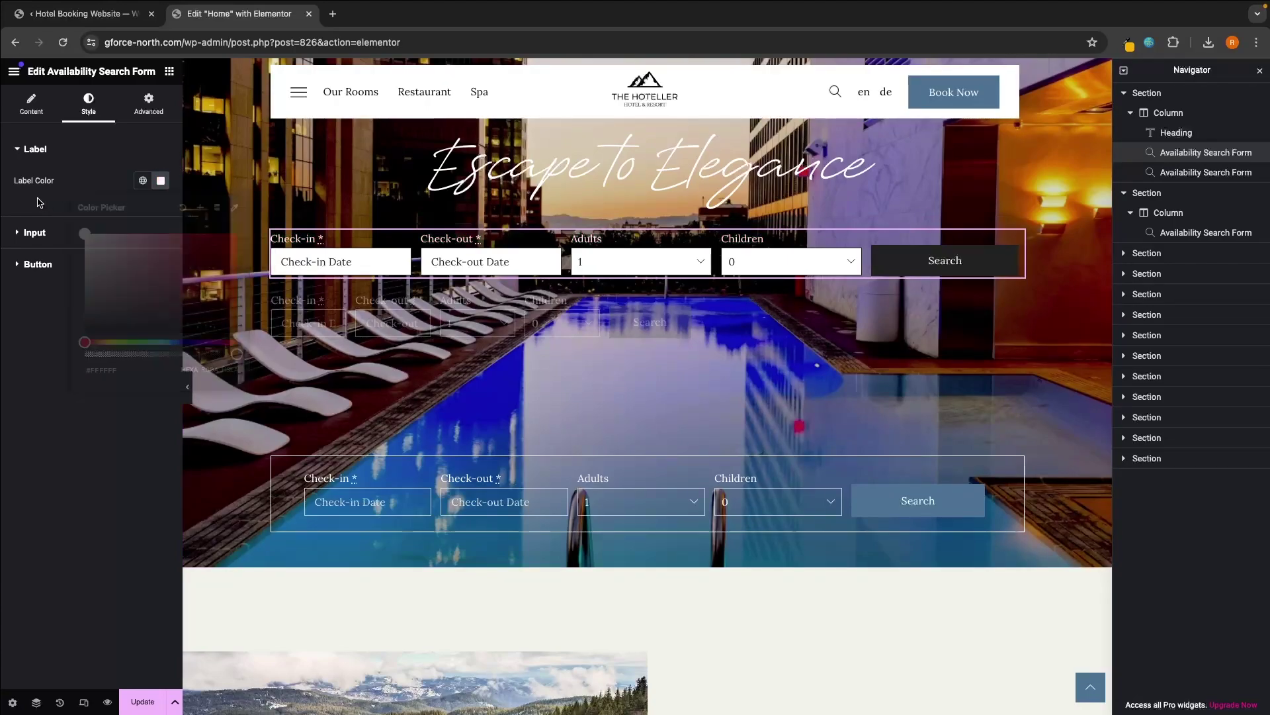
# Set the input placeholder font color of the search form below the hero heading to #FFFFFF
pyautogui.click(46, 234)
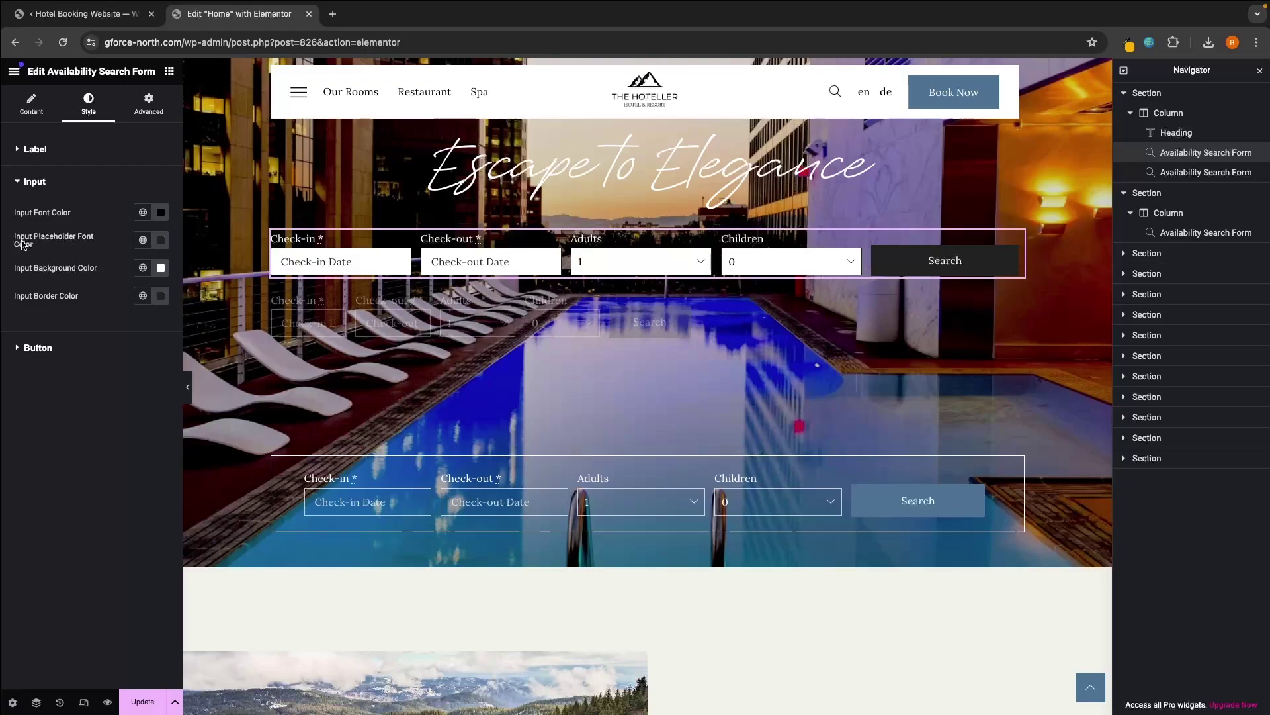
pyautogui.click(161, 240)
pyautogui.write('#FFFFFF')
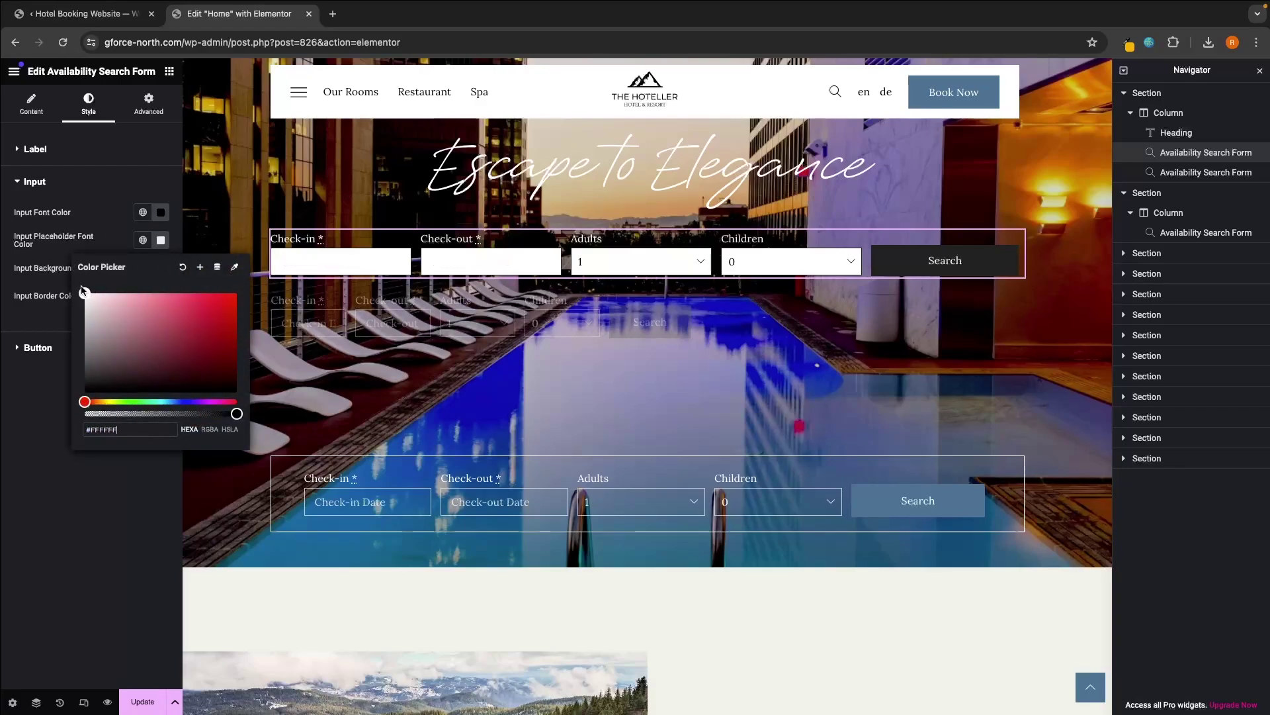
pyautogui.click(82, 242)
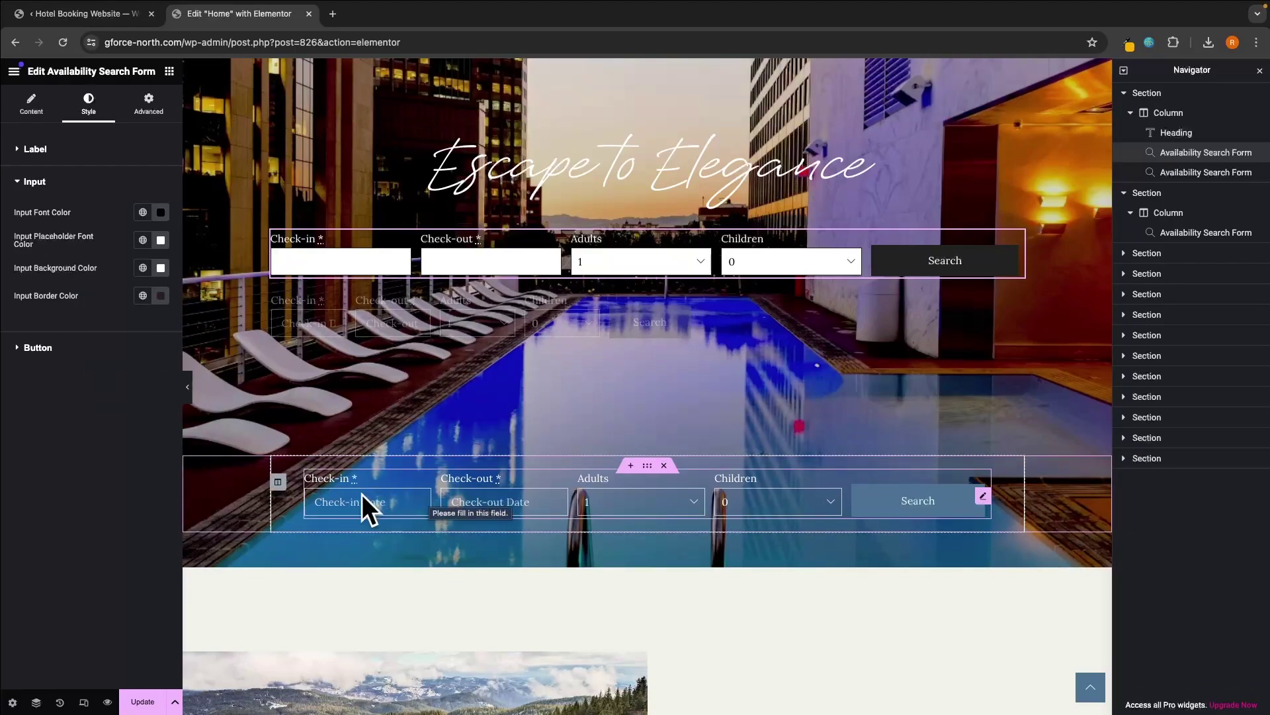
# Make the search form's input background fully transparent (#FD000000) and set its input border color to #FFFFFF
pyautogui.click(161, 268)
pyautogui.moveTo(234, 322)
pyautogui.mouseDown()
pyautogui.moveTo(113, 321)
pyautogui.moveTo(236, 321)
pyautogui.mouseUp()
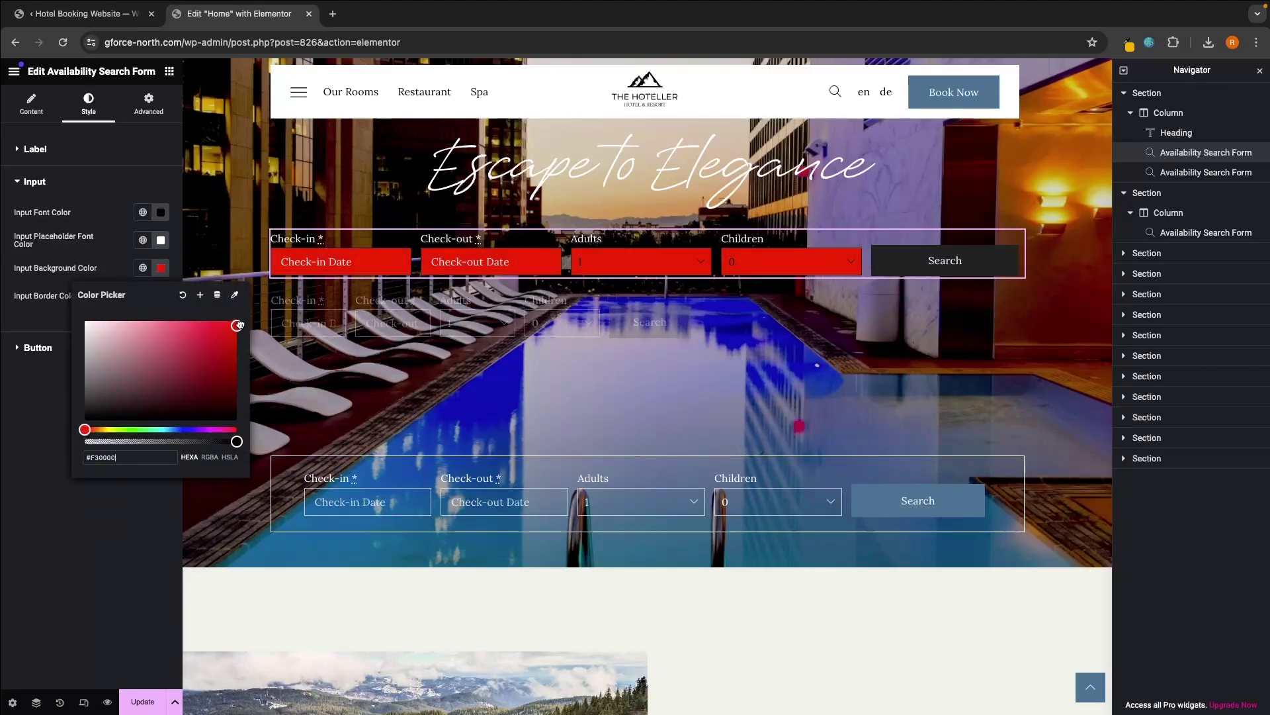
pyautogui.moveTo(92, 443)
pyautogui.mouseDown()
pyautogui.moveTo(238, 441)
pyautogui.moveTo(83, 442)
pyautogui.mouseUp()
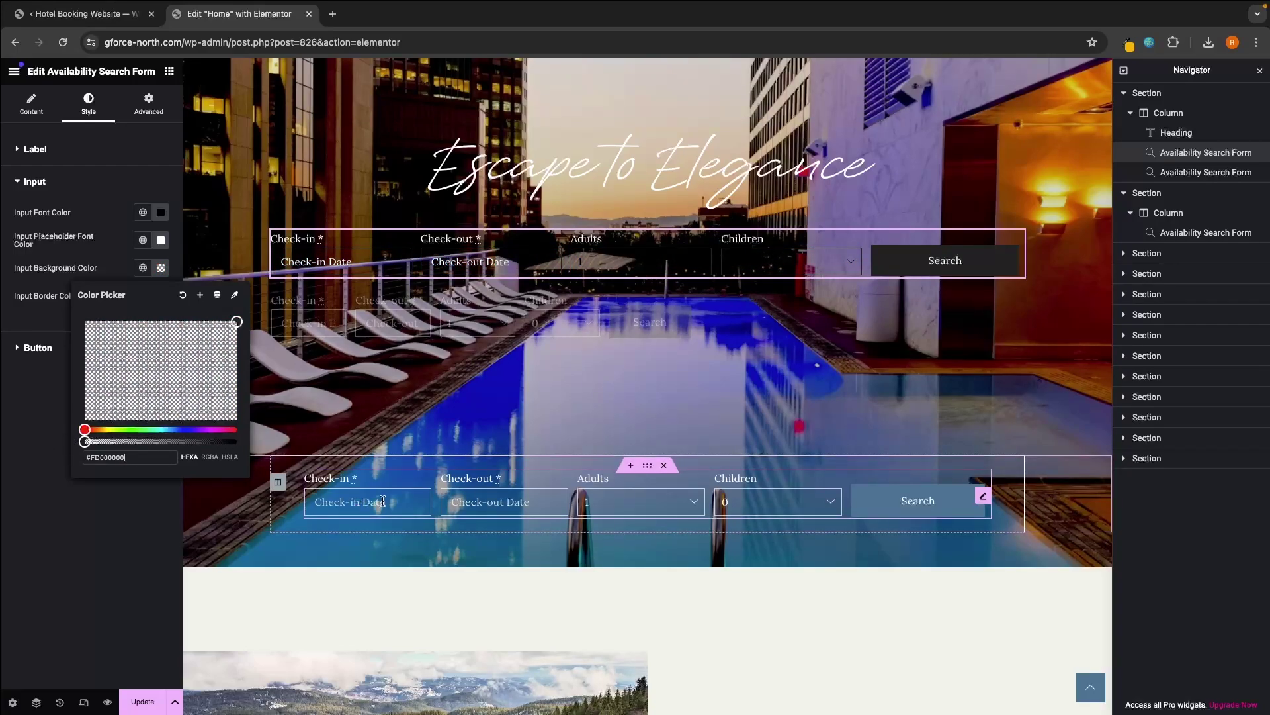
pyautogui.click(341, 482)
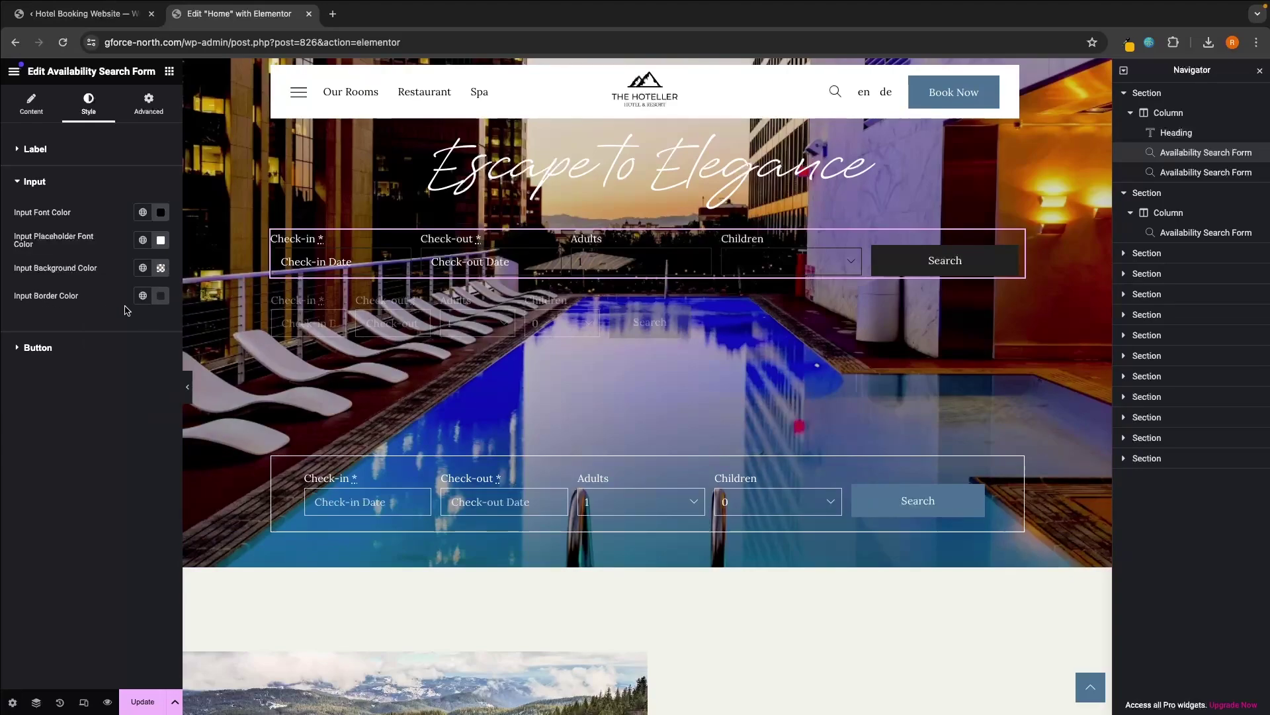
pyautogui.click(161, 300)
pyautogui.moveTo(146, 359); pyautogui.dragTo(73, 333)
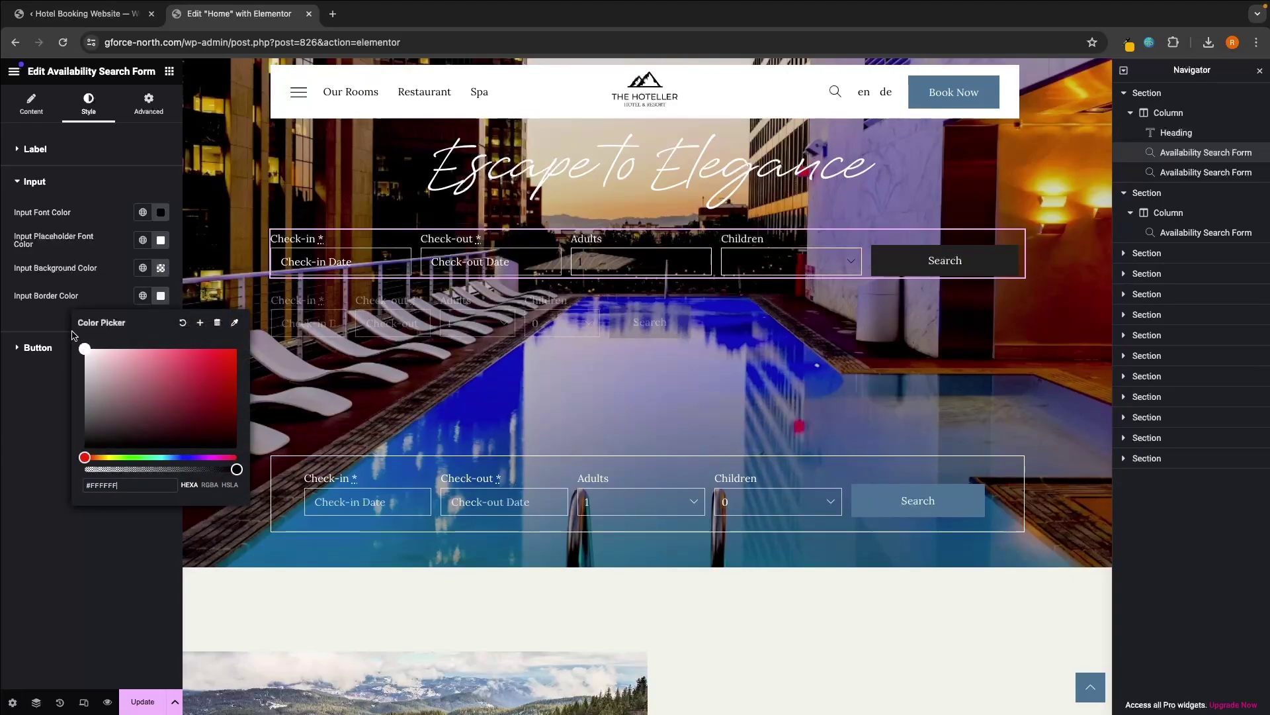
pyautogui.click(61, 331)
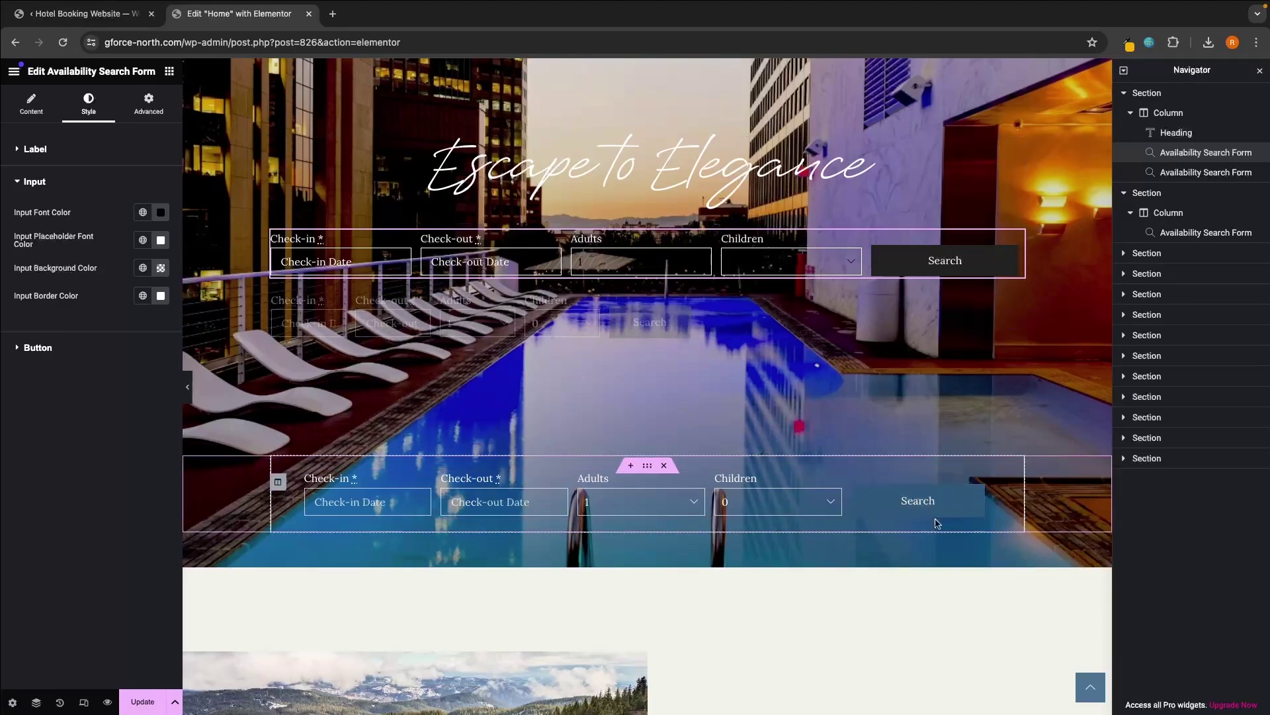
# Set the search form's button background color to semi-transparent white, #FFFFFF4D
pyautogui.click(78, 350)
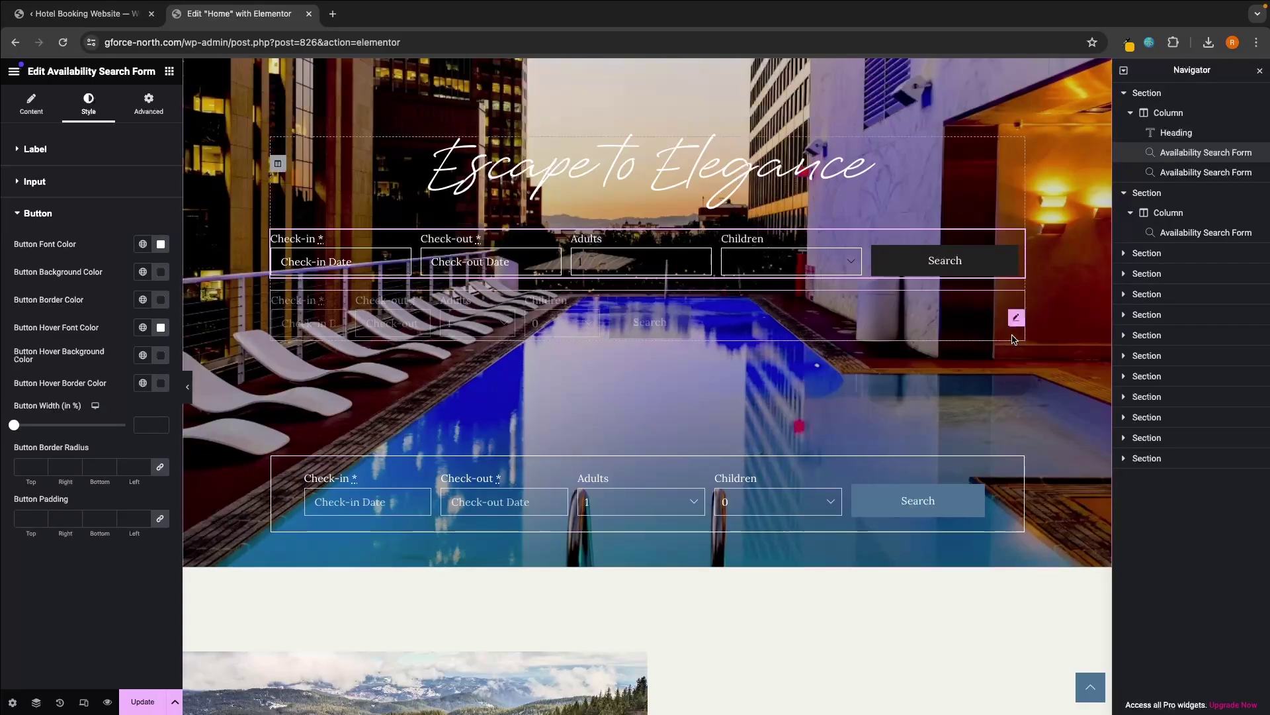
pyautogui.click(167, 273)
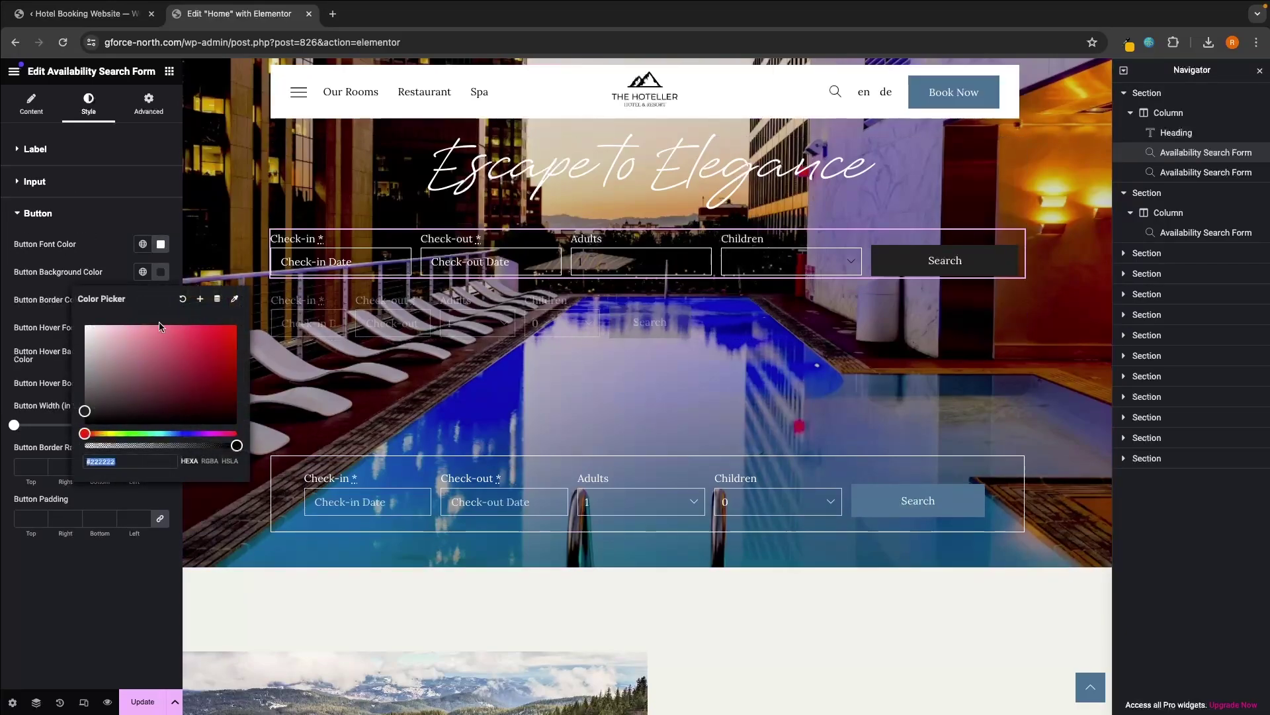
pyautogui.moveTo(235, 444); pyautogui.dragTo(51, 452)
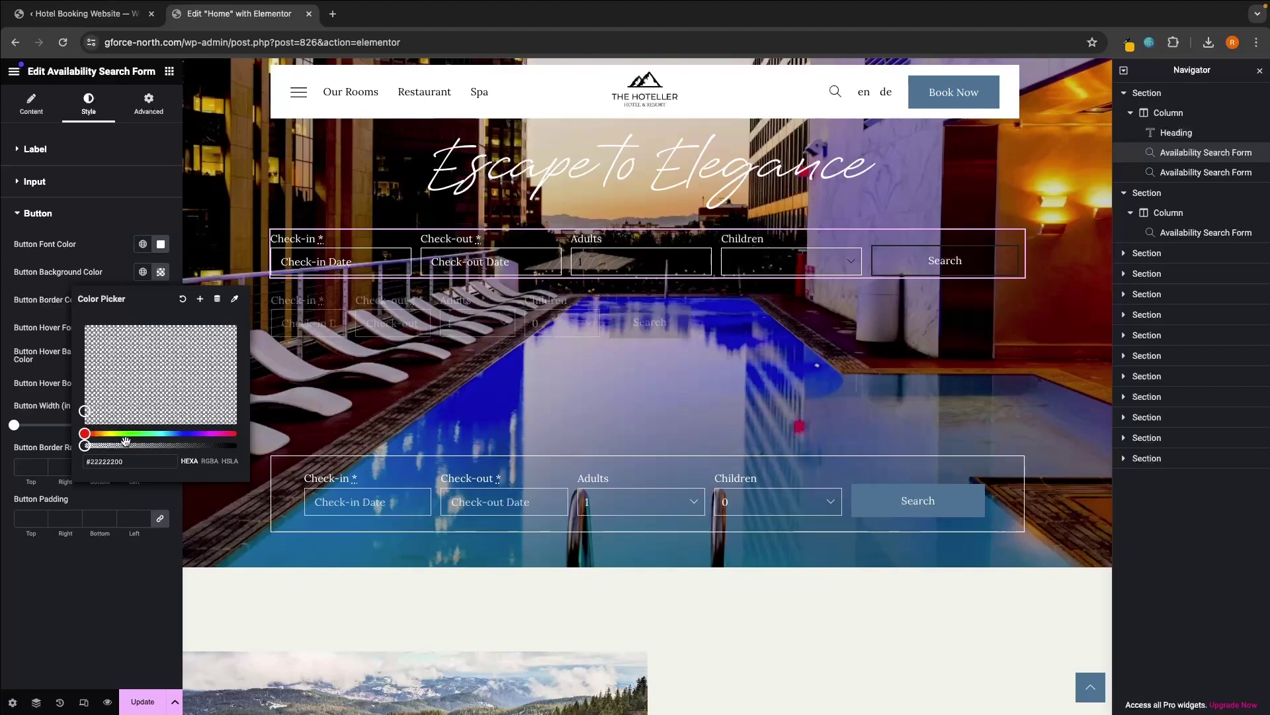
pyautogui.moveTo(85, 445); pyautogui.dragTo(140, 445)
pyautogui.moveTo(111, 401); pyautogui.dragTo(68, 303)
pyautogui.moveTo(141, 446)
pyautogui.mouseDown()
pyautogui.moveTo(112, 448)
pyautogui.moveTo(128, 447)
pyautogui.mouseUp()
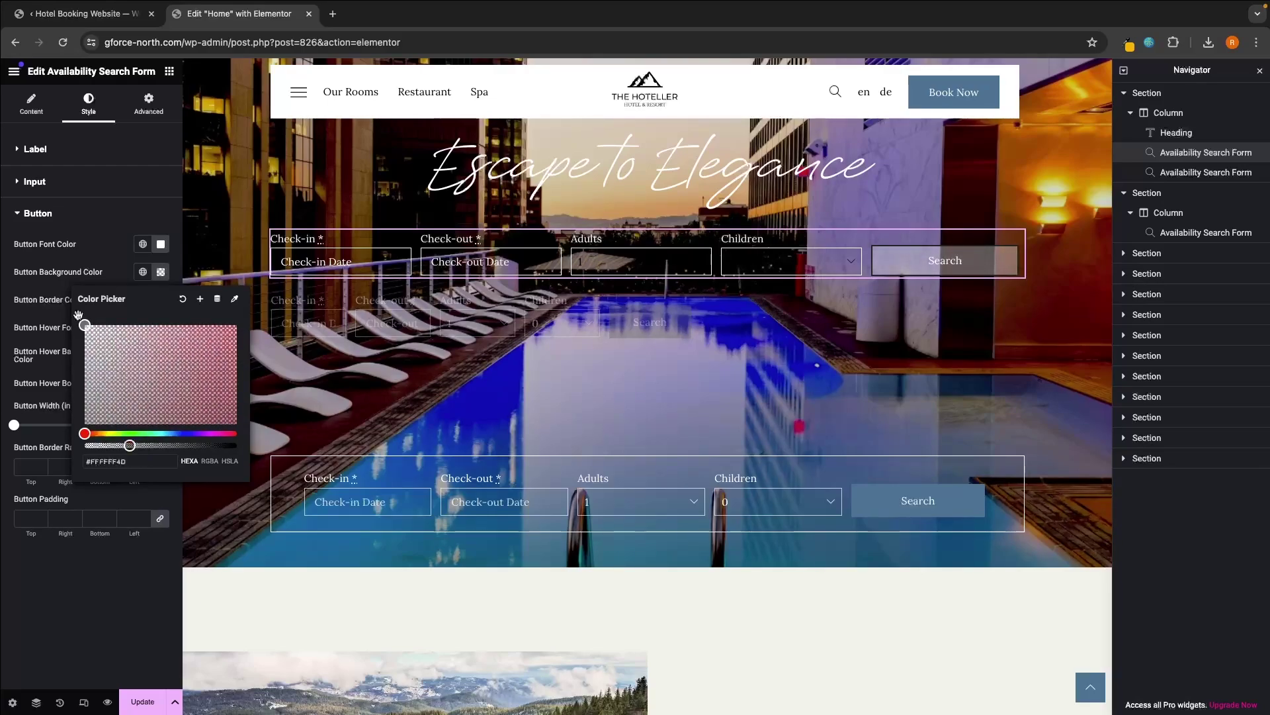
pyautogui.click(64, 257)
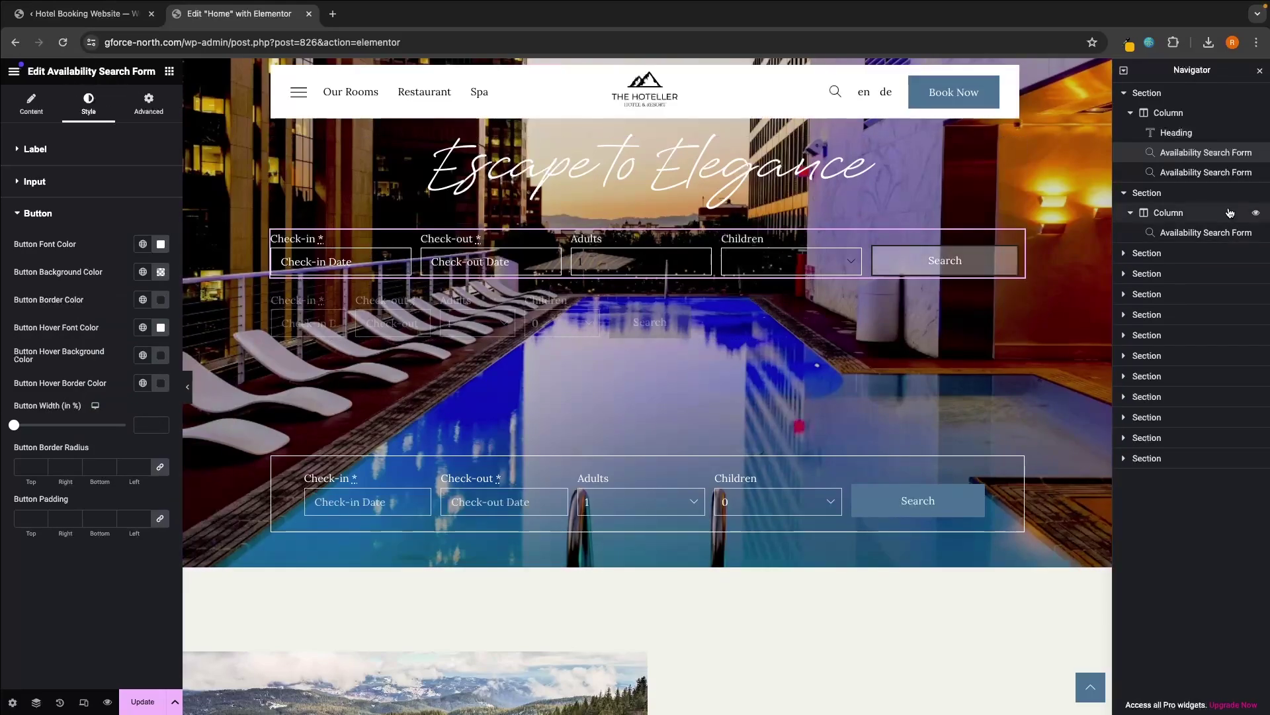
# Delete the newly styled availability search form directly below the hero heading
pyautogui.rightClick(1194, 159)
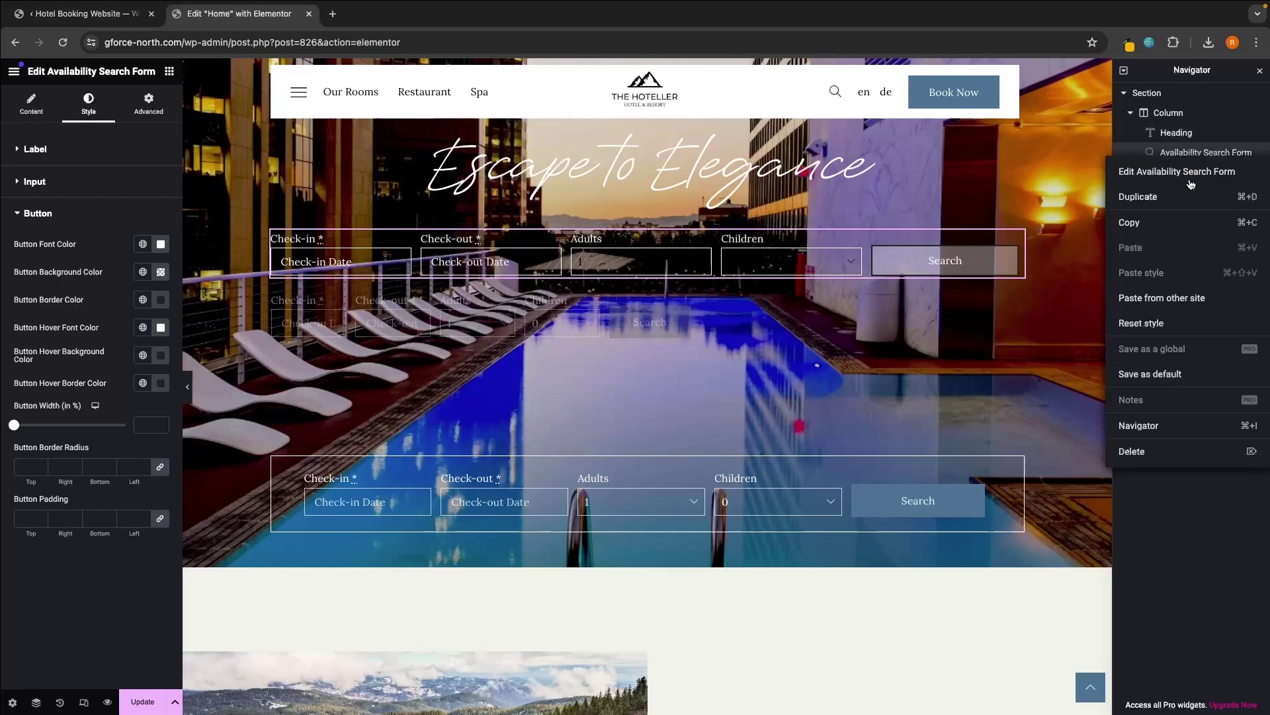
pyautogui.click(1133, 450)
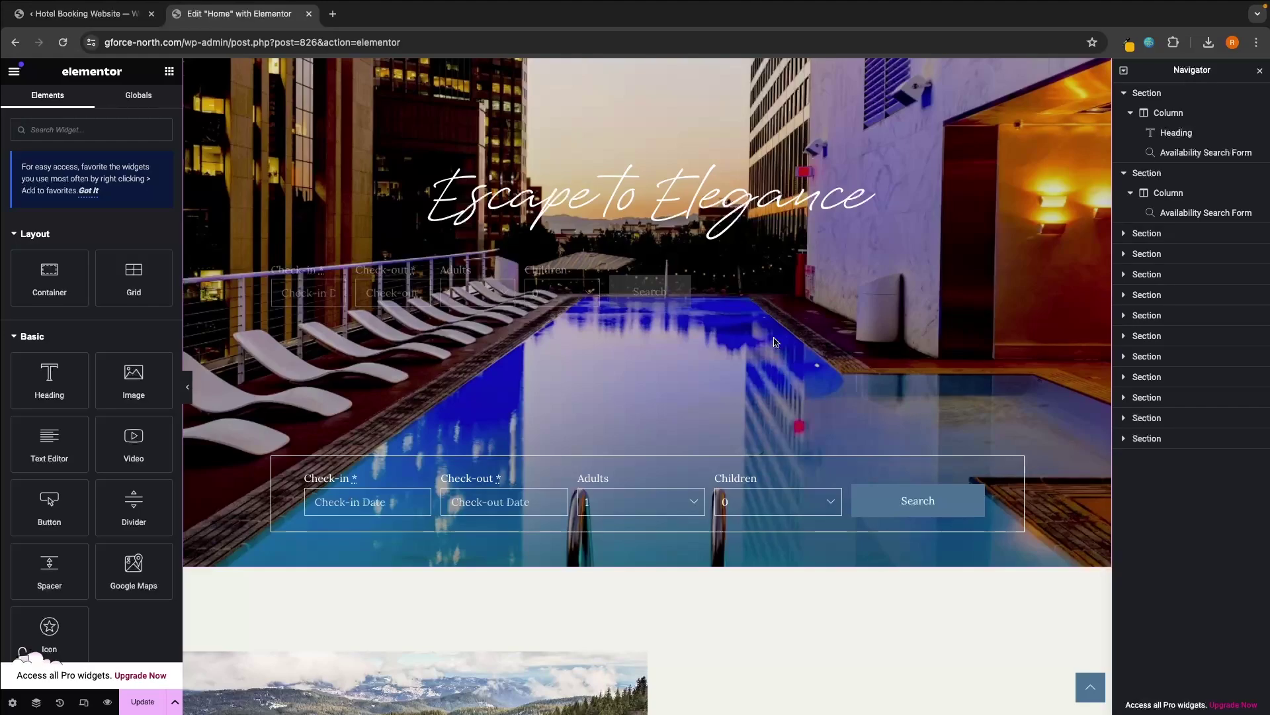
# Open the "Winter Special Offer" heading for editing and select its whole title text
pyautogui.scroll(-7, 775, 341)
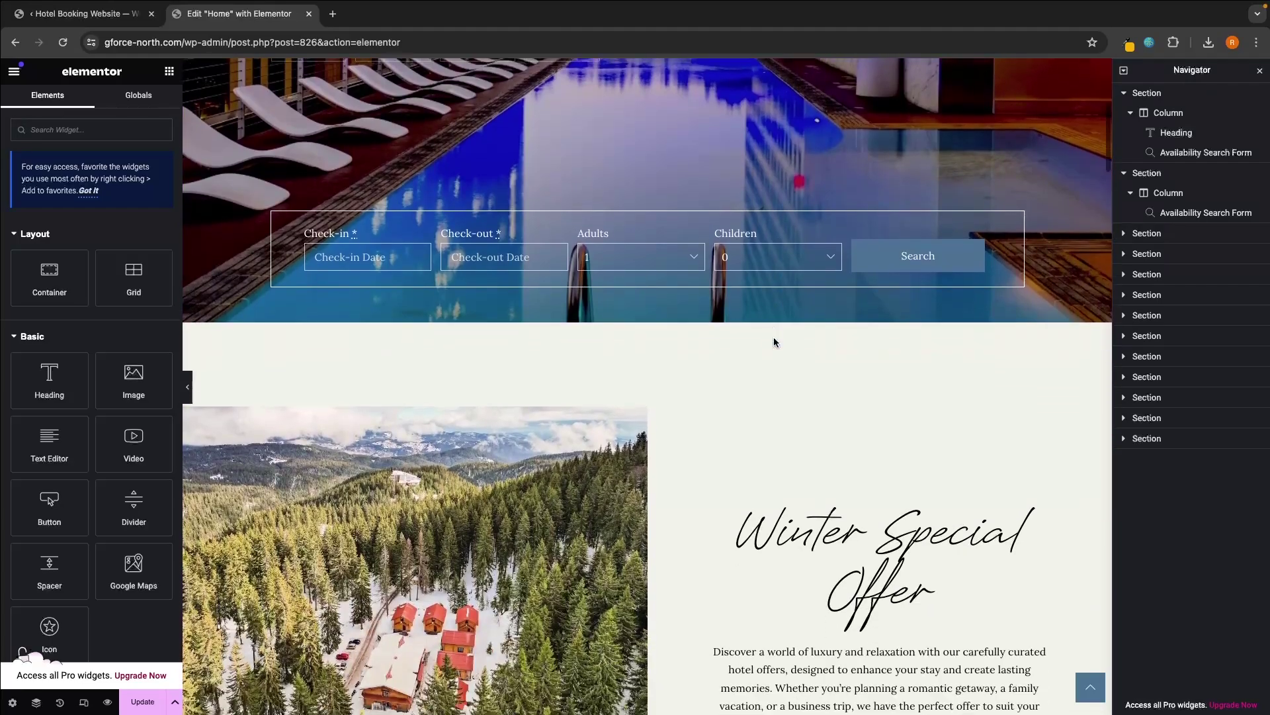
pyautogui.scroll(-1, 774, 338)
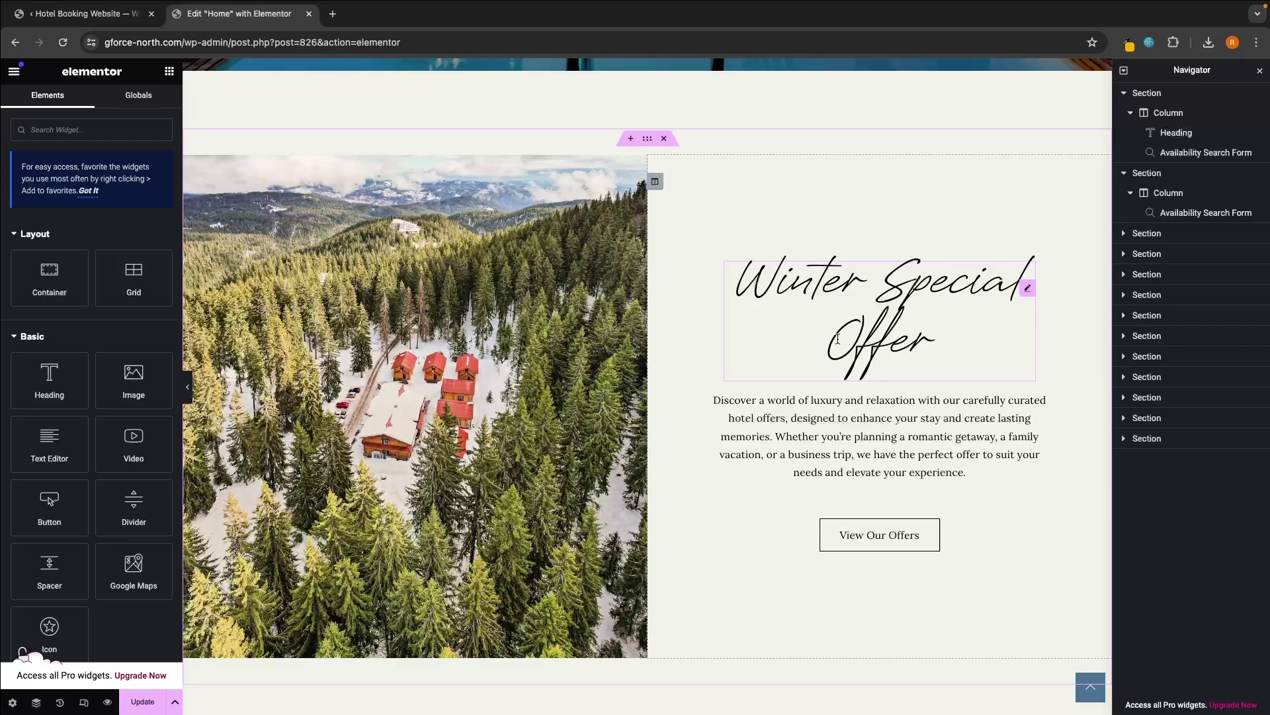
pyautogui.click(837, 339)
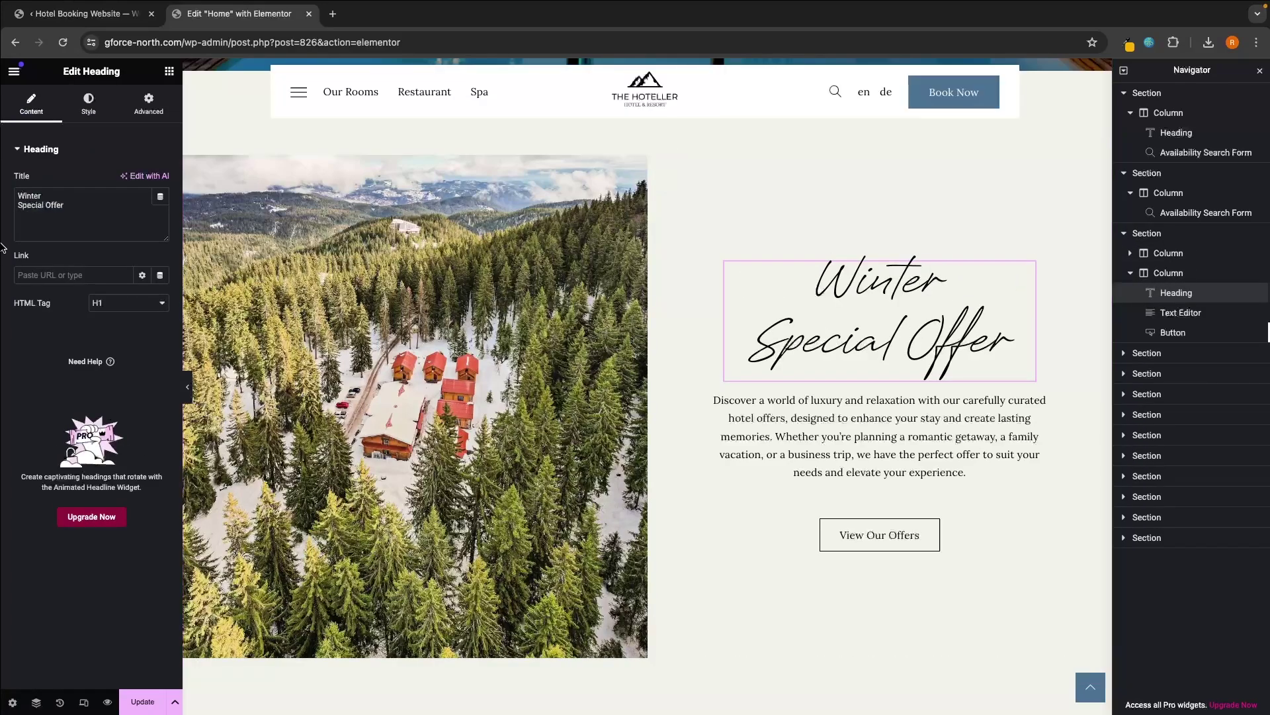
pyautogui.click(78, 209)
pyautogui.moveTo(53, 200); pyautogui.dragTo(11, 186)
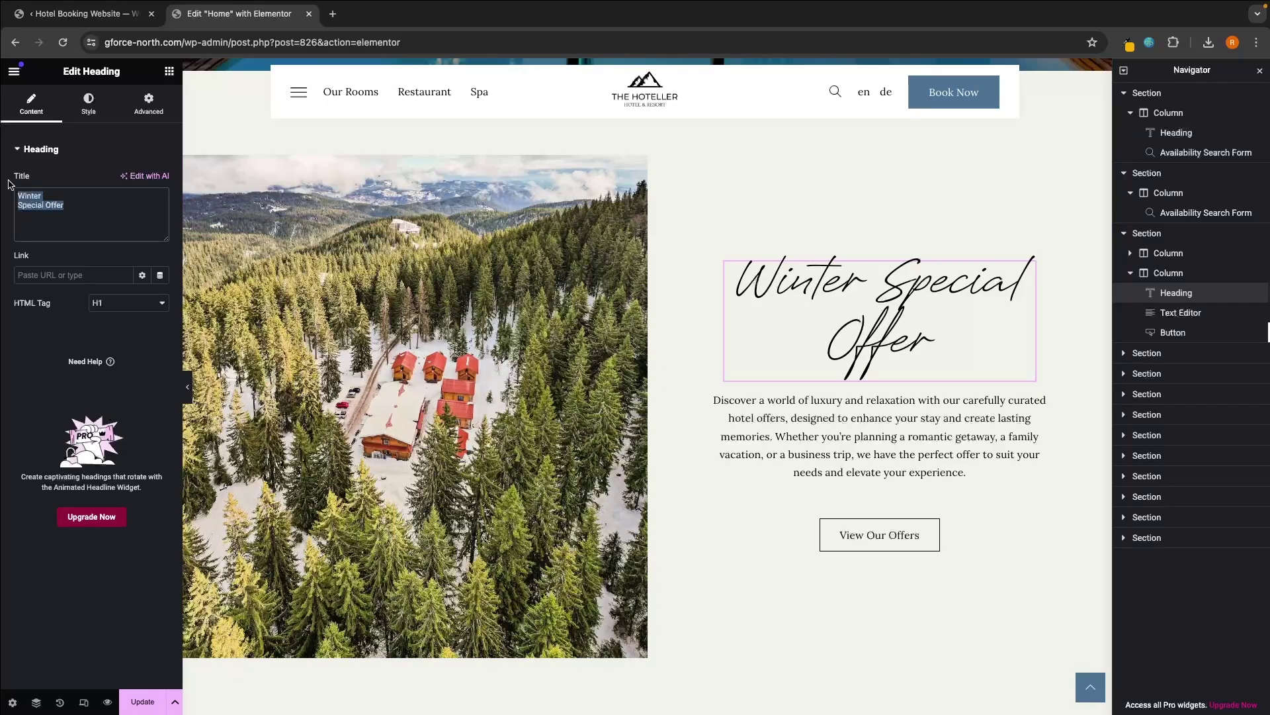
# Change the "Winter Special Offer" heading to "Book A Stay In Our 5 Star Hotels"
pyautogui.scroll(1, 812, 265)
pyautogui.scroll(8, 812, 264)
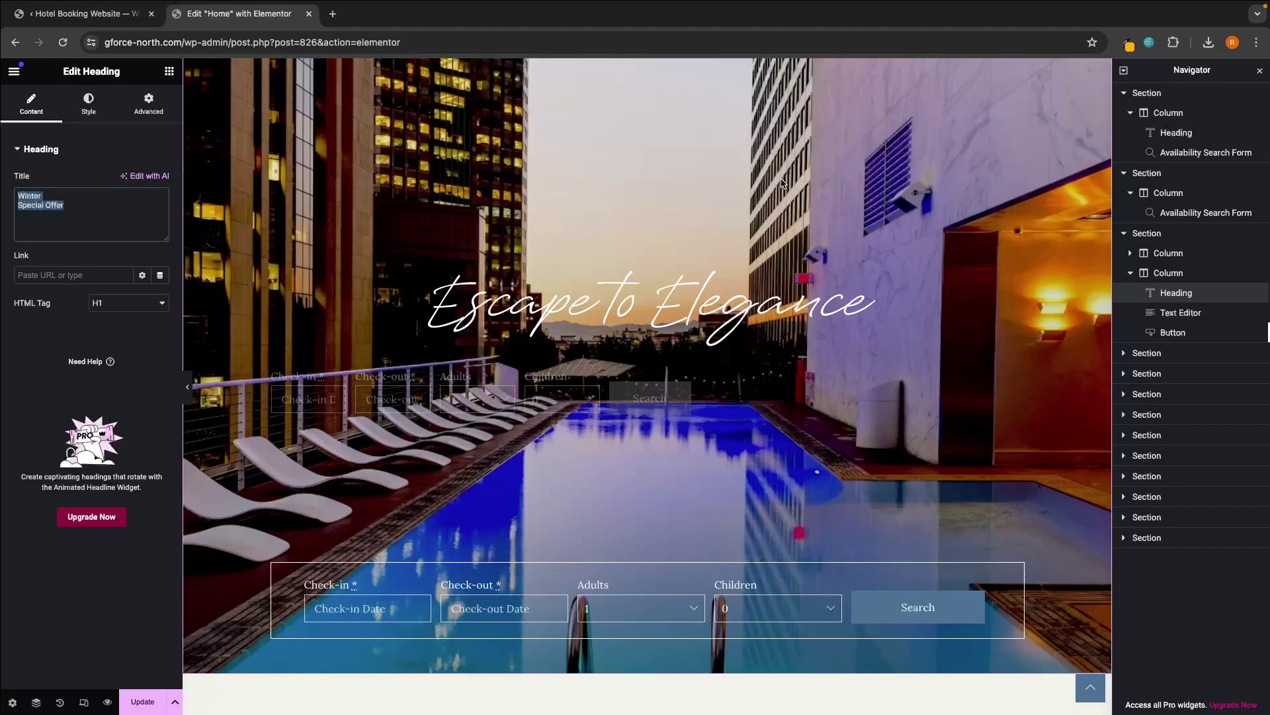
pyautogui.scroll(-8, 978, 361)
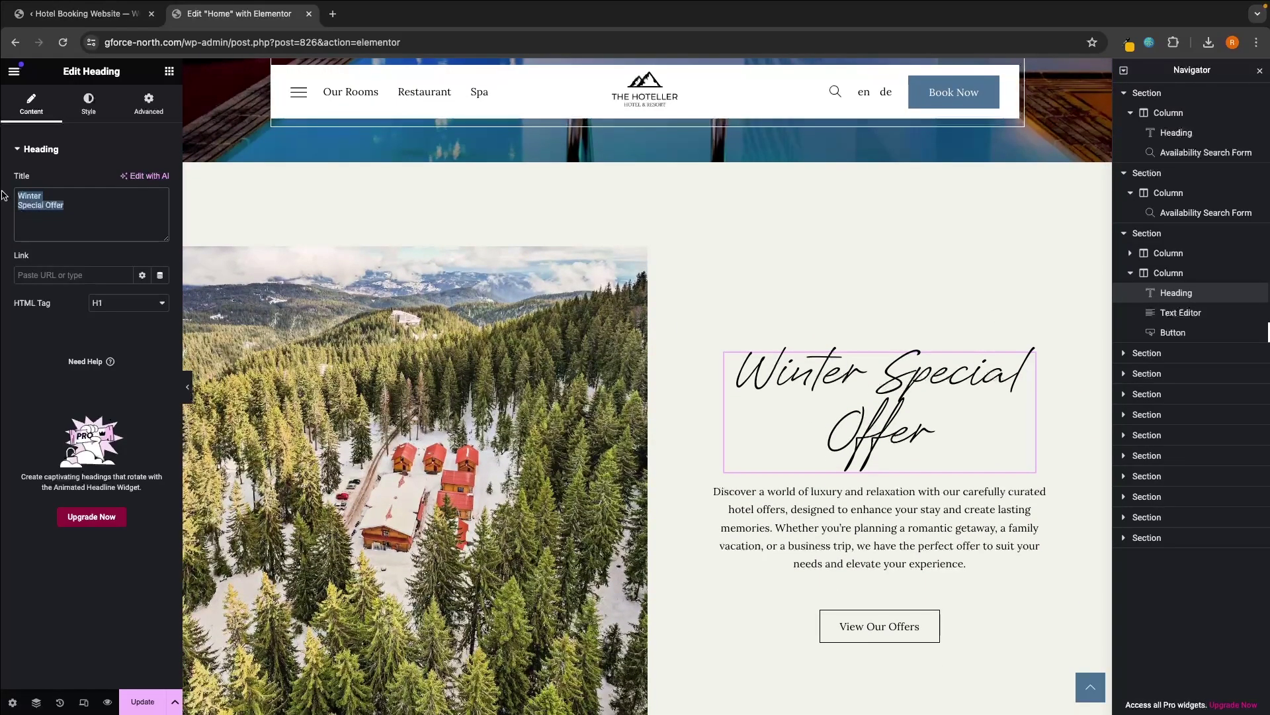
pyautogui.write('Book A Stay In Our 5')
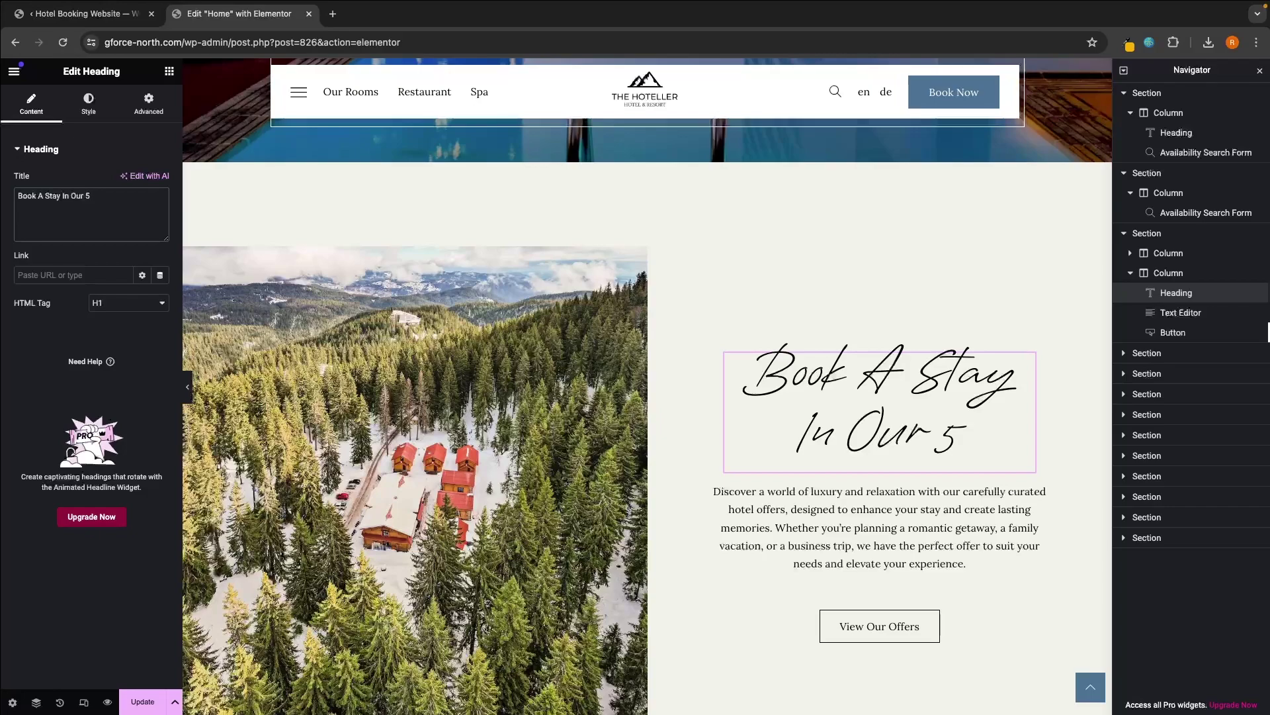
pyautogui.write(' Star Hote')
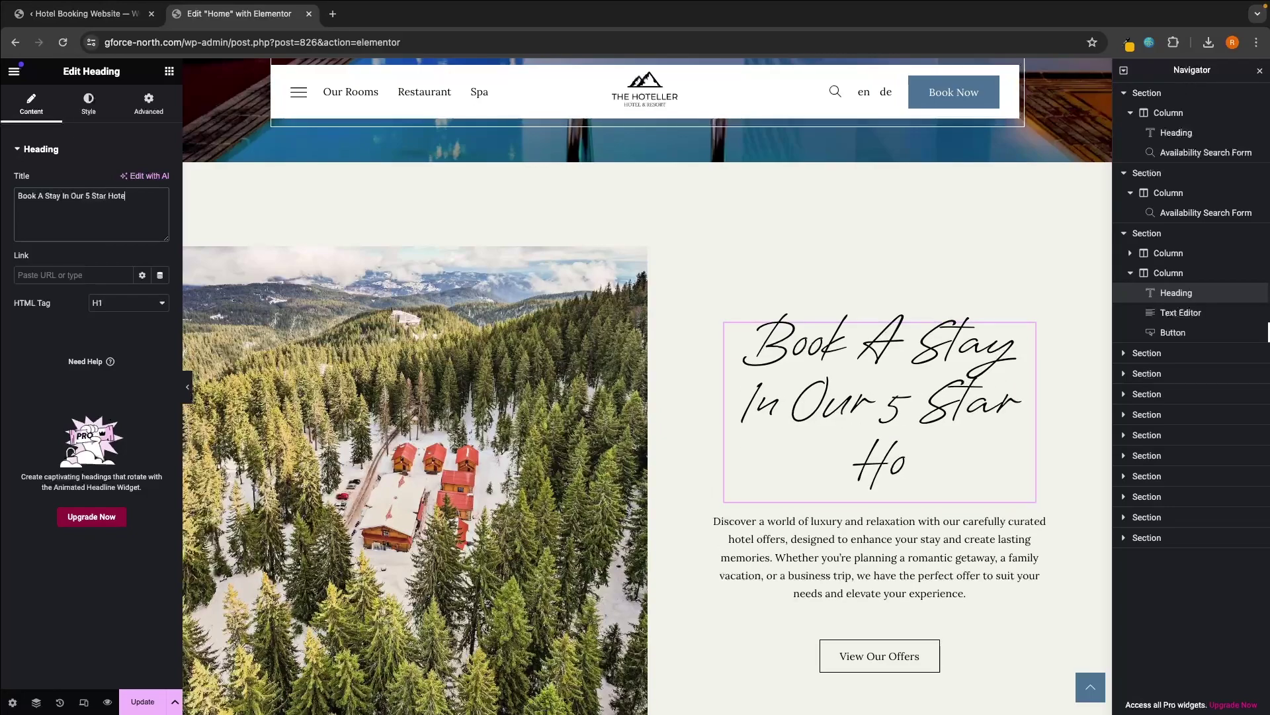
pyautogui.write('ls')
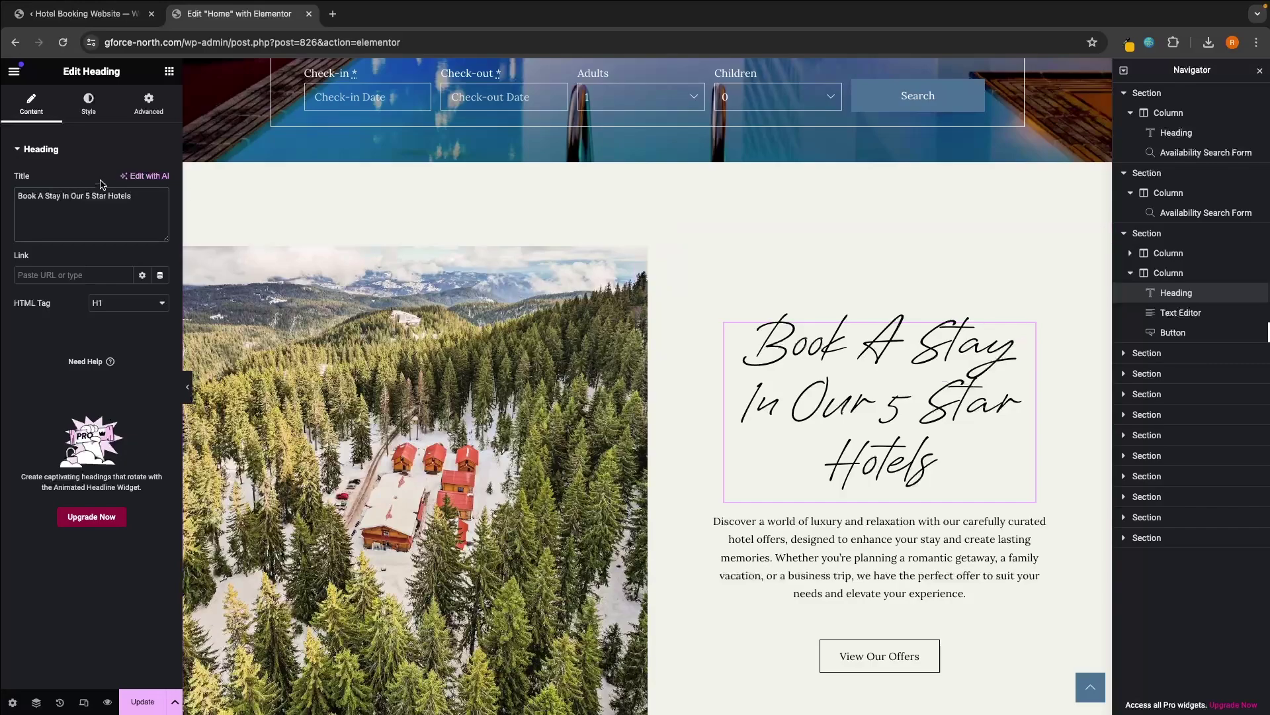
# Check the heading's style settings and the text content of the description paragraph below it
pyautogui.click(88, 104)
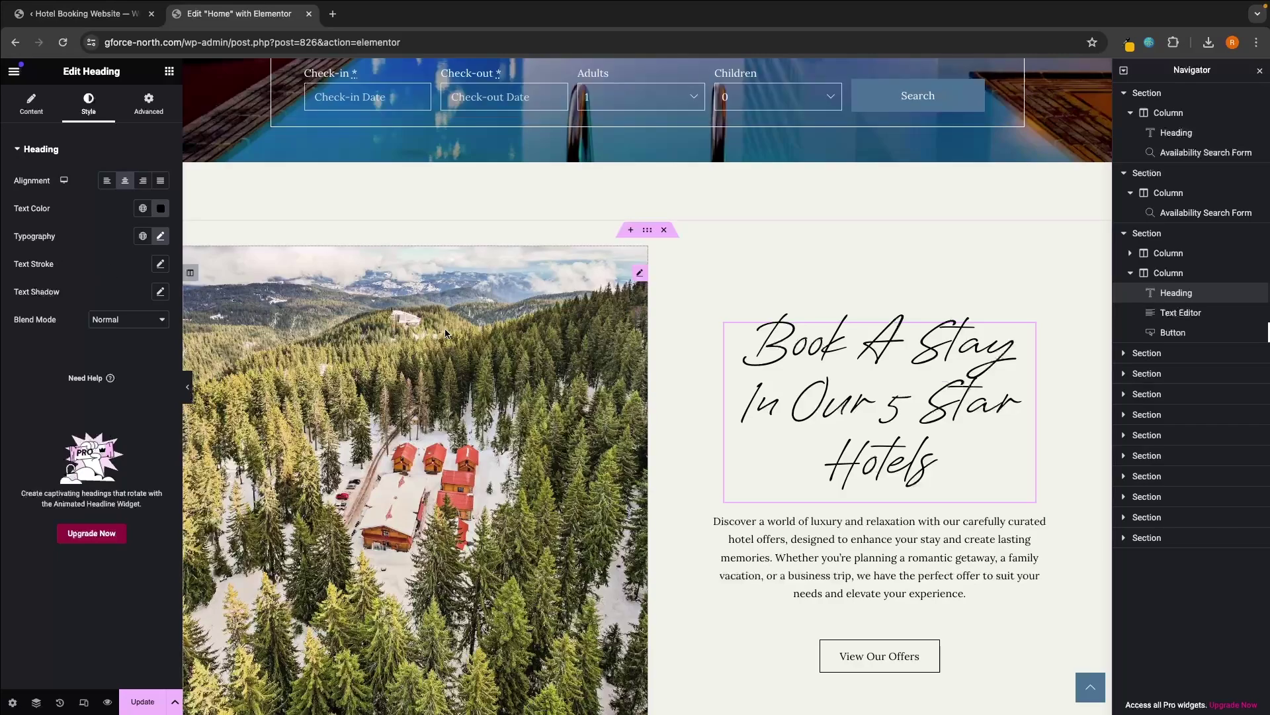
pyautogui.scroll(-1, 871, 452)
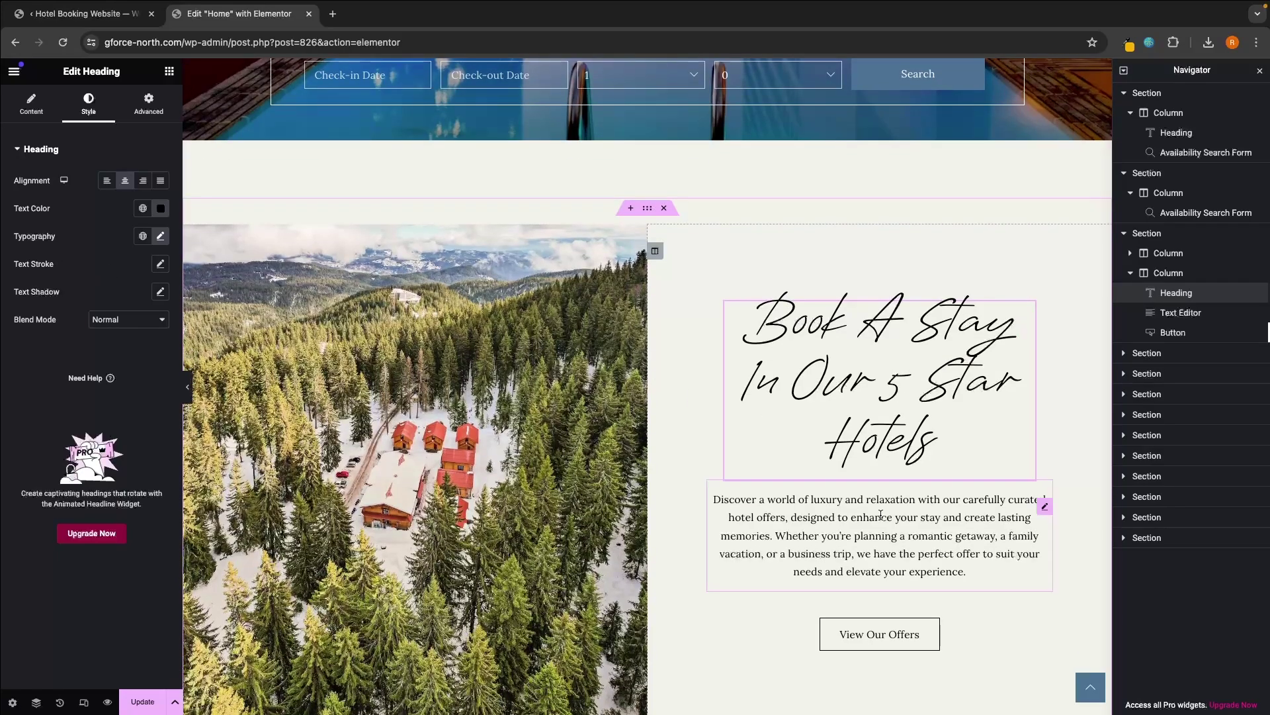
pyautogui.click(881, 514)
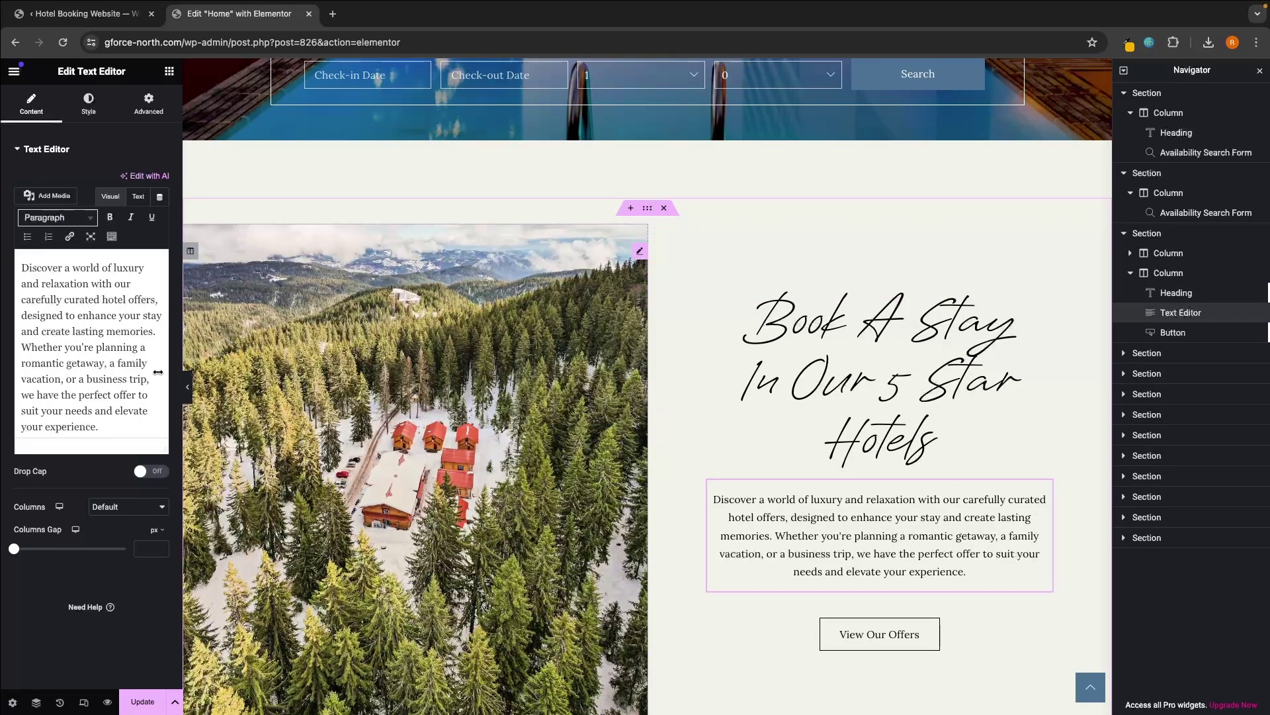
pyautogui.moveTo(100, 419); pyautogui.dragTo(7, 241)
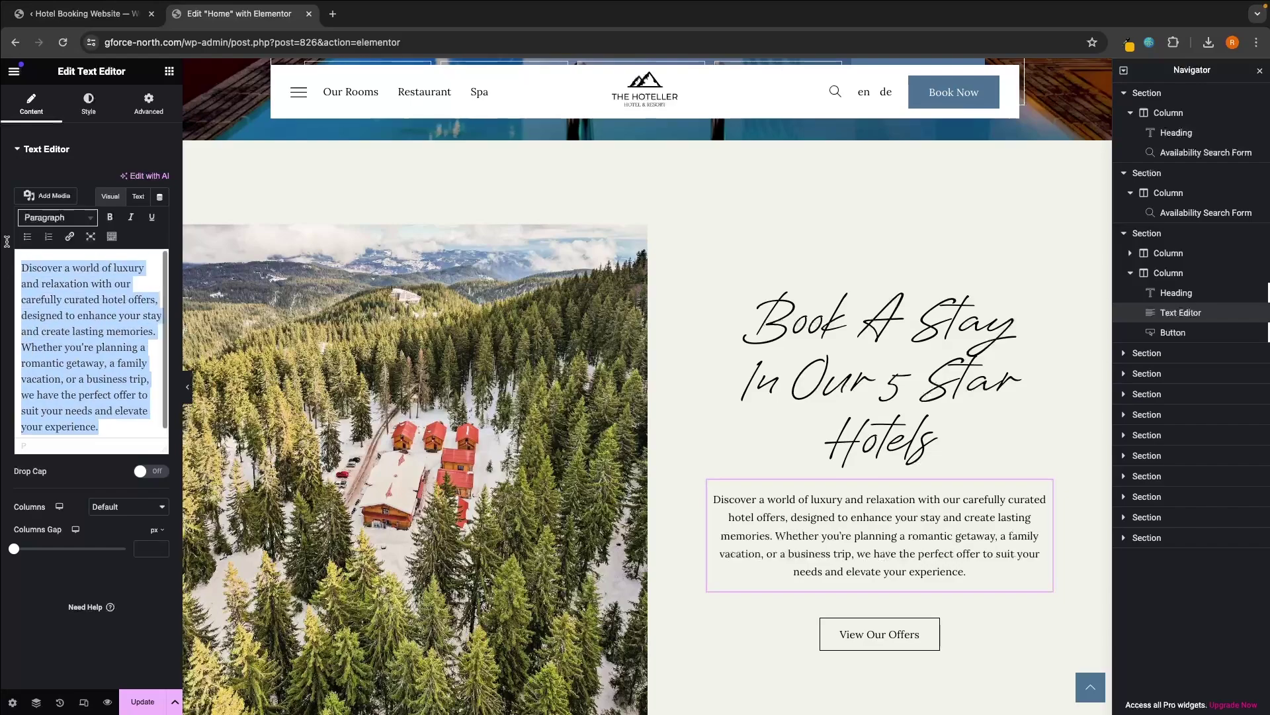
pyautogui.click(20, 258)
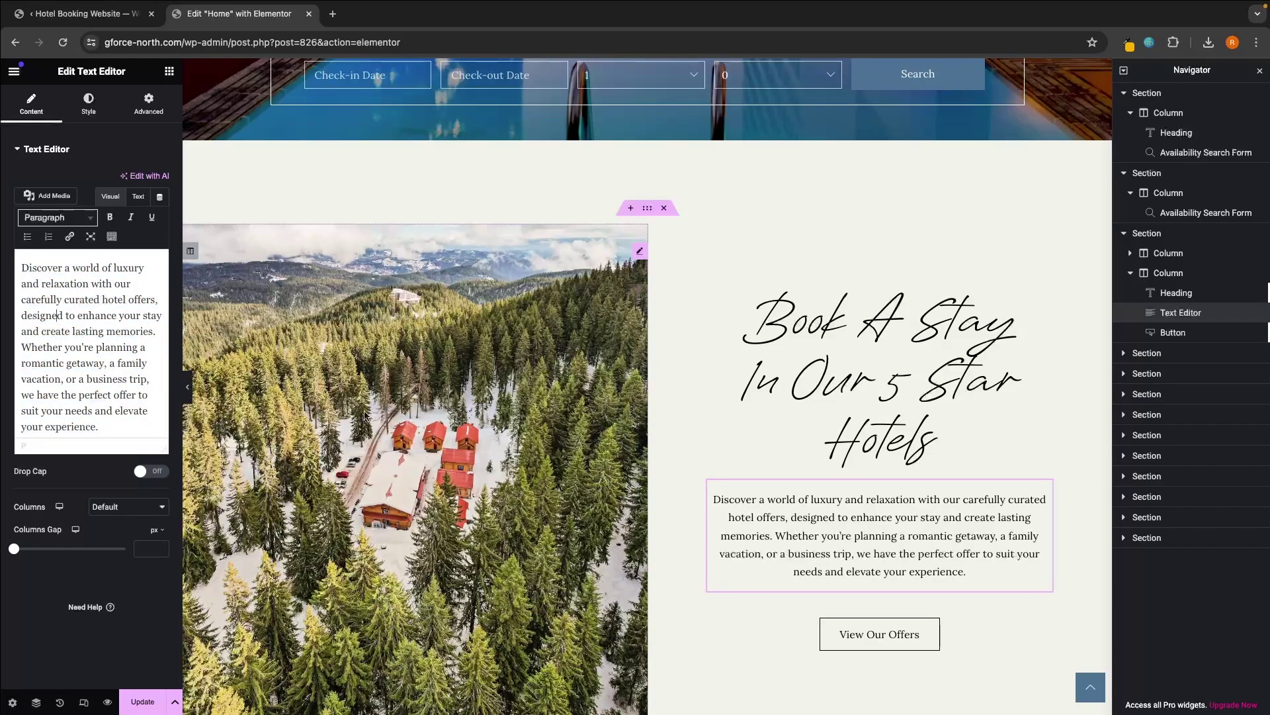
# Look through the section's spacer, text and button elements and select the column containing the forest photo
pyautogui.scroll(-1, 468, 418)
pyautogui.click(517, 296)
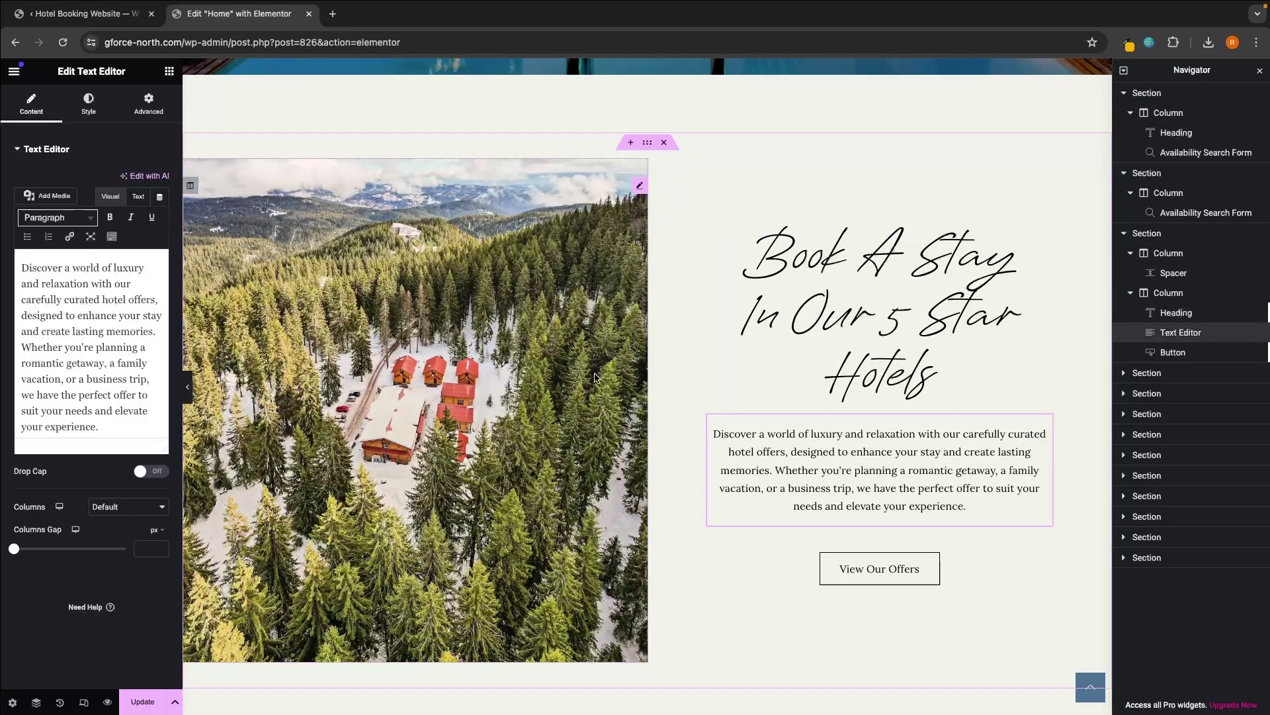
pyautogui.click(583, 375)
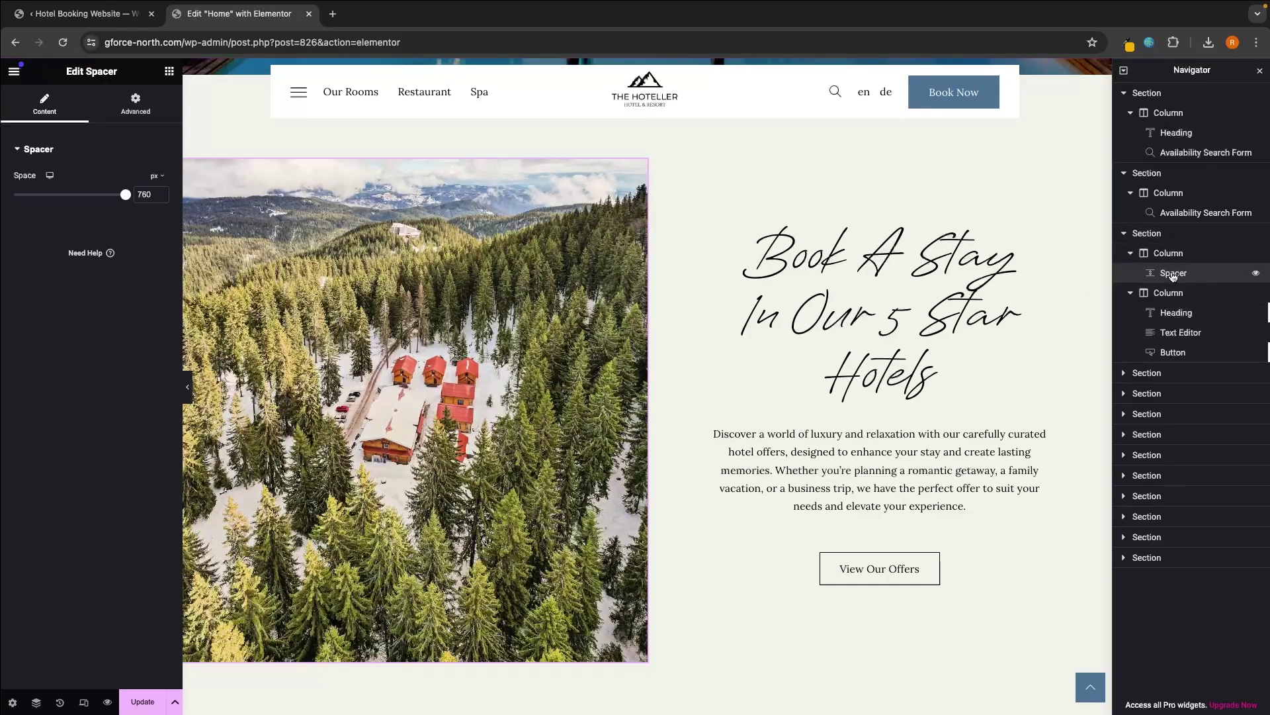
pyautogui.click(1180, 332)
pyautogui.click(1181, 352)
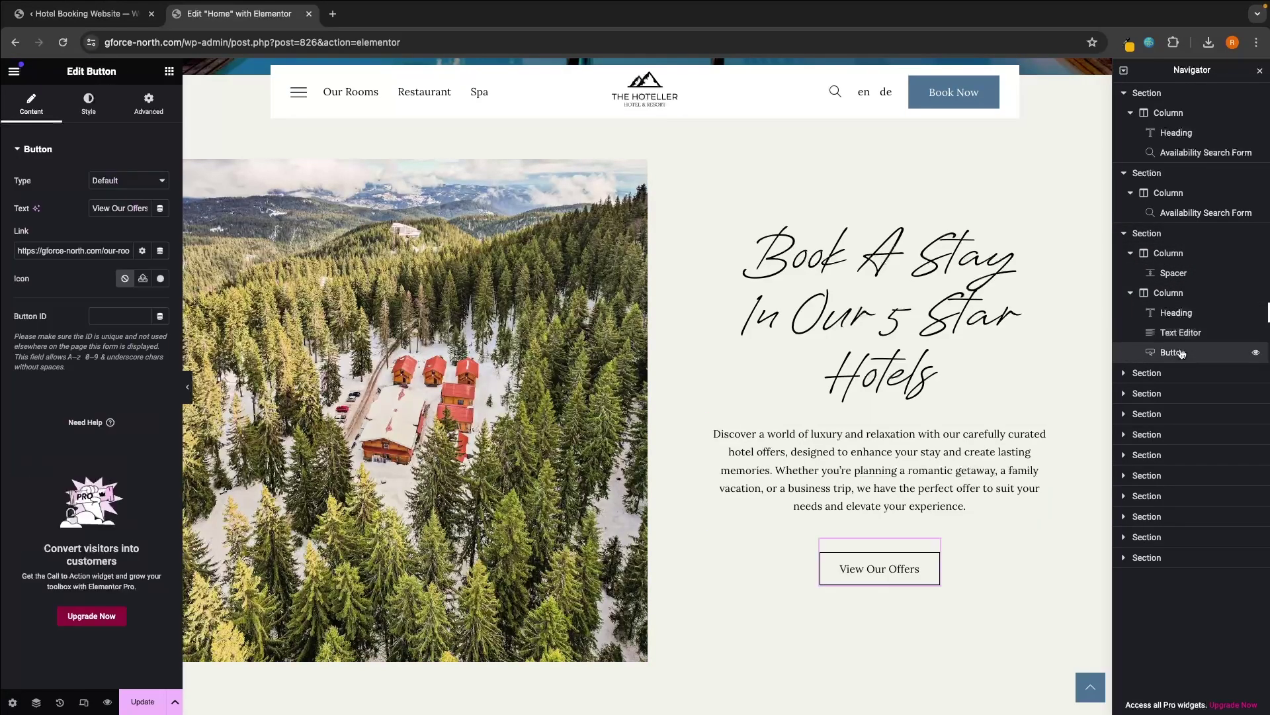
pyautogui.click(1174, 258)
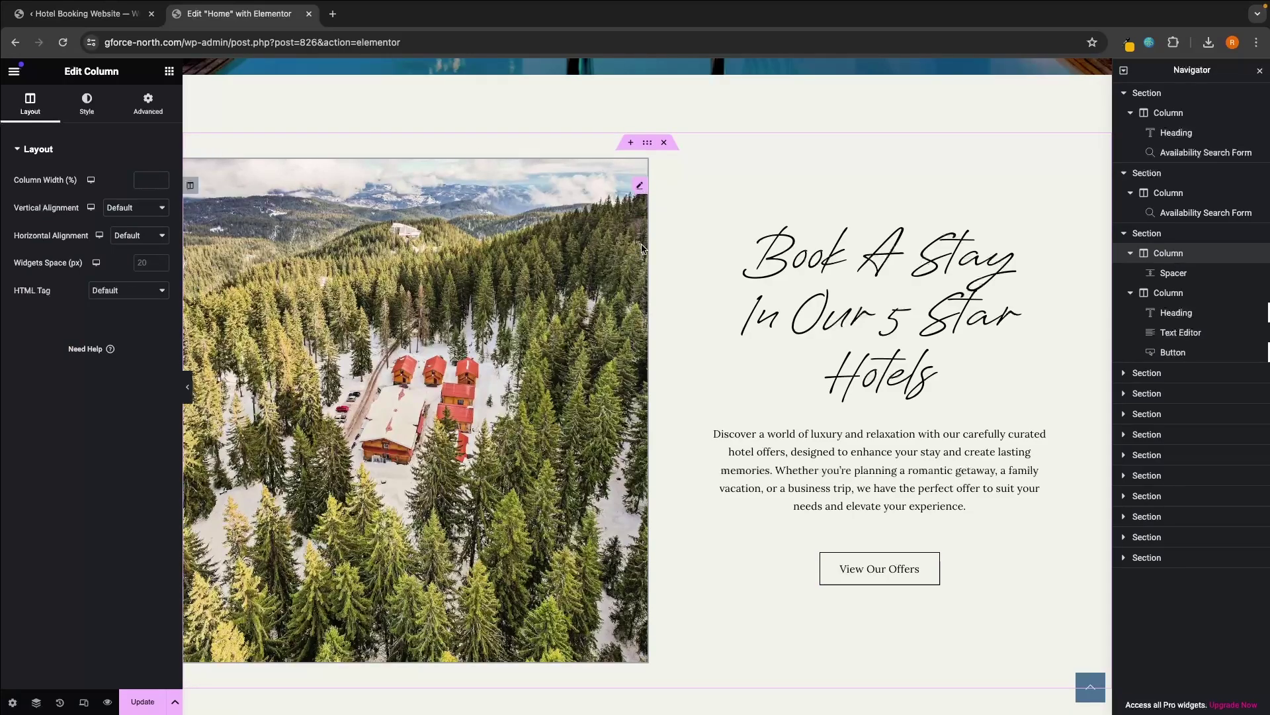
# Open the column's background image in the media library and check its pixel dimensions
pyautogui.click(86, 104)
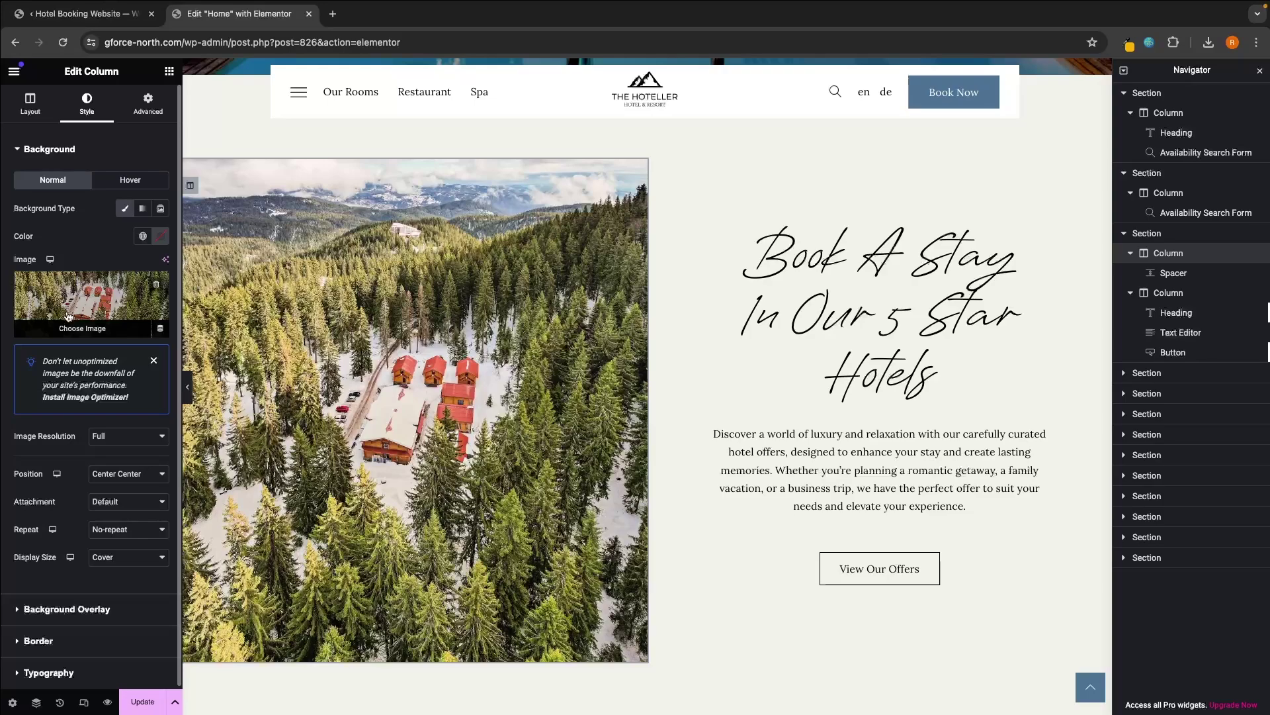
pyautogui.click(73, 324)
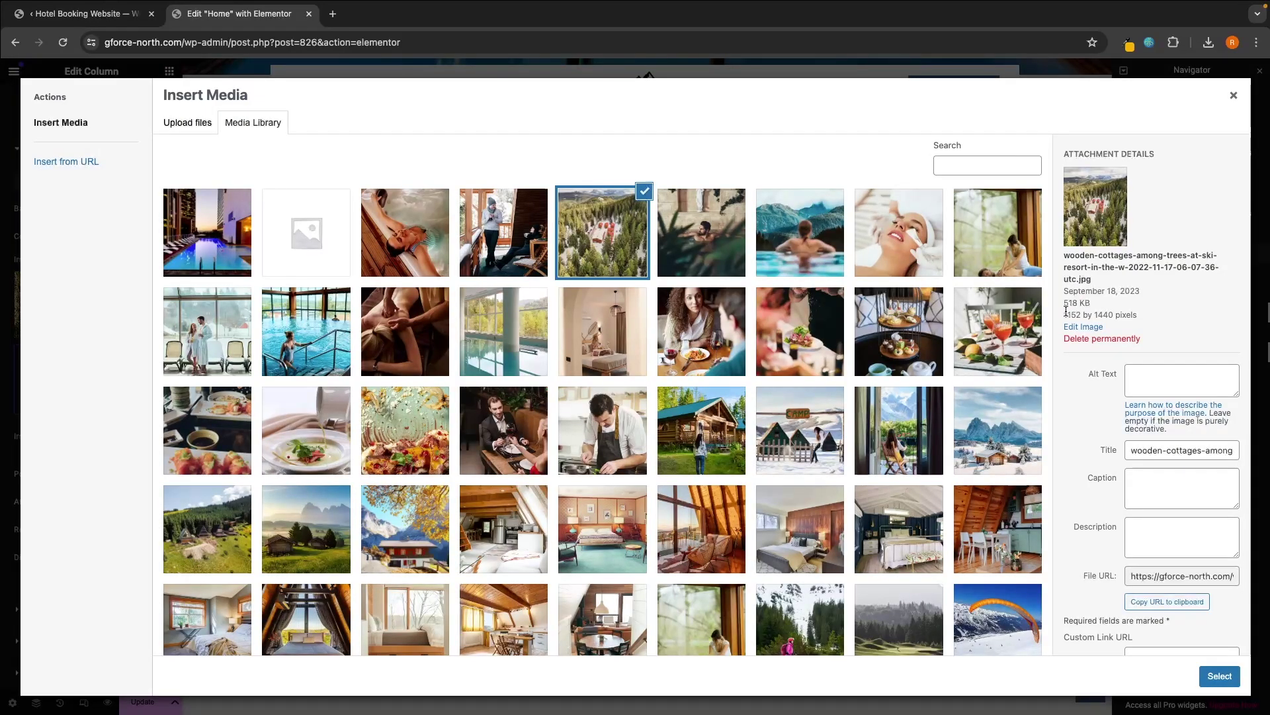
pyautogui.moveTo(1065, 313); pyautogui.dragTo(1141, 316)
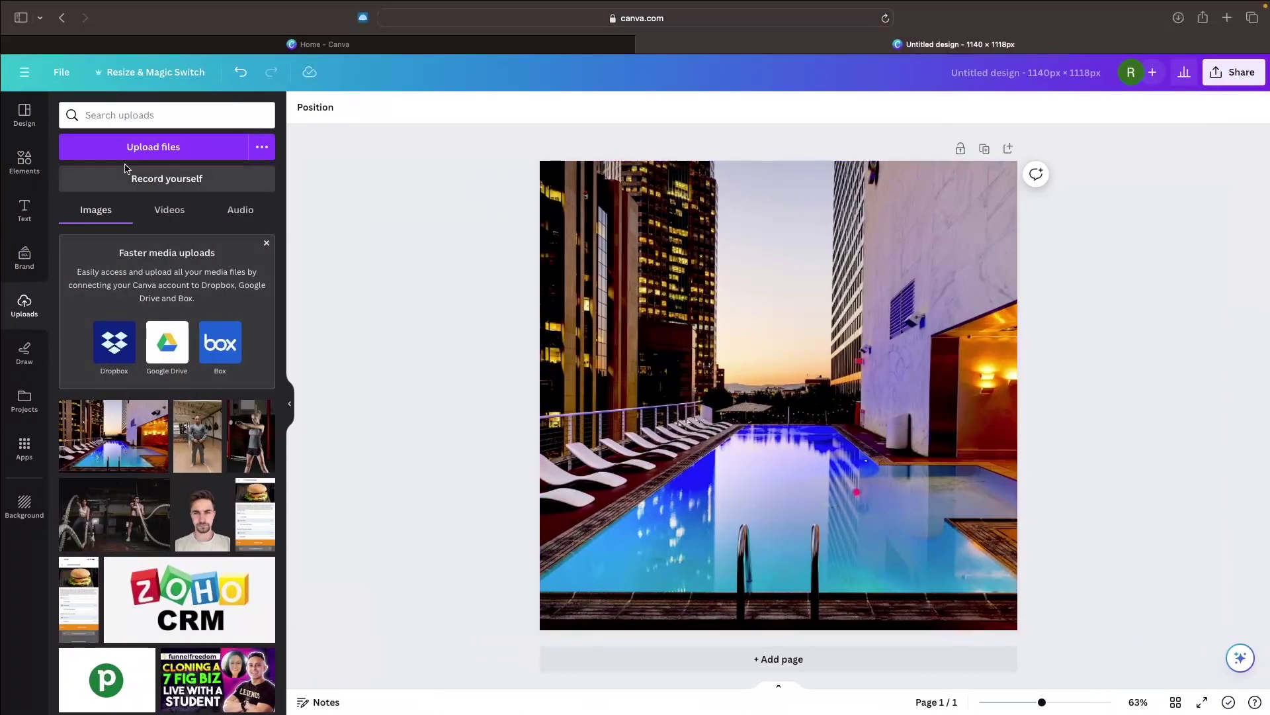
# Switch to Canva and create a new custom-size design of 1152 × 1140 px
pyautogui.click(24, 73)
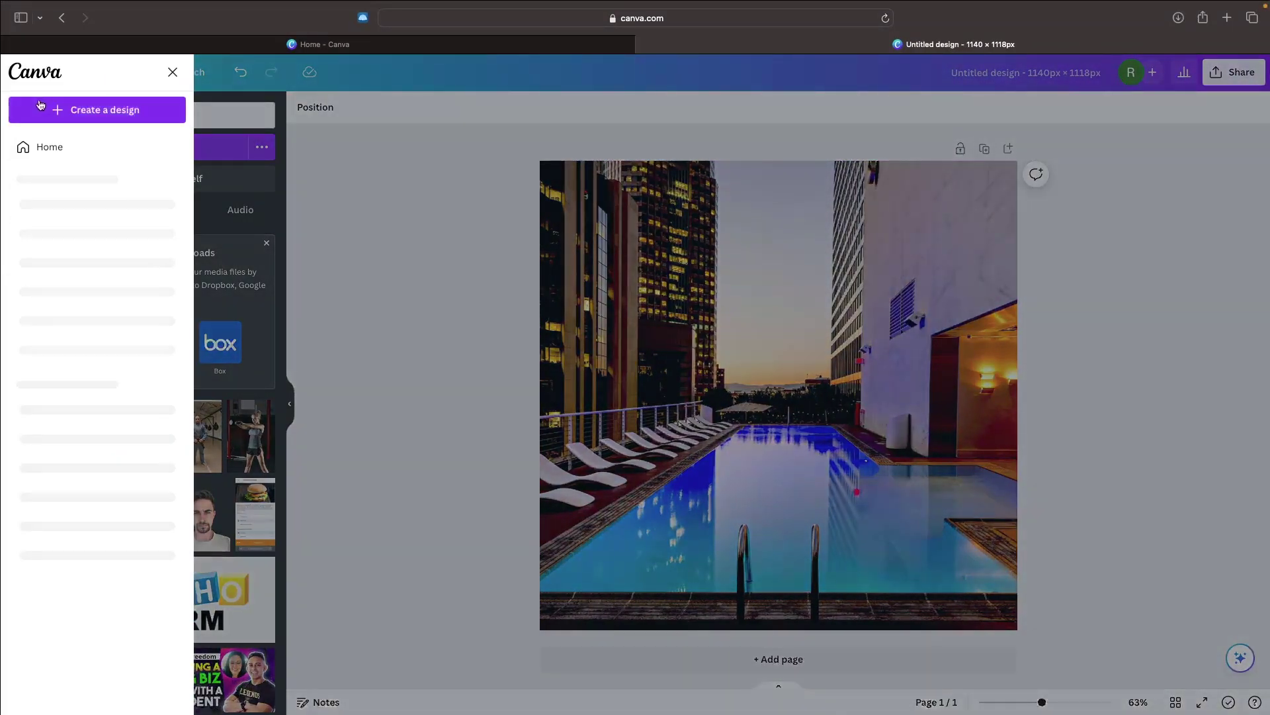
pyautogui.click(41, 147)
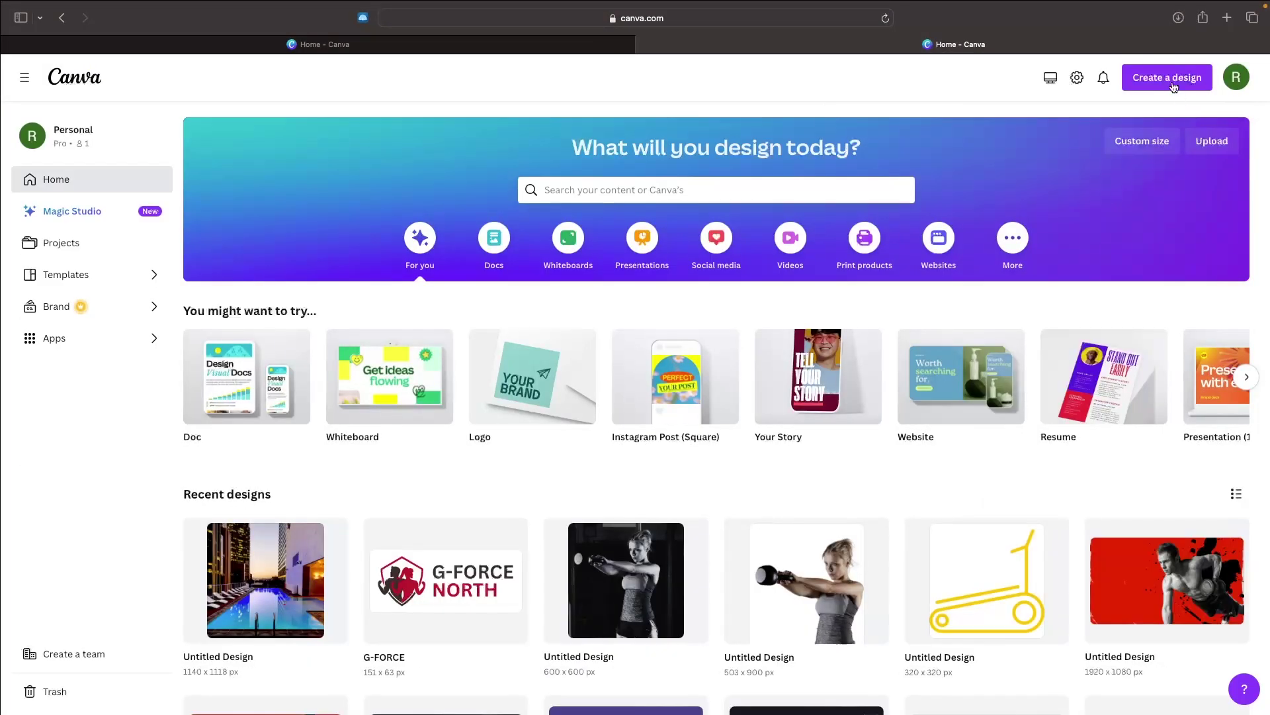
pyautogui.click(1166, 83)
pyautogui.click(1007, 483)
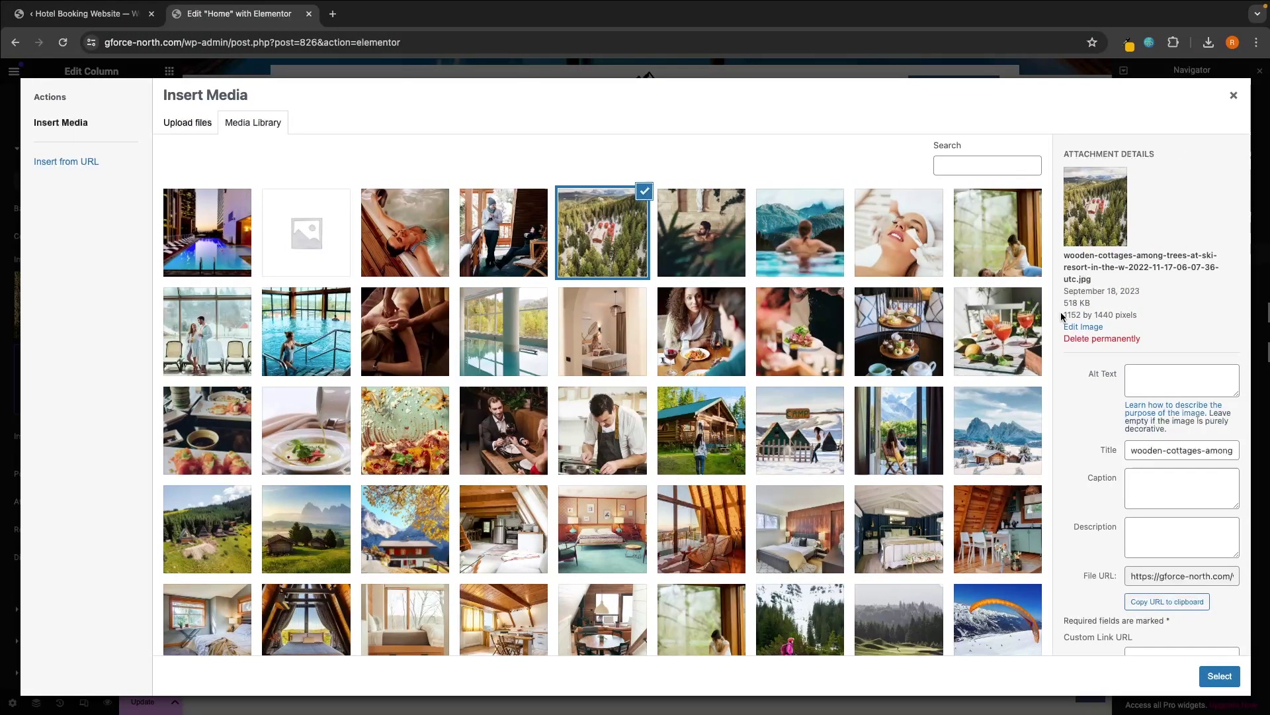
pyautogui.moveTo(1061, 316); pyautogui.dragTo(1125, 317)
pyautogui.click(1125, 318)
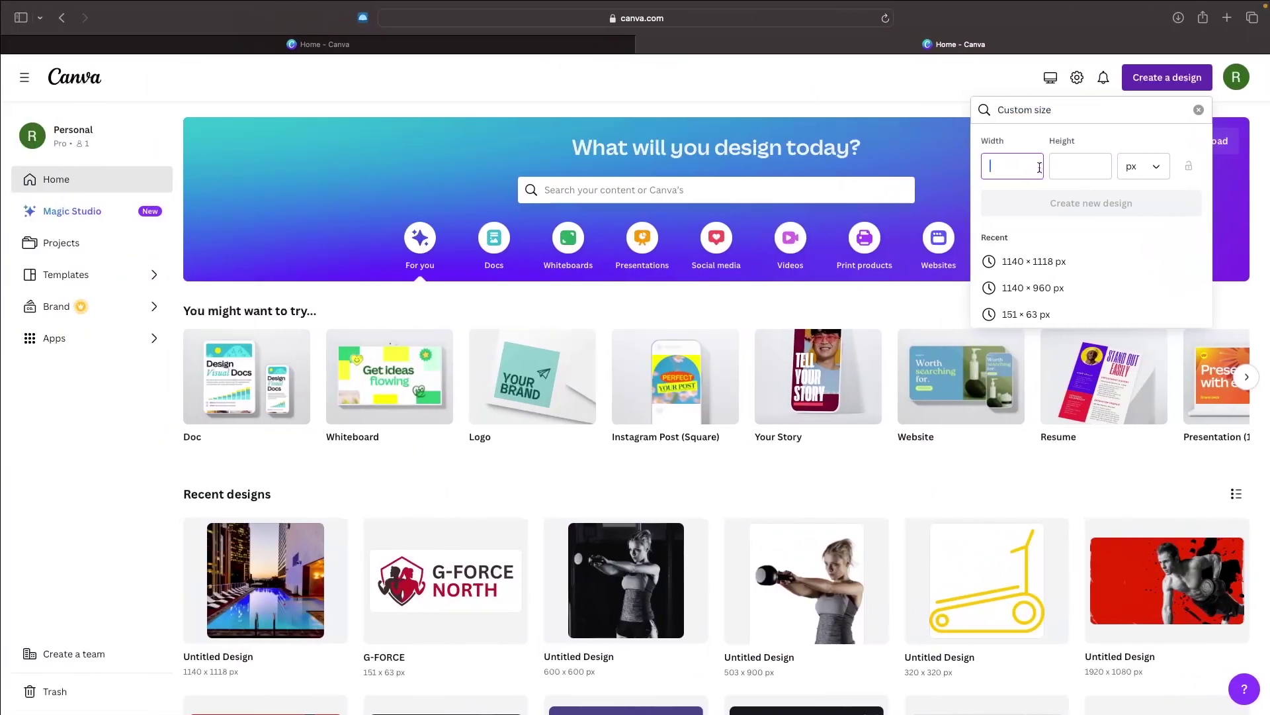
pyautogui.press('Tab')
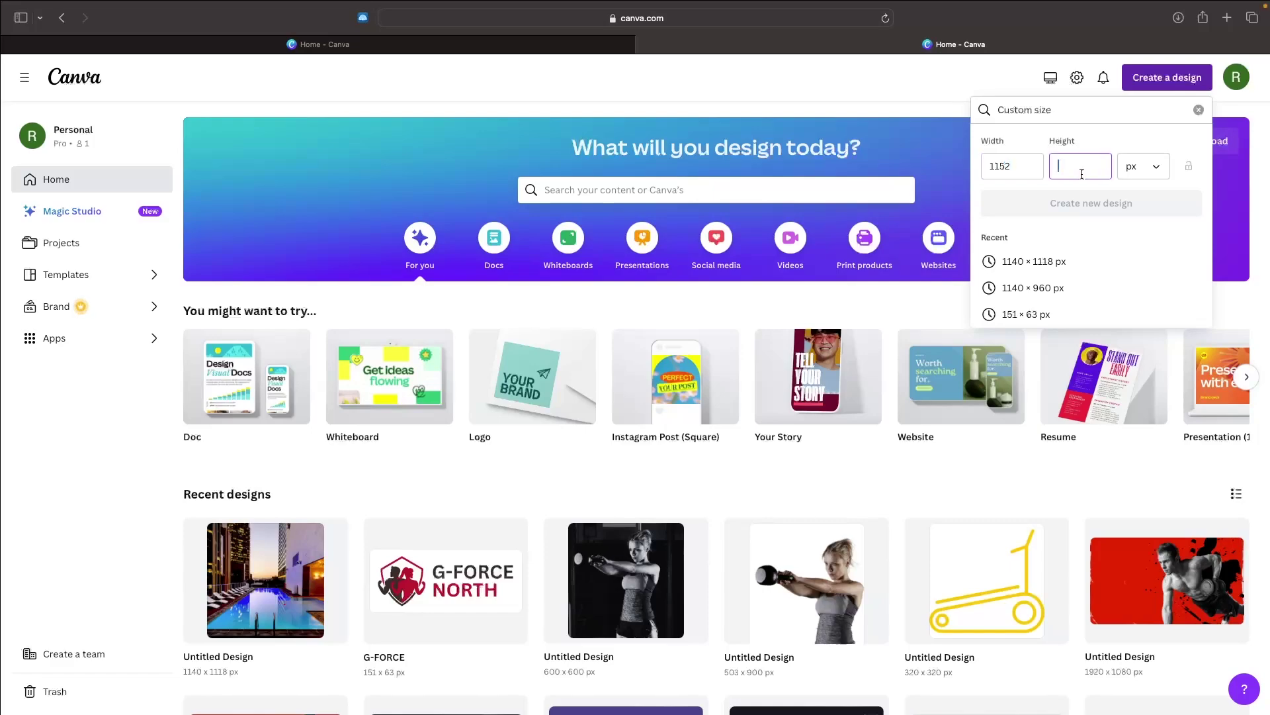
pyautogui.write('1140')
pyautogui.click(1075, 204)
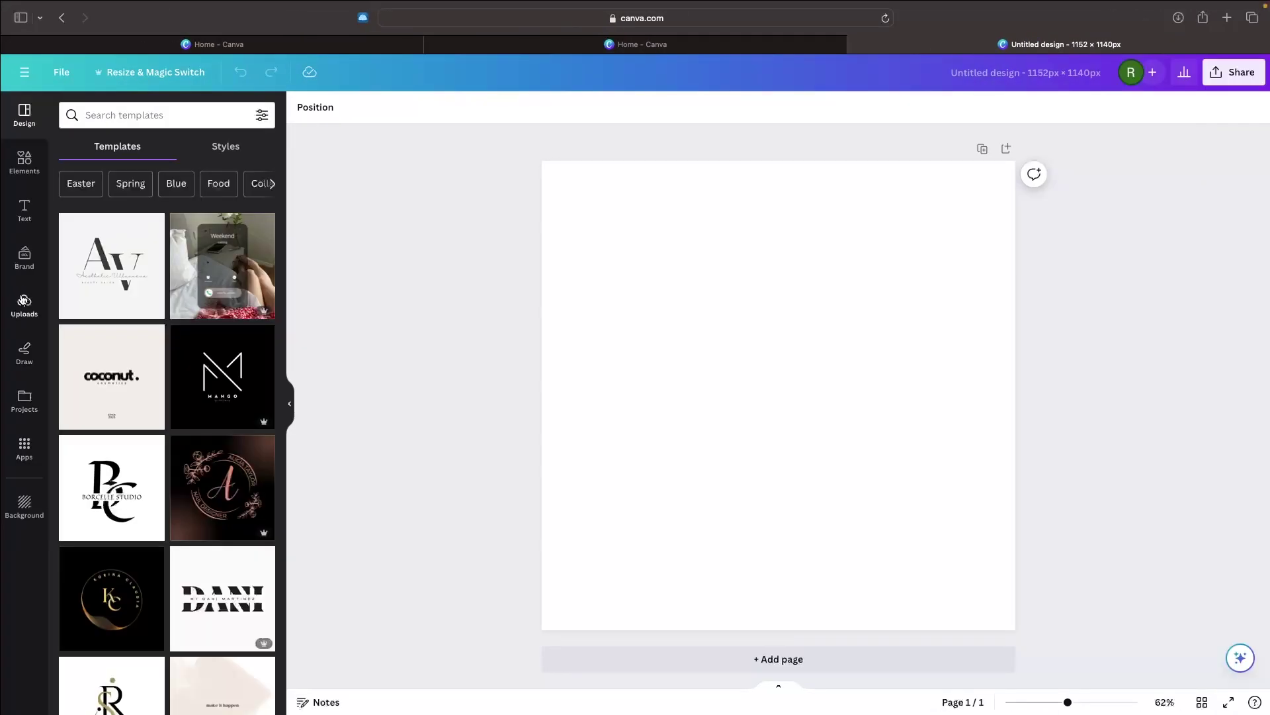
# Upload the pexels JPG ending in 2417842 from Downloads and add it to the blank page
pyautogui.click(24, 302)
pyautogui.click(153, 146)
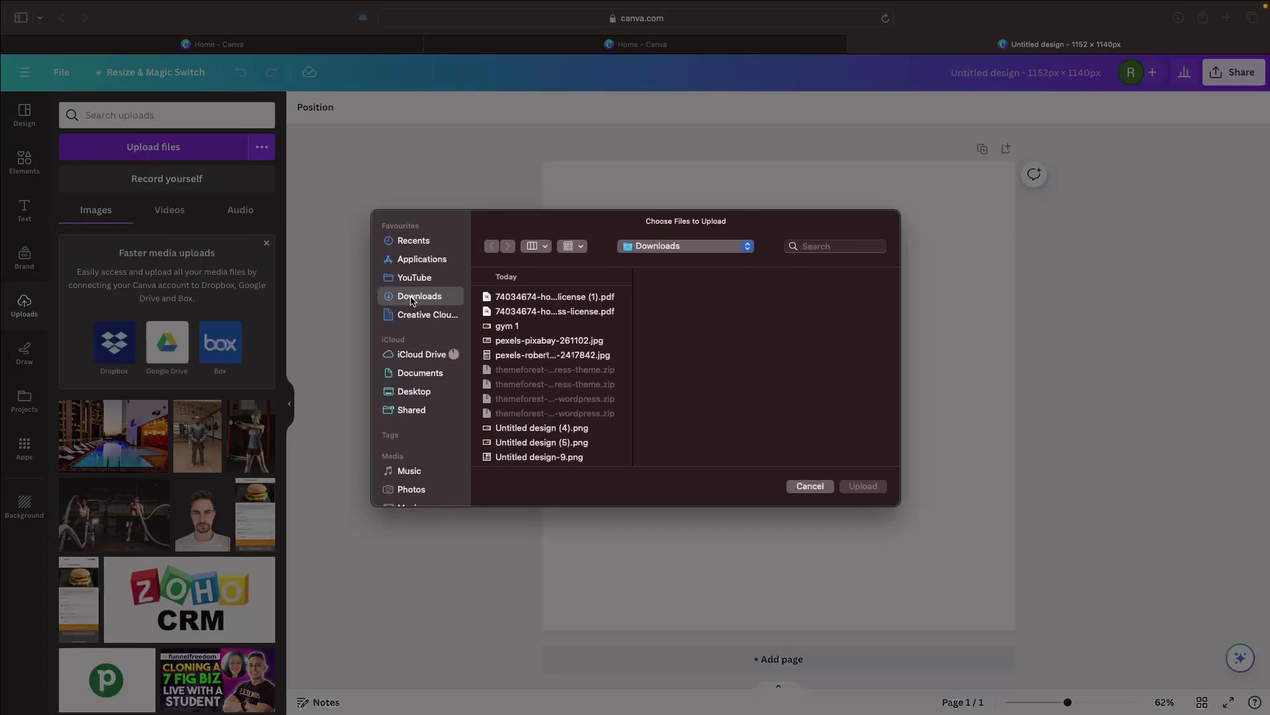
pyautogui.doubleClick(511, 356)
pyautogui.click(126, 414)
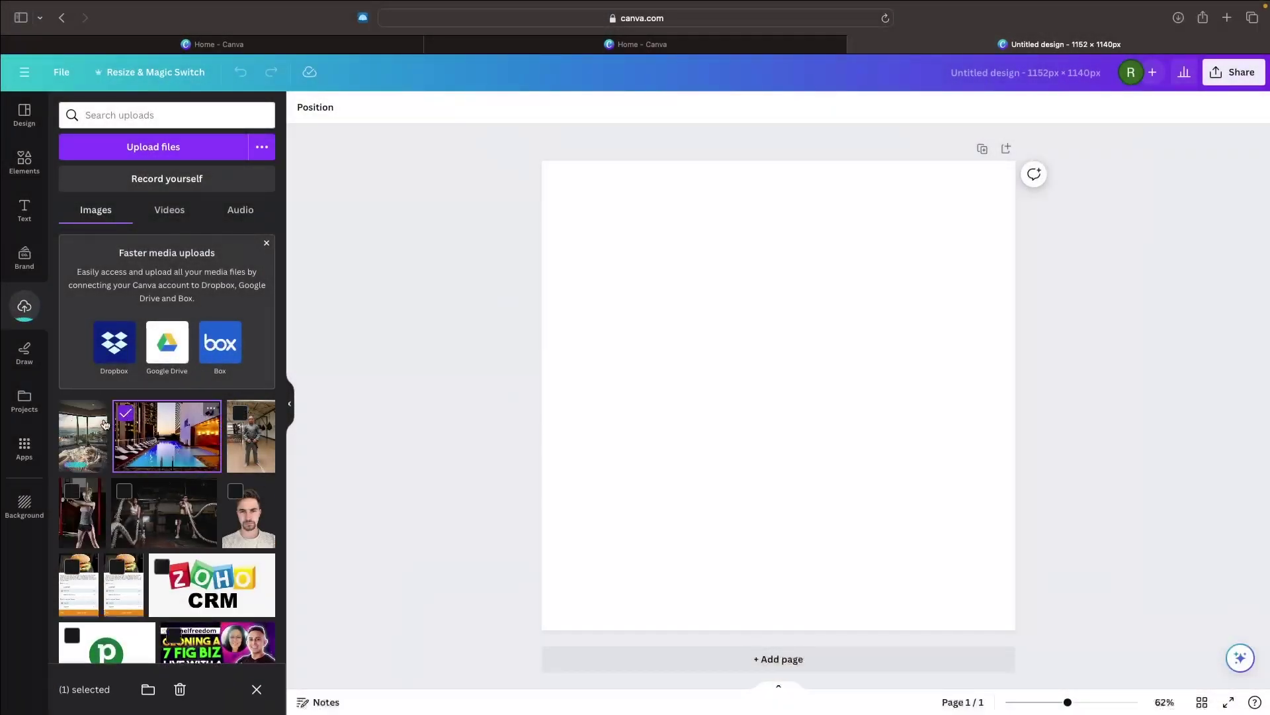
pyautogui.click(126, 414)
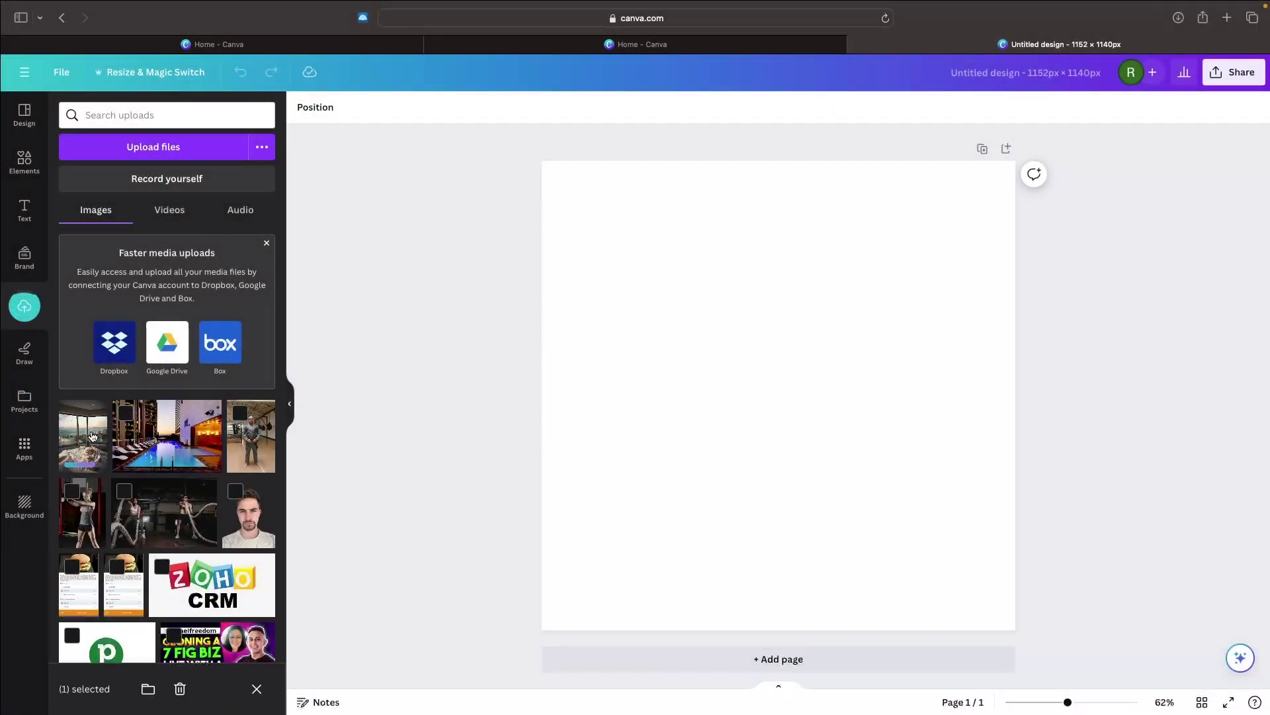
pyautogui.click(79, 444)
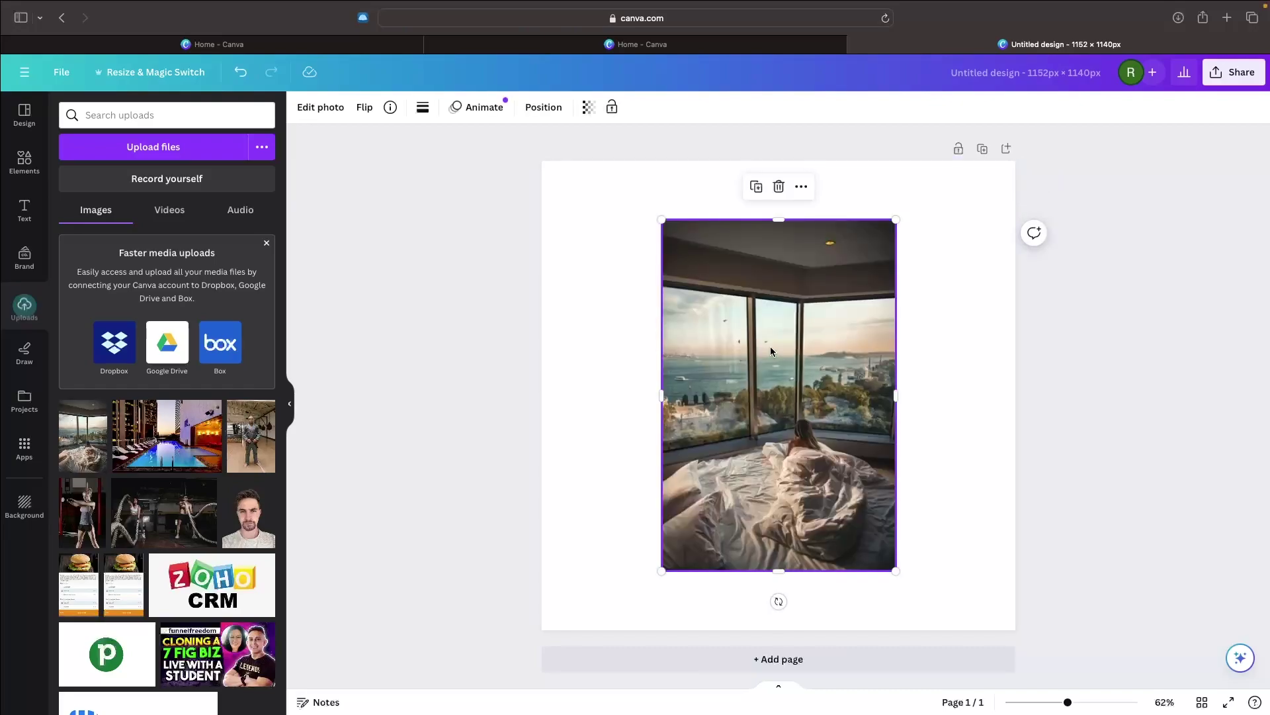
# Make the bedroom photo fill the whole page and download the design as a PNG
pyautogui.moveTo(893, 564)
pyautogui.mouseDown()
pyautogui.moveTo(775, 507)
pyautogui.moveTo(897, 589)
pyautogui.mouseUp()
pyautogui.moveTo(859, 399); pyautogui.dragTo(1024, 412)
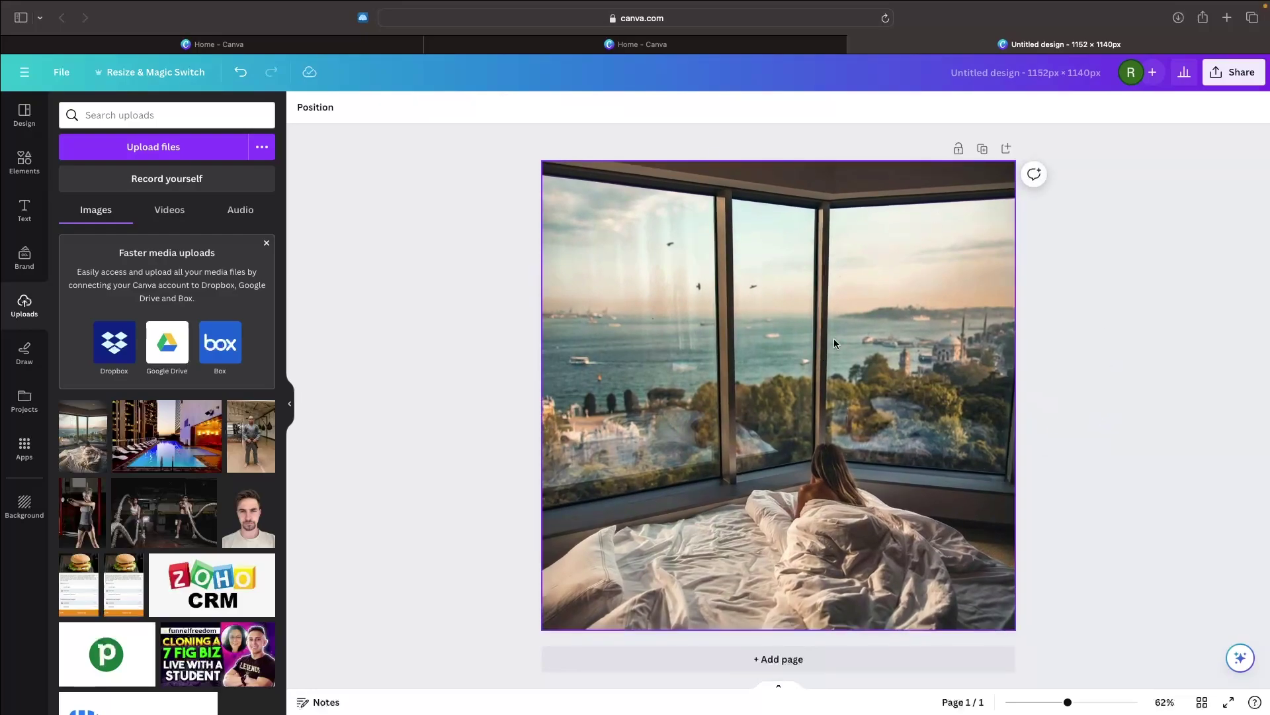
pyautogui.click(1234, 72)
pyautogui.click(1095, 405)
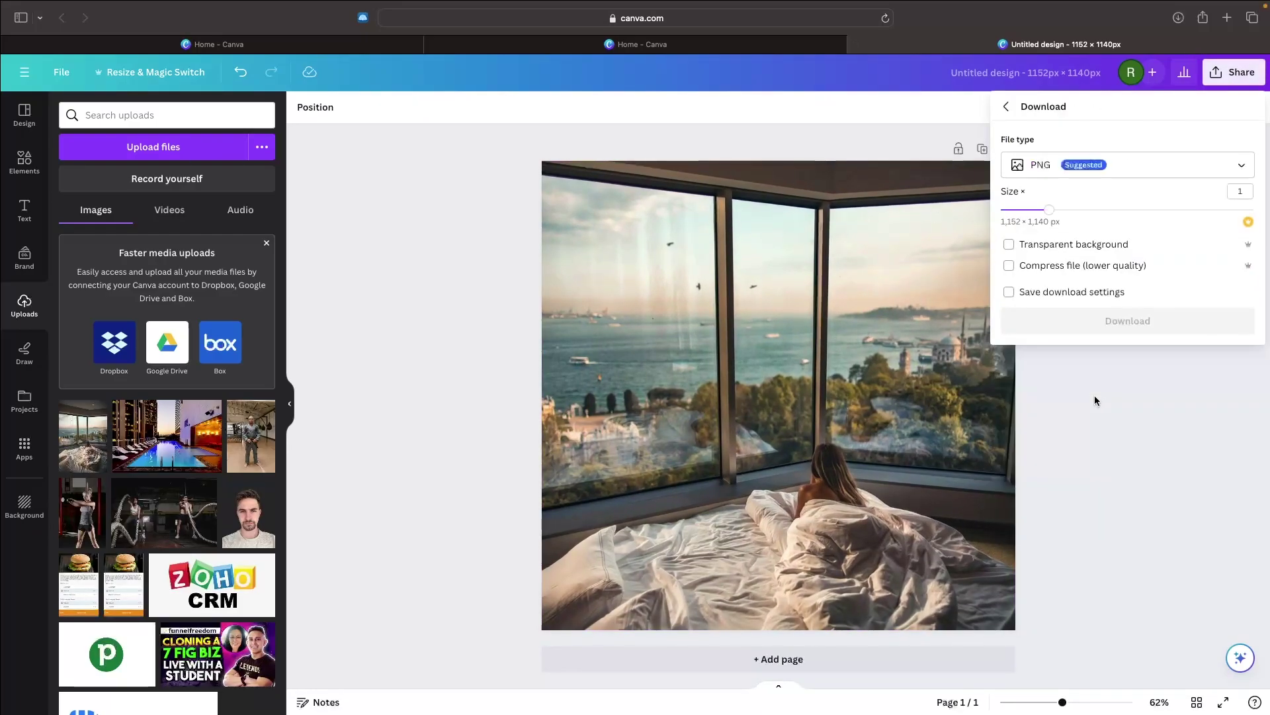
pyautogui.click(1062, 323)
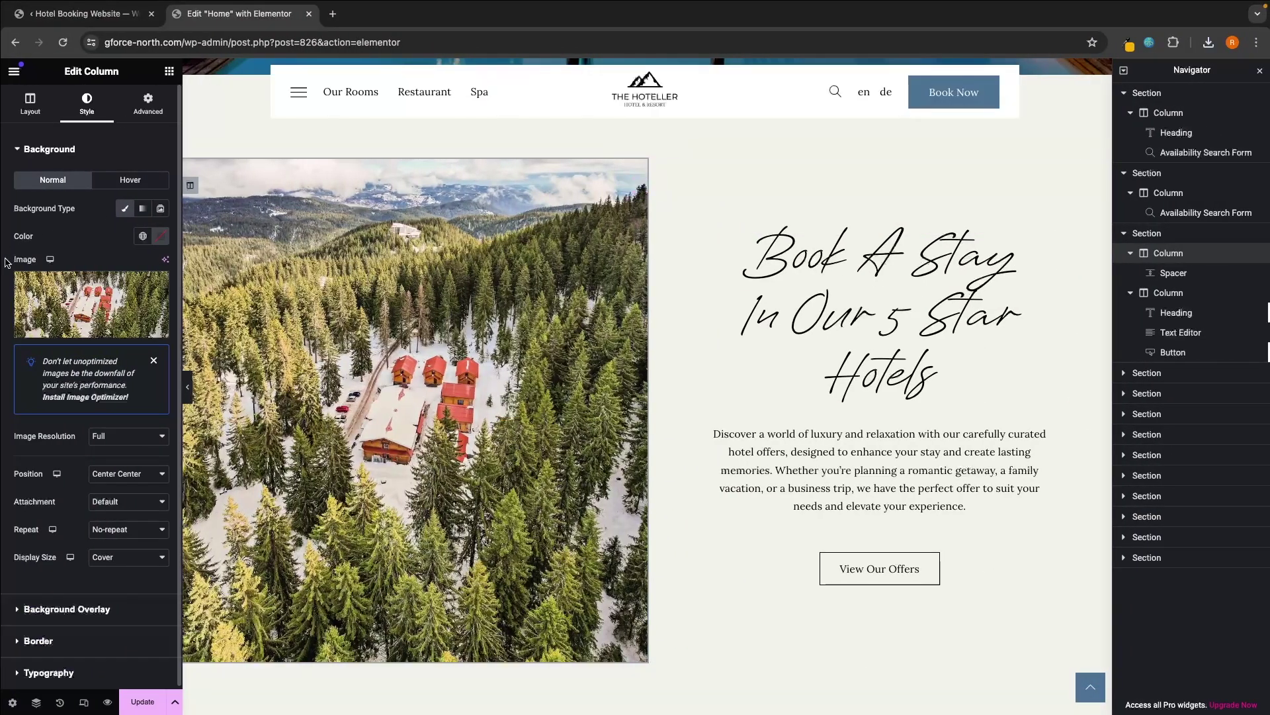
# Back in Elementor, upload Untitled-design-10.png and set it as the column's background image
pyautogui.click(82, 304)
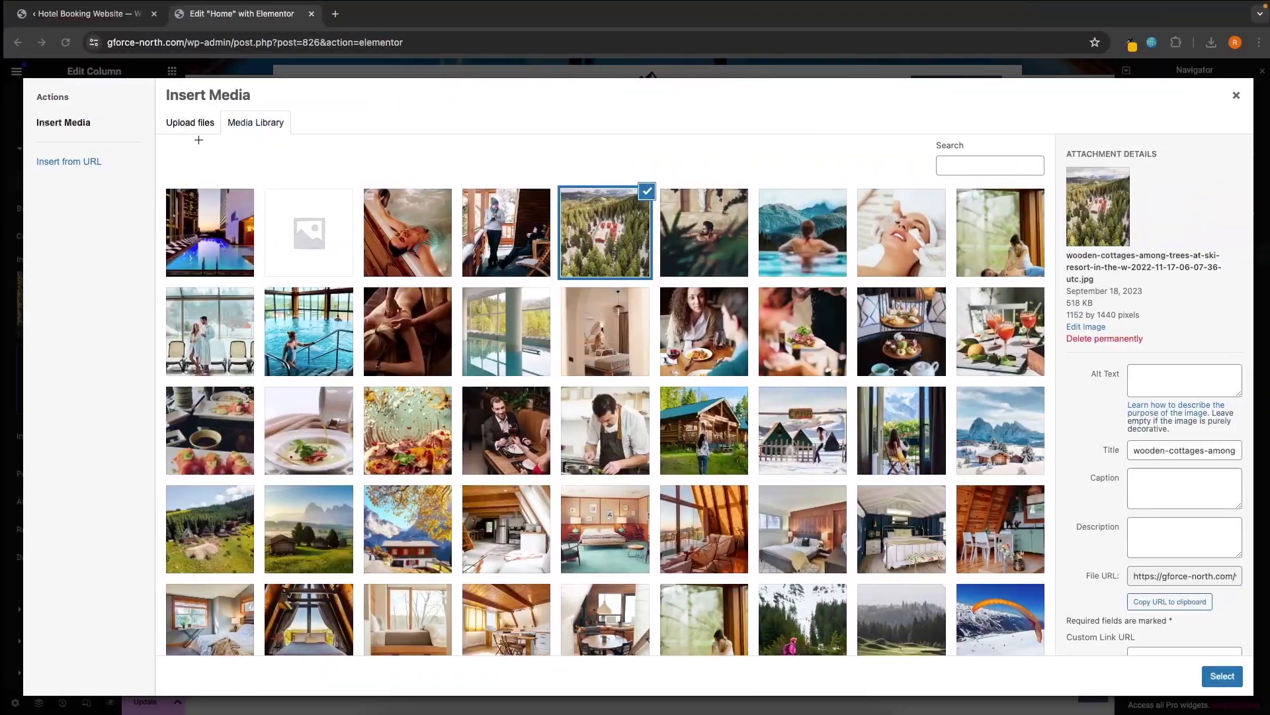
pyautogui.click(192, 123)
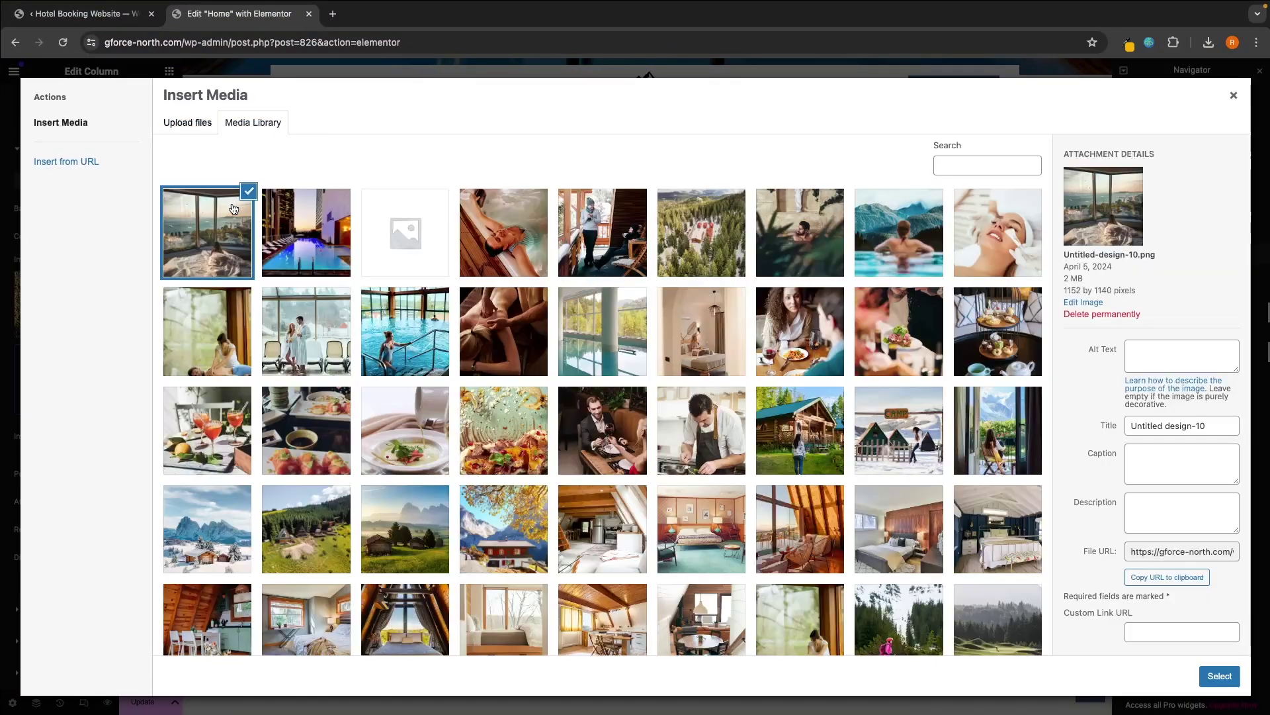
pyautogui.click(1220, 675)
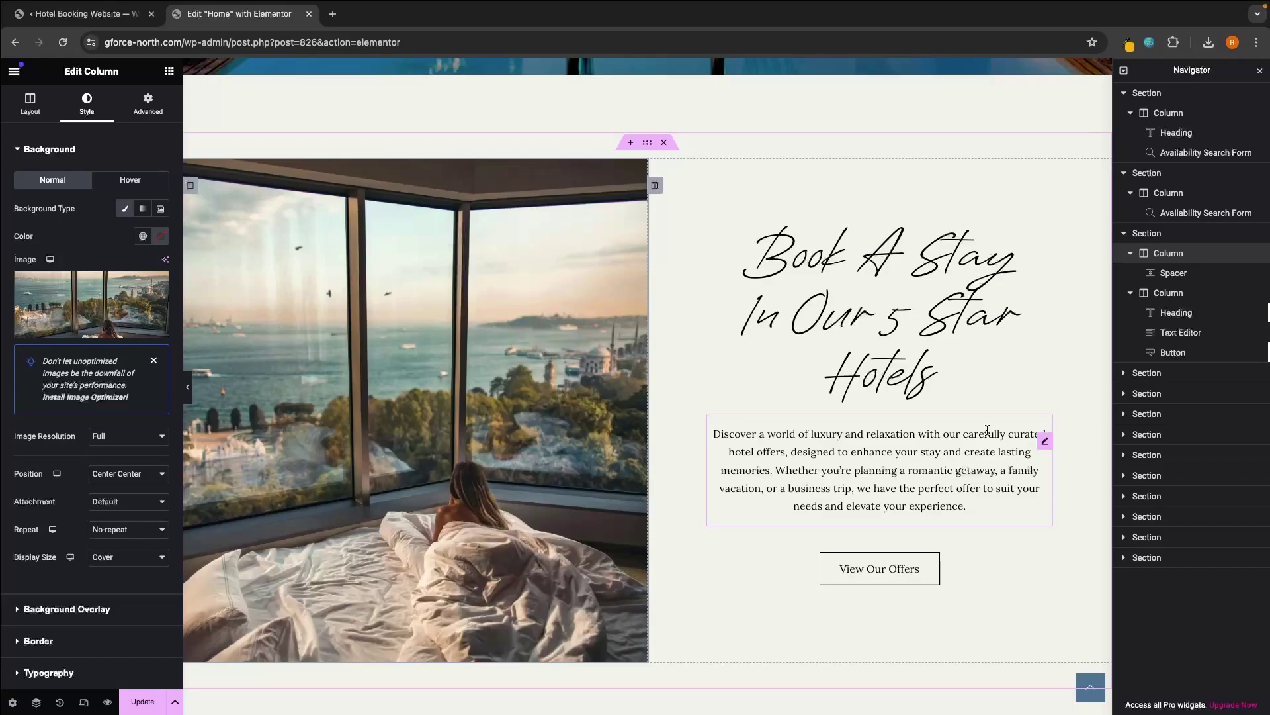
# Look through the home page sections below the bedroom photo, from Our Rooms down to the Restaurant section
pyautogui.scroll(-8, 882, 464)
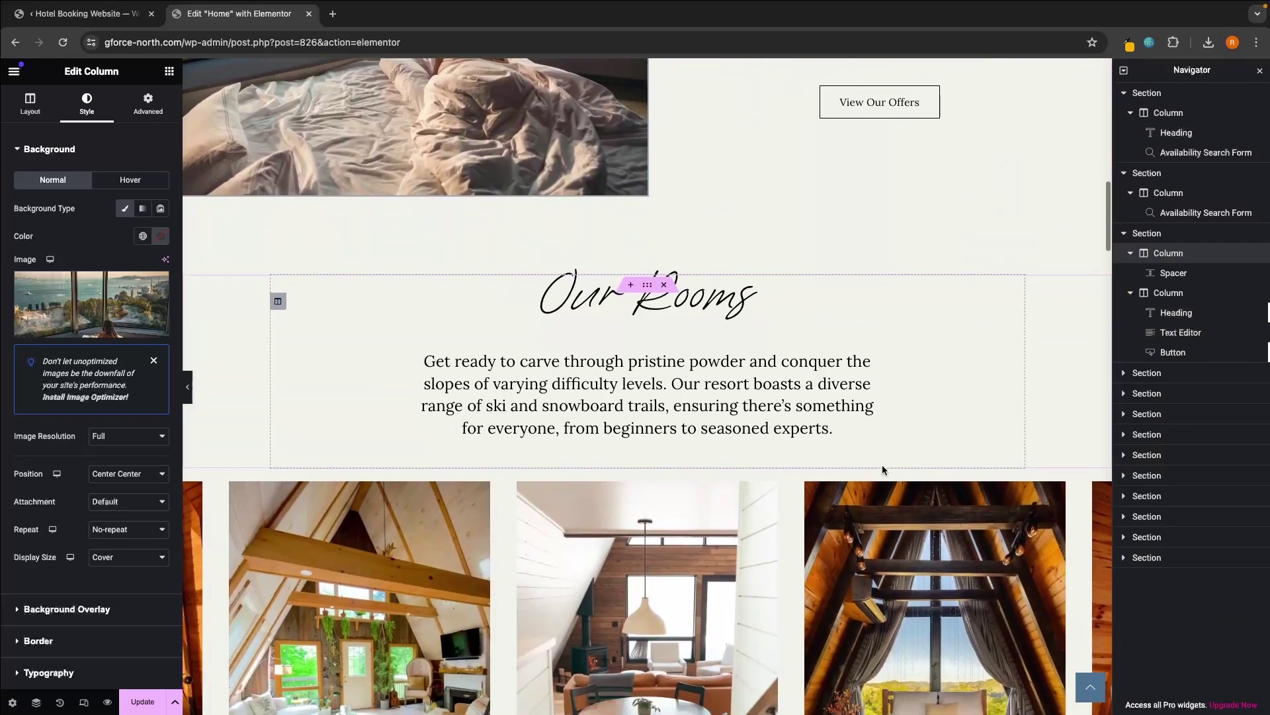
pyautogui.scroll(-9, 884, 471)
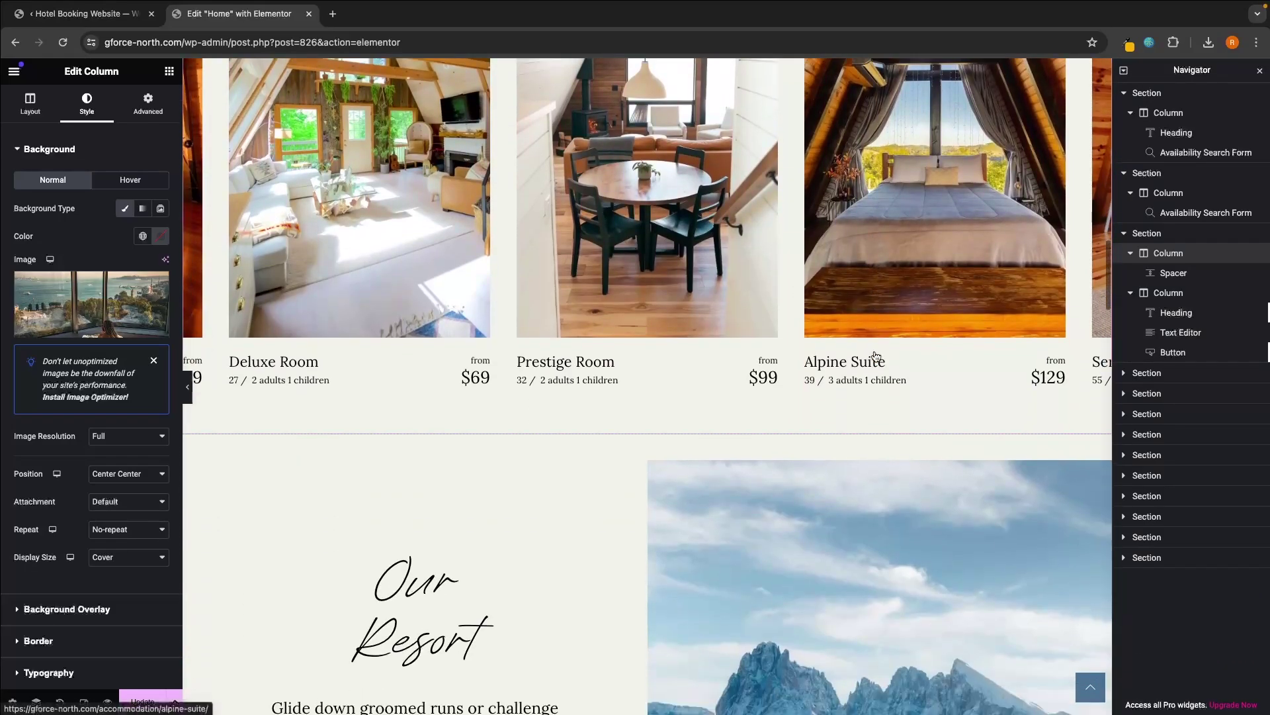
pyautogui.scroll(10, 875, 355)
pyautogui.scroll(-6, 706, 372)
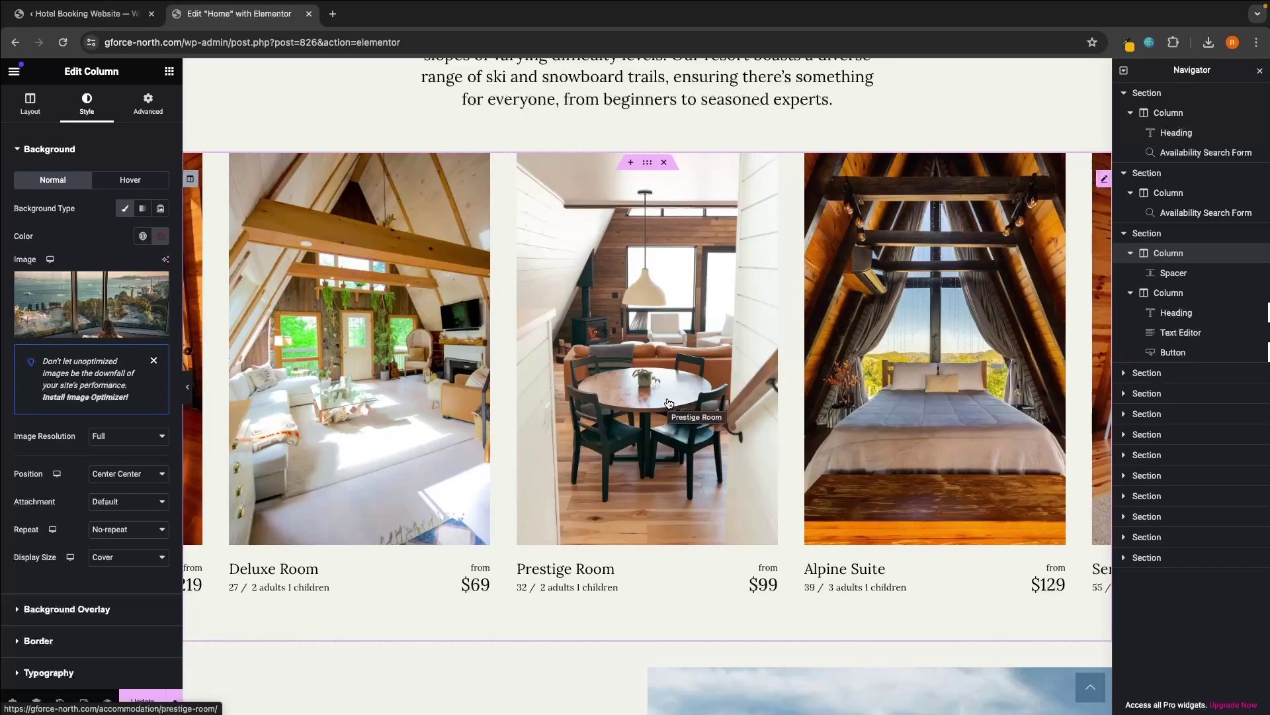
pyautogui.scroll(-8, 668, 402)
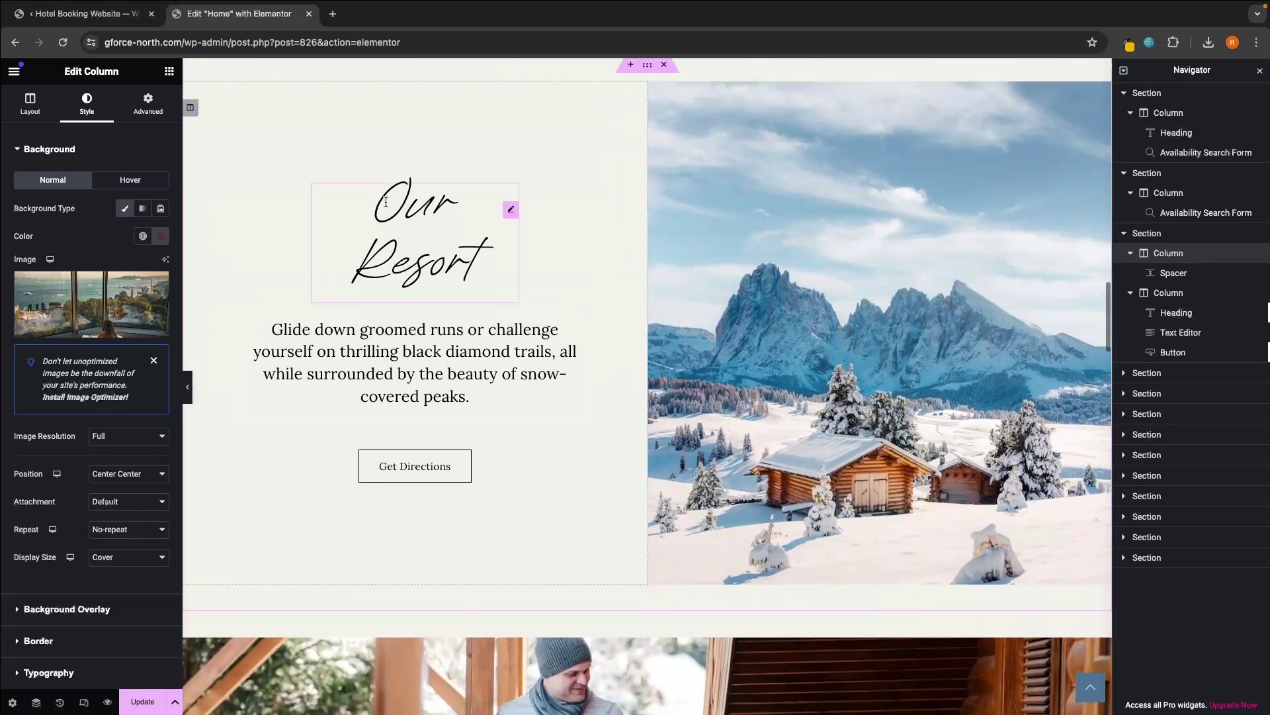
pyautogui.scroll(-7, 708, 379)
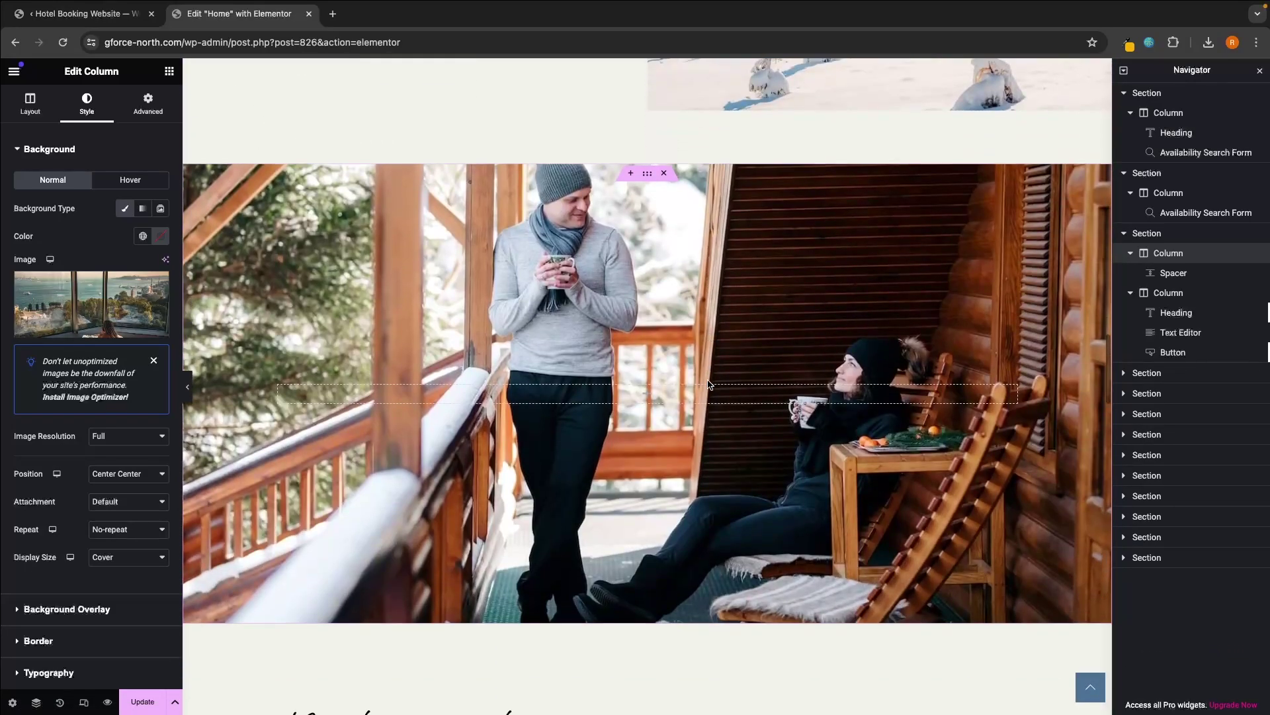
pyautogui.scroll(-7, 708, 385)
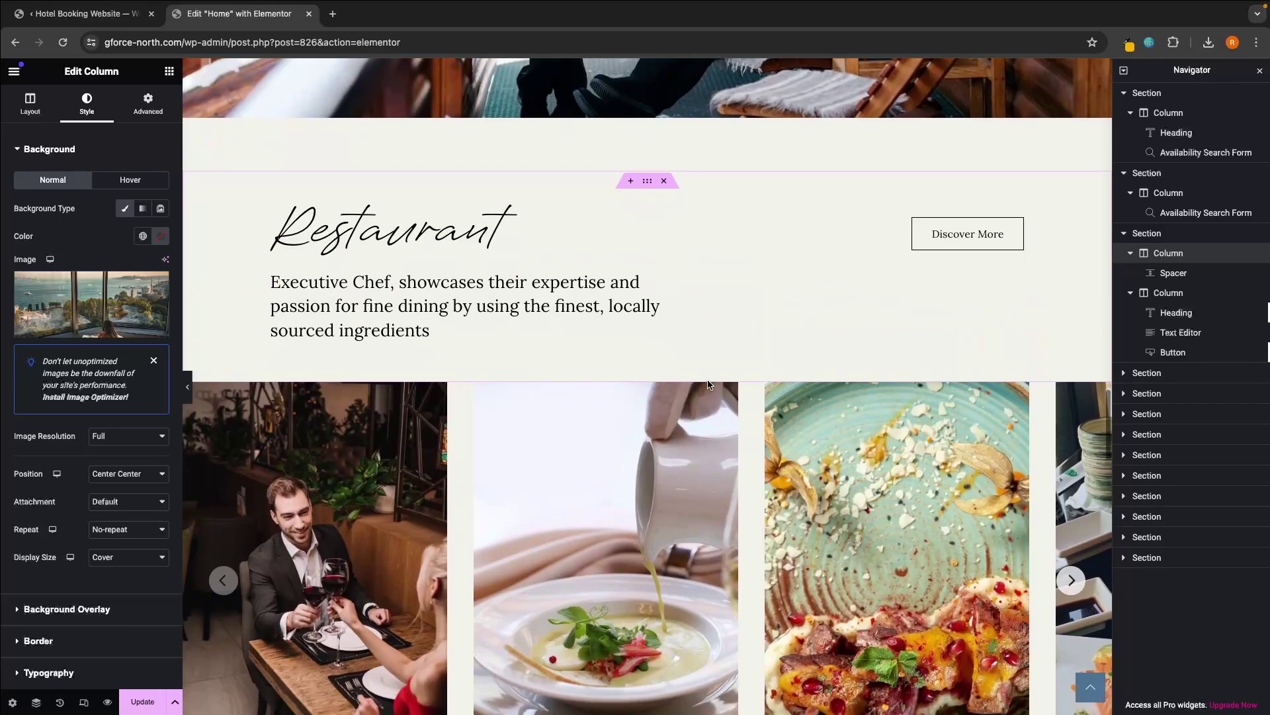
pyautogui.scroll(-3, 708, 385)
pyautogui.scroll(3, 662, 344)
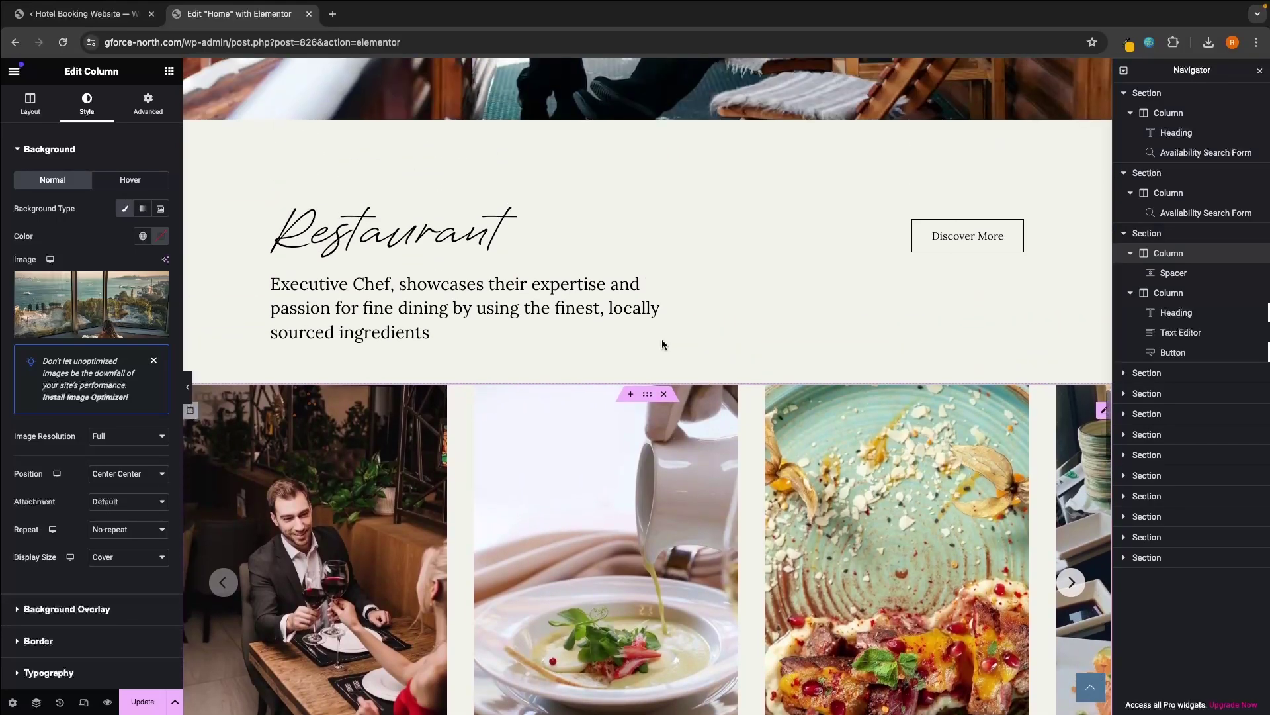
# Select the Restaurant heading and review its content and style settings
pyautogui.click(559, 237)
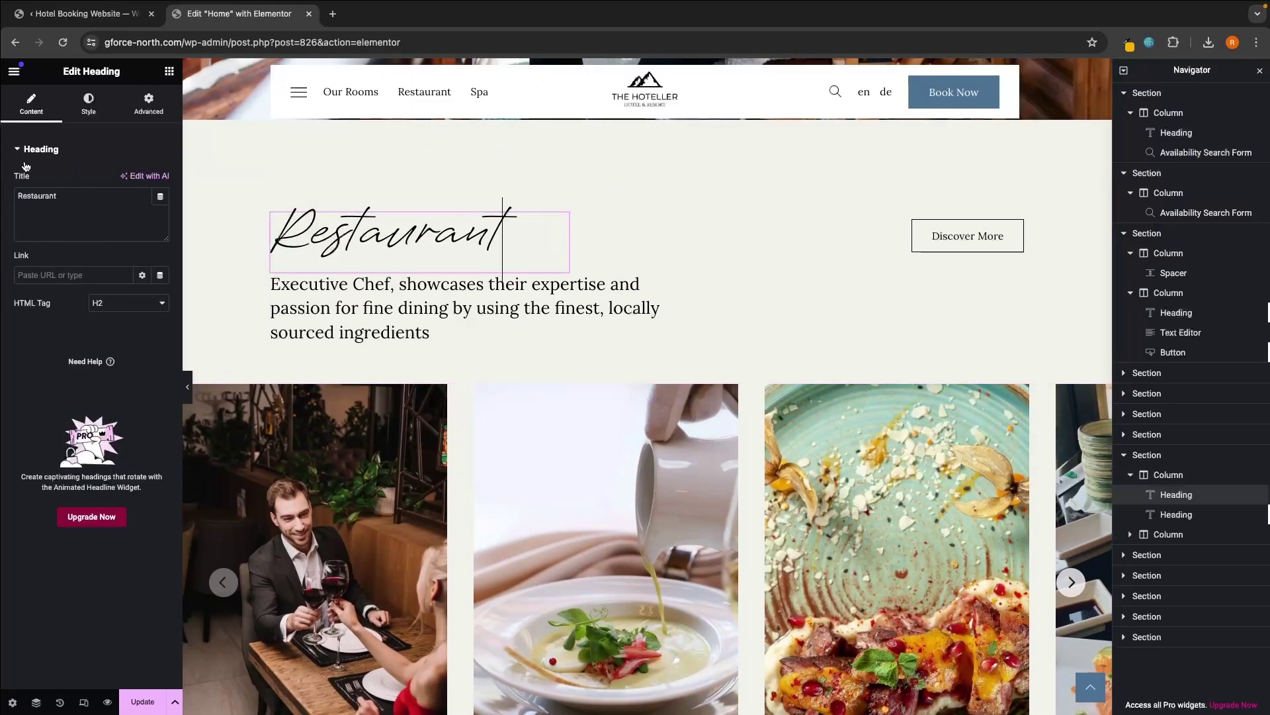
pyautogui.click(88, 105)
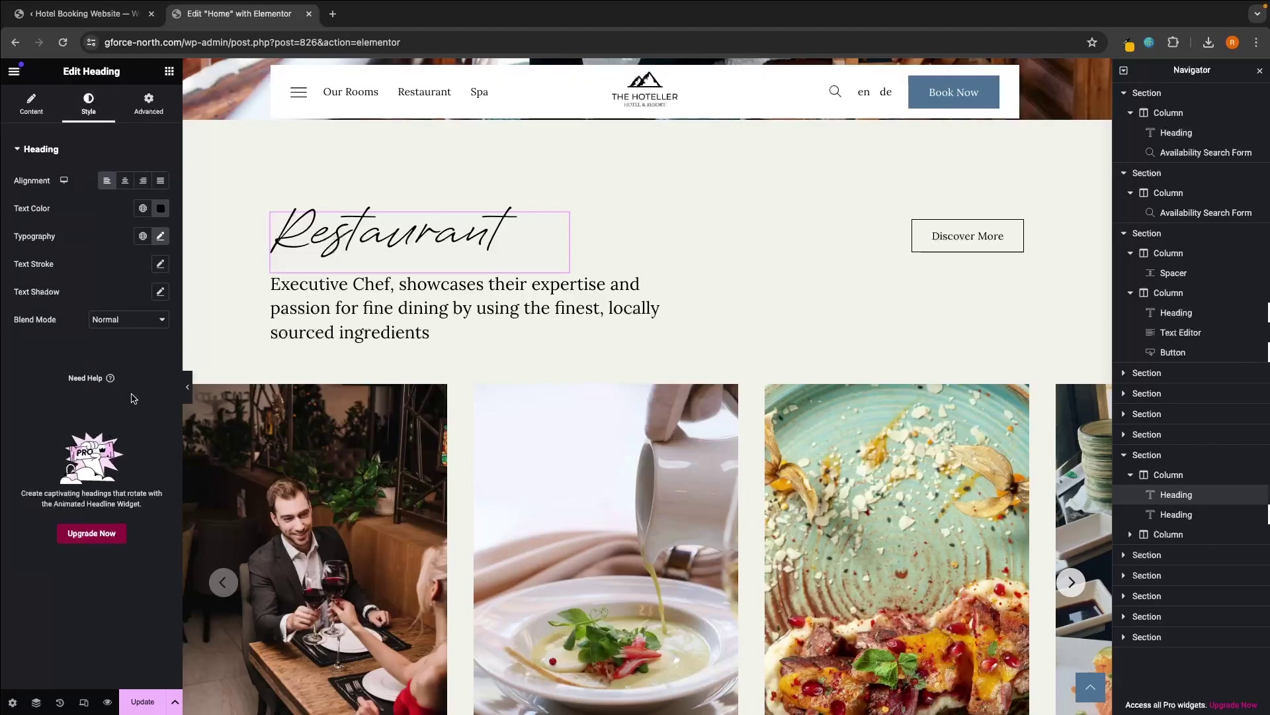
pyautogui.scroll(1, 376, 232)
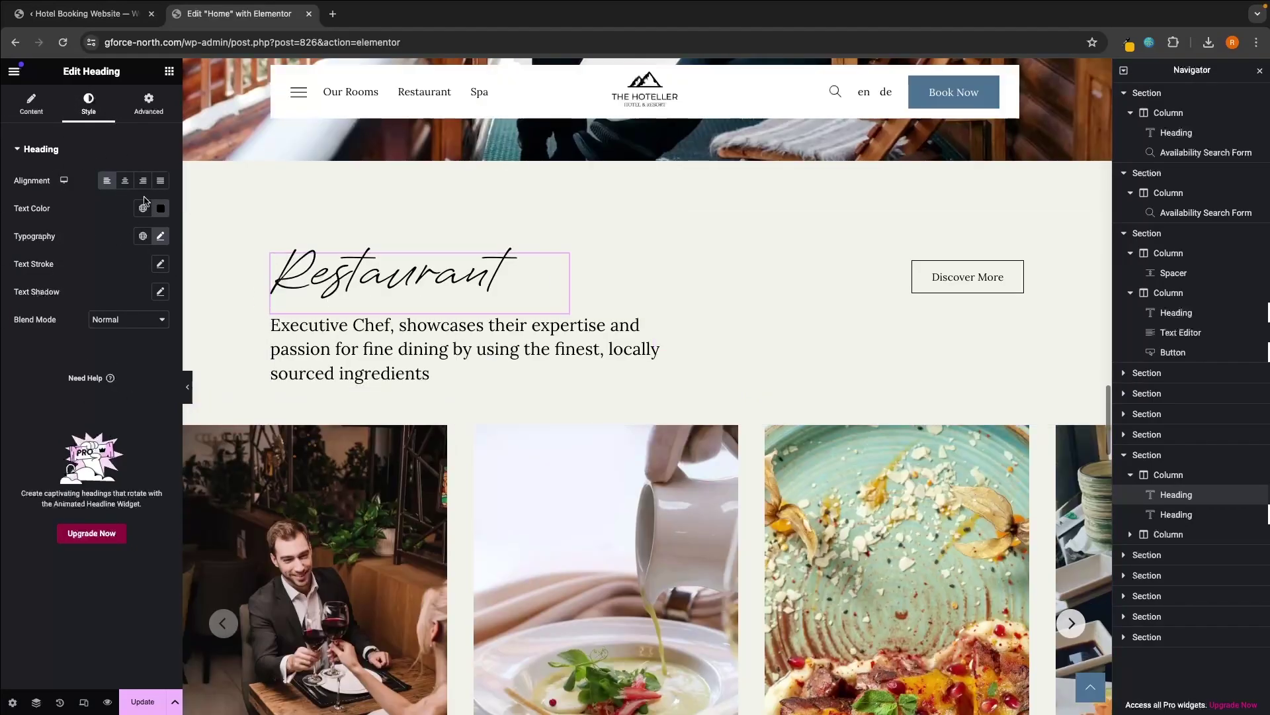
# Select the Accommodation Types Carousel under Our Rooms and examine its content and style settings
pyautogui.scroll(-8, 479, 286)
pyautogui.scroll(10, 511, 270)
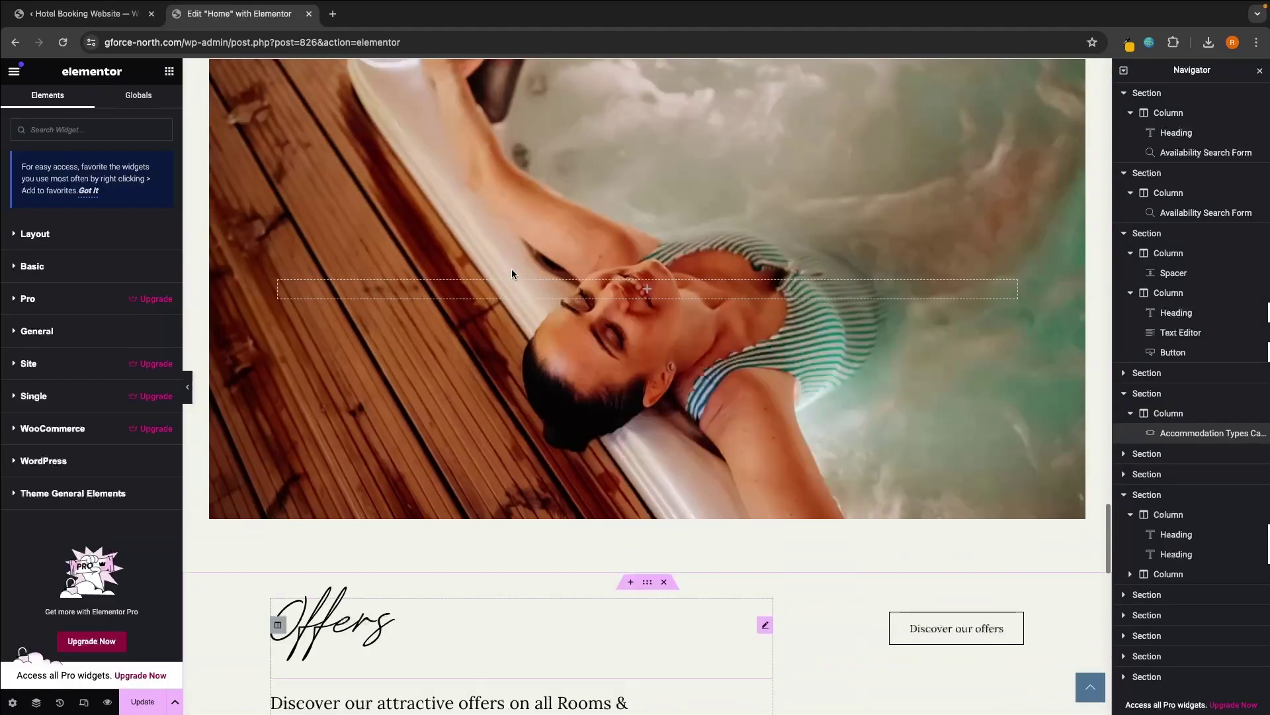
pyautogui.scroll(15, 511, 273)
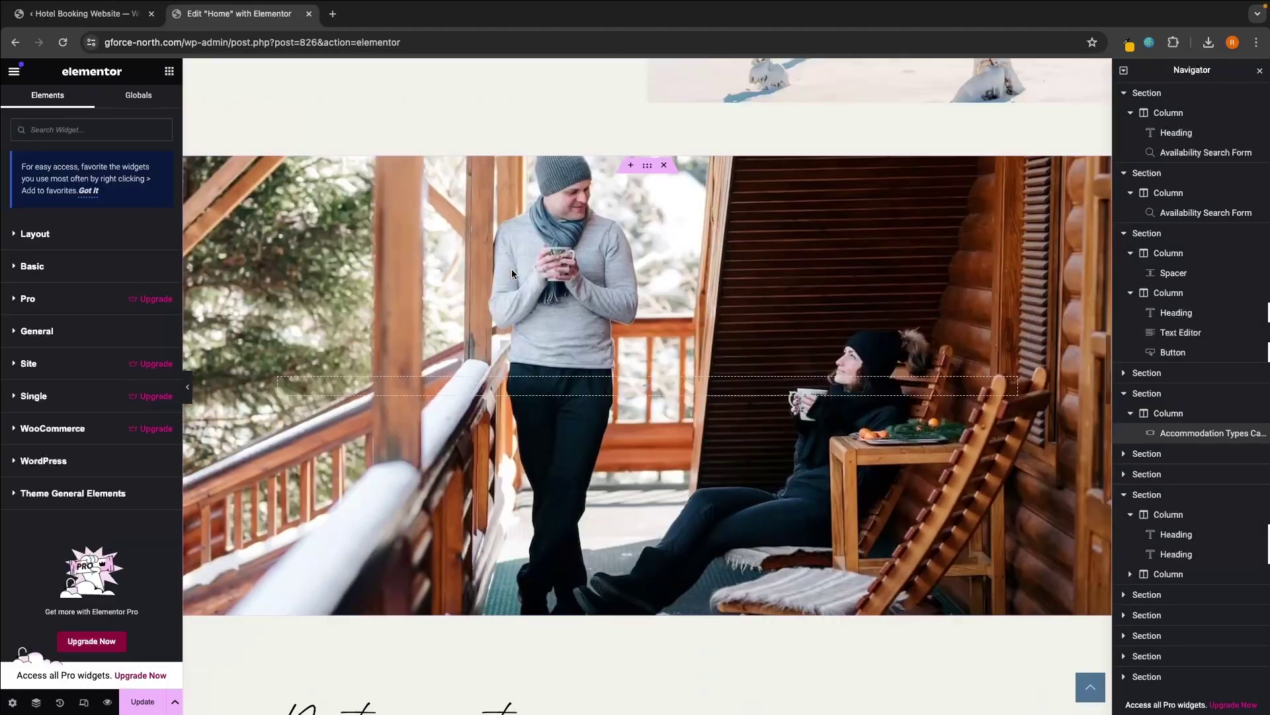
pyautogui.scroll(12, 511, 273)
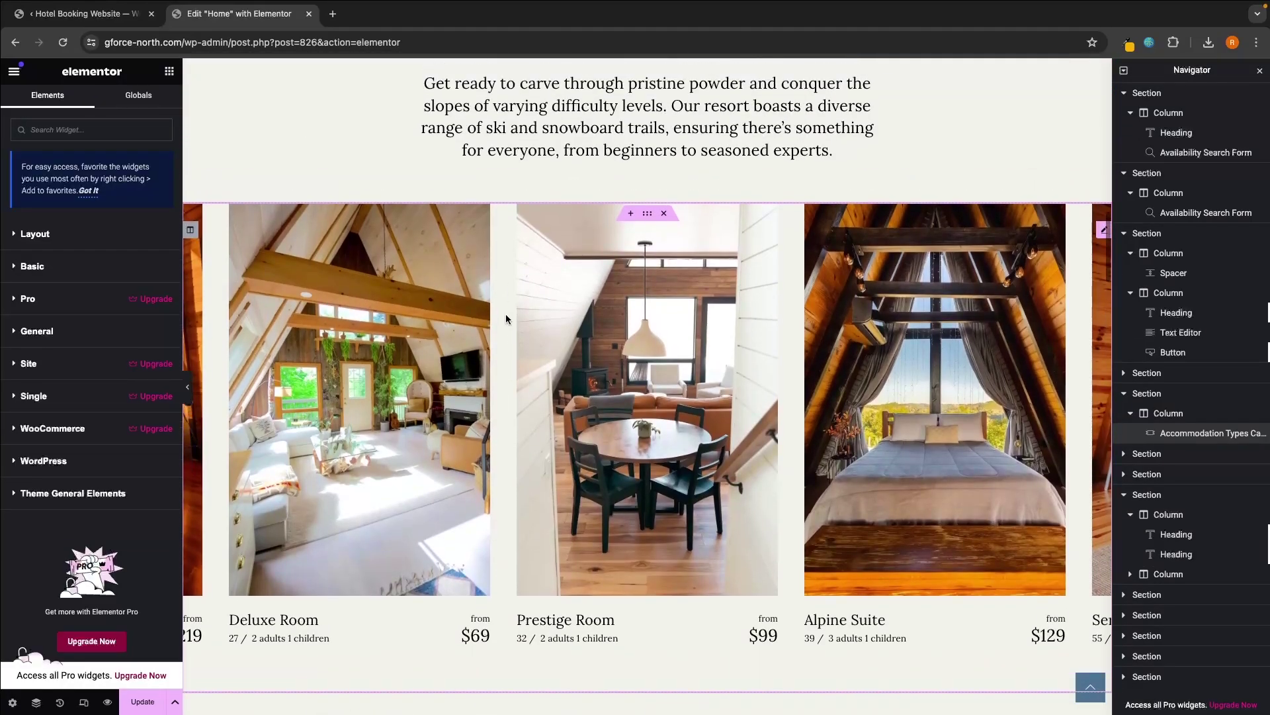
pyautogui.click(681, 344)
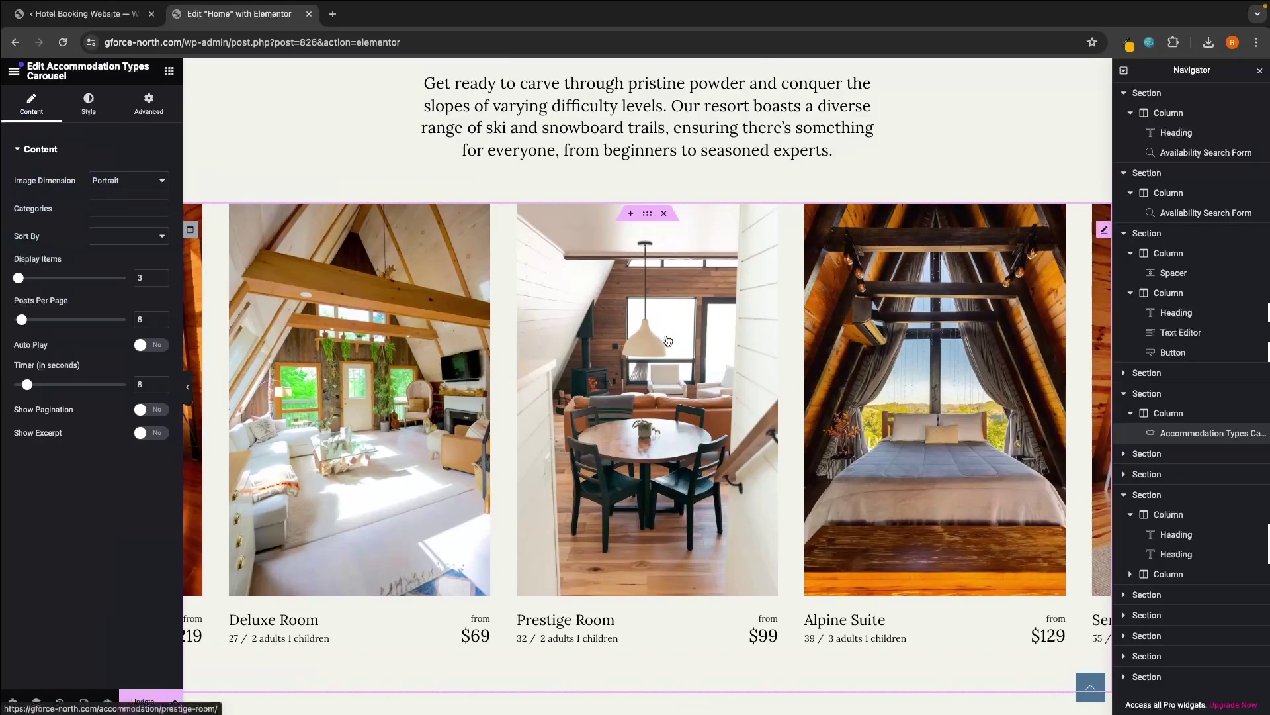
pyautogui.scroll(1, 661, 368)
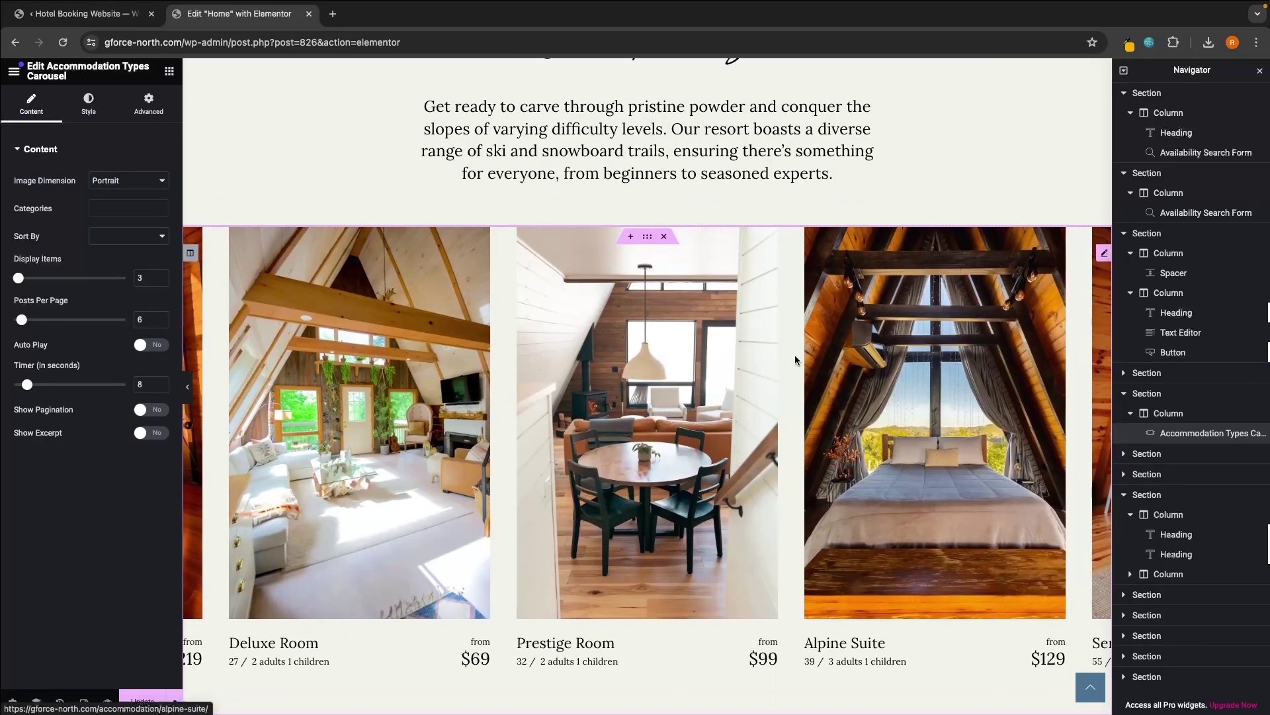
pyautogui.scroll(1, 795, 355)
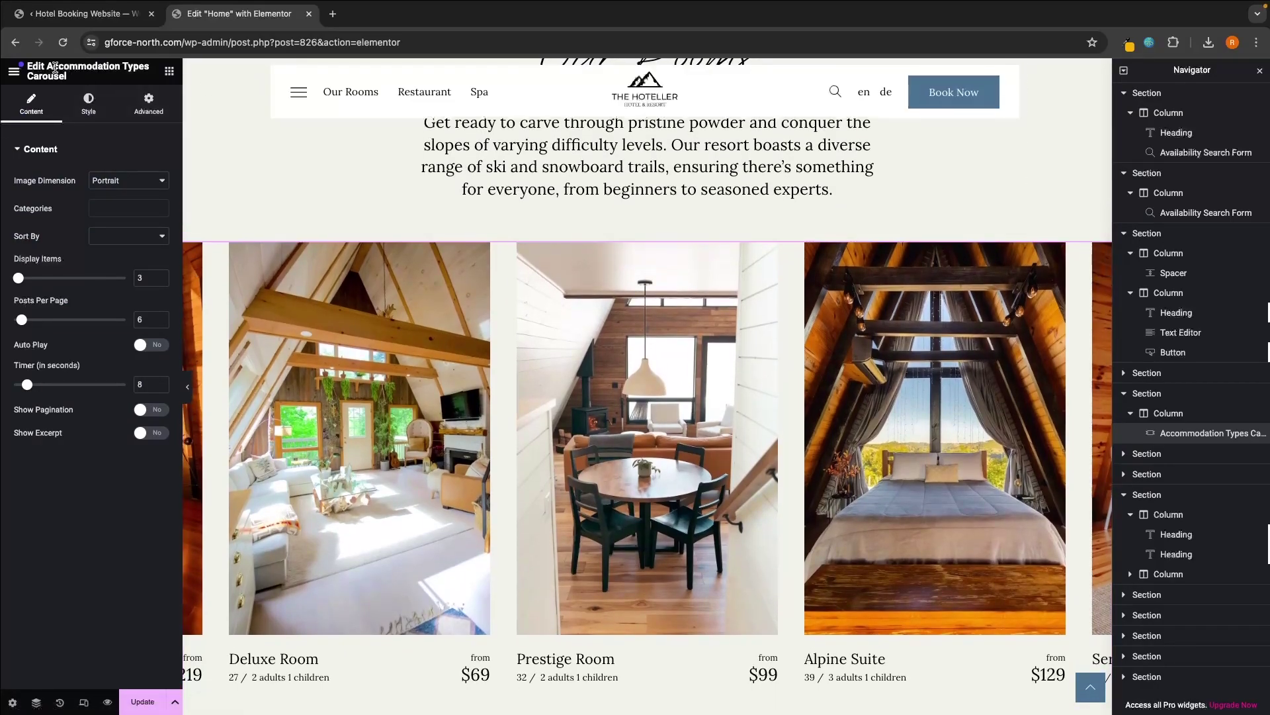
pyautogui.click(89, 104)
pyautogui.click(31, 116)
pyautogui.scroll(-1, 670, 333)
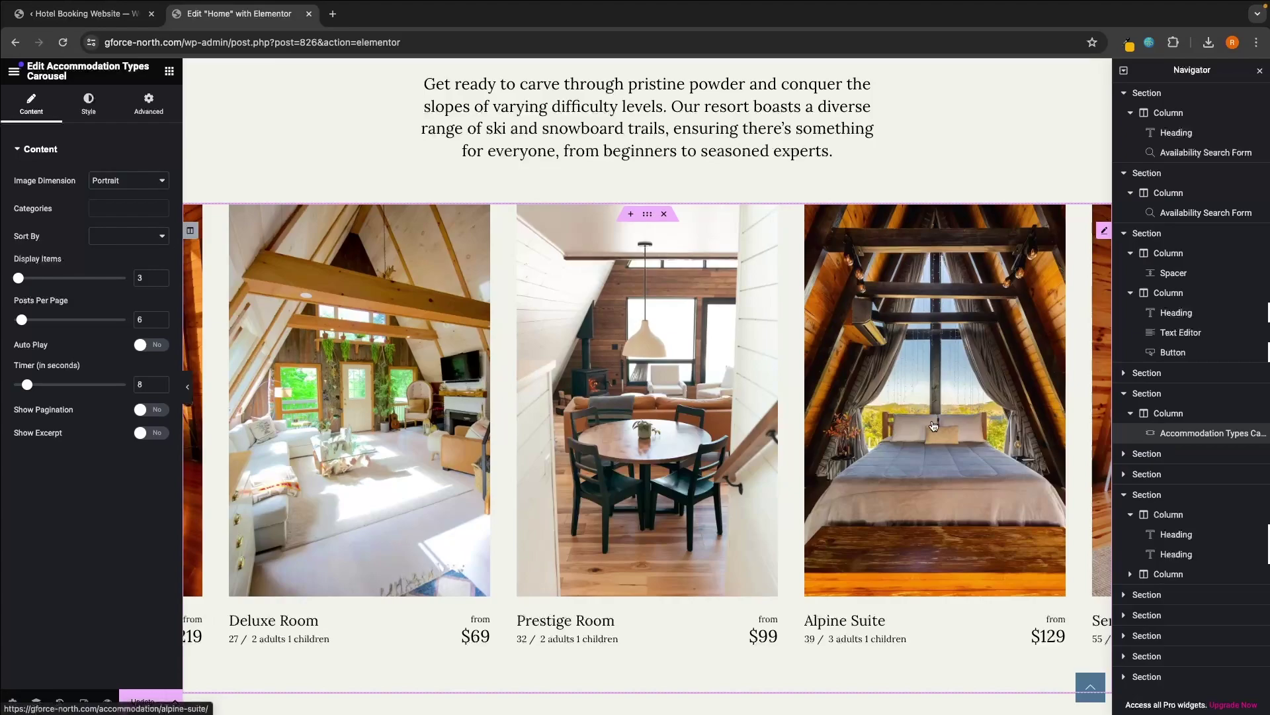
pyautogui.scroll(-1, 517, 316)
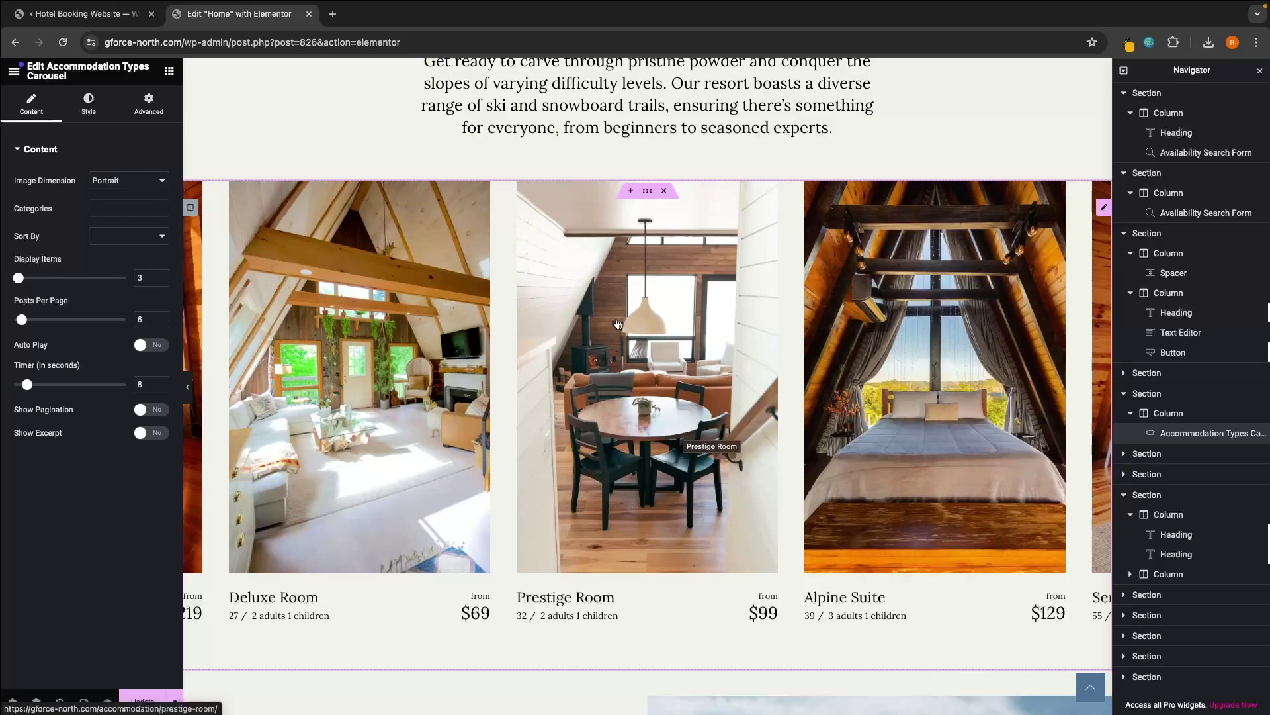
# Save the changes to the home page and open its preview
pyautogui.click(125, 700)
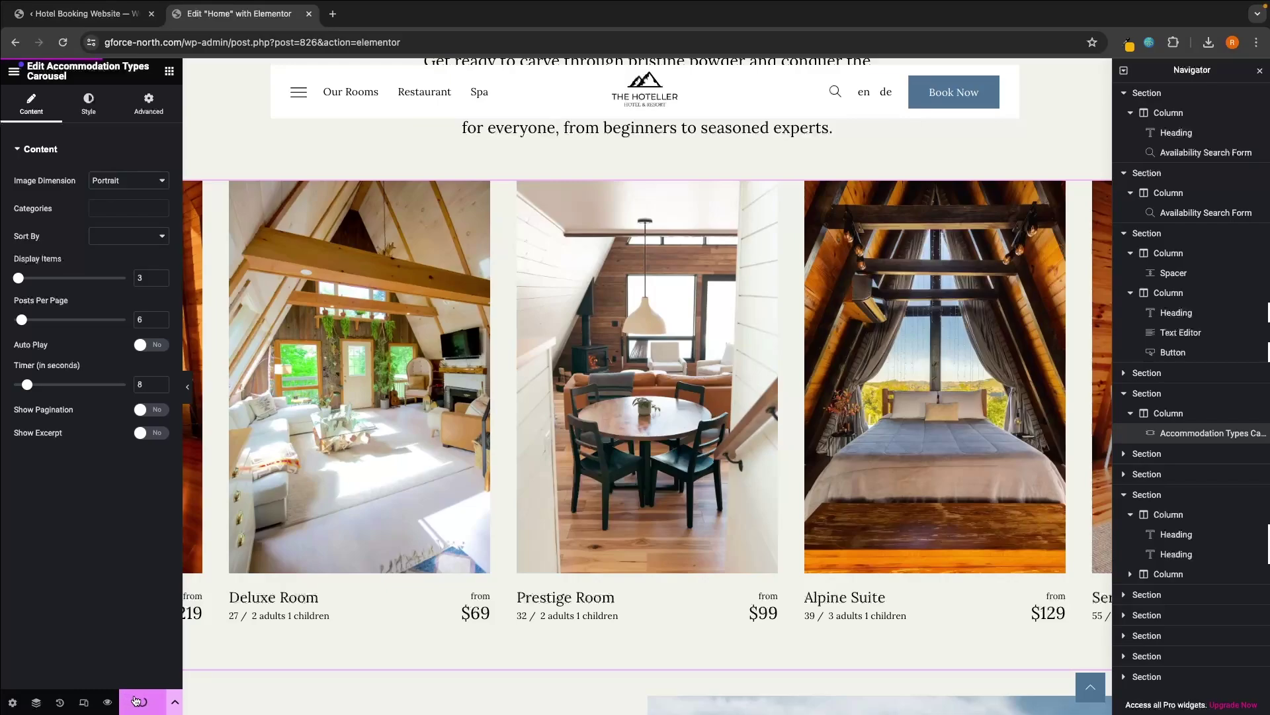
pyautogui.scroll(3, 530, 473)
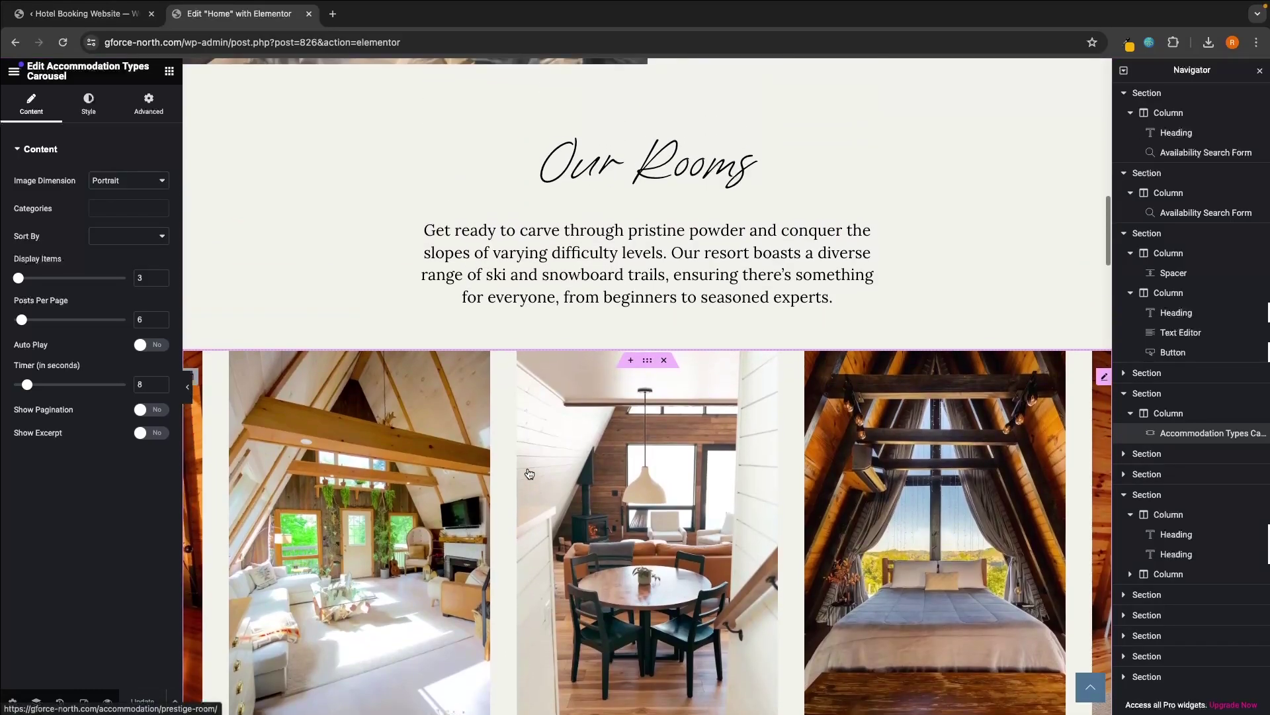
pyautogui.scroll(8, 529, 473)
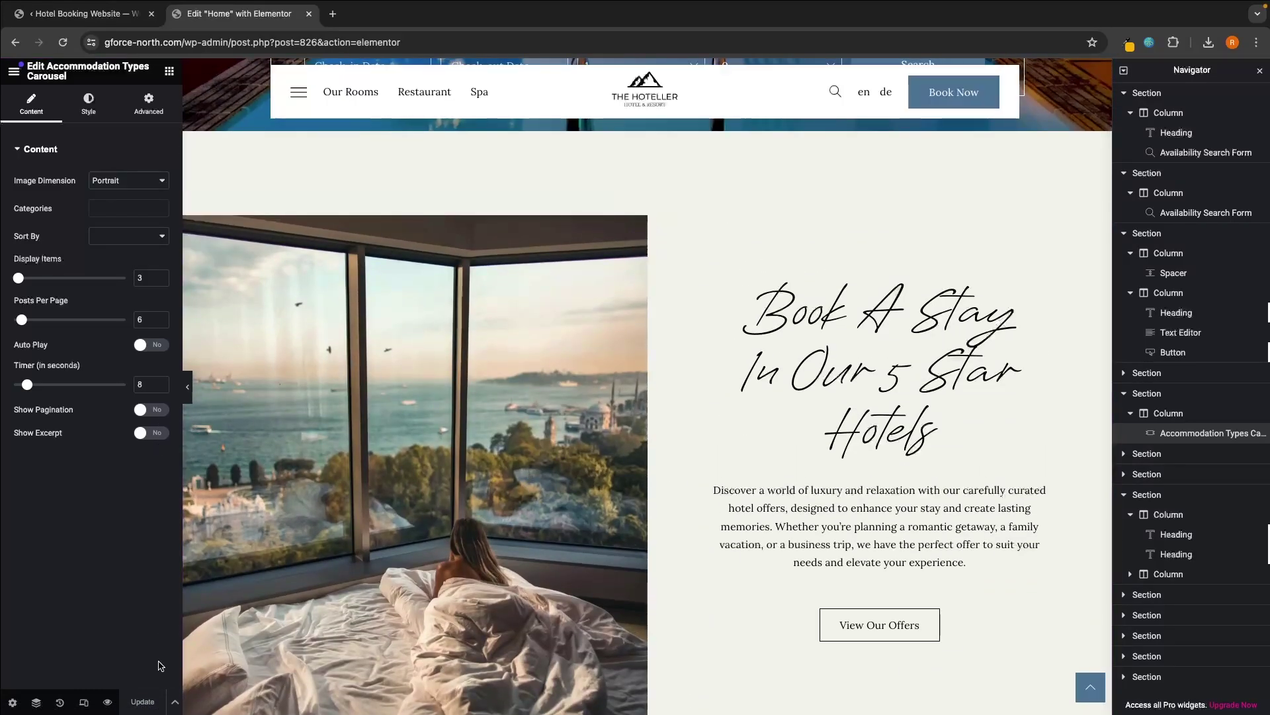
pyautogui.click(112, 702)
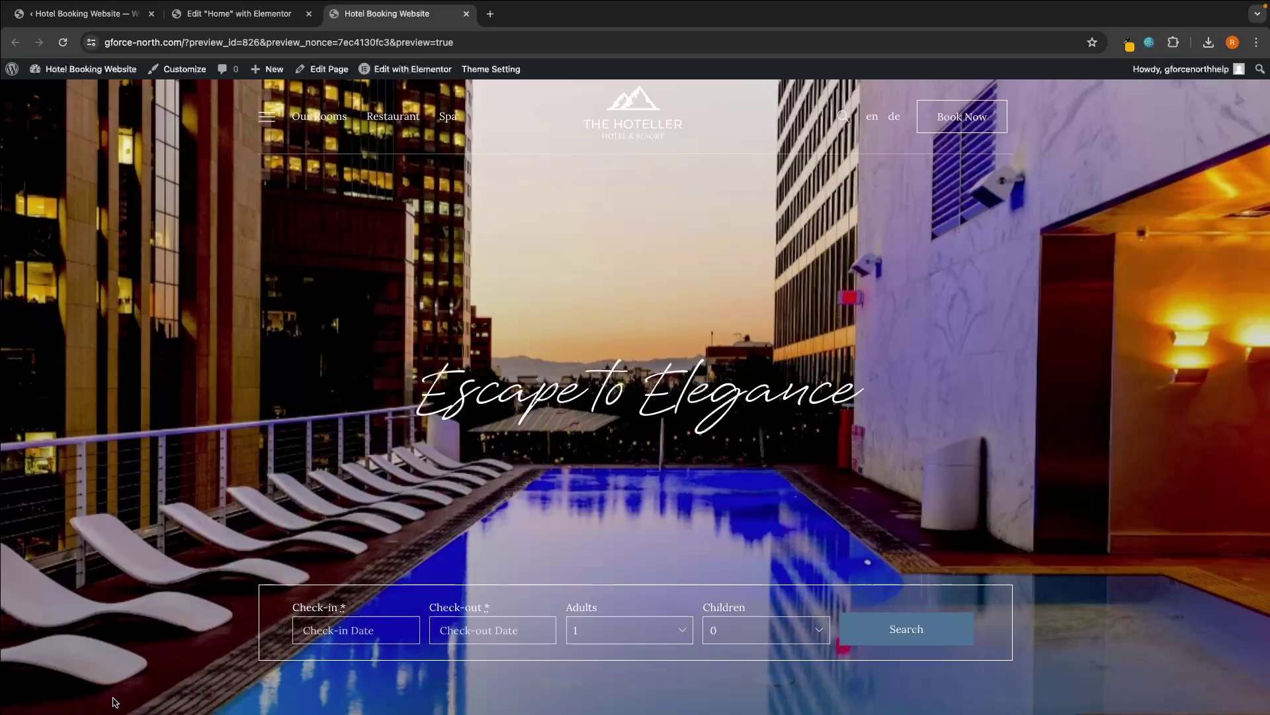
# Open the WordPress dashboard in a new browser tab and close the tabs no longer needed
pyautogui.moveTo(13, 77)
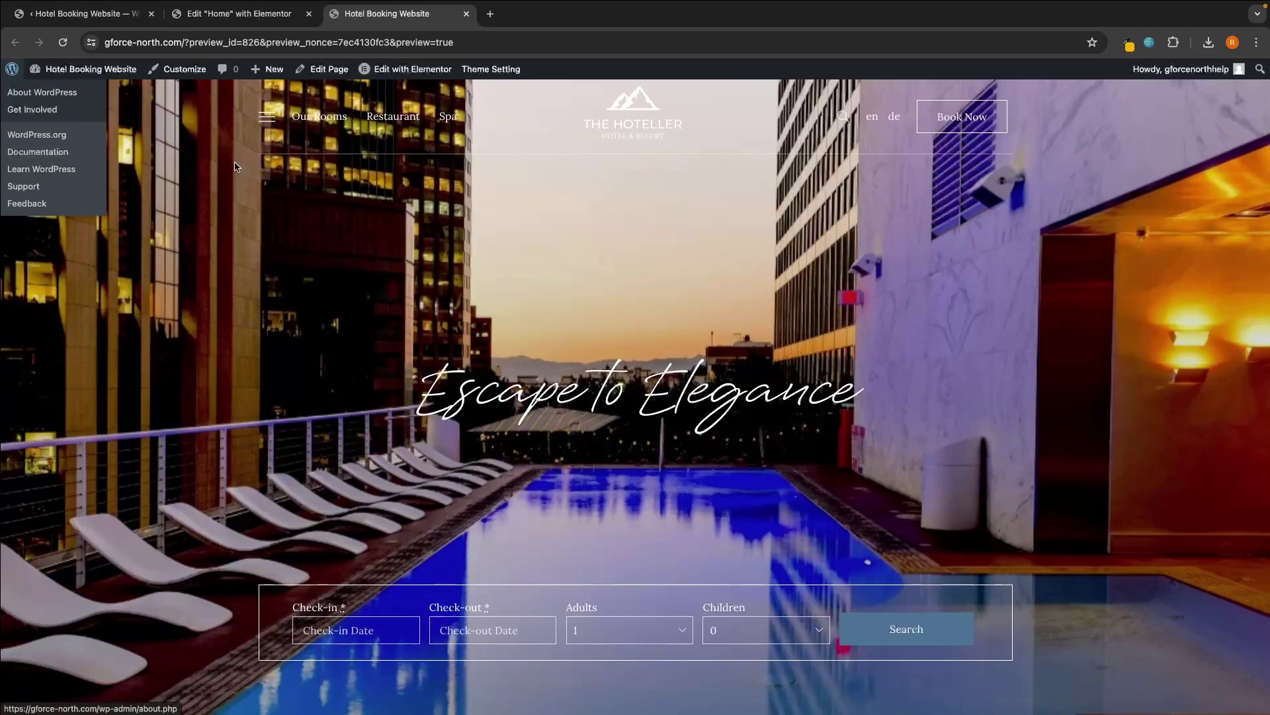
pyautogui.click(490, 14)
pyautogui.click(129, 66)
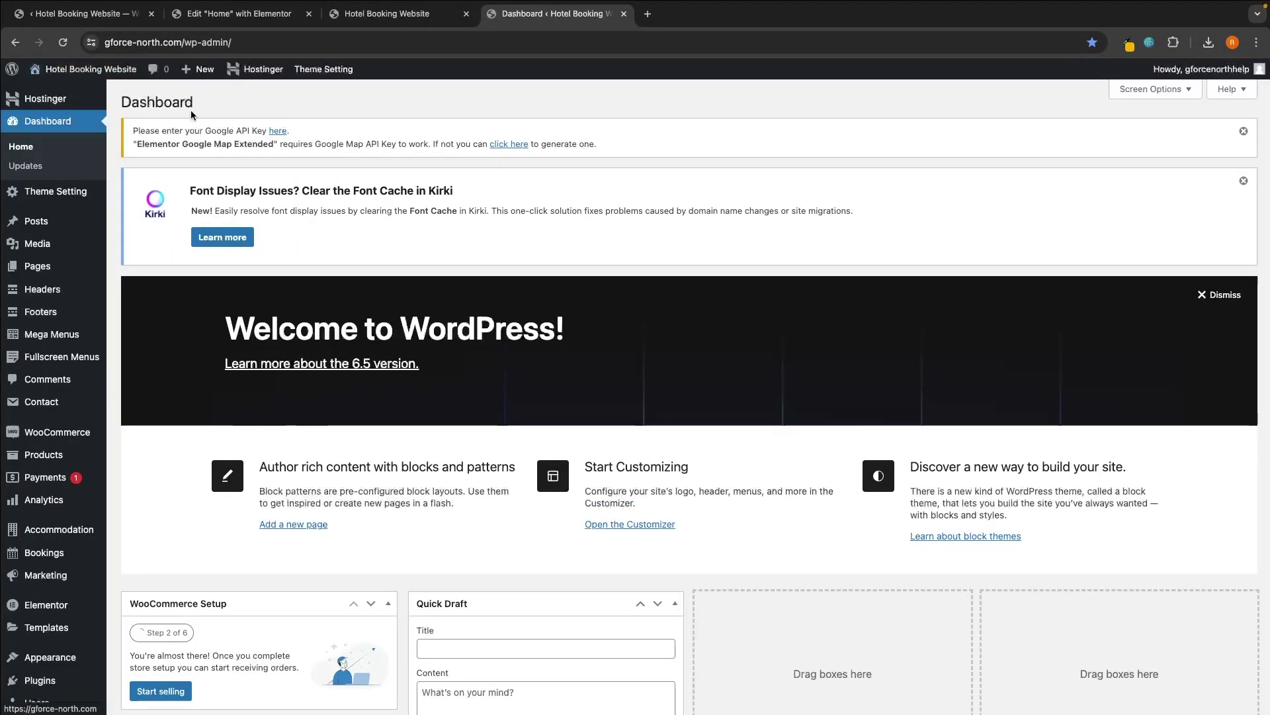
pyautogui.click(150, 13)
pyautogui.click(185, 13)
pyautogui.click(184, 14)
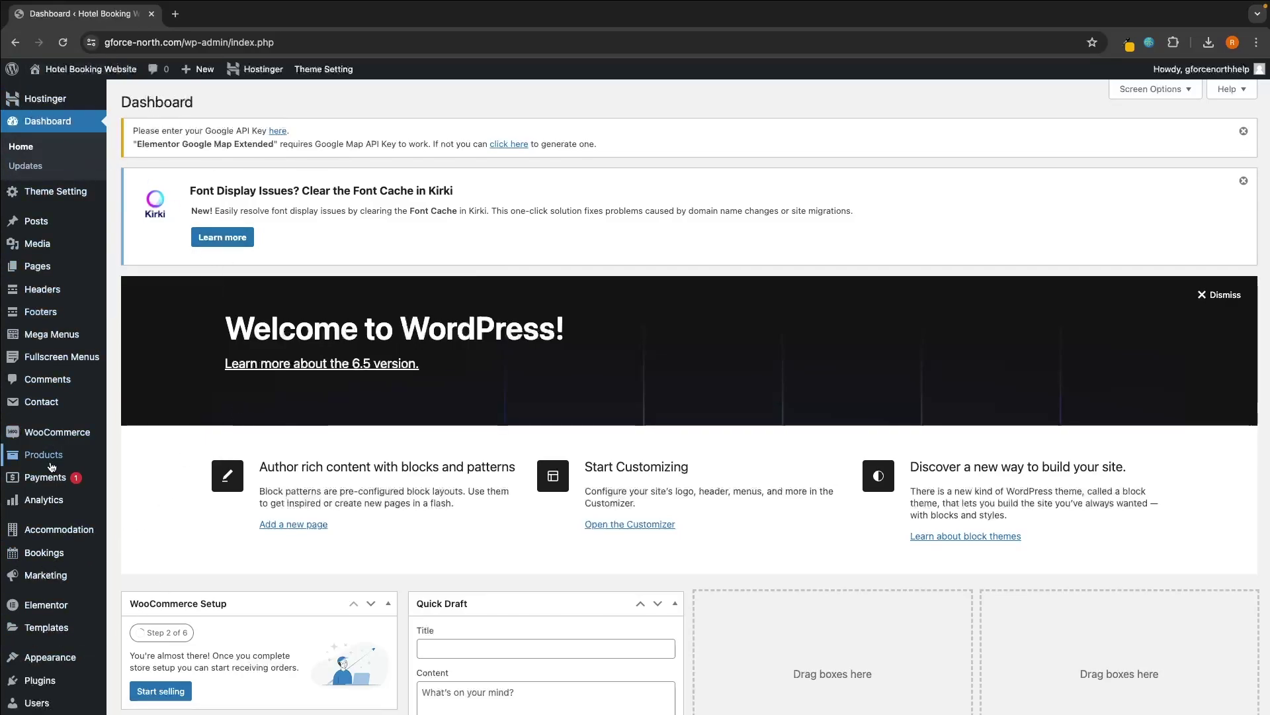
# Open the Accommodation Types list in the WordPress dashboard and look over its room entries
pyautogui.moveTo(59, 532)
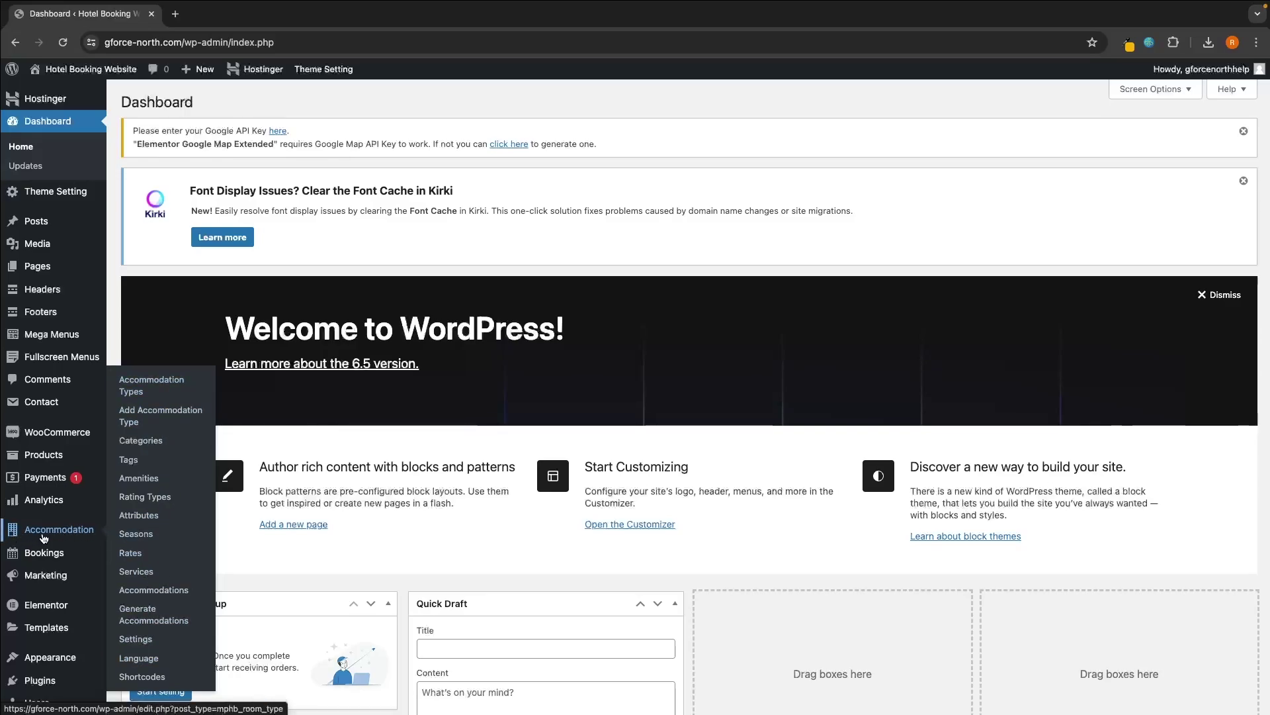
pyautogui.click(43, 538)
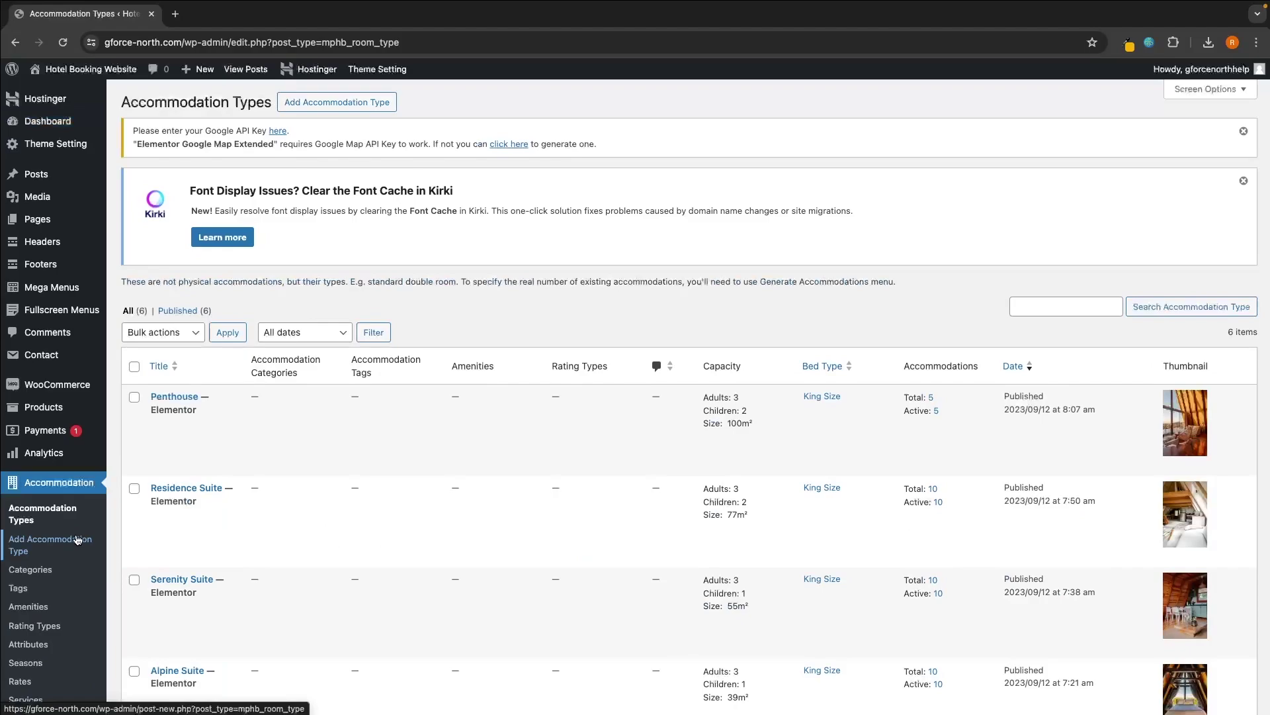
pyautogui.scroll(-3, 347, 466)
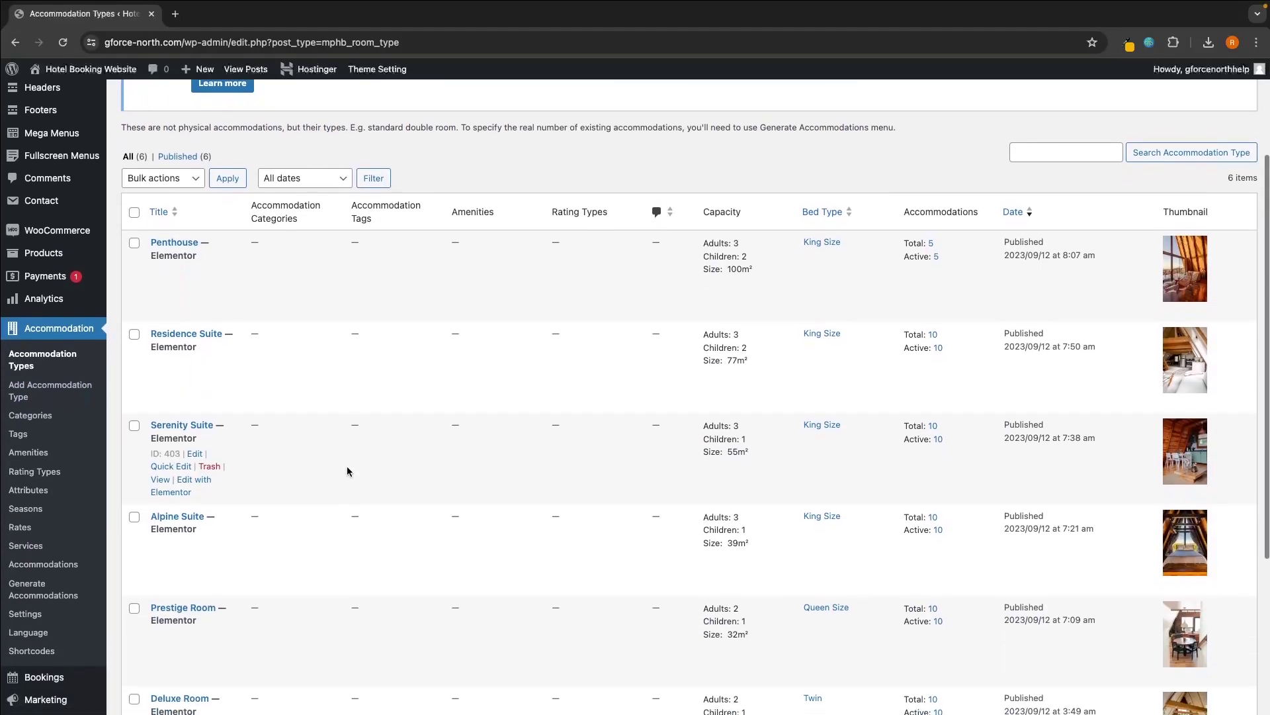
pyautogui.scroll(-1, 347, 466)
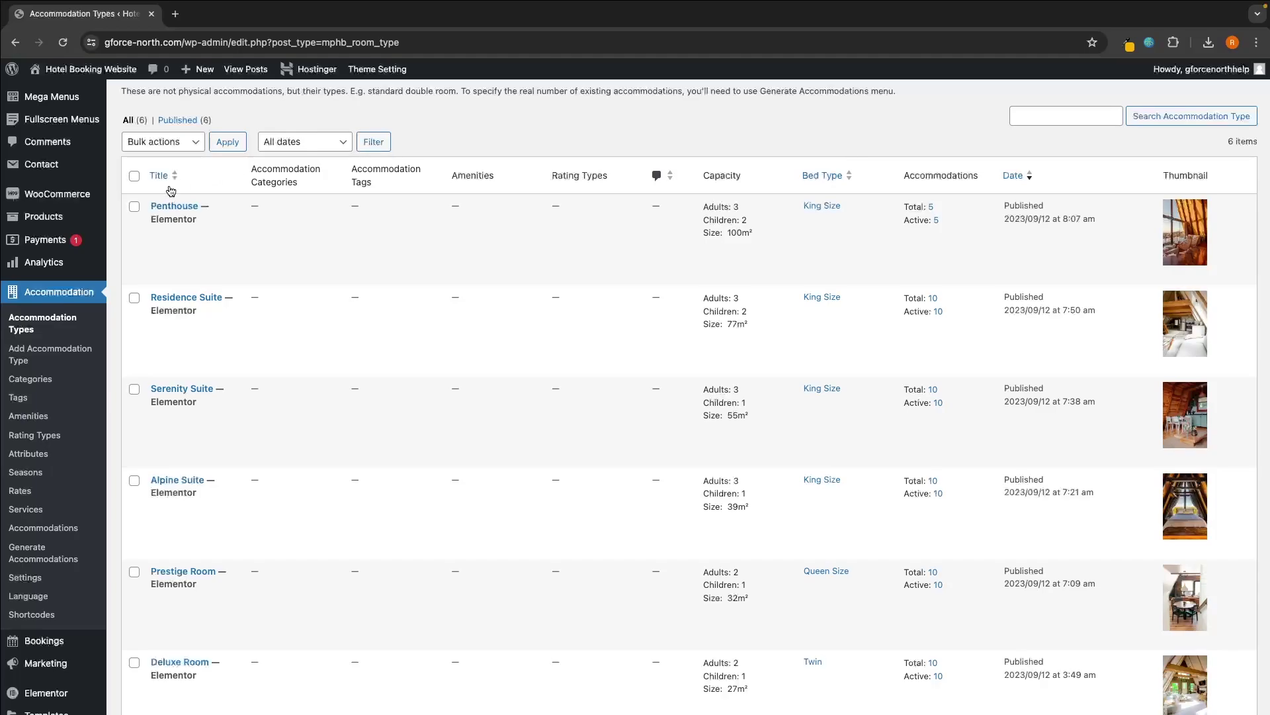
# Open the Penthouse accommodation type for editing and change its title to Single Suite
pyautogui.moveTo(166, 208)
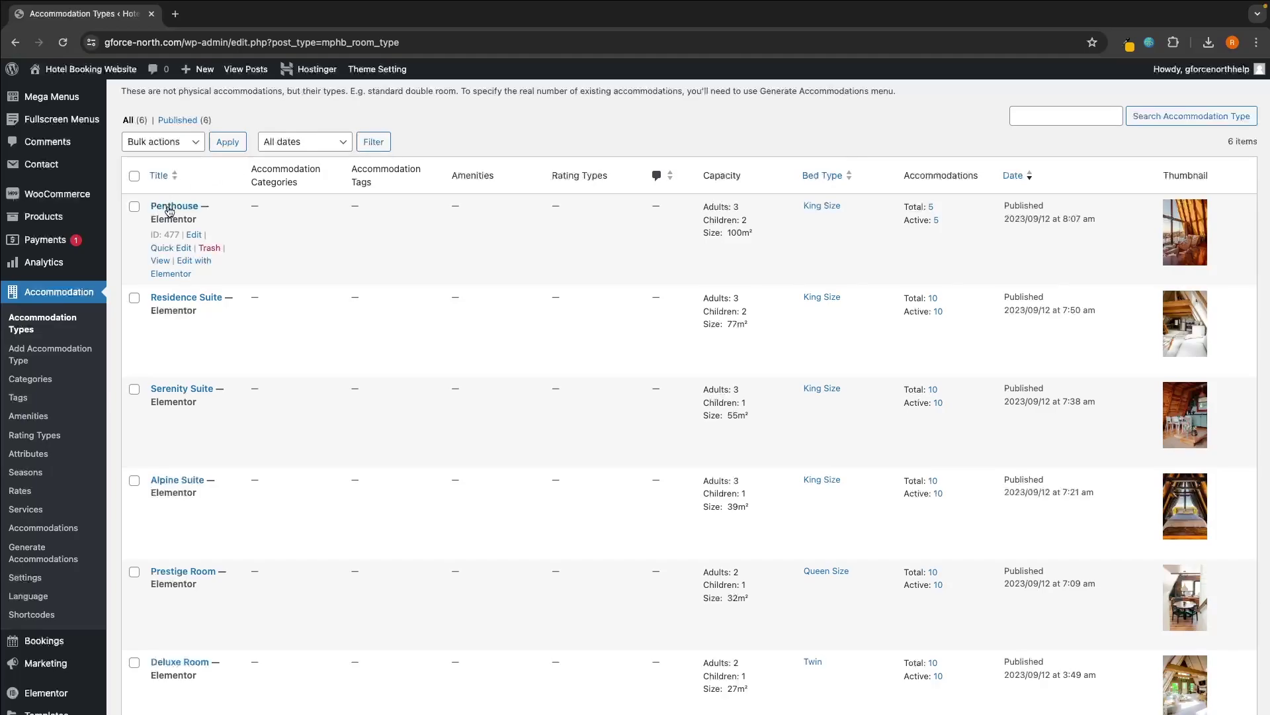
pyautogui.click(174, 210)
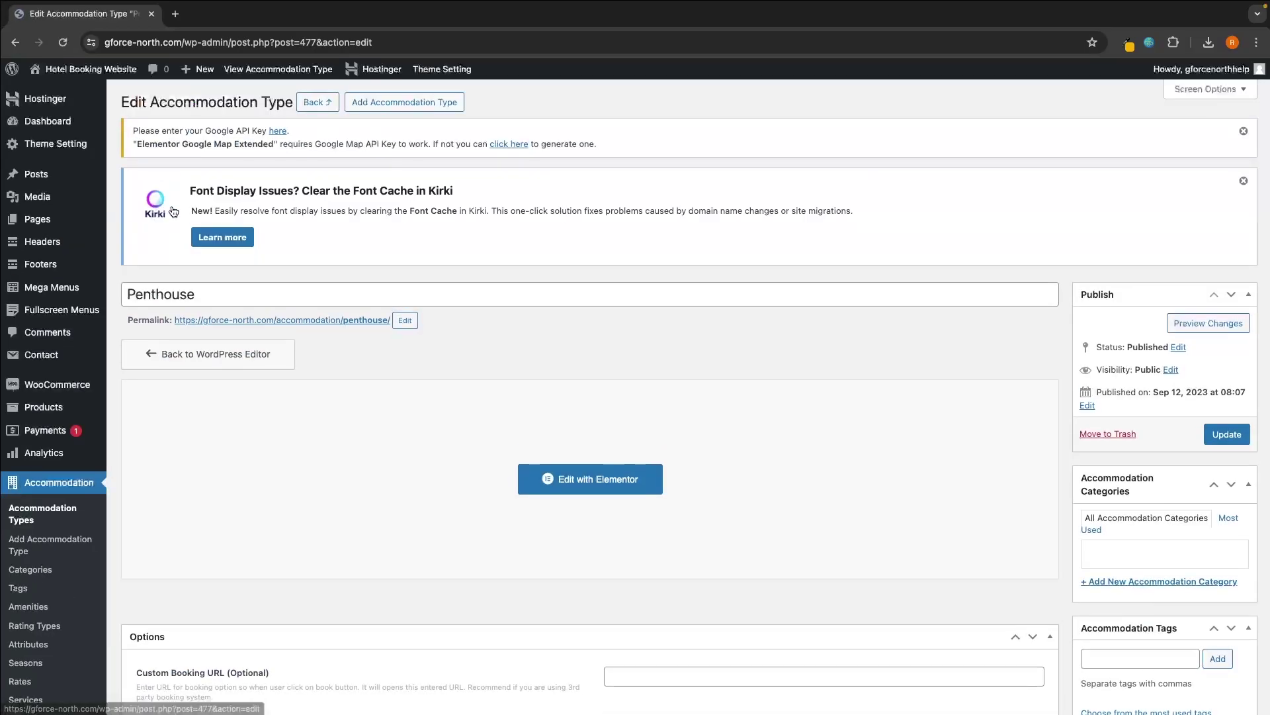
pyautogui.scroll(-1, 397, 357)
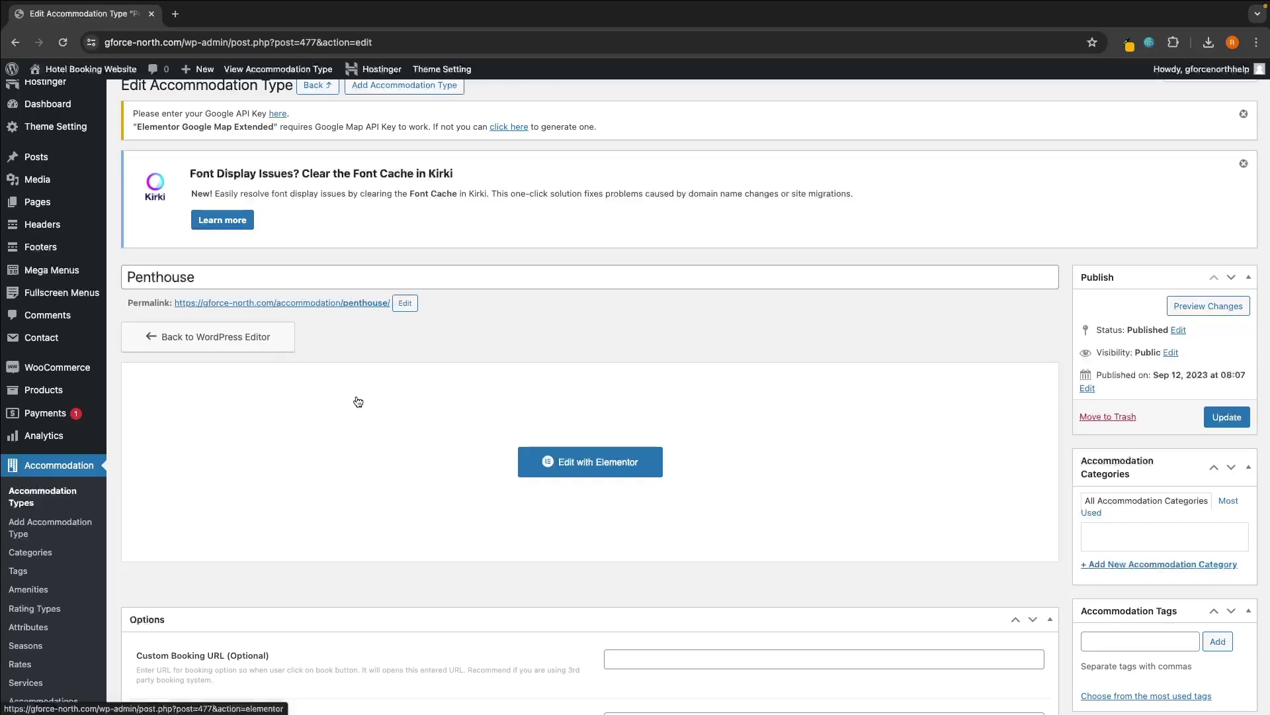
pyautogui.doubleClick(594, 277)
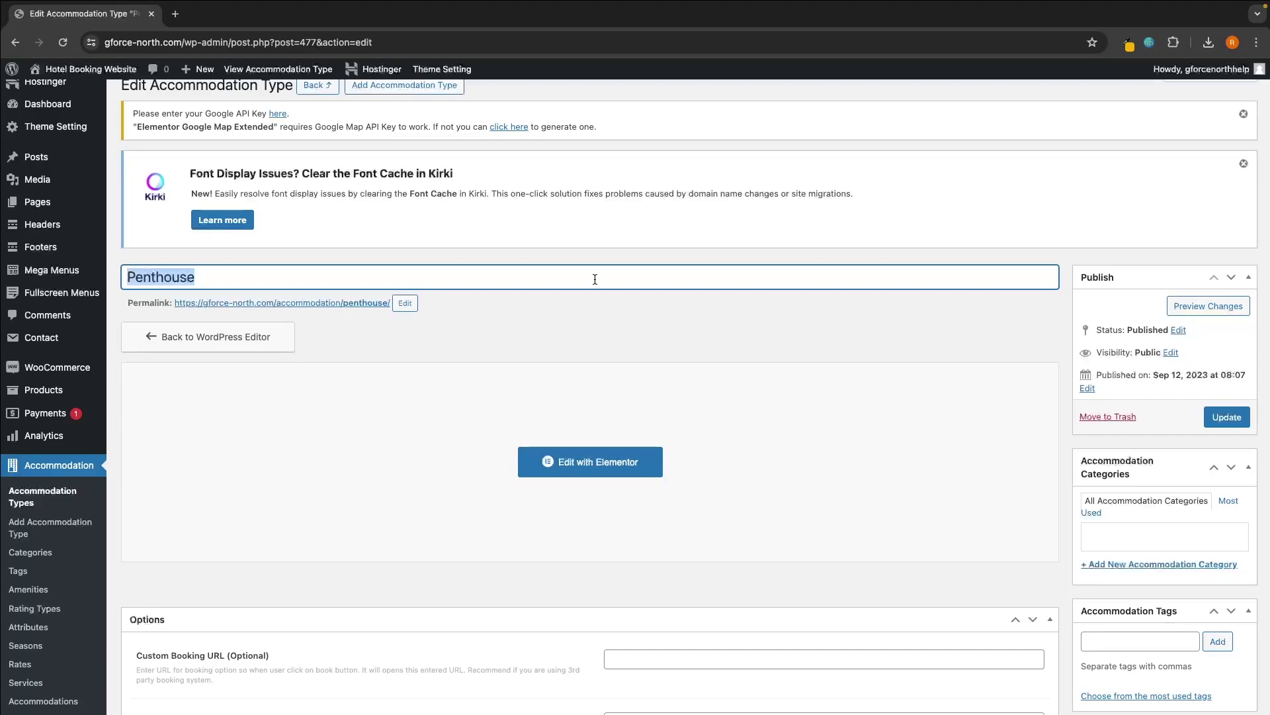
pyautogui.write('S')
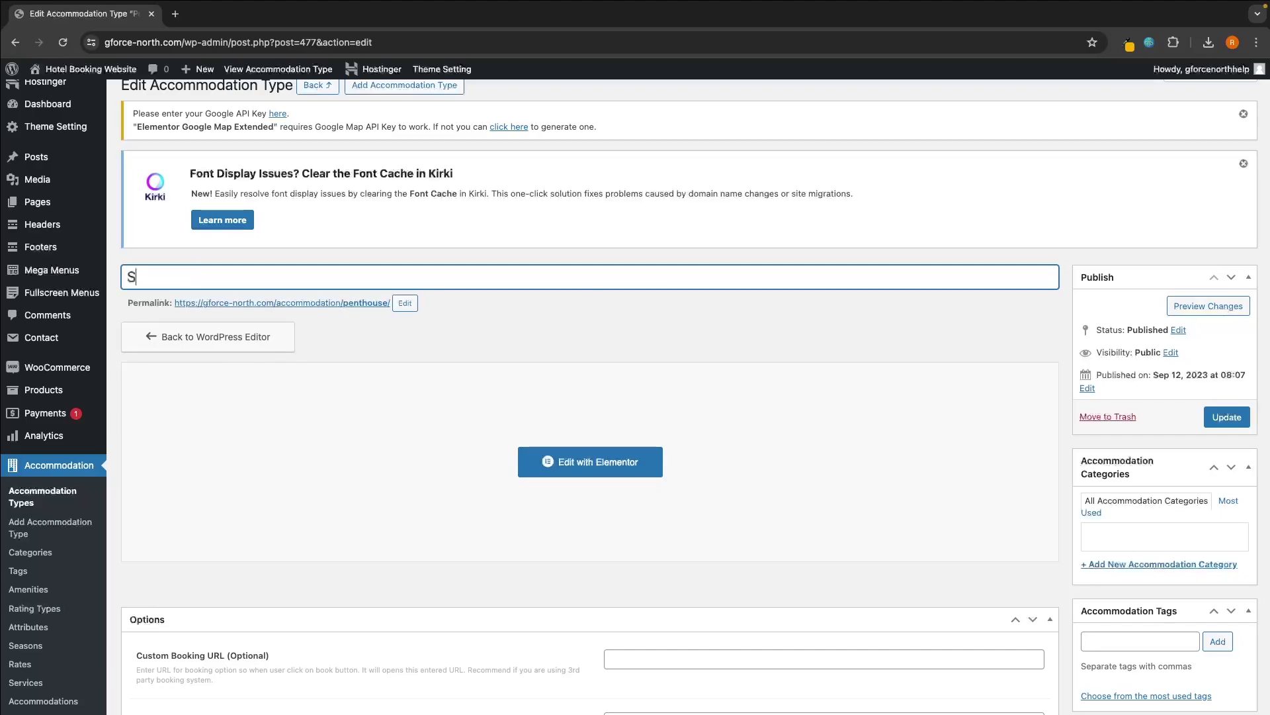
pyautogui.write('ingle Suite')
pyautogui.click(692, 332)
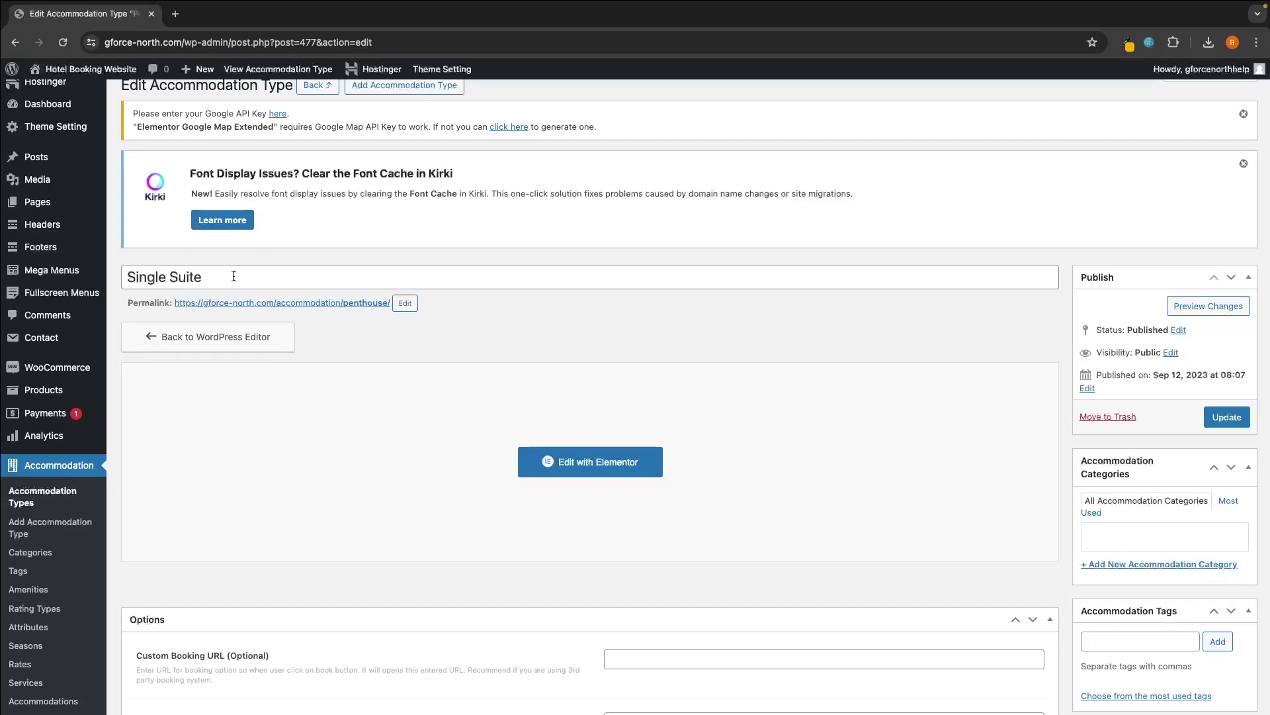
# Look over the Single Suite's title, accommodation counts, notification notices and capacity settings
pyautogui.scroll(-10, 349, 287)
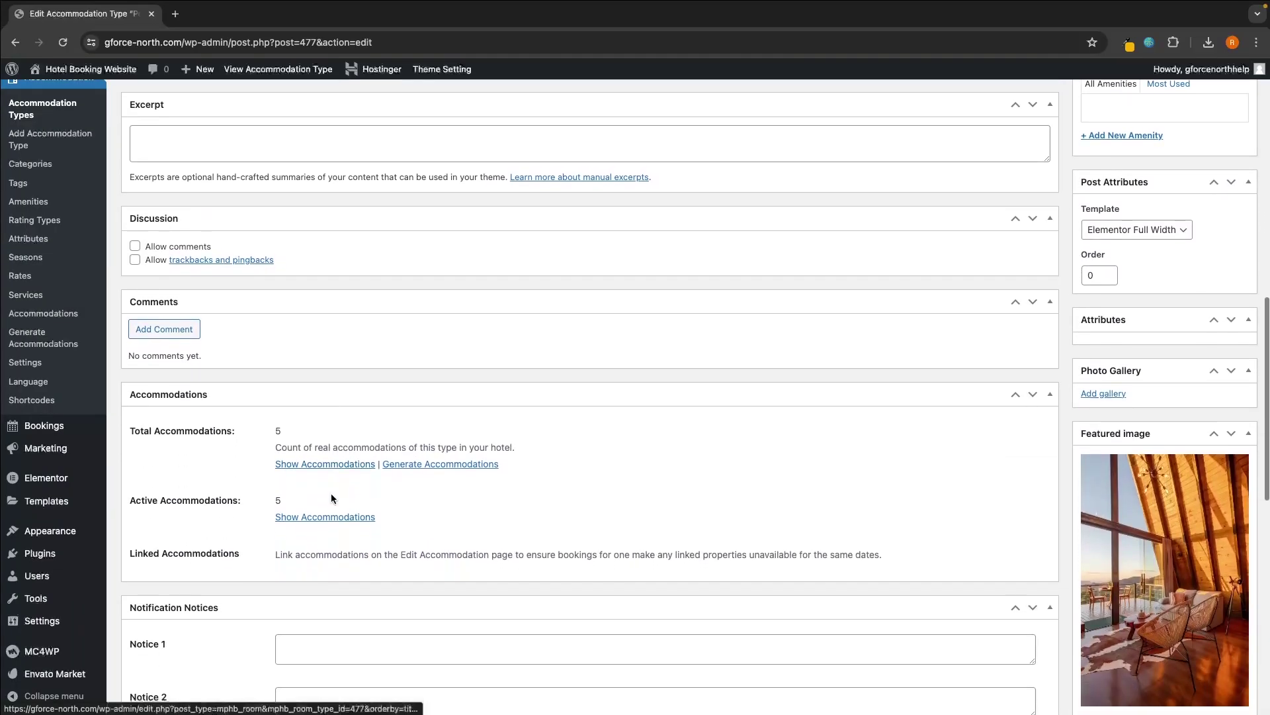
pyautogui.scroll(-1, 336, 481)
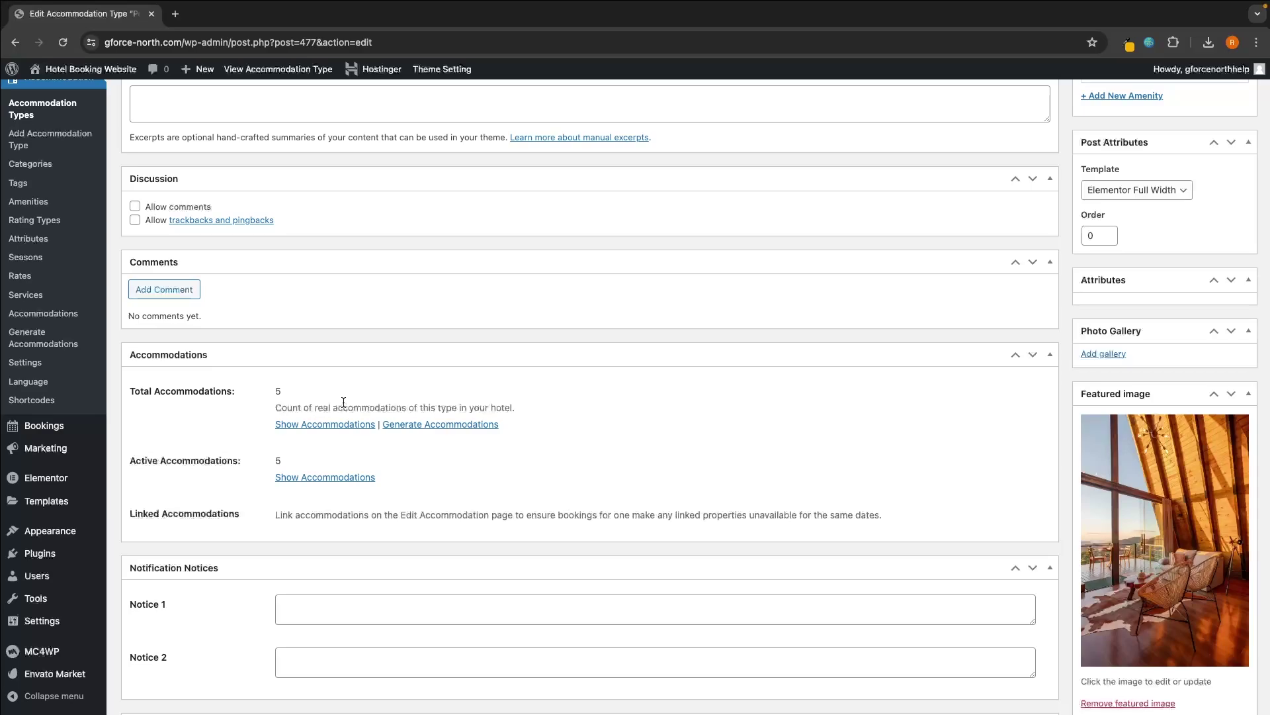
pyautogui.scroll(18, 344, 403)
pyautogui.scroll(-1, 315, 287)
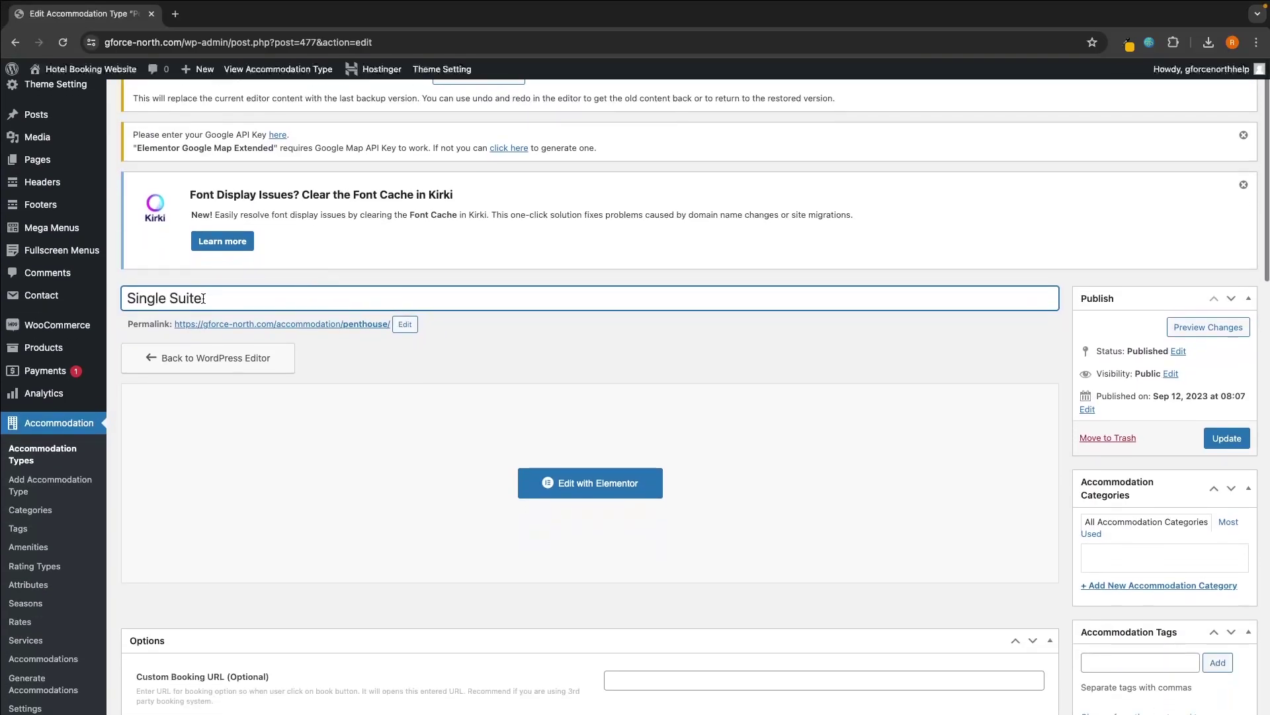
pyautogui.moveTo(126, 297); pyautogui.dragTo(222, 296)
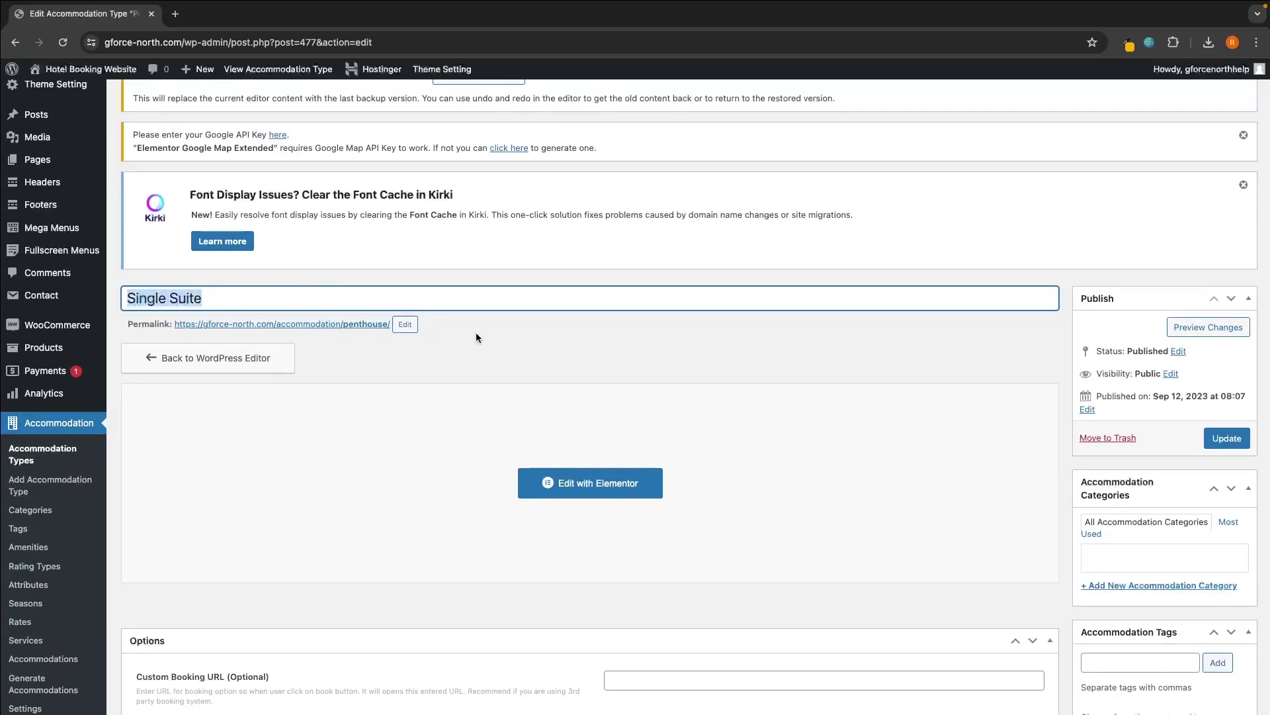
pyautogui.scroll(-15, 479, 334)
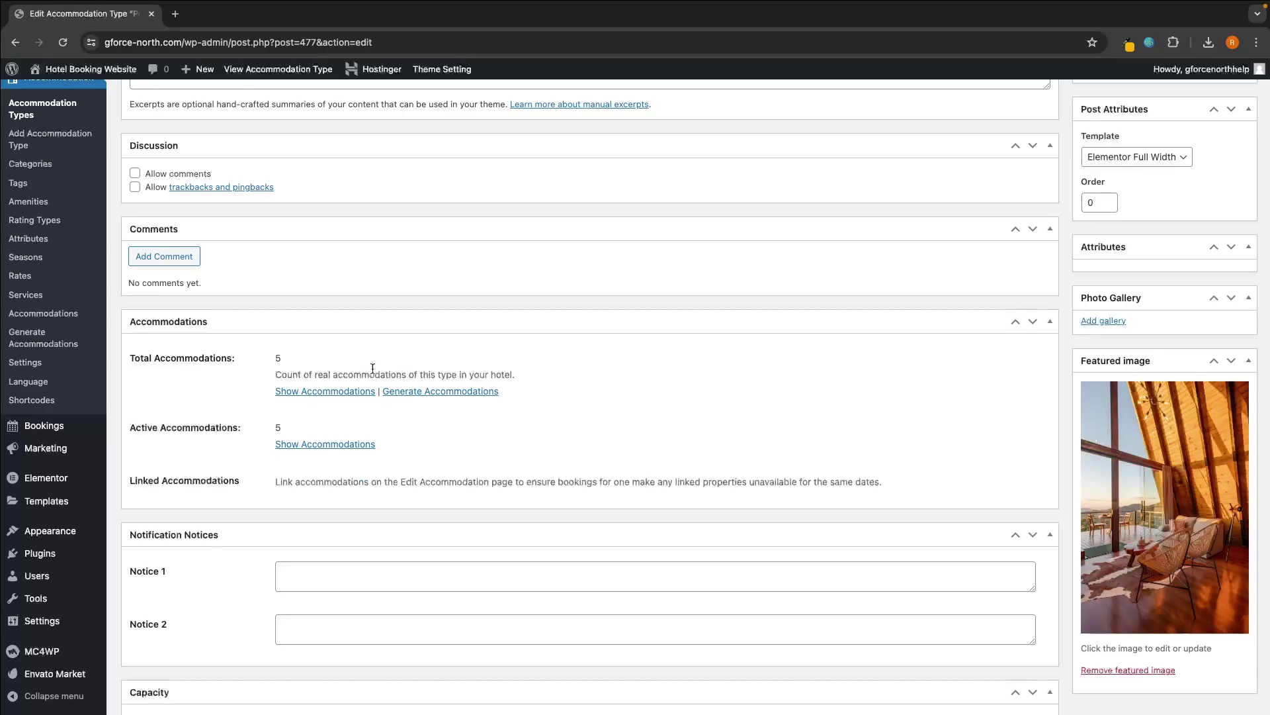
pyautogui.scroll(-3, 371, 369)
pyautogui.scroll(-3, 373, 369)
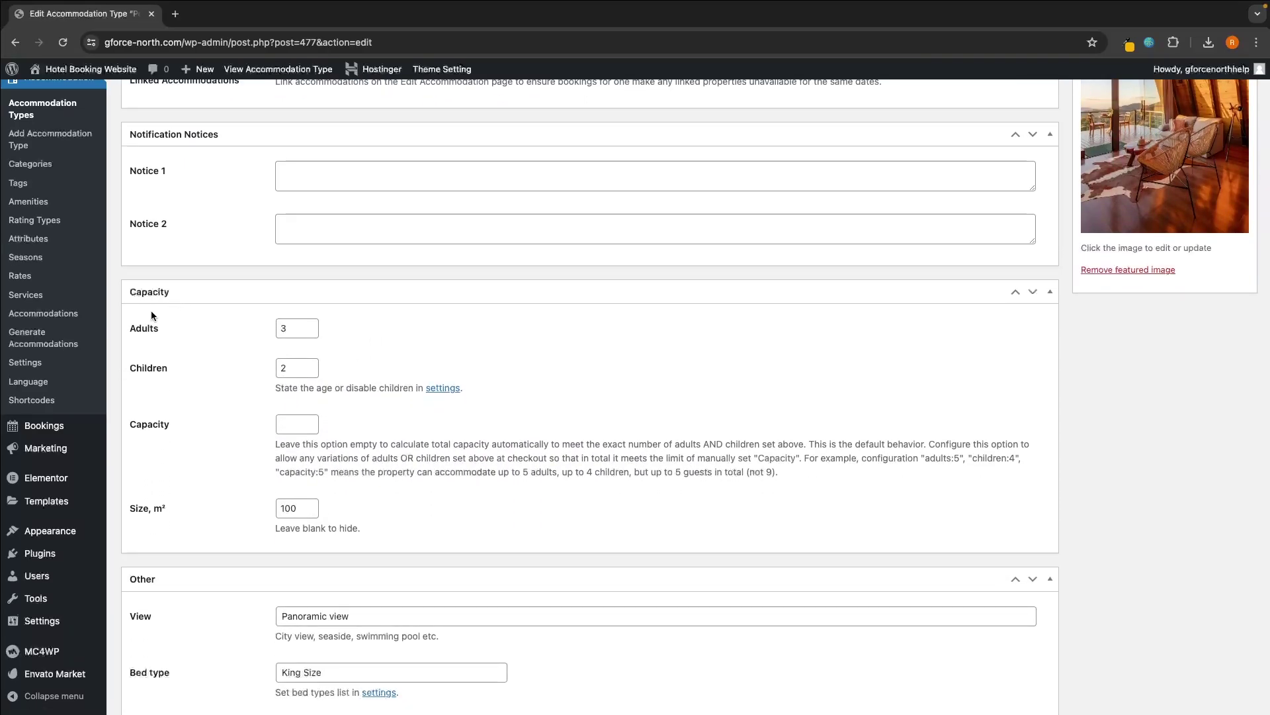
pyautogui.scroll(15, 151, 311)
# Set the Single Suite's capacity to 1 adult and 0 children
pyautogui.scroll(-15, 190, 359)
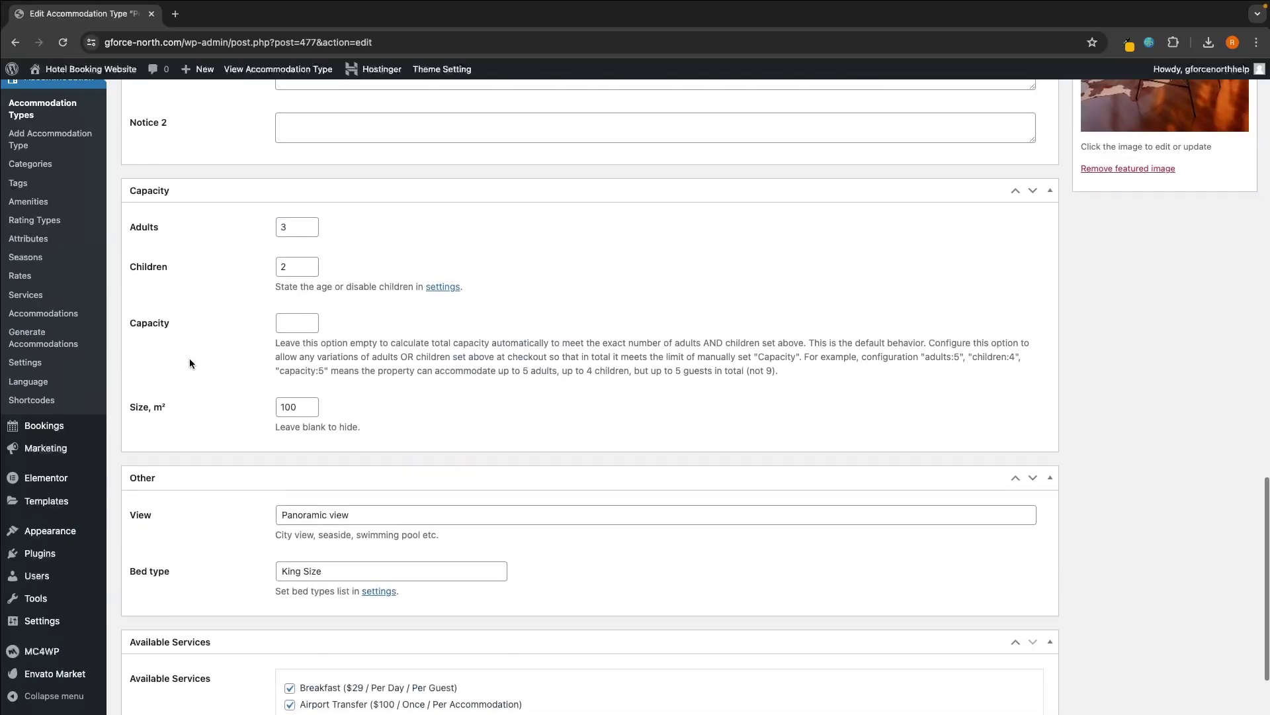
pyautogui.click(284, 222)
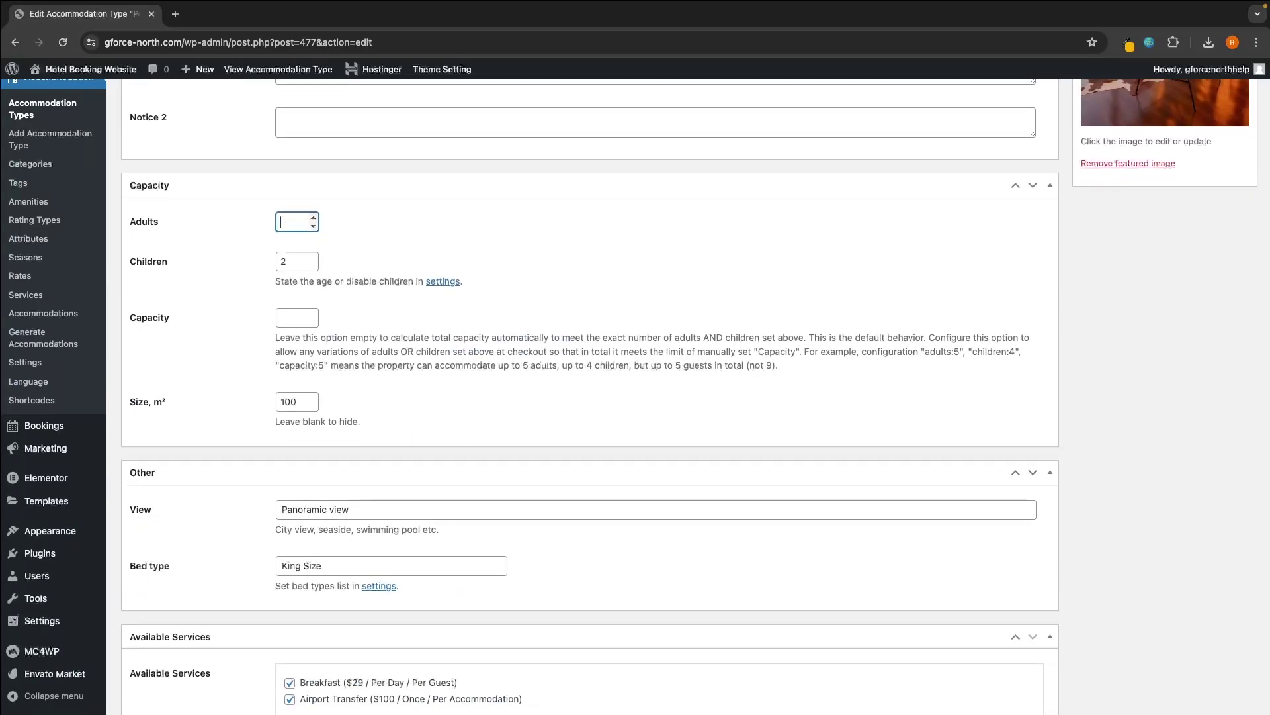
pyautogui.click(294, 260)
pyautogui.press('BackSpace')
pyautogui.write('0')
pyautogui.click(335, 260)
pyautogui.scroll(-2, 367, 245)
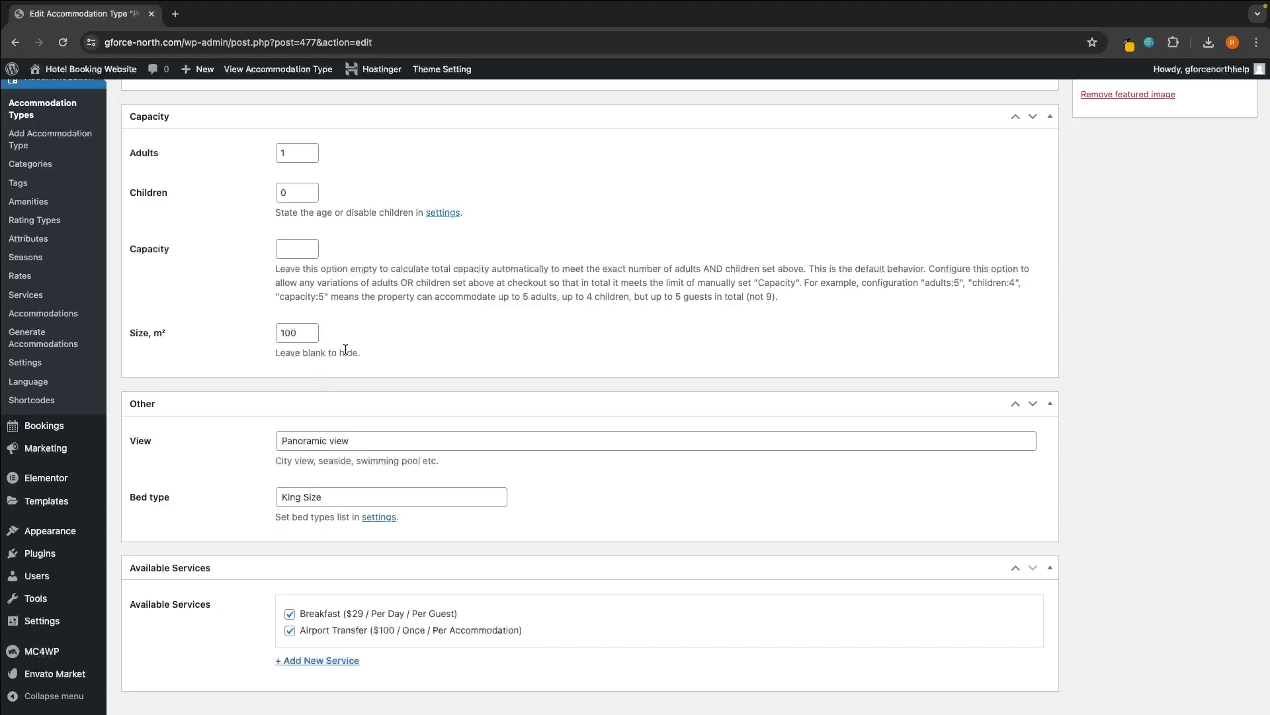
# Clear the Single Suite's room size and re-enter it as 100 m²
pyautogui.moveTo(302, 333); pyautogui.dragTo(257, 334)
pyautogui.press('BackSpace')
pyautogui.click(368, 332)
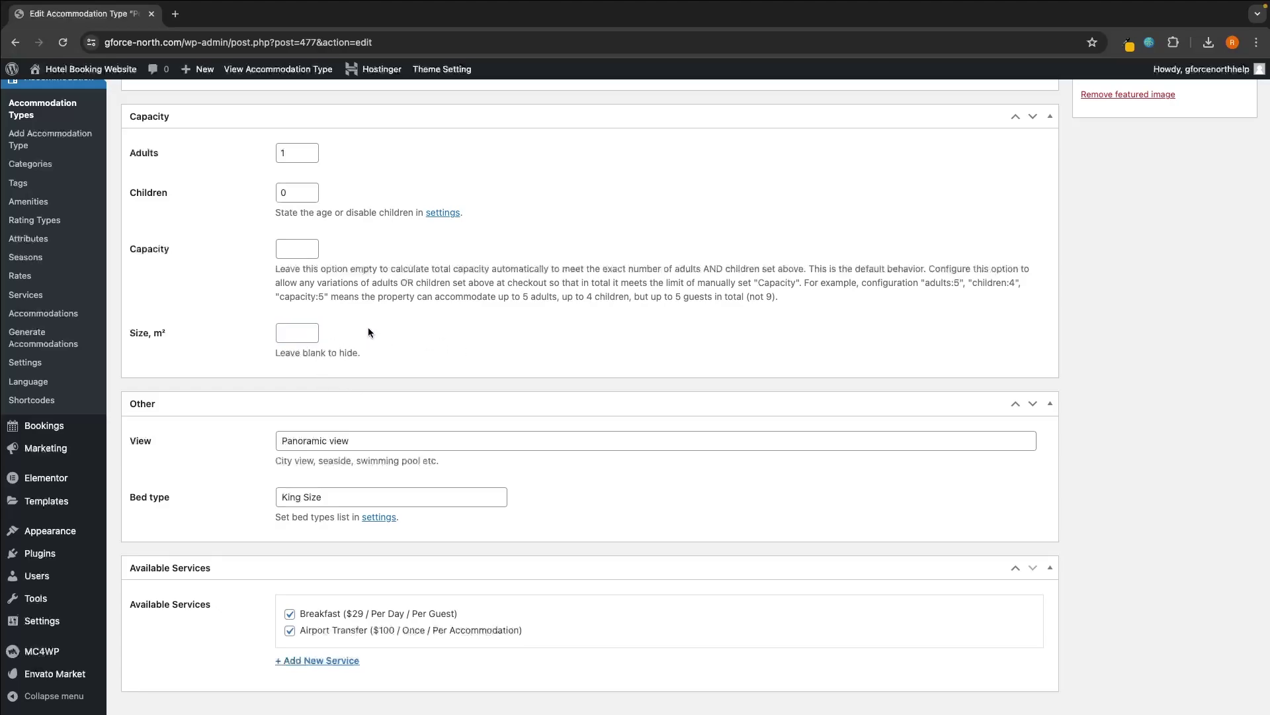
pyautogui.click(294, 332)
pyautogui.write('200')
pyautogui.press('BackSpace')
pyautogui.press('BackSpace')
pyautogui.write('00')
pyautogui.press('BackSpace')
pyautogui.press('BackSpace')
pyautogui.press('BackSpace')
pyautogui.write('100')
# Replace the Single Suite's view description with Beach View
pyautogui.scroll(-2, 146, 414)
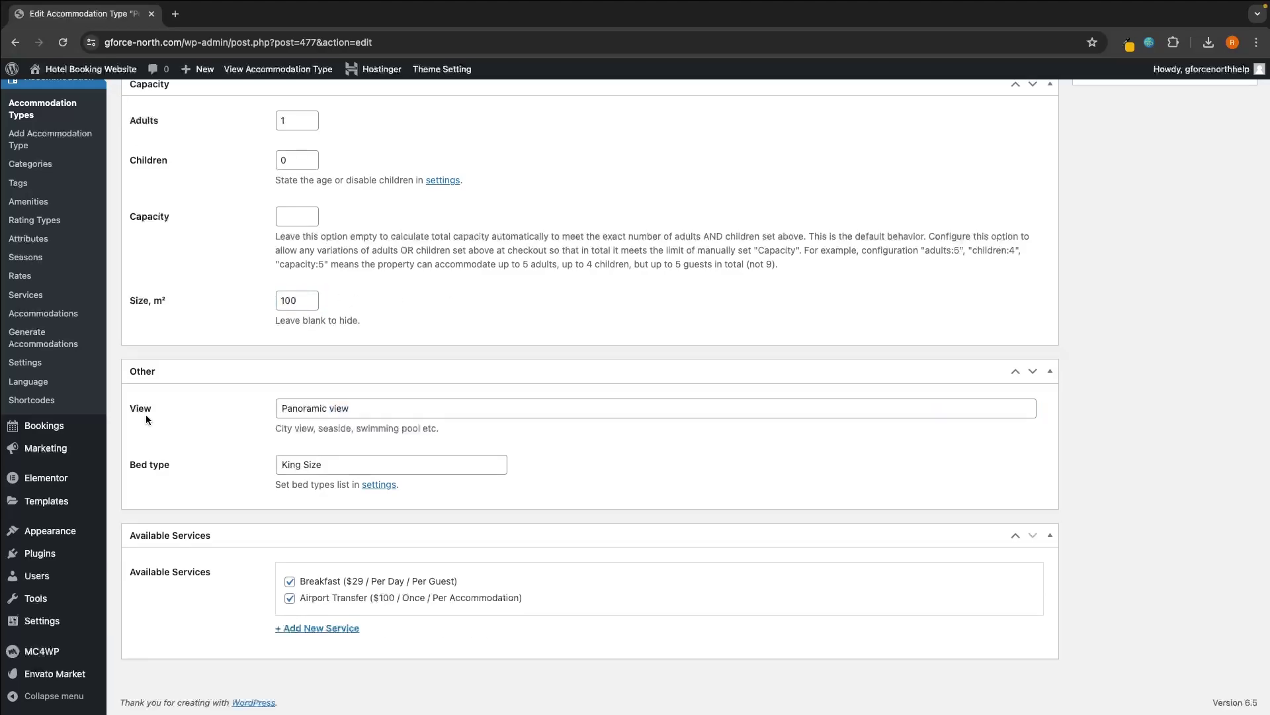
pyautogui.tripleClick(376, 404)
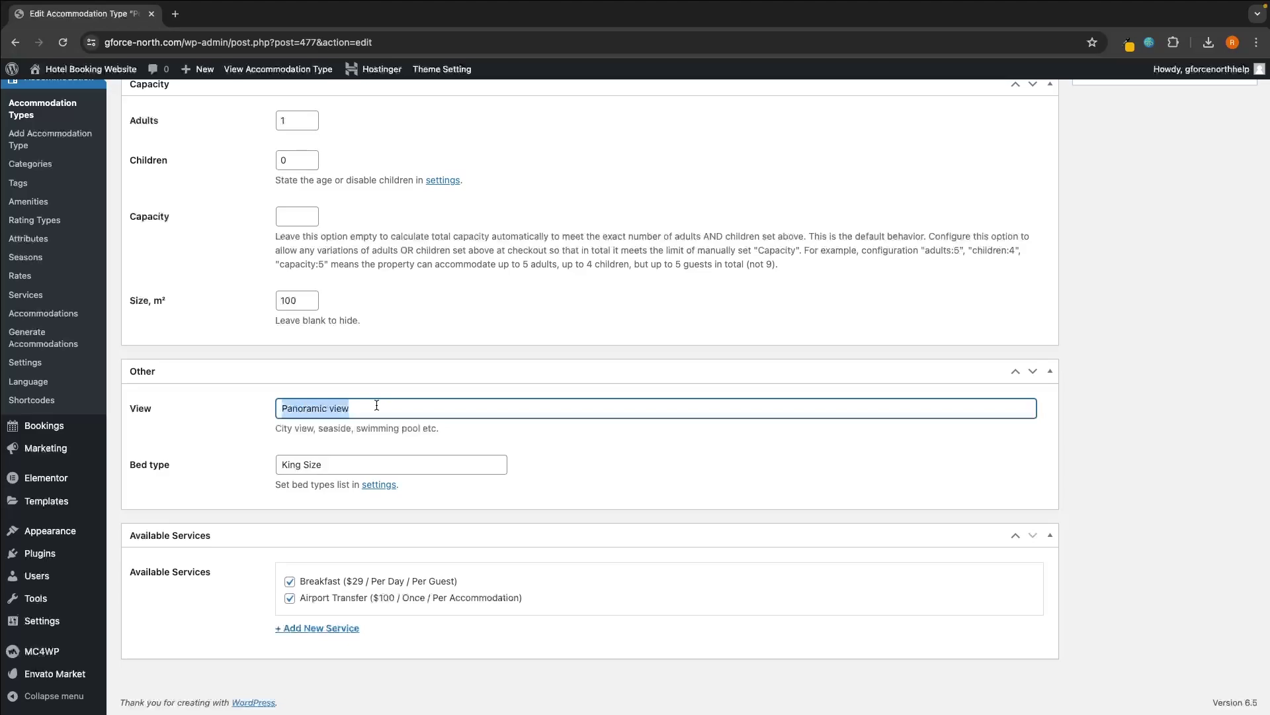
pyautogui.press('BackSpace')
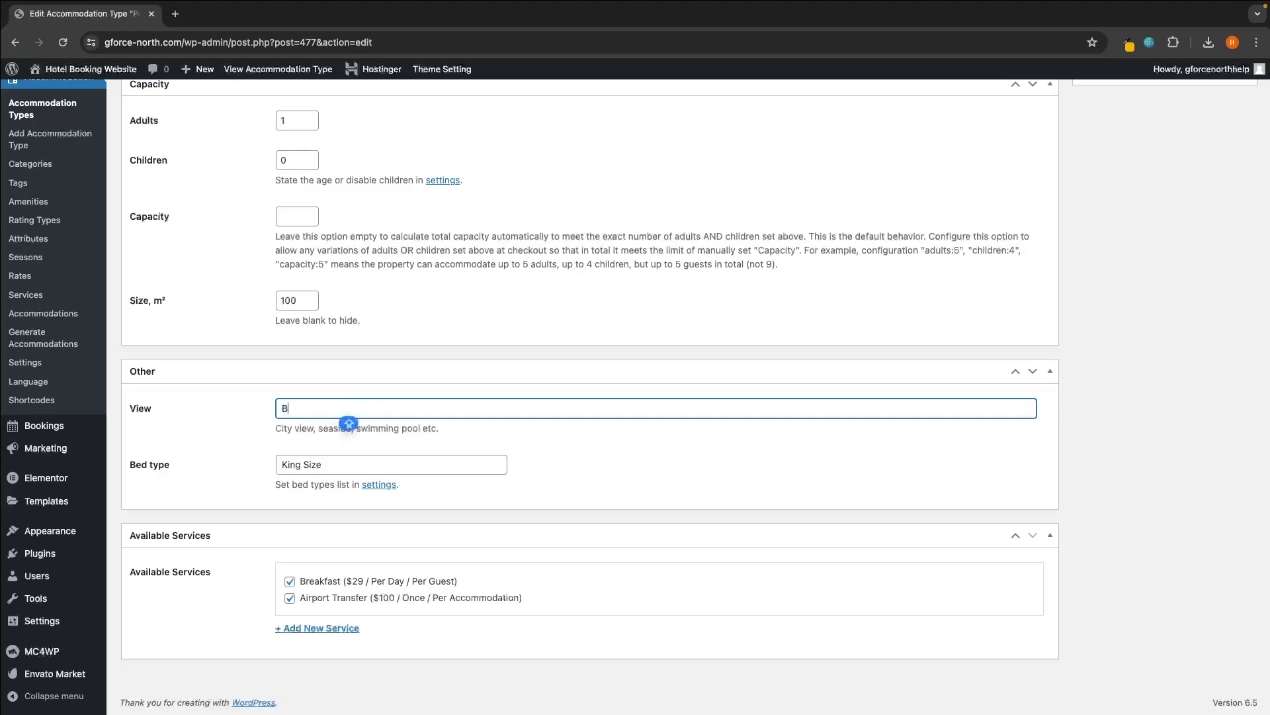
pyautogui.write('Beach')
pyautogui.click(198, 452)
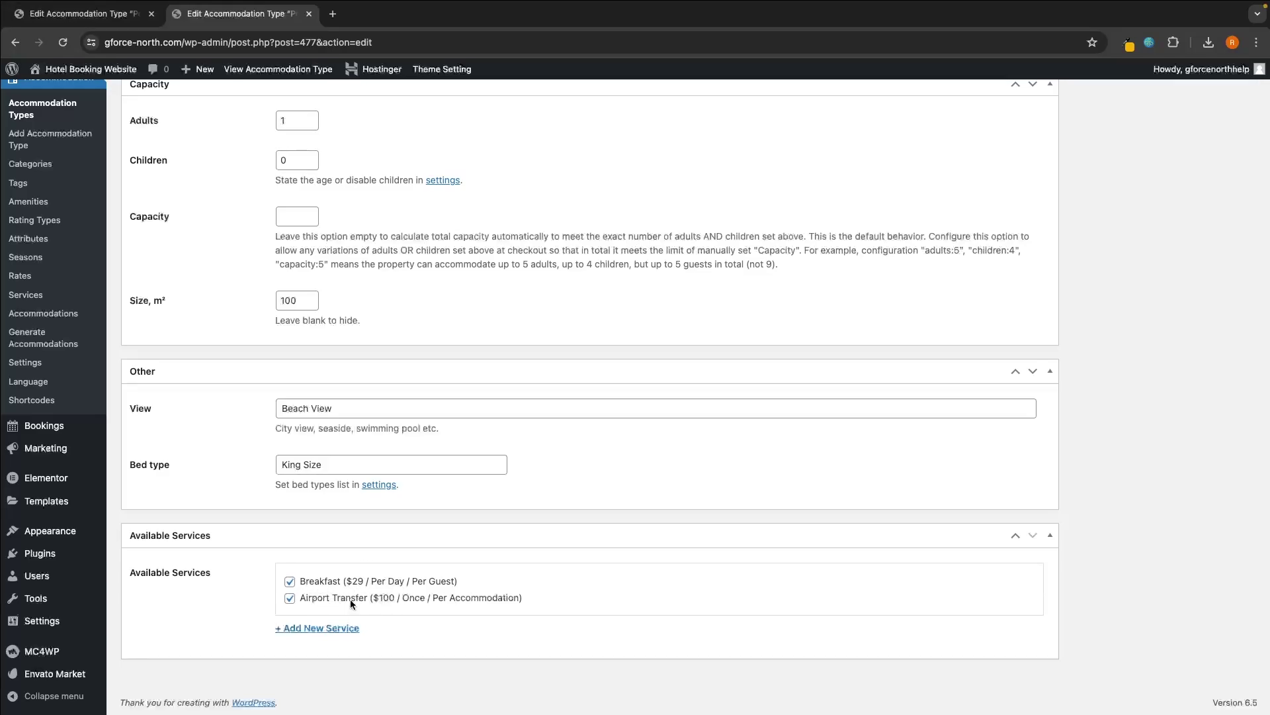
# Disable the Breakfast and Airport Transfer services for the Single Suite and update the accommodation type
pyautogui.click(351, 598)
pyautogui.click(344, 582)
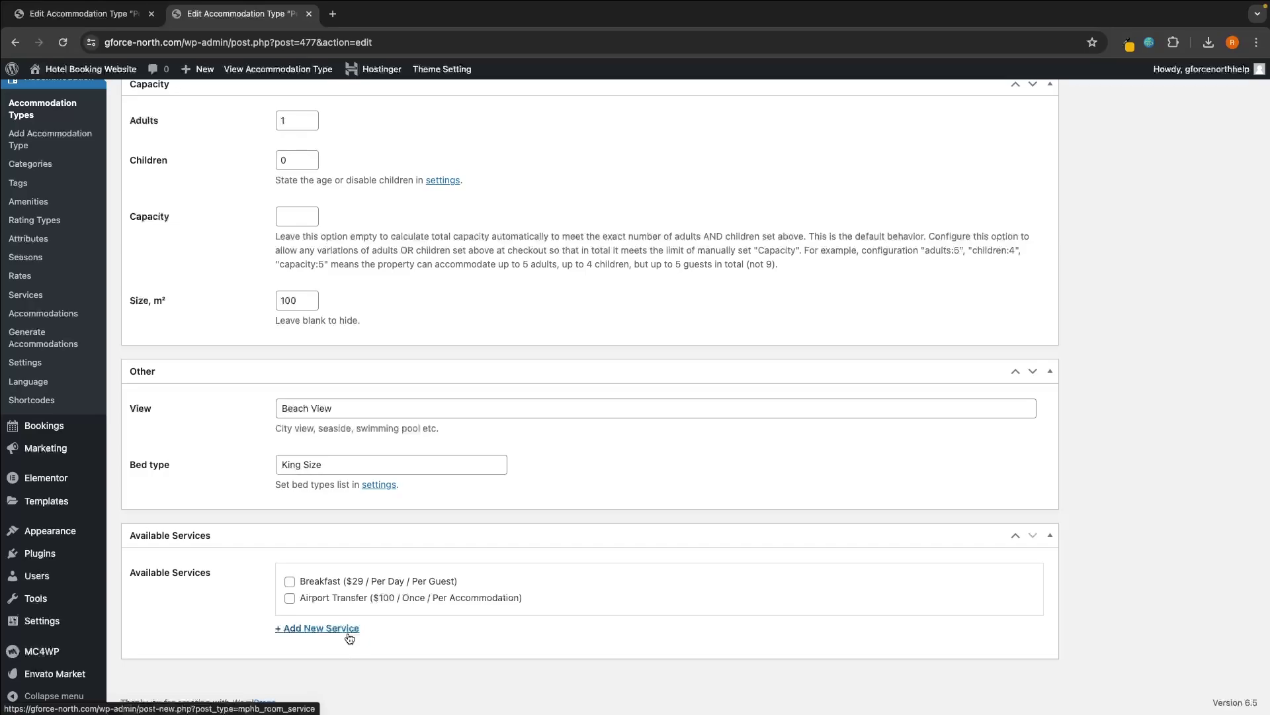
pyautogui.scroll(15, 599, 417)
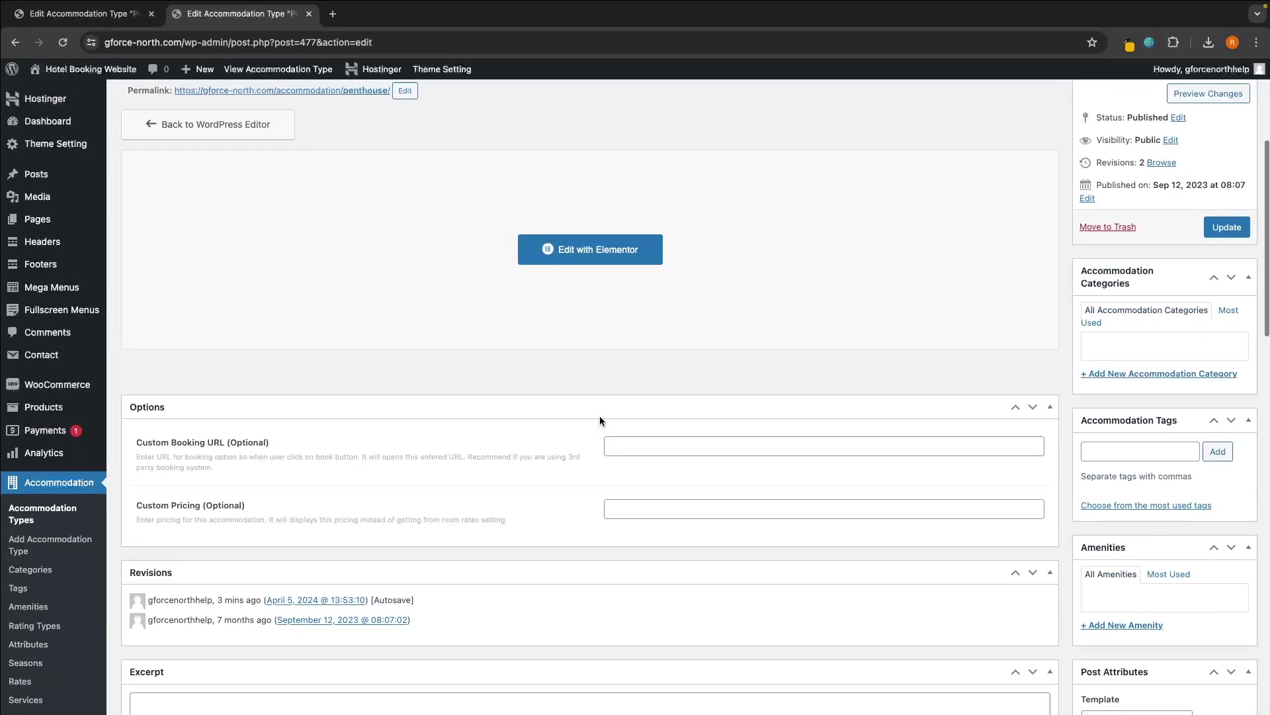
pyautogui.scroll(1, 601, 421)
pyautogui.click(1241, 499)
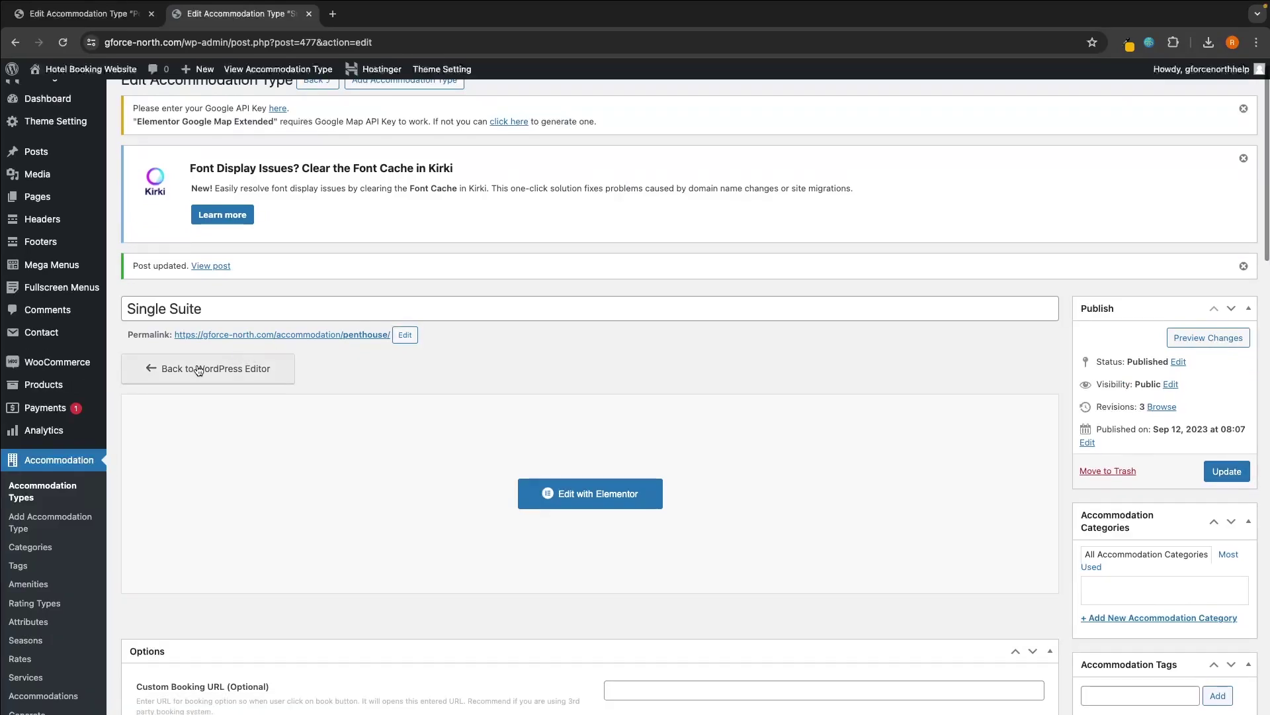
# Open the Residence Suite from the Accommodation Types list and change its title to Couples Suite
pyautogui.click(47, 491)
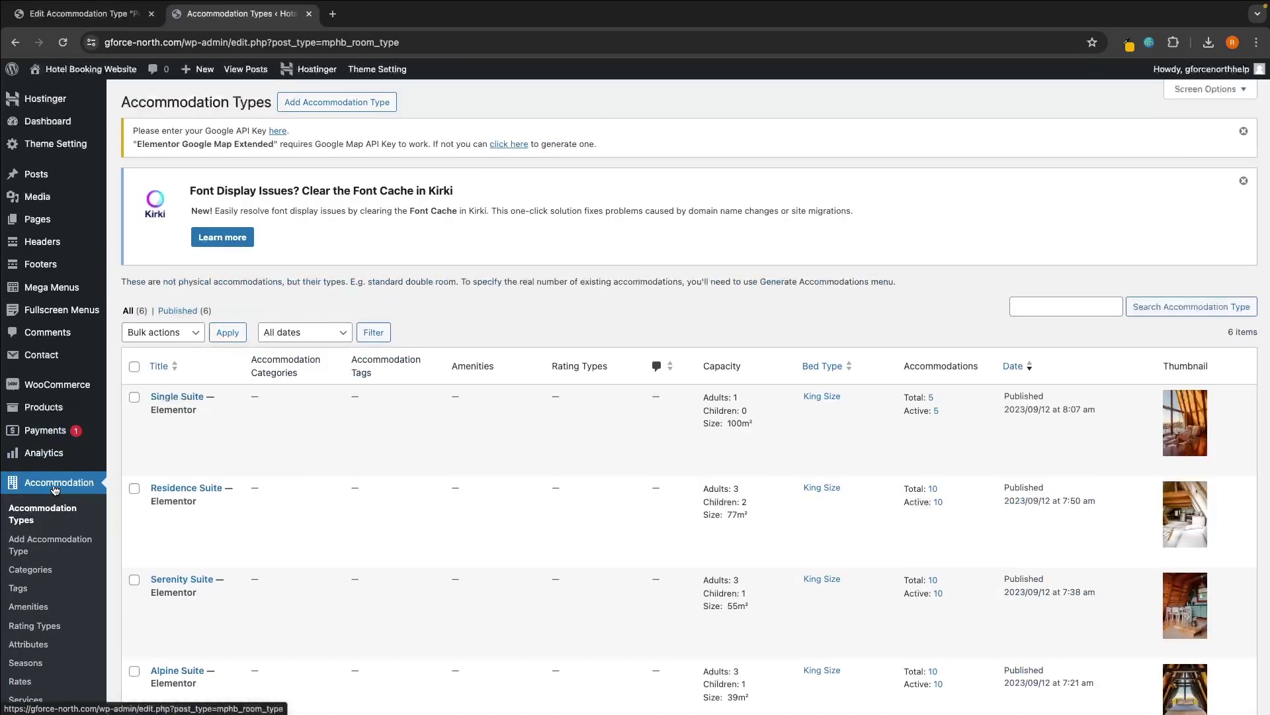
pyautogui.scroll(-1, 190, 452)
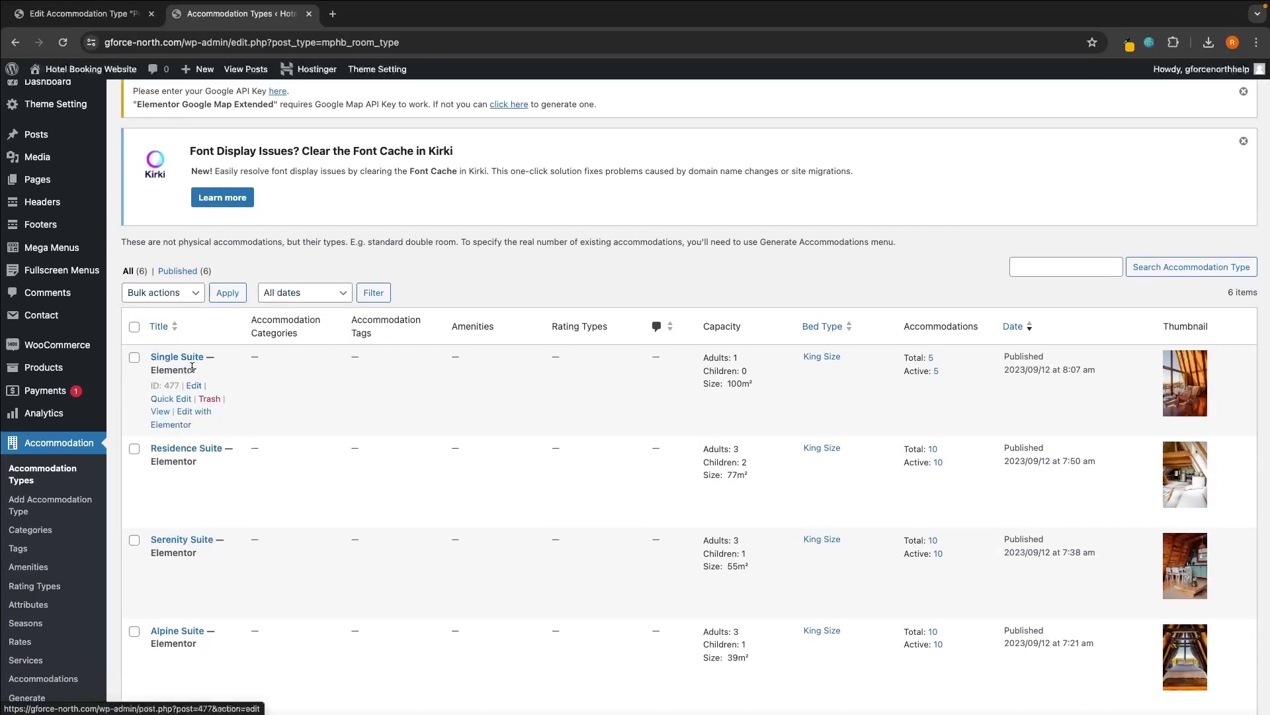
pyautogui.scroll(-1, 183, 366)
pyautogui.scroll(-2, 182, 363)
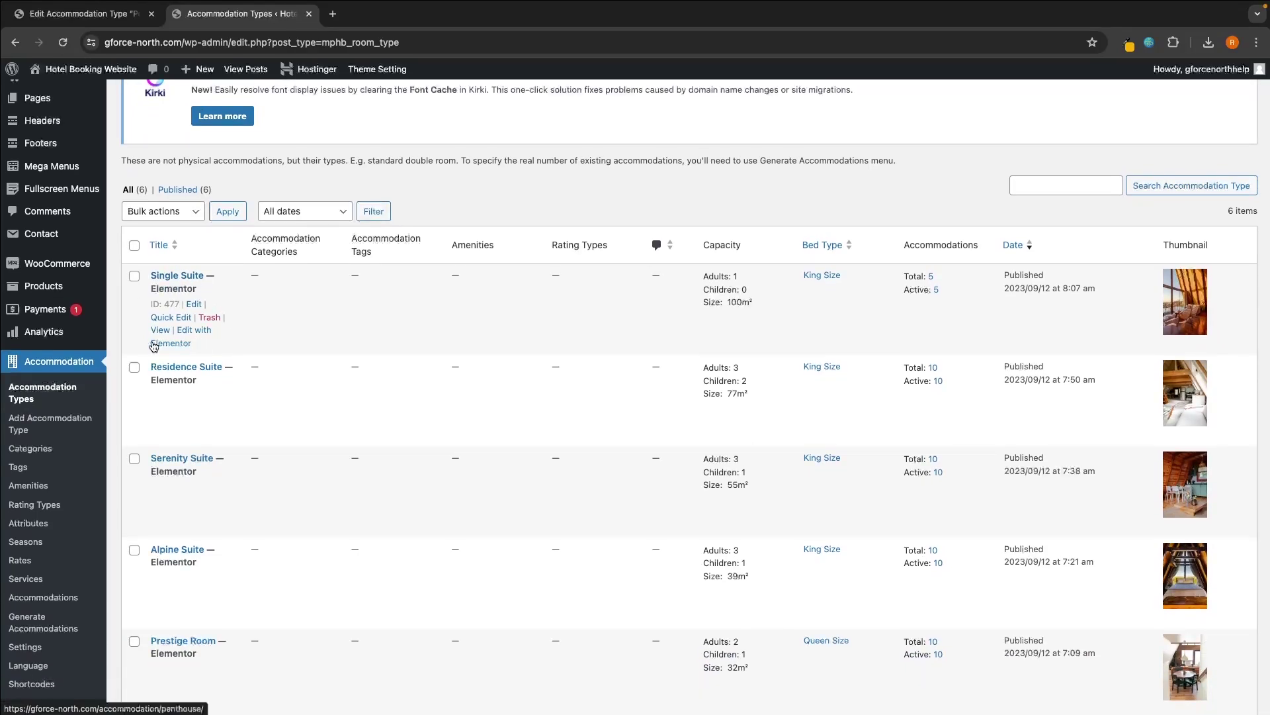
pyautogui.click(172, 368)
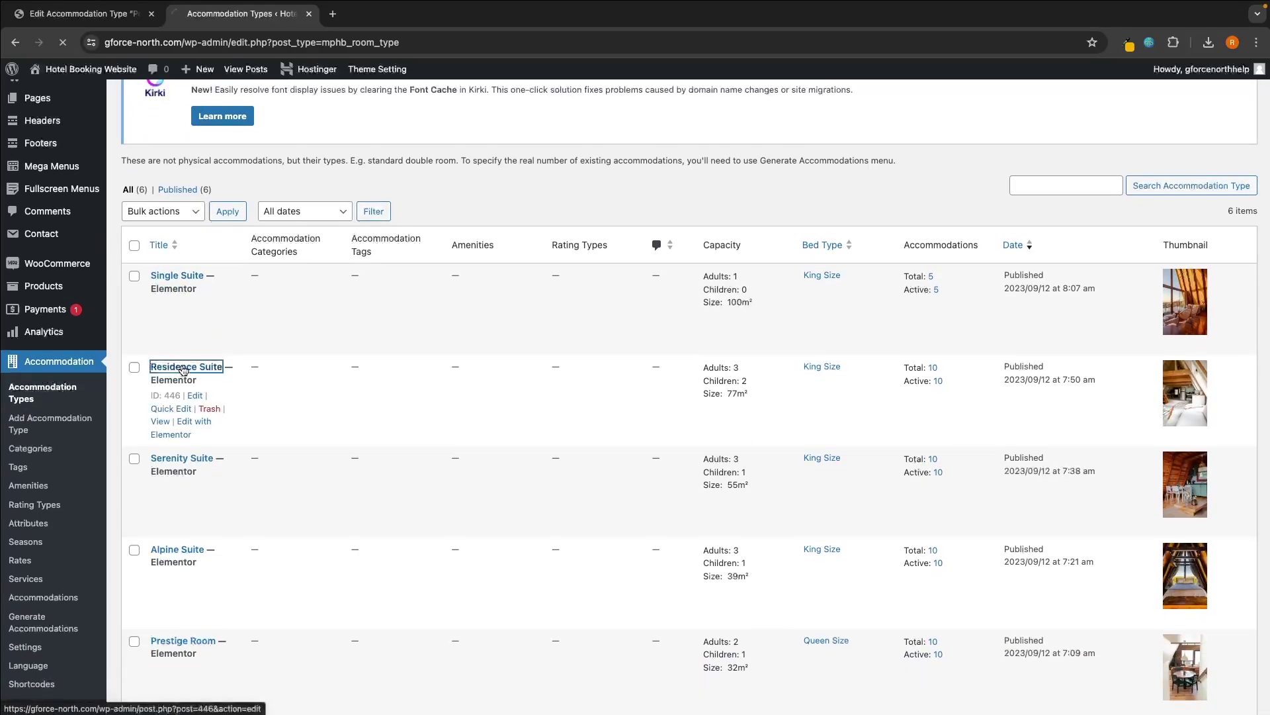
pyautogui.tripleClick(267, 294)
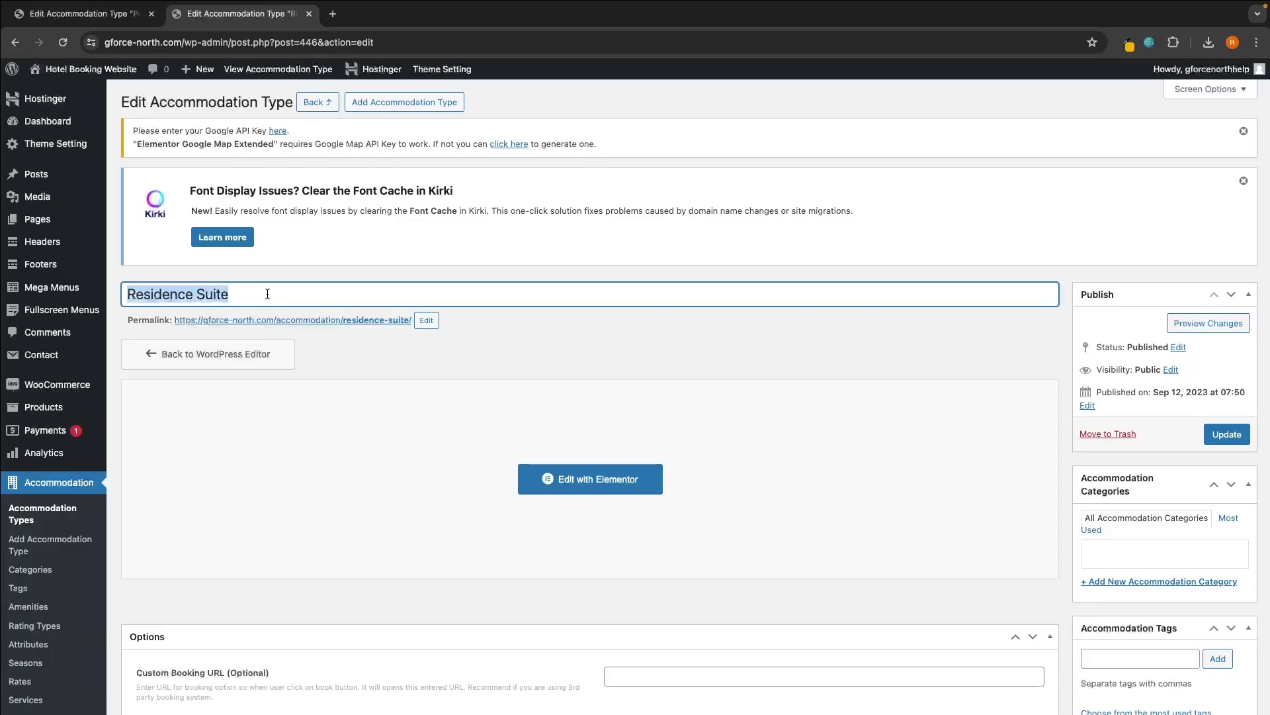
pyautogui.write('Couples Suite')
pyautogui.click(574, 360)
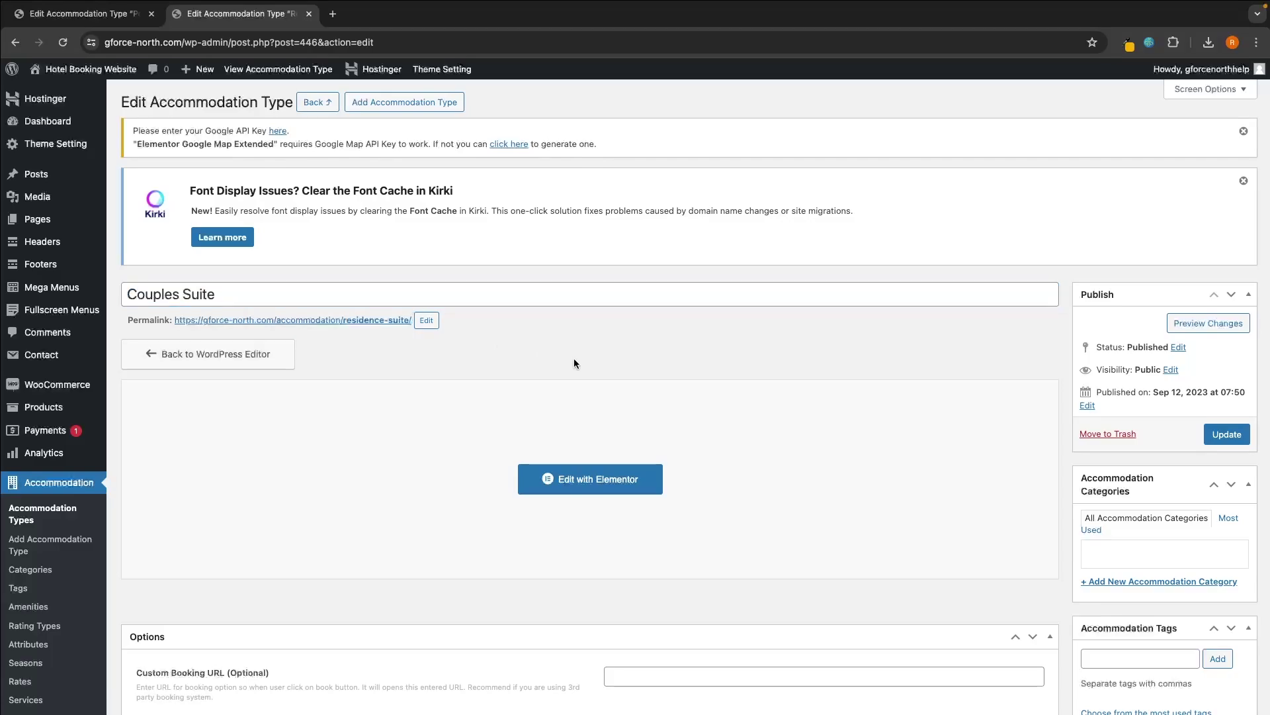
# Set the Couples Suite's capacity to 2 adults and 0 children
pyautogui.scroll(-12, 574, 359)
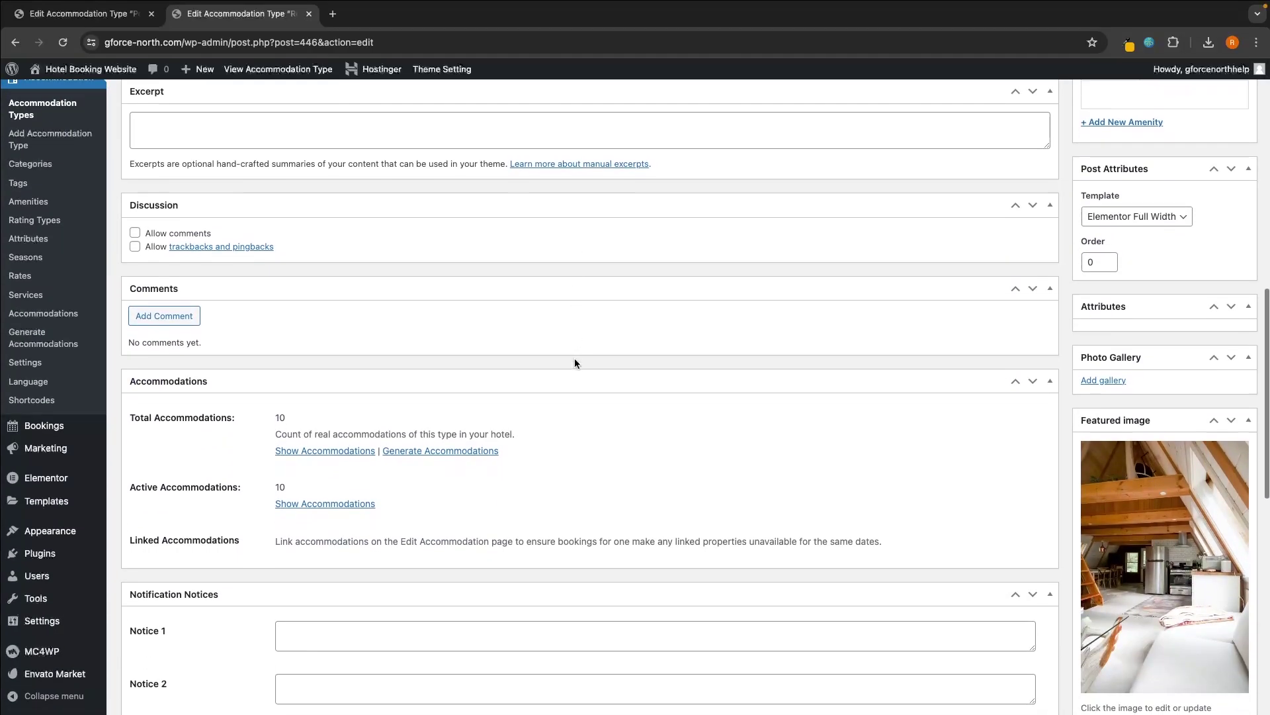
pyautogui.scroll(-6, 574, 359)
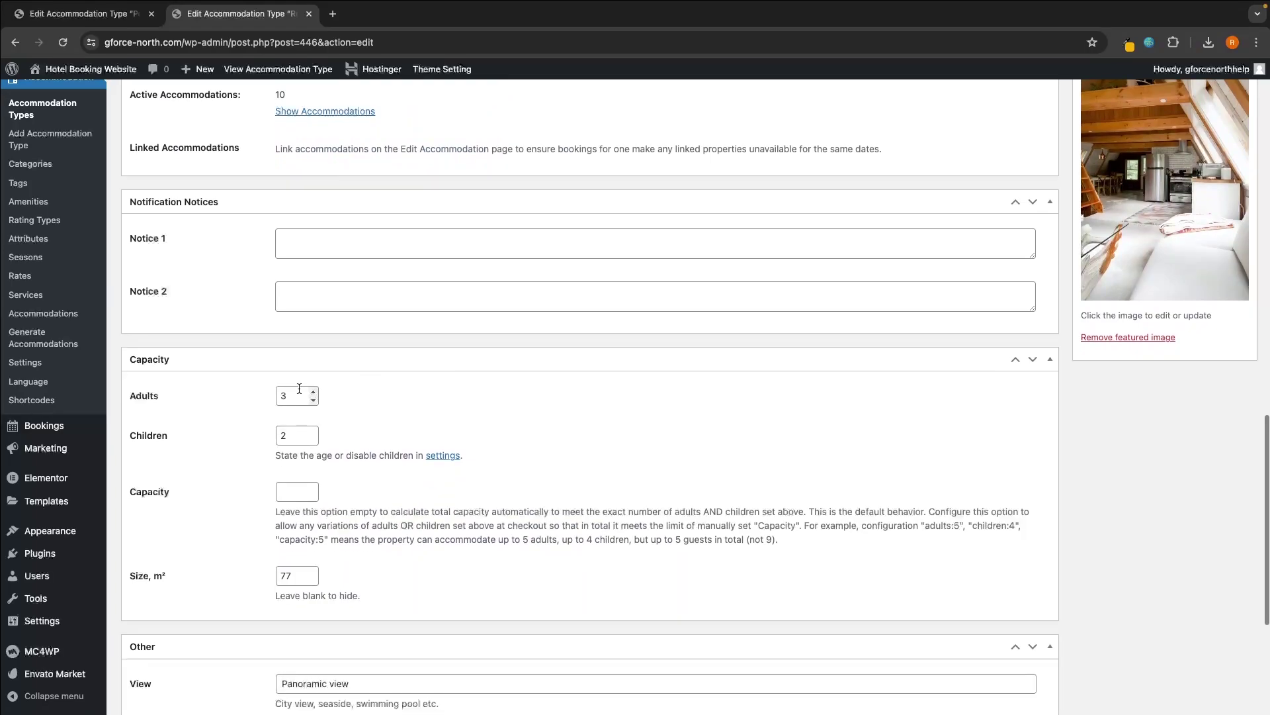
pyautogui.click(299, 389)
pyautogui.write('2')
pyautogui.click(297, 436)
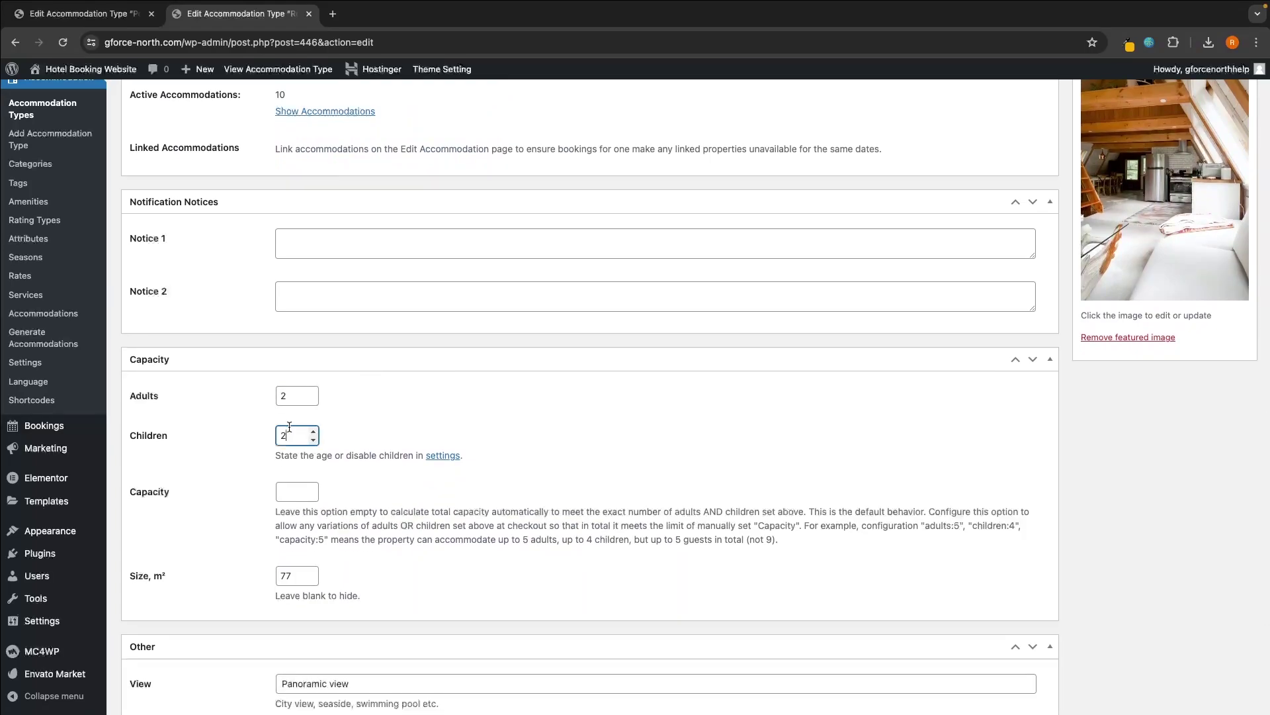
pyautogui.press('BackSpace')
pyautogui.write('0')
pyautogui.click(407, 435)
pyautogui.scroll(-2, 408, 435)
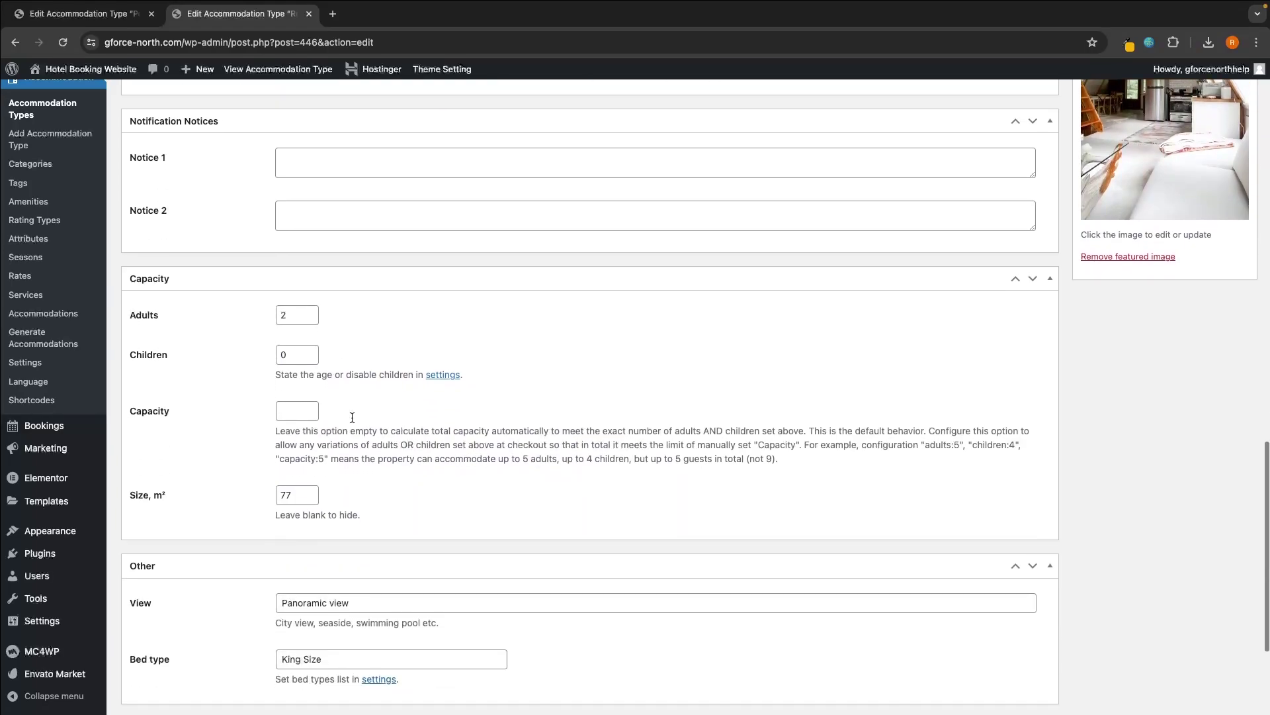
# Set the Couples Suite's size to 200 m² and update the accommodation type
pyautogui.moveTo(298, 498); pyautogui.dragTo(252, 502)
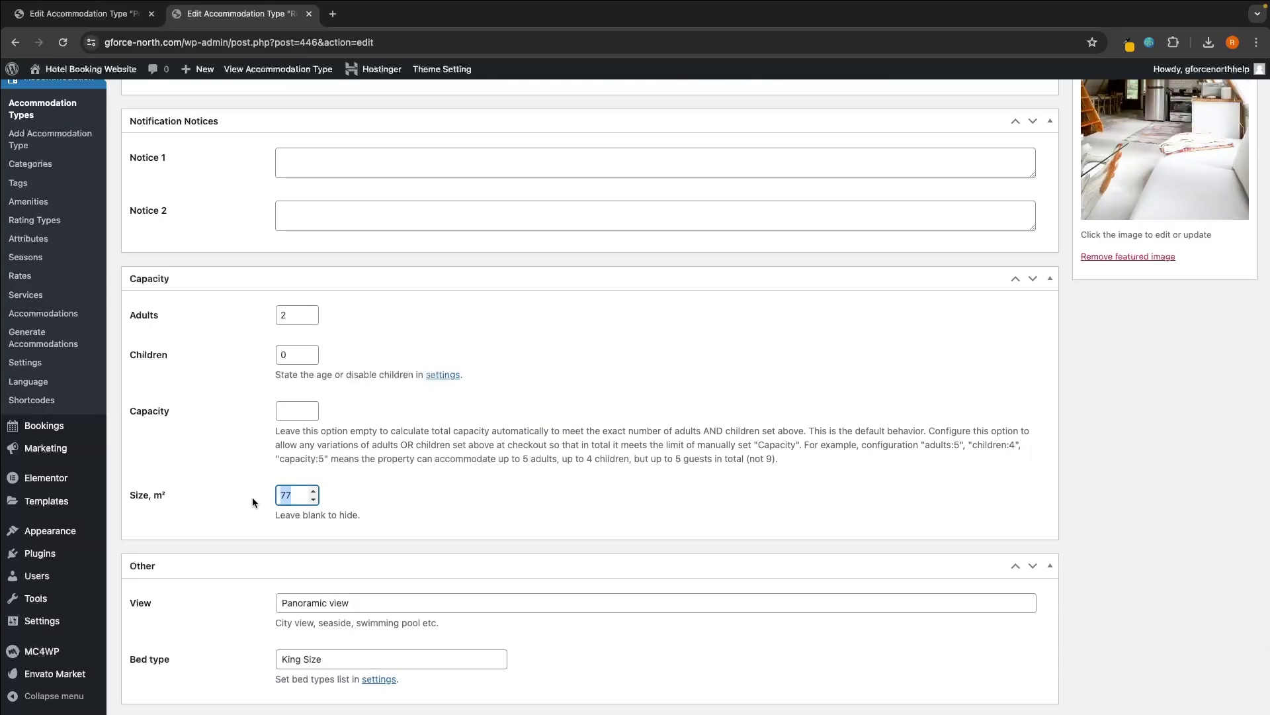
pyautogui.write('200')
pyautogui.scroll(-5, 463, 467)
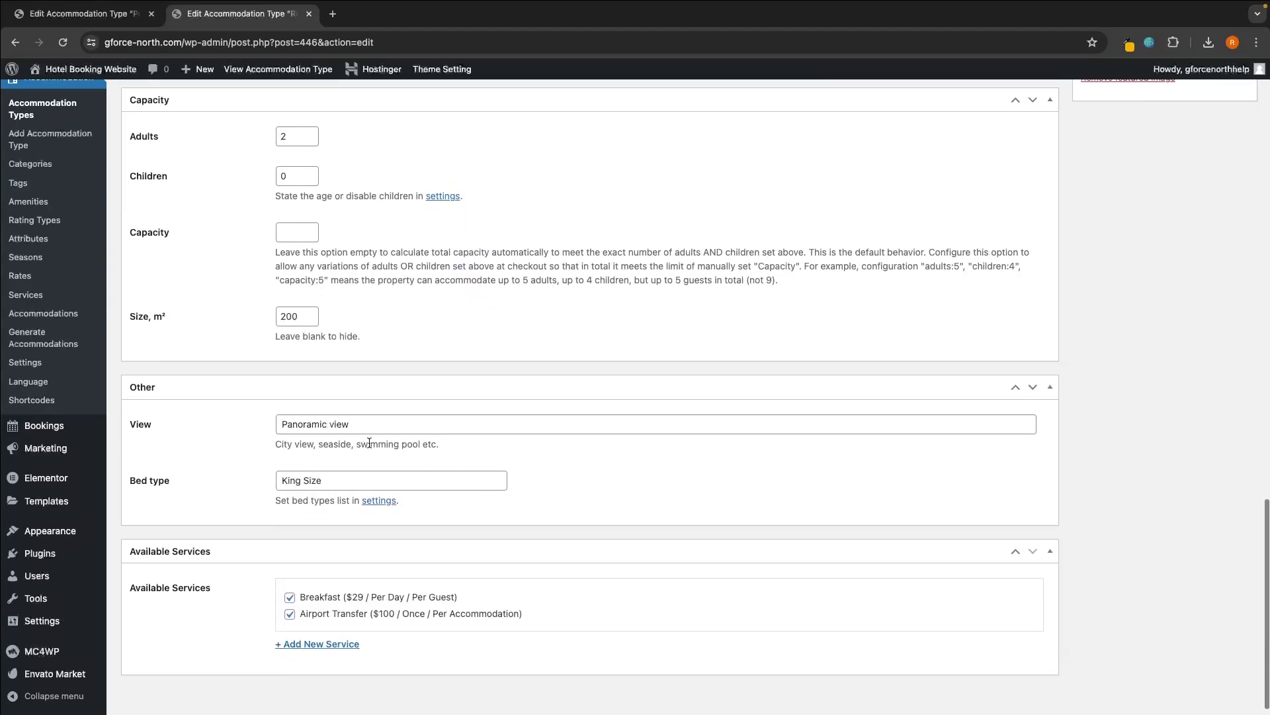
pyautogui.scroll(-1, 358, 525)
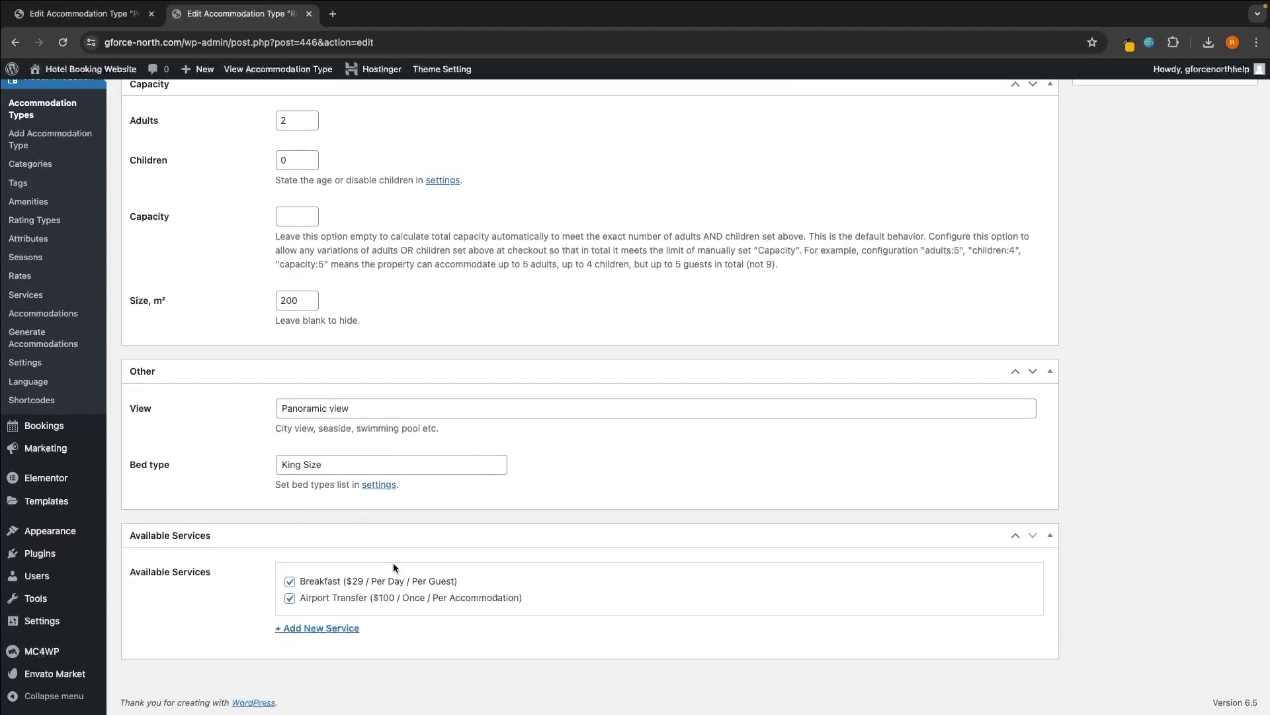
pyautogui.scroll(20, 518, 526)
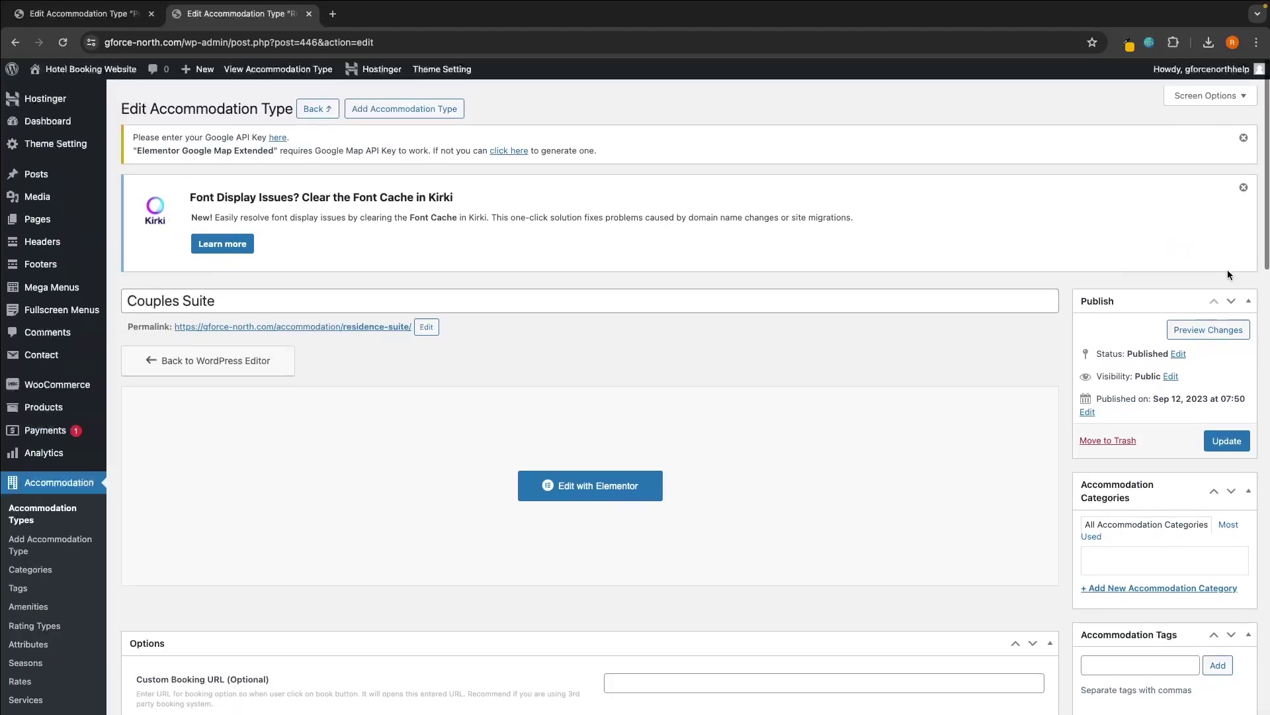
pyautogui.click(1226, 439)
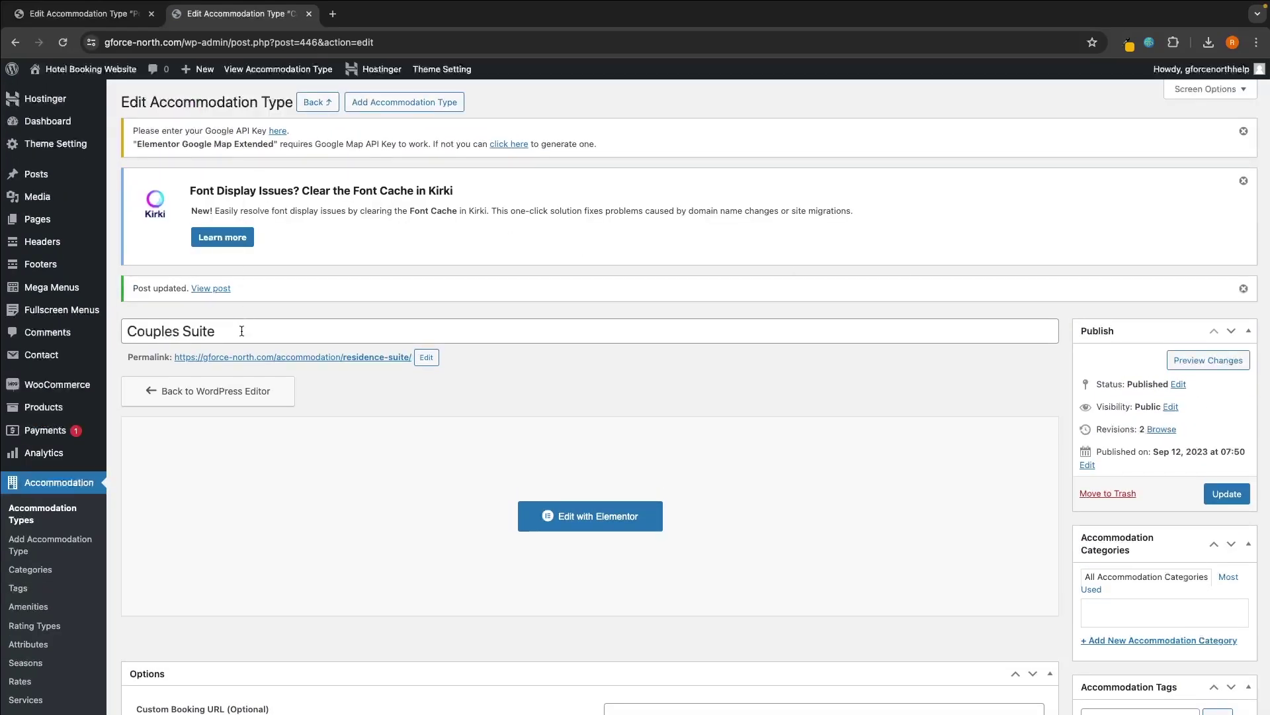
# Return to the Accommodation Types list and look over the room entries
pyautogui.click(46, 508)
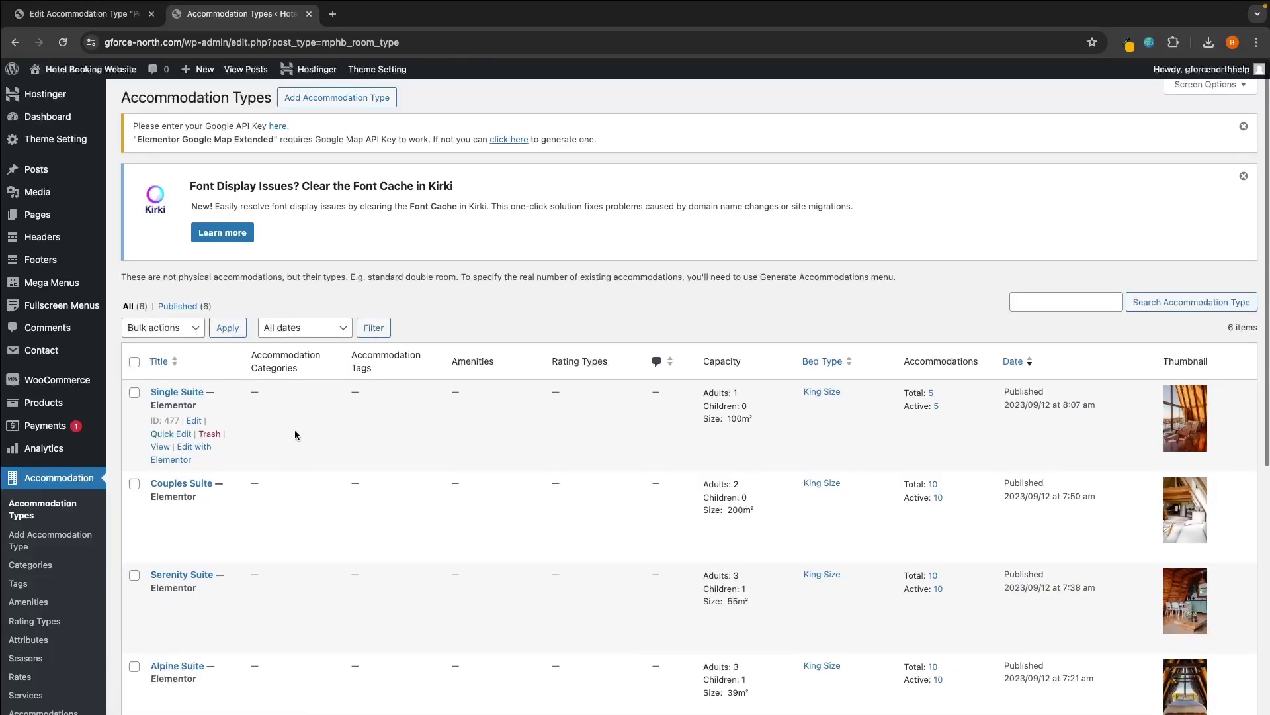
pyautogui.scroll(-3, 442, 375)
pyautogui.scroll(-4, 288, 622)
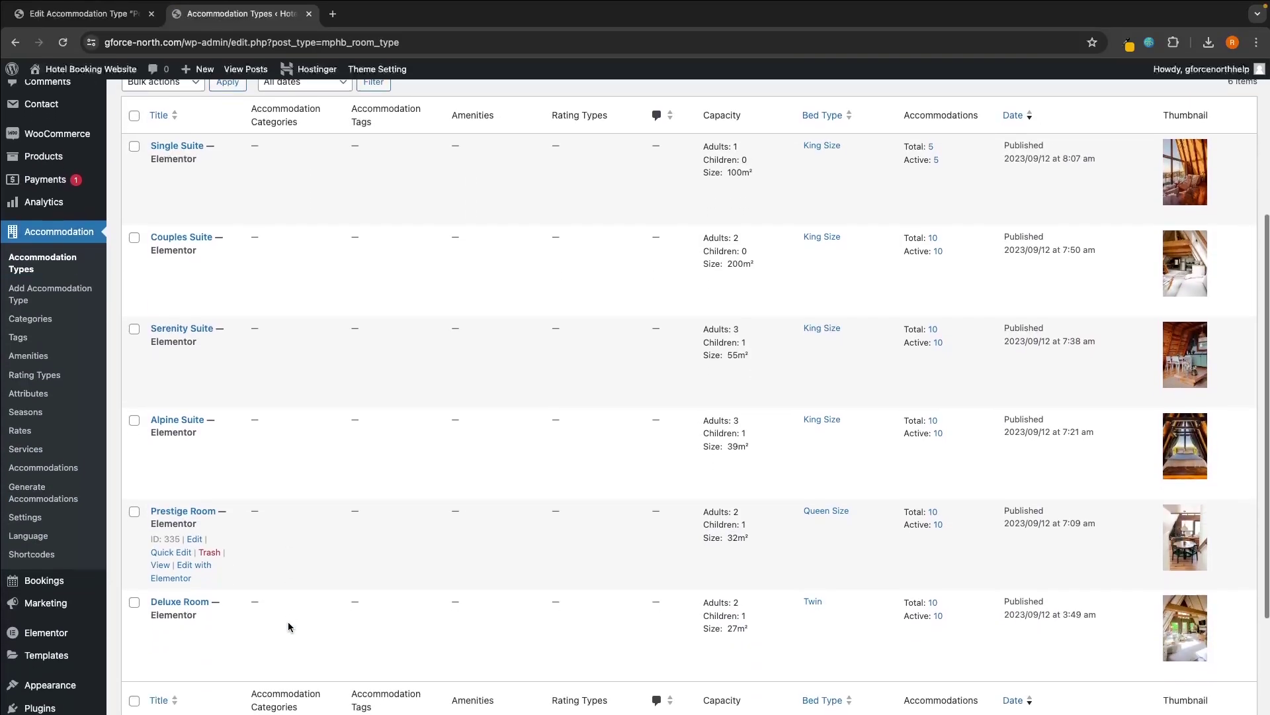
pyautogui.scroll(1, 363, 560)
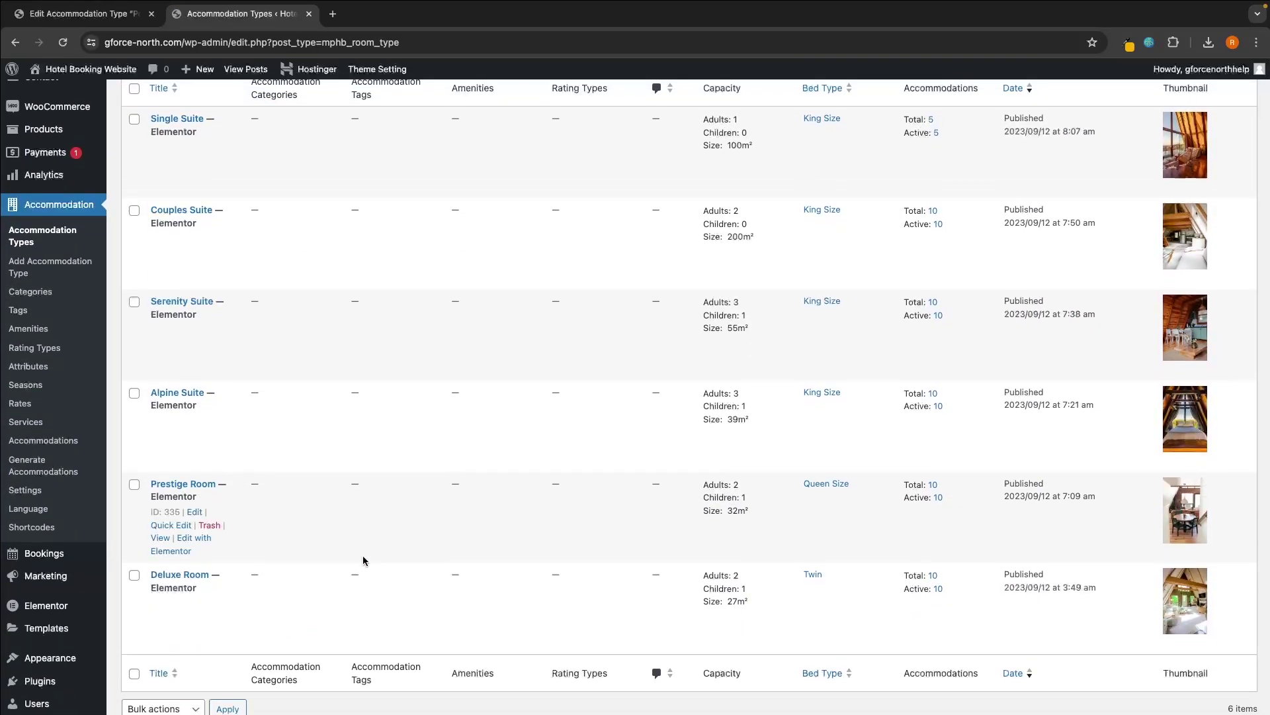
# Open the Accommodations list and move all entries on its first page, starting with the Penthouse and Residence Suite rooms, to the trash
pyautogui.click(52, 441)
pyautogui.scroll(-4, 341, 411)
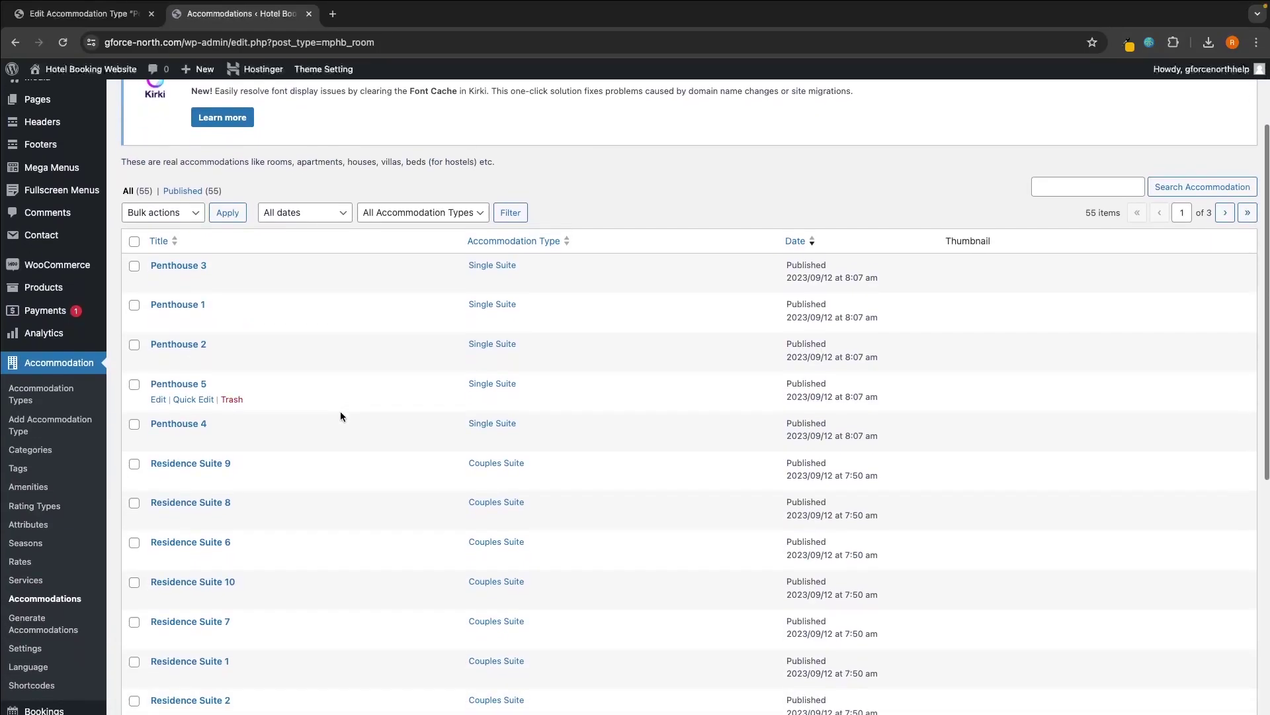
pyautogui.scroll(-1, 340, 412)
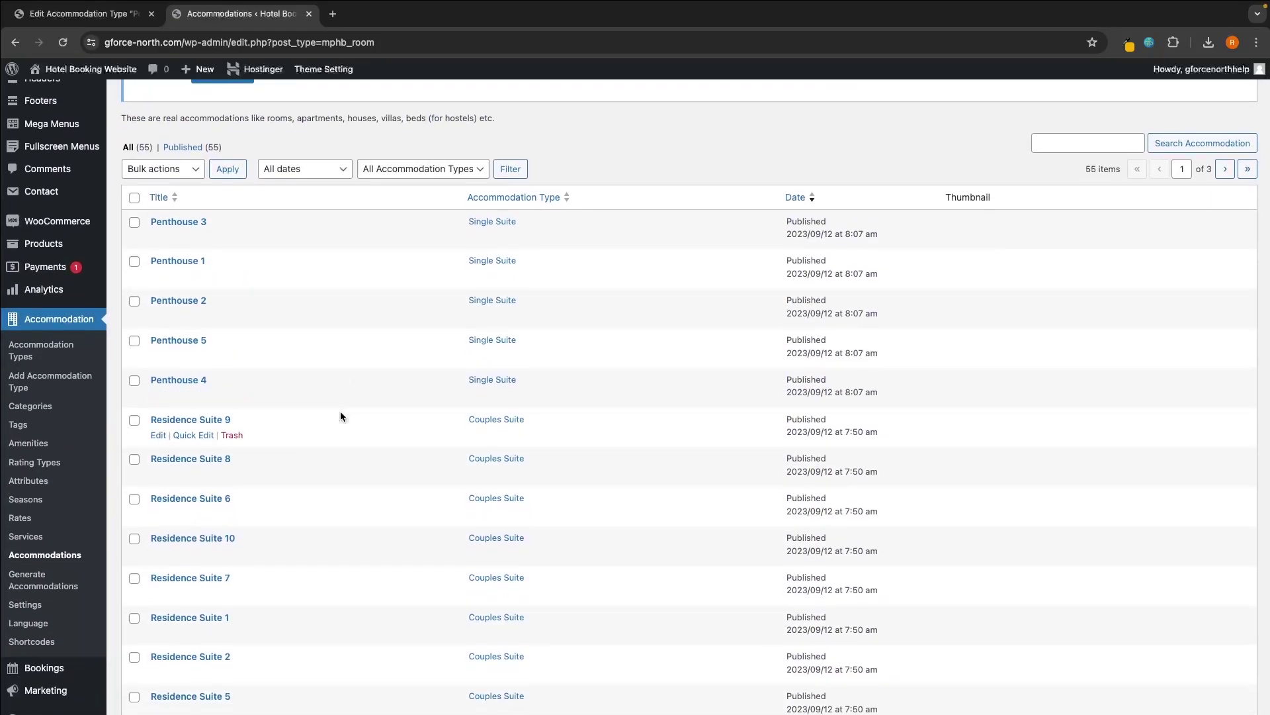
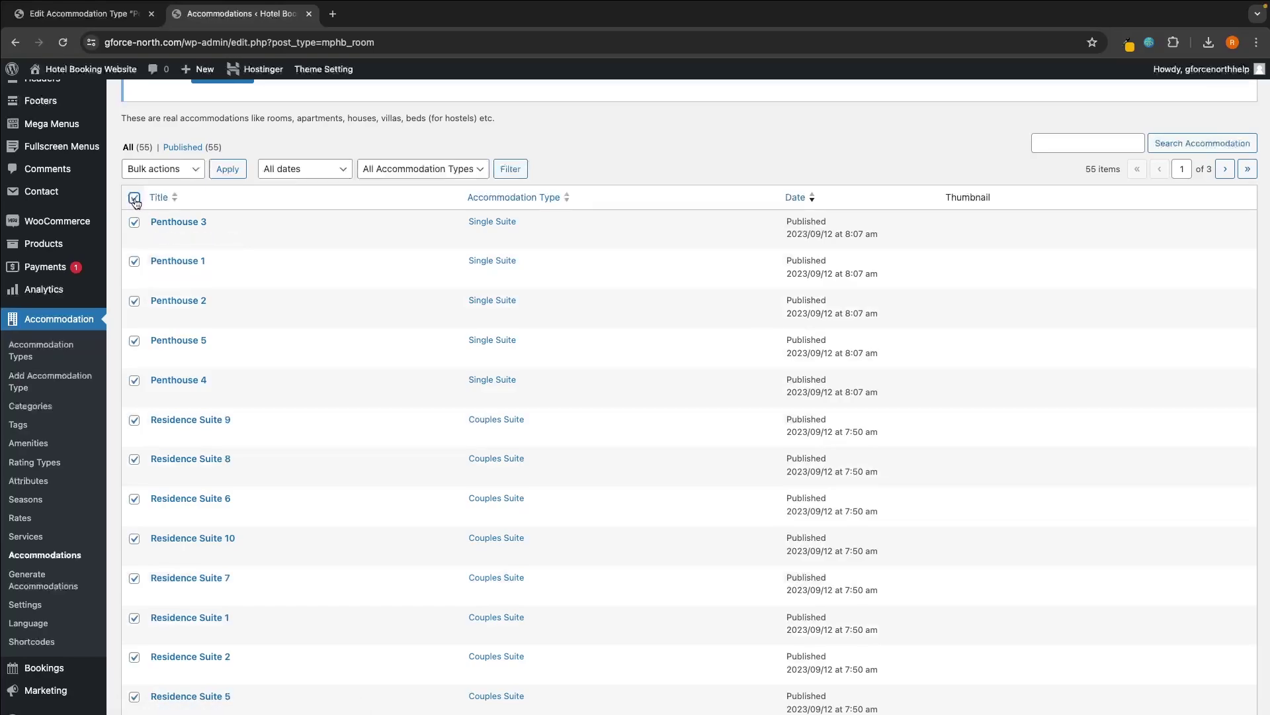
pyautogui.click(168, 173)
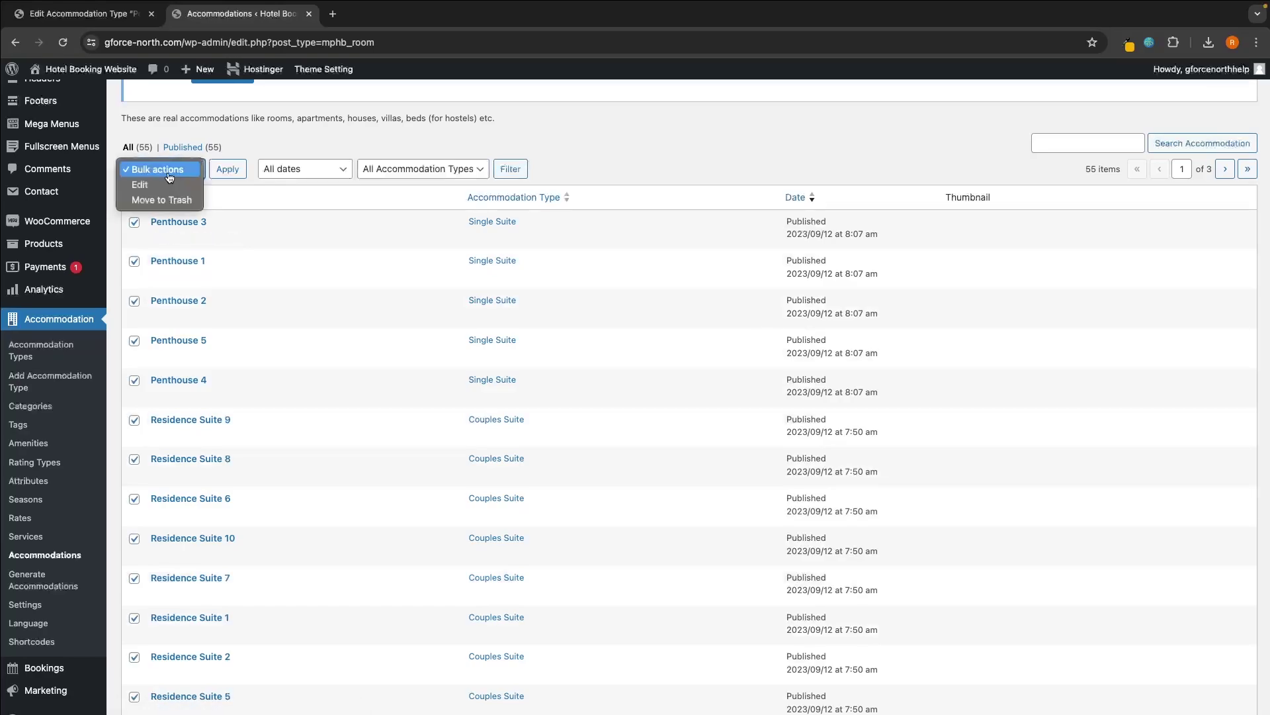
pyautogui.click(164, 199)
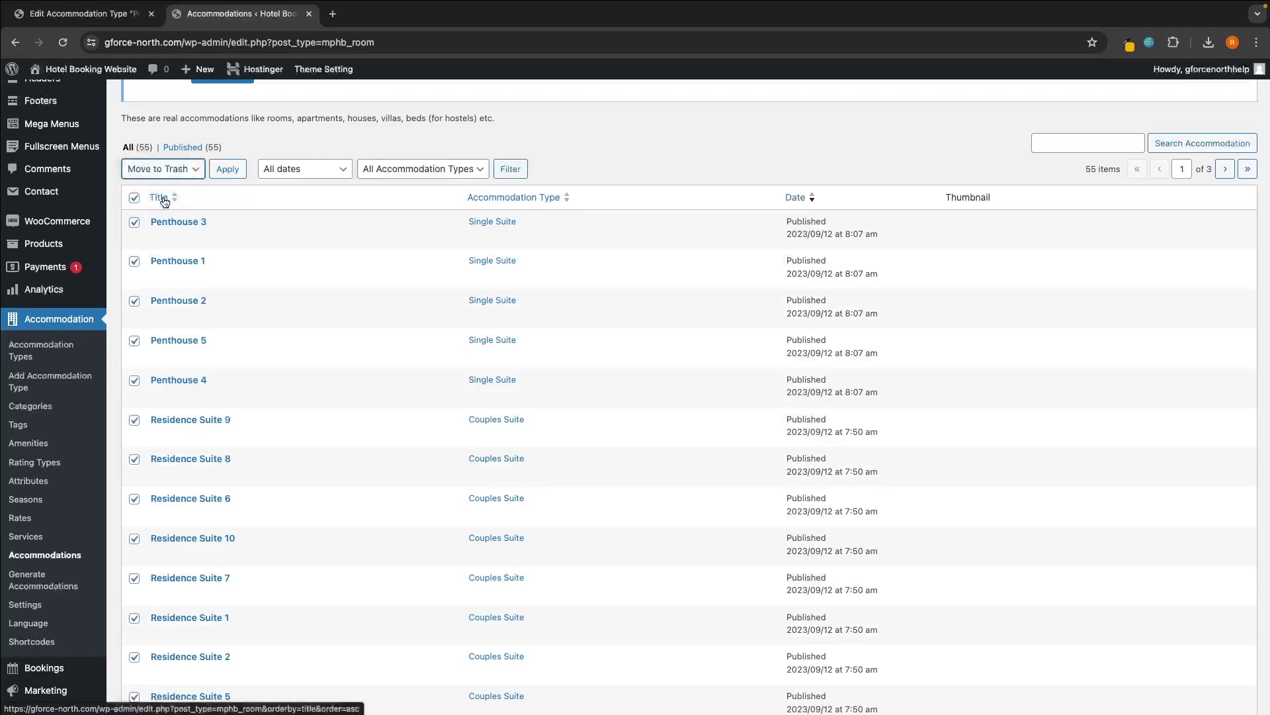
pyautogui.click(229, 171)
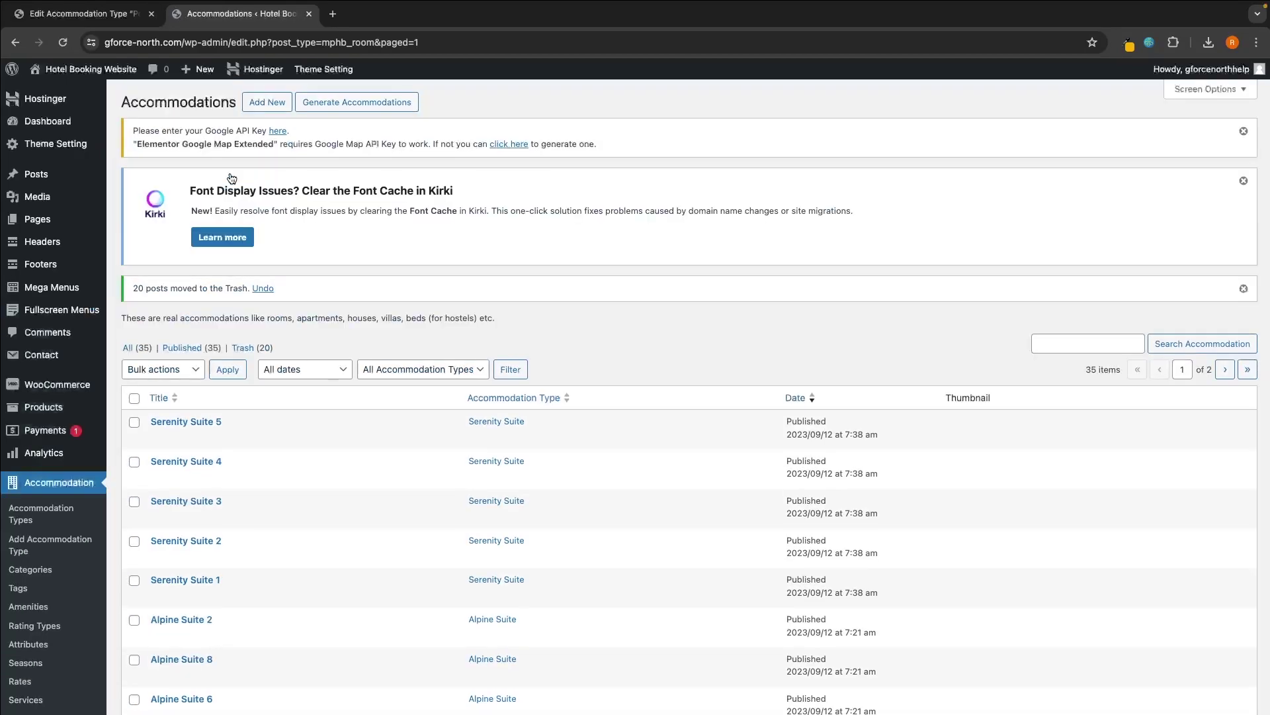
# Move the next full page of accommodations, starting with the Serenity Suite and Alpine Suite rooms, to the trash
pyautogui.scroll(-3, 273, 294)
pyautogui.click(134, 287)
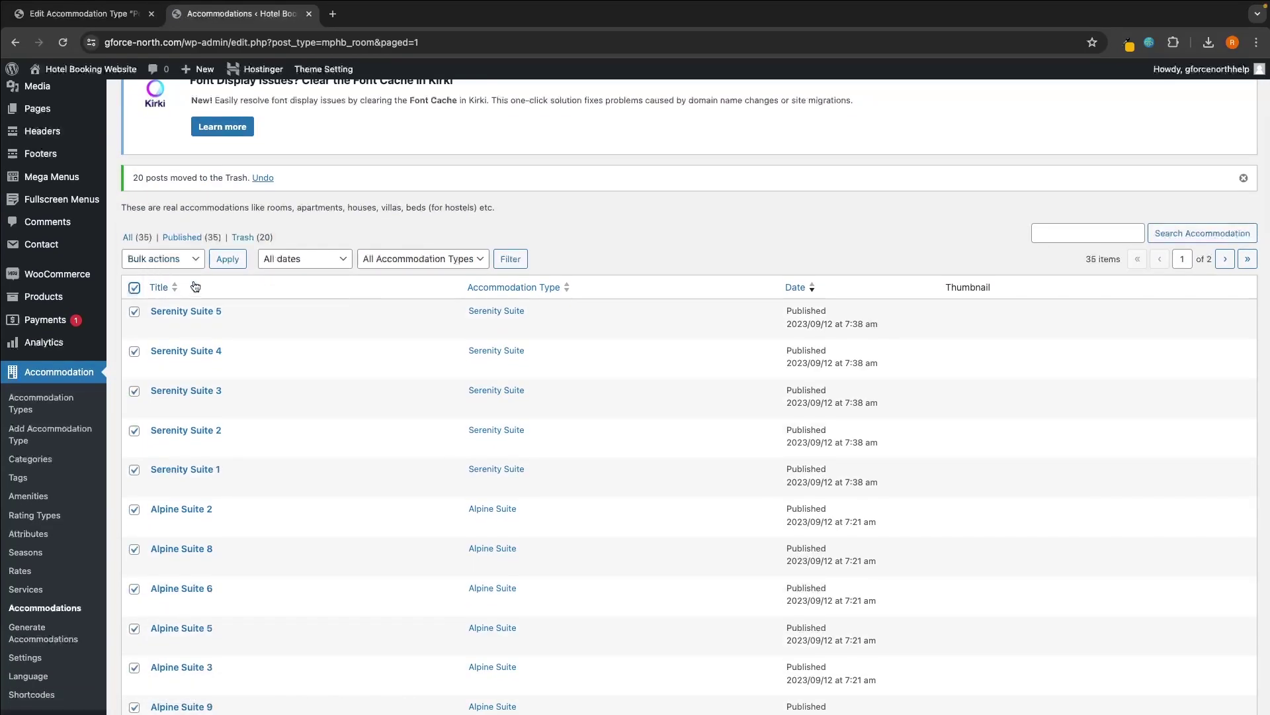
pyautogui.click(220, 262)
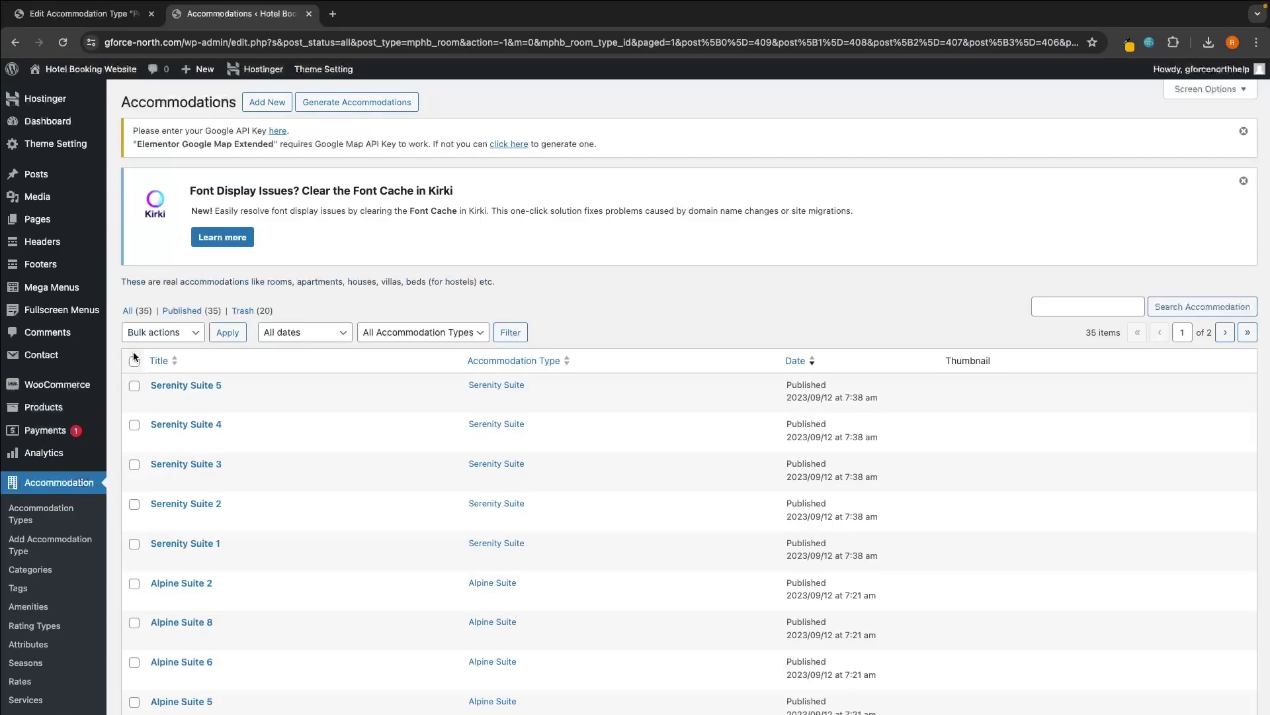
pyautogui.click(160, 334)
pyautogui.click(159, 364)
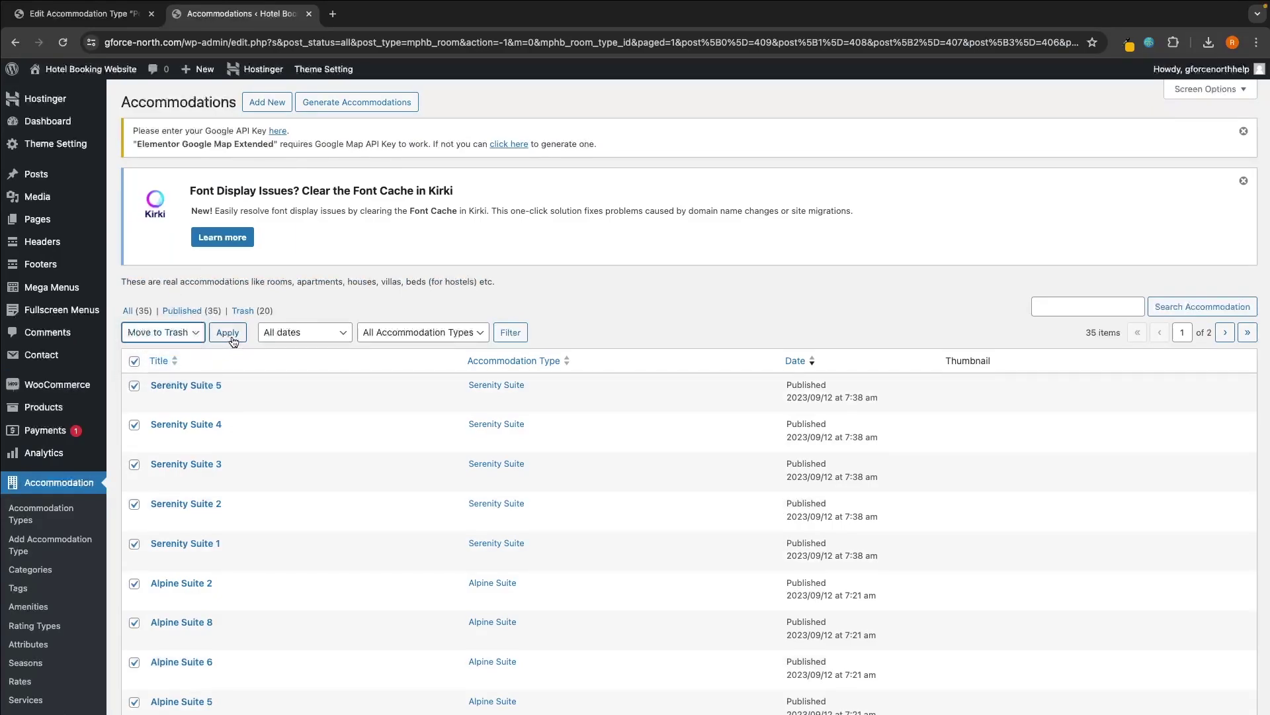
pyautogui.click(231, 337)
# Move all the remaining Prestige Room and Deluxe Room accommodations to the trash
pyautogui.scroll(-1, 251, 361)
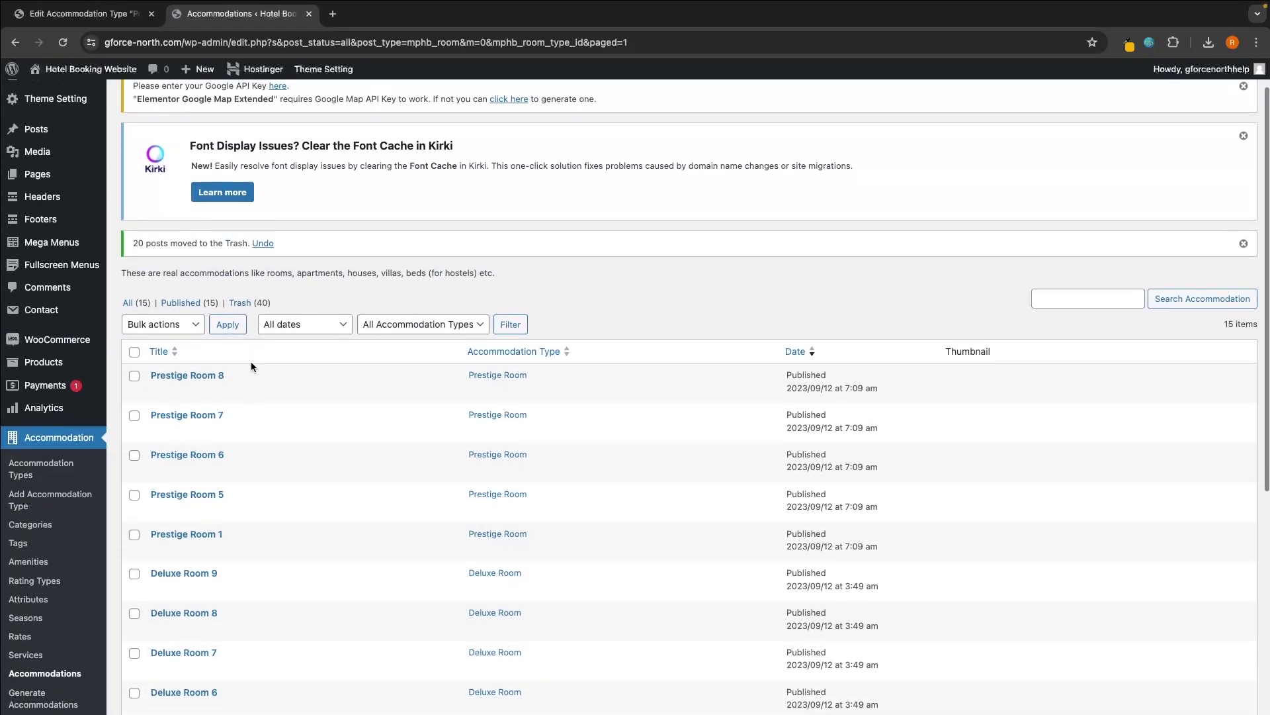
pyautogui.click(134, 344)
pyautogui.click(163, 315)
pyautogui.click(159, 343)
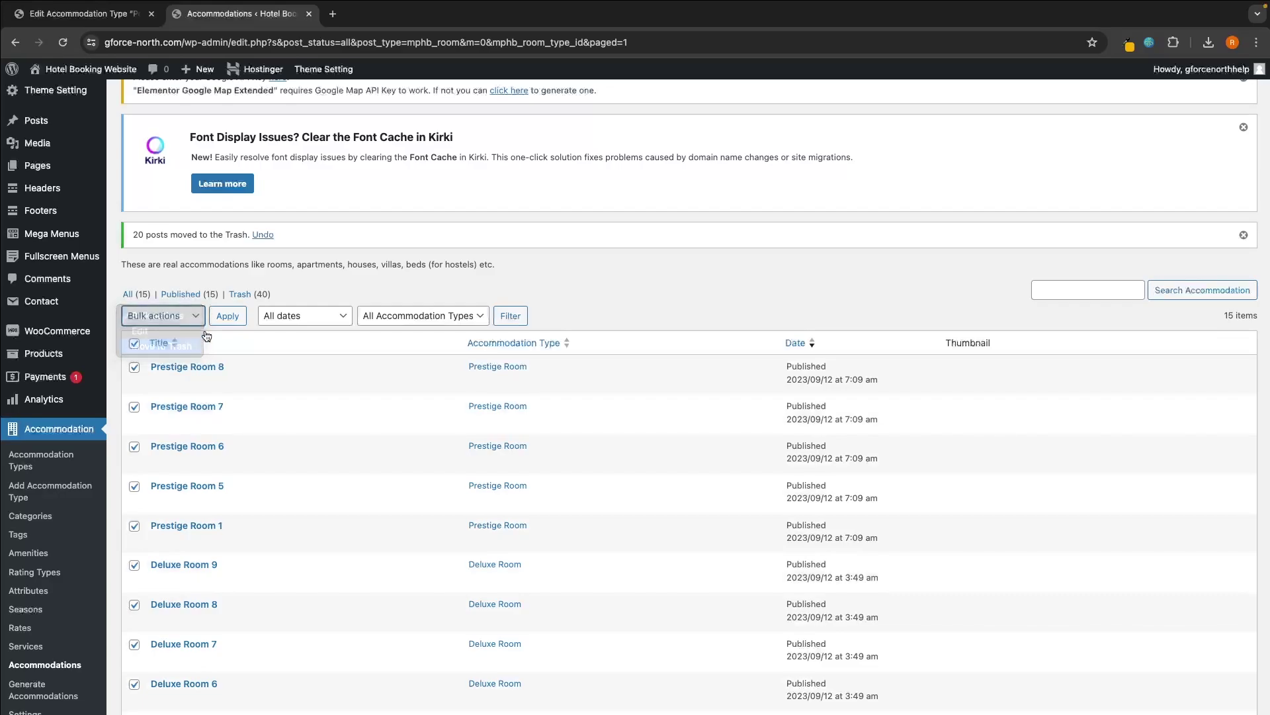
pyautogui.click(221, 322)
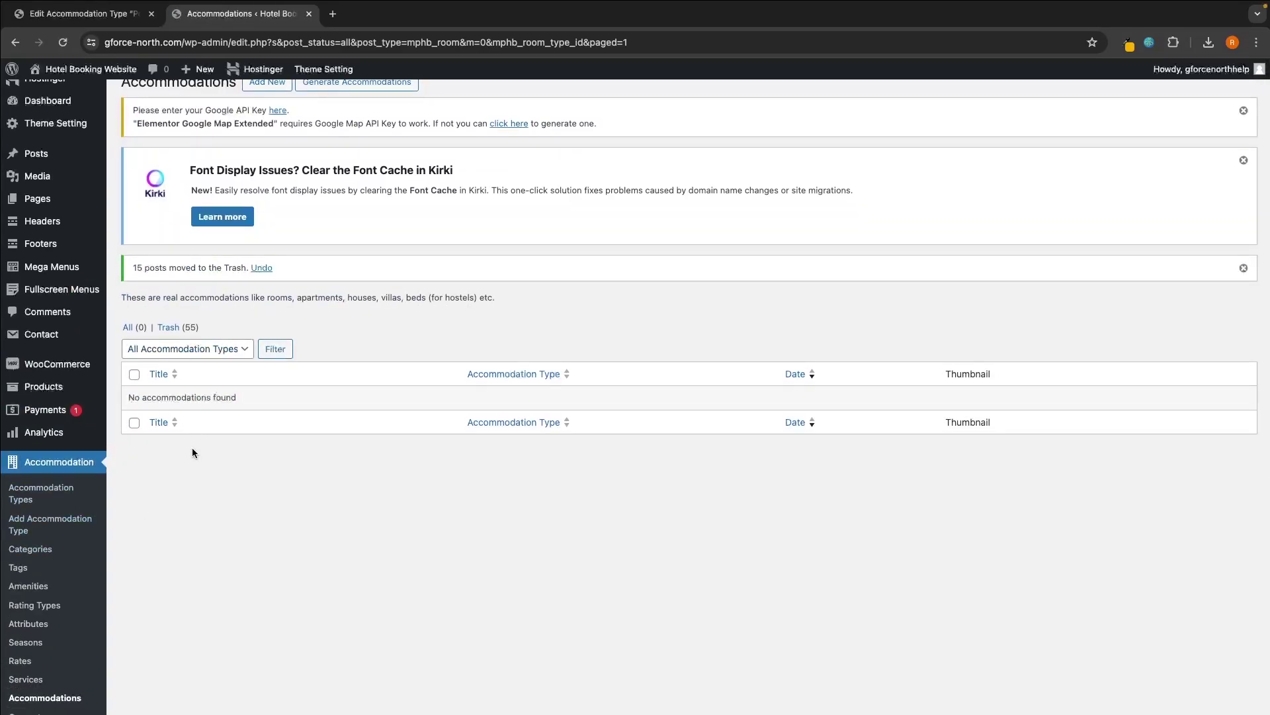
# Open the Generate Accommodations form and look over its number and accommodation type settings
pyautogui.scroll(-3, 255, 452)
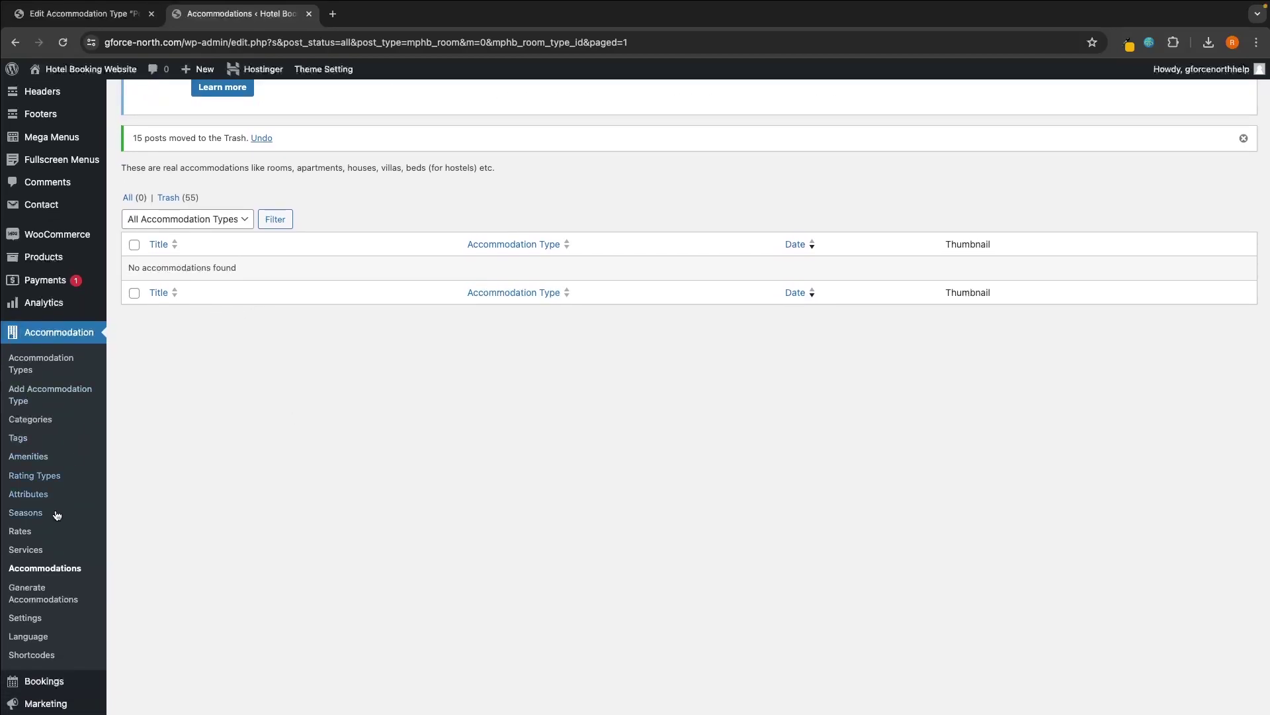
pyautogui.click(32, 599)
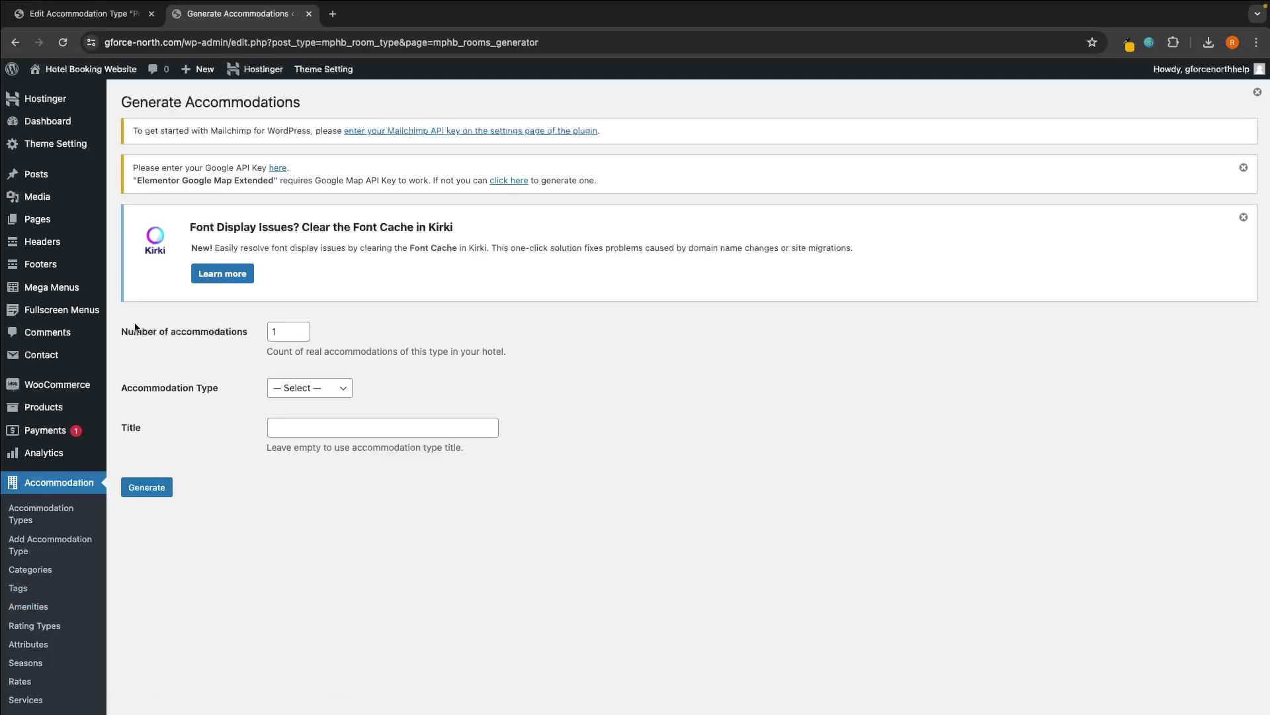
pyautogui.moveTo(121, 330); pyautogui.dragTo(252, 328)
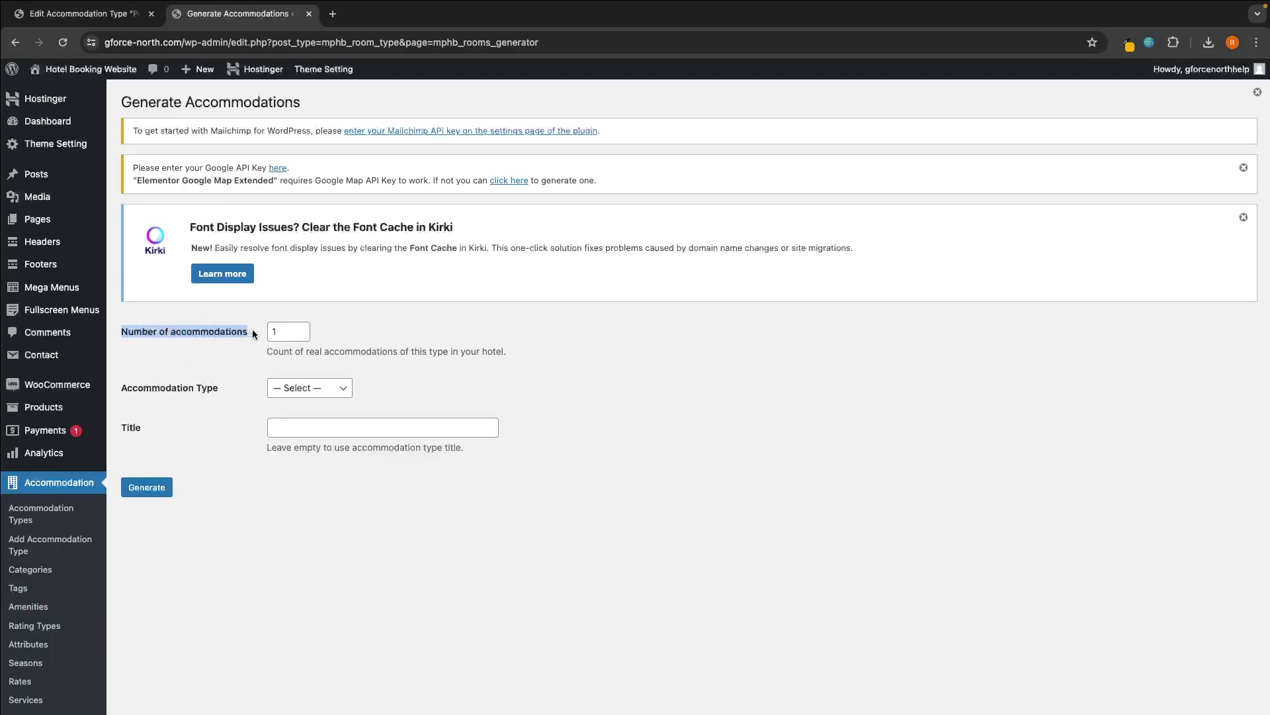
pyautogui.click(253, 328)
pyautogui.moveTo(113, 390); pyautogui.dragTo(214, 387)
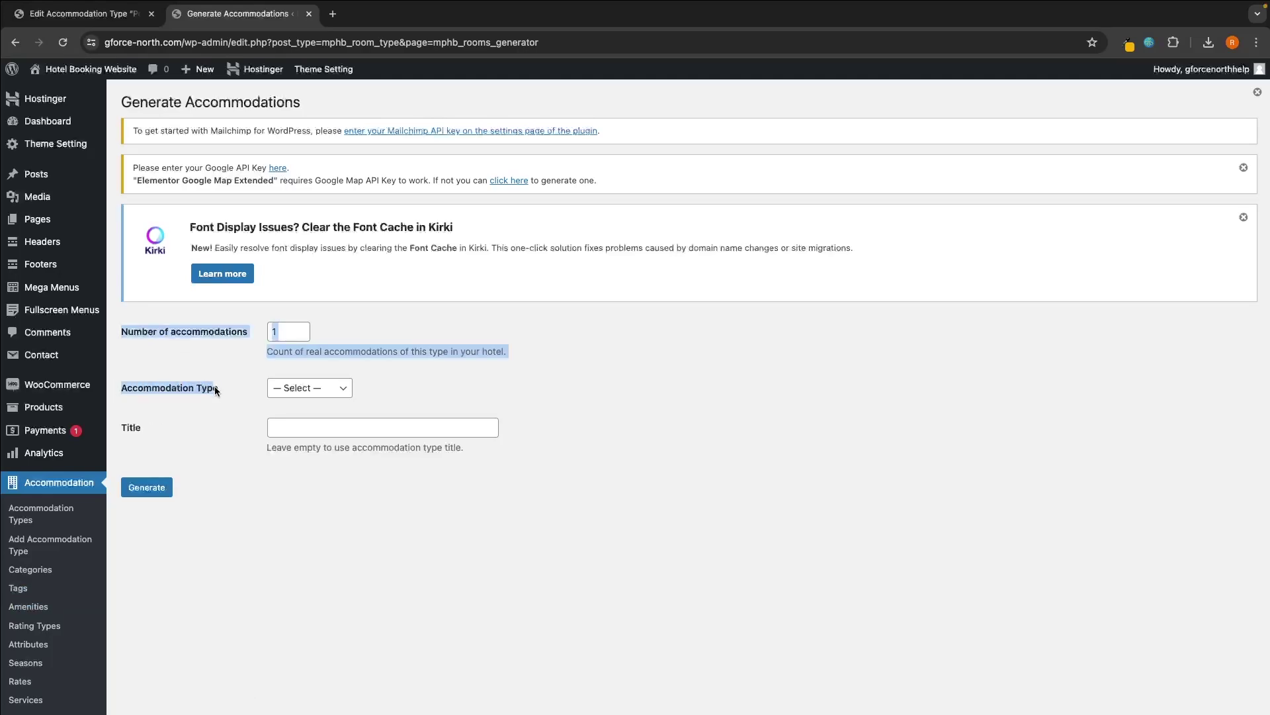
pyautogui.click(217, 386)
# Generate 25 accommodations of the Single Suite type, leaving the title empty
pyautogui.click(301, 385)
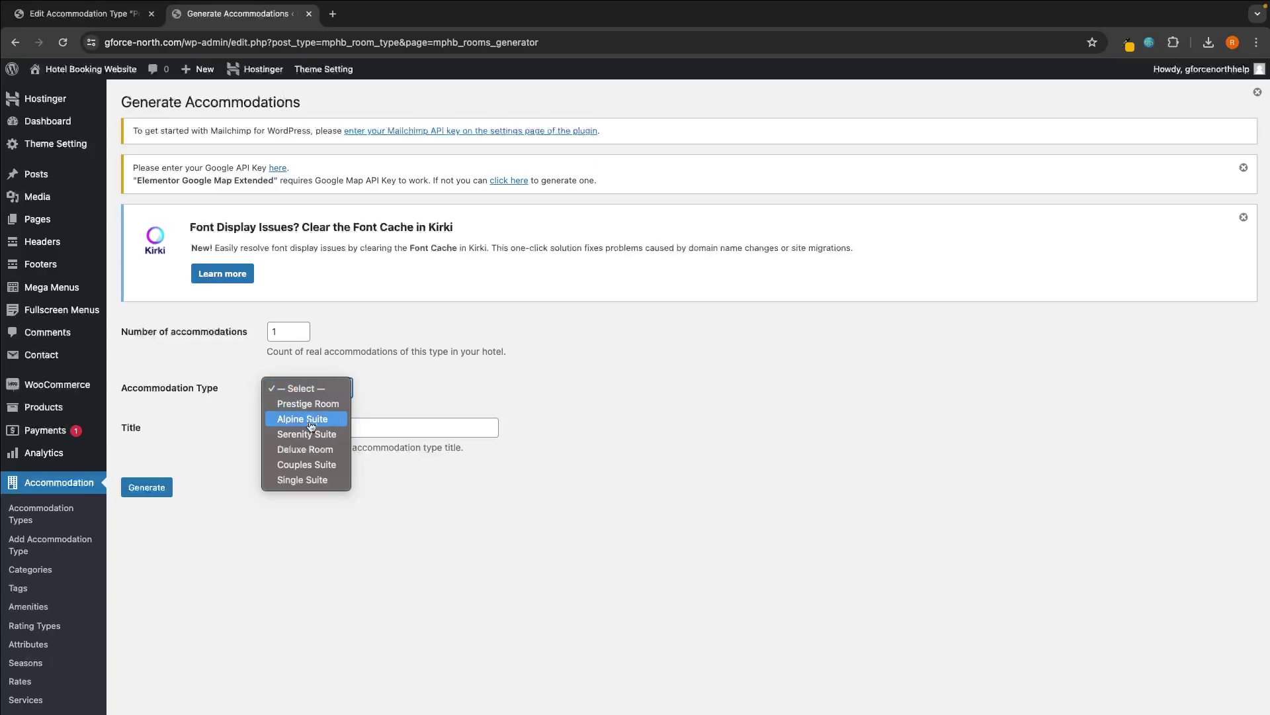
pyautogui.click(302, 481)
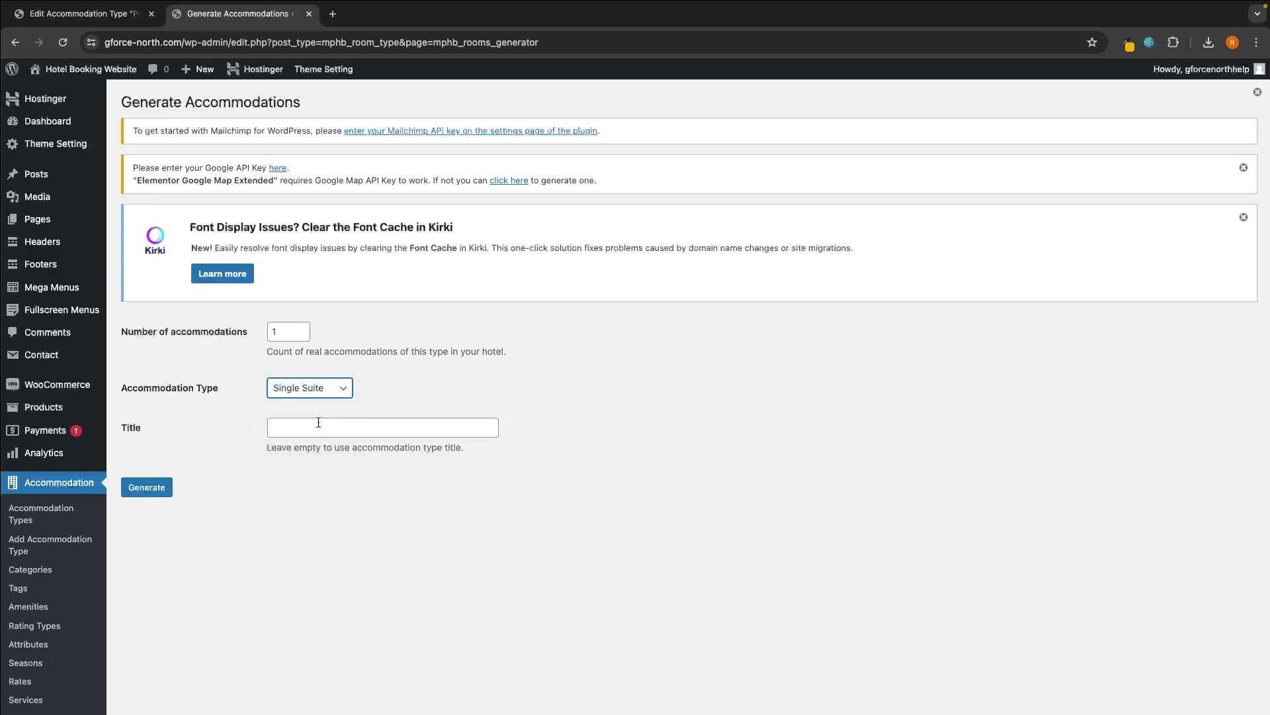
pyautogui.click(293, 335)
pyautogui.click(379, 337)
pyautogui.scroll(-1, 335, 553)
pyautogui.scroll(1, 337, 556)
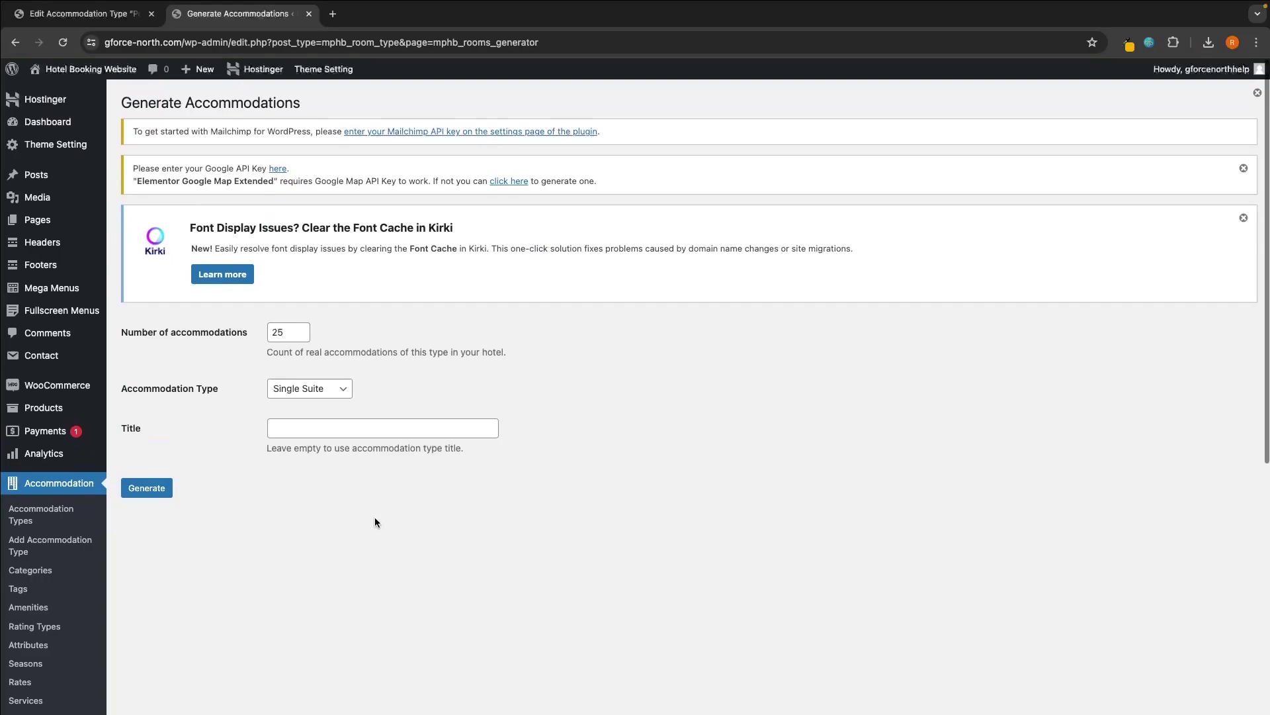
pyautogui.click(146, 488)
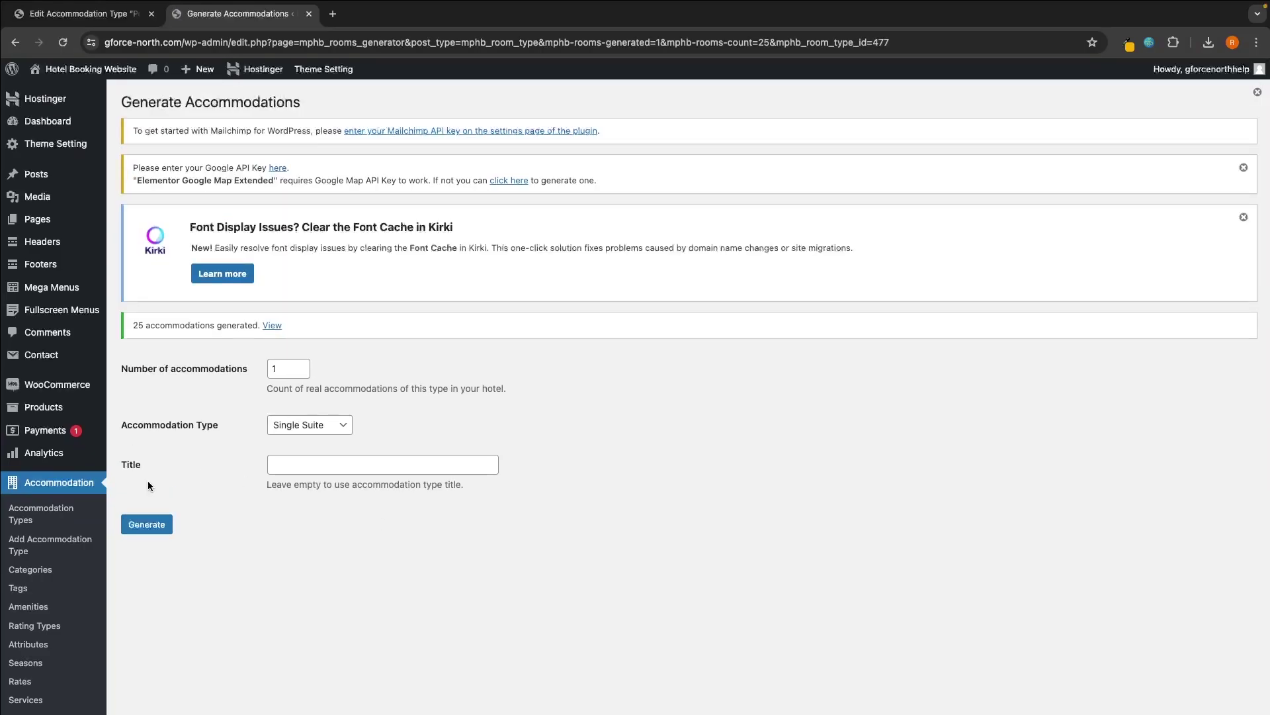
pyautogui.moveTo(129, 321); pyautogui.dragTo(256, 325)
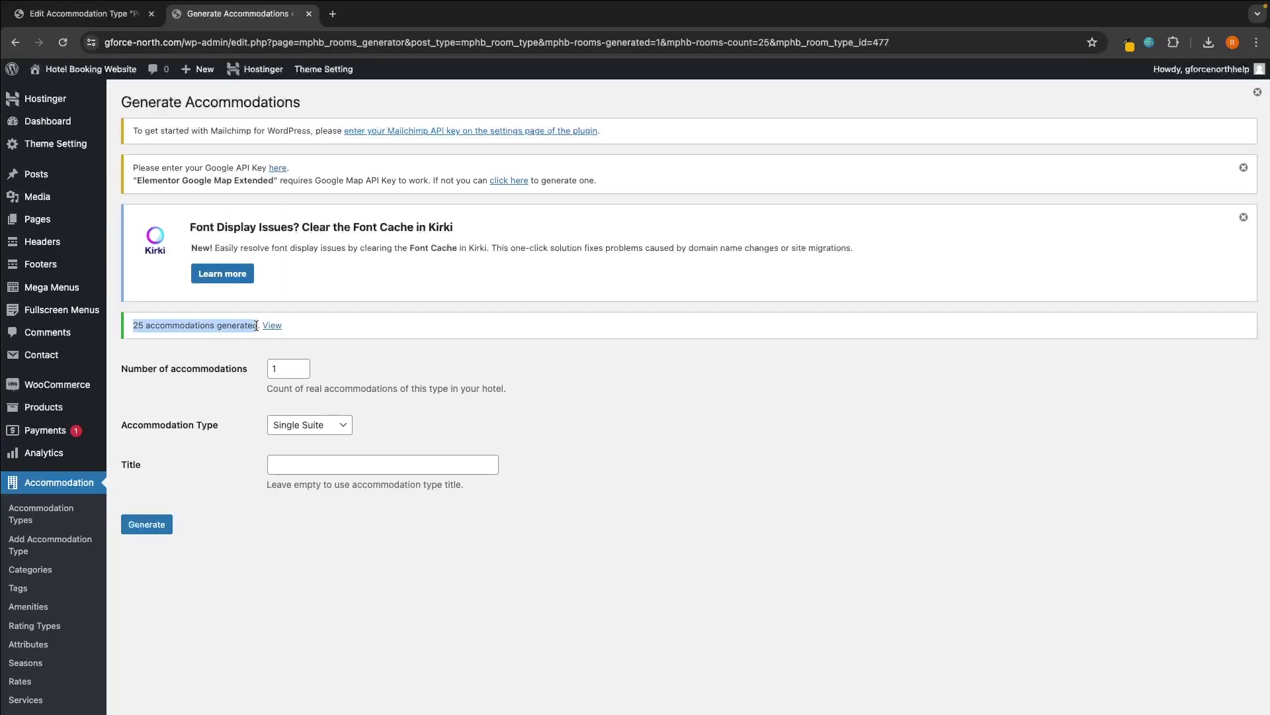
pyautogui.click(263, 356)
# Open the Accommodations list and look through the generated Single Suite entries
pyautogui.scroll(-5, 263, 355)
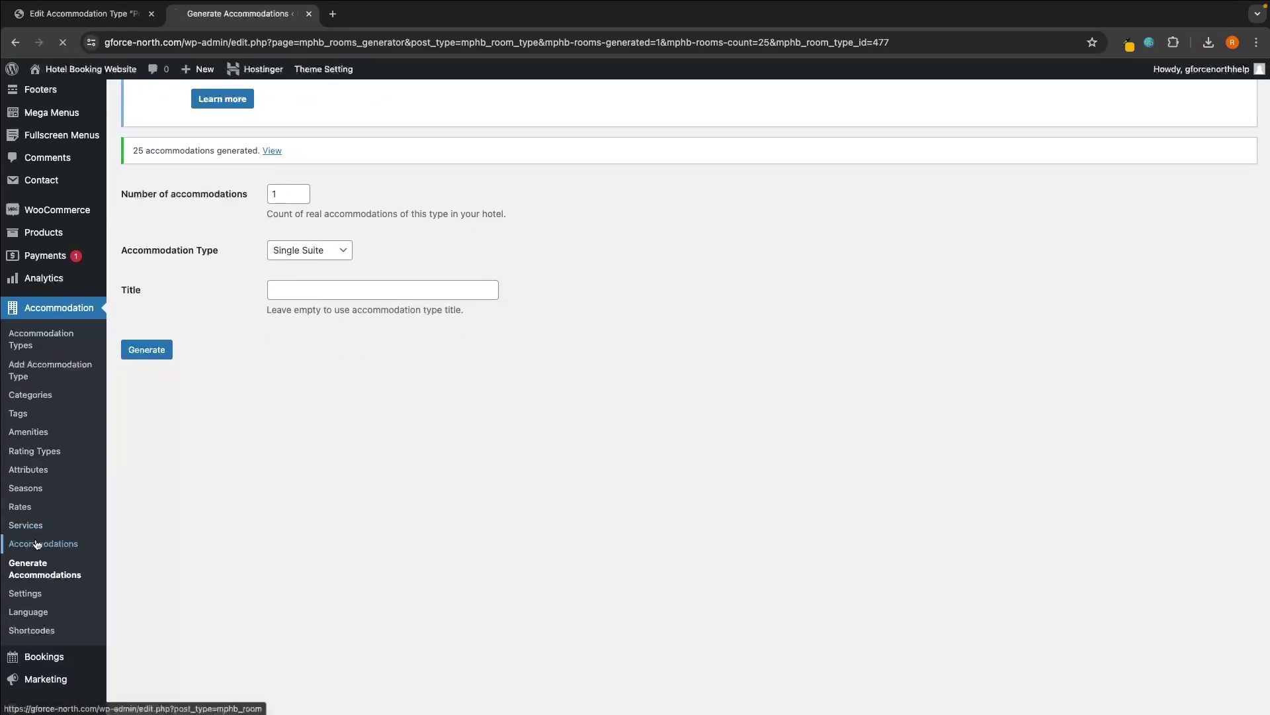
pyautogui.click(43, 543)
pyautogui.scroll(-10, 231, 487)
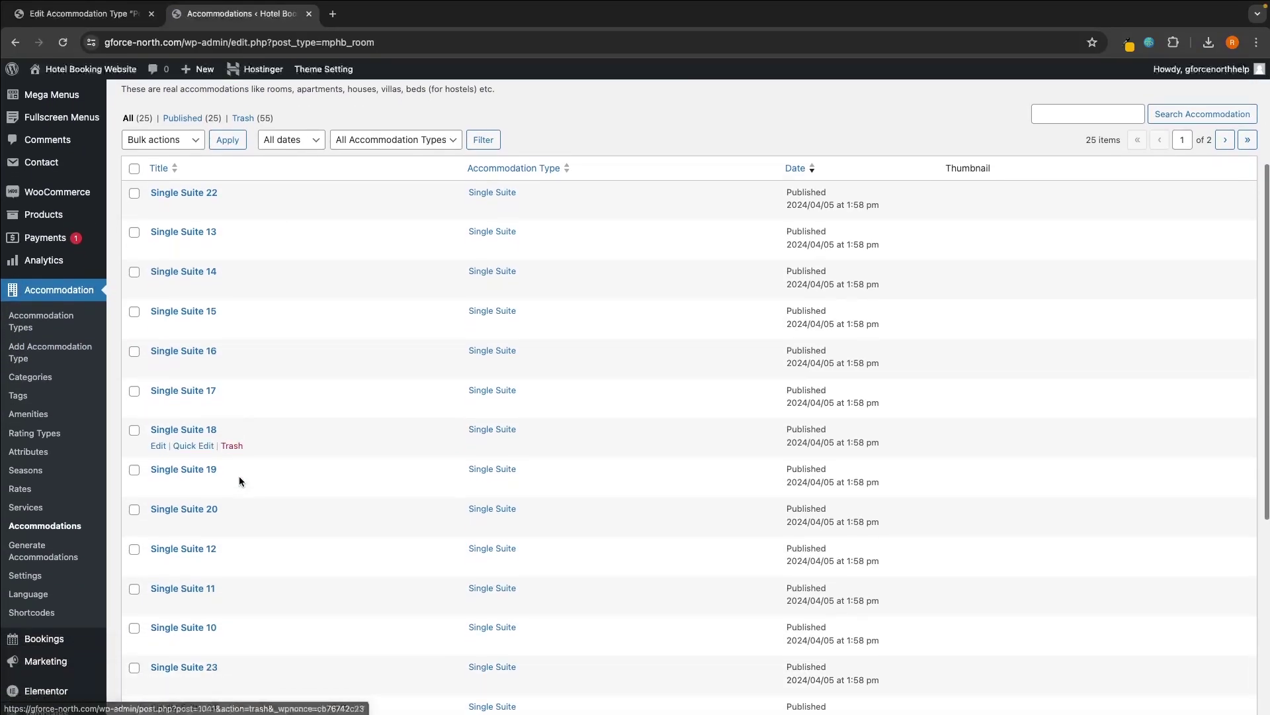
pyautogui.scroll(-5, 239, 481)
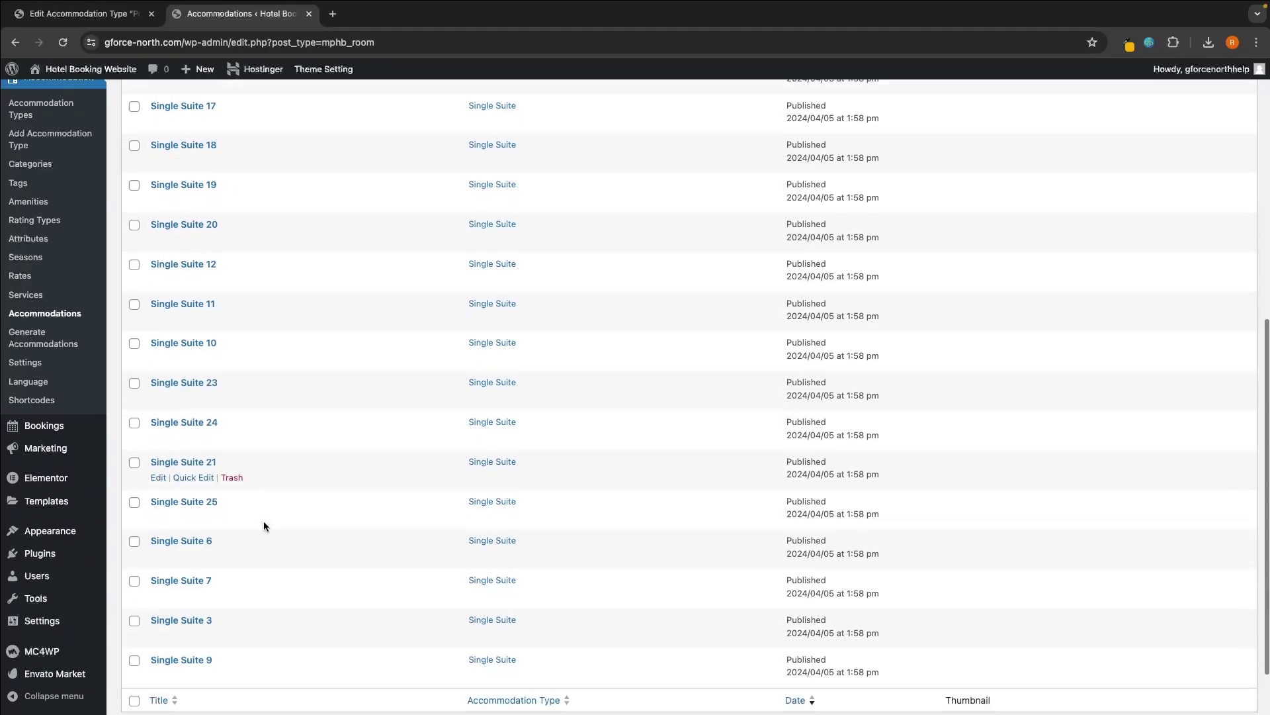
pyautogui.scroll(12, 263, 522)
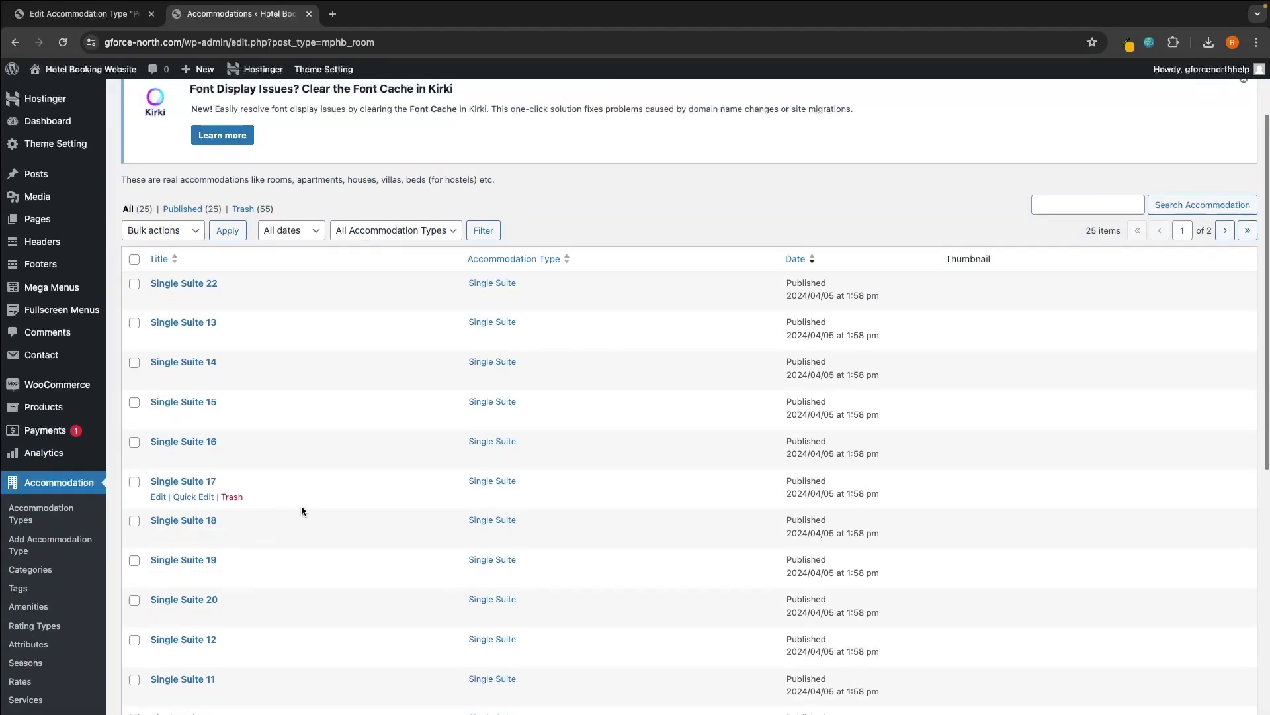
# Return to the Generate Accommodations form and generate 15 accommodations of the Couples Suite type
pyautogui.scroll(-5, 78, 514)
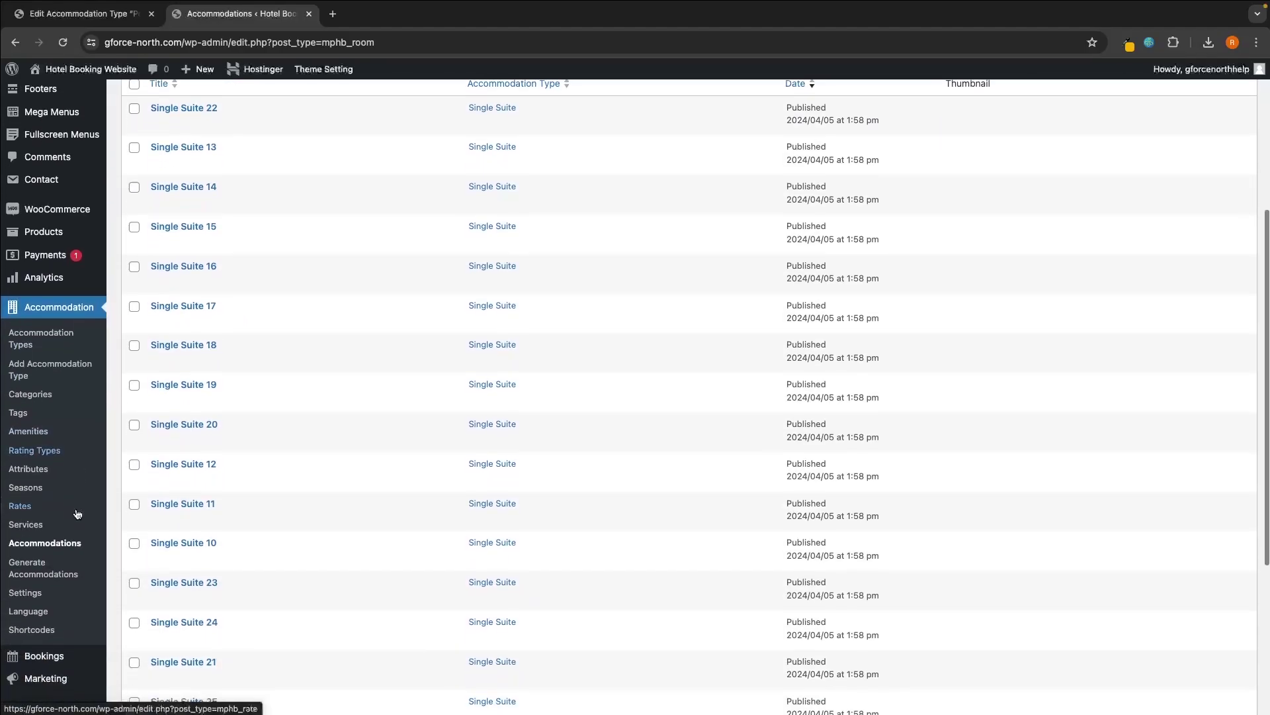
pyautogui.click(66, 566)
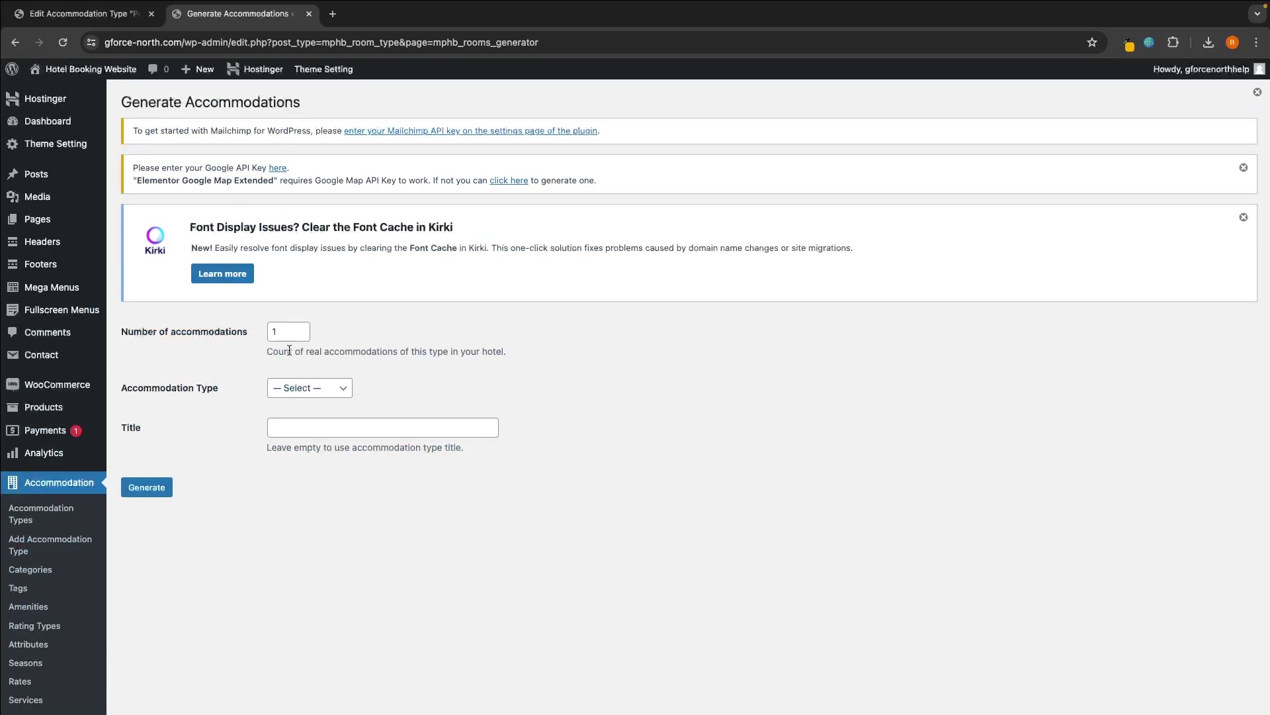
pyautogui.click(299, 387)
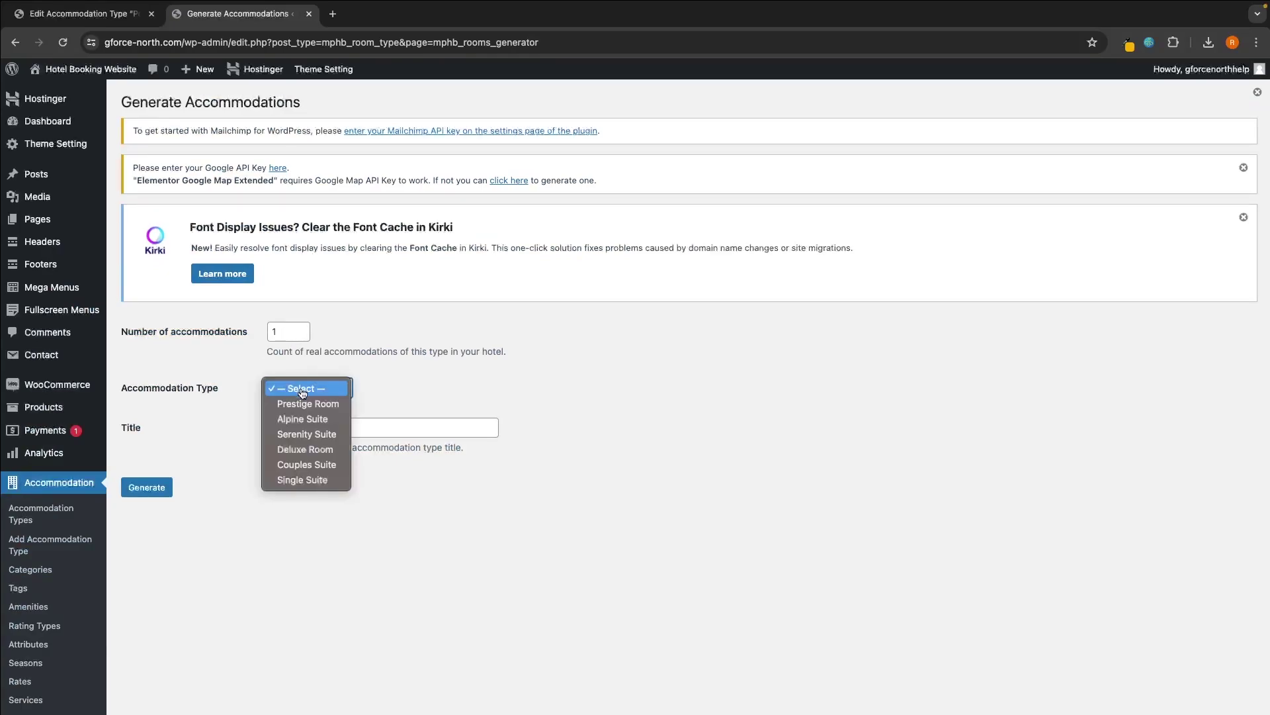
pyautogui.click(303, 463)
pyautogui.doubleClick(285, 339)
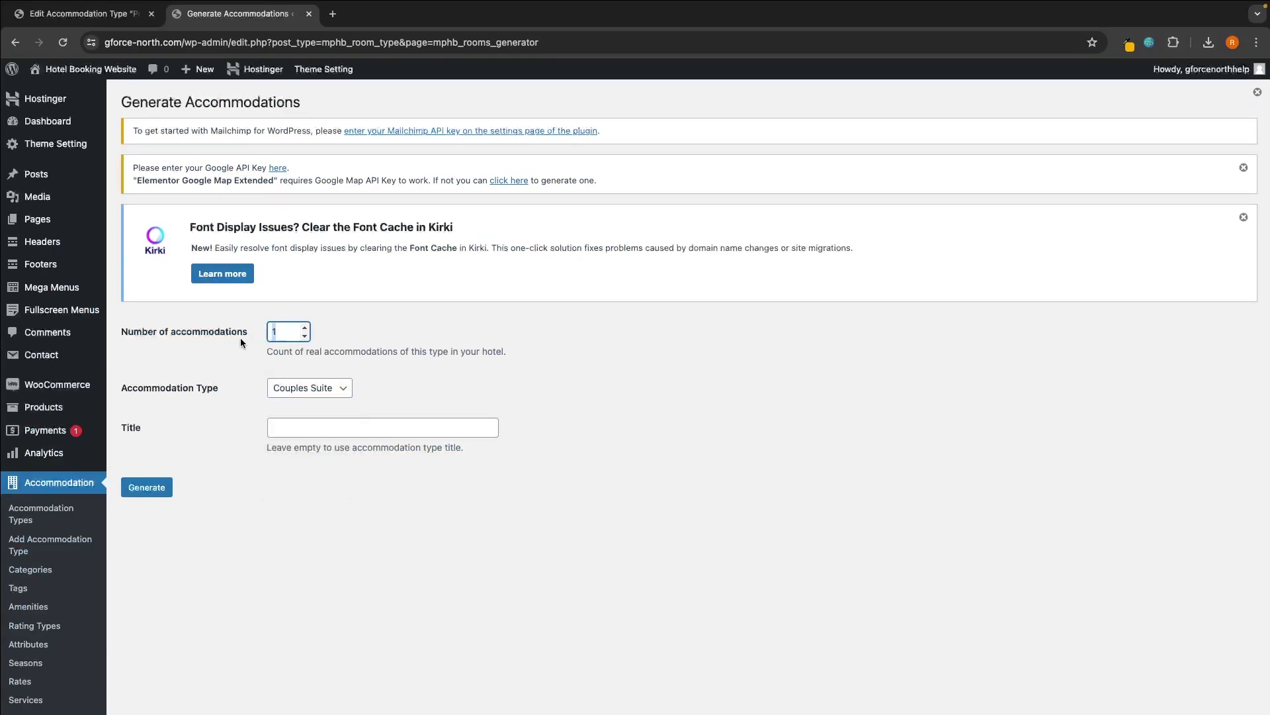
pyautogui.click(366, 329)
pyautogui.click(148, 488)
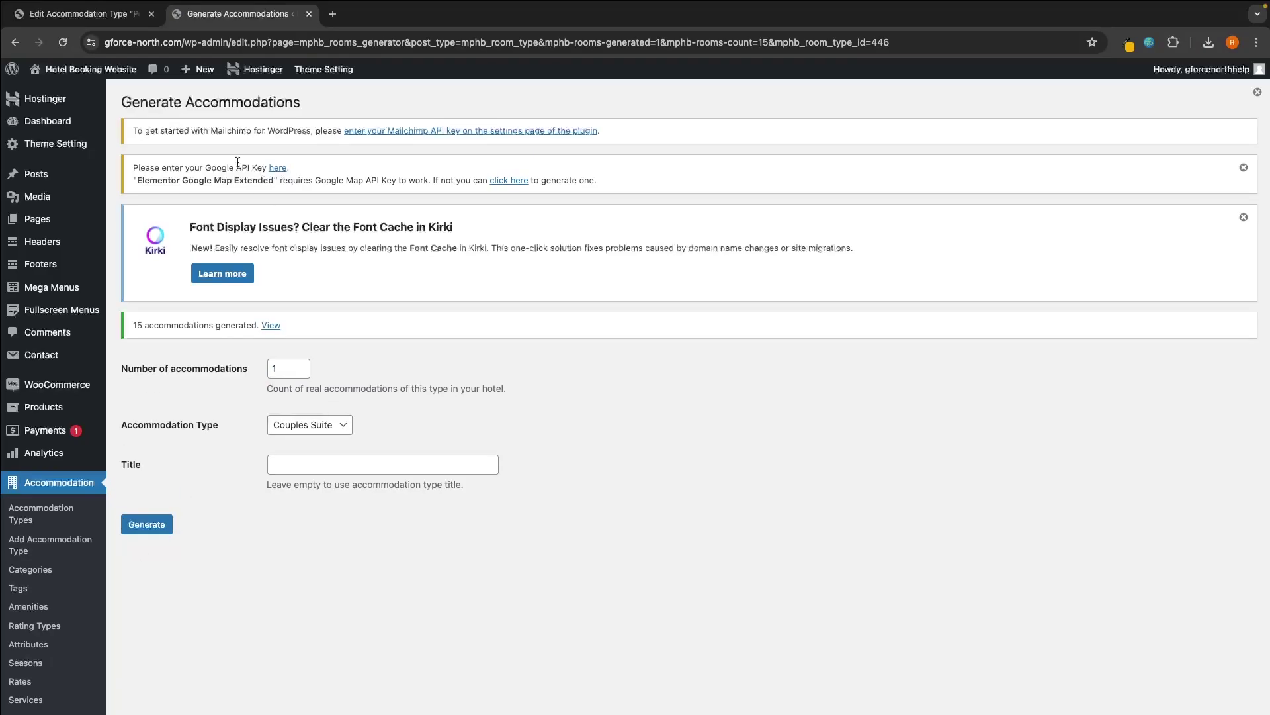
# Open the Accommodations list to check the generated Couples Suite entries
pyautogui.scroll(-5, 147, 323)
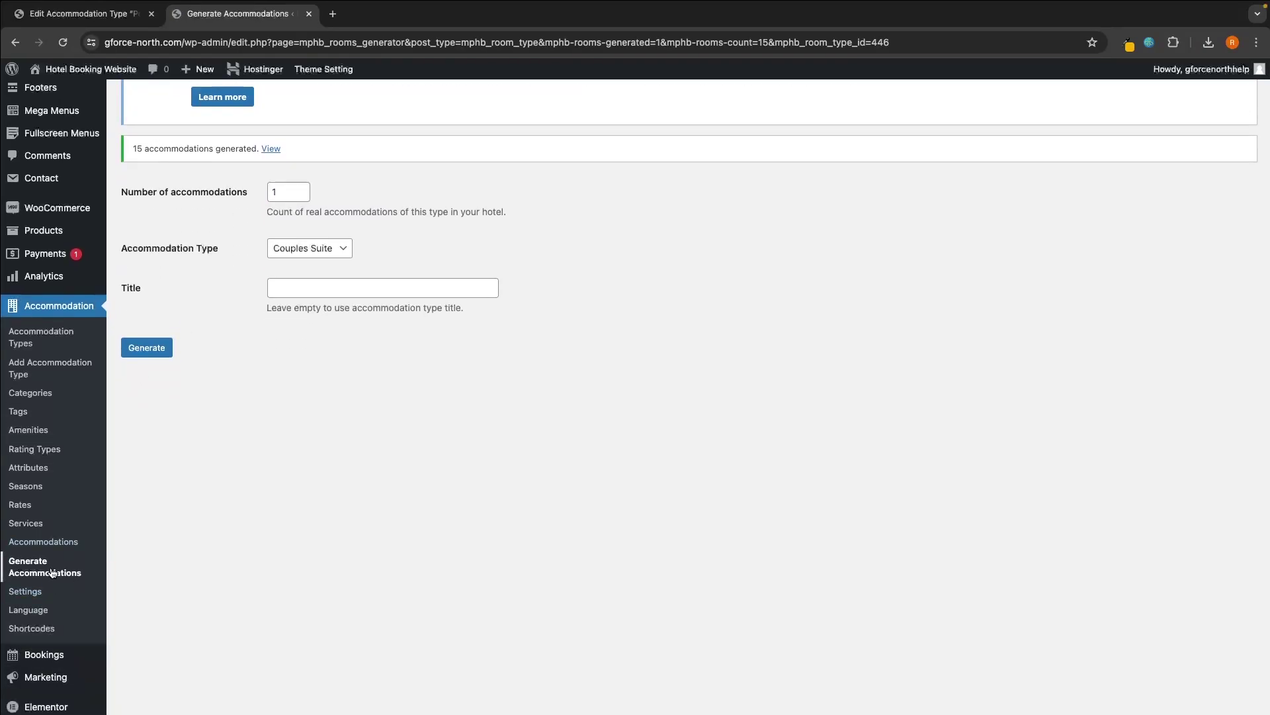
pyautogui.click(52, 551)
pyautogui.scroll(-4, 249, 490)
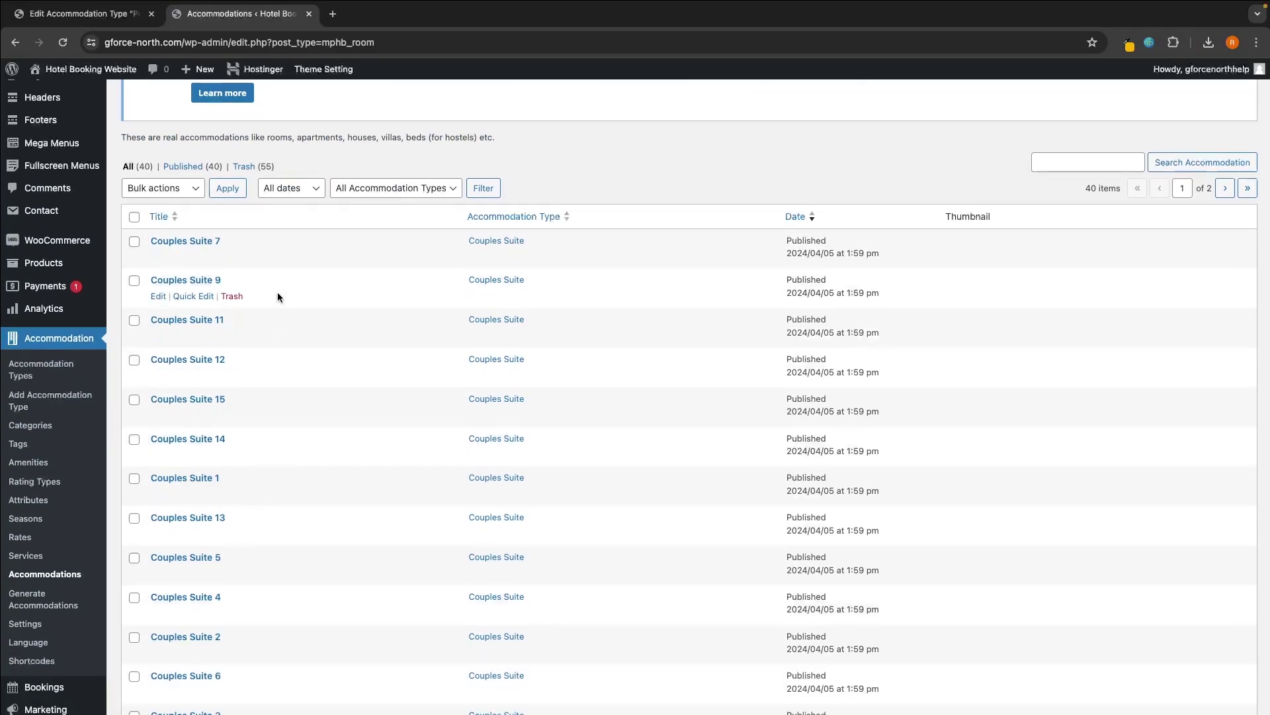
# Generate 10 accommodations of the Prestige Room type, leaving the title empty
pyautogui.click(41, 599)
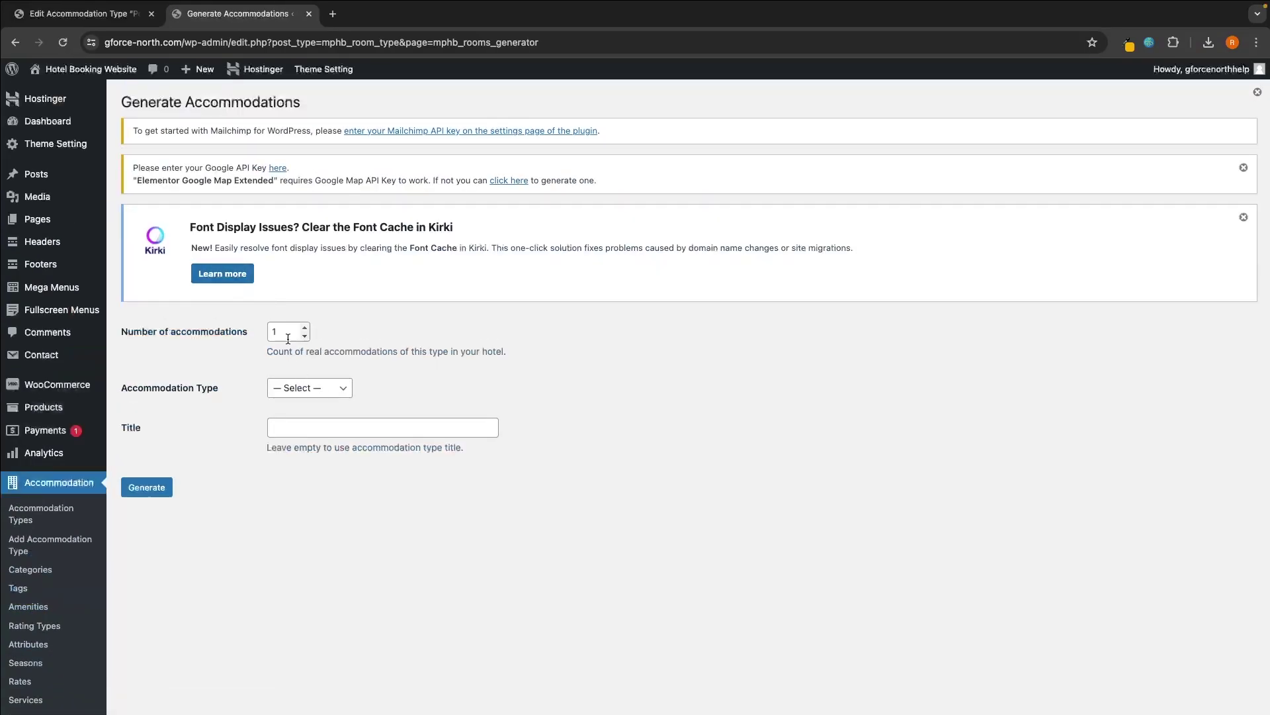
pyautogui.click(306, 388)
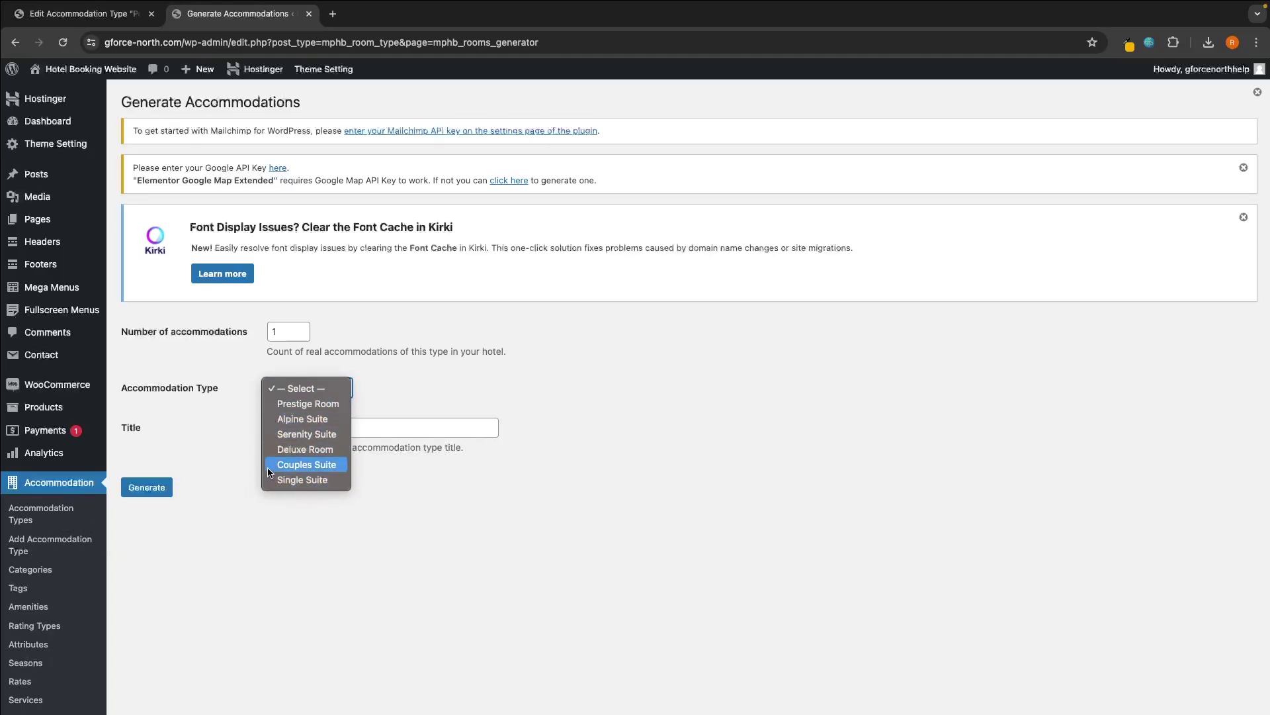
pyautogui.click(295, 405)
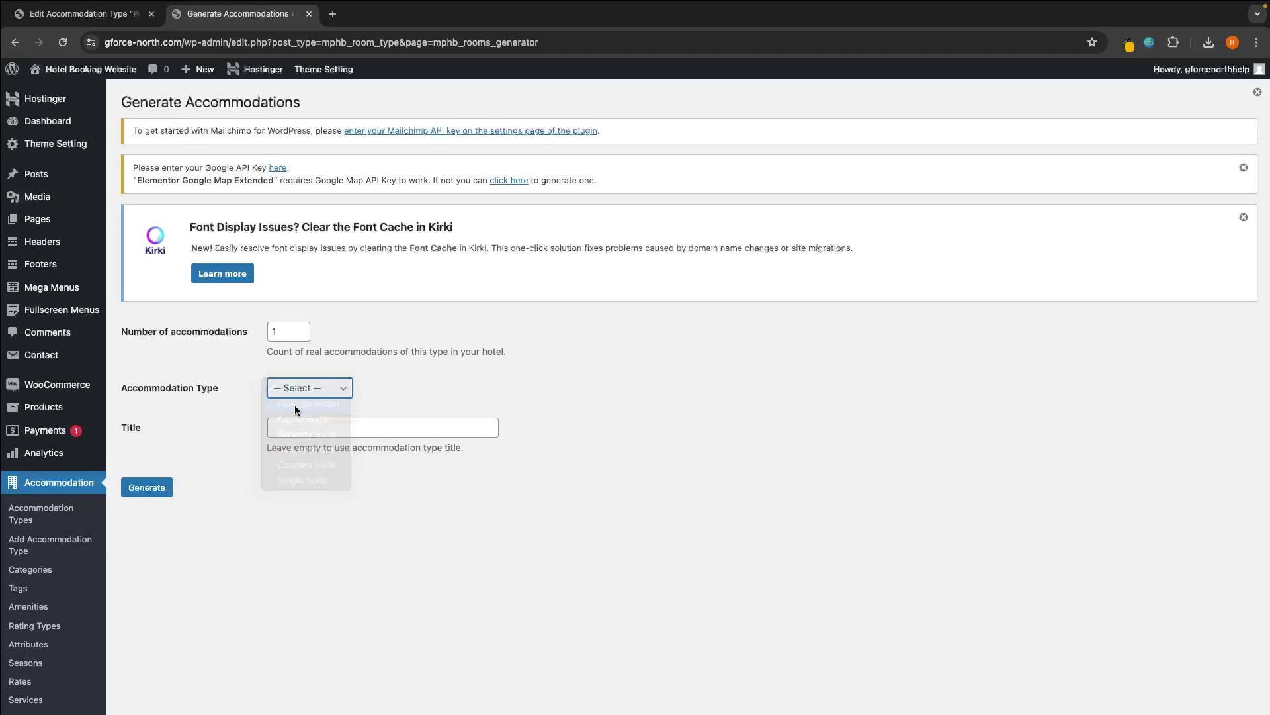
pyautogui.click(285, 336)
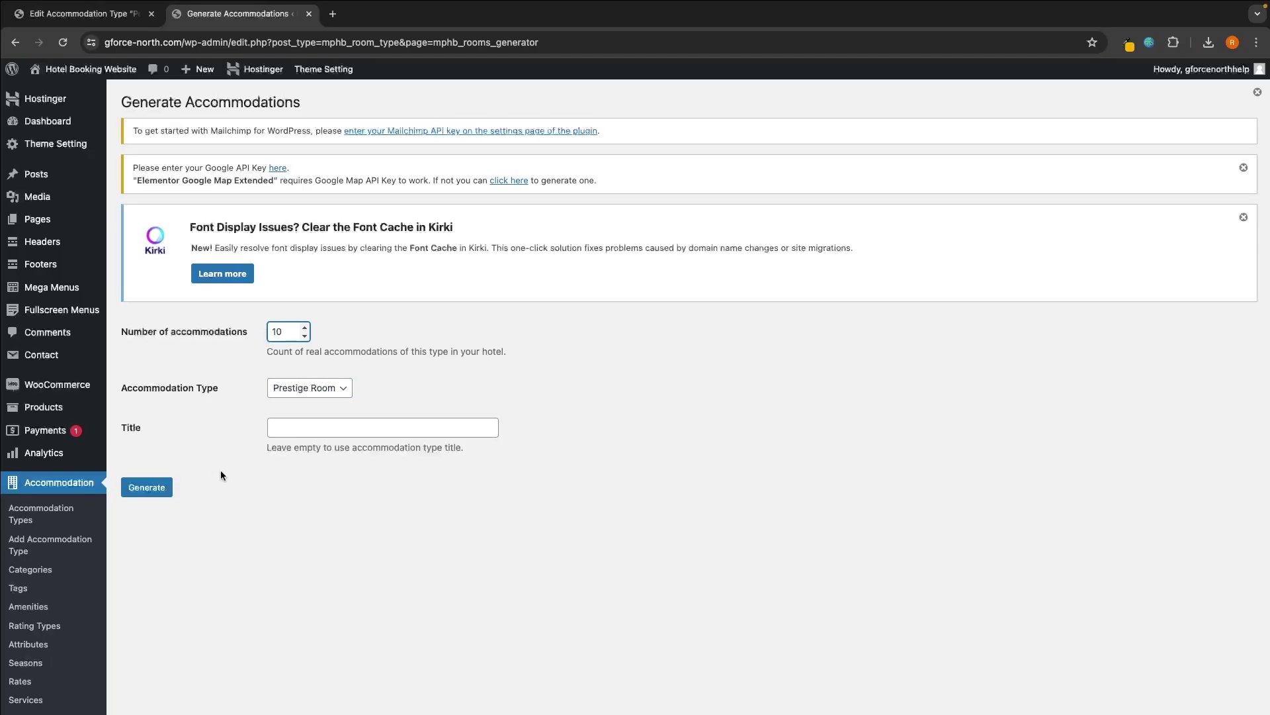
pyautogui.click(169, 488)
pyautogui.click(311, 425)
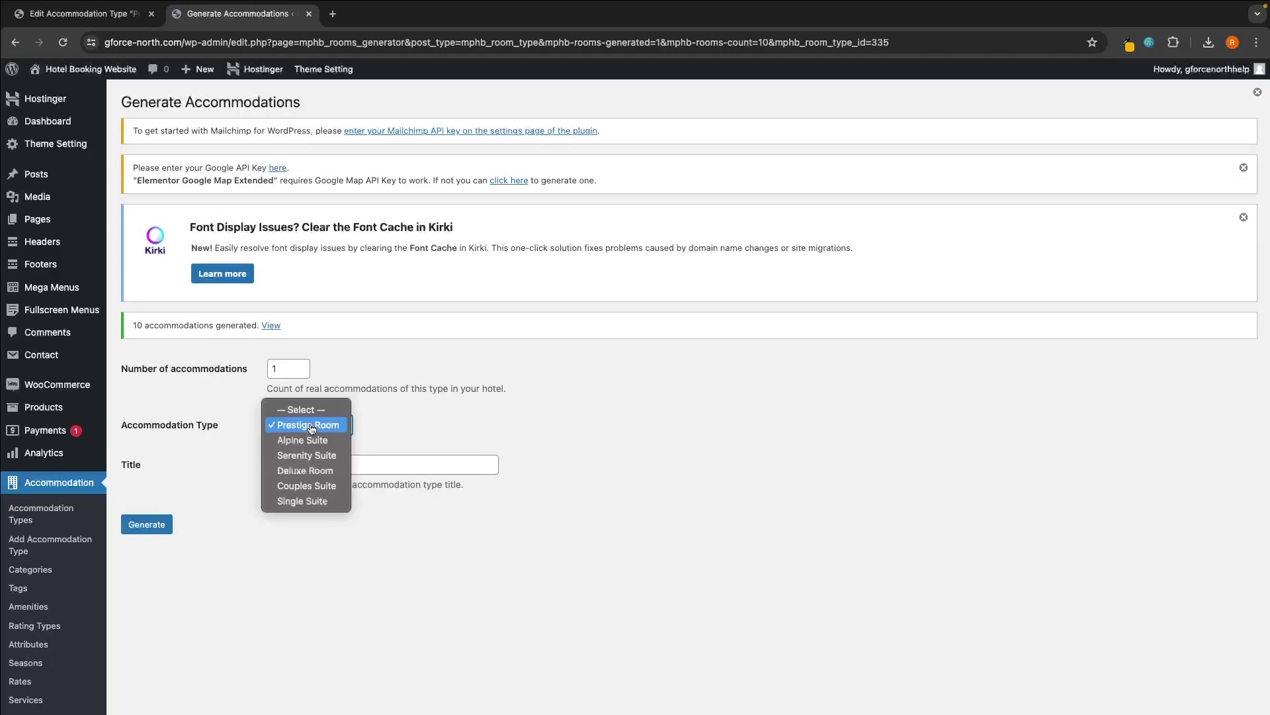
pyautogui.press('Escape')
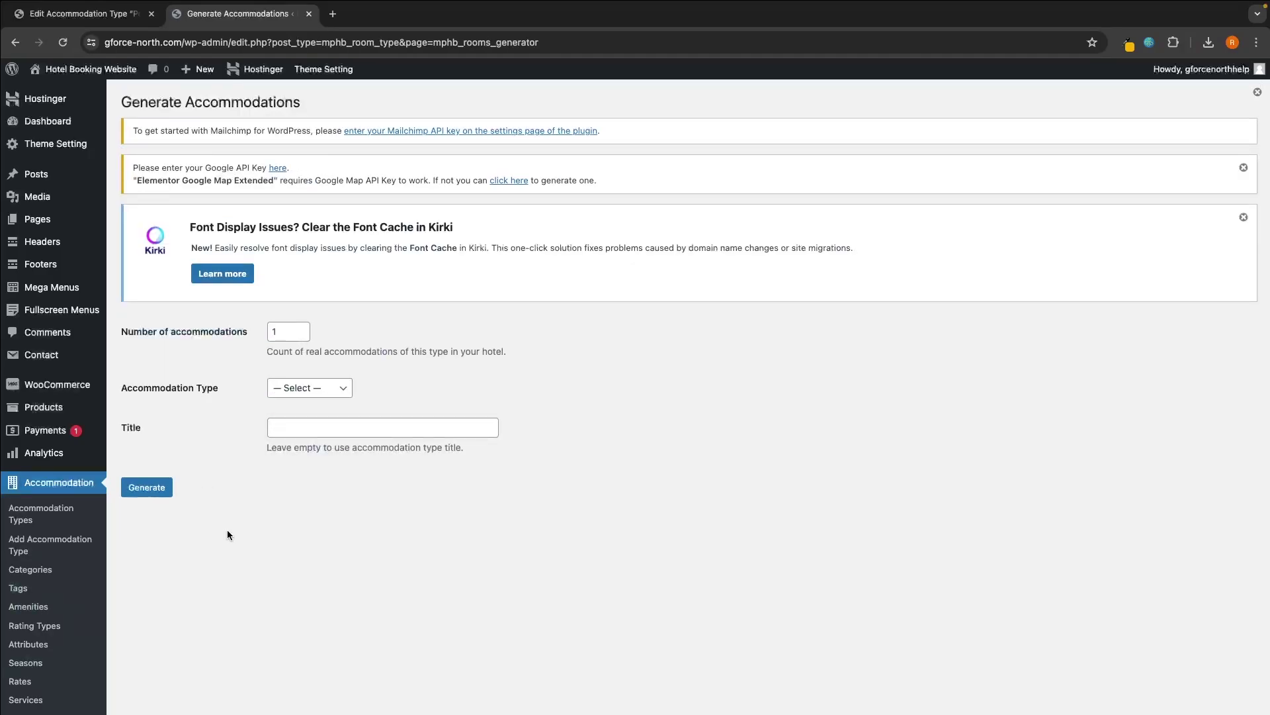
# Check the accommodation totals of each type in the Accommodation Types list and look through the generated rooms in the Accommodations list
pyautogui.scroll(-1, 188, 525)
pyautogui.click(40, 503)
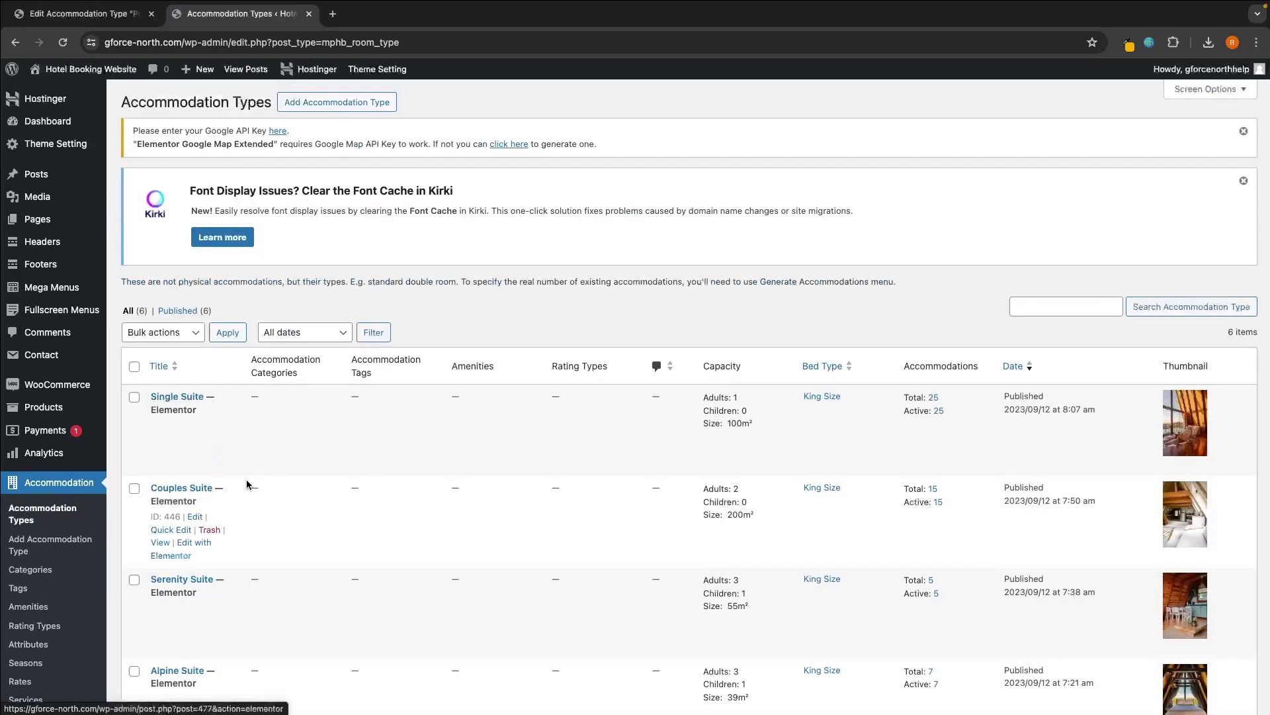
pyautogui.scroll(-5, 291, 389)
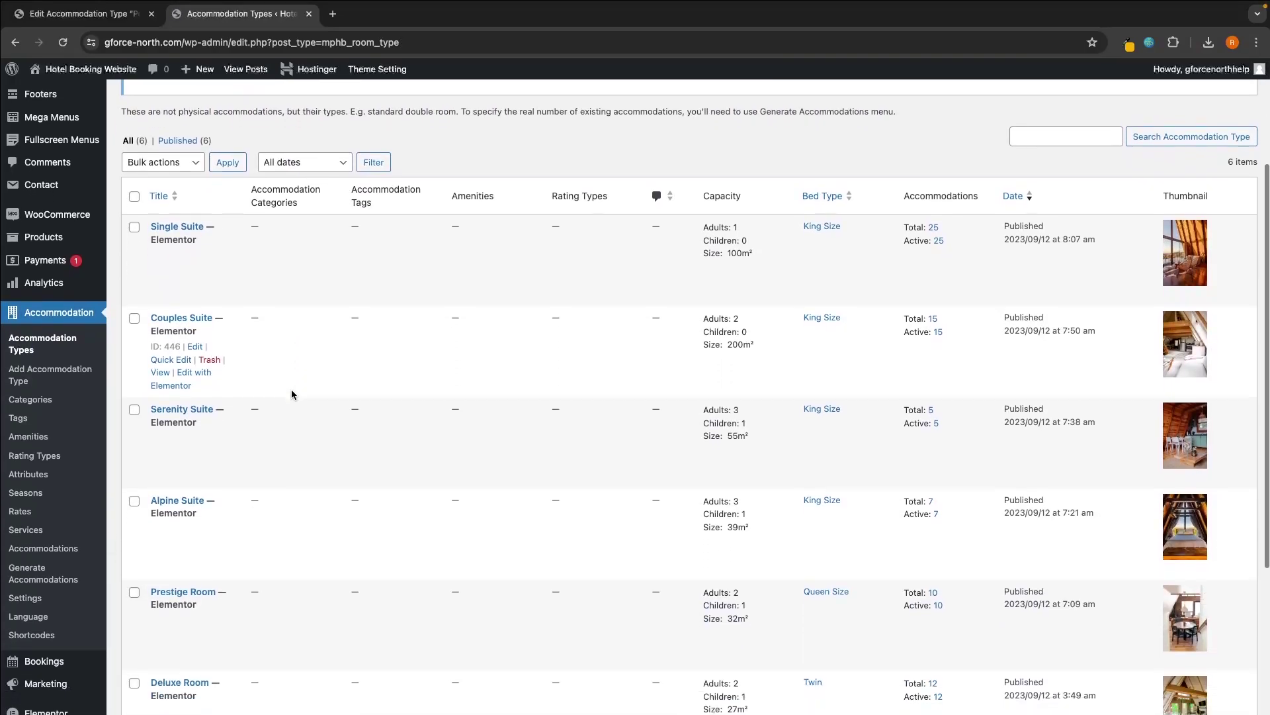
pyautogui.scroll(-1, 291, 394)
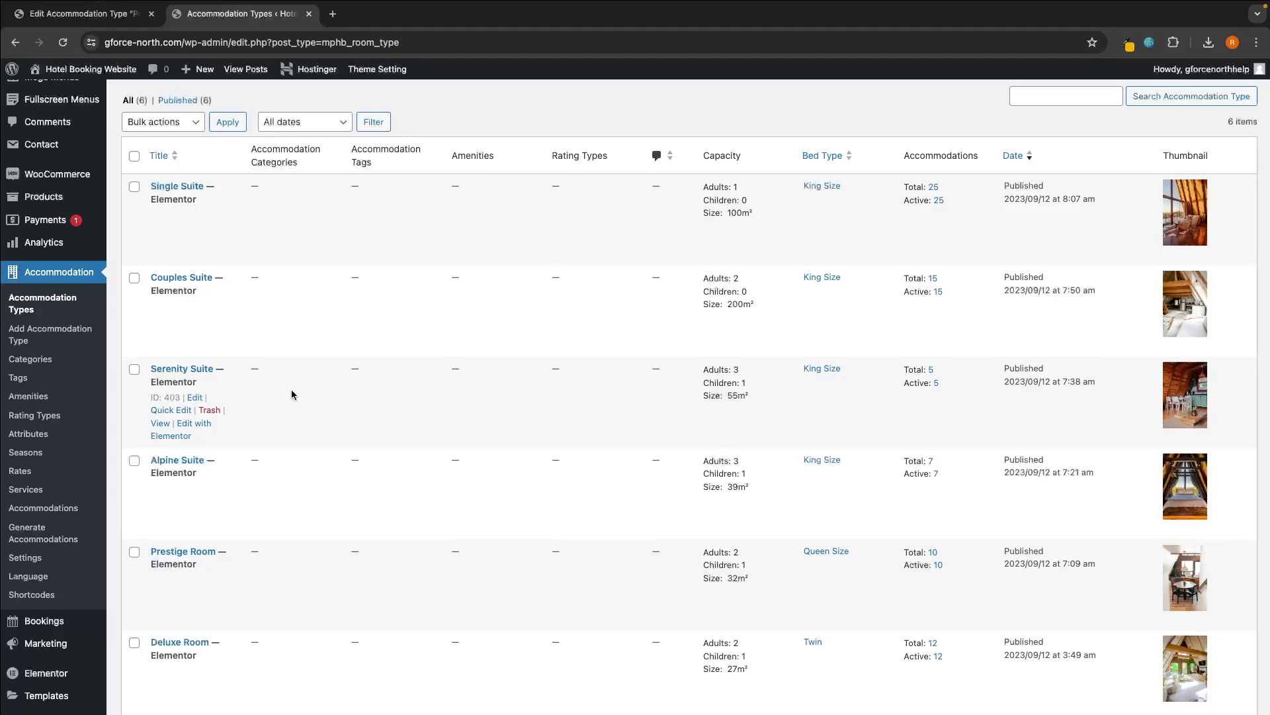
pyautogui.click(24, 515)
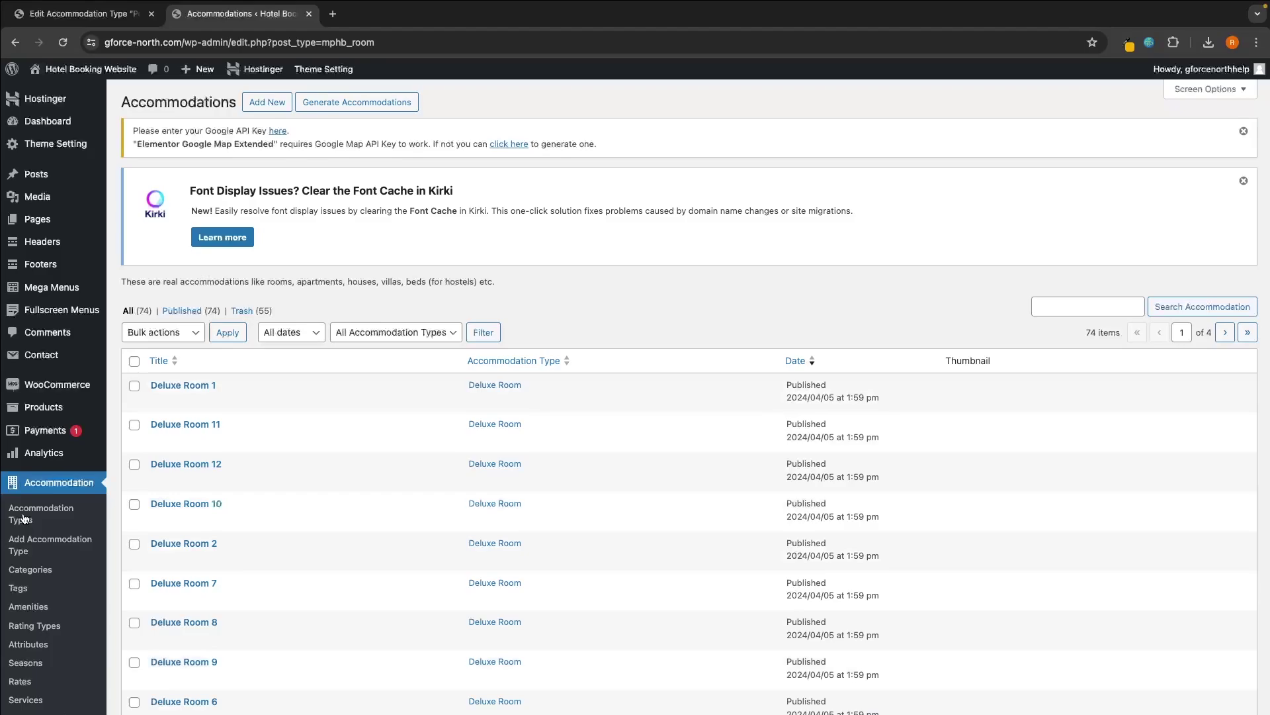
pyautogui.scroll(-3, 287, 571)
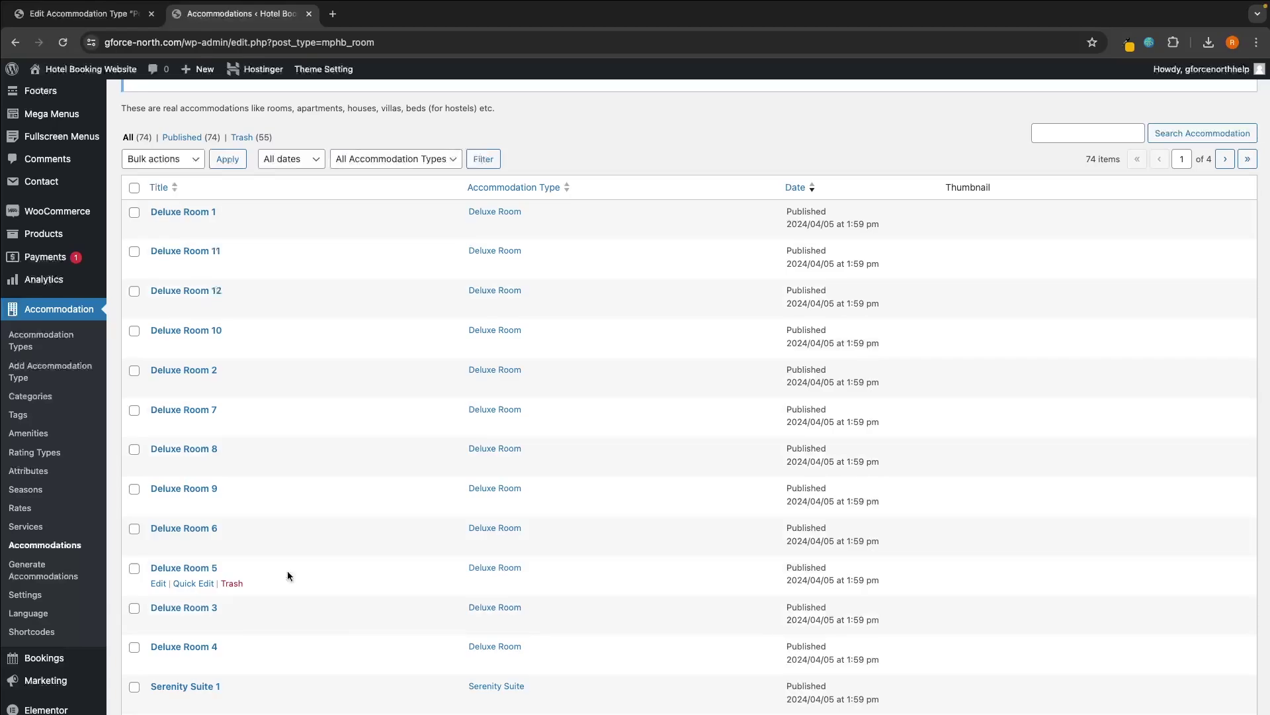
# Open the accommodation Services list and move all the demo services to the trash in bulk
pyautogui.click(15, 534)
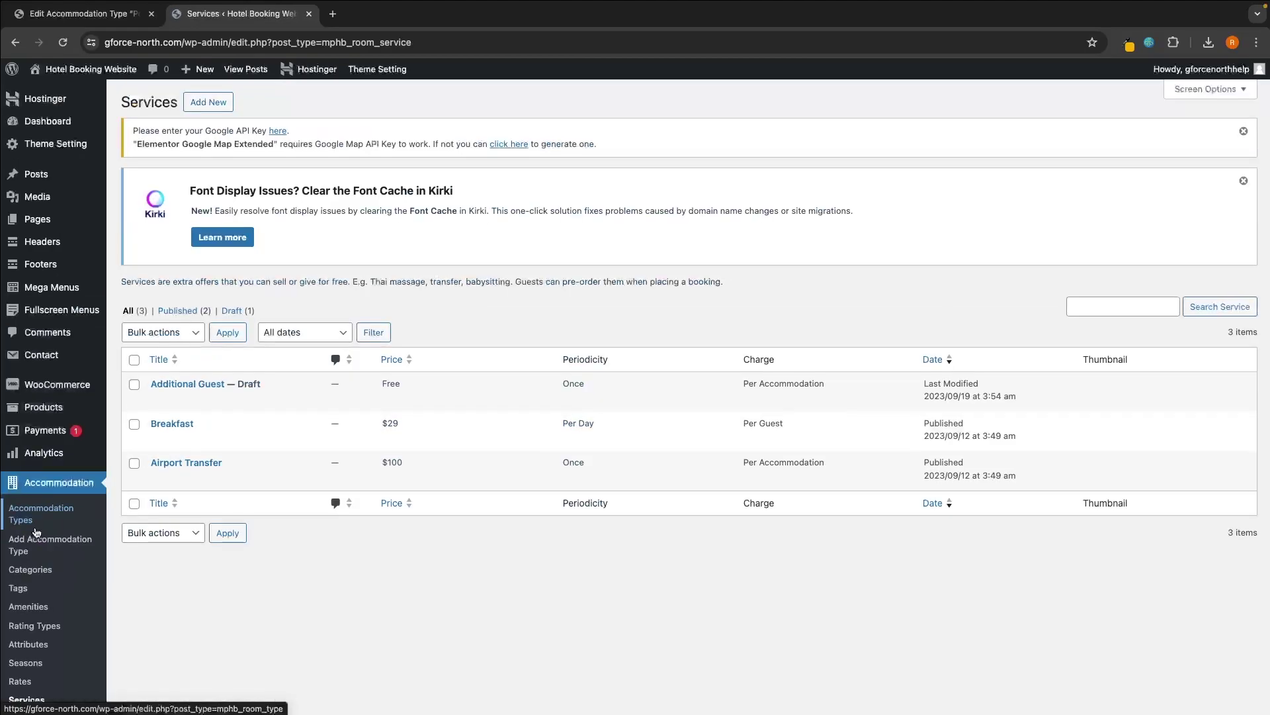
pyautogui.scroll(-1, 216, 553)
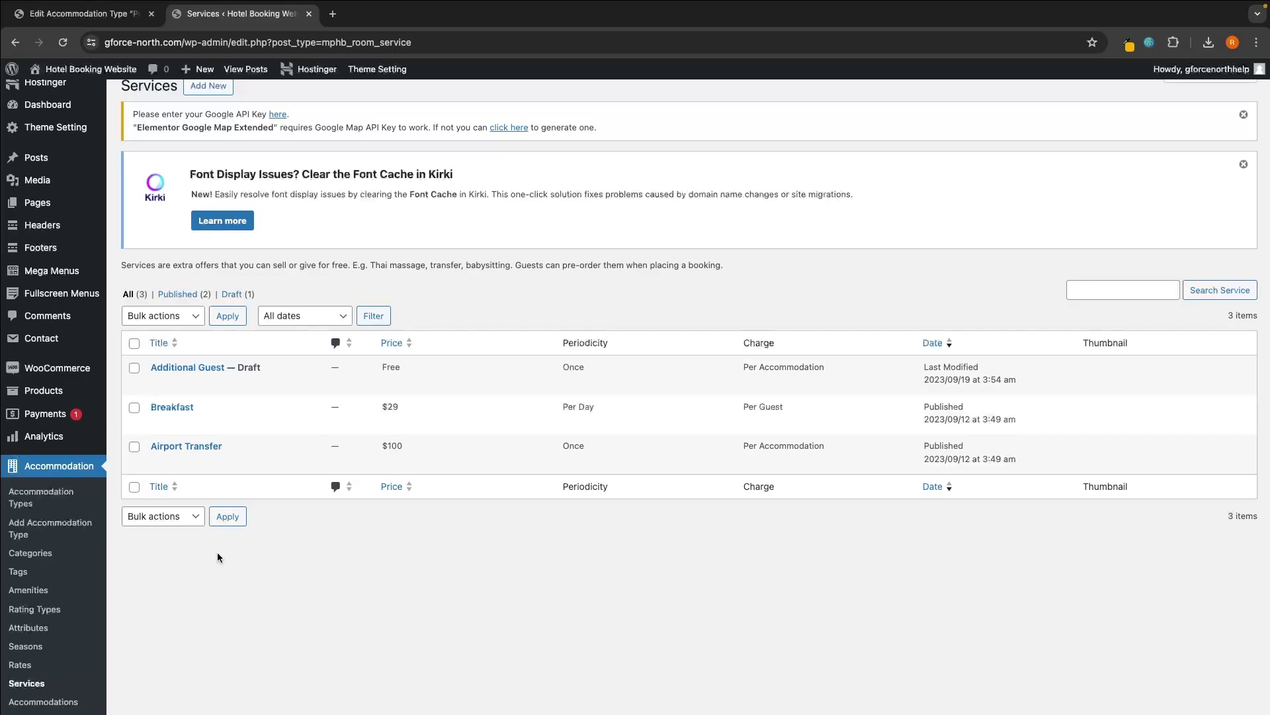
pyautogui.click(135, 343)
pyautogui.scroll(-3, 114, 491)
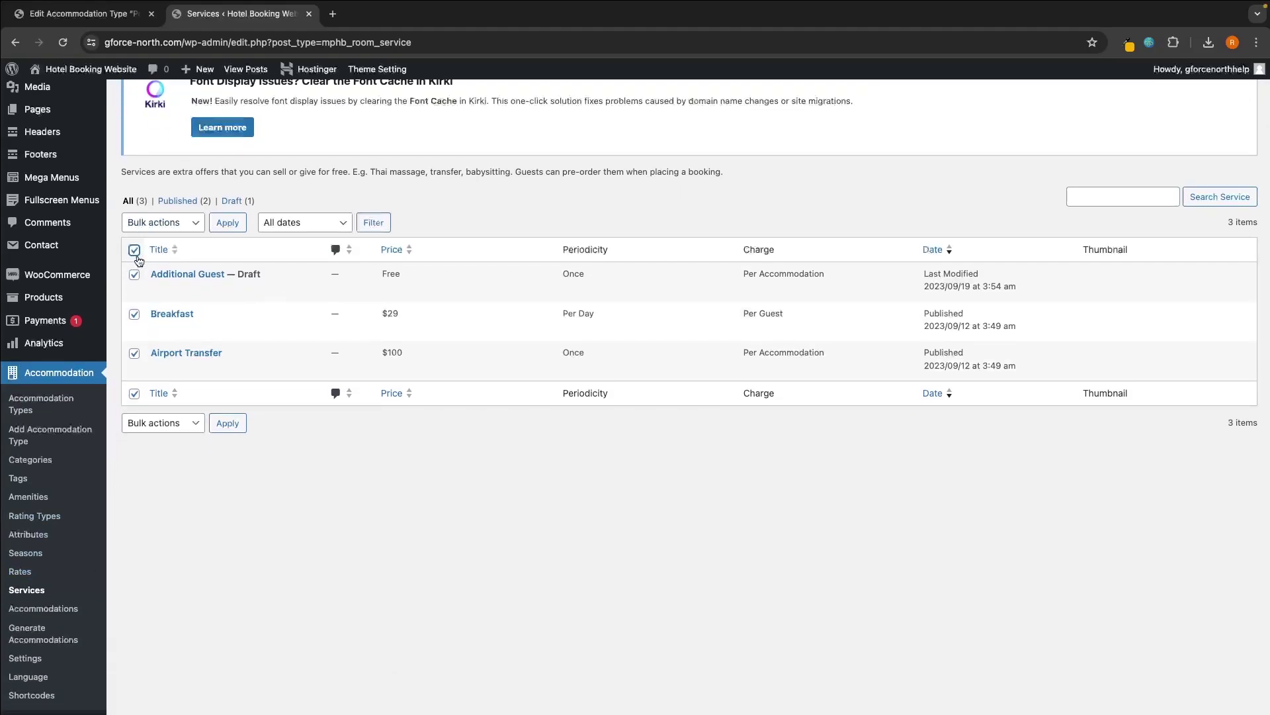
pyautogui.click(169, 223)
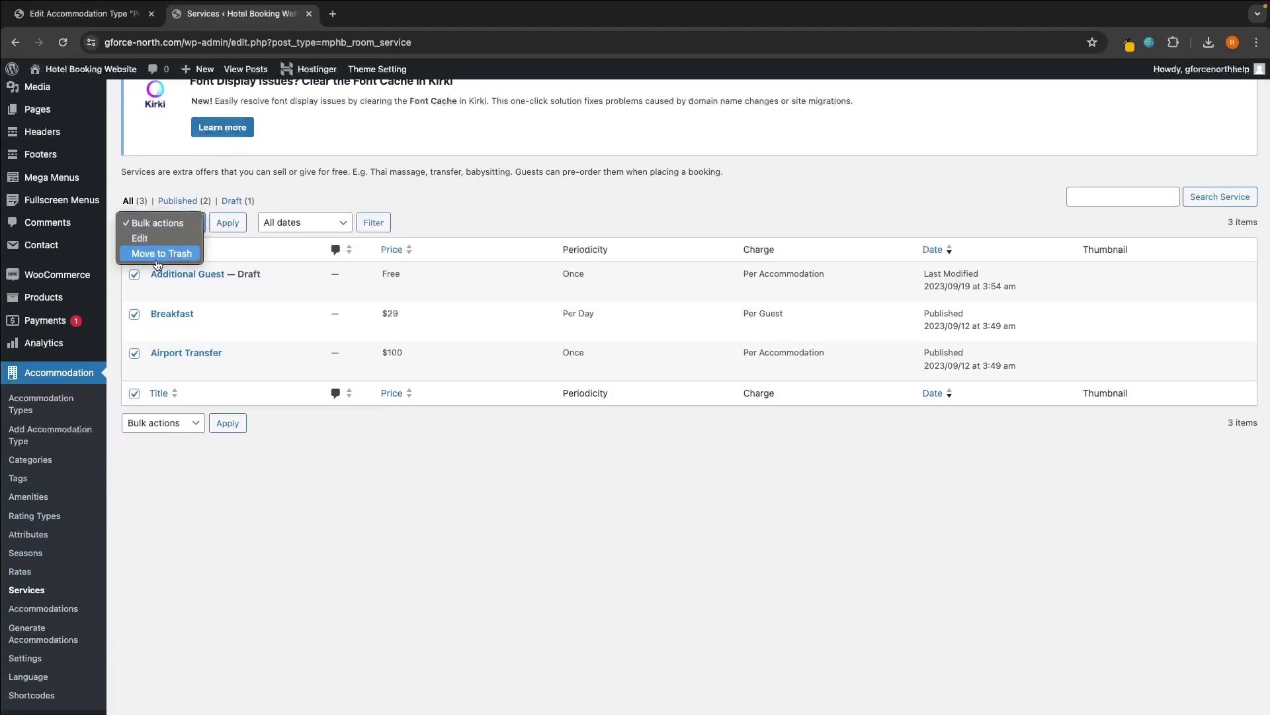
pyautogui.click(159, 255)
pyautogui.click(229, 421)
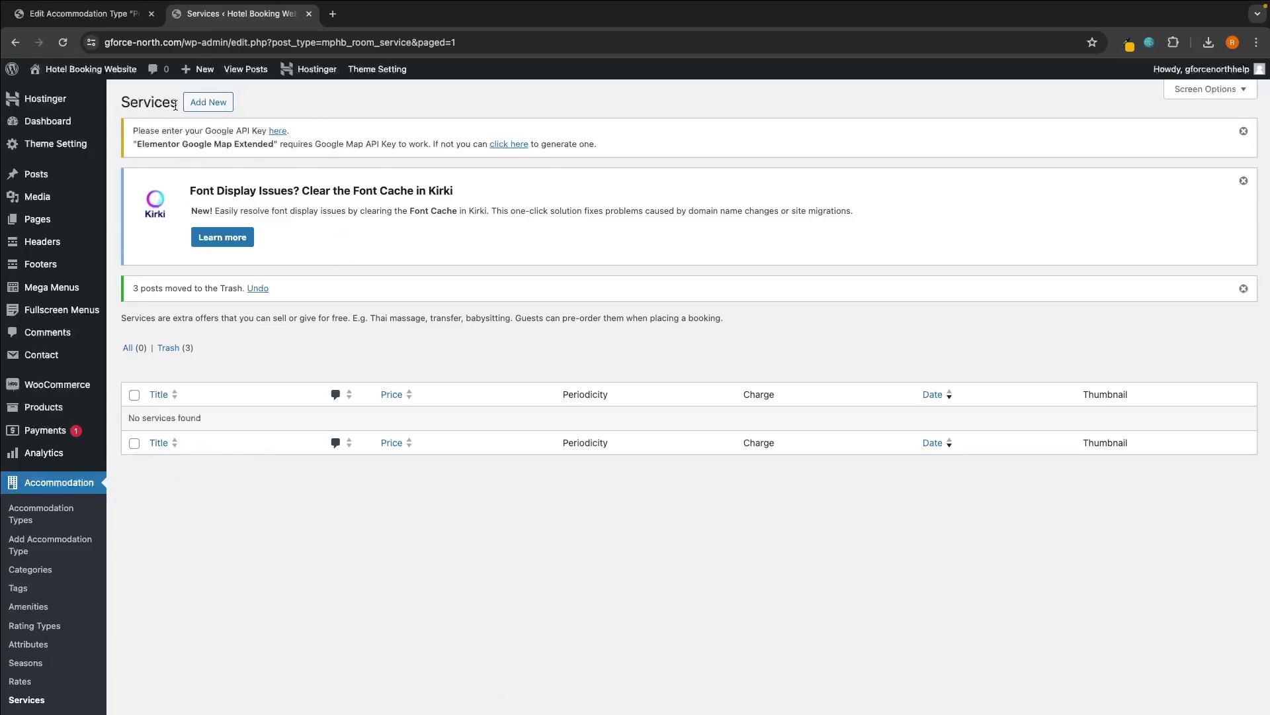
# Add a new service titled "Wi-Fi" and set its price to 10
pyautogui.click(207, 102)
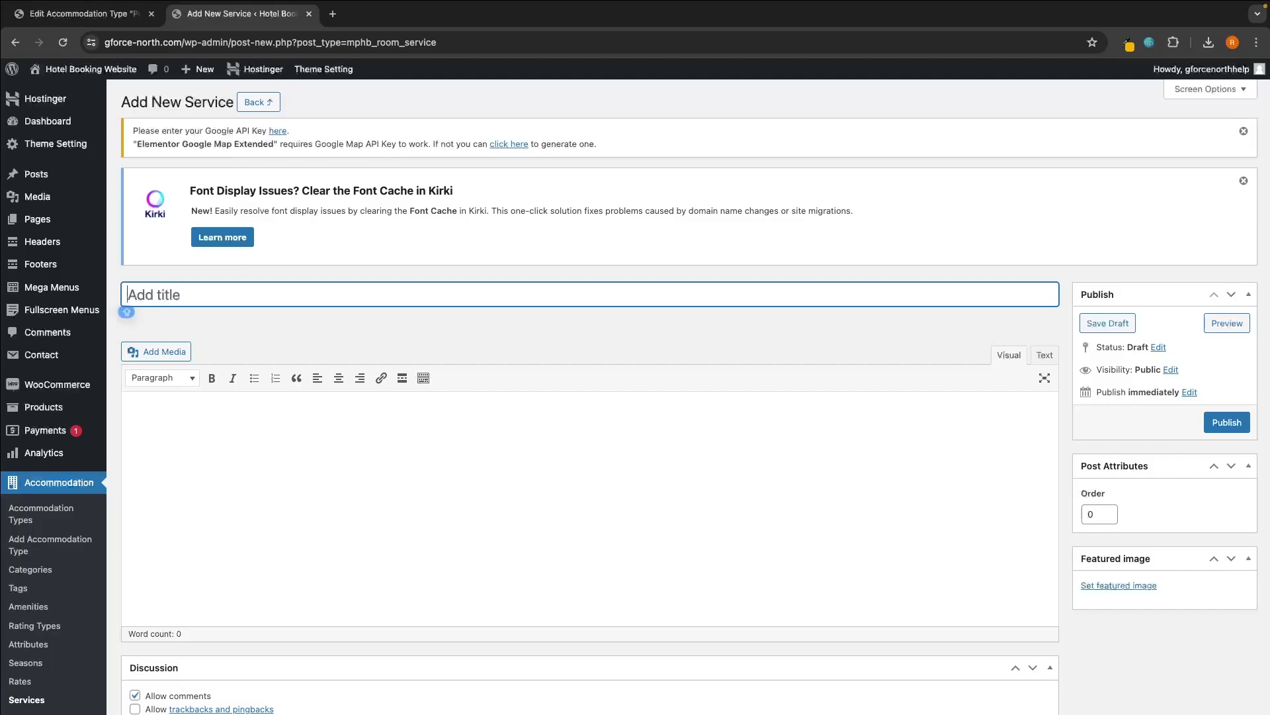
pyautogui.write('Wi-Fi')
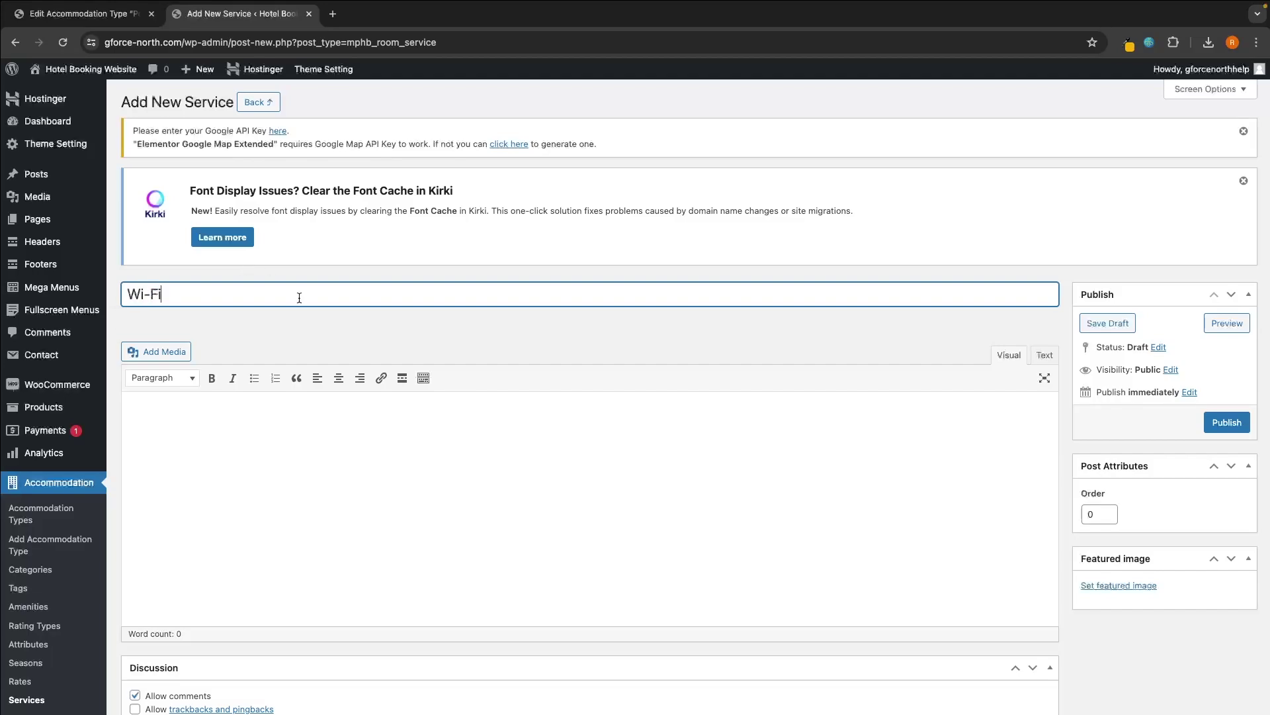
pyautogui.scroll(-5, 307, 305)
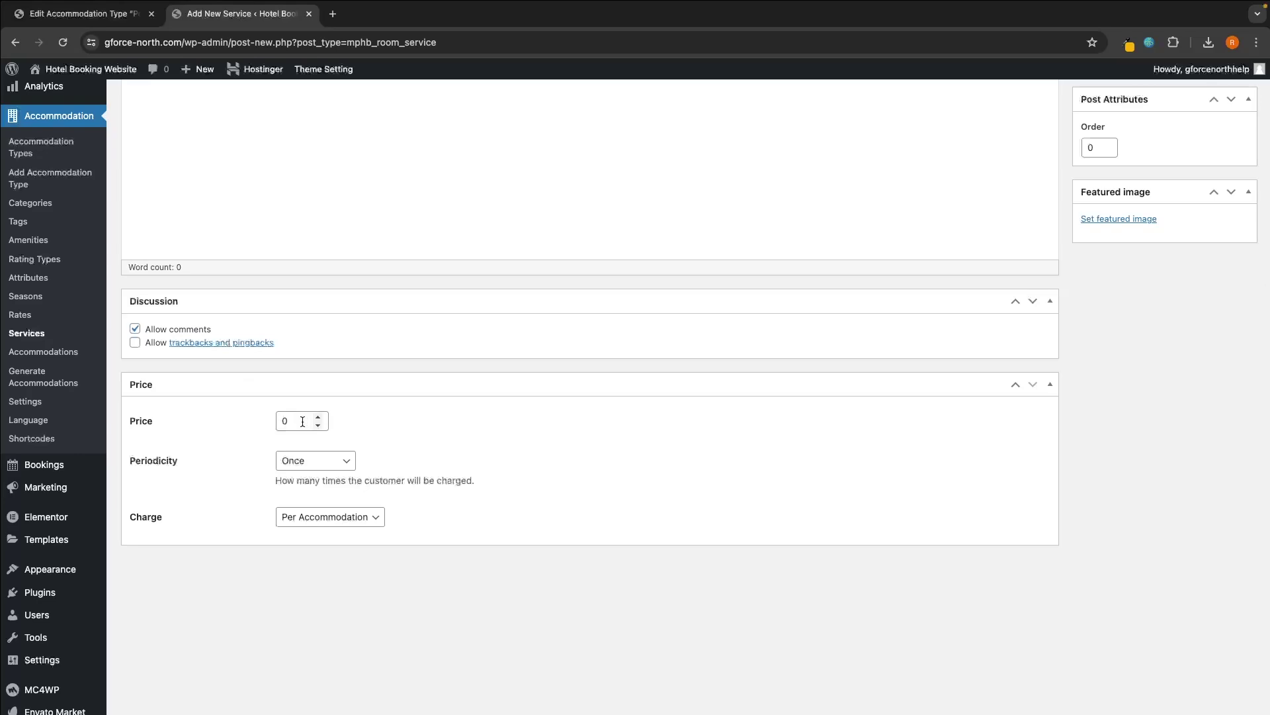
pyautogui.click(299, 419)
pyautogui.press('BackSpace')
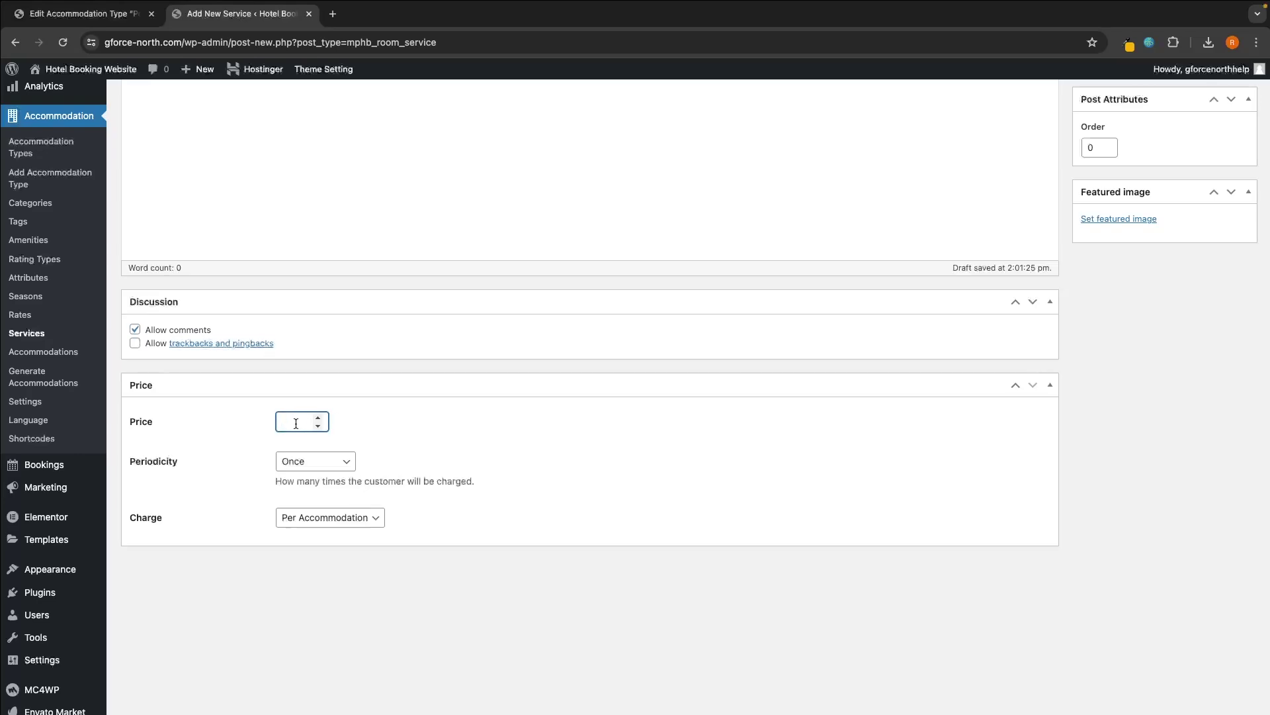
# Set the Wi-Fi service's periodicity to Per Day and its charge to Per Accommodation
pyautogui.click(347, 461)
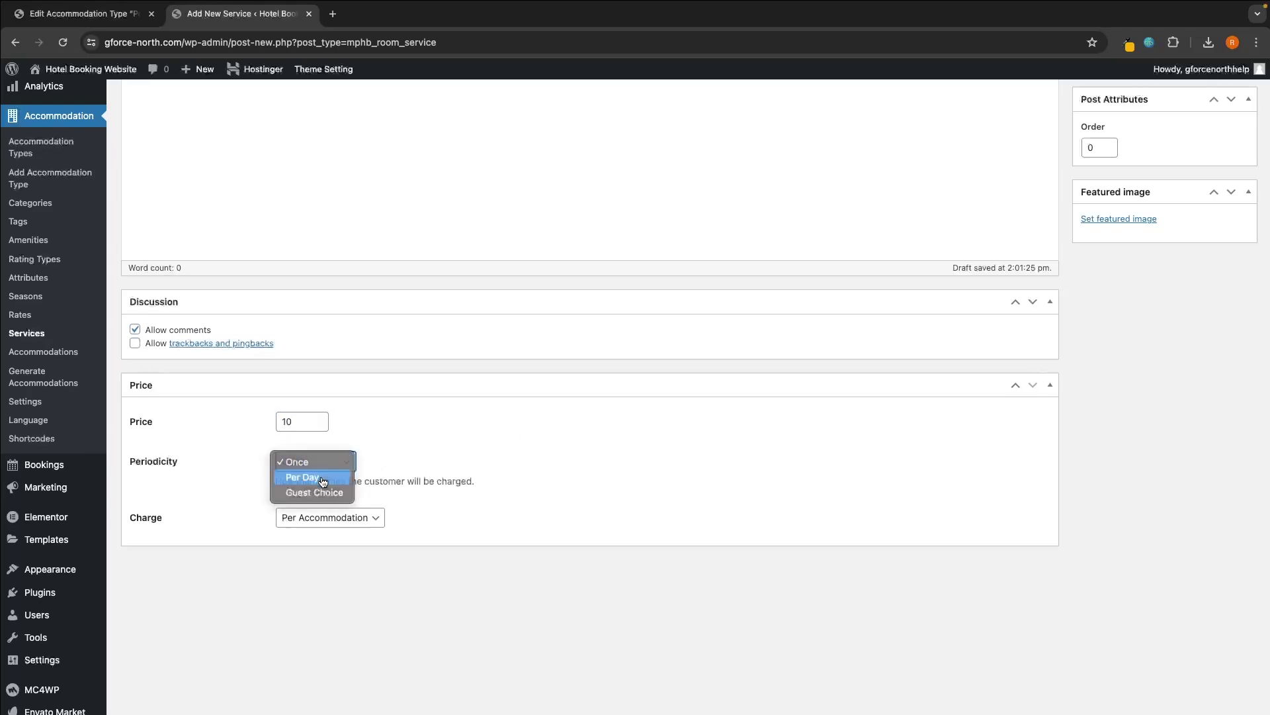
pyautogui.click(319, 477)
pyautogui.moveTo(129, 518); pyautogui.dragTo(166, 518)
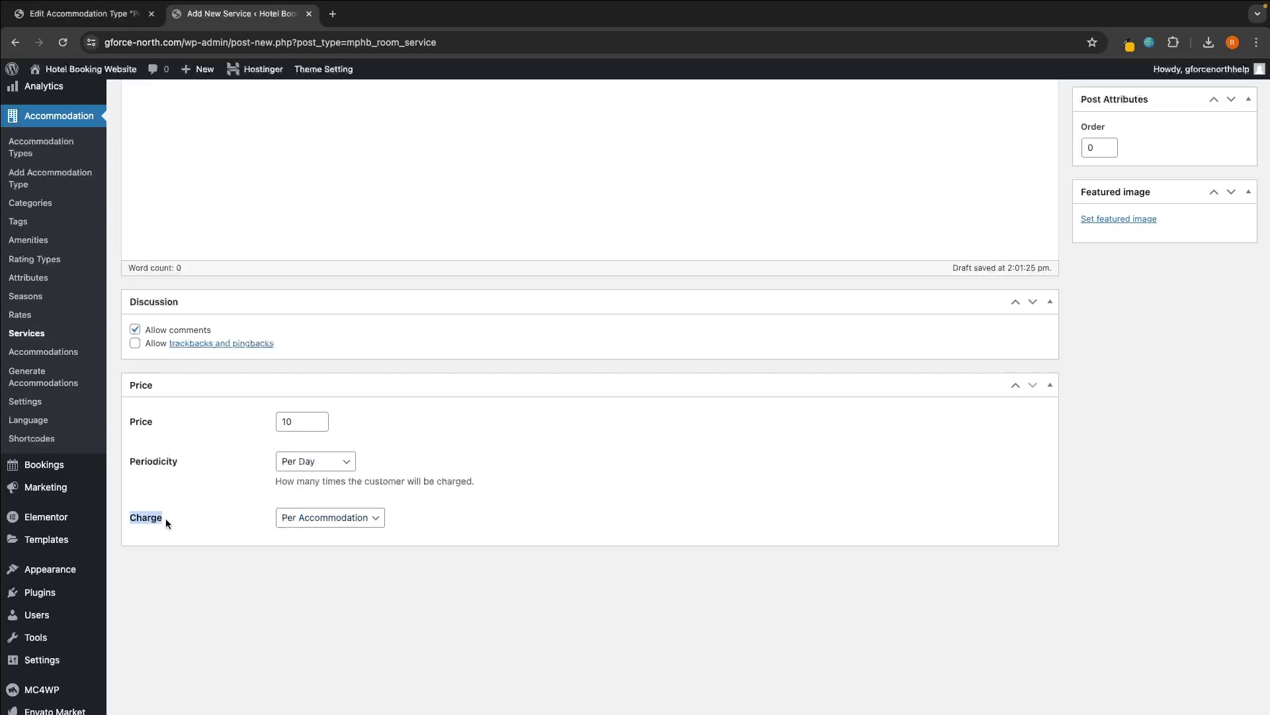
pyautogui.click(303, 519)
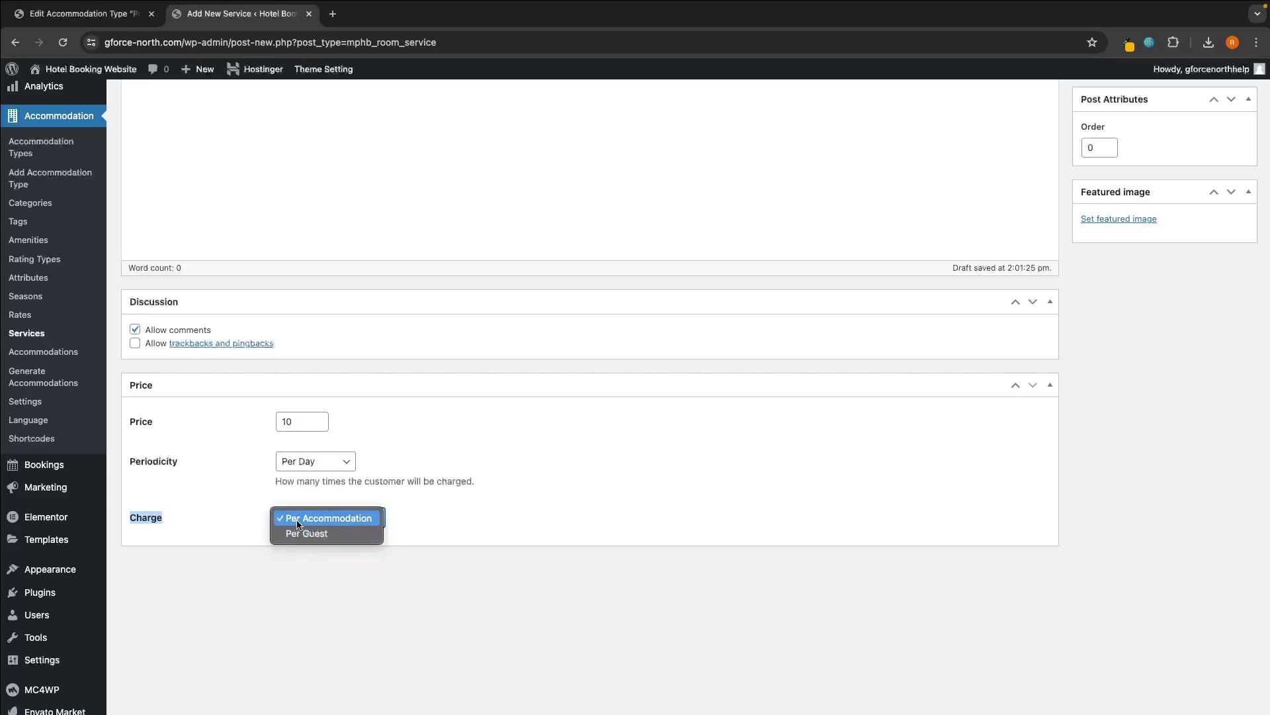
pyautogui.click(297, 519)
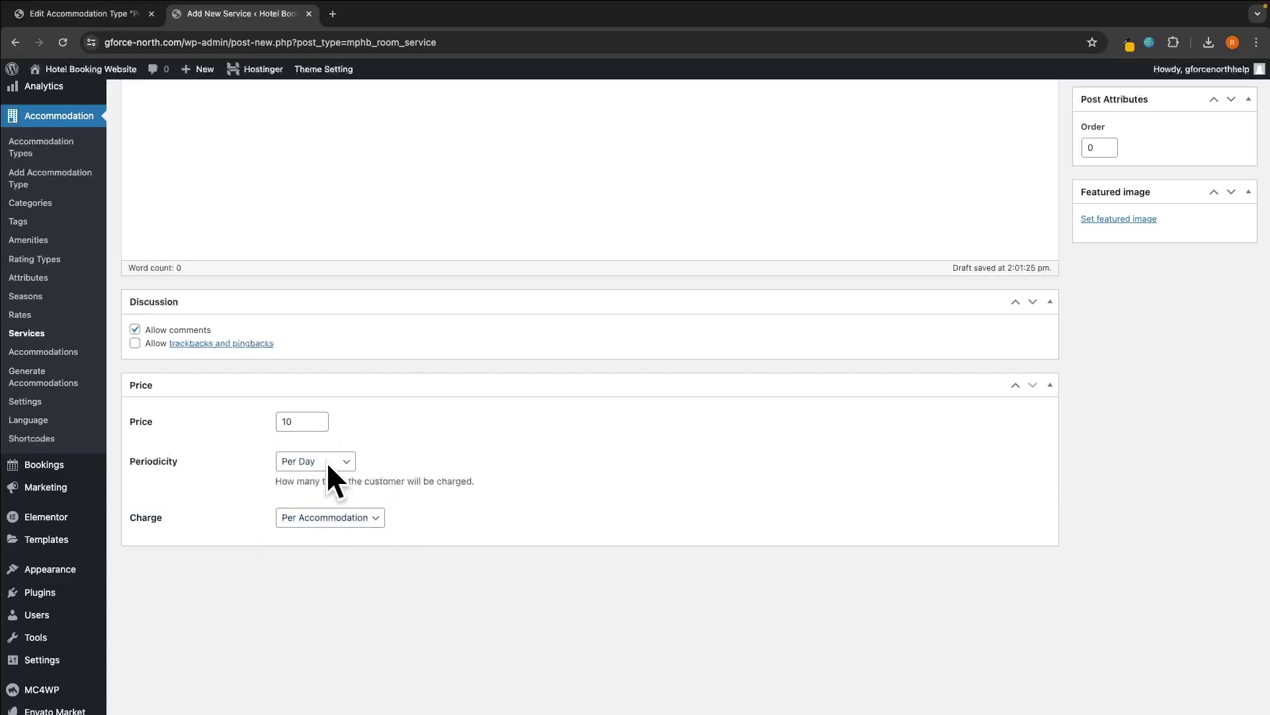
# Disallow comments on the Wi-Fi service and publish it
pyautogui.scroll(1, 368, 463)
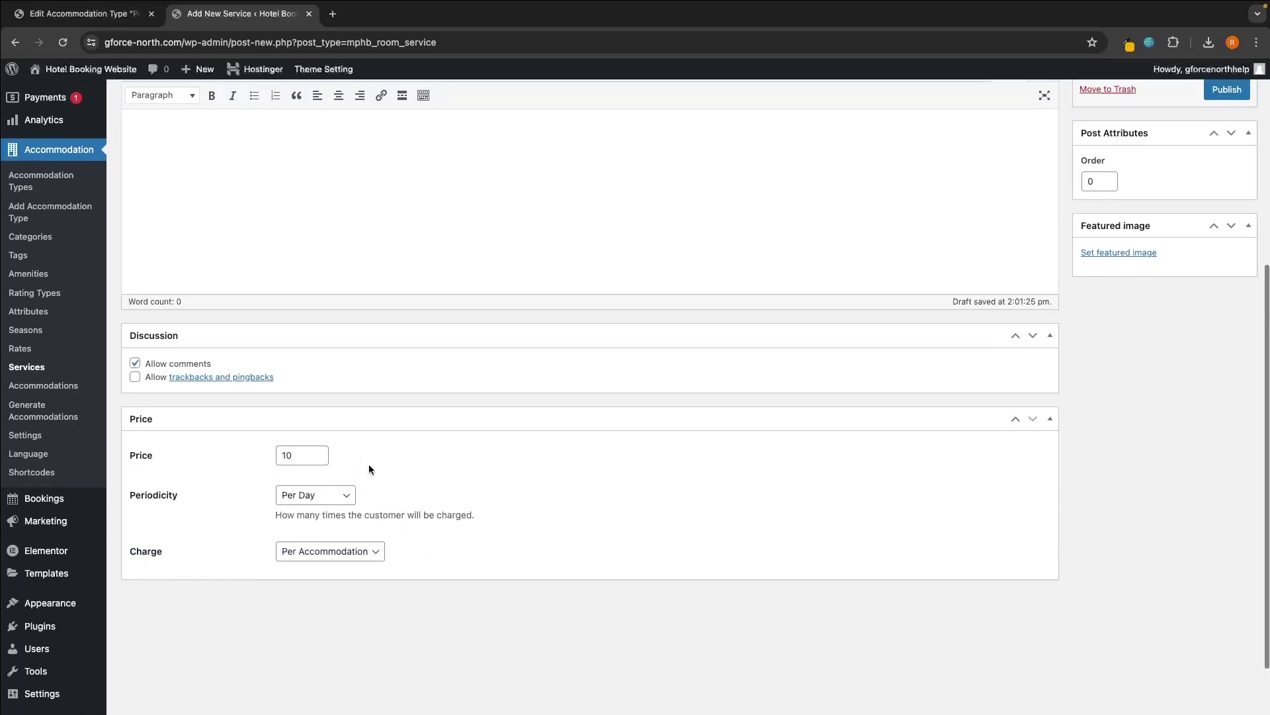
pyautogui.click(134, 366)
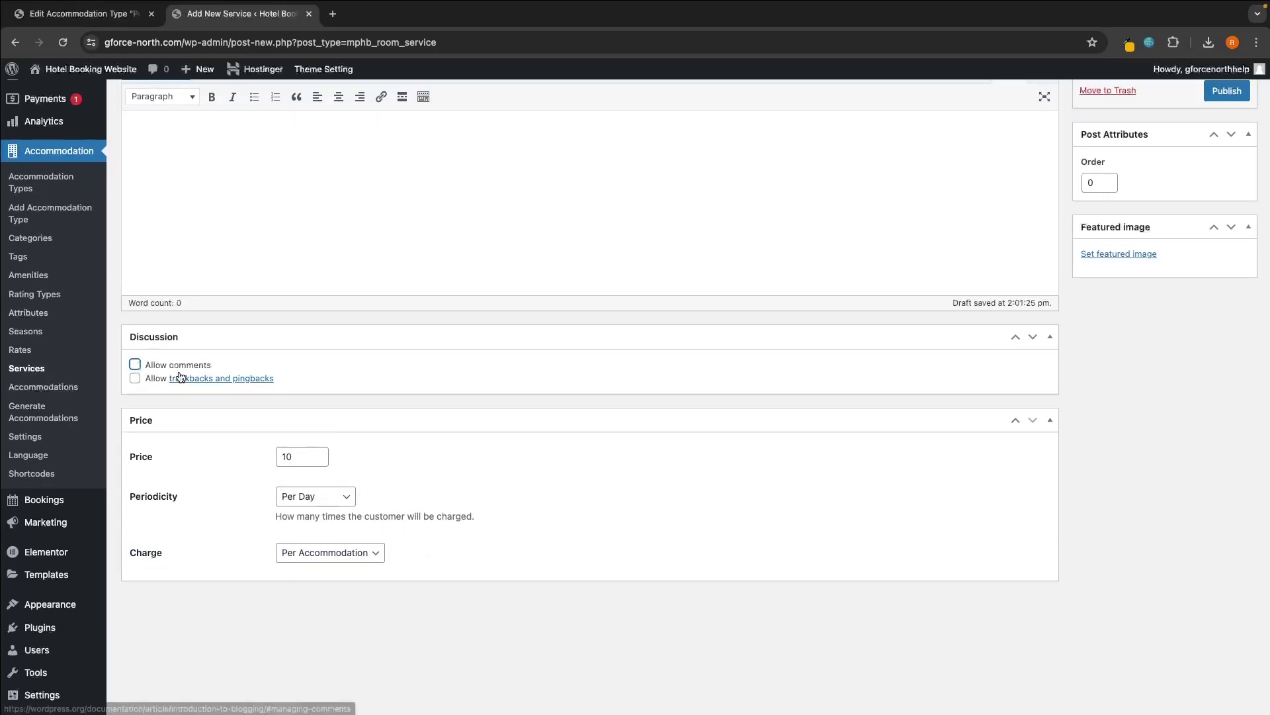
pyautogui.scroll(5, 175, 378)
pyautogui.click(1217, 365)
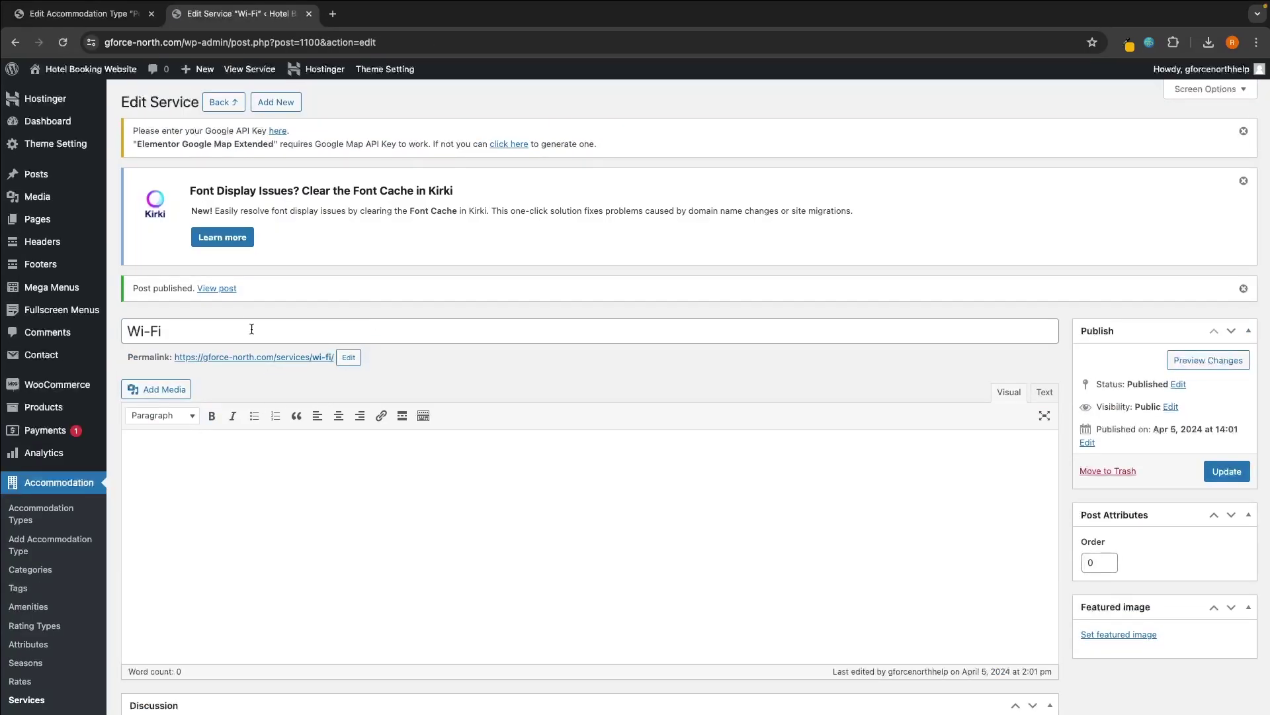
# Return to the Services list and add a new service titled "Drinks all inclusive" with comments disallowed
pyautogui.scroll(-5, 166, 450)
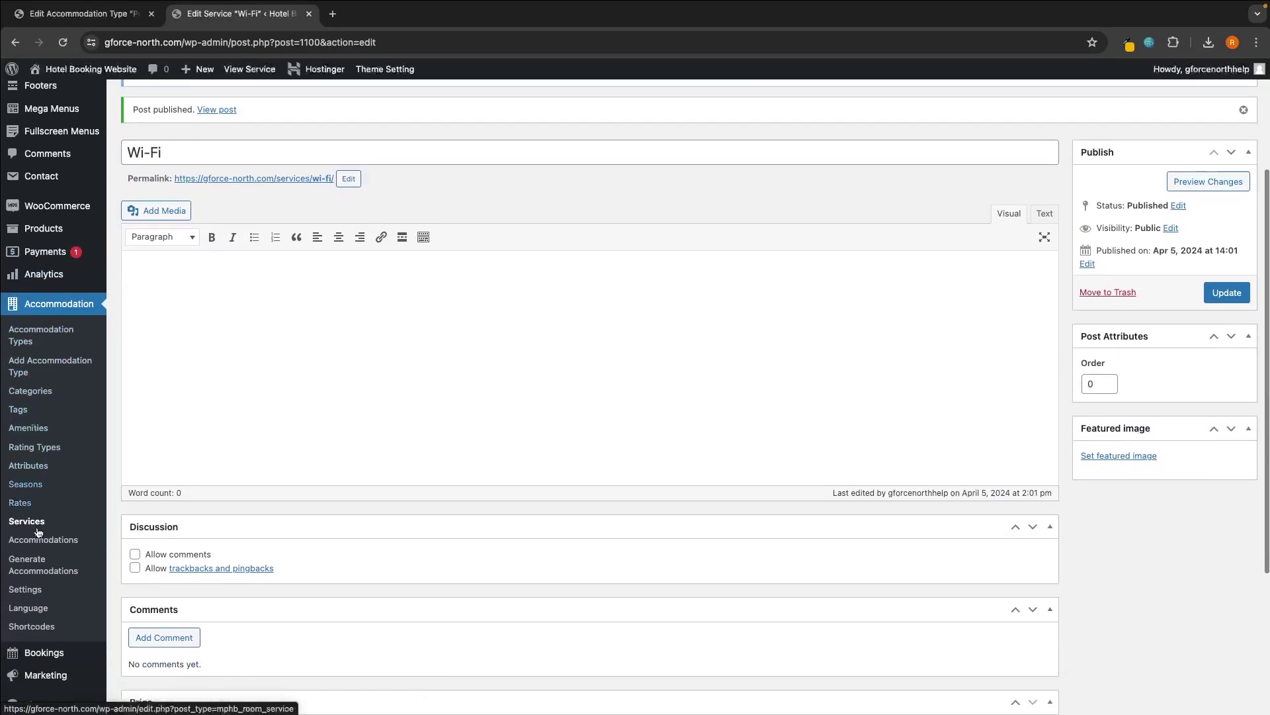
pyautogui.click(30, 522)
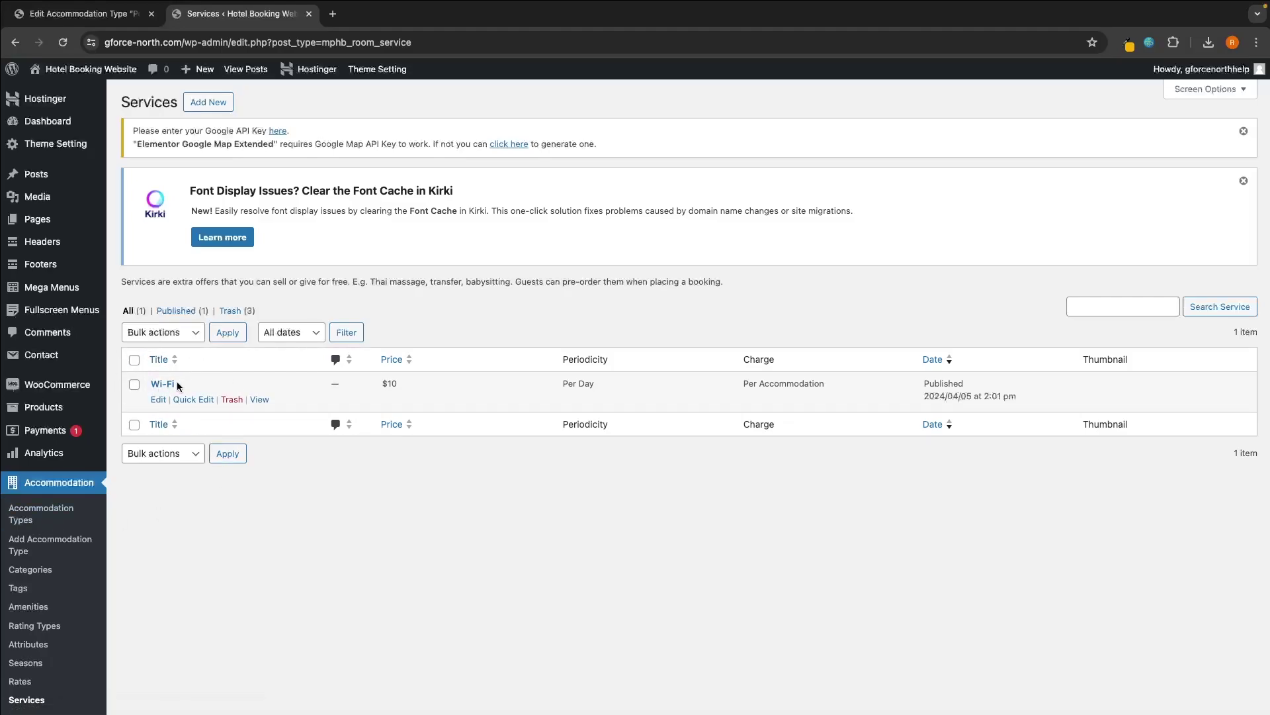
pyautogui.click(225, 104)
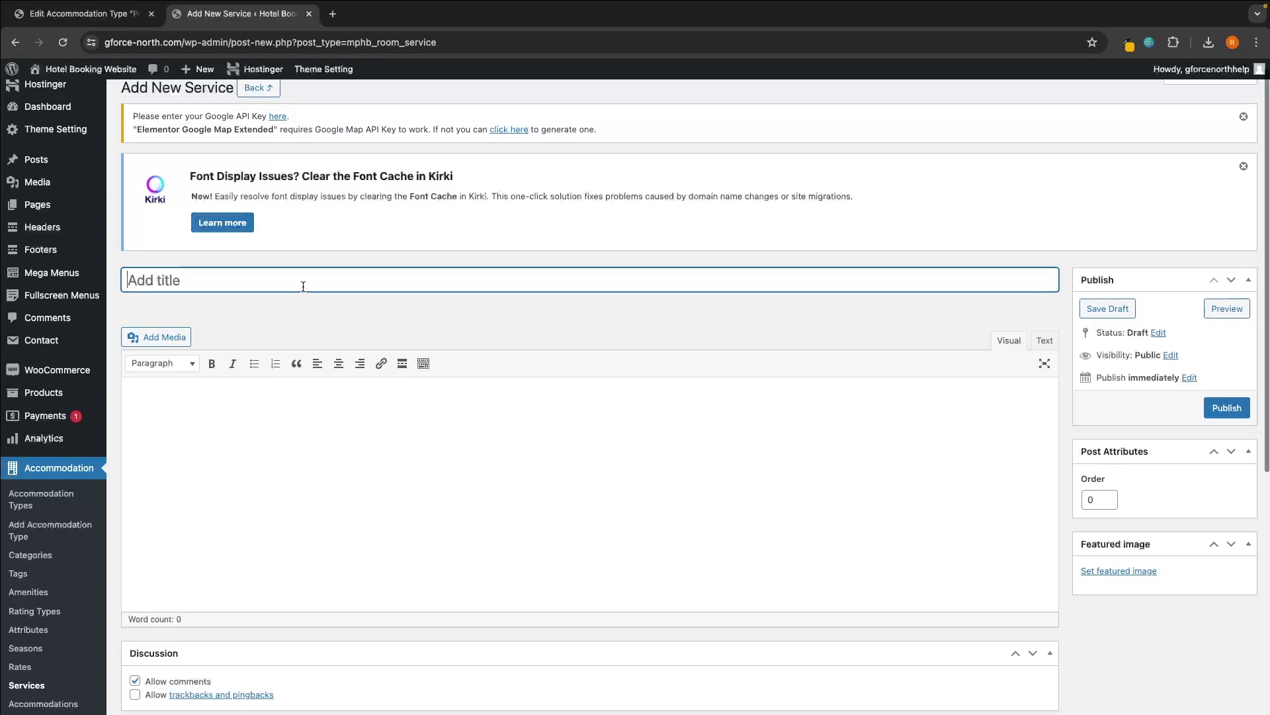
pyautogui.write('Drink')
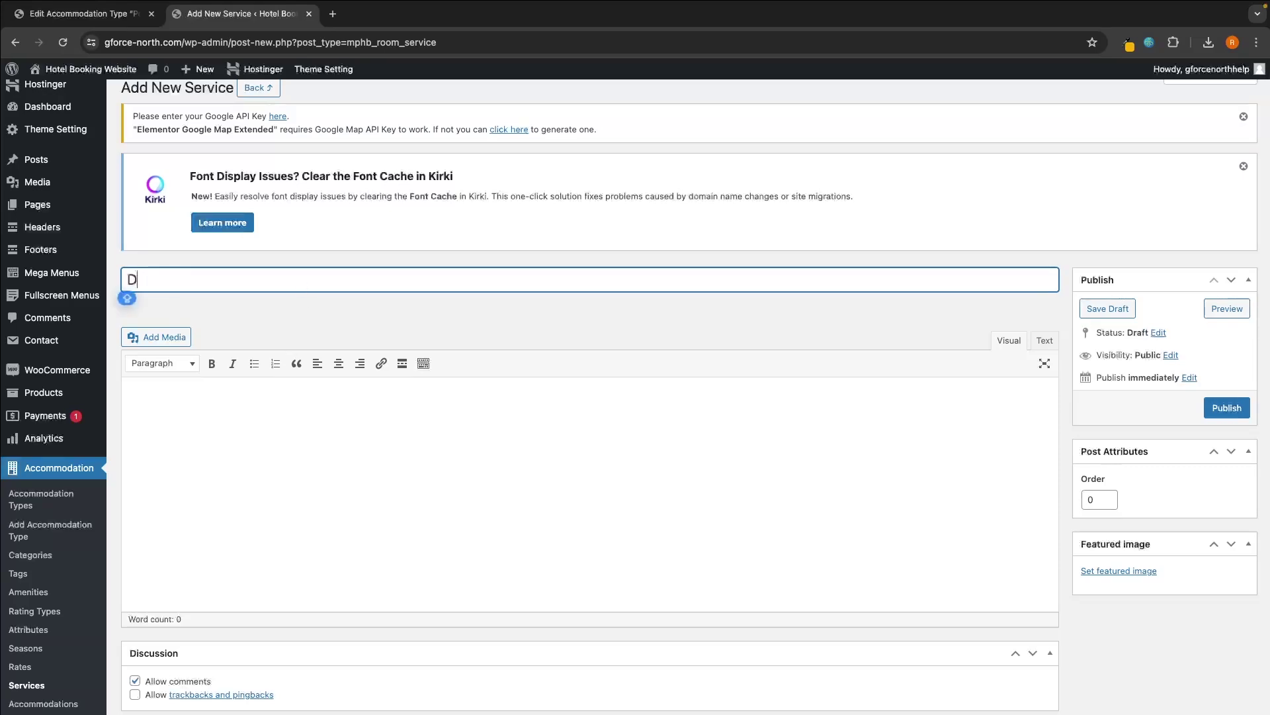
pyautogui.write('all ')
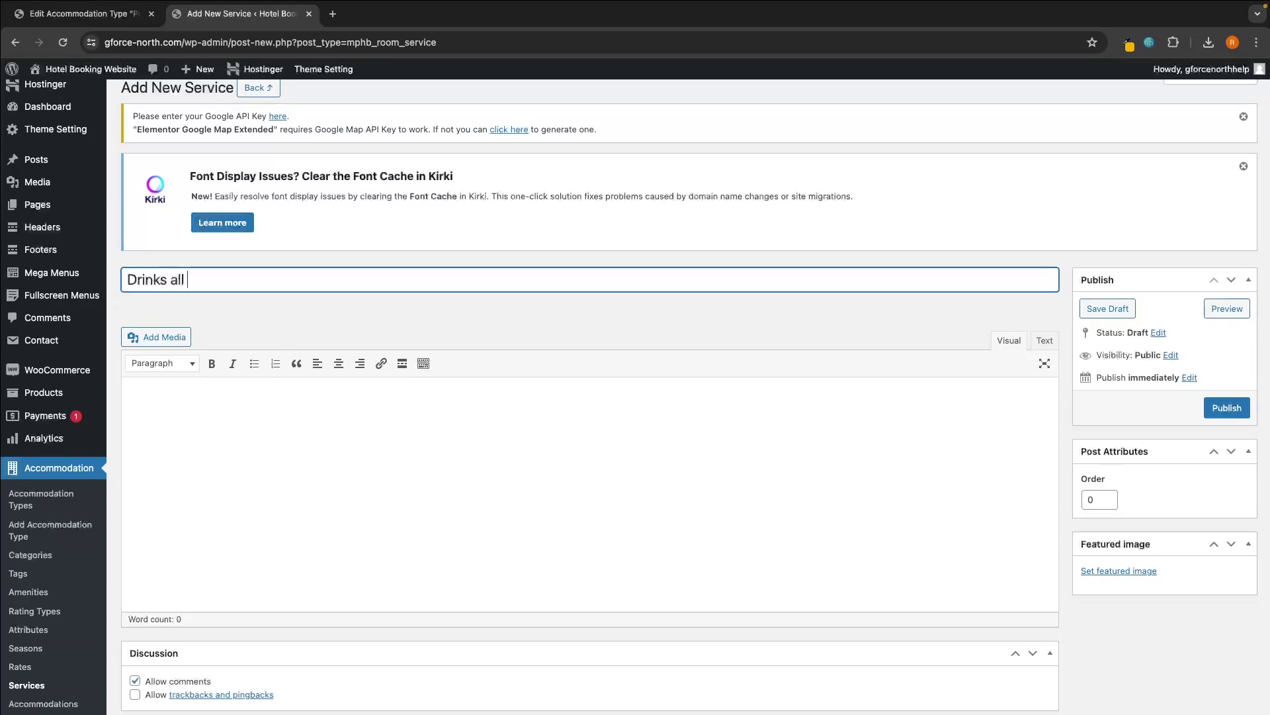
pyautogui.write('inclusive')
pyautogui.scroll(-6, 395, 295)
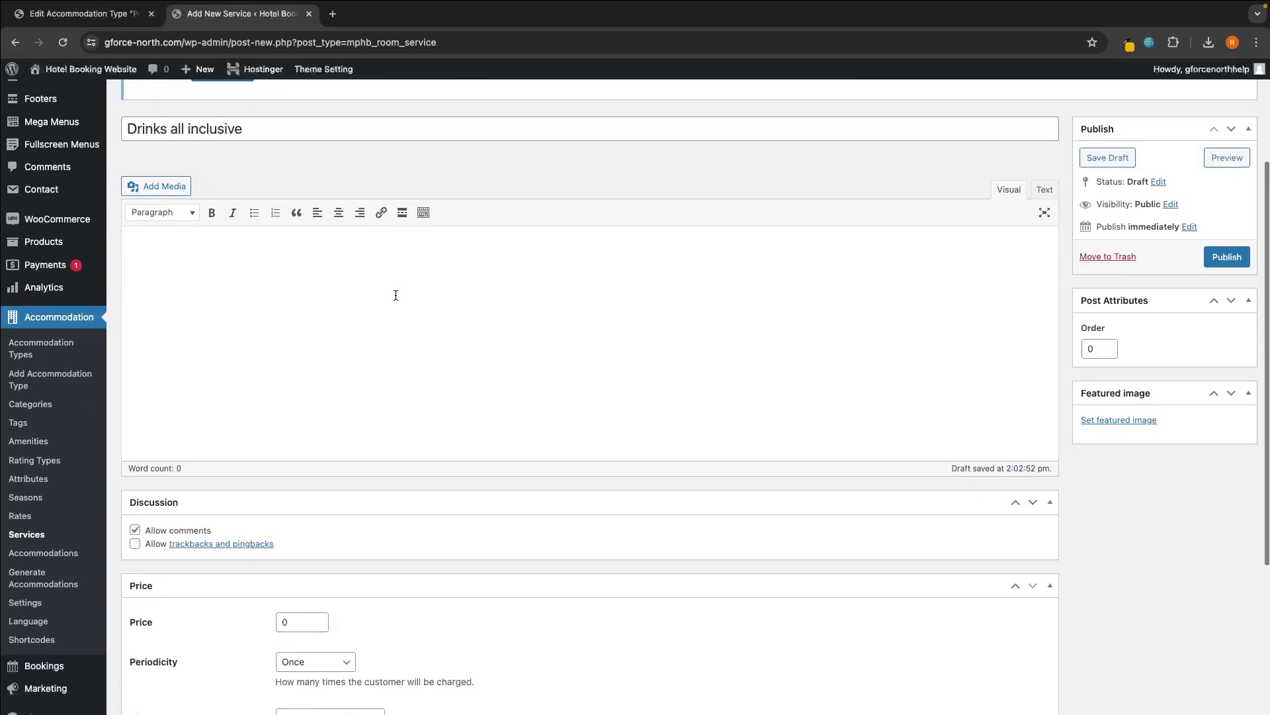
pyautogui.click(135, 290)
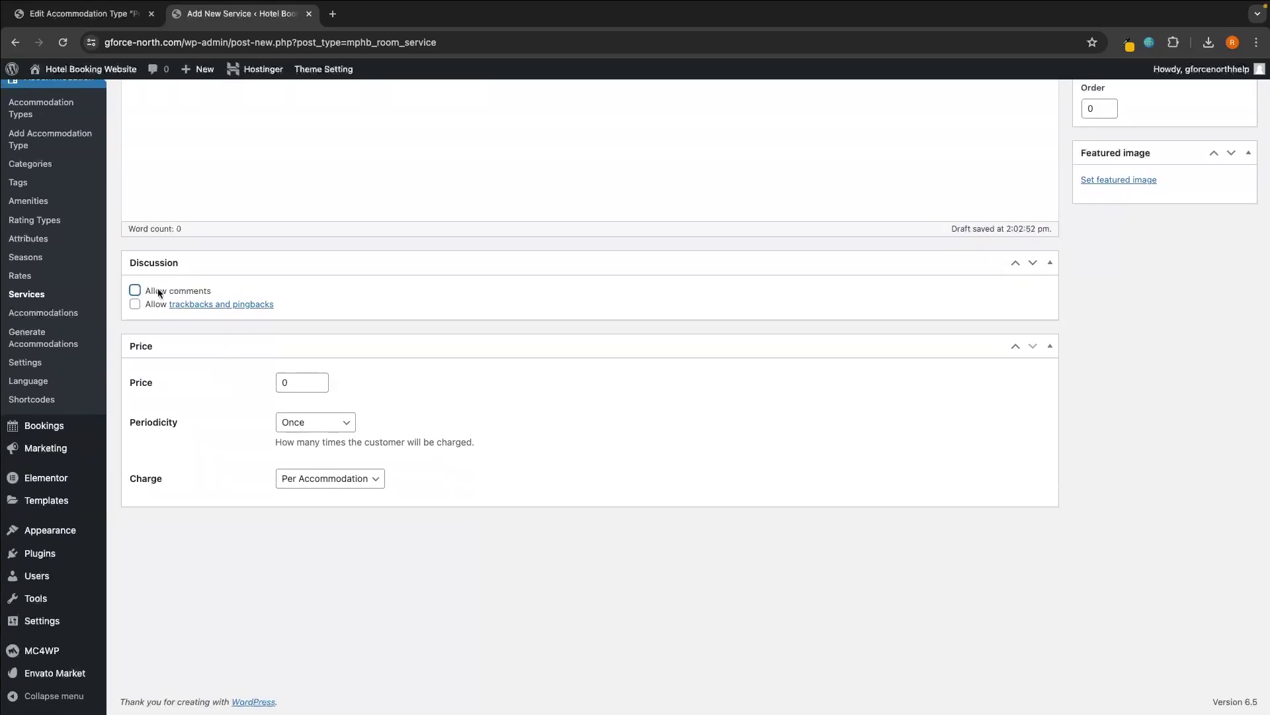
# Set the Drinks all inclusive service's price to 150, charged Per Day and Per Guest, and publish it
pyautogui.moveTo(300, 375); pyautogui.dragTo(270, 382)
pyautogui.write('150')
pyautogui.click(427, 372)
pyautogui.click(311, 427)
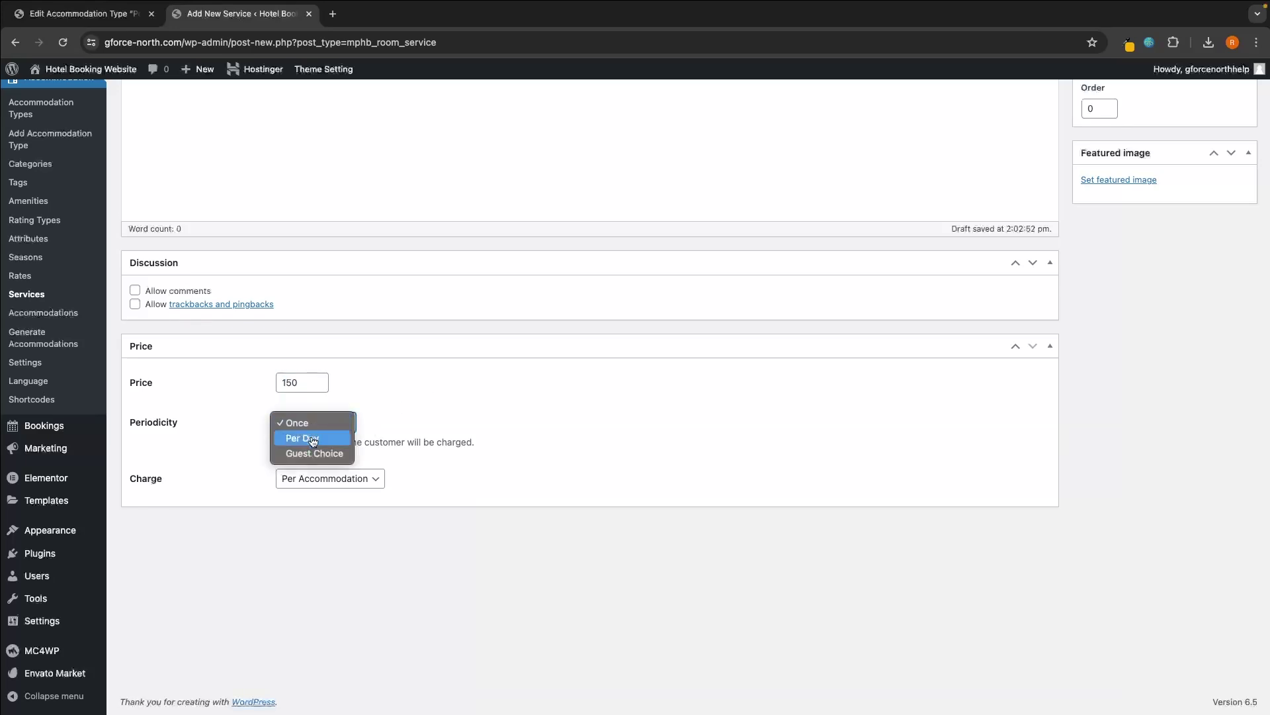
pyautogui.click(312, 437)
pyautogui.click(360, 479)
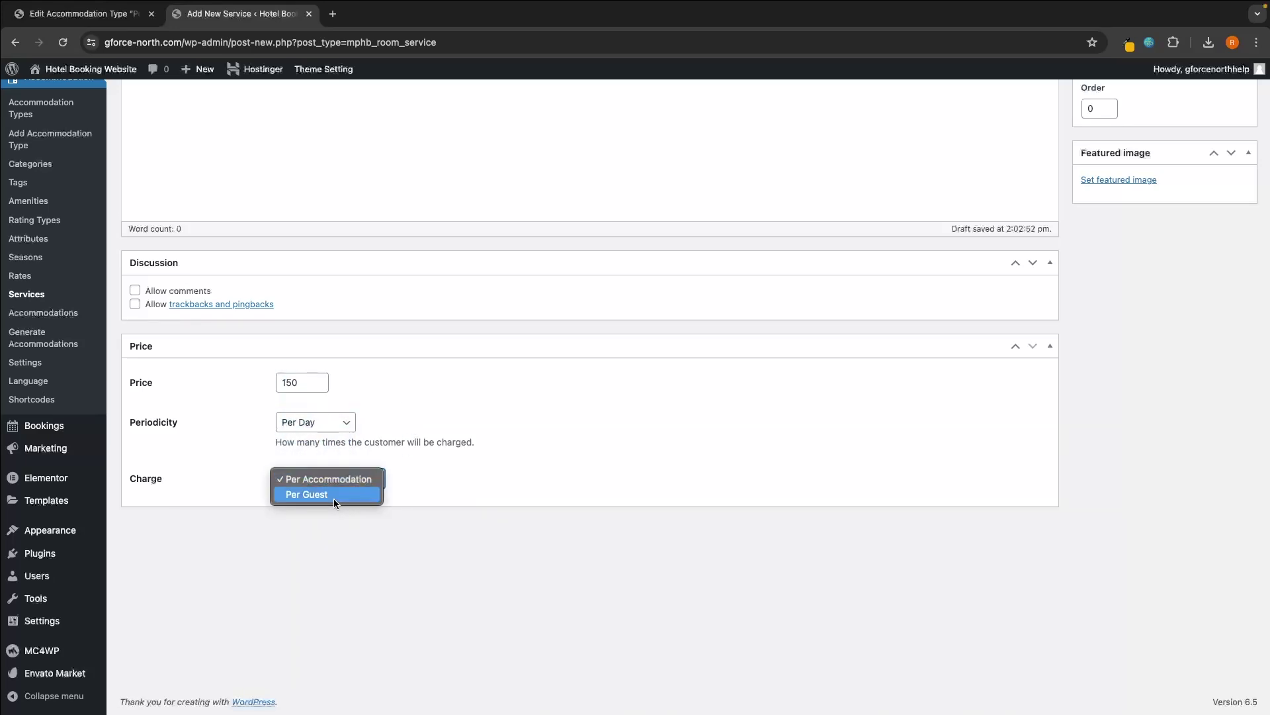
pyautogui.click(333, 498)
pyautogui.scroll(3, 388, 486)
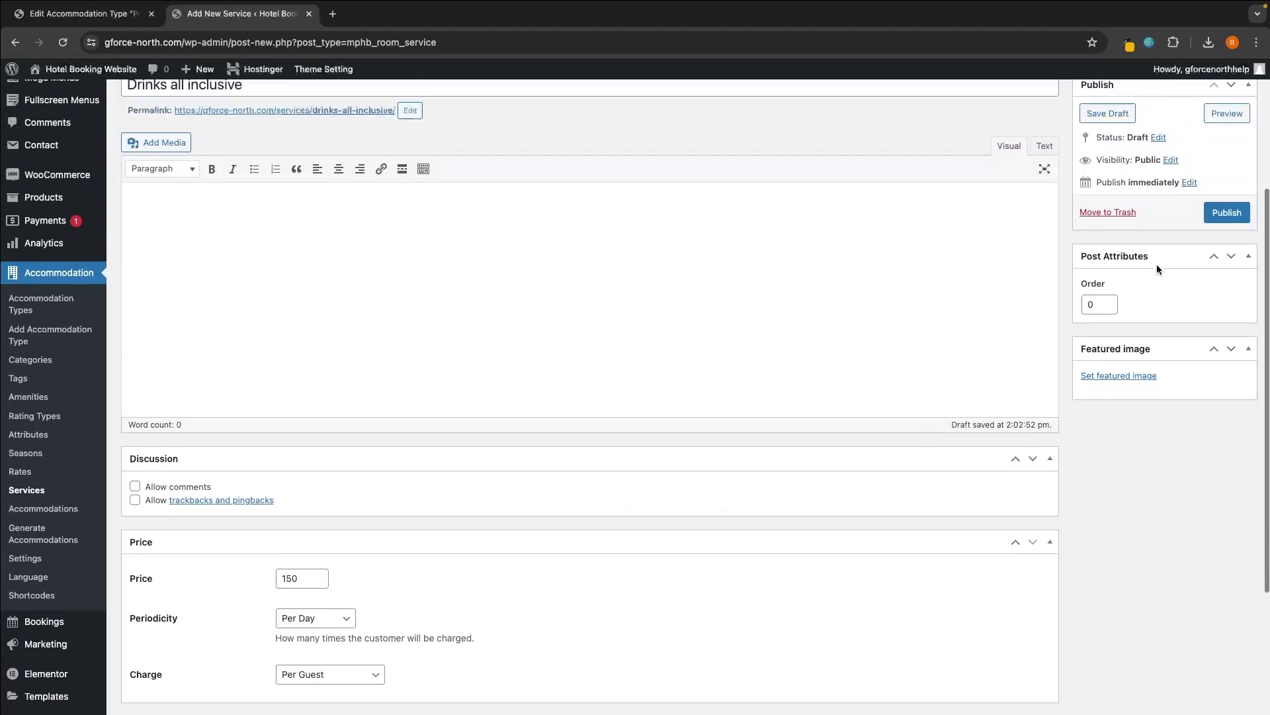
pyautogui.click(1227, 212)
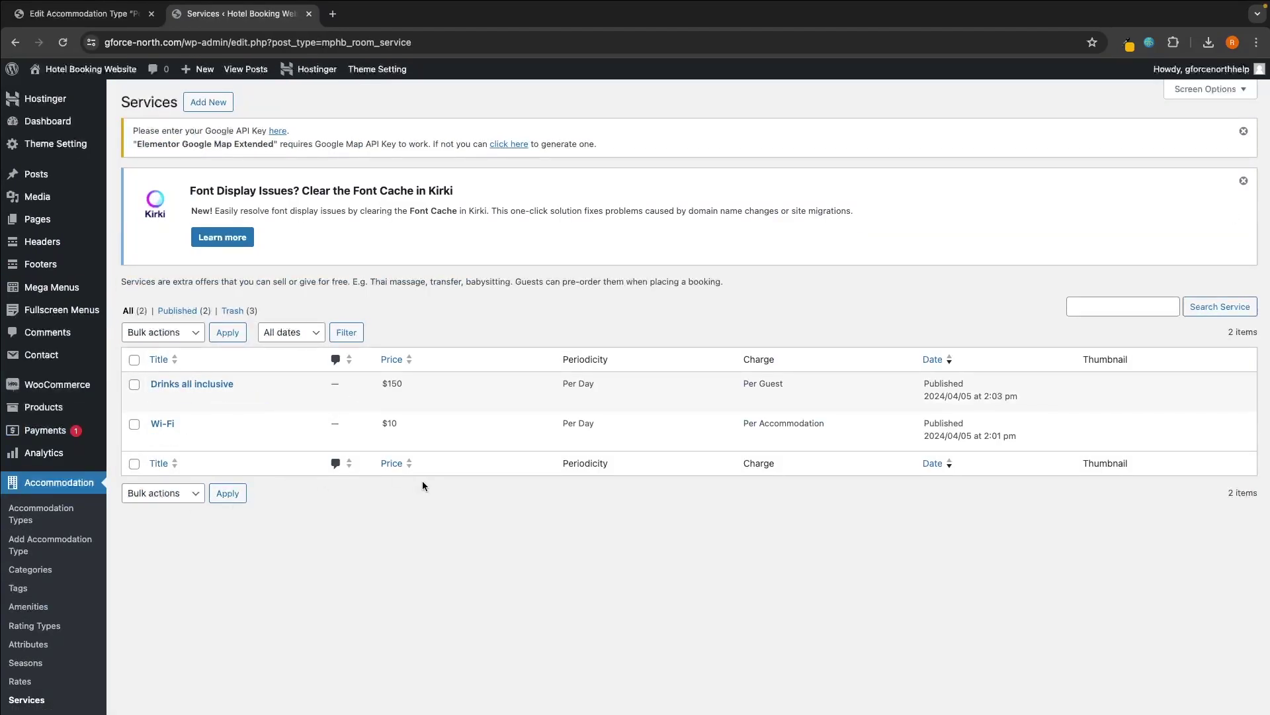
# Enable Drinks all inclusive and Wi-Fi as available services for the Single Suite accommodation type and update it
pyautogui.scroll(-1, 422, 483)
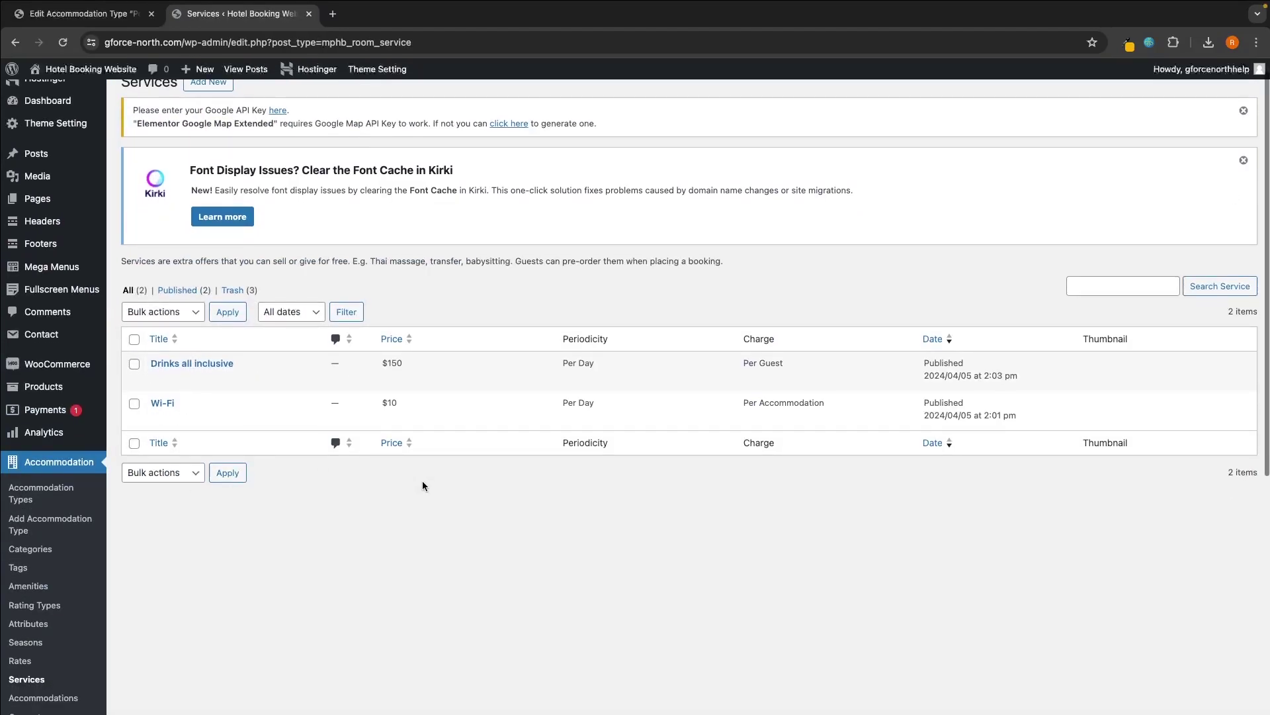
pyautogui.click(43, 497)
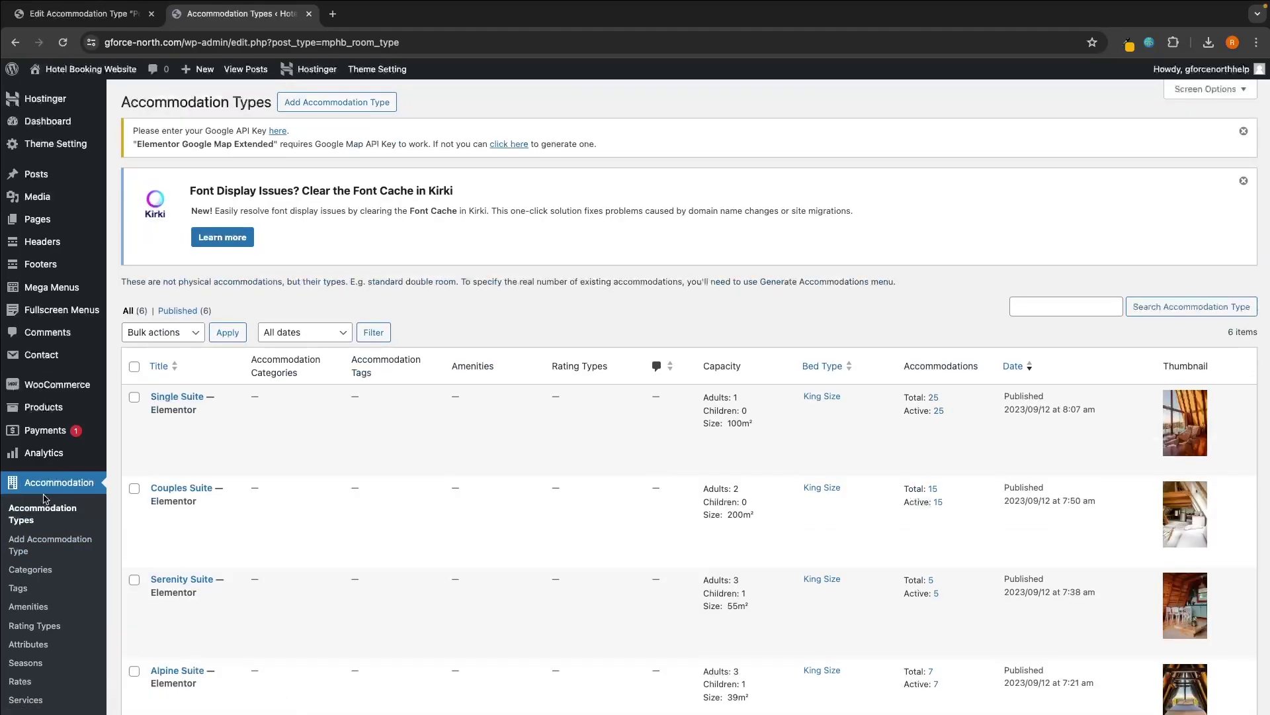
pyautogui.click(185, 401)
pyautogui.scroll(-10, 435, 400)
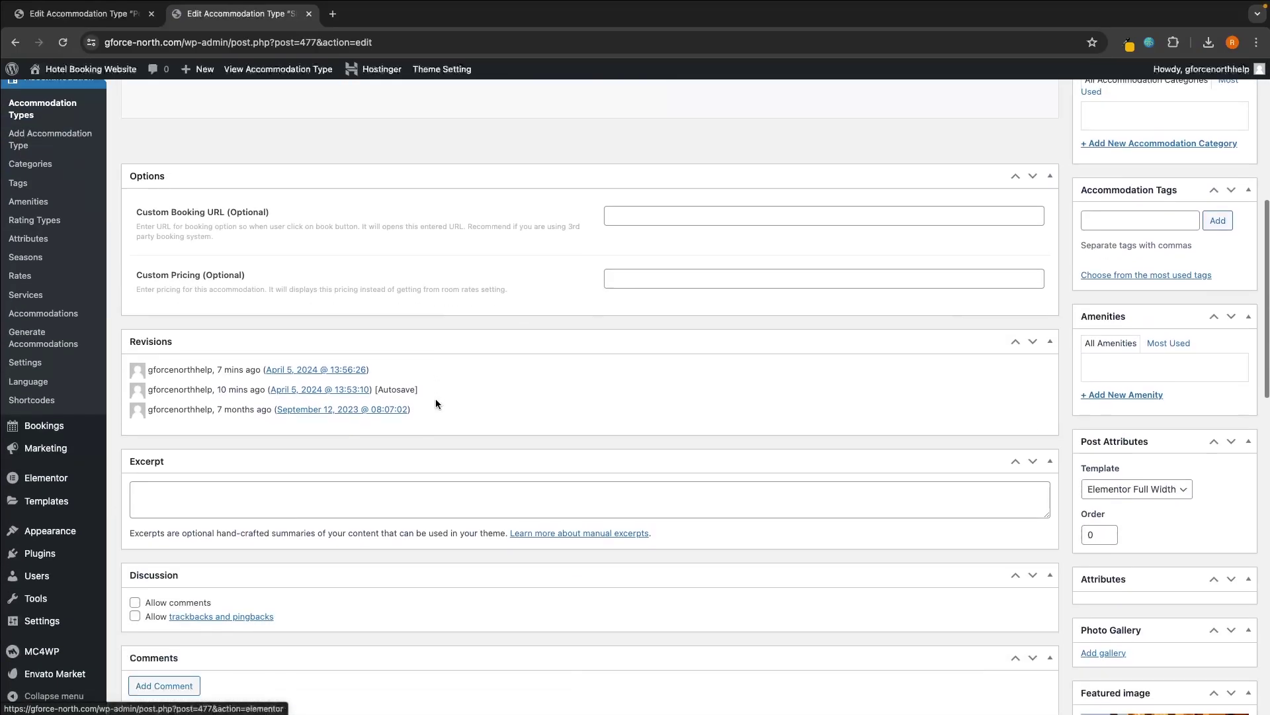
pyautogui.scroll(-10, 435, 399)
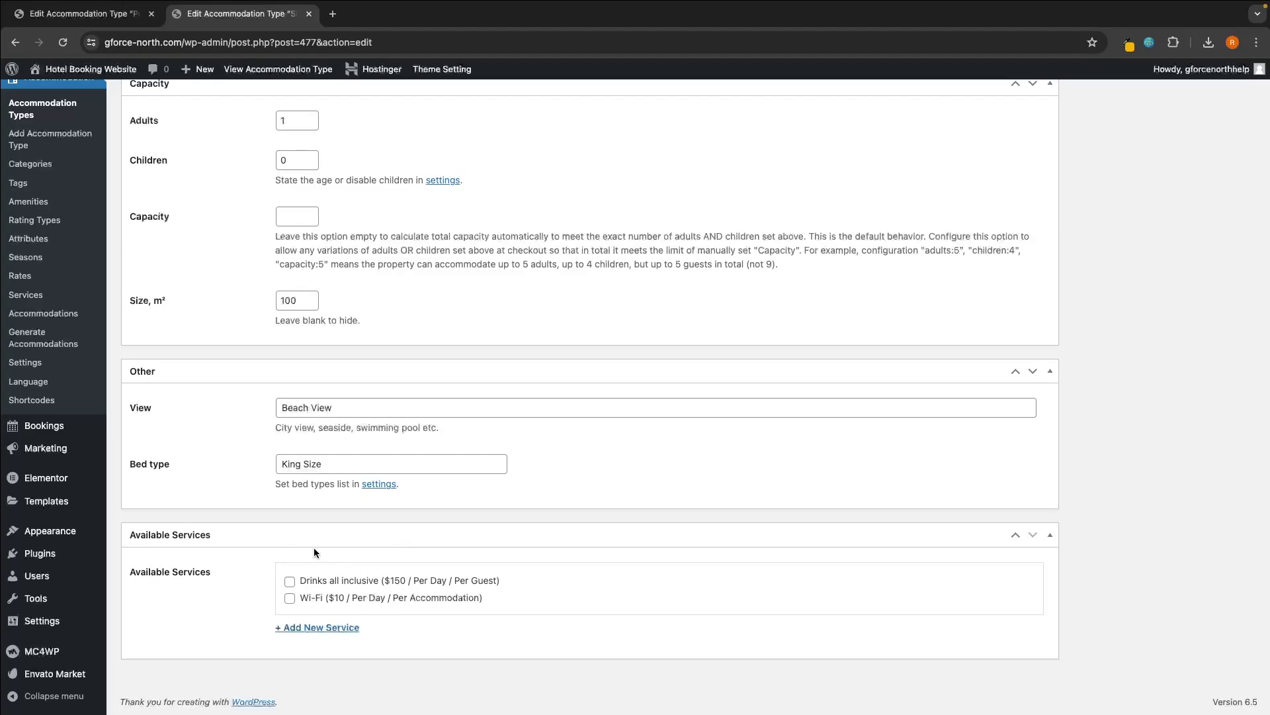
pyautogui.click(289, 580)
pyautogui.click(289, 598)
pyautogui.scroll(20, 1079, 276)
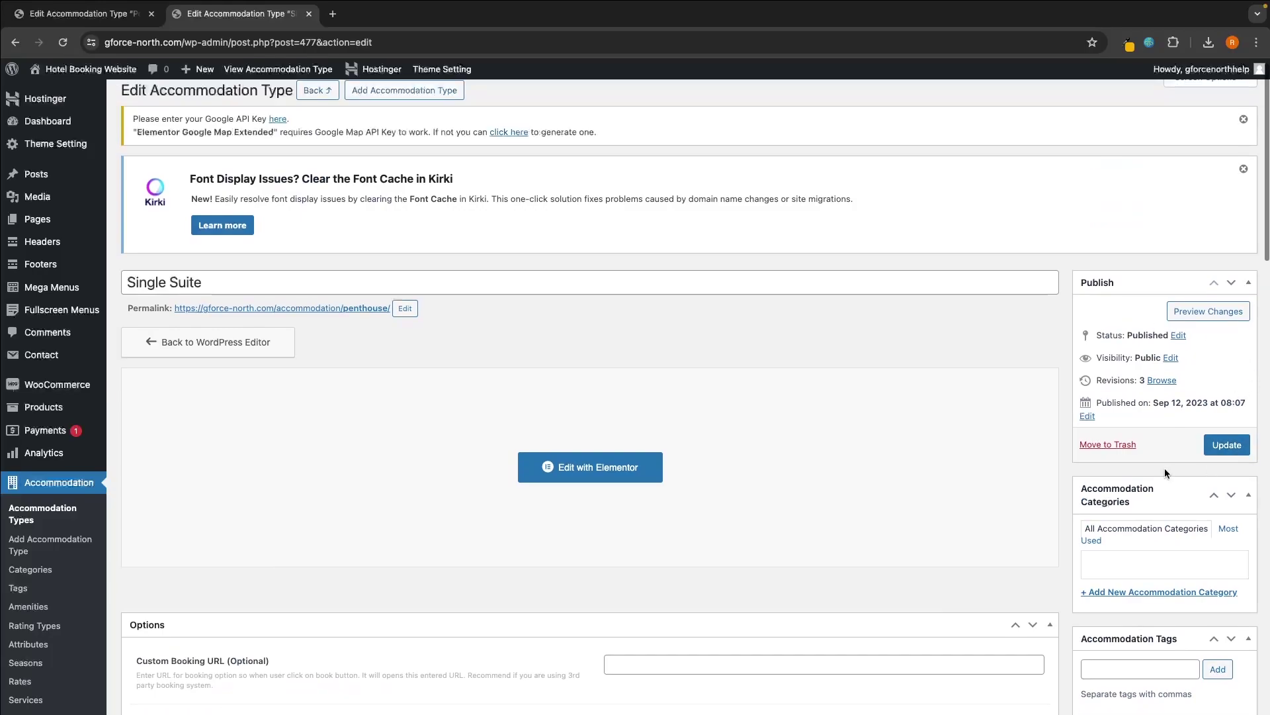
pyautogui.click(1238, 452)
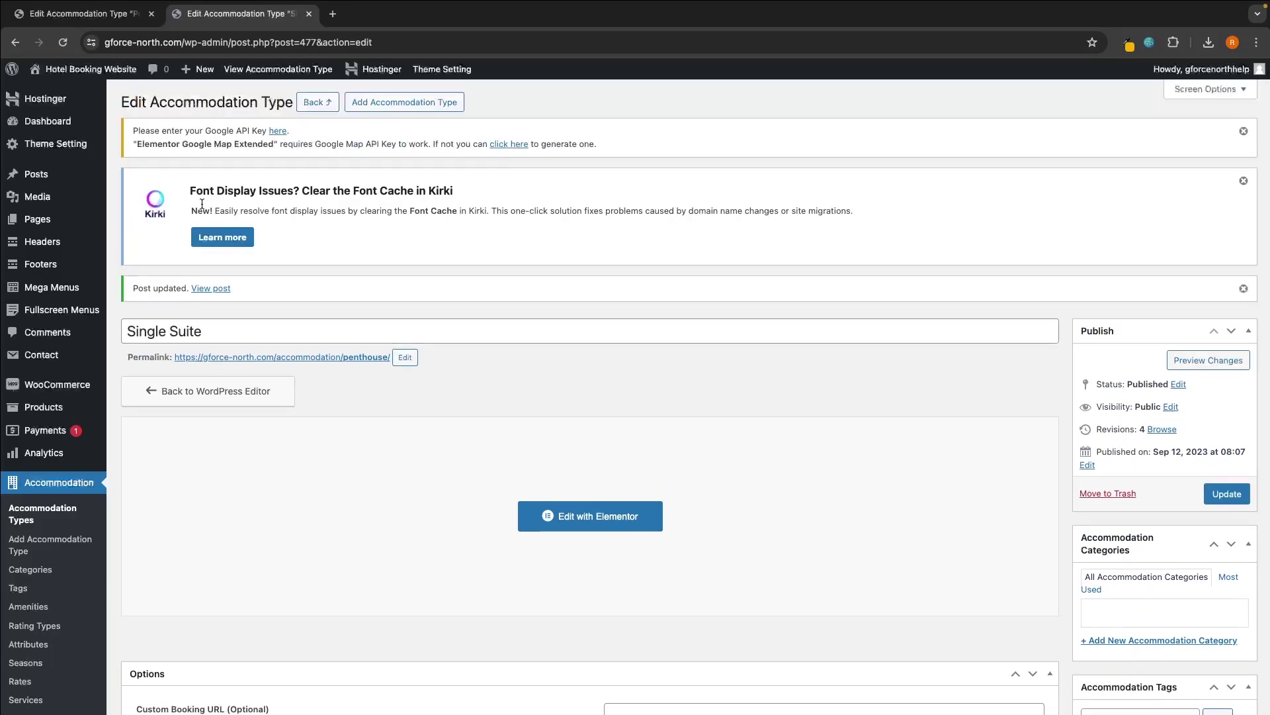
# Enable Drinks all inclusive and Wi-Fi as available services for the Couples Suite accommodation type and update it
pyautogui.click(39, 514)
pyautogui.scroll(-1, 212, 464)
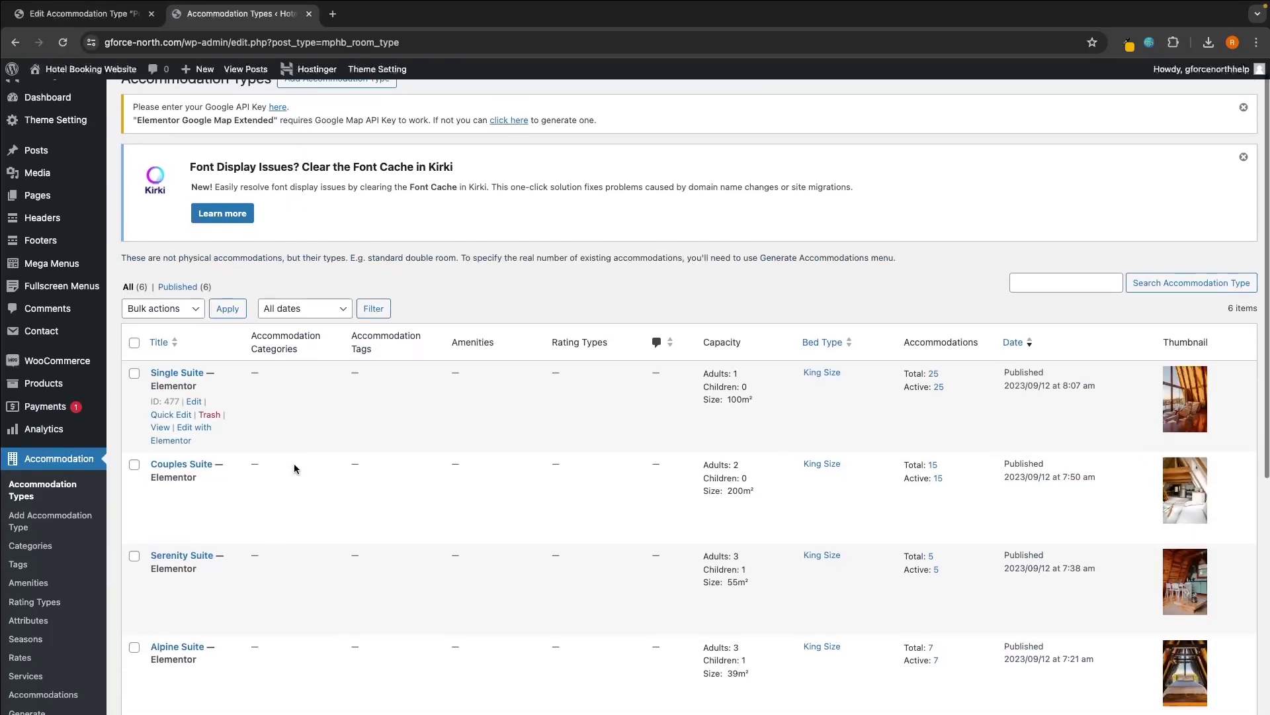
pyautogui.click(180, 416)
pyautogui.scroll(-15, 410, 450)
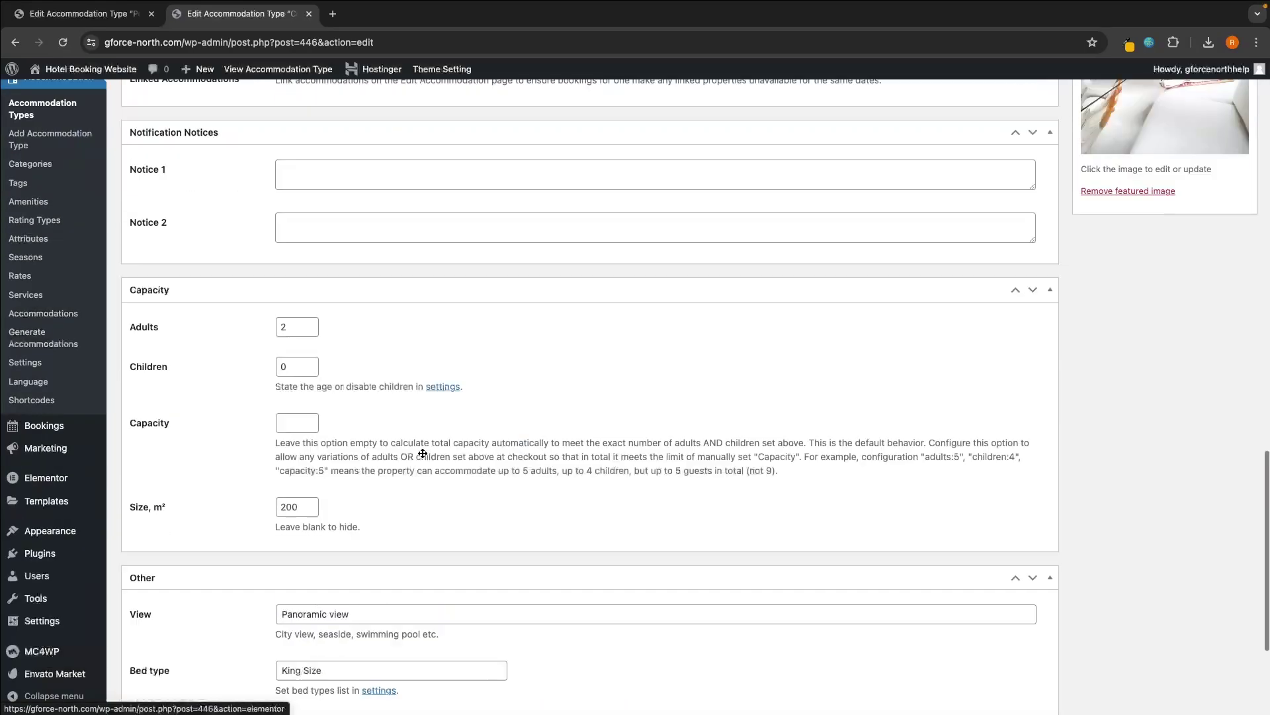
pyautogui.scroll(-3, 396, 444)
pyautogui.click(290, 582)
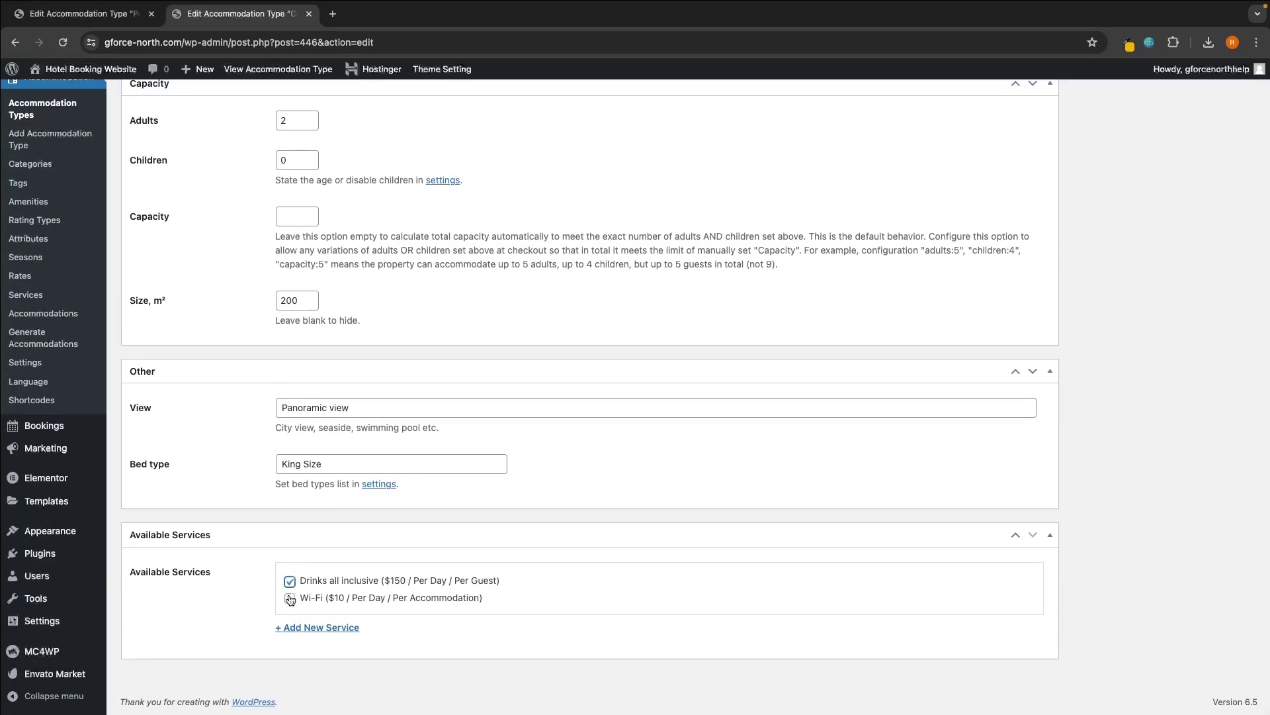
pyautogui.click(290, 598)
pyautogui.scroll(20, 439, 526)
pyautogui.click(1227, 456)
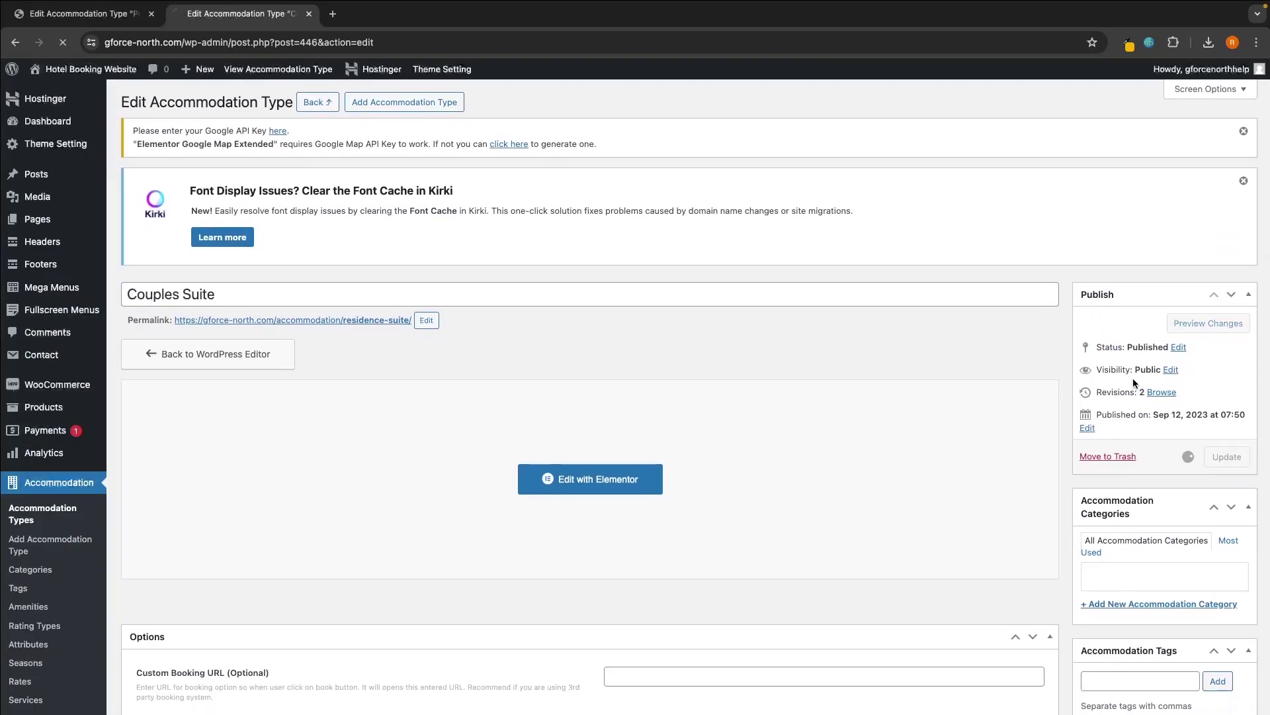
# Open the Serenity Suite accommodation type and view its available services
pyautogui.click(42, 513)
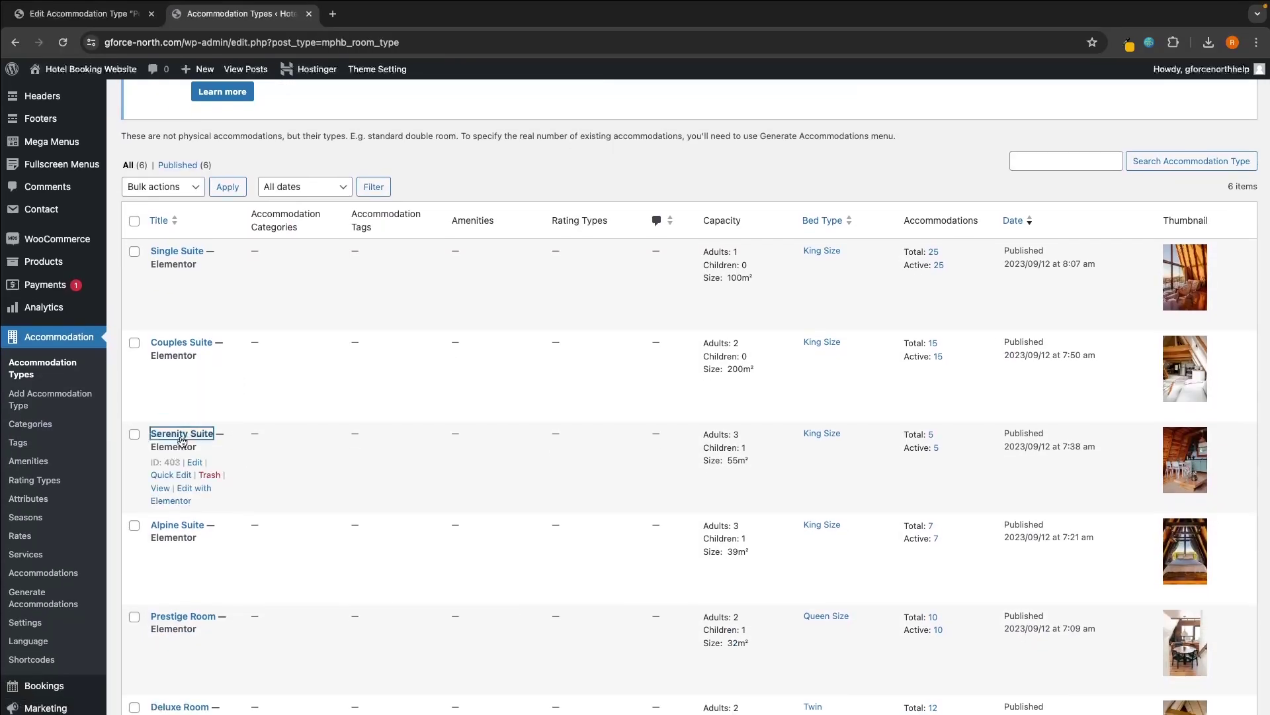
pyautogui.click(174, 439)
pyautogui.scroll(-20, 435, 490)
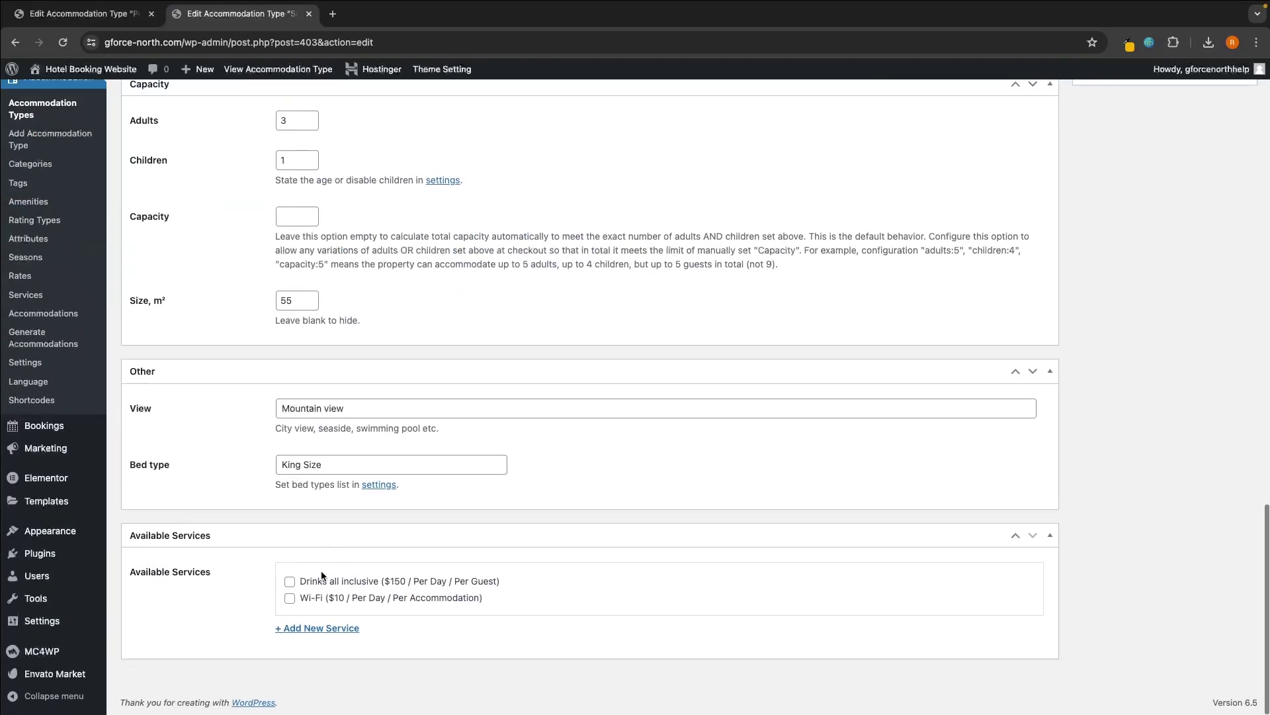
pyautogui.scroll(20, 740, 260)
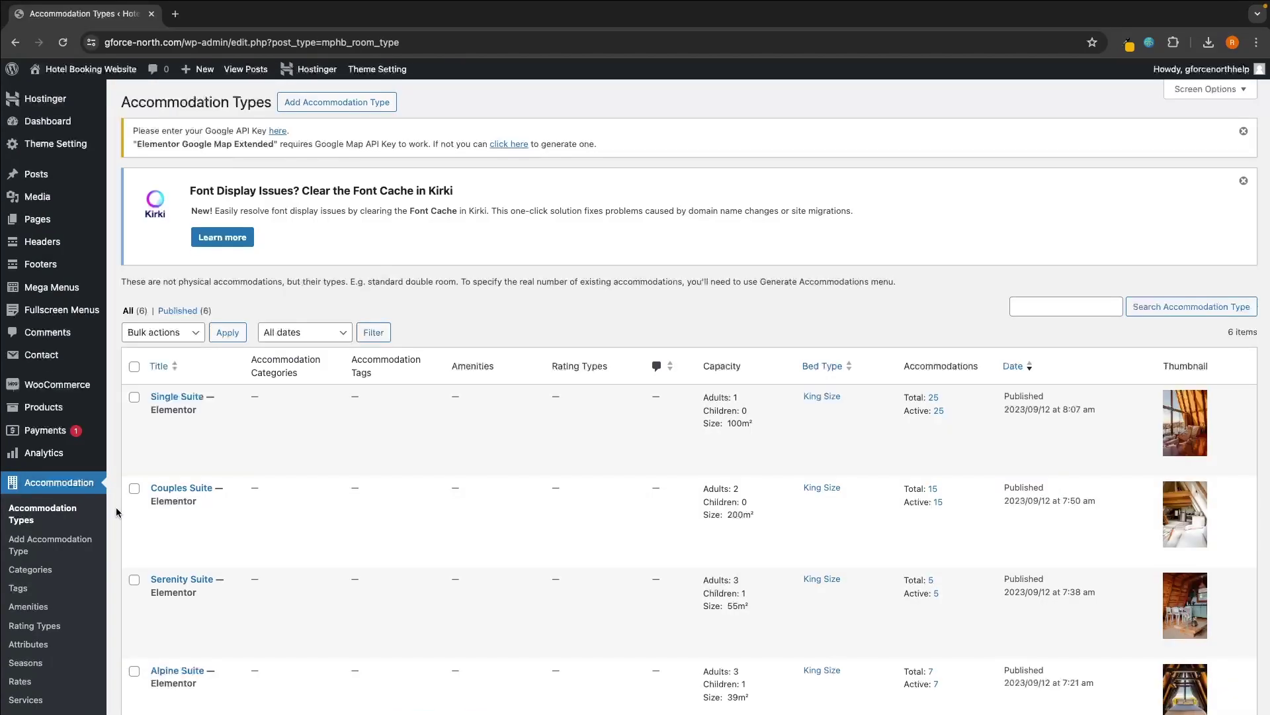
# Look at the Accommodation Categories and Accommodation Tags pages
pyautogui.scroll(-3, 116, 512)
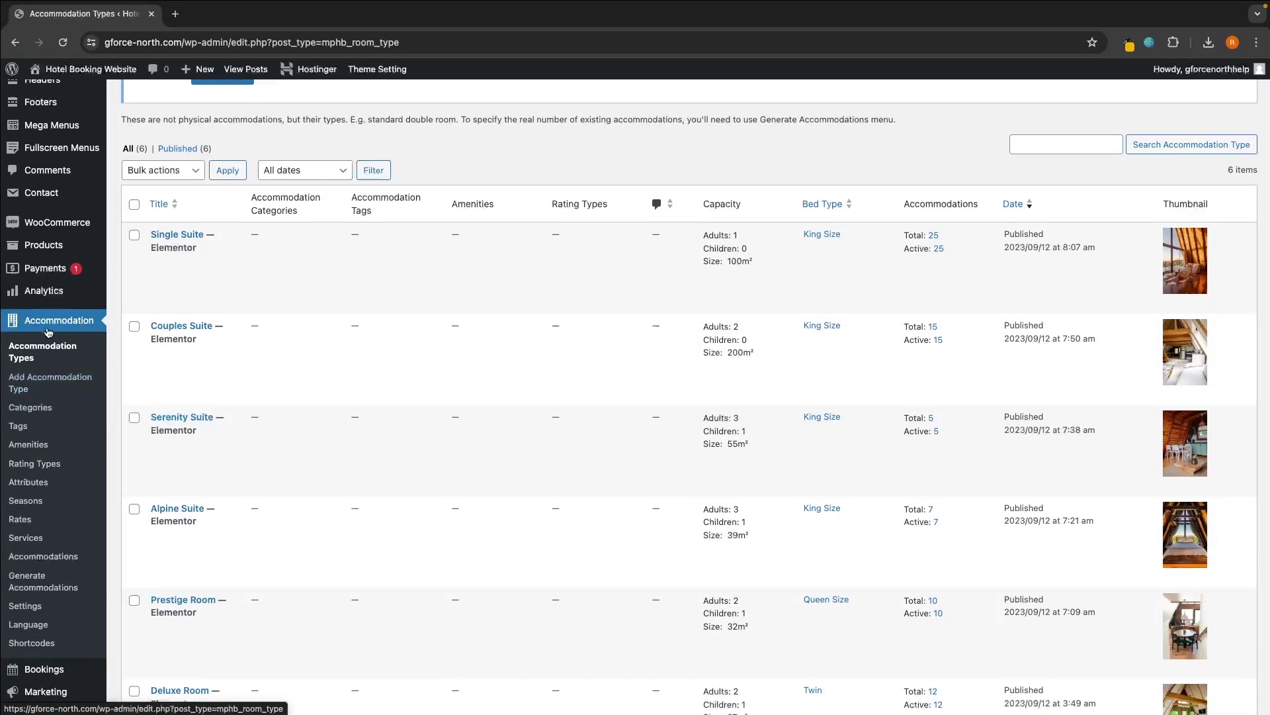
pyautogui.click(39, 410)
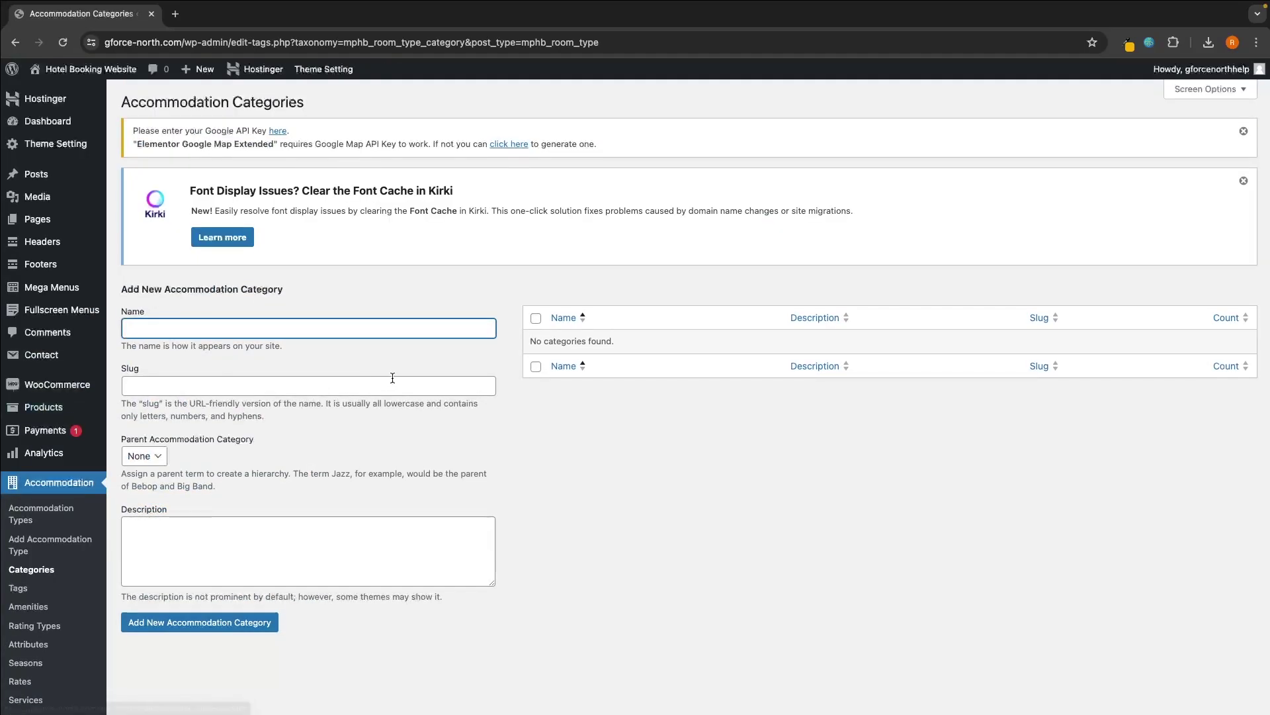
pyautogui.scroll(-3, 638, 376)
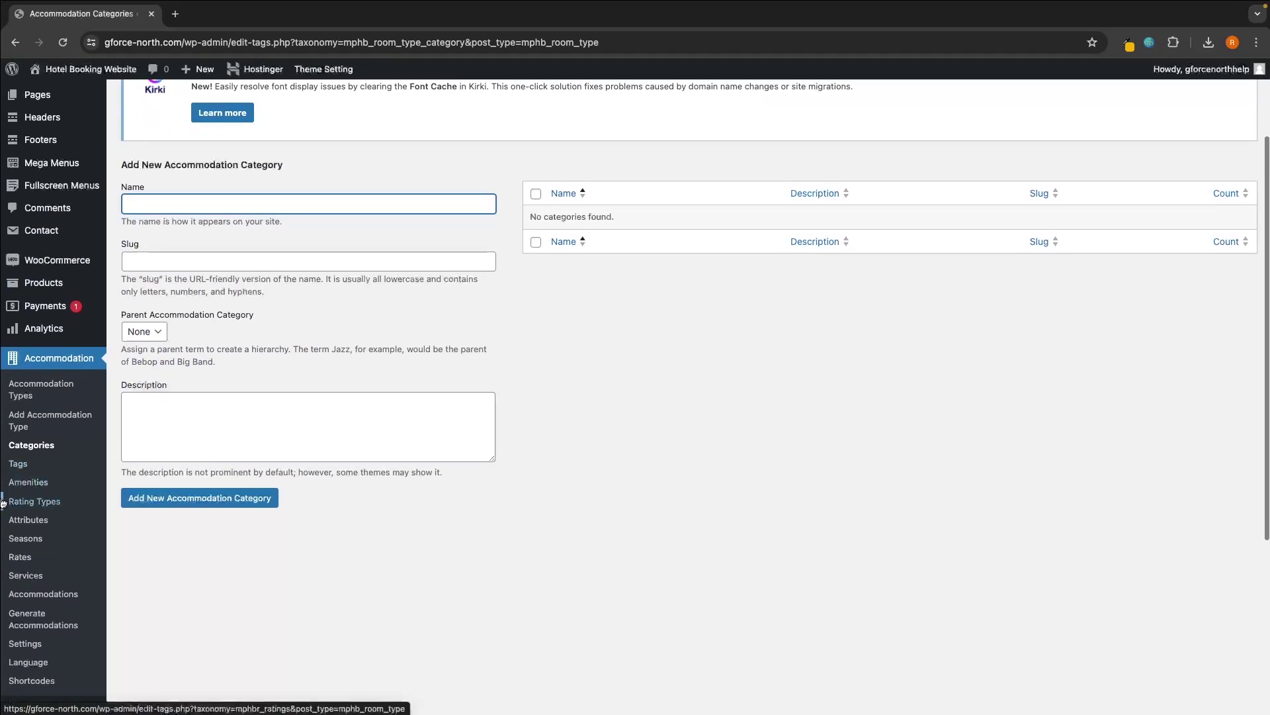
pyautogui.click(17, 463)
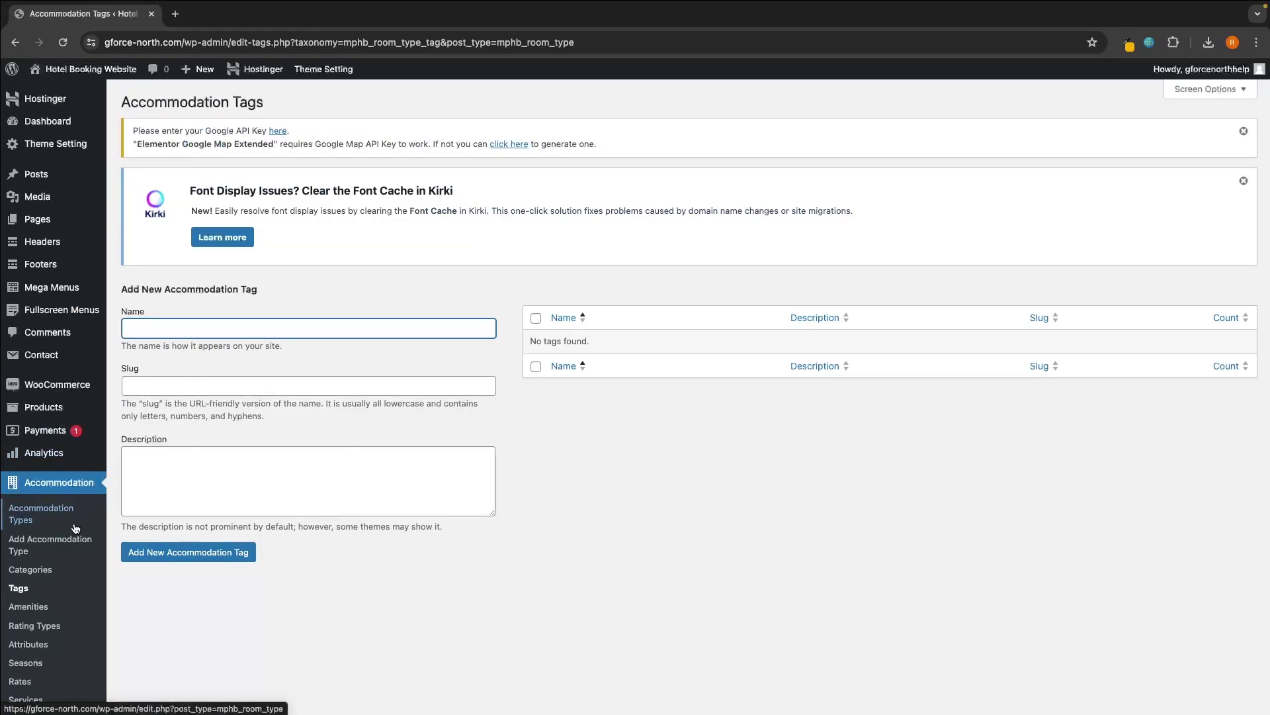
# Look through the accommodation Amenities, Rating Types and Attributes pages
pyautogui.scroll(-2, 46, 549)
pyautogui.click(41, 560)
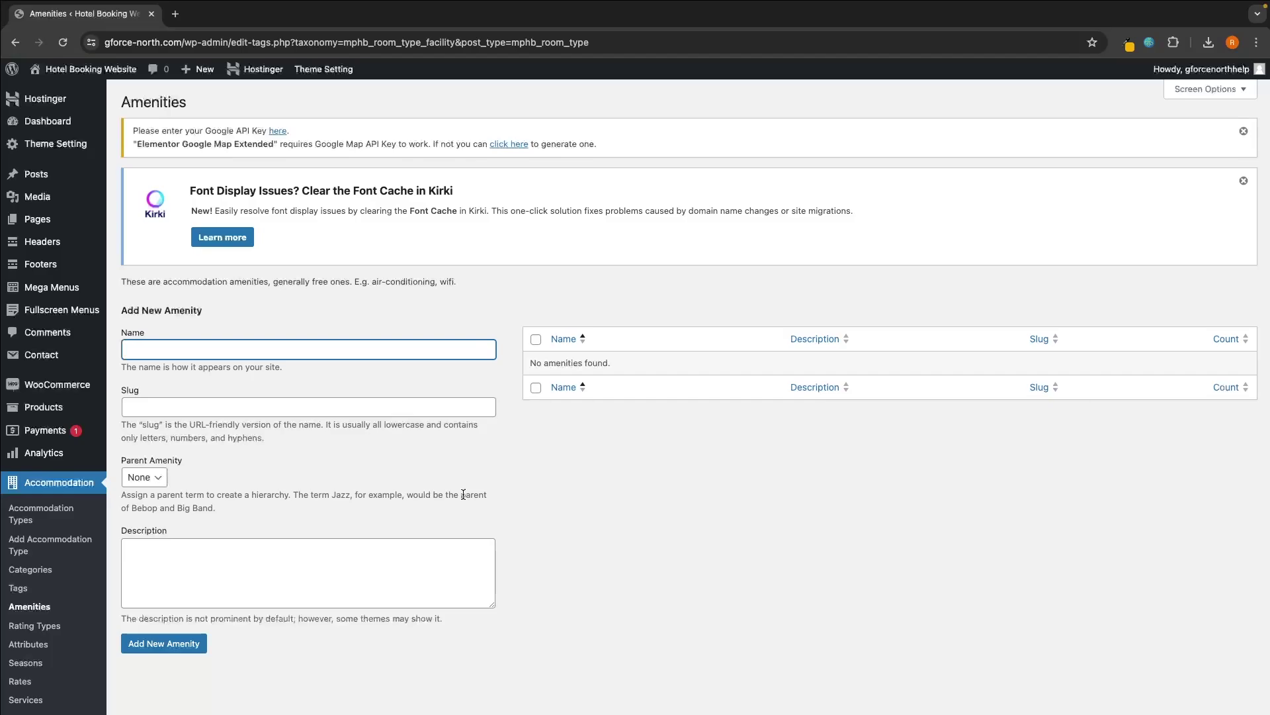
pyautogui.scroll(-3, 584, 491)
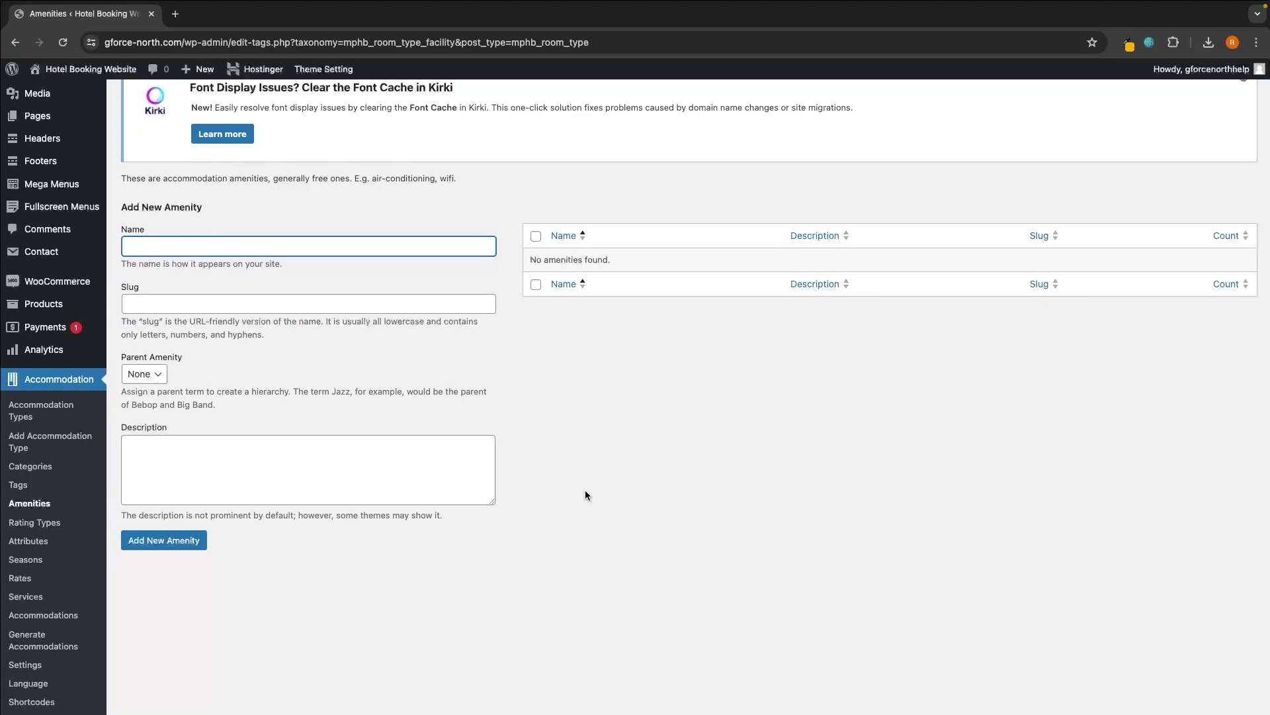
pyautogui.scroll(-2, 585, 494)
pyautogui.click(41, 468)
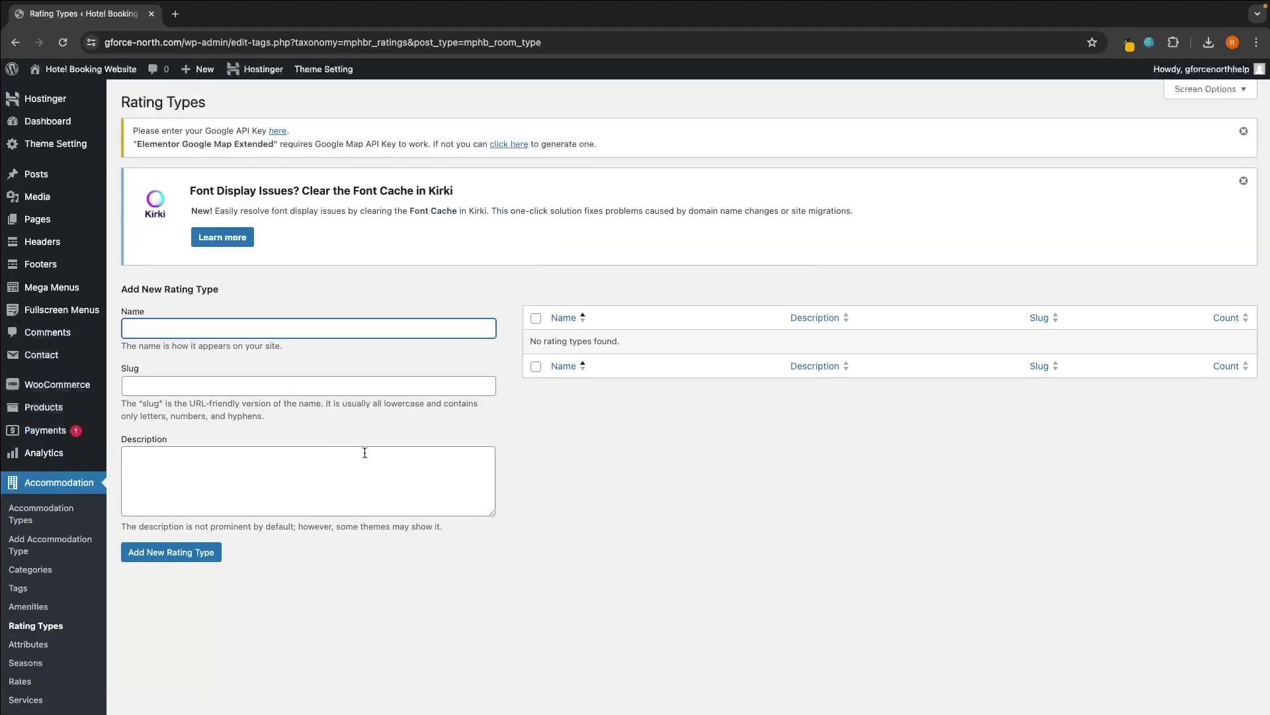
pyautogui.scroll(-6, 399, 451)
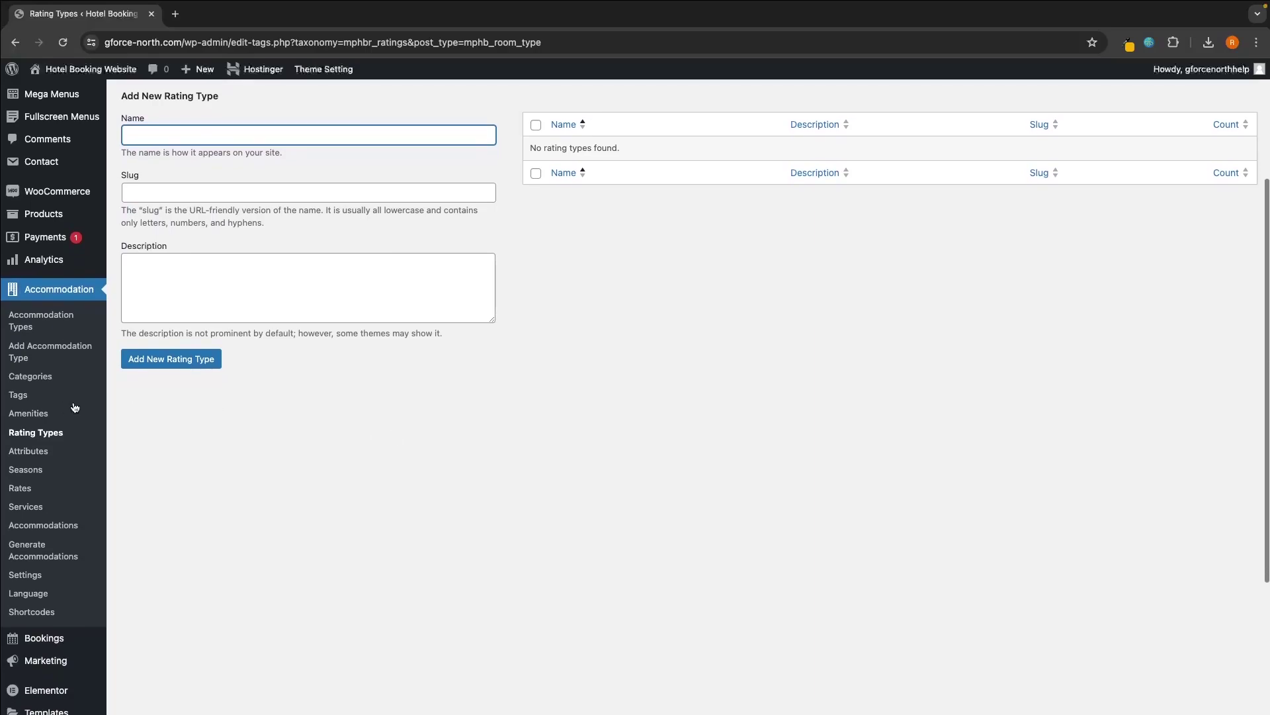
pyautogui.click(42, 450)
pyautogui.scroll(-4, 397, 455)
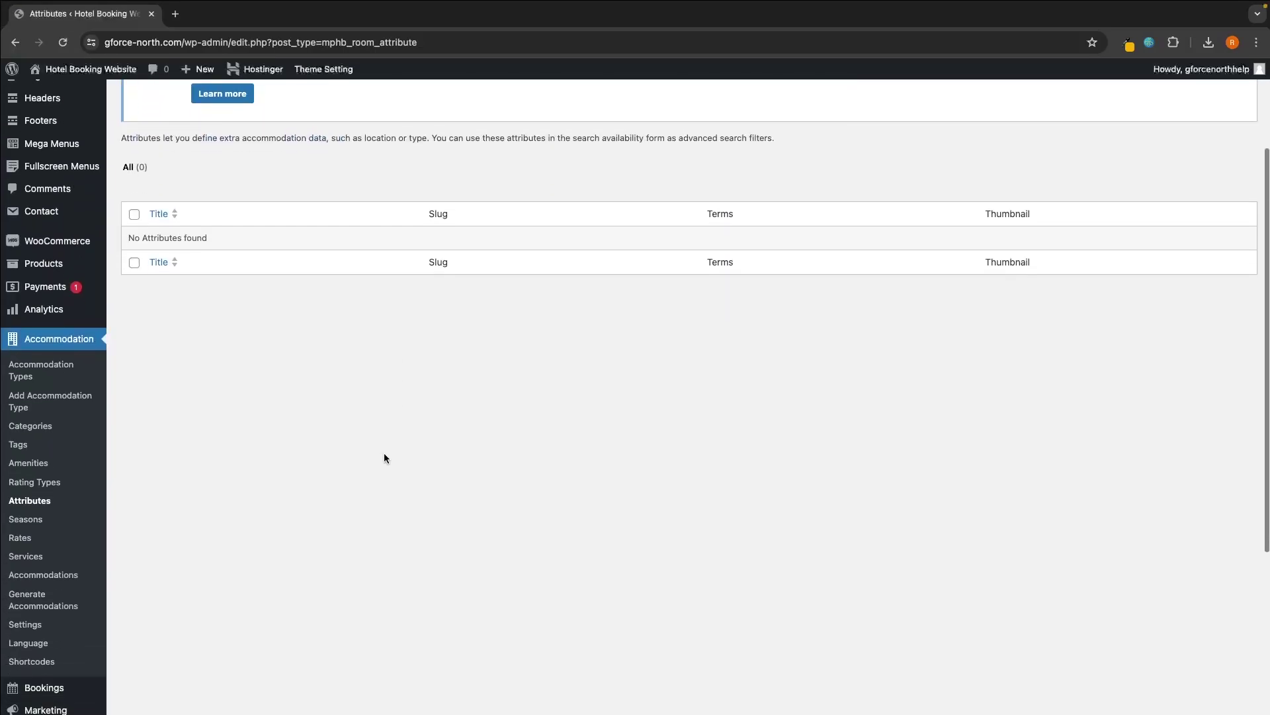
# Open the Rates list and examine the season price of each accommodation type
pyautogui.scroll(-2, 26, 450)
pyautogui.click(39, 456)
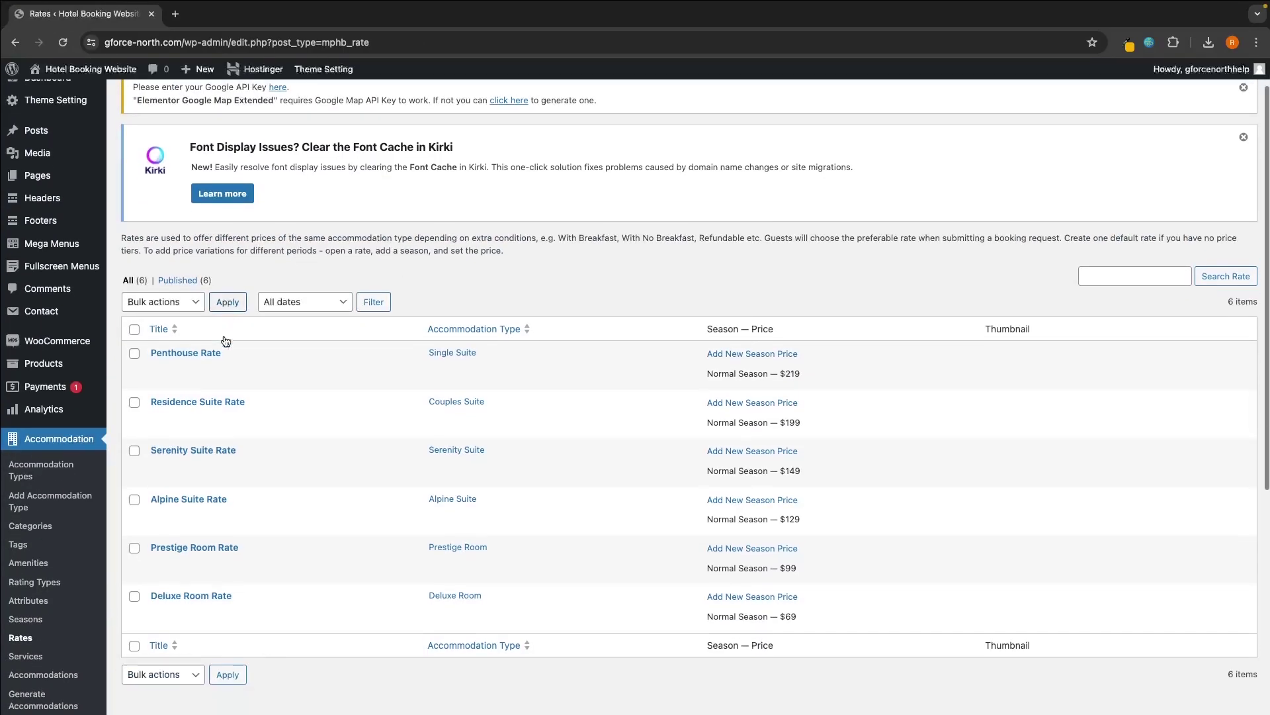
pyautogui.scroll(-4, 225, 340)
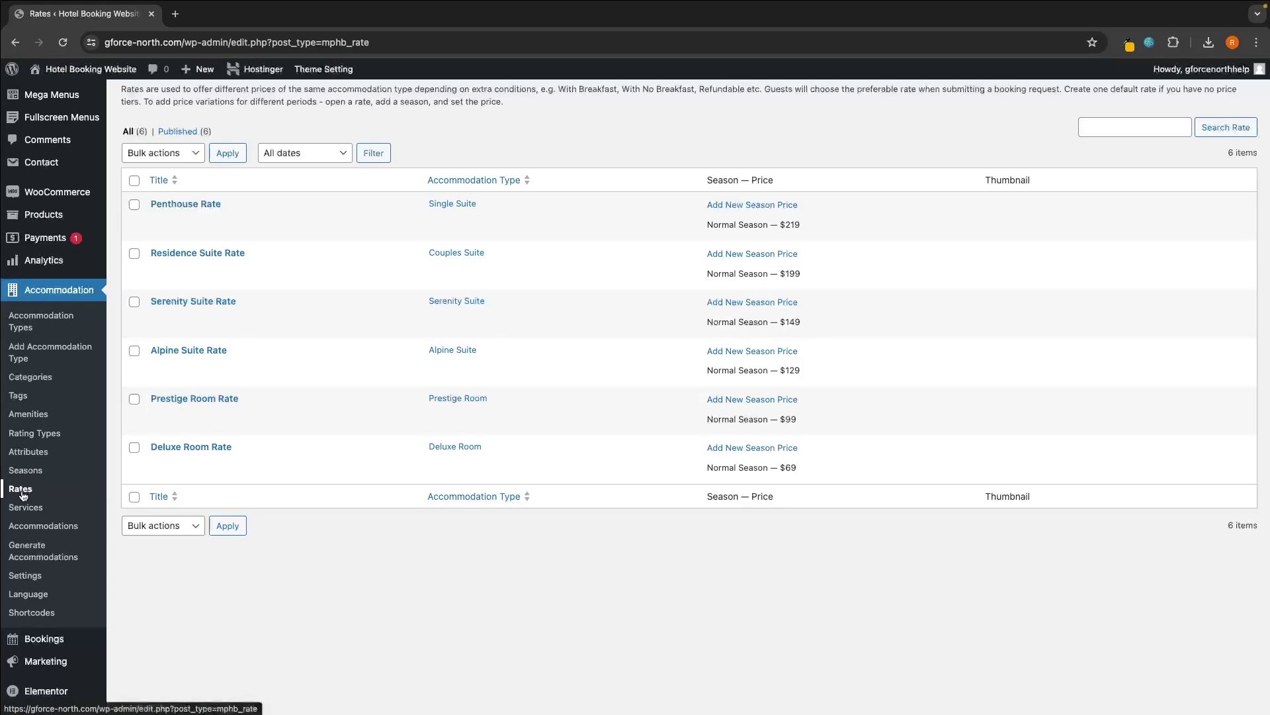
pyautogui.scroll(2, 207, 429)
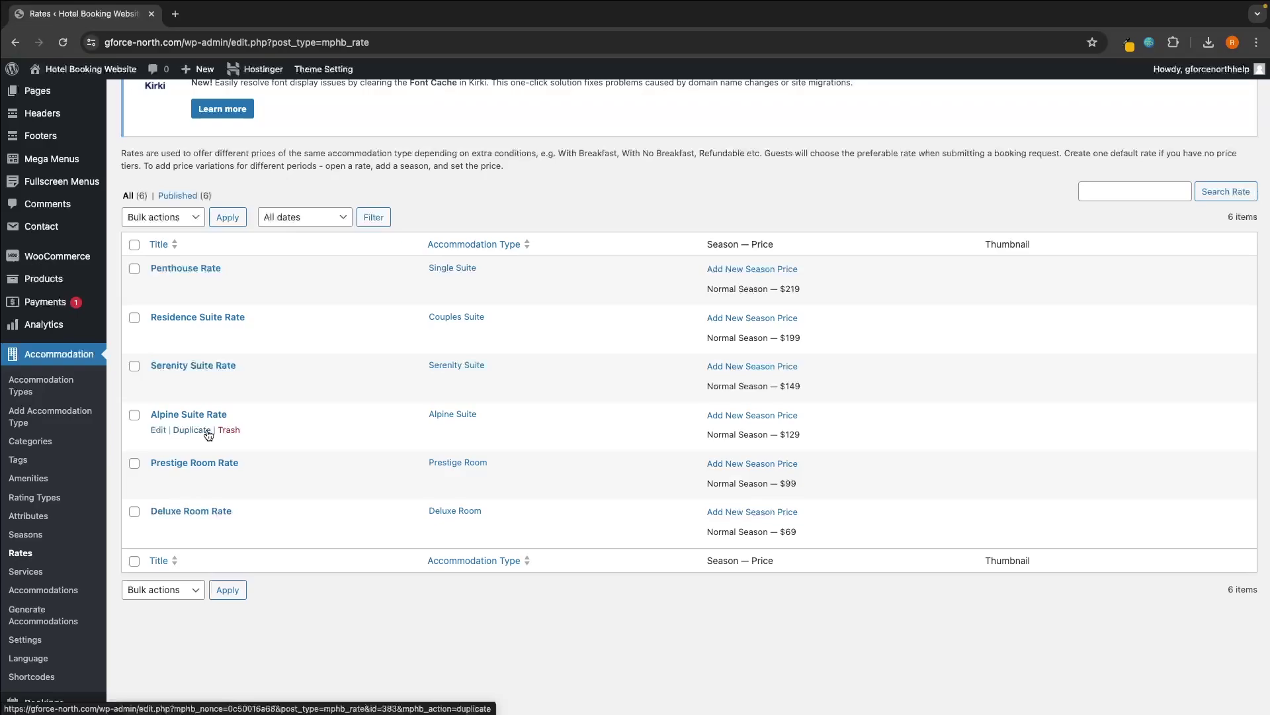
# Open the Seasons list and read the description's examples of seasonal pricing
pyautogui.click(40, 539)
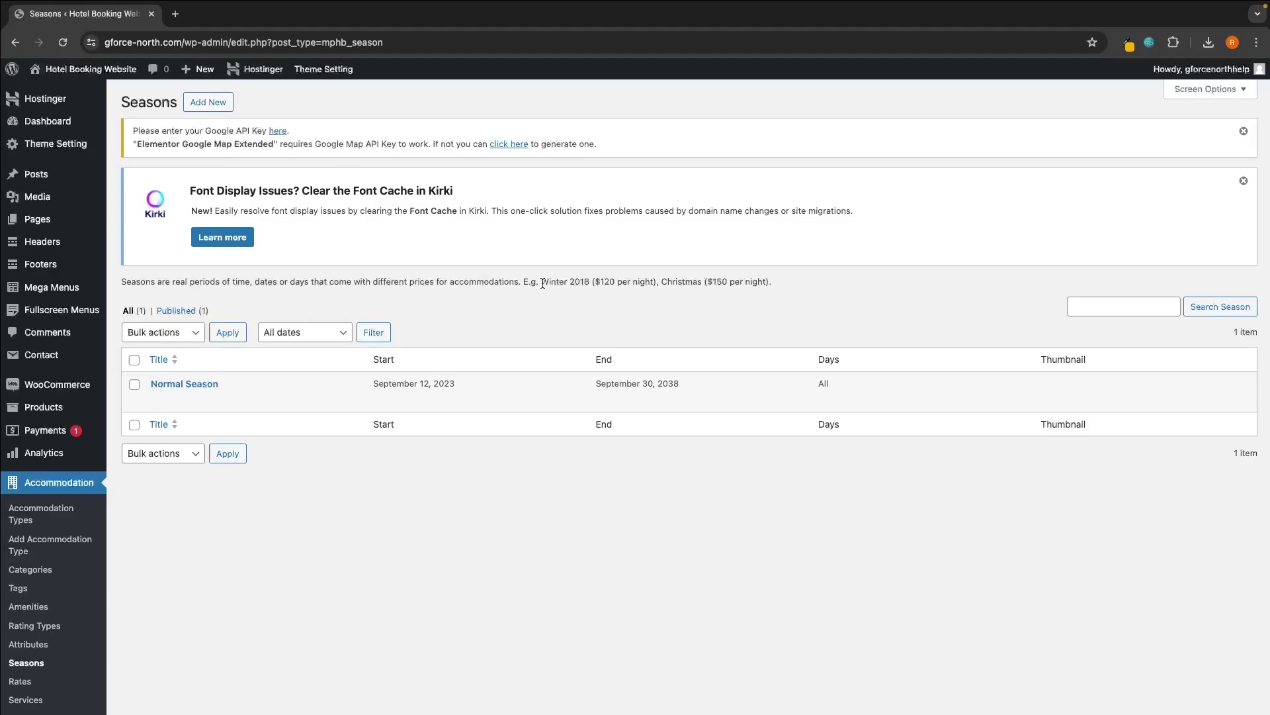
pyautogui.moveTo(540, 282); pyautogui.dragTo(774, 282)
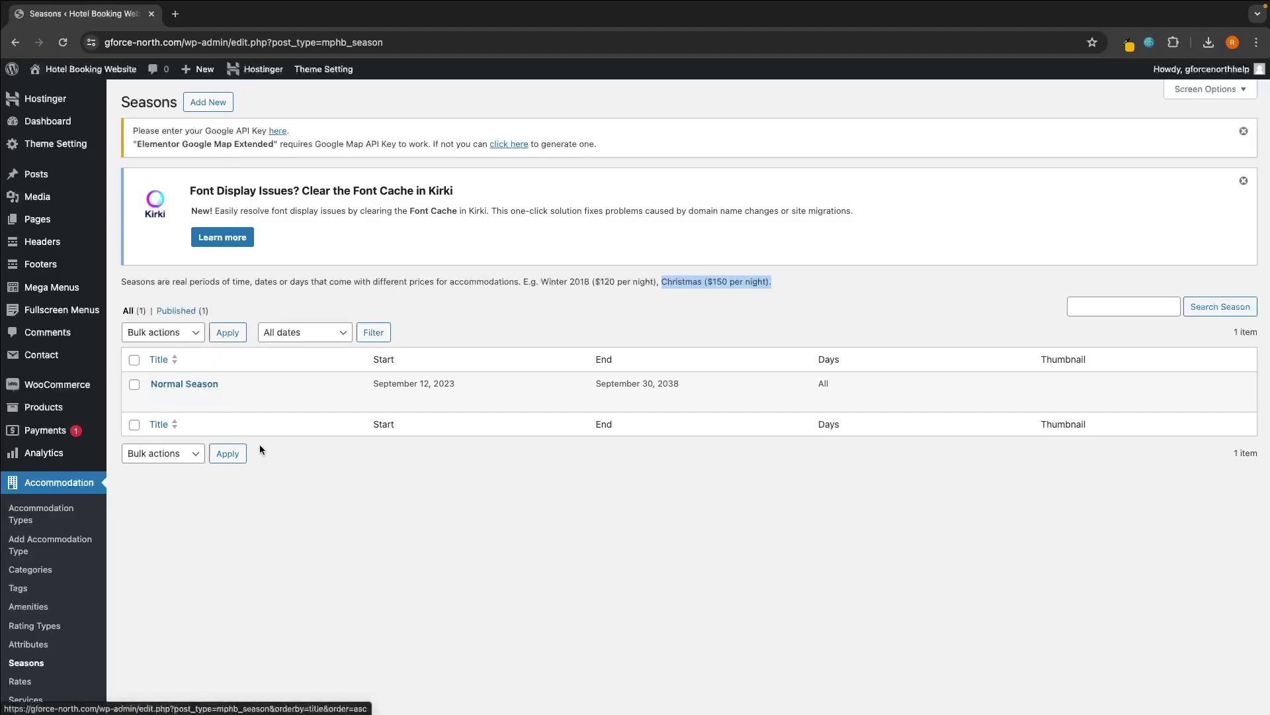
pyautogui.click(328, 448)
# Add a new season titled "Kid's Summer Holidays (July-August)"
pyautogui.click(209, 102)
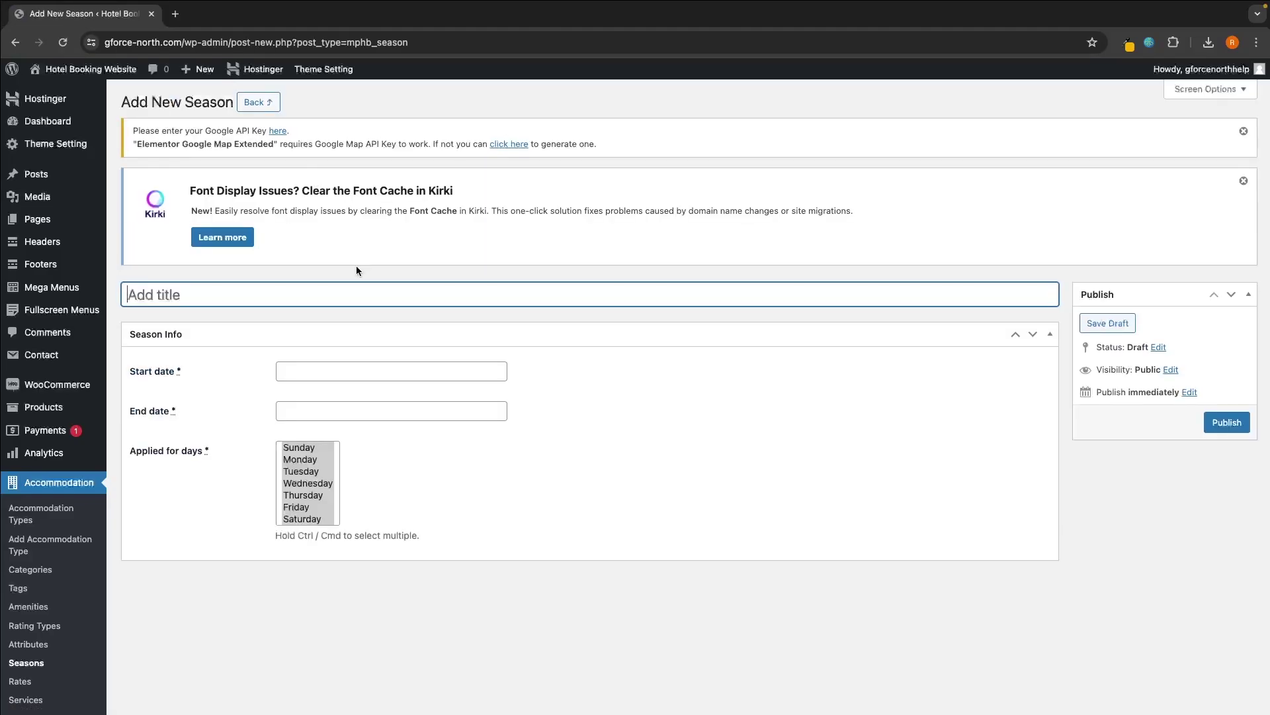
pyautogui.write('Kids')
pyautogui.press('BackSpace')
pyautogui.write("'s Summer ")
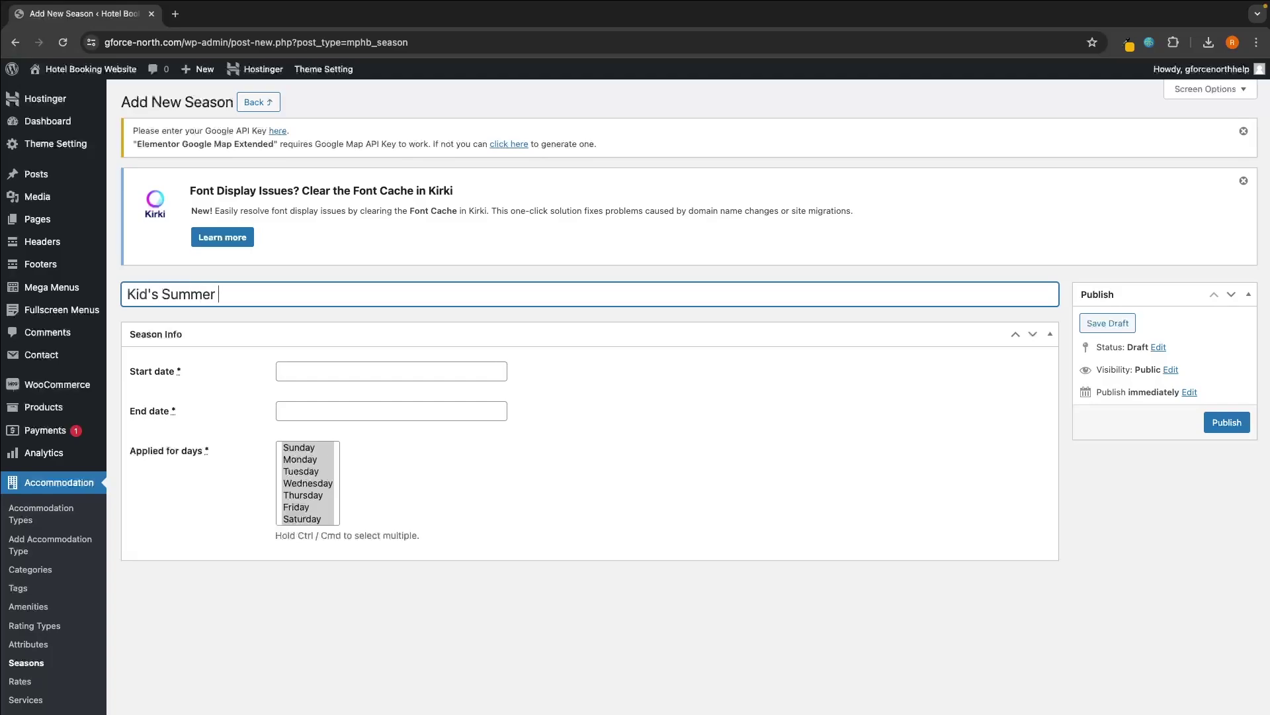
pyautogui.write('Holidays (July)')
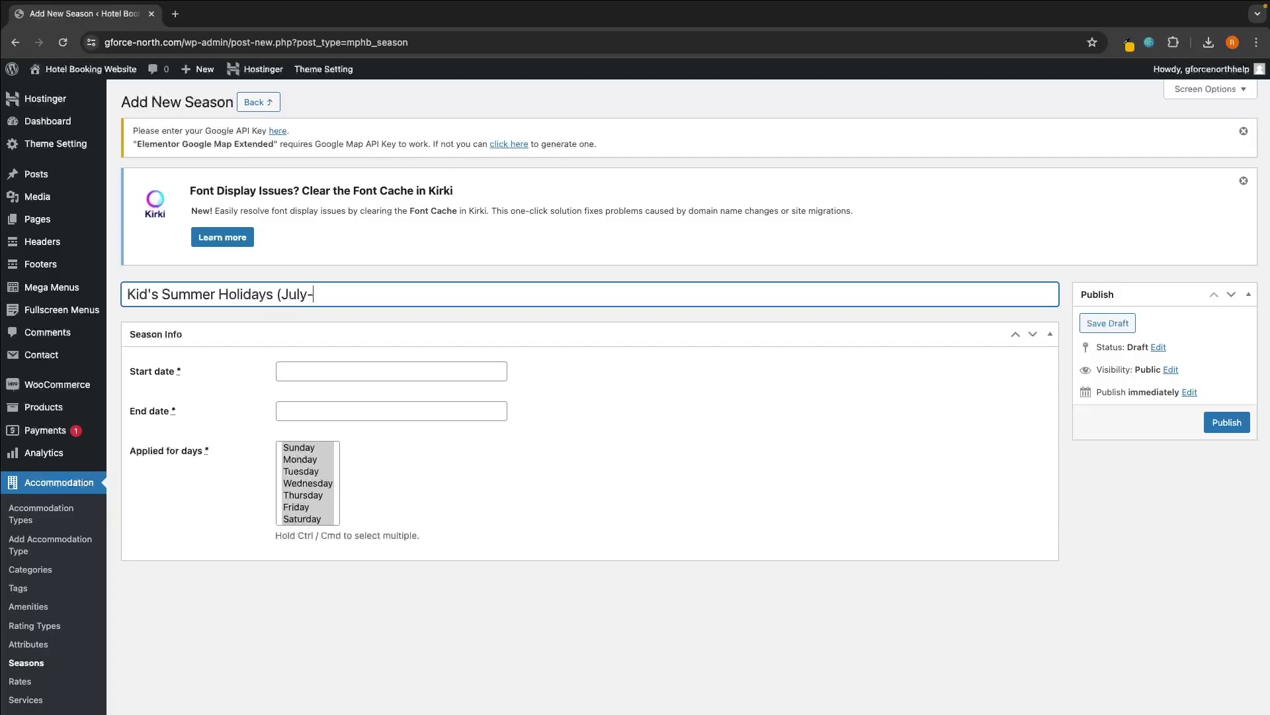
pyautogui.write('August)')
# Set the season's start date to 02/07/2024 and end date to 31/08/2024, and publish it
pyautogui.click(338, 371)
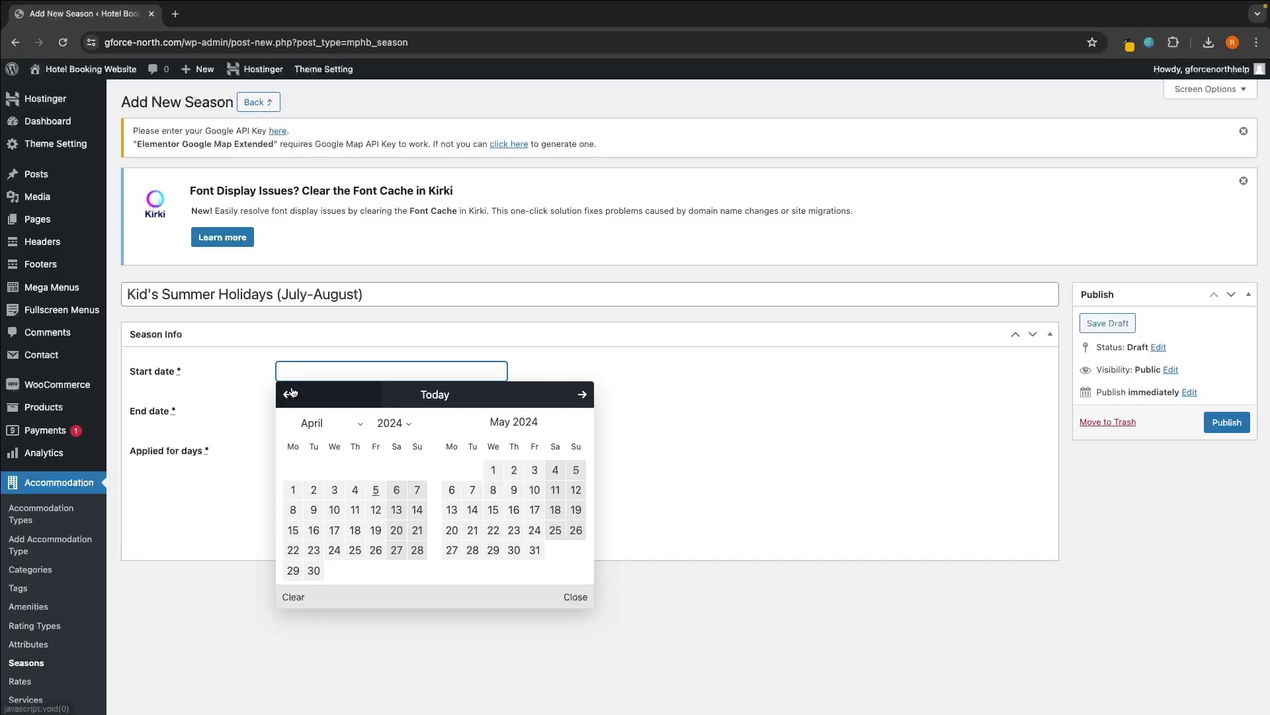
pyautogui.click(316, 424)
pyautogui.click(332, 476)
pyautogui.click(313, 489)
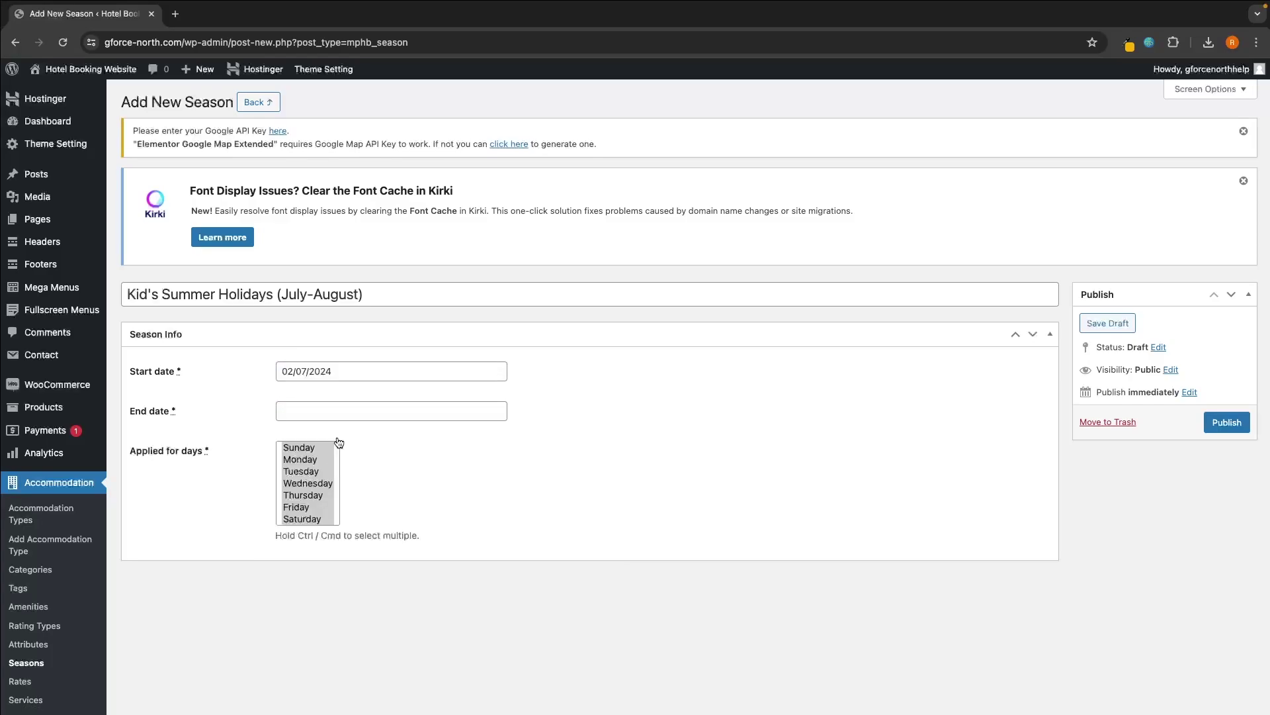
pyautogui.click(340, 412)
pyautogui.click(555, 589)
pyautogui.click(1241, 423)
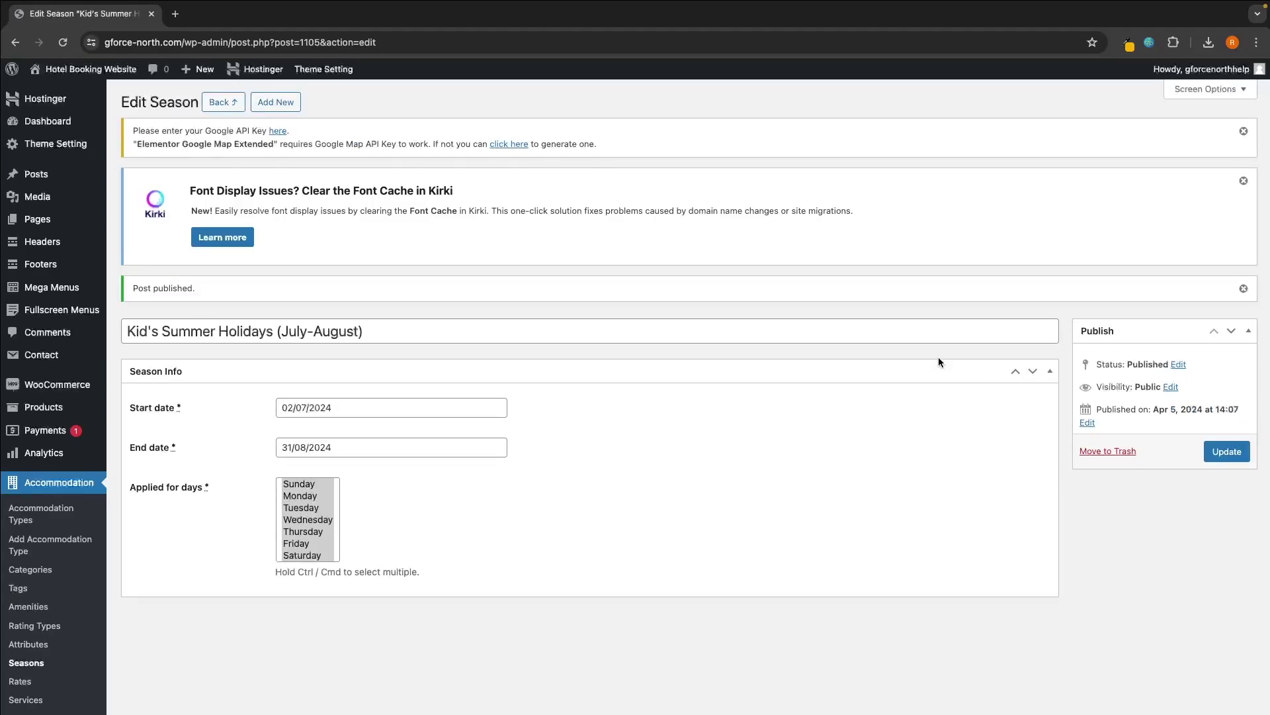
# Open the Seasons list and check the dates and days of the newly published season
pyautogui.scroll(-5, 304, 398)
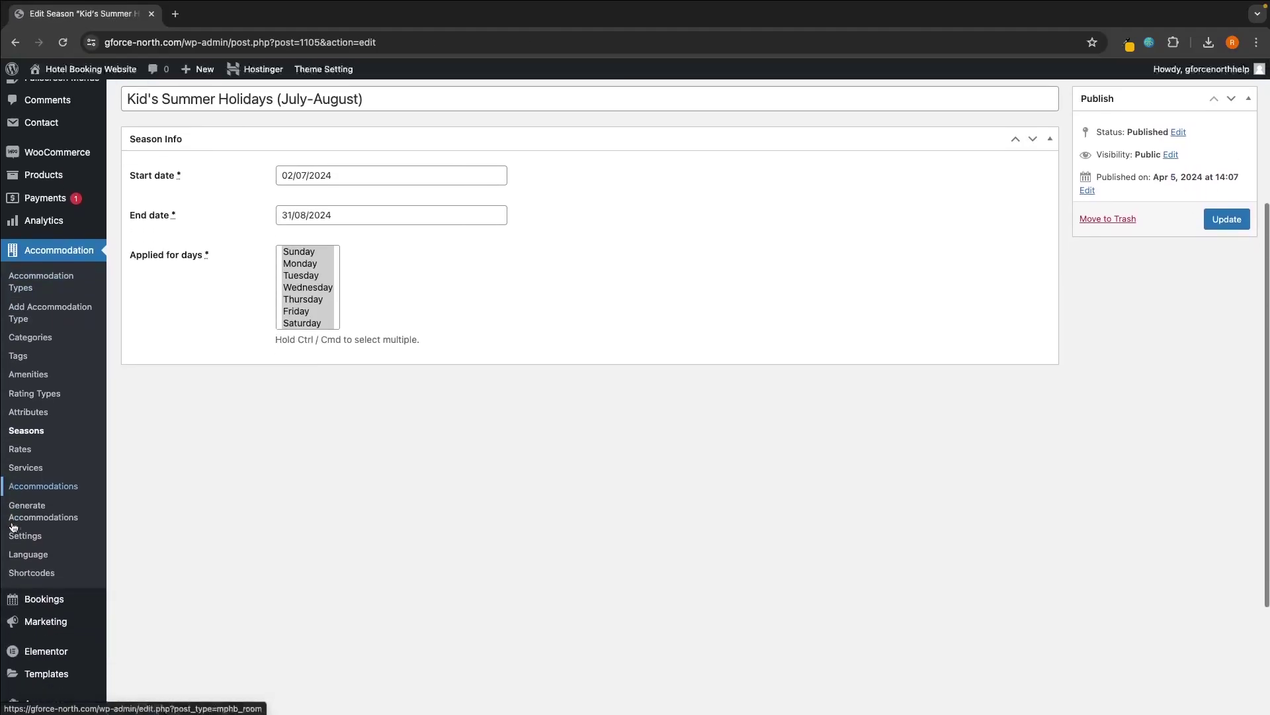
pyautogui.click(22, 423)
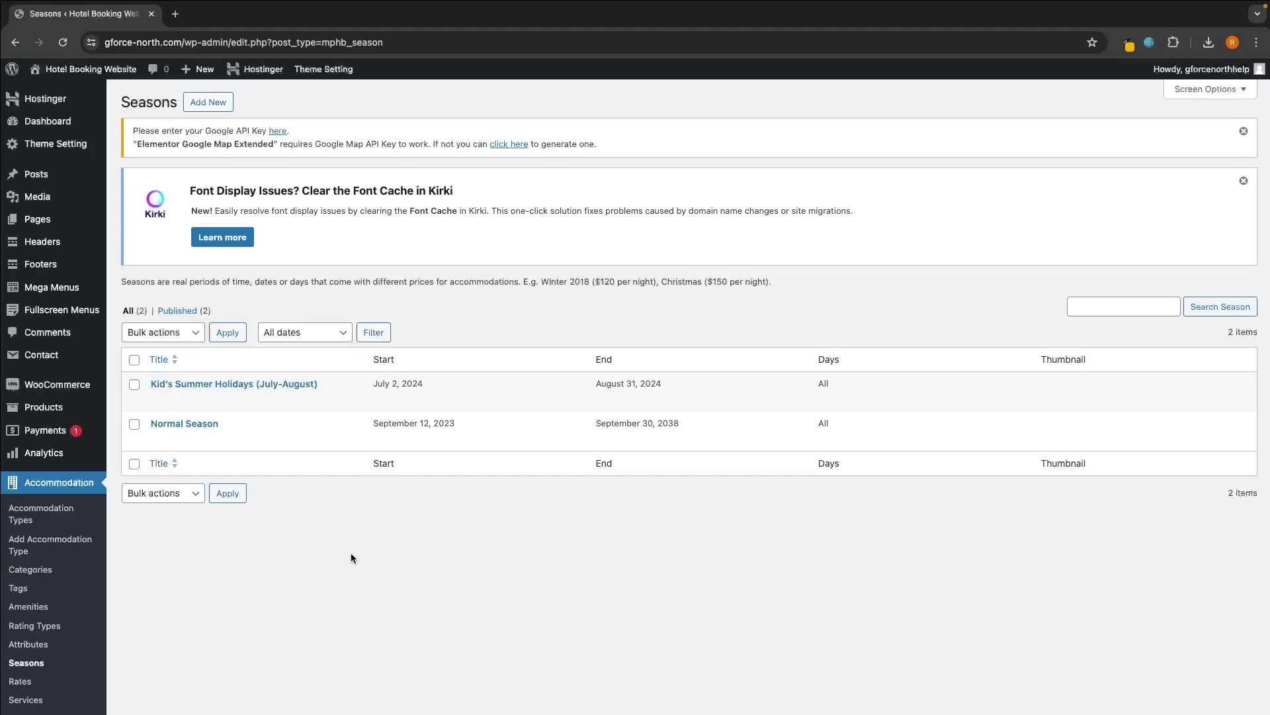
pyautogui.scroll(-3, 351, 557)
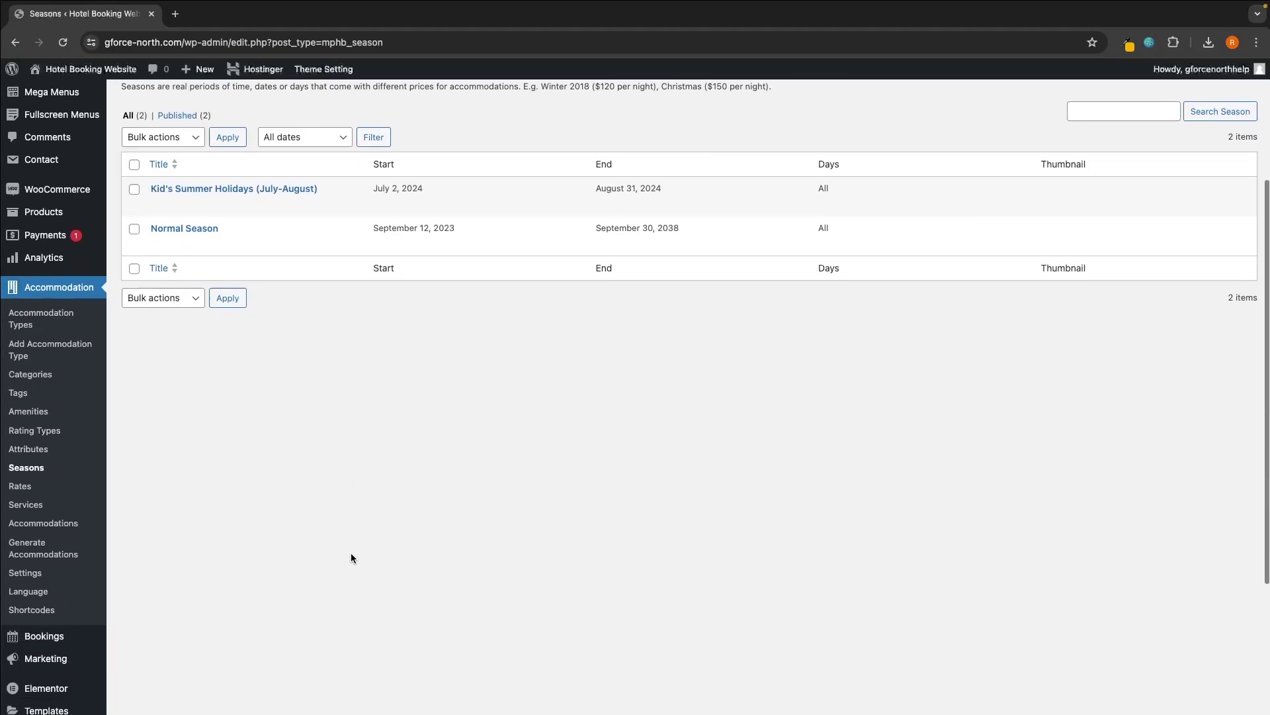
# From the Rates list, create a new rate titled "Single Suite" for the Single Suite accommodation type
pyautogui.click(41, 483)
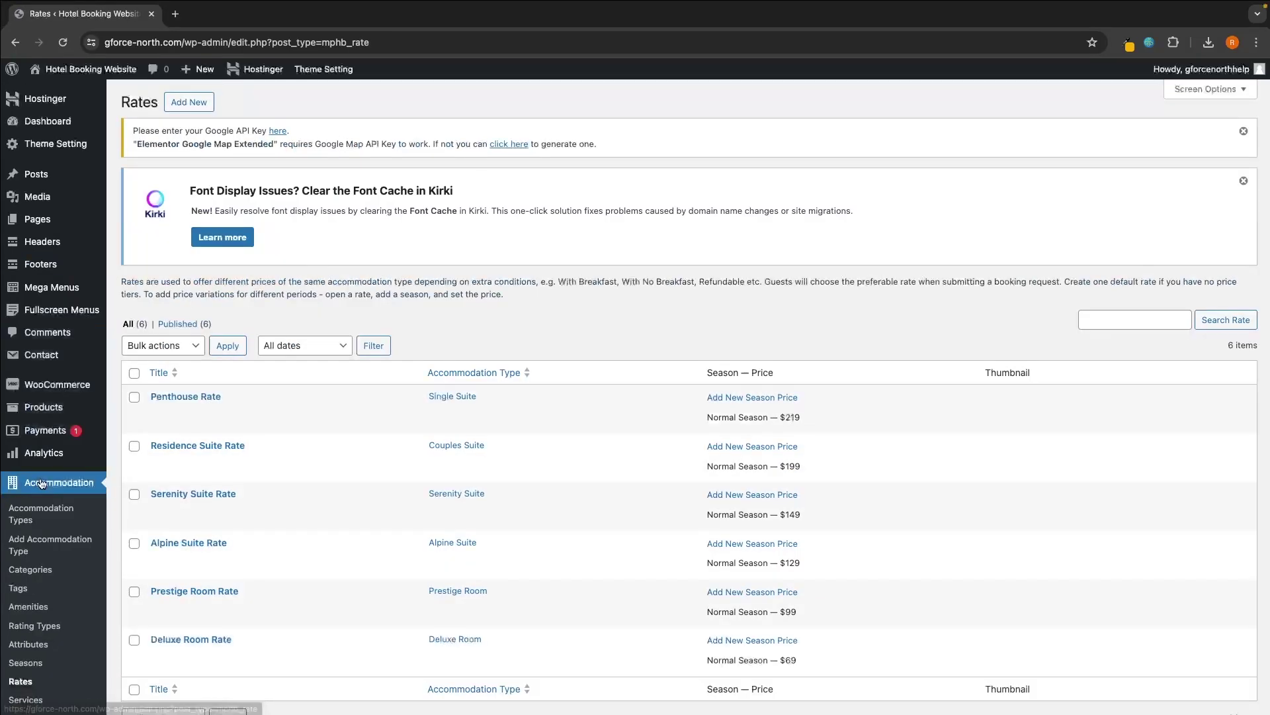
pyautogui.scroll(-2, 442, 453)
pyautogui.scroll(-2, 441, 452)
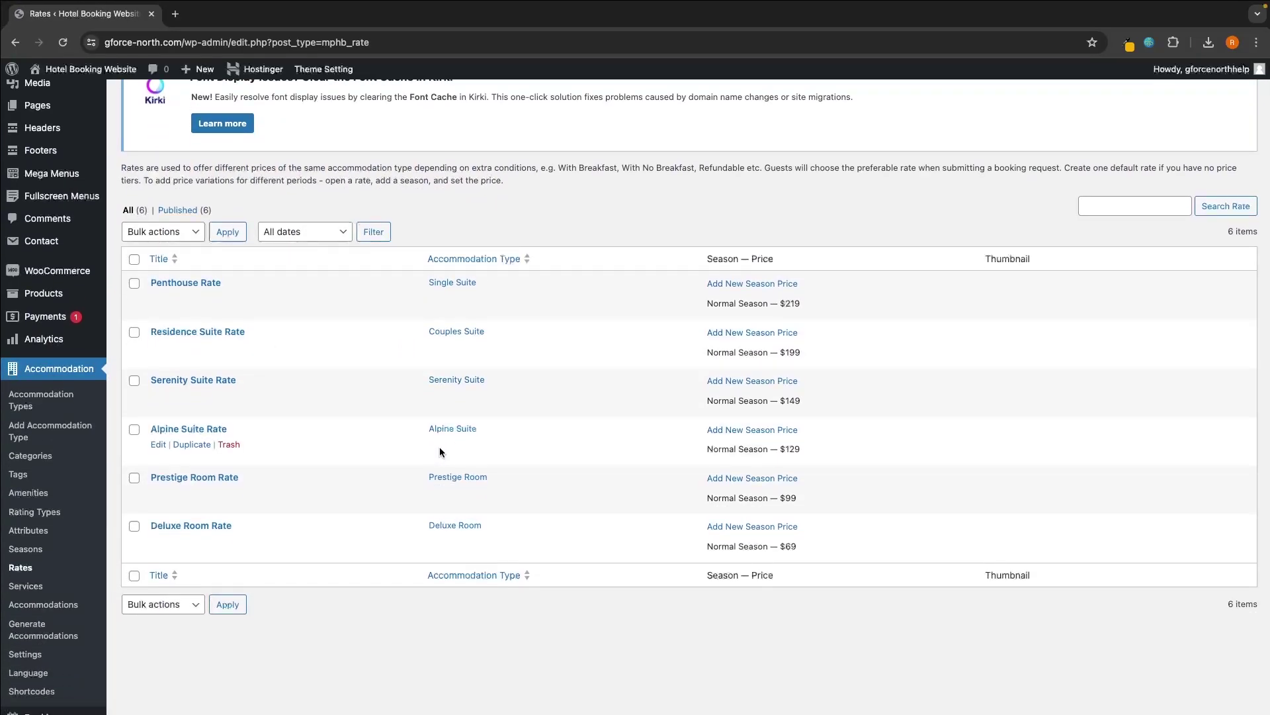
pyautogui.scroll(3, 260, 453)
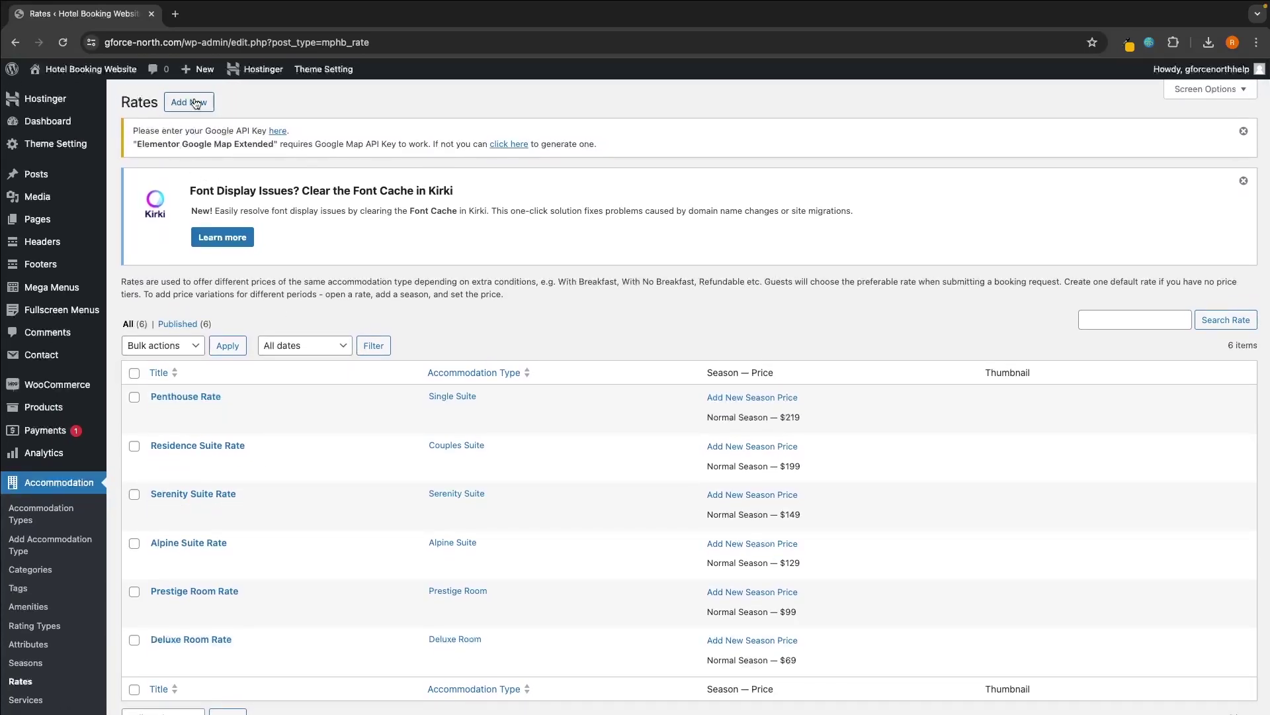
pyautogui.click(183, 106)
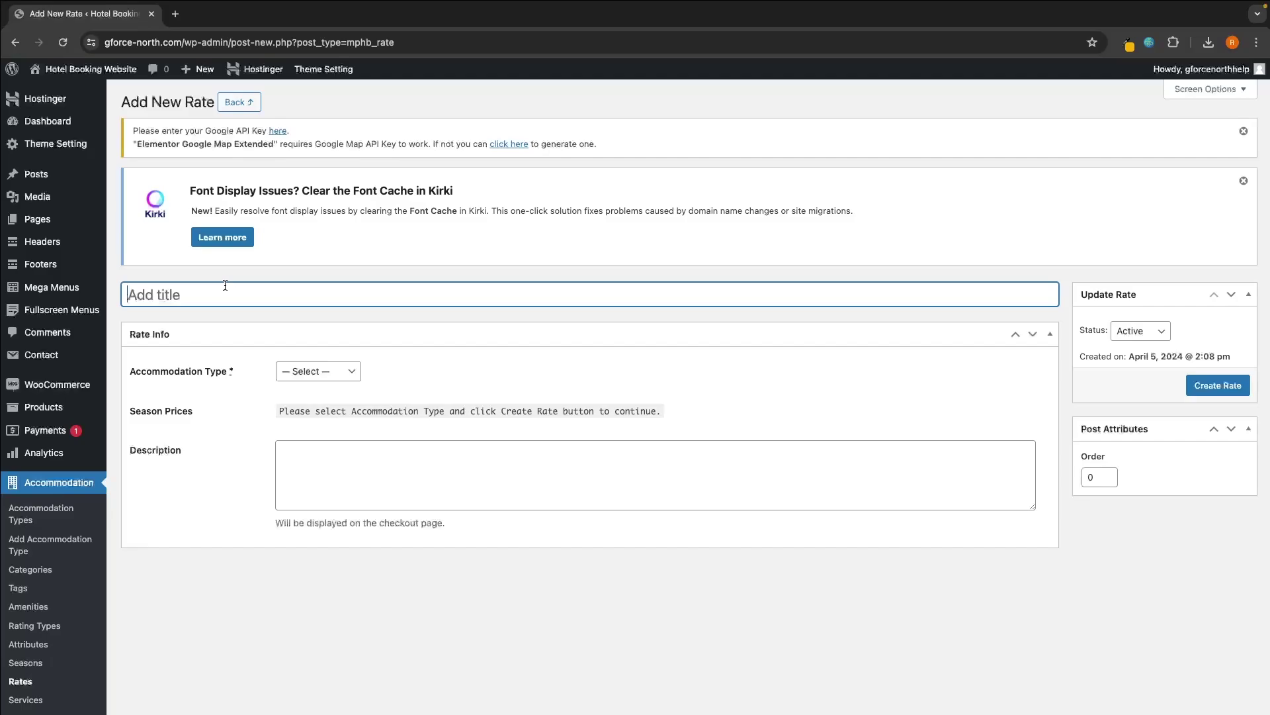
pyautogui.write('Single Room')
pyautogui.click(295, 371)
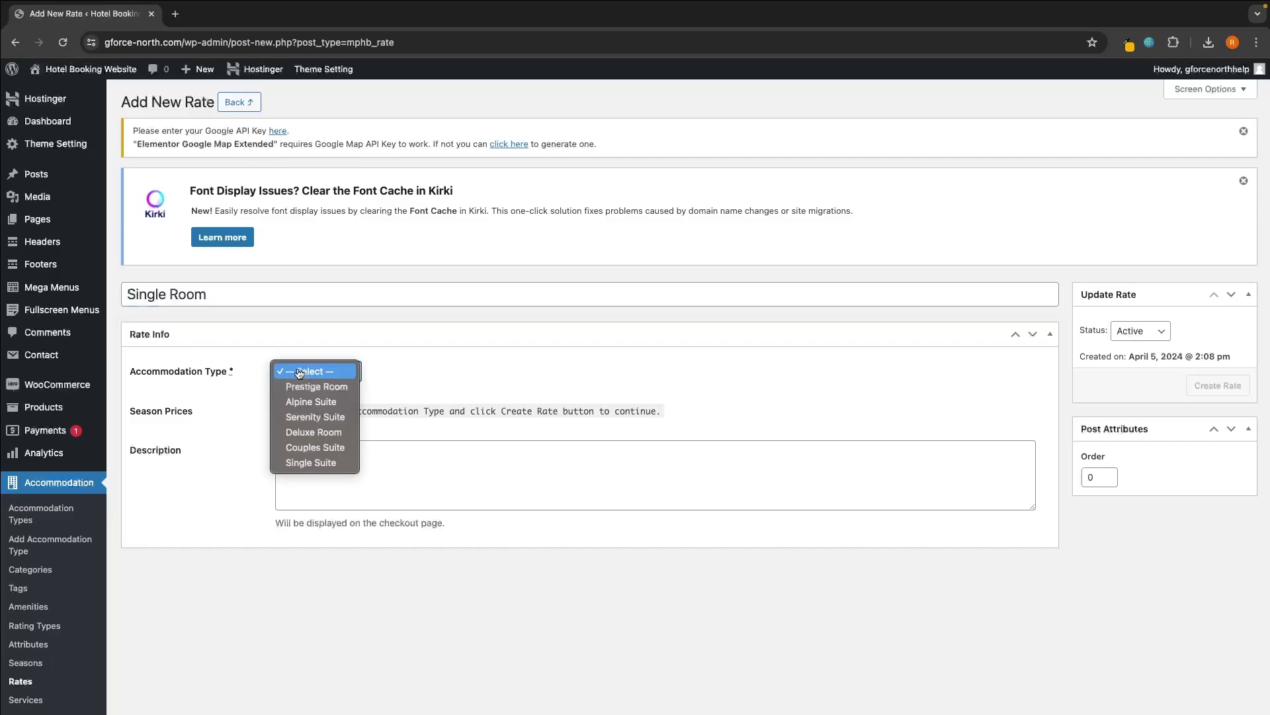
pyautogui.click(311, 462)
pyautogui.doubleClick(193, 297)
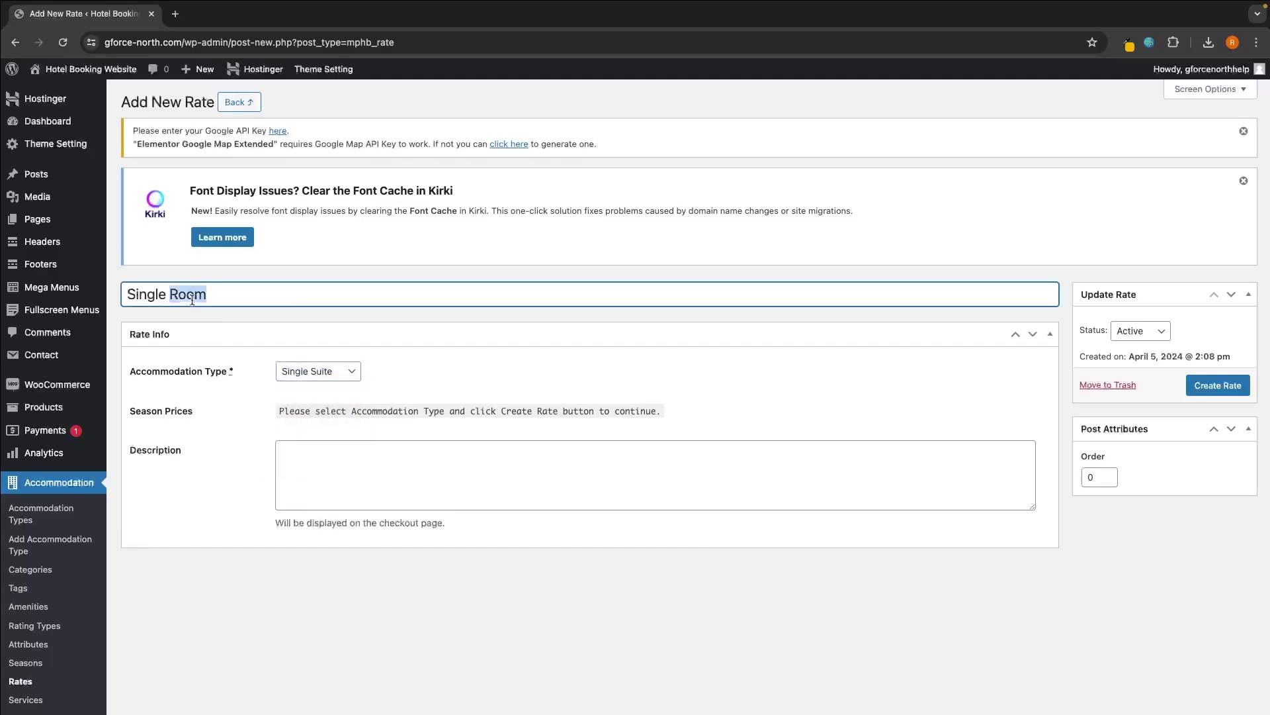
pyautogui.write('Suite')
pyautogui.click(1231, 391)
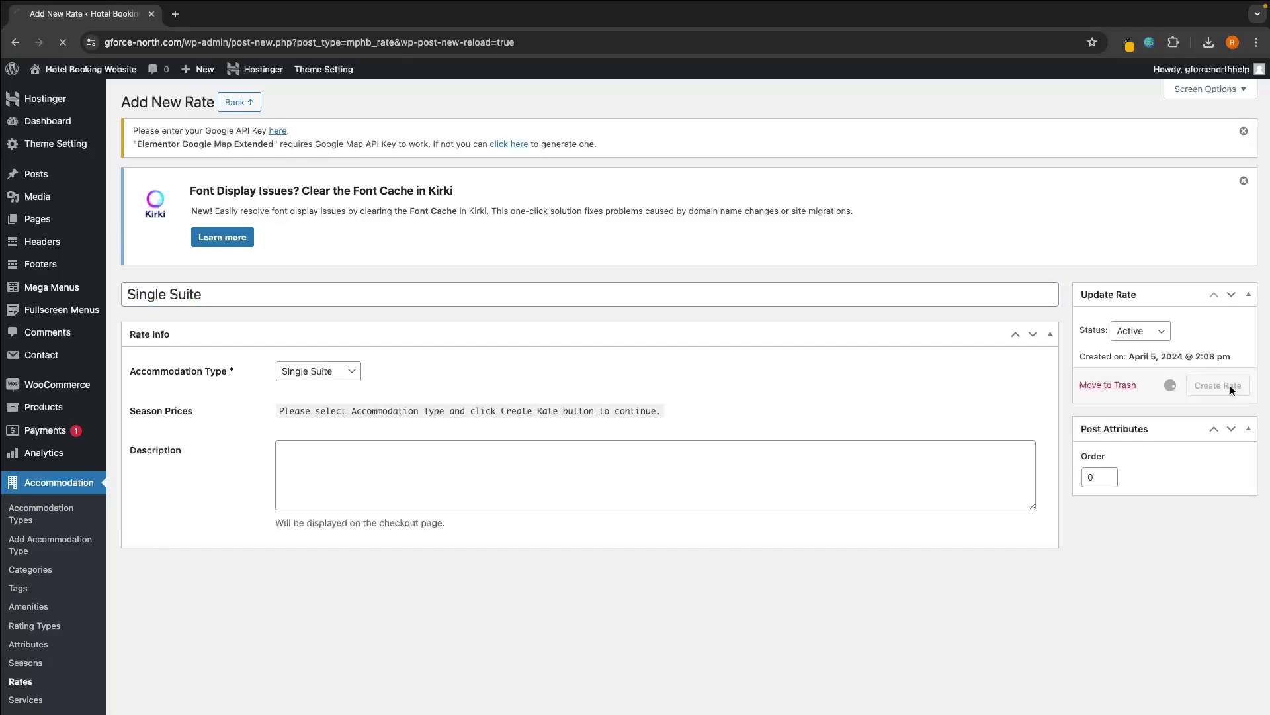
# Add a Normal Season price of 200 per night to the Single Suite rate
pyautogui.scroll(-3, 1231, 391)
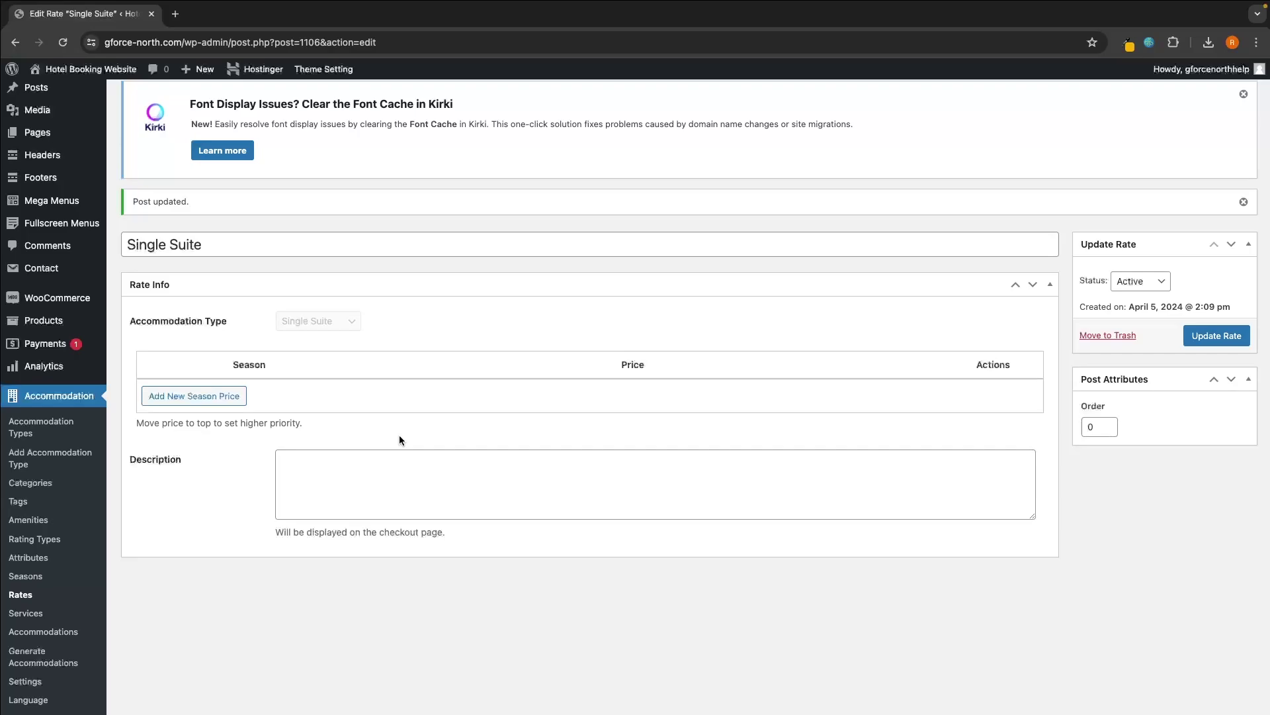
pyautogui.click(207, 397)
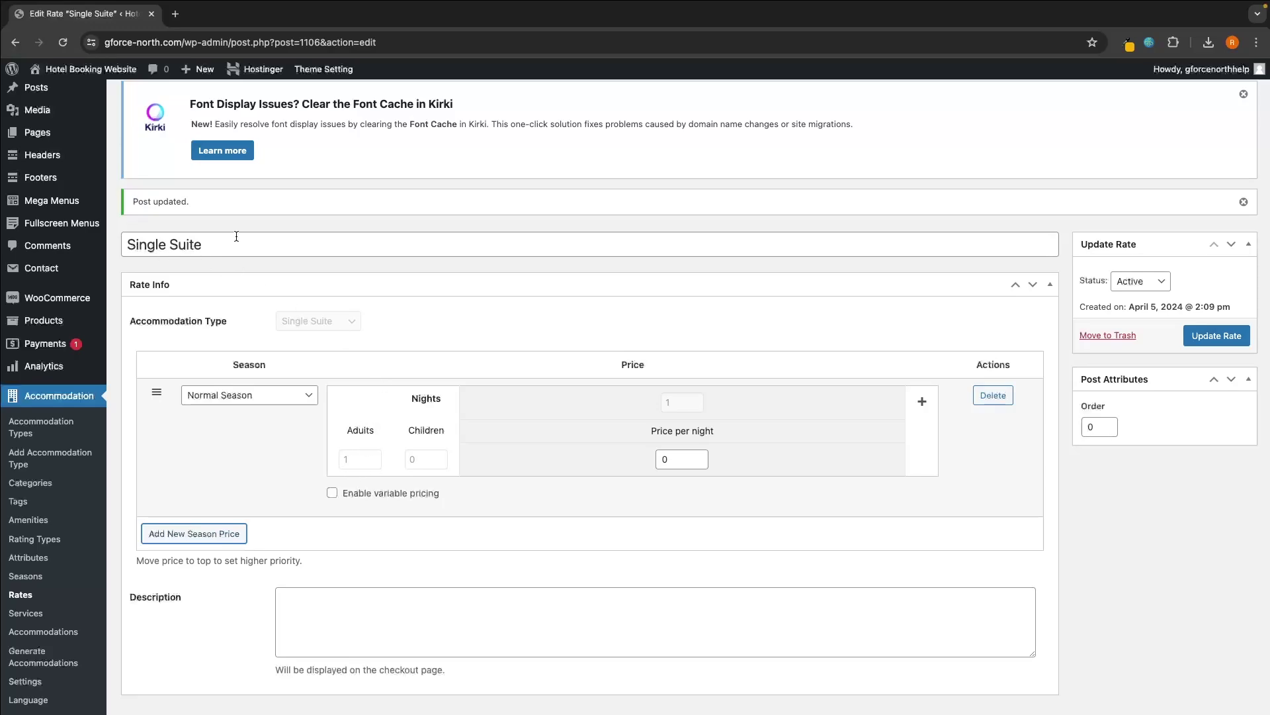
pyautogui.click(675, 458)
pyautogui.press('BackSpace')
pyautogui.write('200')
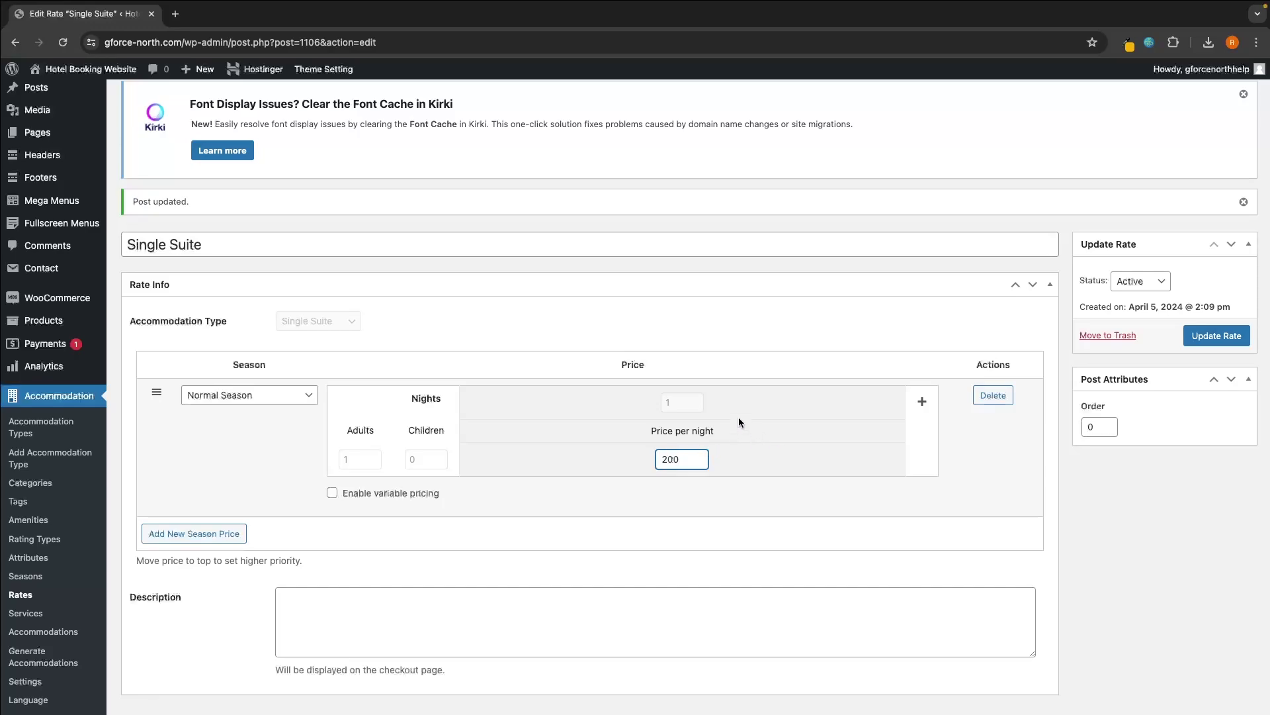
# Add a Kid's Summer Holidays (July-August) price of 250 per night to the Single Suite rate and update the rate
pyautogui.click(182, 533)
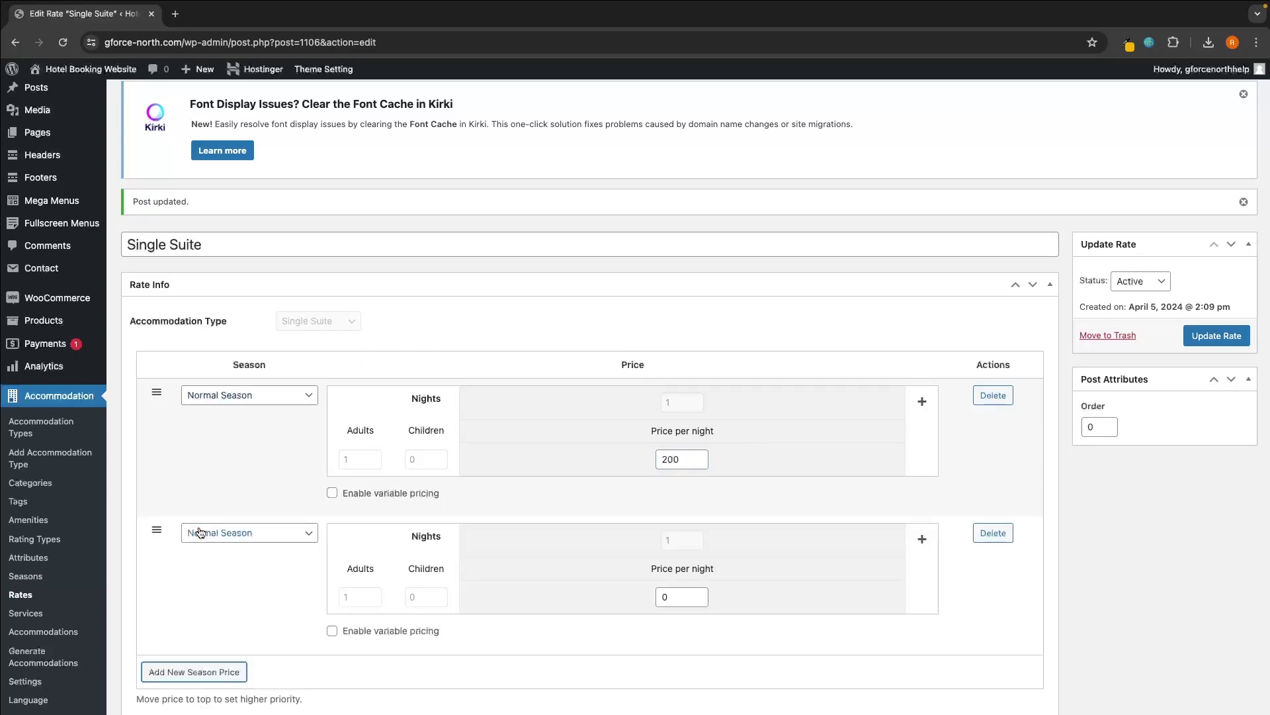
pyautogui.click(212, 535)
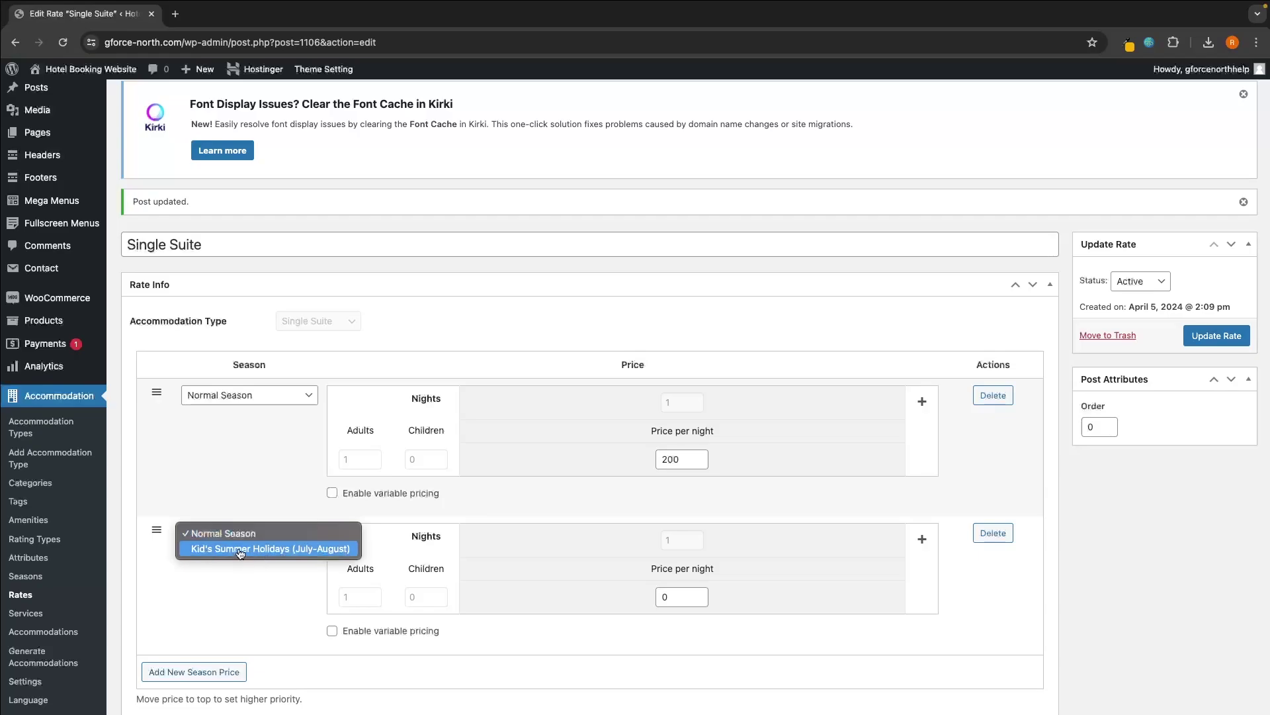
pyautogui.click(239, 549)
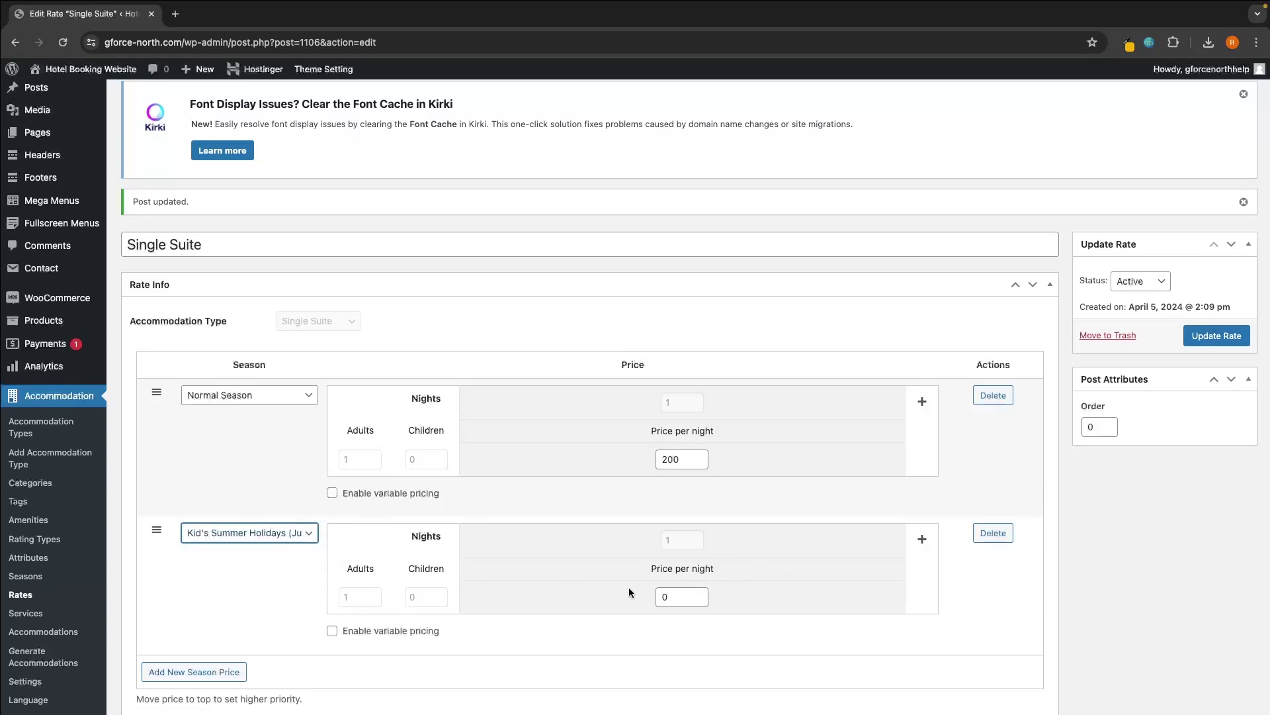
pyautogui.click(681, 594)
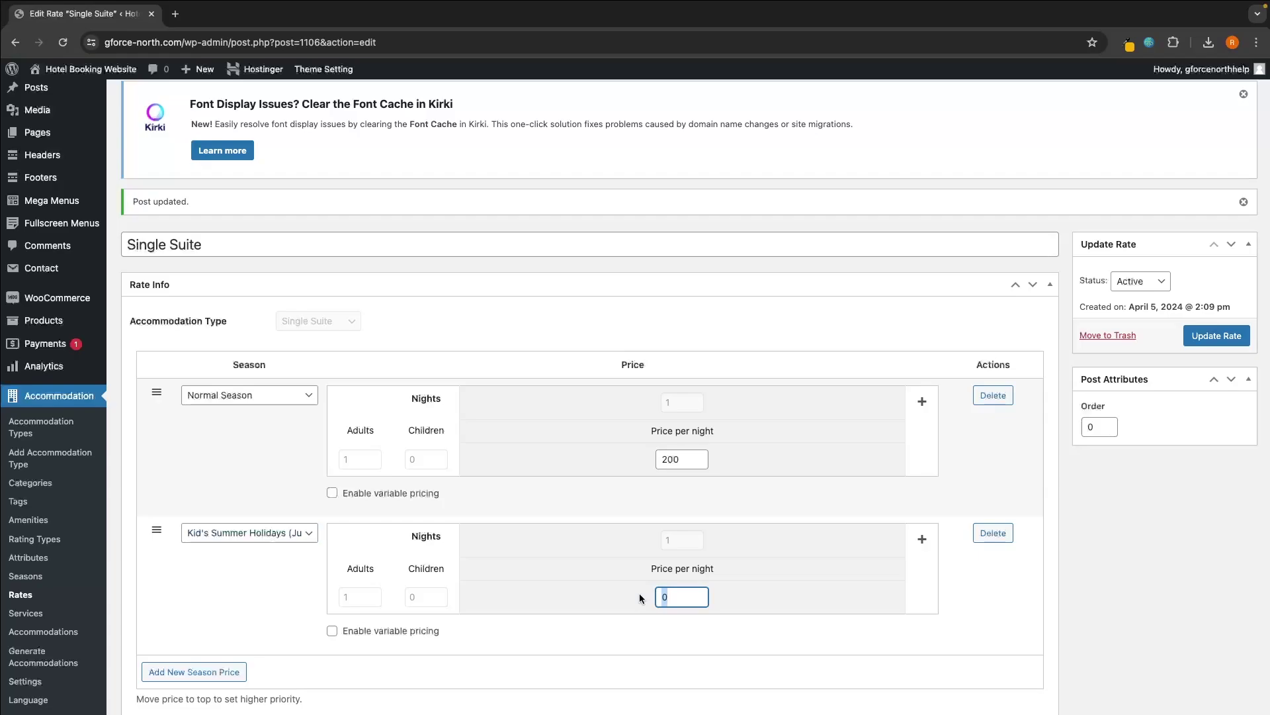
pyautogui.write('250')
pyautogui.scroll(-4, 995, 562)
pyautogui.scroll(3, 996, 562)
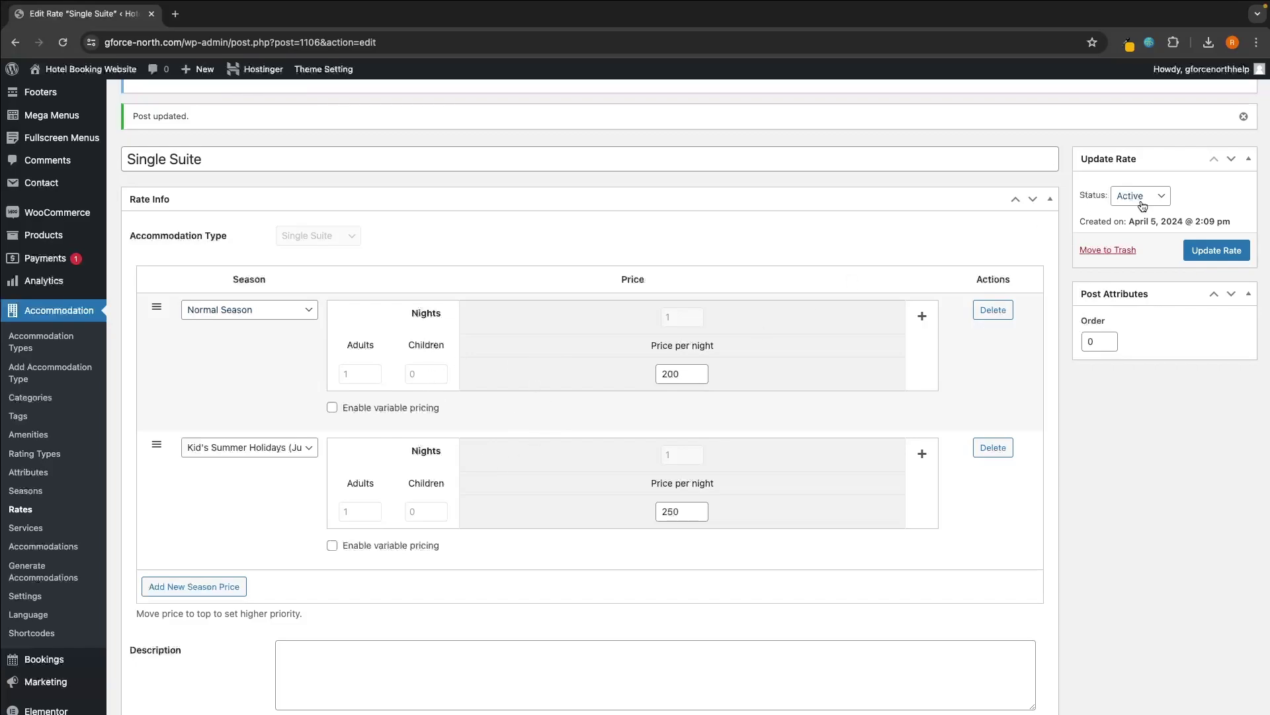
pyautogui.click(1213, 249)
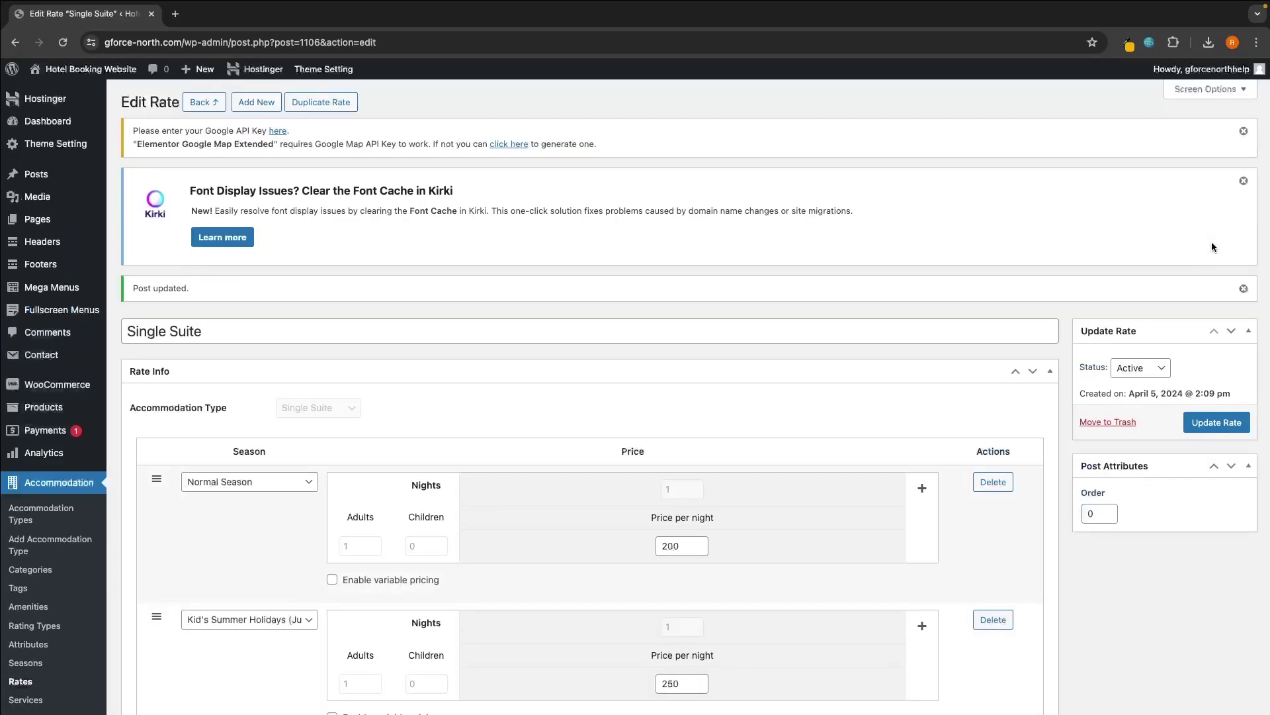
# Review the Single Suite rate's season prices in the Rates list and on its edit page, and return to the list
pyautogui.scroll(-2, 66, 516)
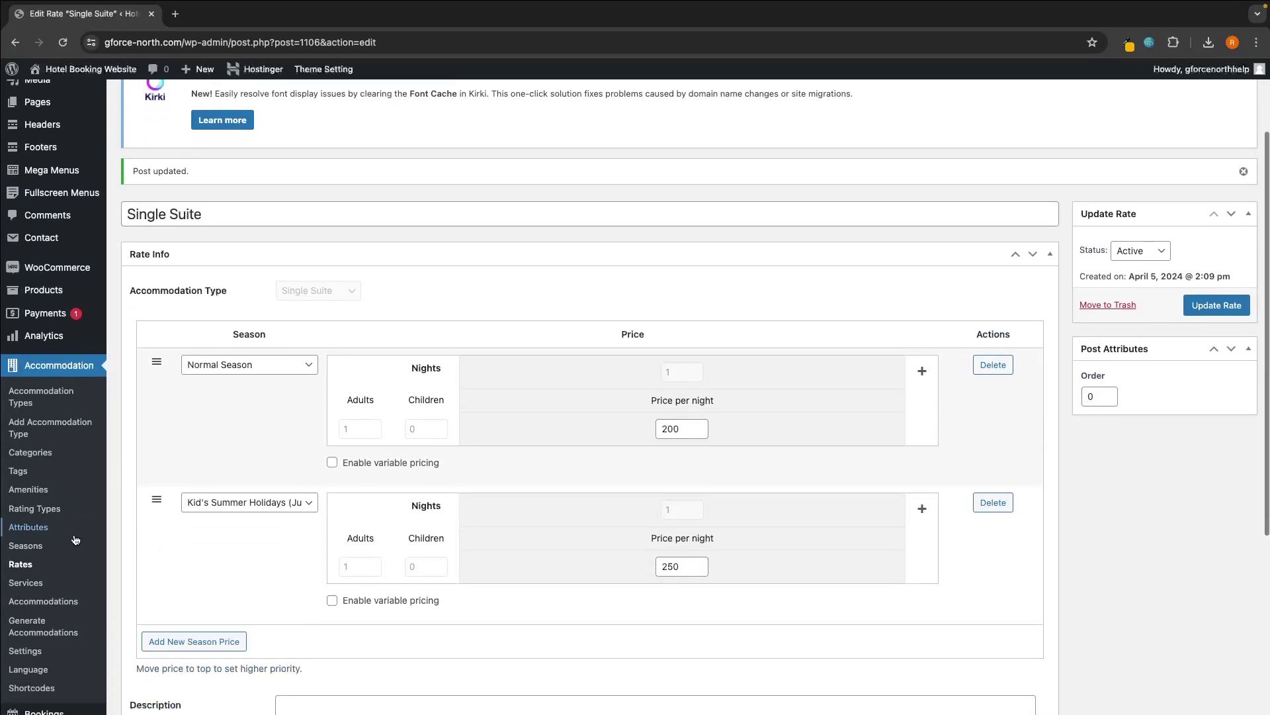
pyautogui.click(20, 564)
pyautogui.scroll(-1, 298, 437)
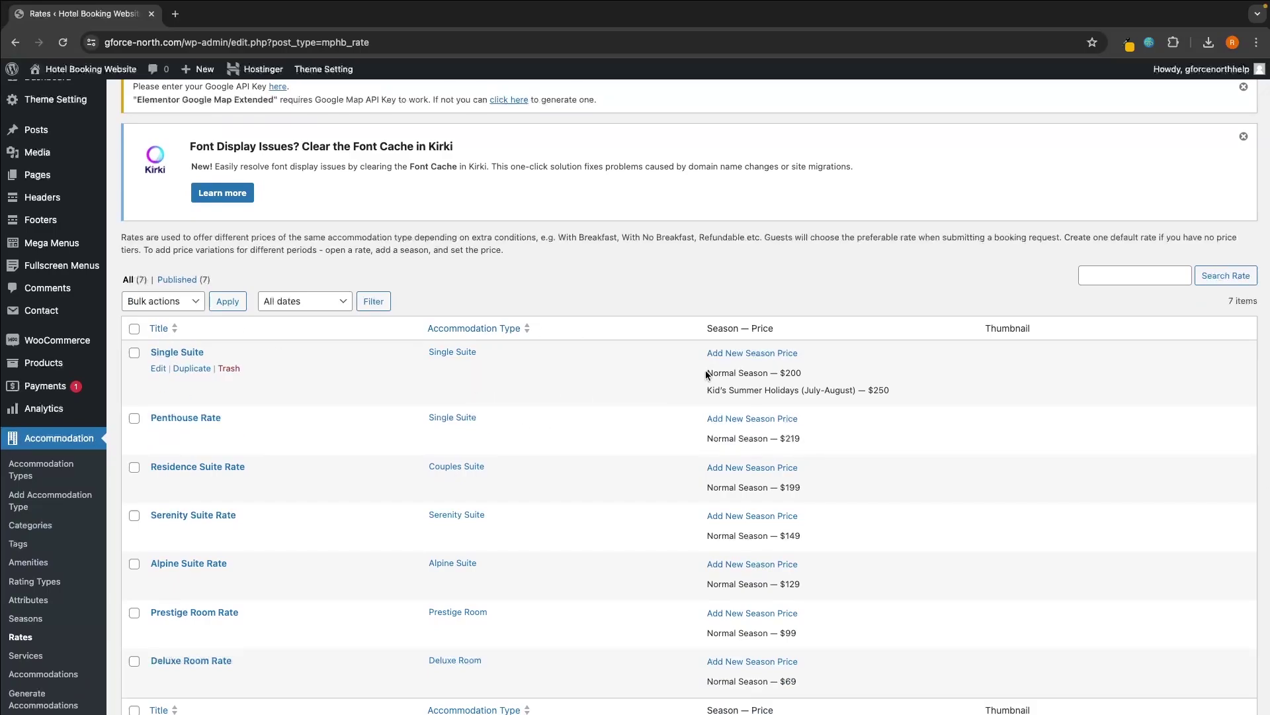
pyautogui.moveTo(706, 373); pyautogui.dragTo(888, 390)
pyautogui.click(904, 394)
pyautogui.click(159, 370)
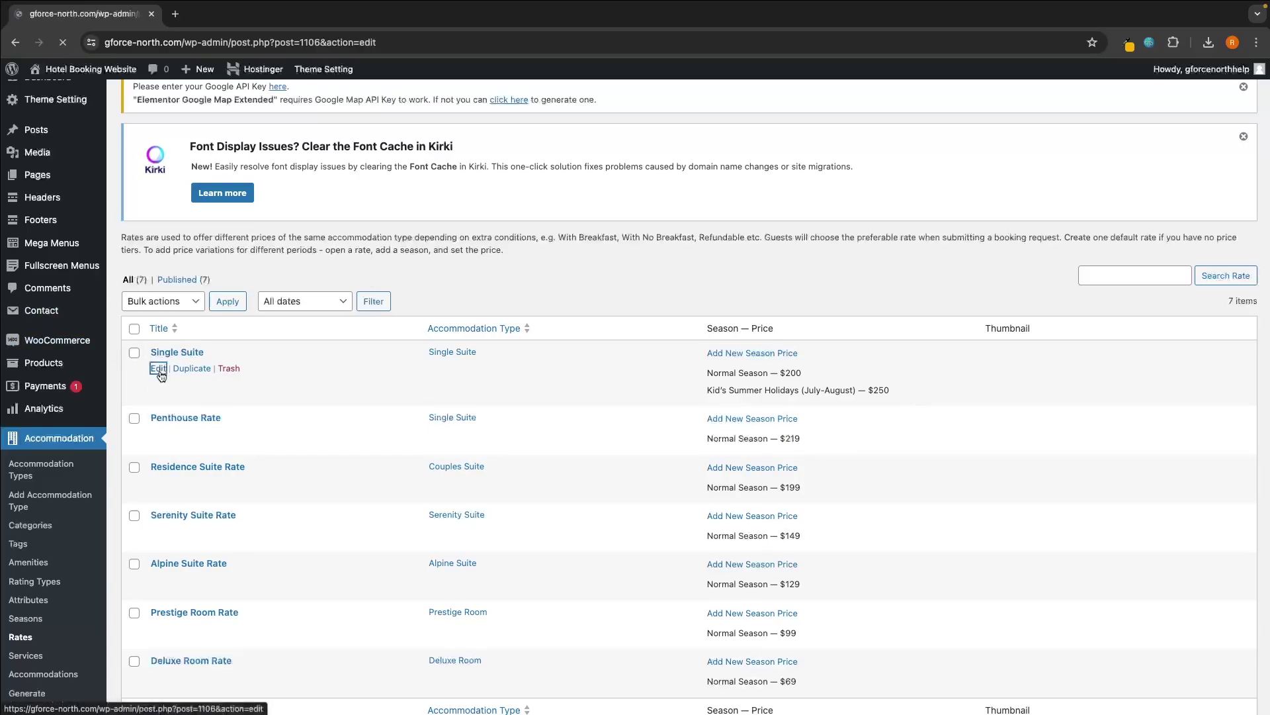
pyautogui.scroll(-3, 295, 421)
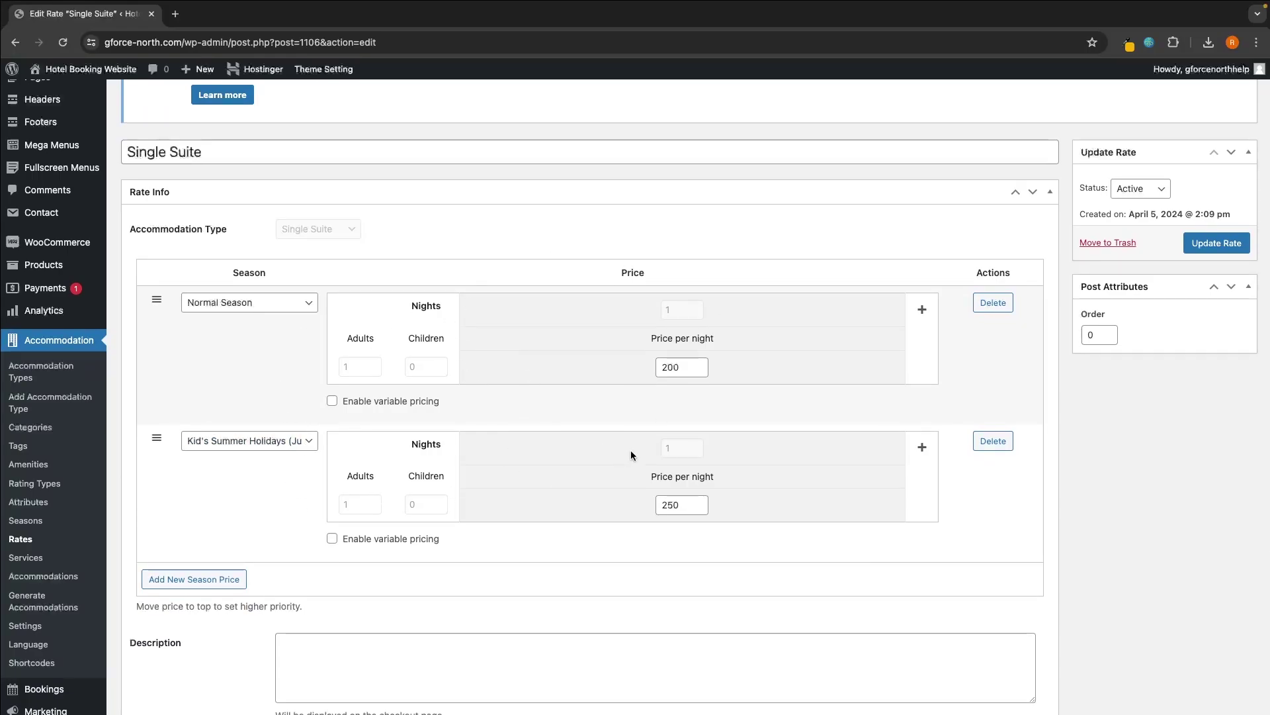
pyautogui.press('super+Left')
# Create another rate titled "Couples Suite" for the Couples Suite accommodation type
pyautogui.scroll(2, 631, 454)
pyautogui.click(190, 103)
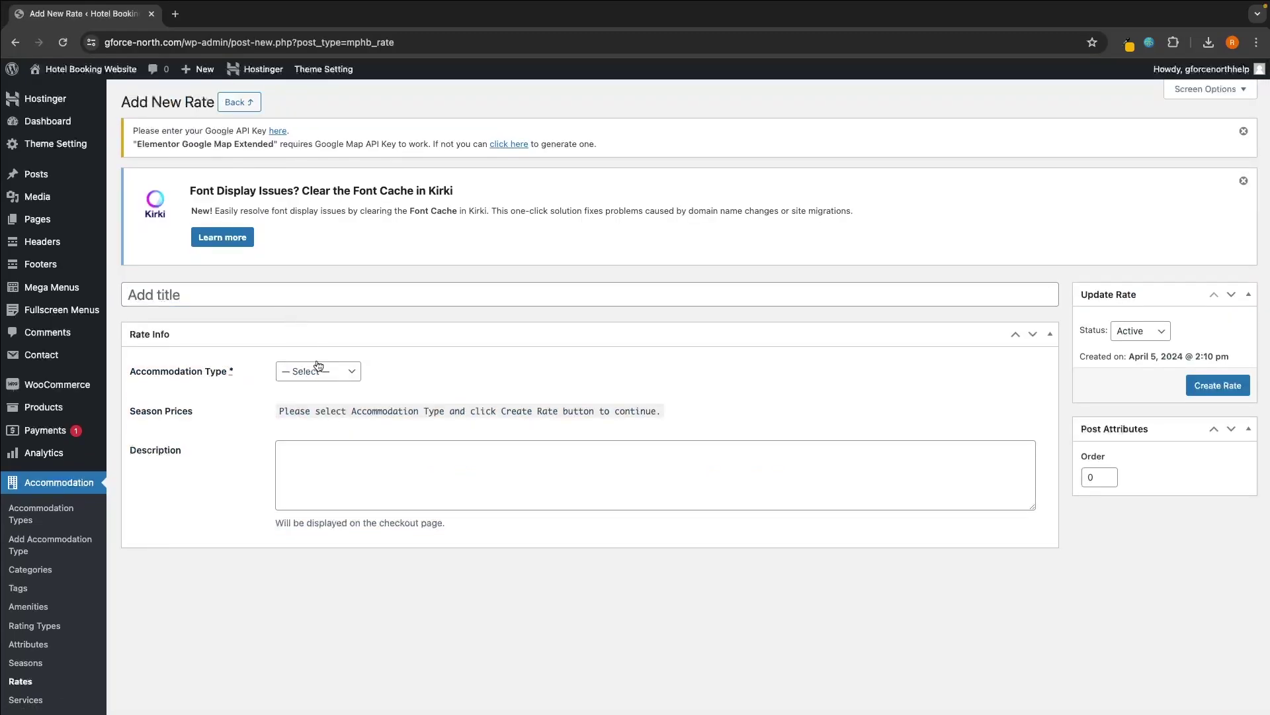
pyautogui.click(319, 366)
pyautogui.click(318, 449)
pyautogui.click(297, 291)
pyautogui.write('Couples ')
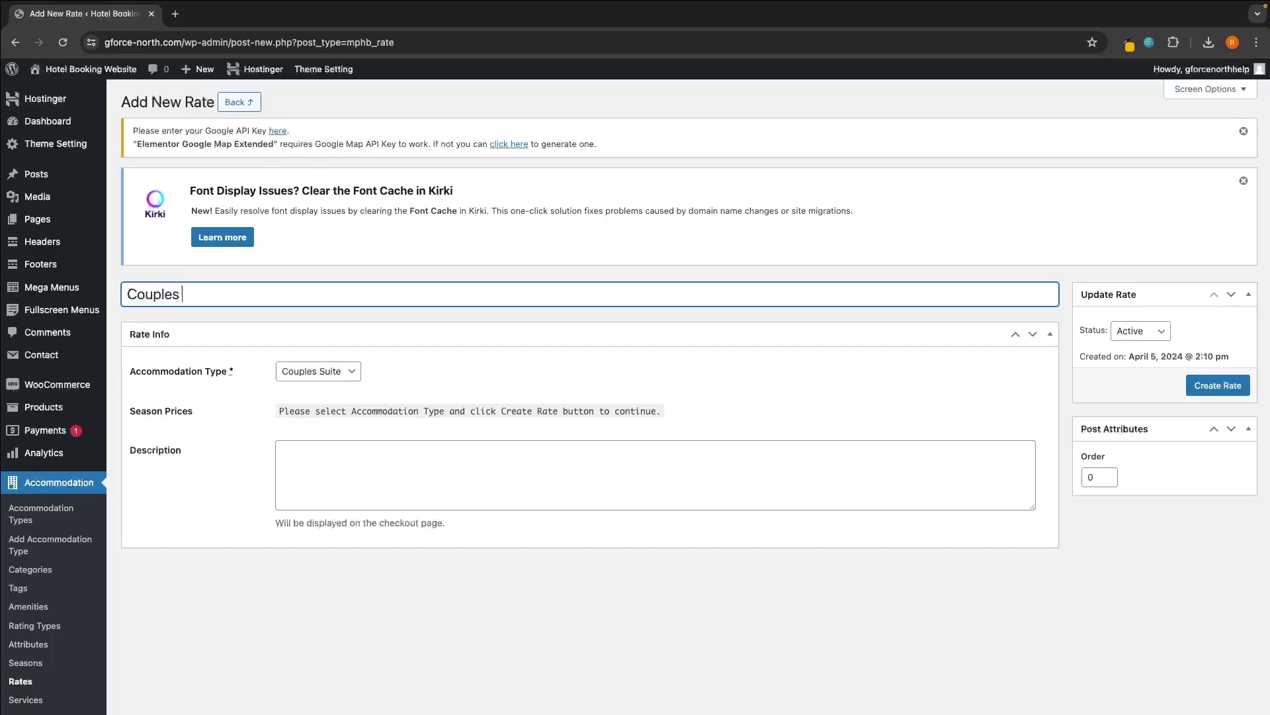
pyautogui.write('Suite')
pyautogui.click(1191, 389)
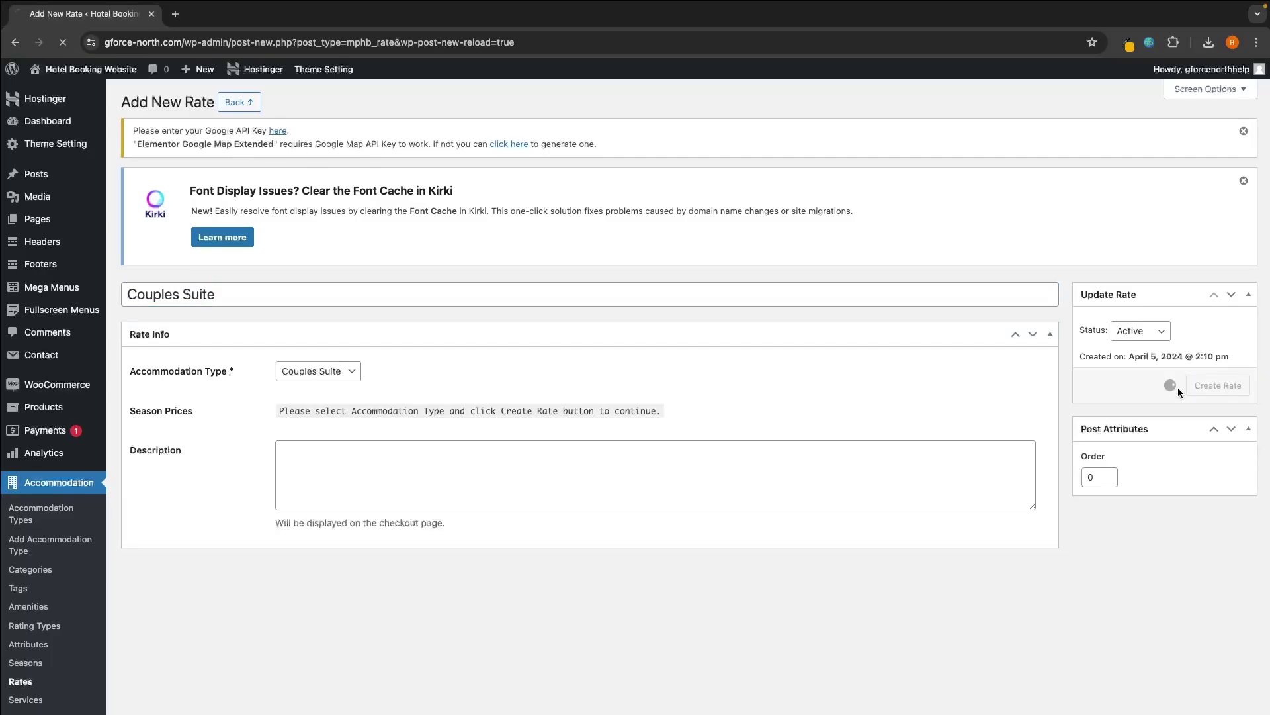
# Add a Normal Season price of 300 per night to the Couples Suite rate
pyautogui.scroll(-3, 964, 338)
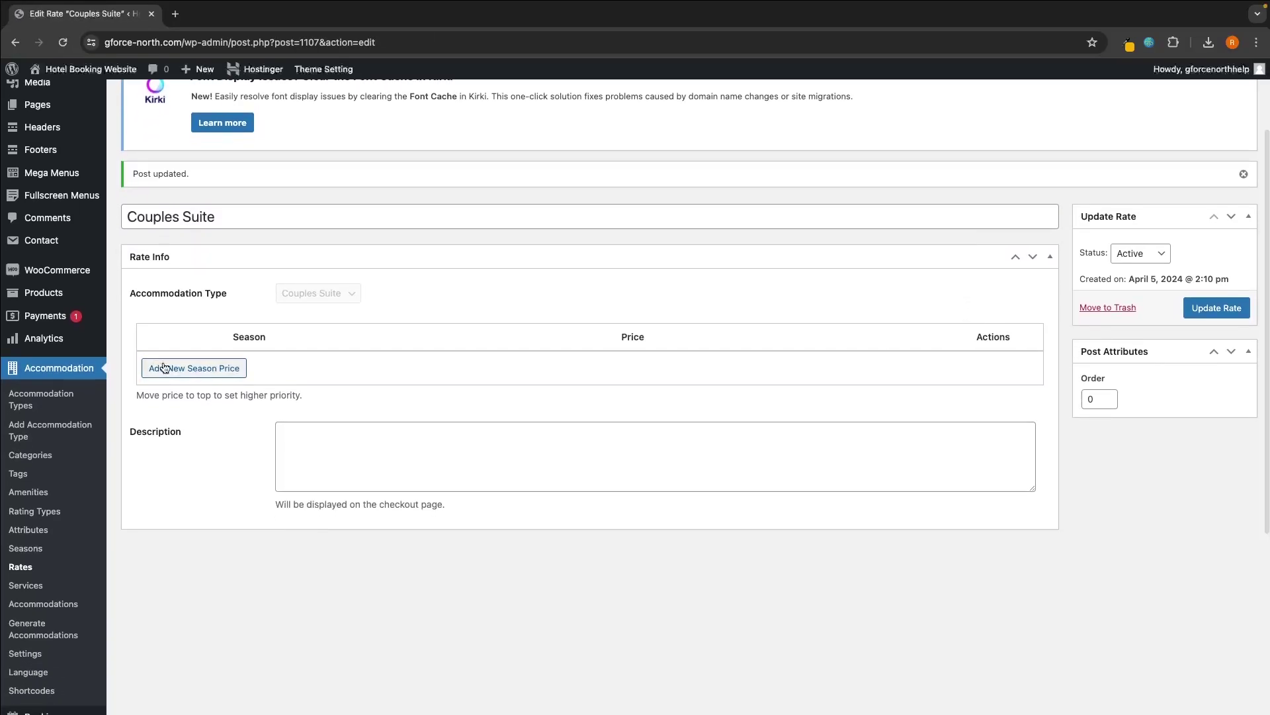
pyautogui.click(165, 368)
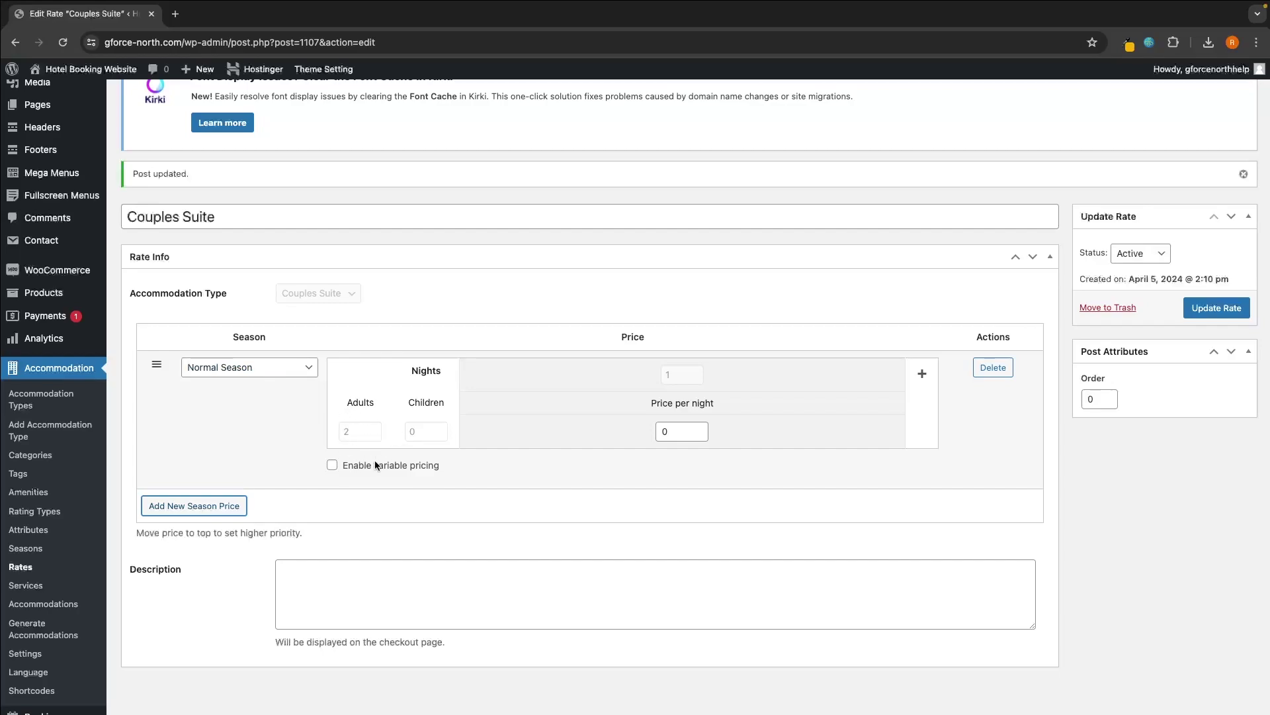
pyautogui.click(265, 367)
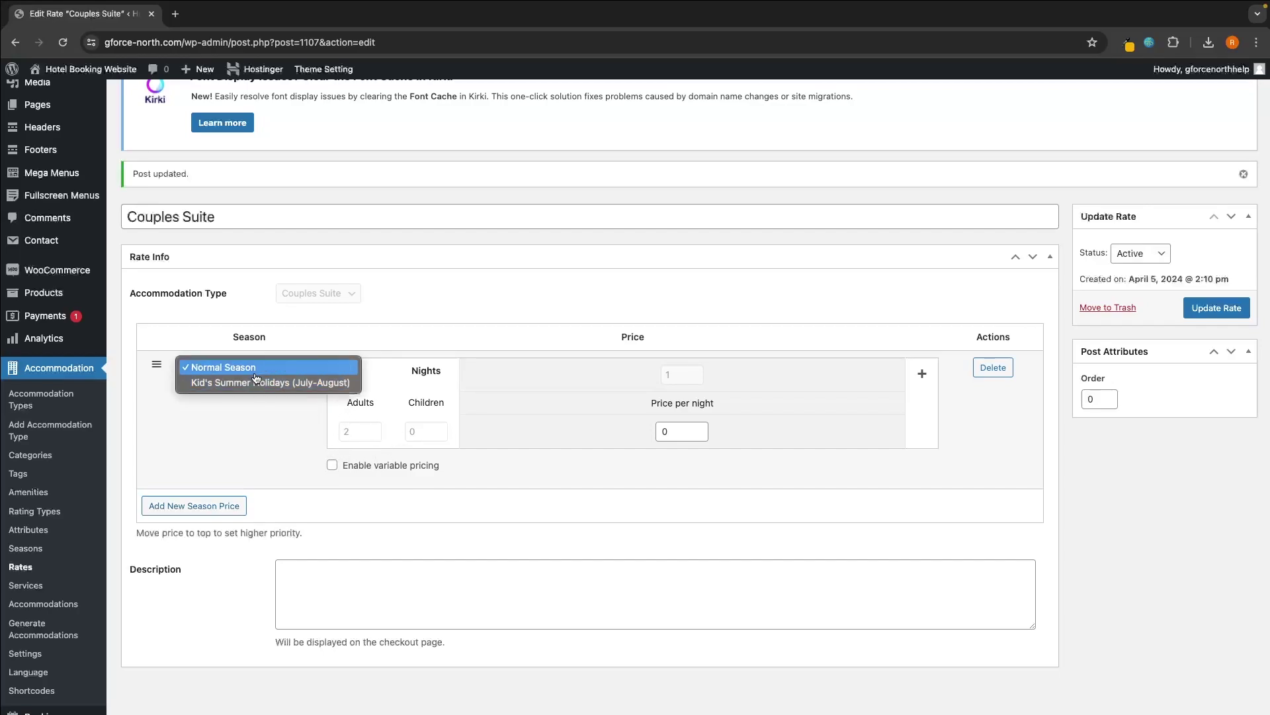
pyautogui.click(255, 373)
pyautogui.press('Tab')
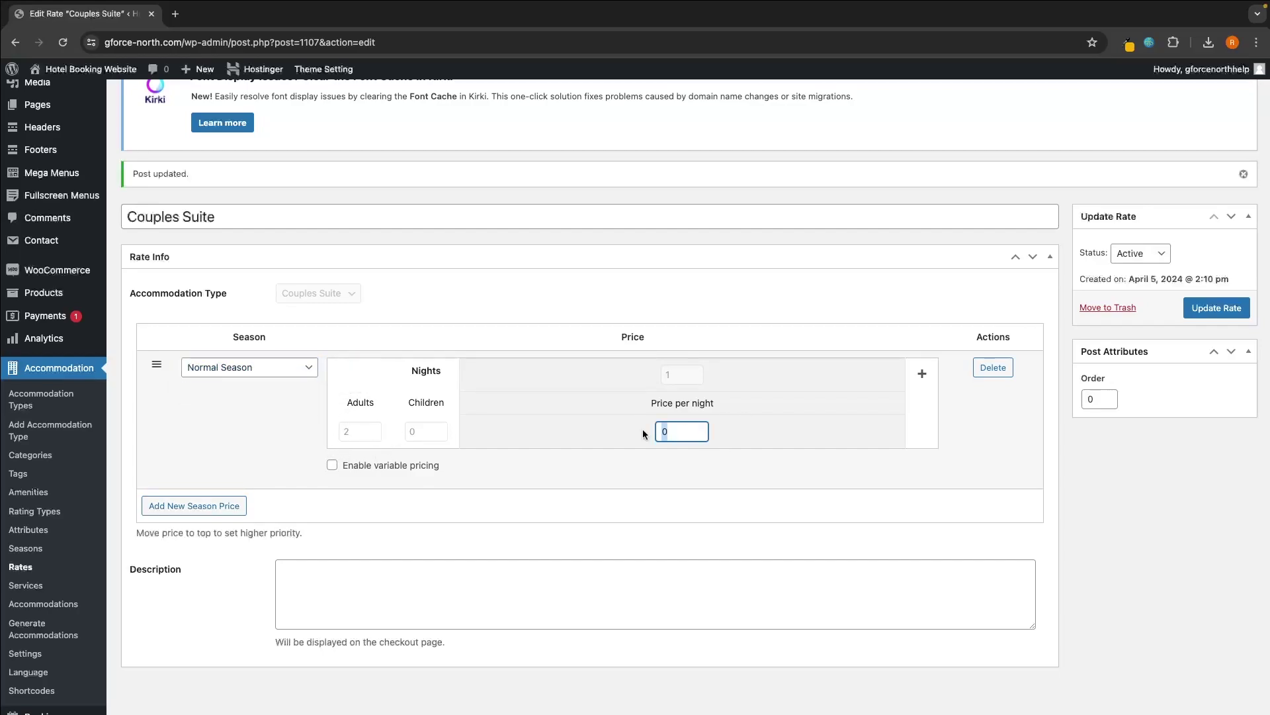
pyautogui.write('350')
pyautogui.click(922, 374)
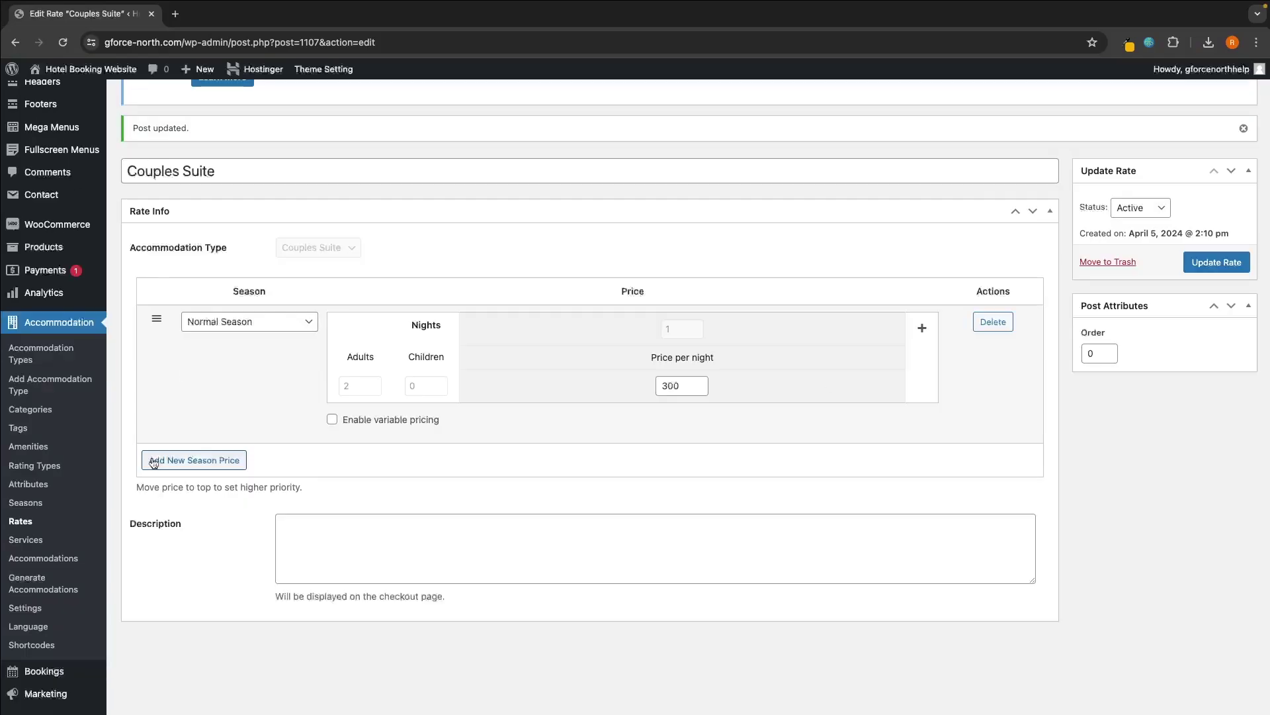
# Add a Kid's Summer Holidays (July-August) season price of 450 per night to the Couples Suite rate
pyautogui.click(192, 456)
pyautogui.click(244, 459)
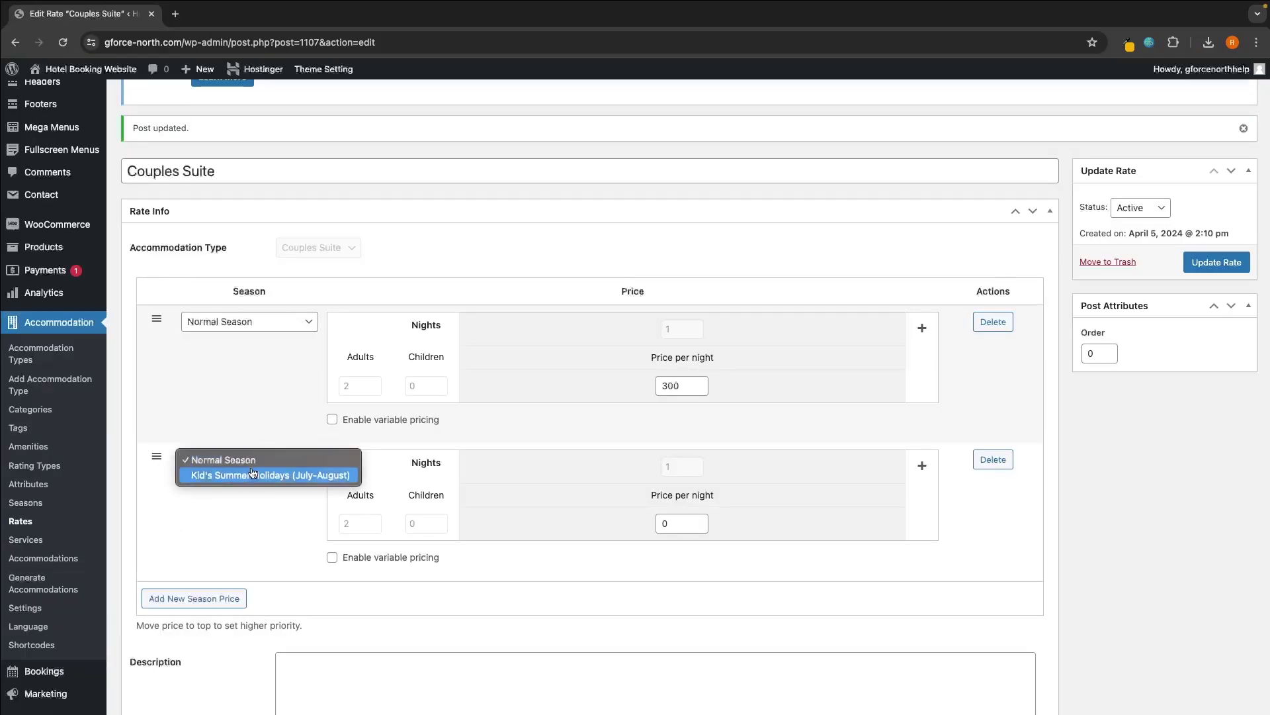
pyautogui.click(252, 474)
pyautogui.click(671, 520)
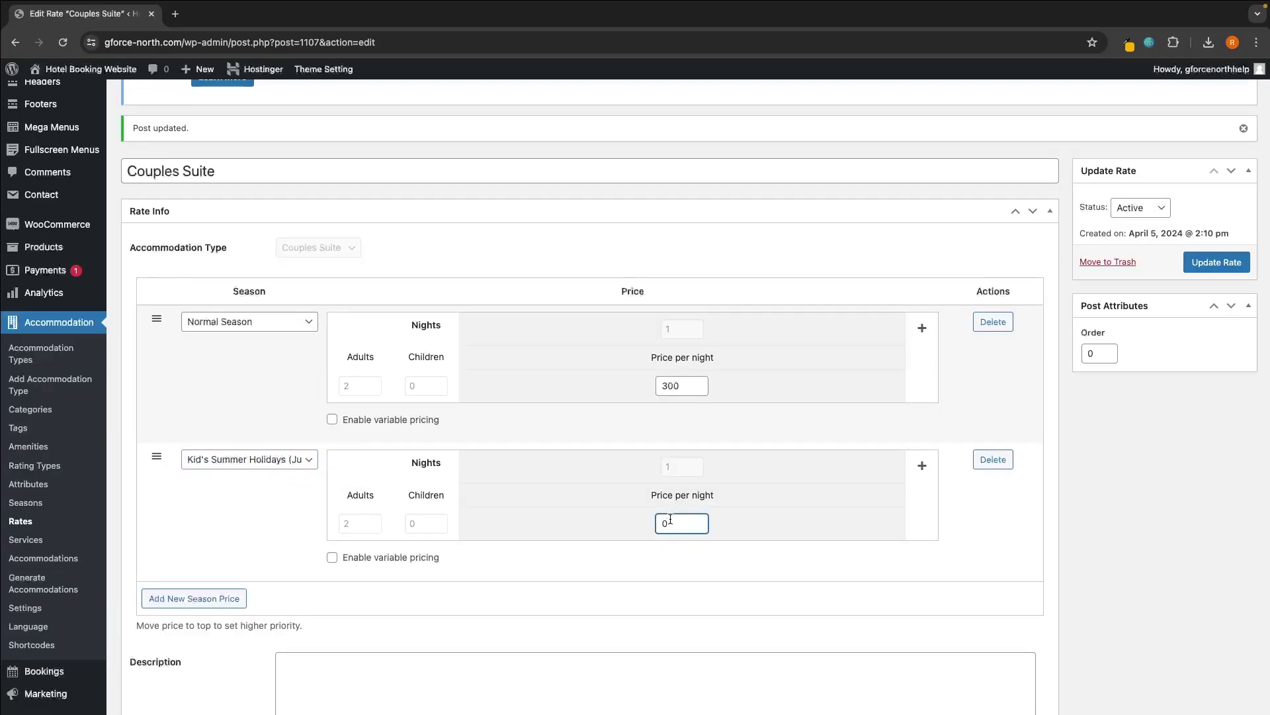
pyautogui.doubleClick(670, 520)
pyautogui.write('450')
pyautogui.click(721, 491)
# Add Normal Season length-of-stay prices to the Couples Suite rate: 300 per night for 2 nights and 280 for 3 nights
pyautogui.click(921, 328)
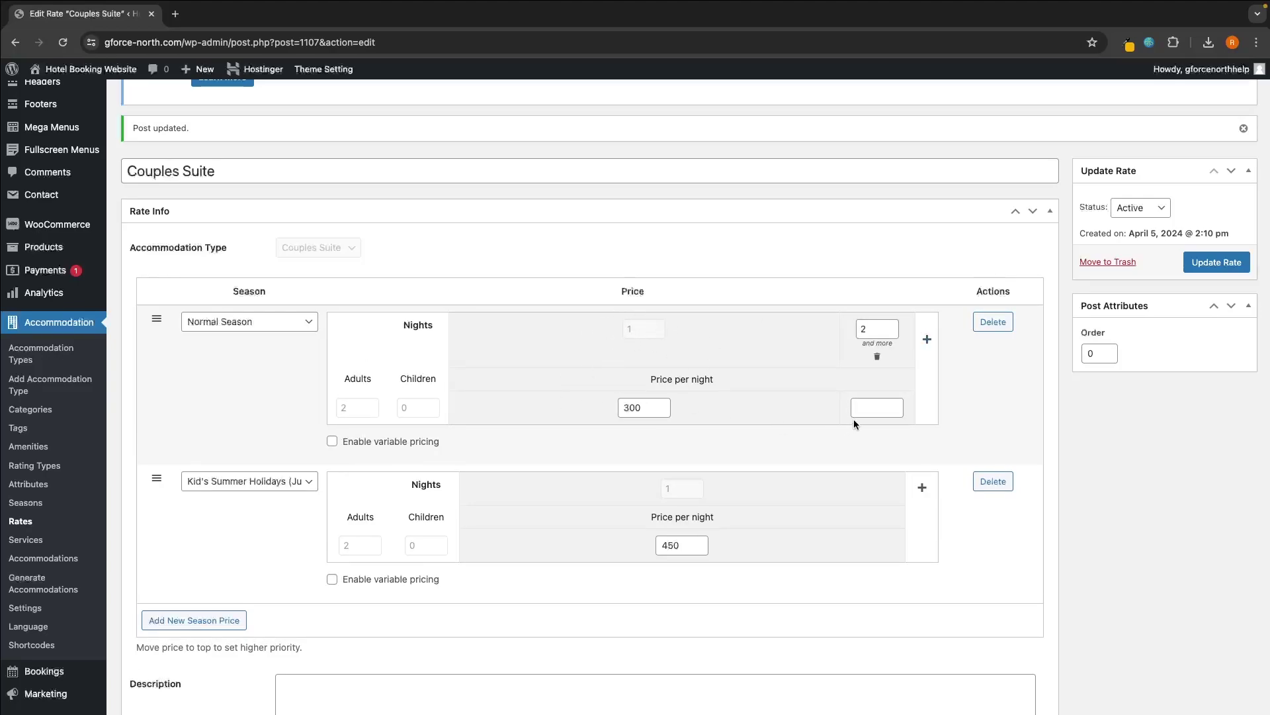
pyautogui.click(868, 407)
pyautogui.write('300')
pyautogui.scroll(1, 954, 387)
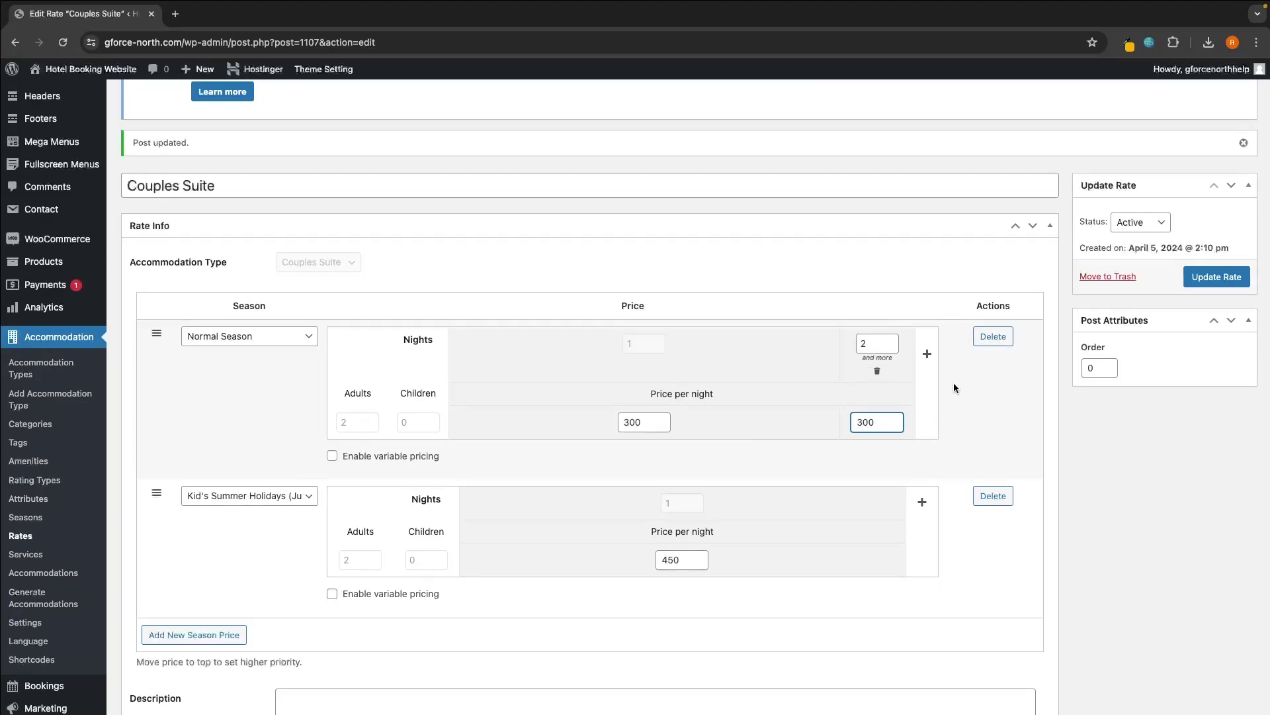
pyautogui.click(927, 354)
pyautogui.click(876, 345)
pyautogui.press('BackSpace')
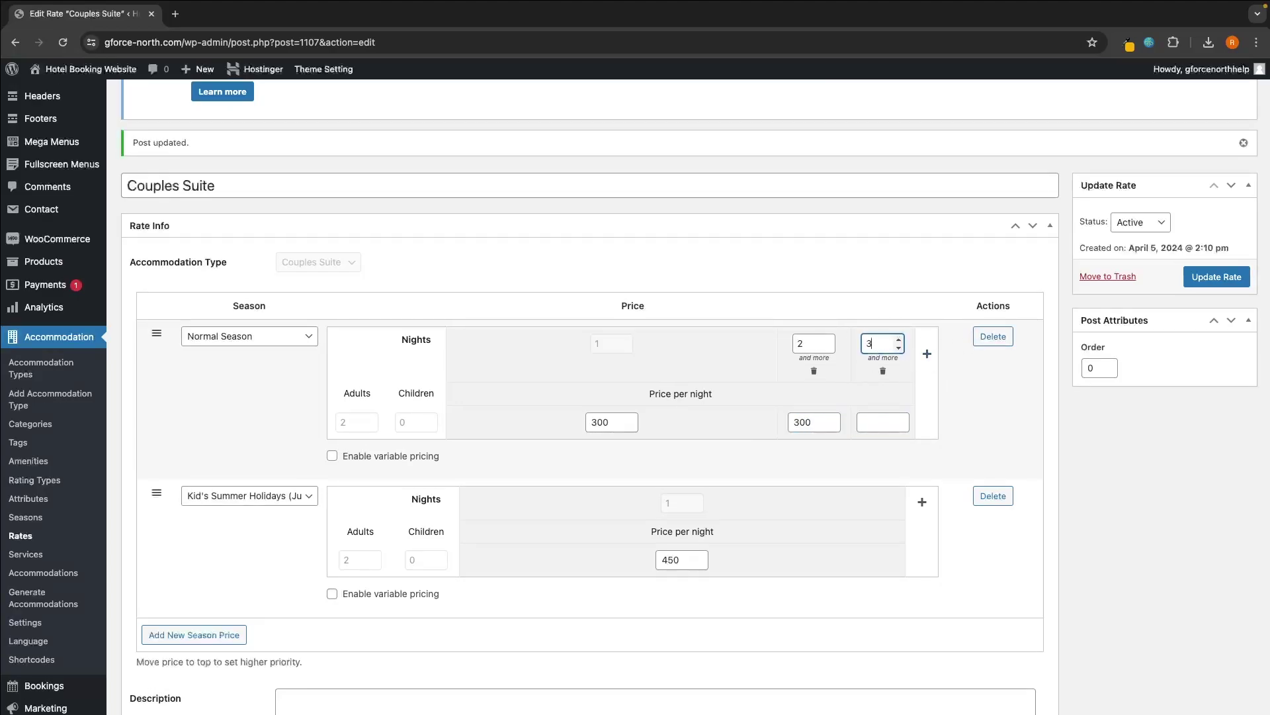
pyautogui.write('3')
pyautogui.click(867, 418)
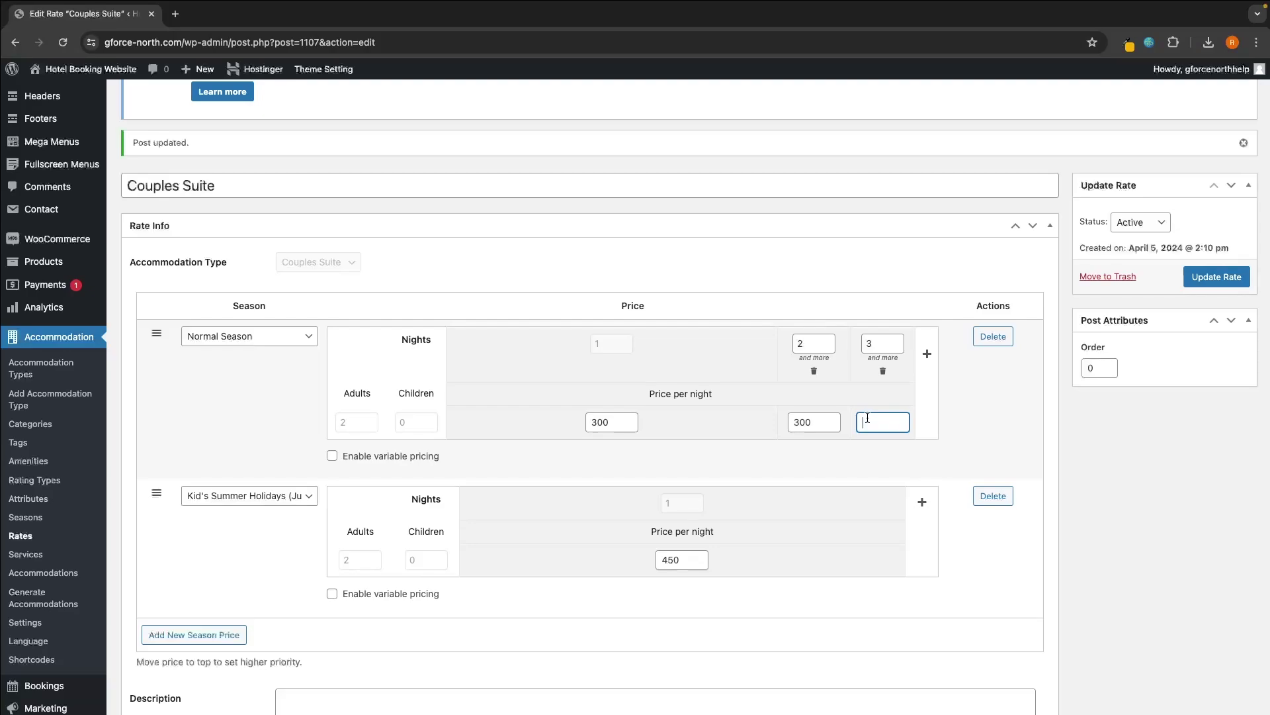
pyautogui.write('280')
# Add further Normal Season length-of-stay prices: 280 per night for 4 nights and 260 per night for 5 nights
pyautogui.click(927, 354)
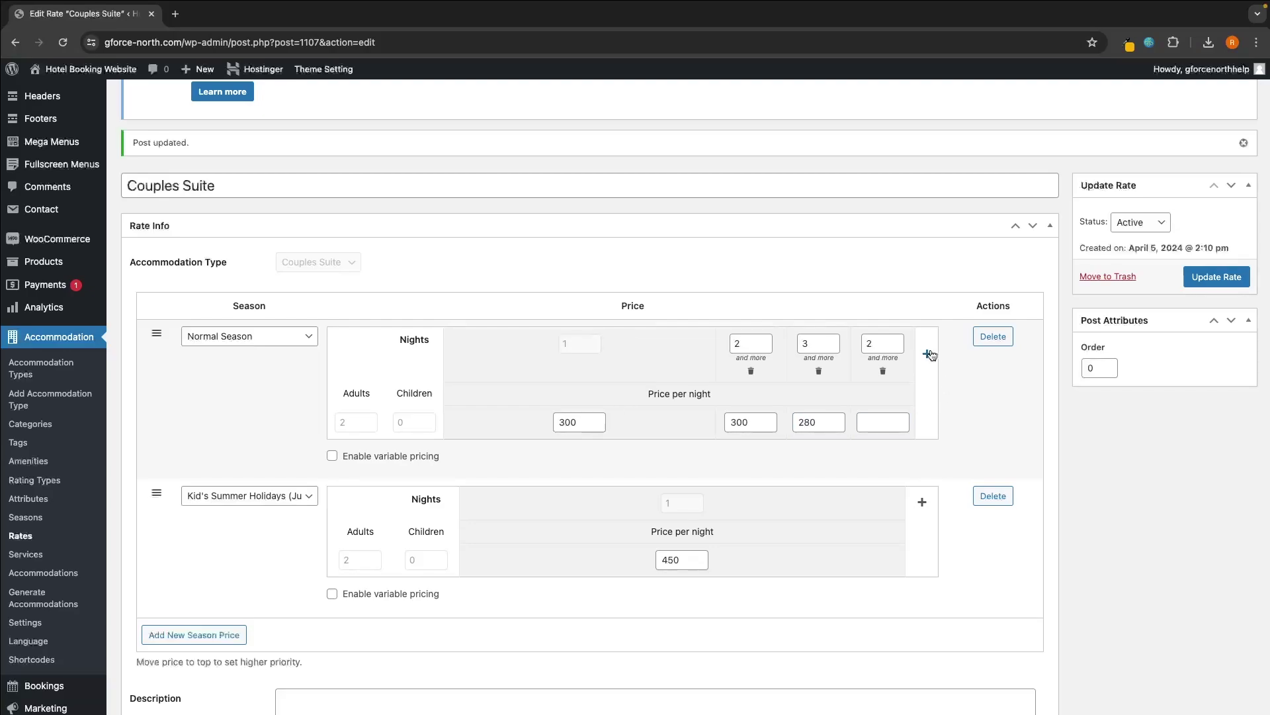
pyautogui.click(878, 344)
pyautogui.write('4')
pyautogui.click(886, 422)
pyautogui.write('280')
pyautogui.click(927, 353)
pyautogui.click(872, 343)
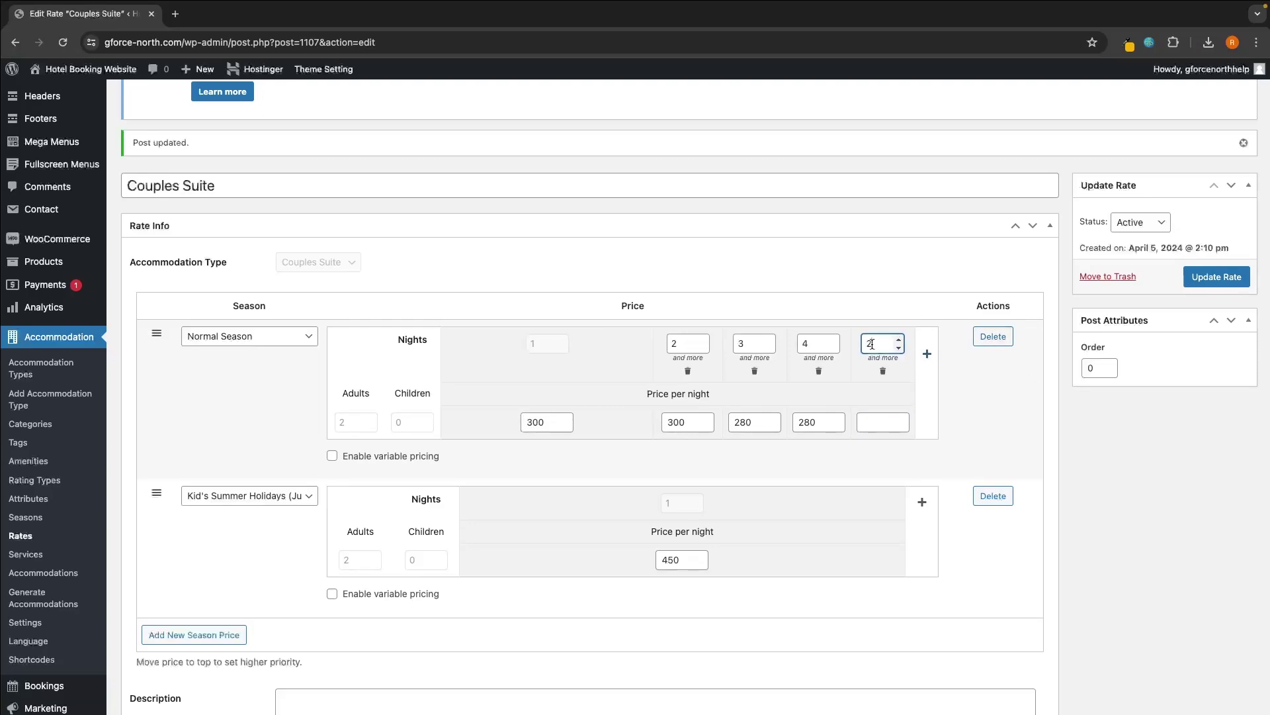
pyautogui.write('5')
pyautogui.click(877, 424)
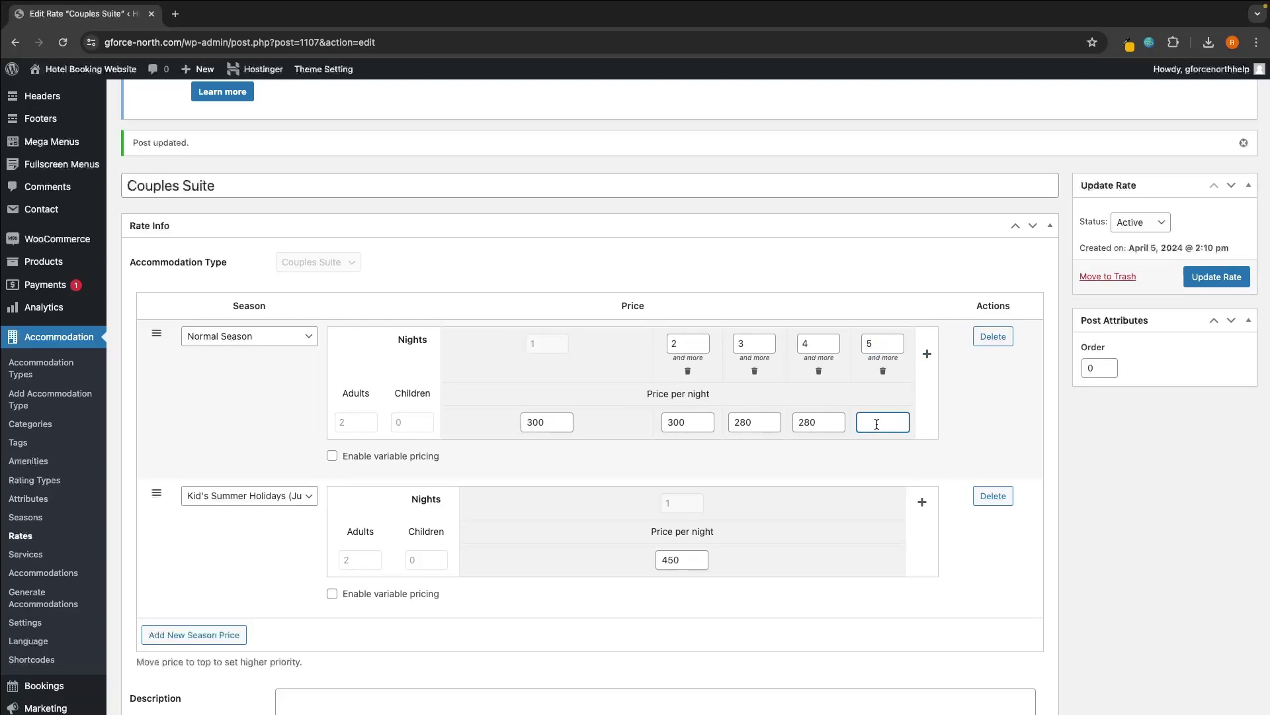
pyautogui.write('260')
pyautogui.click(884, 391)
# Check the Couples Suite season prices and update the rate
pyautogui.scroll(-2, 898, 429)
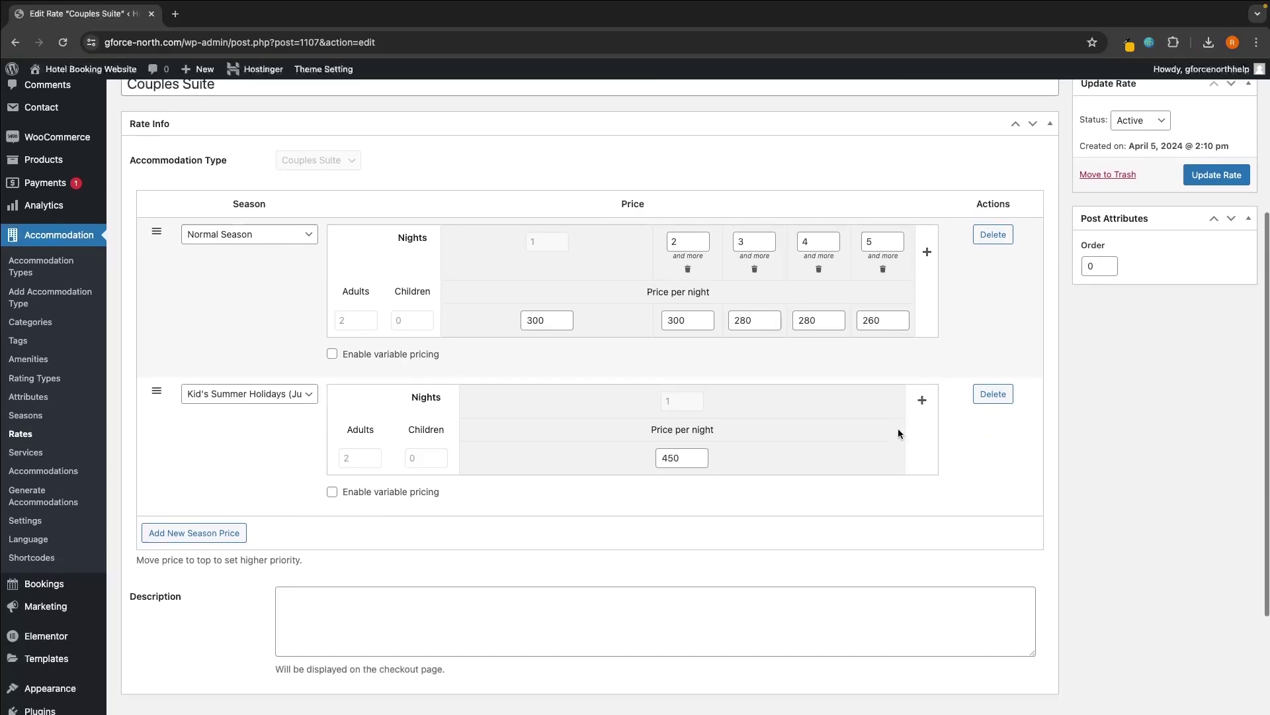
pyautogui.scroll(1, 741, 358)
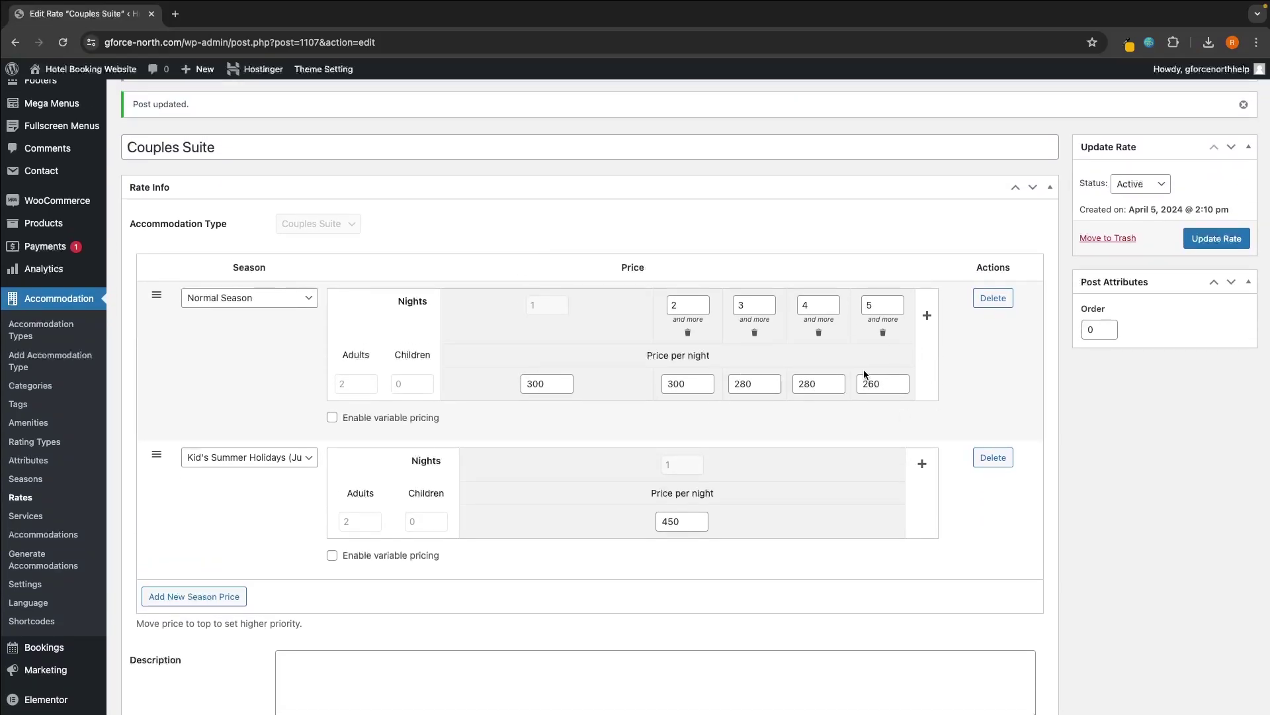
pyautogui.scroll(2, 887, 344)
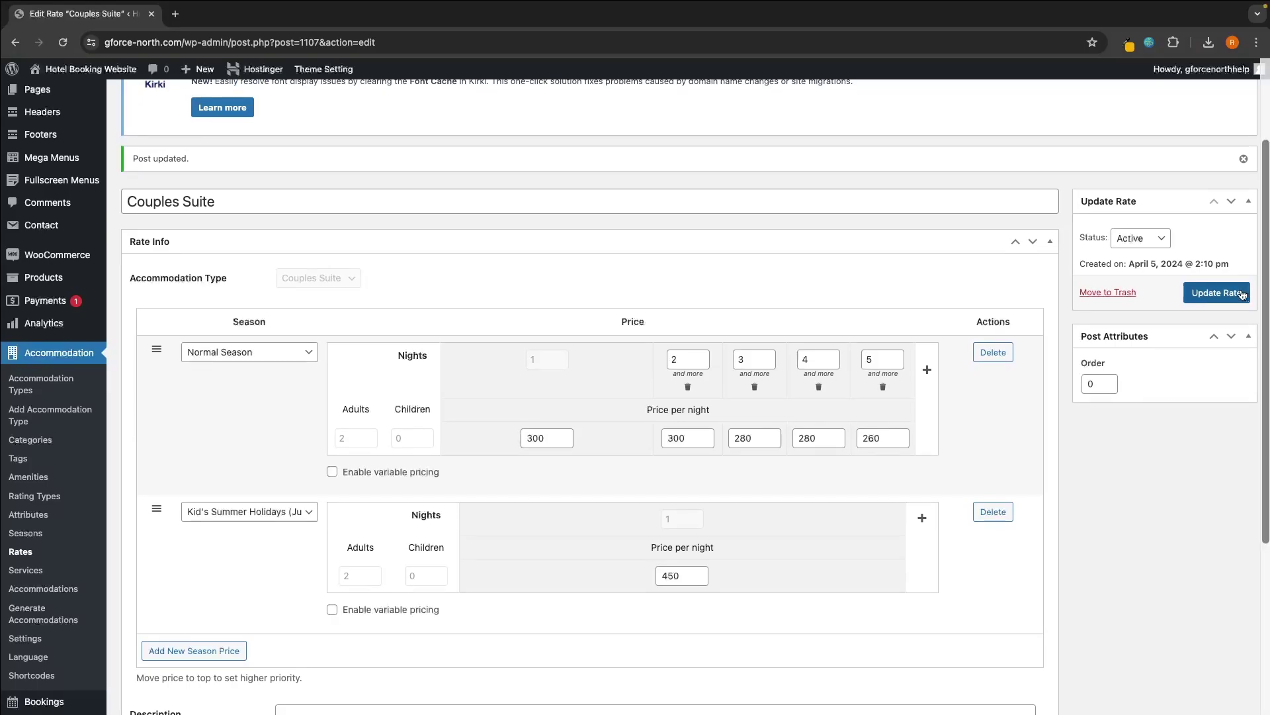
pyautogui.click(1240, 293)
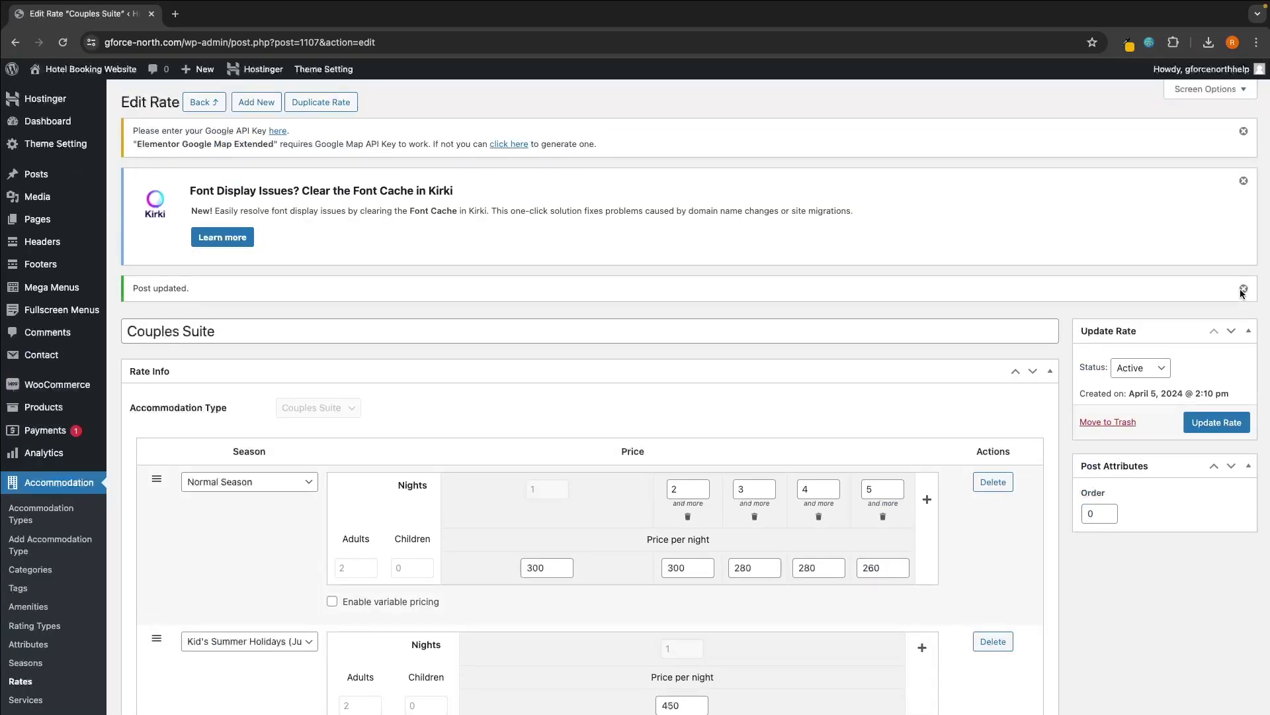
# Return to the Rates list and review the season prices of all accommodation rates
pyautogui.scroll(-3, 52, 549)
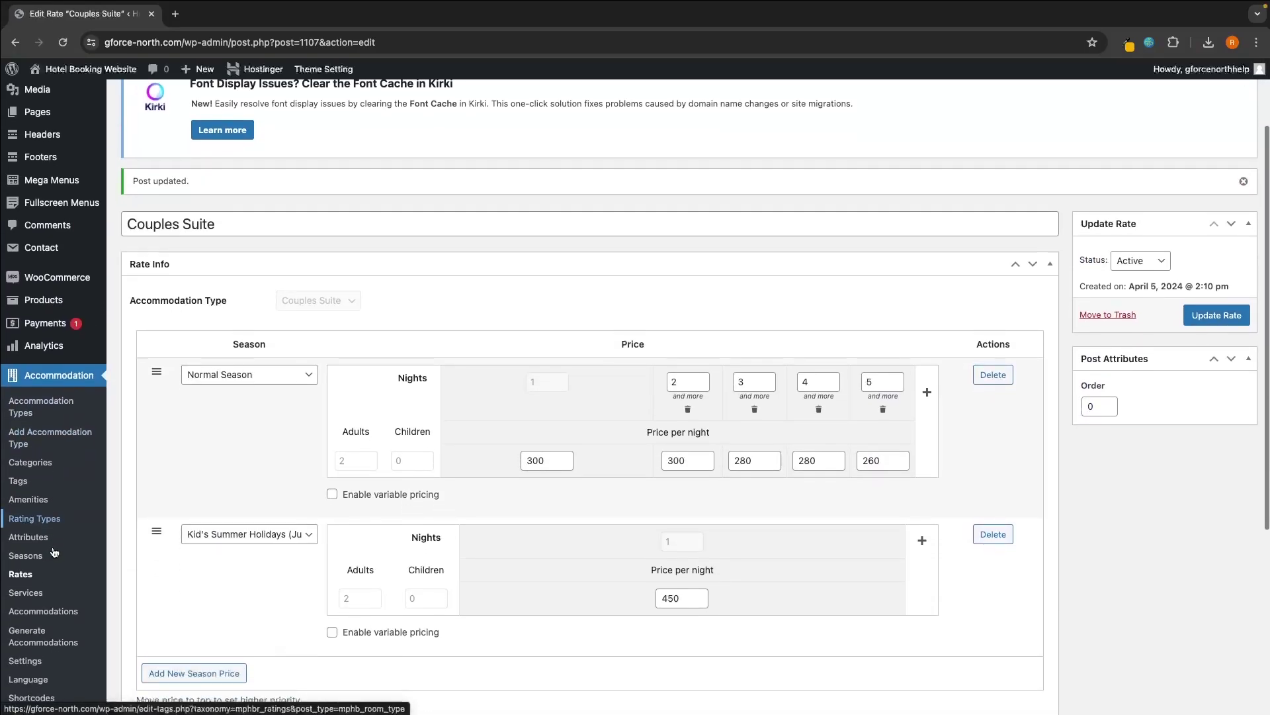
pyautogui.click(51, 546)
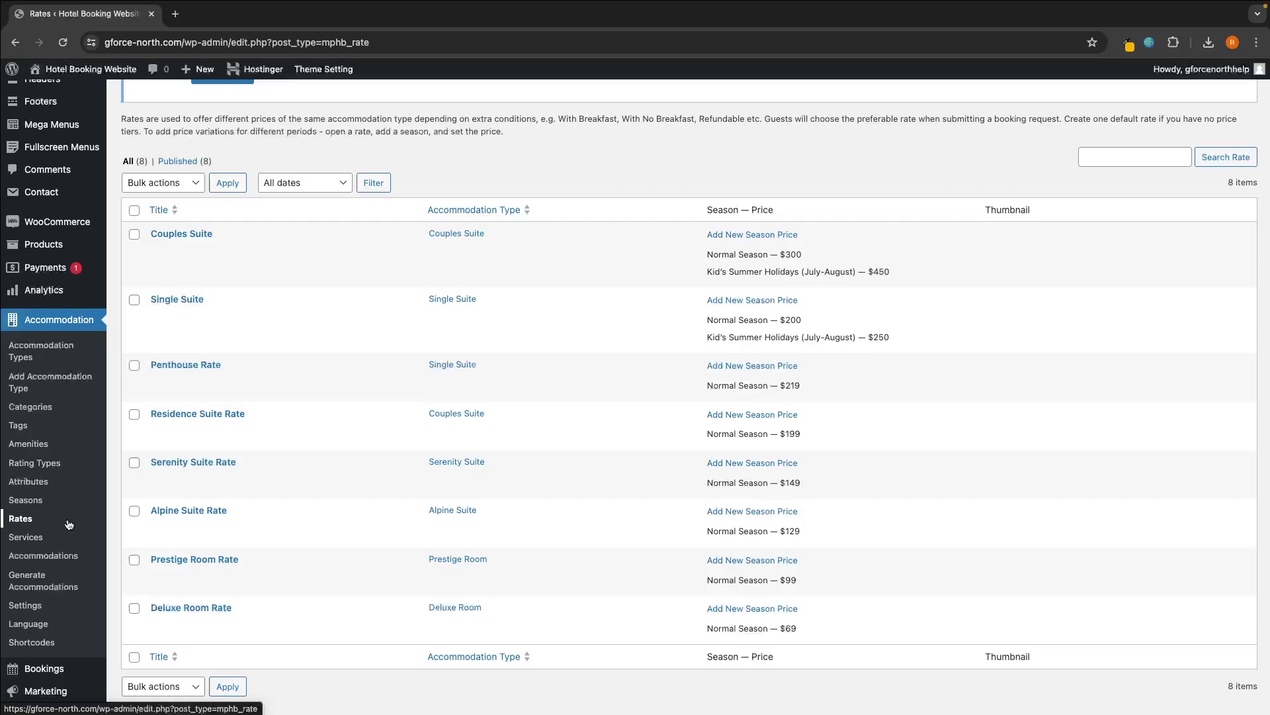
pyautogui.scroll(3, 256, 552)
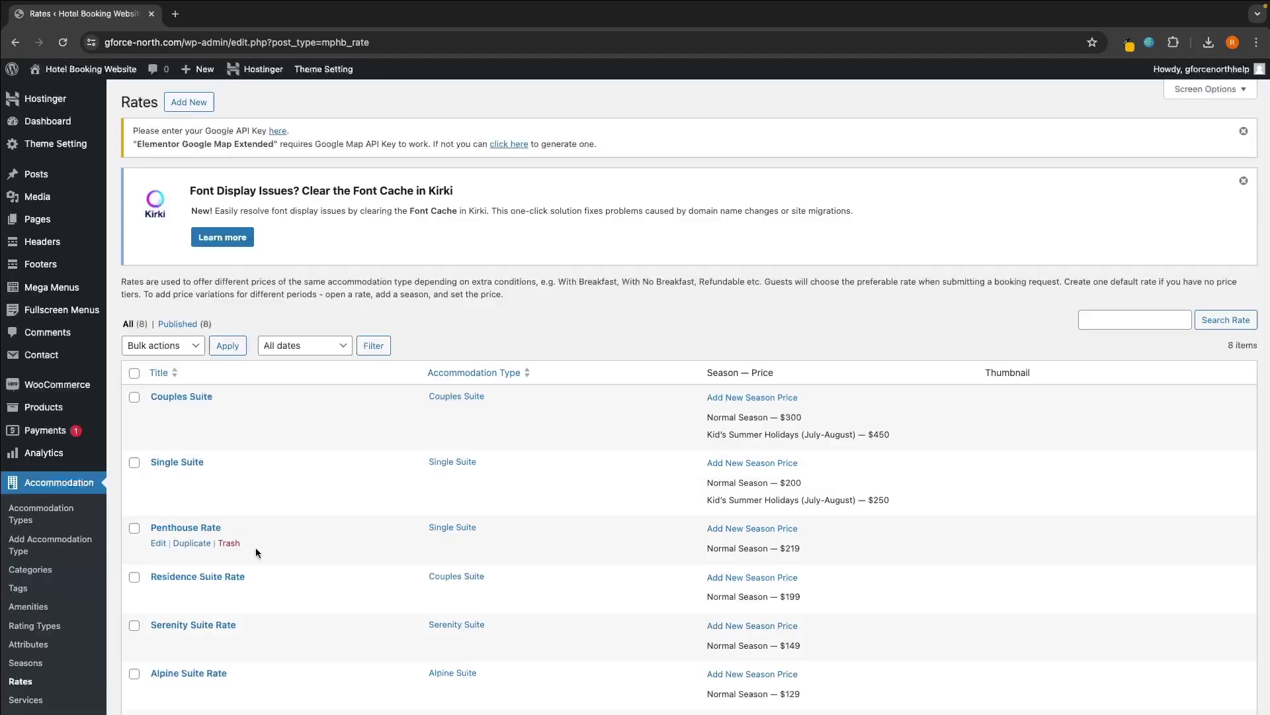
pyautogui.scroll(-5, 255, 549)
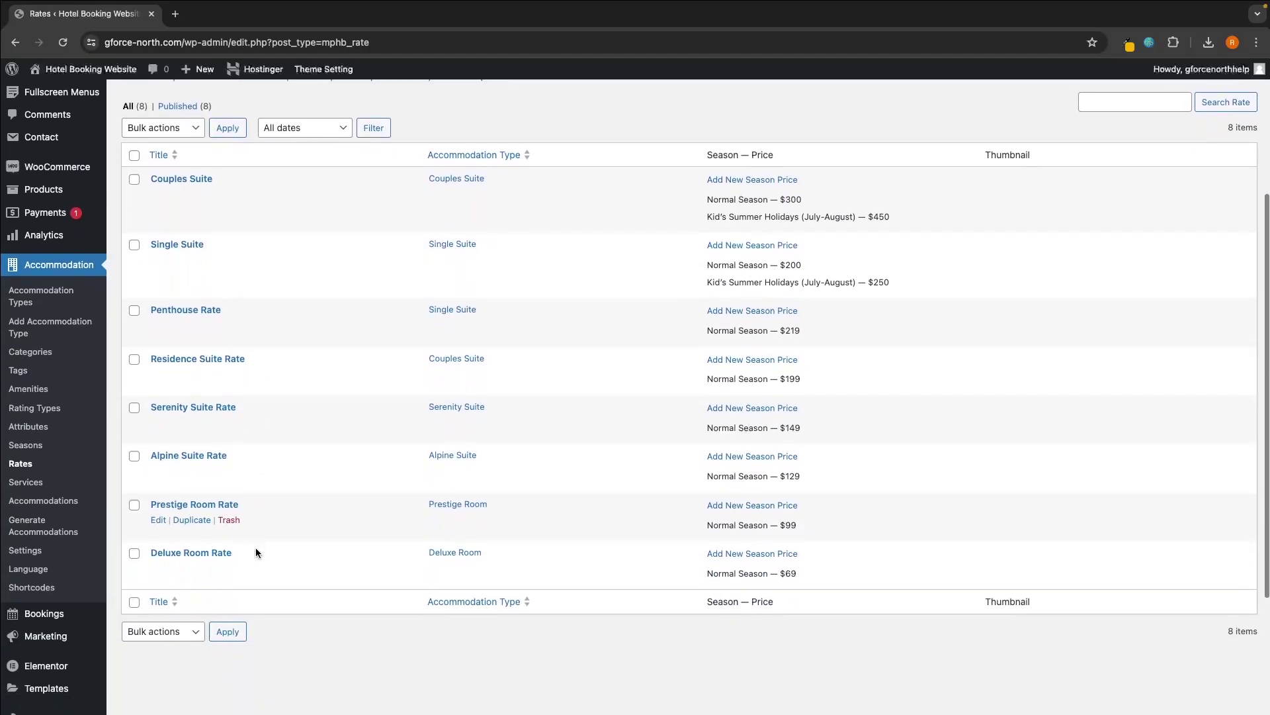
# Open the Accommodation settings and set the booking confirmation mode to Confirmation upon payment
pyautogui.click(35, 554)
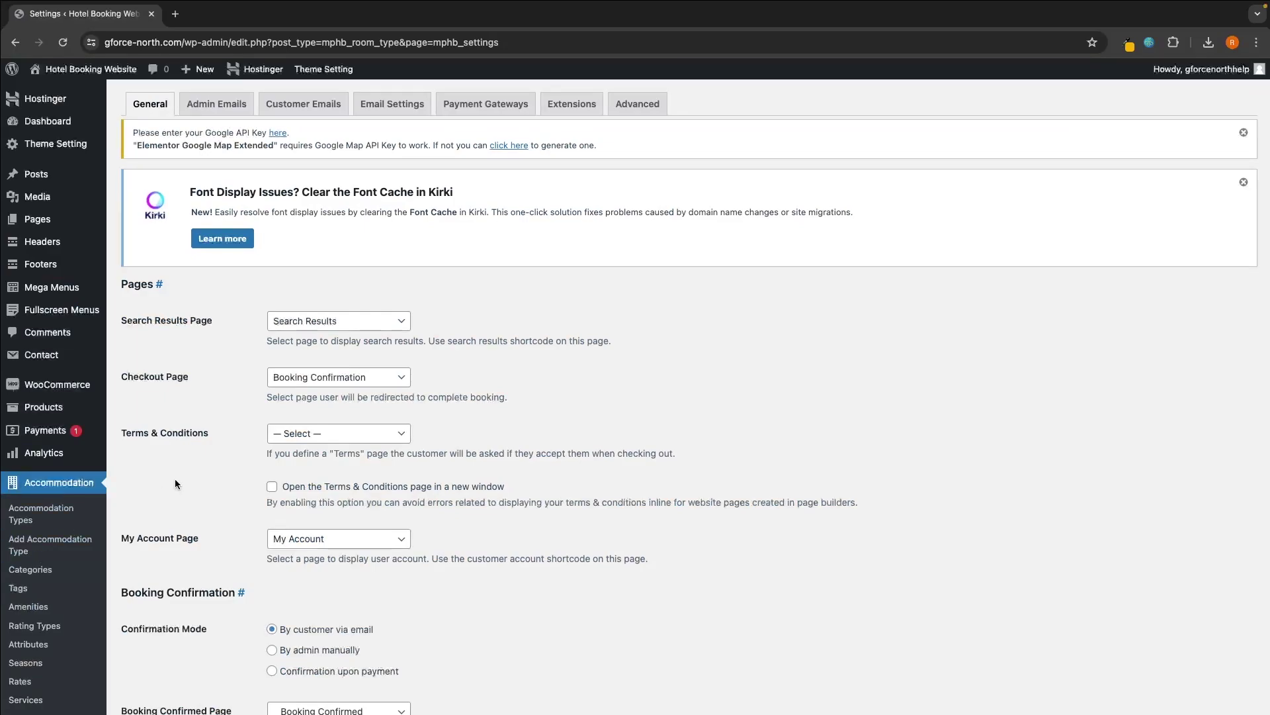
pyautogui.scroll(-4, 175, 483)
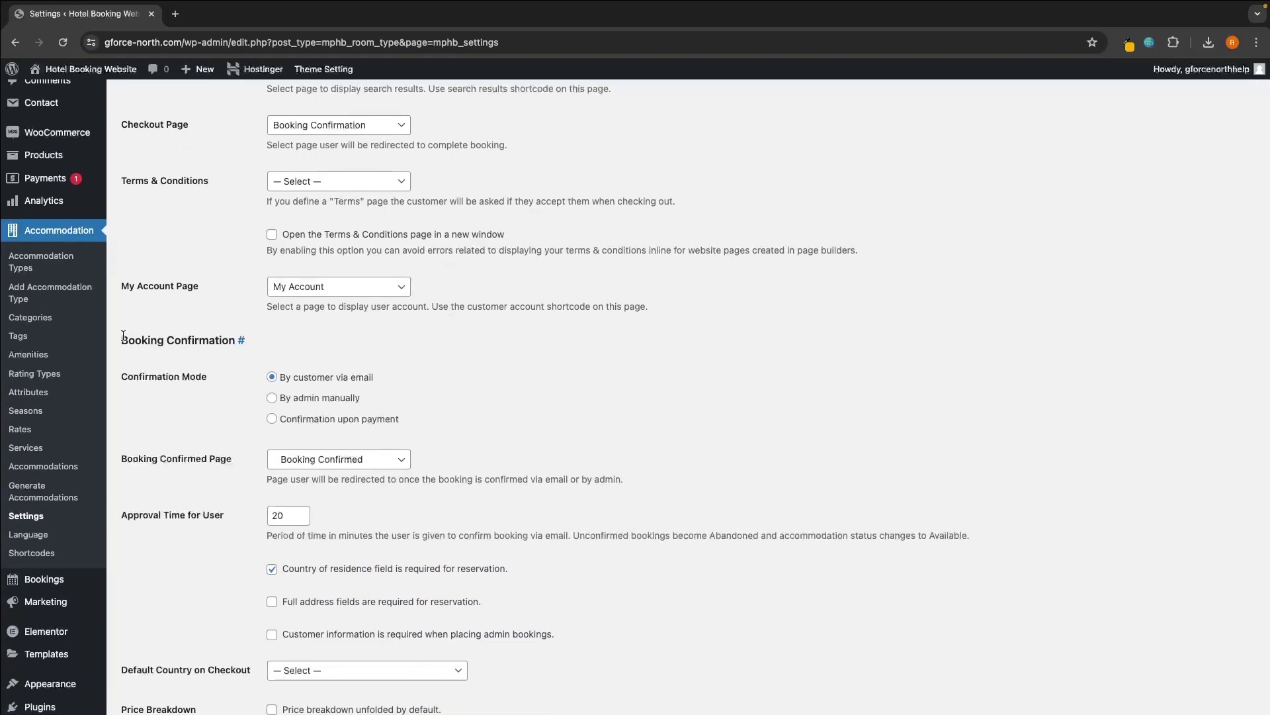
pyautogui.moveTo(120, 377); pyautogui.dragTo(214, 378)
pyautogui.click(215, 378)
pyautogui.scroll(-1, 473, 351)
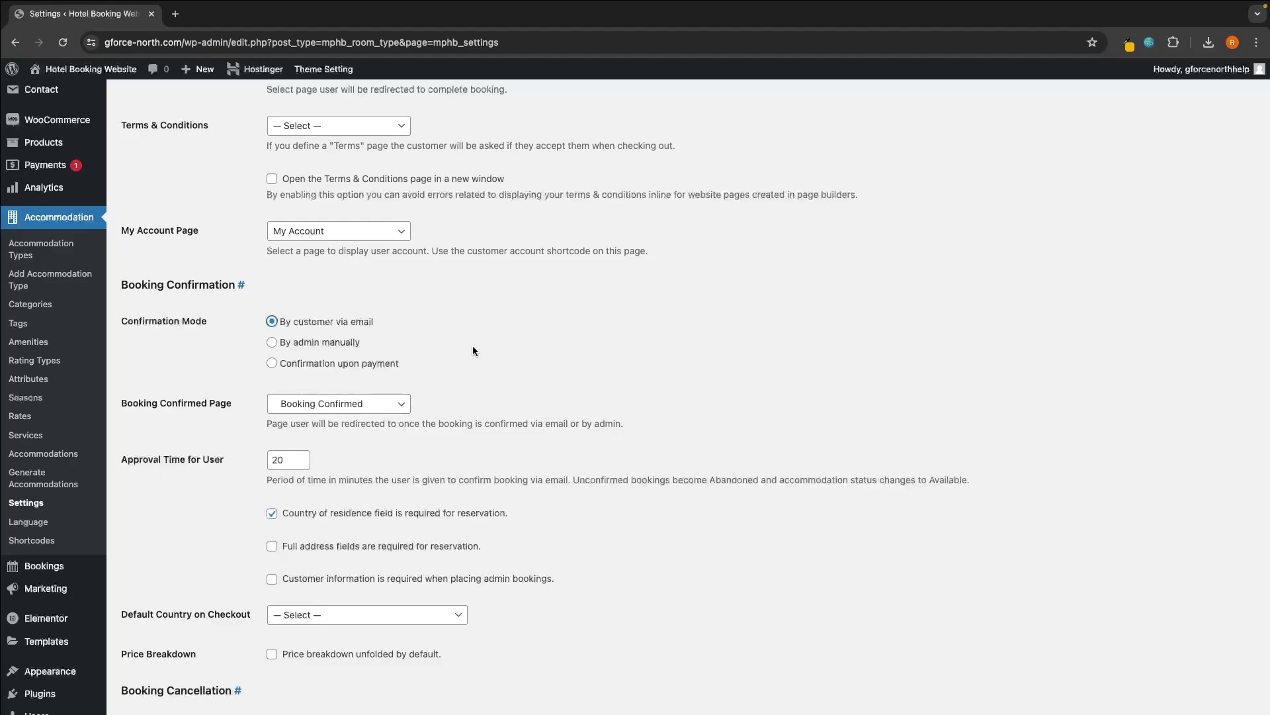
pyautogui.click(281, 362)
pyautogui.click(409, 373)
# Check the Booking Confirmed Page options, keep Booking Confirmed selected, and read the Approval Time for User description
pyautogui.click(306, 405)
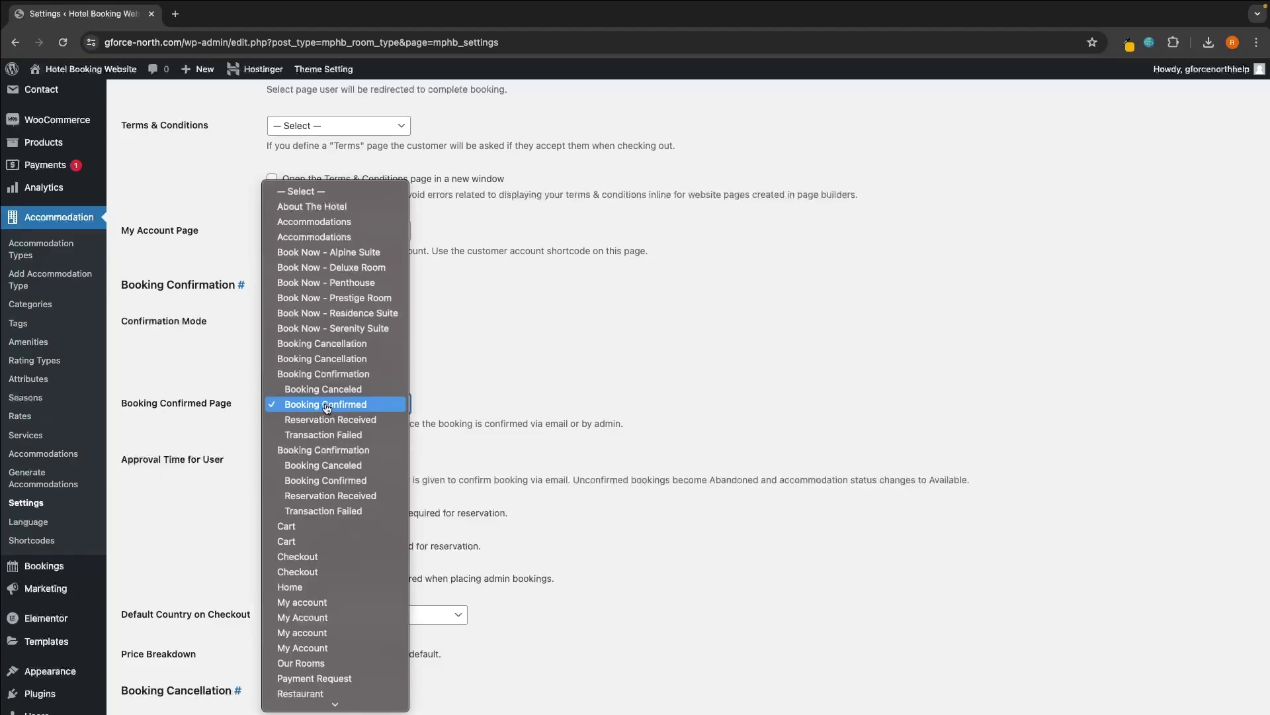
pyautogui.click(327, 408)
pyautogui.scroll(-1, 256, 452)
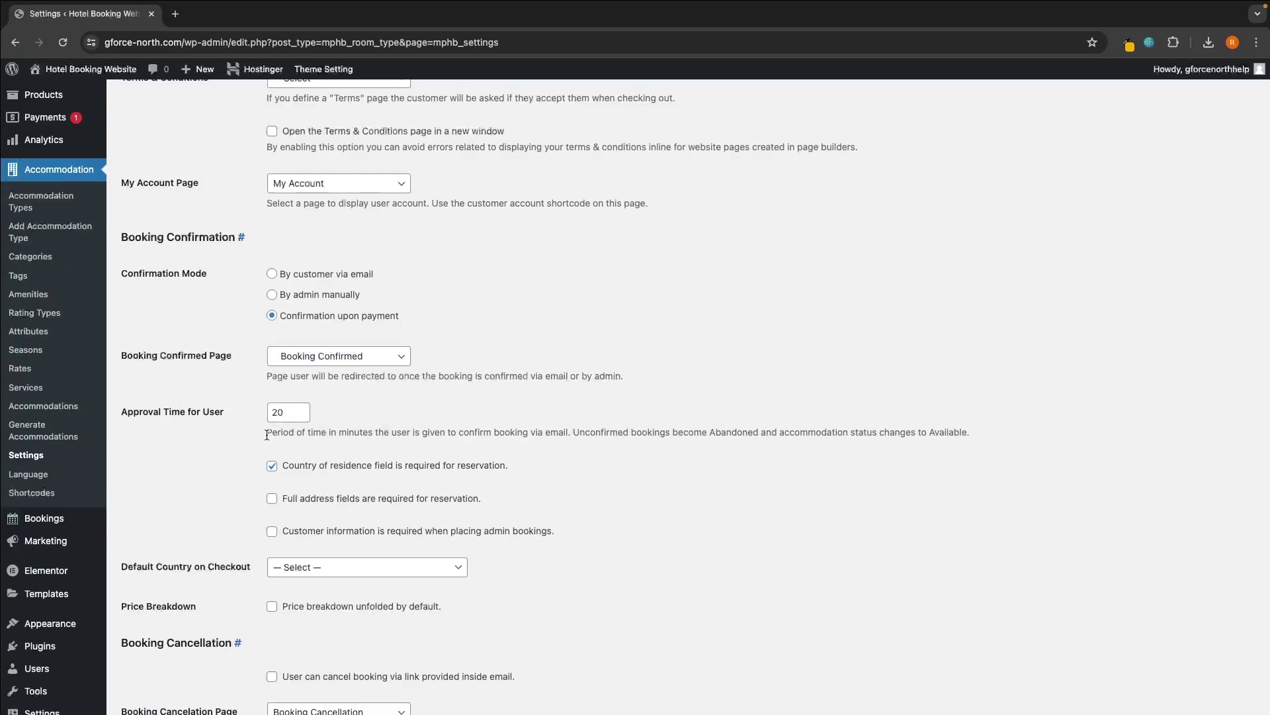
pyautogui.moveTo(267, 432); pyautogui.dragTo(553, 452)
pyautogui.moveTo(754, 442); pyautogui.dragTo(786, 434)
pyautogui.click(783, 431)
pyautogui.scroll(-1, 783, 431)
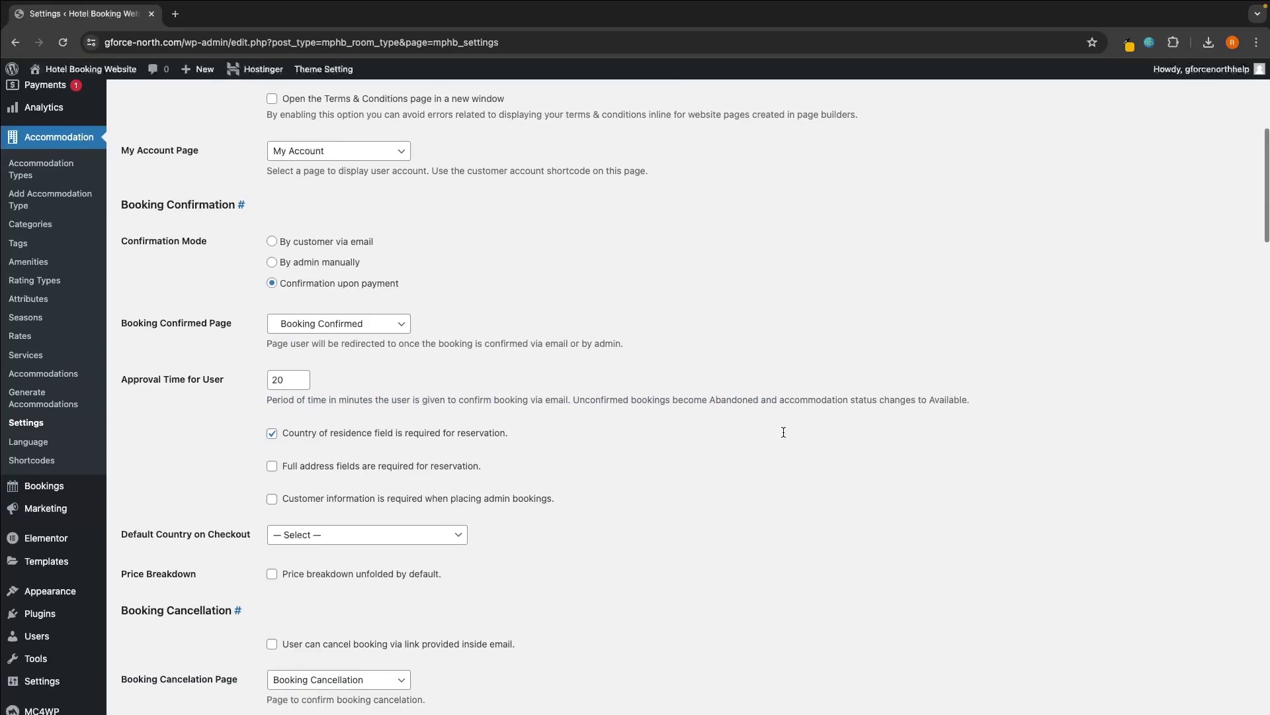
pyautogui.scroll(-1, 450, 361)
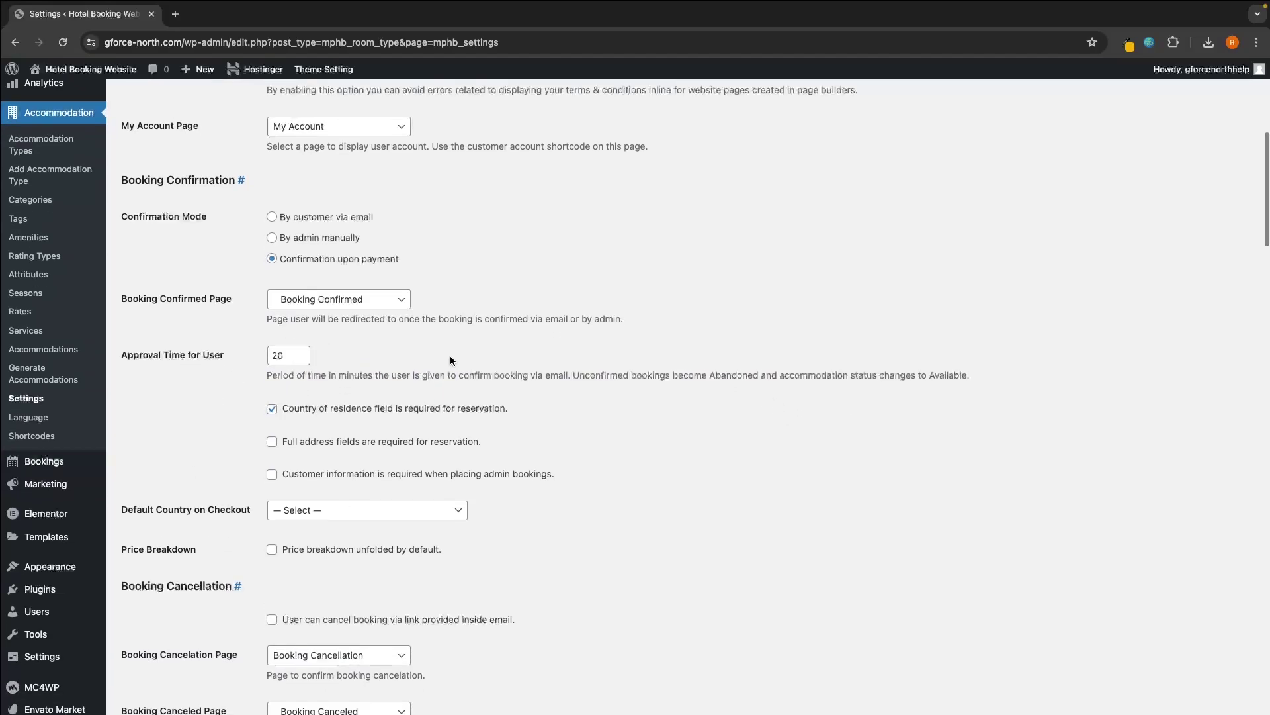
# Set the default country on checkout to United States (US)
pyautogui.scroll(-3, 450, 361)
pyautogui.click(297, 416)
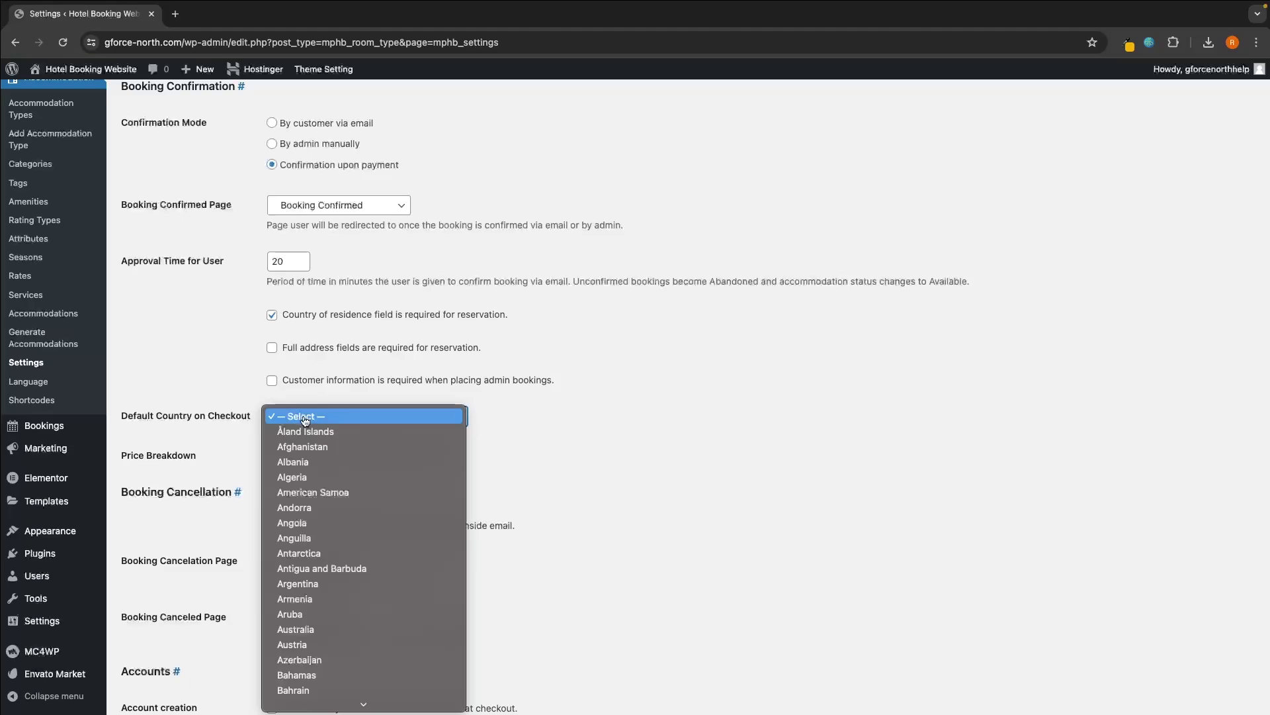
pyautogui.scroll(-20, 351, 628)
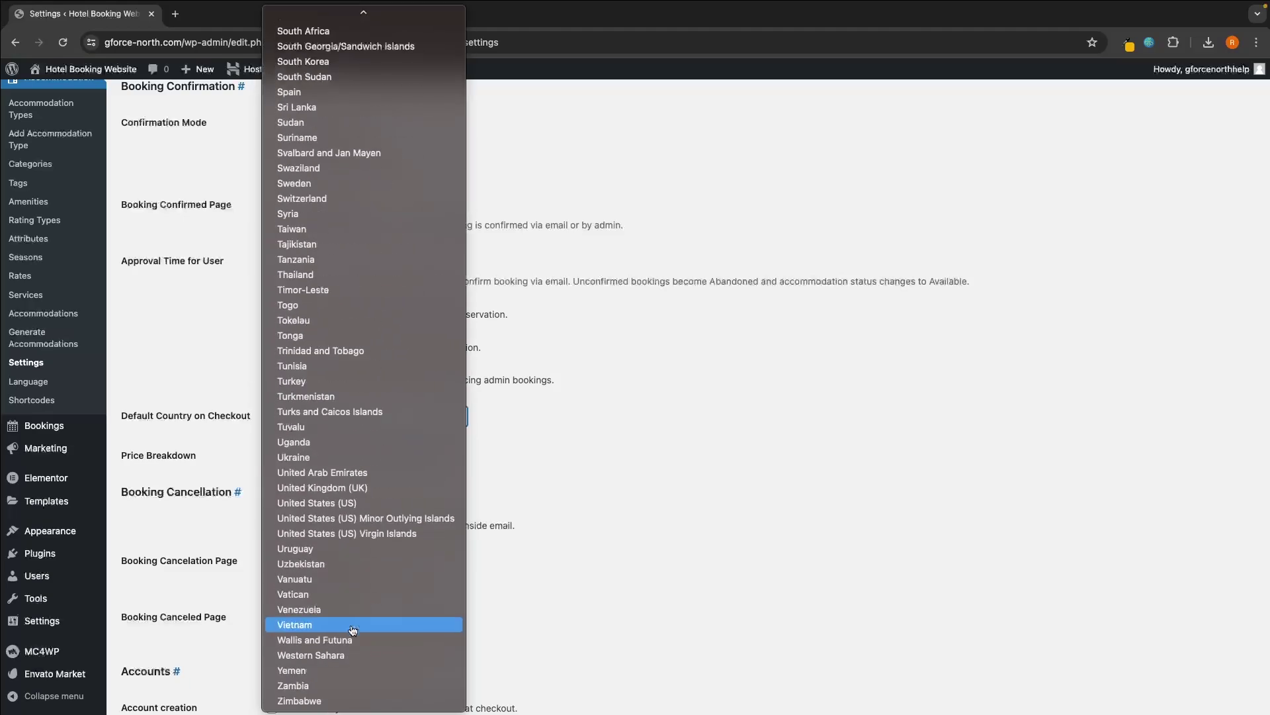
pyautogui.click(357, 503)
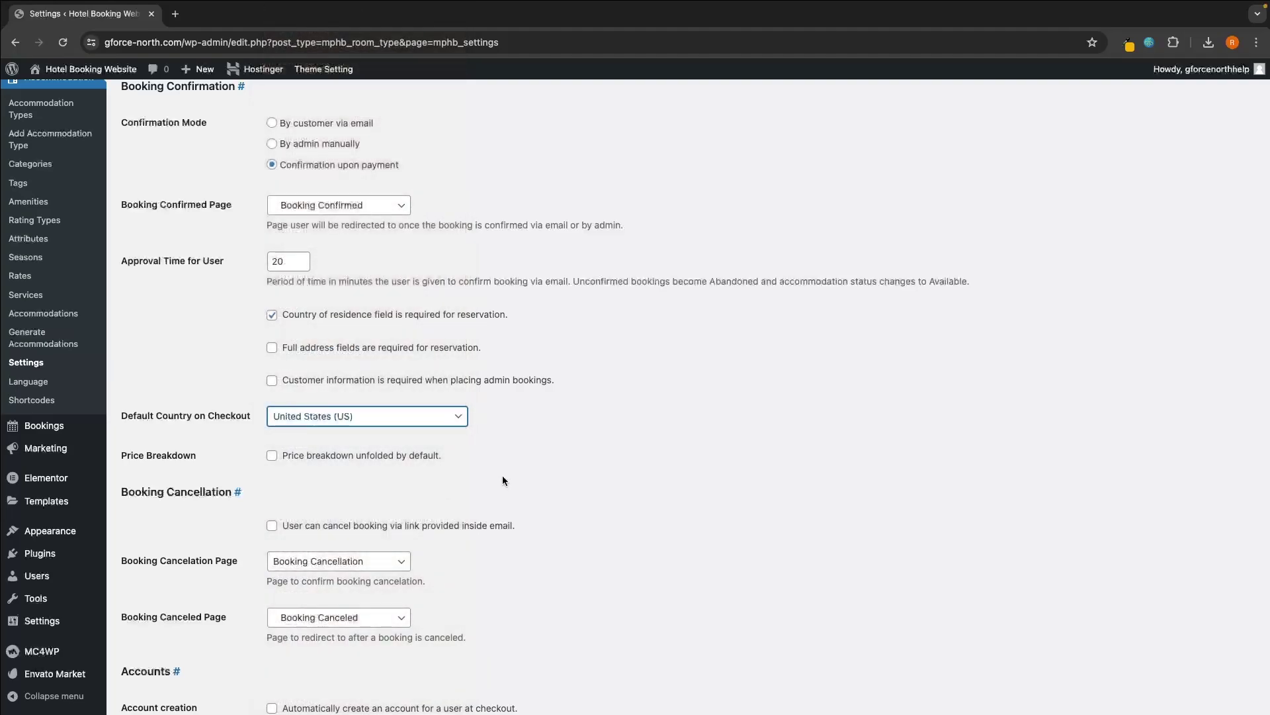
# Review the booking cancellation and account options and set Age of Child to 16 in the search options
pyautogui.scroll(-2, 516, 472)
pyautogui.scroll(-2, 516, 474)
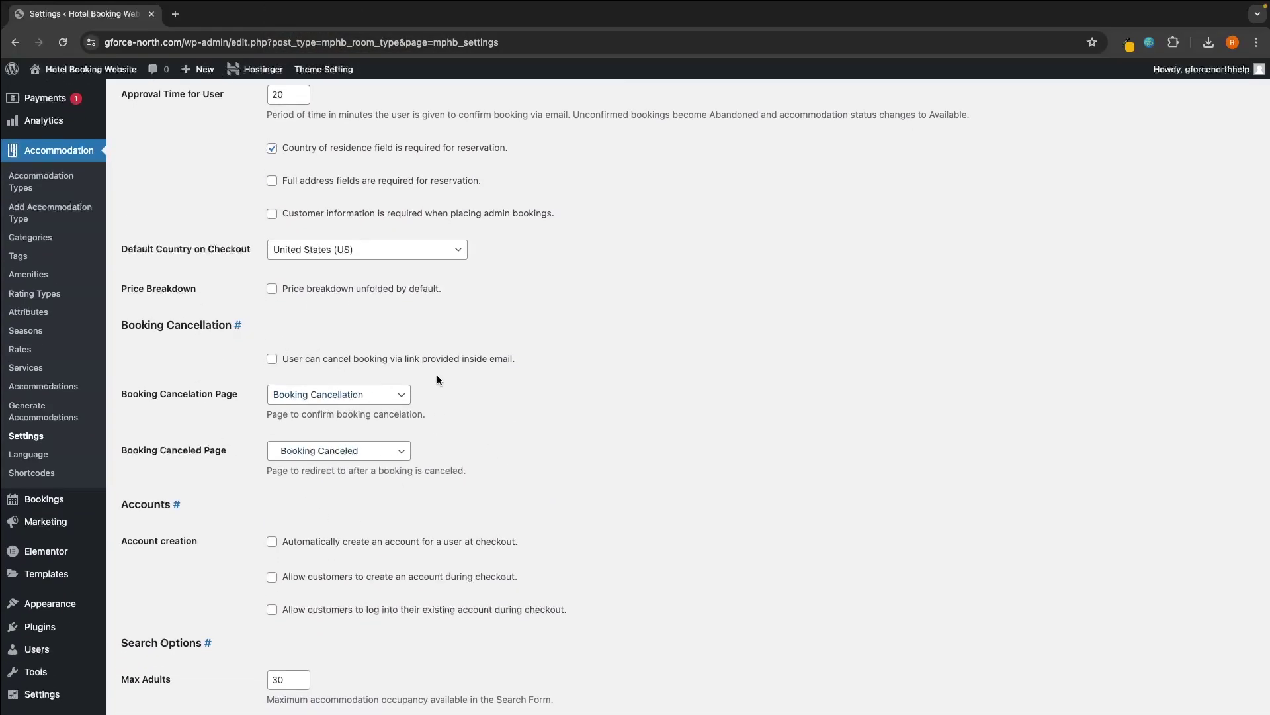
pyautogui.scroll(-7, 556, 451)
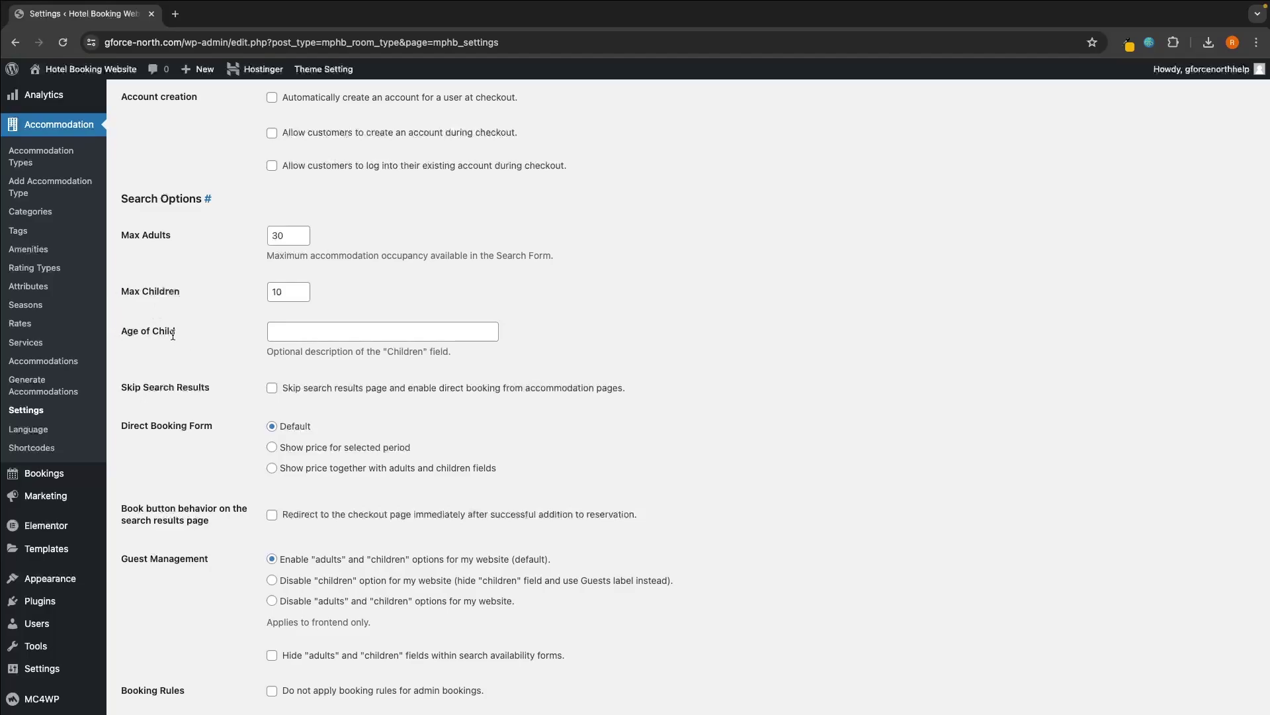
pyautogui.click(309, 339)
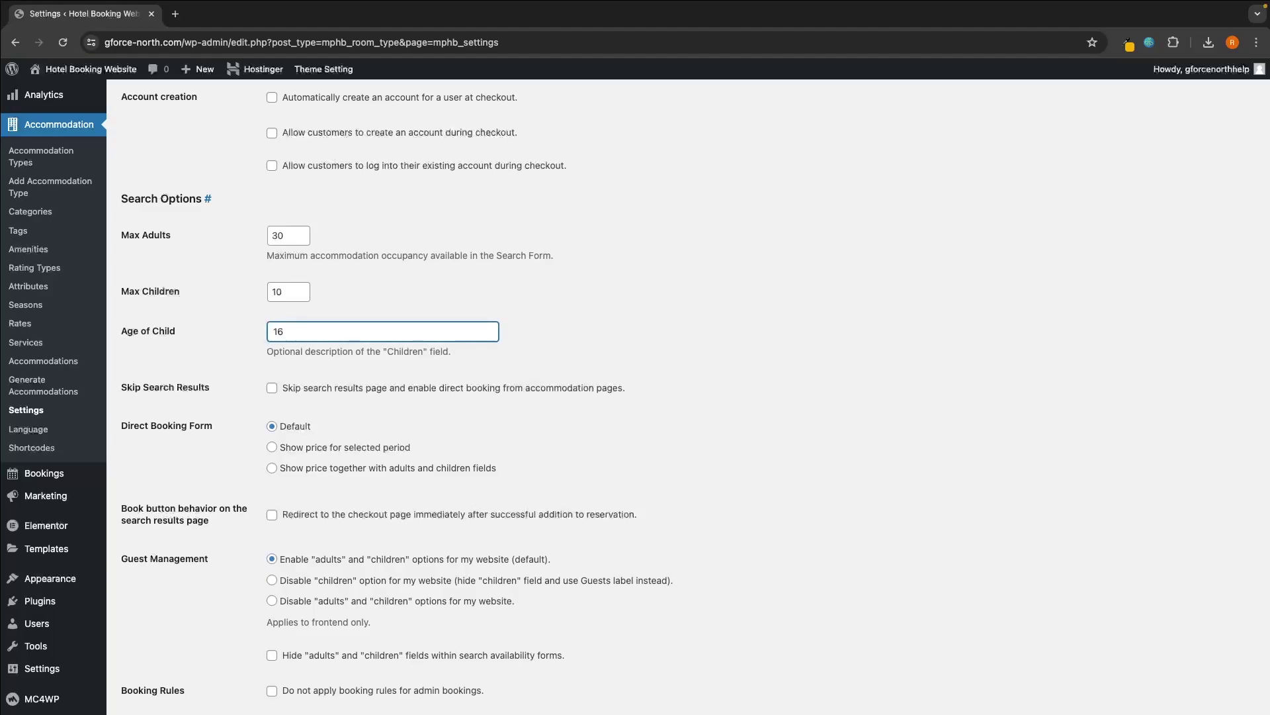
pyautogui.click(519, 329)
# Review the remaining general accommodation settings, from direct booking and currency through display options and calendar synchronization to the block editor
pyautogui.scroll(-2, 519, 328)
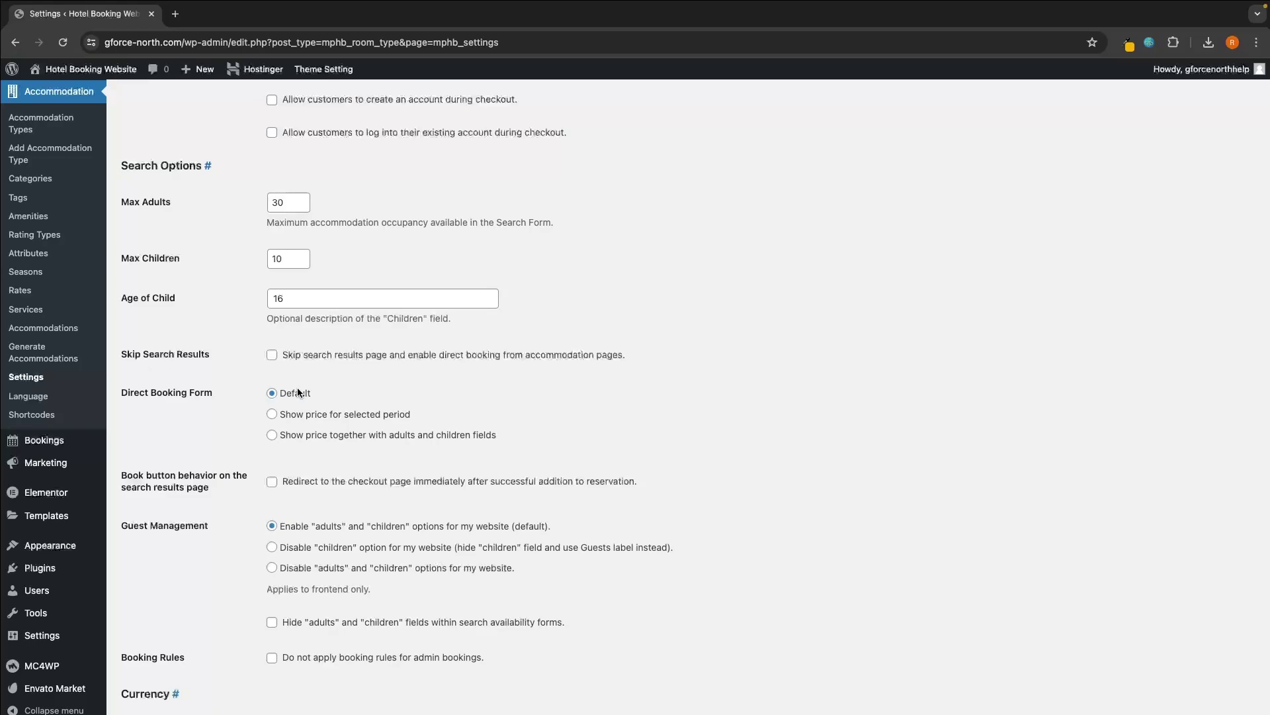
pyautogui.scroll(-5, 371, 394)
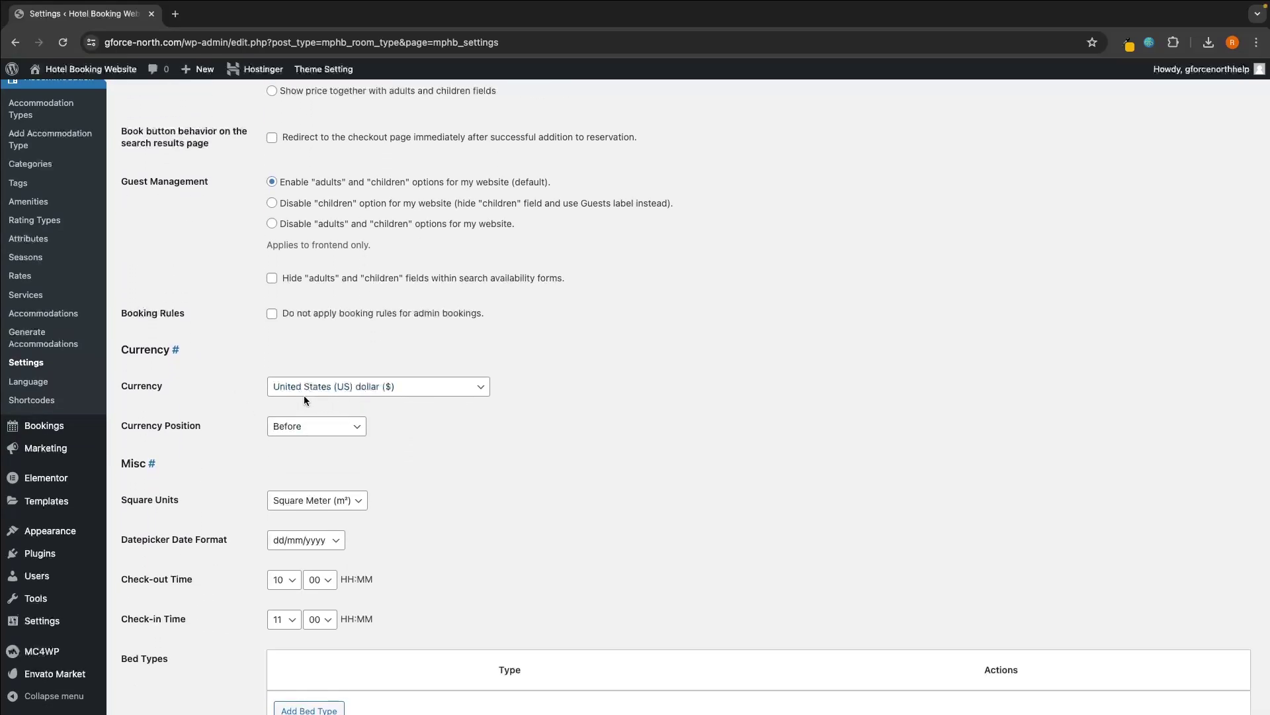
pyautogui.scroll(-8, 351, 386)
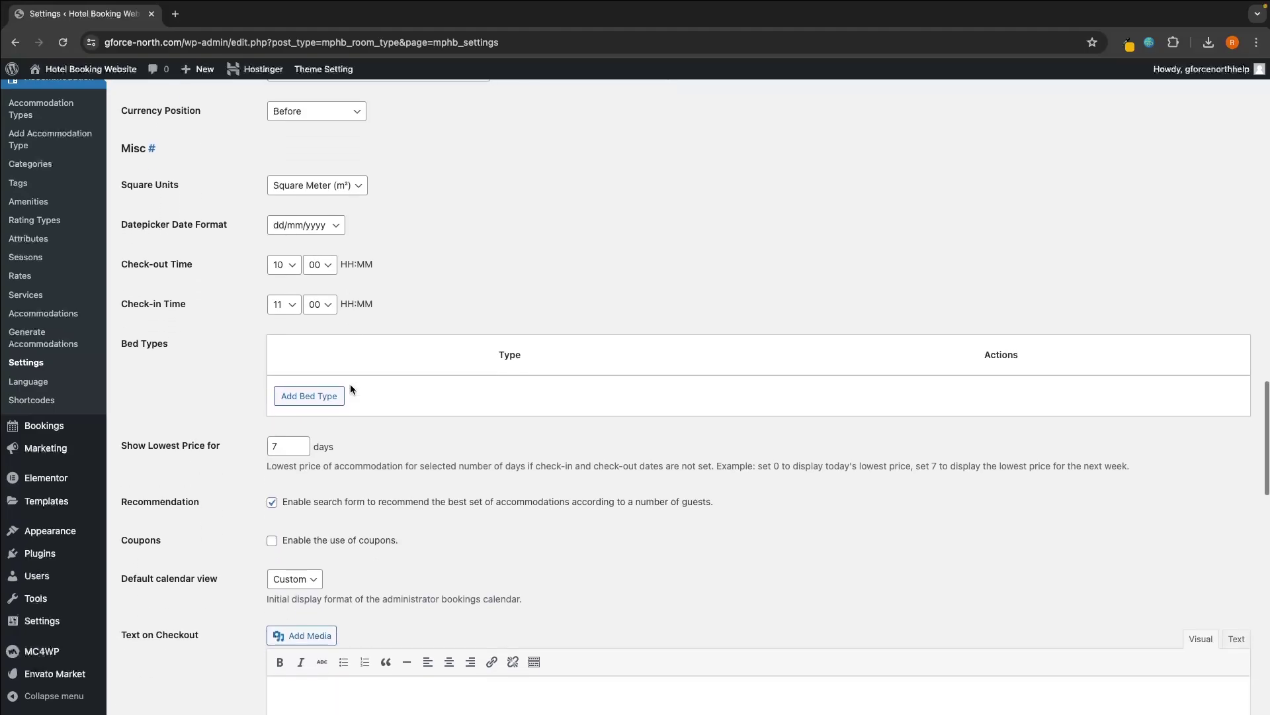
pyautogui.scroll(-10, 350, 388)
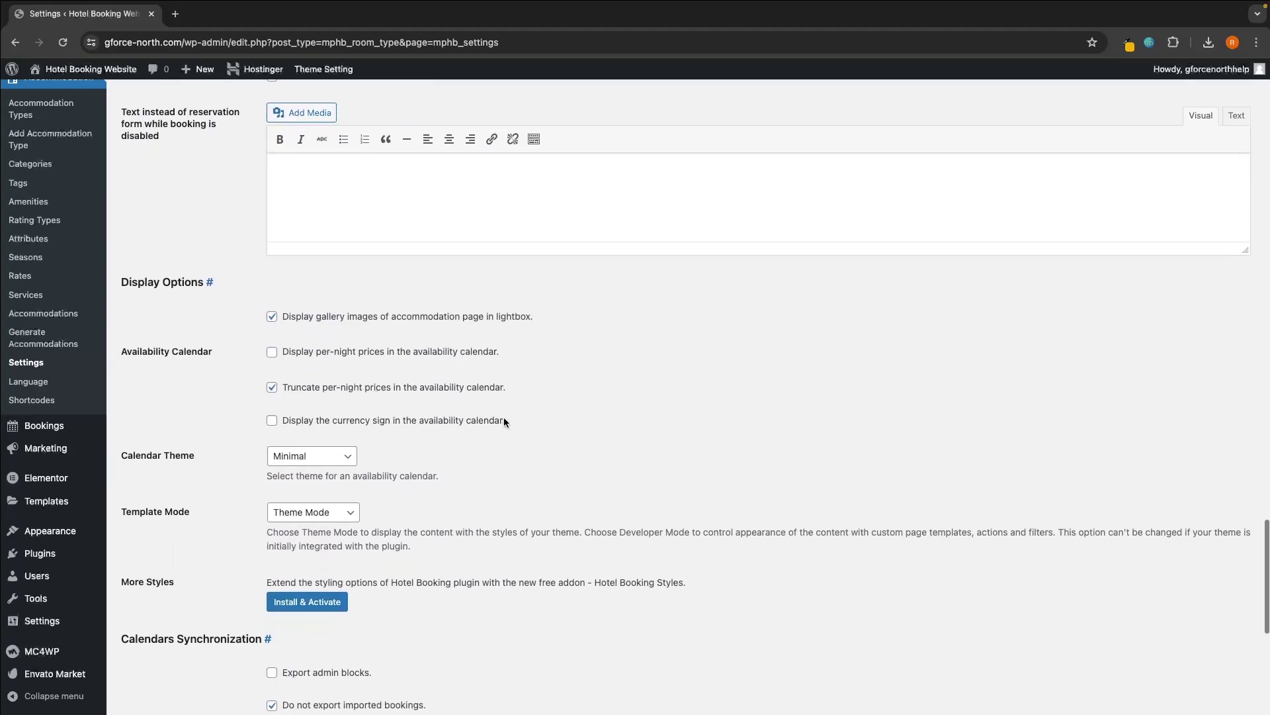
pyautogui.scroll(-5, 504, 421)
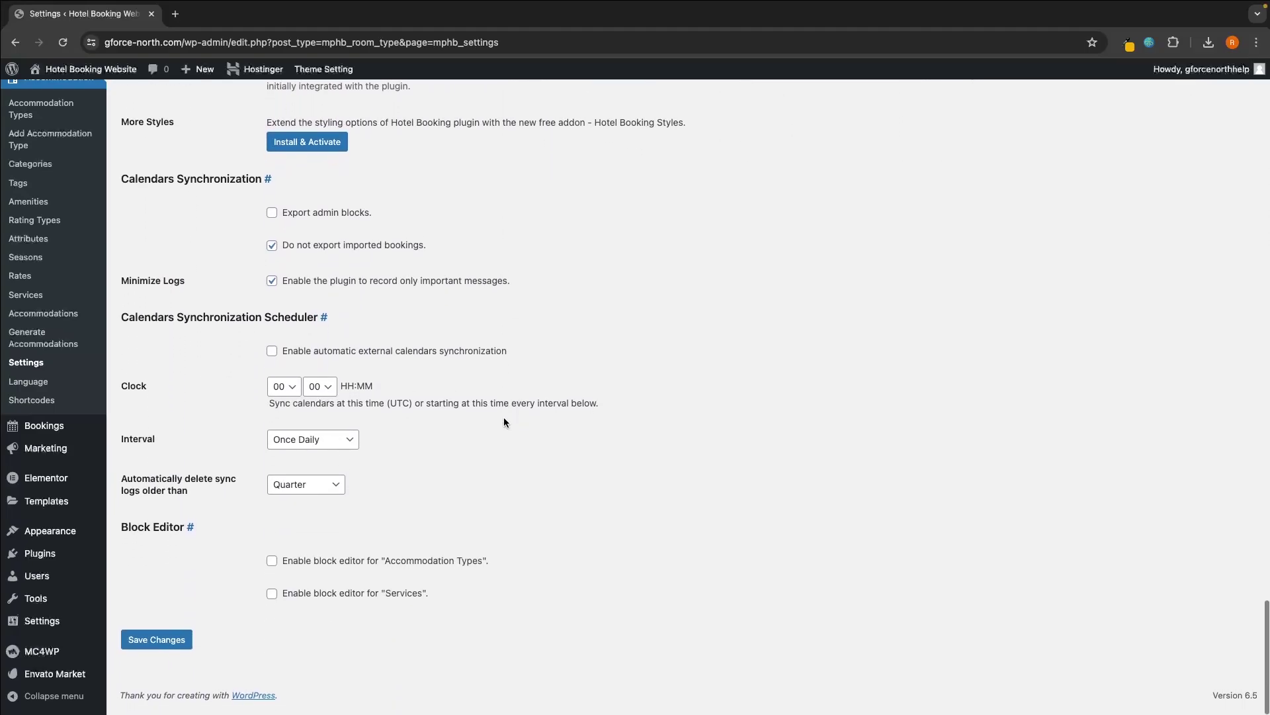
# Recheck the calendar synchronization settings and save the general accommodation settings
pyautogui.scroll(2, 504, 422)
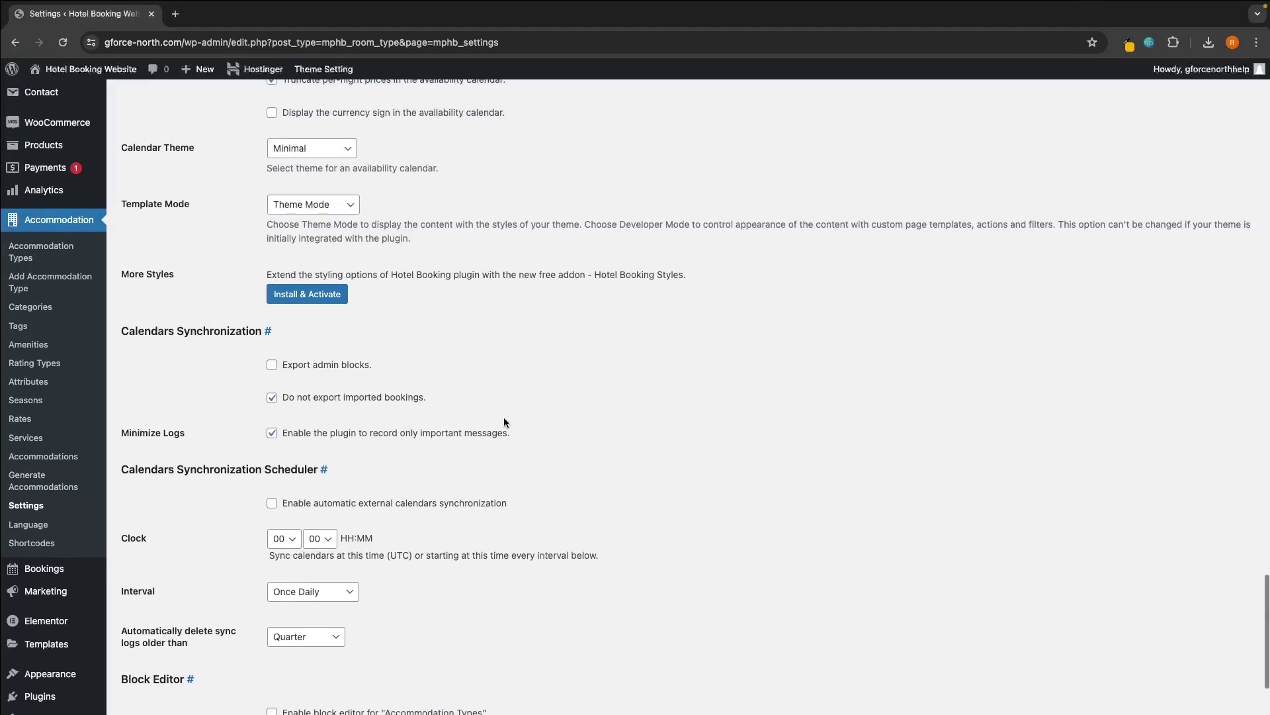
pyautogui.scroll(-3, 504, 422)
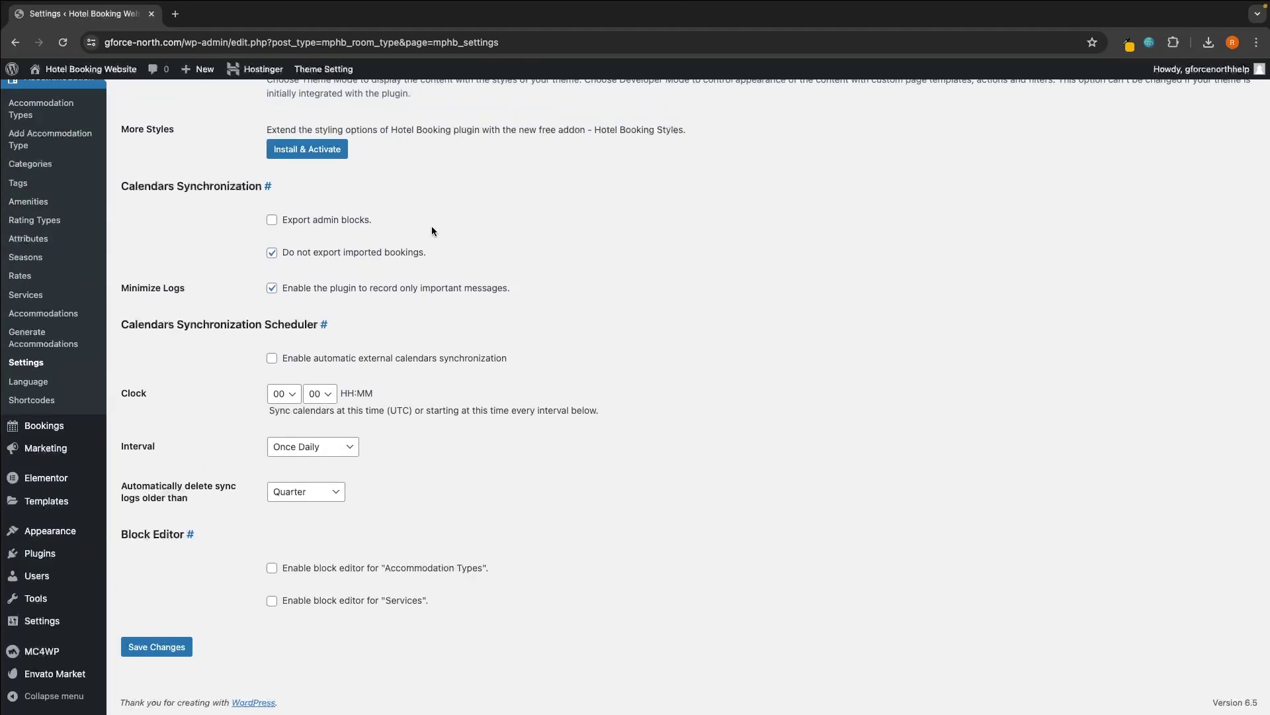
pyautogui.click(160, 646)
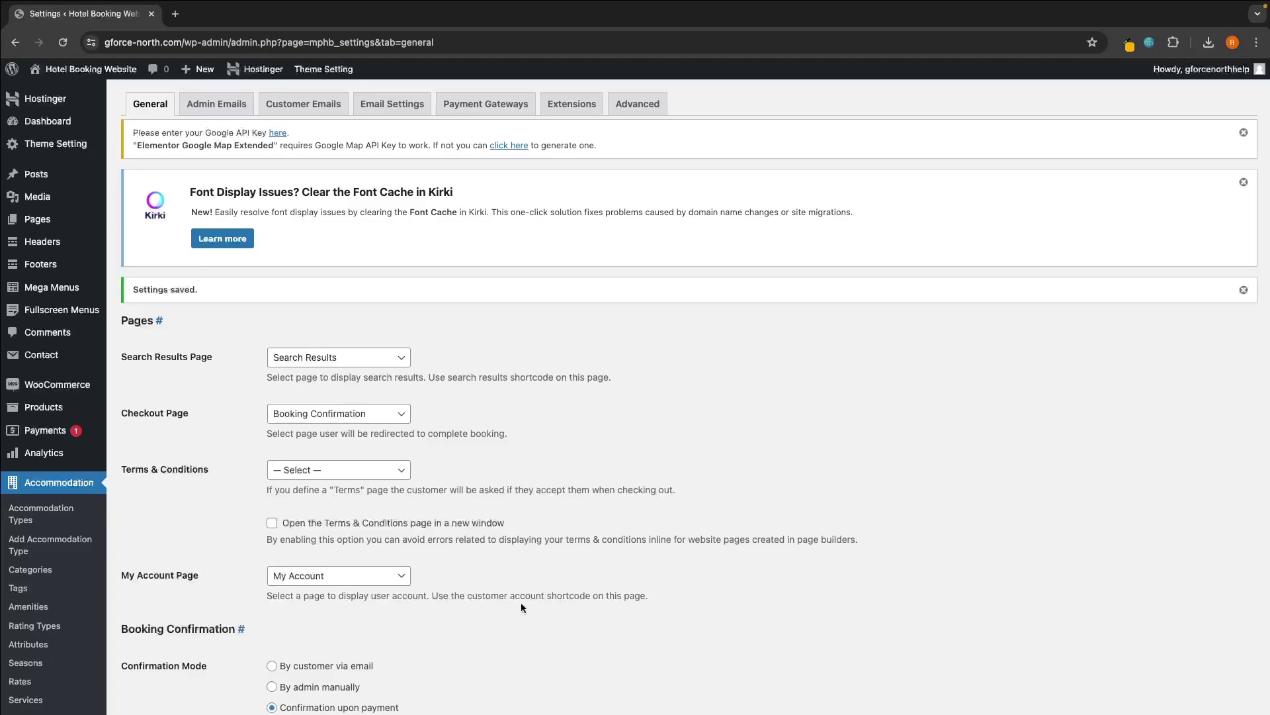
pyautogui.scroll(-15, 229, 264)
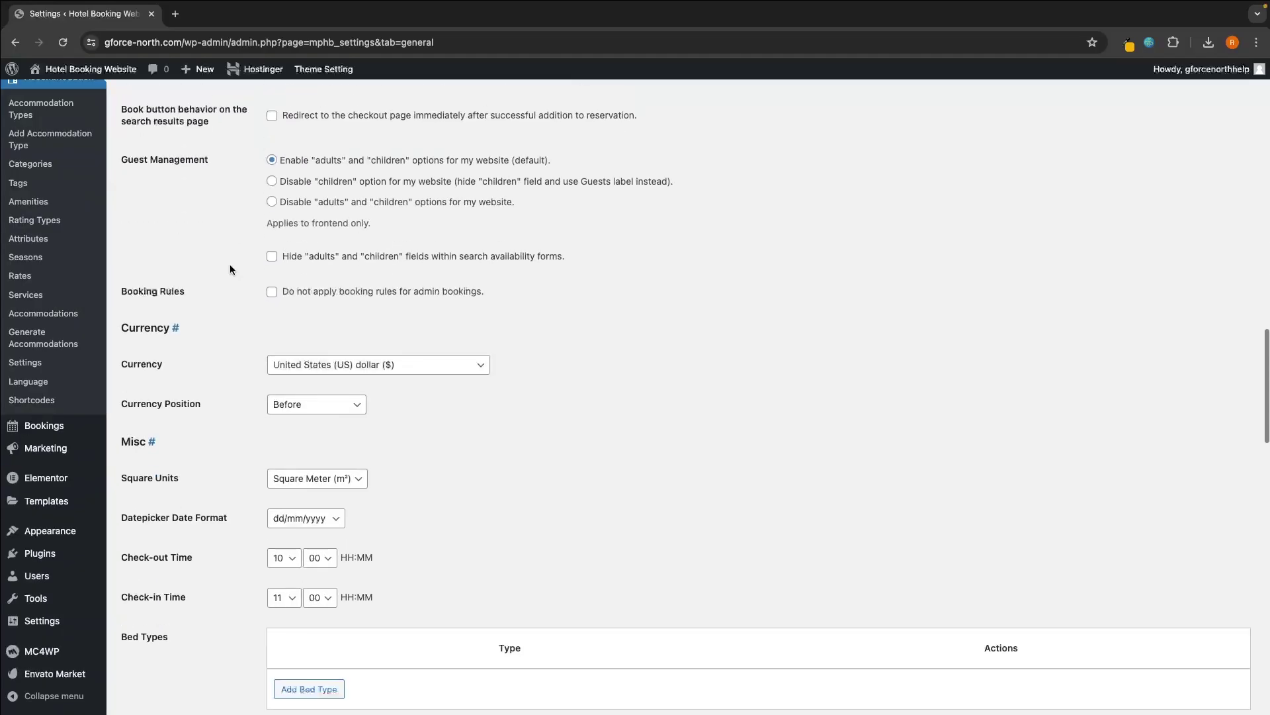
pyautogui.scroll(15, 229, 264)
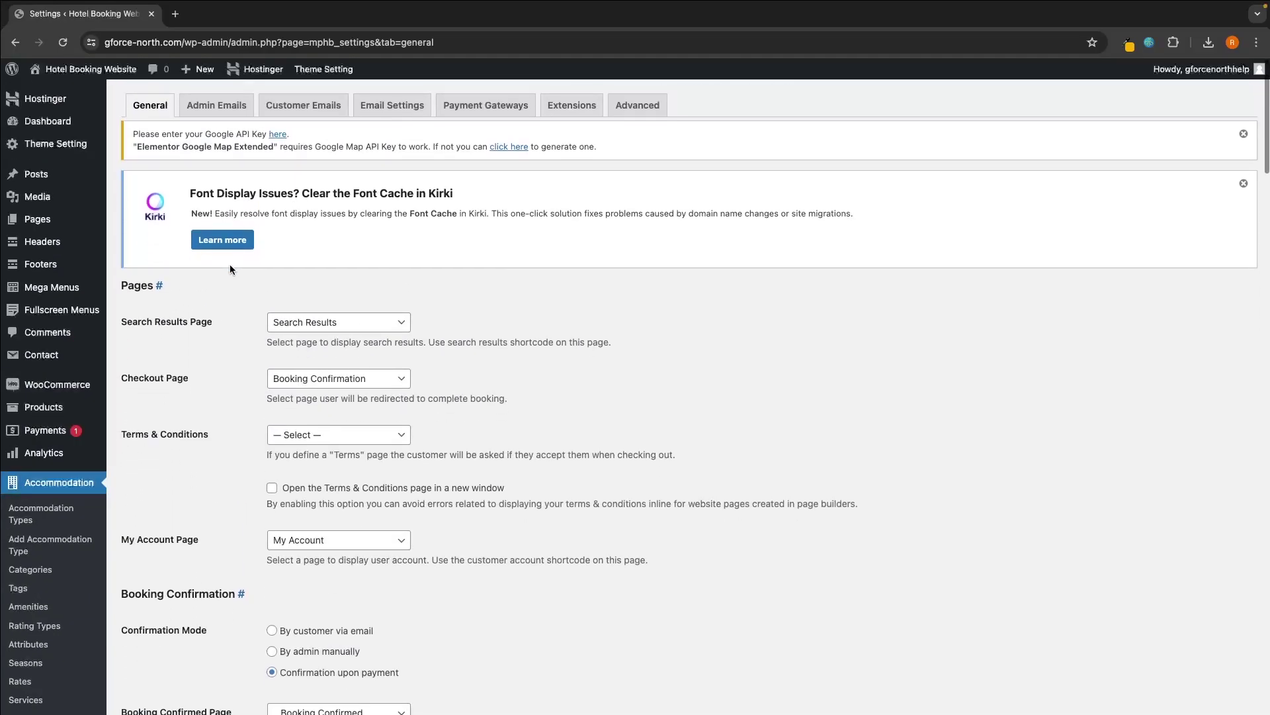
pyautogui.scroll(-5, 87, 381)
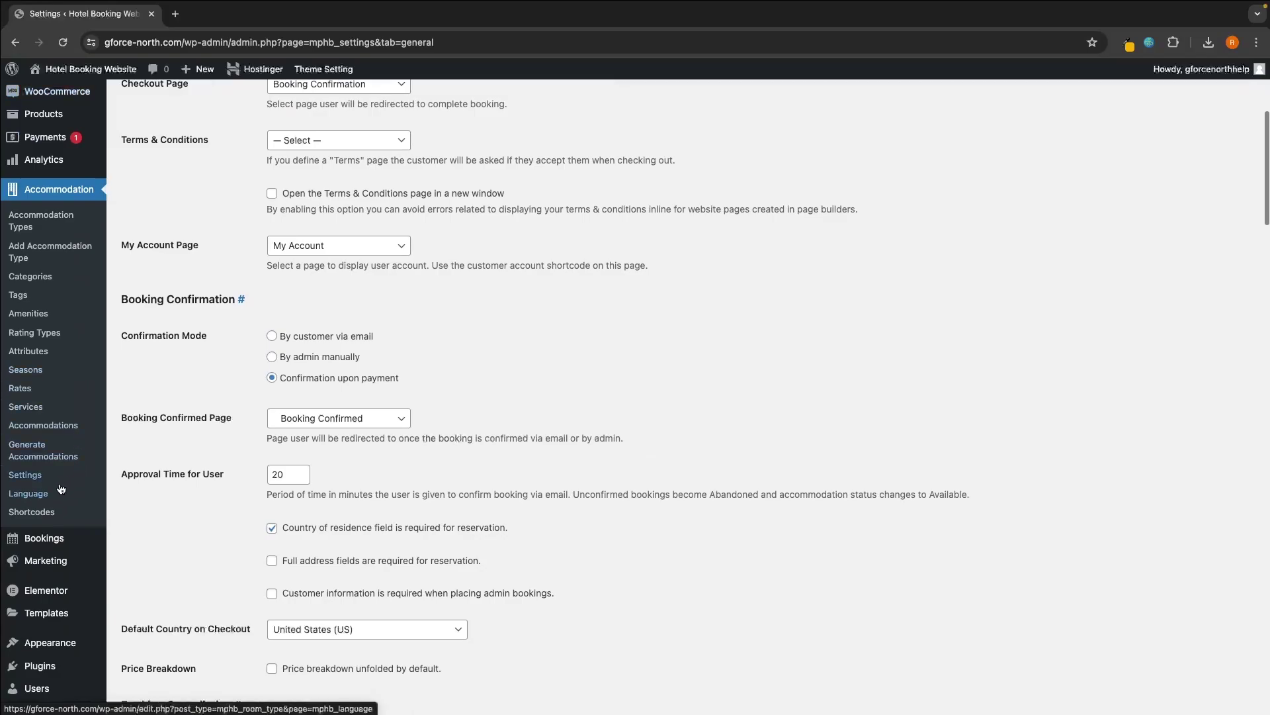
# Open the Single Suite entry from the accommodation types and view its live page through the permalink
pyautogui.scroll(5, 228, 438)
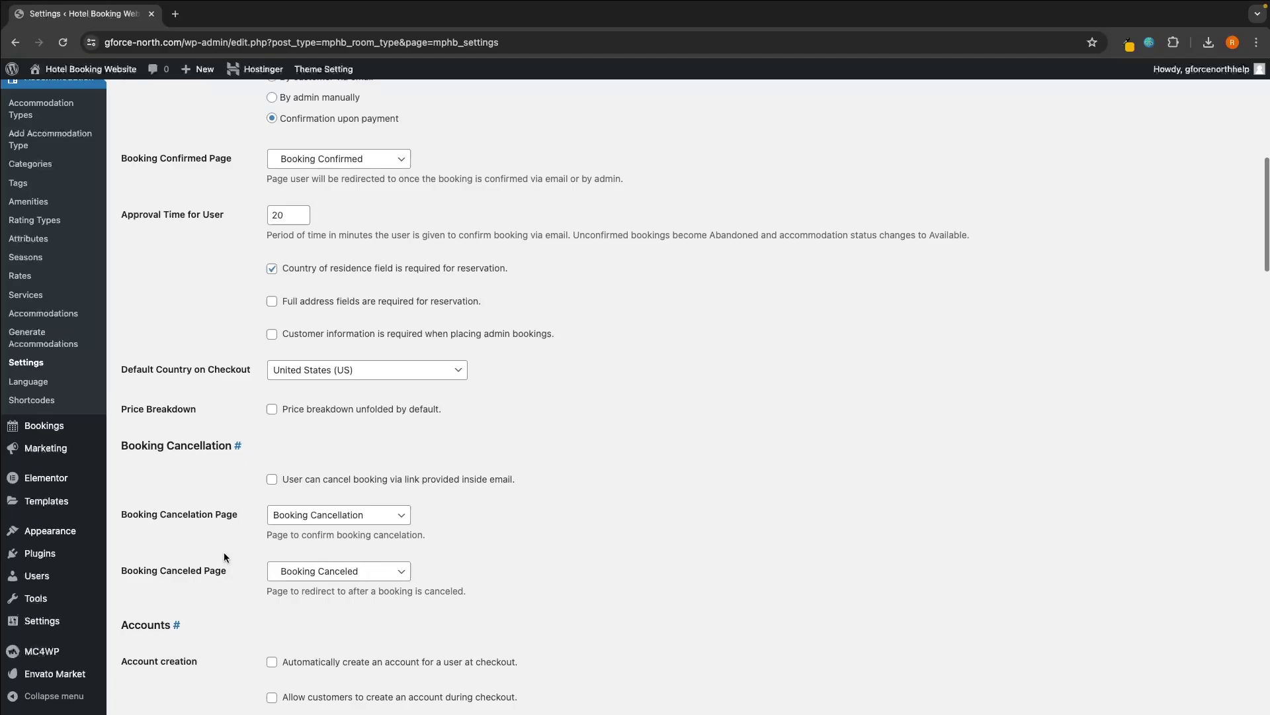
pyautogui.scroll(5, 223, 555)
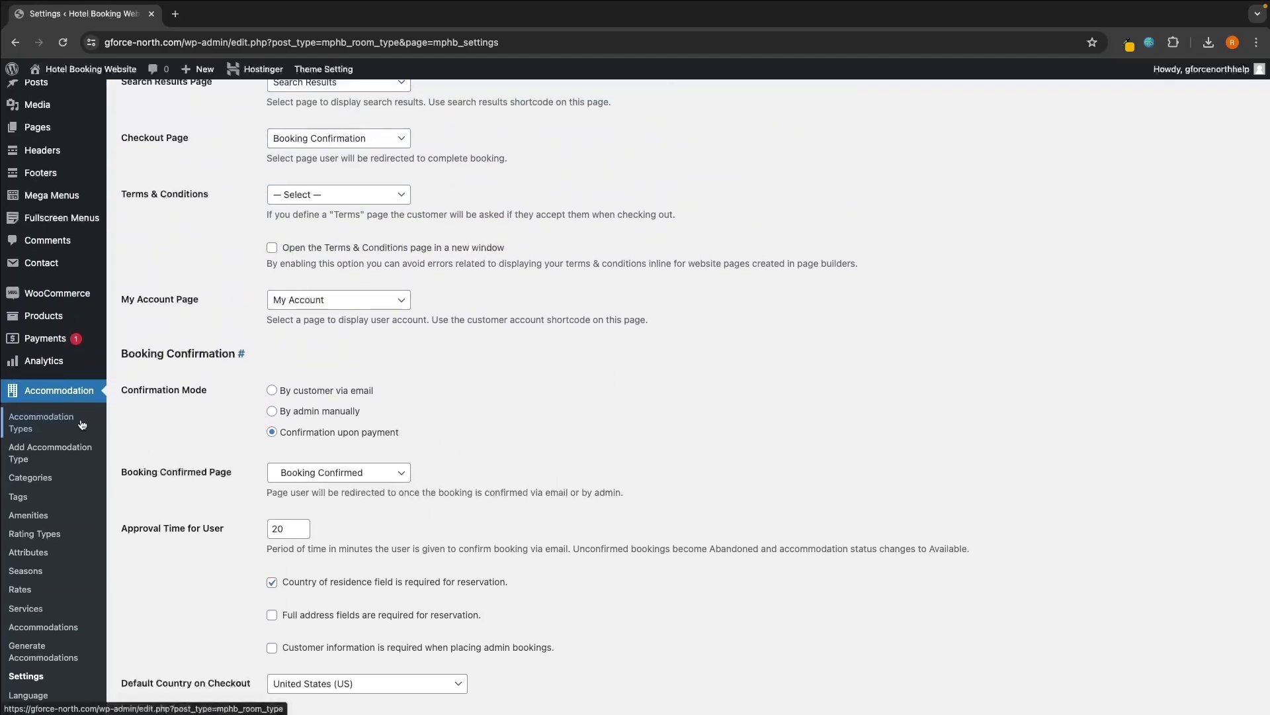
pyautogui.click(82, 423)
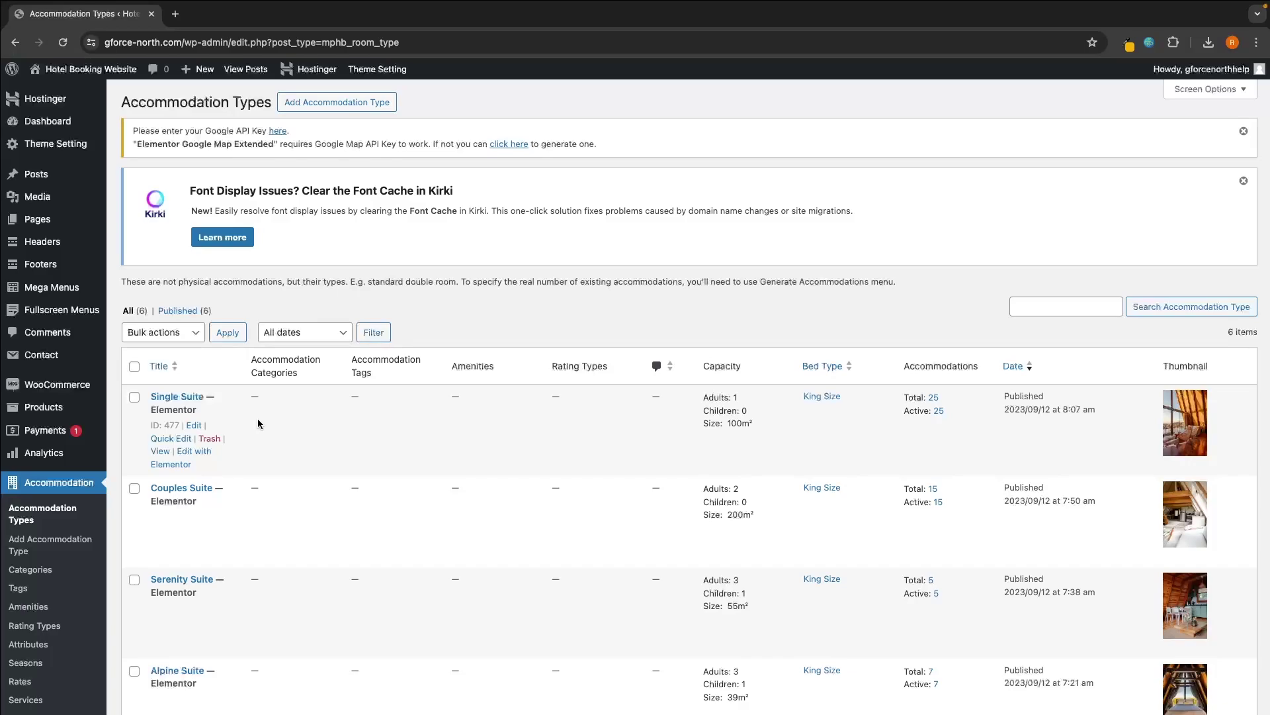
pyautogui.click(165, 397)
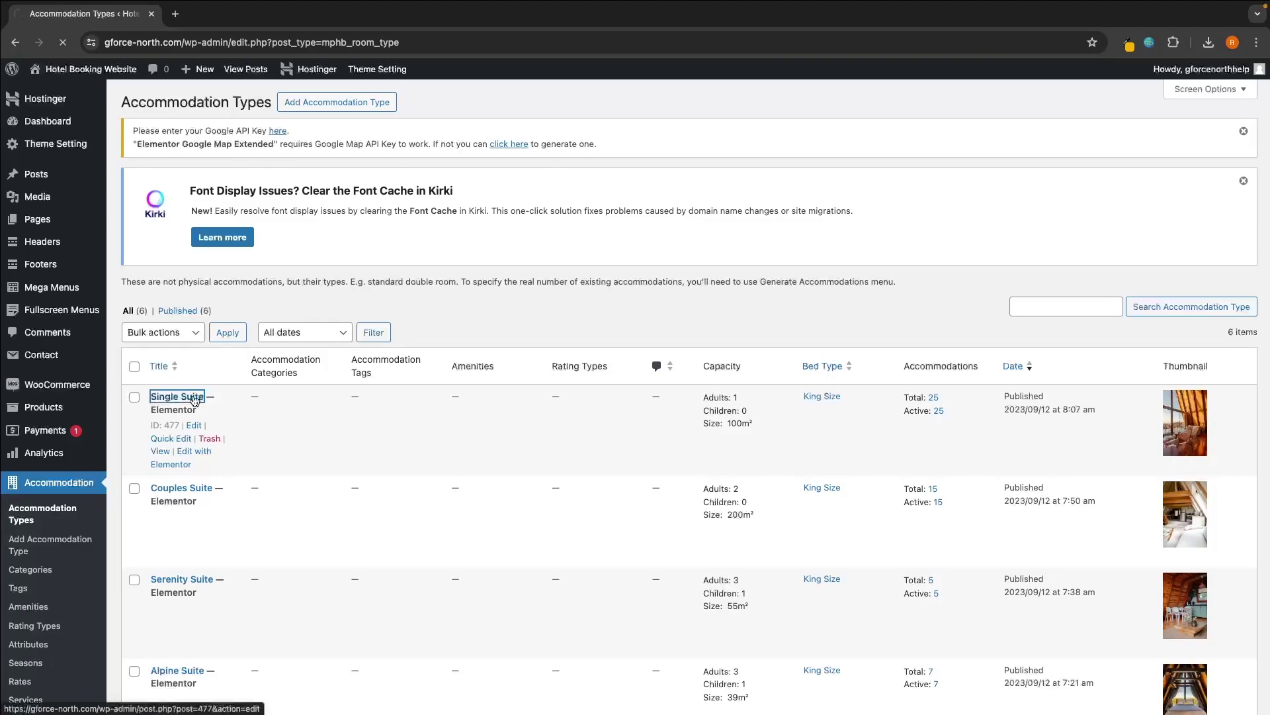
pyautogui.click(340, 321)
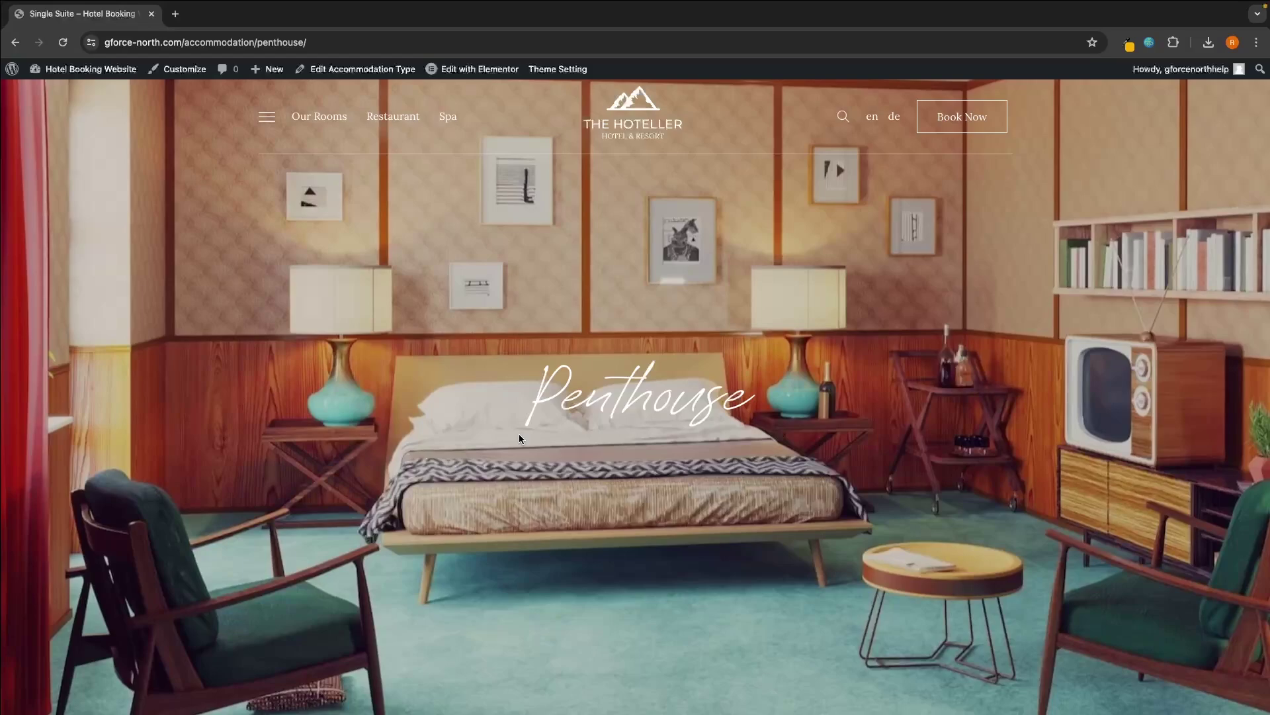
# Return to the accommodation types list, reopen Single Suite and follow its permalink to the live page again
pyautogui.click(362, 69)
pyautogui.scroll(-1, 360, 284)
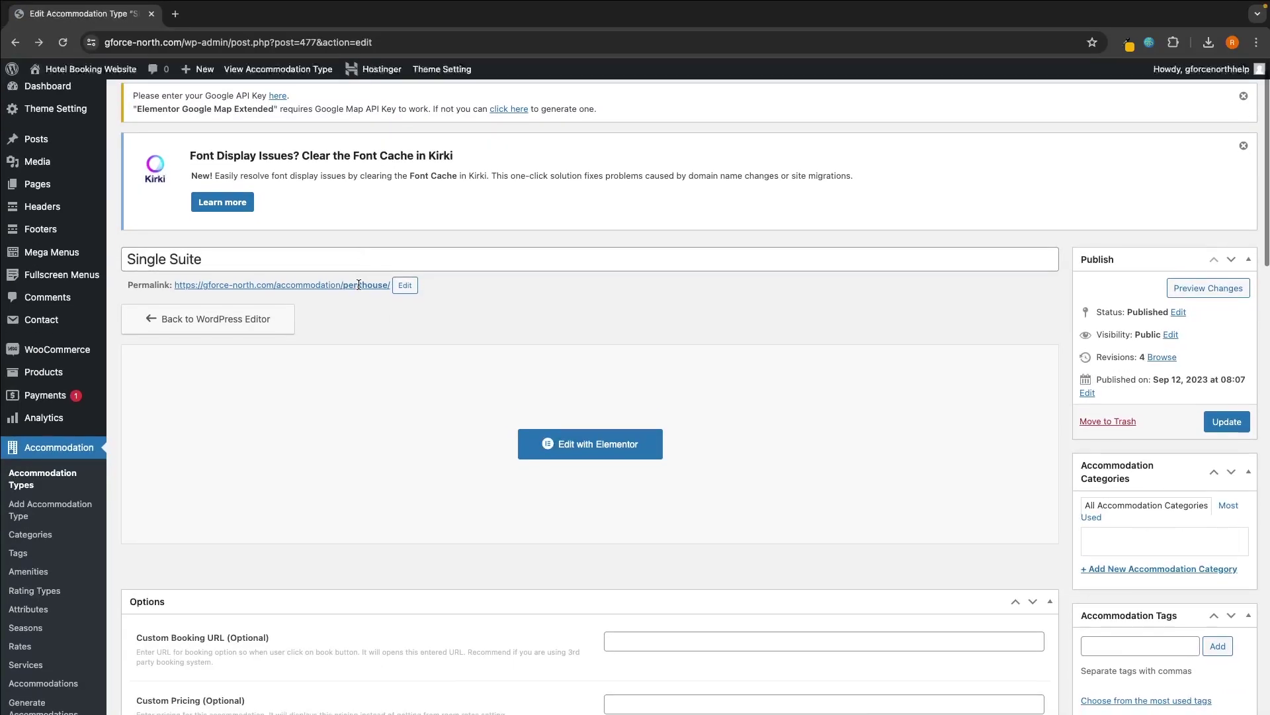
pyautogui.click(43, 480)
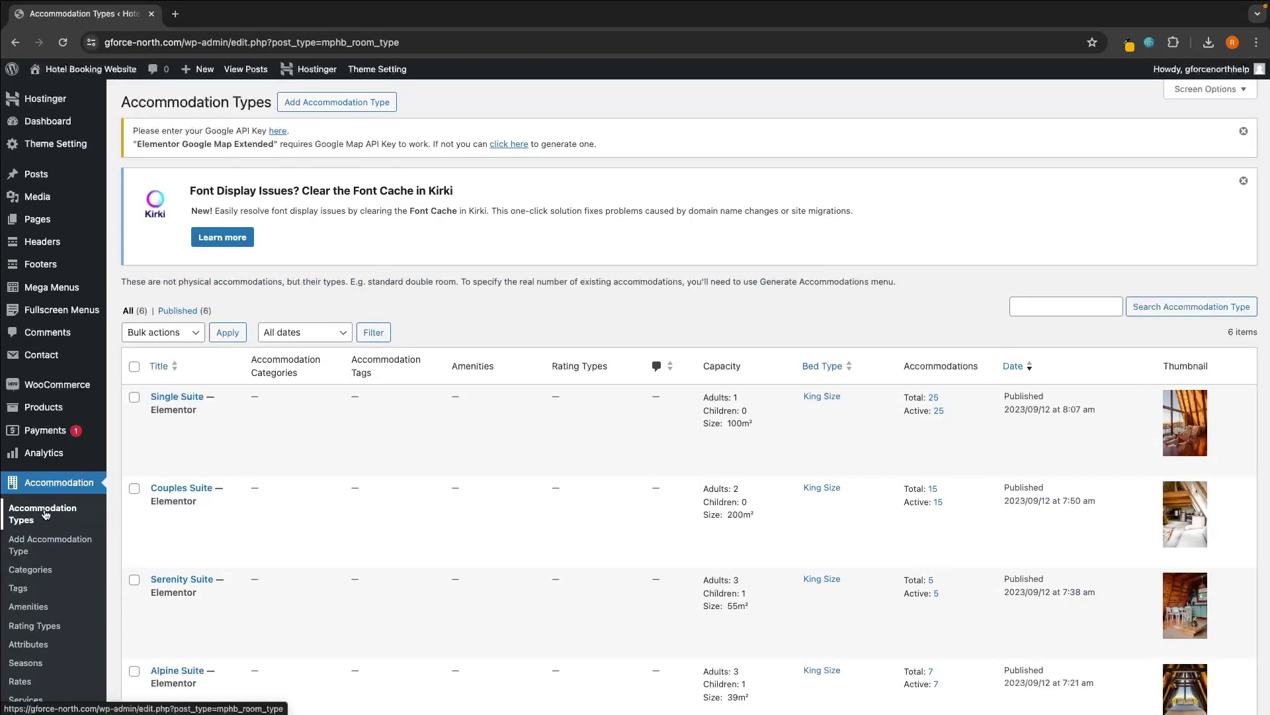
pyautogui.click(179, 400)
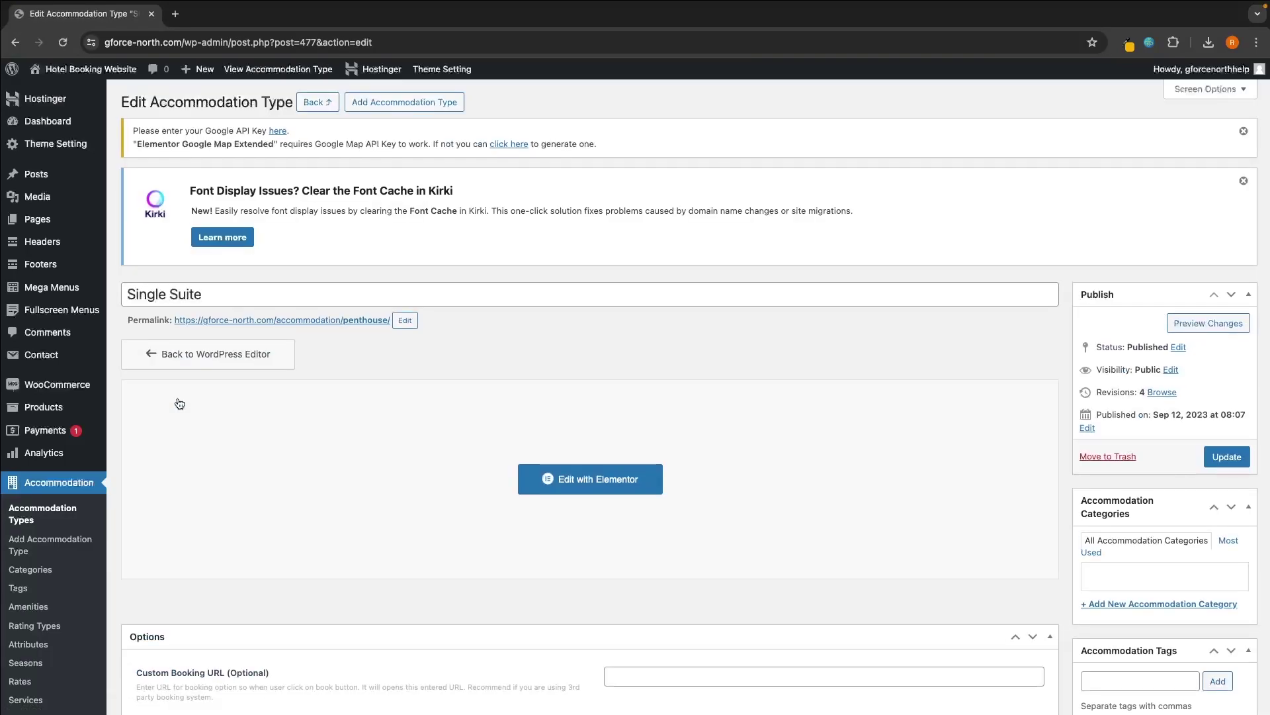
pyautogui.click(179, 322)
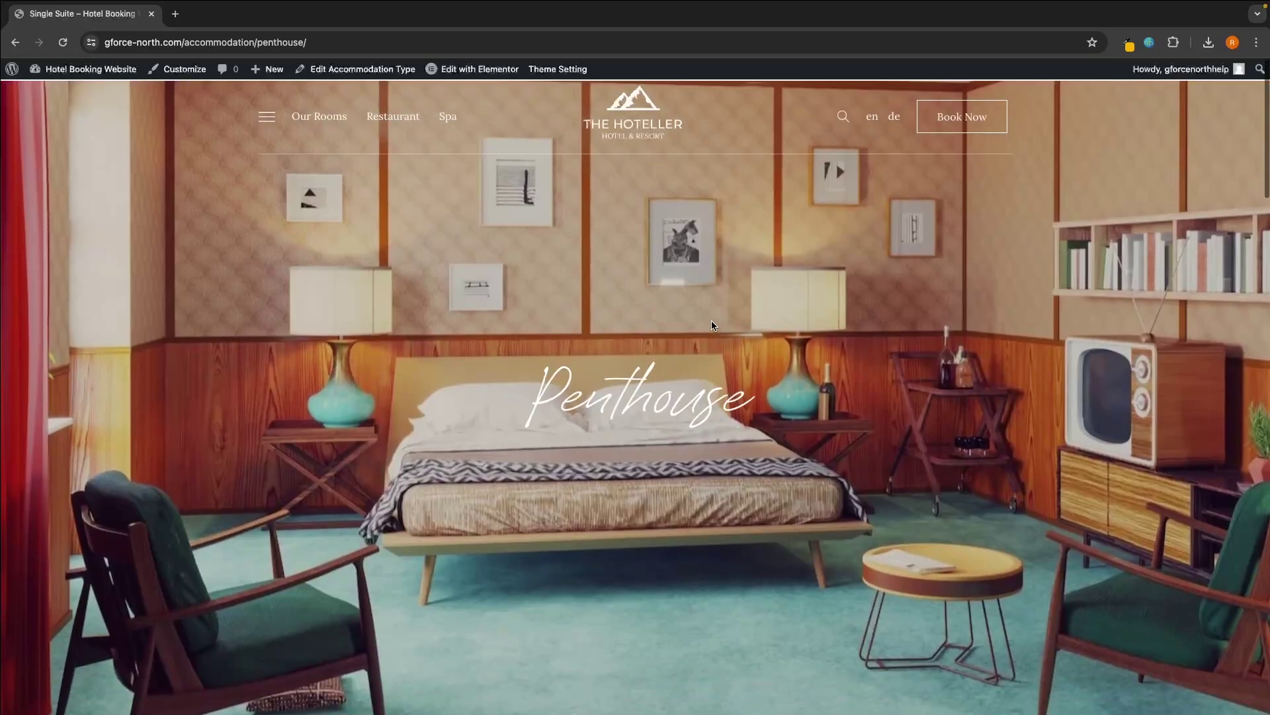
# Edit the Single Suite page with Elementor and change the "Penthouse" hero heading to "Single Suite"
pyautogui.click(469, 70)
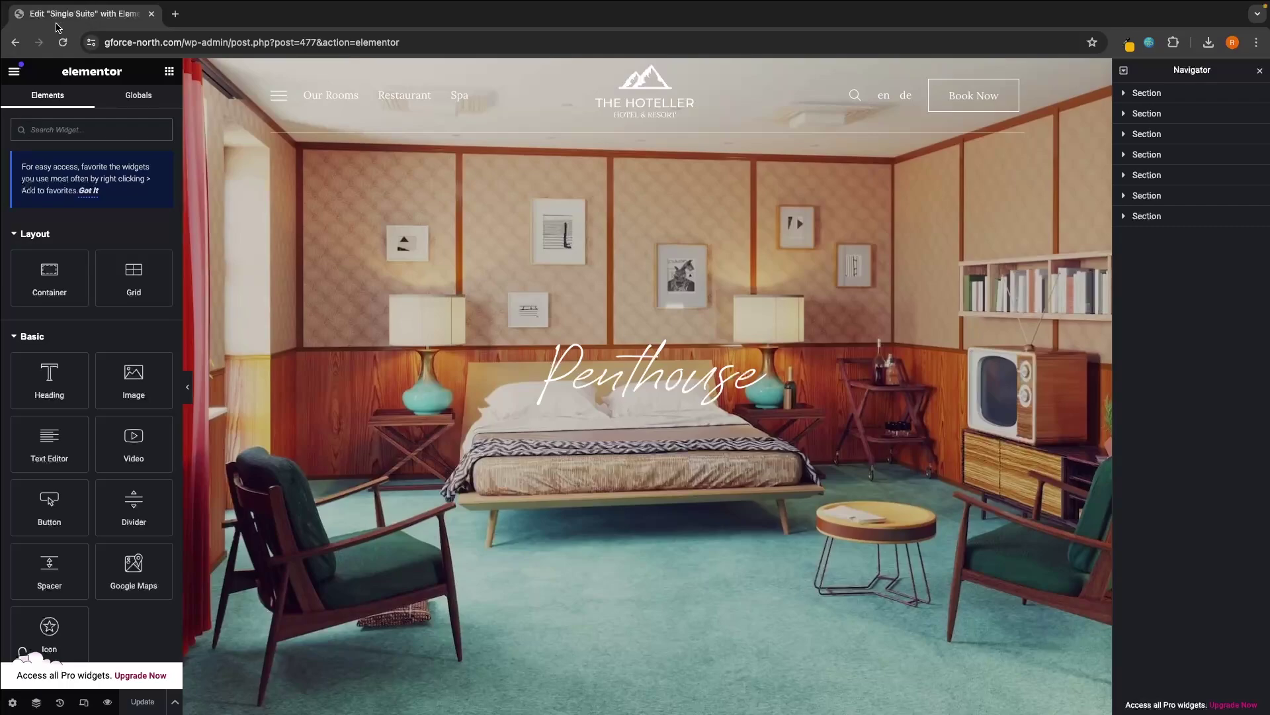
pyautogui.click(647, 383)
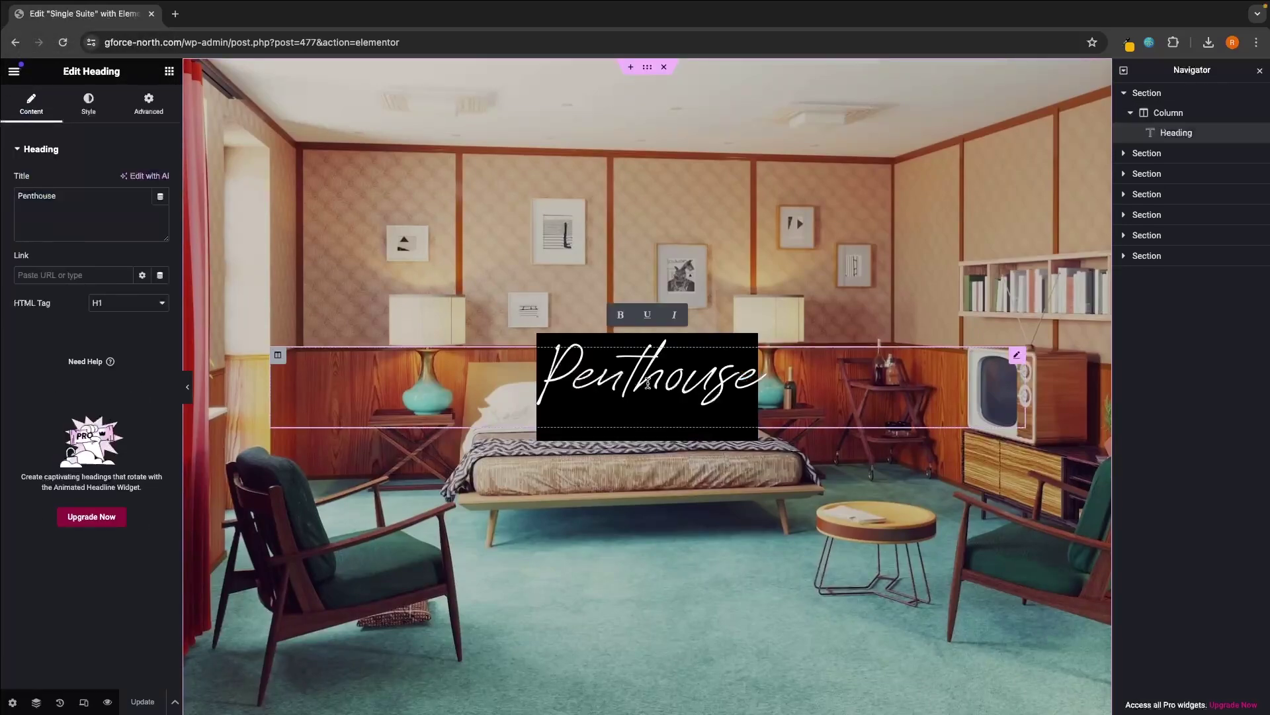
pyautogui.write('Single')
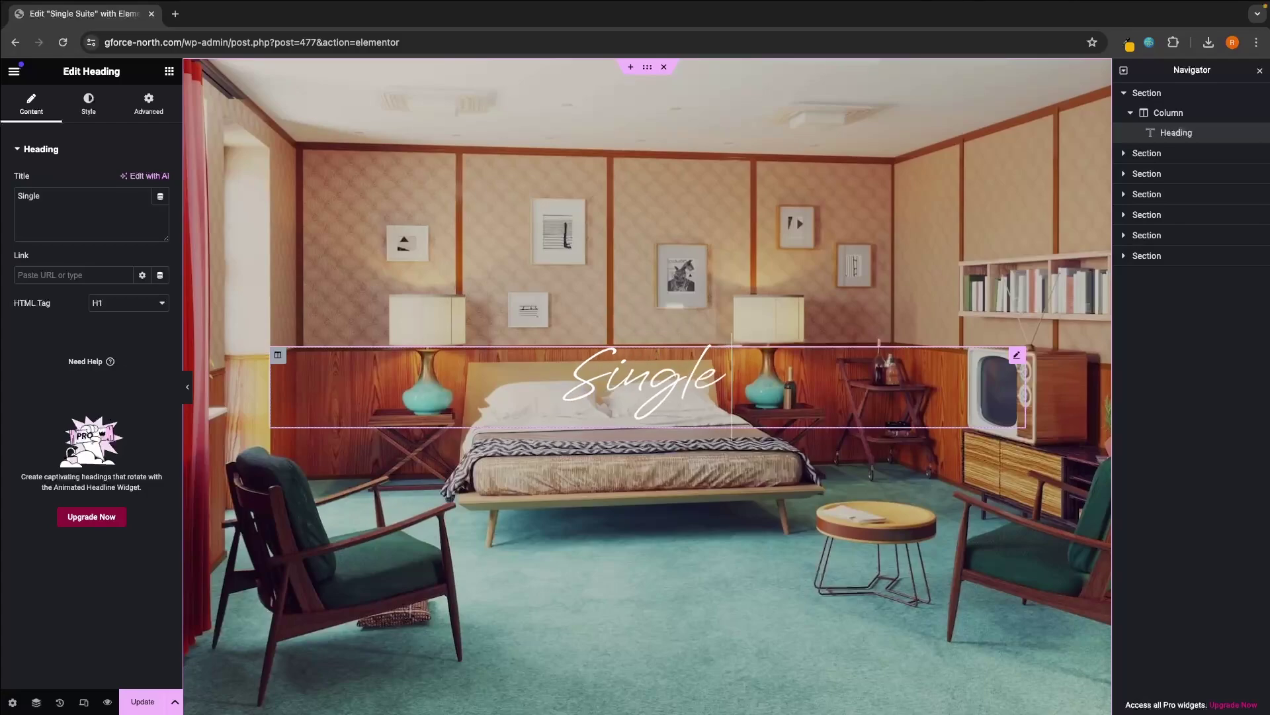
pyautogui.write(' Suite')
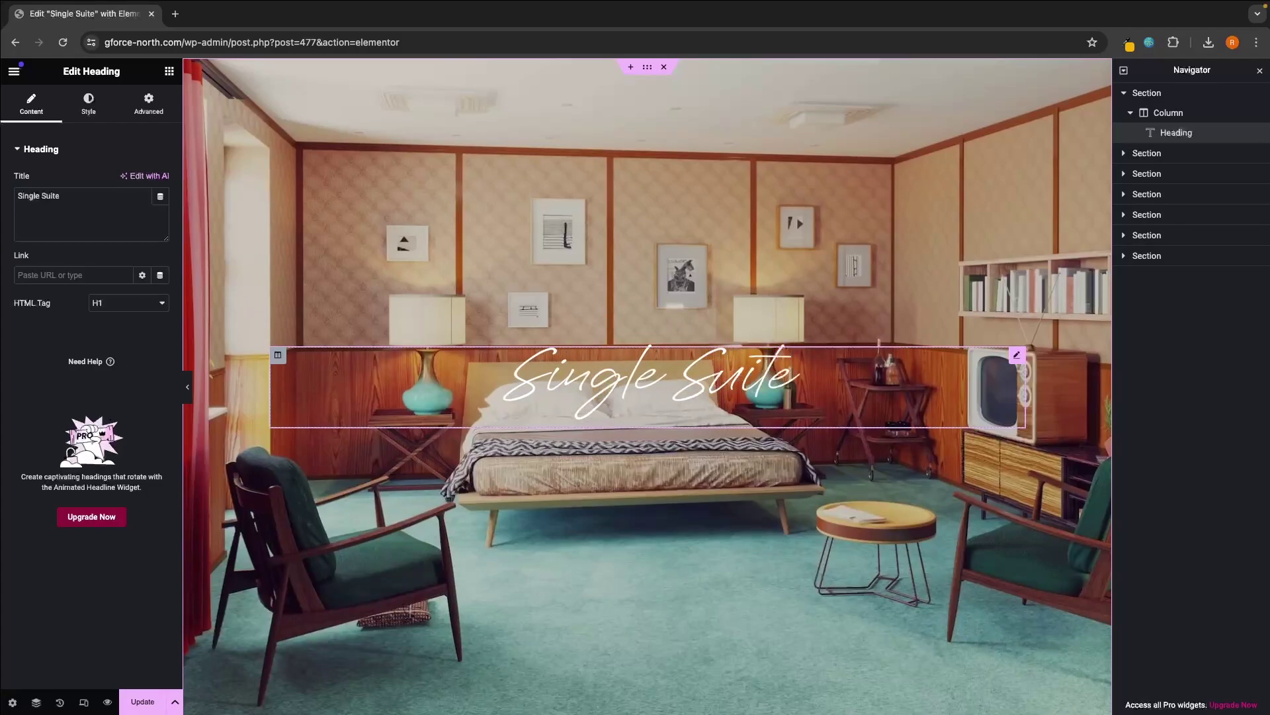
pyautogui.scroll(-3, 796, 268)
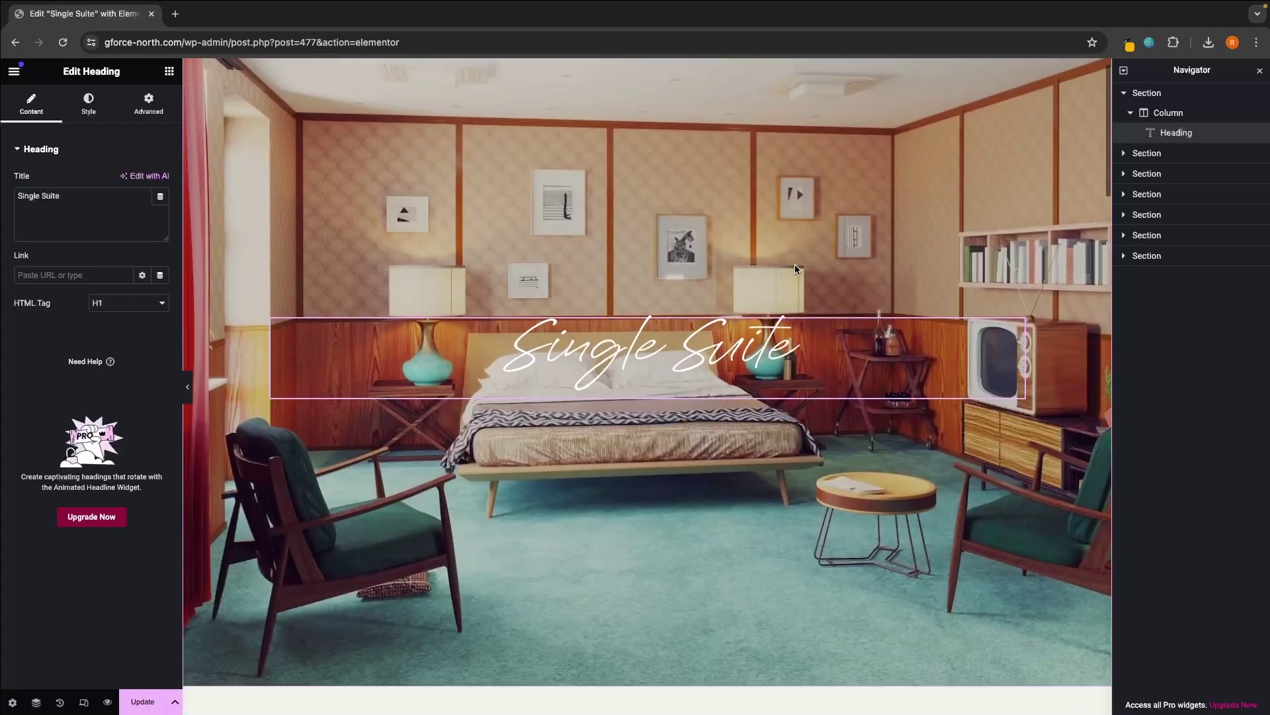
pyautogui.scroll(3, 797, 268)
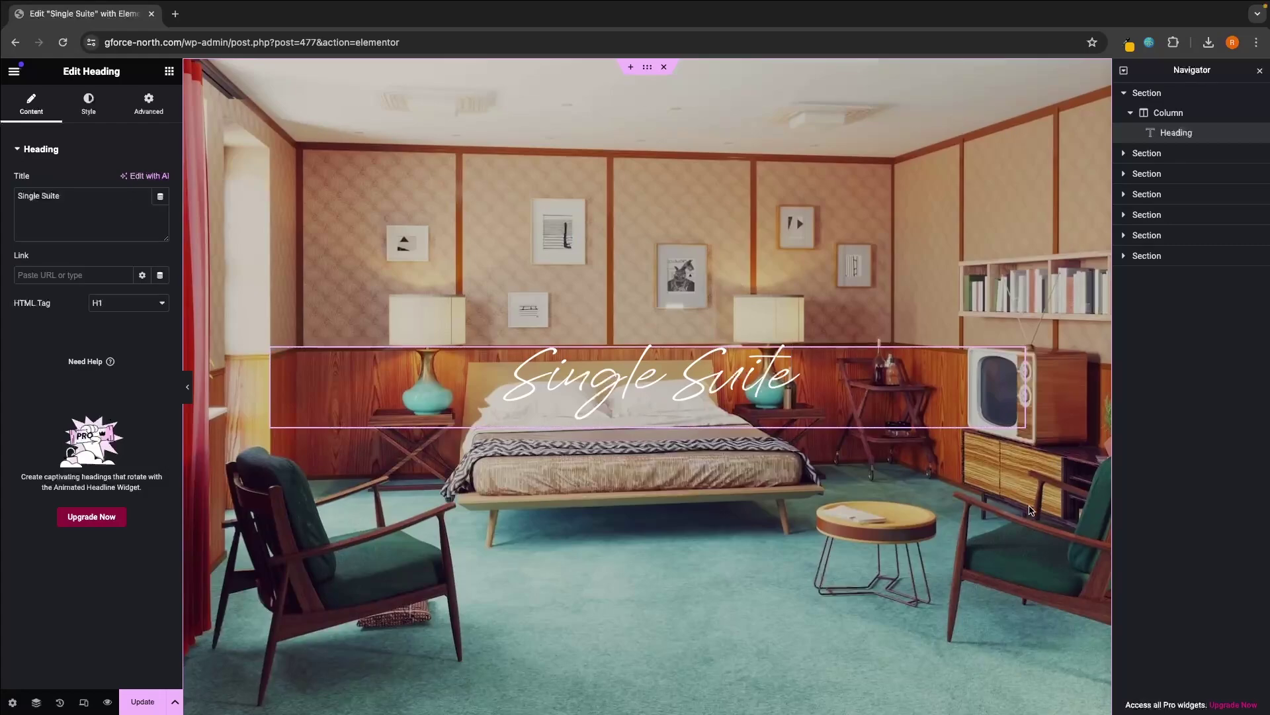
# Open the hero section's background image in the media library and check its pixel dimensions
pyautogui.click(1147, 95)
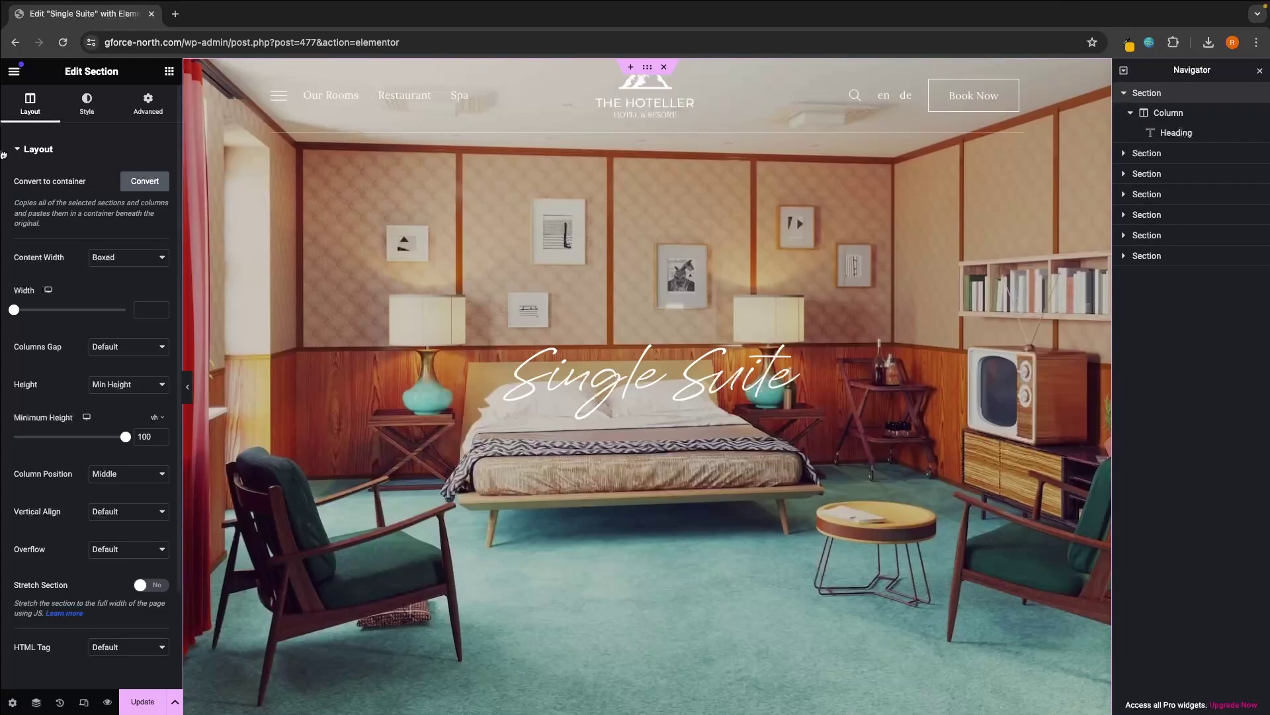
pyautogui.click(90, 99)
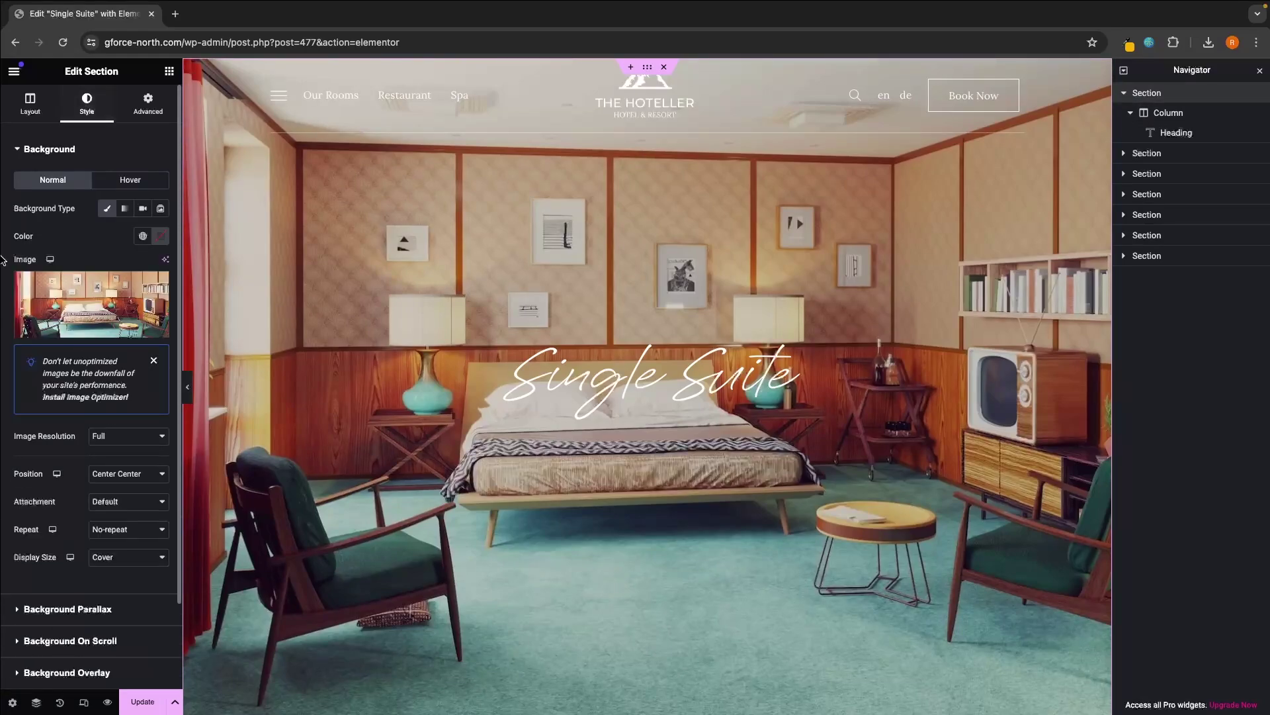
pyautogui.click(96, 331)
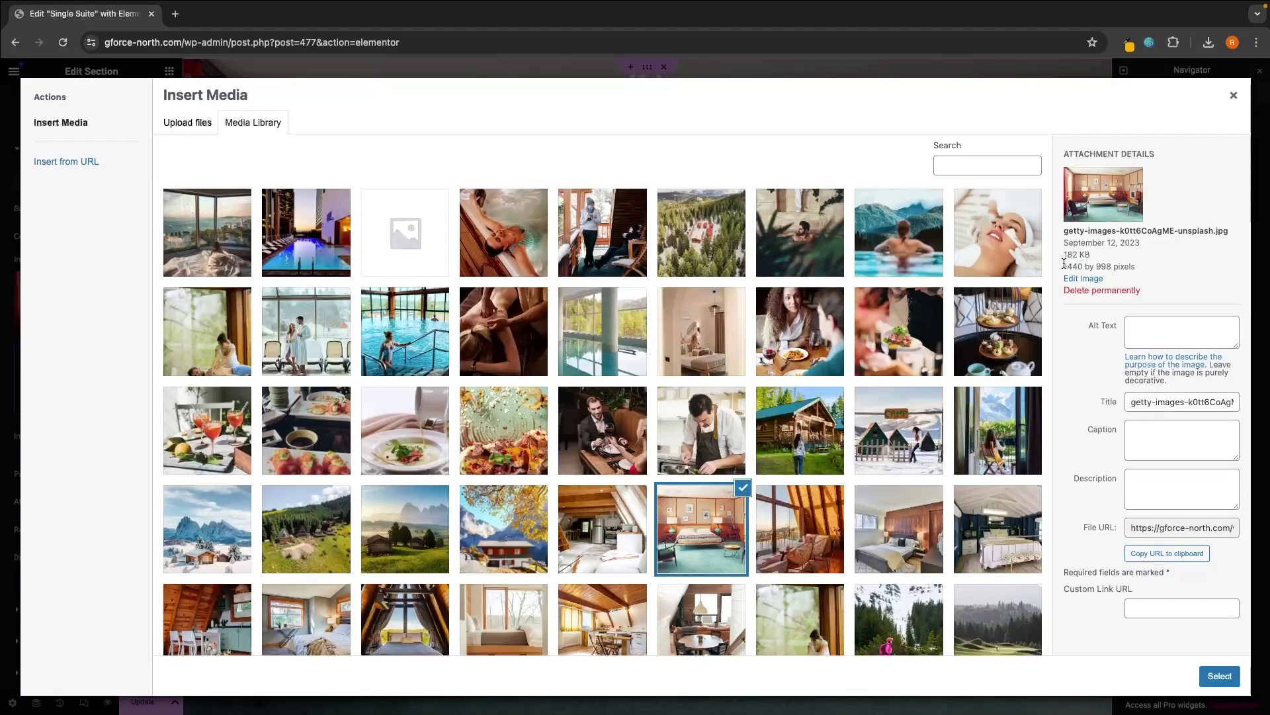
pyautogui.moveTo(1064, 265); pyautogui.dragTo(1142, 267)
pyautogui.click(1143, 267)
pyautogui.moveTo(1059, 269); pyautogui.dragTo(1139, 268)
pyautogui.click(1146, 267)
# Switch to Canva and create a new custom-size design 1140 px wide and 998 px high
pyautogui.hotkey('ctrl', 'Right')
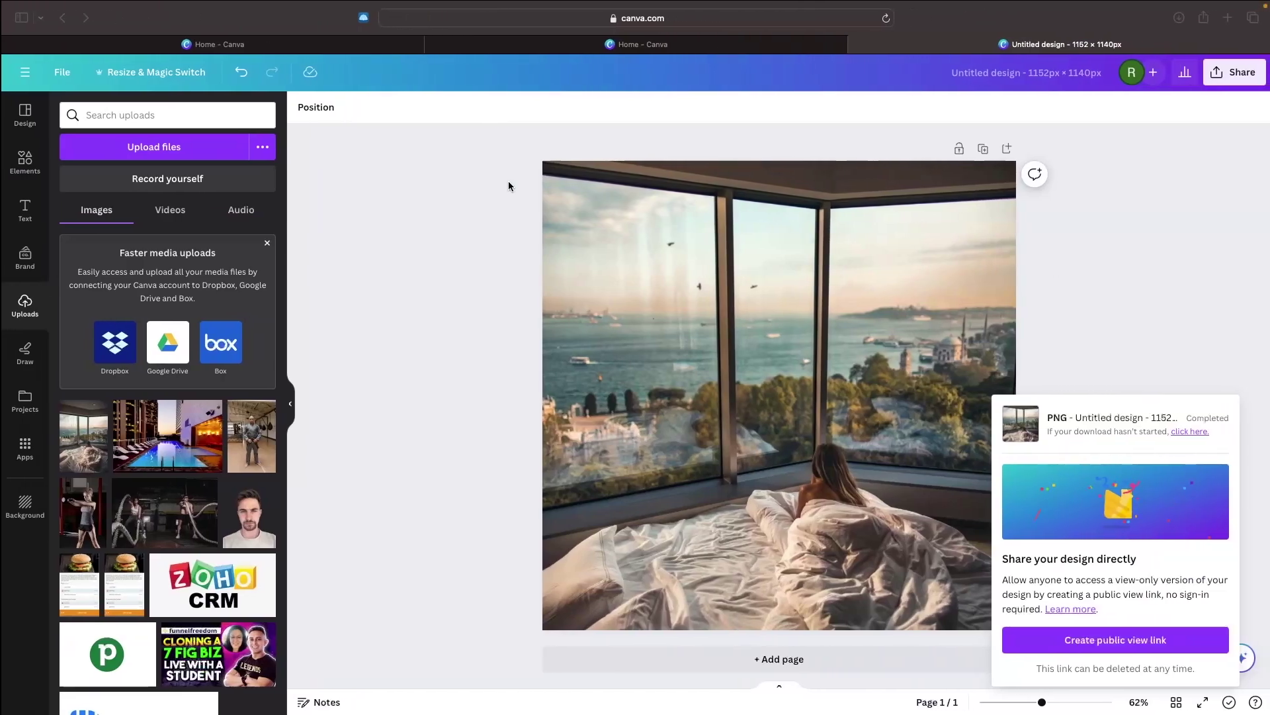
pyautogui.click(25, 71)
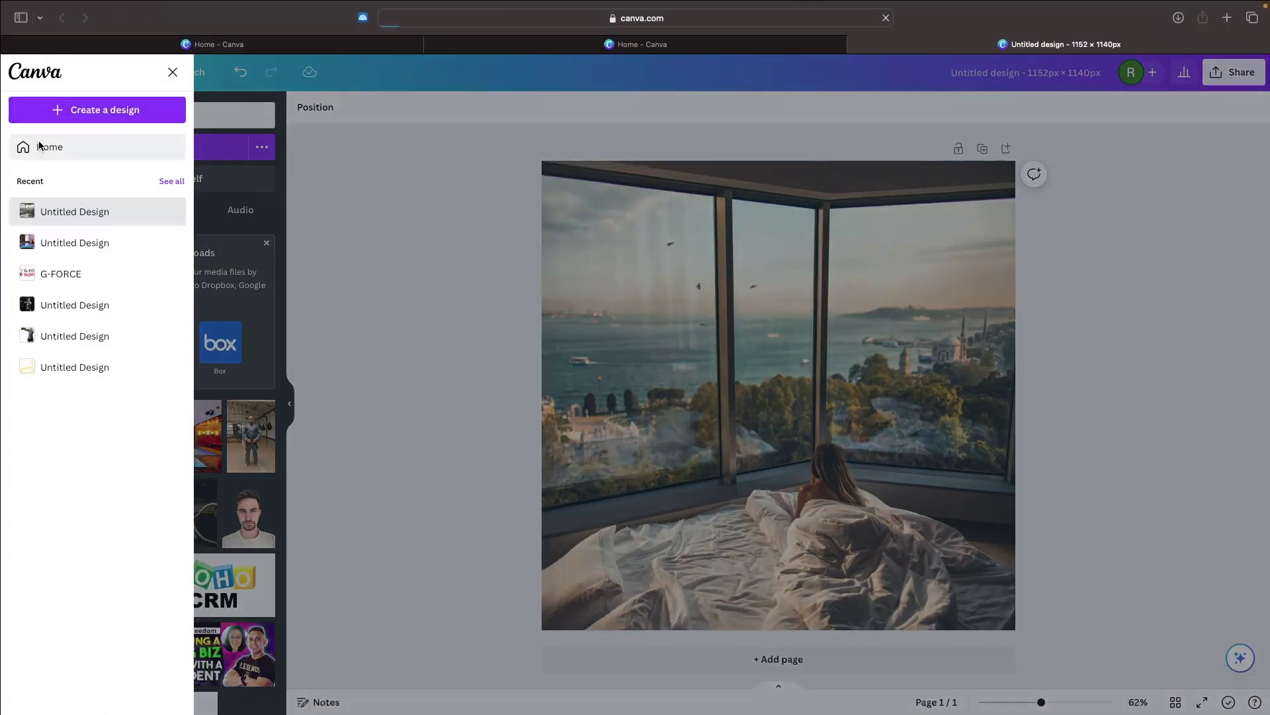
pyautogui.click(39, 146)
pyautogui.click(1159, 78)
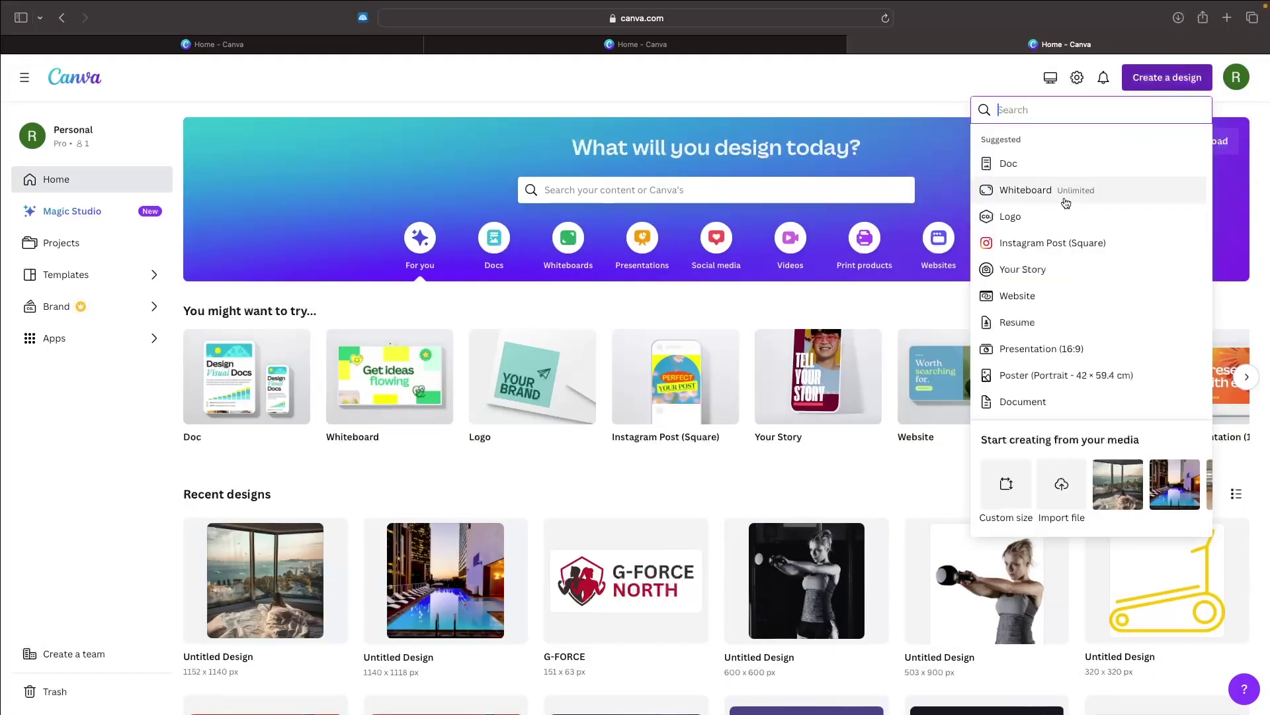
pyautogui.click(1005, 484)
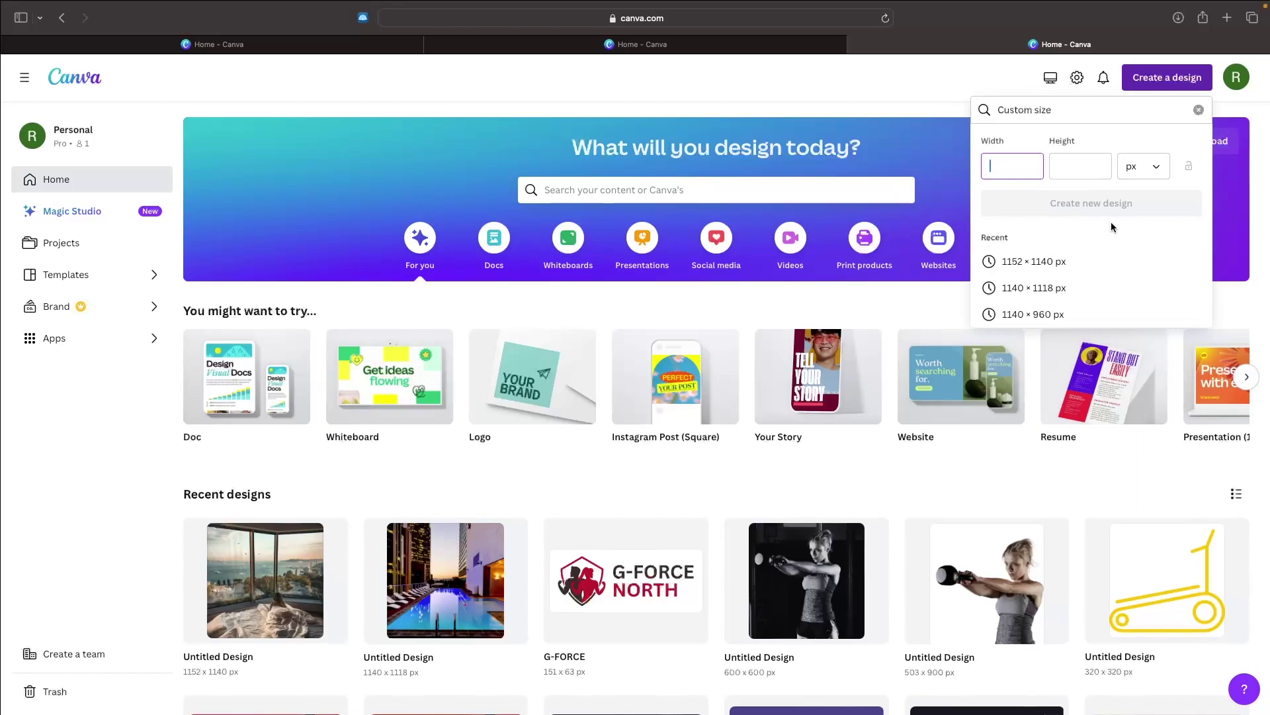
pyautogui.write('1140')
pyautogui.click(1092, 165)
pyautogui.write('998')
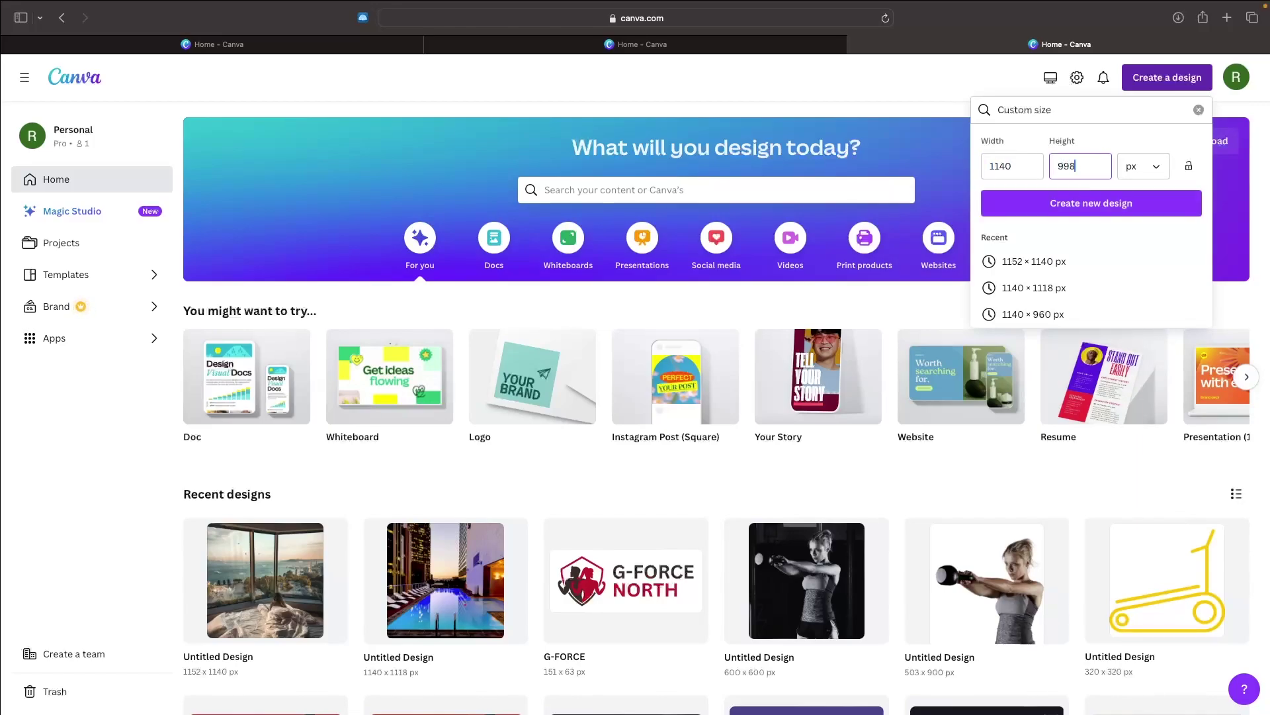
pyautogui.click(1082, 196)
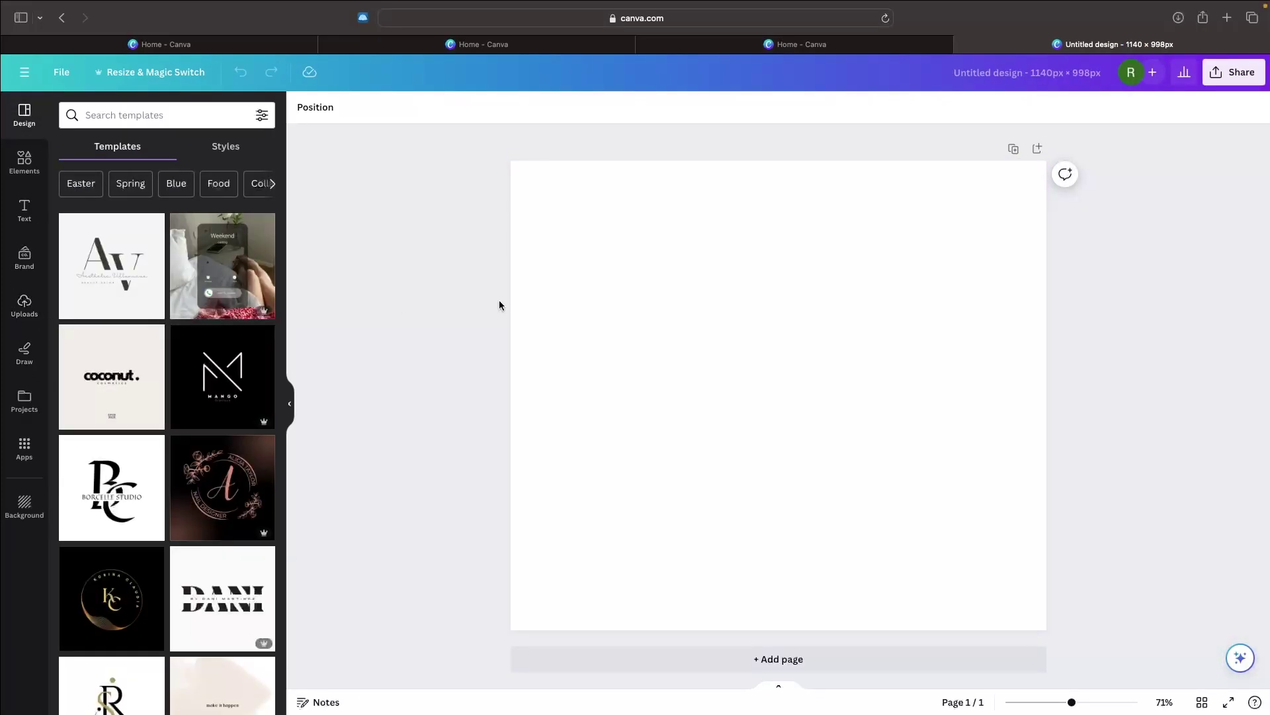
# Upload the bedroom photo pexels-pixabay-262048.jpg from the Downloads folder to the design's uploads
pyautogui.click(24, 304)
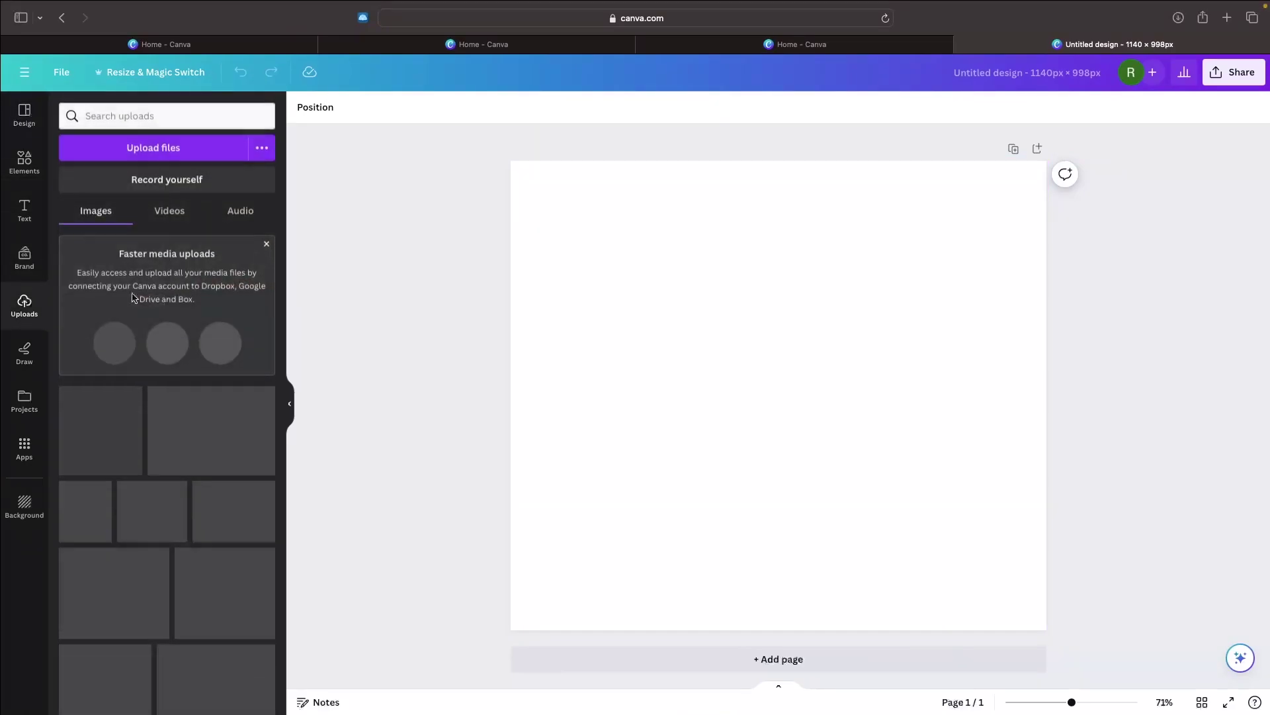
pyautogui.click(166, 148)
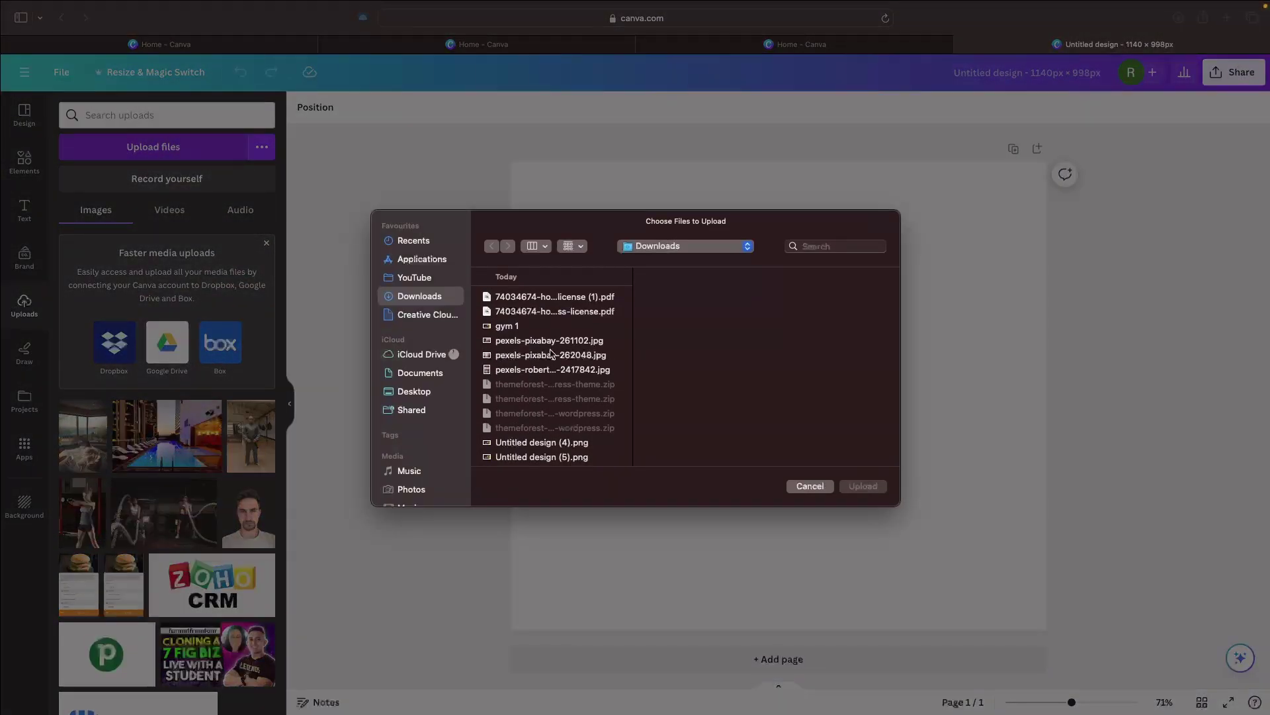
pyautogui.click(541, 356)
pyautogui.doubleClick(542, 361)
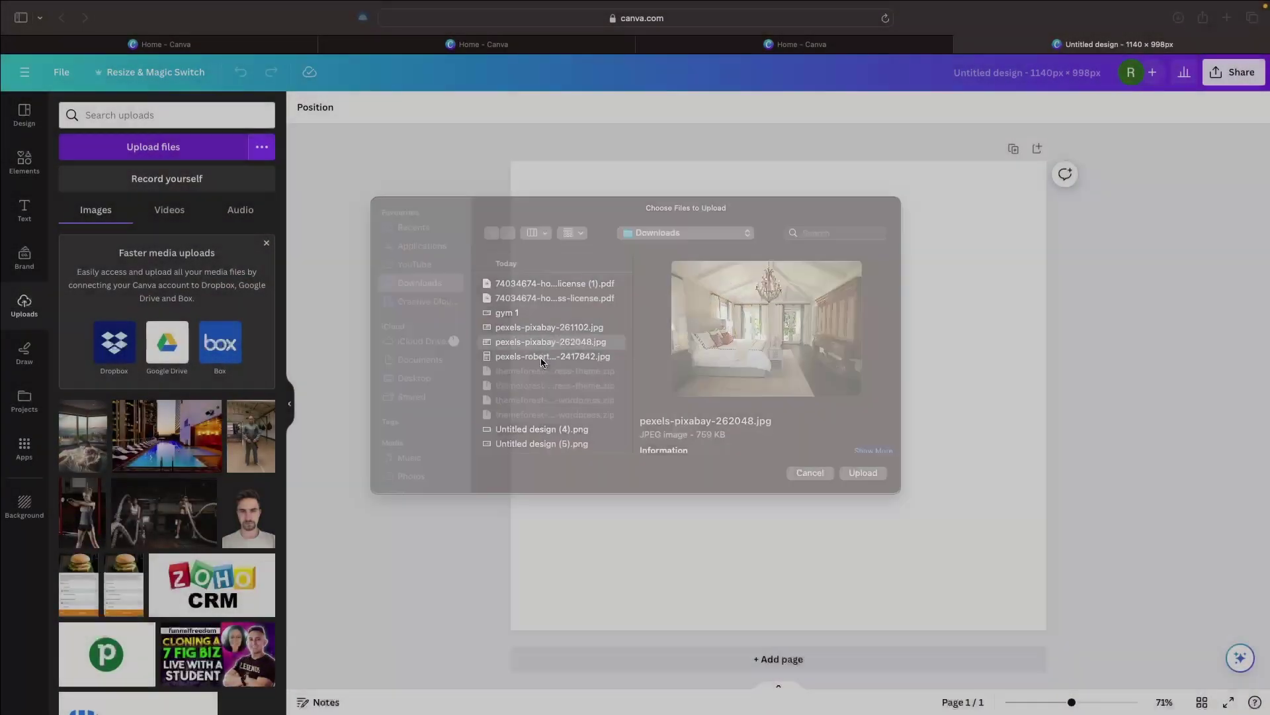
# Place the bedroom photo on the canvas and enlarge it to fill the entire 1140 × 998 px page
pyautogui.moveTo(738, 393); pyautogui.dragTo(683, 319)
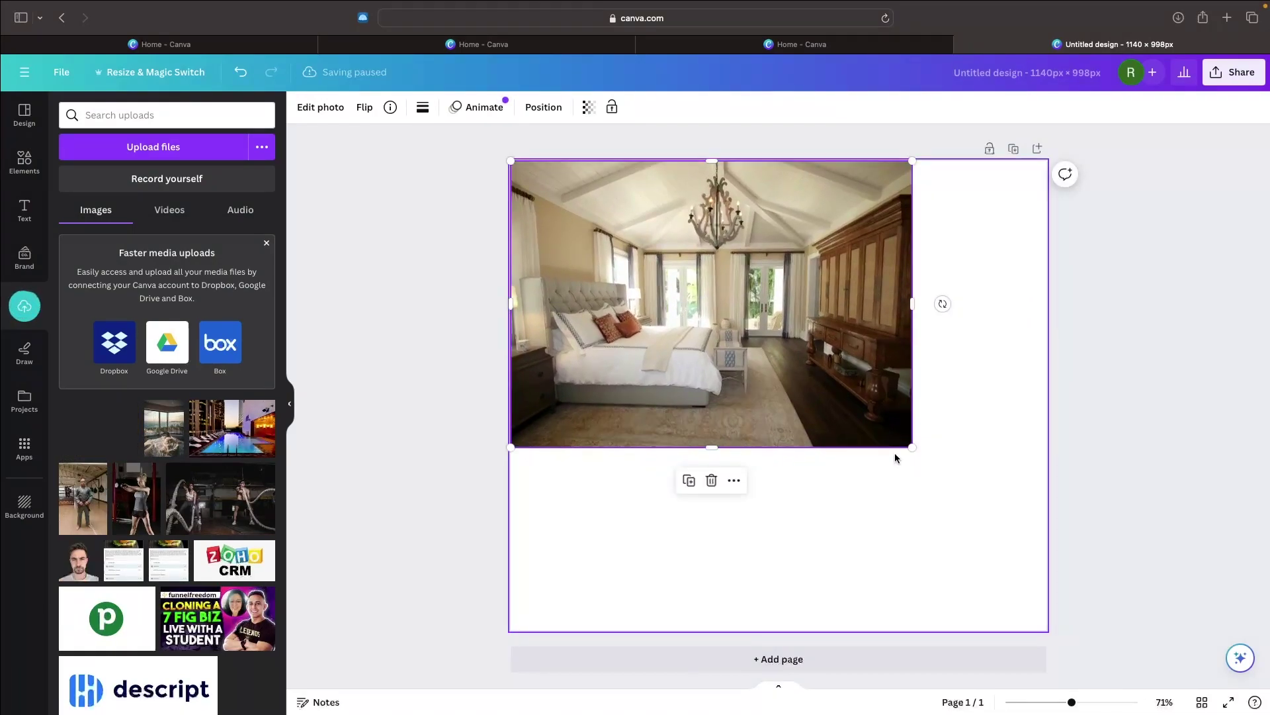
pyautogui.moveTo(913, 448); pyautogui.dragTo(1034, 549)
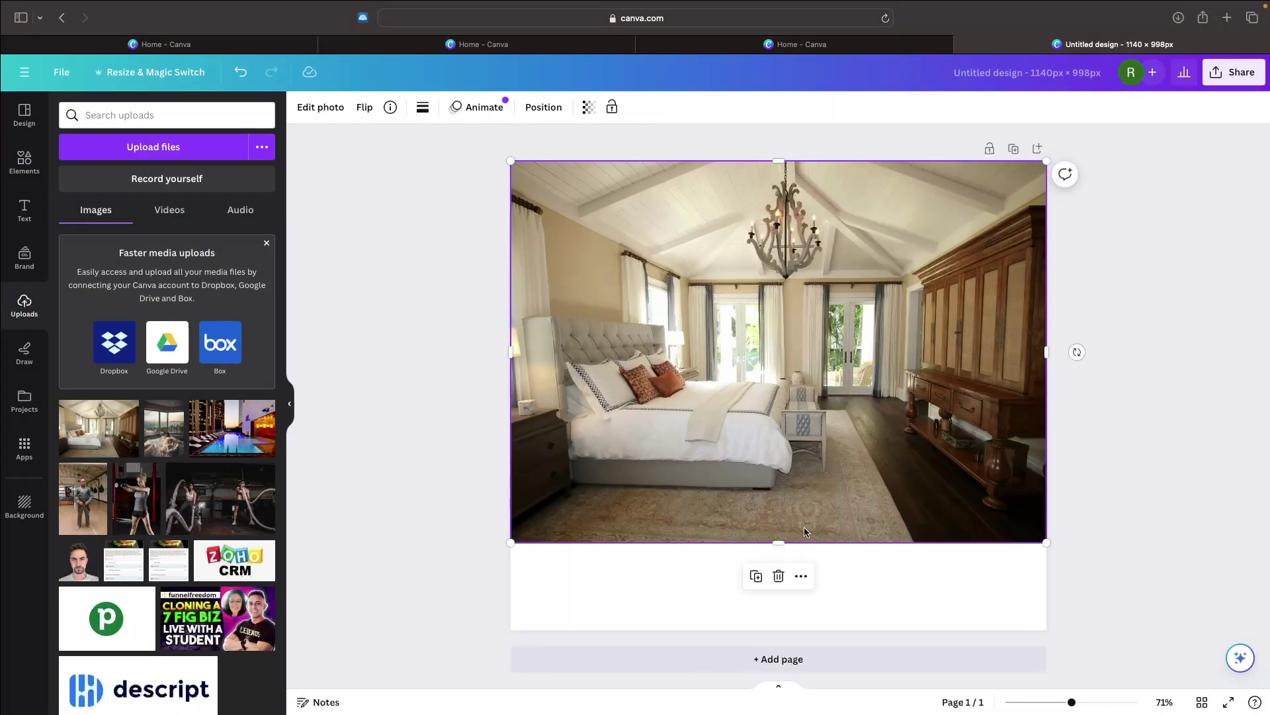
pyautogui.moveTo(779, 543); pyautogui.dragTo(774, 630)
pyautogui.click(1165, 387)
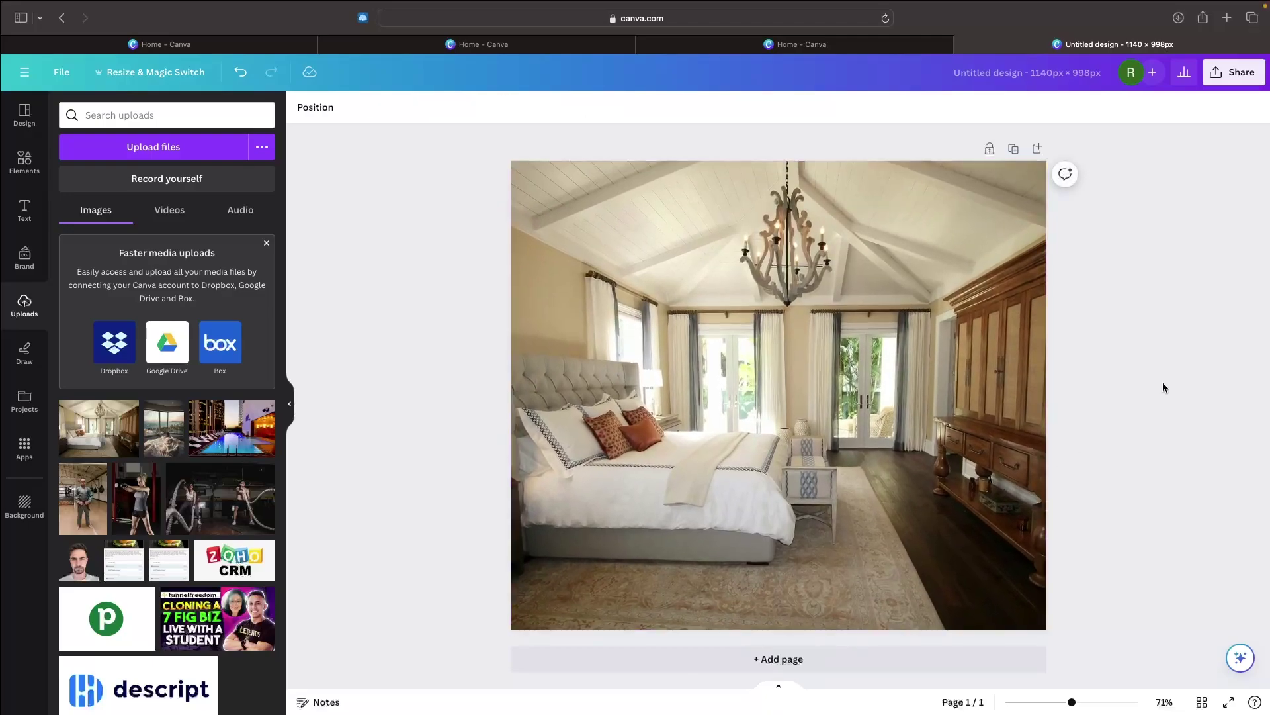
# Download the design as a PNG at 1,140 × 998 px
pyautogui.click(1233, 72)
pyautogui.click(1042, 405)
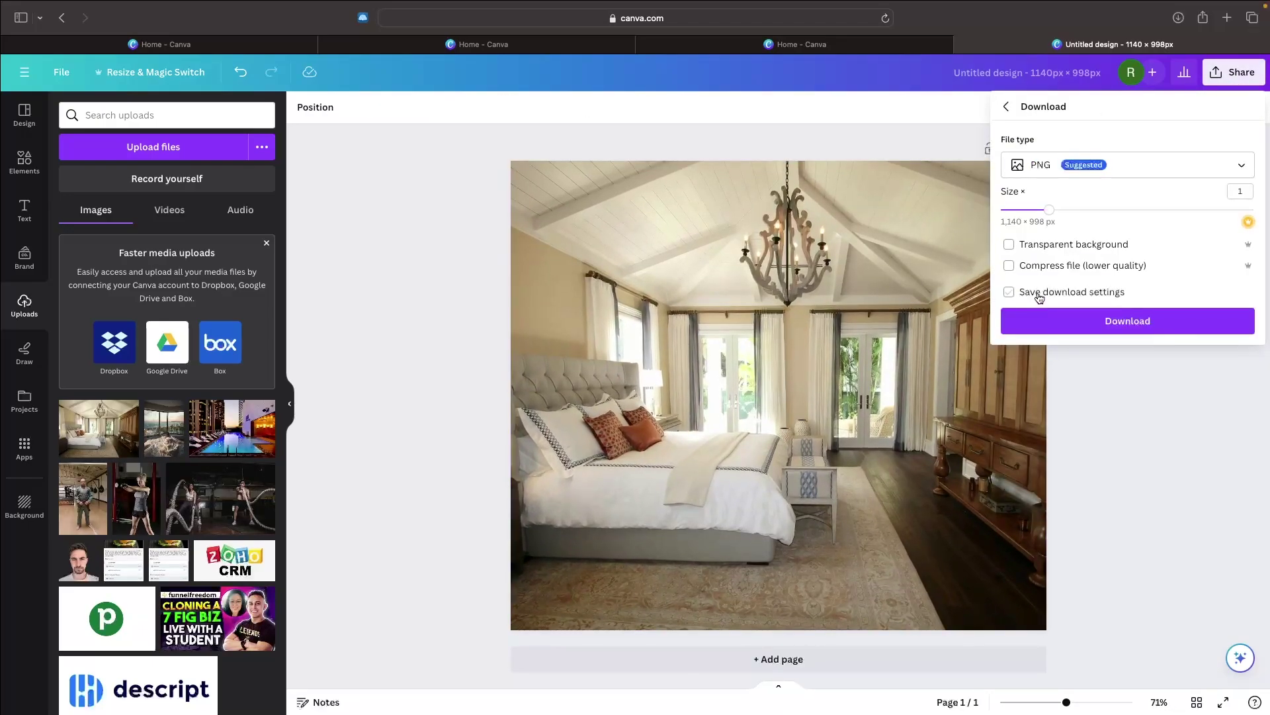
pyautogui.click(1011, 320)
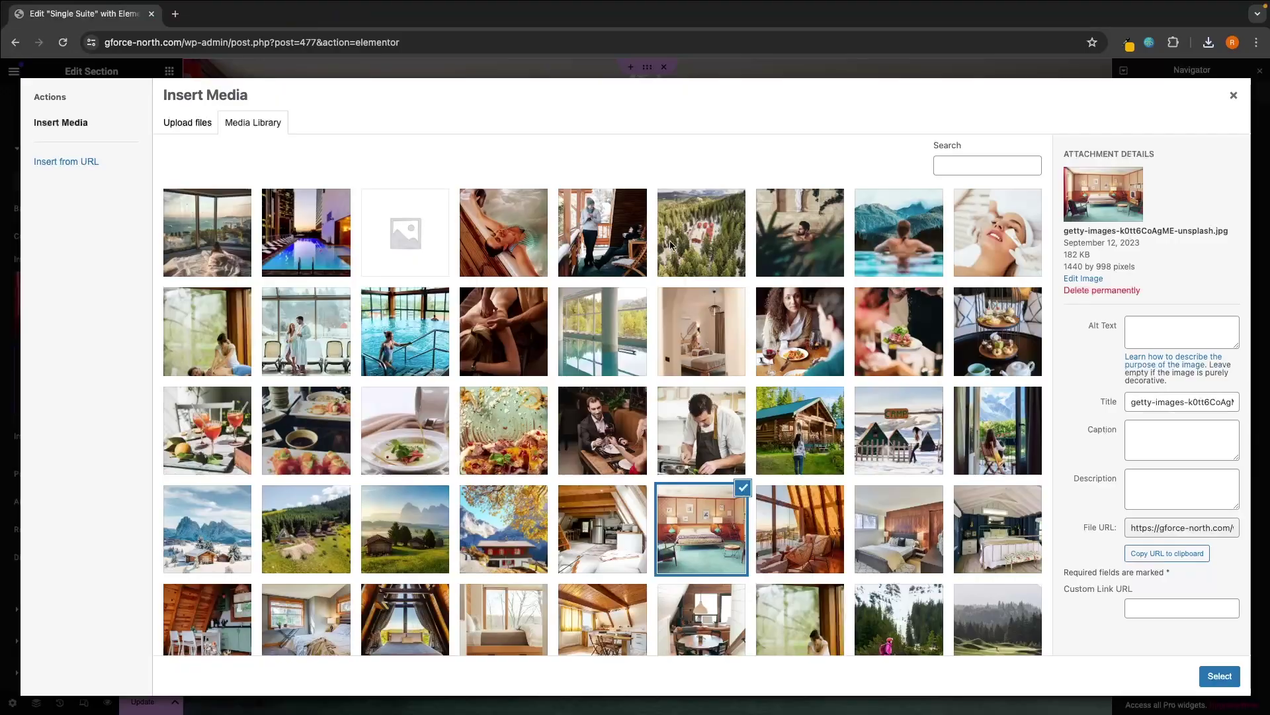
# In the Elementor editor, upload pexels-pixabay-262048.jpg from Downloads to the media library and set it as the hero section's background image
pyautogui.click(187, 121)
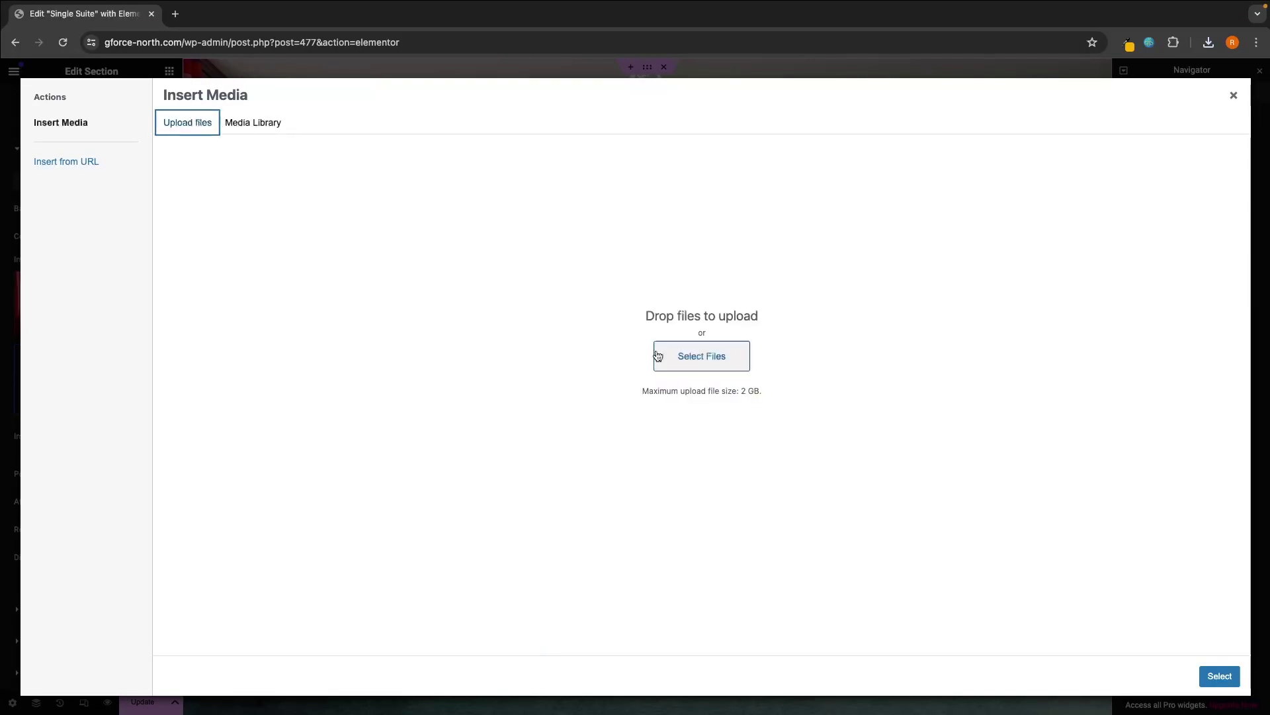
pyautogui.click(701, 355)
pyautogui.click(567, 353)
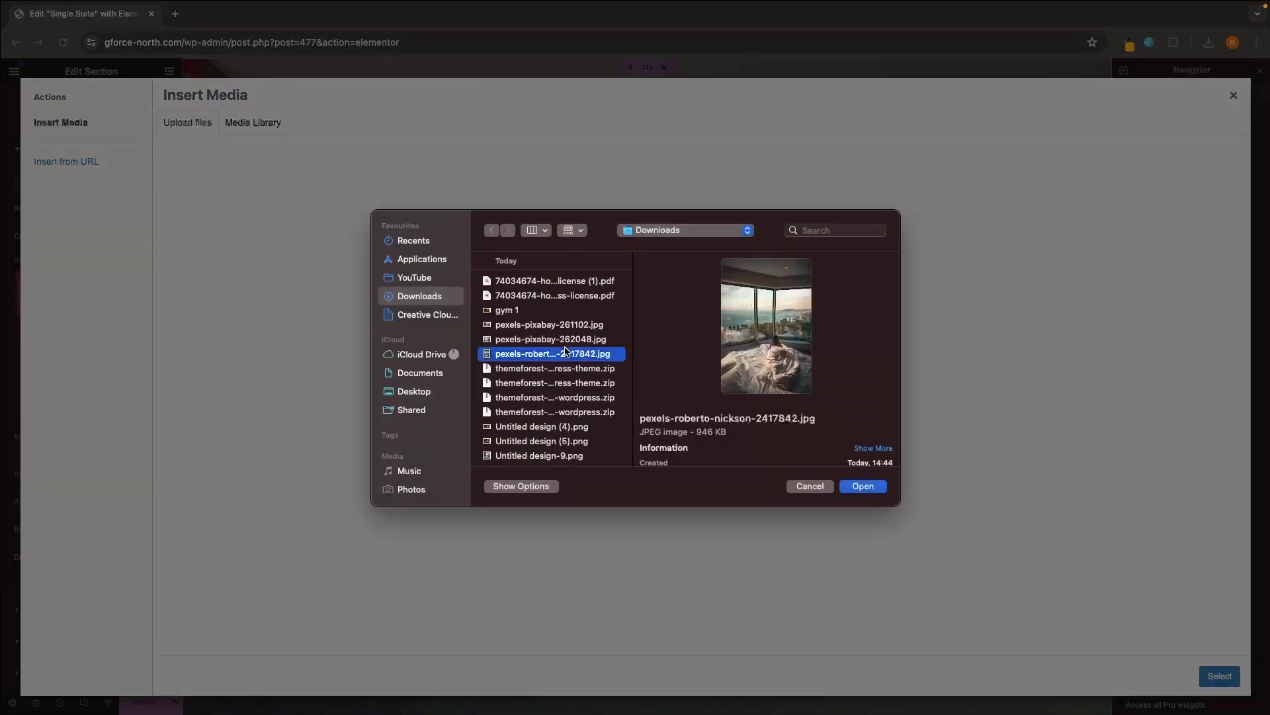
pyautogui.click(559, 339)
pyautogui.doubleClick(556, 340)
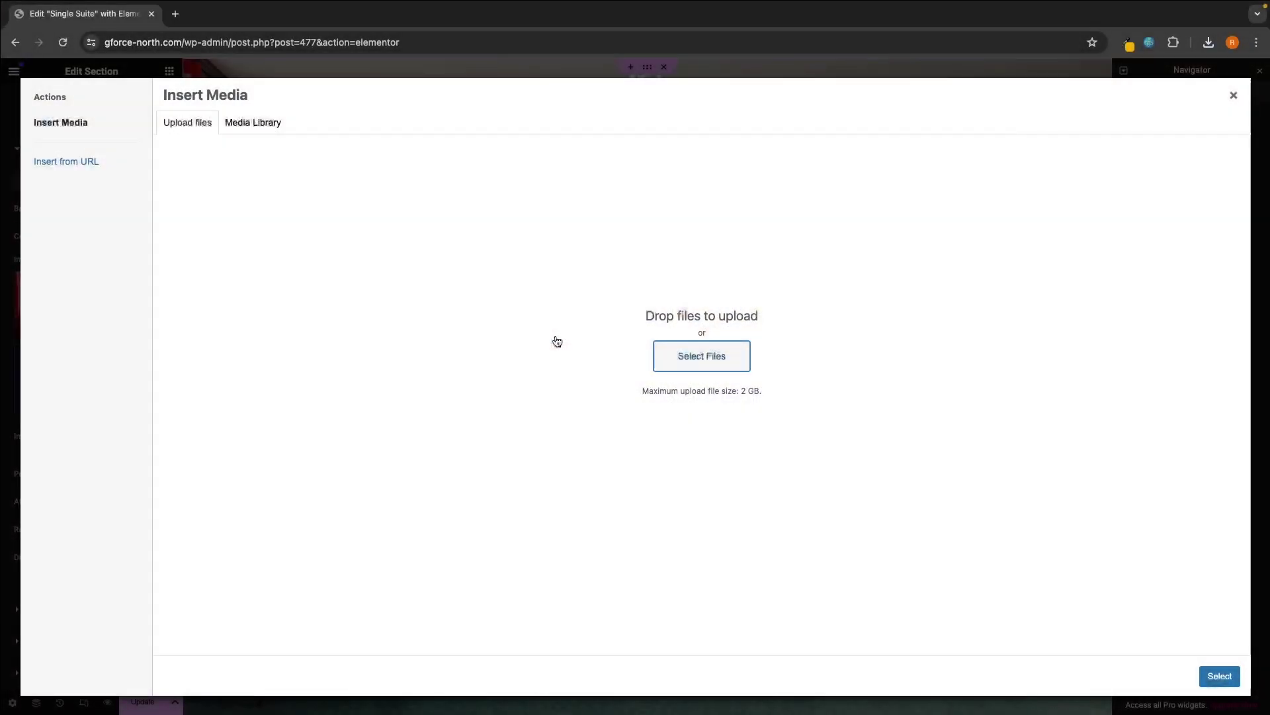
pyautogui.click(1221, 675)
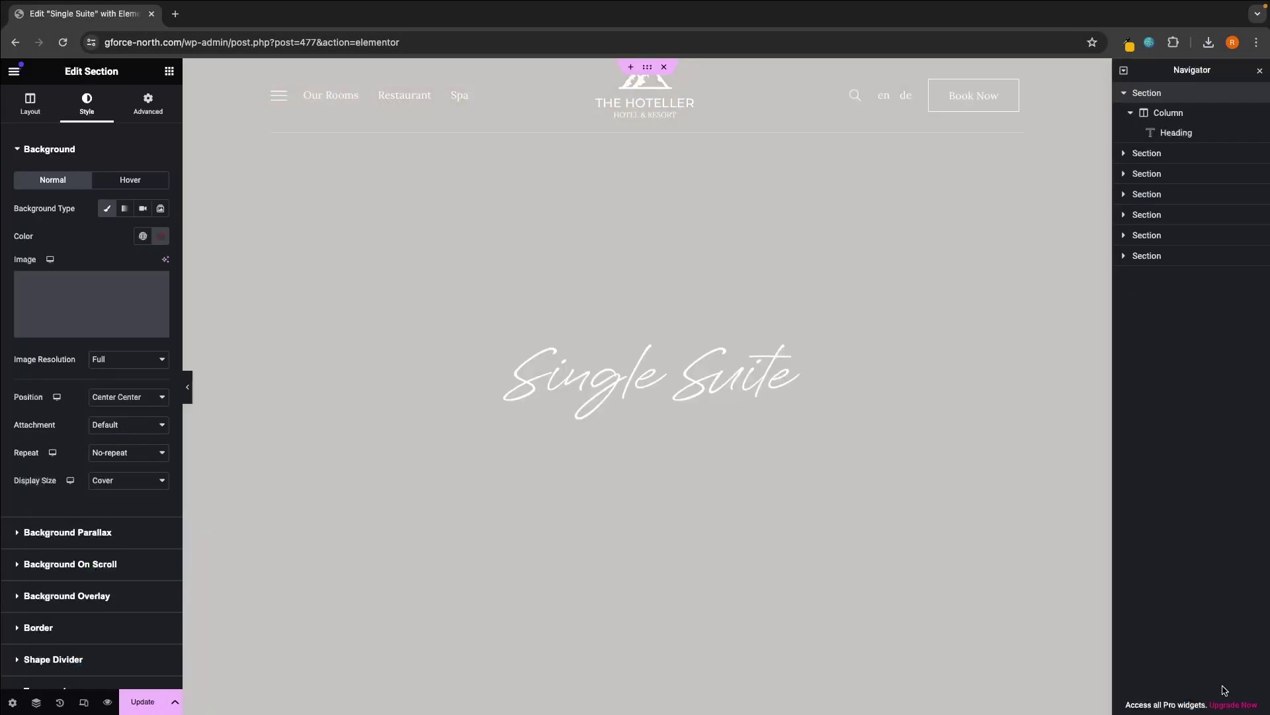
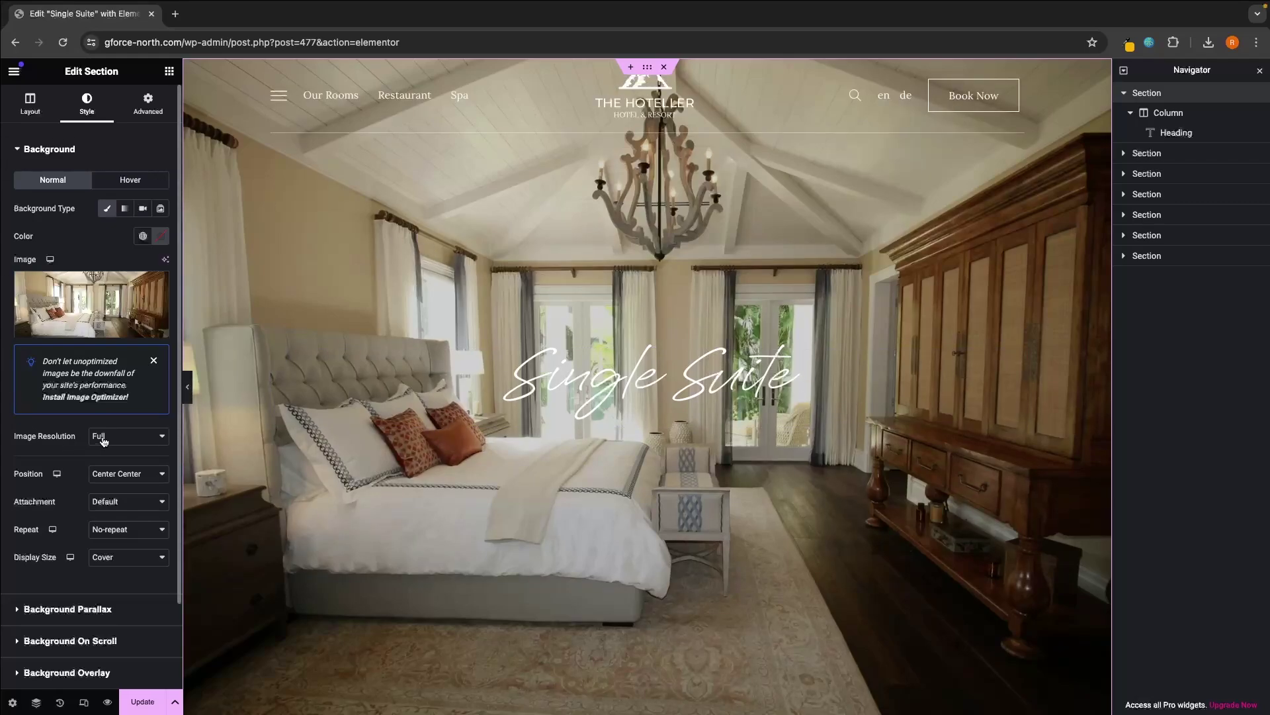
# Try a background overlay opacity of 0.47 on the hero section and return it to 0.2
pyautogui.click(46, 152)
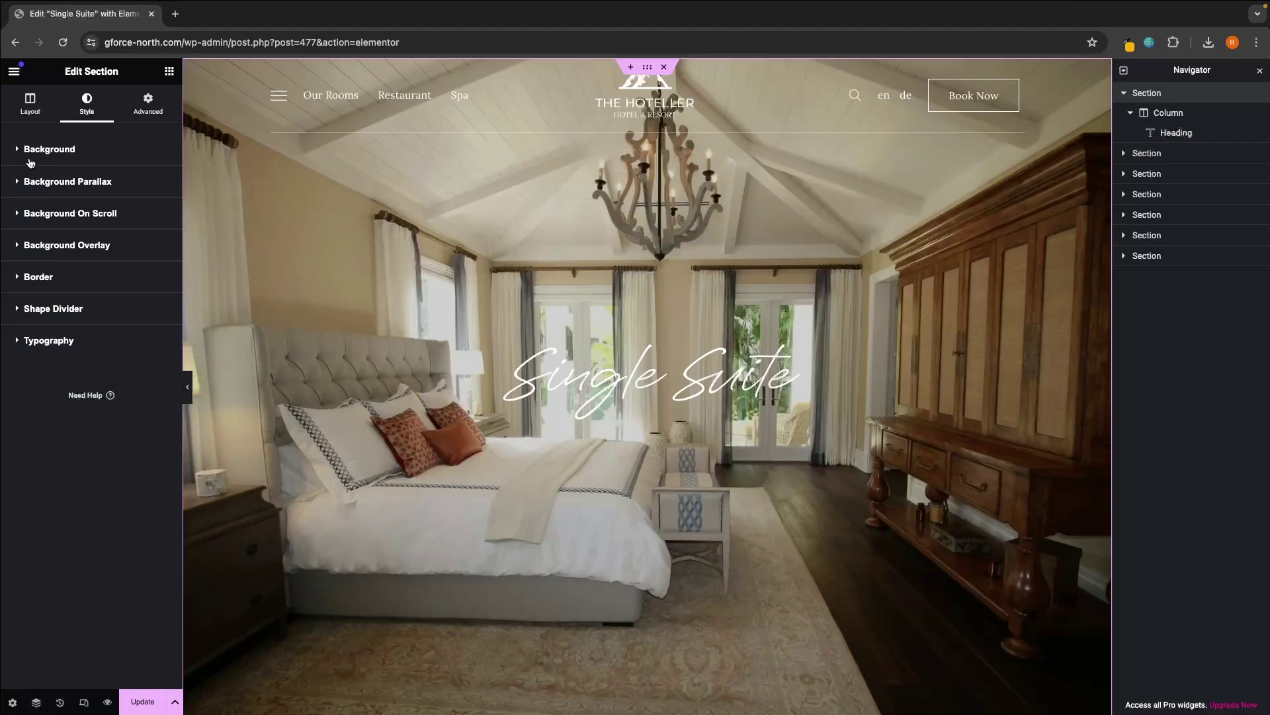
pyautogui.click(67, 245)
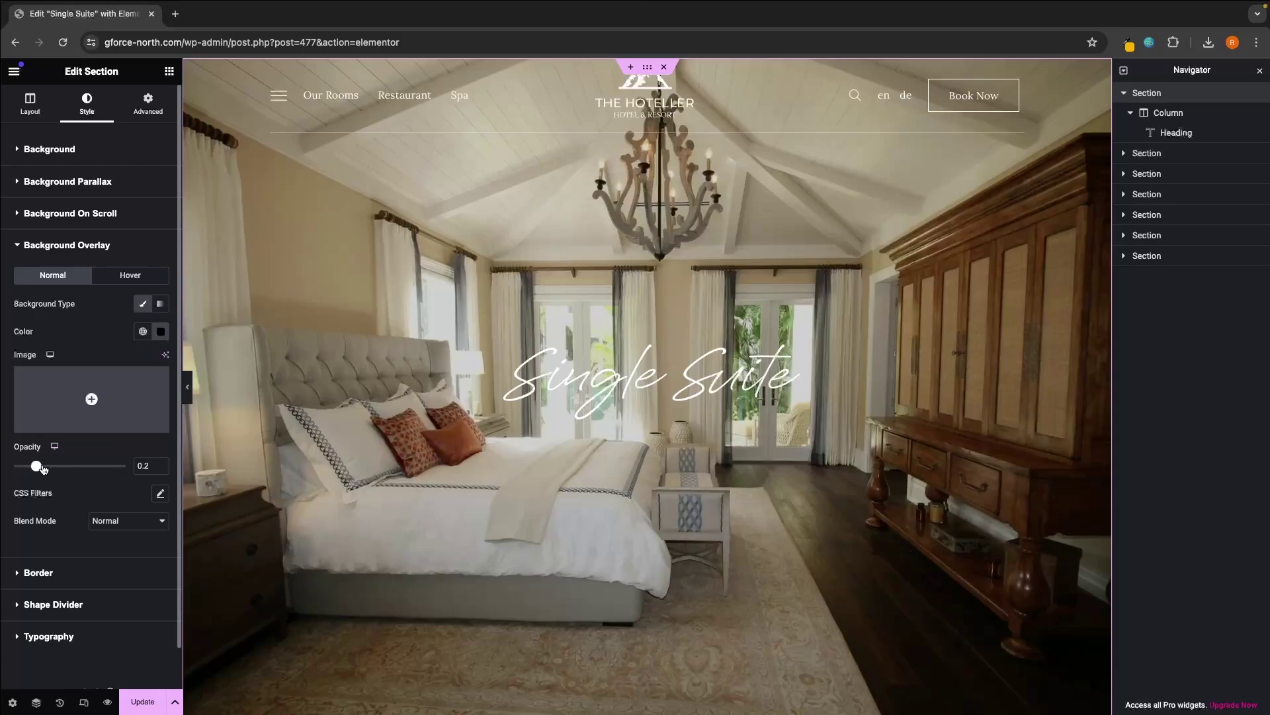
pyautogui.moveTo(36, 467); pyautogui.dragTo(66, 466)
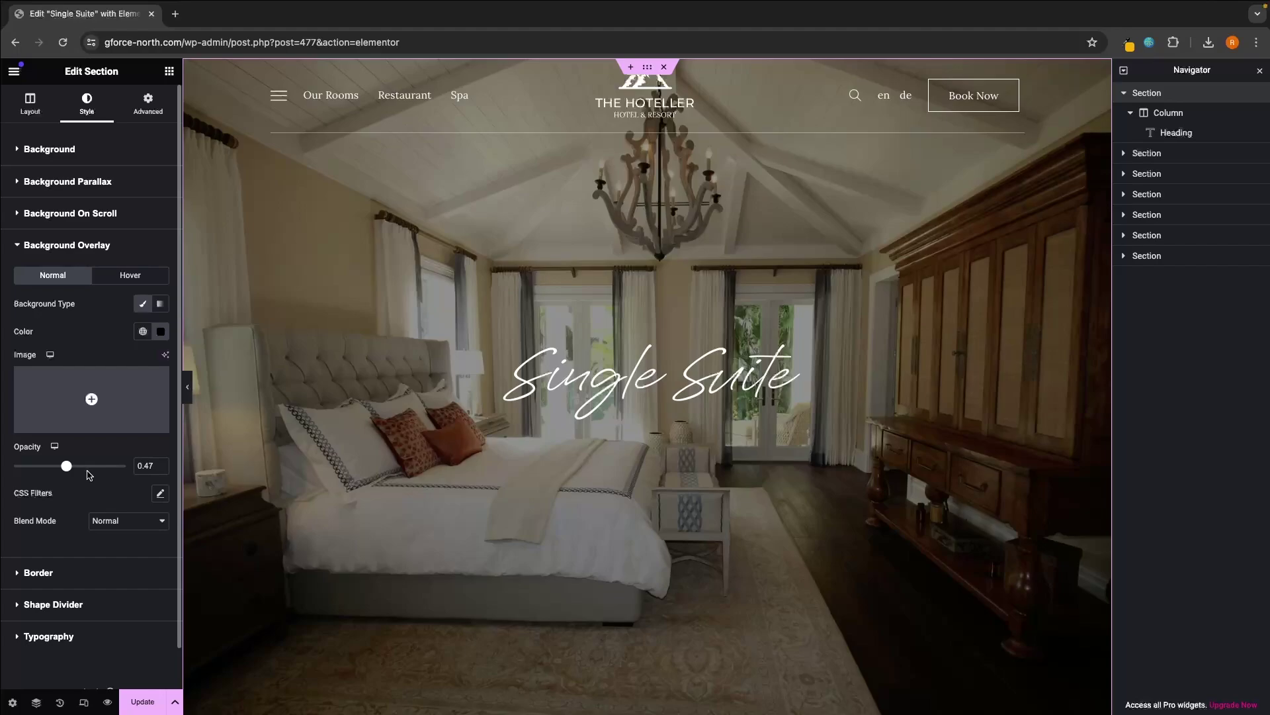
pyautogui.moveTo(67, 466); pyautogui.dragTo(36, 465)
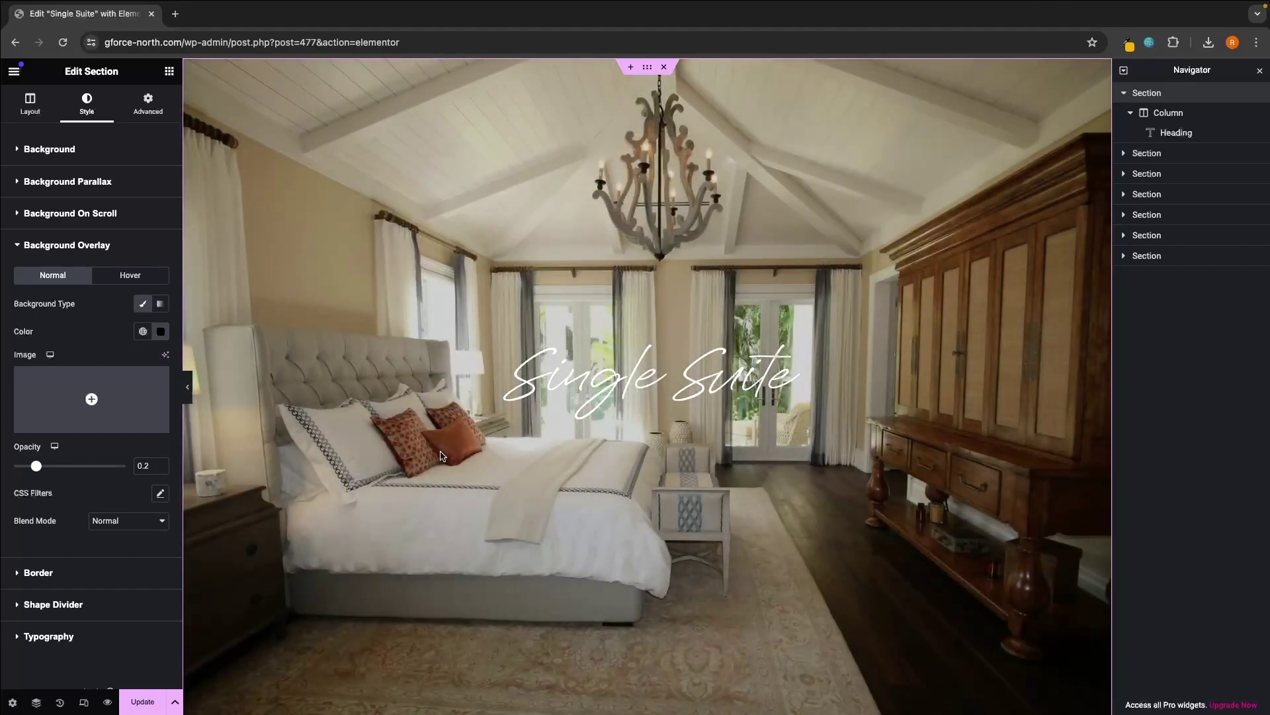
# Examine the room description text and the Amenities heading in the section below the hero
pyautogui.scroll(-4, 442, 455)
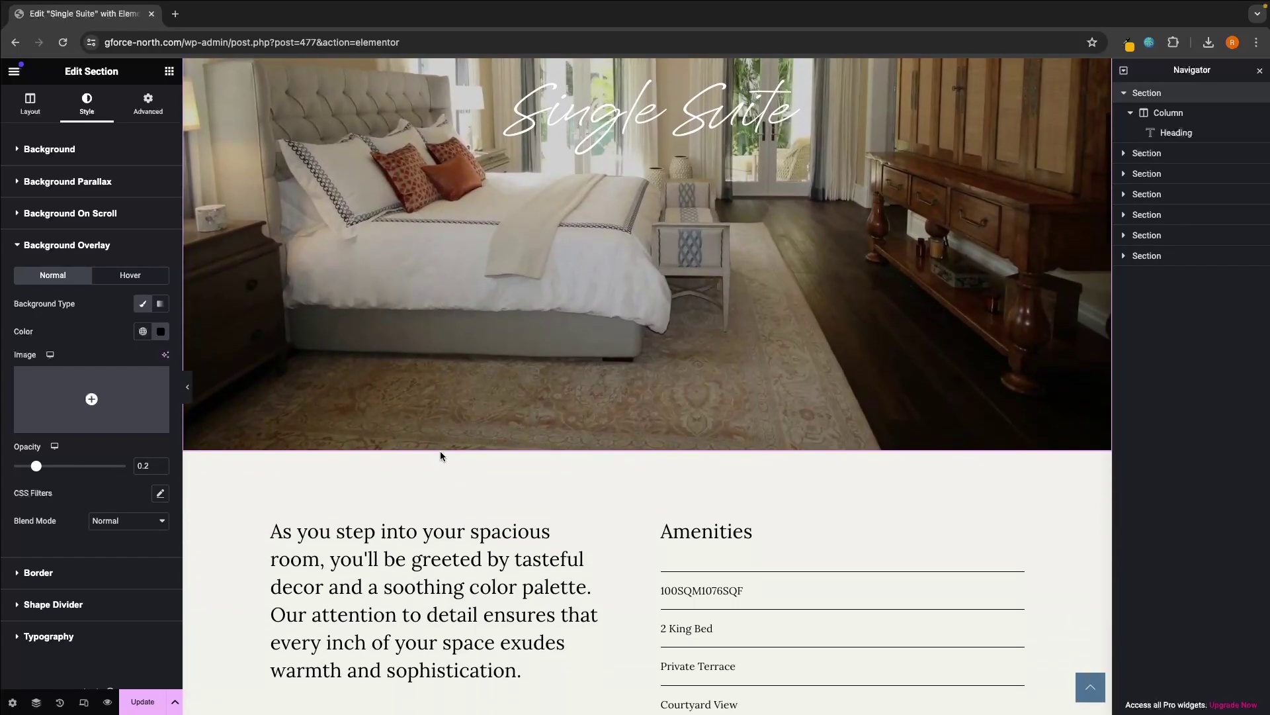
pyautogui.scroll(-1, 440, 457)
pyautogui.scroll(-2, 441, 457)
pyautogui.click(454, 368)
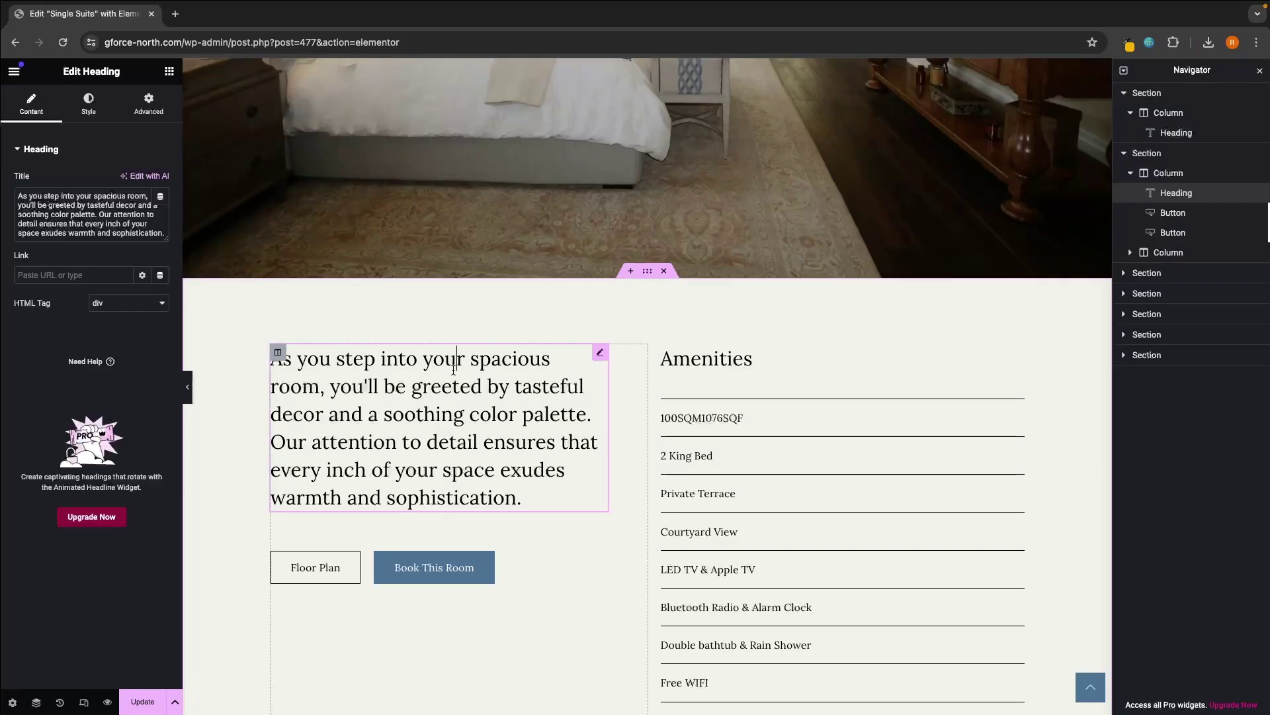
pyautogui.scroll(-1, 454, 369)
pyautogui.moveTo(522, 406); pyautogui.dragTo(273, 273)
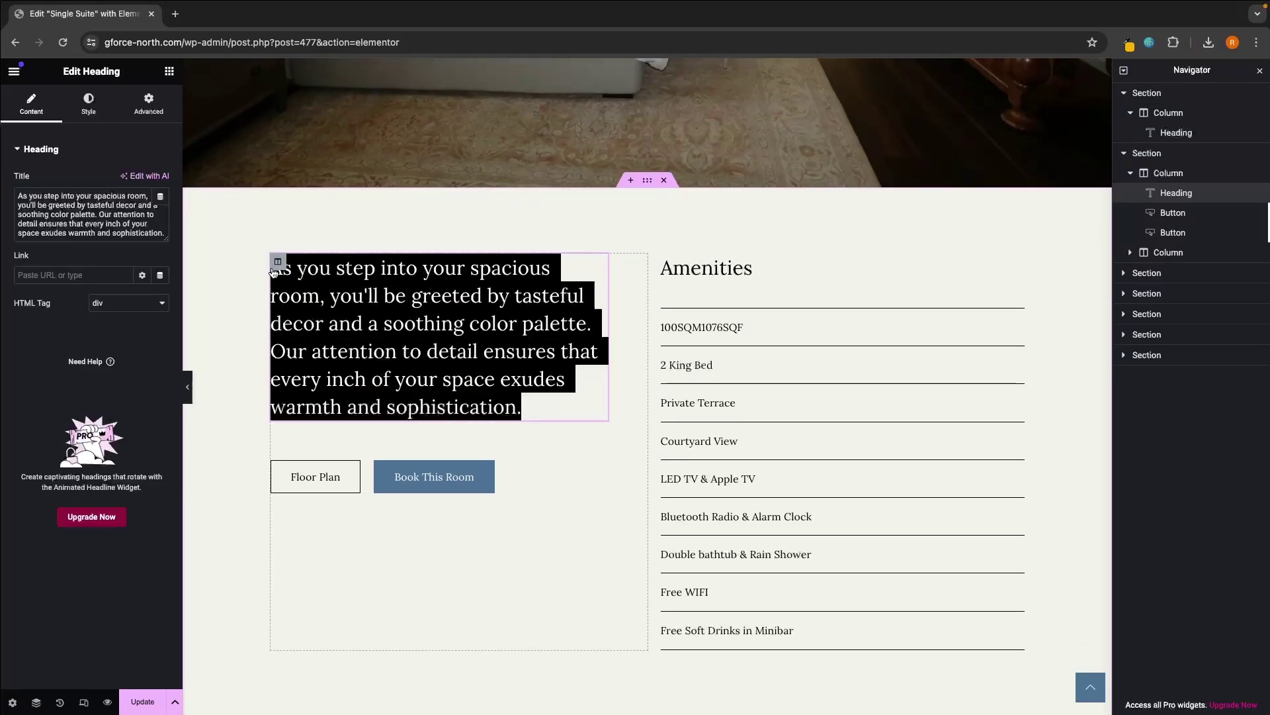
pyautogui.click(61, 212)
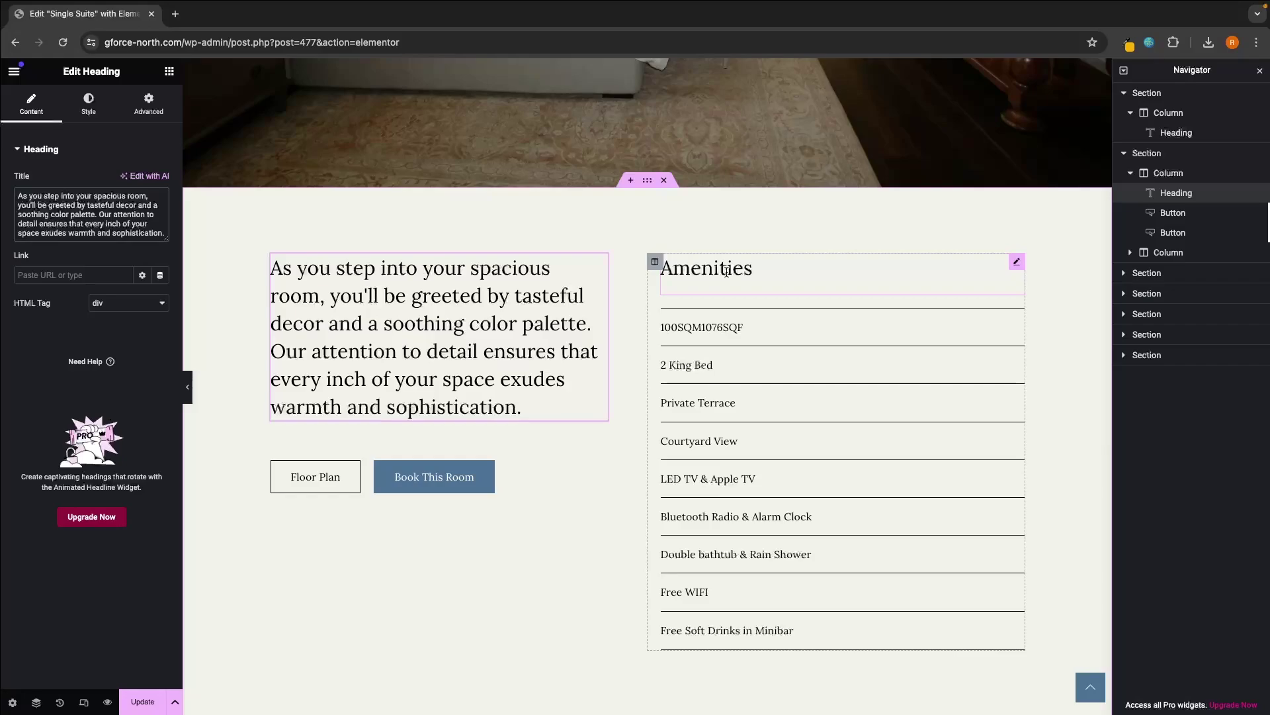
pyautogui.click(726, 272)
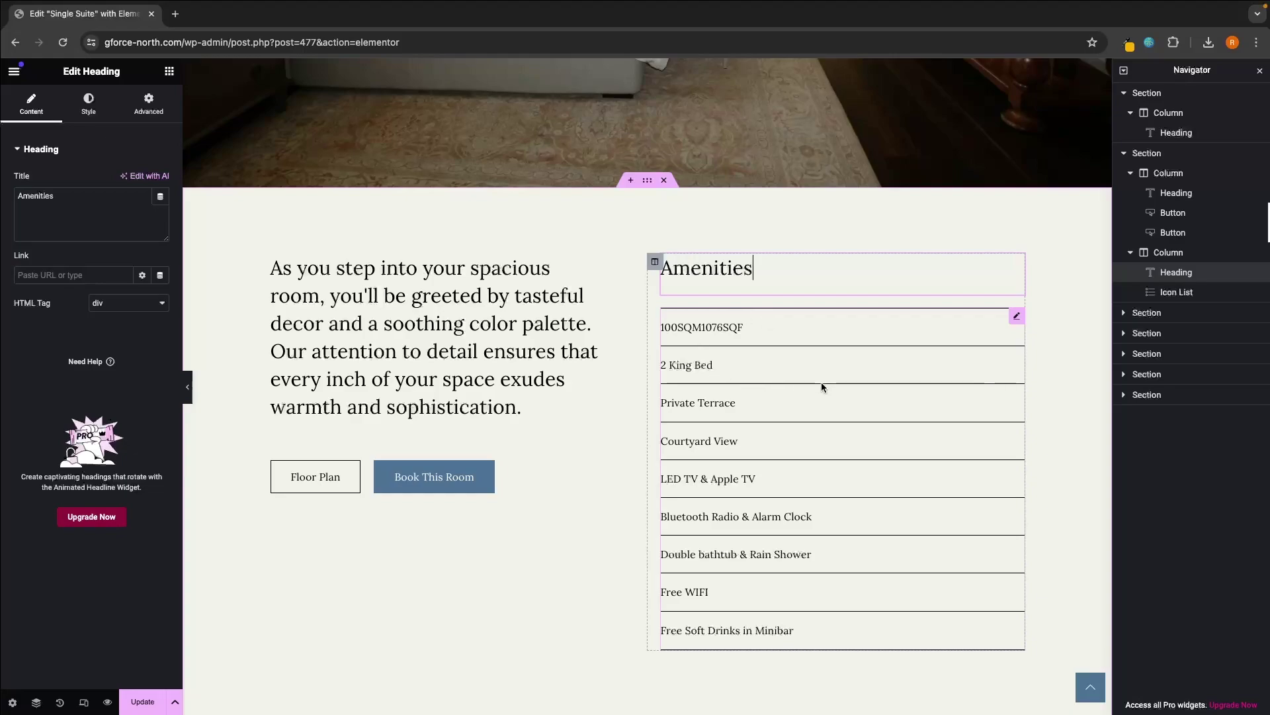
# Remove the 100SQM1076SQF item from the Amenities icon list and open the 2 King Bed item for editing
pyautogui.click(800, 345)
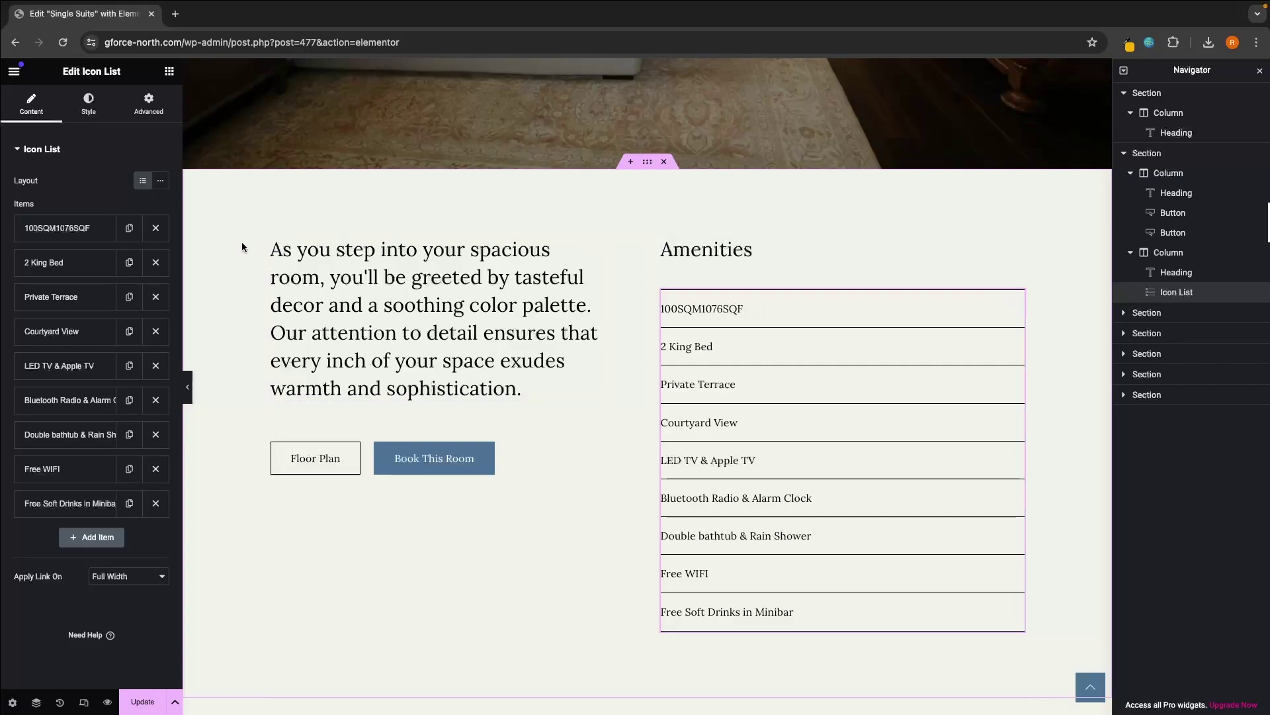
pyautogui.click(157, 230)
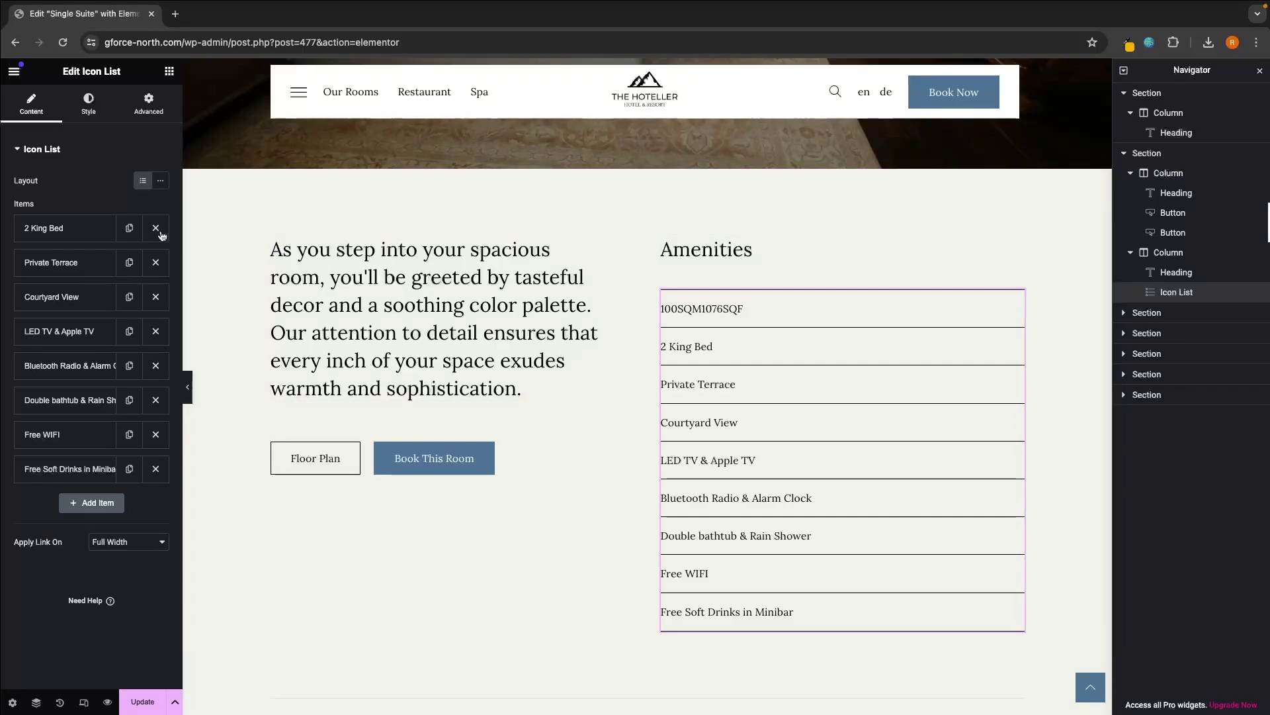
pyautogui.click(62, 235)
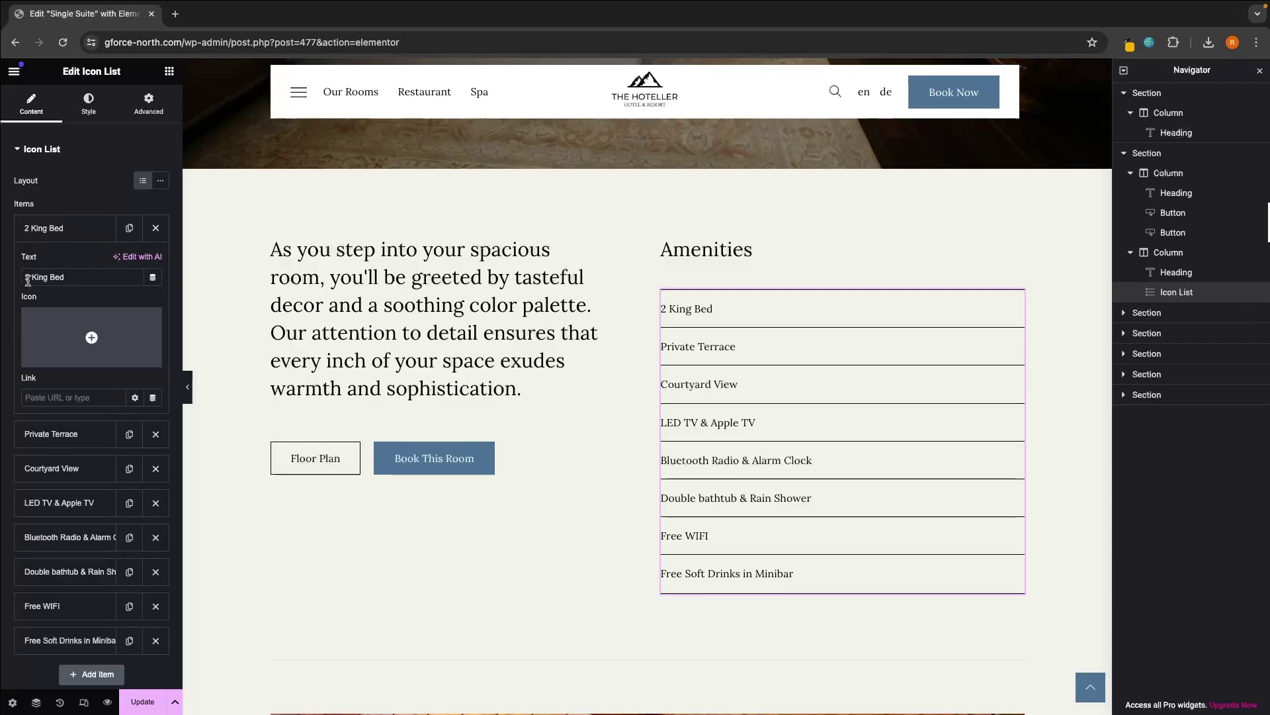
# Try a bed icon from the icon library on the 2 King Bed amenity and remove it again
pyautogui.moveTo(92, 331)
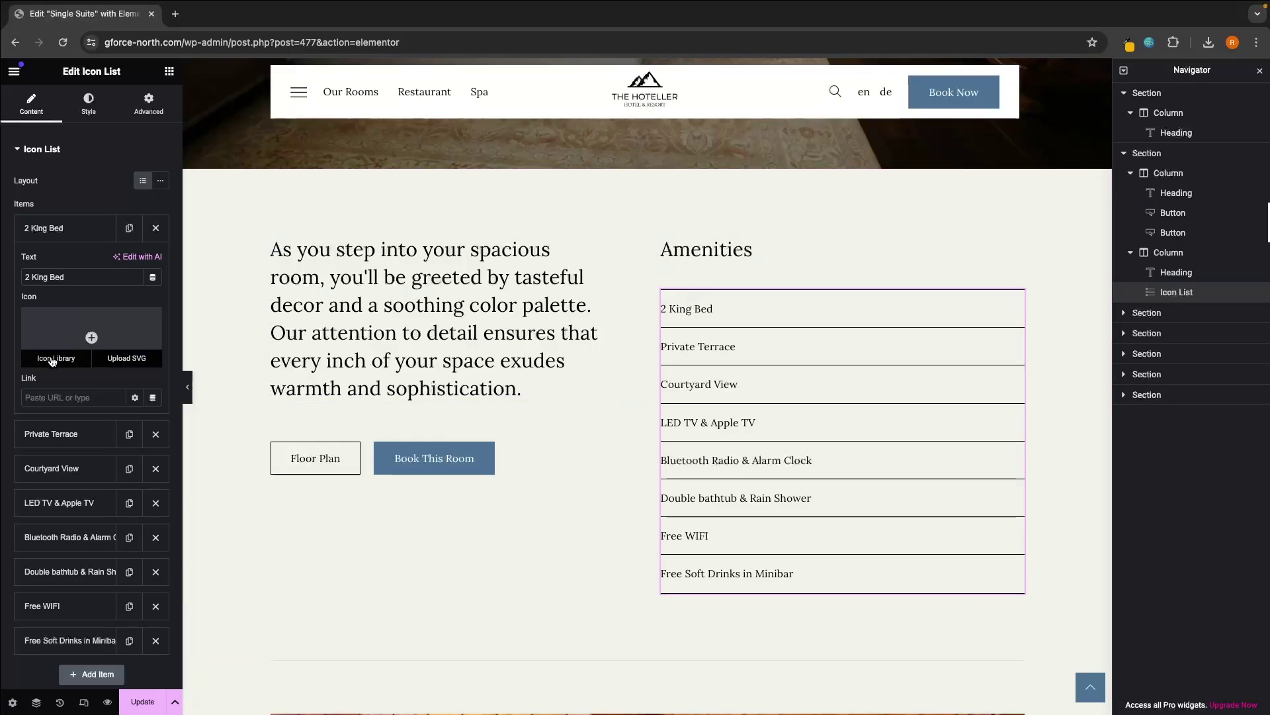
pyautogui.click(52, 361)
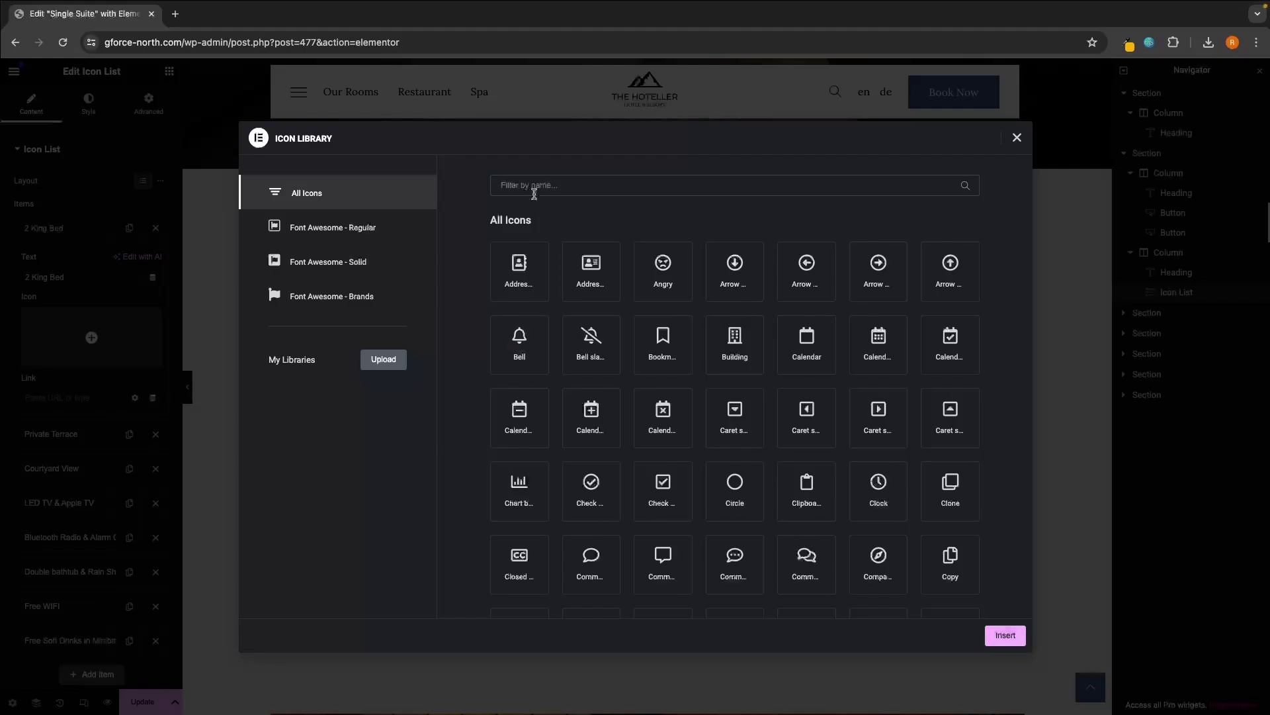
pyautogui.write('beds')
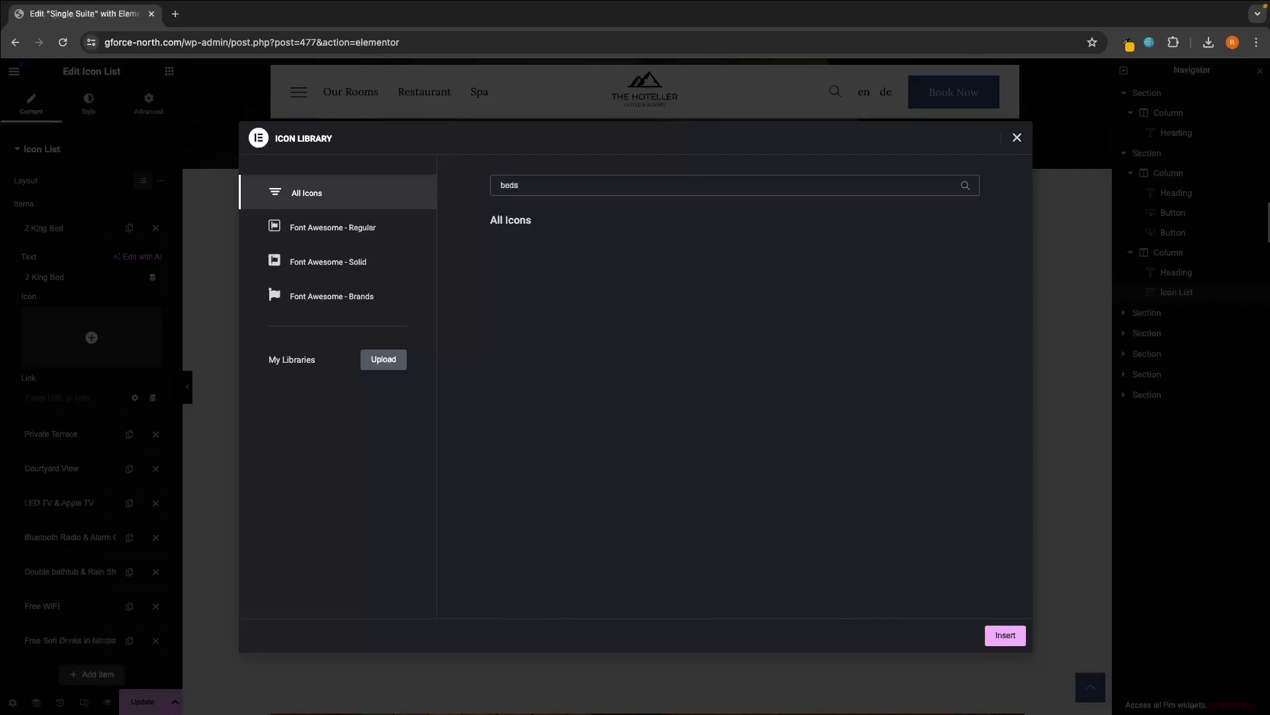
pyautogui.press('BackSpace')
pyautogui.click(518, 268)
pyautogui.click(1002, 639)
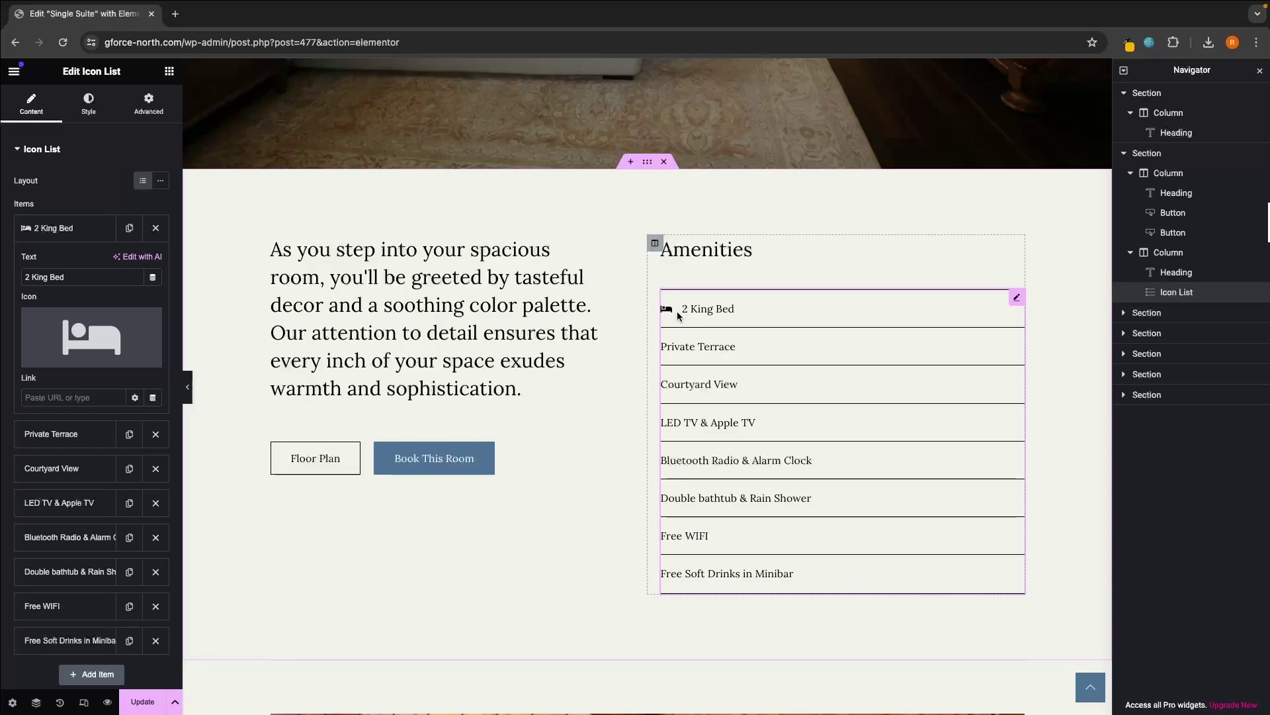
pyautogui.click(152, 320)
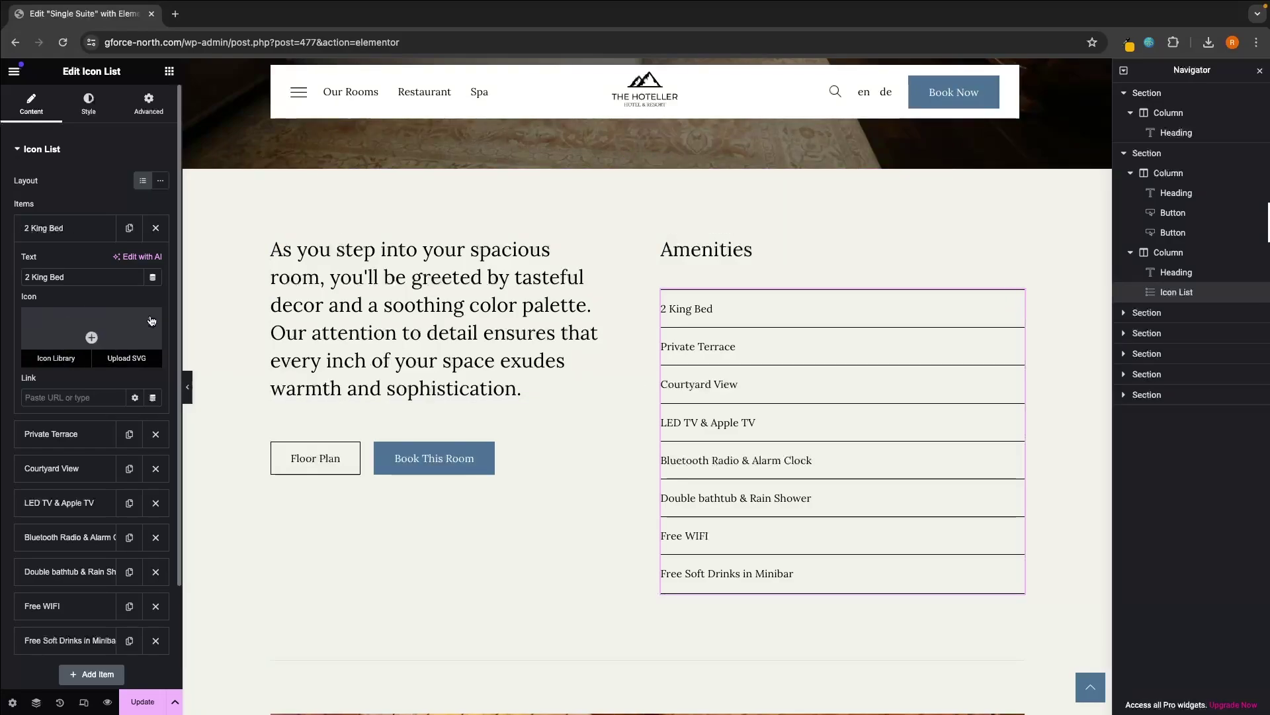
# Delete the Free WIFI item from the amenities icon list
pyautogui.click(80, 238)
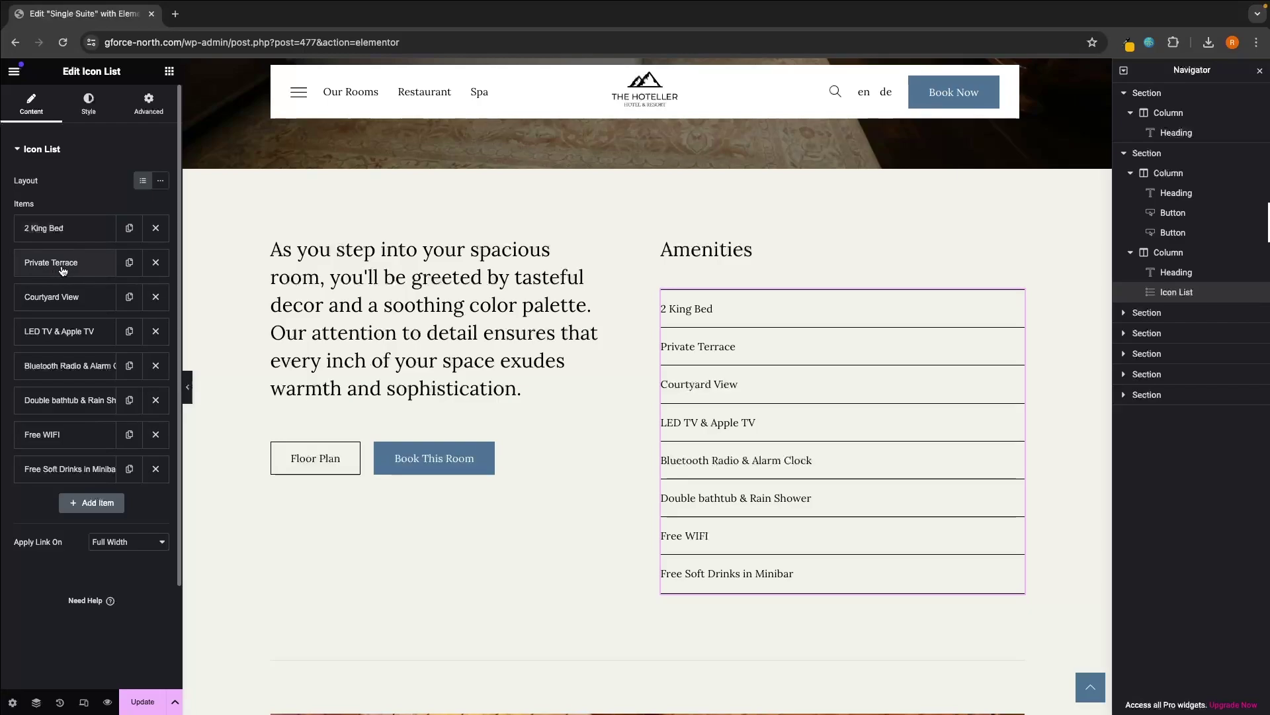
pyautogui.click(63, 268)
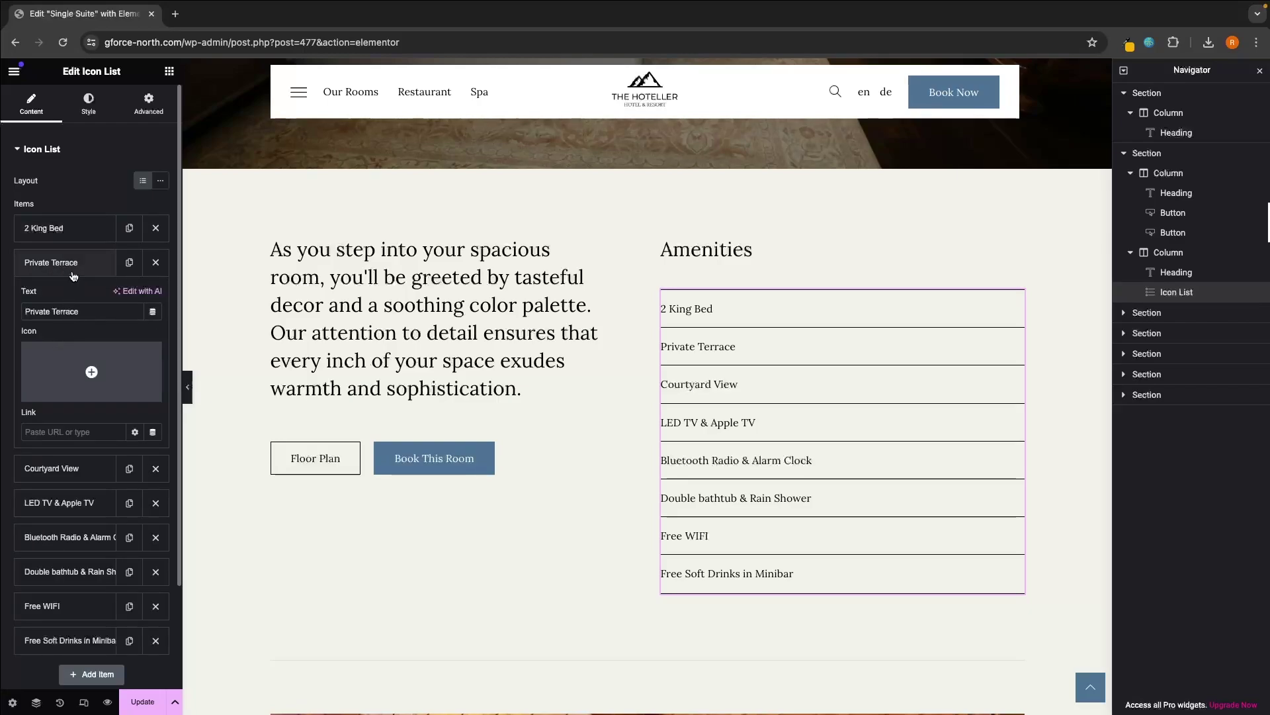
pyautogui.click(74, 273)
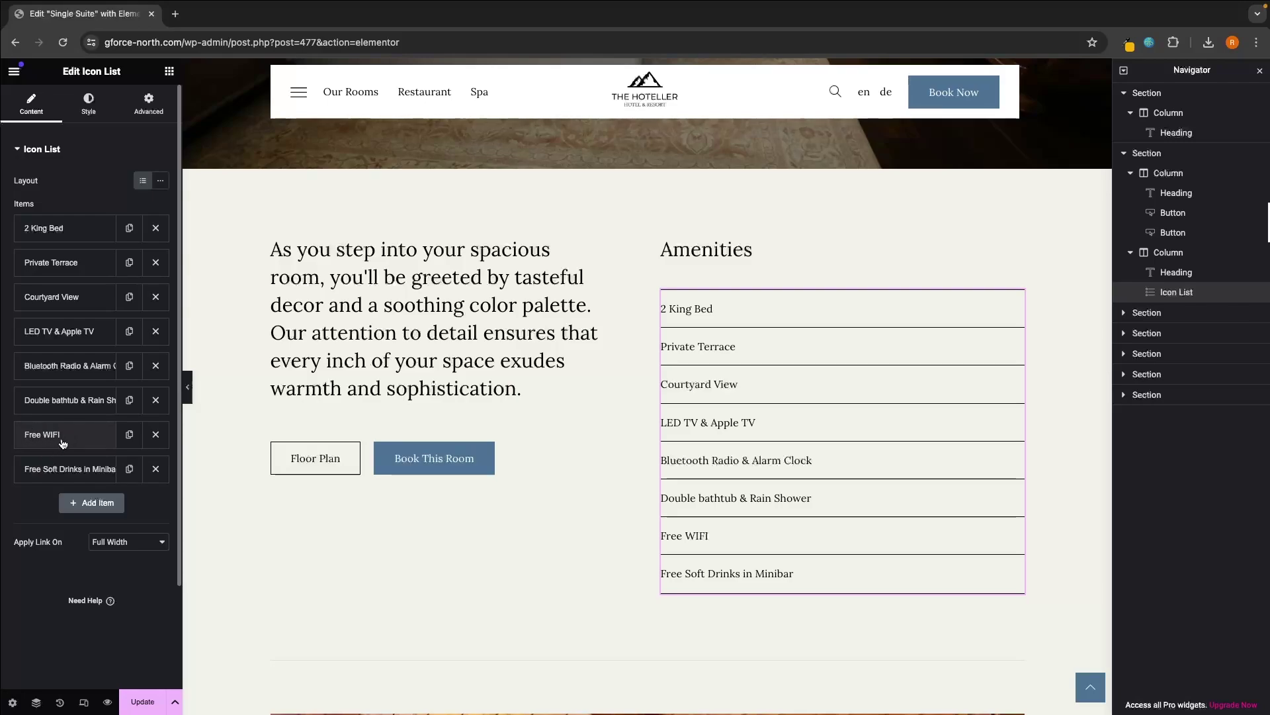
pyautogui.click(154, 436)
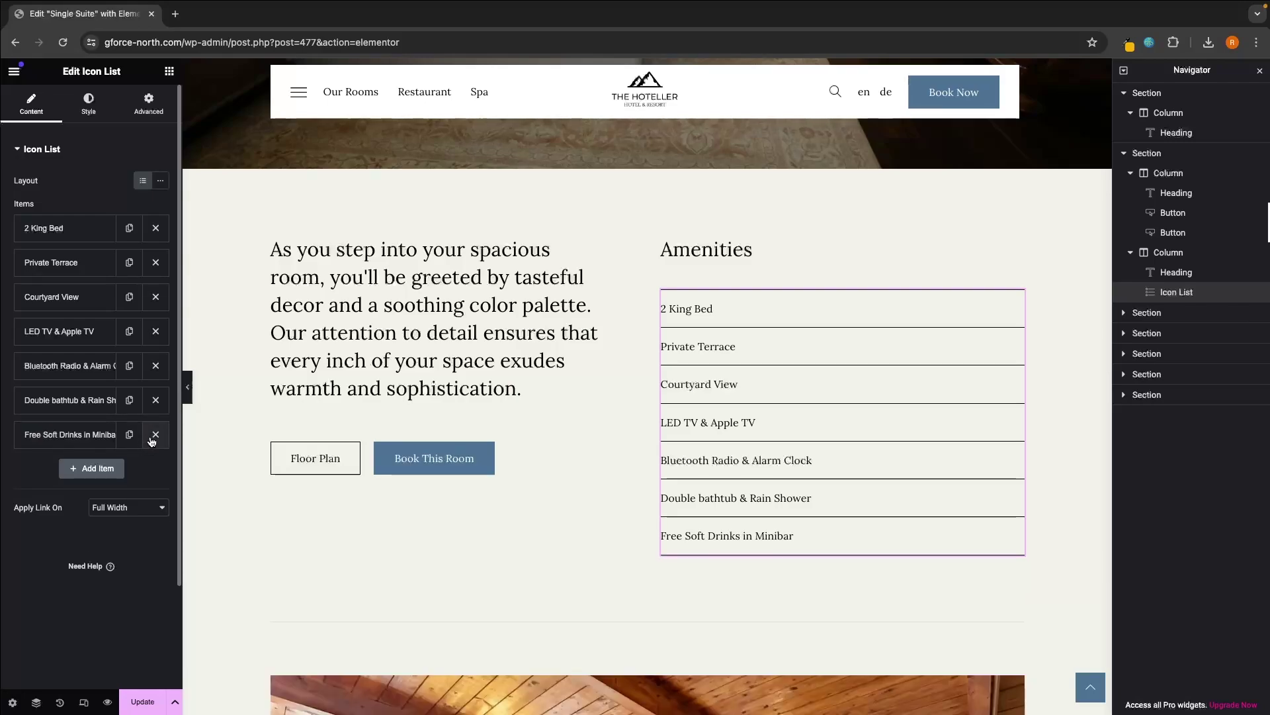
# Add an amenities list item reading "Sound System in room" and remove its check mark icon
pyautogui.click(94, 469)
pyautogui.tripleClick(73, 505)
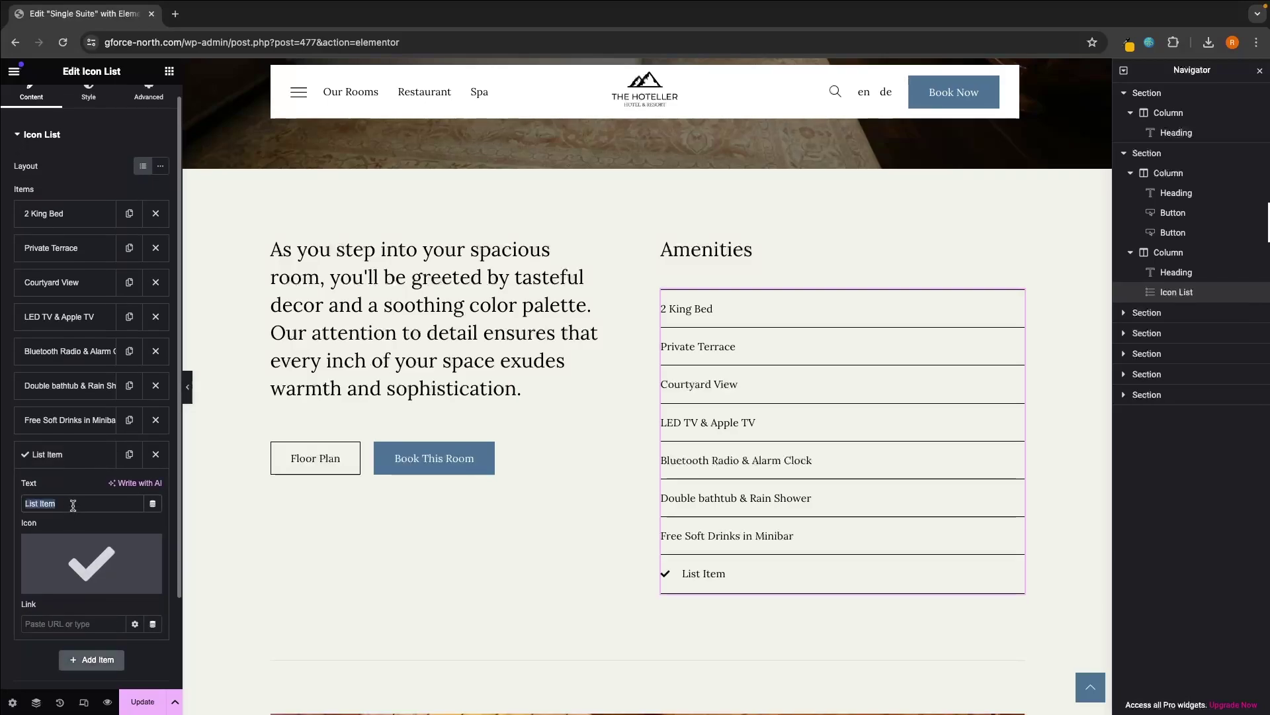
pyautogui.write('Sound System')
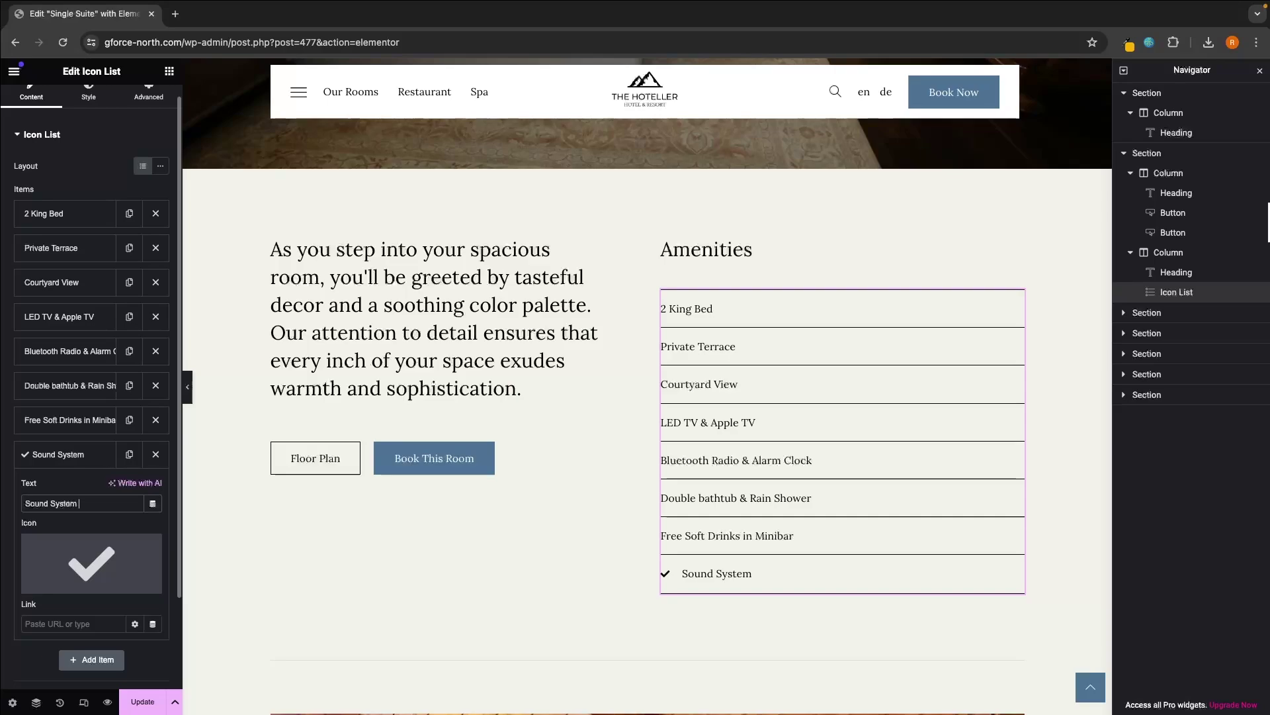
pyautogui.write(' in room')
pyautogui.scroll(-3, 111, 508)
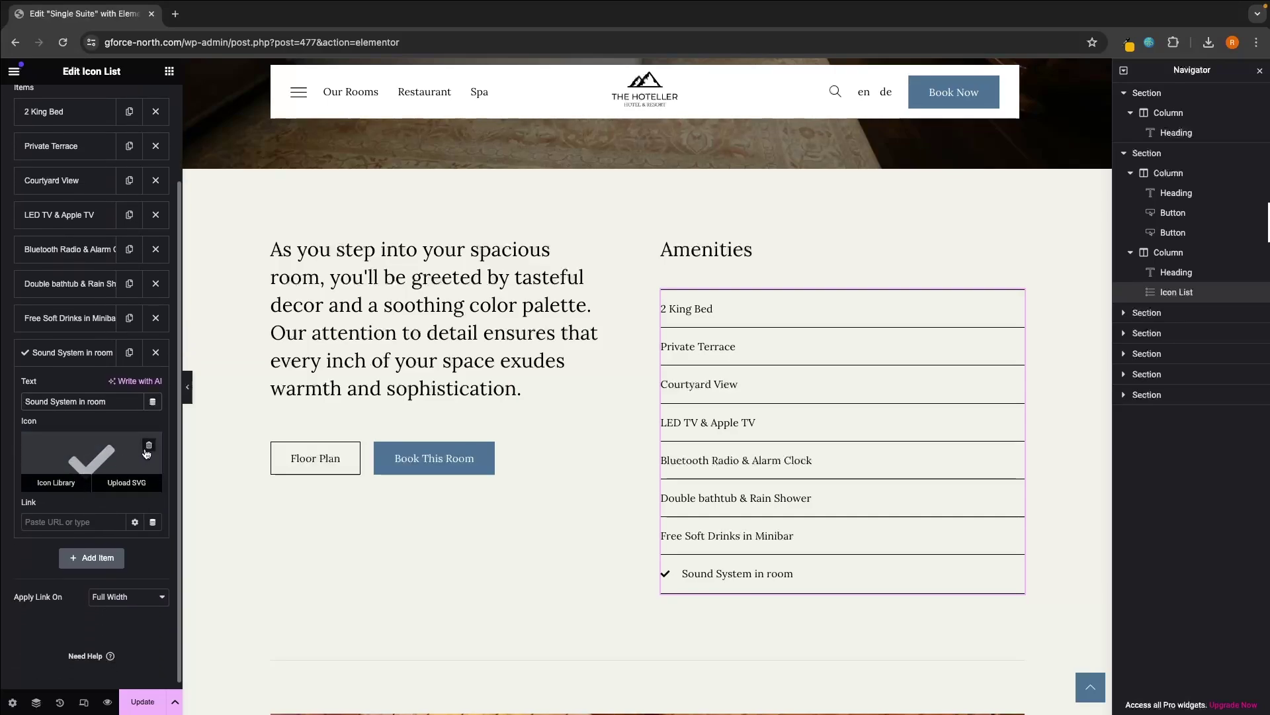
pyautogui.click(147, 452)
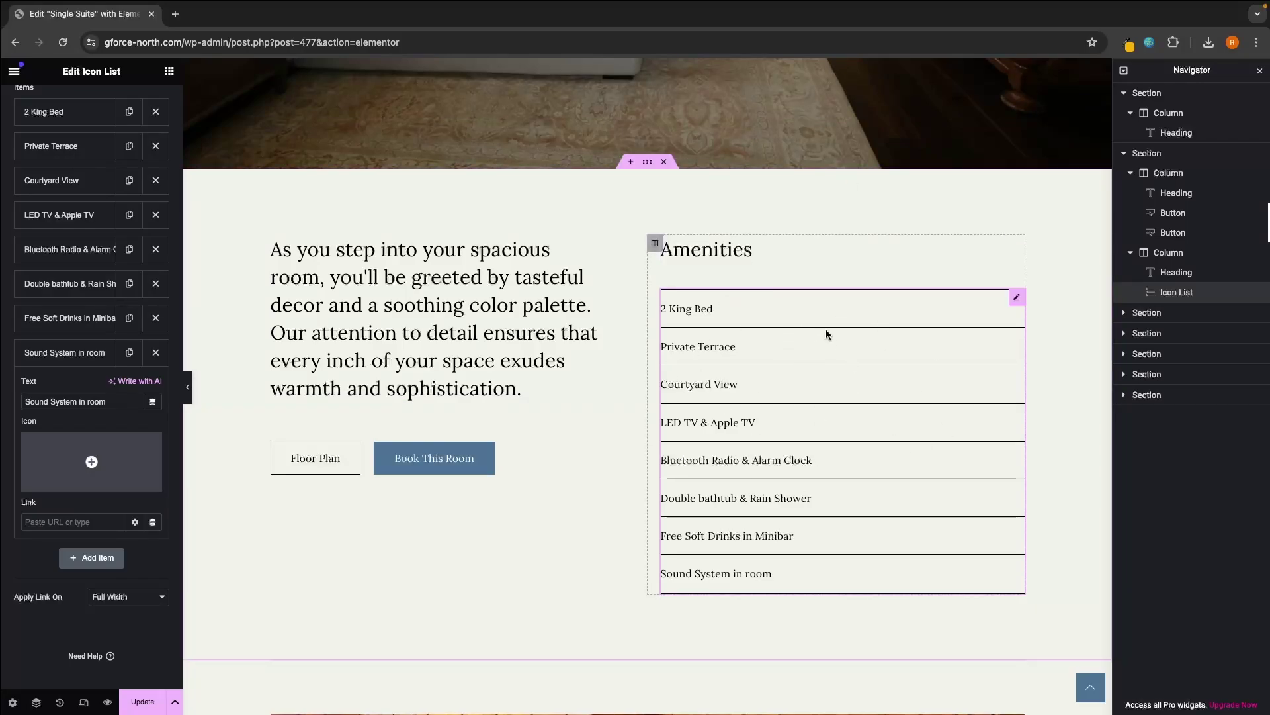
# Open the Floor Plan button's settings, and open the WordPress page for adding a new media file in a new browser tab
pyautogui.click(465, 430)
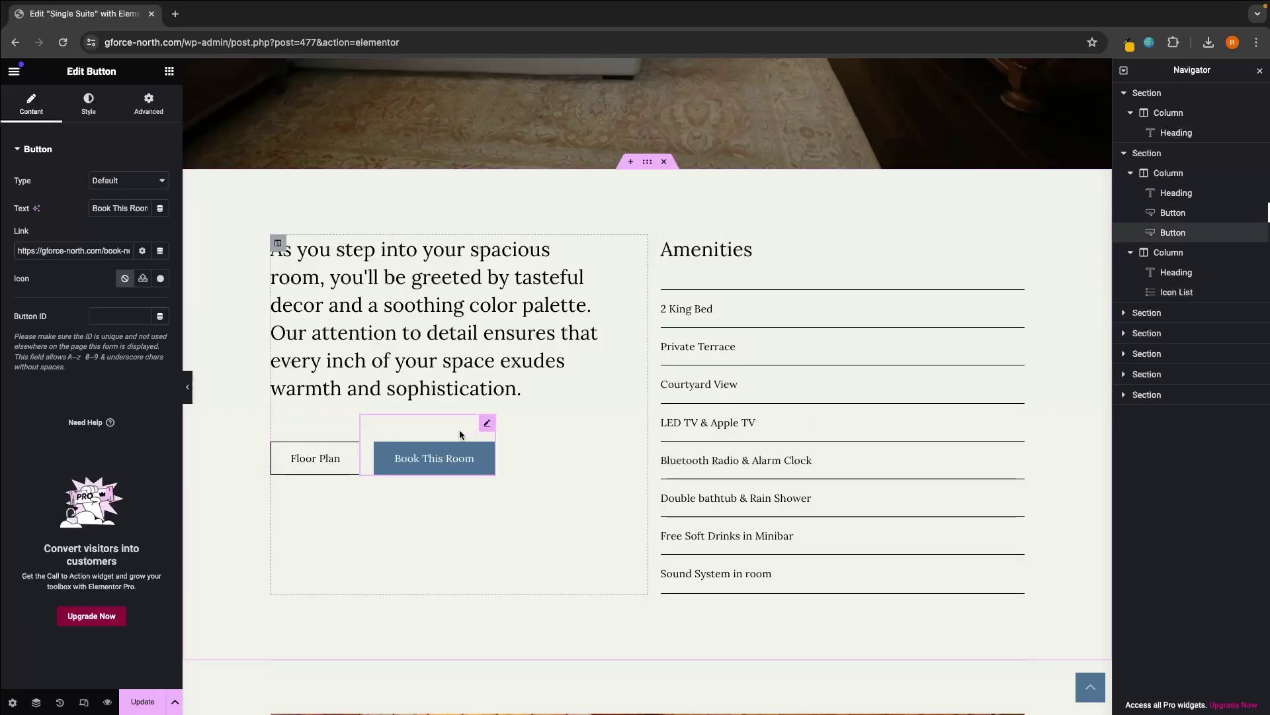
pyautogui.click(331, 426)
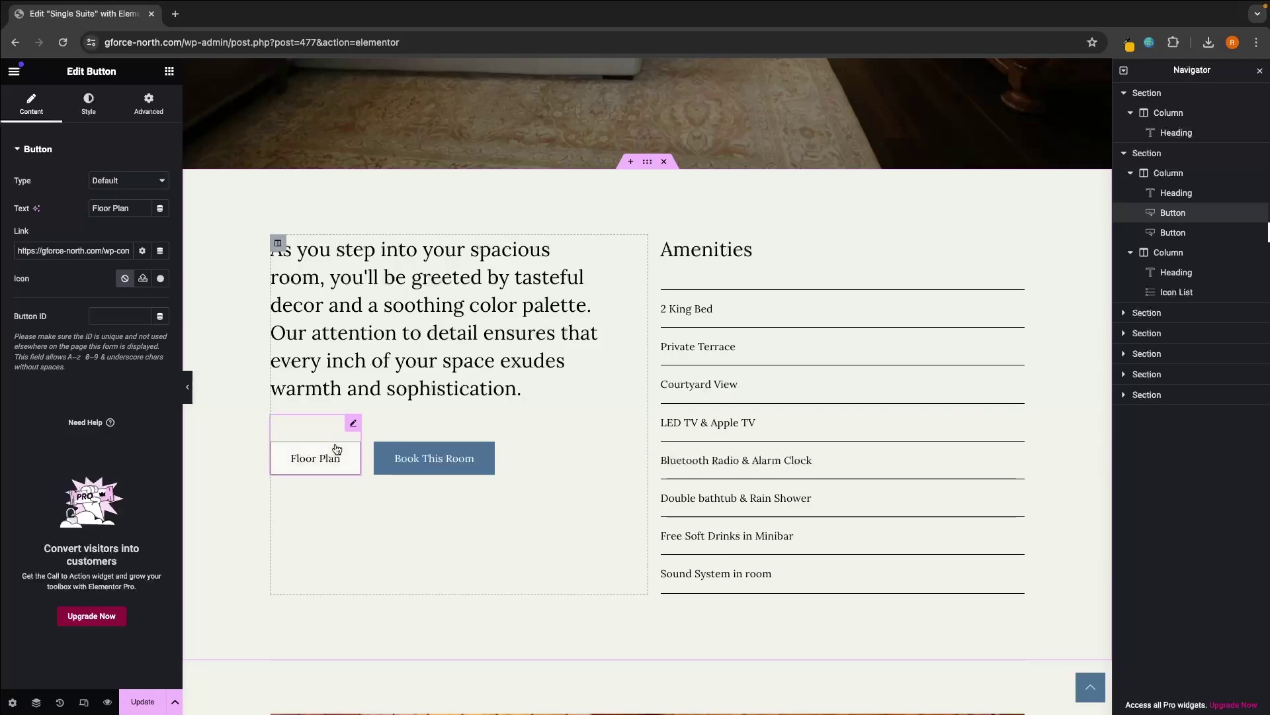
pyautogui.click(175, 13)
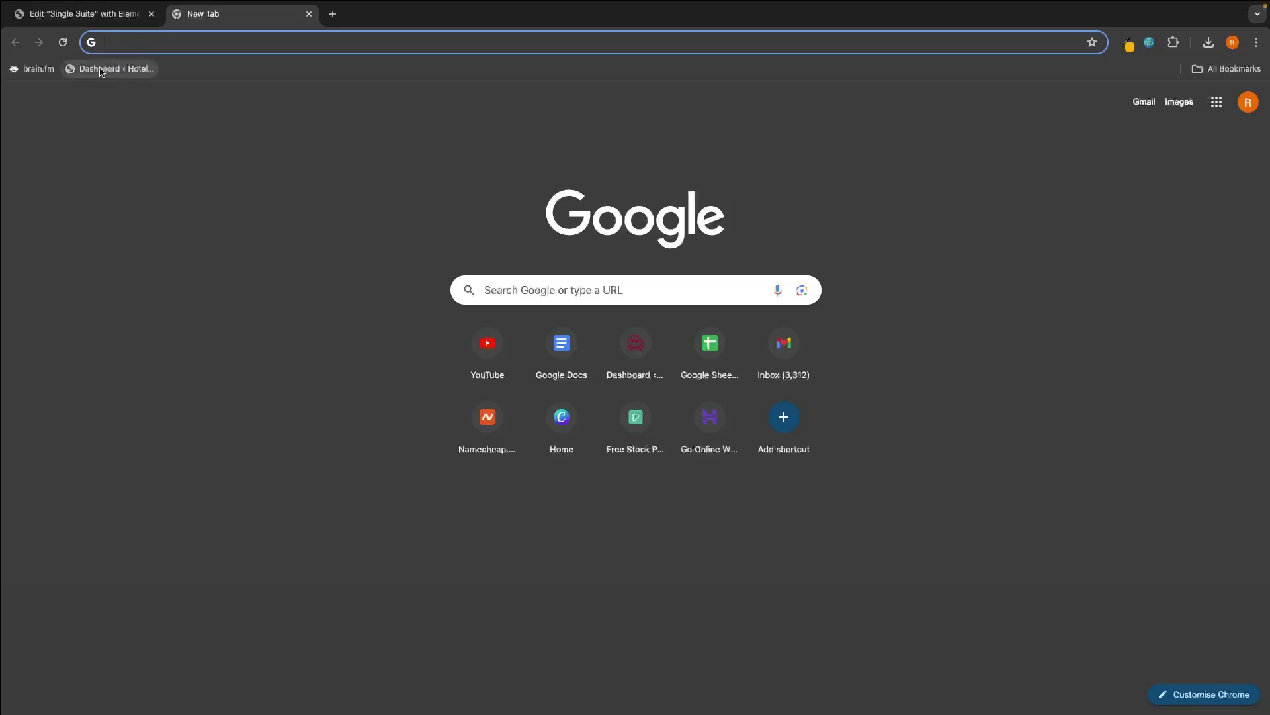
pyautogui.click(137, 71)
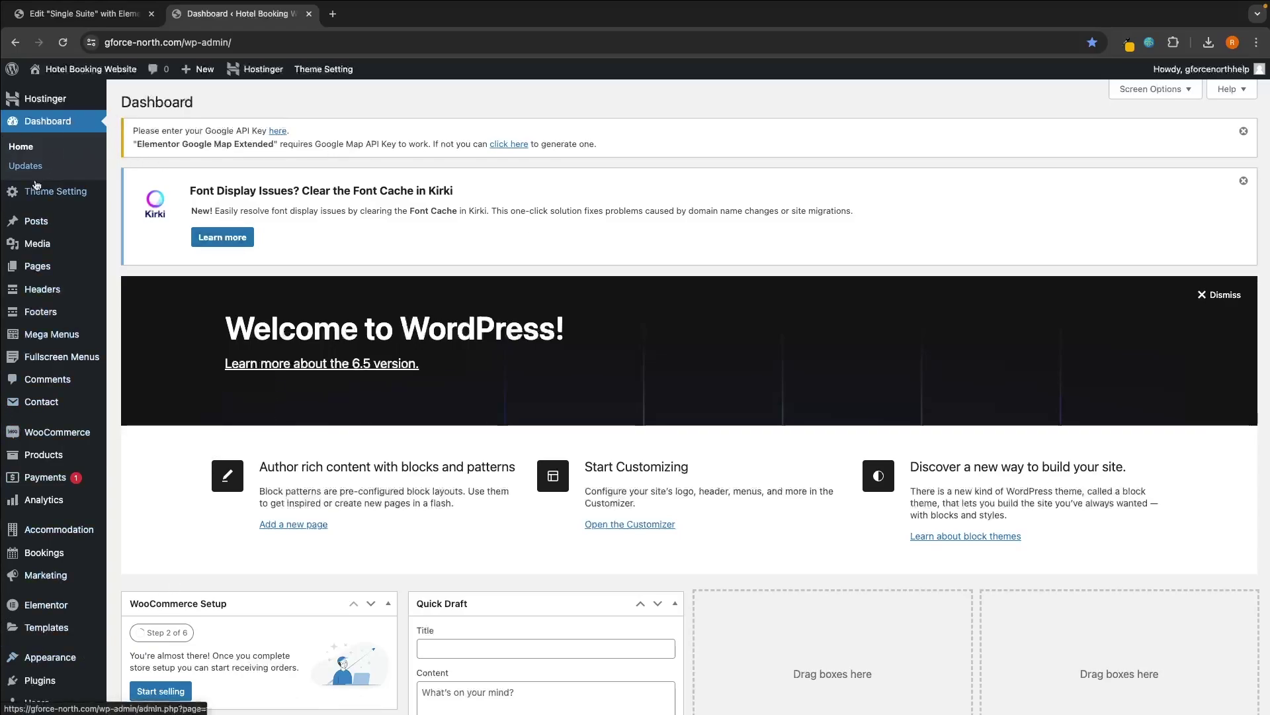
pyautogui.moveTo(23, 246)
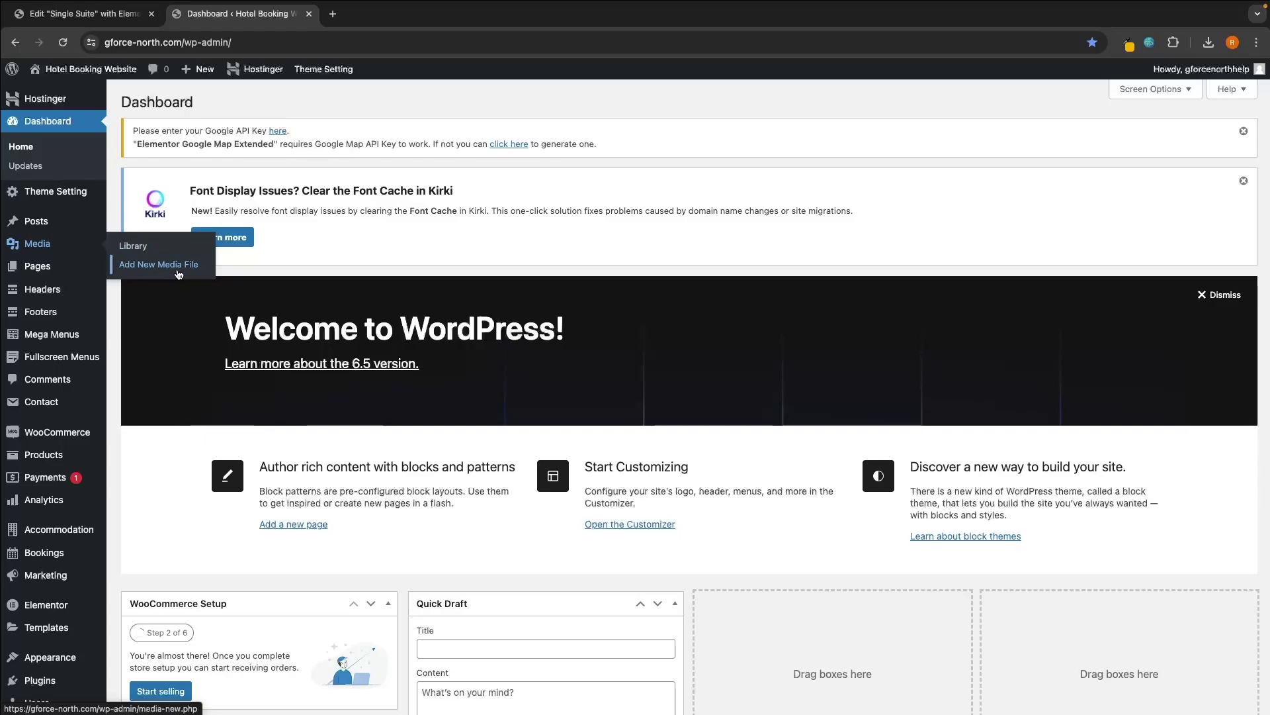
pyautogui.click(177, 274)
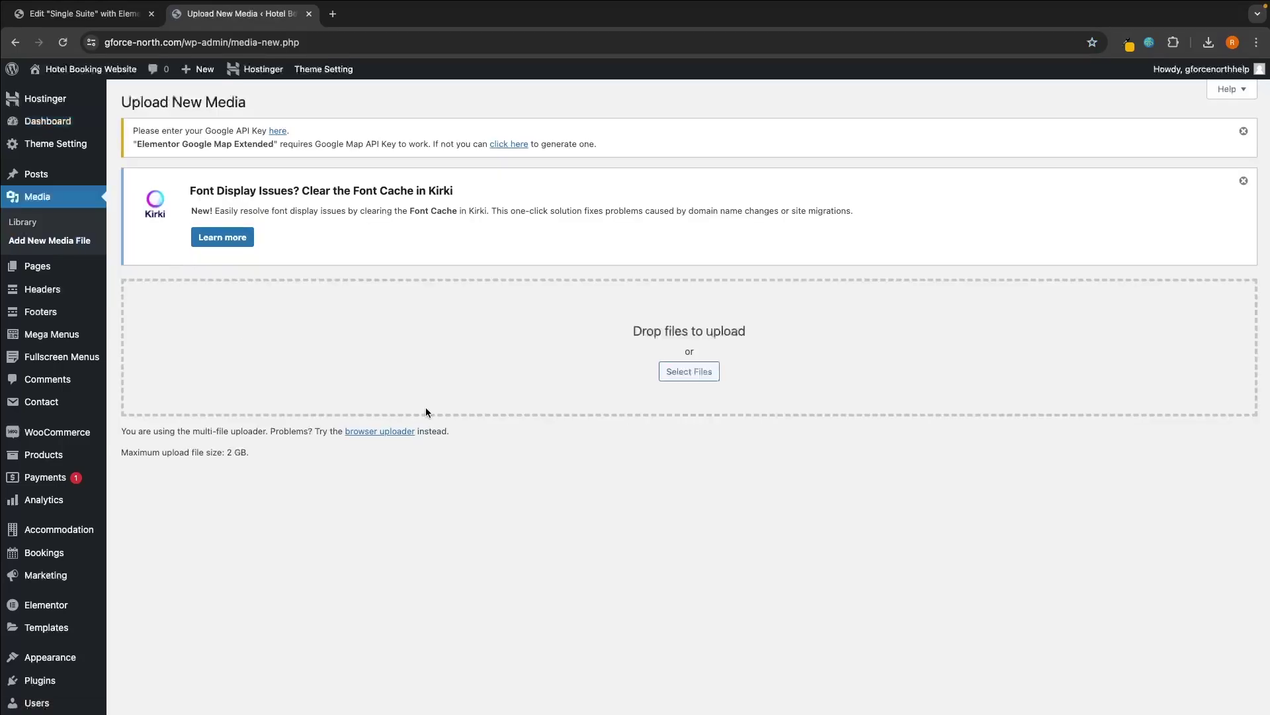
# Upload pexels-pixabay-261102.jpg from the Downloads folder to the media library
pyautogui.click(707, 374)
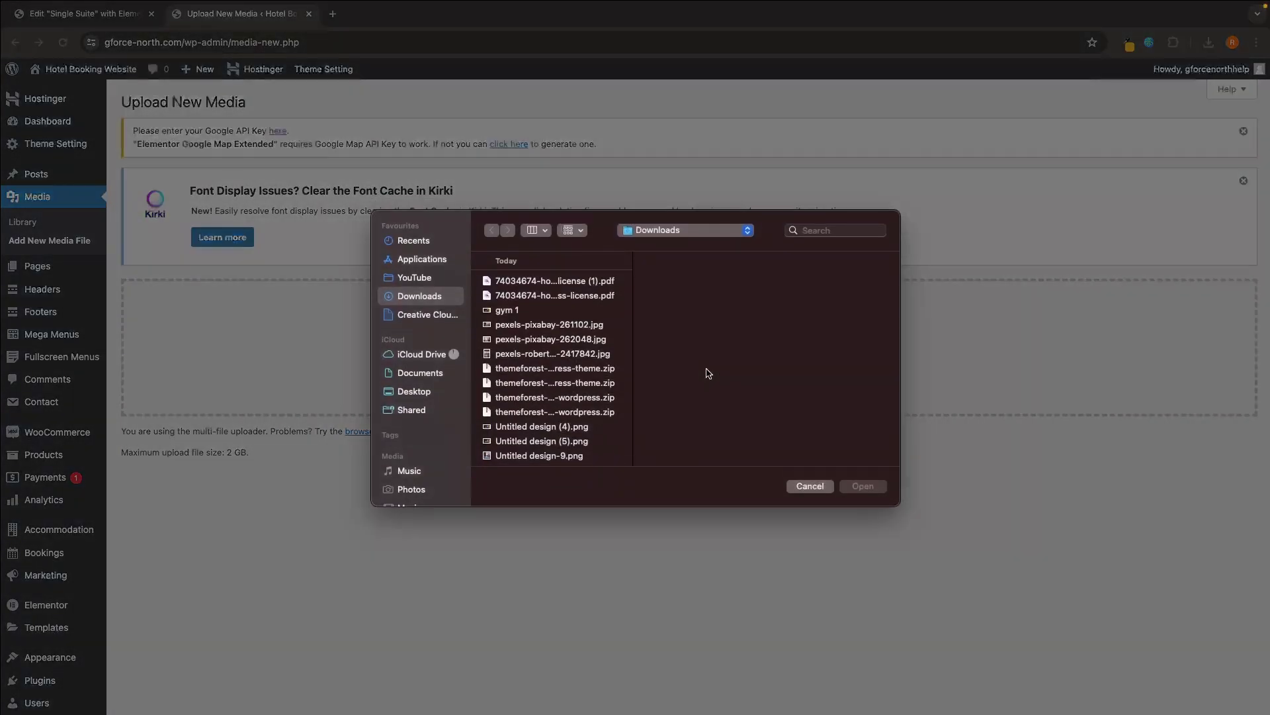
pyautogui.click(559, 312)
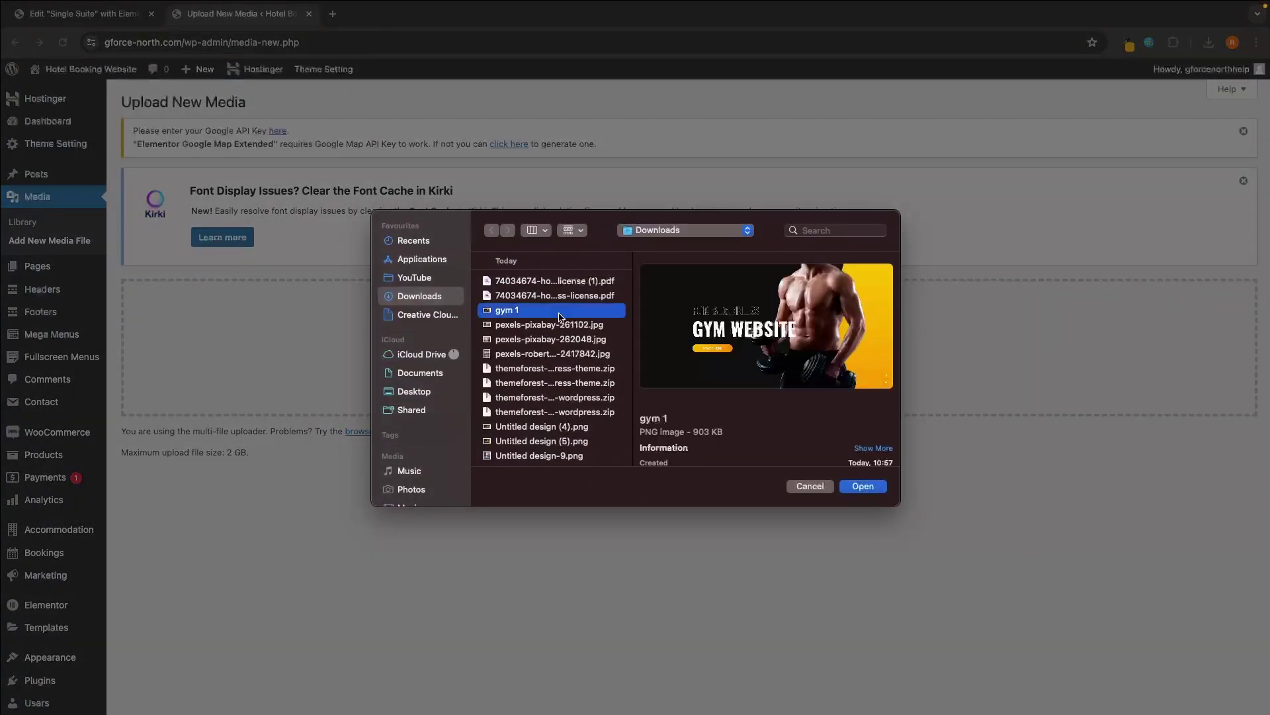
pyautogui.click(563, 325)
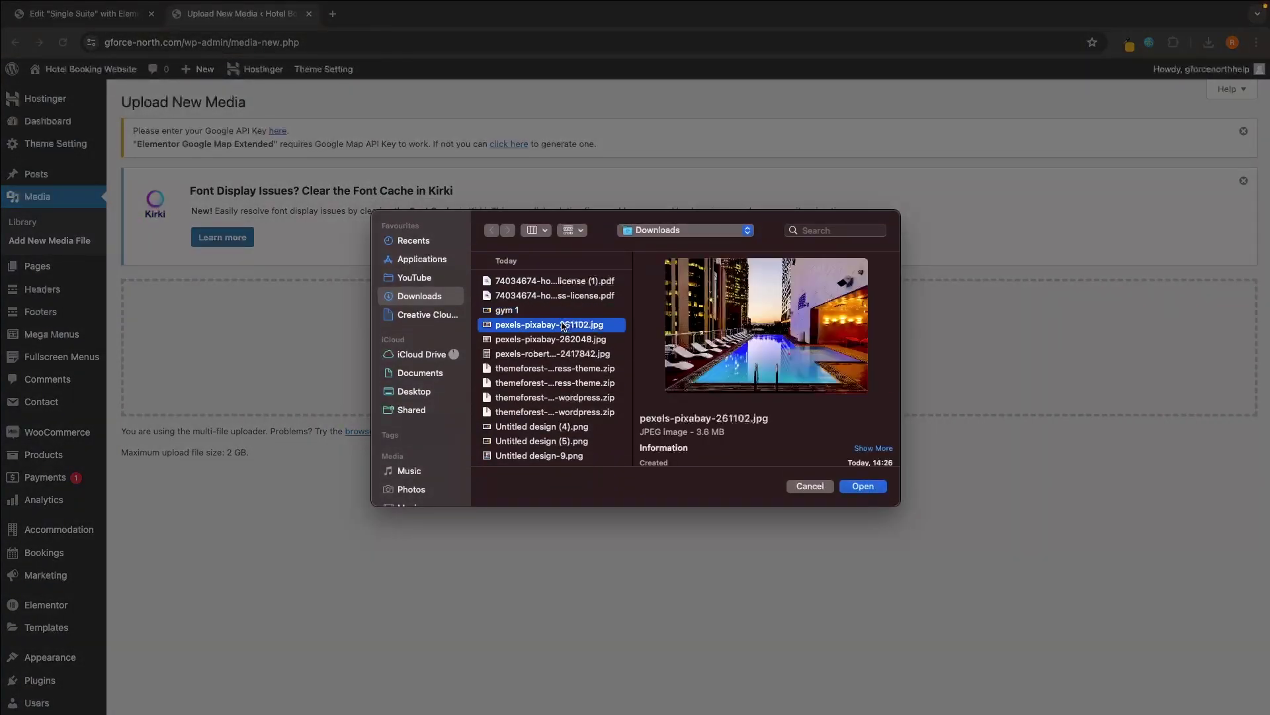
pyautogui.doubleClick(563, 325)
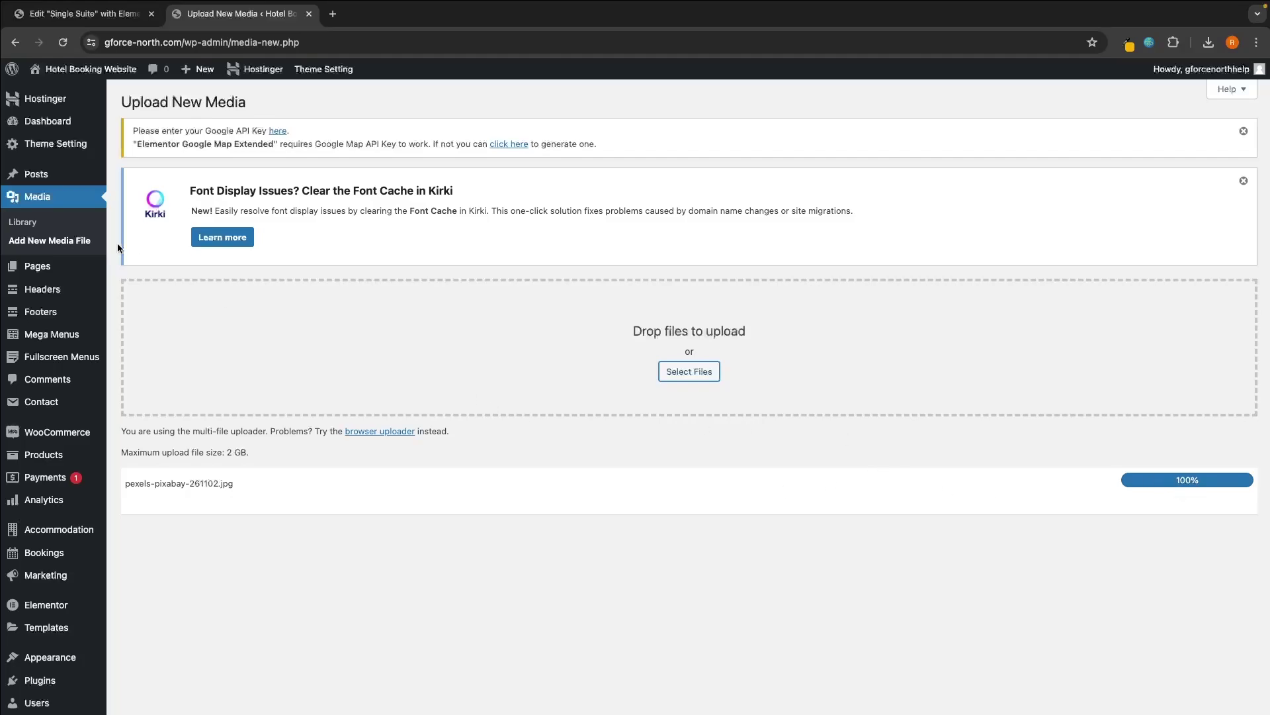
# Open the uploaded pool image's attachment details in the media library and copy its file URL
pyautogui.click(30, 225)
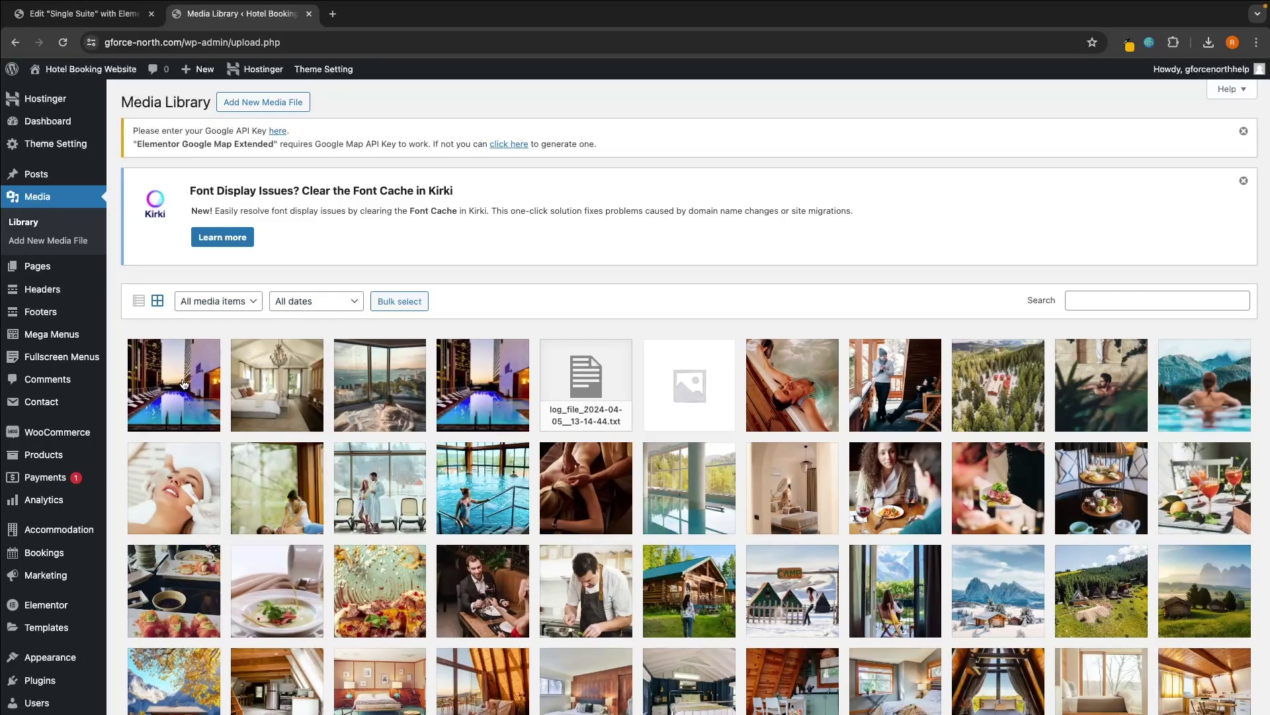
pyautogui.click(184, 387)
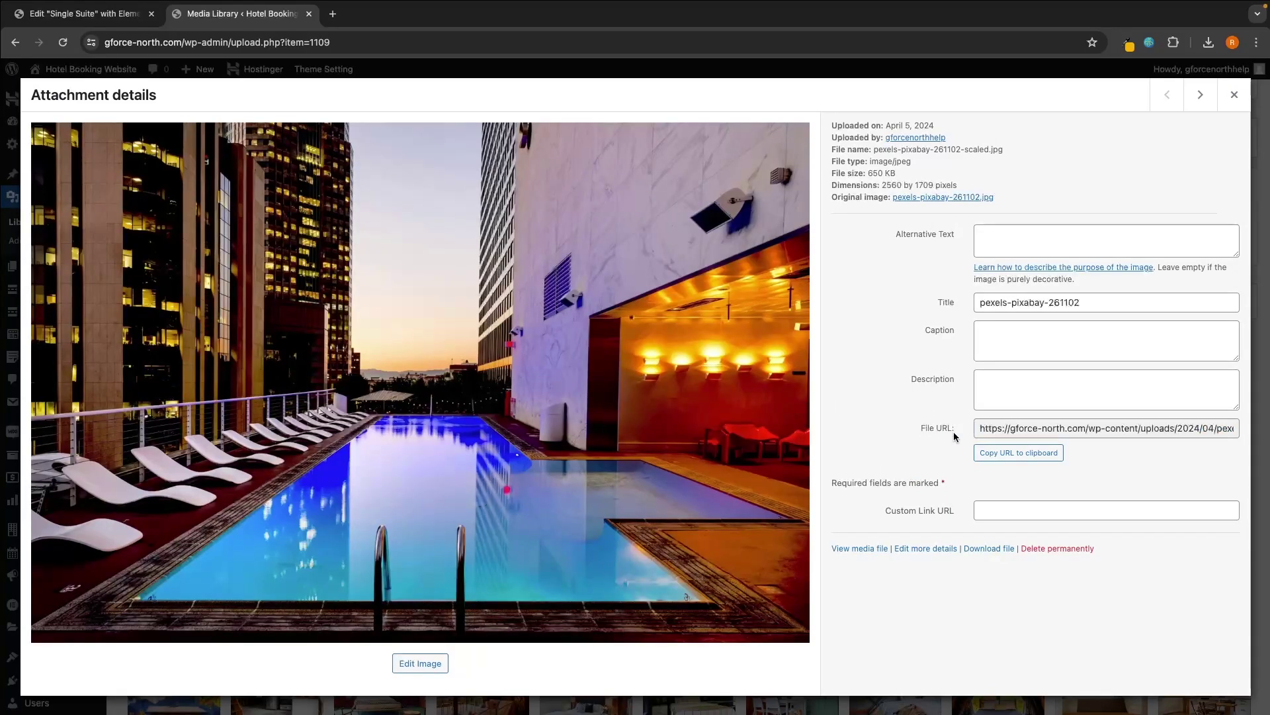
pyautogui.click(1037, 457)
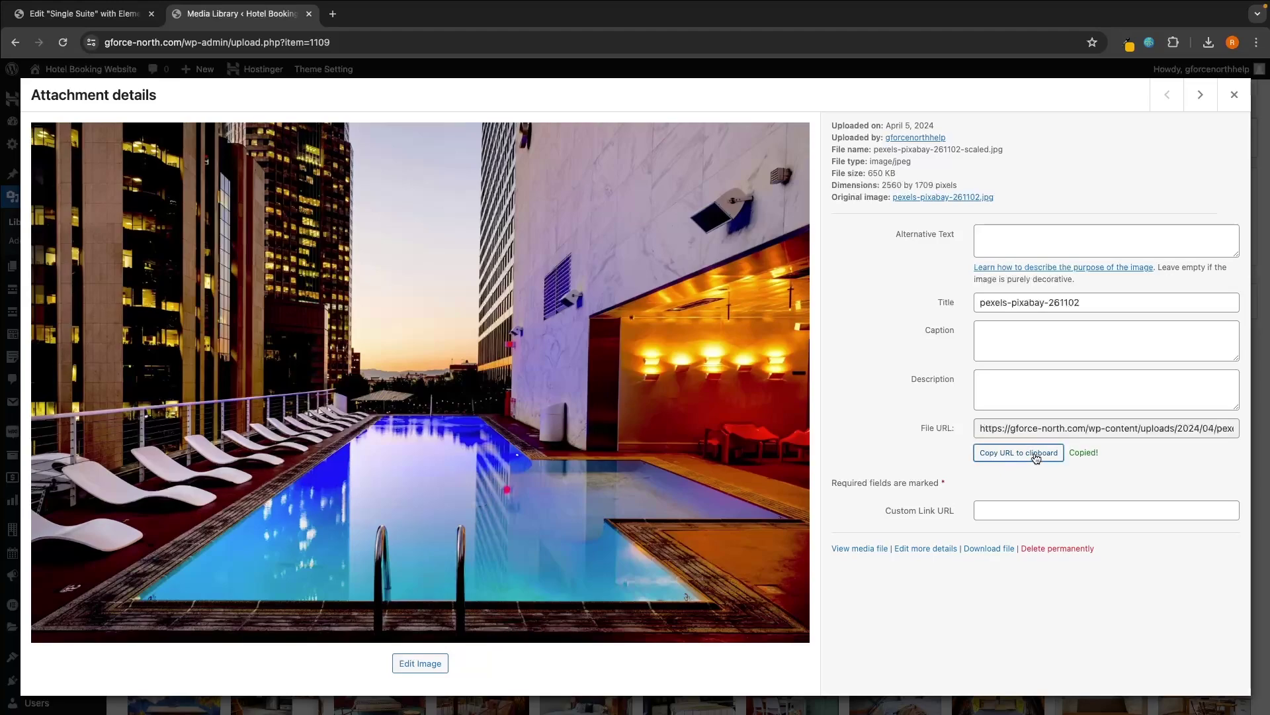
# Back in the Elementor tab, replace the Floor Plan button's link with the copied image URL and preview the linked image
pyautogui.click(86, 13)
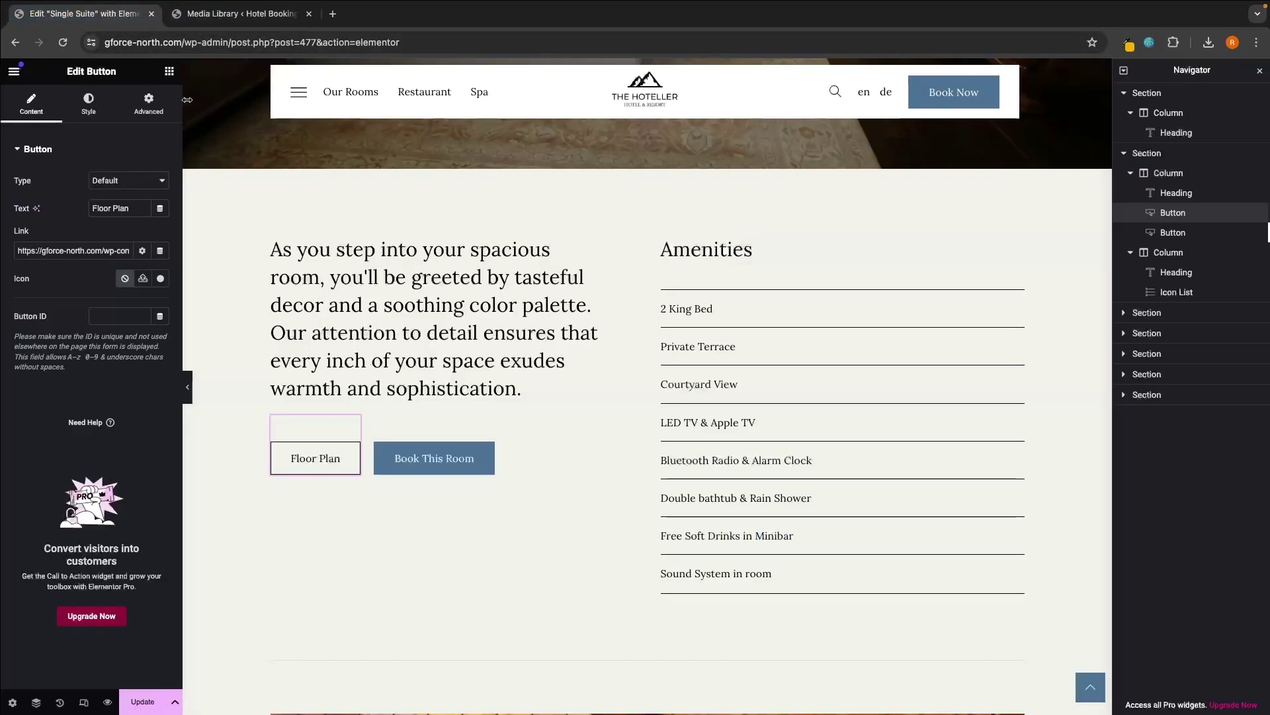
pyautogui.click(330, 461)
pyautogui.click(263, 433)
pyautogui.moveTo(23, 251); pyautogui.dragTo(192, 255)
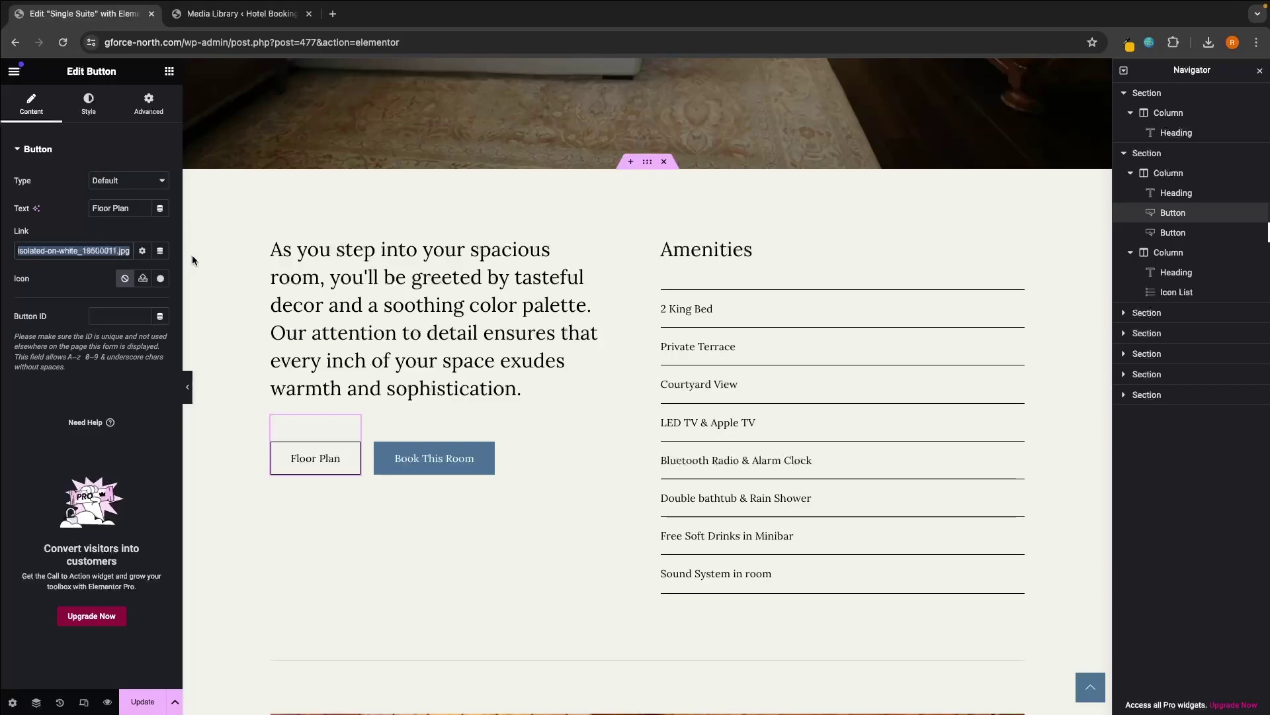
pyautogui.press('BackSpace')
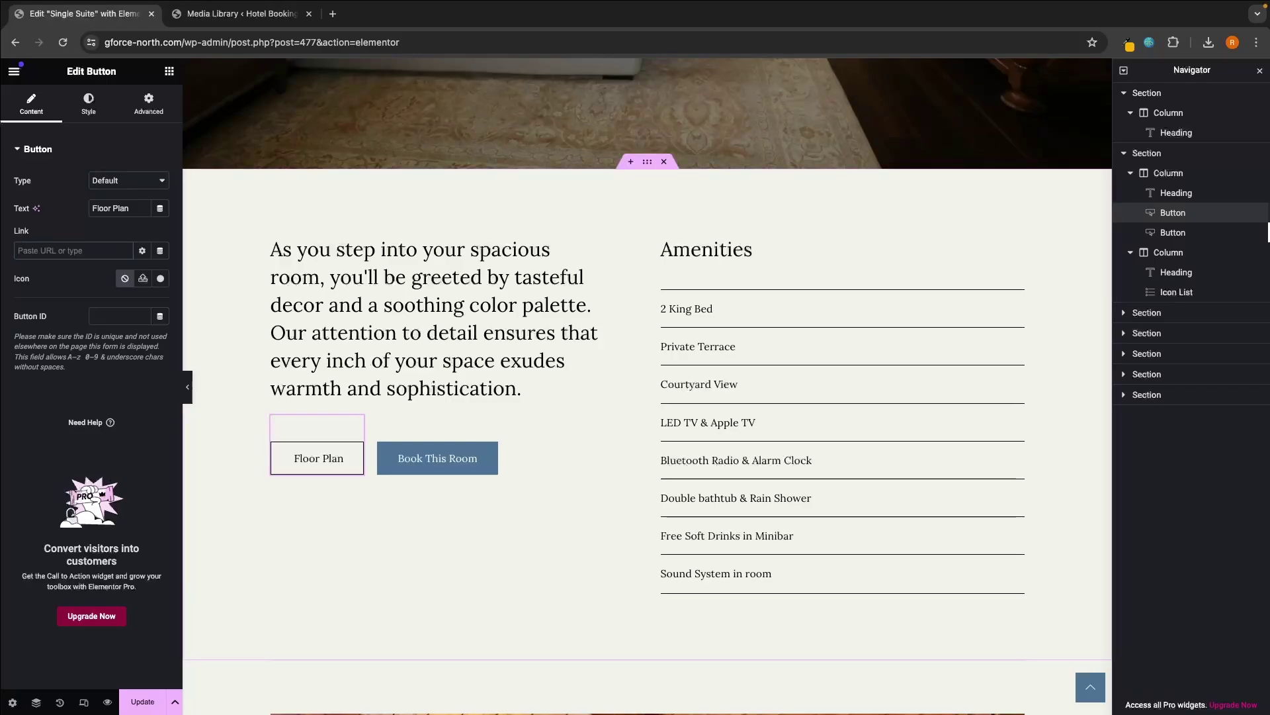
pyautogui.hotkey('ctrl', 'v')
pyautogui.click(334, 455)
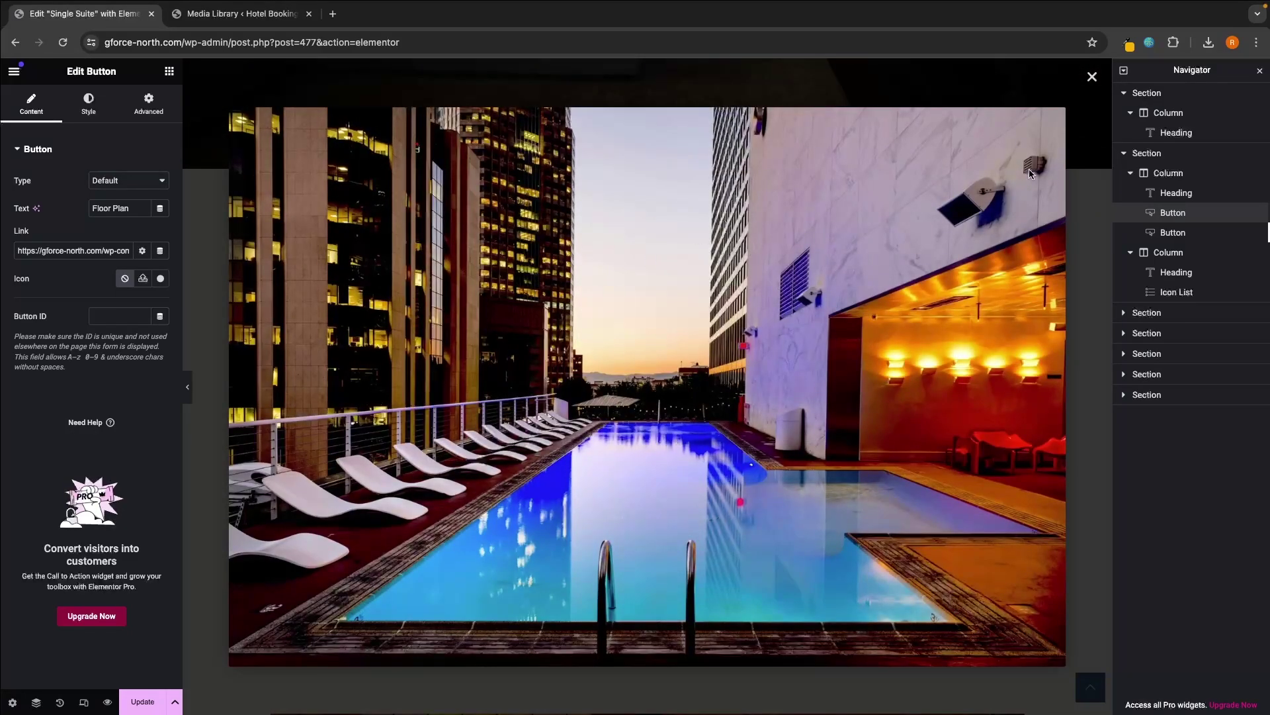
pyautogui.click(1092, 74)
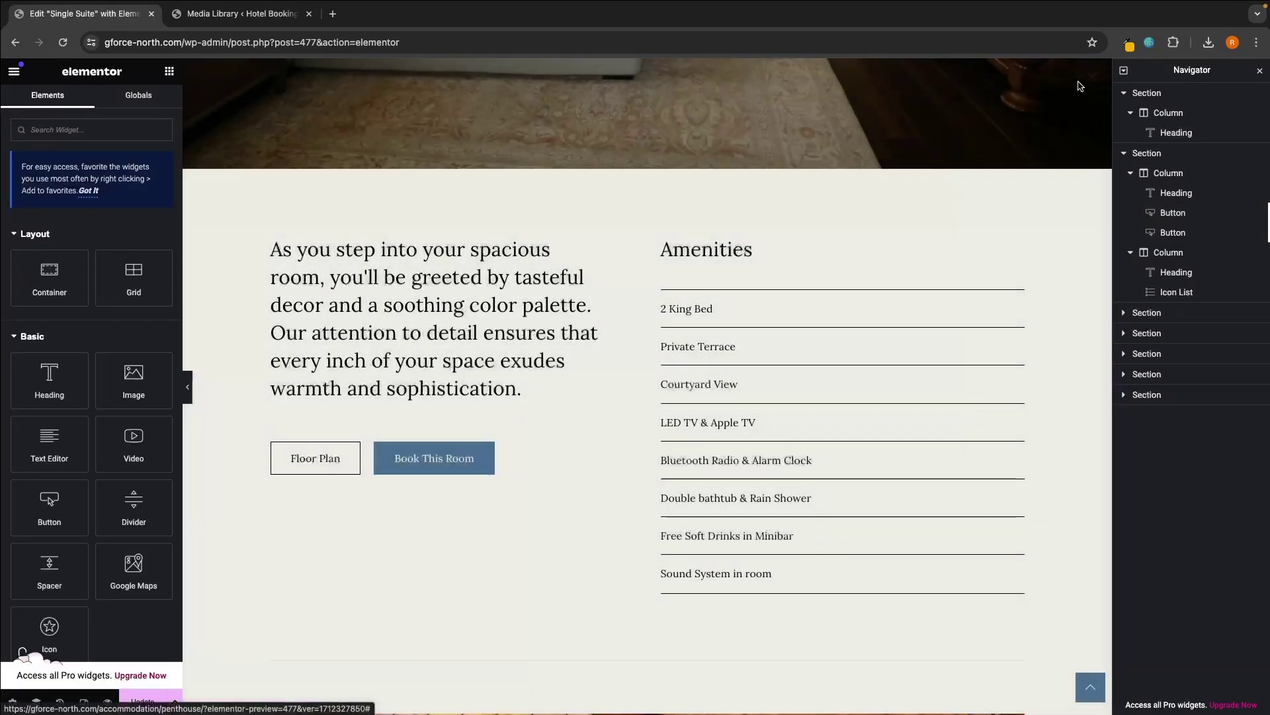
# Delete the Floor Plan button and open the Book This Room button's settings
pyautogui.click(331, 461)
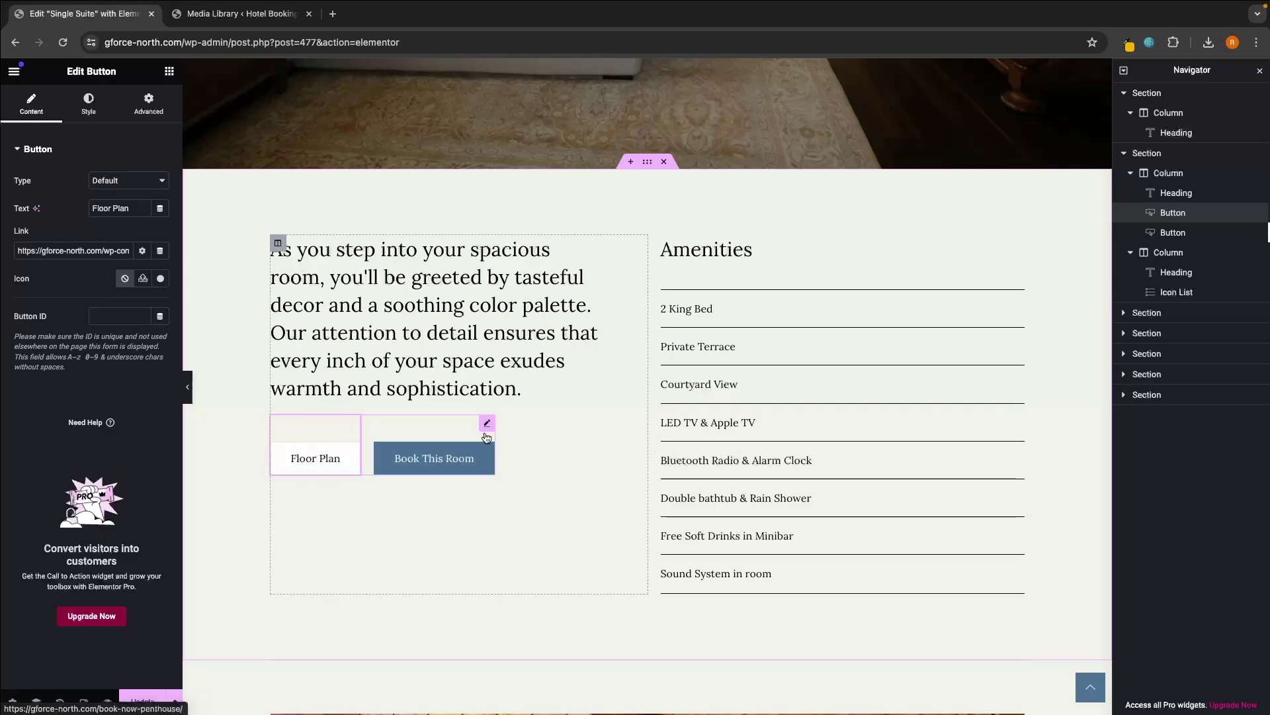
pyautogui.rightClick(1175, 218)
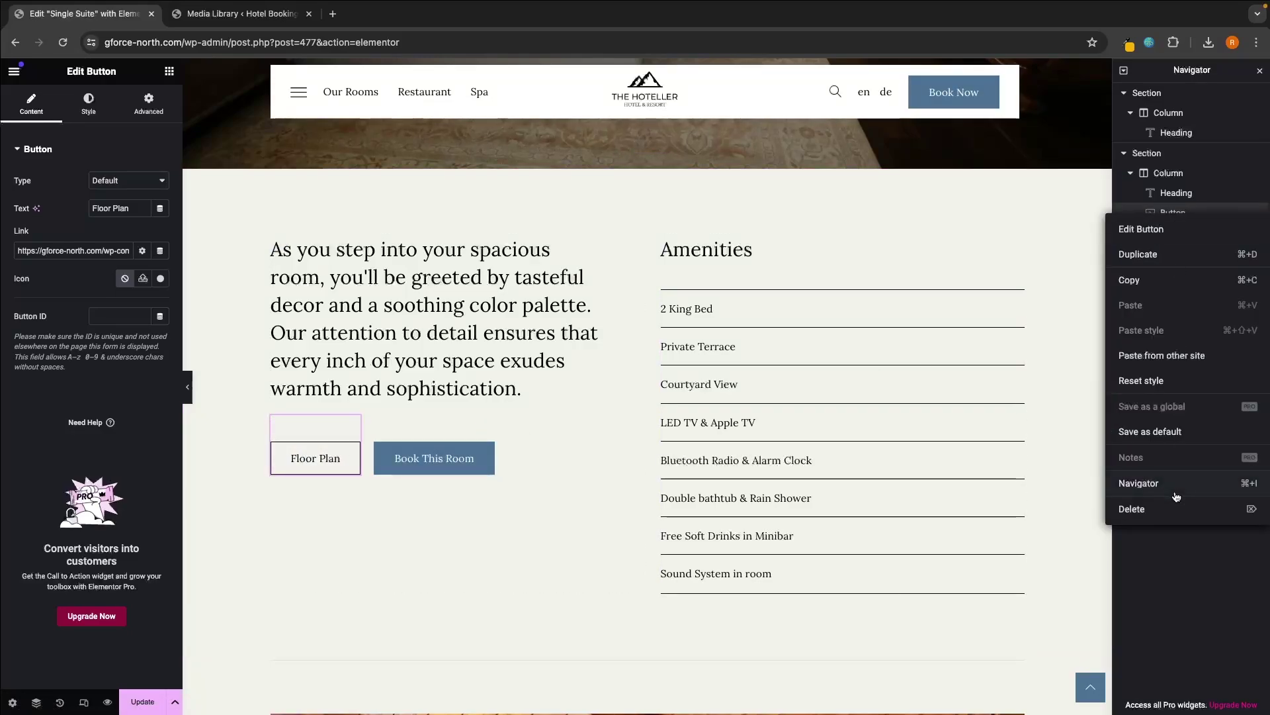
pyautogui.click(1162, 509)
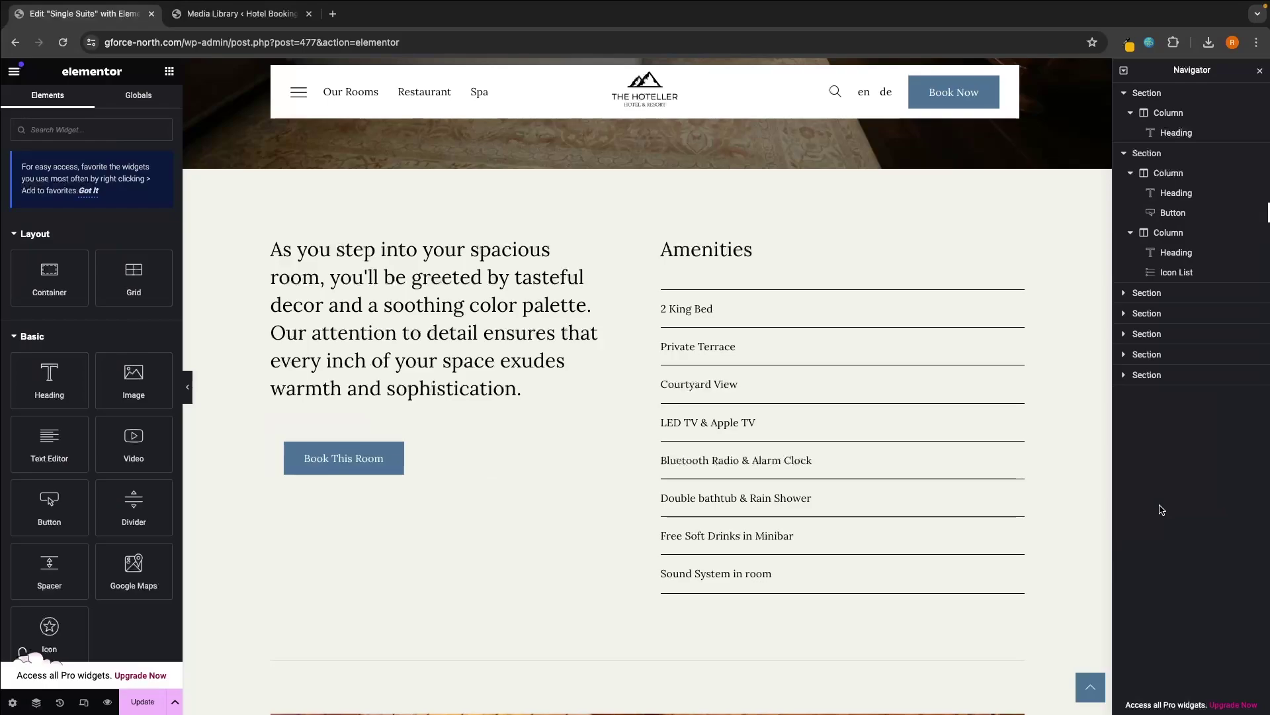
pyautogui.click(346, 466)
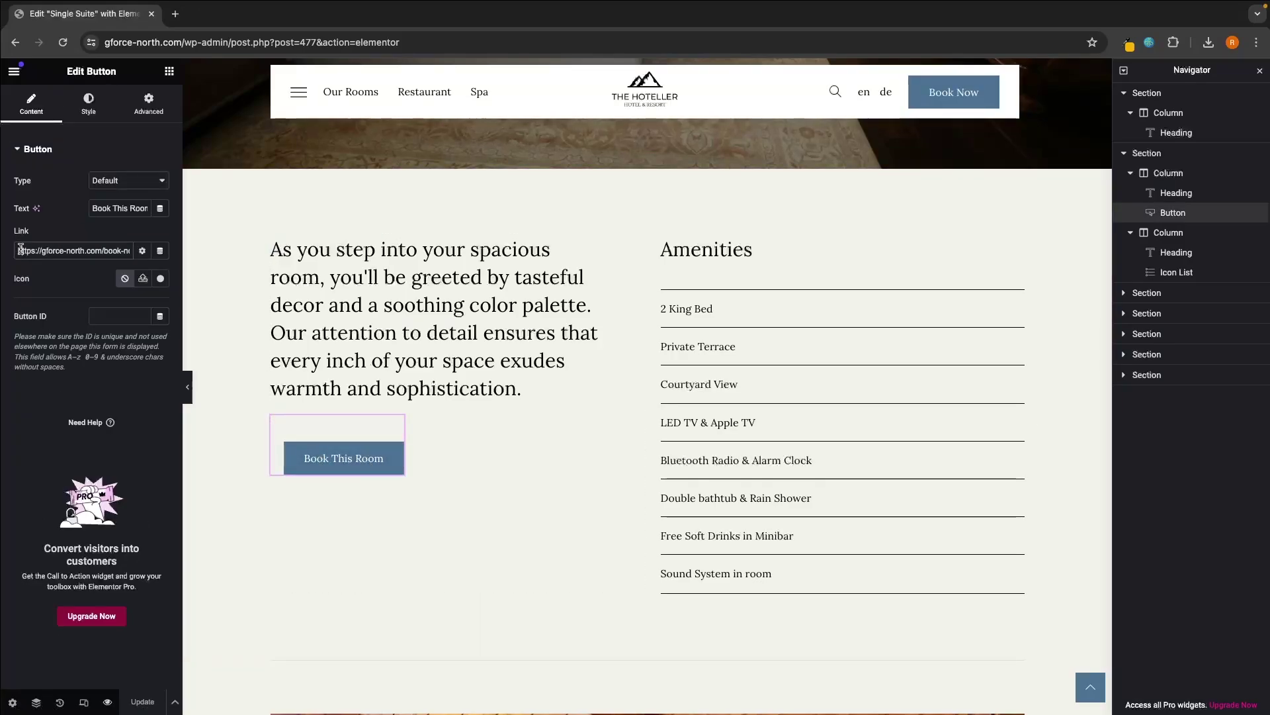
# Preview the Single Suite page, follow its Book This Room button and examine the booking page's room title
pyautogui.moveTo(20, 251); pyautogui.dragTo(144, 256)
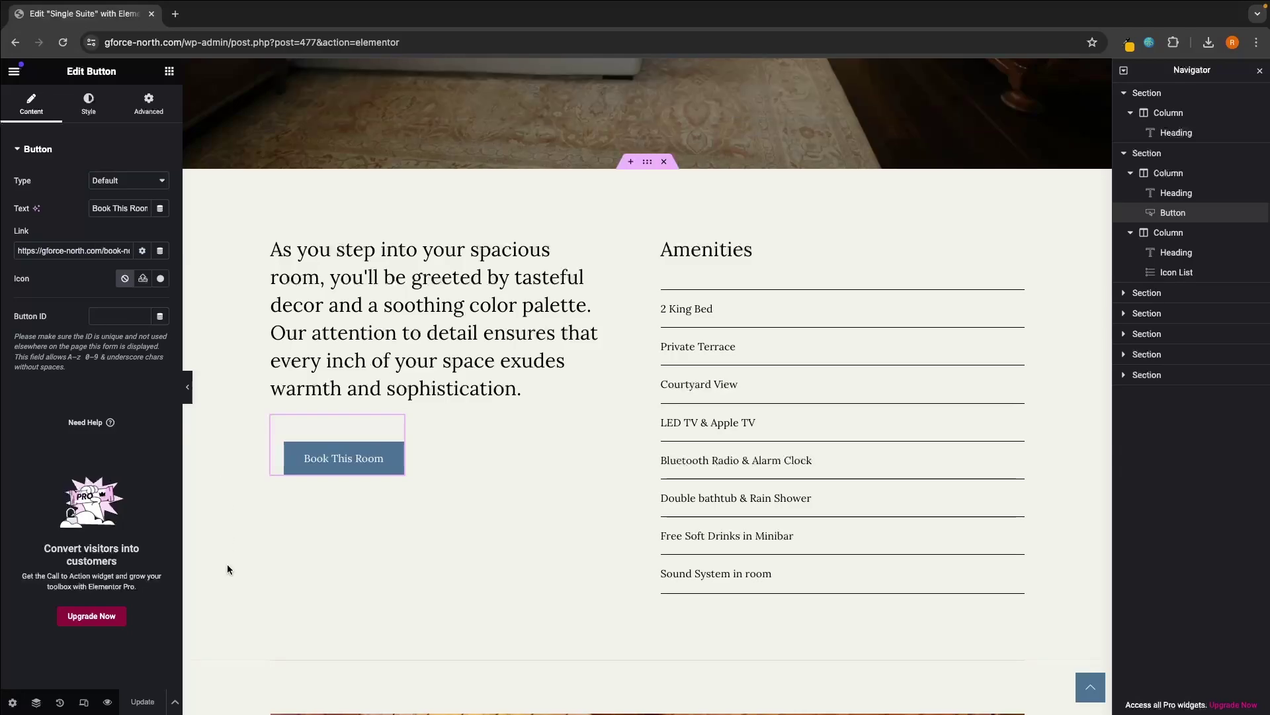
pyautogui.click(108, 700)
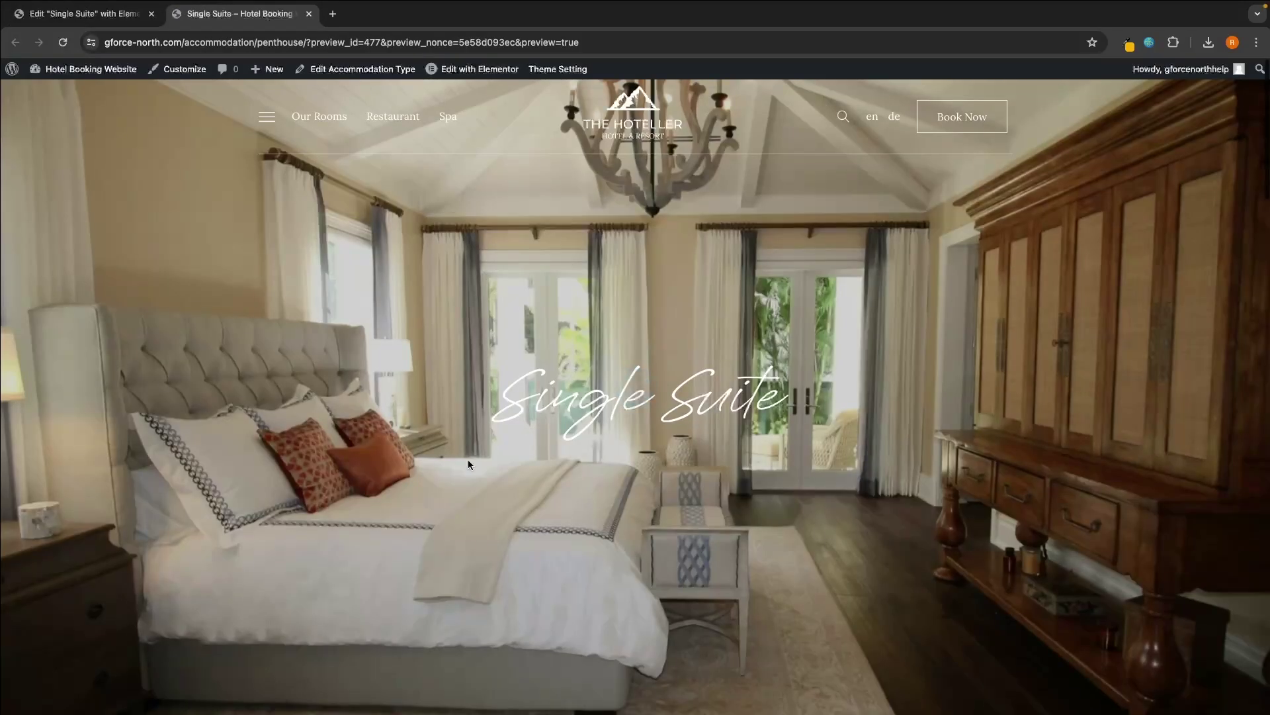
pyautogui.scroll(-8, 397, 463)
pyautogui.click(349, 484)
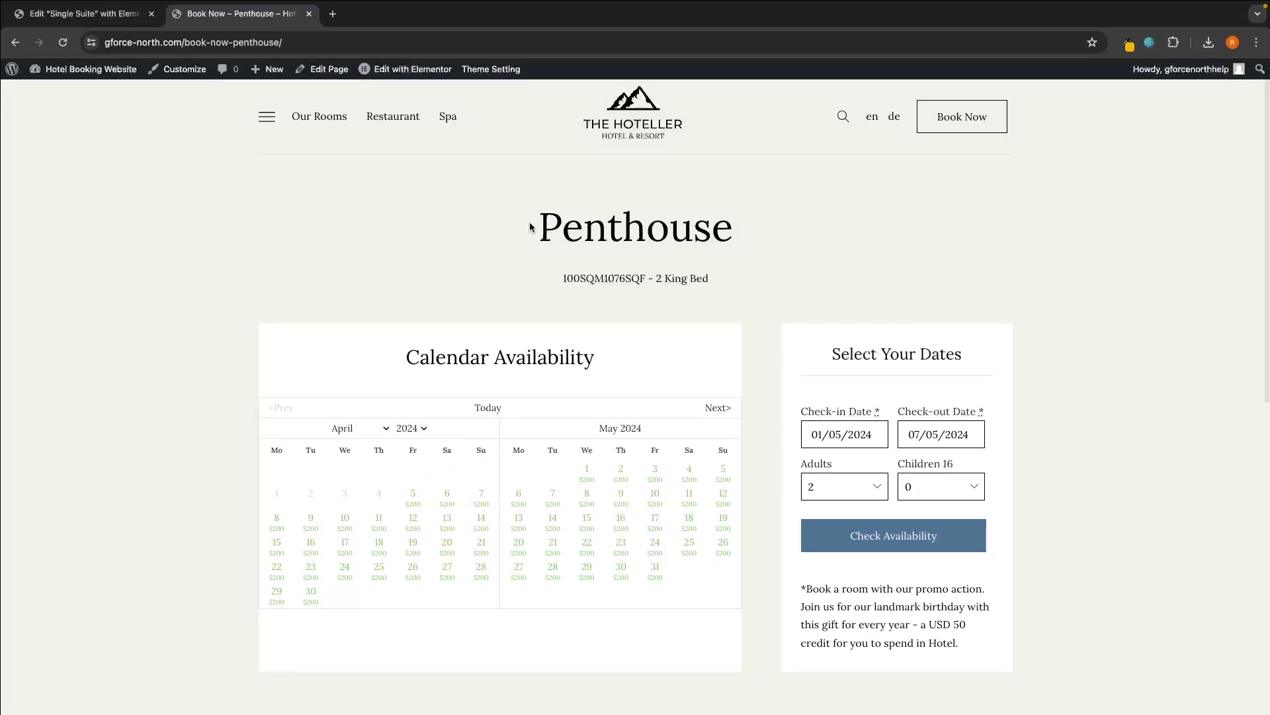
pyautogui.moveTo(528, 227); pyautogui.dragTo(761, 225)
pyautogui.click(759, 223)
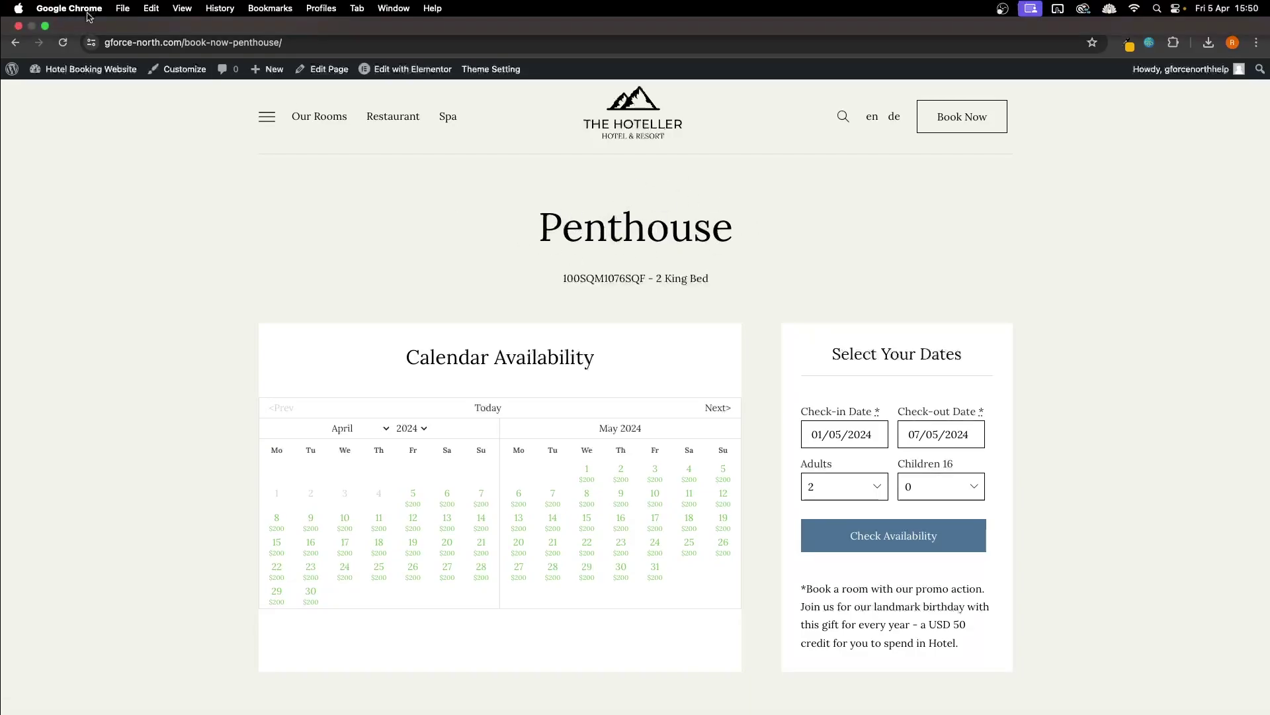
# Return to the Single Suite editor, preview the page again and compare its Book This Room section with the open booking page
pyautogui.click(122, 30)
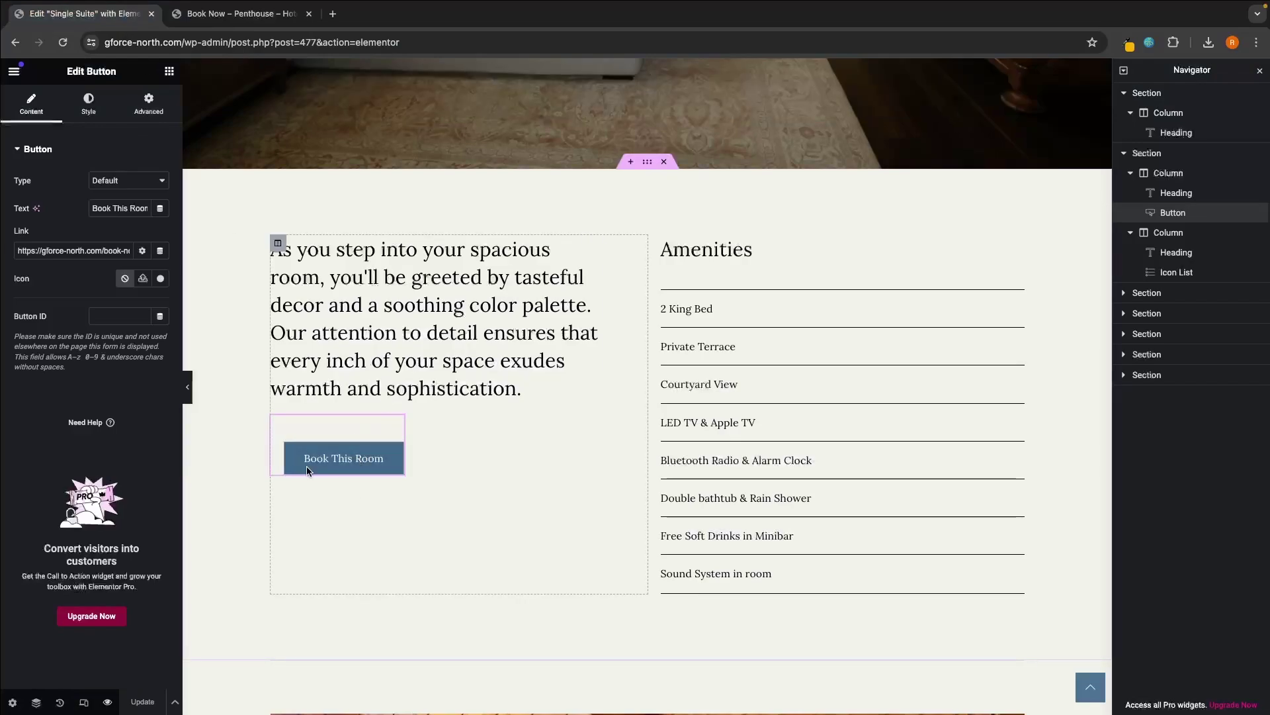
pyautogui.click(108, 700)
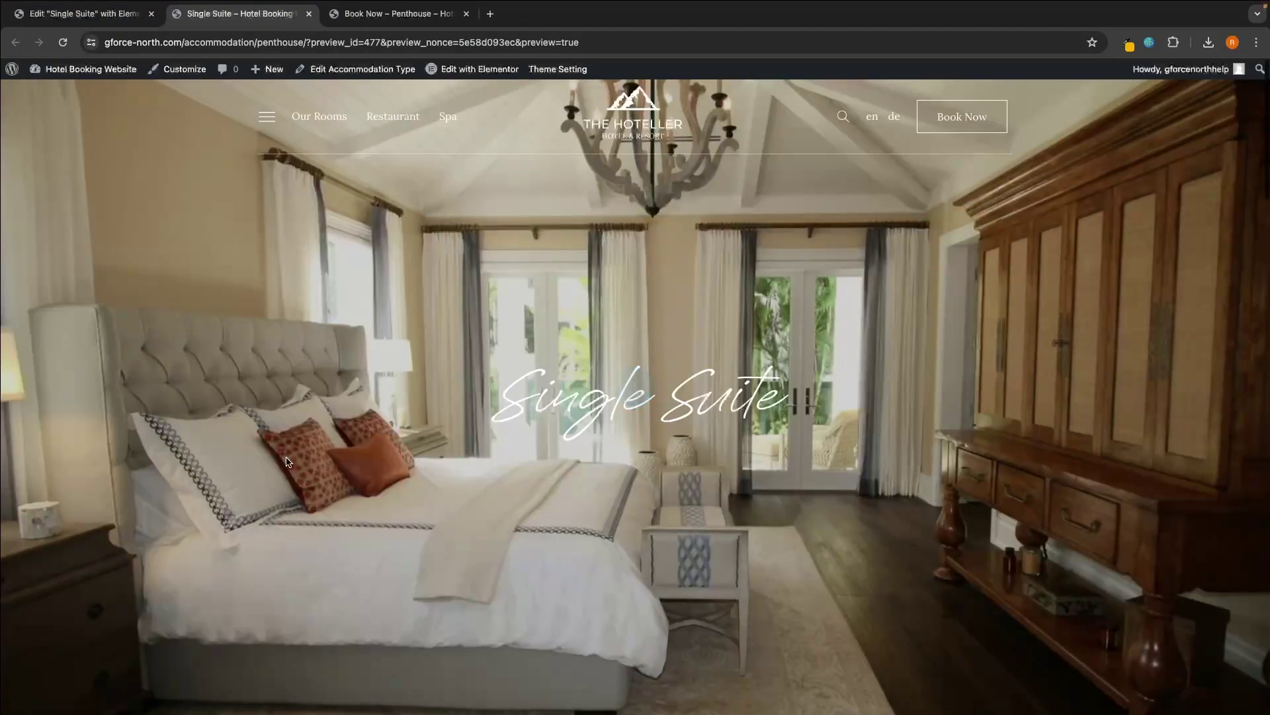
pyautogui.scroll(-10, 380, 495)
pyautogui.scroll(5, 387, 499)
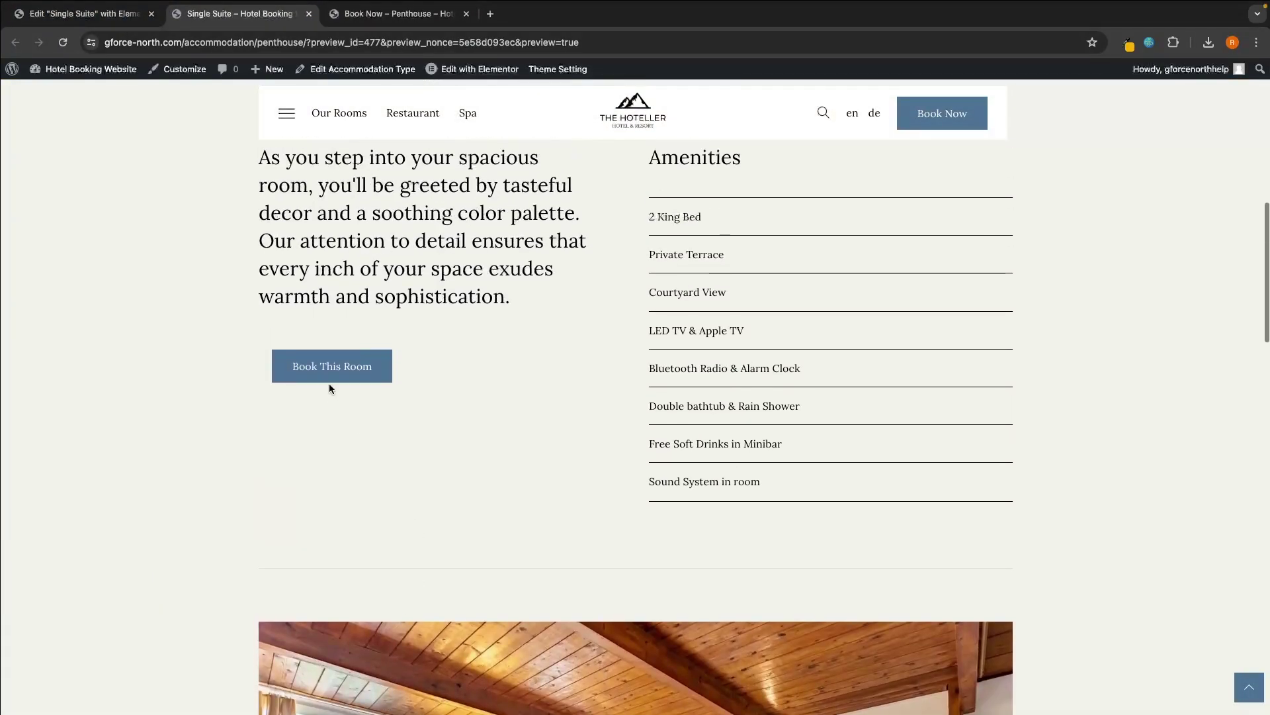
pyautogui.hotkey('ctrl', 'Tab')
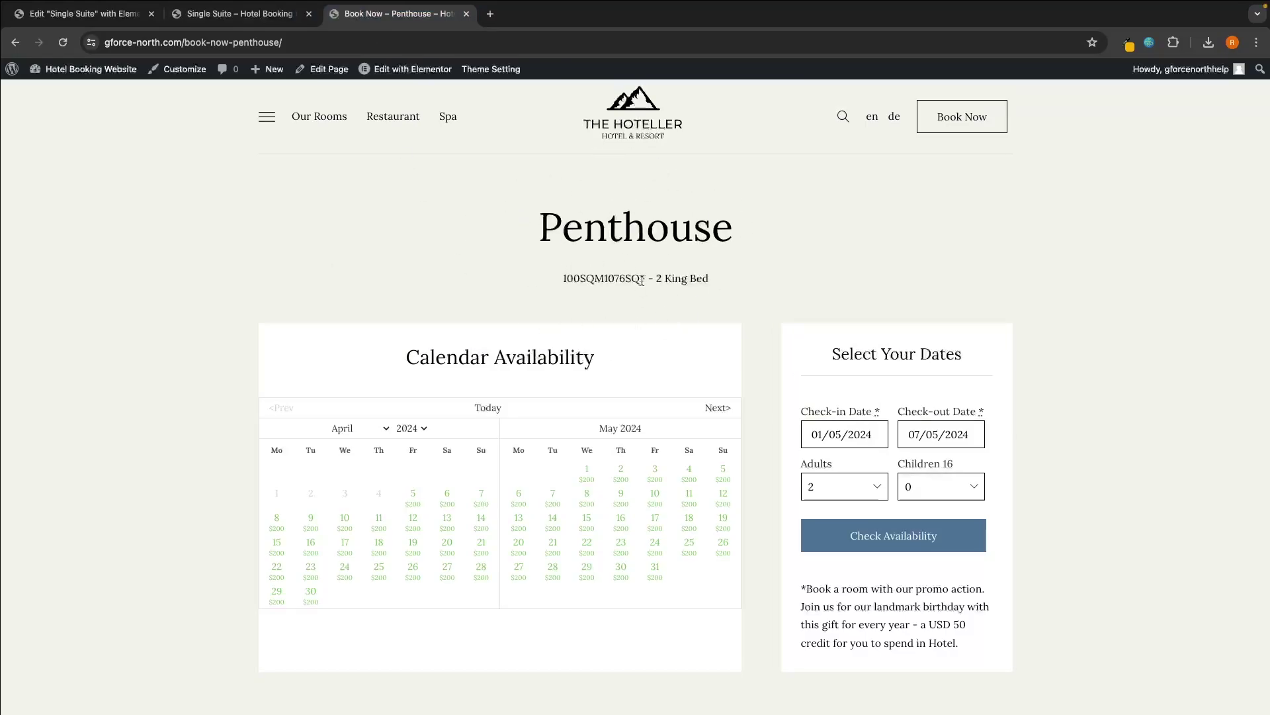
# Open the WordPress dashboard in a new browser tab and look through the list of all pages for the Book Now pages
pyautogui.click(491, 13)
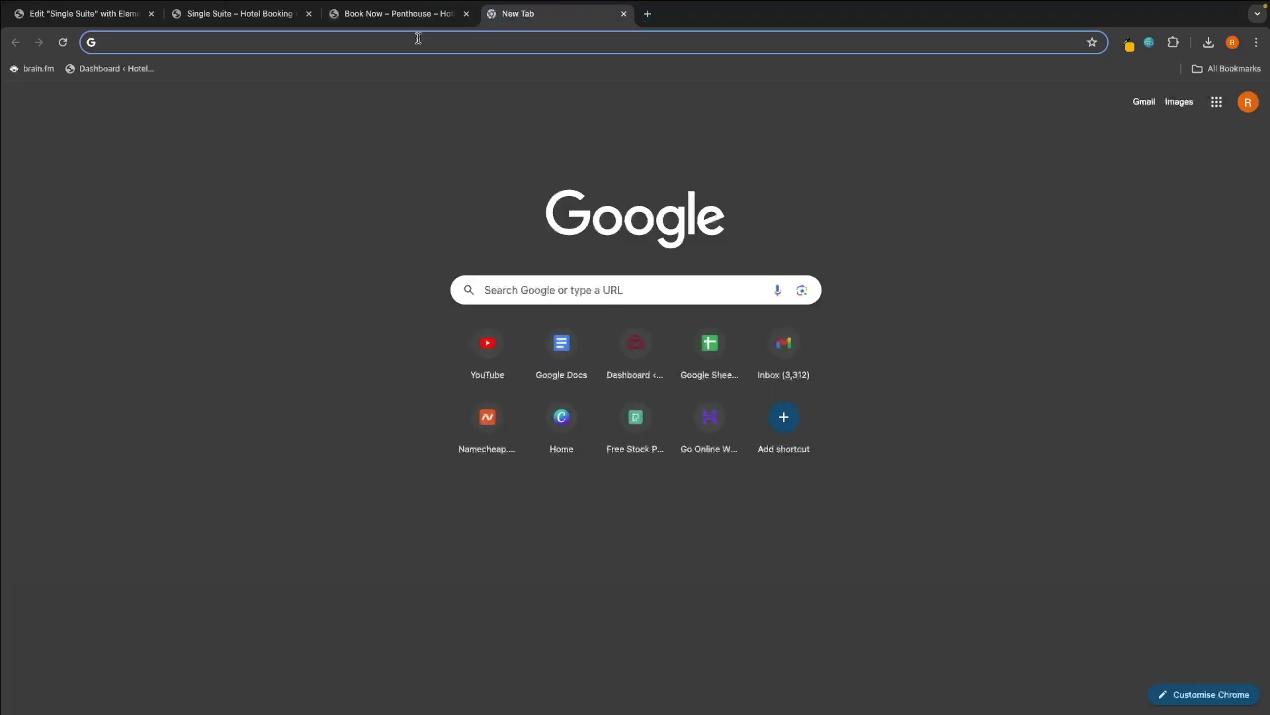
pyautogui.click(128, 69)
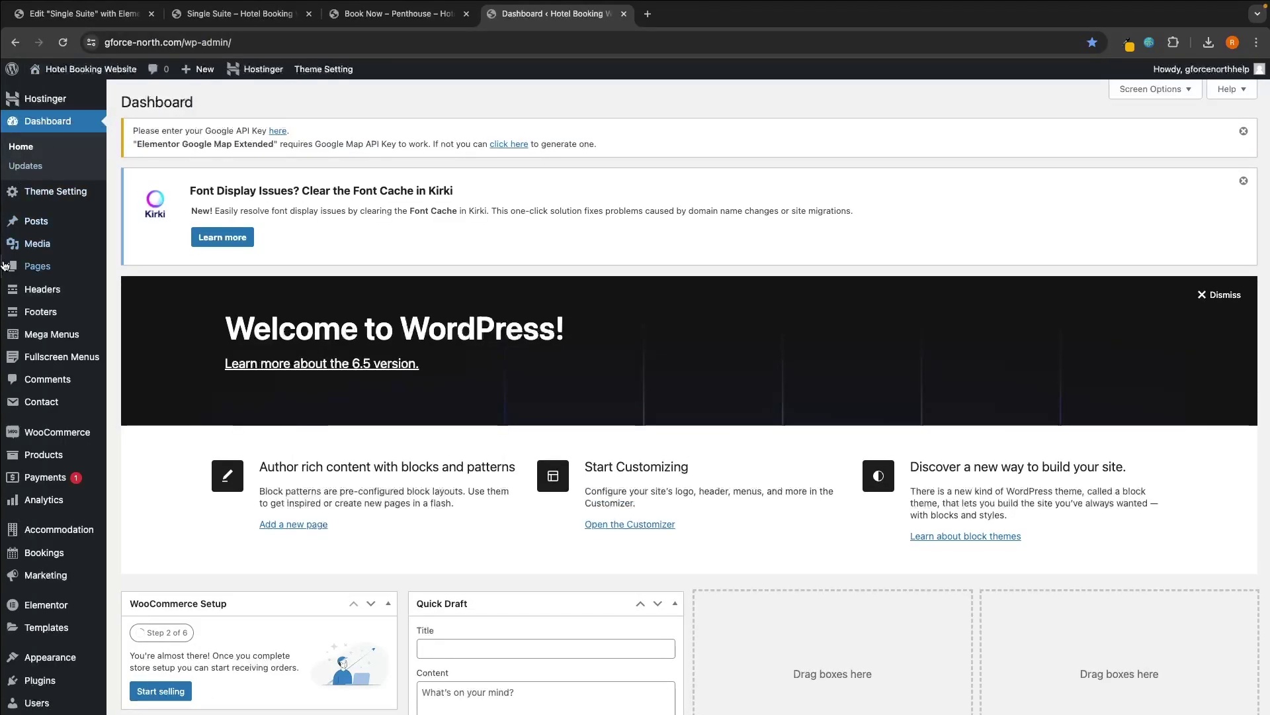
pyautogui.moveTo(21, 275)
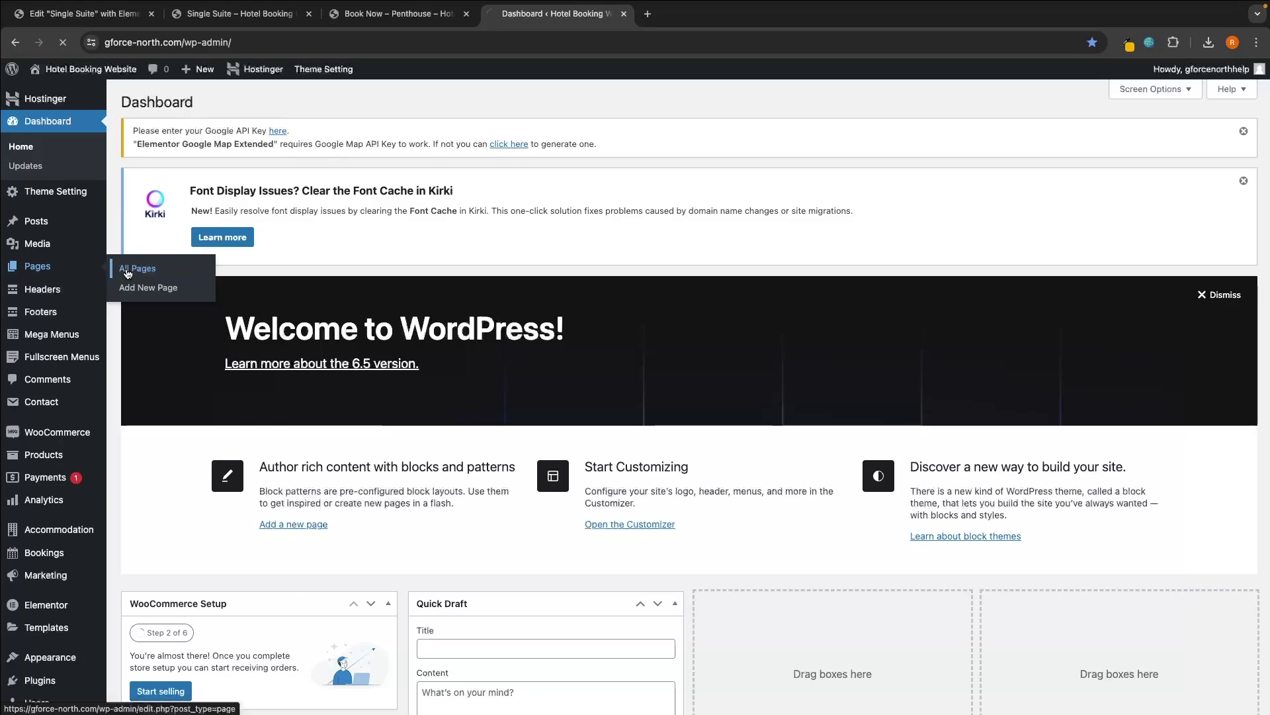
pyautogui.scroll(-3, 355, 418)
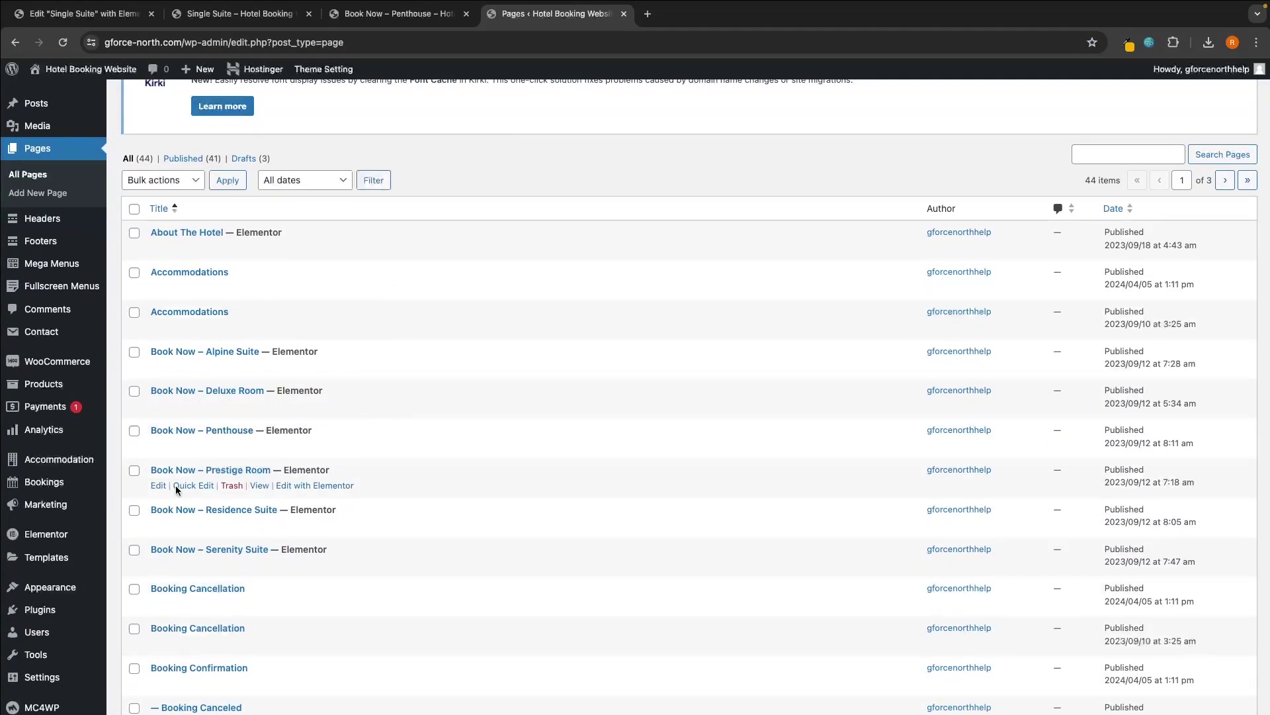
pyautogui.scroll(-4, 463, 444)
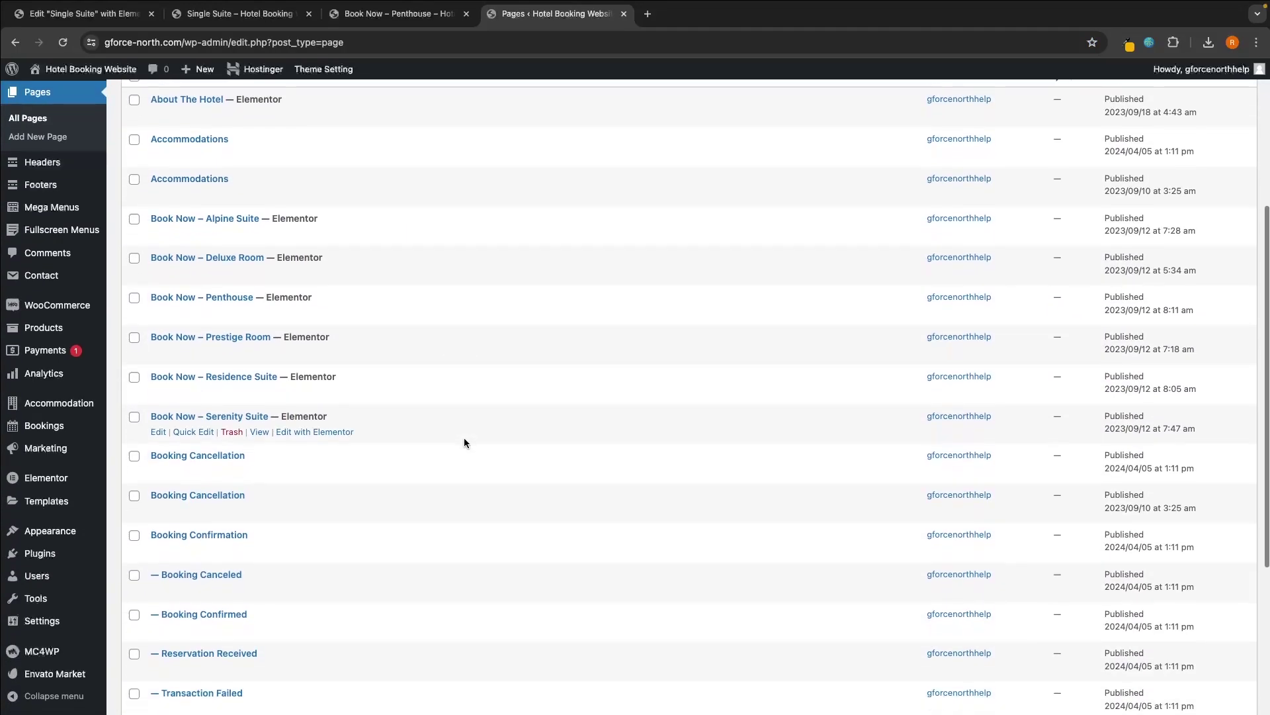
pyautogui.scroll(2, 463, 442)
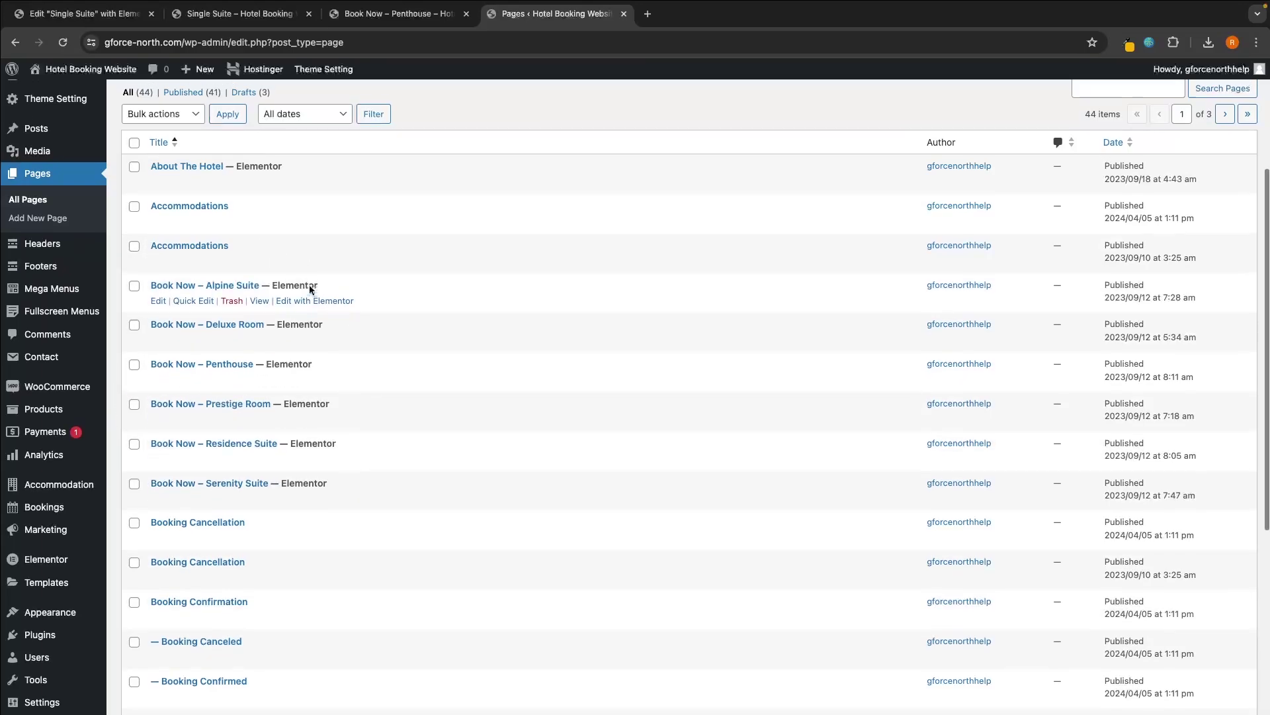
pyautogui.scroll(5, 214, 326)
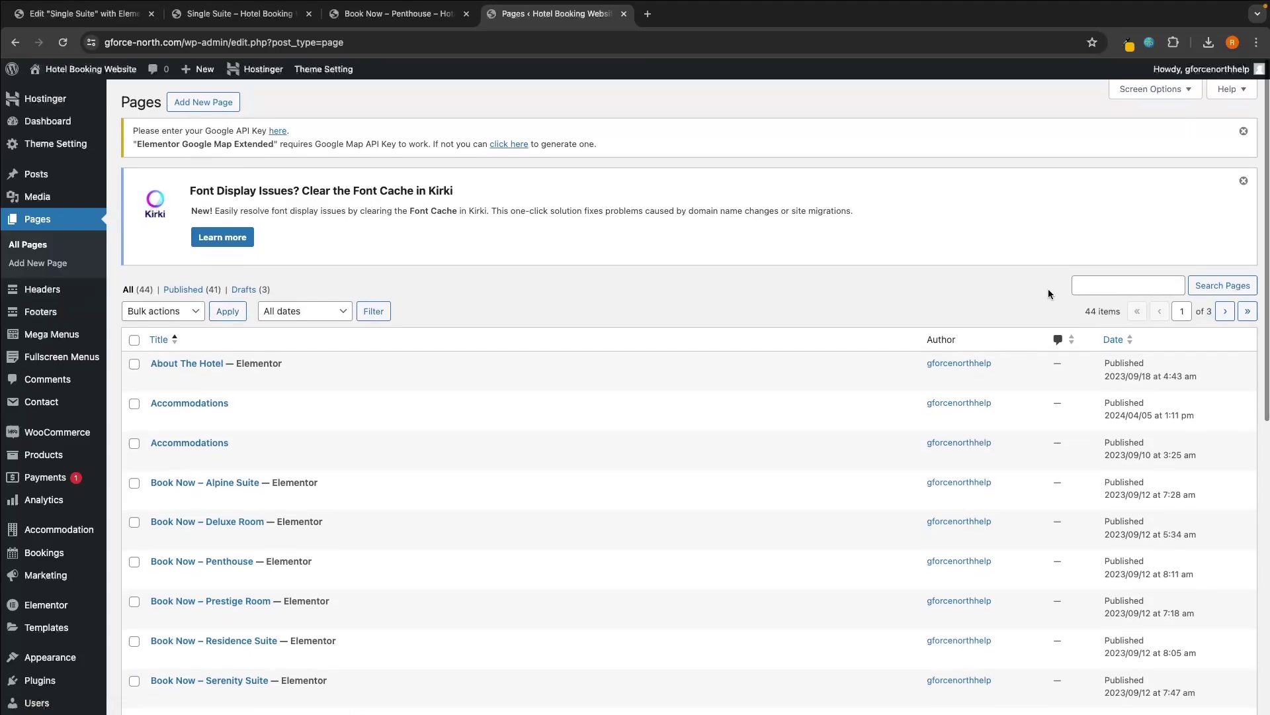
# Search the pages list for "book now"
pyautogui.click(1091, 284)
pyautogui.write('book')
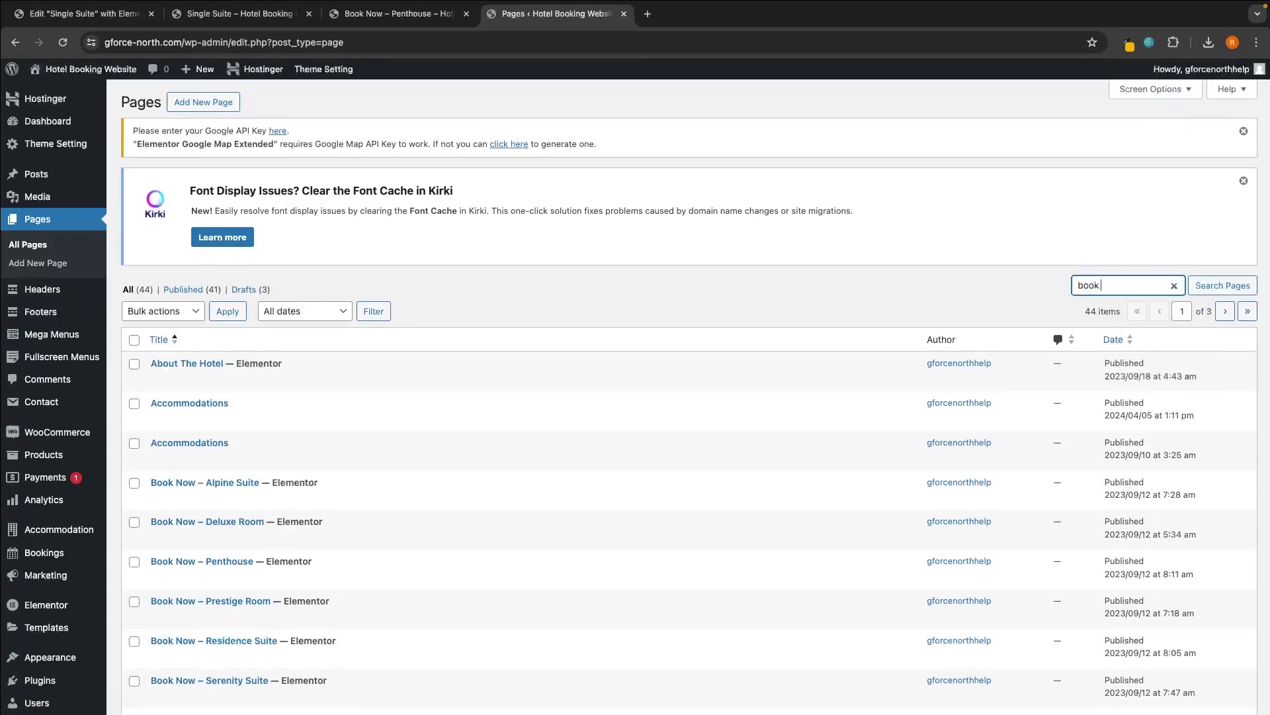
pyautogui.write(' now')
pyautogui.press('Return')
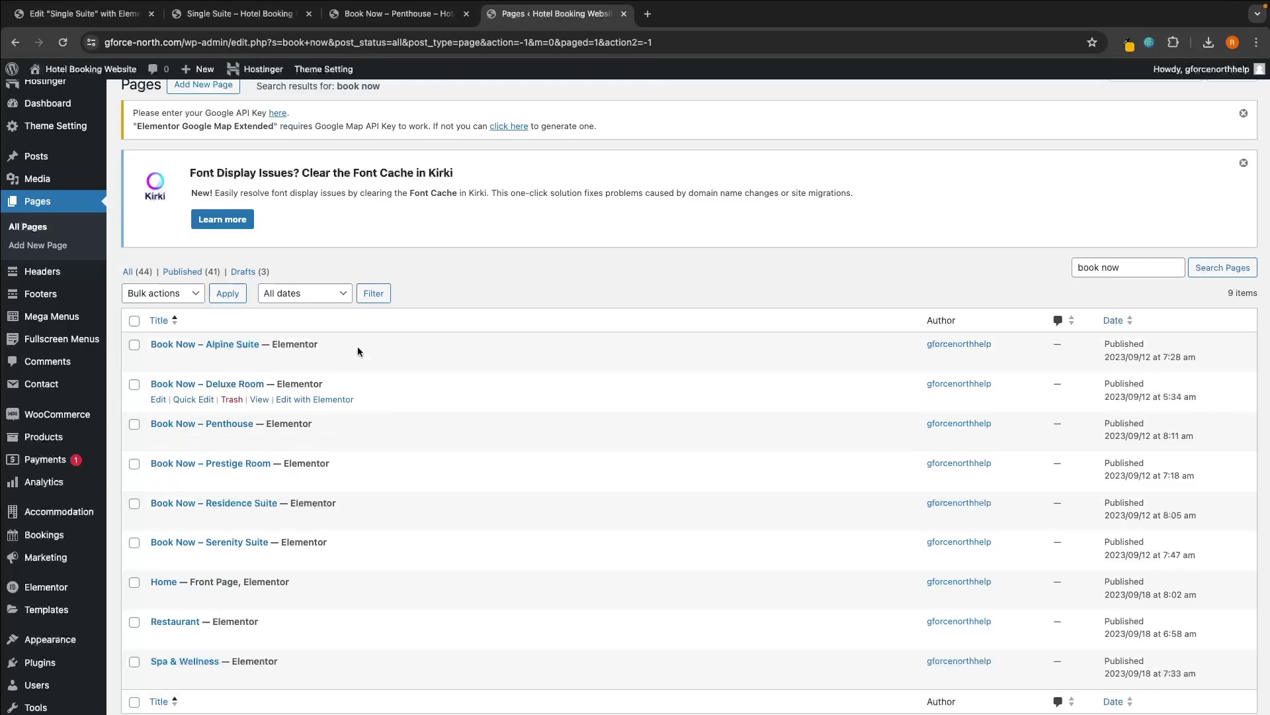
# Switch to the open booking page and check which room name its title uses
pyautogui.click(411, 19)
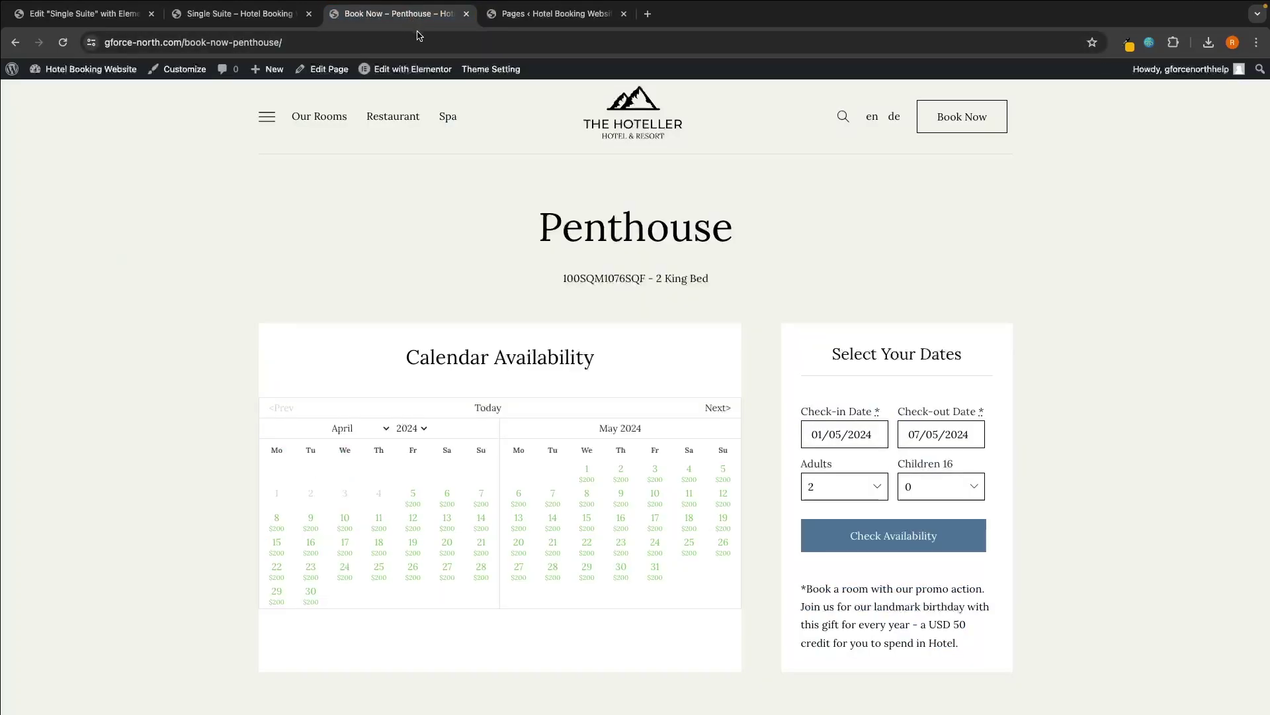
pyautogui.moveTo(541, 219); pyautogui.dragTo(736, 222)
pyautogui.click(736, 222)
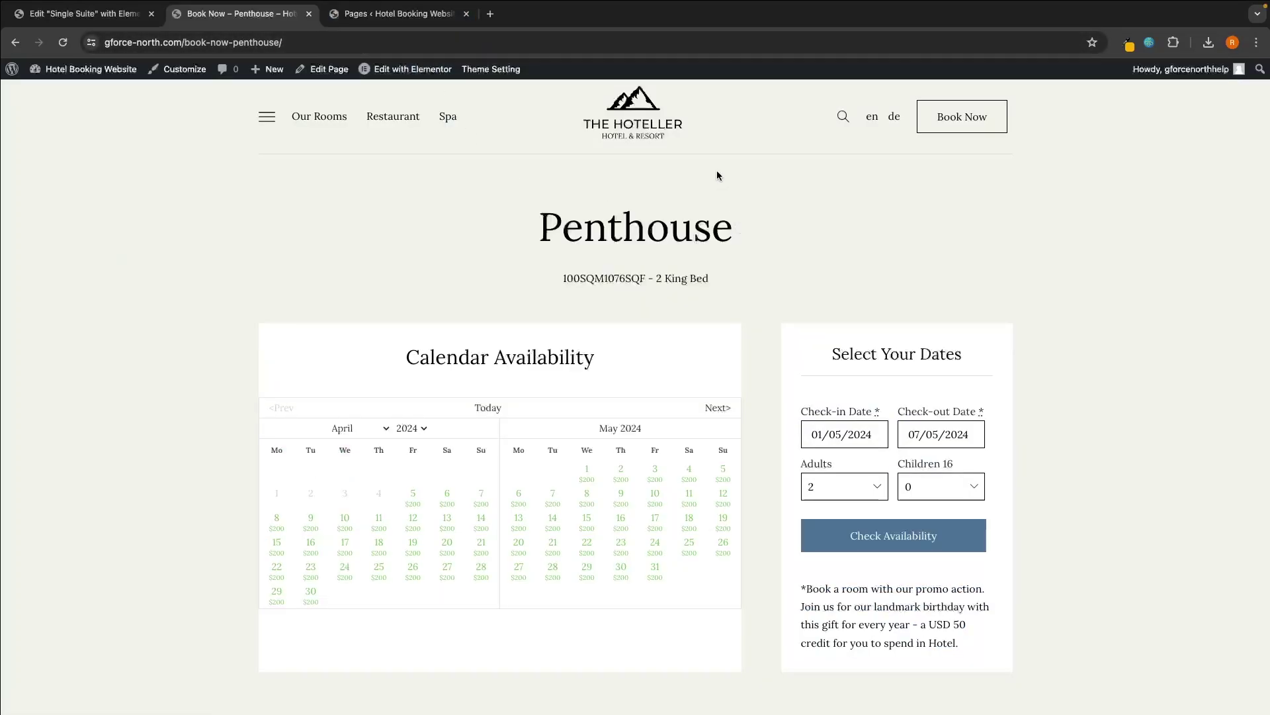
# Back in the pages list, view the Book Now – Penthouse page and open it for editing with Elementor
pyautogui.click(427, 20)
pyautogui.scroll(-1, 344, 337)
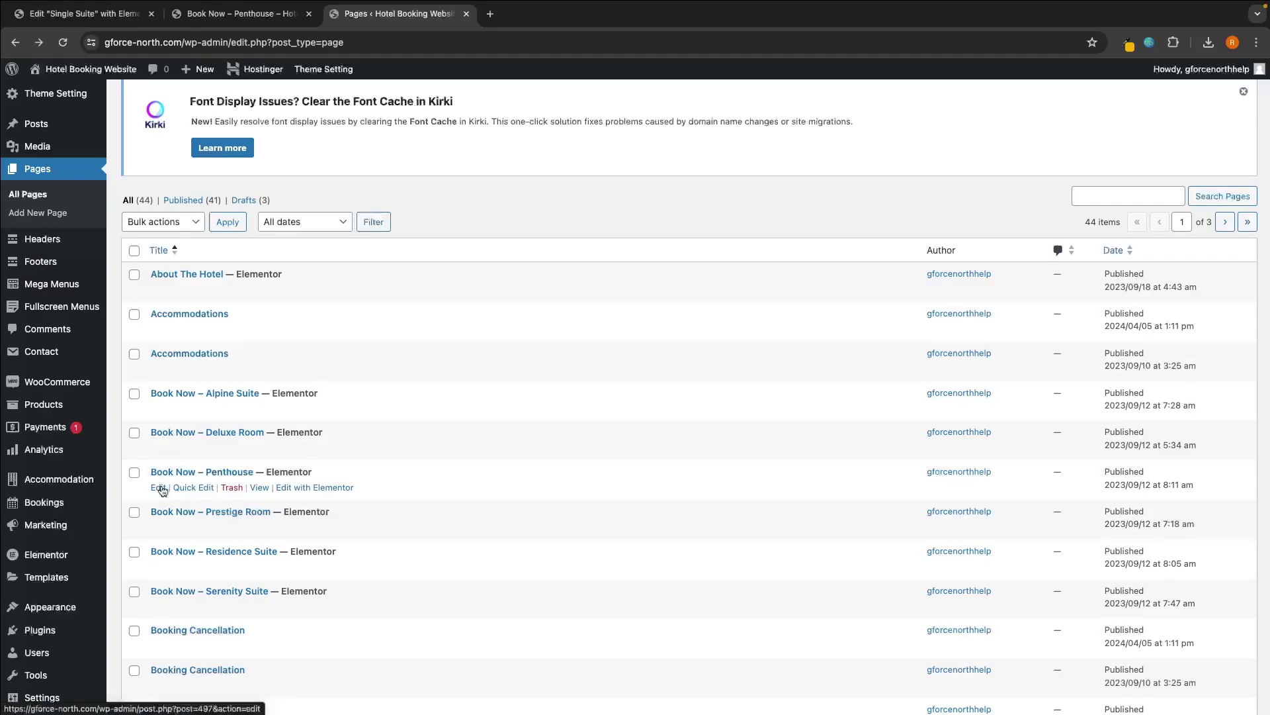
pyautogui.click(263, 489)
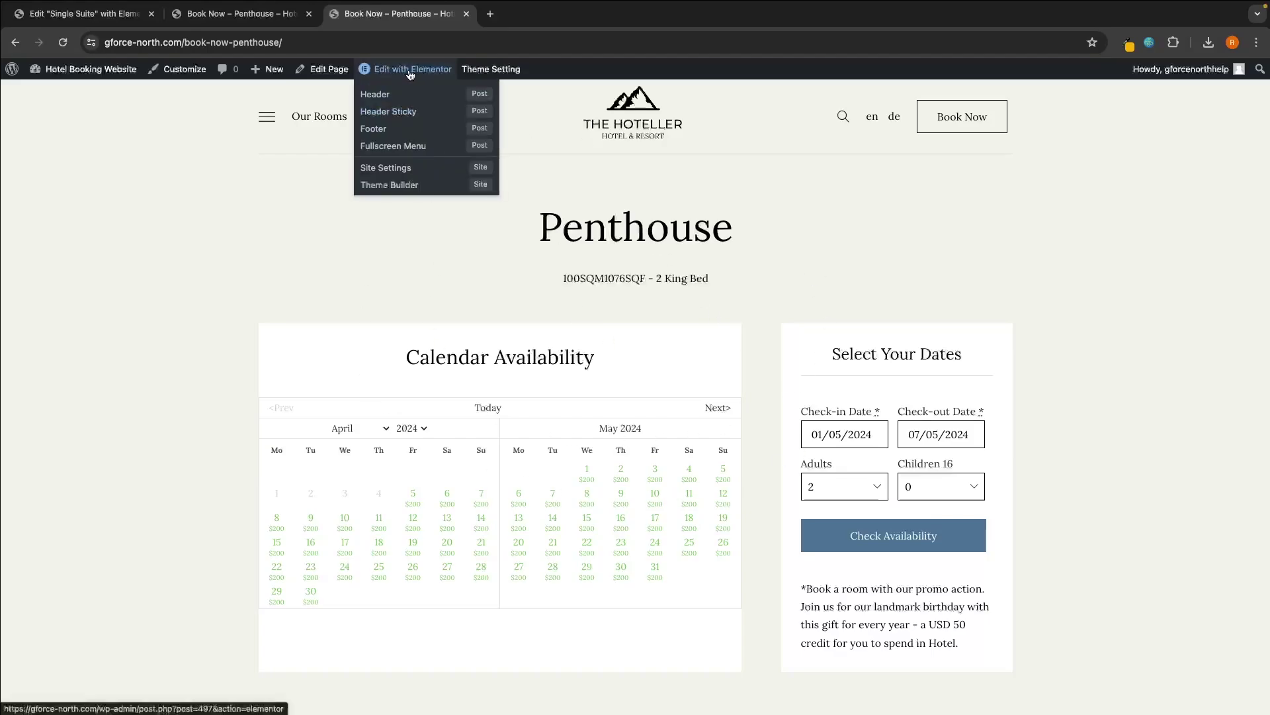
pyautogui.click(410, 70)
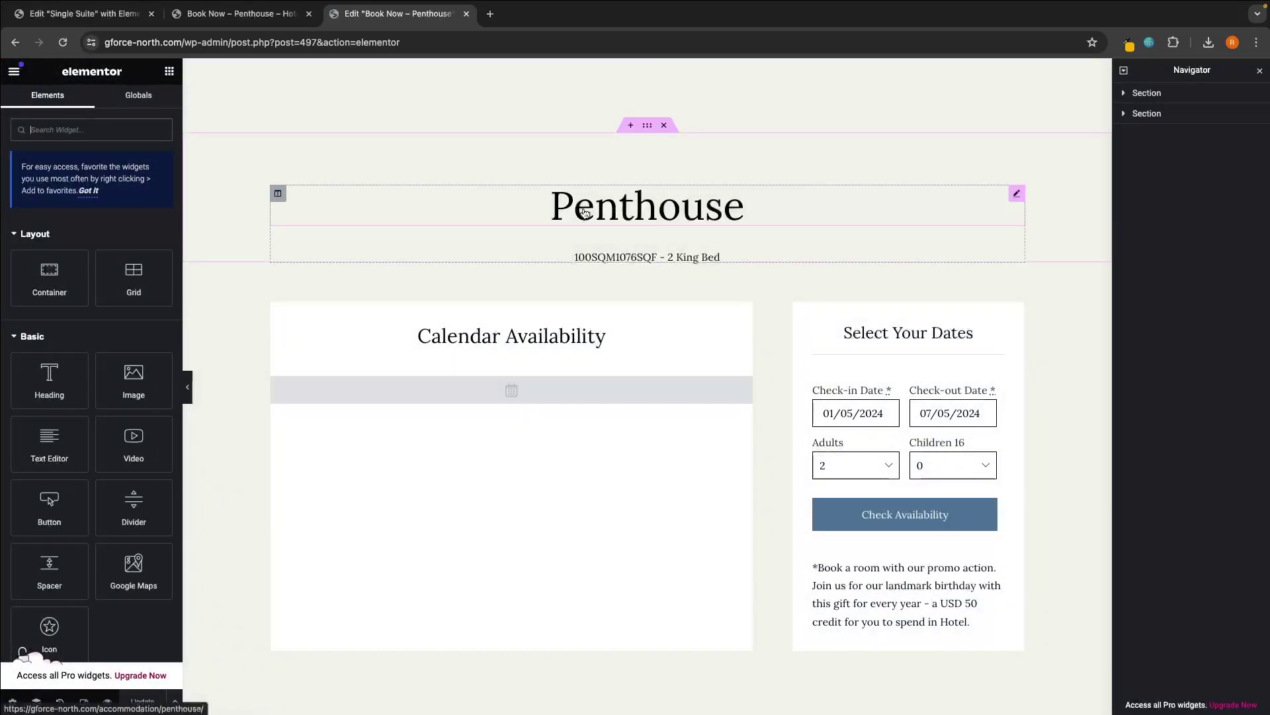
# Change the booking page's main heading to "Single Suite"
pyautogui.click(585, 206)
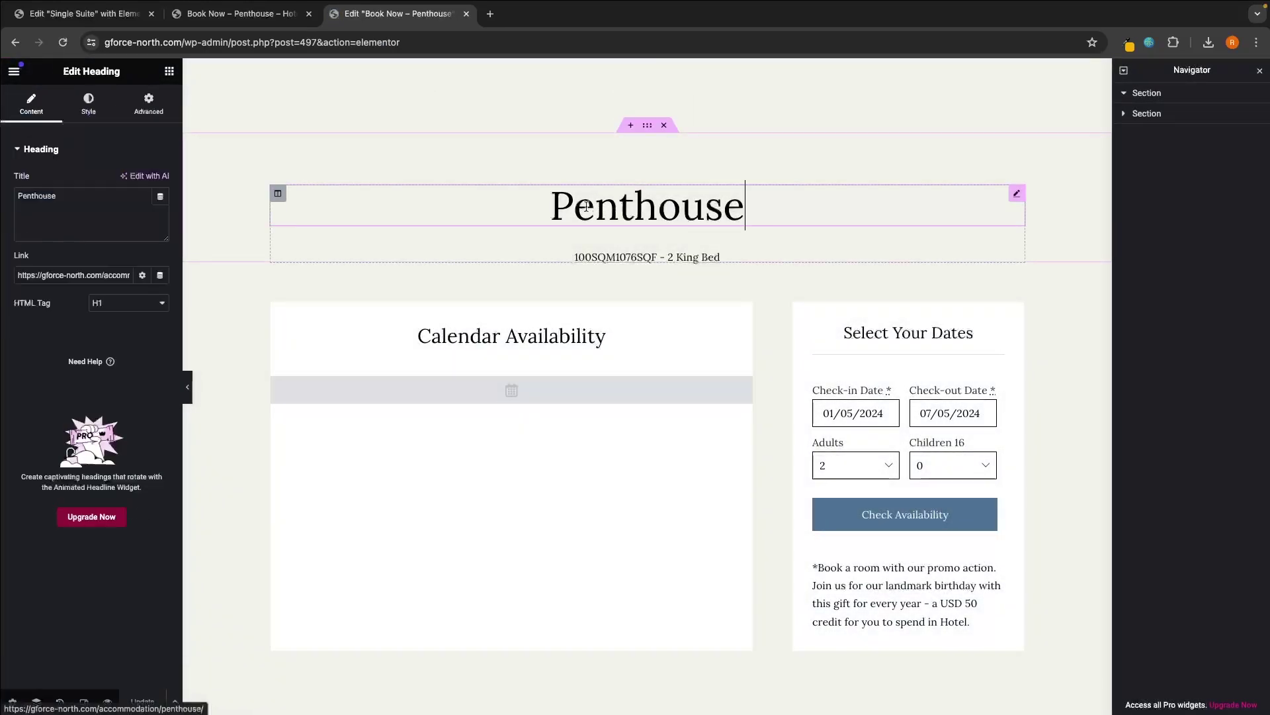
pyautogui.doubleClick(585, 206)
pyautogui.write('S')
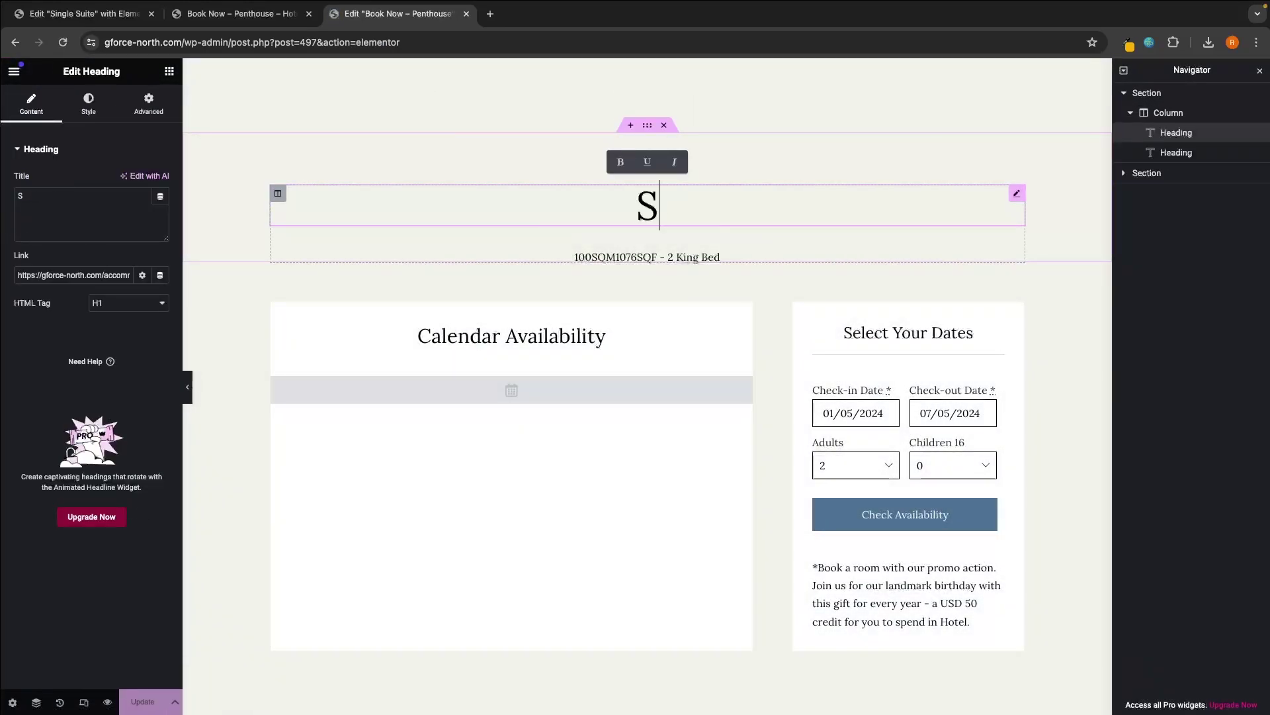
pyautogui.write('ingle Suite')
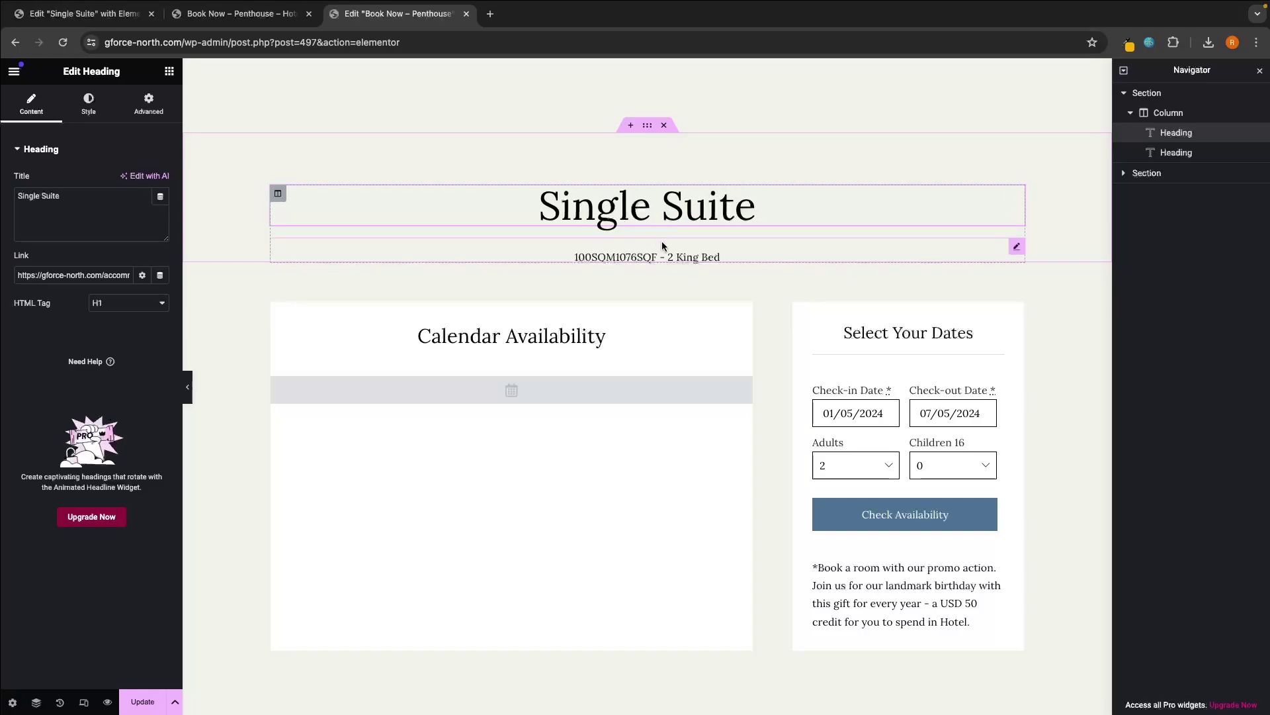
# Remove the room size from the subheading below the title so it reads only "2 King Bed"
pyautogui.click(636, 256)
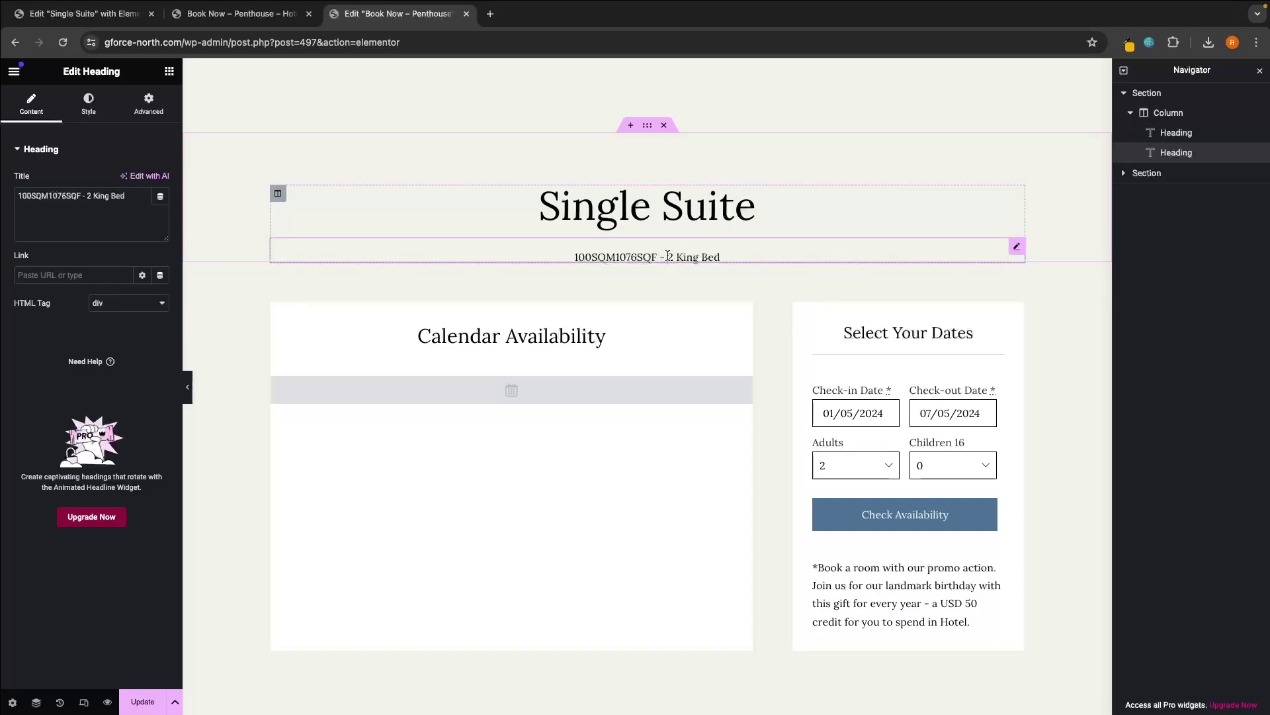
pyautogui.moveTo(668, 257); pyautogui.dragTo(569, 255)
pyautogui.press('BackSpace')
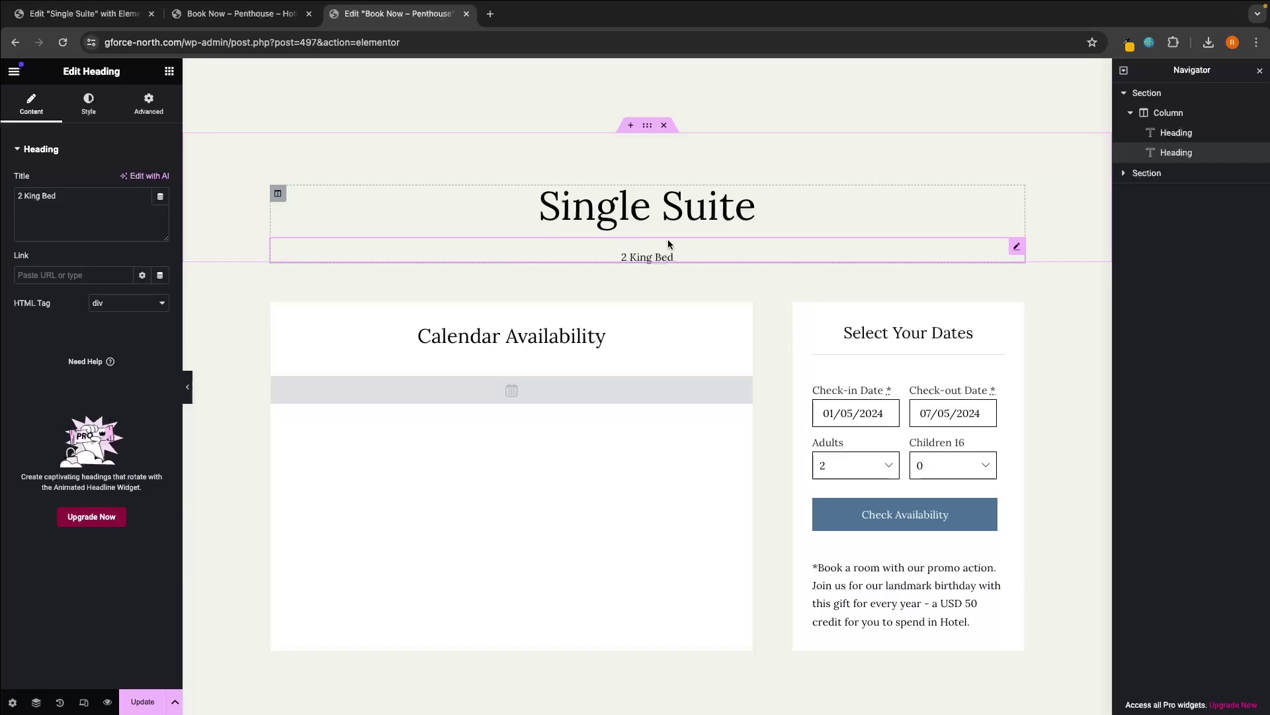
# Update the booking page, preview it in a new tab and close its editor tab
pyautogui.click(147, 705)
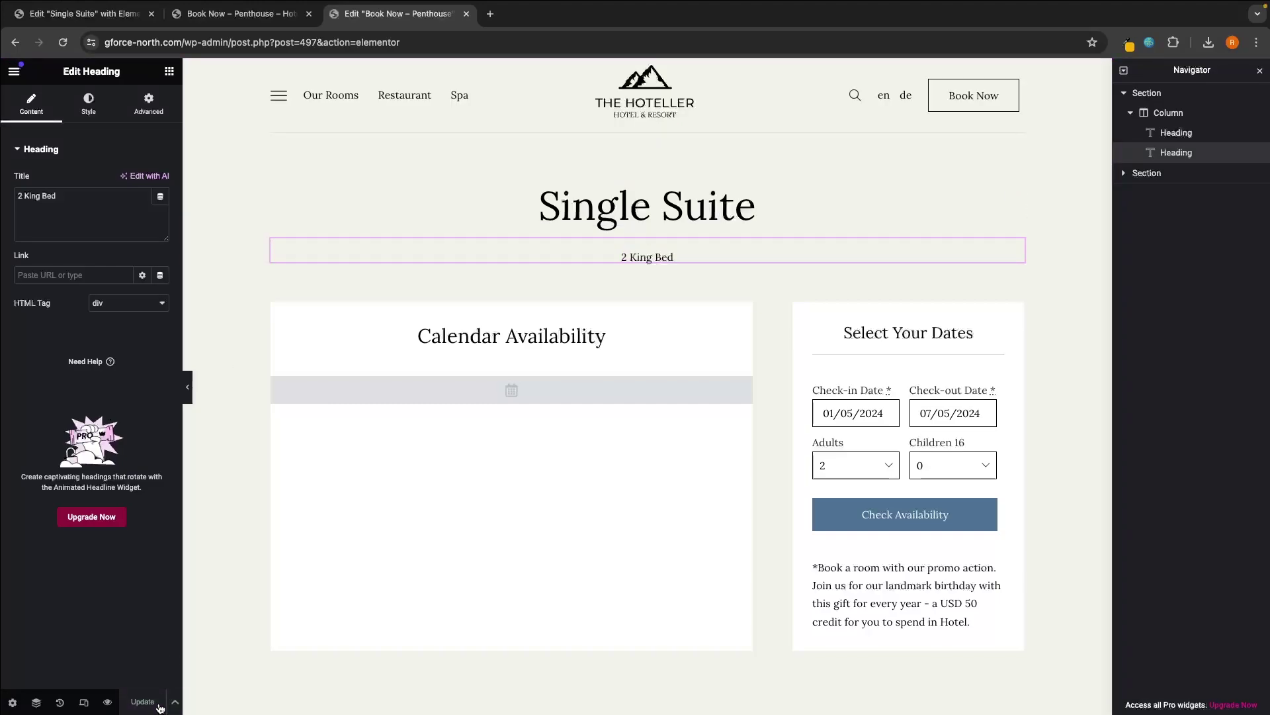
pyautogui.click(108, 703)
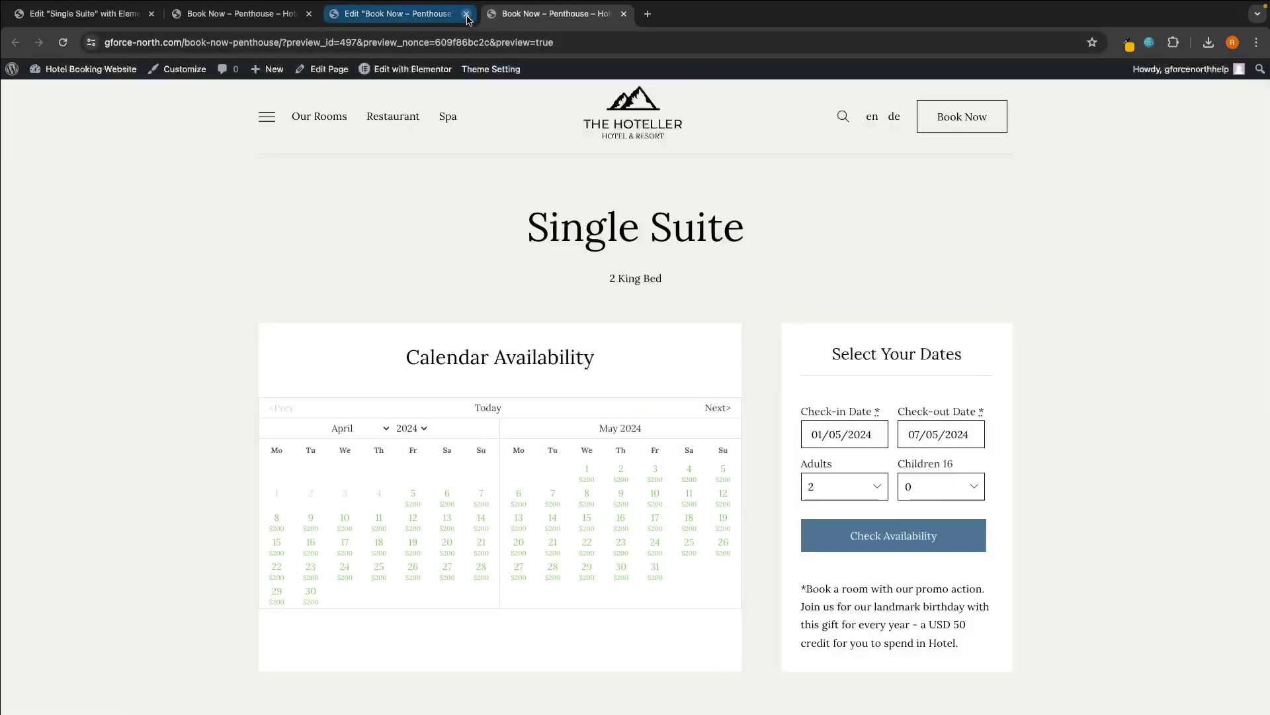
pyautogui.click(466, 14)
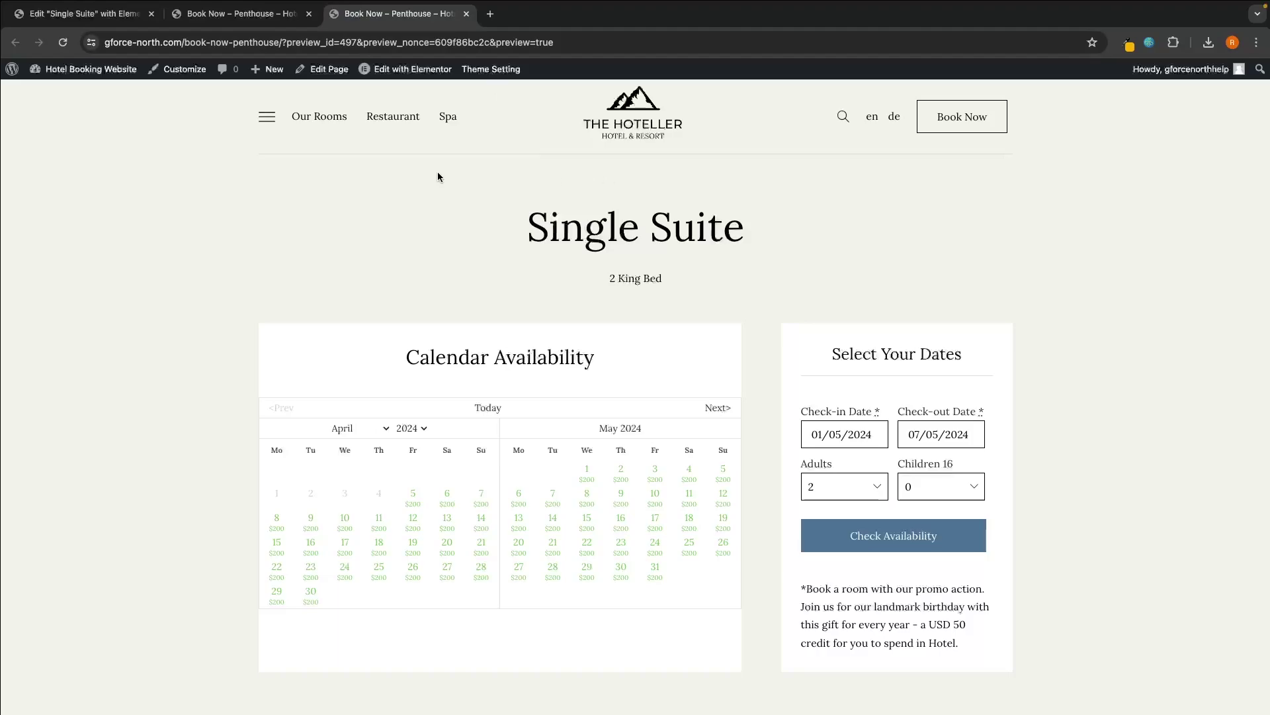
# Go to the WordPress list of all pages and search it for "book now"
pyautogui.moveTo(12, 72)
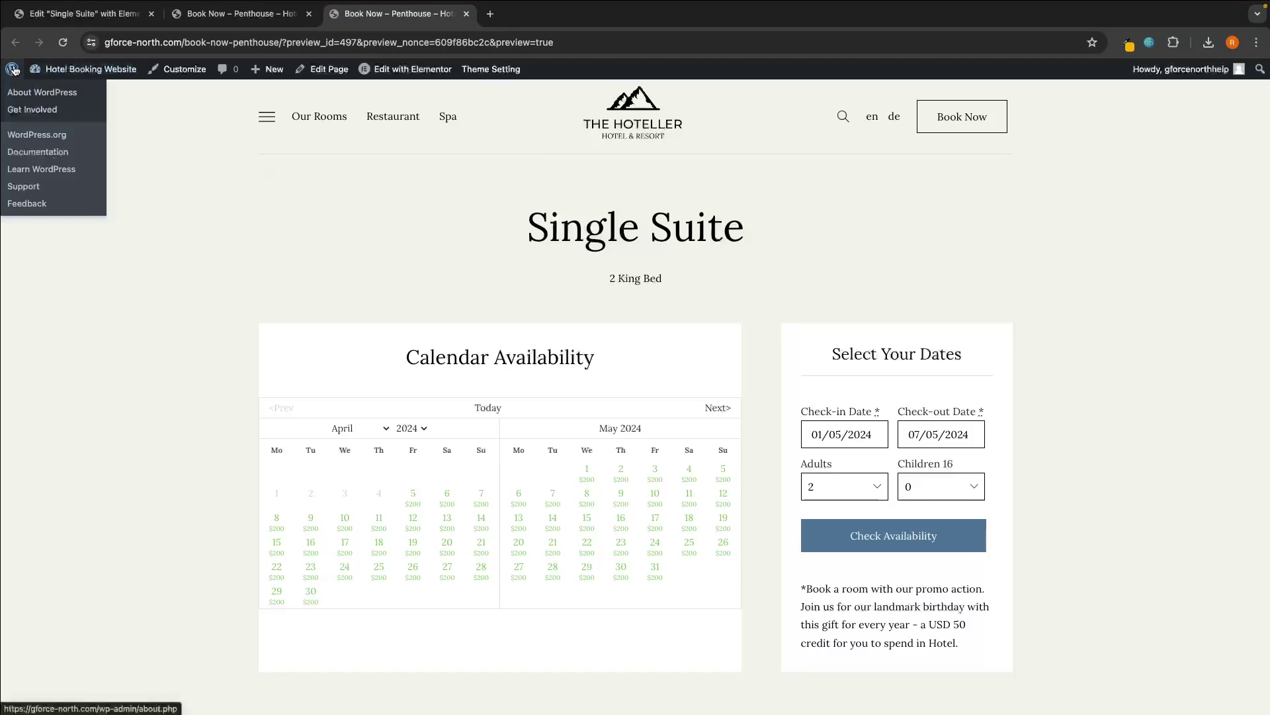
pyautogui.click(13, 72)
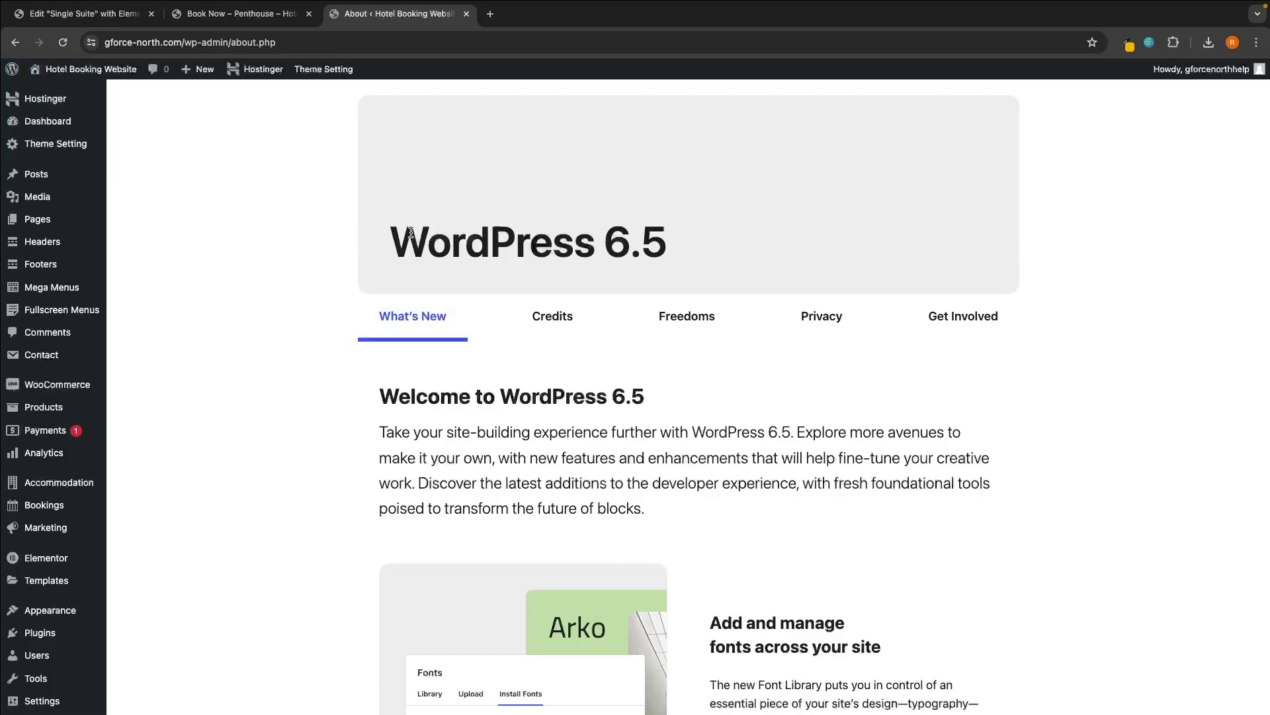
pyautogui.moveTo(32, 225)
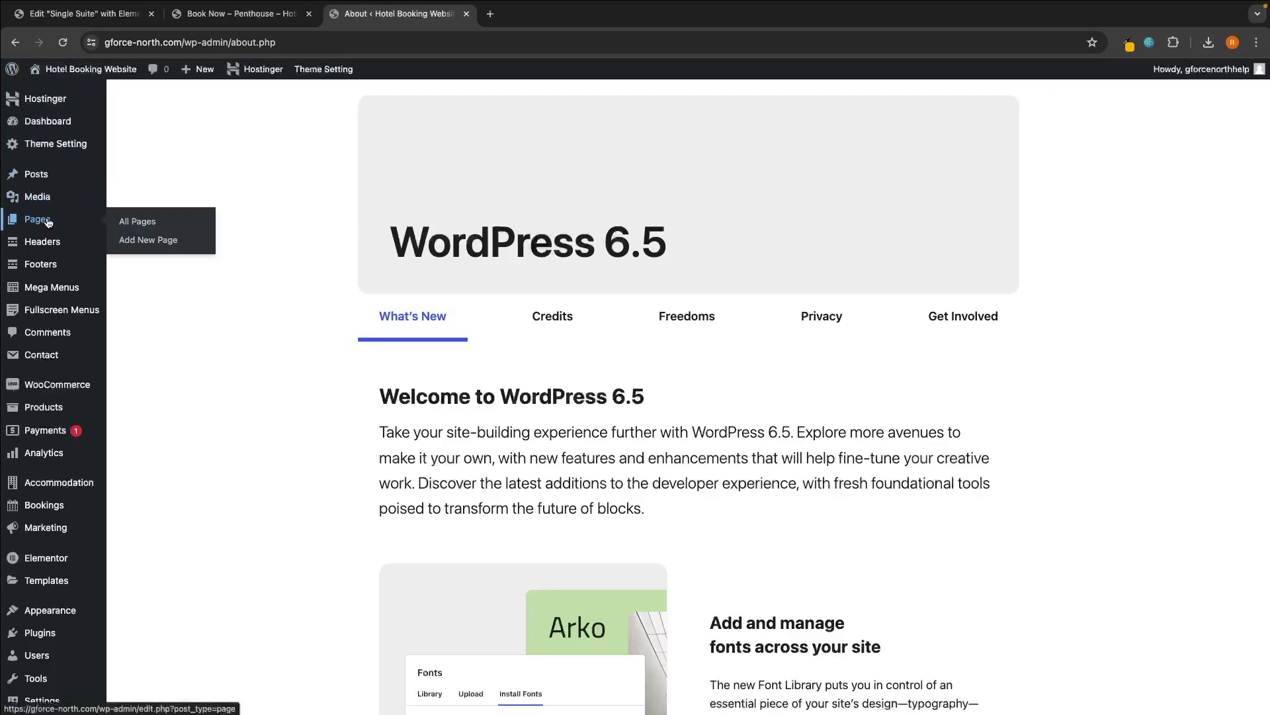
pyautogui.click(138, 227)
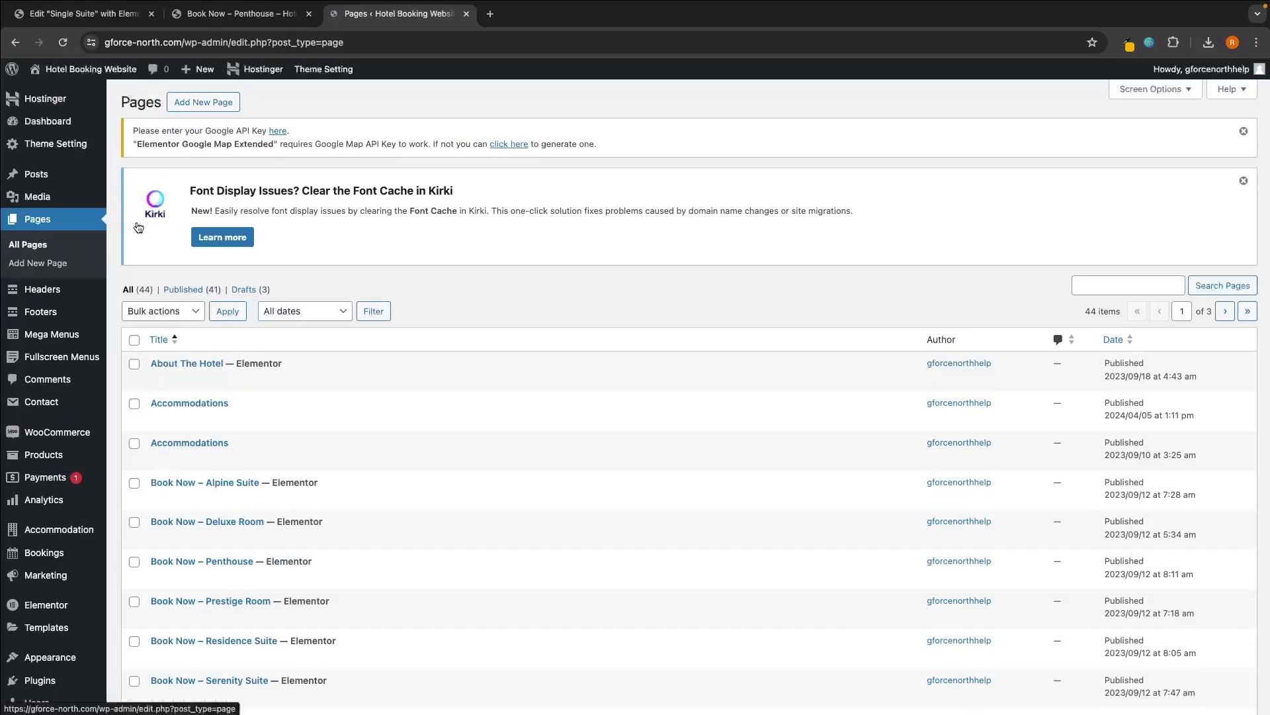
pyautogui.click(1102, 290)
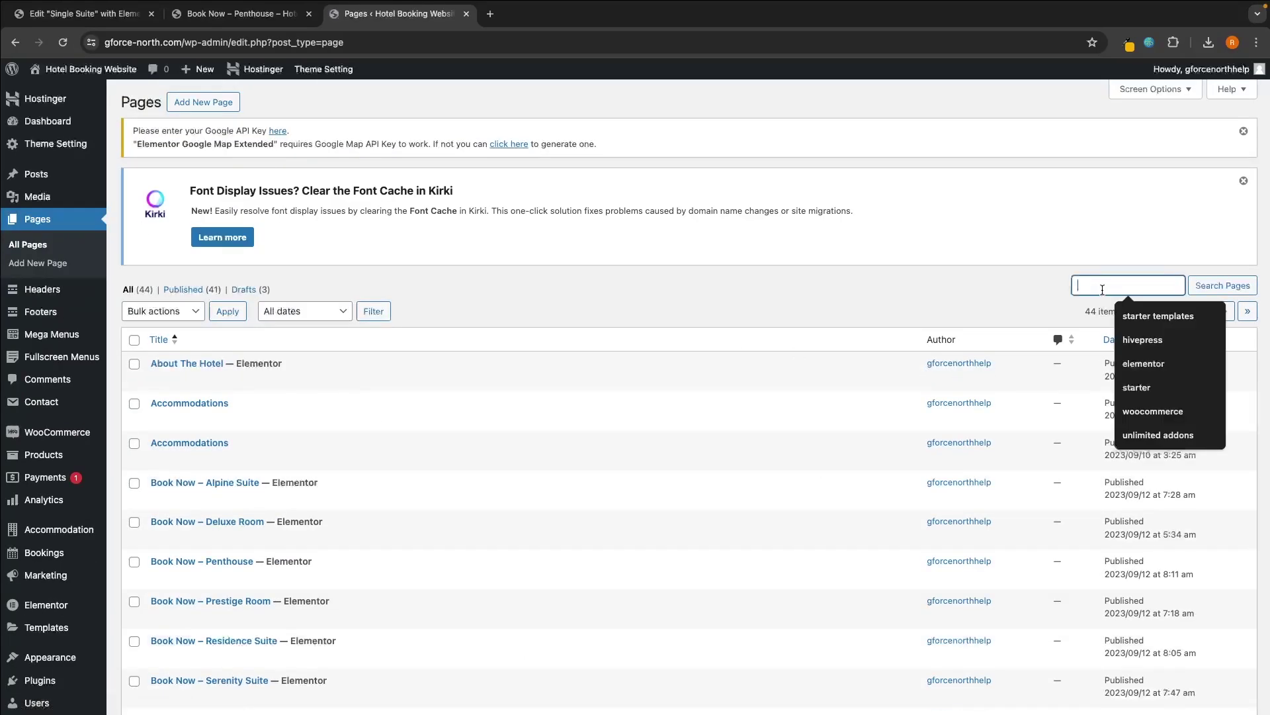
pyautogui.write('book now')
pyautogui.press('Return')
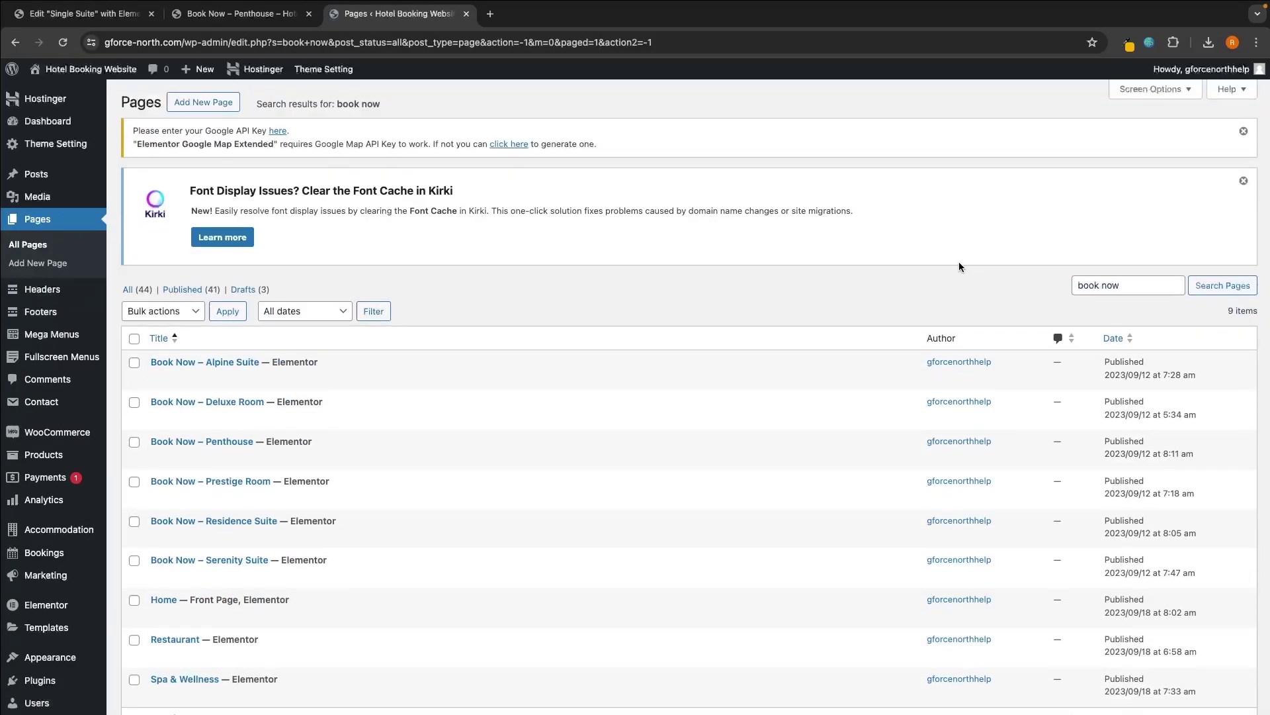
pyautogui.scroll(-1, 695, 315)
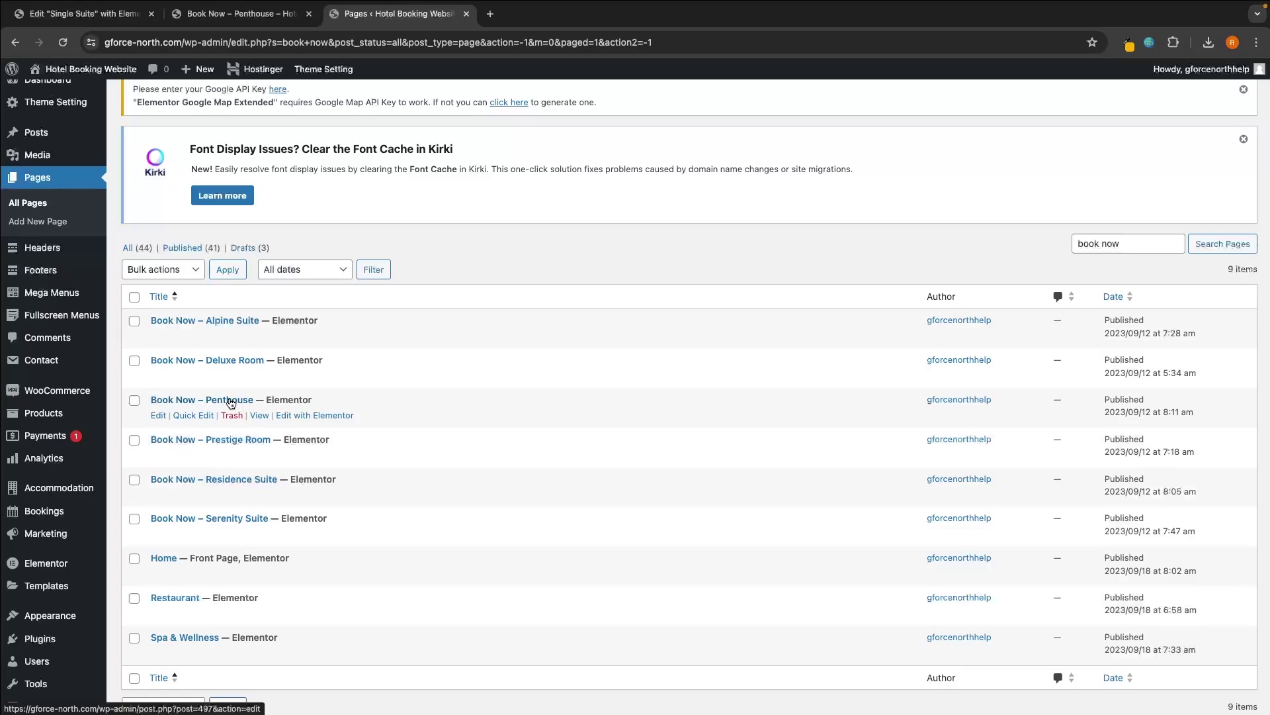
# Quick-edit the Book Now – Penthouse page and change its title to "Book Now - Single Suite"
pyautogui.click(194, 416)
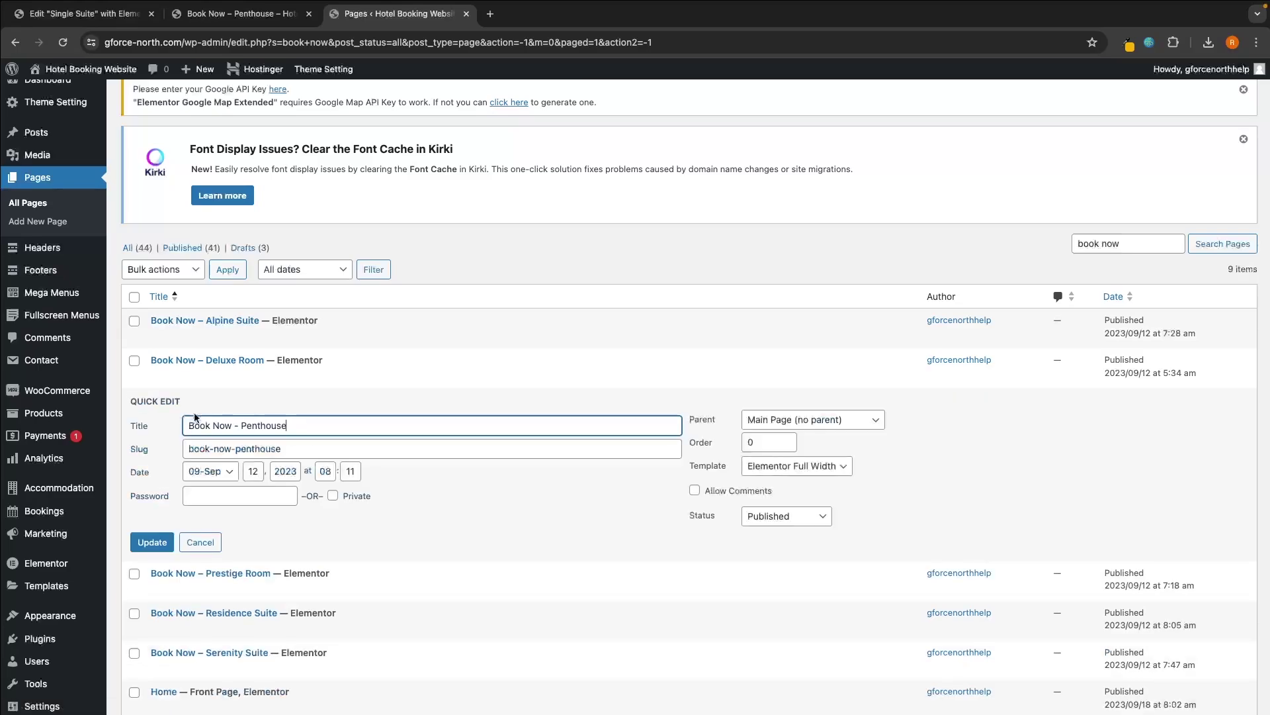
pyautogui.moveTo(242, 423); pyautogui.dragTo(361, 425)
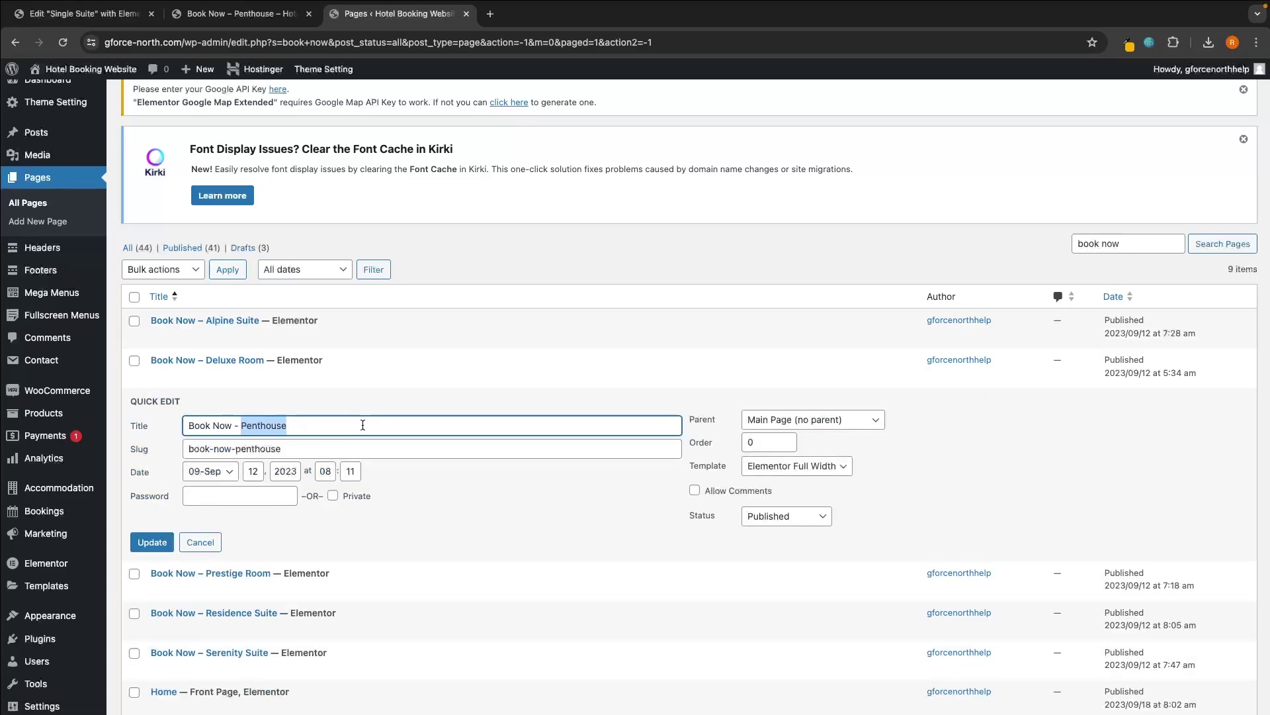
pyautogui.write('si')
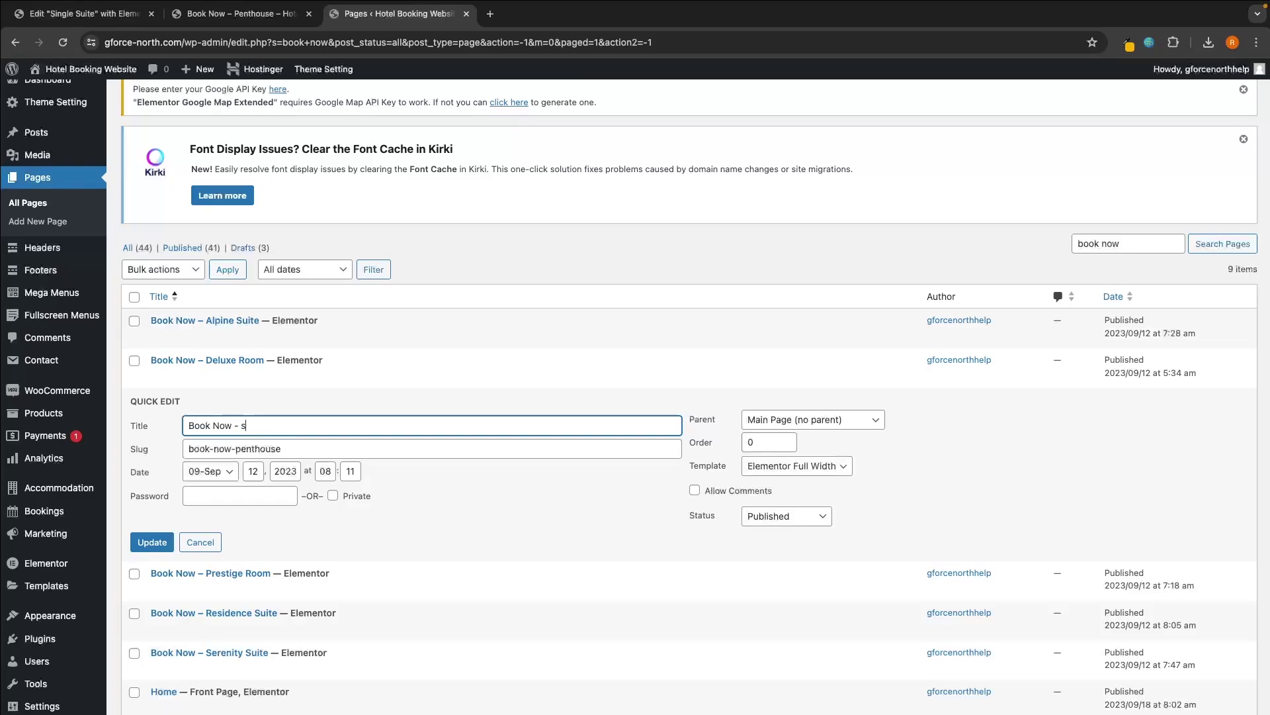
pyautogui.write('ngle Suite')
# Set the booking page's slug to "book-now-singlesuite" and save the quick edit
pyautogui.moveTo(237, 448); pyautogui.dragTo(322, 449)
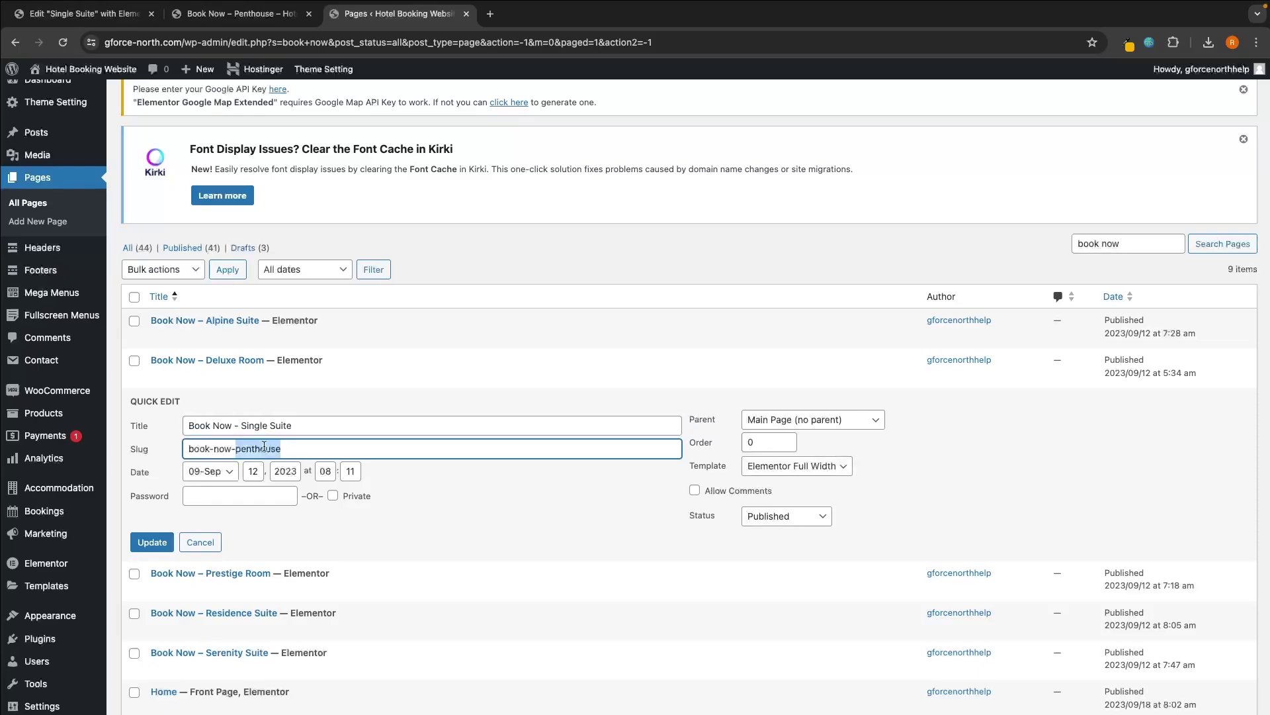
pyautogui.click(260, 448)
pyautogui.moveTo(184, 425); pyautogui.dragTo(311, 423)
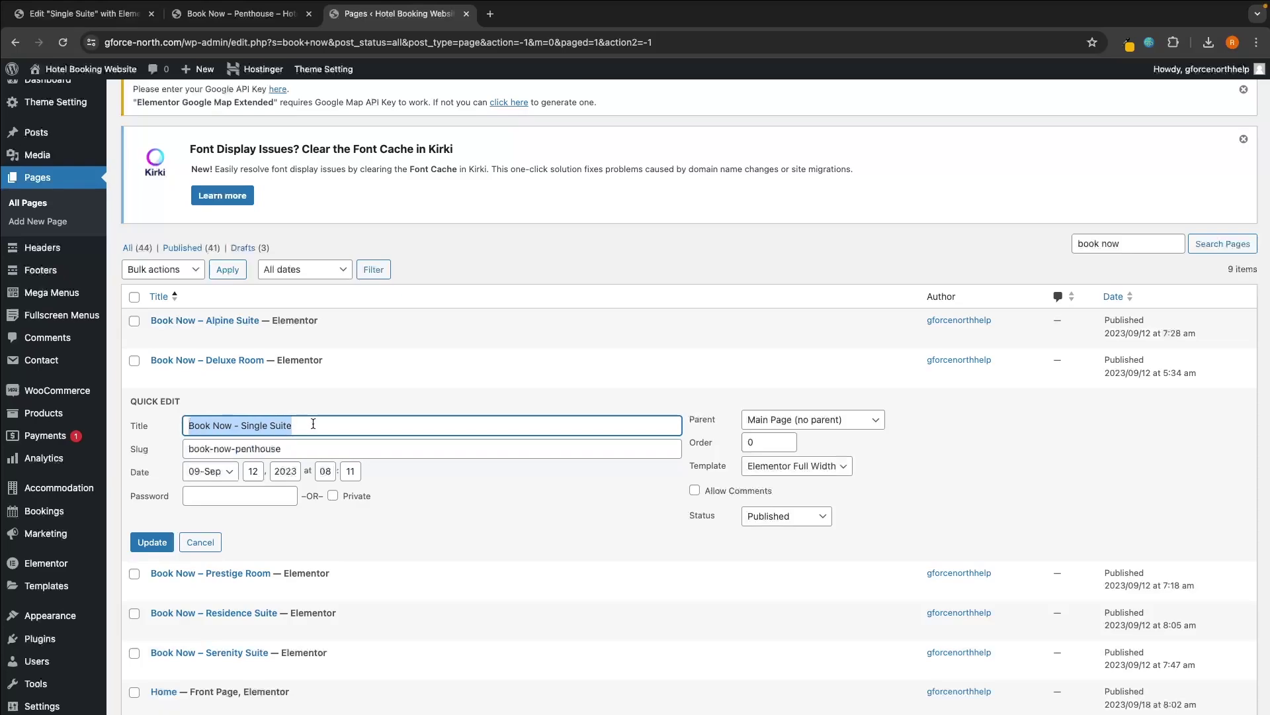
pyautogui.click(261, 447)
pyautogui.moveTo(184, 446); pyautogui.dragTo(304, 449)
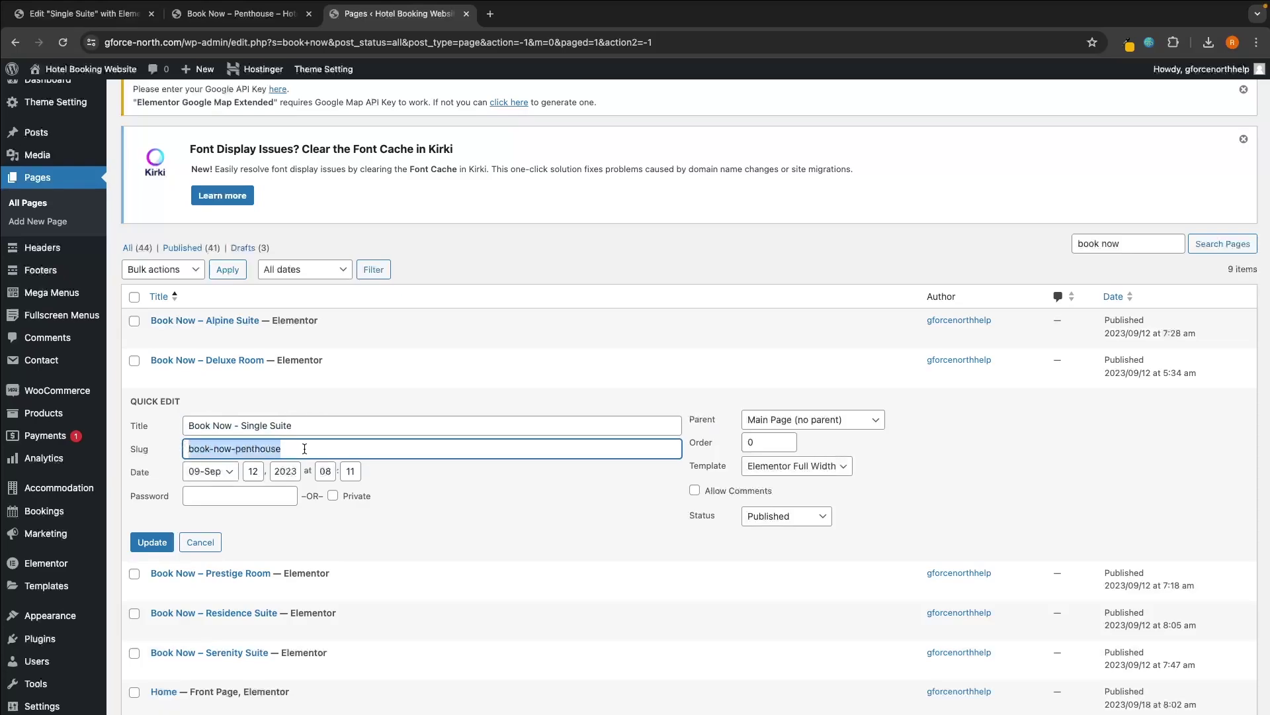
pyautogui.click(238, 448)
pyautogui.doubleClick(237, 448)
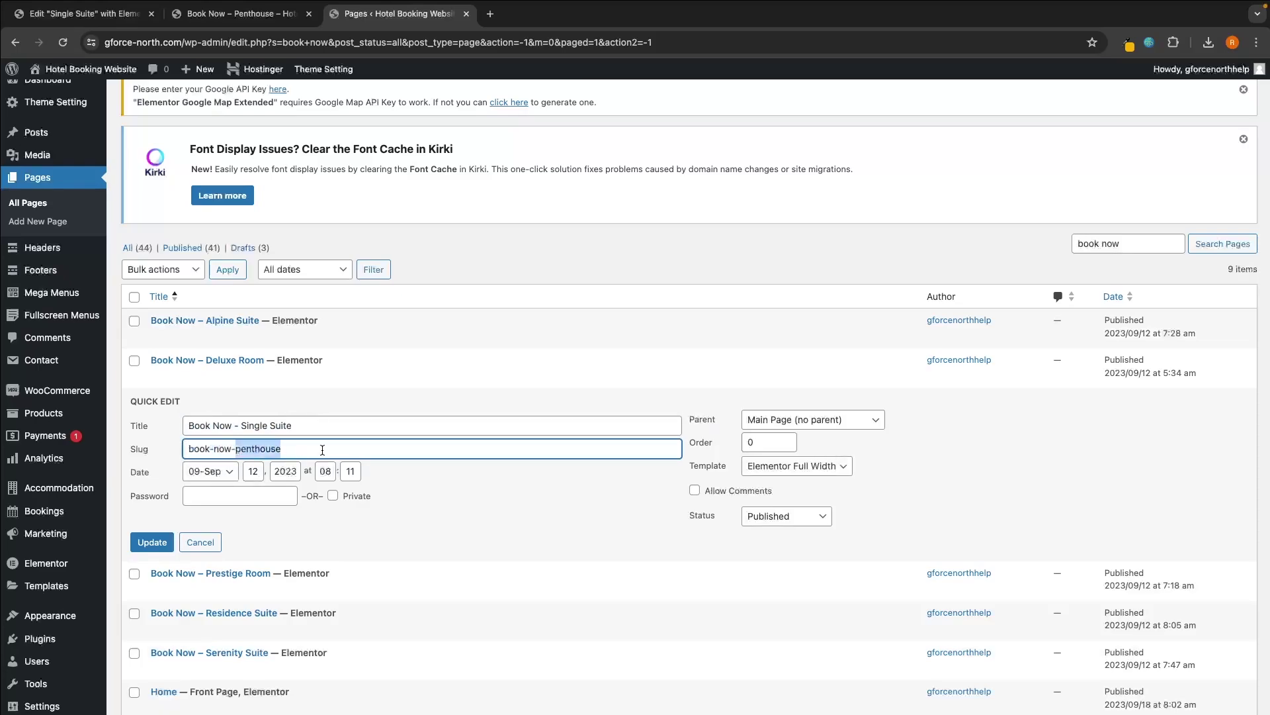
pyautogui.write('singl')
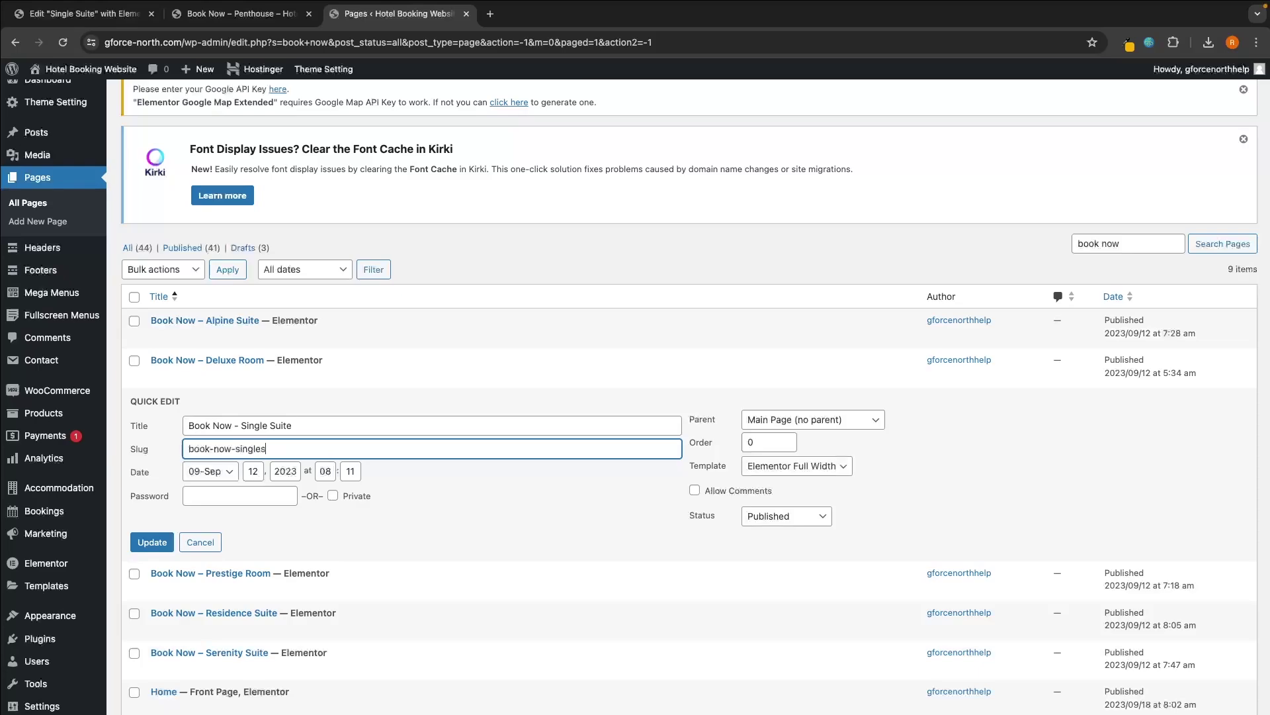
pyautogui.write('esuite')
pyautogui.click(152, 542)
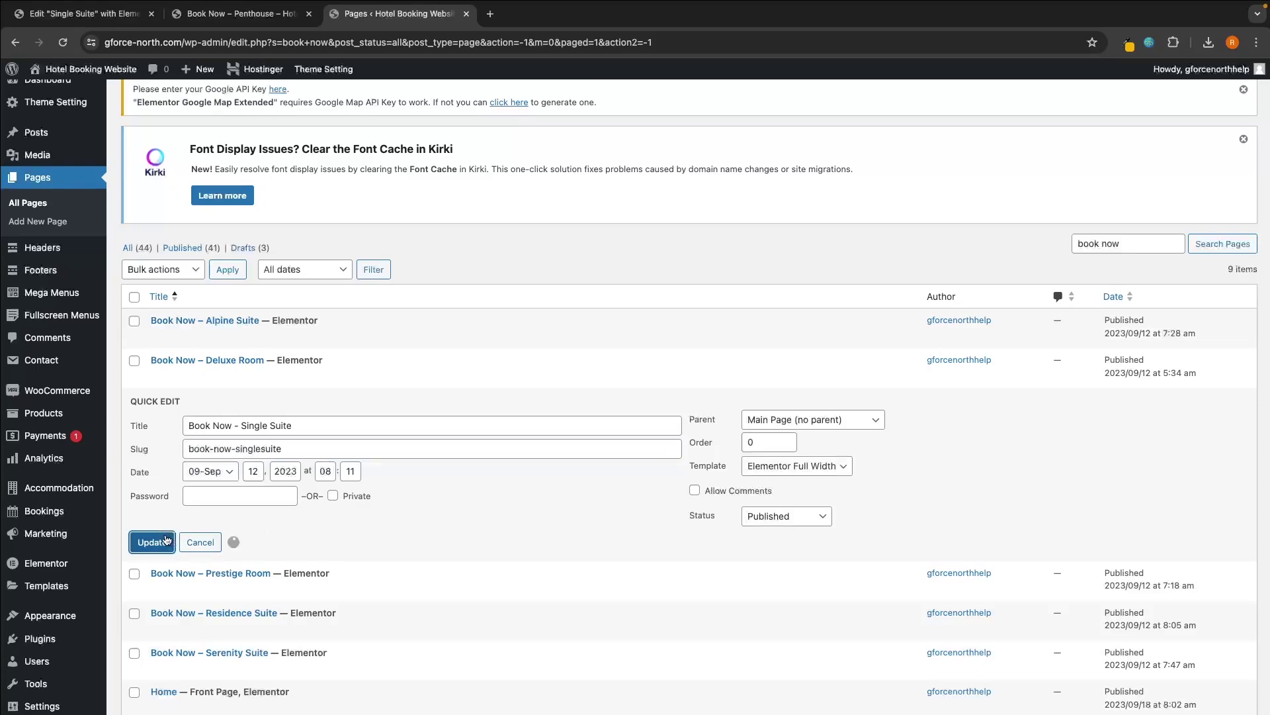
# Reload the old Penthouse booking page, close its tab and view the renamed Book Now – Single Suite page
pyautogui.click(270, 22)
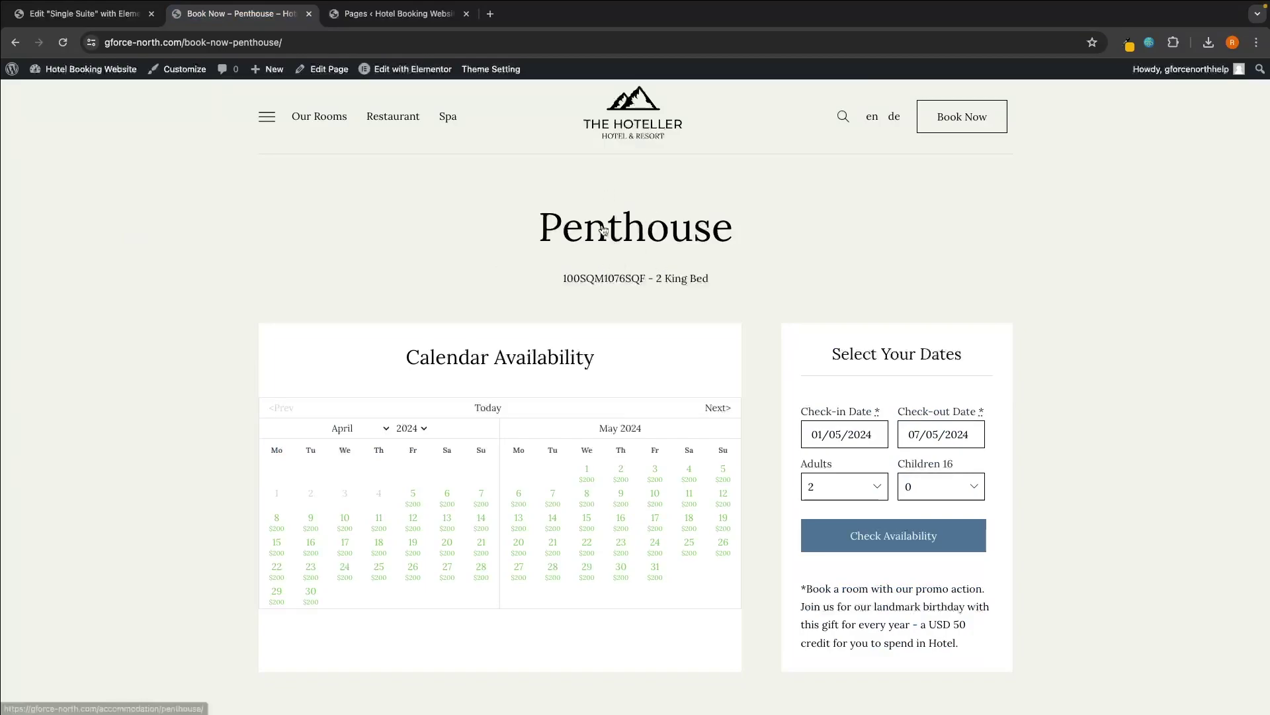
pyautogui.click(62, 42)
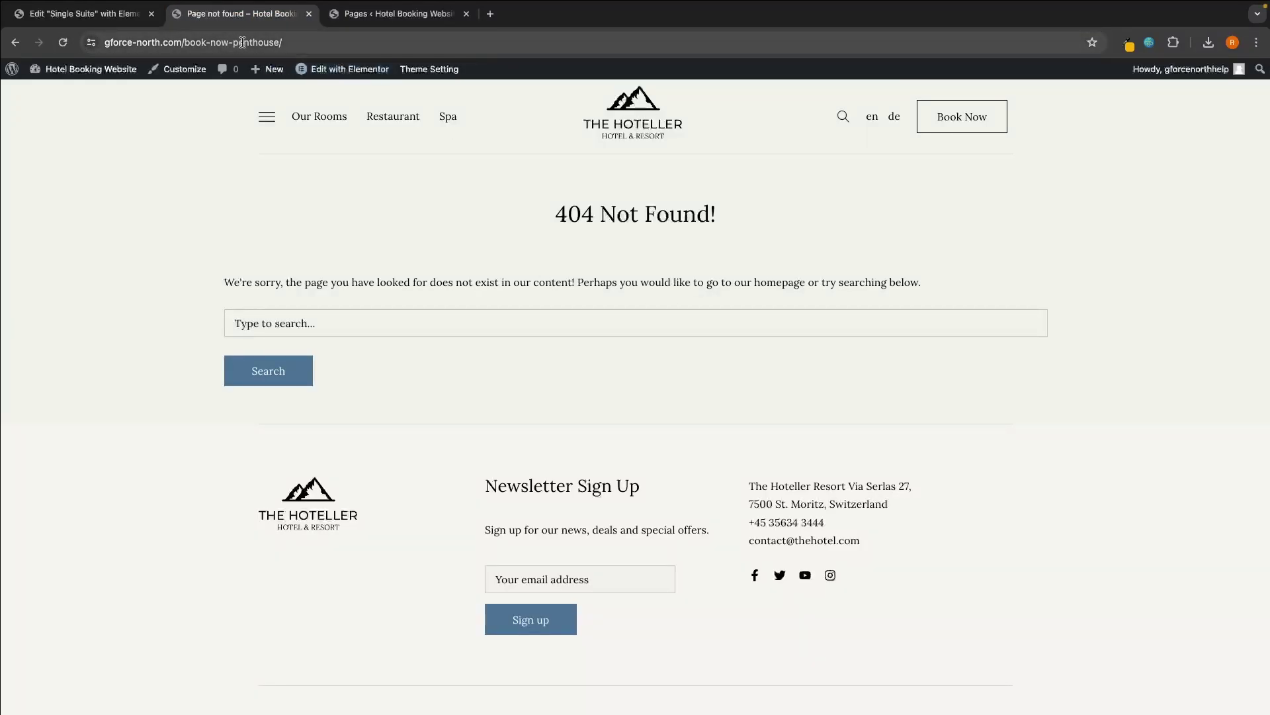
pyautogui.click(309, 13)
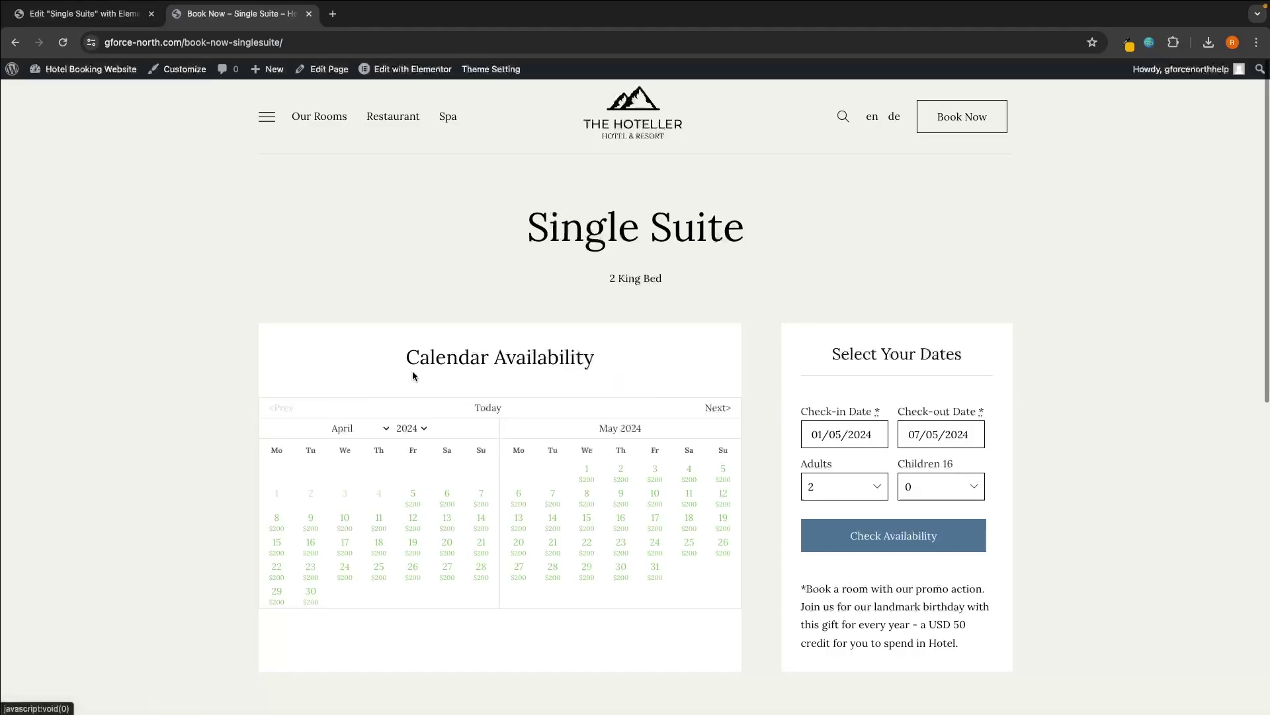
# Link the Book This Room button to the renamed booking page's copied address, ending in book-now-singlesuite/, and update the Single Suite page
pyautogui.moveTo(310, 37); pyautogui.dragTo(113, 37)
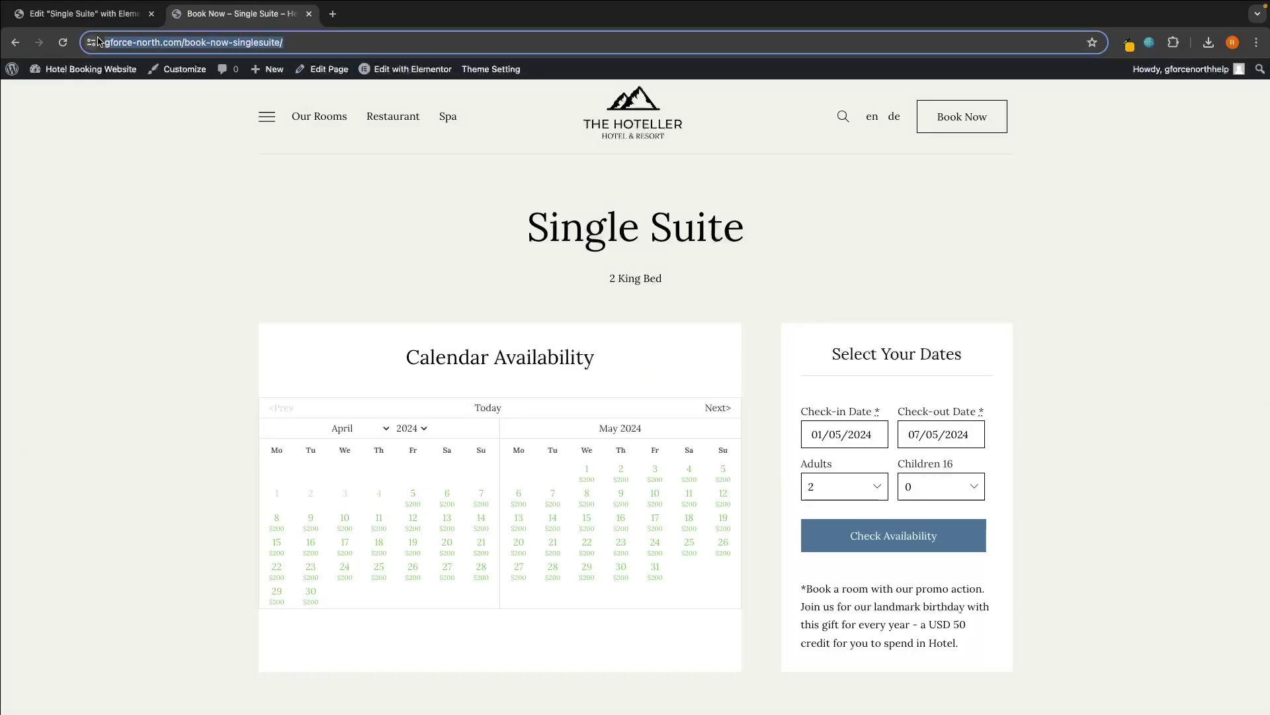
pyautogui.click(83, 14)
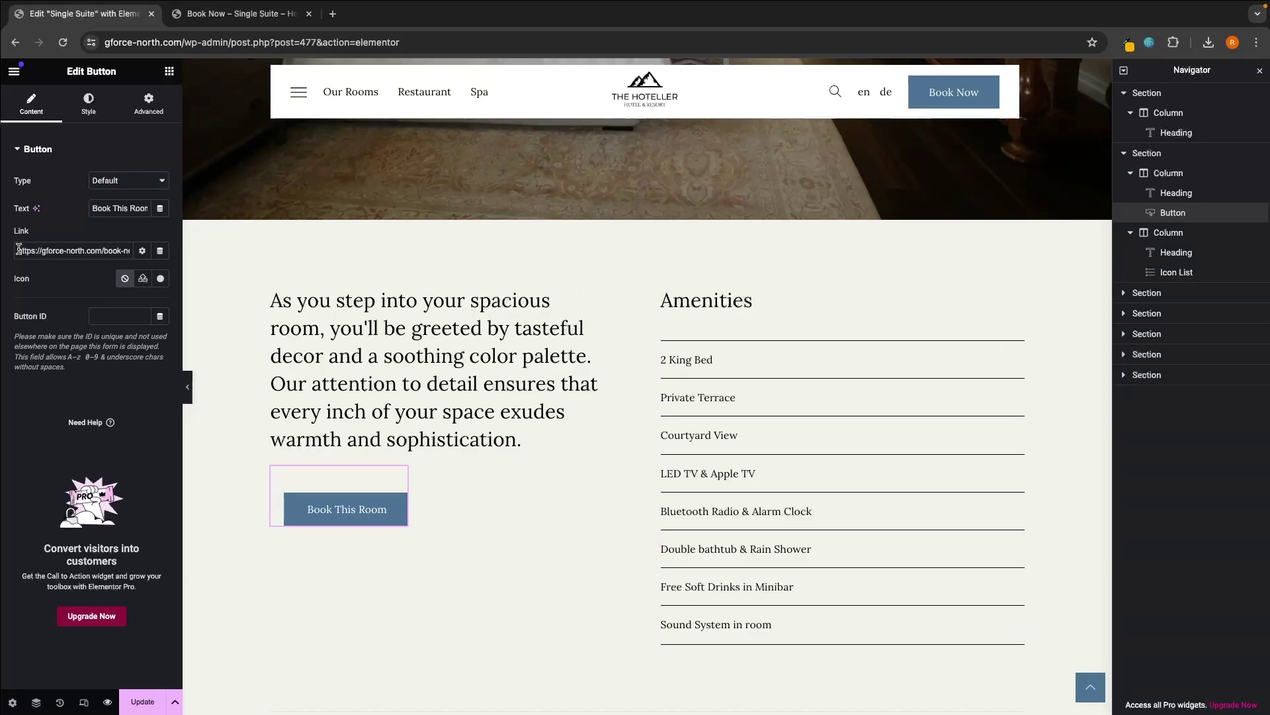
pyautogui.press('BackSpace')
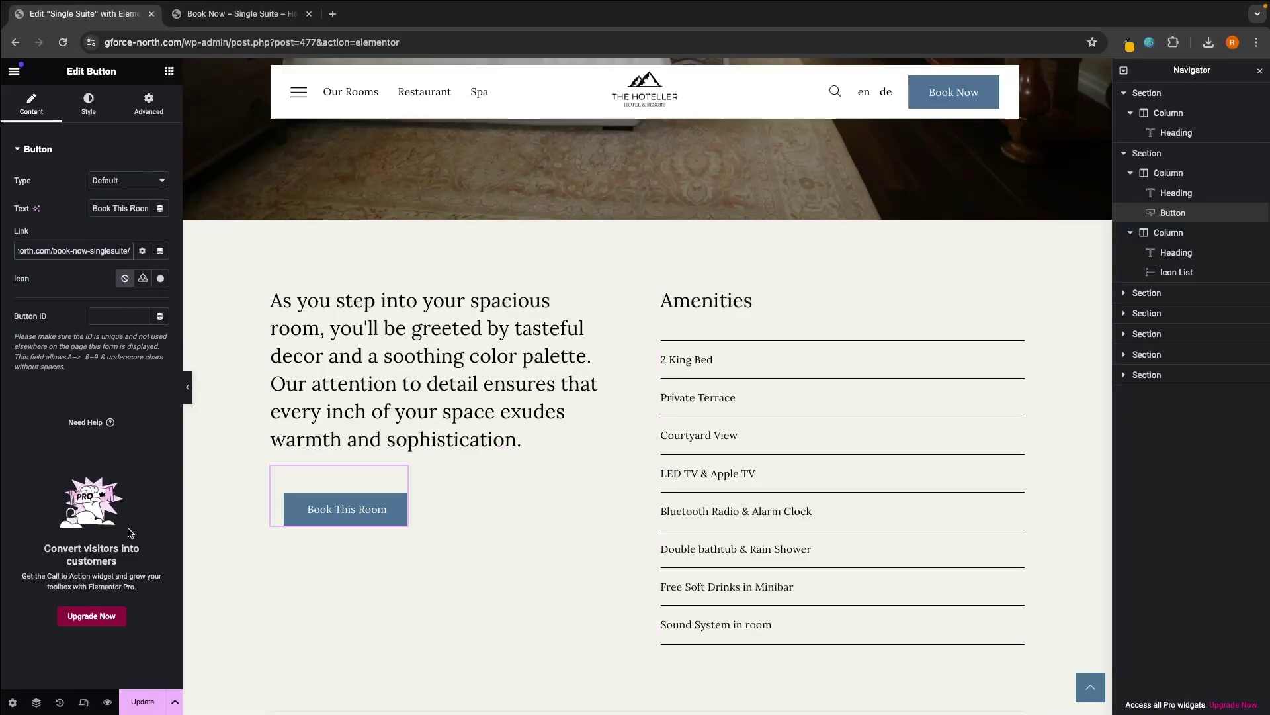
pyautogui.click(135, 695)
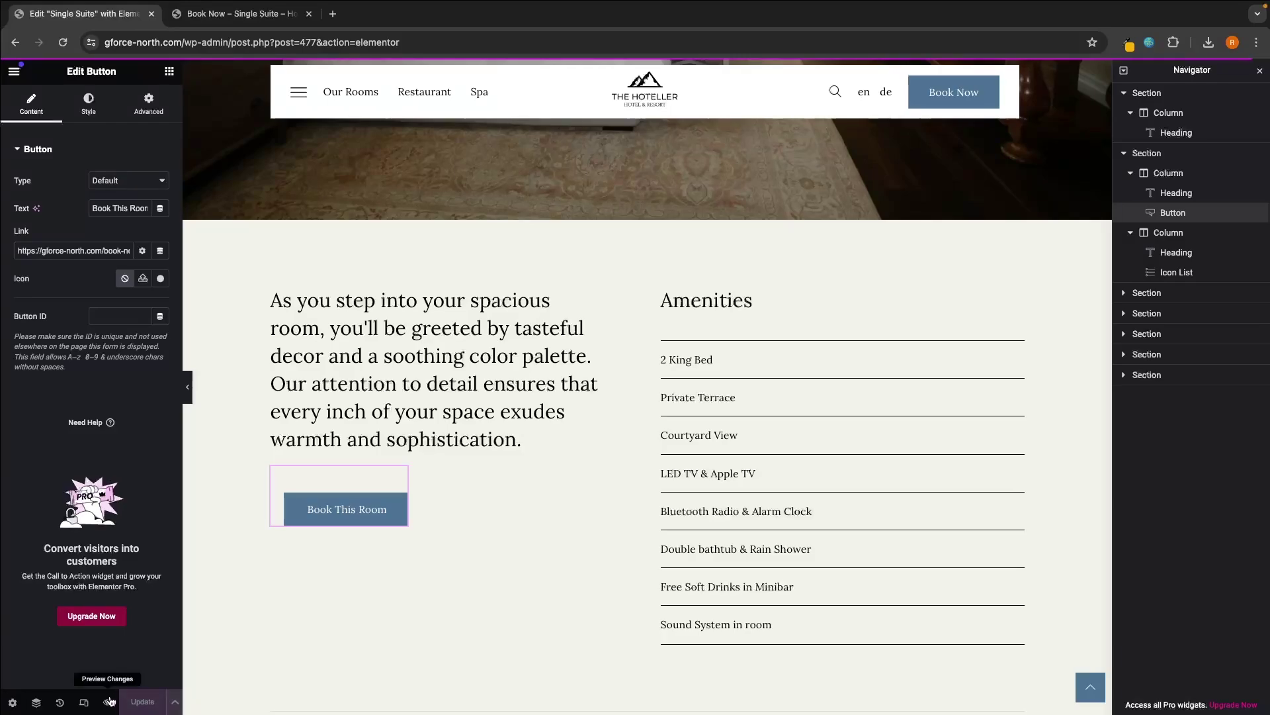
# Preview the Single Suite page, follow its Book This Room button to check the booking page's title, and close the extra tabs
pyautogui.click(108, 702)
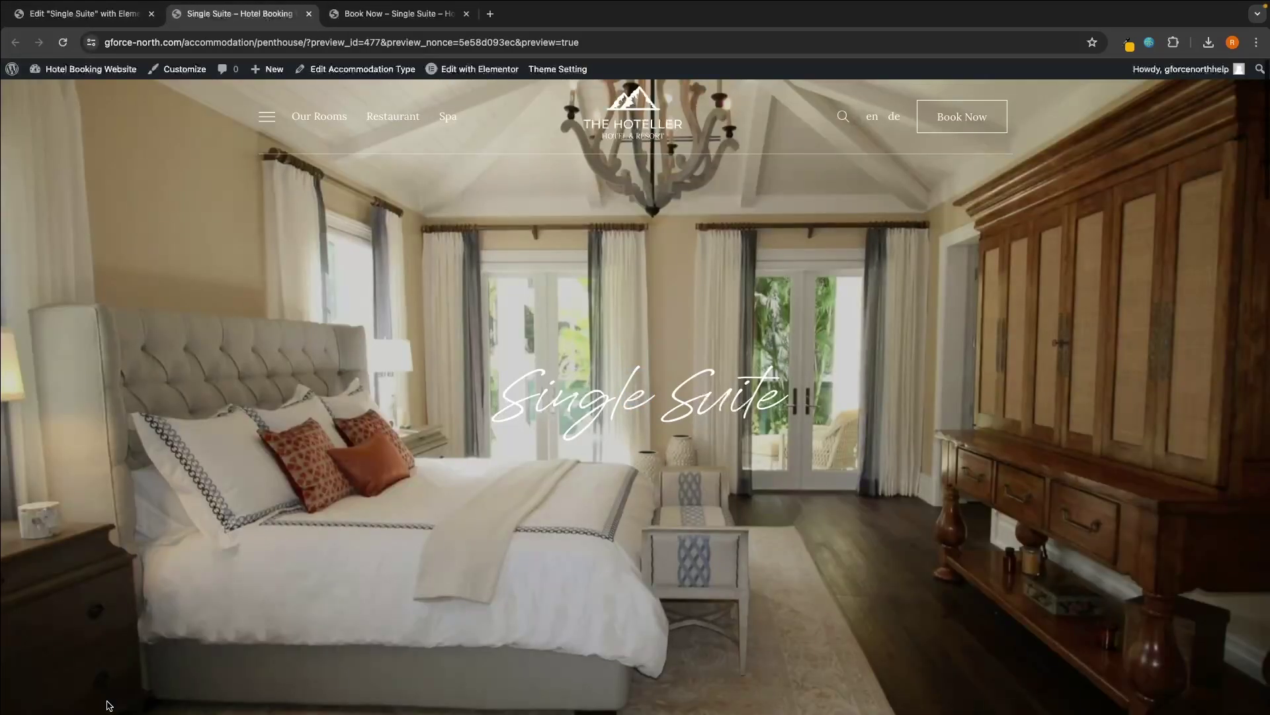
pyautogui.scroll(-12, 522, 618)
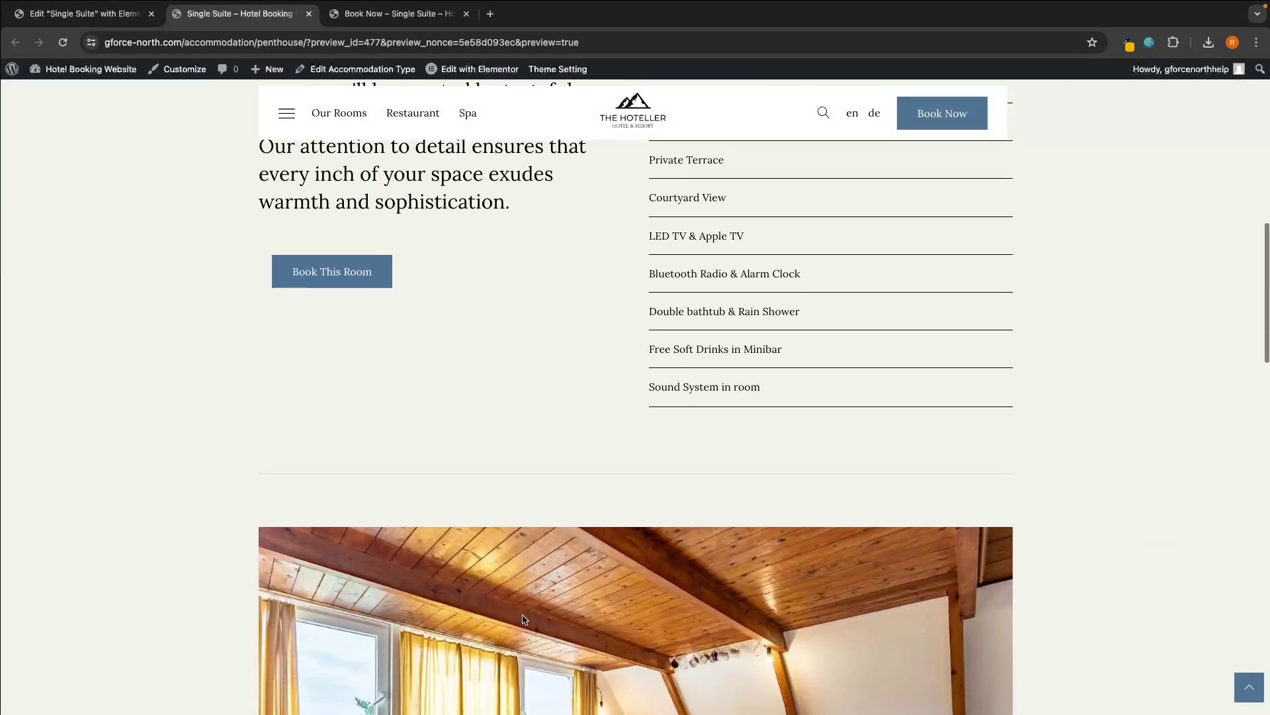
pyautogui.scroll(2, 439, 380)
pyautogui.click(381, 395)
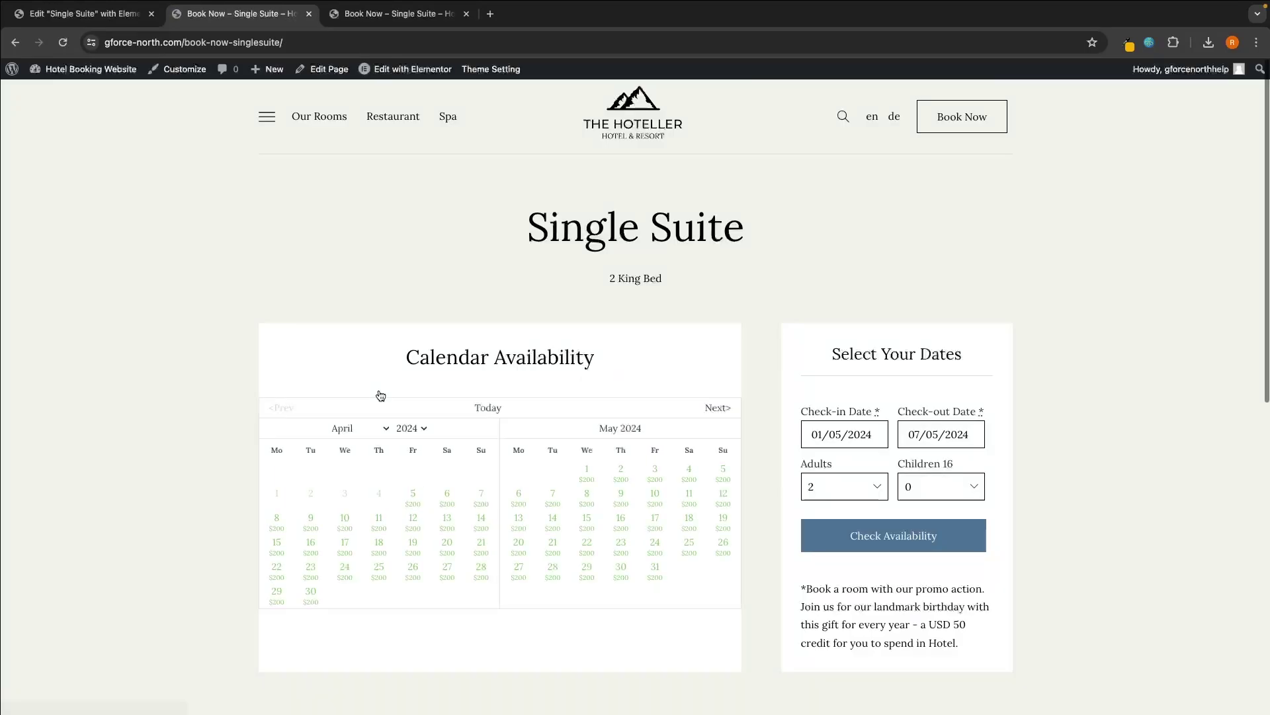
pyautogui.moveTo(522, 227); pyautogui.dragTo(729, 230)
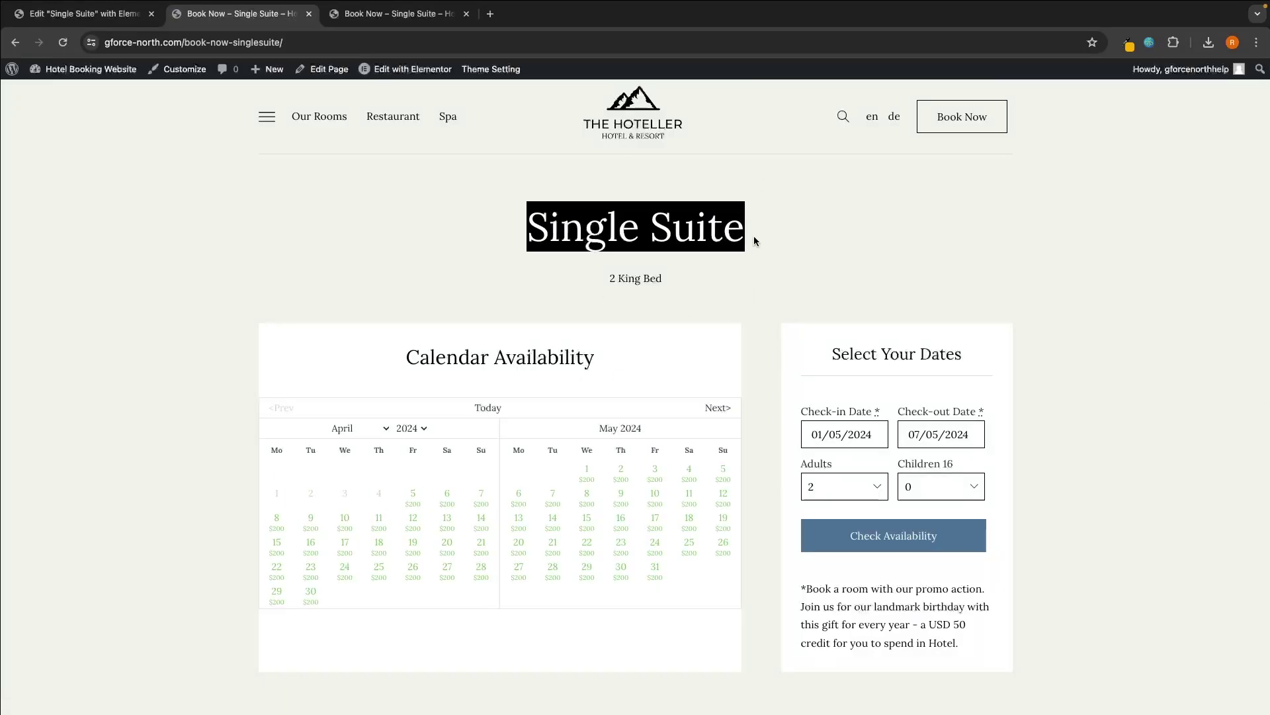
pyautogui.click(466, 14)
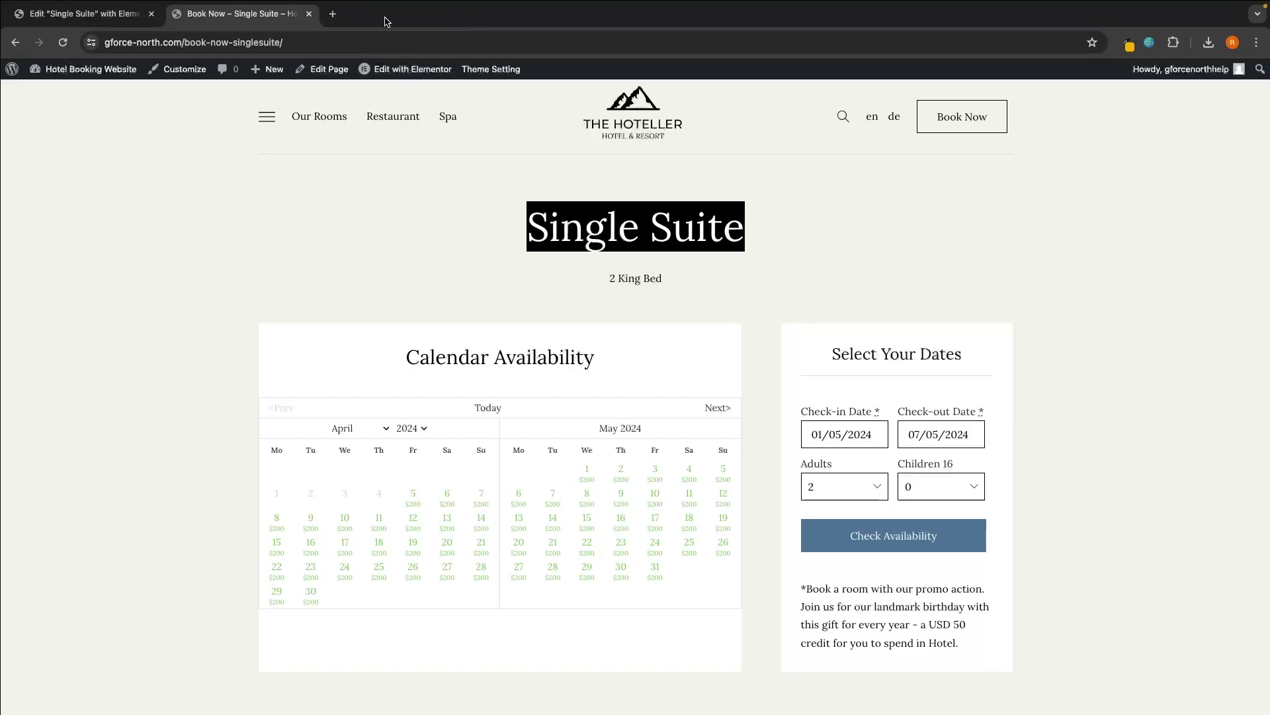
pyautogui.click(309, 14)
pyautogui.scroll(-1, 382, 468)
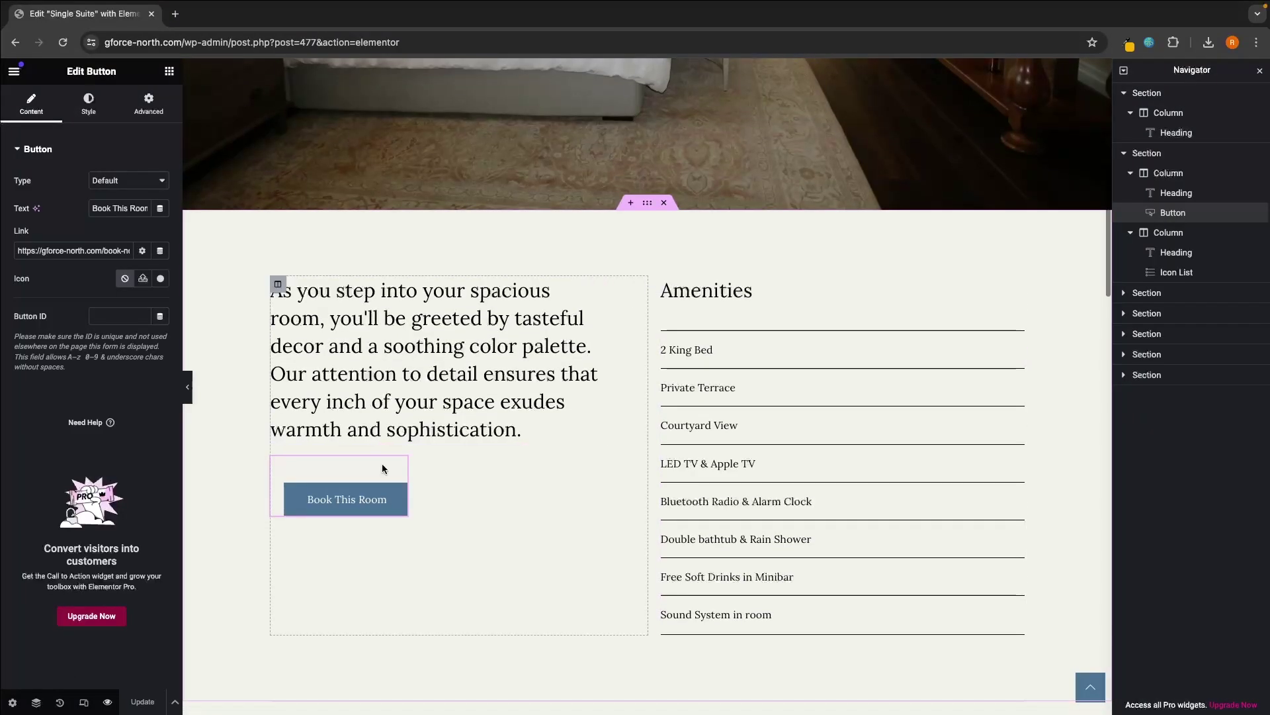
pyautogui.scroll(-7, 627, 381)
pyautogui.click(733, 384)
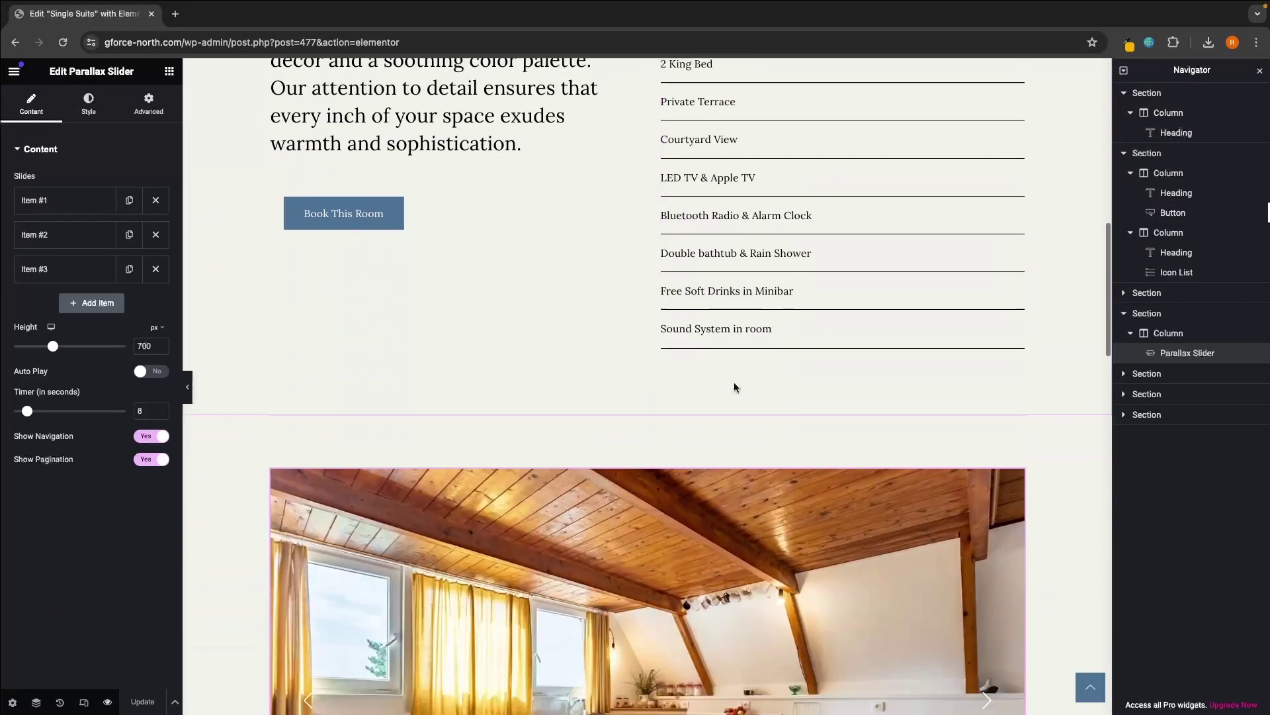
pyautogui.moveTo(733, 383); pyautogui.dragTo(717, 383)
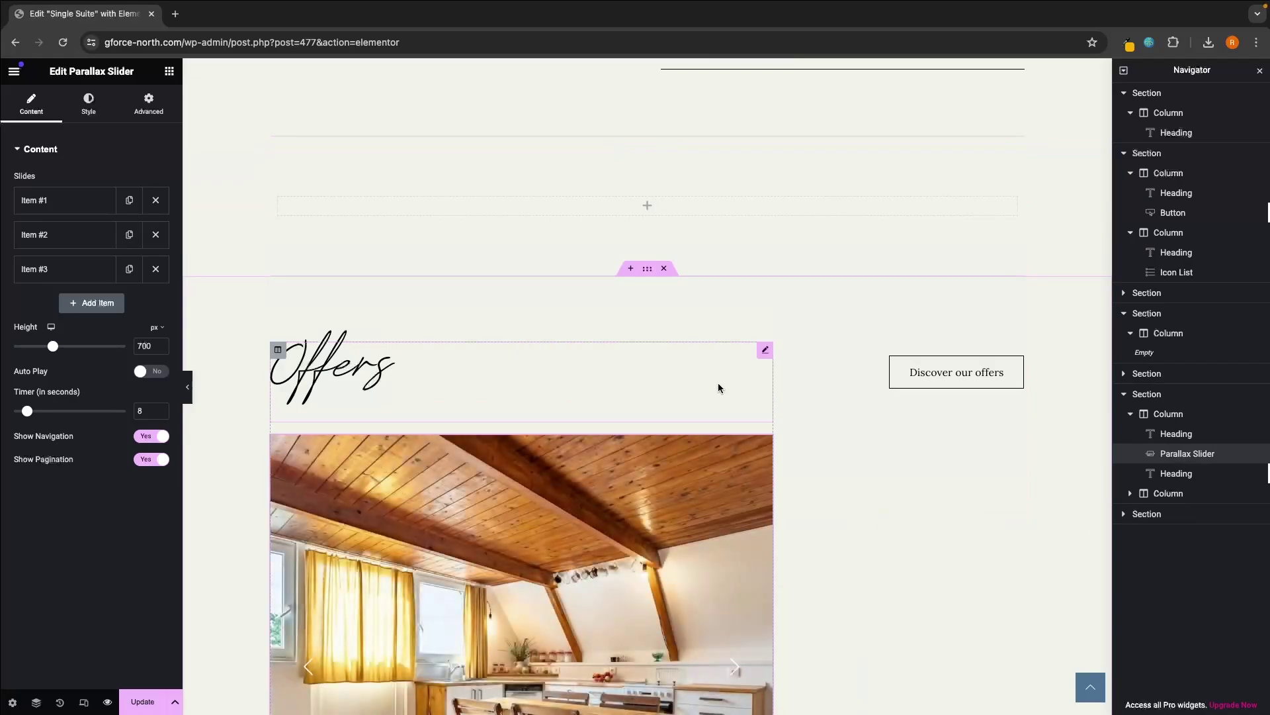
pyautogui.hotkey('ctrl', 'z')
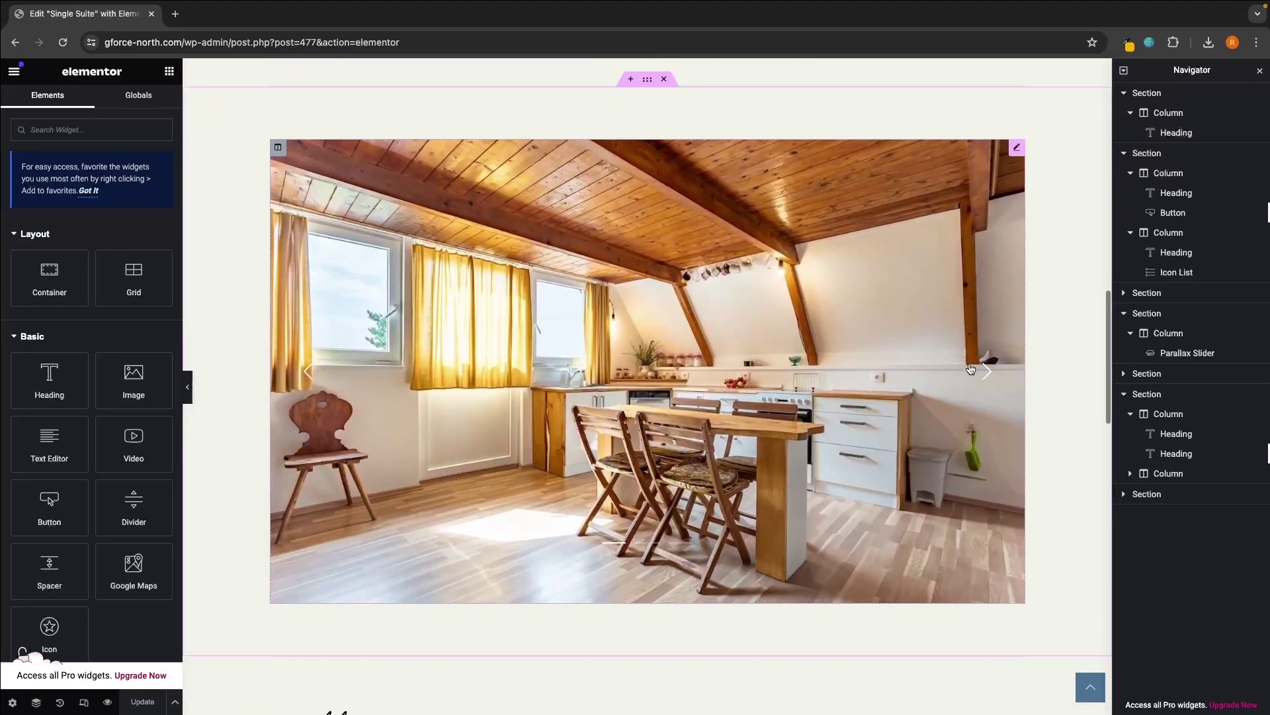
# Select the Parallax Slider below the amenities section and step through its slides
pyautogui.click(987, 375)
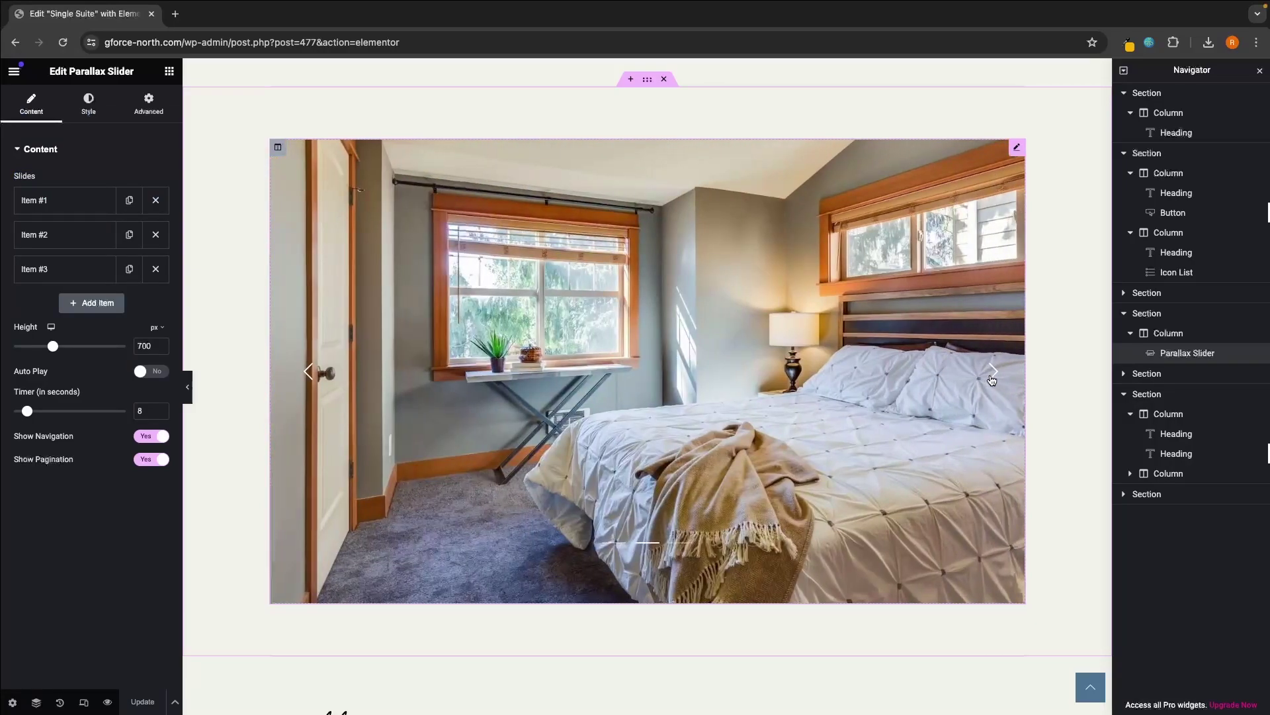
pyautogui.click(992, 379)
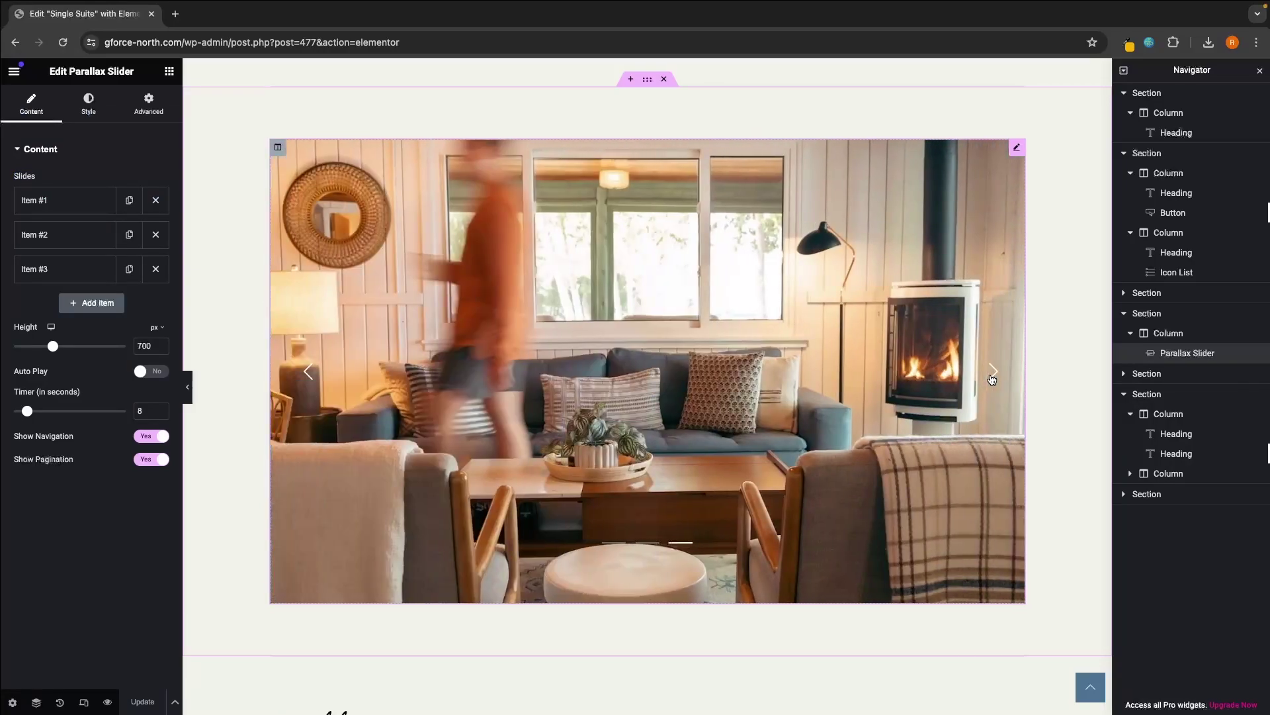
pyautogui.click(992, 379)
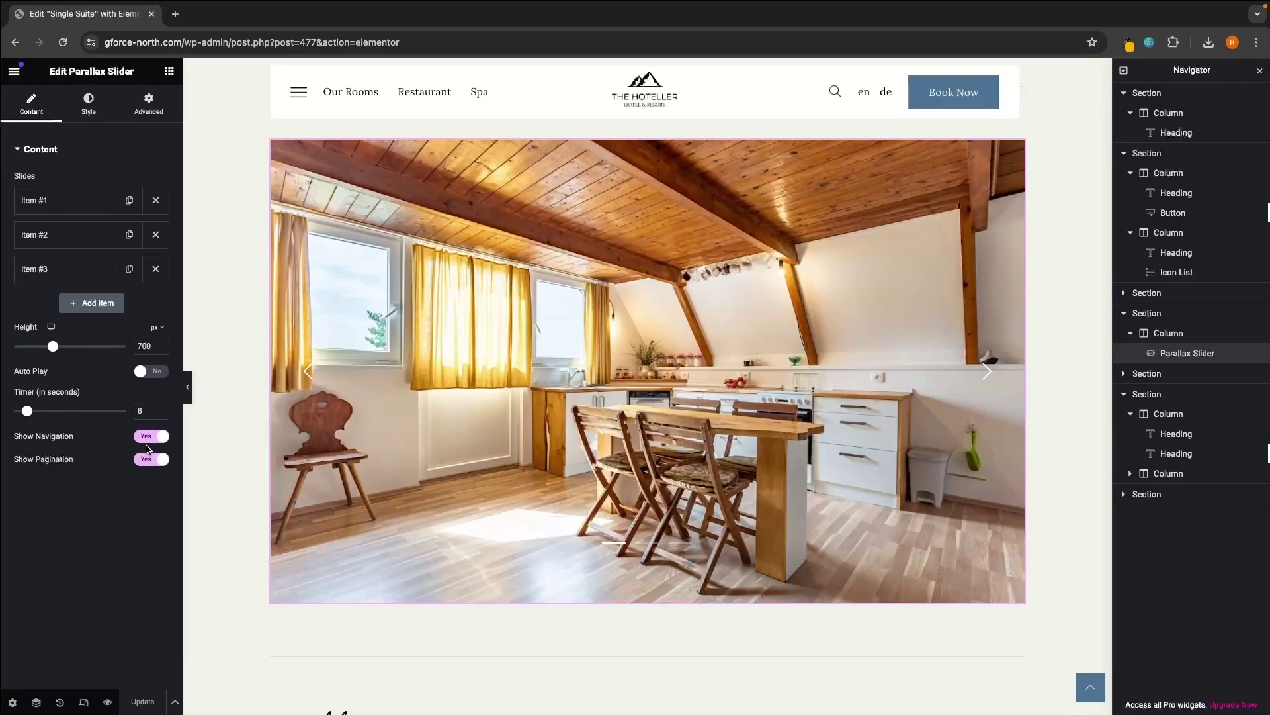
# Open the image selection for the Parallax Slider's first slide and check the current picture's pixel dimensions in the media library
pyautogui.click(41, 207)
pyautogui.scroll(-1, 56, 238)
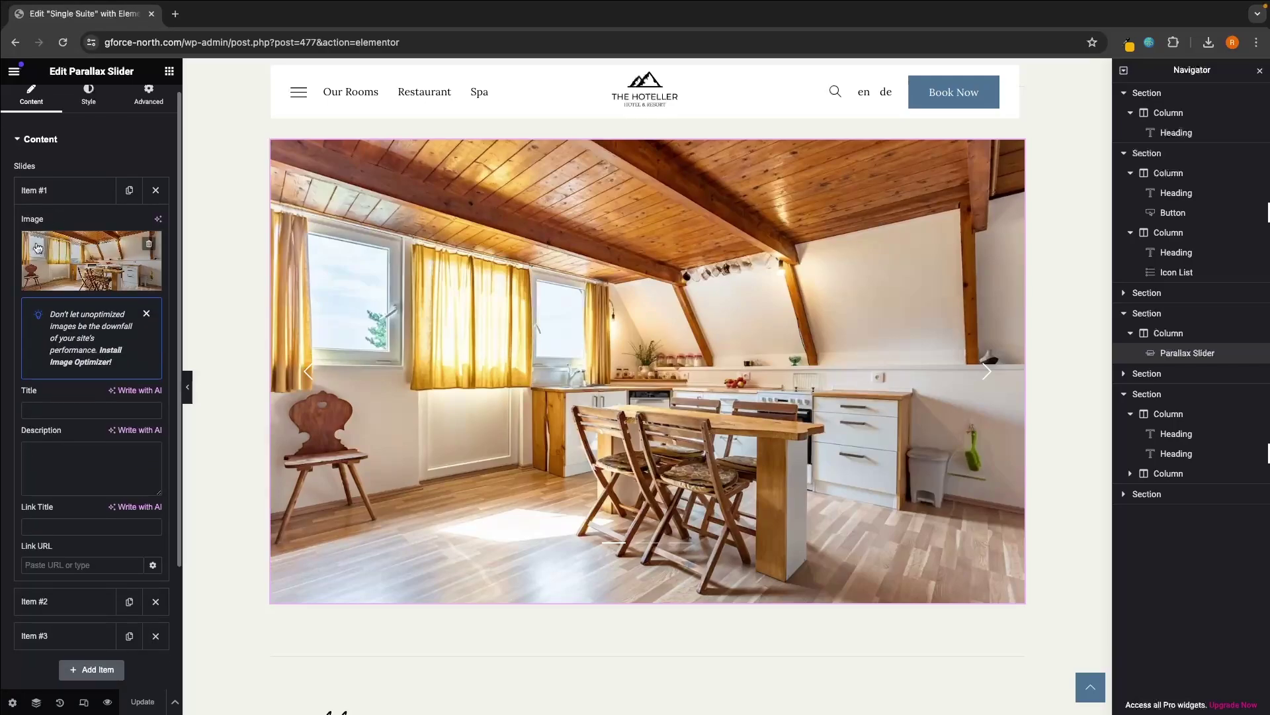
pyautogui.click(85, 284)
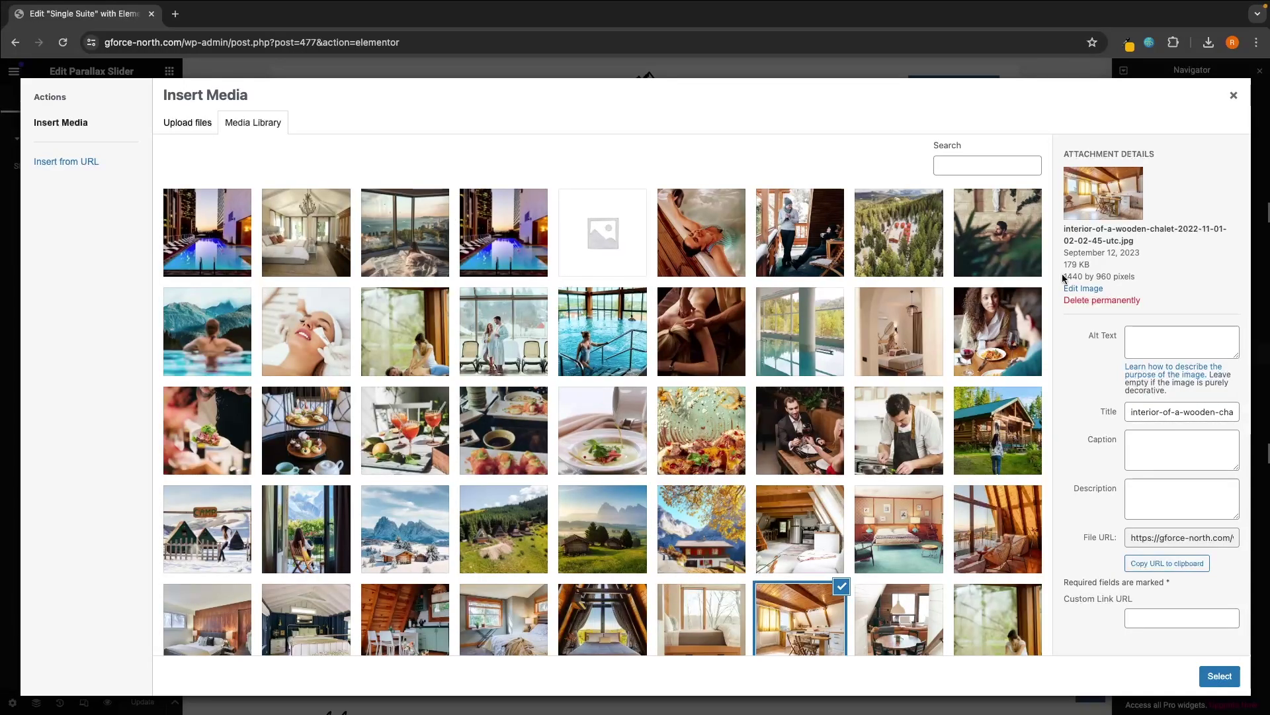
pyautogui.moveTo(1063, 278); pyautogui.dragTo(1072, 274)
pyautogui.click(1146, 280)
pyautogui.moveTo(1062, 277); pyautogui.dragTo(1058, 279)
pyautogui.click(1058, 281)
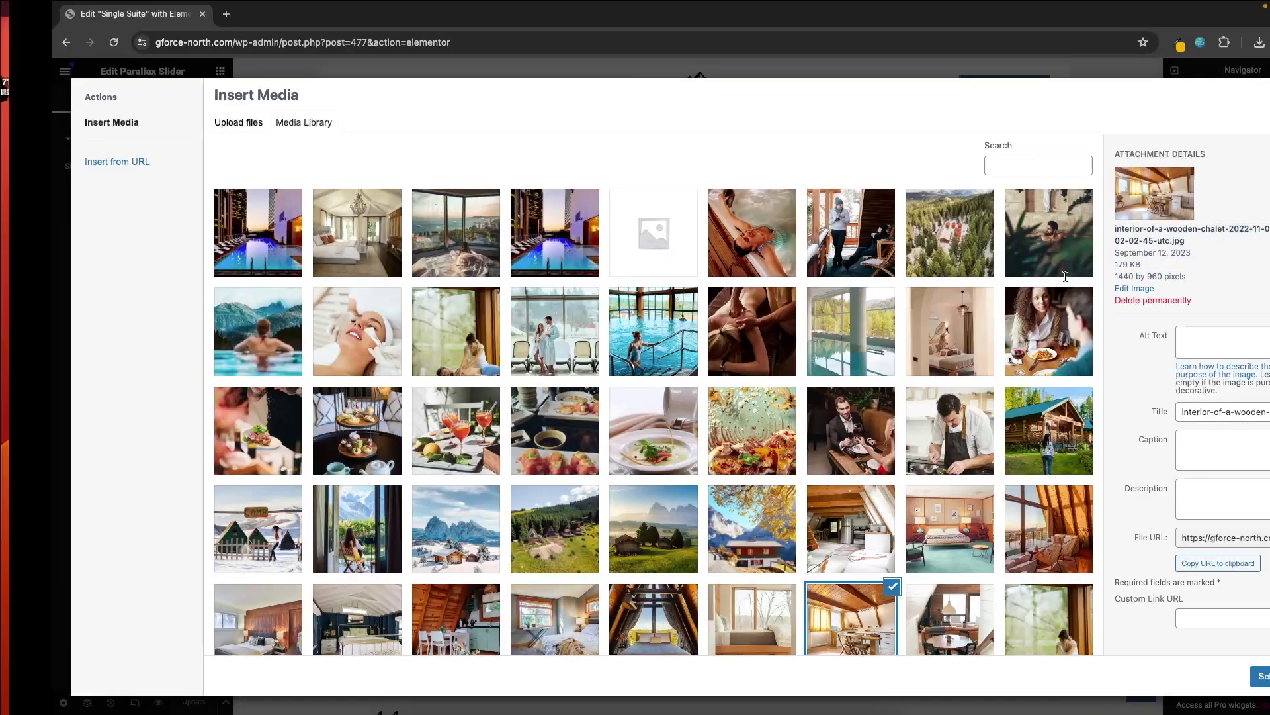
# Switch to Canva to look at the 1140 × 998 px design, return to Elementor and leave the media library without choosing an image
pyautogui.hotkey('ctrl', 'Right')
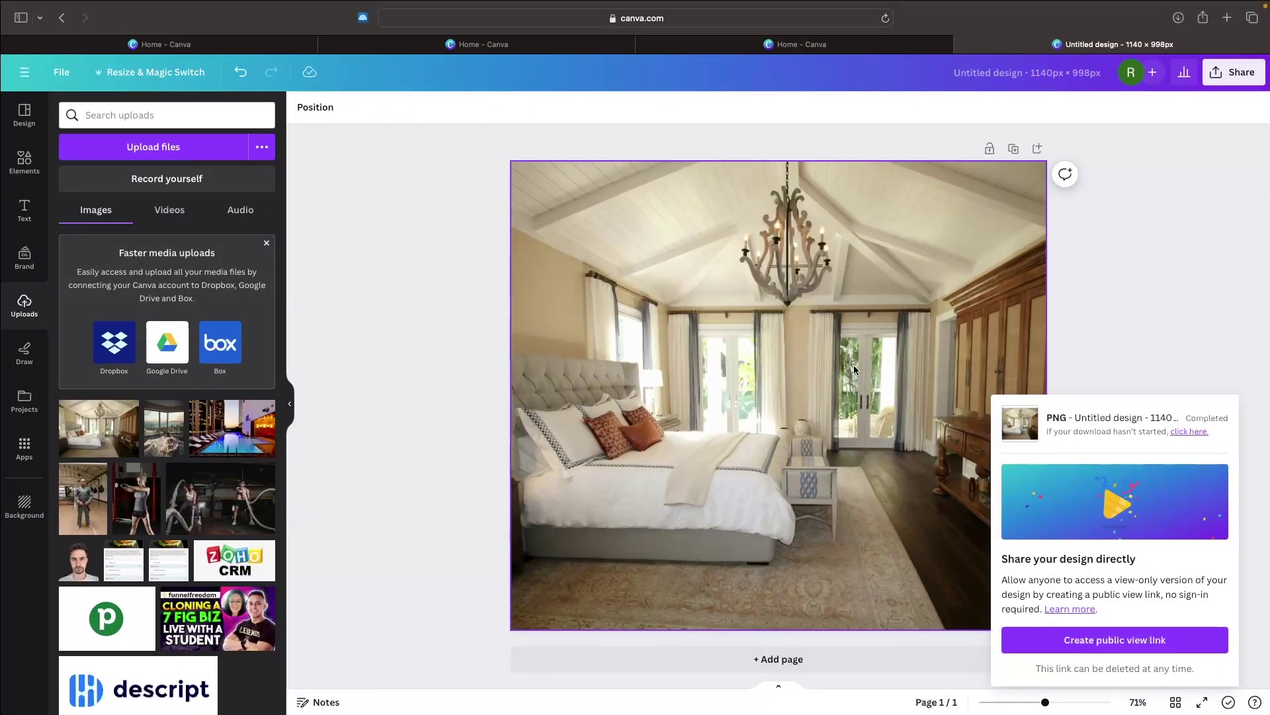
pyautogui.click(1122, 360)
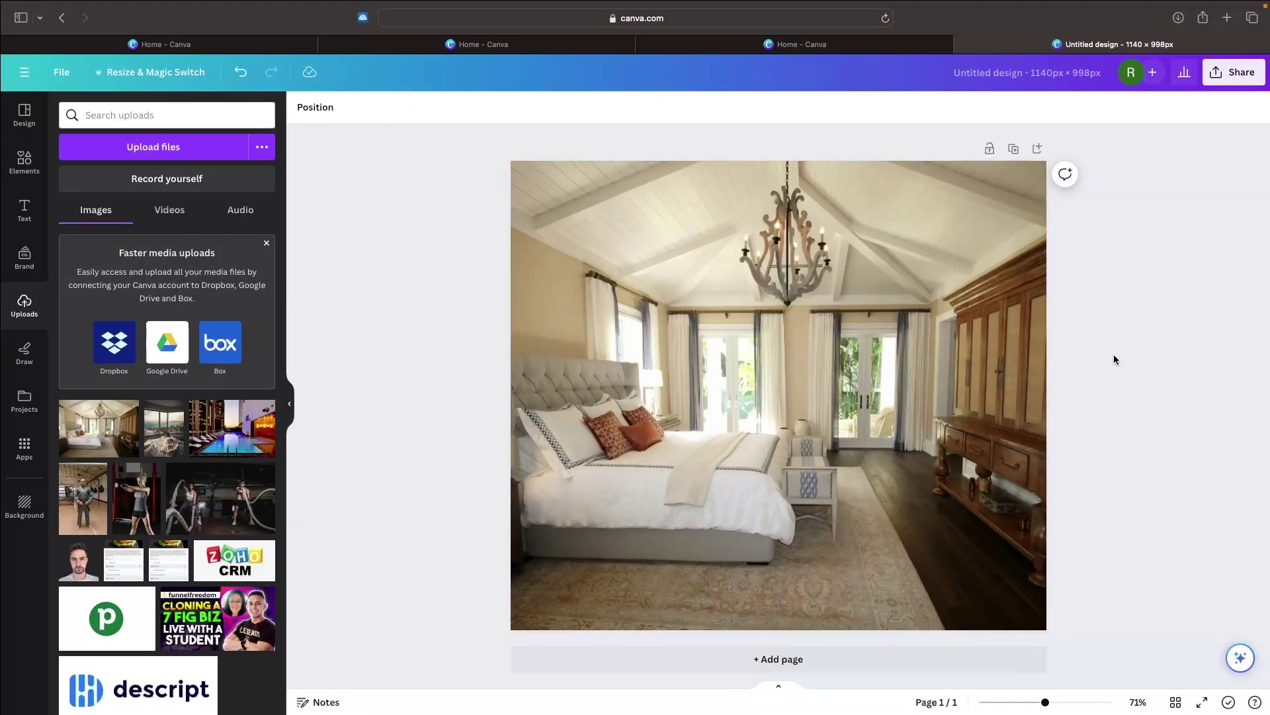
pyautogui.hotkey('ctrl', 'Left')
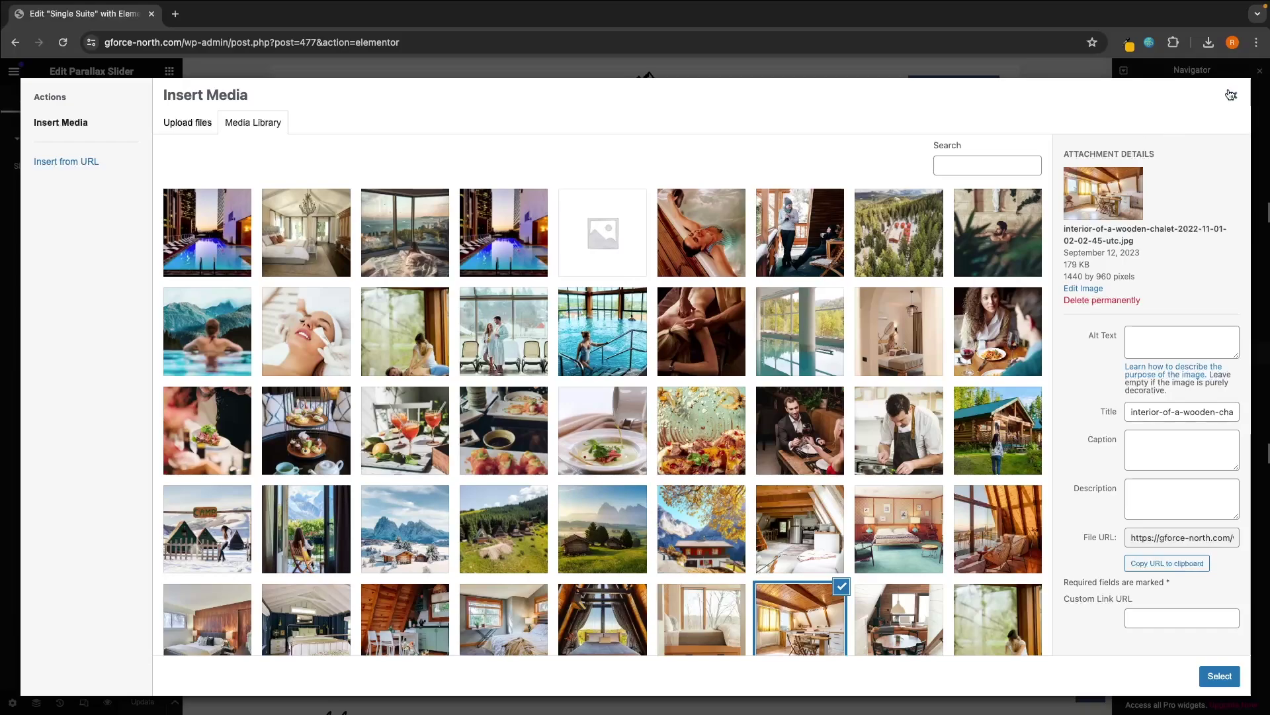
pyautogui.click(1231, 95)
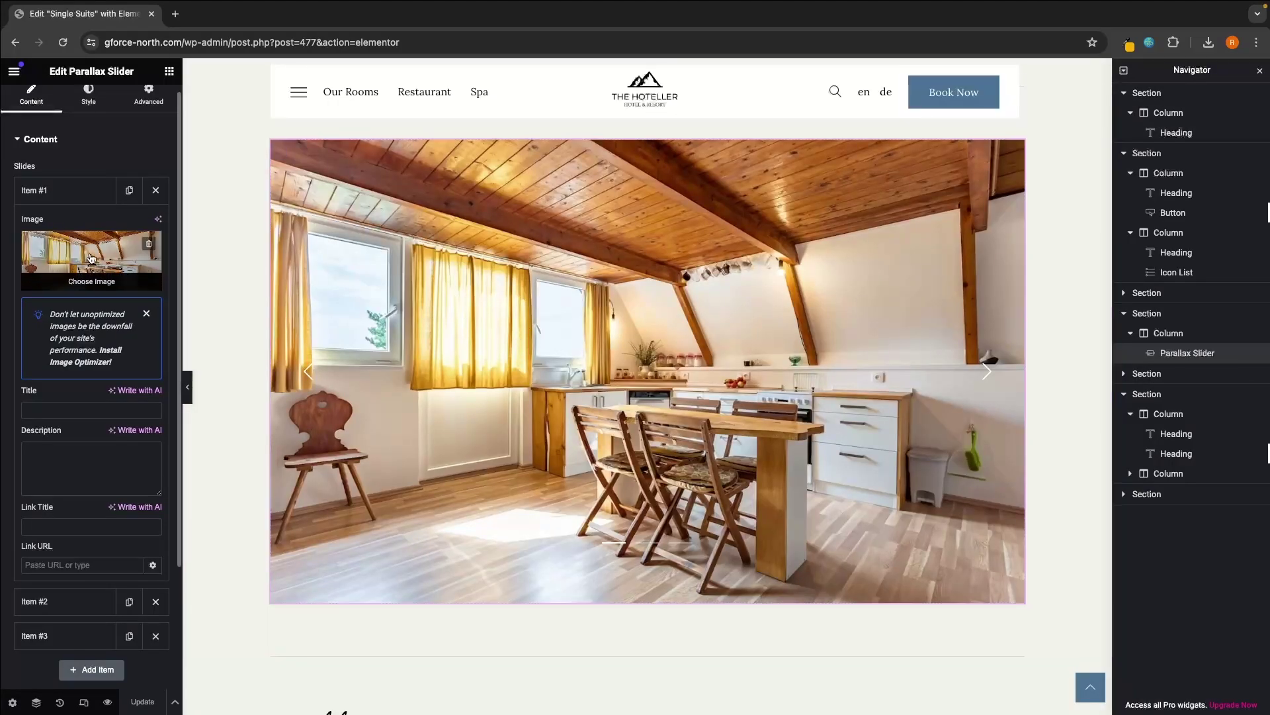
# Look into the slider's second and third slides, add an empty fourth slide and remove it again
pyautogui.scroll(-1, 101, 441)
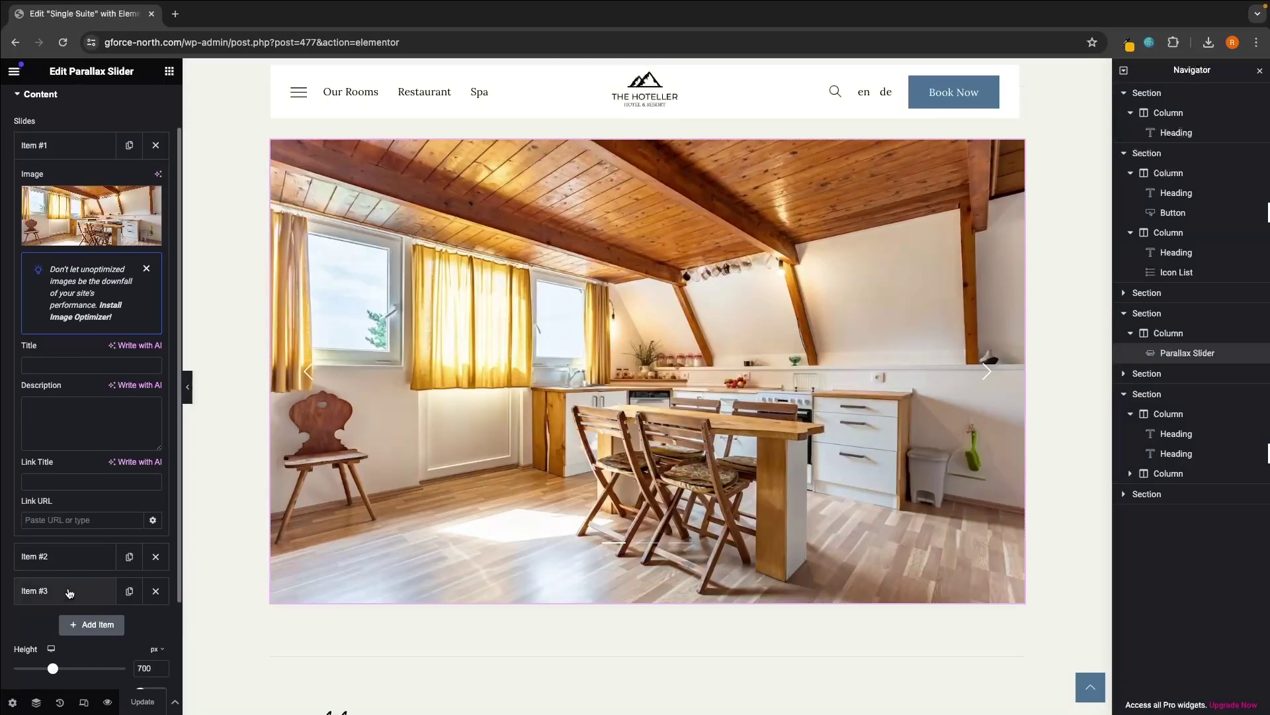
pyautogui.click(72, 557)
pyautogui.click(62, 590)
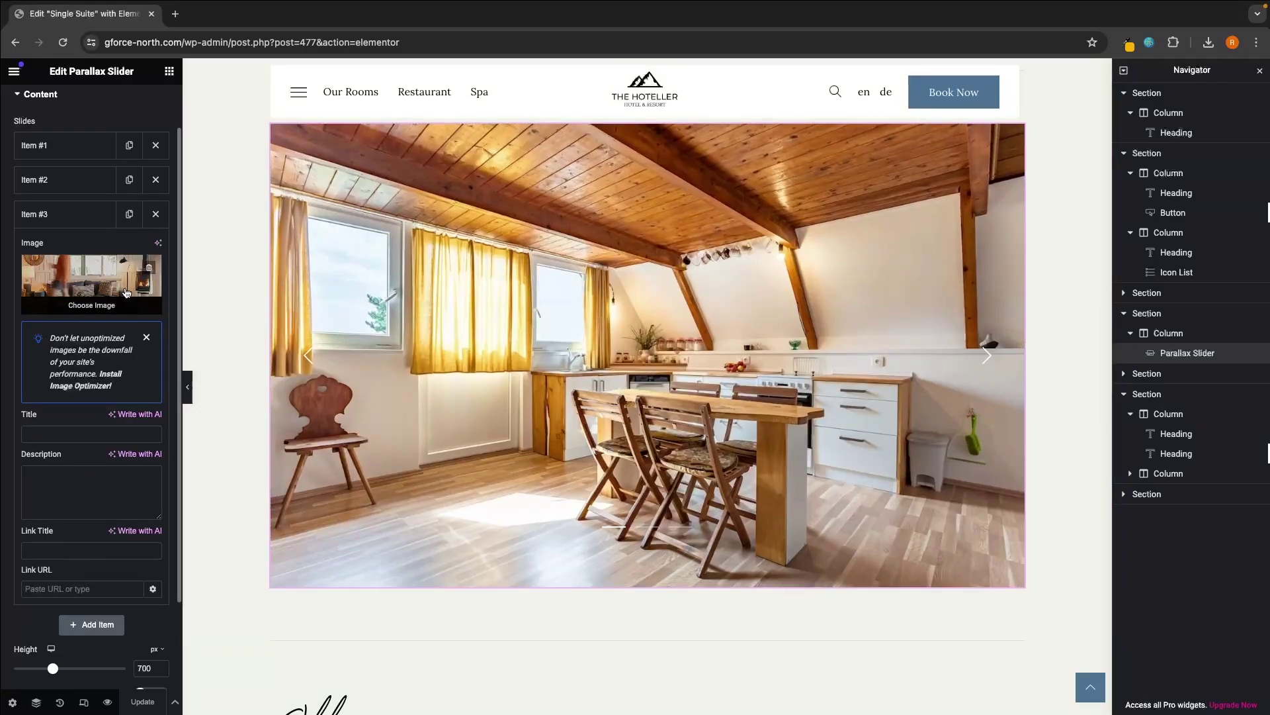
pyautogui.scroll(-2, 96, 331)
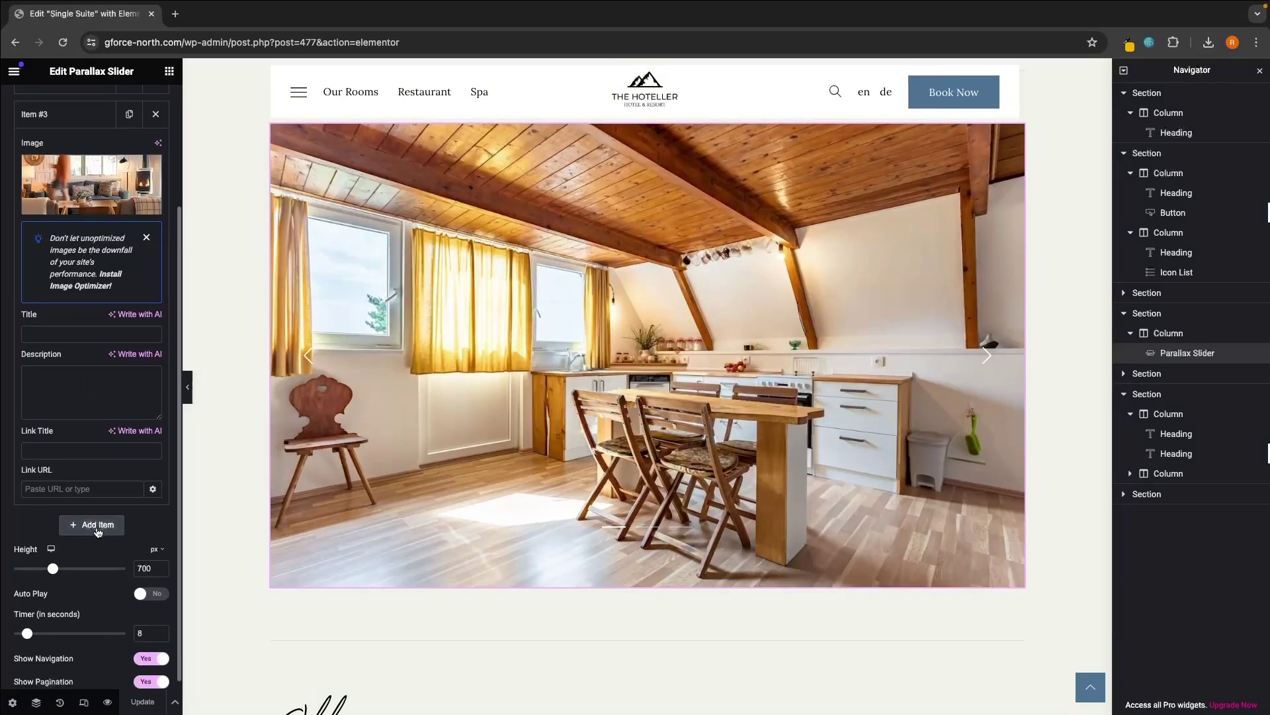
pyautogui.click(89, 525)
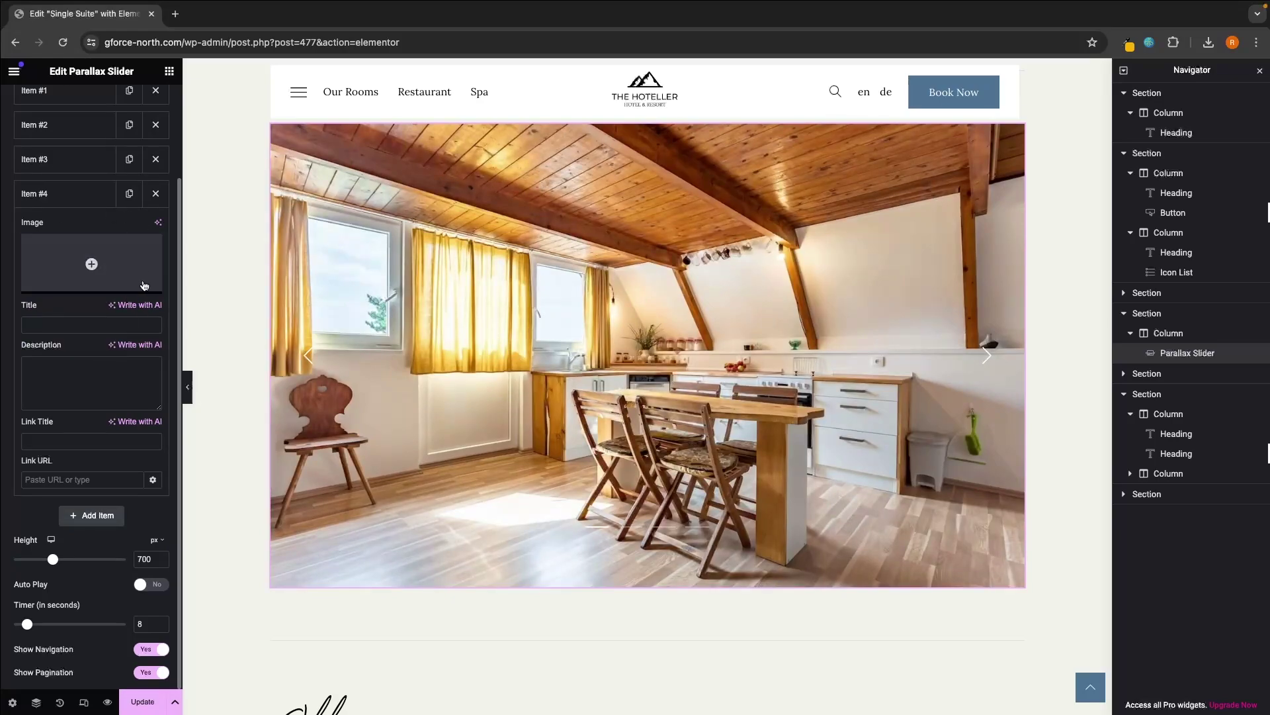
pyautogui.click(159, 203)
# Inspect the Offers heading and the description heading beneath it below the slider
pyautogui.scroll(-3, 662, 335)
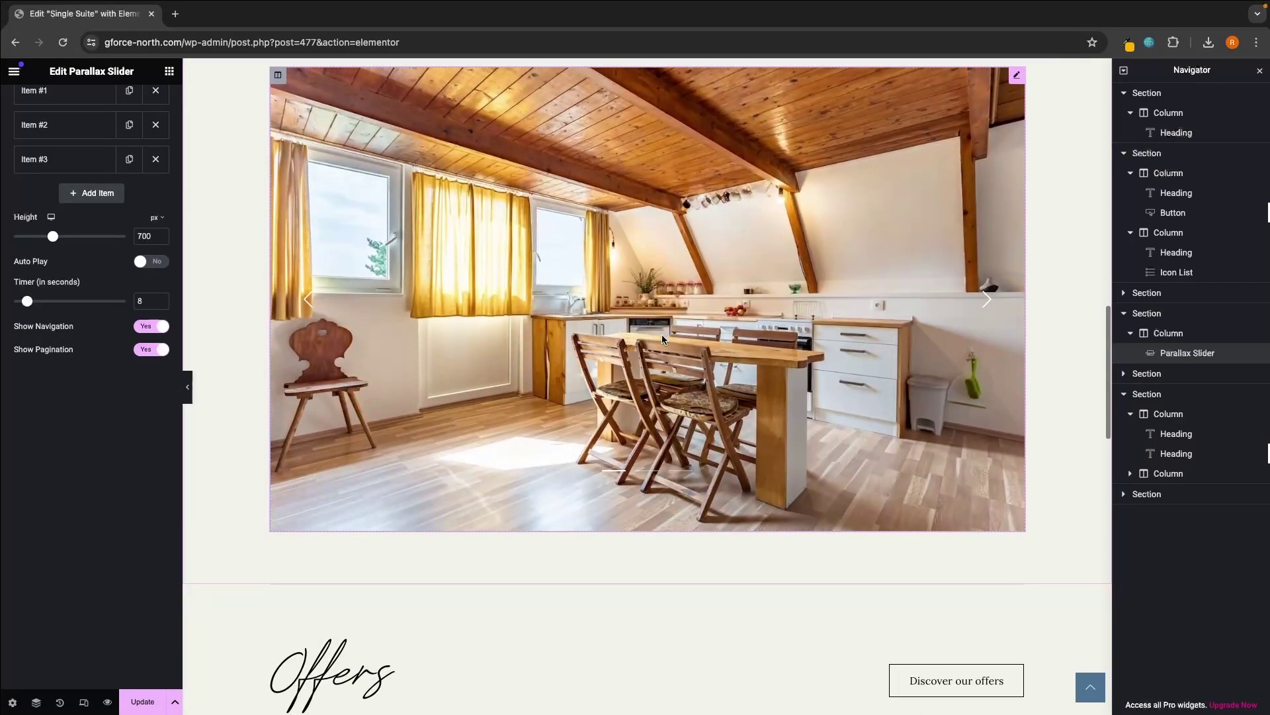
pyautogui.scroll(-5, 662, 339)
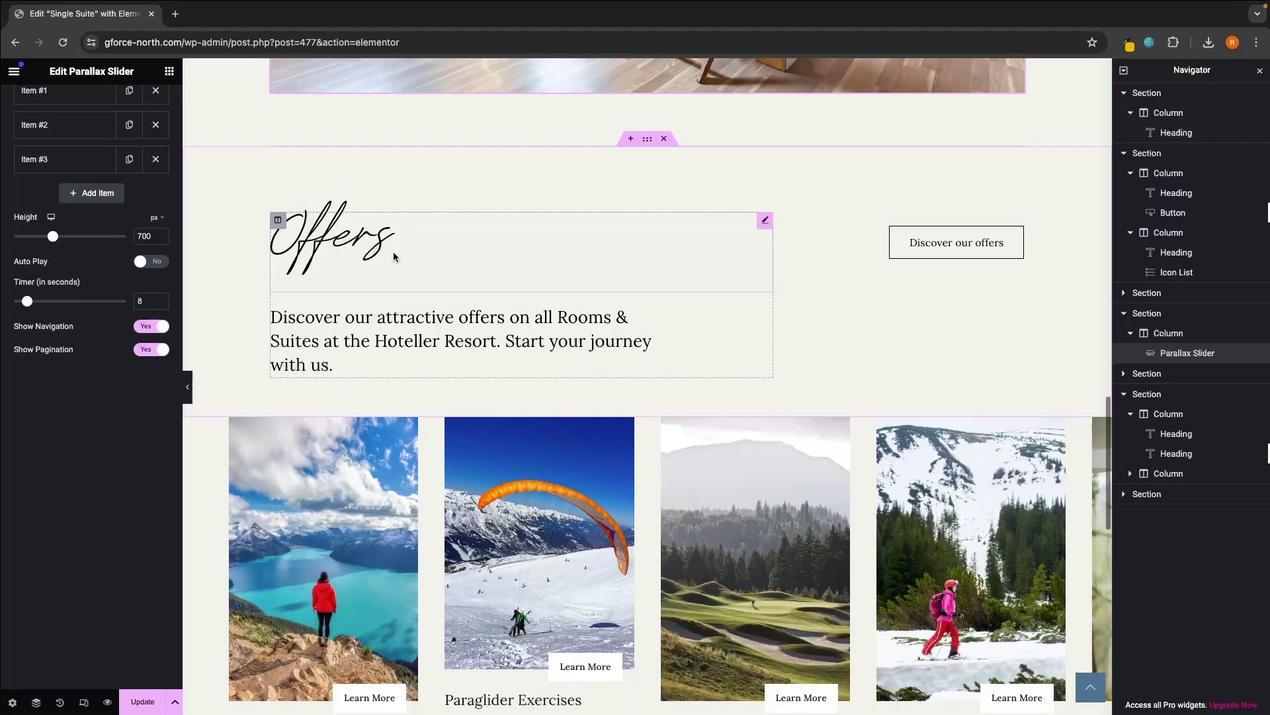
pyautogui.click(368, 248)
pyautogui.click(337, 351)
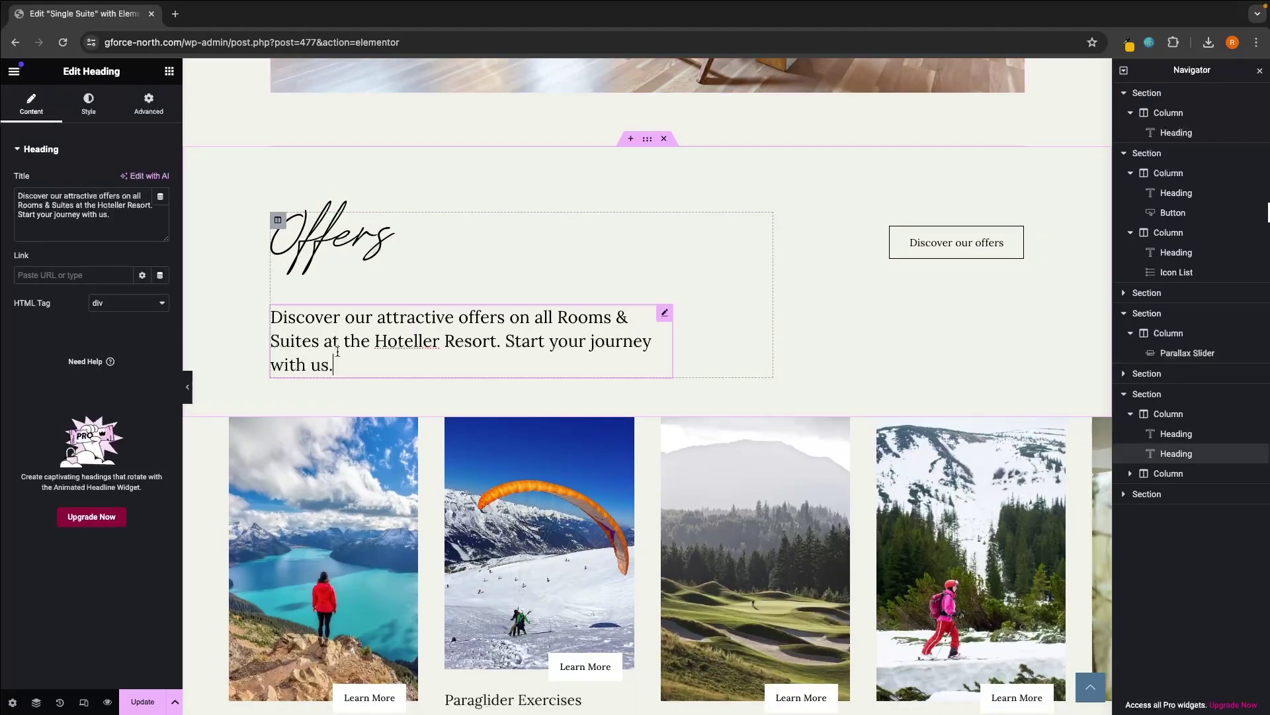
pyautogui.scroll(-1, 541, 379)
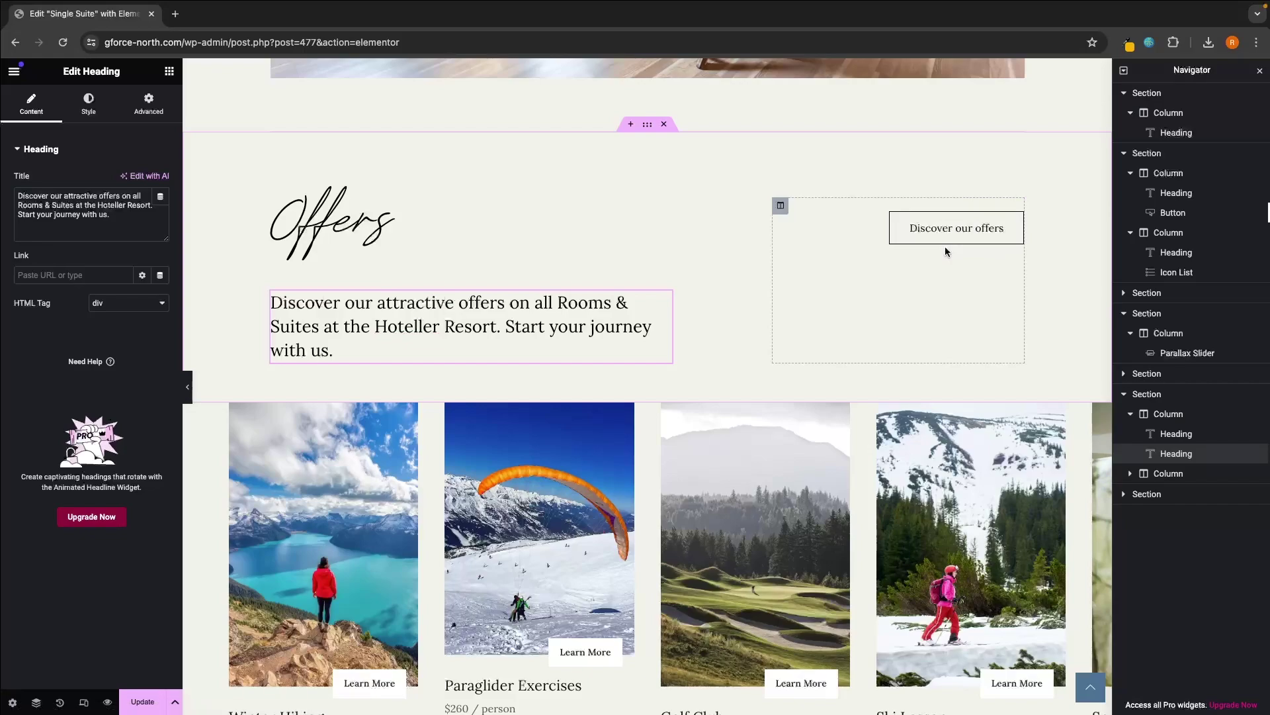
# Delete the Discover our offers button from the Offers section
pyautogui.click(954, 242)
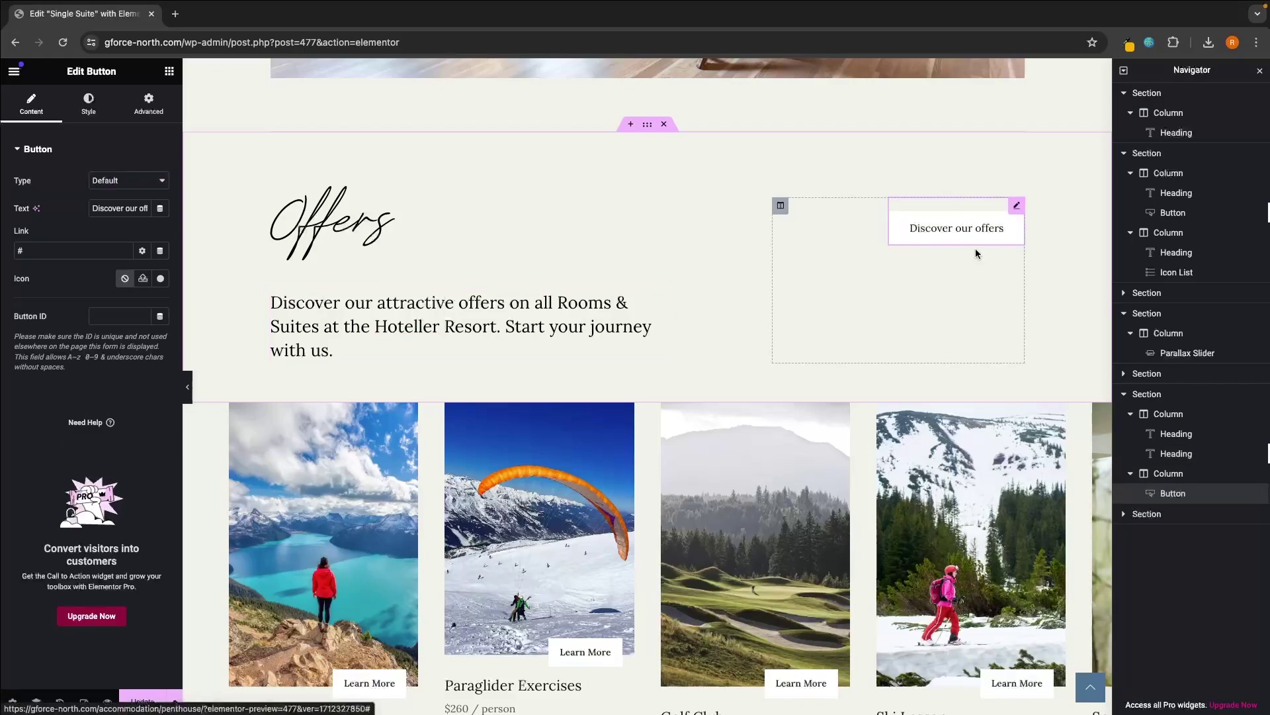
pyautogui.rightClick(1155, 496)
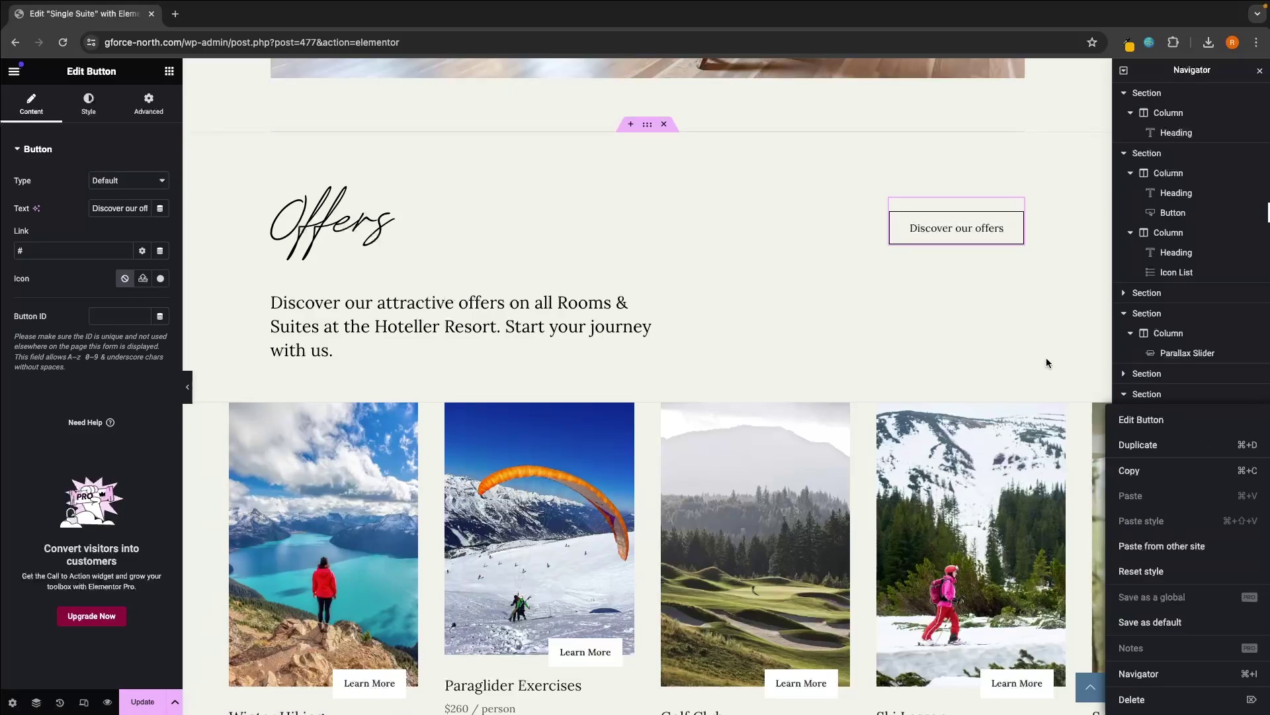
pyautogui.click(1046, 357)
pyautogui.rightClick(1164, 493)
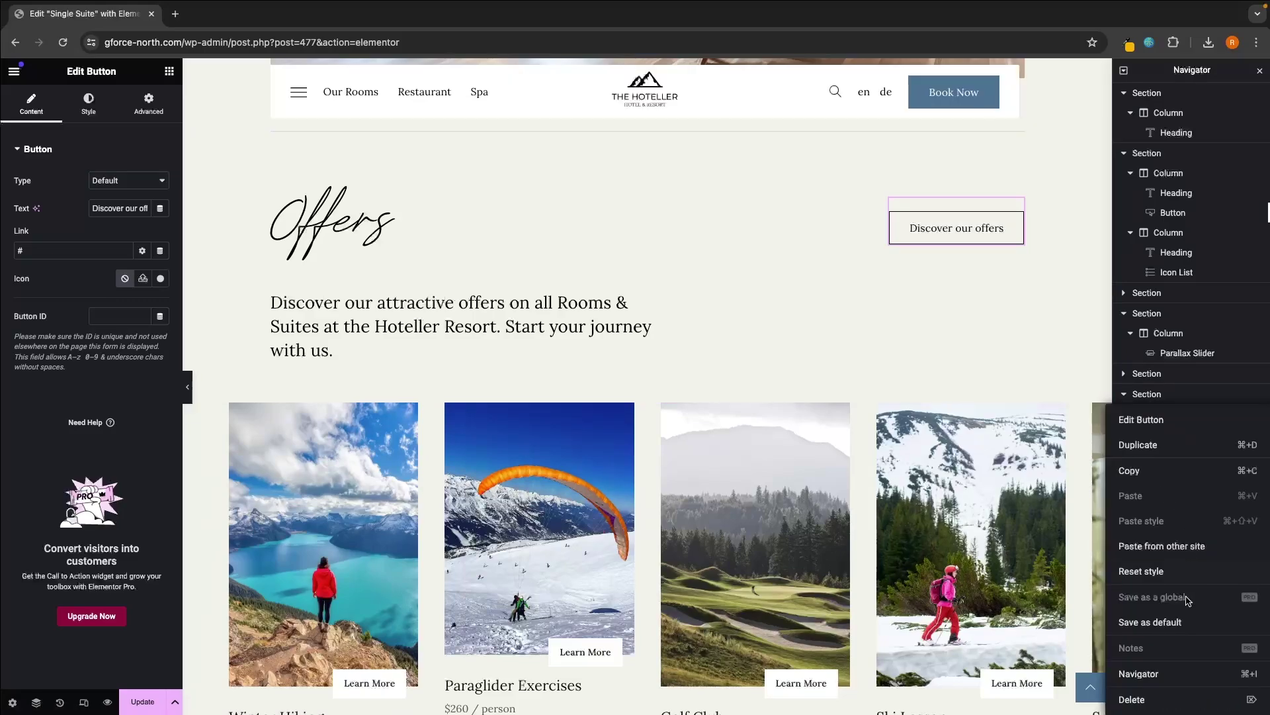
pyautogui.click(1129, 699)
# Delete the Service Carousel showing Winter Hiking, Paraglider Exercises and the other activities below the Offers section
pyautogui.scroll(-3, 344, 273)
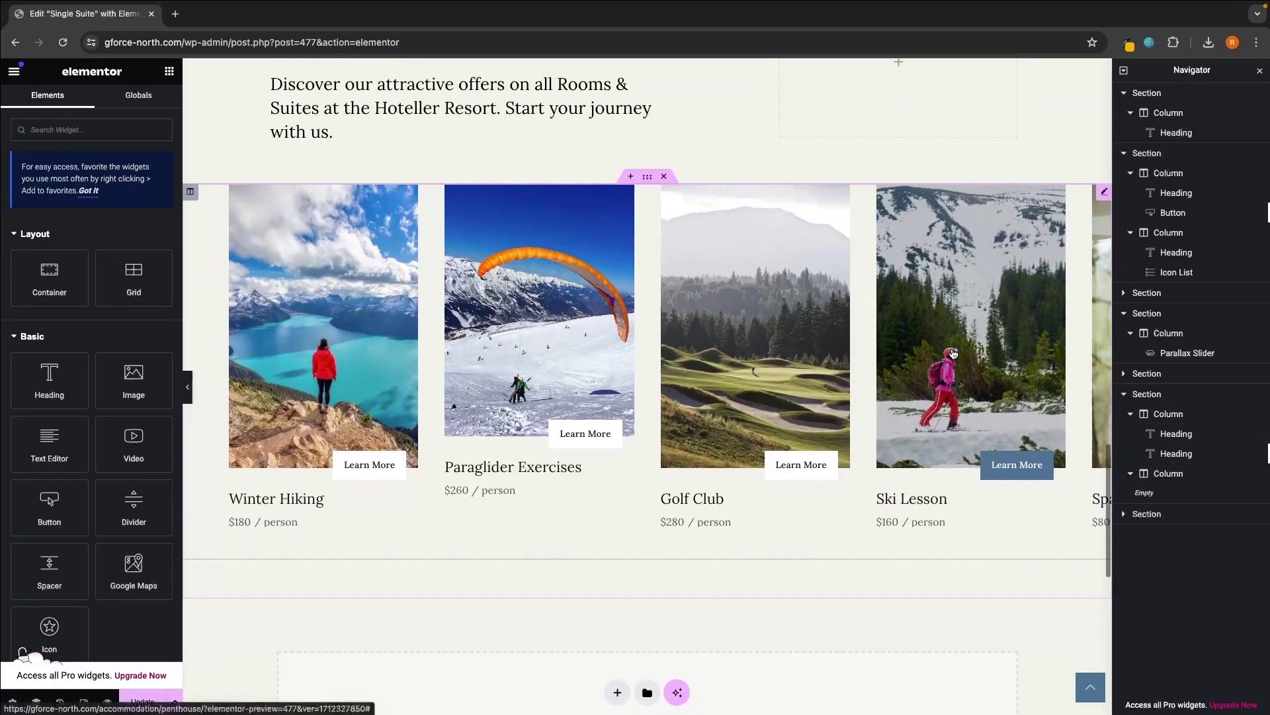
pyautogui.click(215, 268)
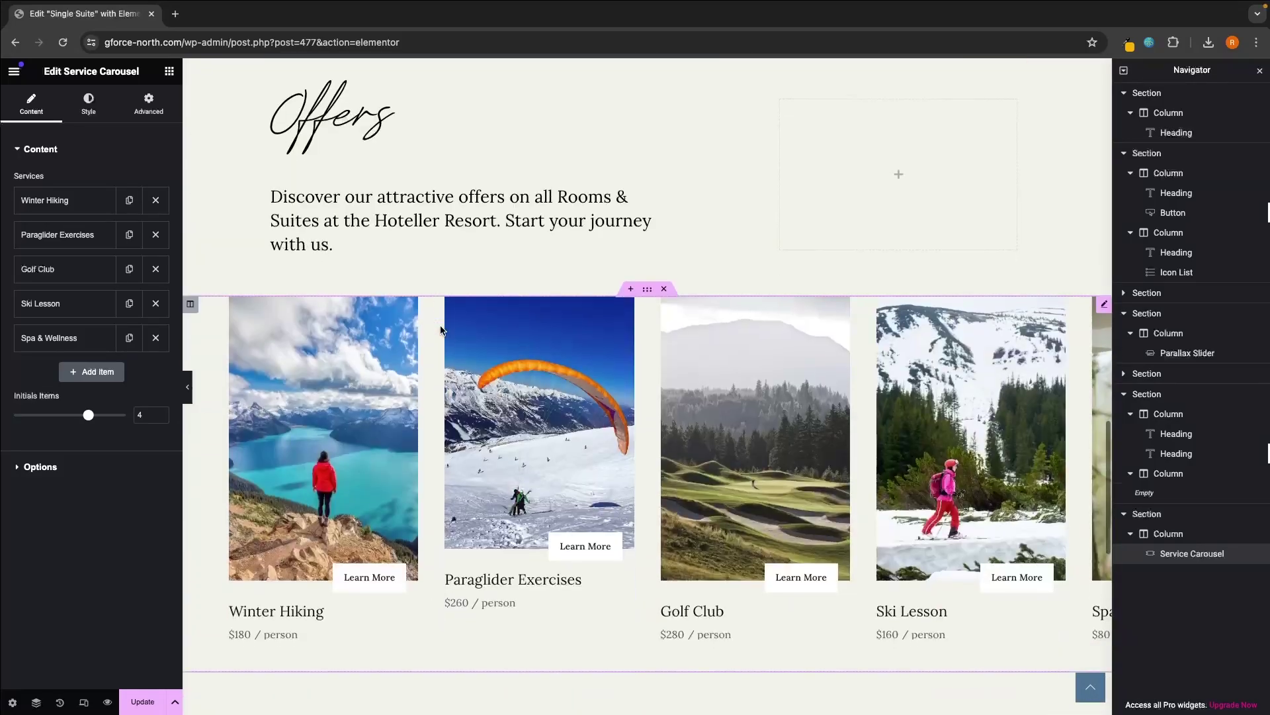
pyautogui.scroll(-6, 440, 326)
pyautogui.scroll(7, 437, 327)
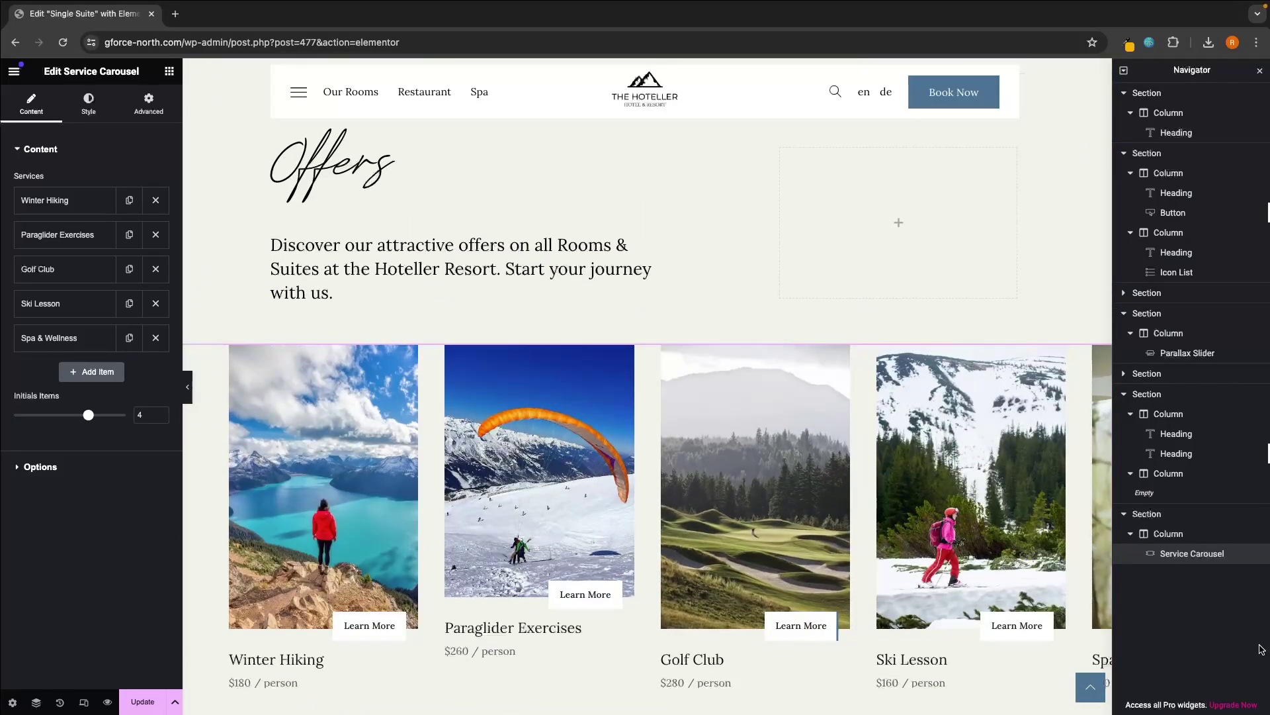
pyautogui.rightClick(1214, 558)
pyautogui.click(1131, 693)
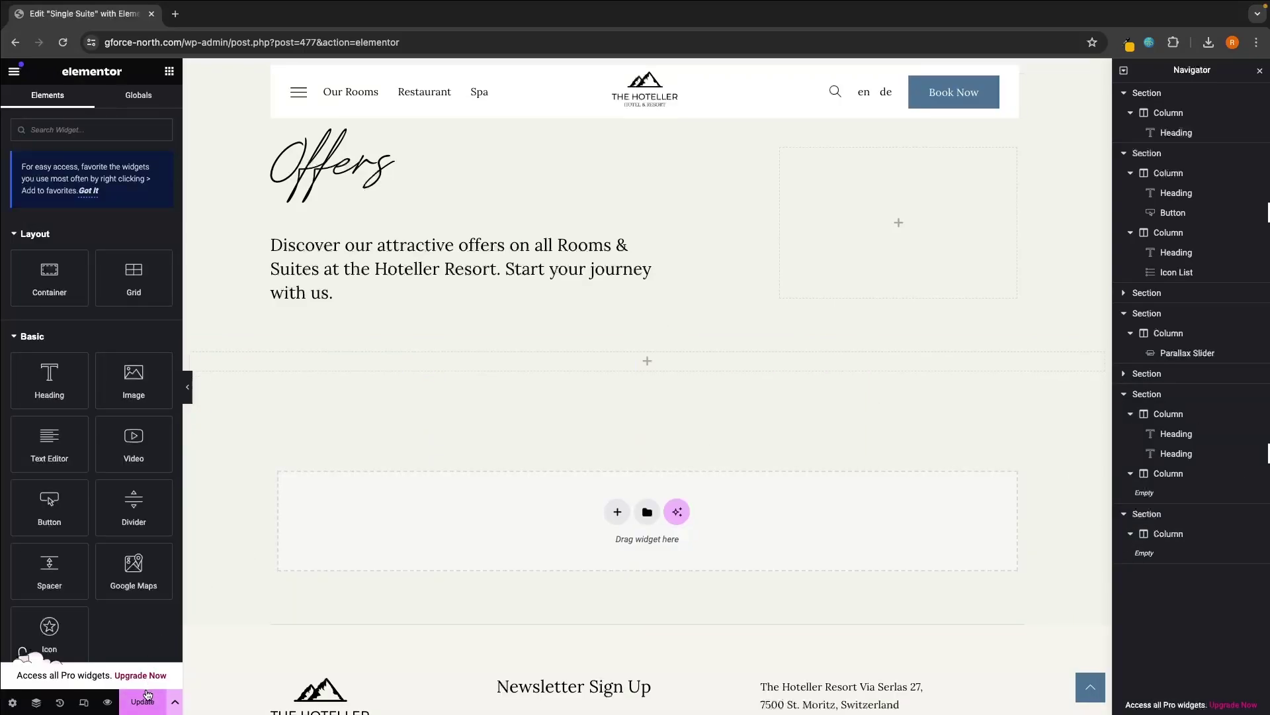
# Update the Single Suite page and review its preview from the amenities down to the Offers section
pyautogui.click(108, 702)
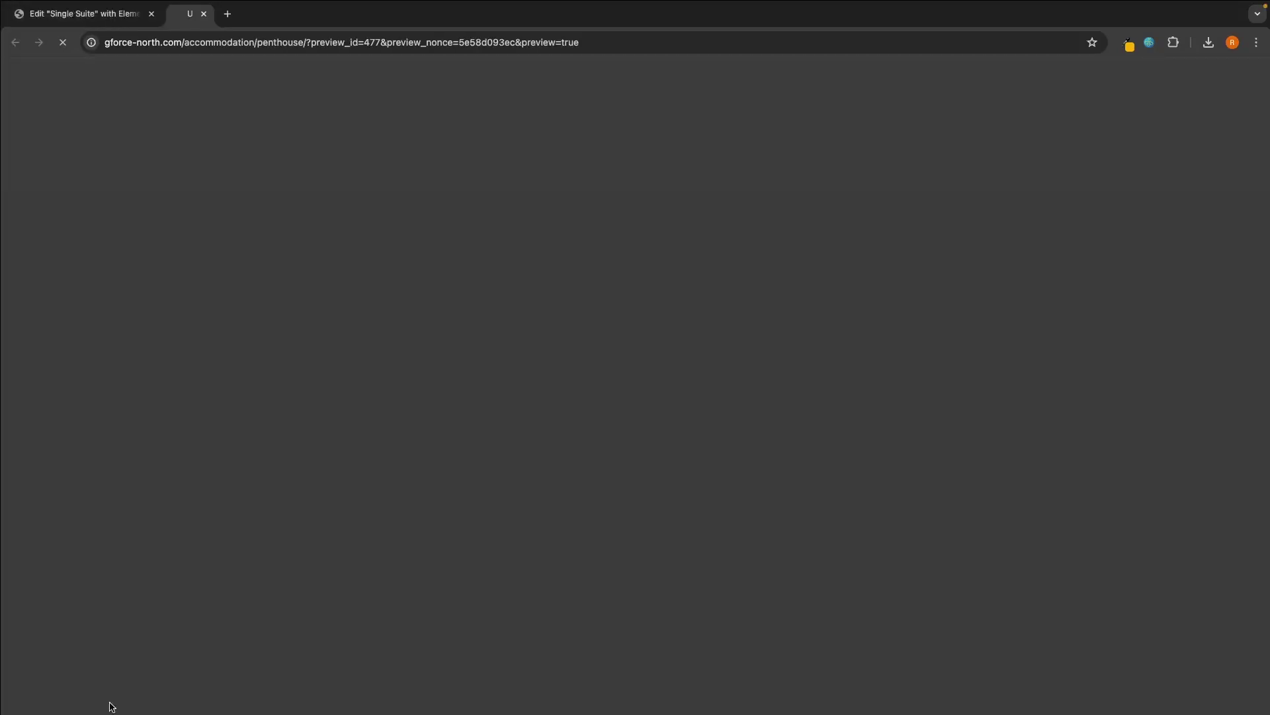
pyautogui.scroll(-15, 883, 503)
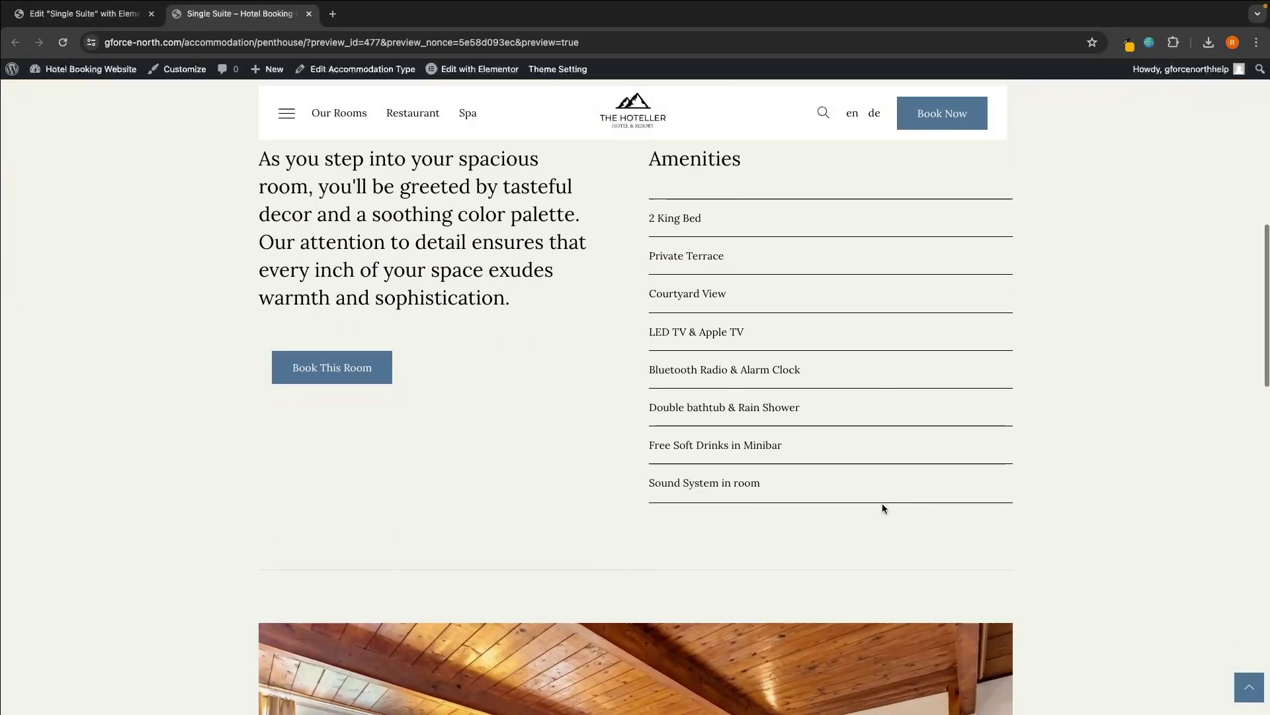
pyautogui.scroll(-4, 882, 508)
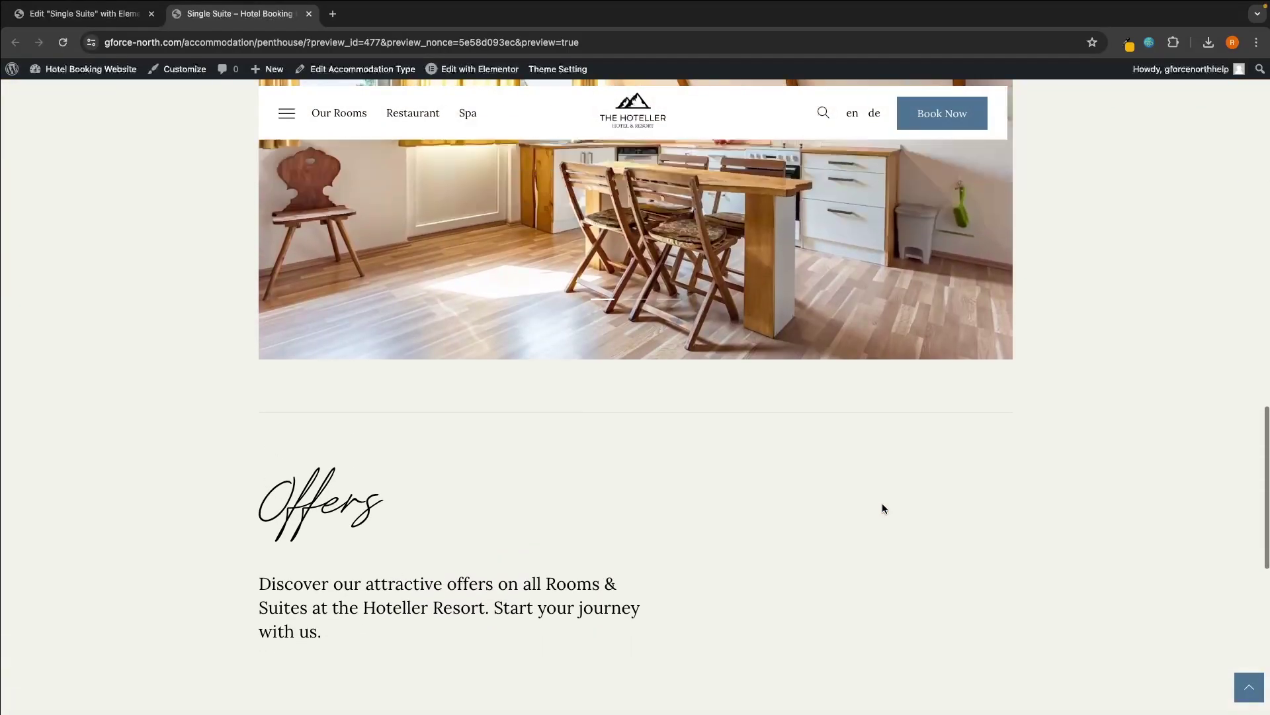
pyautogui.scroll(20, 883, 508)
pyautogui.scroll(-10, 910, 483)
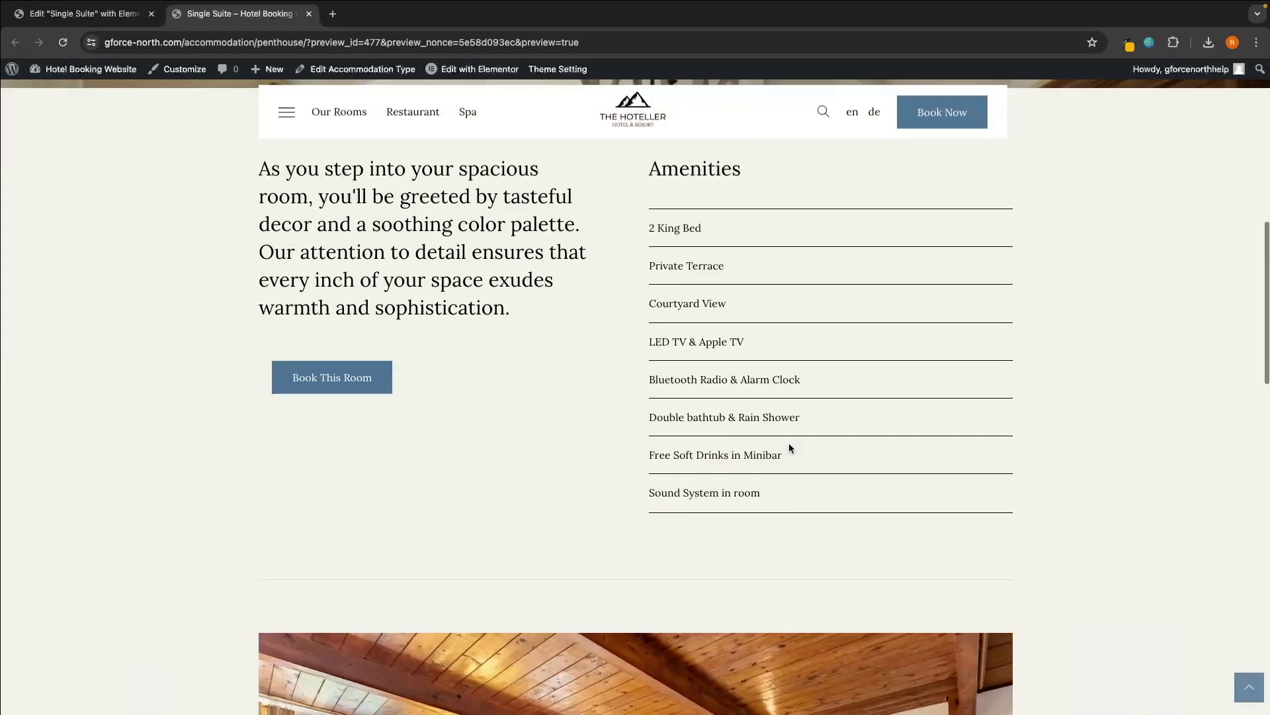
# Follow the Book This Room button to the booking page, return to the suite preview, look it over and close it
pyautogui.click(333, 341)
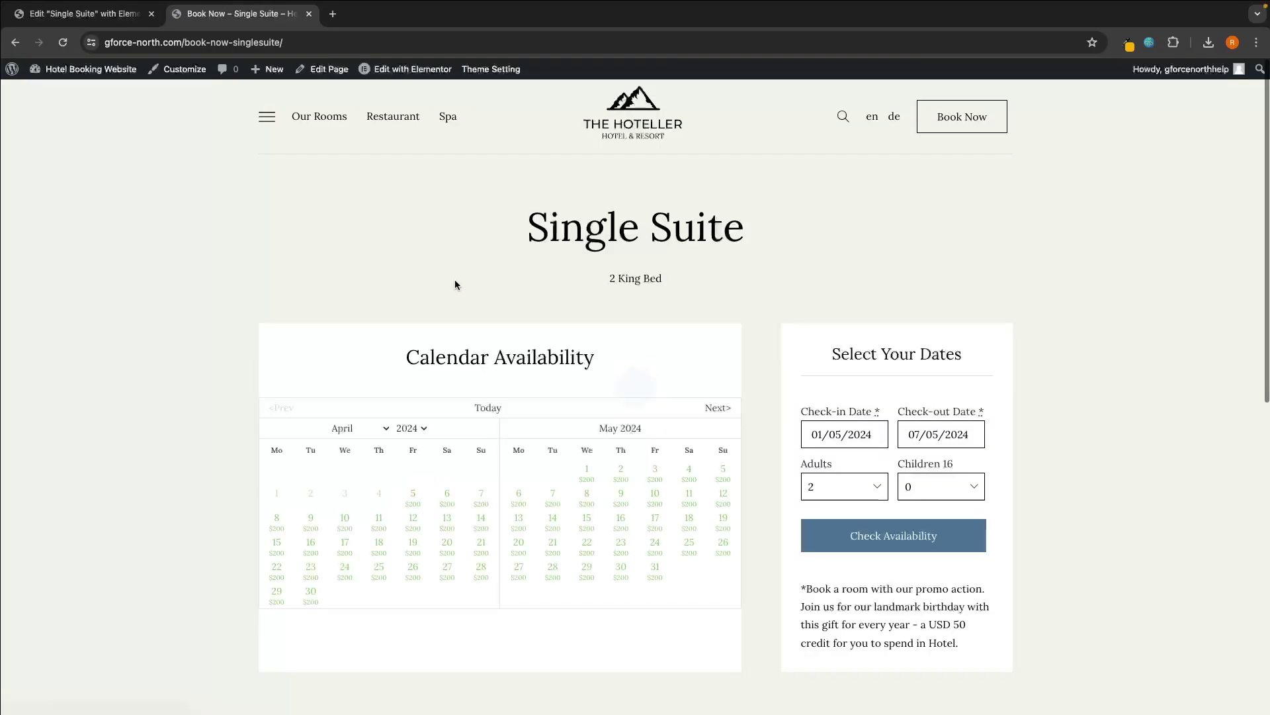
pyautogui.hscroll(-2, 471, 297)
pyautogui.scroll(-15, 744, 404)
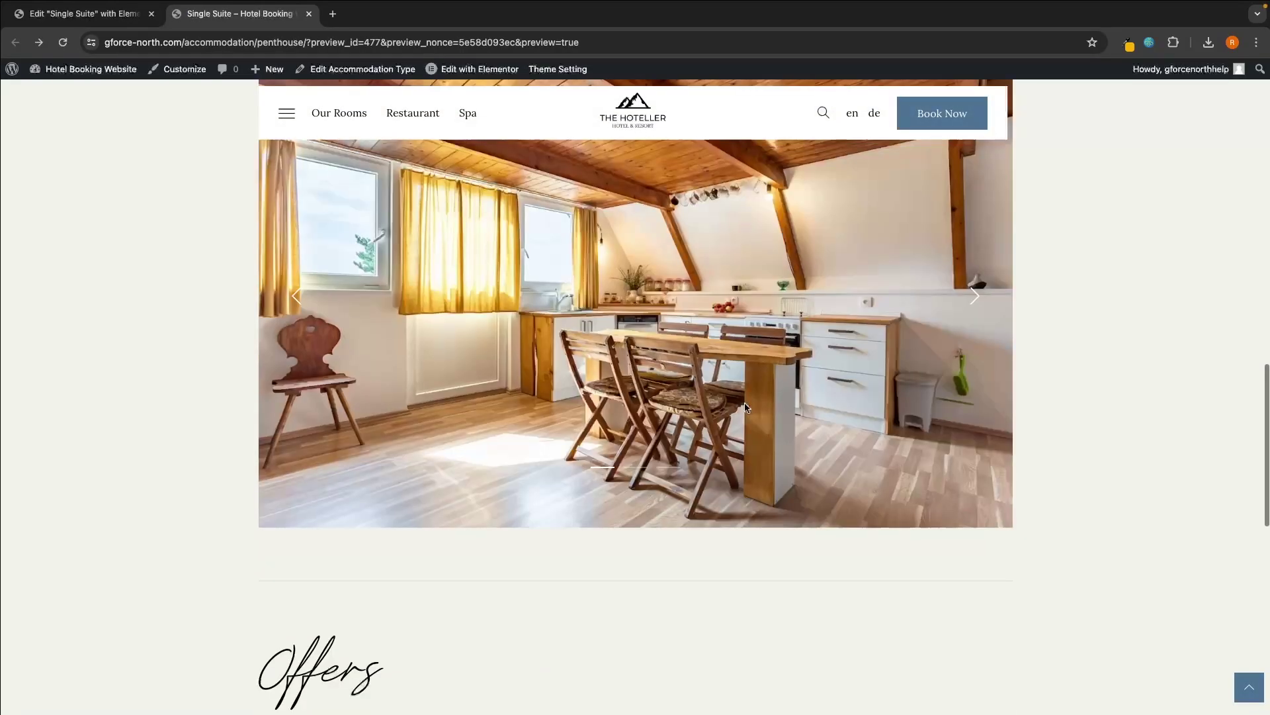
pyautogui.scroll(20, 744, 403)
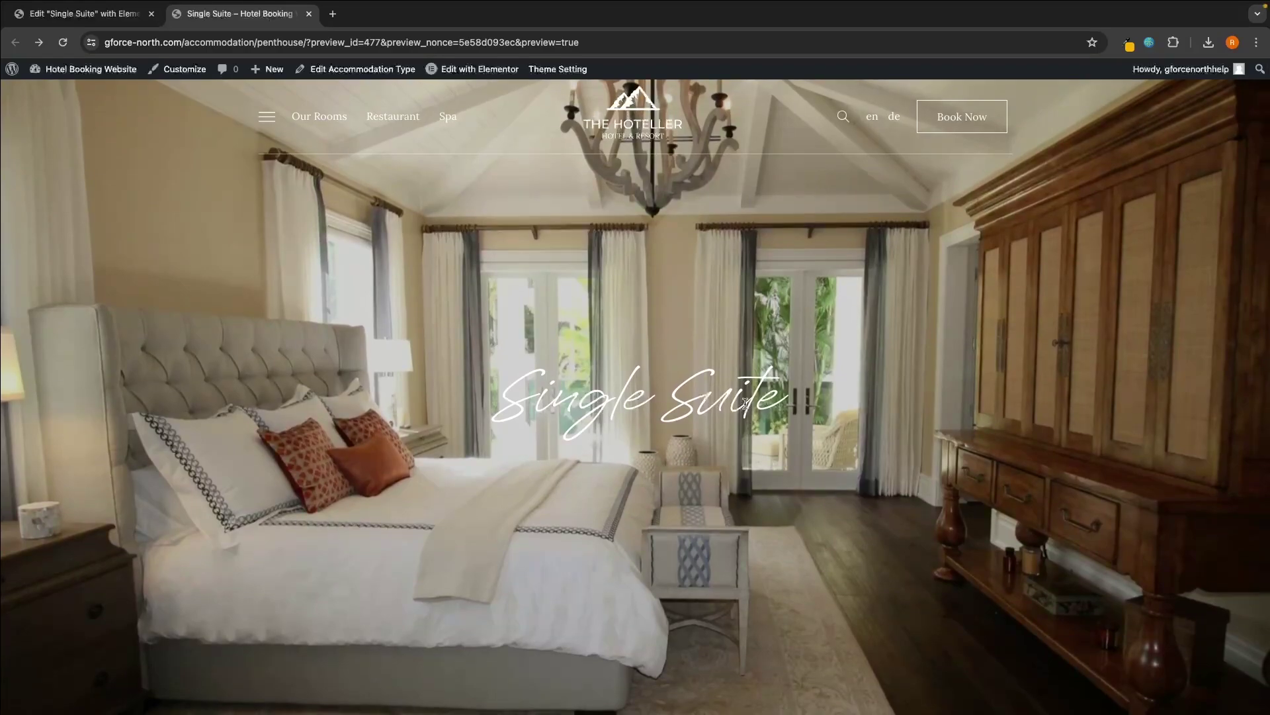
pyautogui.click(309, 13)
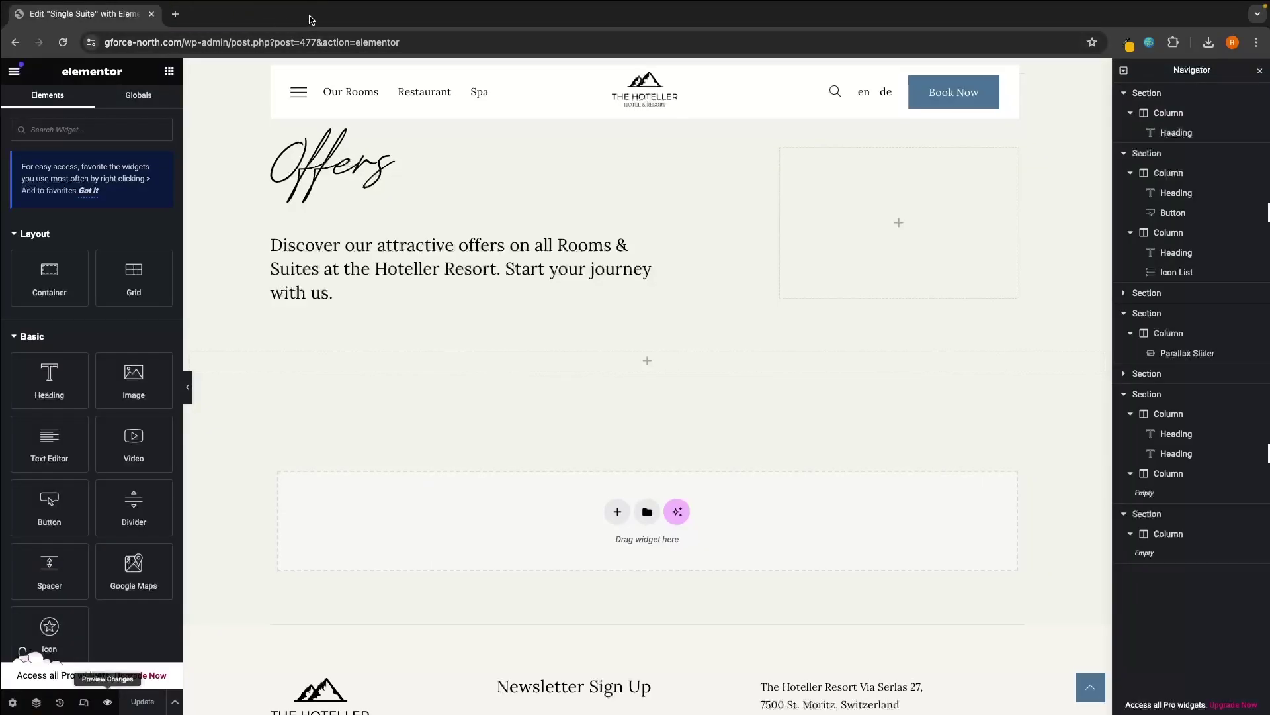
# Open the WordPress dashboard in place of the Single Suite editor and open the Couples Suite accommodation type in Elementor
pyautogui.click(175, 13)
pyautogui.click(110, 68)
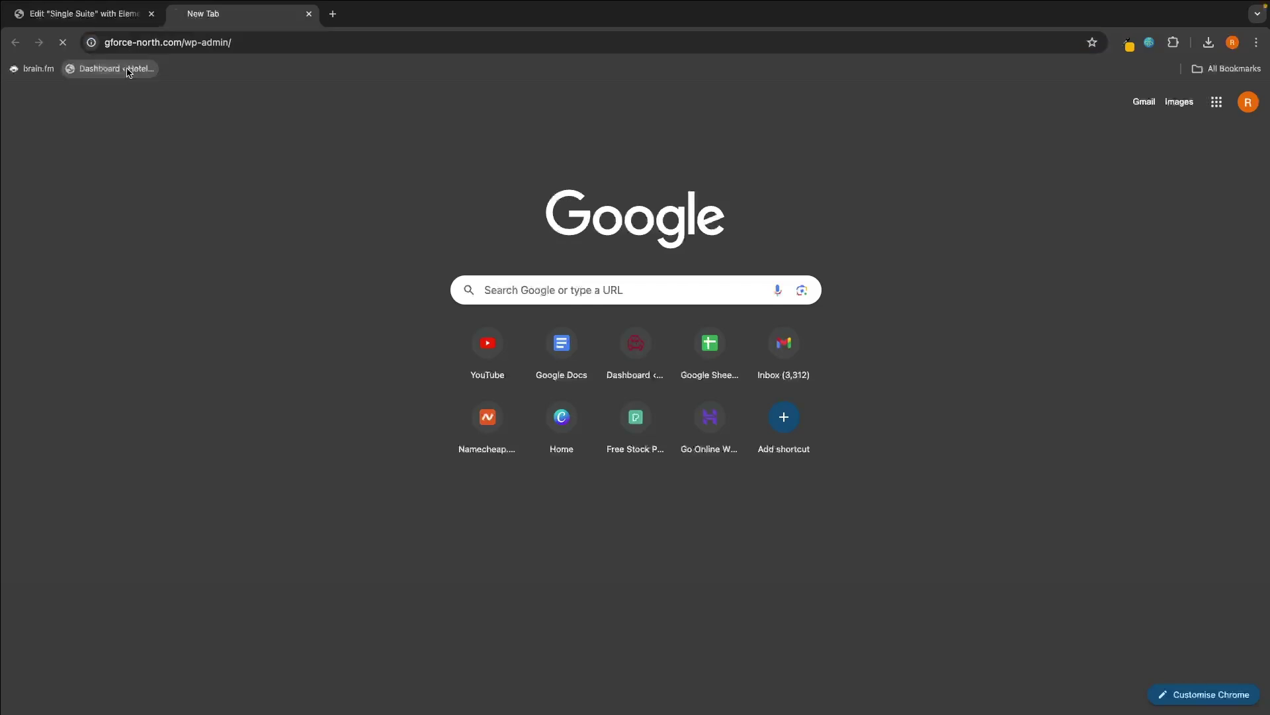
pyautogui.click(151, 14)
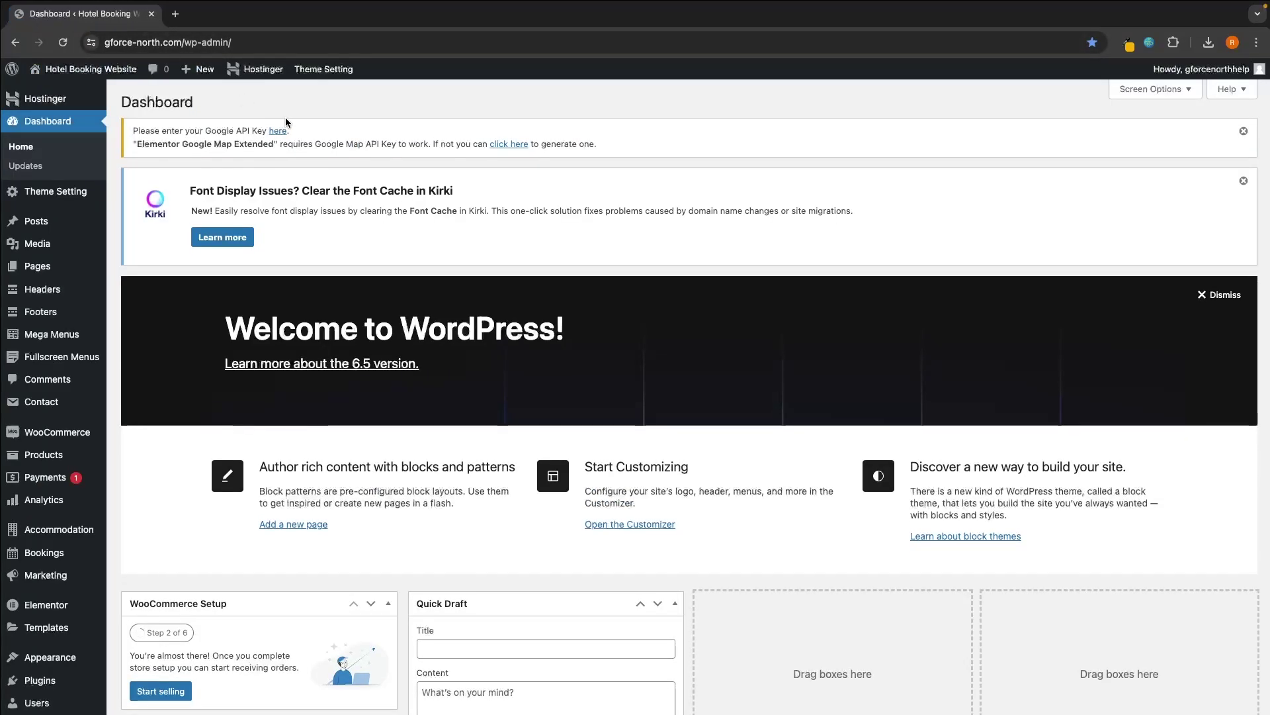
pyautogui.moveTo(53, 530)
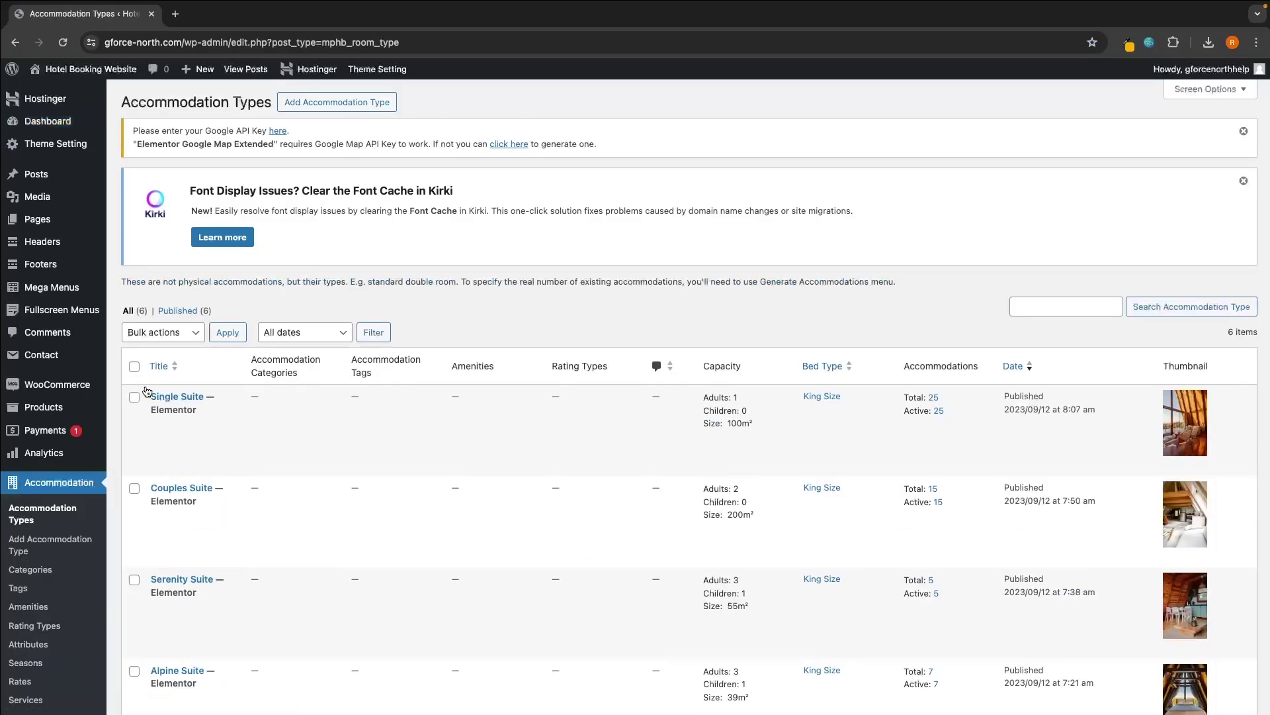
pyautogui.scroll(-3, 176, 416)
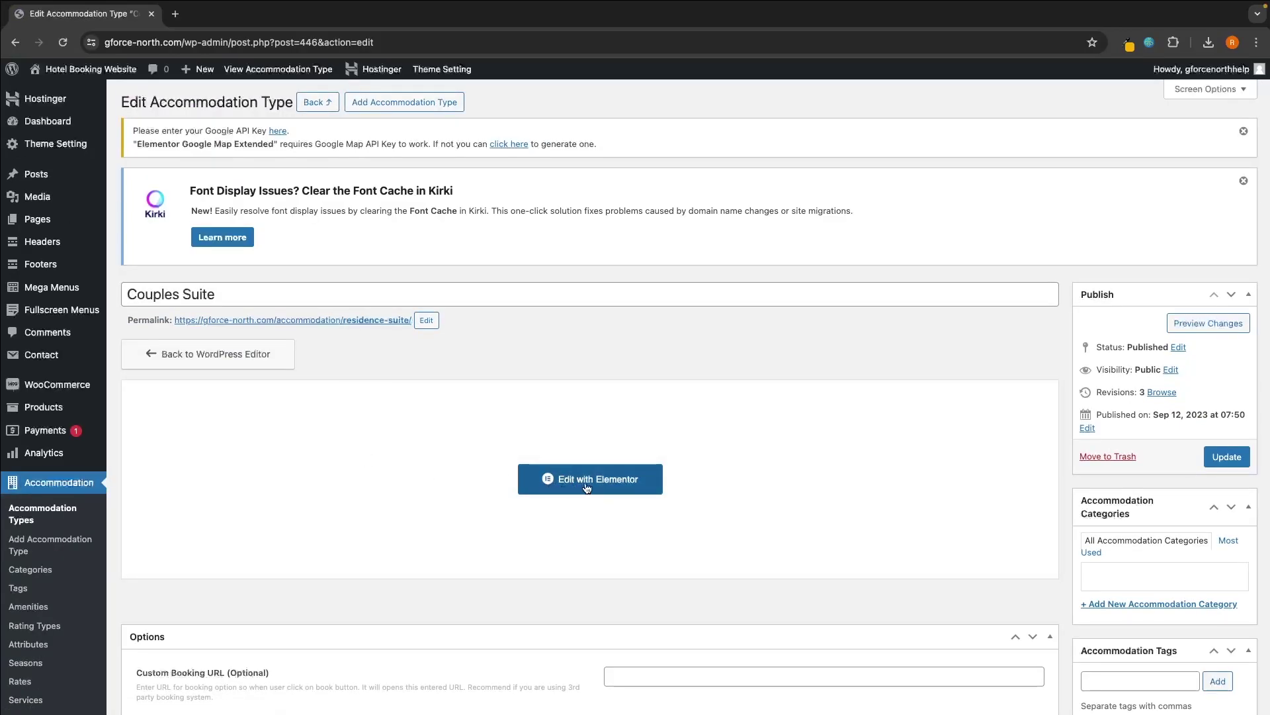
pyautogui.click(586, 488)
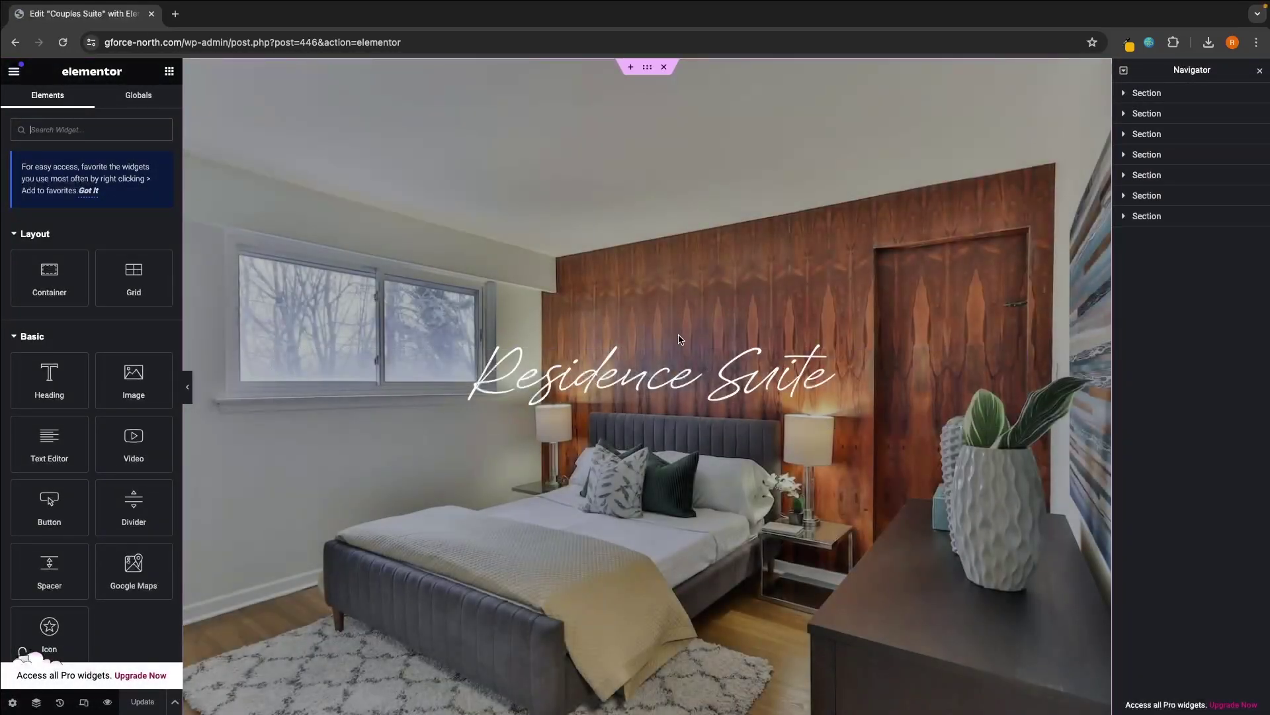
# Look through the Couples Suite page from the hero heading past the amenities and gallery to the Offers section
pyautogui.click(566, 342)
pyautogui.scroll(-8, 565, 342)
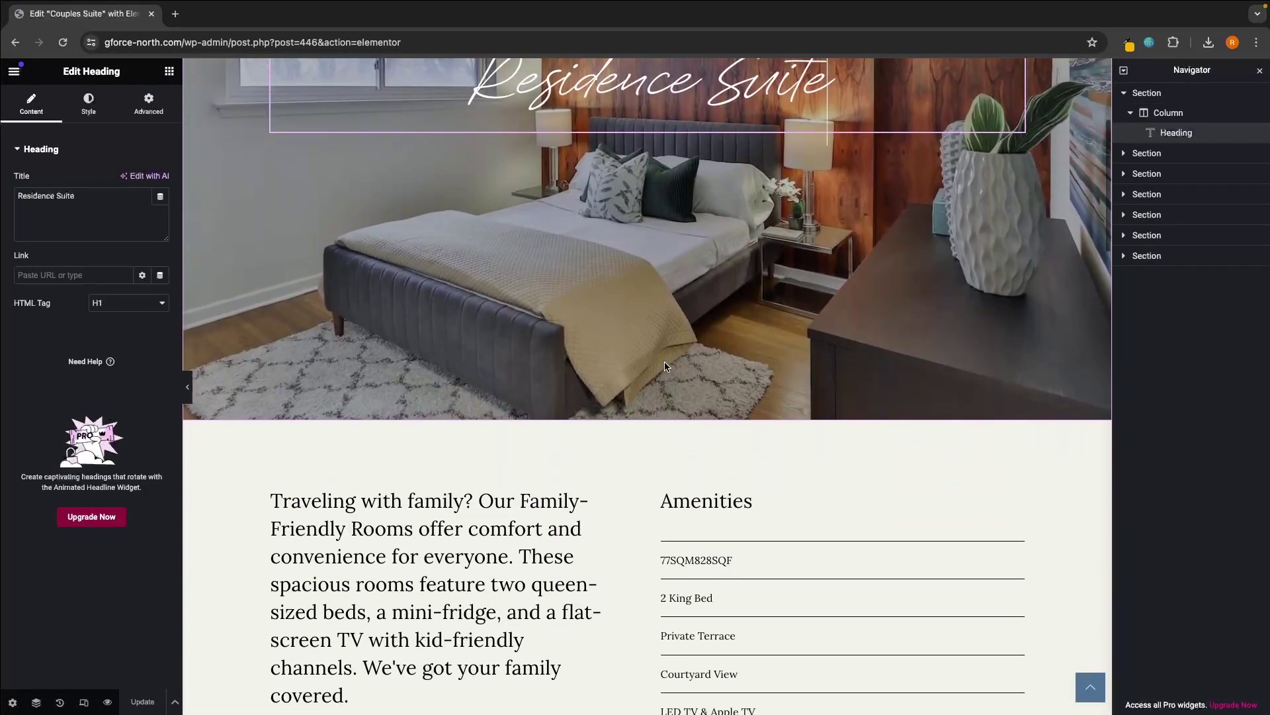
pyautogui.scroll(-5, 665, 365)
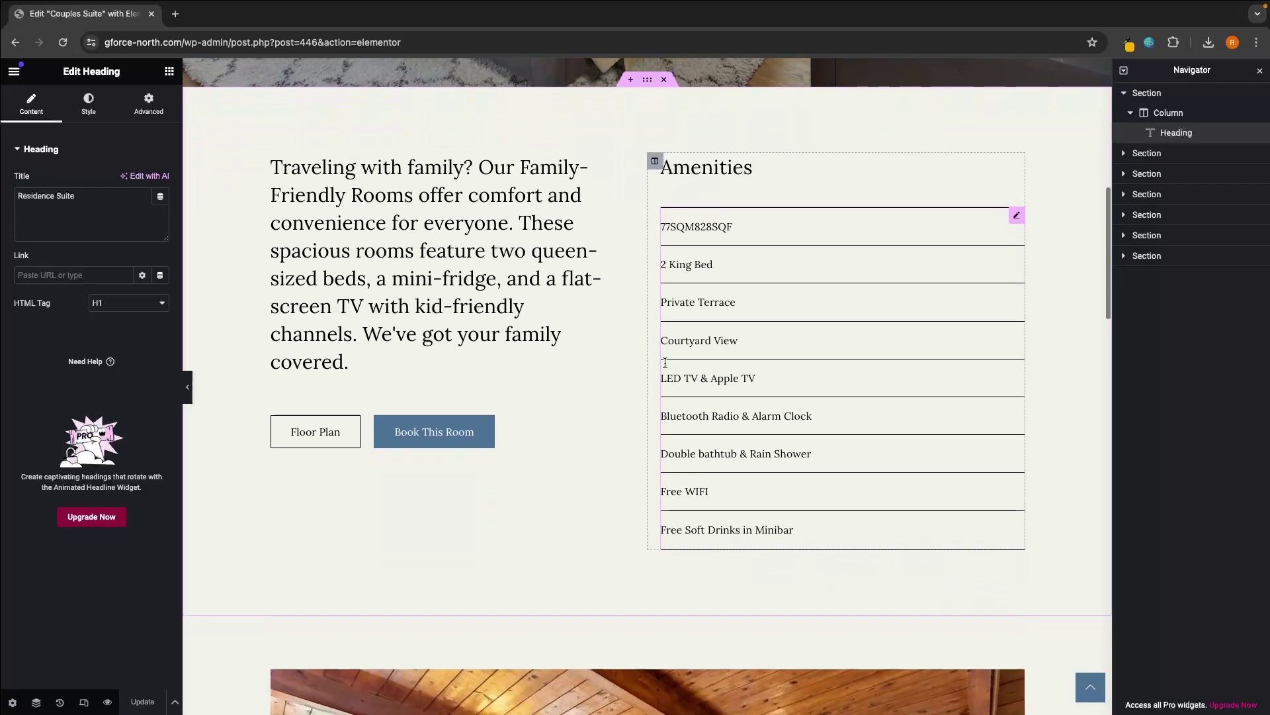
pyautogui.scroll(-1, 665, 365)
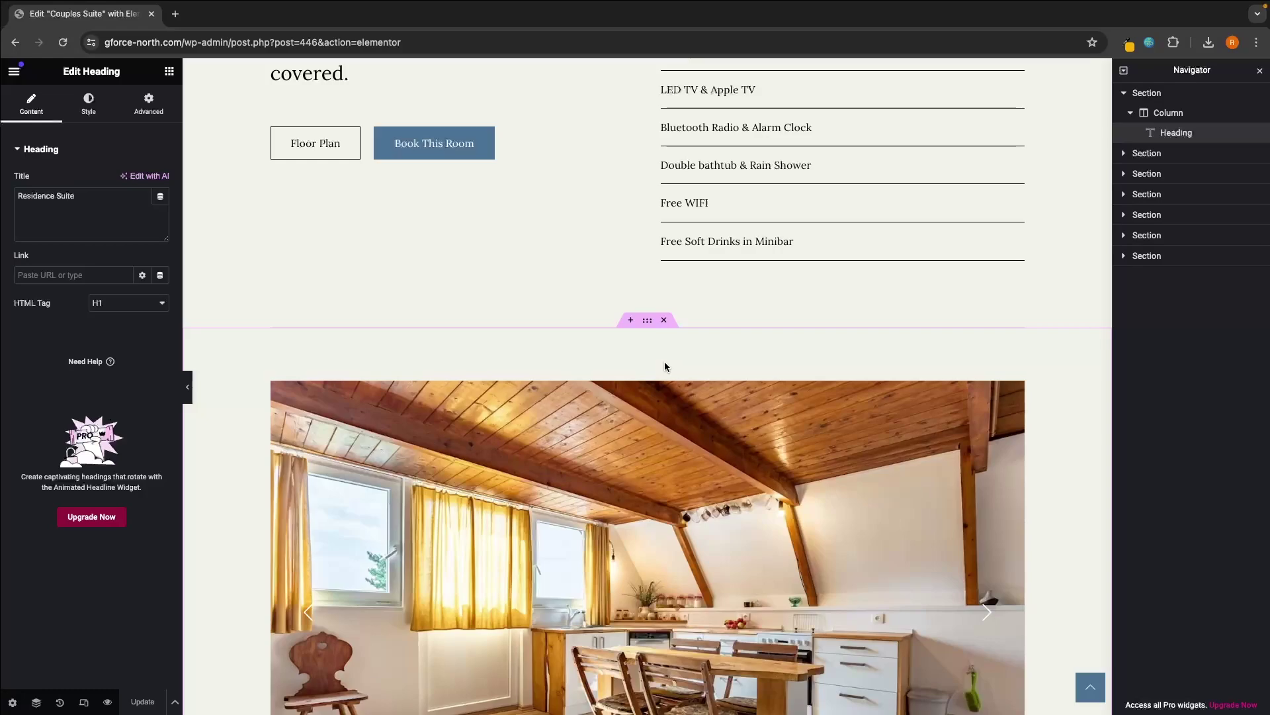
pyautogui.scroll(-12, 665, 366)
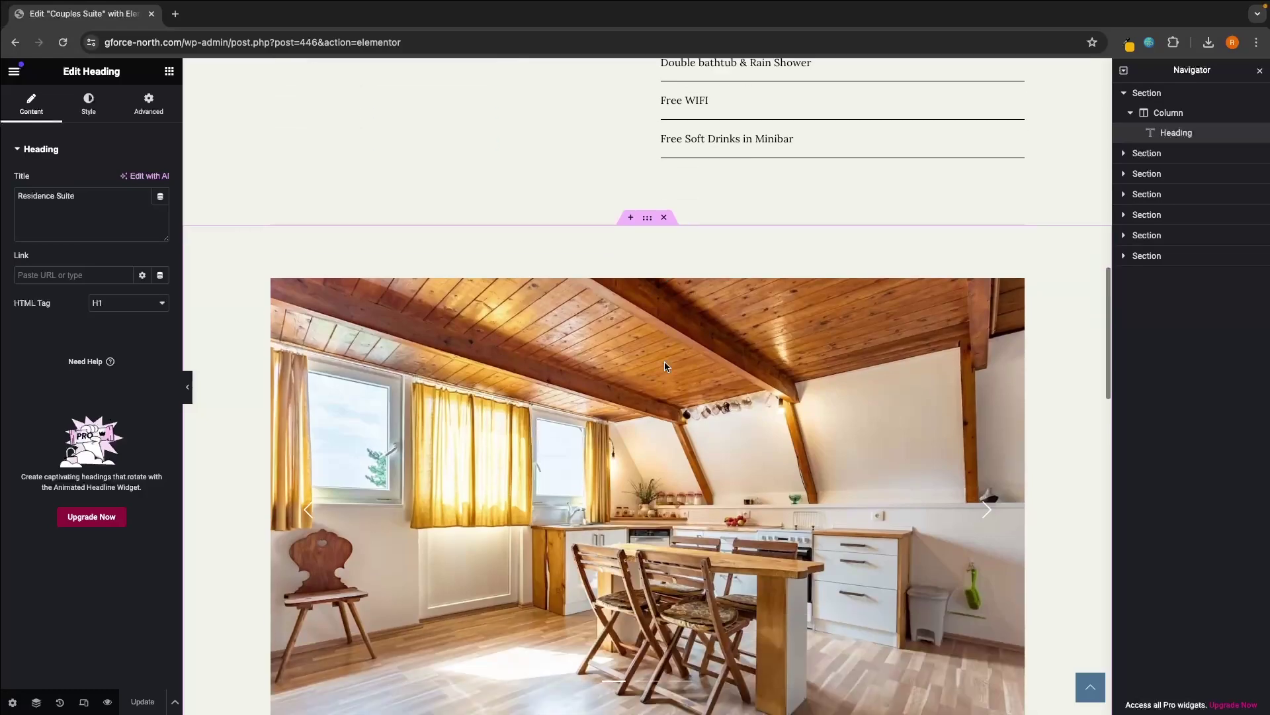
pyautogui.scroll(-3, 664, 365)
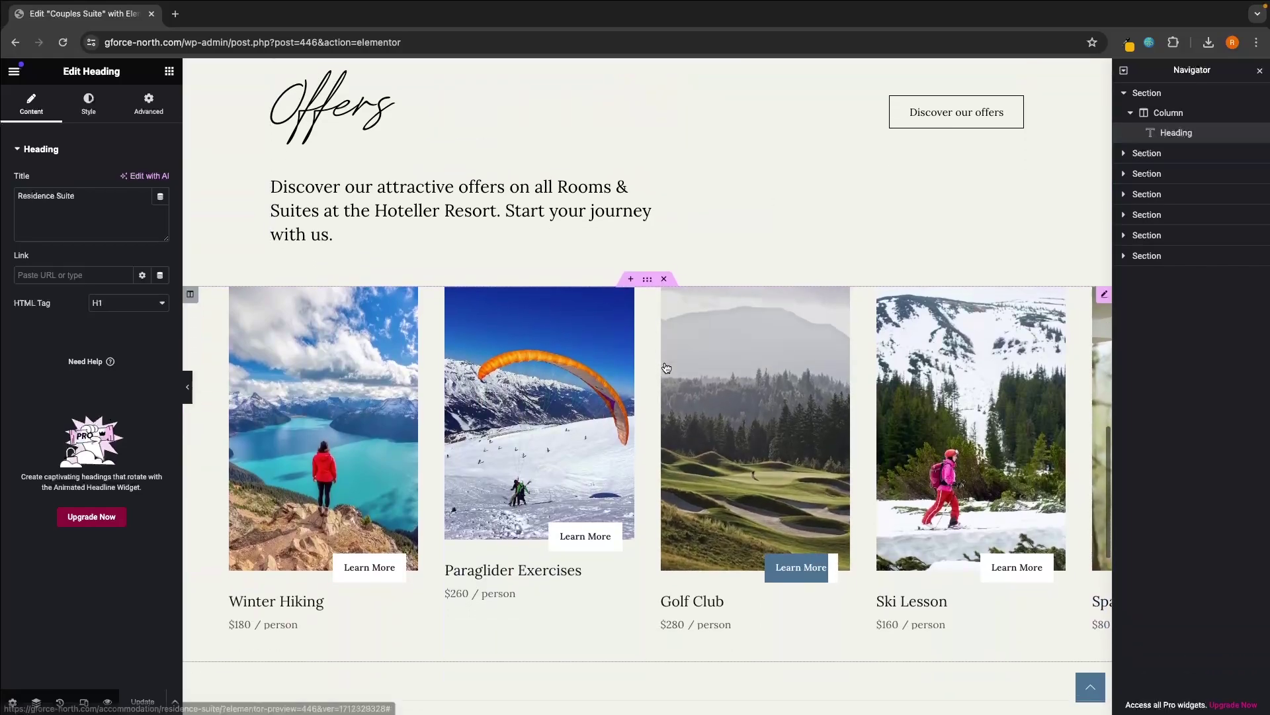
pyautogui.scroll(15, 664, 366)
pyautogui.scroll(10, 665, 366)
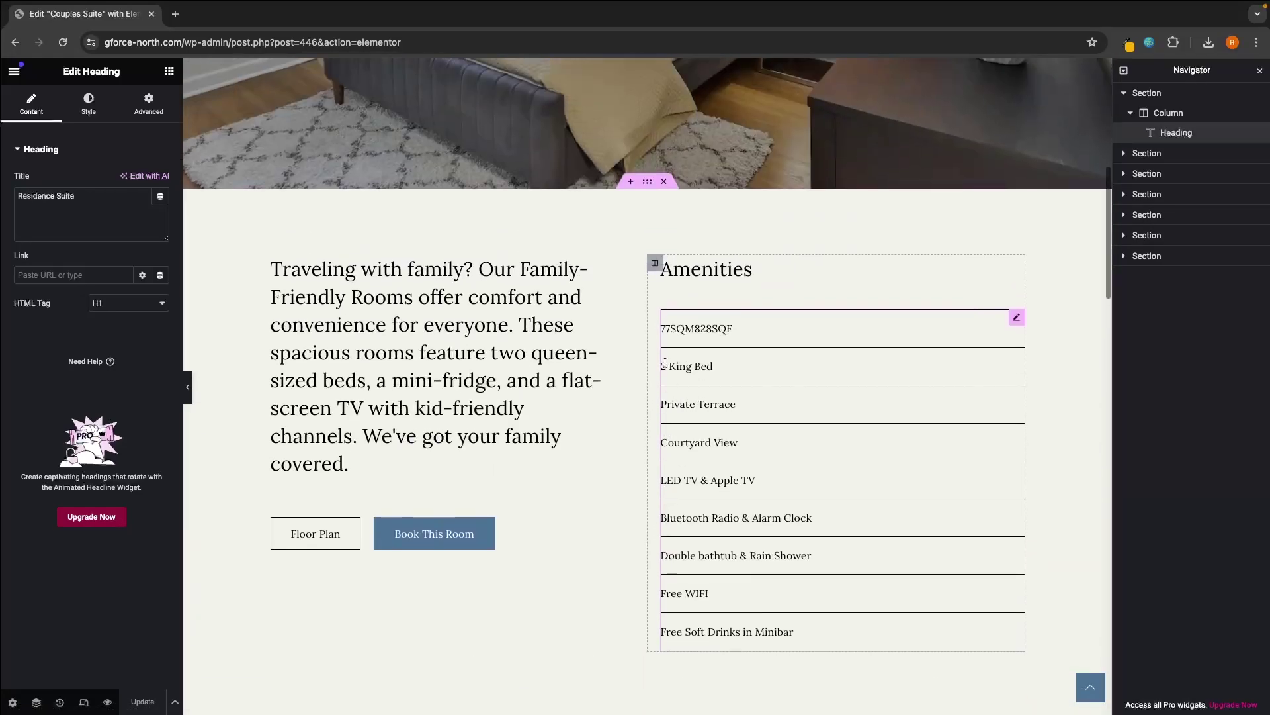
# Leave the Couples Suite Elementor editor, open the list of accommodation types and look through all the rooms
pyautogui.hscroll(-5, 637, 514)
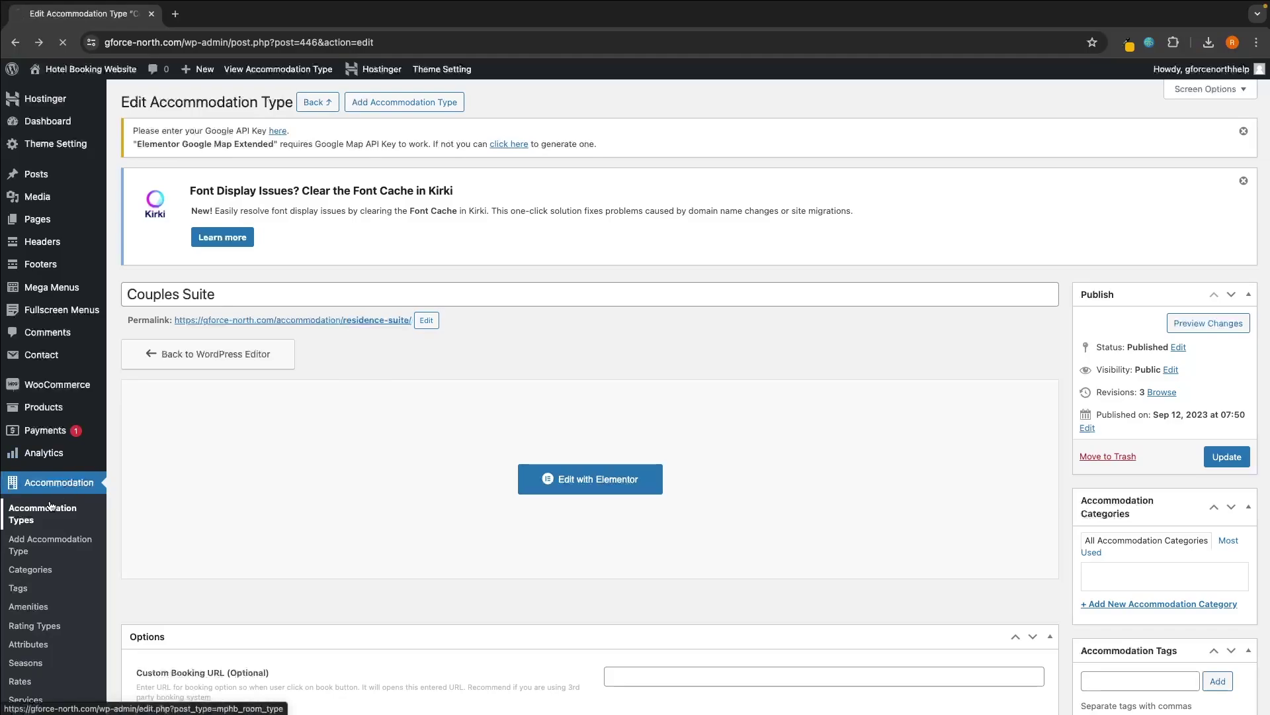
pyautogui.click(50, 508)
pyautogui.scroll(-6, 258, 482)
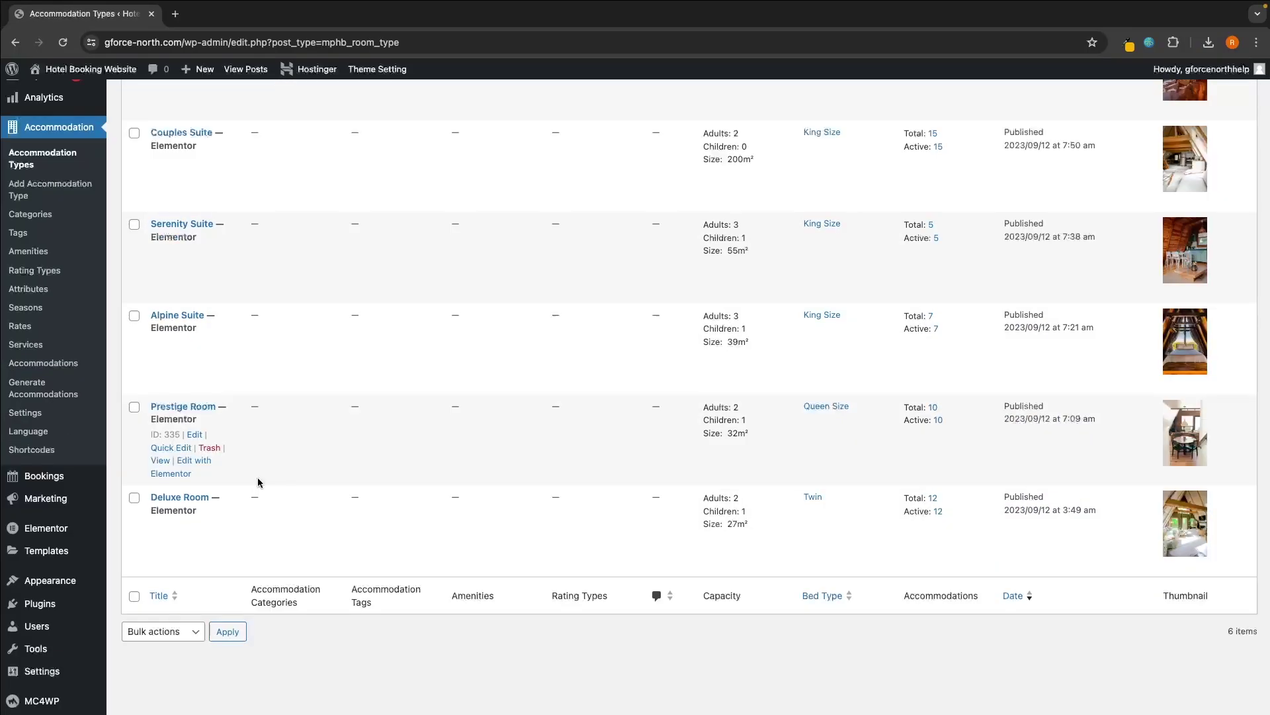
pyautogui.scroll(6, 258, 482)
pyautogui.moveTo(258, 482)
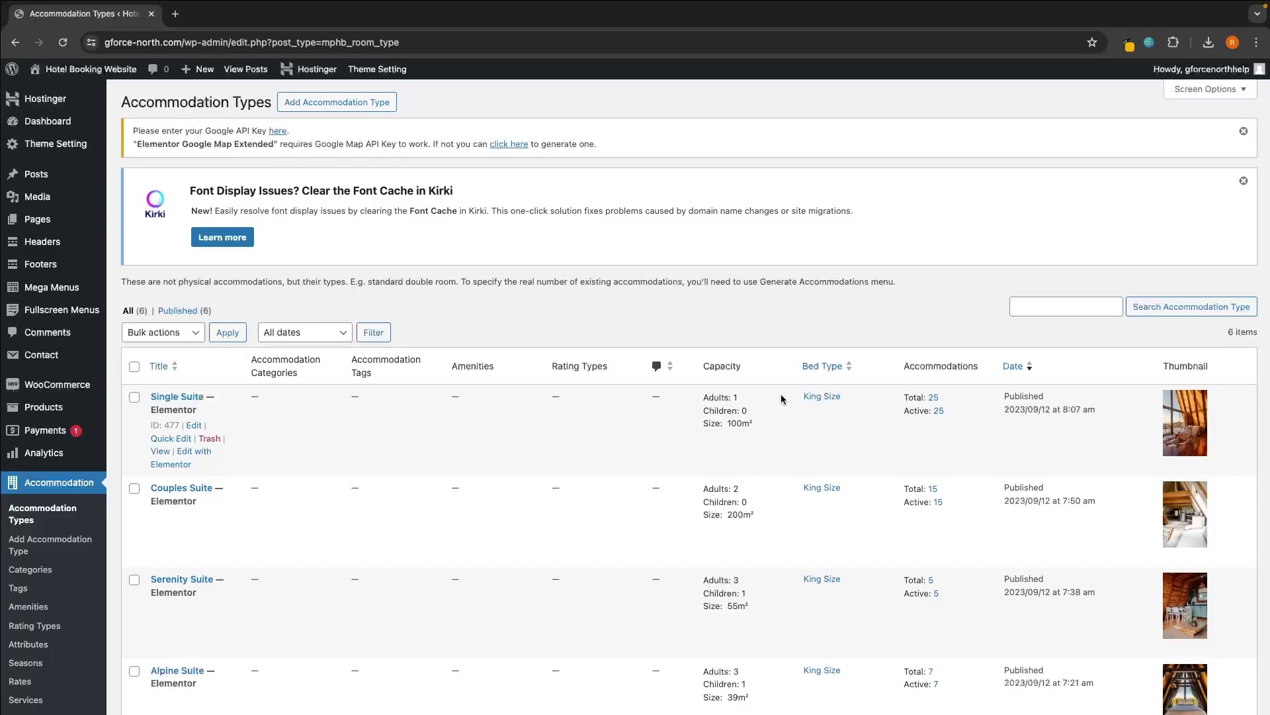
# View the Single Suite's public page in a new browser tab and look it over down to the photo gallery
pyautogui.scroll(-2, 1184, 331)
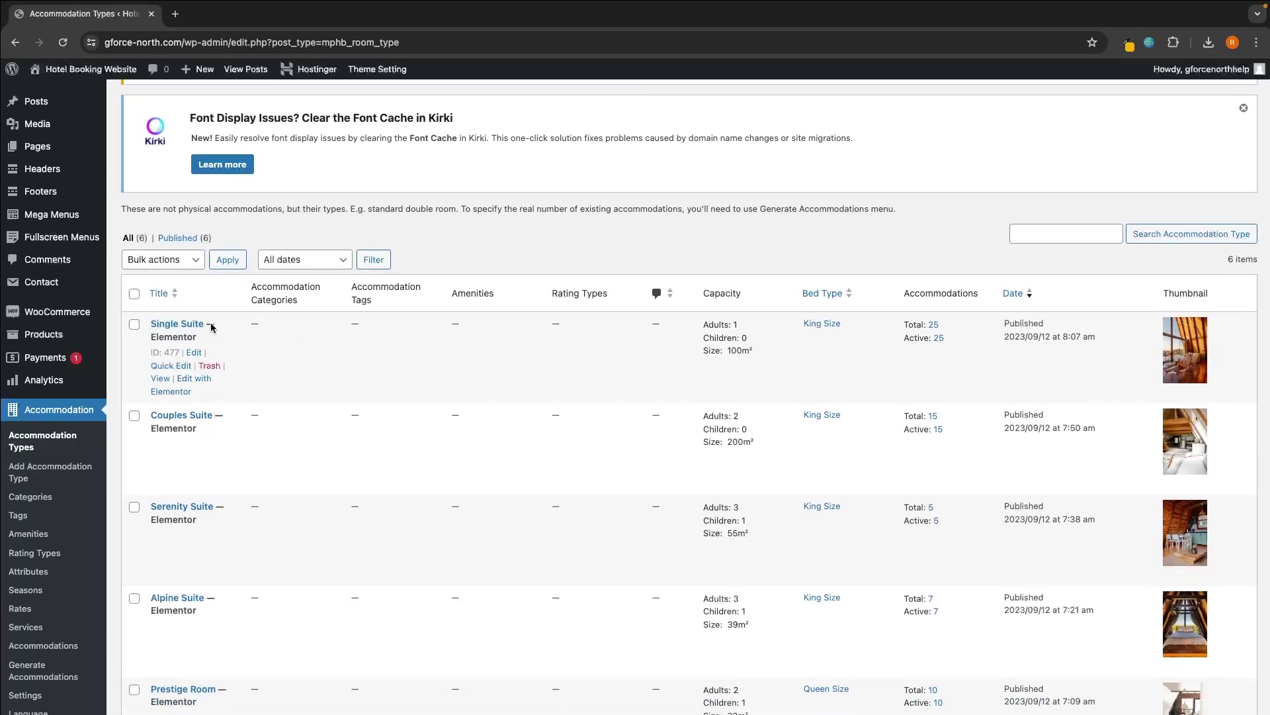
pyautogui.rightClick(160, 377)
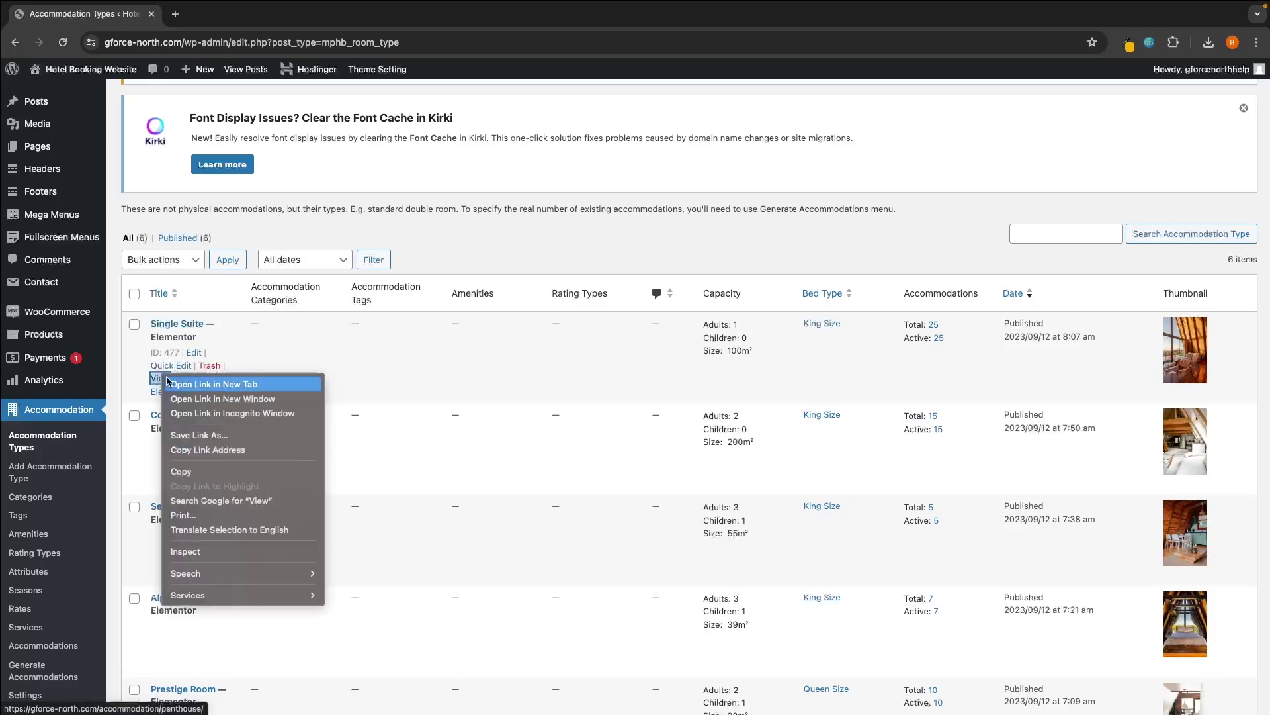
pyautogui.click(192, 381)
pyautogui.click(251, 13)
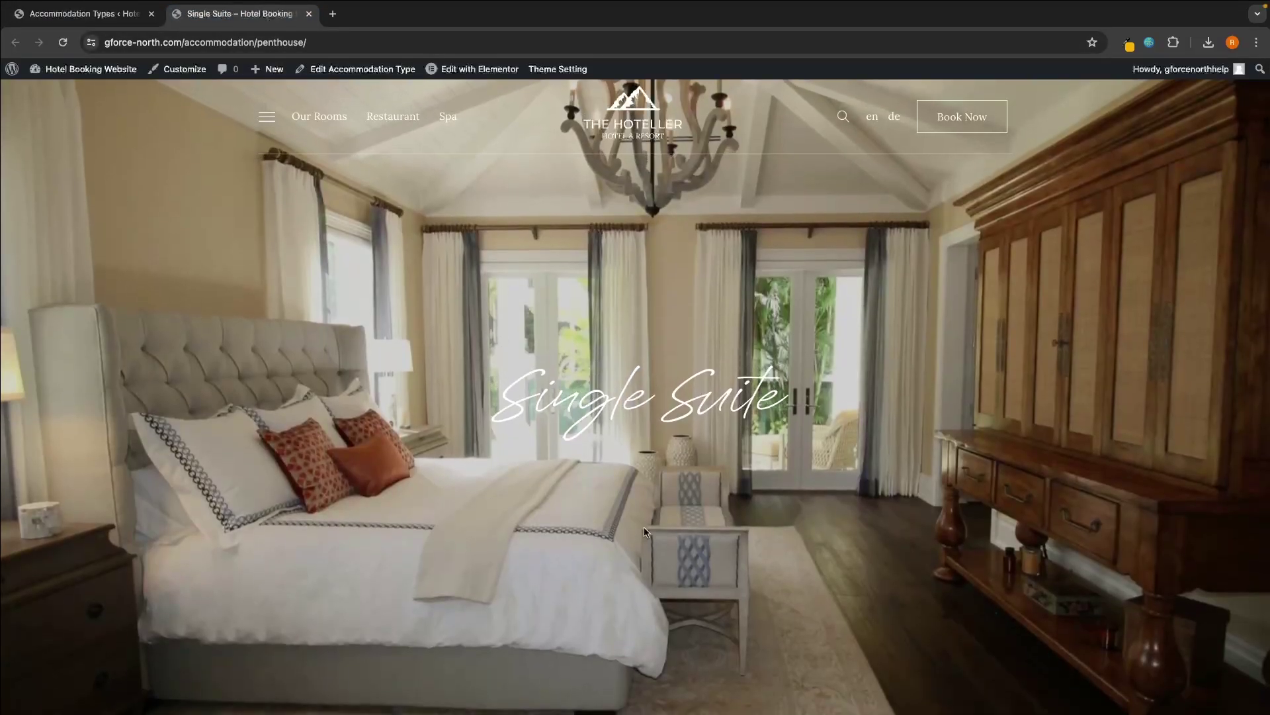
pyautogui.scroll(-15, 629, 441)
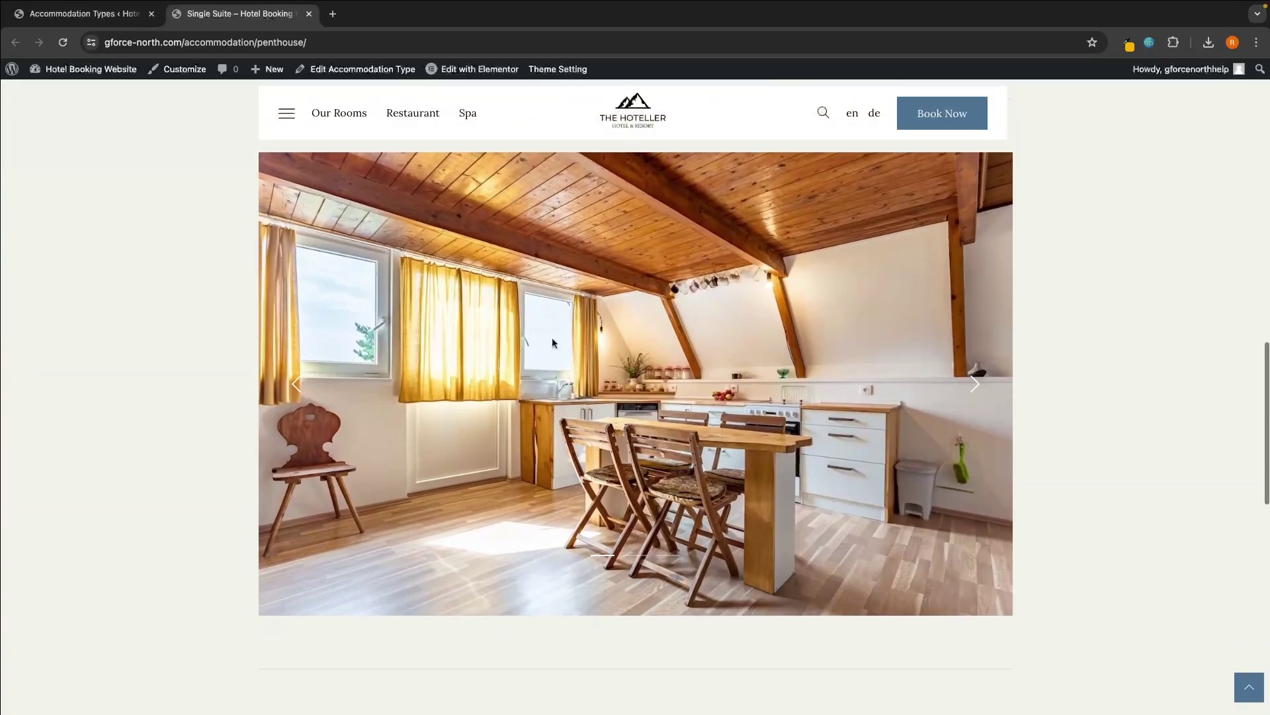
# Return to the accommodation types list and examine the thumbnails of the rooms
pyautogui.click(114, 17)
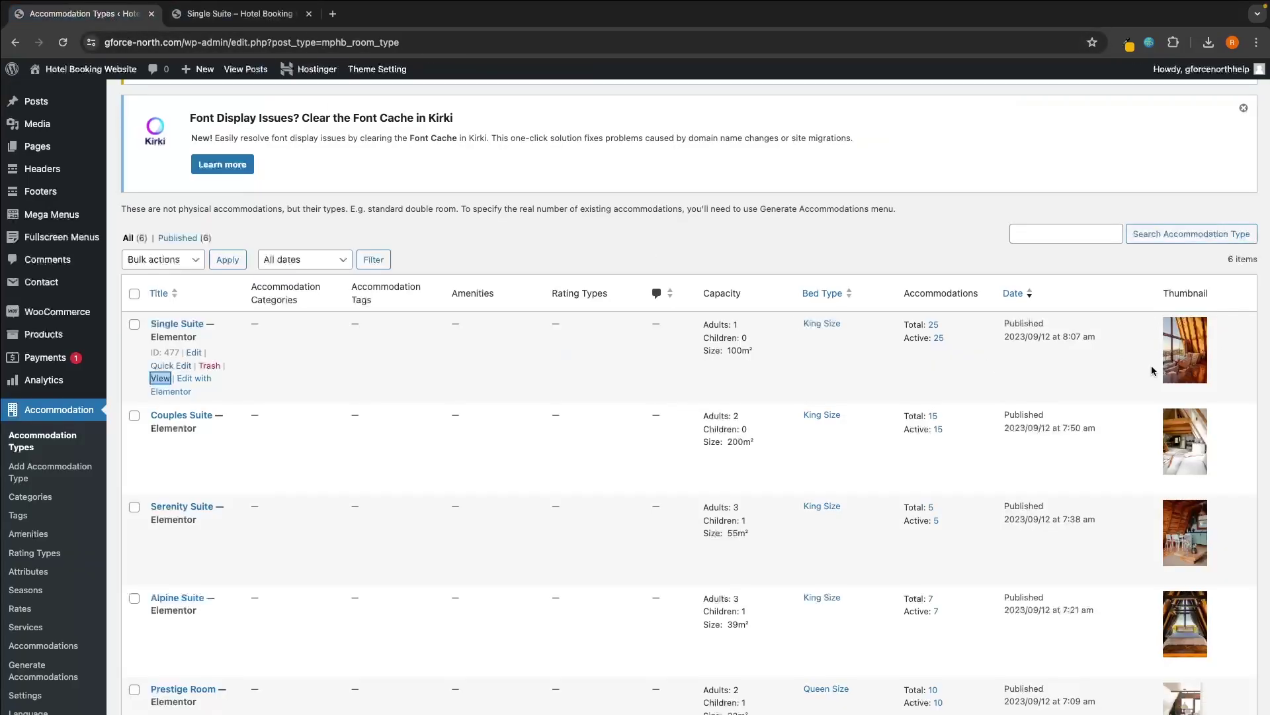
pyautogui.scroll(-3, 1151, 370)
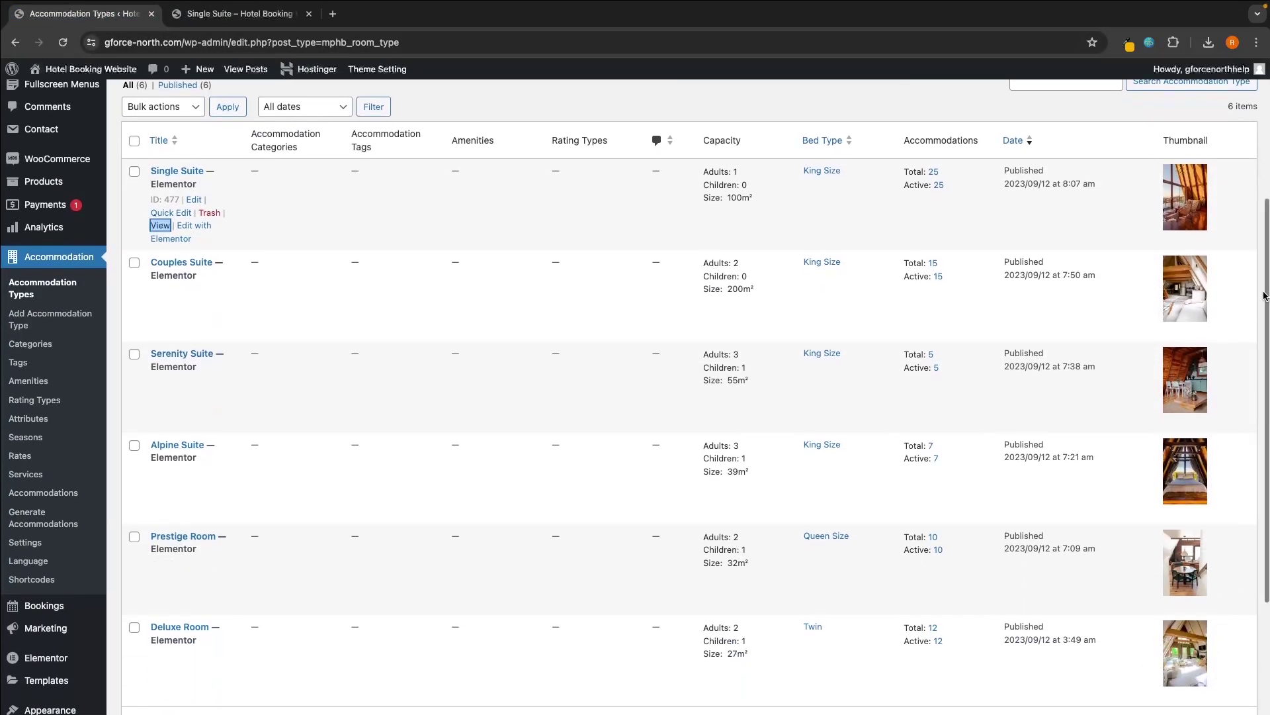
pyautogui.scroll(1, 1142, 295)
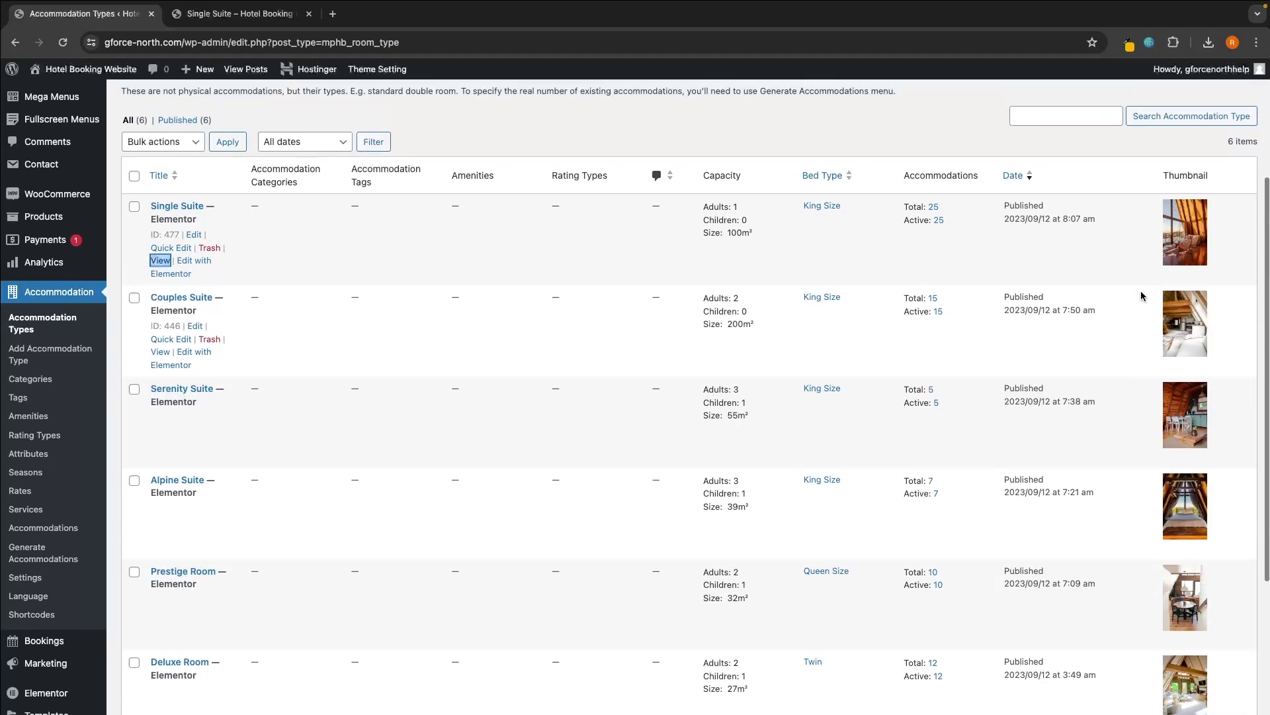
pyautogui.click(1141, 276)
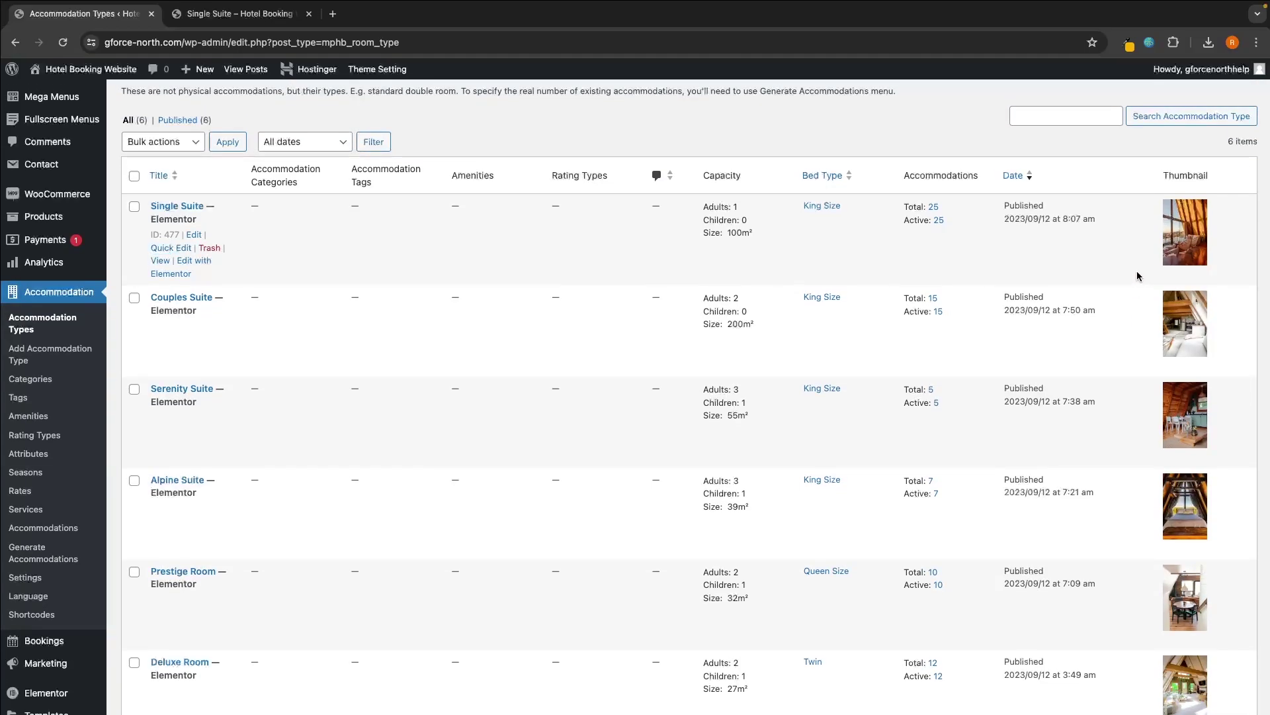
# Go from the Single Suite page to the website's home page and search for available accommodations with the preset dates and guests
pyautogui.click(235, 13)
pyautogui.scroll(2, 407, 181)
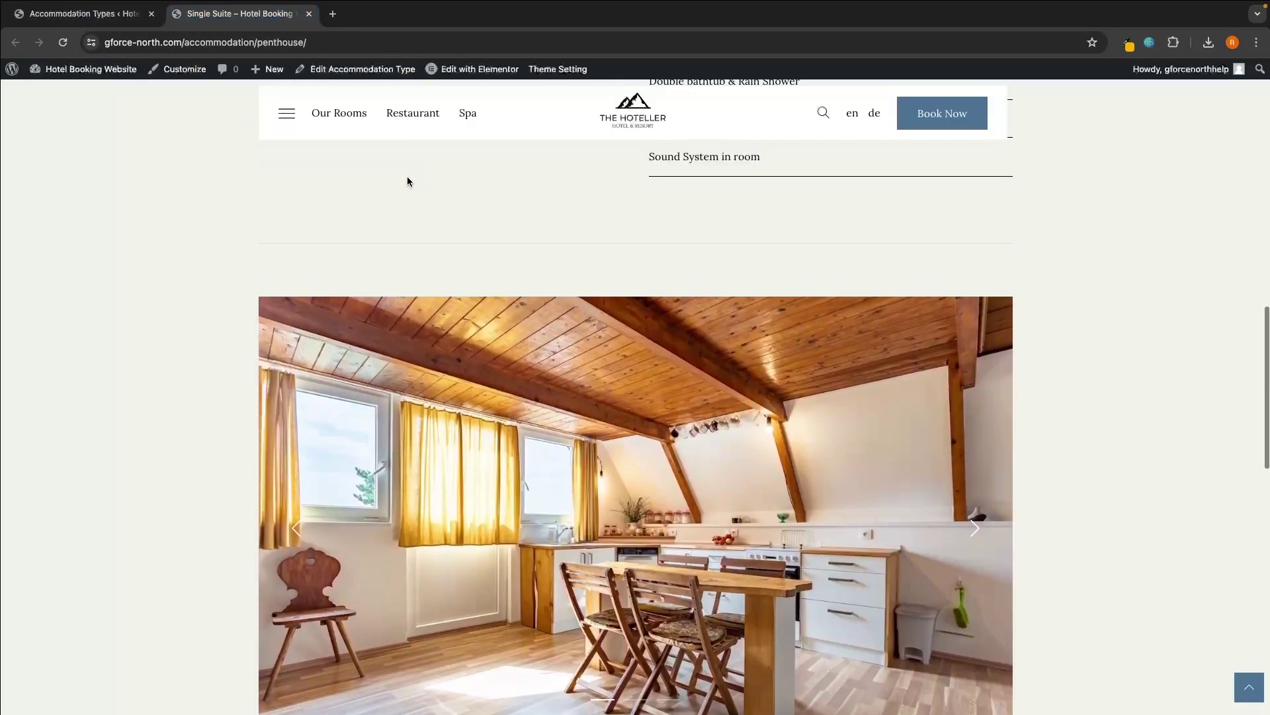
pyautogui.scroll(10, 407, 181)
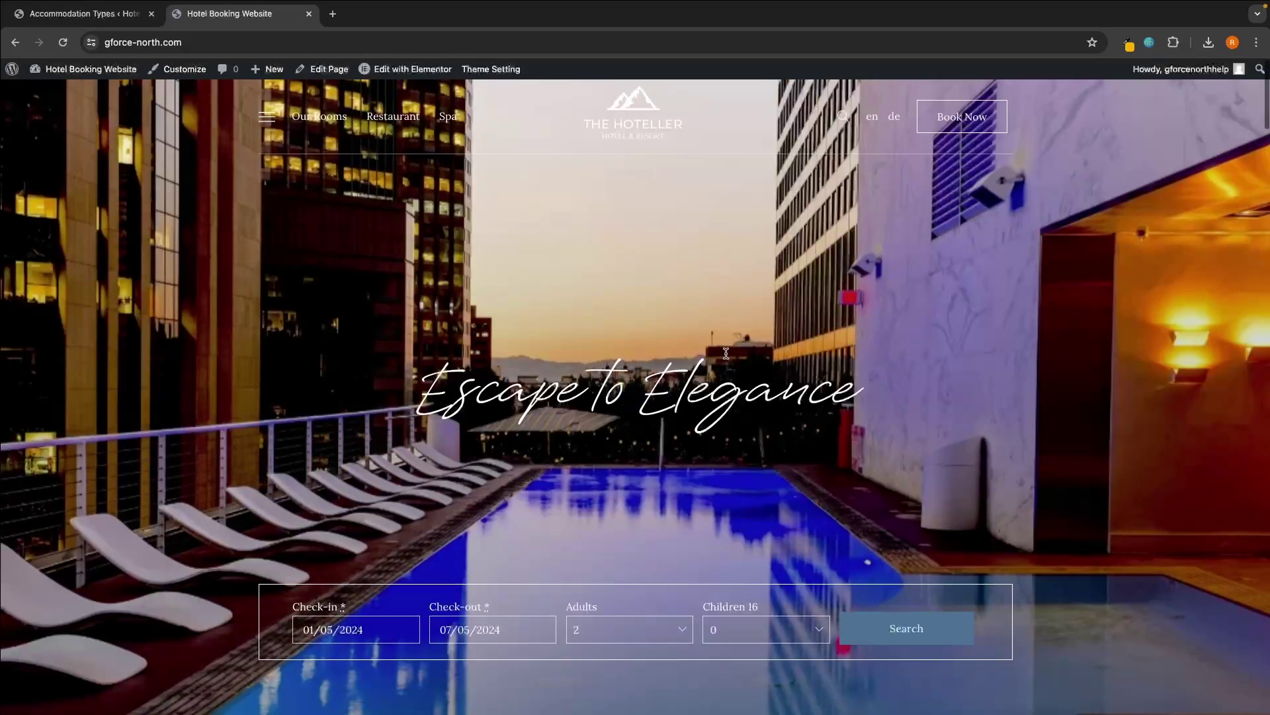
pyautogui.scroll(-3, 945, 445)
pyautogui.click(913, 465)
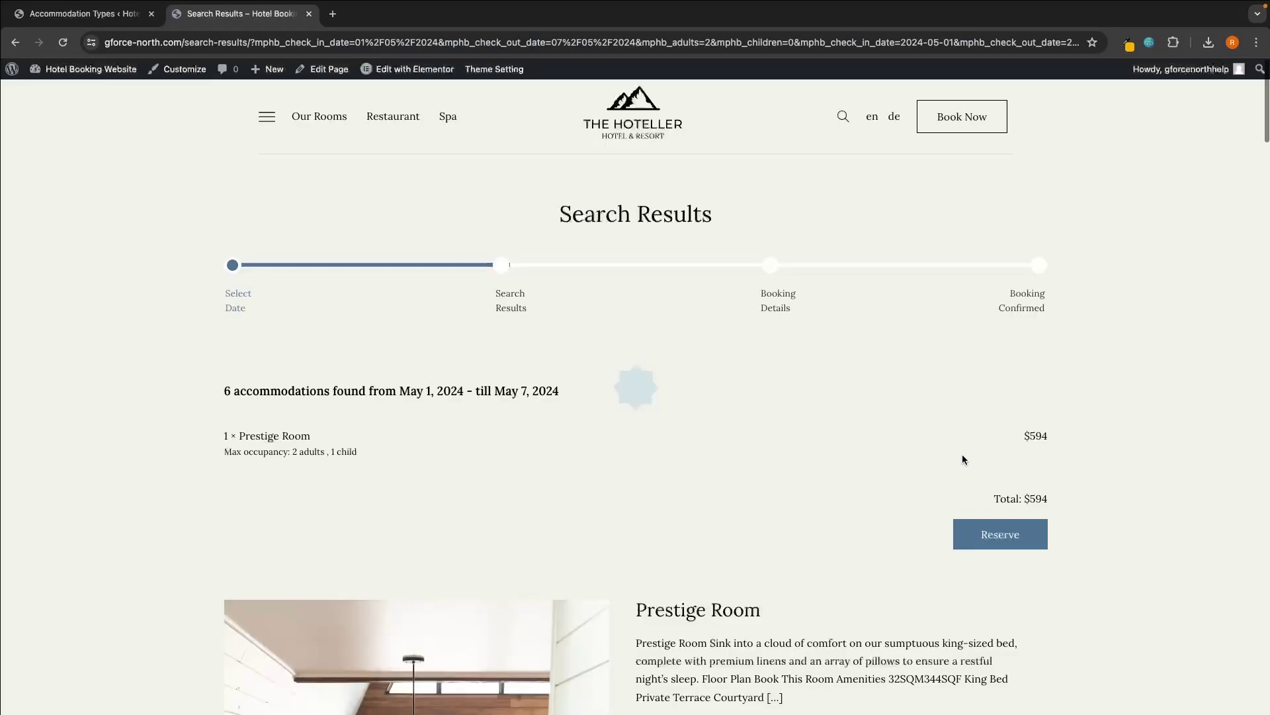
# Examine the room images in the search results down to the Single Suite entry
pyautogui.scroll(-10, 962, 454)
pyautogui.scroll(-20, 962, 455)
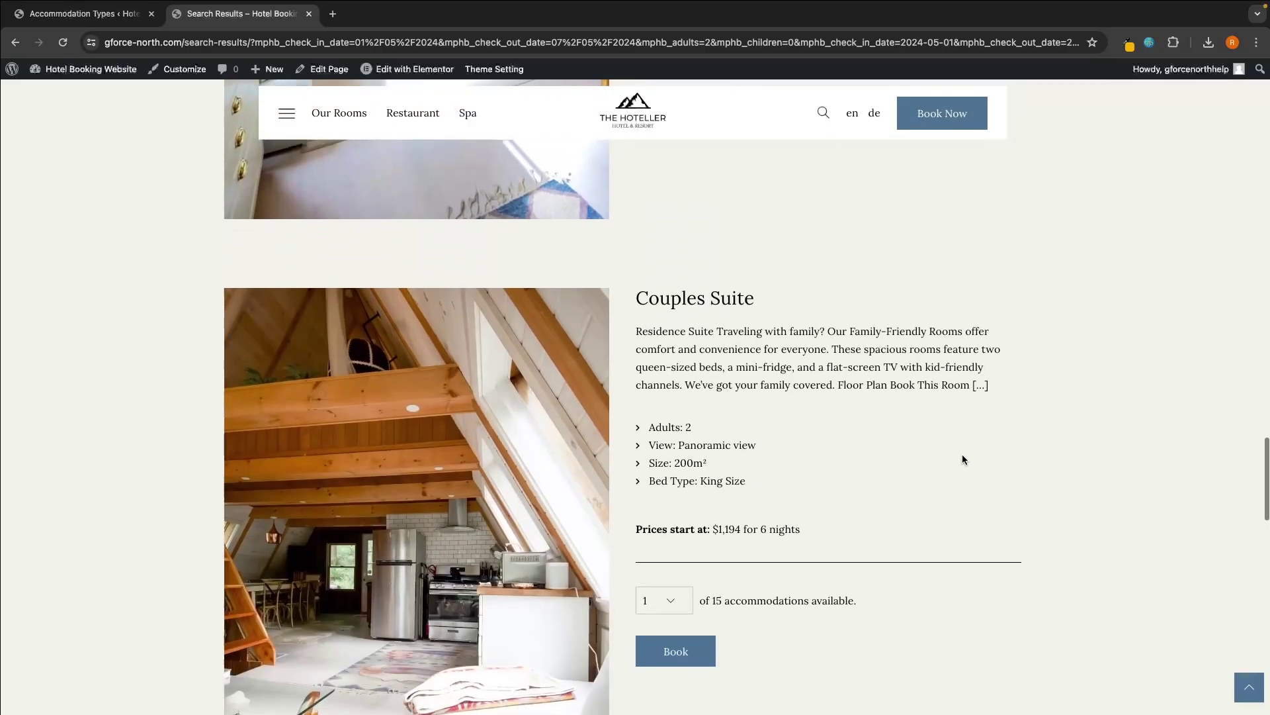
pyautogui.scroll(-10, 962, 454)
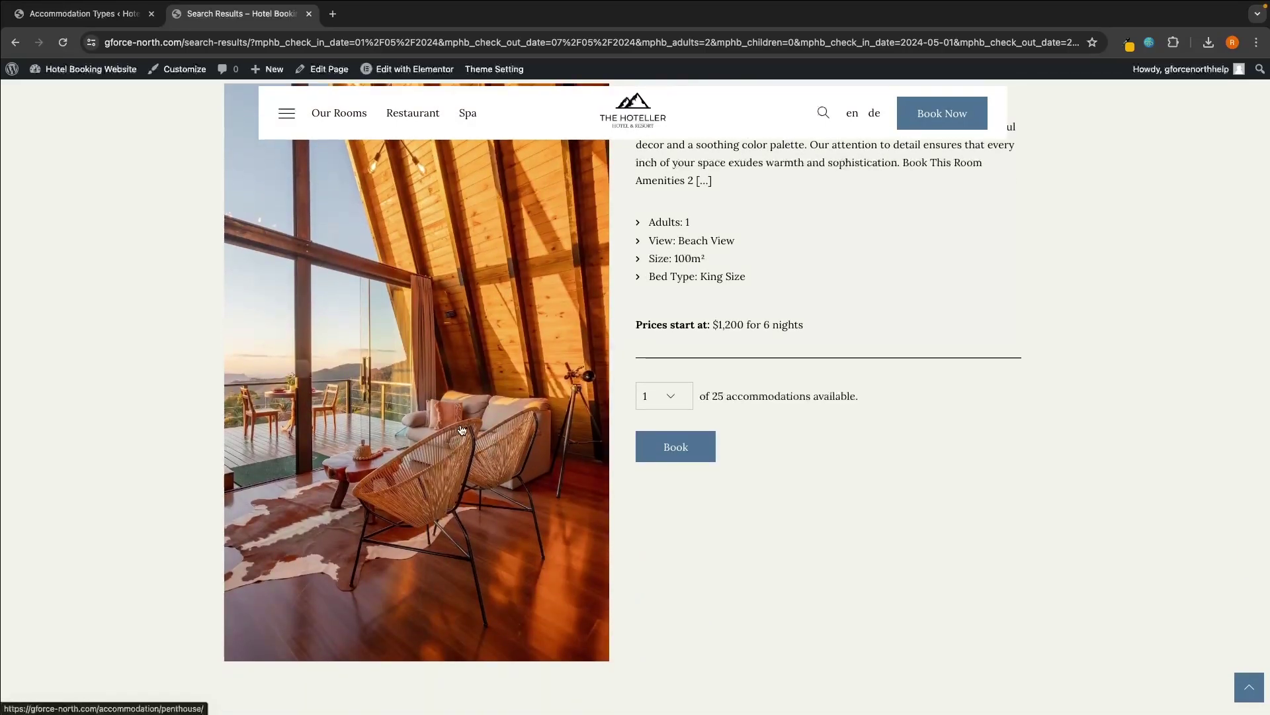
# Open the Single Suite accommodation type for editing and bring up the image selection for its featured image
pyautogui.hotkey('ctrl', 'shift', 'Tab')
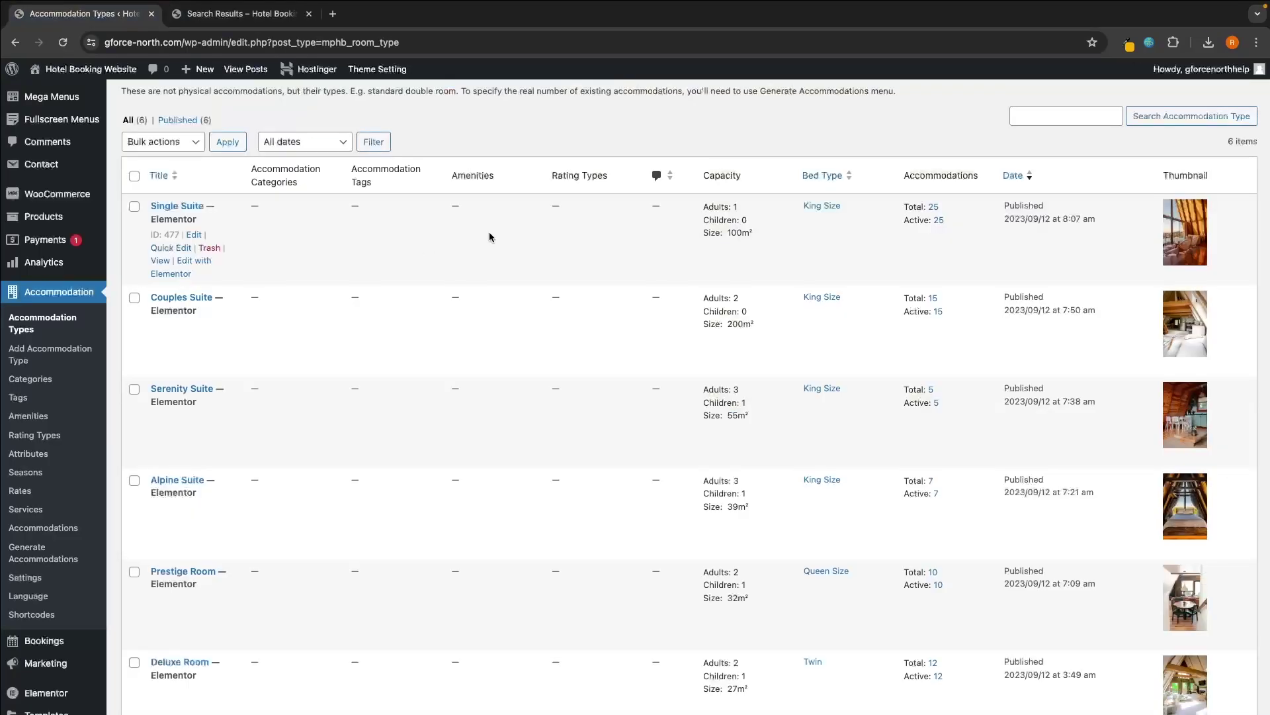
pyautogui.click(178, 211)
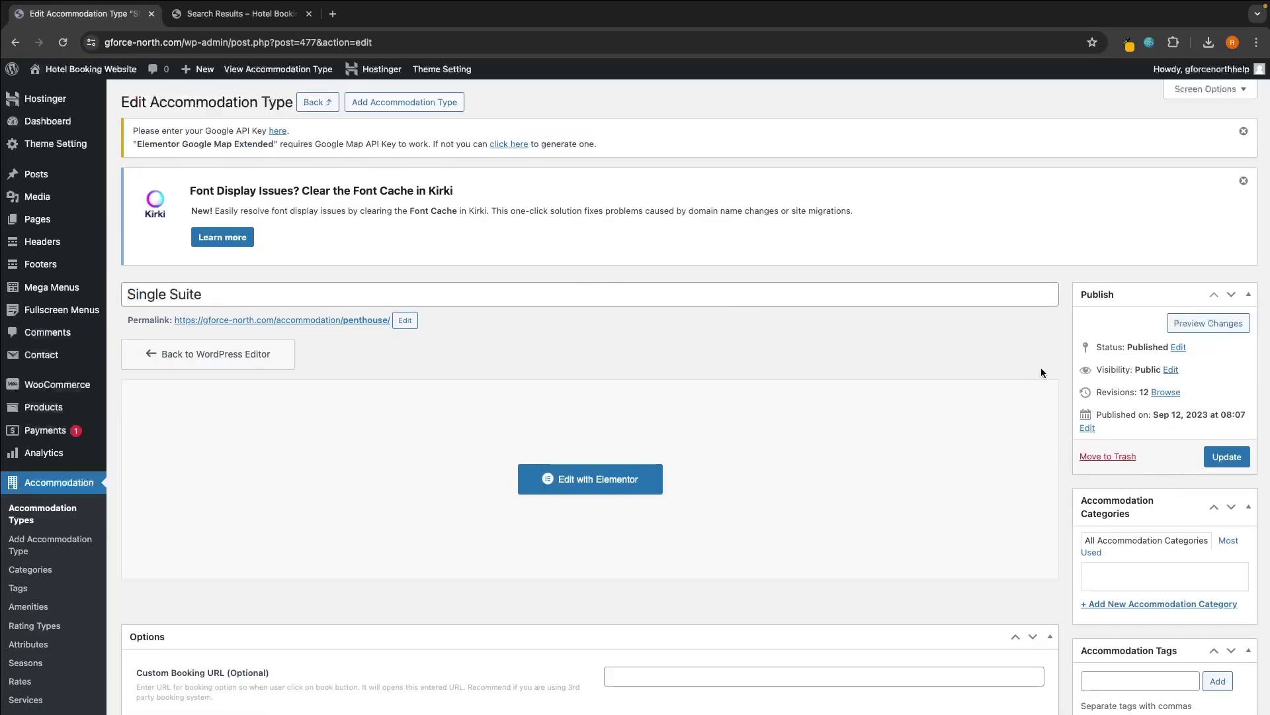
pyautogui.scroll(-5, 1046, 370)
pyautogui.scroll(-9, 1052, 376)
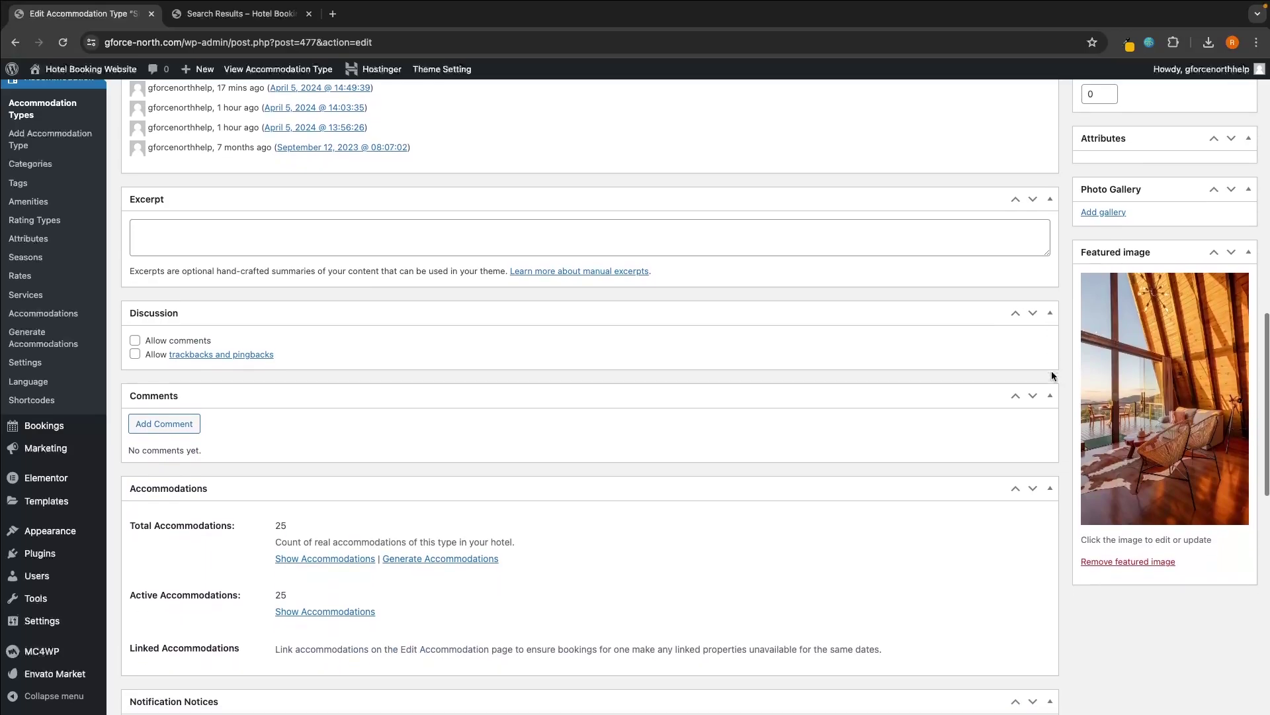
pyautogui.click(1171, 410)
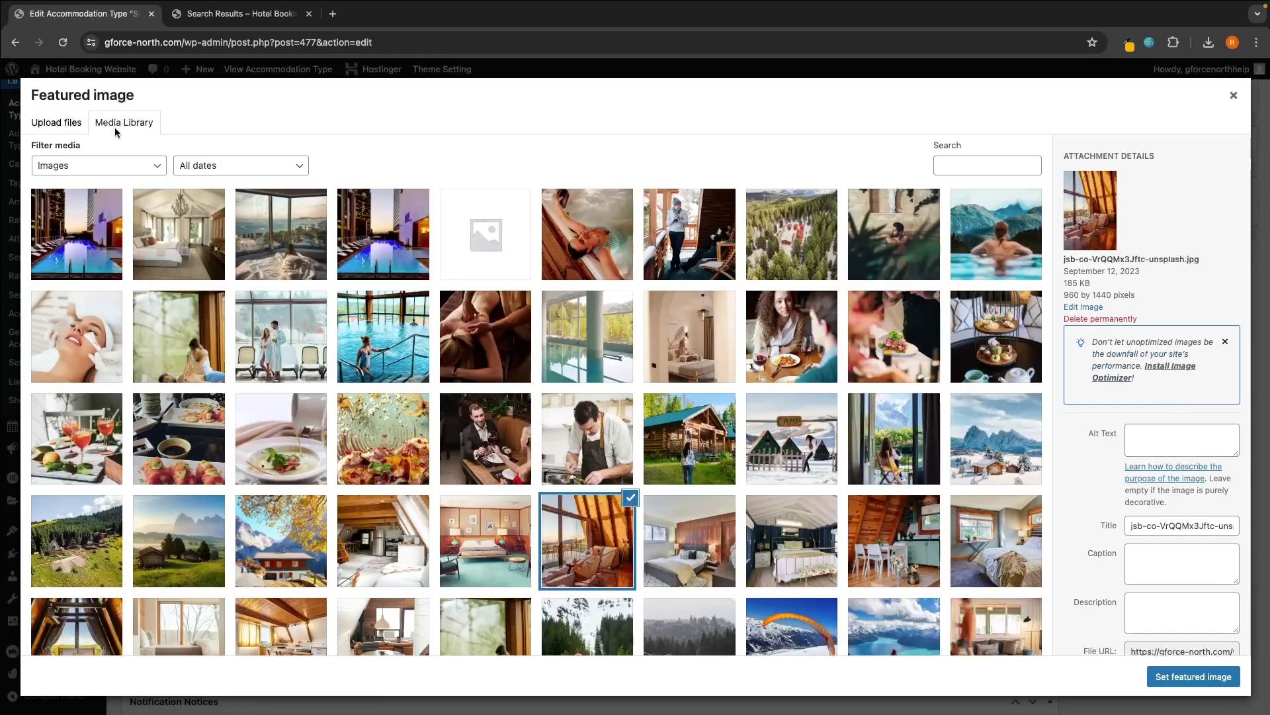
# Check the featured image's pixel dimensions, look at the Canva design and the file upload option, and close the image selection without changes
pyautogui.moveTo(1064, 292); pyautogui.dragTo(1150, 302)
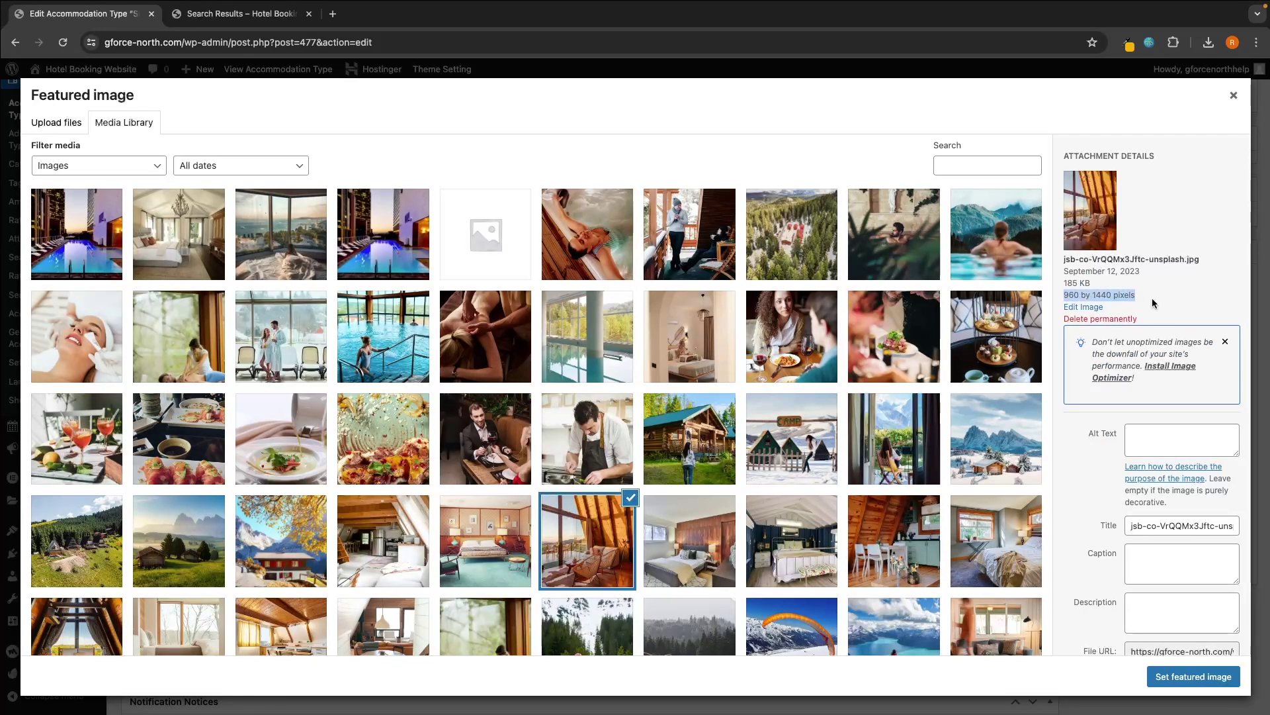
pyautogui.click(1150, 299)
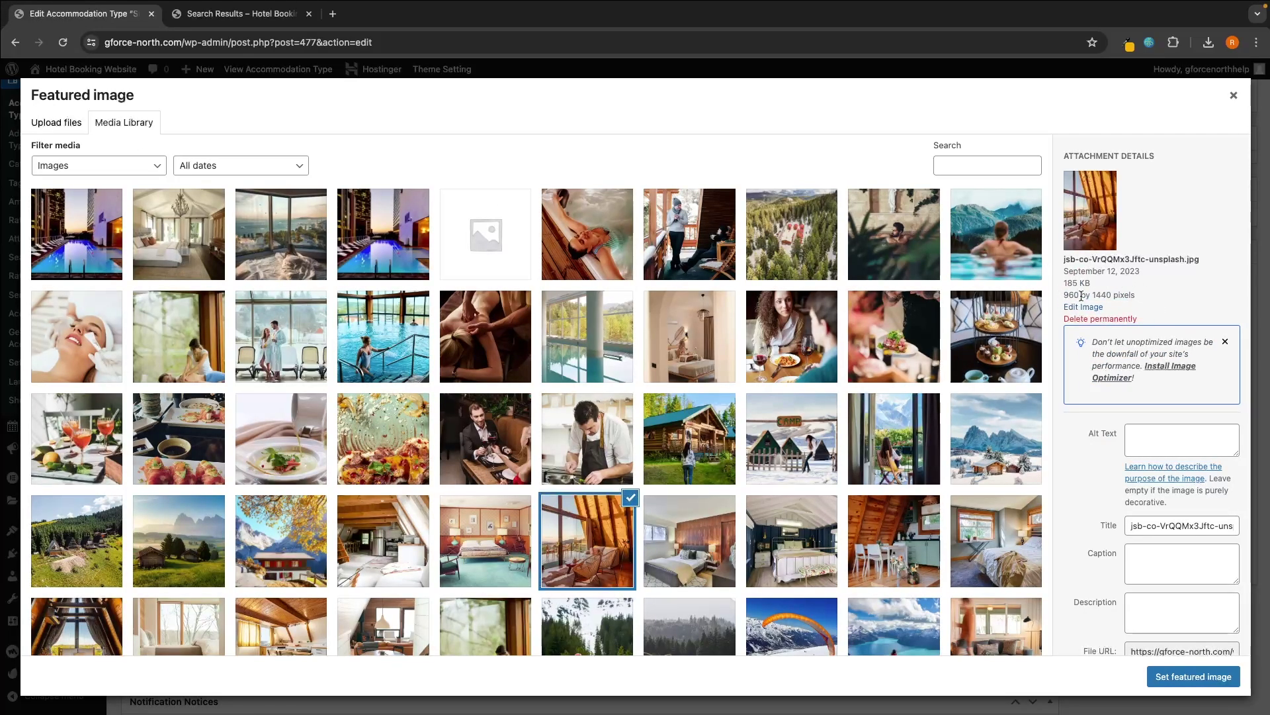
pyautogui.hotkey('ctrl', 'Right')
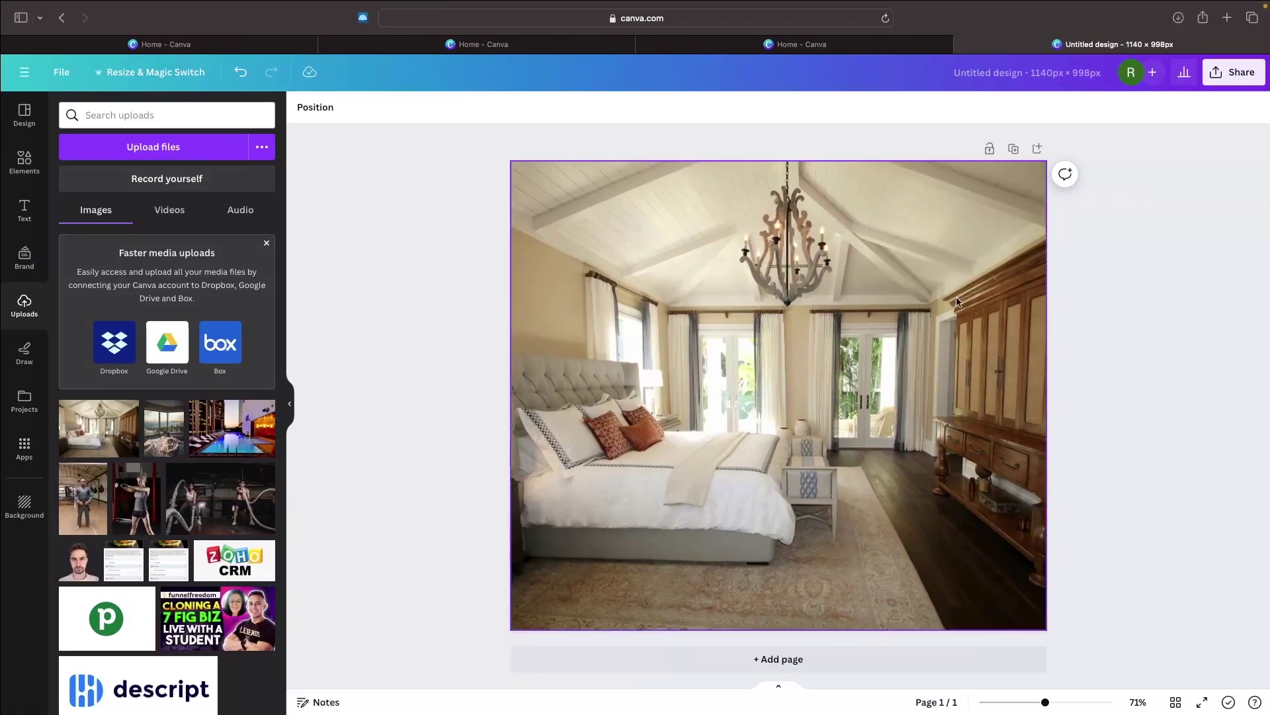
pyautogui.hotkey('ctrl', 'Left')
pyautogui.click(56, 122)
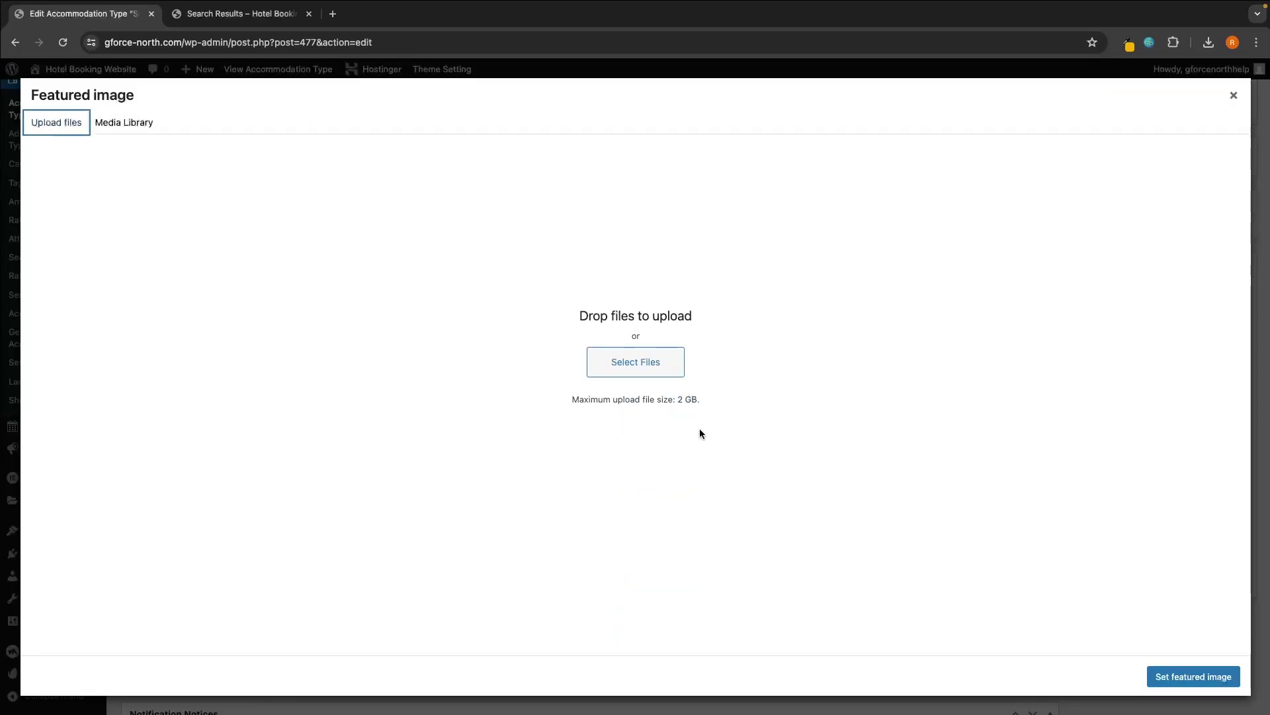
pyautogui.click(1233, 95)
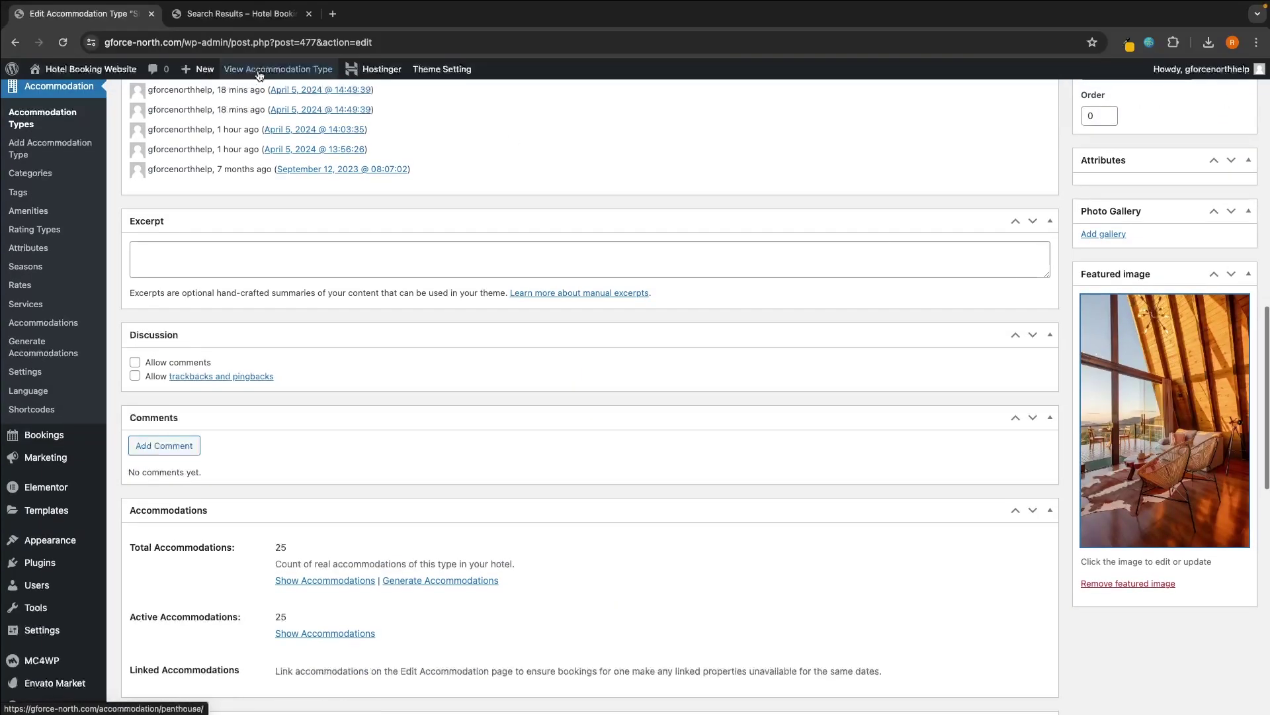
# Review the Single Suite's image in the search results, return to the home page and close the website tab
pyautogui.click(242, 18)
pyautogui.scroll(5, 672, 335)
pyautogui.scroll(-3, 672, 334)
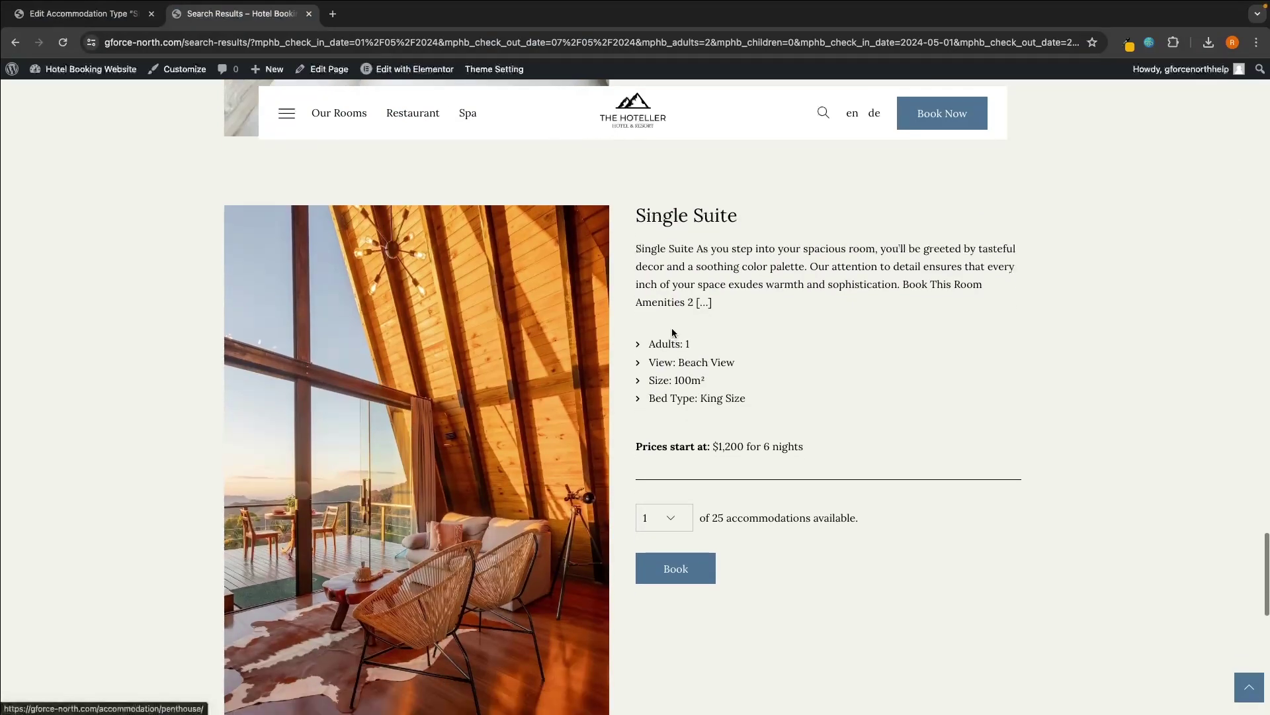
pyautogui.scroll(-1, 661, 268)
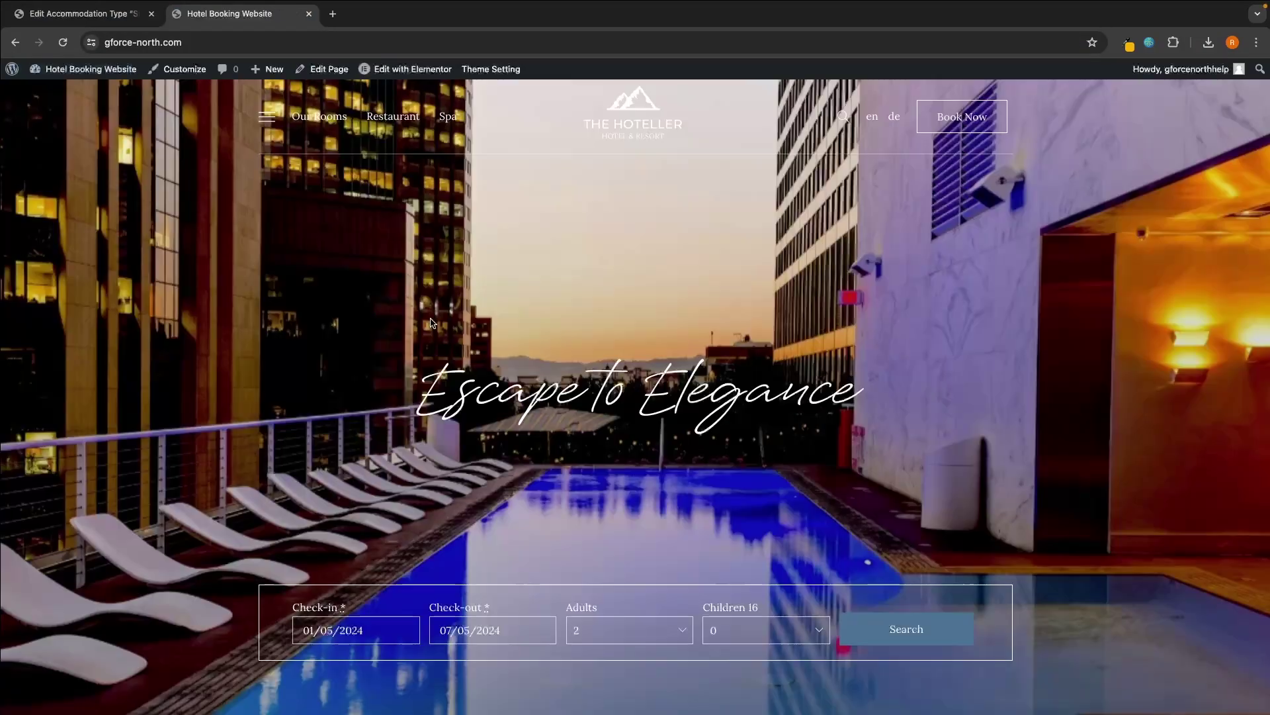
pyautogui.scroll(-1, 433, 323)
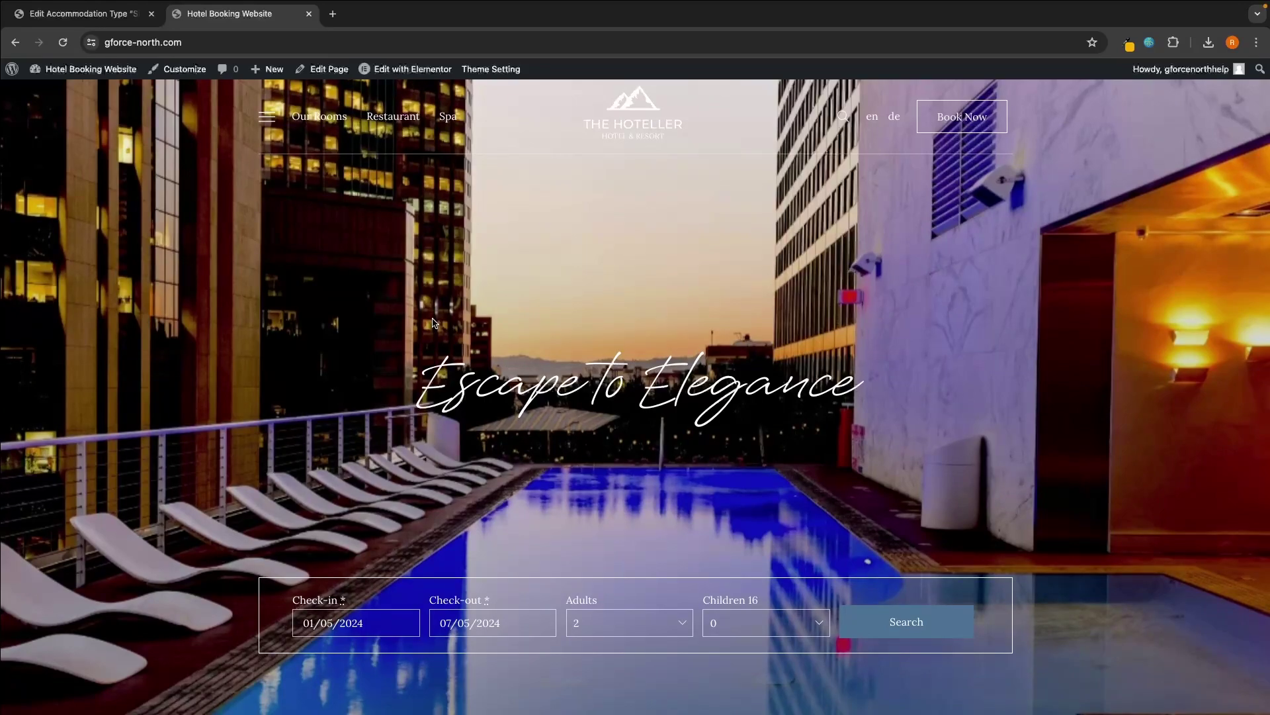
pyautogui.click(308, 13)
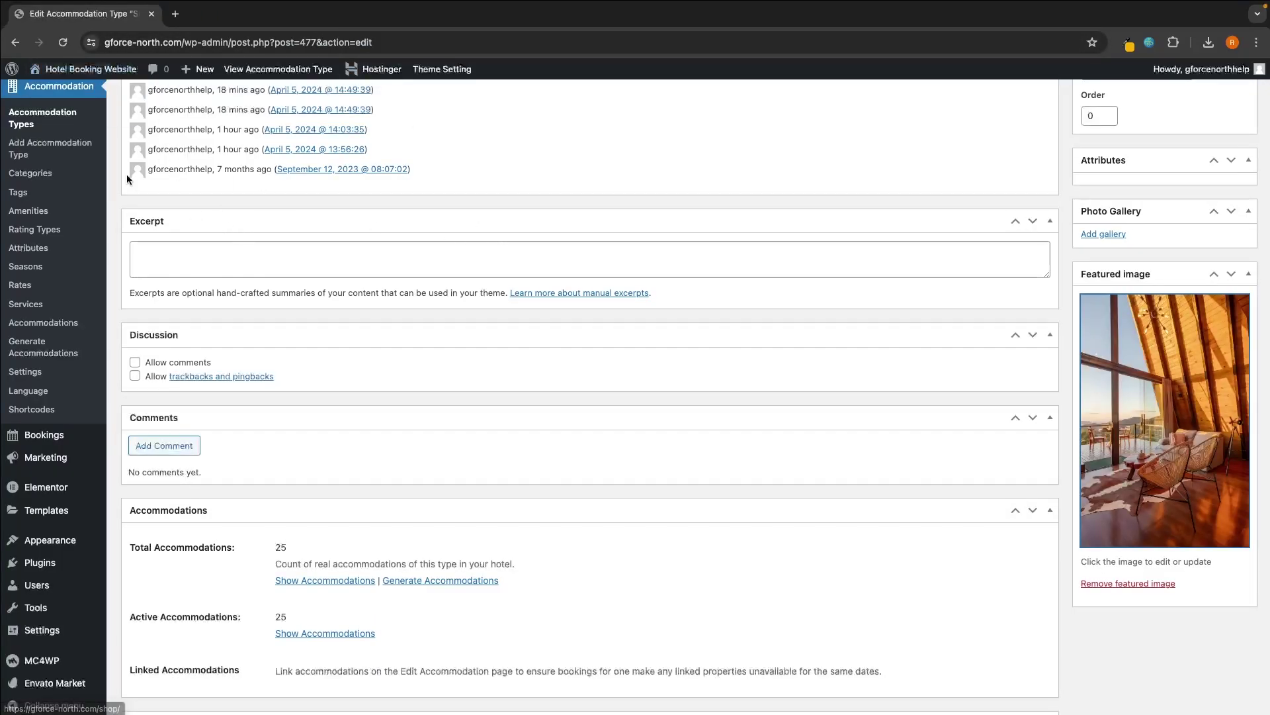
# Open the website's home page in the Elementor editor and select the Accommodation Types Carousel under Our Rooms
pyautogui.moveTo(60, 74)
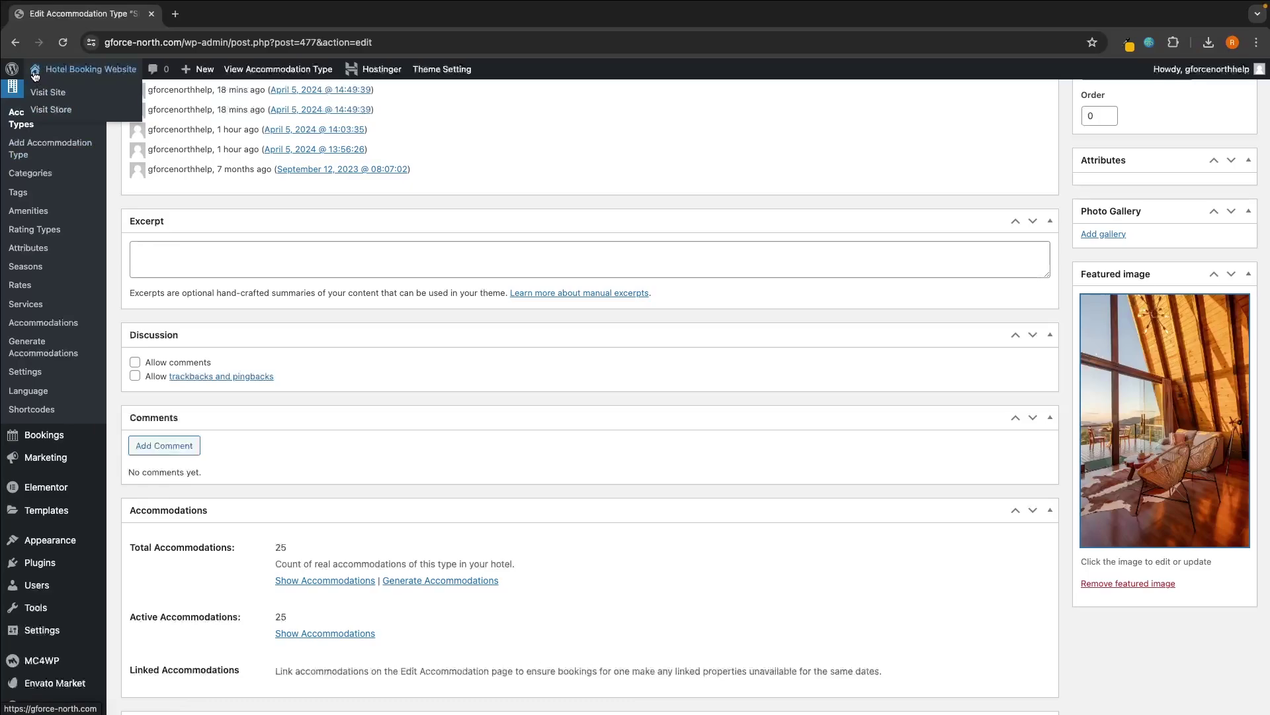
pyautogui.click(38, 72)
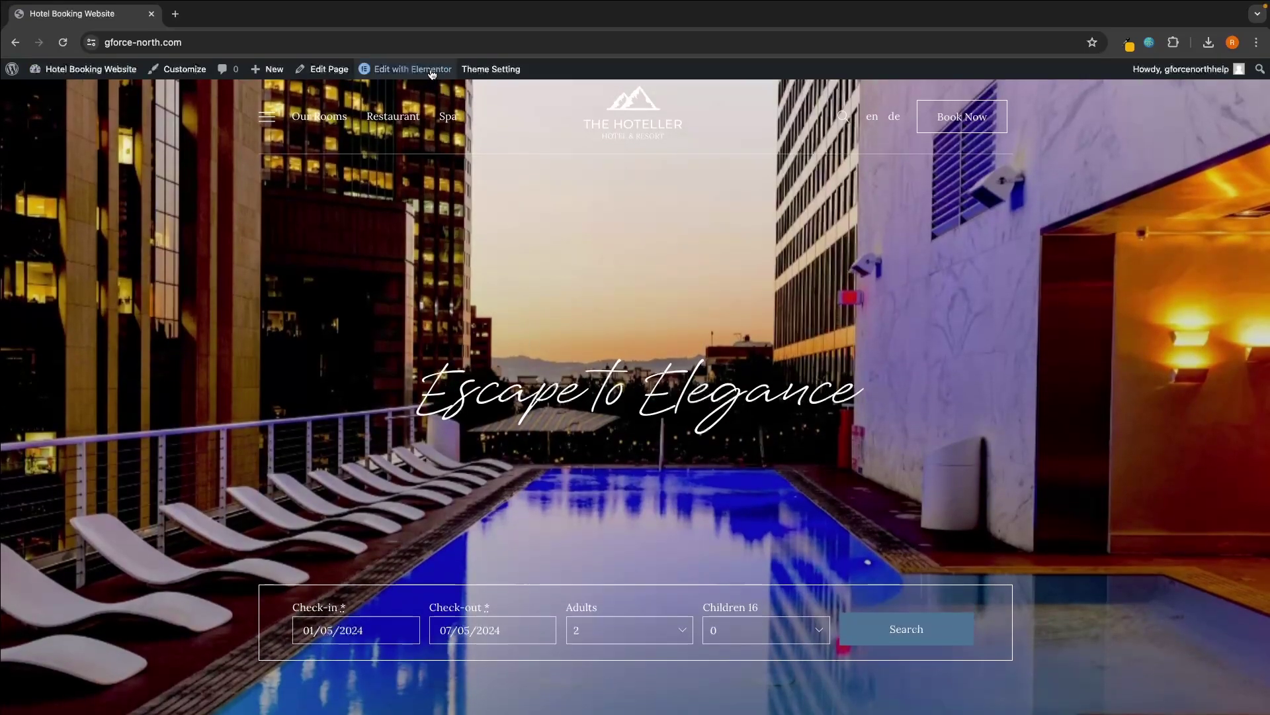
pyautogui.click(411, 69)
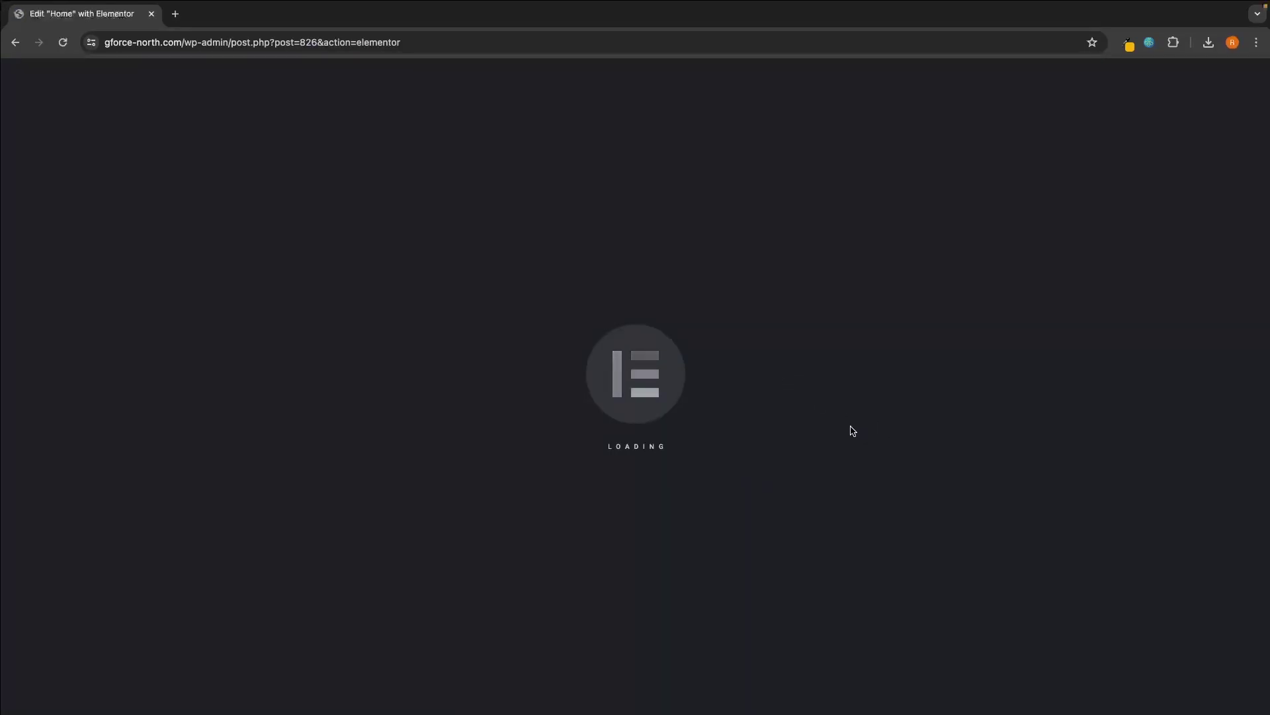
pyautogui.scroll(-10, 850, 430)
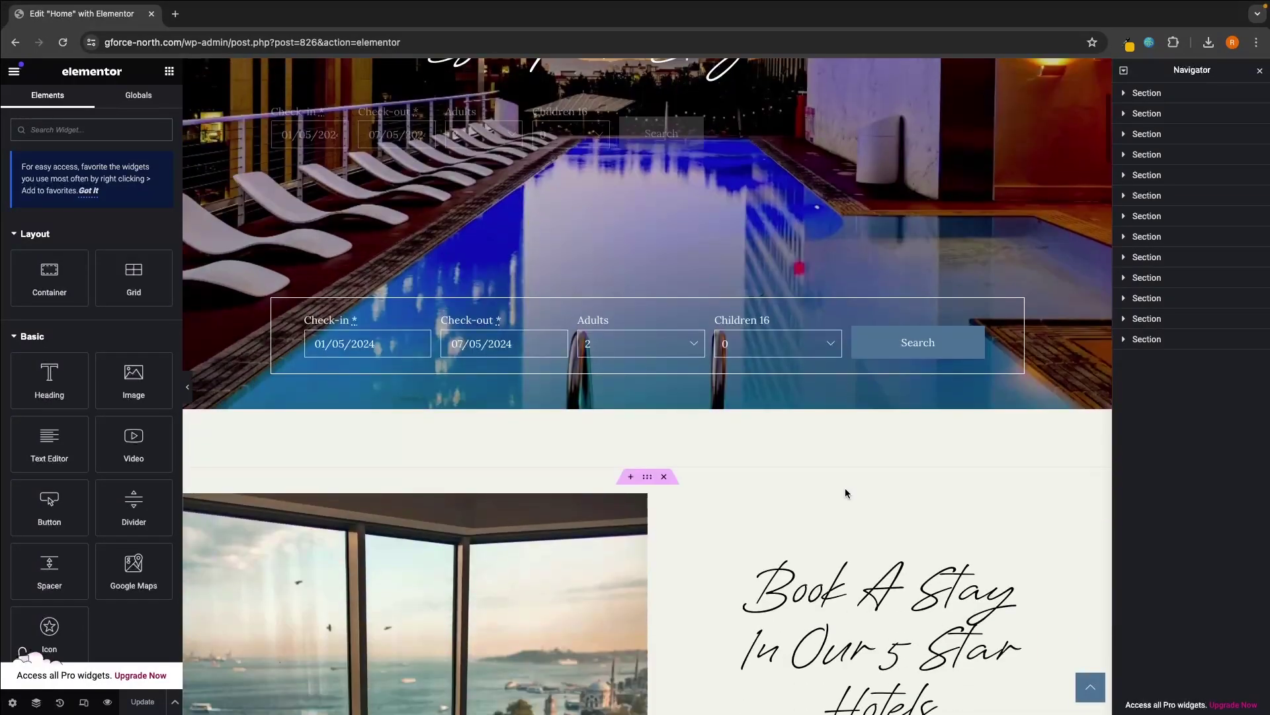
pyautogui.scroll(-1, 526, 341)
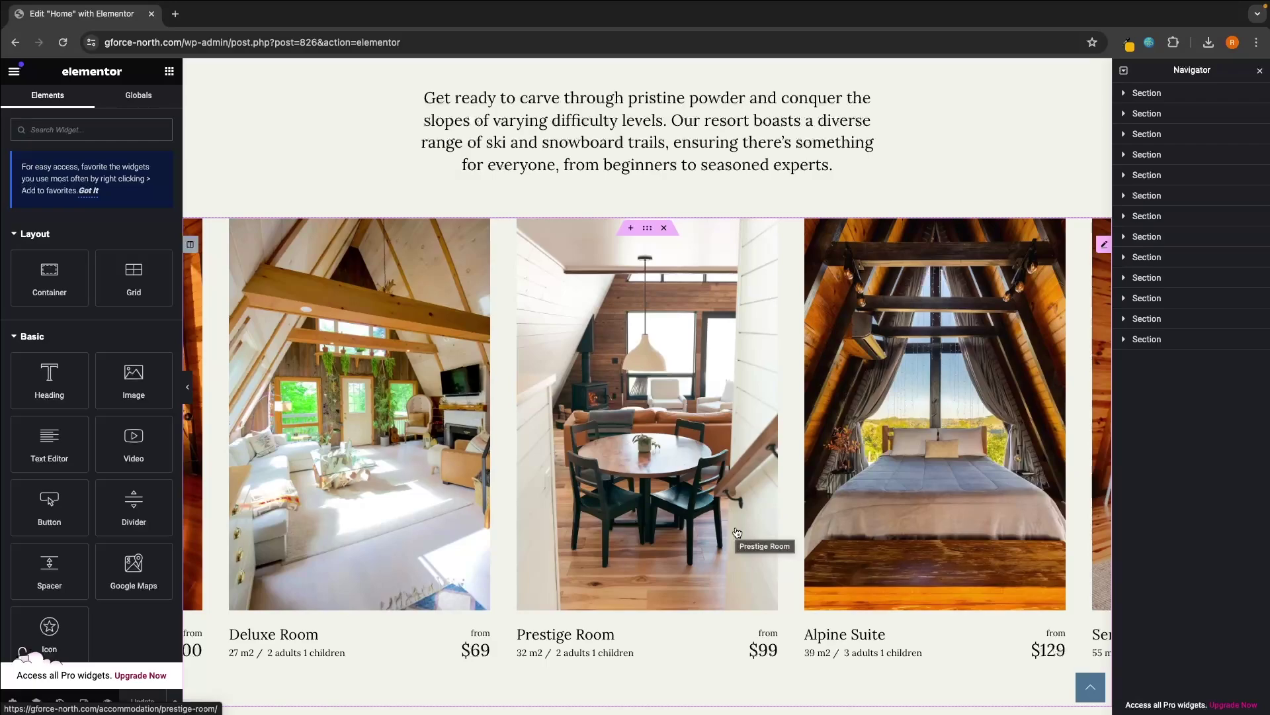
pyautogui.click(689, 516)
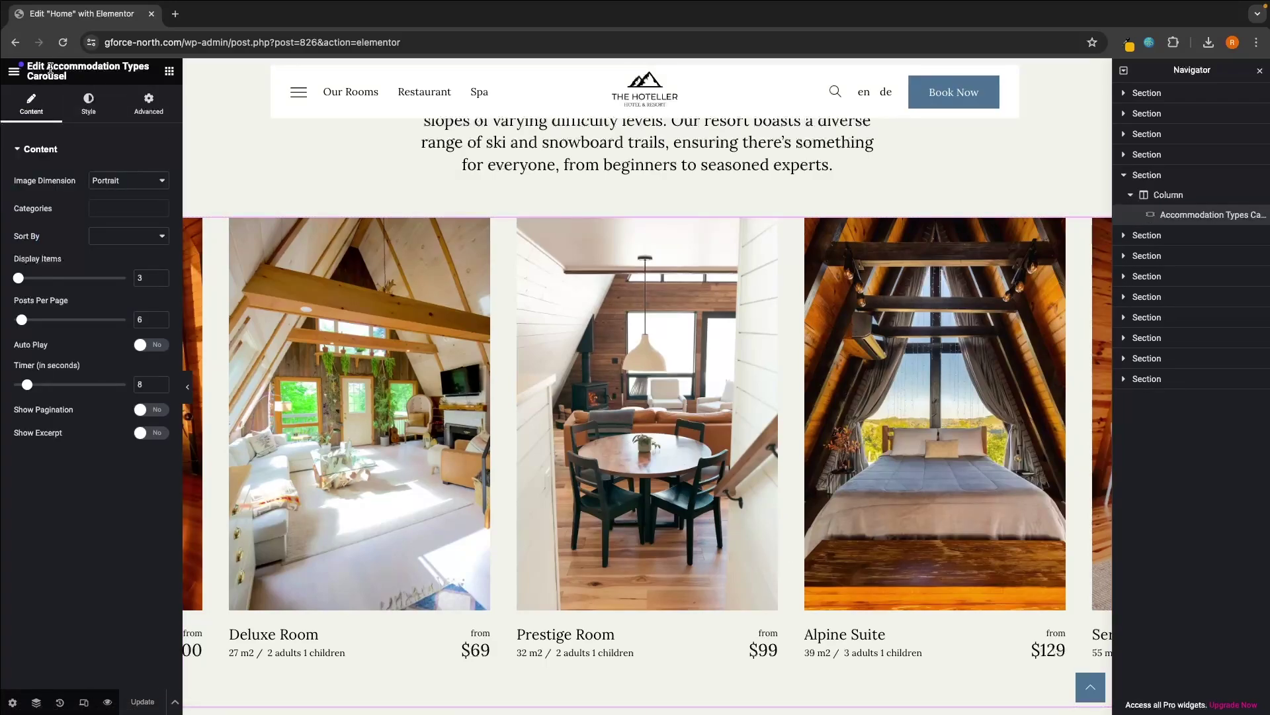
pyautogui.moveTo(49, 65); pyautogui.dragTo(123, 80)
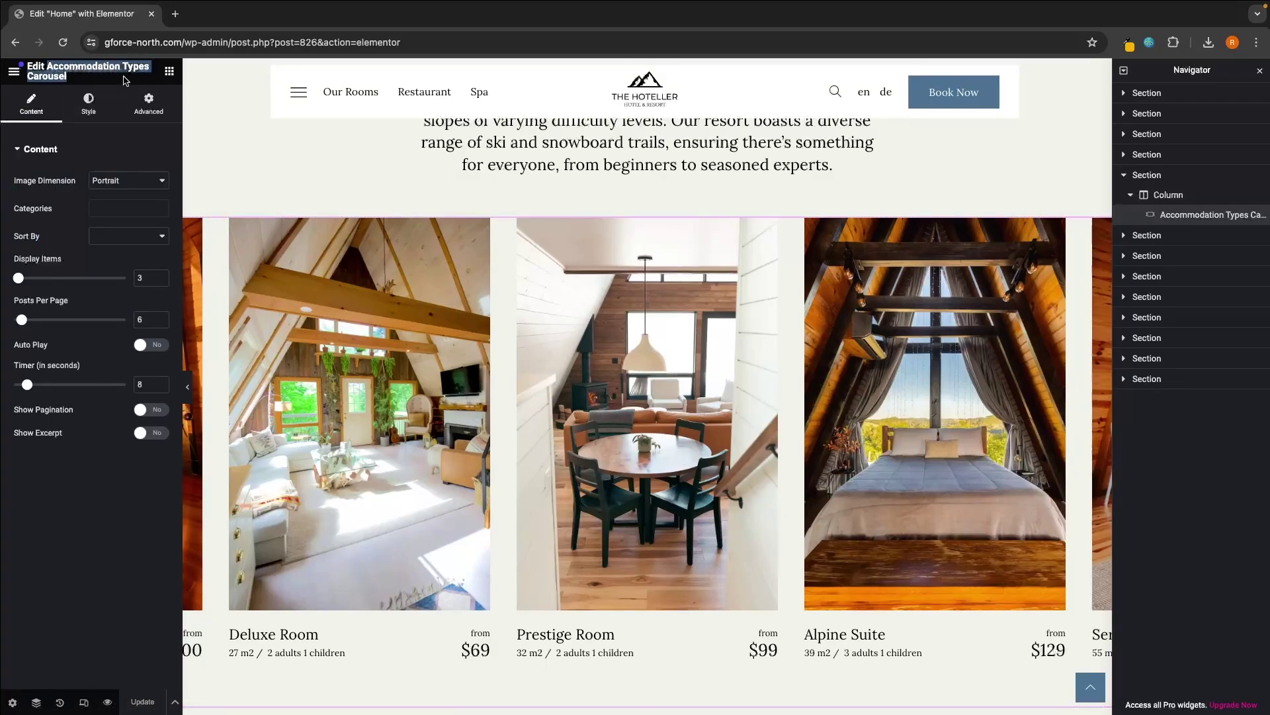
# Search the widgets for "accom" and add another Accommodation Types Carousel above the existing one in the Our Rooms section
pyautogui.click(169, 71)
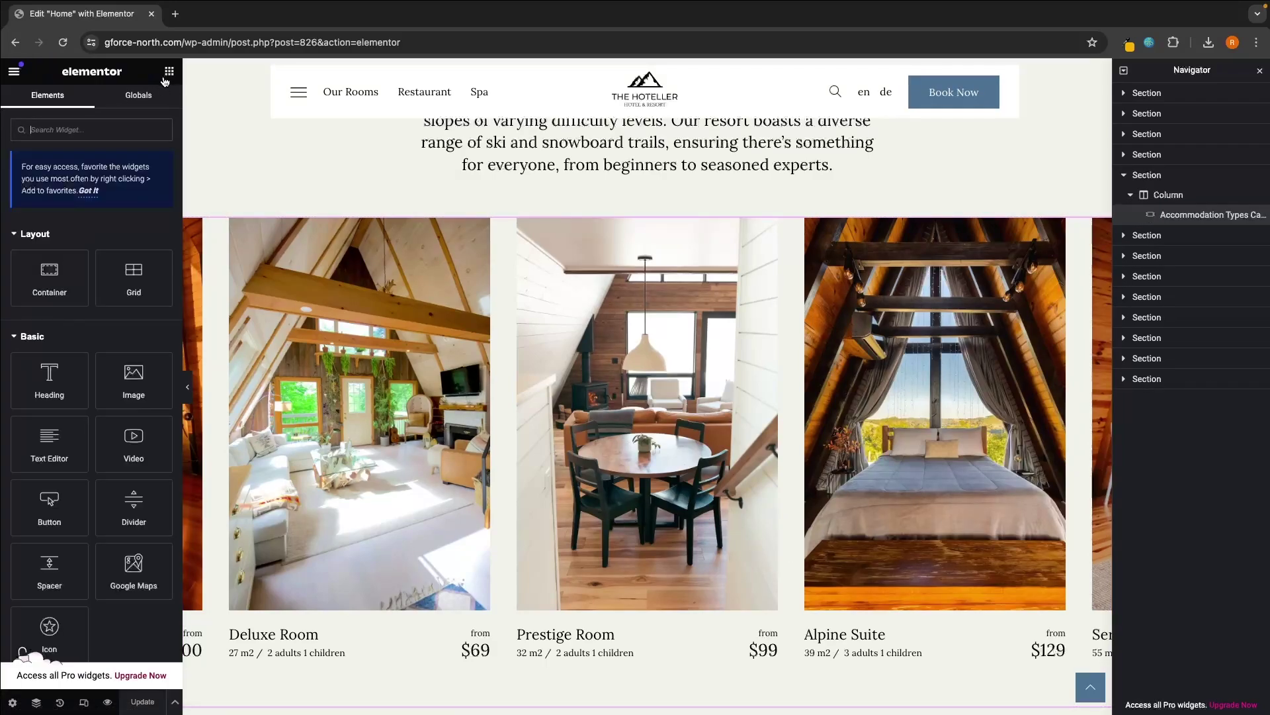
pyautogui.click(62, 135)
pyautogui.write('accom')
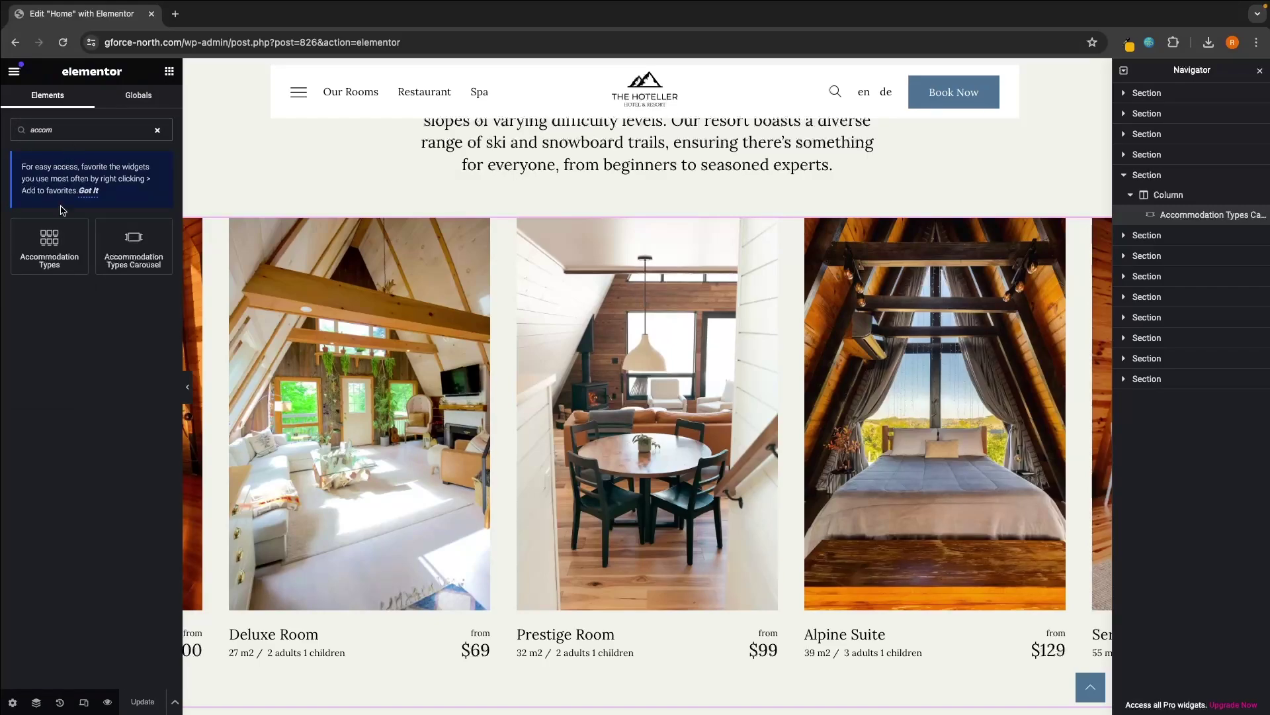
pyautogui.moveTo(131, 247); pyautogui.dragTo(632, 268)
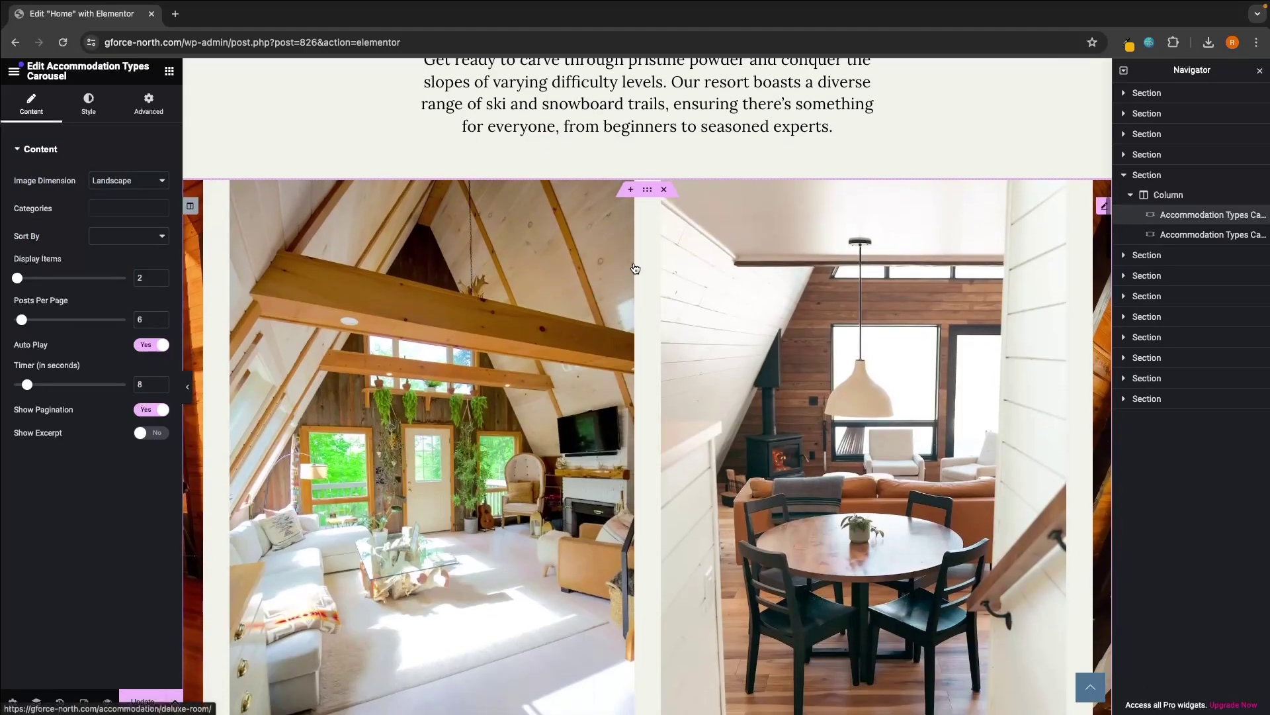
# Delete the newly added landscape carousel from the section's column
pyautogui.scroll(-5, 634, 268)
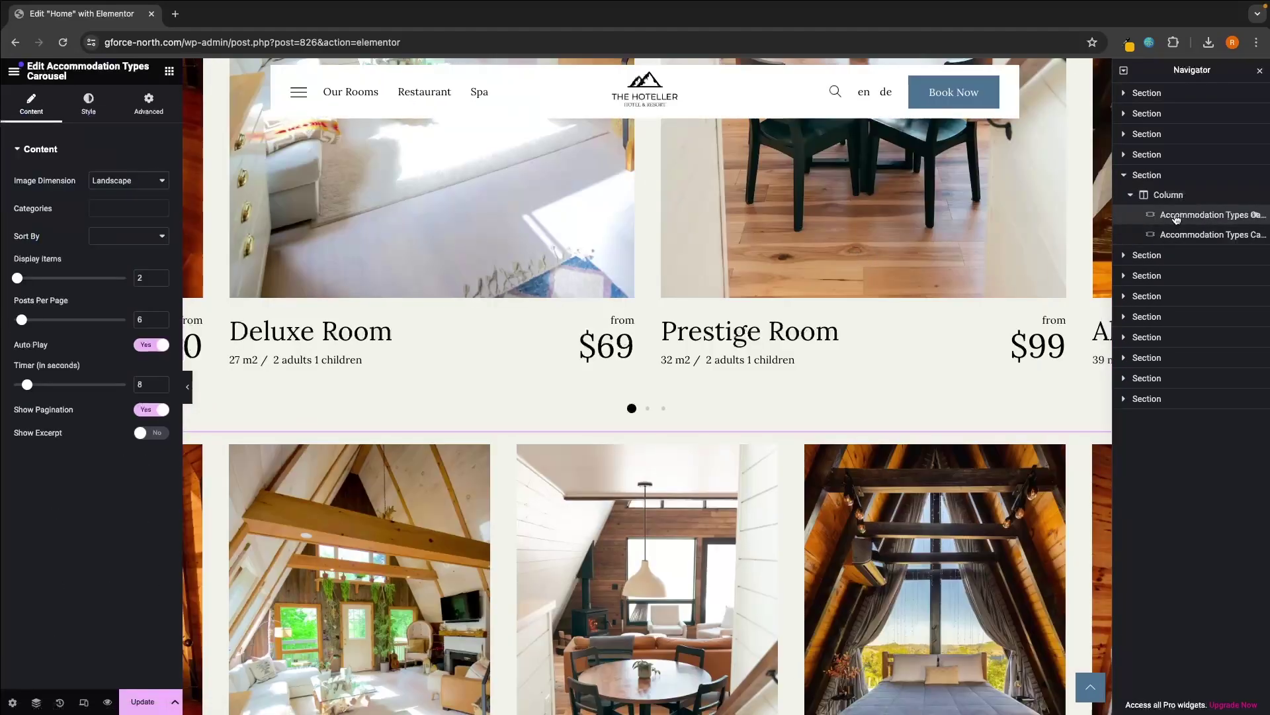
pyautogui.rightClick(1176, 219)
pyautogui.click(1165, 510)
pyautogui.scroll(5, 947, 331)
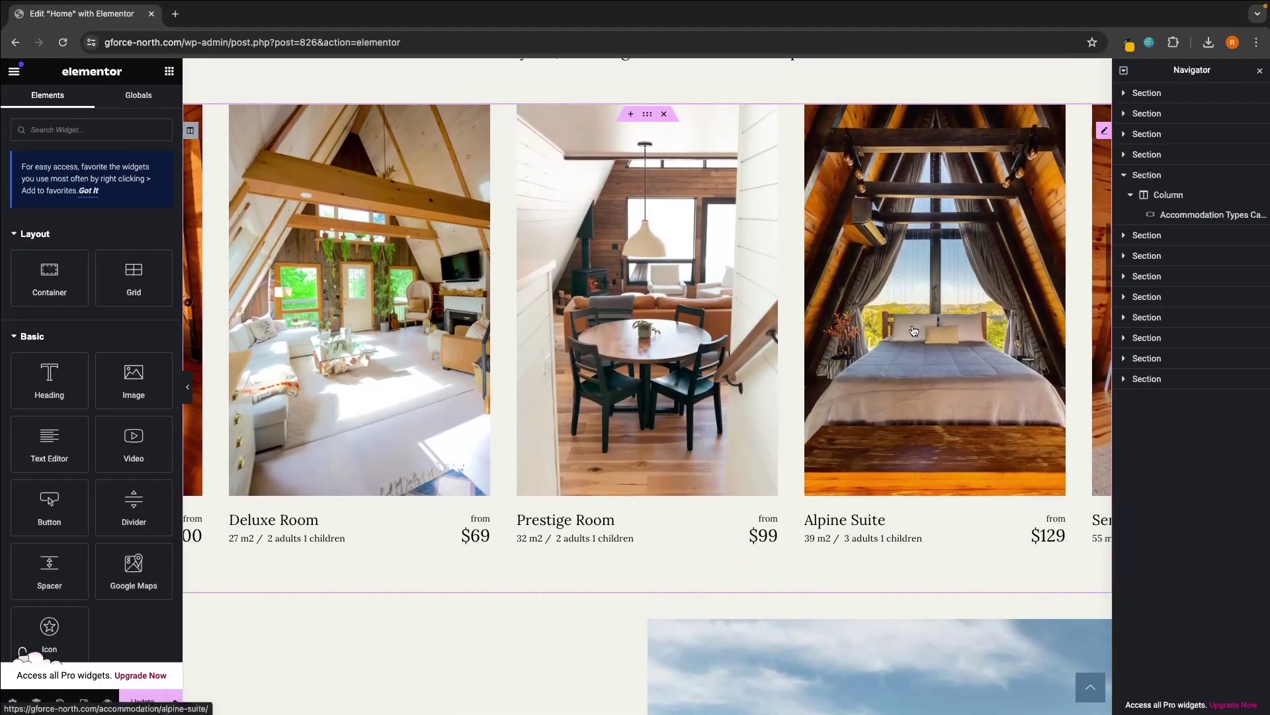
# Set the remaining rooms carousel to display 5 items and update the home page
pyautogui.click(913, 330)
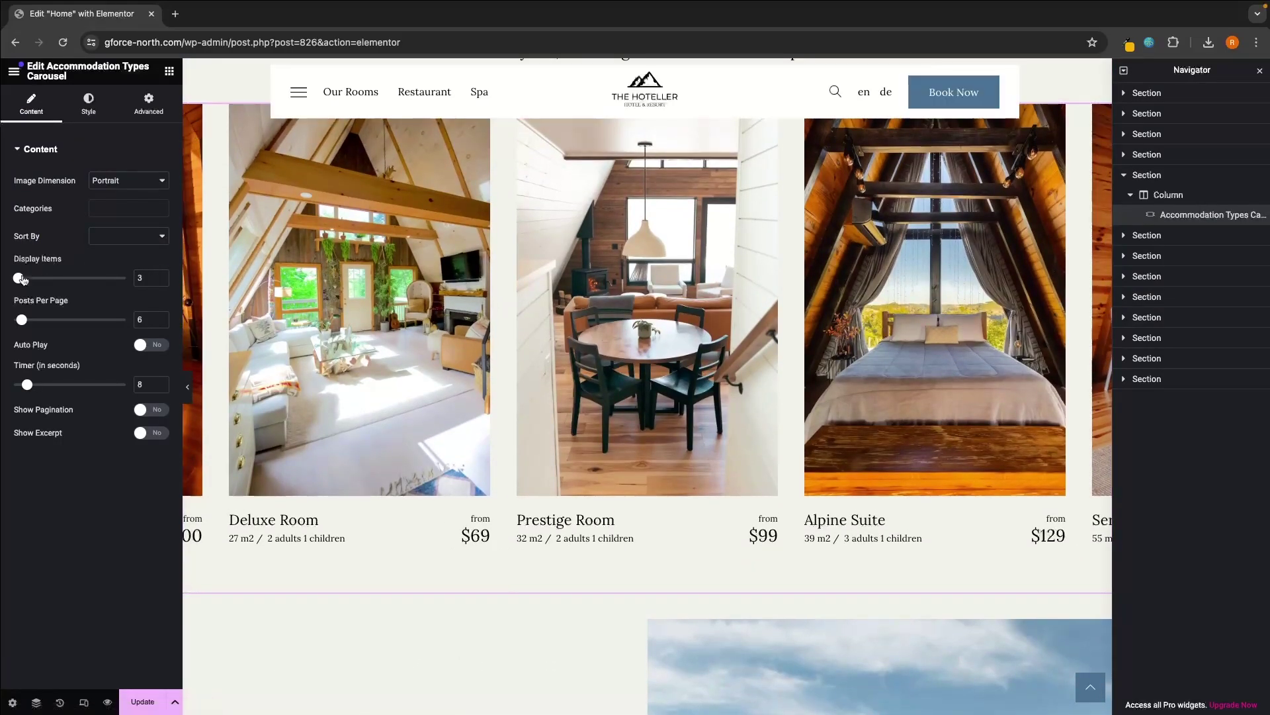
pyautogui.moveTo(20, 279); pyautogui.dragTo(31, 281)
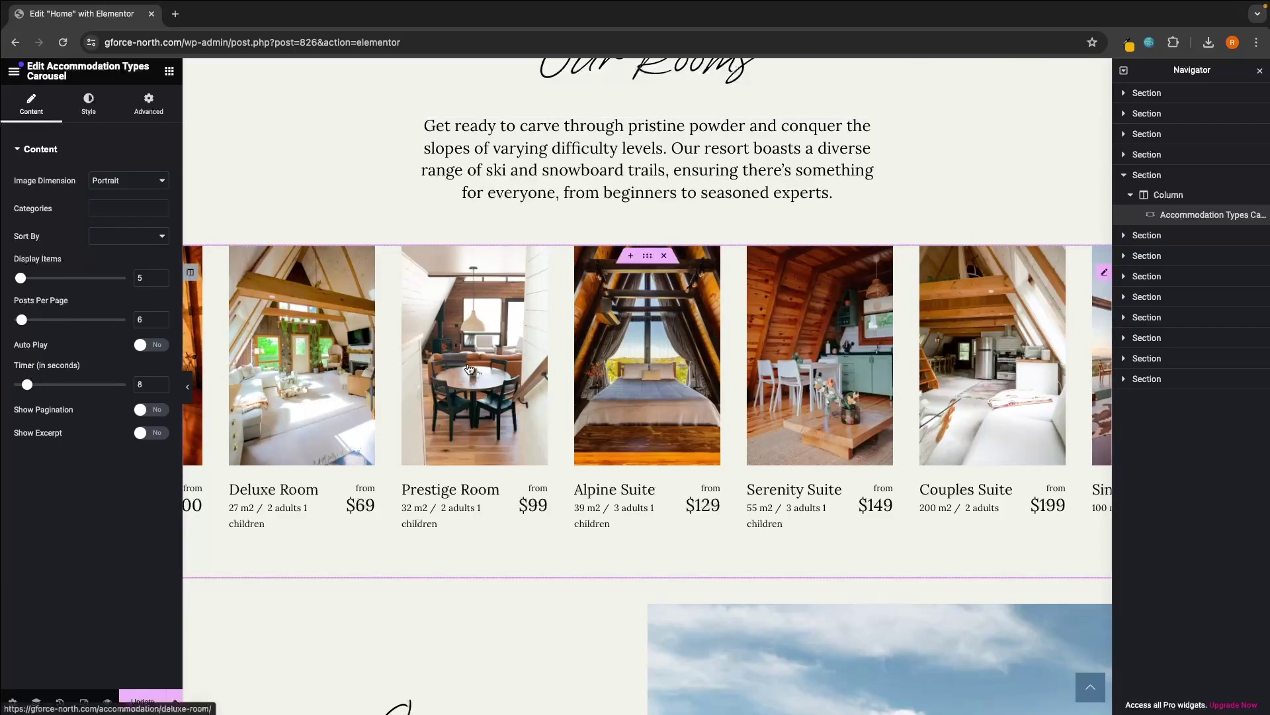
pyautogui.scroll(1, 582, 421)
pyautogui.scroll(-1, 583, 422)
pyautogui.scroll(1, 596, 419)
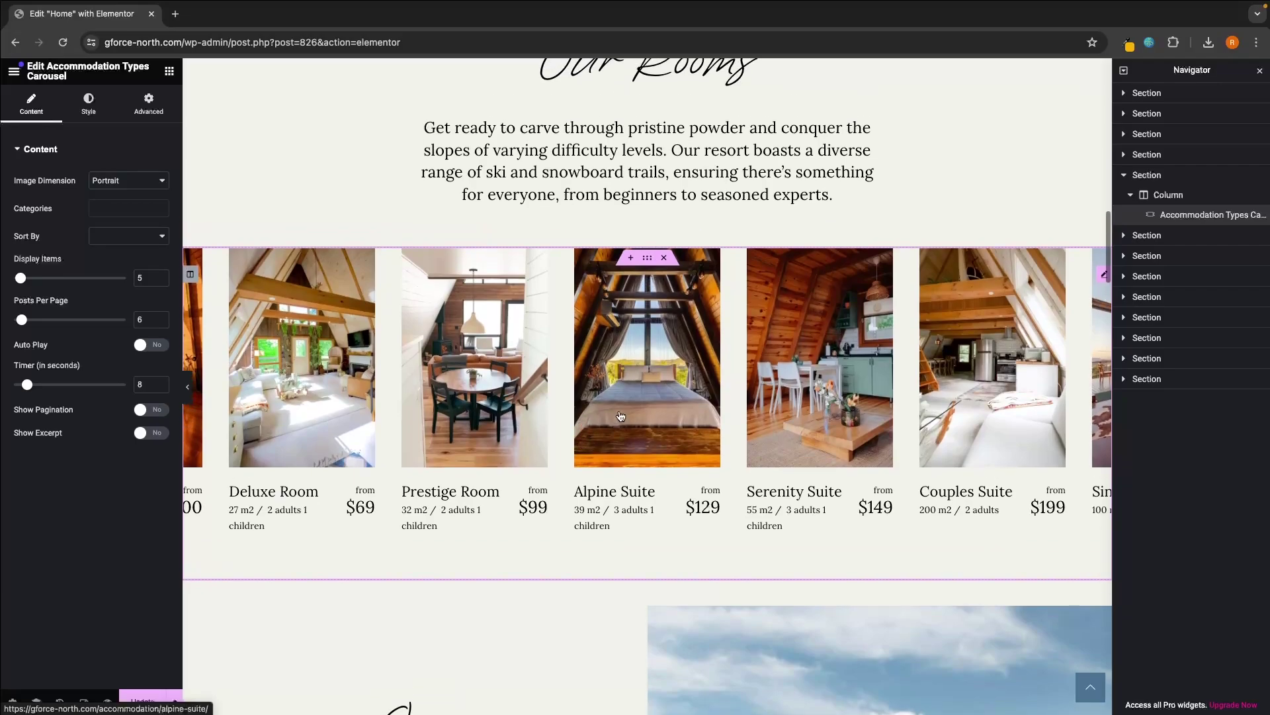
pyautogui.click(157, 702)
# Preview the home page, open the Alpine Suite from the rooms carousel and review its page down to the offers
pyautogui.click(108, 702)
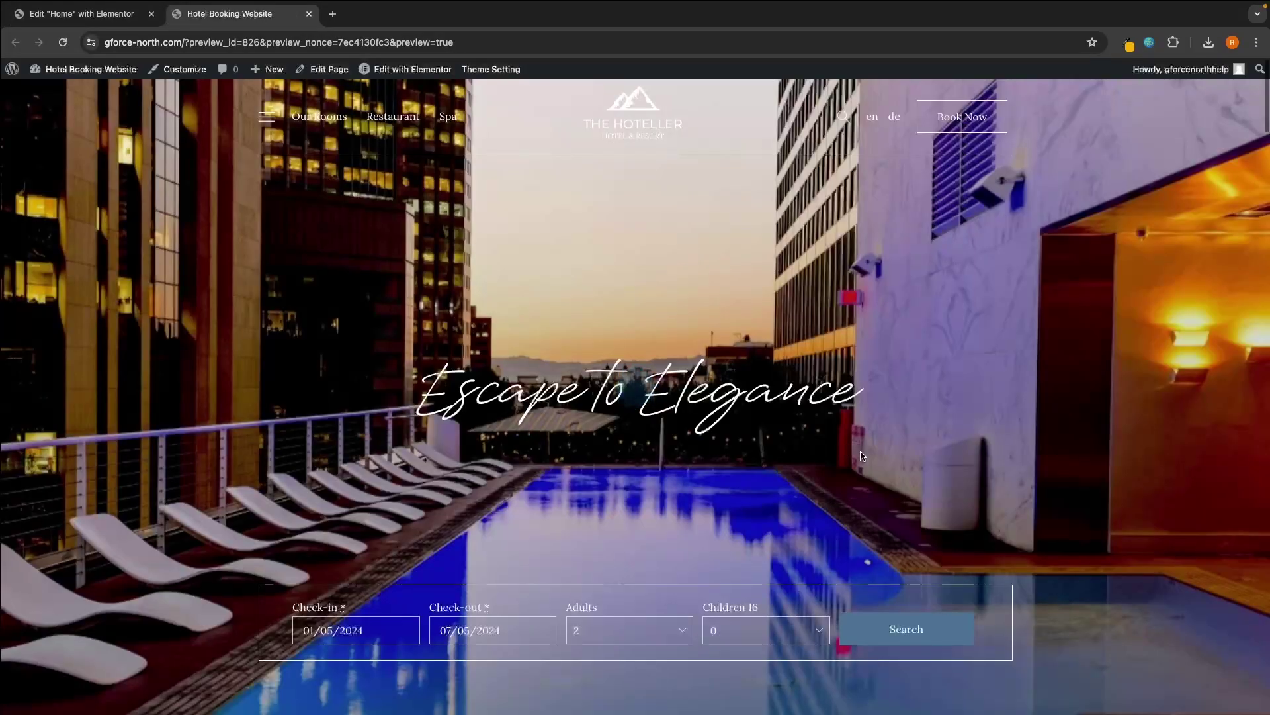
pyautogui.scroll(-5, 860, 456)
pyautogui.scroll(-10, 861, 456)
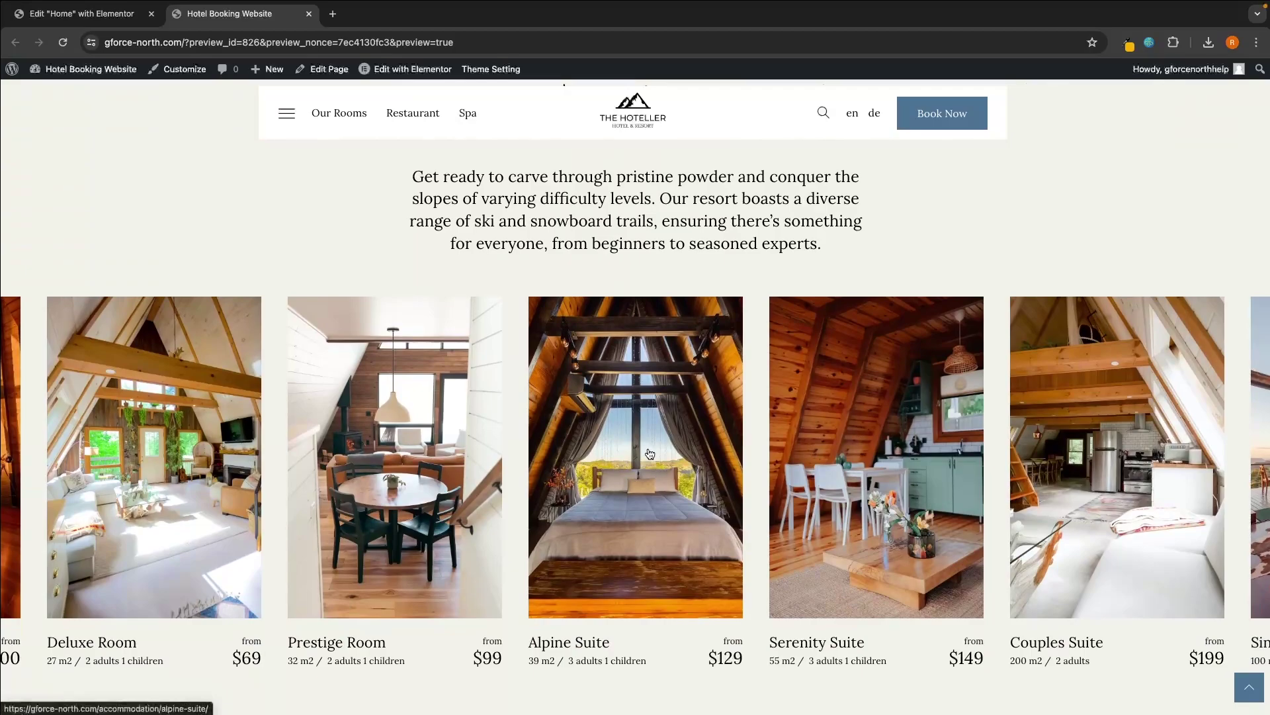
pyautogui.click(664, 506)
pyautogui.scroll(-8, 726, 411)
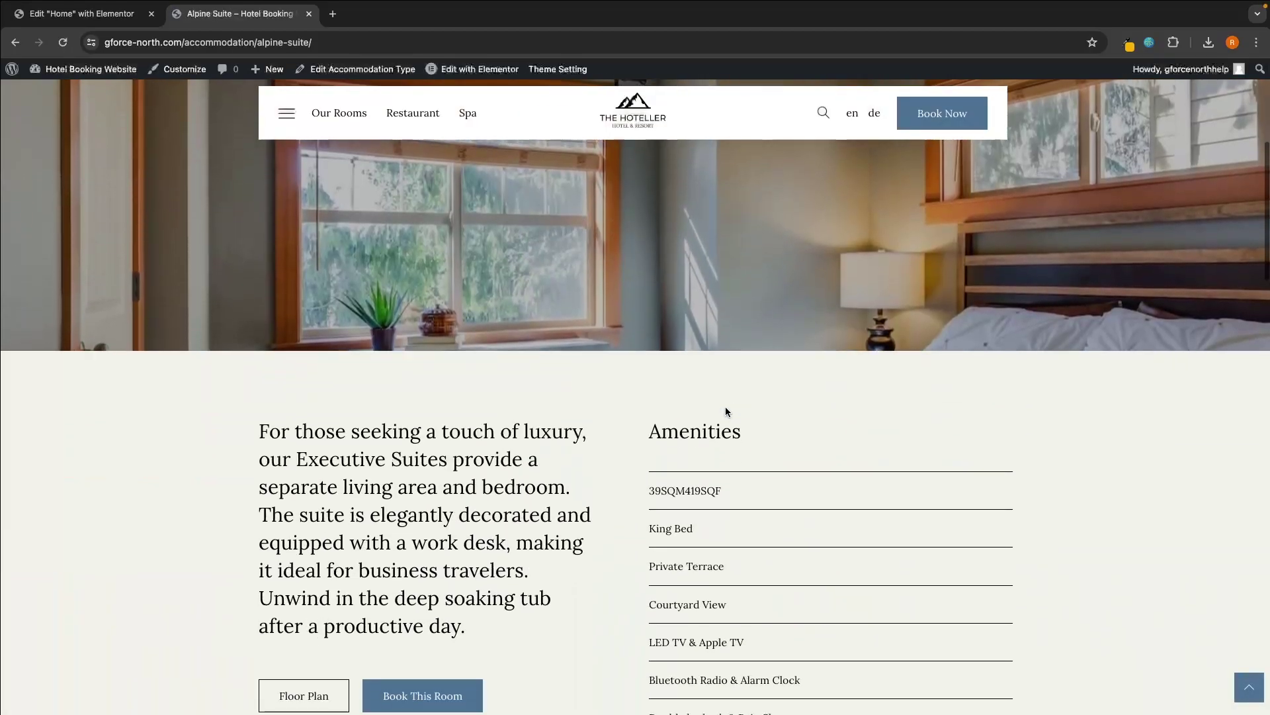
pyautogui.scroll(-10, 726, 411)
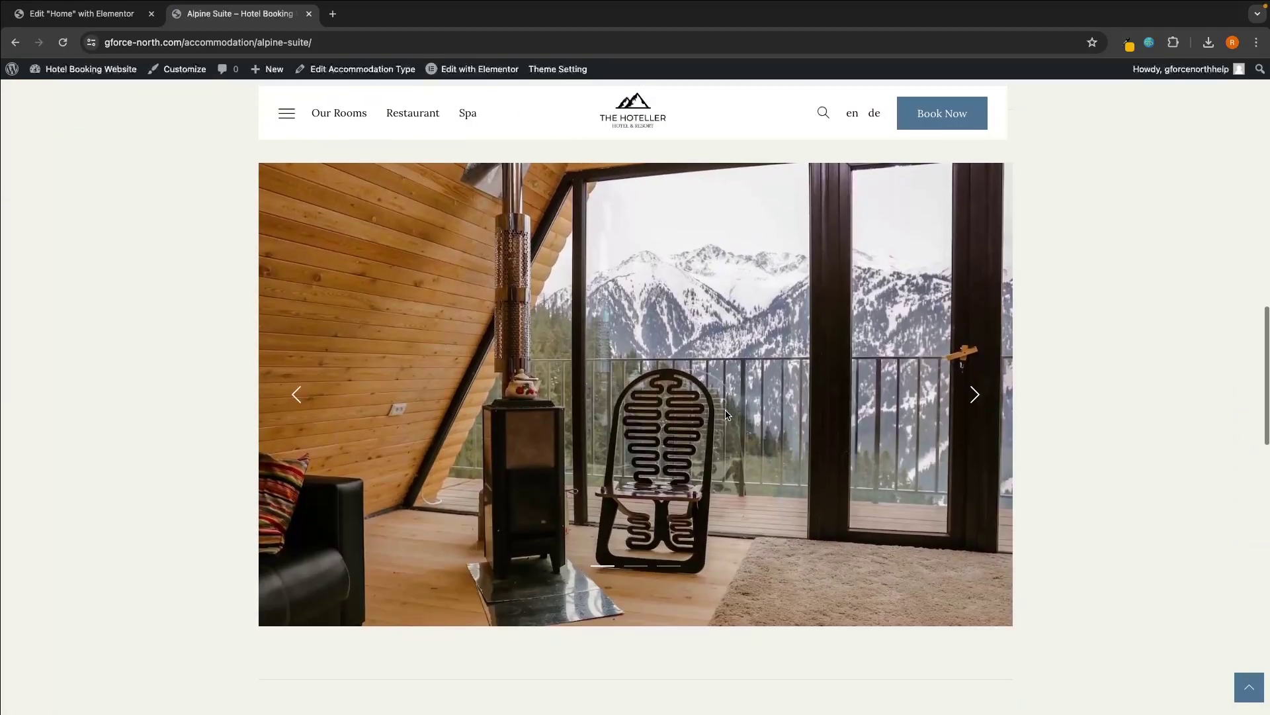
pyautogui.scroll(-7, 725, 411)
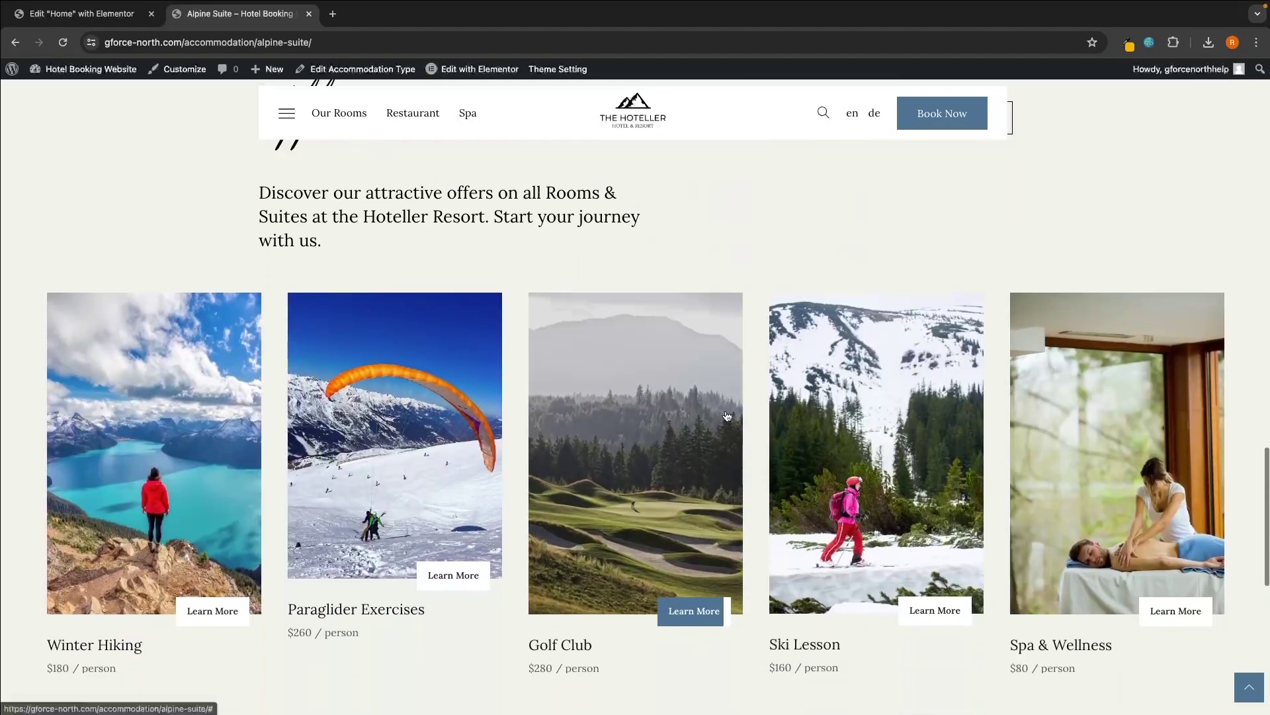
# Return to the home page preview and review the Our Rooms carousel and the Restaurant section
pyautogui.click(725, 411)
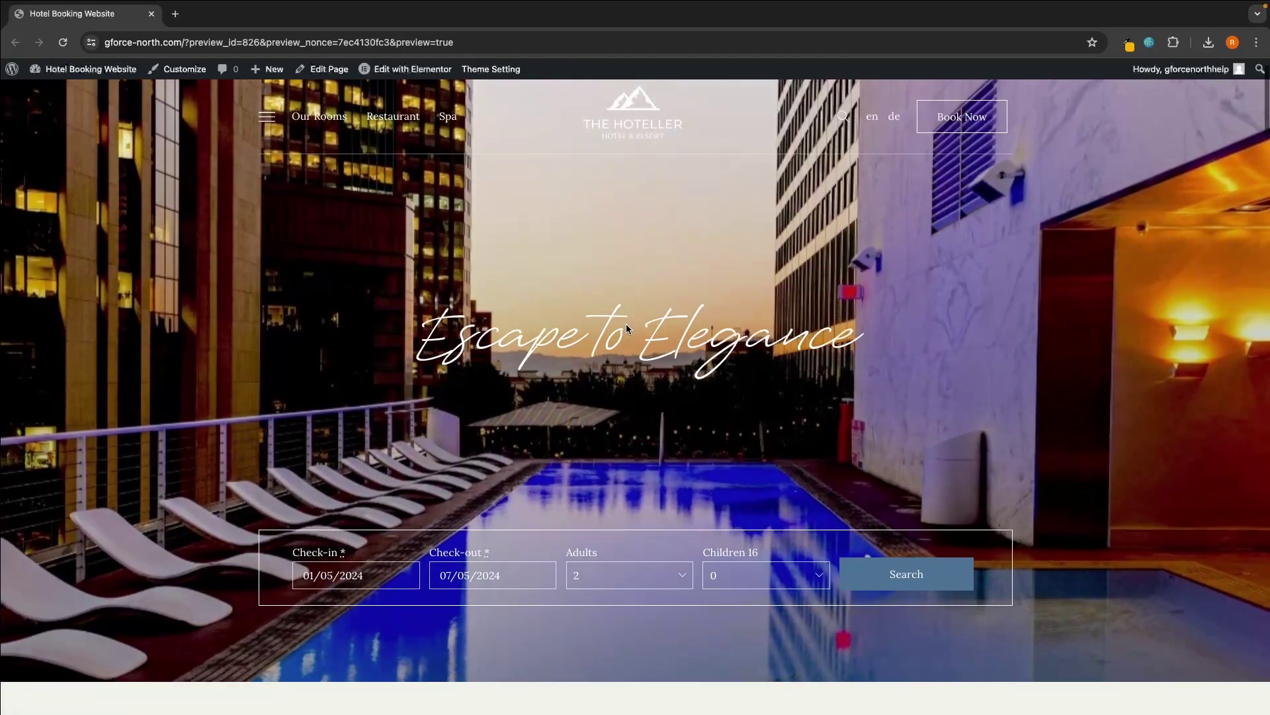
pyautogui.scroll(-20, 625, 323)
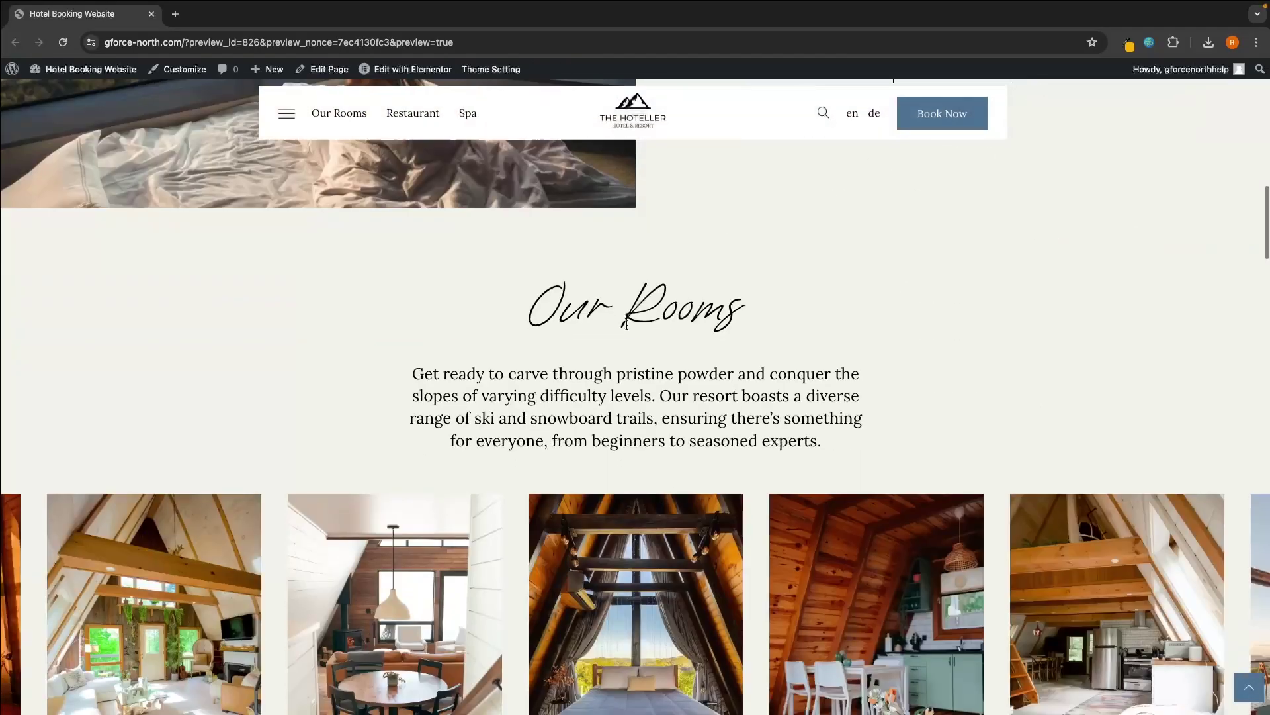
pyautogui.scroll(-5, 626, 324)
pyautogui.scroll(1, 626, 324)
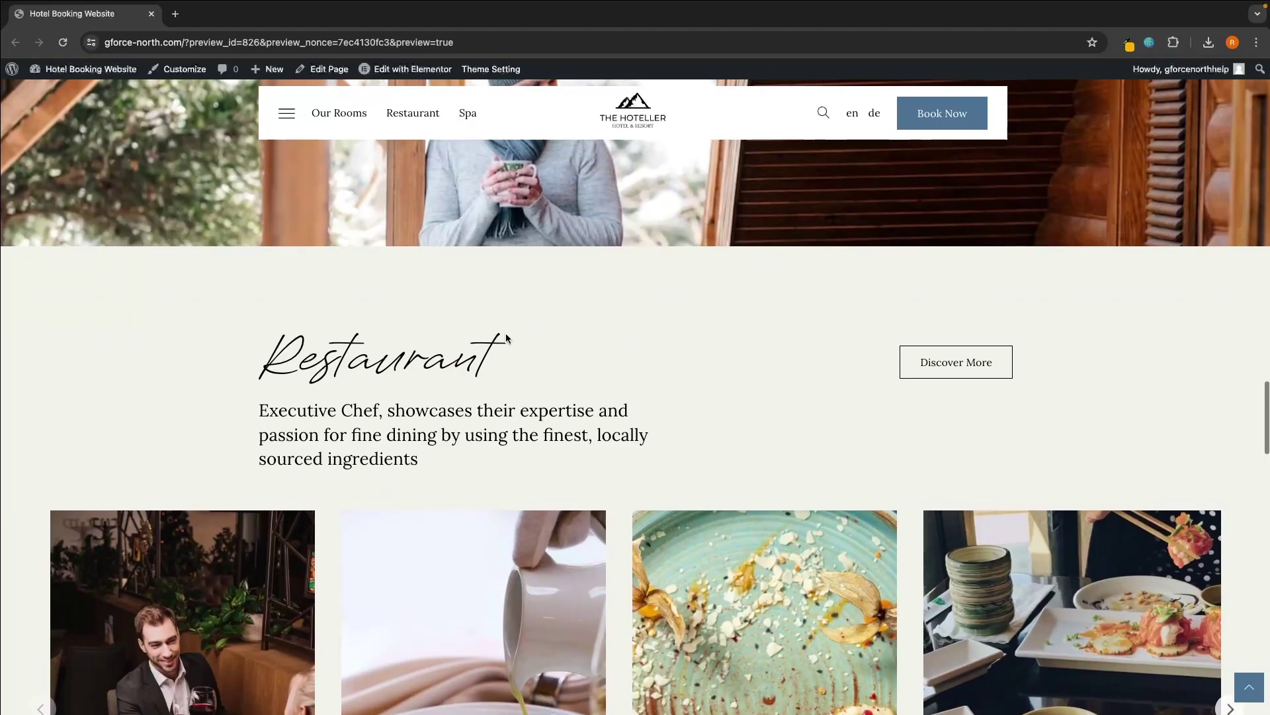
pyautogui.scroll(-1, 626, 380)
pyautogui.scroll(20, 626, 380)
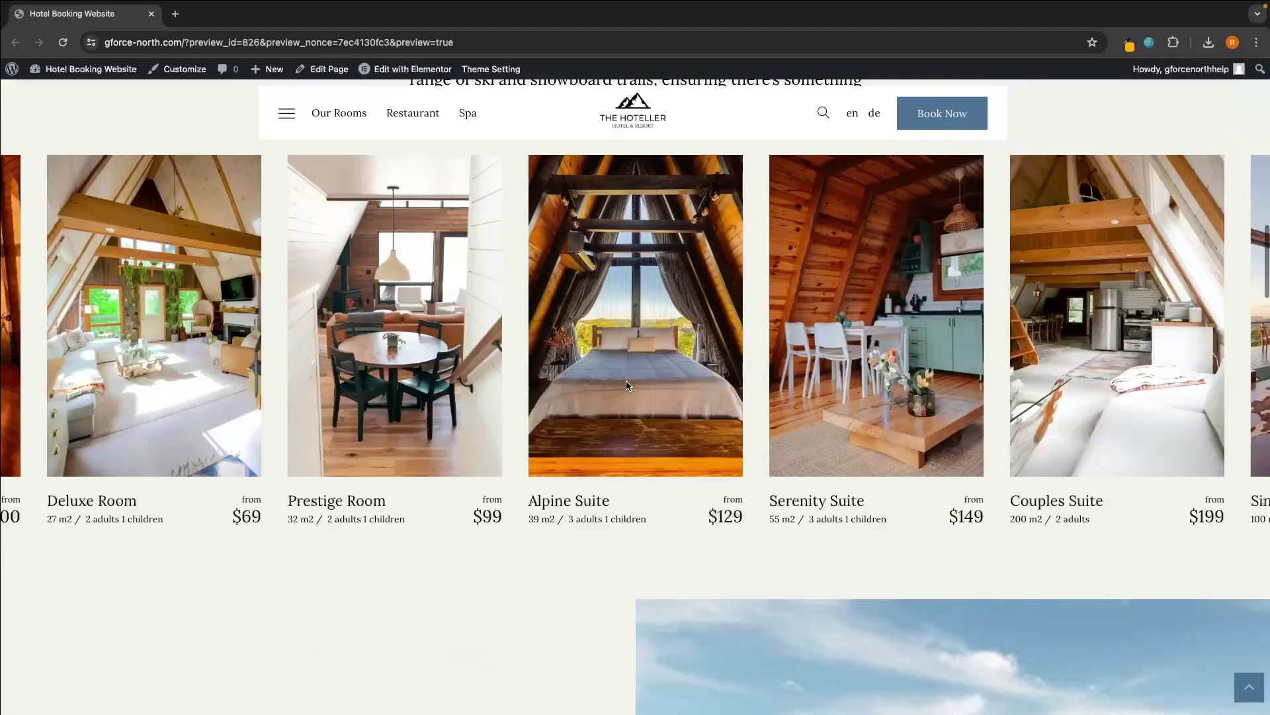
# Search availability from 01/05/2024 to 07/05/2024 for 2 adults and 0 children and examine the Alpine Suite entry
pyautogui.scroll(-1, 626, 382)
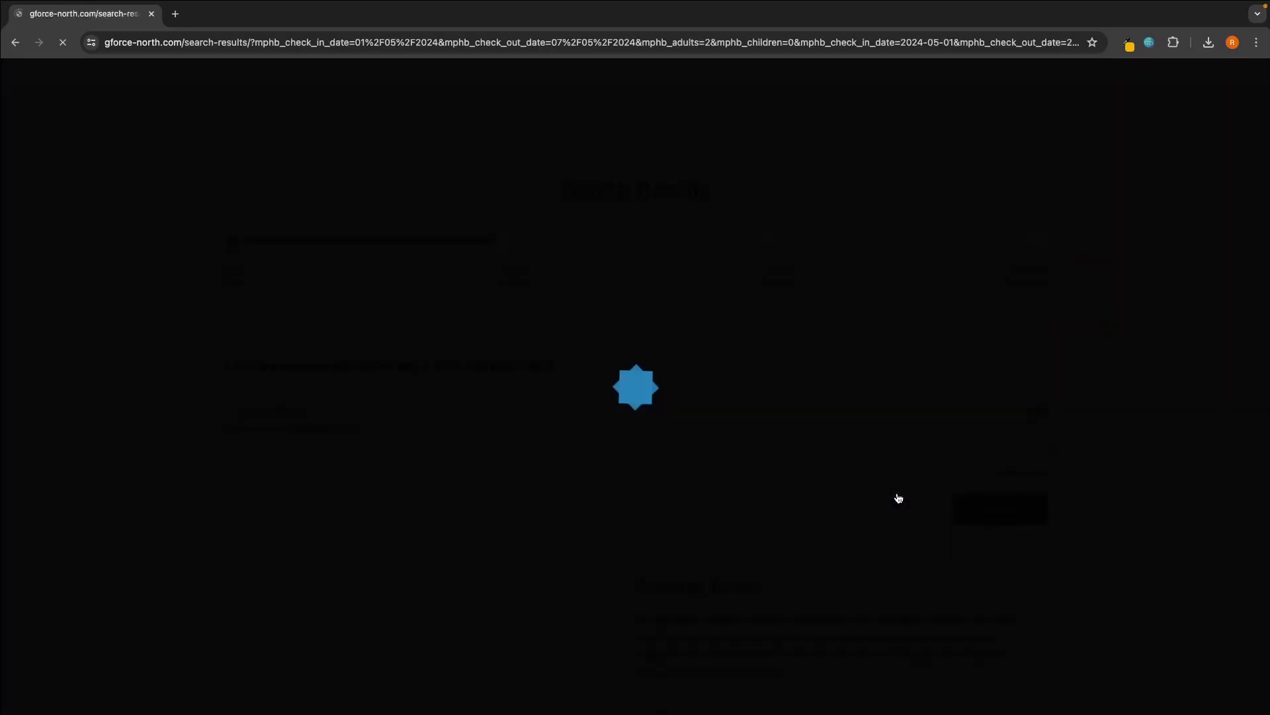
pyautogui.scroll(-15, 898, 498)
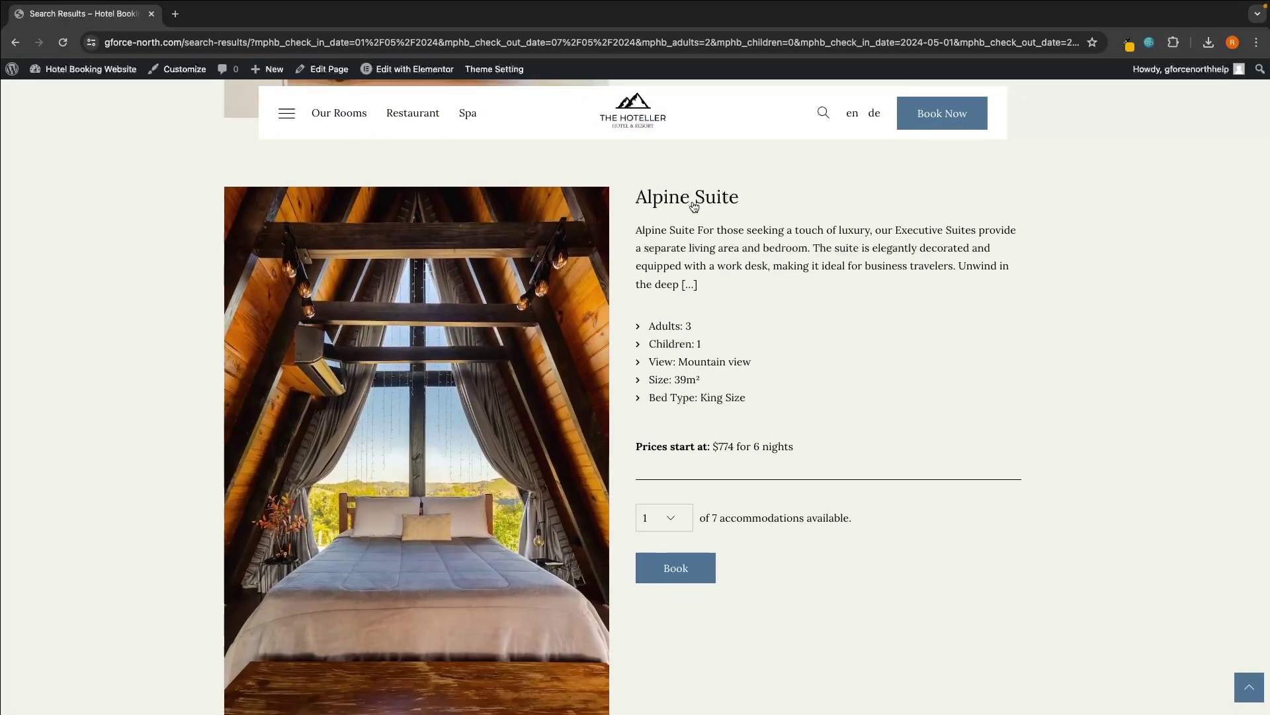
pyautogui.scroll(-1, 273, 429)
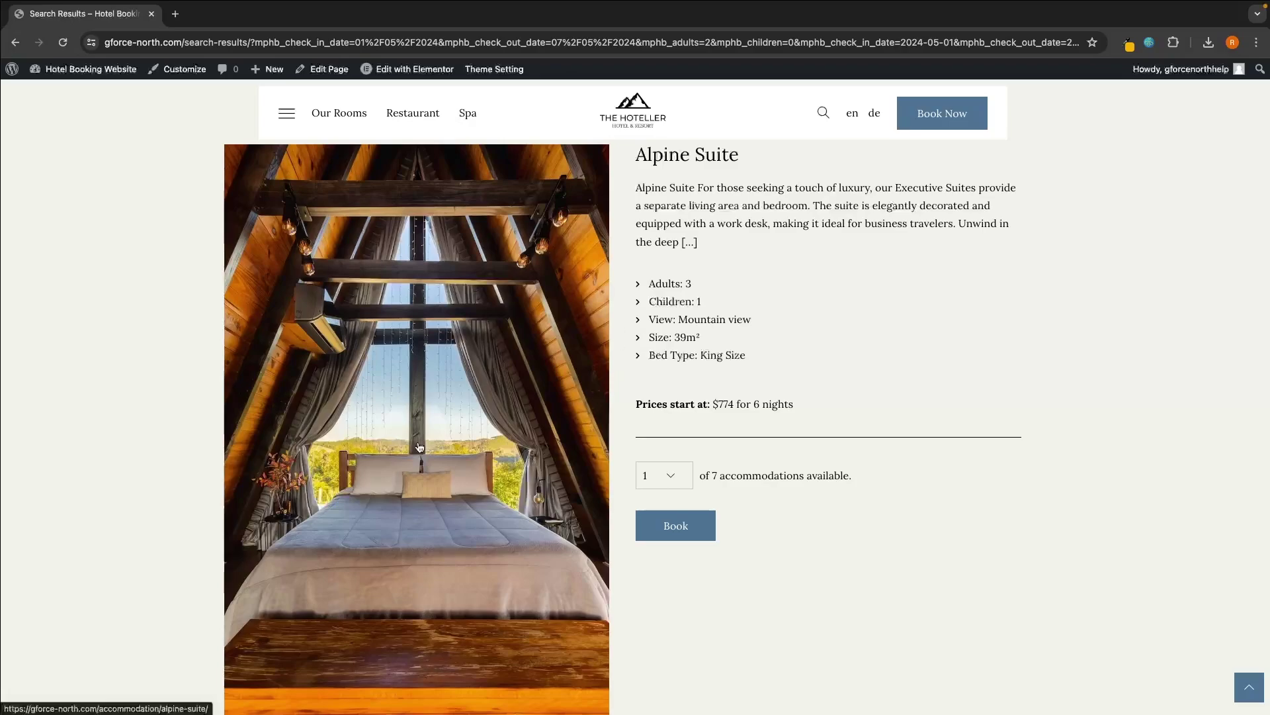
pyautogui.scroll(1, 441, 460)
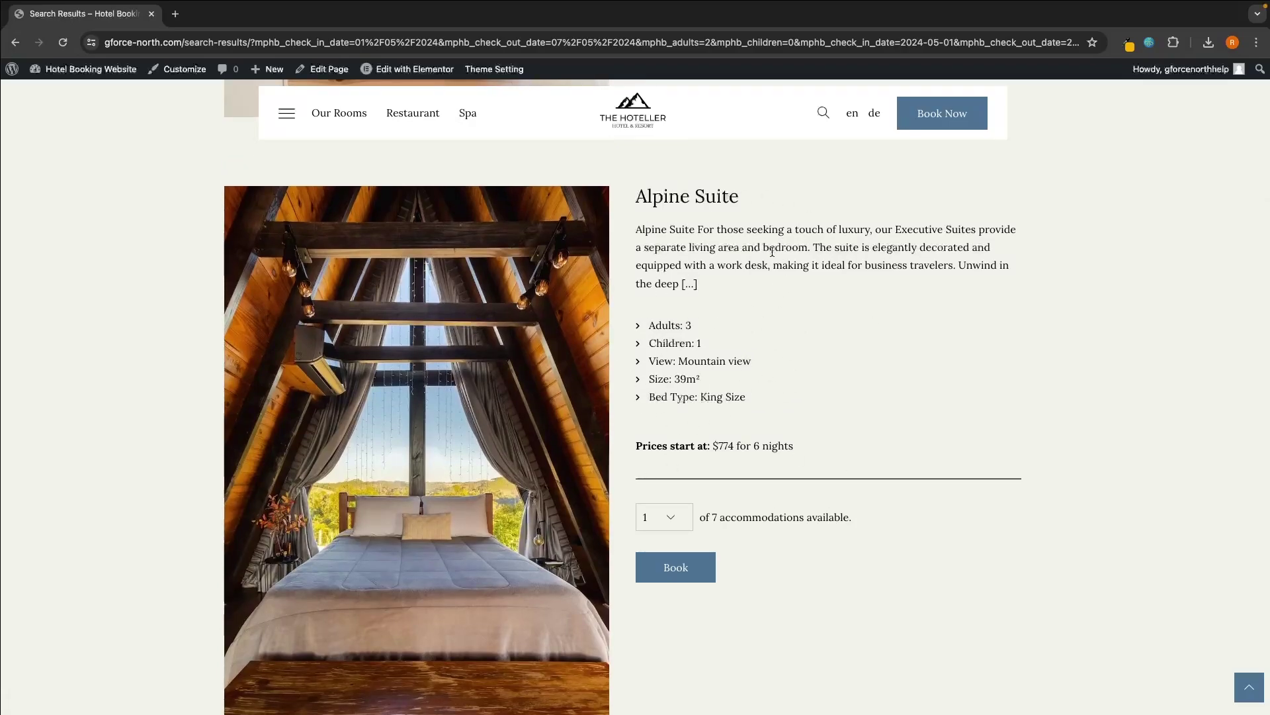
# Open the Alpine Suite page from the search results and check its amenities, image slider and offers
pyautogui.click(576, 231)
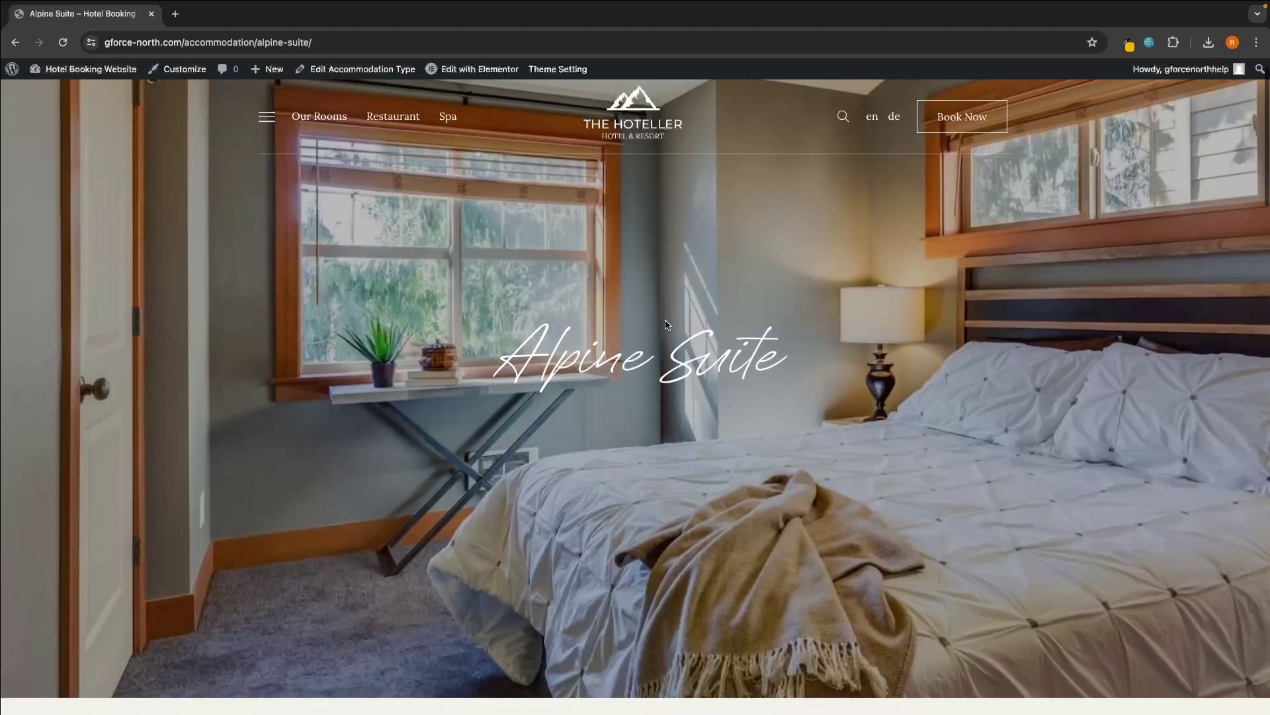
pyautogui.scroll(-10, 665, 320)
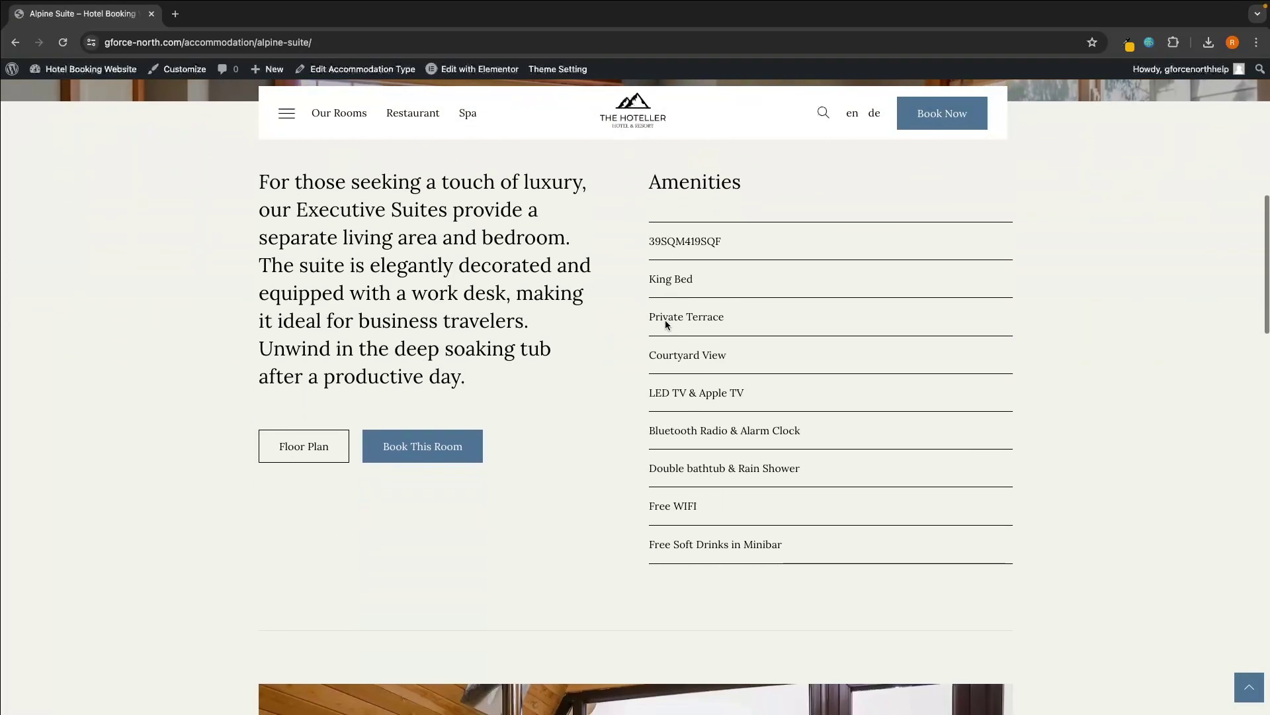
pyautogui.scroll(-12, 665, 320)
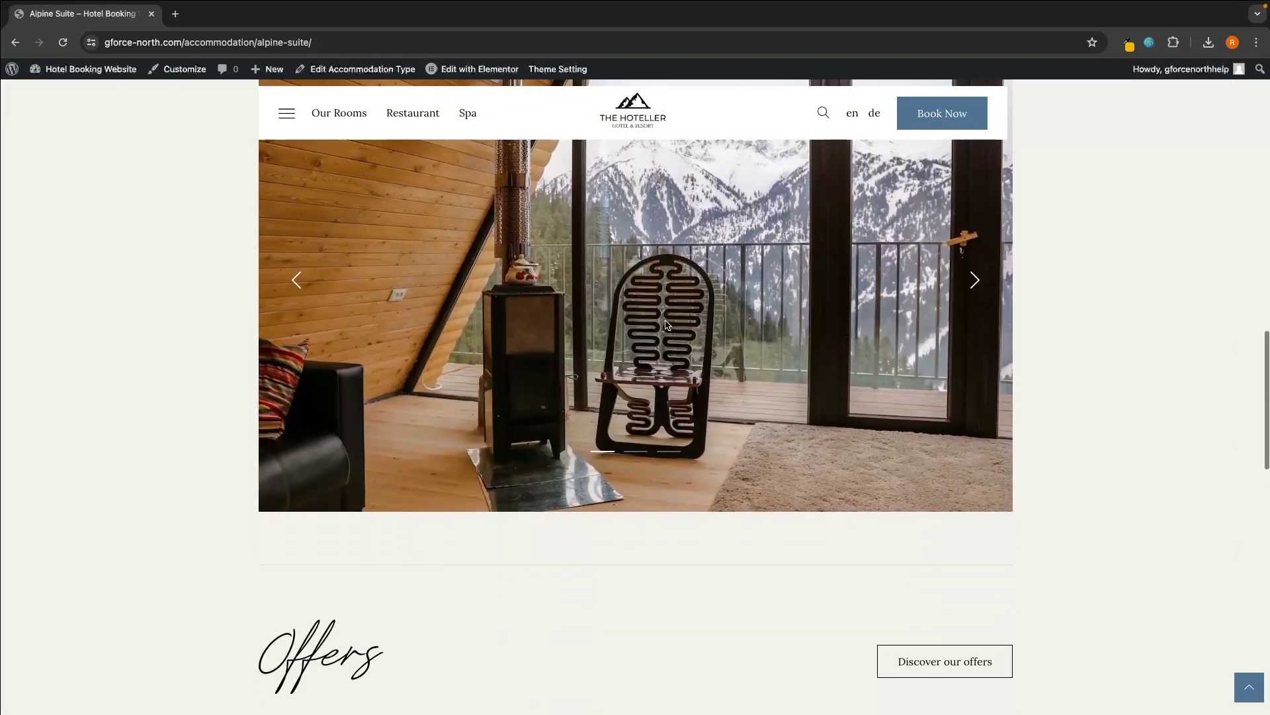
pyautogui.scroll(-2, 666, 324)
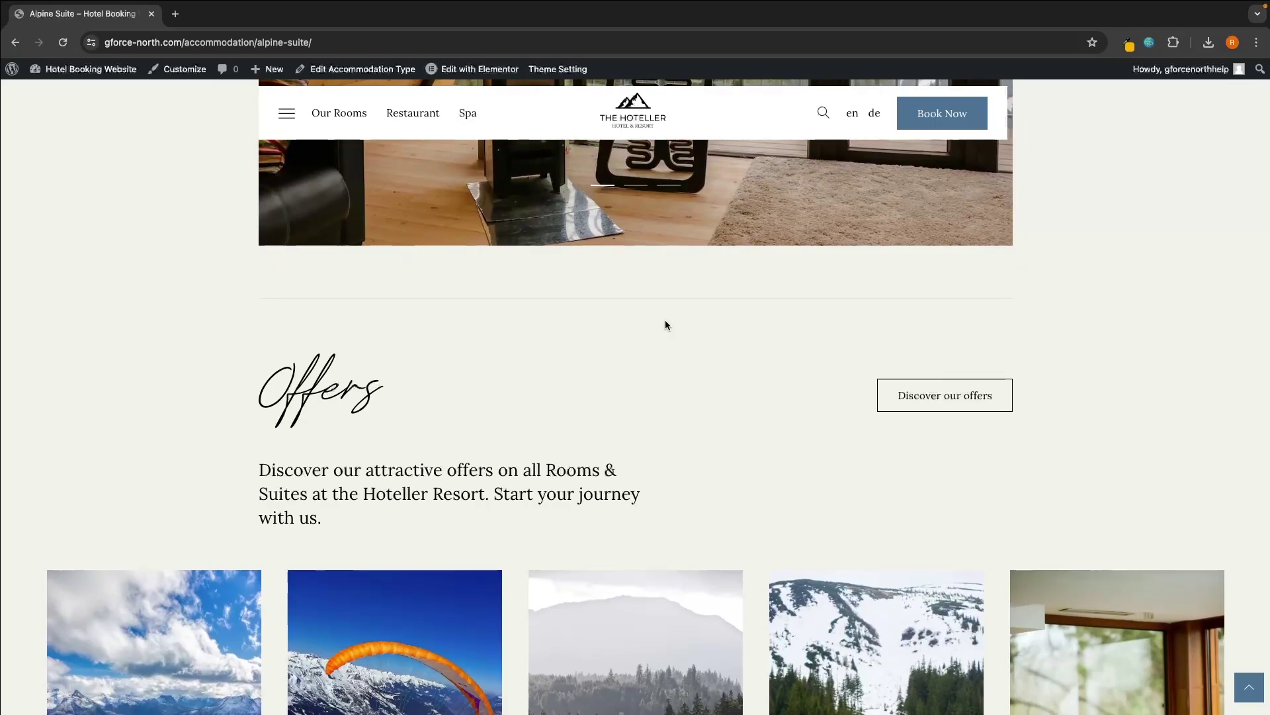
# Go to the Our Rooms page and review its date search form and grid of room images
pyautogui.click(626, 106)
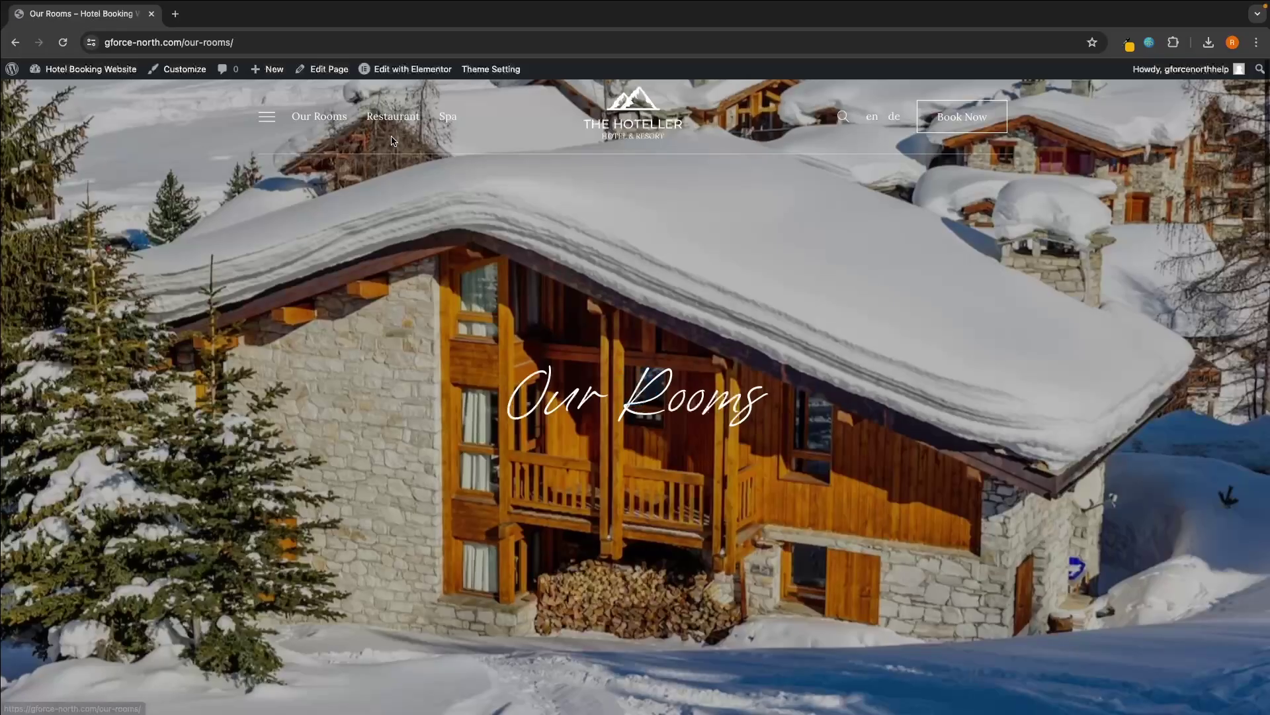
pyautogui.scroll(-5, 558, 245)
pyautogui.scroll(-7, 558, 249)
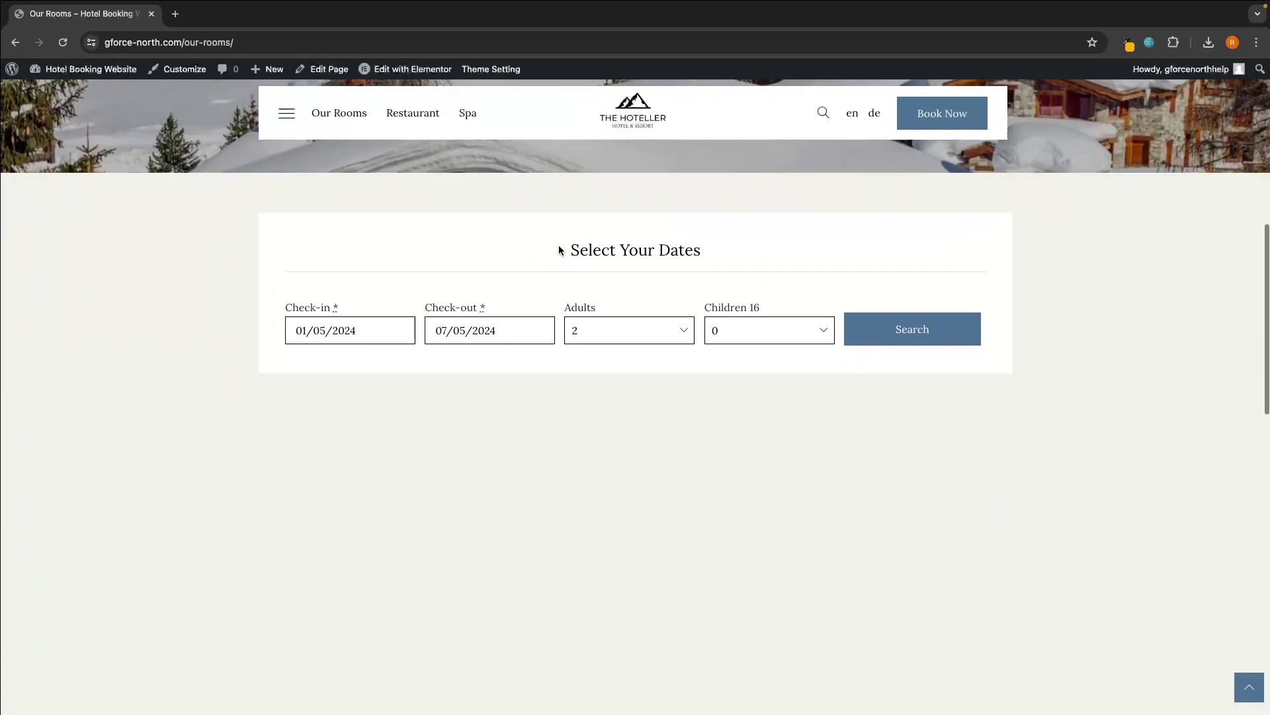
pyautogui.scroll(-8, 661, 302)
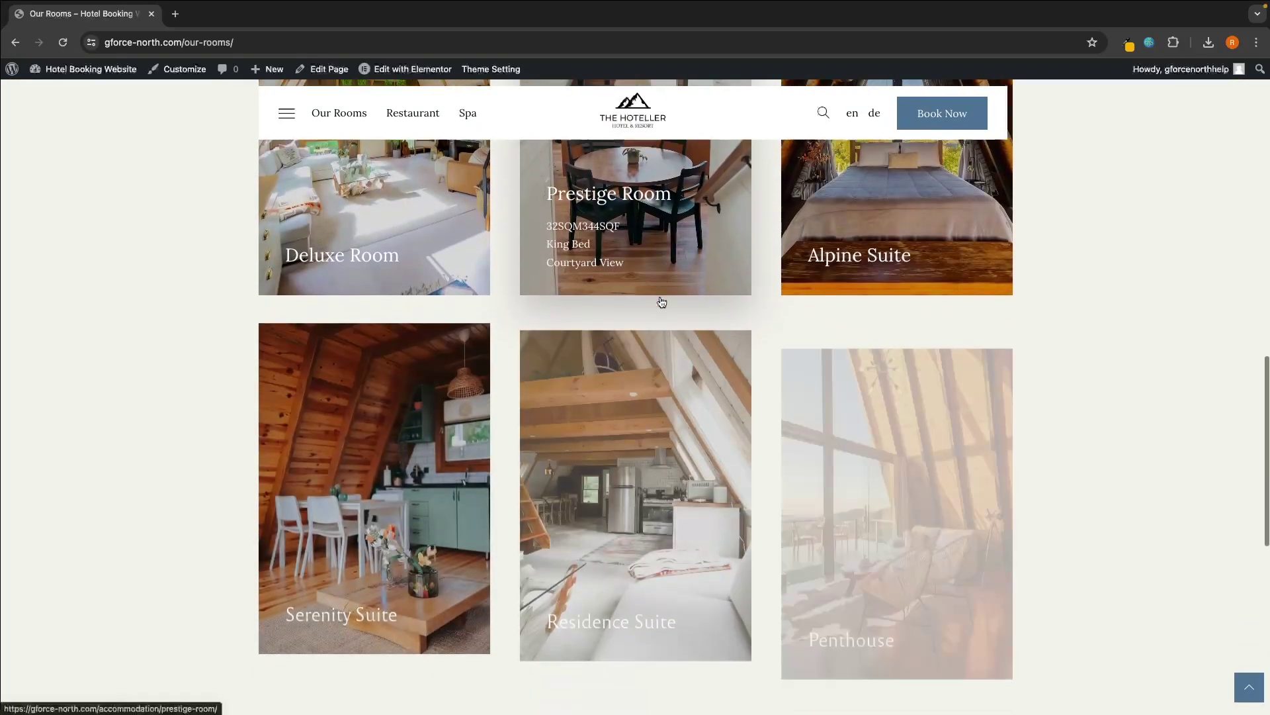
# Review the Our Rooms page from its hero banner through the date search form and room grid to the footer
pyautogui.press('Home')
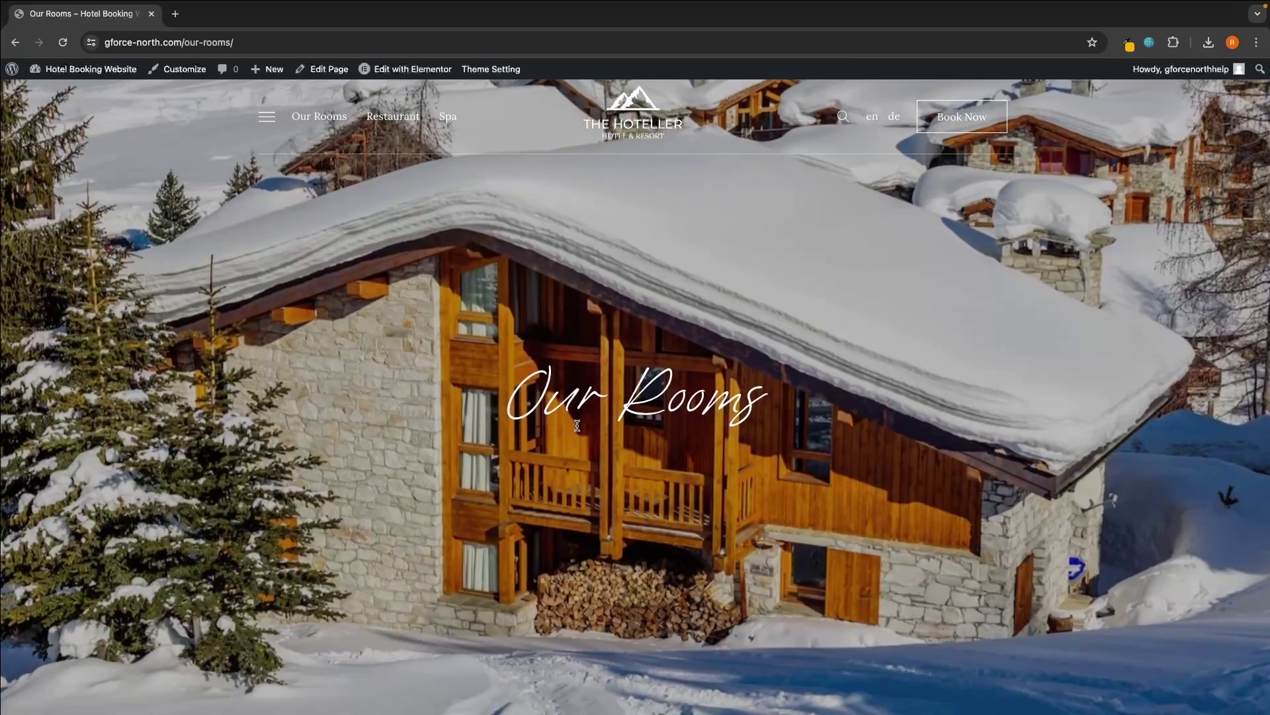
pyautogui.scroll(-7, 621, 519)
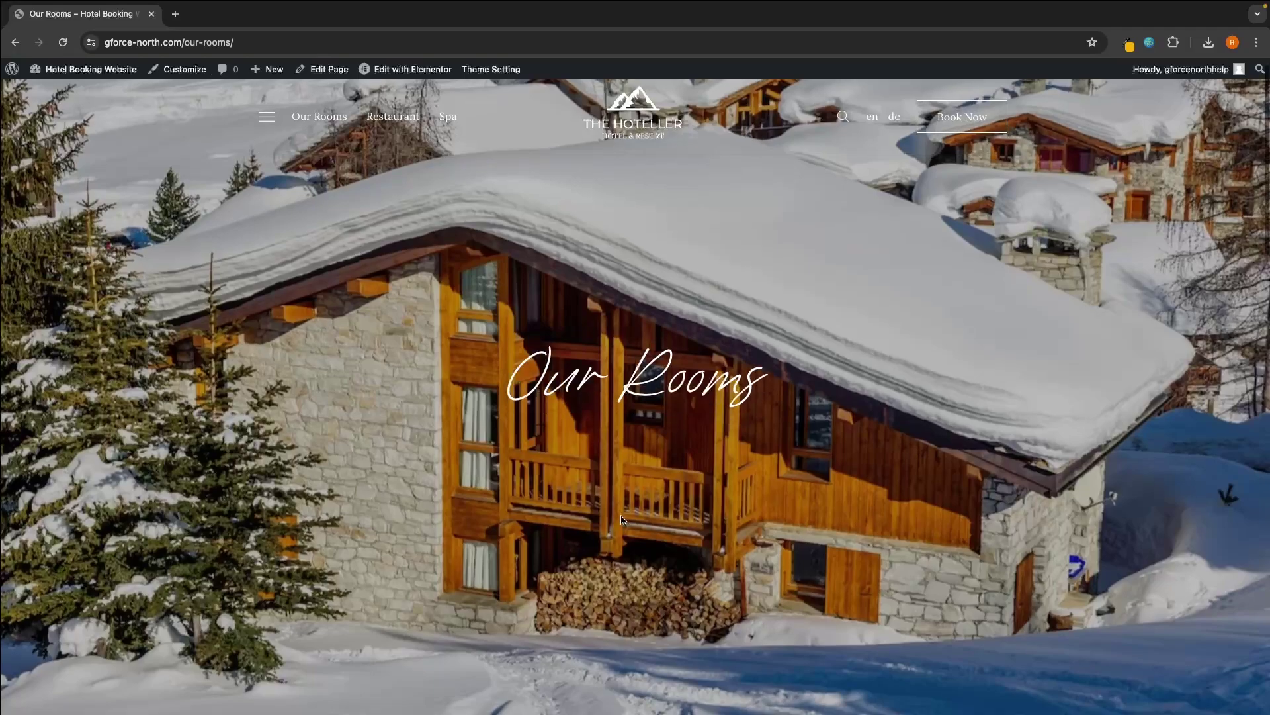
pyautogui.scroll(-5, 622, 520)
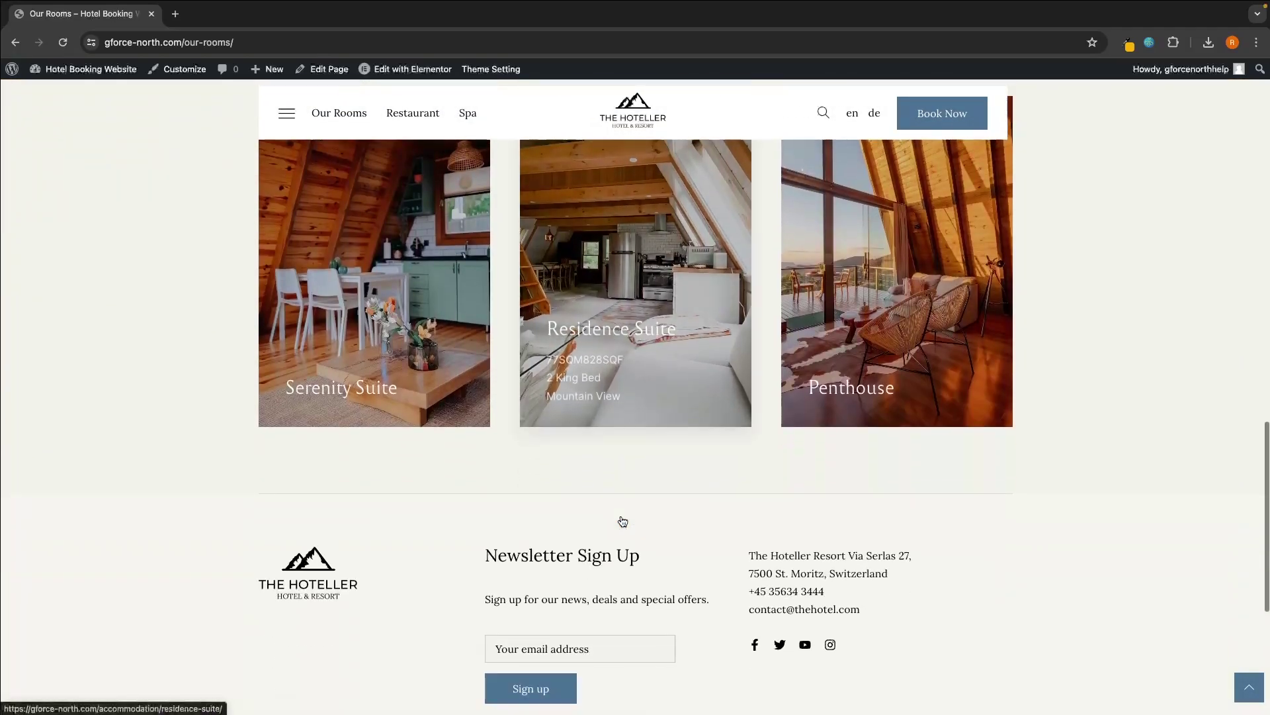
pyautogui.scroll(4, 622, 520)
pyautogui.scroll(7, 622, 521)
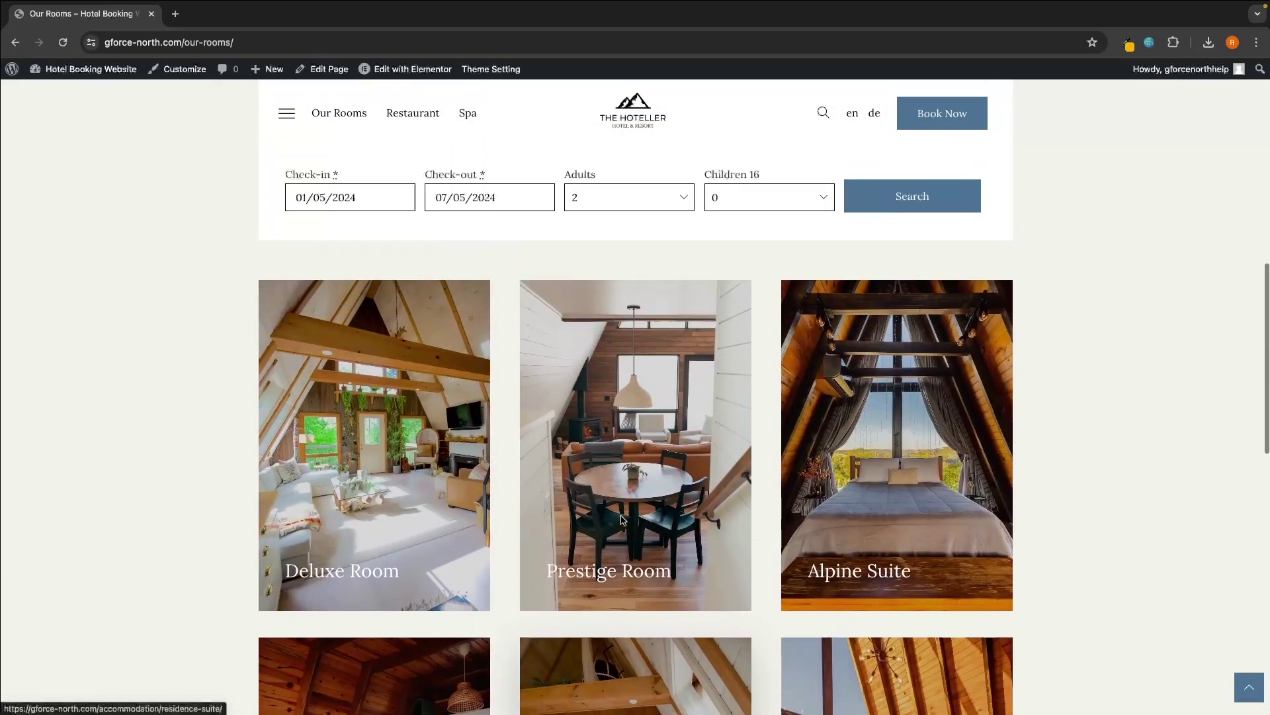
pyautogui.scroll(2, 622, 520)
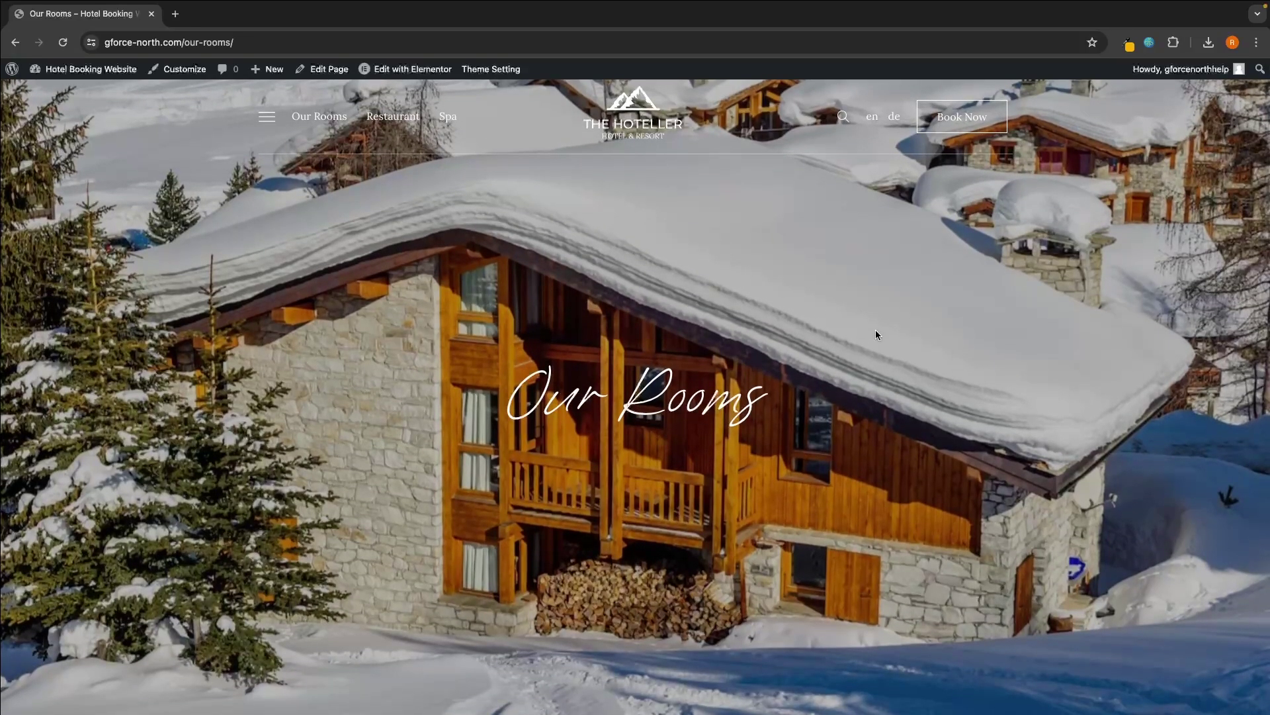
pyautogui.click(311, 123)
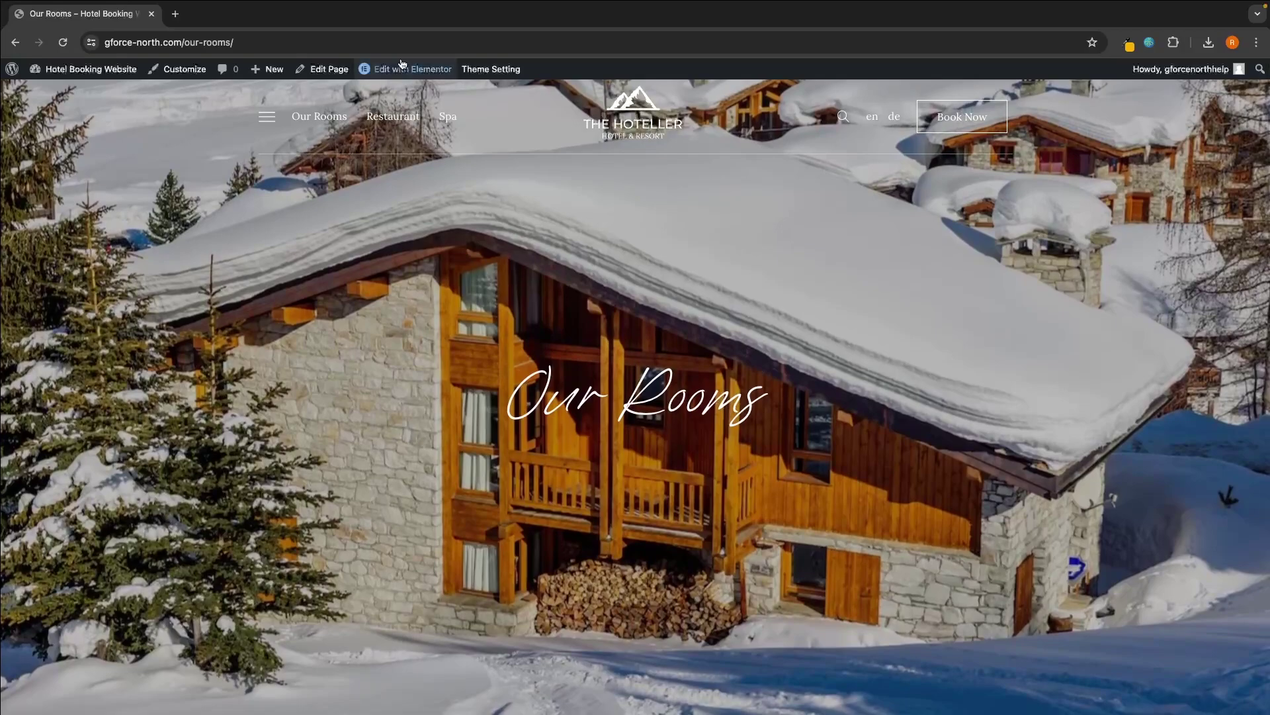
# Open the Our Rooms page in Elementor, examine the hero section's background settings, and review the room grid on the canvas
pyautogui.click(399, 69)
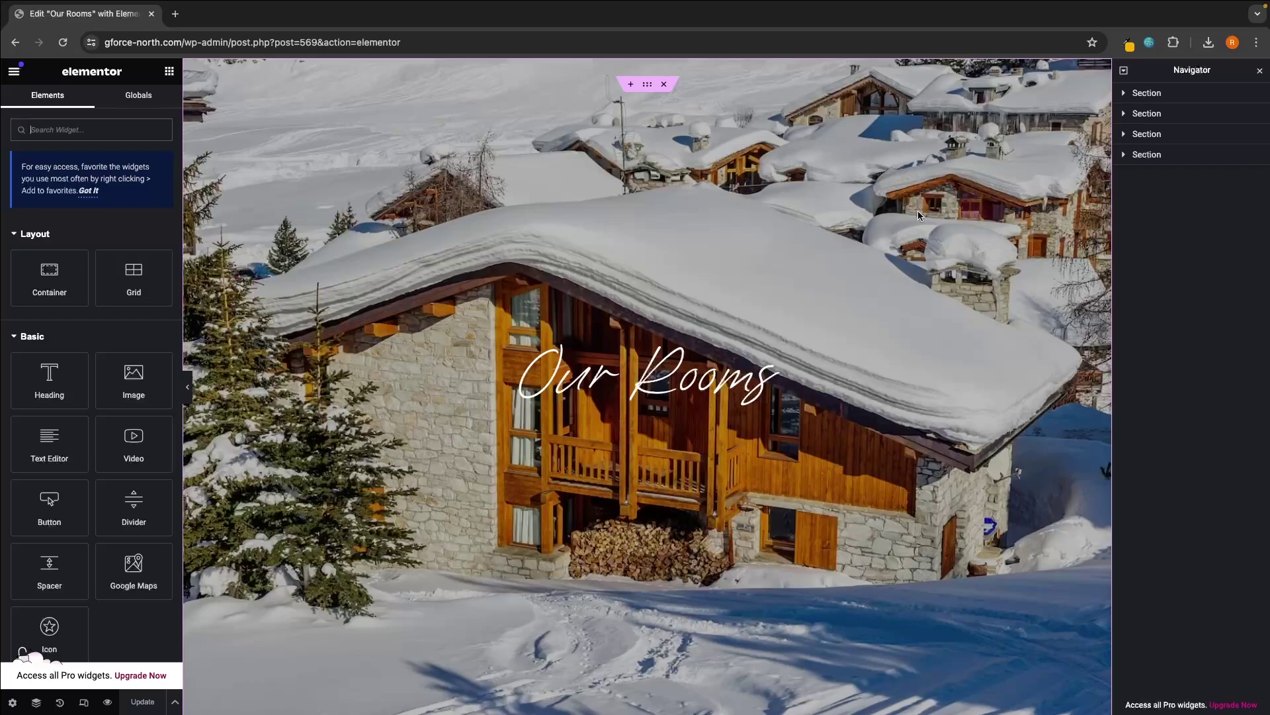
pyautogui.click(1159, 95)
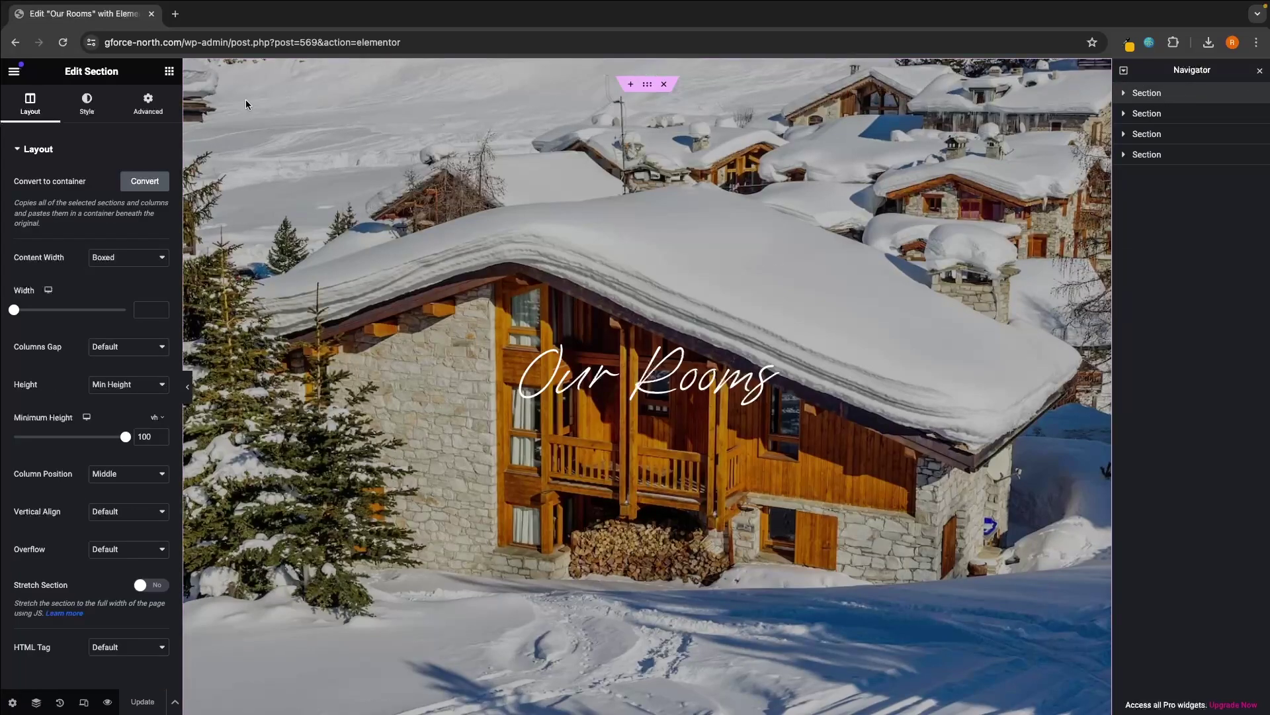
pyautogui.click(99, 108)
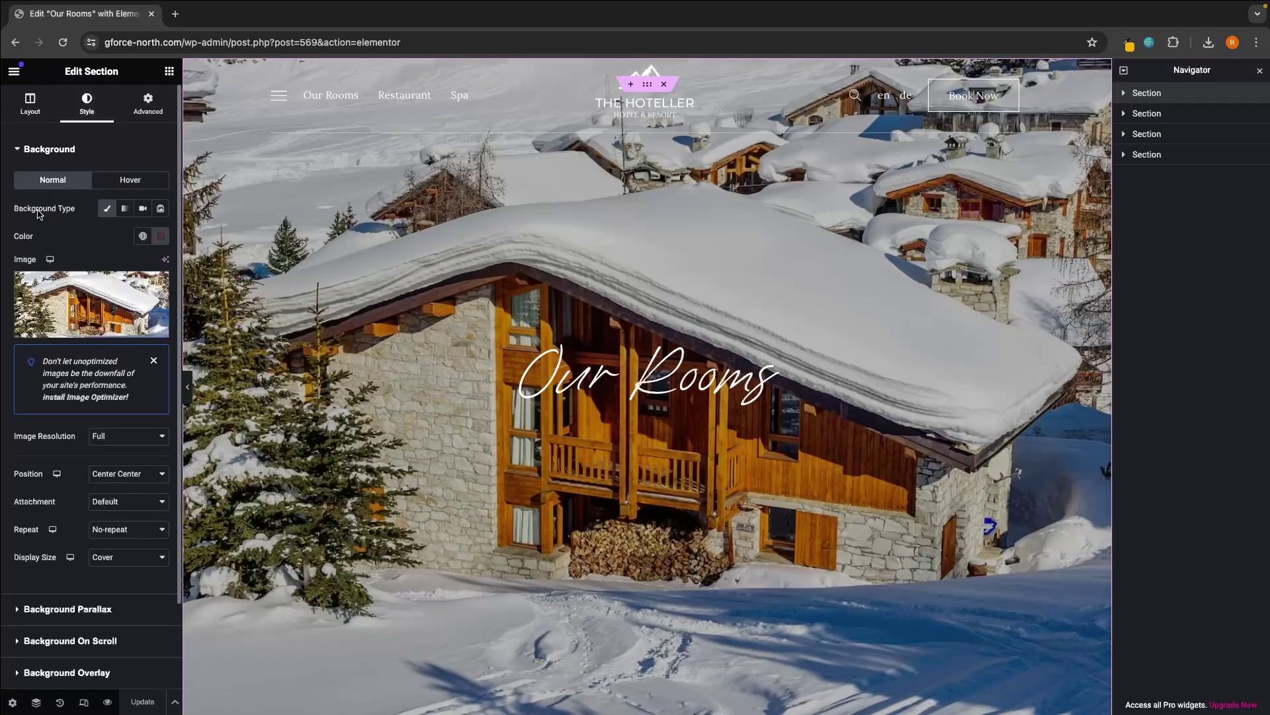
pyautogui.scroll(-10, 348, 300)
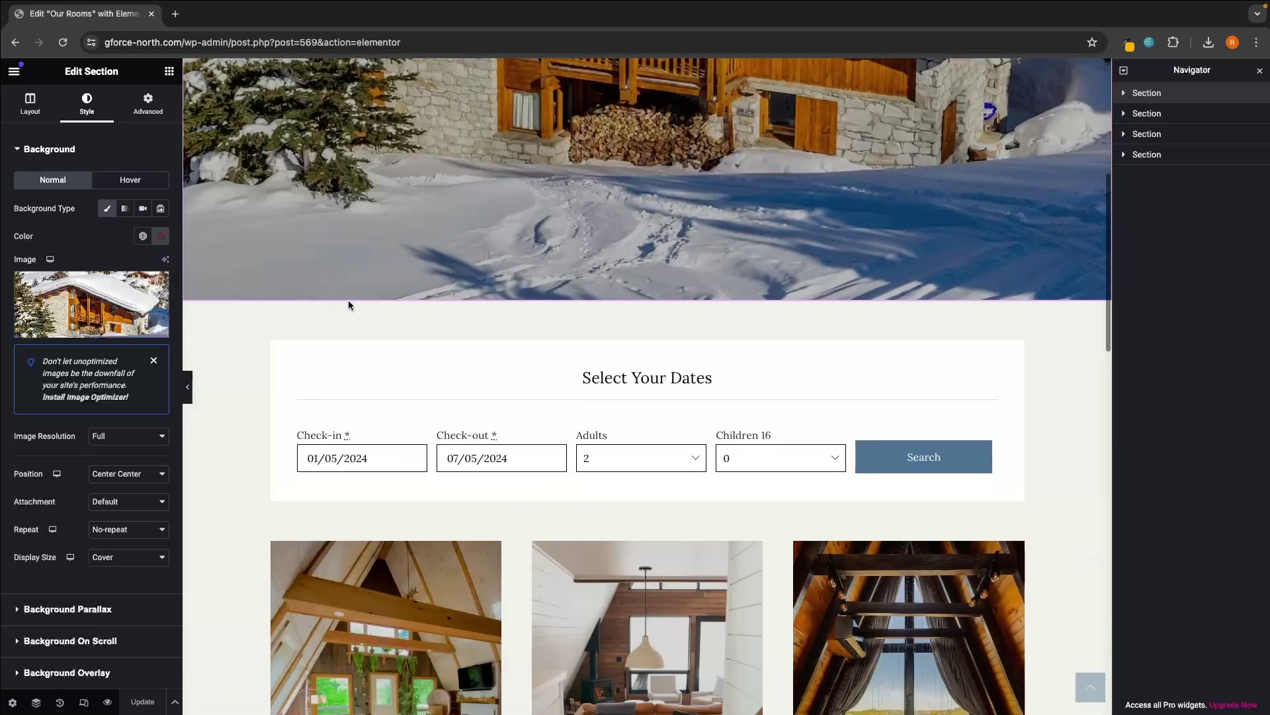
pyautogui.scroll(-7, 664, 357)
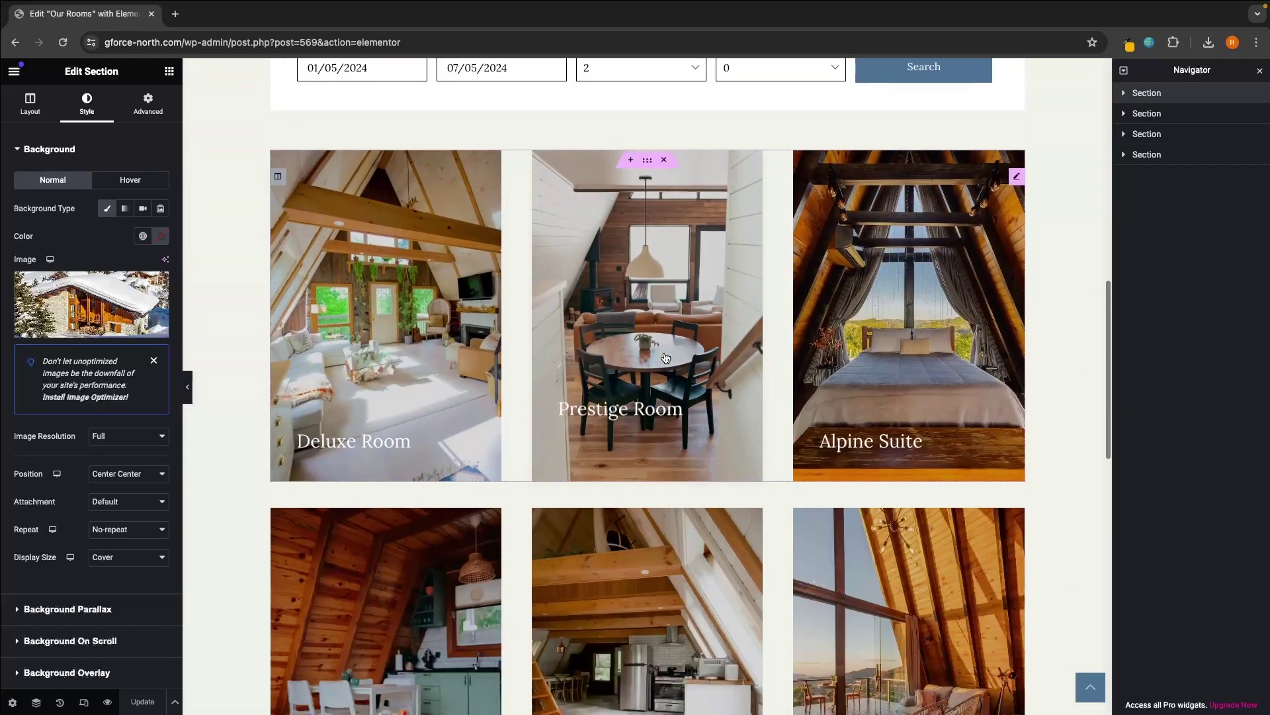
pyautogui.scroll(-6, 397, 258)
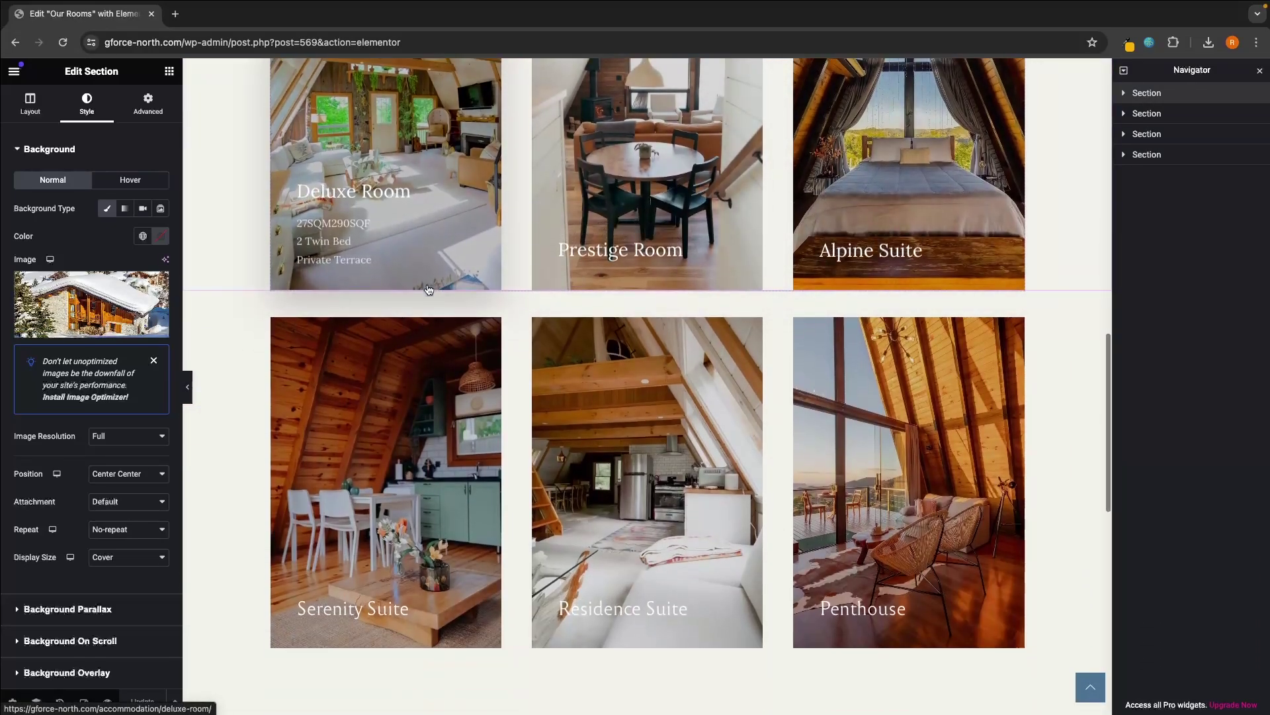
# Try a Parallax Slider widget in the empty area below the room grid and delete it again
pyautogui.click(170, 71)
pyautogui.scroll(-15, 58, 316)
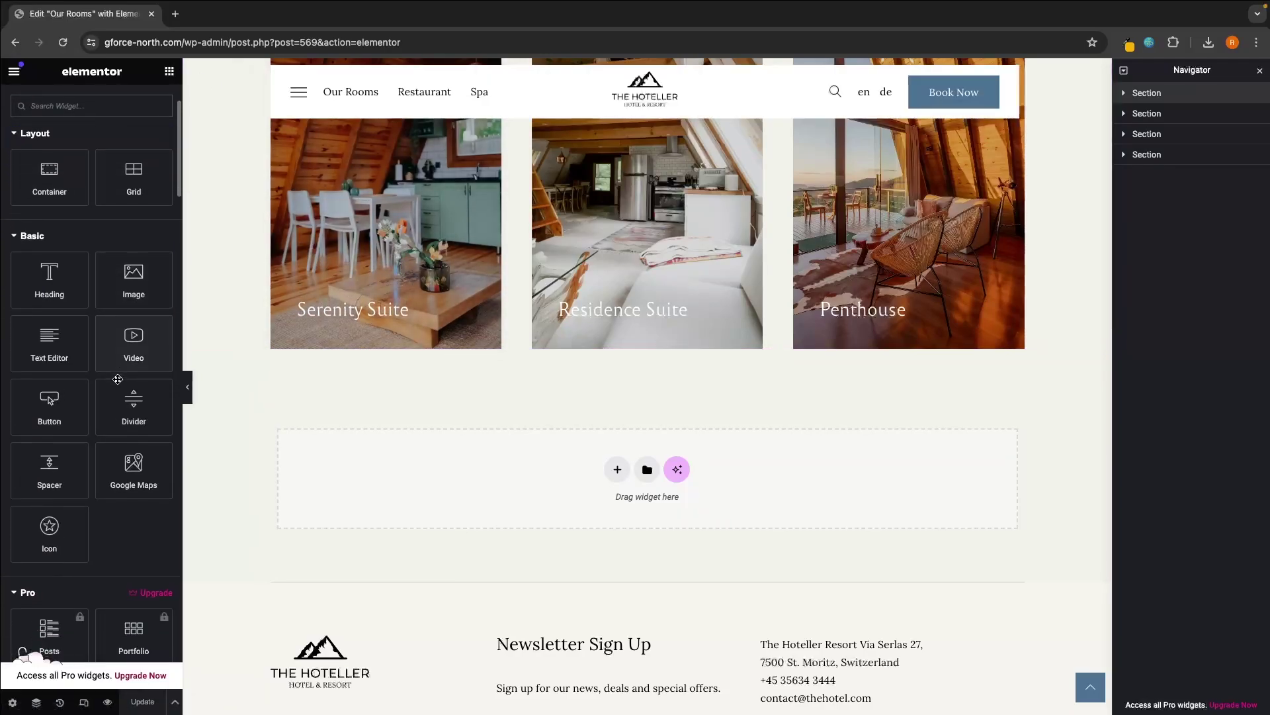
pyautogui.scroll(-20, 117, 422)
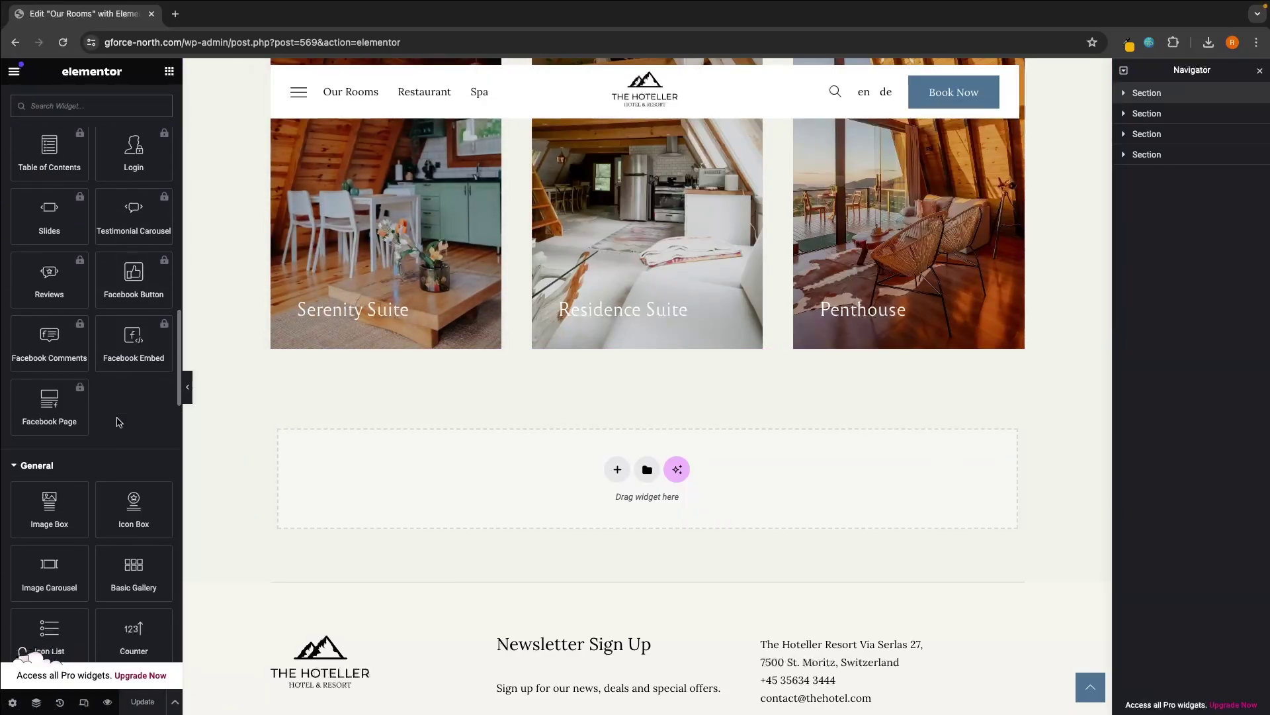
pyautogui.scroll(-5, 118, 419)
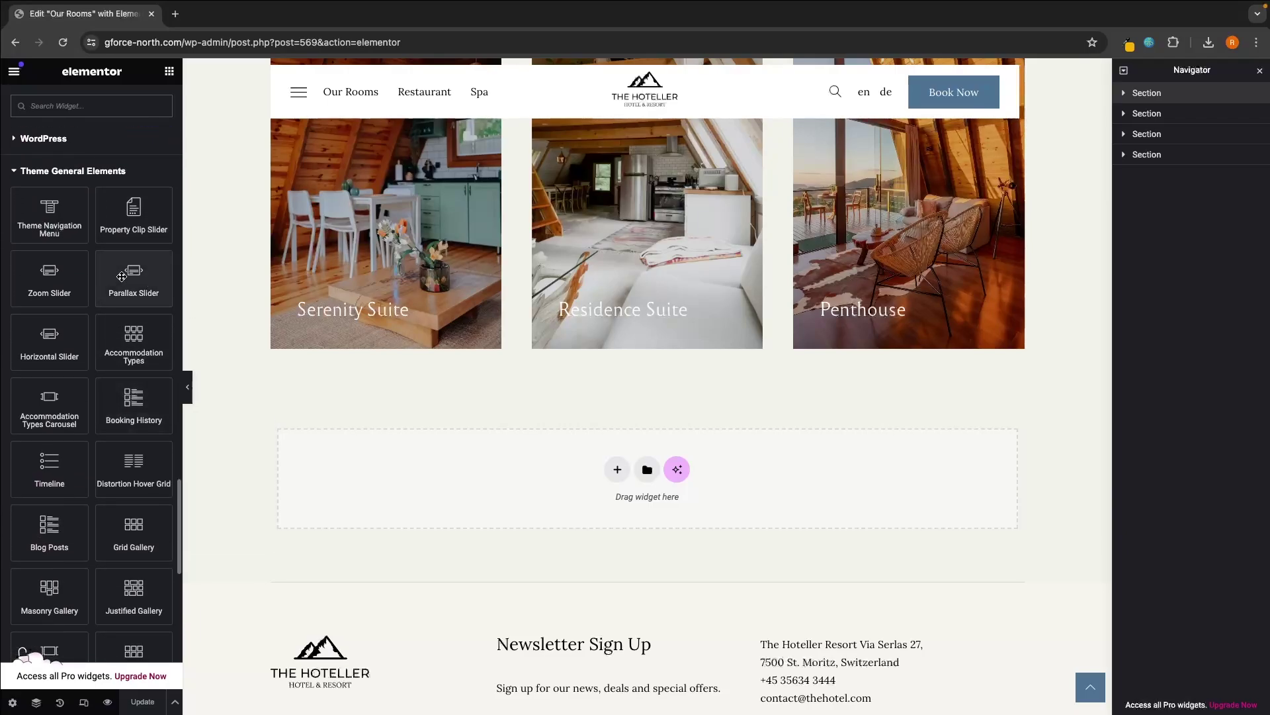
pyautogui.moveTo(122, 276); pyautogui.dragTo(608, 475)
pyautogui.scroll(-2, 613, 474)
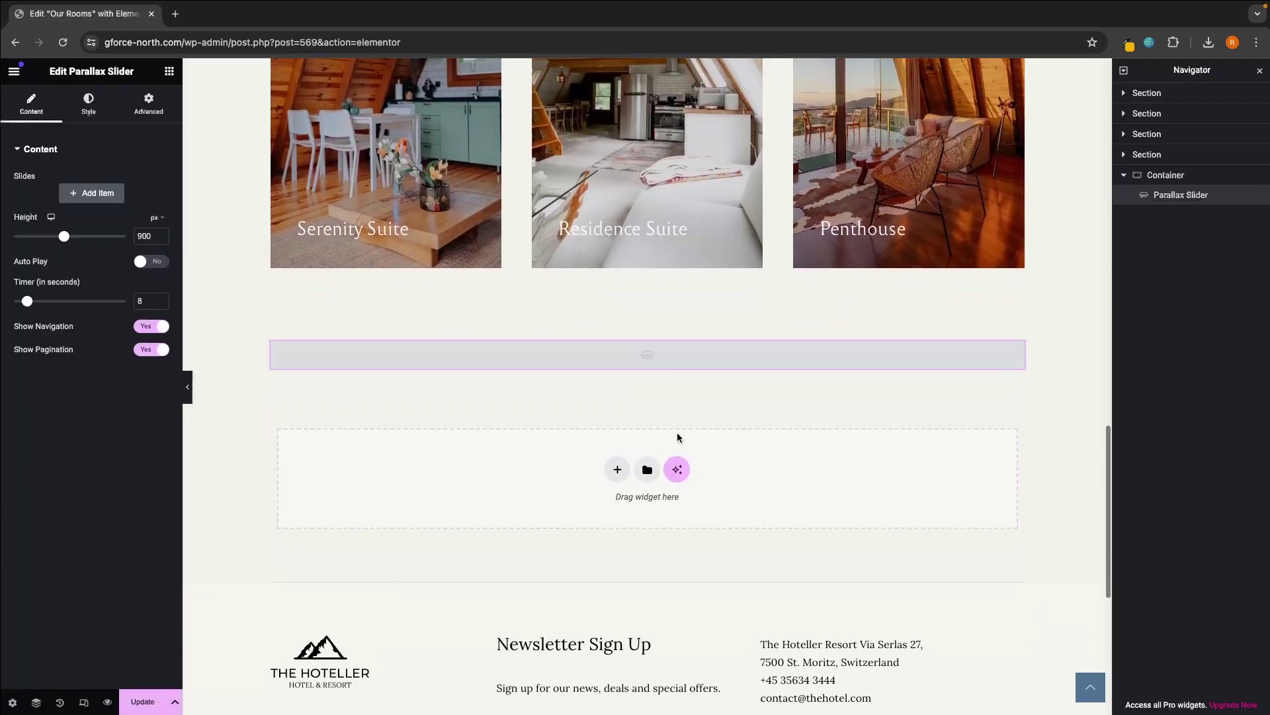
pyautogui.press('Delete')
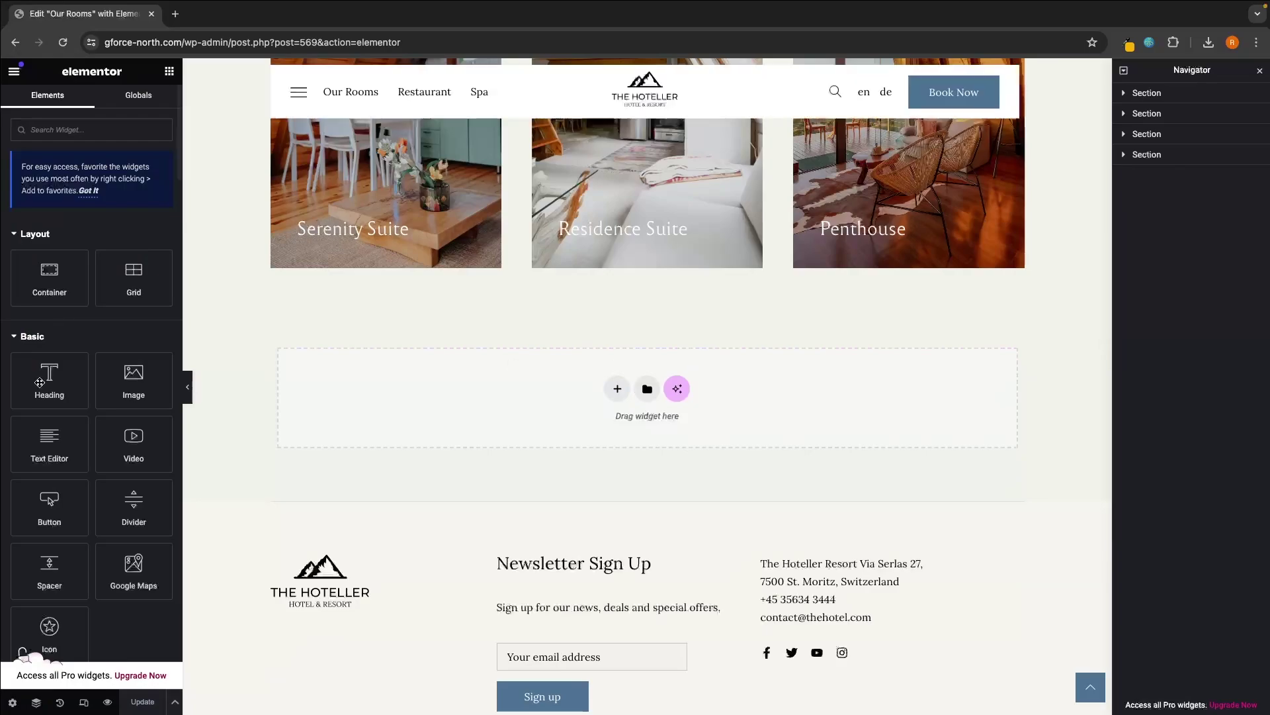
# Try a Horizontal Gallery widget below the room grid, and delete both the widget and its container
pyautogui.scroll(-15, 91, 407)
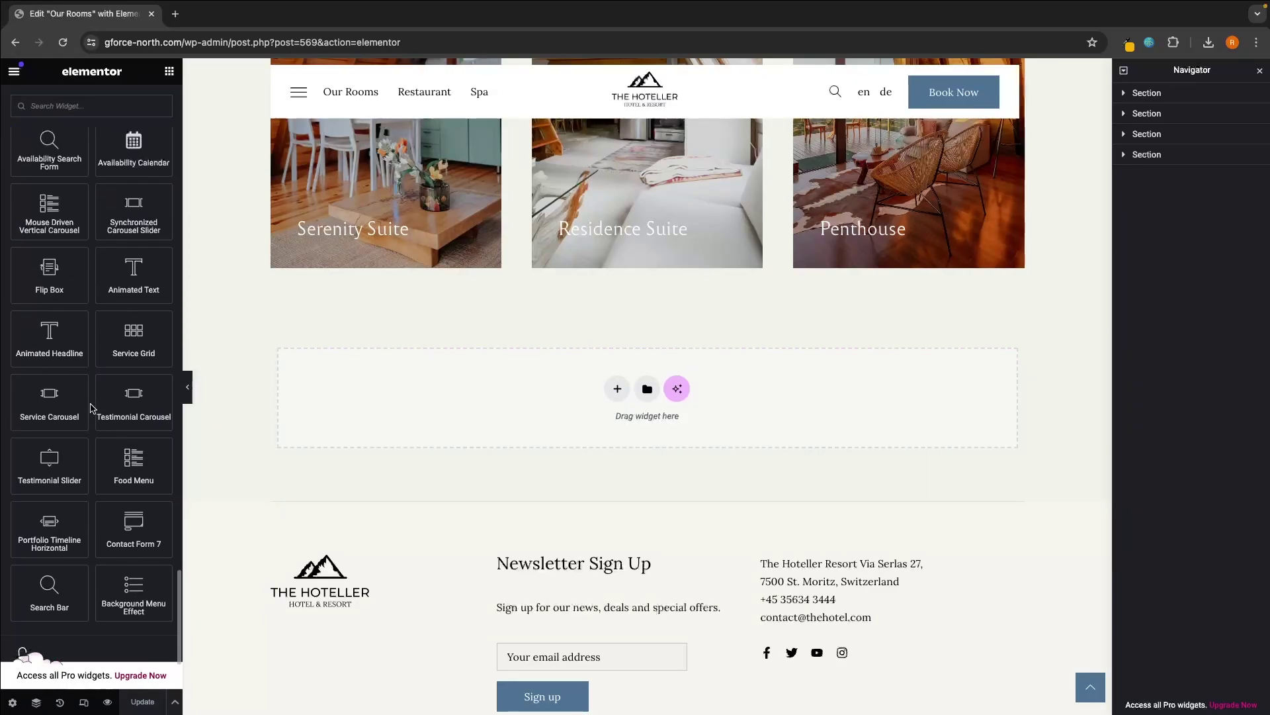
pyautogui.scroll(1, 92, 406)
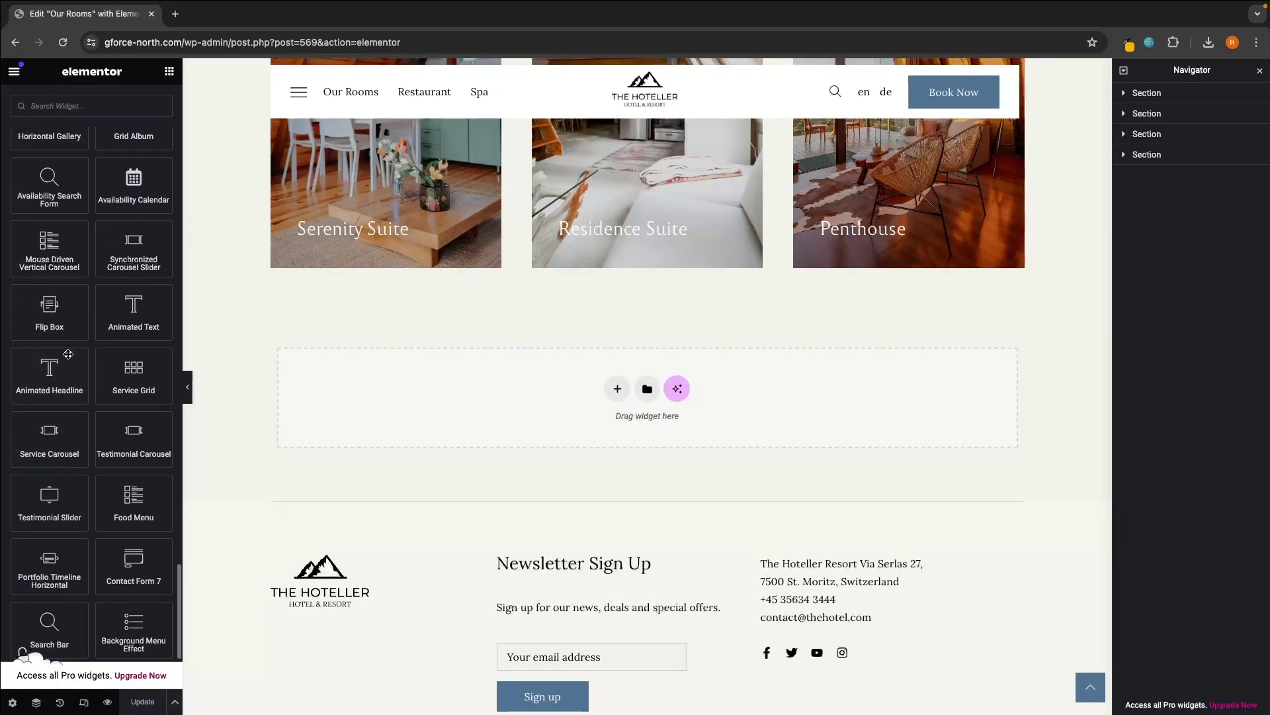
pyautogui.scroll(3, 68, 354)
pyautogui.moveTo(50, 315); pyautogui.dragTo(545, 370)
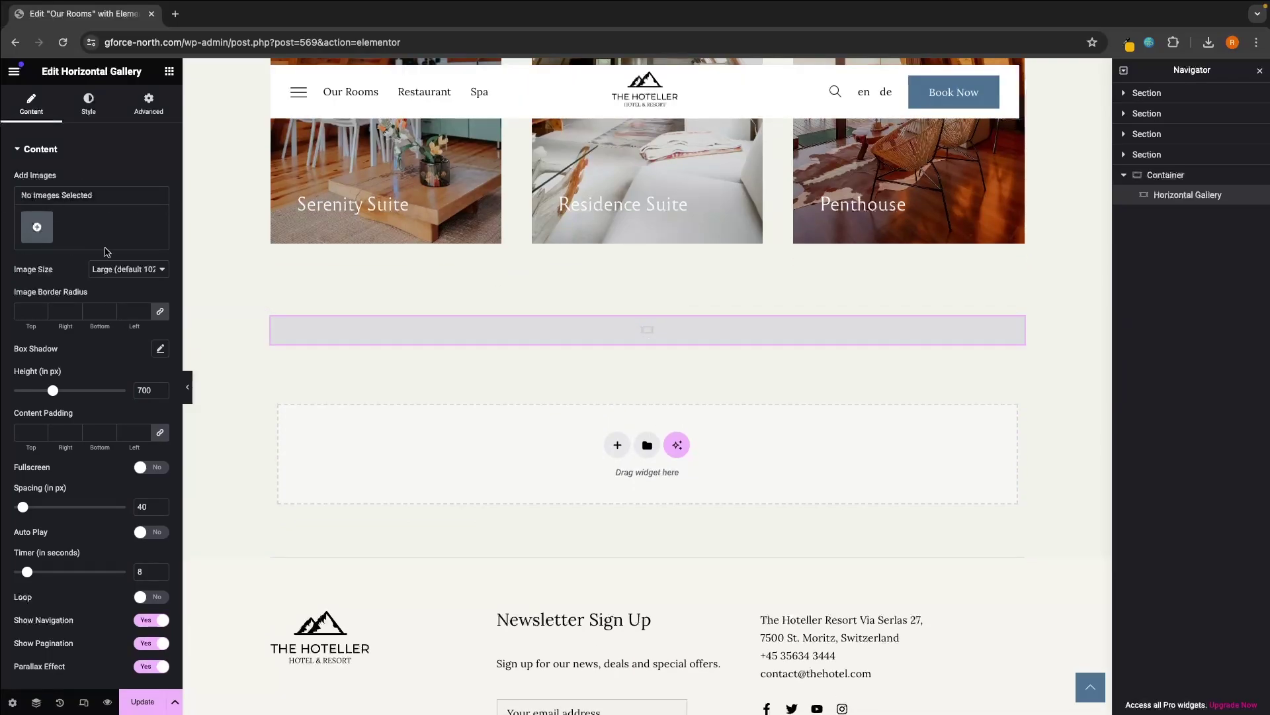
pyautogui.rightClick(1218, 203)
pyautogui.click(1137, 490)
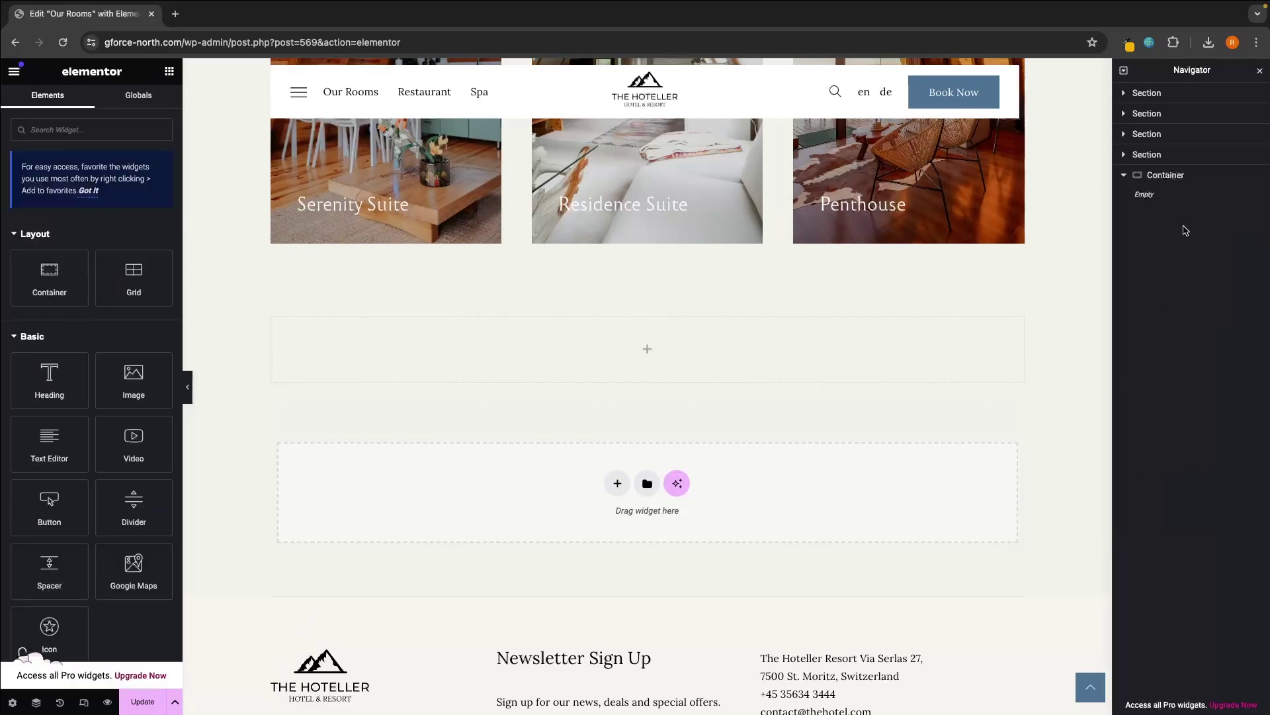
pyautogui.rightClick(1178, 175)
pyautogui.click(1147, 525)
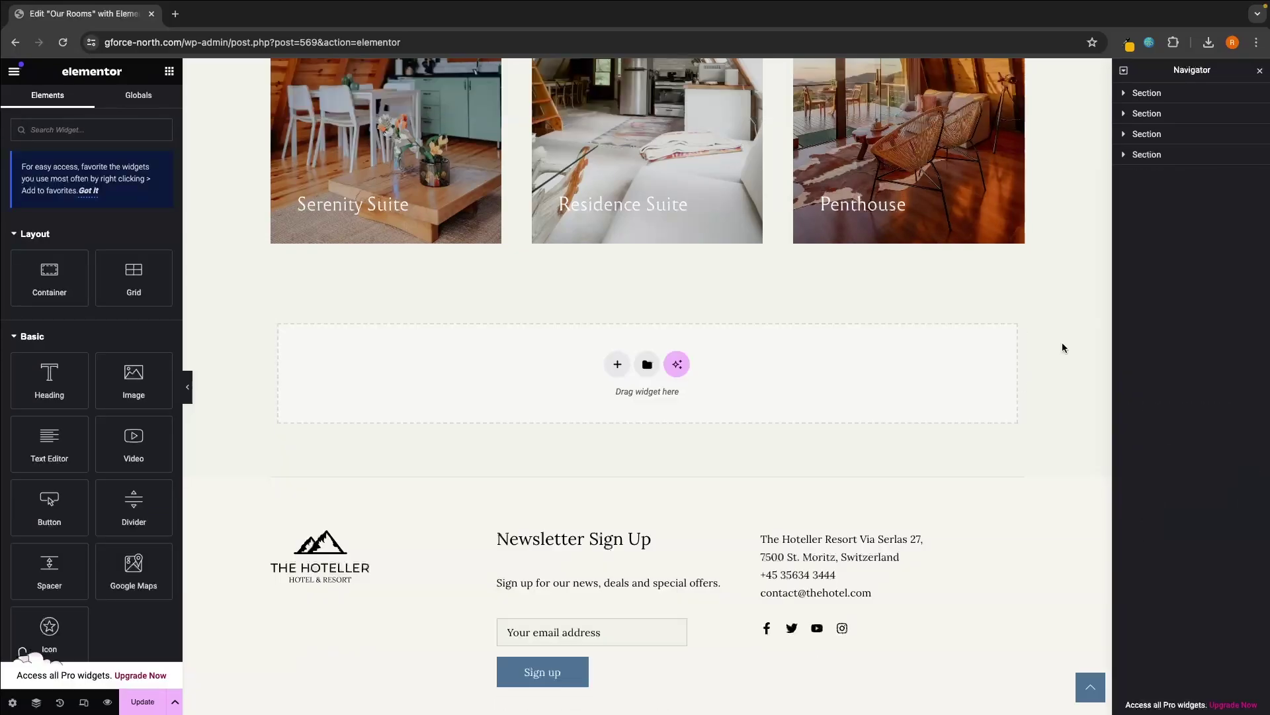
# Update the Our Rooms page and preview its hero banner and date search form in a new tab
pyautogui.scroll(9, 979, 272)
pyautogui.scroll(-14, 979, 272)
pyautogui.scroll(20, 979, 272)
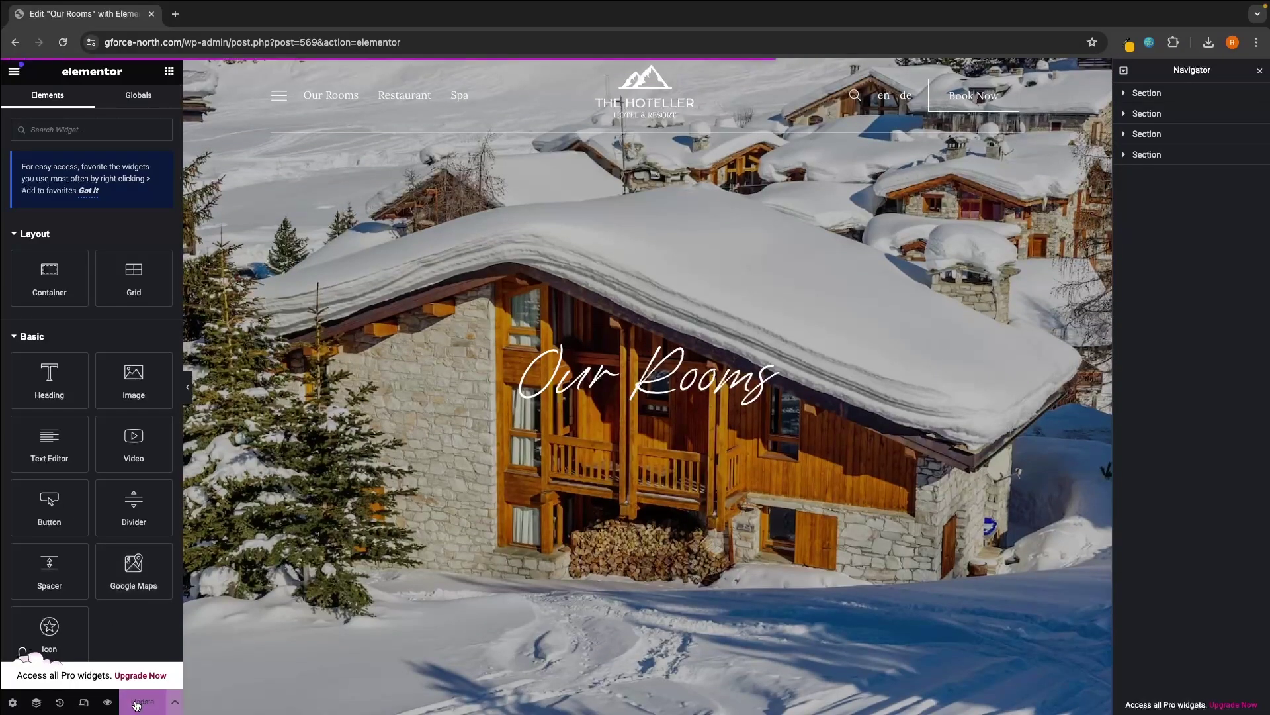
pyautogui.click(108, 701)
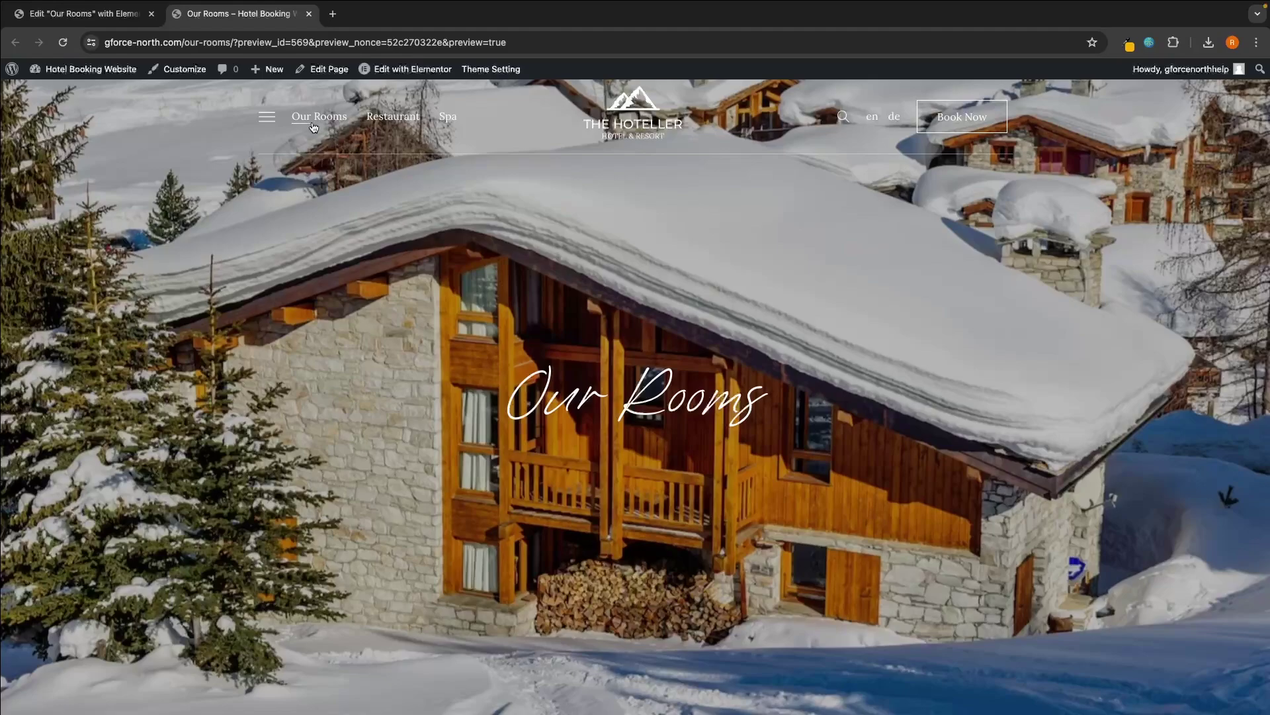
pyautogui.scroll(-10, 638, 314)
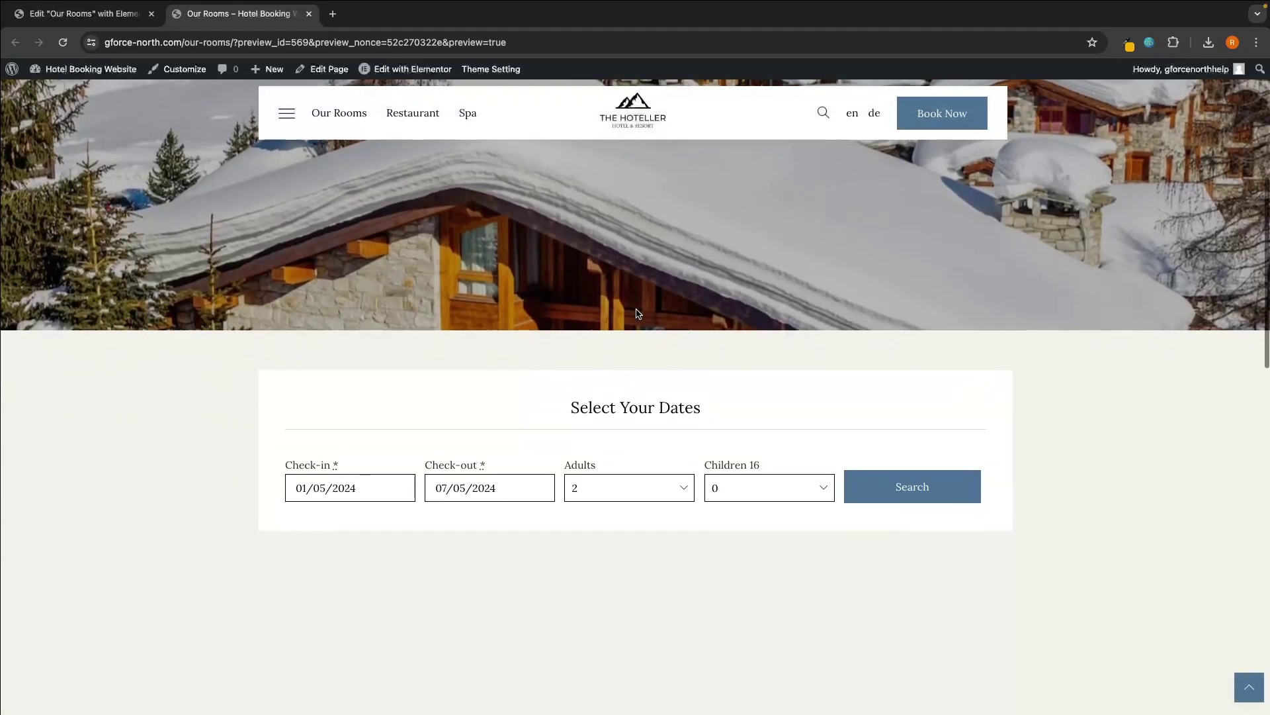
pyautogui.scroll(10, 638, 314)
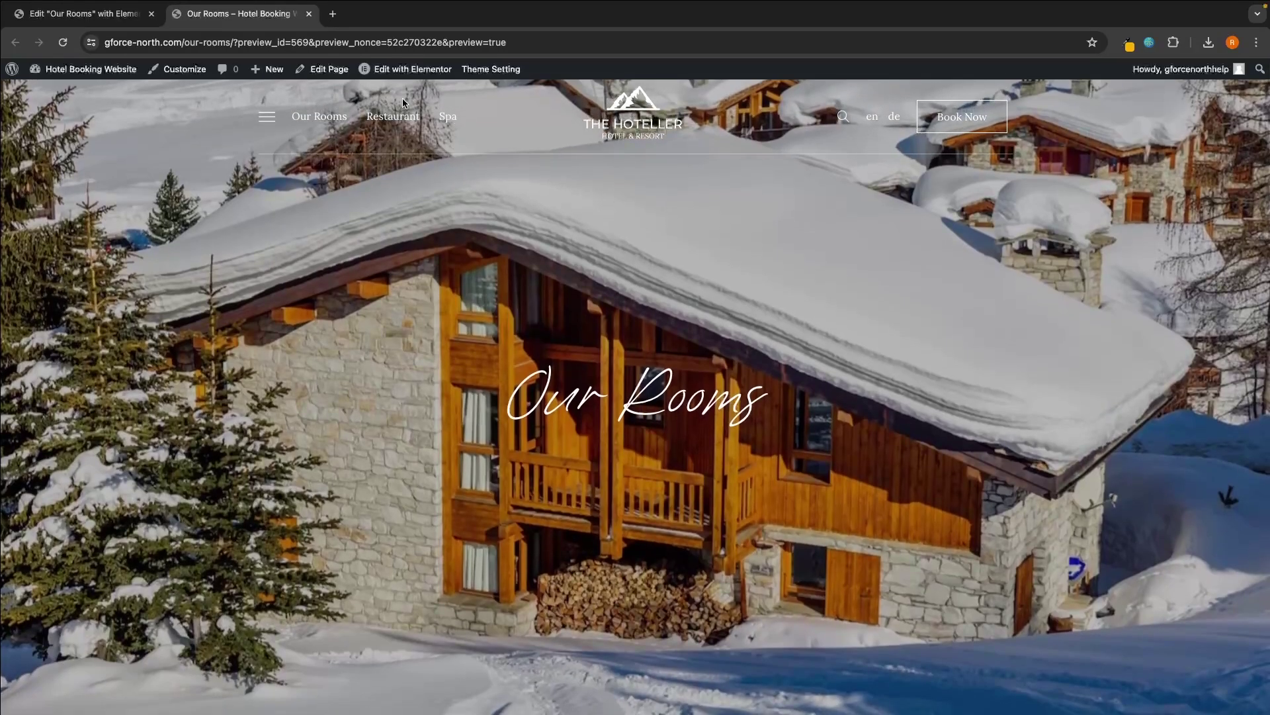
# Go to the Restaurant page and review its hero, About section, food image carousel and Dining Offers
pyautogui.click(399, 114)
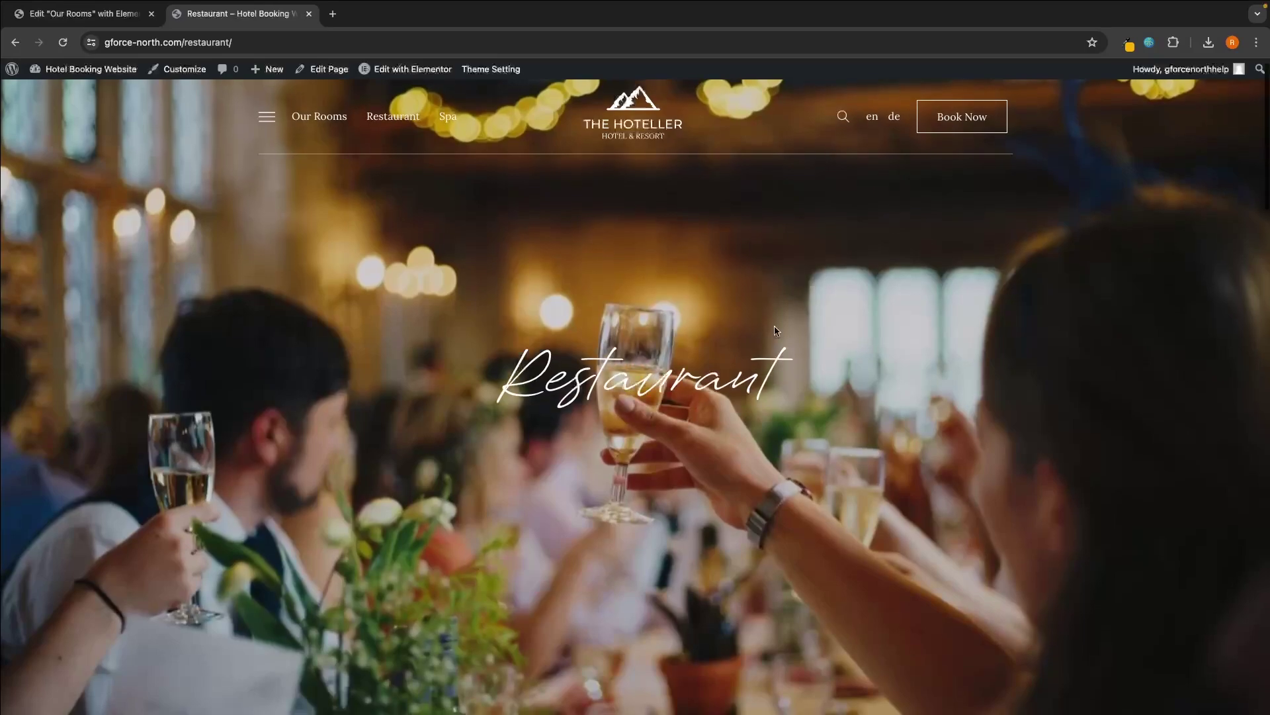
pyautogui.scroll(-3, 775, 329)
pyautogui.scroll(-5, 775, 329)
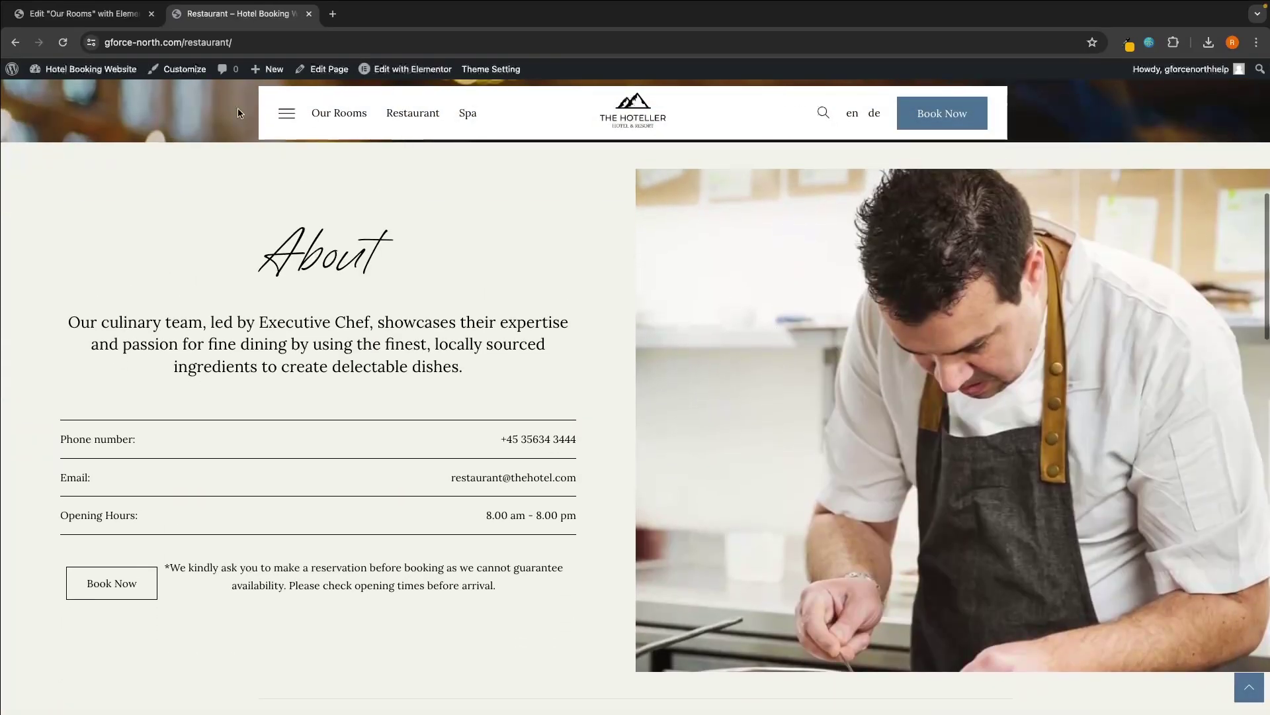
pyautogui.scroll(-2, 858, 360)
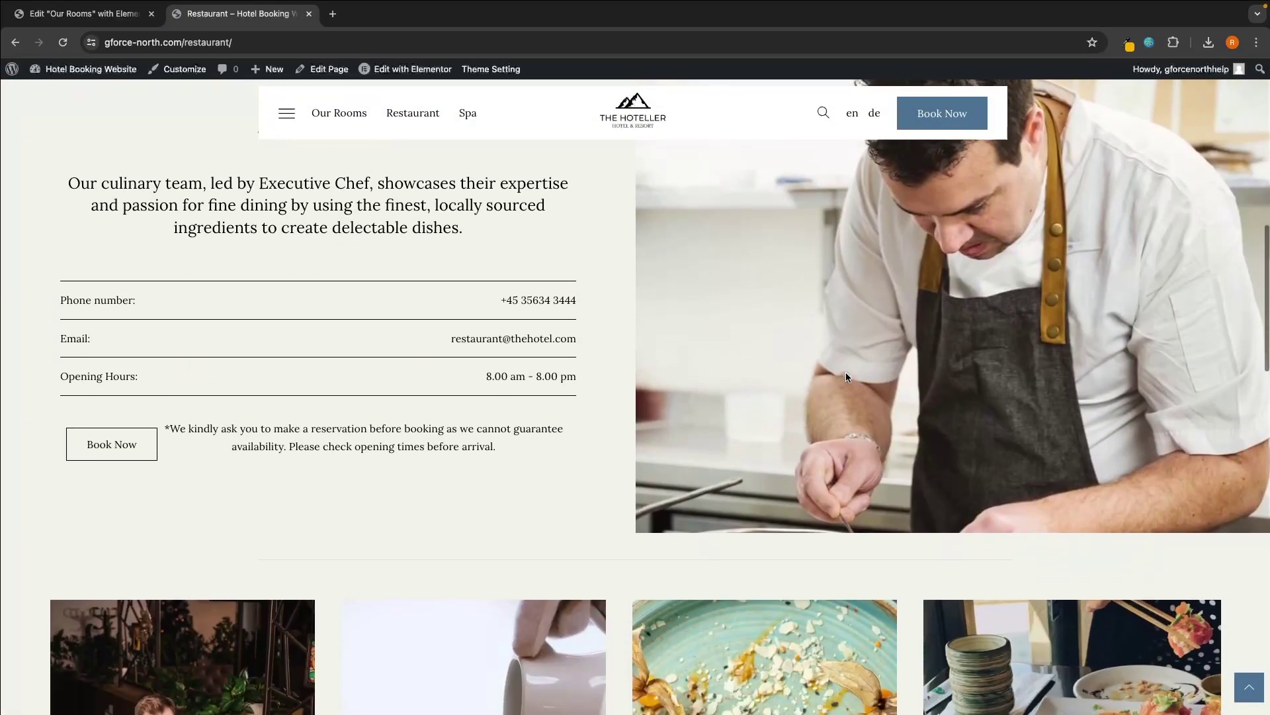
pyautogui.scroll(-10, 448, 442)
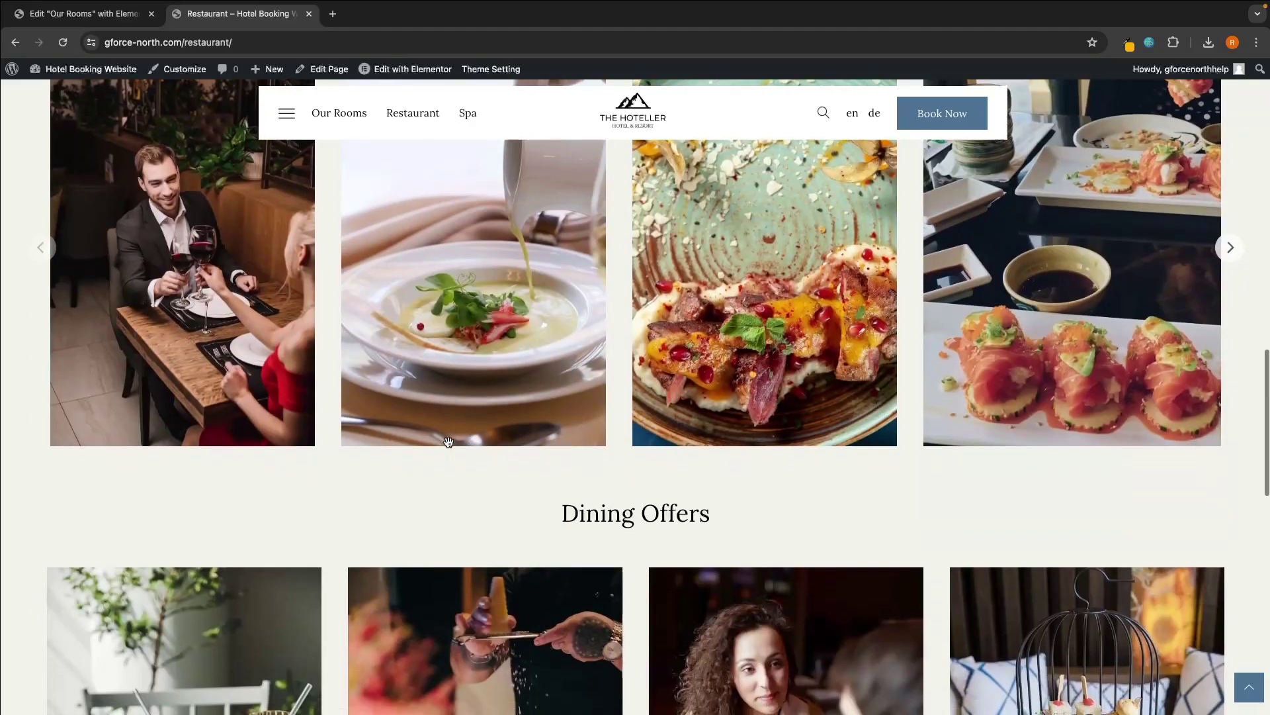
pyautogui.scroll(-2, 448, 445)
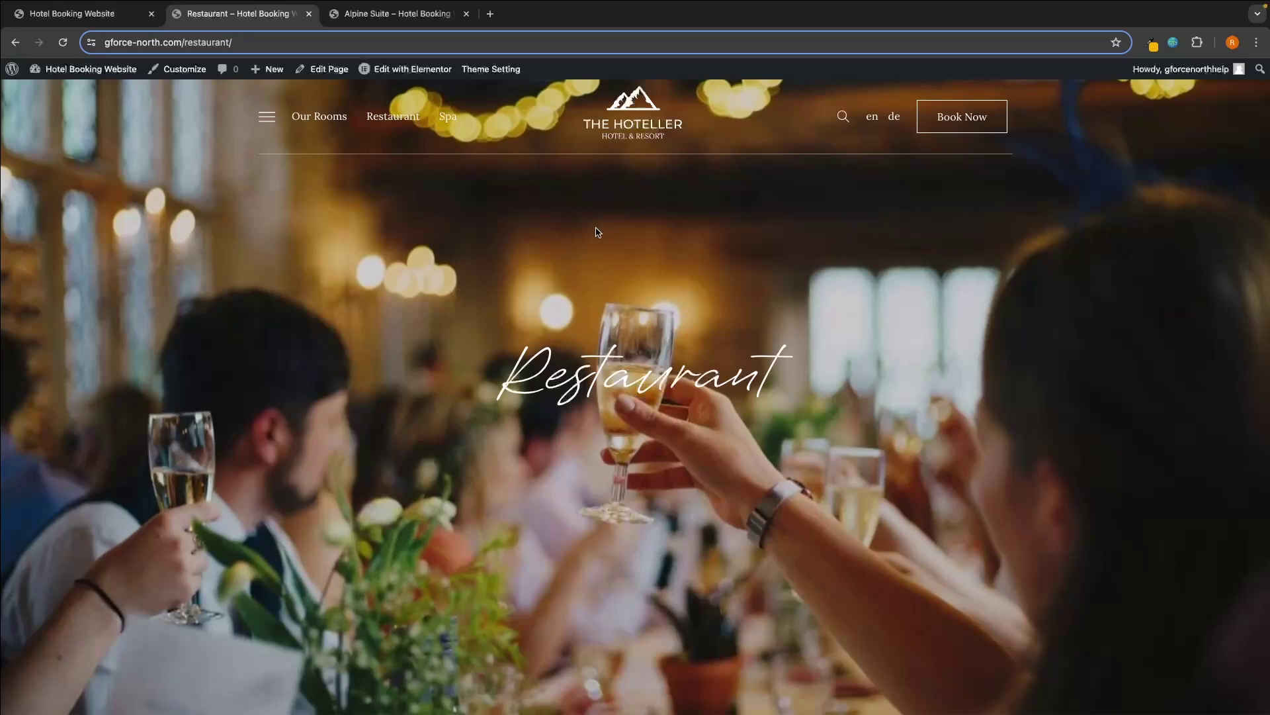
# Check the links in the site's fullscreen menu and open the WordPress dashboard in a new browser tab
pyautogui.click(268, 118)
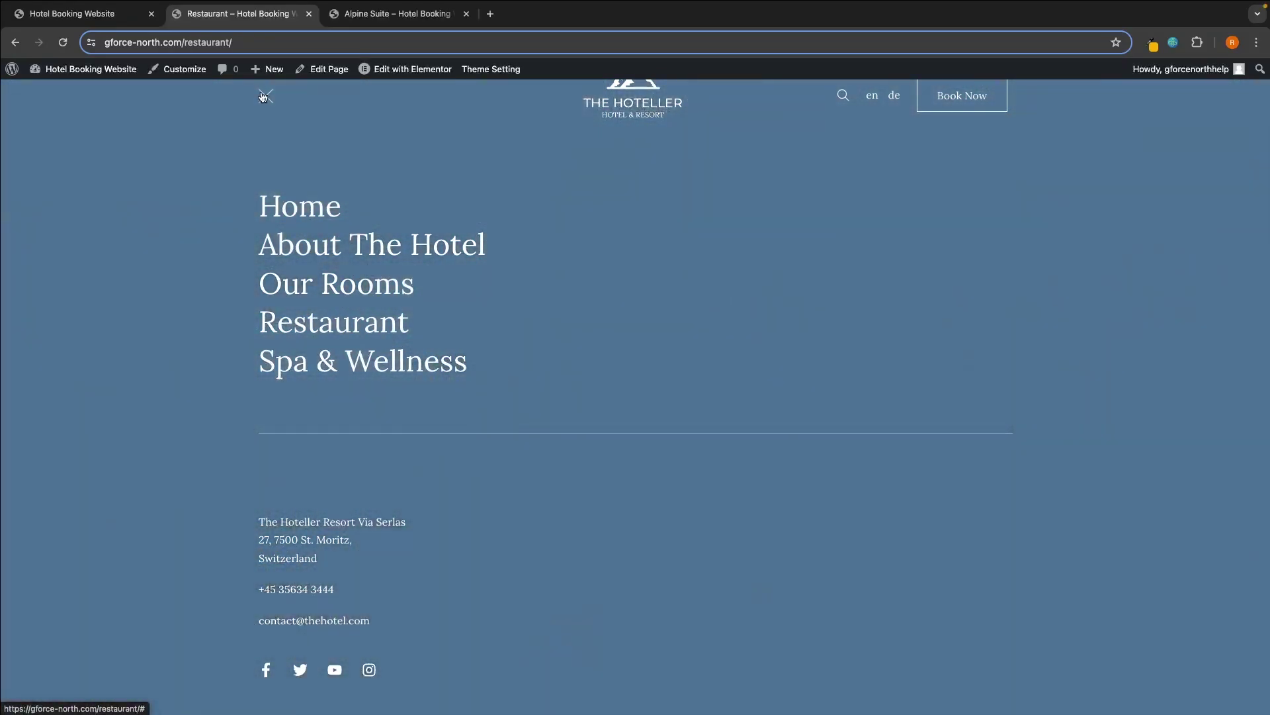
pyautogui.click(264, 97)
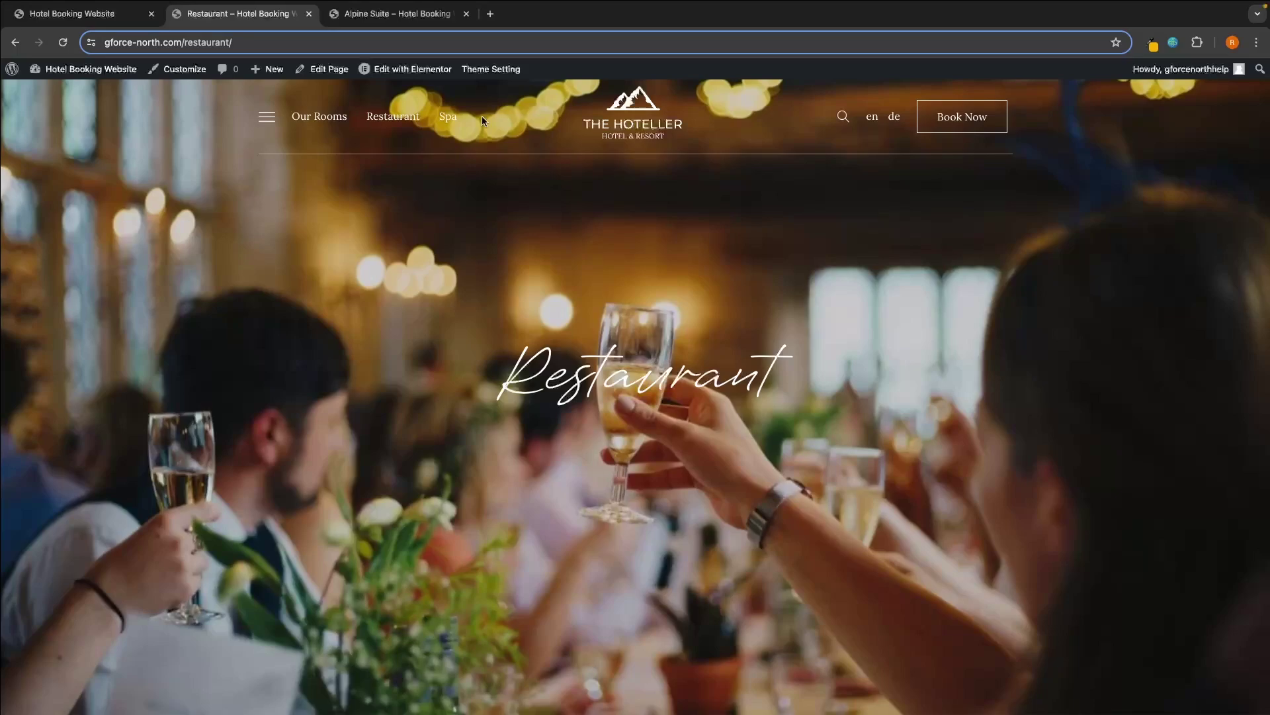
pyautogui.click(492, 14)
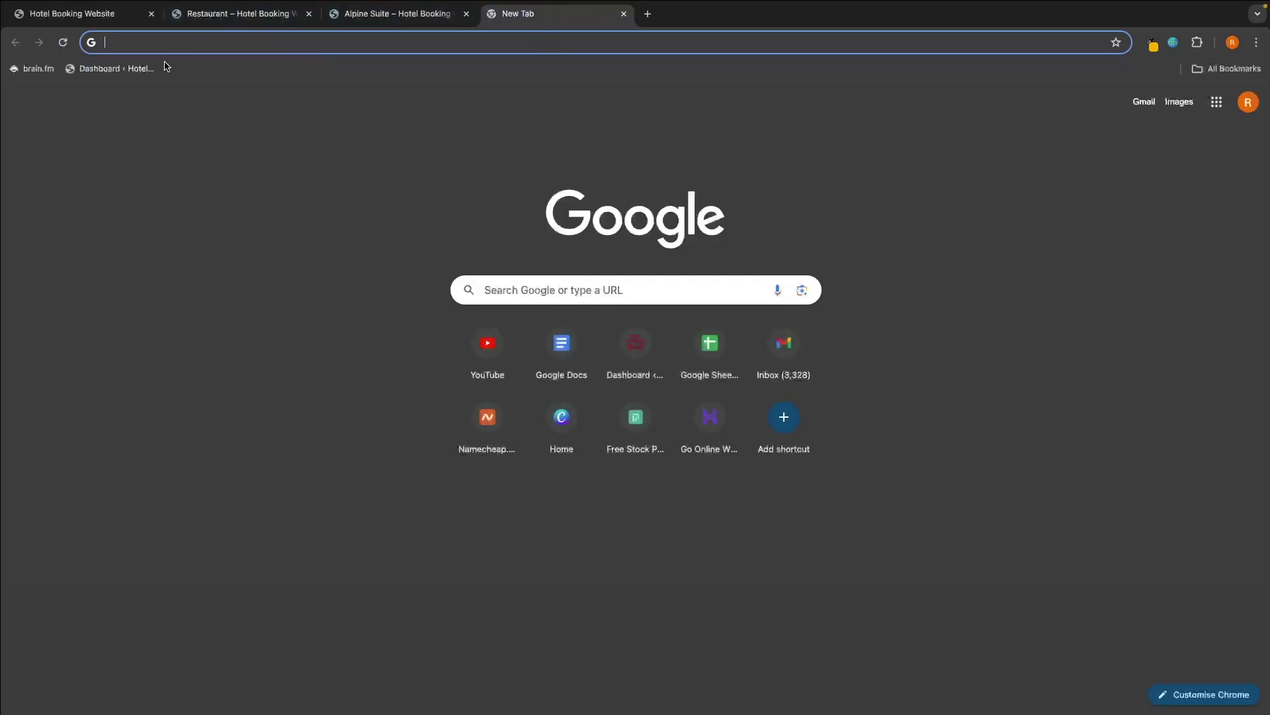
pyautogui.click(122, 69)
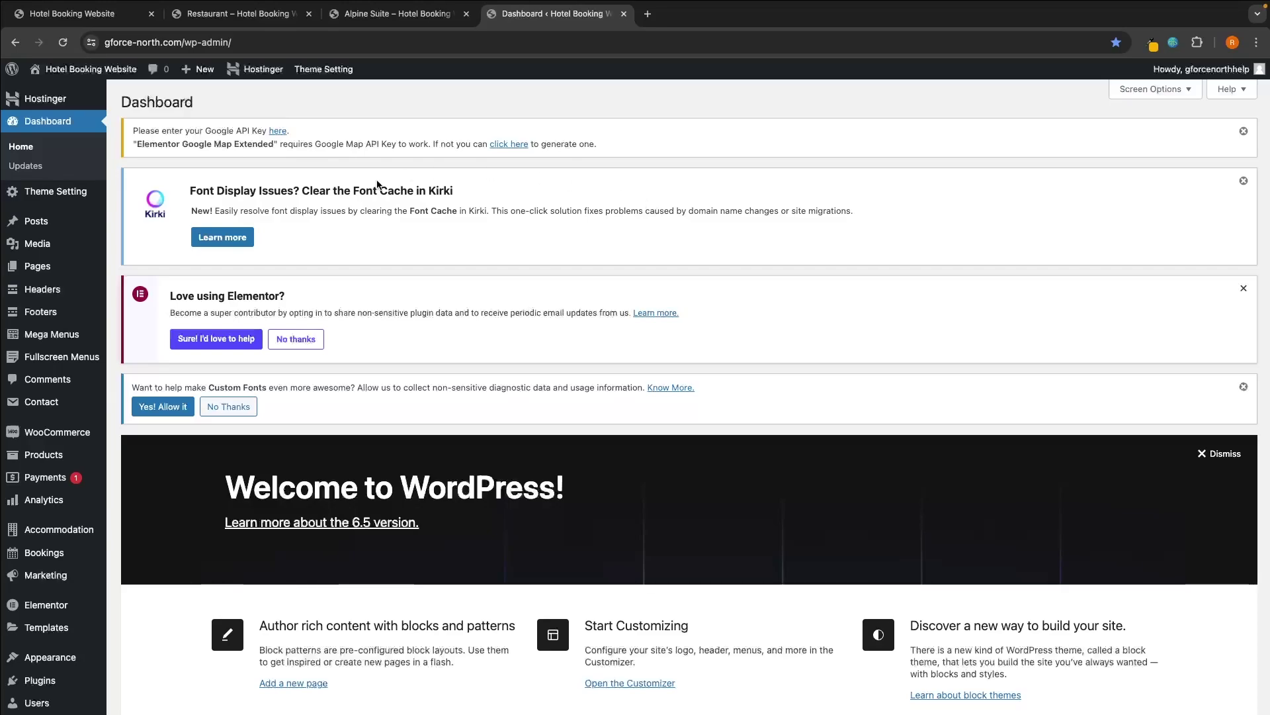
# Create a new page, open it in the Elementor editor, and add a heading reading "Our Locations"
pyautogui.moveTo(21, 271)
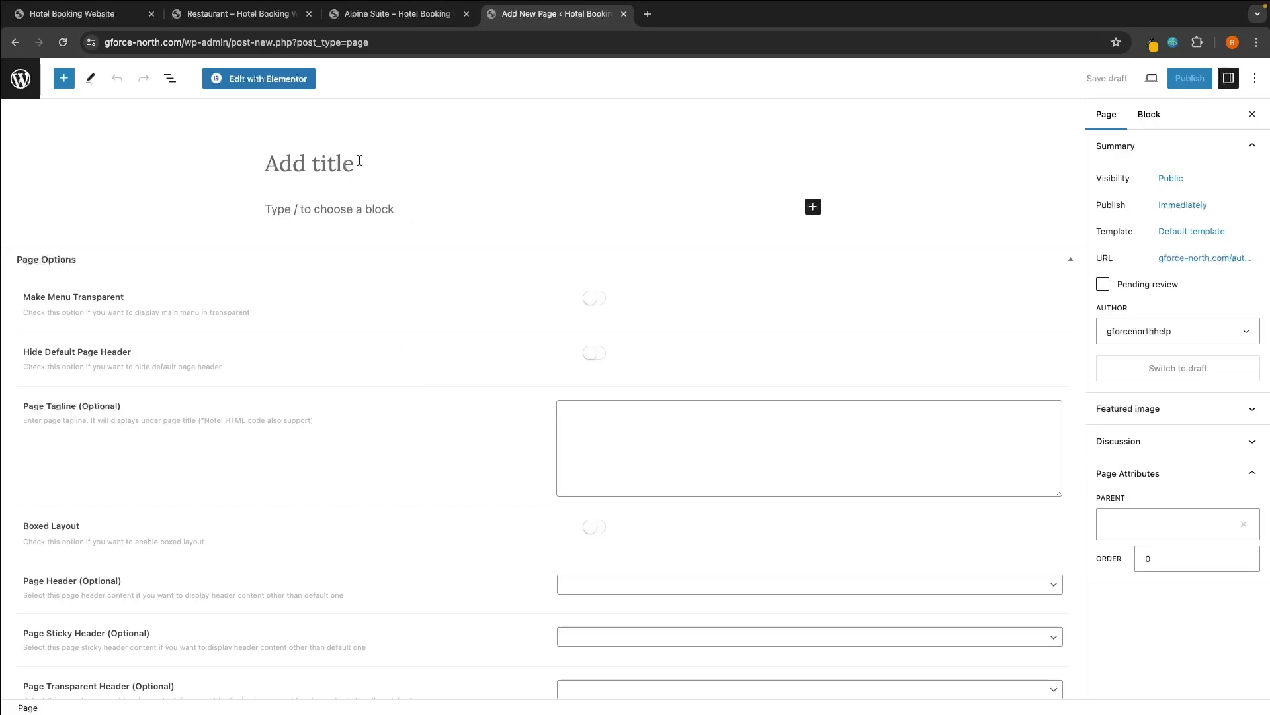
pyautogui.click(270, 89)
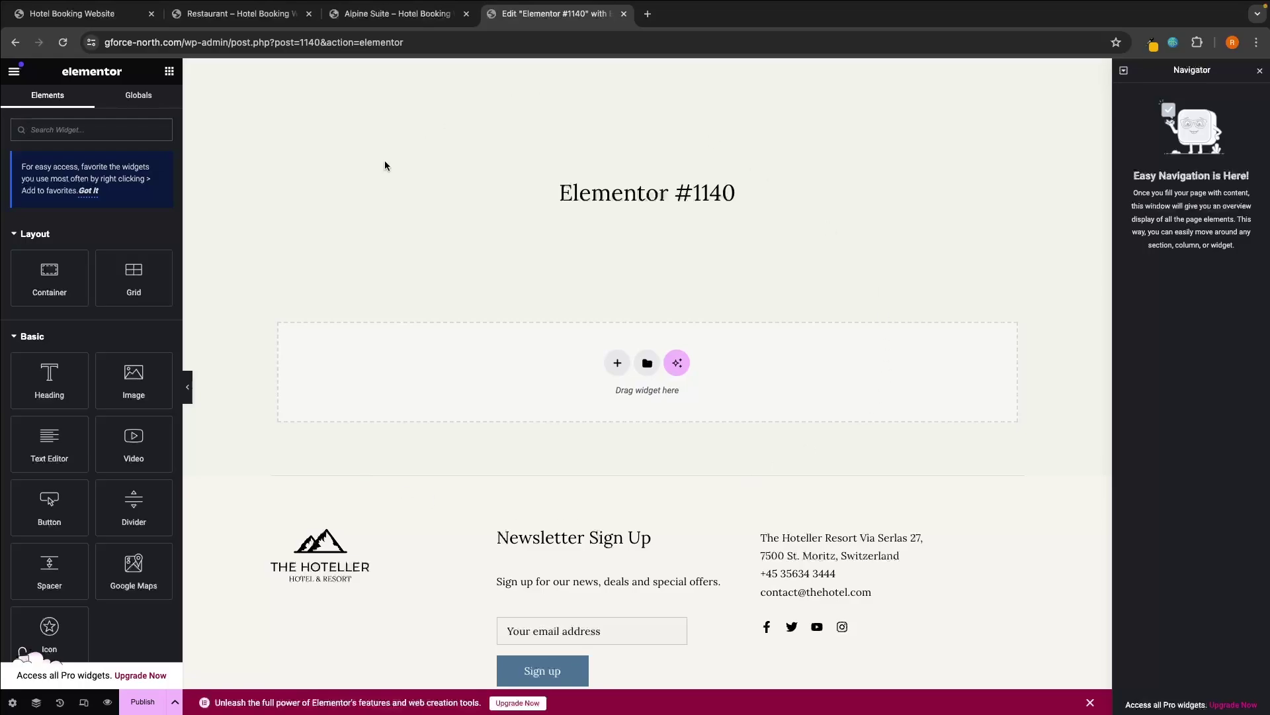
pyautogui.moveTo(49, 375); pyautogui.dragTo(498, 366)
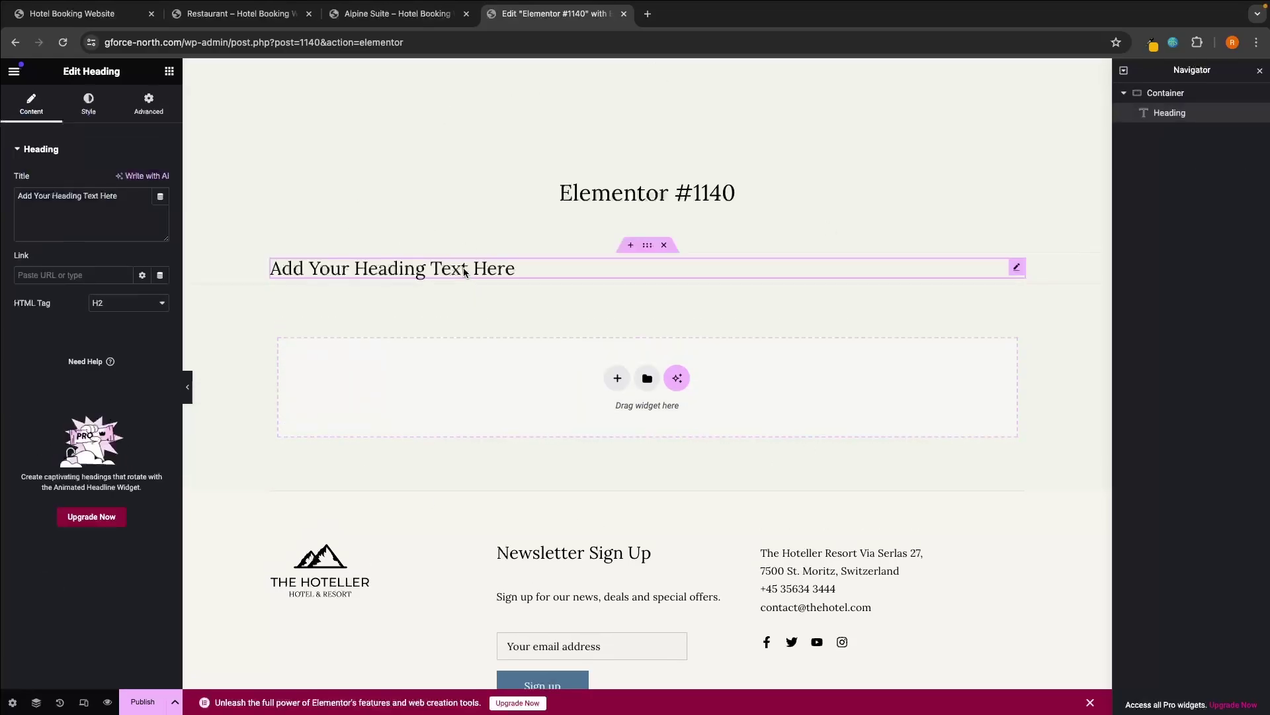
pyautogui.tripleClick(132, 194)
pyautogui.write('Our Locations')
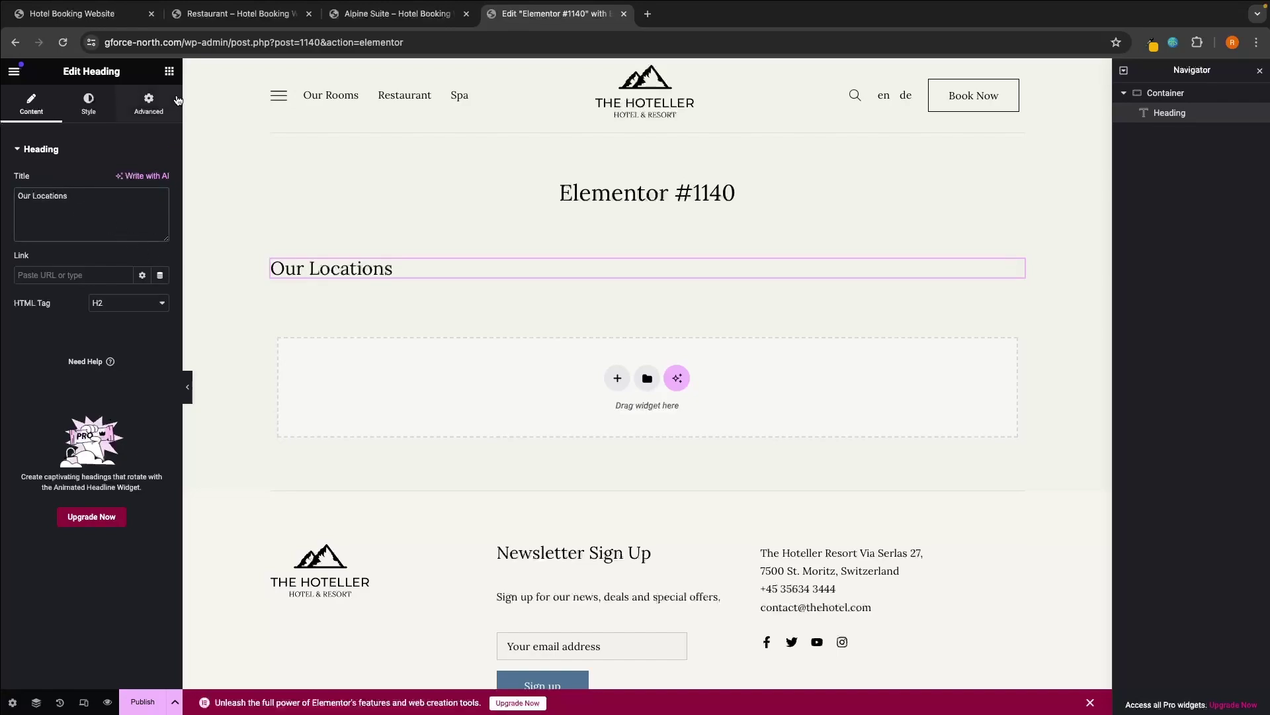
# Look through the available widgets down to Theme General Elements, and check the page's default title above the heading
pyautogui.click(170, 71)
pyautogui.scroll(-3, 63, 369)
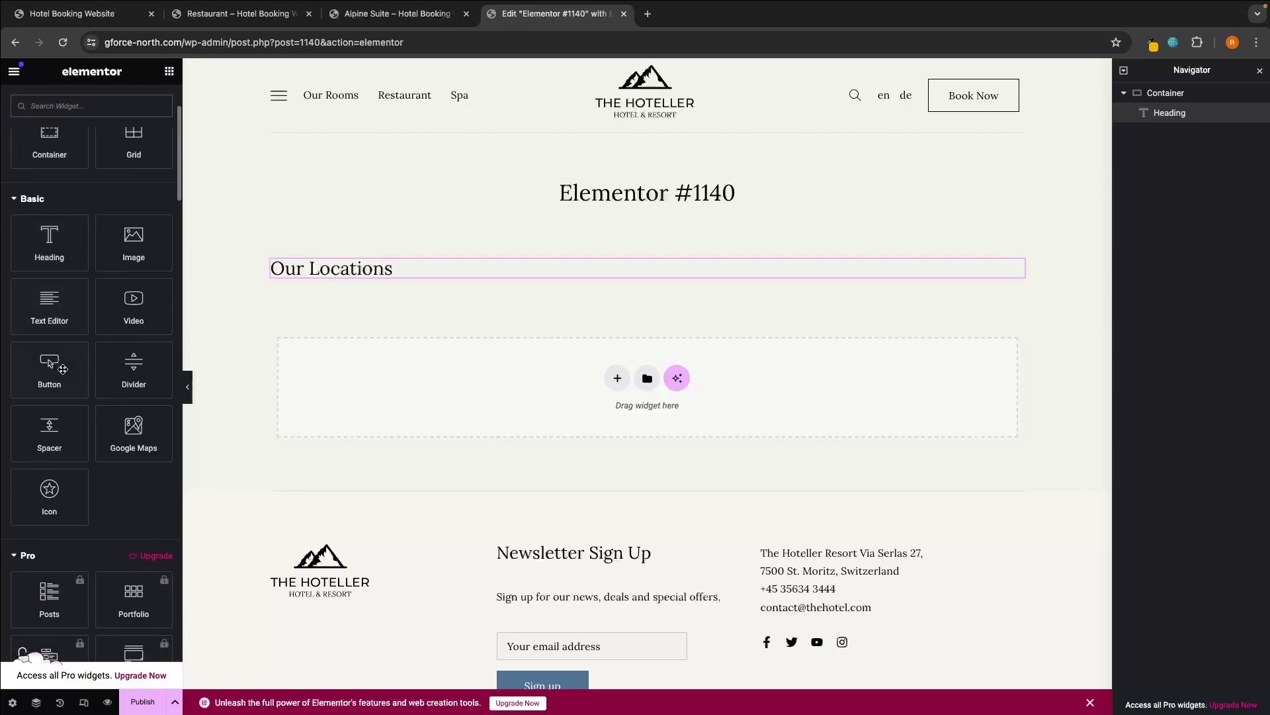
pyautogui.scroll(-15, 62, 369)
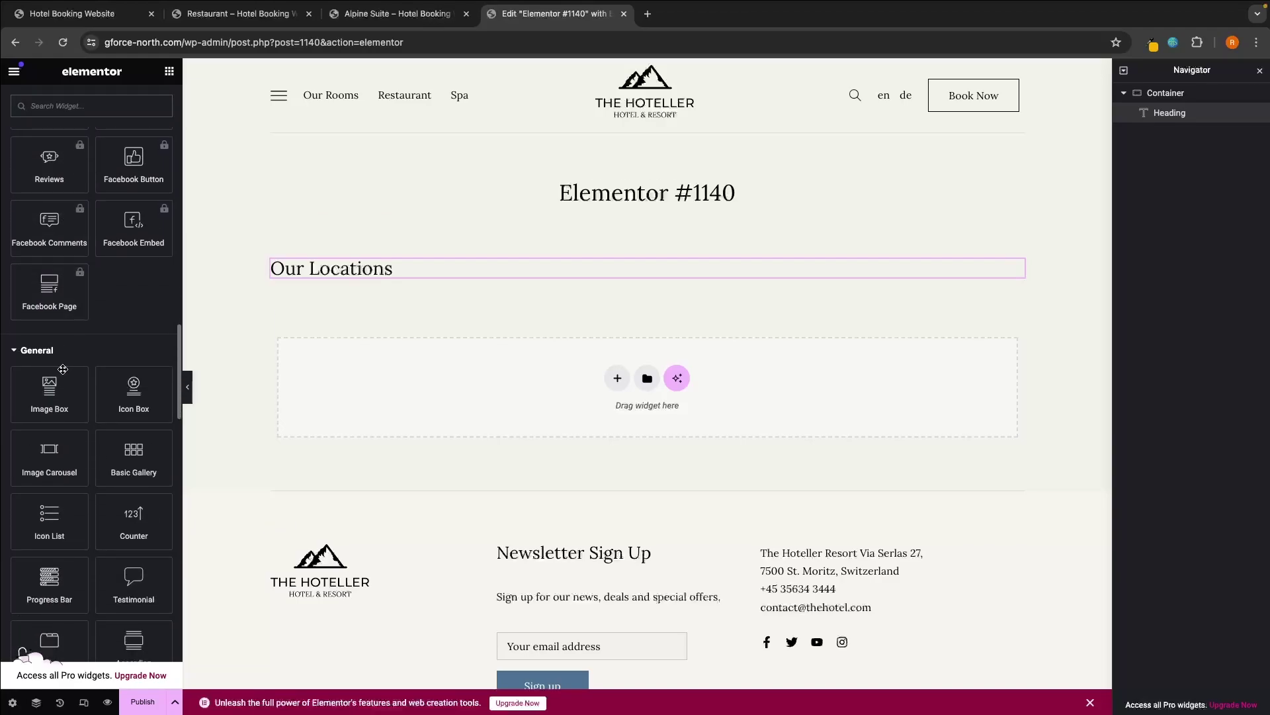
pyautogui.scroll(-7, 63, 369)
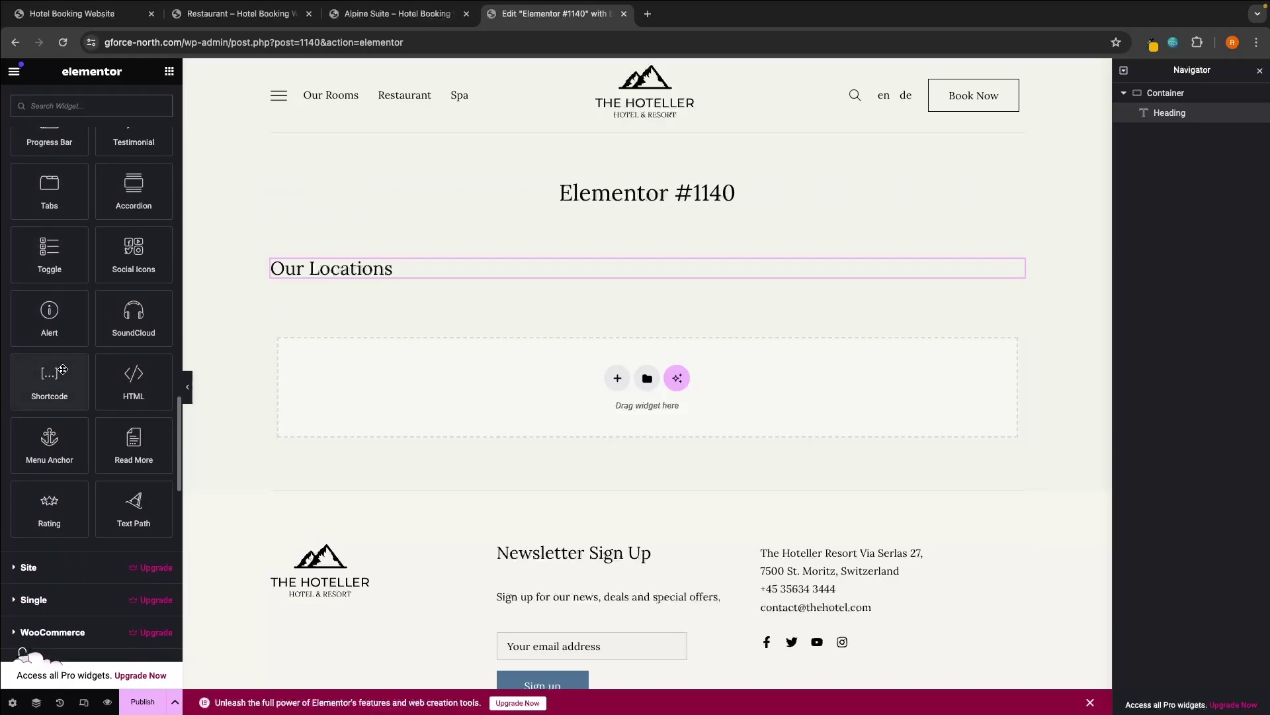
pyautogui.scroll(-5, 63, 369)
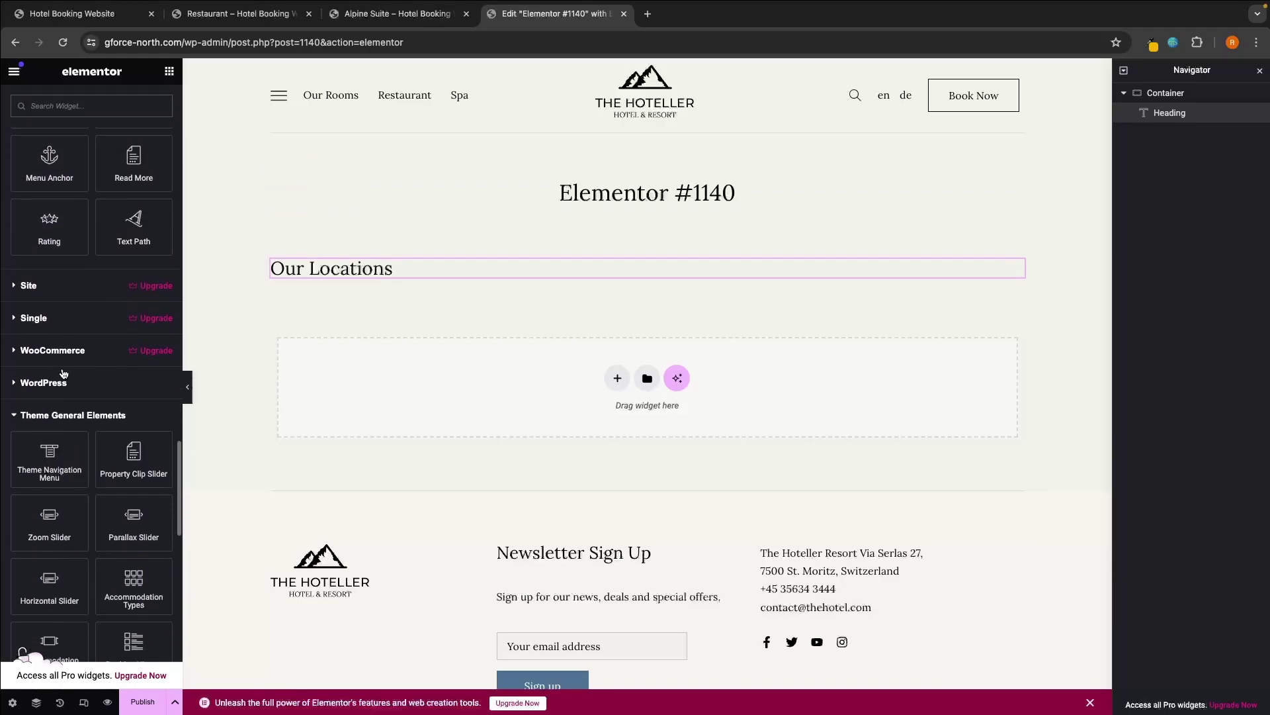
pyautogui.scroll(-3, 63, 374)
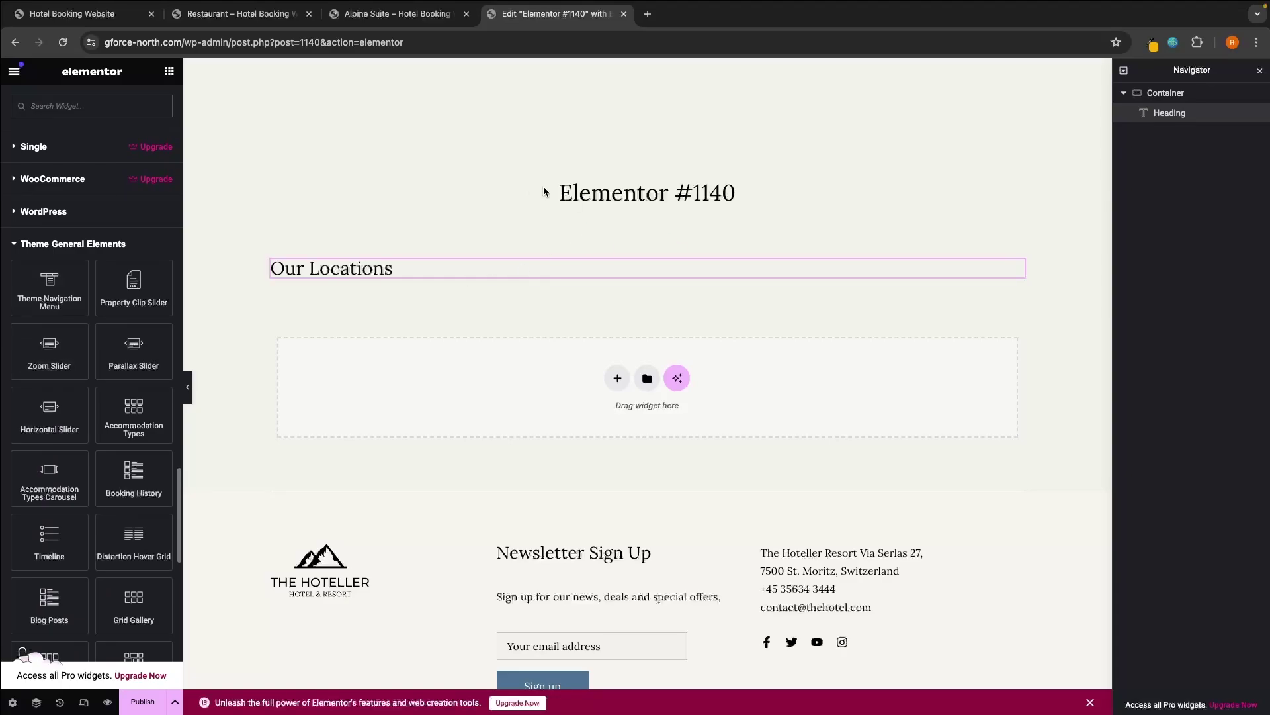
pyautogui.moveTo(558, 194); pyautogui.dragTo(749, 196)
pyautogui.click(590, 185)
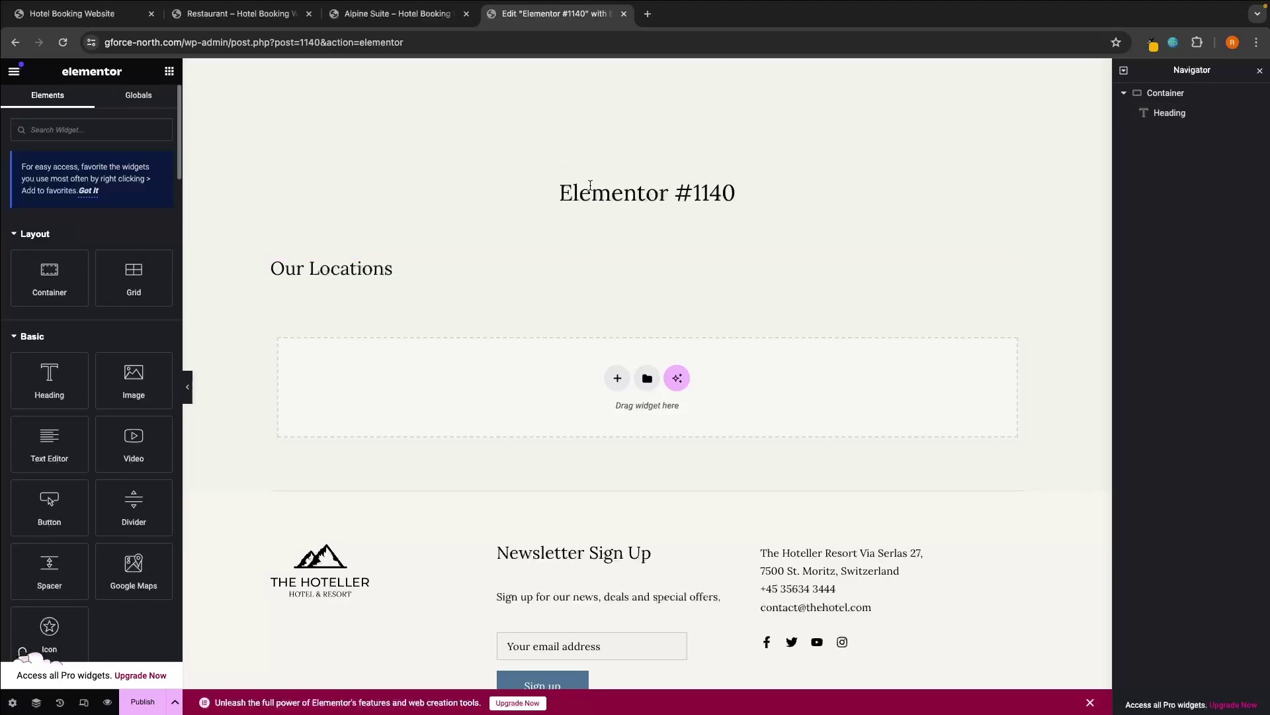
pyautogui.moveTo(556, 194); pyautogui.dragTo(752, 196)
pyautogui.click(751, 196)
# Publish the new page and preview it to check its default title
pyautogui.click(139, 705)
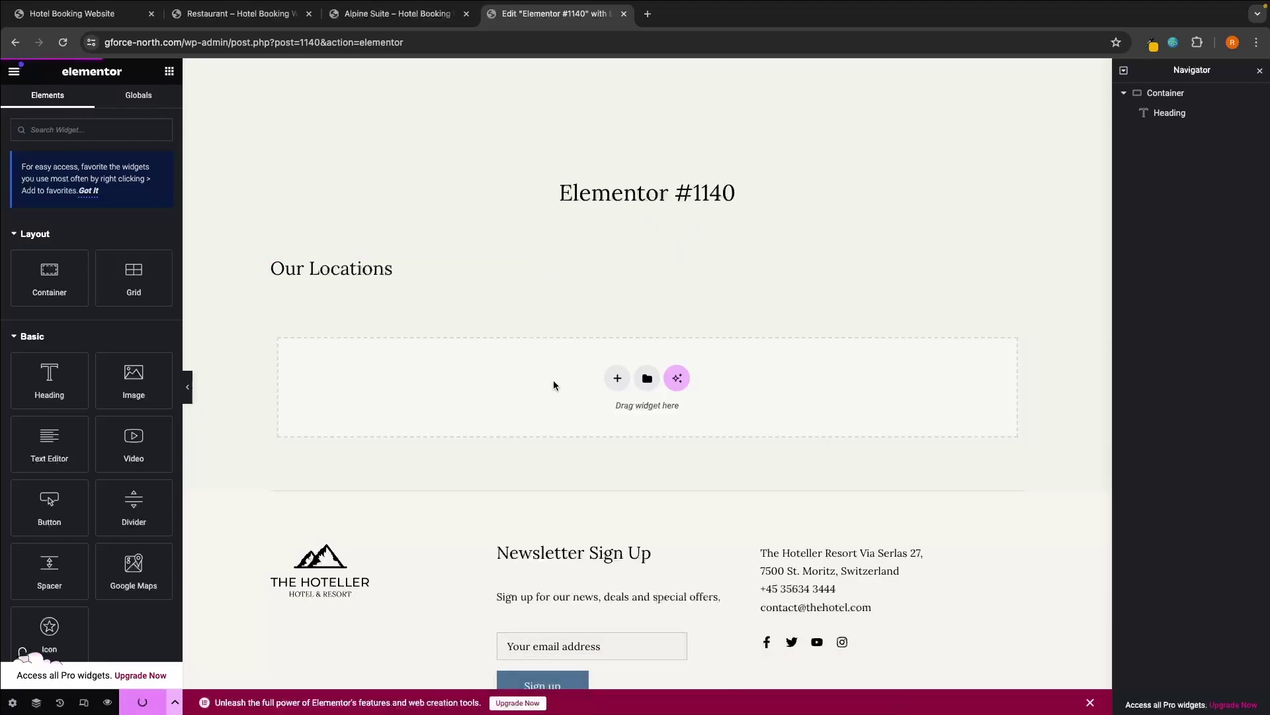
pyautogui.click(108, 704)
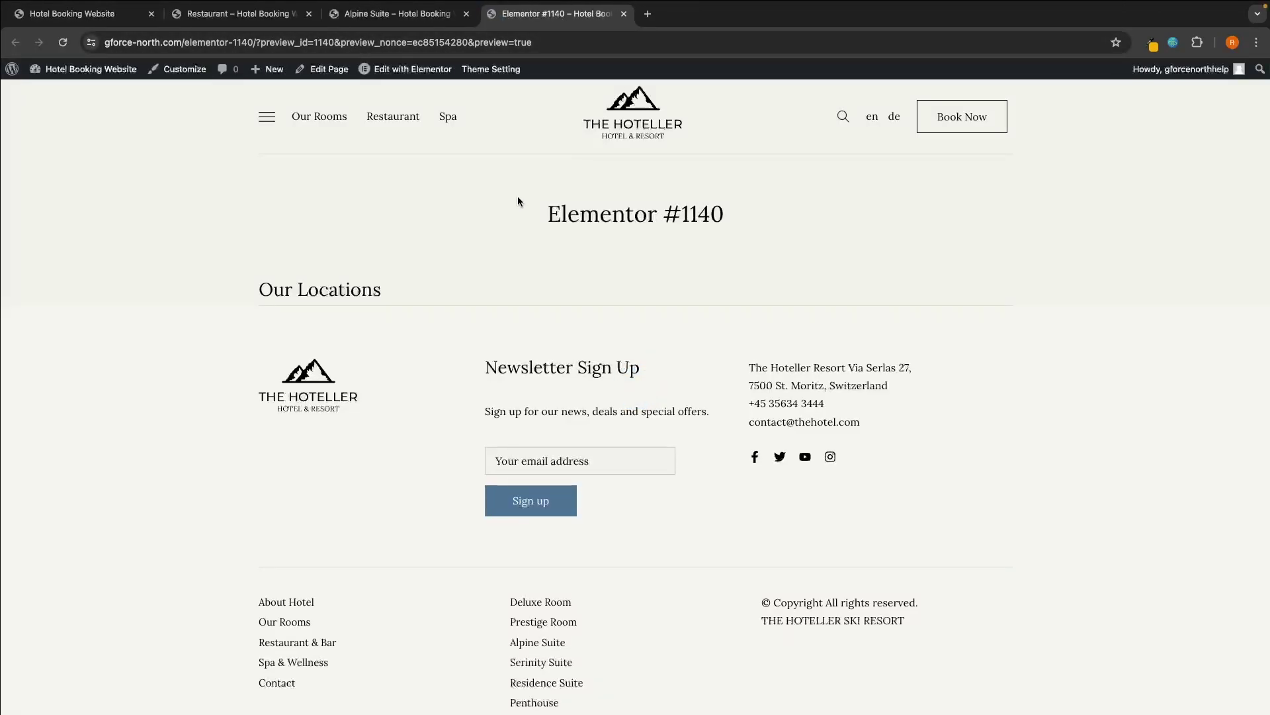
pyautogui.moveTo(518, 196); pyautogui.dragTo(728, 200)
pyautogui.click(738, 200)
# Open the WordPress dashboard in a new browser tab and go to the list of all pages
pyautogui.click(648, 13)
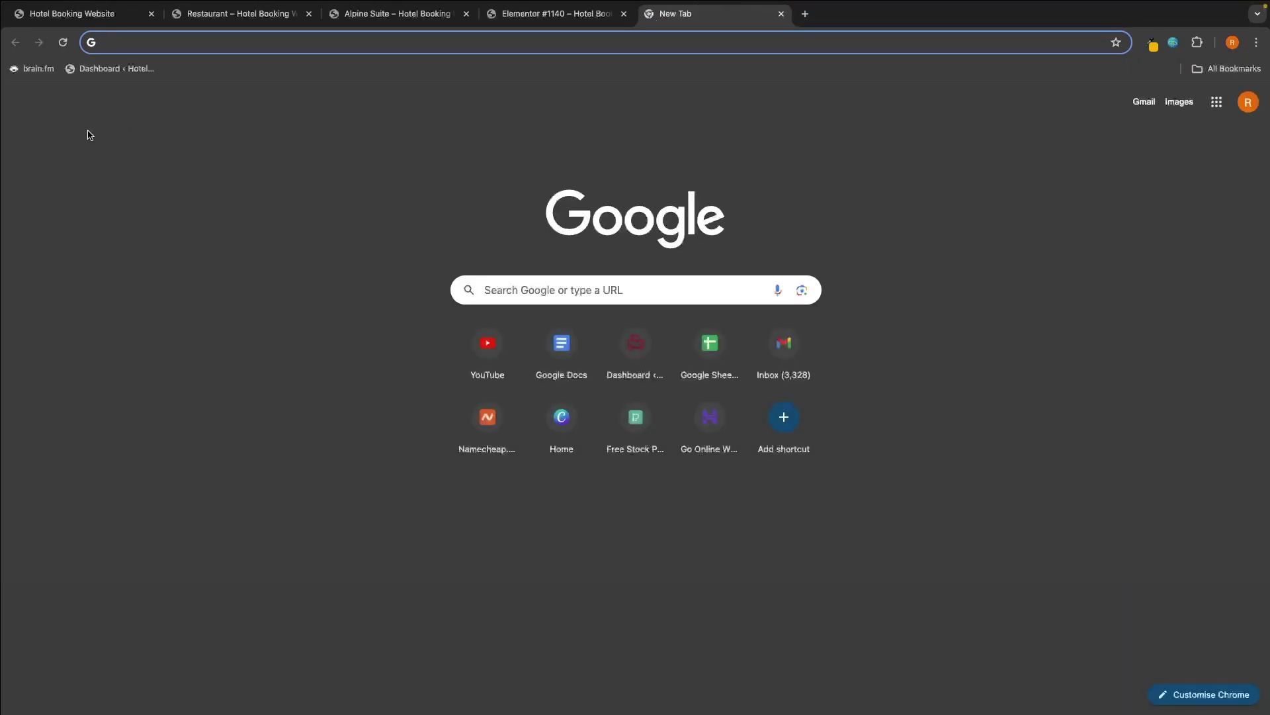
pyautogui.click(127, 69)
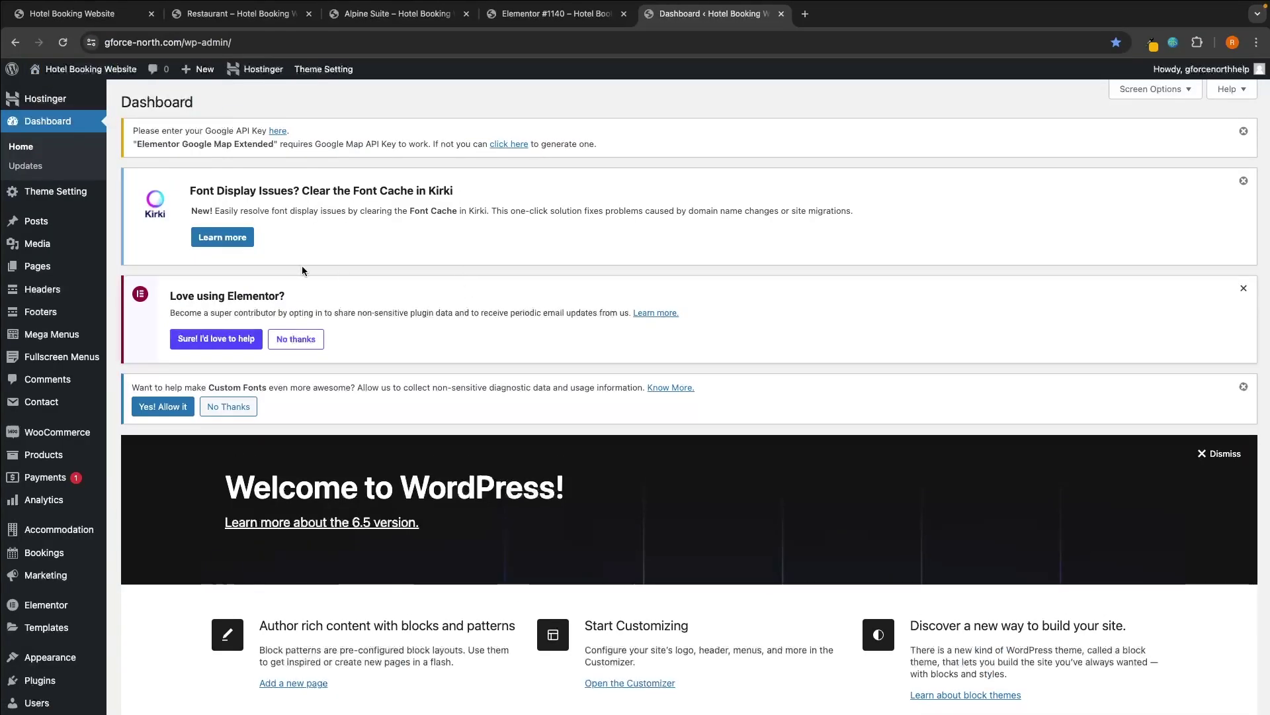
pyautogui.moveTo(25, 275)
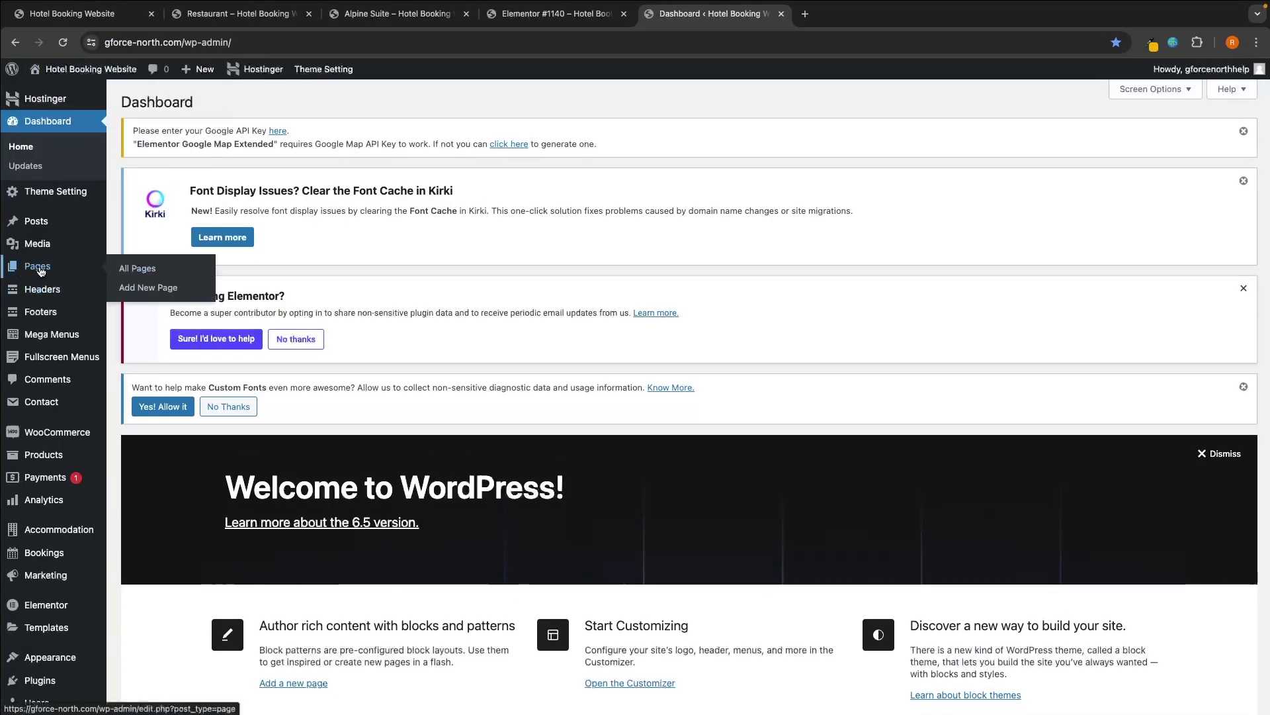
pyautogui.click(116, 265)
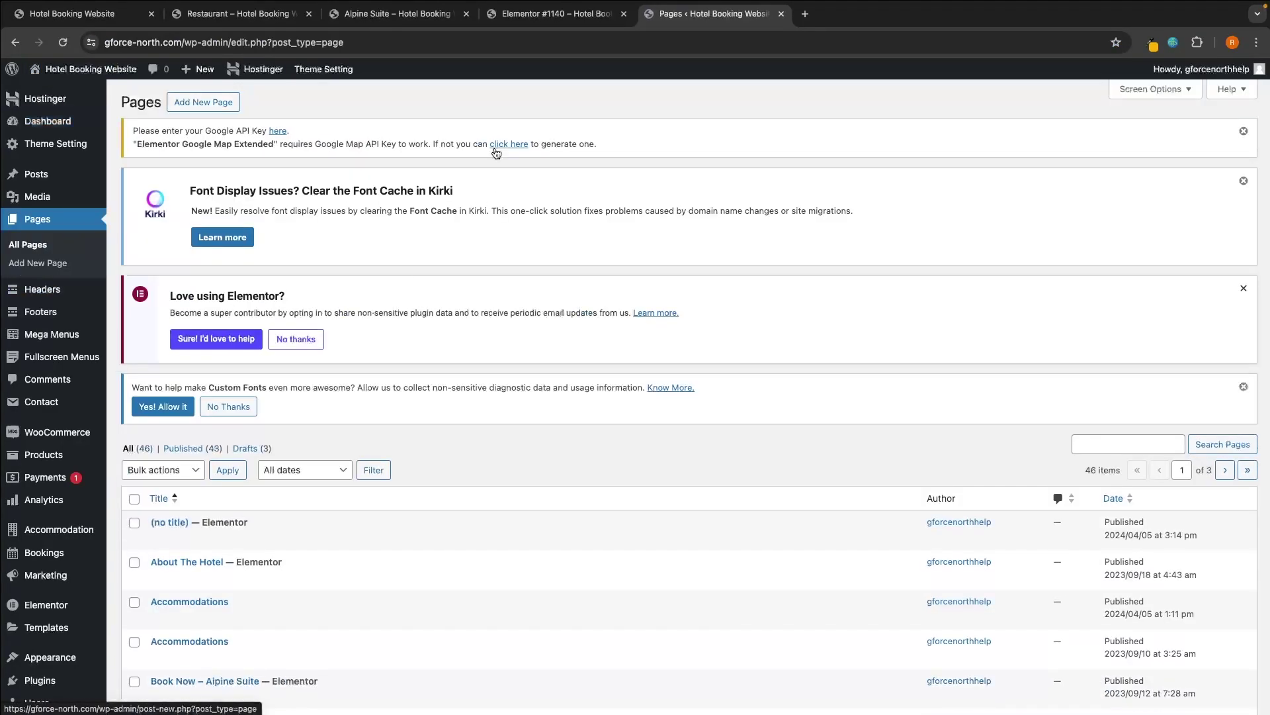
# Copy the page title from the preview and search the pages list for "Elementor #1140"
pyautogui.click(556, 21)
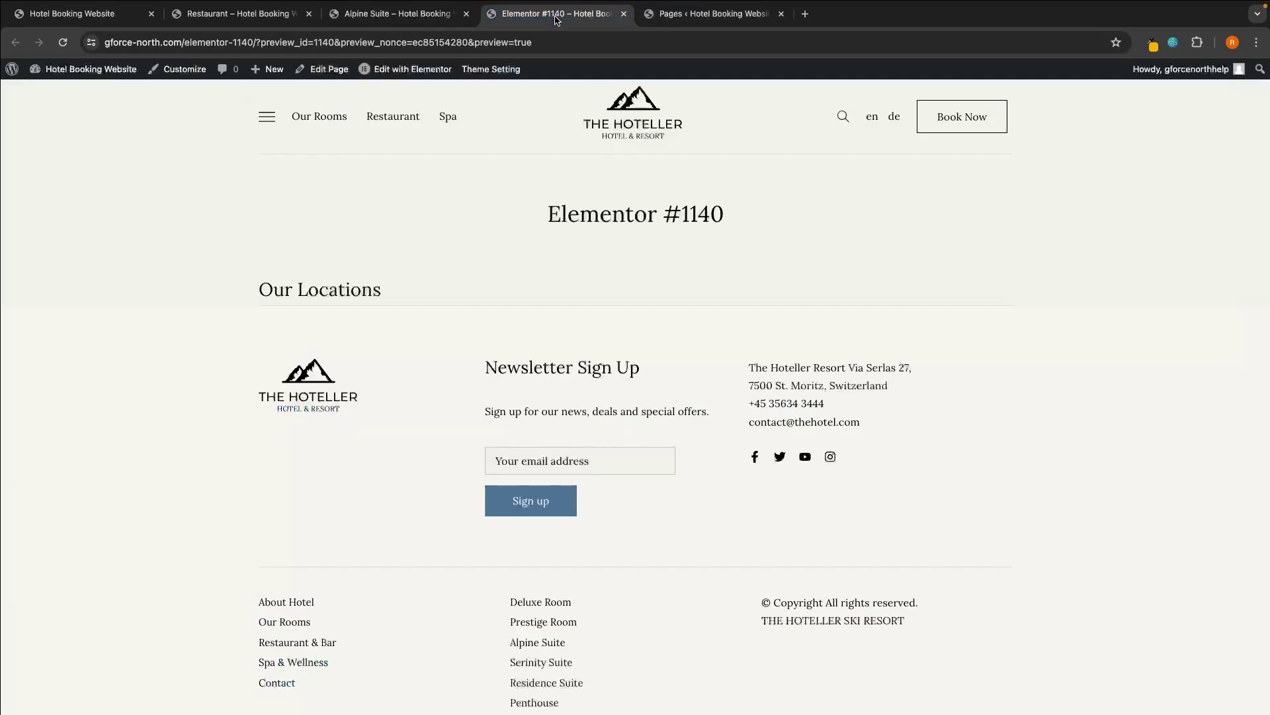
pyautogui.moveTo(544, 211); pyautogui.dragTo(734, 213)
pyautogui.press('super+c')
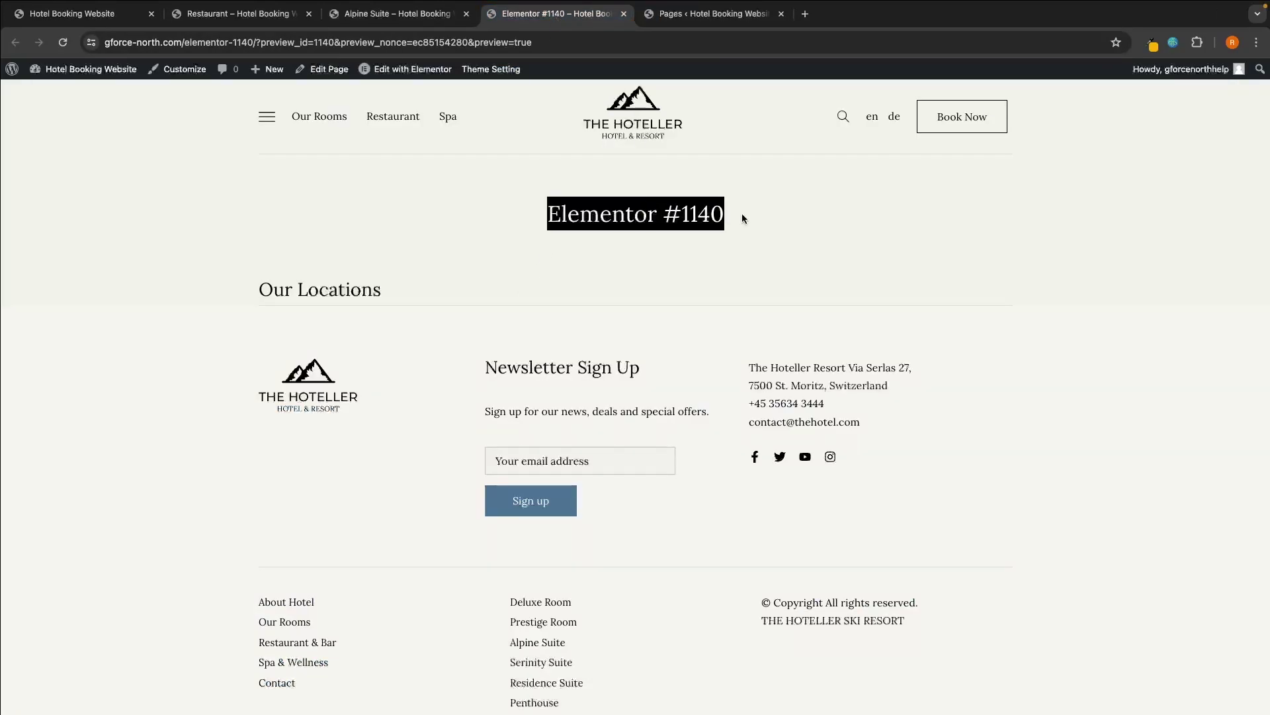
pyautogui.click(711, 13)
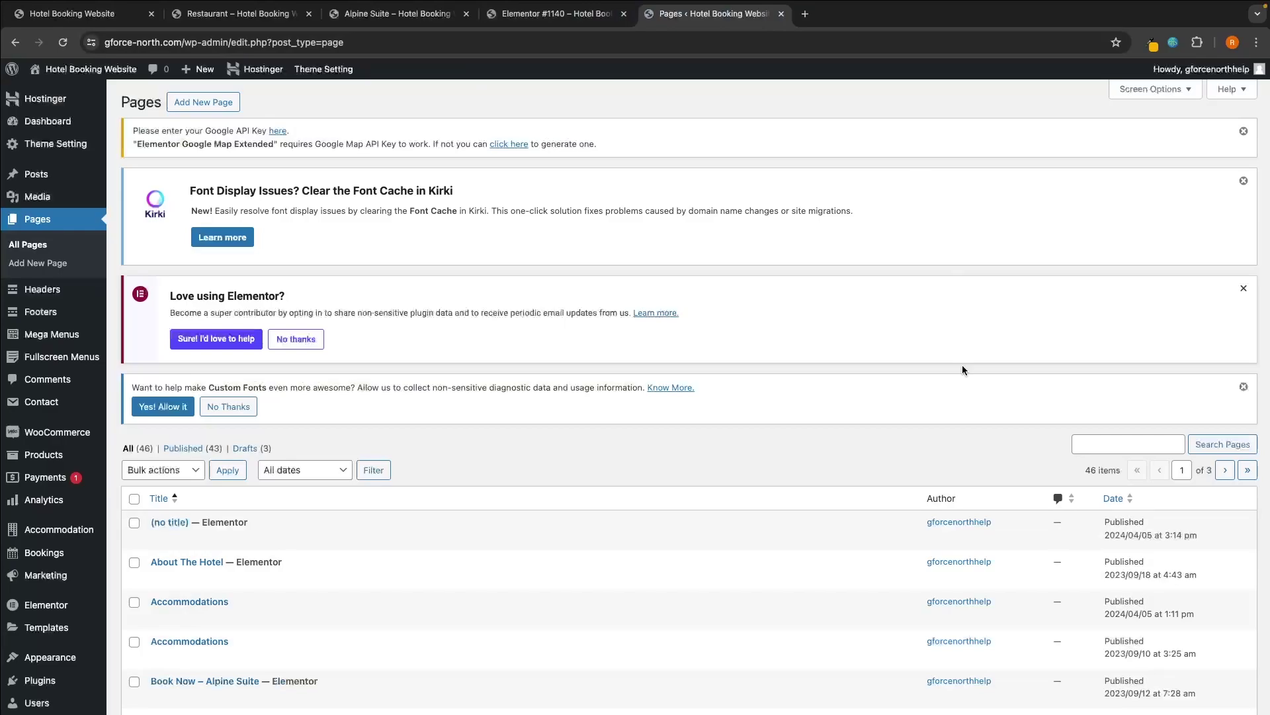
pyautogui.click(1107, 443)
pyautogui.press('super+v')
pyautogui.press('Return')
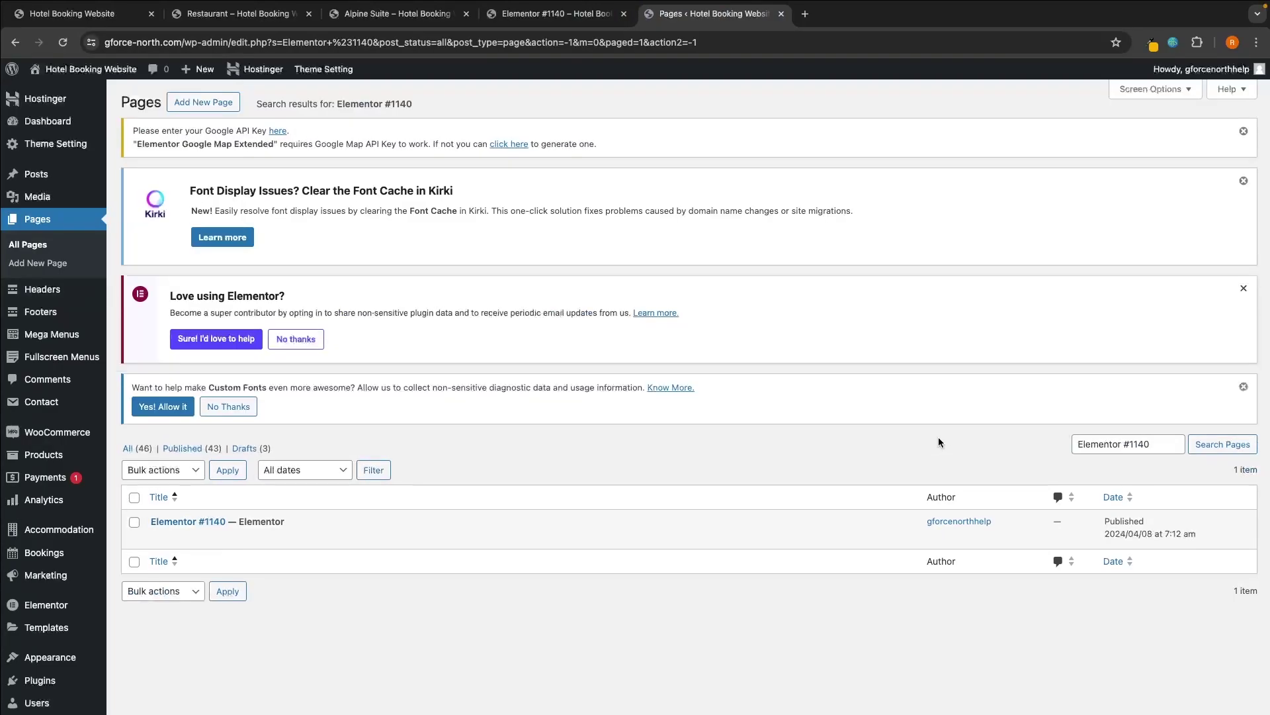
# Clear the title of the Elementor #1140 page using Quick Edit and update the page
pyautogui.scroll(-1, 938, 436)
pyautogui.moveTo(374, 487)
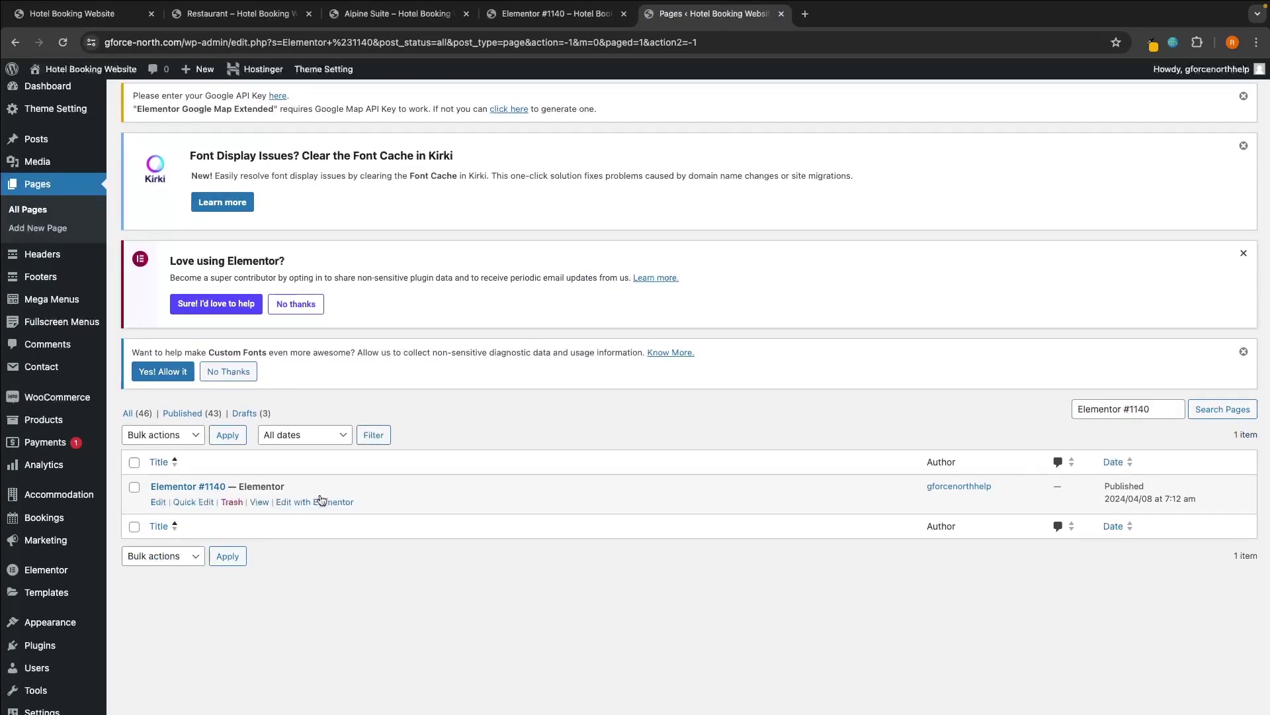
pyautogui.click(556, 13)
pyautogui.click(706, 18)
pyautogui.click(193, 501)
pyautogui.press('super+a')
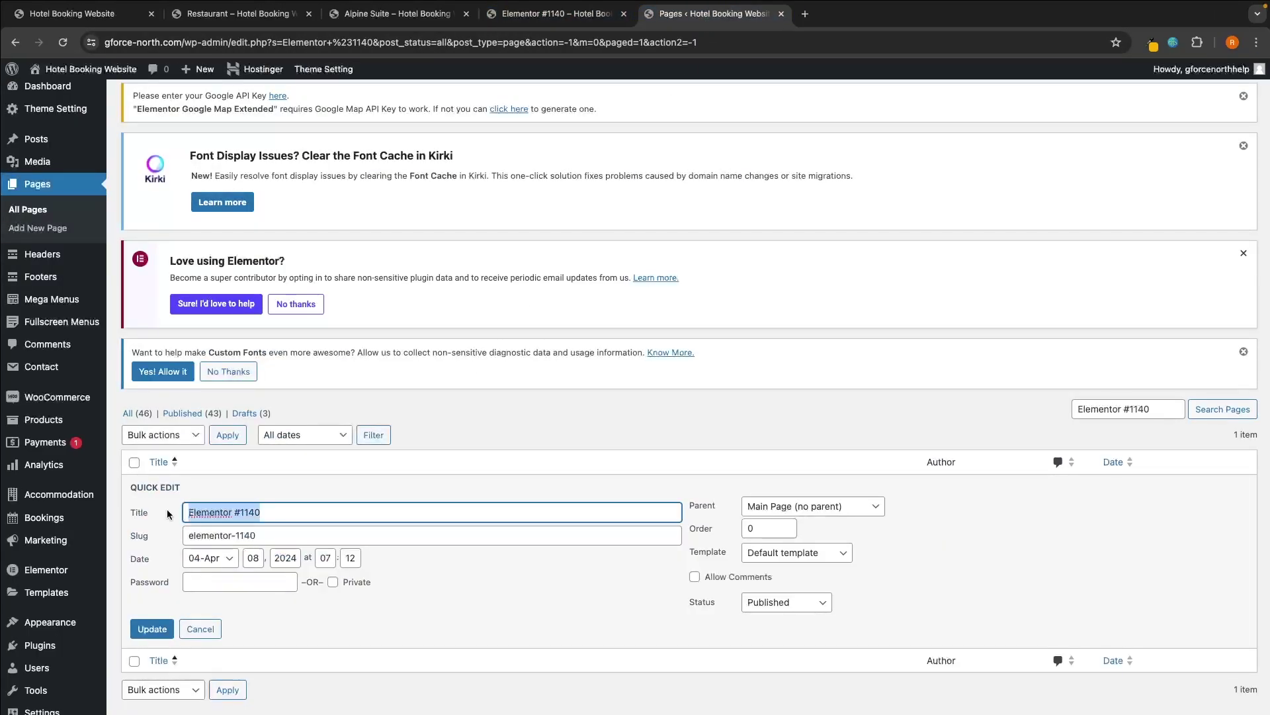
pyautogui.press('BackSpace')
pyautogui.click(153, 629)
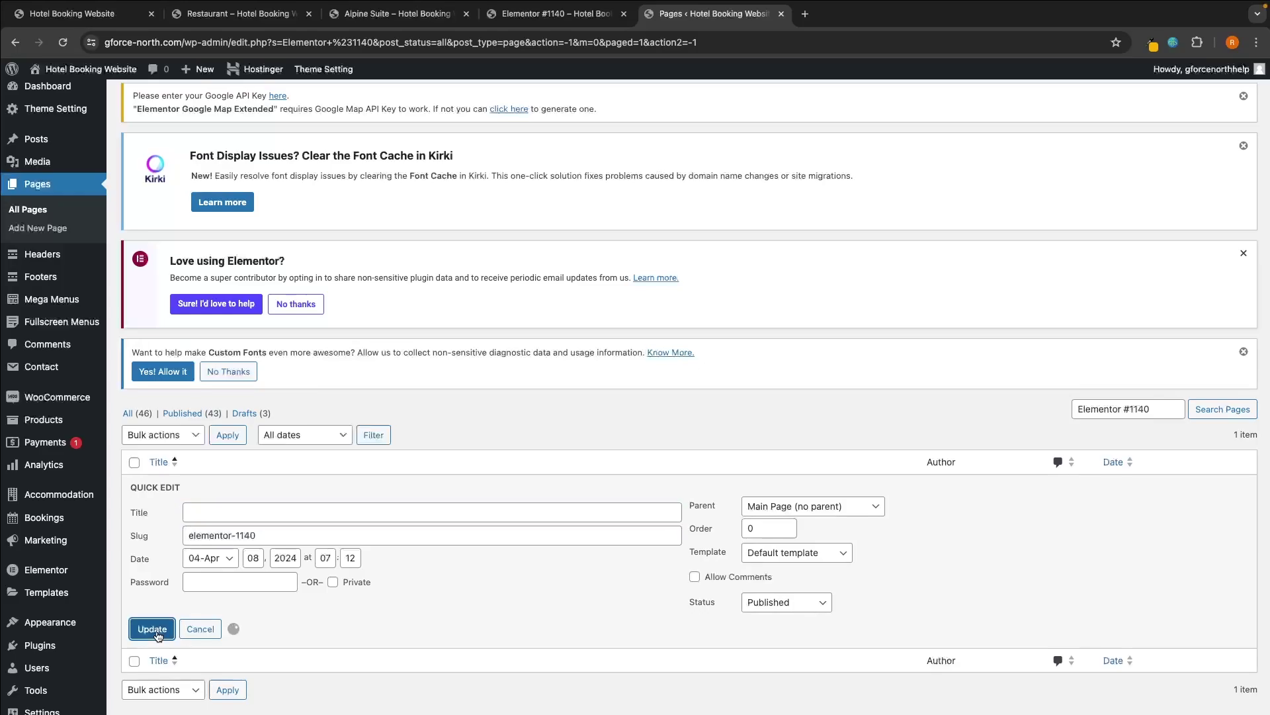
# Reload the Our Locations page preview to check its title area, and close the preview and pages list tabs
pyautogui.click(539, 22)
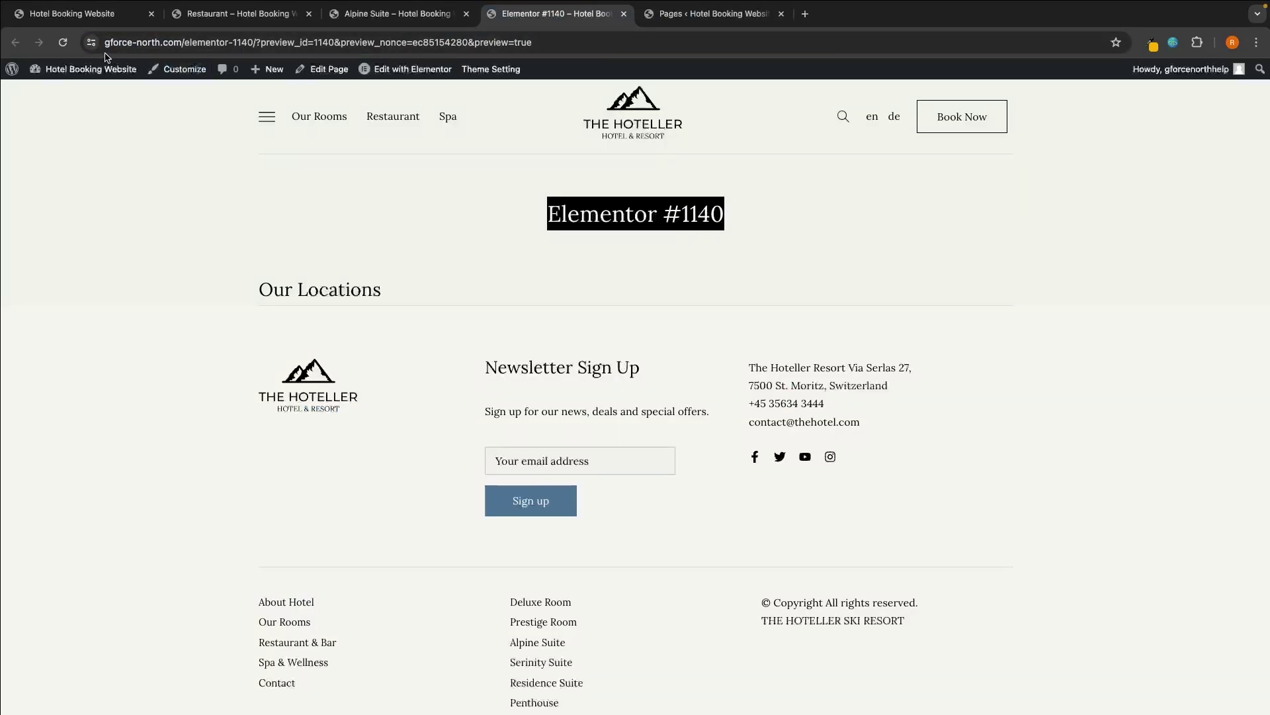
pyautogui.click(63, 43)
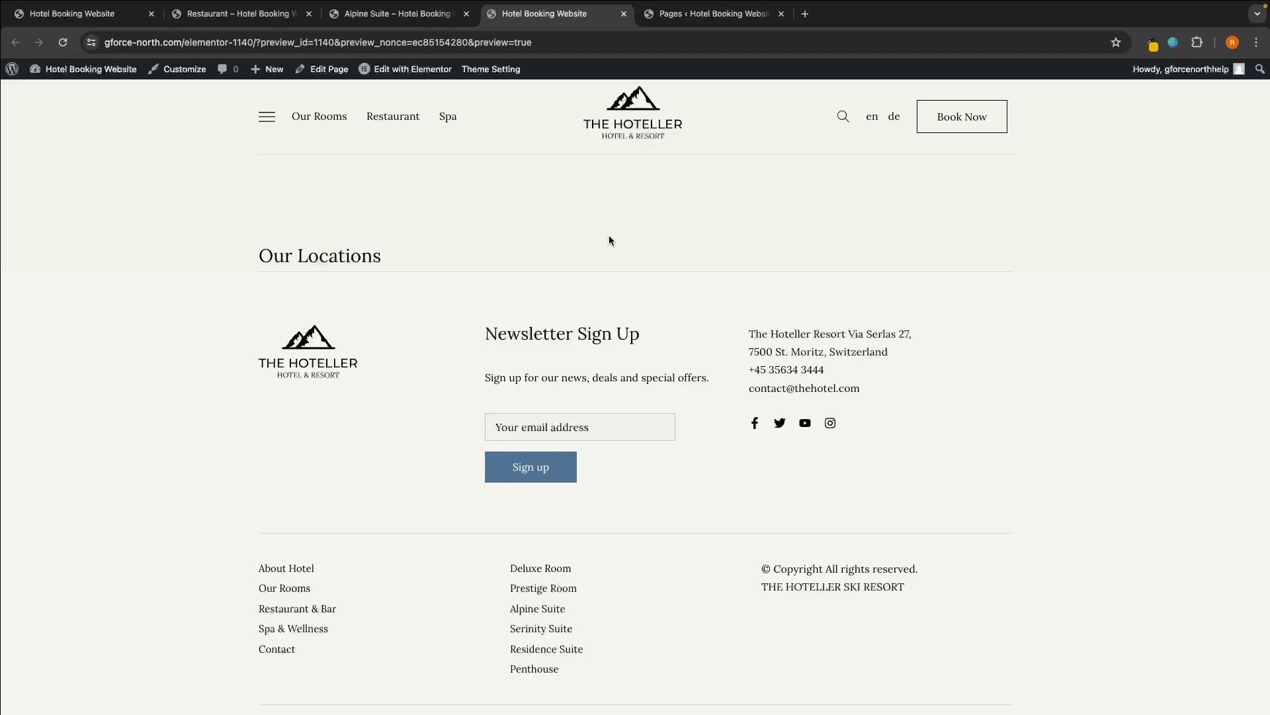
pyautogui.click(624, 13)
pyautogui.click(624, 13)
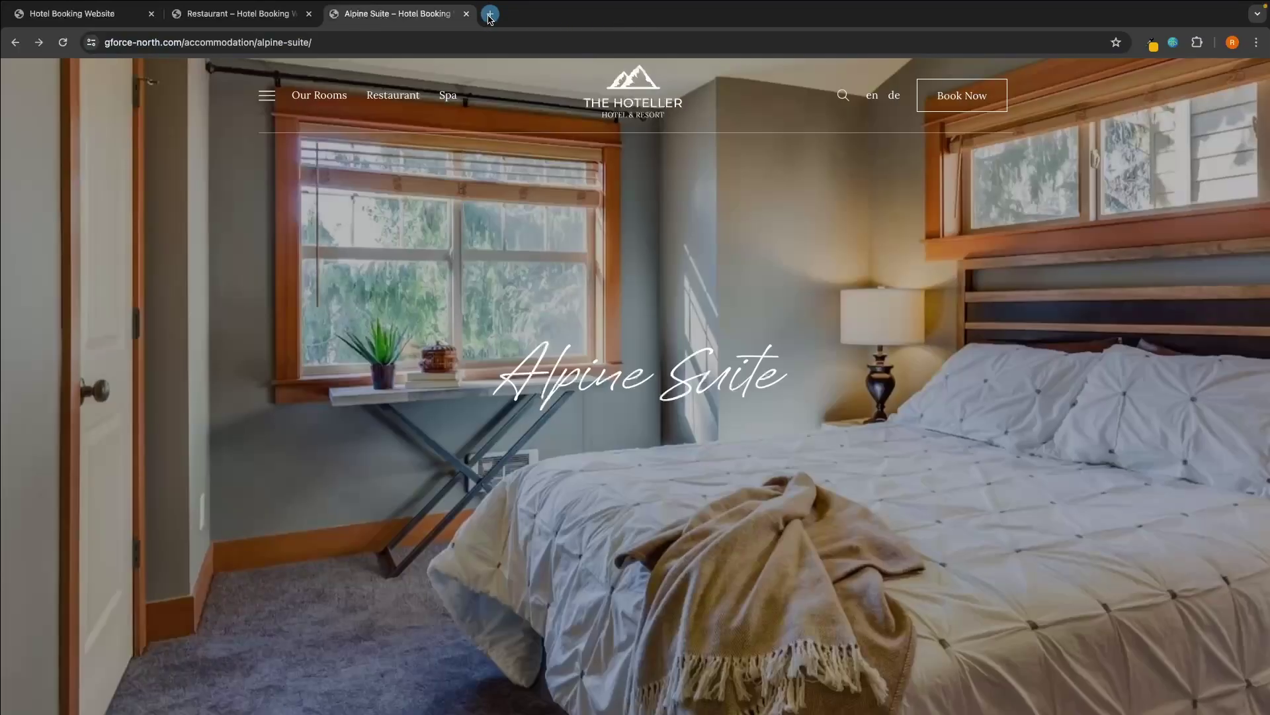
# Open the WordPress dashboard in a new tab and view the About The Hotel page from the pages list
pyautogui.click(490, 14)
pyautogui.click(112, 70)
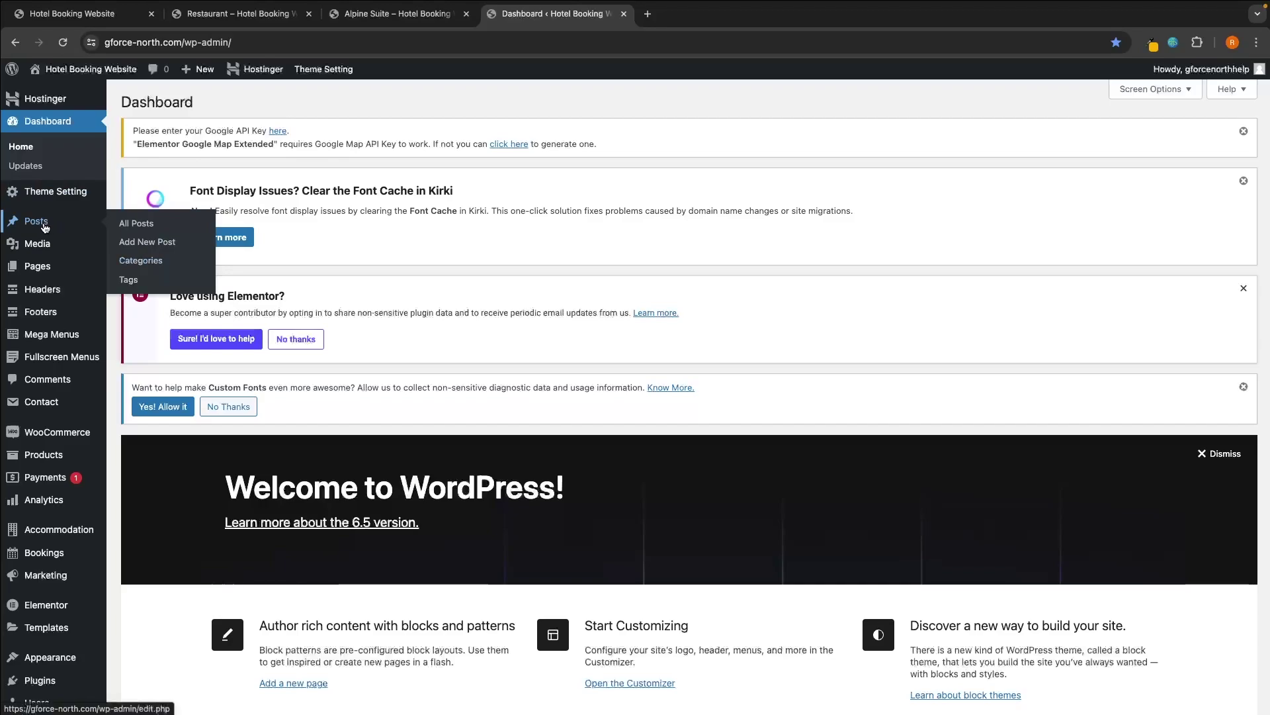
pyautogui.moveTo(43, 269)
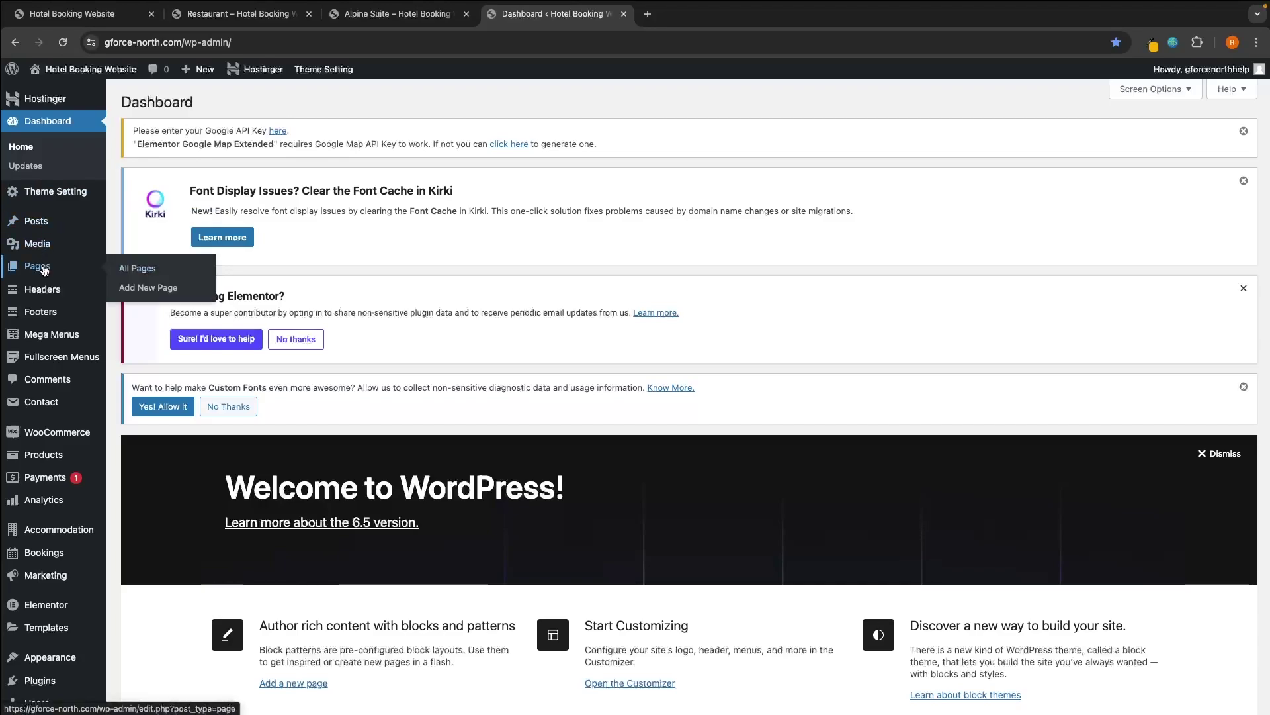
pyautogui.click(149, 267)
pyautogui.scroll(-3, 396, 331)
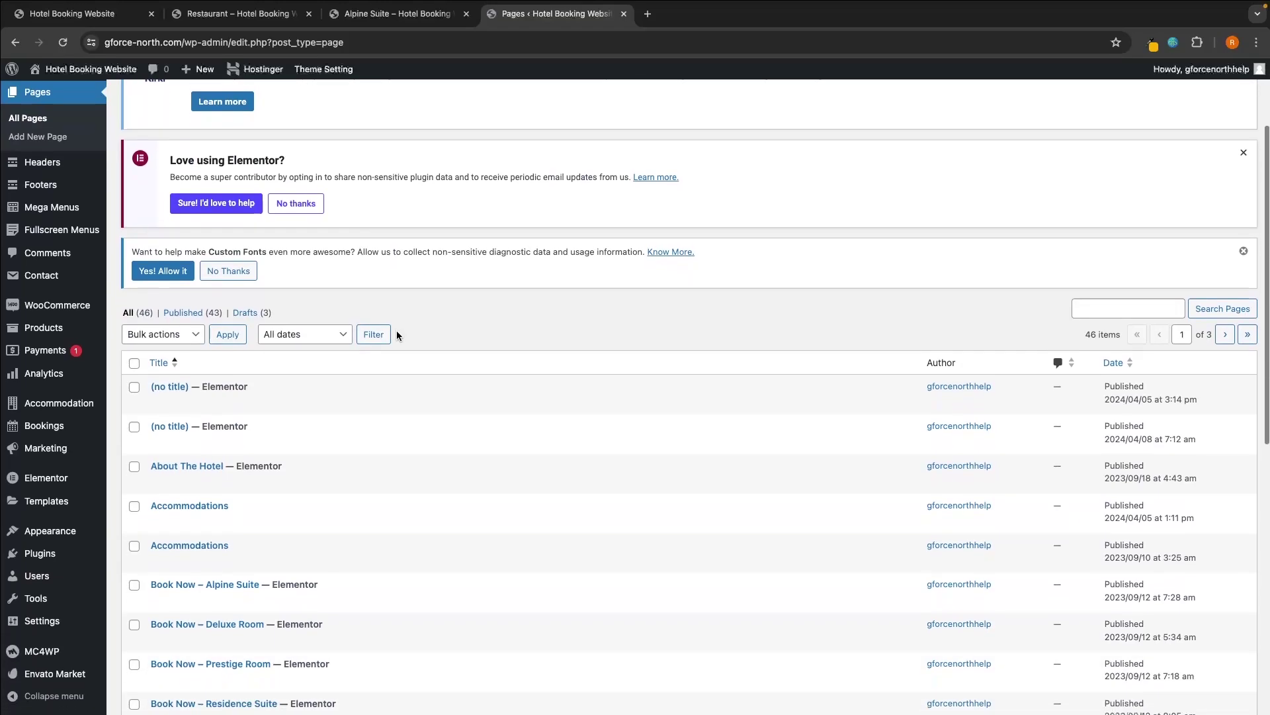
pyautogui.scroll(-1, 398, 337)
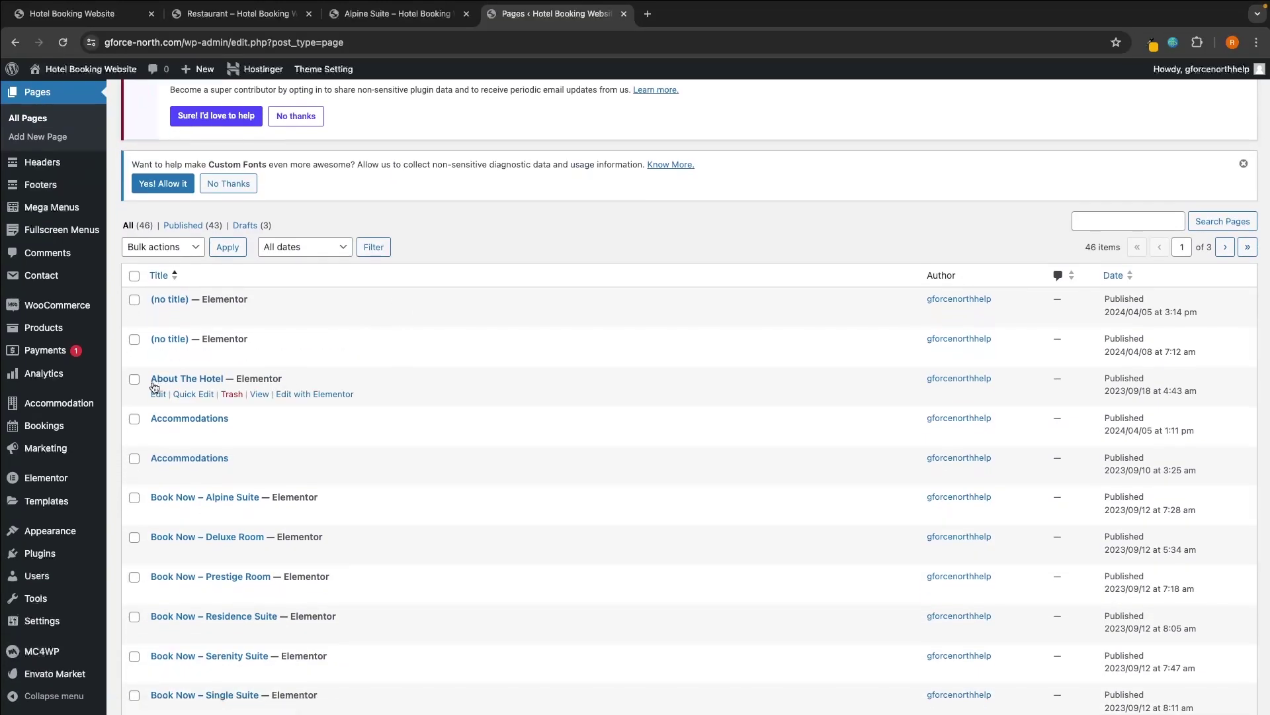
pyautogui.click(263, 394)
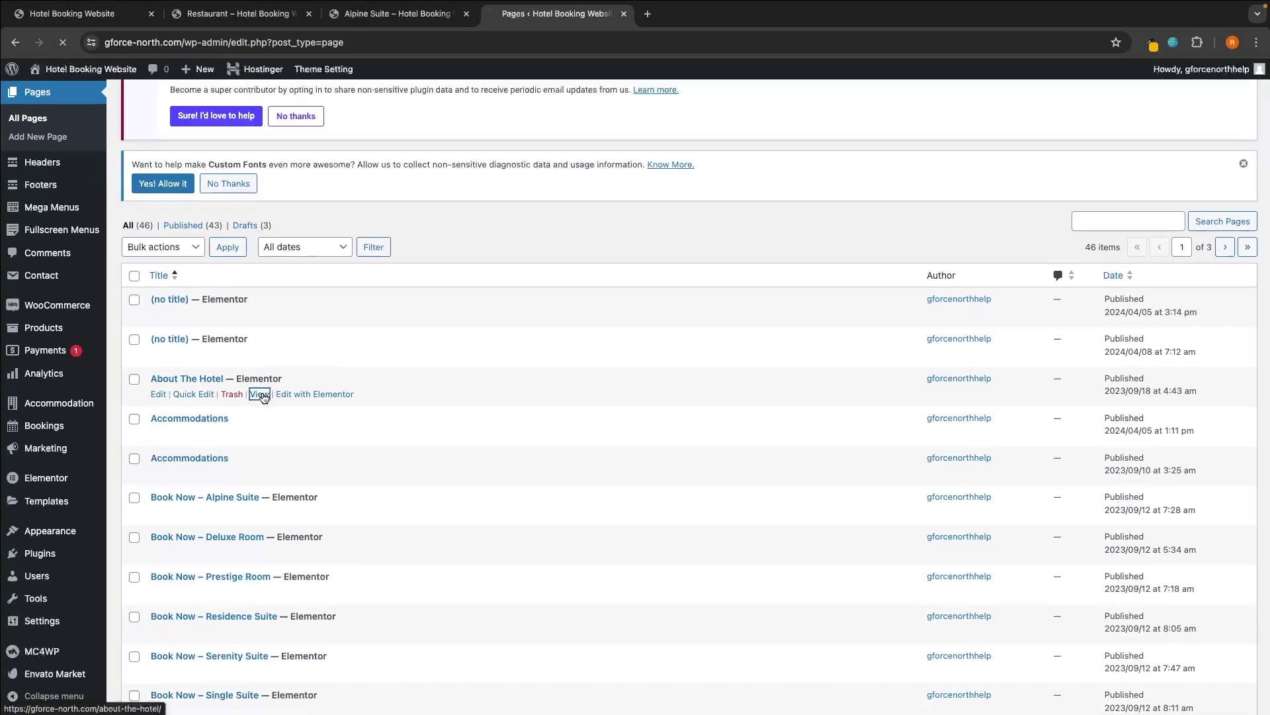
# Review the About The Hotel page's hero, Our Resort section and Mountain Resort & Spa section
pyautogui.scroll(-10, 510, 396)
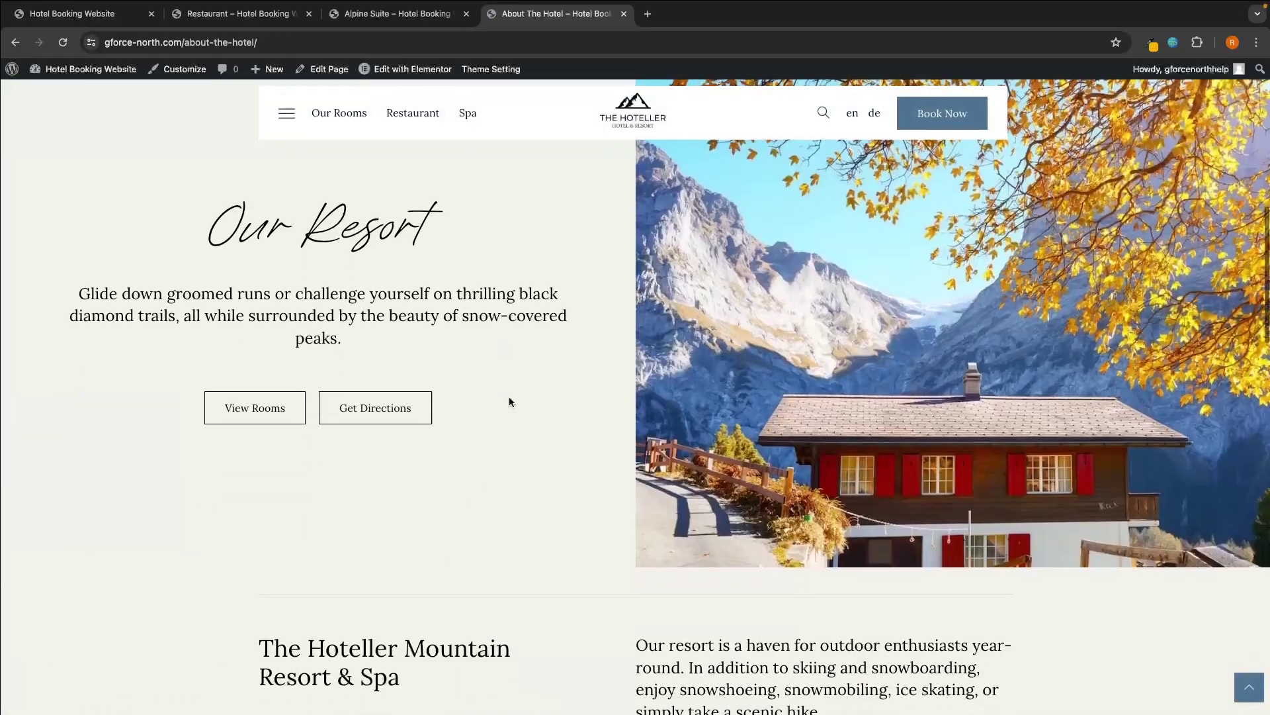
pyautogui.scroll(-5, 750, 476)
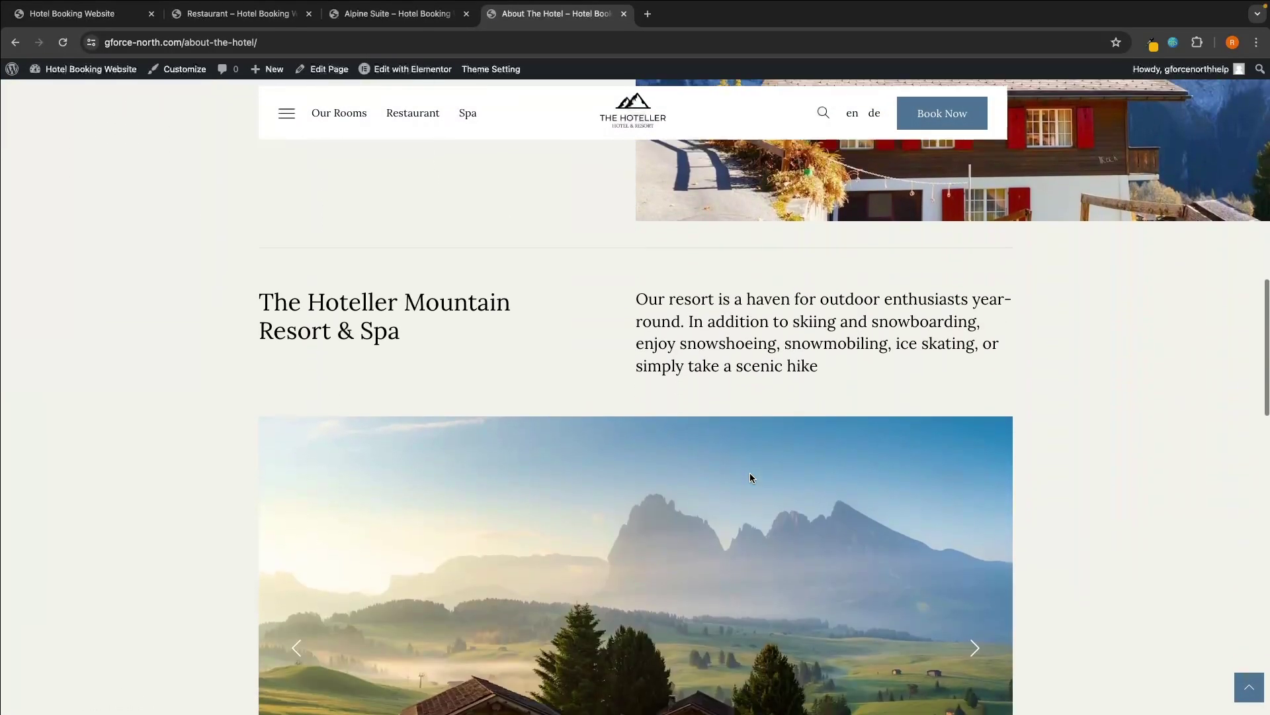
pyautogui.scroll(15, 750, 474)
pyautogui.scroll(-3, 750, 474)
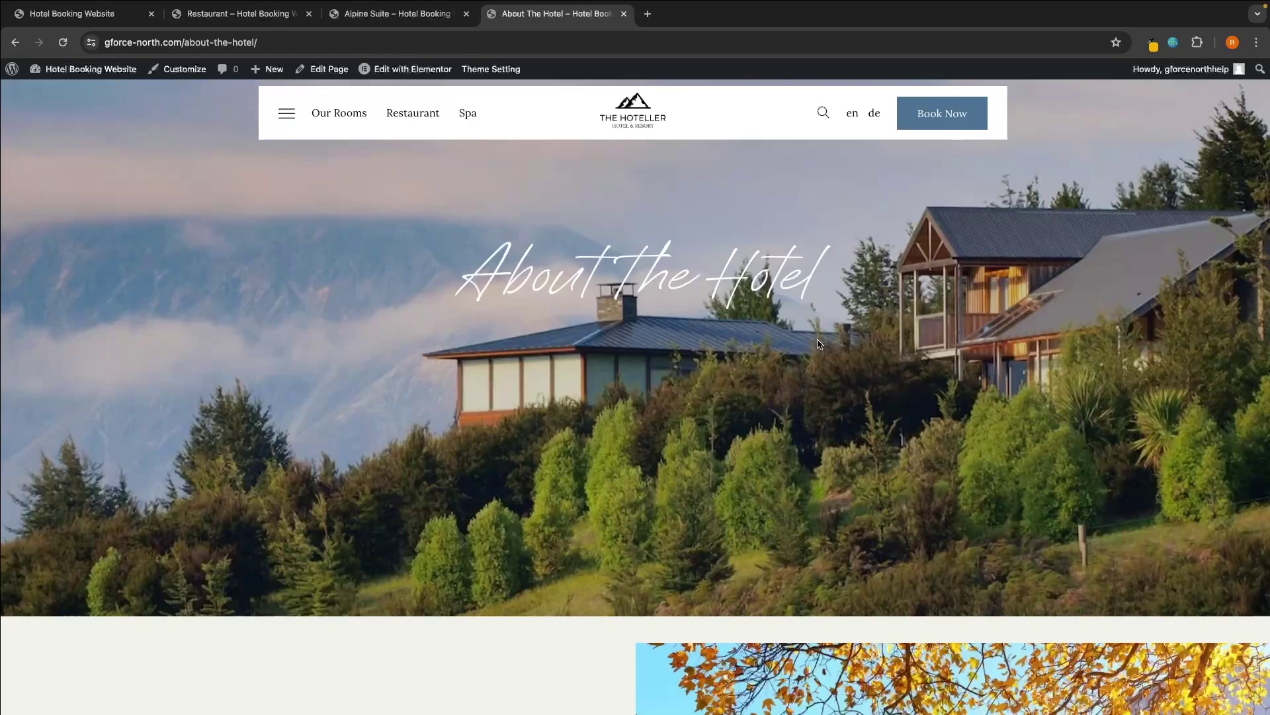
pyautogui.scroll(-10, 818, 343)
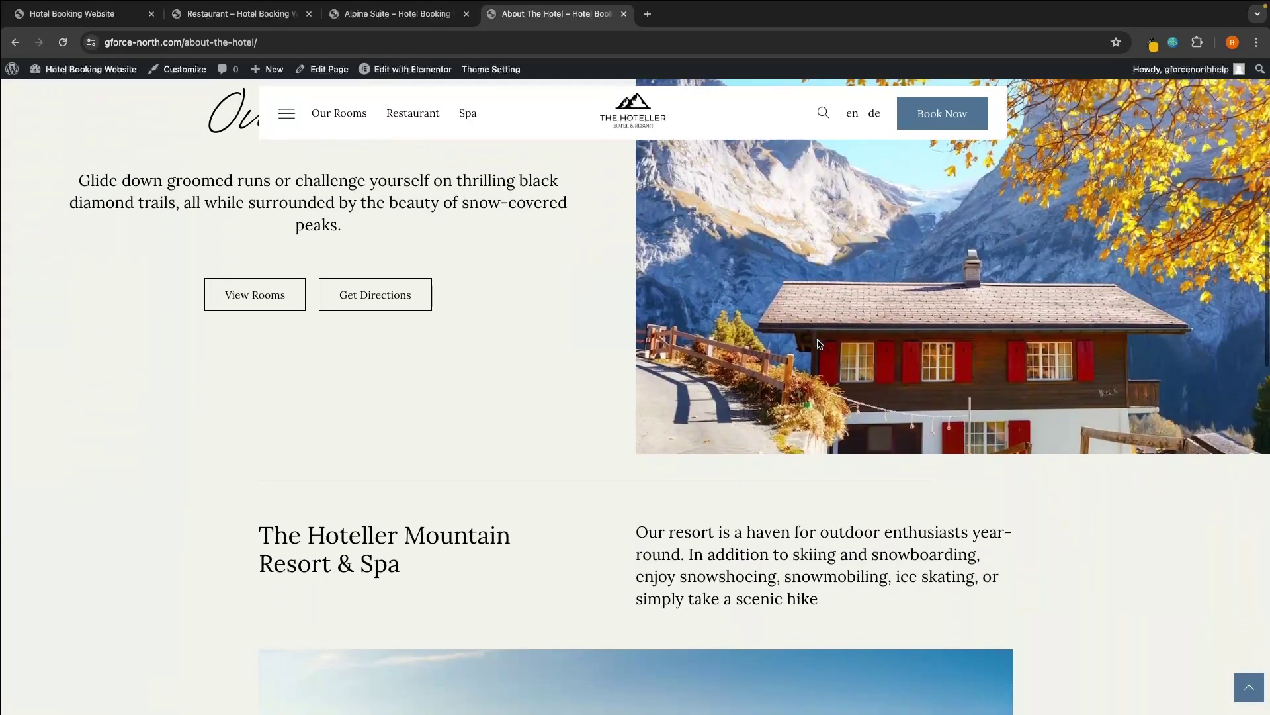
# Look over the rest of the About The Hotel page and open the page for editing in Elementor
pyautogui.scroll(-5, 818, 343)
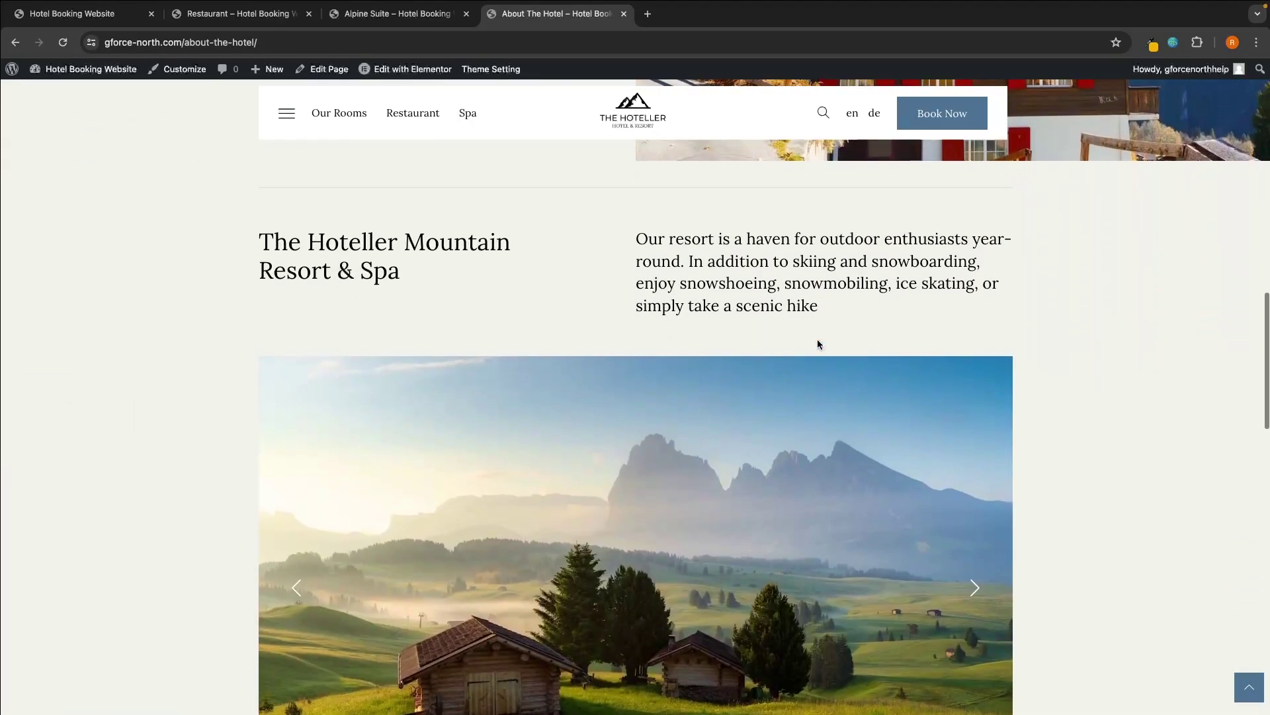
pyautogui.scroll(15, 818, 343)
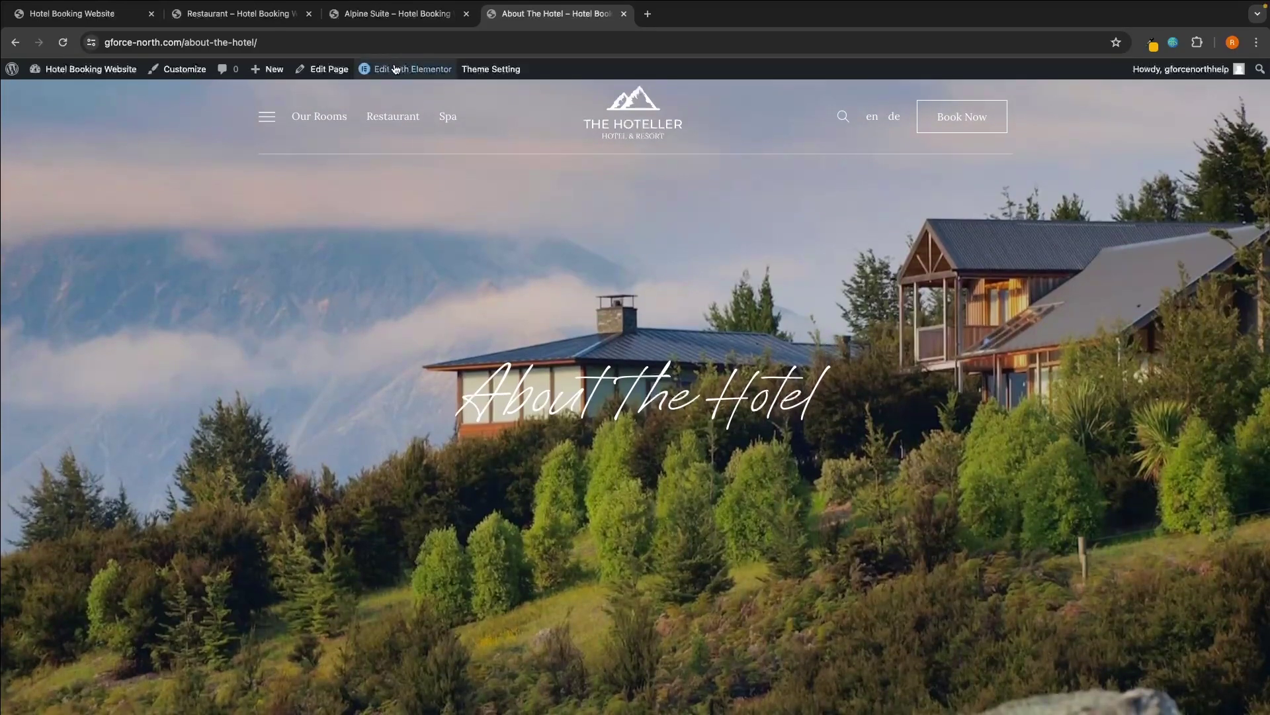
pyautogui.moveTo(397, 72)
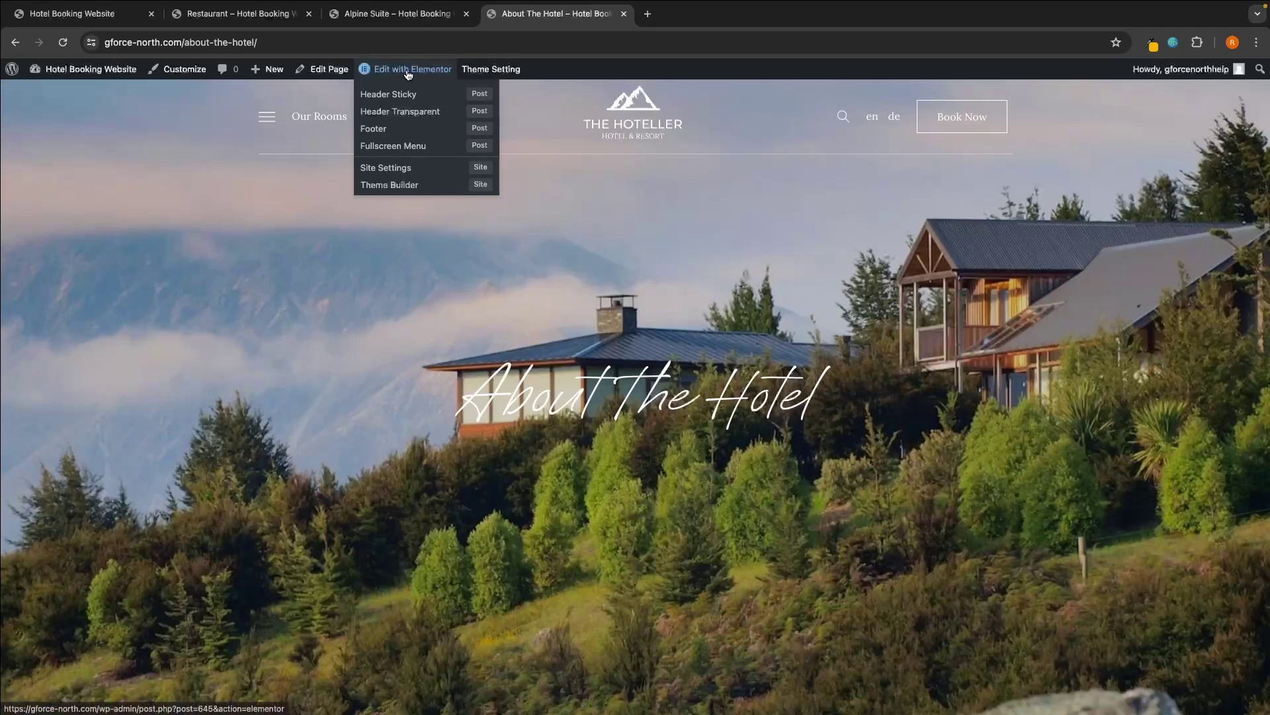
pyautogui.click(407, 74)
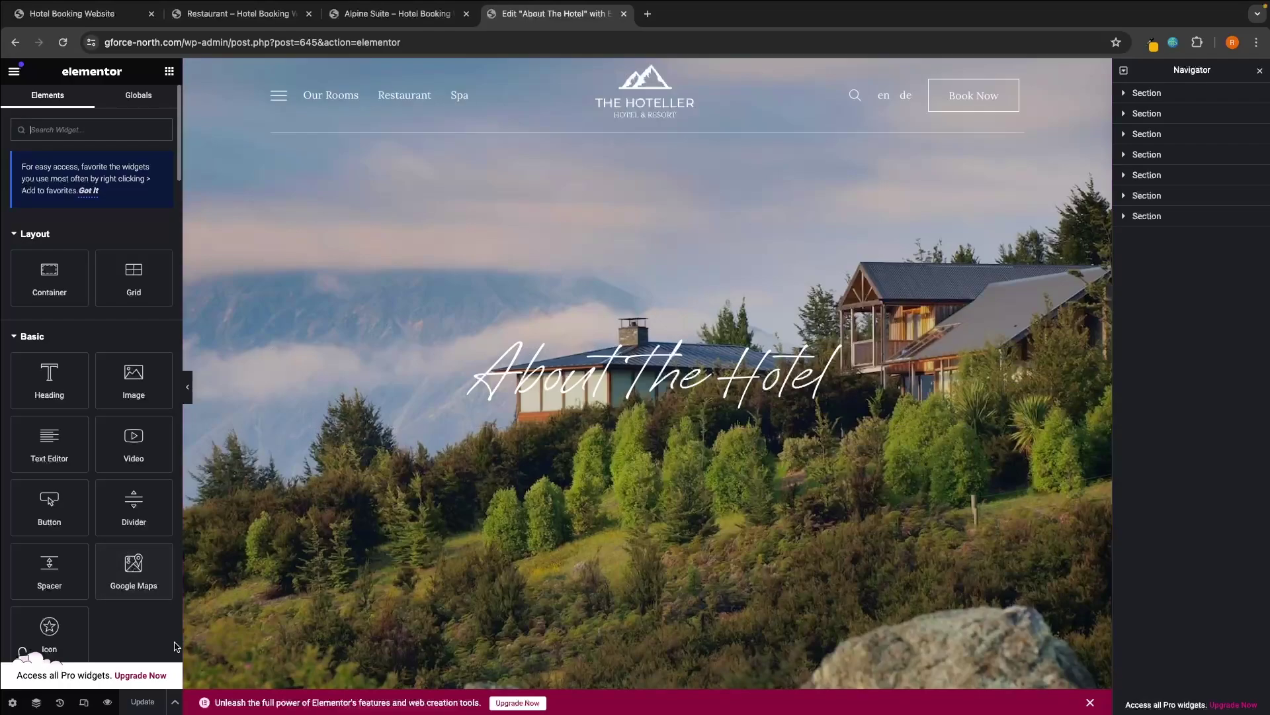
# Save the About The Hotel page to the library as a template named "Location page template" and close the library
pyautogui.click(175, 704)
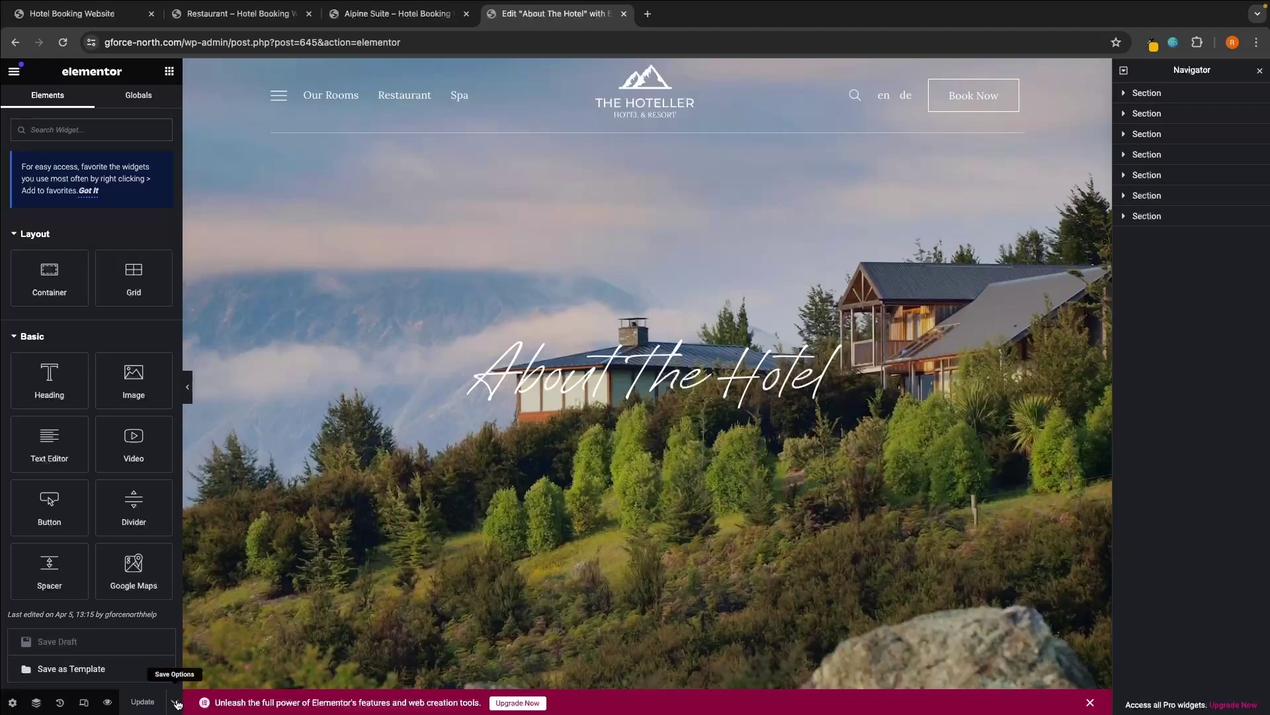
pyautogui.click(77, 670)
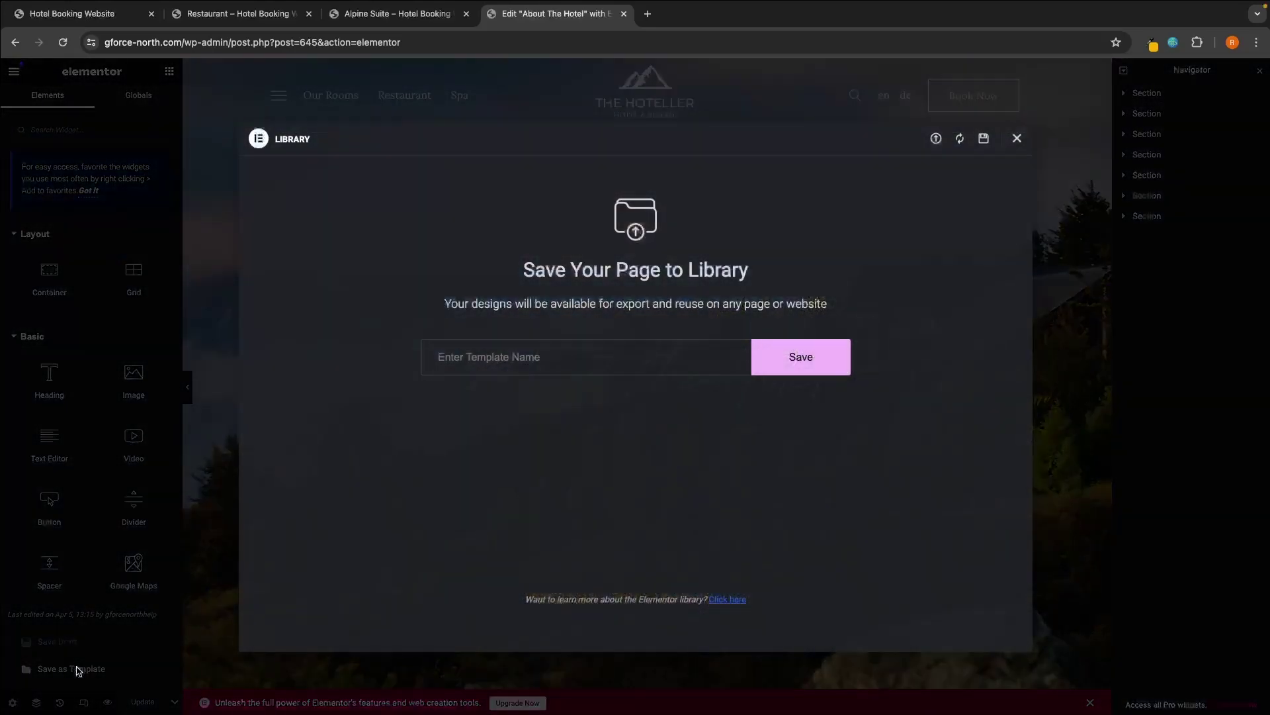
pyautogui.click(524, 357)
pyautogui.write('Location page template')
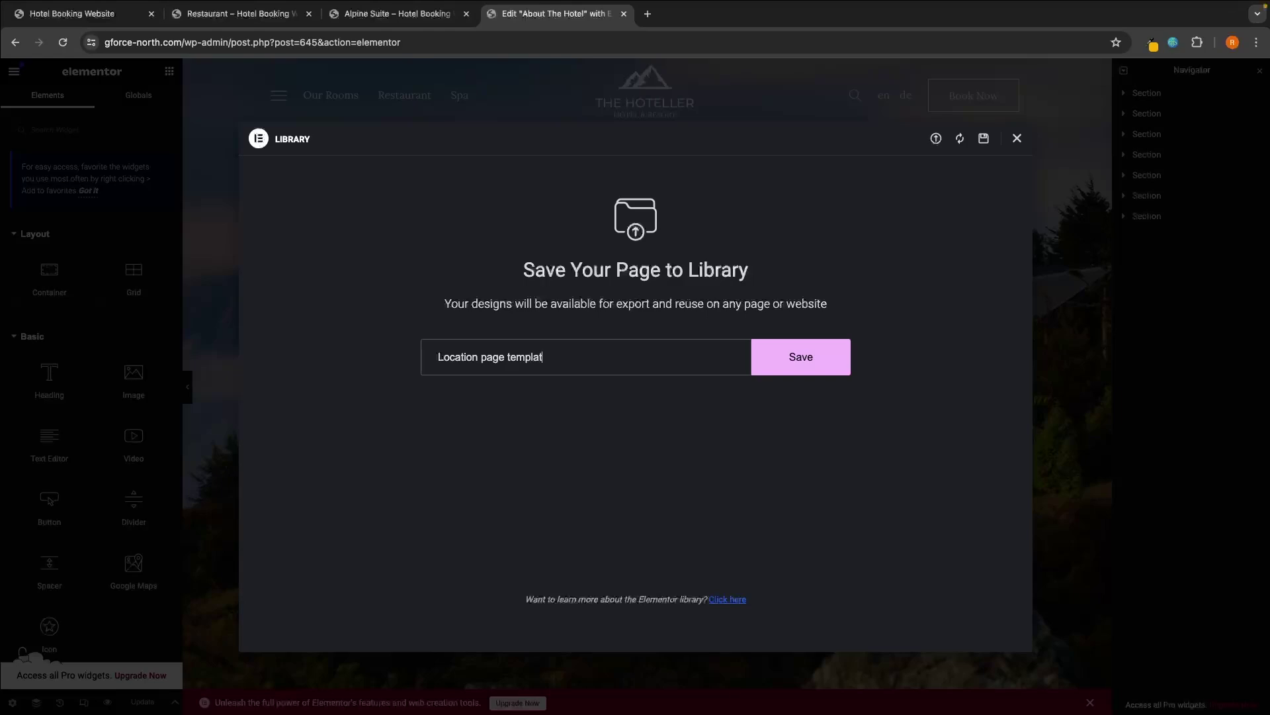
pyautogui.click(777, 359)
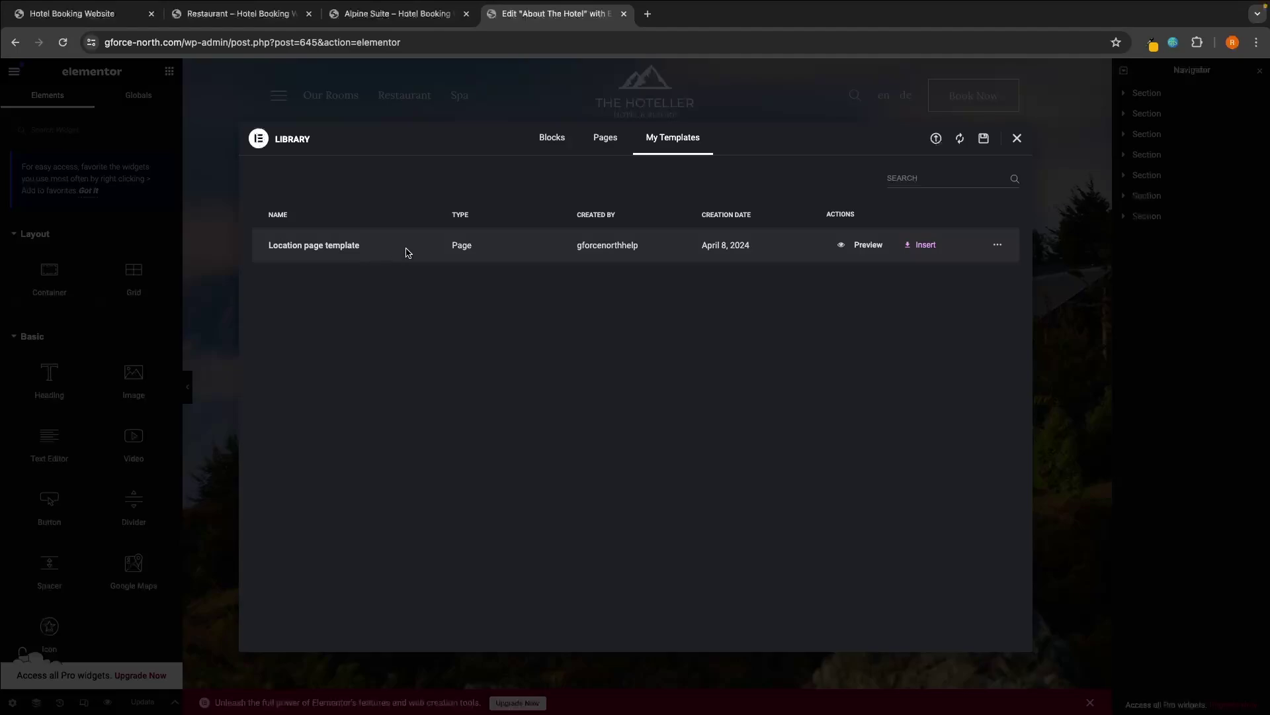
pyautogui.click(1017, 139)
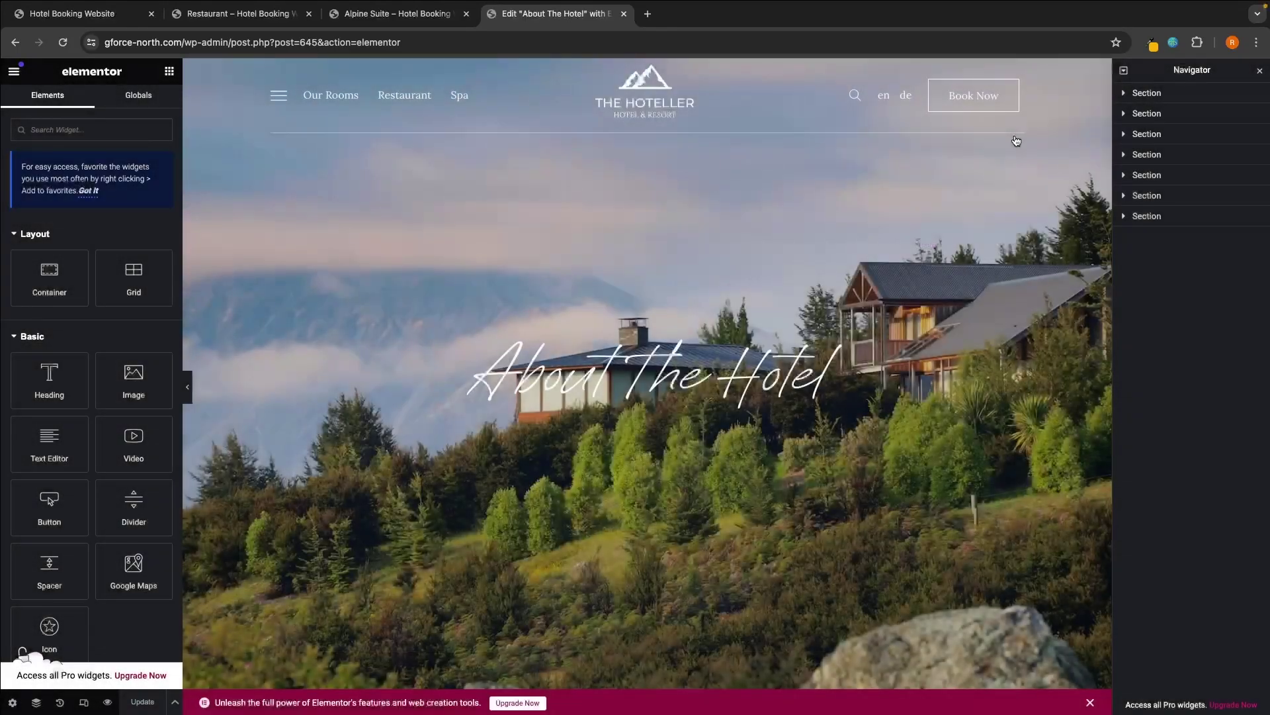
# Open the WordPress dashboard in a new browser tab, add a new page and edit it with Elementor
pyautogui.click(647, 13)
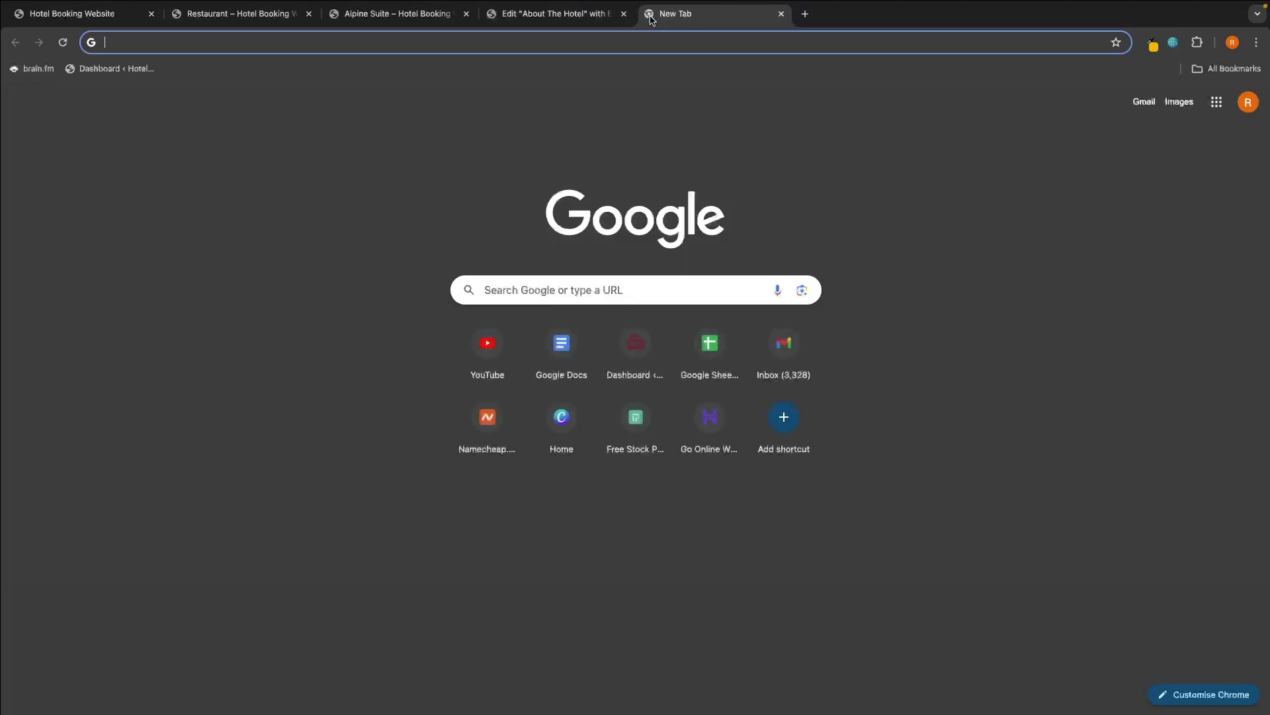
pyautogui.click(140, 69)
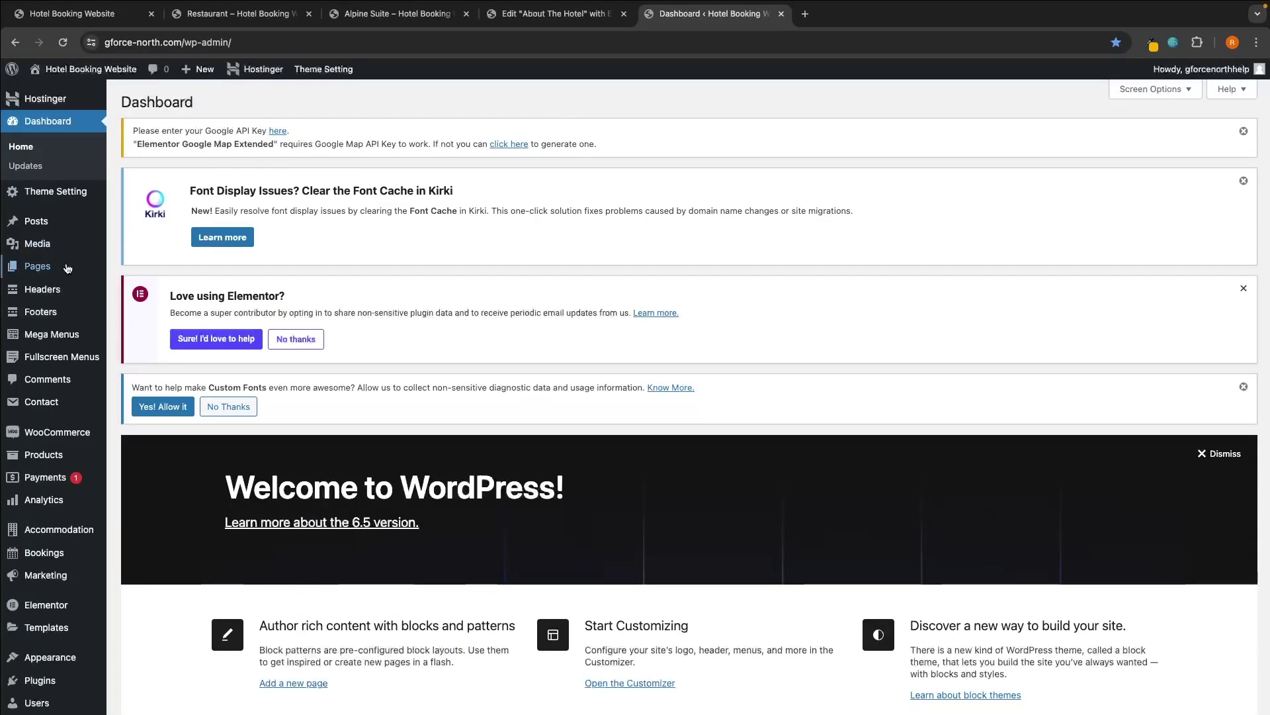
pyautogui.moveTo(39, 266)
pyautogui.click(145, 289)
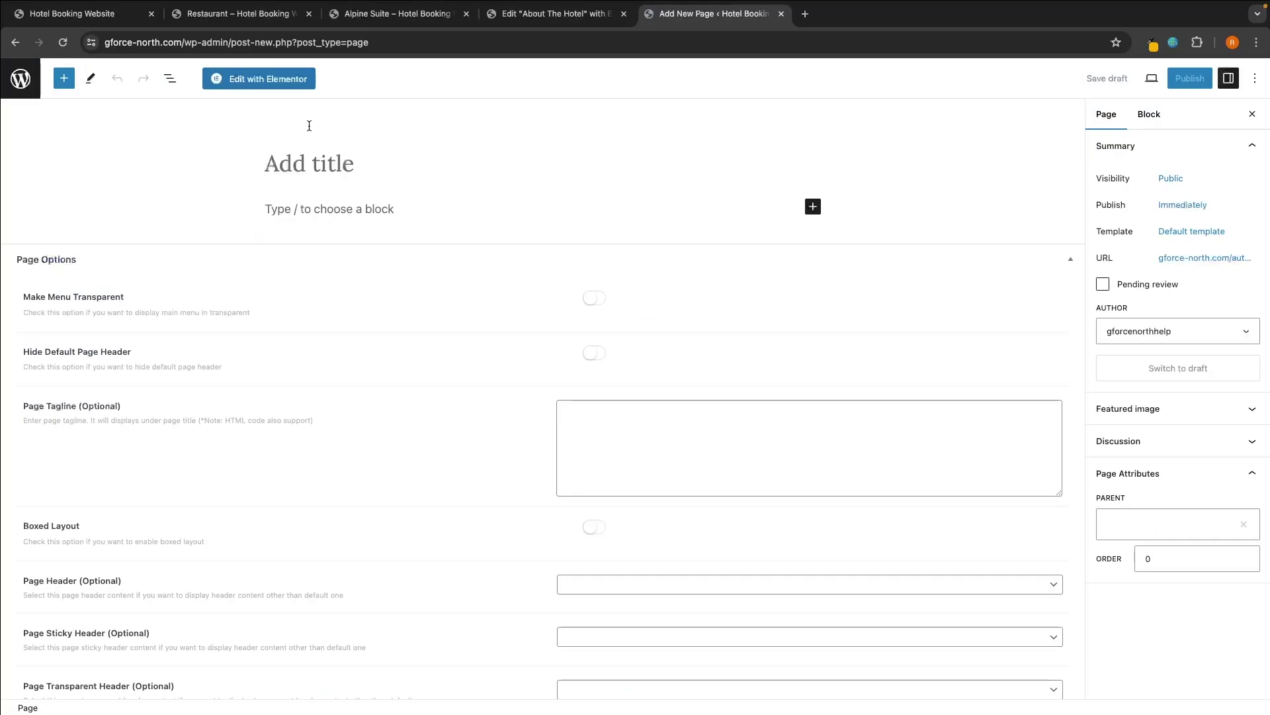
pyautogui.click(283, 79)
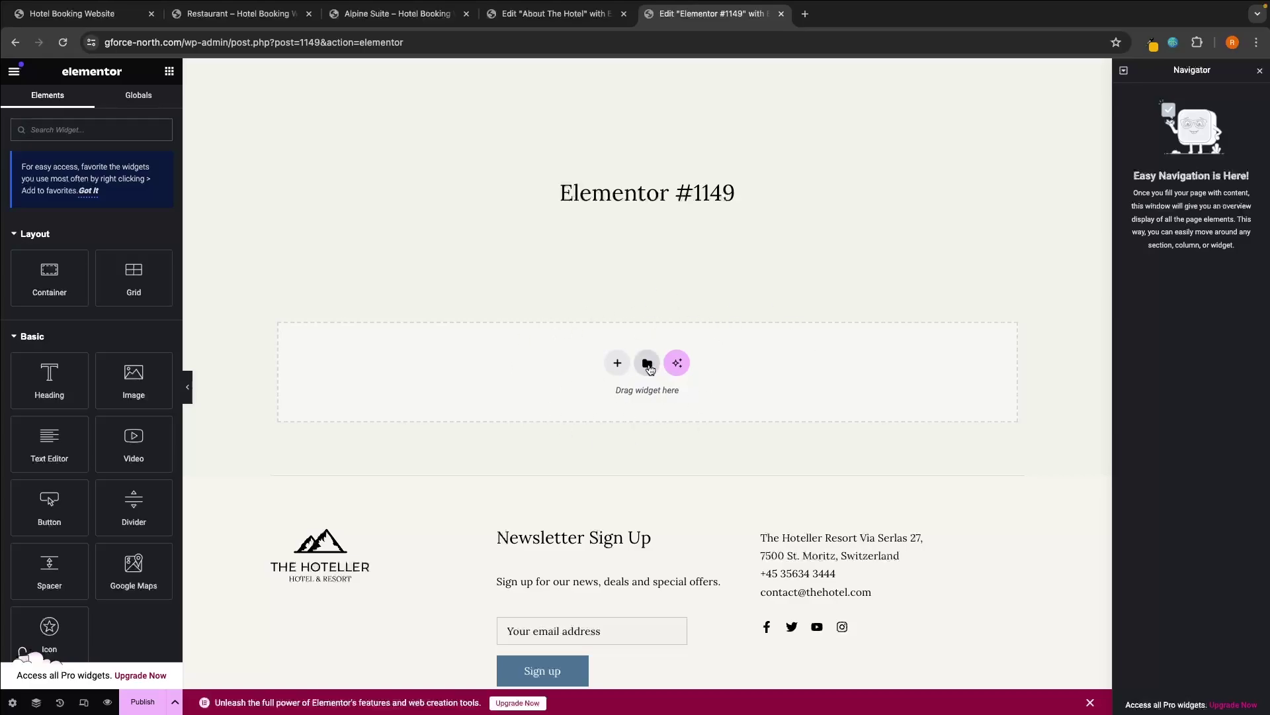
# Insert the saved "Location page template" into the new page and apply its page settings too
pyautogui.click(647, 364)
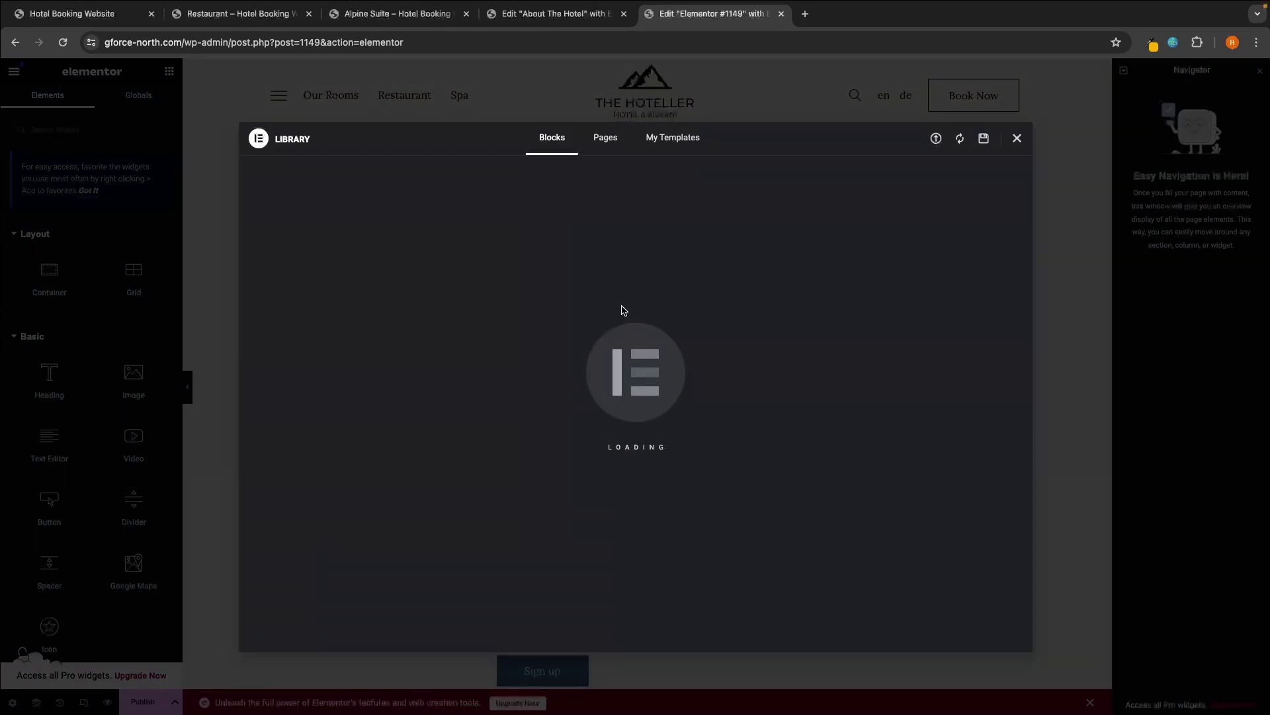
pyautogui.click(674, 144)
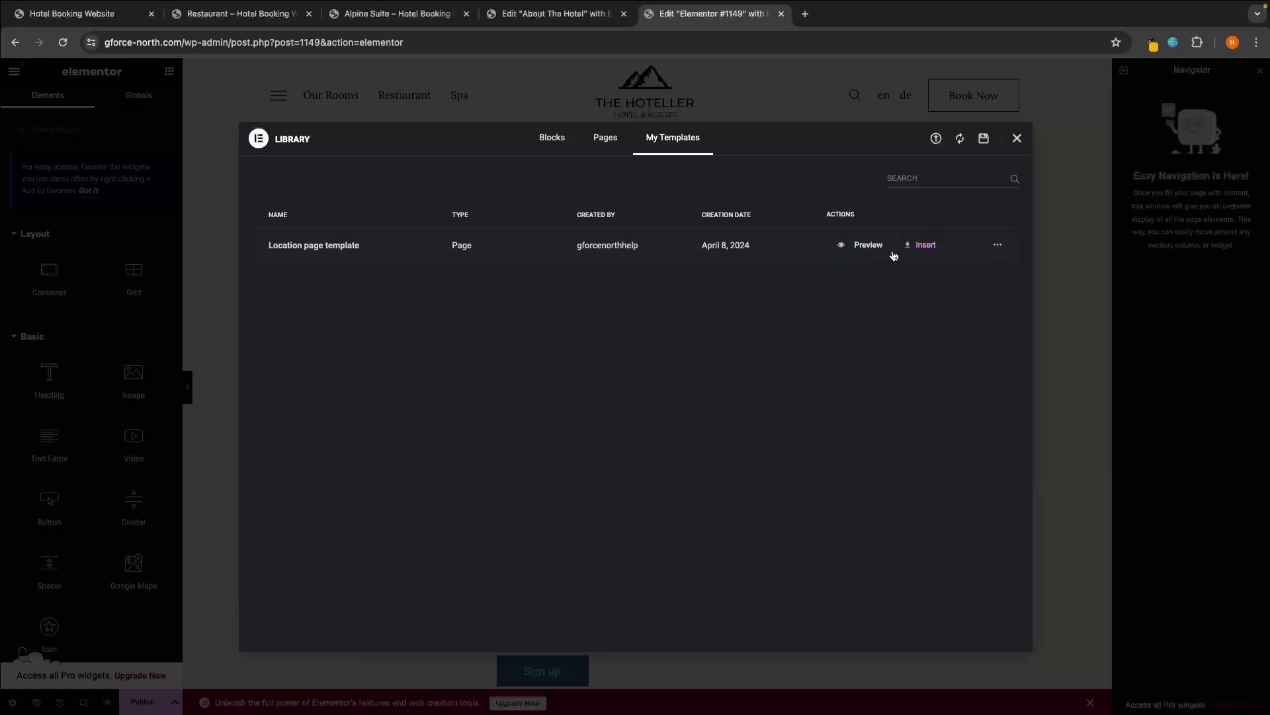
pyautogui.click(914, 246)
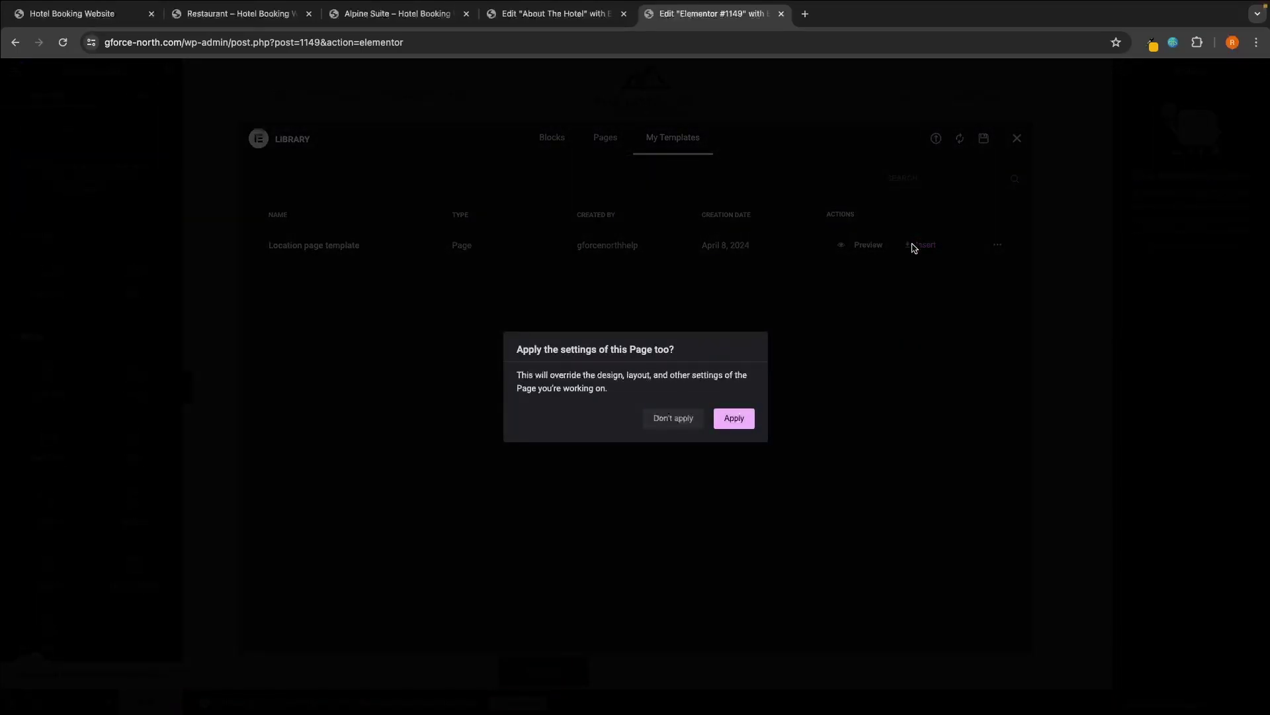
pyautogui.click(734, 418)
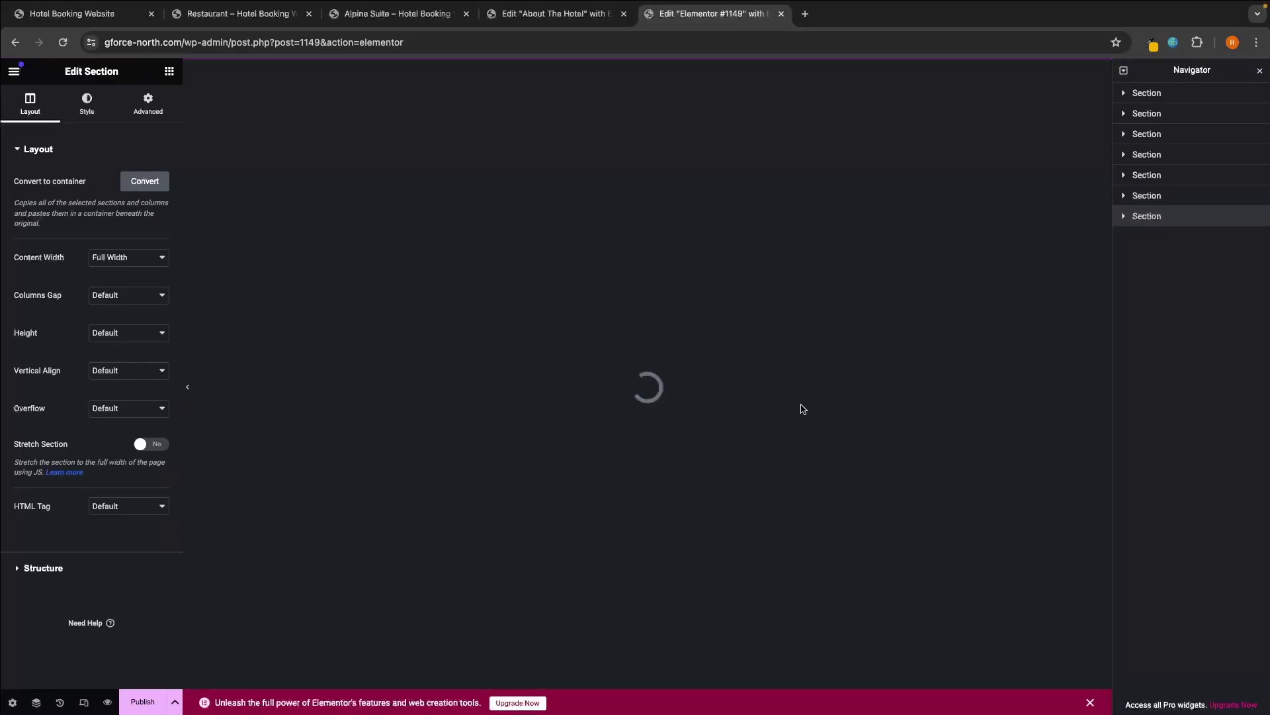
# Change the hero heading to "Our Locations" and open the hero section's background style settings
pyautogui.scroll(-6, 801, 409)
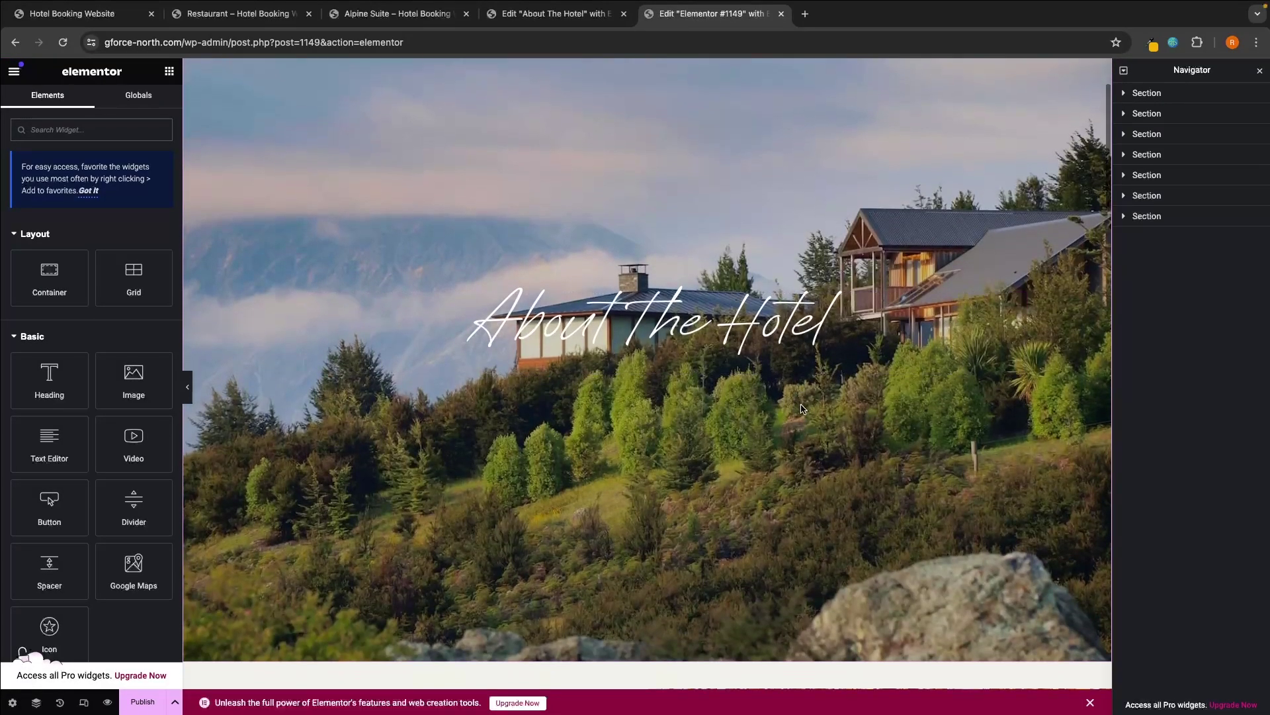
pyautogui.scroll(6, 767, 162)
pyautogui.scroll(-4, 767, 162)
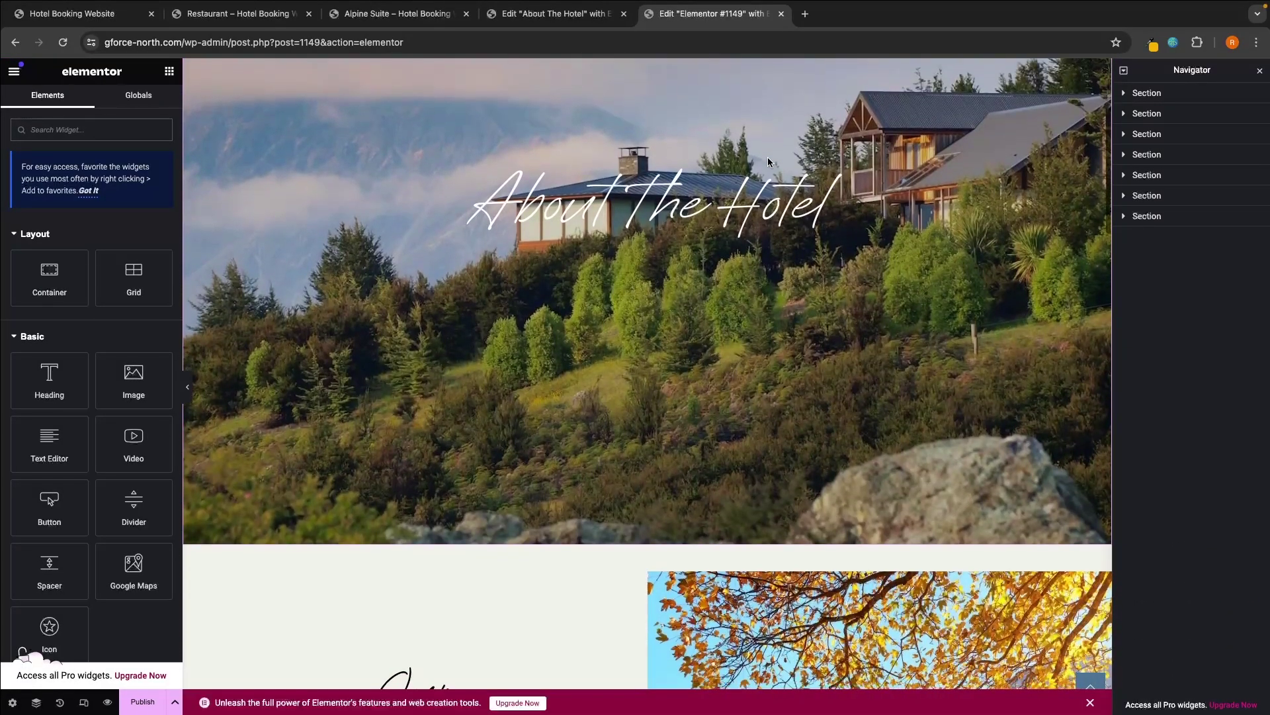
pyautogui.scroll(3, 768, 162)
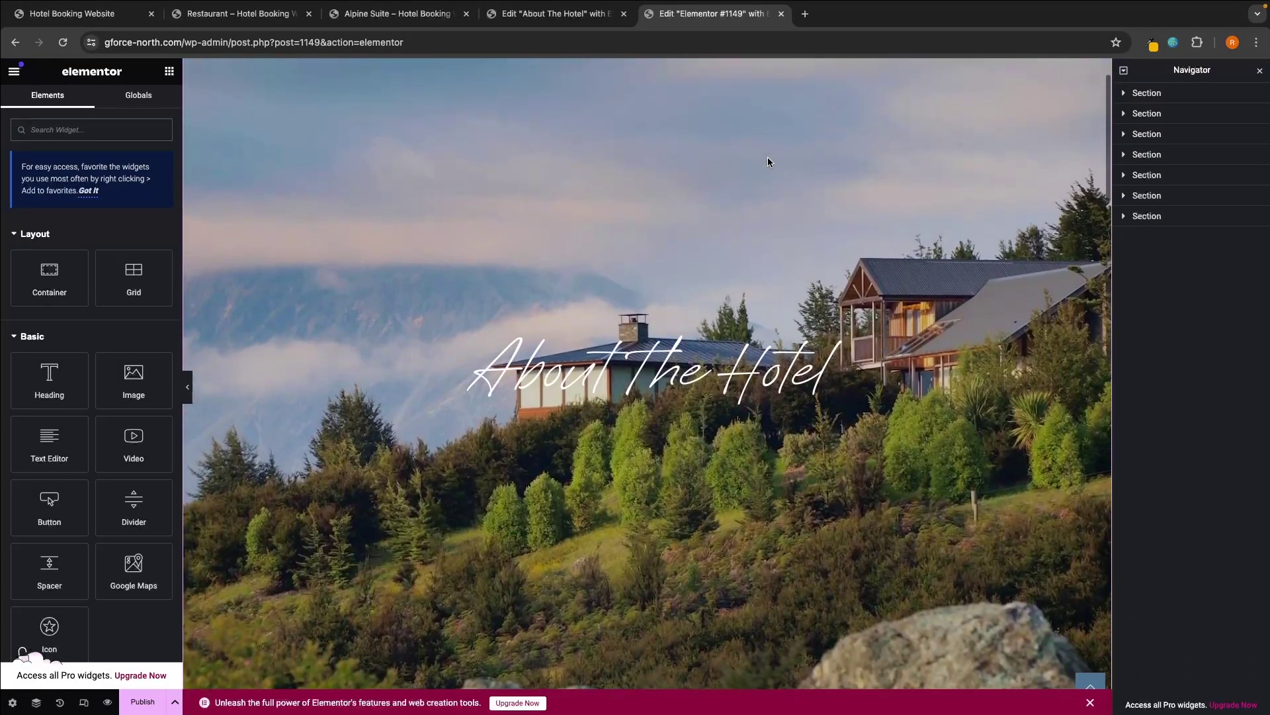
pyautogui.tripleClick(730, 366)
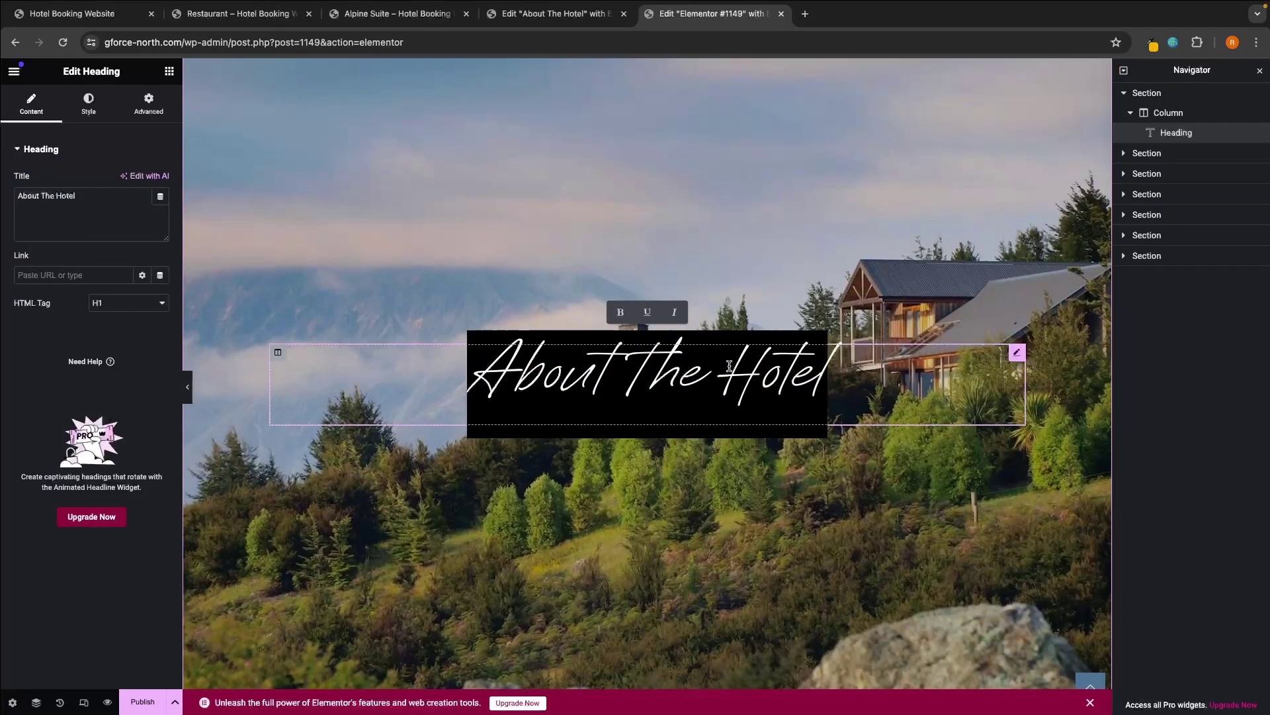
pyautogui.write('Ou')
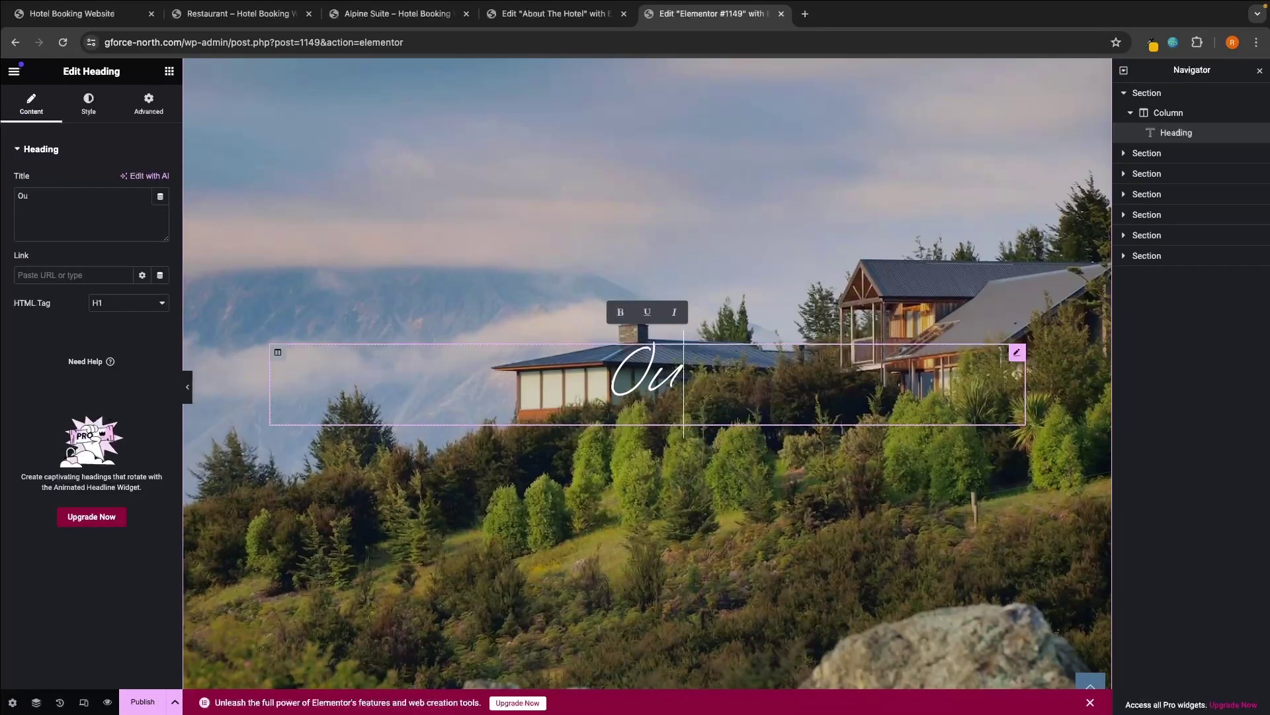
pyautogui.write('r Locations')
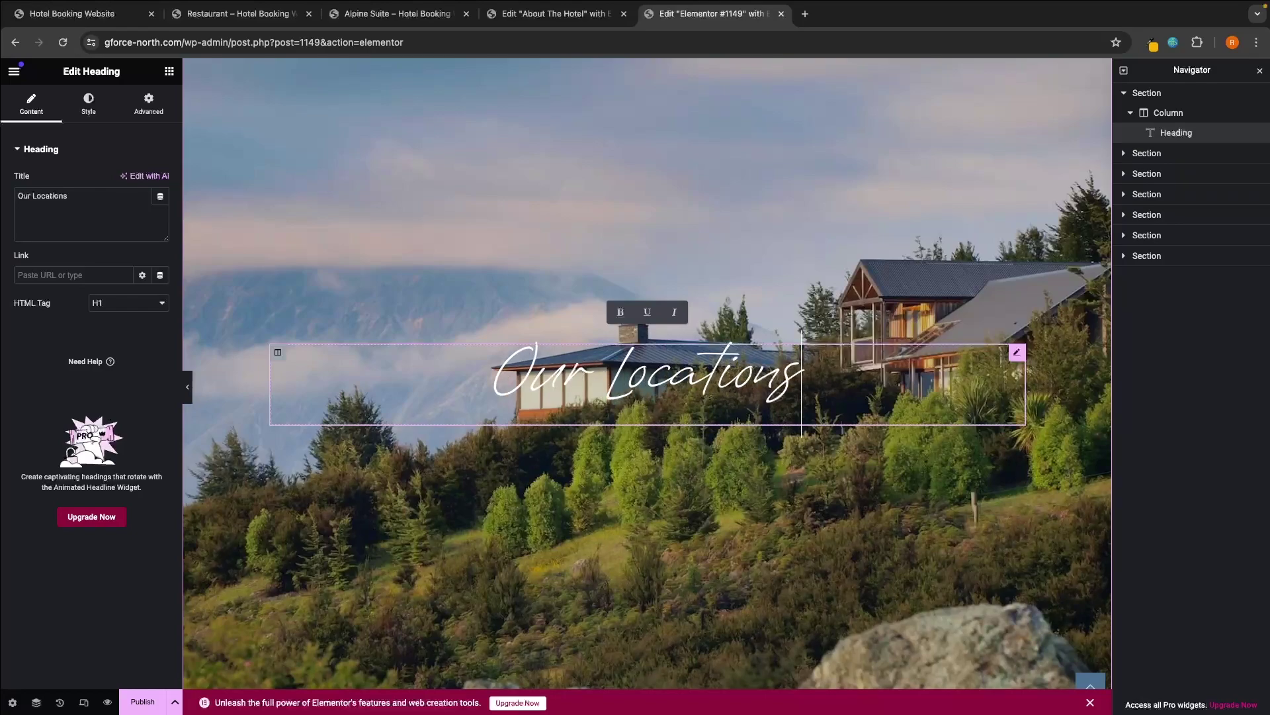
pyautogui.click(1146, 93)
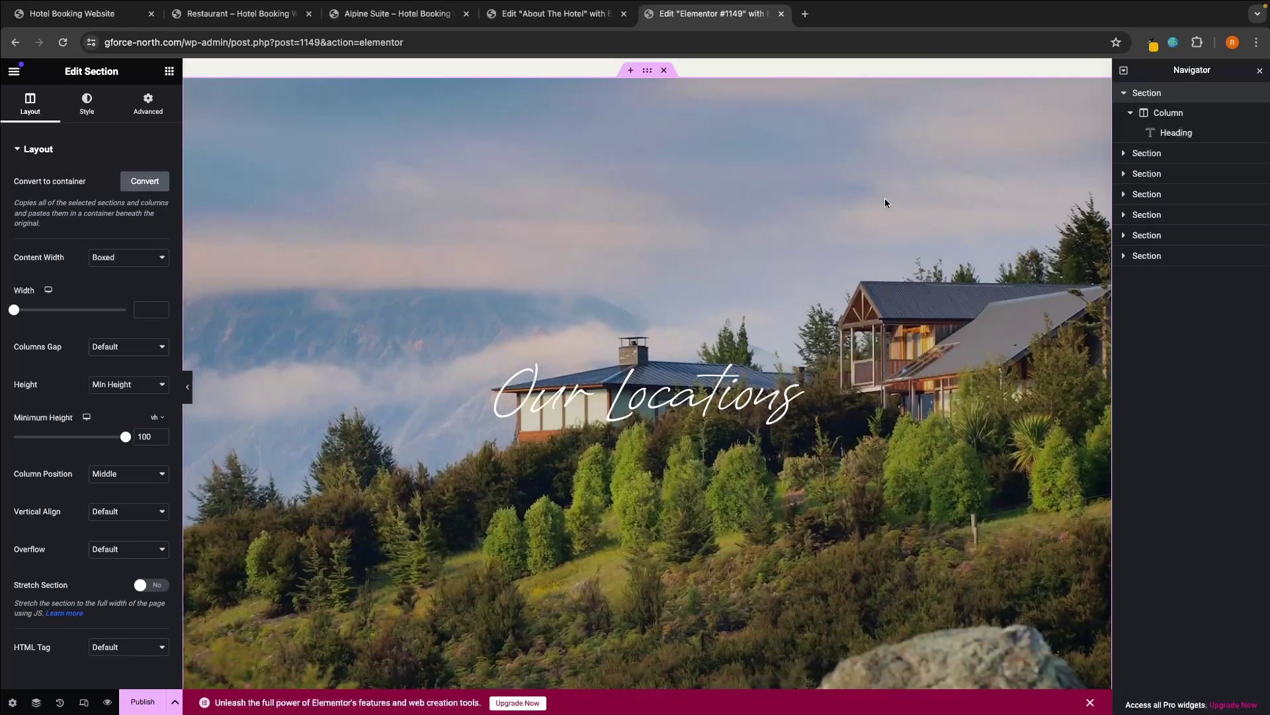
pyautogui.click(86, 104)
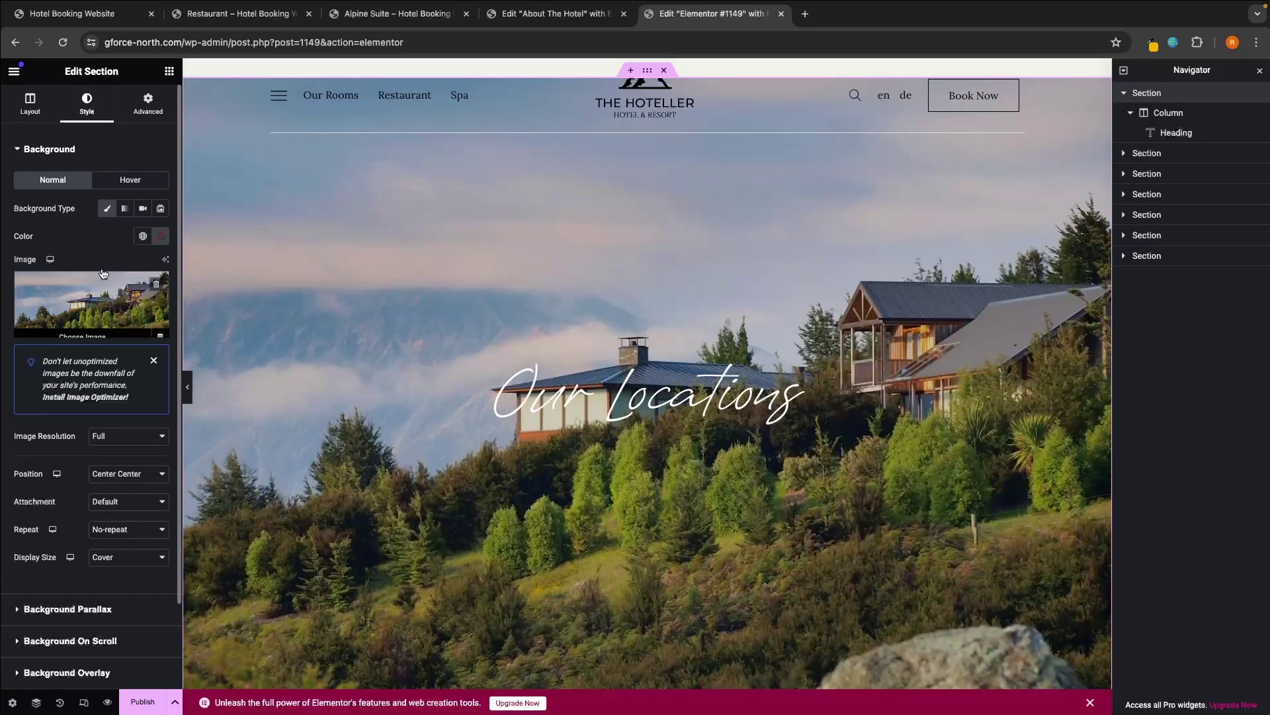
# Retitle the Our Resort section "Perfect Location Everytime" and replace its paragraph with text about picking hotel locations minutes away from beautiful beaches
pyautogui.scroll(-10, 413, 315)
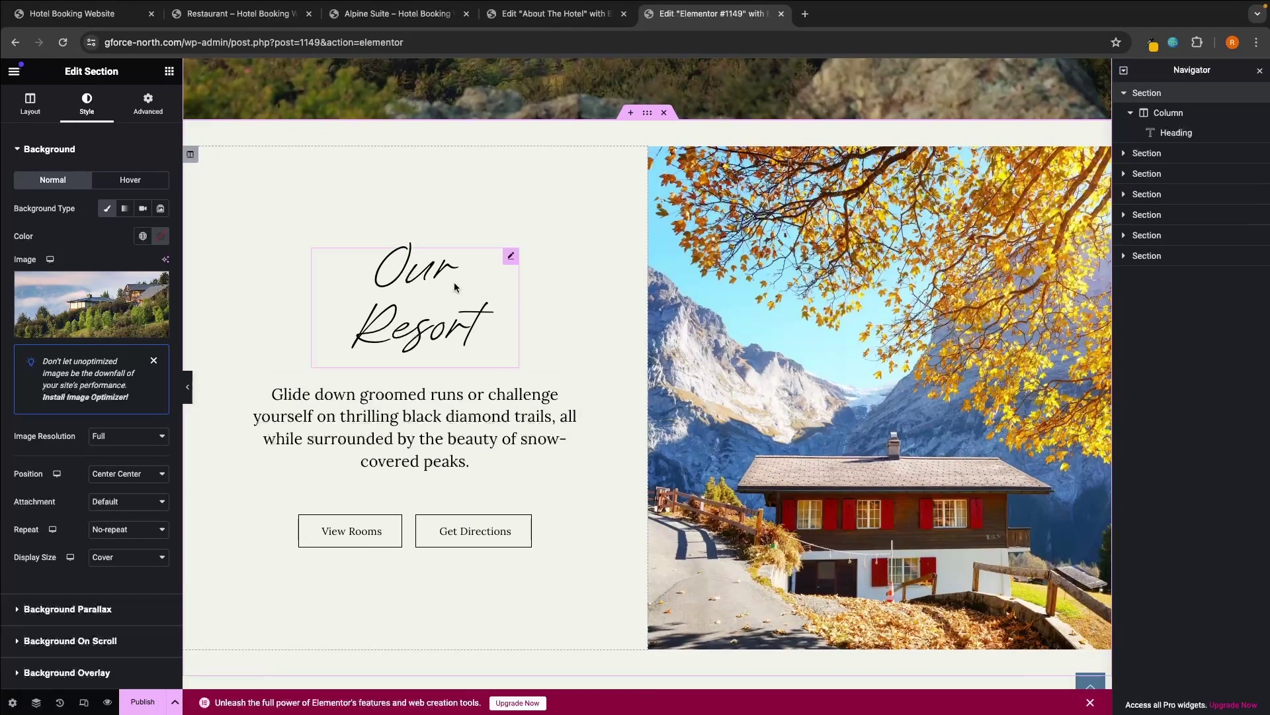
pyautogui.tripleClick(454, 282)
pyautogui.write('Perfect Location Everytime')
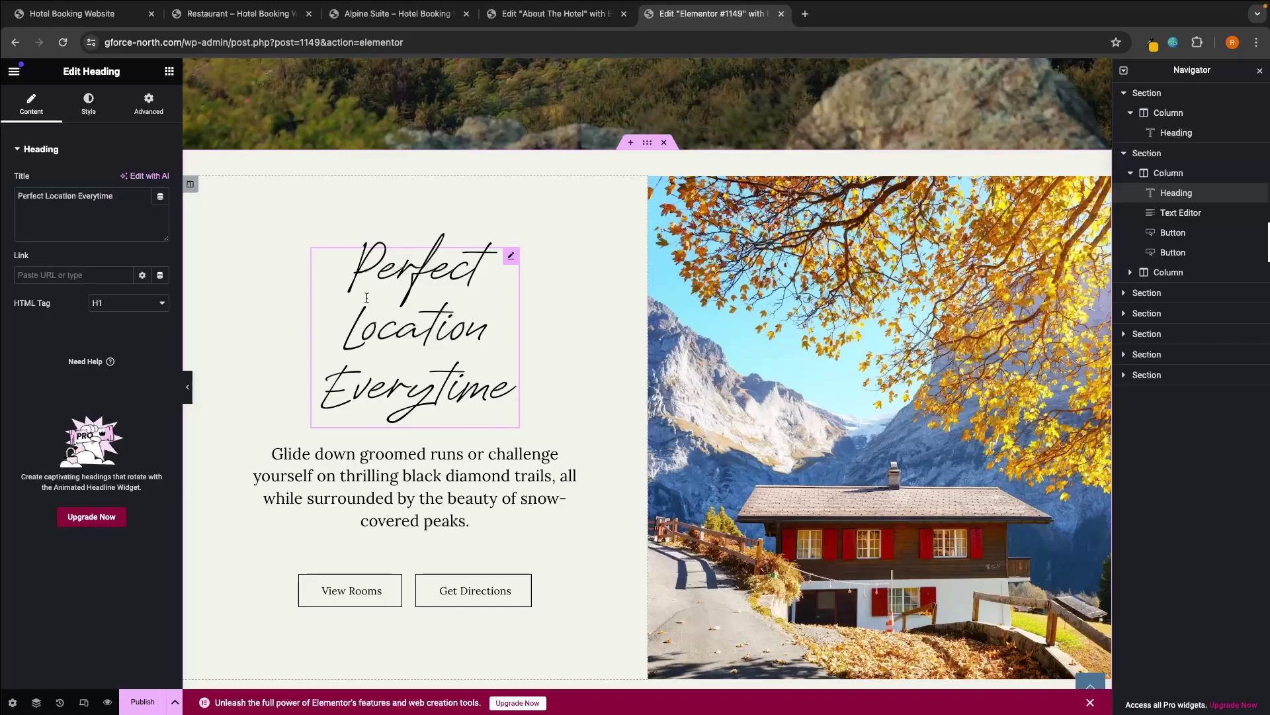
pyautogui.tripleClick(401, 466)
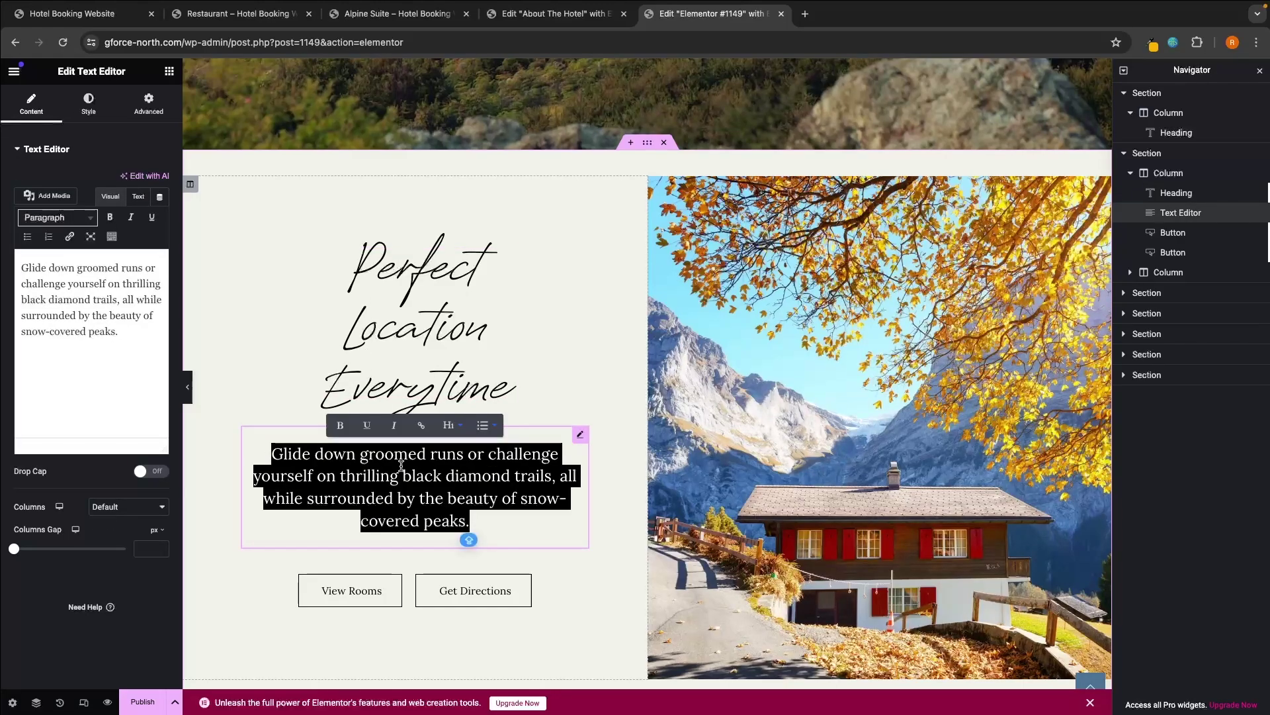
pyautogui.write('We picked each of our hotel locations with you in mind. All of our 5* resorts are minutes away from beautiful beaches.')
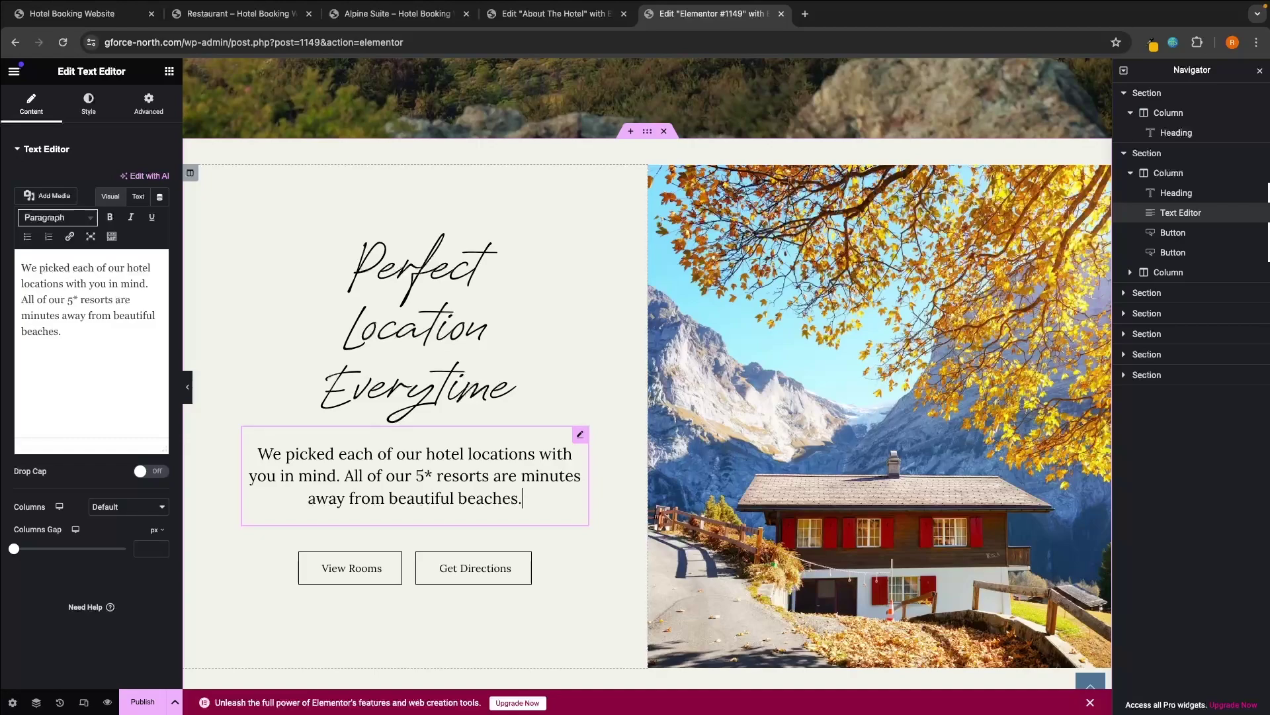
pyautogui.click(849, 255)
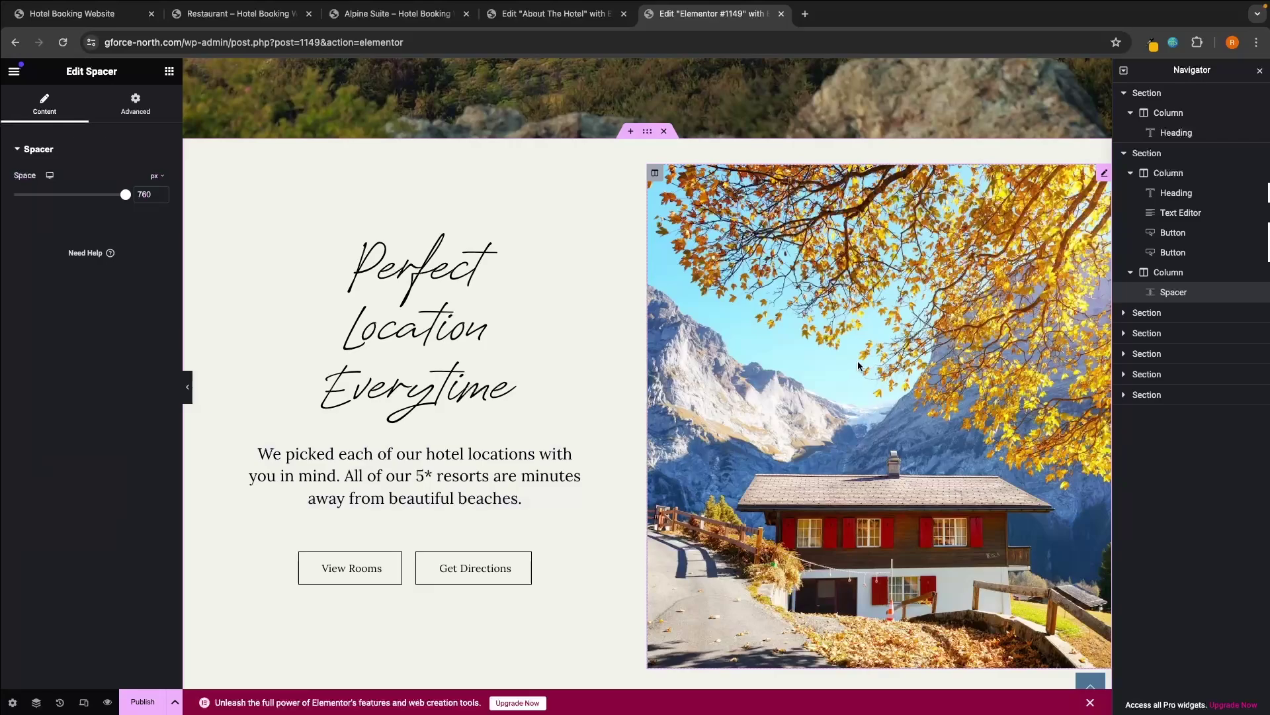
# Delete the Mountain Resort & Spa section, the image slider section and further template sections beneath them
pyautogui.scroll(-8, 886, 357)
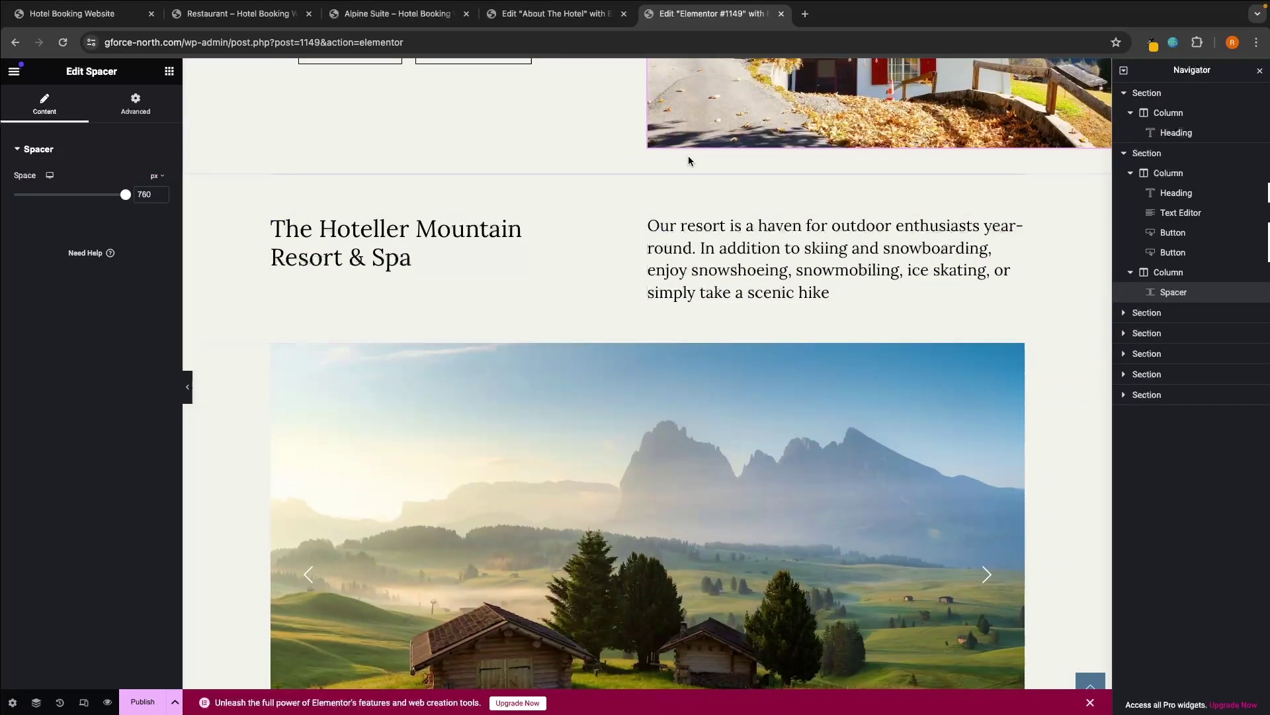
pyautogui.click(664, 168)
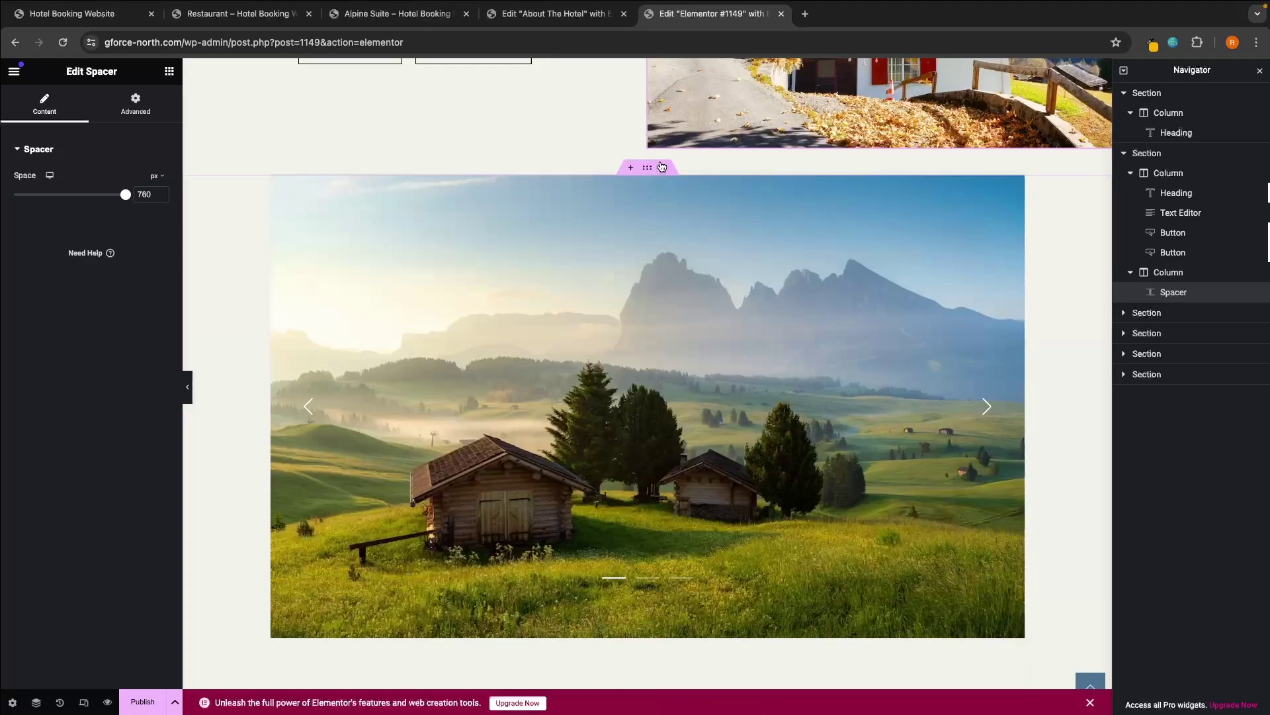
pyautogui.click(663, 168)
pyautogui.click(668, 171)
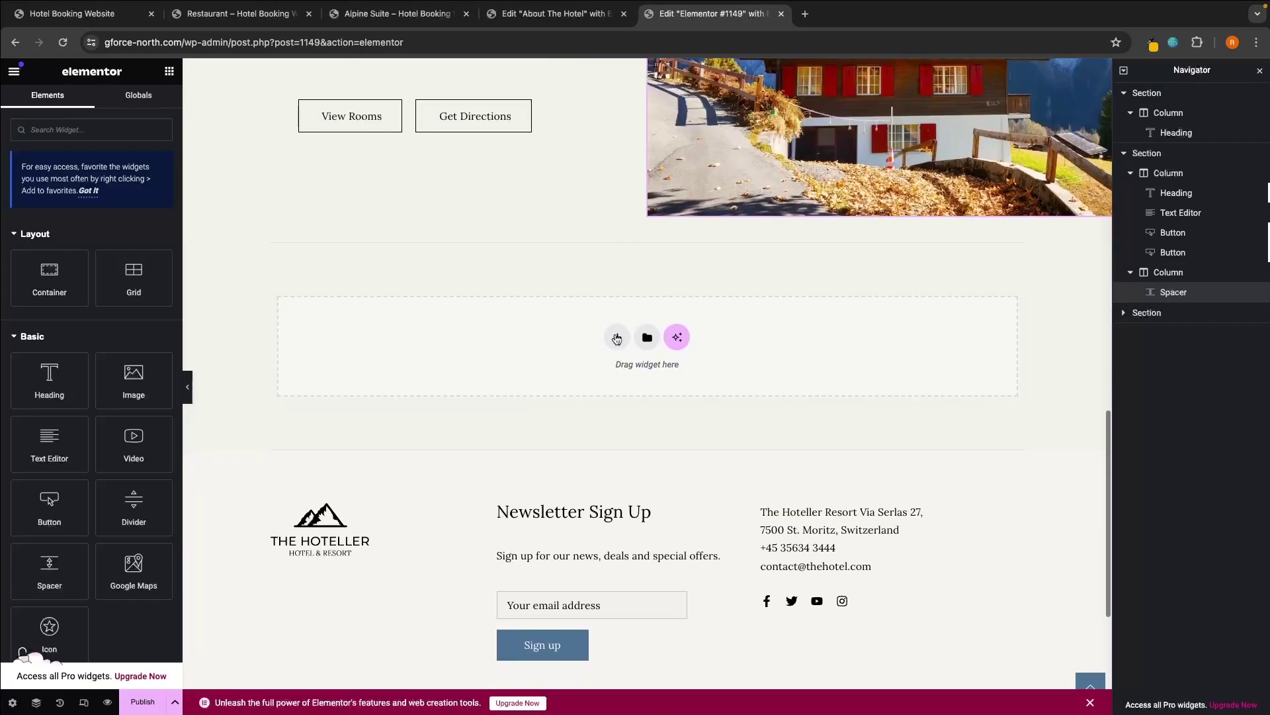
# Add a grid of three columns and two rows below the remaining sections and place an Image widget in its first cell
pyautogui.click(619, 337)
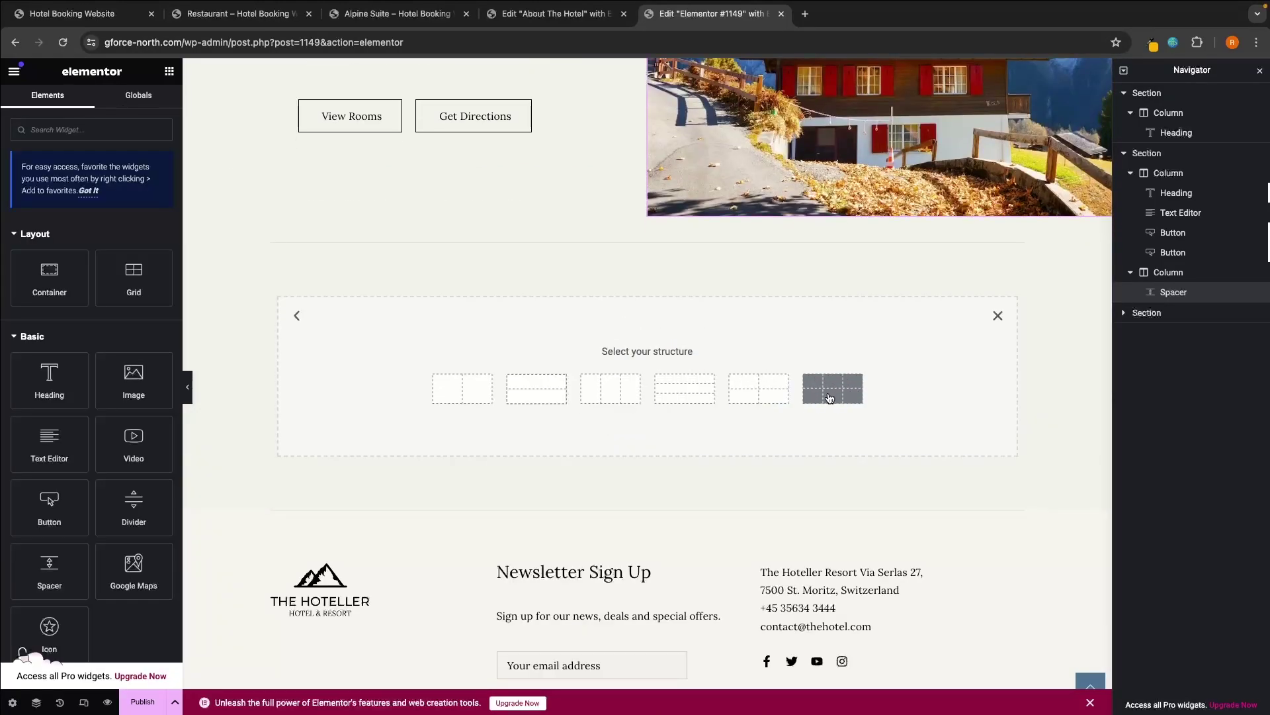
pyautogui.click(831, 397)
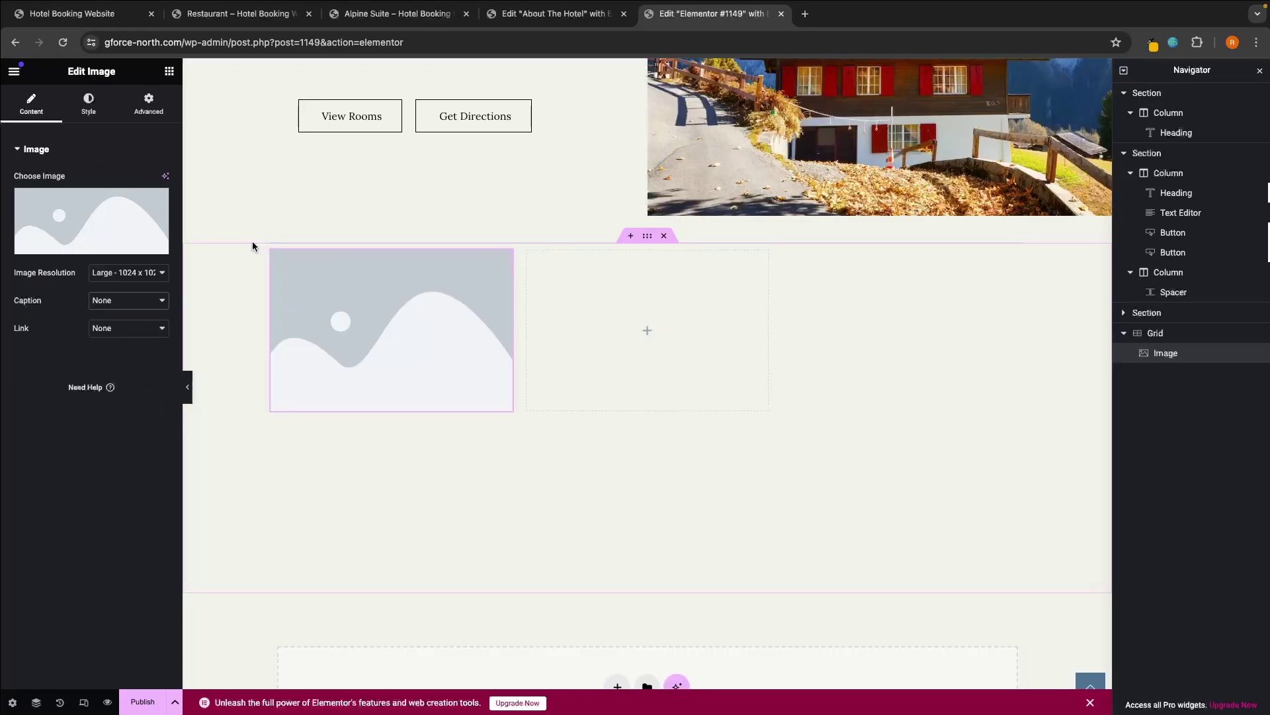
# Set the first grid cell's image to the snow-covered wooden chalet photo from the media library
pyautogui.click(102, 229)
pyautogui.click(250, 124)
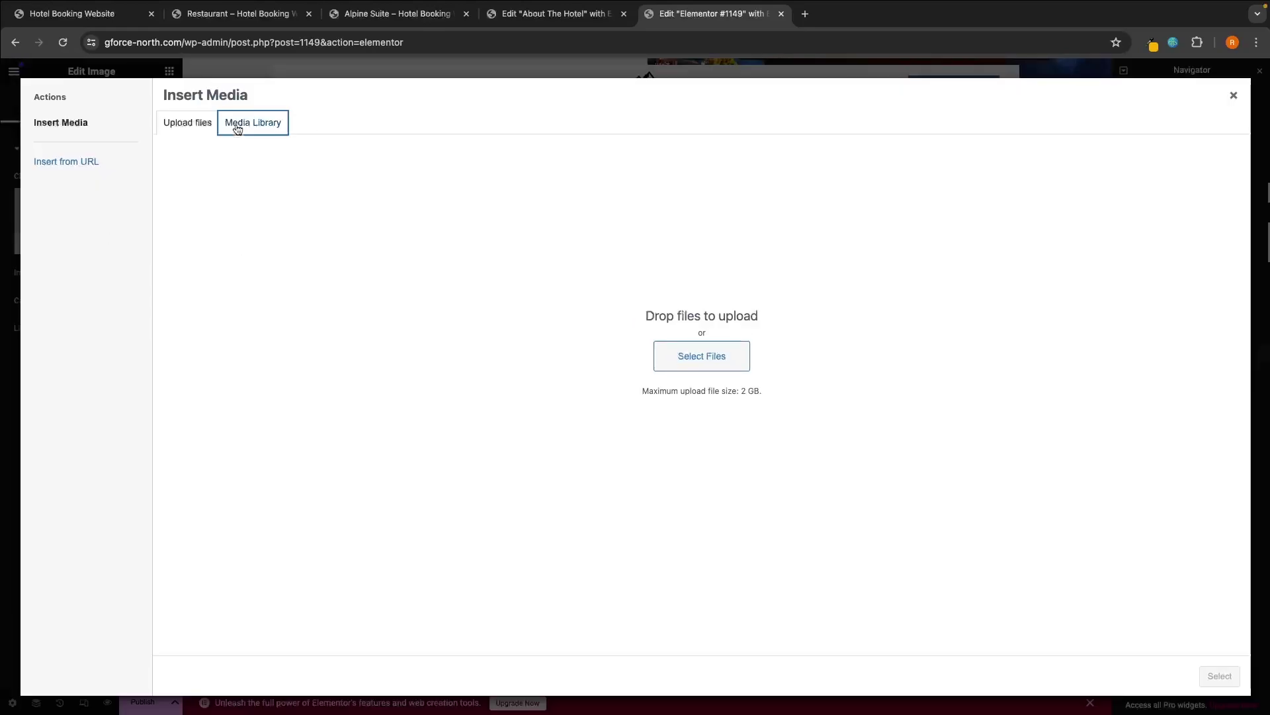
pyautogui.scroll(-2, 672, 335)
pyautogui.scroll(-5, 671, 335)
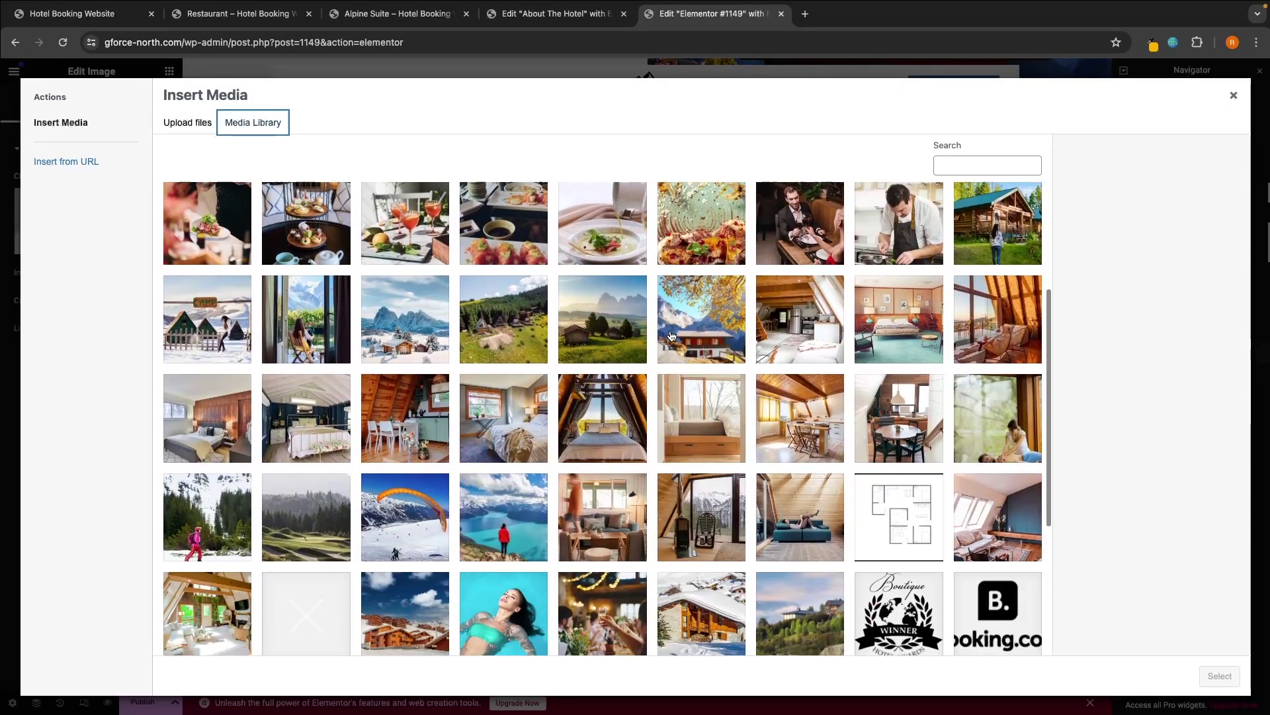
pyautogui.click(711, 481)
pyautogui.click(1226, 673)
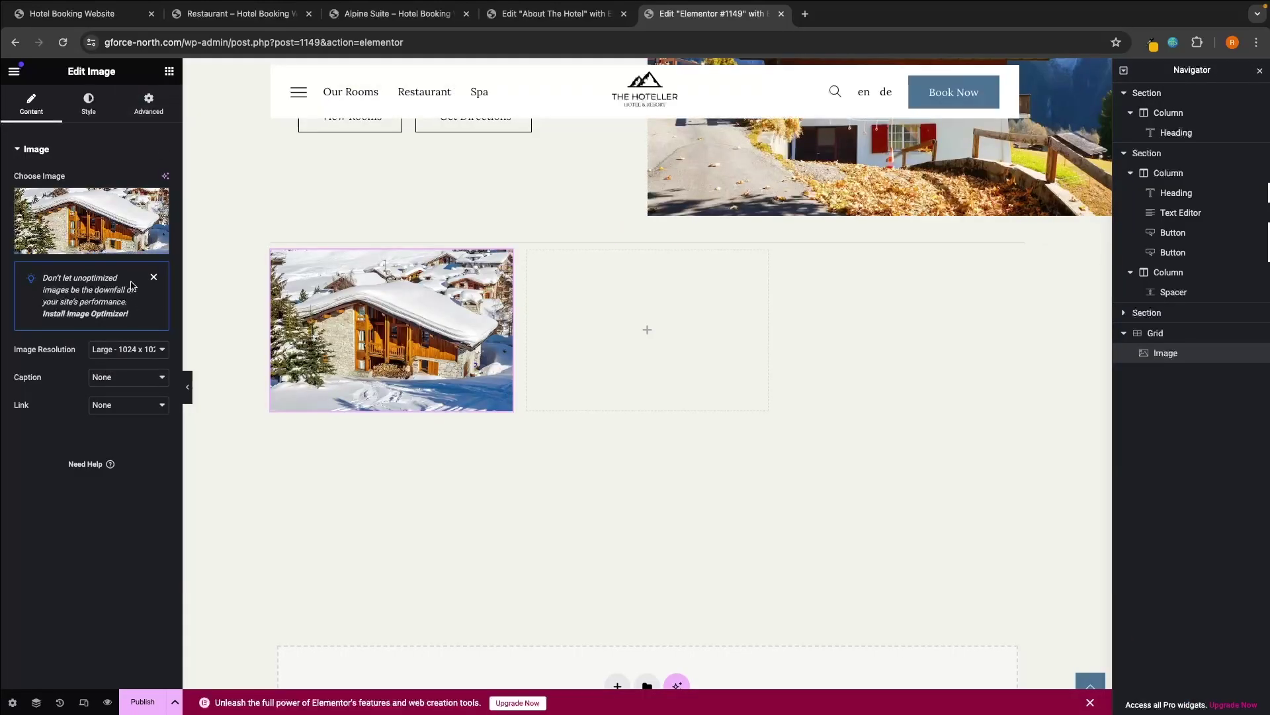
# Give the chalet image a custom caption reading "Houston TX"
pyautogui.click(123, 382)
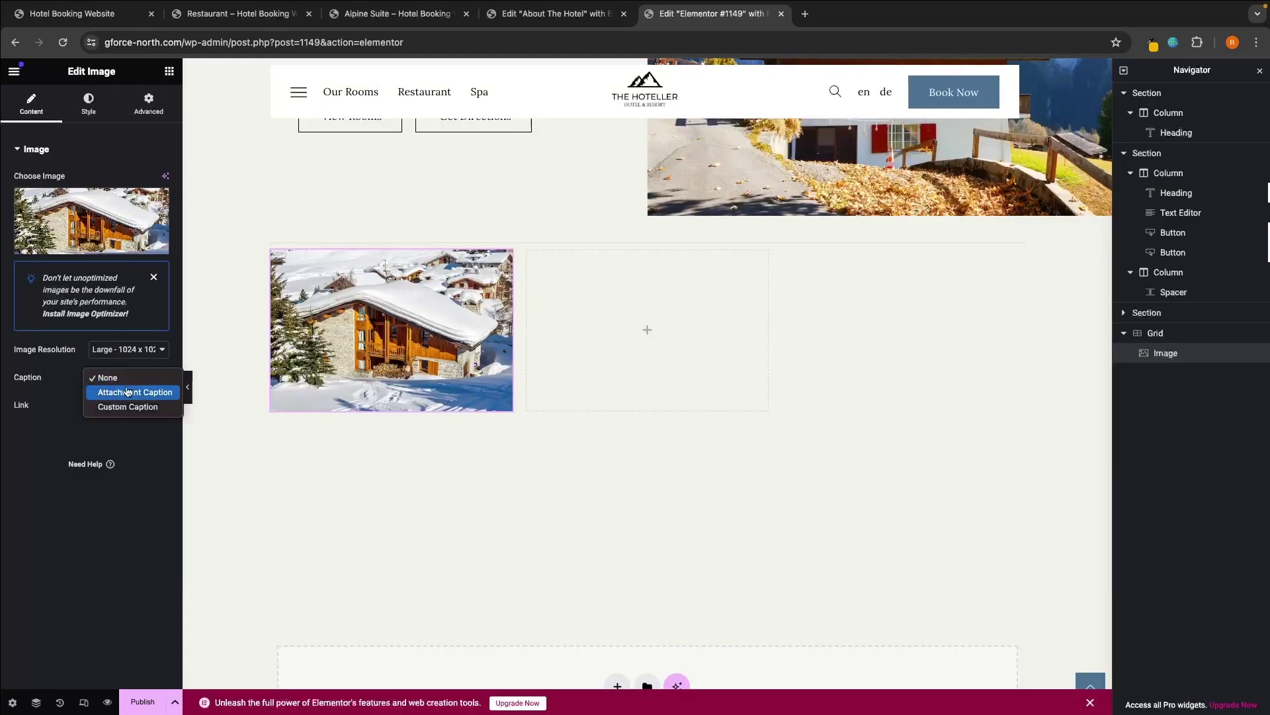
pyautogui.click(130, 406)
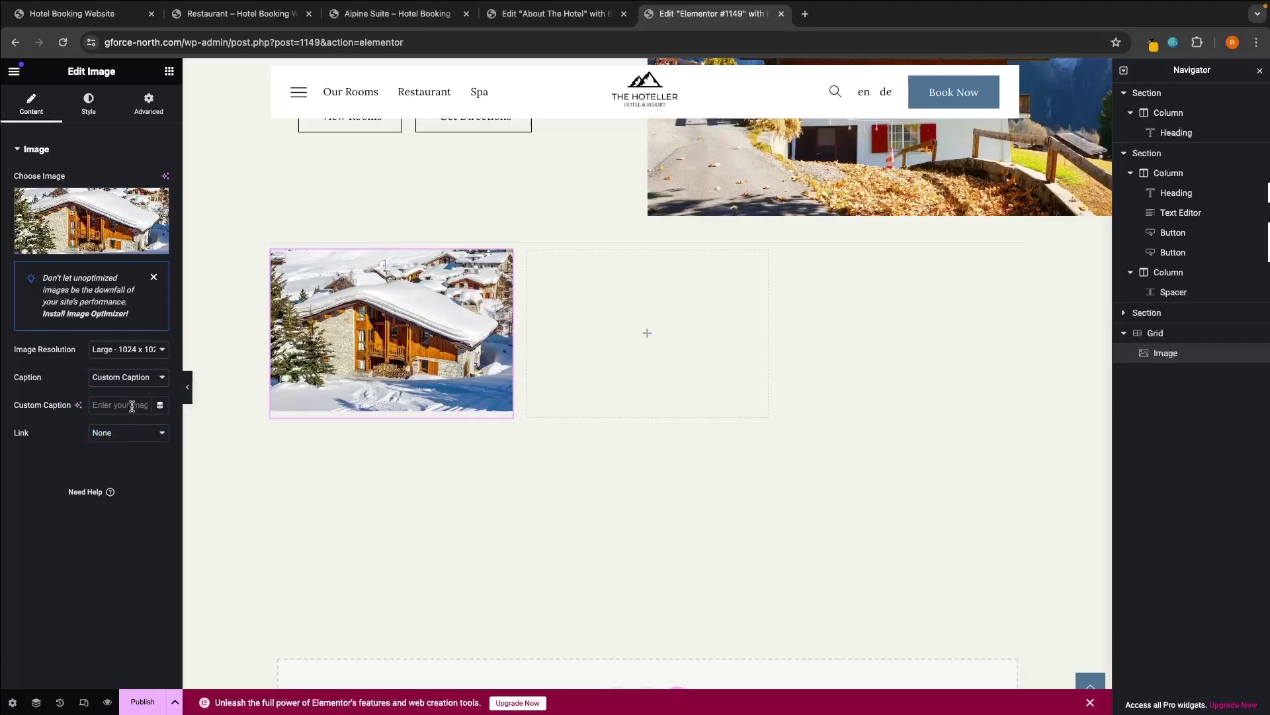
pyautogui.write('Ho')
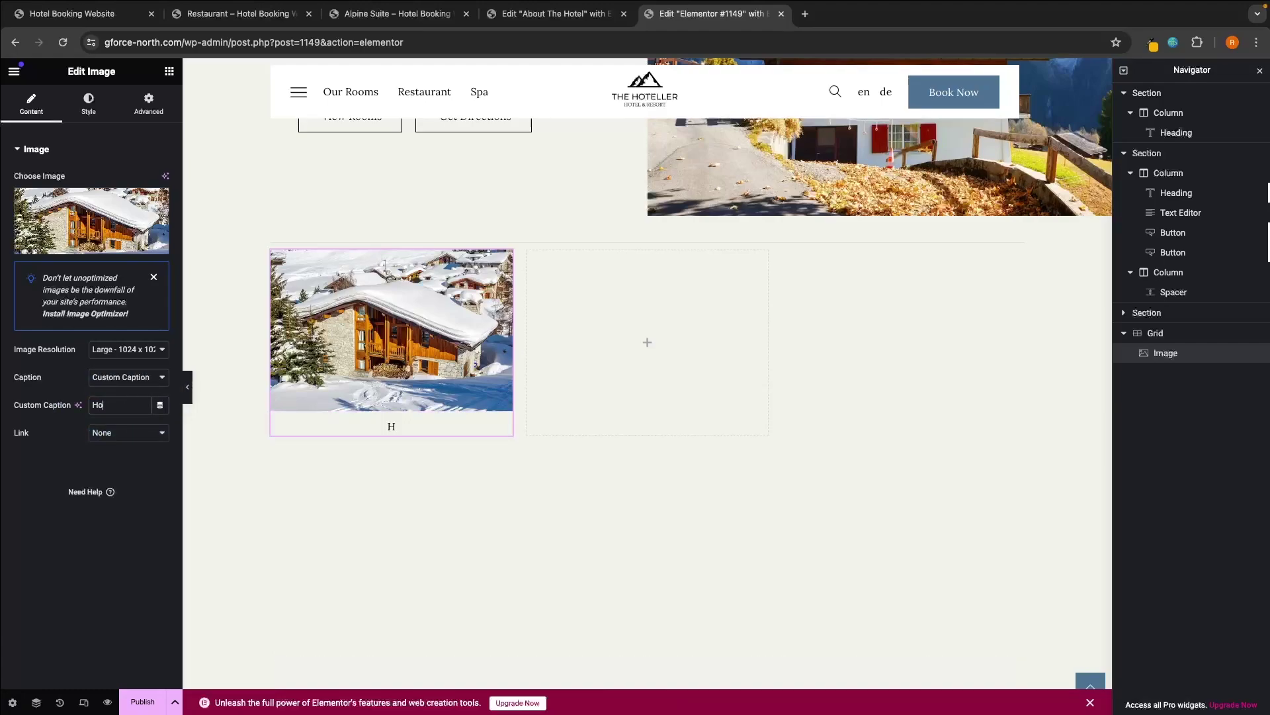
pyautogui.write('use ton TX')
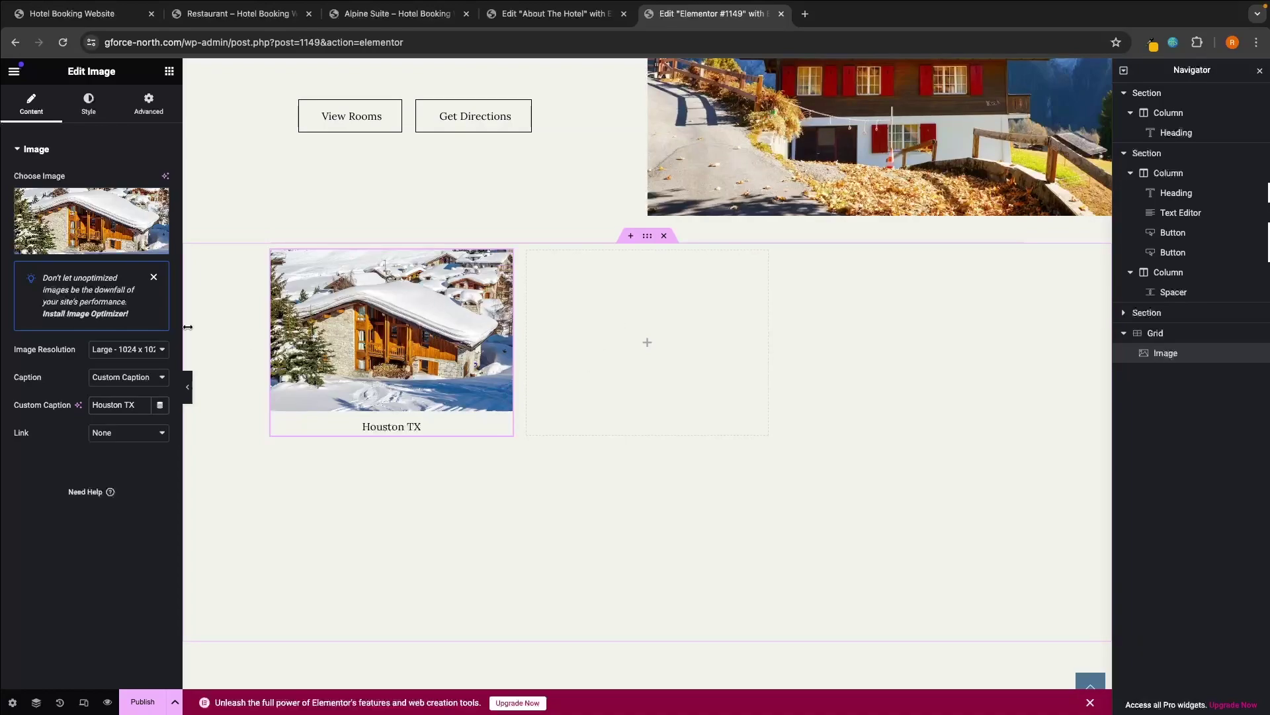
# Place another Image widget in the grid's second cell, beside the Houston TX image
pyautogui.click(169, 71)
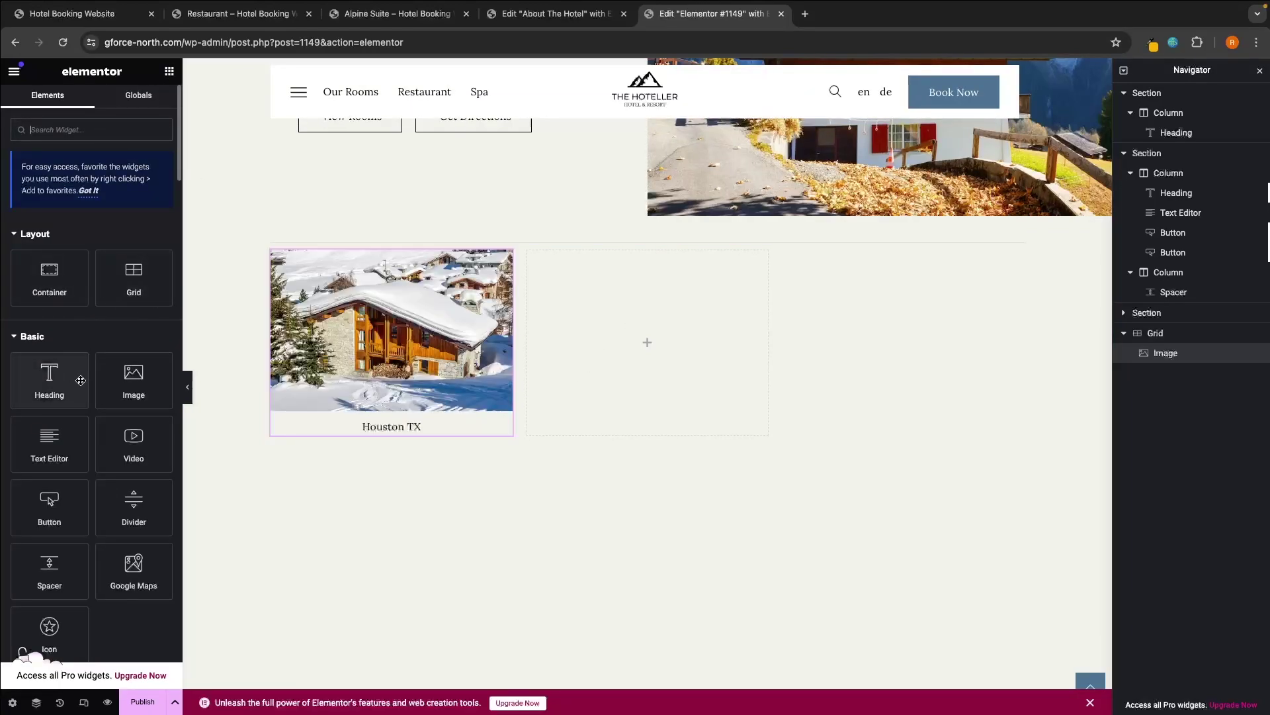
pyautogui.moveTo(133, 378); pyautogui.dragTo(629, 361)
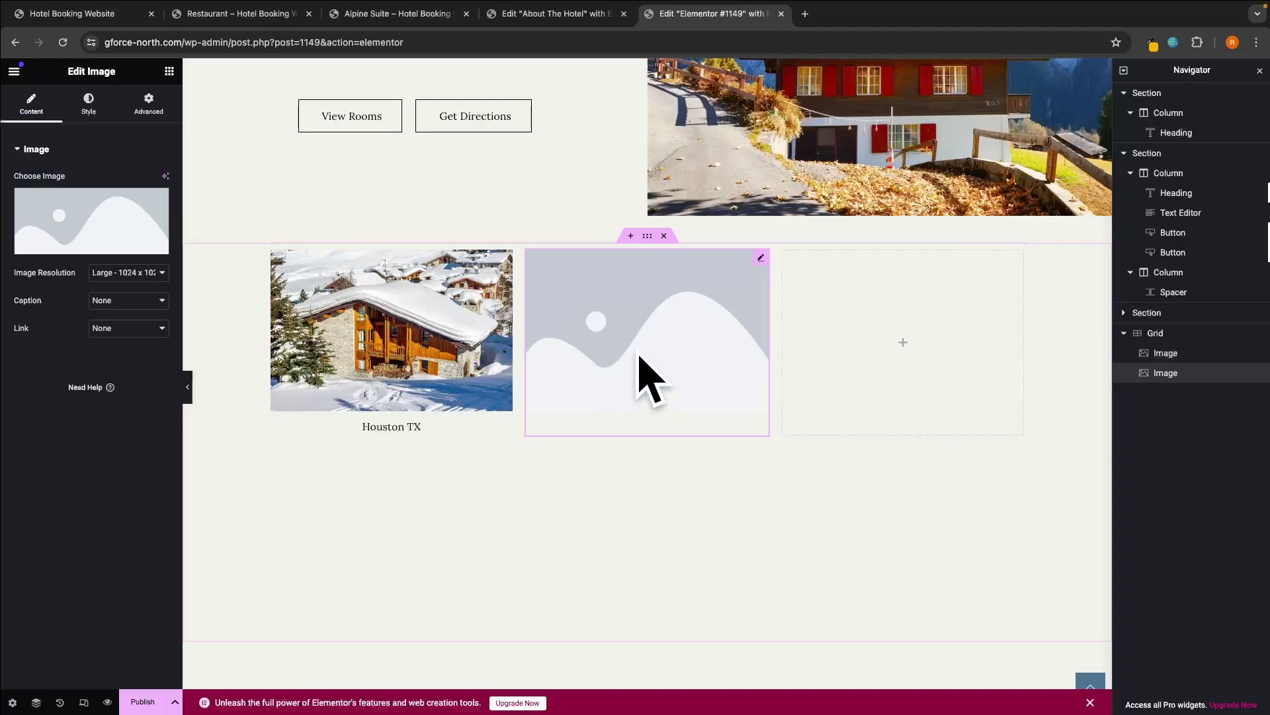
pyautogui.scroll(1, 617, 359)
pyautogui.scroll(-1, 617, 358)
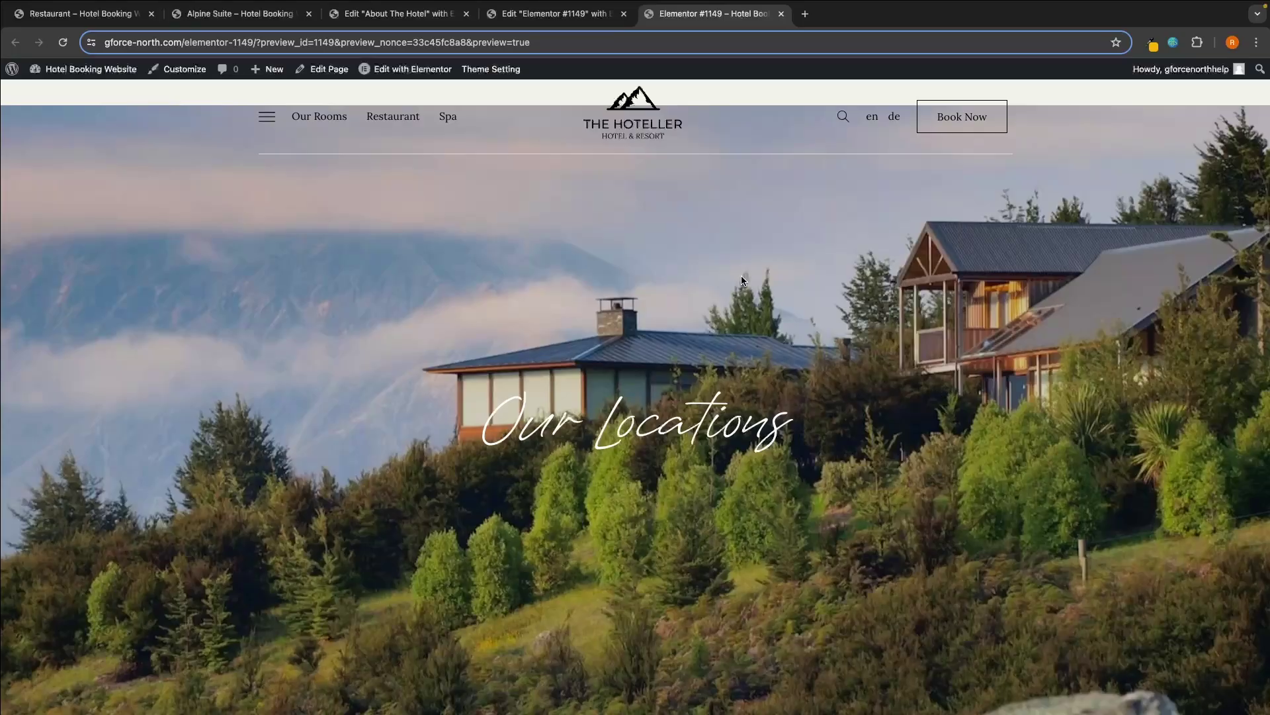
# Go from the Our Locations preview to the site's home page and review its sections and main navigation menu
pyautogui.click(667, 149)
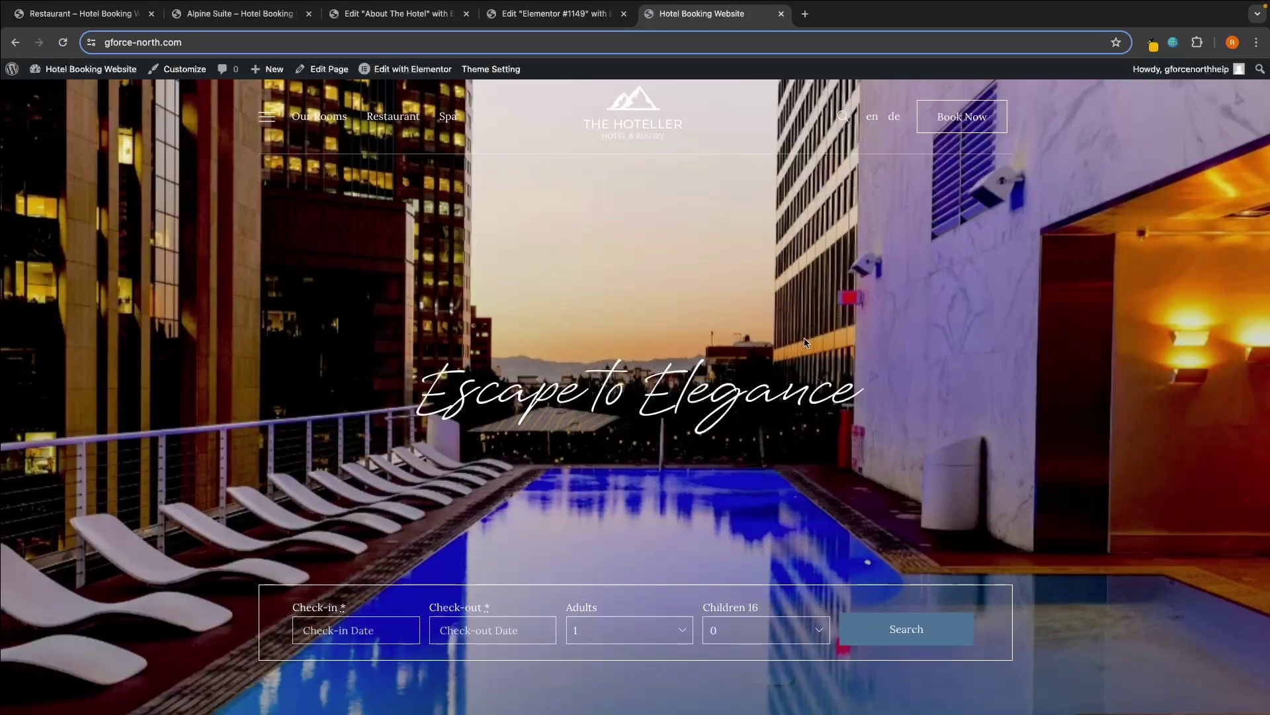
pyautogui.scroll(-10, 807, 347)
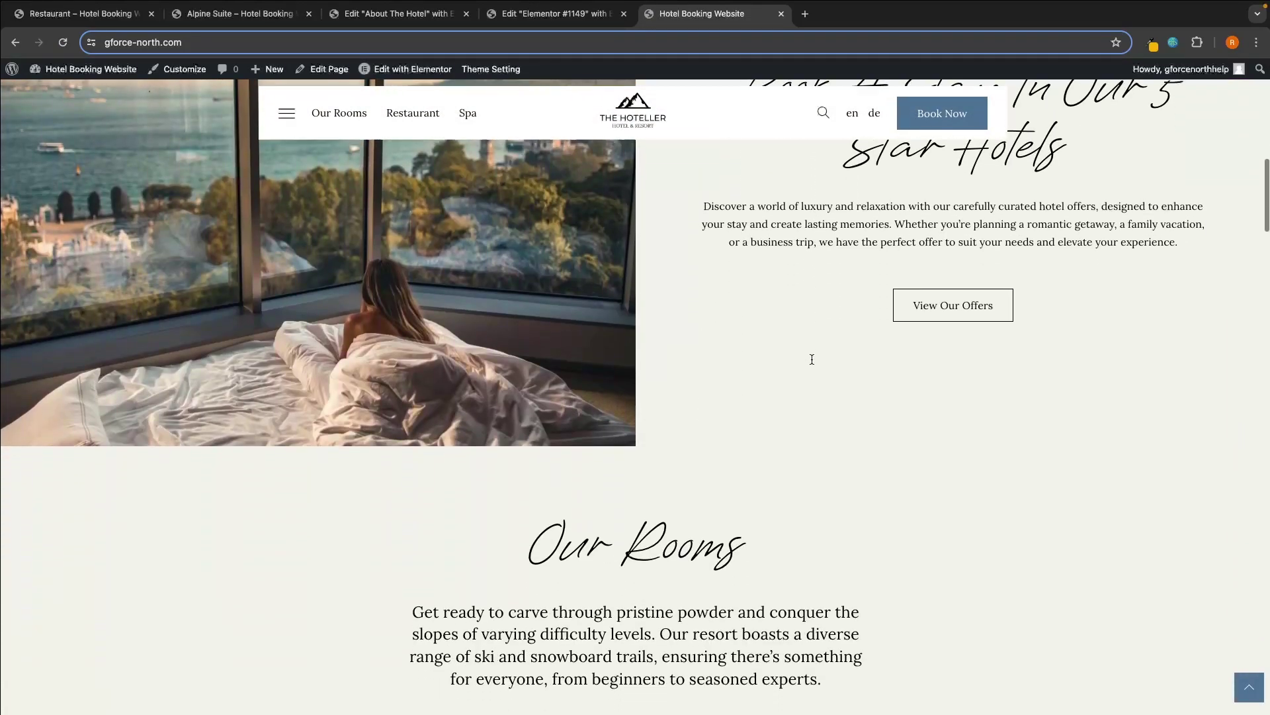
pyautogui.scroll(-1, 812, 358)
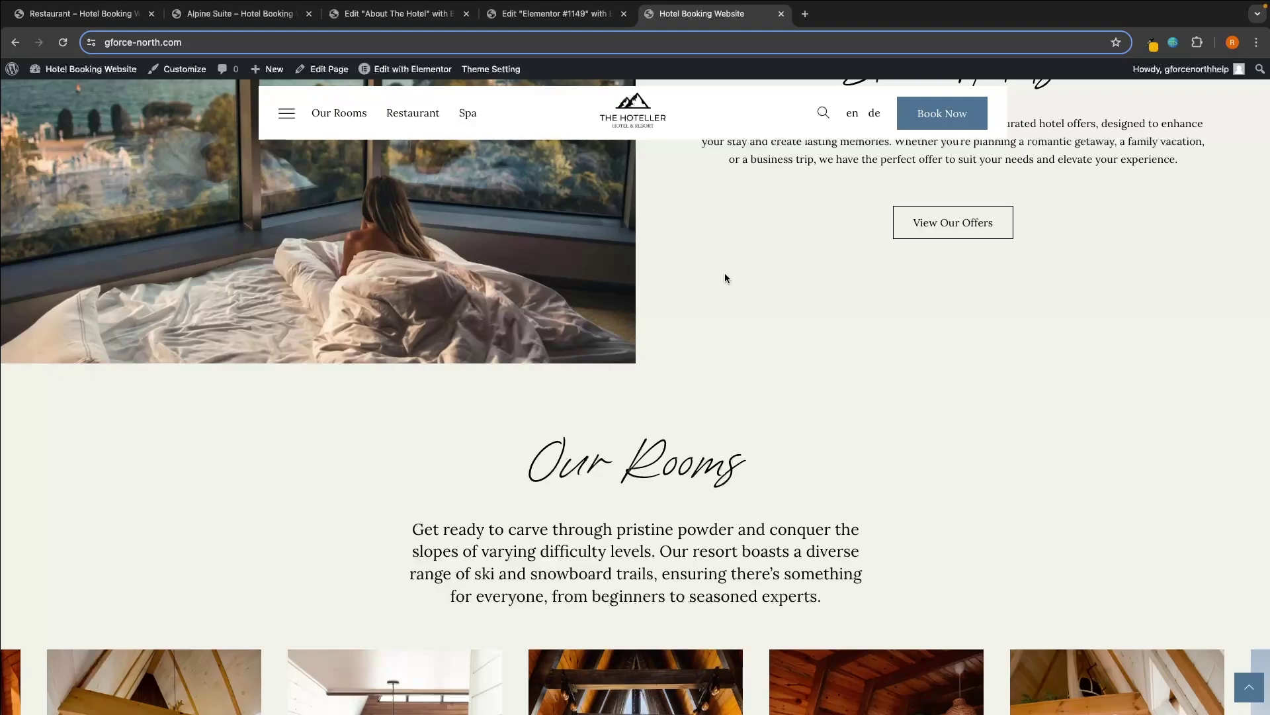
pyautogui.scroll(7, 725, 272)
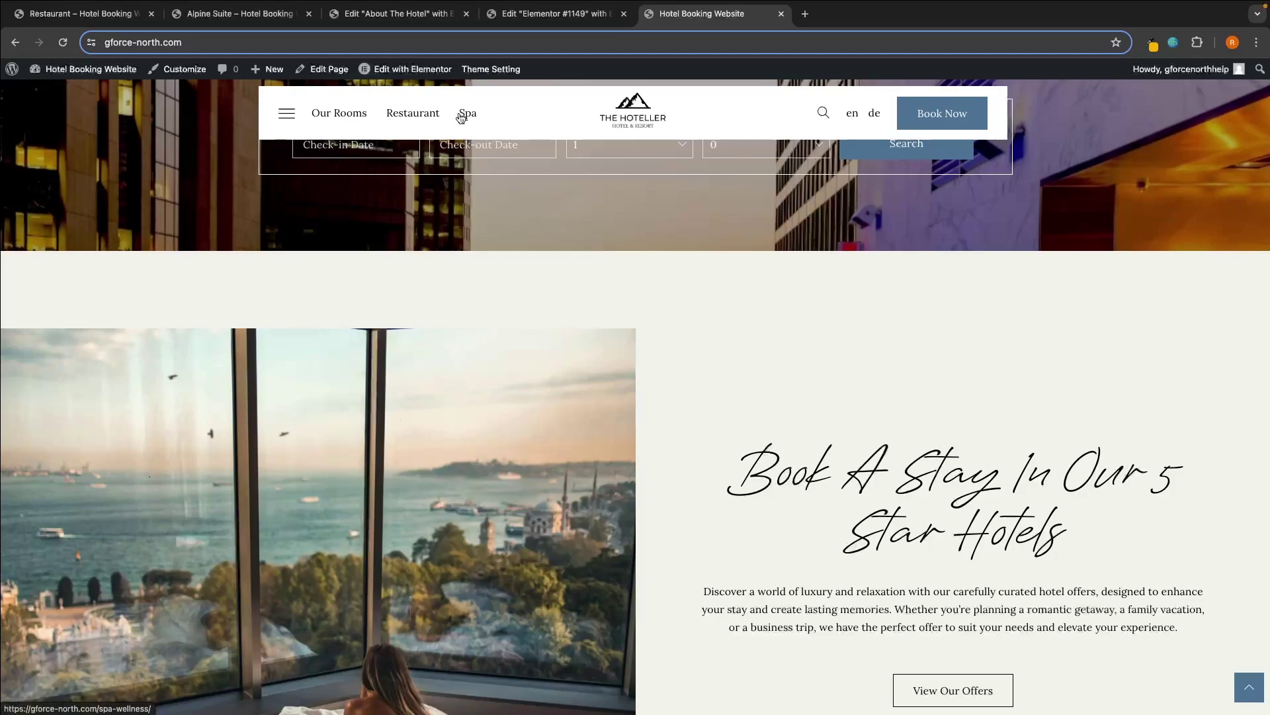
pyautogui.scroll(7, 462, 116)
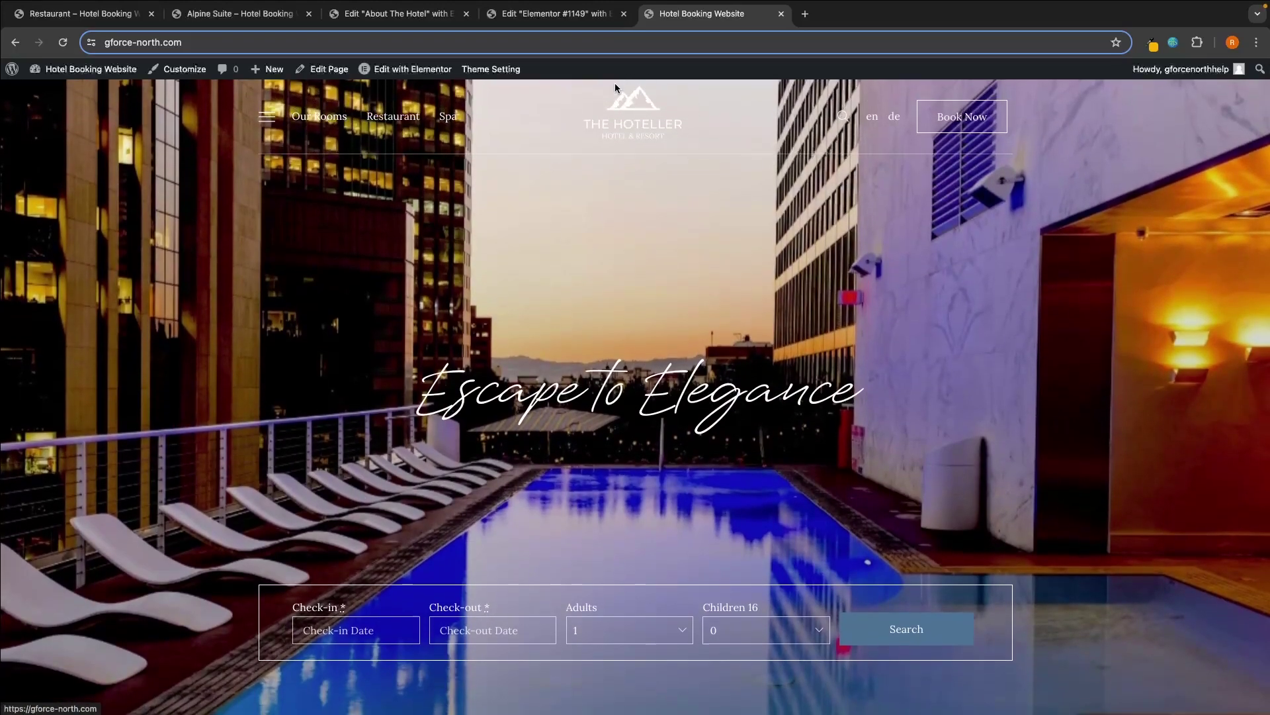
pyautogui.click(268, 117)
pyautogui.scroll(-1, 373, 231)
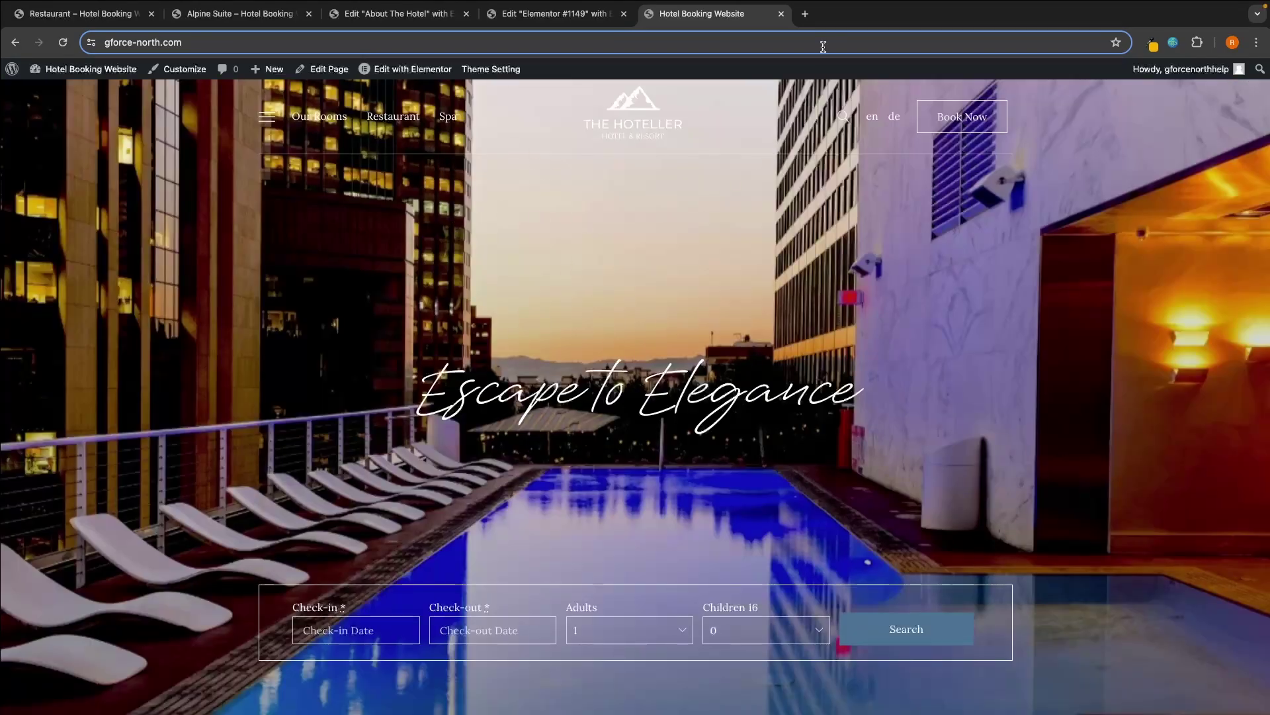
# Open the site's WordPress admin dashboard in a new browser tab
pyautogui.click(805, 13)
pyautogui.click(112, 68)
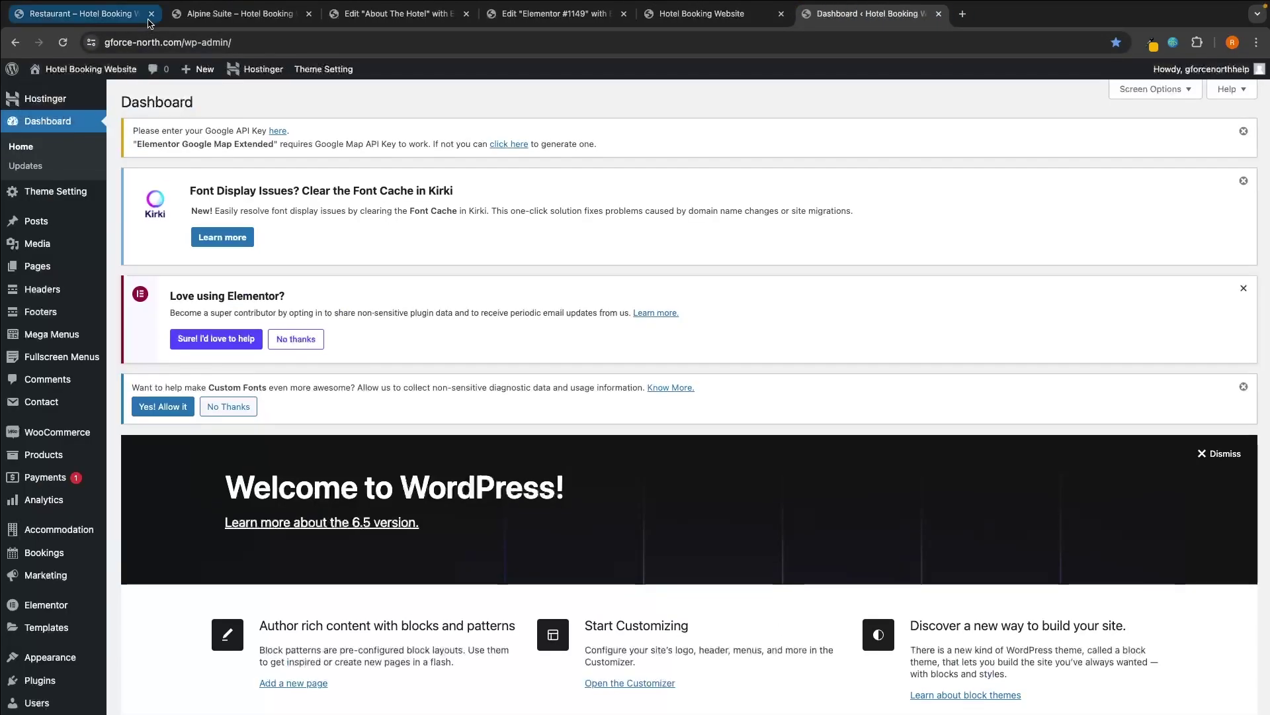
# Close the Restaurant and Alpine Suite pages and the two open Elementor editing pages in the browser
pyautogui.click(150, 14)
pyautogui.click(151, 14)
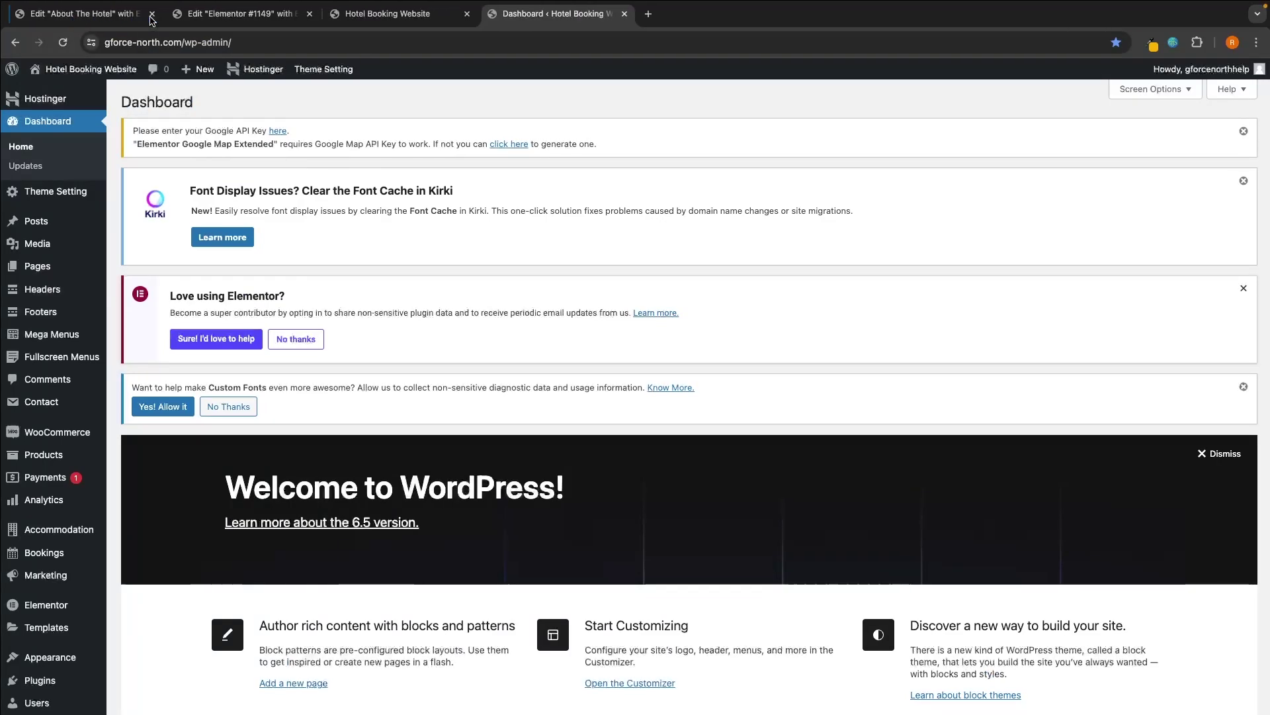
pyautogui.click(151, 14)
pyautogui.click(151, 14)
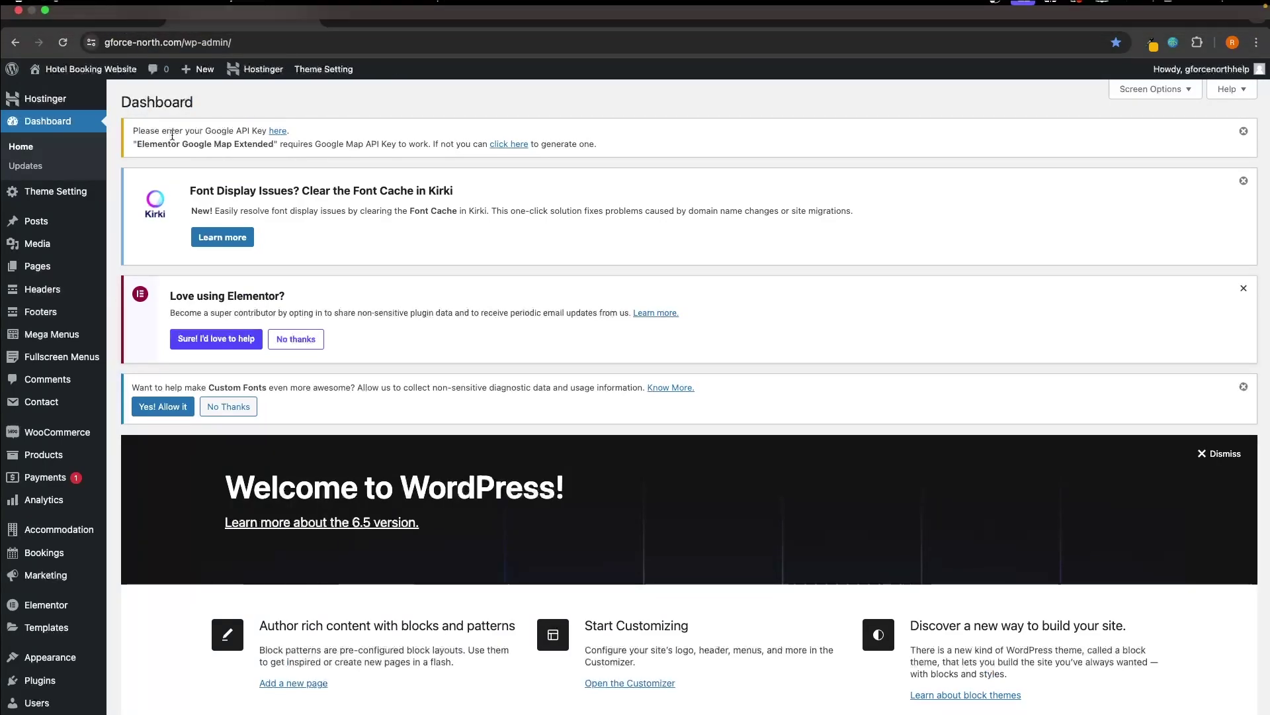
# Open the list of site headers from the WordPress dashboard
pyautogui.click(135, 19)
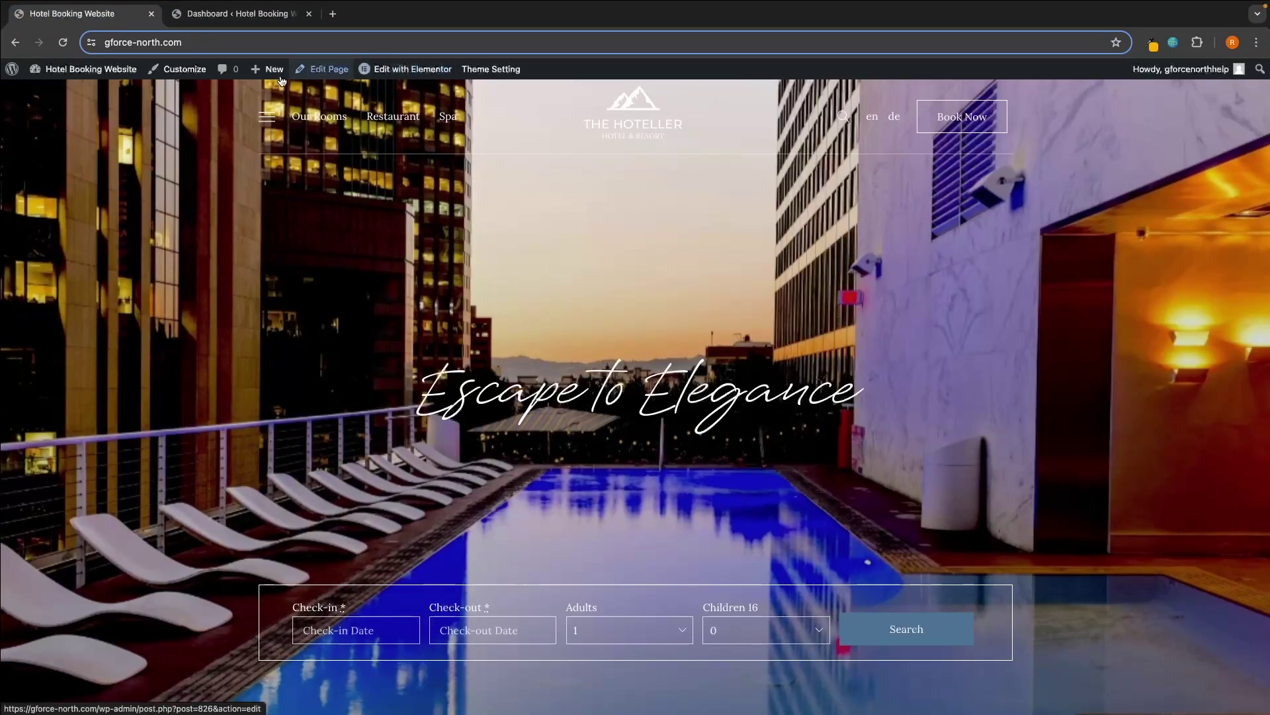
pyautogui.click(291, 14)
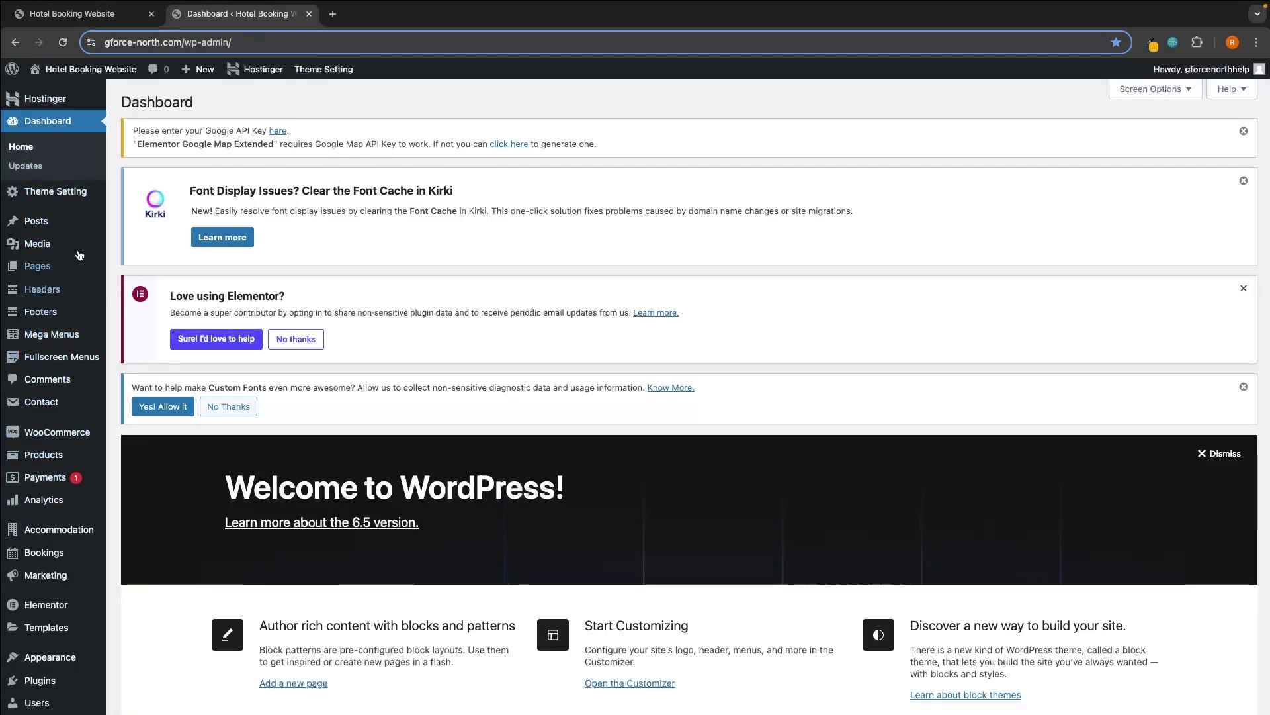
pyautogui.moveTo(33, 299)
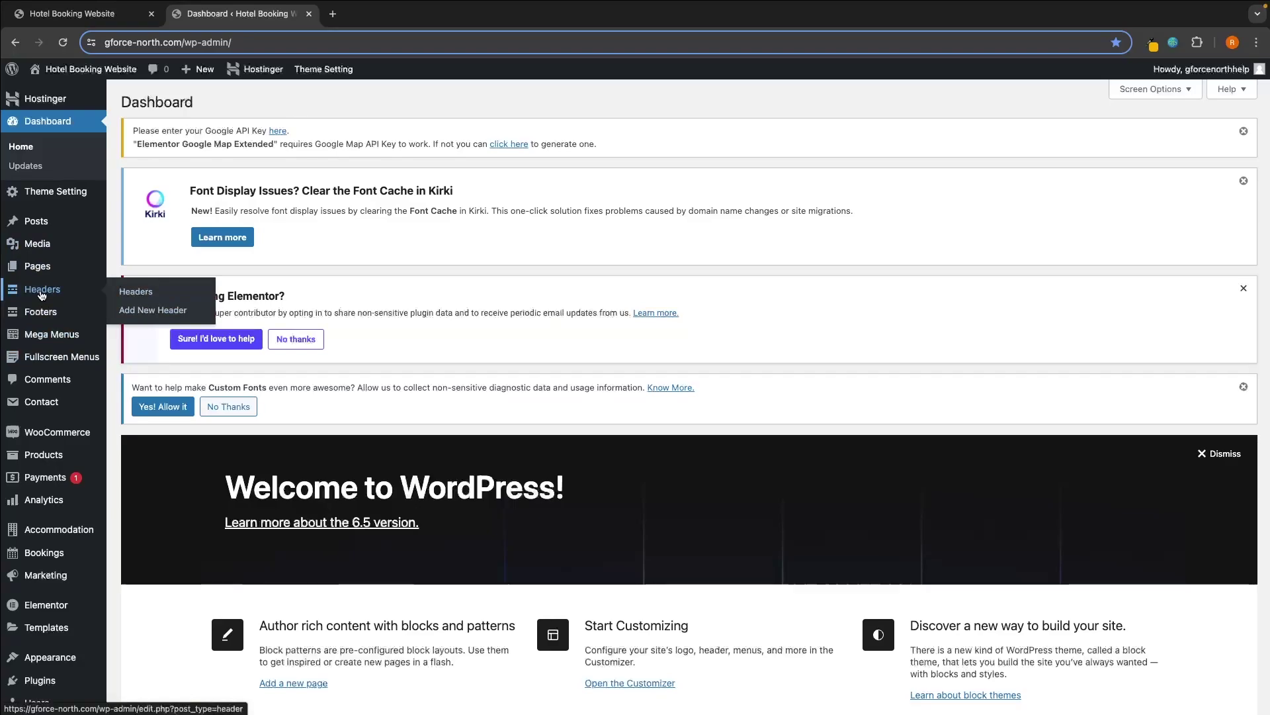
pyautogui.click(133, 295)
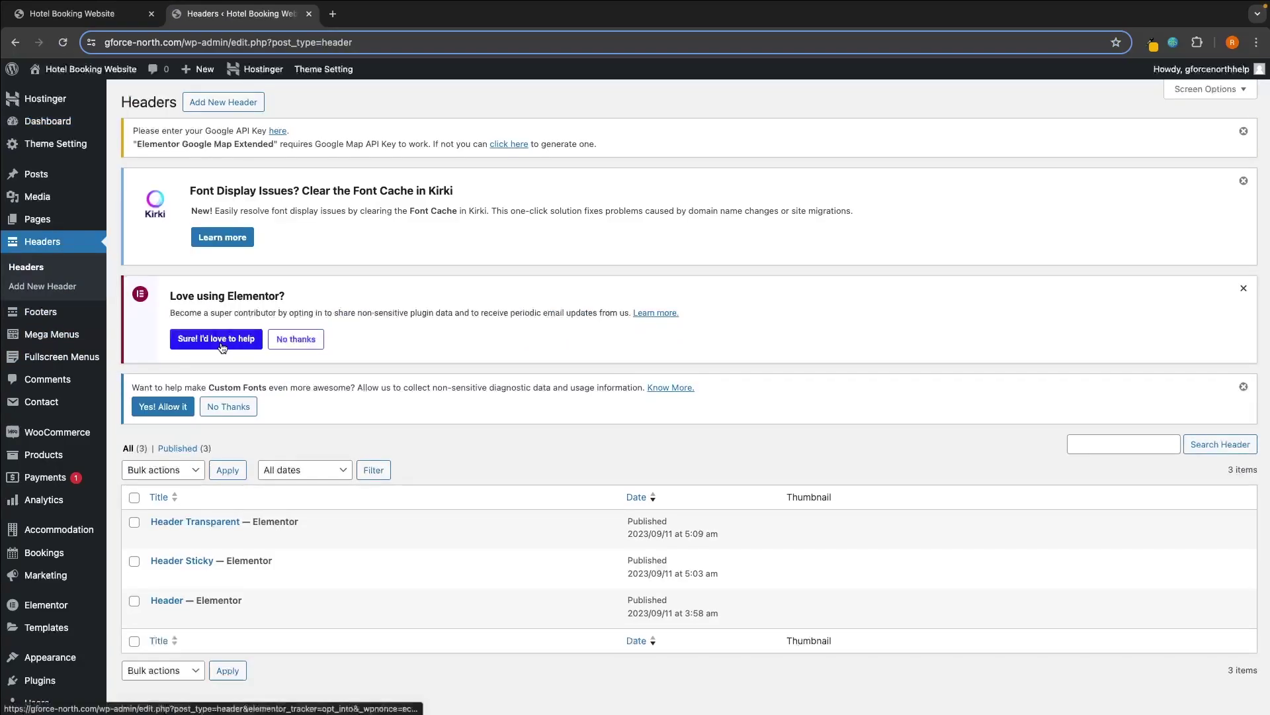
pyautogui.scroll(-3, 222, 348)
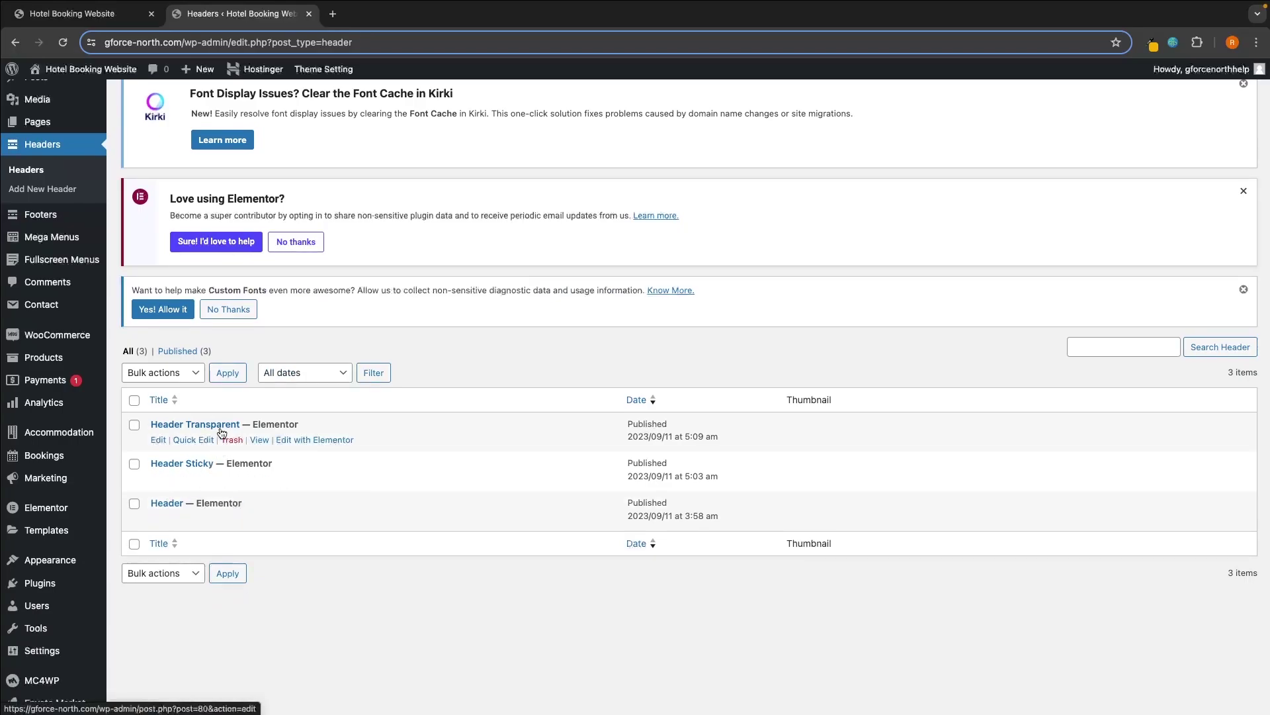
# Compare the transparent and sticky header styles on the live home page, then return to the headers list
pyautogui.click(123, 14)
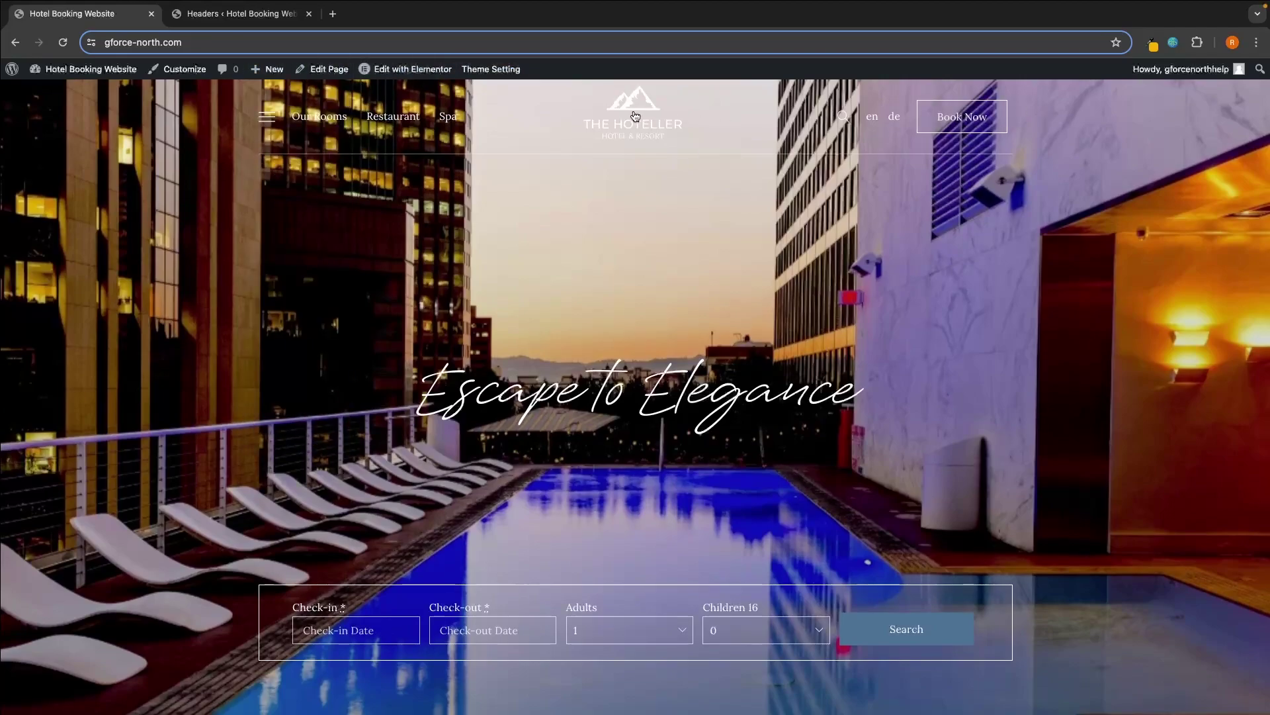
pyautogui.scroll(-4, 1138, 317)
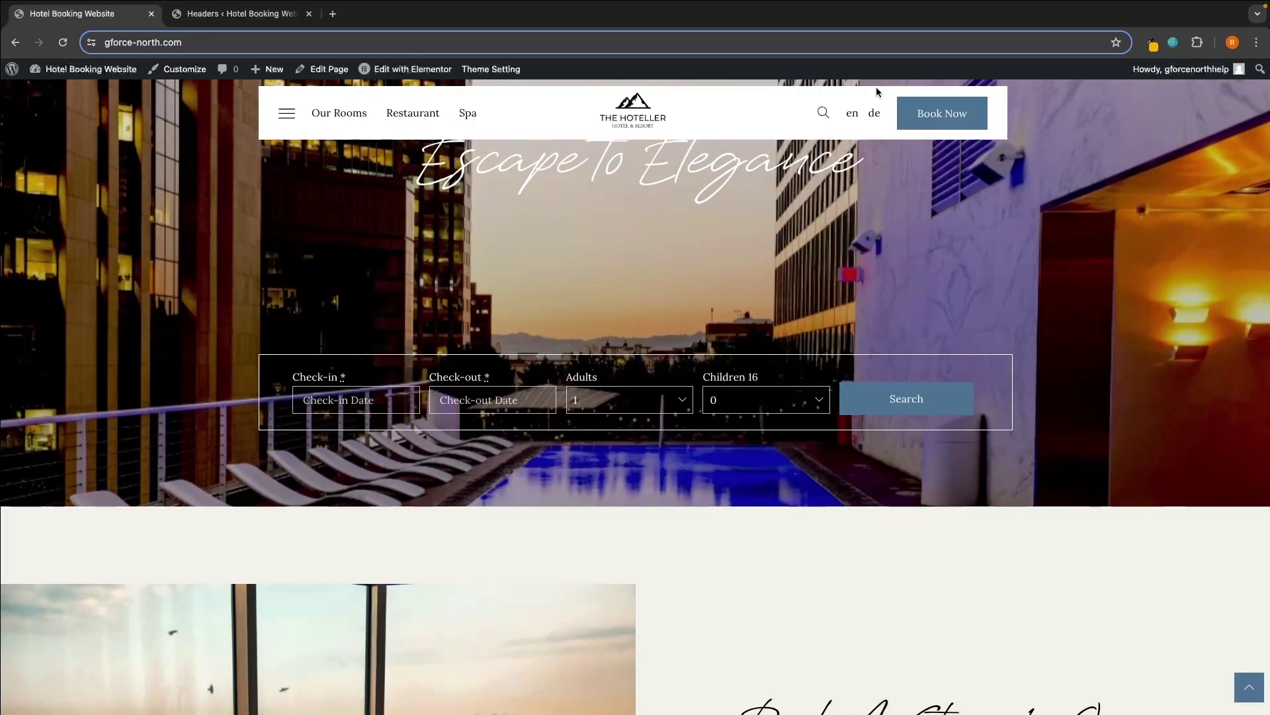
pyautogui.click(240, 13)
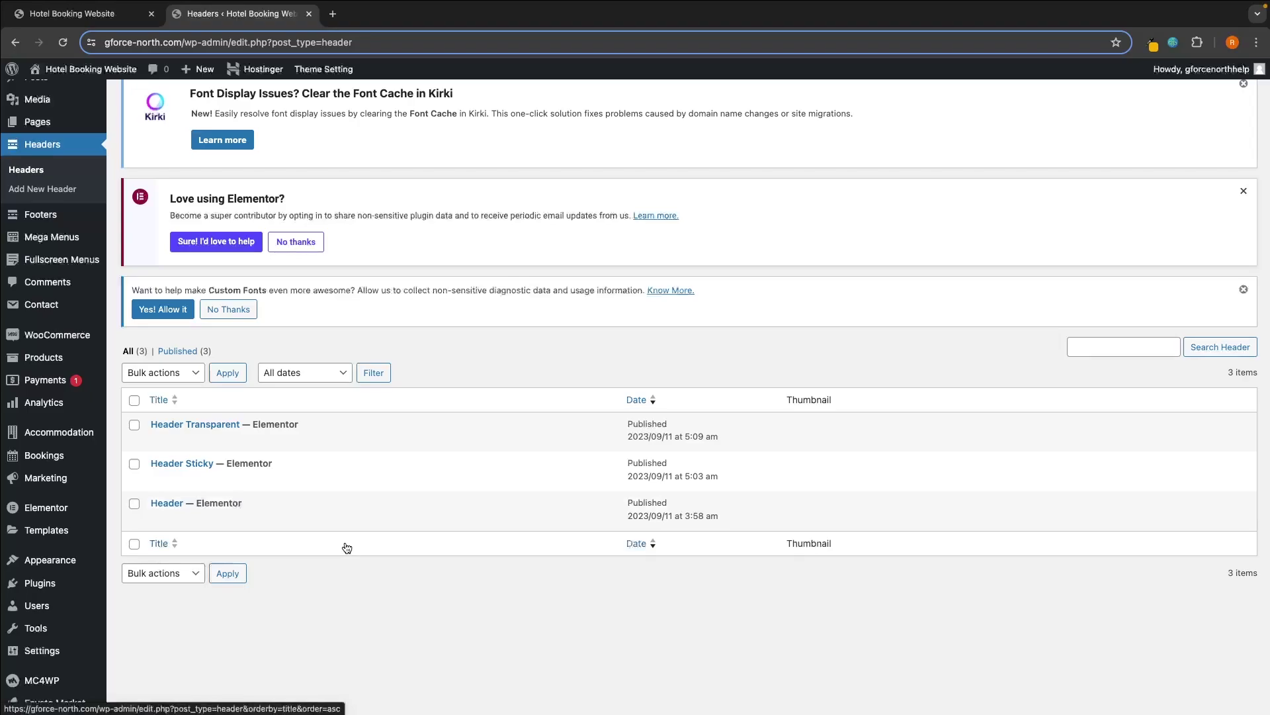
# Open the Header Transparent template for editing with Elementor
pyautogui.click(207, 428)
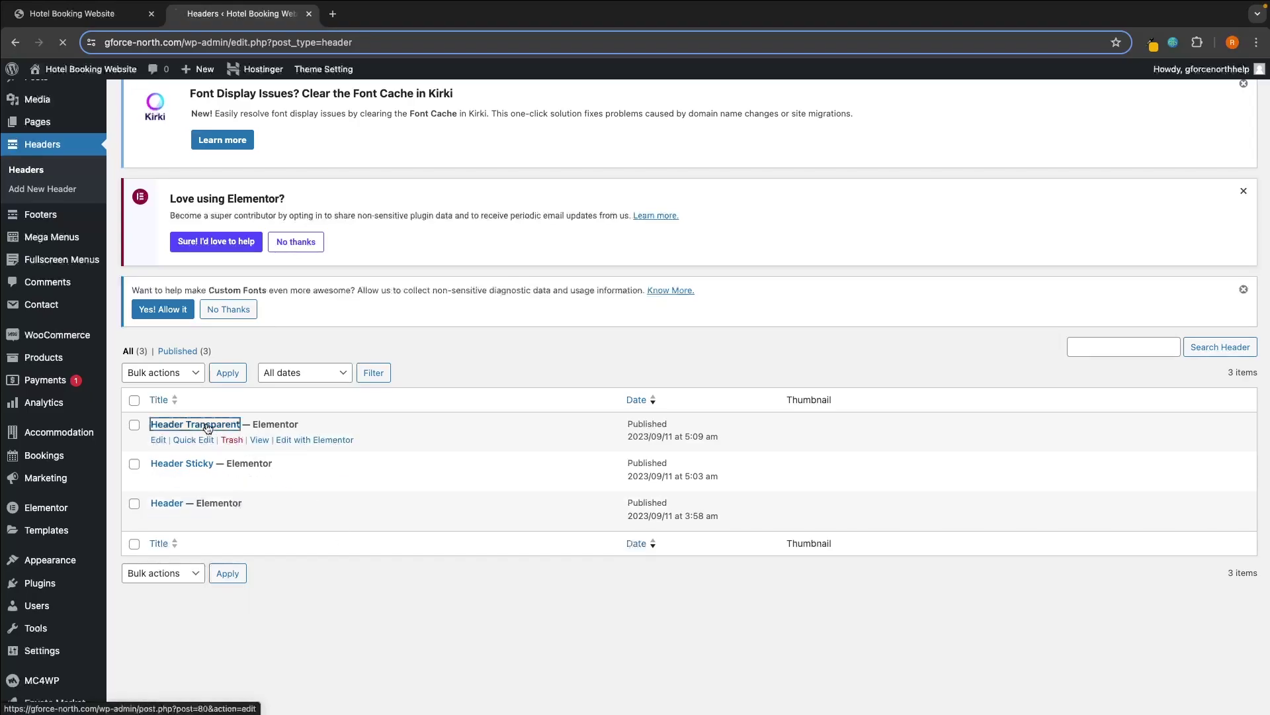
pyautogui.scroll(-3, 346, 484)
pyautogui.scroll(-1, 347, 485)
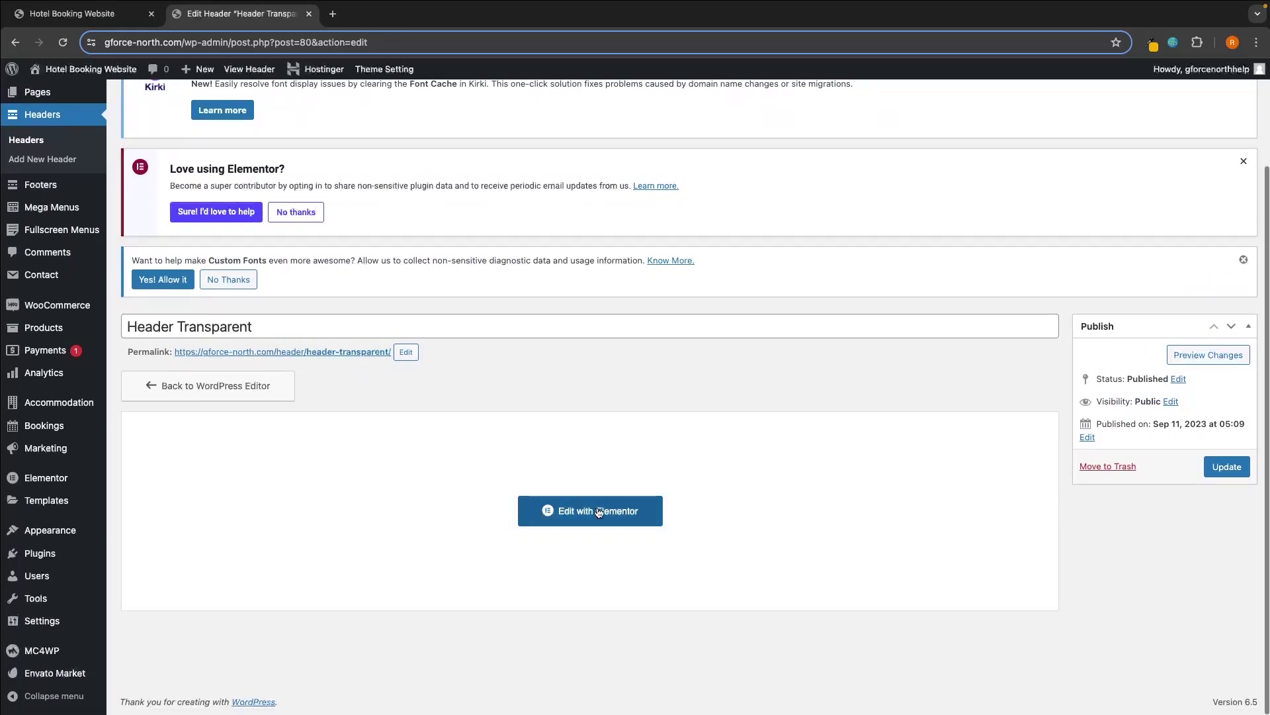
pyautogui.click(601, 514)
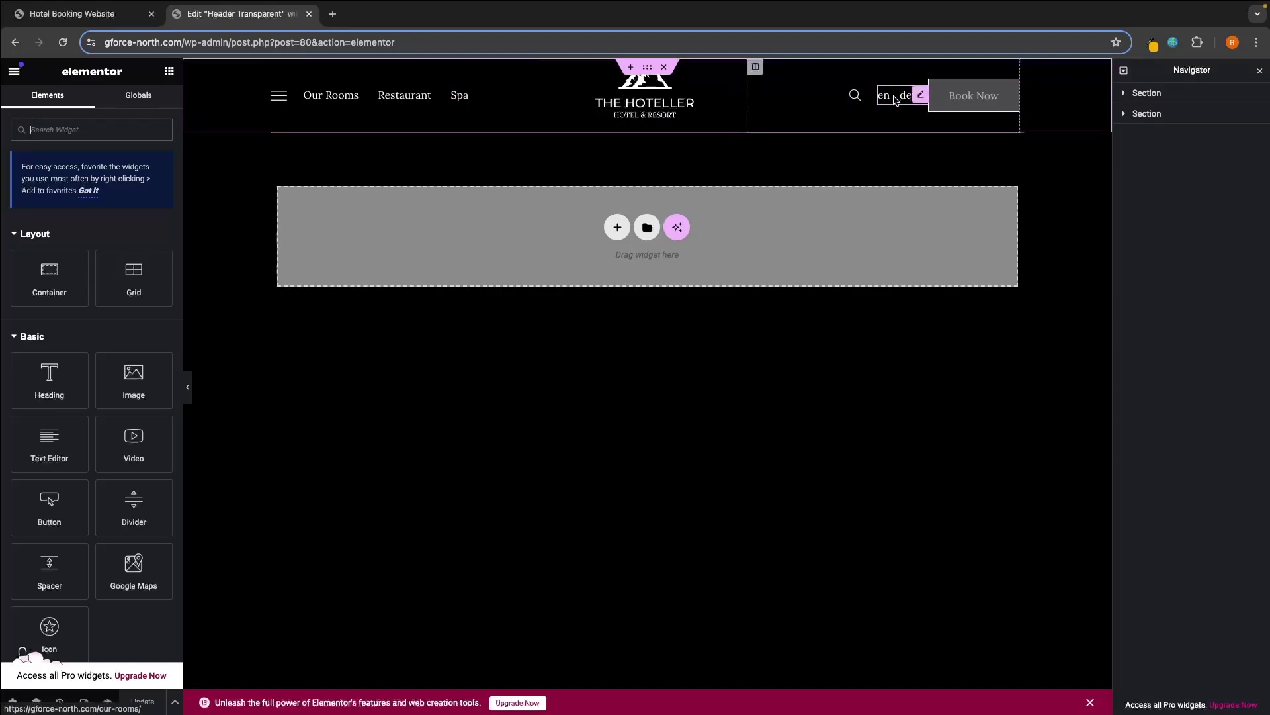
# Open the media library for the hotel logo image in the transparent header
pyautogui.click(685, 93)
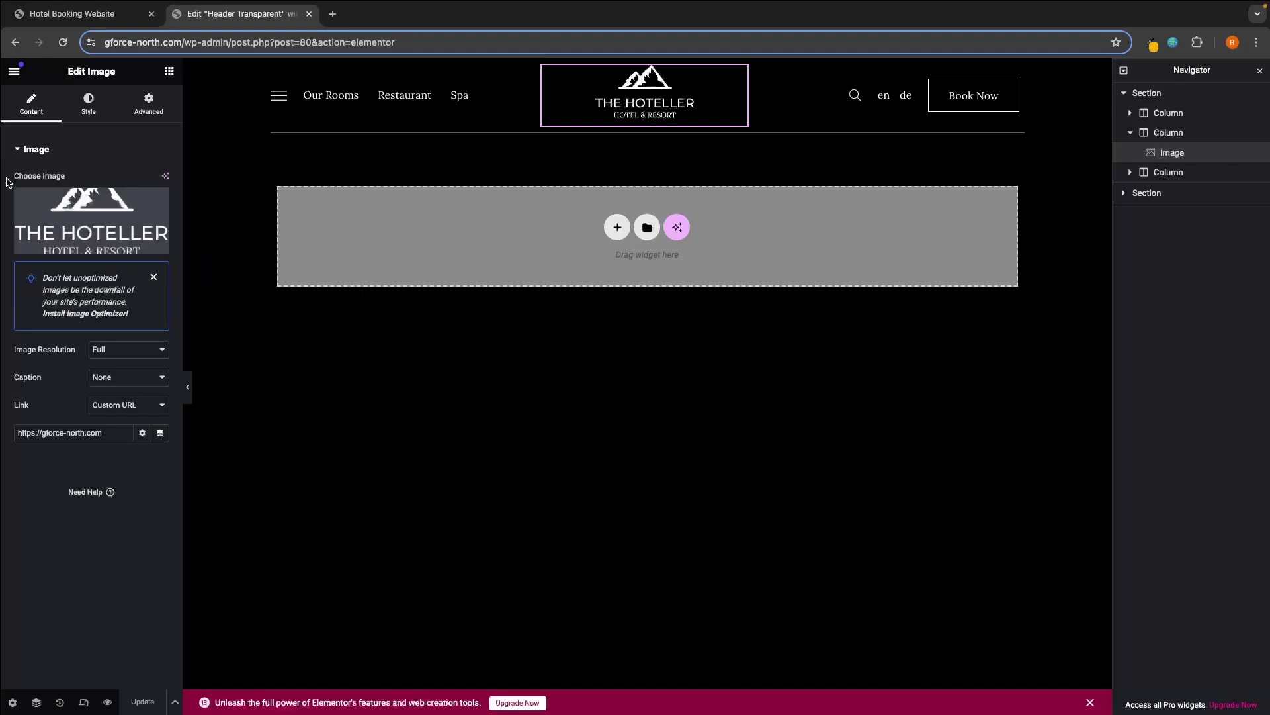
pyautogui.moveTo(9, 179); pyautogui.dragTo(59, 180)
pyautogui.click(76, 178)
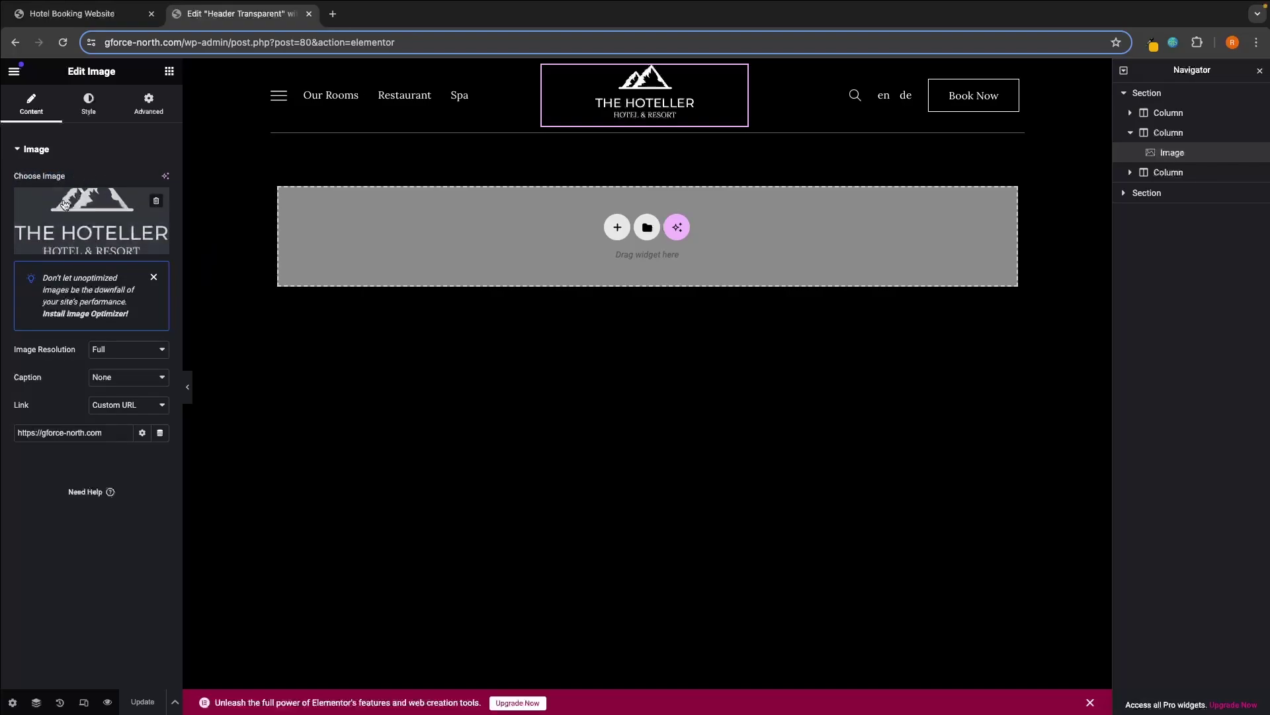
pyautogui.click(81, 246)
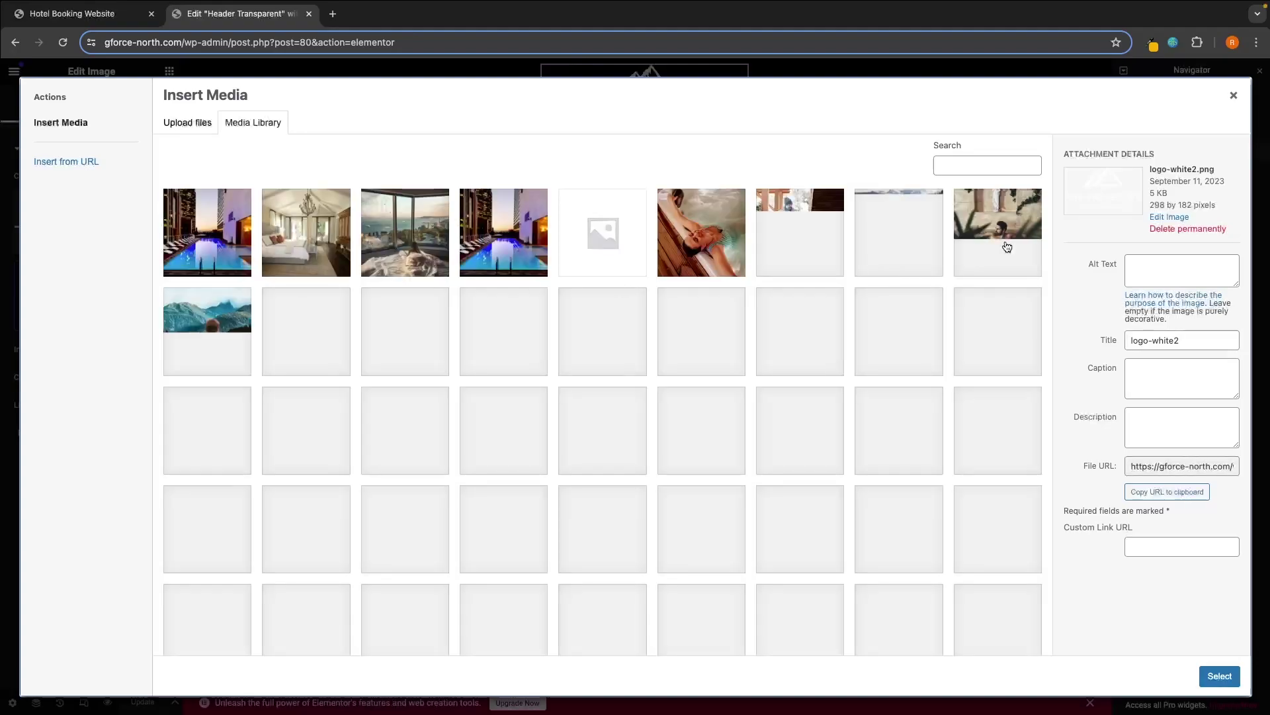
# Check the pixel dimensions of the logo-white2.png attachment and switch to Canva
pyautogui.moveTo(1145, 201); pyautogui.dragTo(1221, 204)
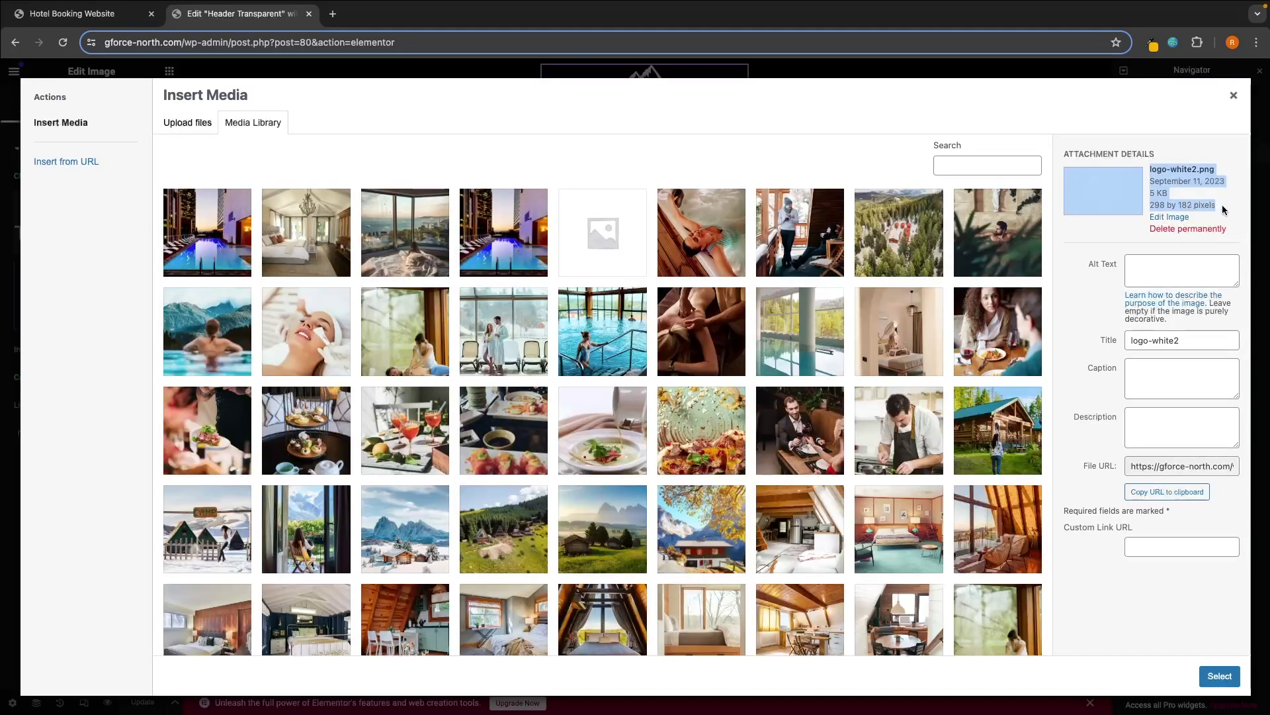
pyautogui.click(1222, 204)
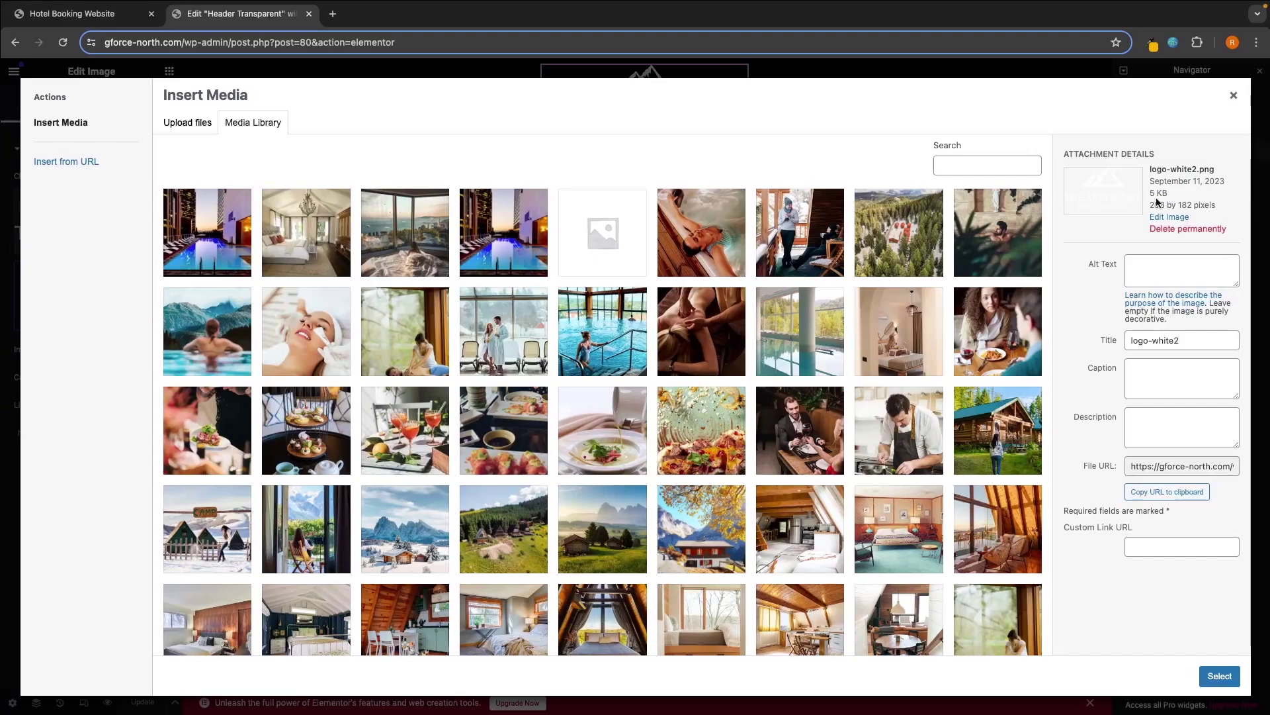
pyautogui.moveTo(1148, 206); pyautogui.dragTo(1218, 205)
pyautogui.click(1216, 204)
pyautogui.hotkey('ctrl', 'Right')
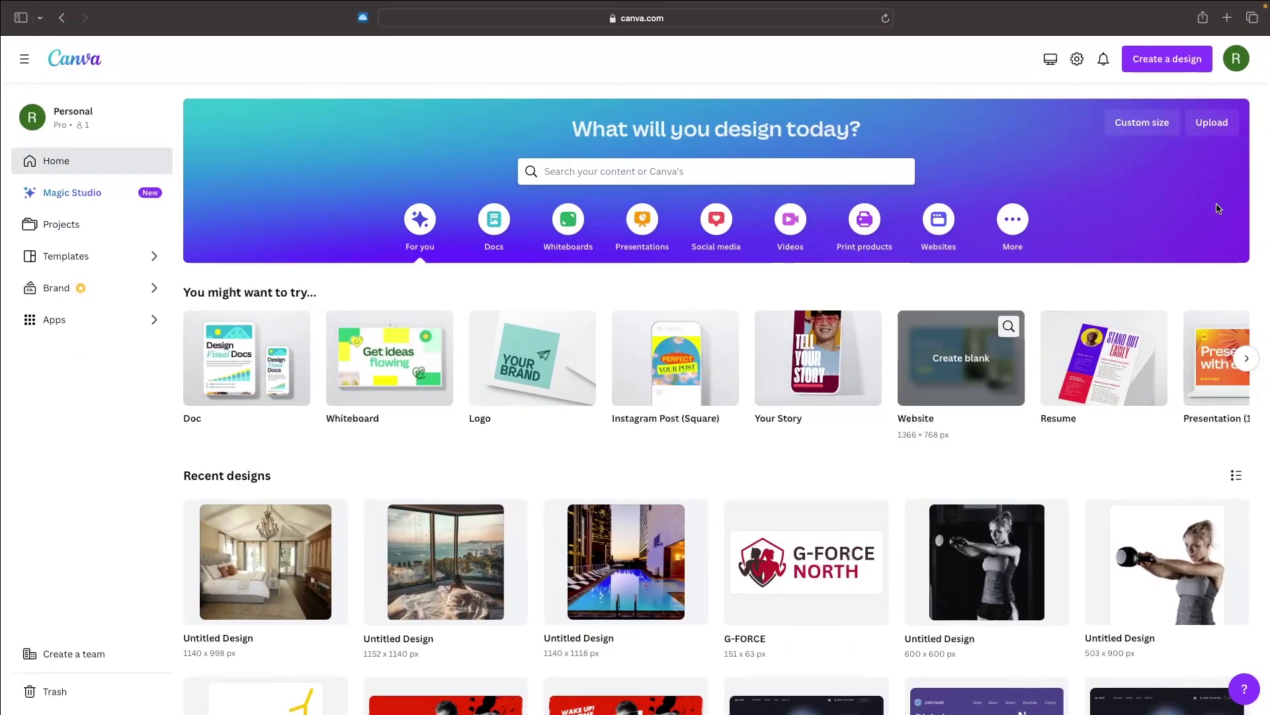
pyautogui.click(1156, 61)
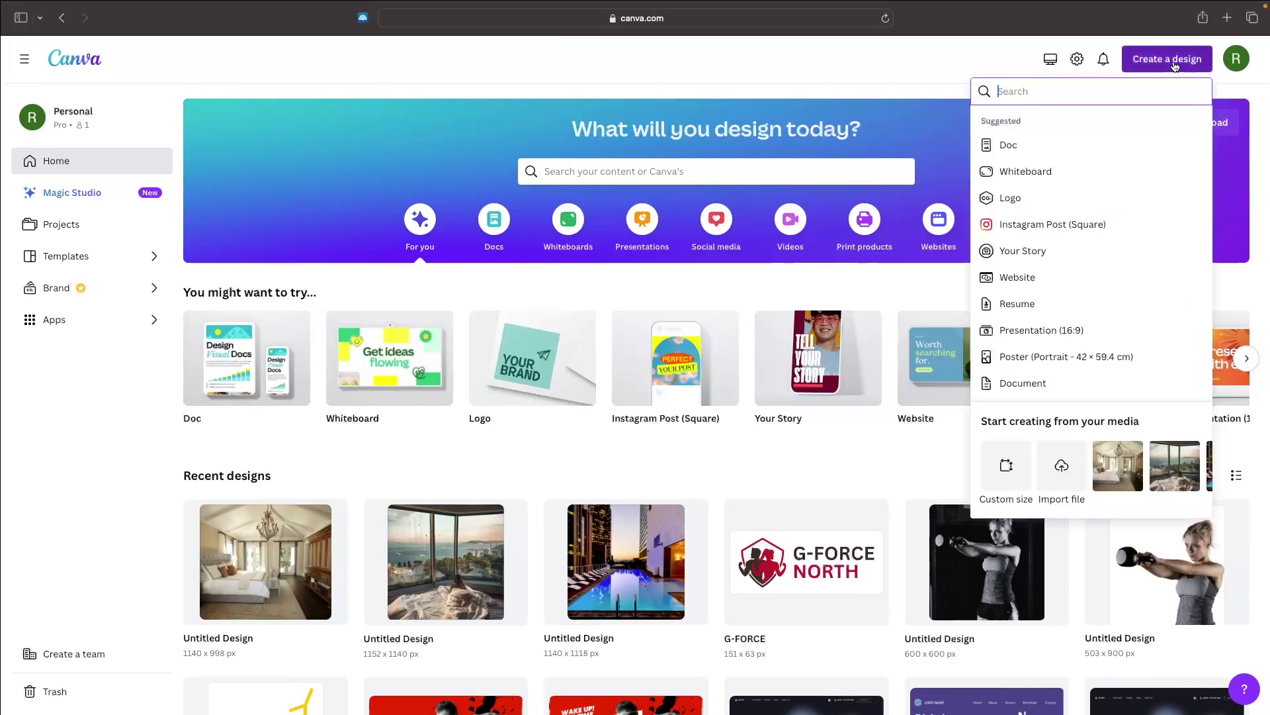
pyautogui.click(1016, 460)
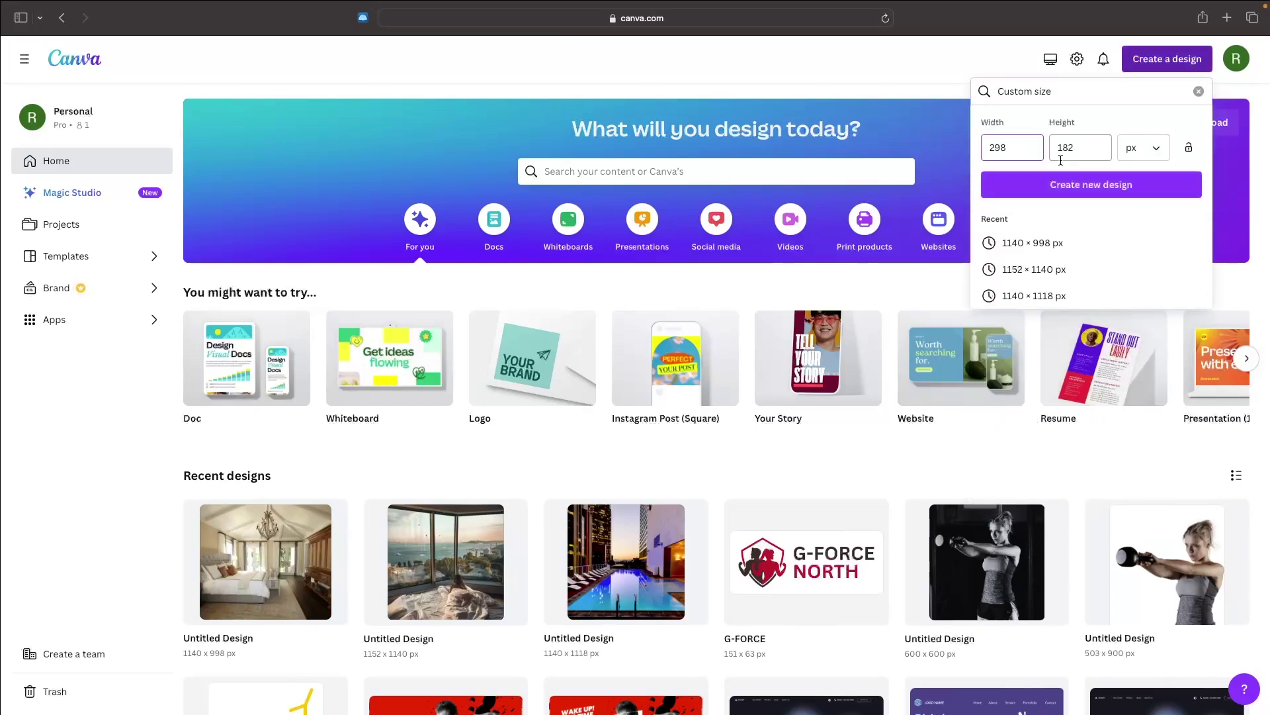
pyautogui.click(1195, 59)
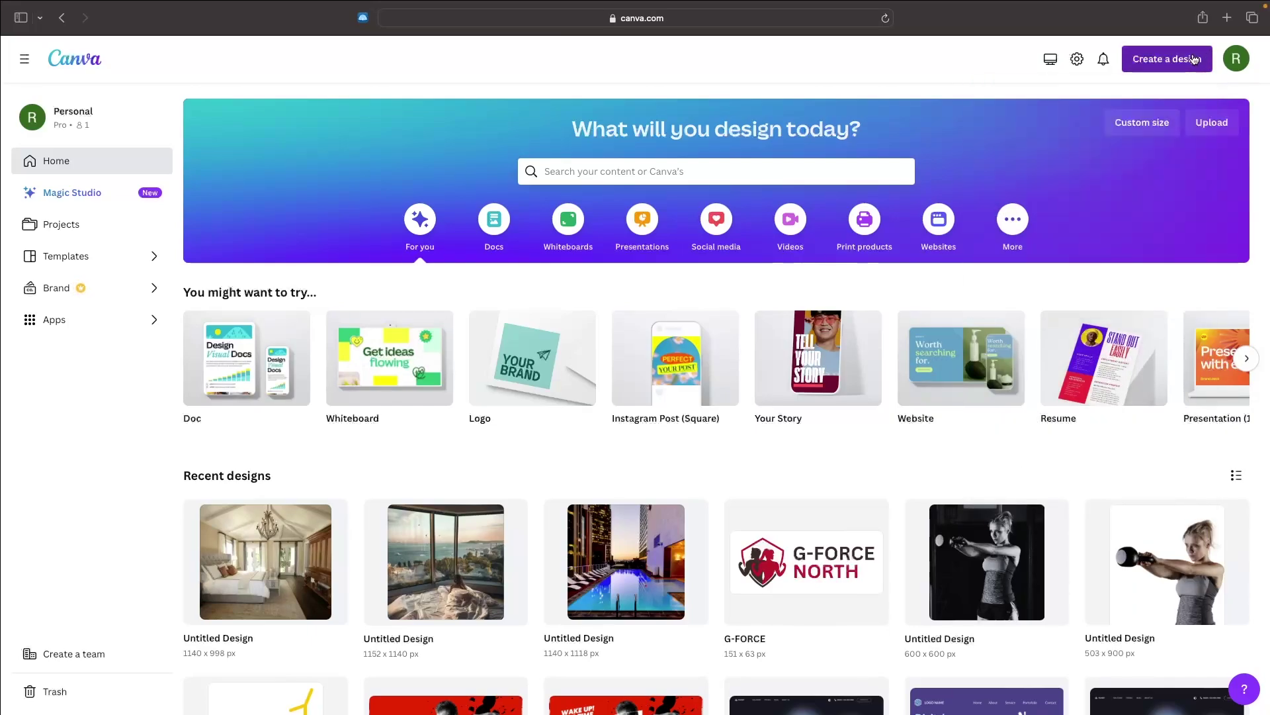
# Create a blank Logo design and search its templates for "hotel"
pyautogui.click(1194, 59)
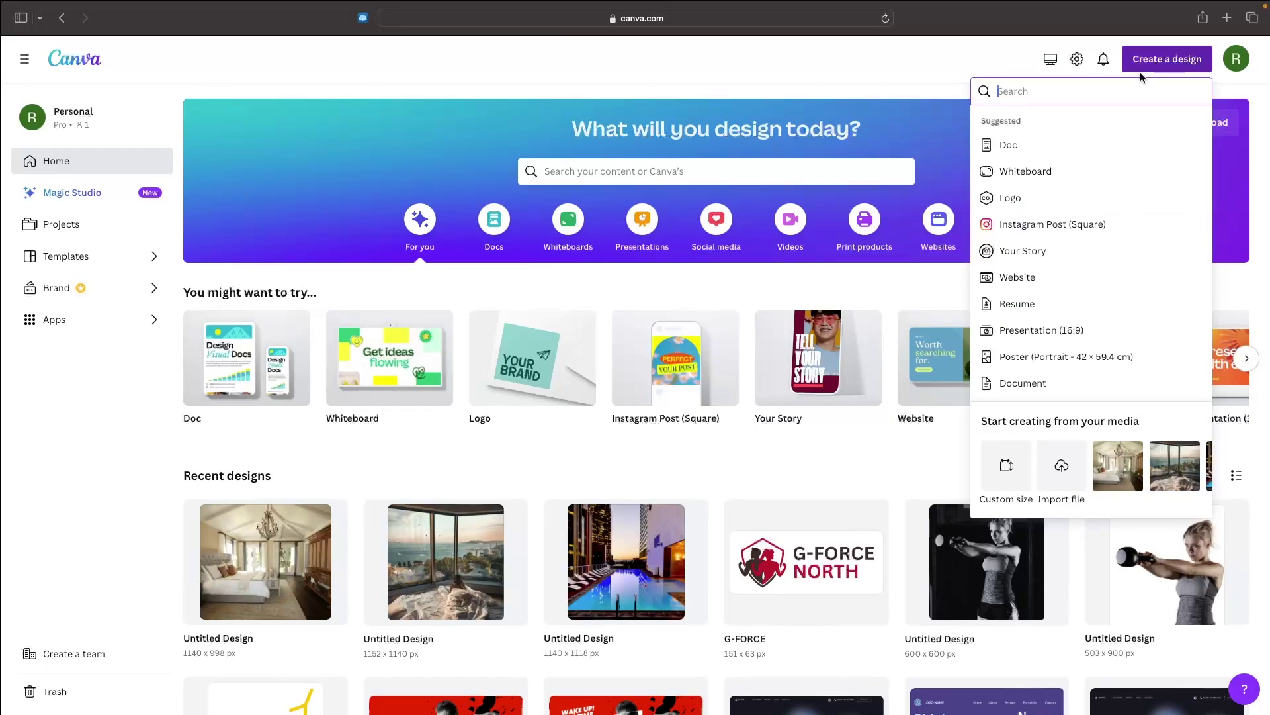
pyautogui.click(1019, 202)
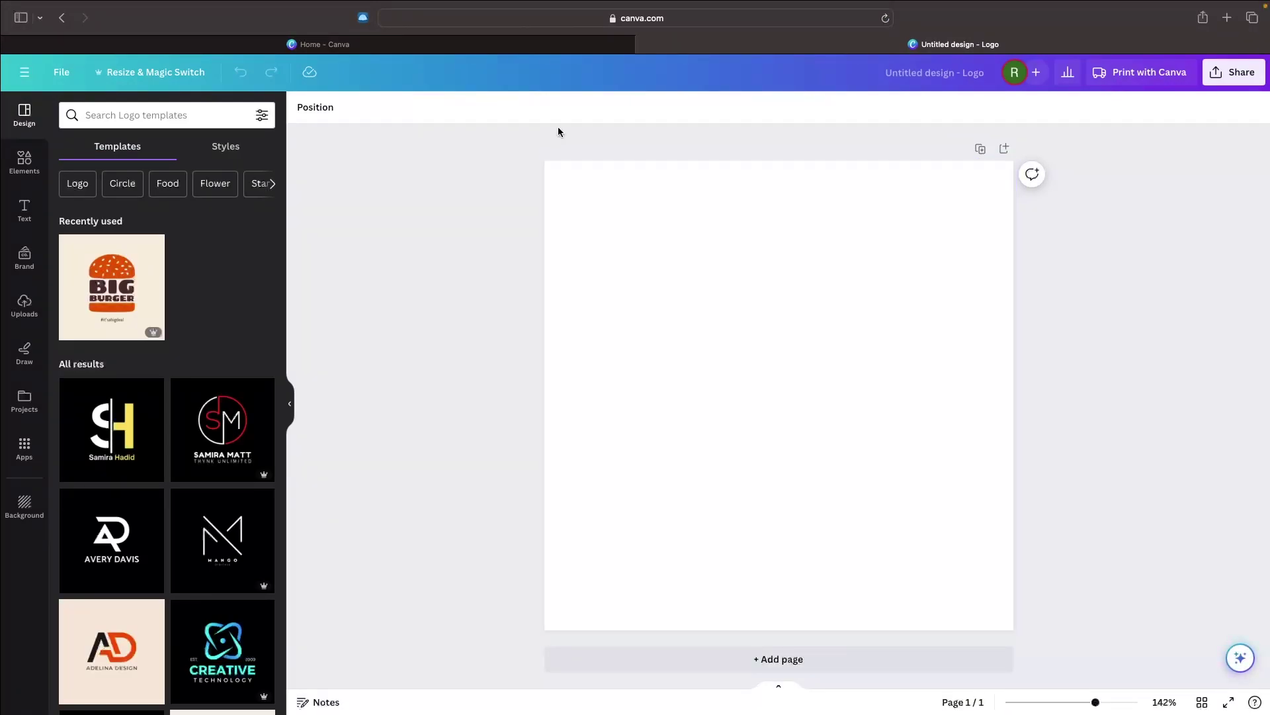
pyautogui.click(96, 115)
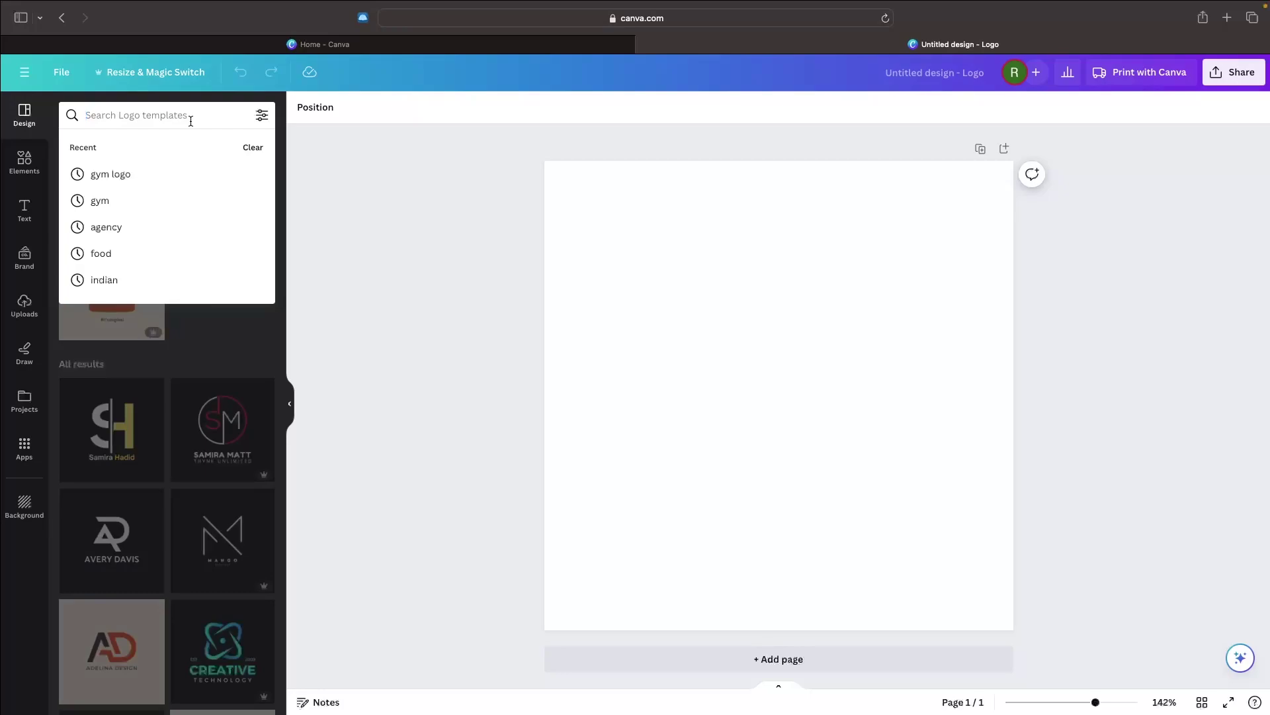
pyautogui.write('hotel')
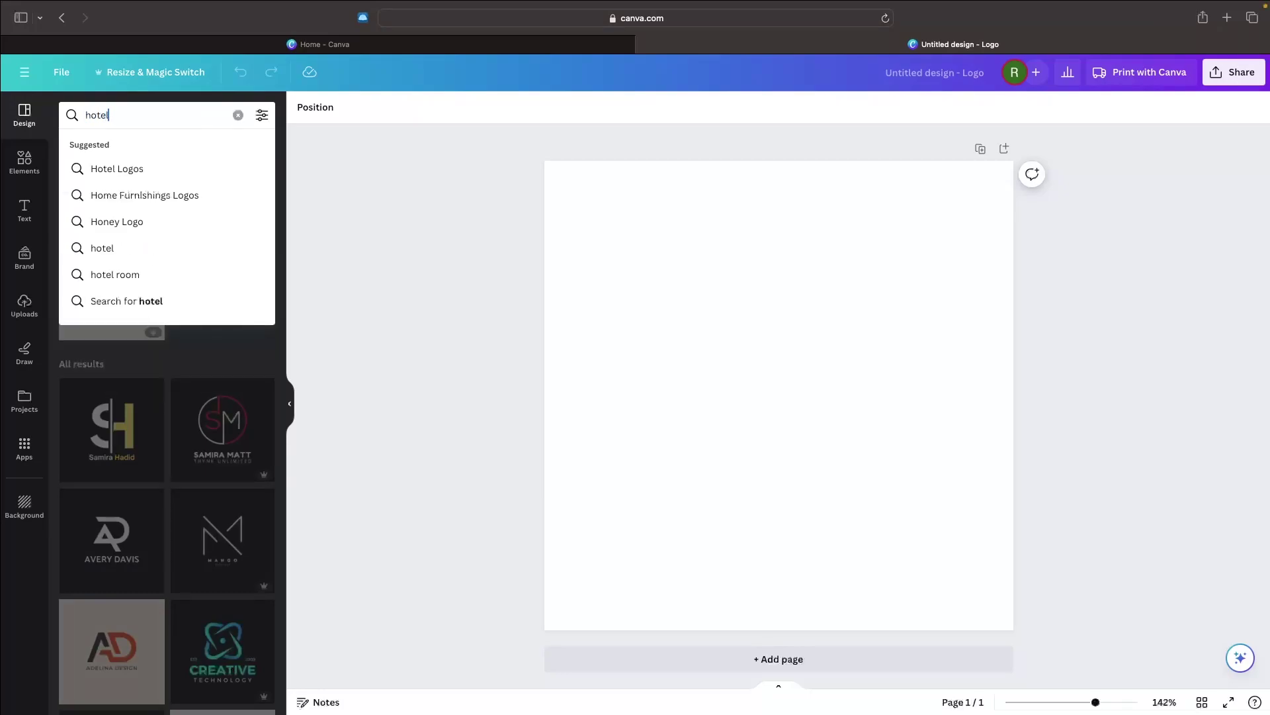
pyautogui.press('Return')
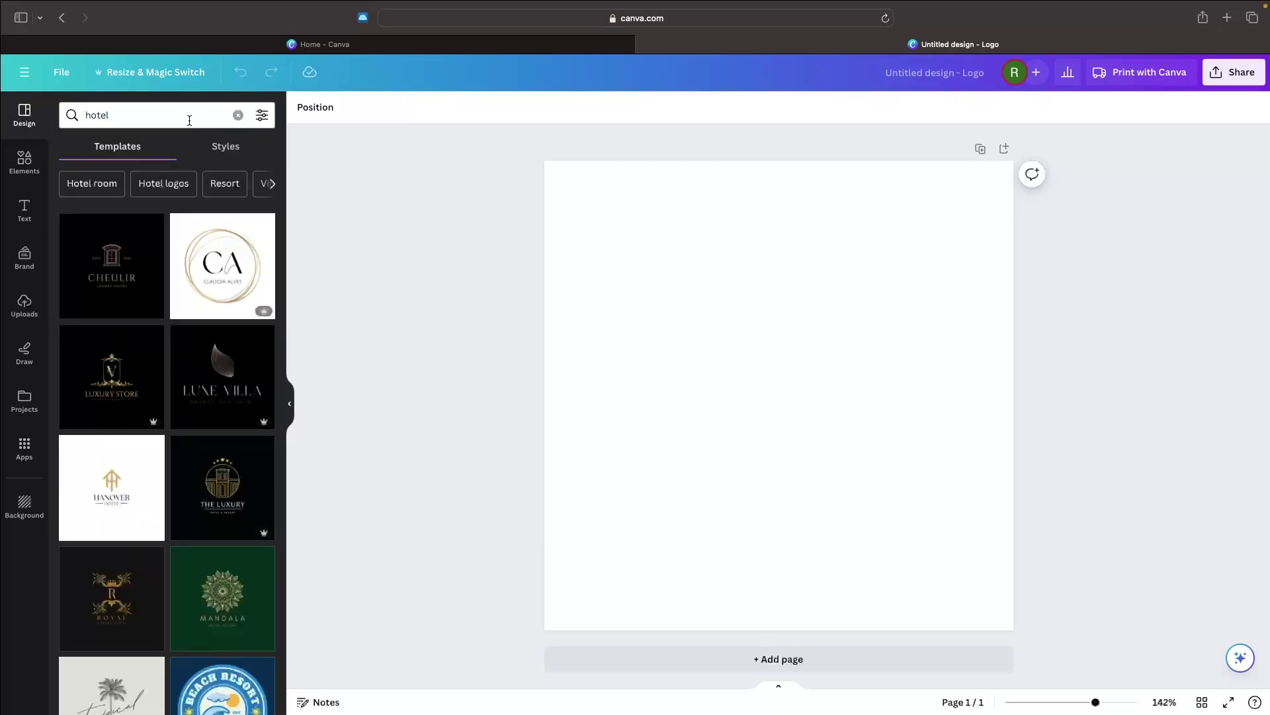
# Search the logo templates for "ski resort"
pyautogui.click(189, 120)
pyautogui.write('ski res')
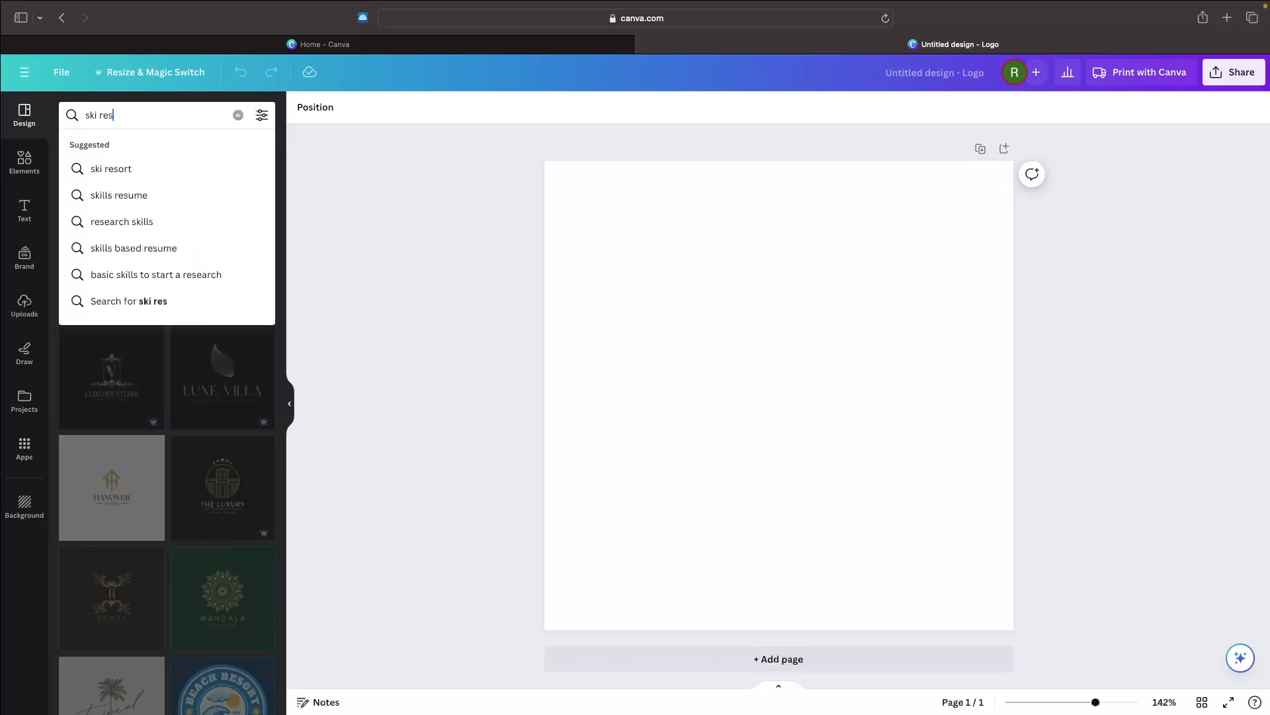
pyautogui.click(133, 168)
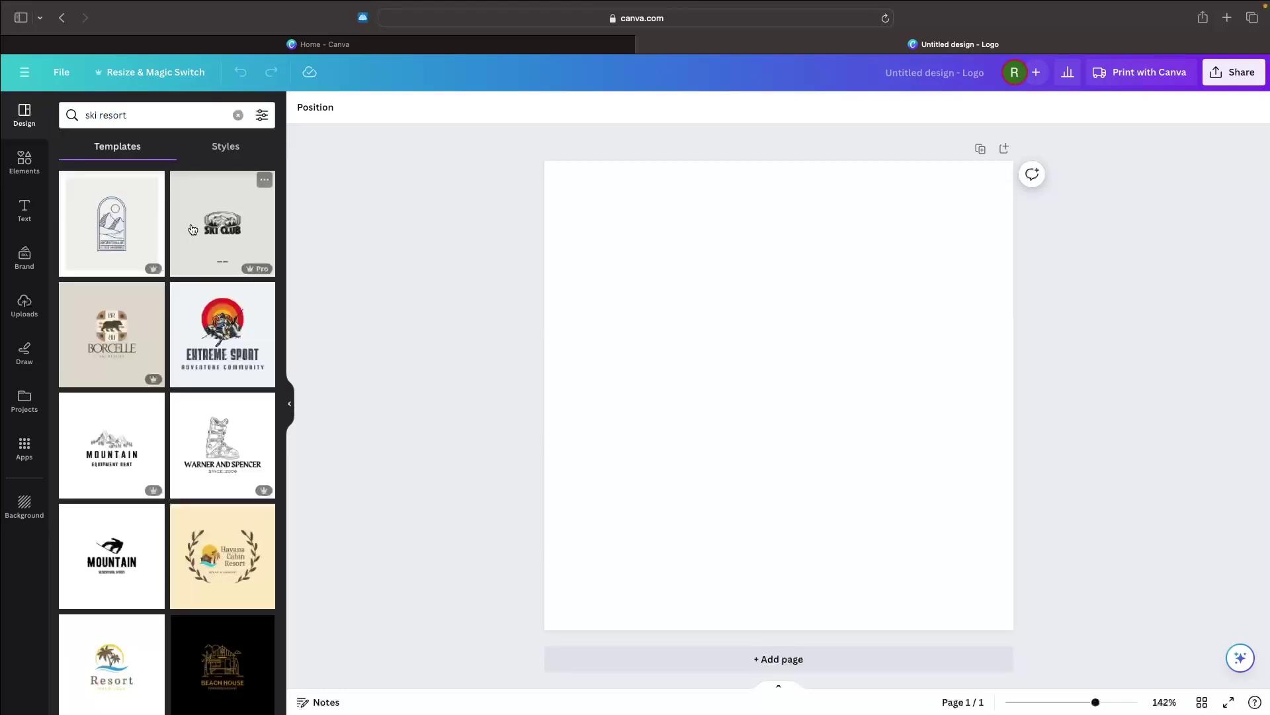
# Search the logo templates for "hotel" instead of "ski resort"
pyautogui.doubleClick(159, 116)
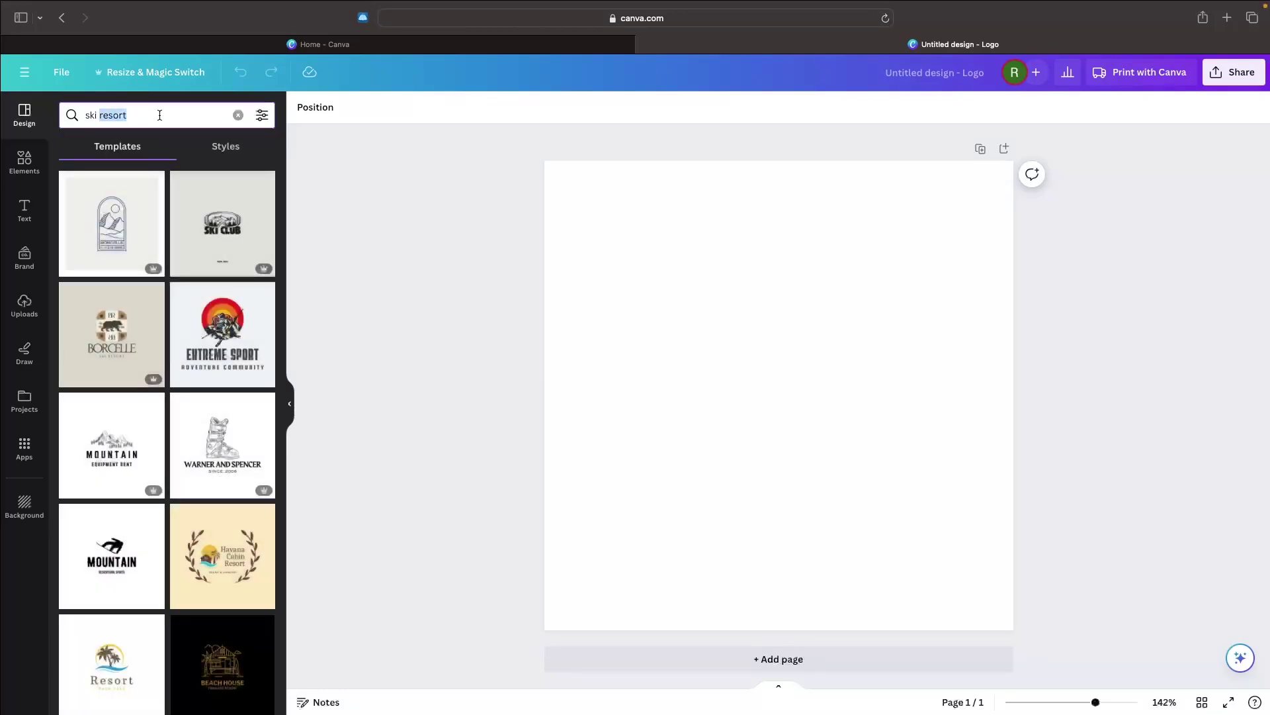
pyautogui.press('BackSpace')
pyautogui.press('BackSpace')
pyautogui.press('BackSpace')
pyautogui.press('BackSpace')
pyautogui.press('BackSpace')
pyautogui.write('hotel')
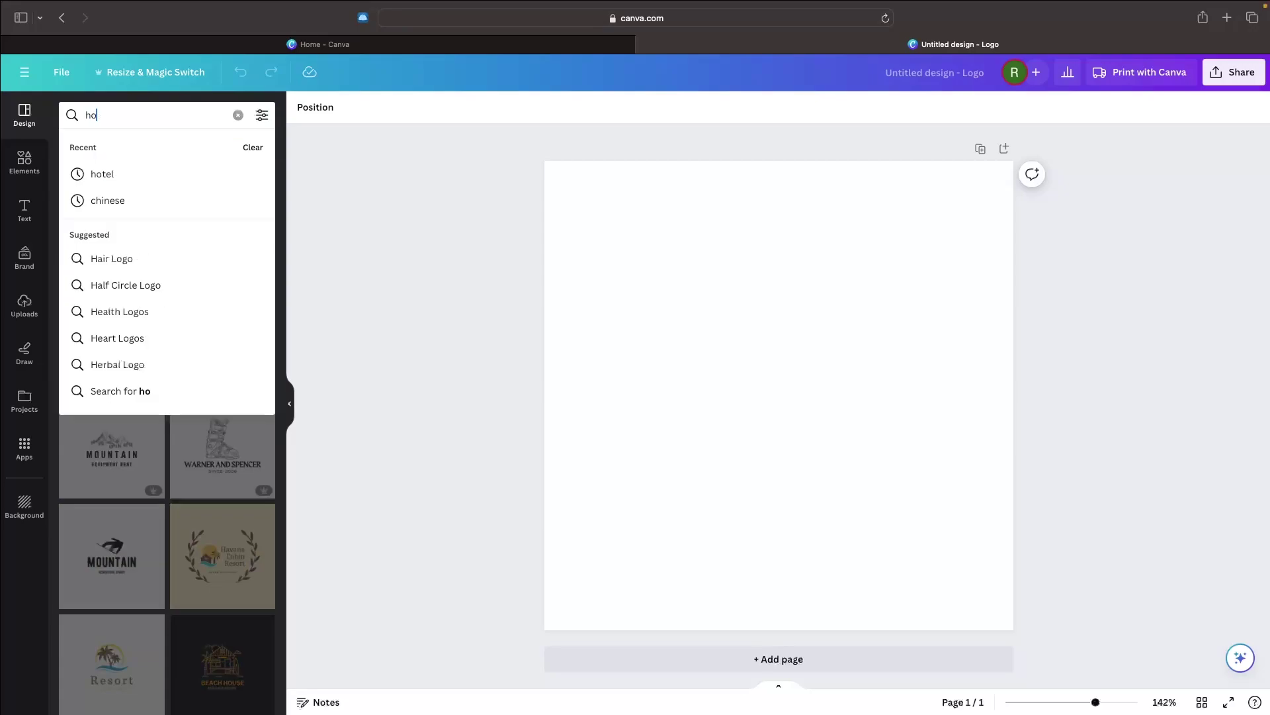
pyautogui.press('Return')
# Find the Roseluxury Hotel crest template among the results and apply its cream-background version to the blank page
pyautogui.scroll(-5, 179, 324)
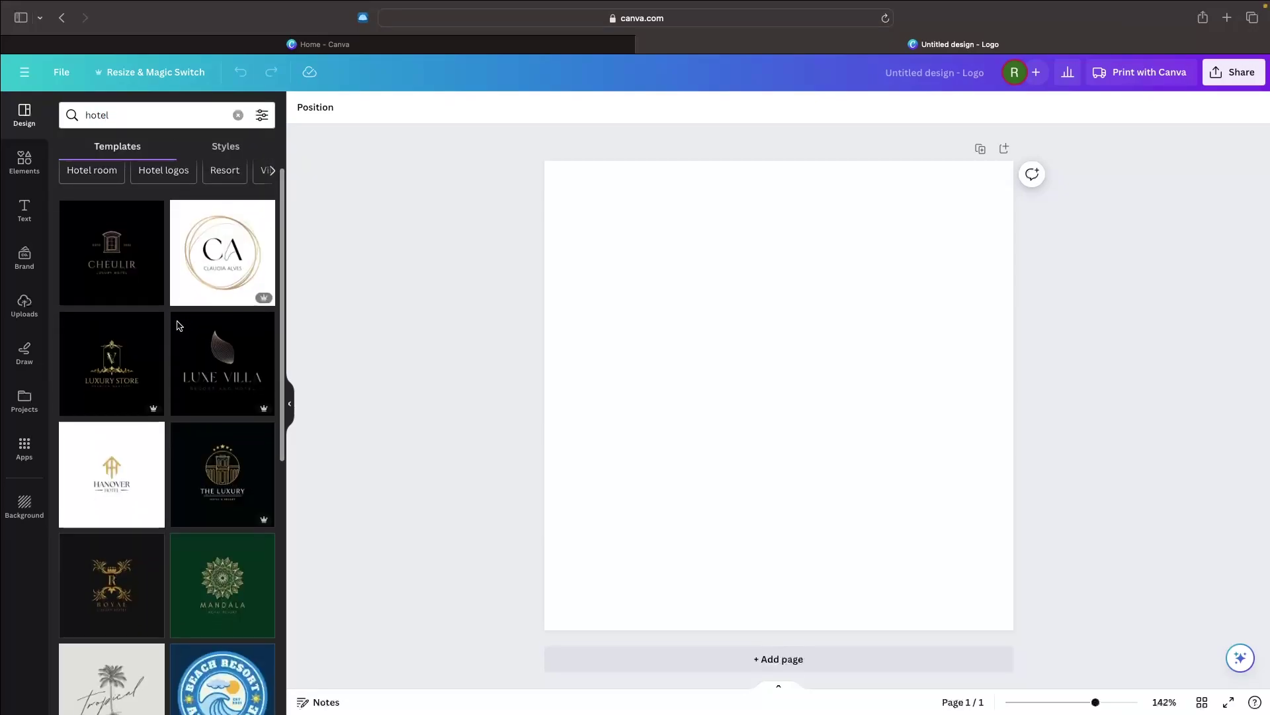
pyautogui.scroll(-6, 178, 324)
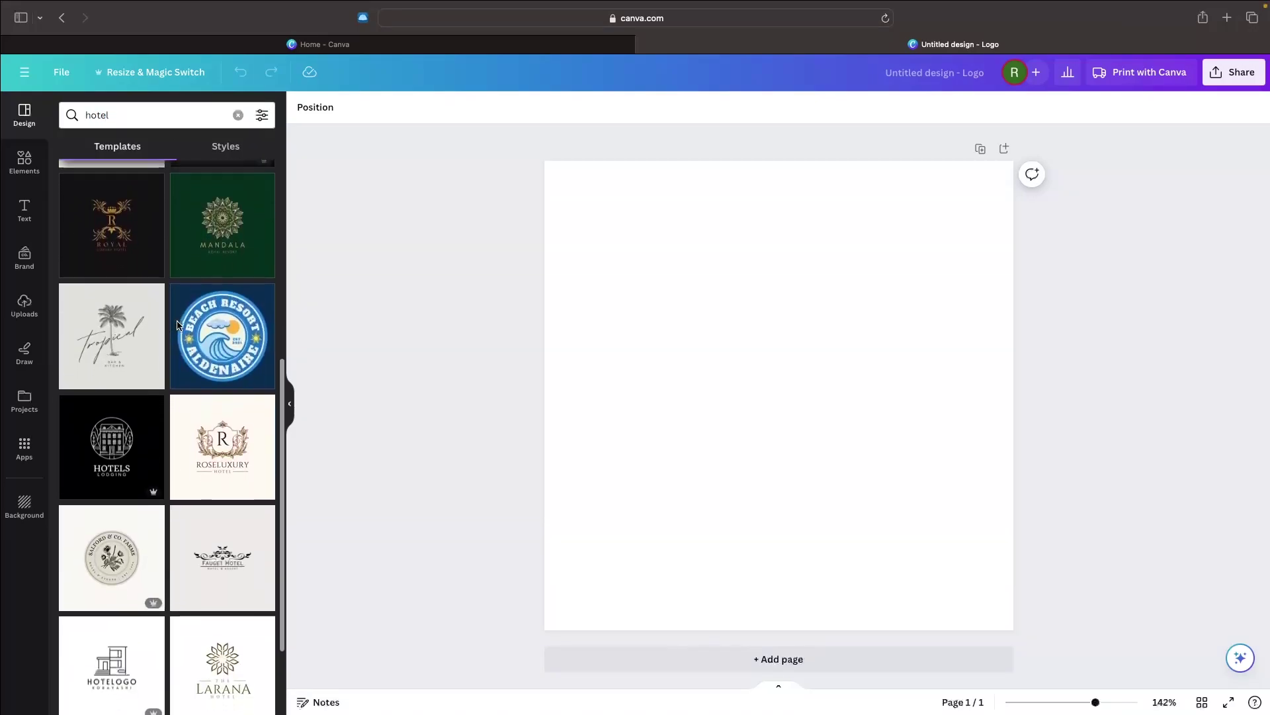
pyautogui.scroll(-1, 177, 325)
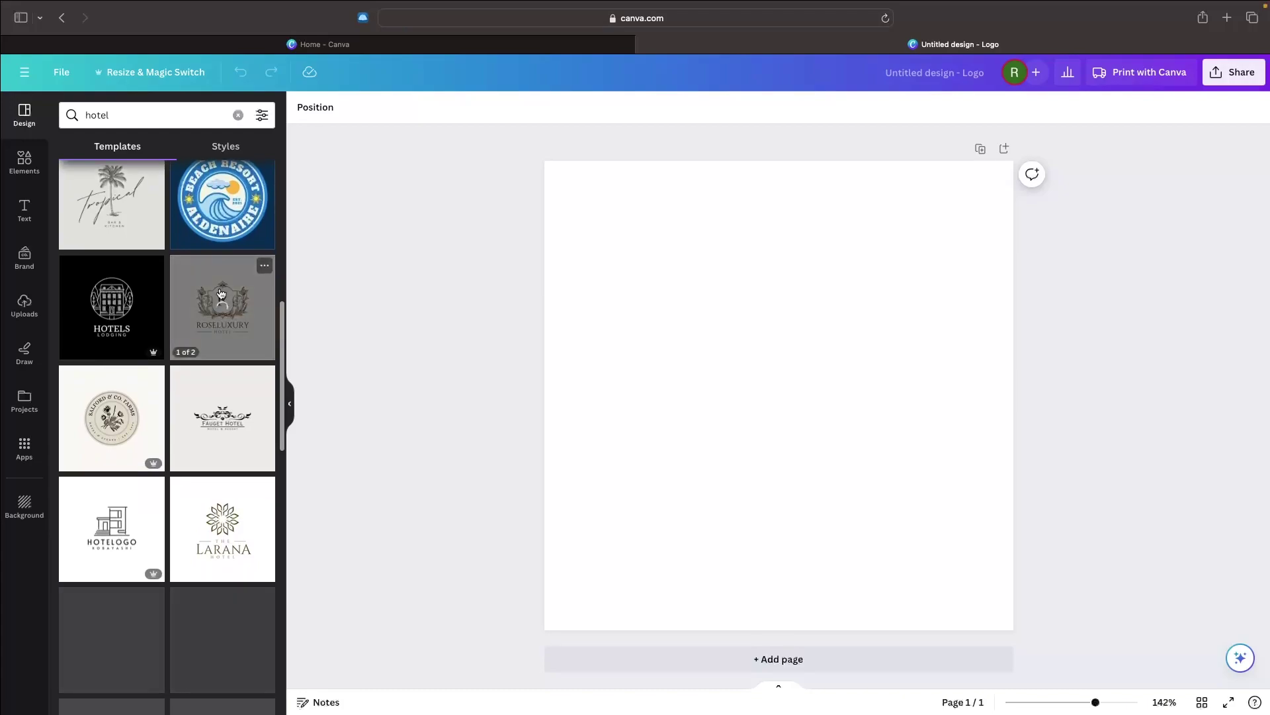
pyautogui.scroll(1, 192, 304)
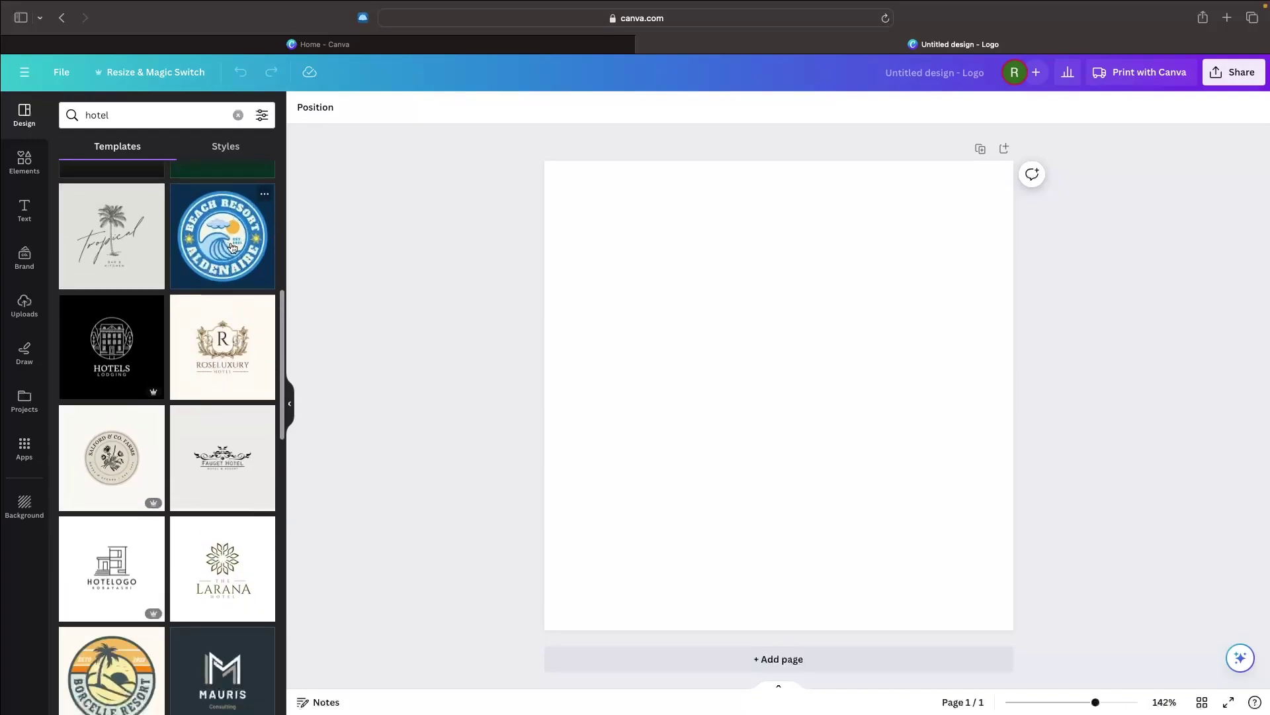
pyautogui.scroll(-3, 234, 331)
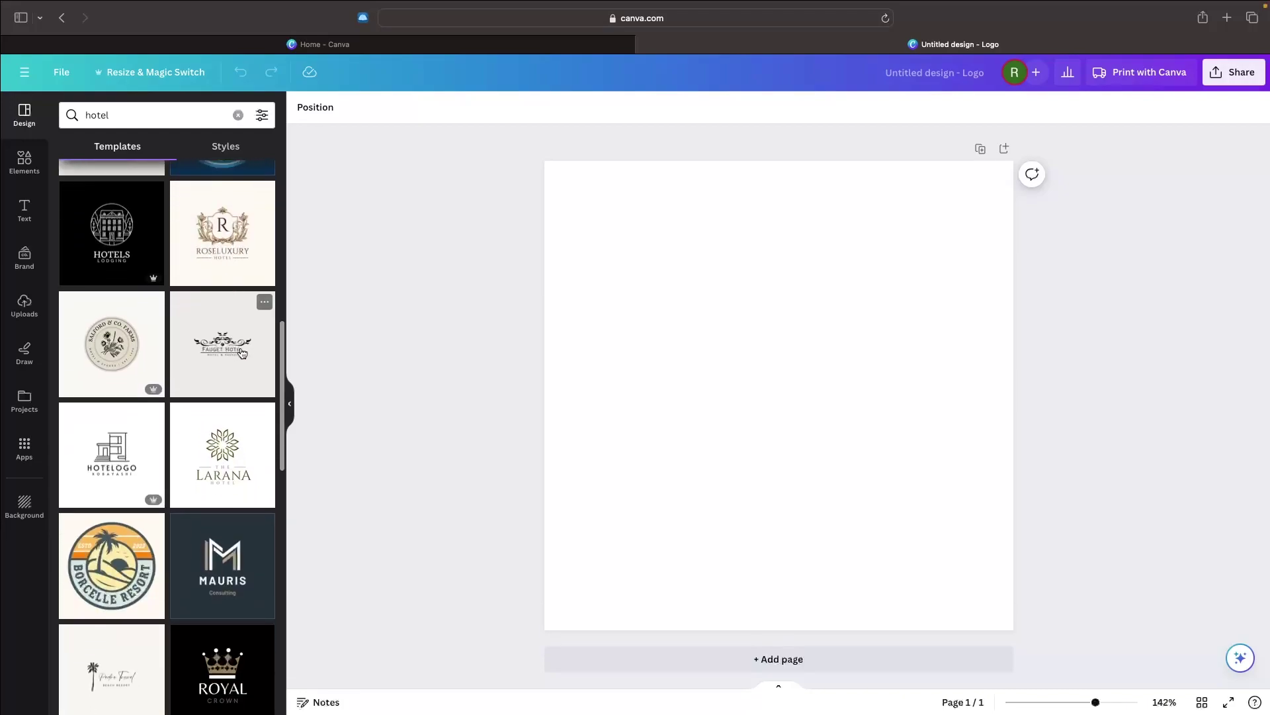
pyautogui.scroll(2, 236, 353)
pyautogui.click(236, 353)
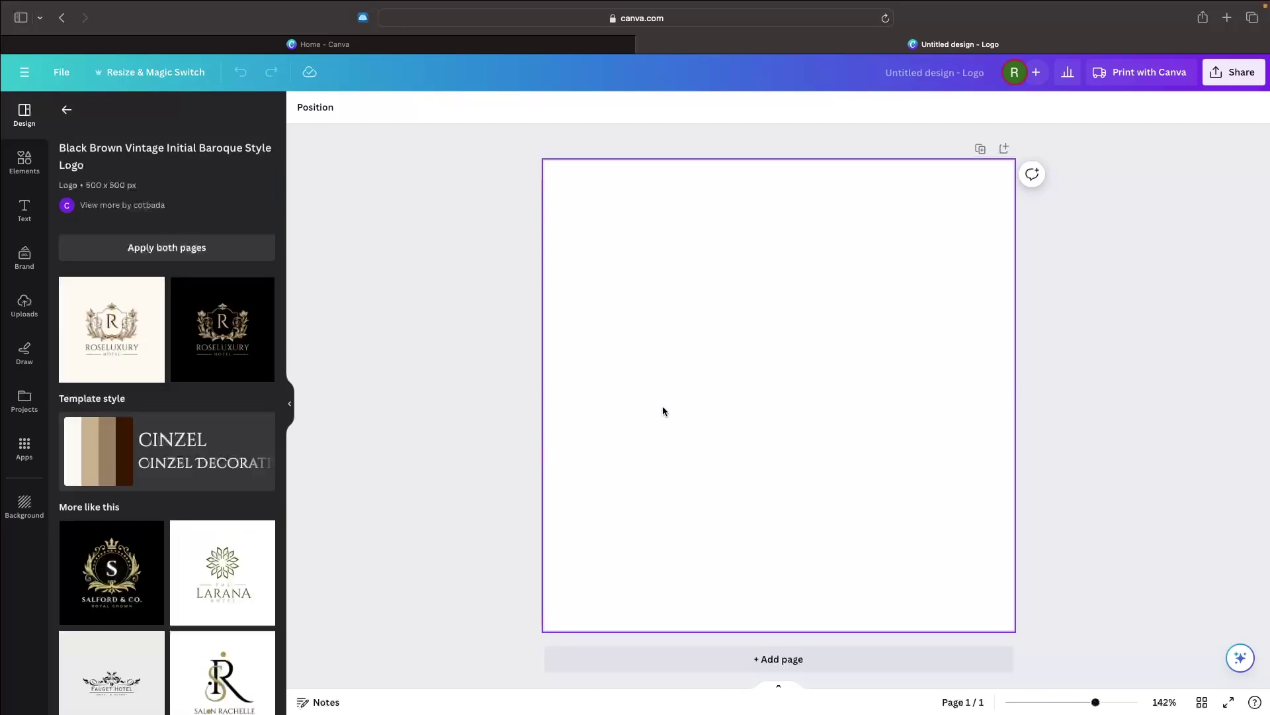
pyautogui.click(111, 329)
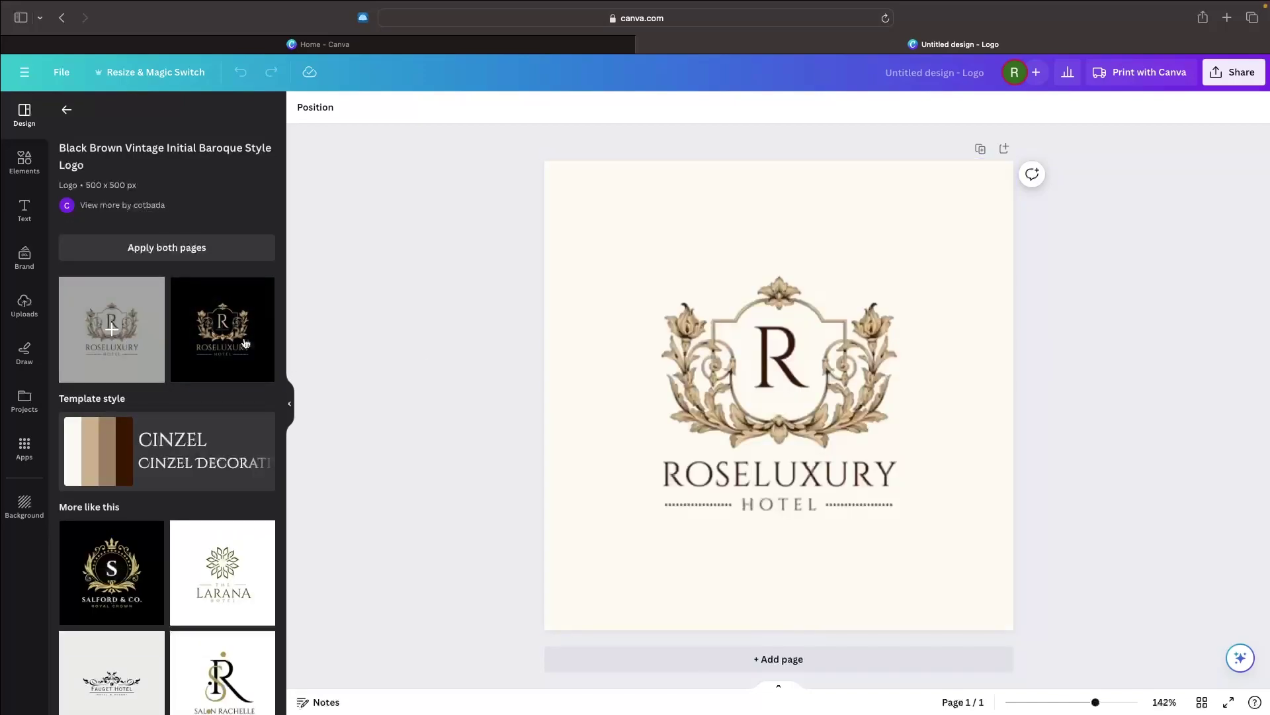
# Replace the crest's initial with "G" and the hotel name below it with "G-FORCE NORTH"
pyautogui.doubleClick(773, 358)
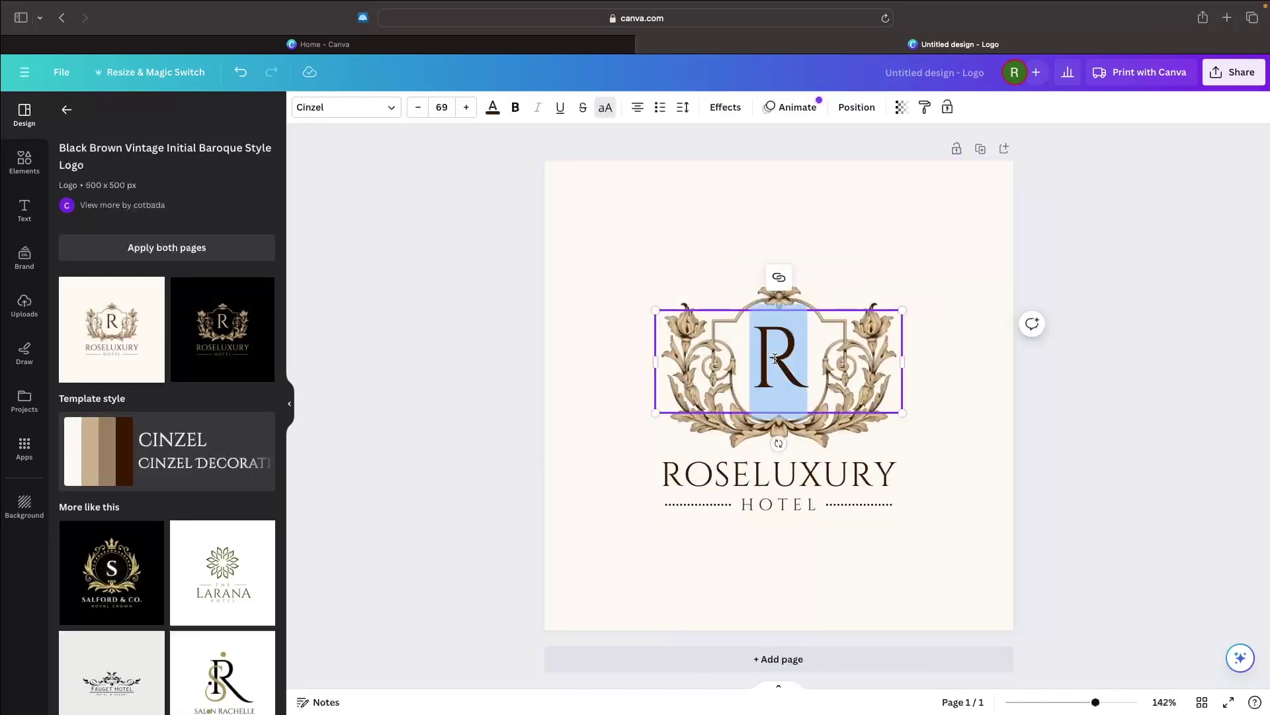
pyautogui.write('G')
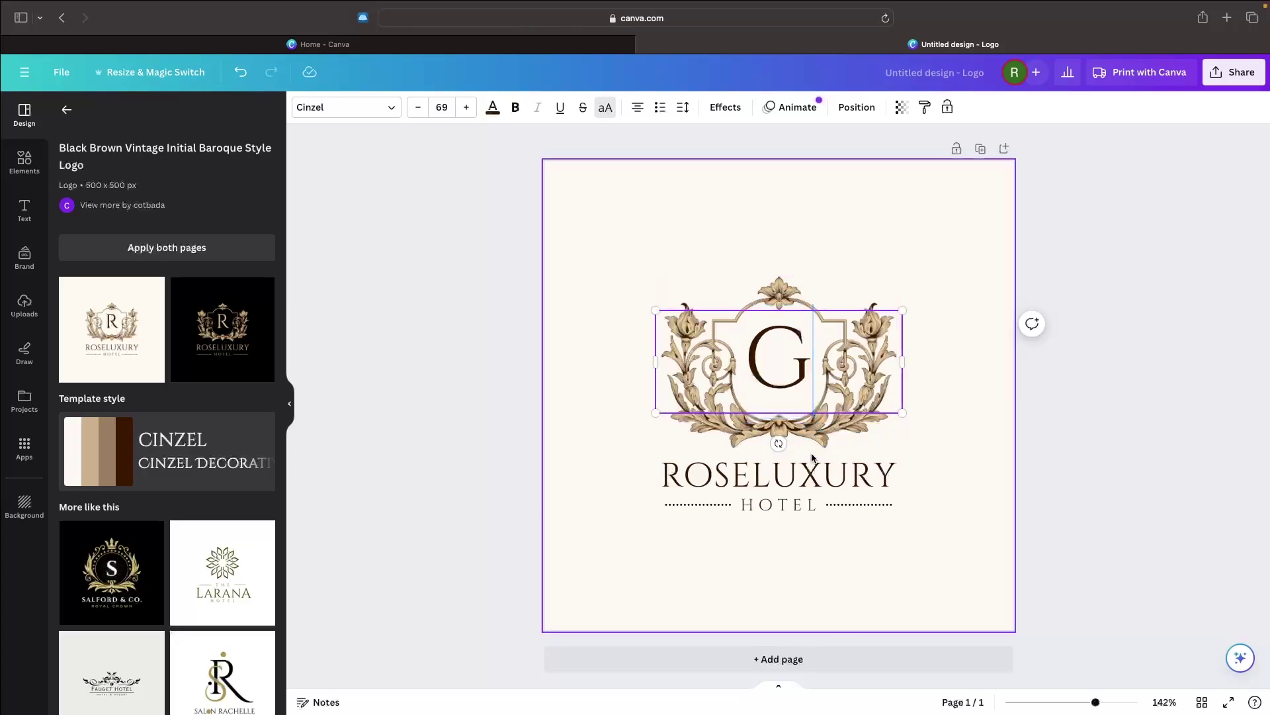
pyautogui.click(797, 468)
pyautogui.doubleClick(797, 468)
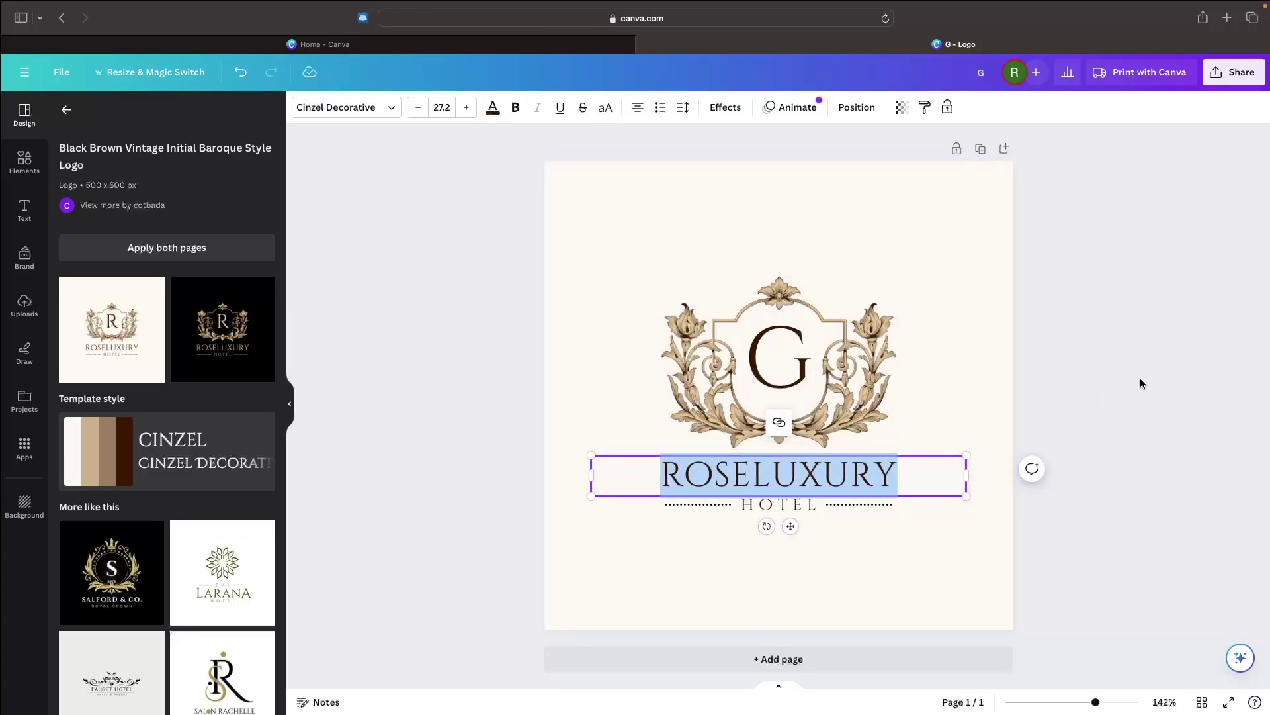
pyautogui.write('G-')
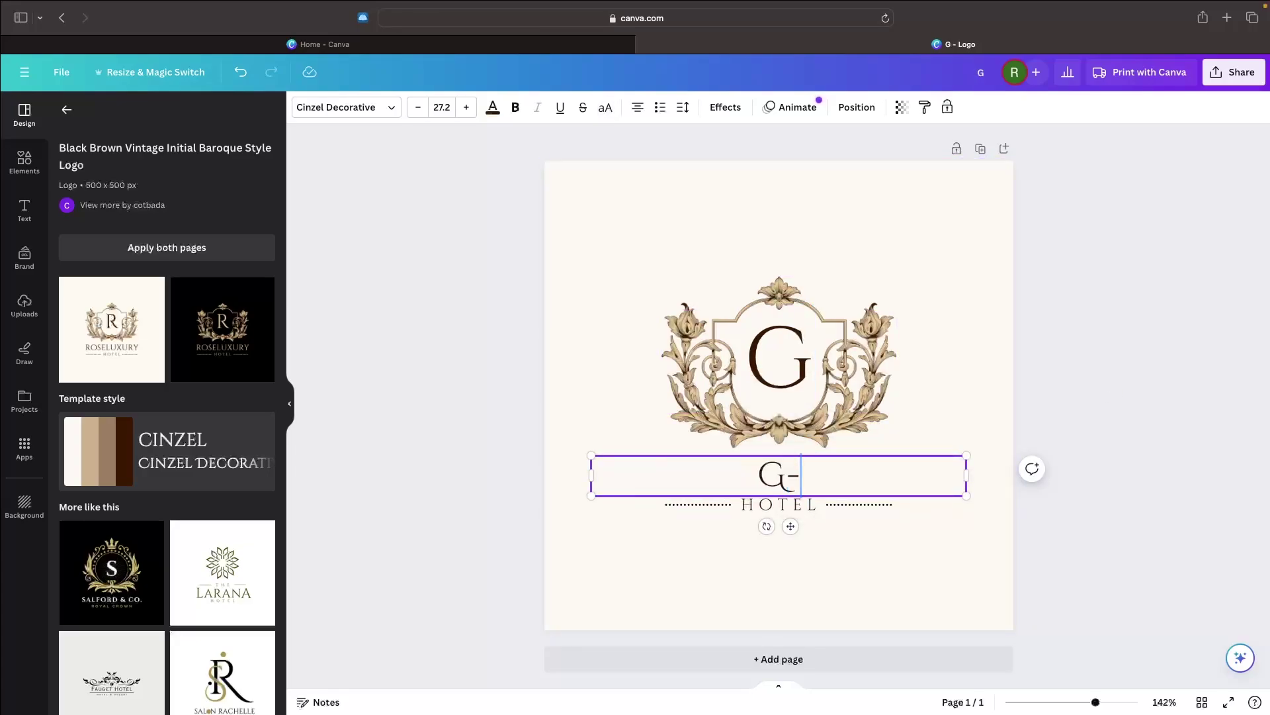
pyautogui.write('FORCE NO')
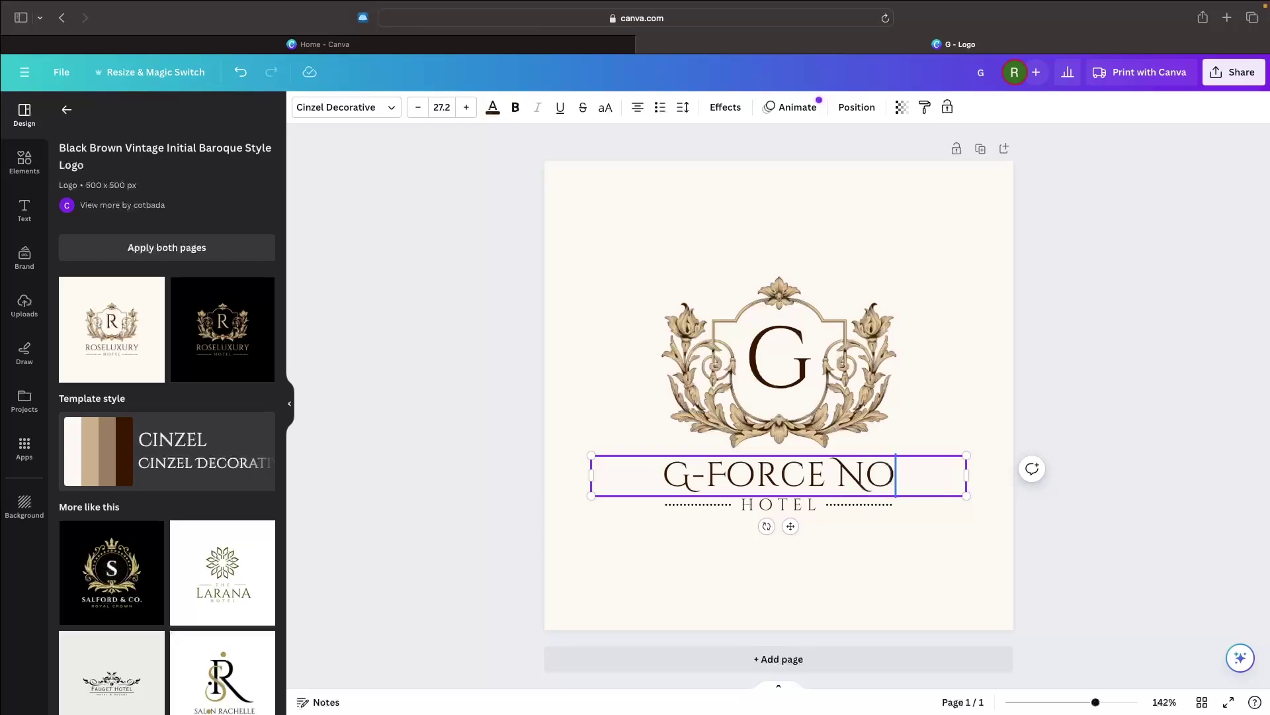
pyautogui.write('RTH')
pyautogui.click(1175, 231)
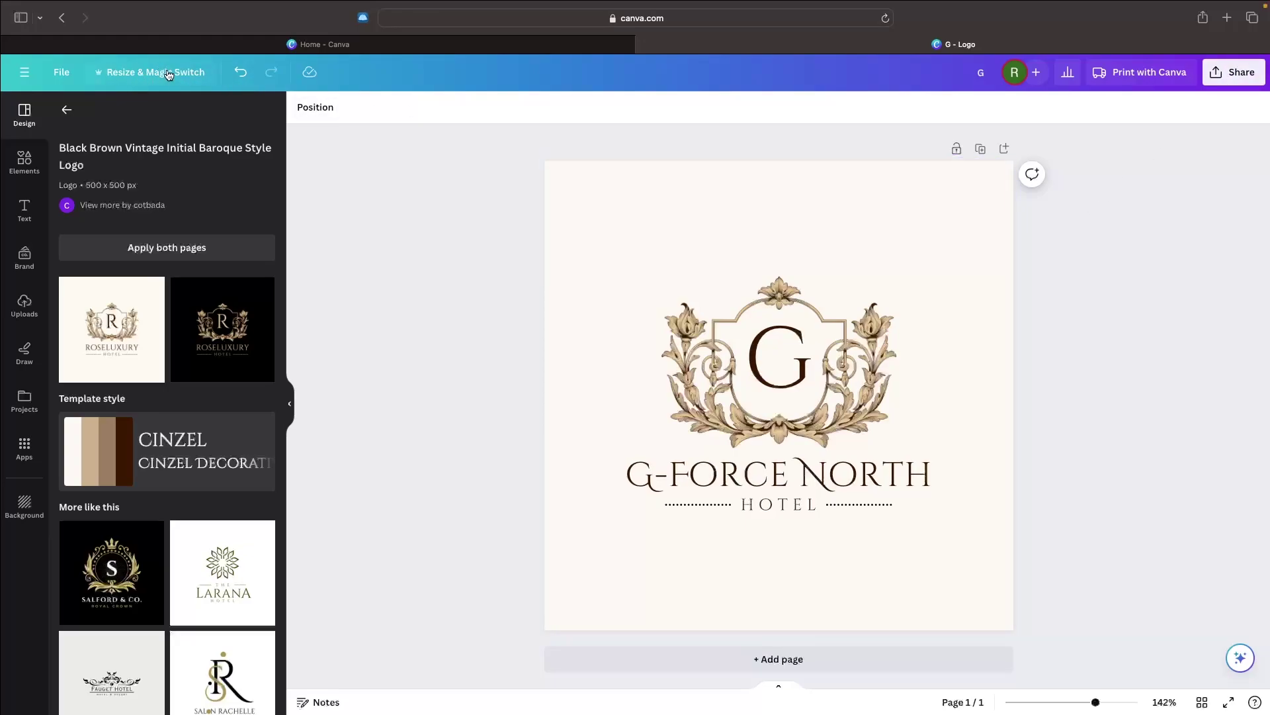
# Resize this design to a custom size of 298 × 182 px, matching the existing header logo in the WordPress media library
pyautogui.click(147, 74)
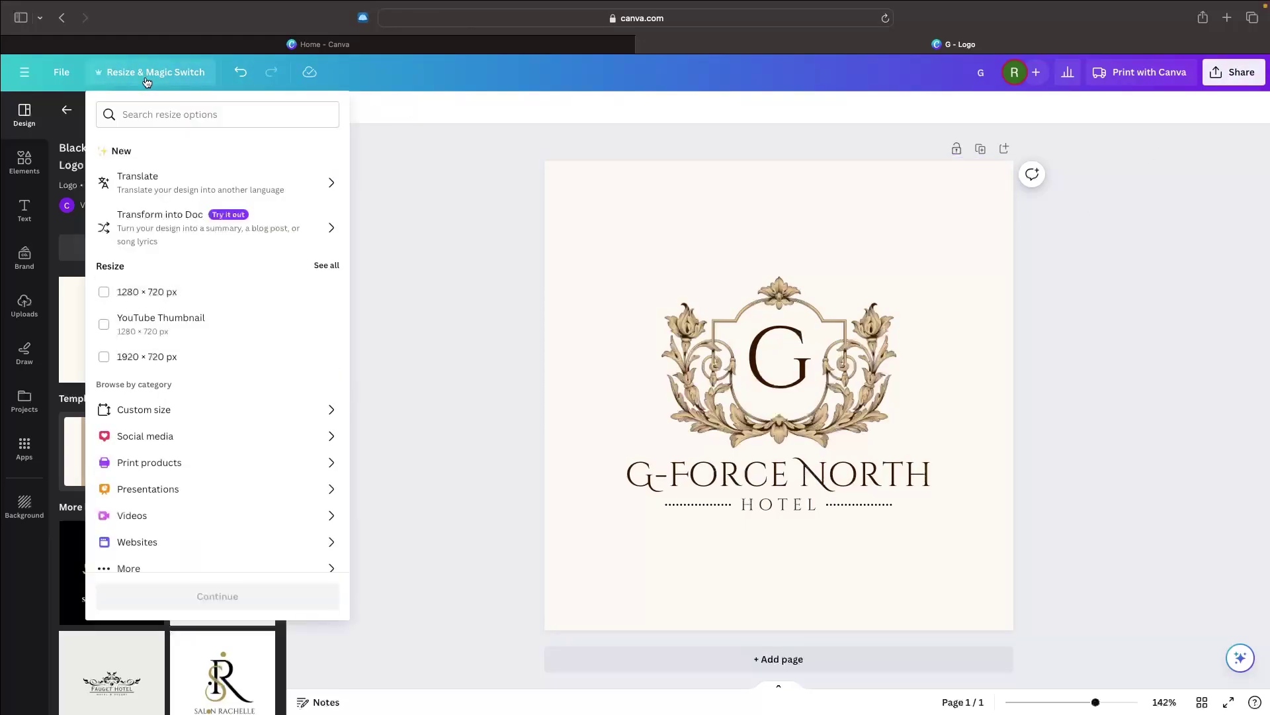
pyautogui.click(122, 409)
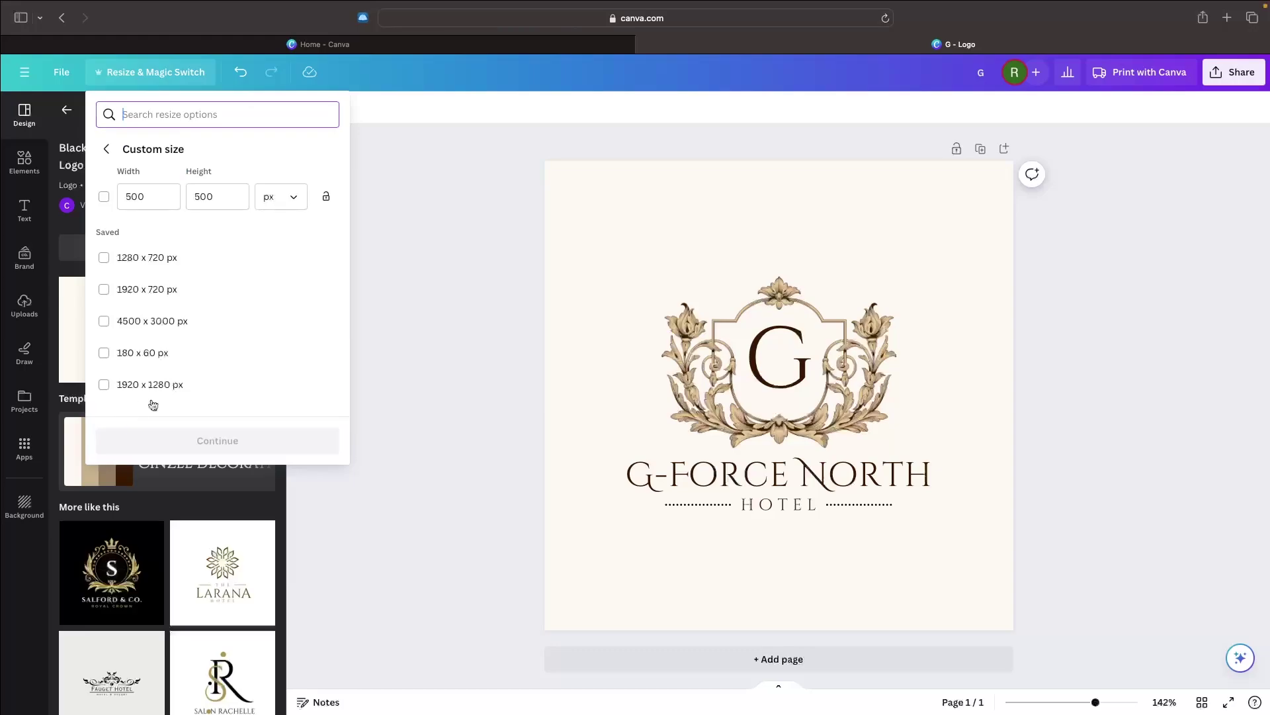
pyautogui.hotkey('ctrl', 'Left')
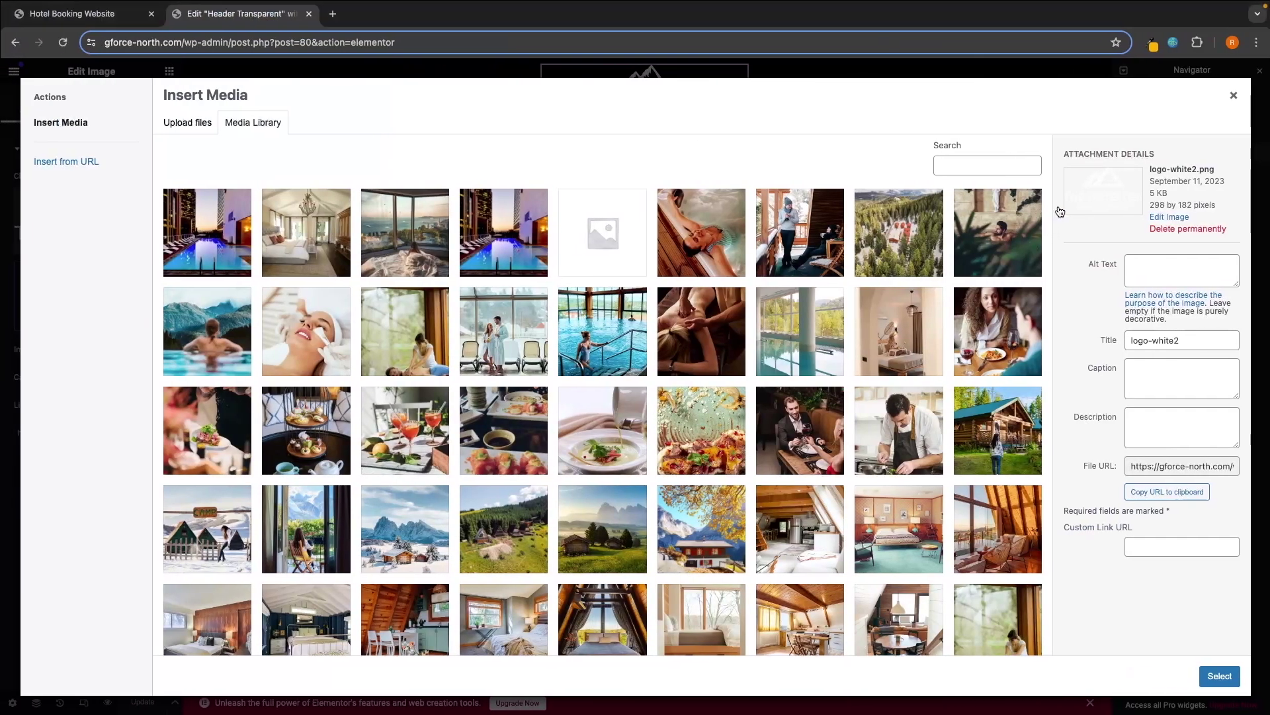
pyautogui.hotkey('ctrl', 'Right')
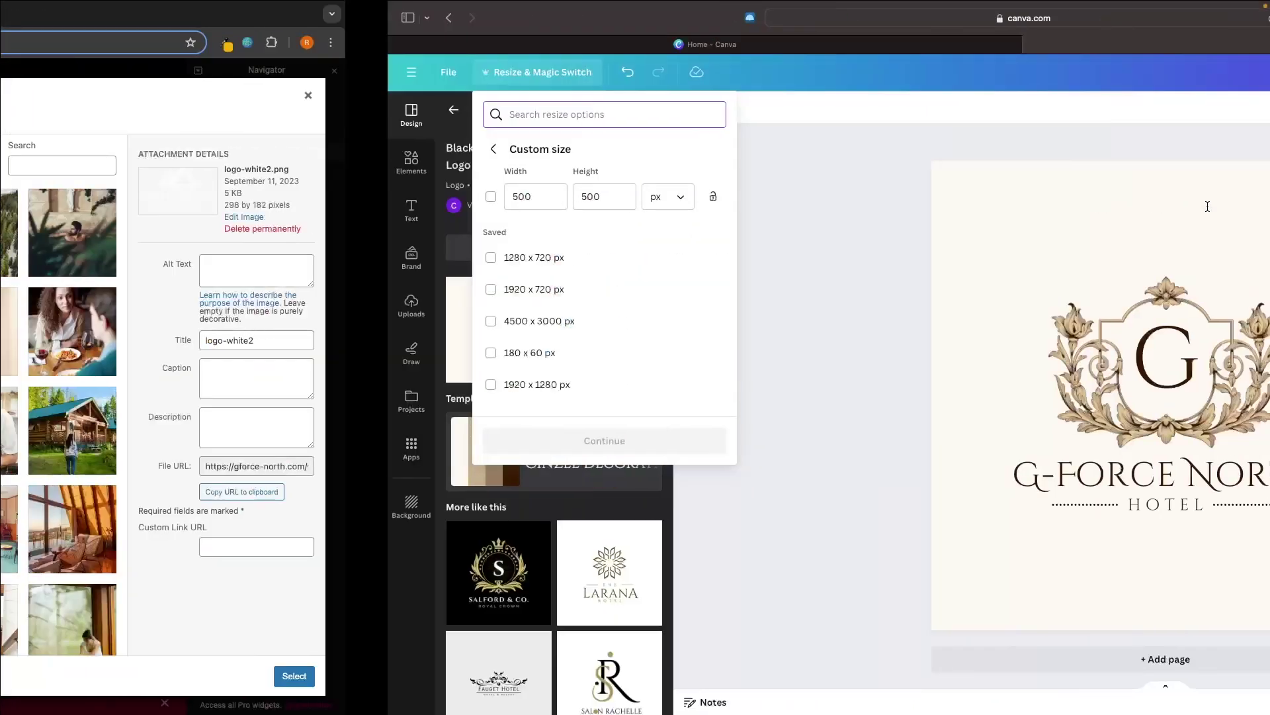
pyautogui.doubleClick(153, 196)
pyautogui.write('298')
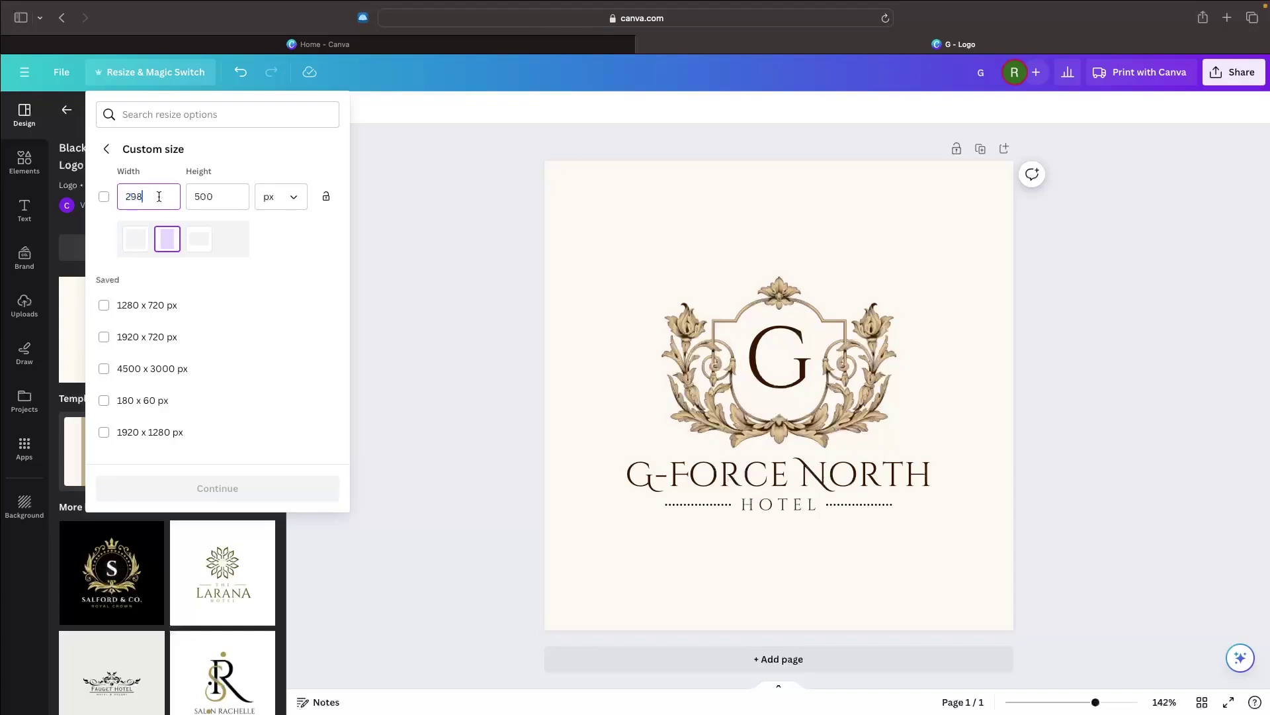
pyautogui.press('Tab')
pyautogui.write('1')
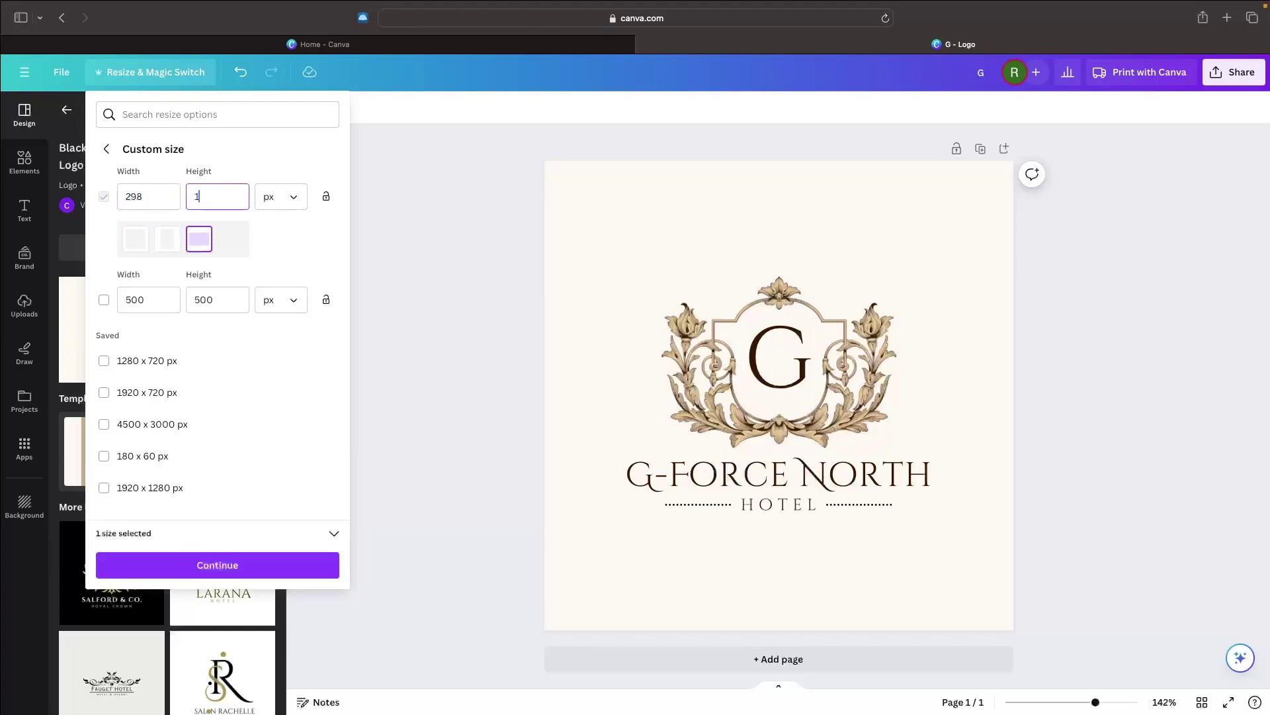
pyautogui.click(243, 564)
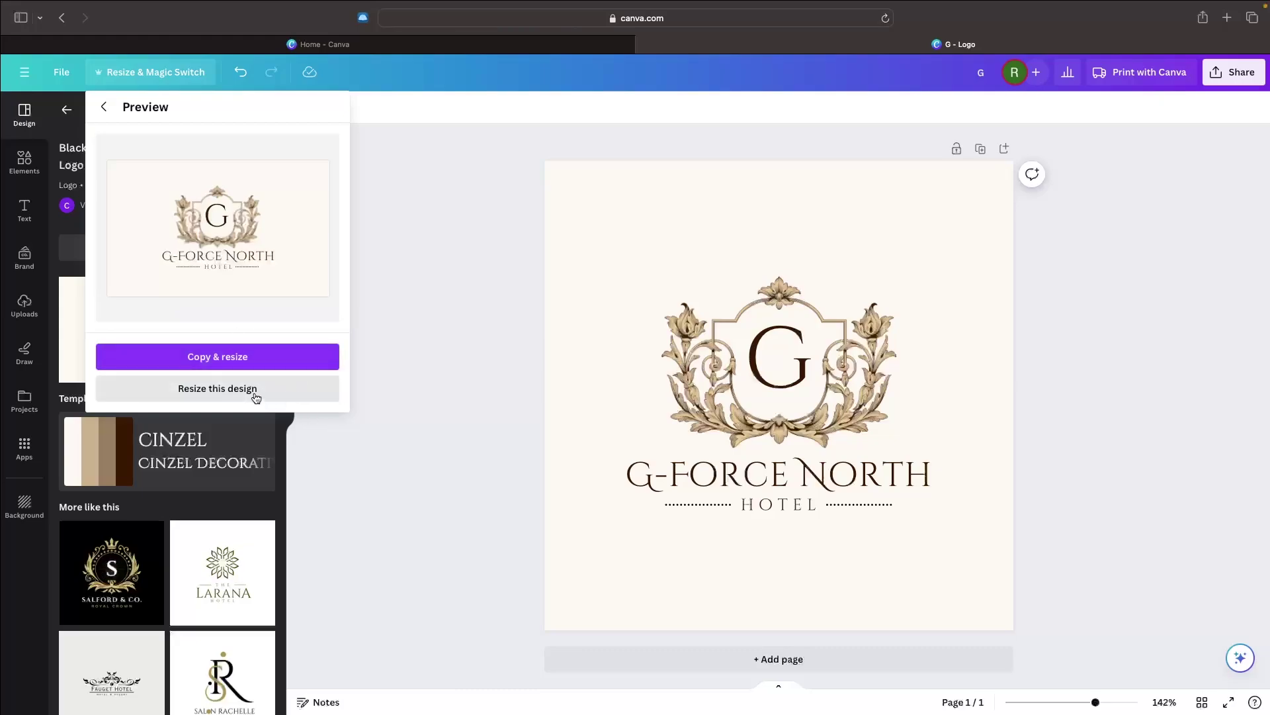
pyautogui.click(256, 395)
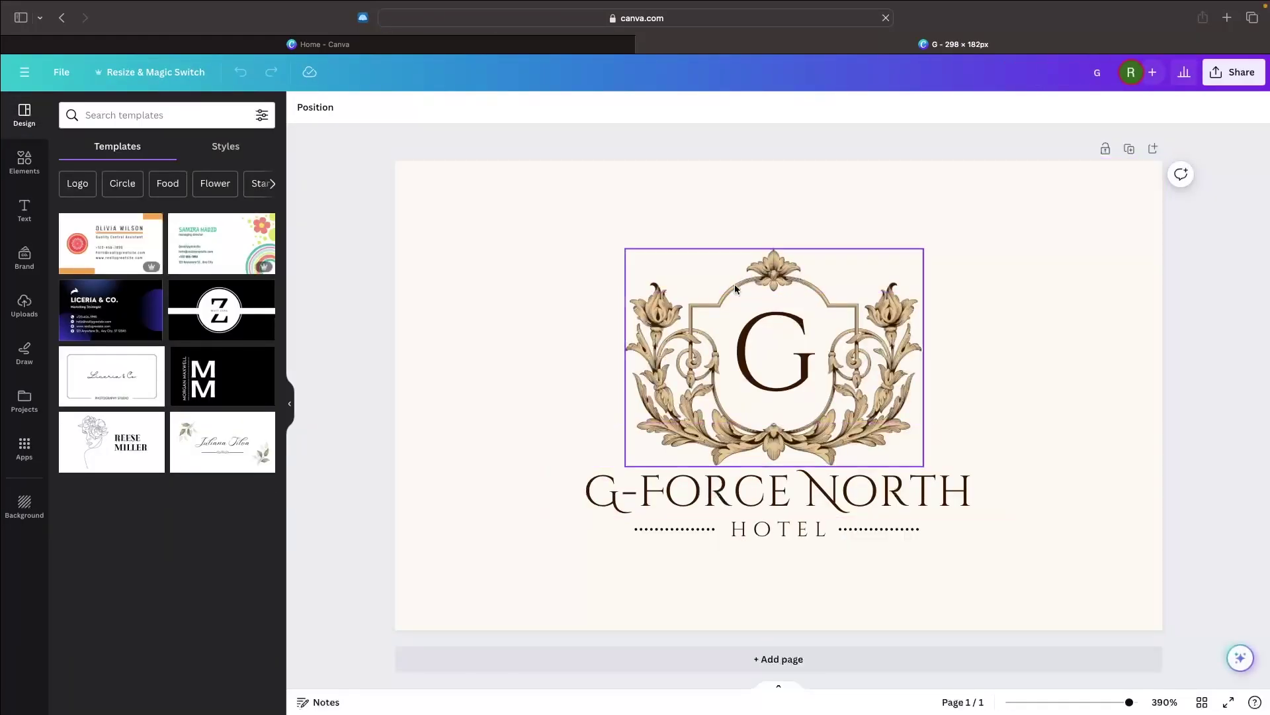
# Select all logo elements together, enlarge them to fill the canvas, and centre them on the page
pyautogui.moveTo(582, 221); pyautogui.dragTo(1046, 576)
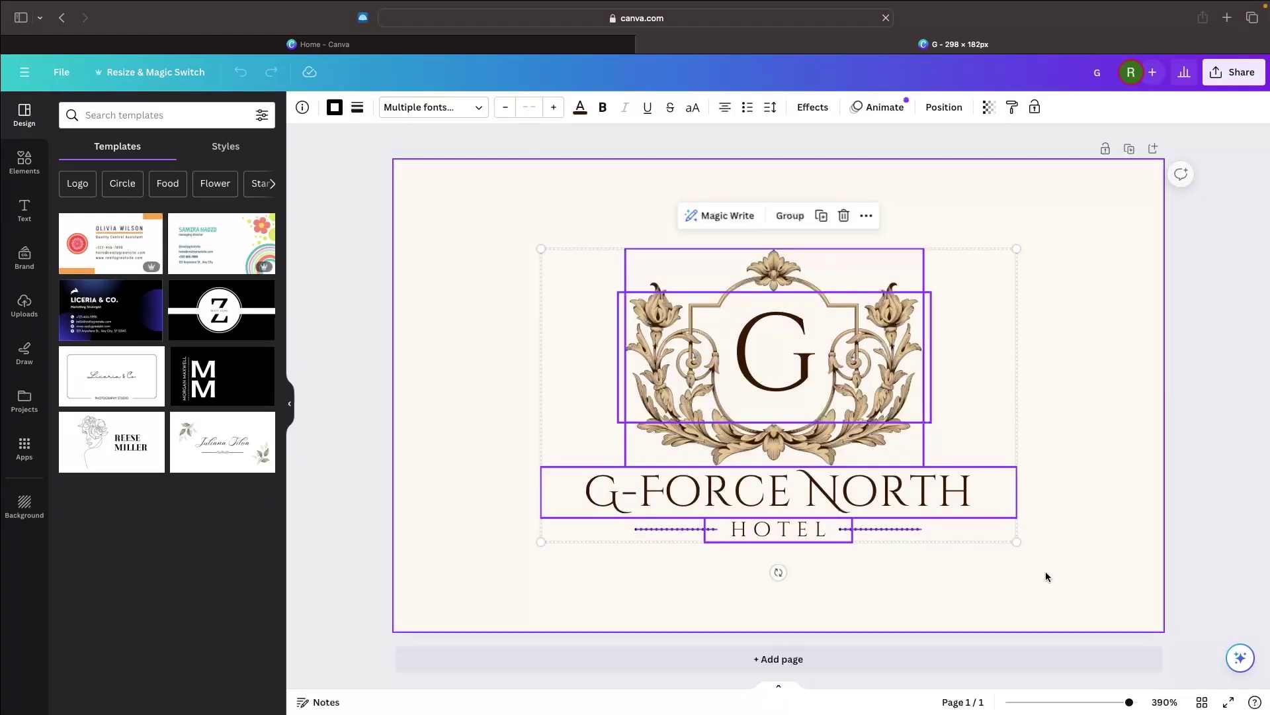
pyautogui.moveTo(516, 197); pyautogui.dragTo(1008, 566)
pyautogui.moveTo(1017, 248); pyautogui.dragTo(1153, 158)
pyautogui.moveTo(540, 540); pyautogui.dragTo(381, 607)
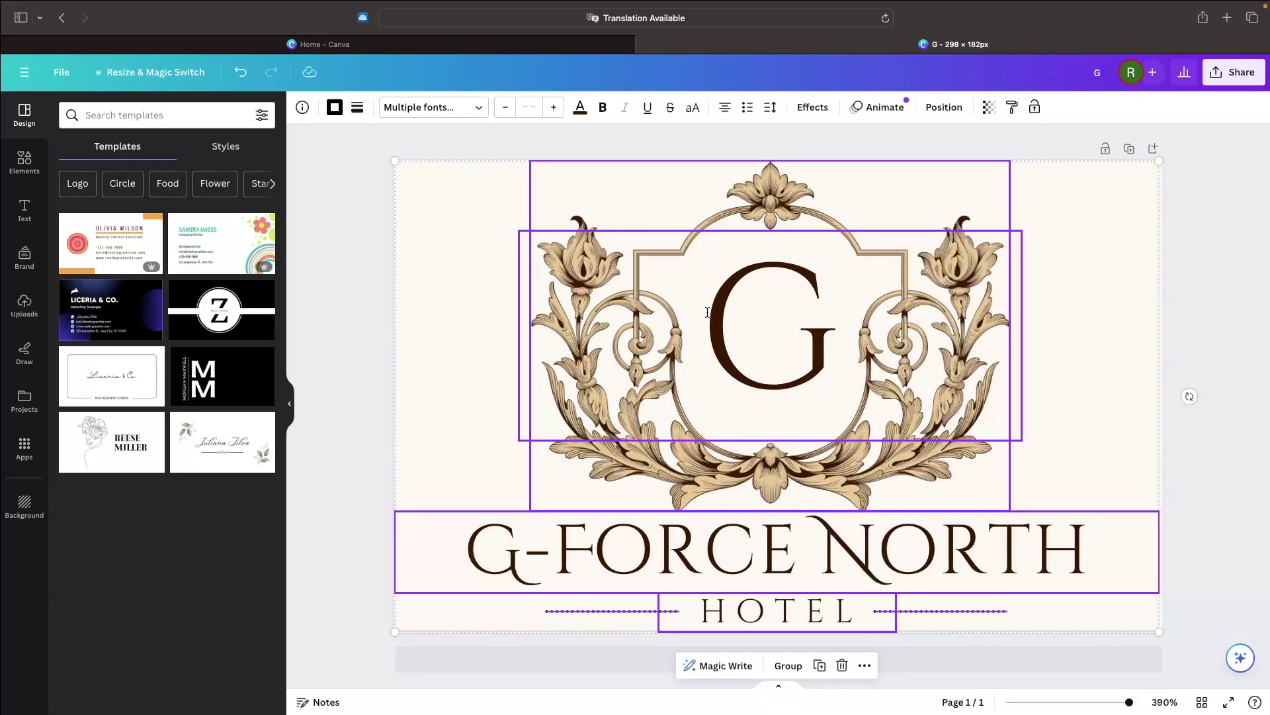
pyautogui.moveTo(714, 313)
pyautogui.mouseDown()
pyautogui.moveTo(689, 314)
pyautogui.moveTo(720, 316)
pyautogui.mouseUp()
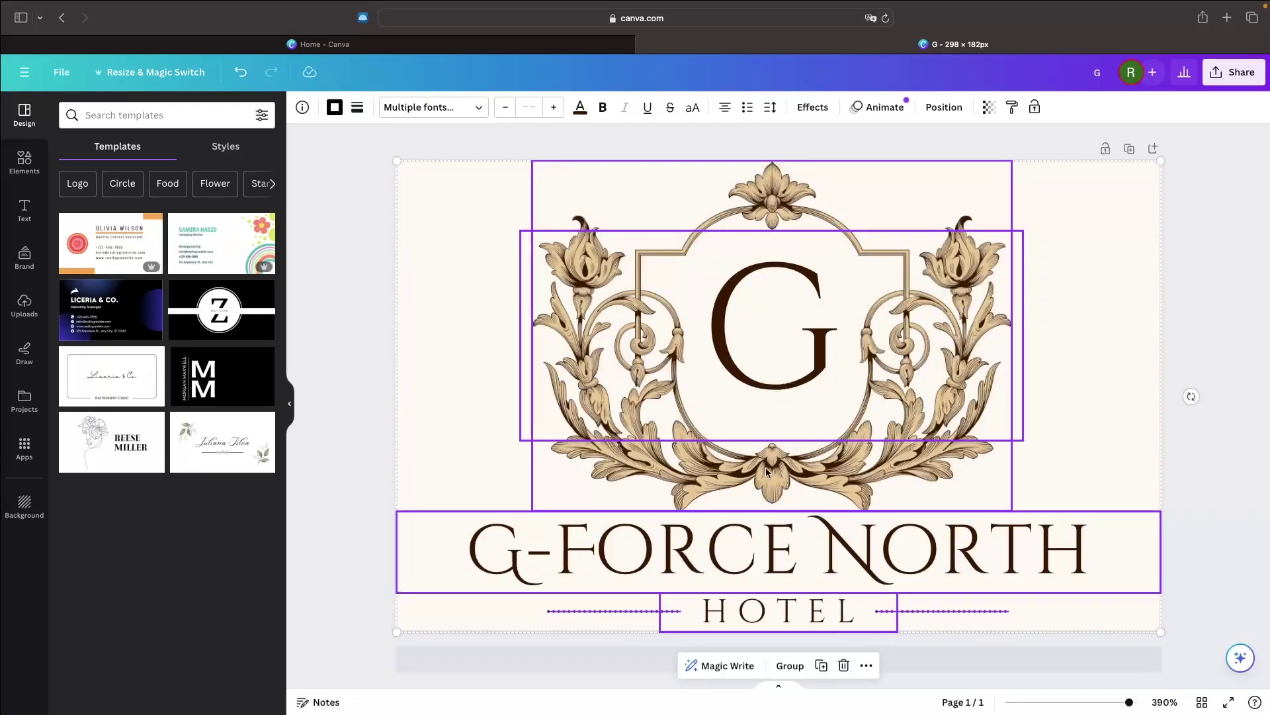
pyautogui.click(1105, 378)
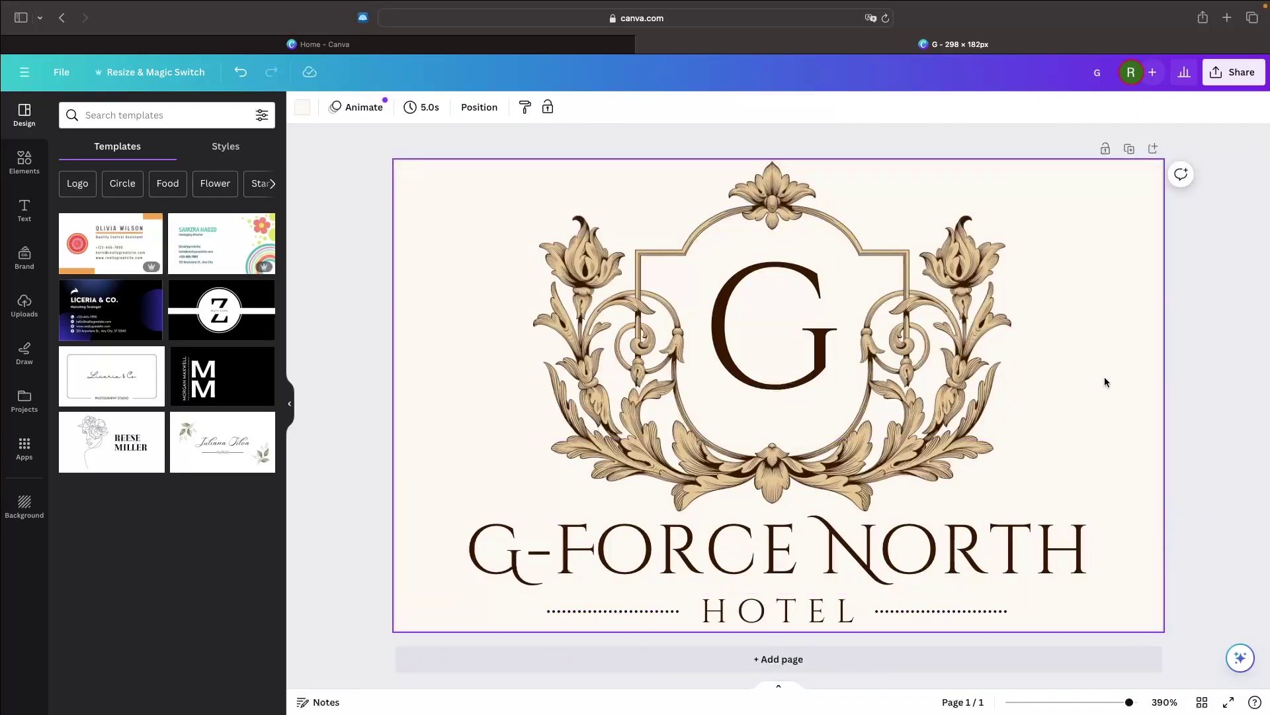
# Download the logo as a PNG with a transparent background
pyautogui.click(1234, 72)
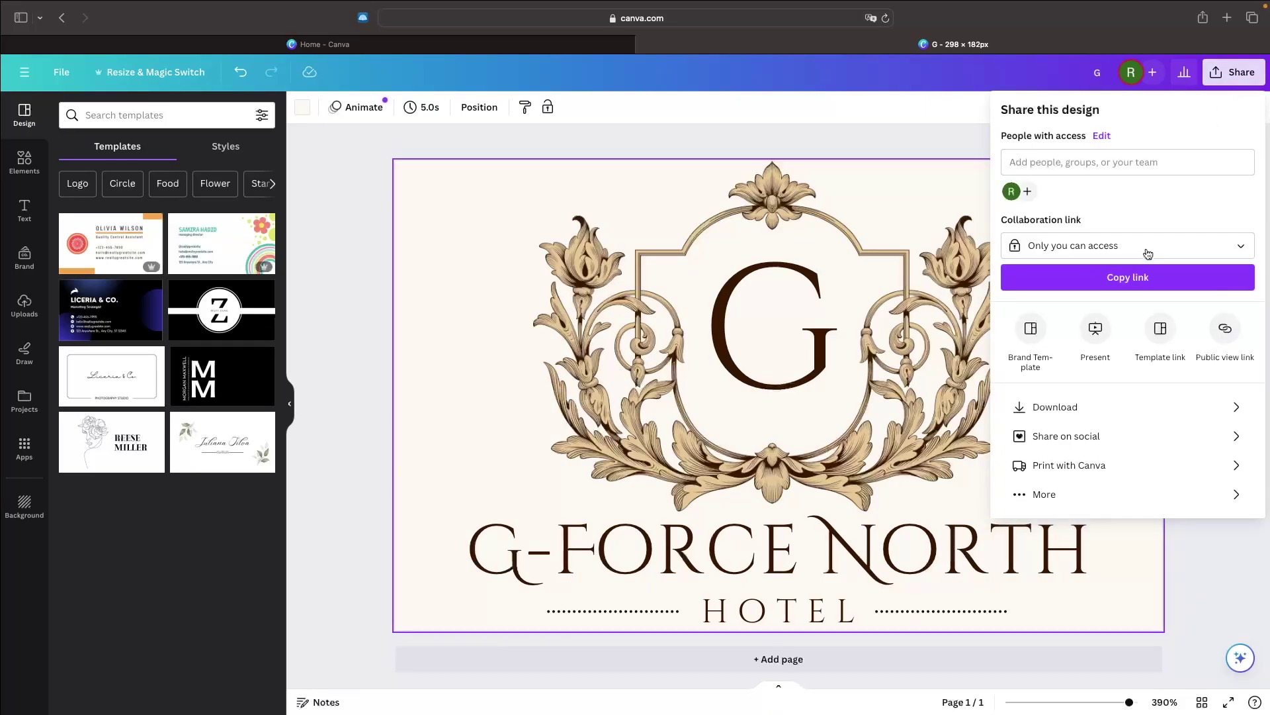
pyautogui.click(1045, 407)
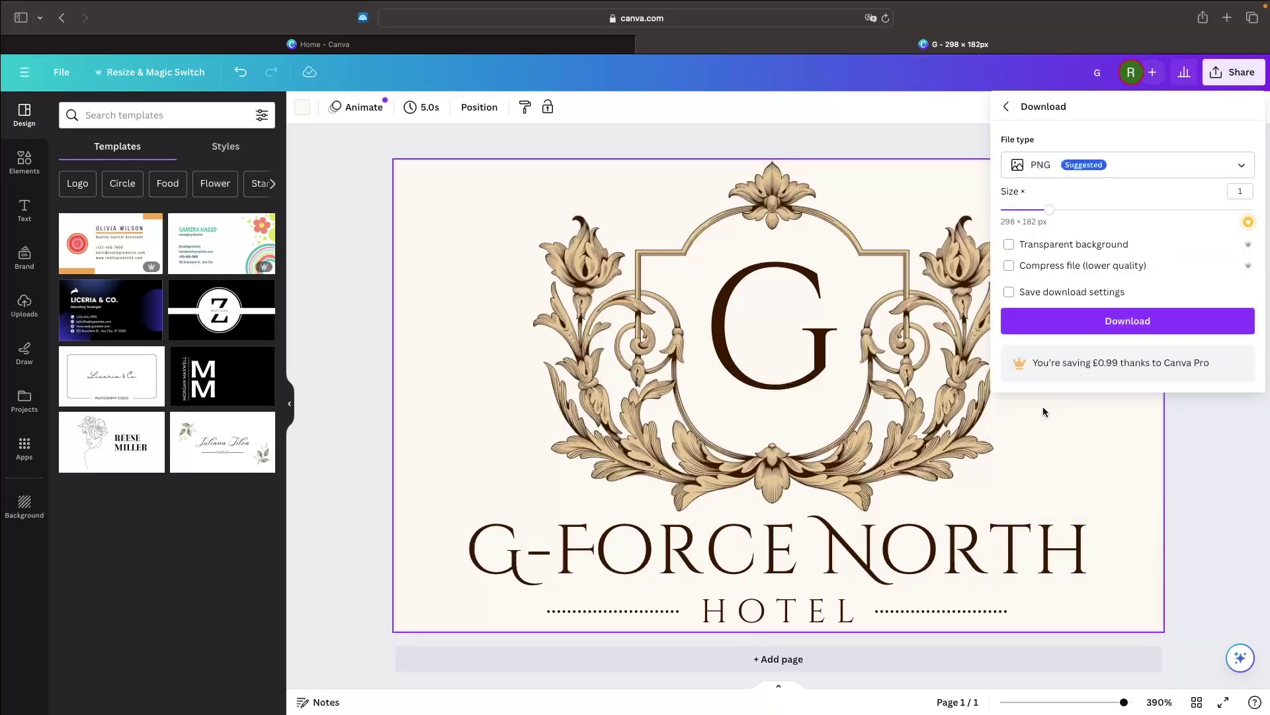
pyautogui.click(1069, 247)
pyautogui.click(1107, 320)
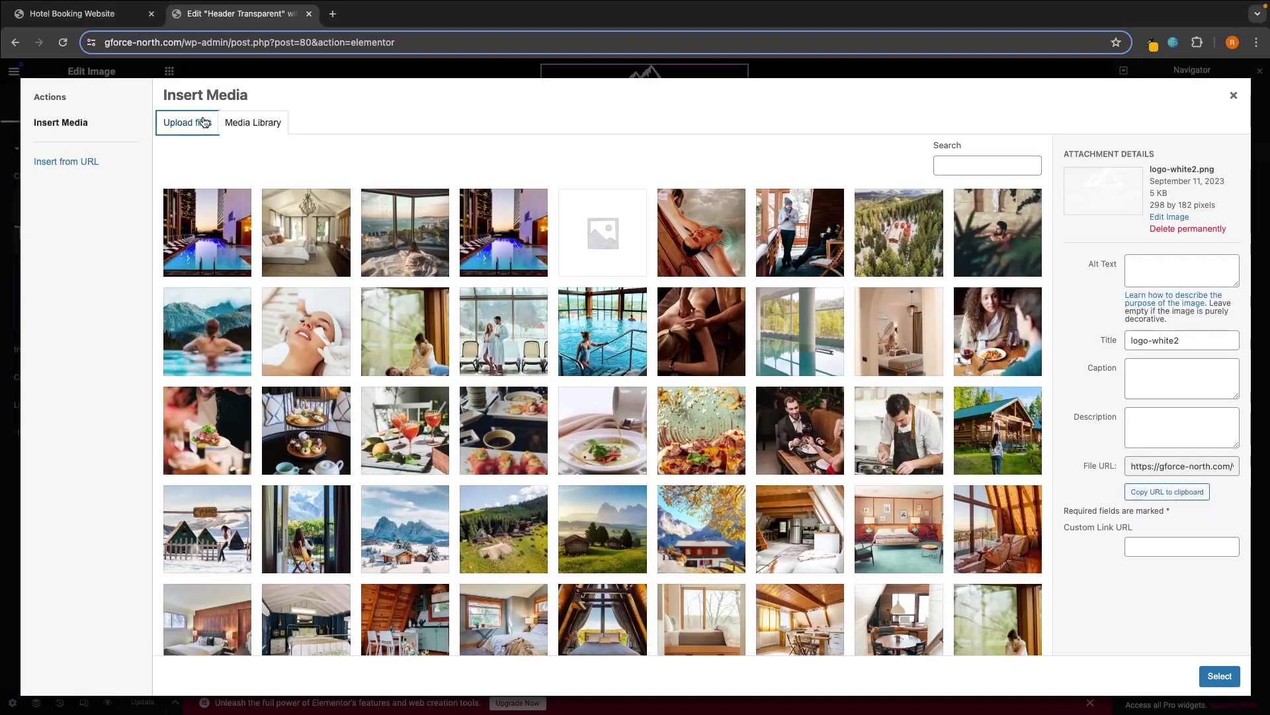
# In WordPress, upload G.png from Downloads as the transparent header's logo image, and switch to the live Hotel Booking Website page
pyautogui.click(187, 123)
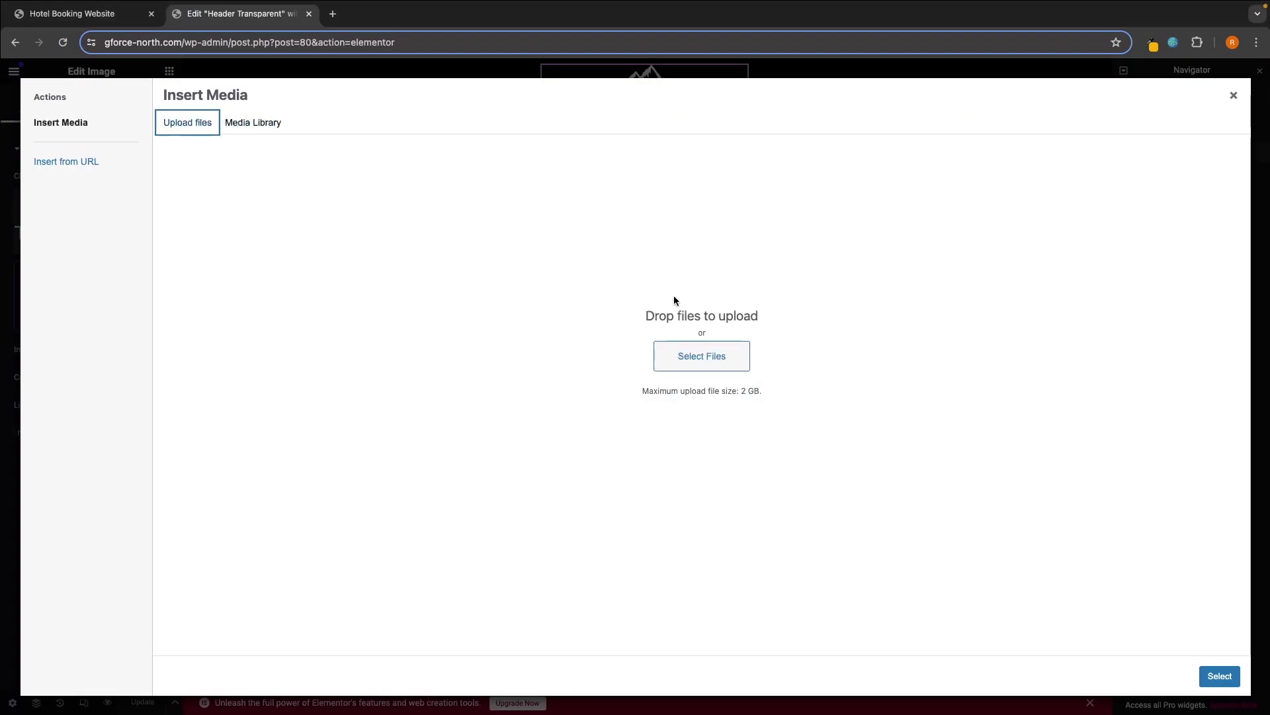
pyautogui.click(690, 368)
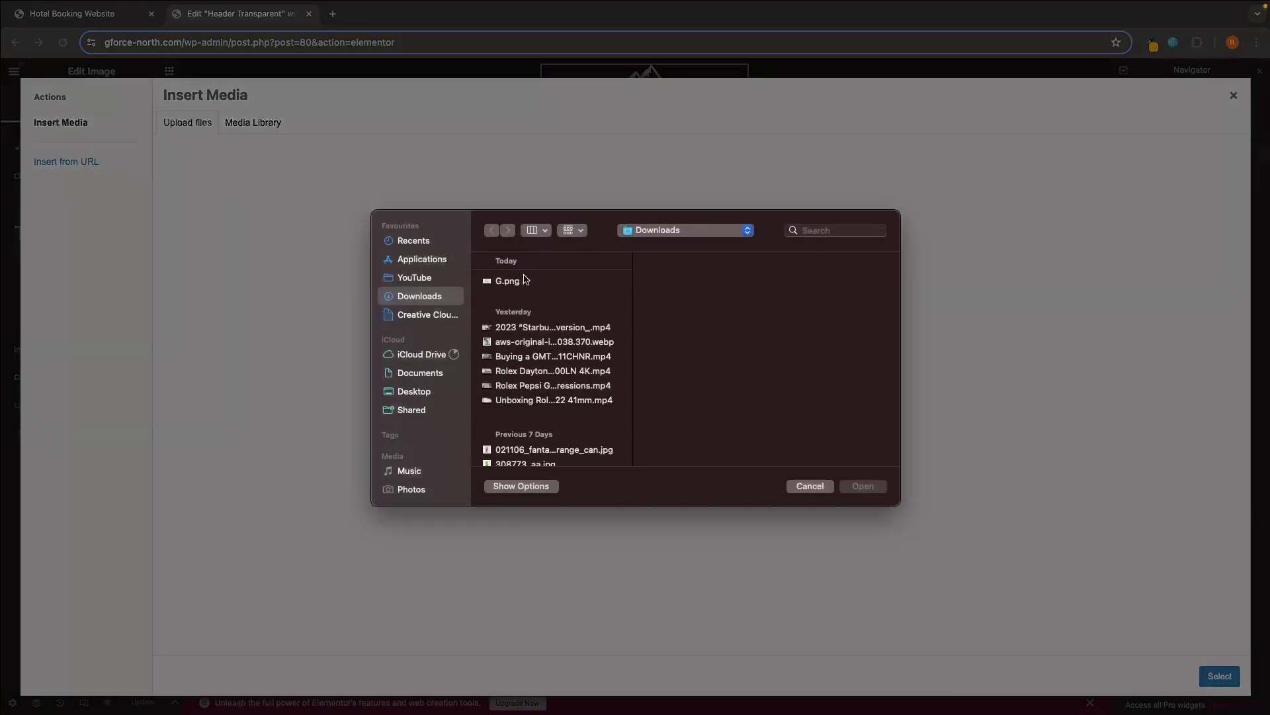
pyautogui.doubleClick(508, 280)
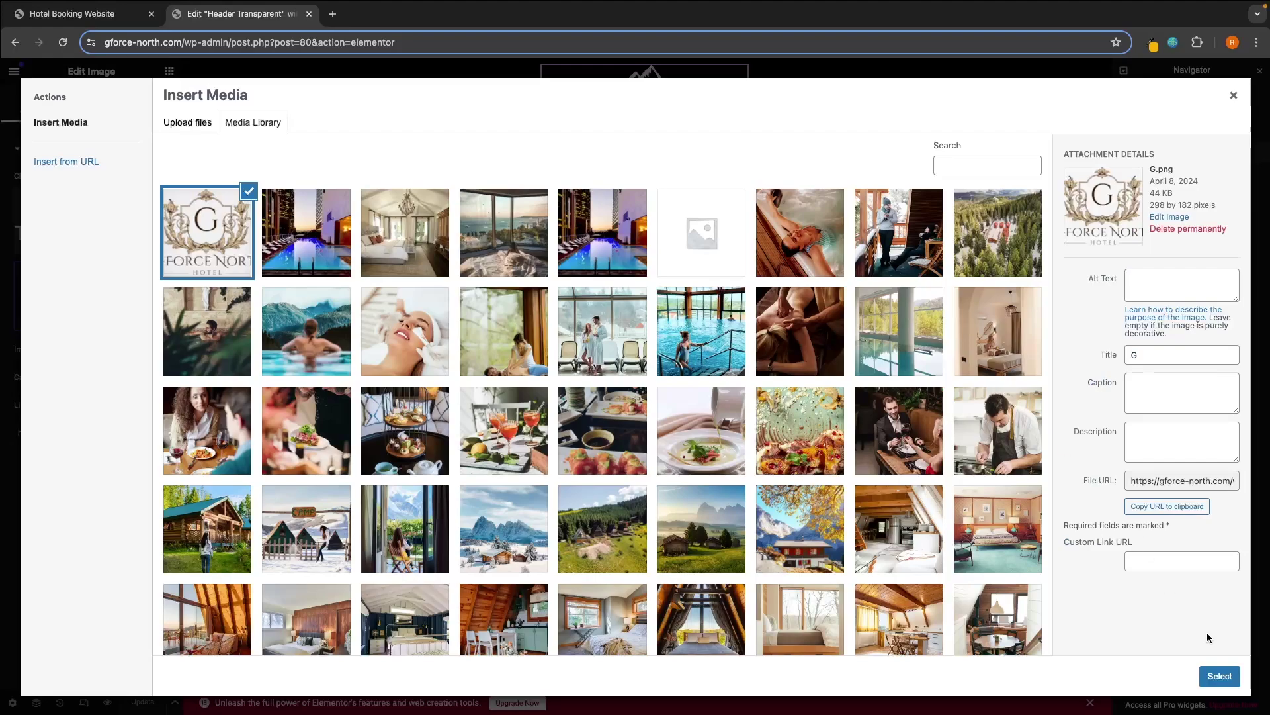
pyautogui.click(1220, 676)
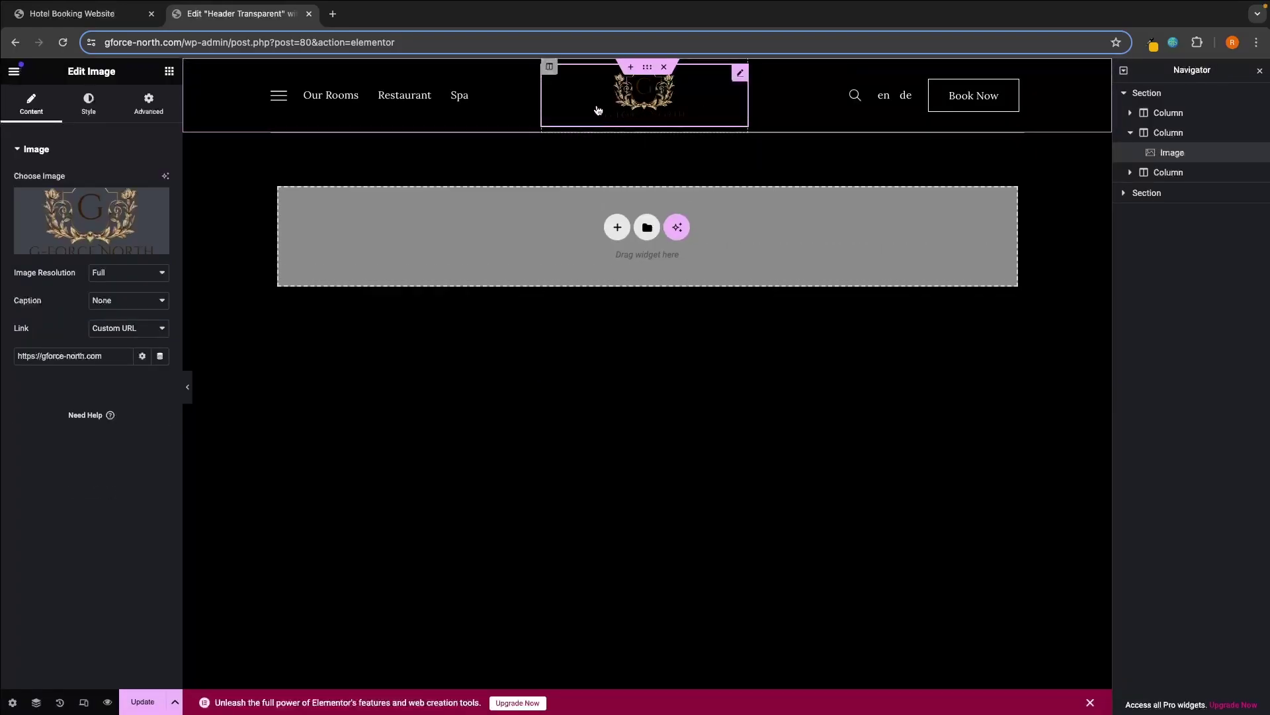
pyautogui.click(128, 22)
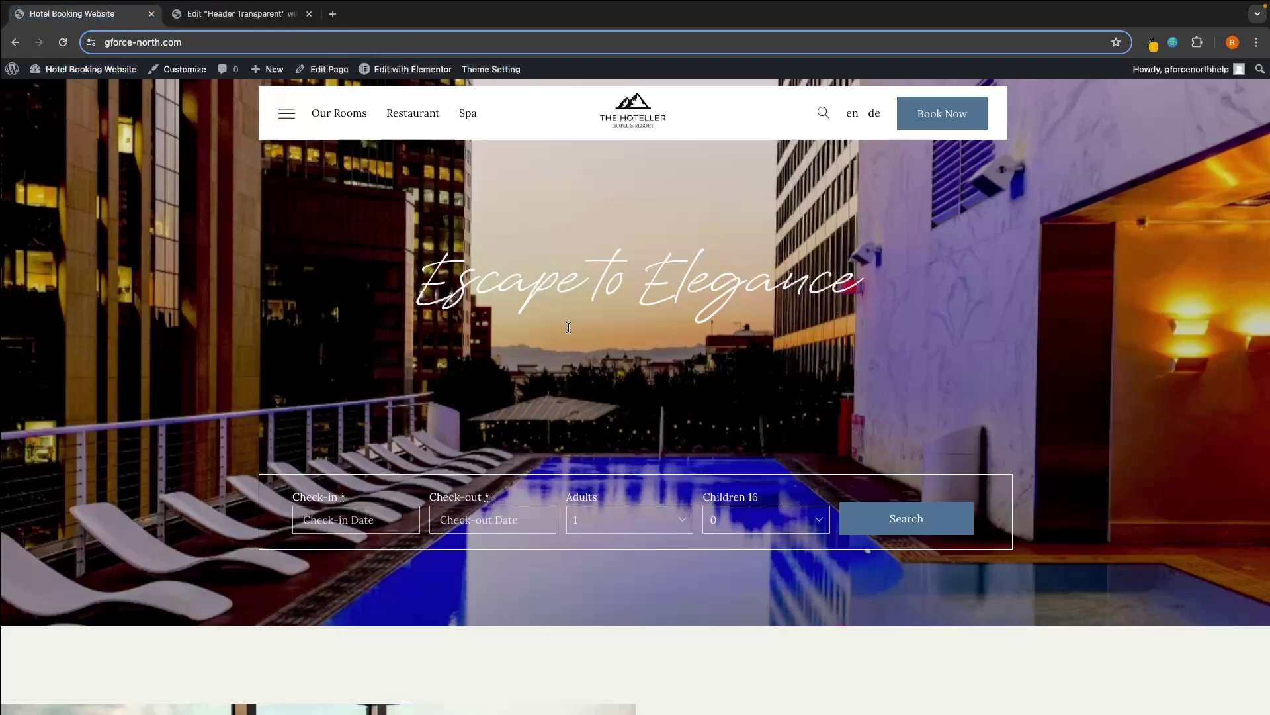
# Return to the logo design in Canva and recolour the large G monogram white
pyautogui.scroll(2, 579, 216)
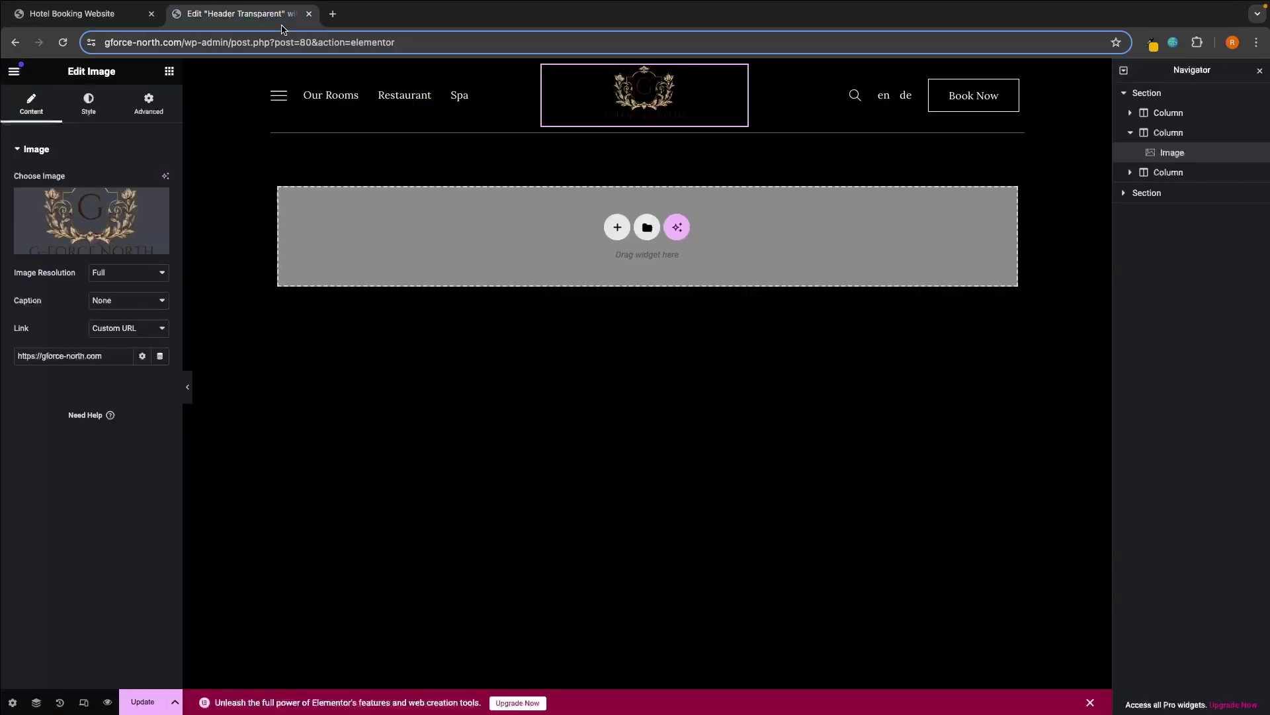
pyautogui.click(283, 15)
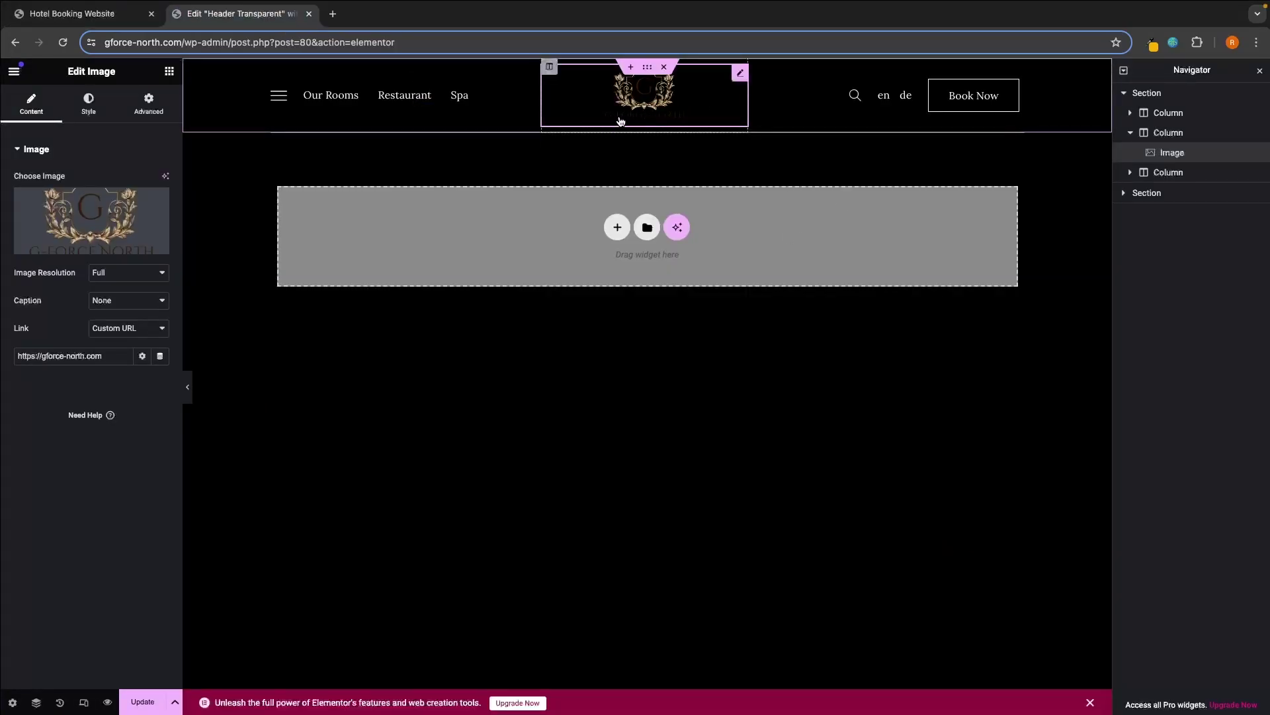
pyautogui.hotkey('ctrl', 'Left')
pyautogui.hotkey('ctrl', 'Right')
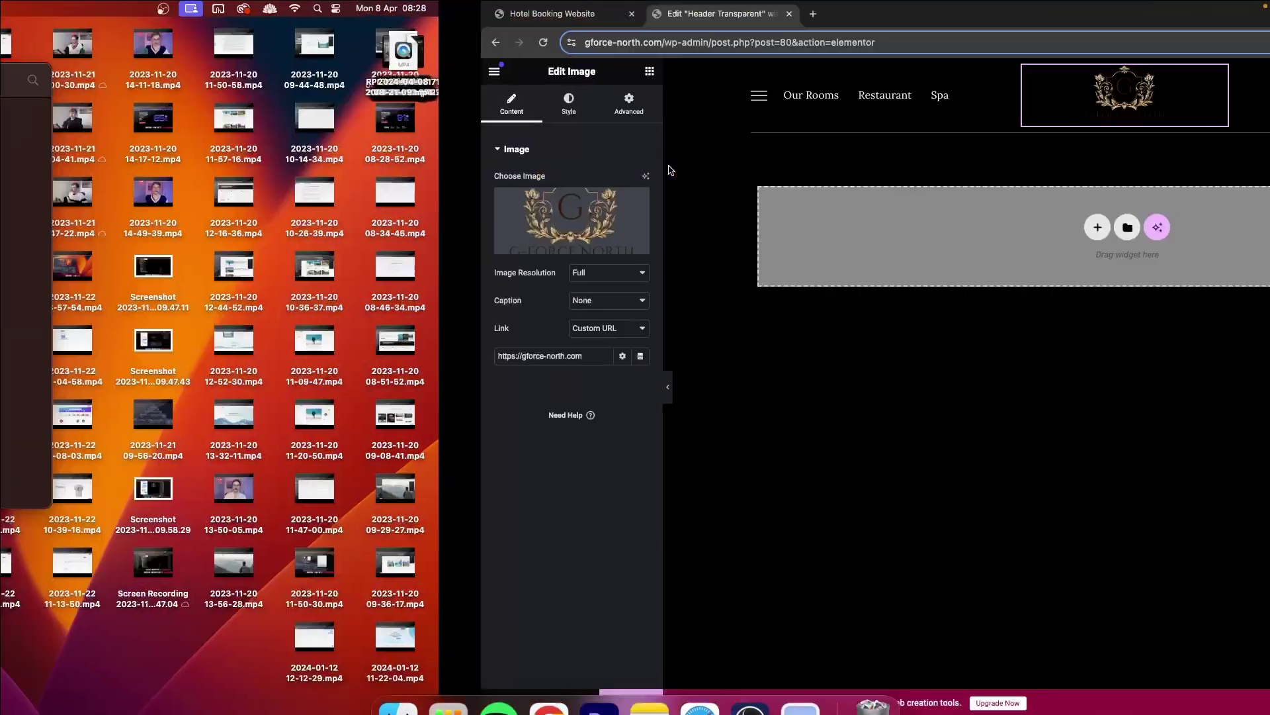
pyautogui.hotkey('ctrl', 'Right')
pyautogui.doubleClick(743, 305)
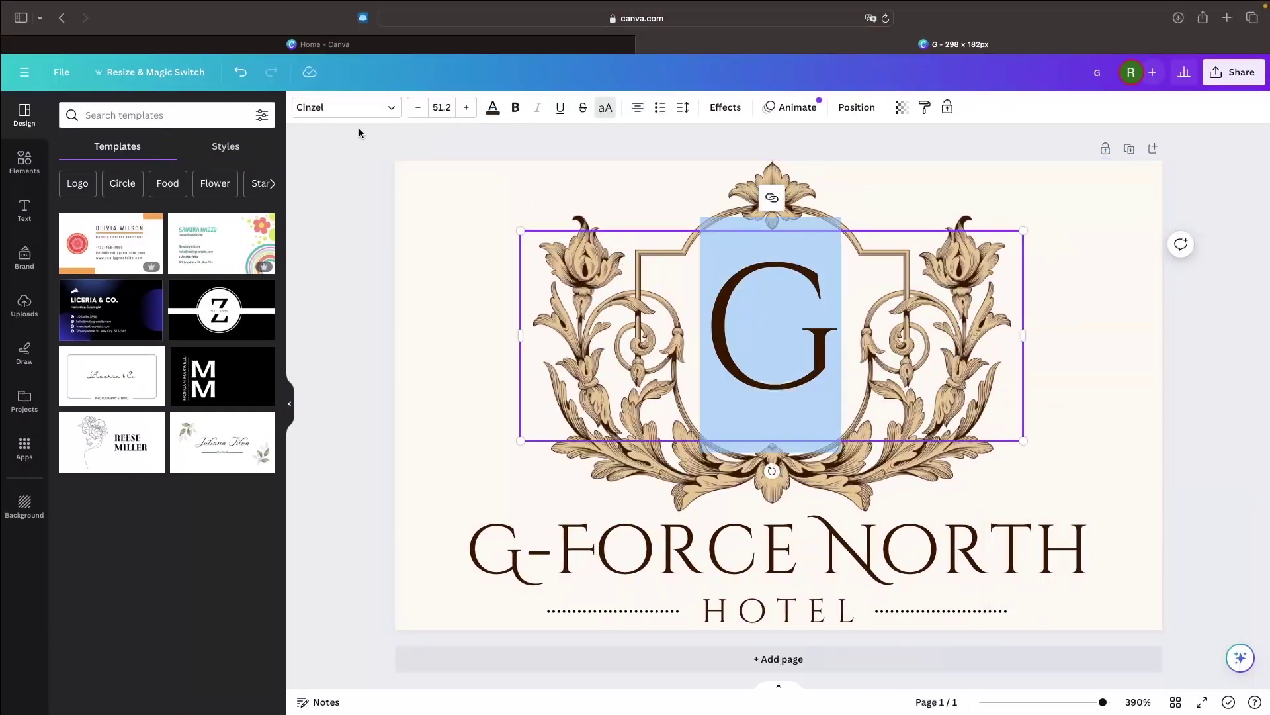
pyautogui.click(491, 106)
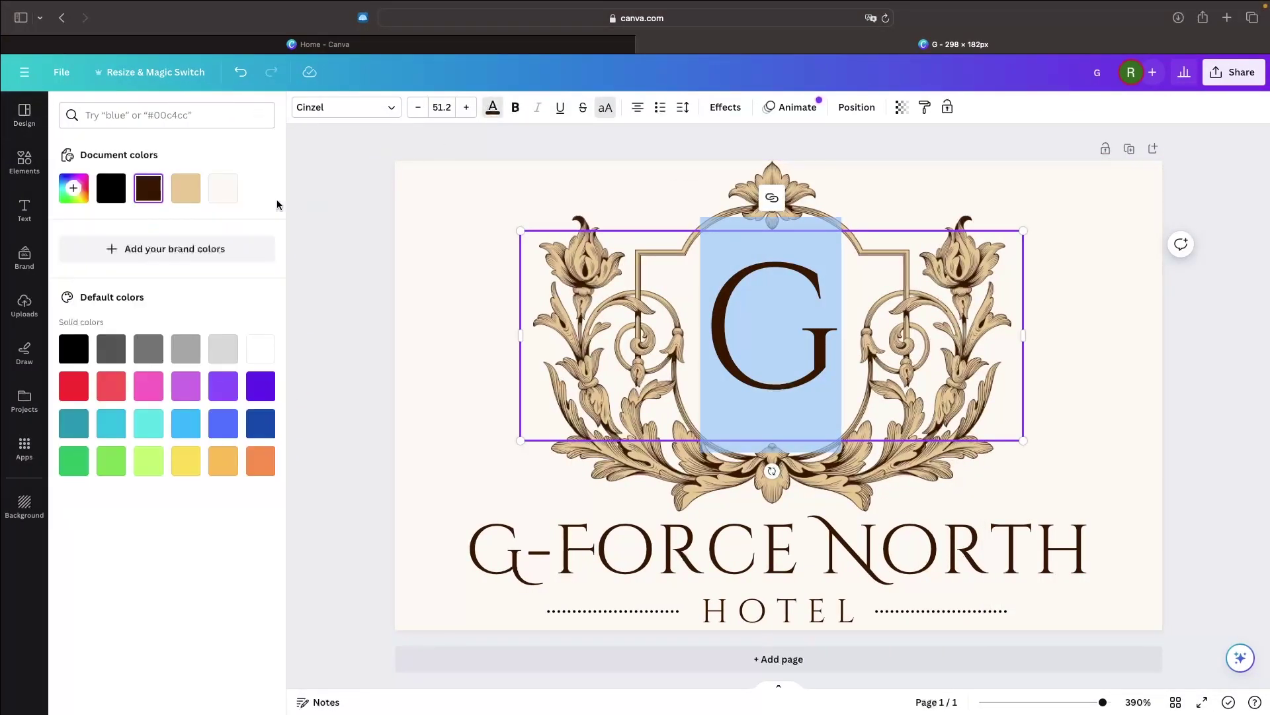
pyautogui.click(260, 348)
# Recolour the "G-FORCE NORTH" and "HOTEL" text of the logo white
pyautogui.doubleClick(749, 526)
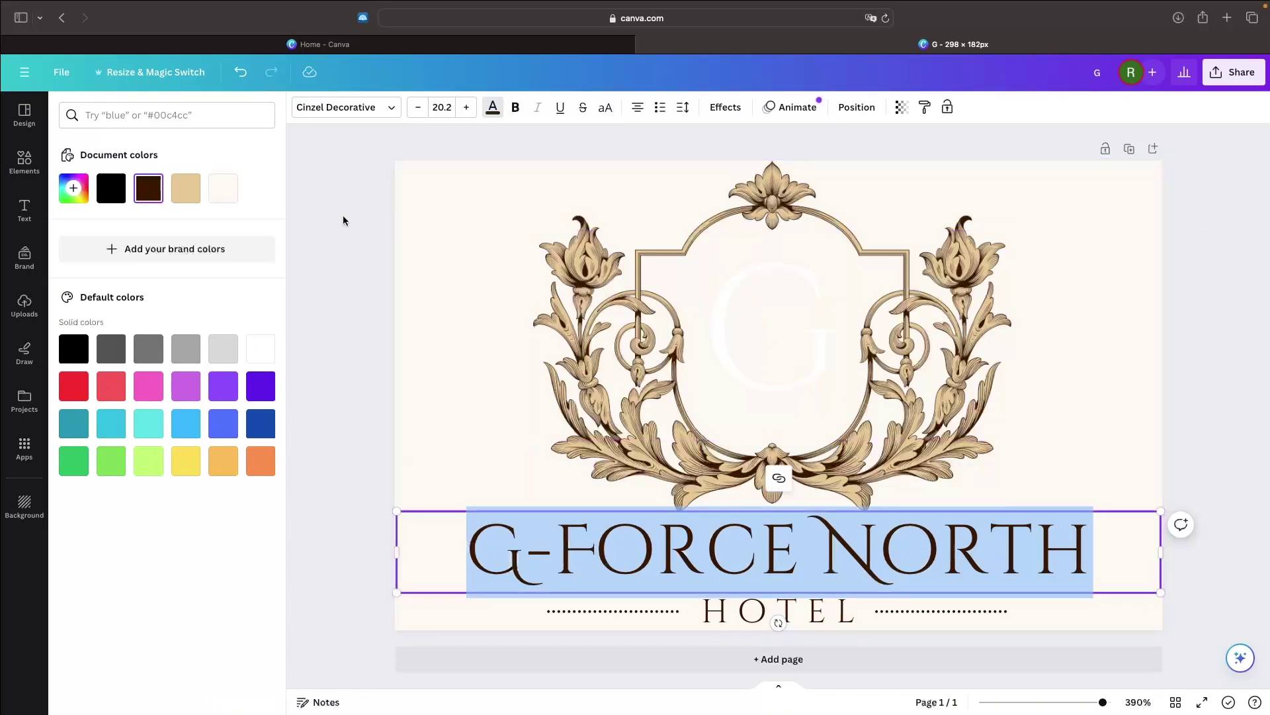
pyautogui.click(225, 194)
pyautogui.click(267, 343)
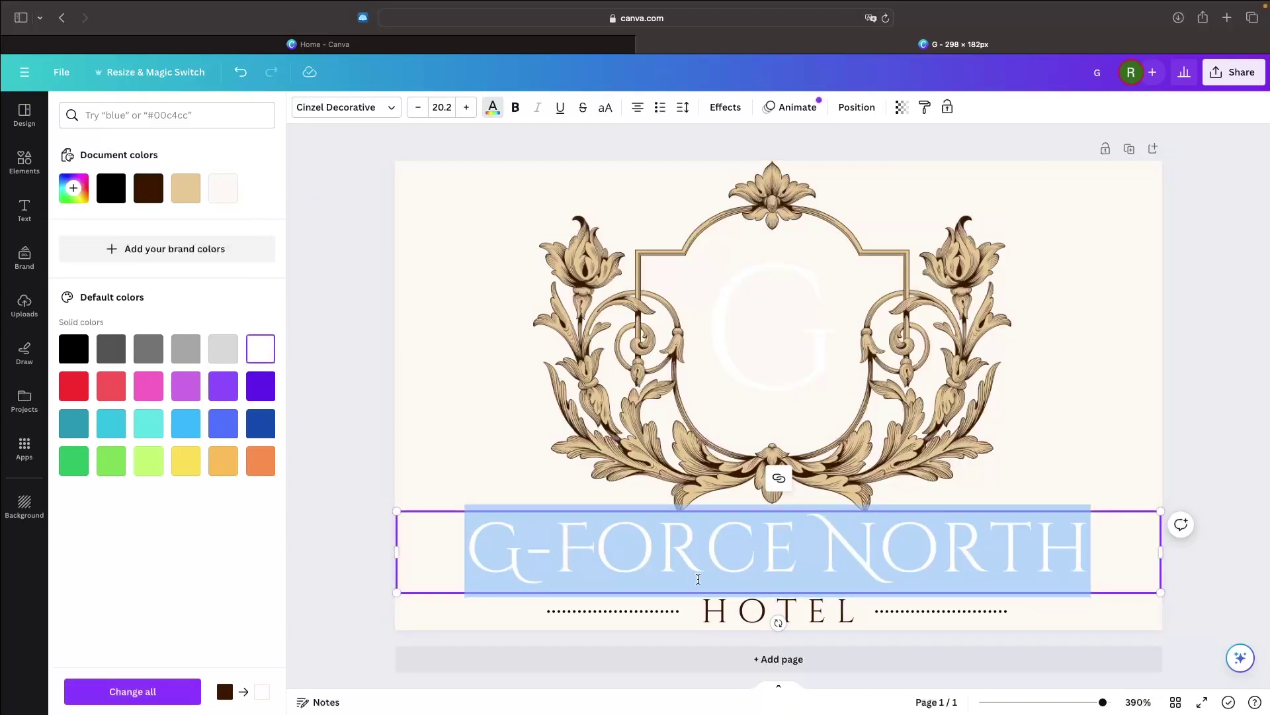
pyautogui.doubleClick(643, 612)
pyautogui.click(452, 537)
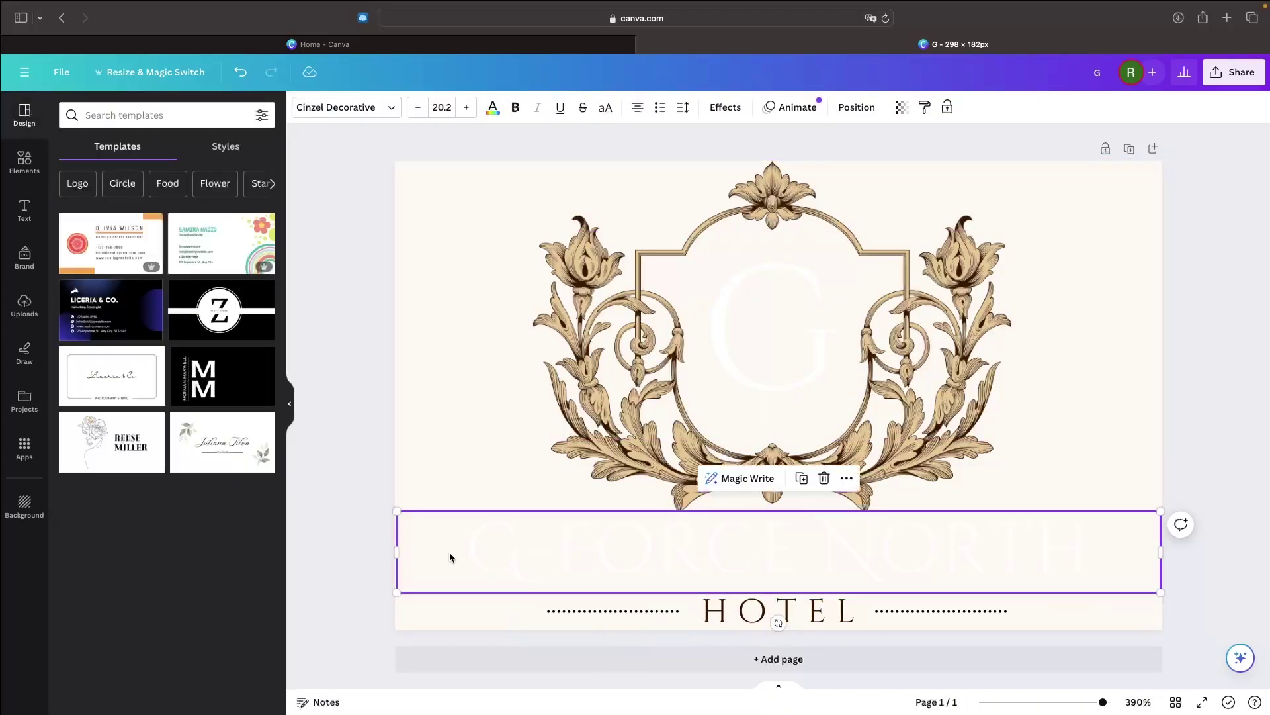
pyautogui.click(611, 613)
pyautogui.click(304, 109)
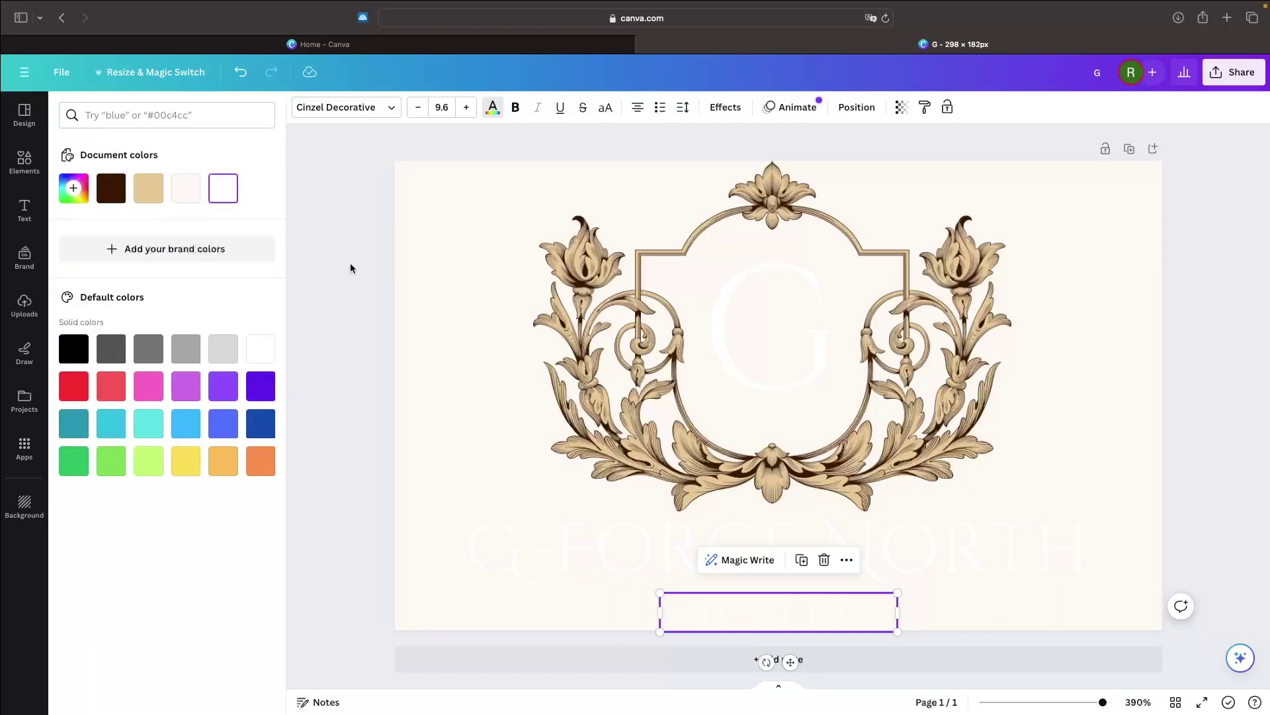
pyautogui.press('Escape')
pyautogui.click(1166, 298)
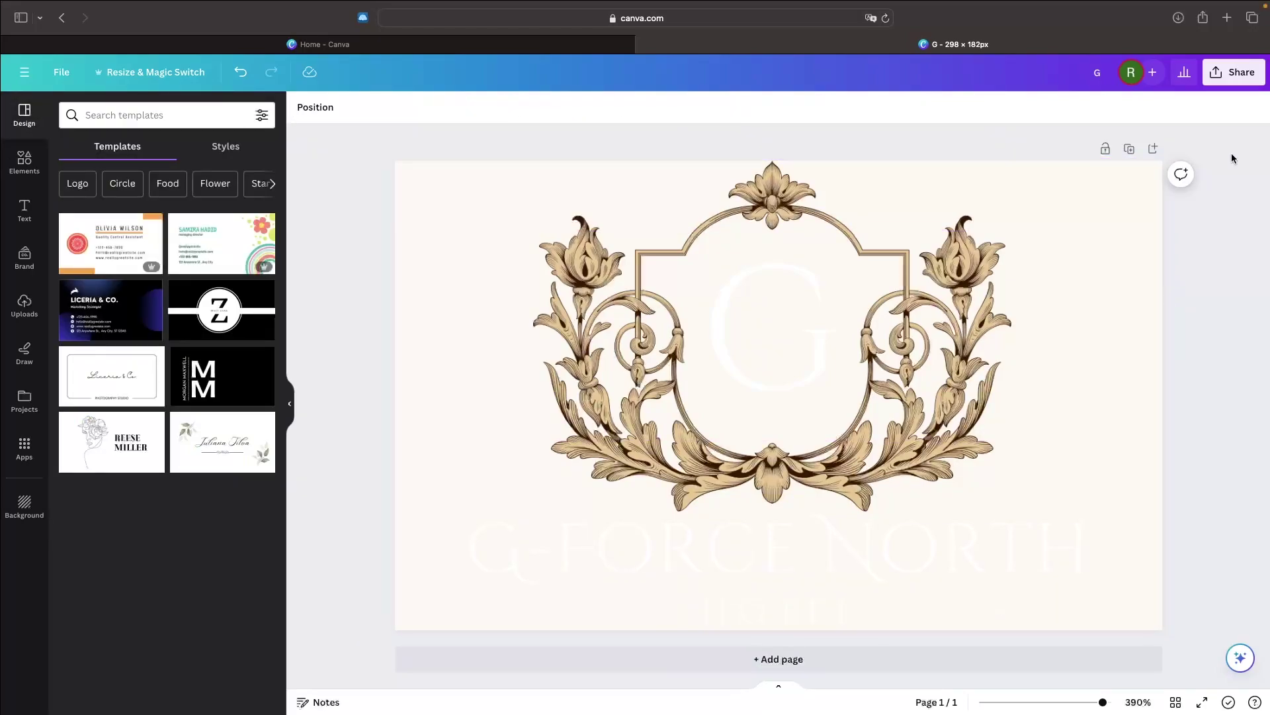
# Download the white logo as a transparent PNG and upload it in WordPress as the transparent header's logo image
pyautogui.click(1252, 74)
pyautogui.click(1078, 408)
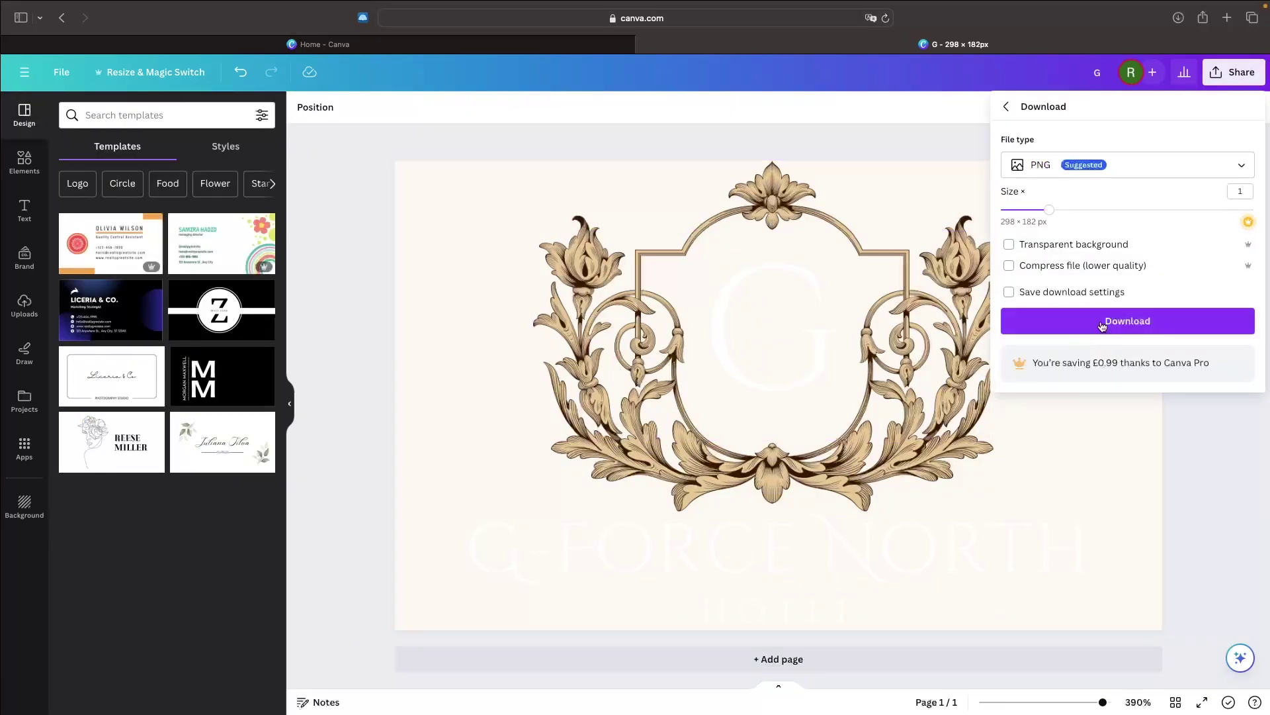
pyautogui.click(1097, 315)
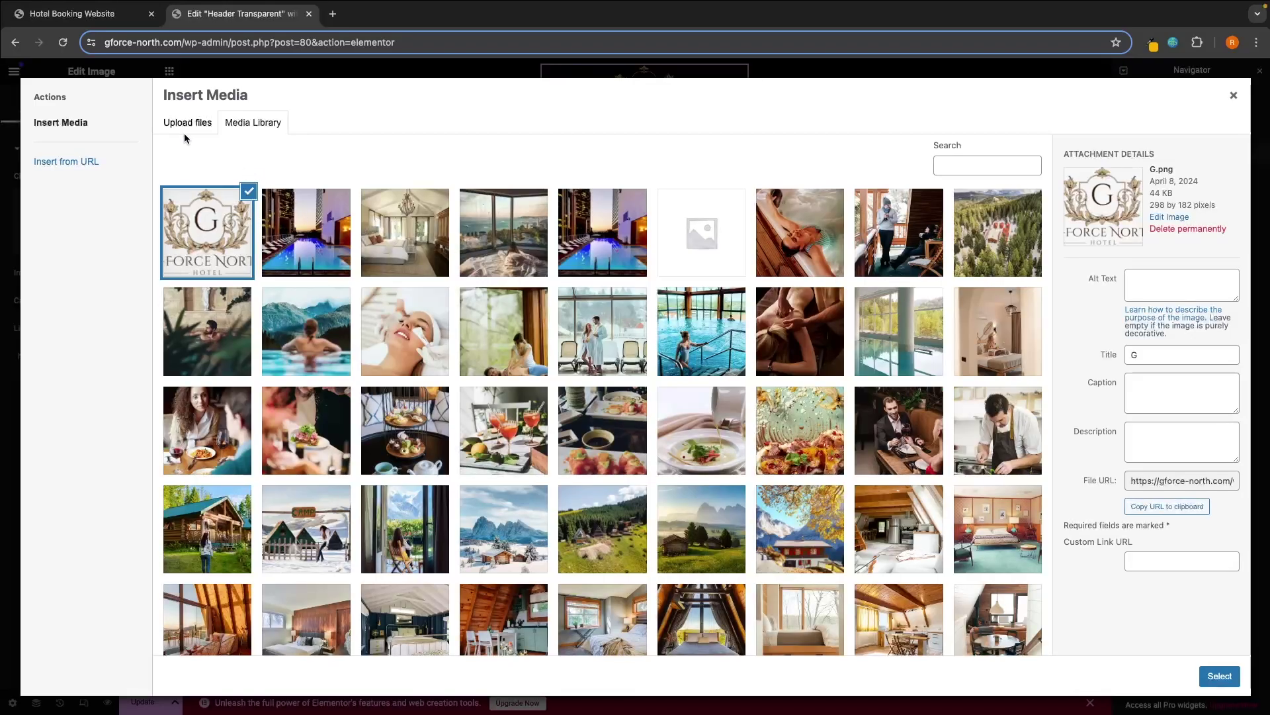
pyautogui.click(187, 124)
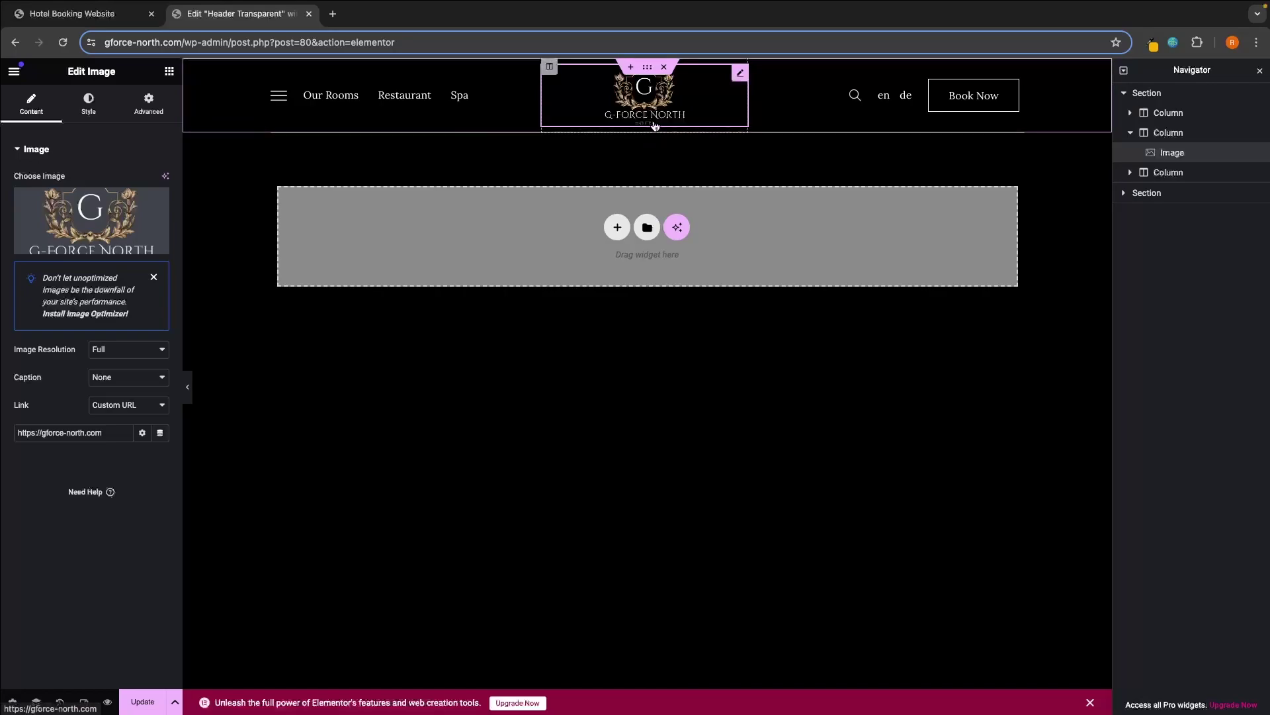
# Compare the live homepage's header at the page top with the header shown while scrolling down
pyautogui.click(47, 24)
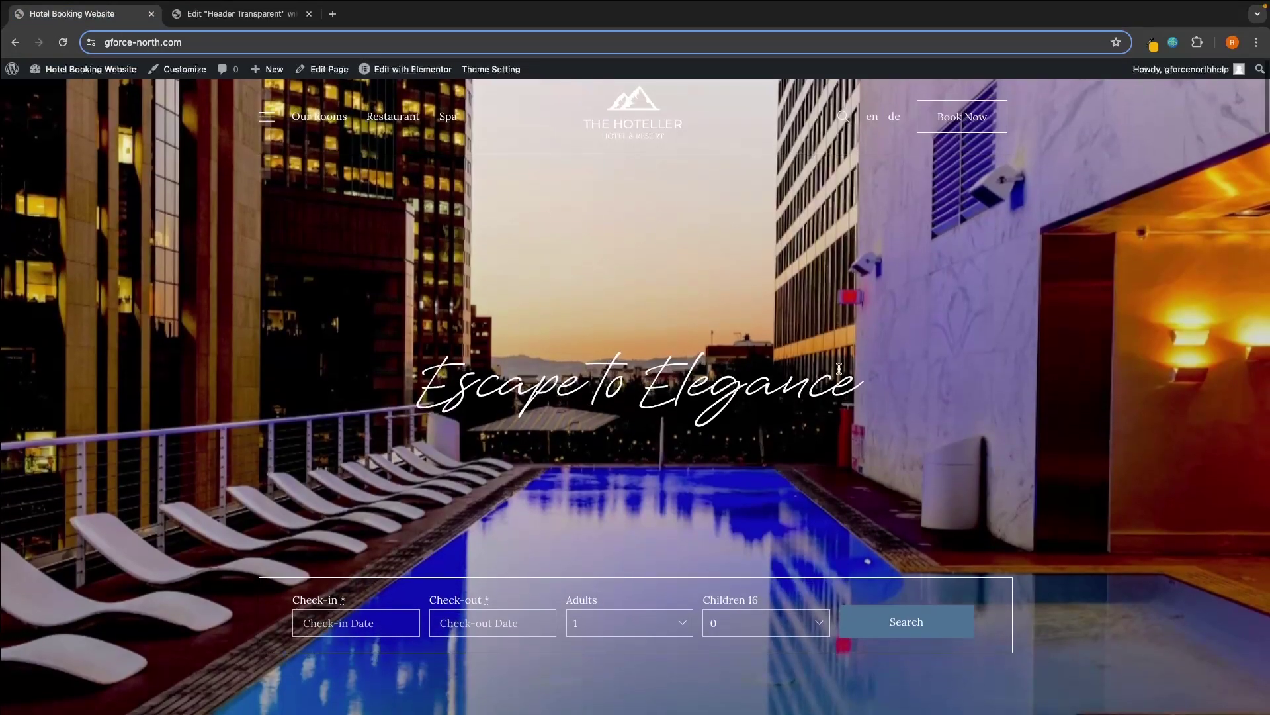
pyautogui.scroll(-3, 839, 368)
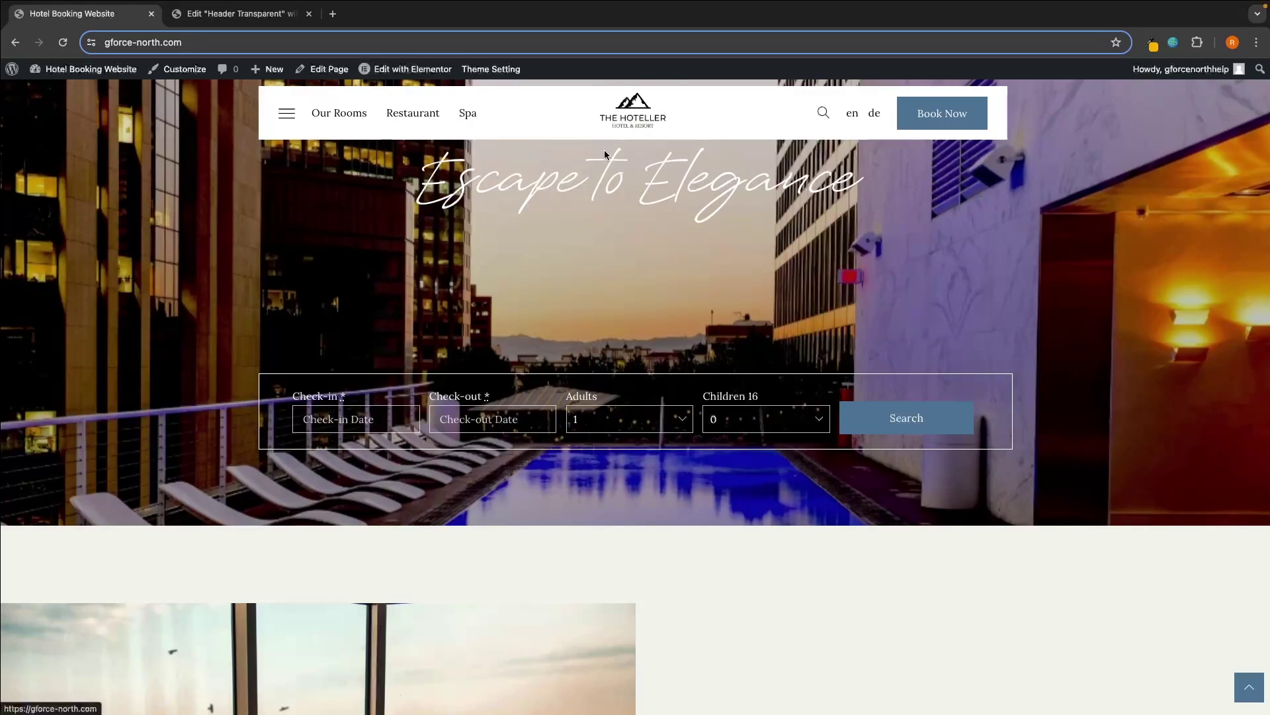
pyautogui.scroll(3, 616, 199)
pyautogui.scroll(-3, 681, 174)
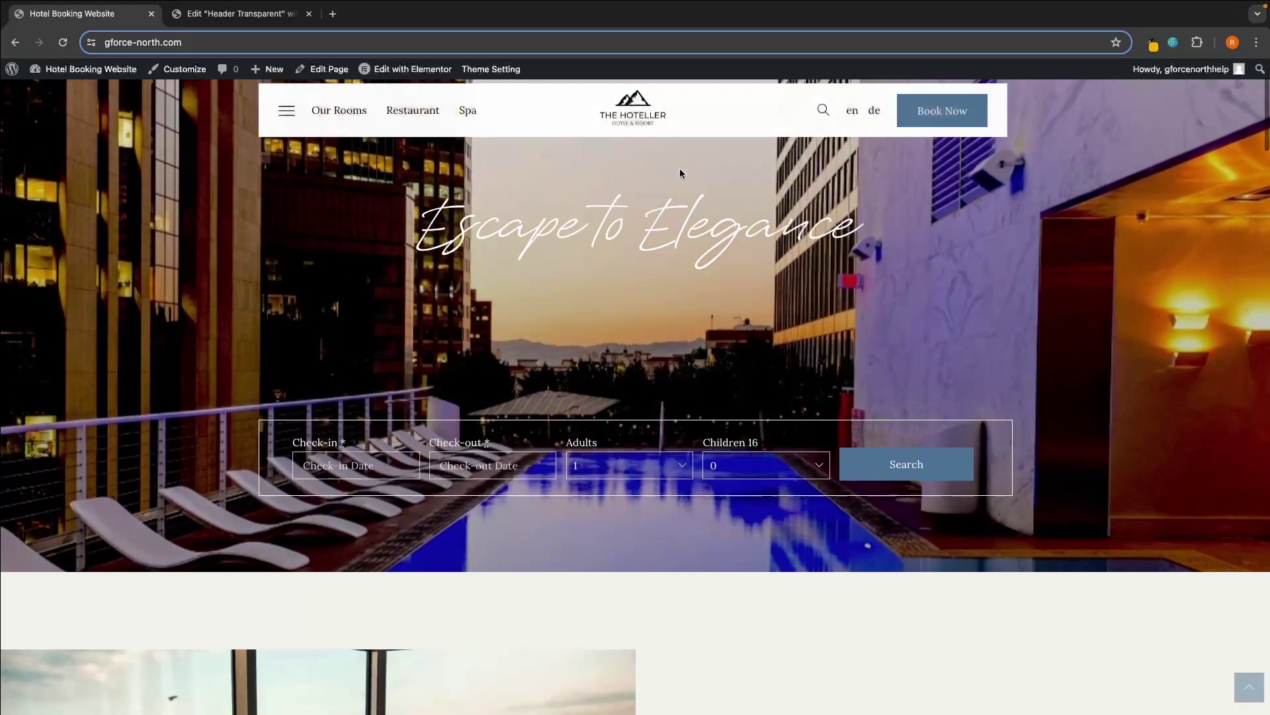
pyautogui.scroll(3, 680, 171)
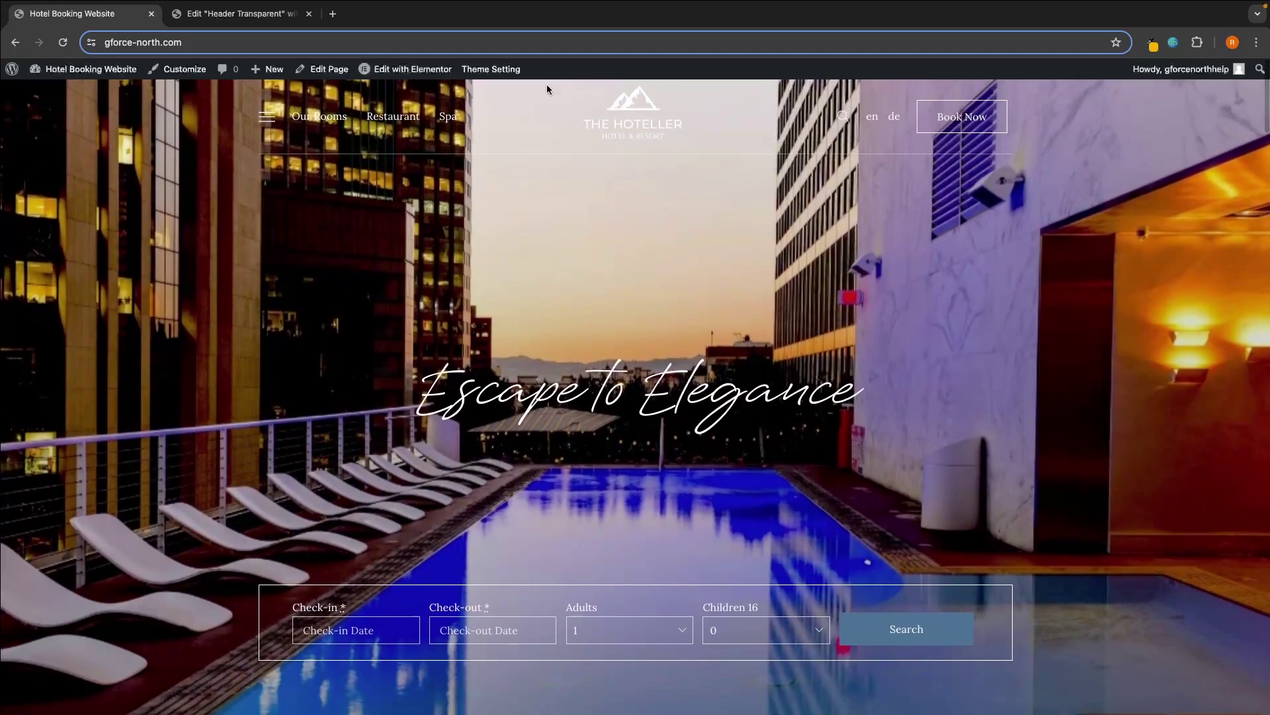
# Return to the transparent header in Elementor and open its navigation menu widget for editing
pyautogui.click(278, 13)
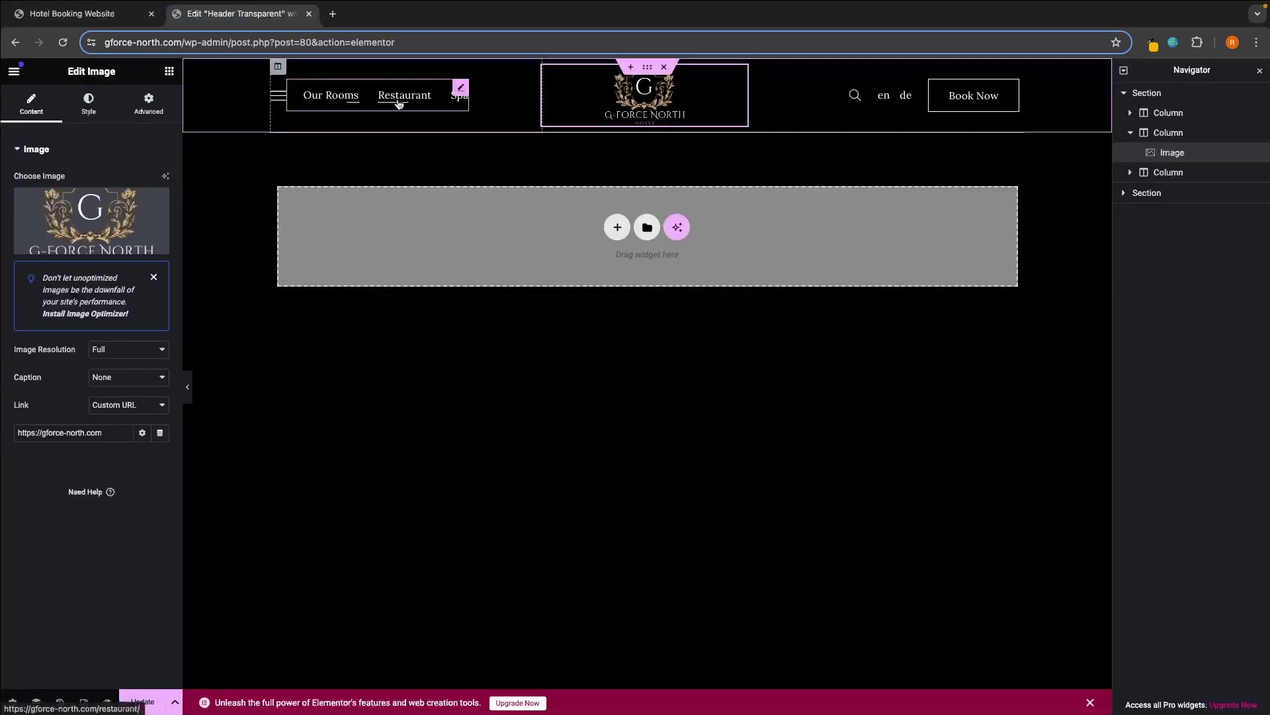
pyautogui.click(461, 90)
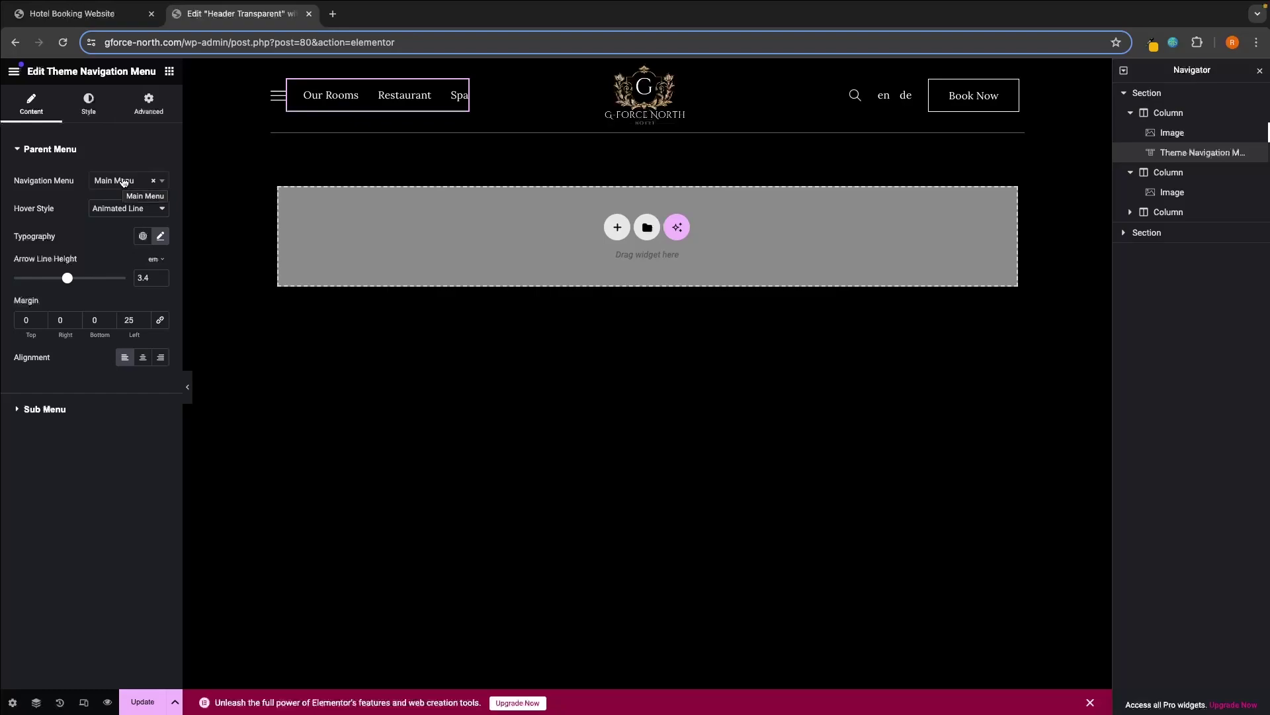
# Open the WordPress dashboard in a new browser tab, visit the site and start customizing its theme
pyautogui.click(333, 14)
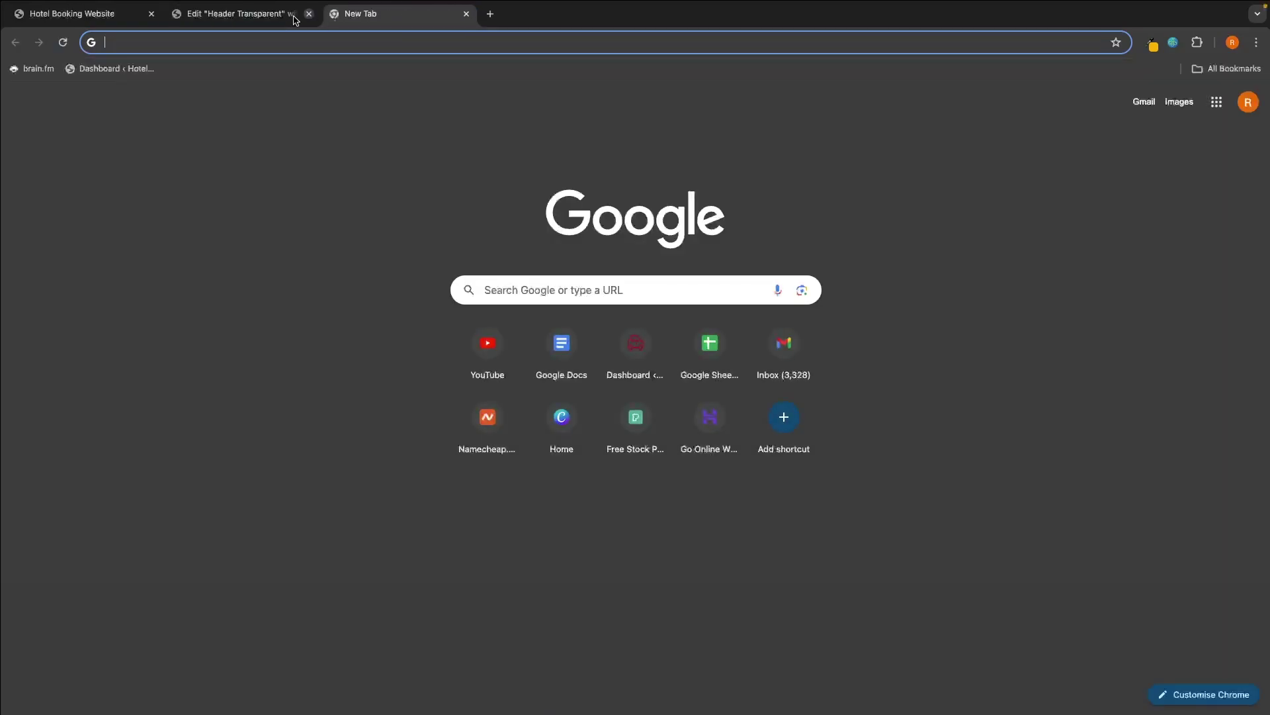
pyautogui.click(109, 68)
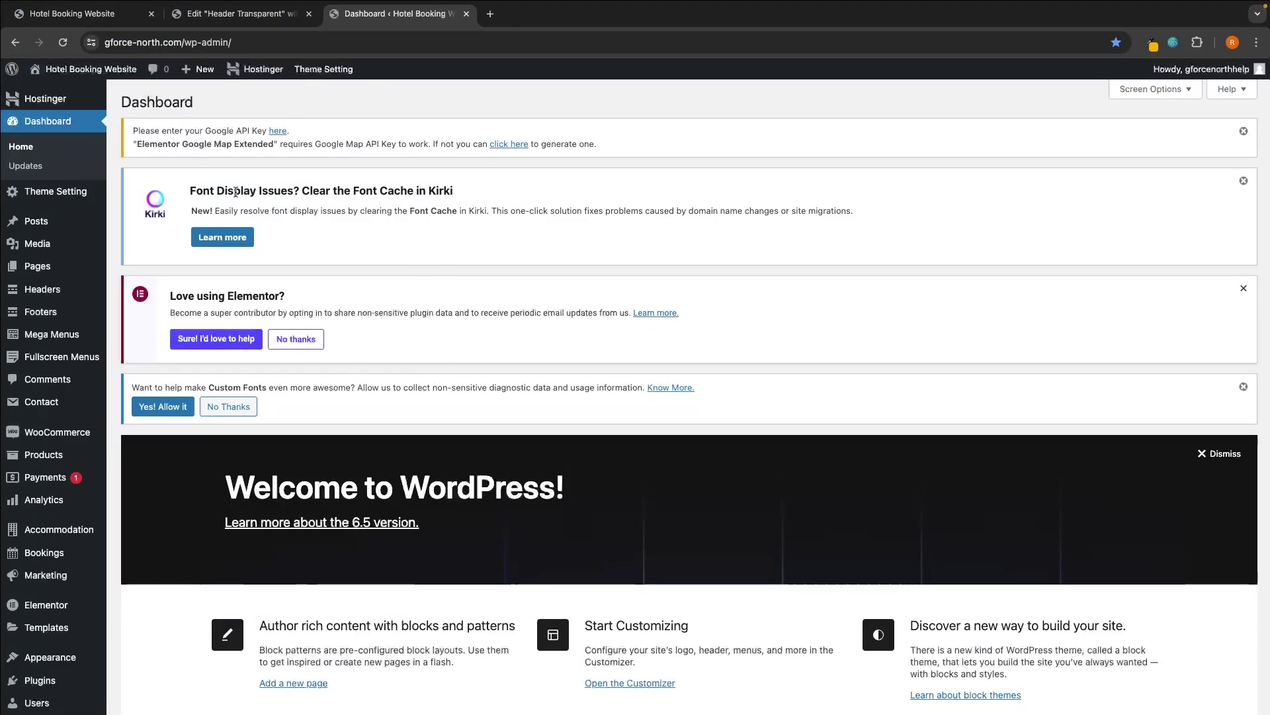
pyautogui.moveTo(66, 71)
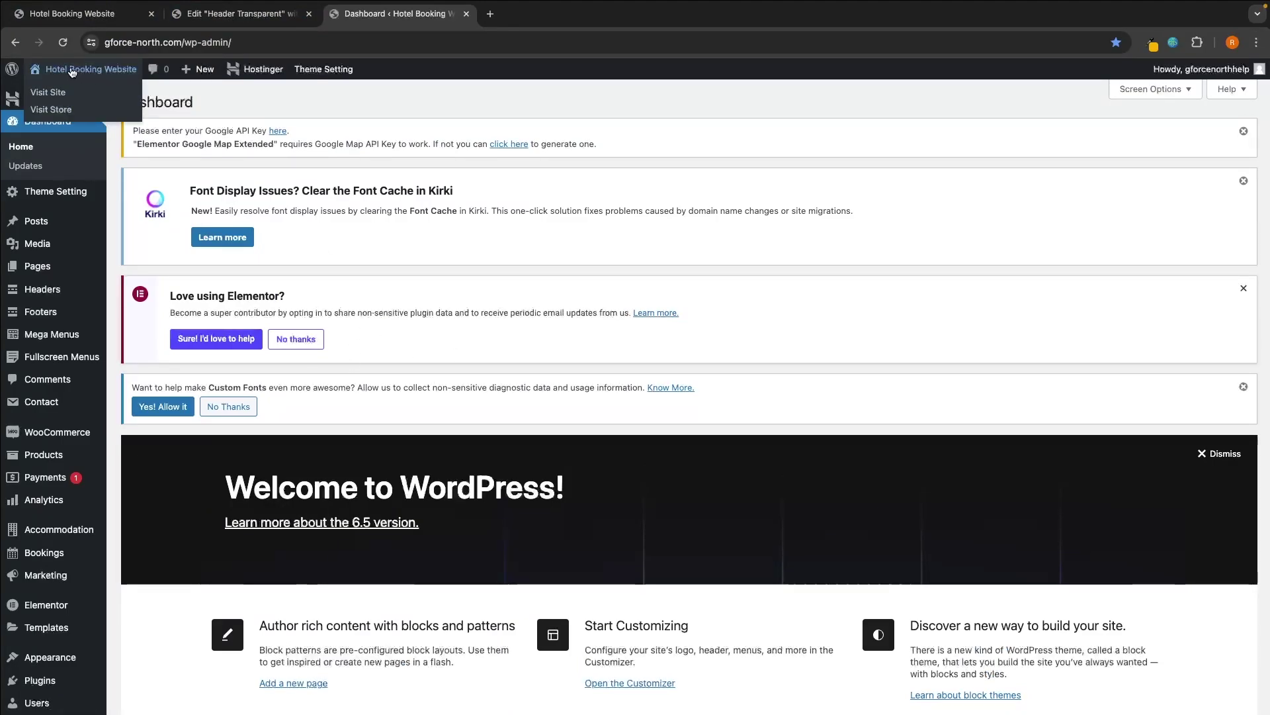
pyautogui.click(38, 74)
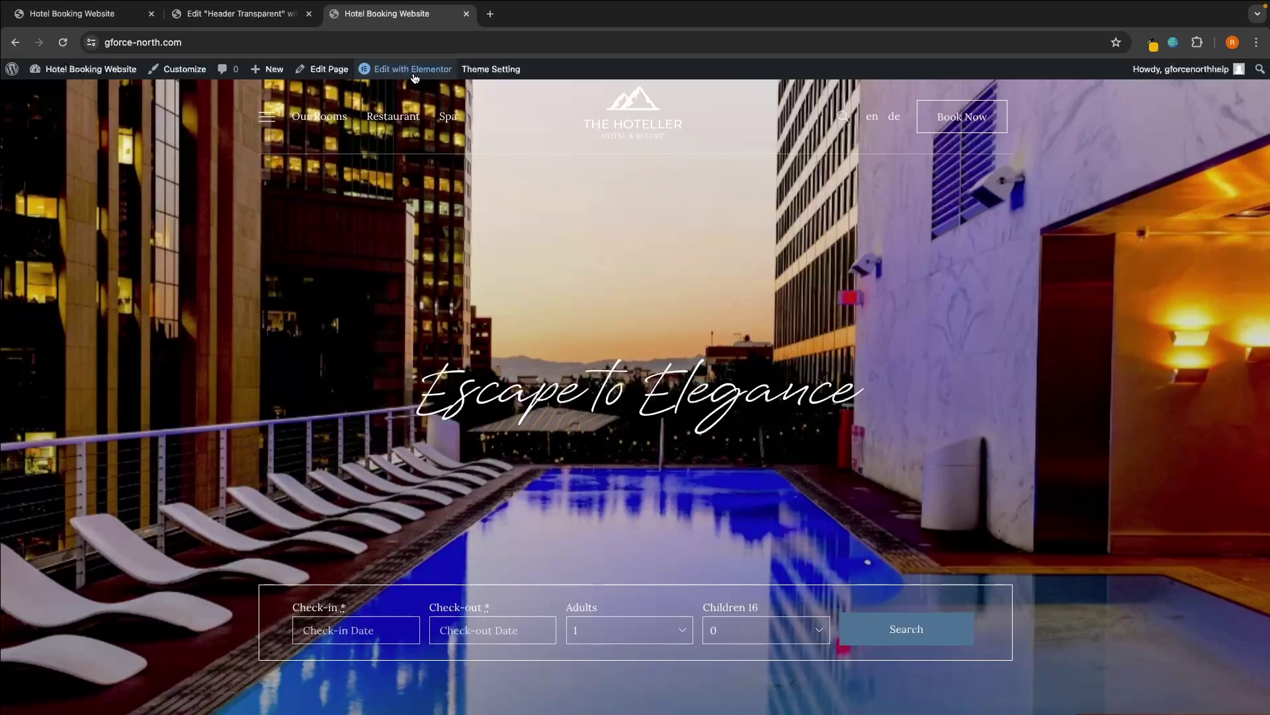
pyautogui.moveTo(410, 78)
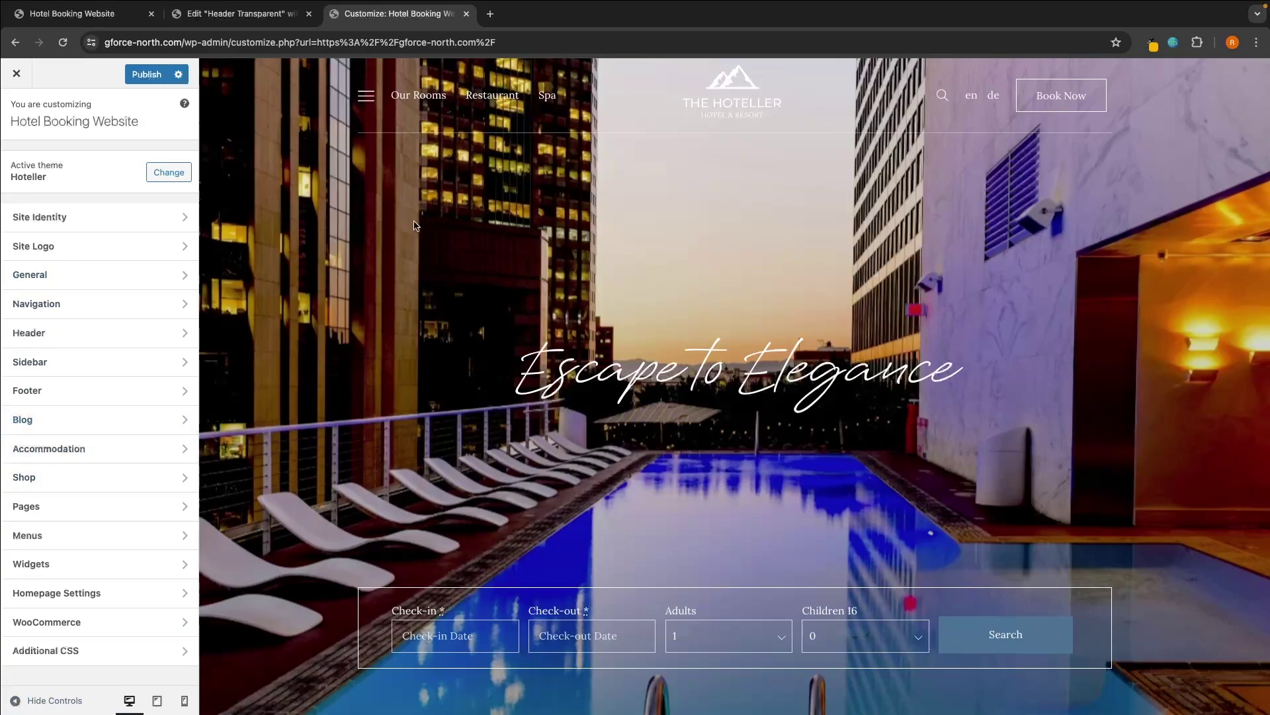
# Open the Main Menu for editing in the theme customizer's menu settings
pyautogui.click(27, 539)
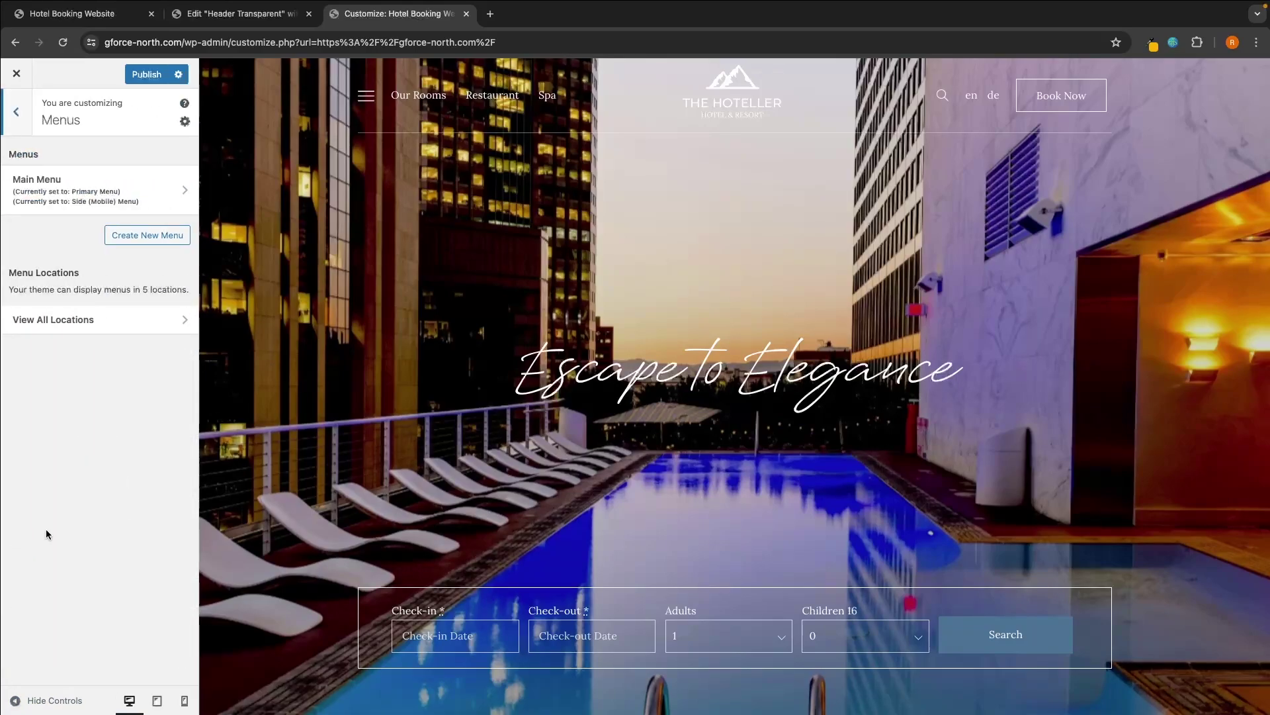
pyautogui.moveTo(4, 154); pyautogui.dragTo(53, 157)
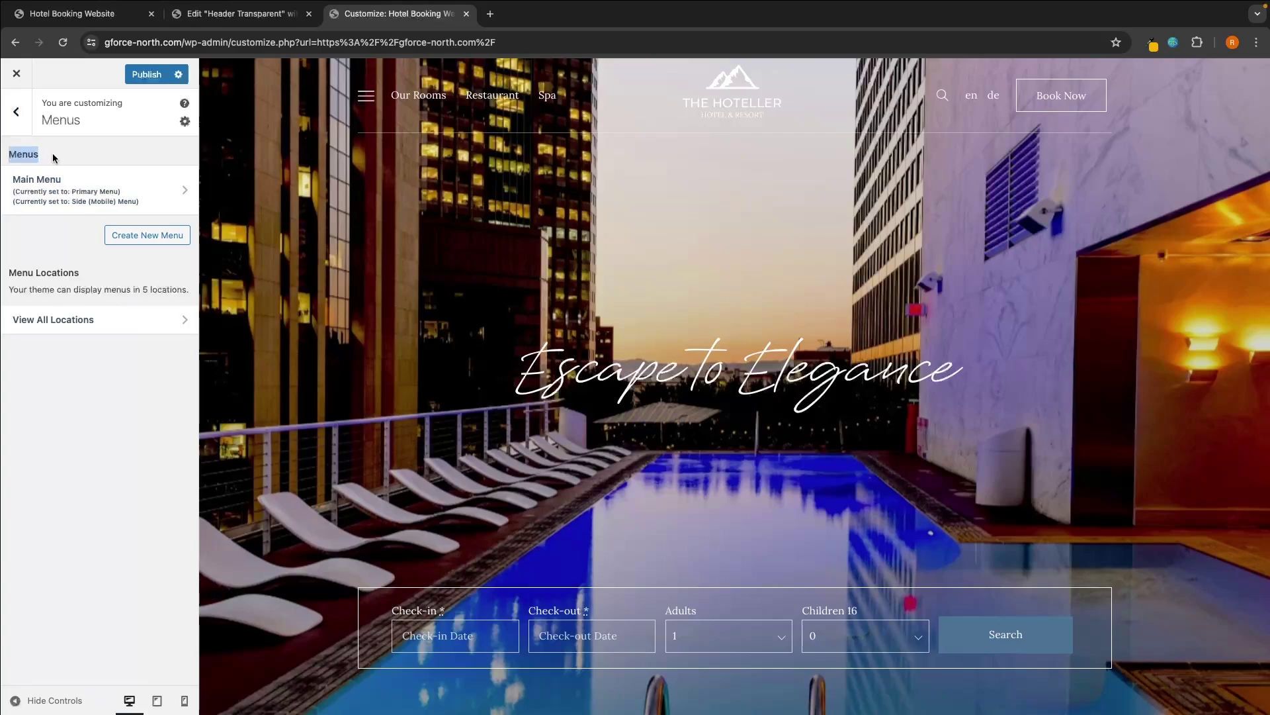
pyautogui.click(53, 157)
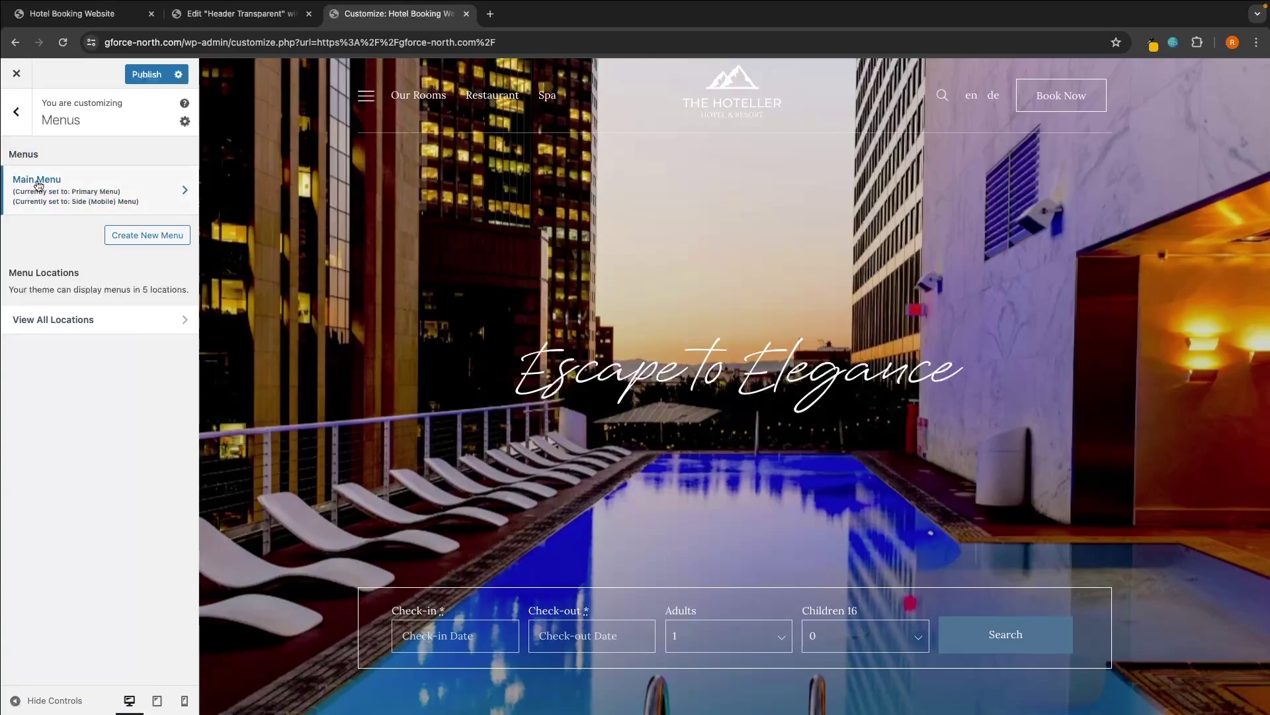
pyautogui.click(38, 185)
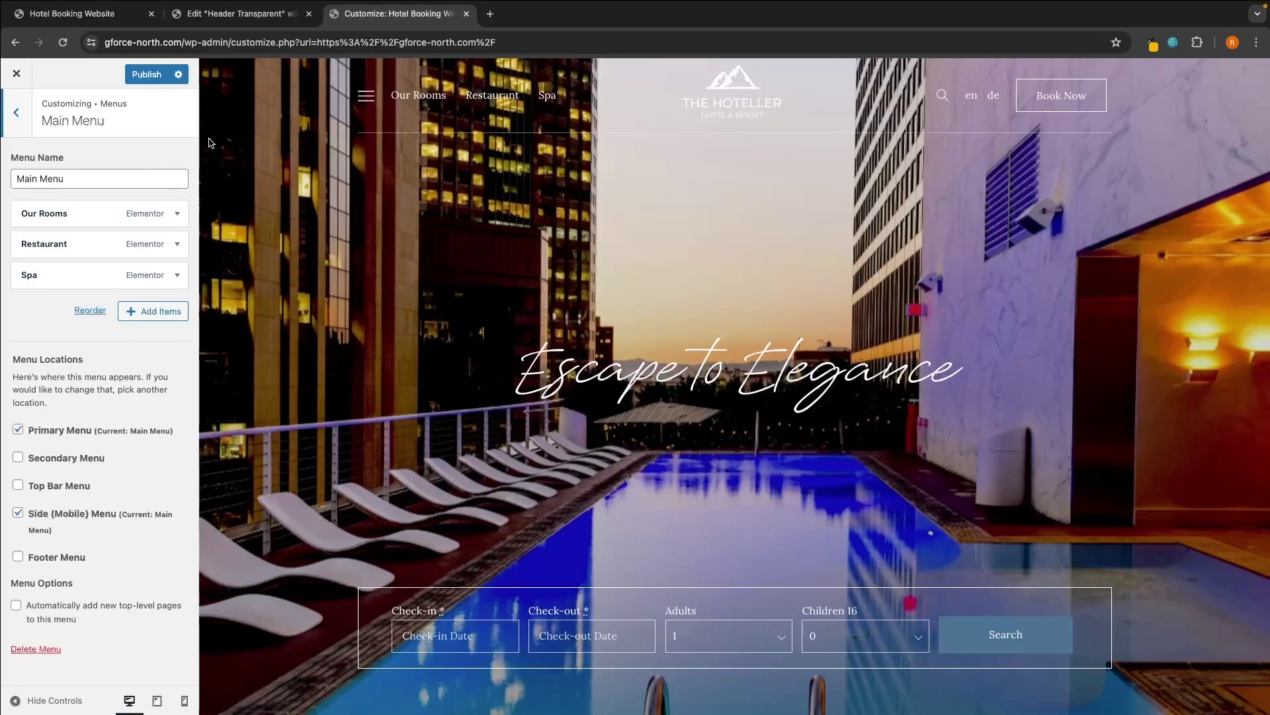
# Add the "About The Hotel" page as a new item in the Main Menu
pyautogui.click(139, 318)
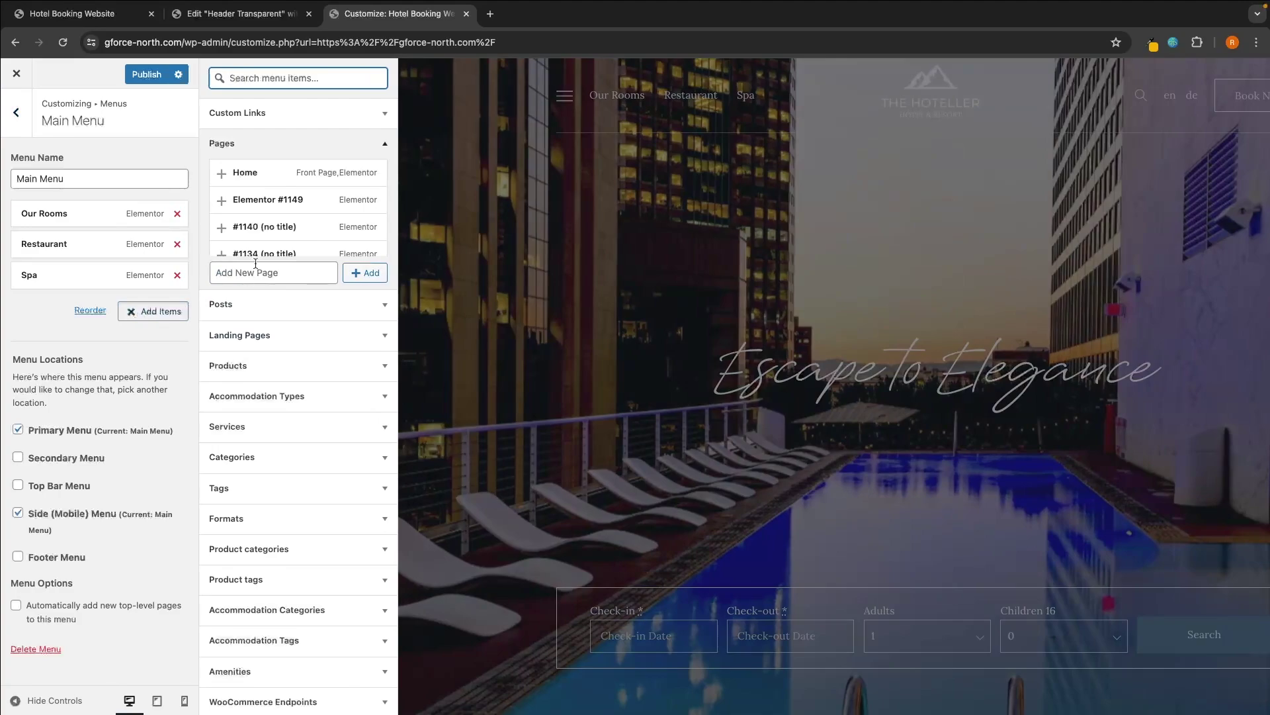
pyautogui.scroll(-10, 287, 225)
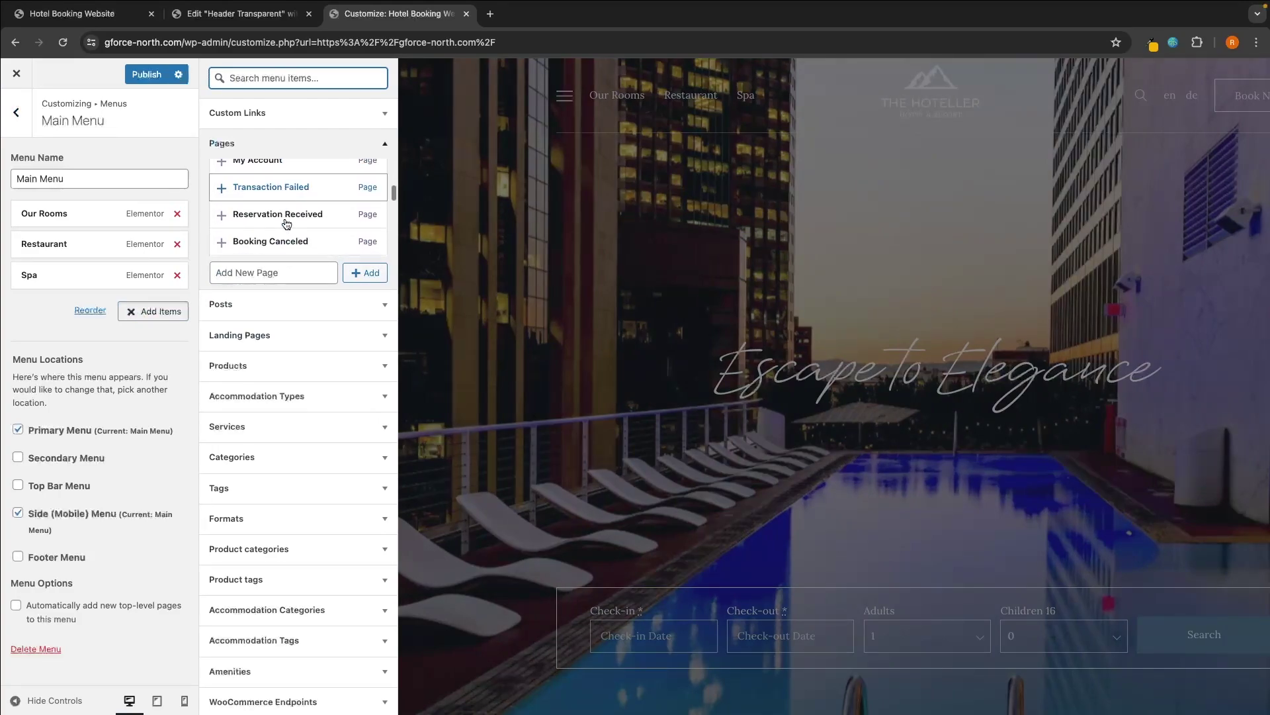
pyautogui.scroll(-5, 287, 225)
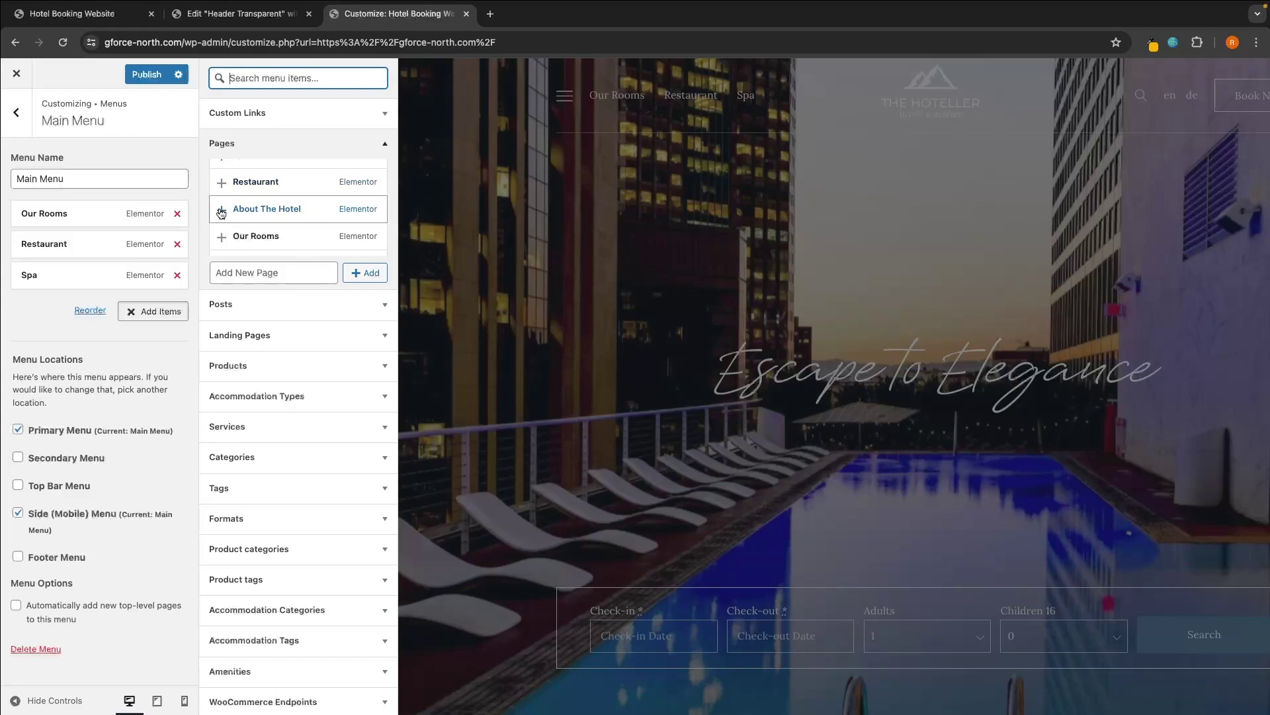
pyautogui.click(220, 209)
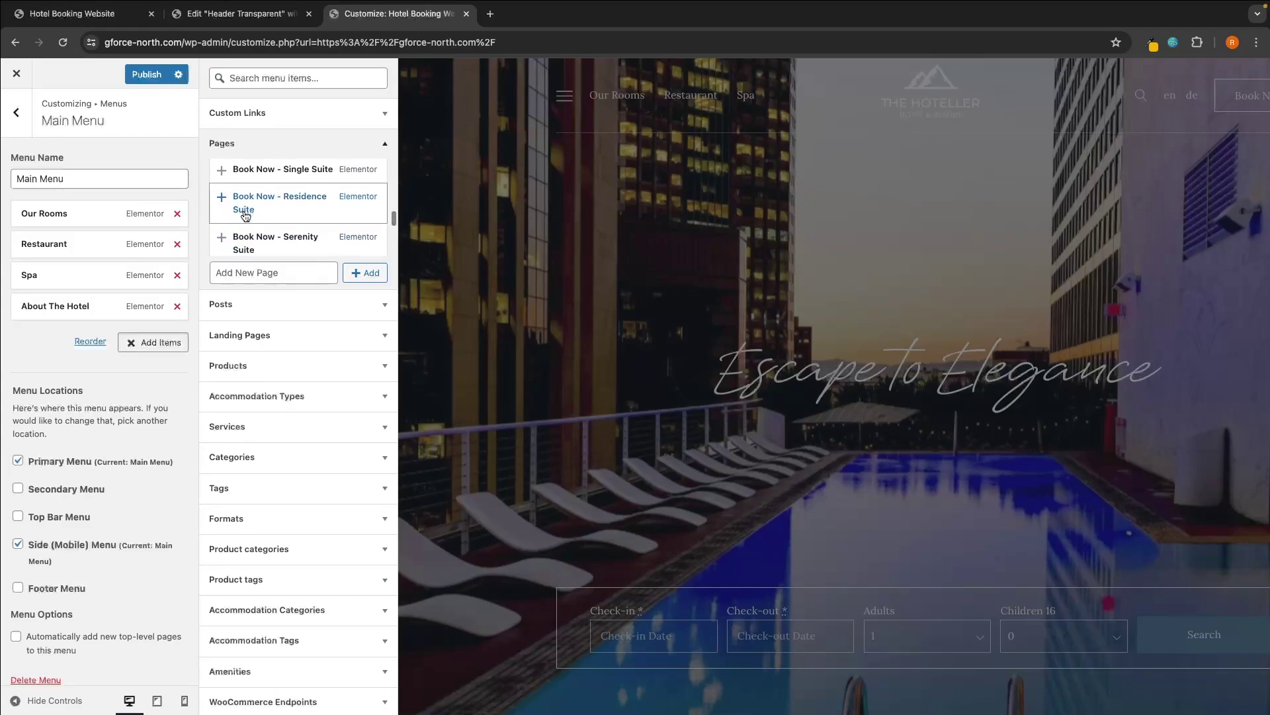
# Look through the pages available for the Main Menu, publish the menu changes and leave the theme customizer
pyautogui.scroll(10, 245, 216)
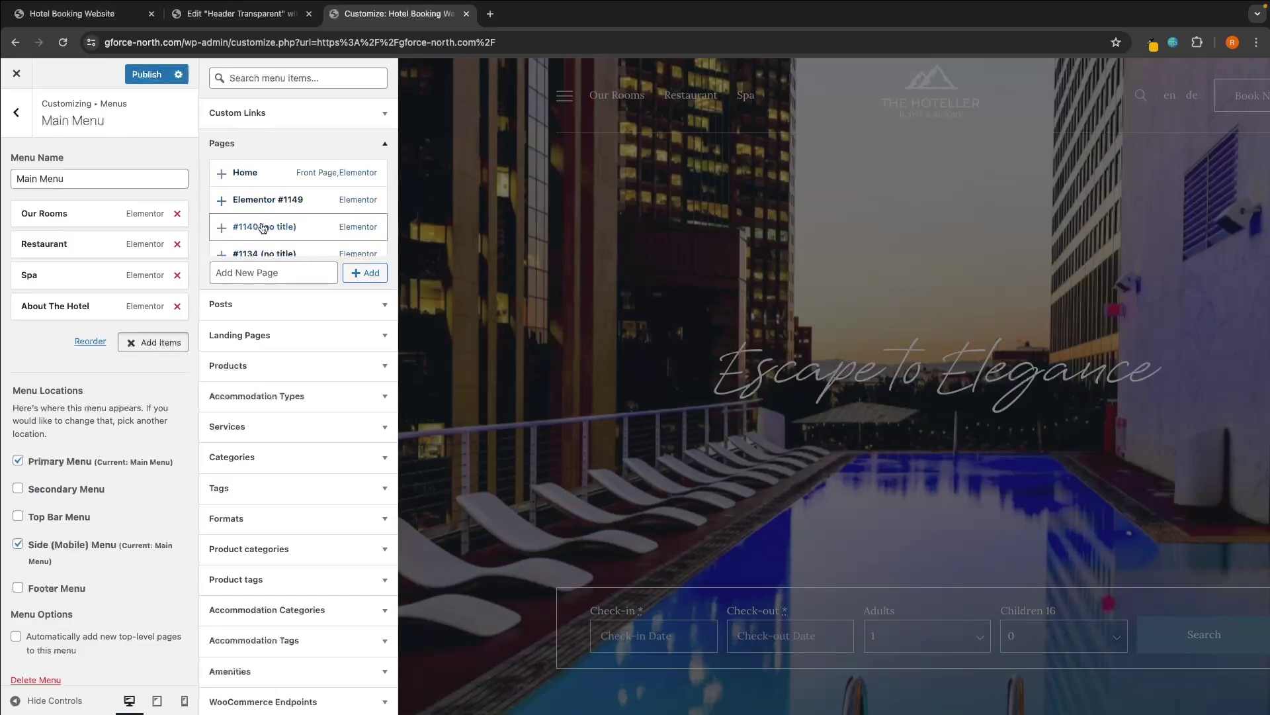
pyautogui.scroll(-10, 298, 212)
pyautogui.scroll(5, 299, 214)
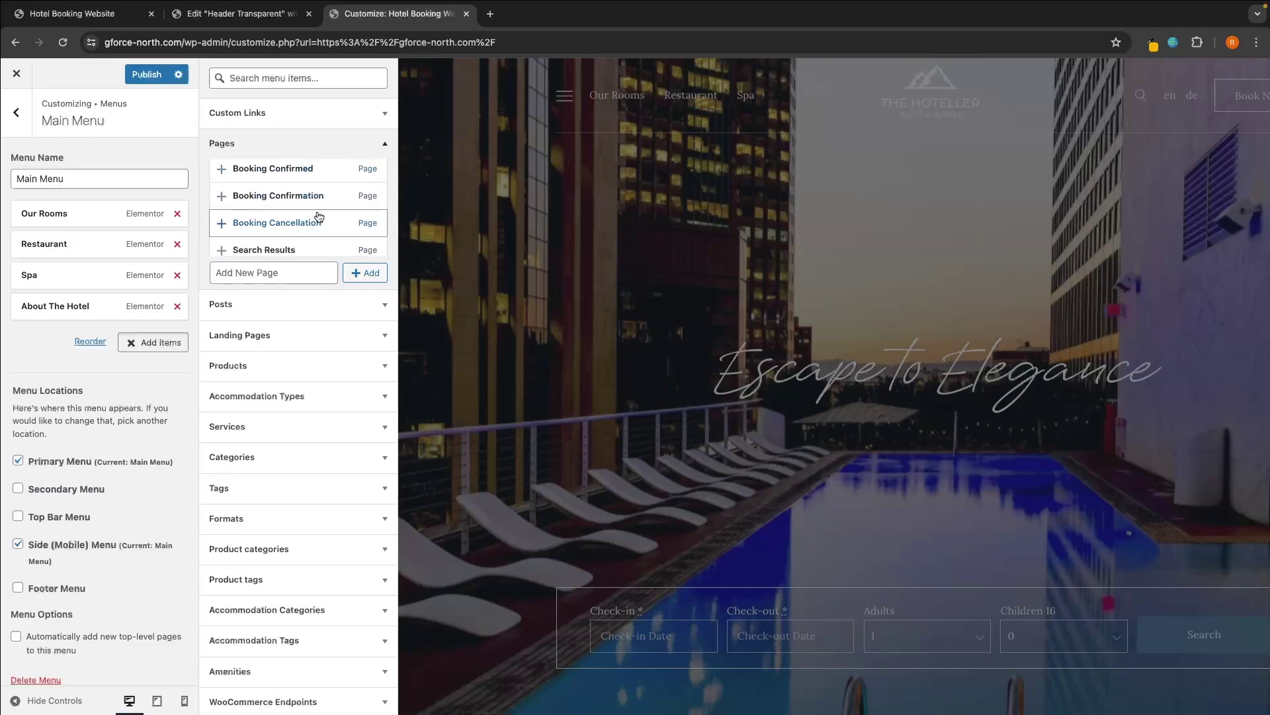
pyautogui.scroll(2, 270, 242)
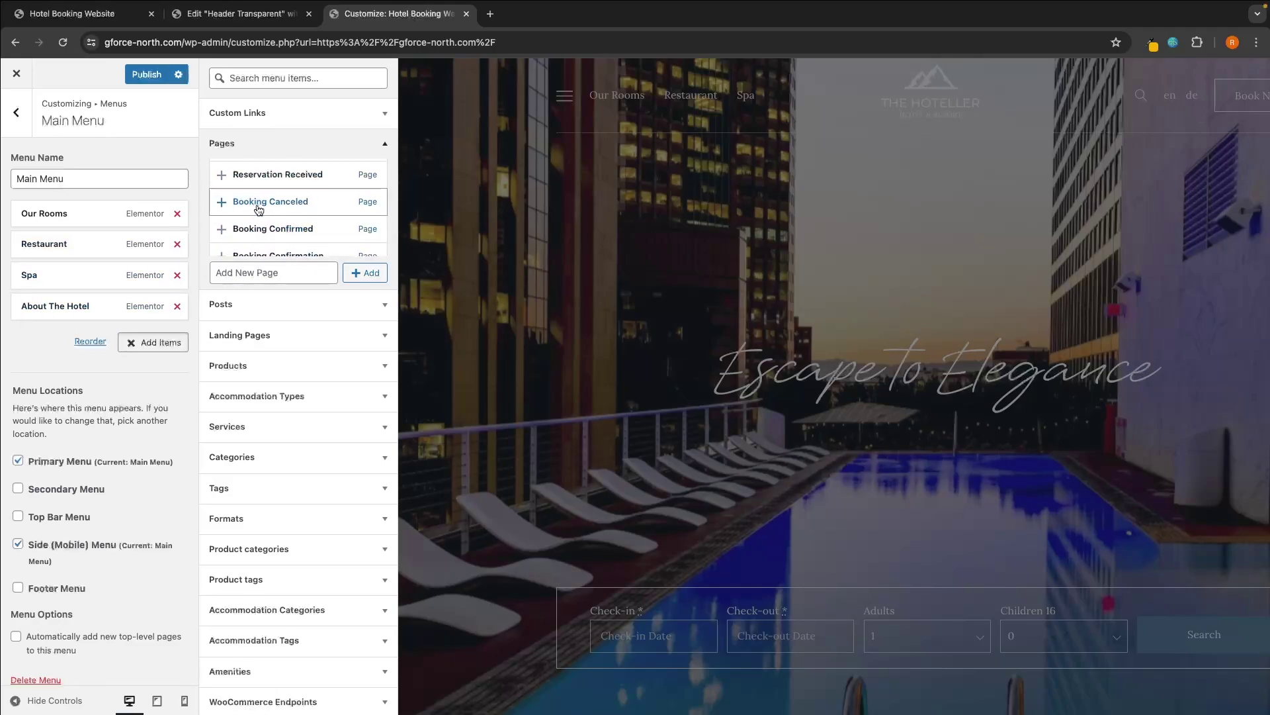
pyautogui.click(144, 76)
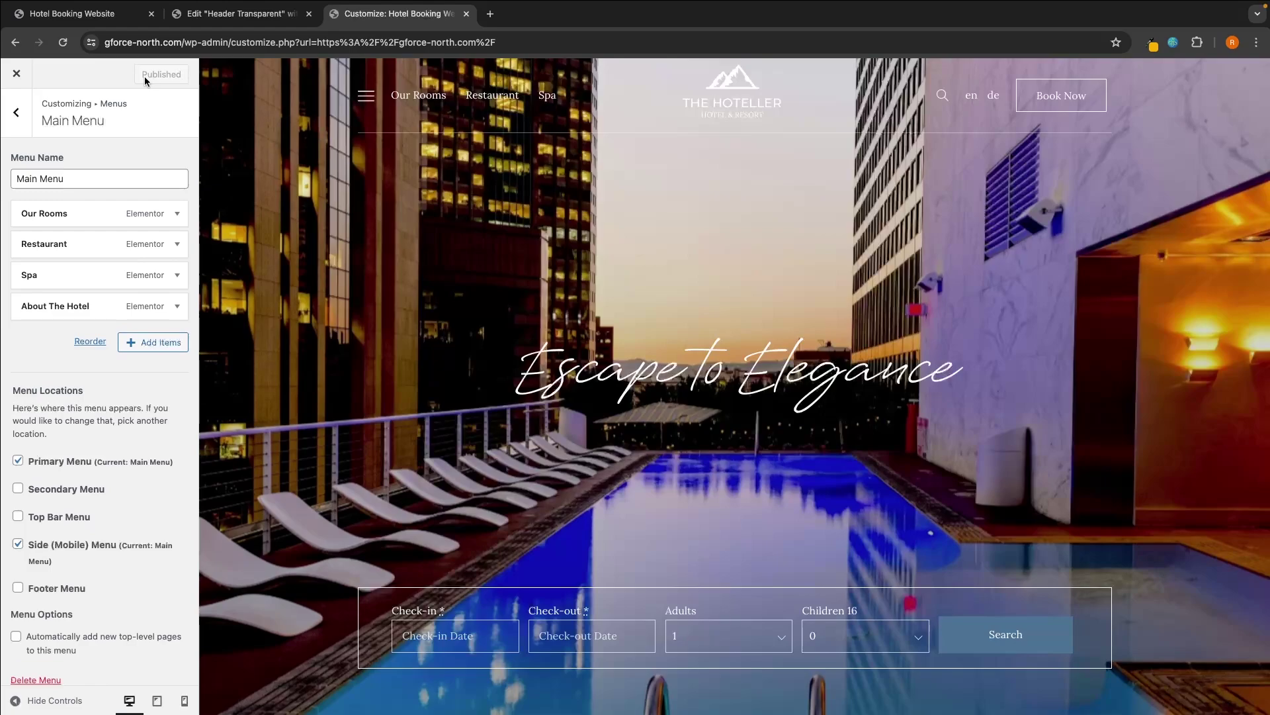
pyautogui.click(66, 45)
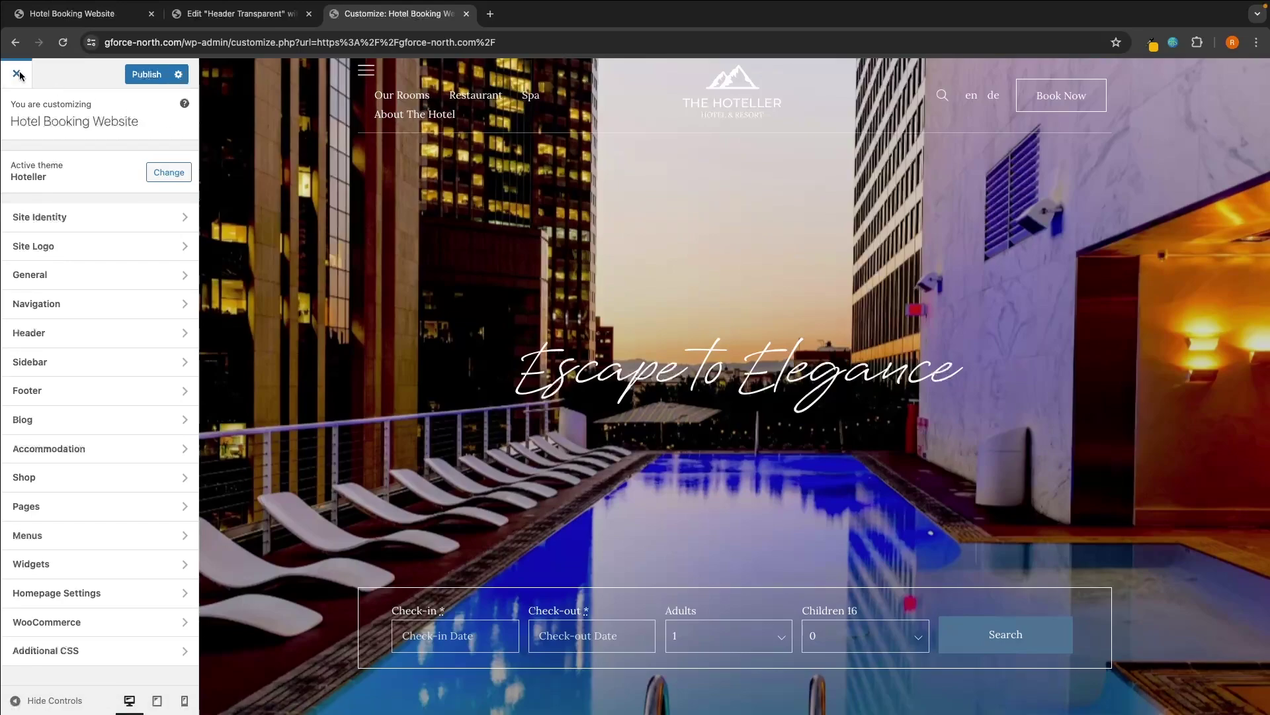
pyautogui.click(18, 73)
# Preview the live homepage's full-screen menu and close it again
pyautogui.click(740, 137)
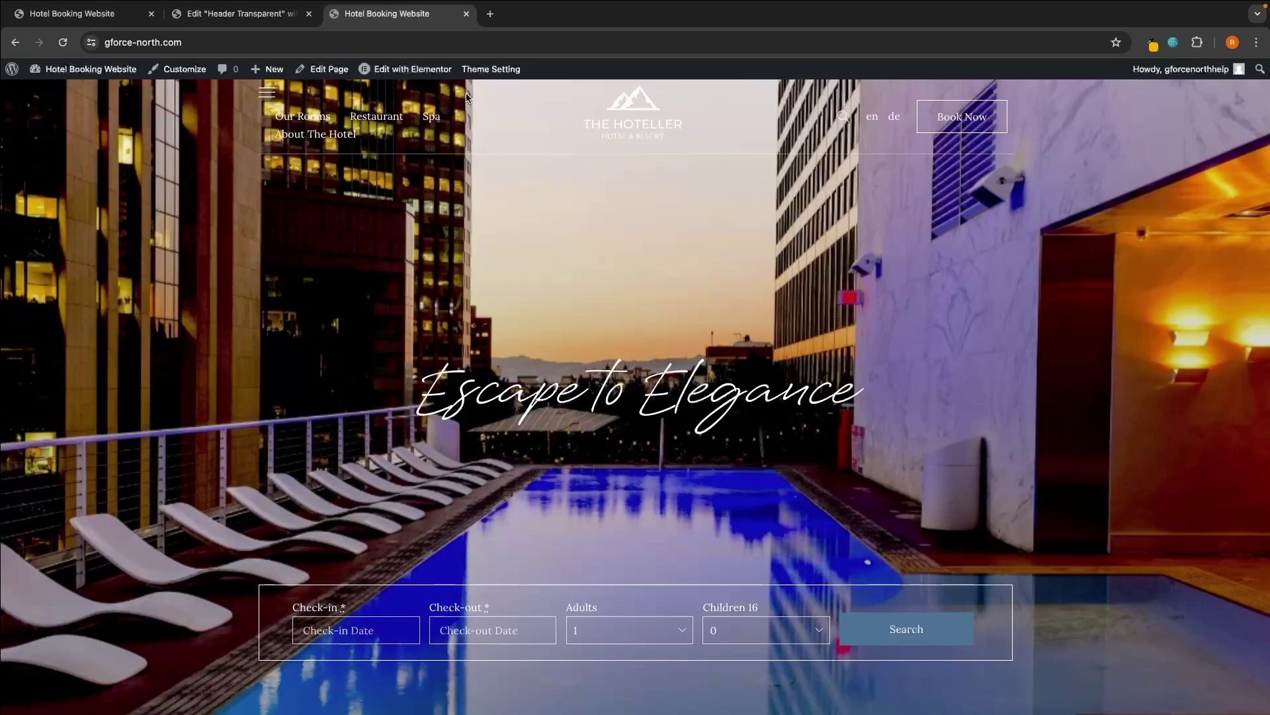
pyautogui.click(268, 94)
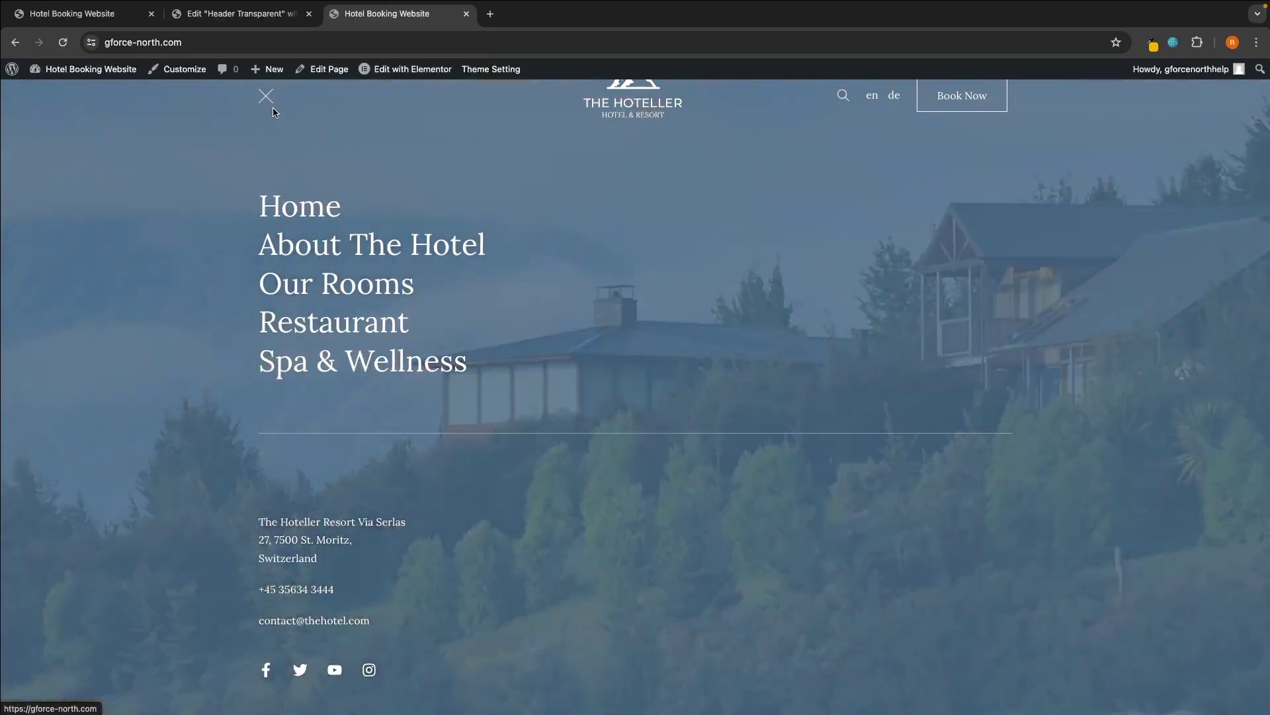
pyautogui.click(273, 110)
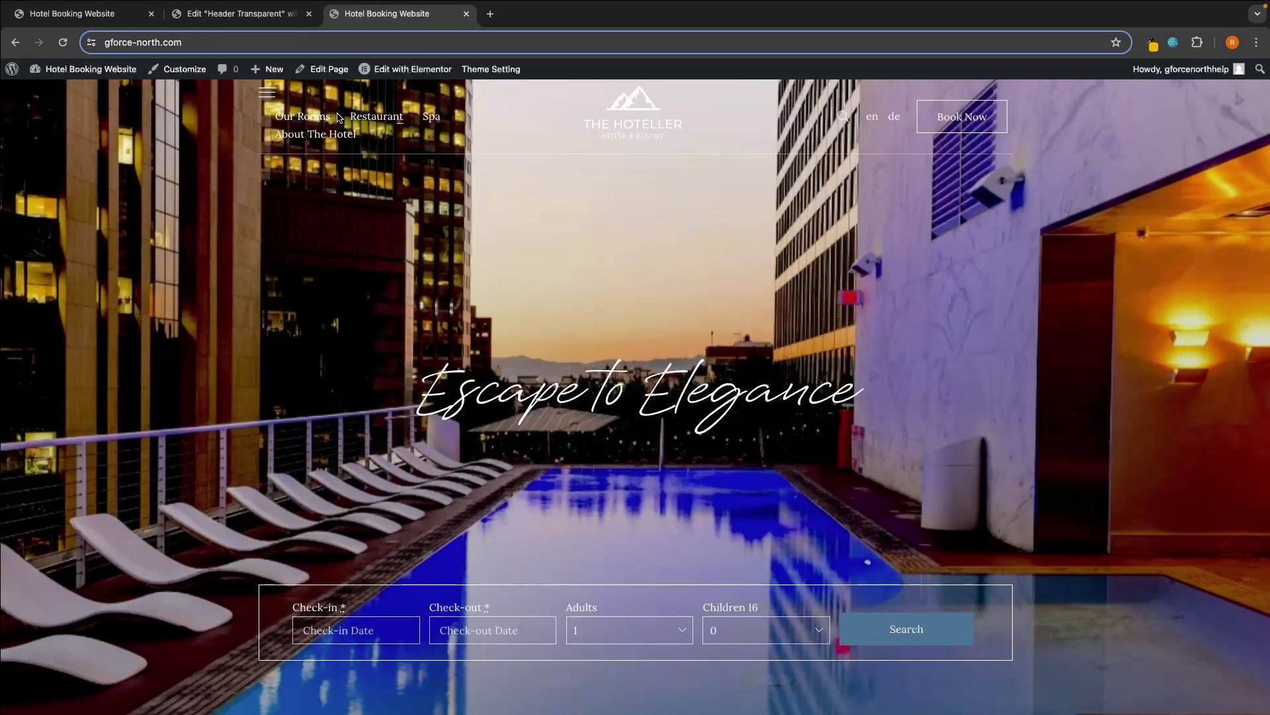
# Return to the transparent header in Elementor and delete its Theme Navigation Menu widget
pyautogui.click(278, 24)
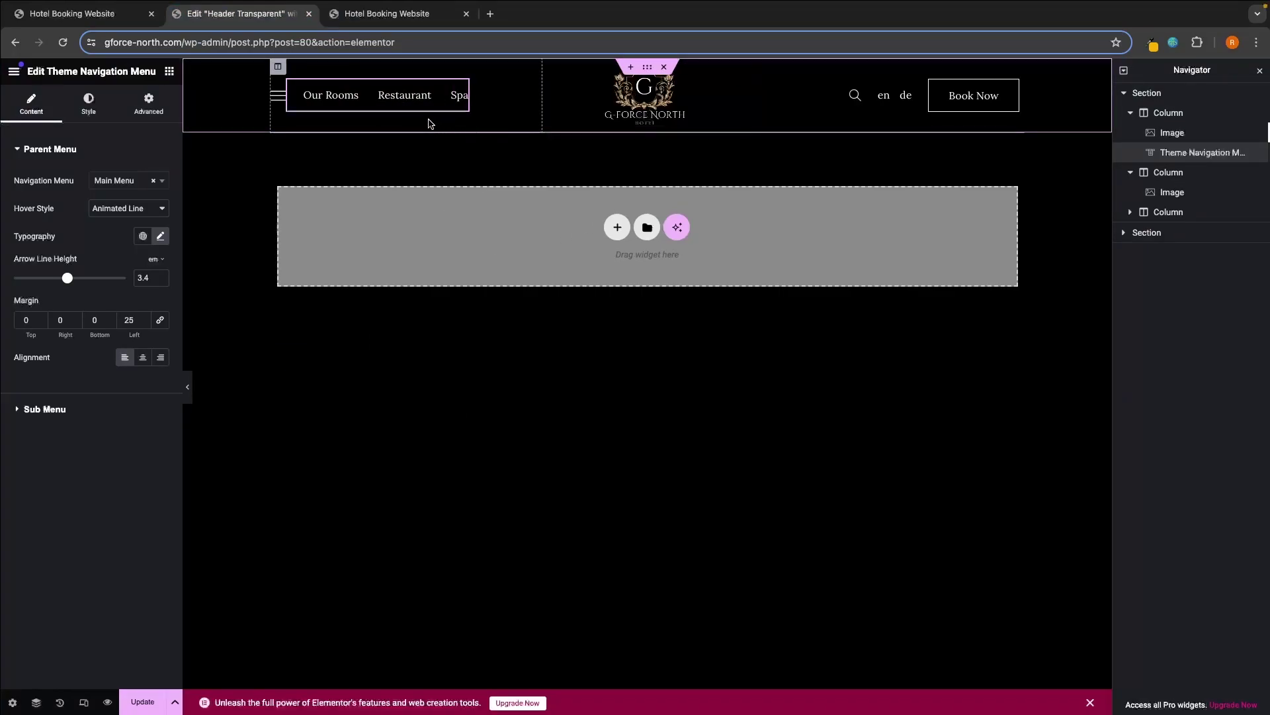
pyautogui.rightClick(1187, 158)
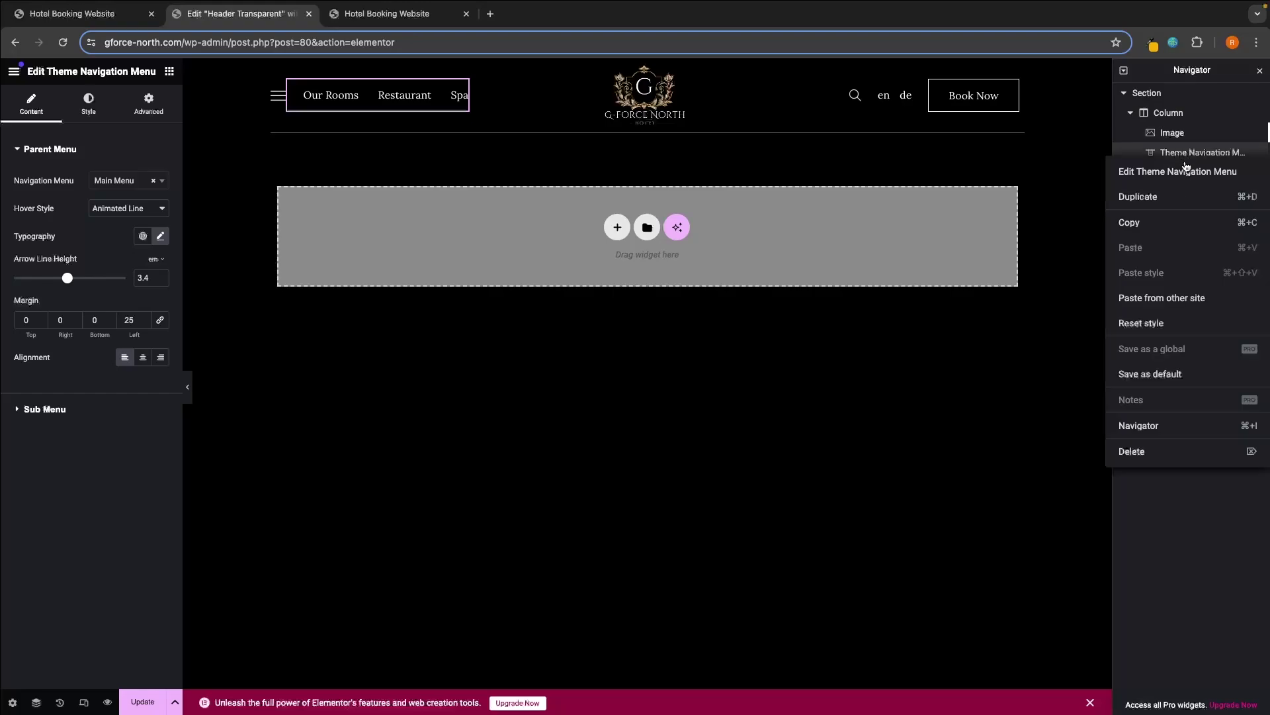
pyautogui.click(1138, 451)
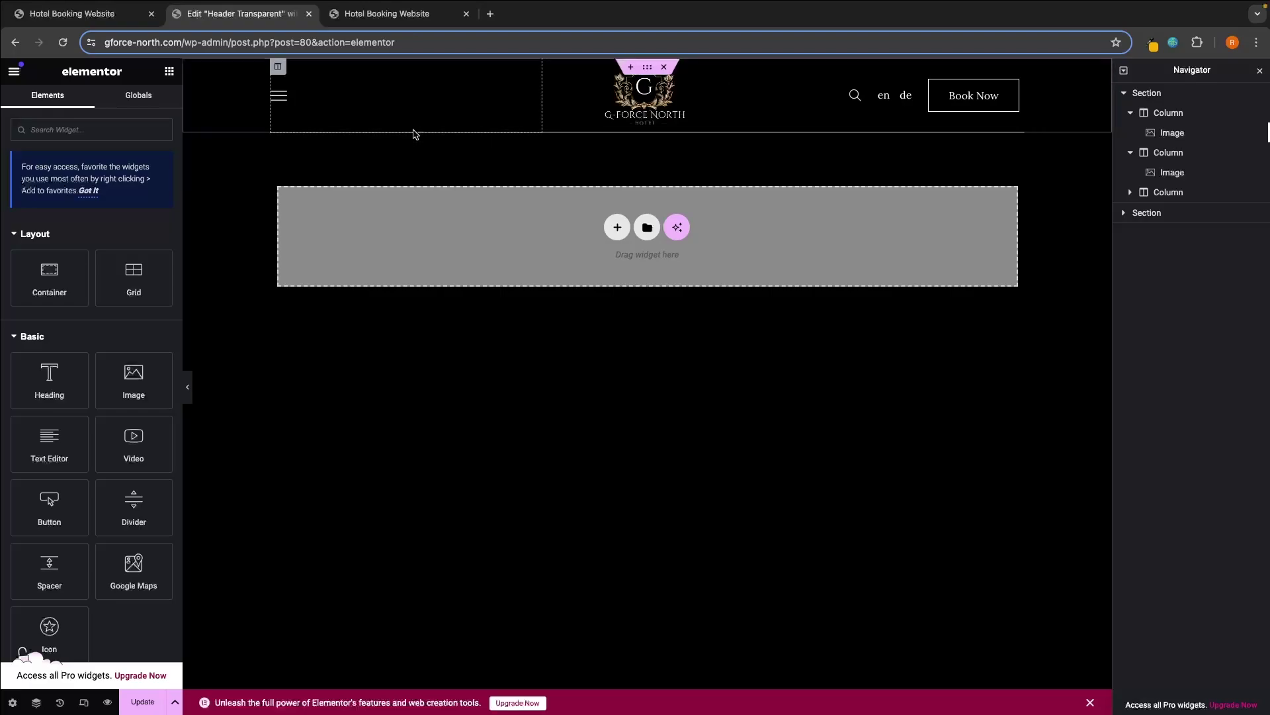
# Select the header's Search Bar widget, then try the live site's search with "about" and look through the results
pyautogui.click(871, 96)
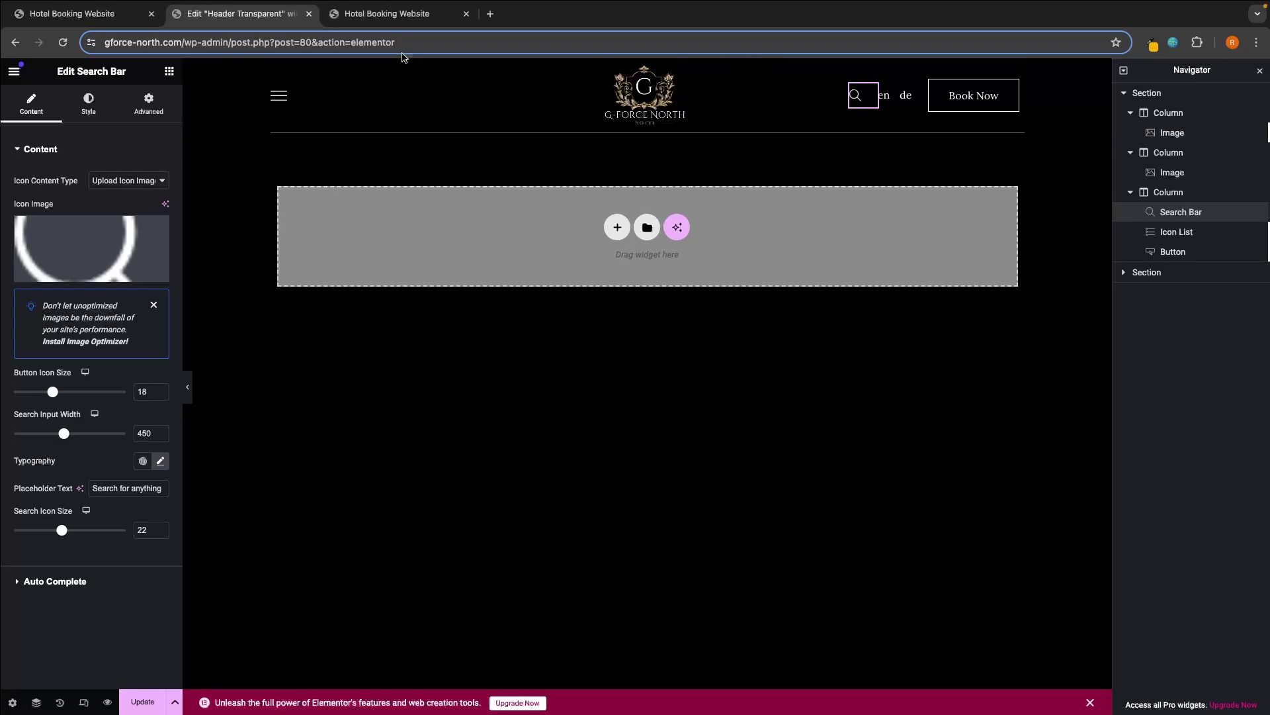
pyautogui.hotkey('ctrl', 'Tab')
pyautogui.click(840, 125)
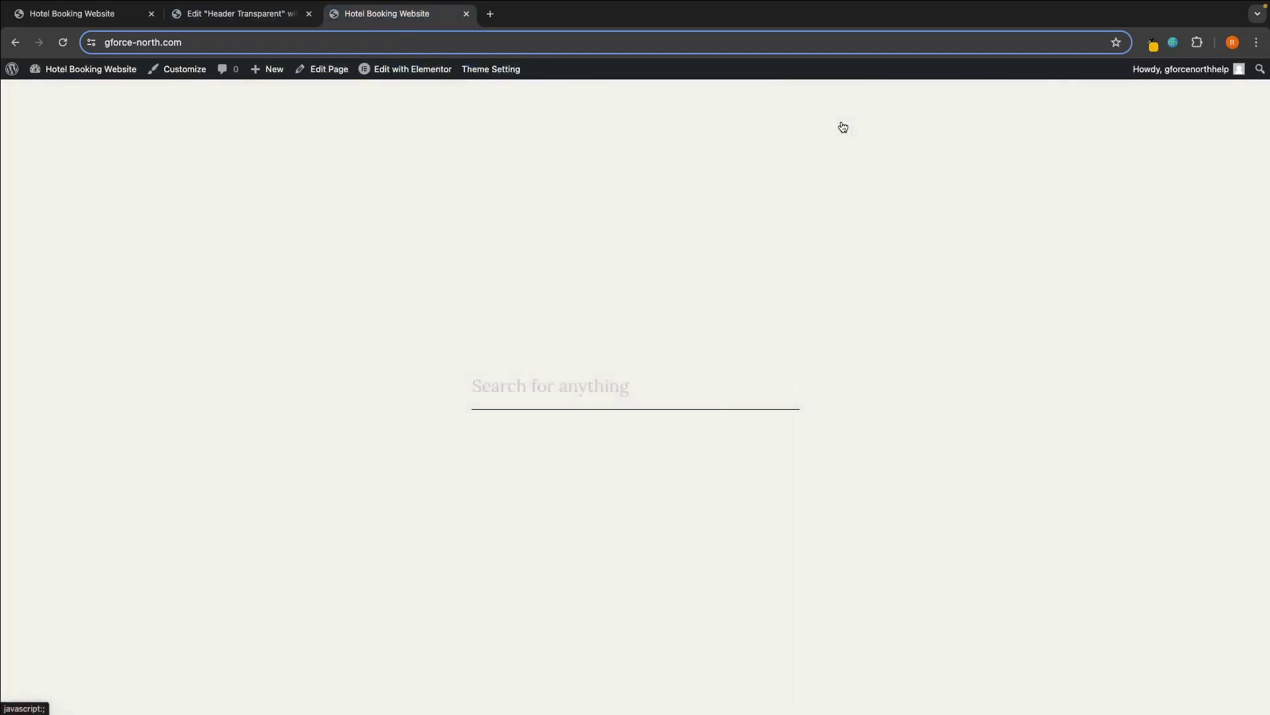
pyautogui.write('abouts')
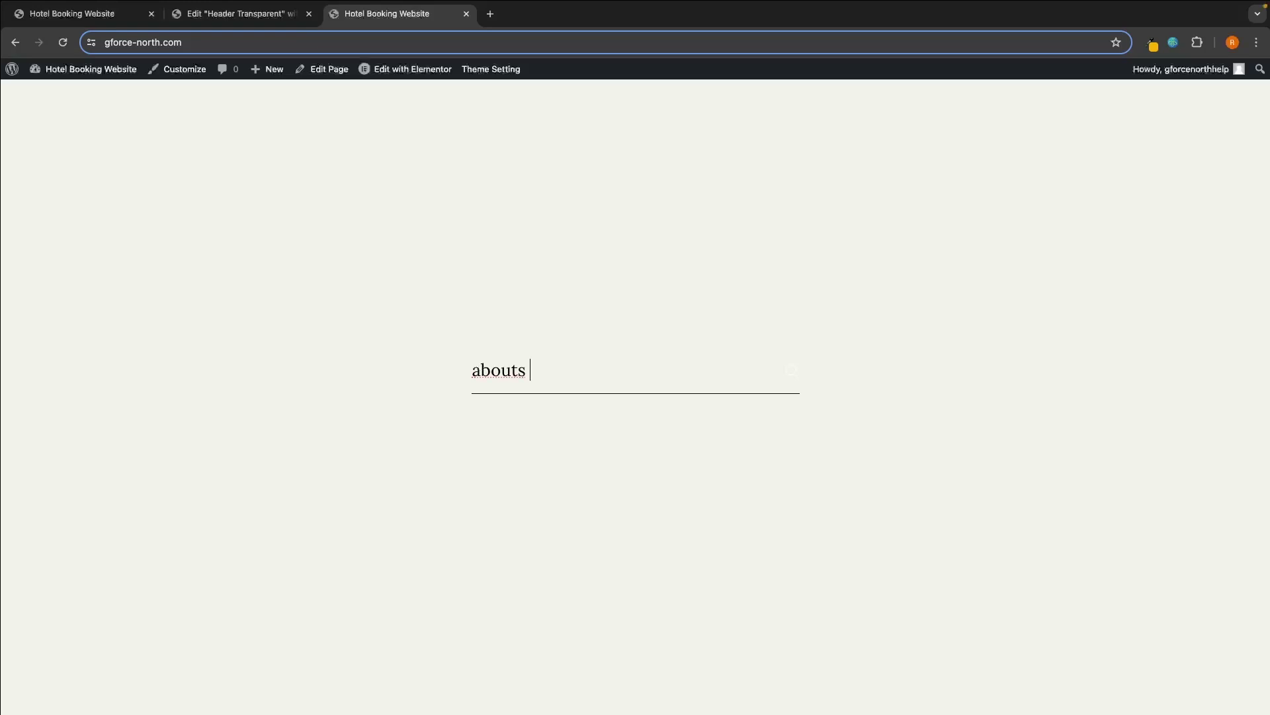
pyautogui.press('Return')
pyautogui.scroll(-2, 554, 355)
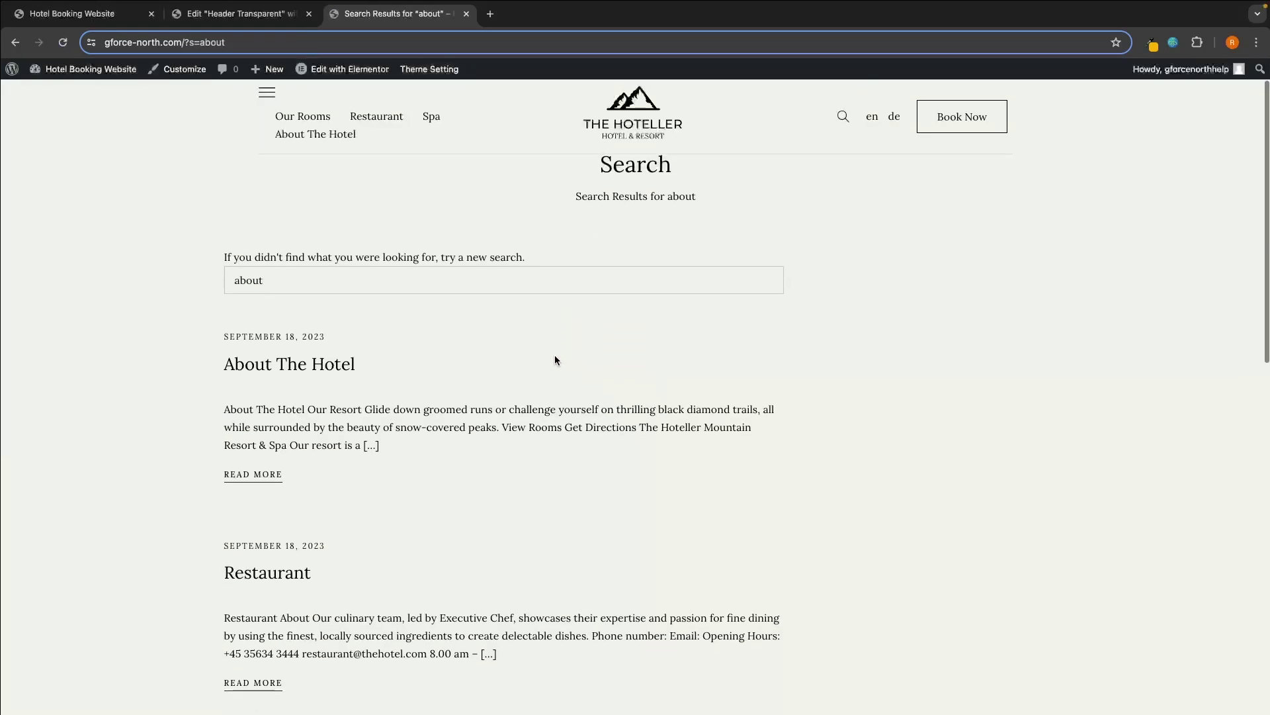
pyautogui.scroll(-3, 286, 297)
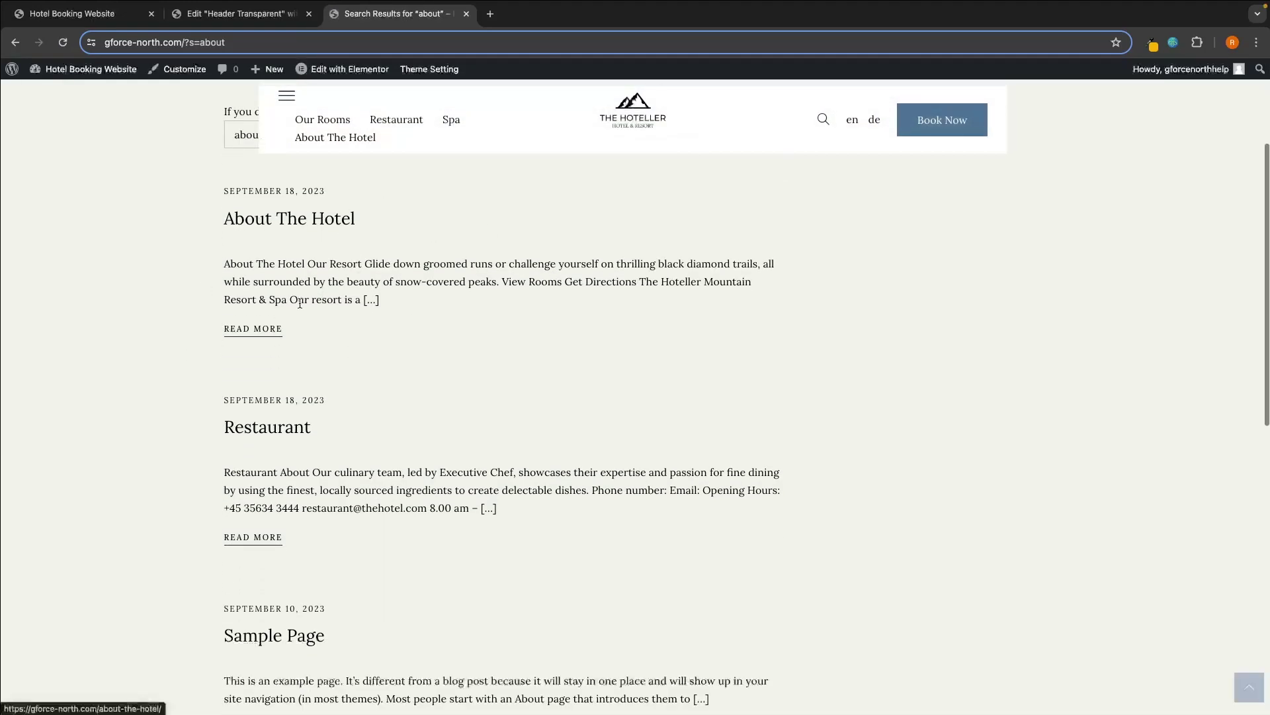
pyautogui.scroll(-1, 368, 466)
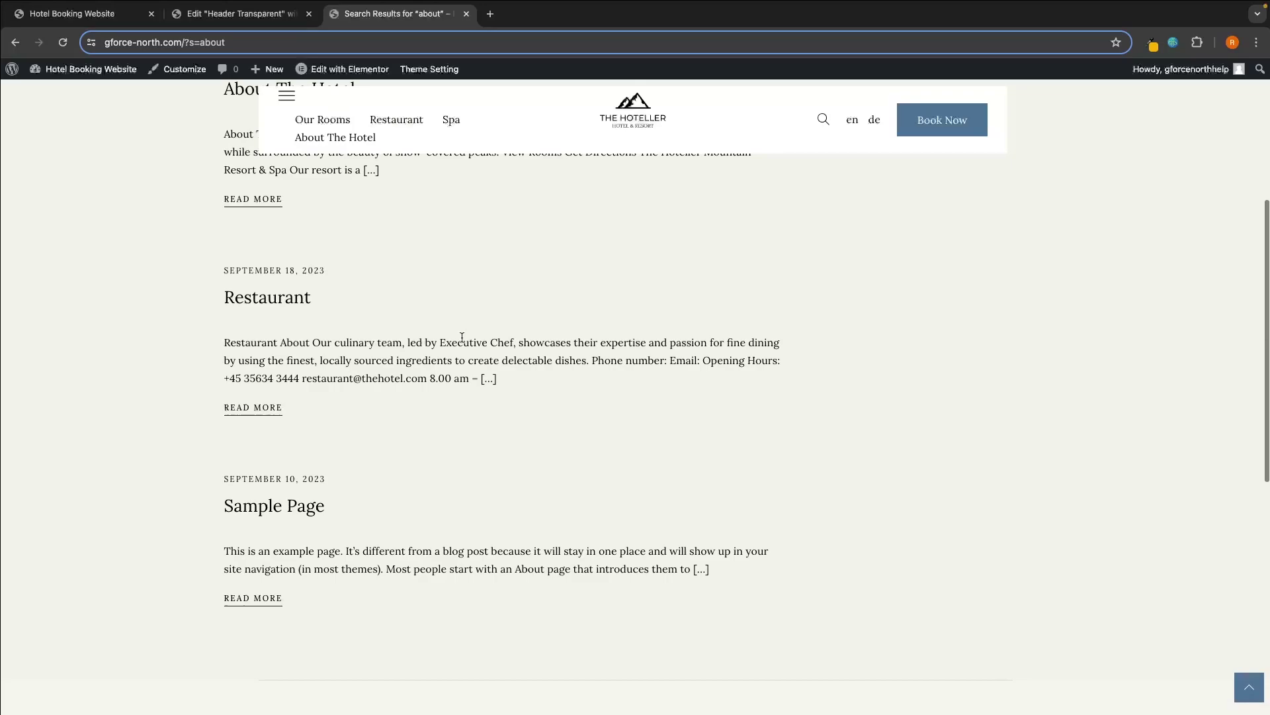
# Close the search results tab and delete the Search Bar widget from the transparent header
pyautogui.click(467, 14)
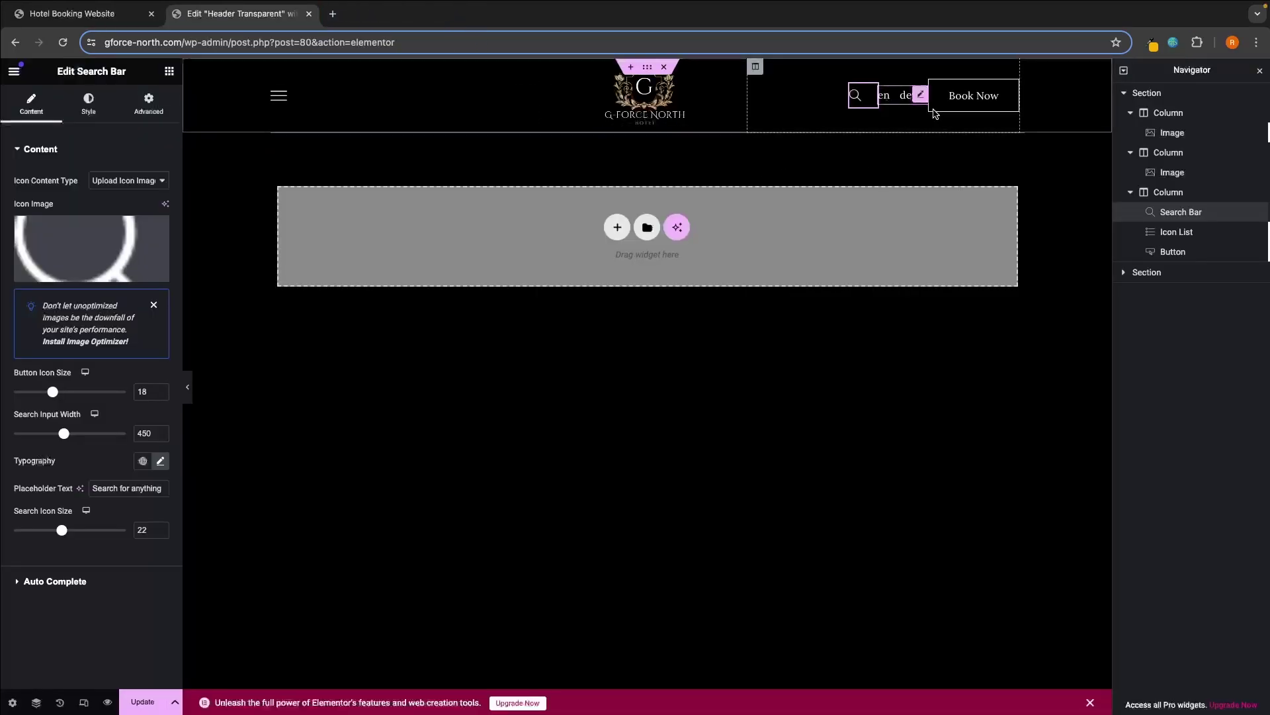
pyautogui.rightClick(1189, 213)
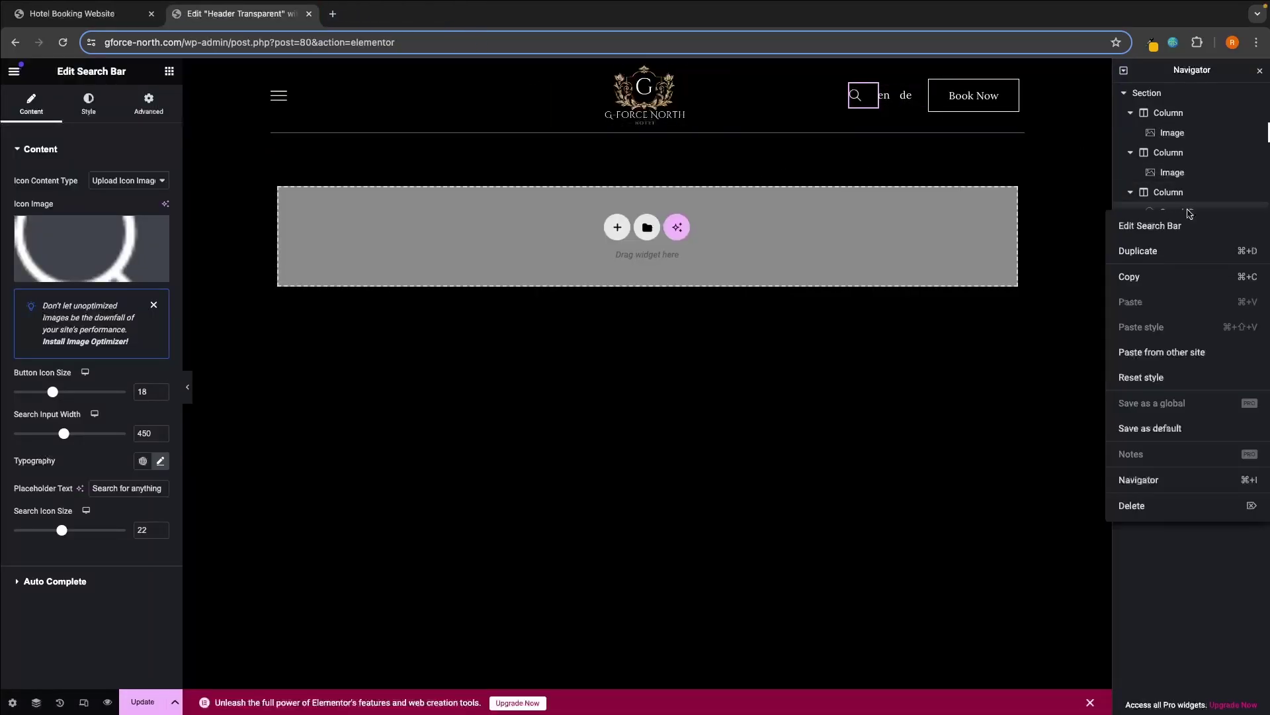
pyautogui.click(1148, 506)
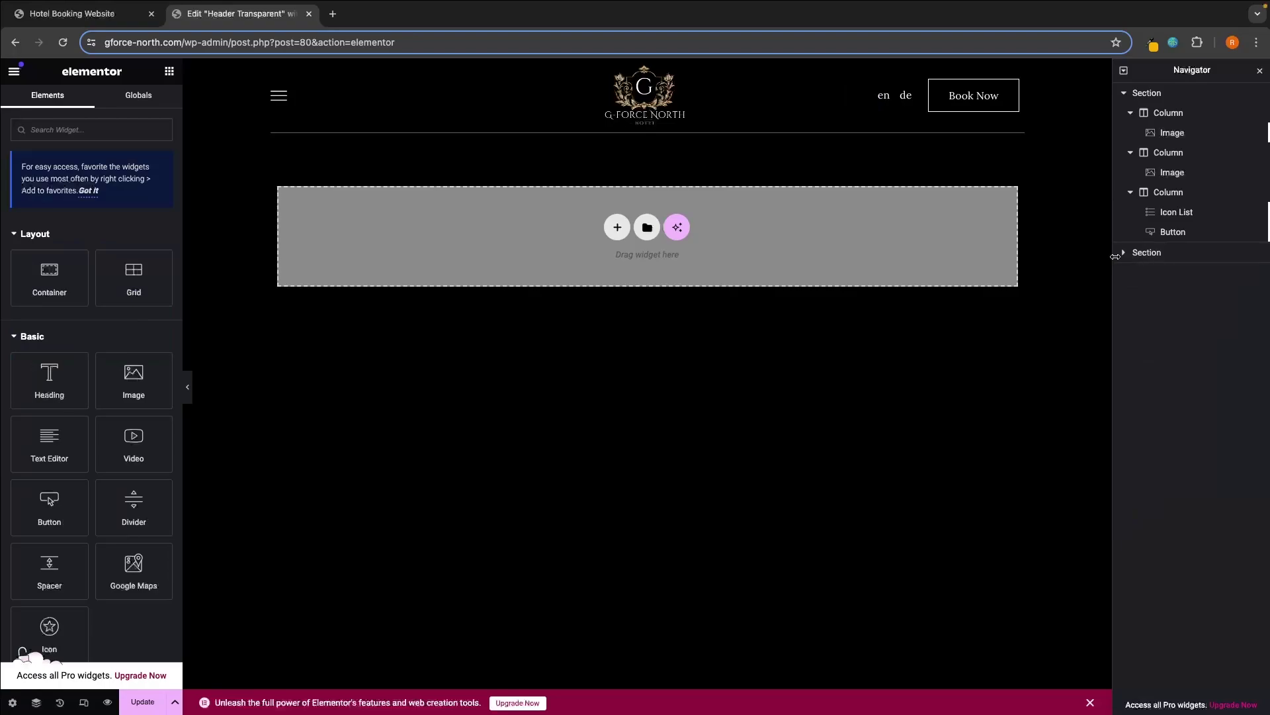
# Delete the Icon List widget holding the "en" and "de" language links from the header
pyautogui.click(887, 104)
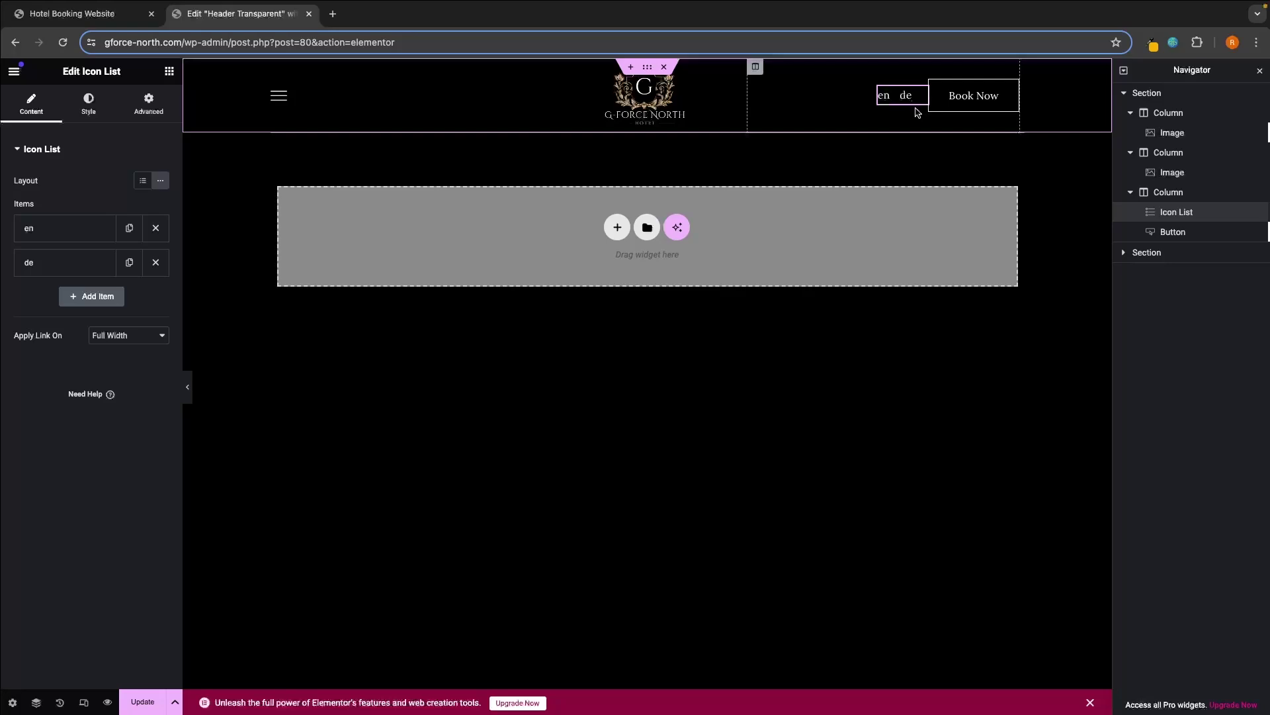
pyautogui.rightClick(1170, 208)
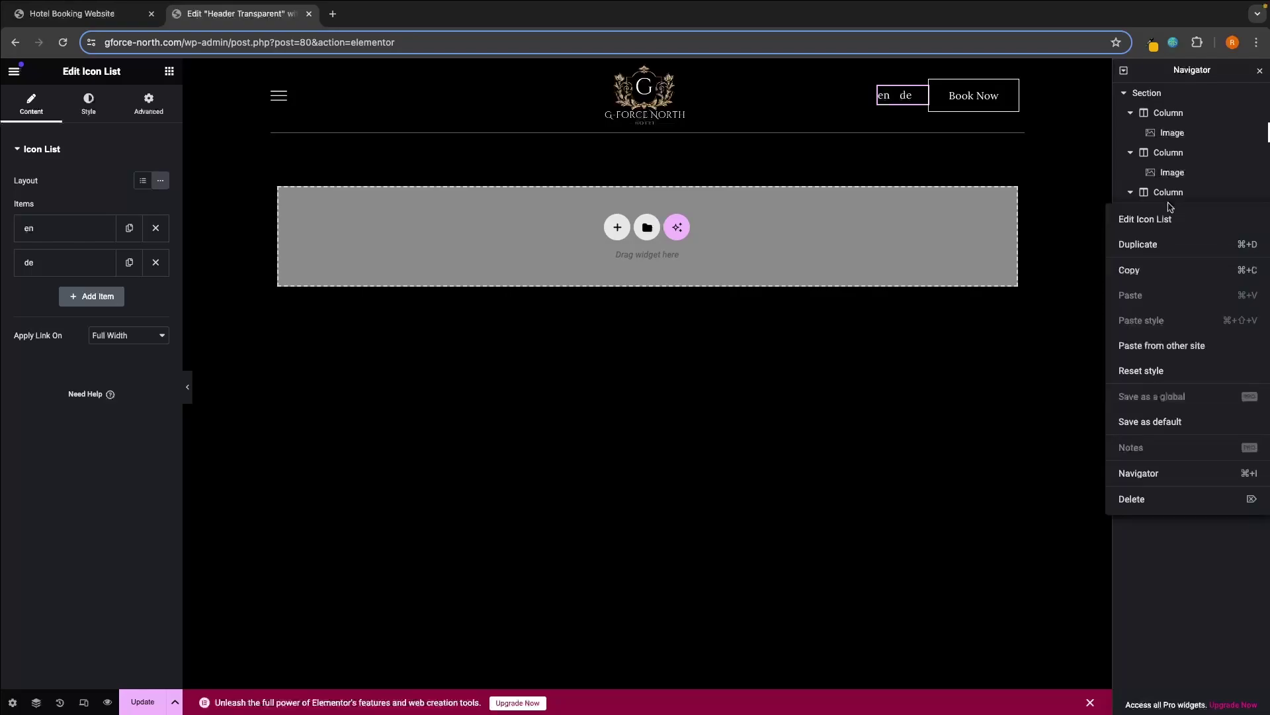
pyautogui.click(1155, 506)
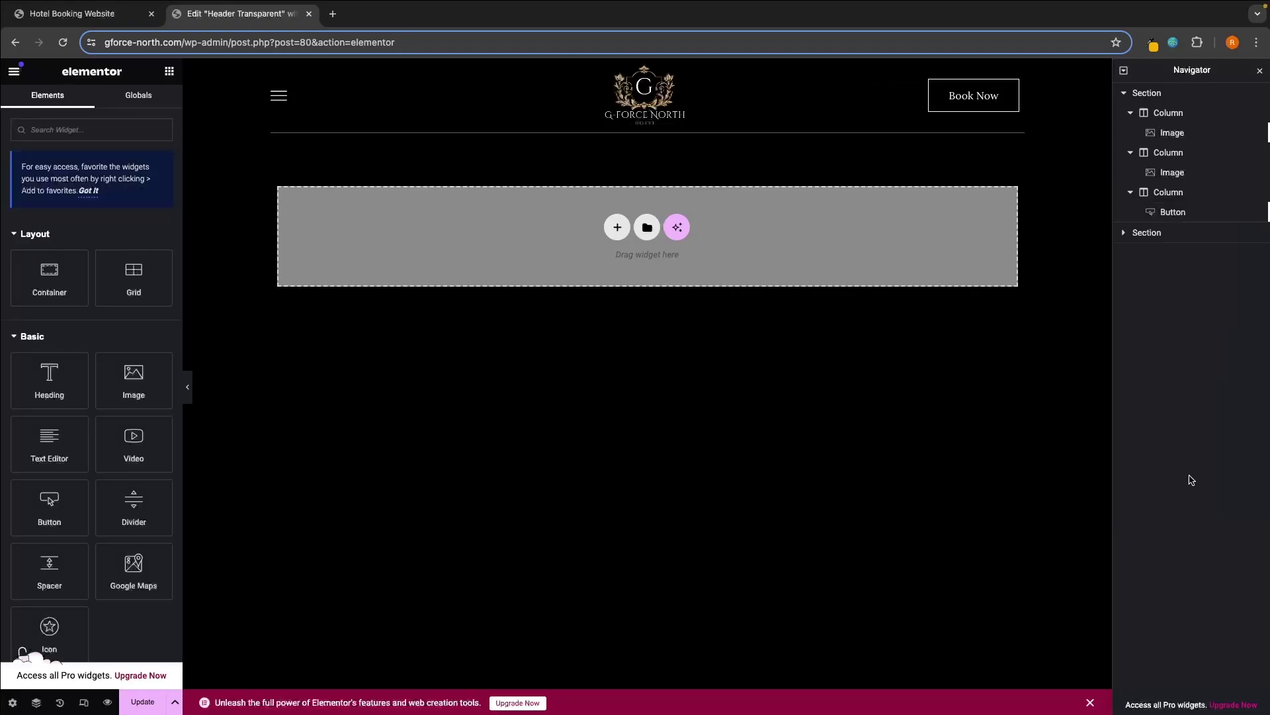
# Open the WordPress dashboard in a new browser tab and visit the live site
pyautogui.click(333, 14)
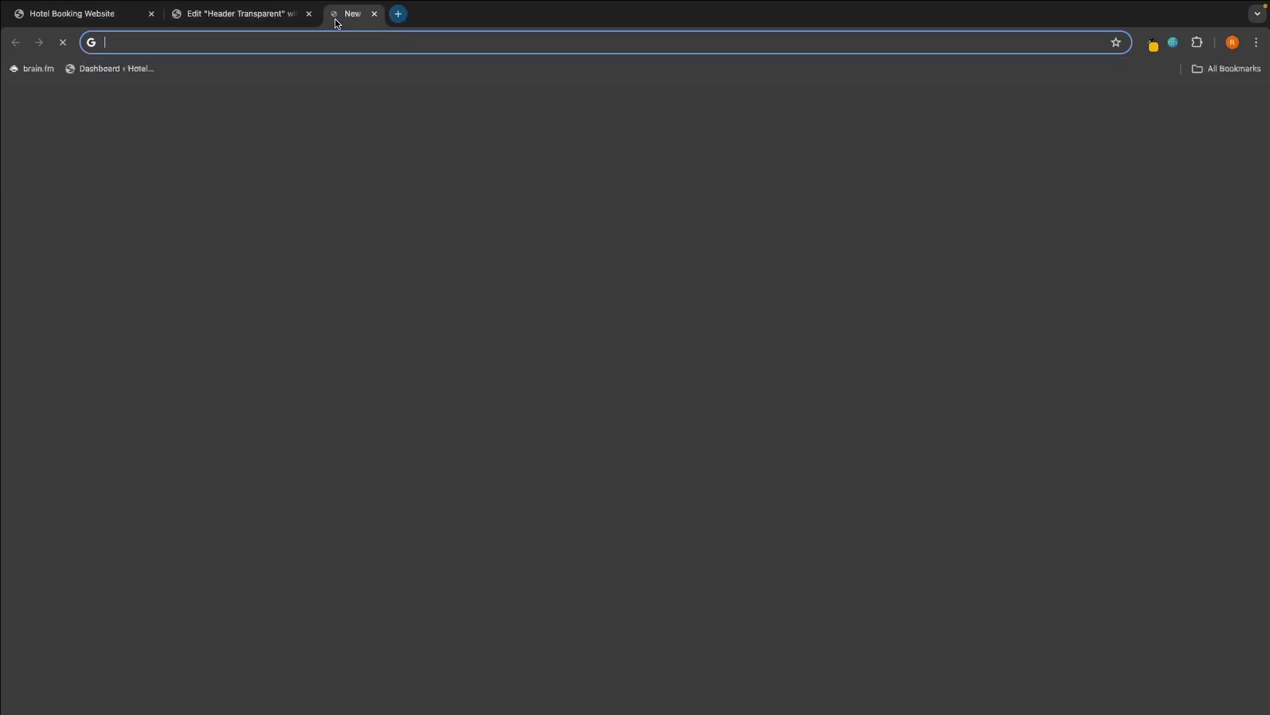
pyautogui.click(149, 69)
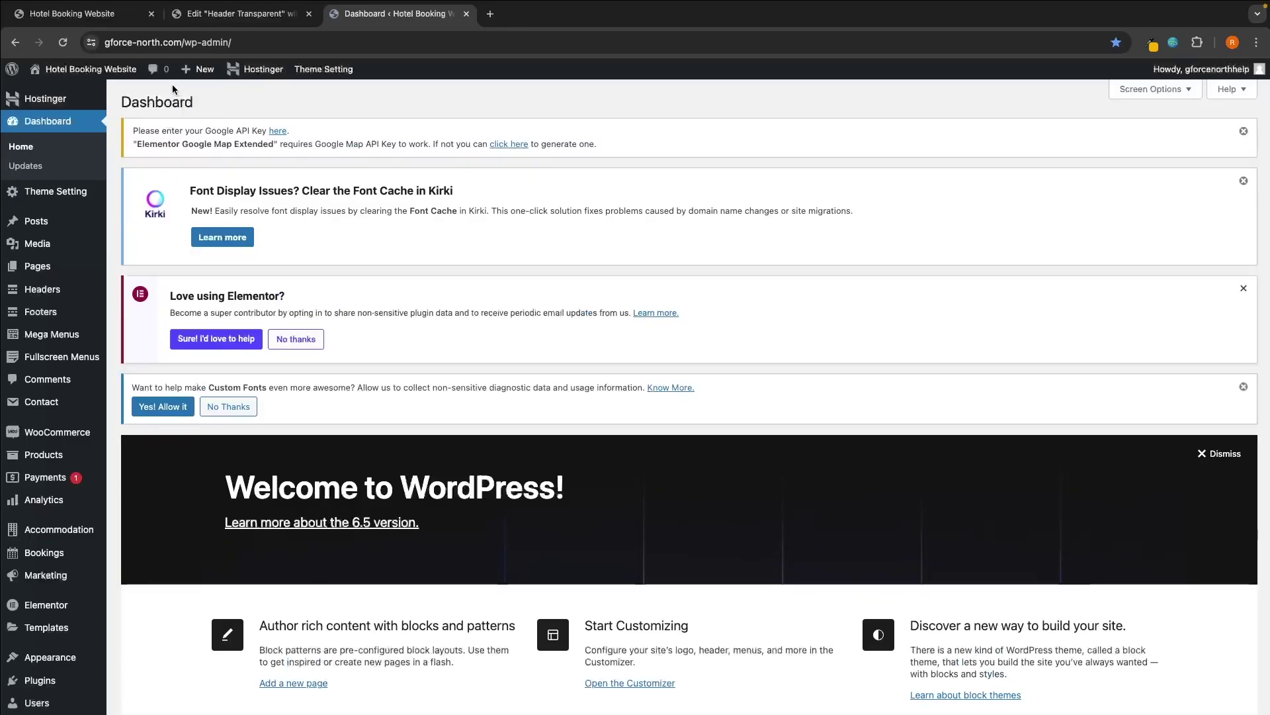
pyautogui.click(121, 75)
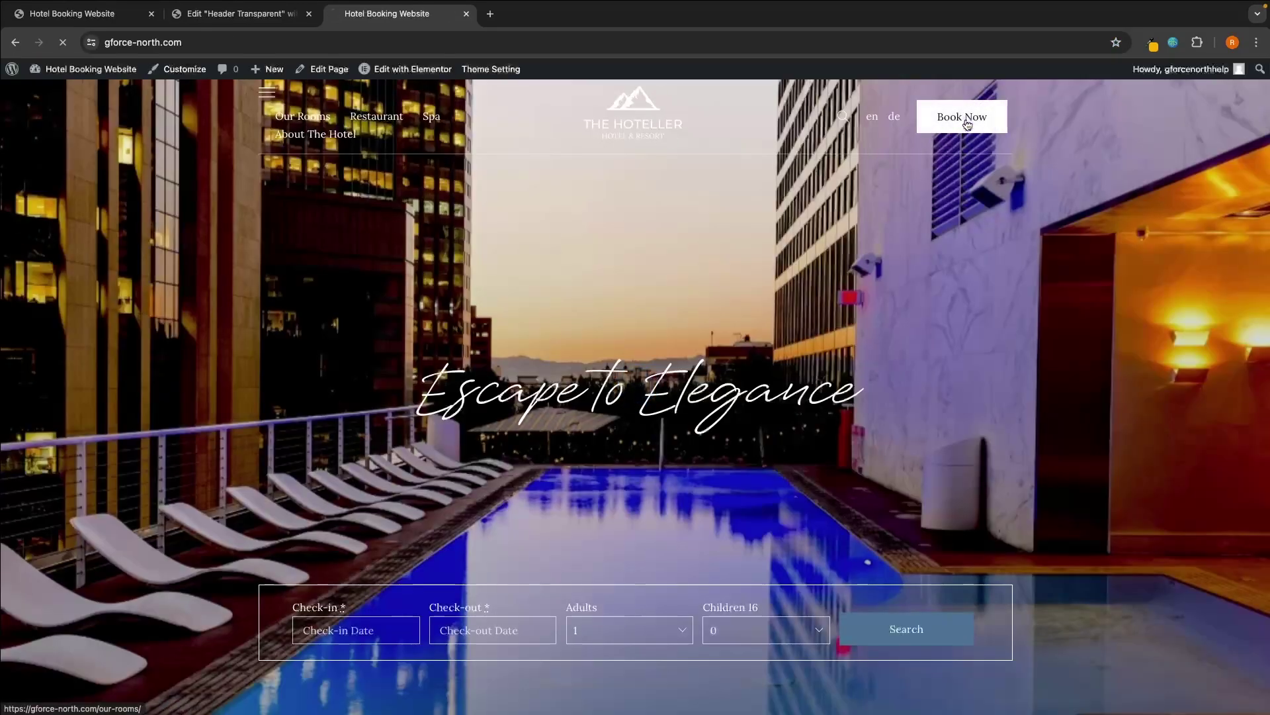
# Follow the header's Book Now link and examine the Our Rooms page's date search form and room listings
pyautogui.click(963, 130)
pyautogui.scroll(-6, 816, 282)
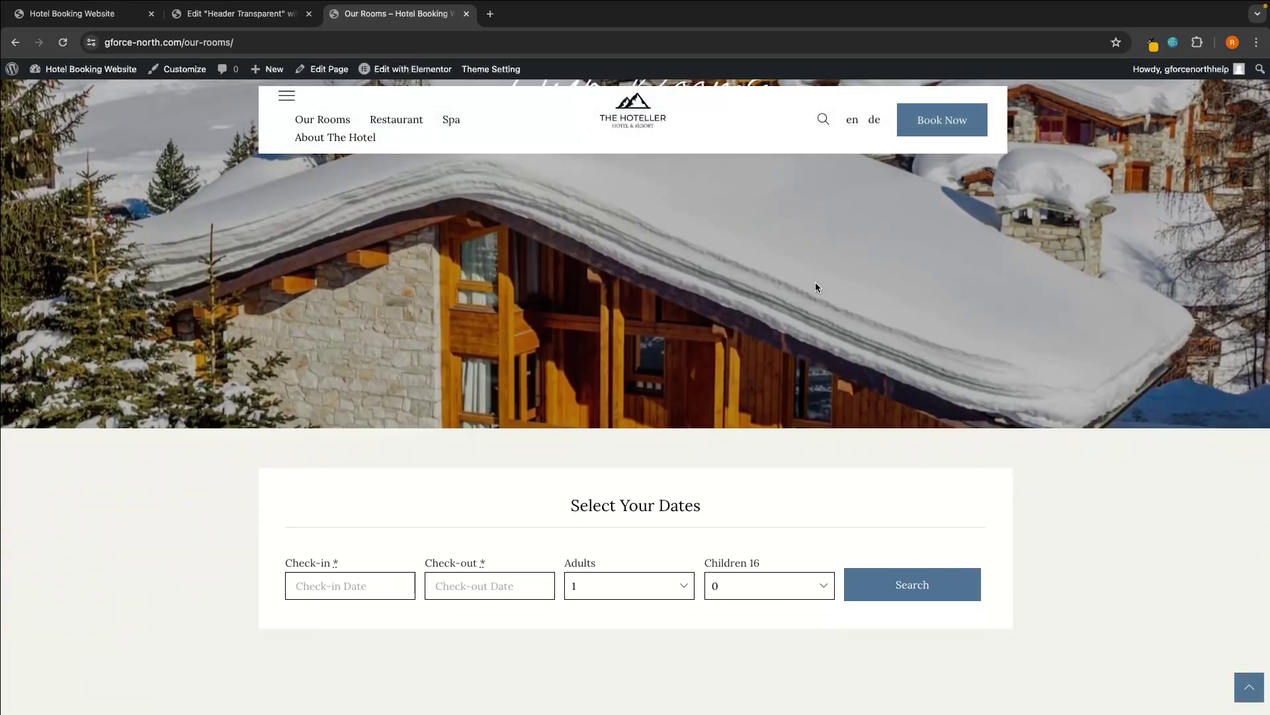
pyautogui.scroll(-12, 815, 282)
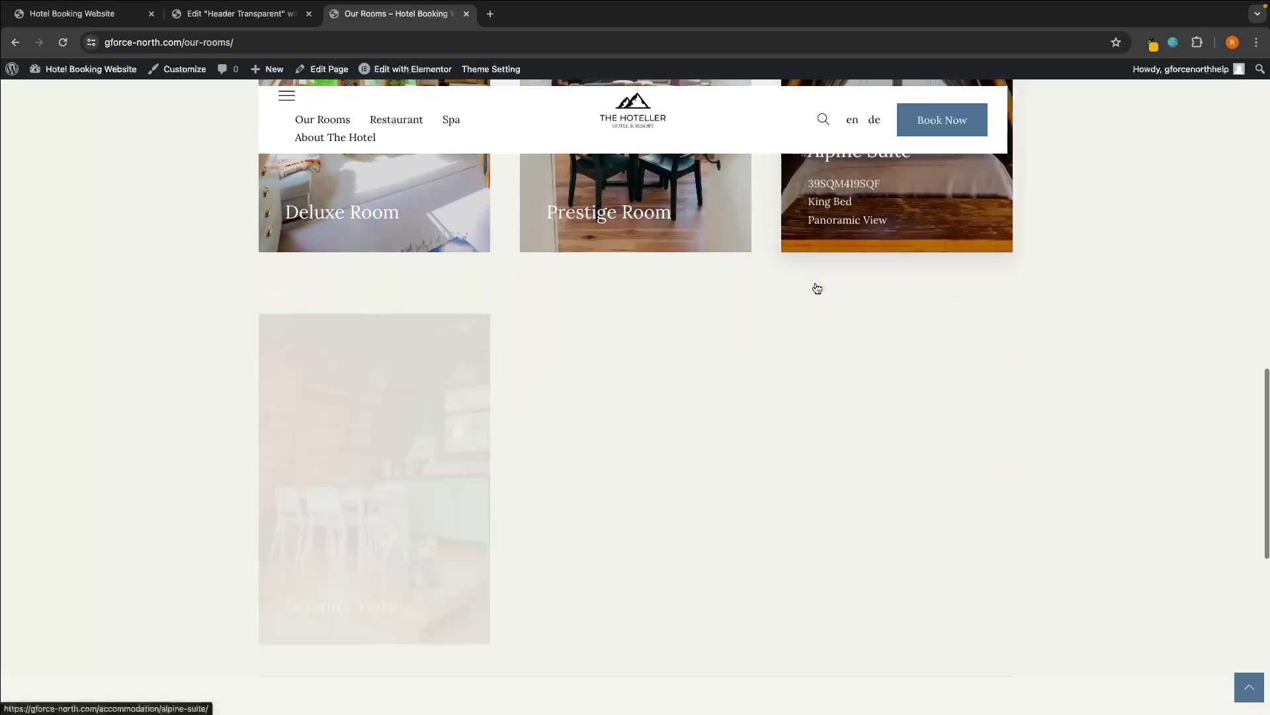
pyautogui.scroll(-3, 817, 288)
pyautogui.scroll(15, 815, 287)
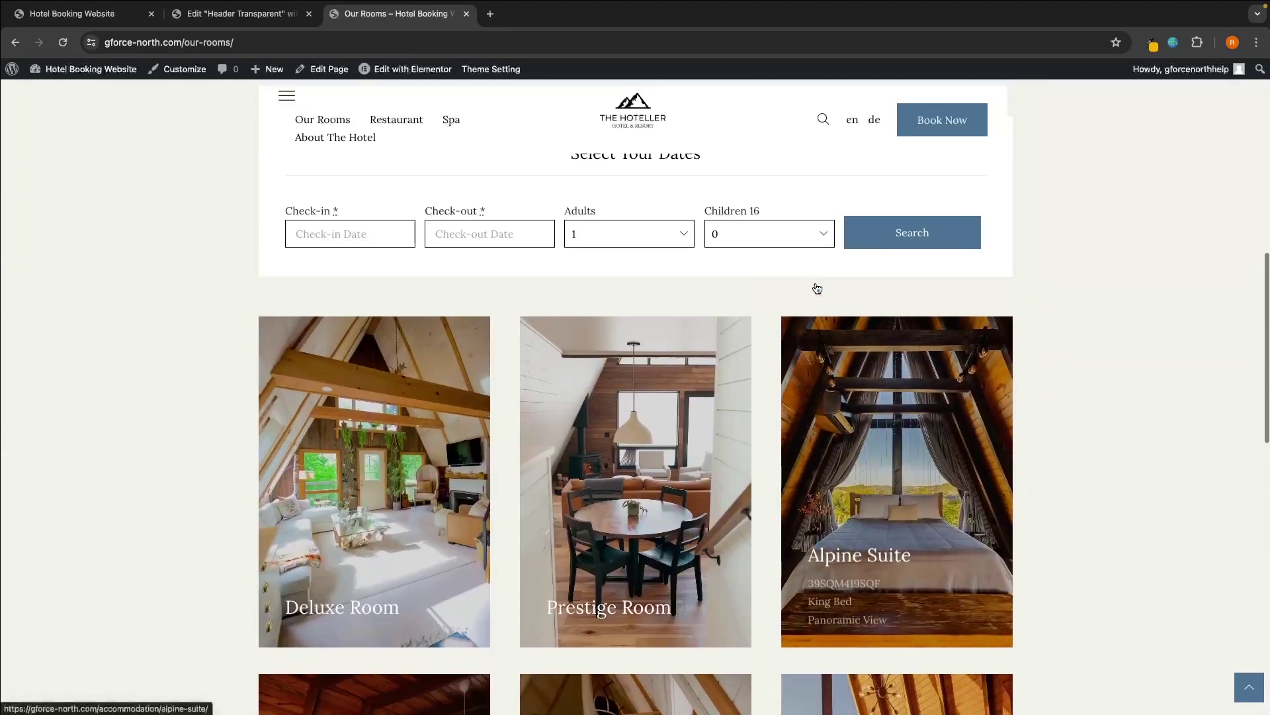
pyautogui.scroll(5, 815, 287)
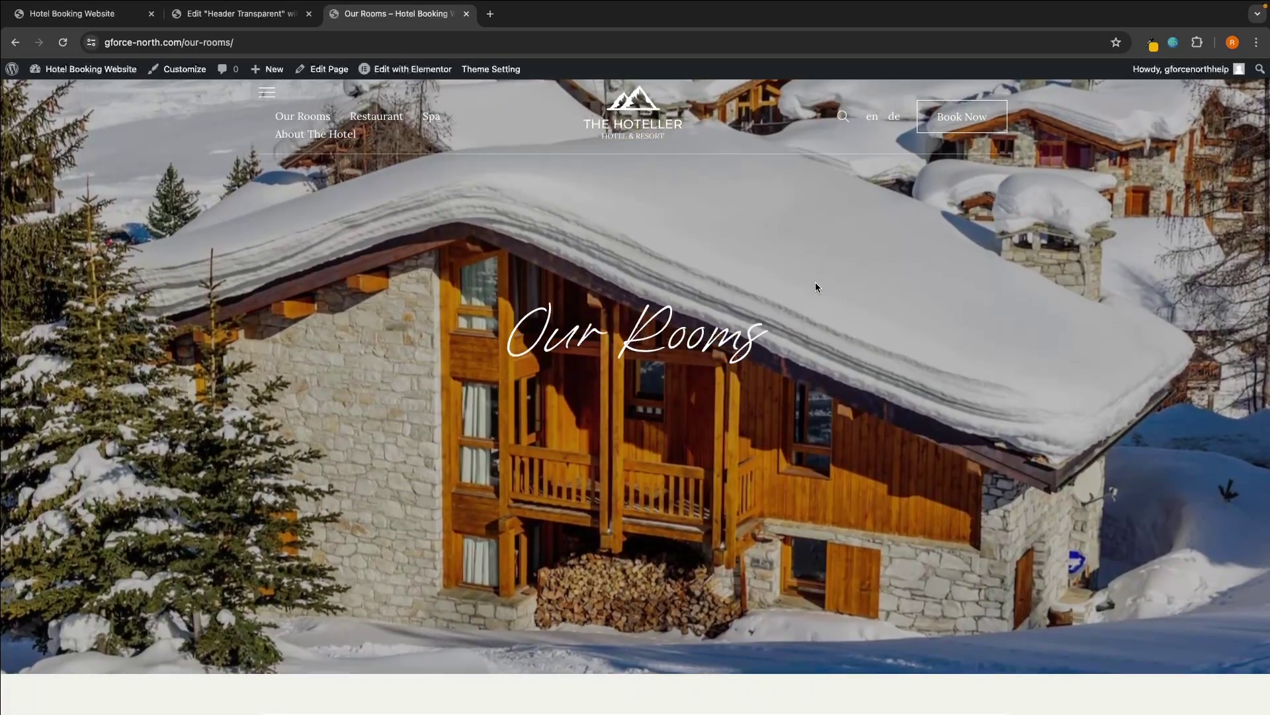
pyautogui.scroll(-3, 815, 287)
pyautogui.scroll(-3, 815, 282)
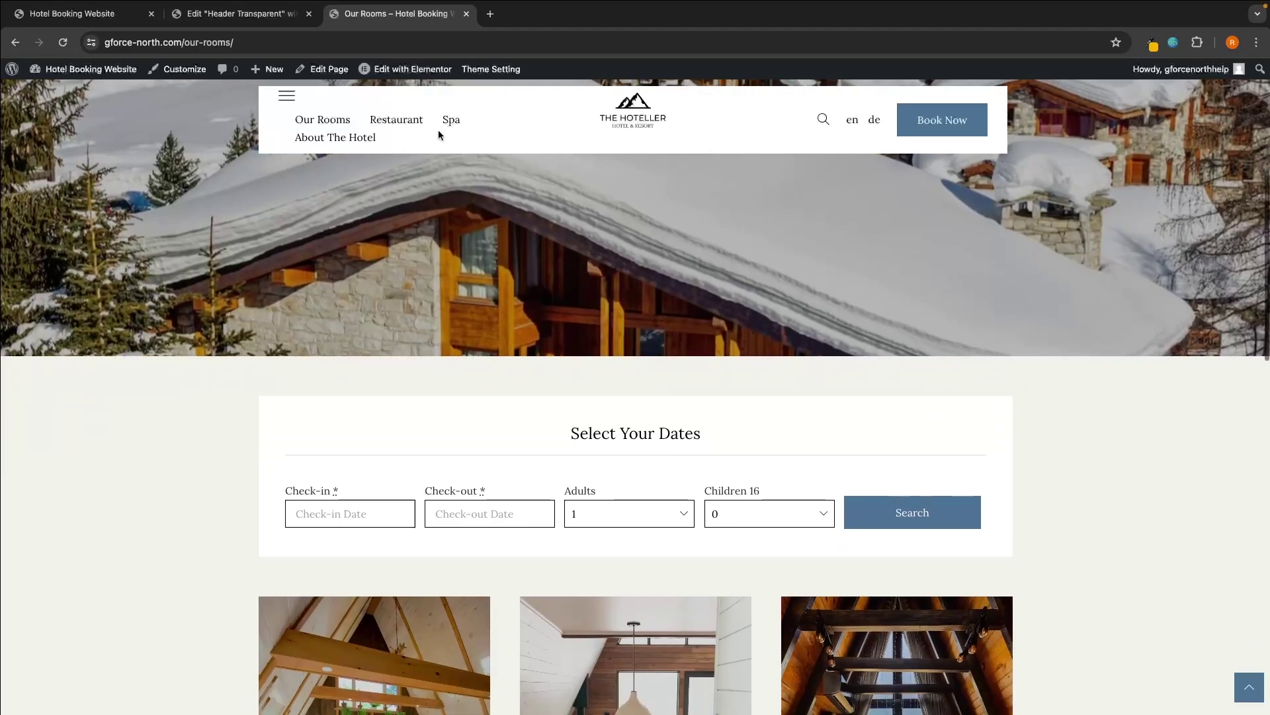
# Update the transparent header in Elementor and check it on the reloaded live site's homepage
pyautogui.click(277, 16)
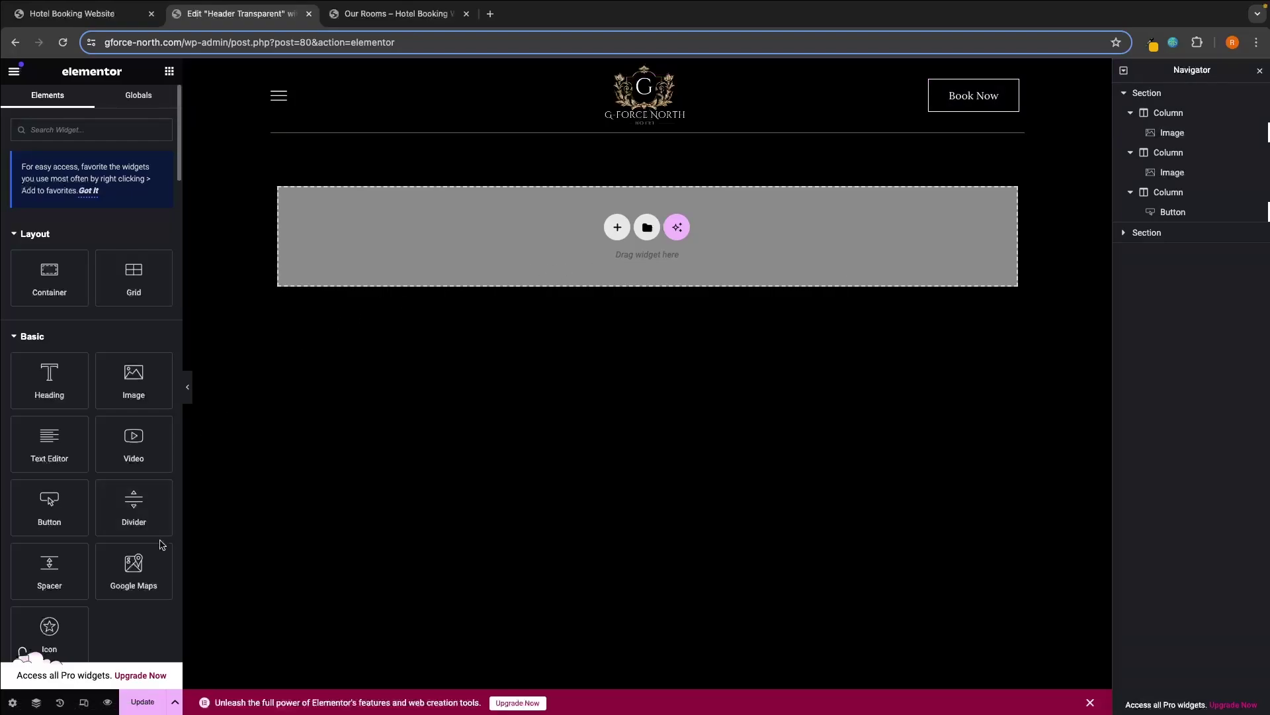
pyautogui.click(142, 701)
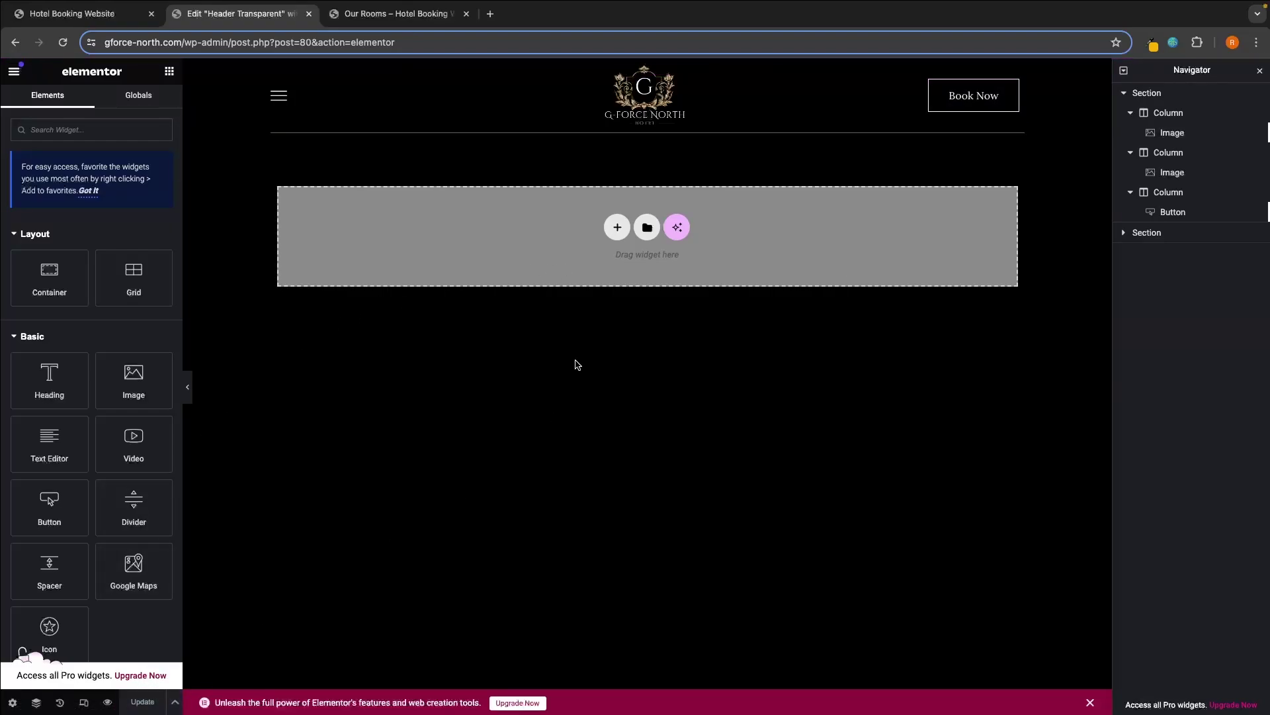
pyautogui.click(413, 14)
pyautogui.press('super+r')
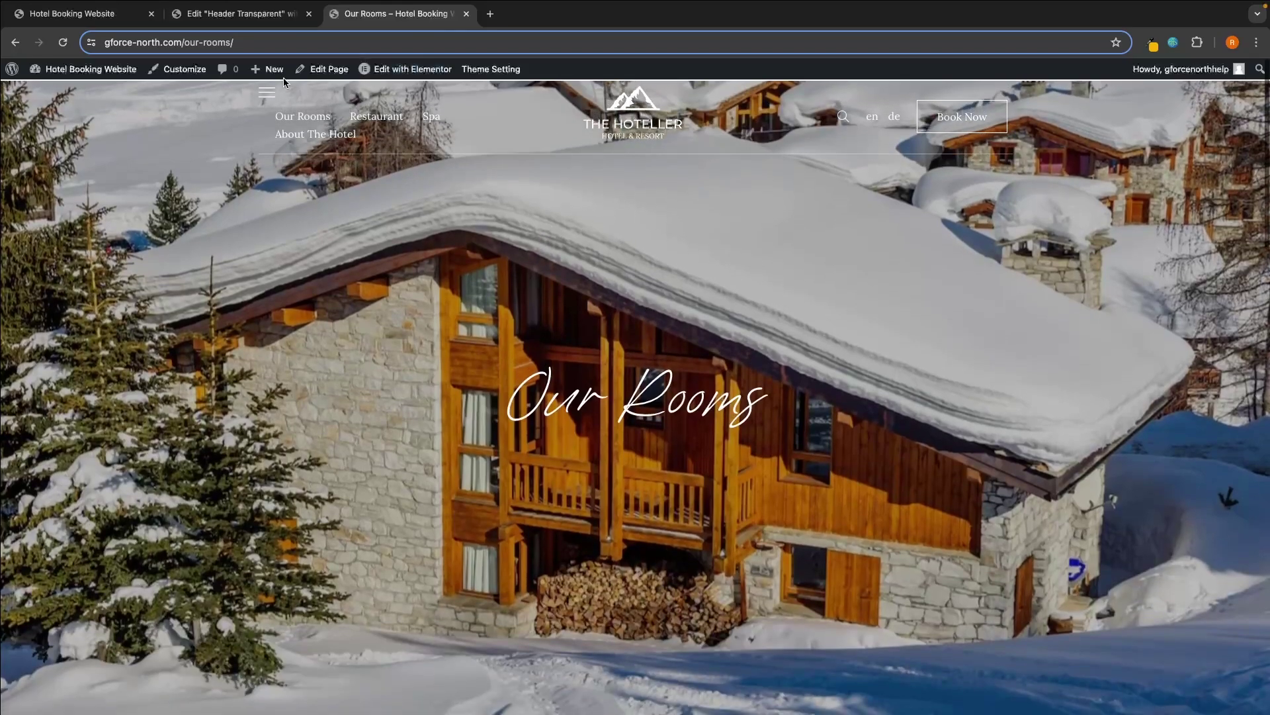
pyautogui.click(652, 129)
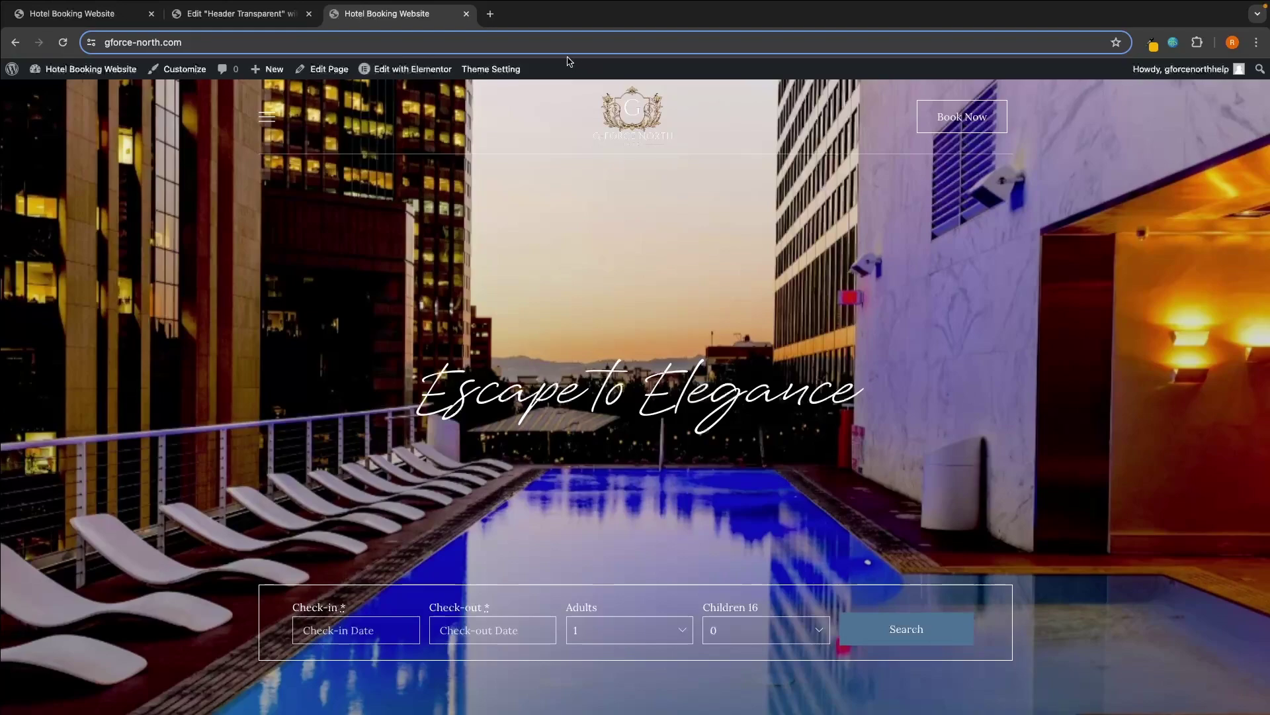
# Exit the transparent header's Elementor editor and open the Header Sticky template in Elementor
pyautogui.click(283, 27)
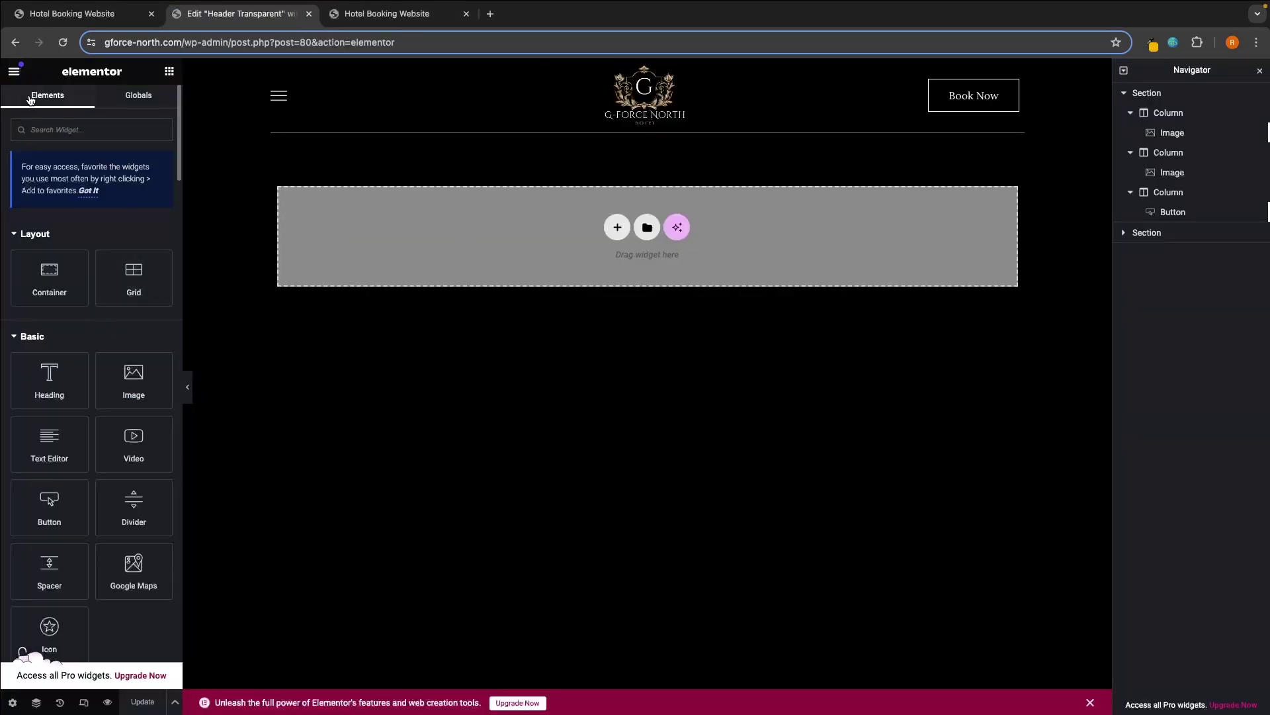
pyautogui.click(16, 73)
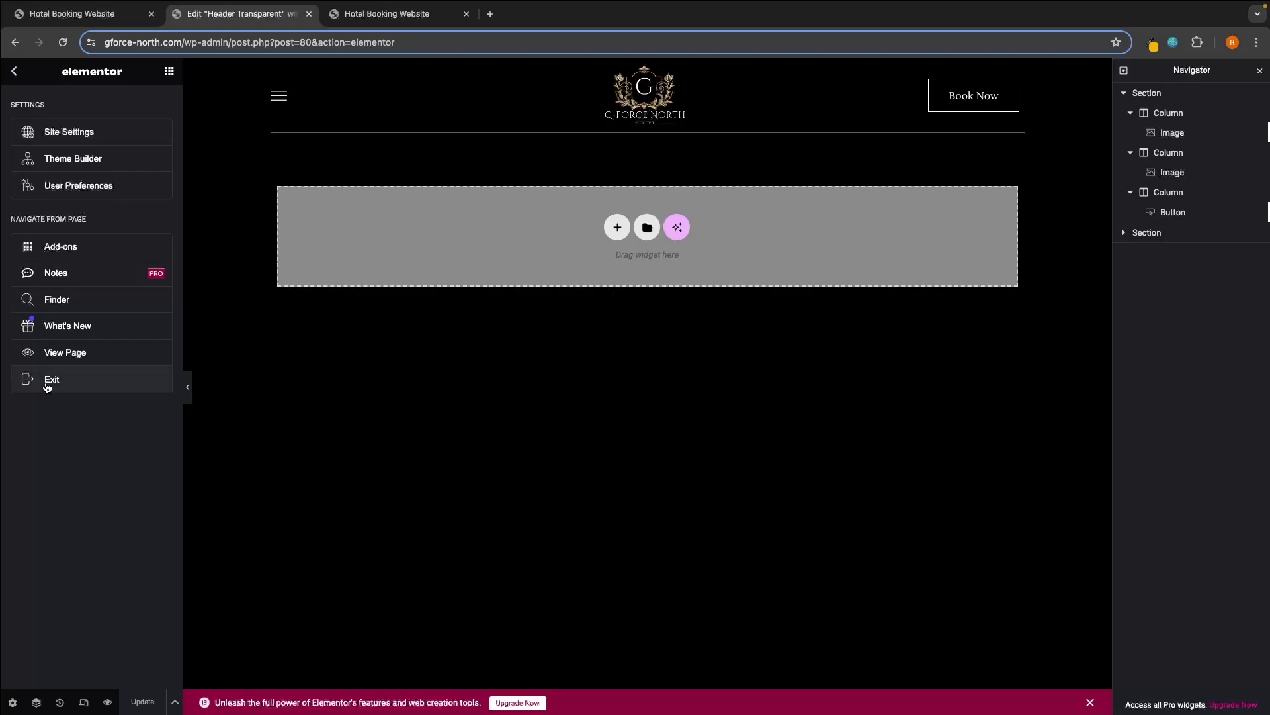
pyautogui.click(61, 382)
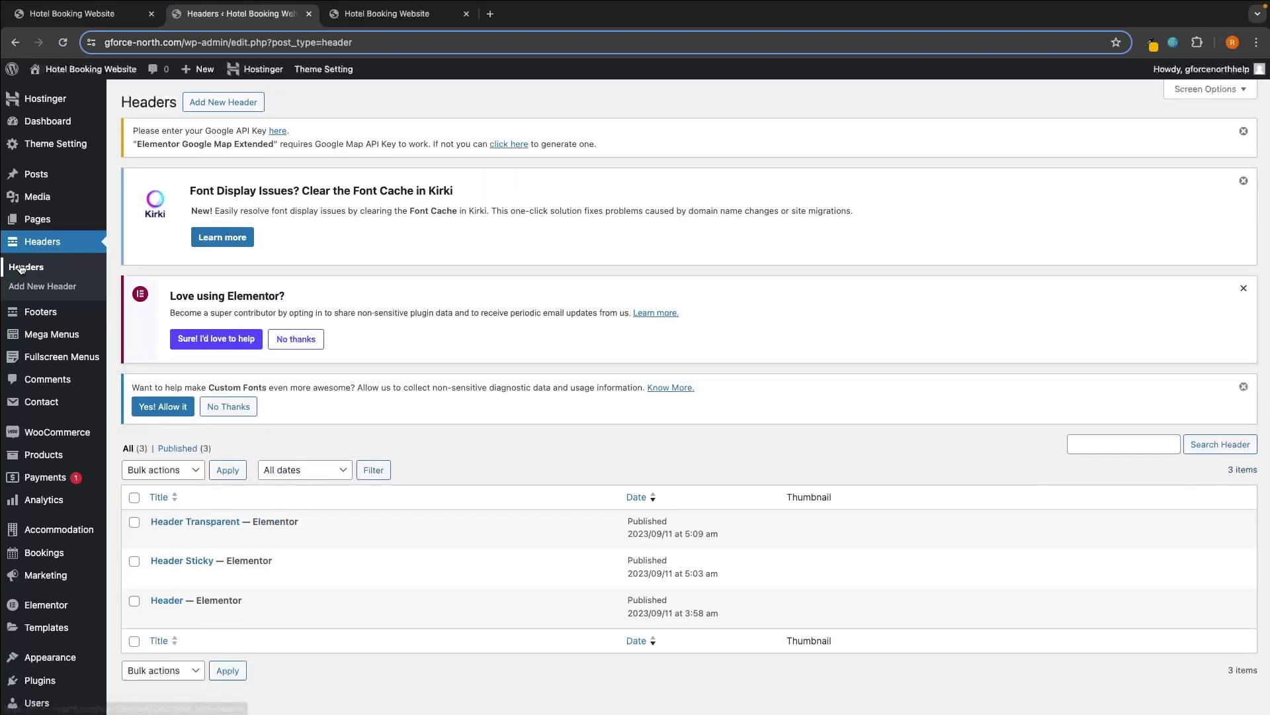
pyautogui.click(202, 562)
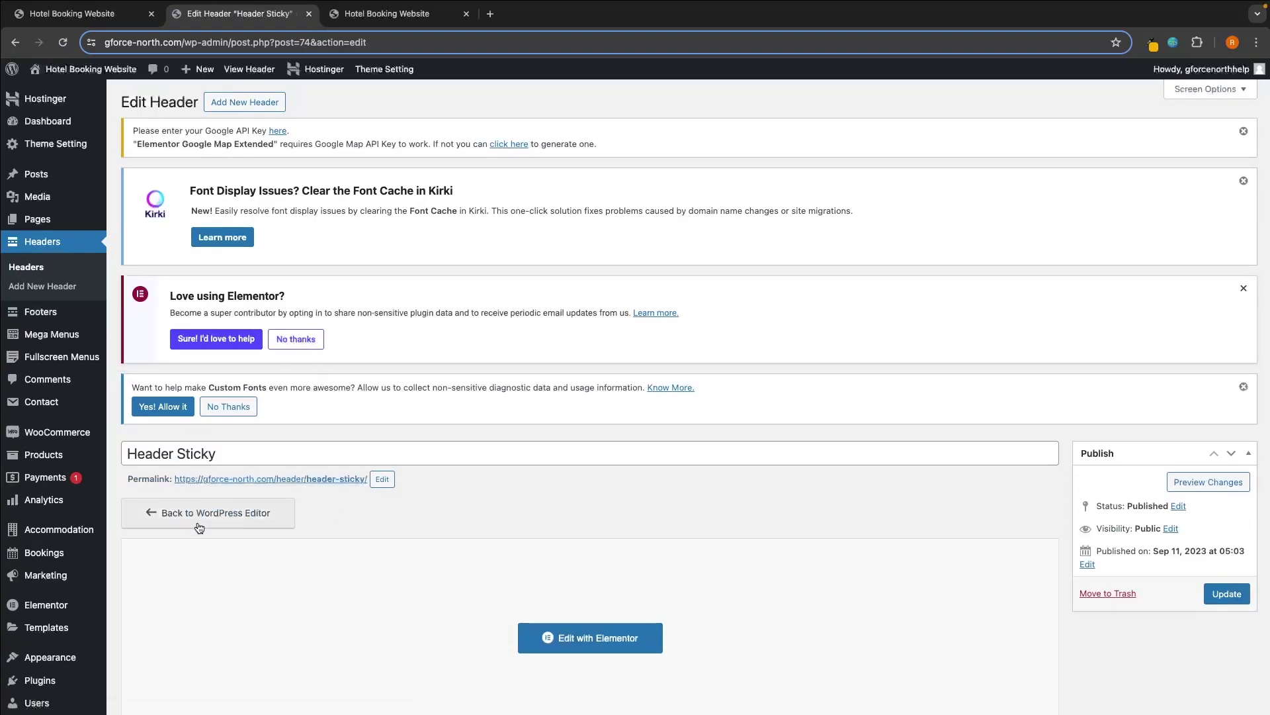
pyautogui.click(587, 644)
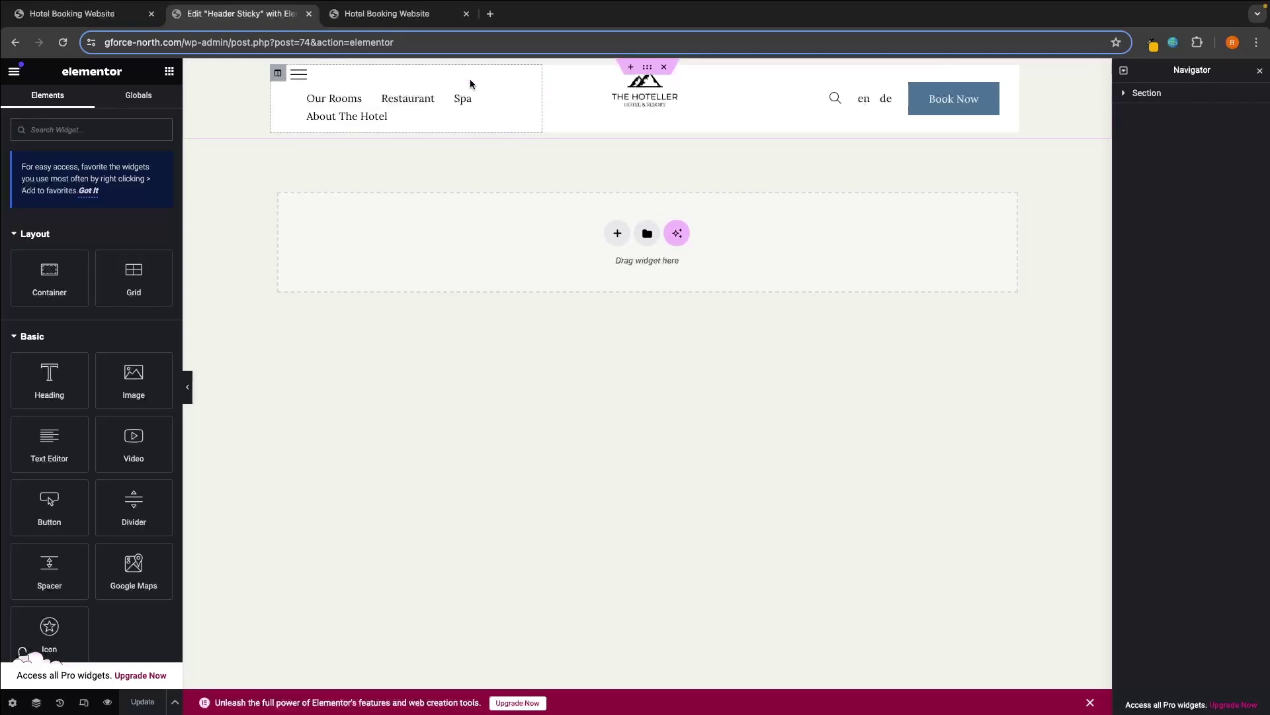
# Replace The Hoteller logo in the sticky header with the G-Force North image G.png from the media library
pyautogui.click(645, 96)
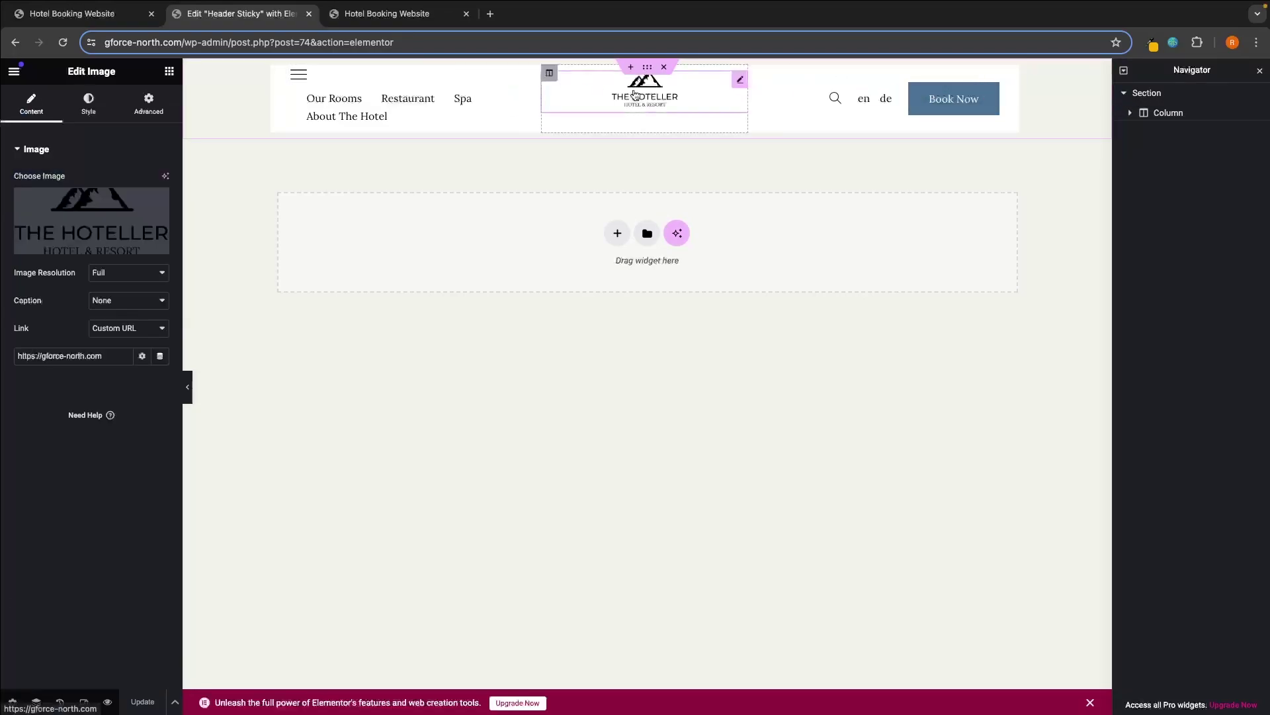
pyautogui.click(106, 218)
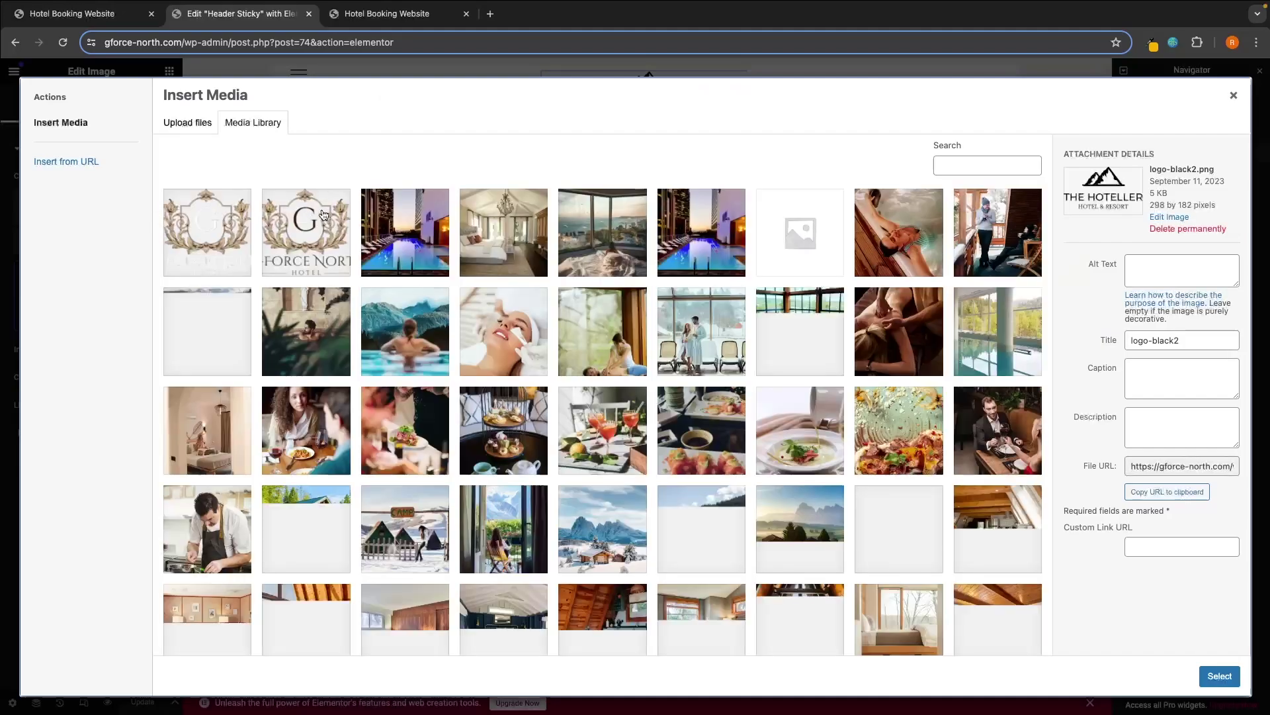
pyautogui.click(295, 231)
pyautogui.click(1220, 674)
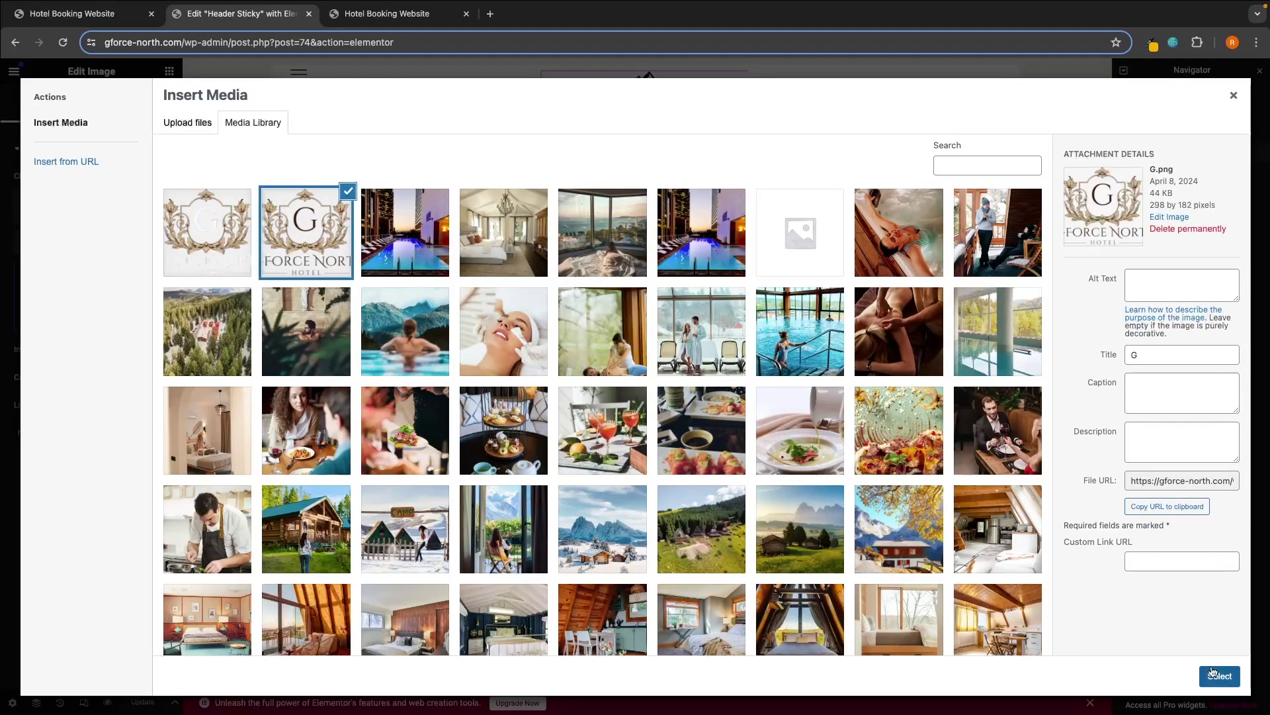
# Delete the Theme Navigation Menu widget from the sticky header's first column
pyautogui.click(400, 113)
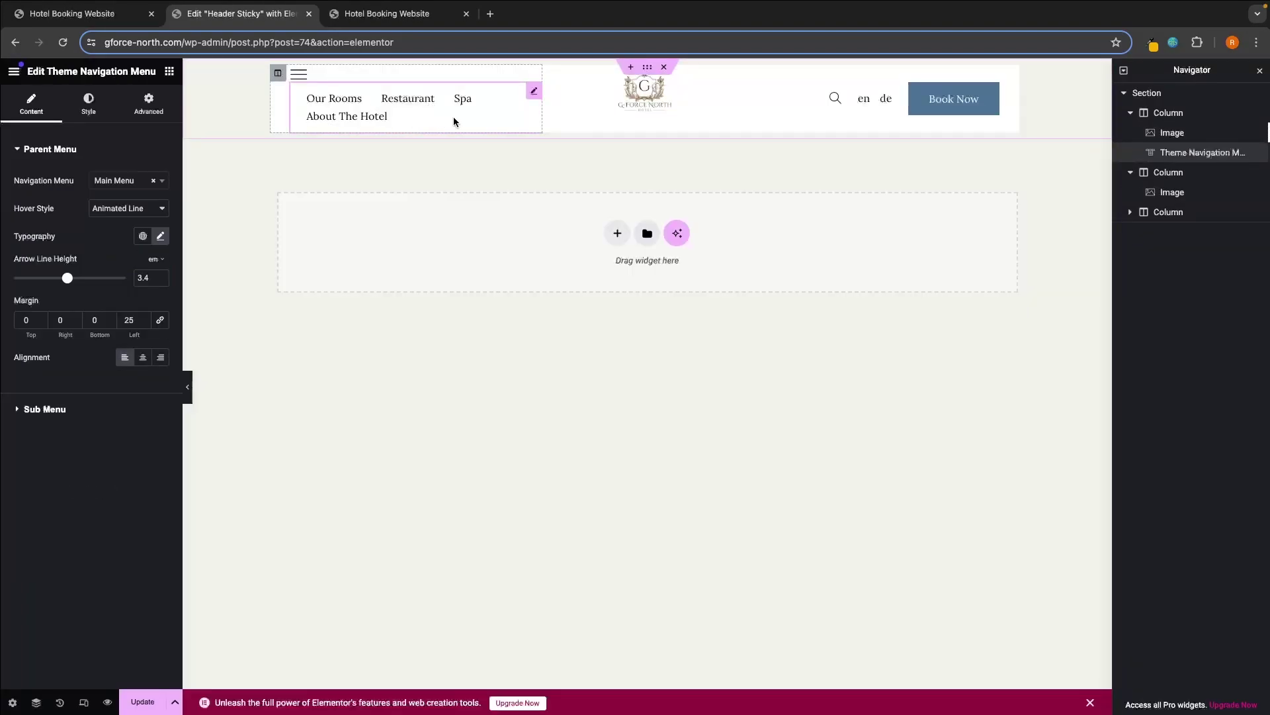
pyautogui.rightClick(1198, 160)
pyautogui.click(1149, 454)
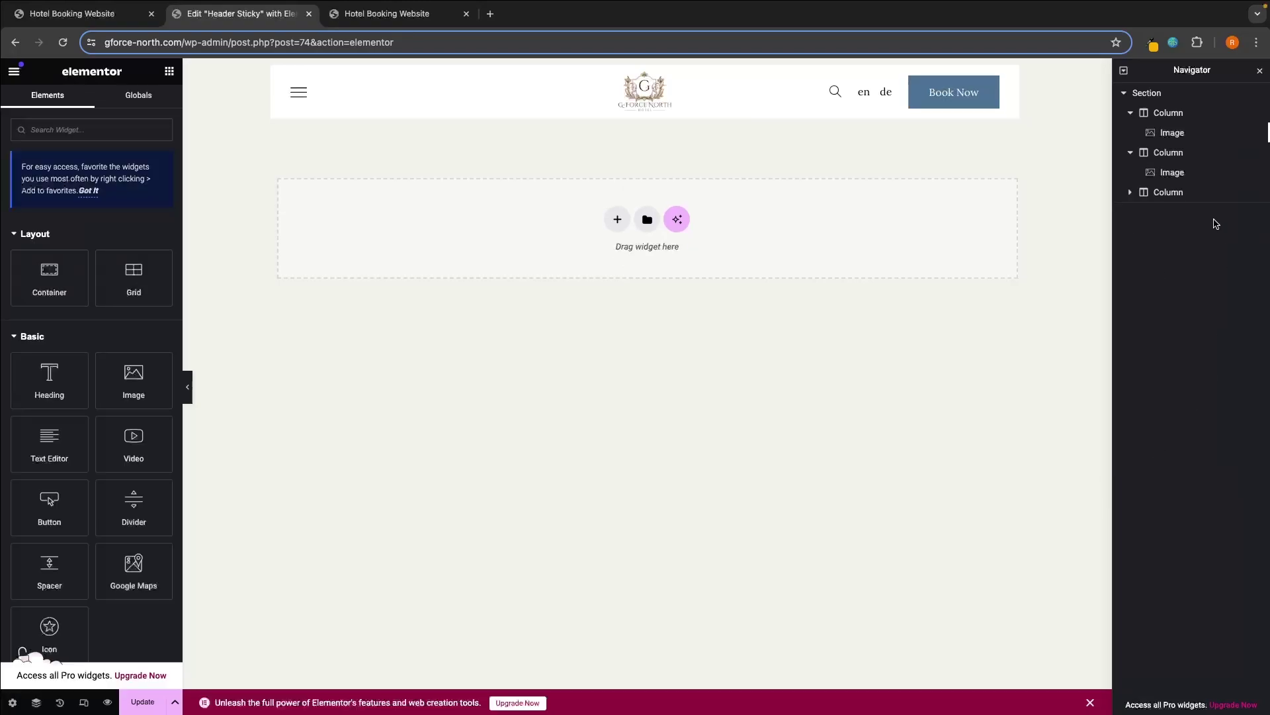
# Delete the Search Bar and the "en"/"de" Icon List widgets from the sticky header, keeping the Book Now button
pyautogui.click(835, 92)
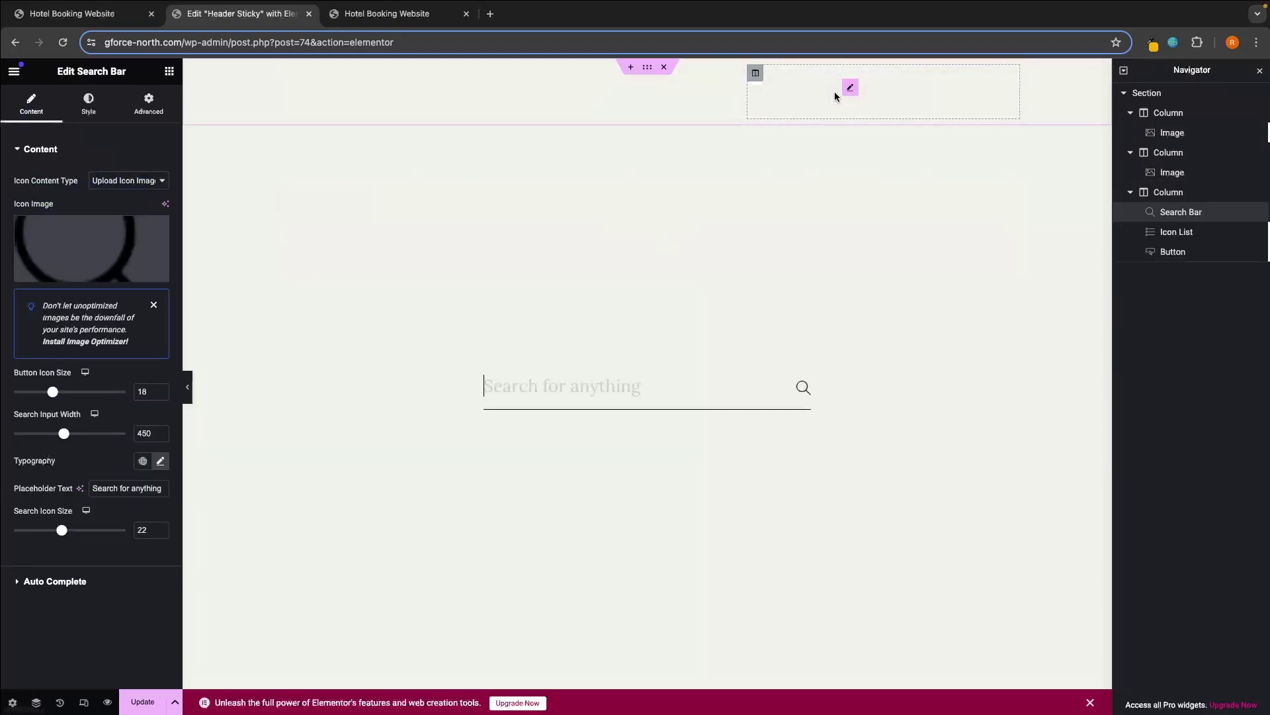
pyautogui.rightClick(1191, 212)
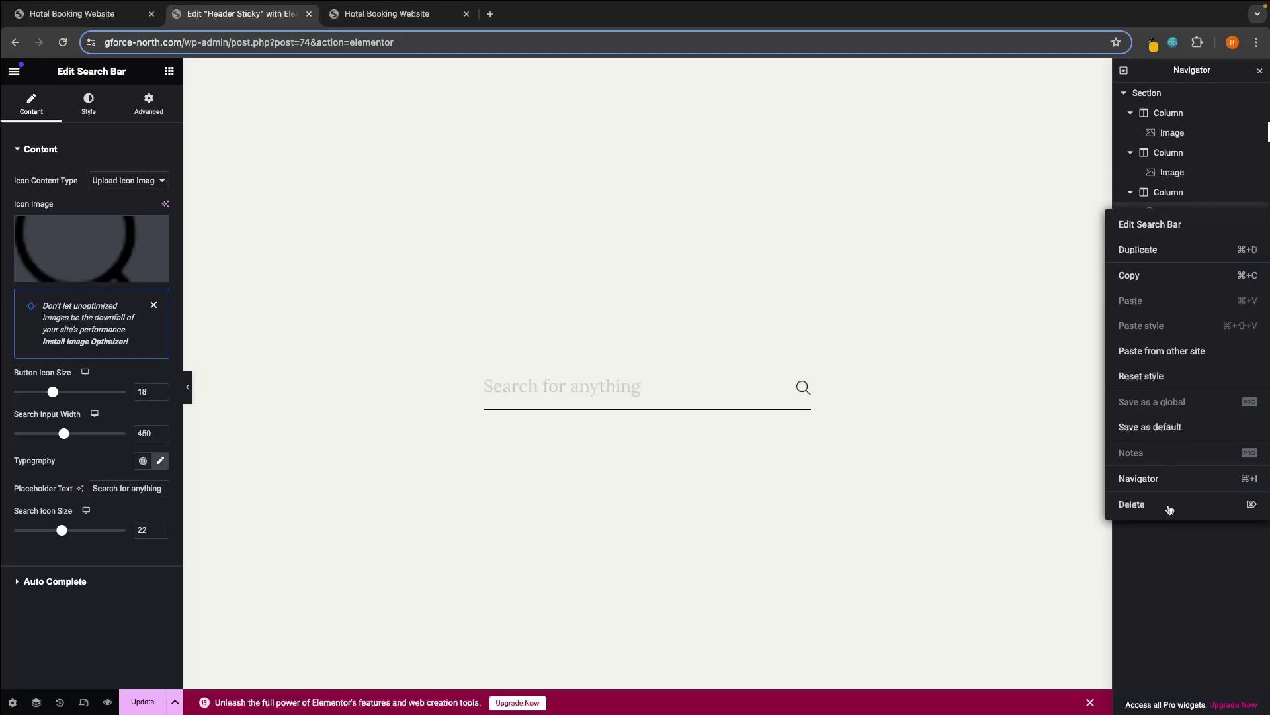
pyautogui.click(1166, 507)
pyautogui.click(1195, 216)
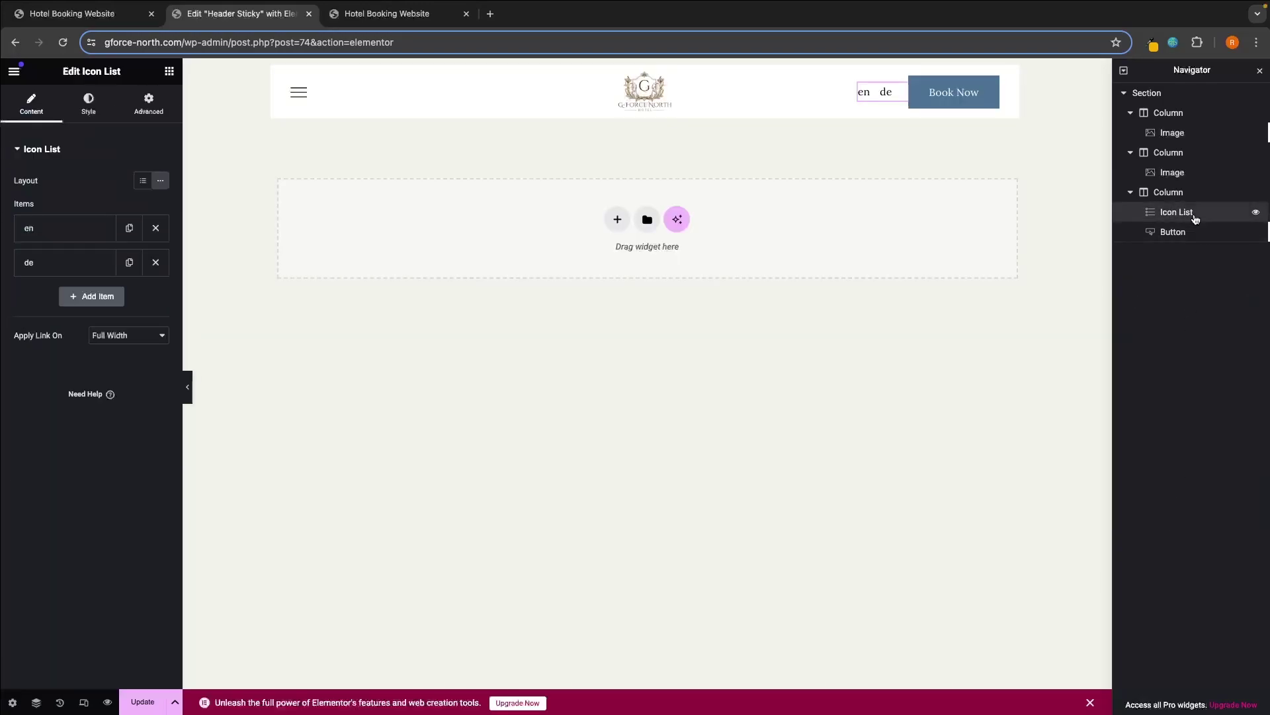
pyautogui.rightClick(1195, 219)
pyautogui.click(1169, 517)
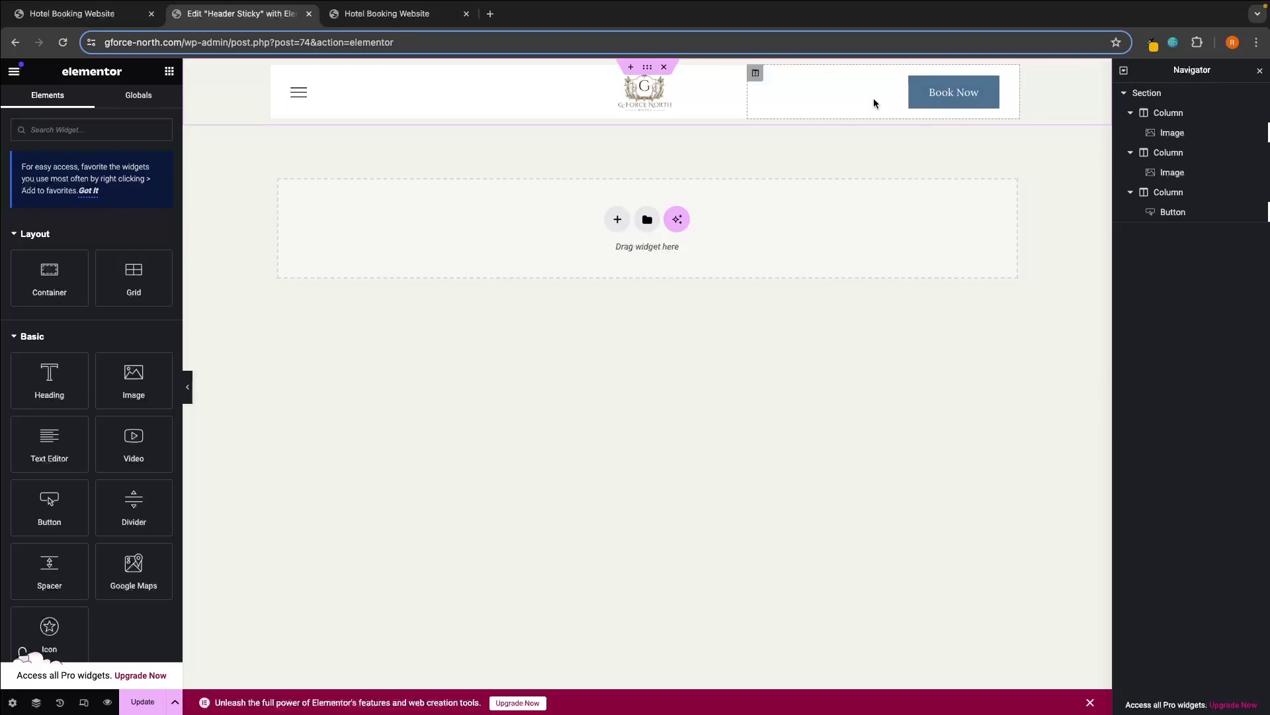
# Update the sticky header, exit its editor, and open the template titled Header in Elementor
pyautogui.click(144, 701)
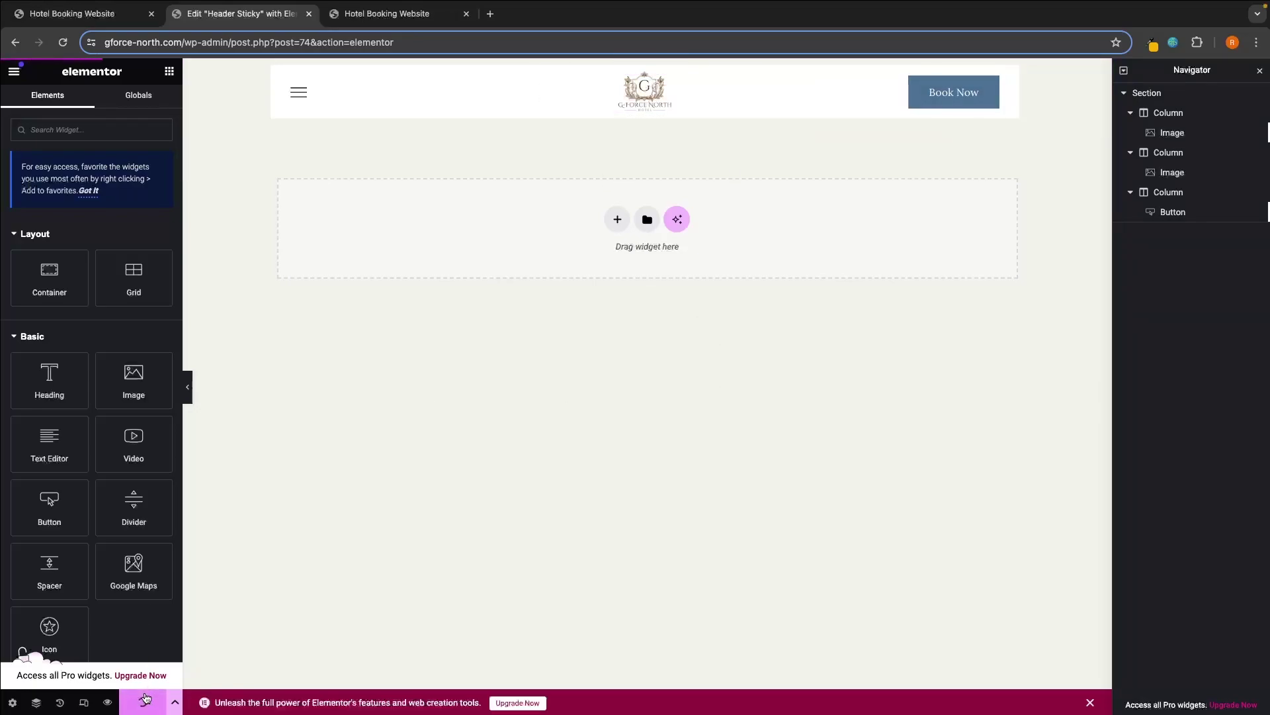
pyautogui.click(13, 70)
pyautogui.click(58, 378)
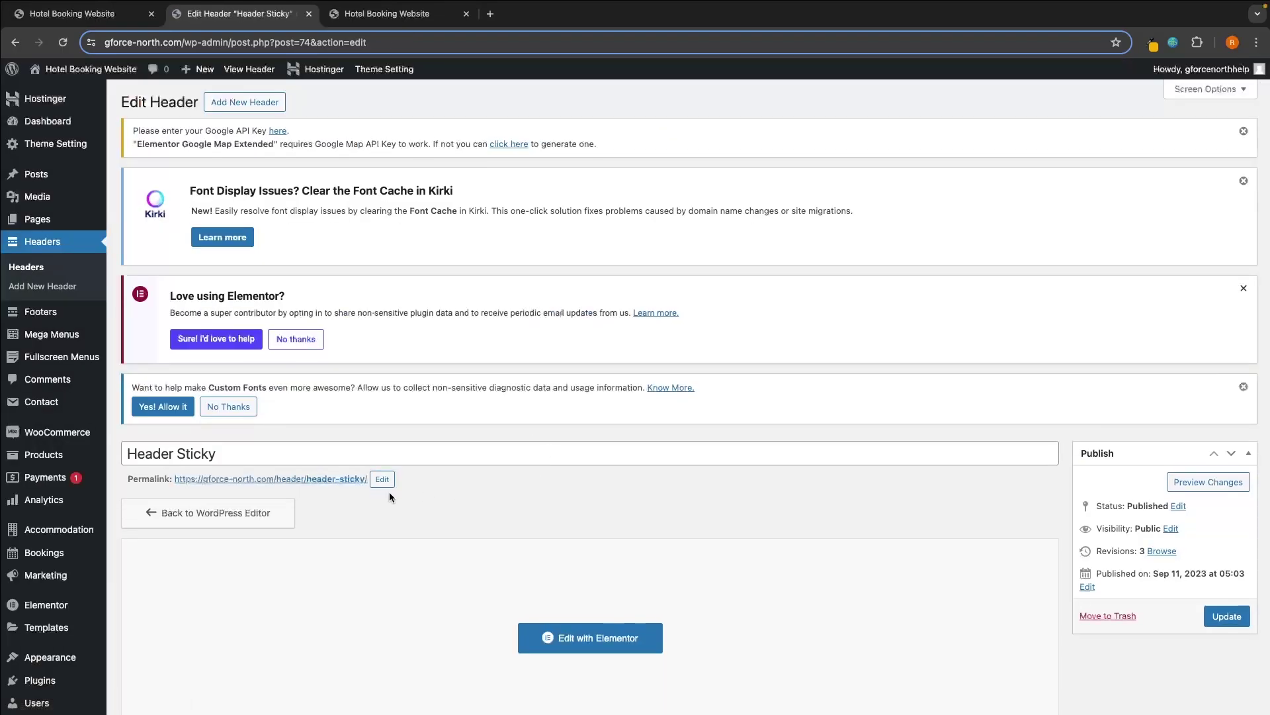
pyautogui.click(65, 267)
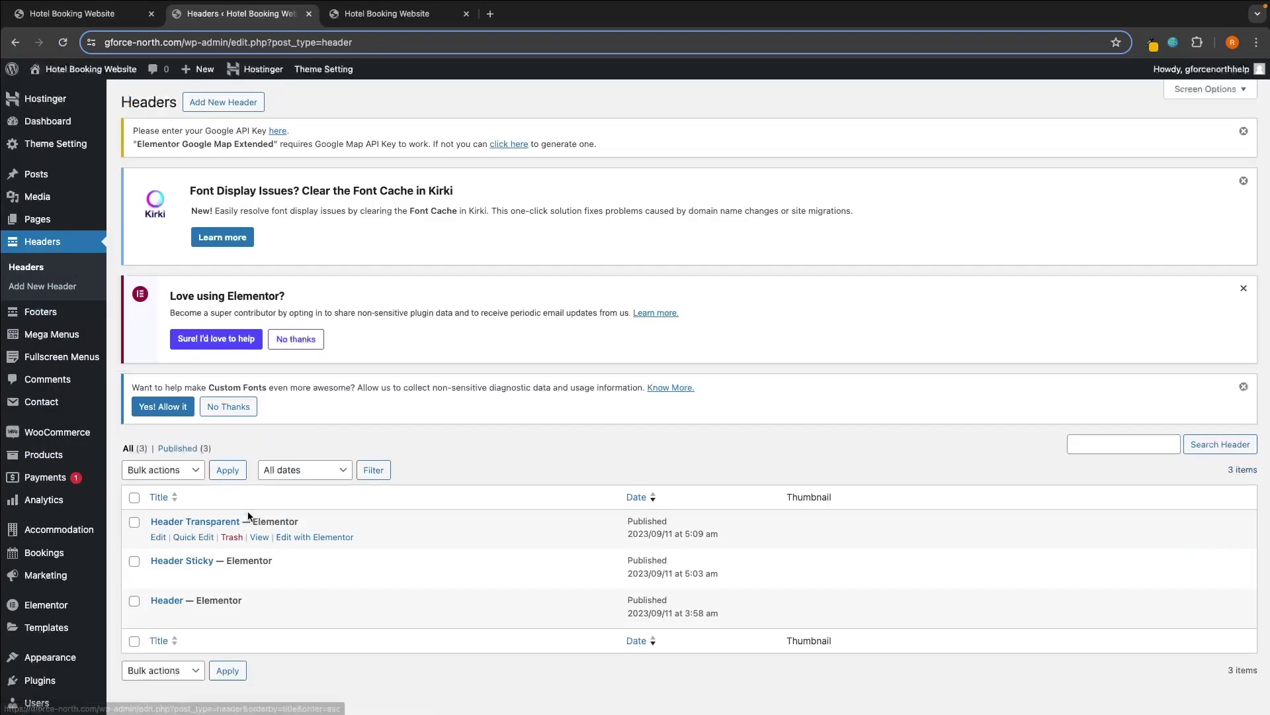
pyautogui.click(176, 600)
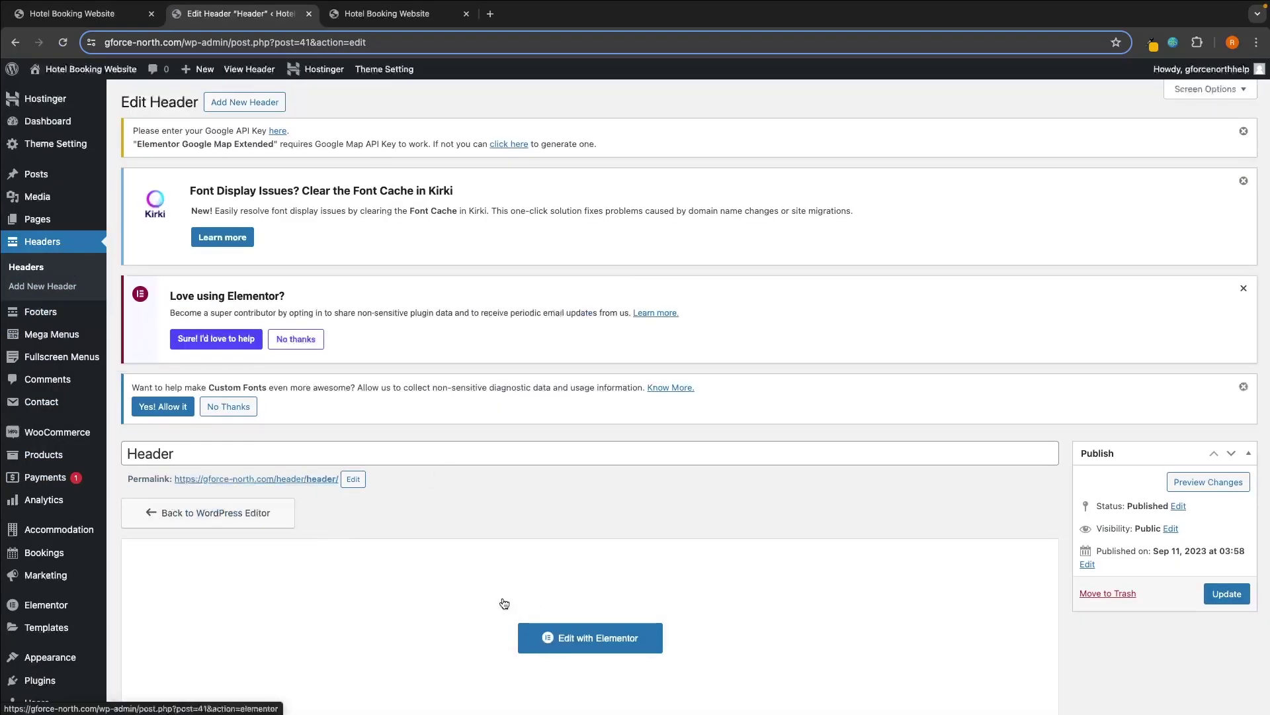
pyautogui.click(603, 645)
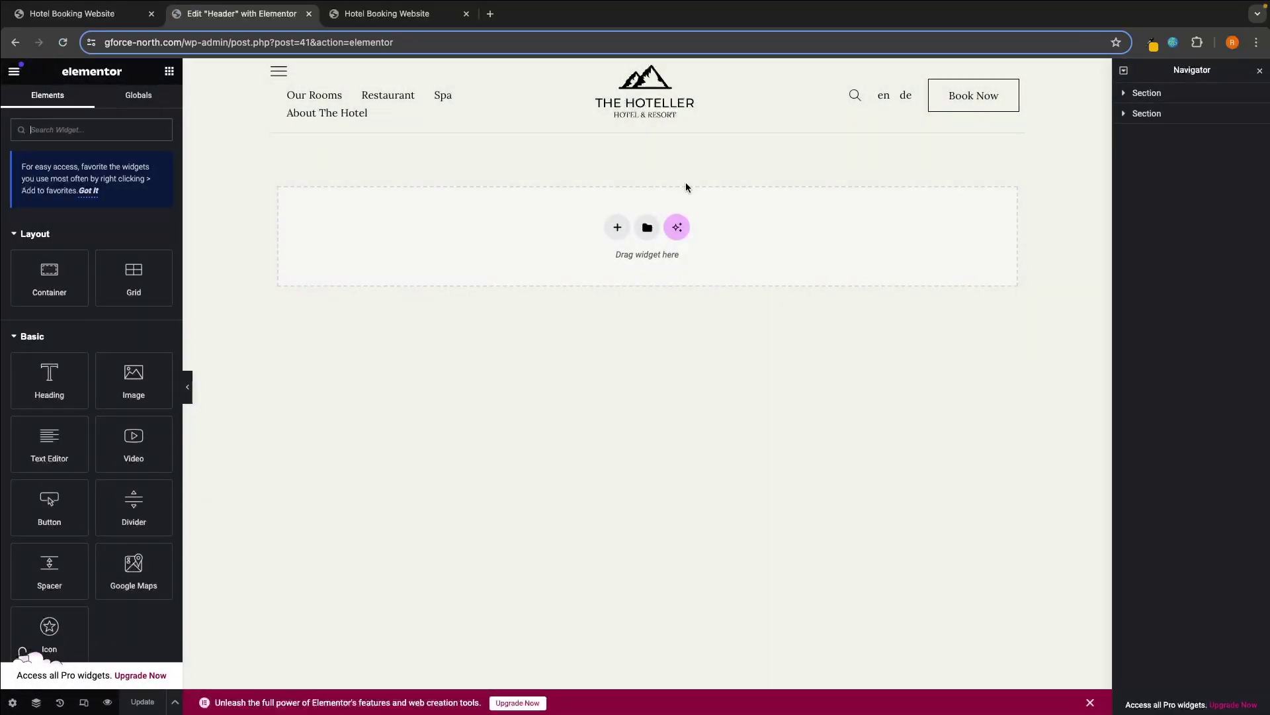
# Swap The Hoteller logo in the standard Header template for G.png from the media library
pyautogui.click(629, 117)
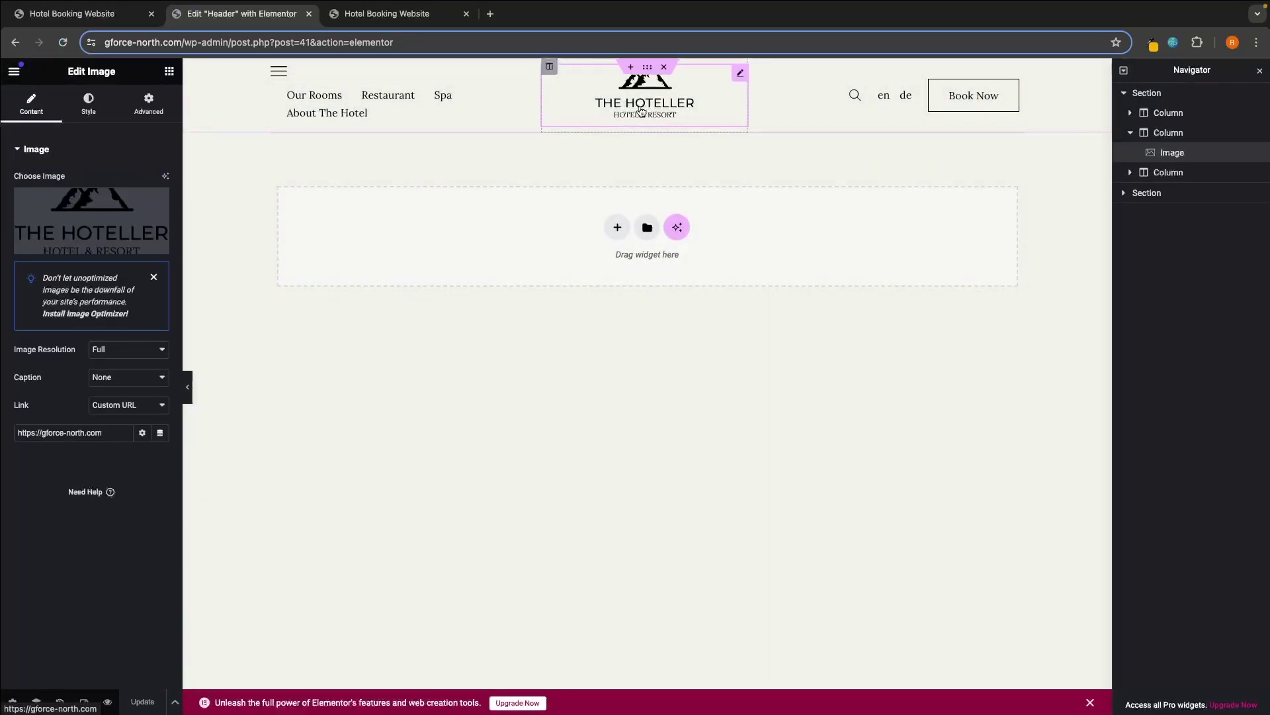
pyautogui.click(91, 220)
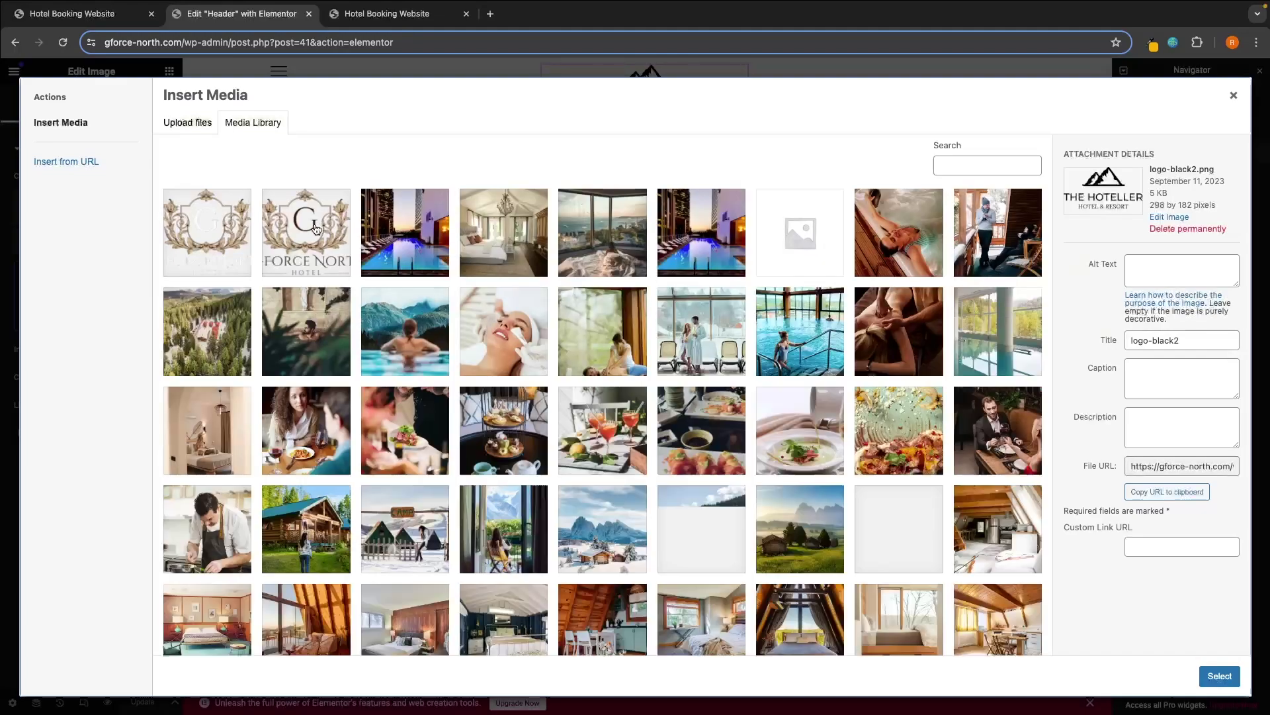
pyautogui.click(316, 230)
pyautogui.click(1219, 676)
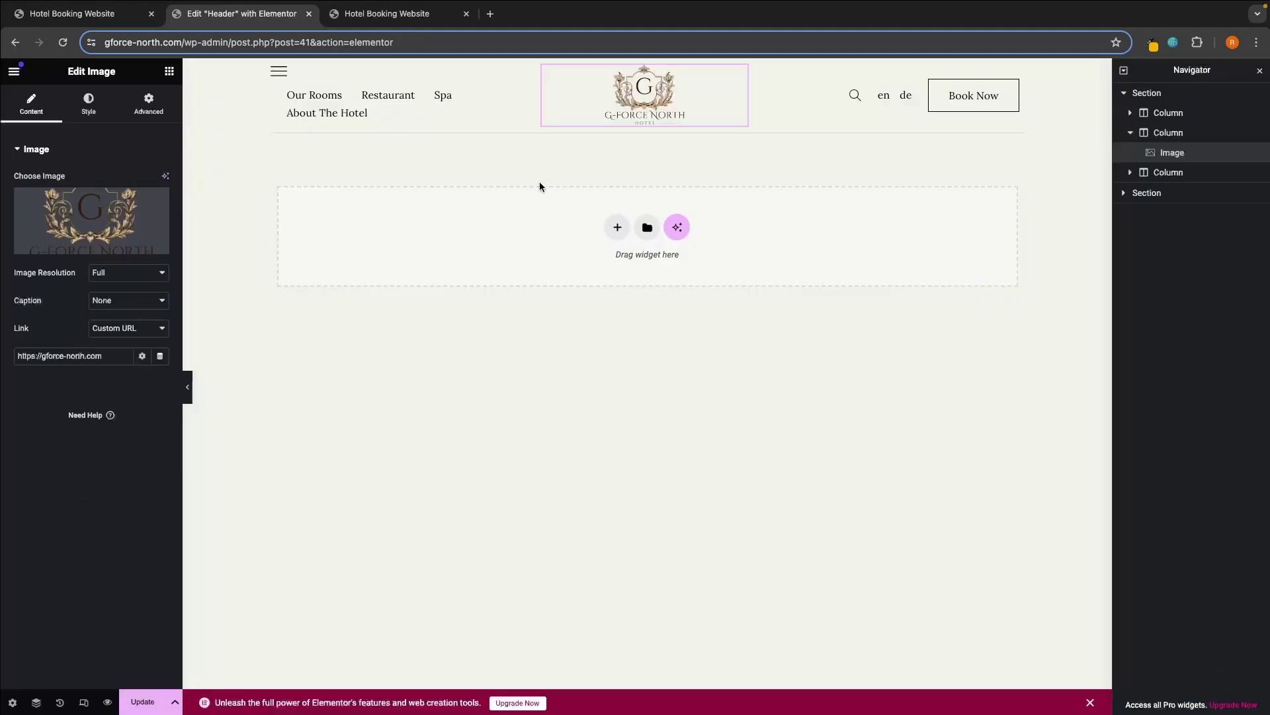
# Delete the Theme Navigation Menu widget from the standard Header template's first column
pyautogui.click(408, 124)
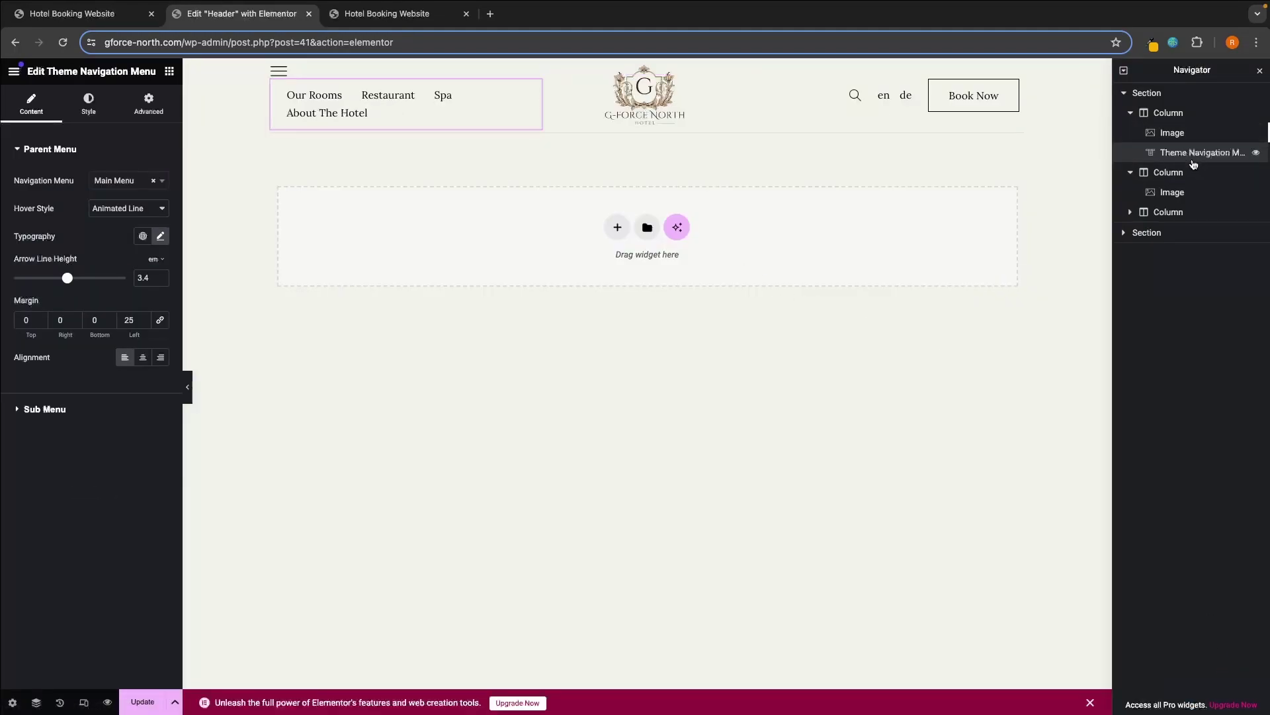
pyautogui.rightClick(1194, 160)
pyautogui.click(1128, 609)
# Delete the Search Bar and the "en"/"de" Icon List widgets from the standard Header's last column, keeping its Book Now button
pyautogui.click(1156, 192)
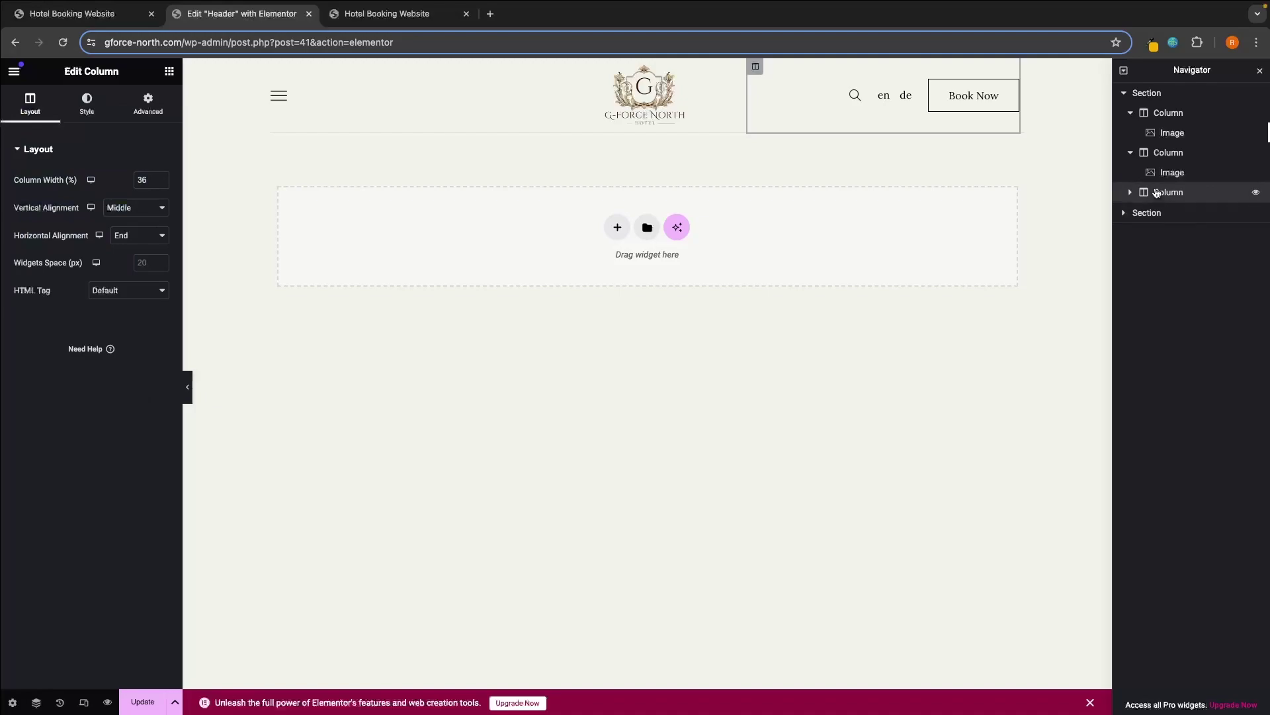
pyautogui.rightClick(1157, 192)
pyautogui.click(889, 108)
pyautogui.click(855, 95)
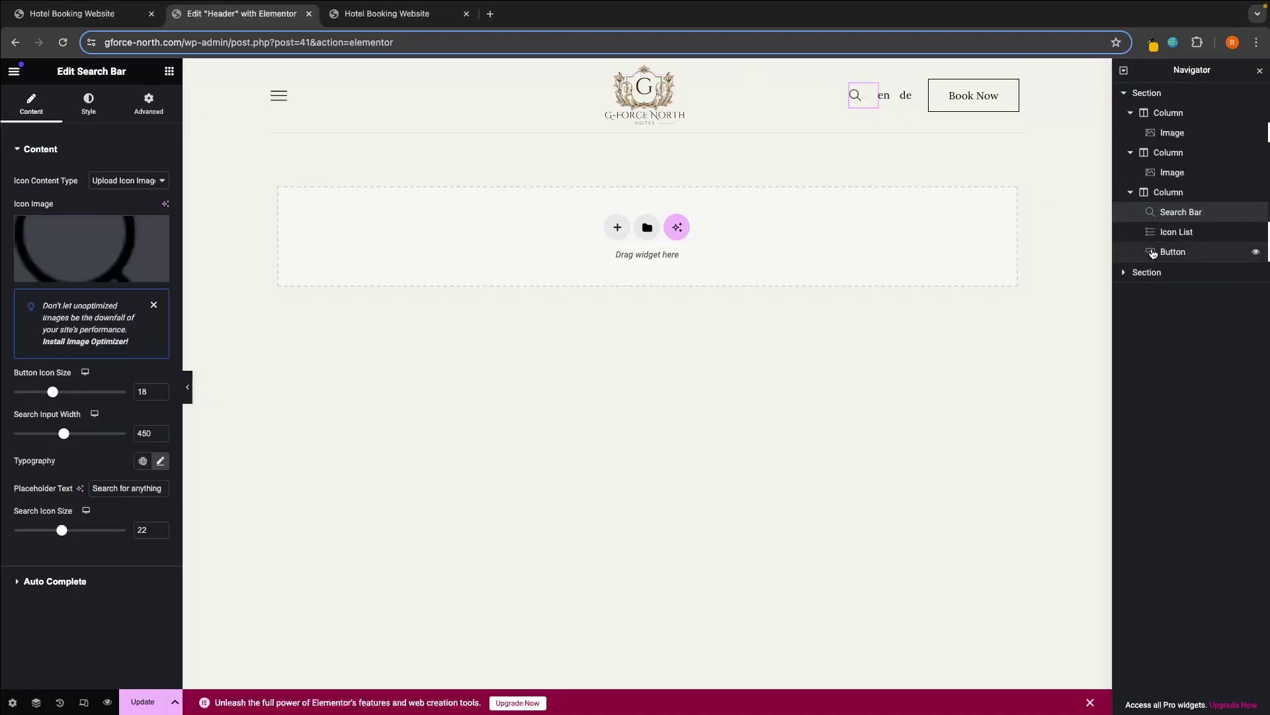
pyautogui.rightClick(1180, 211)
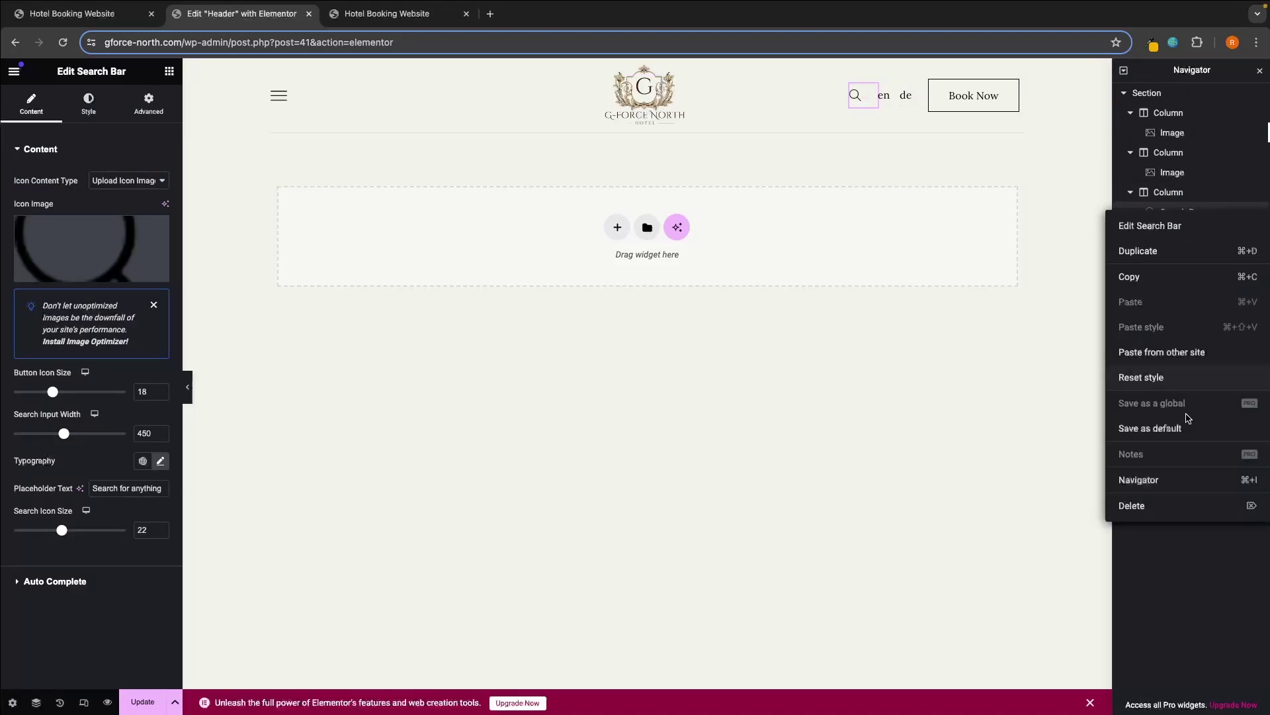
pyautogui.click(1126, 504)
pyautogui.rightClick(1176, 212)
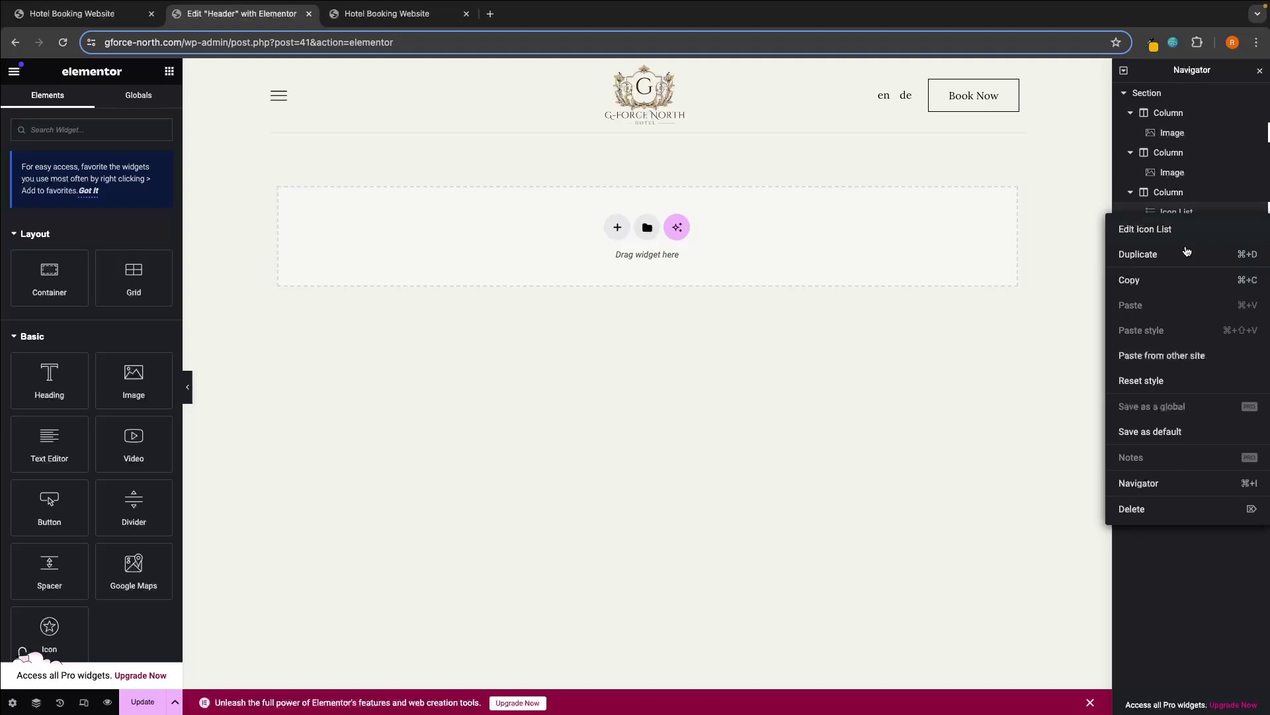
pyautogui.click(1168, 511)
# Save the standard Header template and exit Elementor to its WordPress edit page
pyautogui.hotkey('ctrl', 's')
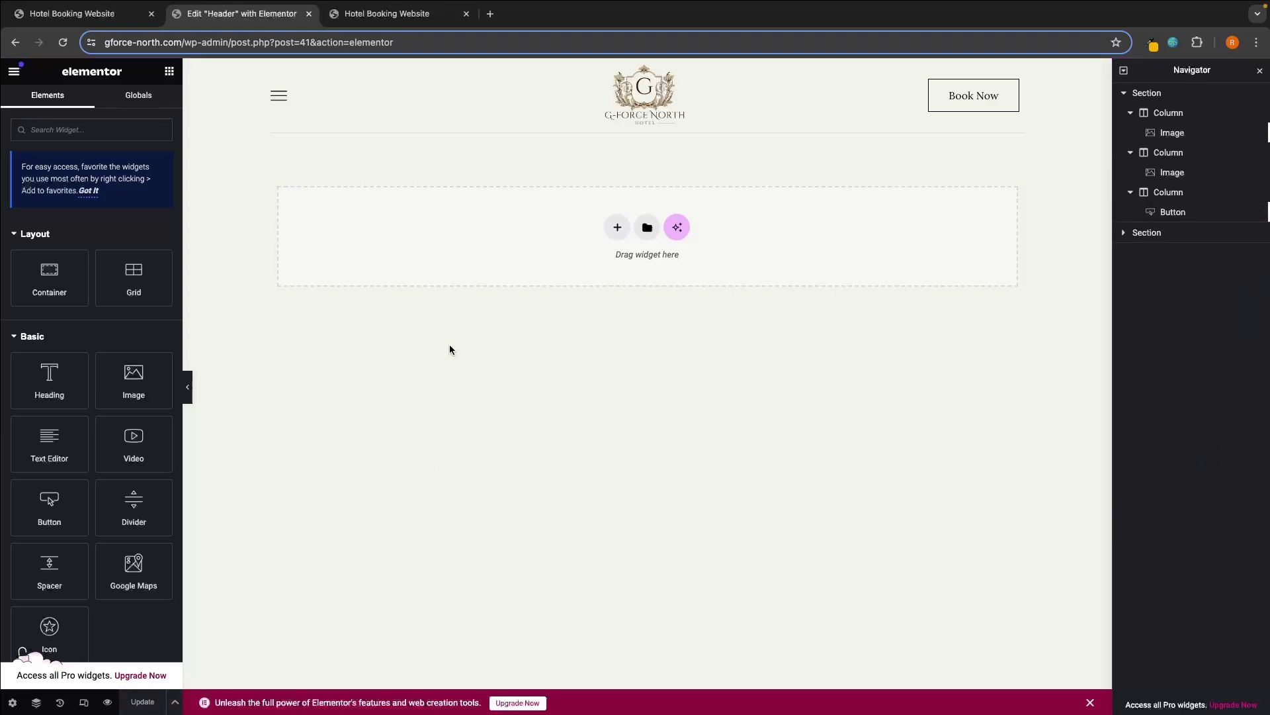
pyautogui.click(13, 71)
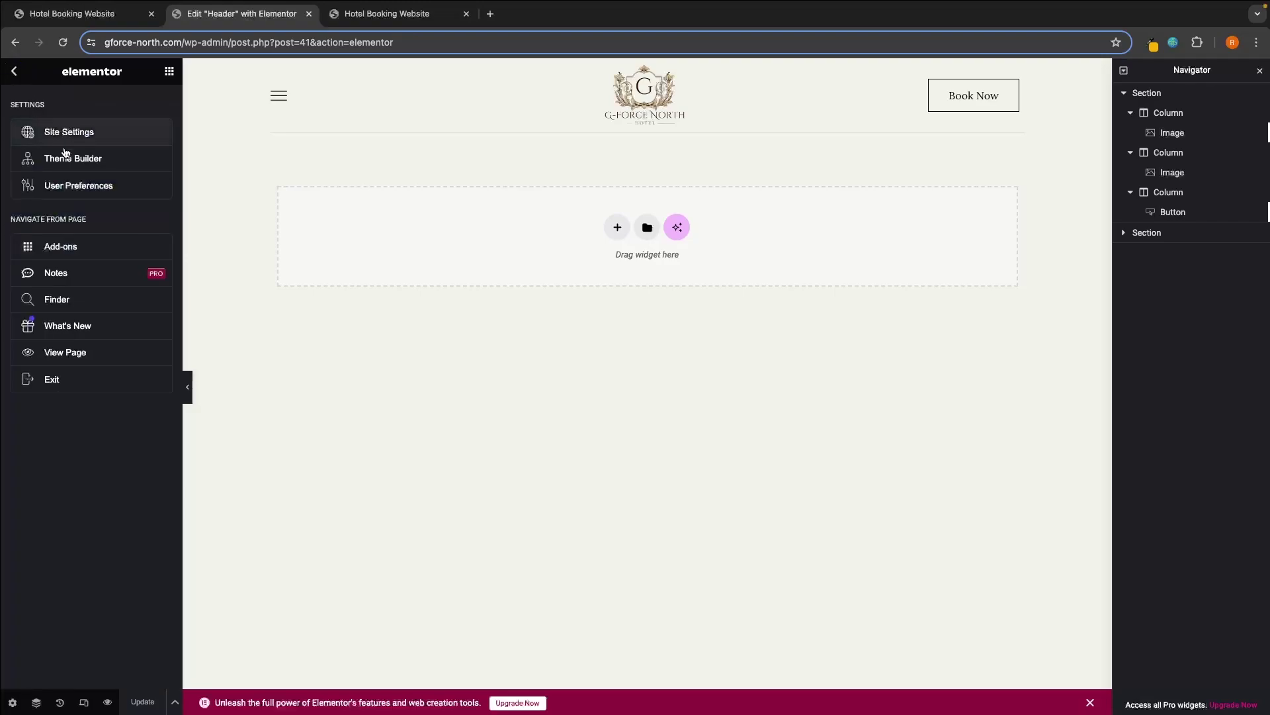
pyautogui.click(84, 375)
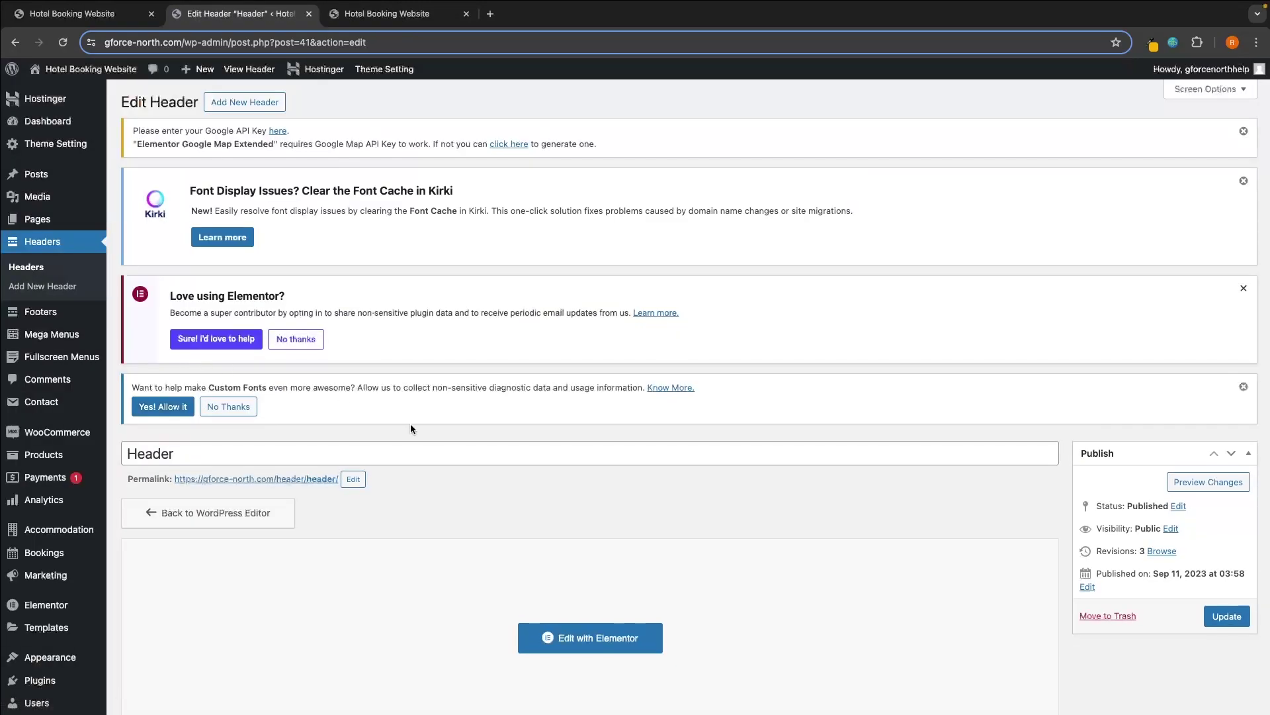
# Examine the live site's fullscreen menu, sticky header and footer in the first homepage tab
pyautogui.click(124, 14)
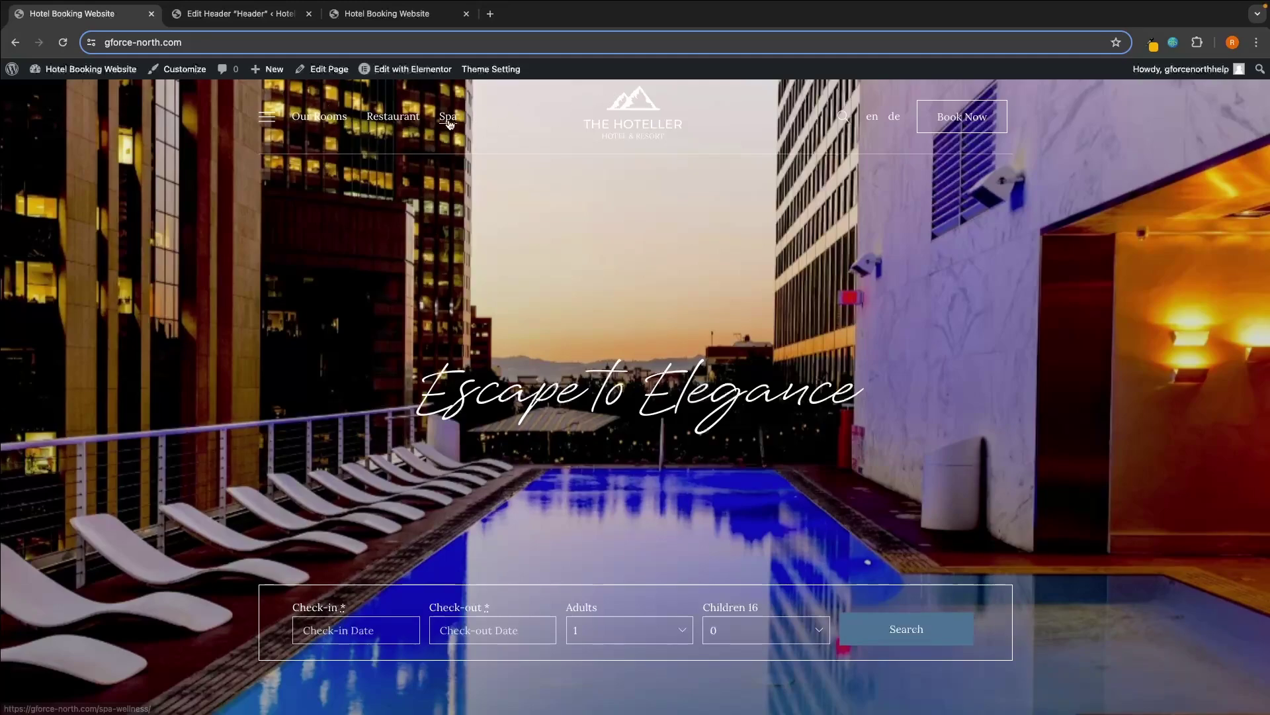
pyautogui.click(267, 119)
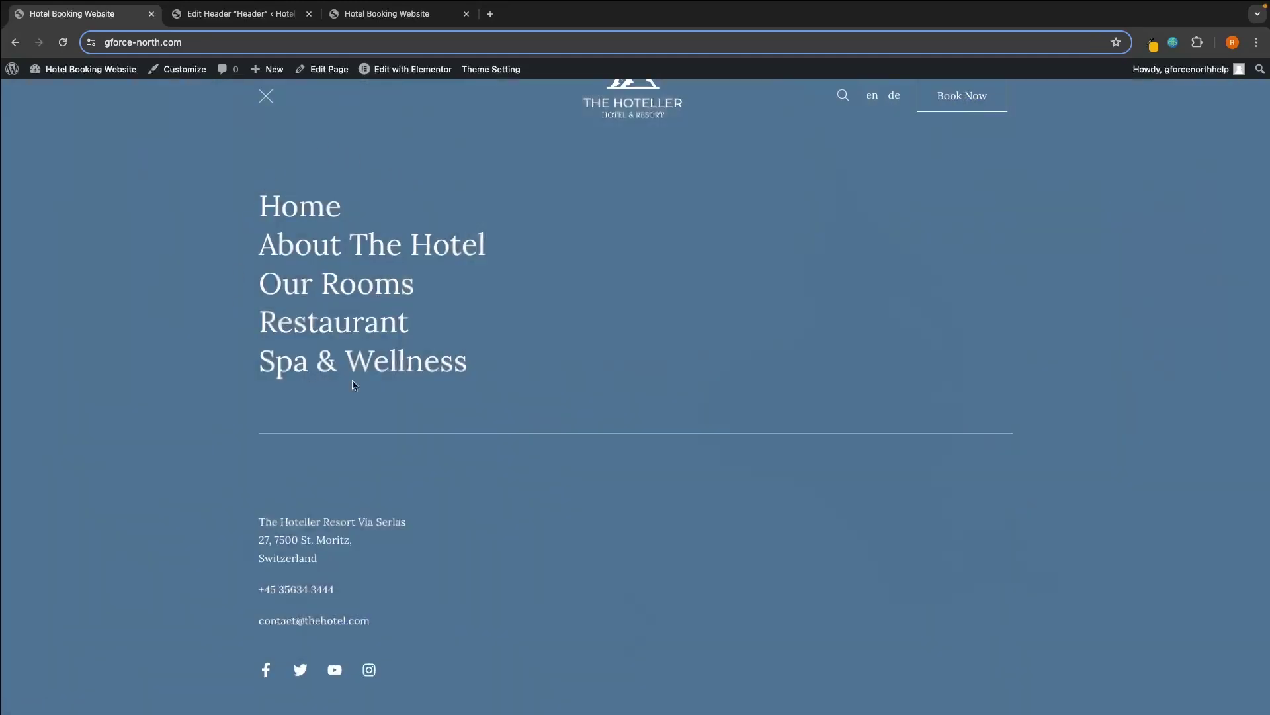
pyautogui.click(266, 96)
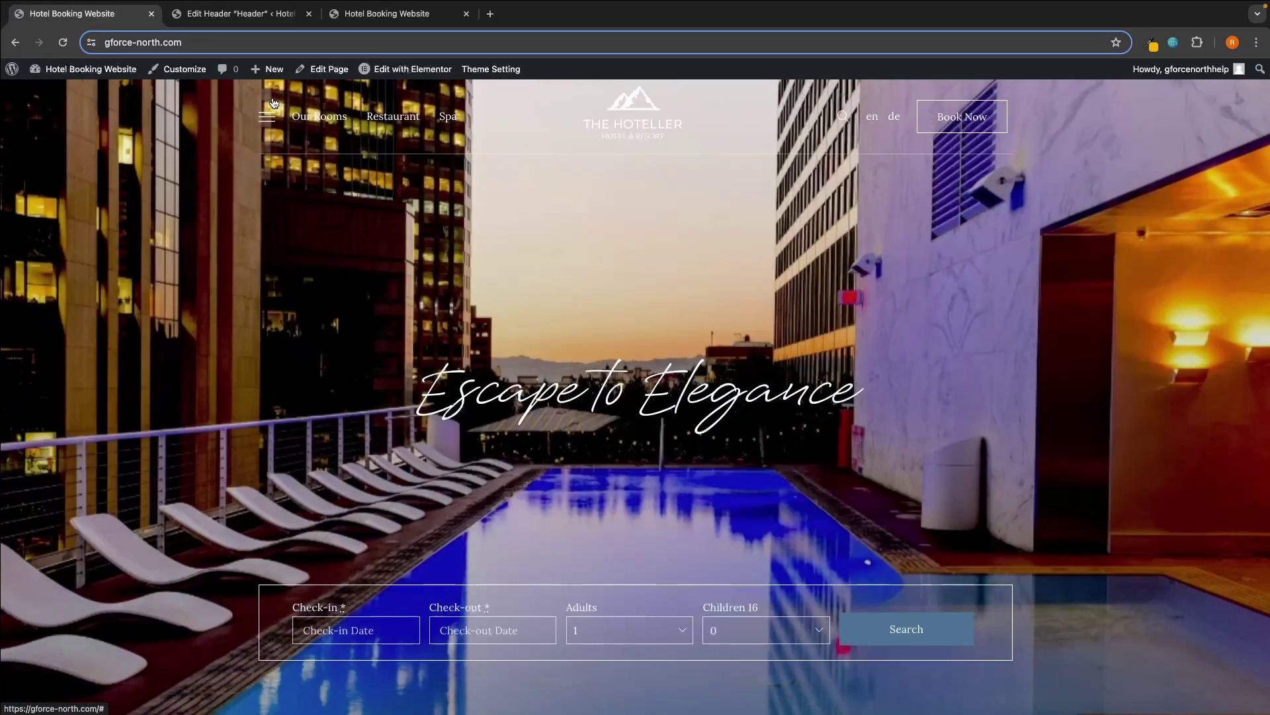
pyautogui.scroll(-20, 717, 319)
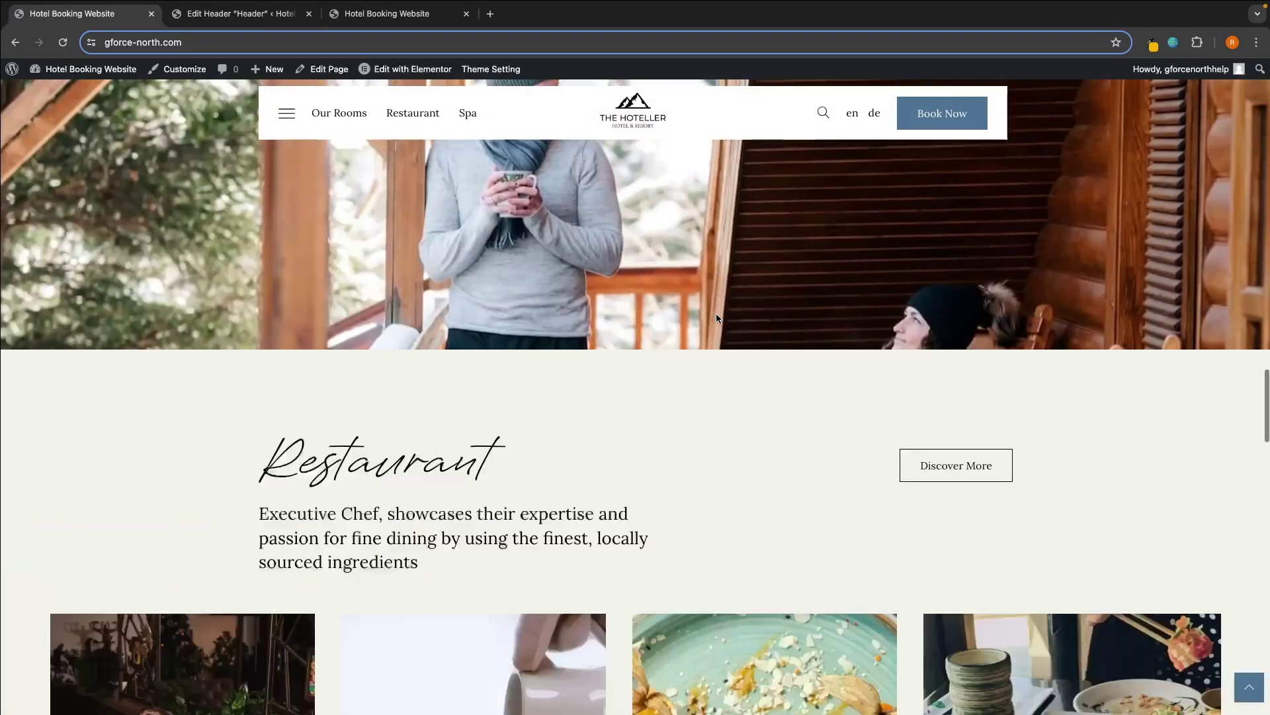
pyautogui.scroll(3, 283, 324)
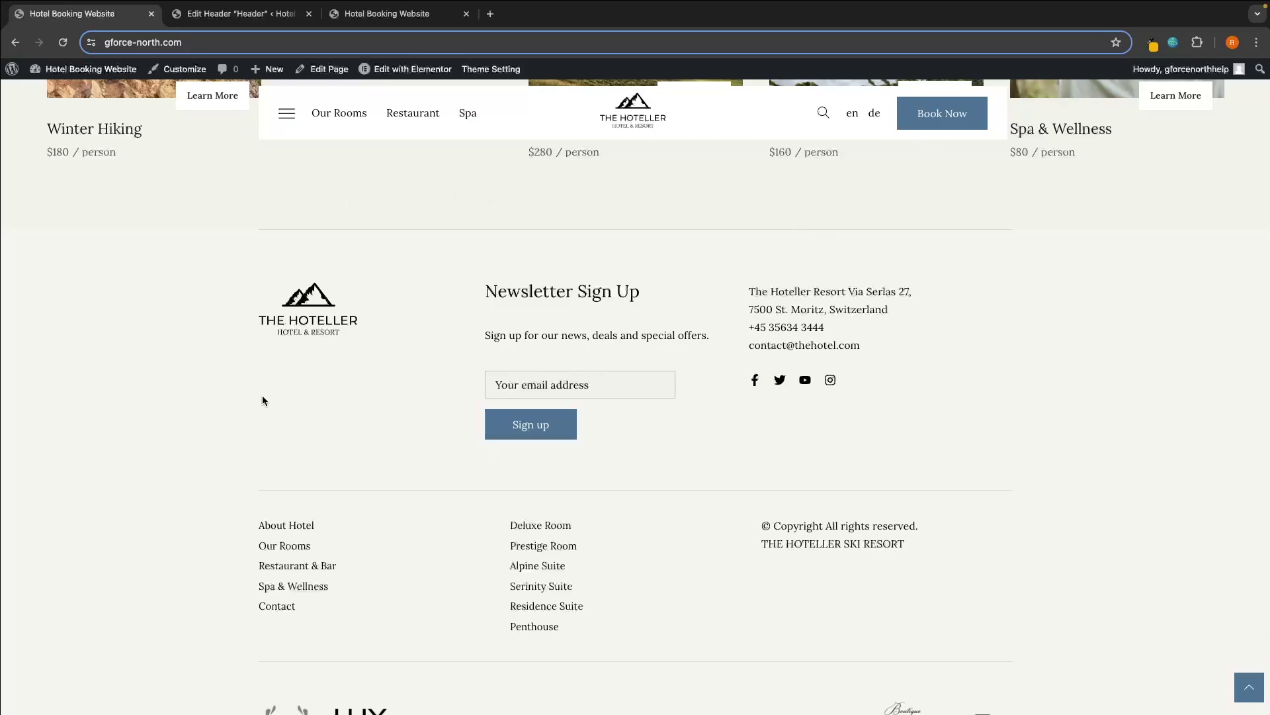
# Open the Footer template from the WordPress footers list for editing in Elementor
pyautogui.scroll(1, 311, 374)
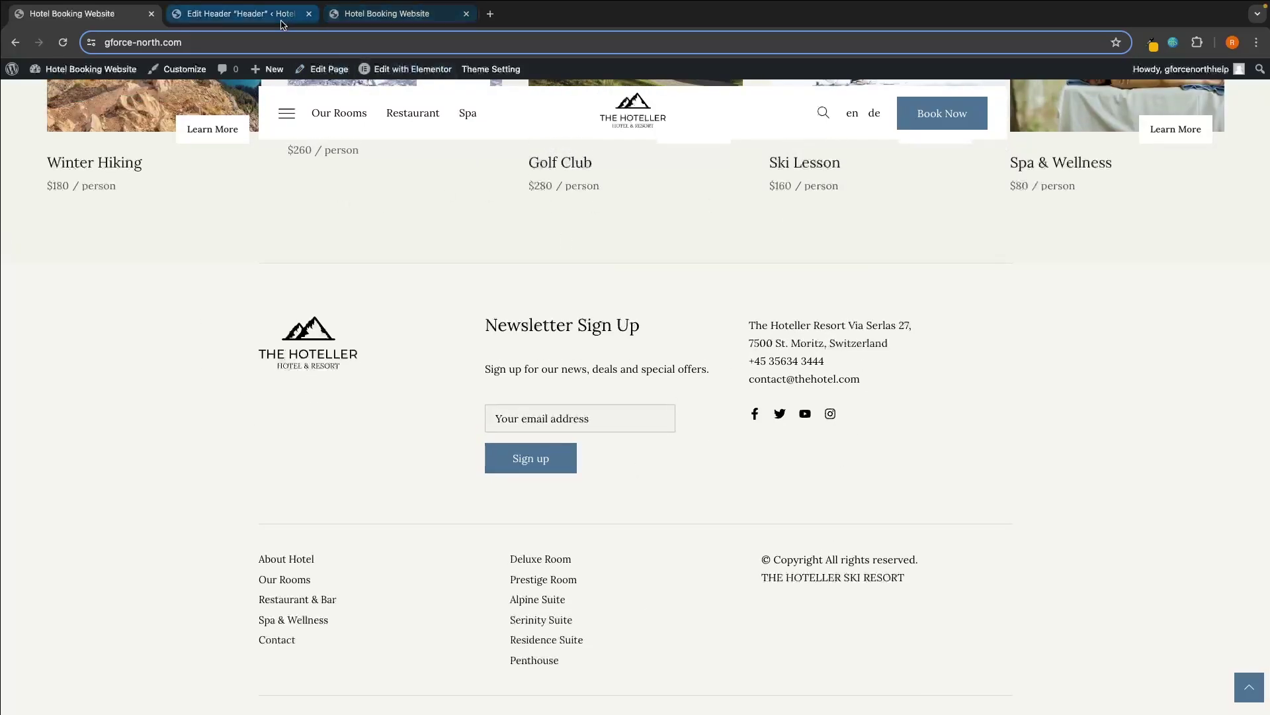
pyautogui.click(355, 25)
pyautogui.click(235, 16)
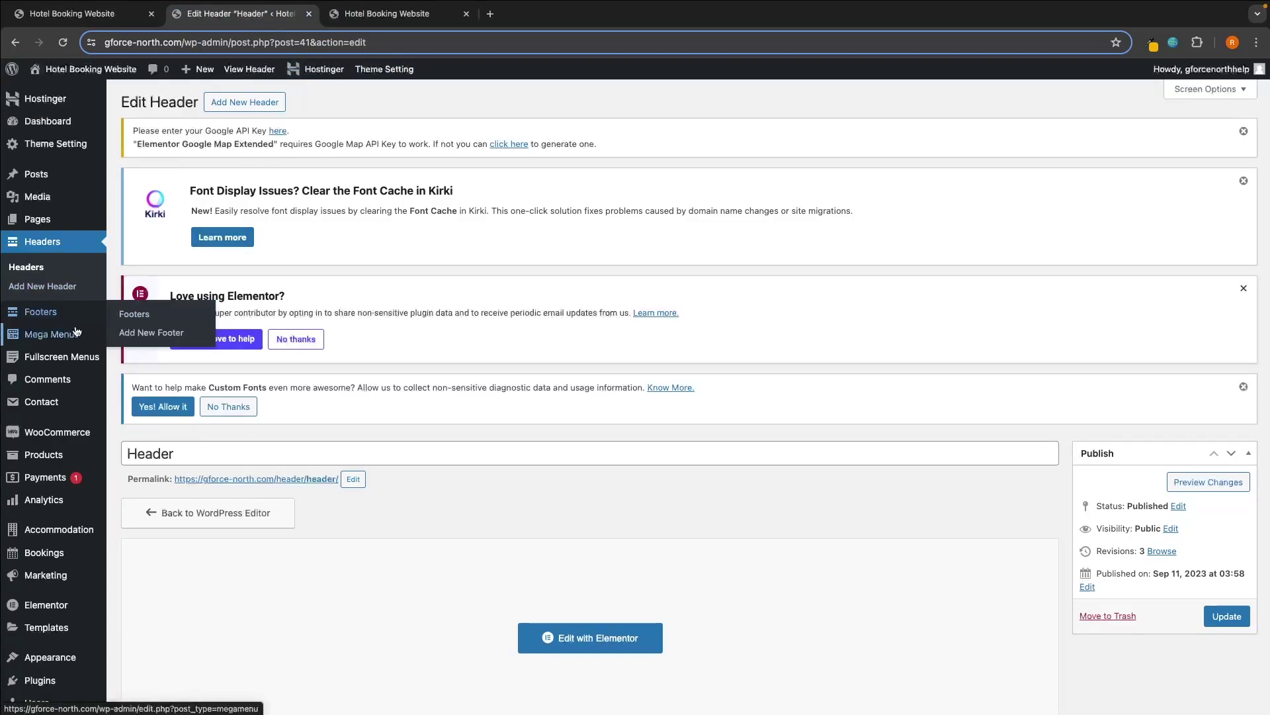
pyautogui.moveTo(65, 326)
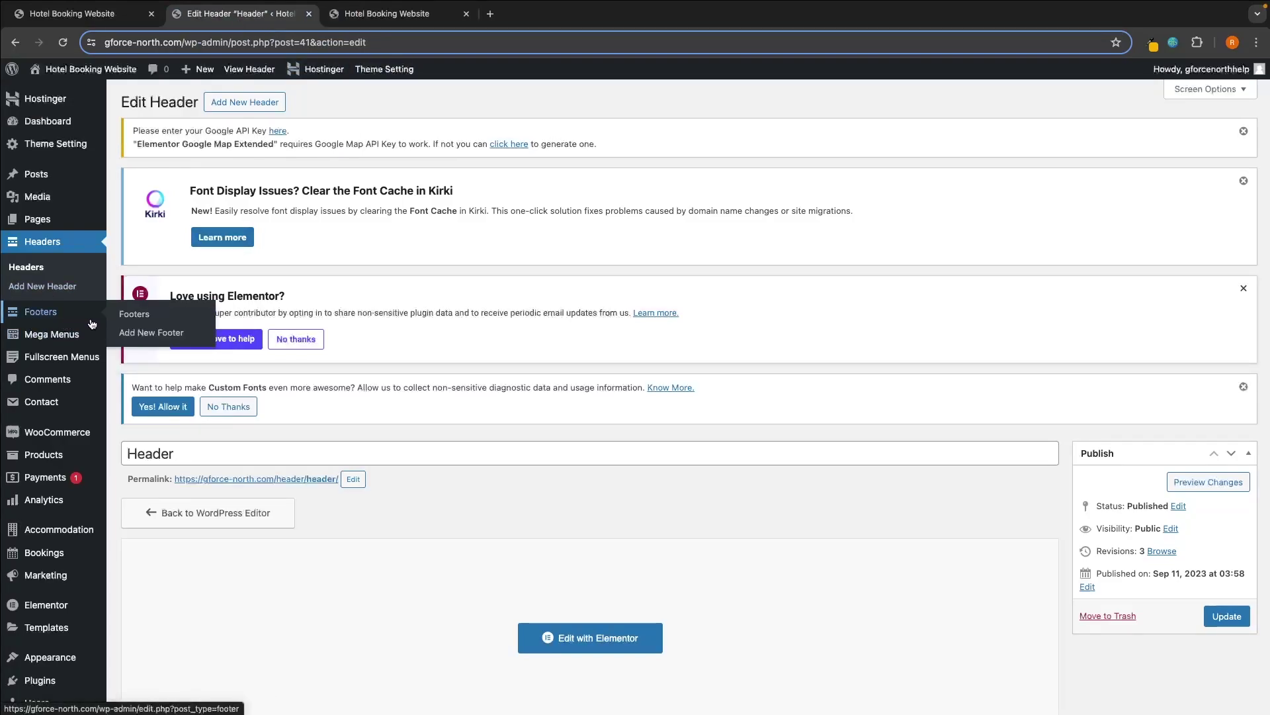
pyautogui.click(92, 323)
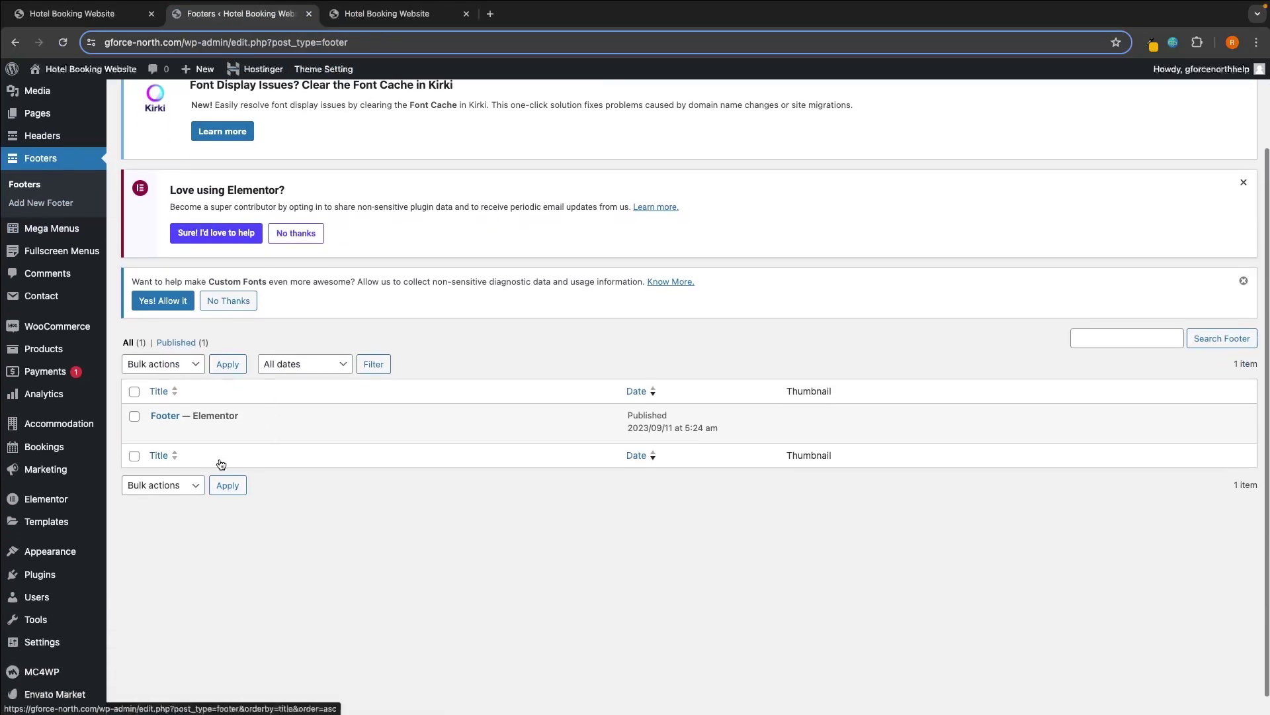
pyautogui.click(165, 415)
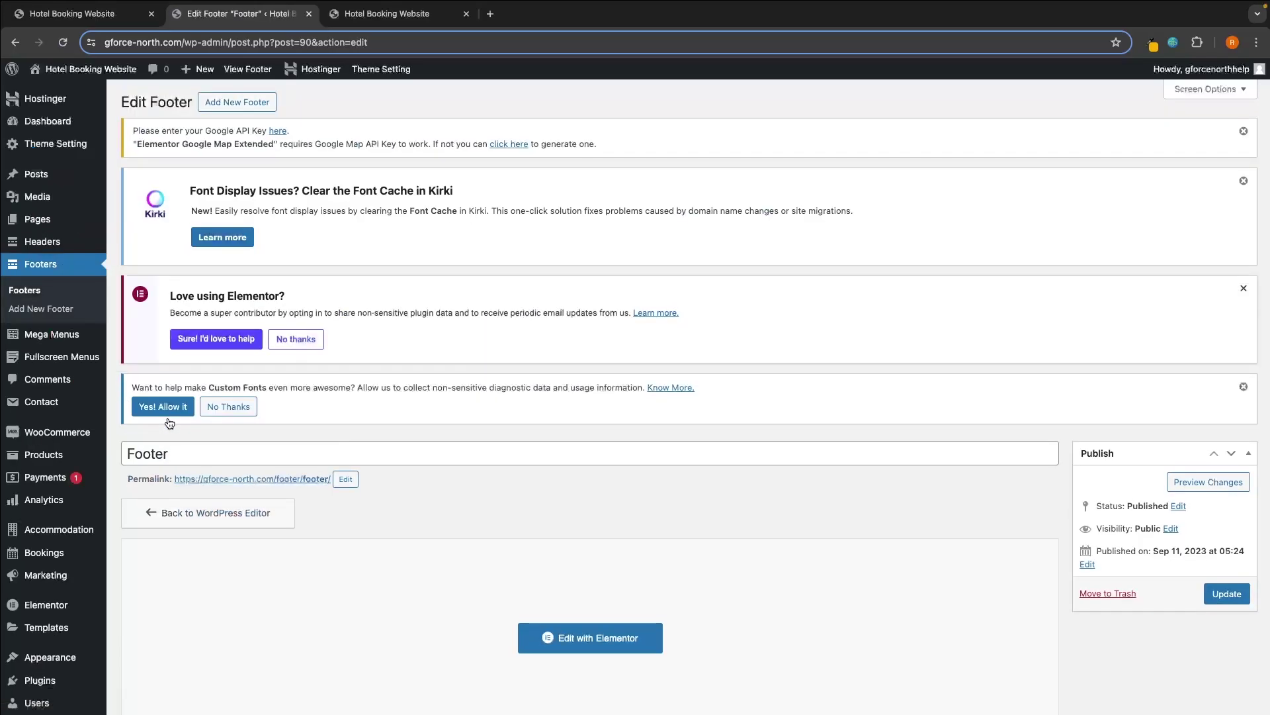
pyautogui.click(626, 642)
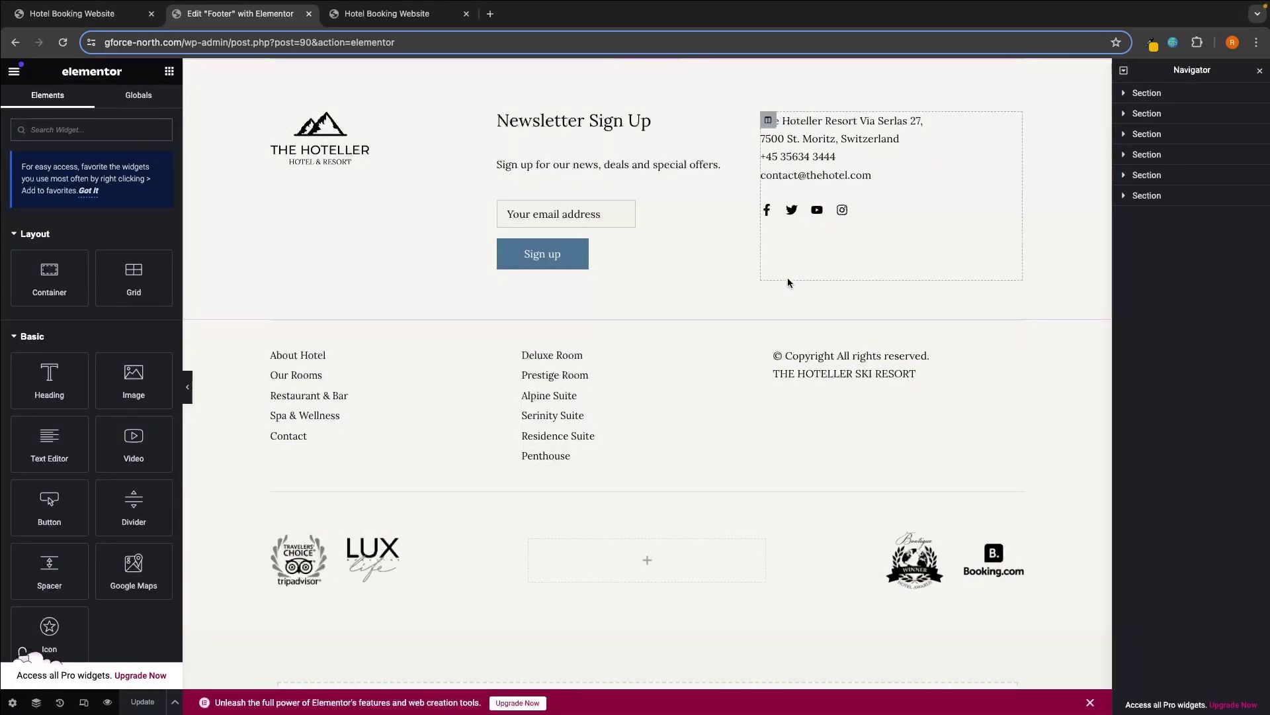
# Replace the footer's The Hoteller logo image with the G-Force North logo from the media library
pyautogui.click(321, 139)
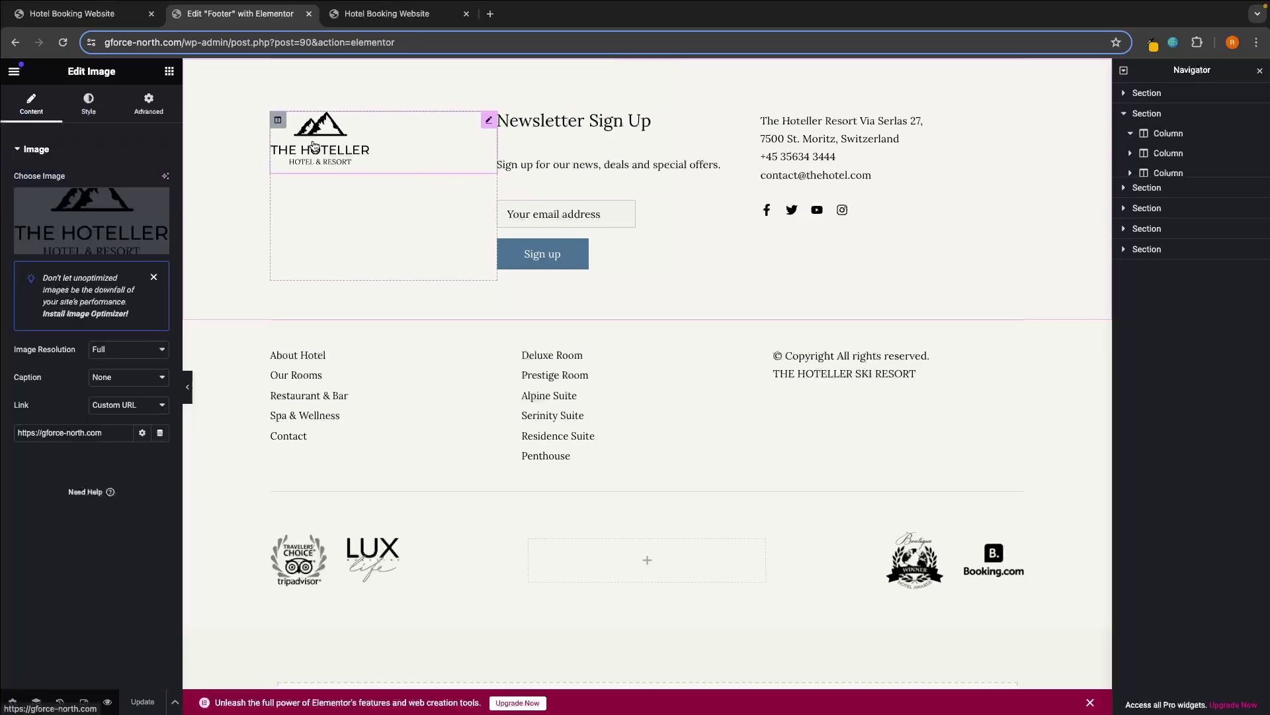
pyautogui.click(80, 245)
pyautogui.click(306, 232)
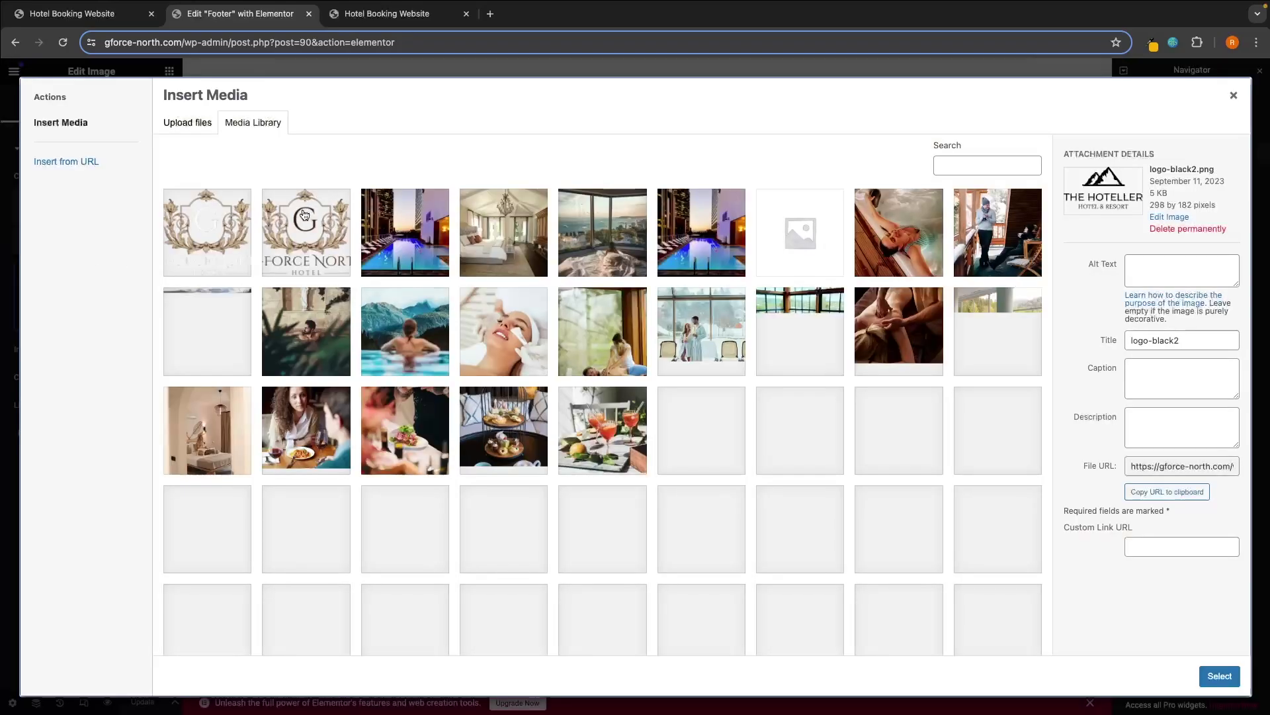
pyautogui.click(1220, 675)
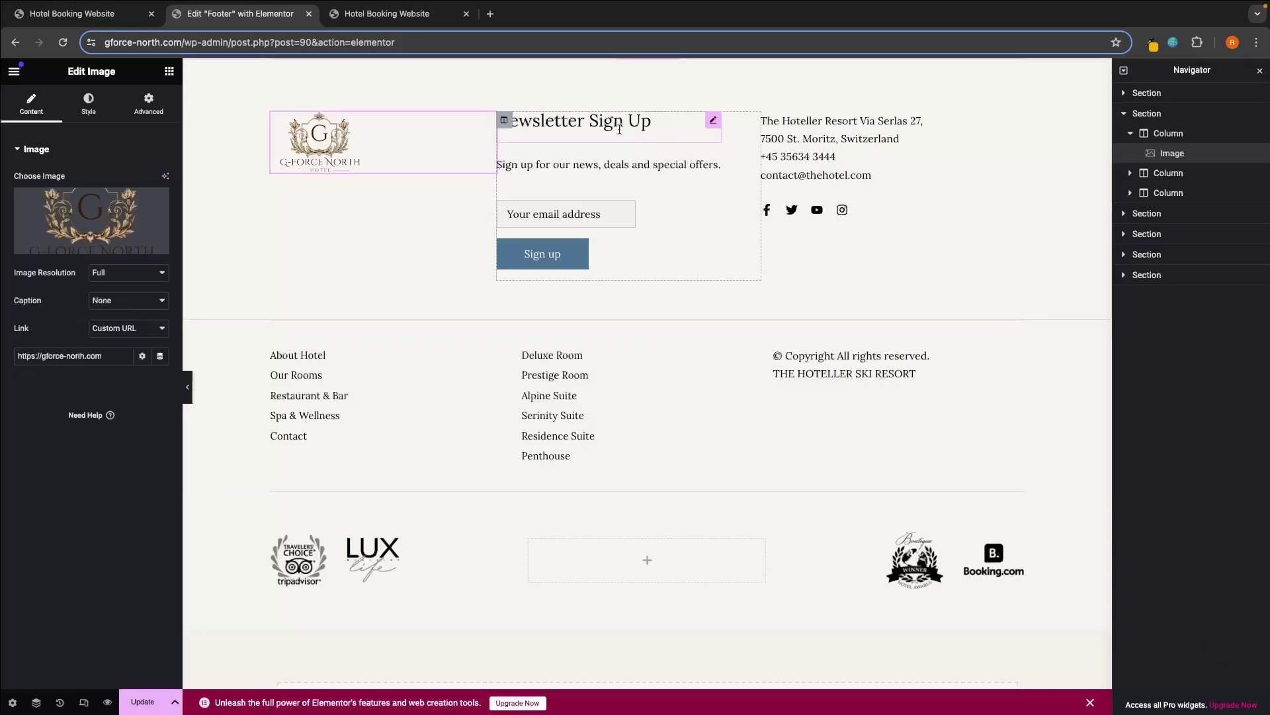
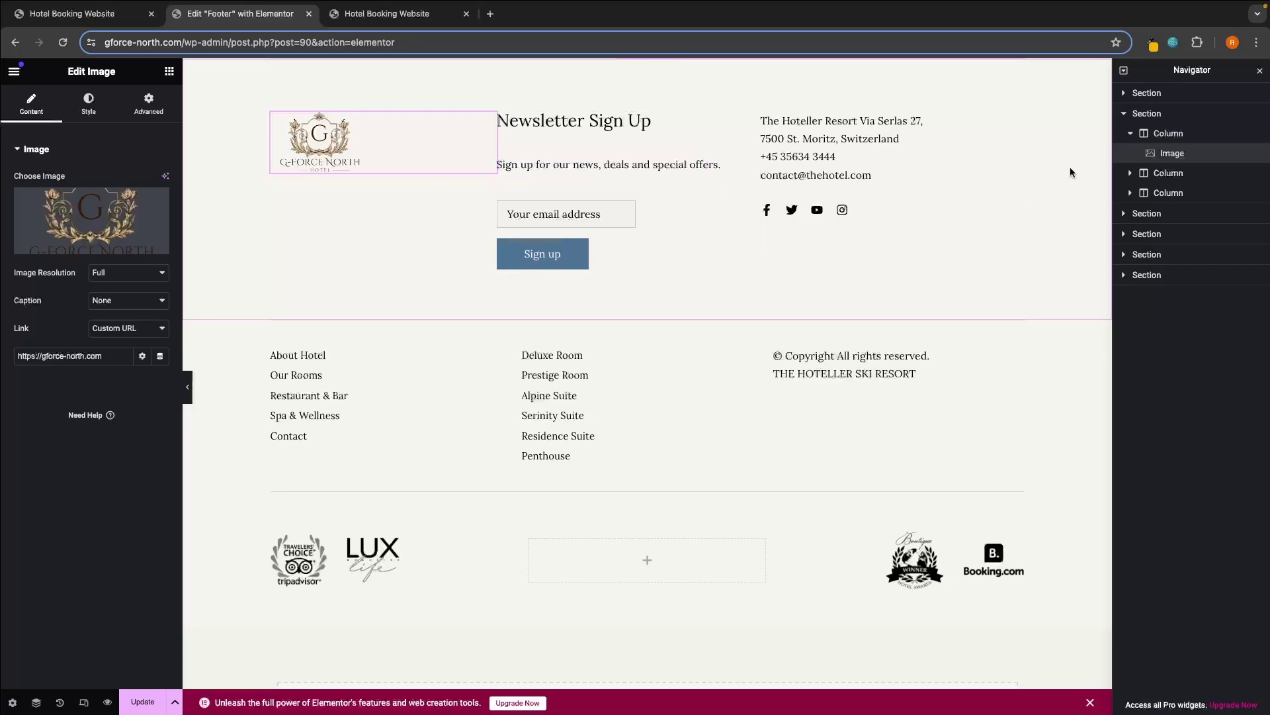
# Delete the Newsletter Sign Up column from the footer's logo and contact section
pyautogui.click(1122, 116)
pyautogui.click(1167, 133)
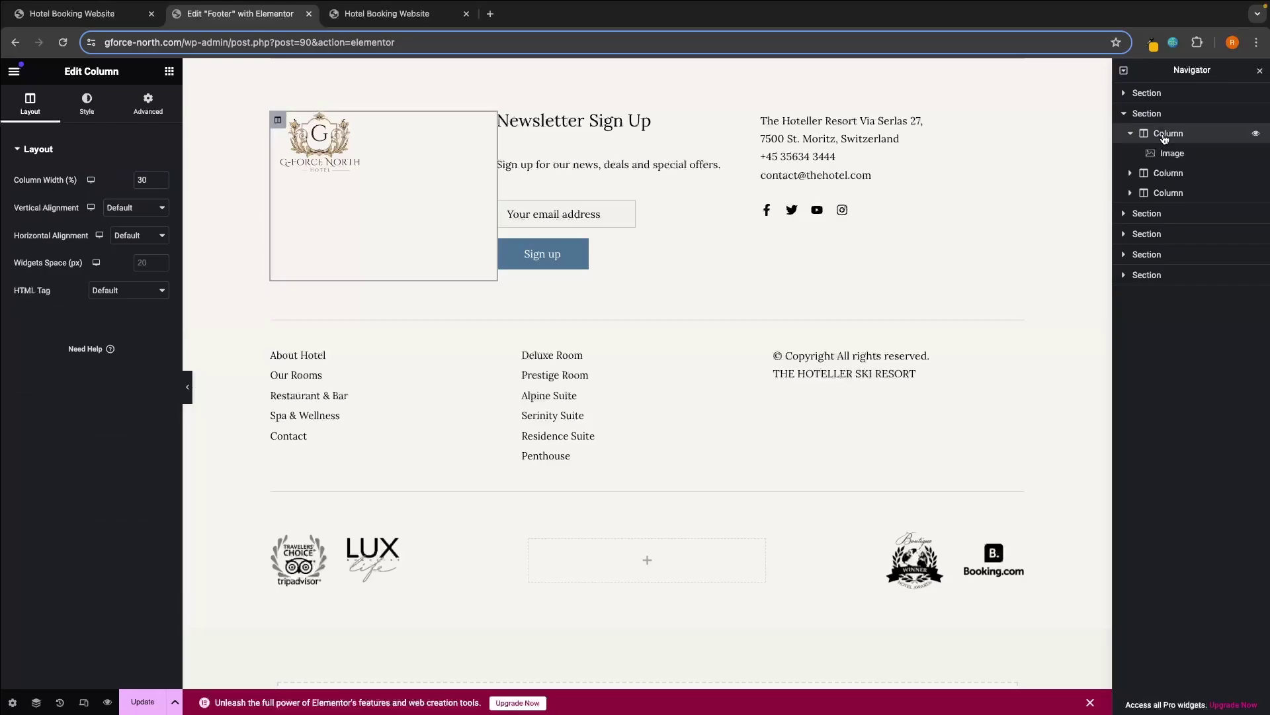
pyautogui.click(1161, 171)
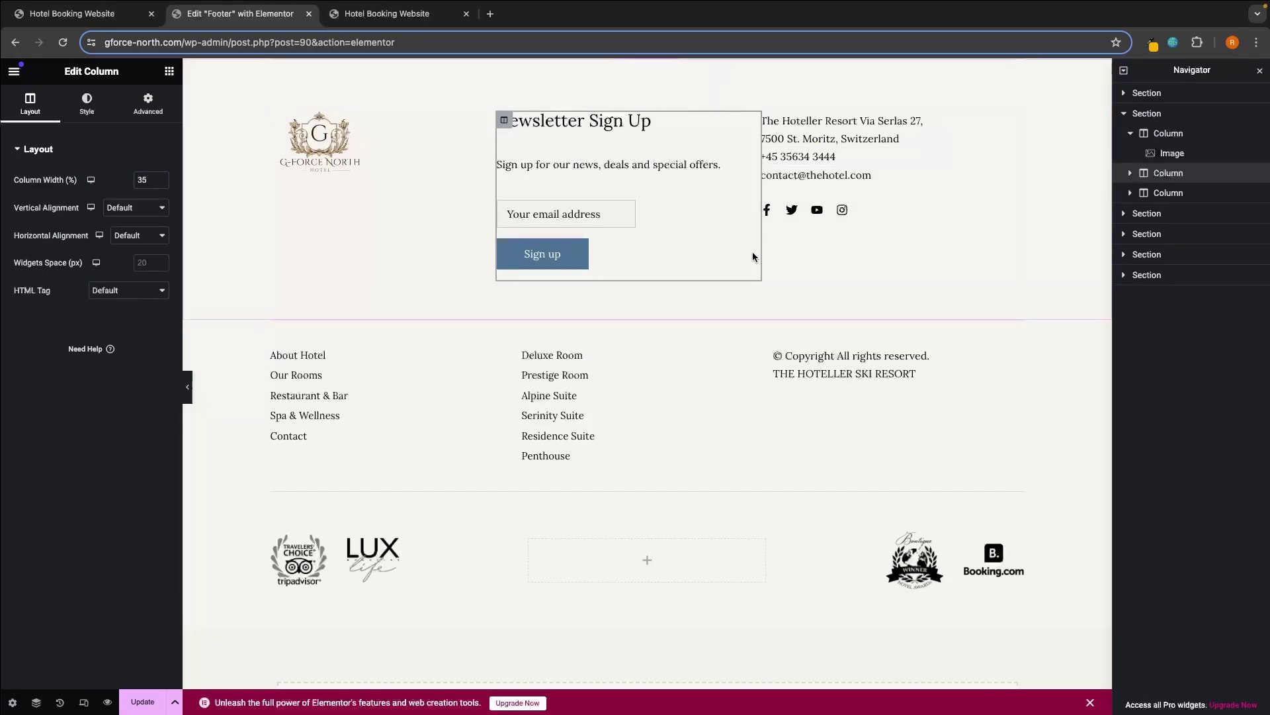
pyautogui.rightClick(1205, 172)
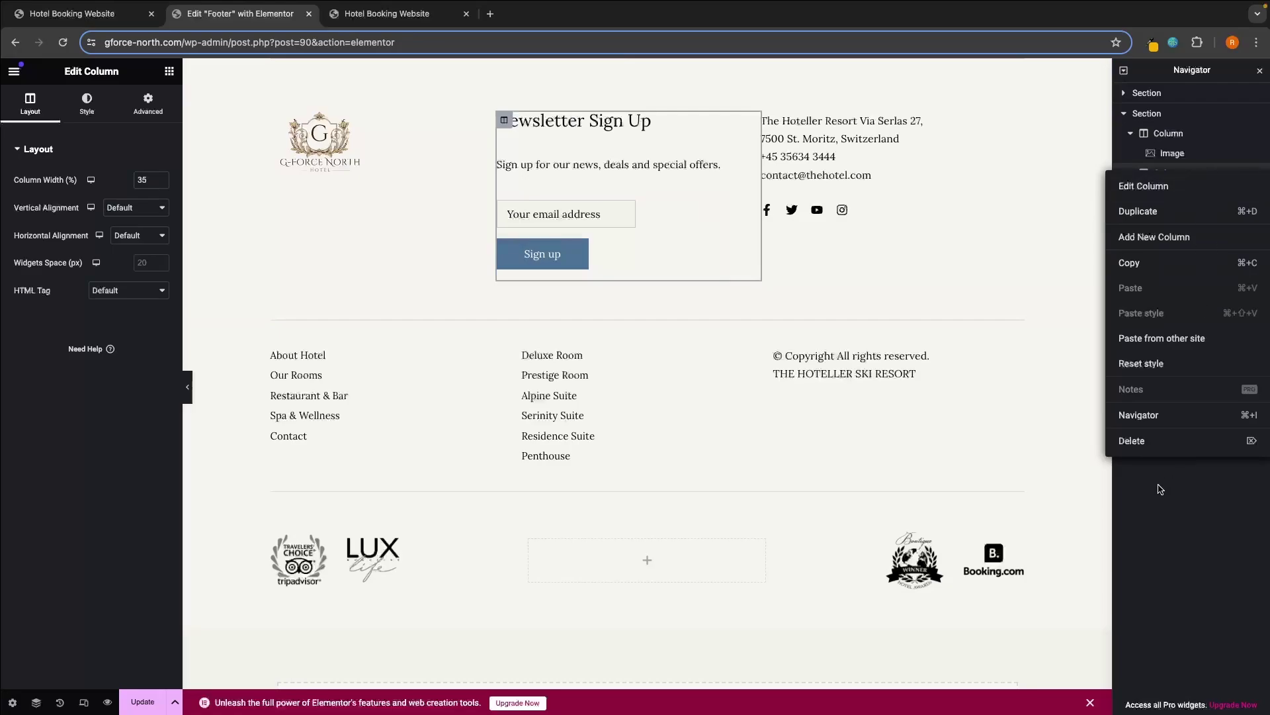
pyautogui.click(1155, 444)
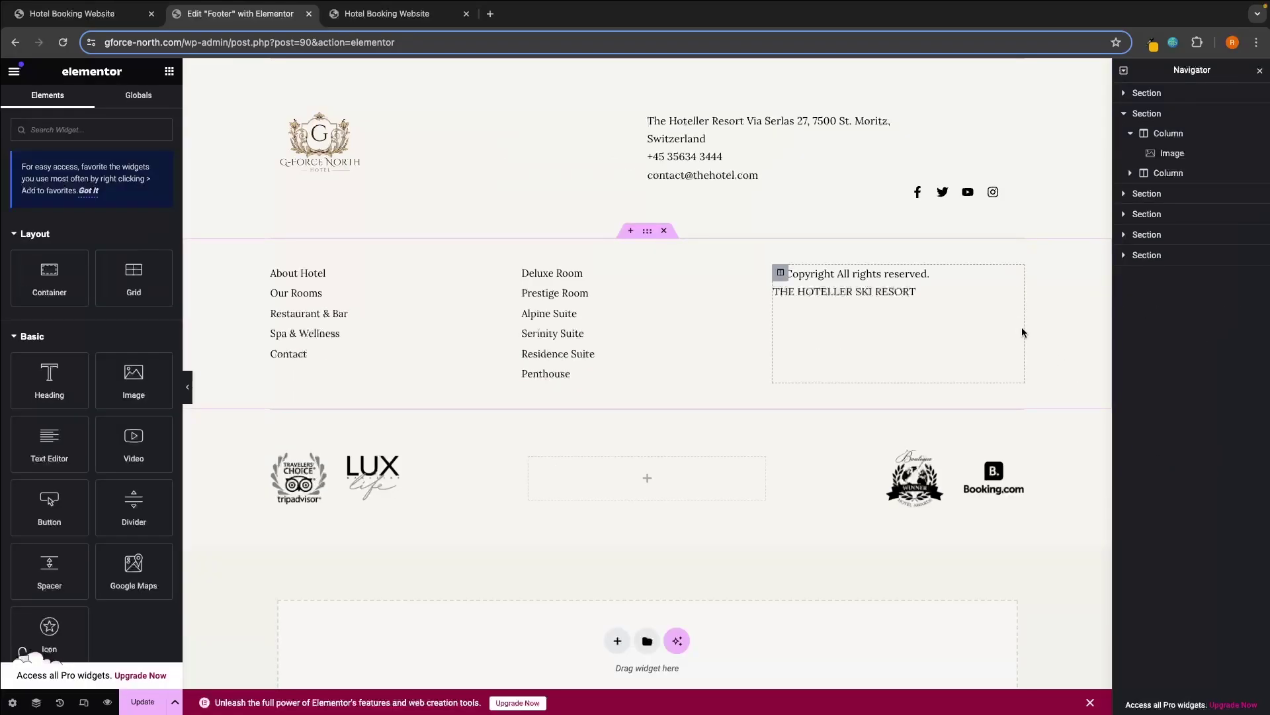
# Inspect the title and link settings of the footer's address, phone and e-mail headings
pyautogui.click(750, 136)
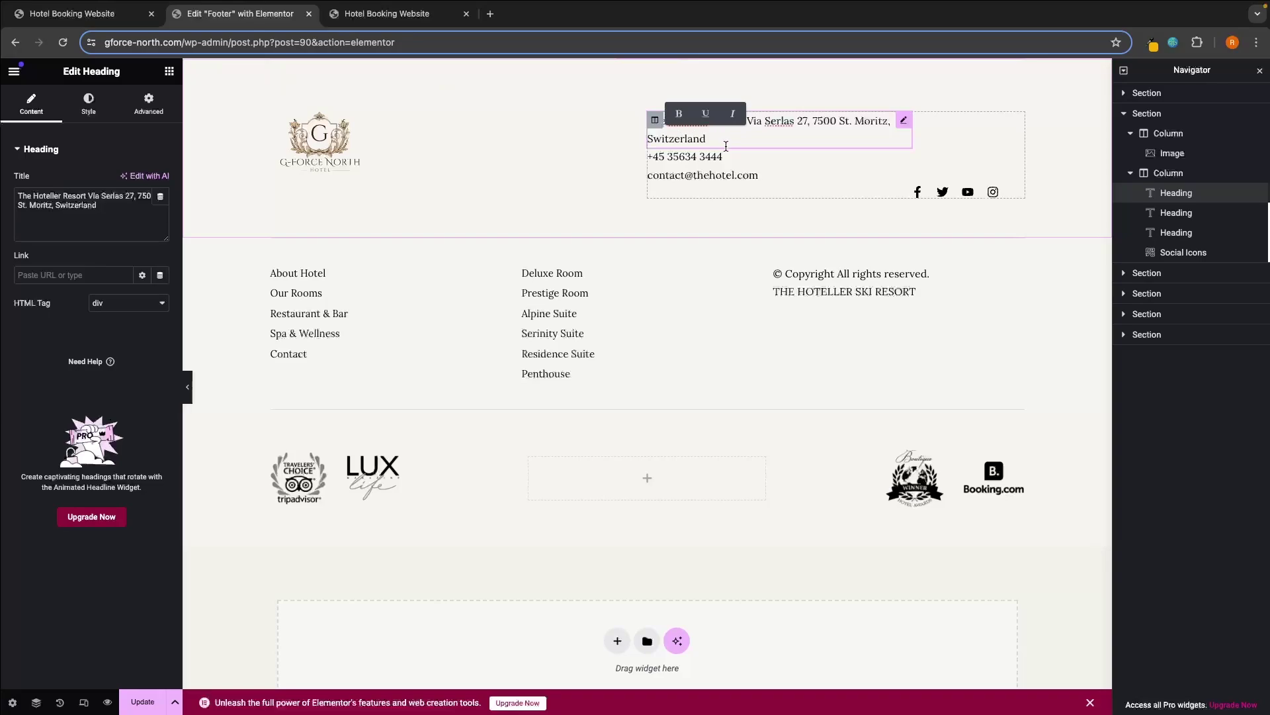
pyautogui.moveTo(99, 207); pyautogui.dragTo(12, 169)
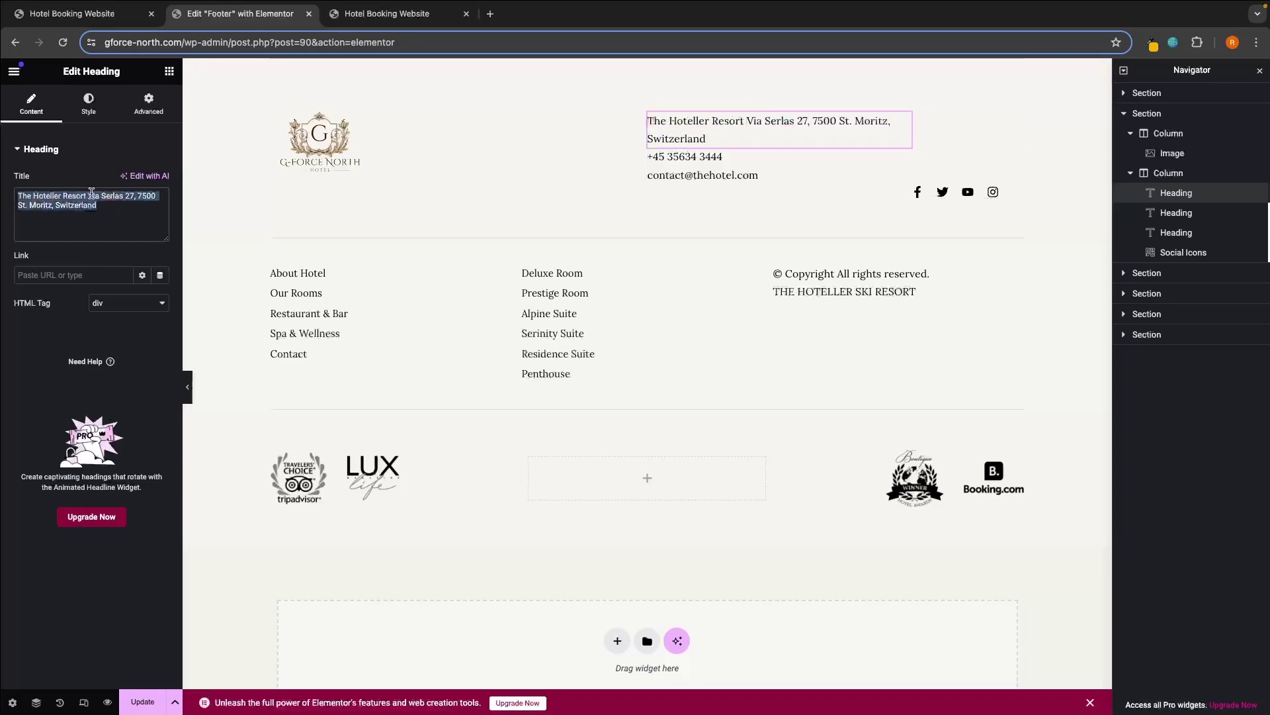
pyautogui.click(698, 157)
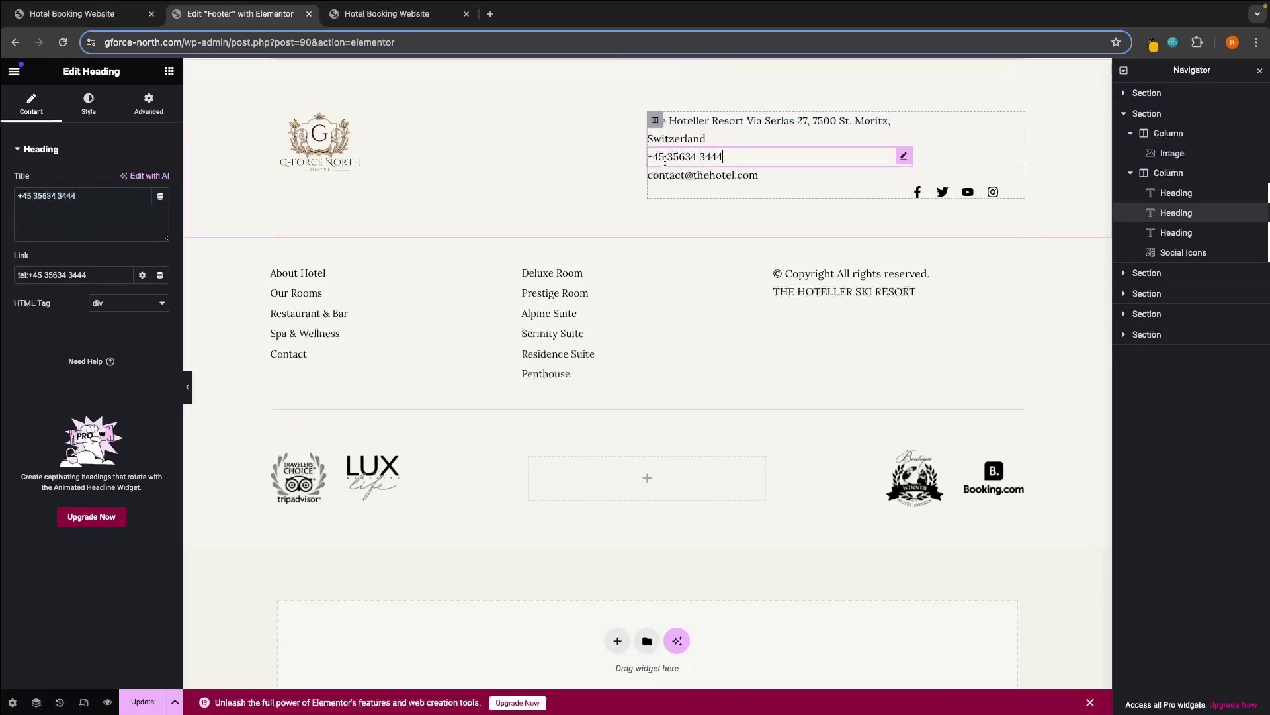
pyautogui.click(705, 177)
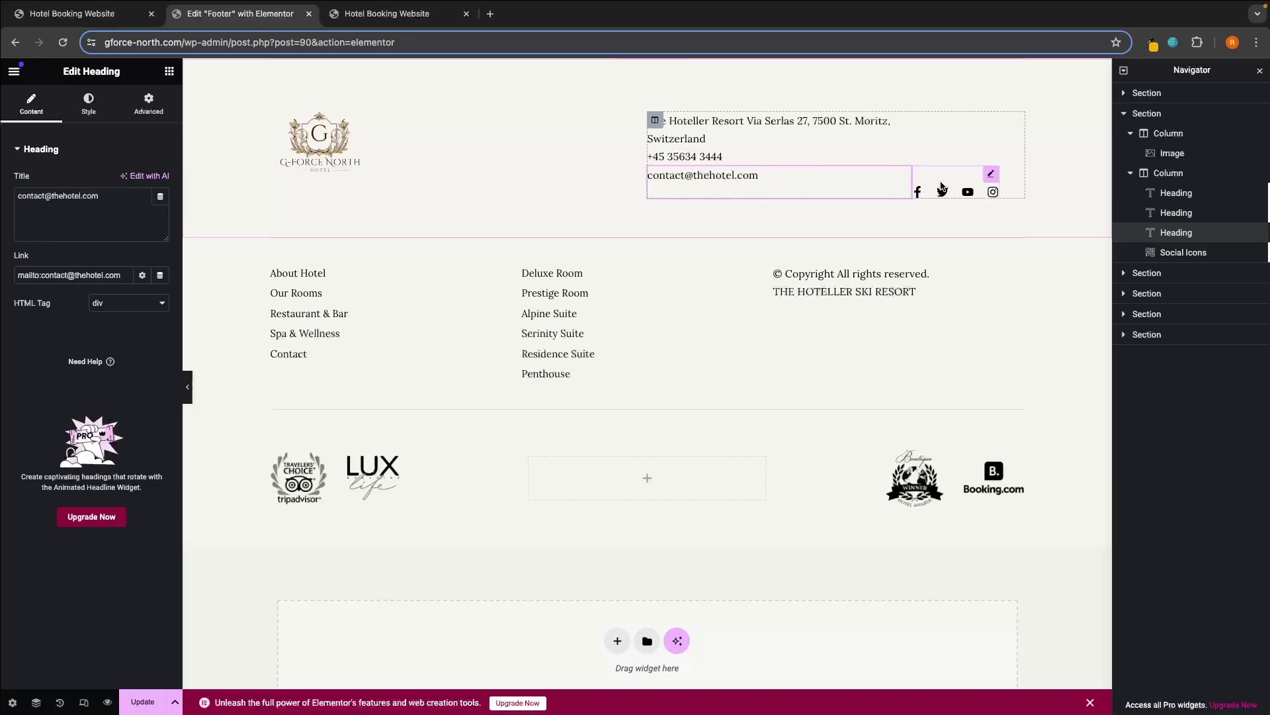
# Check the Facebook item's link settings in the footer's Social Icons widget and remove the Twitter item
pyautogui.click(942, 187)
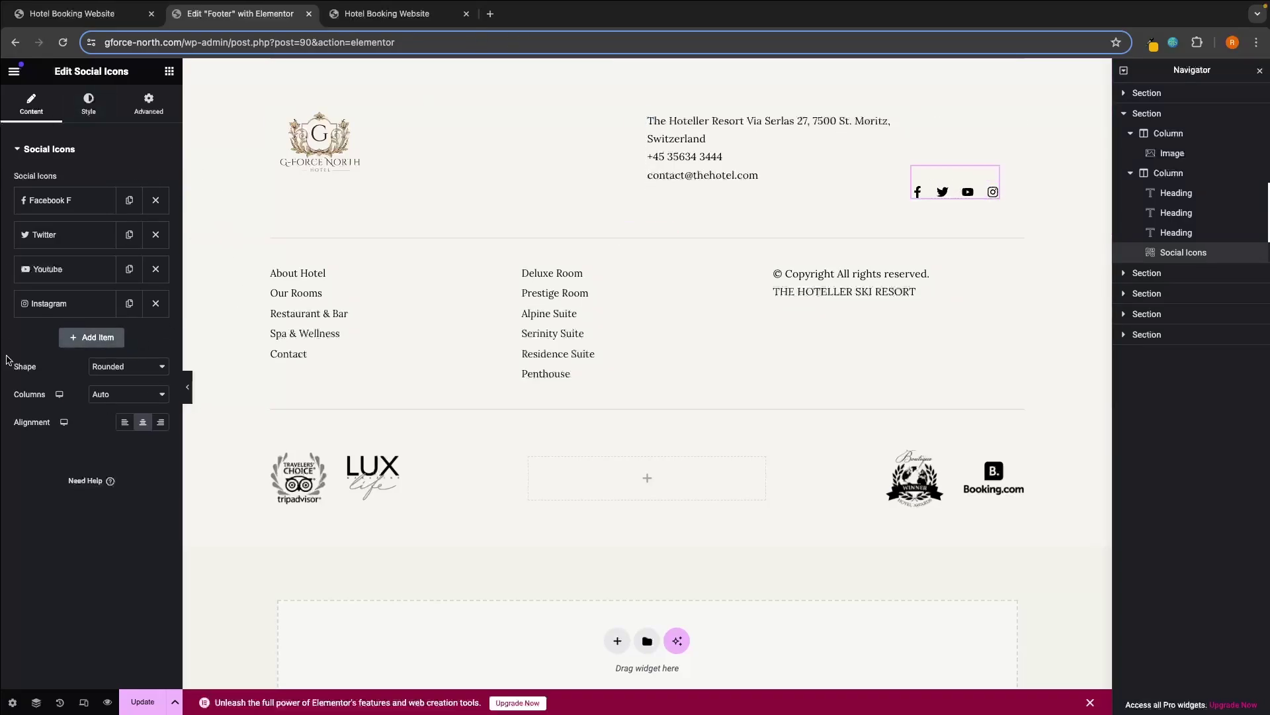
pyautogui.click(58, 211)
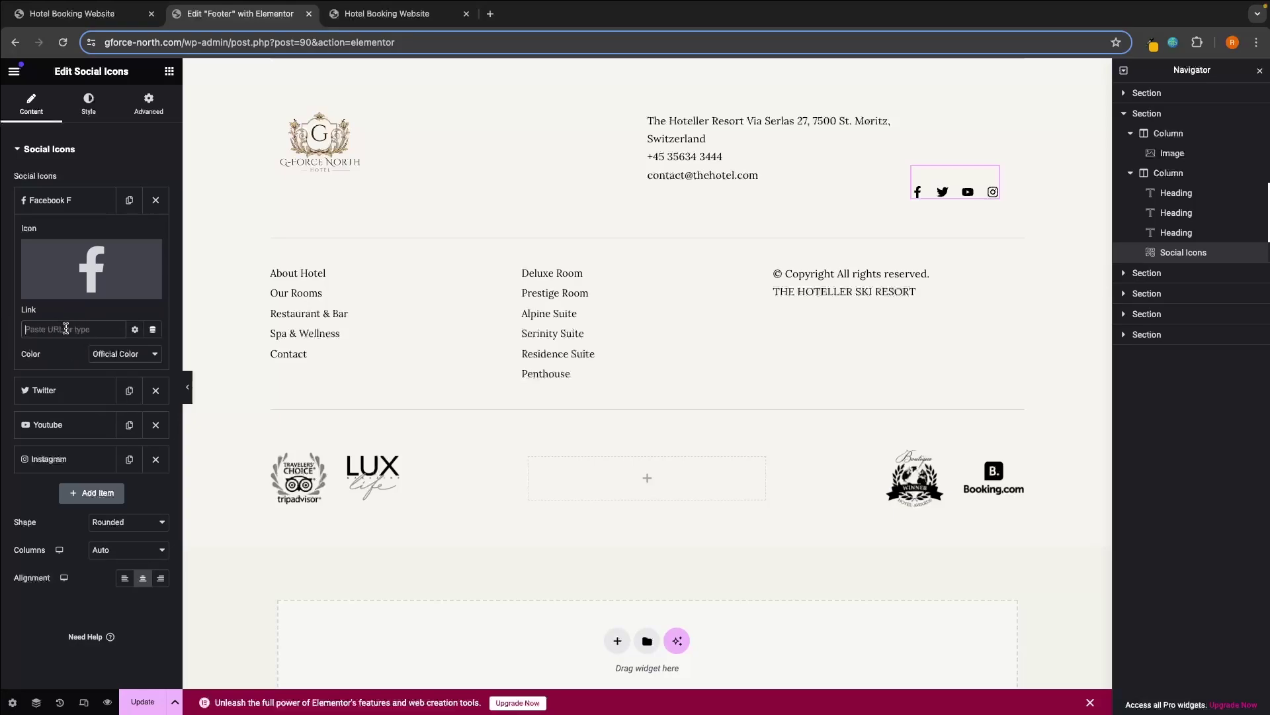
pyautogui.click(86, 204)
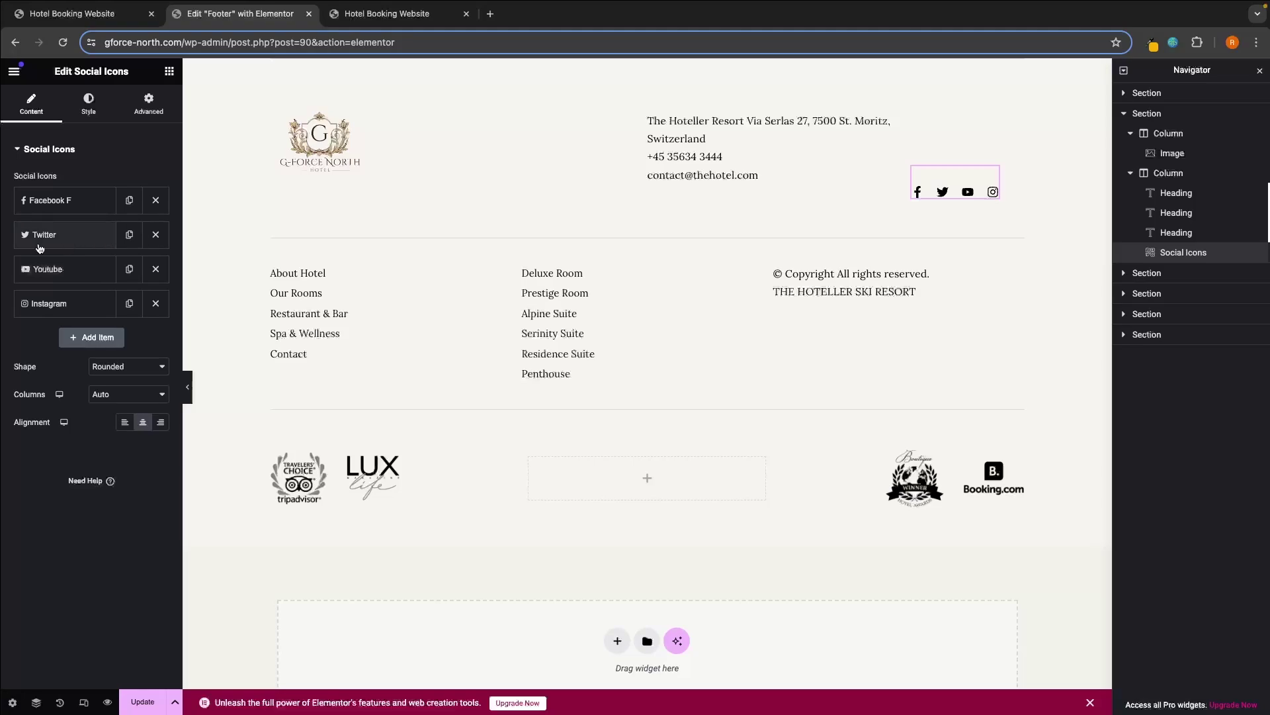
pyautogui.click(156, 235)
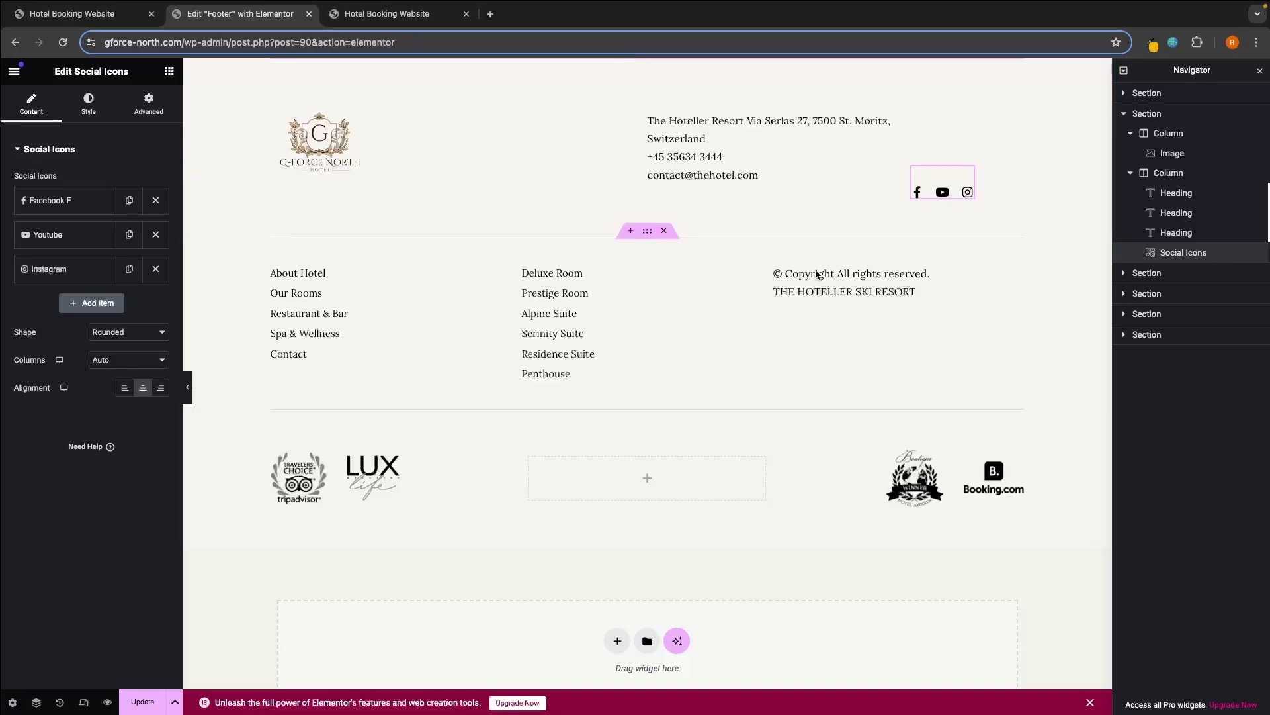
# Add a new social icon item to the footer's Social Icons widget using the Snapchat icon
pyautogui.click(100, 302)
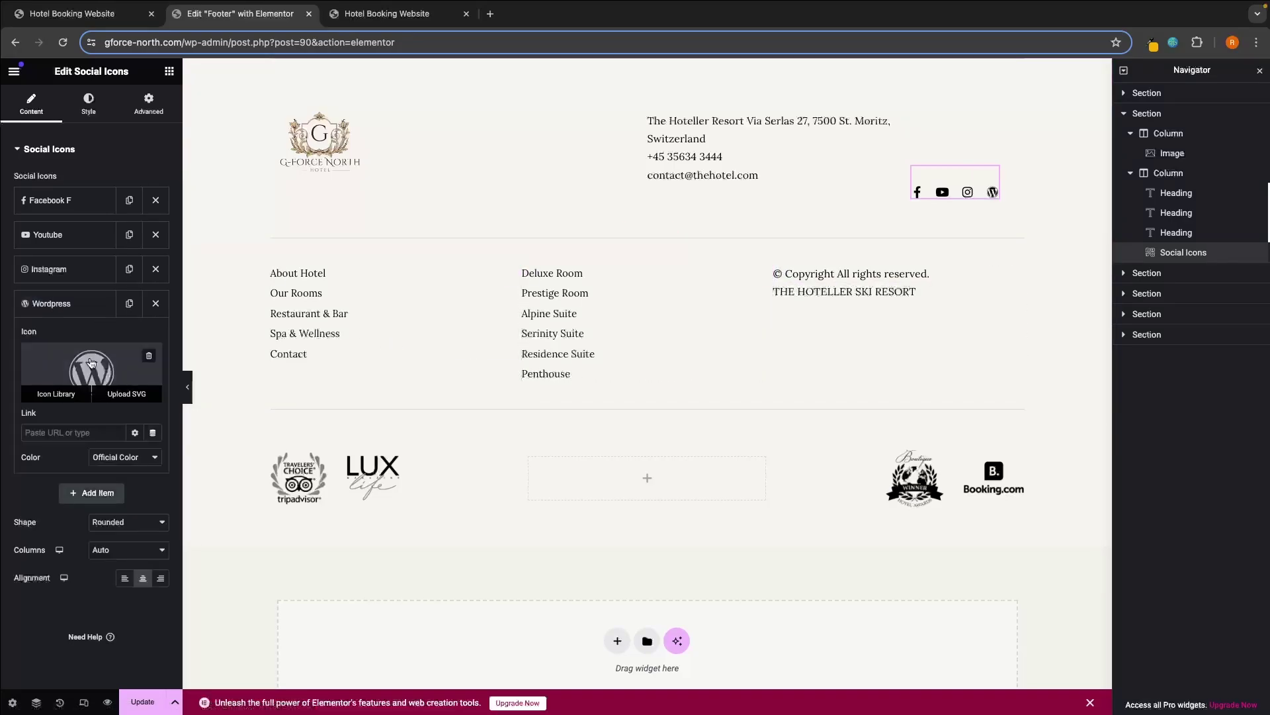
pyautogui.click(47, 397)
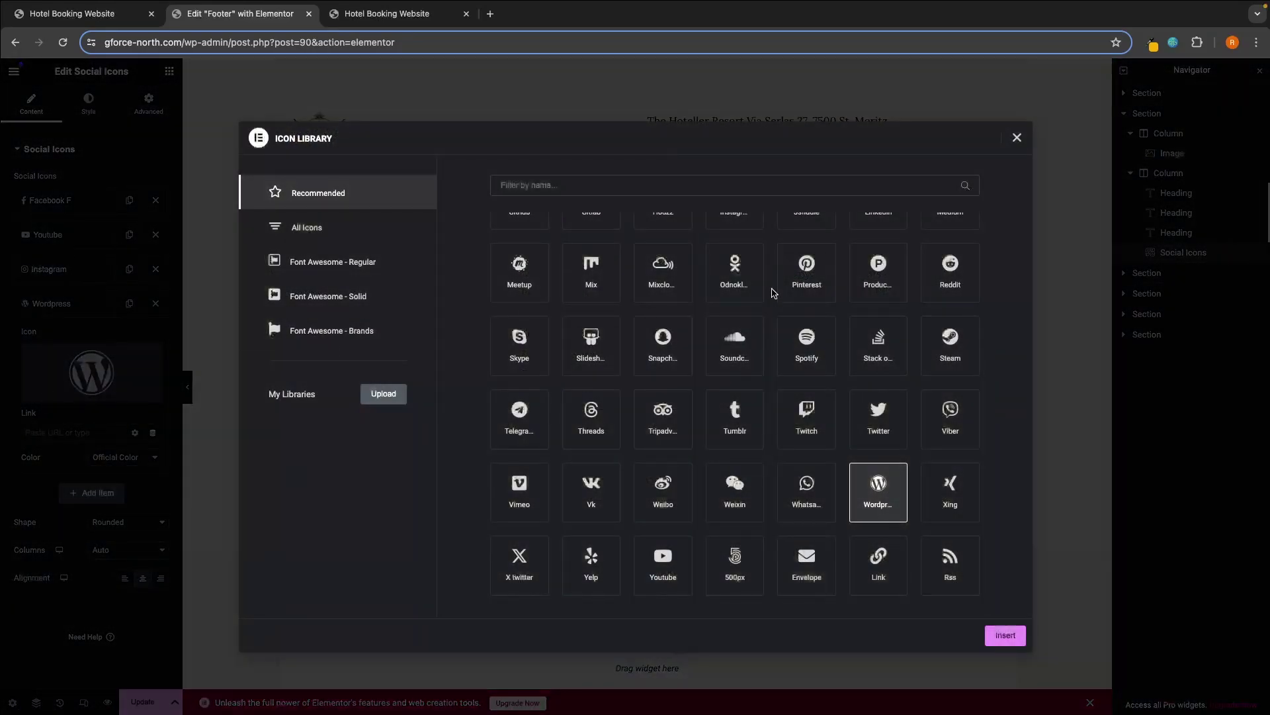
pyautogui.click(680, 372)
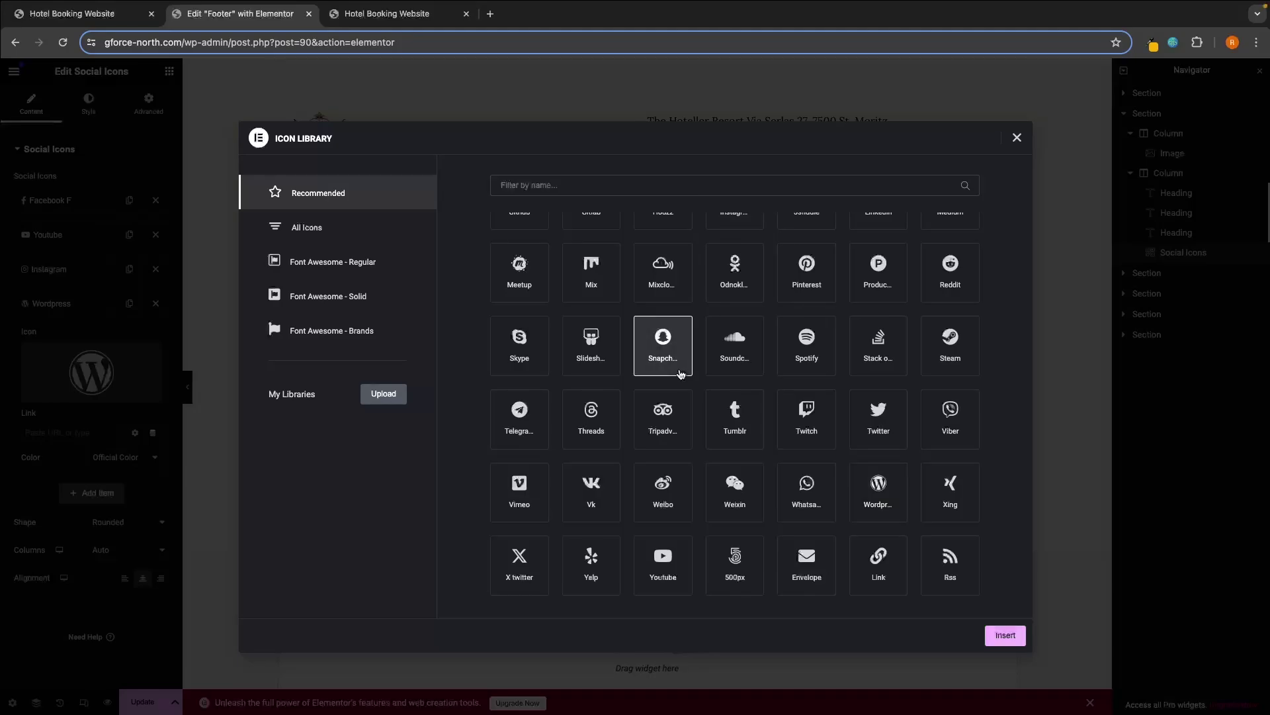
pyautogui.click(1005, 635)
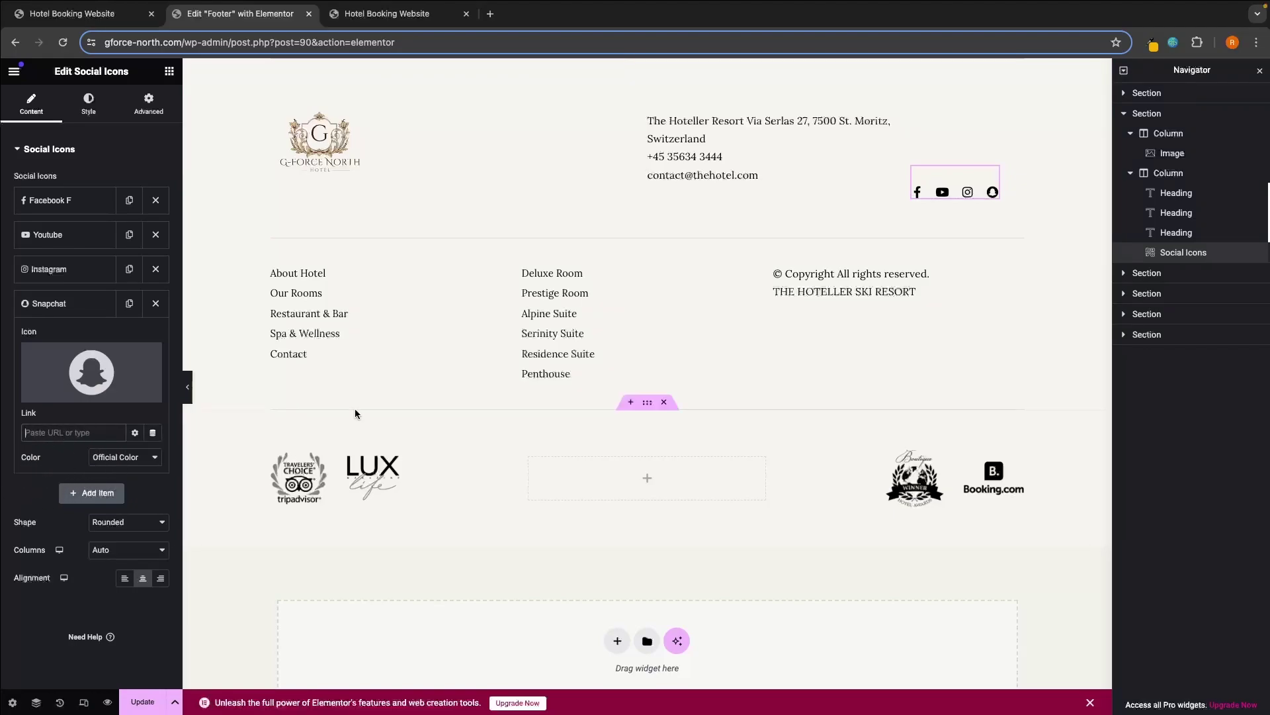
# Move the copyright column out of the link lists section into the award logos section, directly after the TripAdvisor and LUX life column
pyautogui.click(361, 370)
pyautogui.click(567, 331)
pyautogui.click(467, 326)
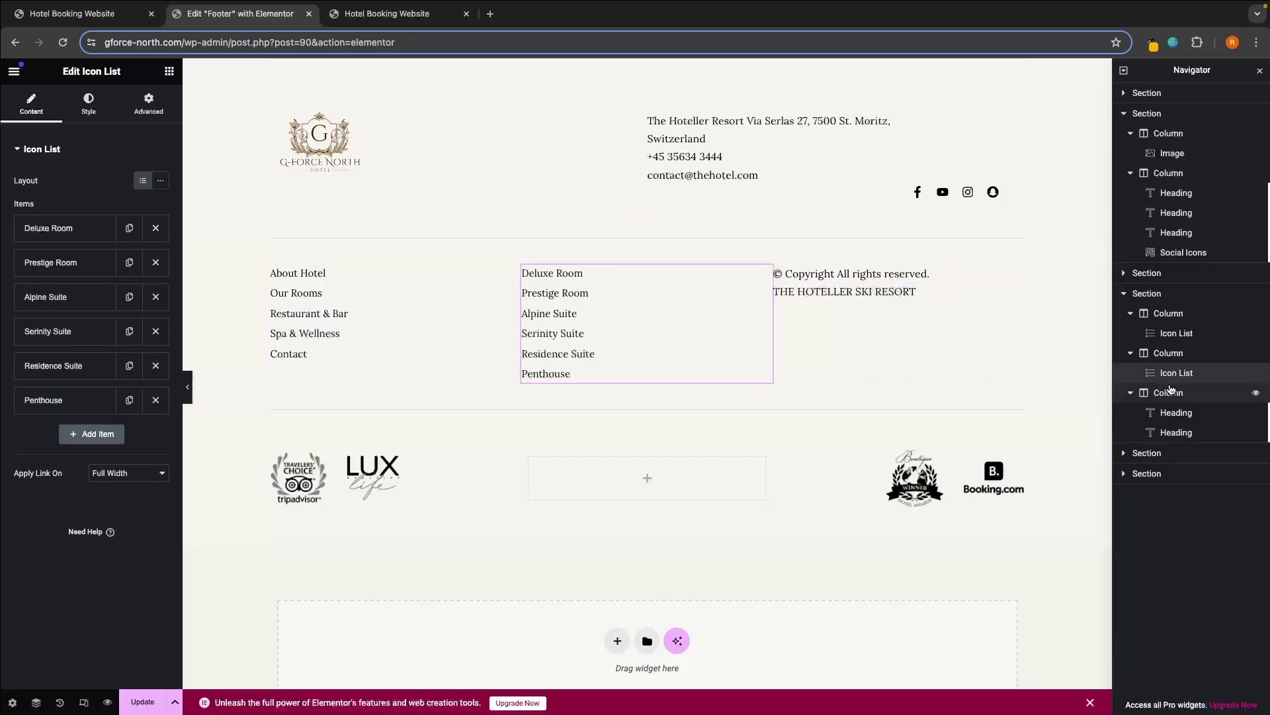
pyautogui.click(1169, 391)
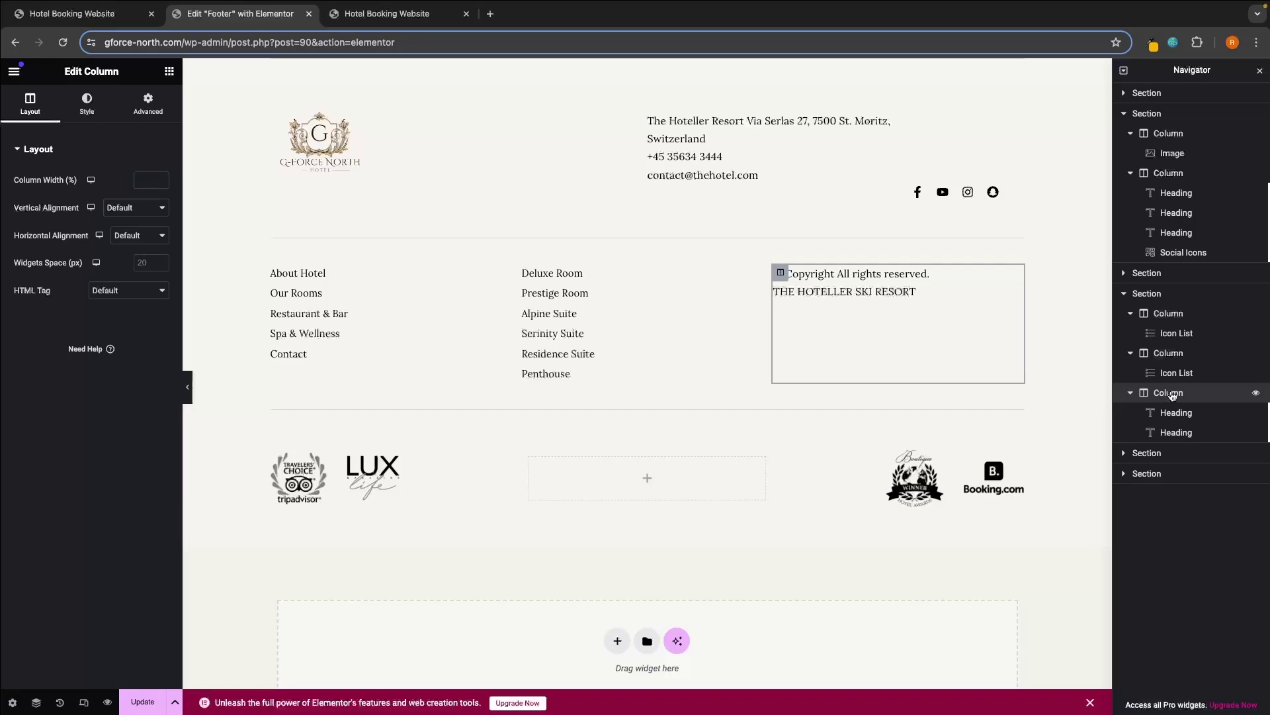
pyautogui.moveTo(1171, 394)
pyautogui.mouseDown()
pyautogui.moveTo(1153, 481)
pyautogui.moveTo(1159, 407)
pyautogui.moveTo(1159, 487)
pyautogui.moveTo(1155, 400)
pyautogui.mouseUp()
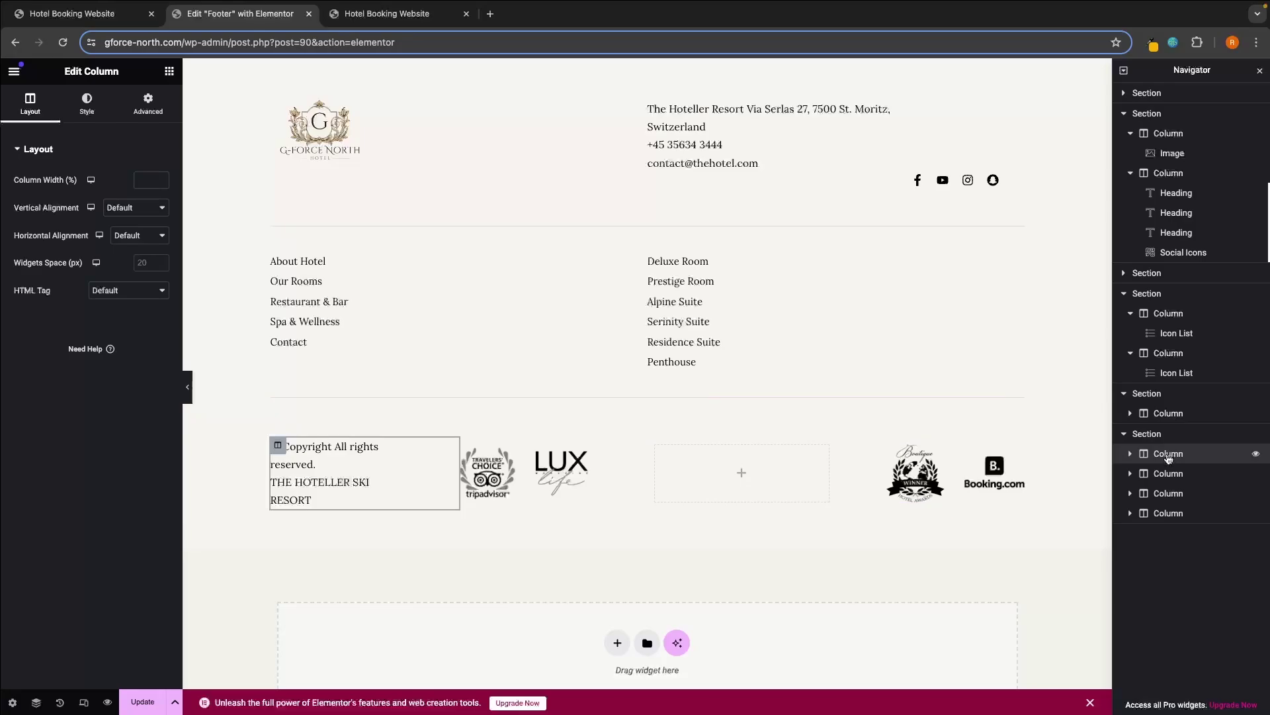
pyautogui.moveTo(1167, 456); pyautogui.dragTo(1168, 485)
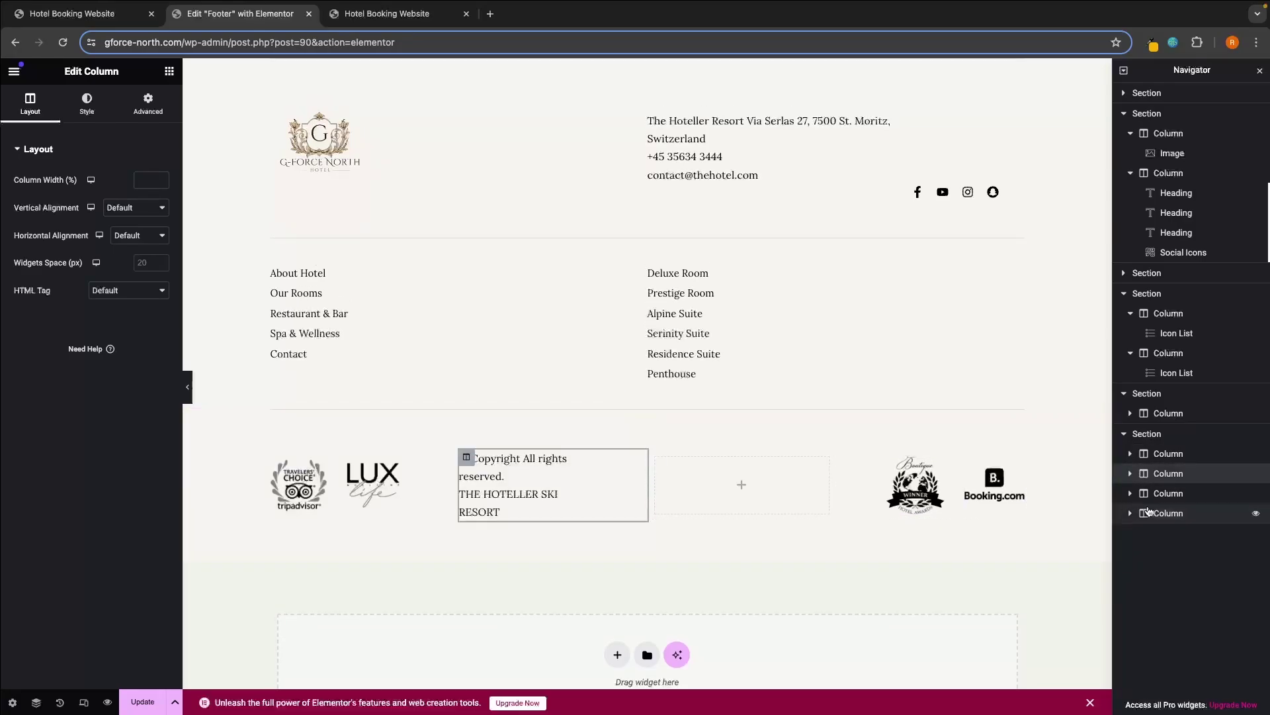
# Delete the empty column from the award logos section and the whole section holding the page and room link lists
pyautogui.rightClick(1159, 505)
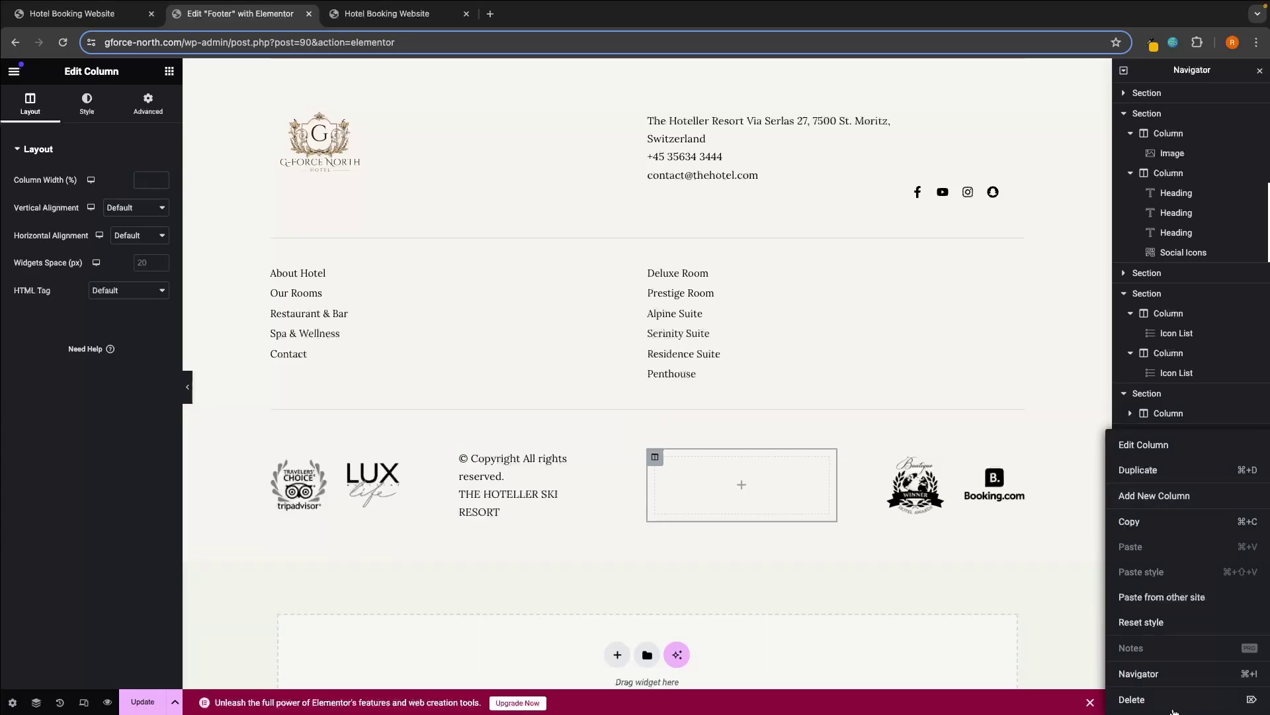
pyautogui.click(1173, 708)
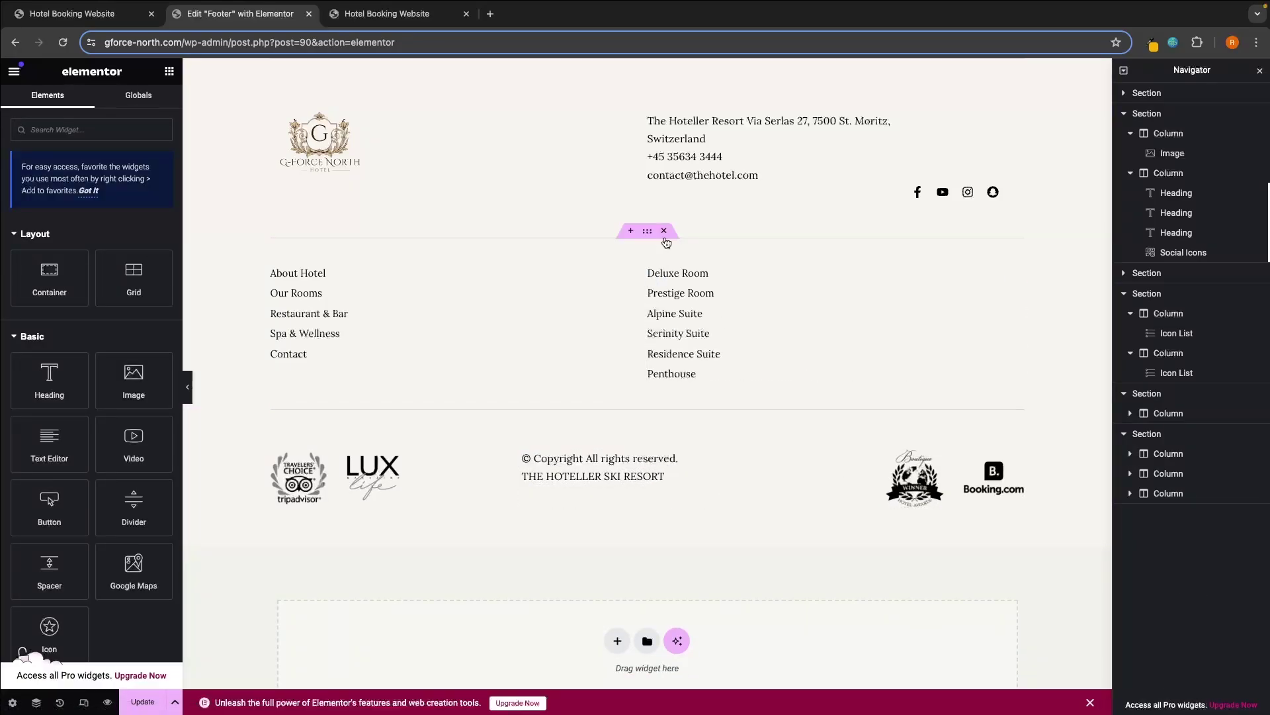
pyautogui.click(664, 231)
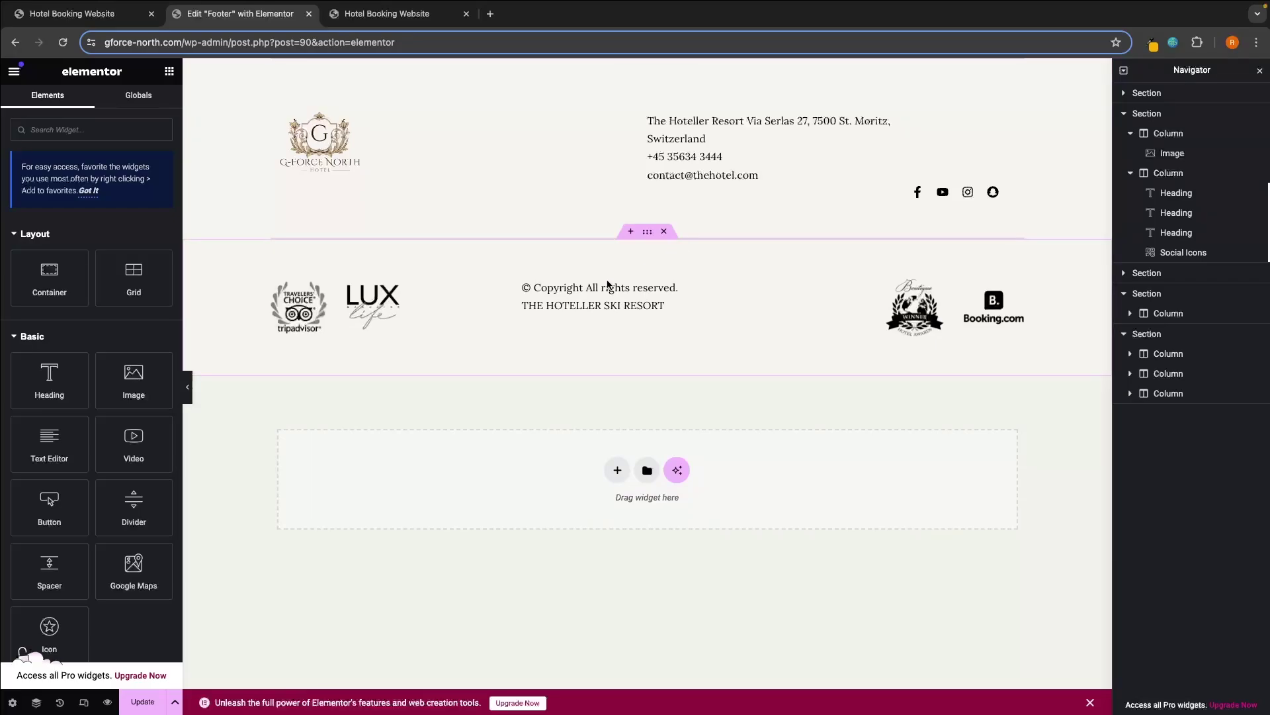
# Replace the hotel name heading under the copyright line with "G-Force north"
pyautogui.tripleClick(637, 307)
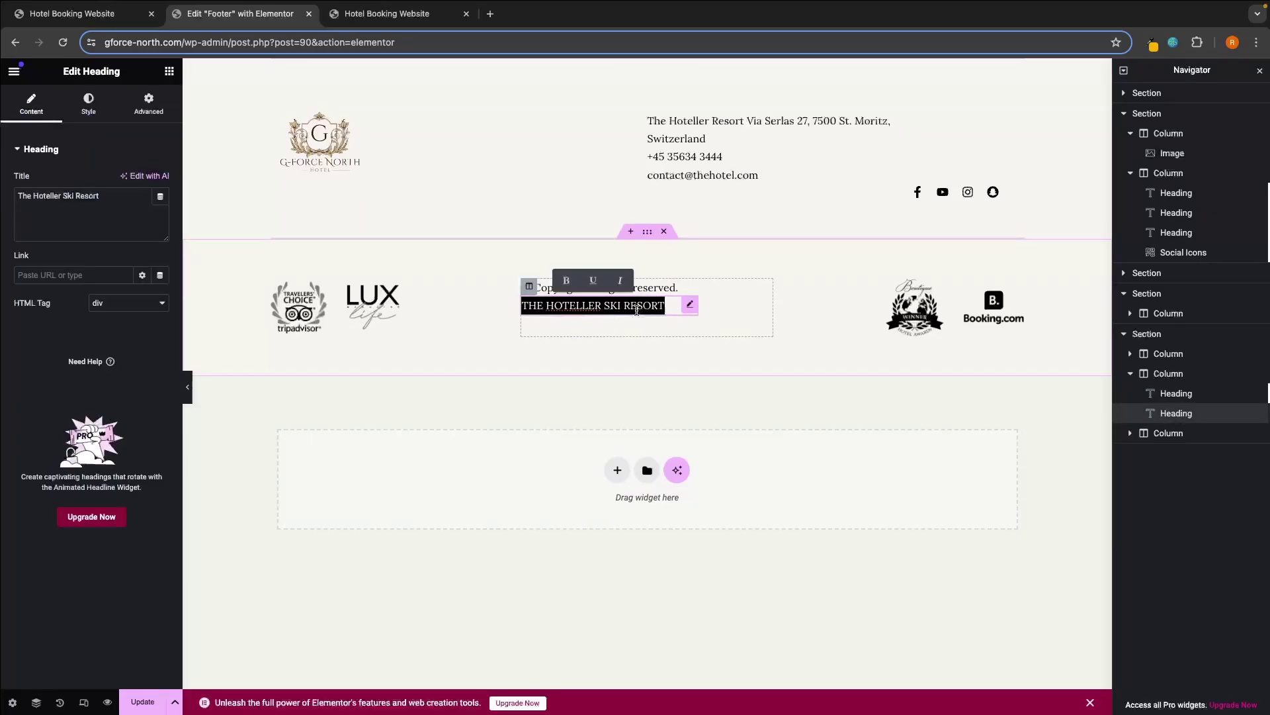
pyautogui.write('G-Force north')
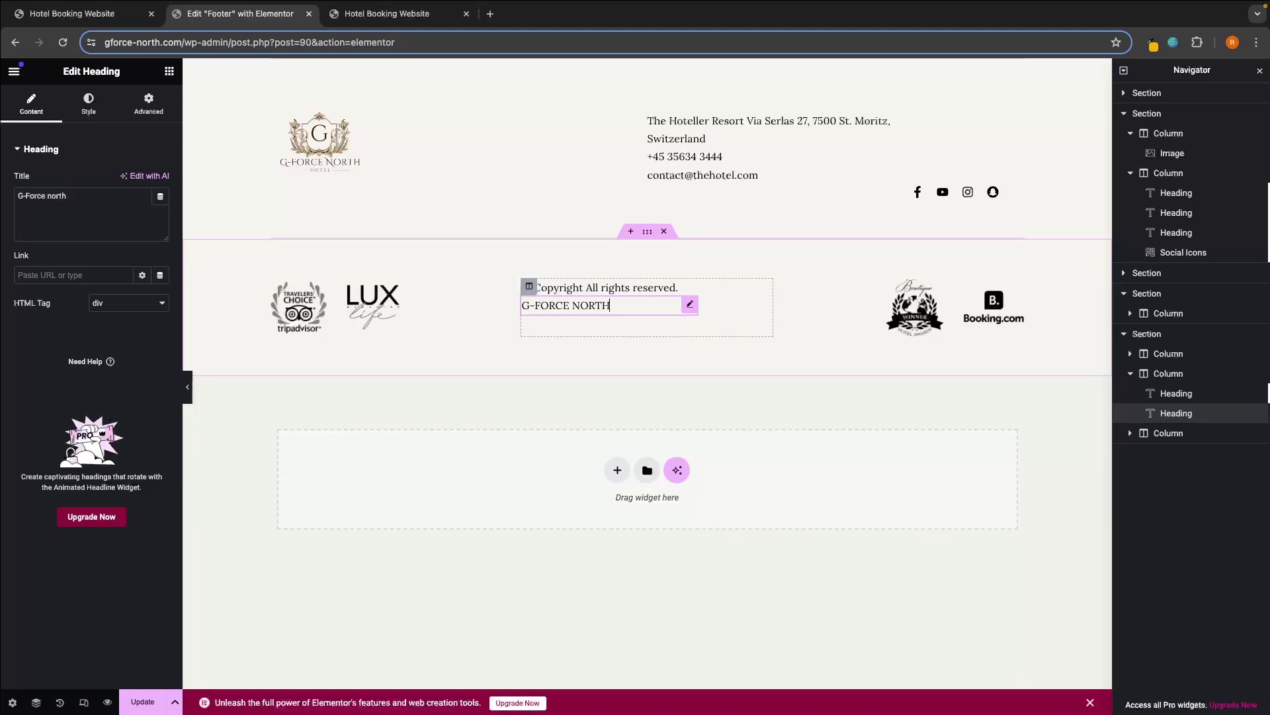
# Delete both award-logo columns beside the copyright text in the footer's last section, then save the footer and exit Elementor
pyautogui.click(405, 303)
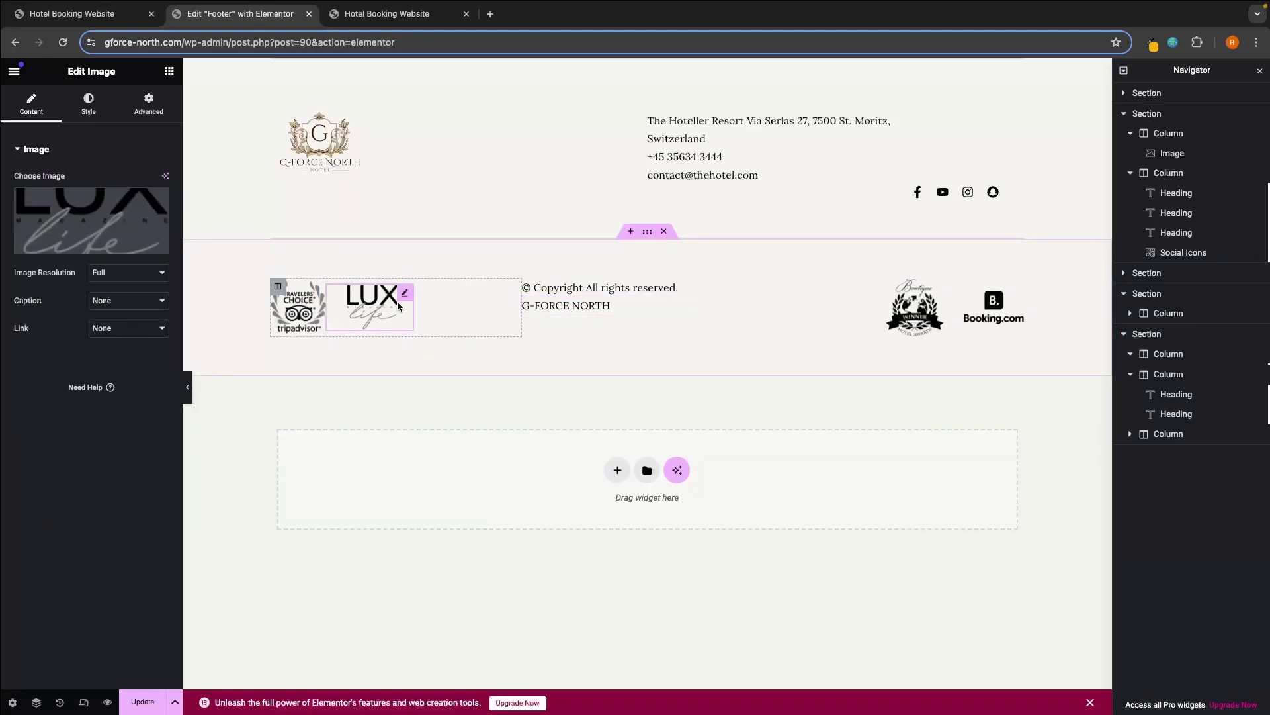
pyautogui.click(299, 309)
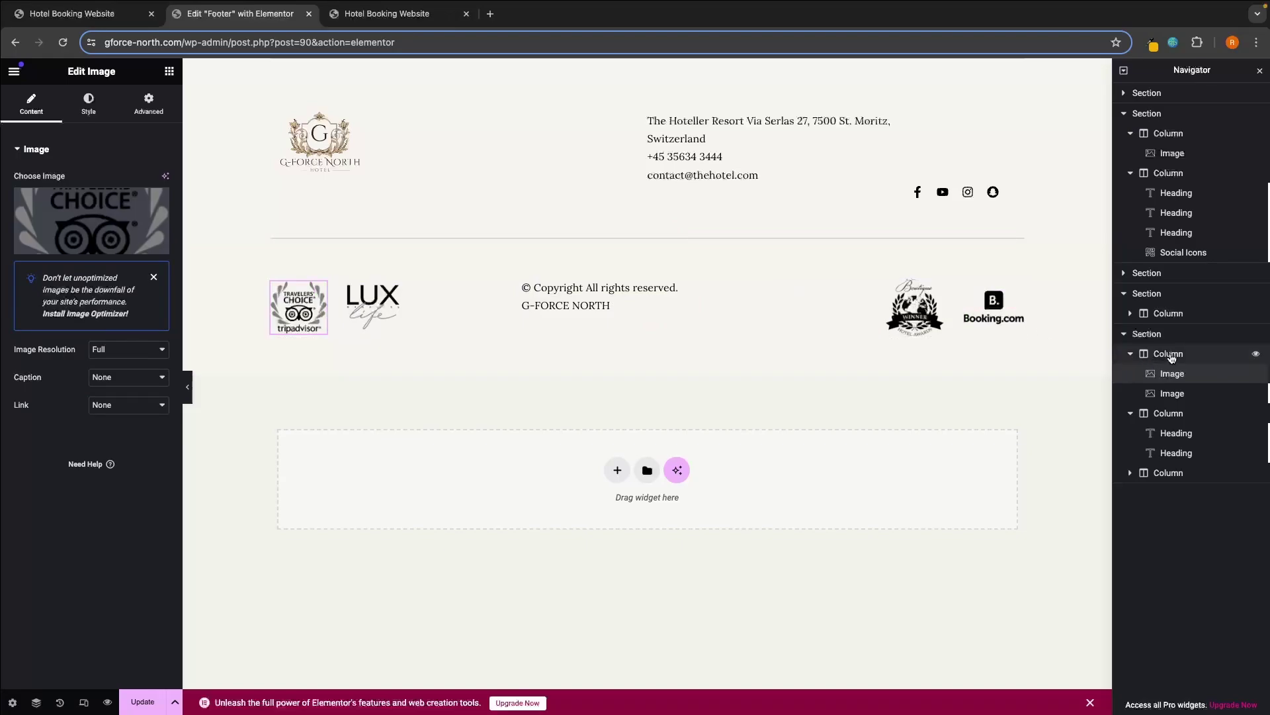
pyautogui.click(1189, 362)
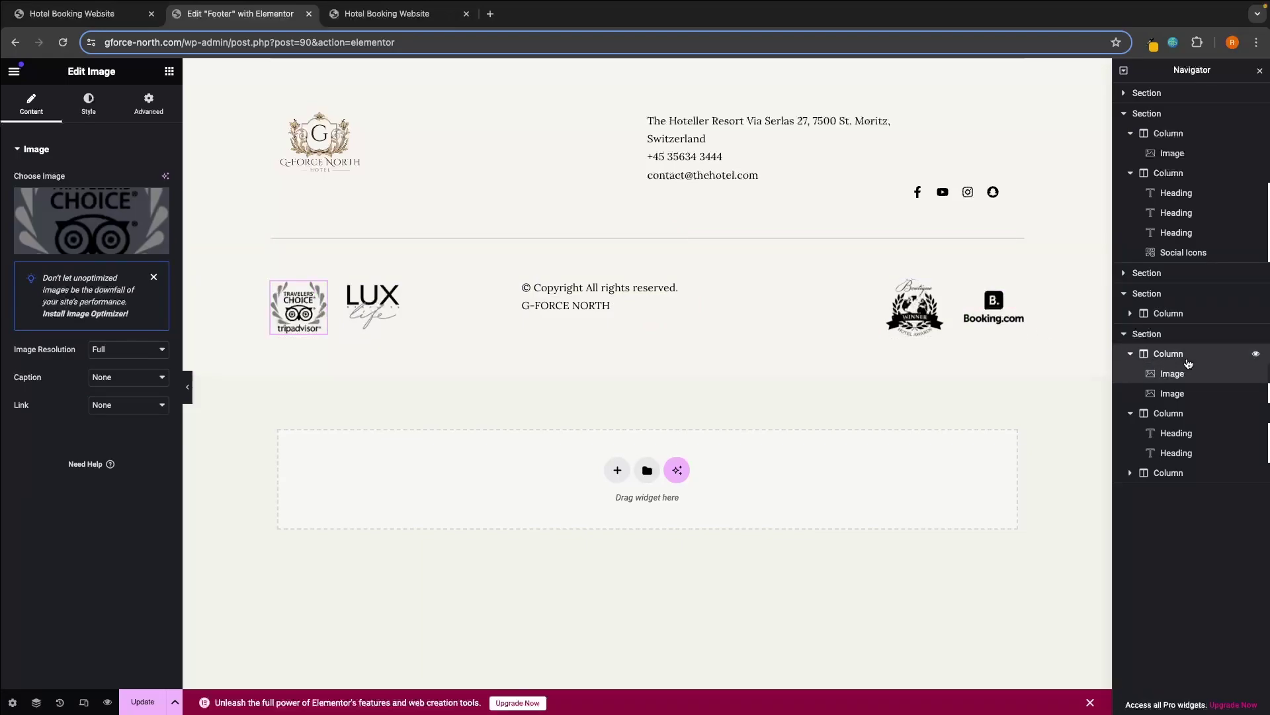
pyautogui.rightClick(1188, 362)
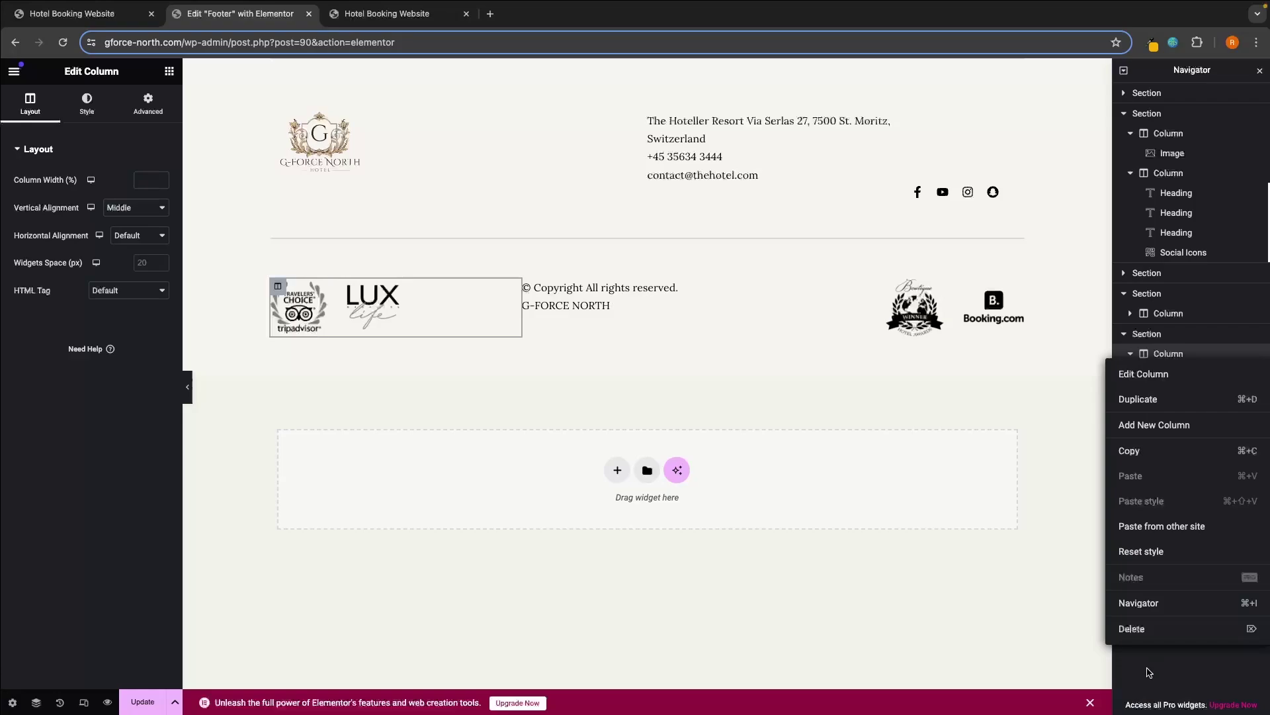
pyautogui.click(1138, 632)
pyautogui.click(1154, 413)
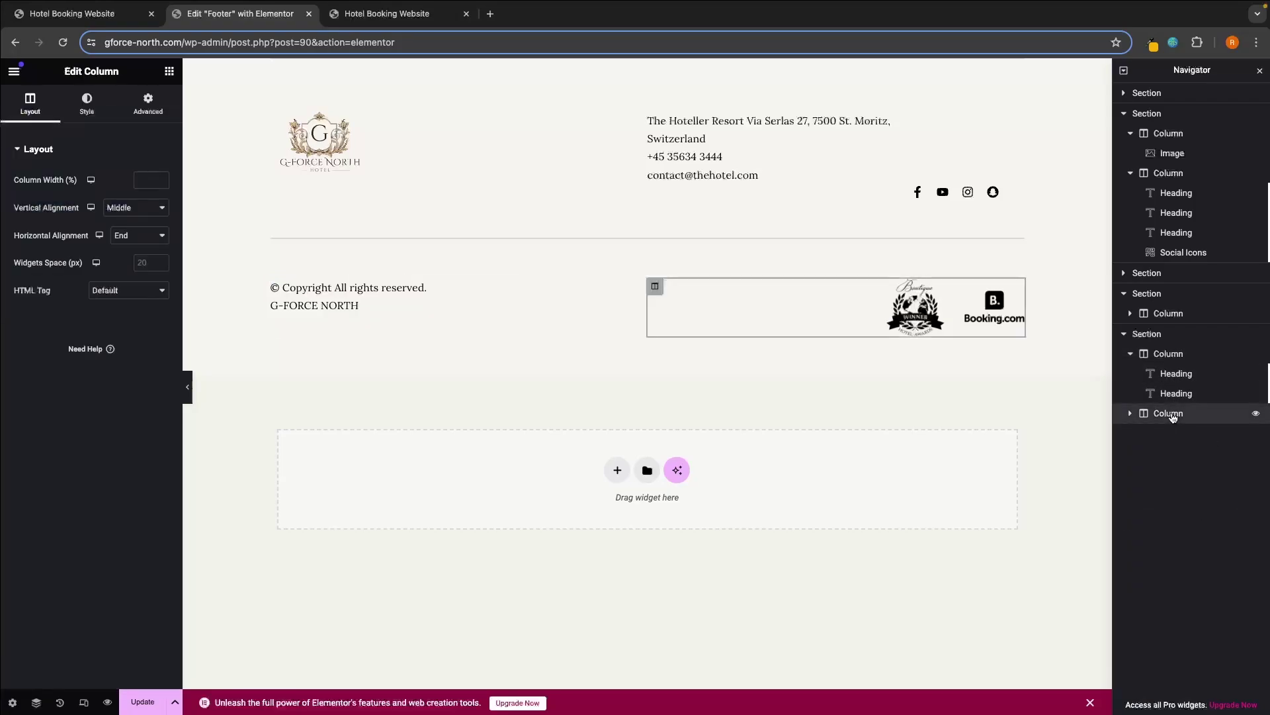
pyautogui.rightClick(1155, 413)
pyautogui.click(1132, 685)
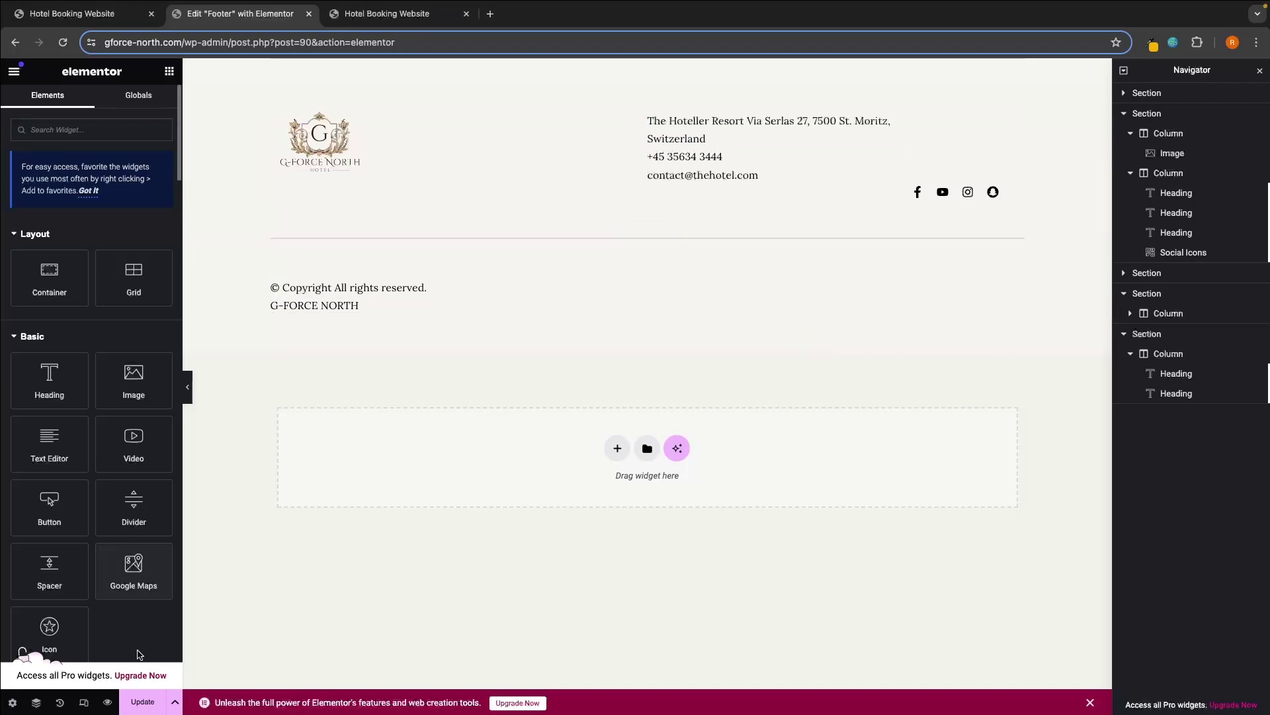
pyautogui.click(144, 704)
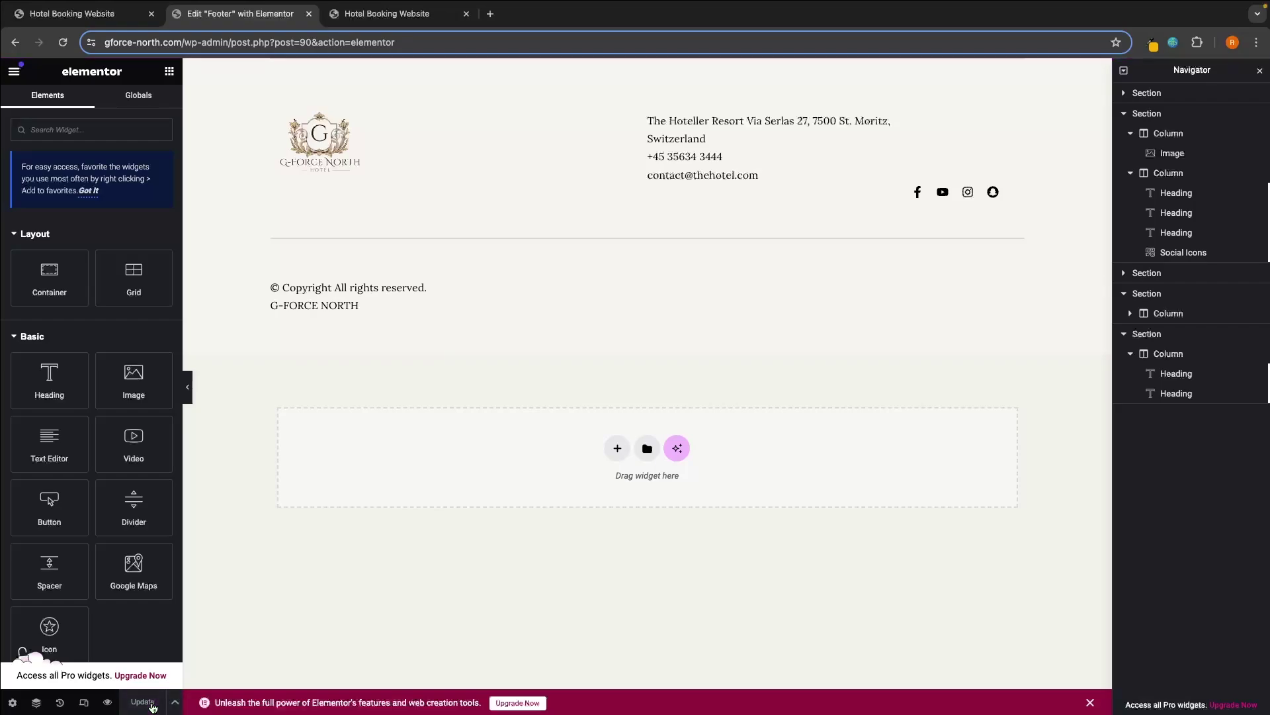
pyautogui.click(14, 71)
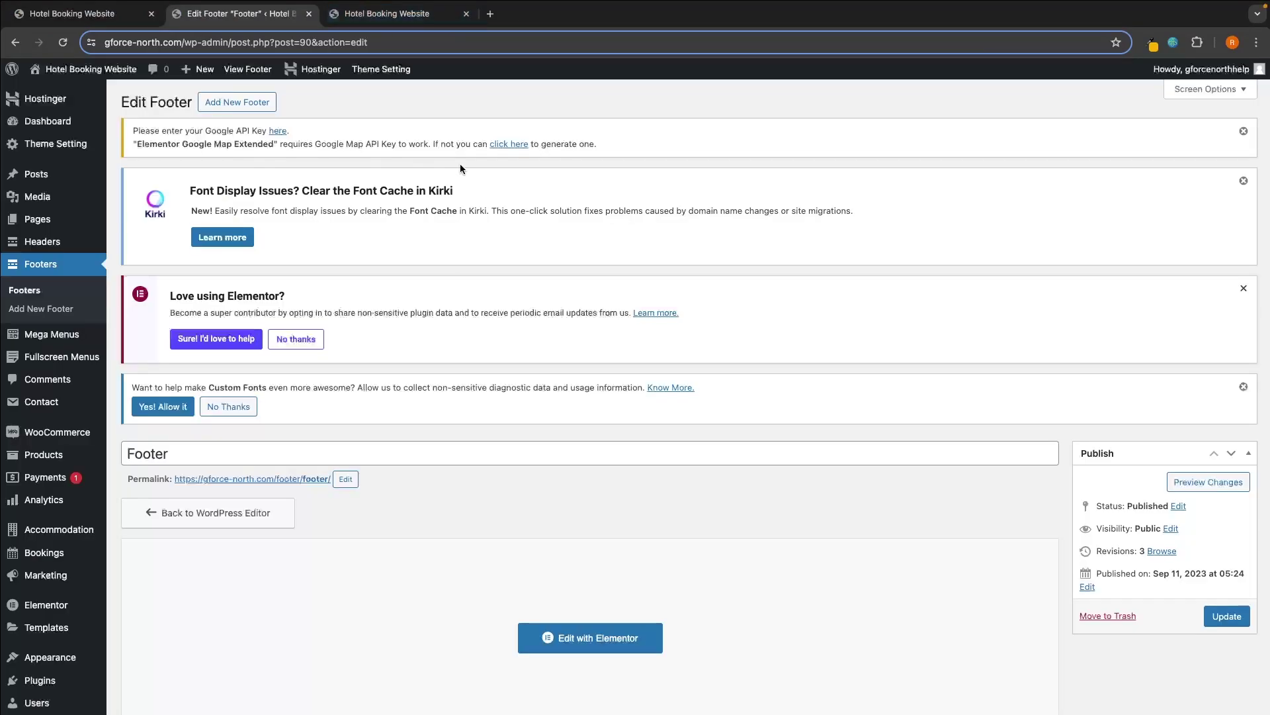
# Examine the opened fullscreen menu on the live site's home page, including its logo, menu entries and background image
pyautogui.click(402, 16)
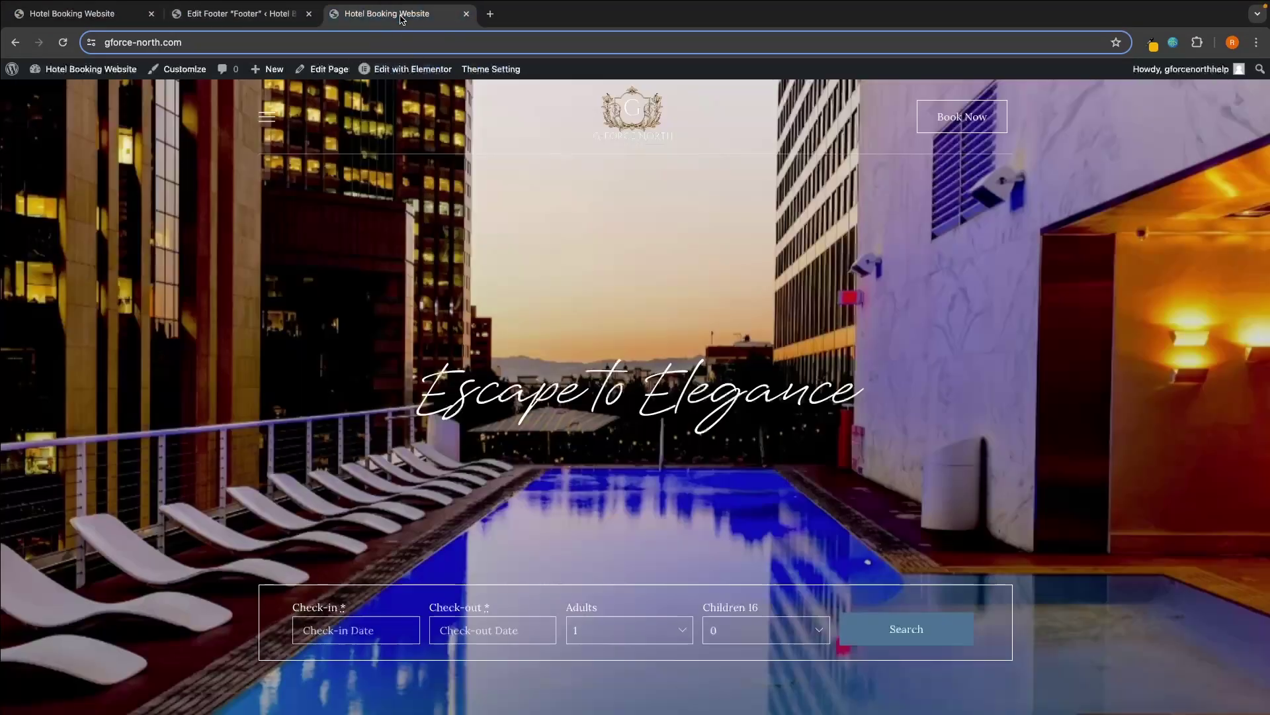
pyautogui.click(267, 125)
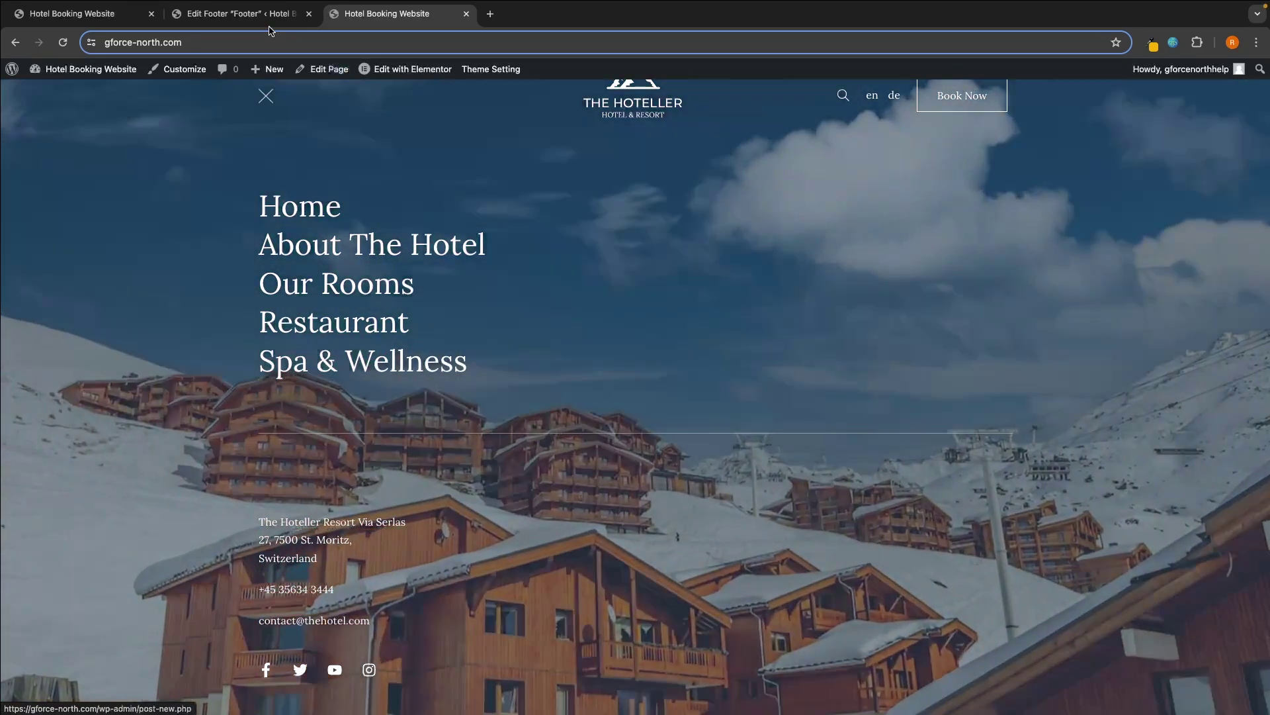
pyautogui.click(270, 25)
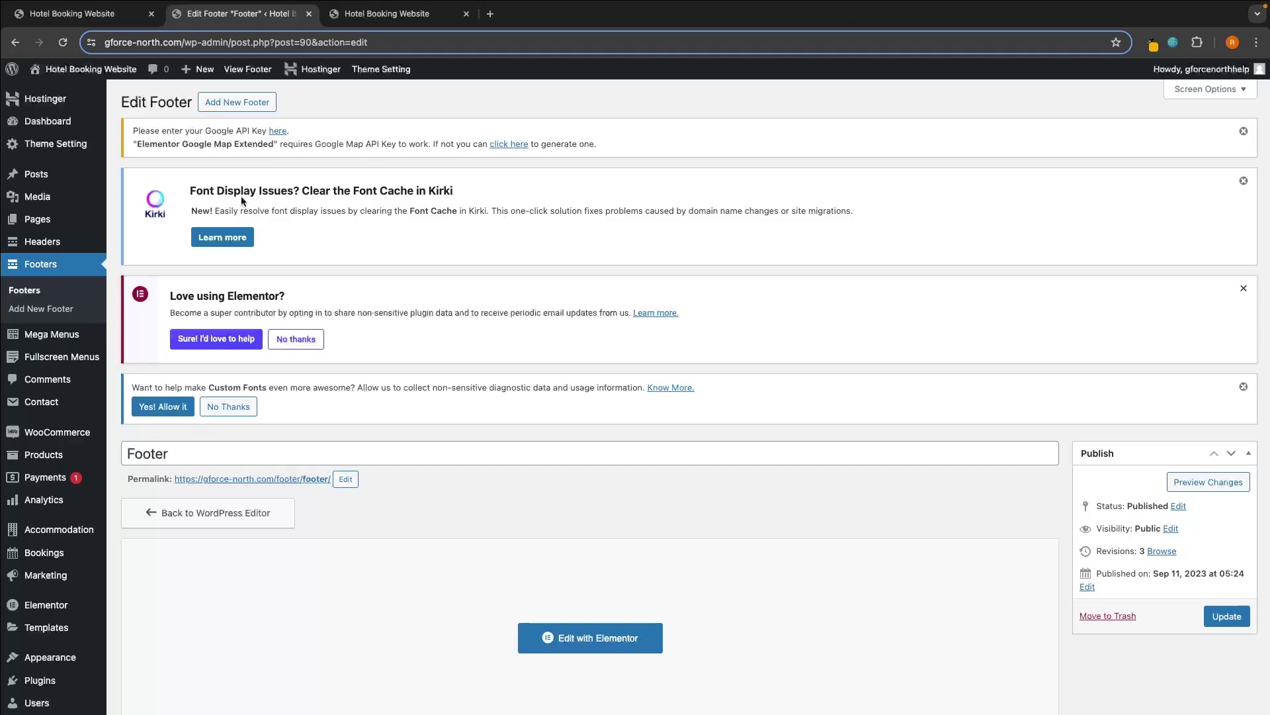
# Open the "Fullscreen Menu" template for editing in Elementor
pyautogui.moveTo(61, 362)
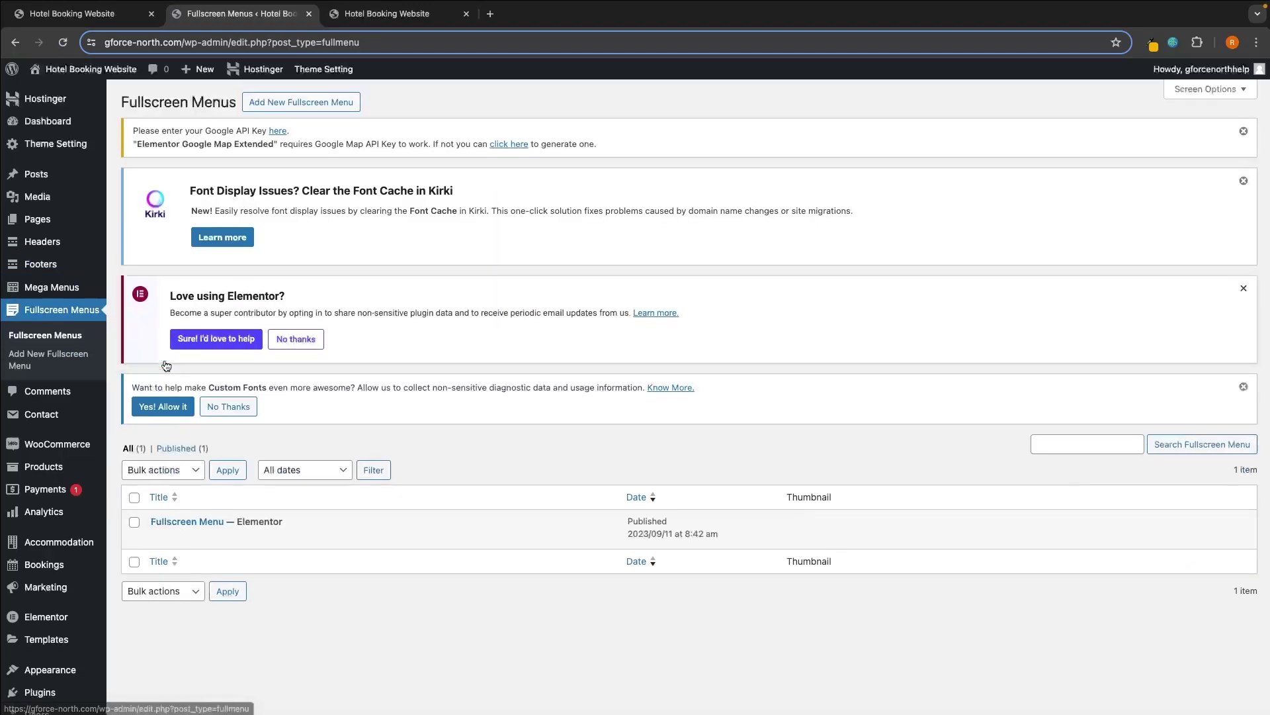
pyautogui.scroll(-1, 211, 467)
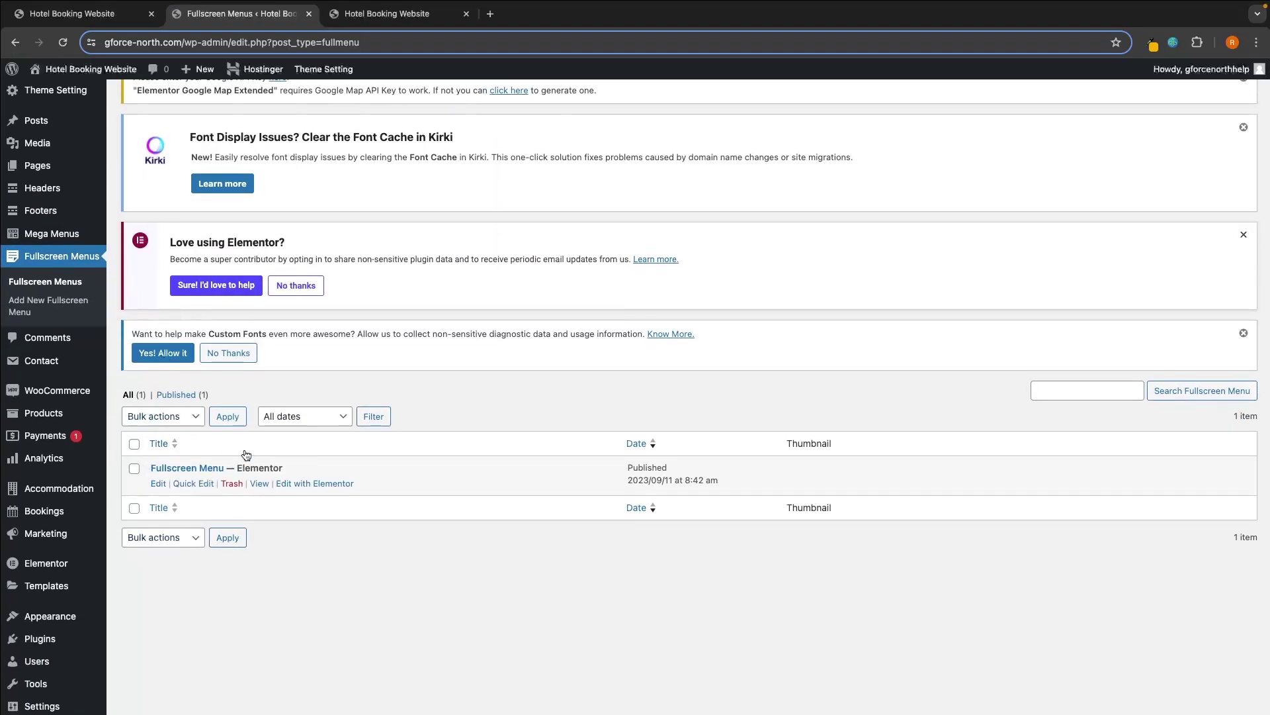
pyautogui.click(212, 468)
pyautogui.scroll(-3, 497, 503)
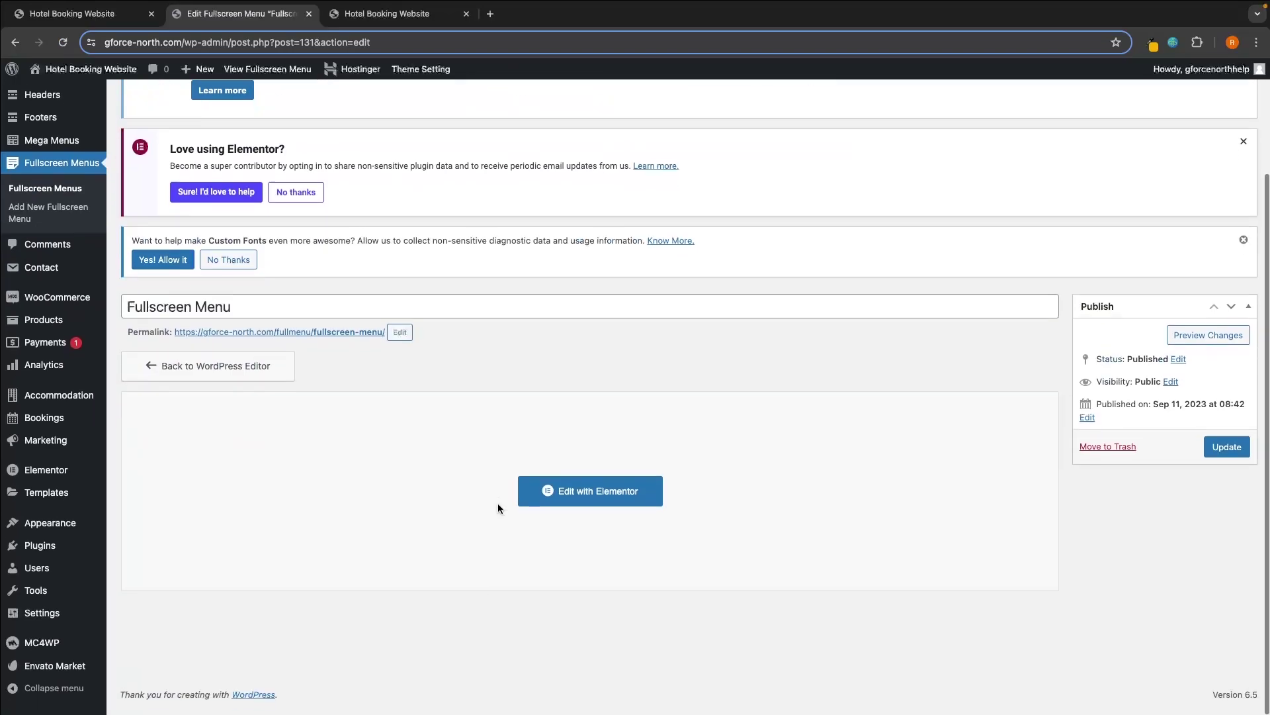
pyautogui.click(569, 500)
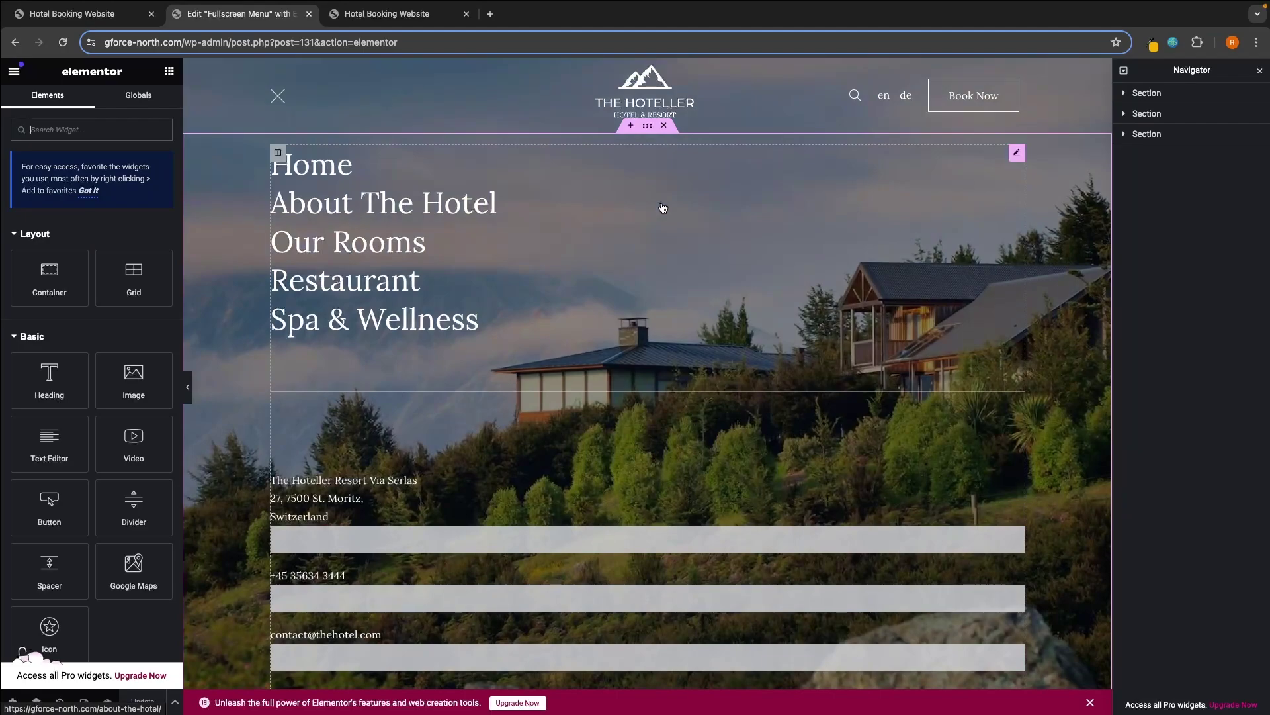
# Replace the Home slide's image in the Background Menu Effect widget with the pool photo Untitled-design-9.png from the media library
pyautogui.click(662, 207)
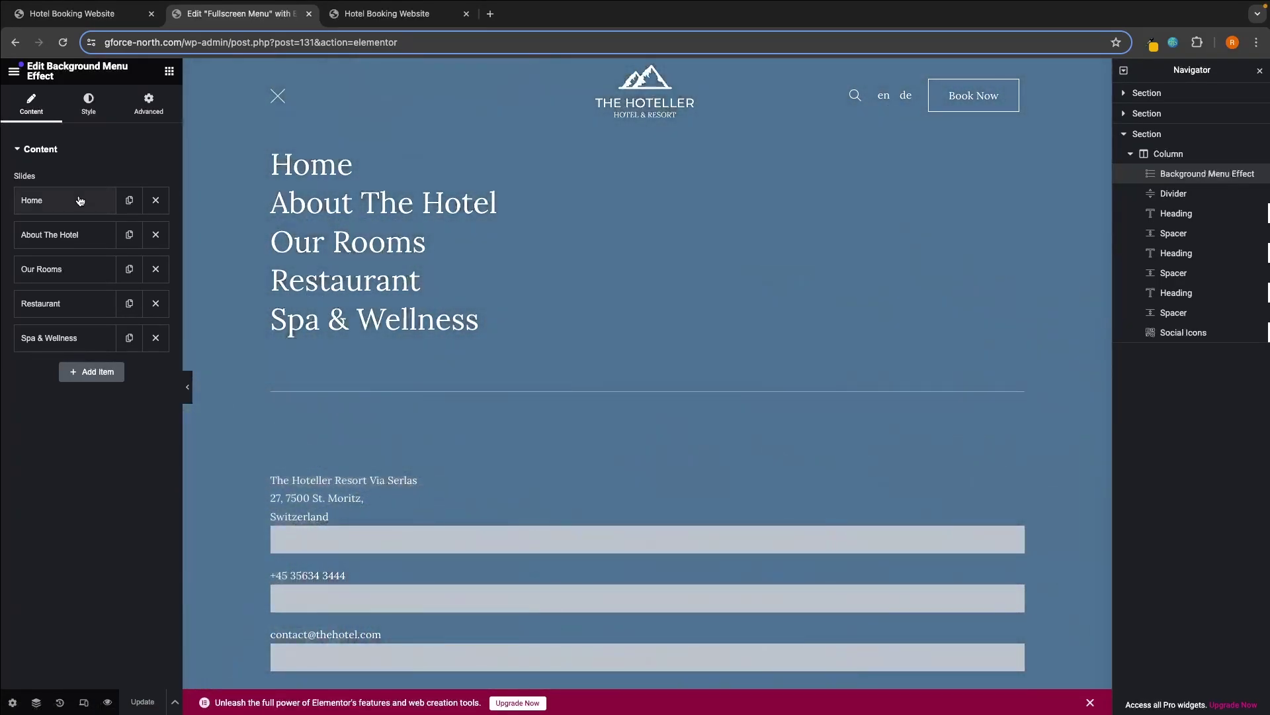
pyautogui.click(79, 199)
pyautogui.moveTo(96, 262)
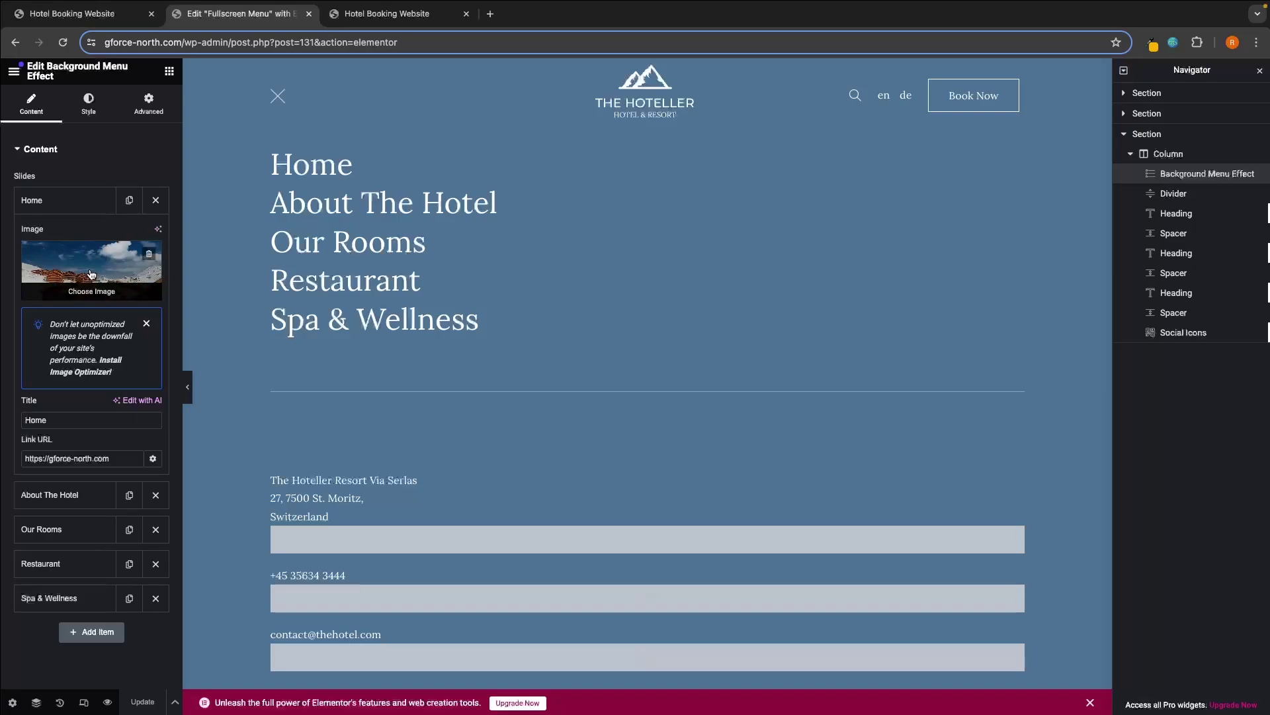
pyautogui.click(92, 274)
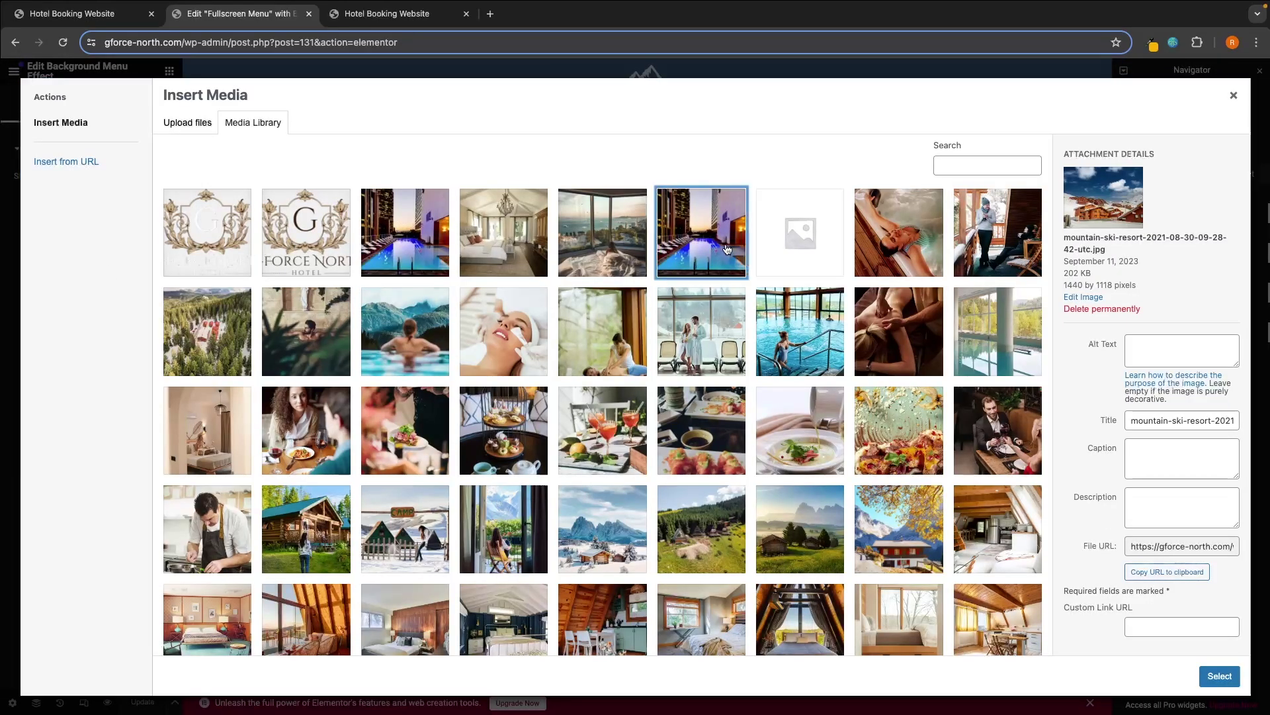
pyautogui.click(723, 238)
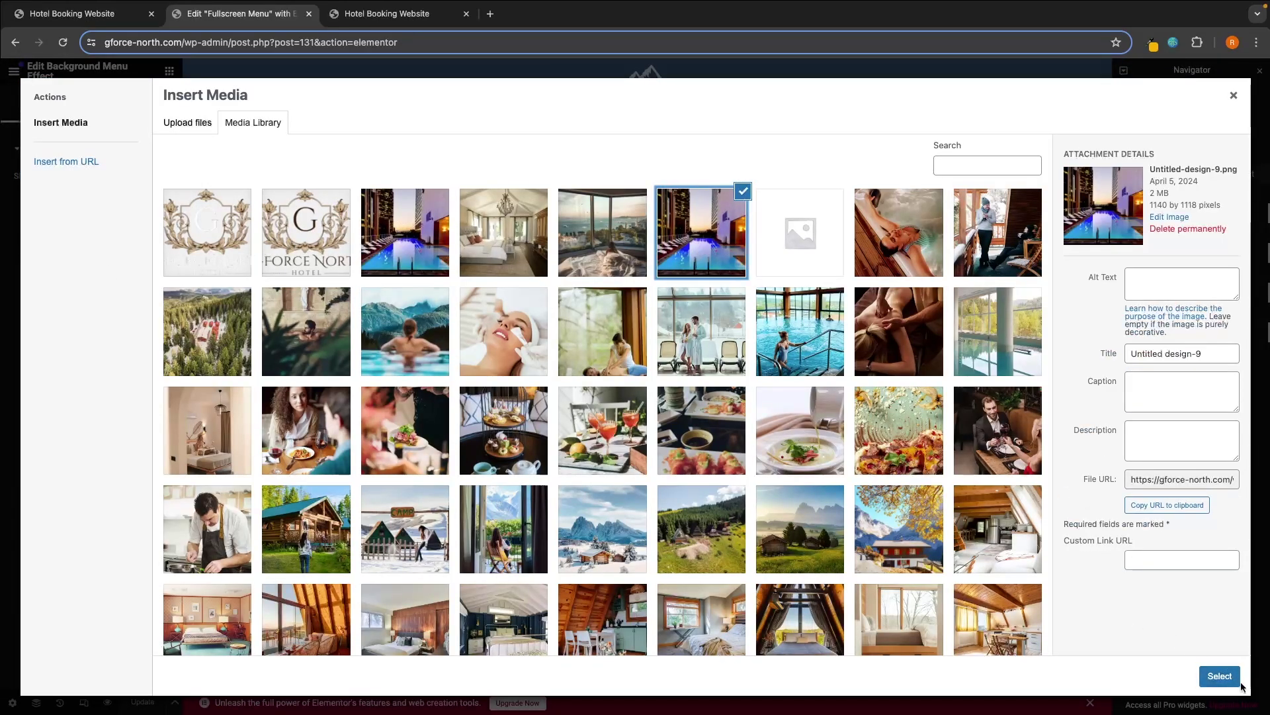
pyautogui.click(1220, 676)
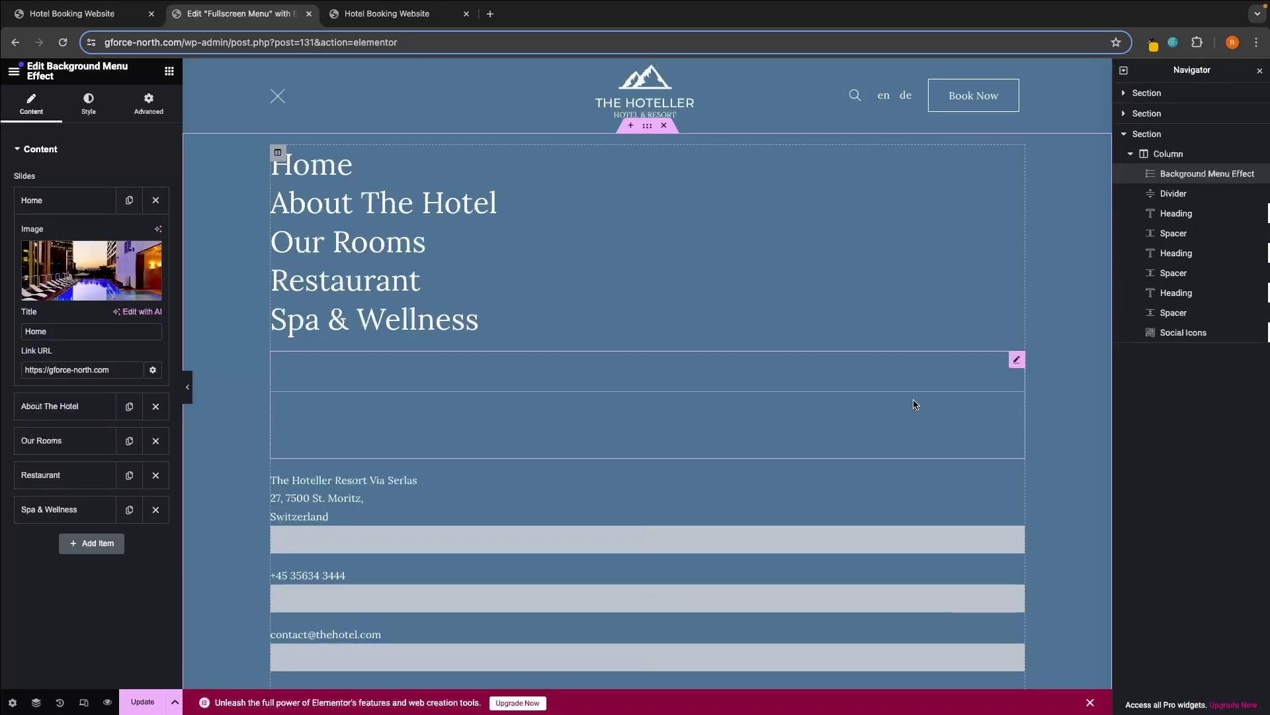
# Examine the title and link URL settings of the Home, About The Hotel and Our Rooms slides
pyautogui.moveTo(331, 170)
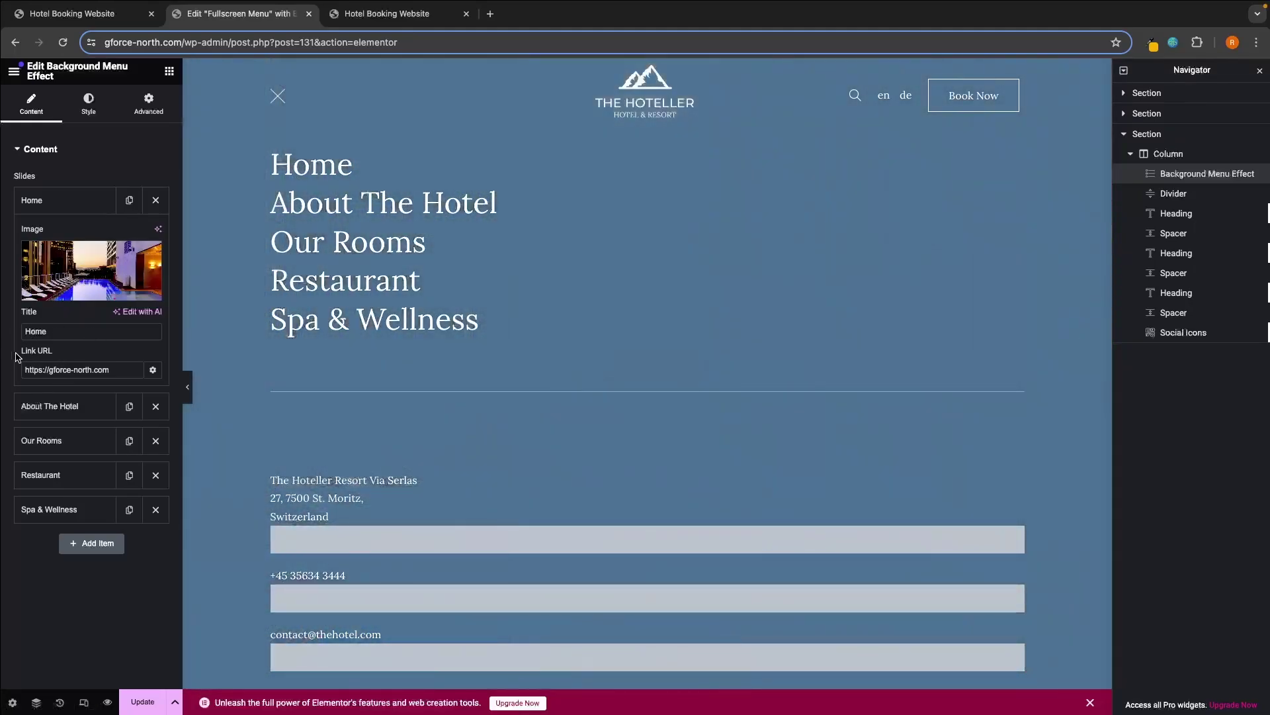
pyautogui.moveTo(16, 357); pyautogui.dragTo(43, 356)
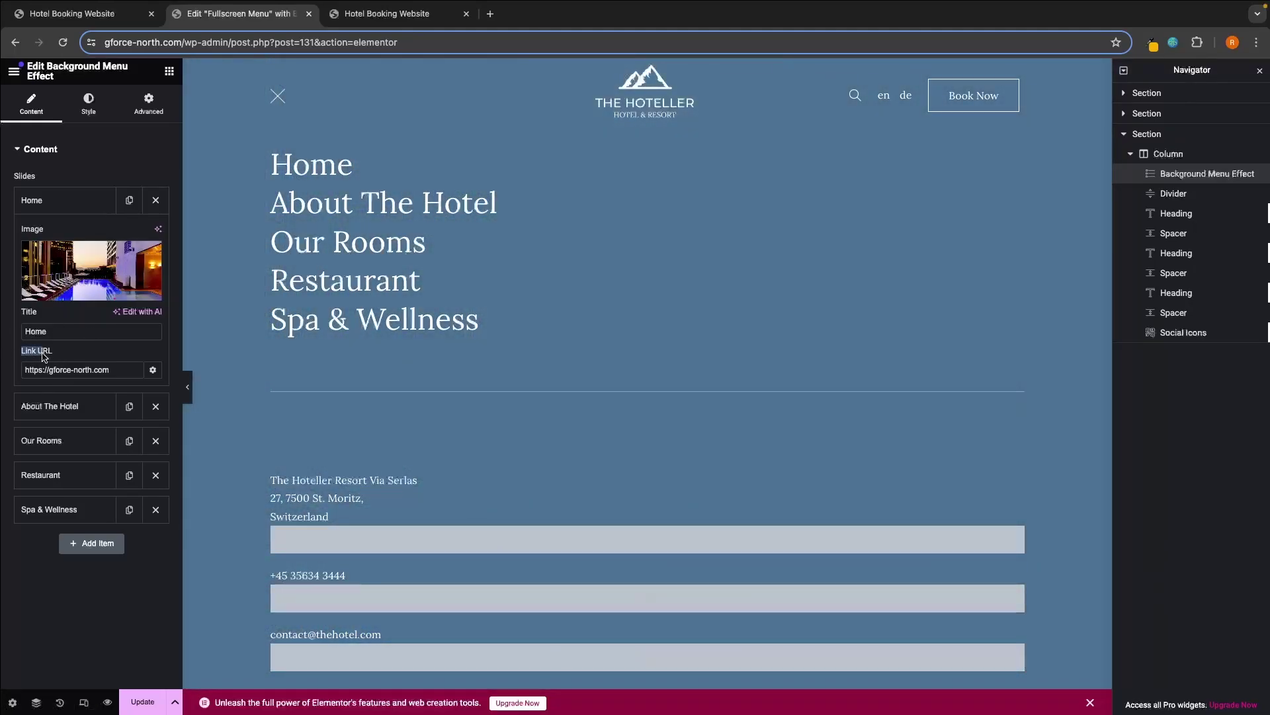
pyautogui.click(58, 356)
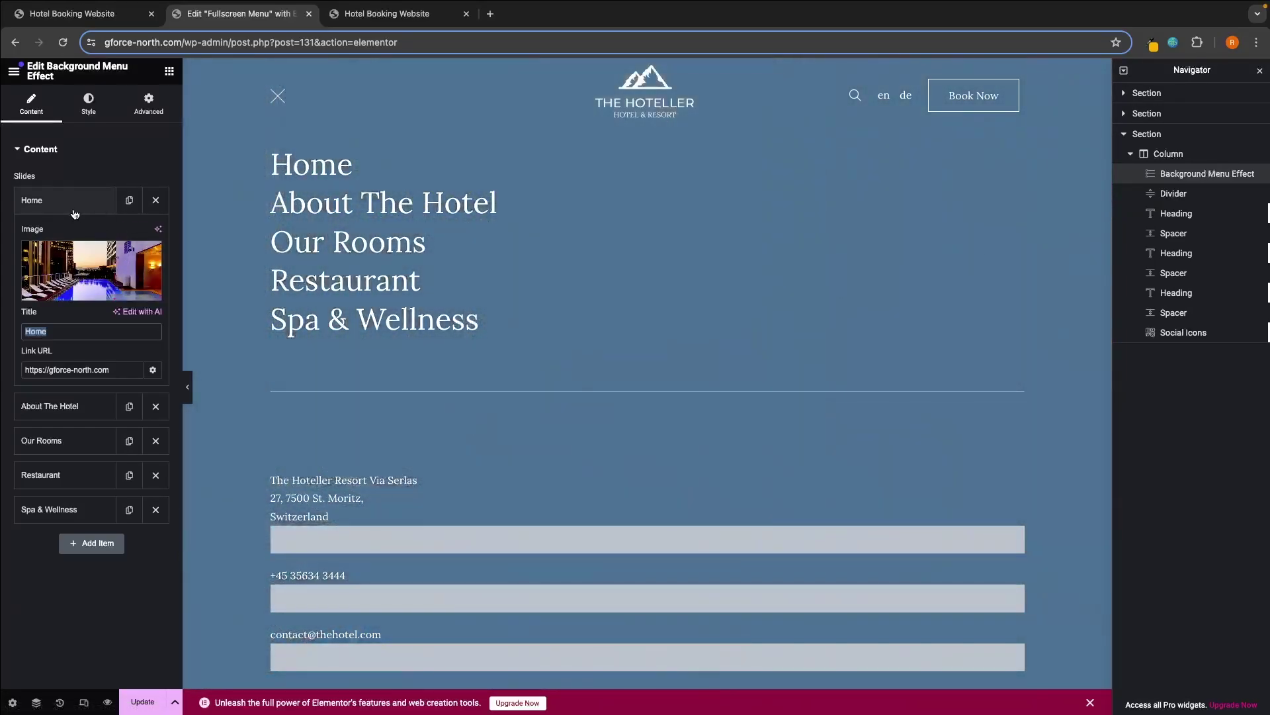
pyautogui.click(66, 200)
pyautogui.click(75, 229)
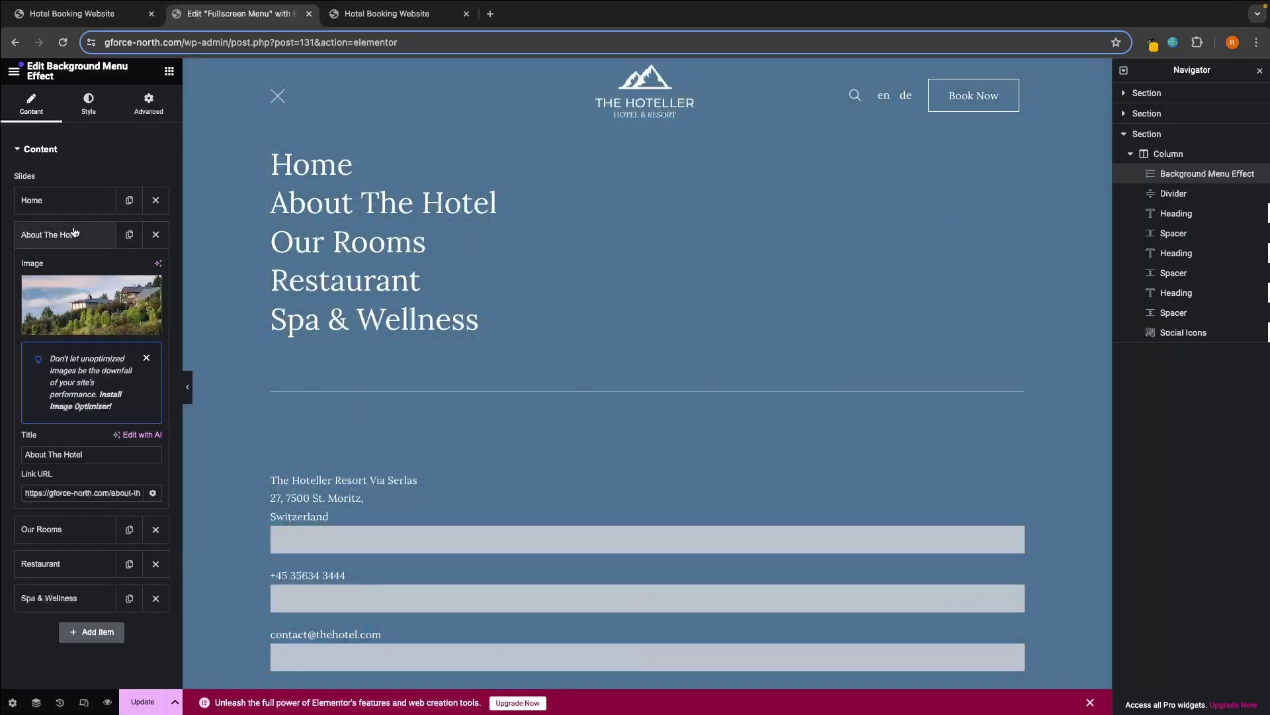
pyautogui.moveTo(23, 496); pyautogui.dragTo(158, 503)
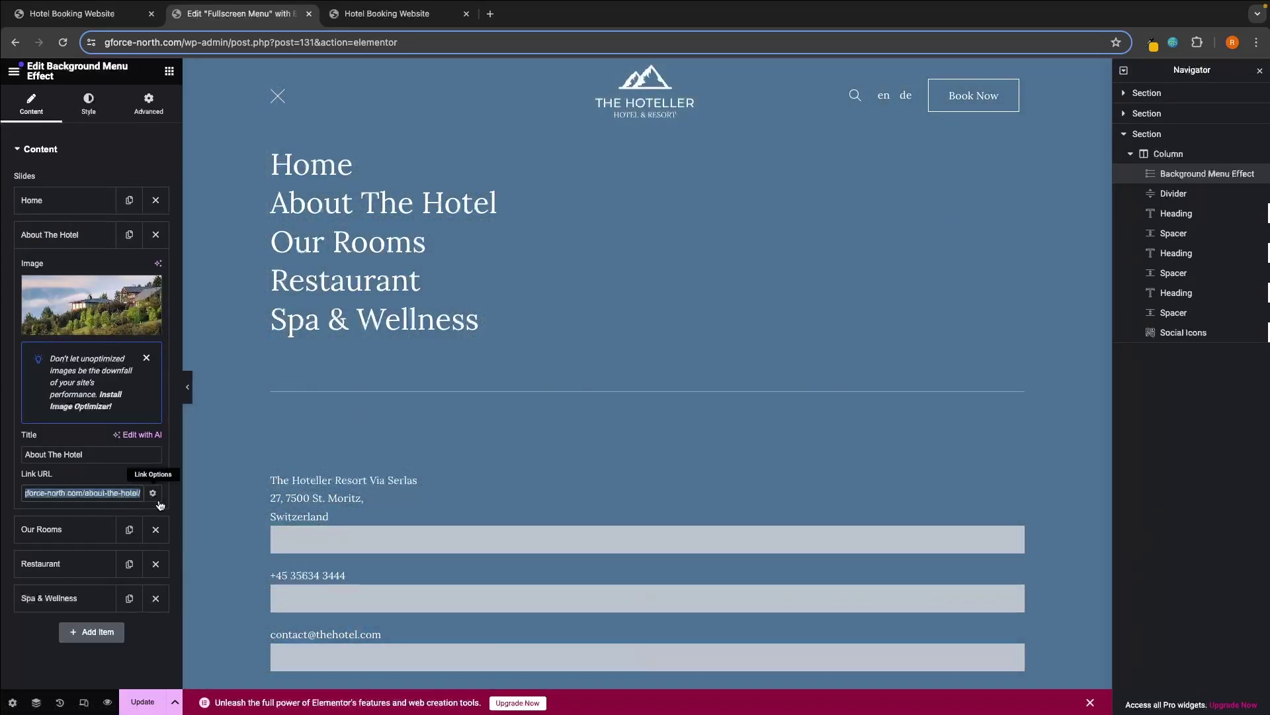
pyautogui.click(100, 492)
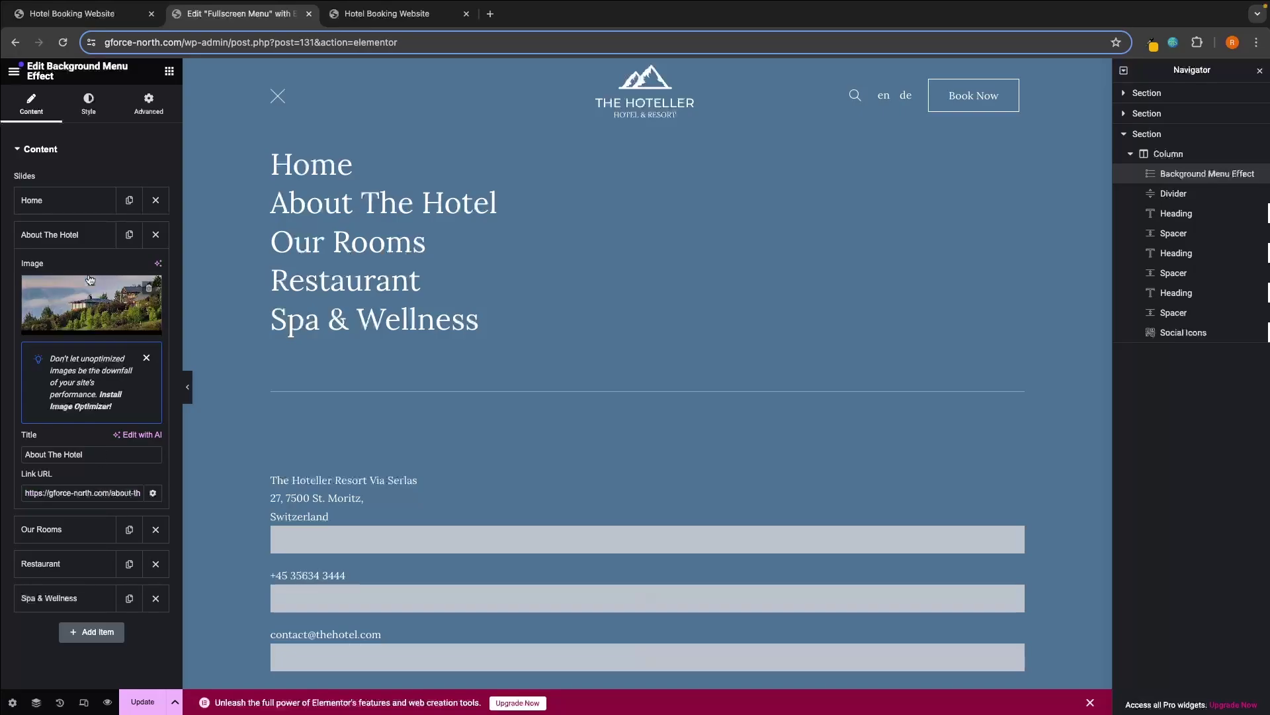
pyautogui.click(78, 241)
pyautogui.click(71, 281)
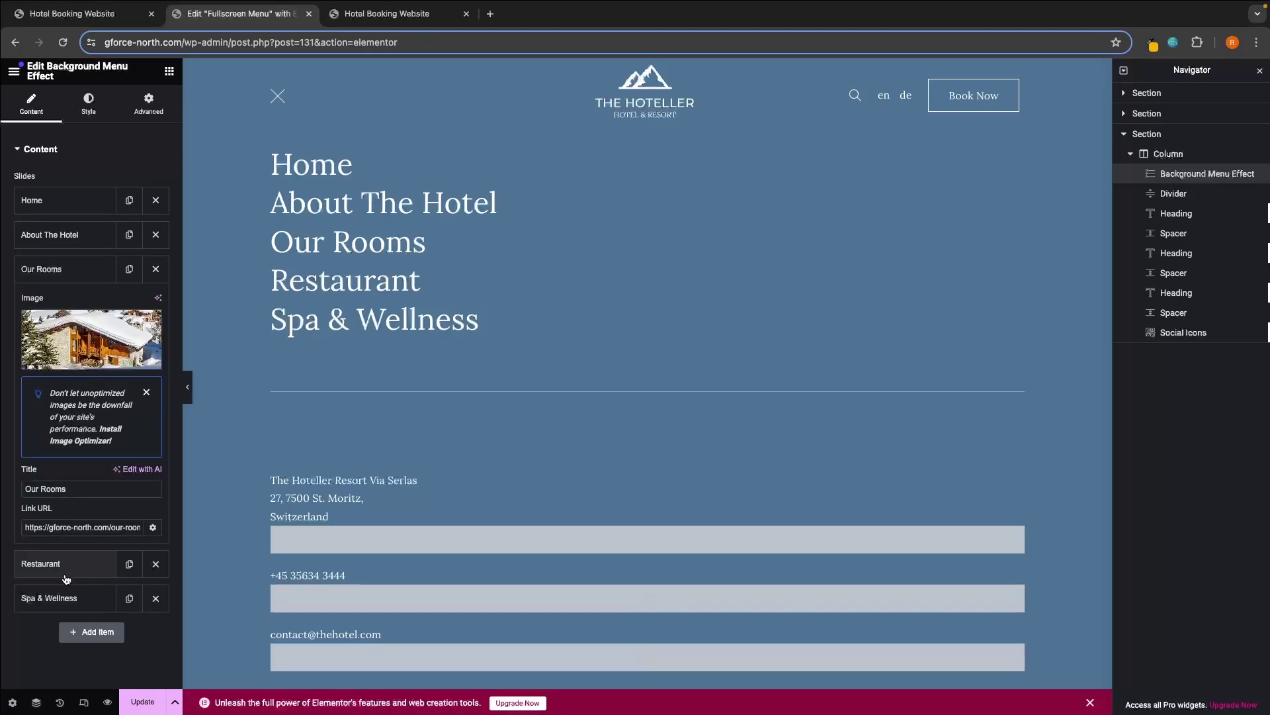
pyautogui.moveTo(38, 528); pyautogui.dragTo(157, 533)
pyautogui.click(112, 516)
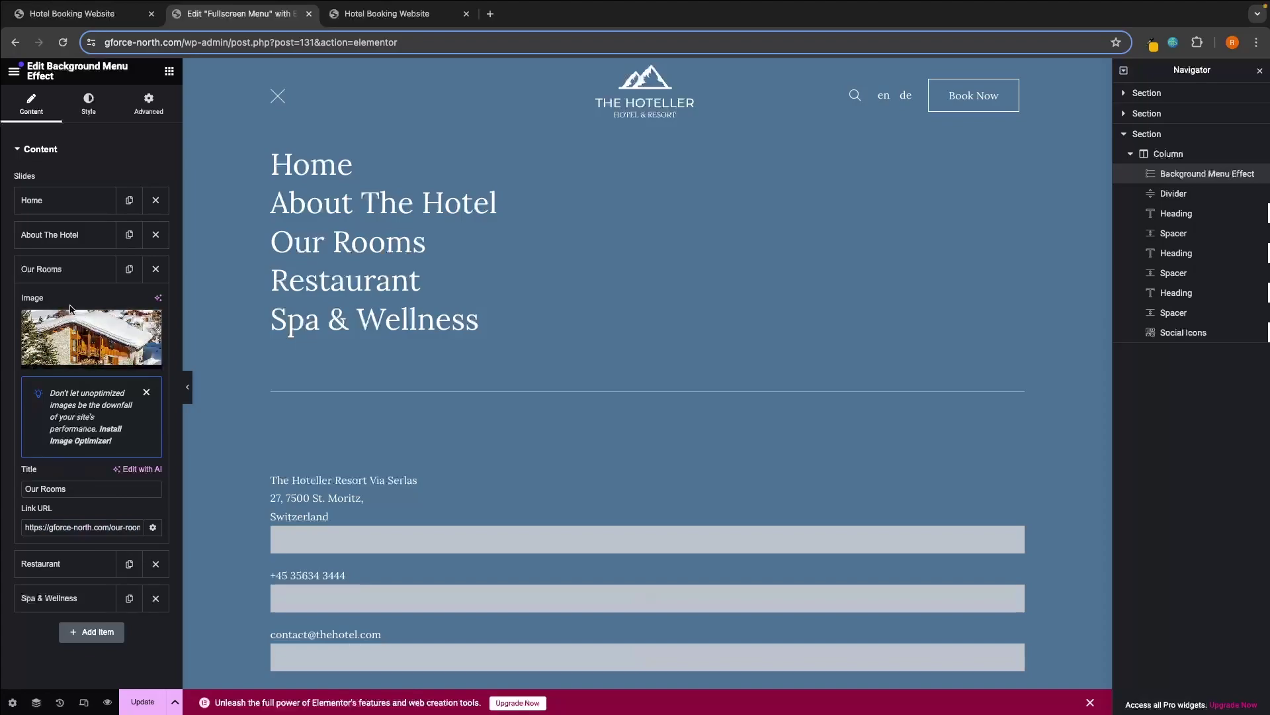
pyautogui.click(73, 265)
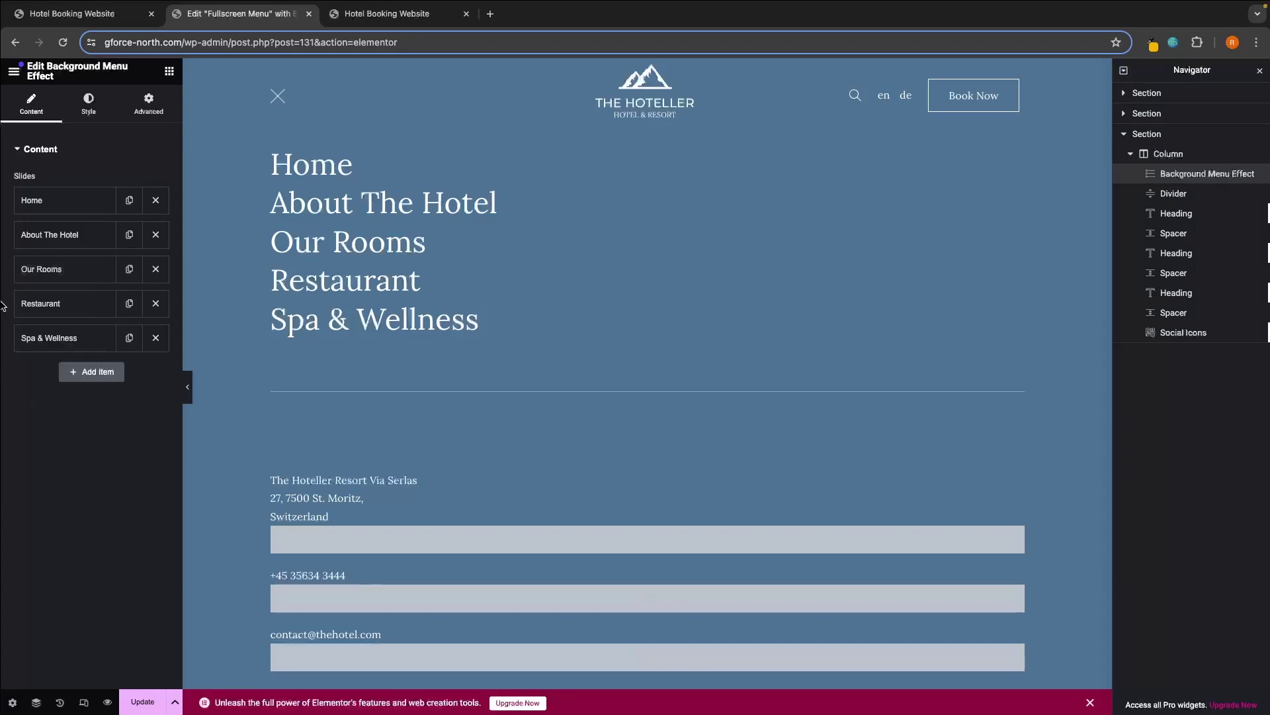
# Add a new slide to the Background Menu Effect widget and title it "Our Locations"
pyautogui.click(104, 378)
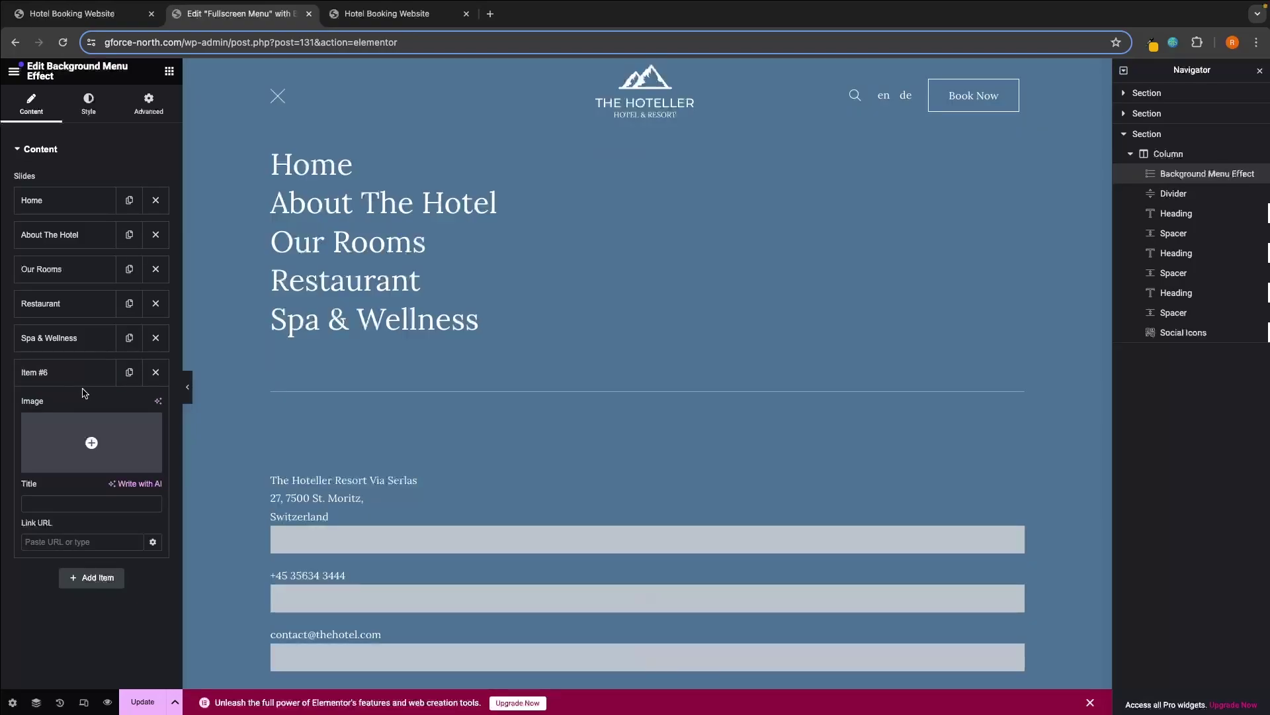
pyautogui.click(56, 505)
pyautogui.write('Outd')
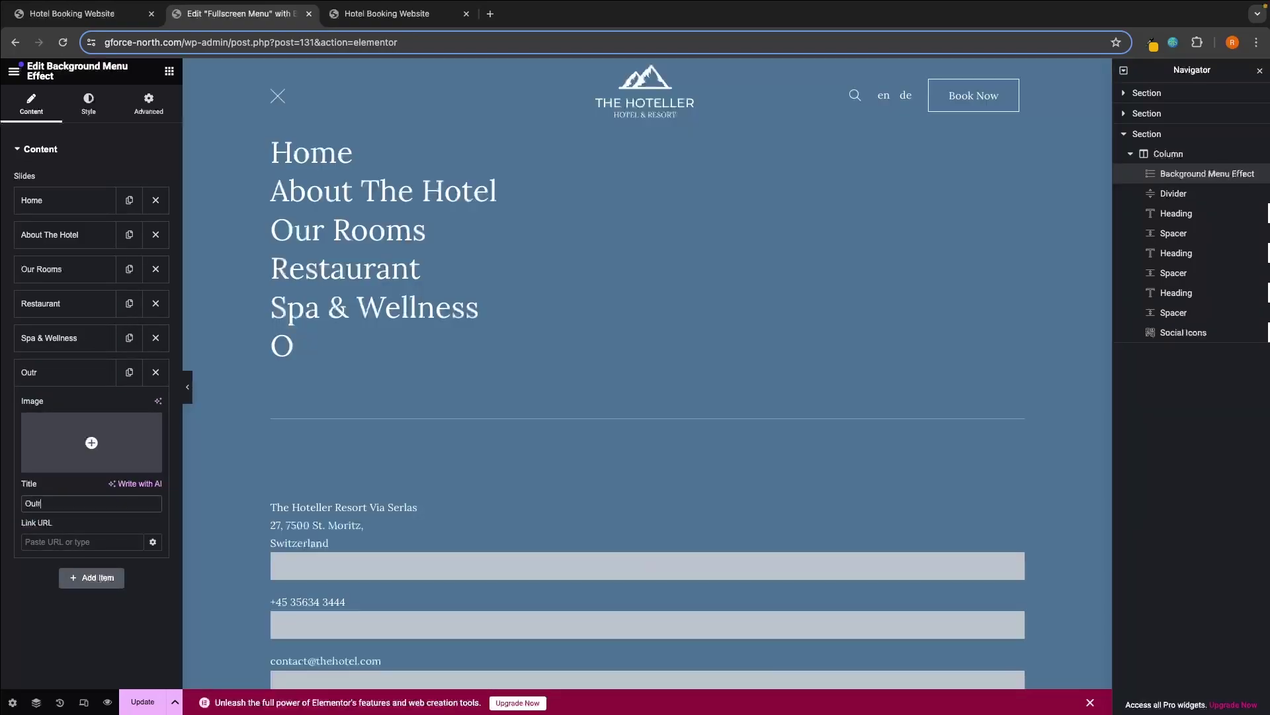
pyautogui.press('BackSpace')
pyautogui.write('r Locations')
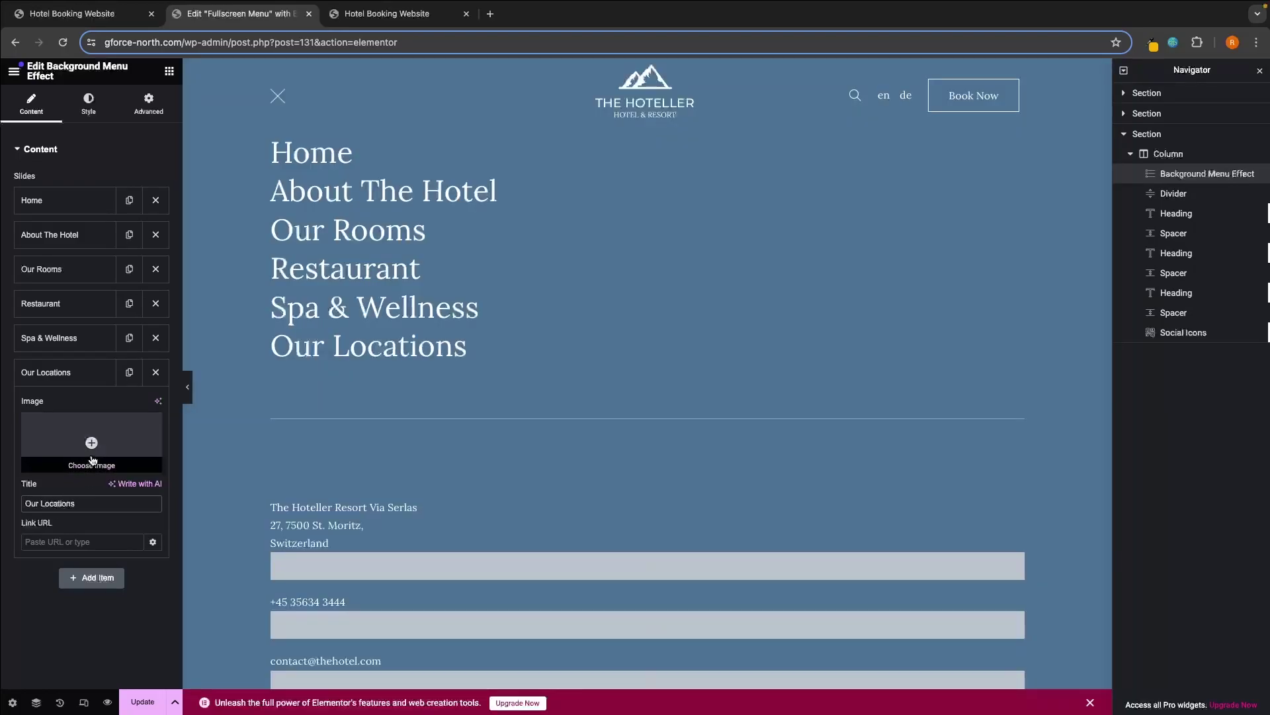
# Set the Our Locations slide's image to the cabin lounge photo jsb-co-VrQQMx3Jftc-unsplash.jpg from the media library
pyautogui.click(91, 444)
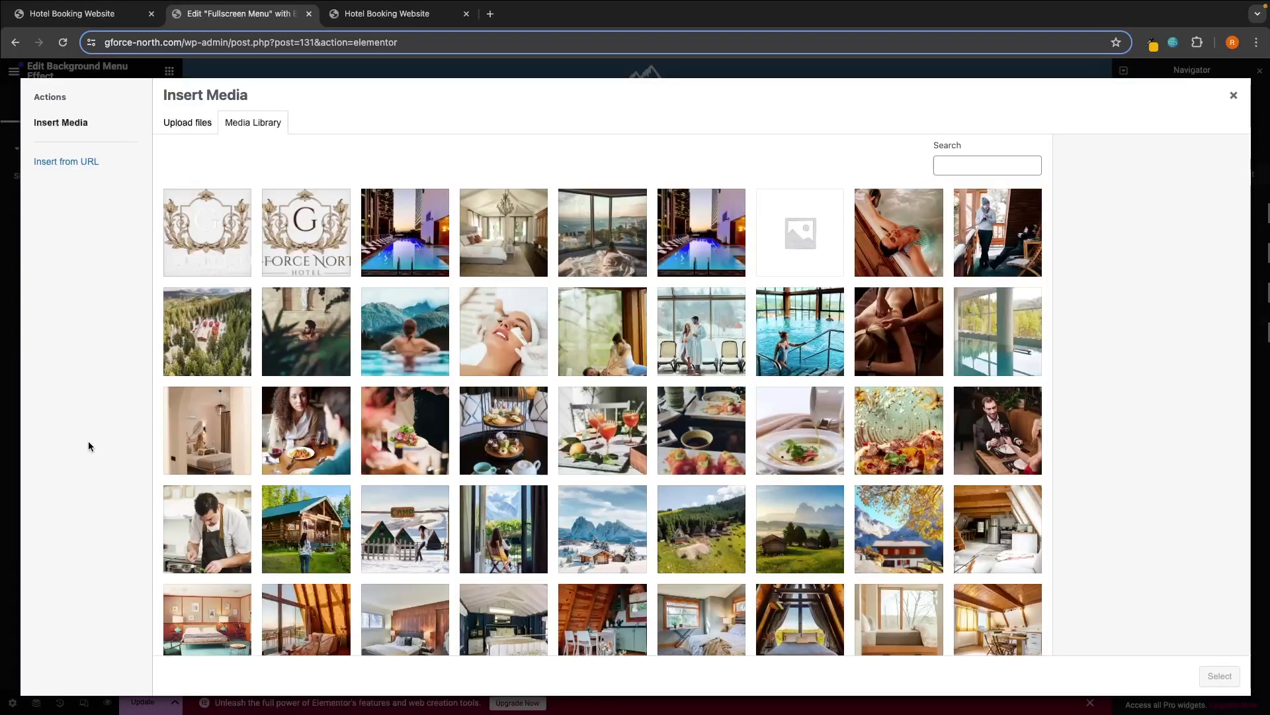
pyautogui.scroll(-3, 470, 375)
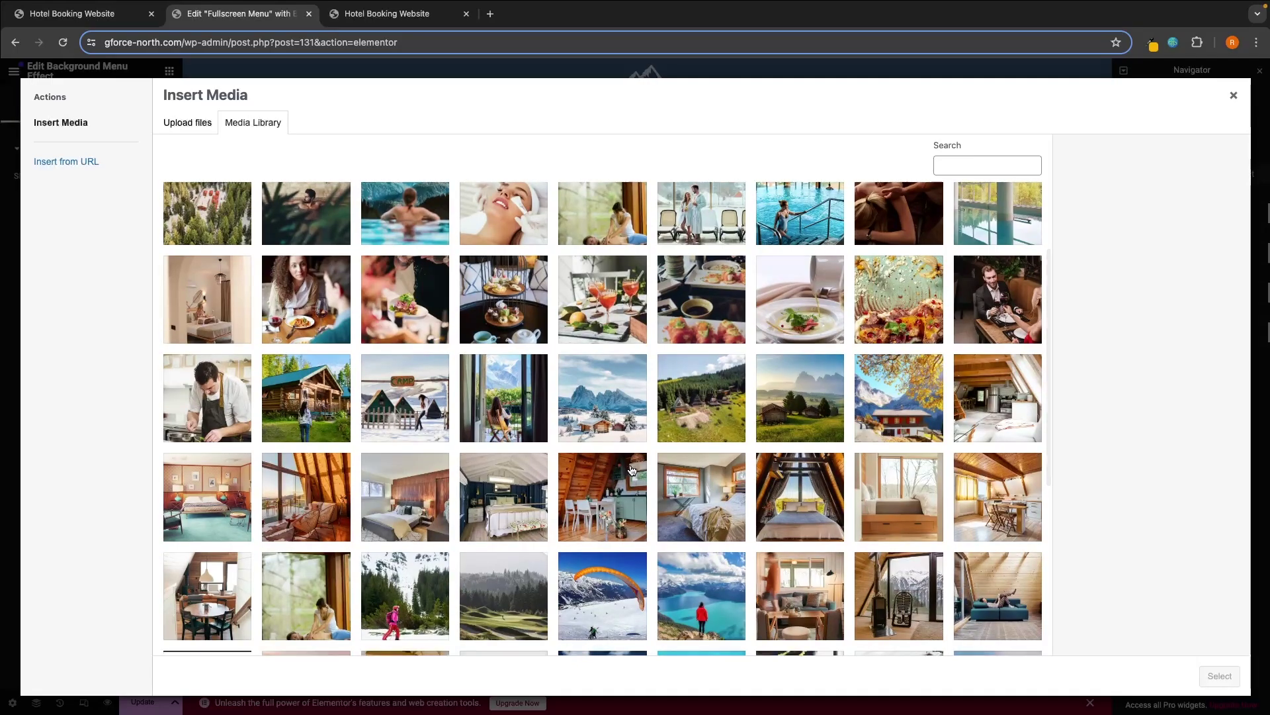
pyautogui.scroll(-3, 629, 466)
pyautogui.click(286, 425)
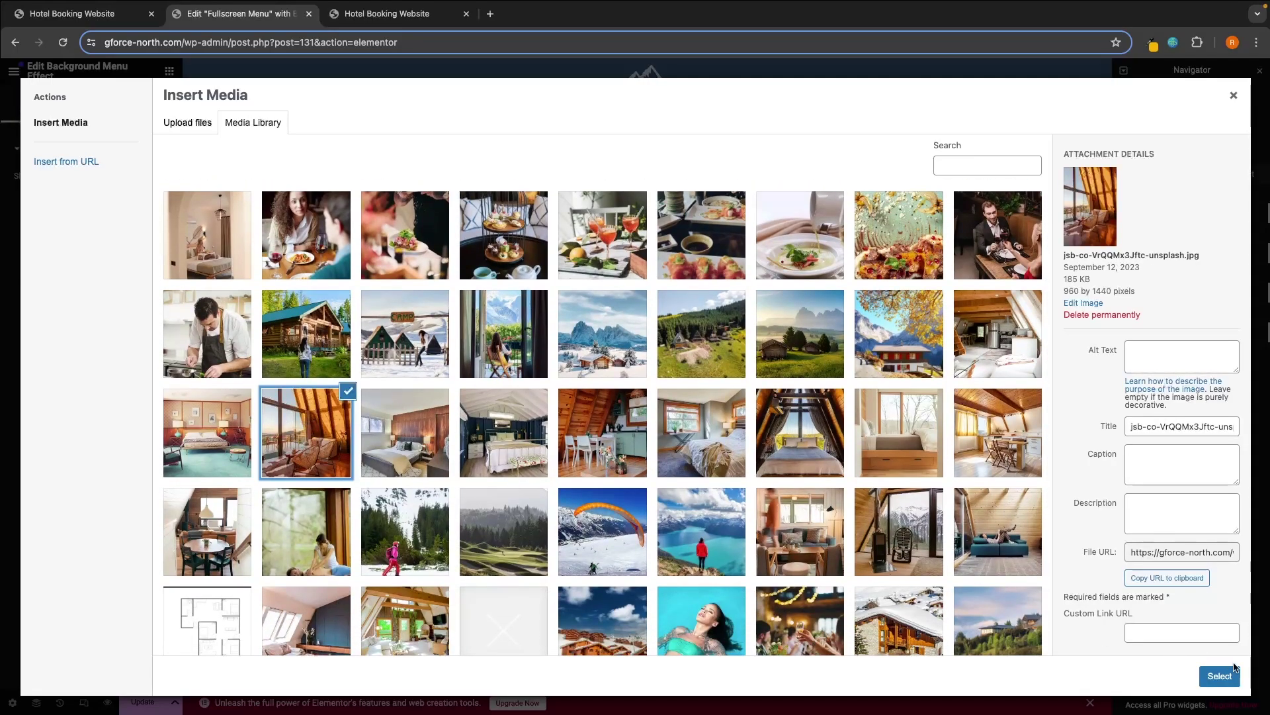
pyautogui.click(1219, 675)
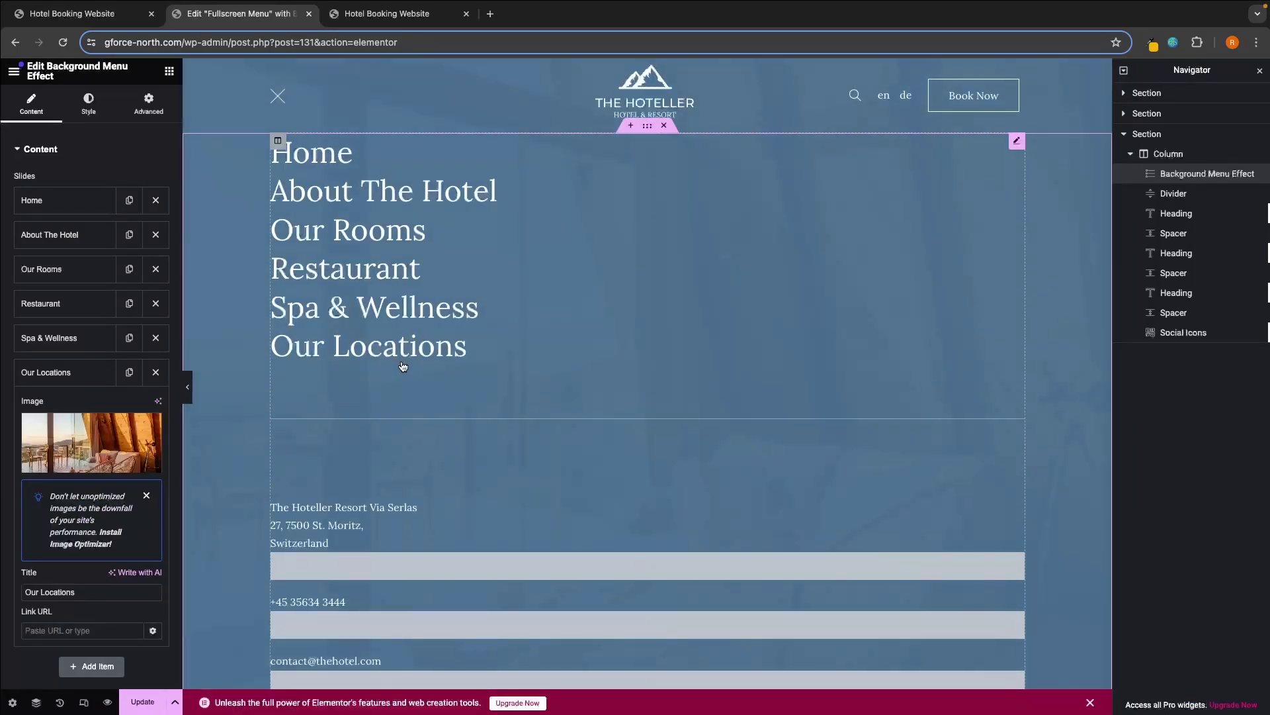
pyautogui.moveTo(402, 355)
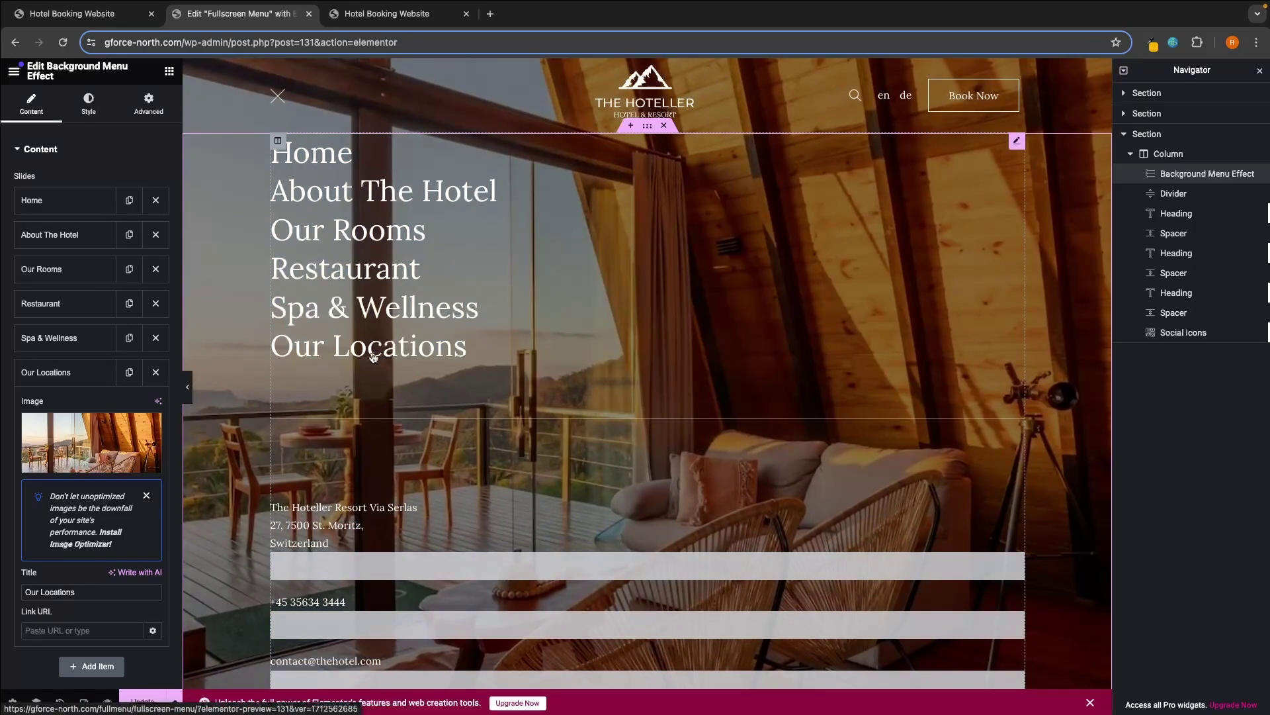
pyautogui.scroll(-1, 370, 358)
# Copy the Our Locations page's preview address and paste it as the Our Locations slide's link URL
pyautogui.scroll(1, 270, 435)
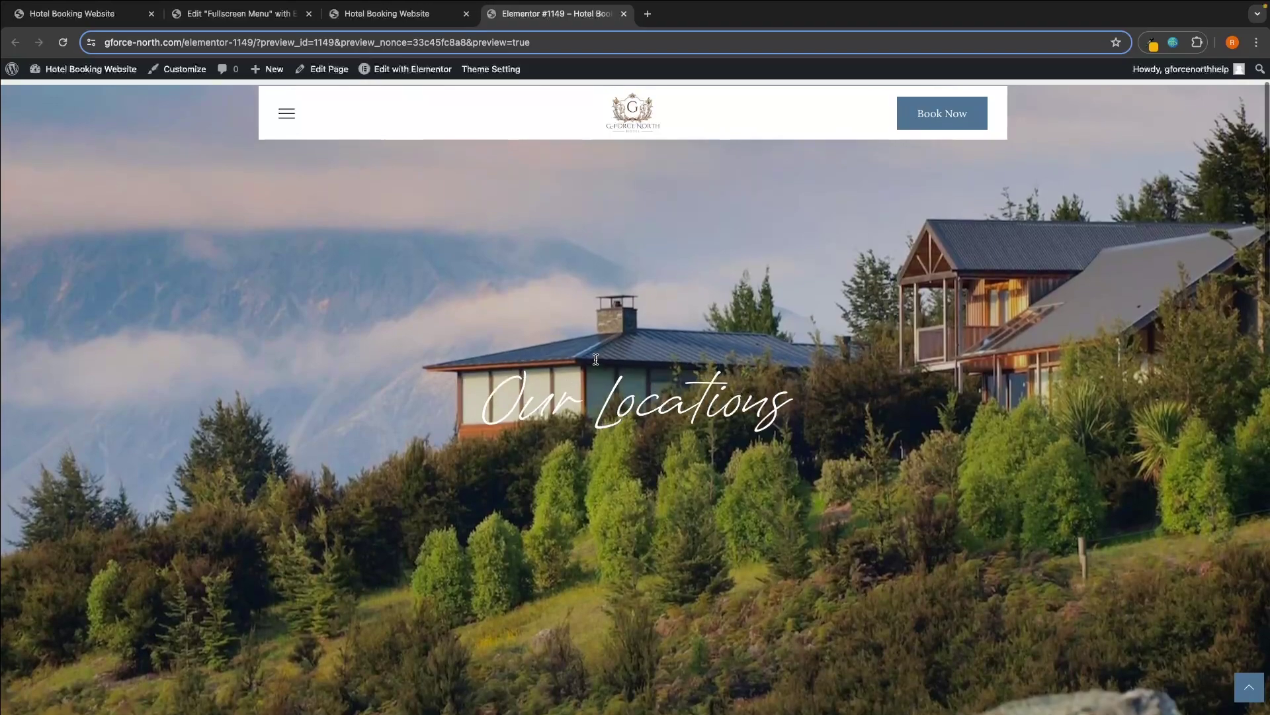
pyautogui.scroll(-1, 596, 360)
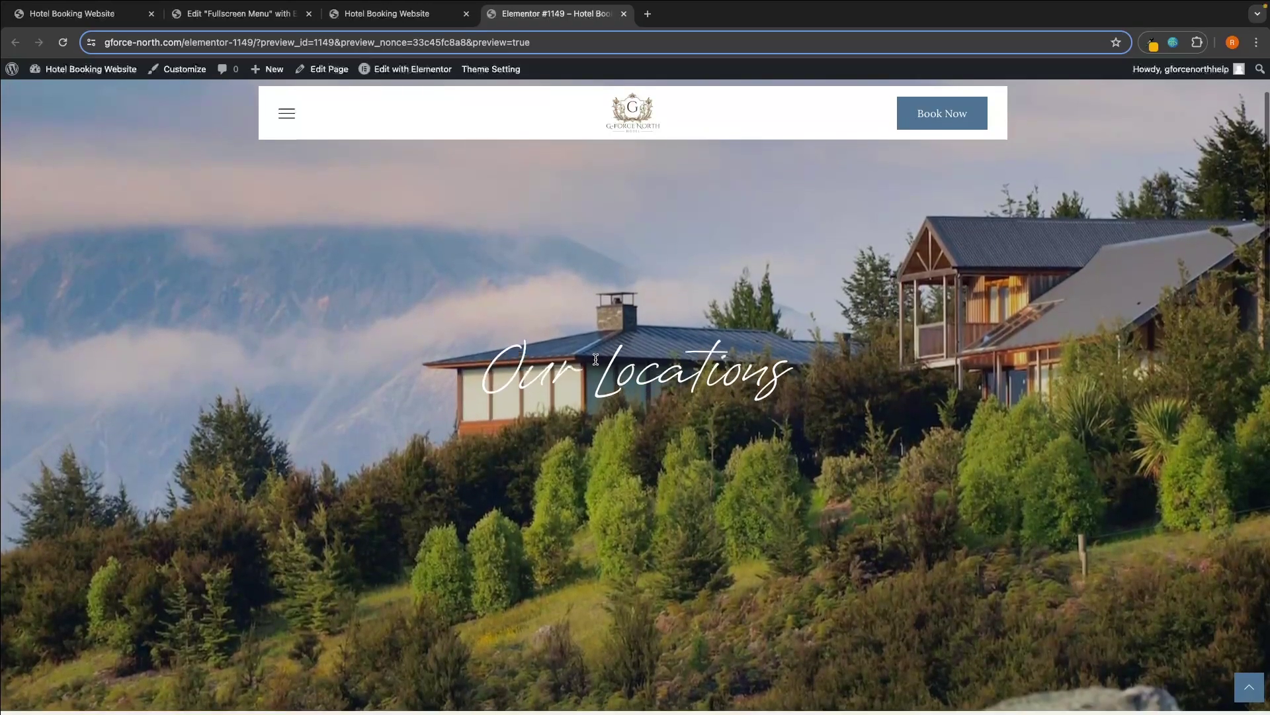
pyautogui.scroll(-1, 595, 359)
pyautogui.scroll(1, 596, 359)
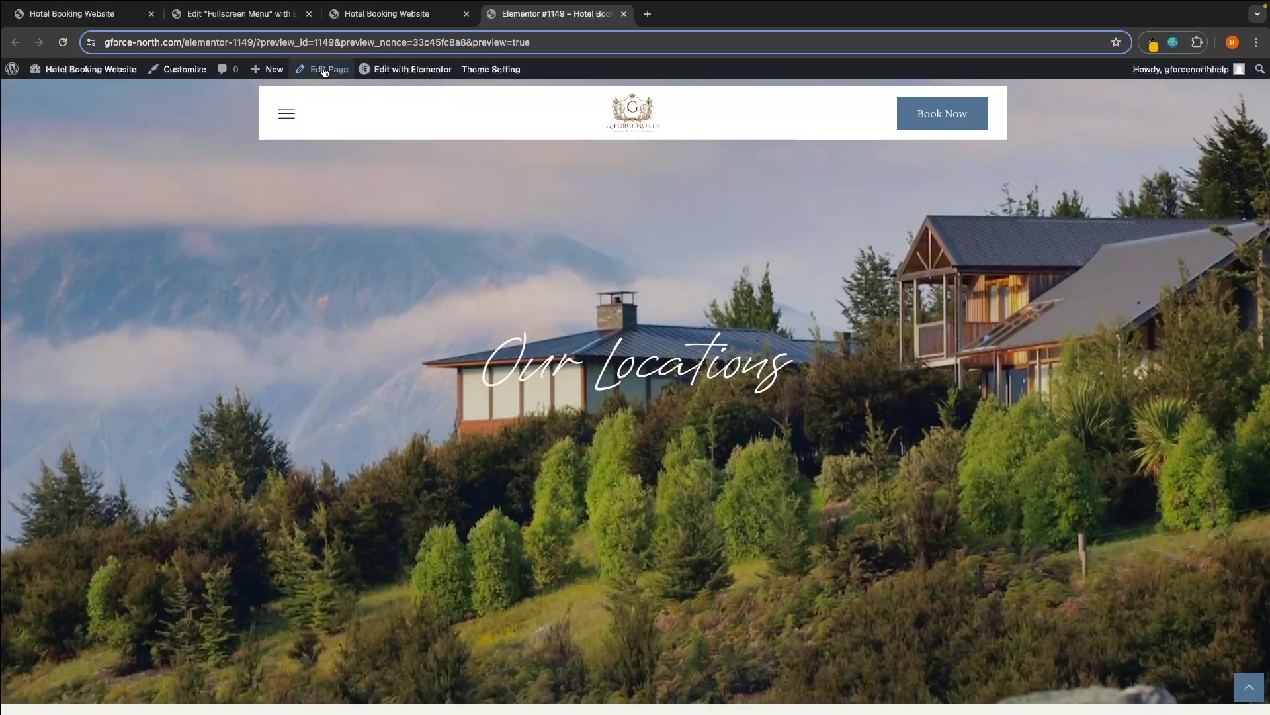
pyautogui.click(329, 46)
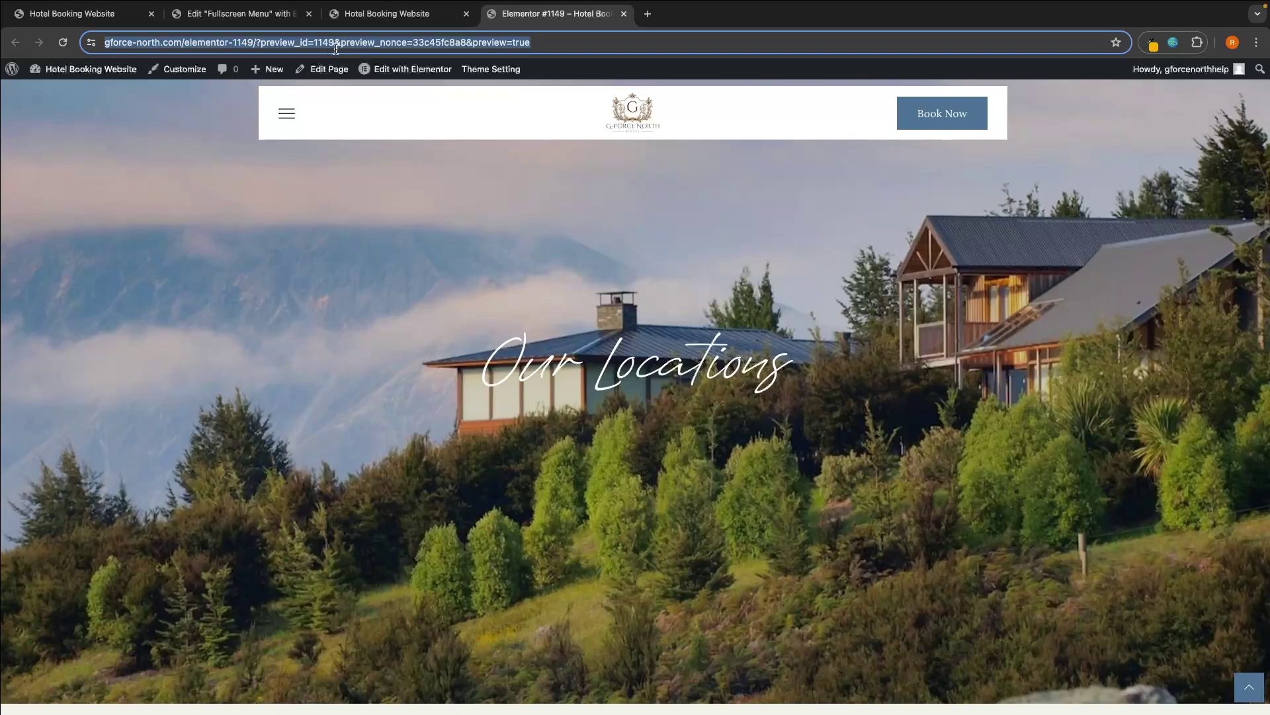
pyautogui.click(407, 25)
pyautogui.click(239, 23)
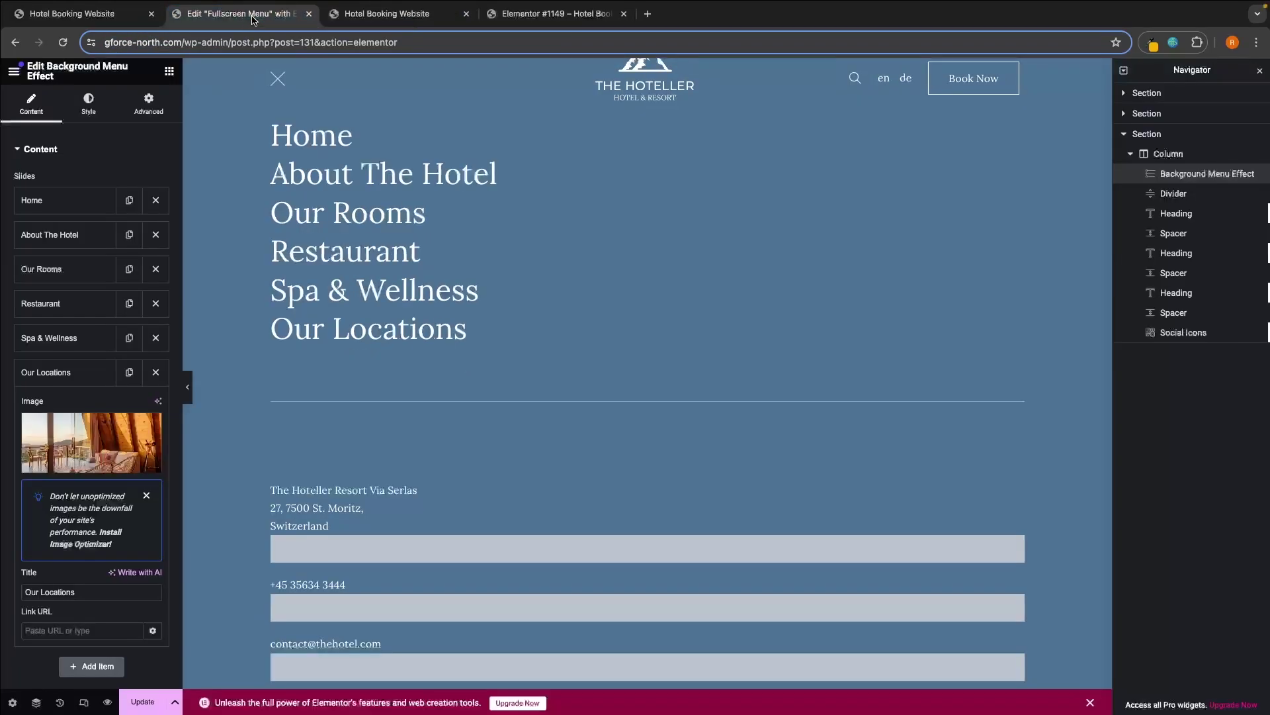
pyautogui.click(57, 624)
pyautogui.hotkey('ctrl', 'v')
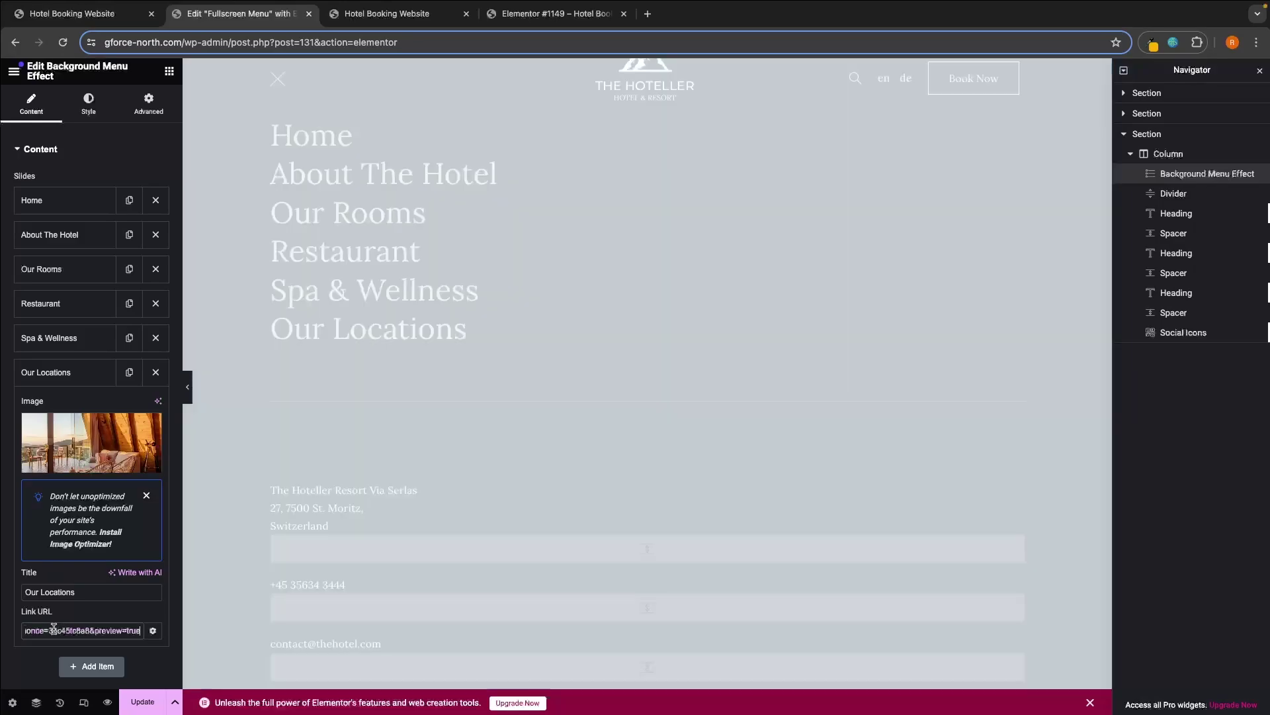
# Preview the fullscreen menu, test the Our Locations link and return to the menu preview
pyautogui.moveTo(418, 336)
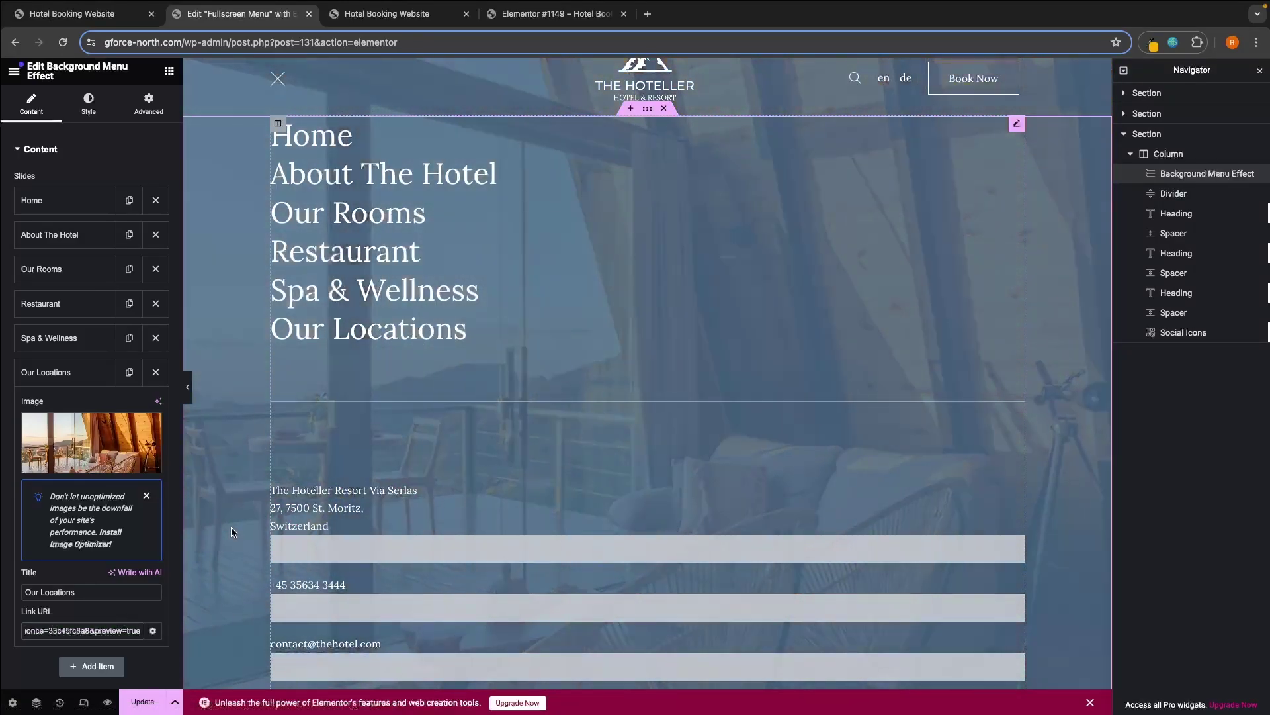
pyautogui.click(107, 702)
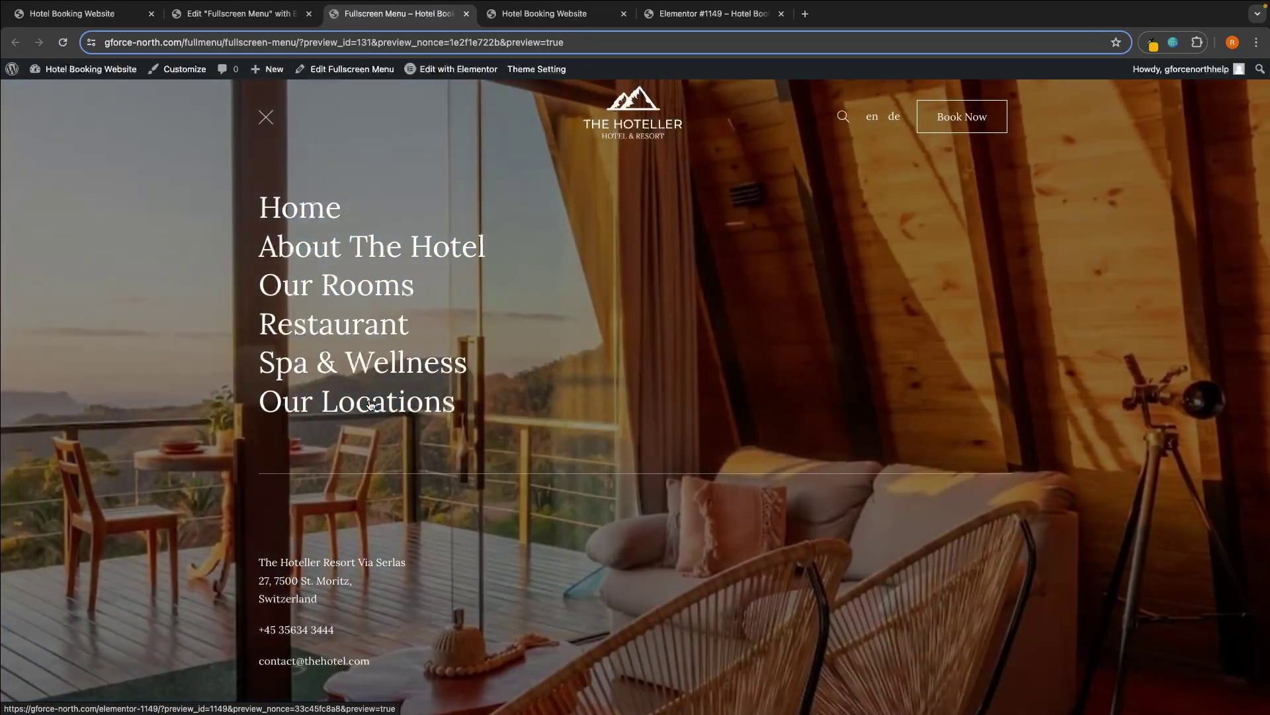
pyautogui.click(370, 405)
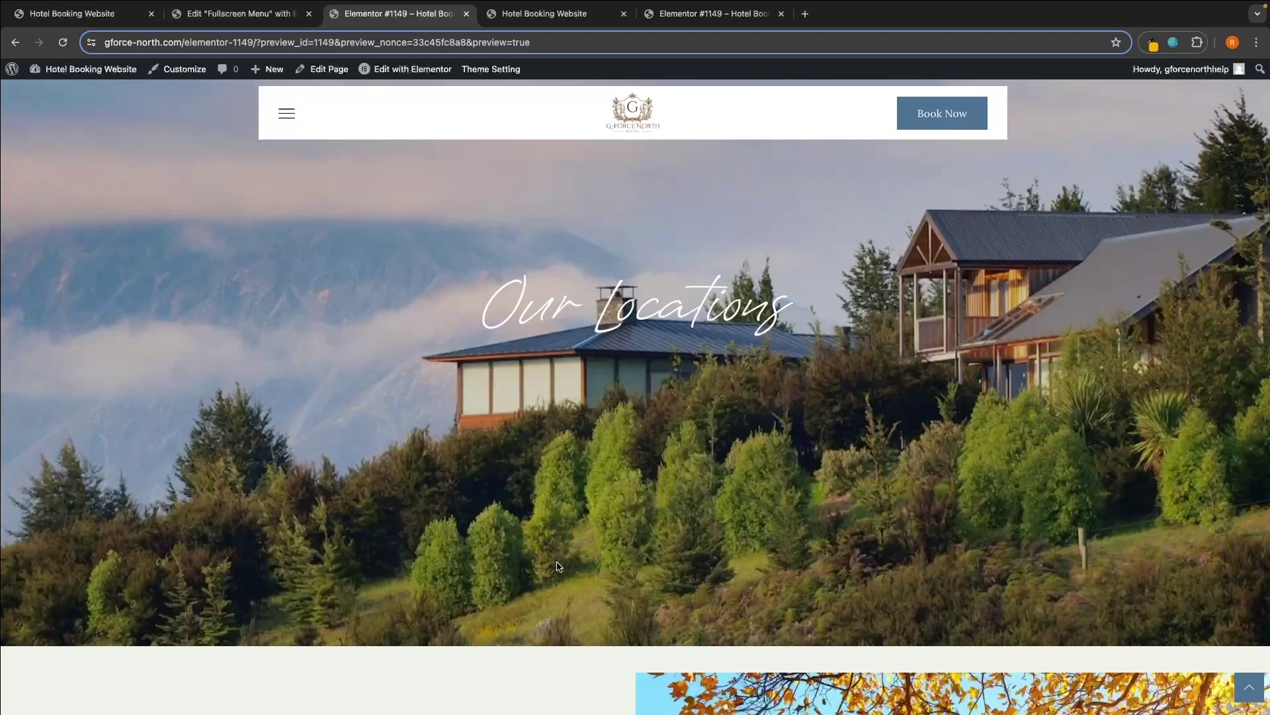
pyautogui.hscroll(-5, 558, 567)
pyautogui.moveTo(395, 417)
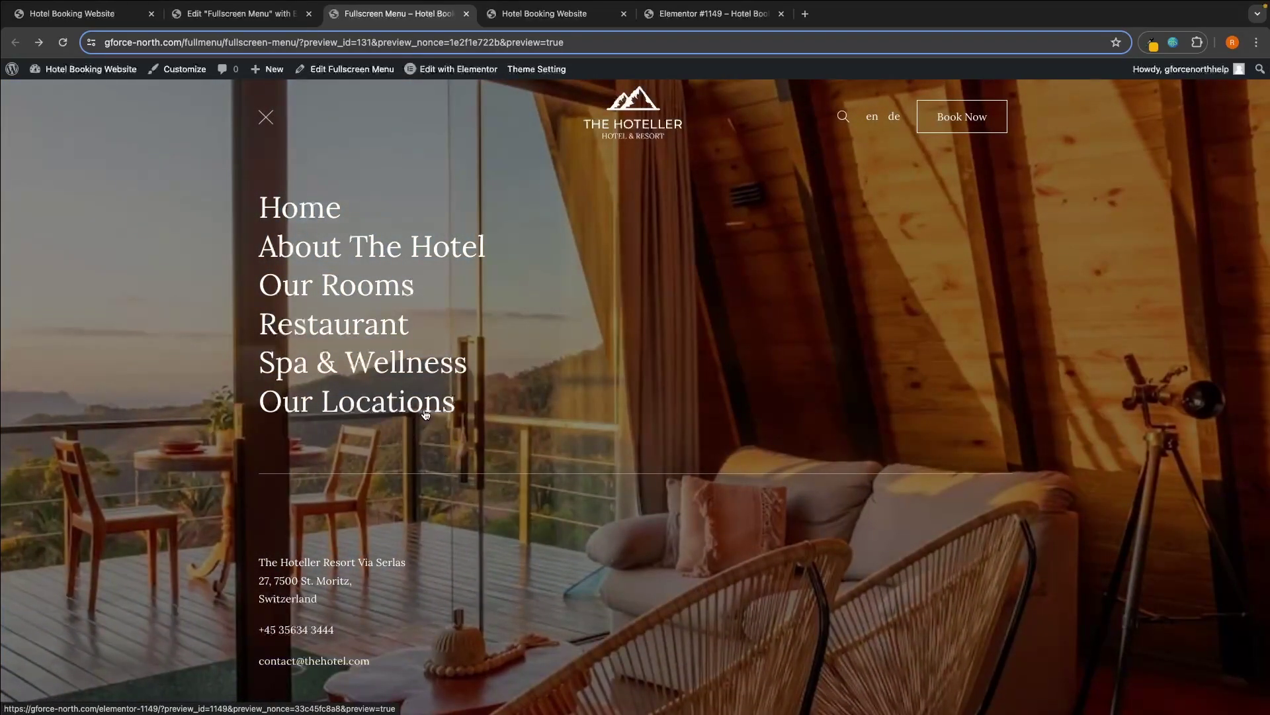
# Return to the Fullscreen Menu editor and delete the hotel address heading below the divider
pyautogui.click(239, 14)
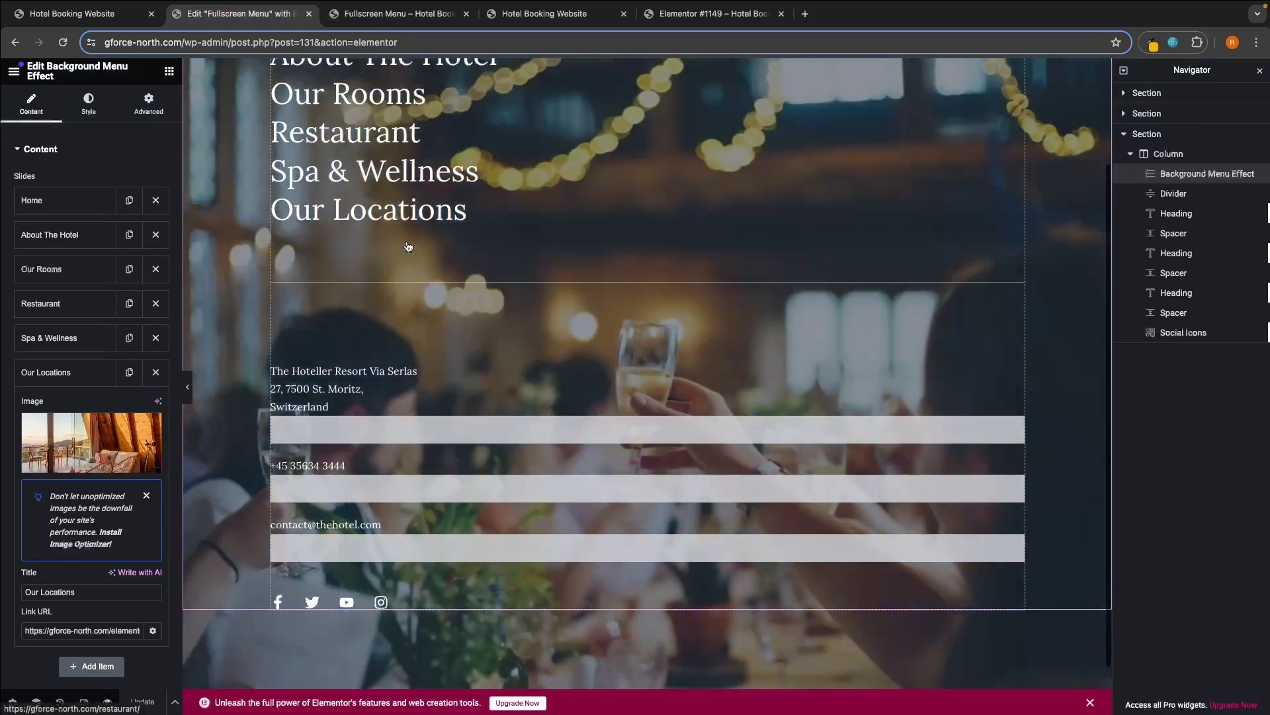
pyautogui.scroll(-1, 408, 247)
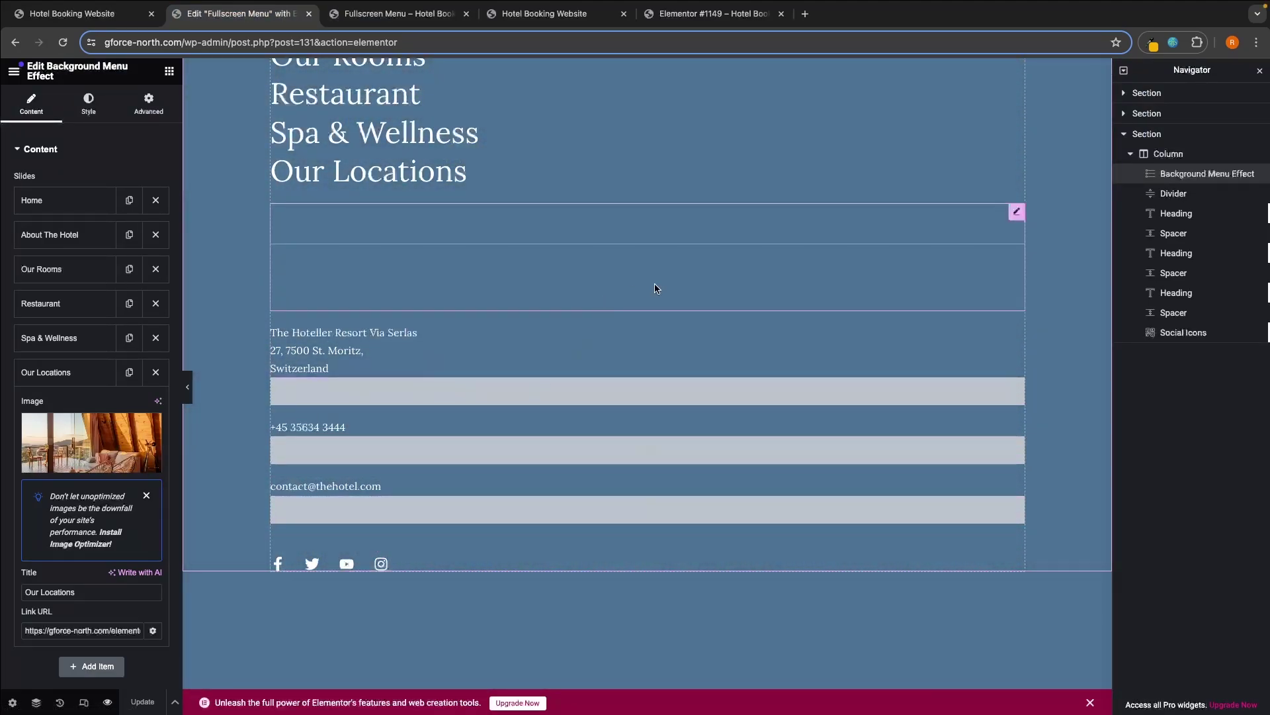
pyautogui.click(1130, 154)
pyautogui.click(1127, 140)
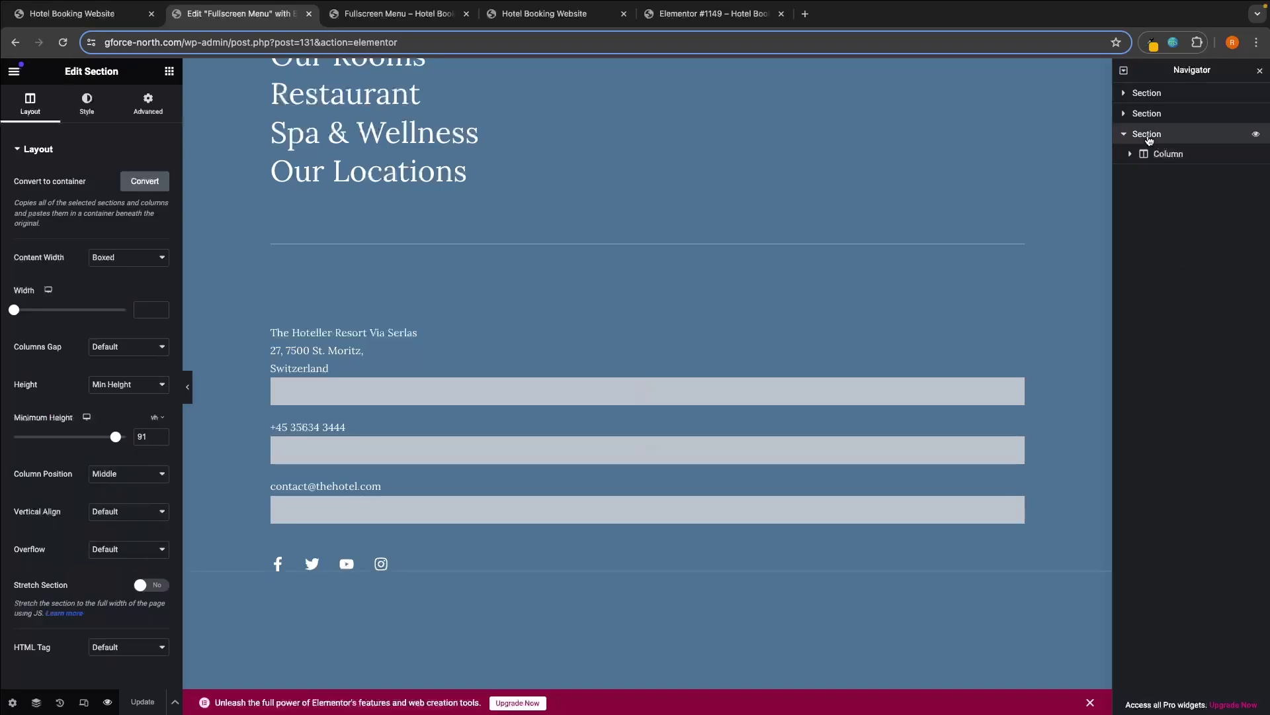
pyautogui.click(1168, 153)
pyautogui.scroll(-2, 813, 384)
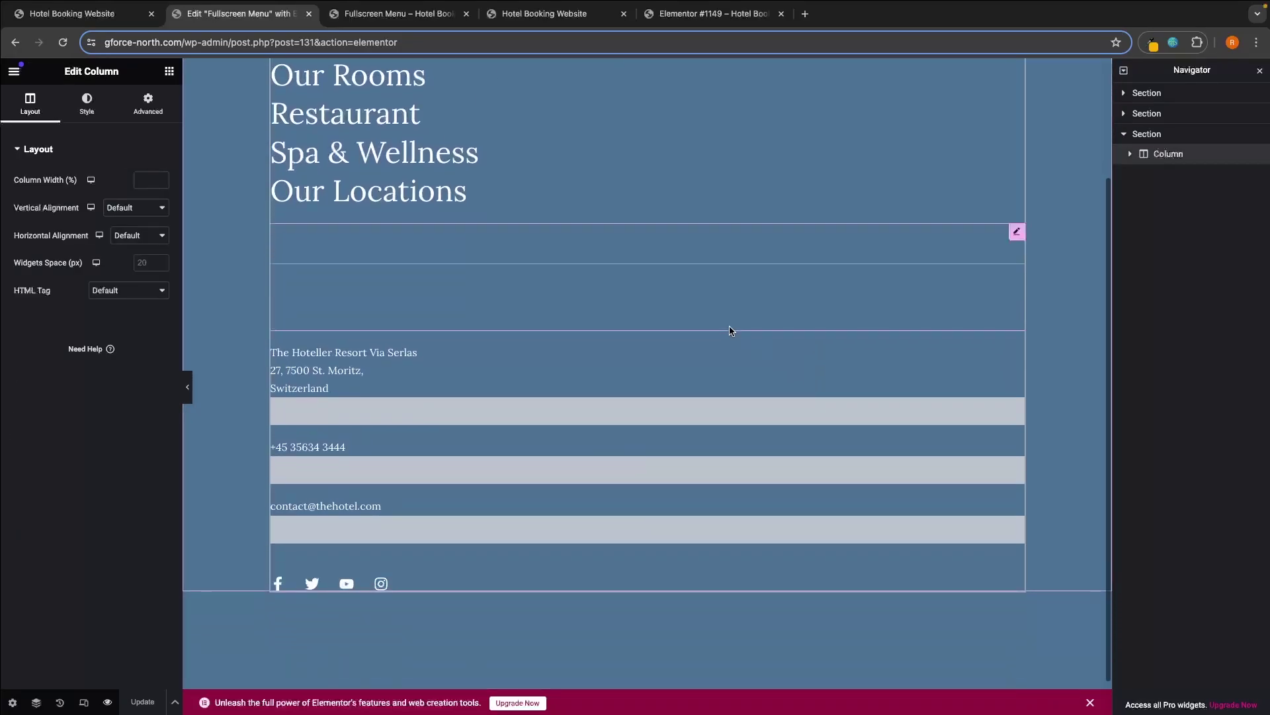
pyautogui.click(747, 352)
pyautogui.click(396, 372)
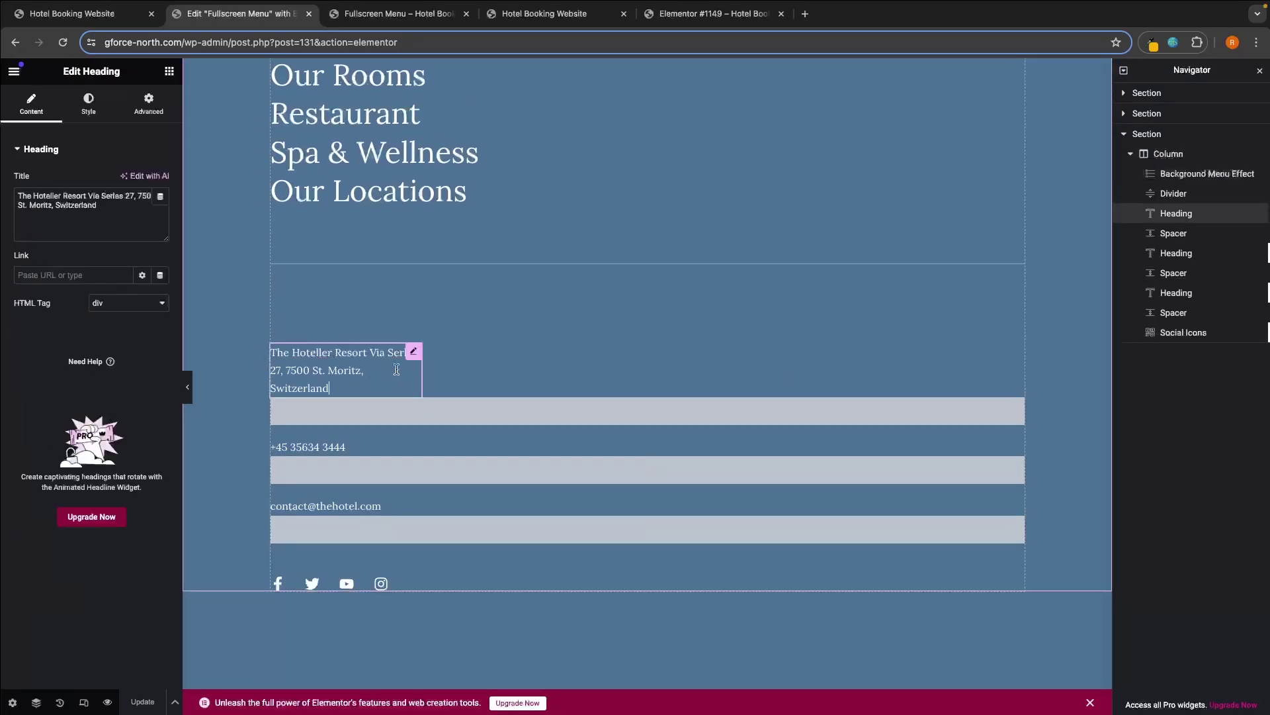
pyautogui.rightClick(1173, 216)
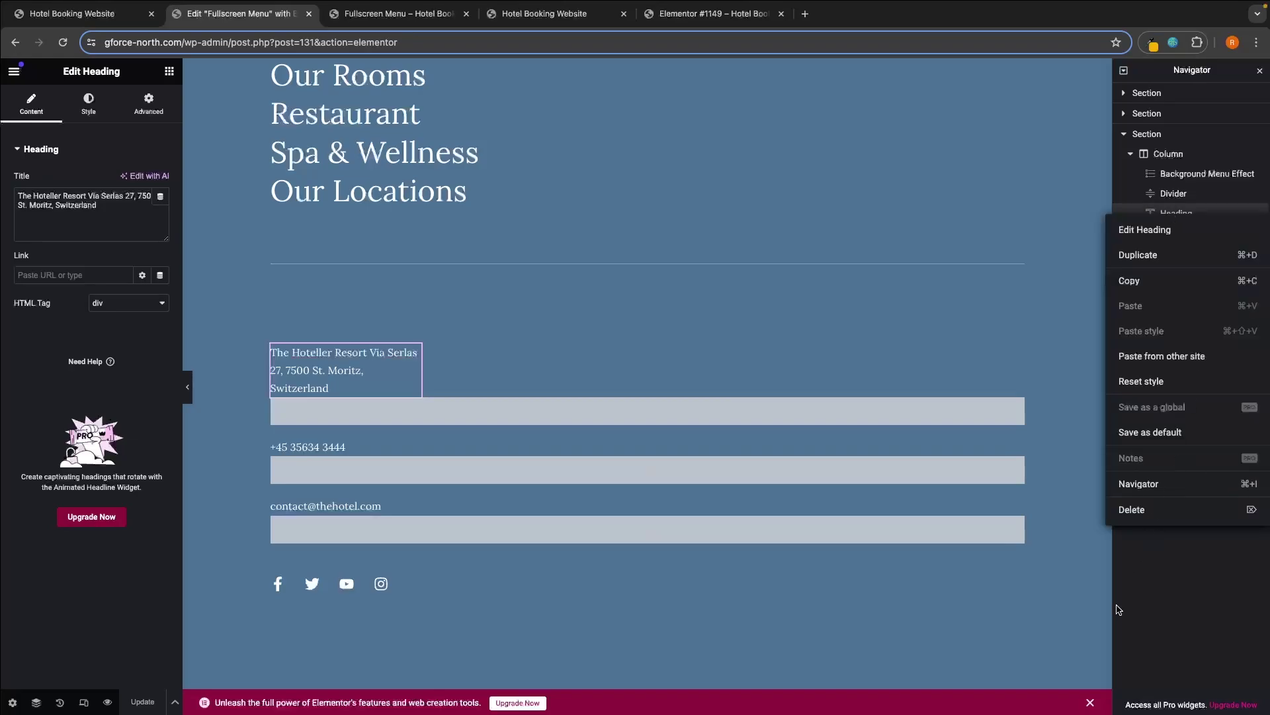
pyautogui.click(1144, 517)
# Delete the spacers and the phone and e-mail headings between the divider and the social icons
pyautogui.click(1174, 213)
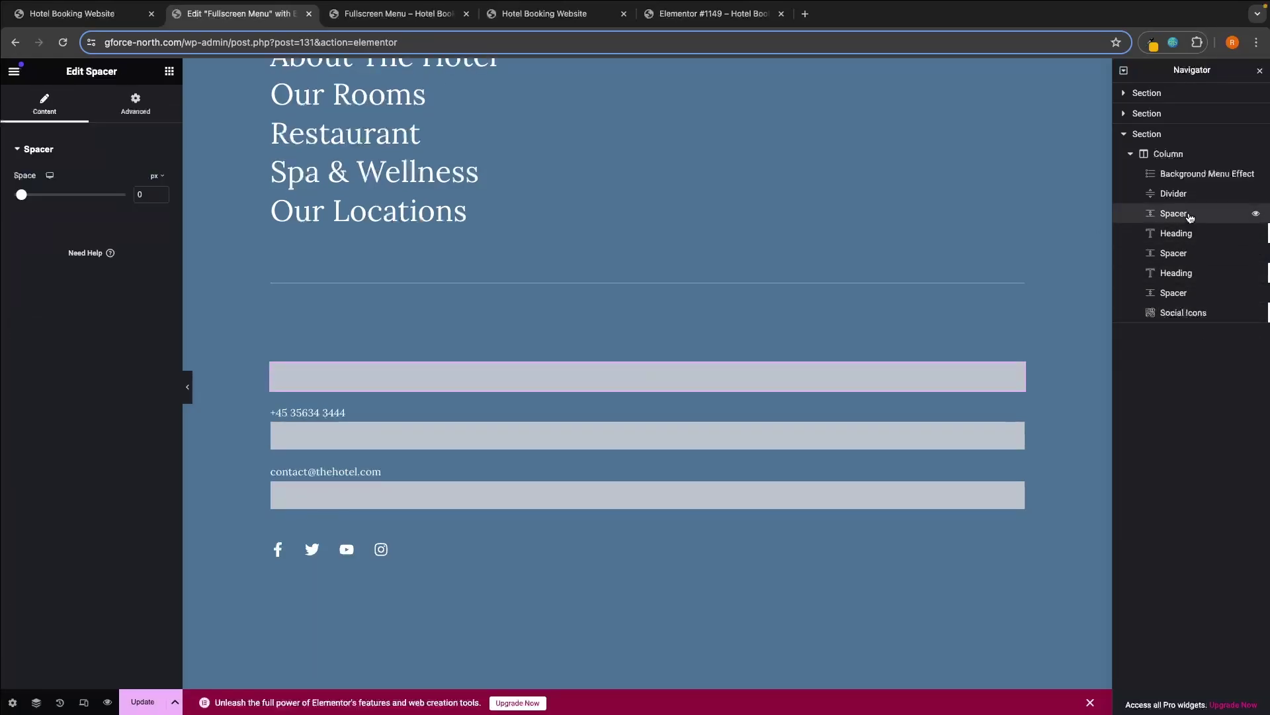
pyautogui.rightClick(1175, 213)
pyautogui.click(1131, 511)
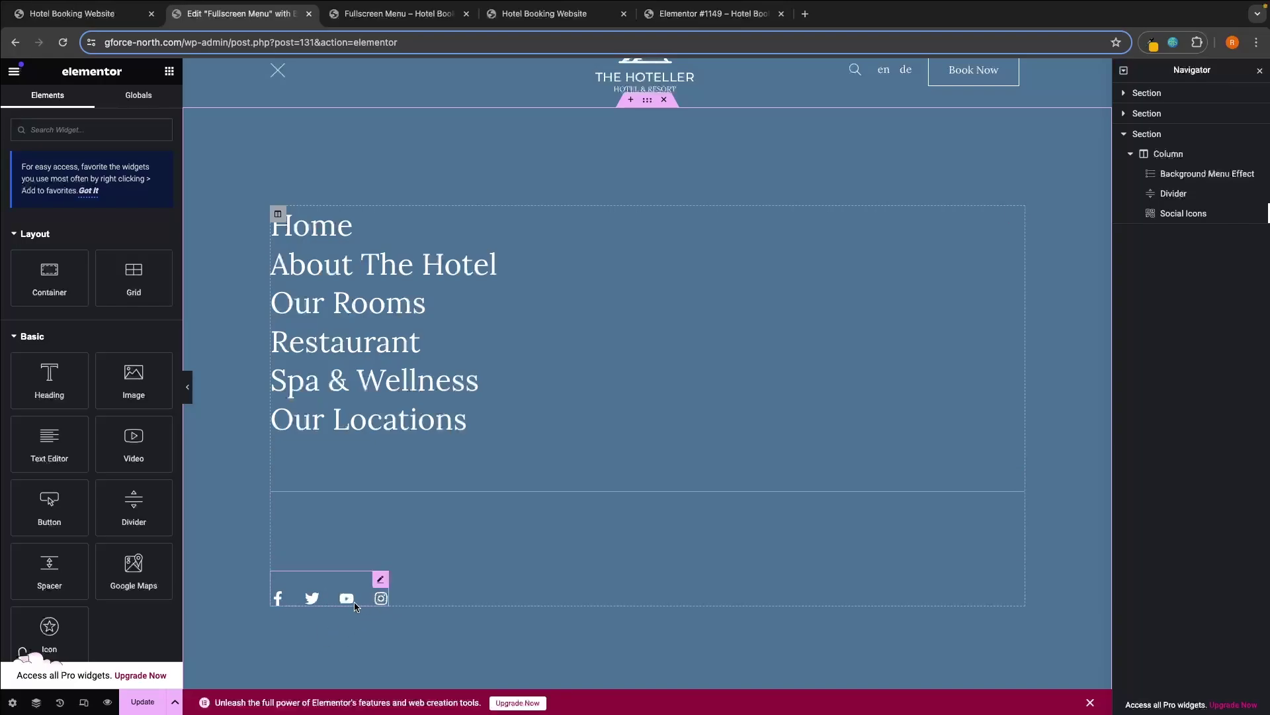
# Replace the fullscreen menu's header logo with G-2.png from the media library
pyautogui.click(352, 605)
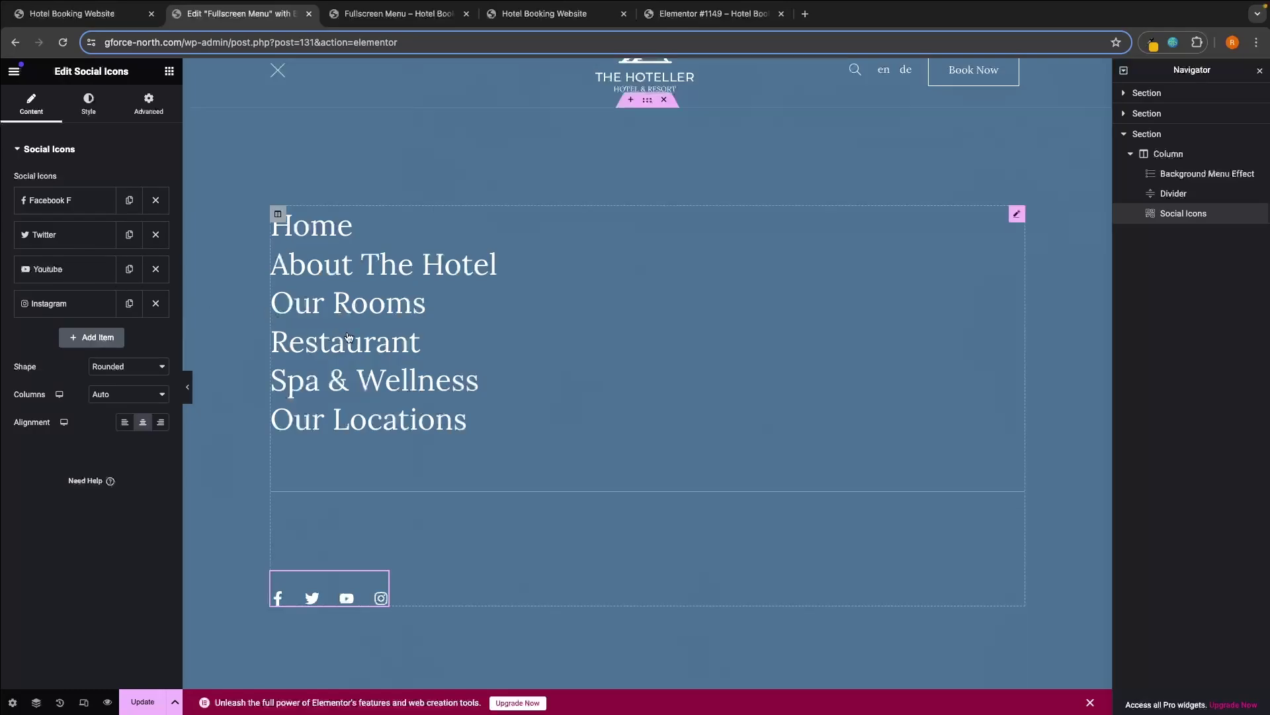
pyautogui.scroll(1, 616, 370)
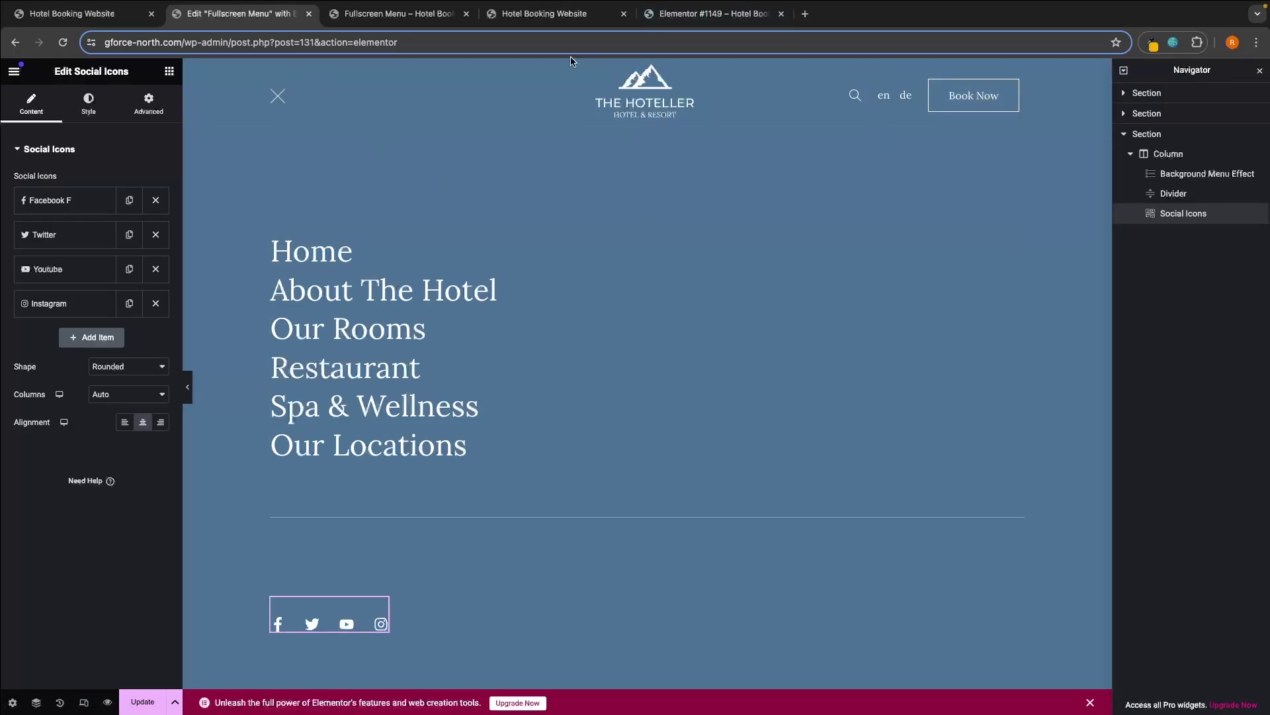
pyautogui.click(694, 110)
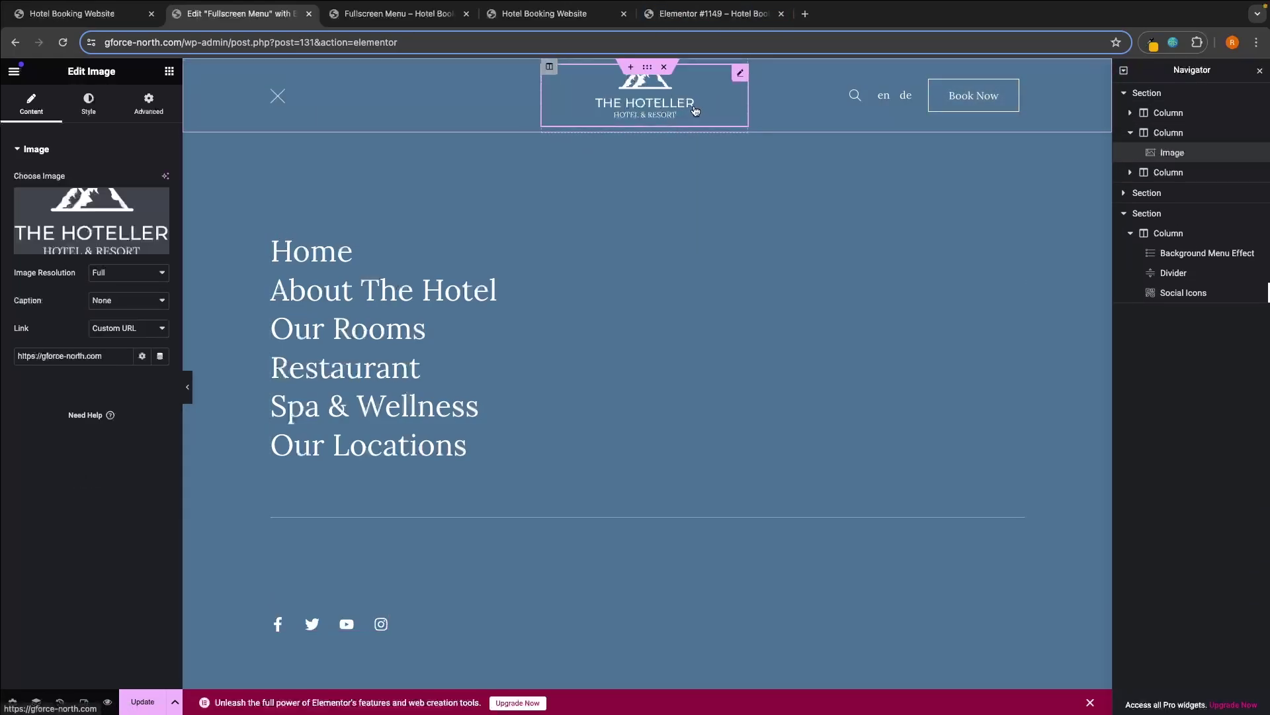
pyautogui.click(88, 229)
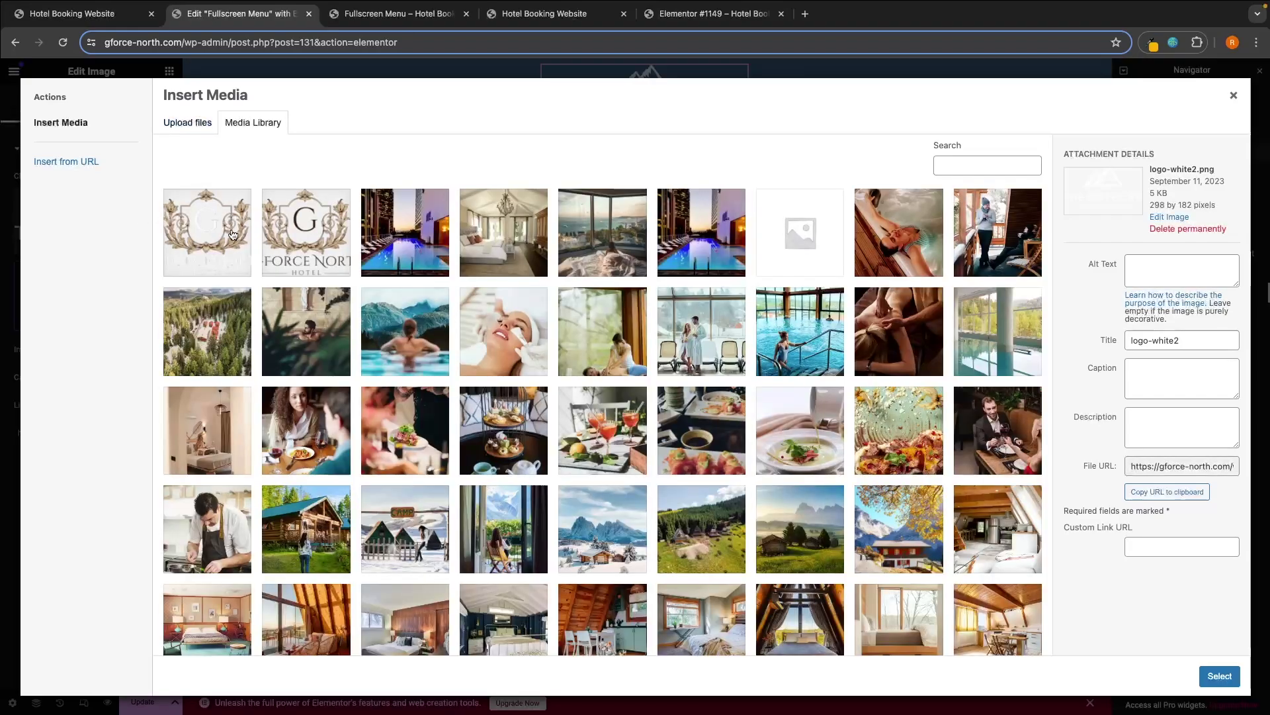
pyautogui.click(232, 233)
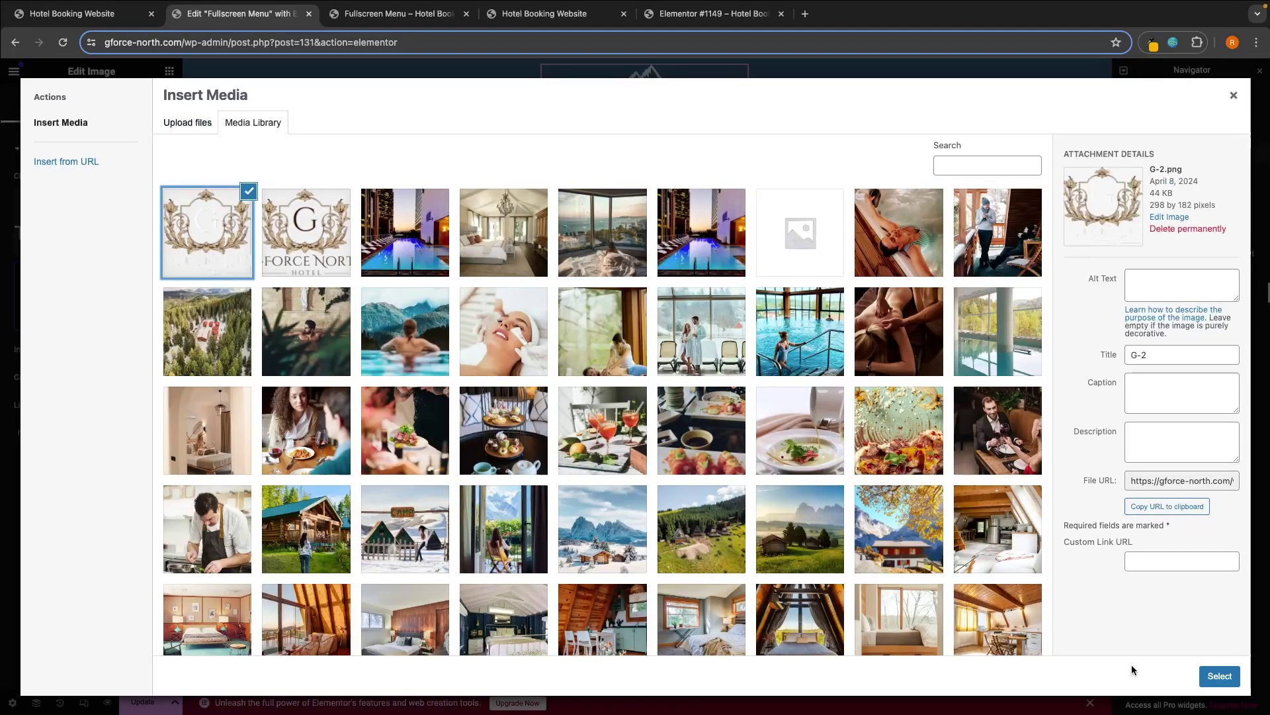
pyautogui.click(1208, 678)
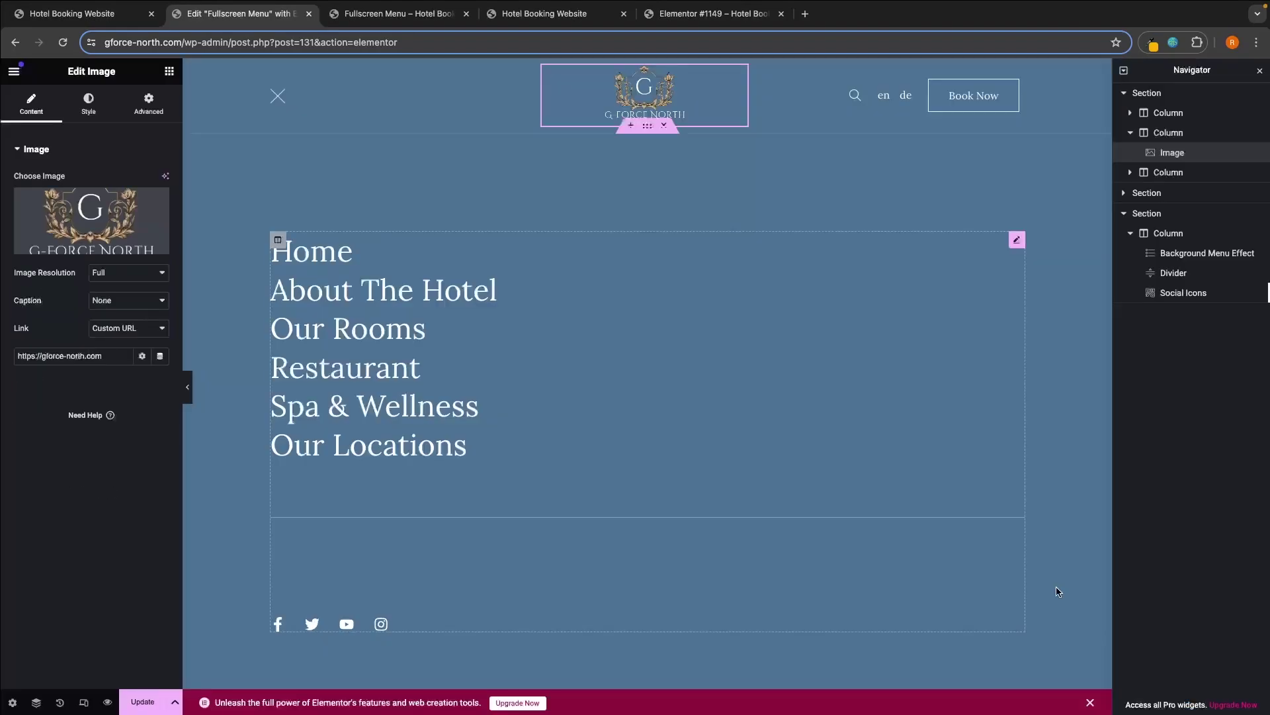
# Delete the en/de language list and the search bar from the menu's header row and update the template
pyautogui.click(916, 96)
pyautogui.rightClick(1183, 211)
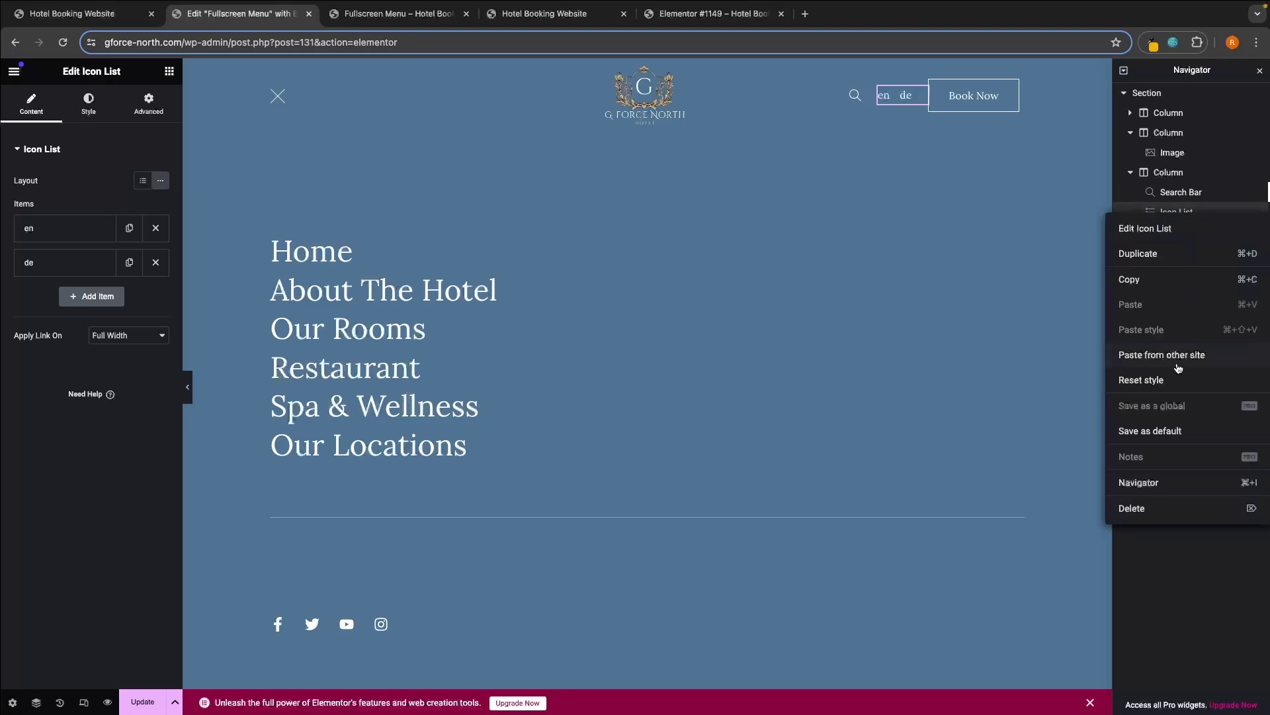
pyautogui.click(1133, 508)
pyautogui.click(1180, 193)
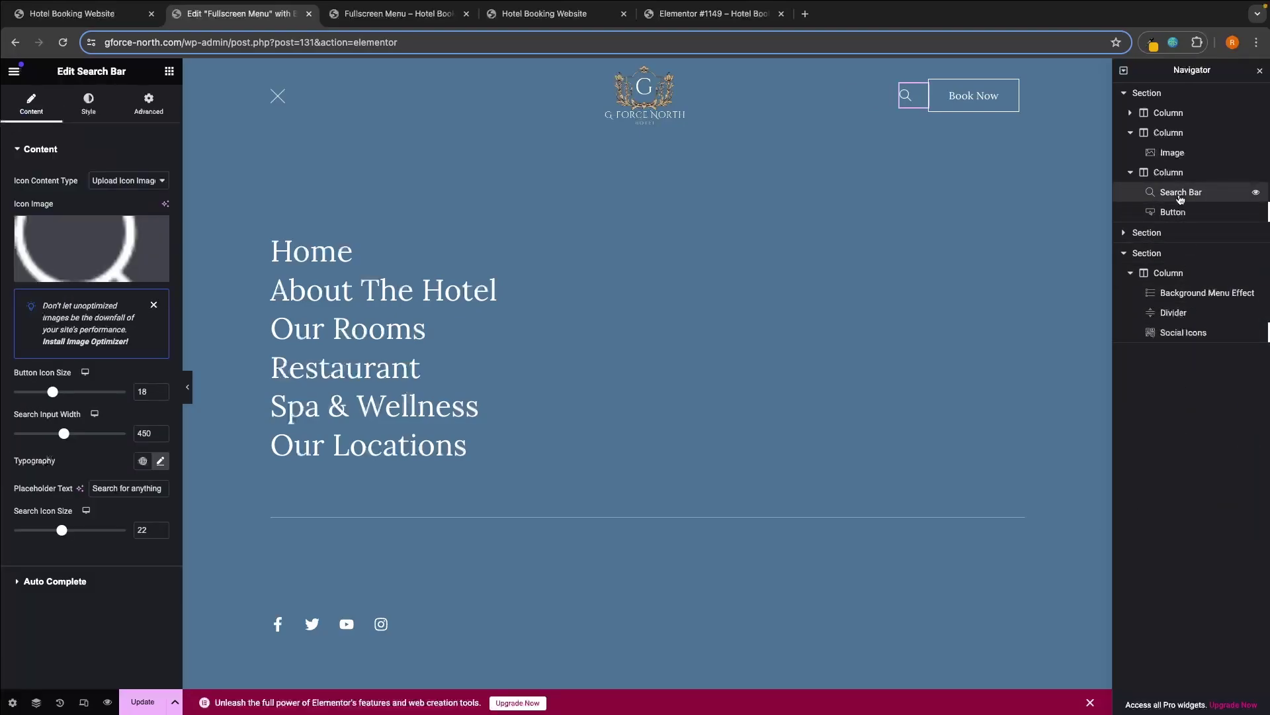
pyautogui.rightClick(1180, 197)
pyautogui.click(1157, 490)
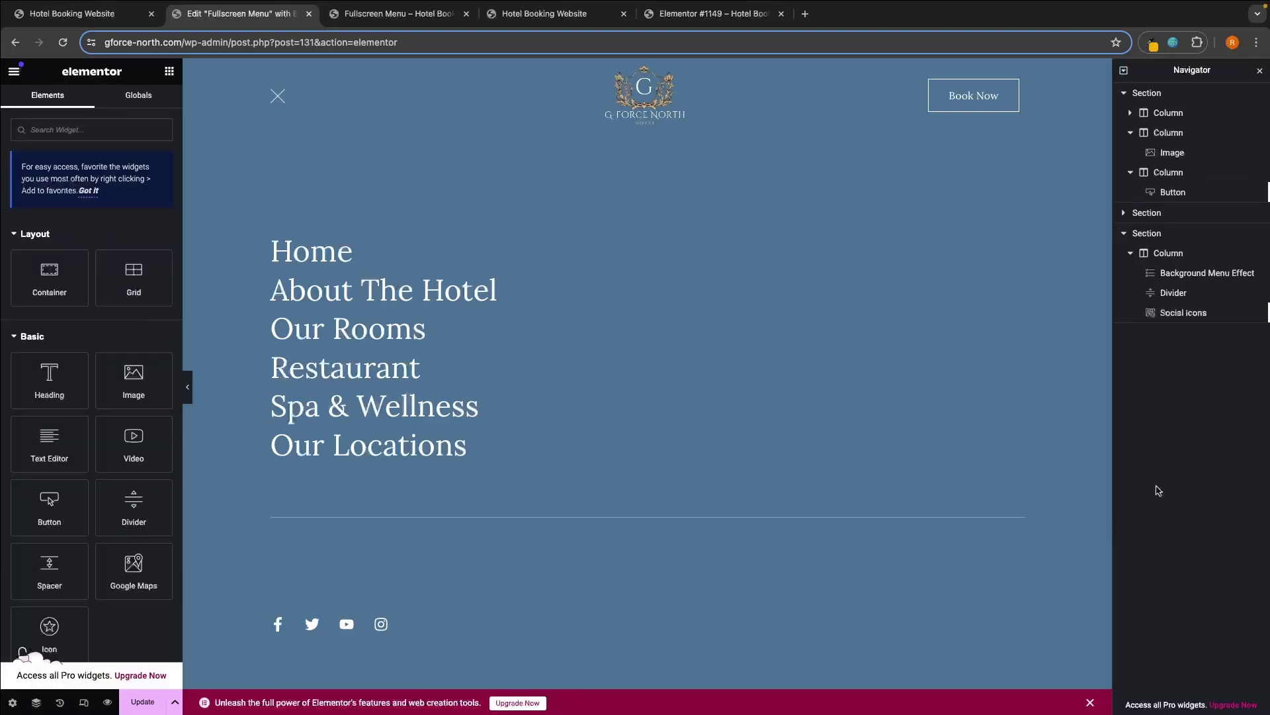
pyautogui.click(143, 708)
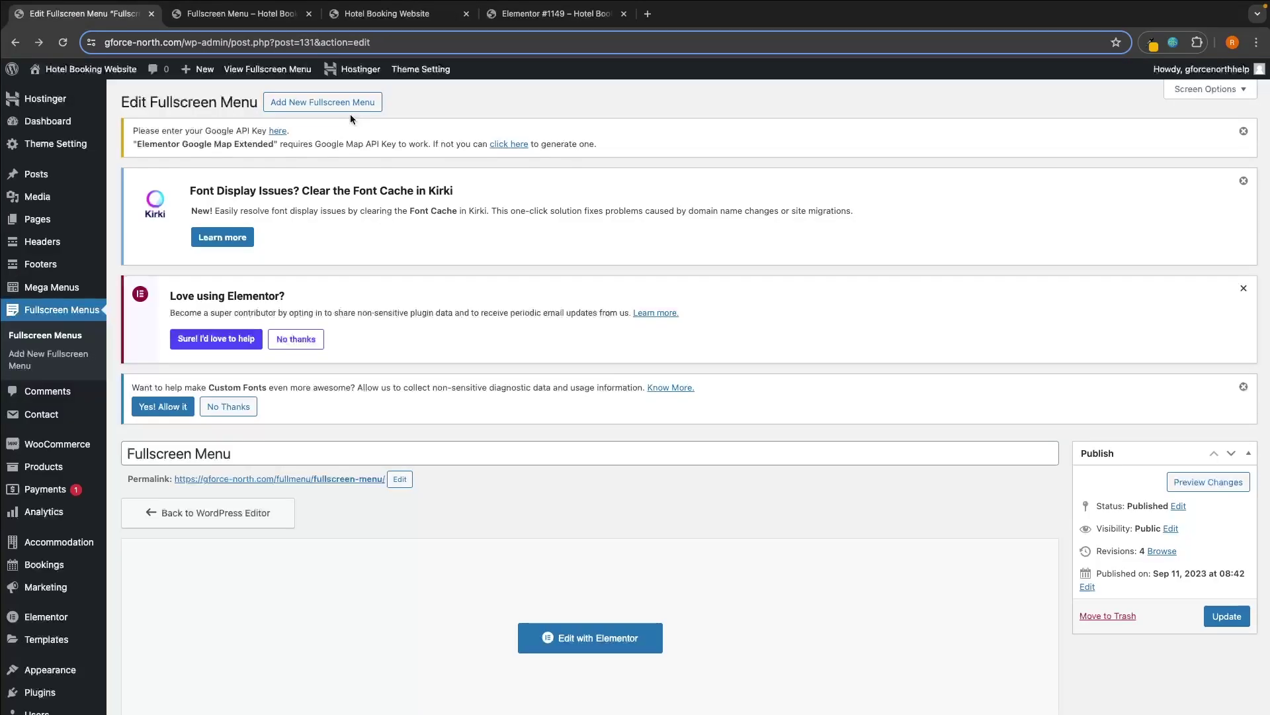
# Close the extra browser tabs and visit the live Hotel Booking Website home page
pyautogui.click(309, 13)
pyautogui.click(309, 13)
pyautogui.click(309, 13)
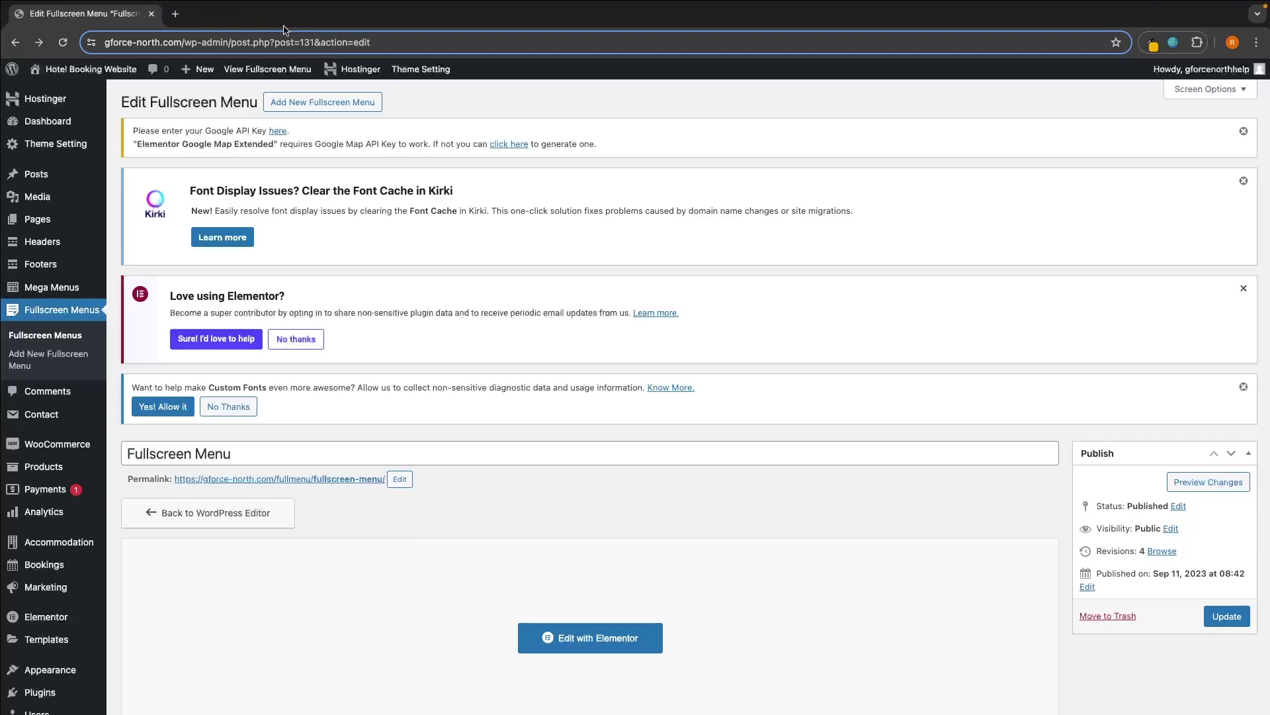
pyautogui.moveTo(86, 69)
pyautogui.click(47, 88)
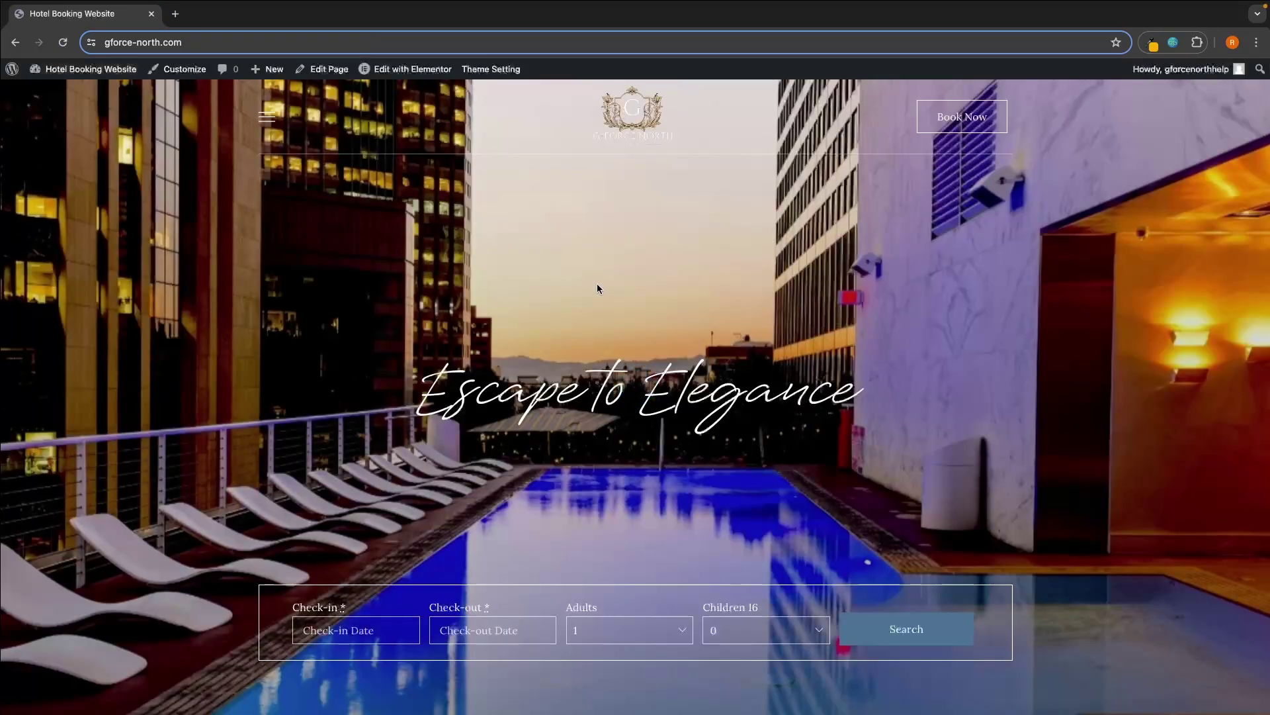
# Search the live site for accommodation from 09/05/2024 to 10/05/2024 for 1 adult and 3 children and review the available rooms
pyautogui.scroll(-20, 713, 233)
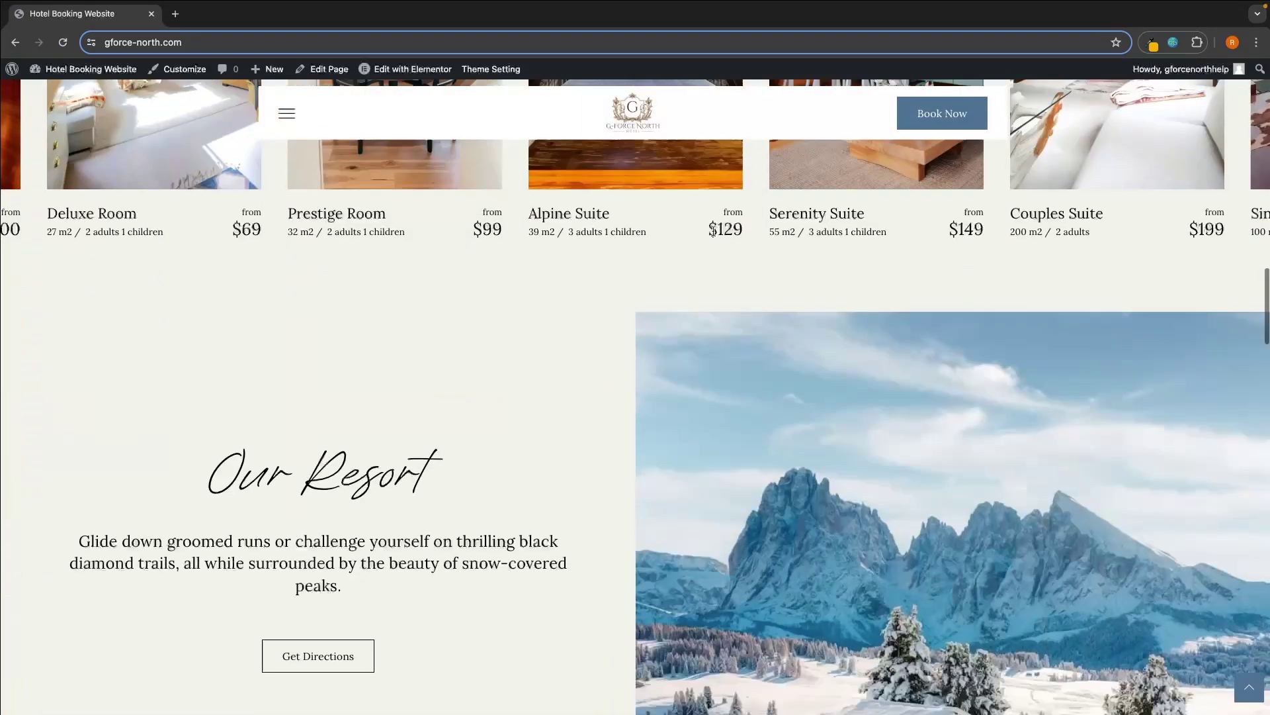
pyautogui.scroll(20, 712, 229)
pyautogui.scroll(-2, 714, 229)
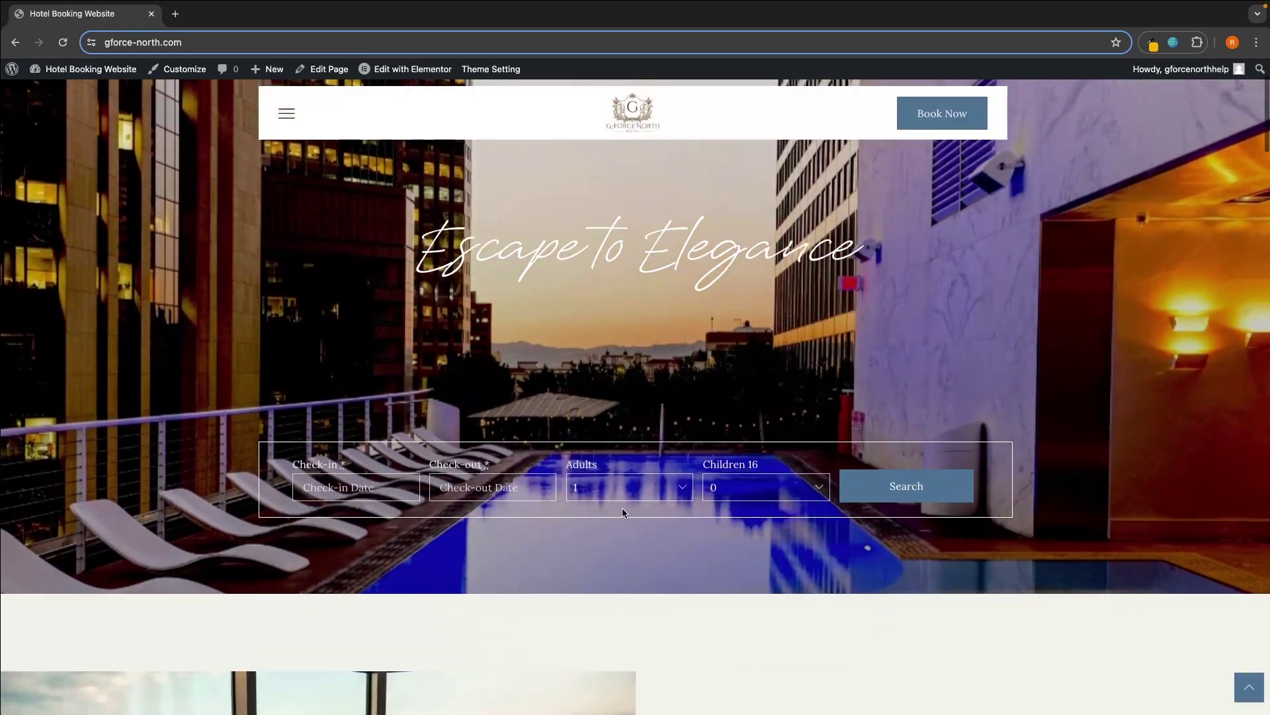
pyautogui.click(765, 487)
pyautogui.click(735, 537)
pyautogui.click(934, 484)
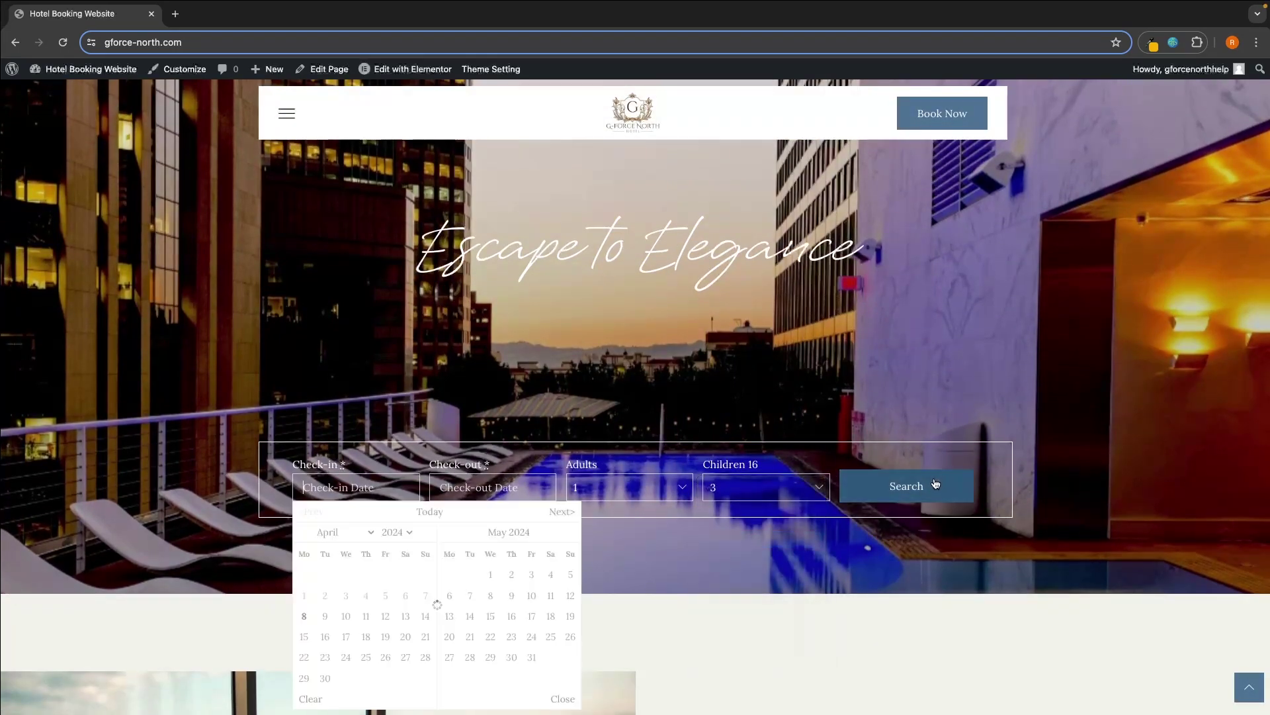
pyautogui.click(512, 595)
pyautogui.click(508, 594)
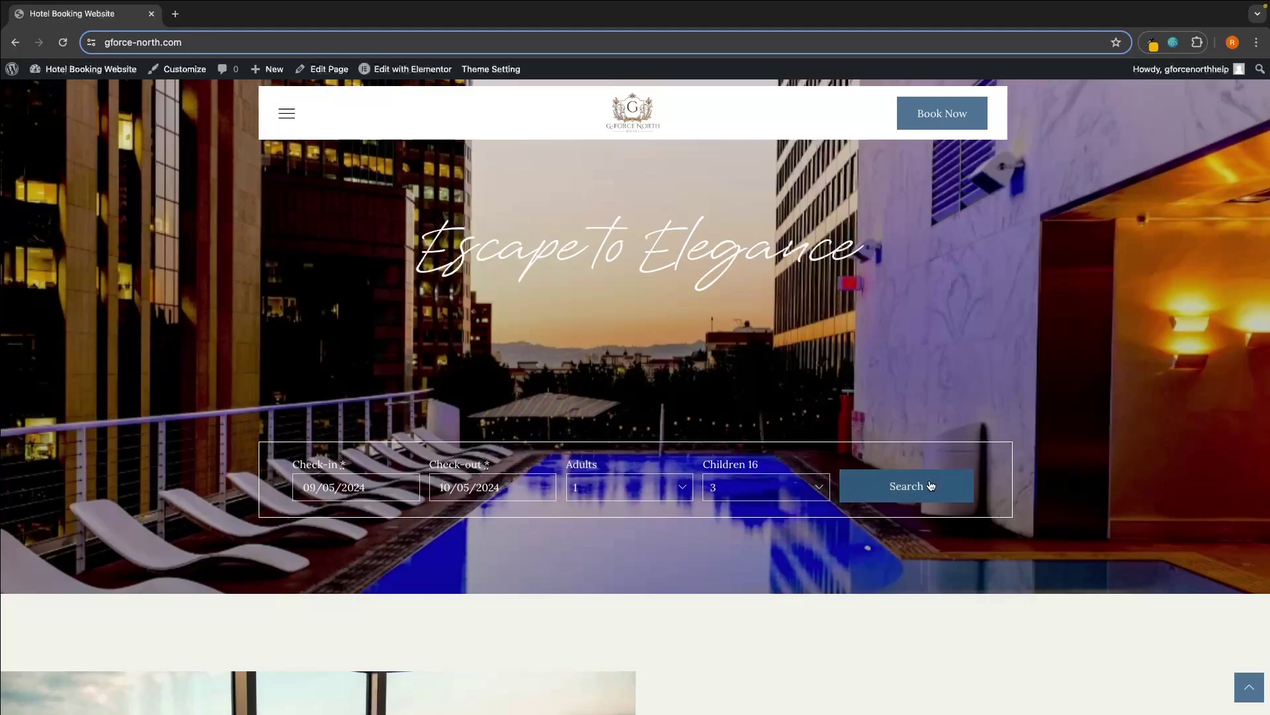
pyautogui.scroll(-10, 990, 430)
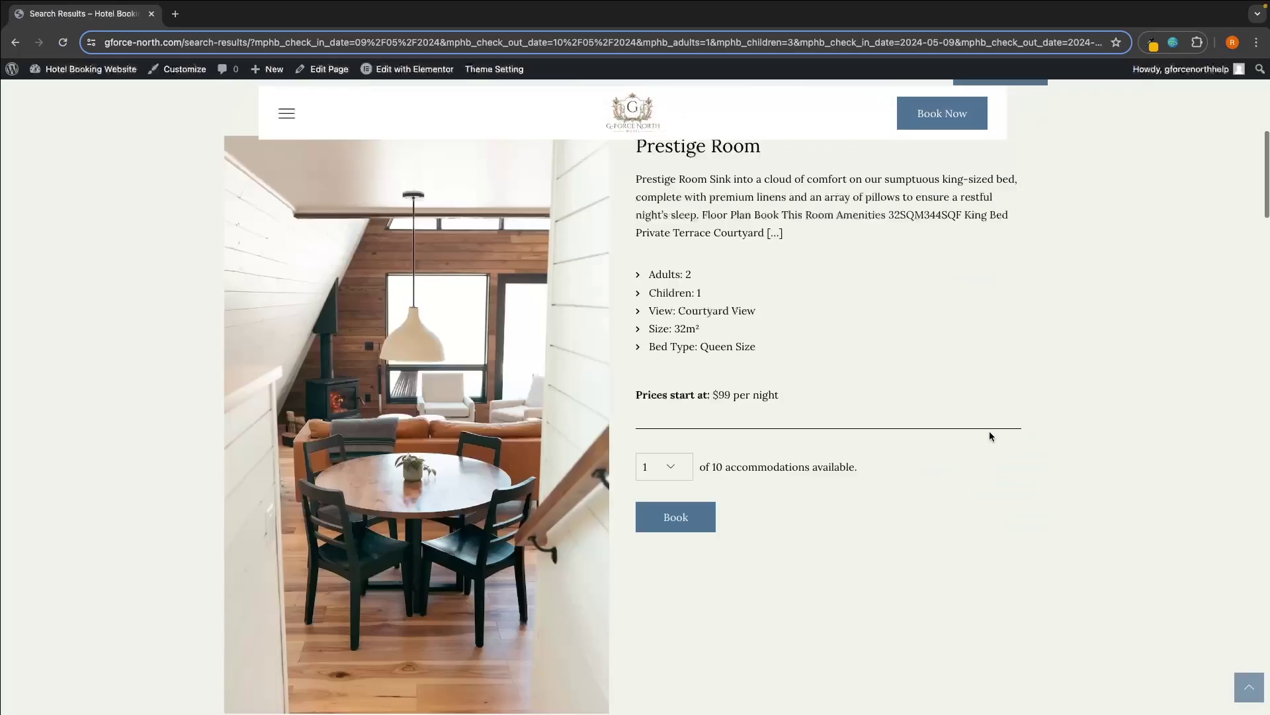
pyautogui.scroll(-10, 990, 434)
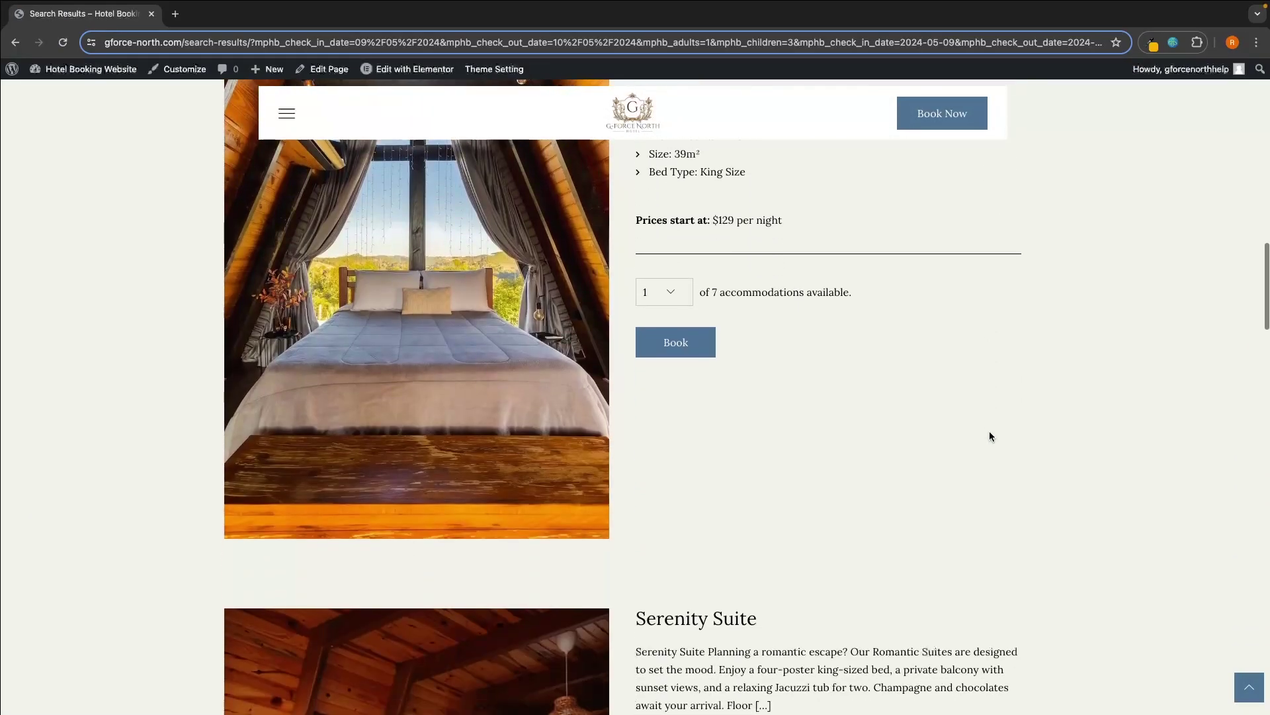
pyautogui.scroll(-1, 990, 436)
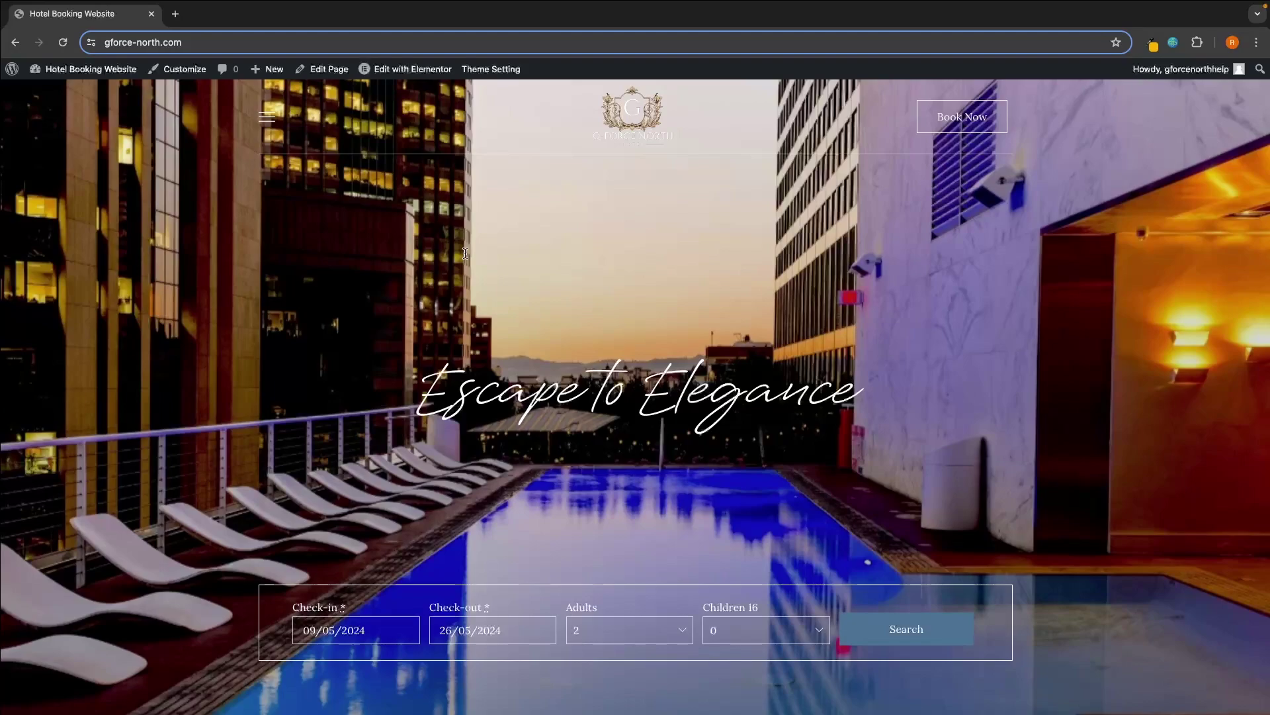
# Open the Stripe payment gateway settings in the WordPress admin's Accommodation settings
pyautogui.click(8, 68)
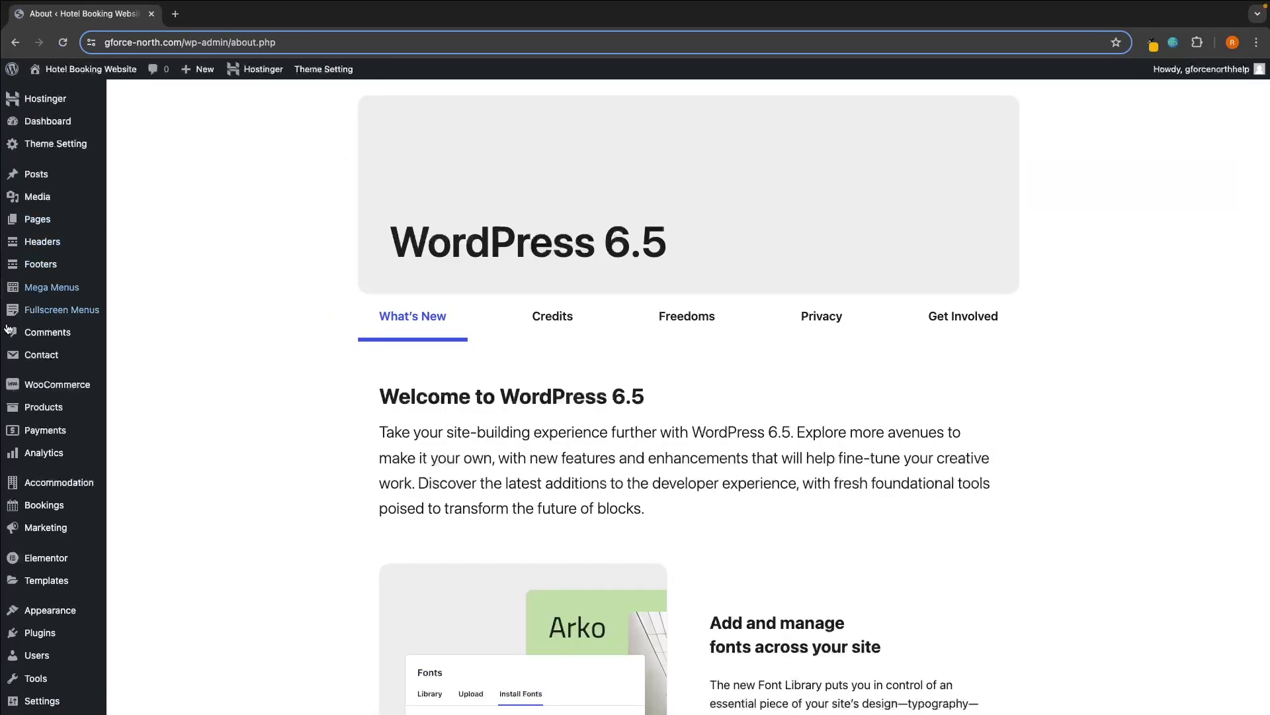
pyautogui.moveTo(64, 491)
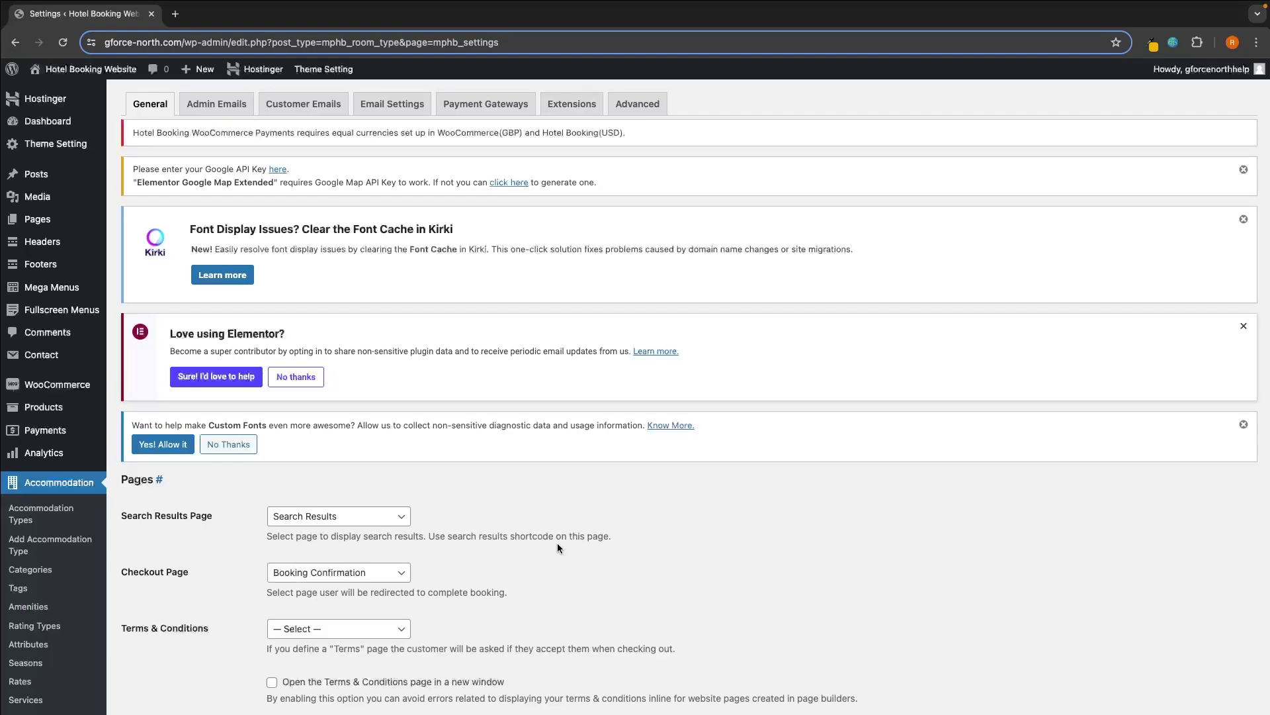
pyautogui.click(468, 106)
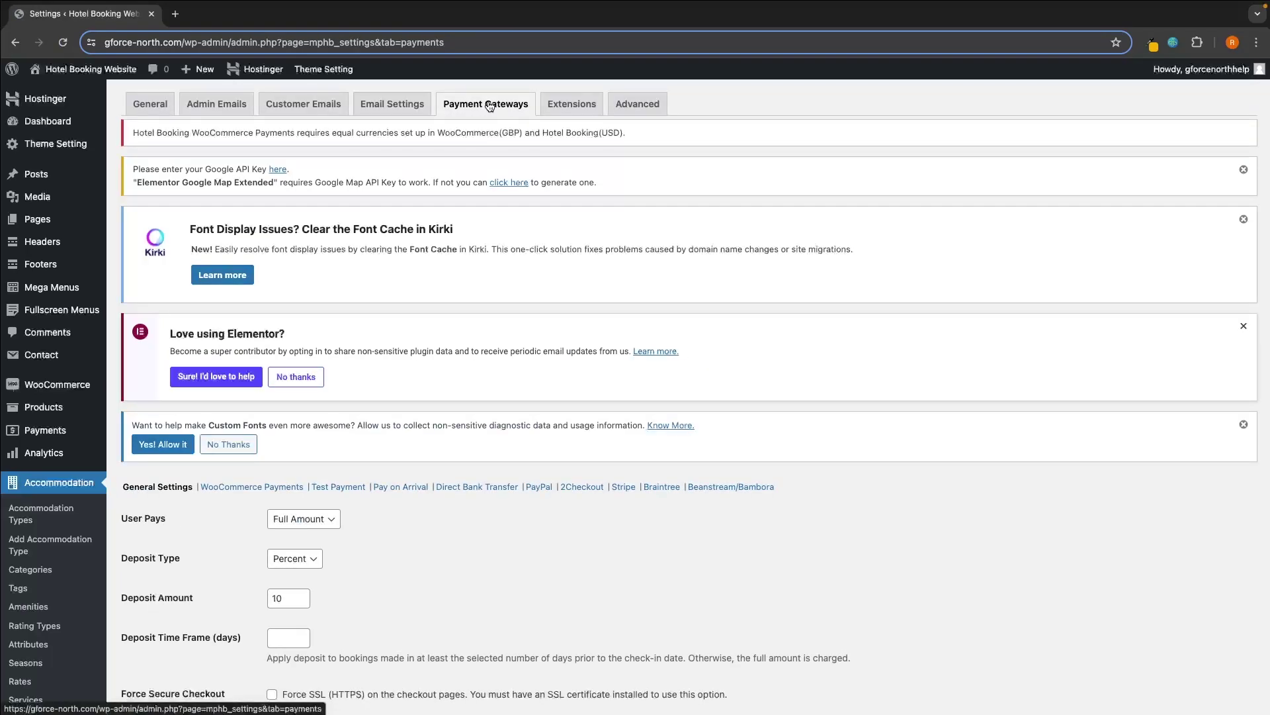
pyautogui.scroll(-3, 547, 176)
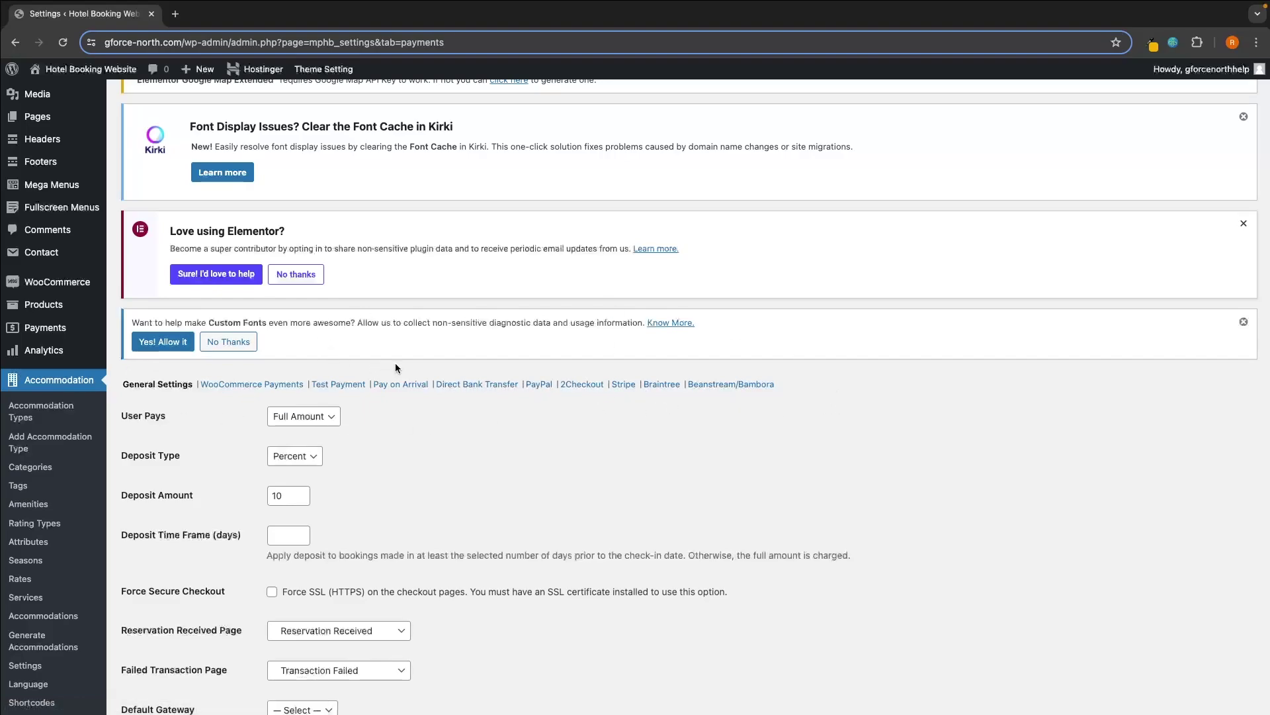
pyautogui.click(628, 388)
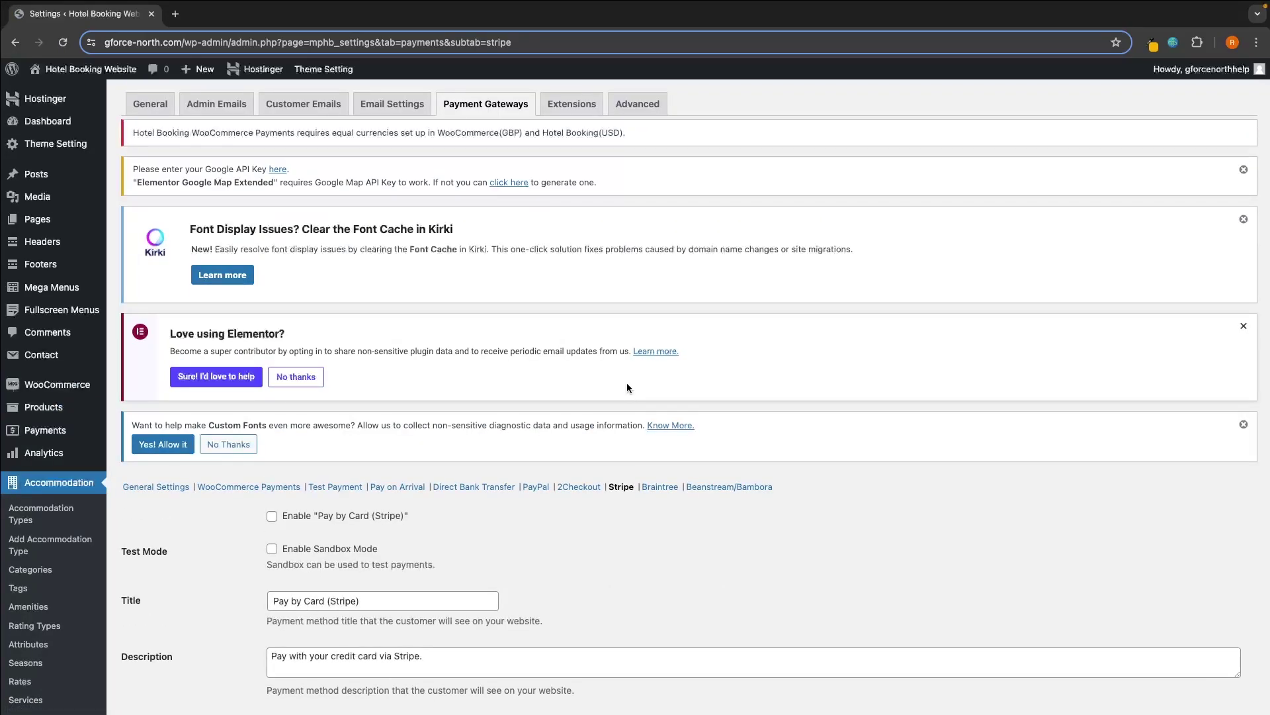
# Enable the "Pay by Card (Stripe)" payment gateway and save the changes
pyautogui.scroll(-2, 625, 451)
pyautogui.scroll(-2, 625, 455)
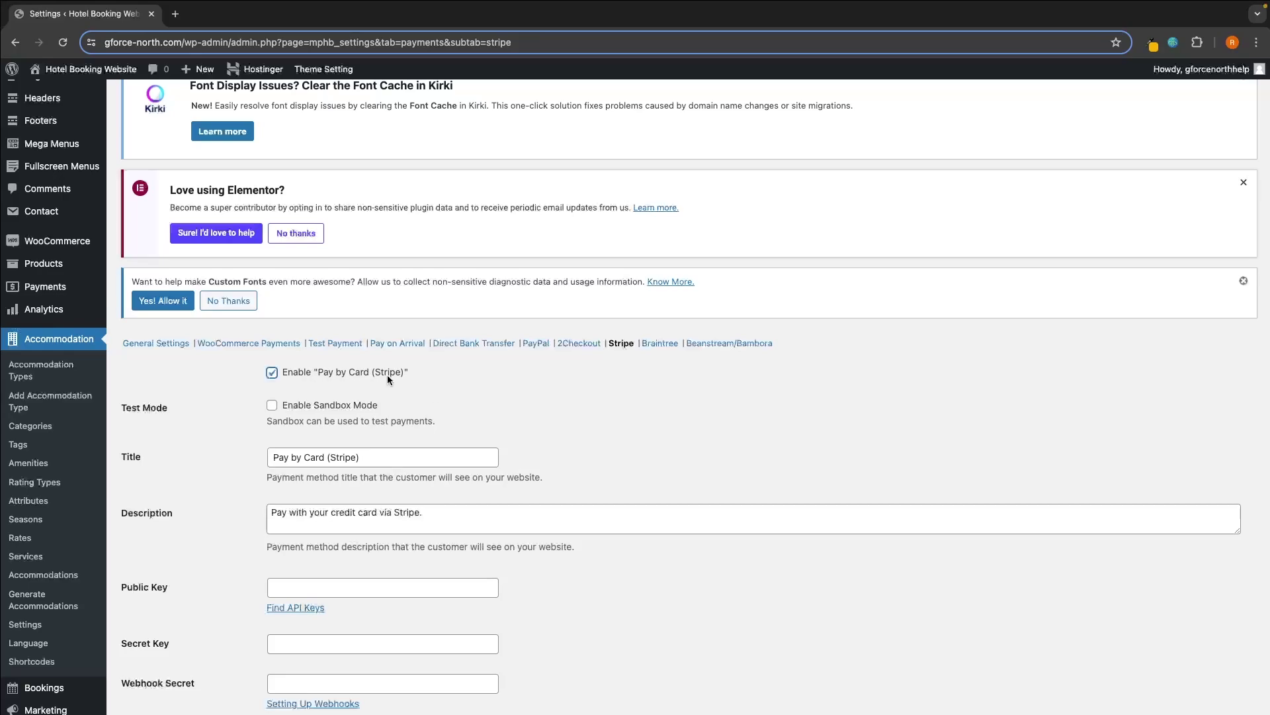
pyautogui.scroll(-5, 421, 377)
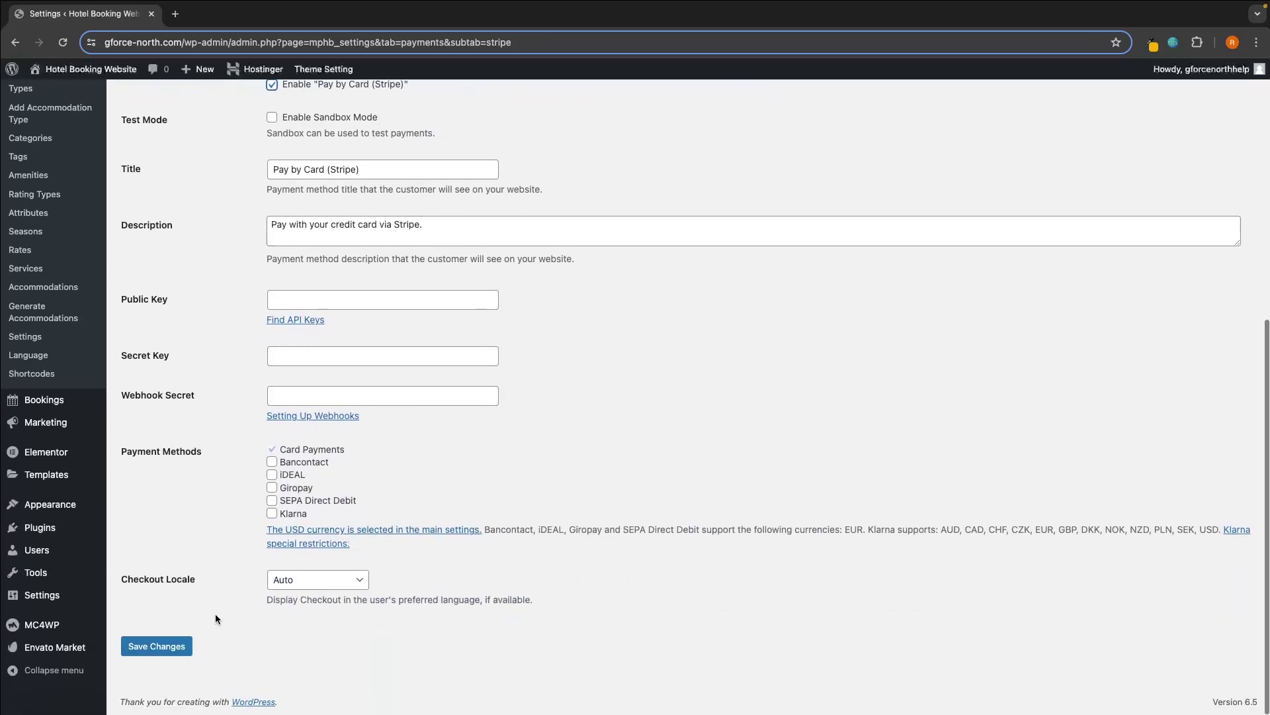
pyautogui.click(189, 641)
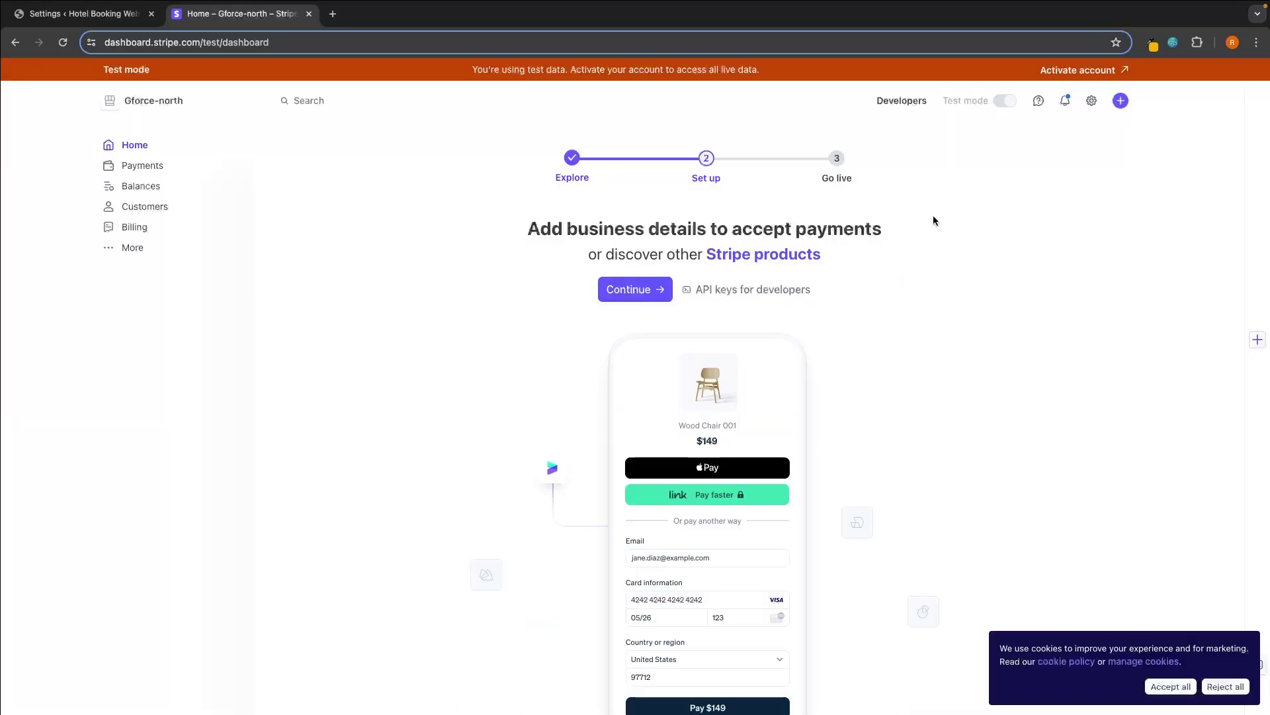
# Open the help article on finding the API keys and go to the API keys in the Stripe dashboard's Developers section
pyautogui.click(121, 13)
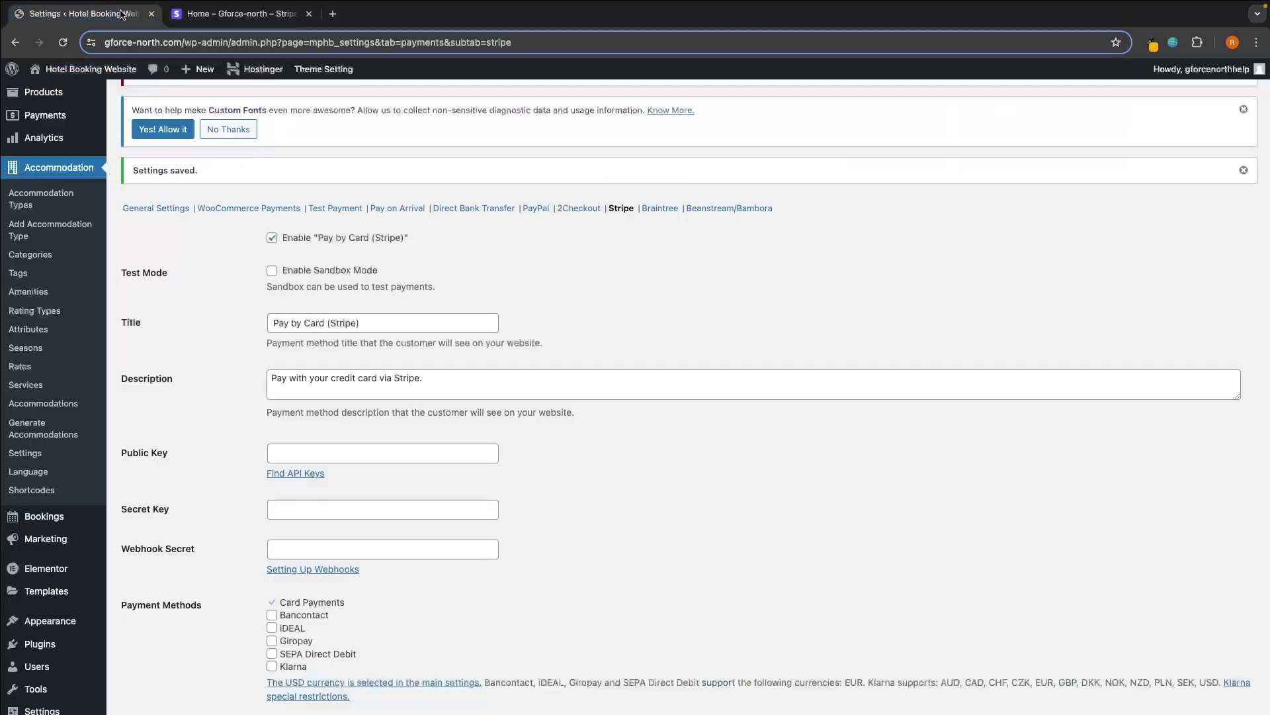
pyautogui.scroll(-3, 436, 336)
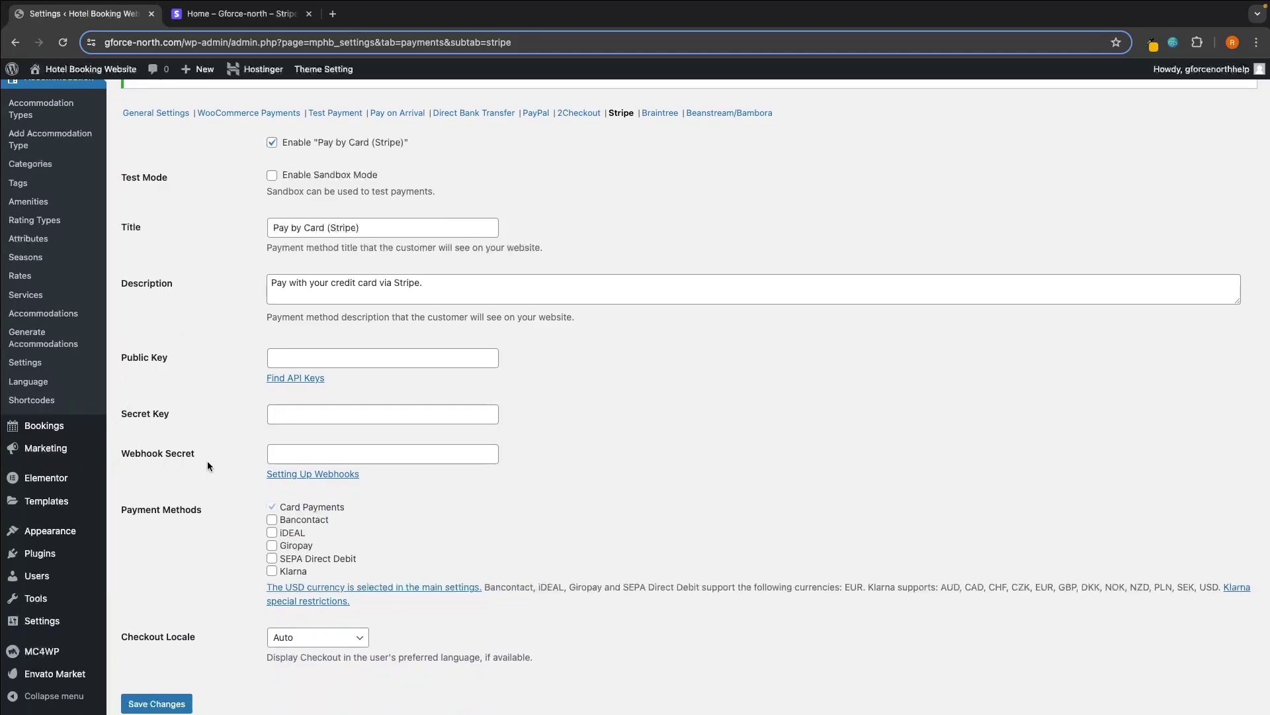
pyautogui.click(289, 378)
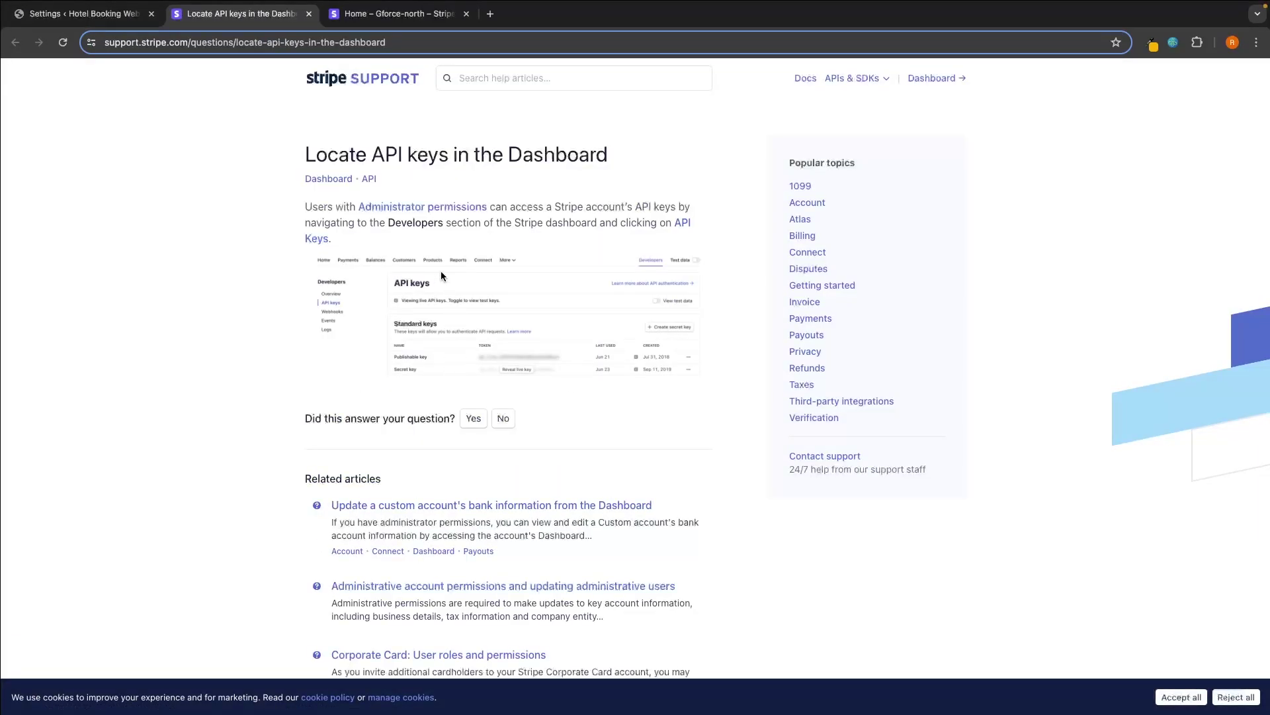
pyautogui.click(404, 15)
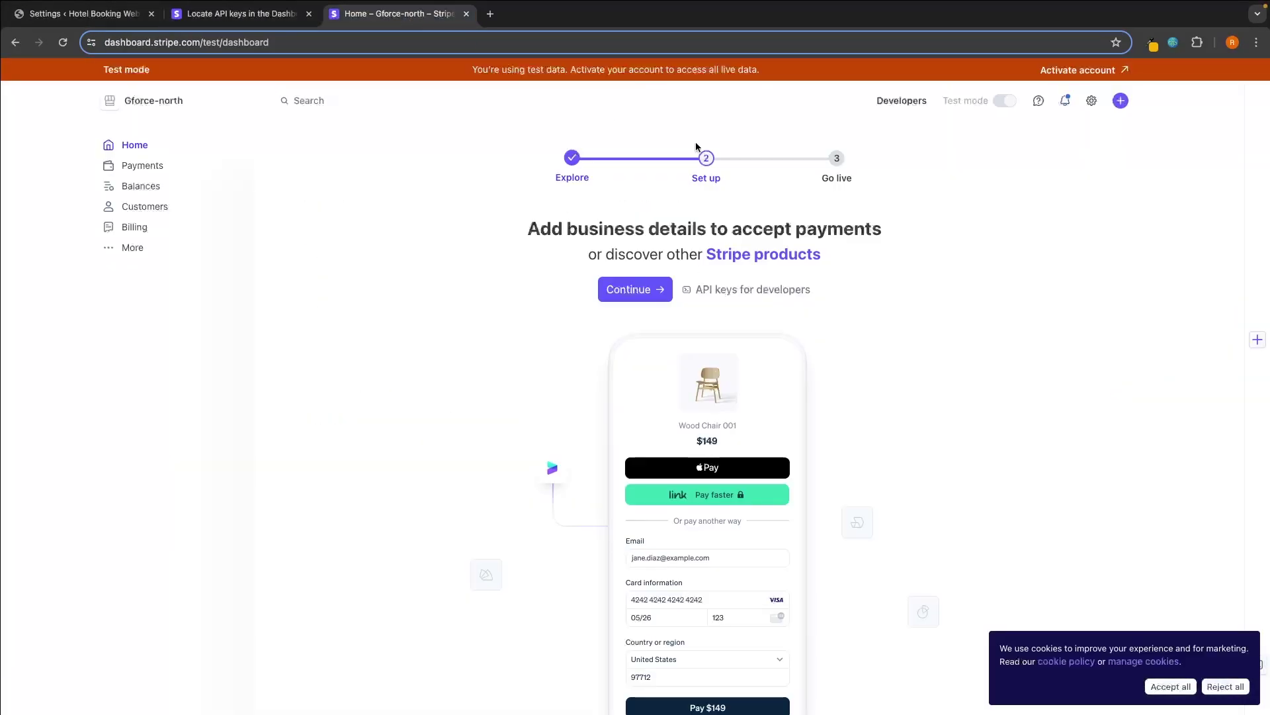
pyautogui.click(901, 102)
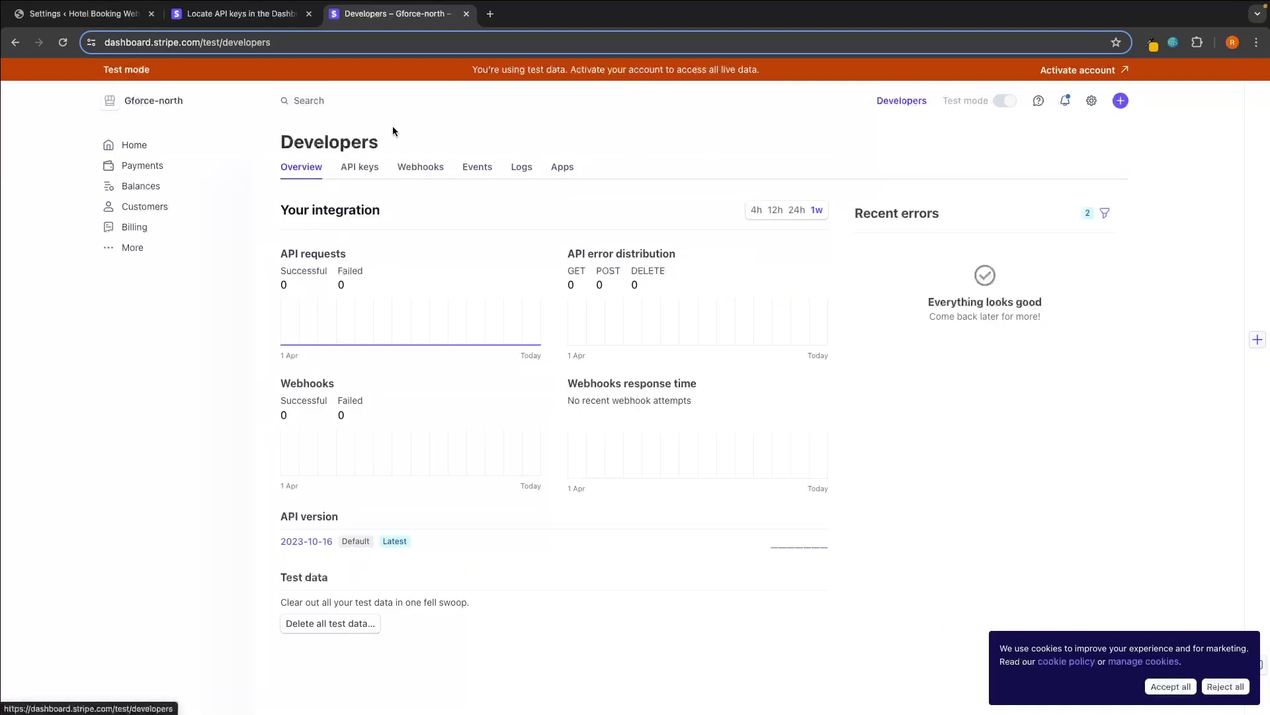
pyautogui.click(361, 171)
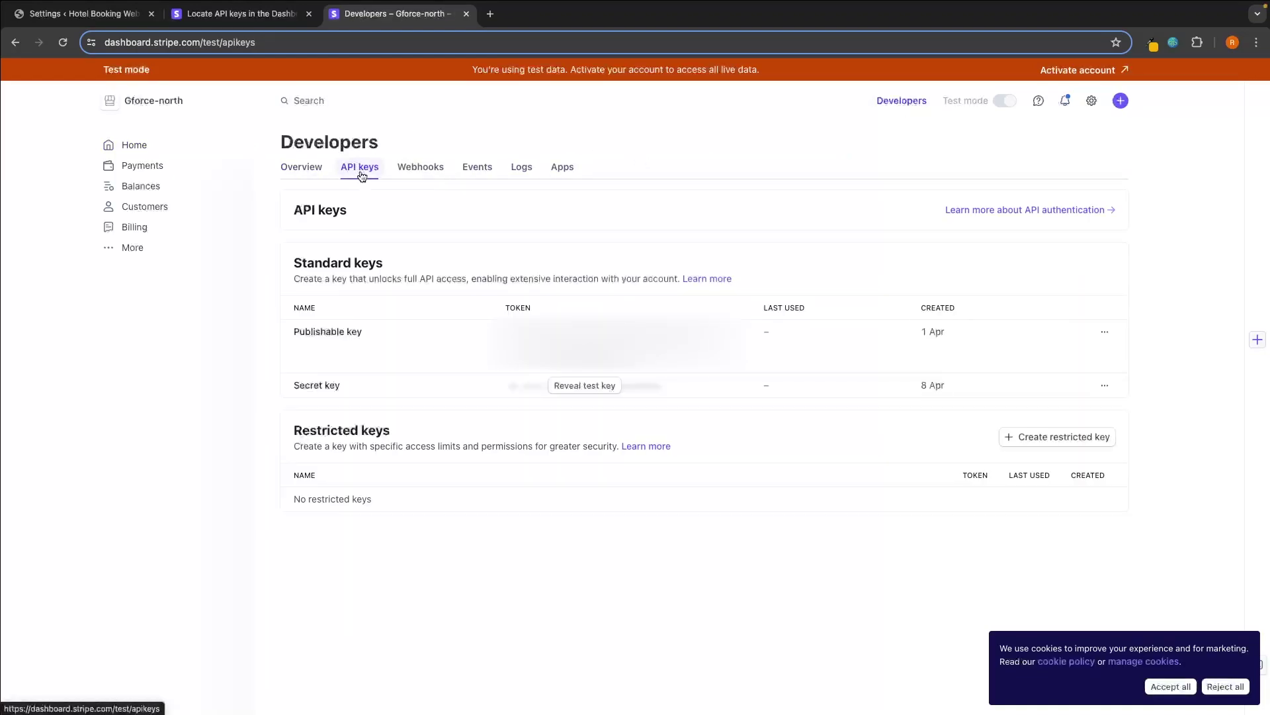
# Copy the publishable key from Stripe into the Public Key field of the site's Stripe gateway settings
pyautogui.click(783, 348)
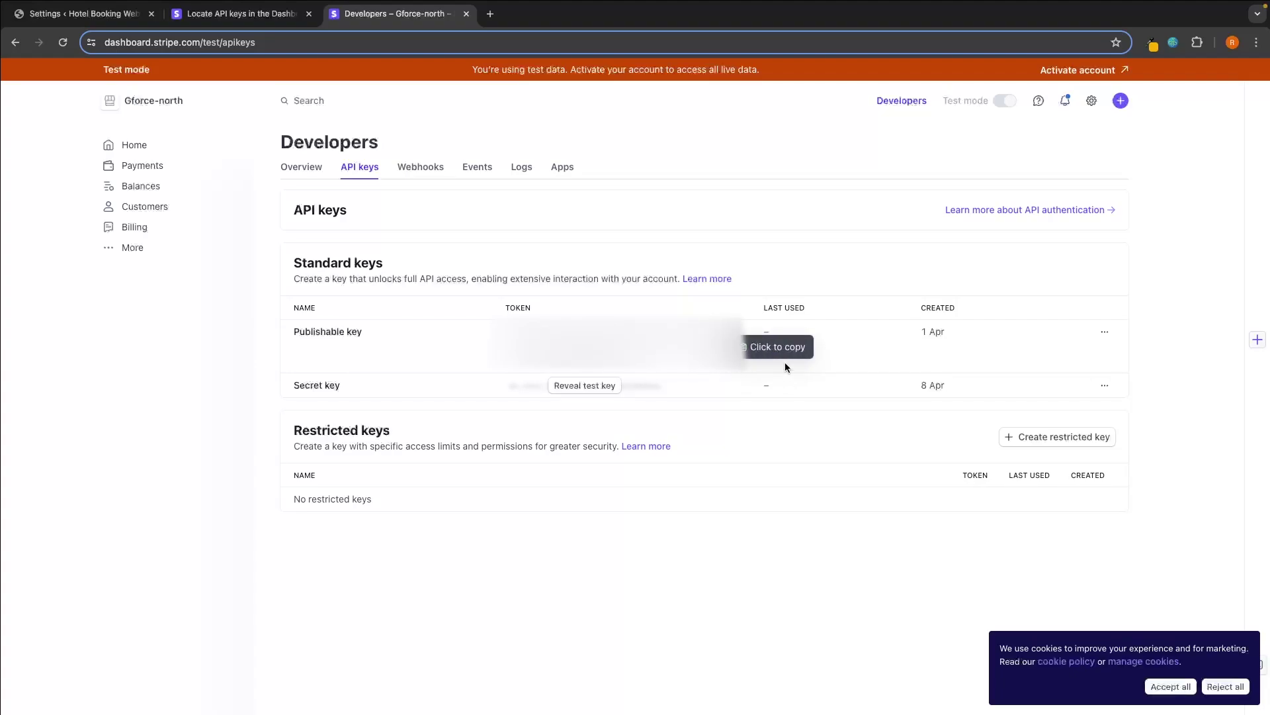
pyautogui.hotkey('ctrl', 'Tab')
pyautogui.click(353, 359)
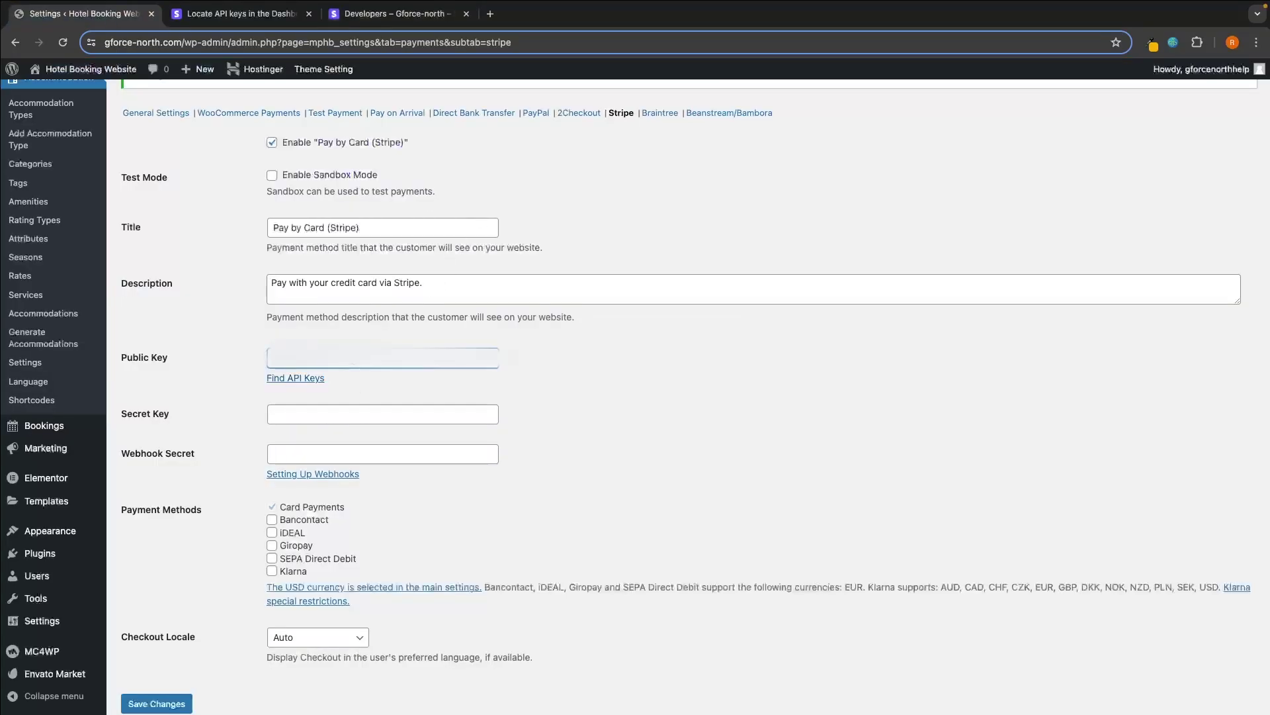
# Reveal Stripe's test secret key, copy it into the gateway's Secret Key field and save the changes
pyautogui.click(408, 16)
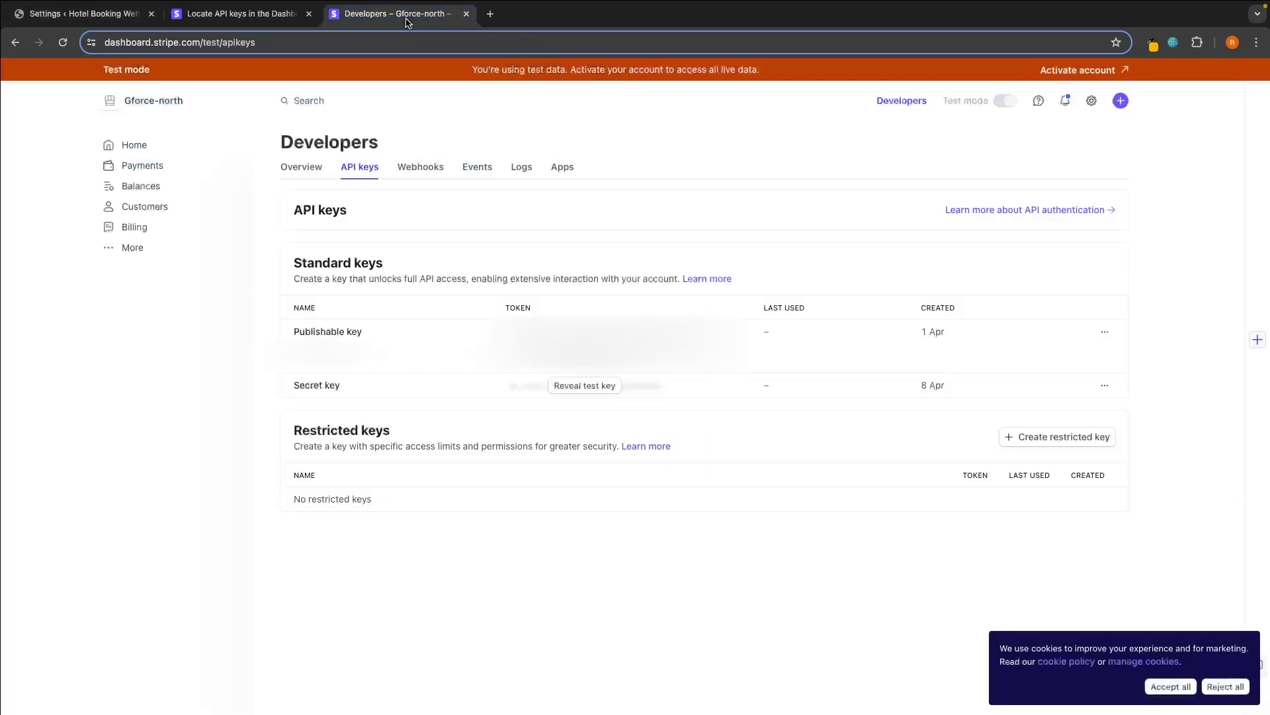
pyautogui.click(549, 385)
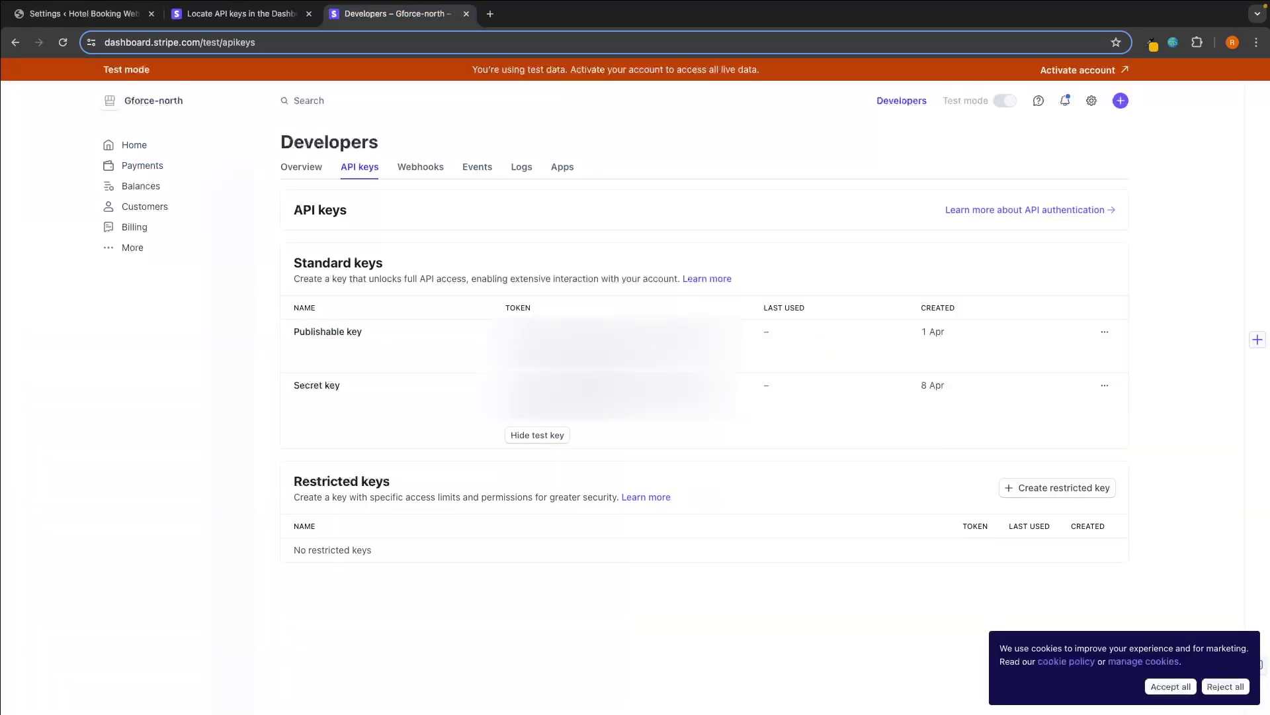
pyautogui.click(563, 420)
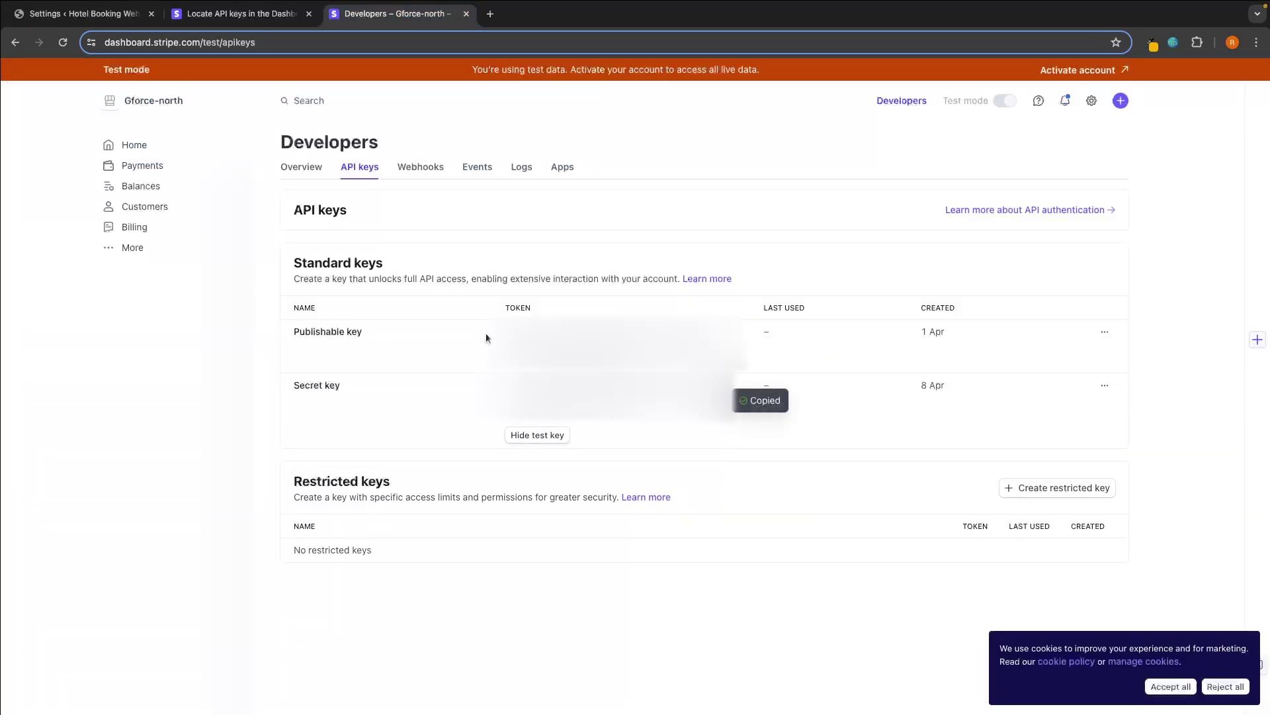
pyautogui.click(79, 13)
pyautogui.click(285, 414)
pyautogui.press('super+v')
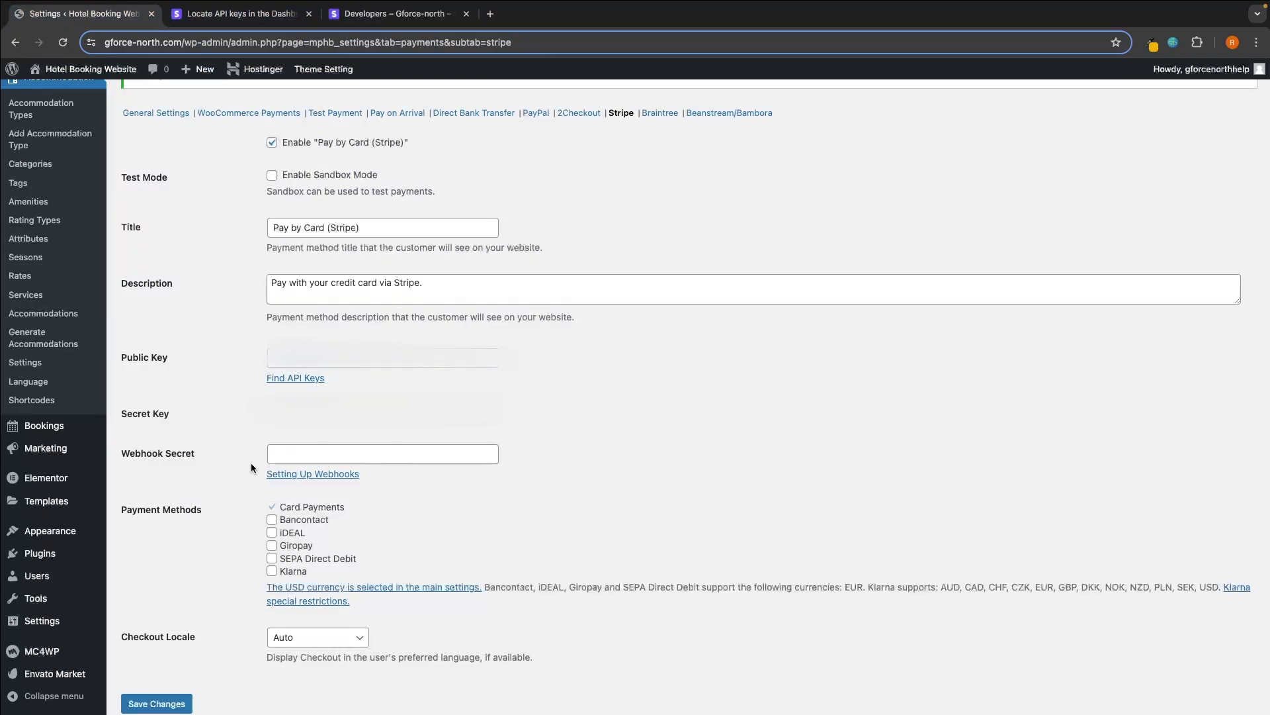
pyautogui.scroll(-1, 446, 459)
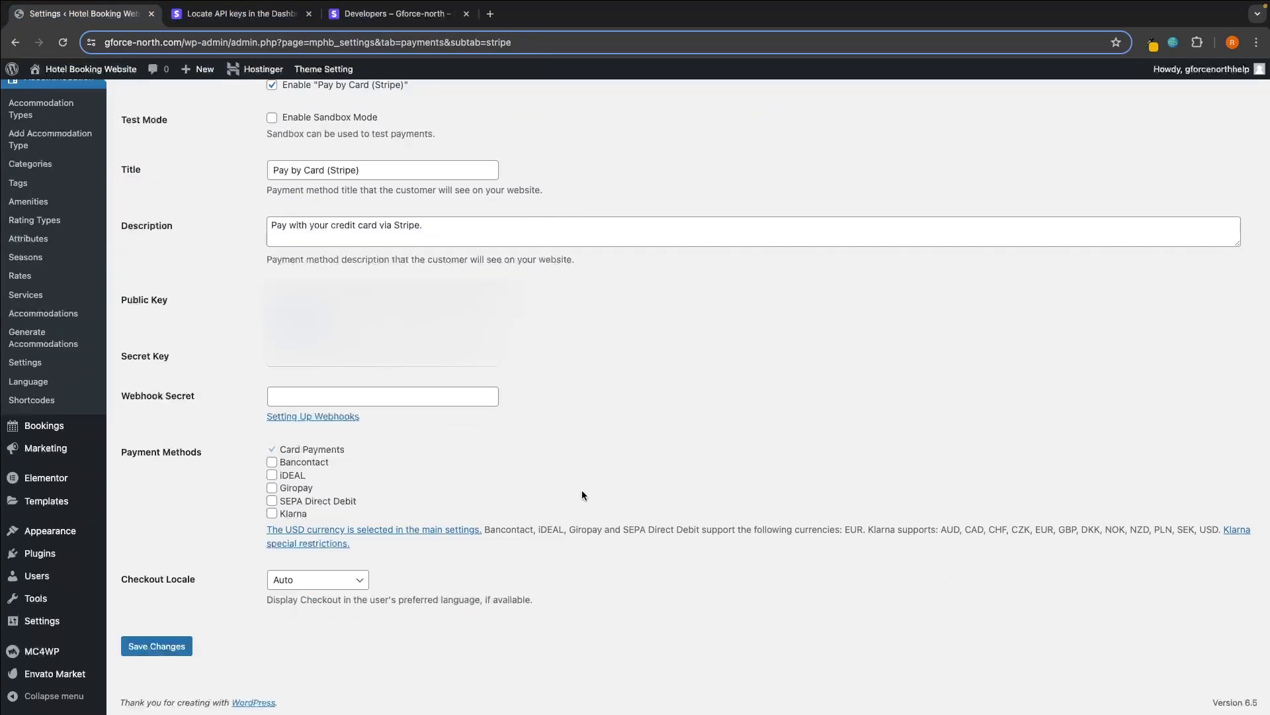
pyautogui.click(156, 646)
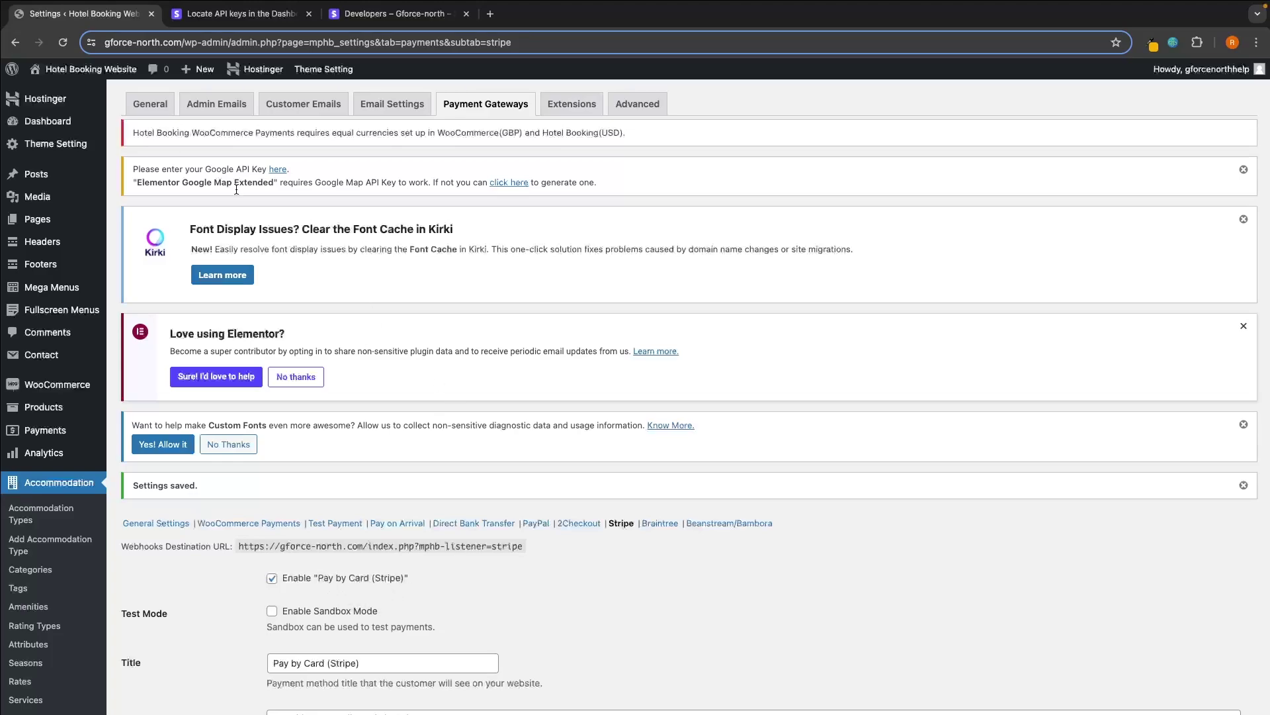
# Search the live site for a stay from 09/05/2024 to 26/05/2024 for 2 adults and reserve one Prestige Room
pyautogui.click(116, 93)
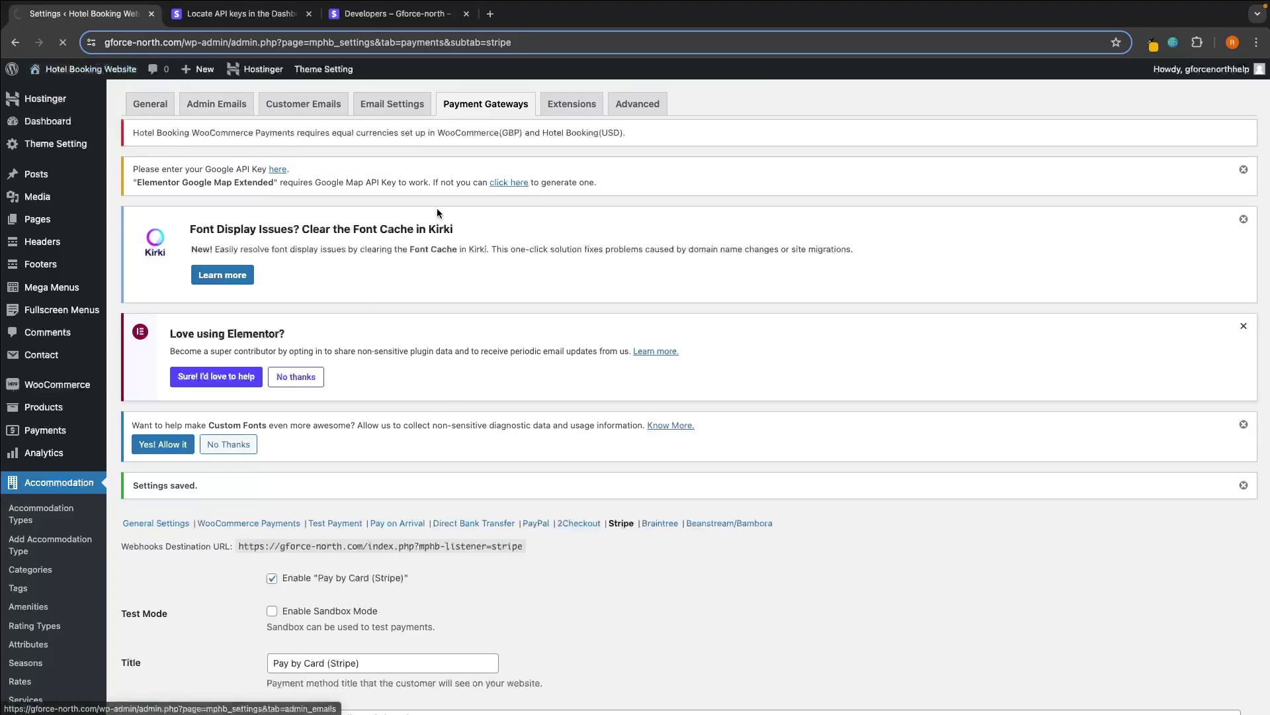
pyautogui.click(890, 627)
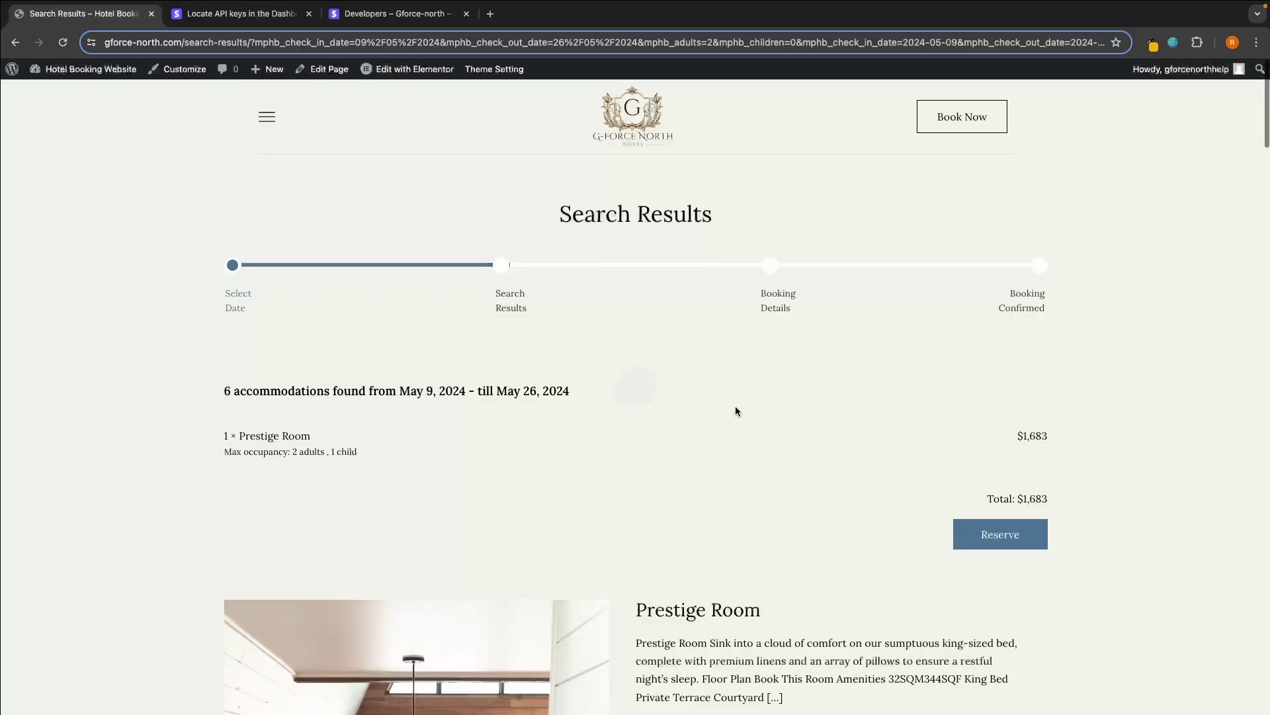
pyautogui.click(1001, 530)
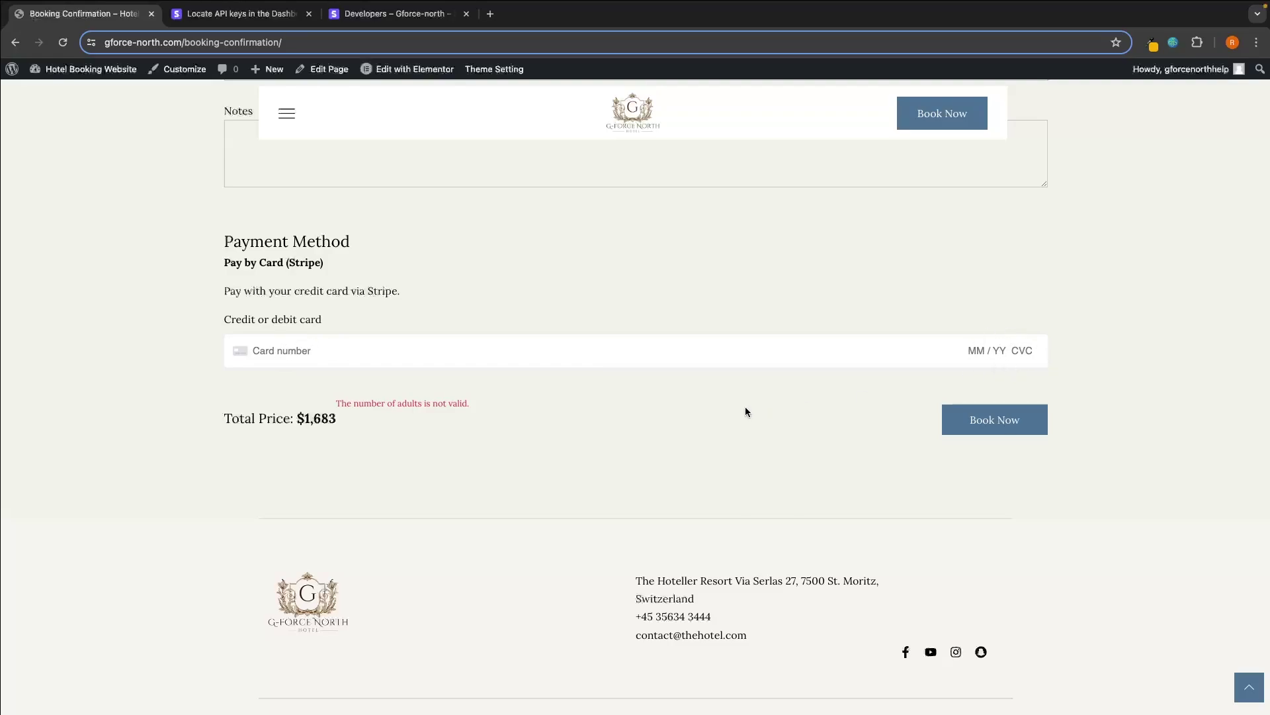
# View the Stripe dashboard's home page, close the API keys help article and return to the booking confirmation page
pyautogui.click(391, 13)
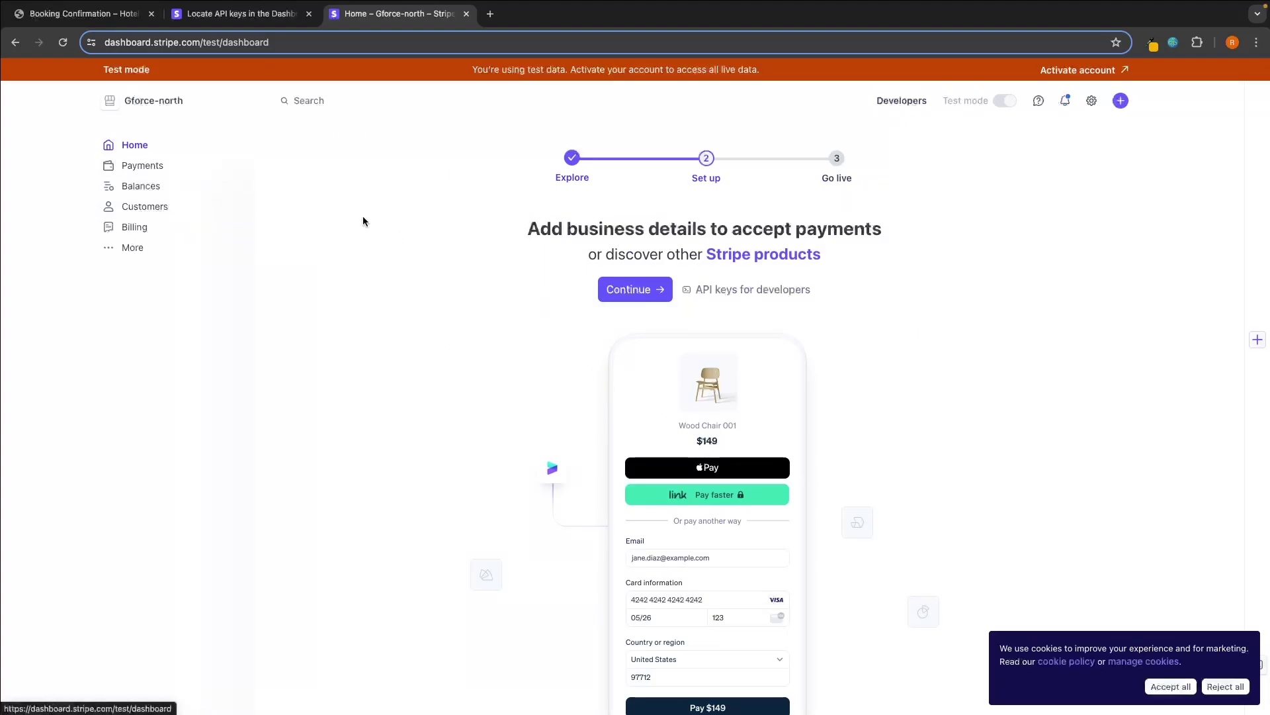
pyautogui.click(309, 13)
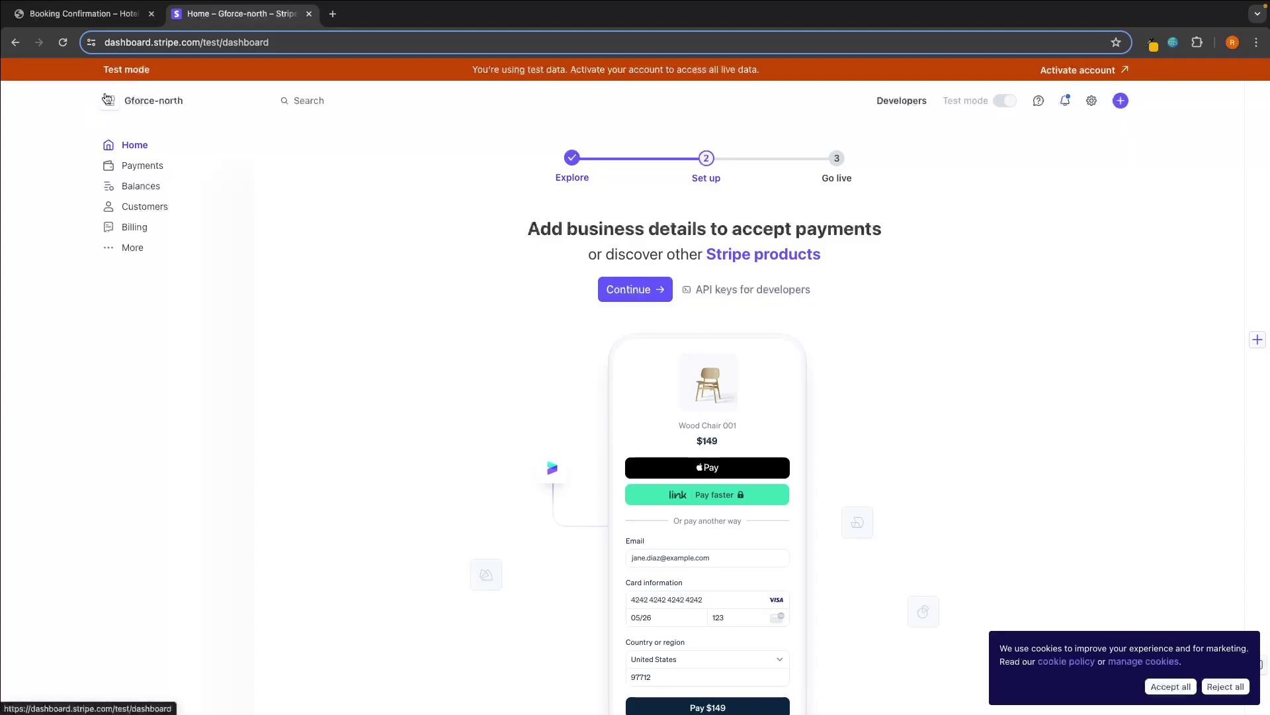
pyautogui.click(114, 37)
pyautogui.click(100, 14)
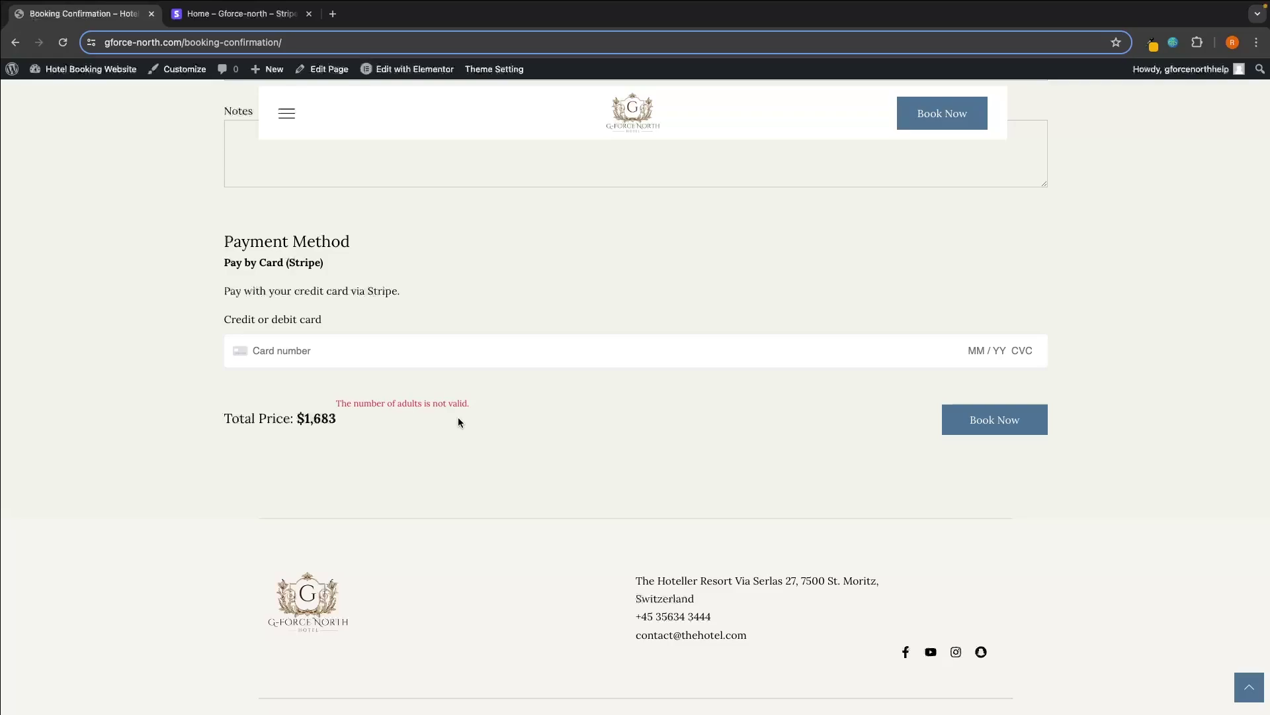
# Enable the PayPal payment gateway in the accommodation booking settings and save the changes
pyautogui.click(15, 43)
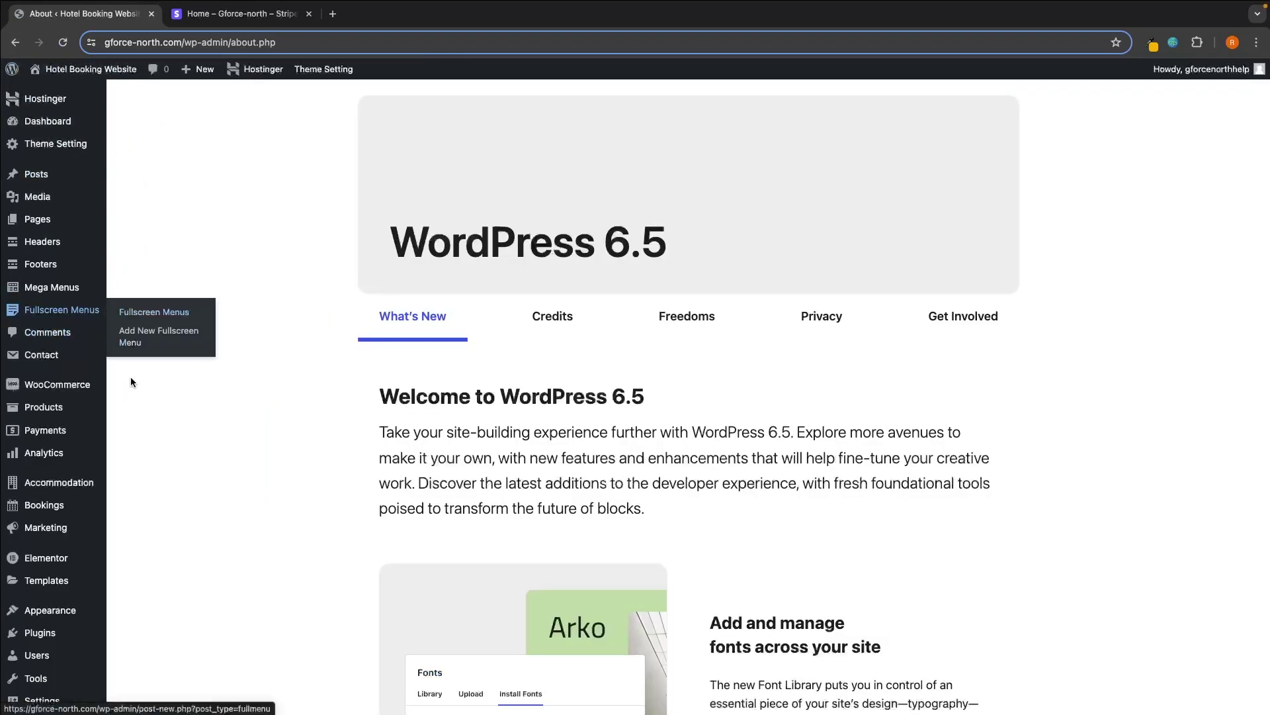
pyautogui.moveTo(106, 482)
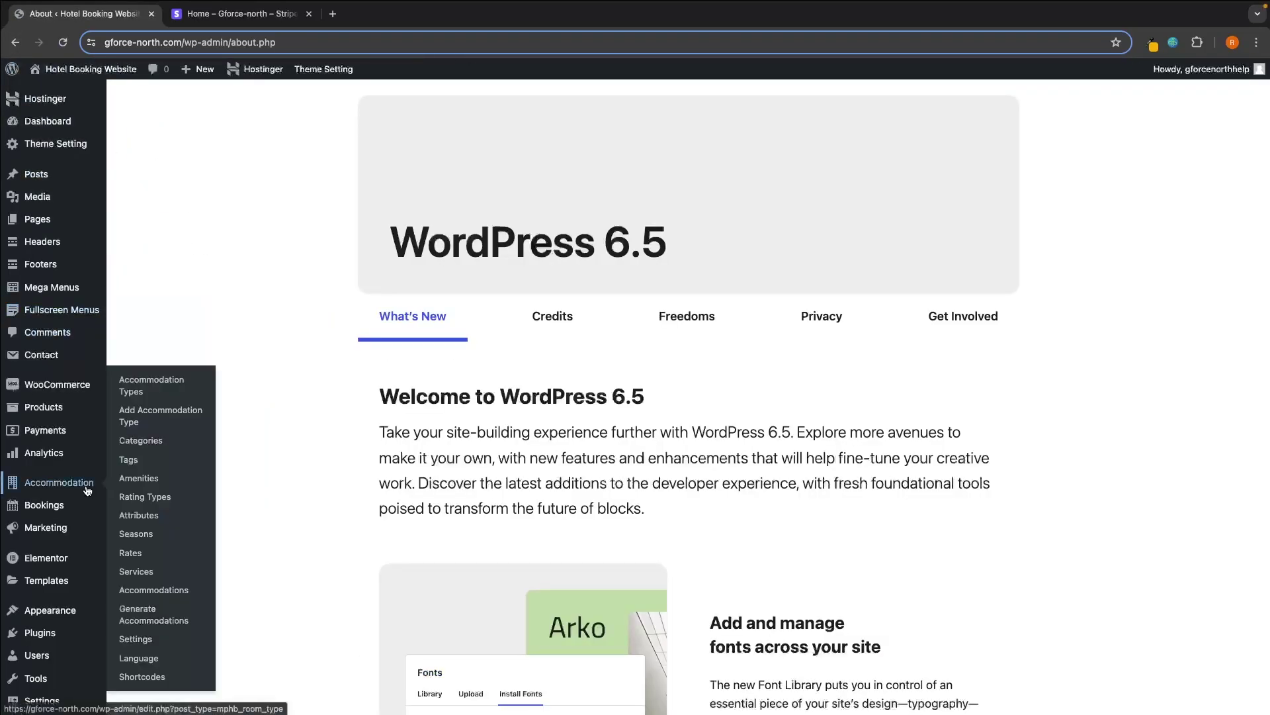
pyautogui.click(164, 647)
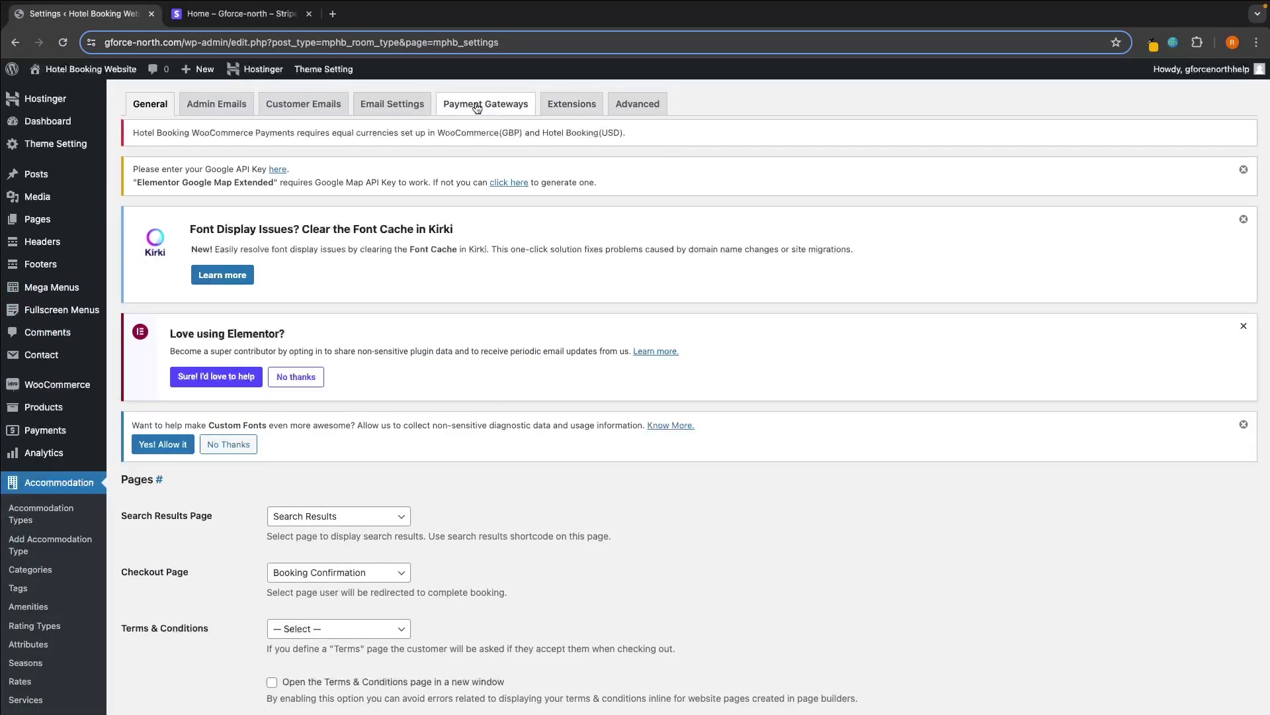
pyautogui.click(469, 106)
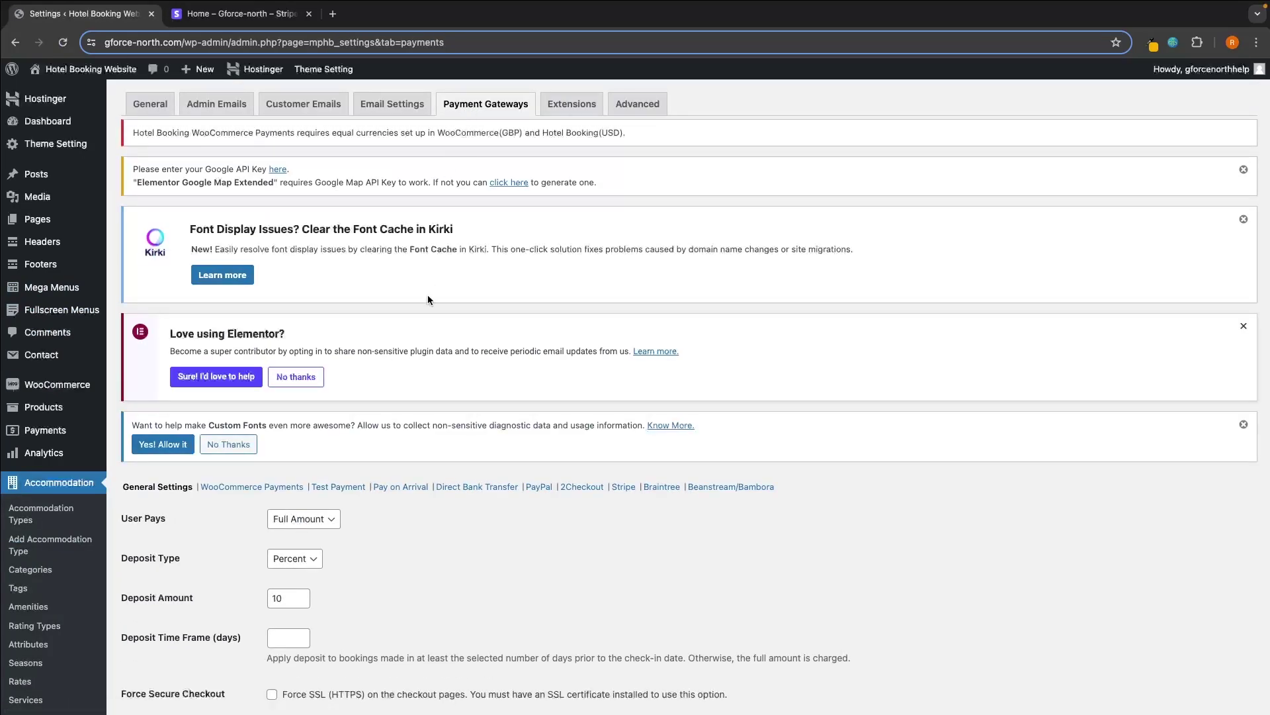
pyautogui.scroll(-3, 428, 295)
pyautogui.click(538, 382)
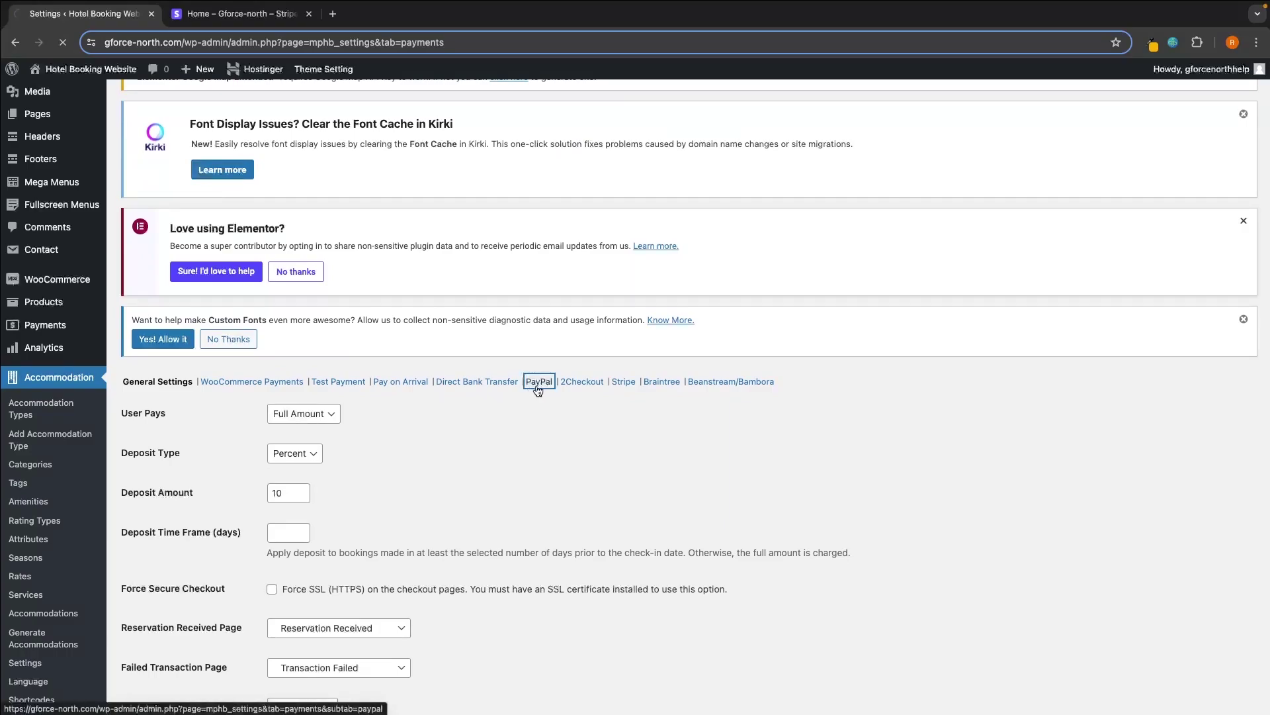
pyautogui.scroll(-5, 537, 471)
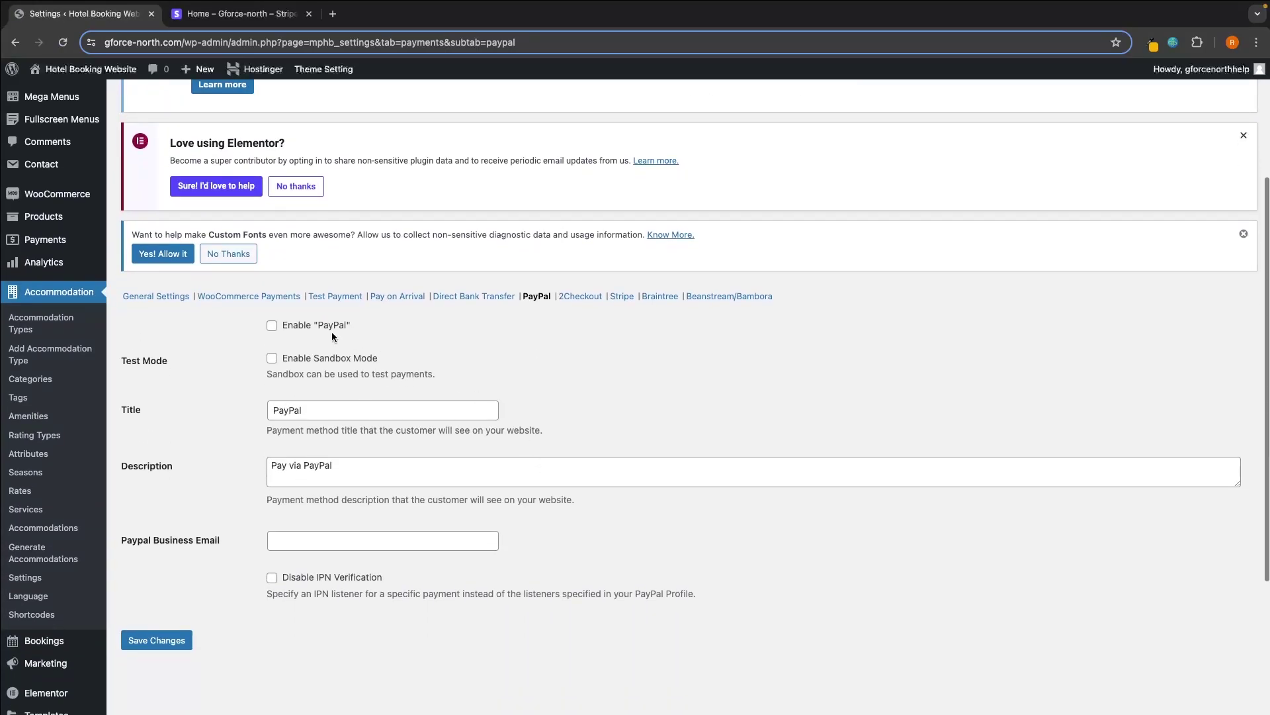
pyautogui.click(272, 326)
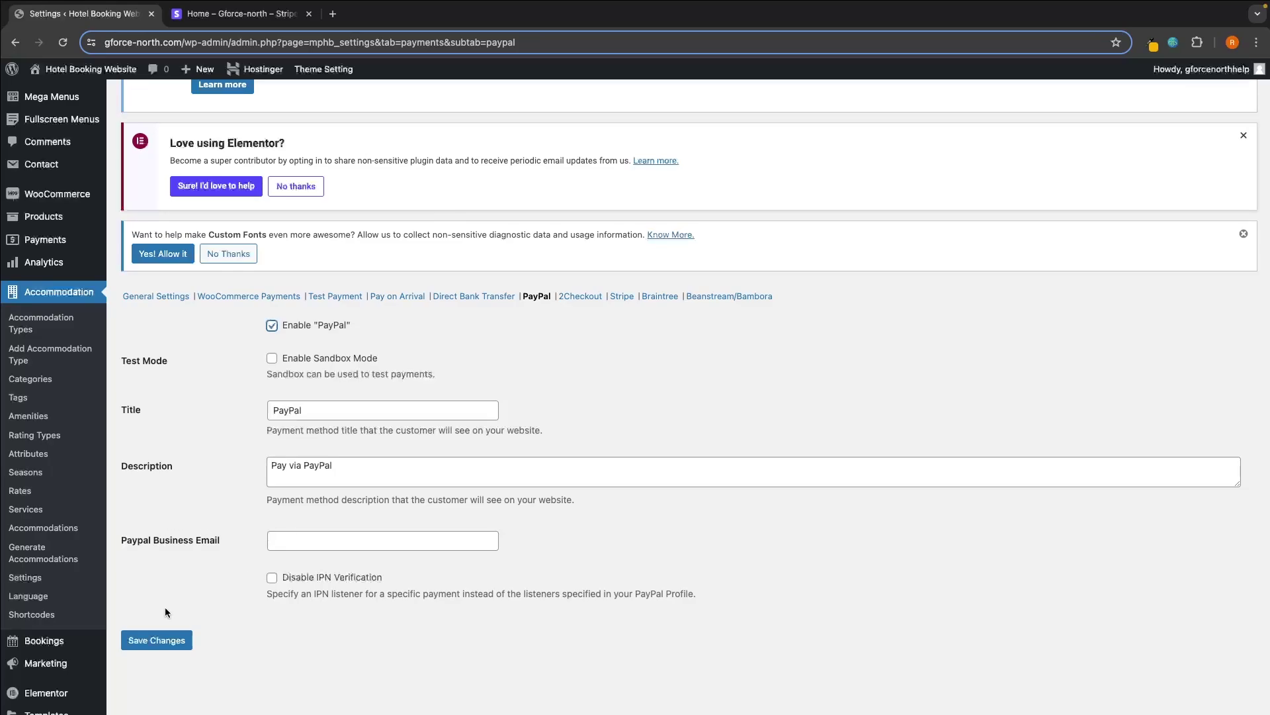
pyautogui.click(141, 637)
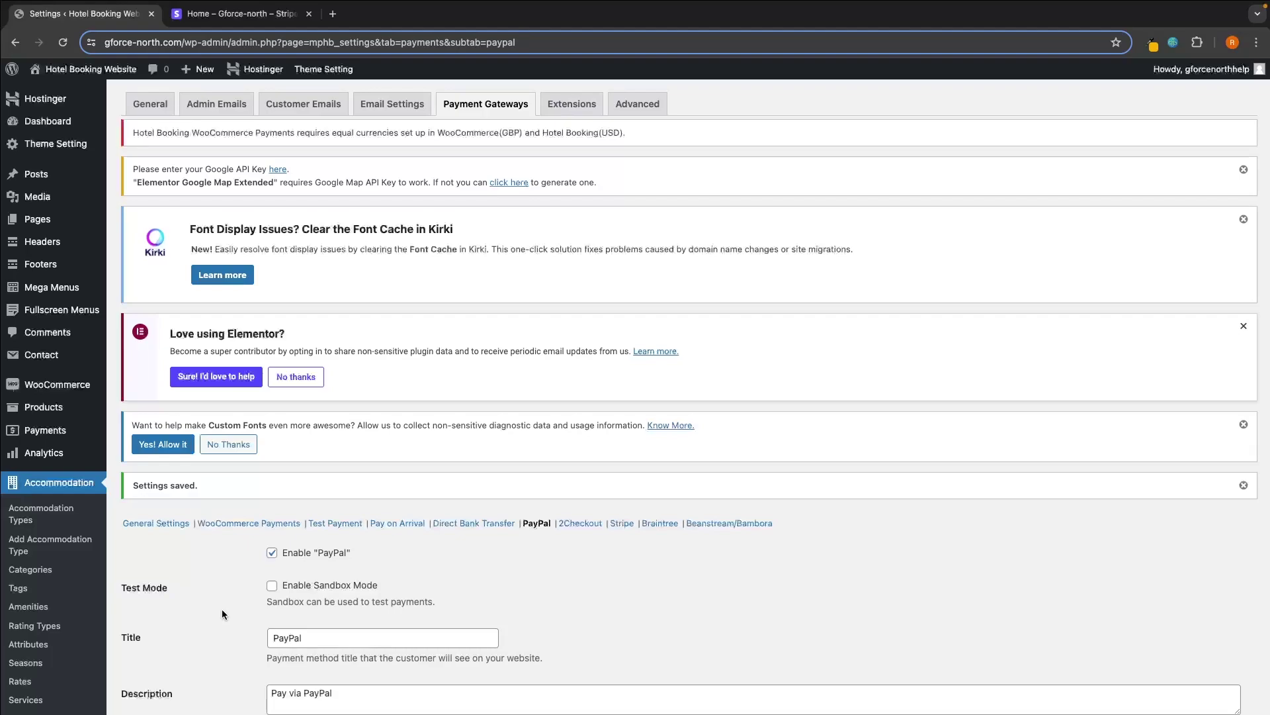
# Enable the Pay on Arrival gateway with its default title and description, and save the changes
pyautogui.click(399, 524)
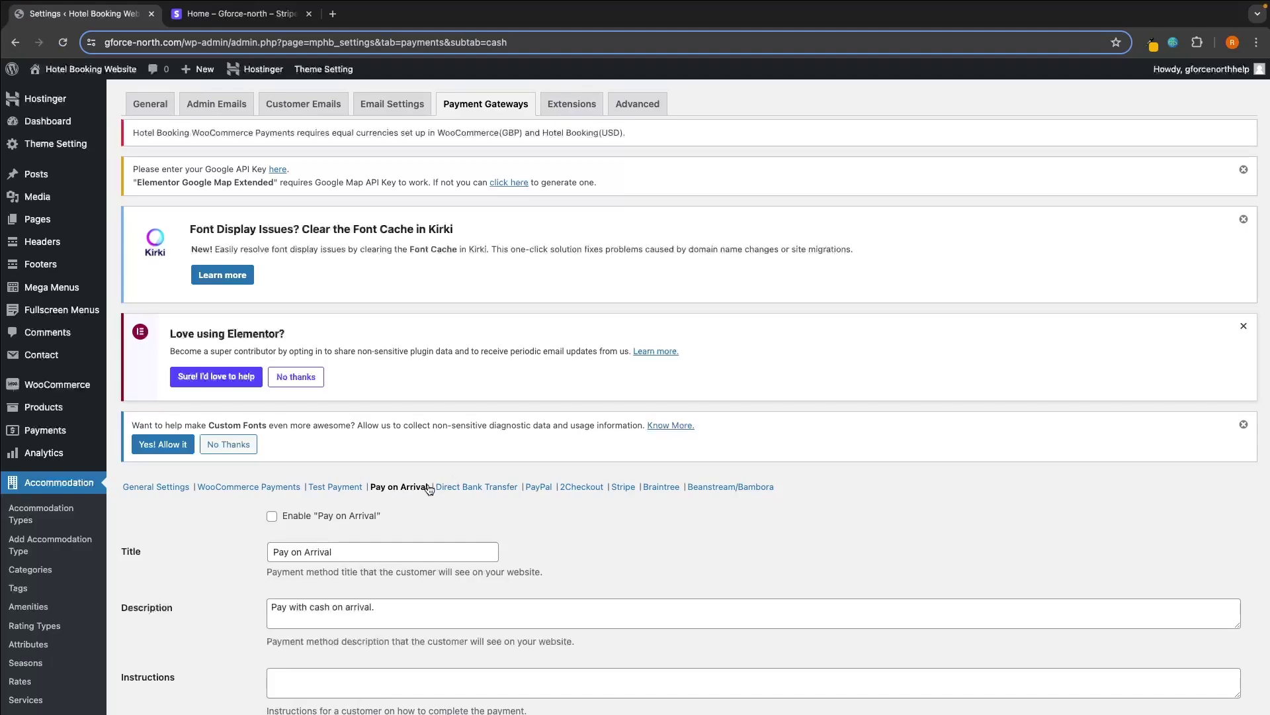
pyautogui.scroll(-6, 487, 522)
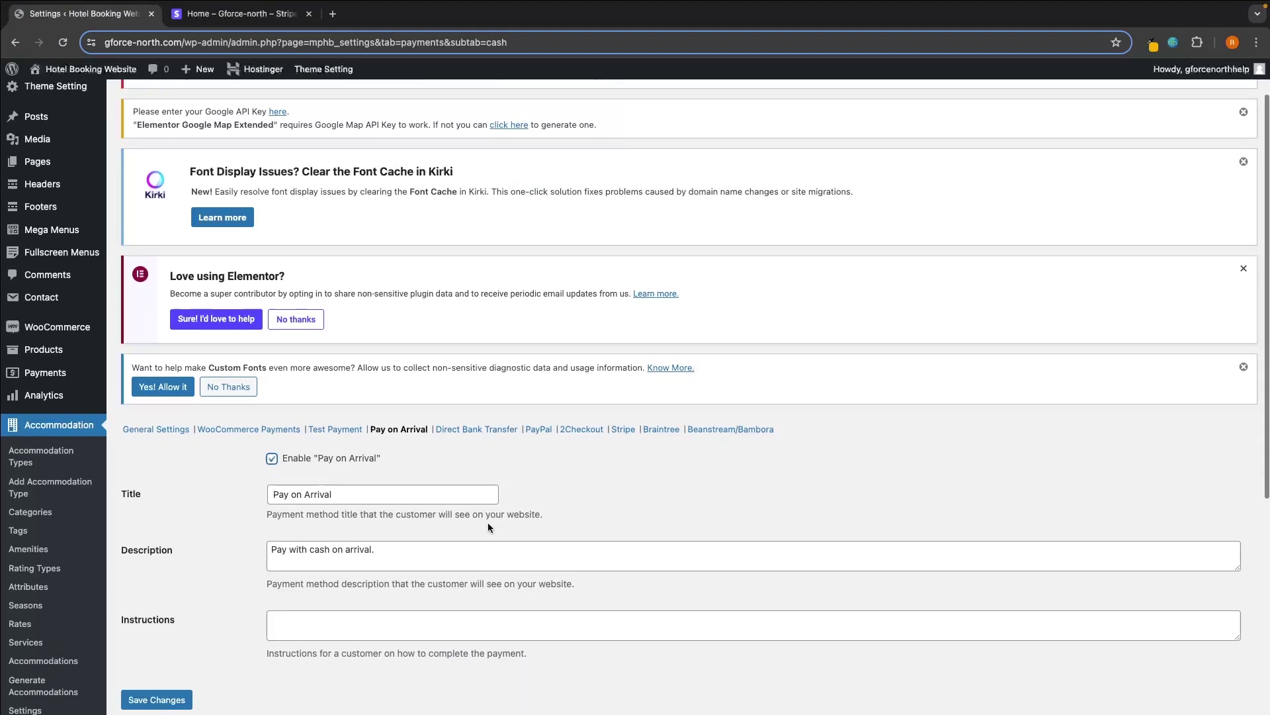
pyautogui.scroll(1, 280, 459)
pyautogui.click(175, 422)
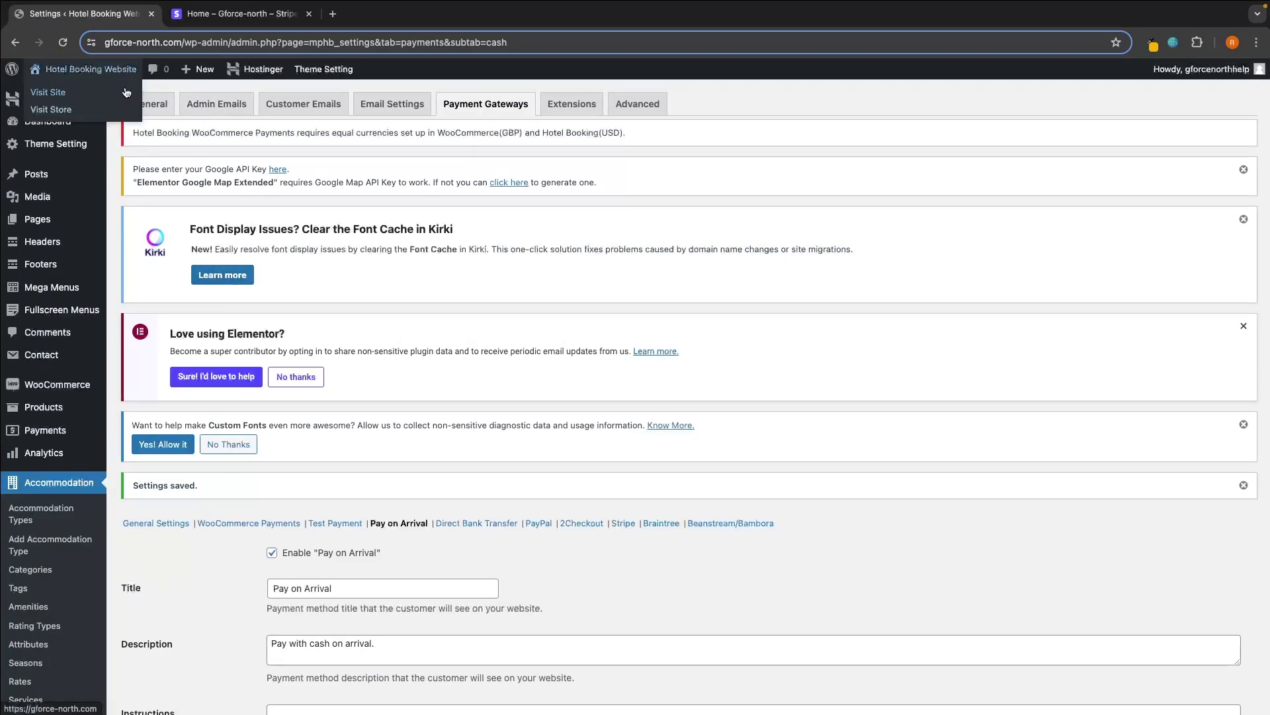
# Search the live site for 09/05/2024 to 26/05/2024 with 2 adults and reserve the offered Prestige Room
pyautogui.click(125, 92)
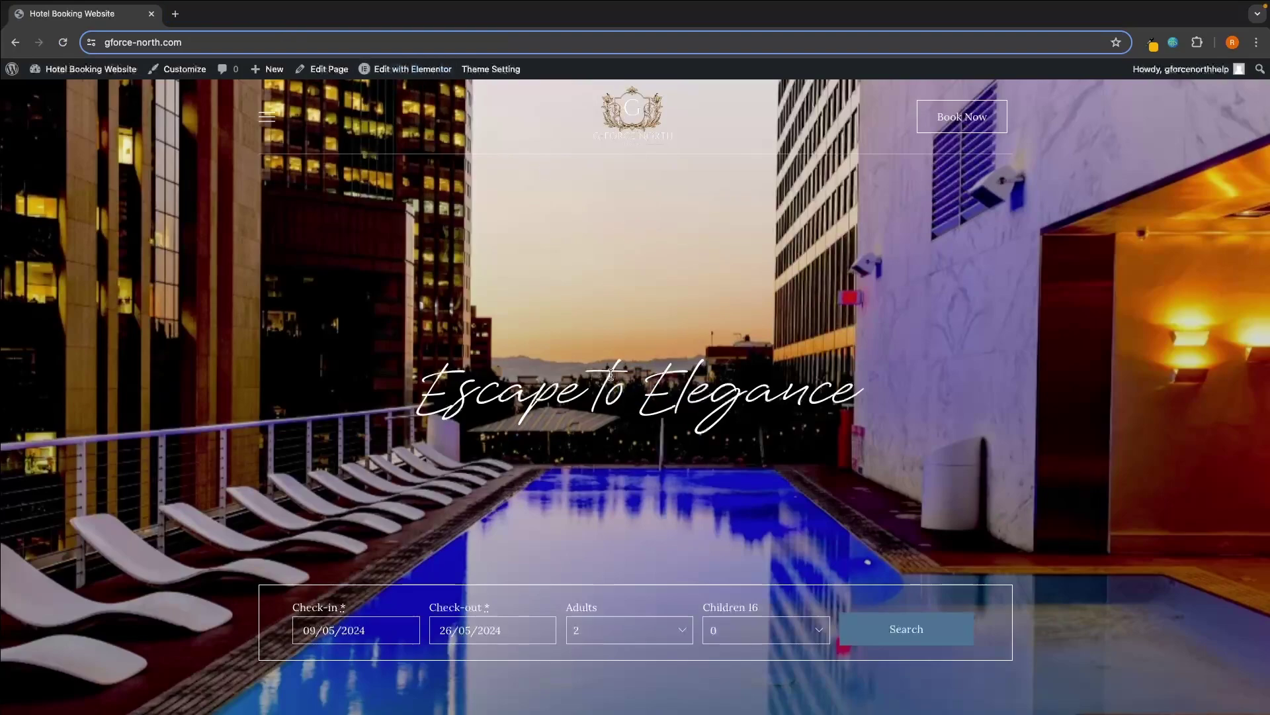
pyautogui.click(890, 630)
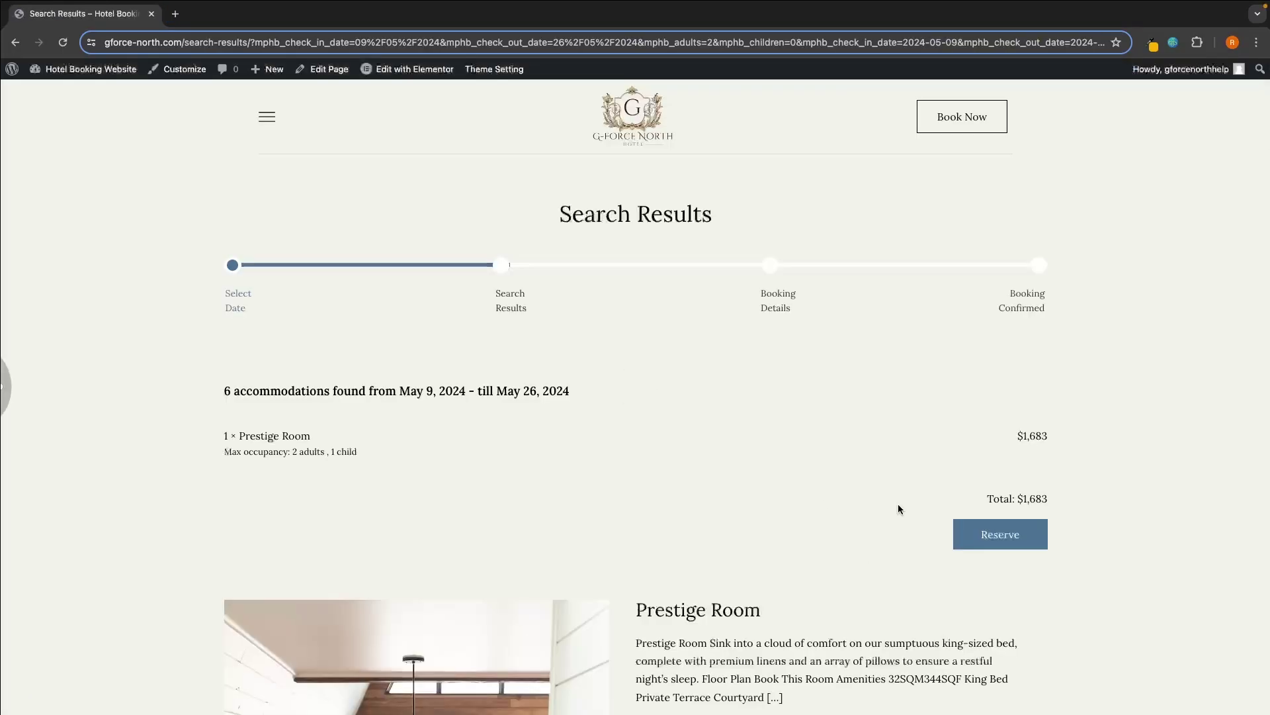
pyautogui.click(992, 533)
# Check the payment methods on the booking confirmation page by selecting PayPal and Pay by Card (Stripe)
pyautogui.scroll(-10, 867, 397)
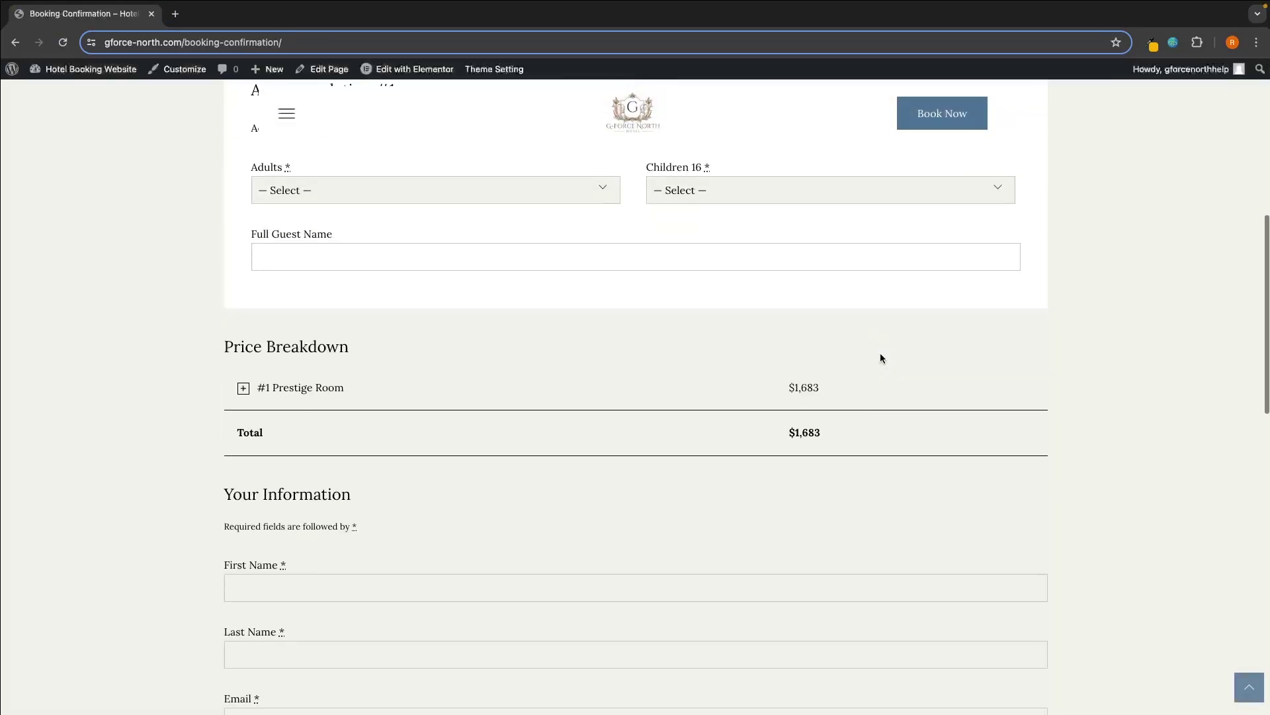
pyautogui.scroll(-10, 880, 358)
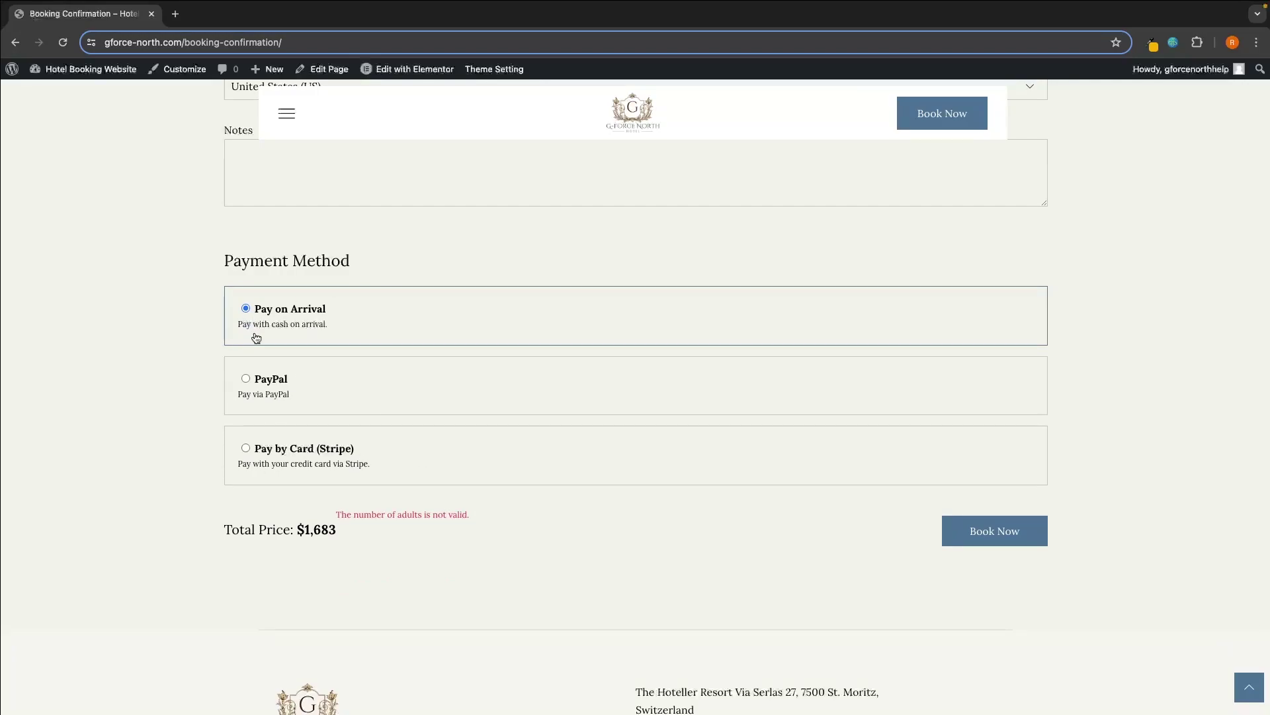
pyautogui.click(282, 362)
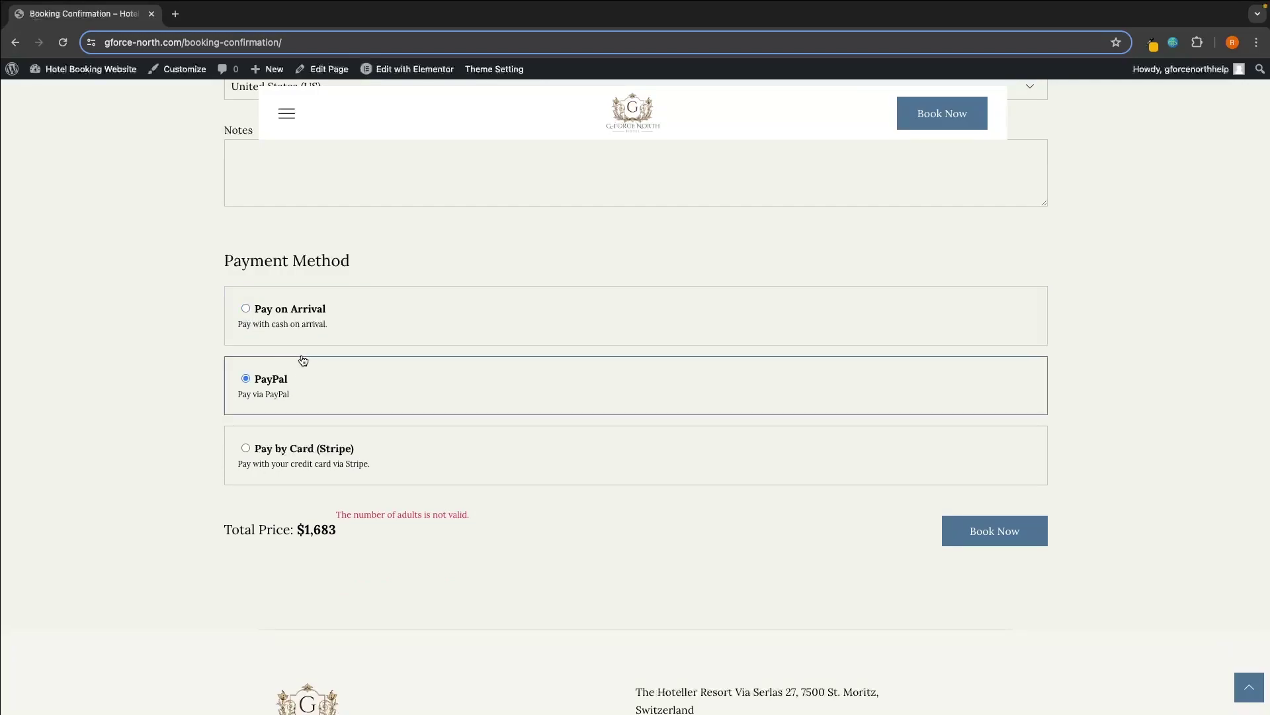
pyautogui.click(244, 434)
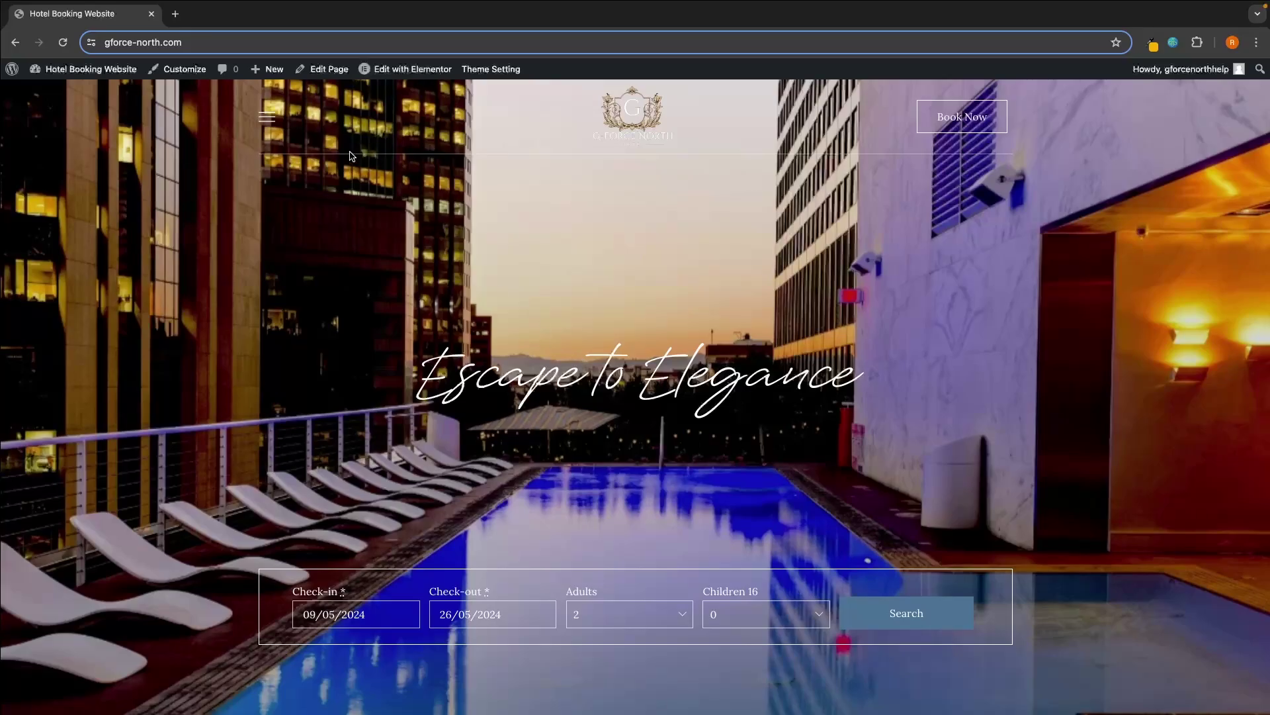
# Browse the live site's Our Rooms page and view the Alpine Suite page
pyautogui.click(276, 123)
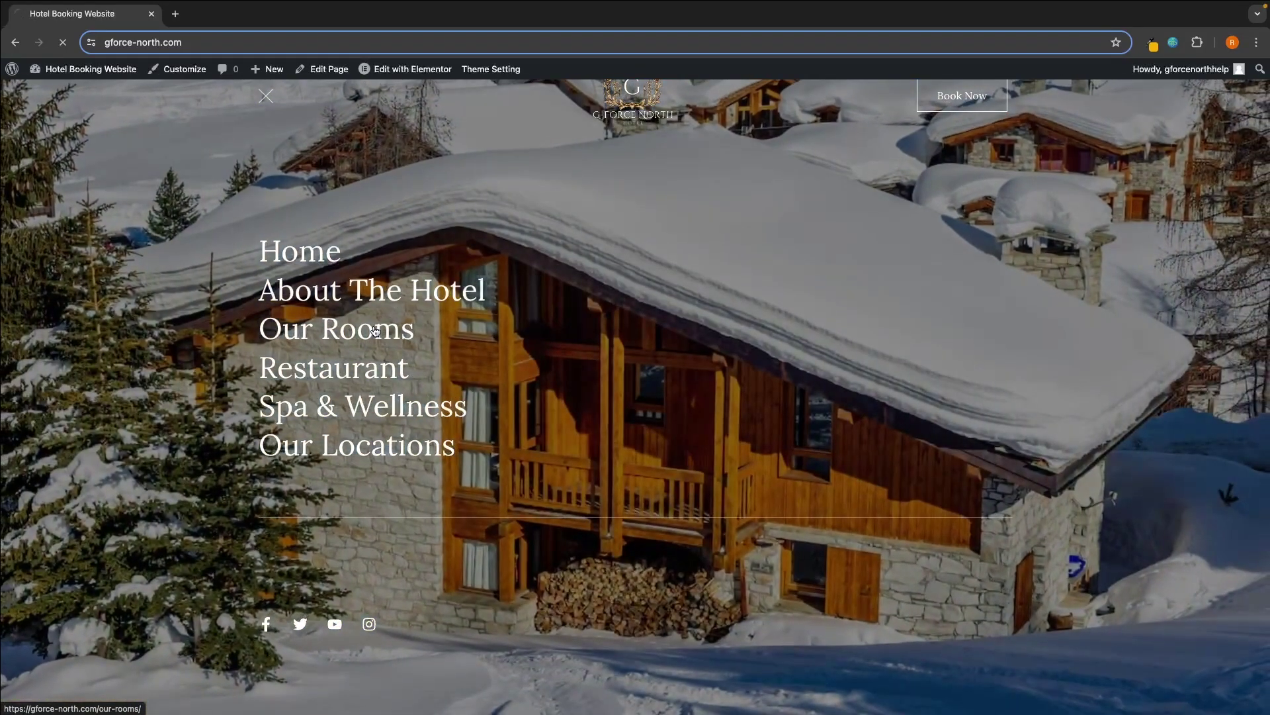
pyautogui.click(376, 330)
pyautogui.scroll(-10, 536, 384)
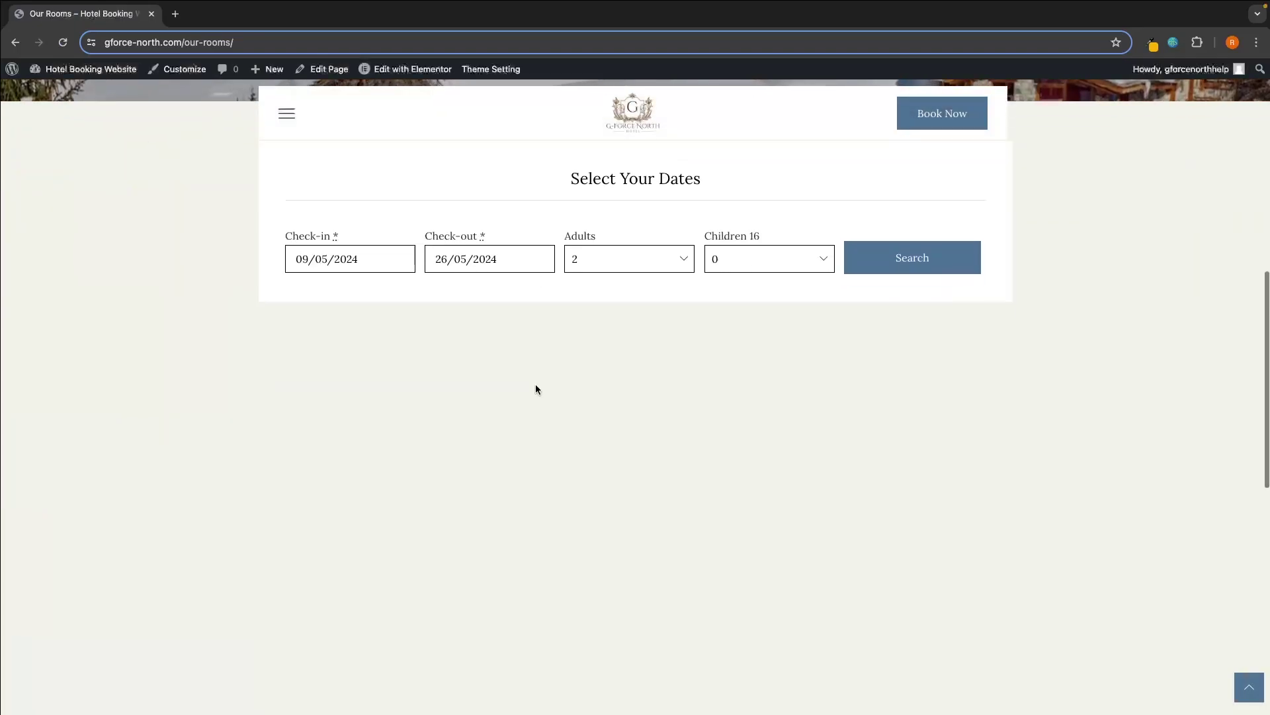
pyautogui.scroll(-4, 536, 389)
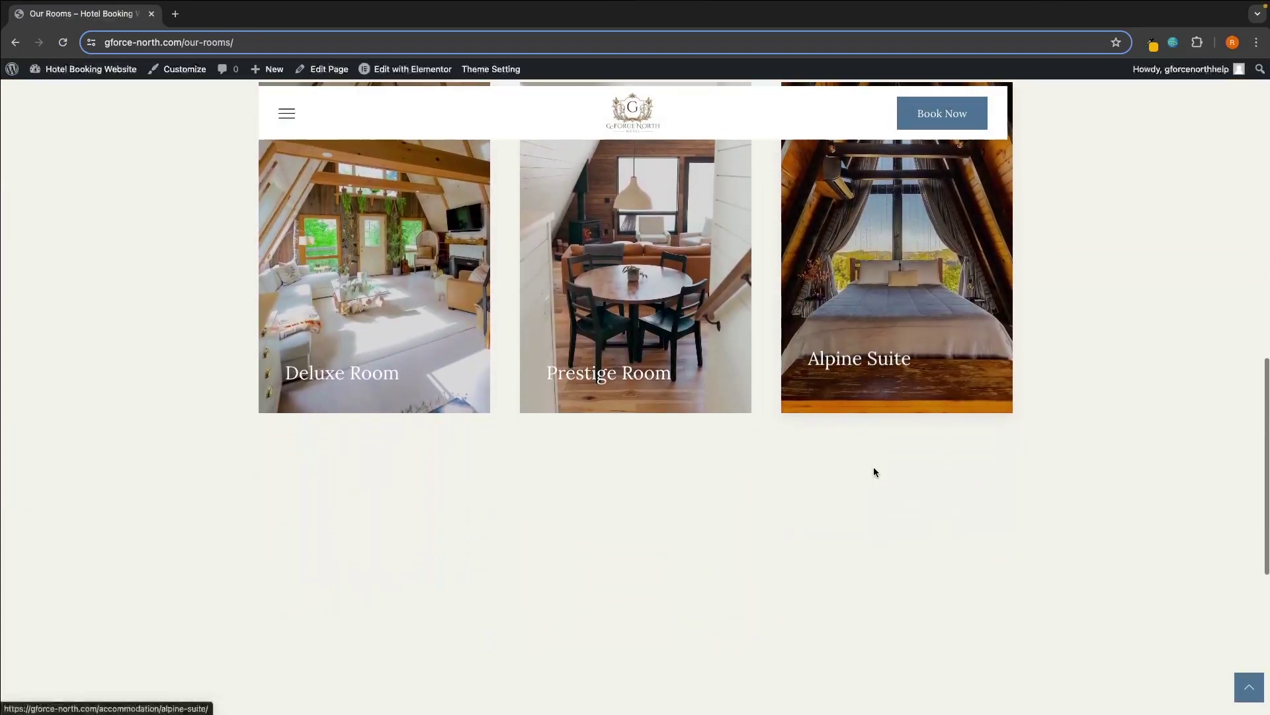
pyautogui.click(927, 314)
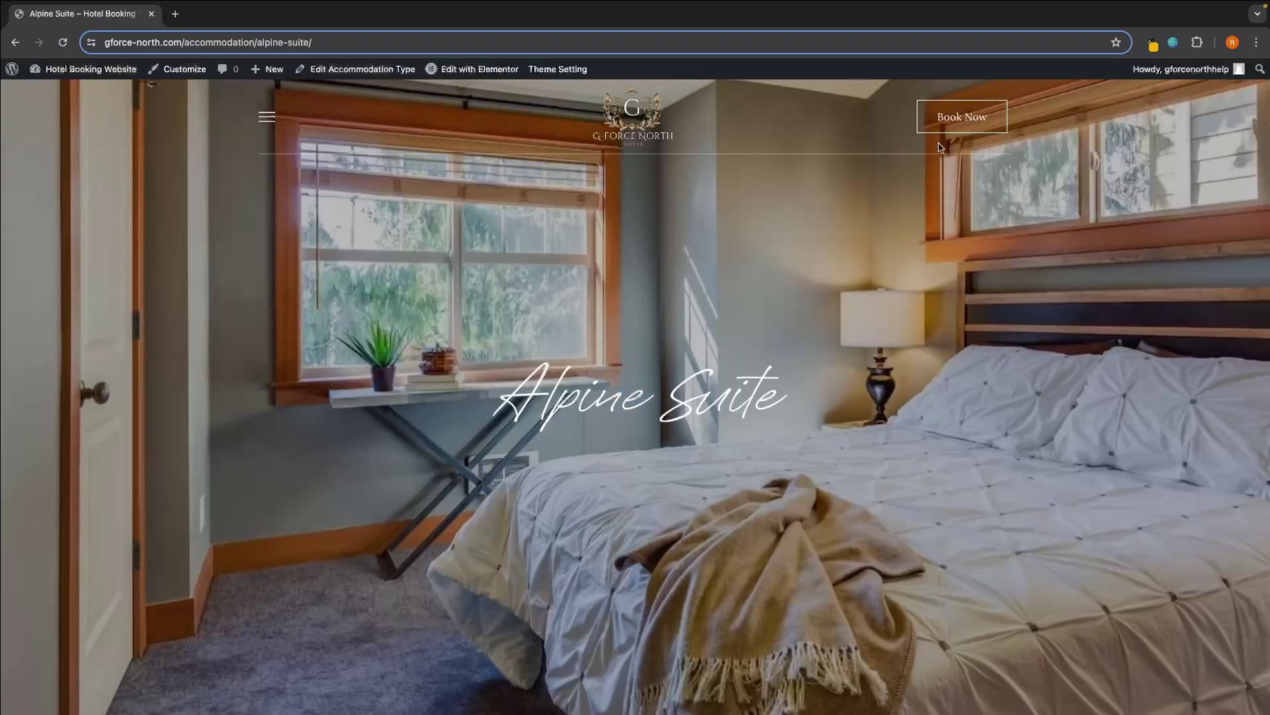
# Start a booking from the Alpine Suite page for 09/05/2024 to 26/05/2024, reserving the Prestige Room with Pay by Card (Stripe) as payment method
pyautogui.click(947, 130)
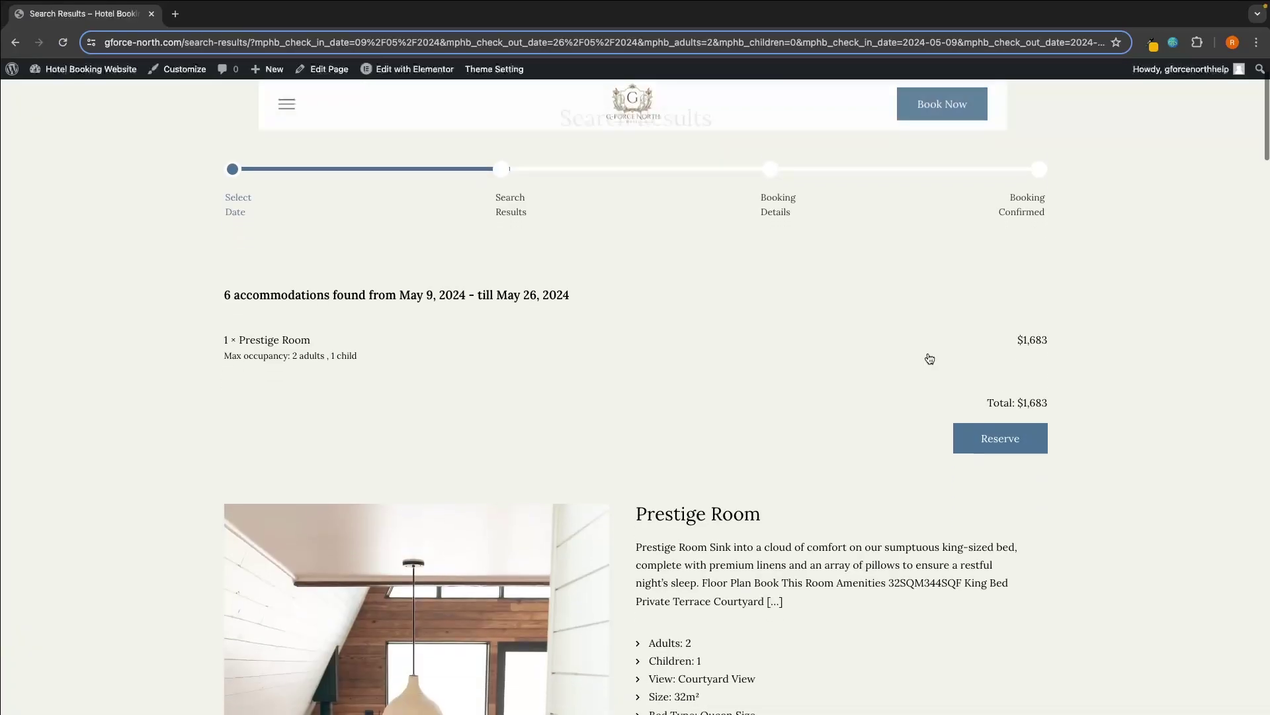
pyautogui.click(986, 414)
pyautogui.scroll(-15, 1042, 392)
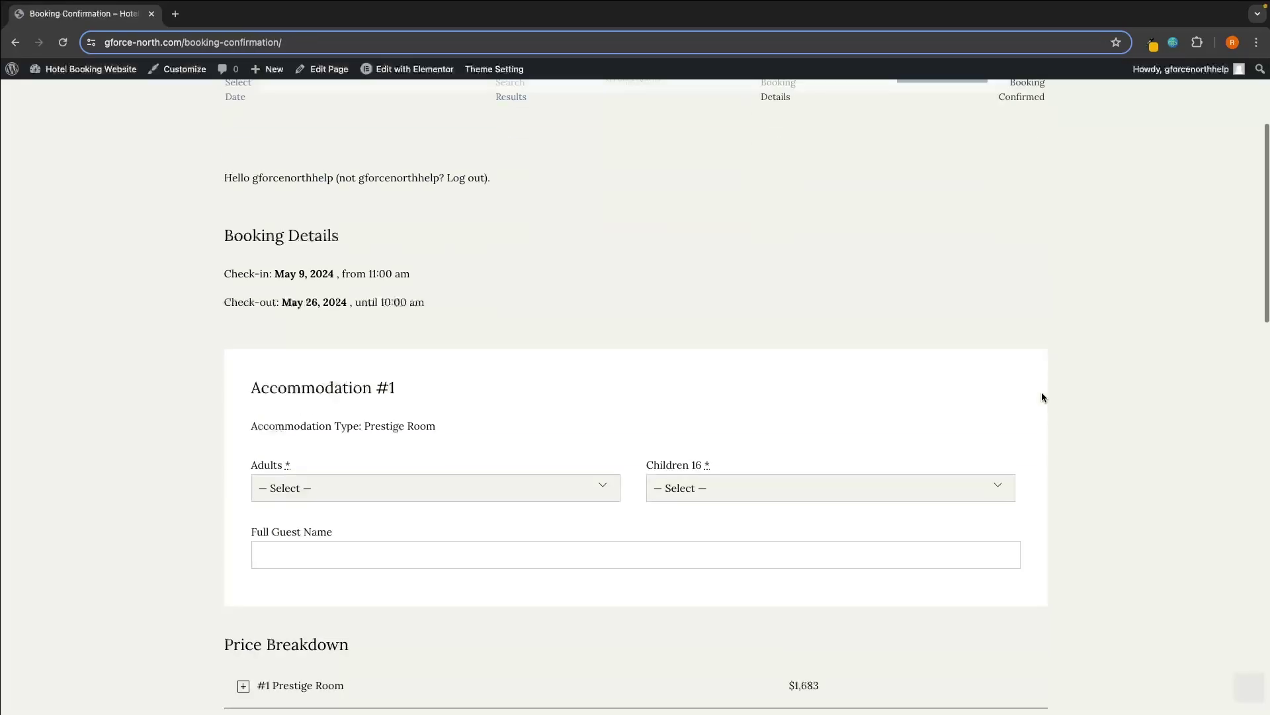
pyautogui.scroll(-1, 1043, 398)
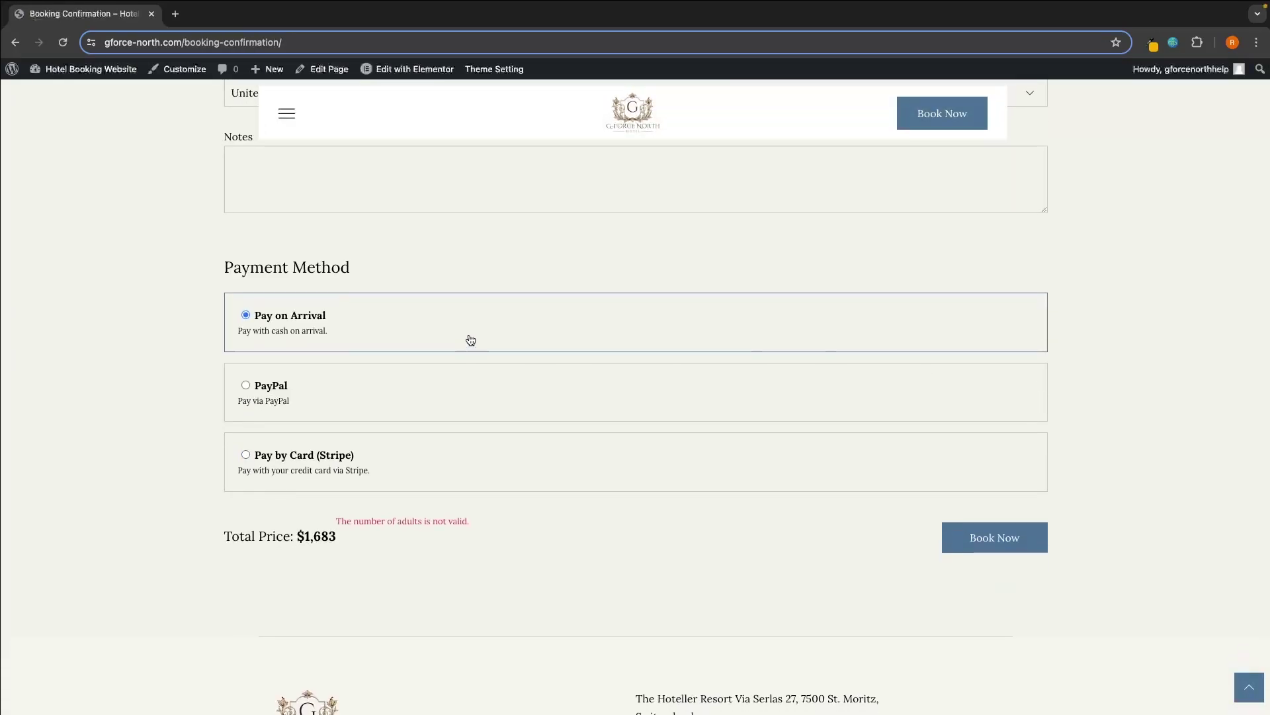
pyautogui.click(333, 461)
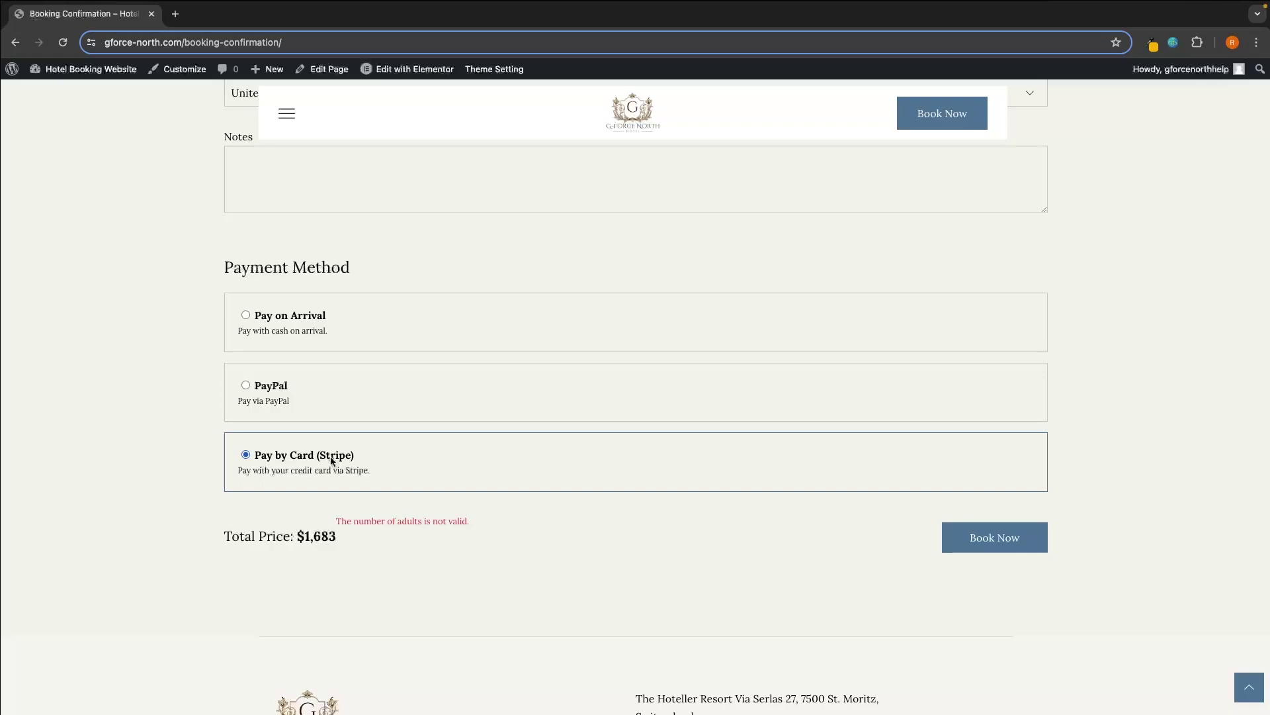